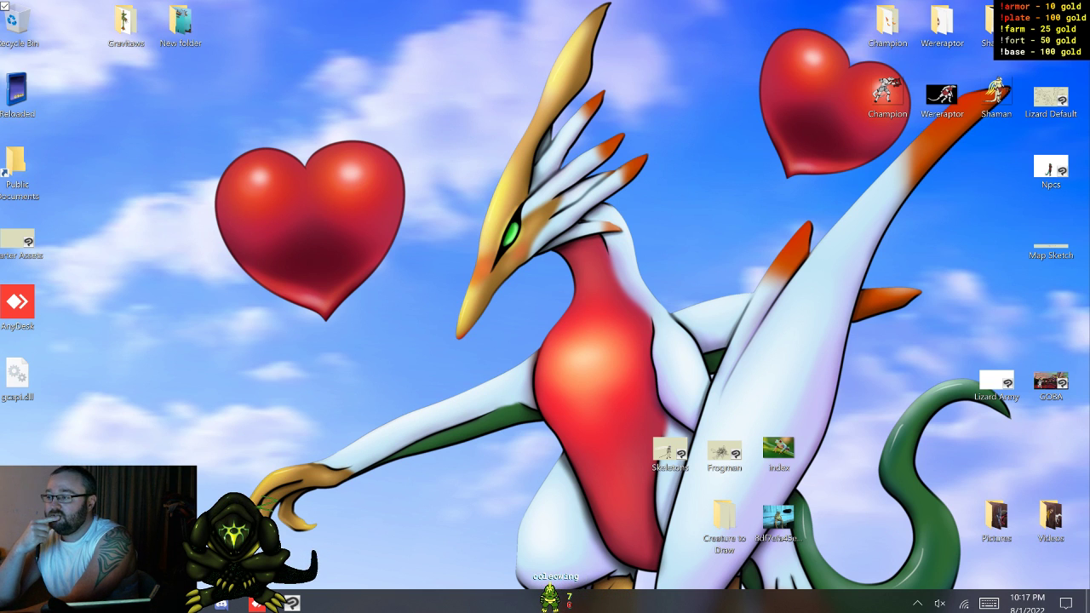
Step: Open the Bling 1 image from the Emotes folder in Windows Photo Viewer, enlarge it, and continue to Cry 1 at an enlarged size
{"action": "key", "text": "alt+Tab"}
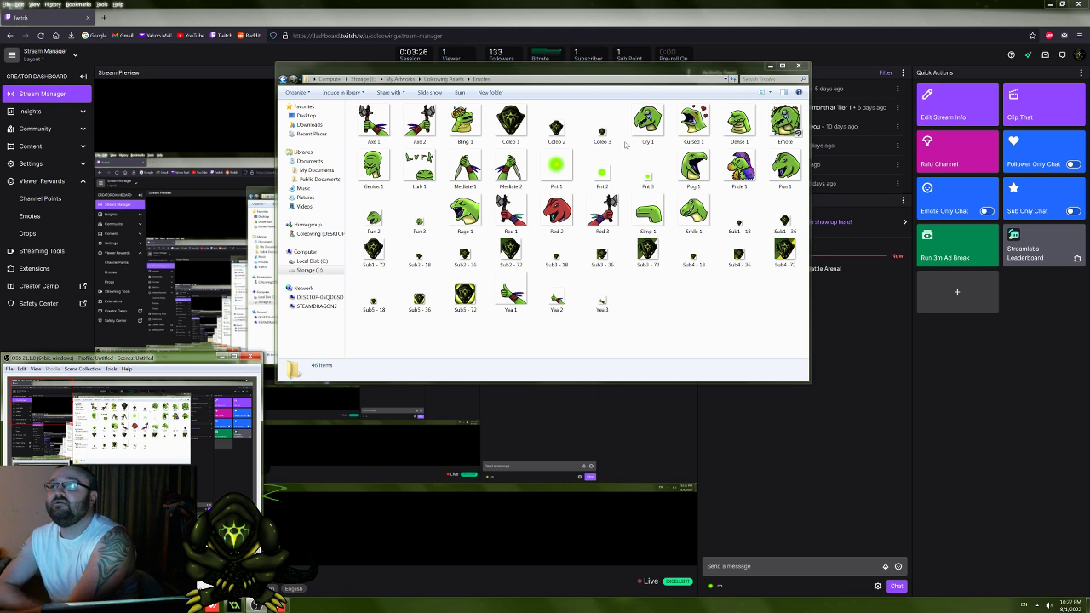
{"action": "double_click", "coordinate": [465, 120]}
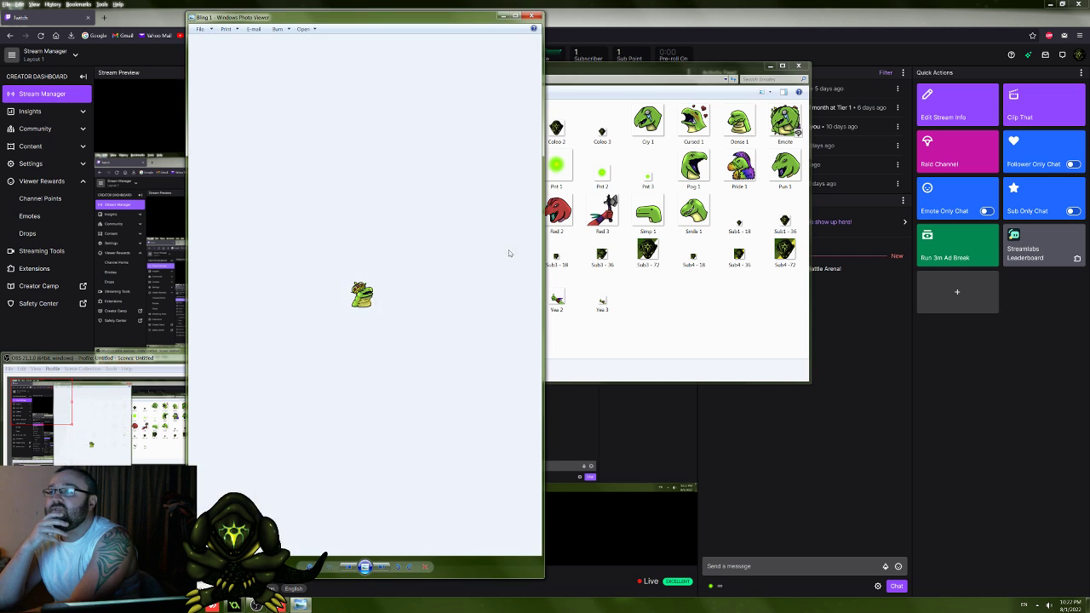
{"action": "scroll", "coordinate": [446, 320], "scroll_direction": "up", "scroll_amount": 5}
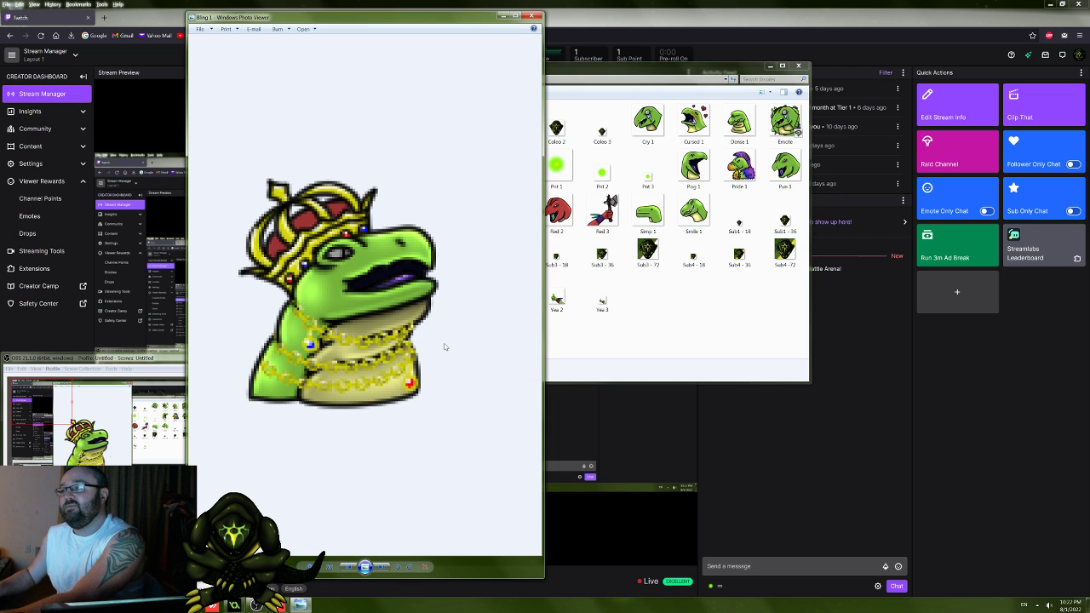
{"action": "scroll", "coordinate": [444, 347], "scroll_direction": "down", "scroll_amount": 2}
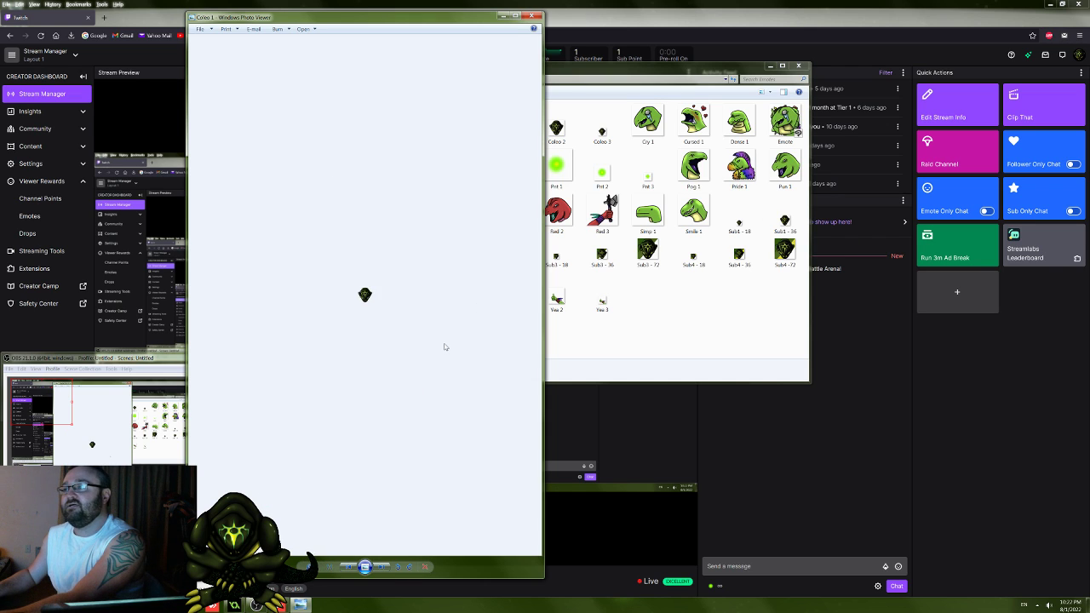
{"action": "key", "text": "Right"}
{"action": "scroll", "coordinate": [443, 345], "scroll_direction": "up", "scroll_amount": 3}
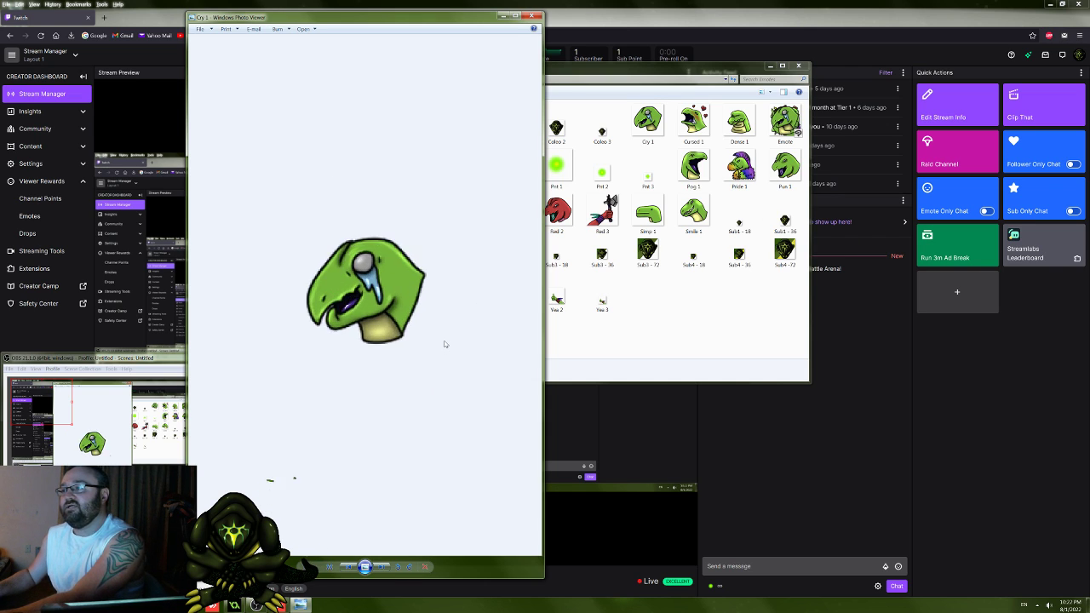
Step: View the Cursed 1, Dense 1 and Genius 1 emote images one after another, enlarging each
{"action": "key", "text": "Right"}
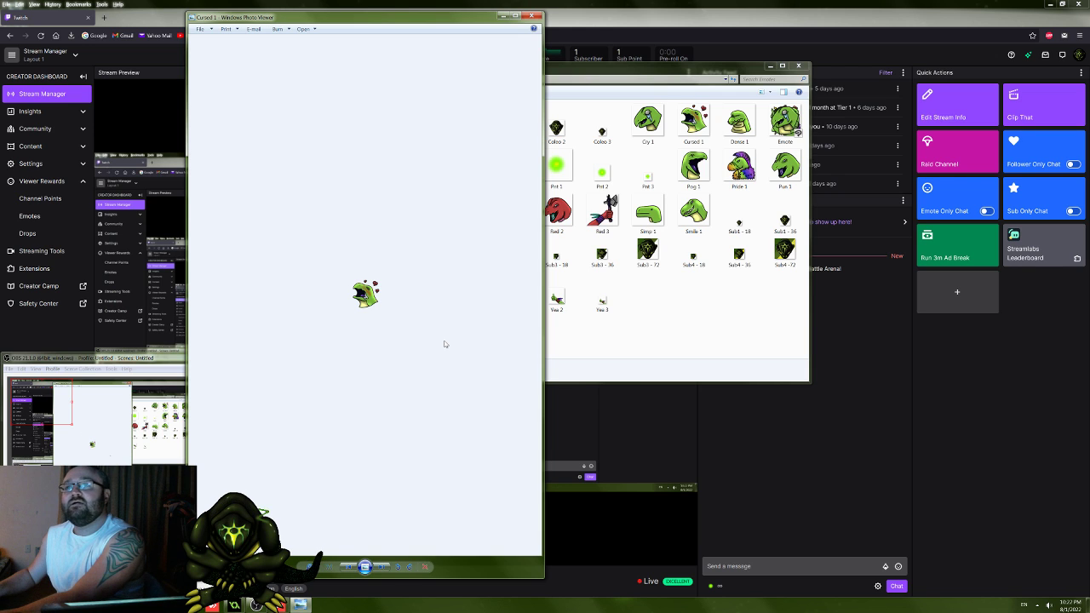
{"action": "scroll", "coordinate": [444, 344], "scroll_direction": "up", "scroll_amount": 3}
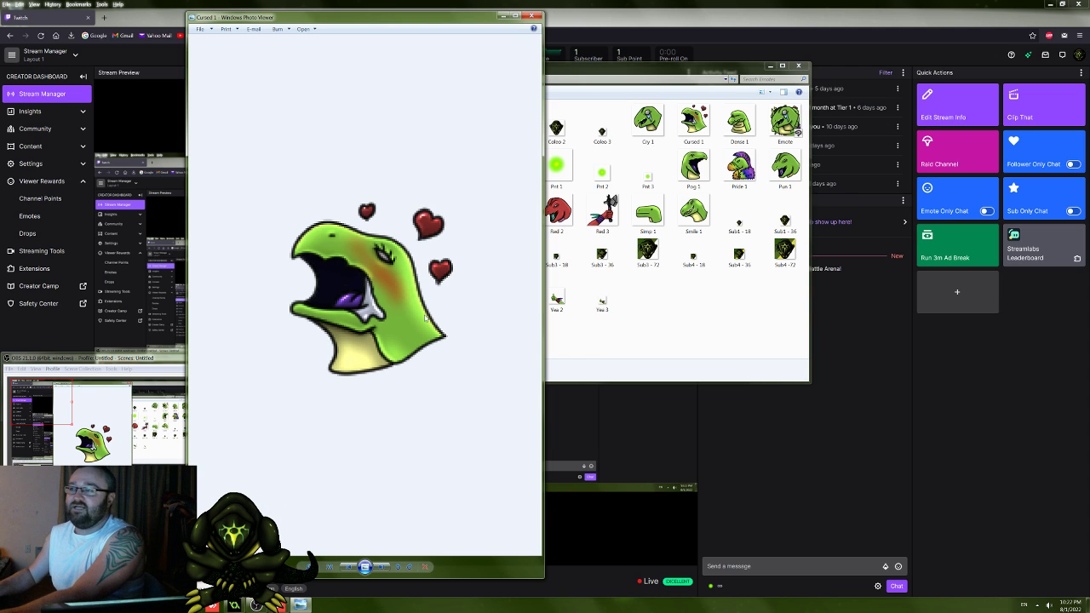
{"action": "key", "text": "Right"}
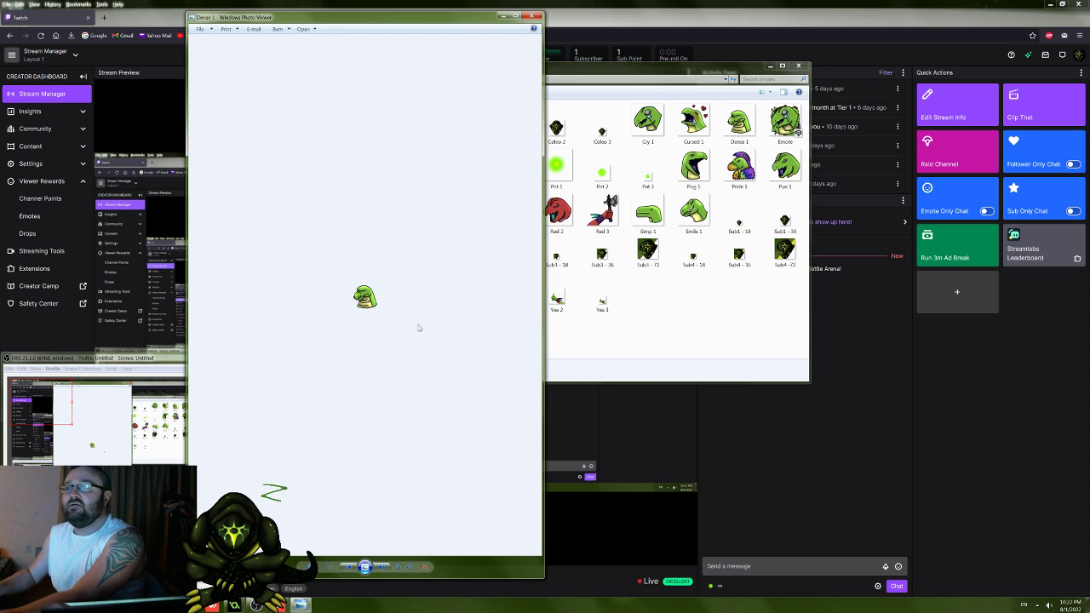
{"action": "scroll", "coordinate": [418, 328], "scroll_direction": "up", "scroll_amount": 8}
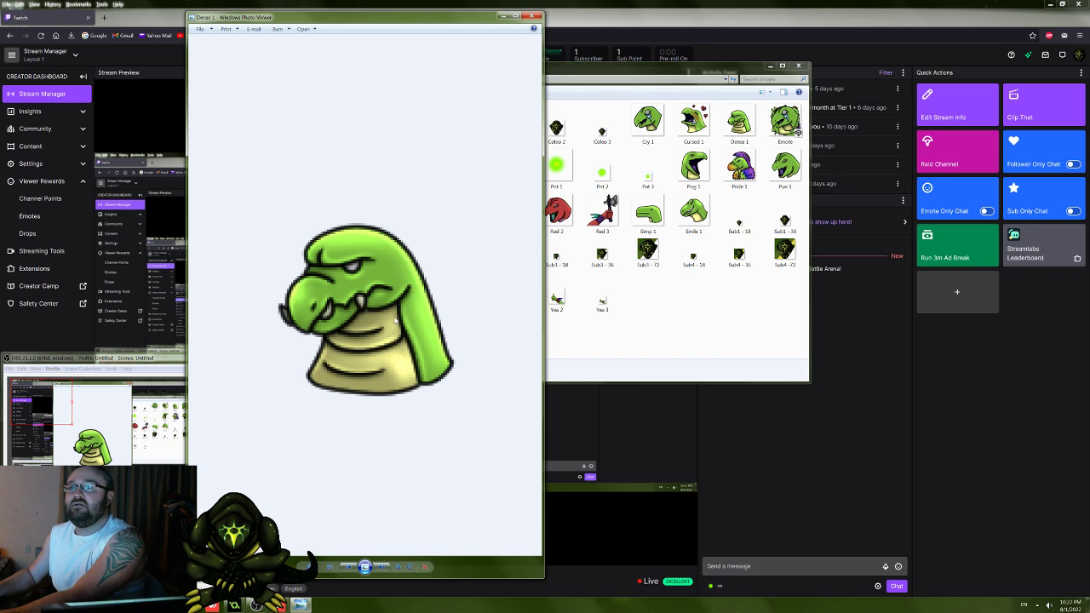
{"action": "key", "text": "Right"}
{"action": "scroll", "coordinate": [395, 320], "scroll_direction": "up", "scroll_amount": 8}
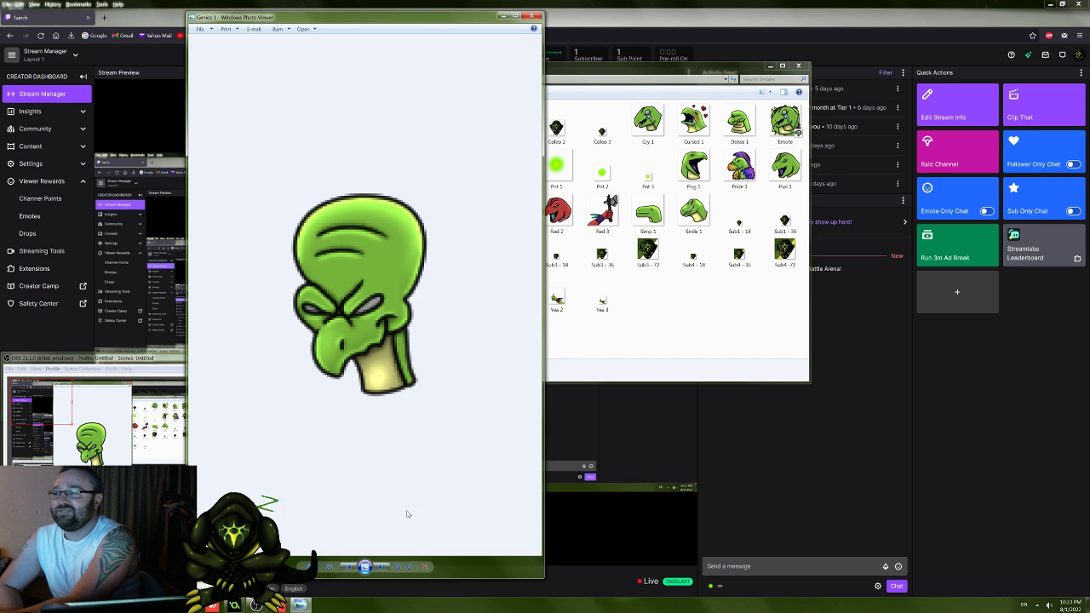
Step: View Lurk 1 and Mediate 1, compare Mediate 1 with Red 3 in a second viewer window, and close Red 3
{"action": "left_click", "coordinate": [379, 568]}
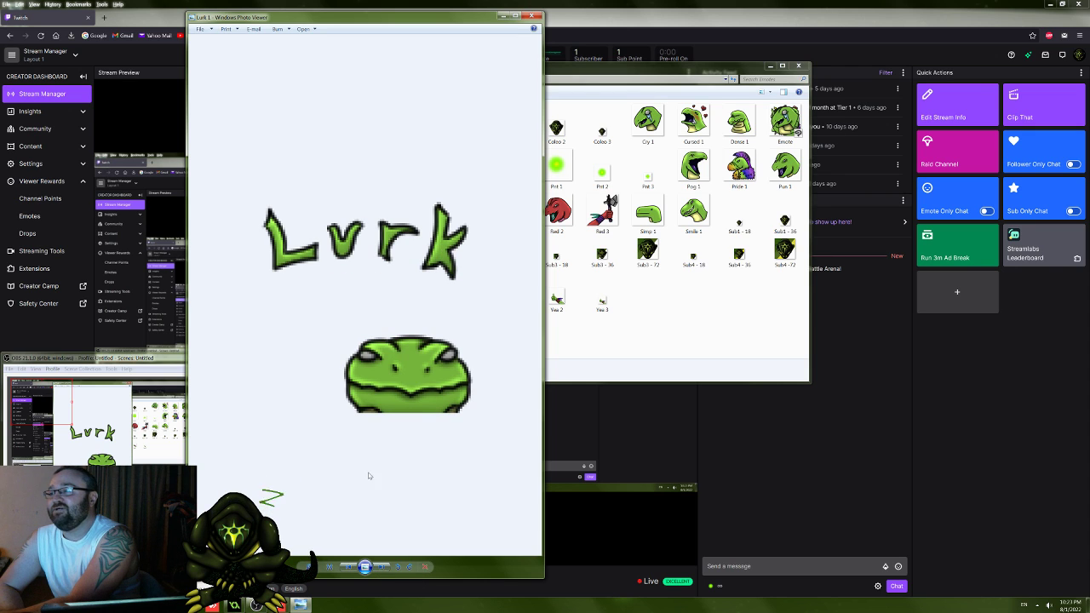
{"action": "left_click", "coordinate": [378, 570]}
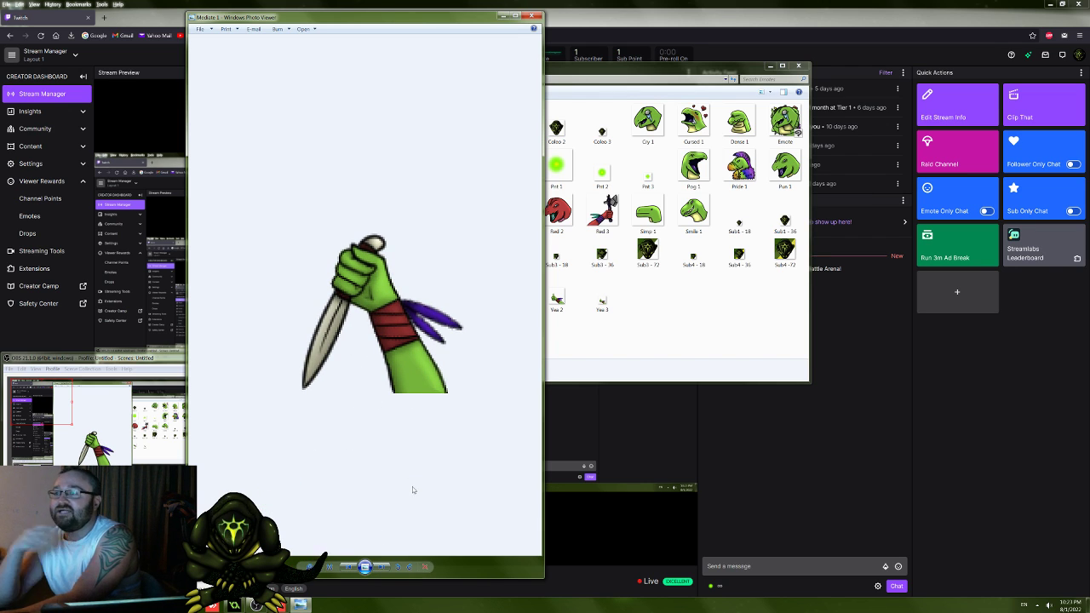
{"action": "double_click", "coordinate": [609, 211]}
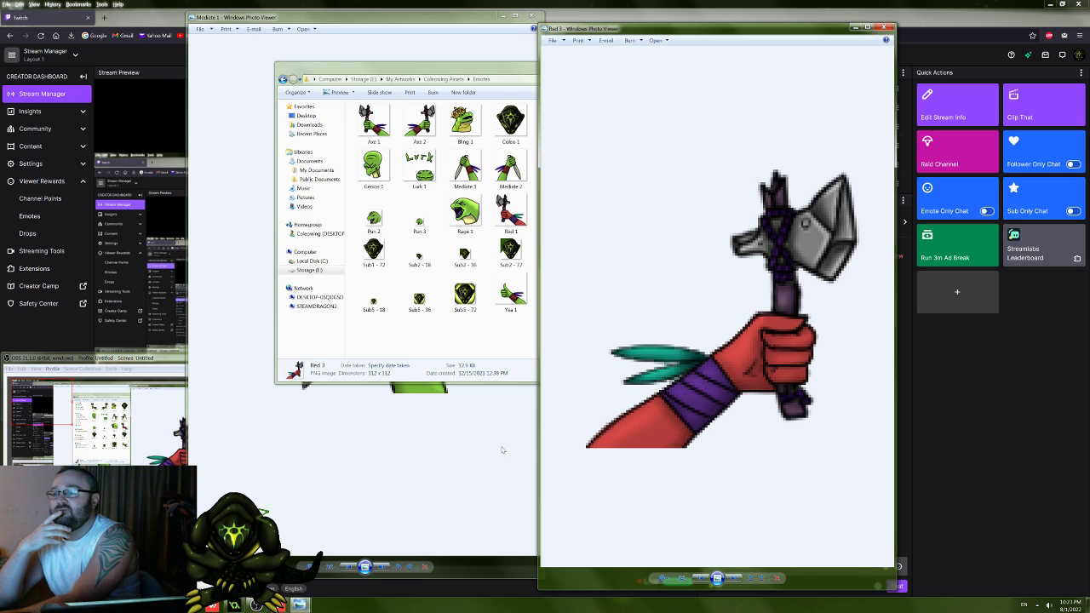
{"action": "left_click", "coordinate": [463, 460]}
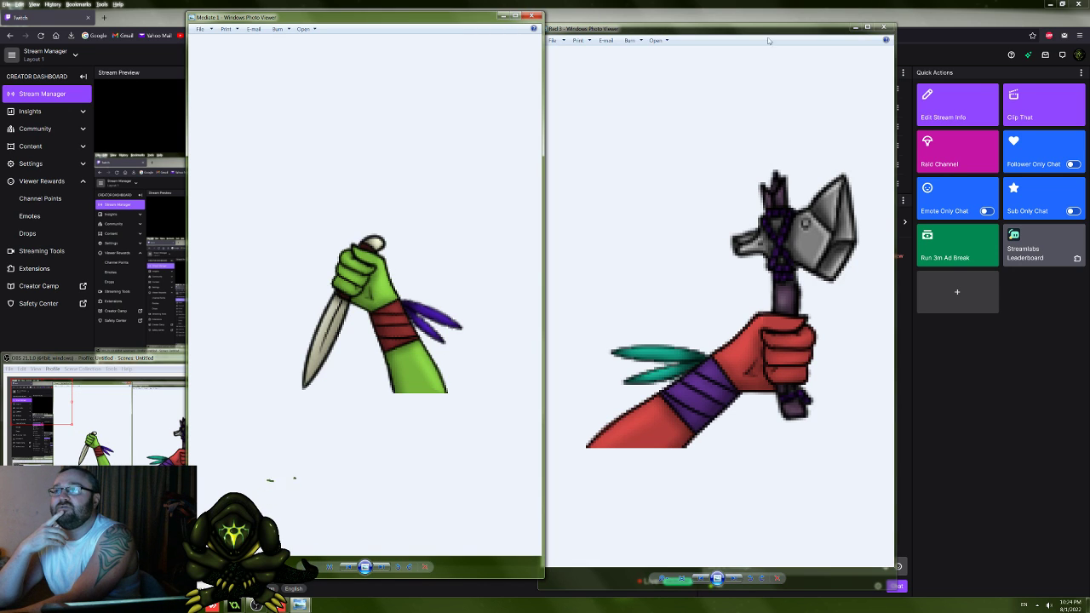
{"action": "left_click", "coordinate": [883, 28]}
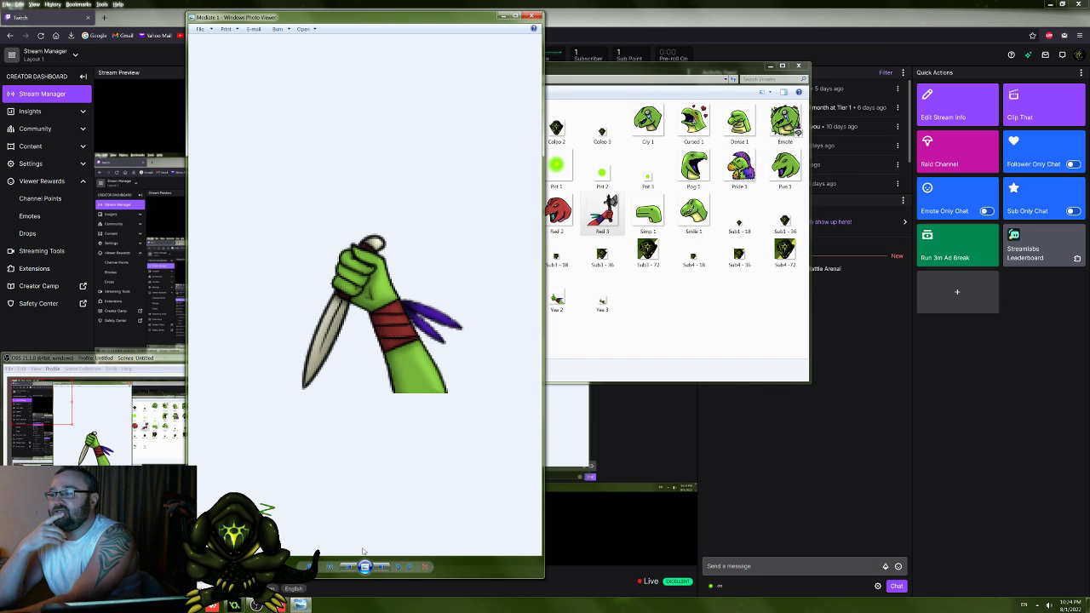
Step: Advance through the images from Mediate 2 to Pog 1 and enlarge Pog 1
{"action": "left_click", "coordinate": [381, 568]}
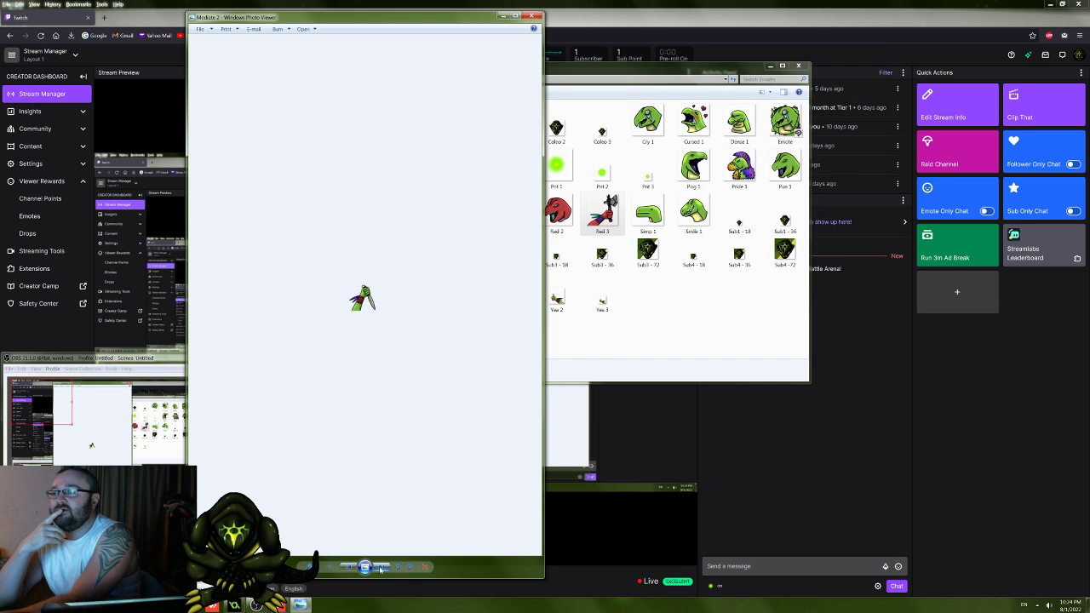
{"action": "left_click", "coordinate": [380, 568]}
{"action": "left_click", "coordinate": [380, 568]}
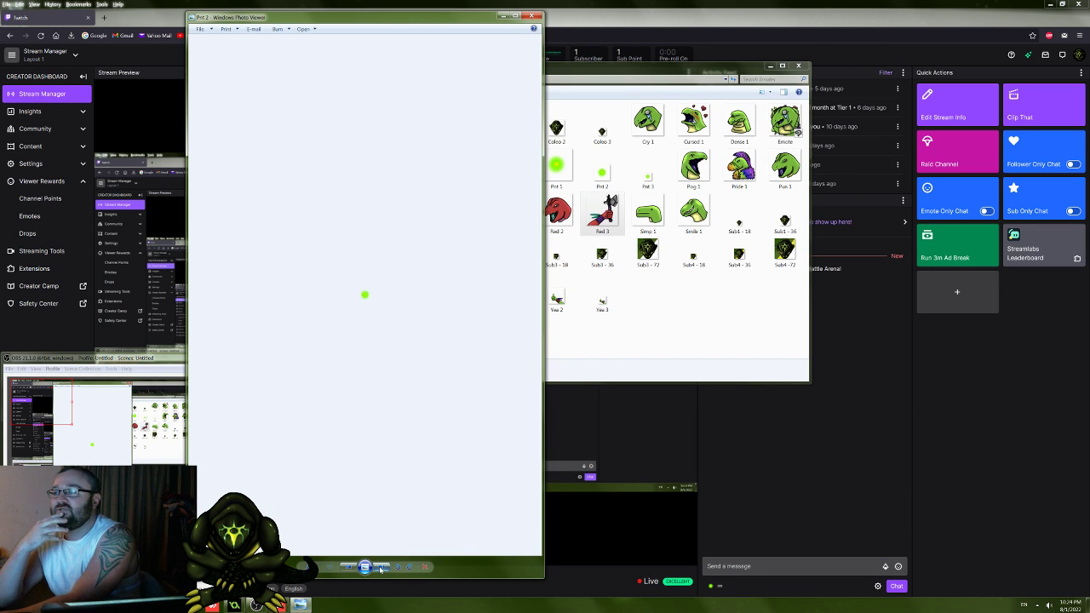
{"action": "left_click", "coordinate": [380, 568]}
{"action": "left_click", "coordinate": [380, 568]}
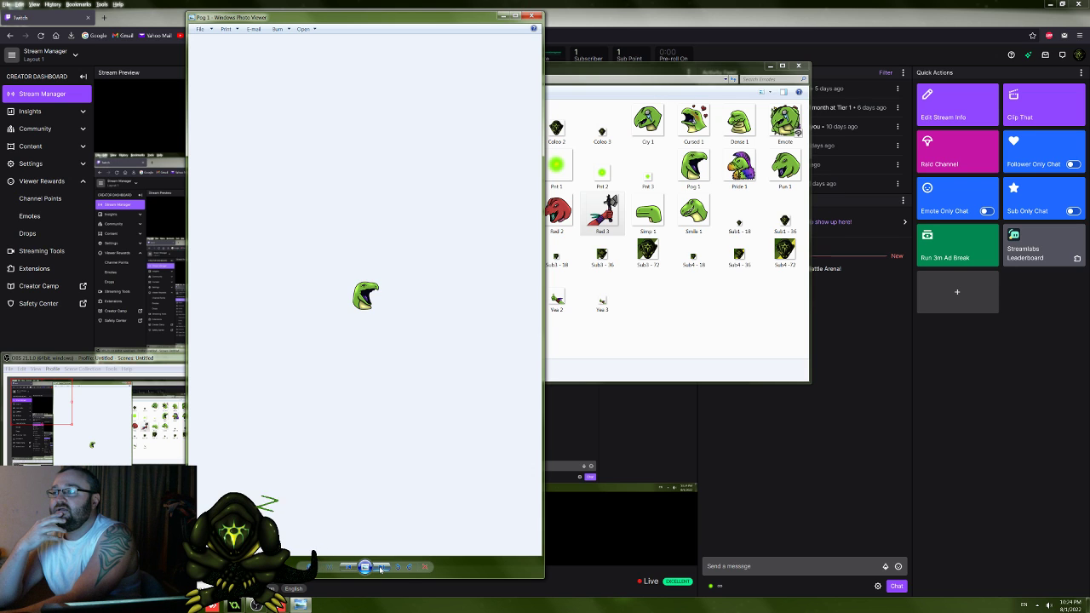
{"action": "scroll", "coordinate": [379, 462], "scroll_direction": "up", "scroll_amount": 5}
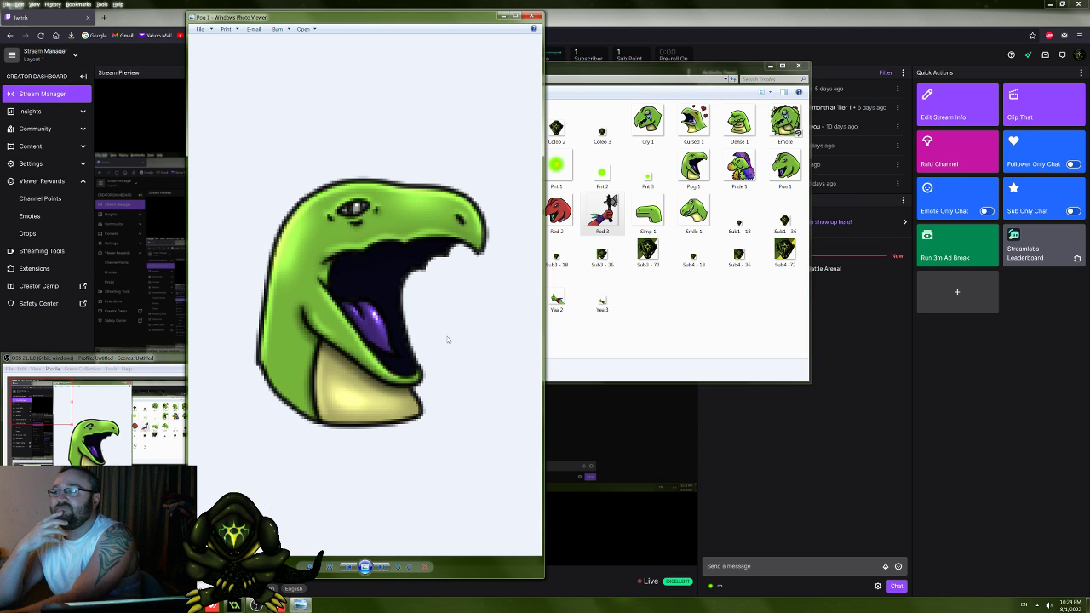
Step: View Pride 1 enlarged, and continue through the Pun images to Rage 1
{"action": "left_click", "coordinate": [379, 567]}
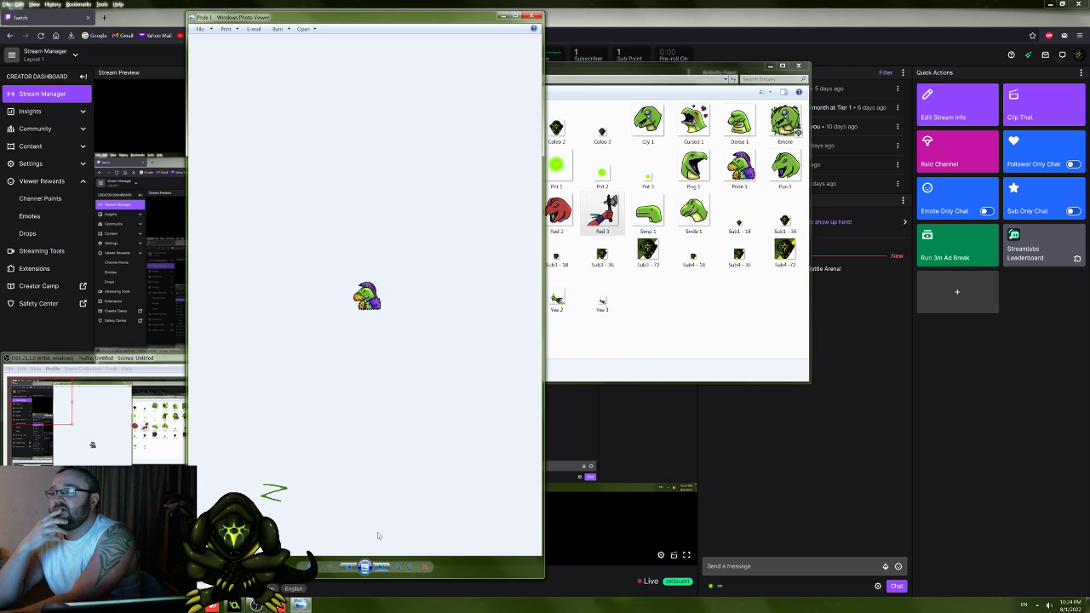
{"action": "scroll", "coordinate": [370, 482], "scroll_direction": "up", "scroll_amount": 9}
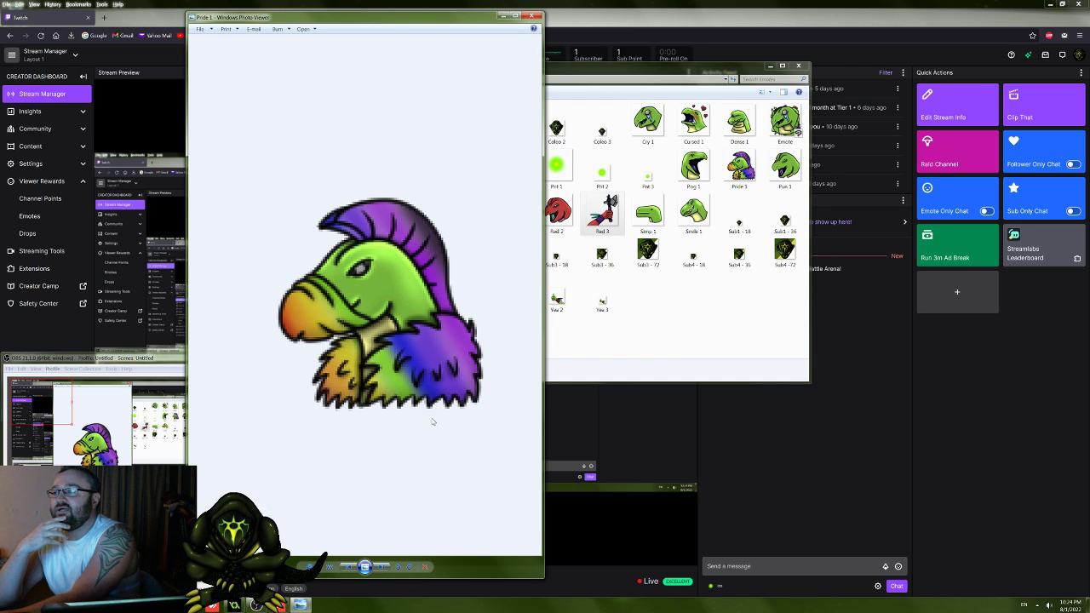
{"action": "left_click", "coordinate": [387, 567]}
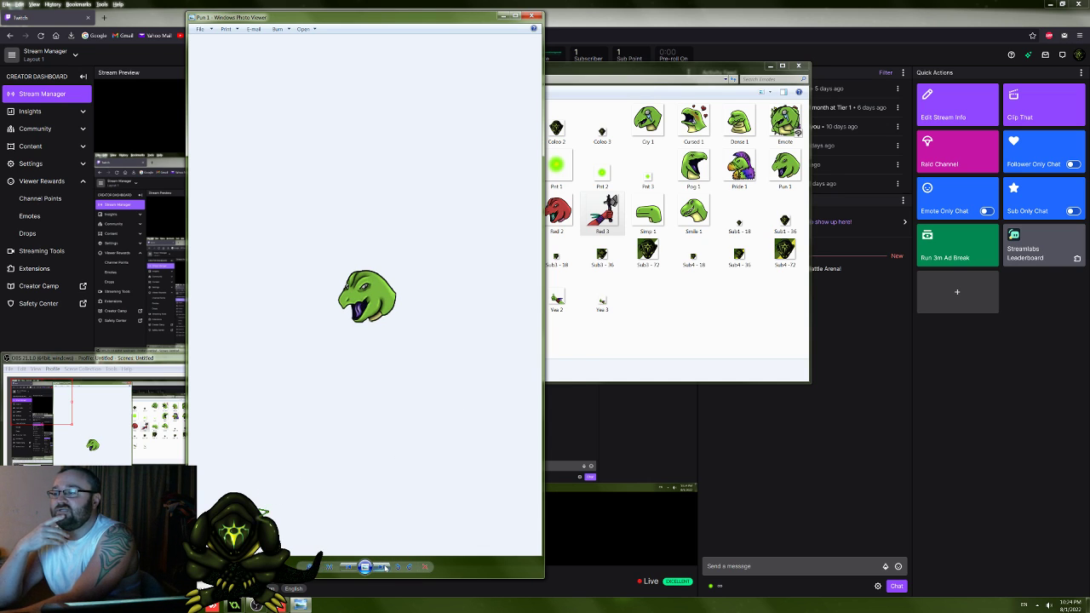
{"action": "left_click", "coordinate": [386, 567]}
{"action": "left_click", "coordinate": [386, 567]}
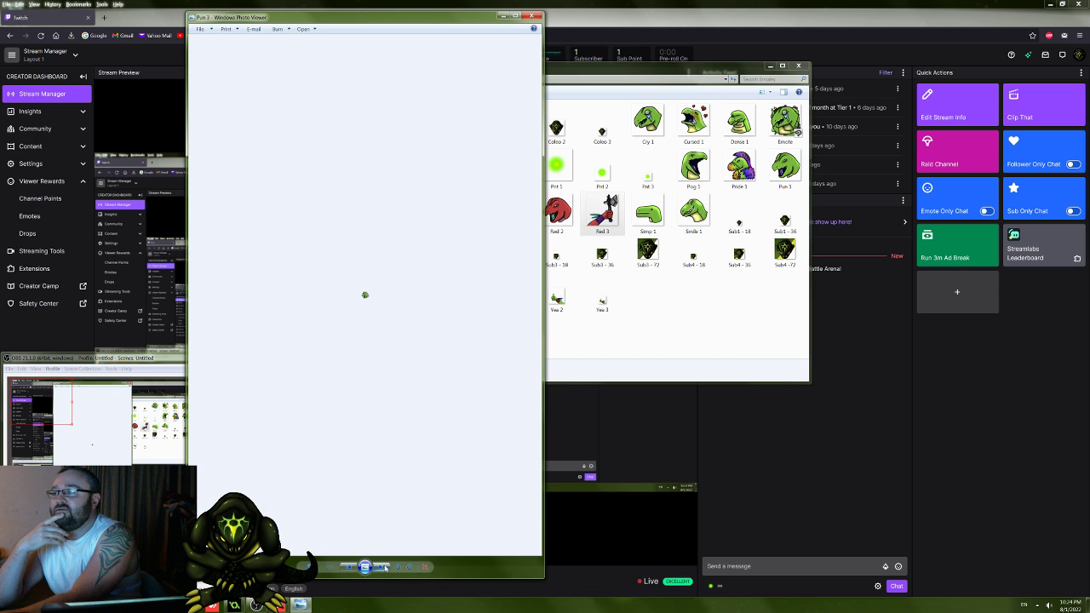
{"action": "left_click", "coordinate": [385, 567]}
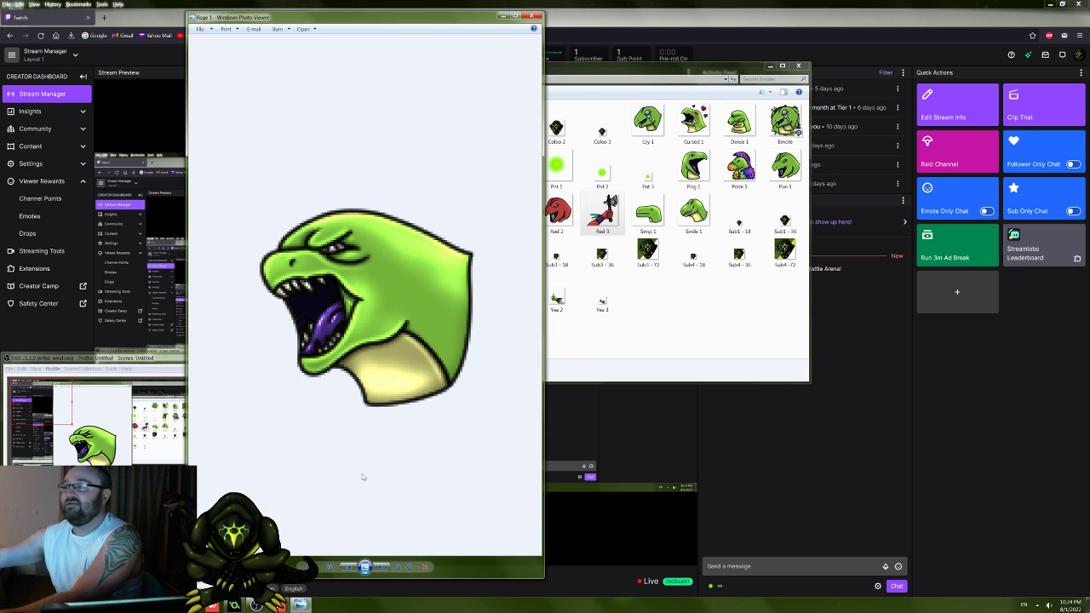
Step: Browse the emote images after Rage 1, viewing the Red images, Simp 1 and Smile 1, up to Sub1 - 18
{"action": "left_click", "coordinate": [382, 568]}
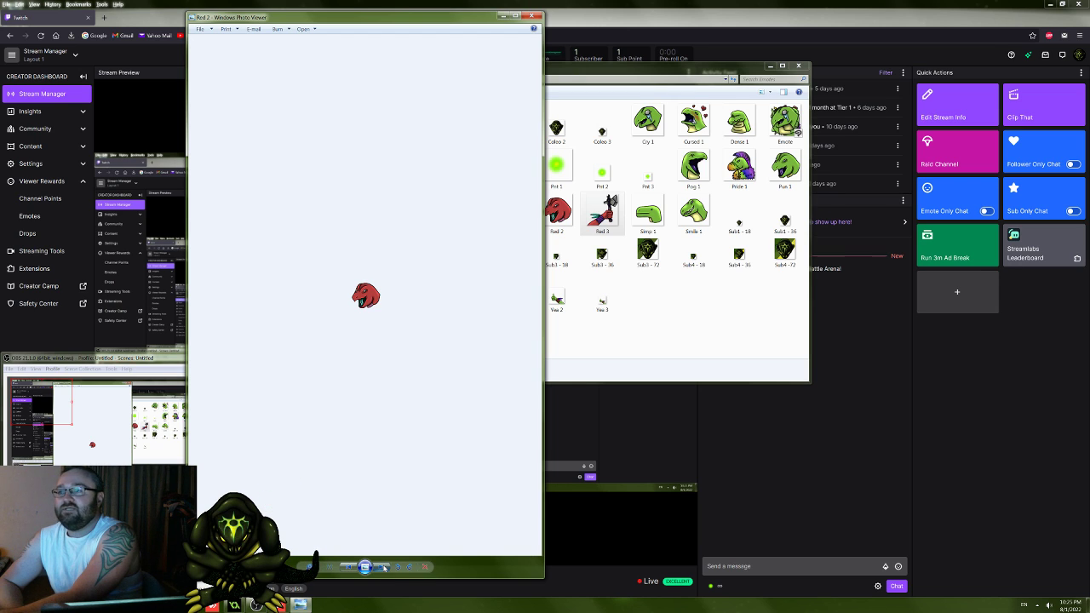
{"action": "left_click", "coordinate": [382, 567]}
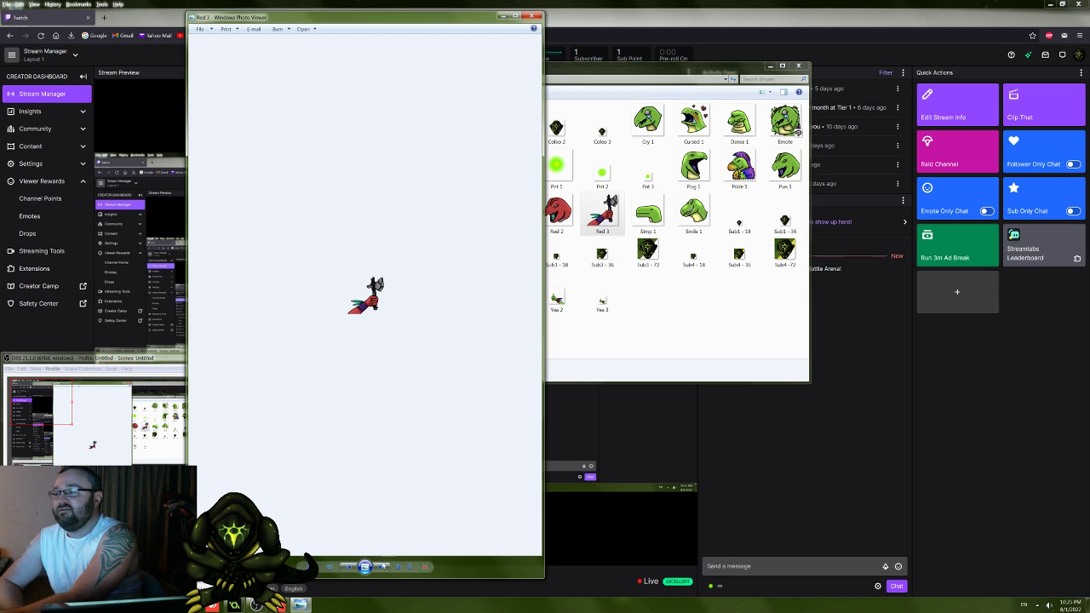
{"action": "left_click", "coordinate": [383, 567]}
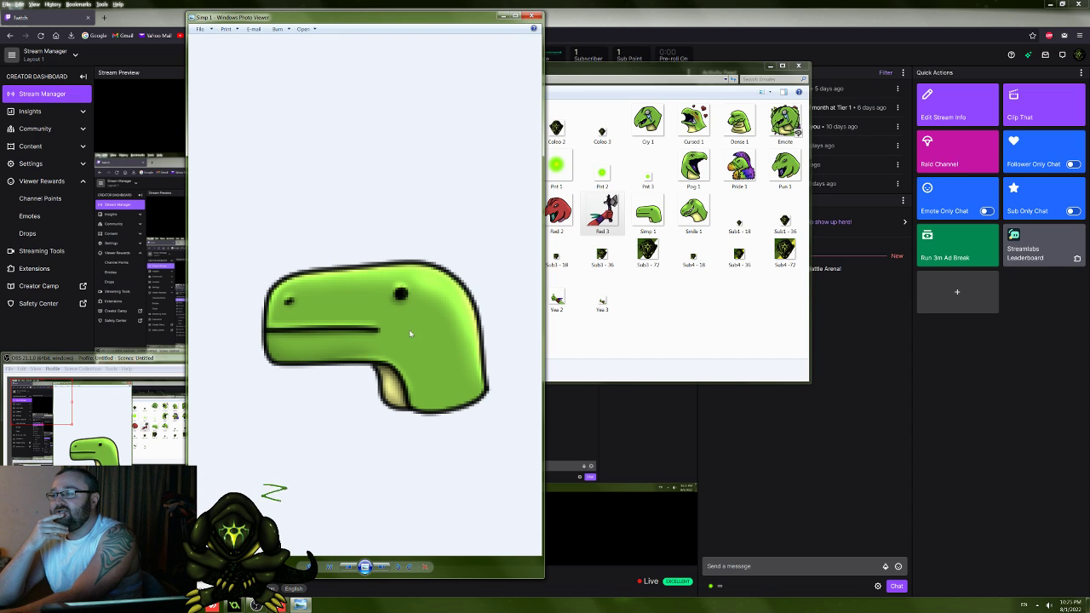
{"action": "left_click", "coordinate": [380, 567]}
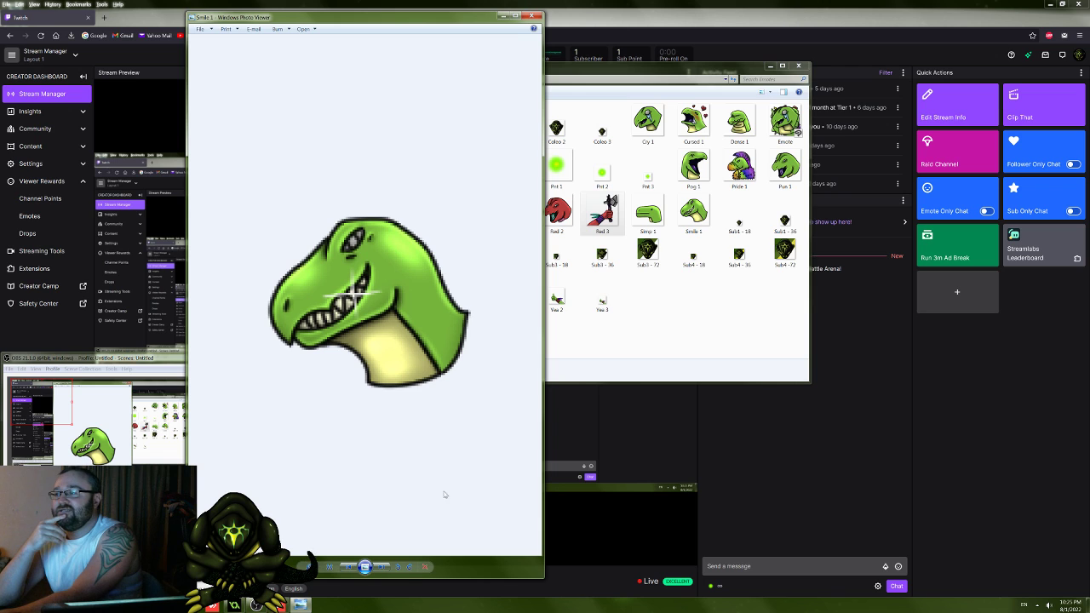
{"action": "left_click", "coordinate": [381, 567]}
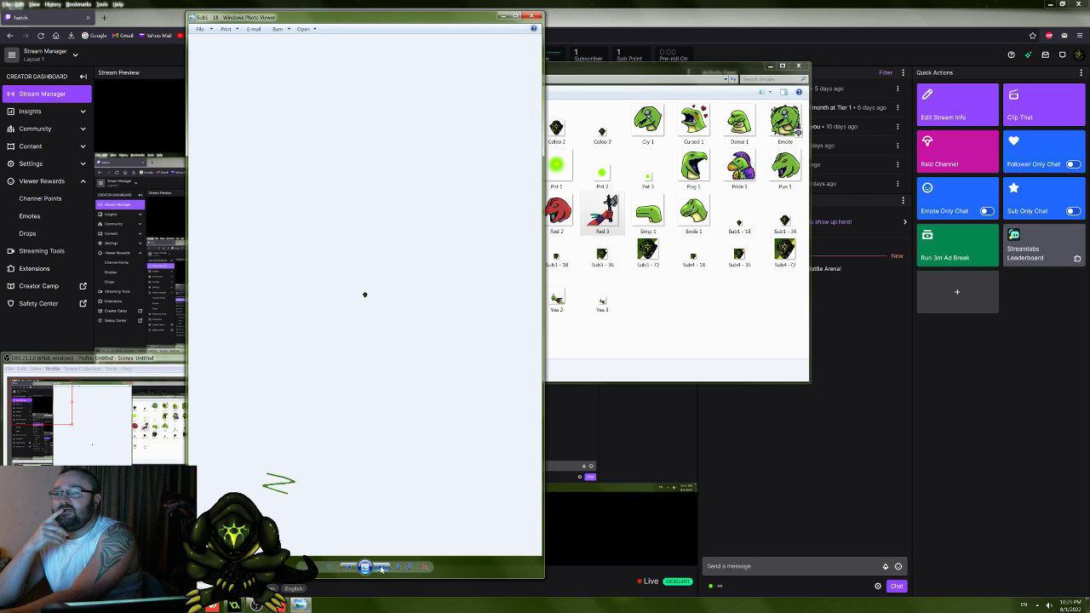
Step: Move the photo viewer aside, select Yea 1 in the Emotes folder, and close the photo viewer
{"action": "left_click_drag", "start_coordinate": [472, 19], "coordinate": [309, 38]}
{"action": "left_click", "coordinate": [511, 294]}
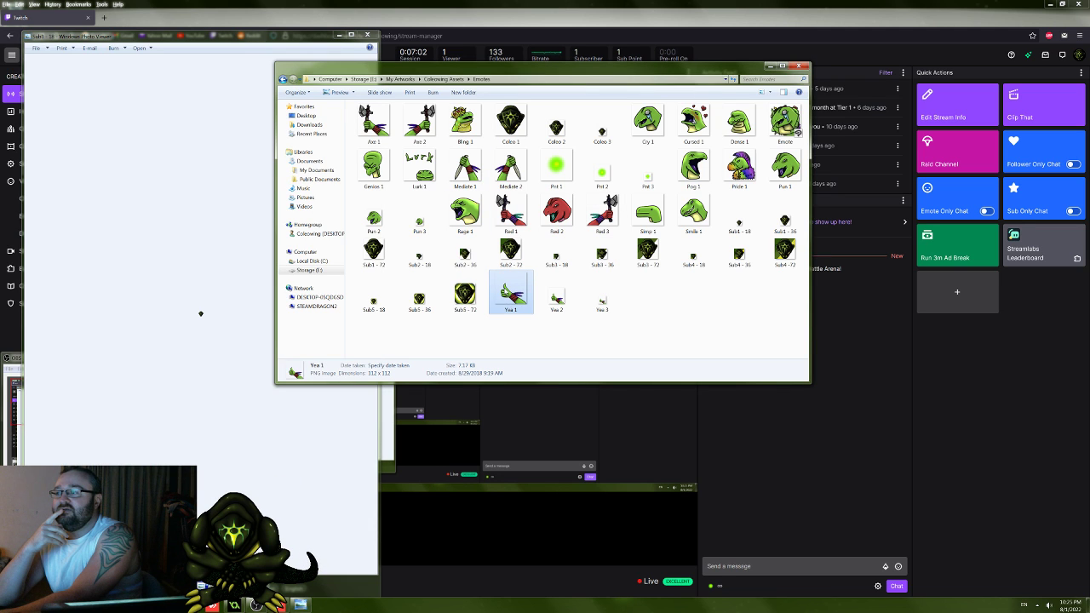
{"action": "left_click", "coordinate": [367, 35]}
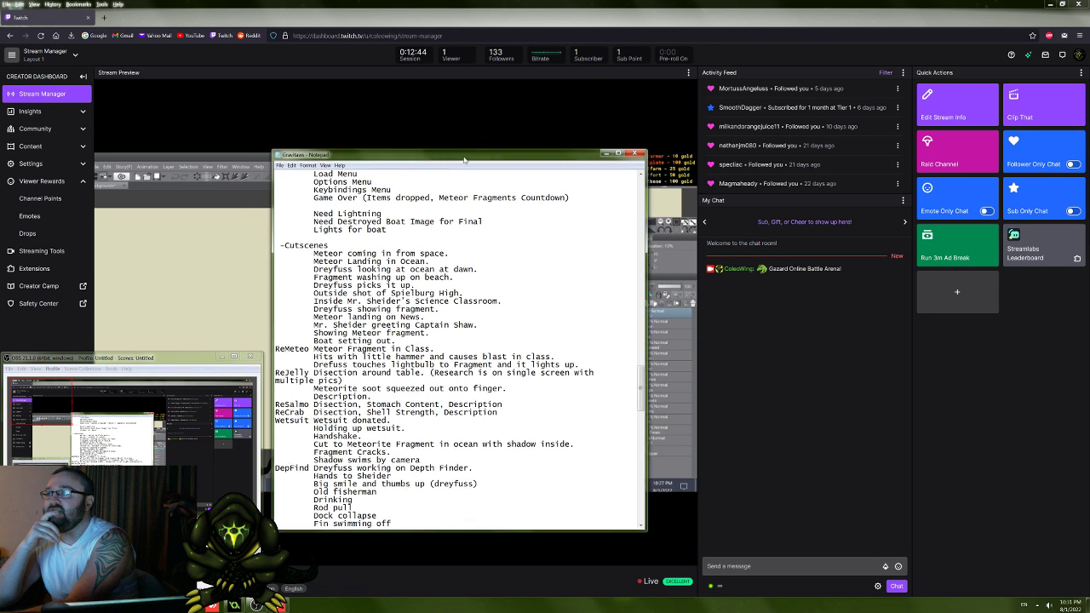
Step: Reposition the Notepad notes window and read through the Cutscenes list from the meteor opening to the Final section
{"action": "left_click_drag", "start_coordinate": [454, 154], "coordinate": [525, 149]}
{"action": "left_click_drag", "start_coordinate": [405, 246], "coordinate": [449, 289]}
{"action": "left_click", "coordinate": [449, 288]}
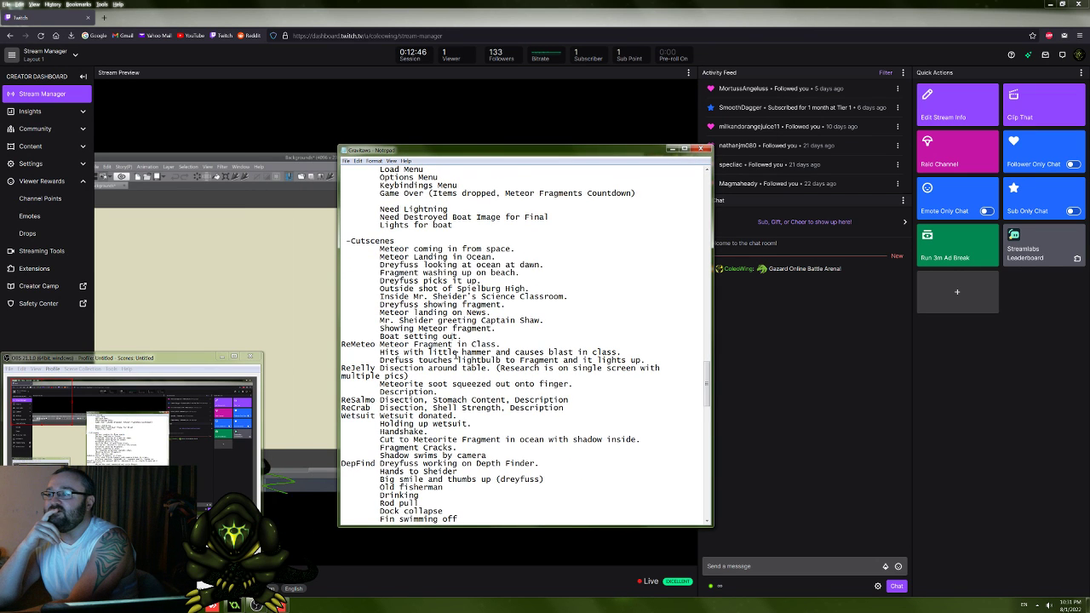
{"action": "scroll", "coordinate": [448, 290], "scroll_direction": "down", "scroll_amount": 4}
{"action": "scroll", "coordinate": [455, 356], "scroll_direction": "up", "scroll_amount": 3}
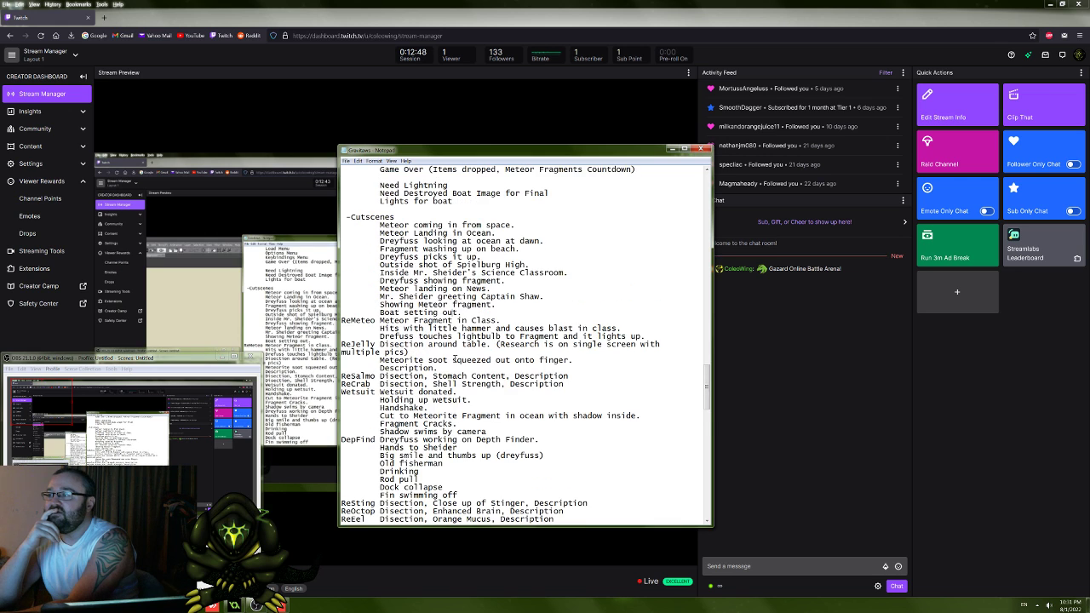
{"action": "scroll", "coordinate": [427, 351], "scroll_direction": "down", "scroll_amount": 14}
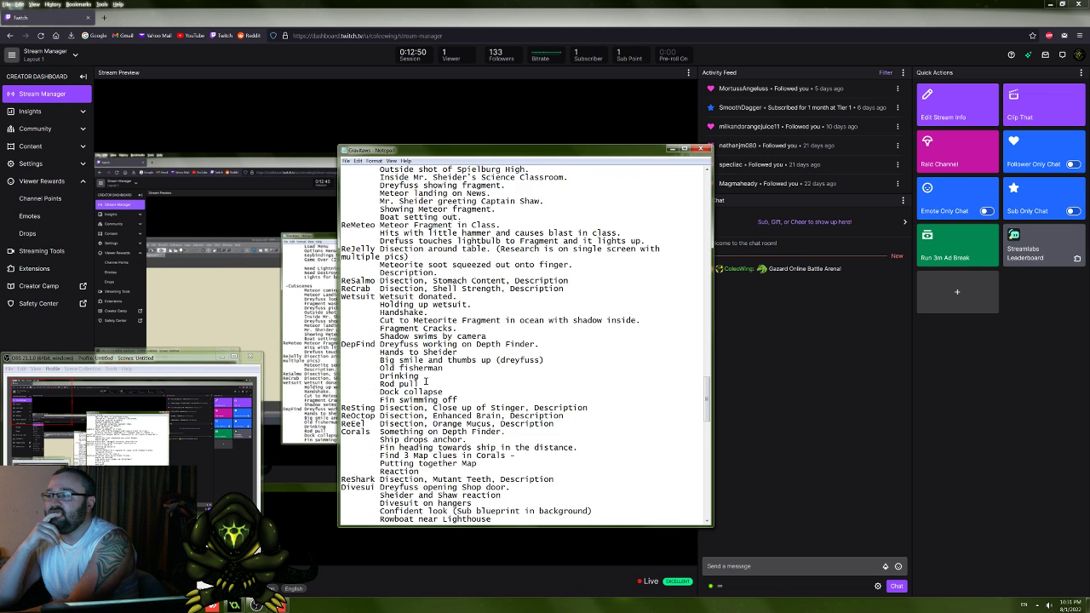
{"action": "scroll", "coordinate": [421, 374], "scroll_direction": "down", "scroll_amount": 6}
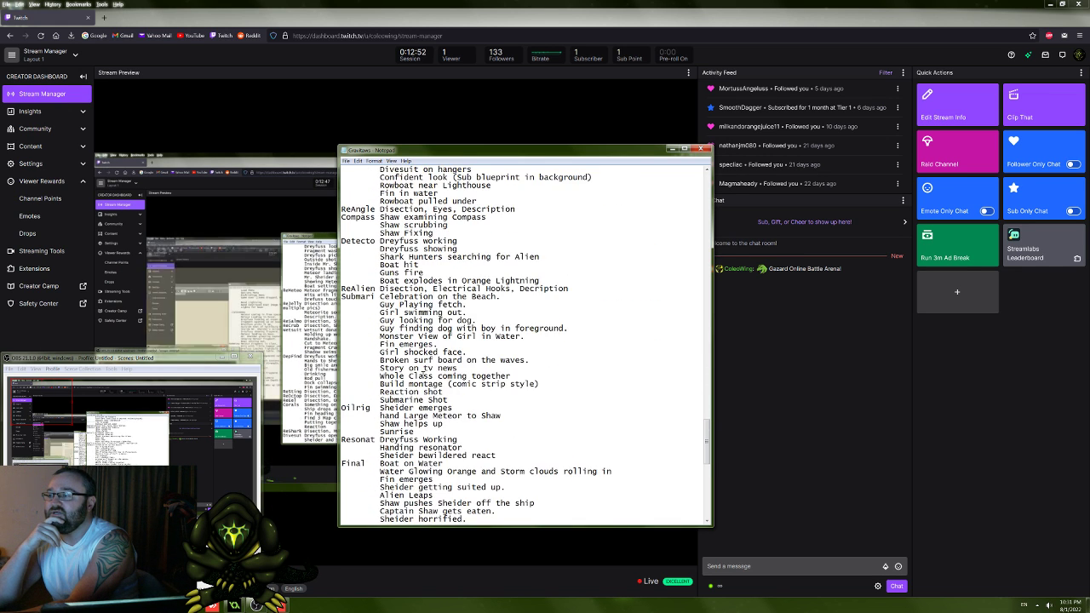
Step: Read the remaining cutscene notes, and view the reference images from the ninja castle scene through the Jaws "Power Level Raised" screen
{"action": "scroll", "coordinate": [421, 374], "scroll_direction": "down", "scroll_amount": 9}
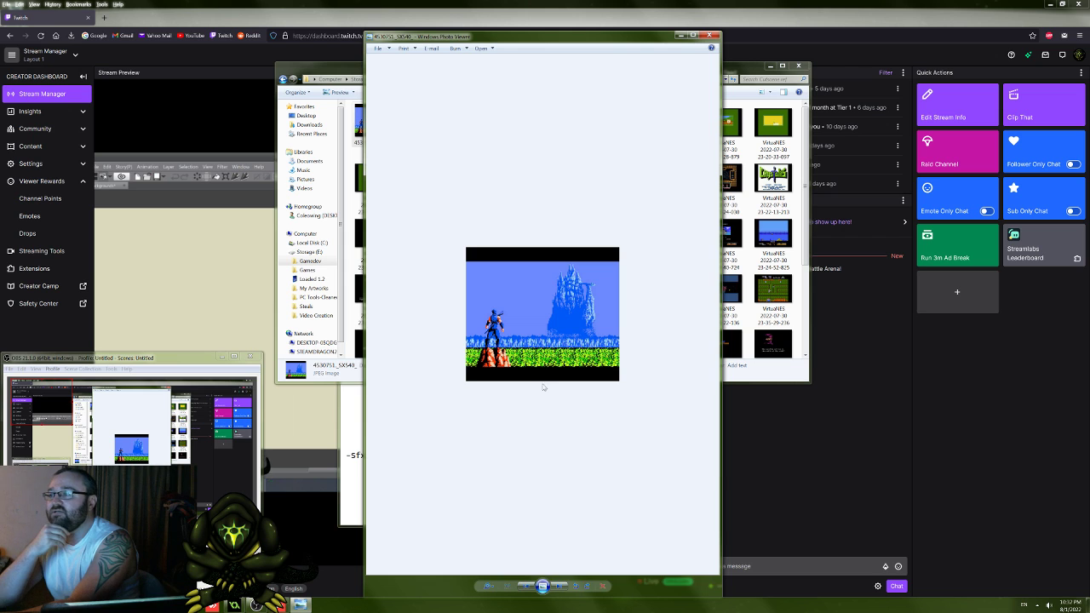
{"action": "scroll", "coordinate": [545, 394], "scroll_direction": "up", "scroll_amount": 5}
{"action": "scroll", "coordinate": [511, 388], "scroll_direction": "down", "scroll_amount": 3}
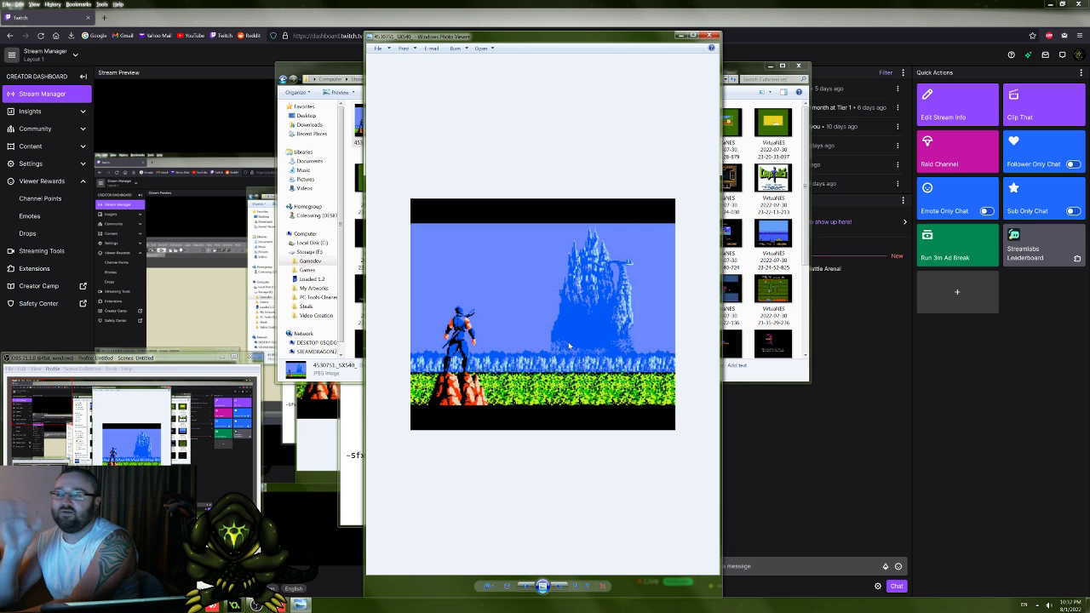
{"action": "left_click", "coordinate": [559, 586]}
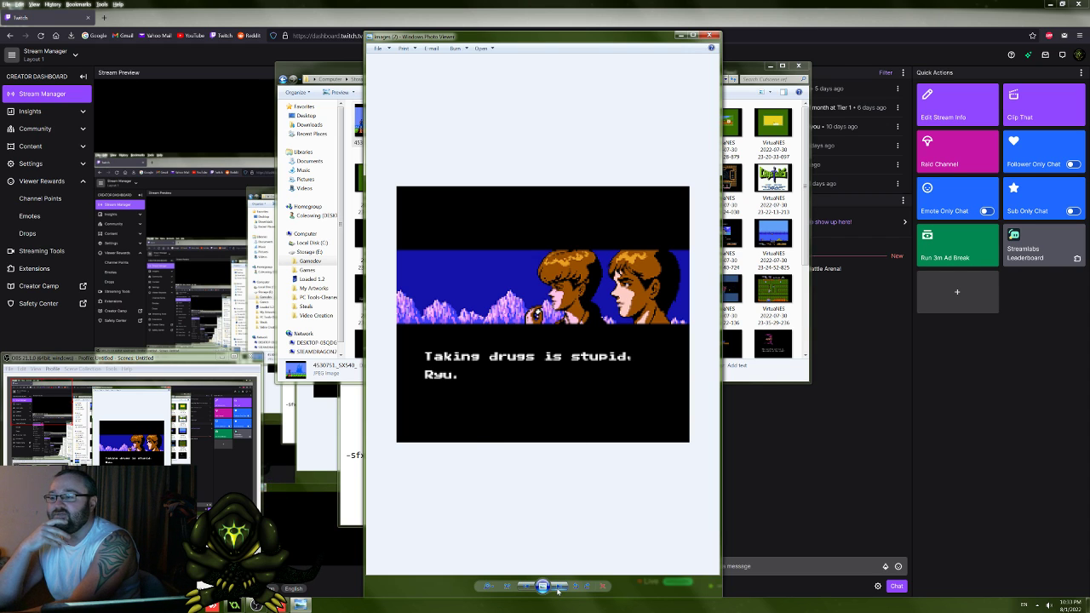
{"action": "left_click", "coordinate": [557, 589]}
{"action": "left_click", "coordinate": [558, 589]}
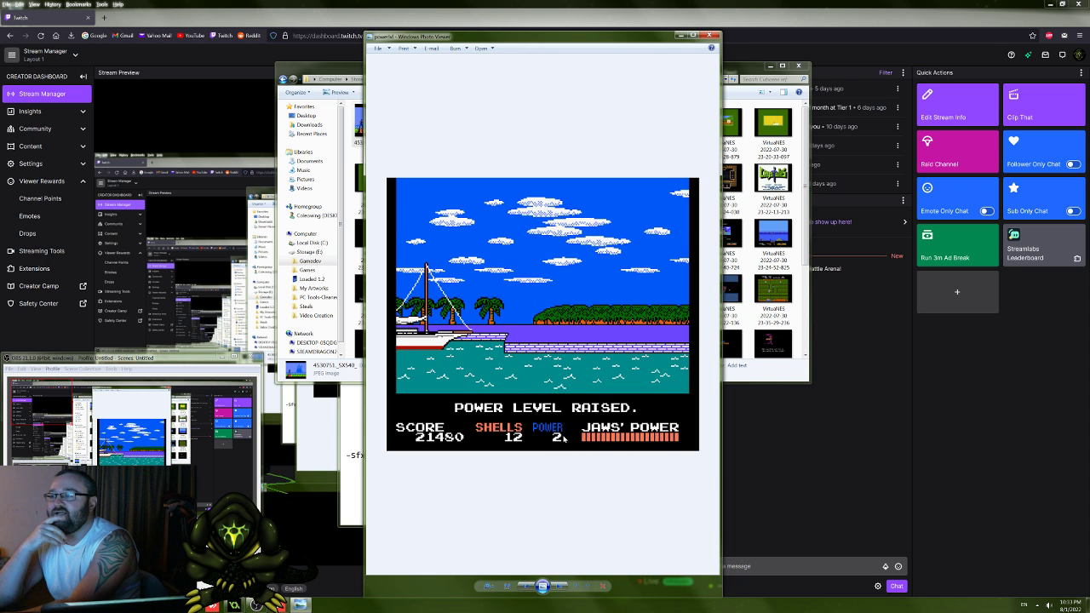
Step: Browse the first VirtuaNES screenshots from the frog tank to the yellow frog frame, and return to the frog escape scene
{"action": "left_click", "coordinate": [558, 589]}
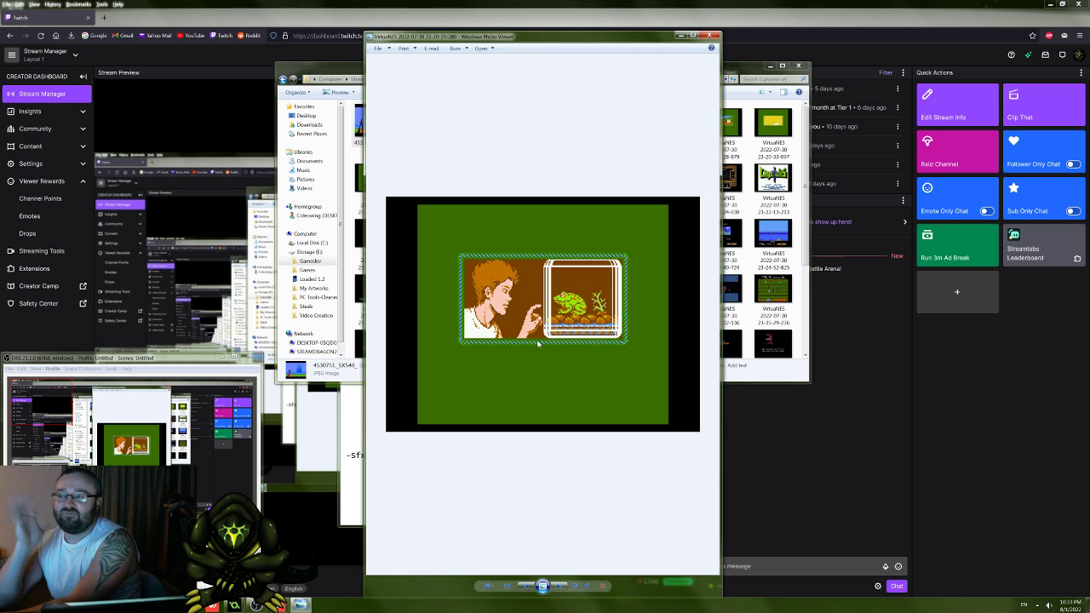
{"action": "left_click", "coordinate": [560, 588]}
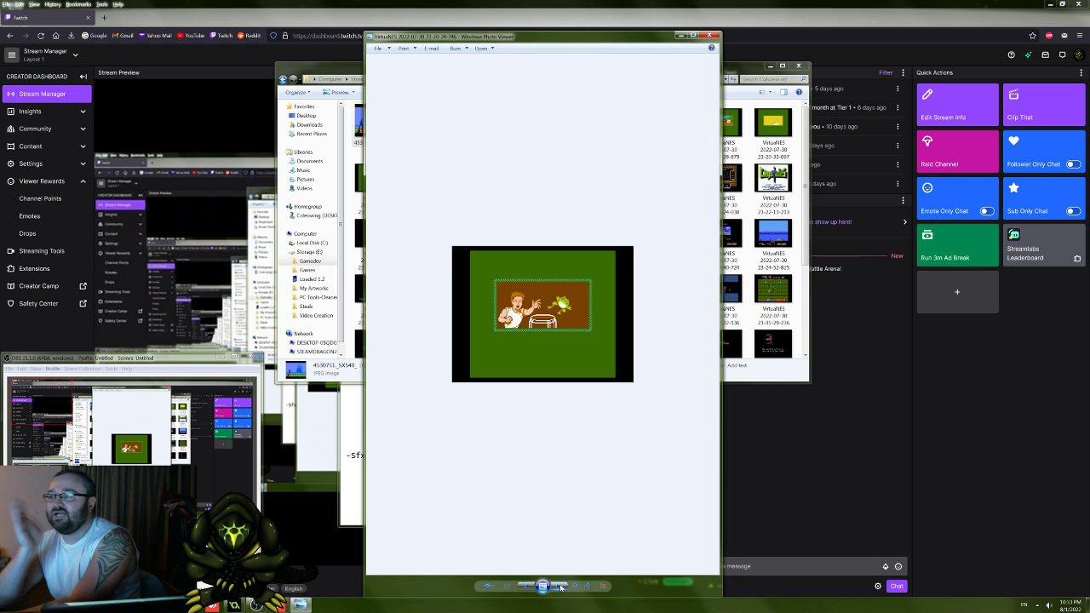
{"action": "left_click", "coordinate": [561, 588]}
{"action": "left_click", "coordinate": [560, 588]}
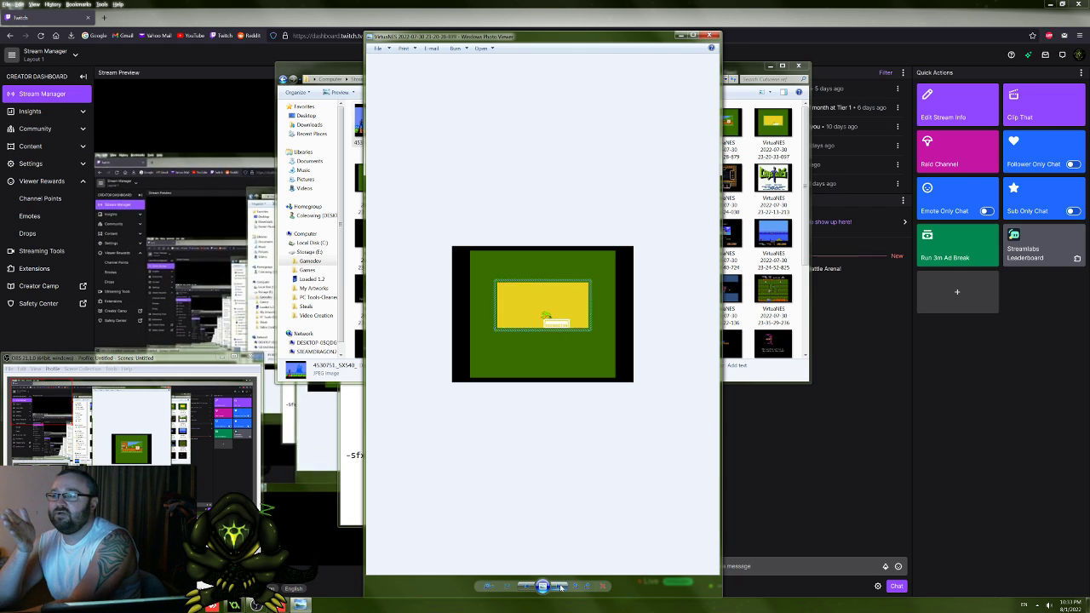
{"action": "left_click", "coordinate": [526, 588]}
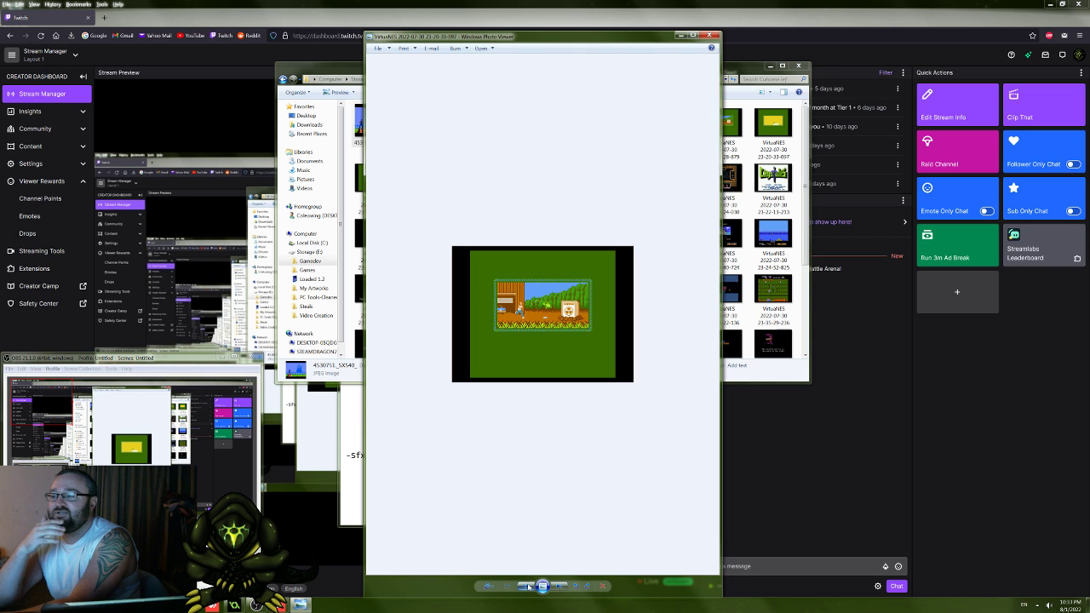
{"action": "left_click", "coordinate": [527, 588]}
{"action": "left_click", "coordinate": [560, 588]}
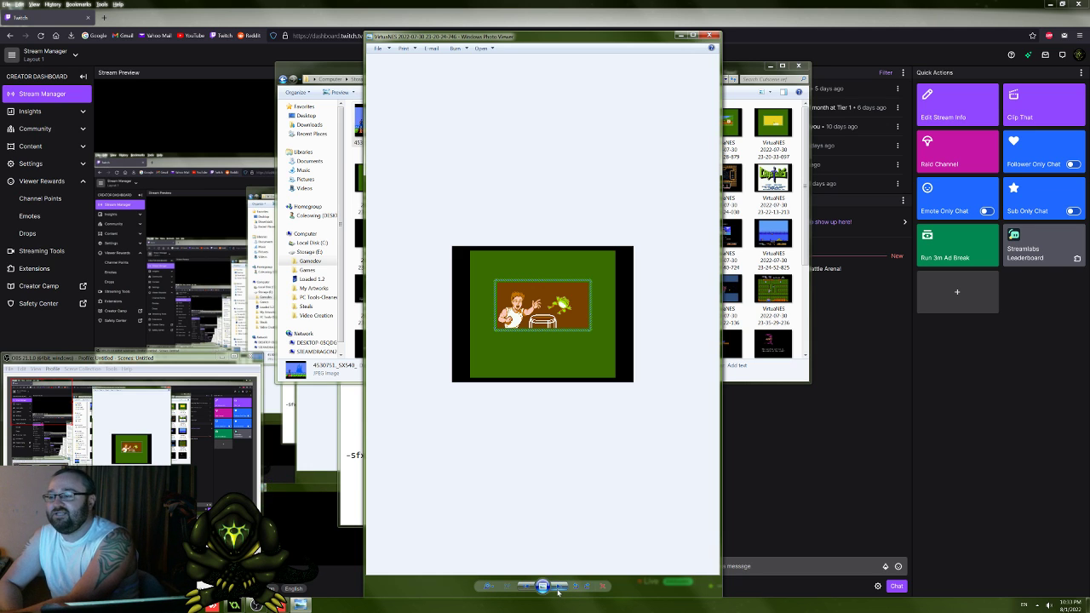
Step: View the screenshot of the boy chasing the frog toward the radioactive crate enlarged, and continue past it
{"action": "left_click", "coordinate": [558, 589]}
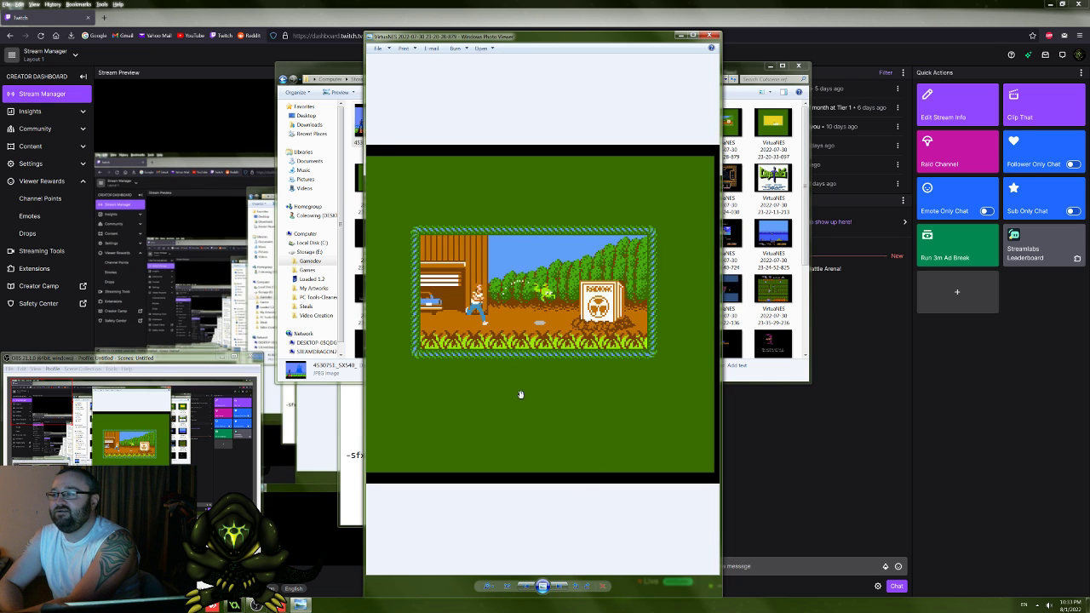
{"action": "left_click", "coordinate": [566, 586]}
{"action": "left_click", "coordinate": [527, 587]}
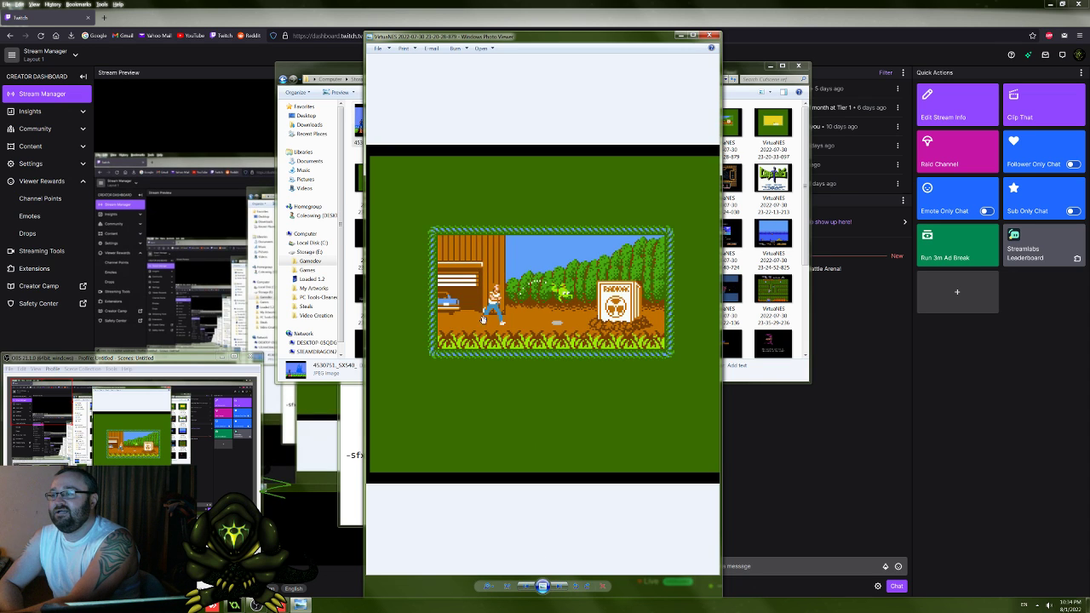
{"action": "left_click", "coordinate": [556, 587]}
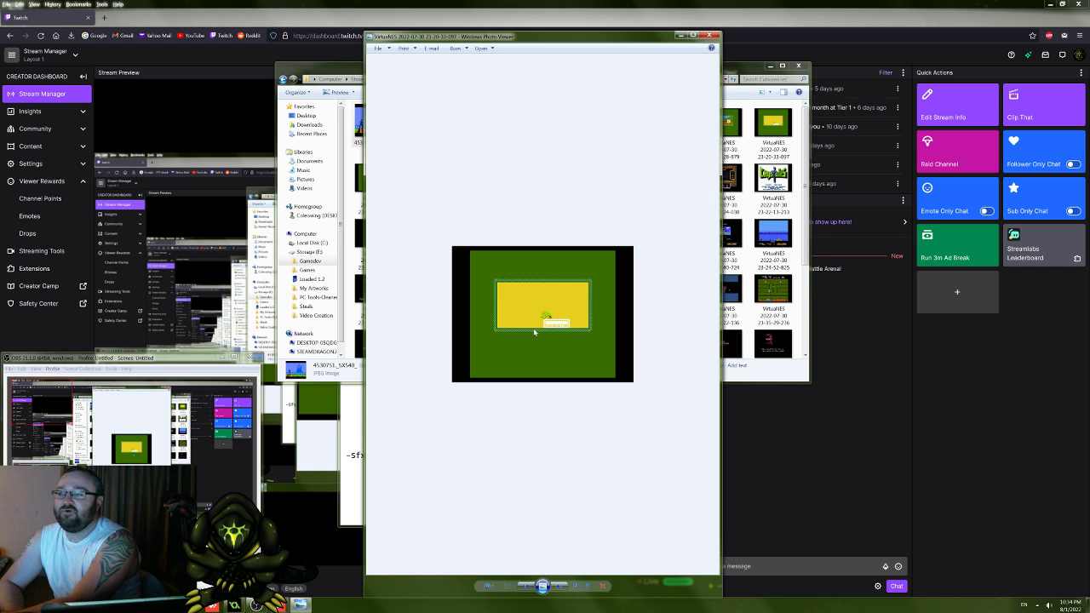
Step: View the frog with the radioactive sign and the boy beside the hole, enlarging both screenshots
{"action": "left_click", "coordinate": [562, 587]}
{"action": "left_click", "coordinate": [562, 587]}
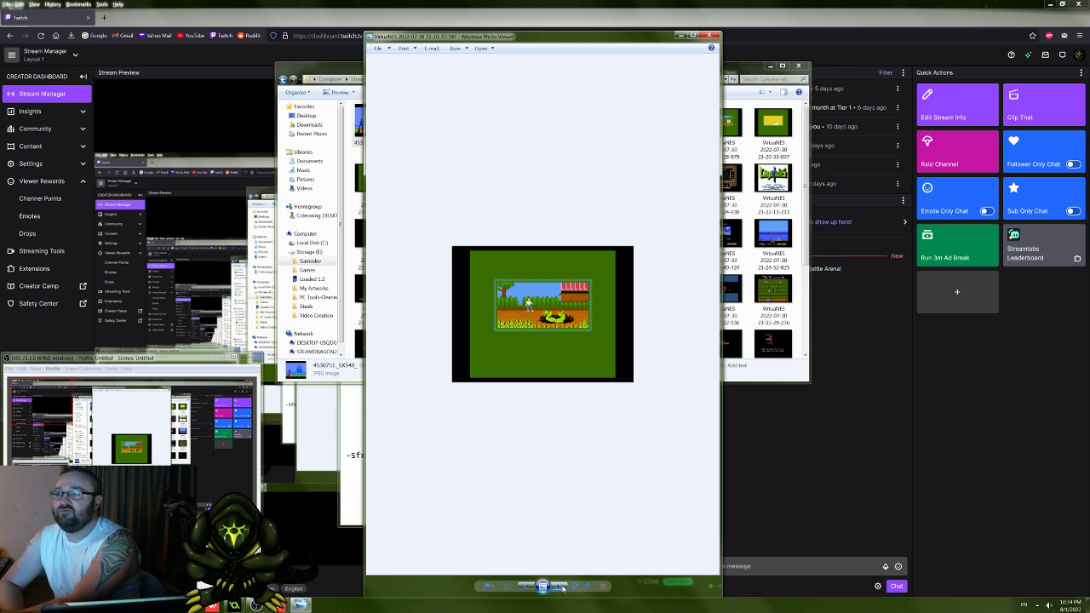
{"action": "left_click", "coordinate": [527, 587]}
{"action": "scroll", "coordinate": [539, 442], "scroll_direction": "up", "scroll_amount": 4}
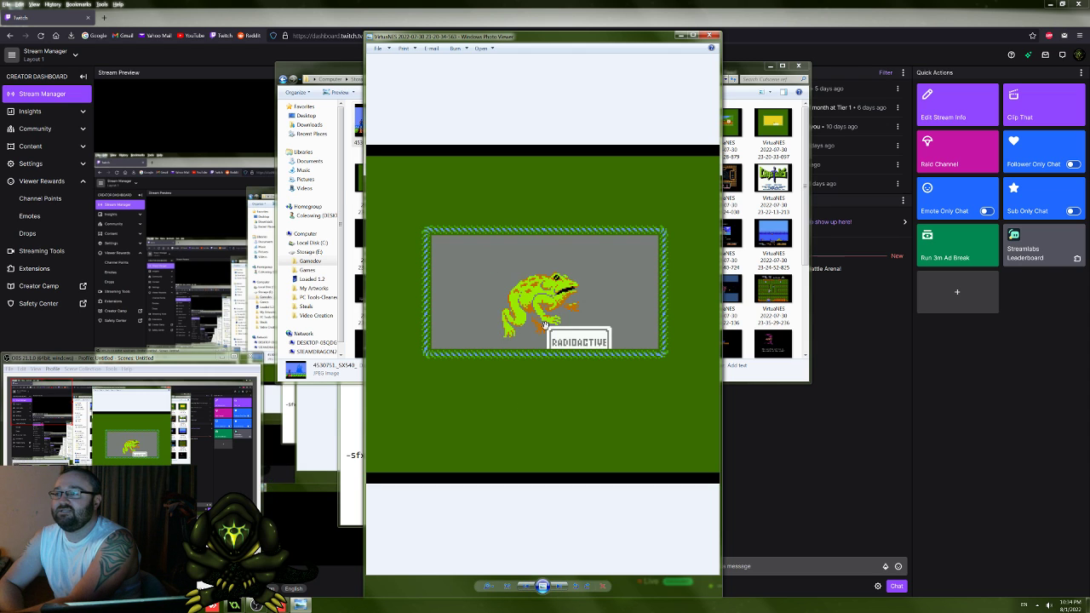
{"action": "left_click", "coordinate": [562, 587]}
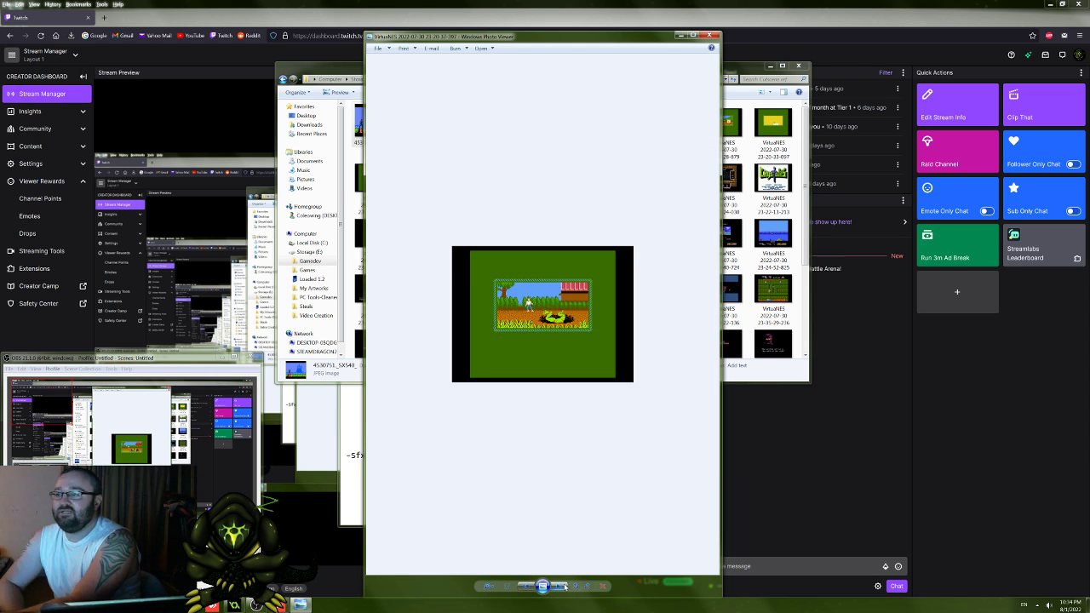
{"action": "scroll", "coordinate": [584, 426], "scroll_direction": "up", "scroll_amount": 4}
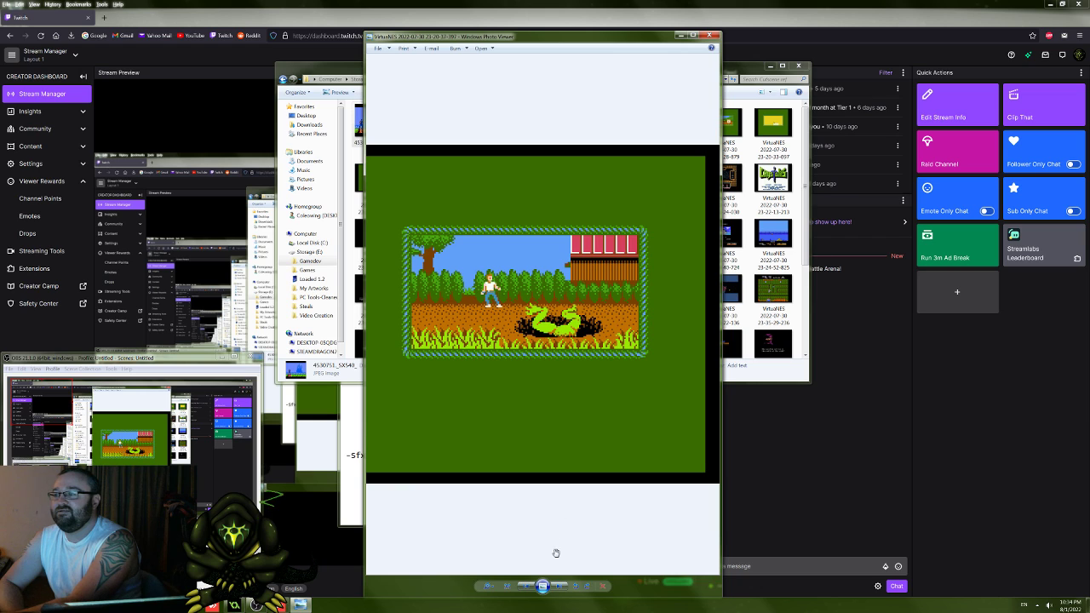
Step: Continue to the boy falling down the hole, and view the underground vehicle and suited pilot screenshots enlarged
{"action": "left_click", "coordinate": [559, 590]}
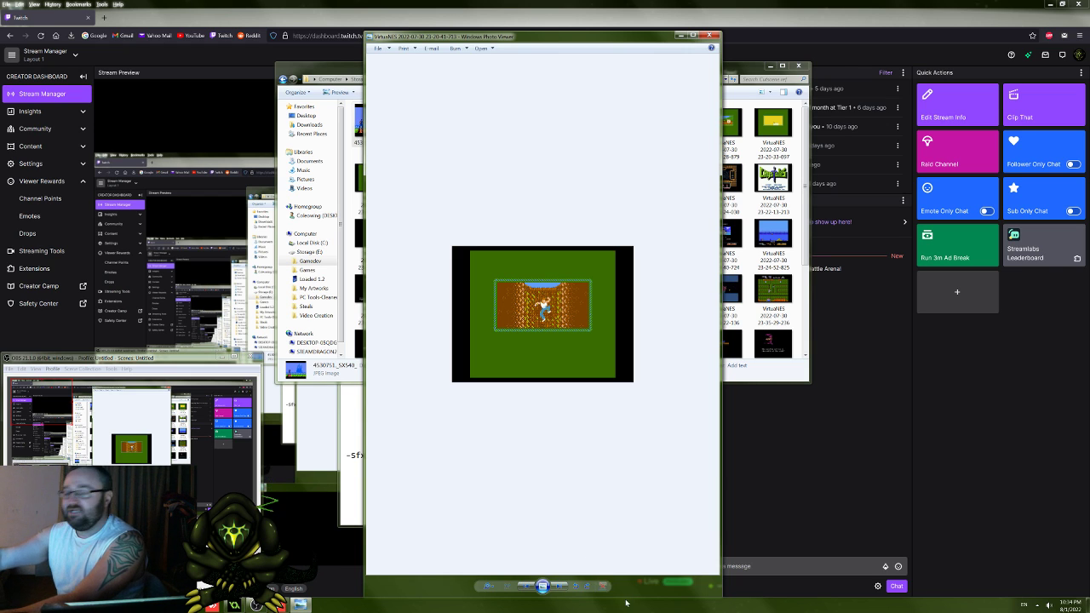
{"action": "left_click", "coordinate": [564, 587]}
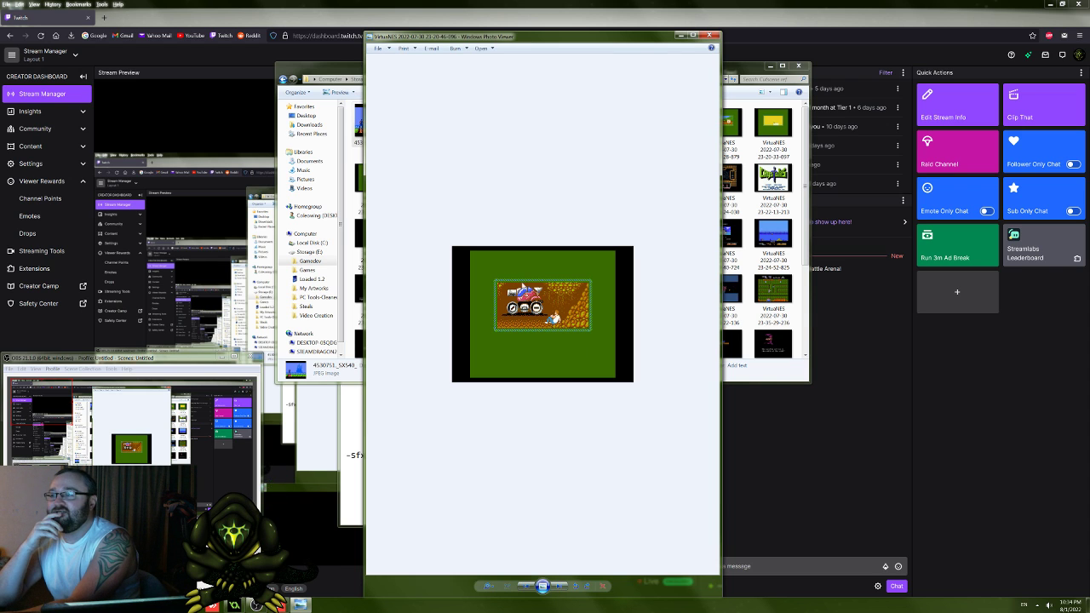
{"action": "scroll", "coordinate": [550, 317], "scroll_direction": "up", "scroll_amount": 3}
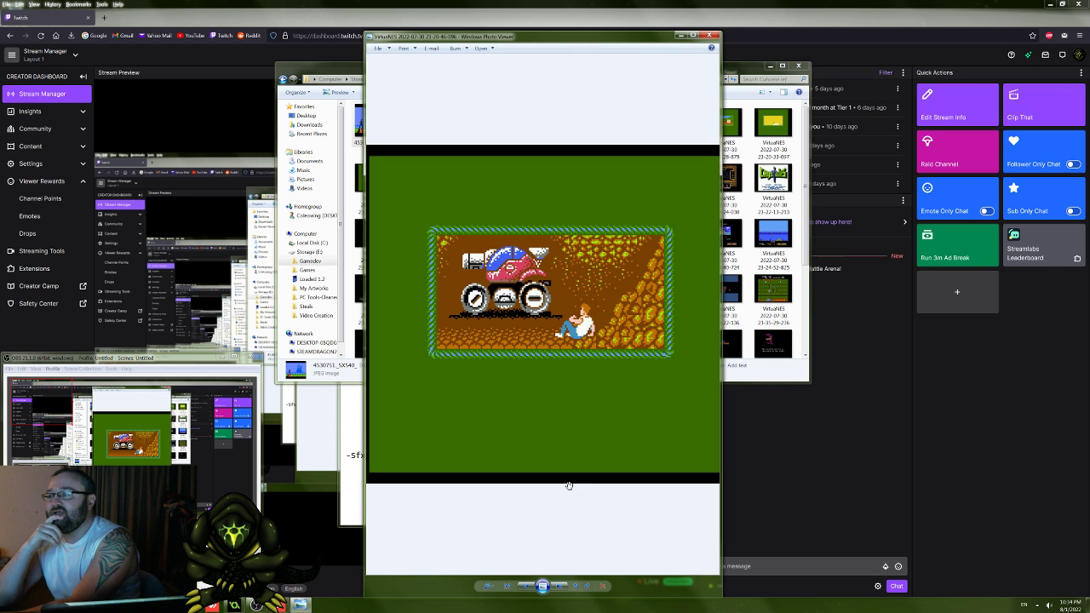
{"action": "left_click", "coordinate": [558, 586]}
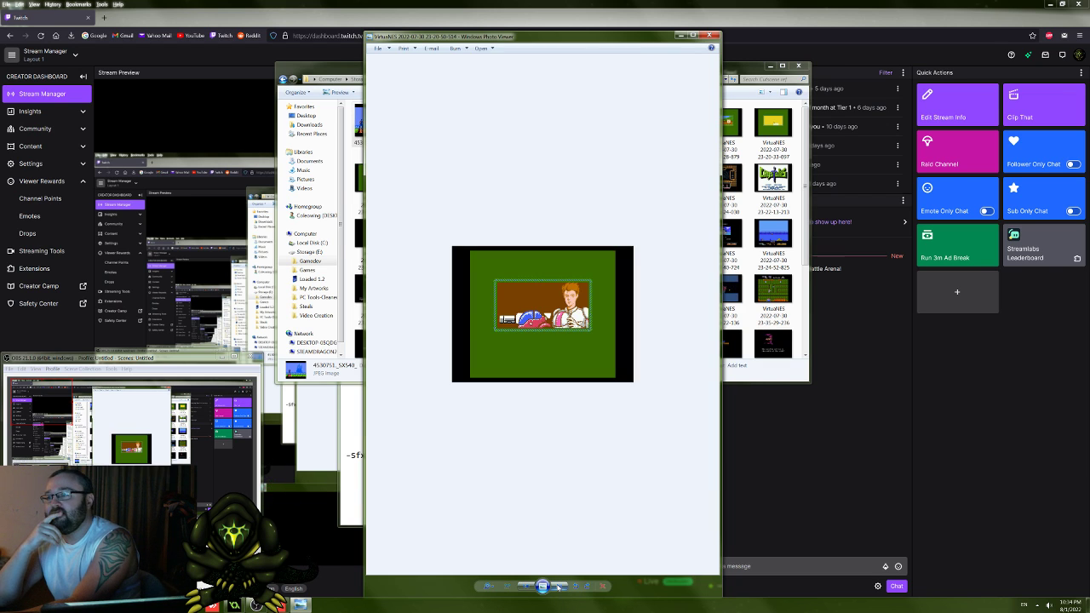
{"action": "scroll", "coordinate": [557, 406], "scroll_direction": "up", "scroll_amount": 3}
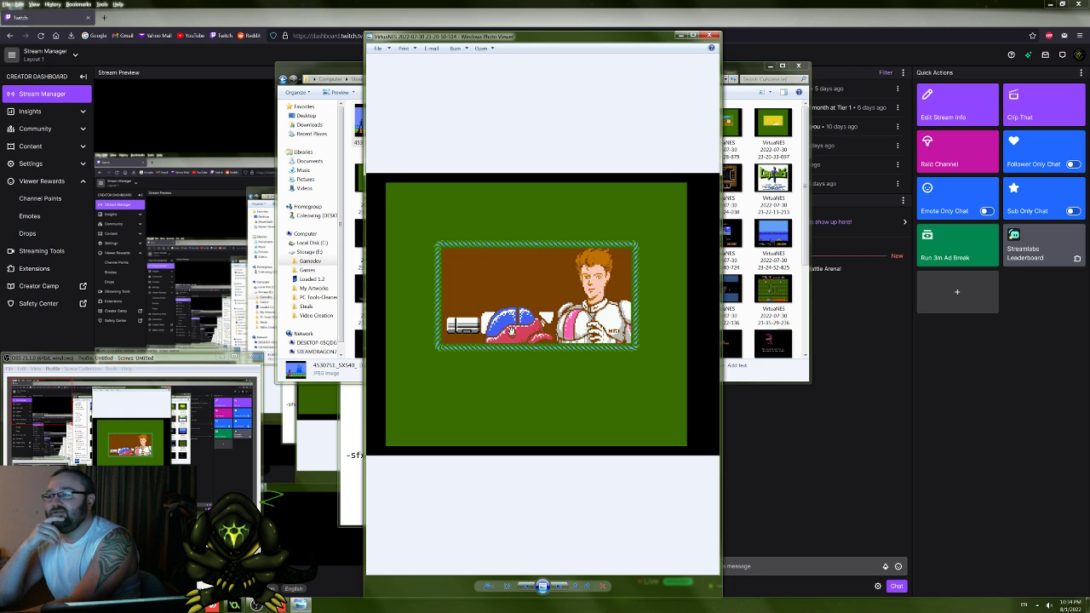
Step: Browse the vehicle tunnel and weapon selection screenshots up to the Crystalis title screen
{"action": "left_click", "coordinate": [561, 587]}
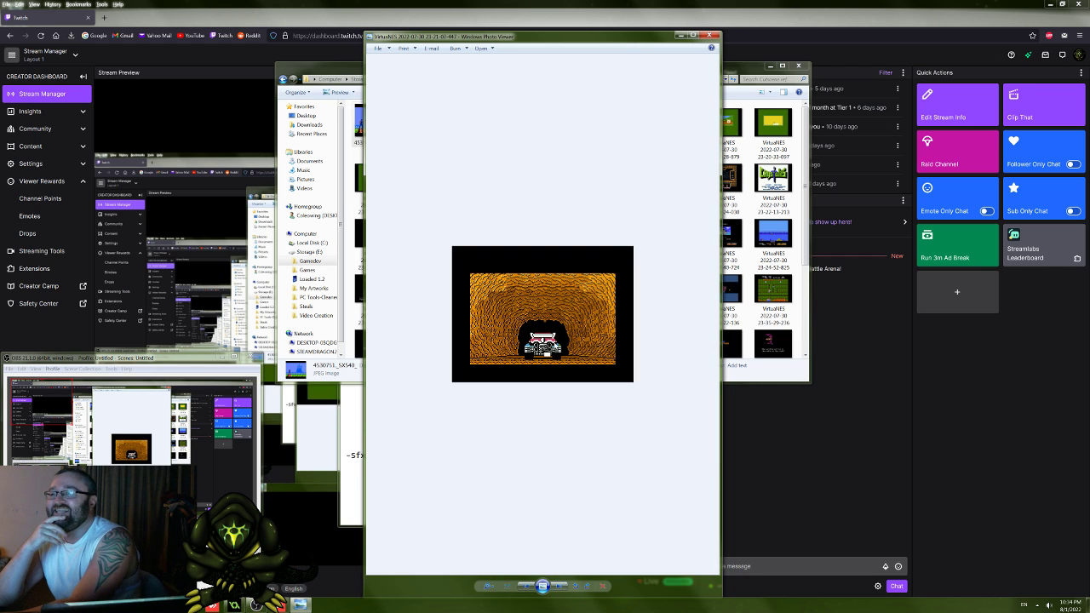
{"action": "left_click", "coordinate": [562, 586]}
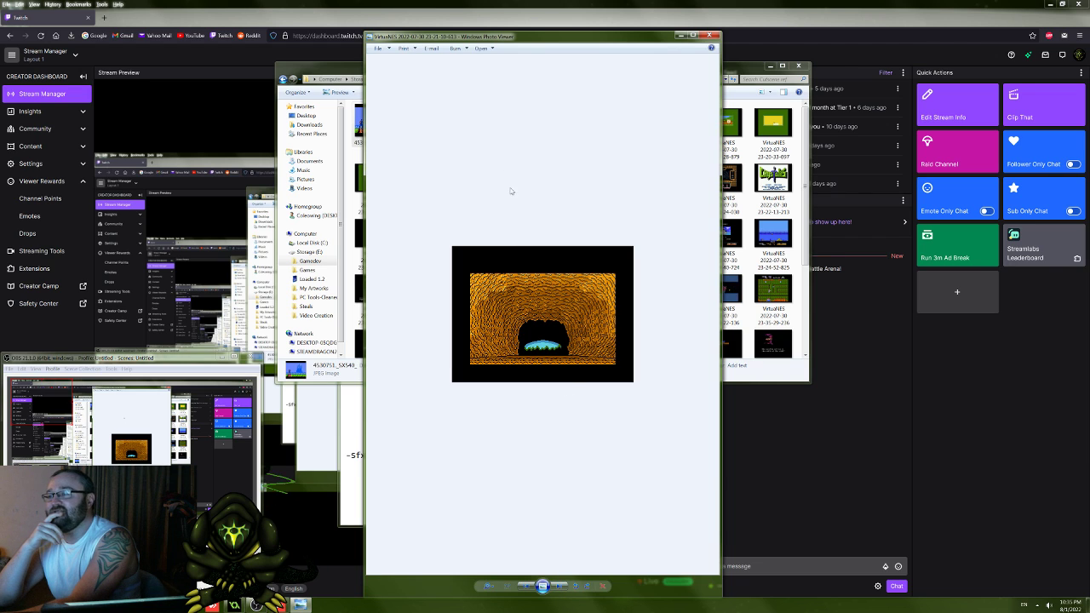
{"action": "left_click", "coordinate": [561, 586]}
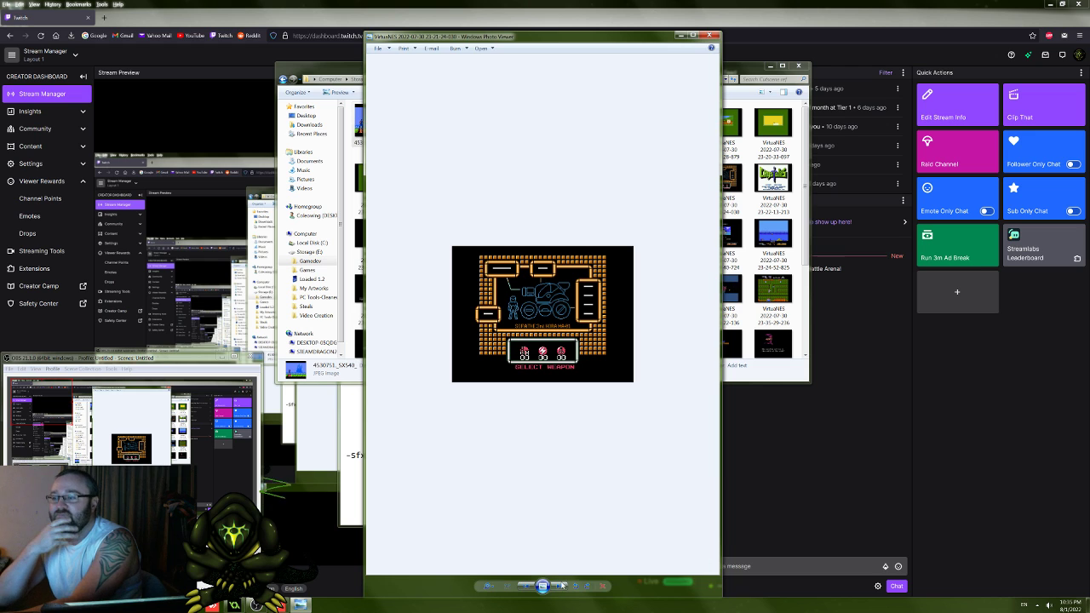
{"action": "left_click", "coordinate": [562, 586]}
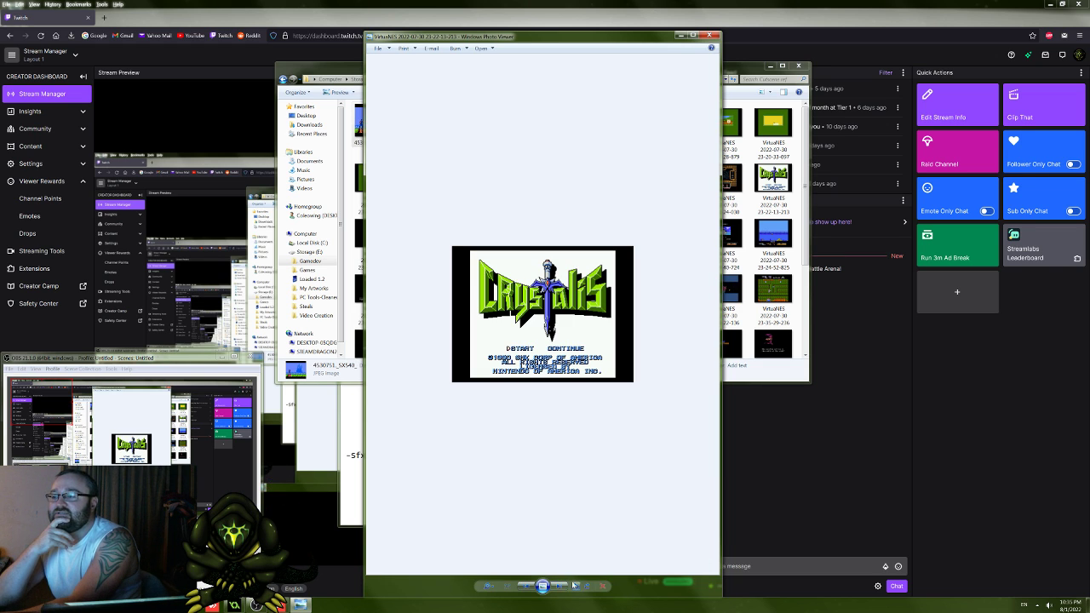
Step: View the "The END DAY" screenshot enlarged, and go back to examine the Crystalis title screen up close
{"action": "left_click", "coordinate": [560, 586]}
{"action": "scroll", "coordinate": [554, 512], "scroll_direction": "up", "scroll_amount": 3}
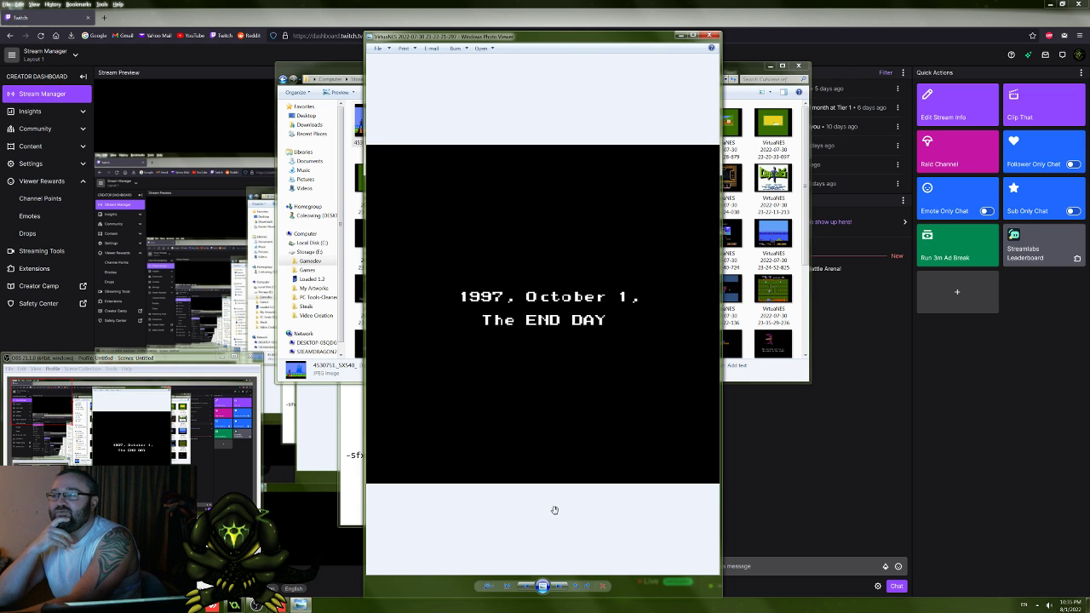
{"action": "scroll", "coordinate": [555, 511], "scroll_direction": "down", "scroll_amount": 2}
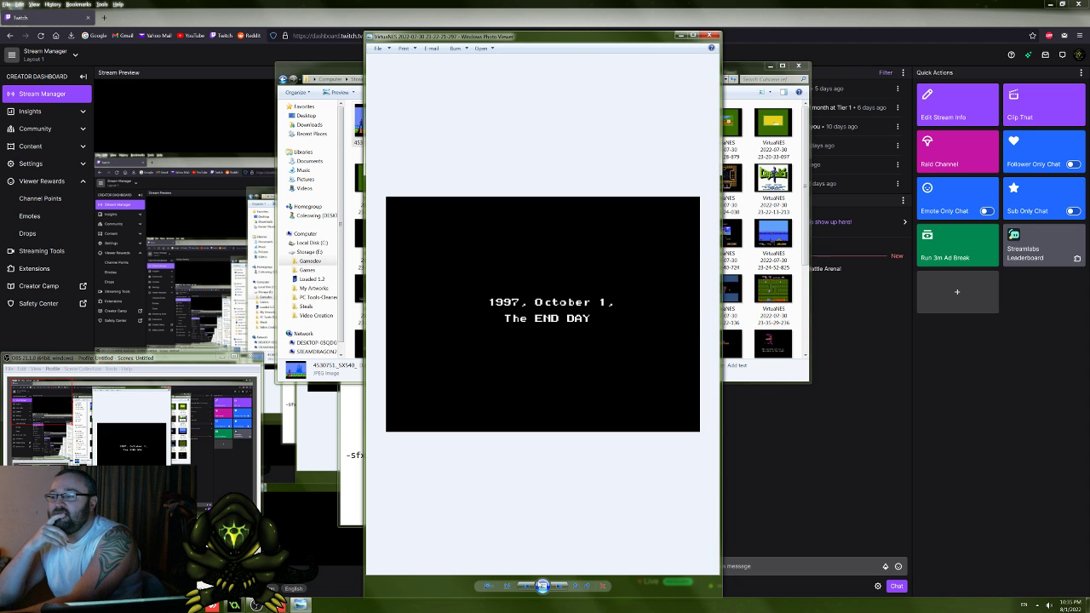
{"action": "left_click", "coordinate": [526, 586]}
{"action": "scroll", "coordinate": [490, 402], "scroll_direction": "up", "scroll_amount": 4}
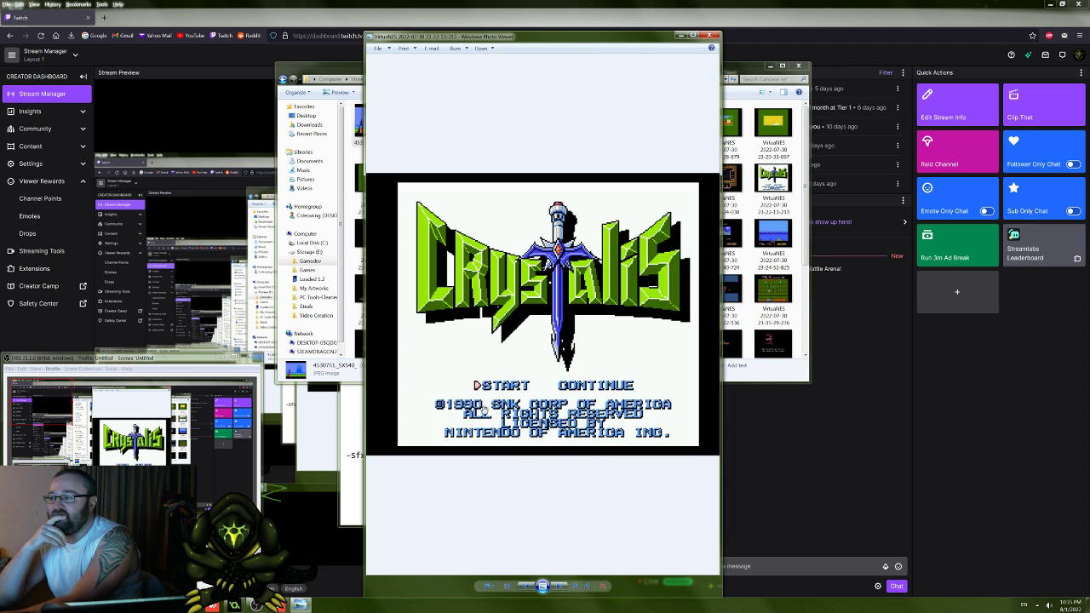
{"action": "scroll", "coordinate": [490, 402], "scroll_direction": "up", "scroll_amount": 3}
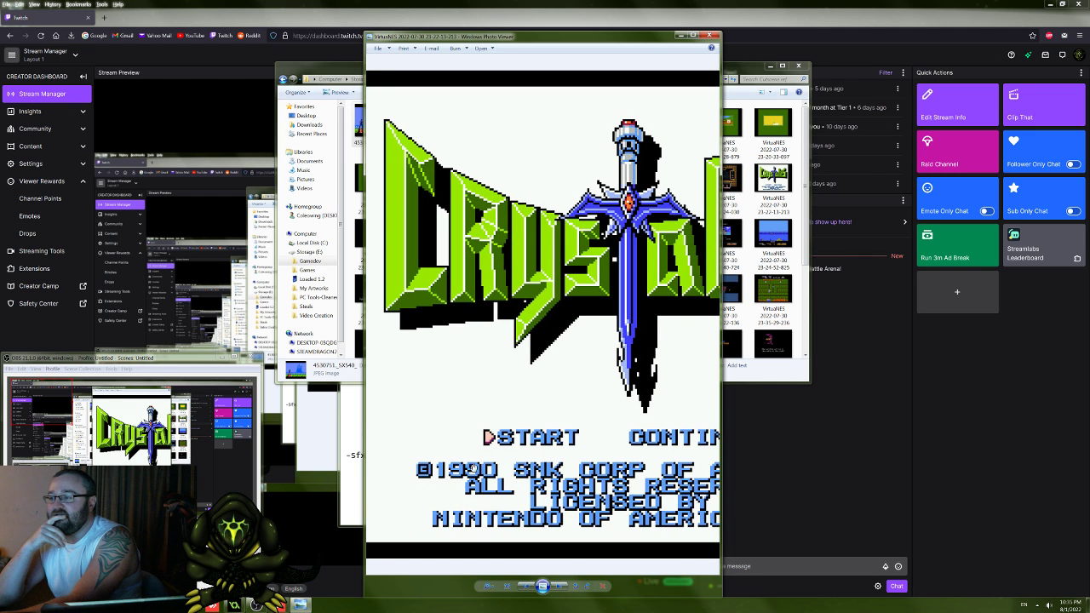
{"action": "scroll", "coordinate": [507, 478], "scroll_direction": "down", "scroll_amount": 3}
{"action": "scroll", "coordinate": [578, 494], "scroll_direction": "down", "scroll_amount": 1}
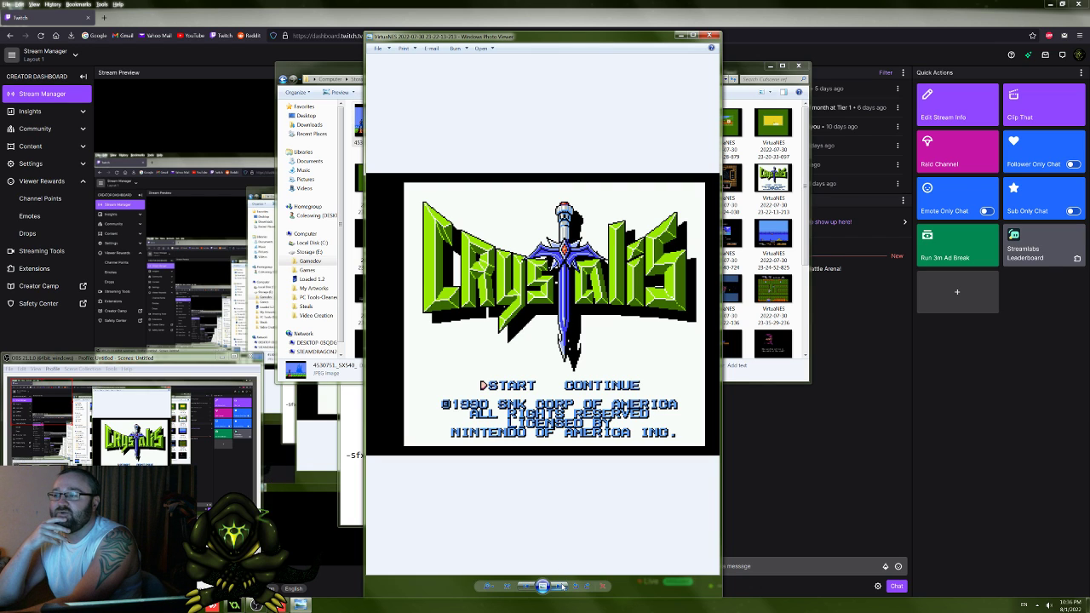
Step: View the Crystalis intro screenshots in sequence, from "The END DAY" through "To oppress evil forever"
{"action": "left_click", "coordinate": [562, 586]}
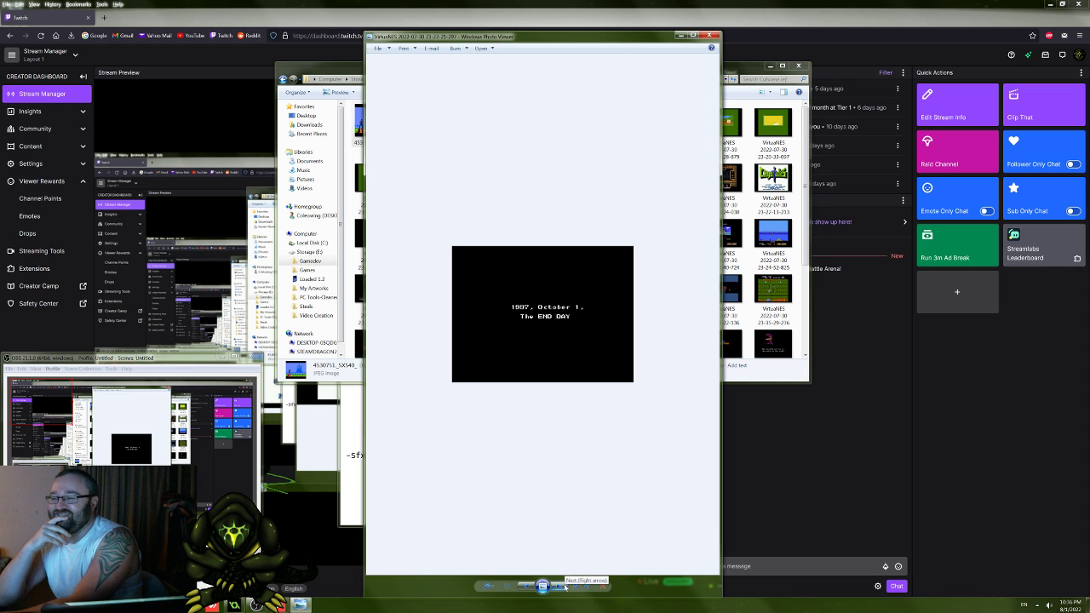
{"action": "left_click", "coordinate": [564, 586]}
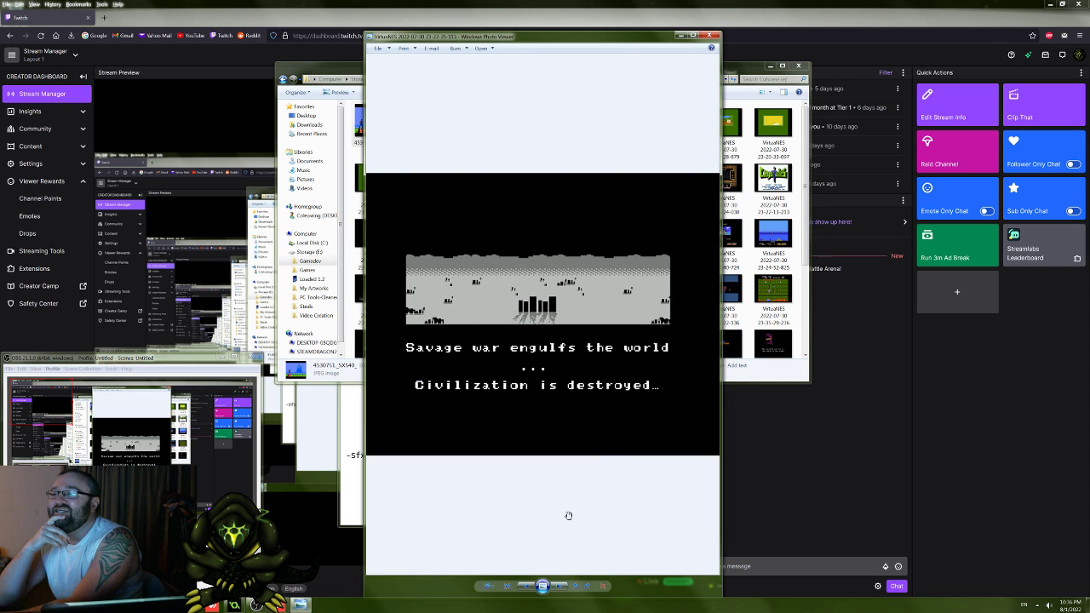
{"action": "left_click", "coordinate": [558, 586]}
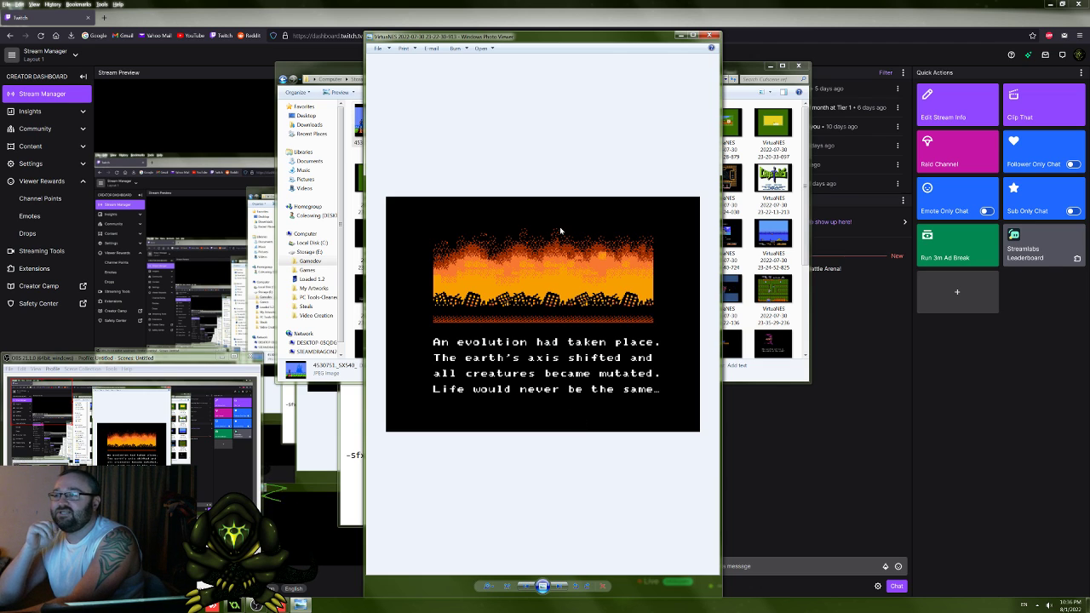
{"action": "left_click", "coordinate": [558, 586]}
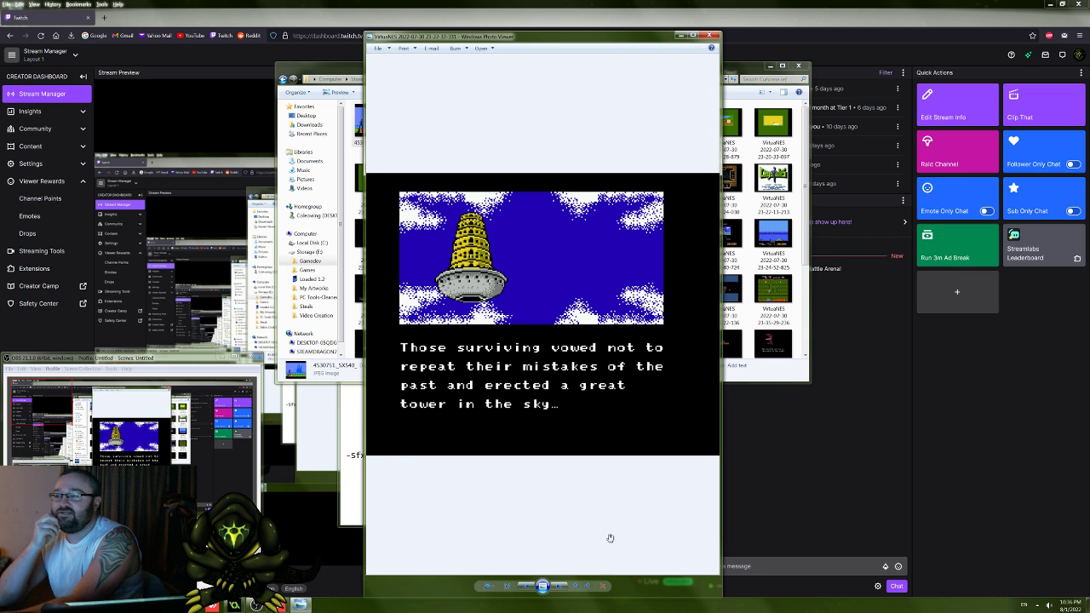
{"action": "left_click", "coordinate": [559, 587]}
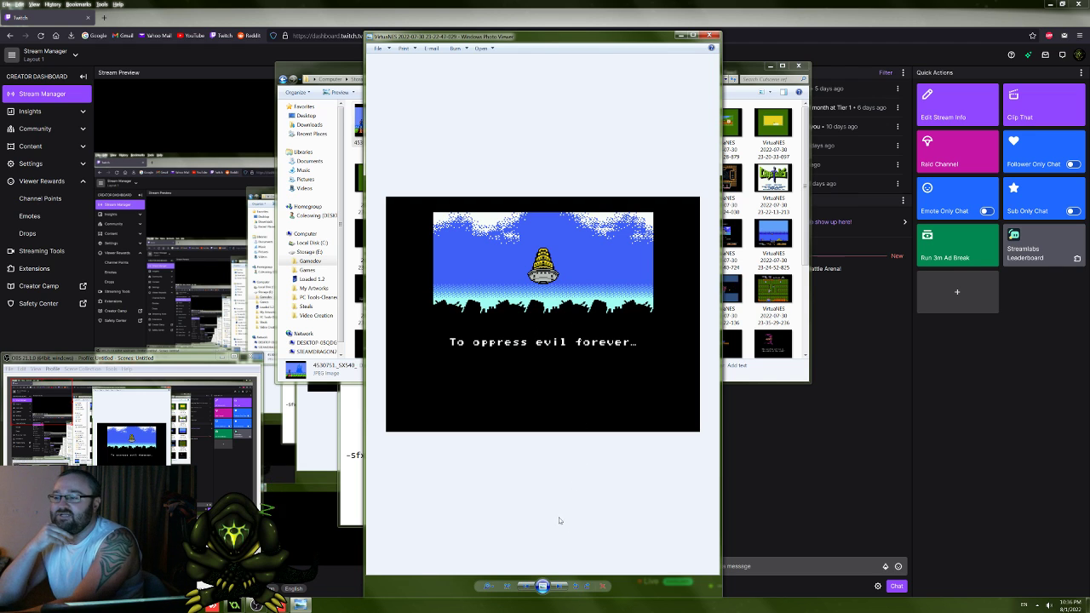
Step: Advance to the Crystalis equipment screenshot with its sword, armor, shield and power slots, and view it enlarged
{"action": "left_click", "coordinate": [559, 586]}
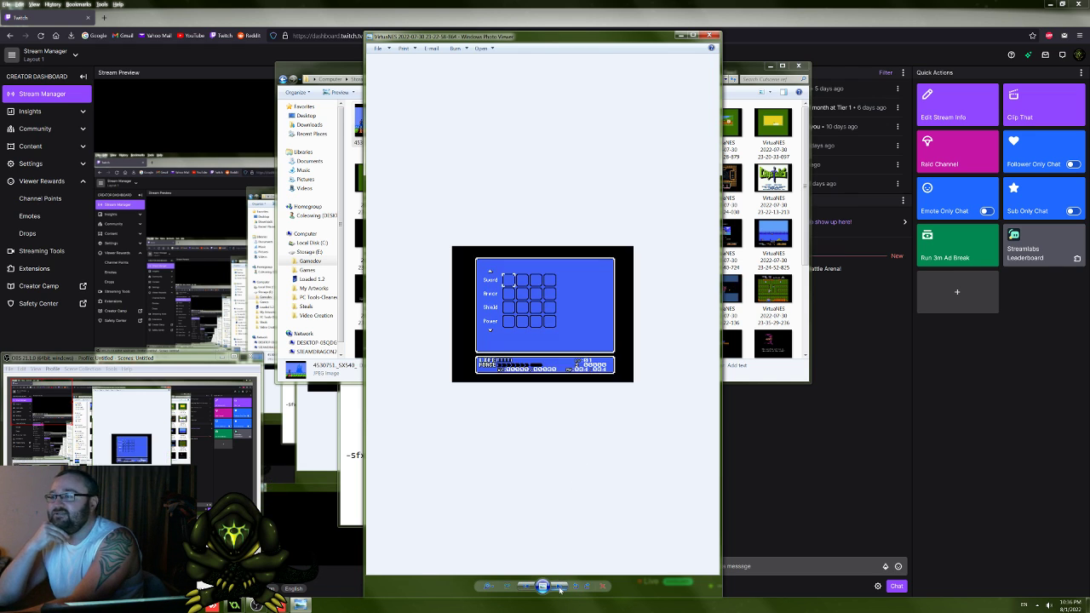
{"action": "scroll", "coordinate": [535, 494], "scroll_direction": "up", "scroll_amount": 2}
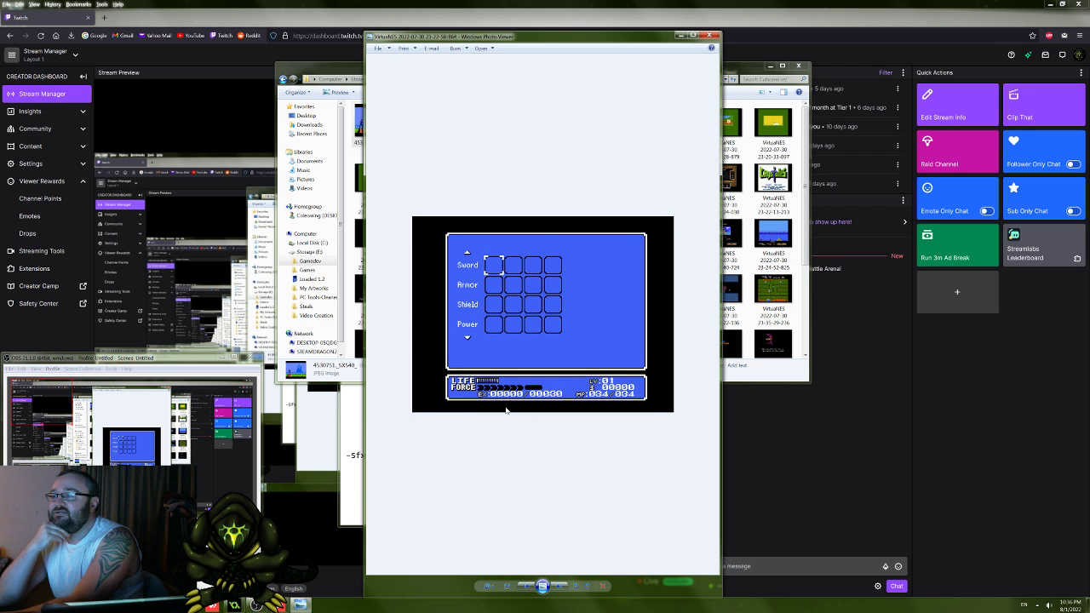
{"action": "scroll", "coordinate": [506, 410], "scroll_direction": "up", "scroll_amount": 2}
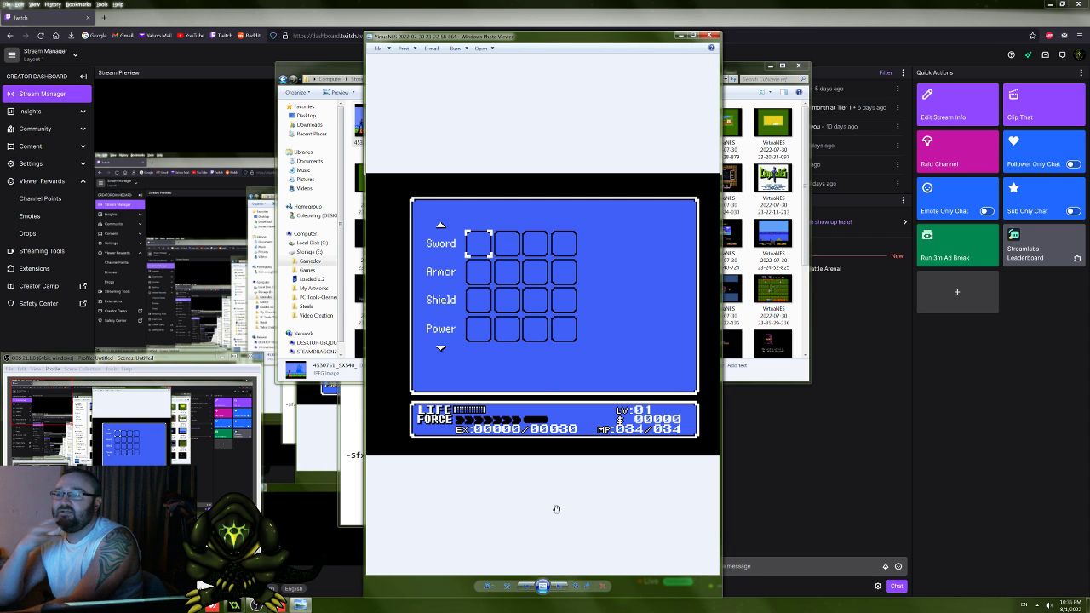
Step: Browse the Jaws screenshots from the title screen and "GET READY!" boat scene to the paused underwater scene, and enlarge the last one
{"action": "left_click", "coordinate": [563, 587]}
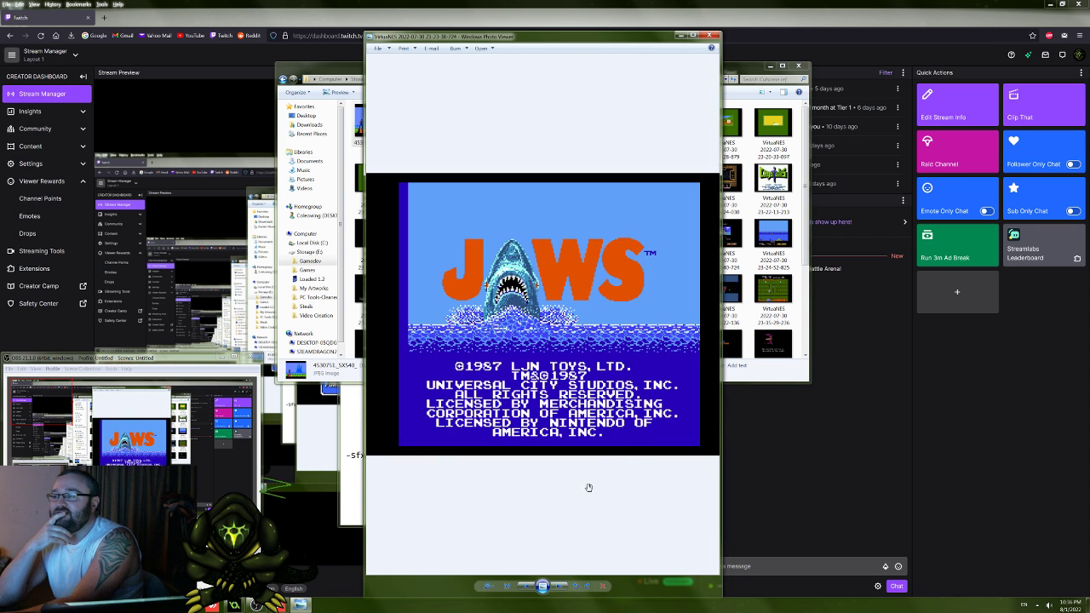
{"action": "left_click", "coordinate": [562, 587]}
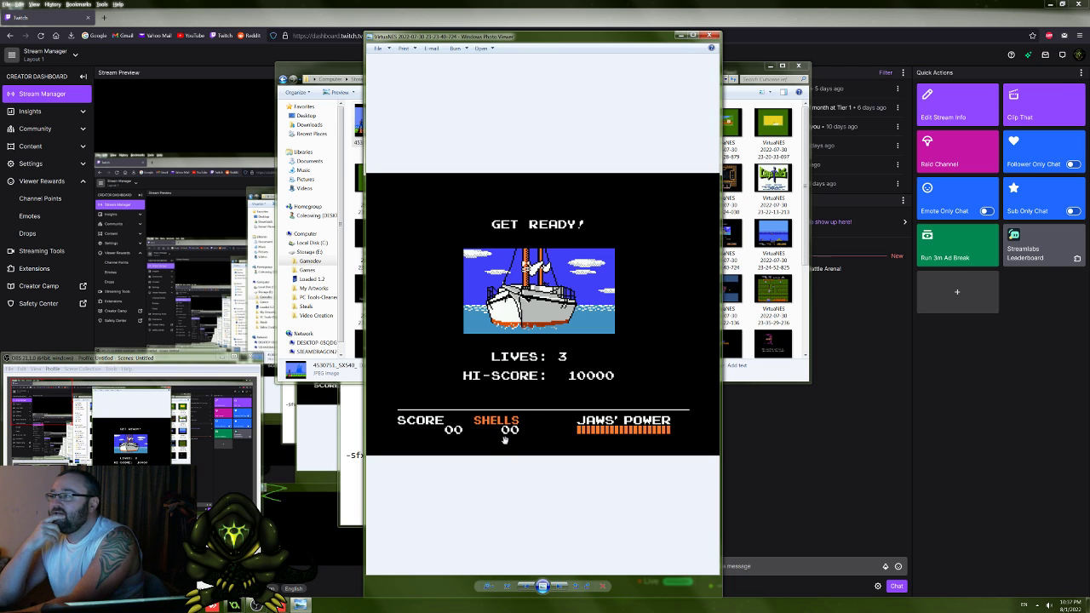
{"action": "left_click", "coordinate": [566, 586]}
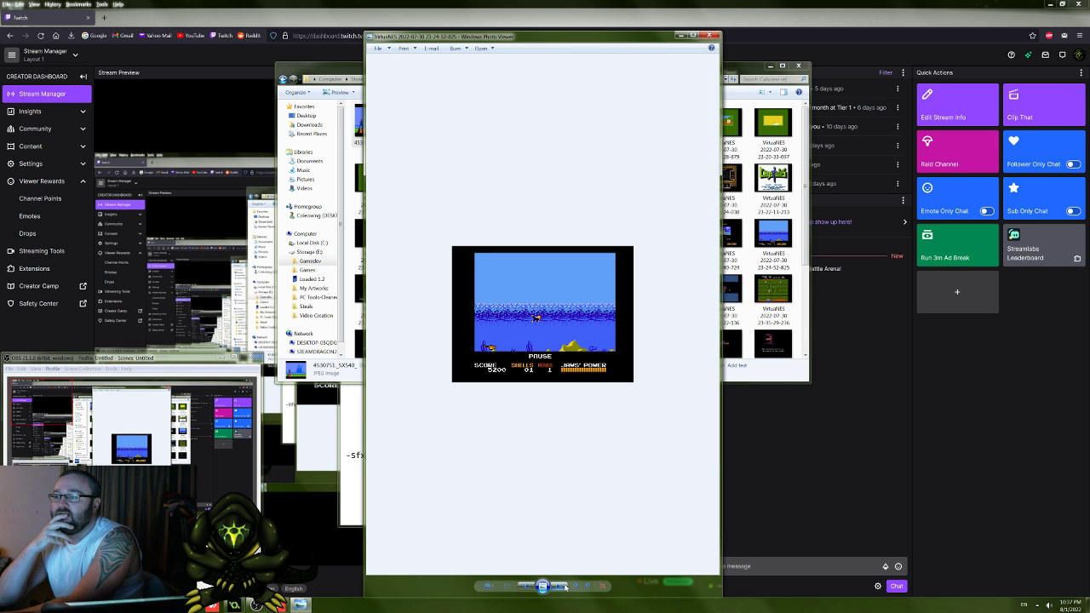
{"action": "scroll", "coordinate": [562, 385], "scroll_direction": "up", "scroll_amount": 5}
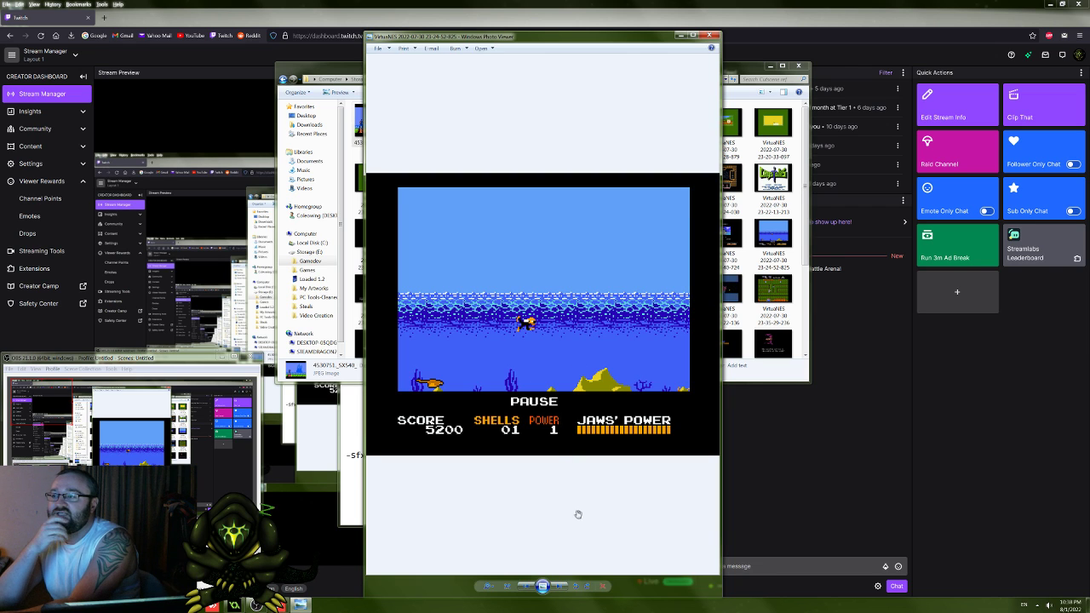
Step: View the Jaws receiver screenshot enlarged, and continue through the harbor and "POWER LEVEL RAISED" images to the bonus scene results
{"action": "left_click", "coordinate": [561, 588]}
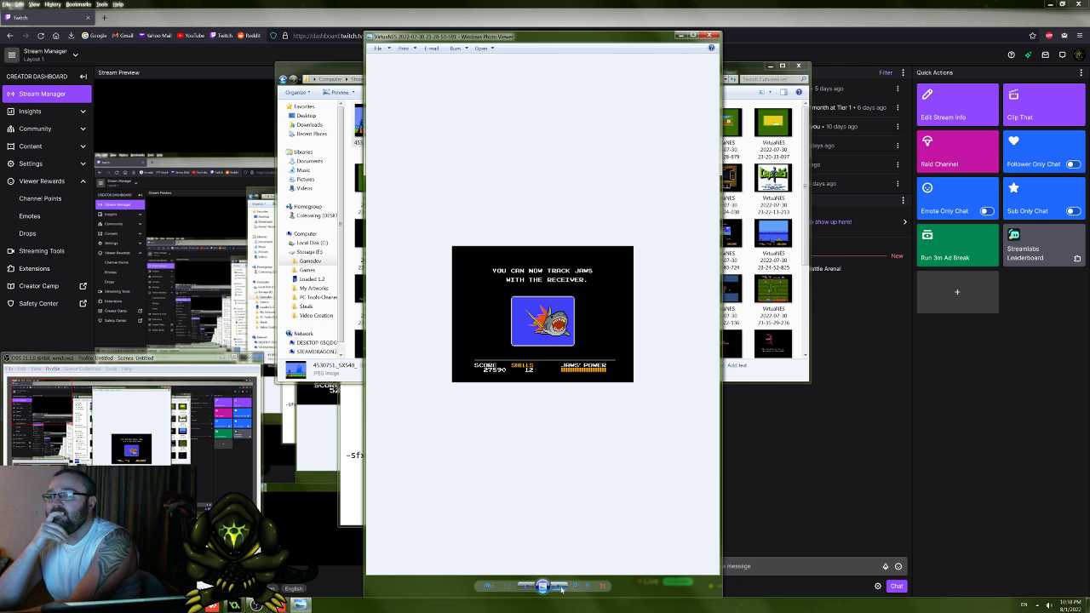
{"action": "scroll", "coordinate": [548, 542], "scroll_direction": "up", "scroll_amount": 2}
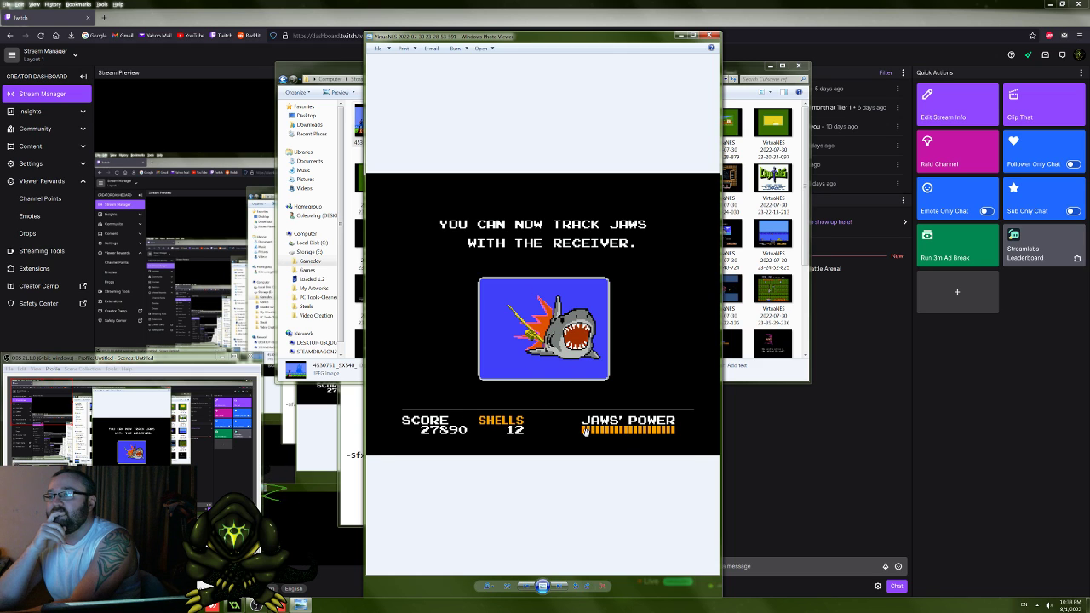
{"action": "left_click", "coordinate": [561, 587]}
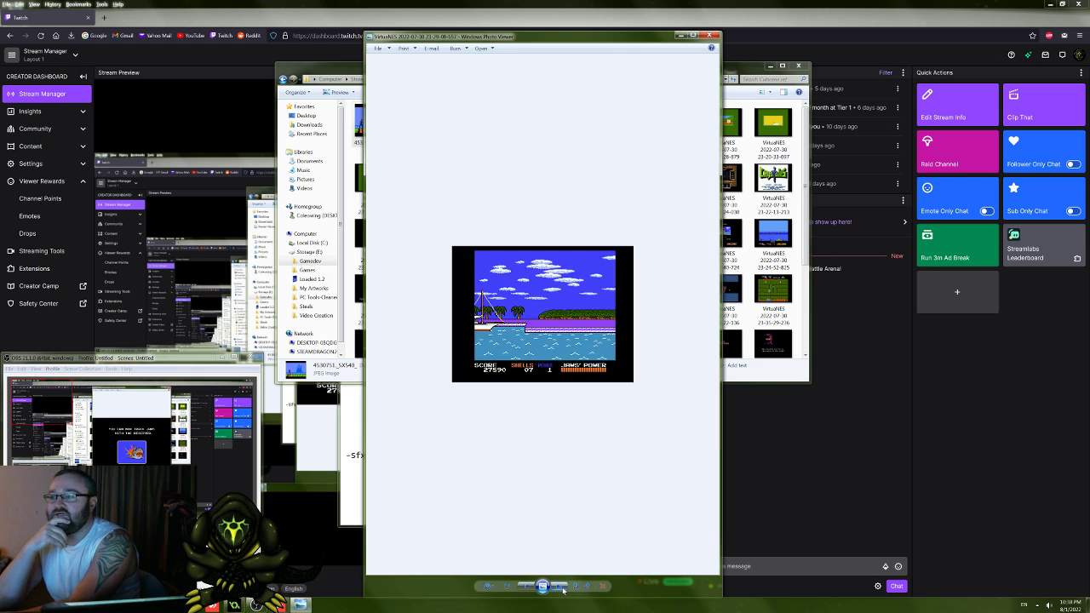
{"action": "left_click", "coordinate": [563, 590]}
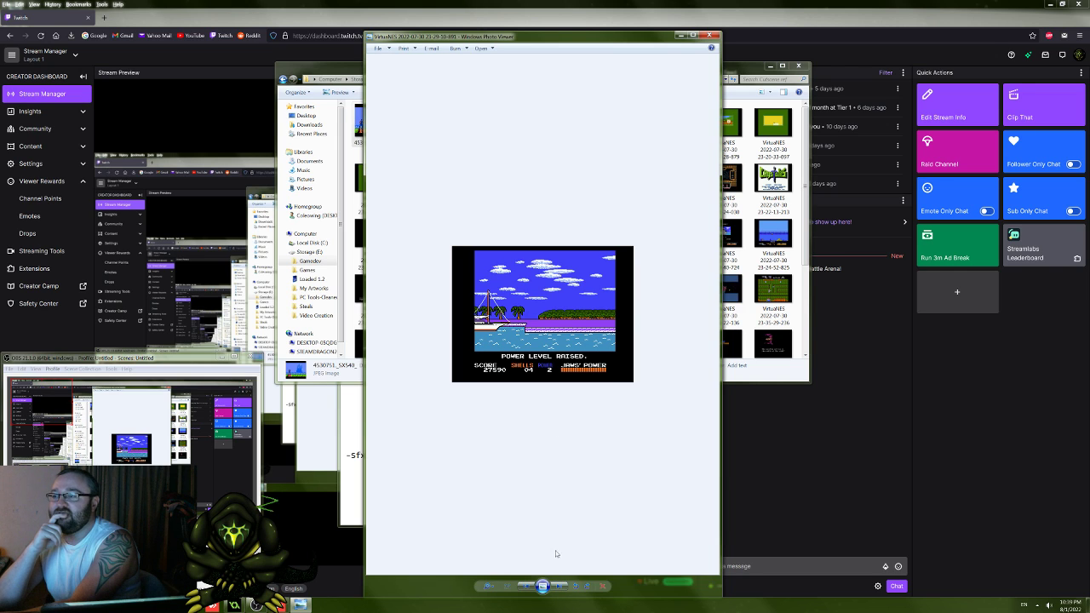
{"action": "left_click", "coordinate": [558, 586]}
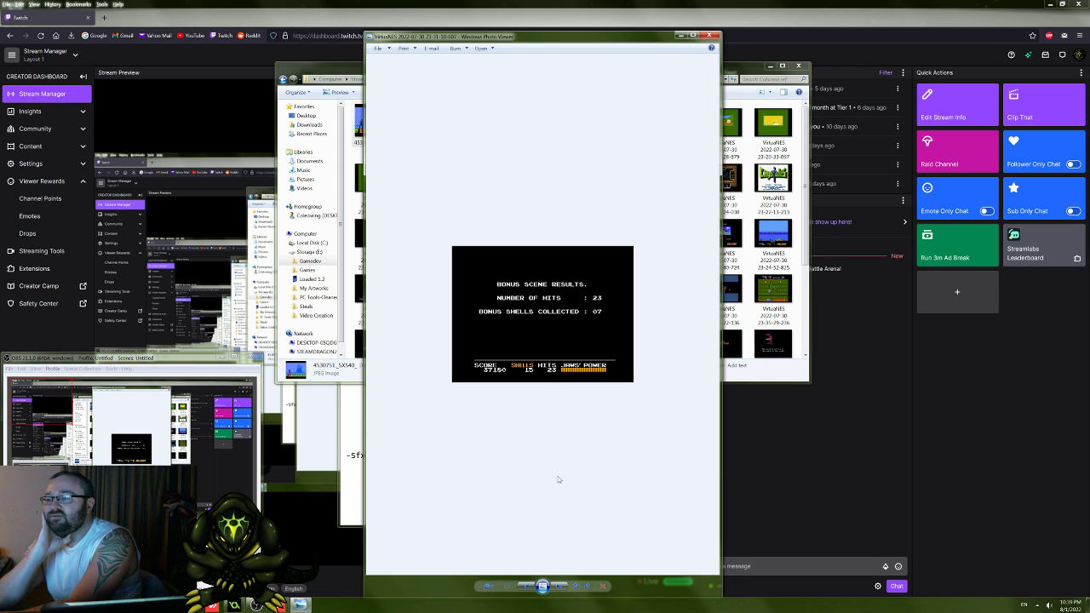
Step: Browse the space intro screenshots with the planets and armored figure, and examine the green maze gameplay screenshot up close
{"action": "left_click", "coordinate": [561, 586]}
{"action": "left_click", "coordinate": [561, 586]}
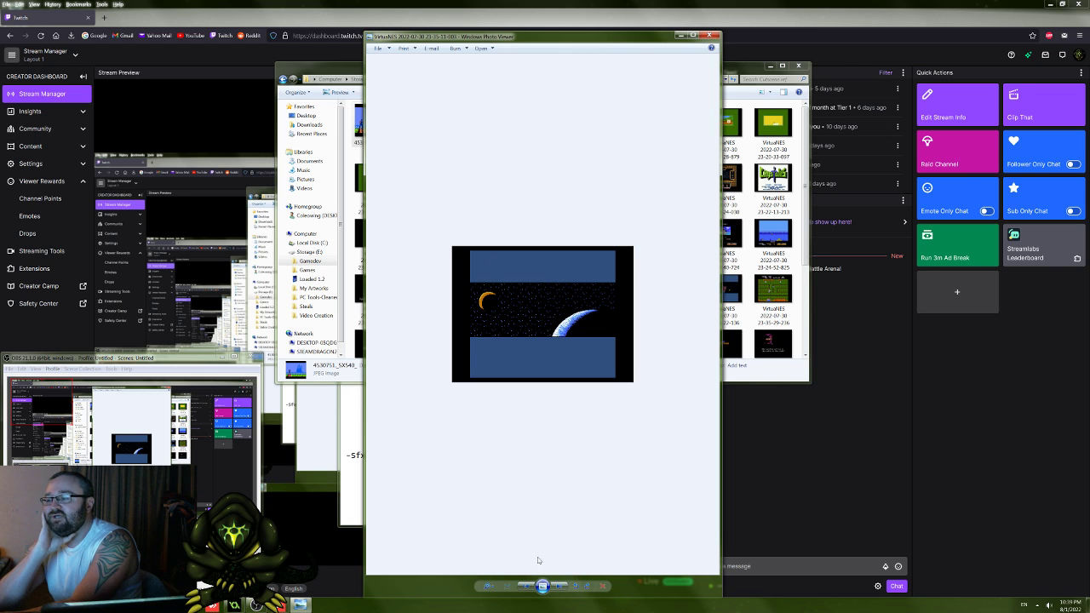
{"action": "left_click", "coordinate": [559, 588]}
{"action": "left_click", "coordinate": [558, 587]}
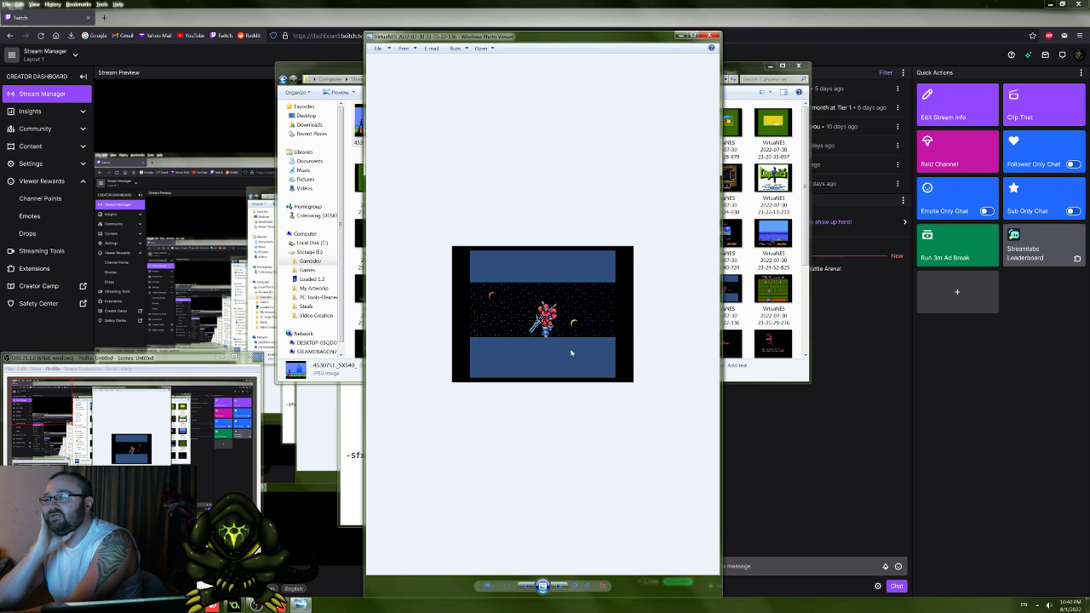
{"action": "left_click", "coordinate": [559, 588]}
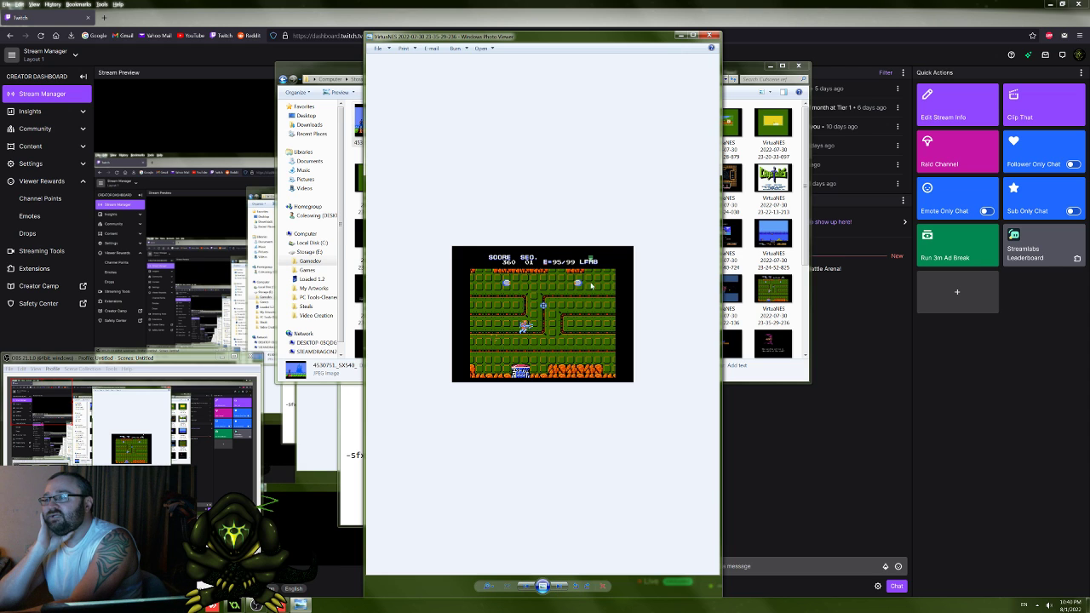
{"action": "scroll", "coordinate": [589, 285], "scroll_direction": "up", "scroll_amount": 5}
{"action": "scroll", "coordinate": [536, 268], "scroll_direction": "down", "scroll_amount": 2}
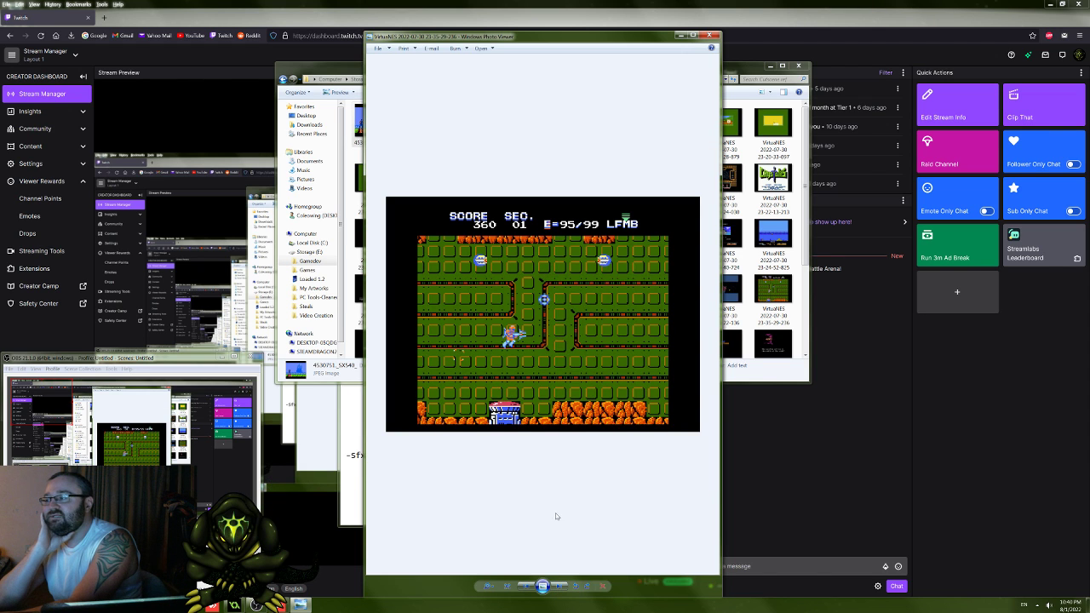
Step: View the orange planet screenshots in sequence up to the one with the armored figure flying in space
{"action": "left_click", "coordinate": [559, 588]}
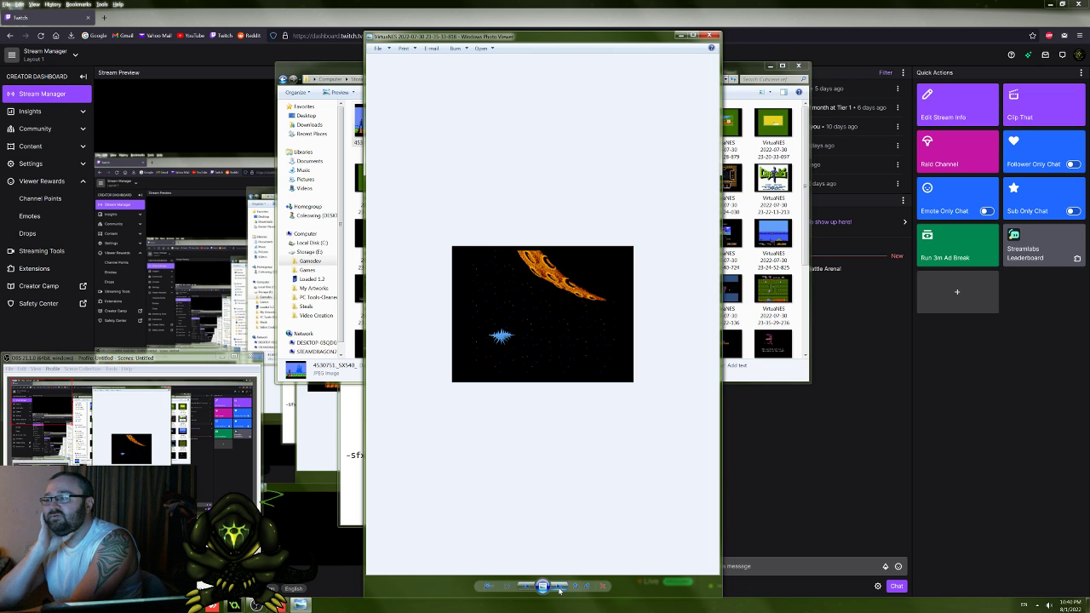
{"action": "left_click", "coordinate": [558, 588]}
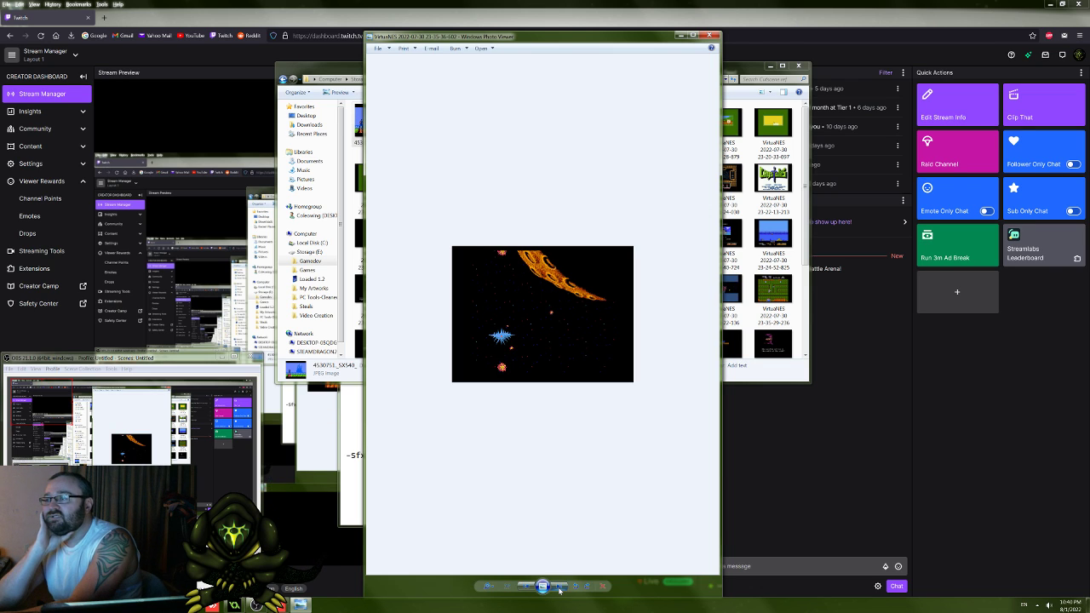
{"action": "left_click", "coordinate": [559, 587]}
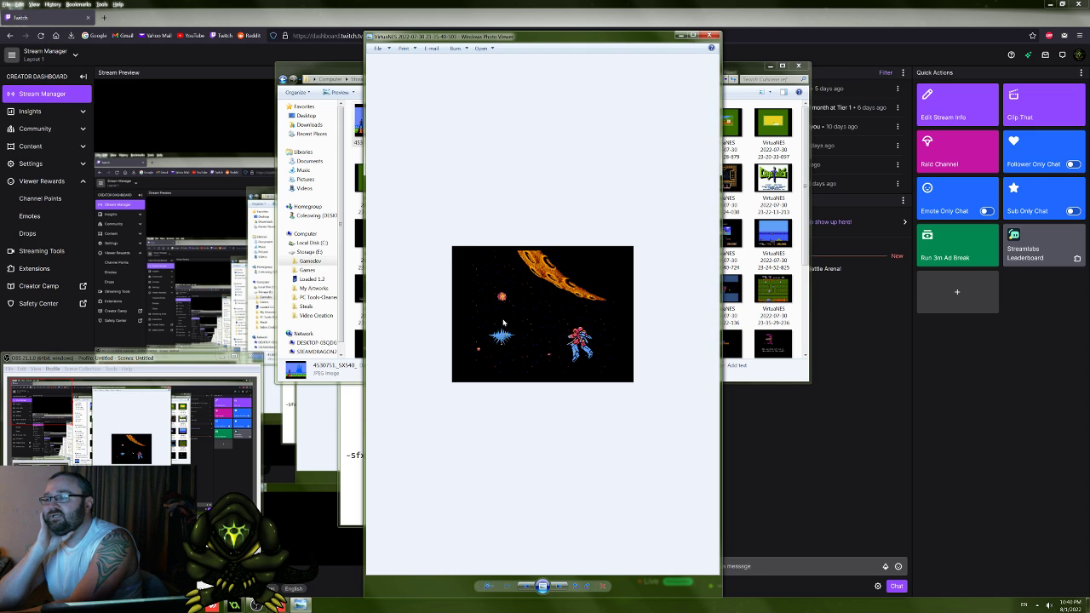
Step: Browse the Wrath of the Black Manta screenshots from the title screen through Taito credits, "PART 2" and ninja arts to the ringing phone
{"action": "left_click", "coordinate": [559, 587]}
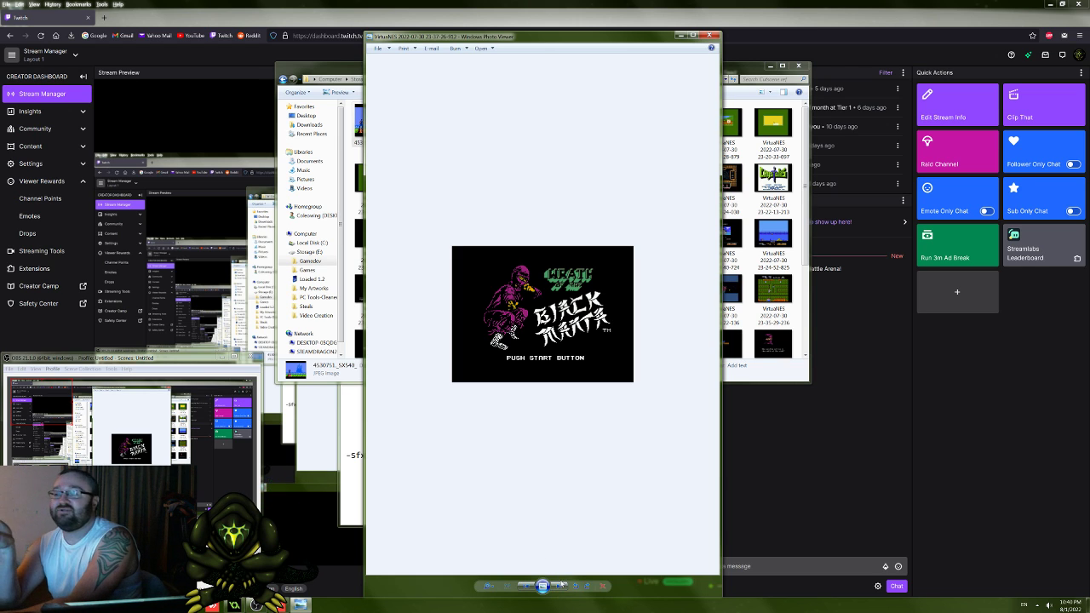
{"action": "left_click", "coordinate": [562, 585]}
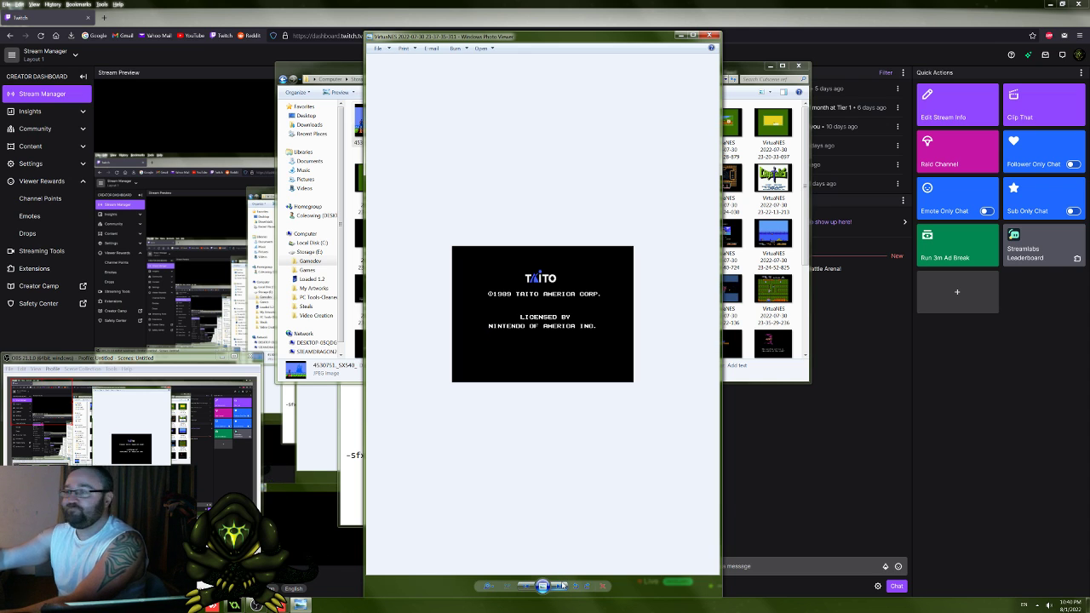
{"action": "left_click", "coordinate": [562, 589]}
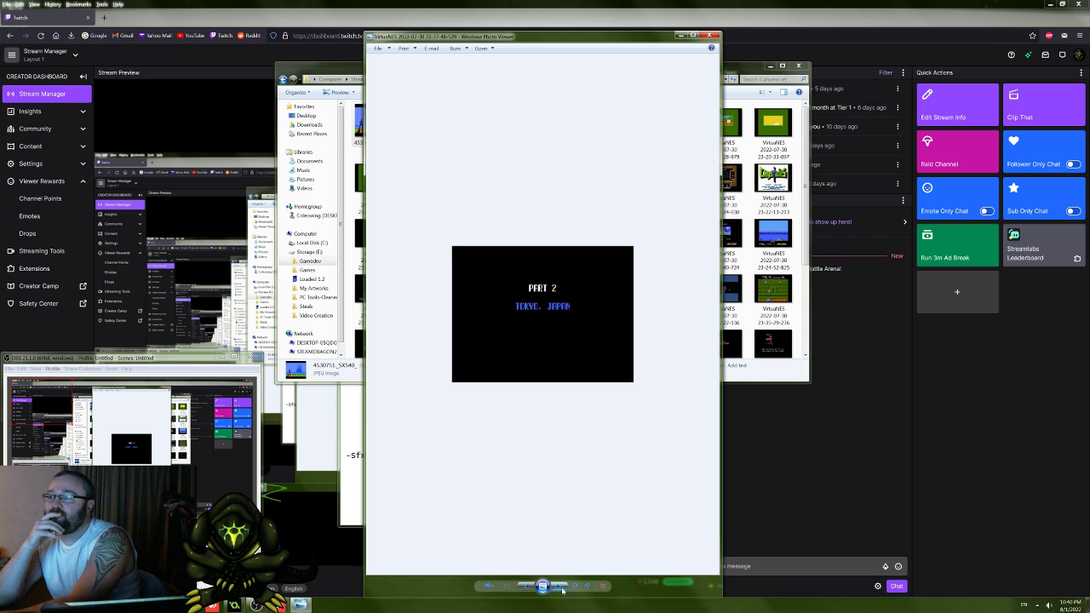
{"action": "left_click", "coordinate": [562, 590]}
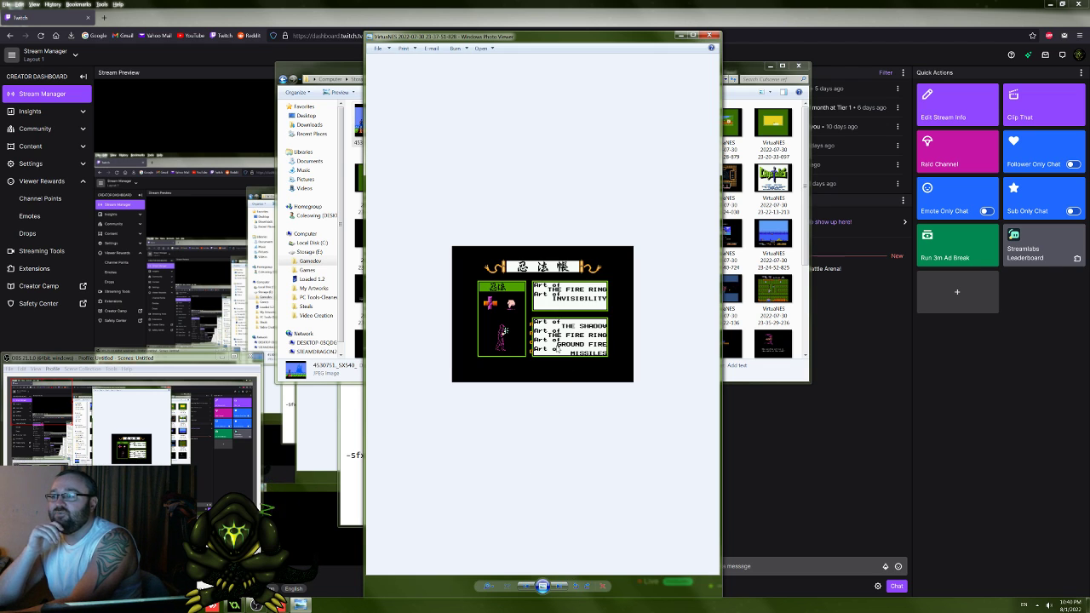
{"action": "left_click", "coordinate": [556, 588]}
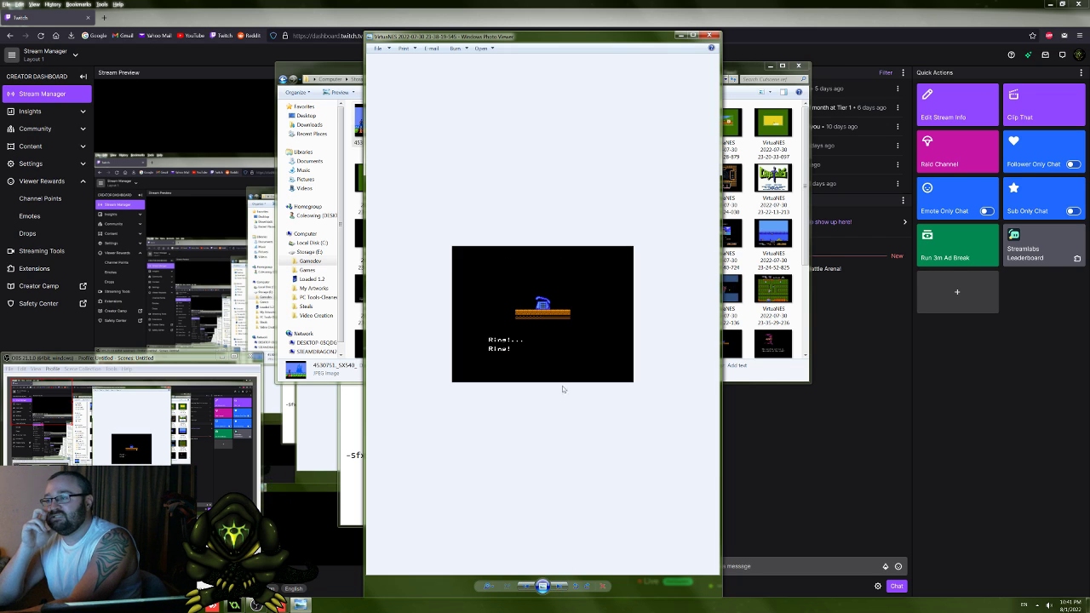
Step: Read the phone call cutscene screenshots from "Who could be calling in the middle of the night?" to the disappearing children in New York
{"action": "left_click", "coordinate": [558, 587]}
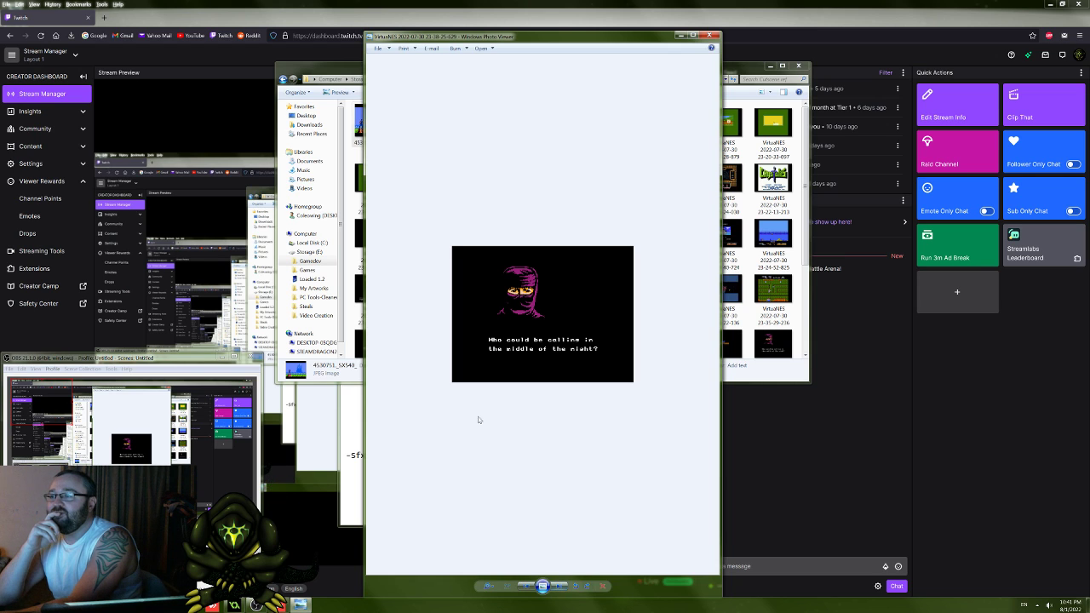
{"action": "left_click", "coordinate": [557, 587]}
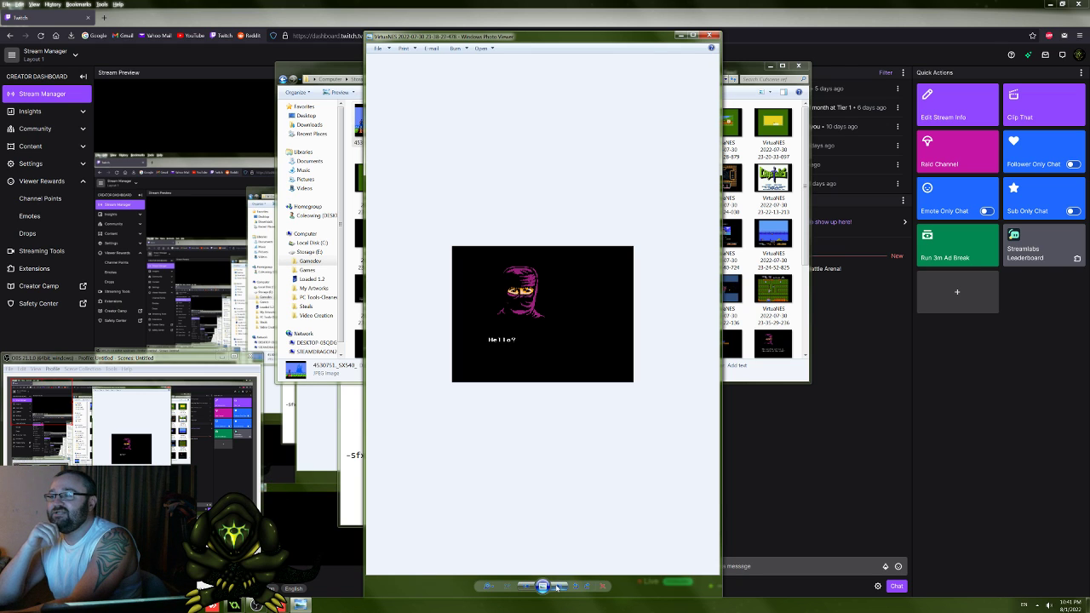
{"action": "left_click", "coordinate": [556, 587]}
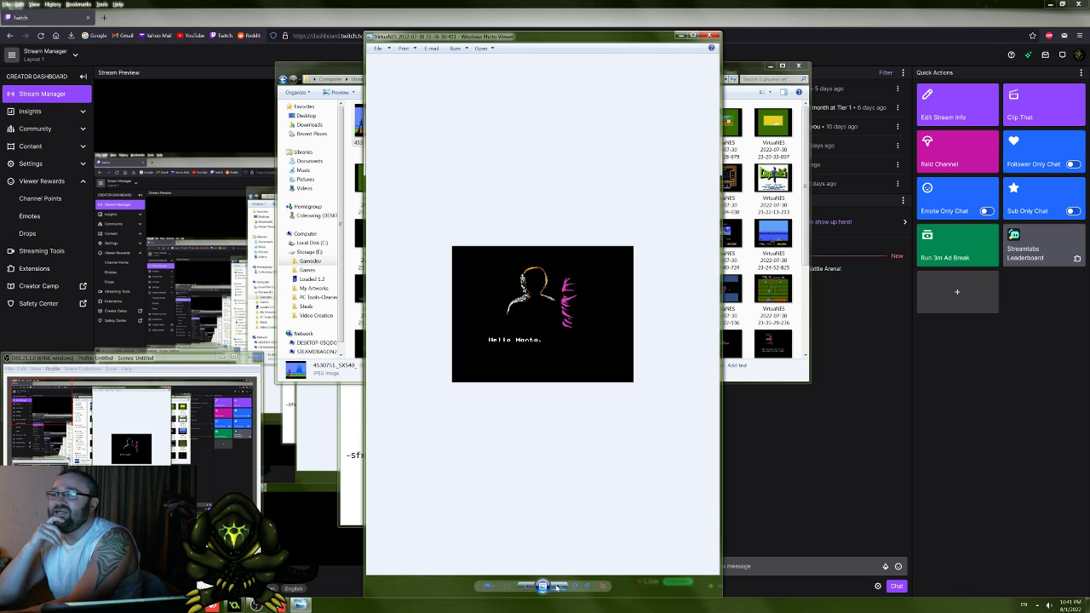
{"action": "left_click", "coordinate": [556, 586]}
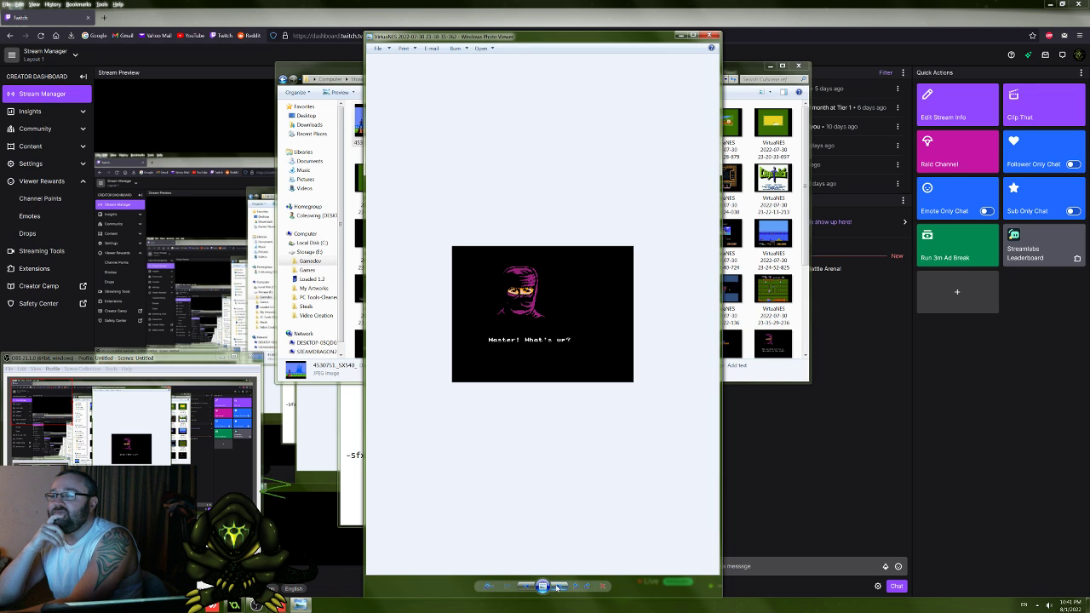
{"action": "left_click", "coordinate": [556, 586]}
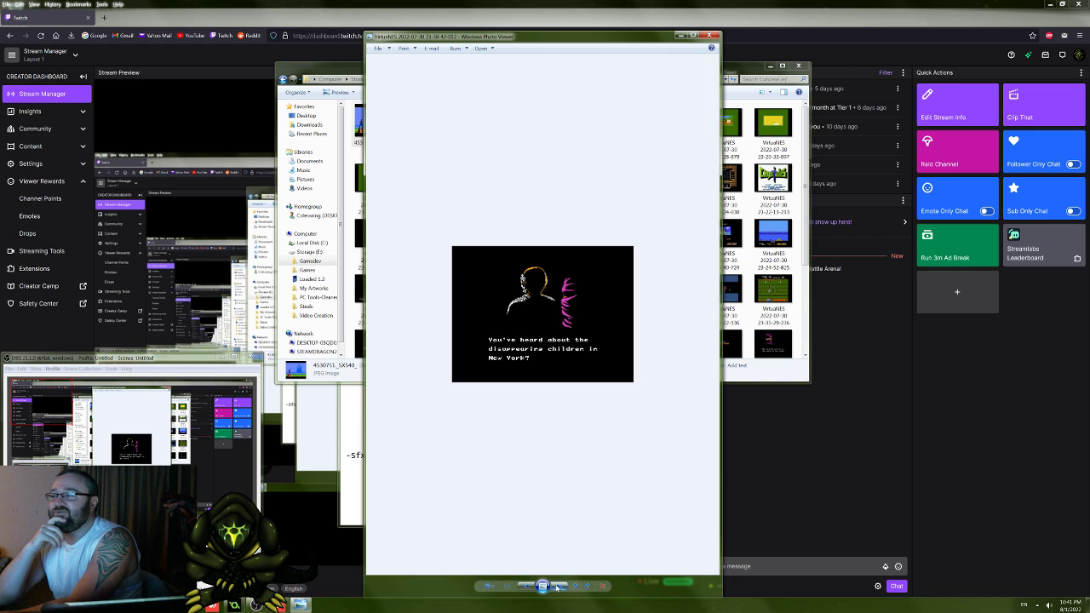
Step: Continue the phone call cutscene from the kidnapping theory and the boy's letter to "It's time I got to the bottom of this."
{"action": "left_click", "coordinate": [556, 587]}
{"action": "left_click", "coordinate": [556, 587]}
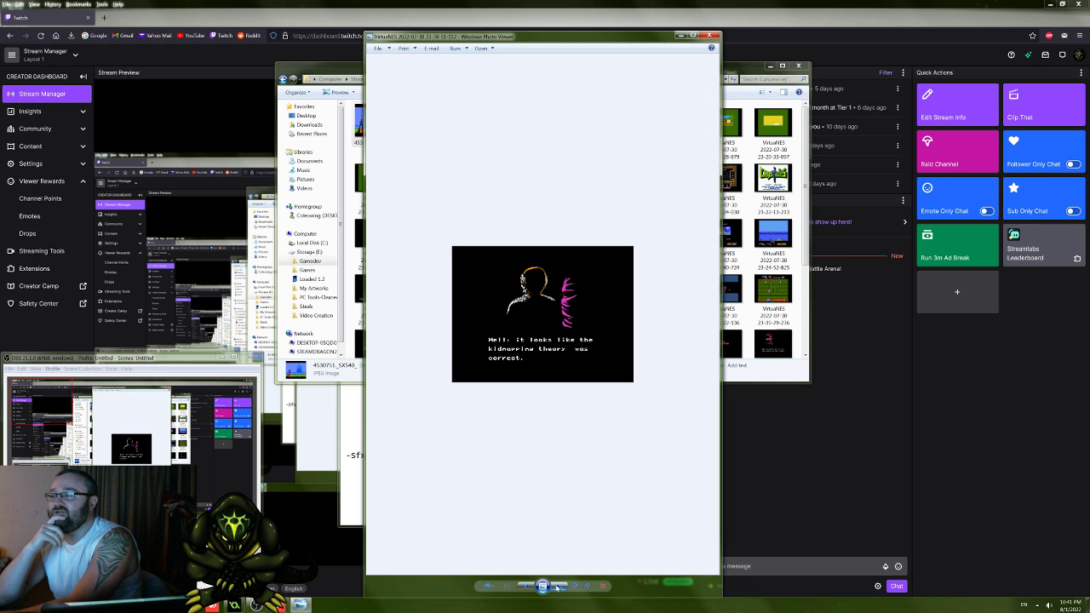
{"action": "left_click", "coordinate": [556, 586]}
{"action": "left_click", "coordinate": [556, 586]}
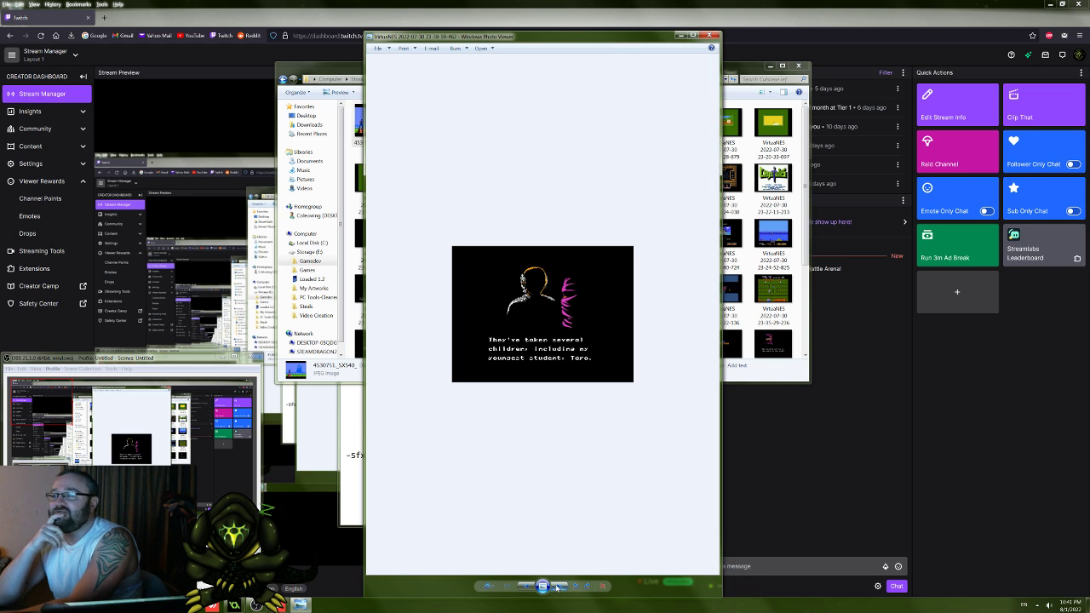
{"action": "left_click", "coordinate": [556, 586]}
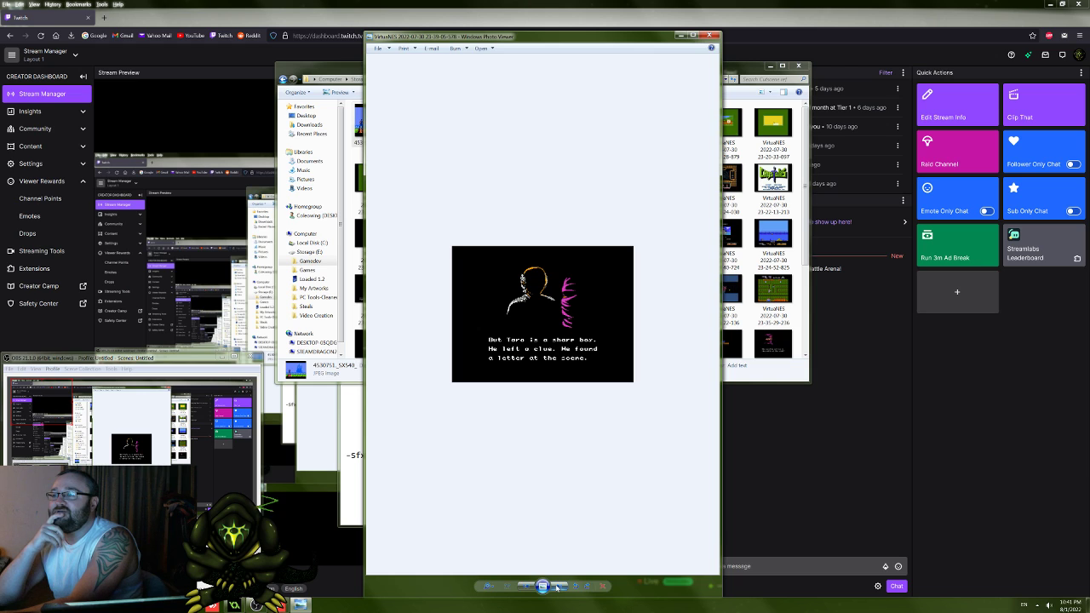
{"action": "left_click", "coordinate": [556, 587]}
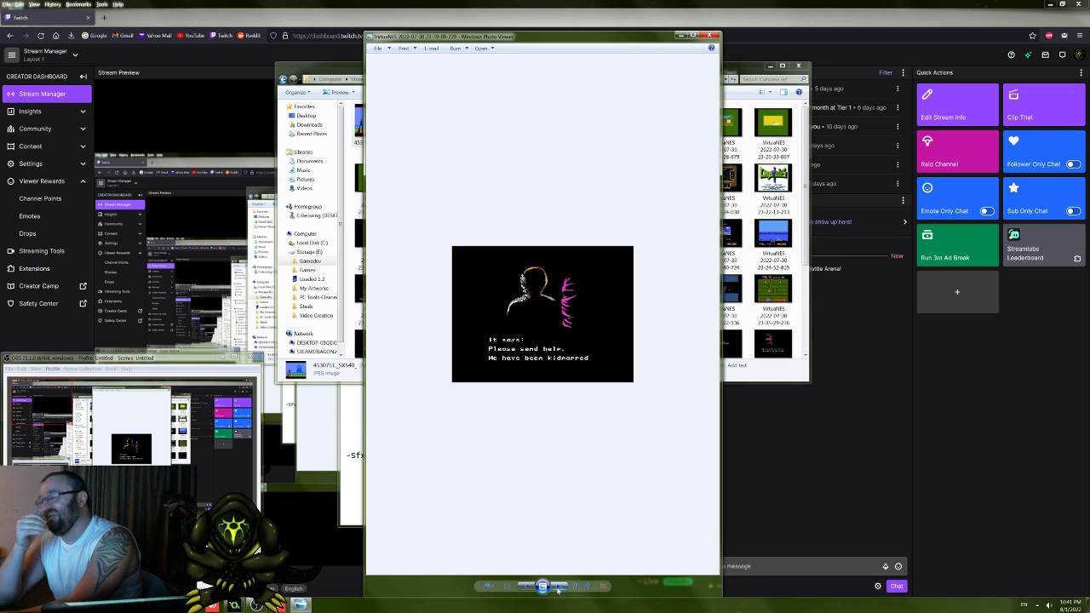
{"action": "left_click", "coordinate": [558, 586]}
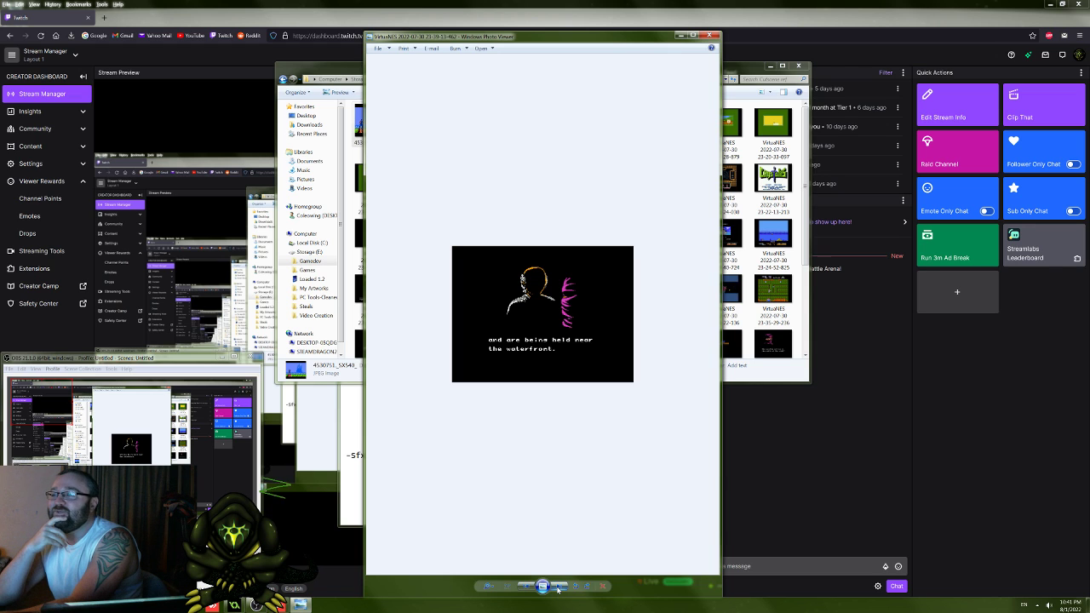
{"action": "left_click", "coordinate": [558, 587]}
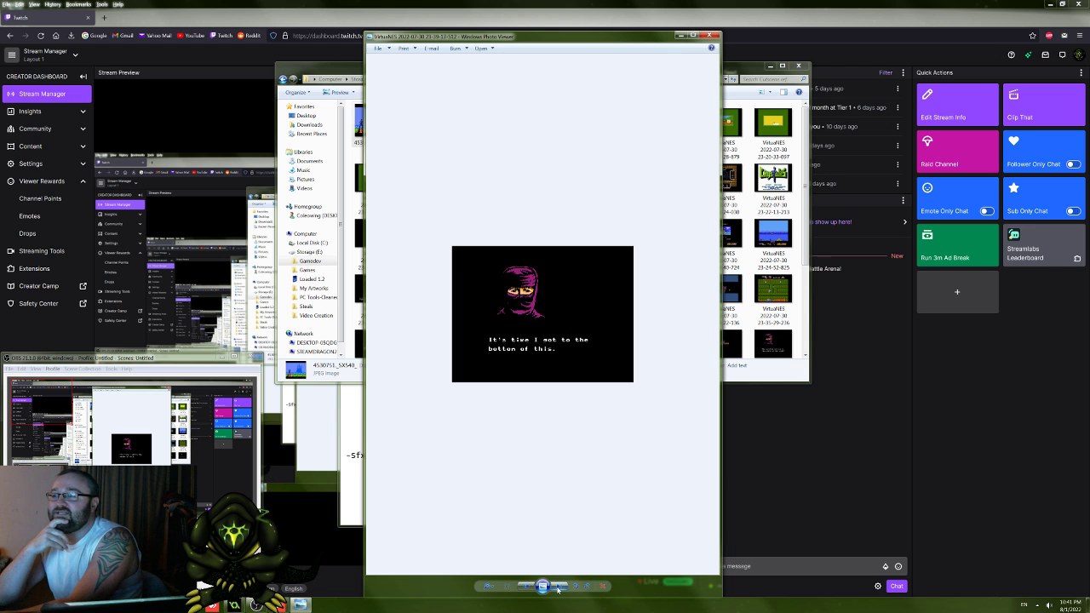
Step: Read the cutscene's ending from "I'll find Taro" through the "PART 1 NEW YORK CITY" card to the first gameplay screenshot
{"action": "left_click", "coordinate": [557, 587]}
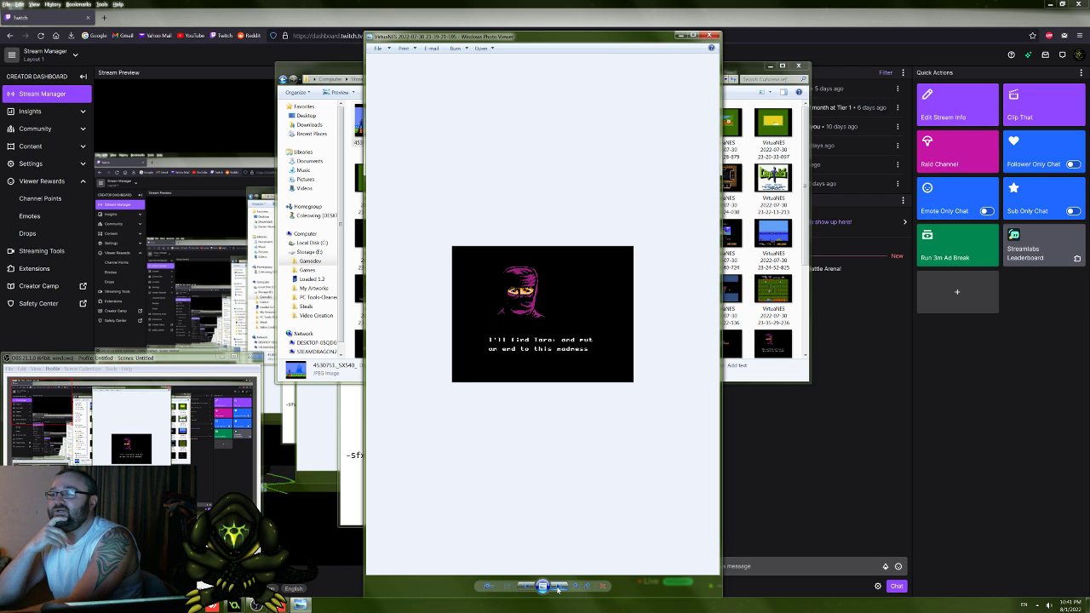
{"action": "left_click", "coordinate": [558, 587]}
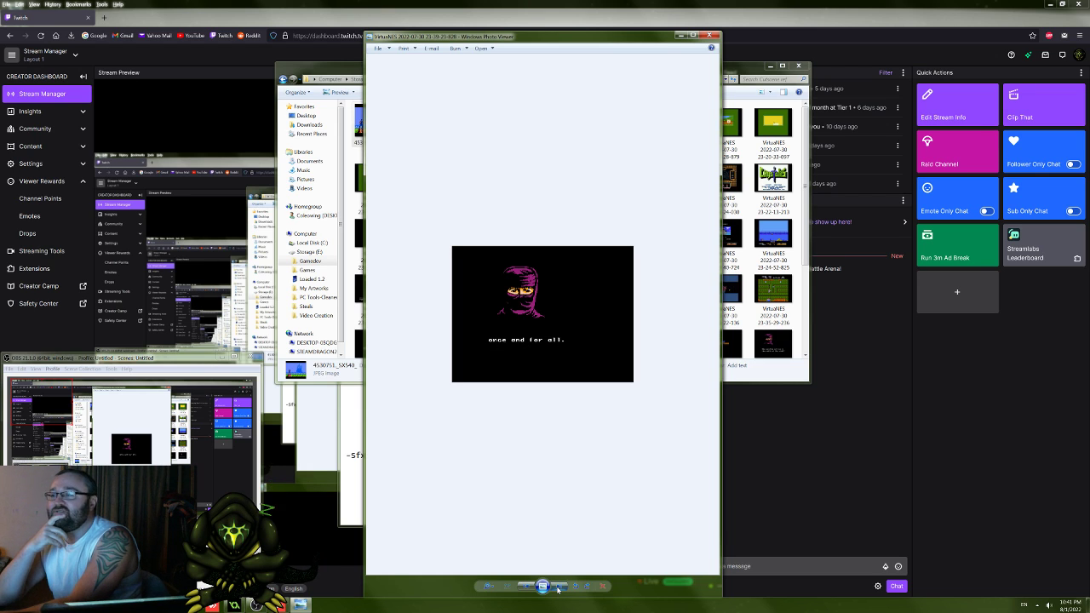
{"action": "left_click", "coordinate": [558, 587]}
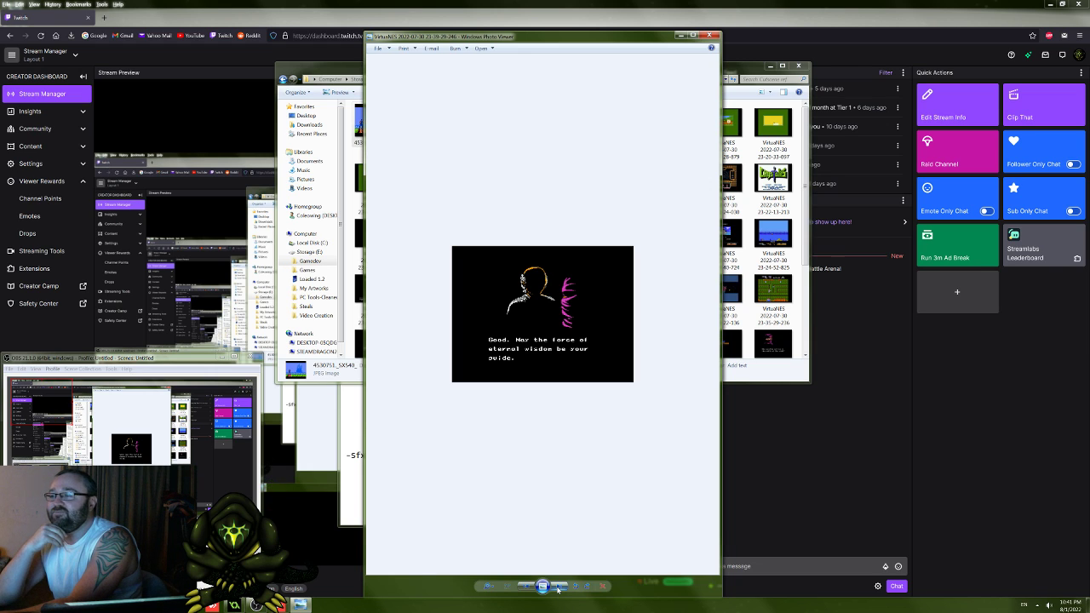
{"action": "left_click", "coordinate": [558, 587]}
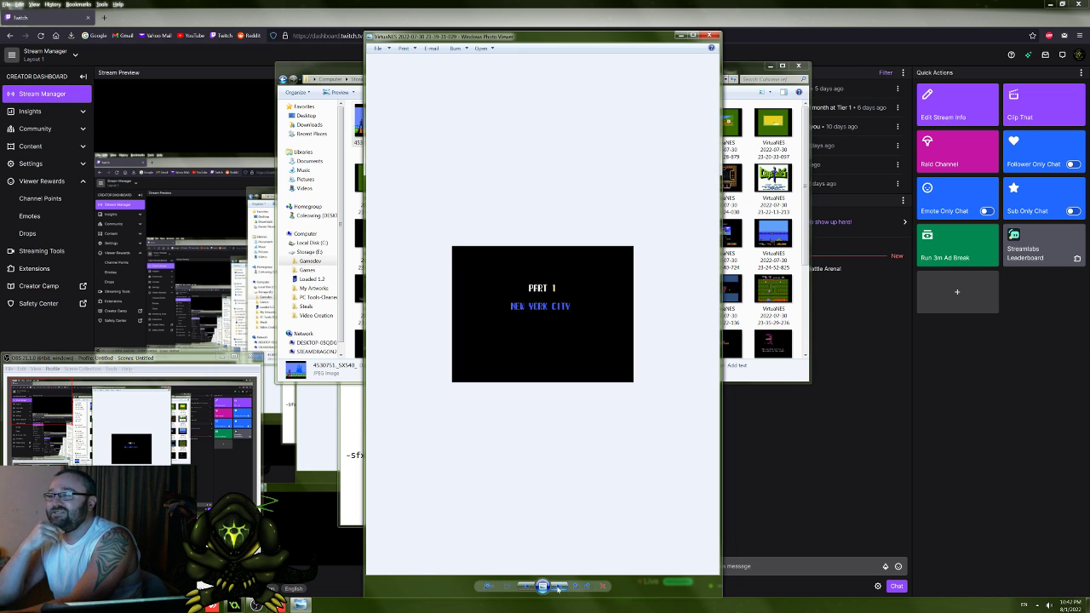
{"action": "left_click", "coordinate": [558, 586]}
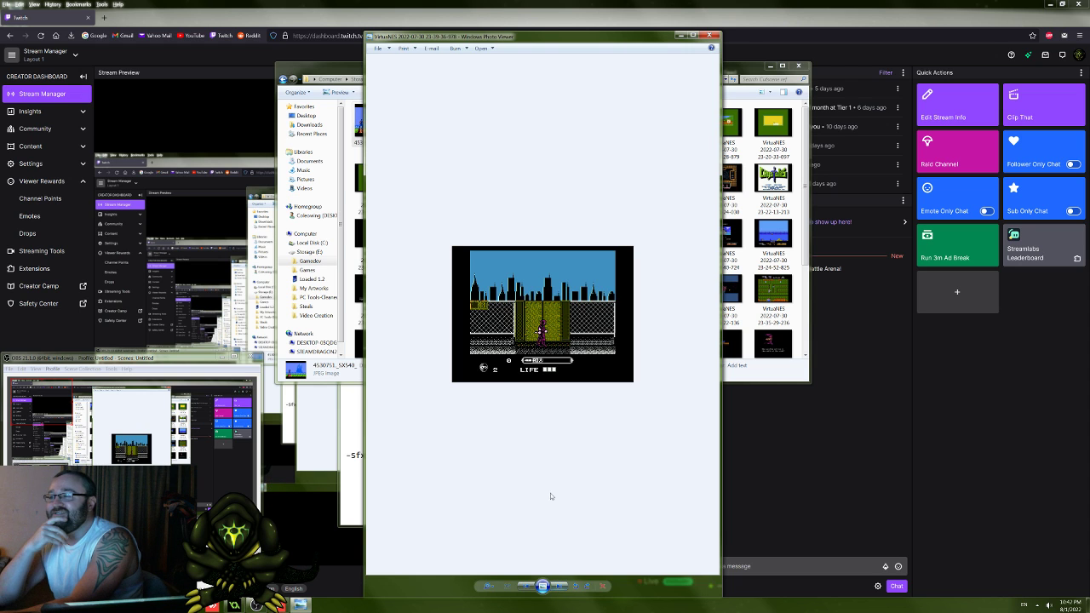
{"action": "scroll", "coordinate": [551, 496], "scroll_direction": "up", "scroll_amount": 2}
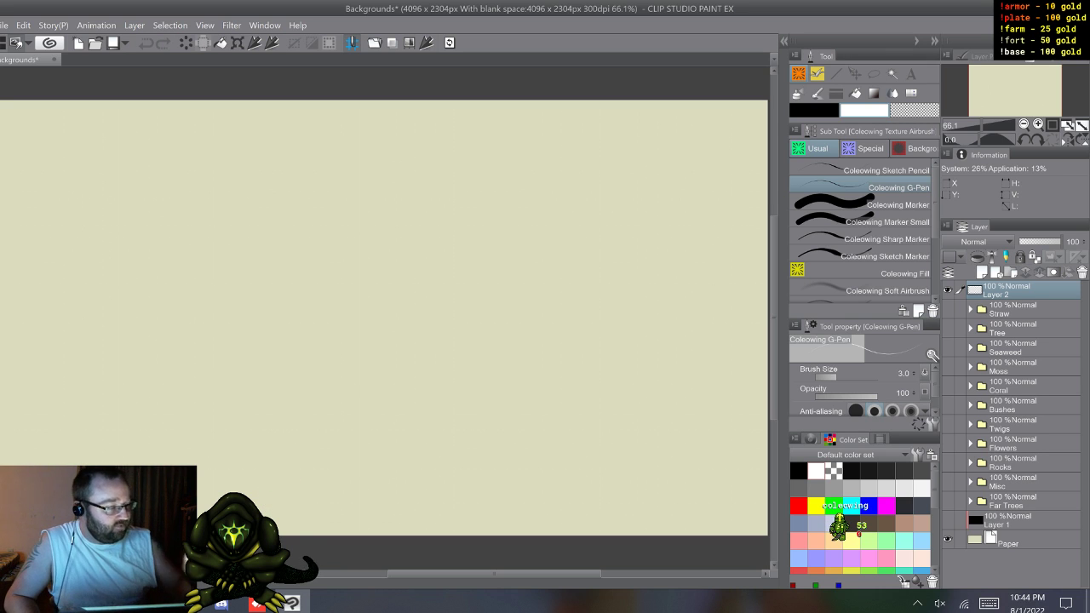
Step: In Clip Studio Paint, look through the custom brushes in the Special and Background groups, including rocks, twigs, bushes, coral, trees and flowers
{"action": "left_click", "coordinate": [864, 148]}
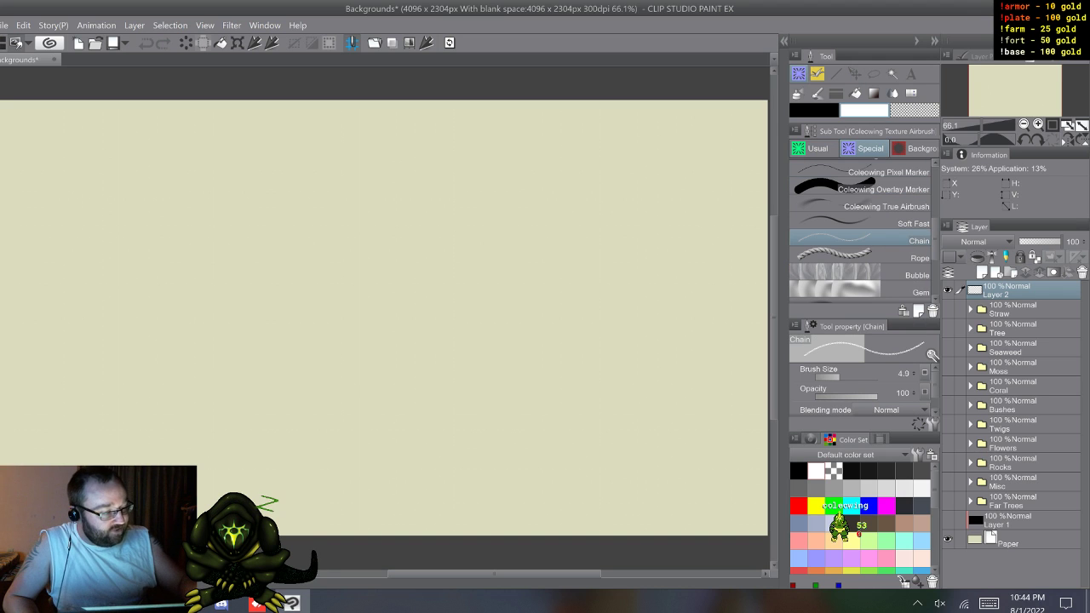
{"action": "scroll", "coordinate": [860, 230], "scroll_direction": "down", "scroll_amount": 5}
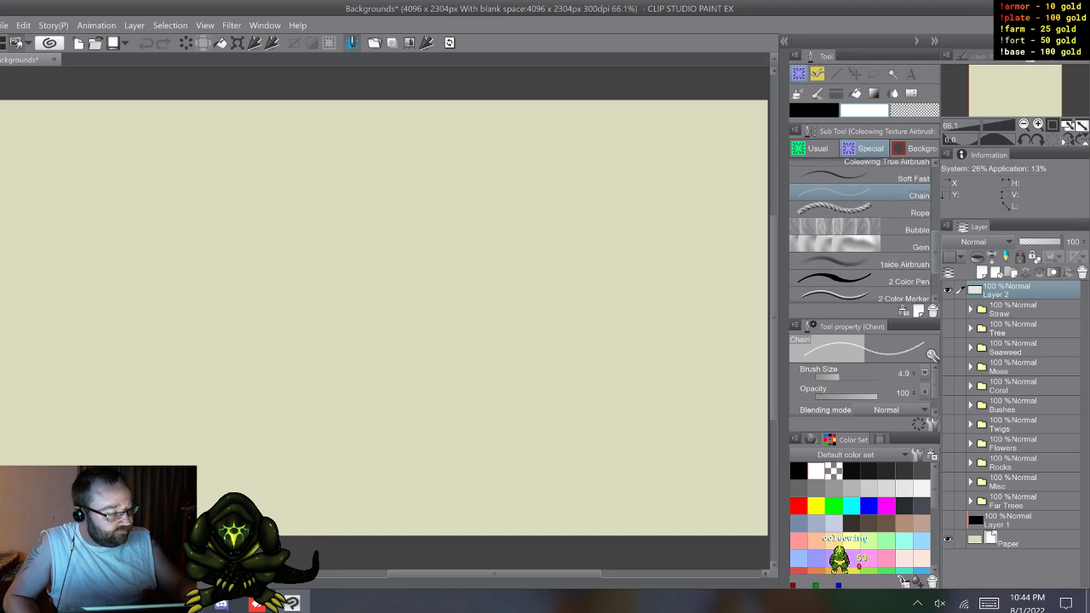
{"action": "scroll", "coordinate": [860, 230], "scroll_direction": "down", "scroll_amount": 10}
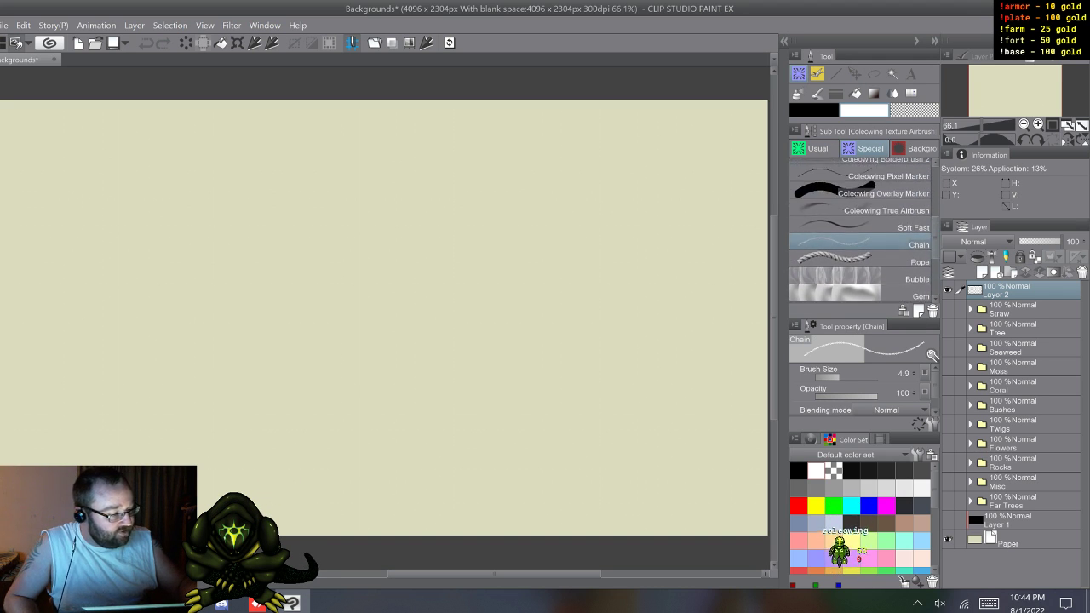
{"action": "scroll", "coordinate": [862, 230], "scroll_direction": "up", "scroll_amount": 2}
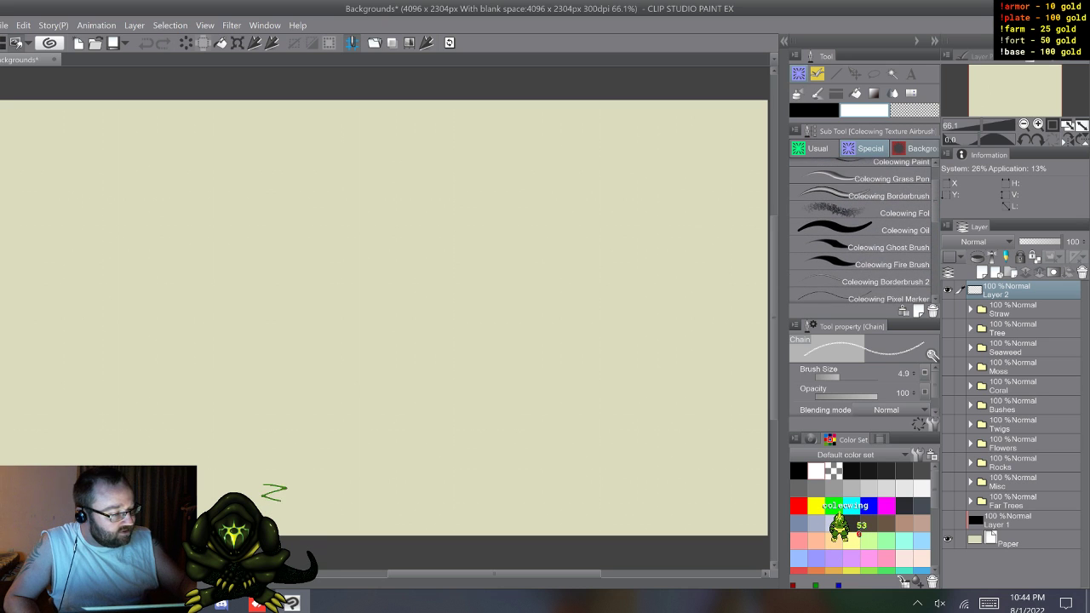
{"action": "left_click", "coordinate": [916, 148]}
{"action": "scroll", "coordinate": [860, 230], "scroll_direction": "up", "scroll_amount": 4}
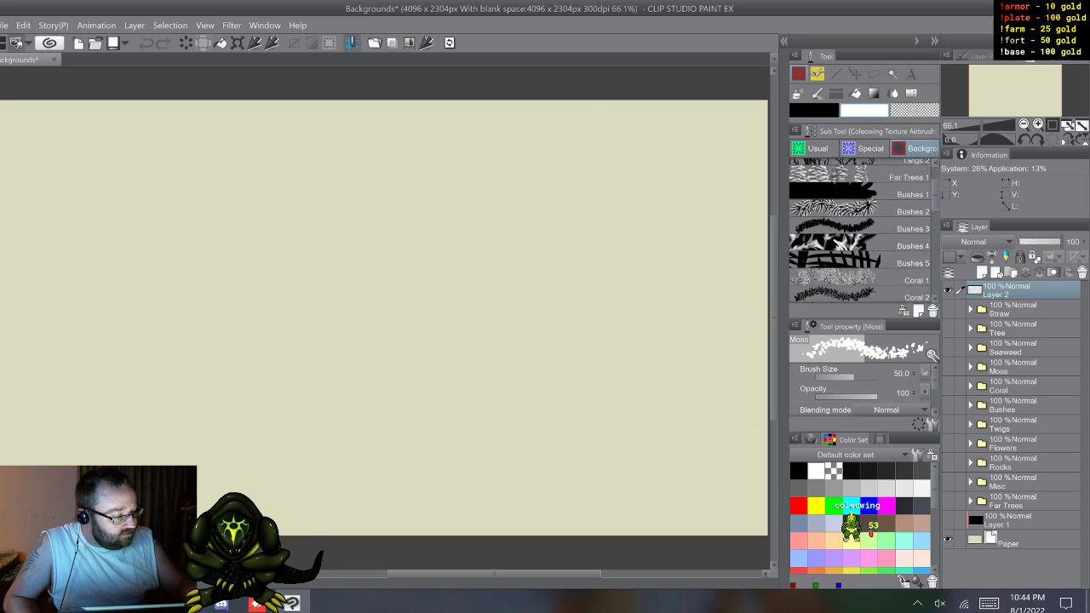
{"action": "scroll", "coordinate": [860, 230], "scroll_direction": "up", "scroll_amount": 8}
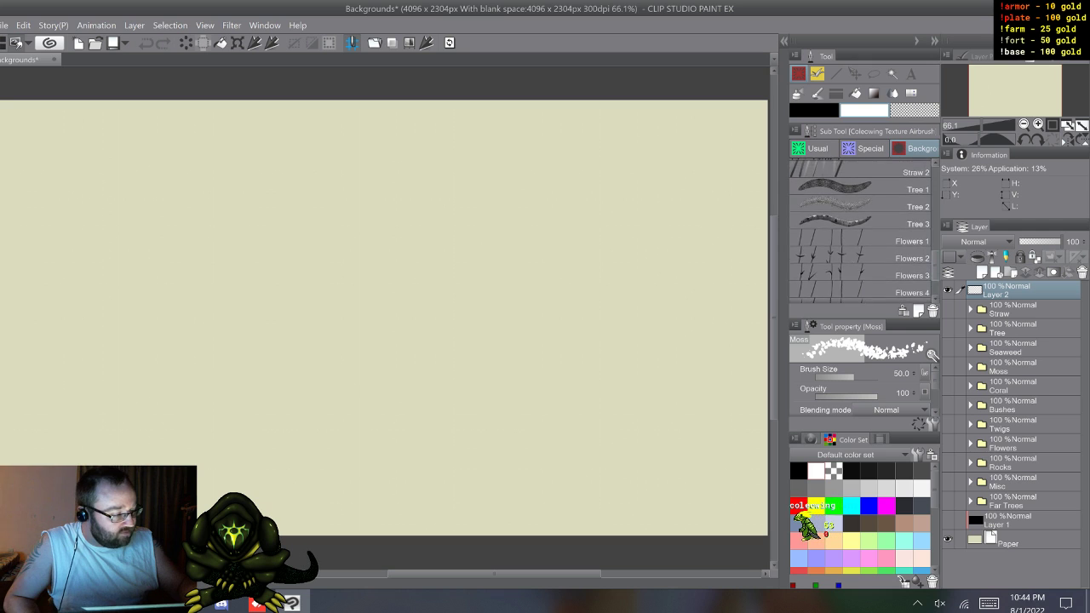
{"action": "scroll", "coordinate": [860, 229], "scroll_direction": "down", "scroll_amount": 8}
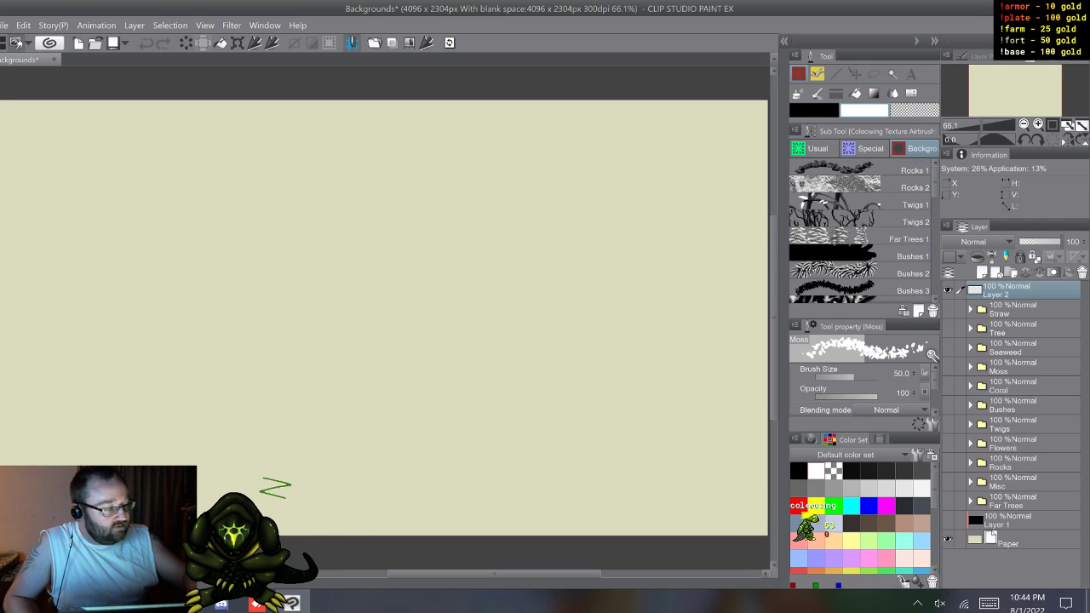
Step: Look through the decoration brushes in the FUR, dv_cloud, dv_dirt and Blood groups, and switch to dv_electric in the Gold chain group
{"action": "left_click", "coordinate": [817, 75]}
{"action": "left_click", "coordinate": [818, 94]}
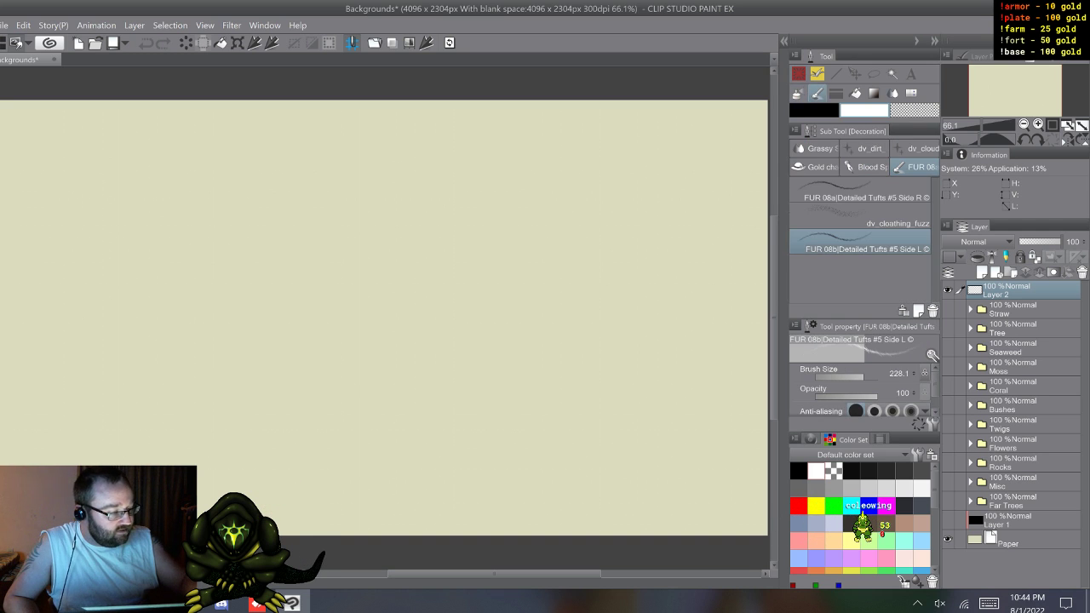
{"action": "left_click", "coordinate": [922, 149]}
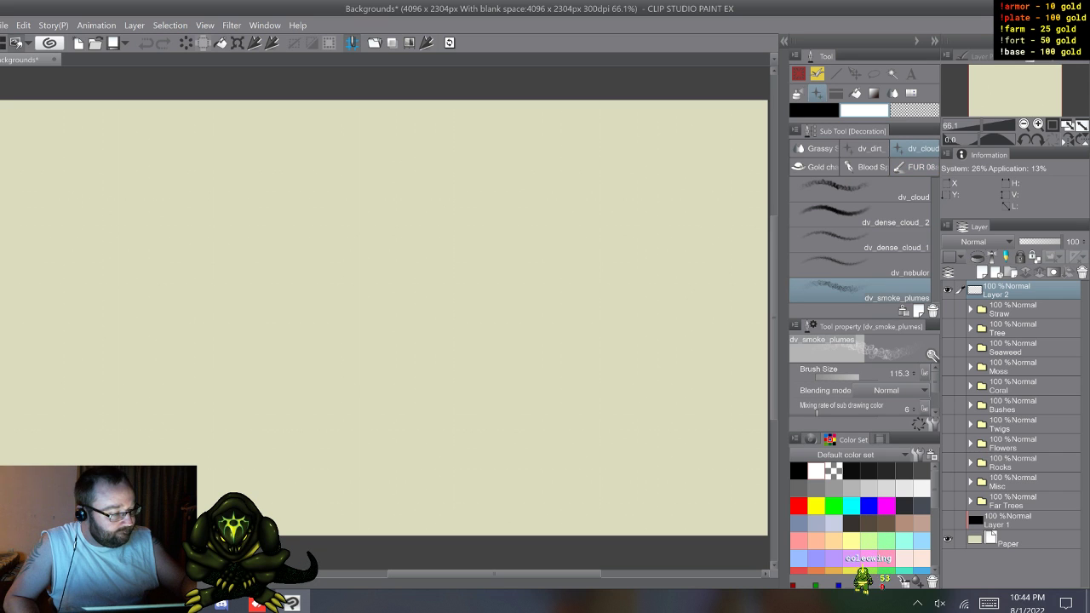
{"action": "left_click", "coordinate": [864, 148]}
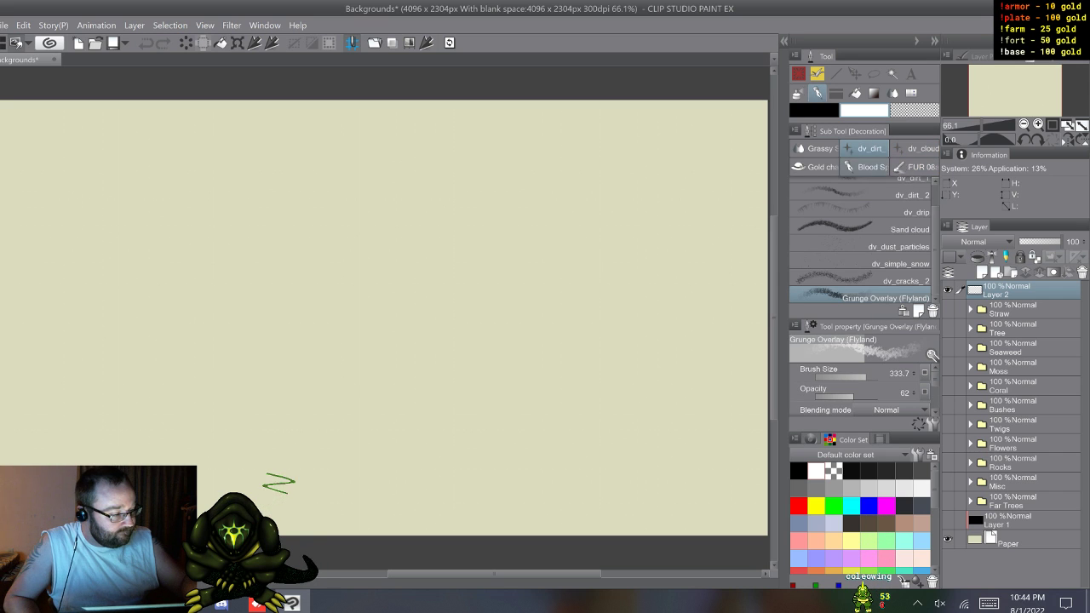
{"action": "left_click", "coordinate": [865, 167]}
{"action": "left_click", "coordinate": [820, 167]}
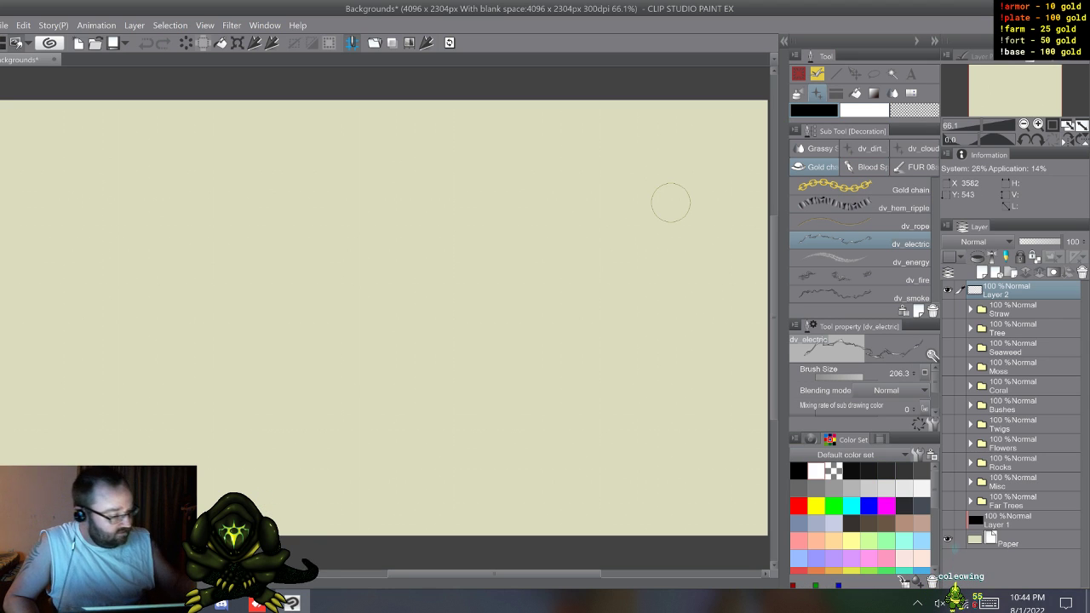
Step: Try the dv_electric brush with a large winding bolt and three roughly horizontal bolts above it, and clear the layer
{"action": "mouse_move", "coordinate": [649, 173]}
{"action": "left_mouse_down"}
{"action": "mouse_move", "coordinate": [358, 260]}
{"action": "mouse_move", "coordinate": [511, 373]}
{"action": "left_mouse_up"}
{"action": "mouse_move", "coordinate": [630, 375]}
{"action": "left_mouse_down"}
{"action": "mouse_move", "coordinate": [542, 460]}
{"action": "mouse_move", "coordinate": [275, 424]}
{"action": "mouse_move", "coordinate": [202, 298]}
{"action": "left_mouse_up"}
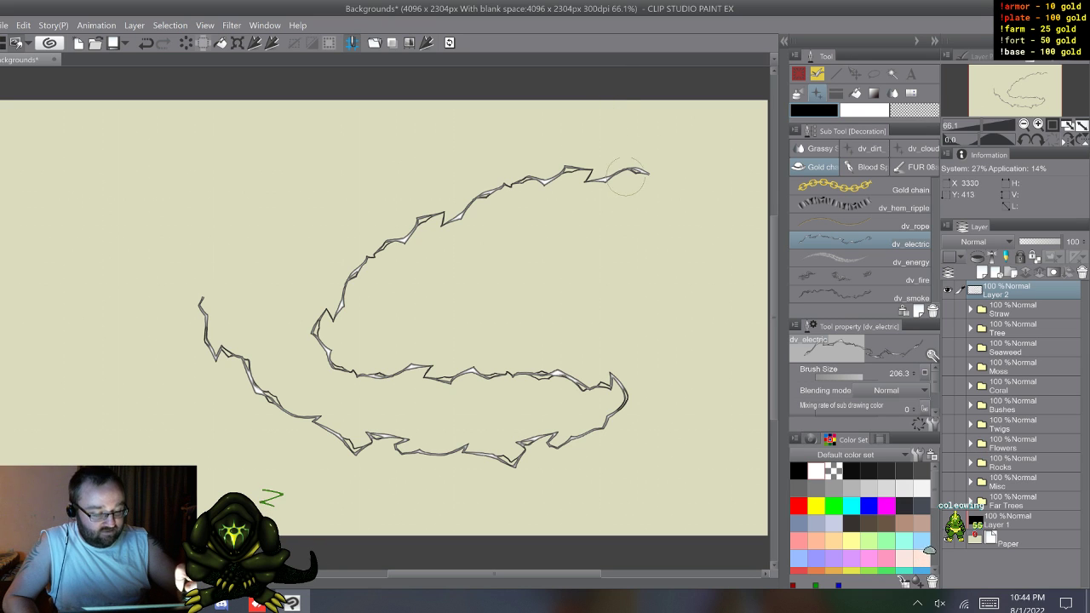
{"action": "left_click_drag", "start_coordinate": [582, 130], "coordinate": [333, 168]}
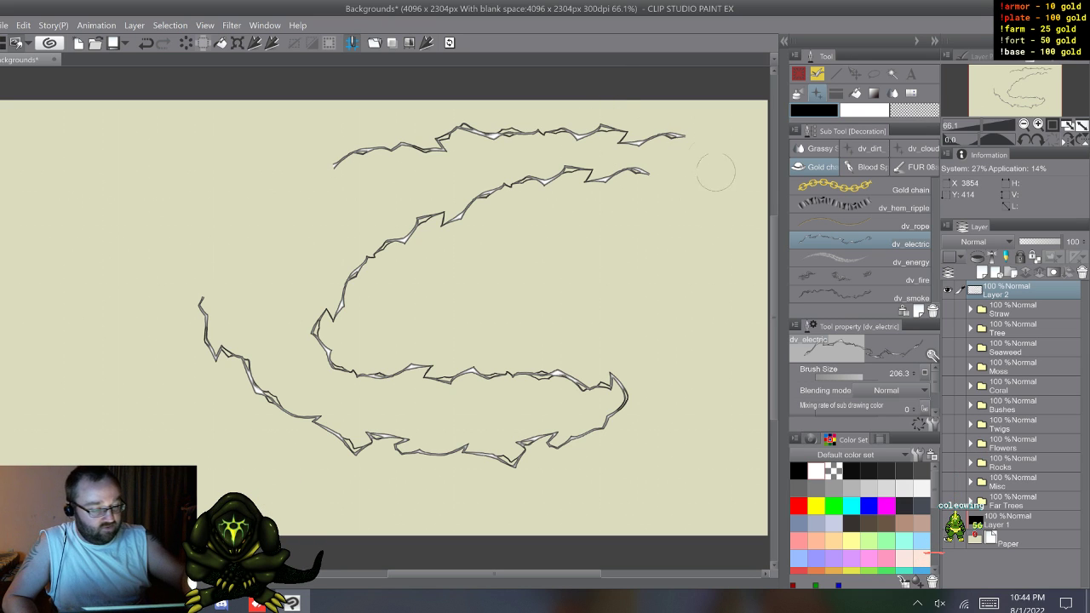
{"action": "mouse_move", "coordinate": [683, 154]}
{"action": "left_mouse_down"}
{"action": "mouse_move", "coordinate": [528, 151]}
{"action": "mouse_move", "coordinate": [354, 171]}
{"action": "left_mouse_up"}
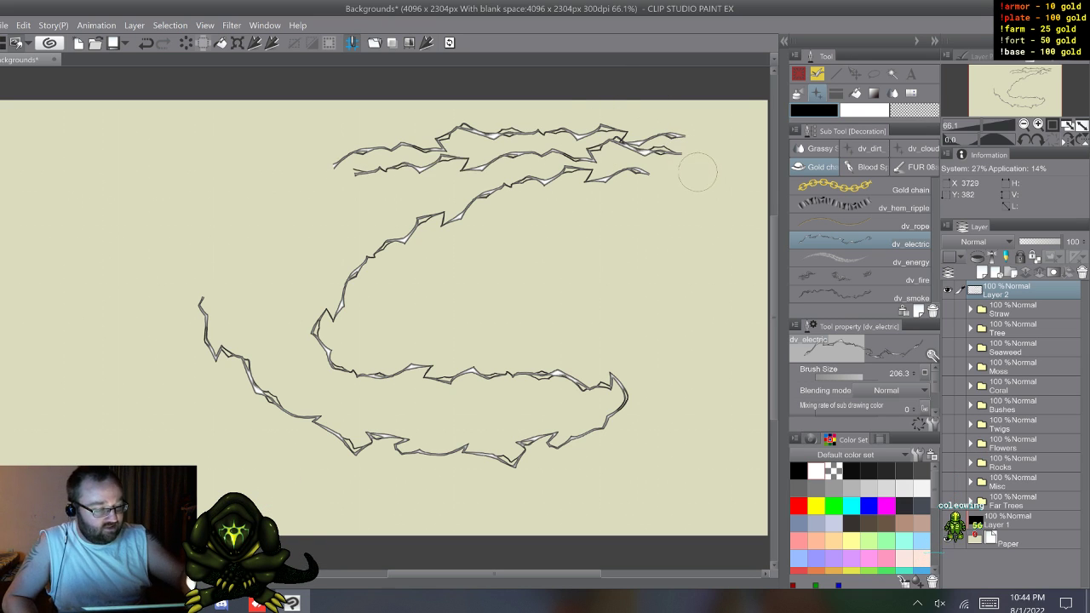
{"action": "left_click_drag", "start_coordinate": [678, 202], "coordinate": [310, 232]}
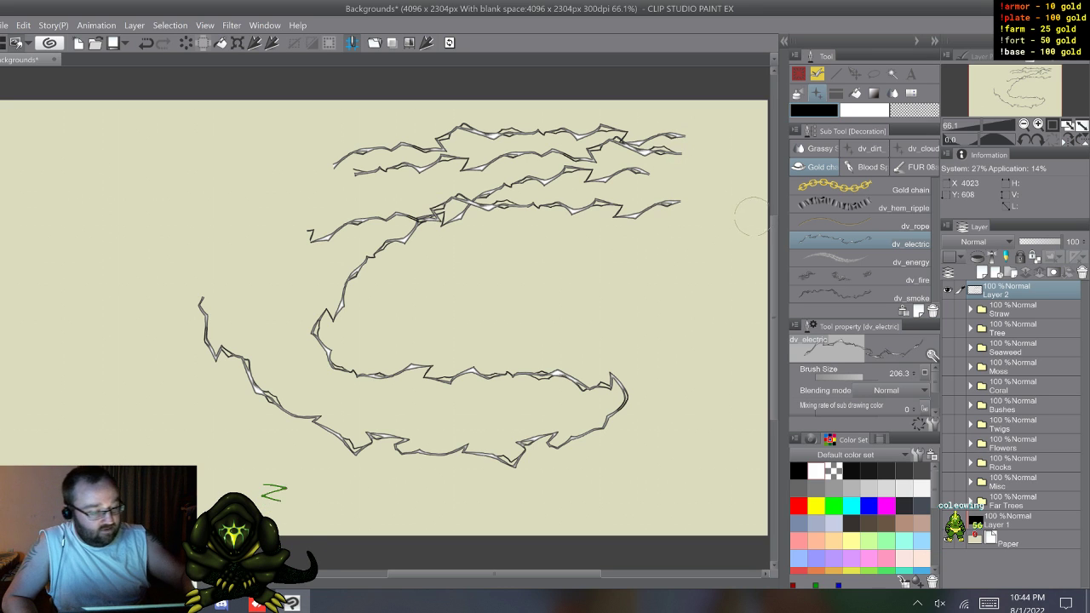
{"action": "key", "text": "Delete"}
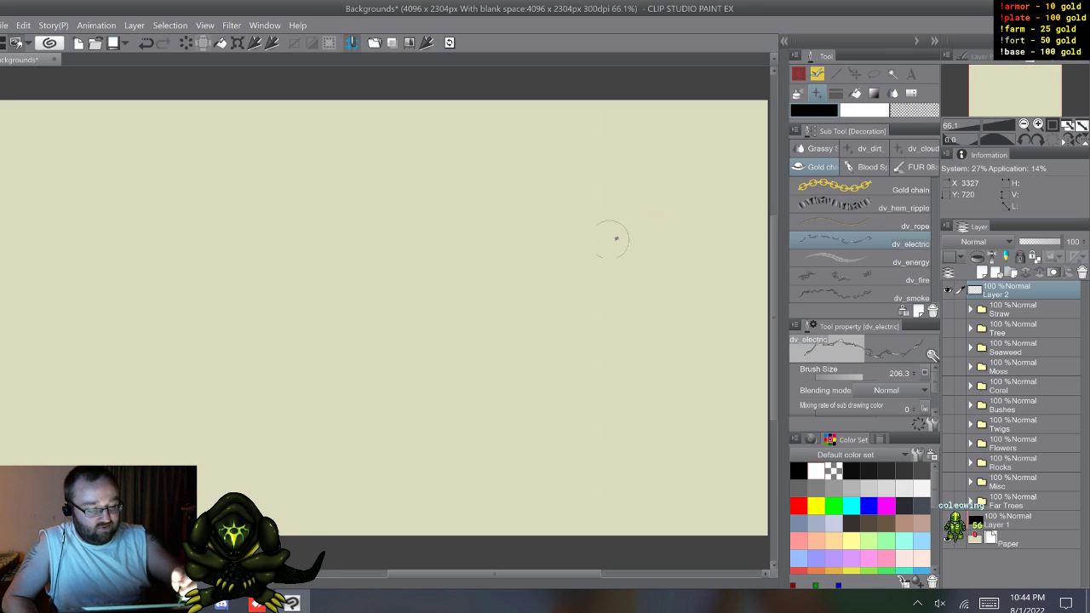
Step: Draw five roughly horizontal dv_electric bolts stacked one below another across the middle of the canvas
{"action": "left_click_drag", "start_coordinate": [616, 238], "coordinate": [274, 260]}
{"action": "left_click_drag", "start_coordinate": [617, 293], "coordinate": [284, 303]}
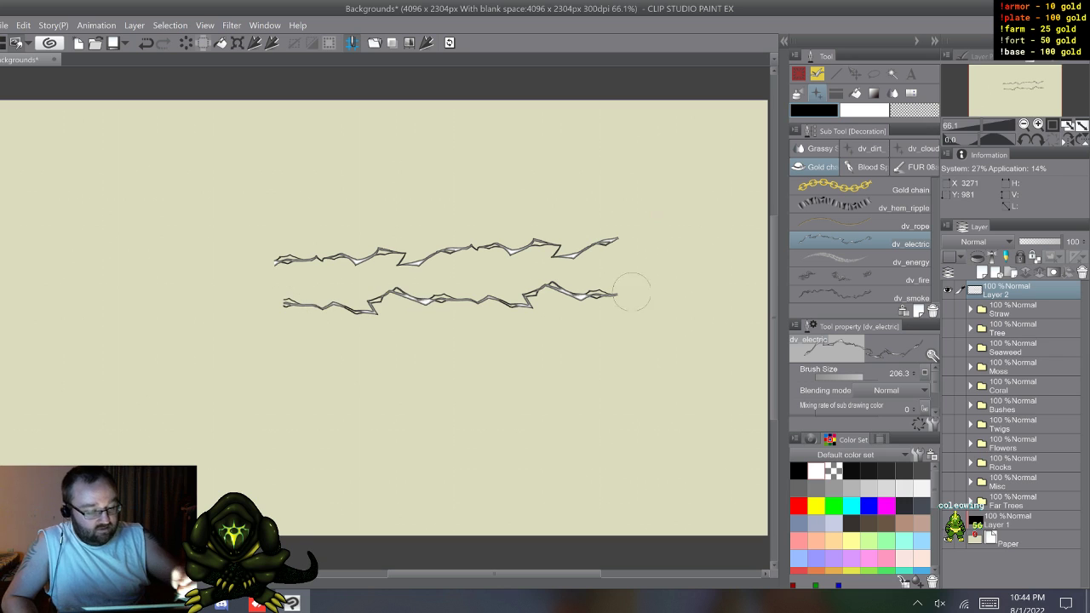
{"action": "left_click_drag", "start_coordinate": [624, 333], "coordinate": [264, 356]}
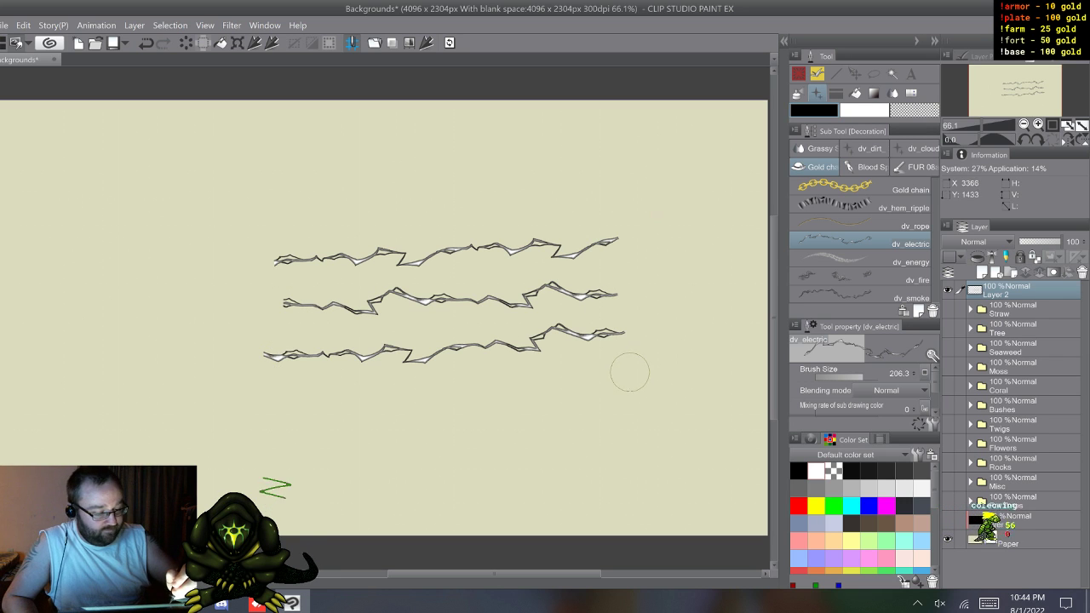
{"action": "left_click_drag", "start_coordinate": [629, 372], "coordinate": [266, 392]}
{"action": "left_click_drag", "start_coordinate": [586, 416], "coordinate": [286, 445]}
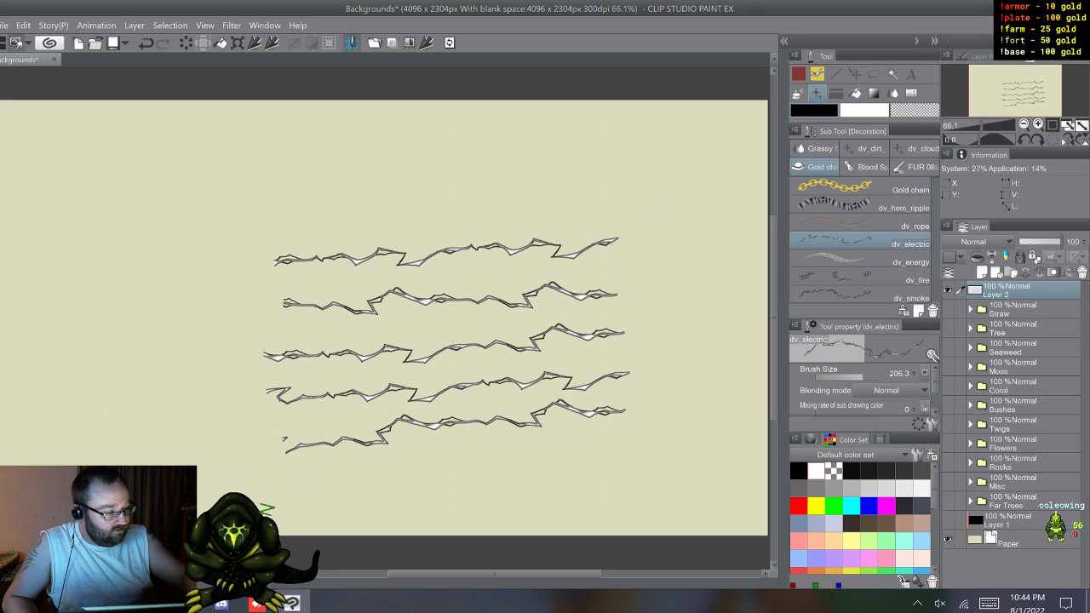
Step: Circle the repeating kinks in the electric bolts in red with the Coleowing Sharp Marker, and clear the layer
{"action": "left_click", "coordinate": [799, 74]}
{"action": "key", "text": "p"}
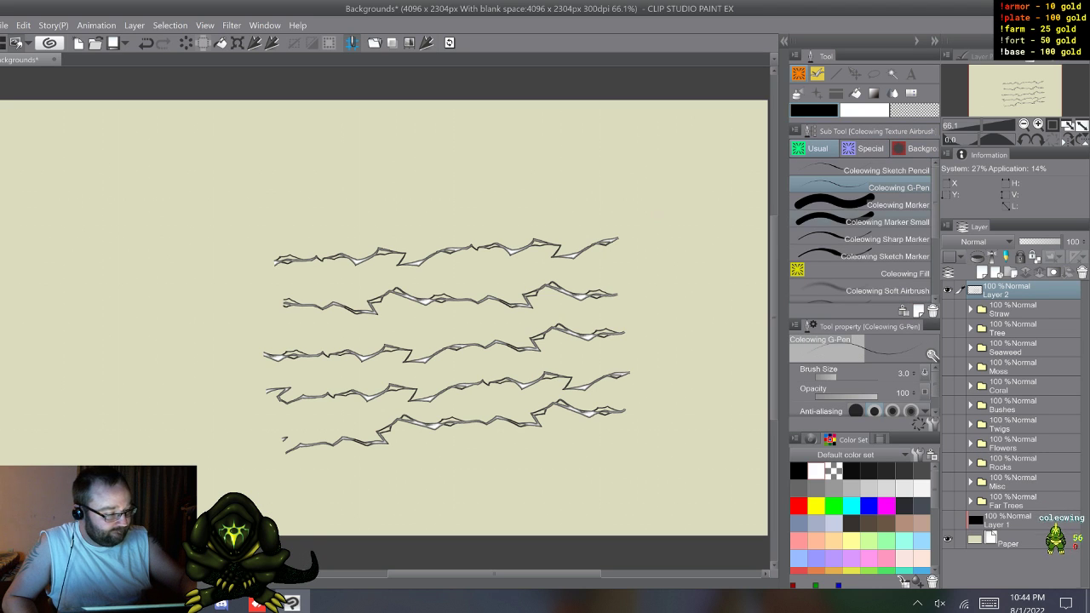
{"action": "left_click", "coordinate": [877, 239]}
{"action": "left_click", "coordinate": [799, 506]}
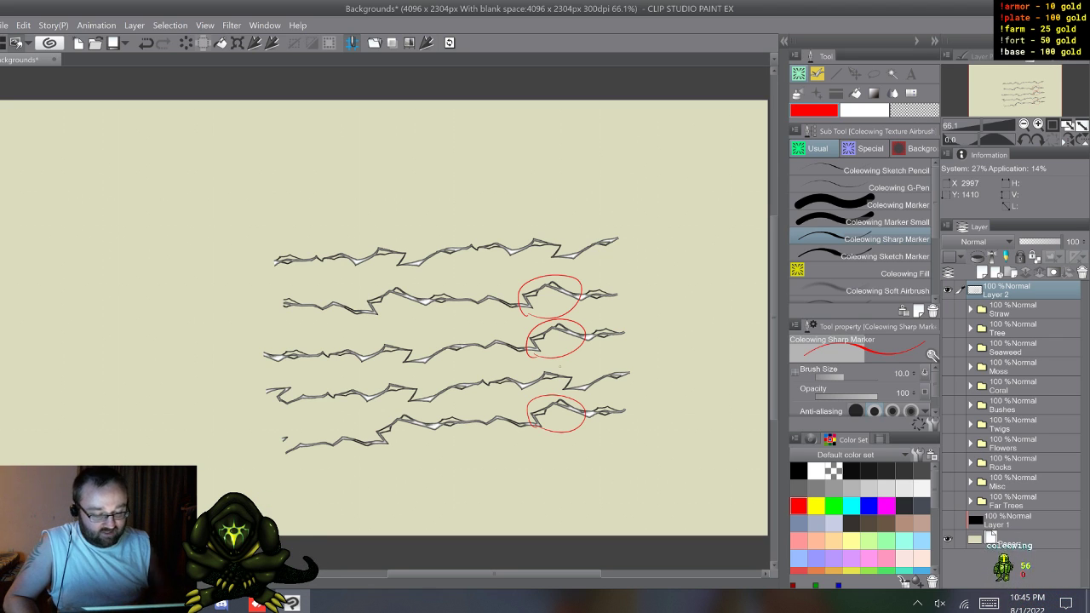
{"action": "left_click_drag", "start_coordinate": [380, 446], "coordinate": [419, 413]}
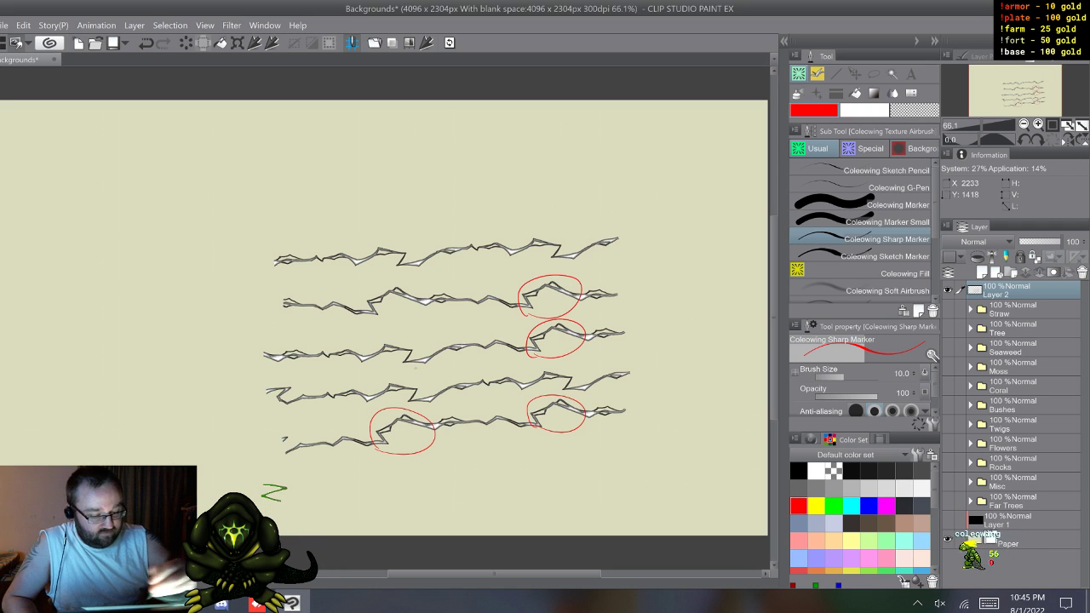
{"action": "mouse_move", "coordinate": [377, 322]}
{"action": "left_mouse_down"}
{"action": "mouse_move", "coordinate": [414, 315]}
{"action": "mouse_move", "coordinate": [371, 318]}
{"action": "left_mouse_up"}
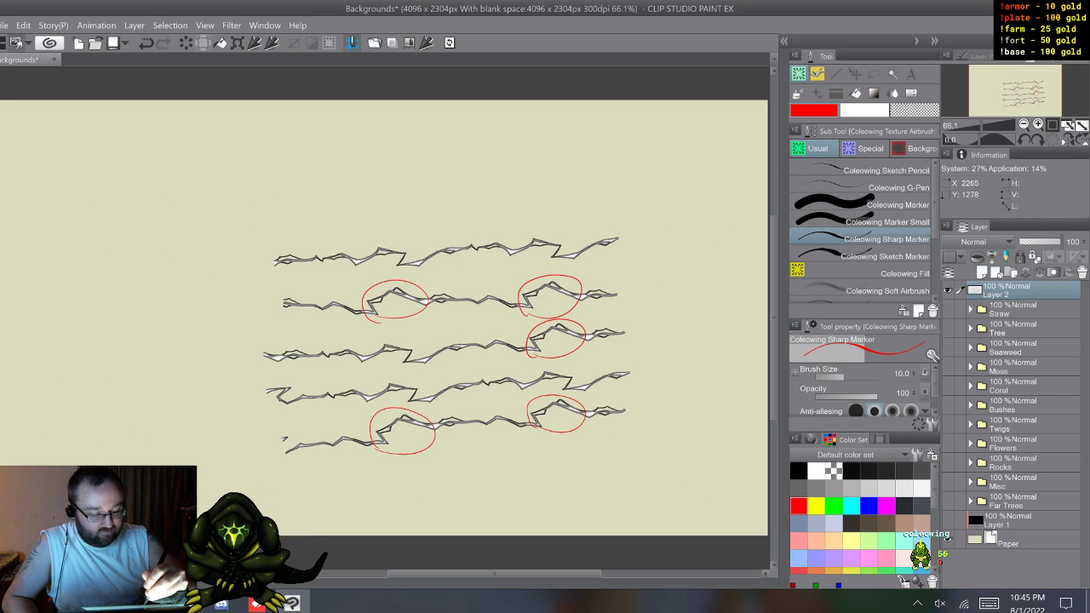
{"action": "left_click_drag", "start_coordinate": [416, 345], "coordinate": [426, 341]}
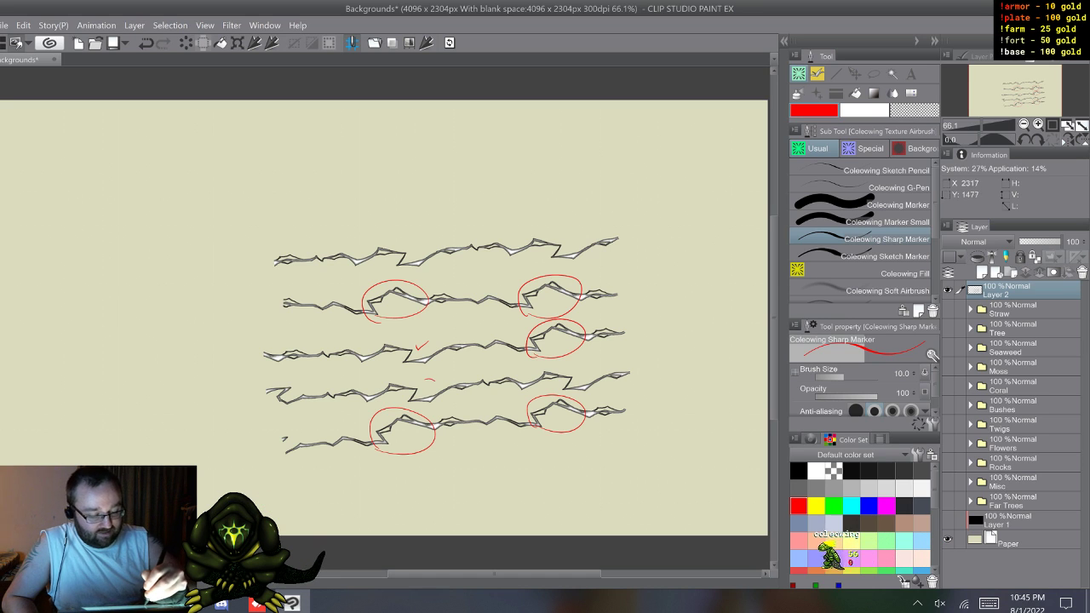
{"action": "left_click_drag", "start_coordinate": [355, 401], "coordinate": [442, 406]}
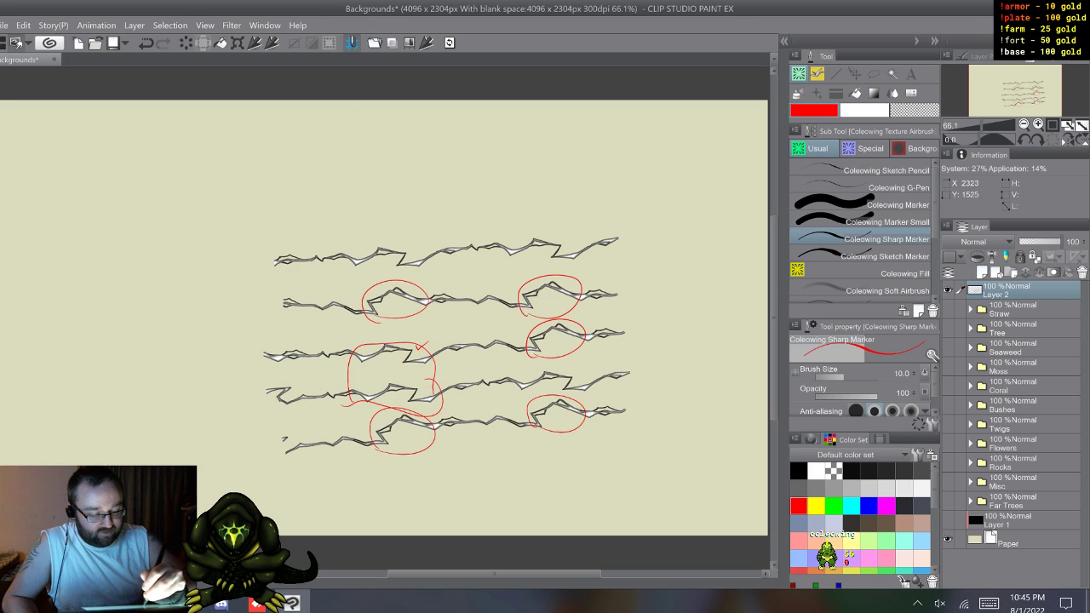
{"action": "left_click_drag", "start_coordinate": [384, 272], "coordinate": [352, 252]}
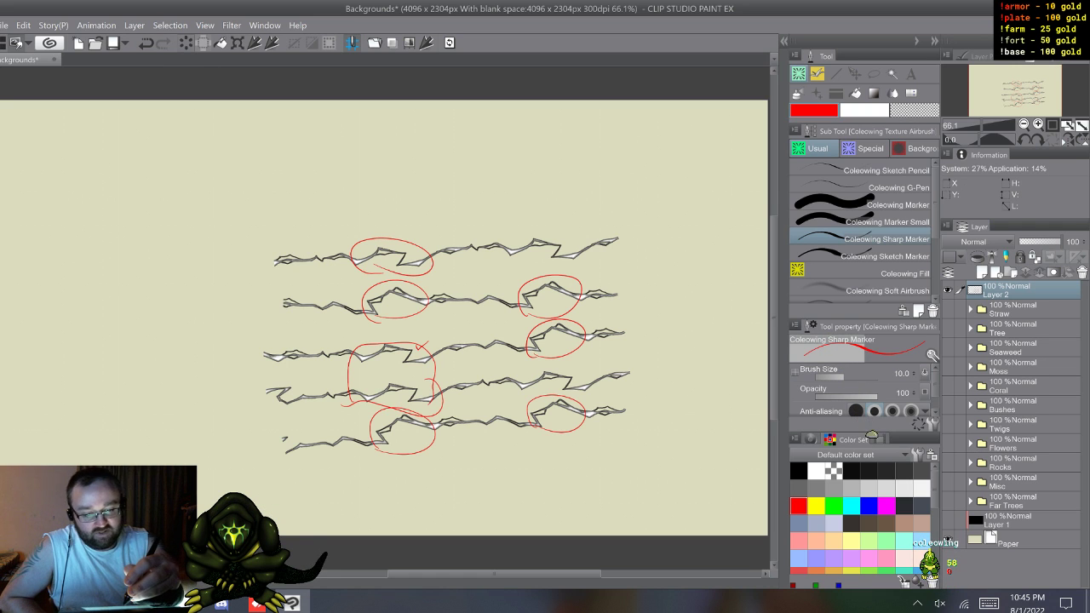
{"action": "key", "text": "Delete"}
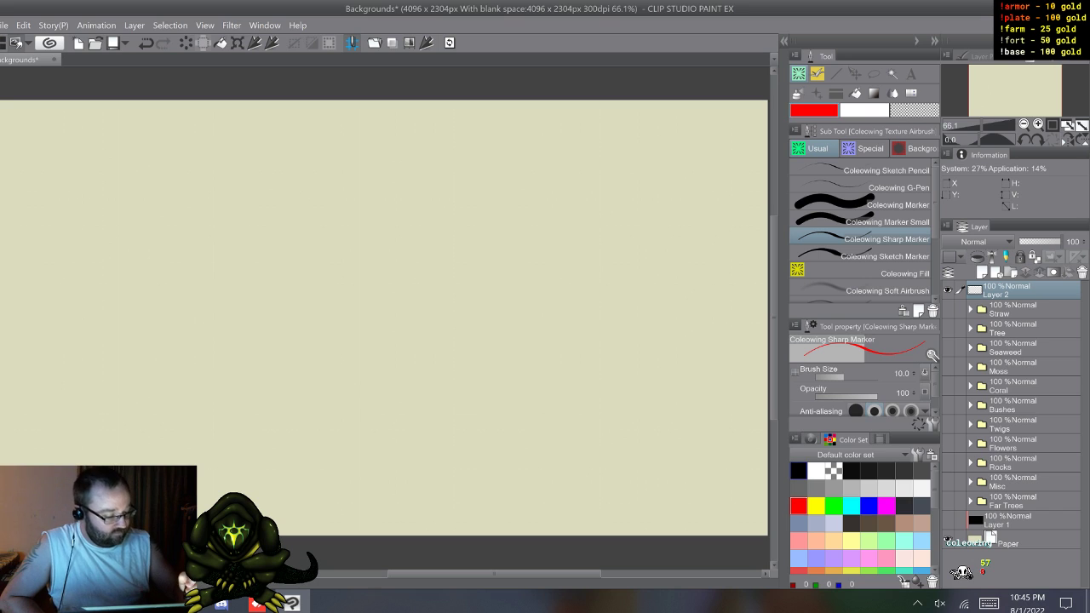
Step: Set the drawing color to black, hide Layer 2 and show the Straw folder's artwork
{"action": "left_click", "coordinate": [799, 471]}
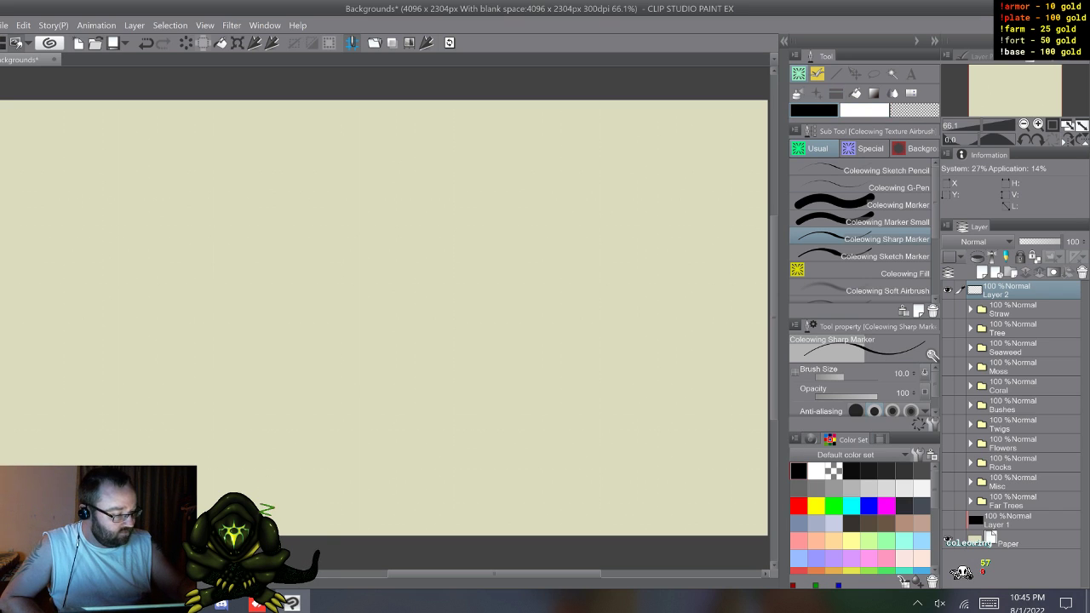
{"action": "left_click_drag", "start_coordinate": [402, 394], "coordinate": [511, 159]}
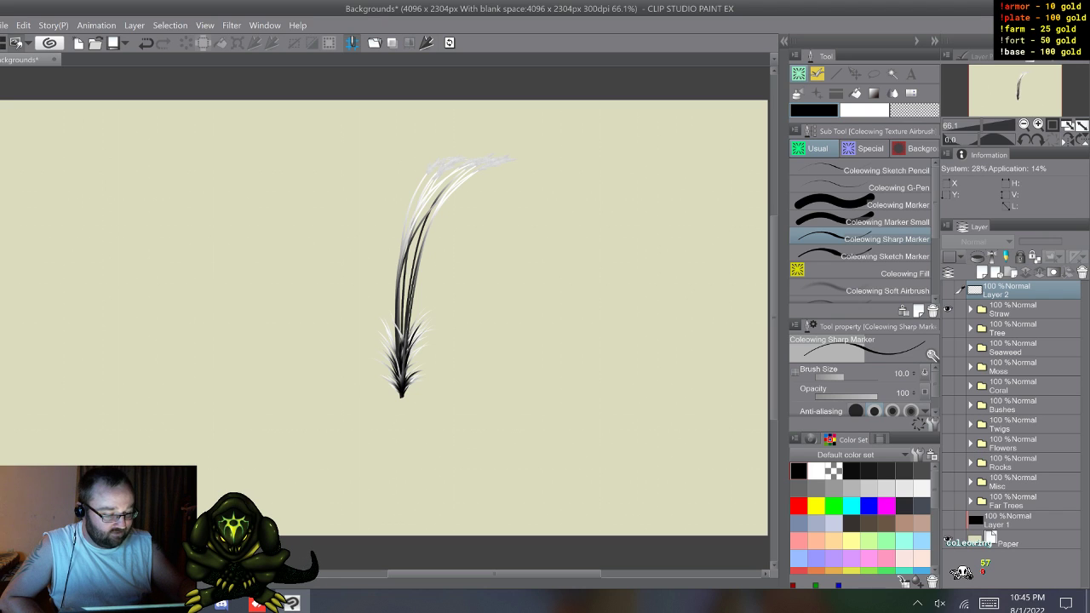
Step: Look through the artwork in the Straw, Tree and Seaweed folders one at a time, leaving each folder collapsed and hidden
{"action": "left_click", "coordinate": [970, 310]}
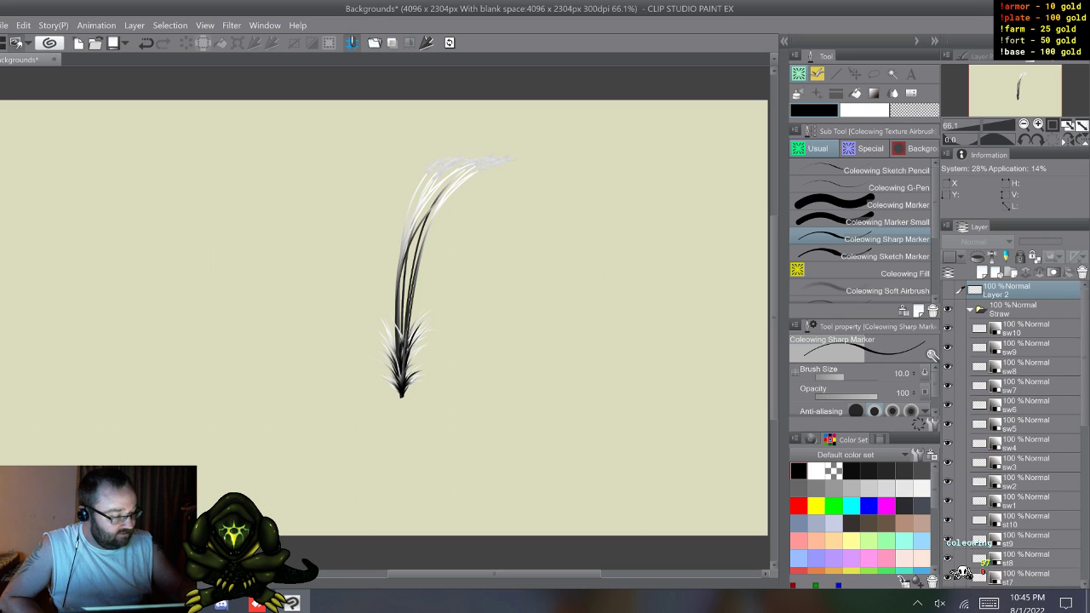
{"action": "left_click", "coordinate": [970, 310]}
{"action": "key", "text": "ctrl+z"}
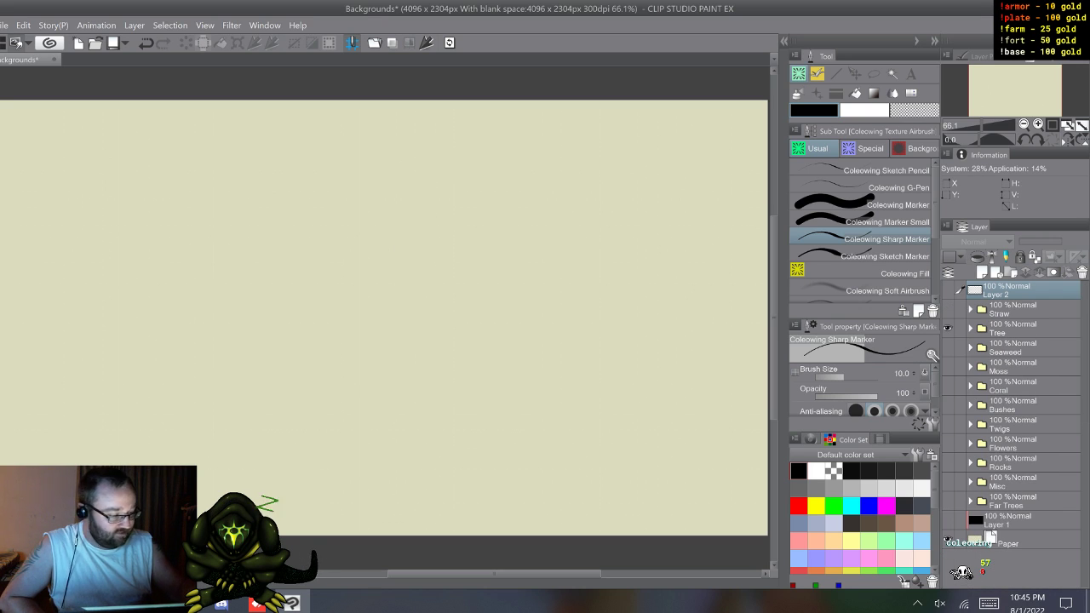
{"action": "left_click", "coordinate": [970, 329]}
{"action": "left_click", "coordinate": [948, 386]}
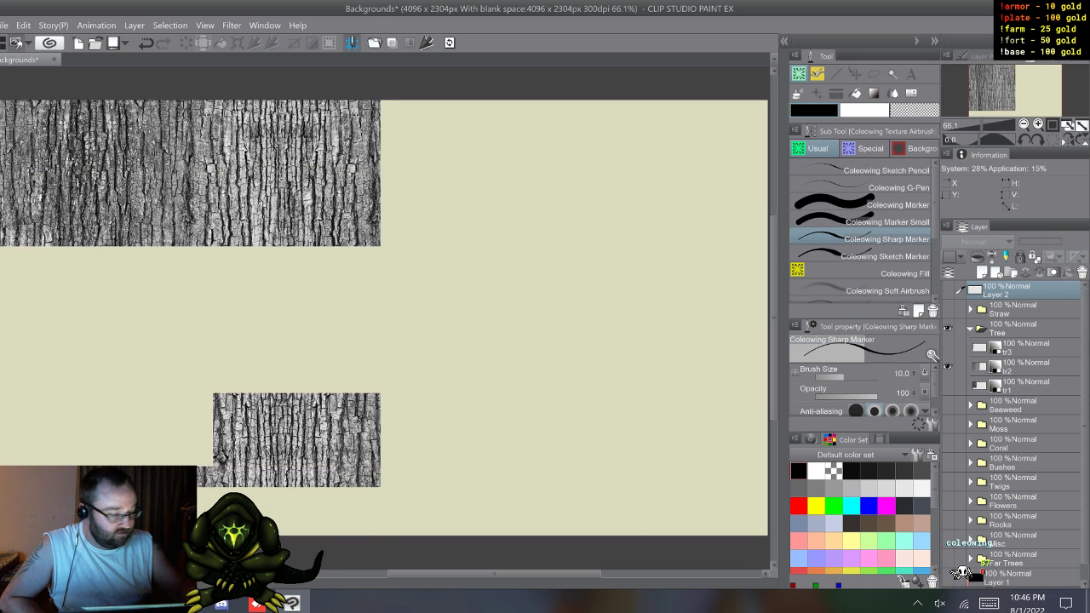
{"action": "left_click", "coordinate": [948, 386]}
{"action": "left_click", "coordinate": [970, 329]}
{"action": "left_click", "coordinate": [947, 328]}
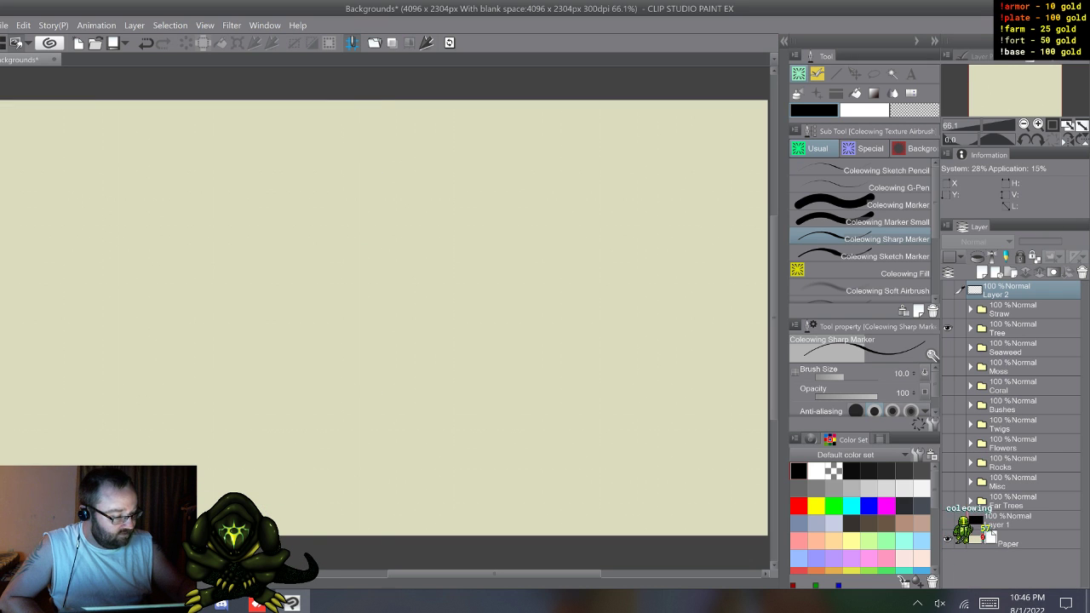
{"action": "left_click", "coordinate": [947, 347]}
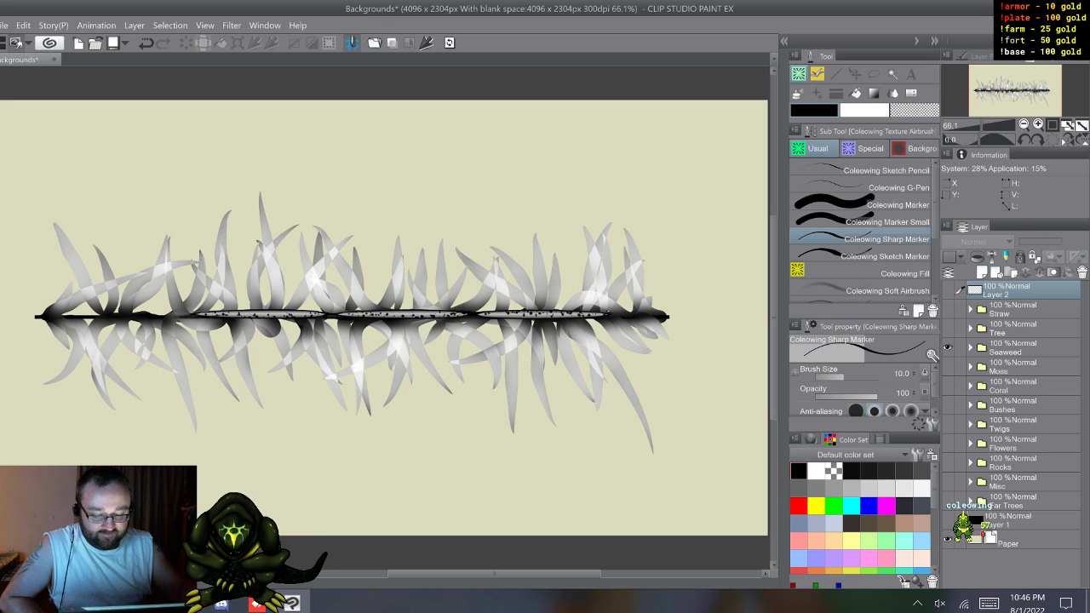
{"action": "left_click", "coordinate": [948, 347]}
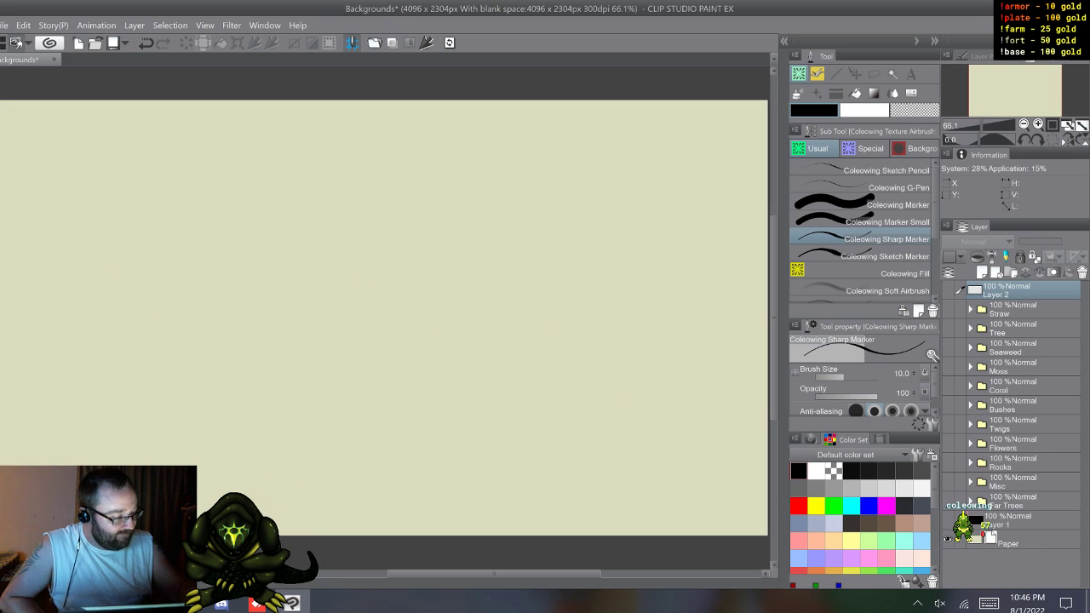
Step: Create a new layer folder directly above the Straw folder and name it Lightning
{"action": "left_click", "coordinate": [1013, 310]}
{"action": "left_click", "coordinate": [1010, 272]}
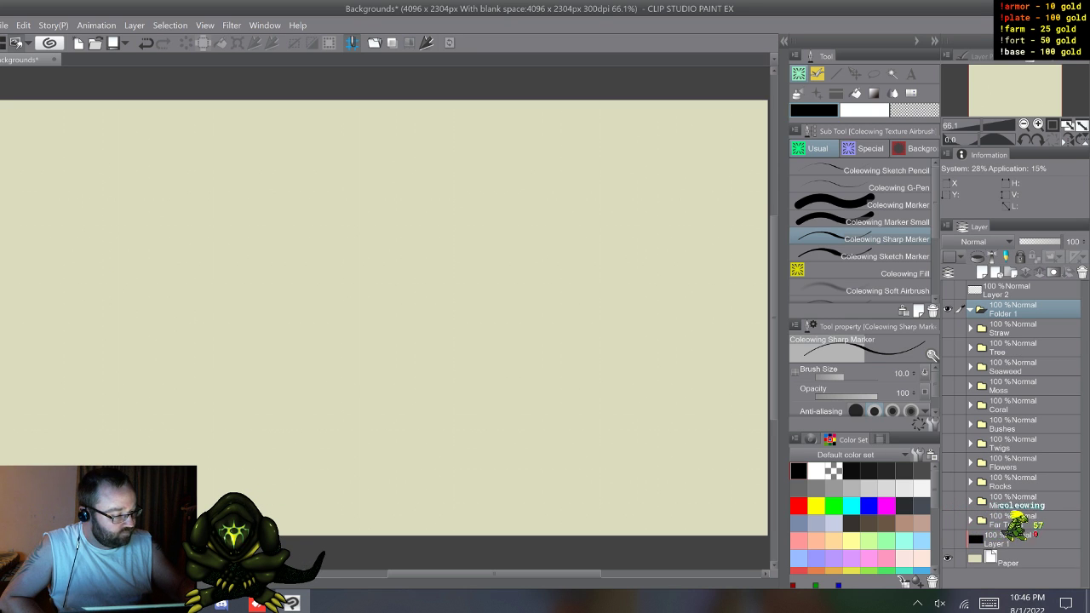
{"action": "double_click", "coordinate": [1004, 314]}
{"action": "left_click", "coordinate": [989, 604]}
{"action": "left_click", "coordinate": [925, 554]}
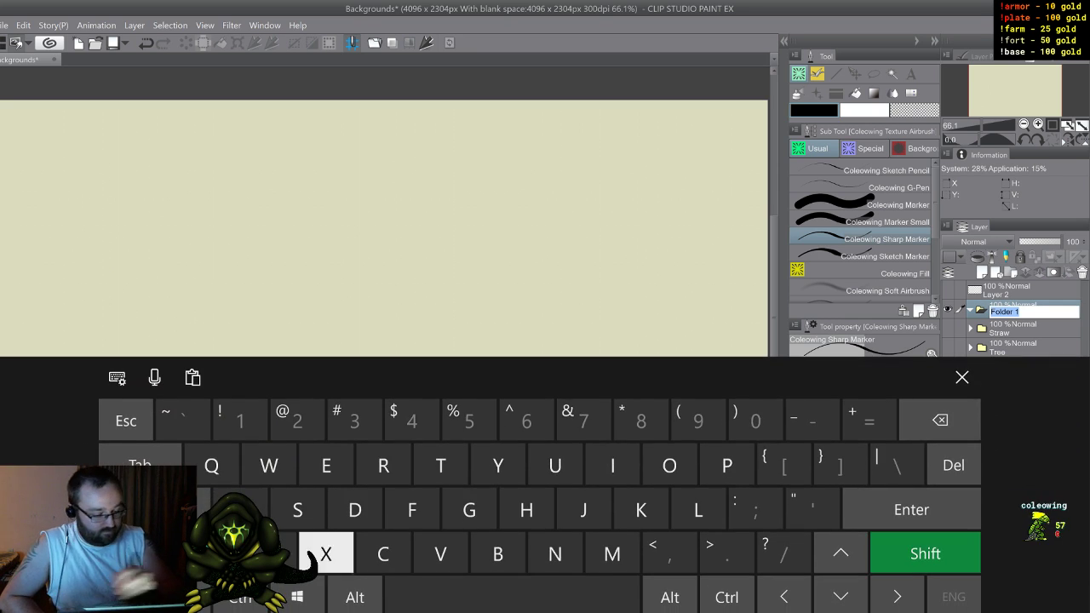
{"action": "left_click", "coordinate": [698, 509]}
{"action": "left_click", "coordinate": [612, 465]}
{"action": "left_click", "coordinate": [468, 509]}
{"action": "left_click", "coordinate": [527, 510]}
{"action": "left_click", "coordinate": [440, 465]}
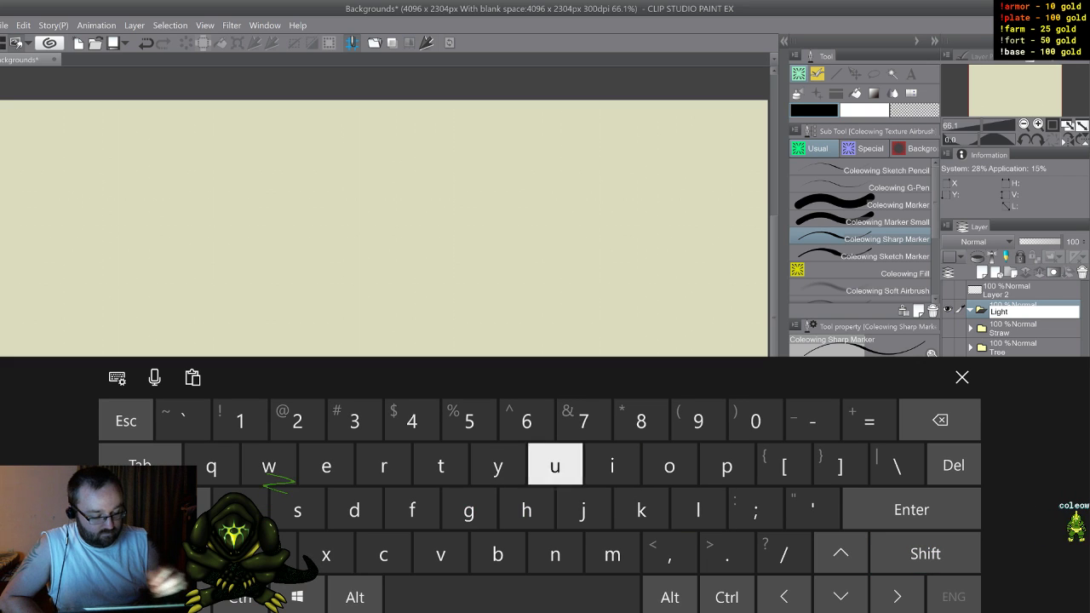
{"action": "left_click", "coordinate": [556, 554]}
{"action": "left_click", "coordinate": [612, 465]}
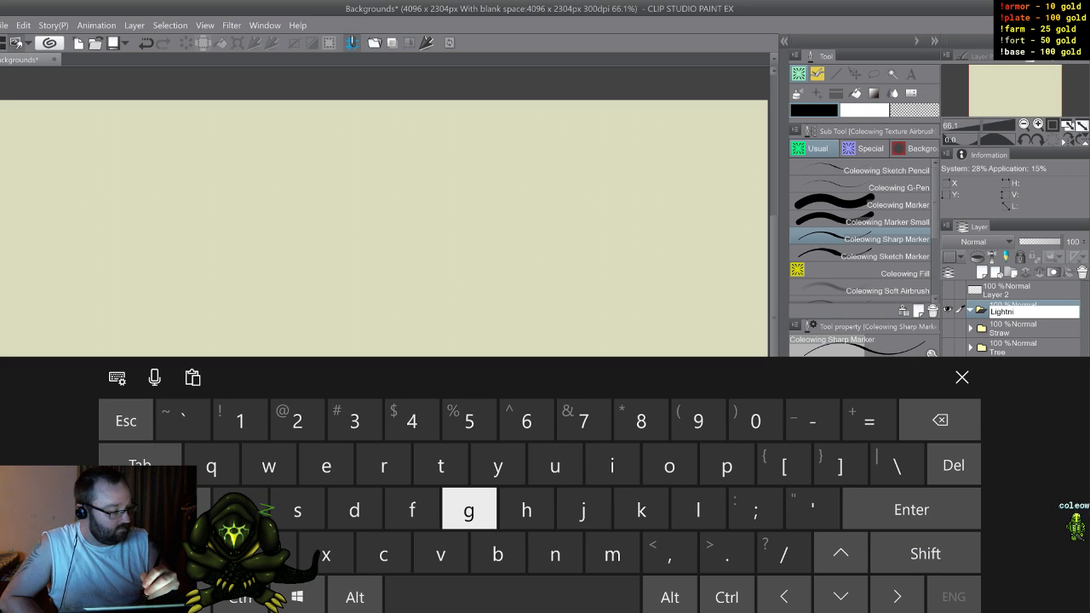
{"action": "left_click", "coordinate": [555, 554]}
{"action": "left_click", "coordinate": [468, 509]}
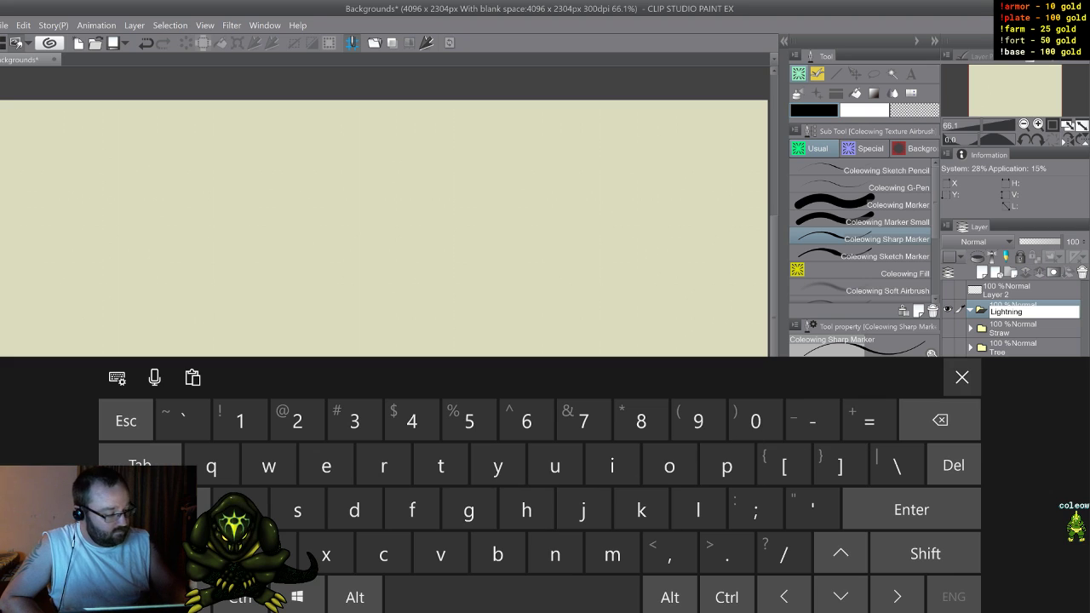
{"action": "left_click", "coordinate": [962, 378]}
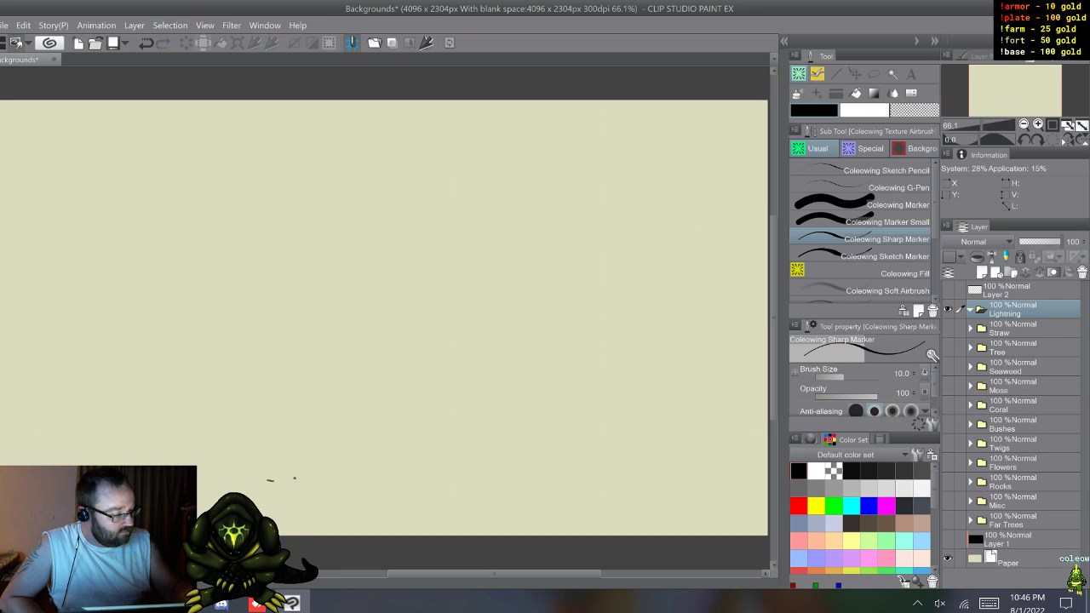
Step: Add two new layers inside the Lightning folder
{"action": "left_click", "coordinate": [982, 273]}
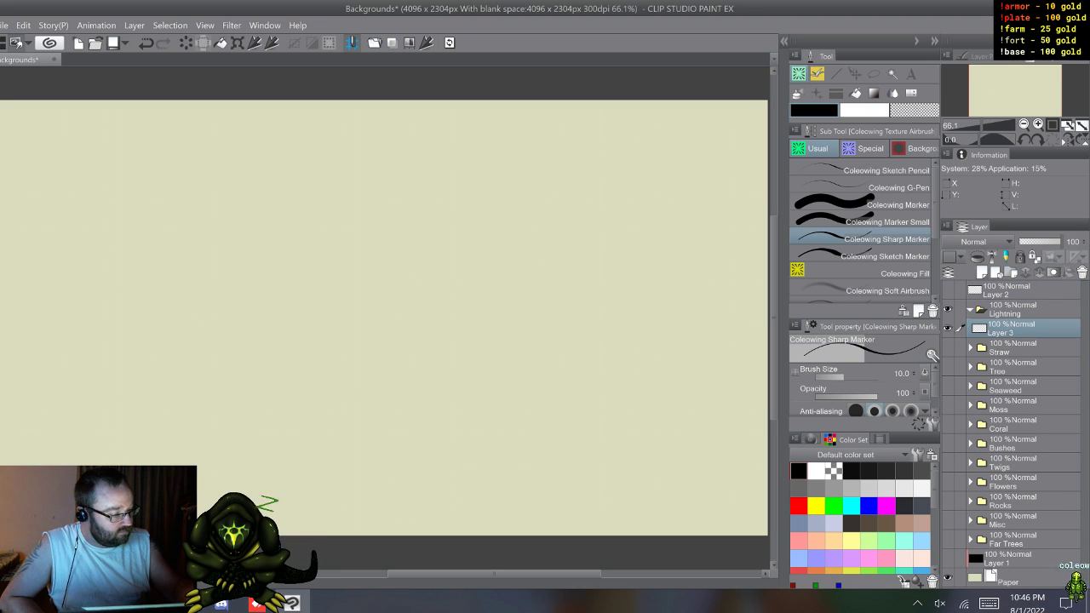
{"action": "left_click", "coordinate": [982, 273]}
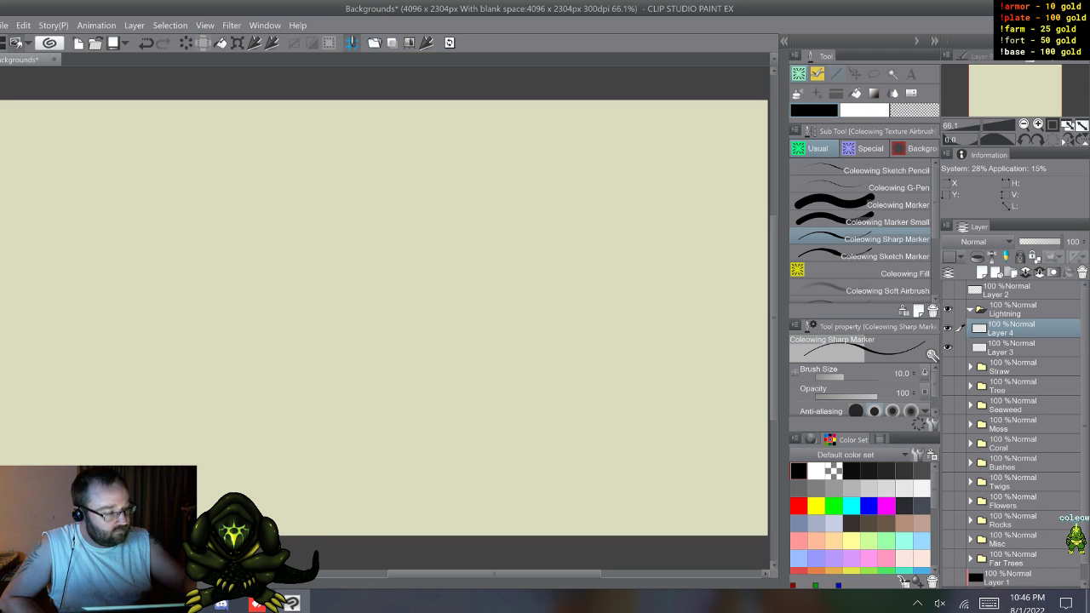
Step: Set up the dv_electric brush with red as main color and blue as sub color, try one vertical bolt, and undo it
{"action": "left_click", "coordinate": [817, 93]}
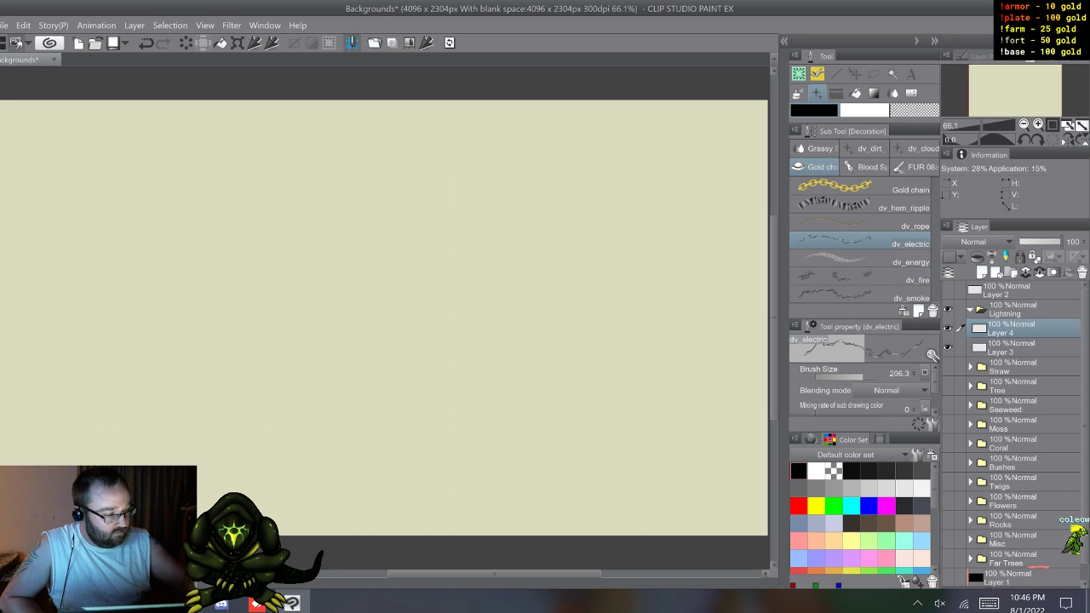
{"action": "left_click", "coordinate": [799, 505]}
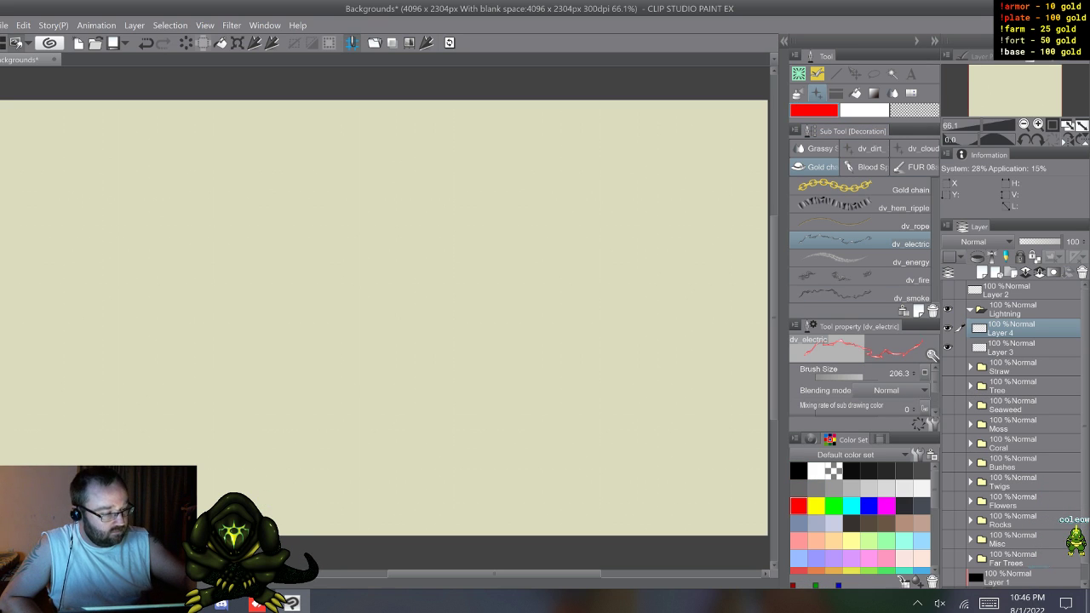
{"action": "left_click", "coordinate": [868, 506]}
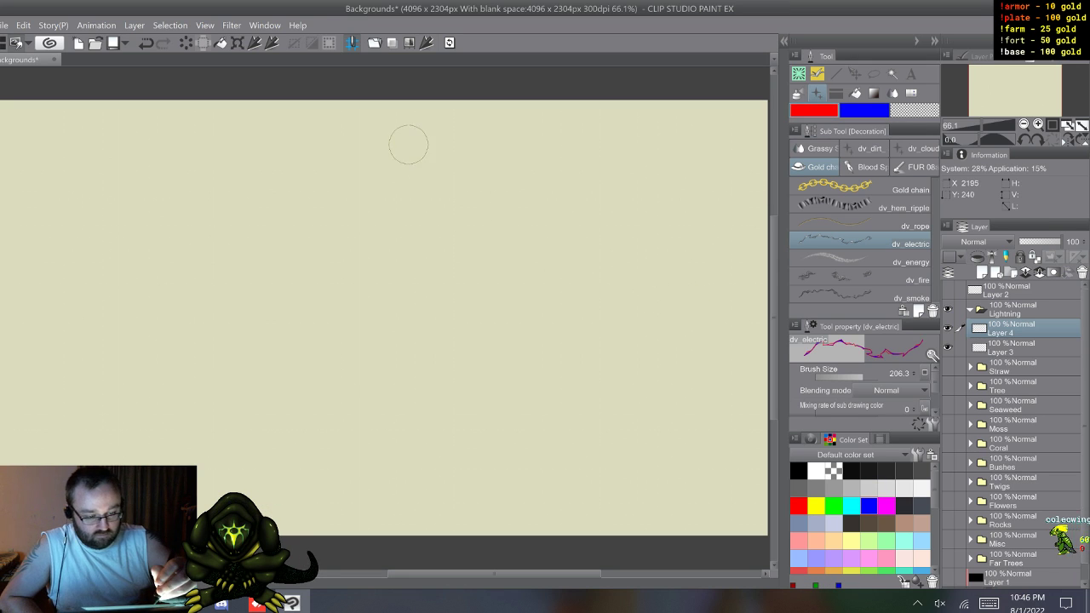
{"action": "left_click_drag", "start_coordinate": [408, 141], "coordinate": [398, 451]}
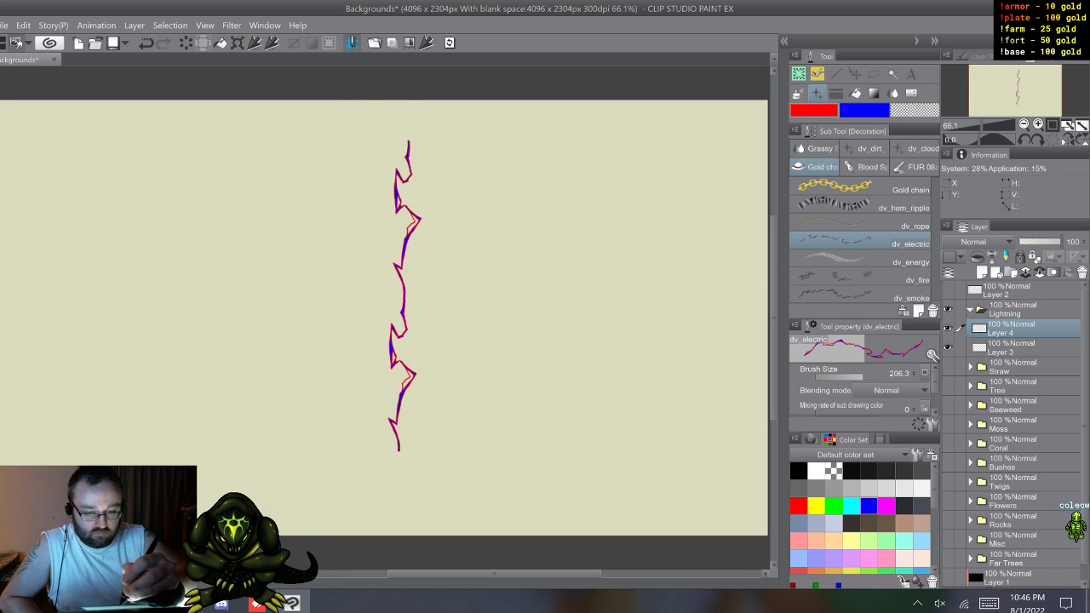
{"action": "key", "text": "ctrl+z"}
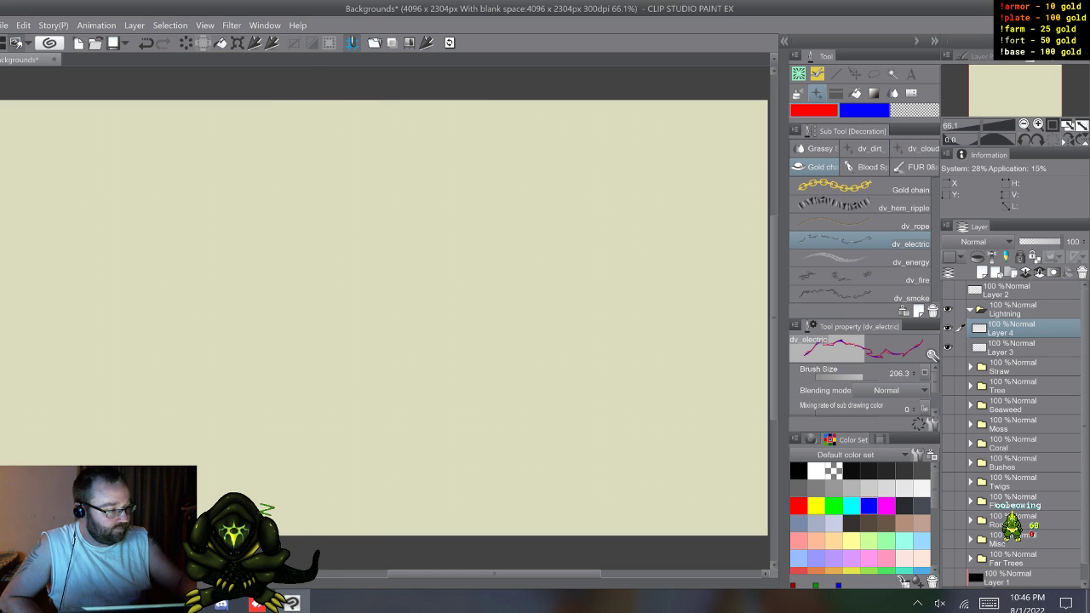
Step: Rotate the canvas to -90 degrees and draw two long parallel dv_electric bolts along its length, redrawing the second one
{"action": "left_click", "coordinate": [1025, 139]}
{"action": "left_click", "coordinate": [1024, 139]}
{"action": "left_click", "coordinate": [1024, 139]}
{"action": "left_click", "coordinate": [1024, 139]}
{"action": "left_click", "coordinate": [1024, 138]}
{"action": "left_click", "coordinate": [1024, 139]}
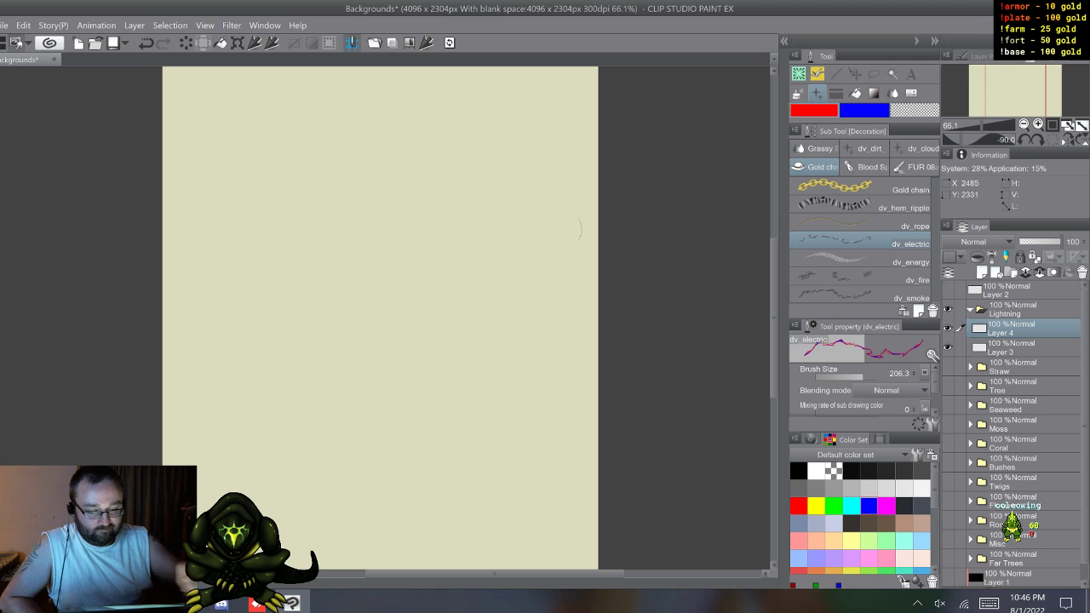
{"action": "left_click_drag", "start_coordinate": [282, 82], "coordinate": [274, 515]}
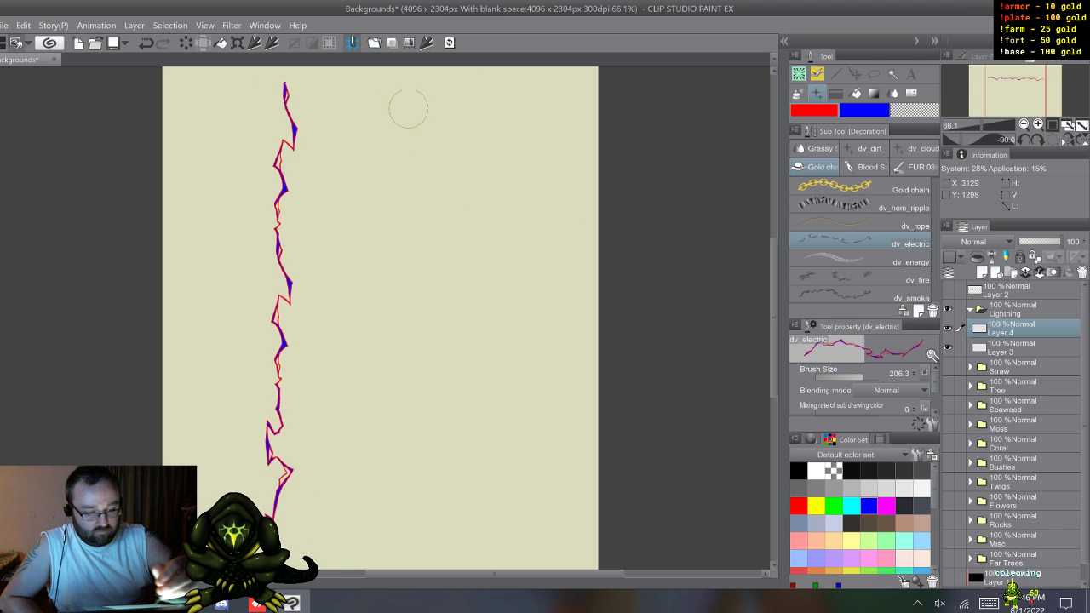
{"action": "left_click_drag", "start_coordinate": [423, 82], "coordinate": [392, 553]}
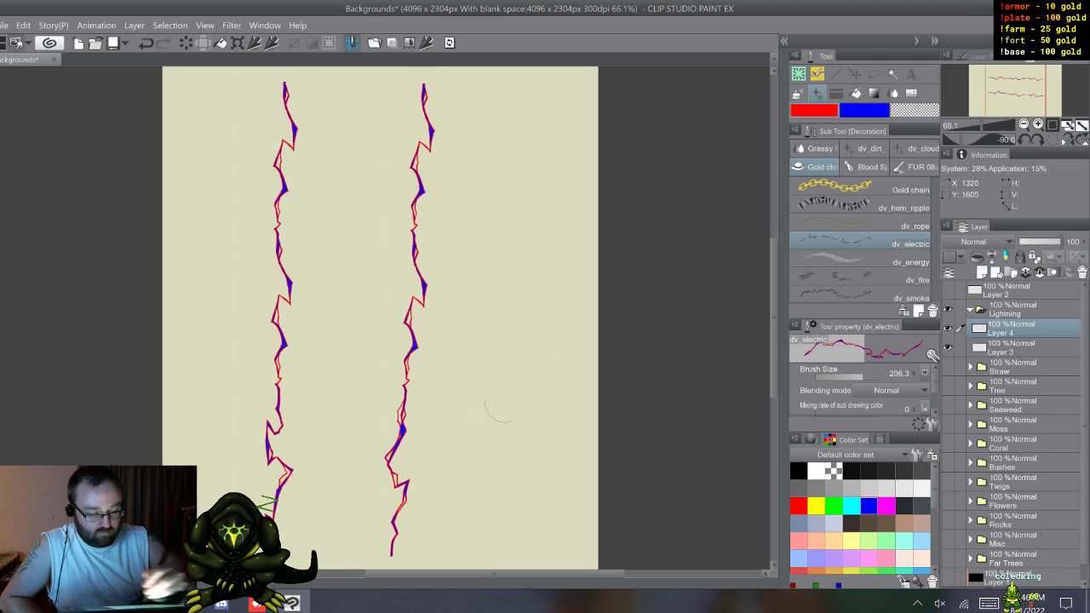
{"action": "key", "text": "ctrl+z"}
{"action": "left_click_drag", "start_coordinate": [436, 81], "coordinate": [443, 528]}
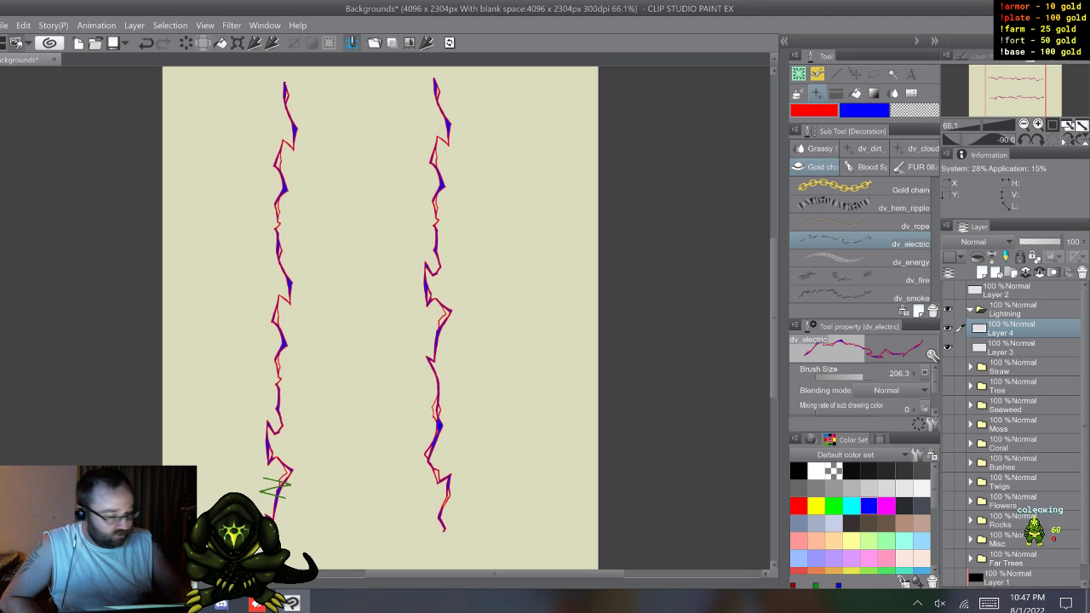
Step: Open the dv_electric brush's detailed settings and examine its brush shape and brush tip options
{"action": "left_click", "coordinate": [932, 424]}
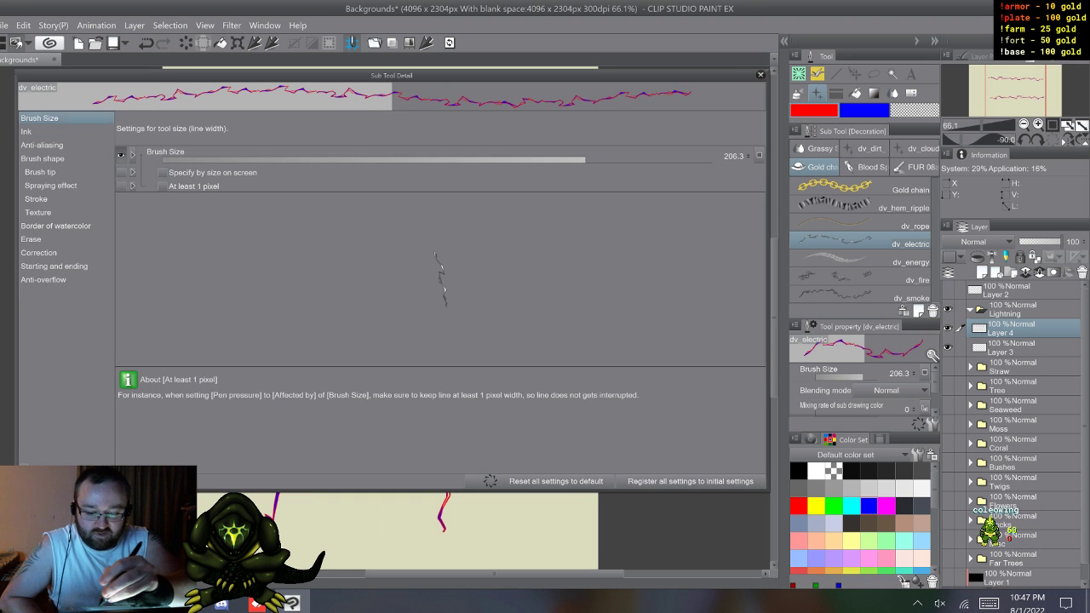
{"action": "left_click", "coordinate": [42, 159]}
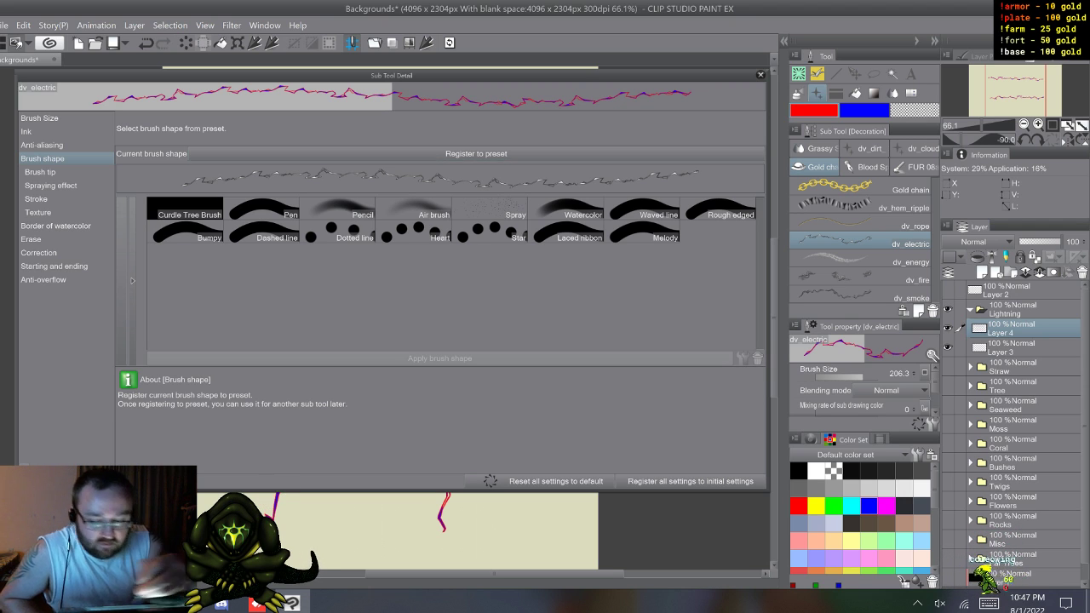
{"action": "left_click", "coordinate": [40, 172]}
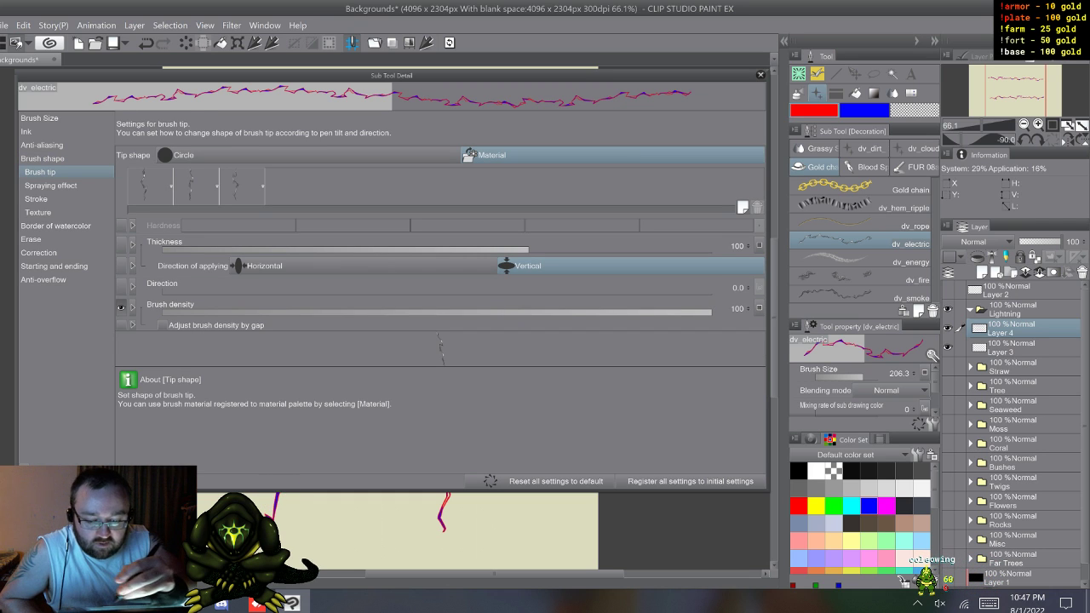
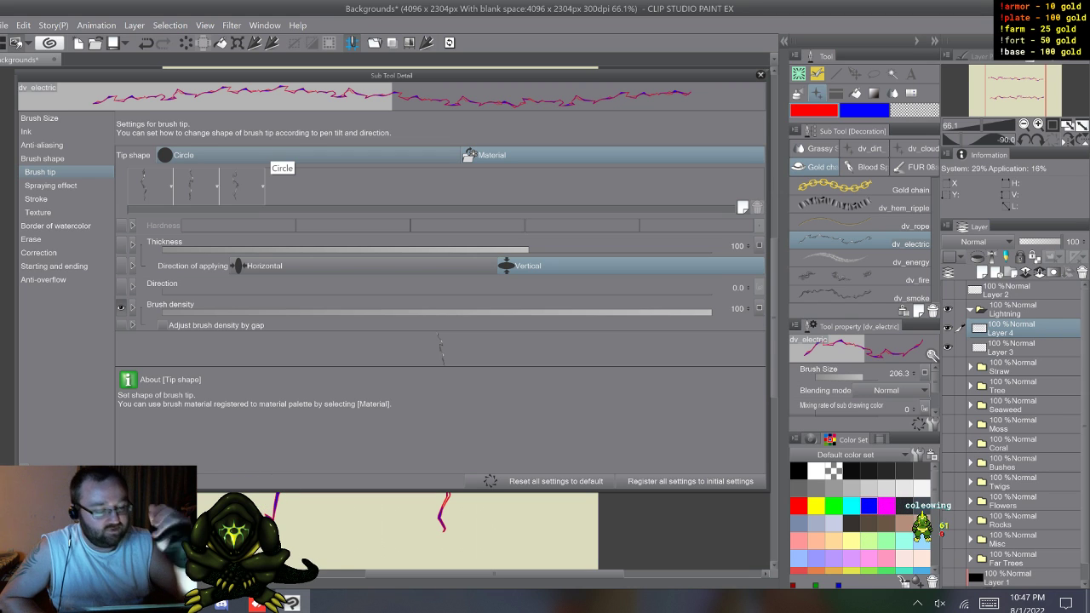
Step: Close the dv_electric brush settings, move Layer 3 above Layer 4 in the Lightning folder, and make Layer 3 active
{"action": "left_click", "coordinate": [761, 75]}
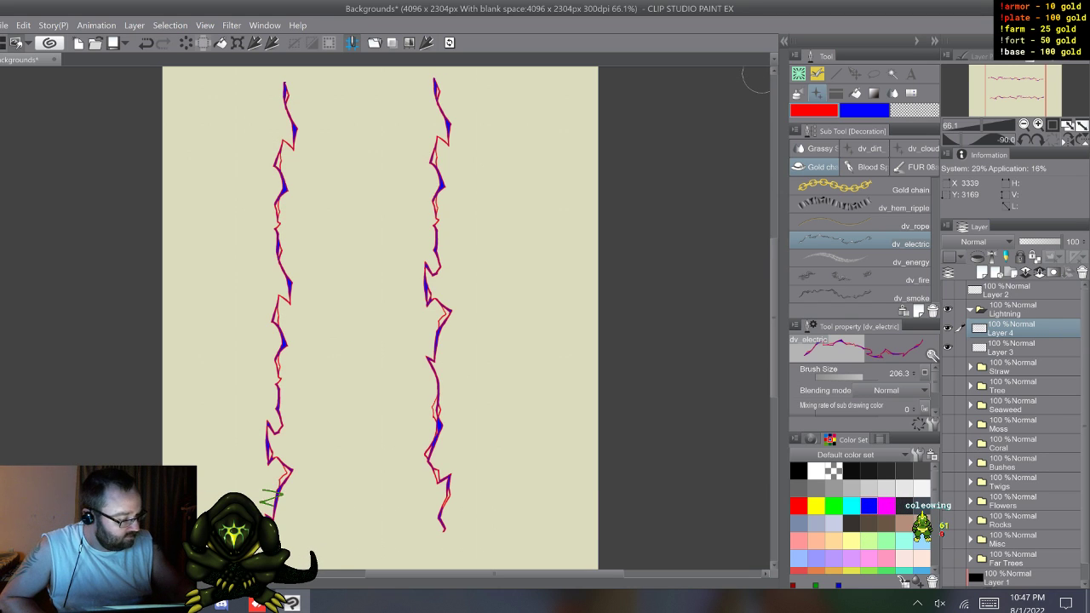
{"action": "left_click", "coordinate": [1012, 347]}
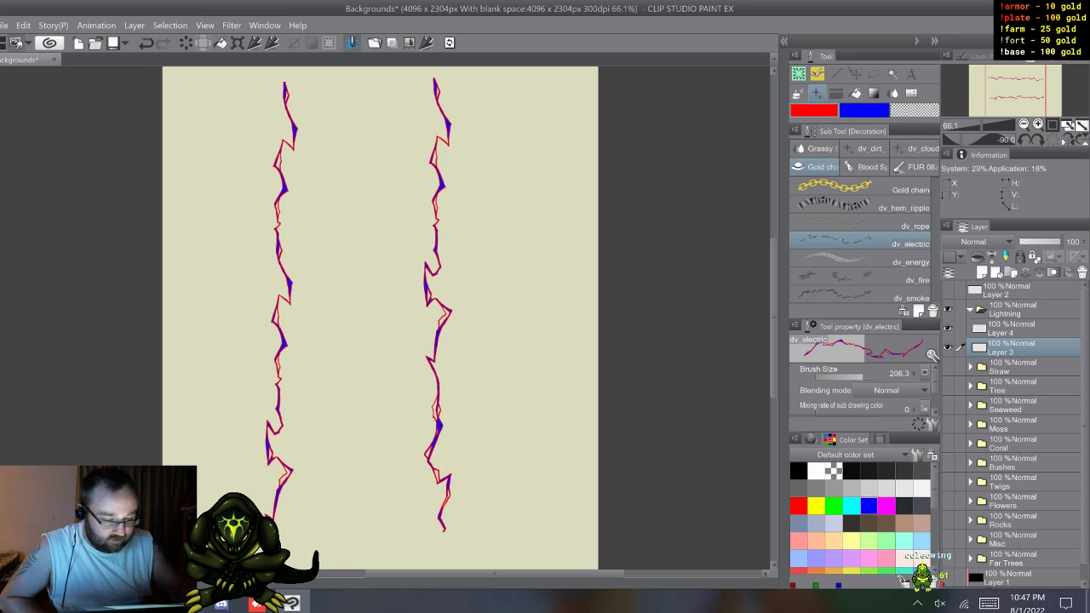
{"action": "left_click", "coordinate": [947, 347]}
{"action": "left_click", "coordinate": [948, 348]}
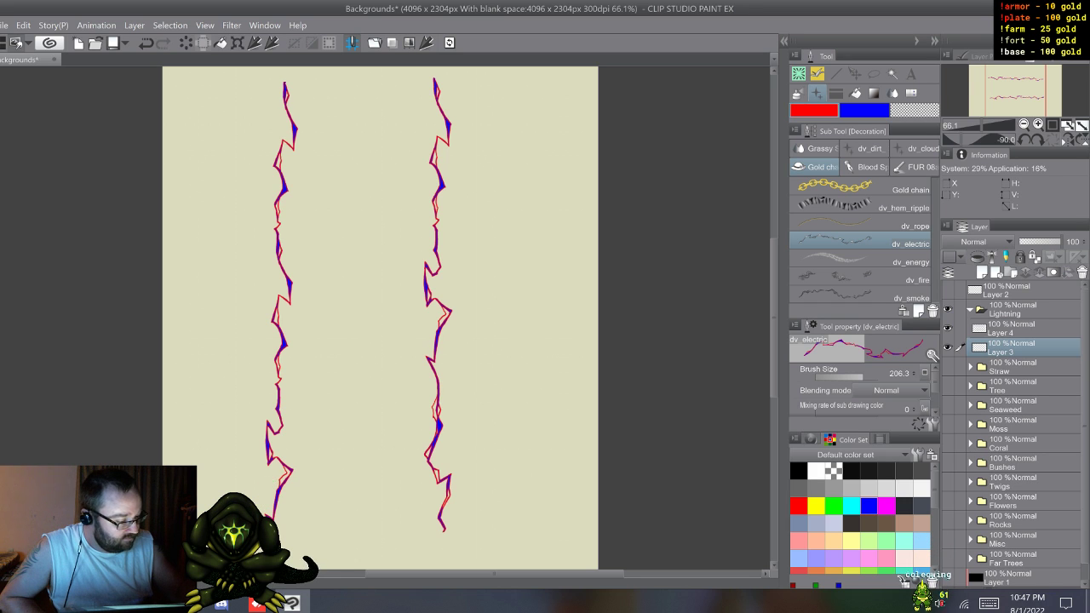
{"action": "left_click_drag", "start_coordinate": [1012, 348], "coordinate": [1012, 321]}
{"action": "left_click", "coordinate": [1012, 347]}
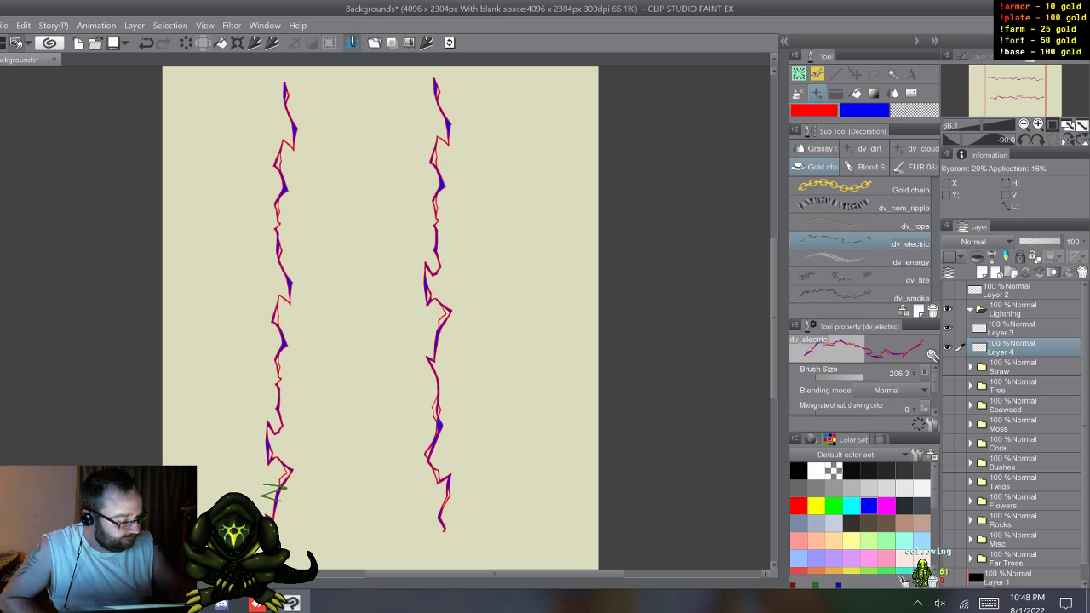
{"action": "left_click", "coordinate": [948, 348]}
{"action": "left_click", "coordinate": [948, 347]}
{"action": "left_click", "coordinate": [1012, 328]}
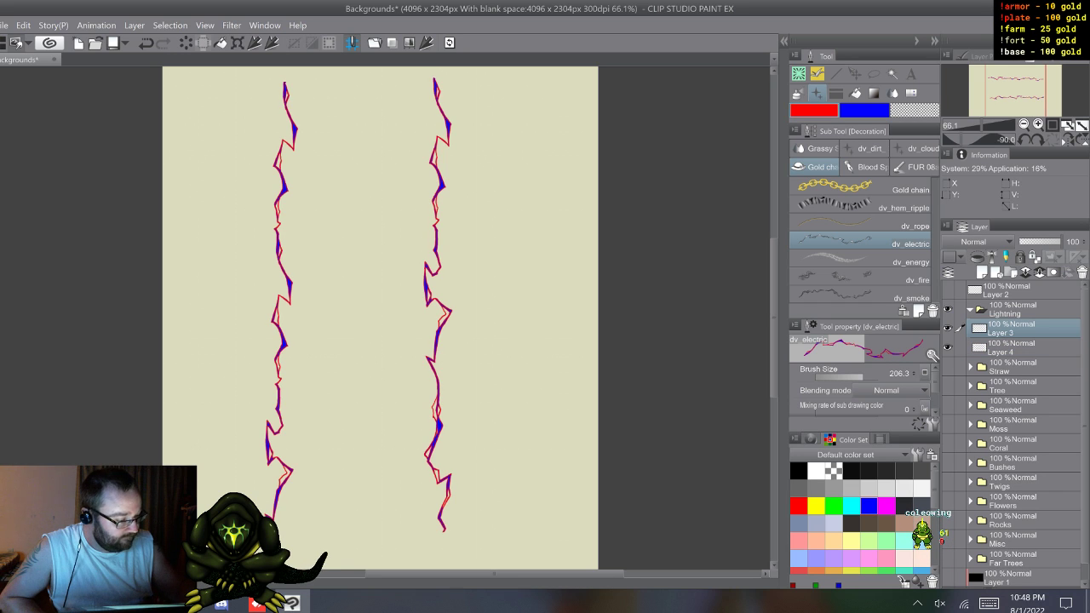
Step: Zoom in on the upper end of the second bolt to examine the jagged shapes and joins of its strokes
{"action": "key", "text": "b"}
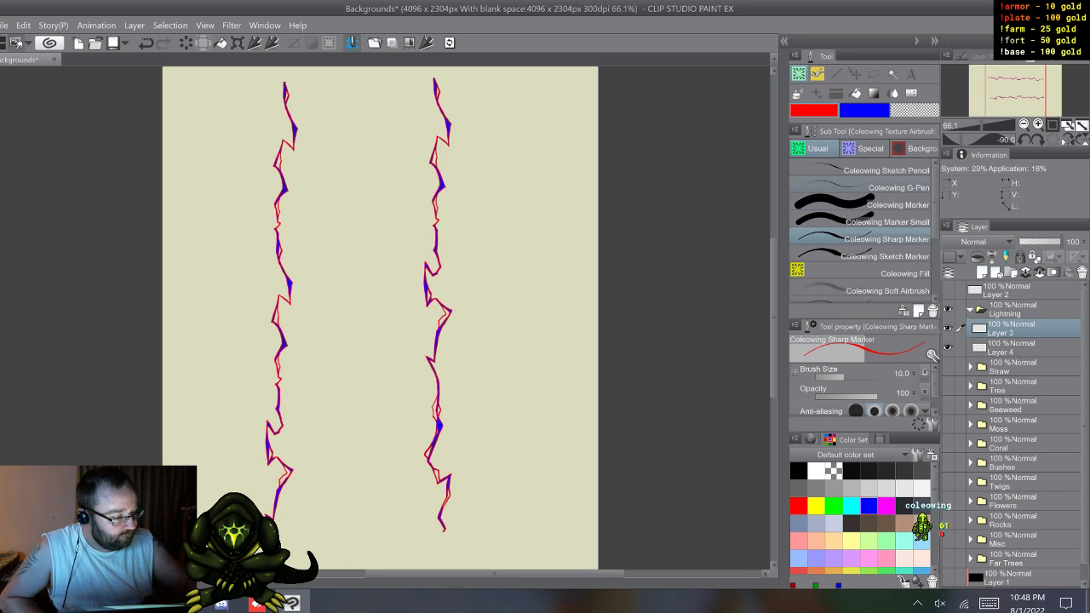
{"action": "key", "text": "p"}
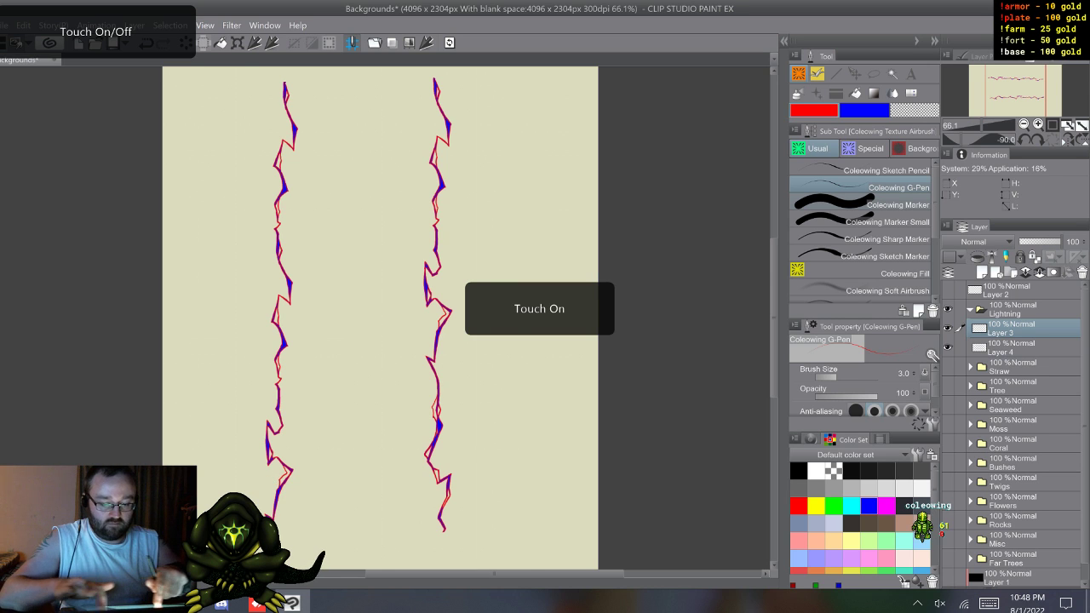
{"action": "scroll", "coordinate": [350, 441], "scroll_direction": "up", "scroll_amount": 3}
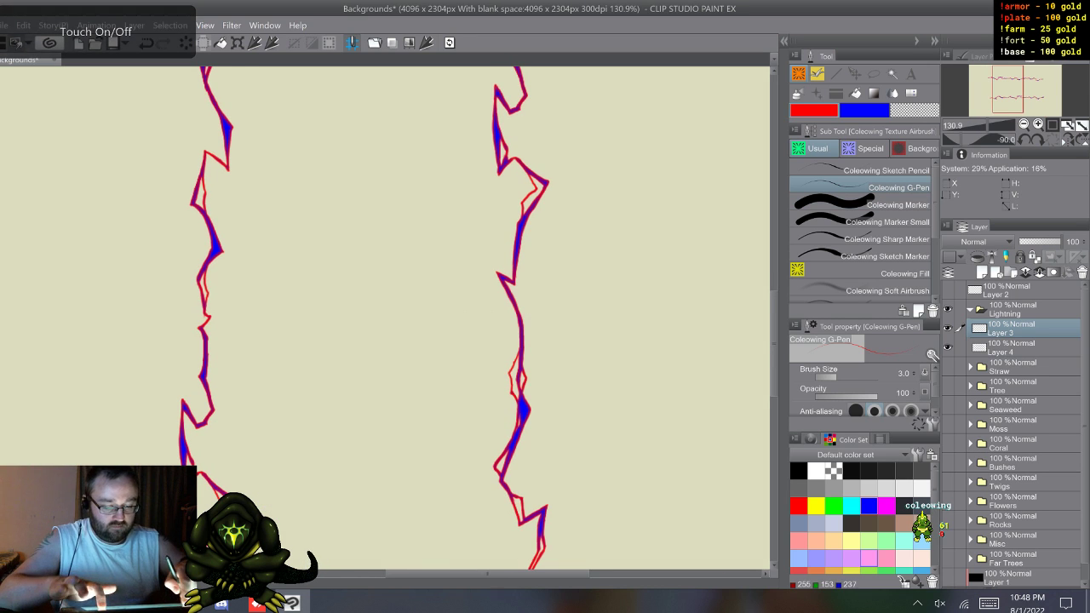
{"action": "scroll", "coordinate": [385, 318], "scroll_direction": "up", "scroll_amount": 4}
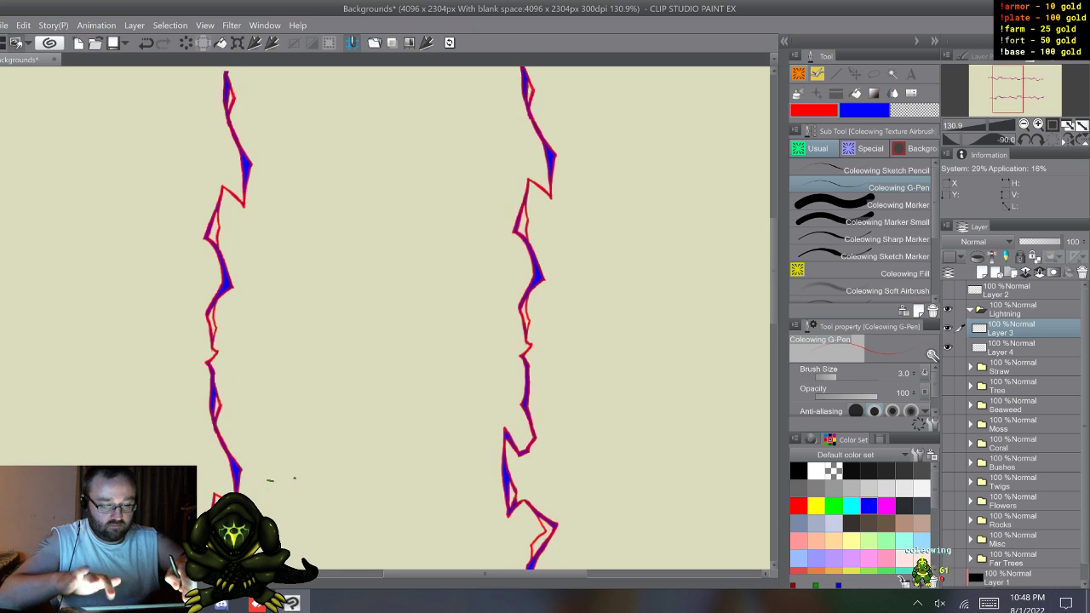
{"action": "scroll", "coordinate": [477, 324], "scroll_direction": "up", "scroll_amount": 4}
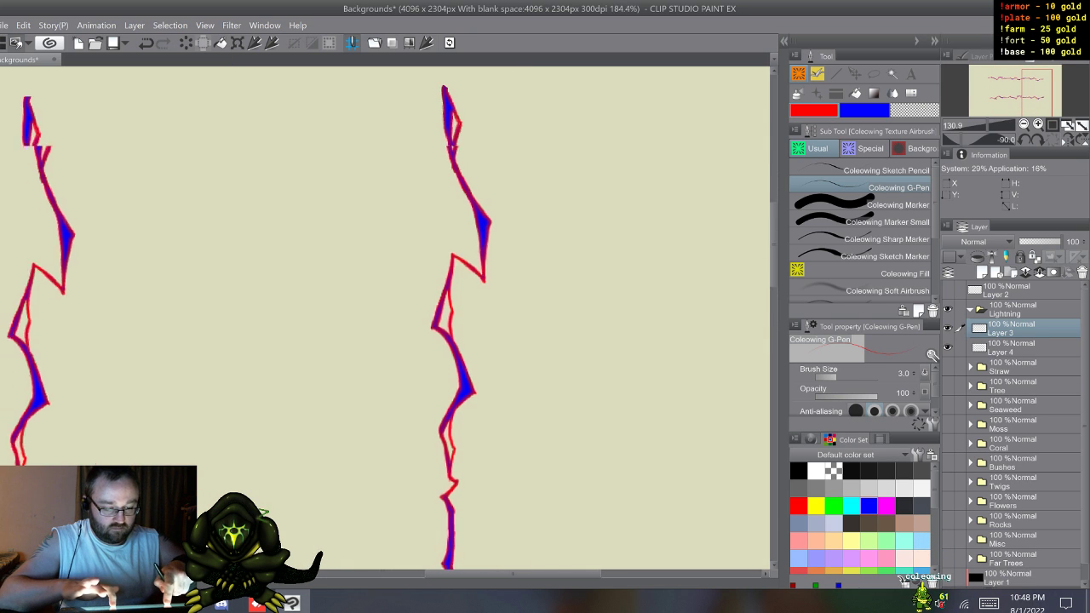
{"action": "scroll", "coordinate": [385, 315], "scroll_direction": "up", "scroll_amount": 1}
{"action": "scroll", "coordinate": [385, 317], "scroll_direction": "right", "scroll_amount": 1}
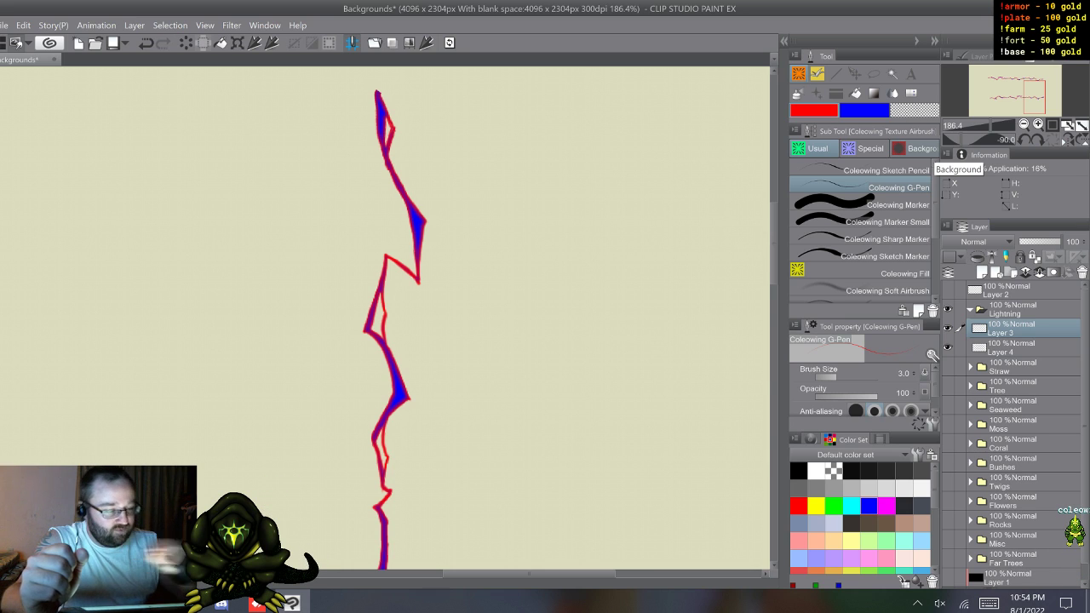
{"action": "key", "text": "m"}
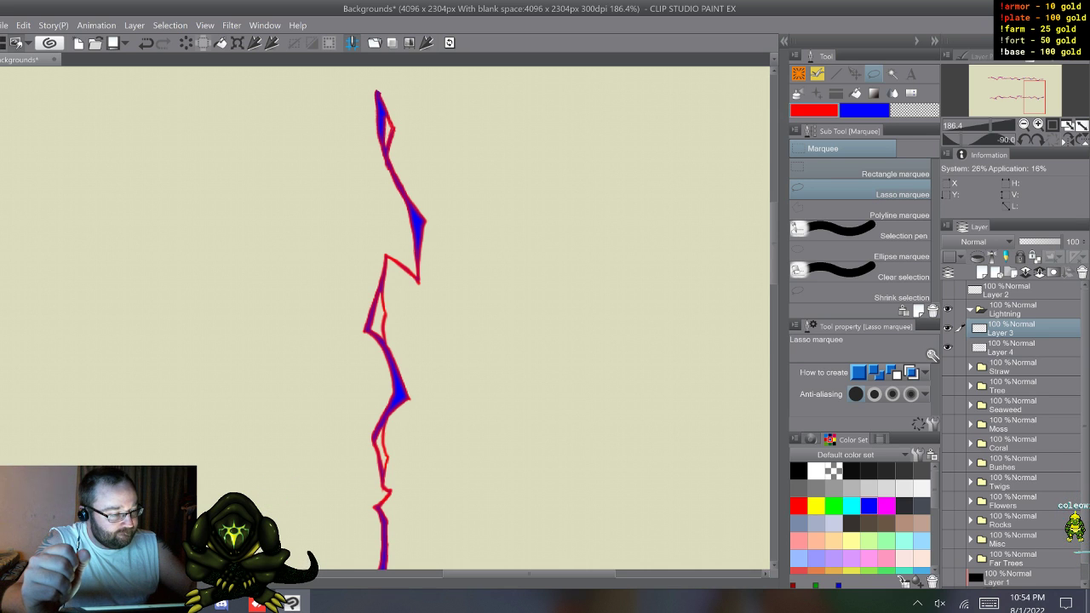
{"action": "key", "text": "p"}
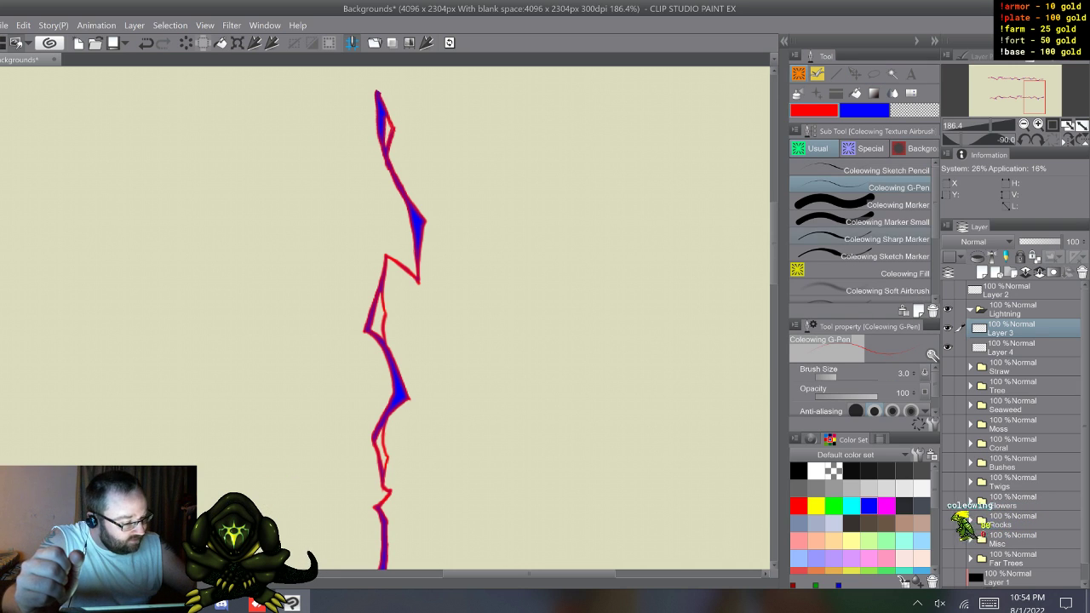
Step: Set up the Coleowing Sharp Marker with white as main color and show the black Layer 1 background
{"action": "left_click", "coordinate": [862, 239]}
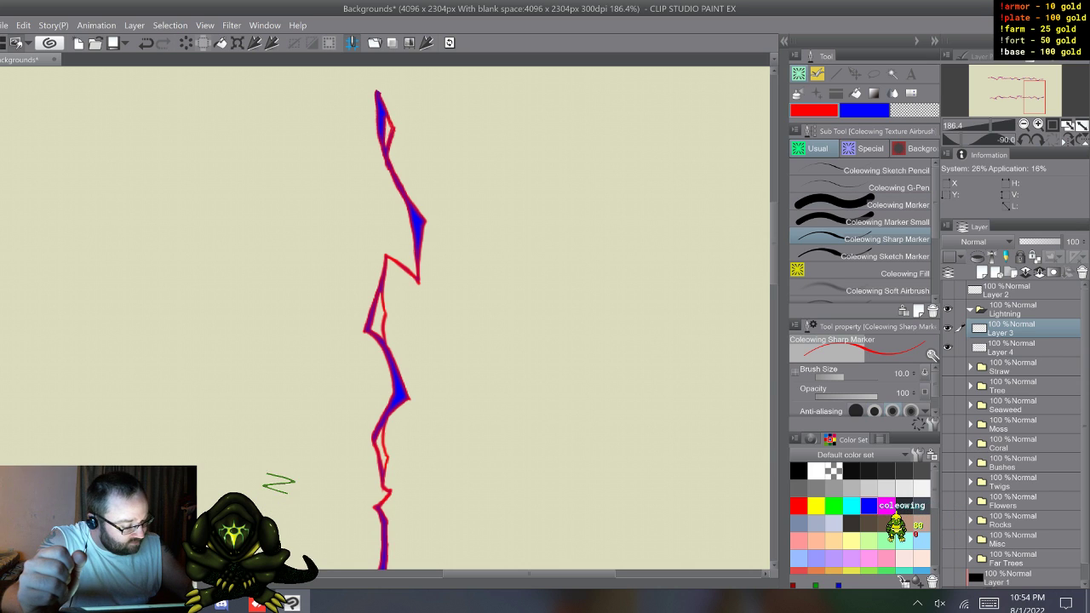
{"action": "left_click", "coordinate": [816, 471]}
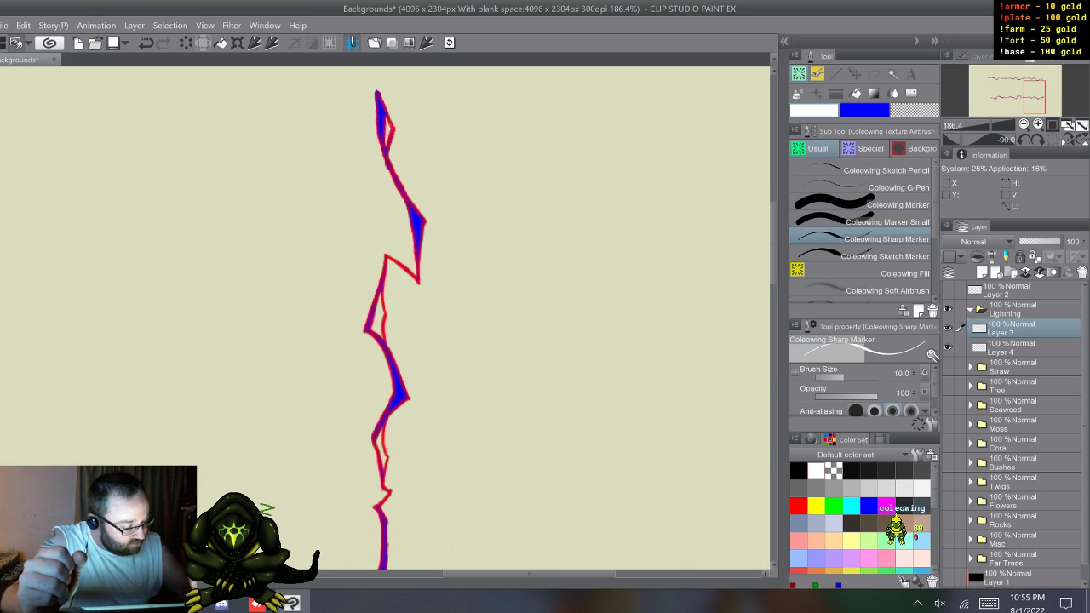
{"action": "mouse_move", "coordinate": [1084, 426]}
{"action": "left_mouse_down"}
{"action": "mouse_move", "coordinate": [1085, 445]}
{"action": "mouse_move", "coordinate": [1085, 426]}
{"action": "left_mouse_up"}
{"action": "left_click", "coordinate": [947, 559]}
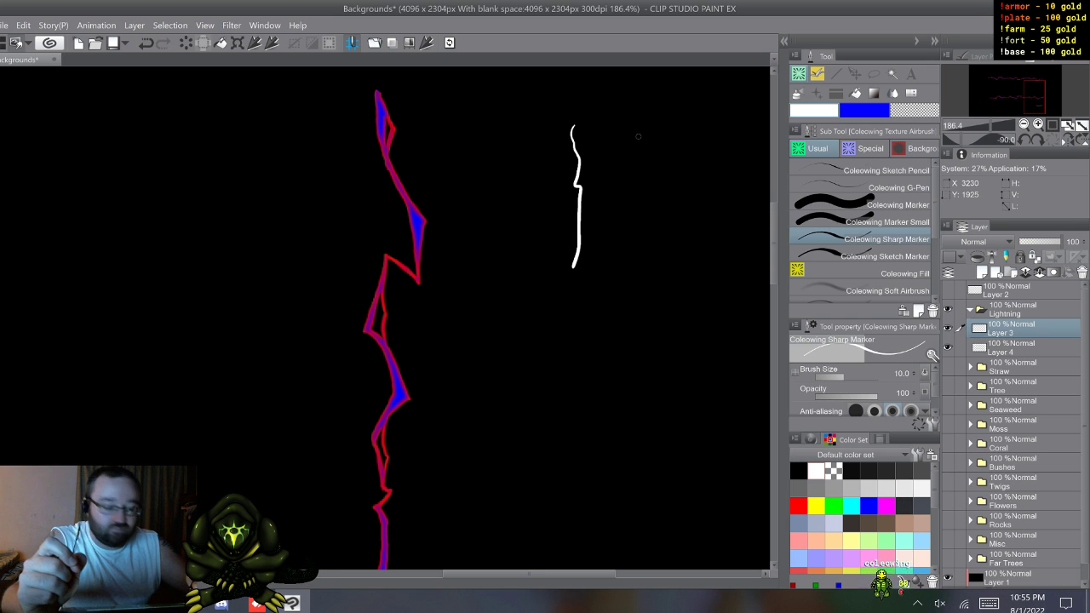
{"action": "key", "text": "ctrl+z"}
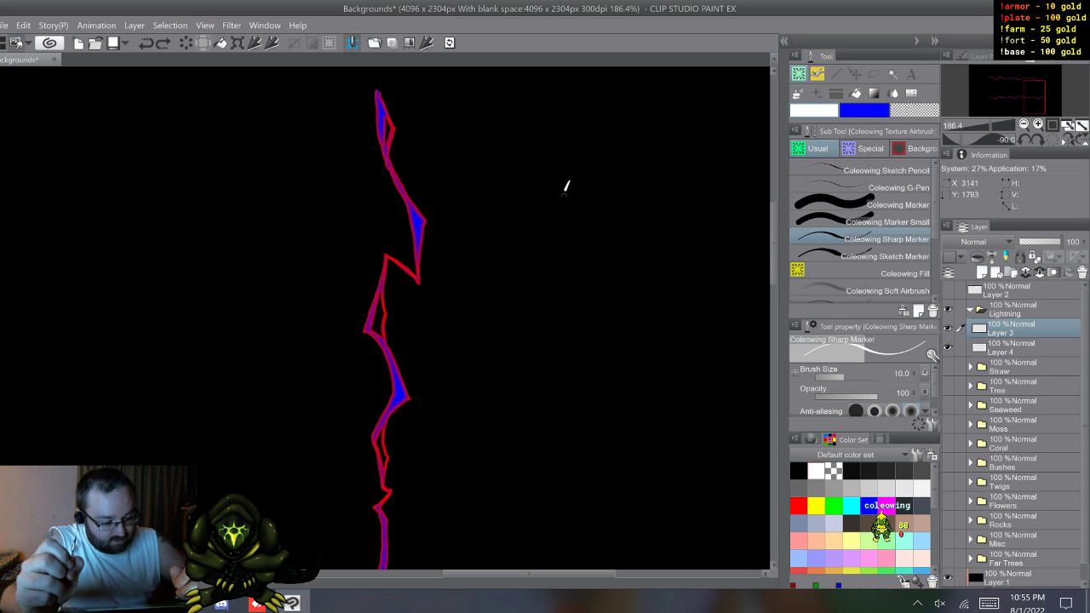
{"action": "left_click_drag", "start_coordinate": [565, 186], "coordinate": [568, 276]}
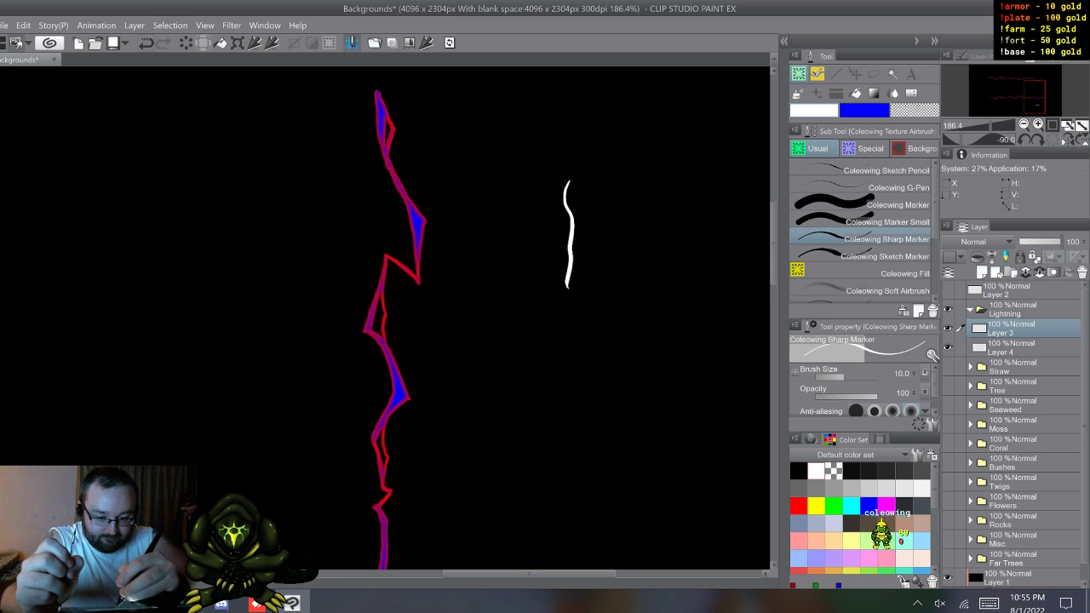
{"action": "key", "text": "ctrl+z"}
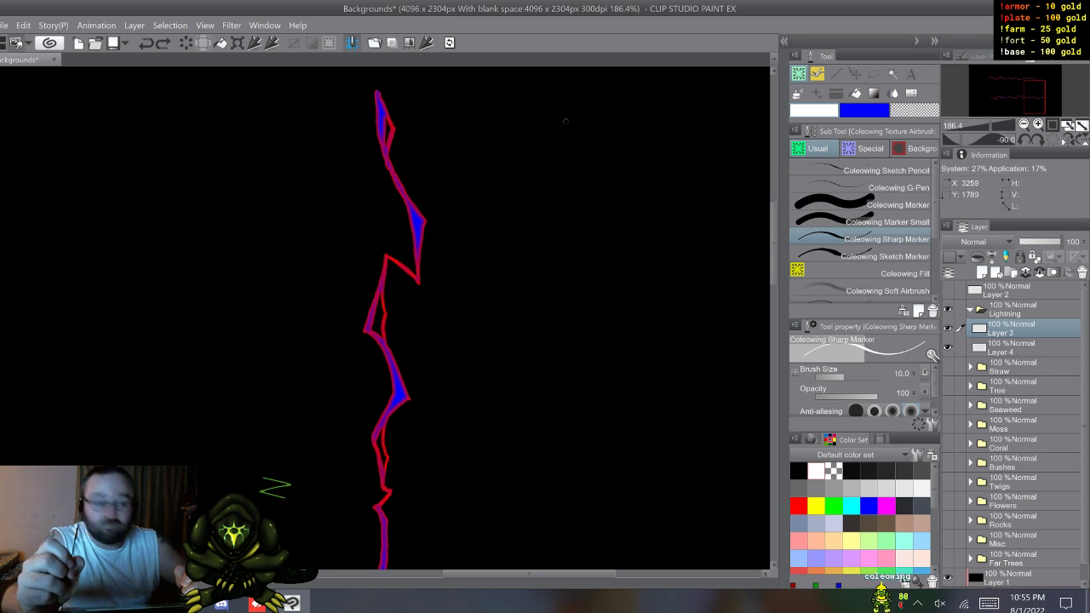
Step: Draw a short vertical white dash beside the bolt and taper both ends using Coleowing Marker Small in transparent color
{"action": "left_click_drag", "start_coordinate": [567, 128], "coordinate": [569, 157]}
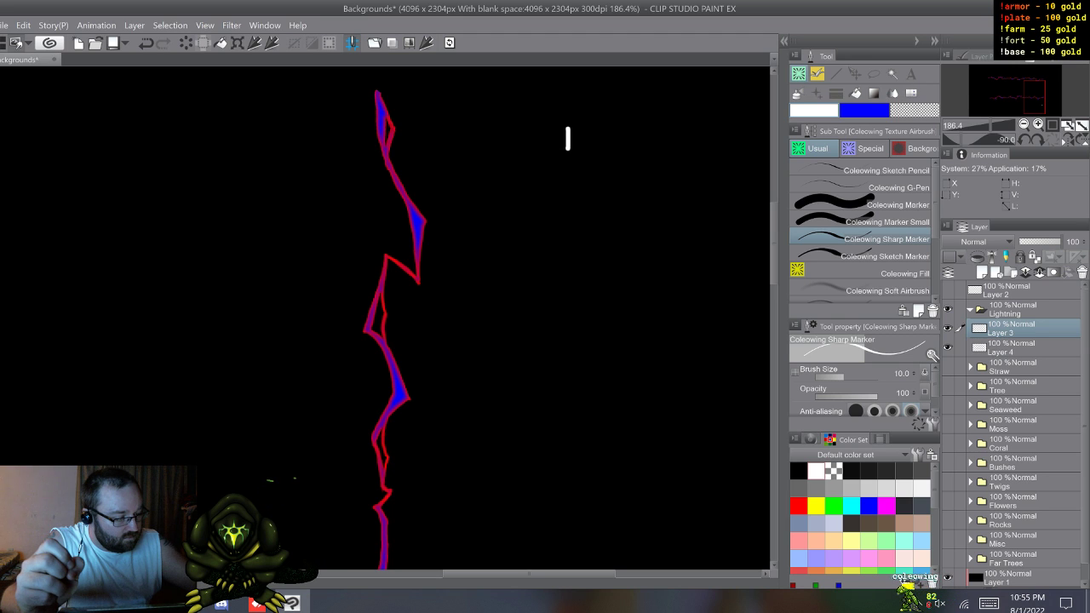
{"action": "left_click", "coordinate": [885, 222]}
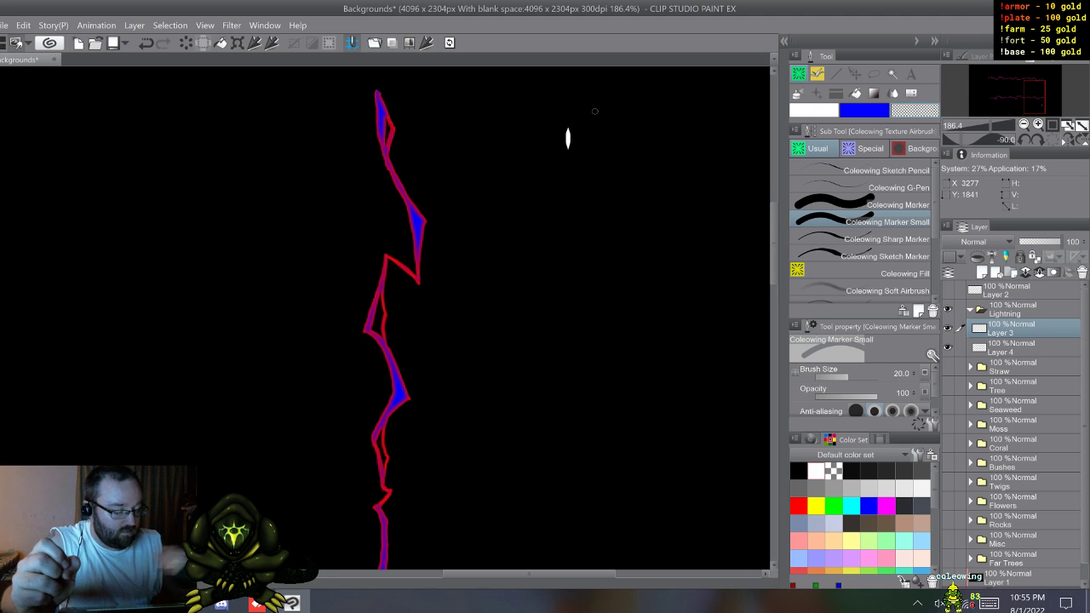
Step: Select the upper half of the white dash, move it straight down well below the lower half, and deselect
{"action": "key", "text": "m"}
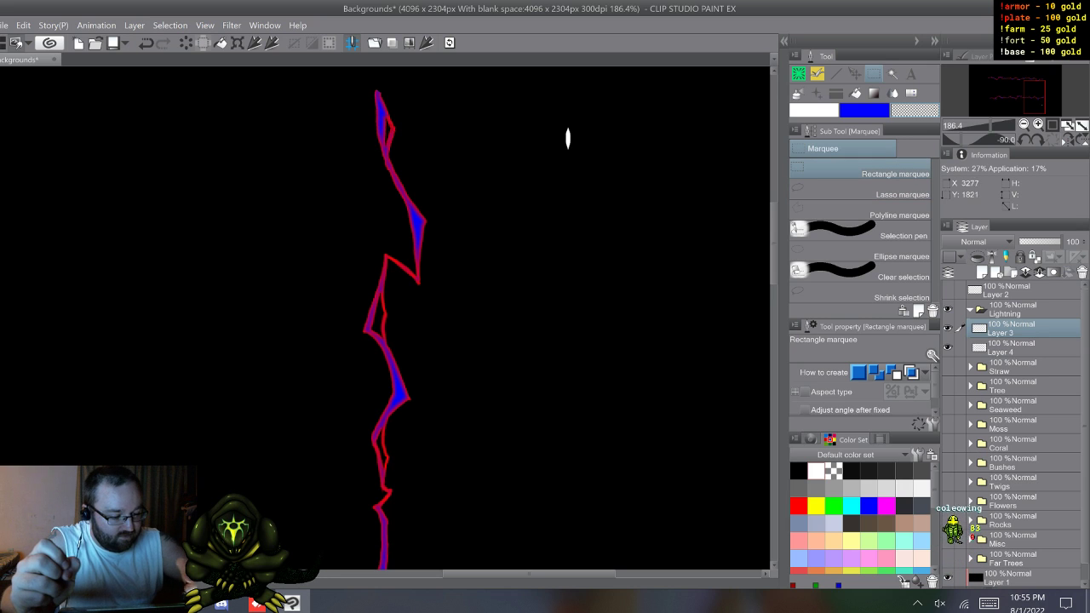
{"action": "left_click_drag", "start_coordinate": [554, 109], "coordinate": [585, 138]}
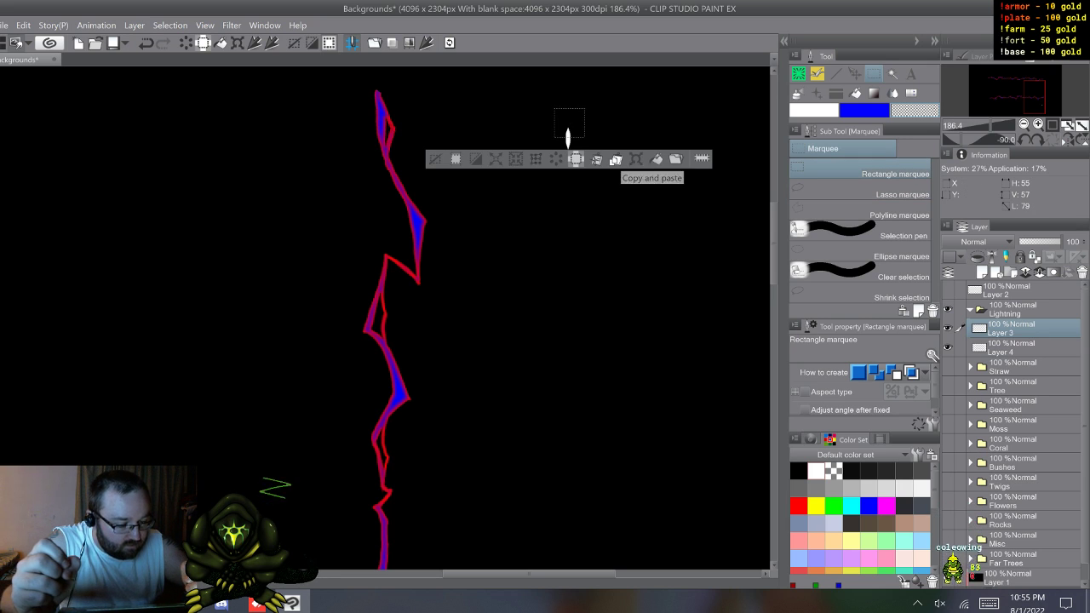
{"action": "left_click", "coordinate": [635, 158]}
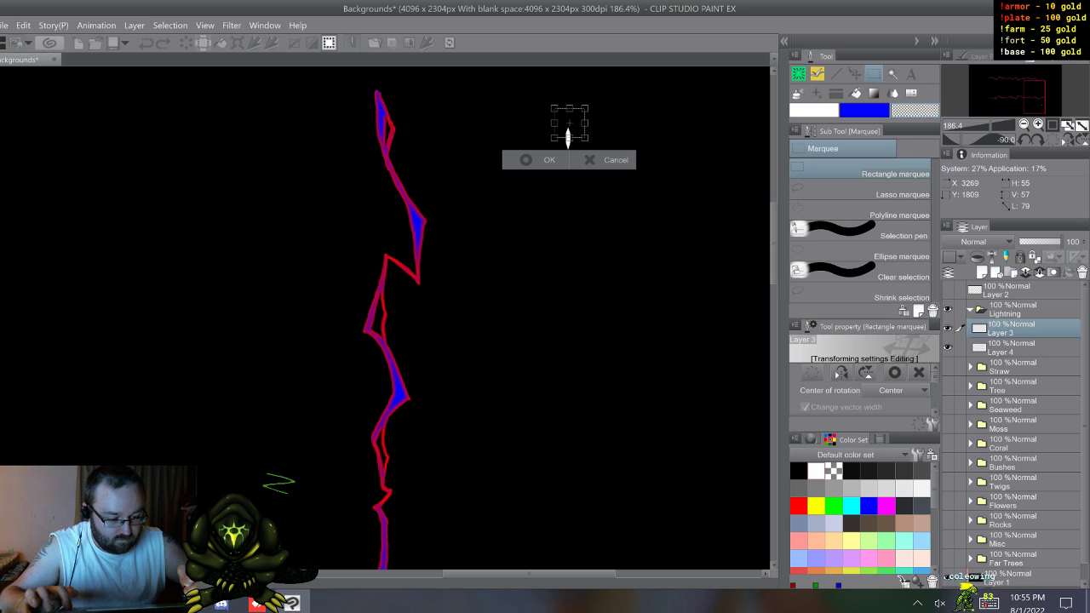
{"action": "key", "text": "shift"}
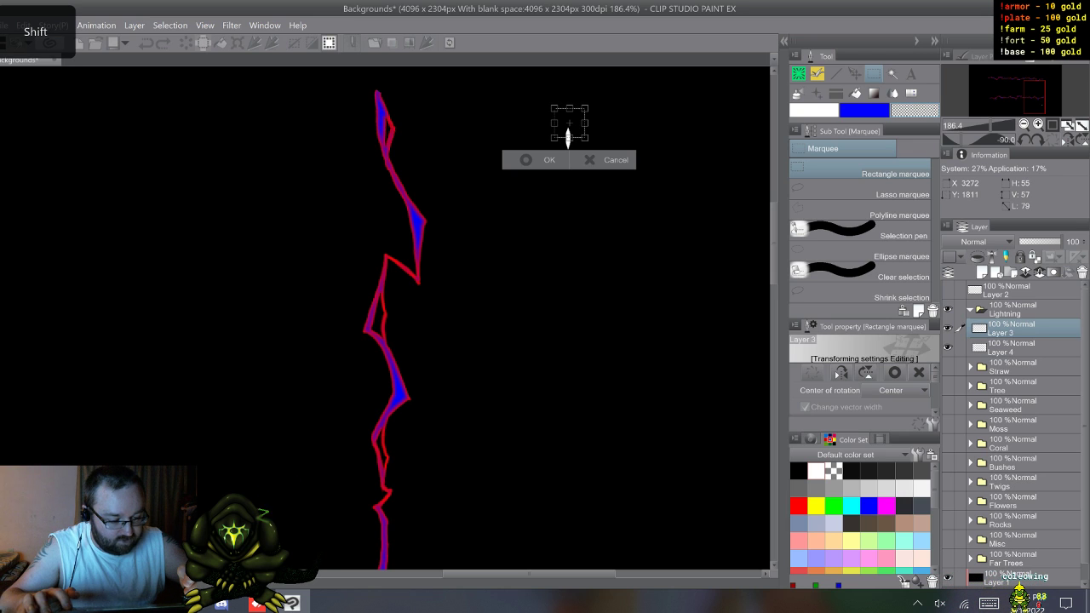
{"action": "left_click_drag", "start_coordinate": [568, 138], "coordinate": [568, 251]}
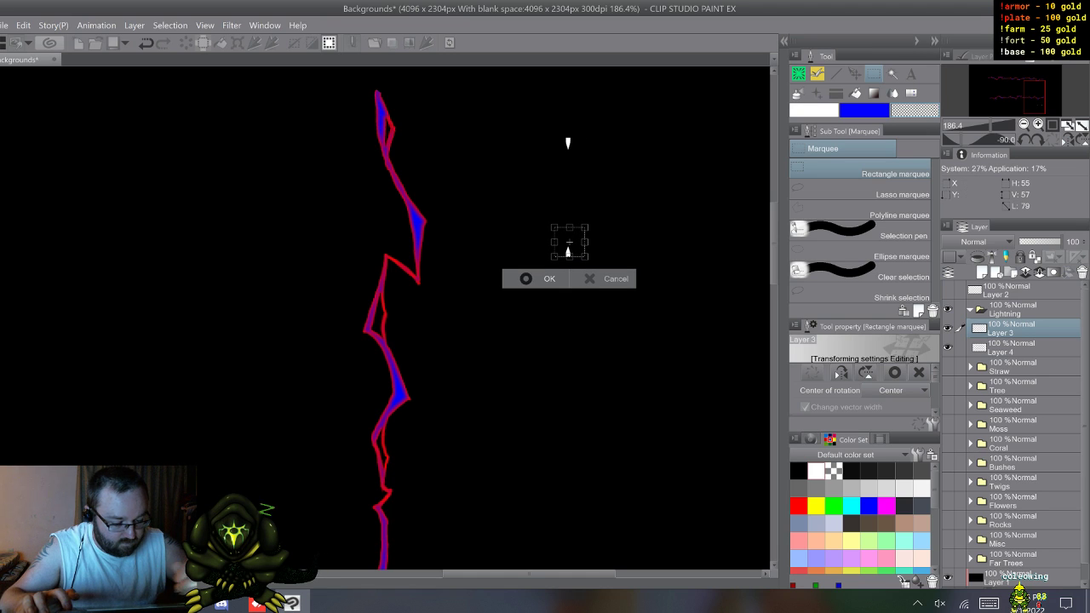
{"action": "key", "text": "Return"}
{"action": "key", "text": "ctrl+d"}
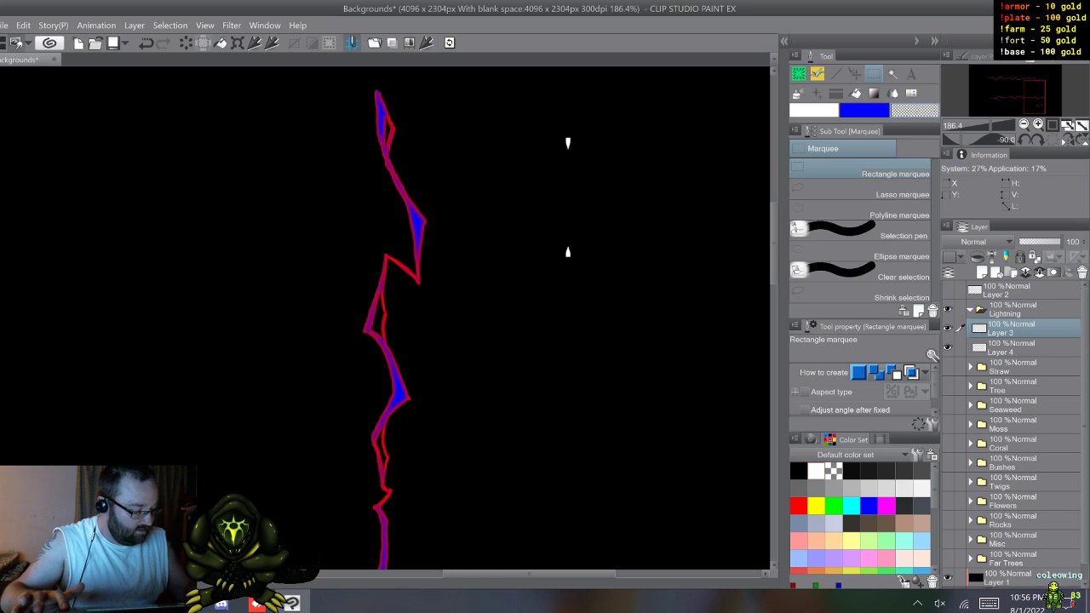
Step: Hide Layer 4 with the electric bolts and make Layer 3 with the white tips active again
{"action": "left_click", "coordinate": [948, 328]}
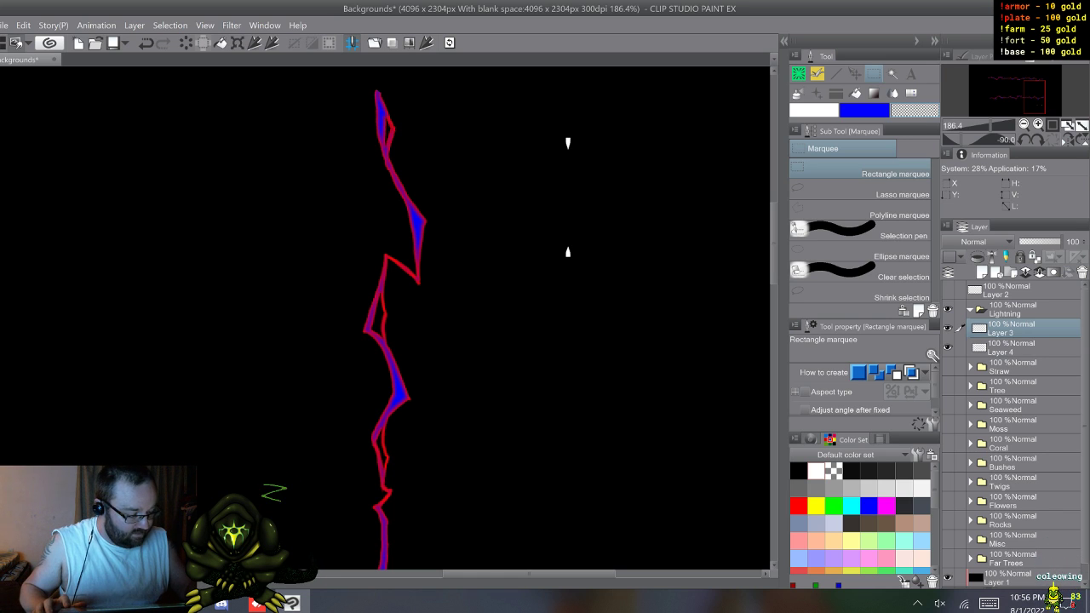
{"action": "left_click", "coordinate": [948, 348]}
{"action": "left_click", "coordinate": [1022, 347]}
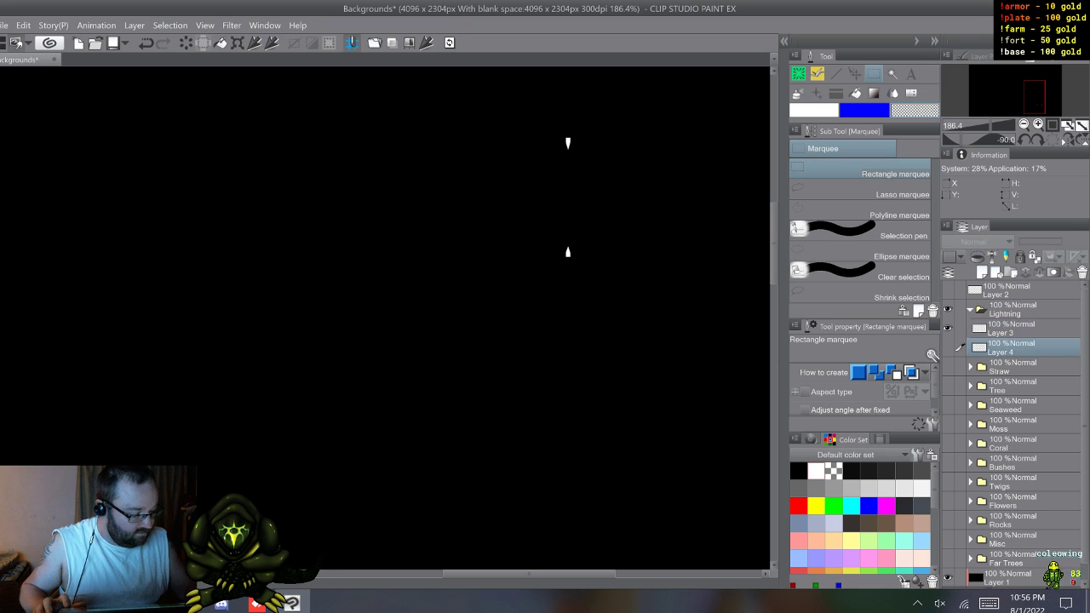
{"action": "left_click", "coordinate": [1022, 329]}
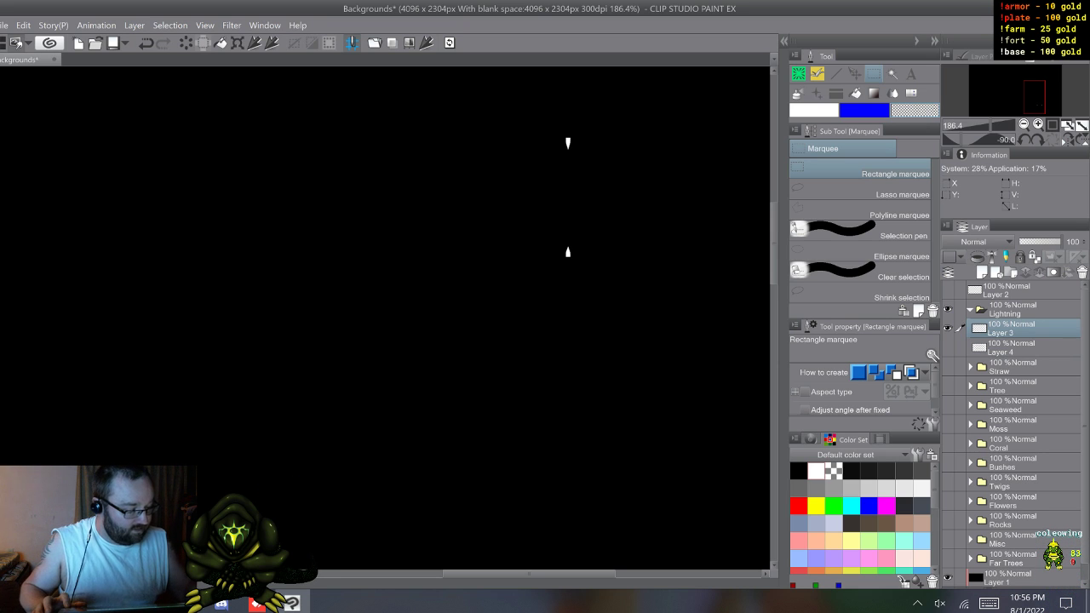
Step: Duplicate the tips on Layer 3 five times, shifting each copy further left to form a row of six tip pairs
{"action": "key", "text": "F9"}
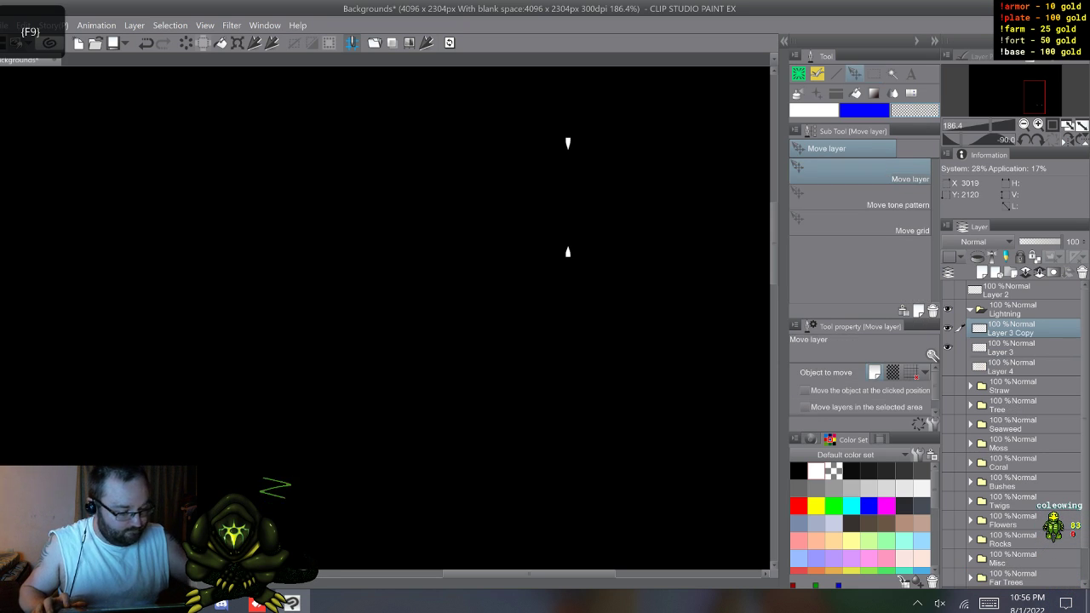
{"action": "left_click_drag", "start_coordinate": [692, 304], "coordinate": [666, 305]}
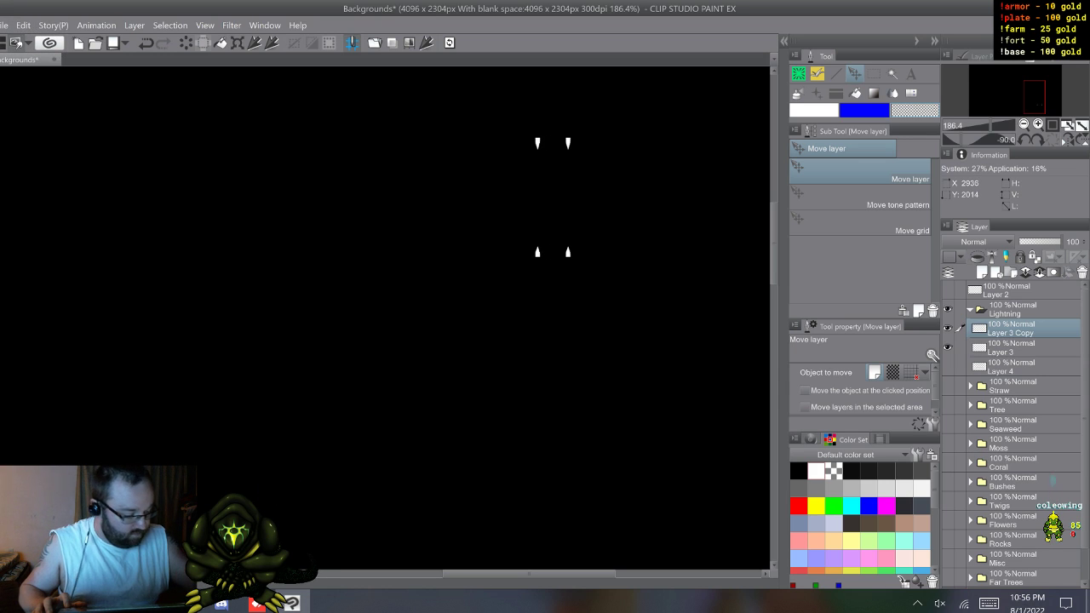
{"action": "key", "text": "F9"}
{"action": "left_click_drag", "start_coordinate": [707, 271], "coordinate": [701, 266]}
{"action": "key", "text": "F9"}
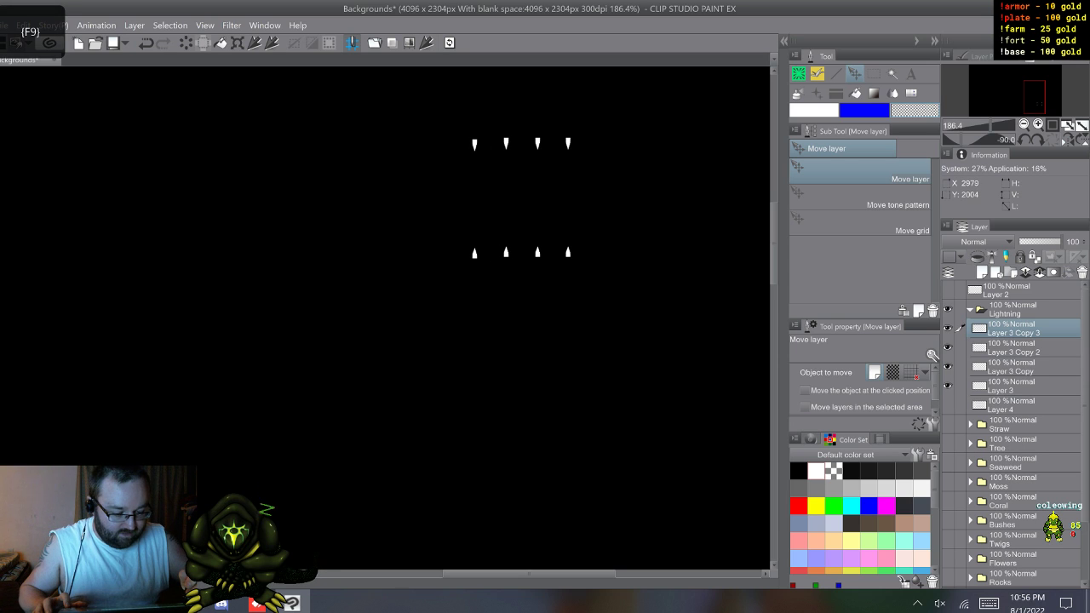
{"action": "key", "text": "F9"}
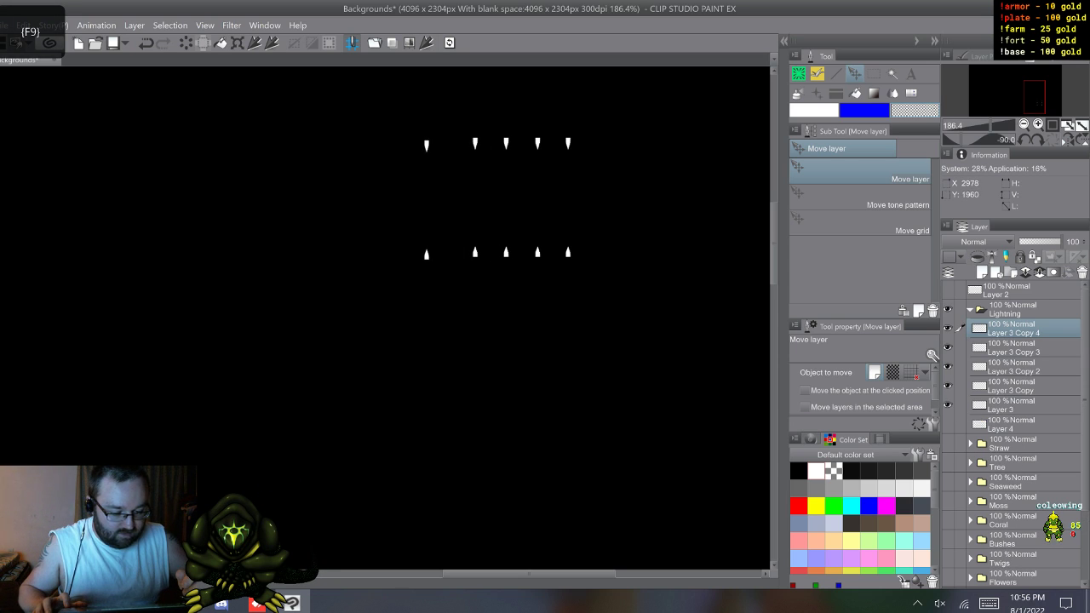
{"action": "key", "text": "F9"}
{"action": "left_click_drag", "start_coordinate": [737, 267], "coordinate": [696, 267]}
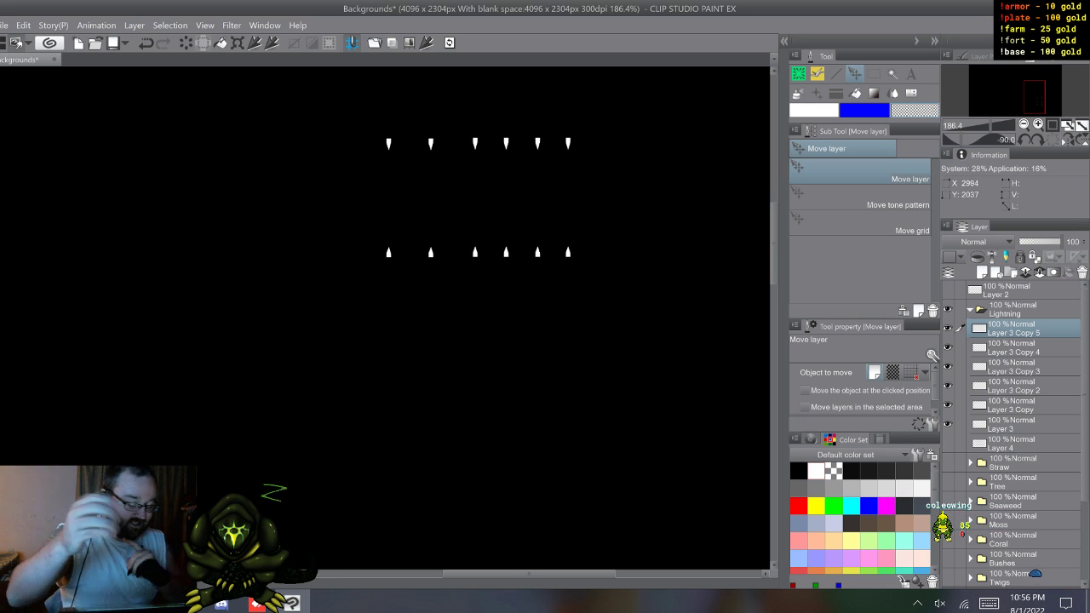
Step: On Layer 3, draw a wavy white bolt joining the rightmost upper and lower tips with the Coleowing Sharp Marker
{"action": "left_click", "coordinate": [1022, 424]}
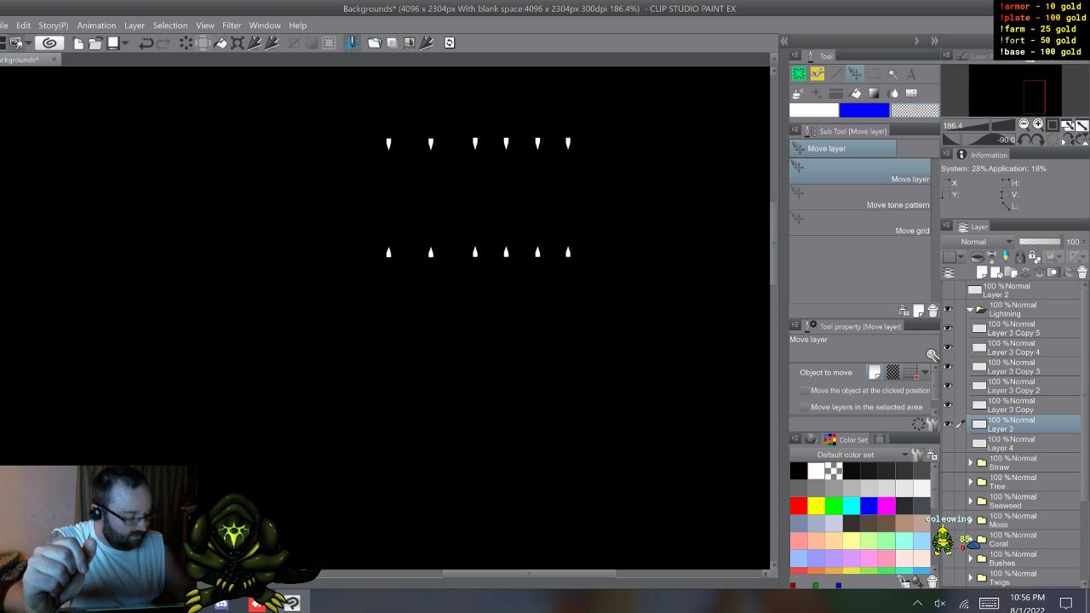
{"action": "scroll", "coordinate": [458, 406], "scroll_direction": "up", "scroll_amount": 5}
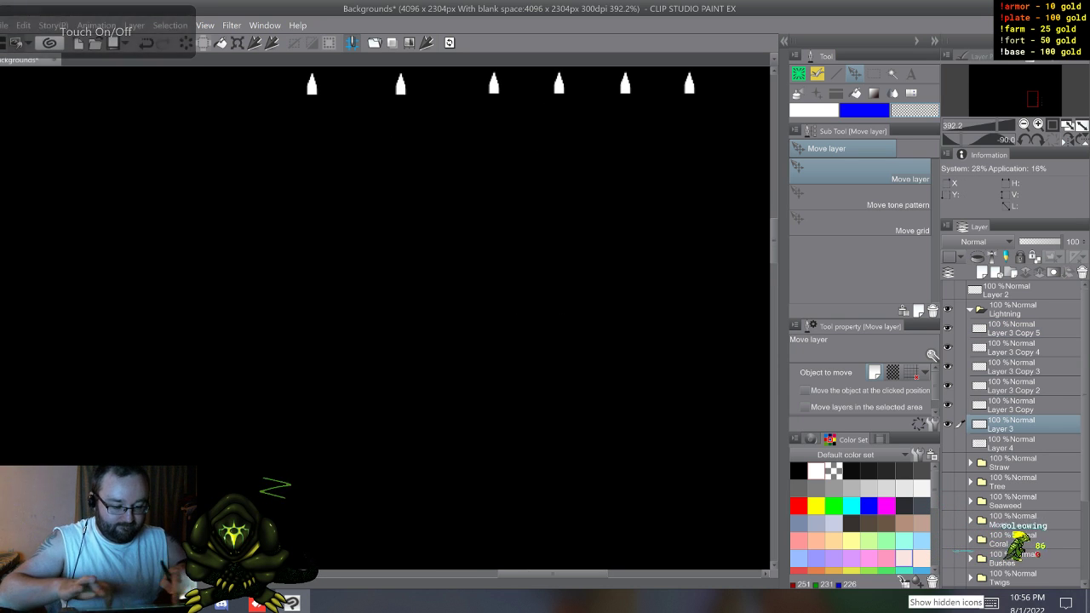
{"action": "left_click_drag", "start_coordinate": [443, 188], "coordinate": [342, 457]}
{"action": "left_click_drag", "start_coordinate": [393, 255], "coordinate": [374, 322]}
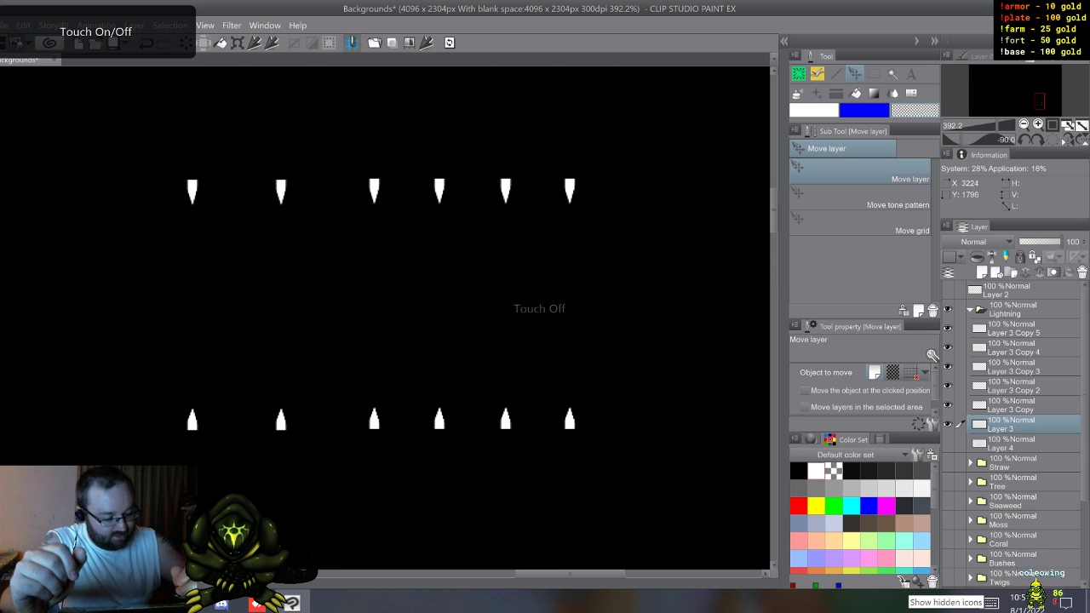
{"action": "key", "text": "b"}
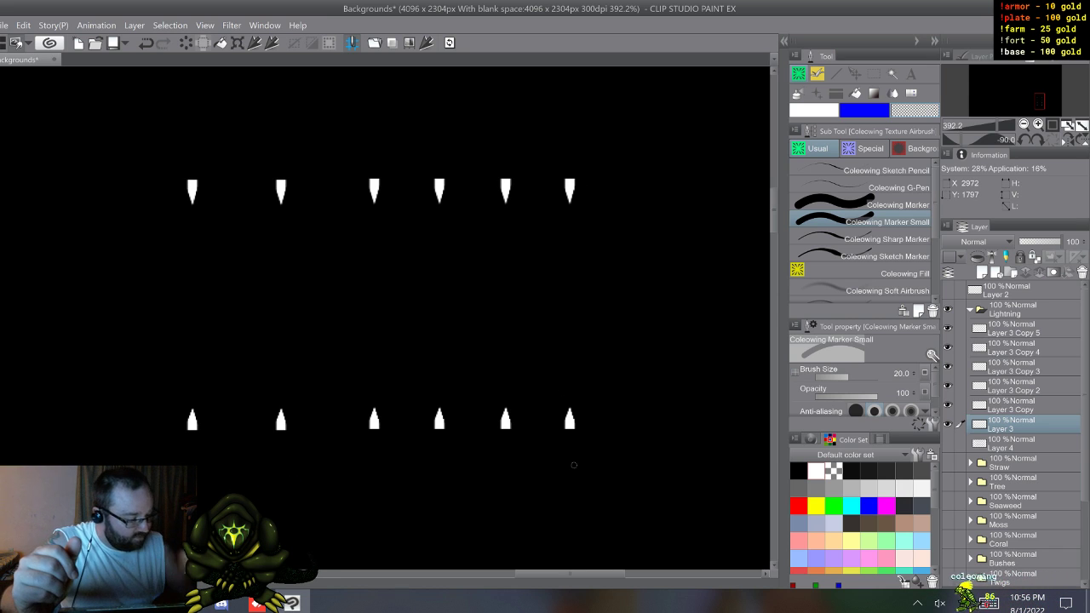
{"action": "left_click", "coordinate": [868, 239]}
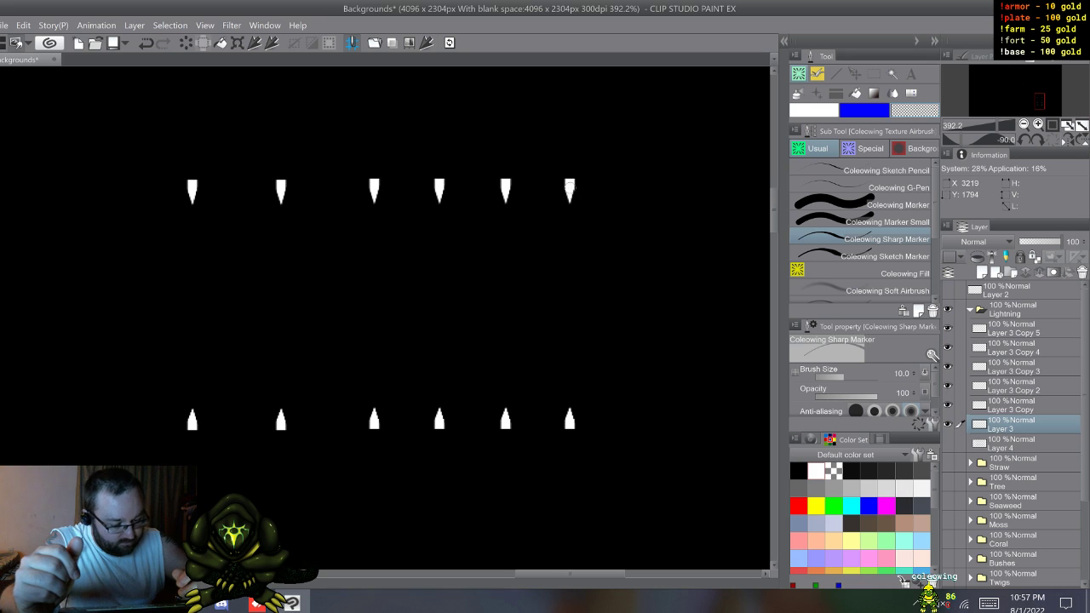
{"action": "key", "text": "ctrl+z"}
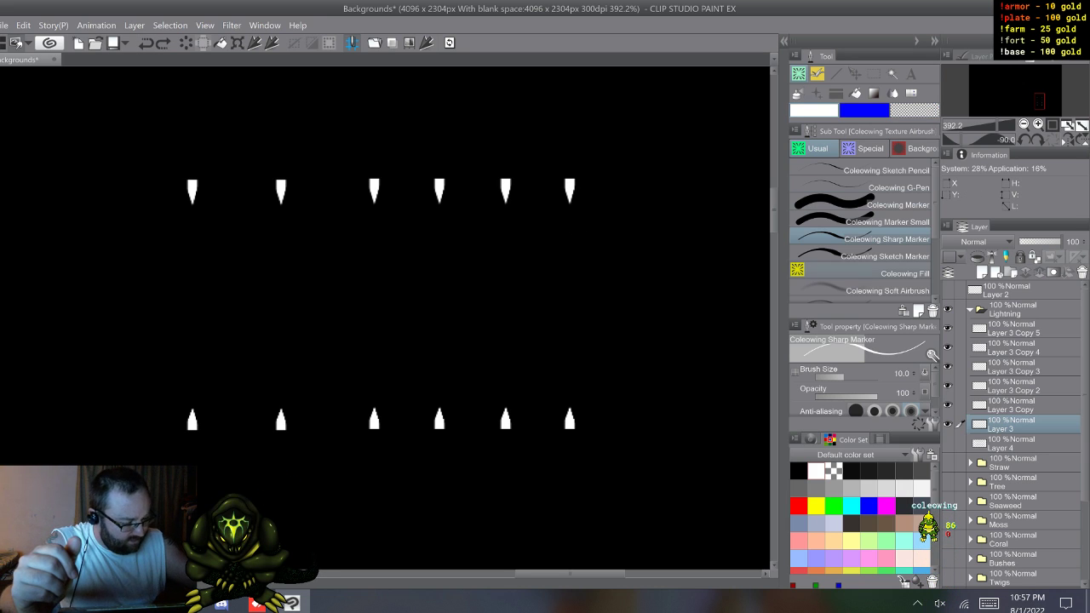
{"action": "left_click_drag", "start_coordinate": [570, 183], "coordinate": [566, 258]}
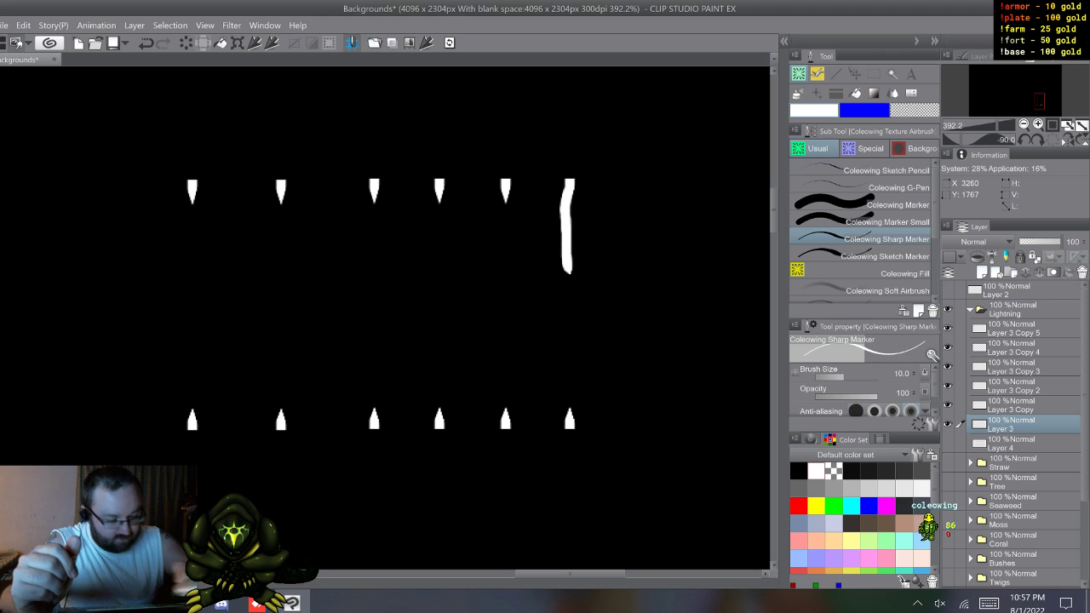
{"action": "key", "text": "ctrl+z"}
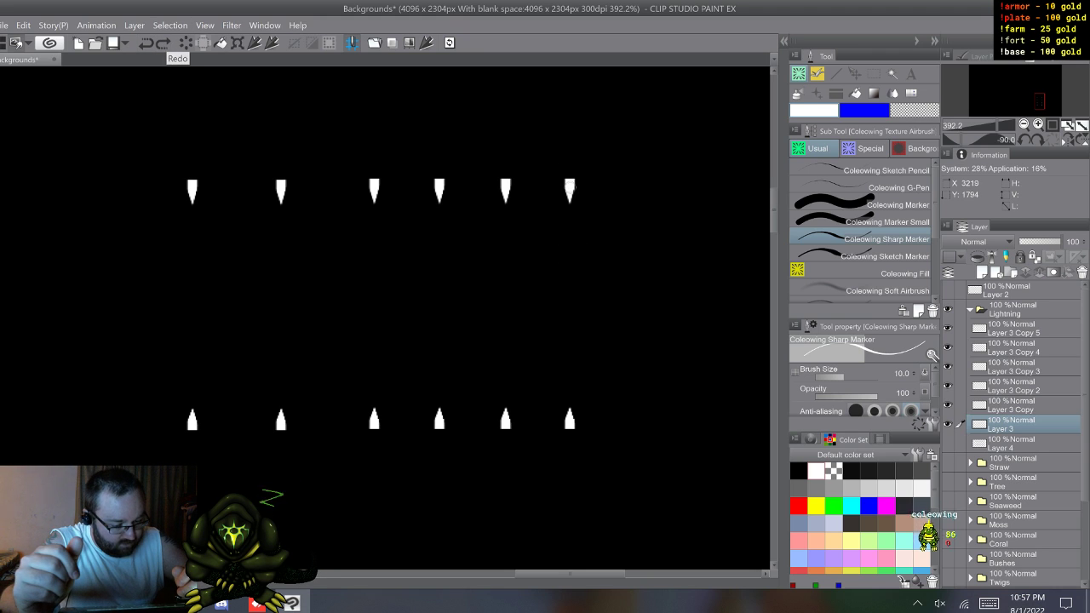
{"action": "left_click_drag", "start_coordinate": [570, 182], "coordinate": [577, 236]}
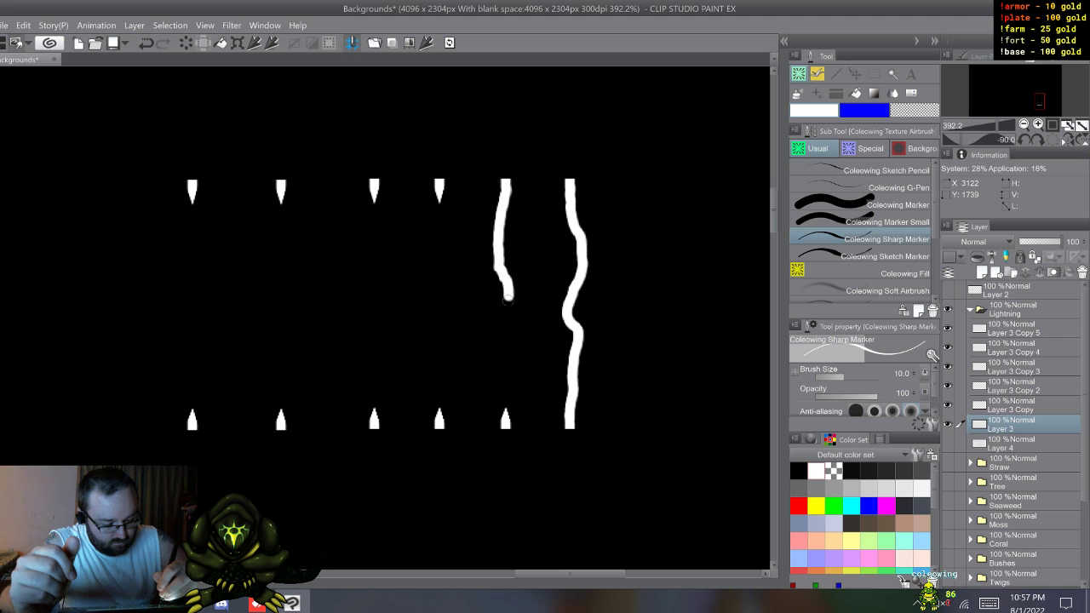
{"action": "mouse_move", "coordinate": [509, 298]}
{"action": "left_mouse_down"}
{"action": "mouse_move", "coordinate": [515, 351]}
{"action": "mouse_move", "coordinate": [505, 426]}
{"action": "left_mouse_up"}
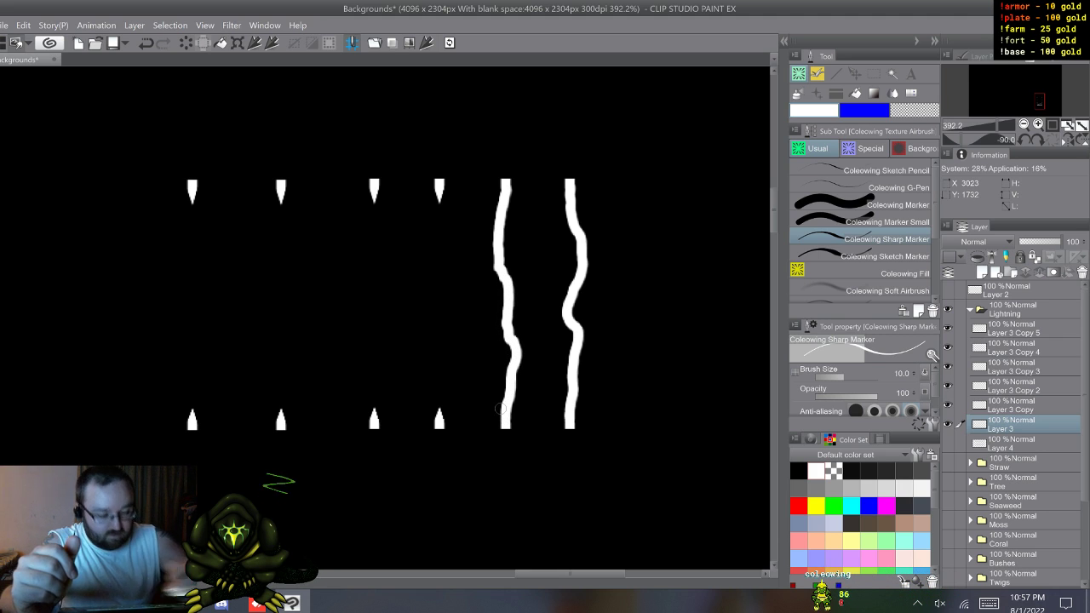
{"action": "key", "text": "ctrl+z"}
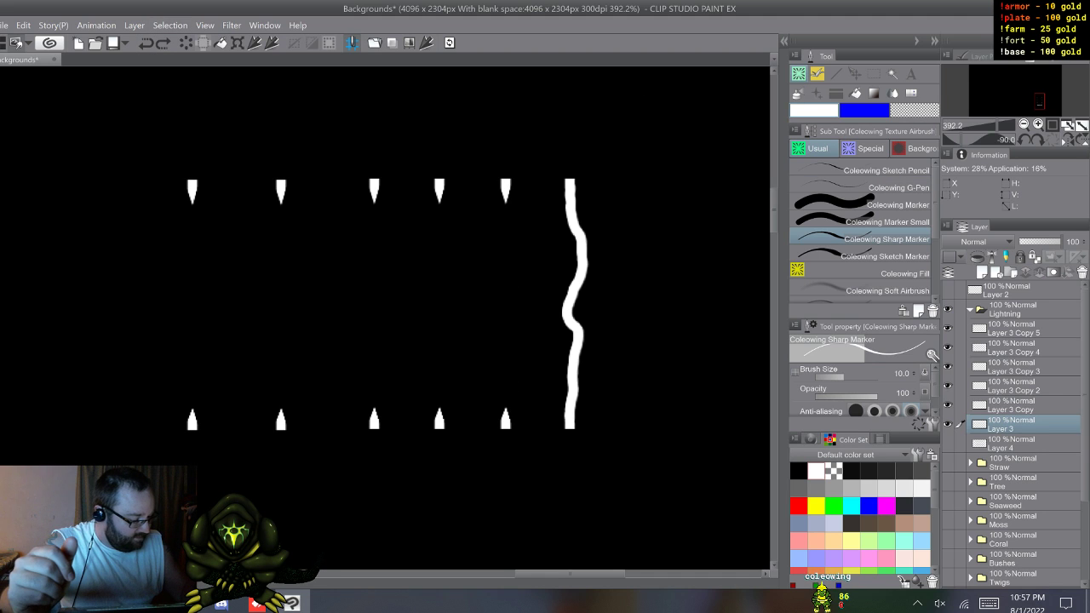
{"action": "key", "text": "ctrl+z"}
{"action": "key", "text": "ctrl+y"}
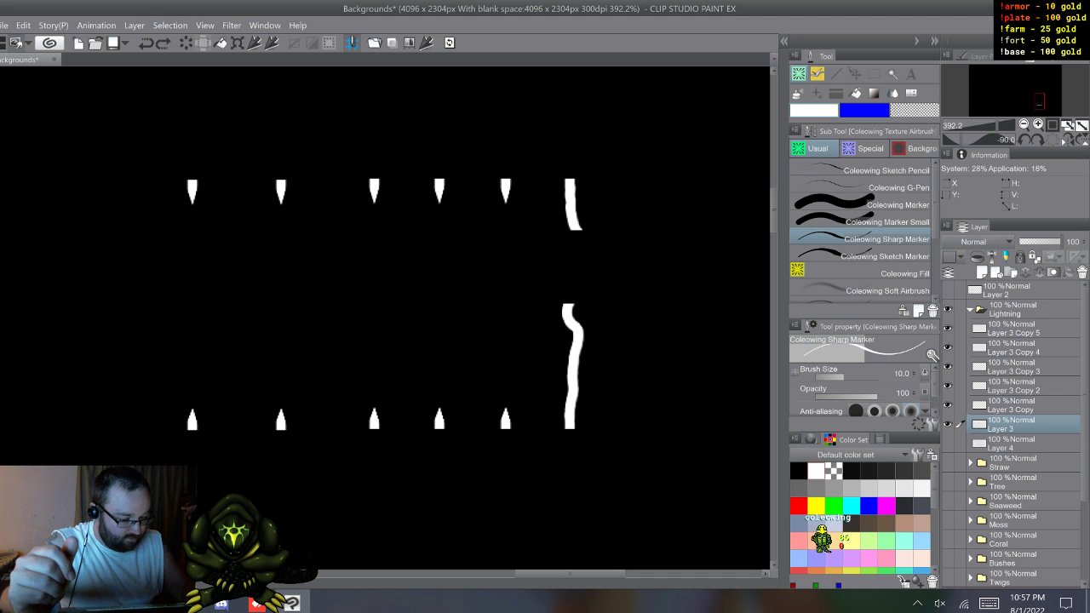
Step: On Layer 3 Copy, draw a differently curved wavy bolt joining the second tip pair from the right
{"action": "left_click", "coordinate": [1013, 405]}
{"action": "left_click", "coordinate": [948, 406]}
{"action": "left_click", "coordinate": [948, 405]}
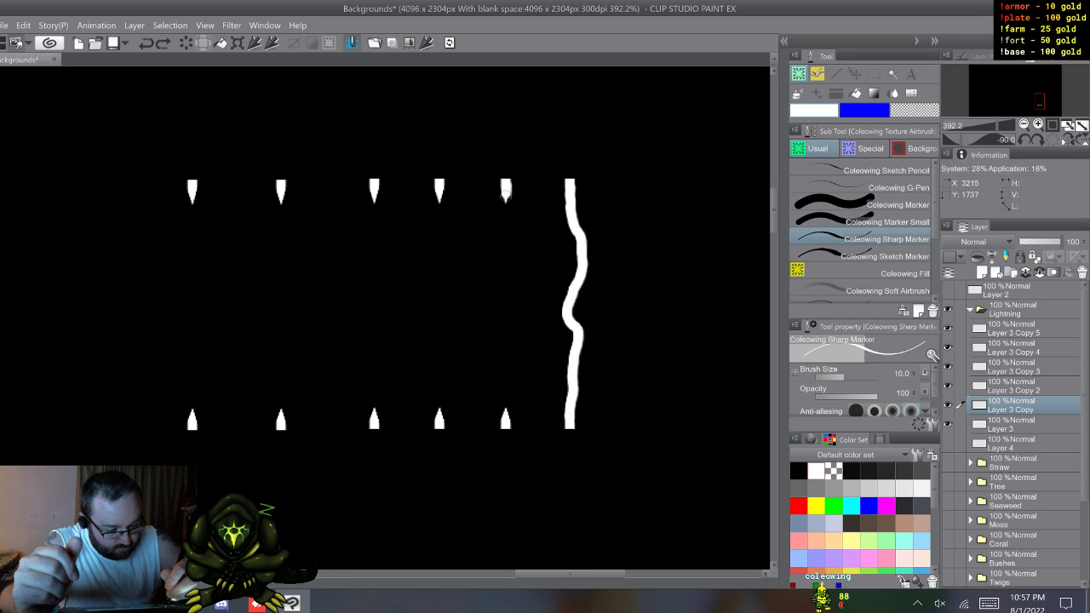
{"action": "mouse_move", "coordinate": [506, 189]}
{"action": "left_mouse_down"}
{"action": "mouse_move", "coordinate": [494, 284]}
{"action": "mouse_move", "coordinate": [506, 312]}
{"action": "left_mouse_up"}
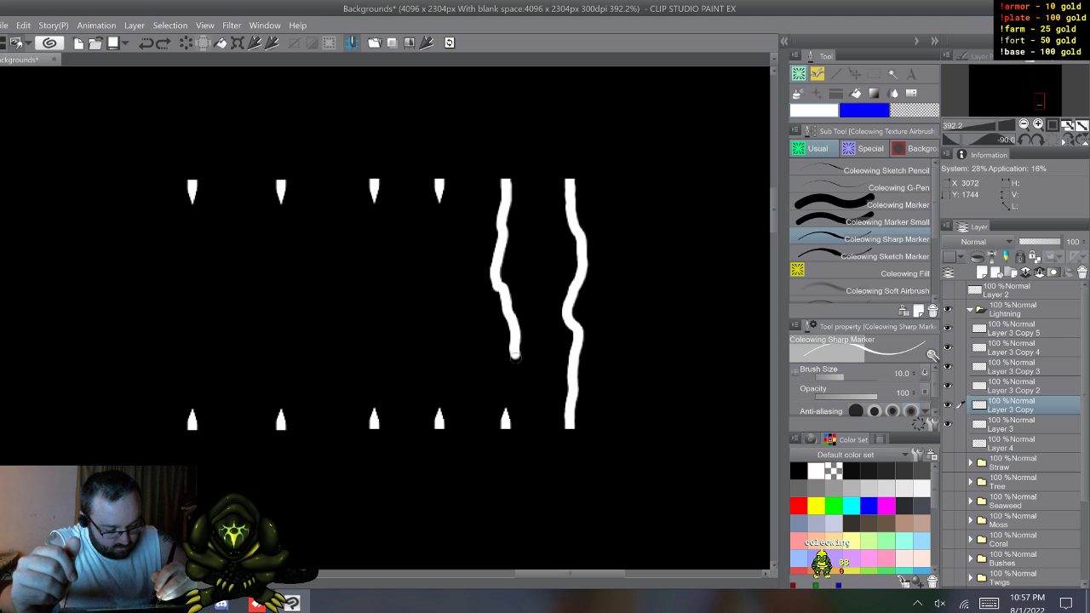
{"action": "left_click_drag", "start_coordinate": [508, 400], "coordinate": [504, 415]}
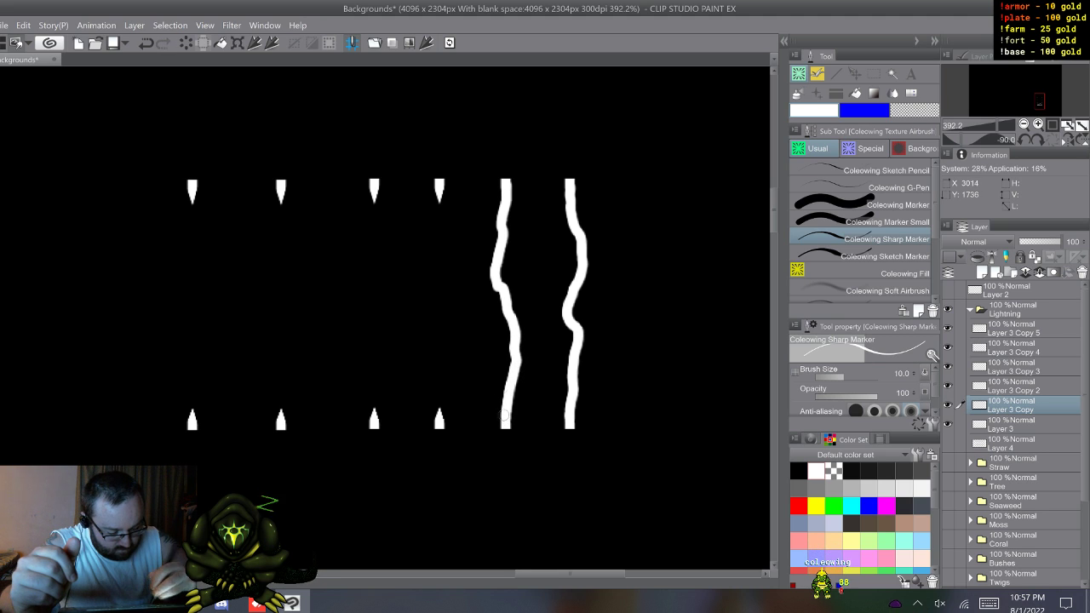
Step: Draw wavy bolts joining the third and fourth tip pairs from the right, on Layer 3 Copy 2 and Layer 3 Copy 3 respectively
{"action": "left_click", "coordinate": [1013, 386]}
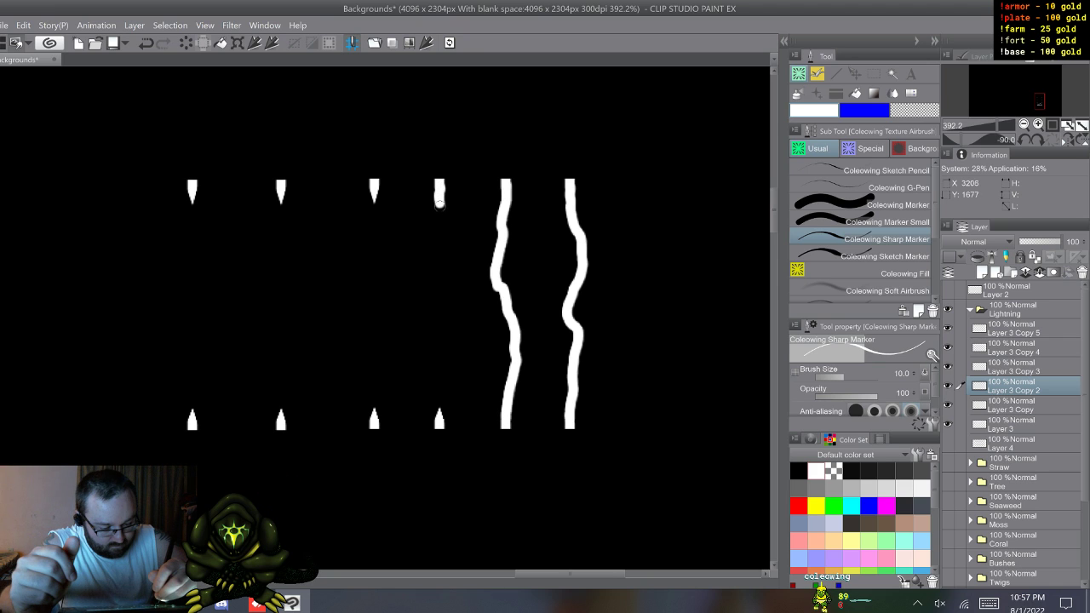
{"action": "left_click_drag", "start_coordinate": [440, 202], "coordinate": [447, 252]}
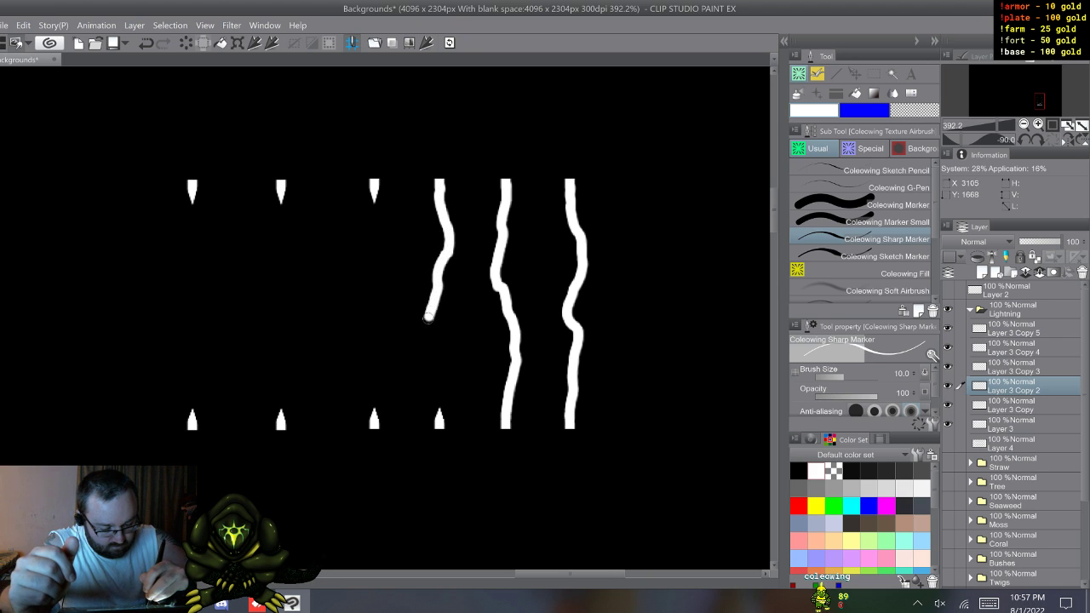
{"action": "left_click_drag", "start_coordinate": [430, 325], "coordinate": [433, 375]}
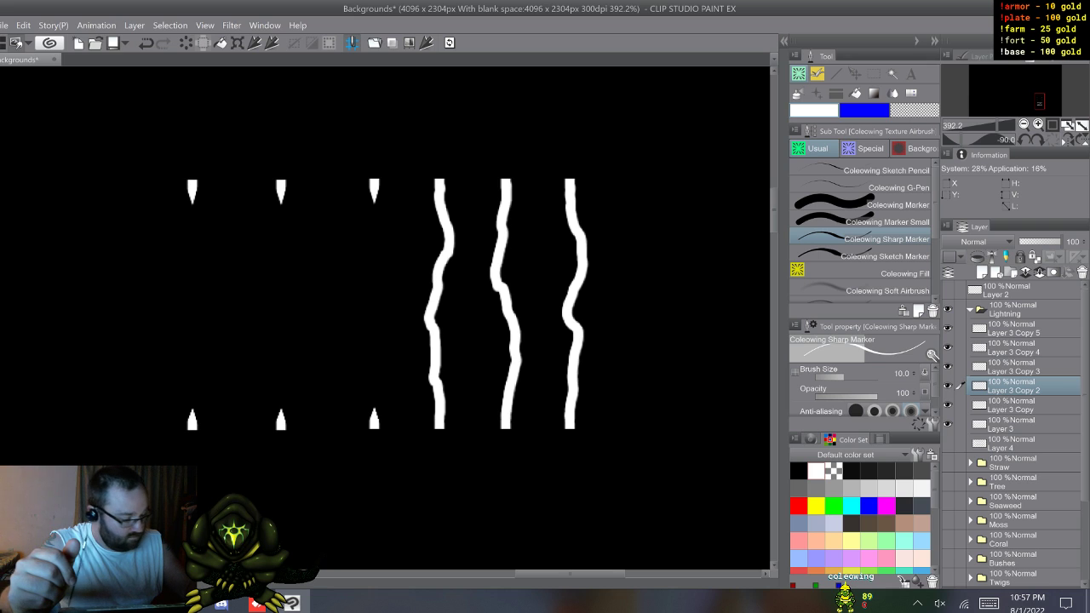
{"action": "left_click", "coordinate": [1015, 405]}
{"action": "left_click", "coordinate": [1015, 367]}
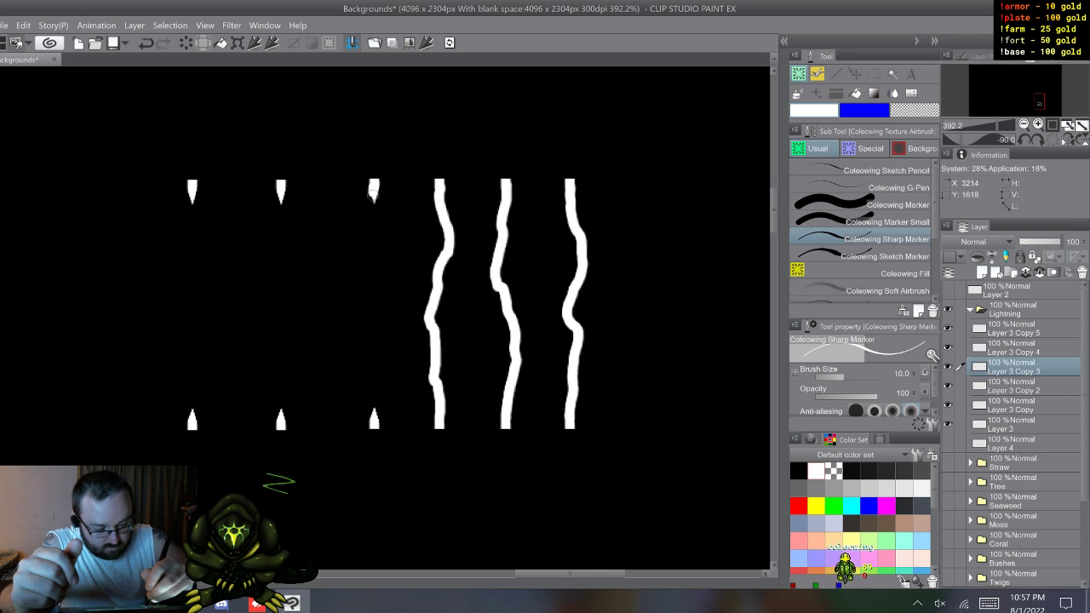
{"action": "left_click_drag", "start_coordinate": [374, 183], "coordinate": [366, 267]}
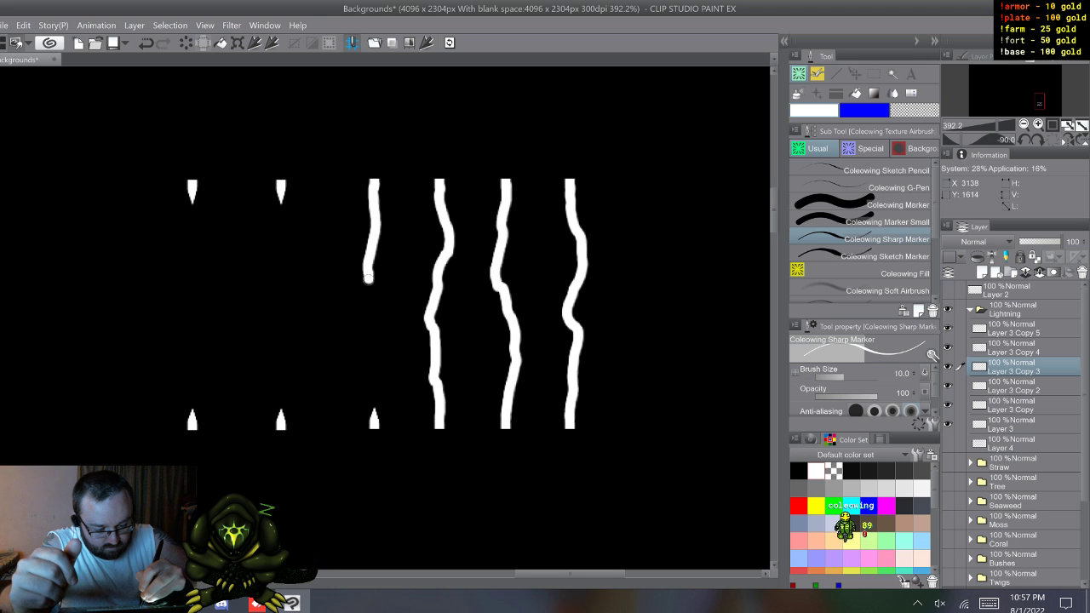
{"action": "left_click_drag", "start_coordinate": [383, 313], "coordinate": [372, 411]}
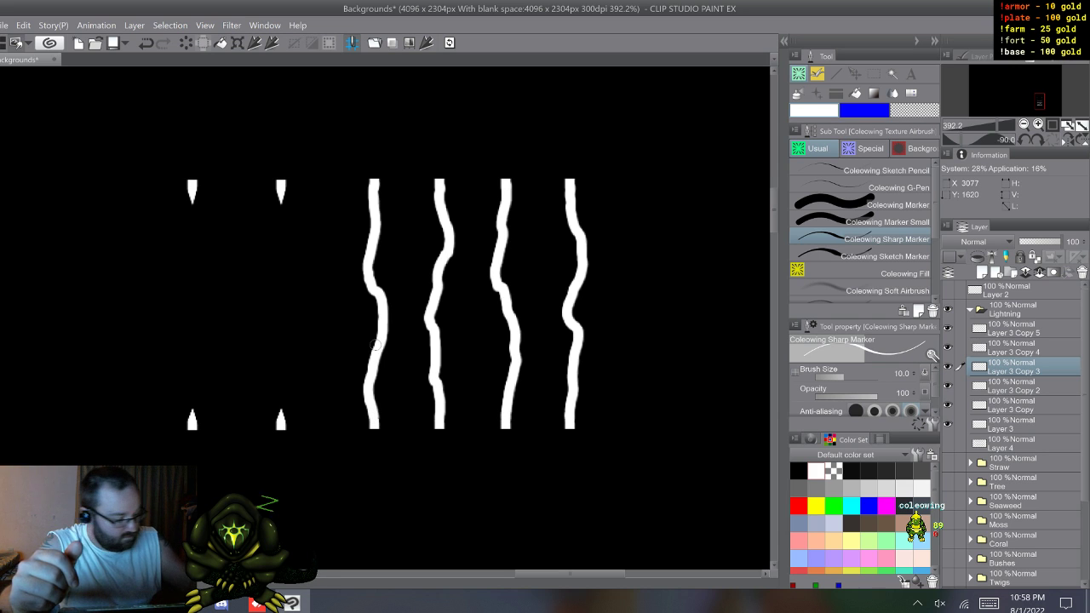
Step: Draw wavy bolts joining the two leftmost tip pairs, on Layer 3 Copy 4 and Layer 3 Copy 5 respectively
{"action": "left_click", "coordinate": [1014, 348]}
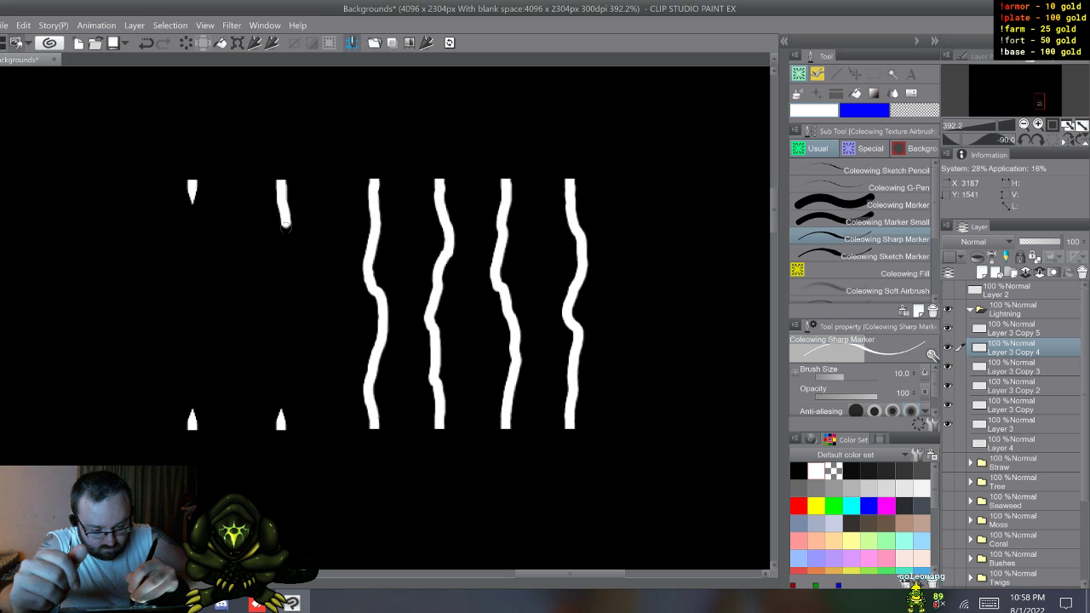
{"action": "left_click_drag", "start_coordinate": [286, 222], "coordinate": [281, 425]}
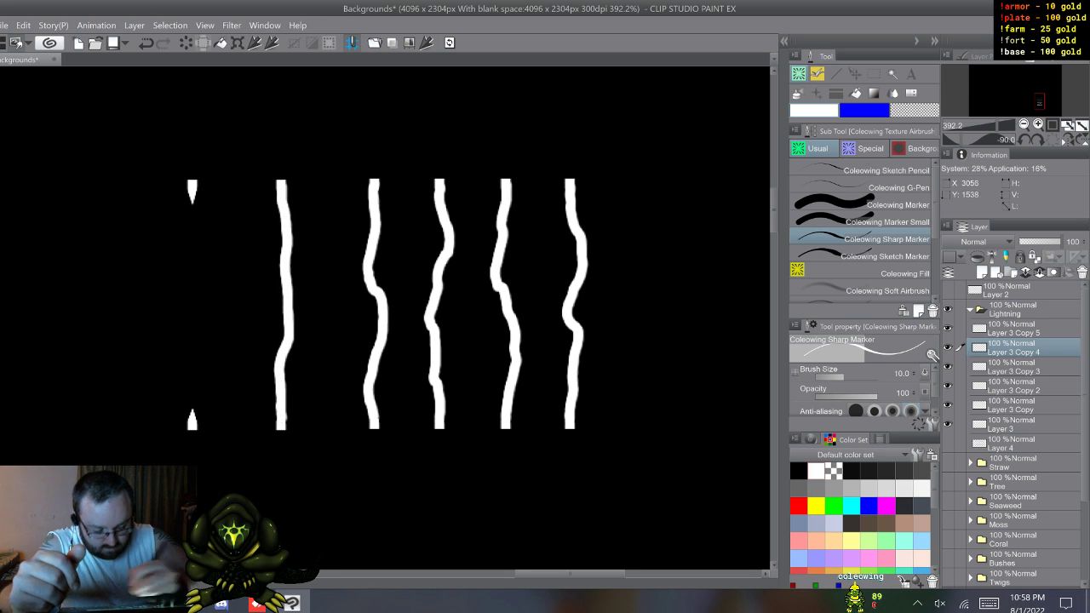
{"action": "left_click", "coordinate": [1013, 329]}
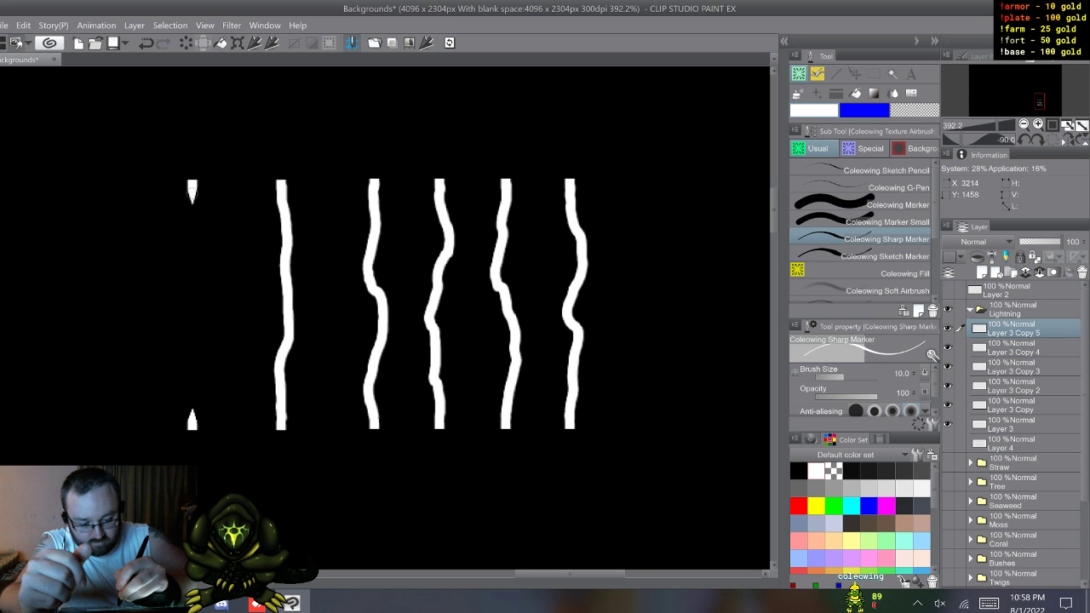
{"action": "mouse_move", "coordinate": [193, 185]}
{"action": "left_mouse_down"}
{"action": "mouse_move", "coordinate": [197, 260]}
{"action": "mouse_move", "coordinate": [177, 334]}
{"action": "mouse_move", "coordinate": [192, 394]}
{"action": "left_mouse_up"}
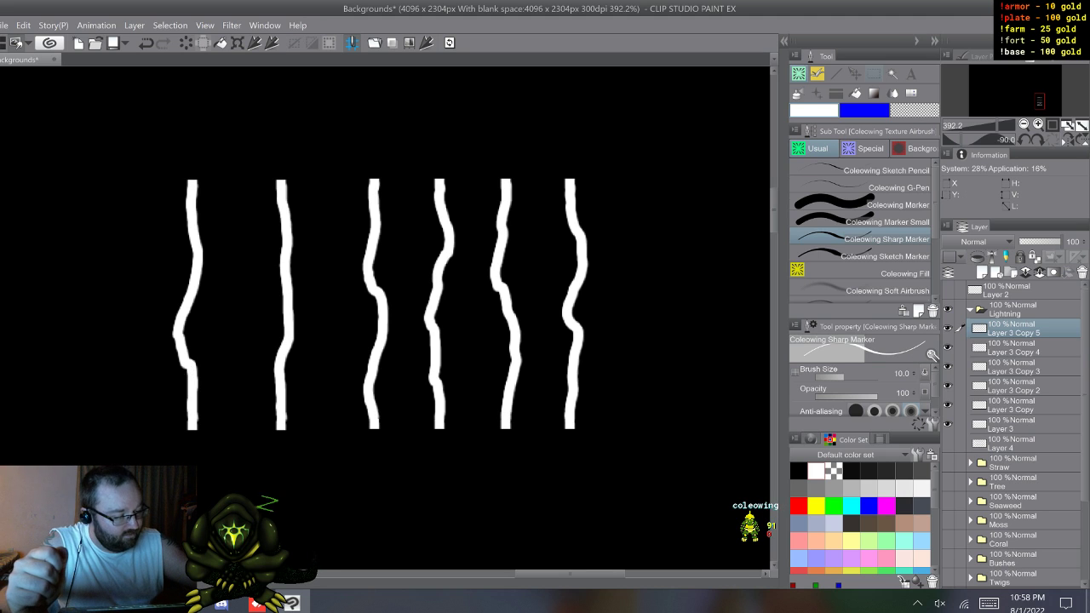
{"action": "key", "text": "m"}
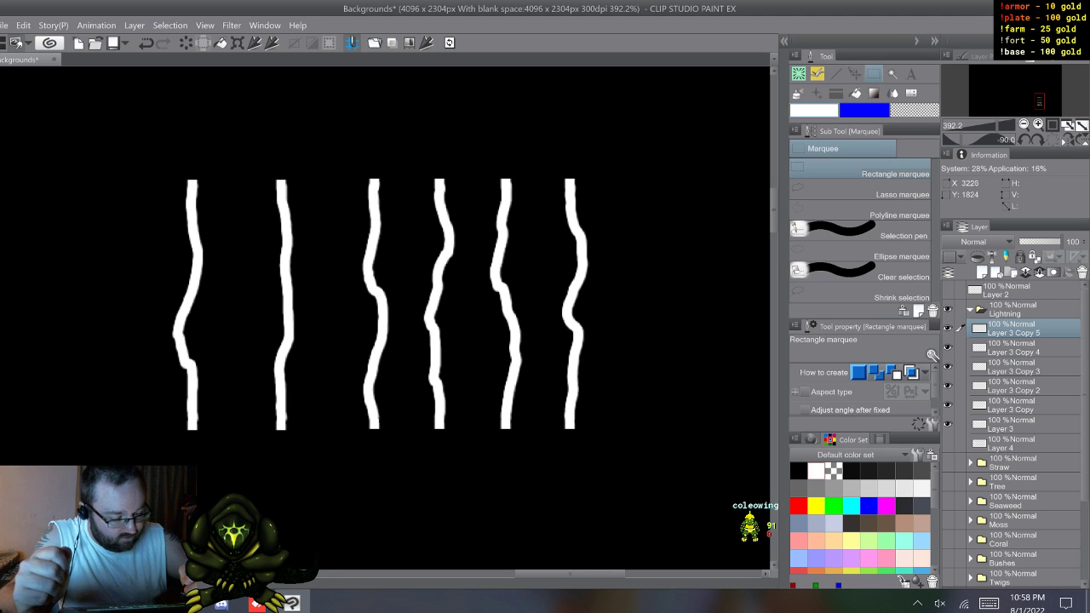
{"action": "mouse_move", "coordinate": [618, 177]}
{"action": "left_mouse_down"}
{"action": "mouse_move", "coordinate": [591, 349]}
{"action": "mouse_move", "coordinate": [555, 390]}
{"action": "mouse_move", "coordinate": [569, 426]}
{"action": "mouse_move", "coordinate": [592, 413]}
{"action": "left_mouse_up"}
{"action": "key", "text": "ctrl+d"}
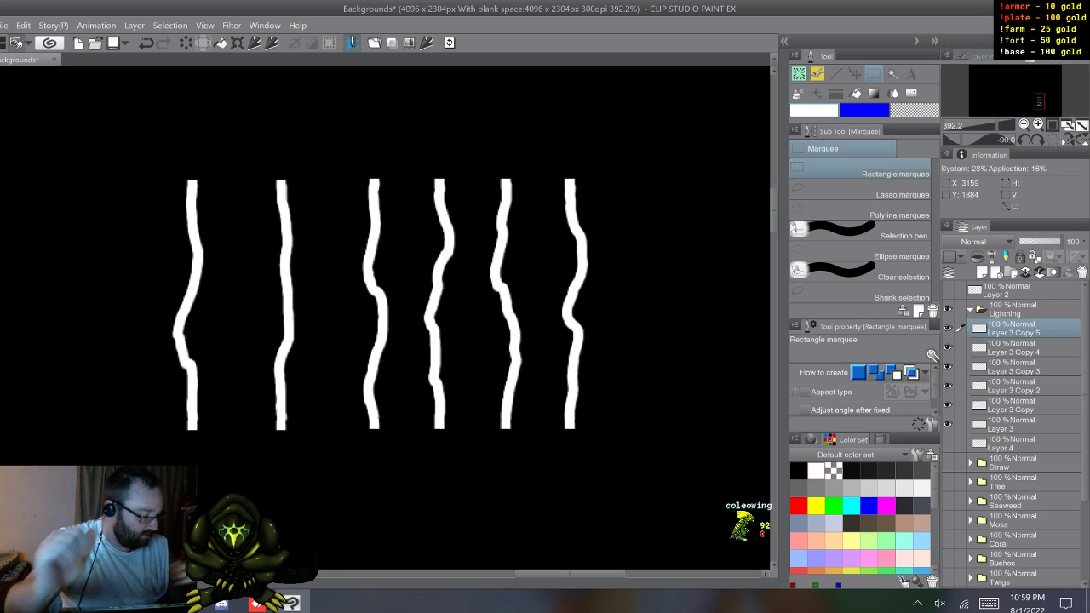
Step: Move the leftmost bolt on Layer 3 Copy 5 over the rightmost bolt so their upper and lower ends align exactly
{"action": "key", "text": "k"}
{"action": "left_click_drag", "start_coordinate": [205, 400], "coordinate": [591, 400]}
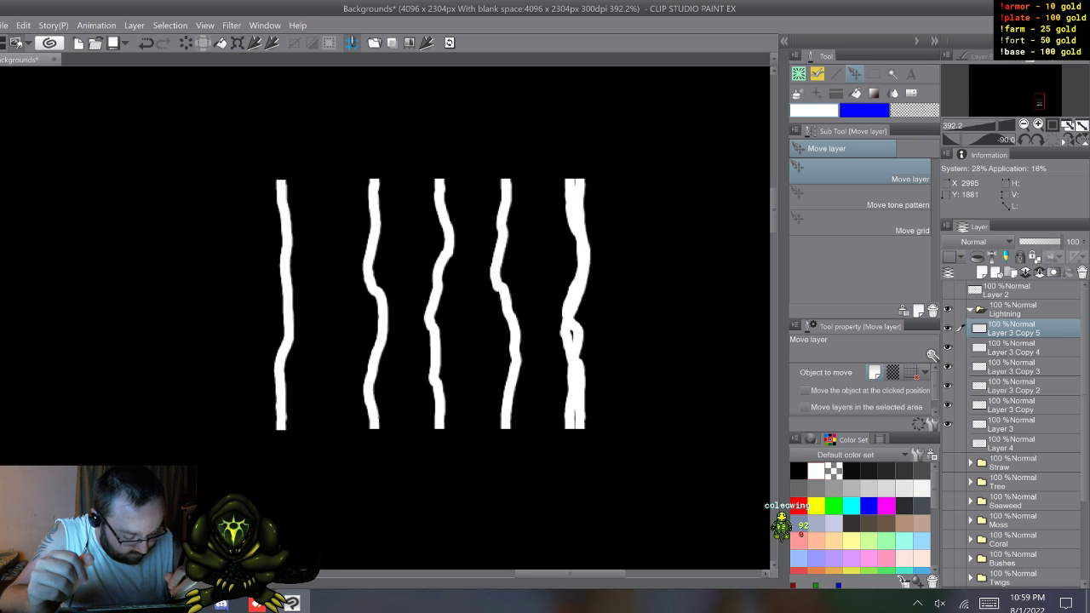
{"action": "left_click_drag", "start_coordinate": [600, 401], "coordinate": [590, 400]}
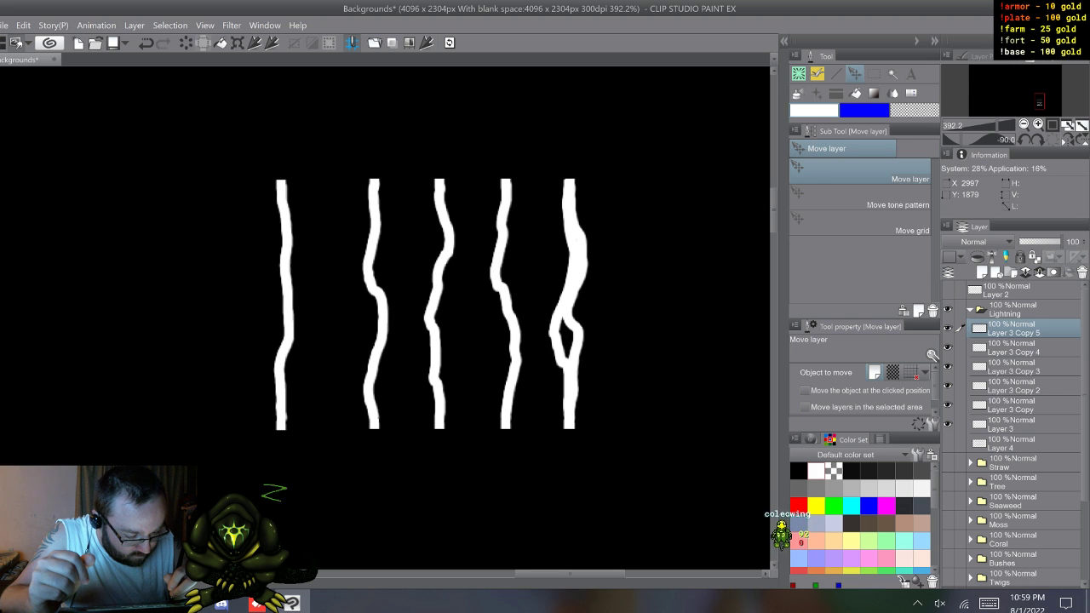
{"action": "left_click_drag", "start_coordinate": [590, 400], "coordinate": [591, 396]}
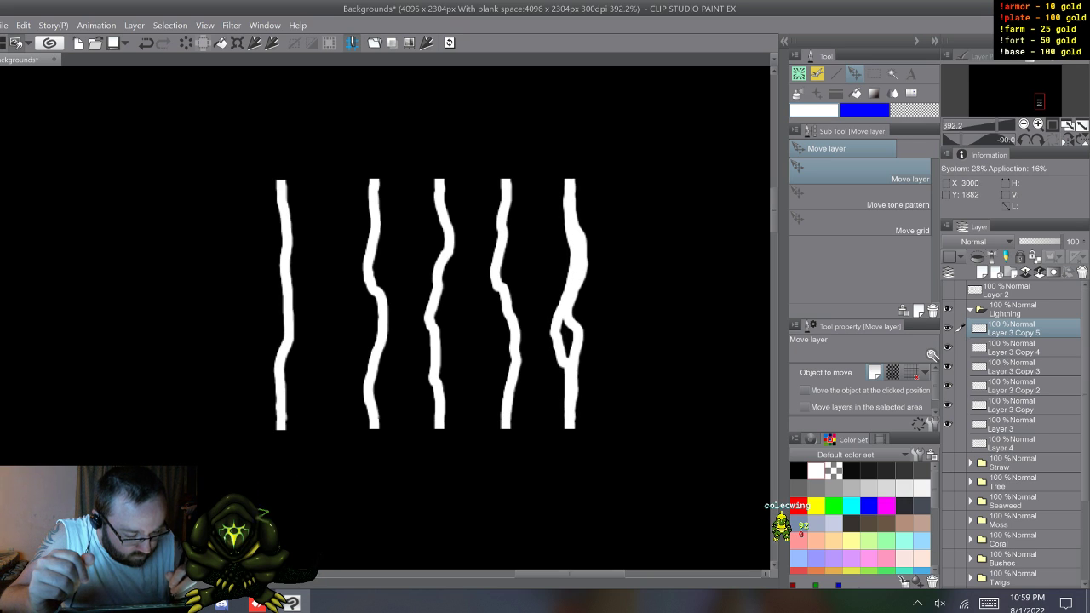
Step: Move the bolts on Layer 3 Copy 4, Copy 3 and Copy 2 over the rightmost bolt, lining up their ends
{"action": "left_click", "coordinate": [1013, 347]}
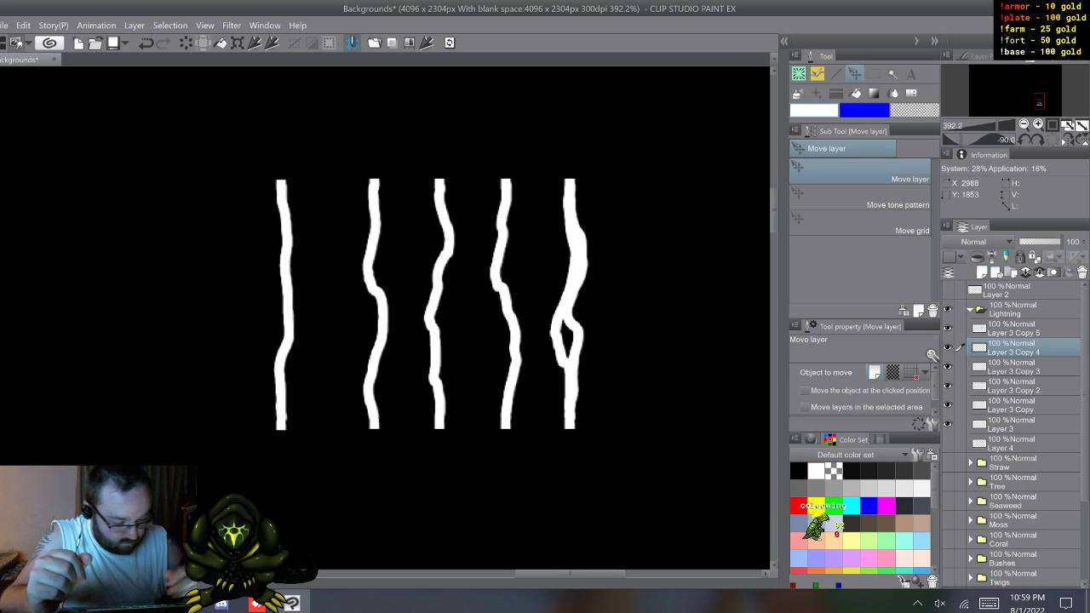
{"action": "left_click_drag", "start_coordinate": [545, 426], "coordinate": [575, 417]}
{"action": "left_click_drag", "start_coordinate": [311, 400], "coordinate": [571, 405]}
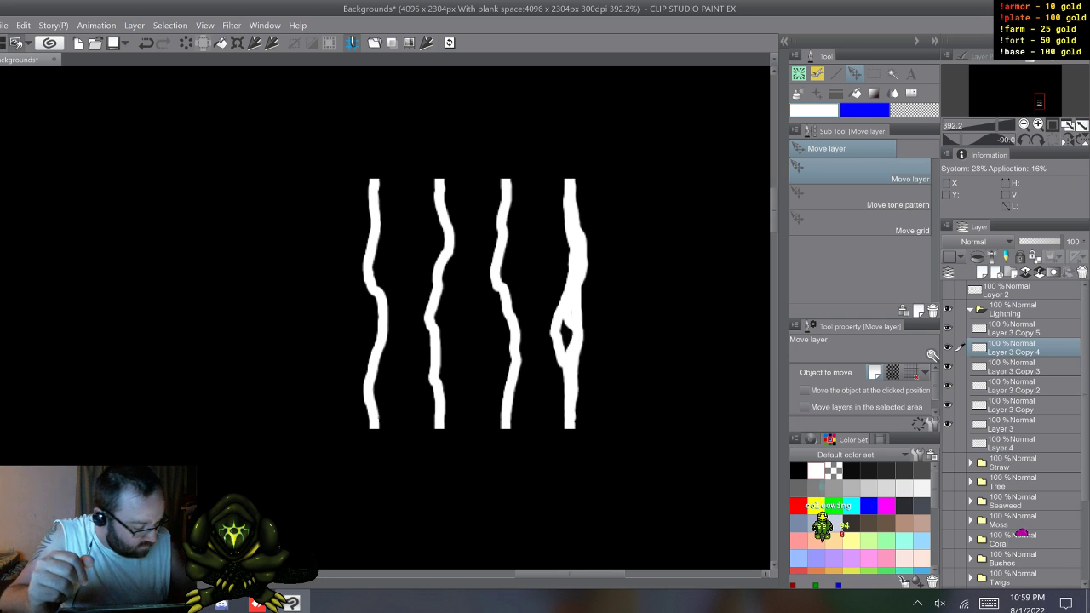
{"action": "left_click", "coordinate": [1013, 367]}
{"action": "left_click_drag", "start_coordinate": [371, 401], "coordinate": [568, 400]}
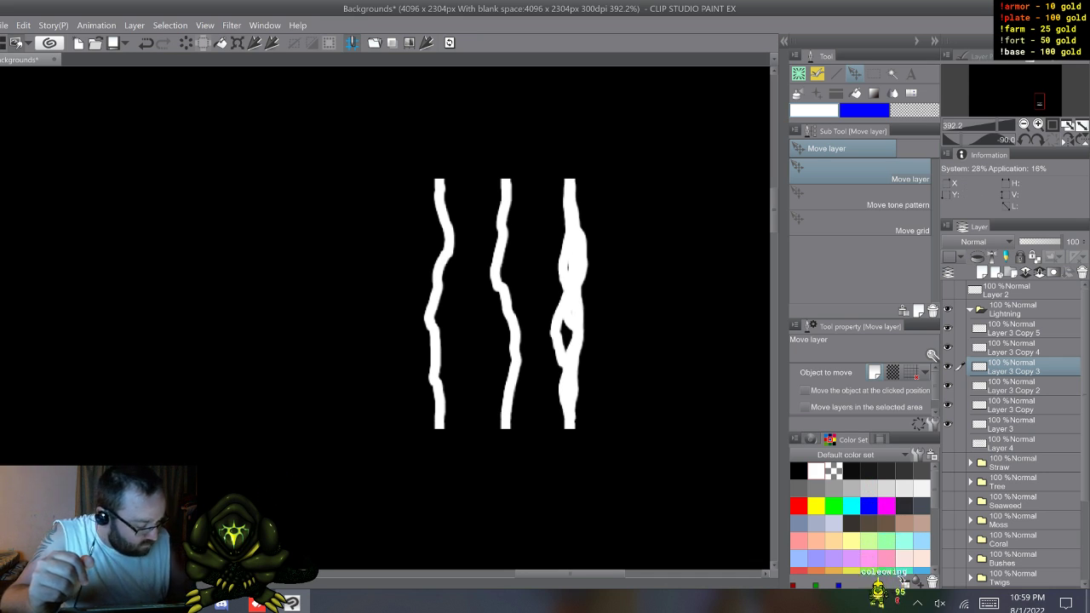
{"action": "left_click", "coordinate": [1013, 386]}
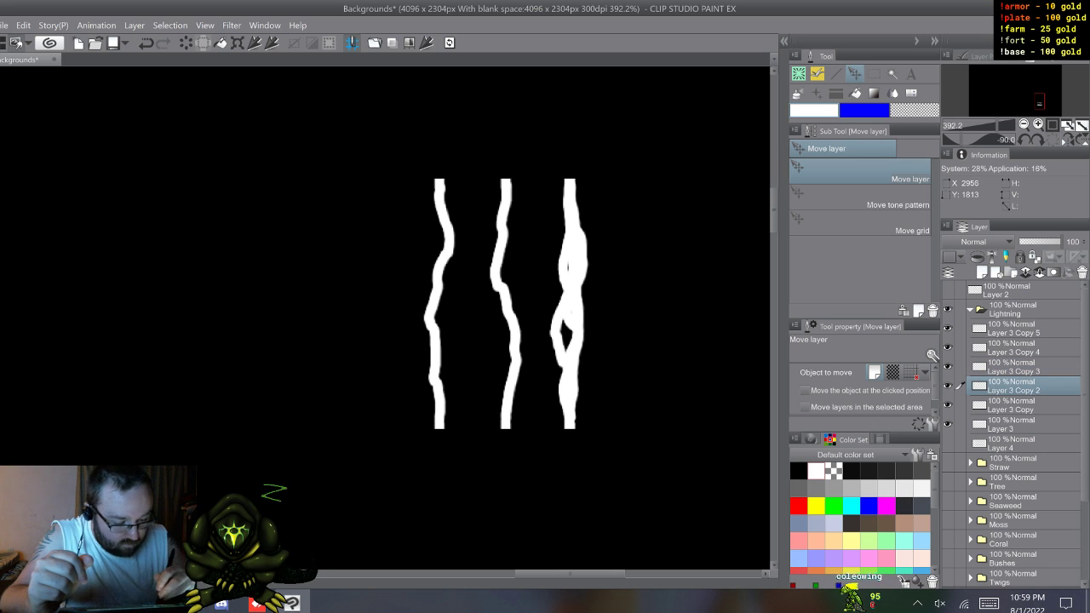
{"action": "mouse_move", "coordinate": [567, 472]}
{"action": "left_mouse_down"}
{"action": "mouse_move", "coordinate": [660, 441]}
{"action": "mouse_move", "coordinate": [695, 464]}
{"action": "left_mouse_up"}
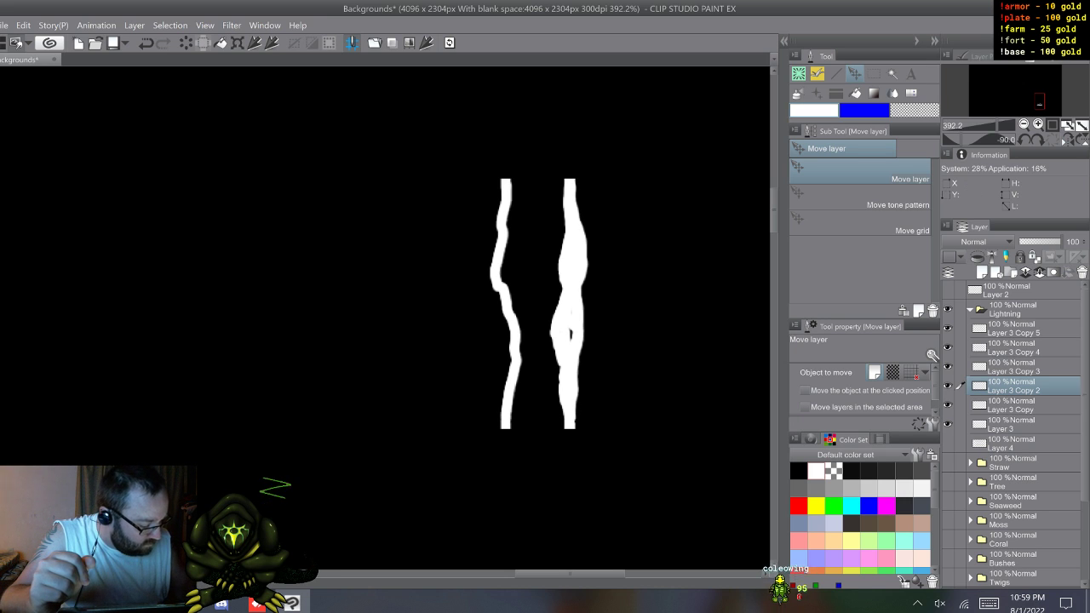
Step: Move the bolt on Layer 3 Copy over the rightmost bolt, aligning both ends
{"action": "left_click", "coordinate": [1020, 406]}
{"action": "left_click_drag", "start_coordinate": [620, 467], "coordinate": [685, 469]}
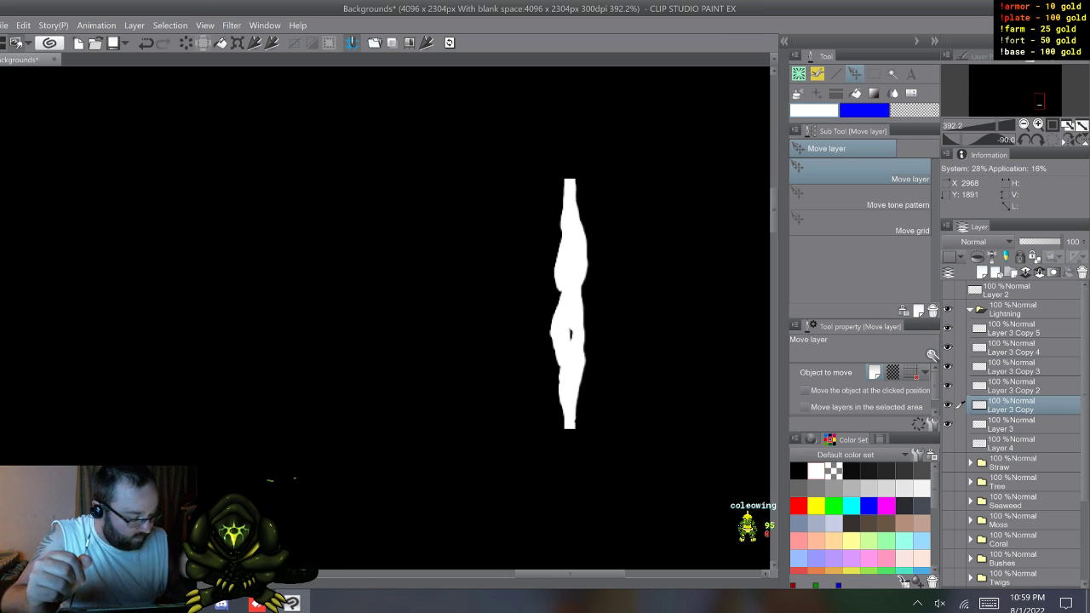
{"action": "left_click", "coordinate": [1020, 425]}
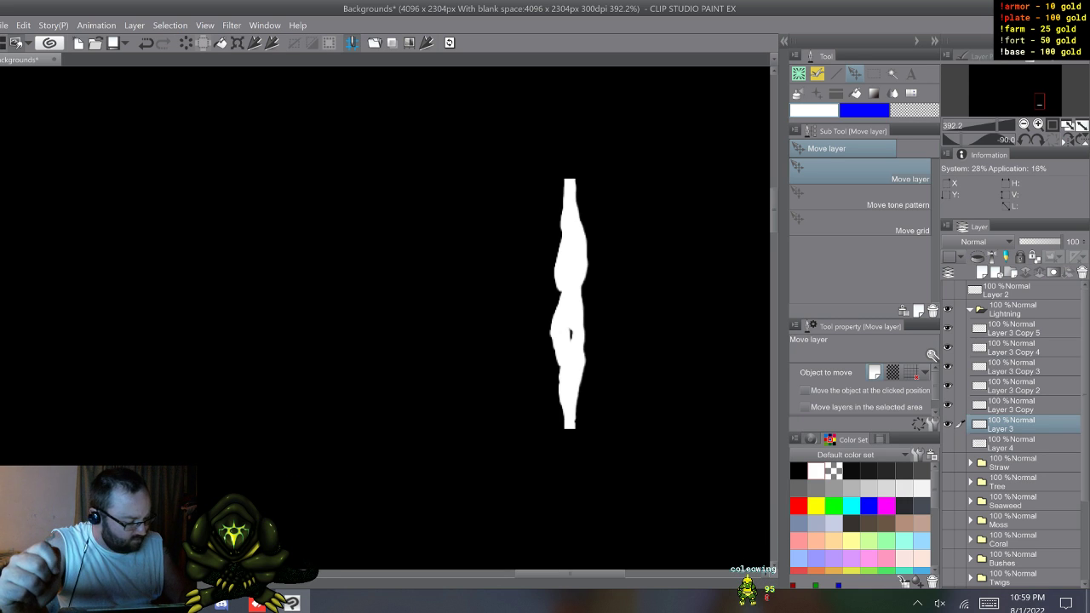
Step: Add a new raster layer in the Lightning folder and place it directly beneath Layer 3
{"action": "left_click", "coordinate": [1021, 329]}
{"action": "left_click", "coordinate": [982, 273]}
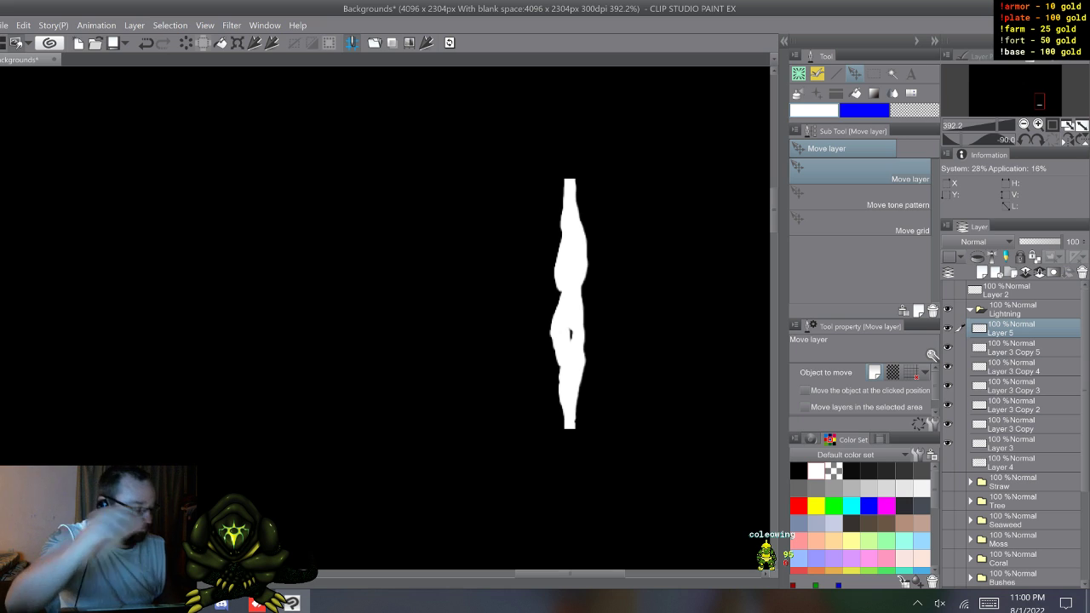
{"action": "left_click_drag", "start_coordinate": [1022, 329], "coordinate": [1022, 450]}
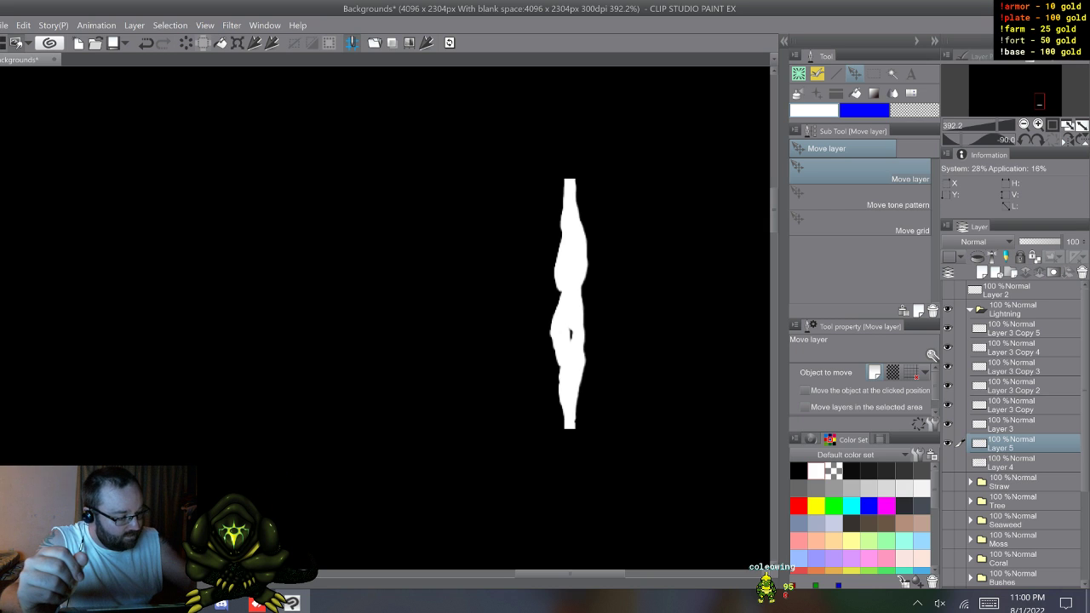
Step: Hide the black background on Layer 1 and all Layer 3 copies, and choose the Coleowing Soft Airbrush
{"action": "key", "text": "p"}
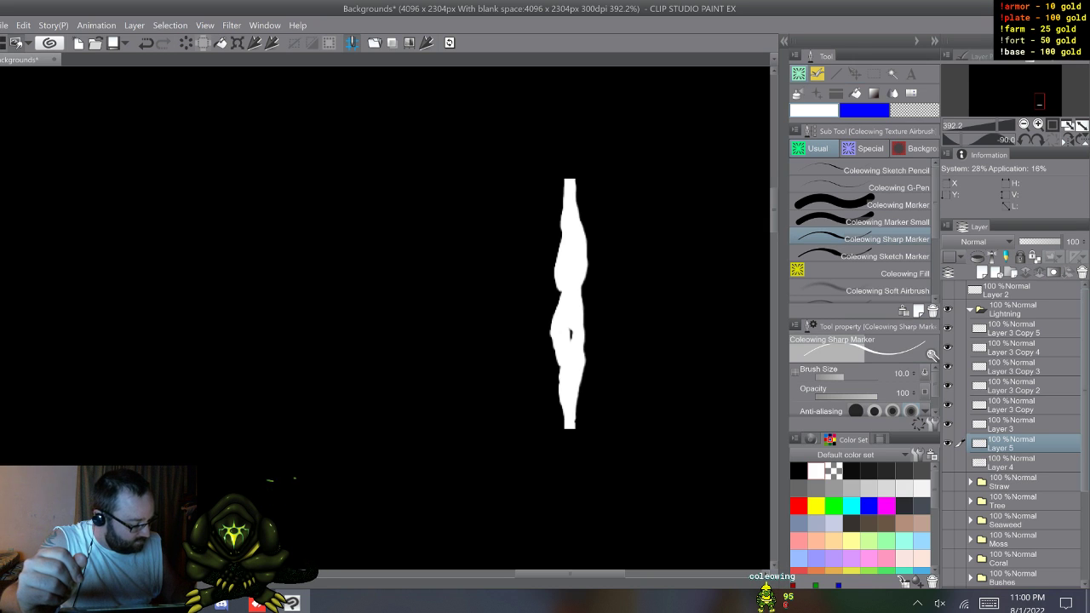
{"action": "scroll", "coordinate": [1013, 426], "scroll_direction": "down", "scroll_amount": 4}
{"action": "left_click", "coordinate": [947, 560]}
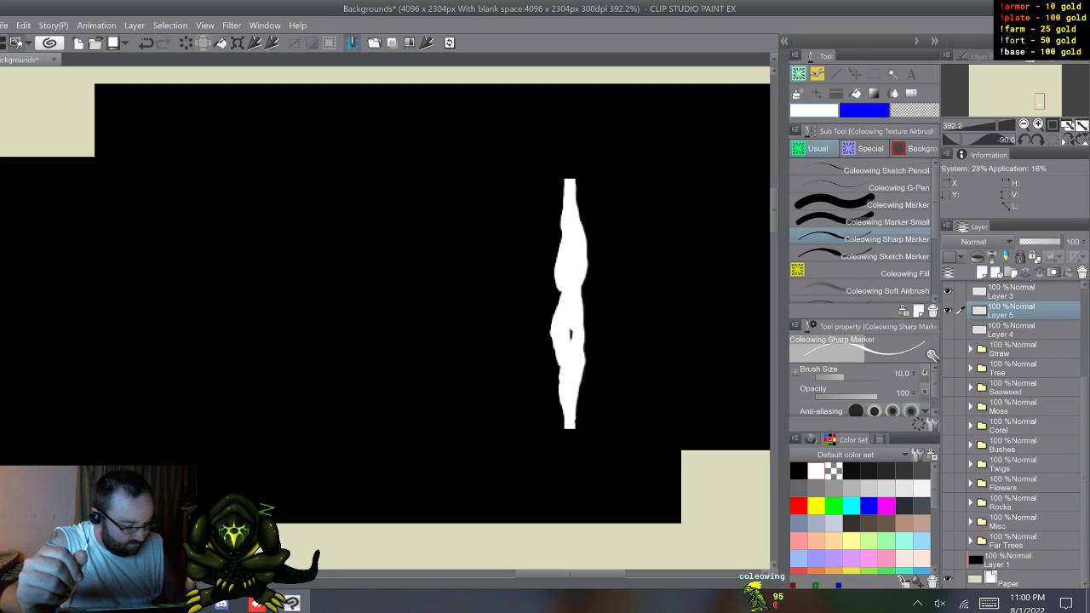
{"action": "scroll", "coordinate": [1014, 434], "scroll_direction": "up", "scroll_amount": 1}
{"action": "scroll", "coordinate": [1014, 426], "scroll_direction": "up", "scroll_amount": 1}
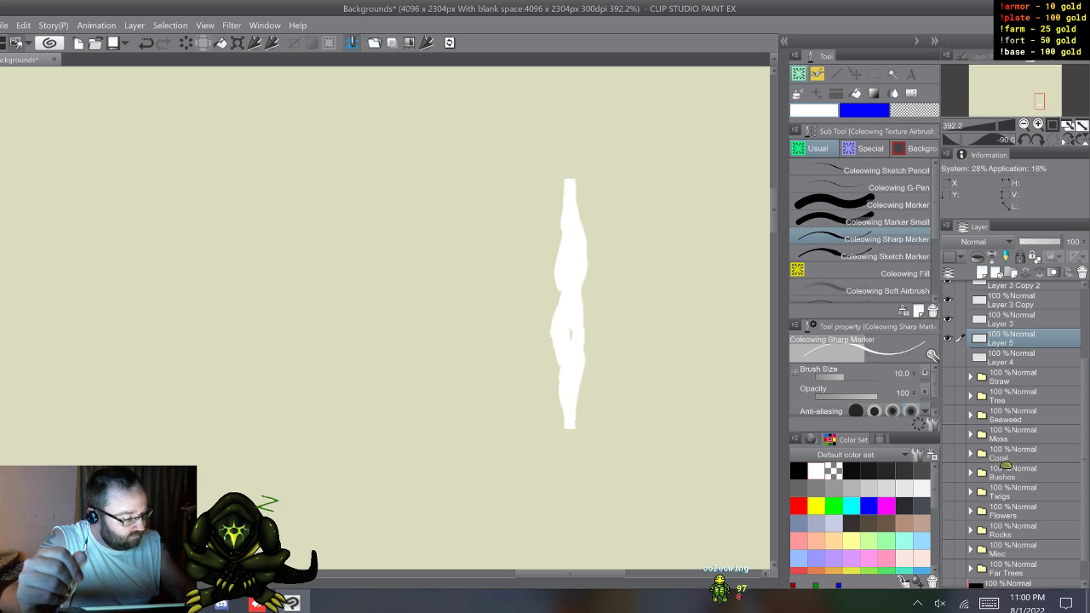
{"action": "left_click", "coordinate": [869, 290]}
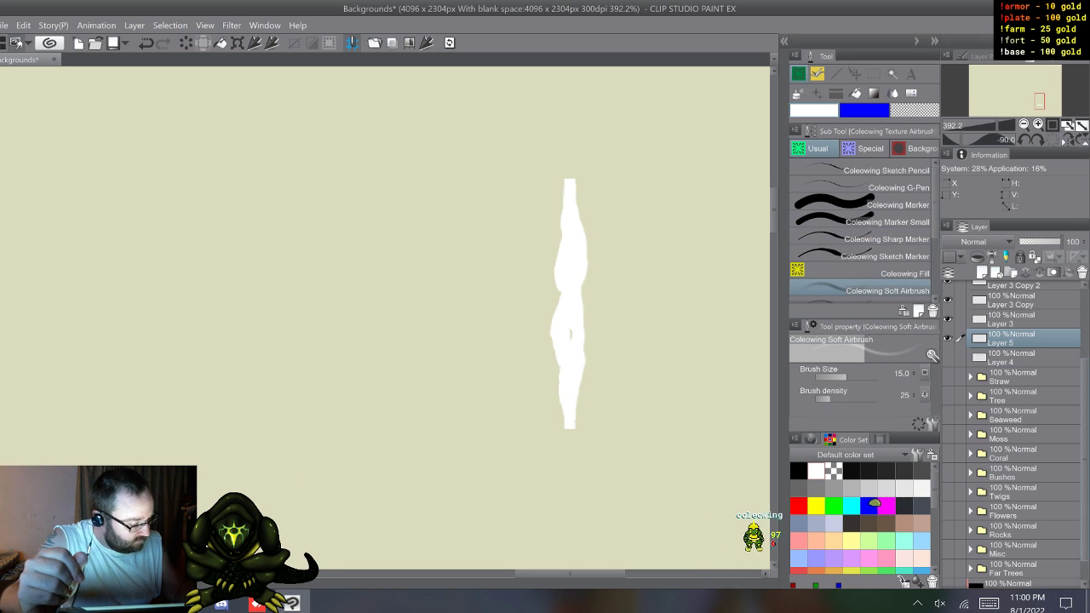
{"action": "scroll", "coordinate": [1013, 434], "scroll_direction": "up", "scroll_amount": 4}
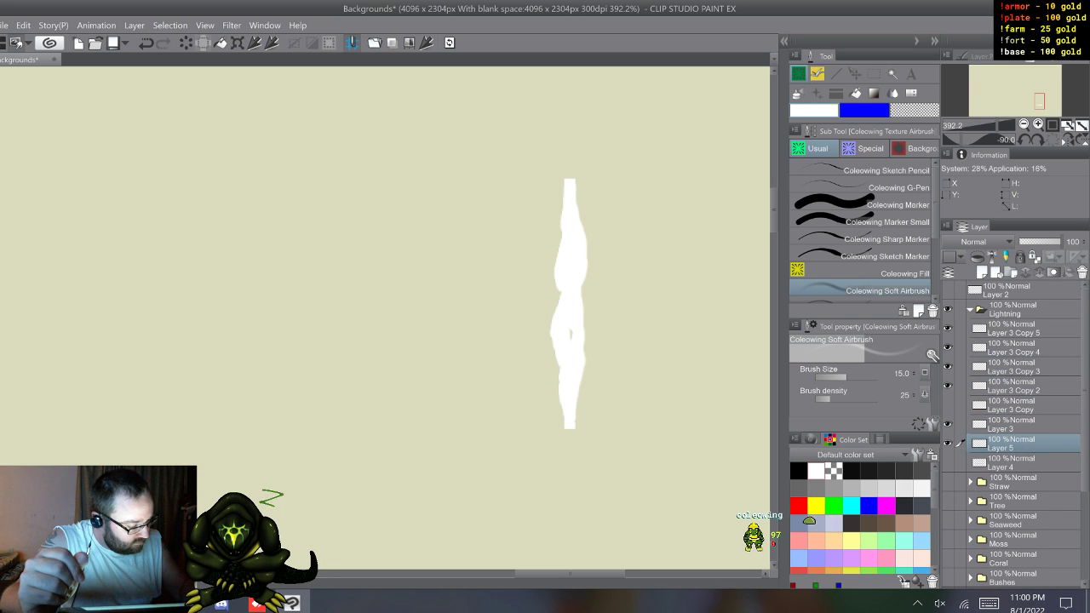
Step: Airbrush a soft black glow around the bolt's lower end on Layer 5, using brush size 22.7
{"action": "key", "text": "ctrl+z"}
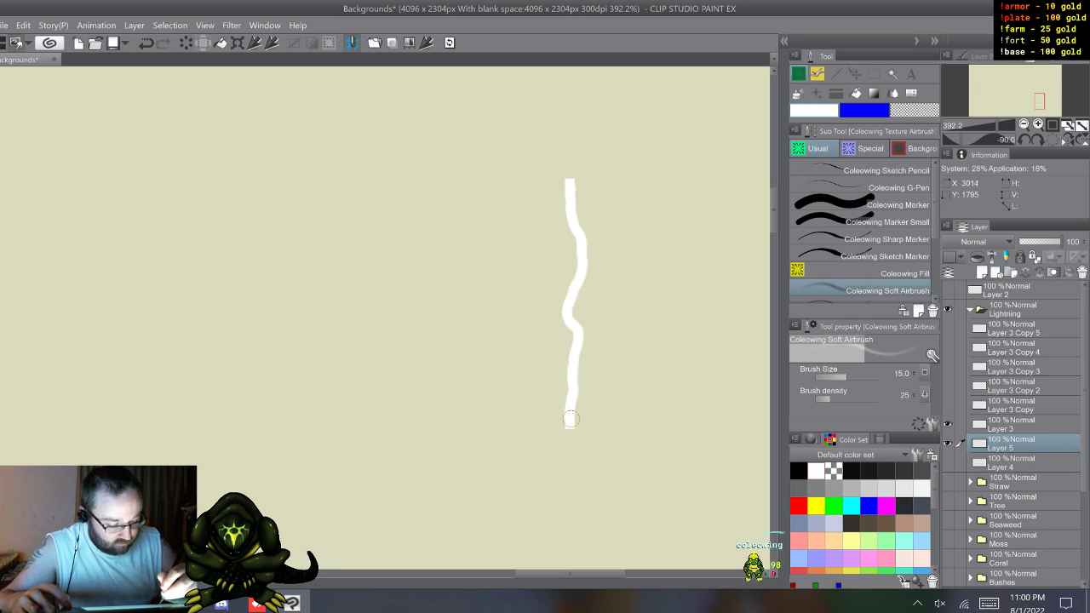
{"action": "left_click_drag", "start_coordinate": [564, 409], "coordinate": [565, 411]}
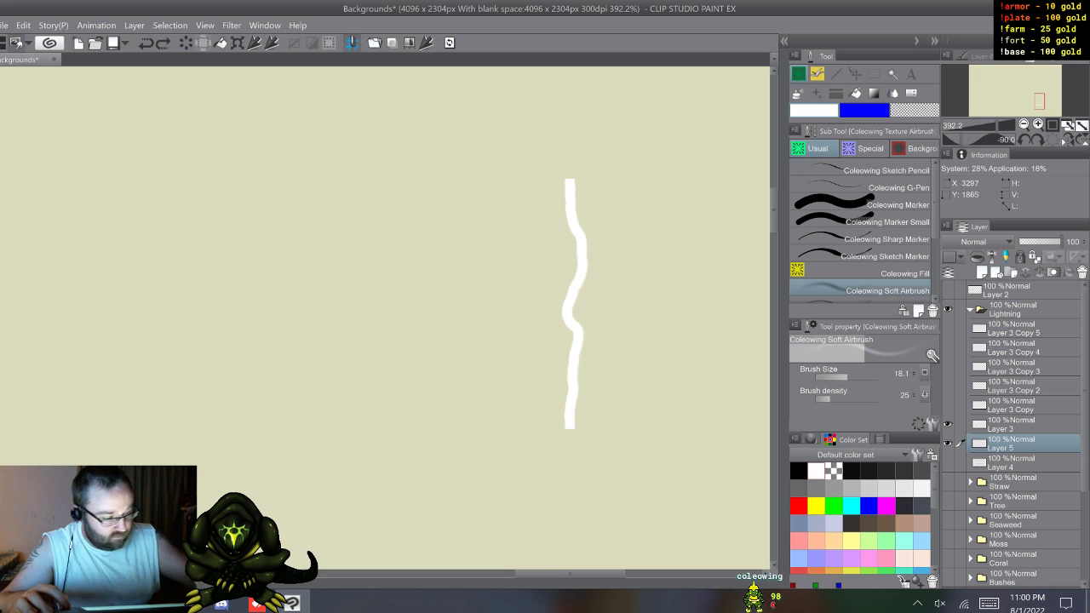
{"action": "left_click", "coordinate": [864, 111]}
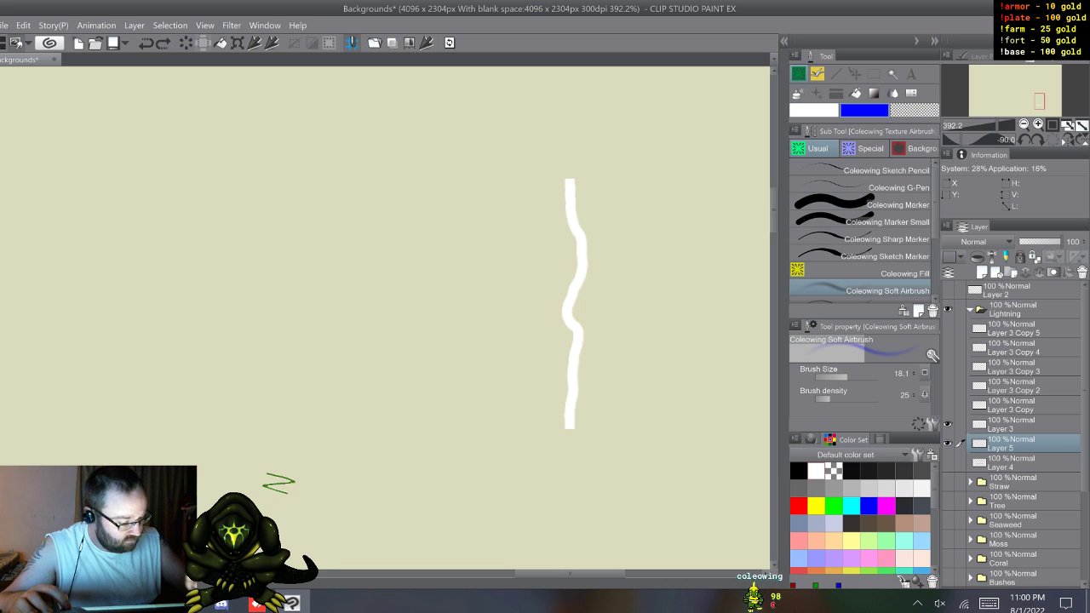
{"action": "left_click", "coordinate": [816, 471]}
{"action": "left_click", "coordinate": [799, 471]}
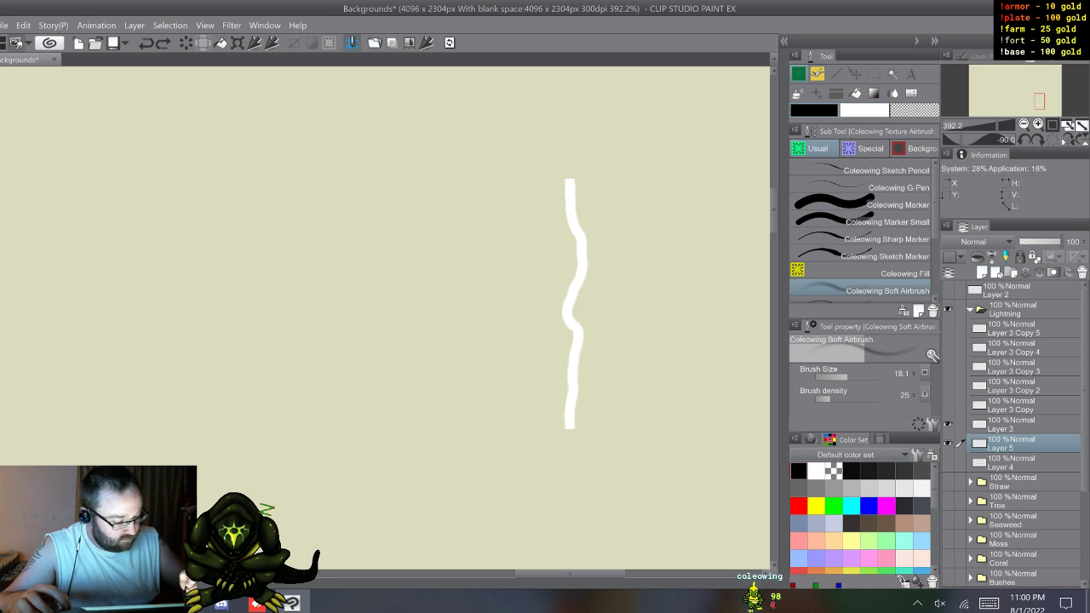
{"action": "key", "text": "ctrl"}
{"action": "left_click_drag", "start_coordinate": [562, 409], "coordinate": [572, 408]}
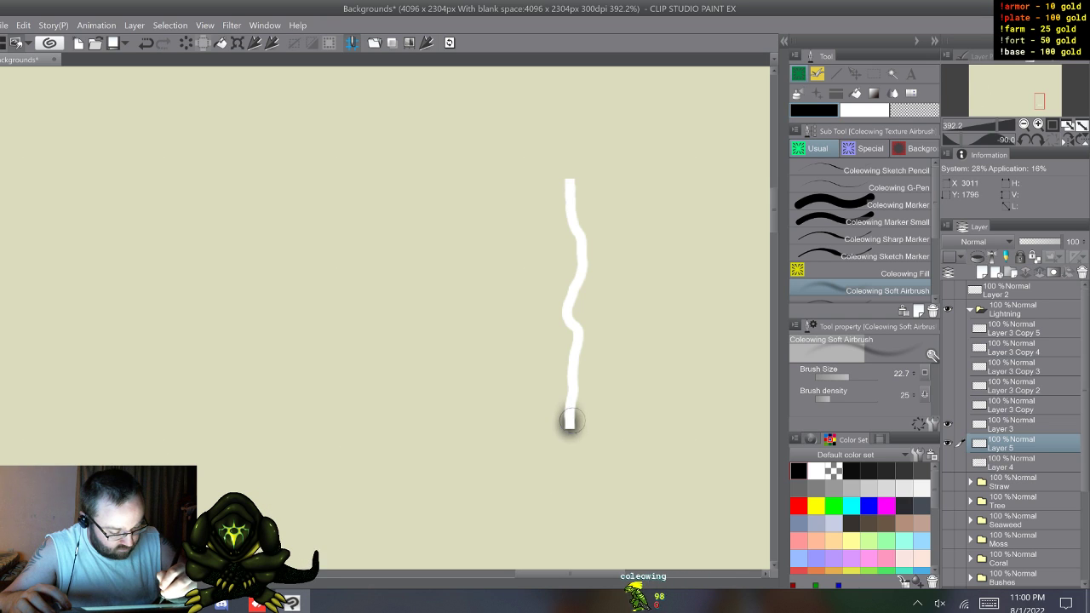
{"action": "mouse_move", "coordinate": [568, 425]}
{"action": "left_mouse_down"}
{"action": "mouse_move", "coordinate": [569, 437]}
{"action": "mouse_move", "coordinate": [572, 408]}
{"action": "left_mouse_up"}
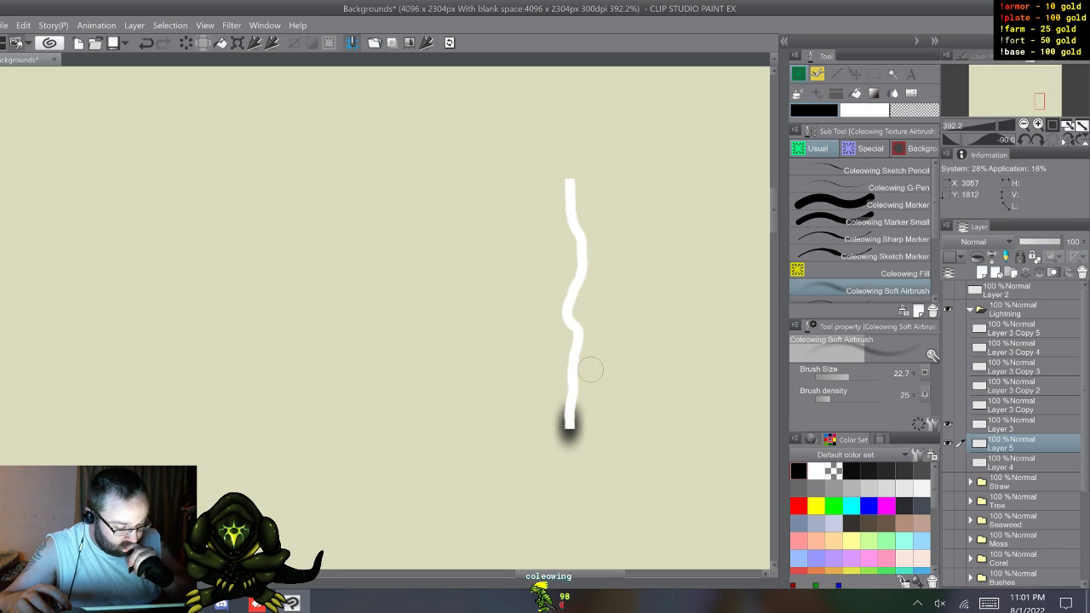
{"action": "left_click_drag", "start_coordinate": [570, 425], "coordinate": [571, 434]}
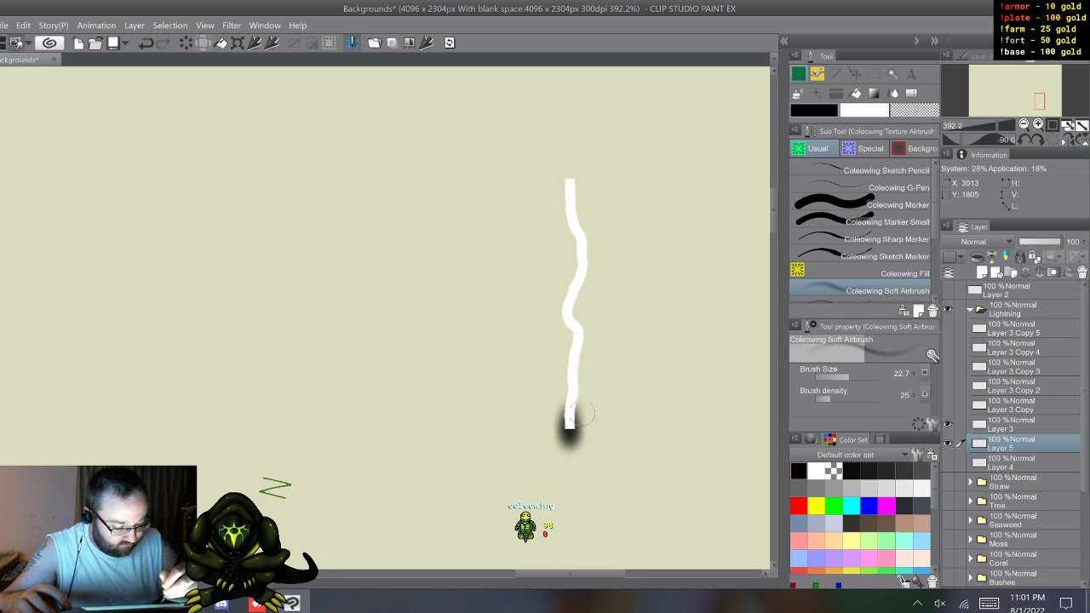
Step: Select the glow extending below the bolt's lower end on Layer 5 and move it straight up to the bolt's upper end
{"action": "key", "text": "m"}
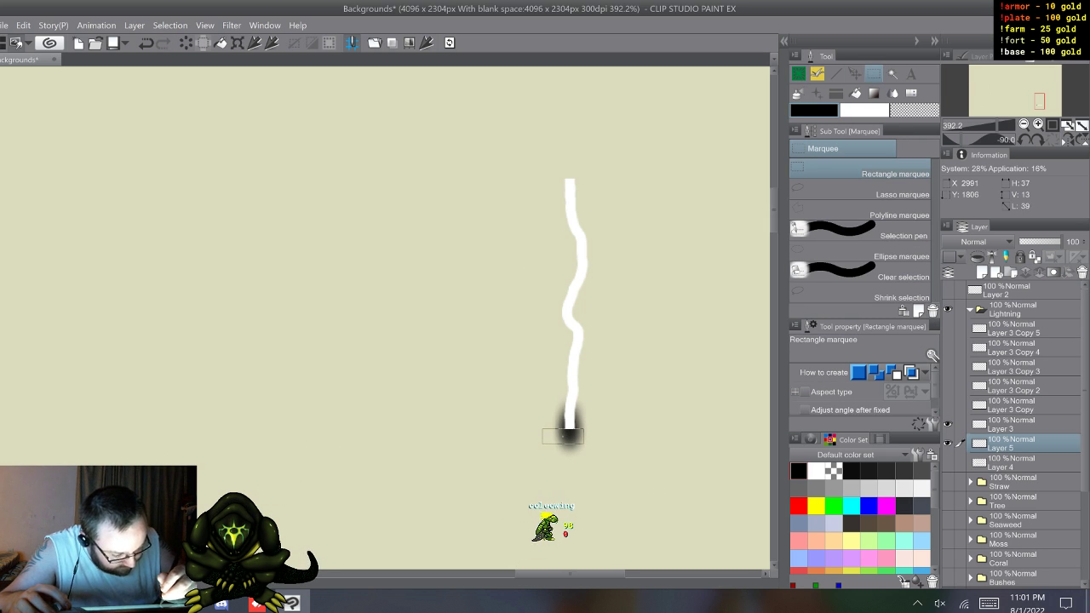
{"action": "left_click_drag", "start_coordinate": [542, 429], "coordinate": [597, 471]}
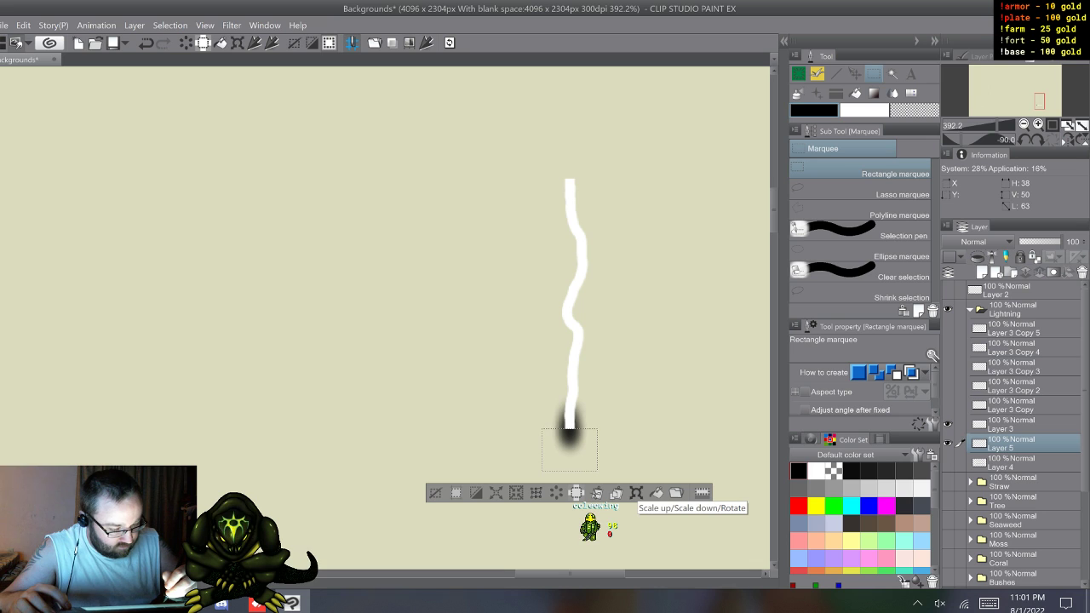
{"action": "left_click", "coordinate": [636, 492]}
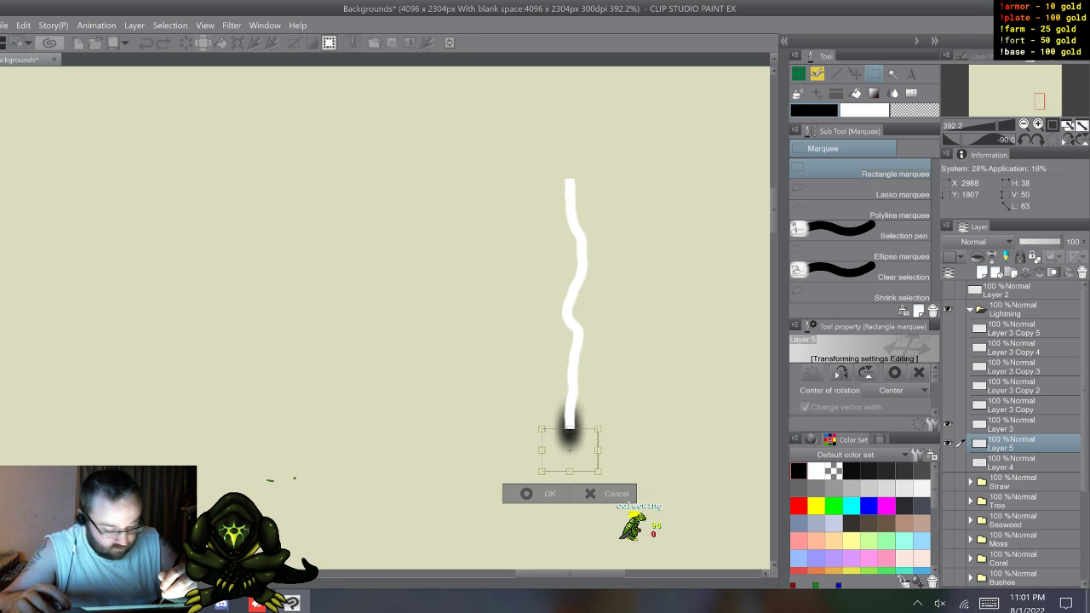
{"action": "mouse_move", "coordinate": [570, 450]}
{"action": "left_mouse_down"}
{"action": "mouse_move", "coordinate": [571, 169]}
{"action": "mouse_move", "coordinate": [570, 449]}
{"action": "left_mouse_up"}
{"action": "key", "text": "shift"}
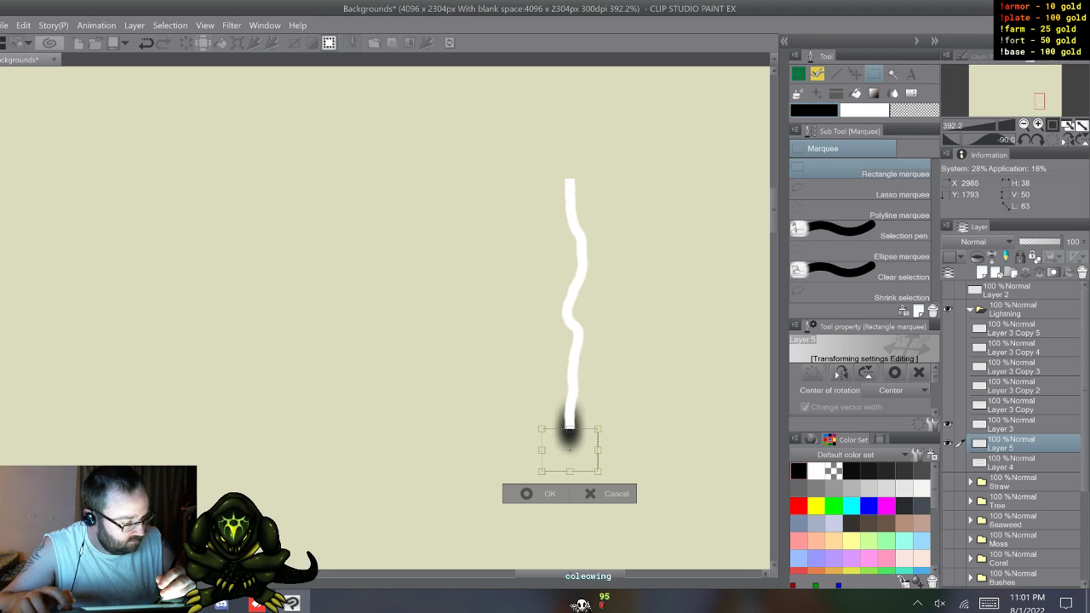
{"action": "key", "text": "shift"}
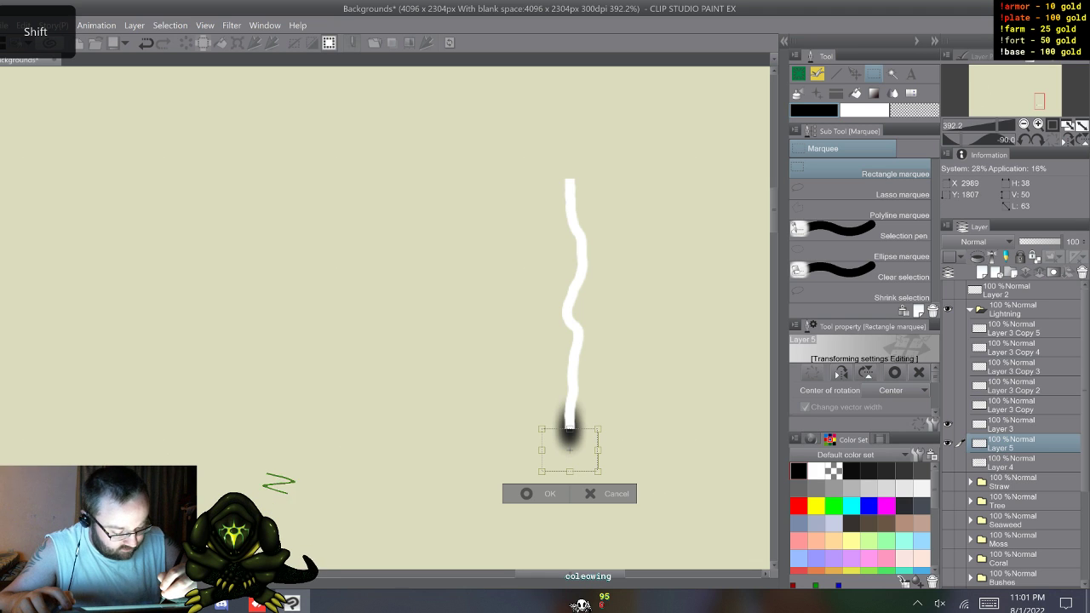
{"action": "left_click_drag", "start_coordinate": [569, 450], "coordinate": [569, 198]}
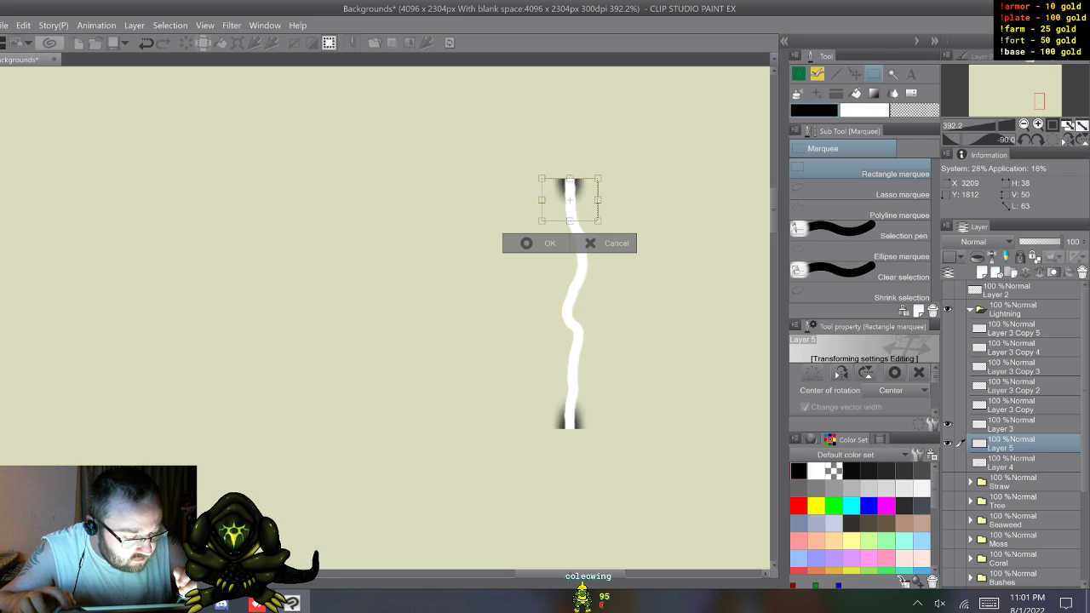
{"action": "left_click", "coordinate": [527, 242]}
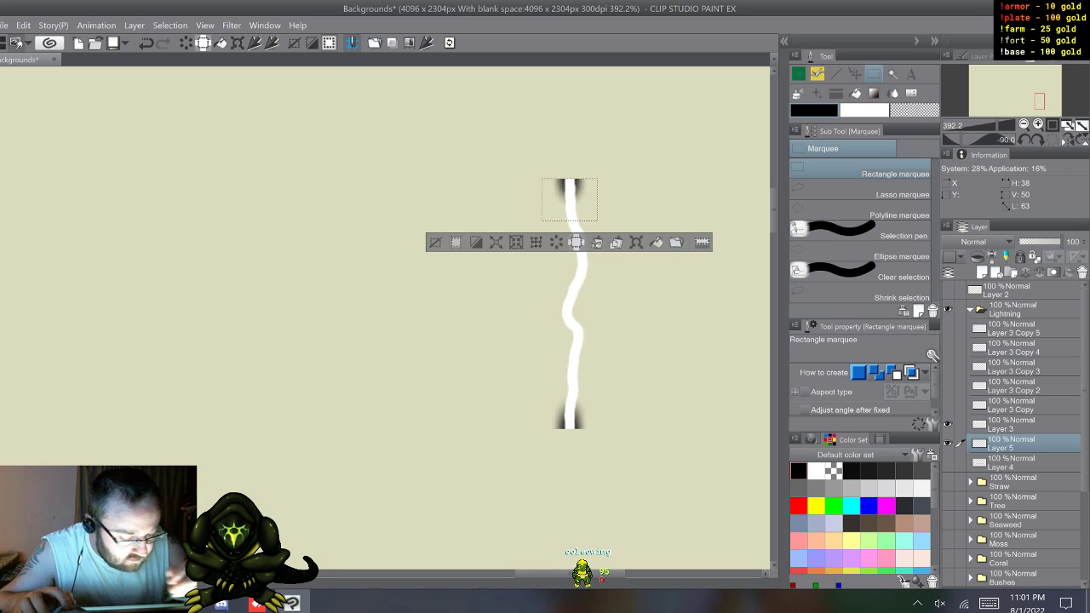
{"action": "key", "text": "ctrl+d"}
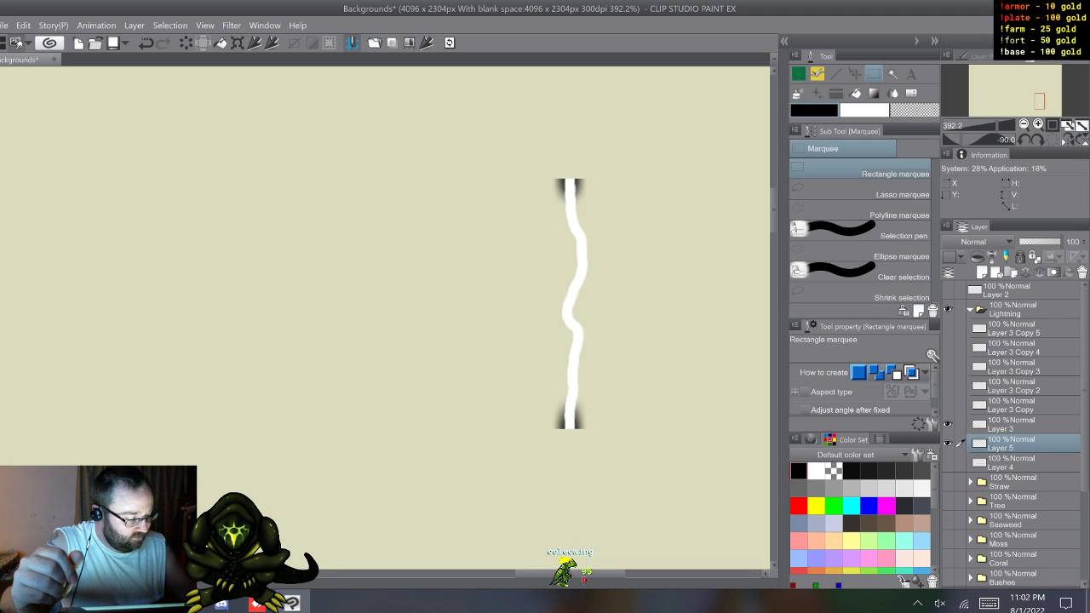
Step: Rename Layer 5 as bla
{"action": "left_click", "coordinate": [947, 443]}
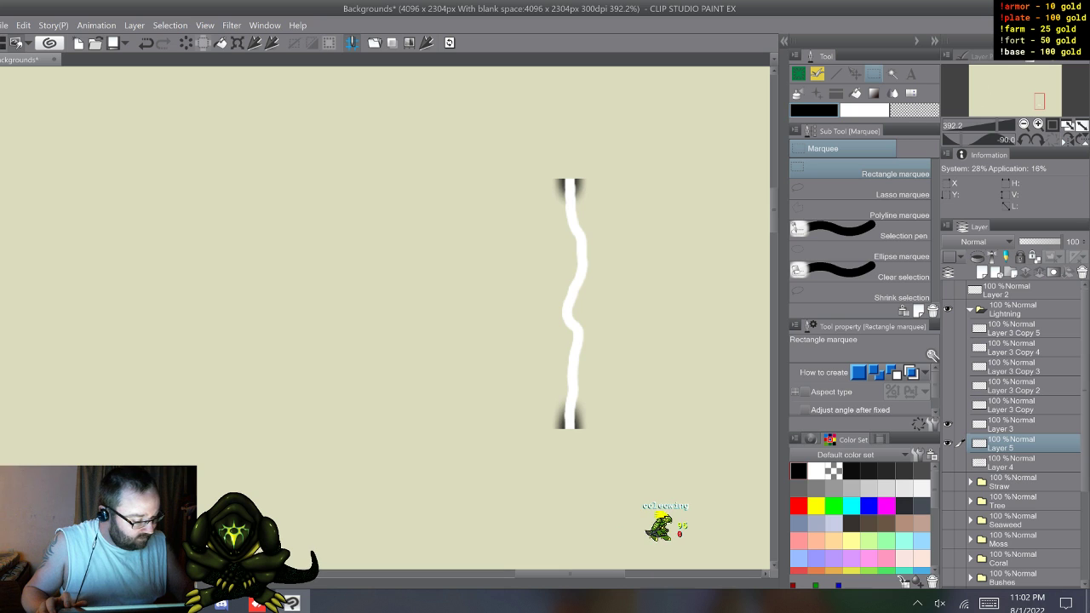
{"action": "double_click", "coordinate": [1001, 448]}
{"action": "left_click", "coordinate": [988, 603]}
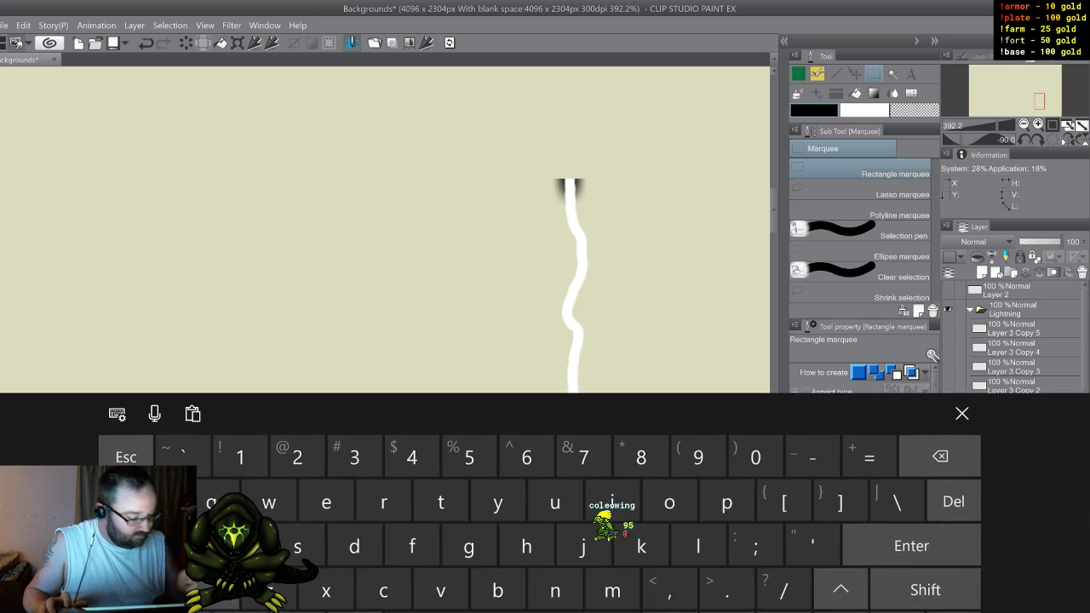
{"action": "left_click", "coordinate": [297, 510]}
{"action": "left_click", "coordinate": [498, 555]}
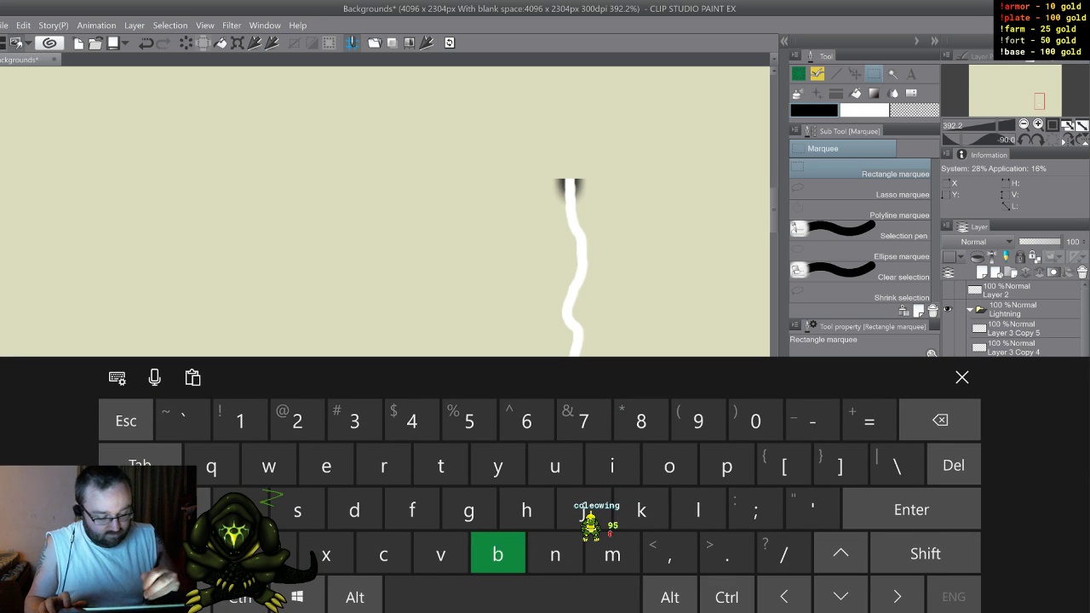
{"action": "left_click", "coordinate": [699, 511]}
{"action": "left_click", "coordinate": [240, 510]}
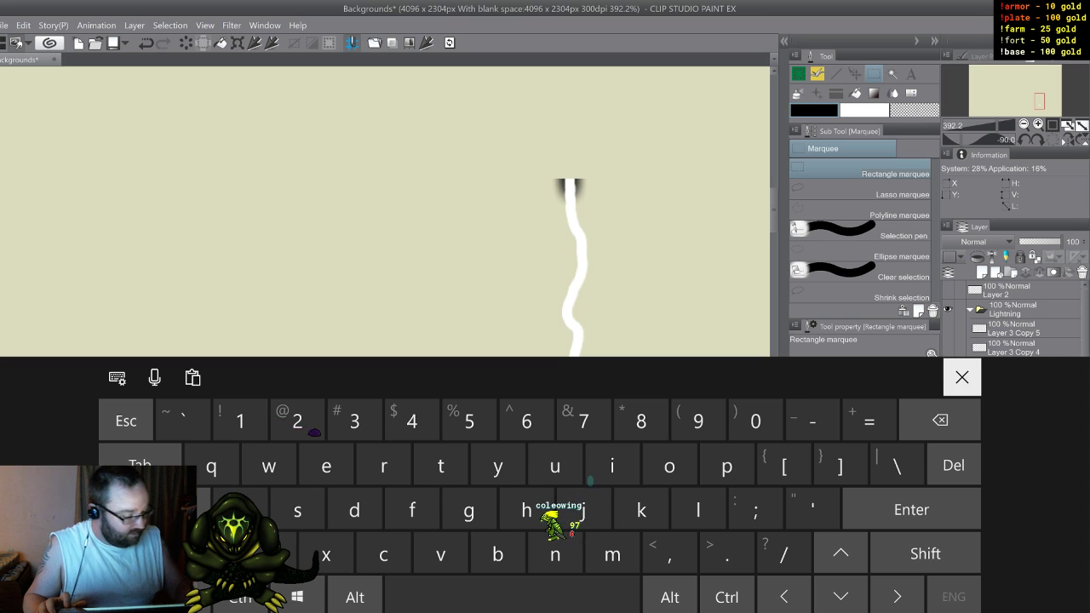
{"action": "left_click", "coordinate": [962, 377]}
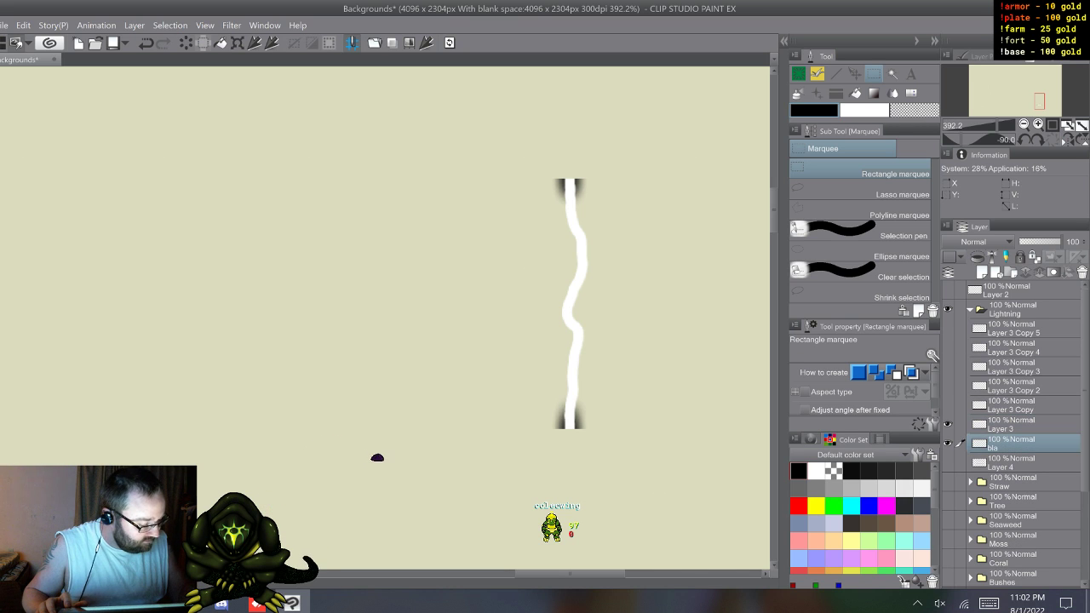
Step: Duplicate the bla layer five times, place one duplicate beneath each Layer 3 copy, and hide all five duplicates
{"action": "key", "text": "F9"}
{"action": "left_click_drag", "start_coordinate": [1015, 444], "coordinate": [1015, 349]}
{"action": "key", "text": "F9"}
{"action": "key", "text": "F9"}
{"action": "key", "text": "F9"}
{"action": "key", "text": "F9"}
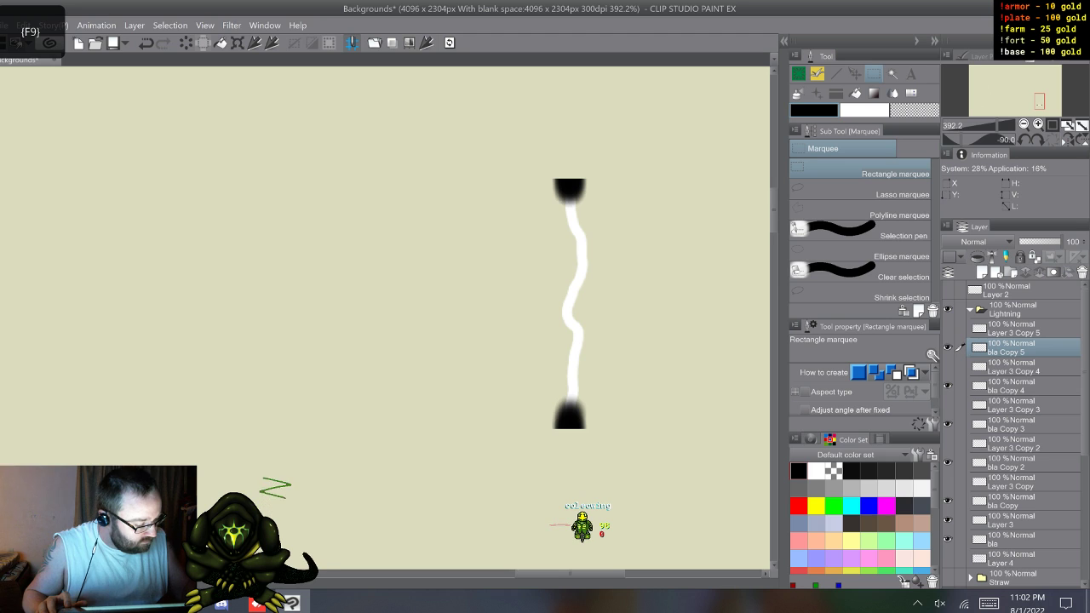
{"action": "left_click_drag", "start_coordinate": [947, 347], "coordinate": [946, 501]}
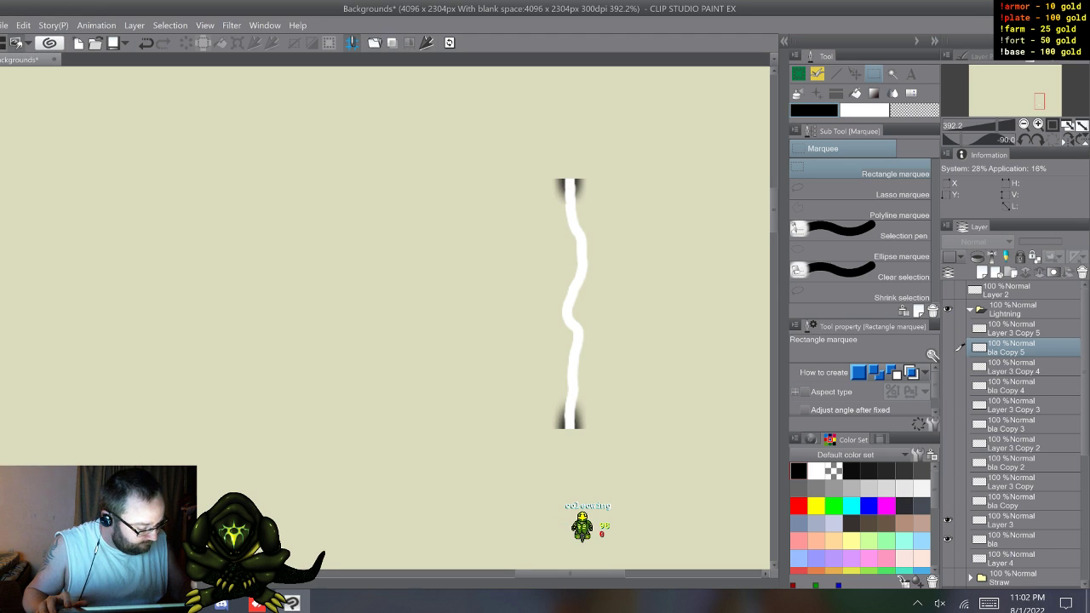
Step: Airbrush a soft black glow along the full length of the bolt on the original bla layer, joining the shaded ends
{"action": "left_click", "coordinate": [1013, 539]}
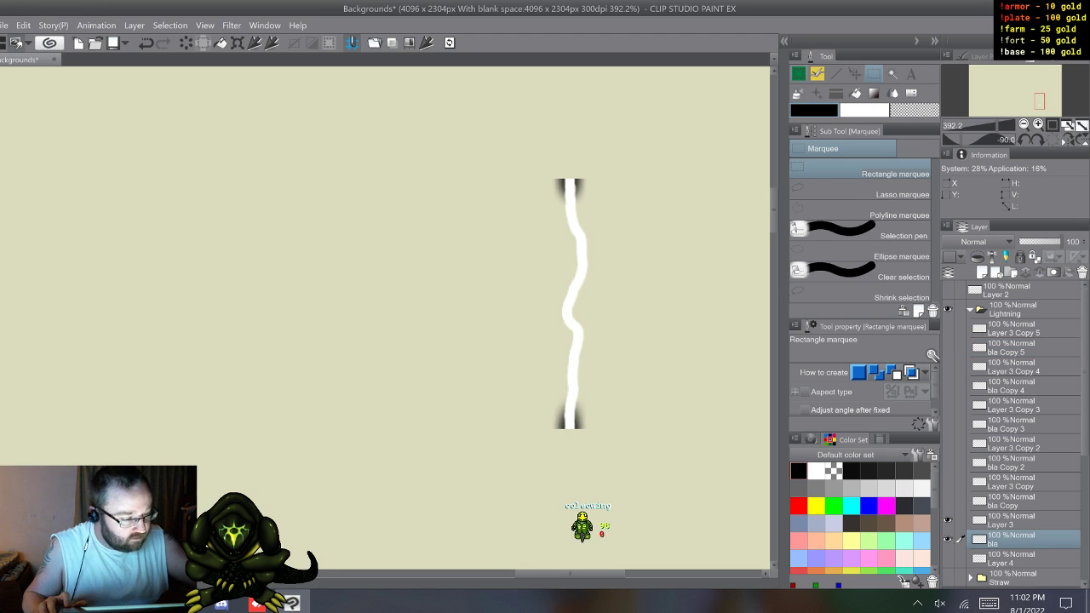
{"action": "key", "text": "b"}
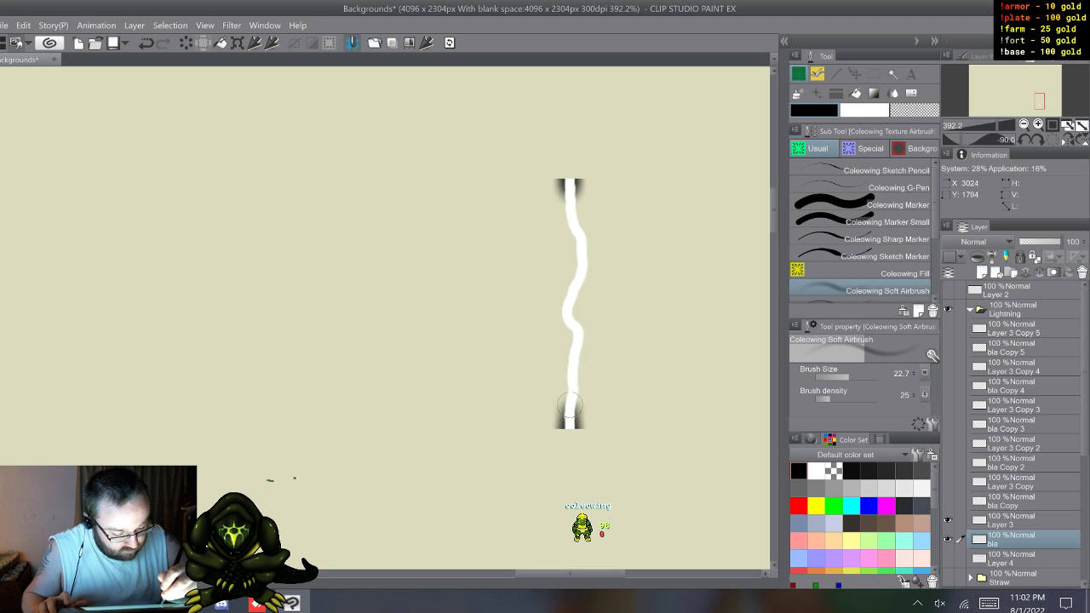
{"action": "left_click_drag", "start_coordinate": [575, 370], "coordinate": [575, 290]}
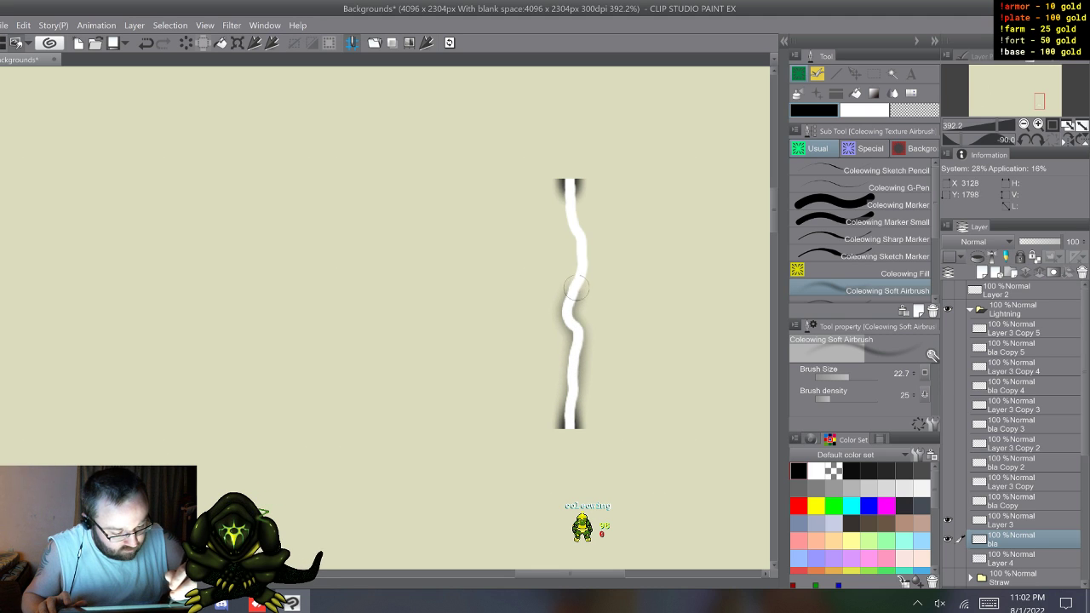
{"action": "mouse_move", "coordinate": [570, 220]}
{"action": "left_mouse_down"}
{"action": "mouse_move", "coordinate": [569, 193]}
{"action": "mouse_move", "coordinate": [586, 251]}
{"action": "mouse_move", "coordinate": [565, 317]}
{"action": "mouse_move", "coordinate": [578, 340]}
{"action": "mouse_move", "coordinate": [568, 416]}
{"action": "mouse_move", "coordinate": [562, 316]}
{"action": "left_mouse_up"}
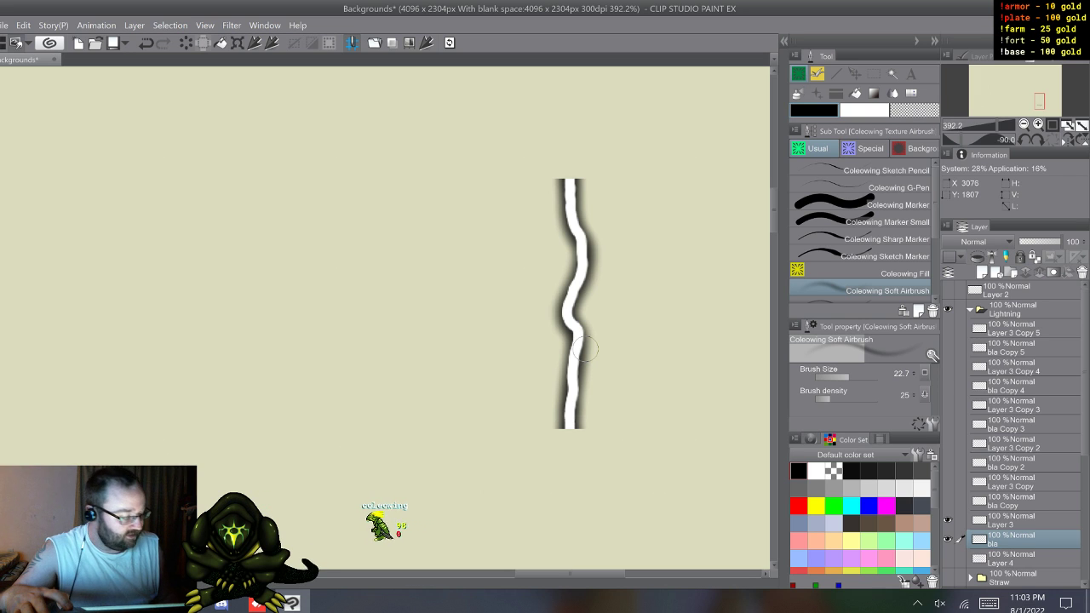
Step: Try the bla layer above Layer 3 with Add (Glow), Hard light, Soft light and Glow dodge blending, then restore its Normal mode and position
{"action": "left_click_drag", "start_coordinate": [1026, 540], "coordinate": [1025, 521]}
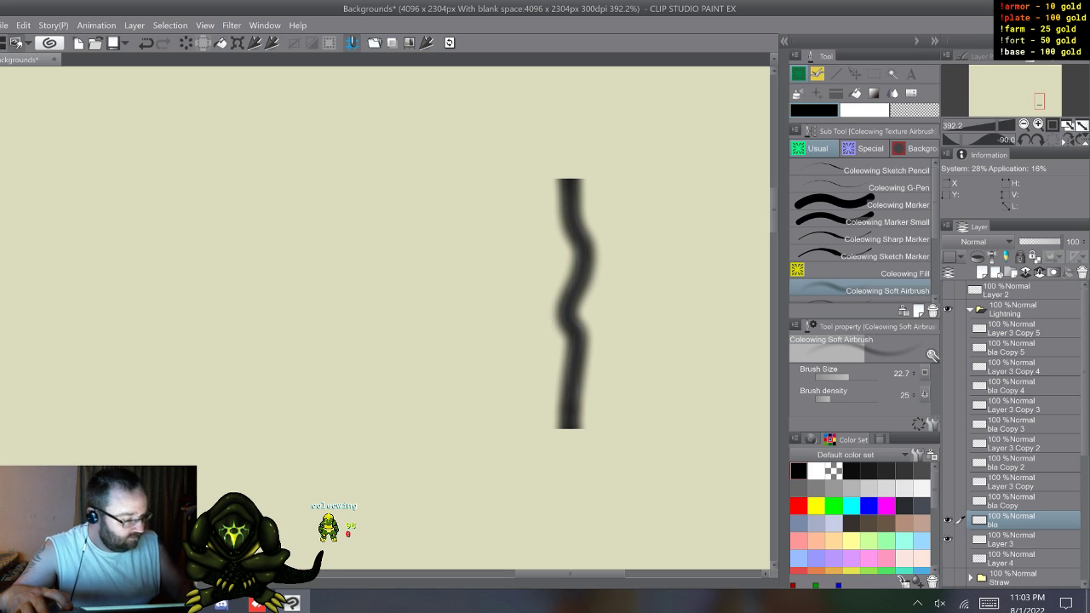
{"action": "left_click", "coordinate": [985, 241]}
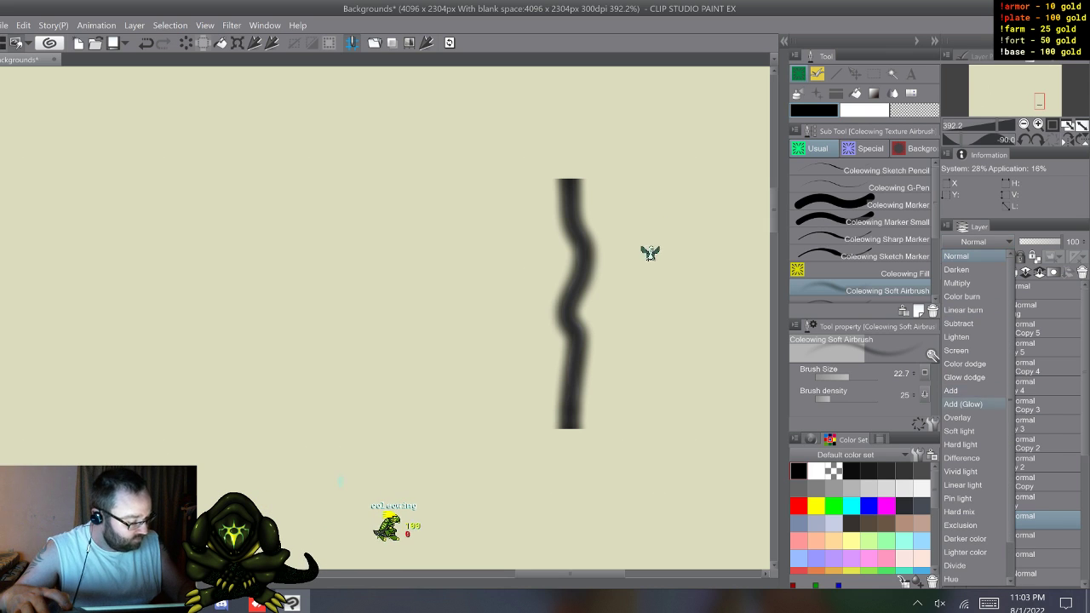
{"action": "left_click", "coordinate": [963, 404]}
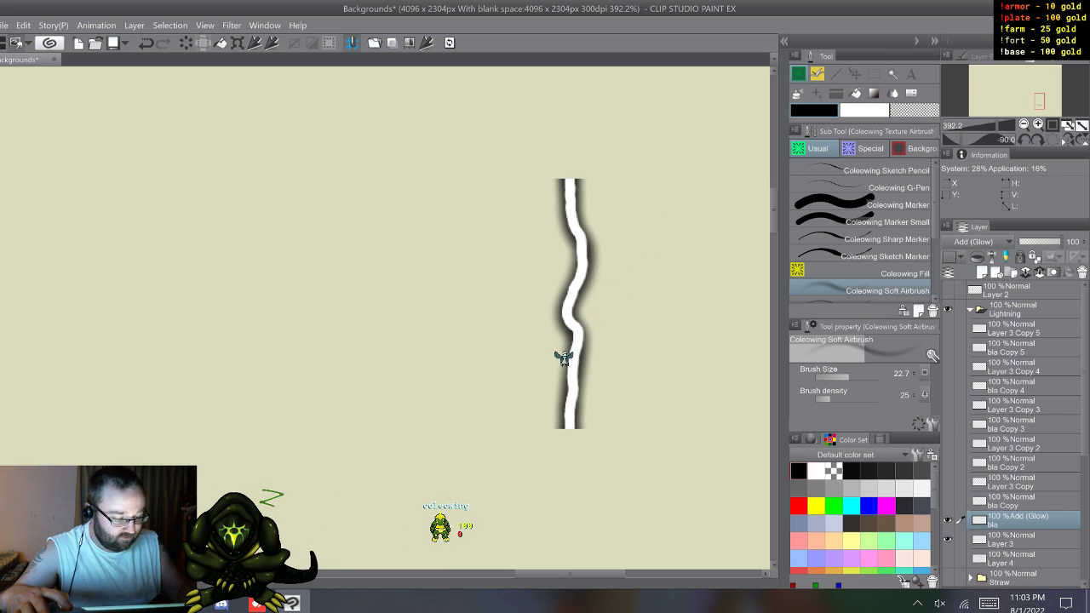
{"action": "left_click", "coordinate": [984, 242]}
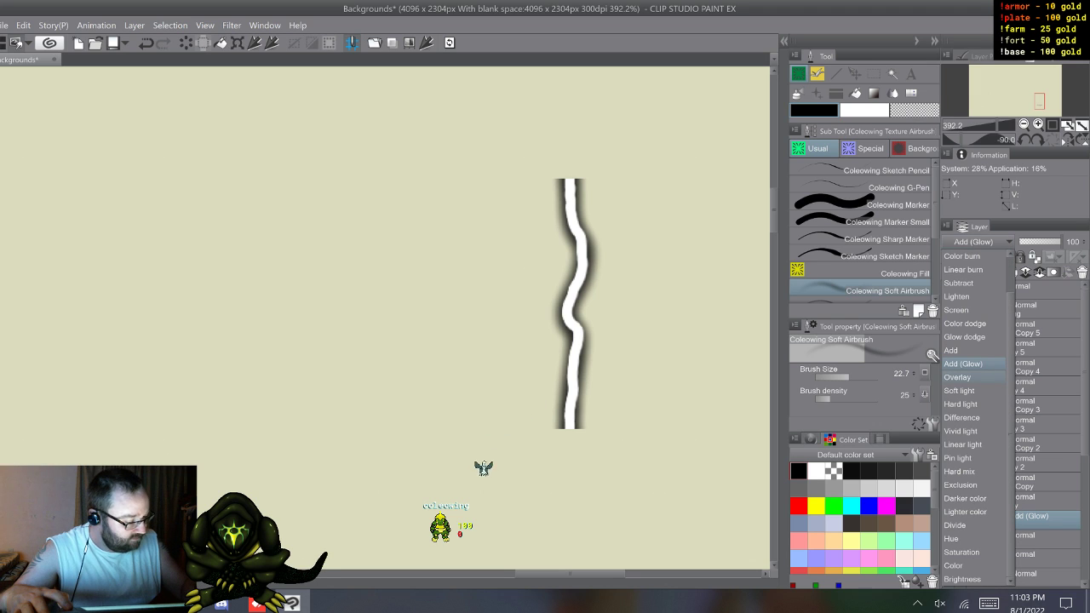
{"action": "left_click", "coordinate": [961, 404]}
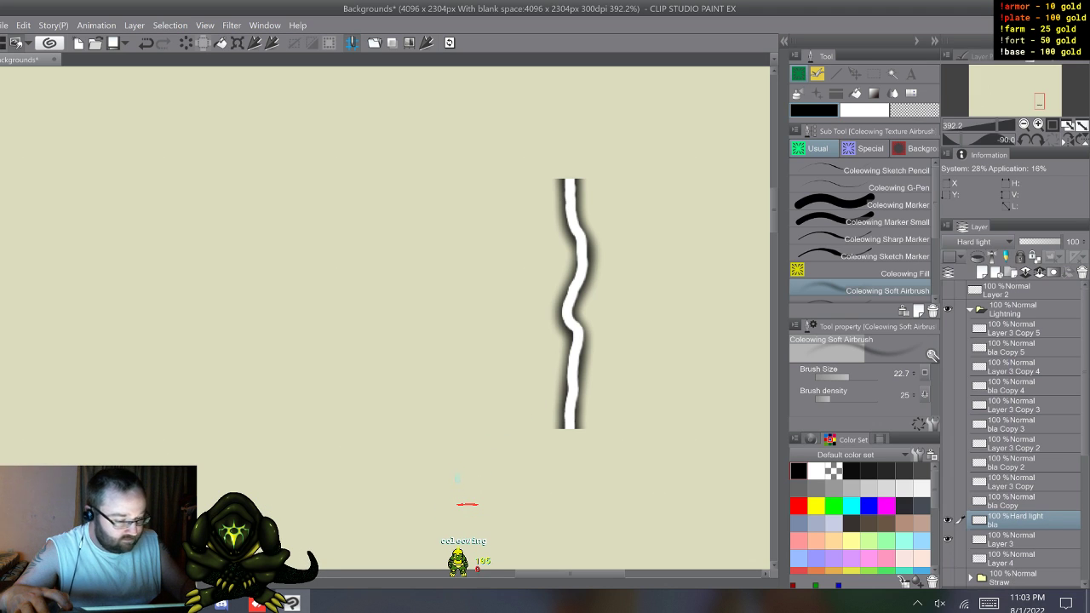
{"action": "left_click", "coordinate": [983, 241]}
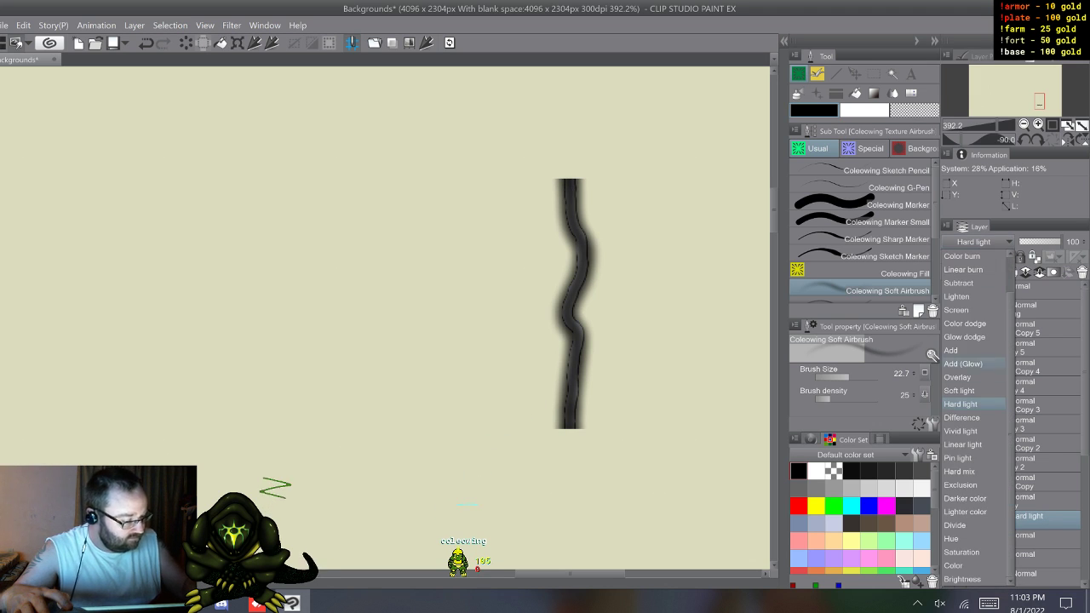
{"action": "left_click", "coordinate": [963, 389]}
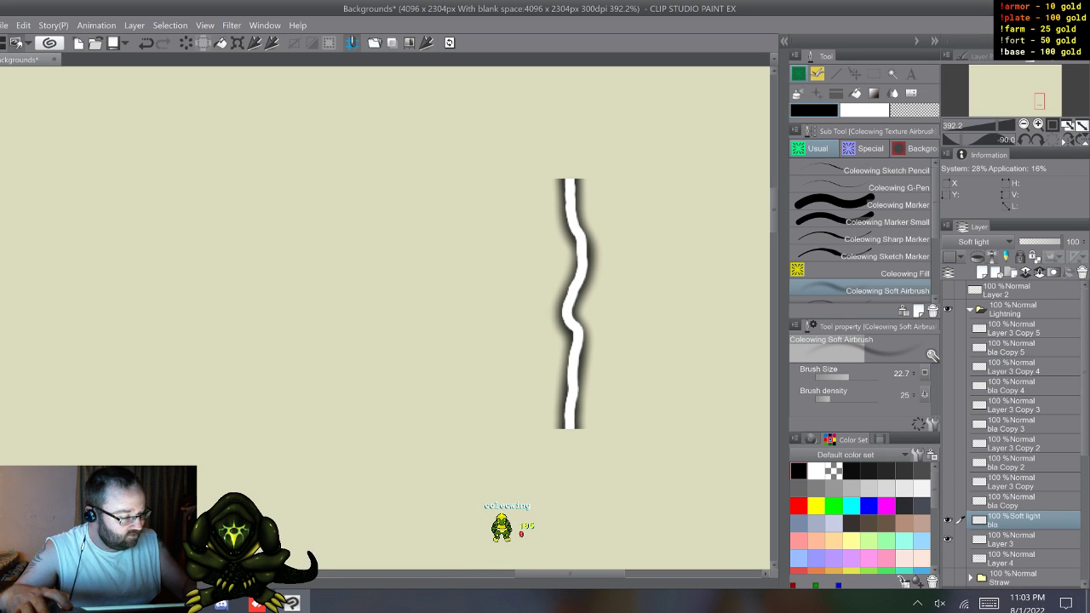
{"action": "left_click", "coordinate": [979, 242]}
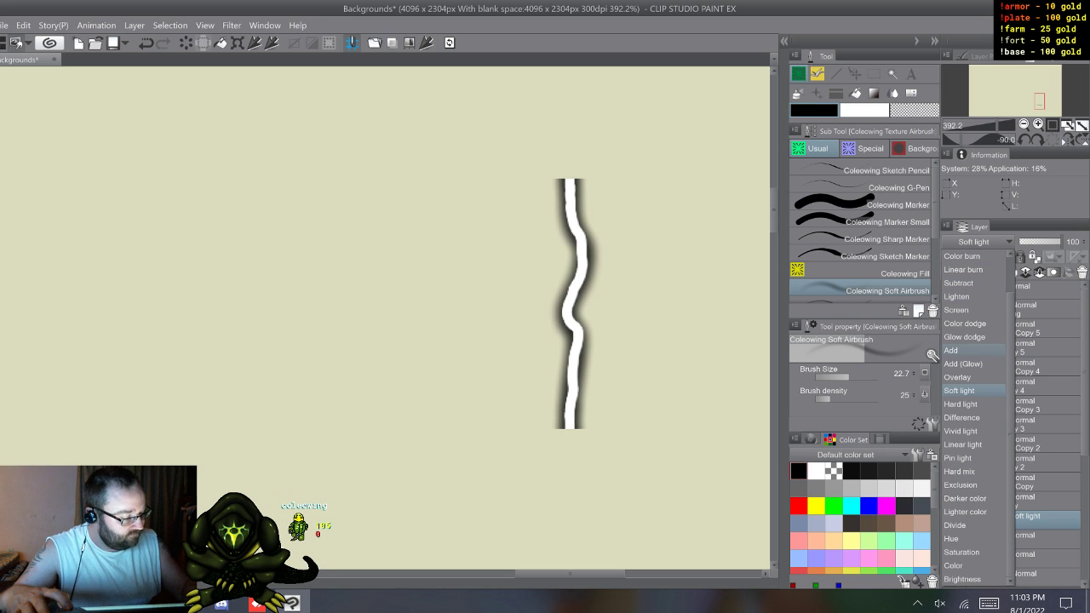
{"action": "left_click", "coordinate": [964, 337]}
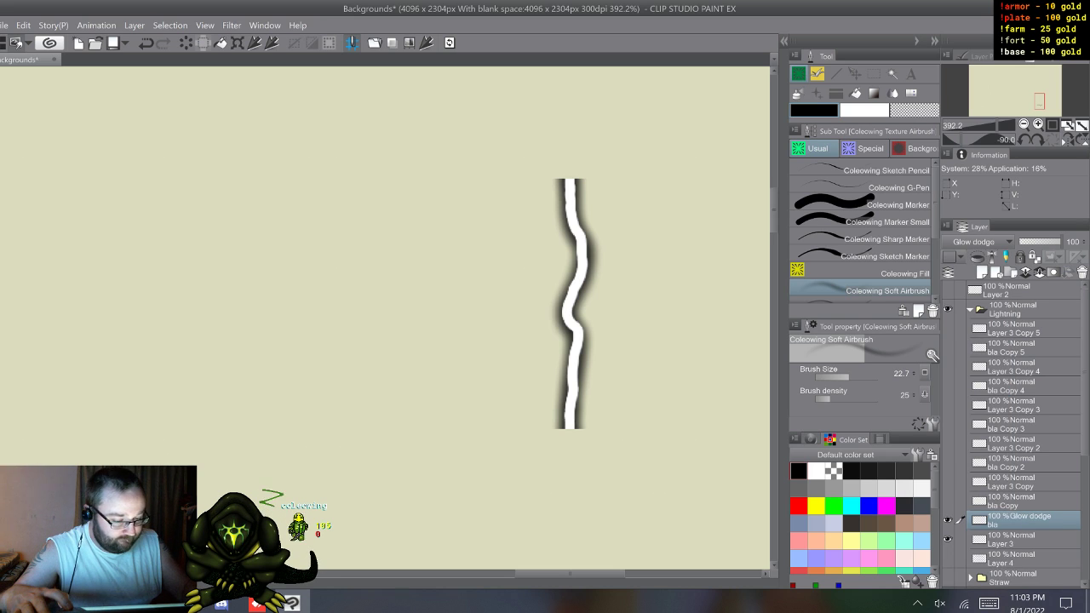
{"action": "left_click", "coordinate": [974, 241]}
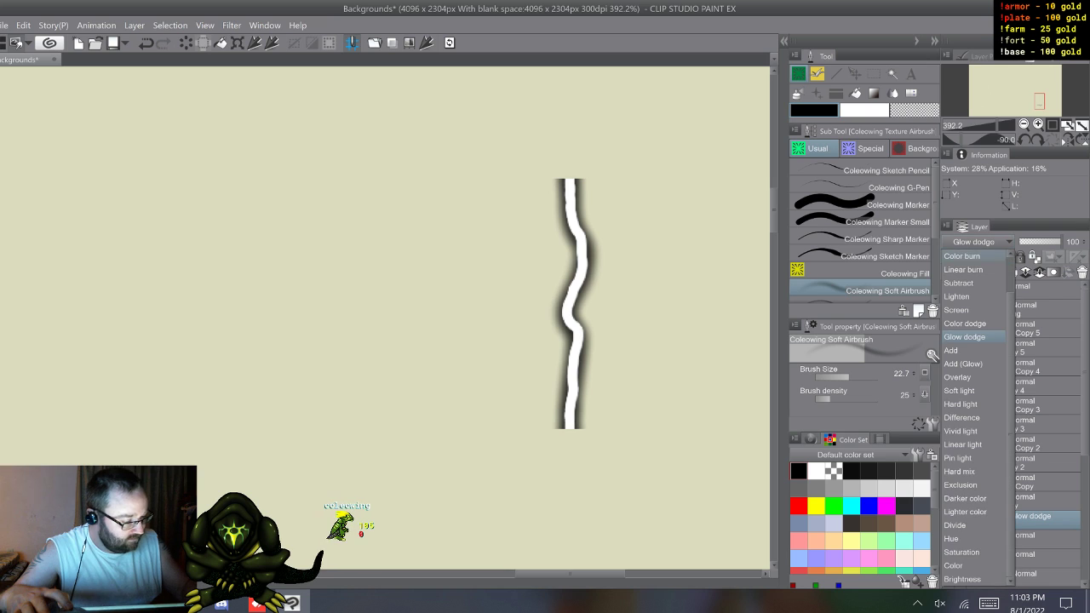
{"action": "left_click", "coordinate": [956, 252]}
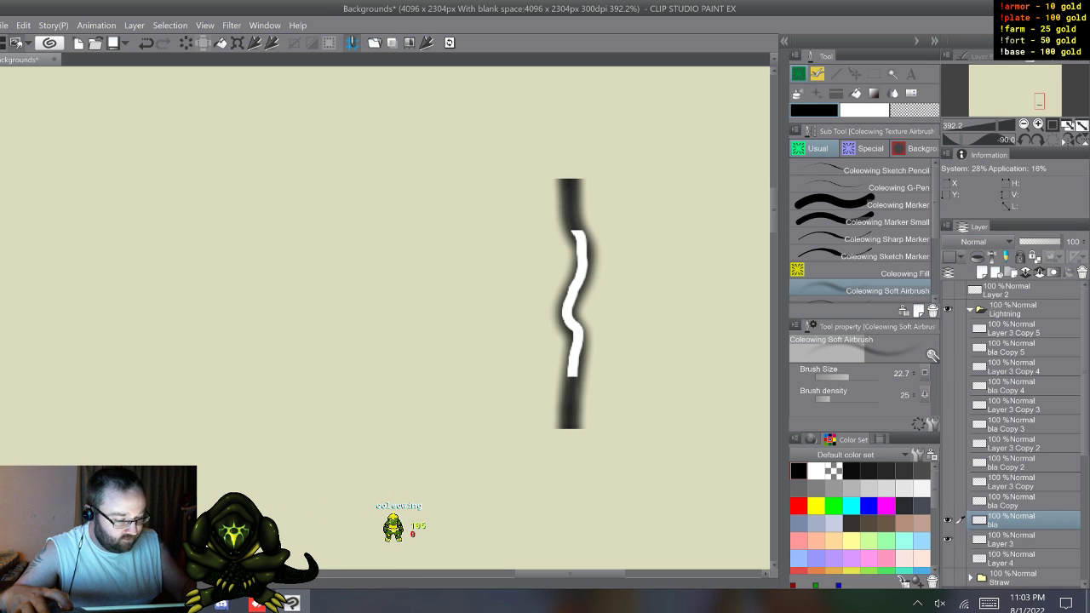
{"action": "left_click_drag", "start_coordinate": [1018, 521], "coordinate": [1018, 548]}
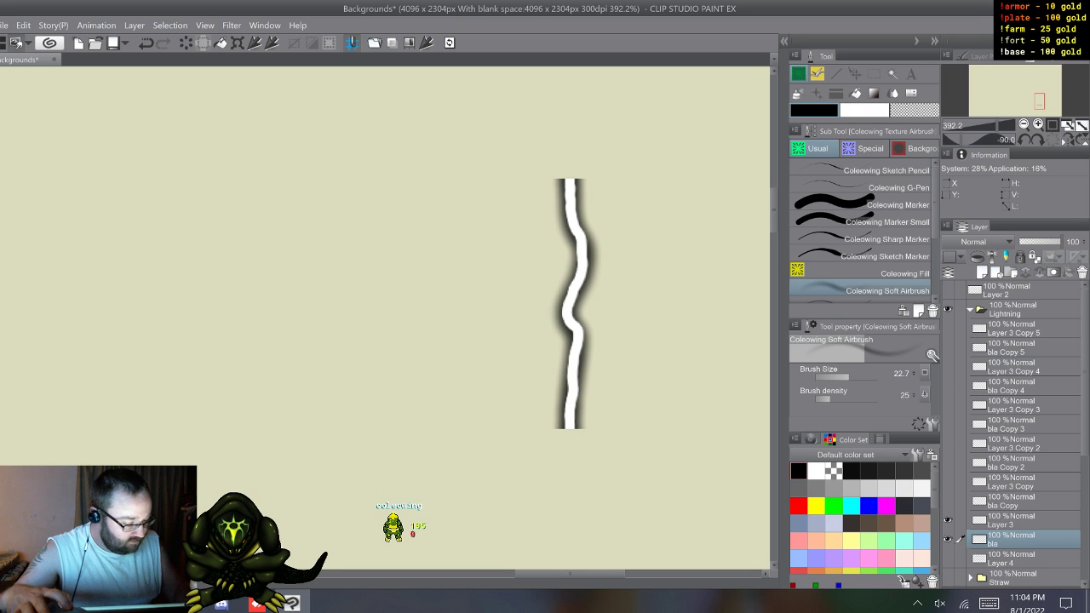
Step: Show only Layer 3 Copy and bla Copy, and airbrush a soft black glow along the bolt's full length on bla Copy
{"action": "left_click", "coordinate": [1018, 521]}
{"action": "left_click", "coordinate": [947, 520]}
{"action": "left_click", "coordinate": [948, 521]}
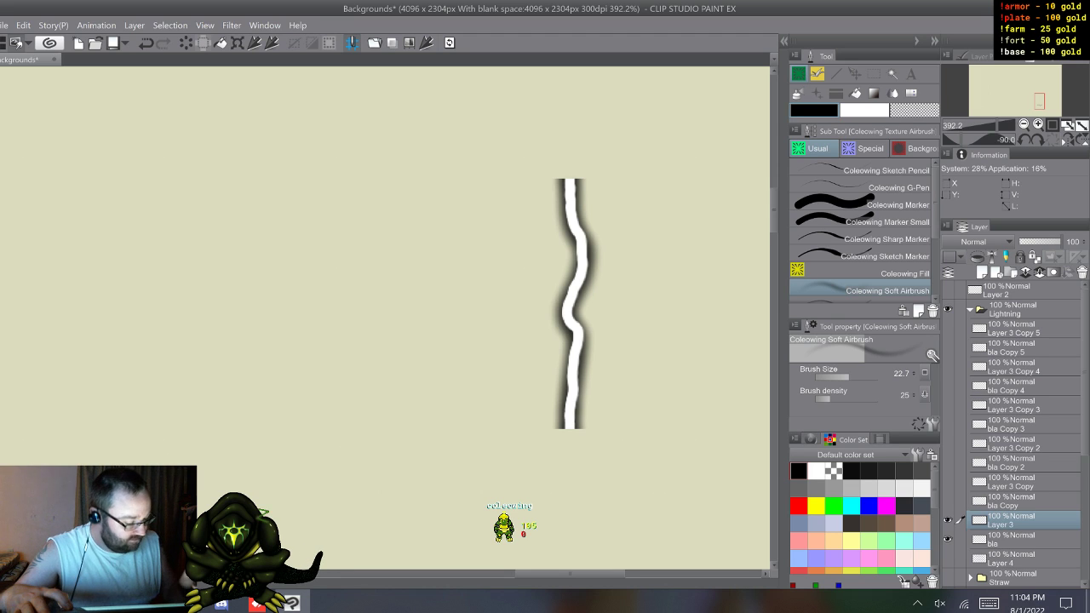
{"action": "left_click", "coordinate": [1018, 539]}
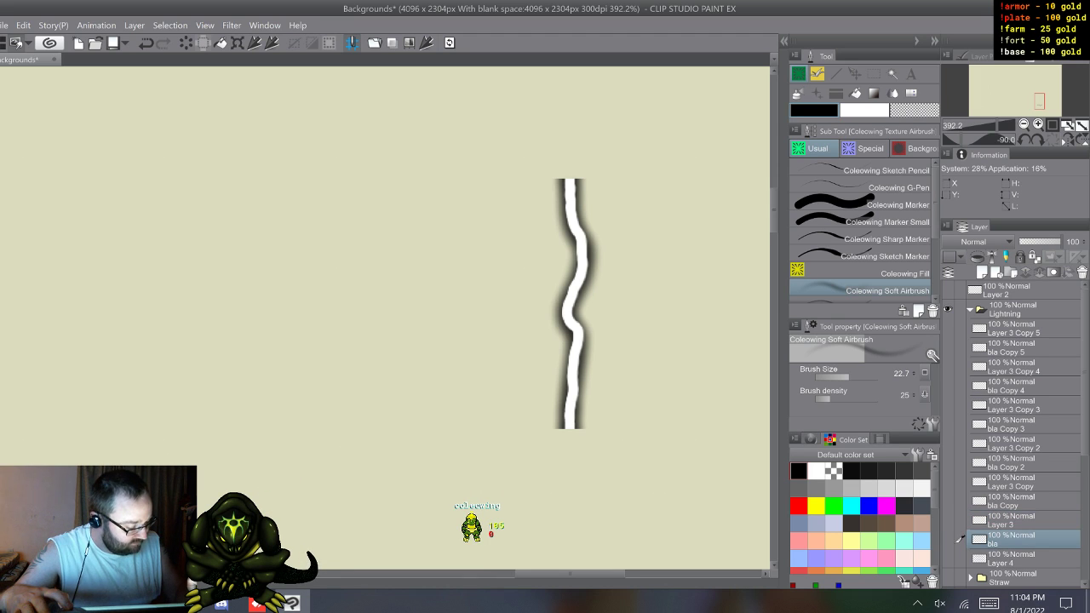
{"action": "left_click_drag", "start_coordinate": [947, 501], "coordinate": [948, 482]}
{"action": "left_click", "coordinate": [1017, 501]}
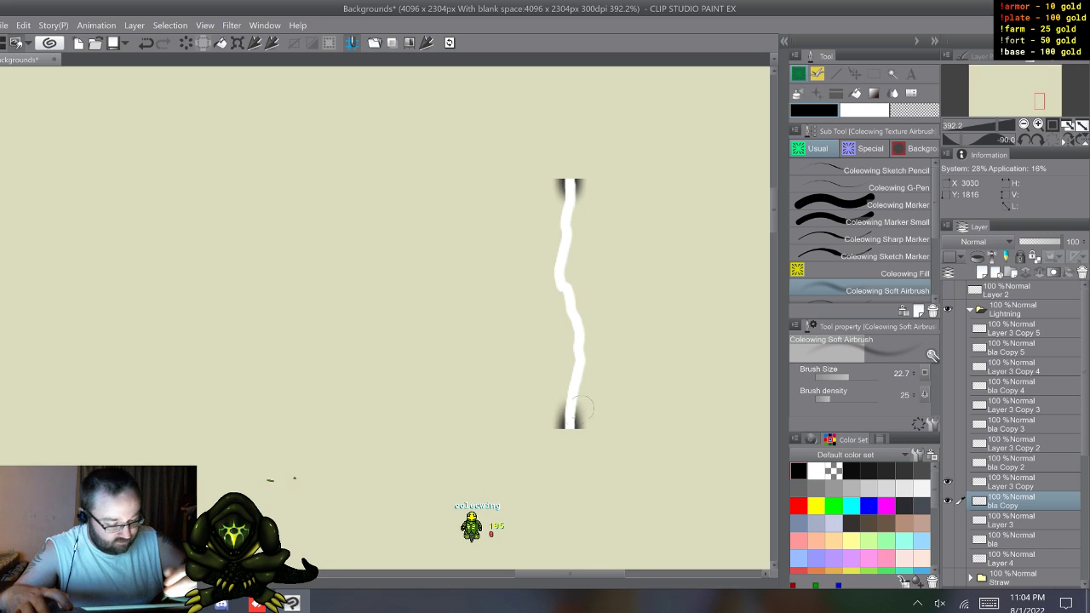
{"action": "mouse_move", "coordinate": [579, 347]}
{"action": "left_mouse_down"}
{"action": "mouse_move", "coordinate": [561, 272]}
{"action": "mouse_move", "coordinate": [565, 223]}
{"action": "left_mouse_up"}
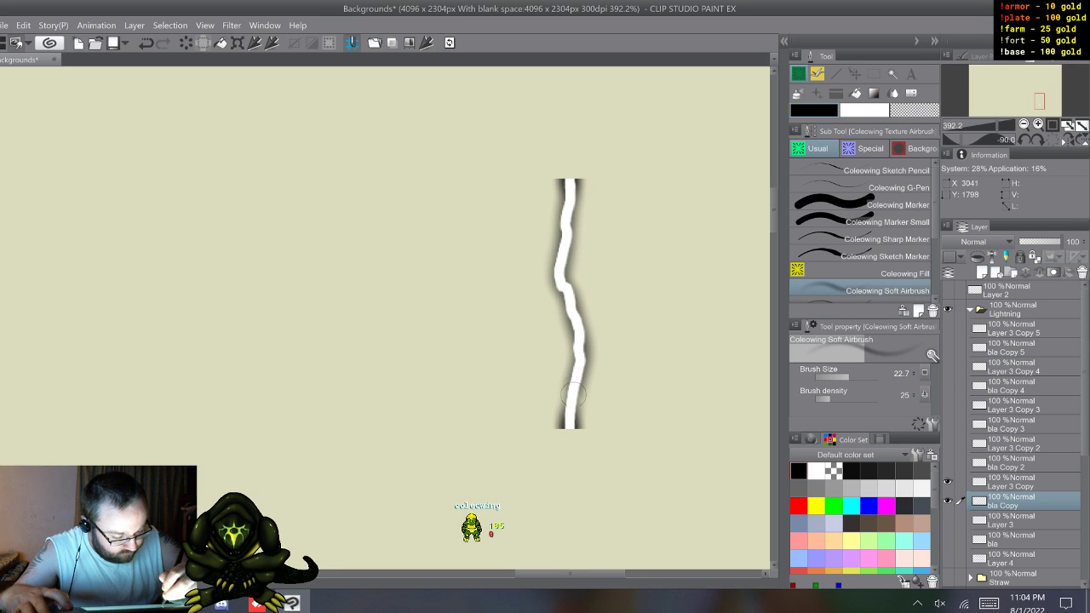
{"action": "mouse_move", "coordinate": [569, 407]}
{"action": "left_mouse_down"}
{"action": "mouse_move", "coordinate": [580, 350]}
{"action": "mouse_move", "coordinate": [559, 273]}
{"action": "mouse_move", "coordinate": [569, 195]}
{"action": "left_mouse_up"}
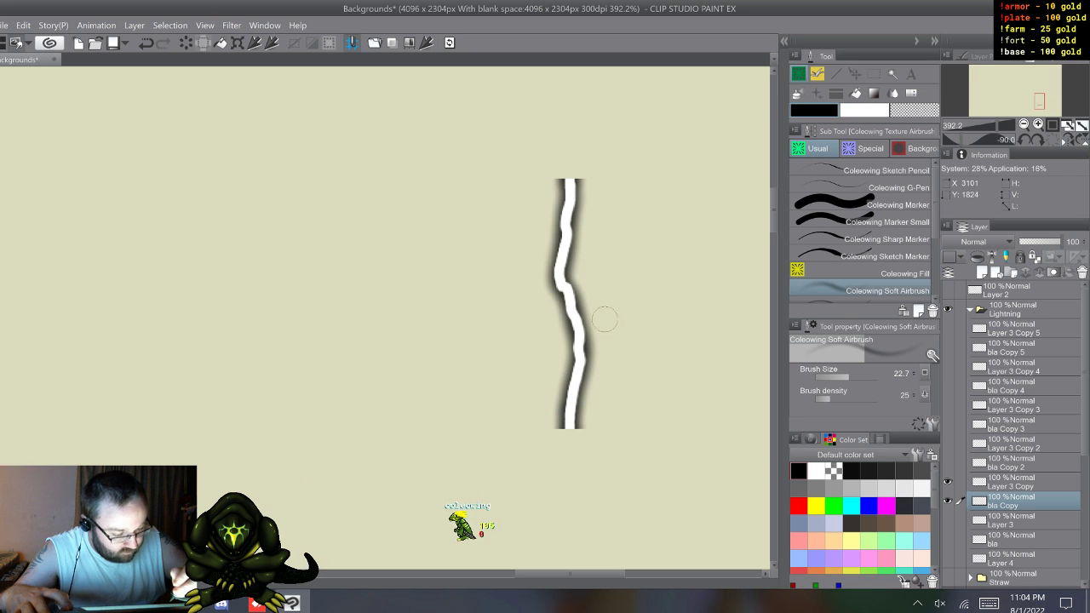
Step: Switch visibility to Layer 3 Copy 2 and bla Copy 2, and airbrush a soft black glow along that bolt on bla Copy 2
{"action": "left_click_drag", "start_coordinate": [948, 500], "coordinate": [948, 443]}
{"action": "left_click", "coordinate": [1014, 462]}
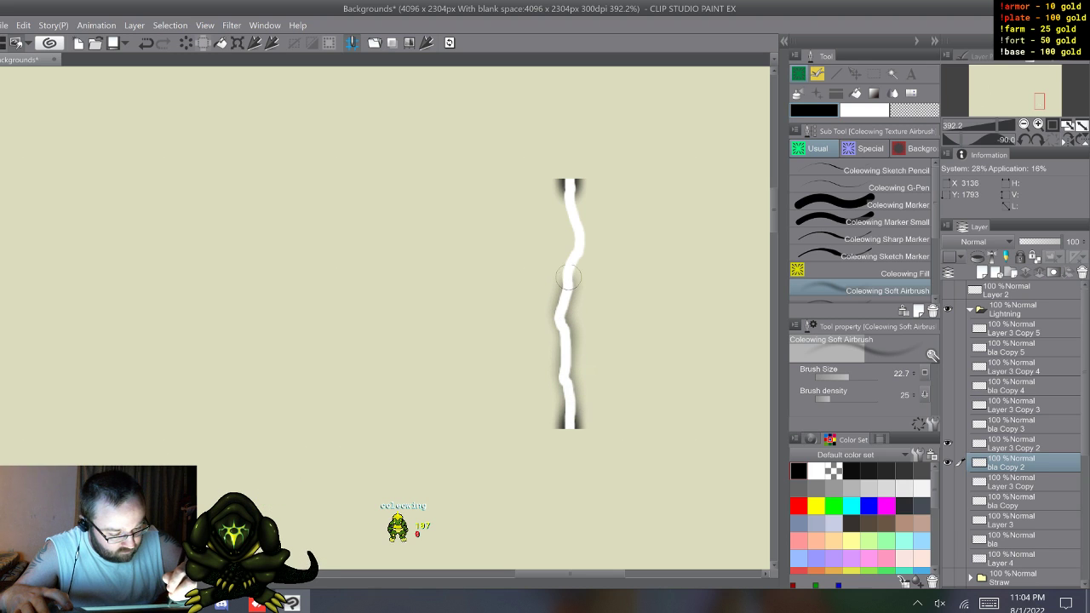
{"action": "mouse_move", "coordinate": [569, 208]}
{"action": "left_mouse_down"}
{"action": "mouse_move", "coordinate": [580, 251]}
{"action": "mouse_move", "coordinate": [559, 331]}
{"action": "mouse_move", "coordinate": [571, 413]}
{"action": "mouse_move", "coordinate": [567, 353]}
{"action": "left_mouse_up"}
{"action": "mouse_move", "coordinate": [562, 311]}
{"action": "left_mouse_down"}
{"action": "mouse_move", "coordinate": [578, 237]}
{"action": "mouse_move", "coordinate": [570, 196]}
{"action": "mouse_move", "coordinate": [576, 268]}
{"action": "mouse_move", "coordinate": [556, 324]}
{"action": "mouse_move", "coordinate": [564, 384]}
{"action": "left_mouse_up"}
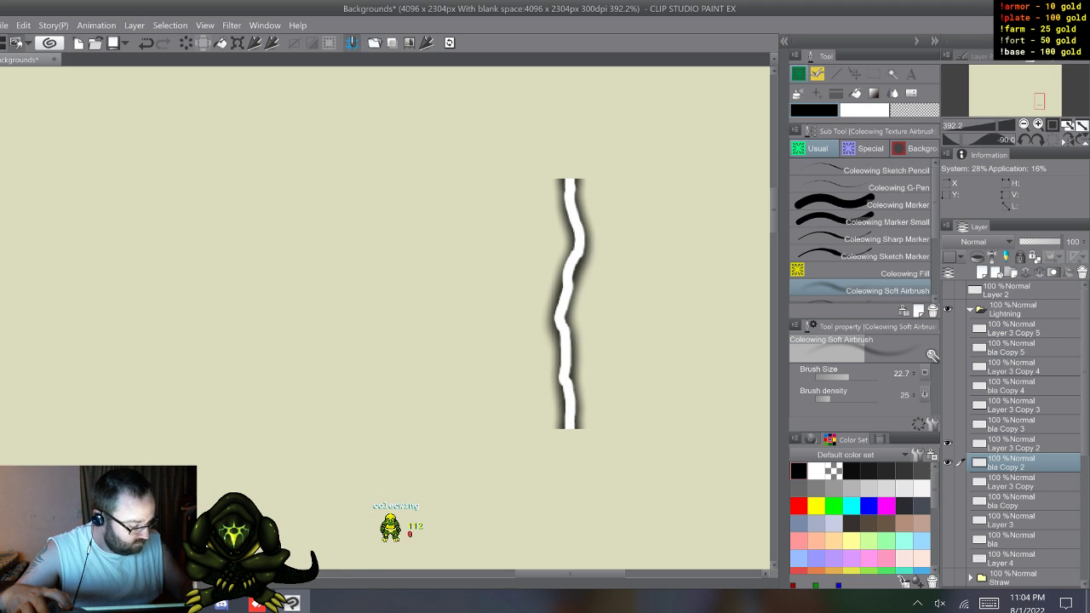
Step: Switch visibility to Layer 3 Copy 3 and bla Copy 3, and airbrush a soft black glow along that bolt on bla Copy 3
{"action": "left_click_drag", "start_coordinate": [948, 462], "coordinate": [947, 406]}
{"action": "left_click", "coordinate": [1012, 425]}
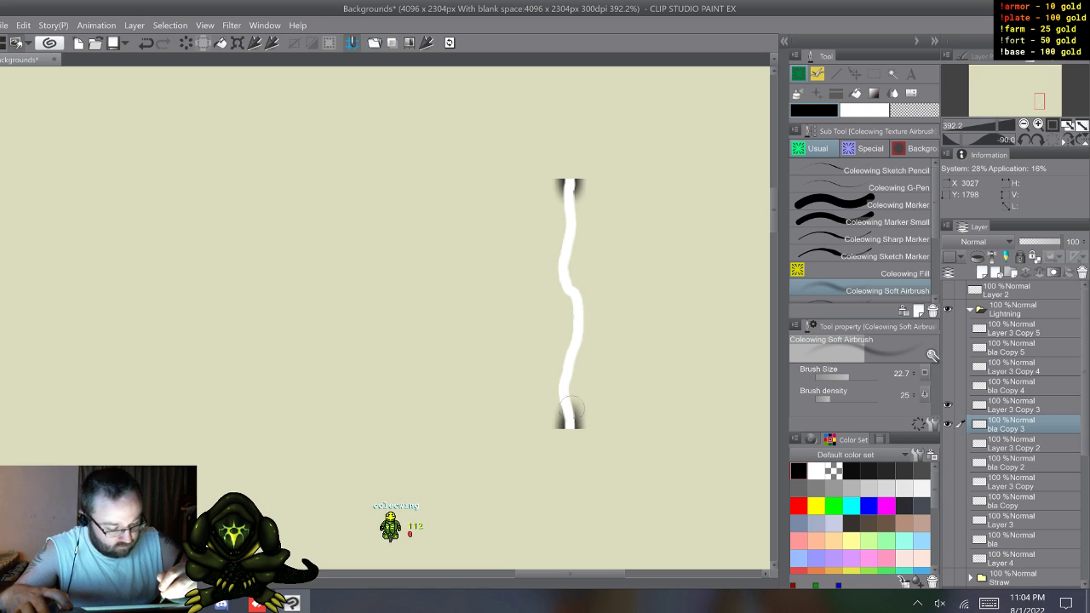
{"action": "left_click_drag", "start_coordinate": [568, 417], "coordinate": [567, 373]}
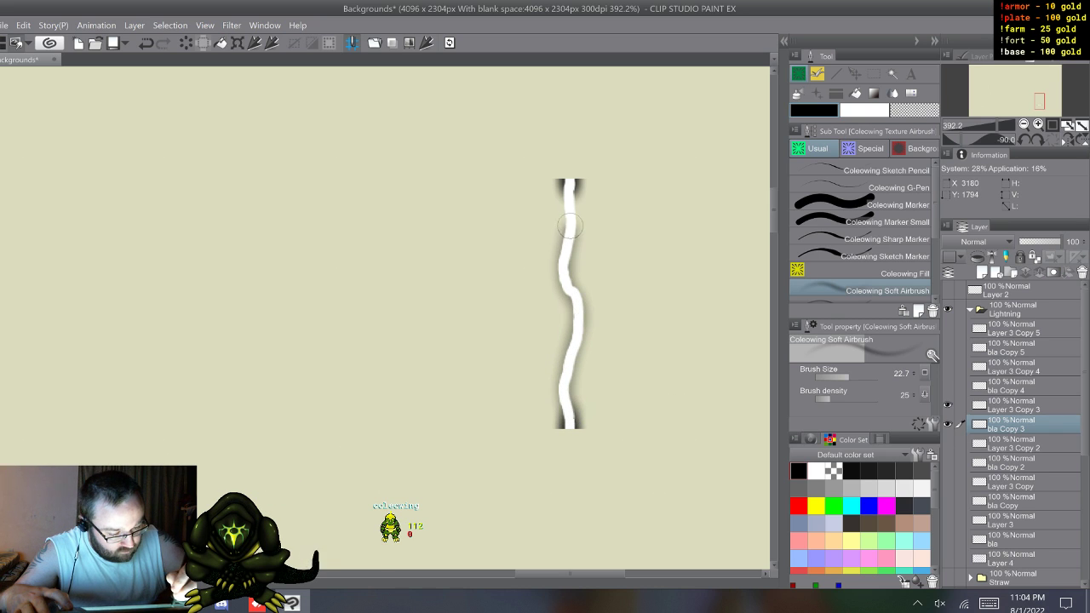
{"action": "mouse_move", "coordinate": [569, 224]}
{"action": "left_mouse_down"}
{"action": "mouse_move", "coordinate": [569, 192]}
{"action": "mouse_move", "coordinate": [577, 308]}
{"action": "left_mouse_up"}
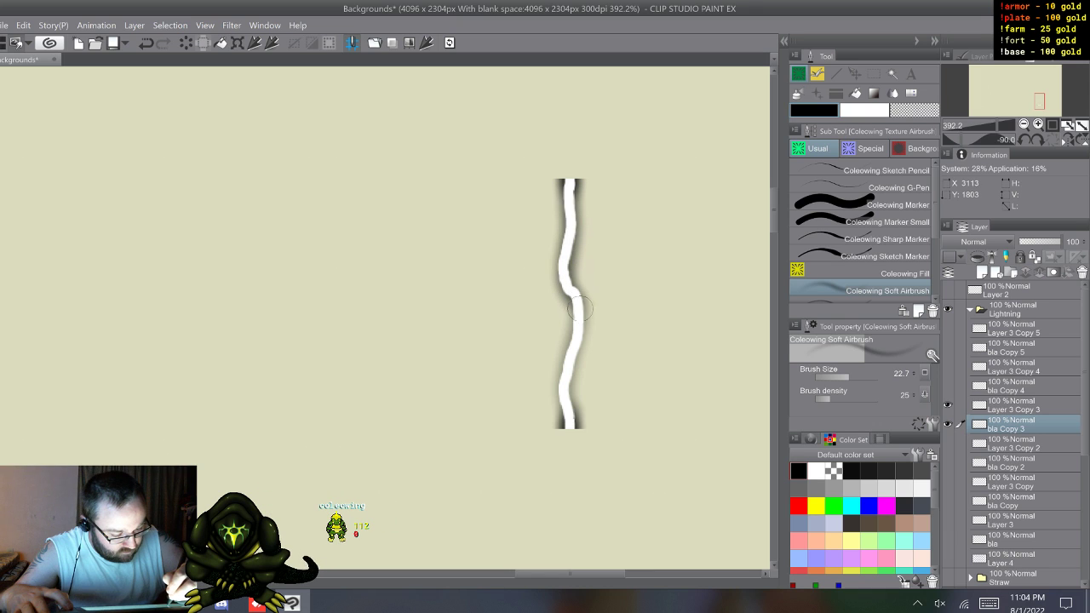
{"action": "mouse_move", "coordinate": [569, 372]}
{"action": "left_mouse_down"}
{"action": "mouse_move", "coordinate": [568, 414]}
{"action": "mouse_move", "coordinate": [576, 334]}
{"action": "left_mouse_up"}
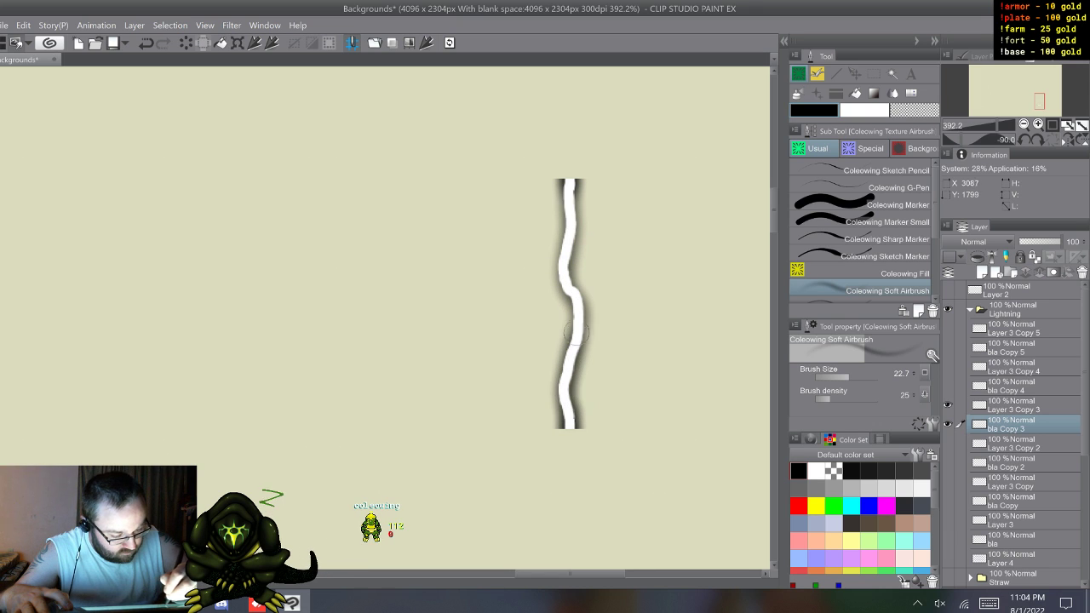
{"action": "mouse_move", "coordinate": [569, 245]}
{"action": "left_mouse_down"}
{"action": "mouse_move", "coordinate": [567, 195]}
{"action": "mouse_move", "coordinate": [565, 283]}
{"action": "mouse_move", "coordinate": [581, 318]}
{"action": "mouse_move", "coordinate": [568, 415]}
{"action": "left_mouse_up"}
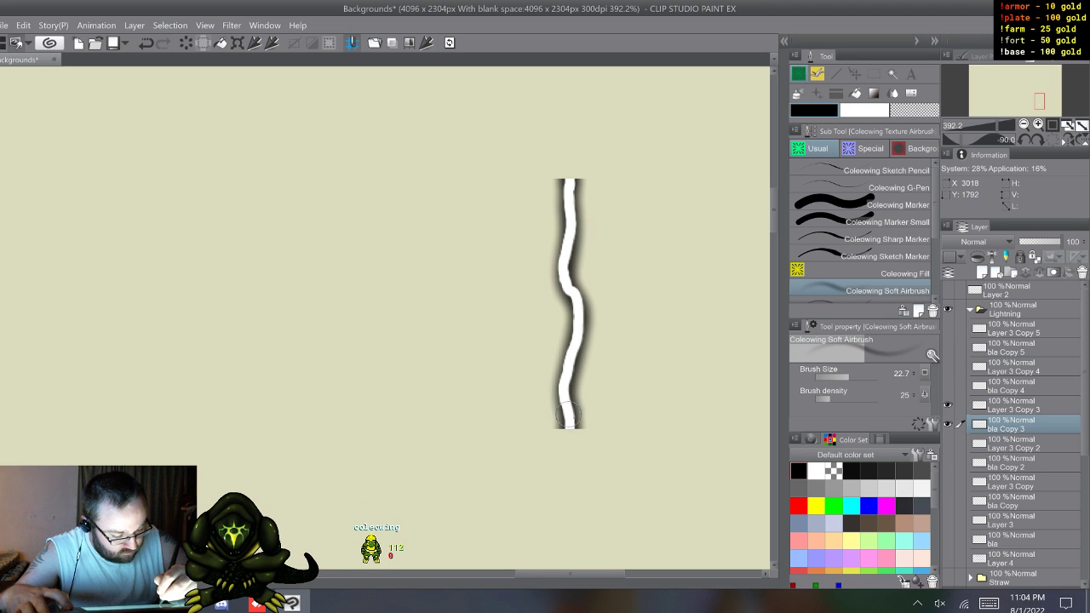
Step: Switch visibility to Layer 3 Copy 4 and bla Copy 4, and airbrush a soft black glow along that bolt on bla Copy 4
{"action": "left_click_drag", "start_coordinate": [948, 424], "coordinate": [948, 367]}
{"action": "left_click", "coordinate": [1011, 385]}
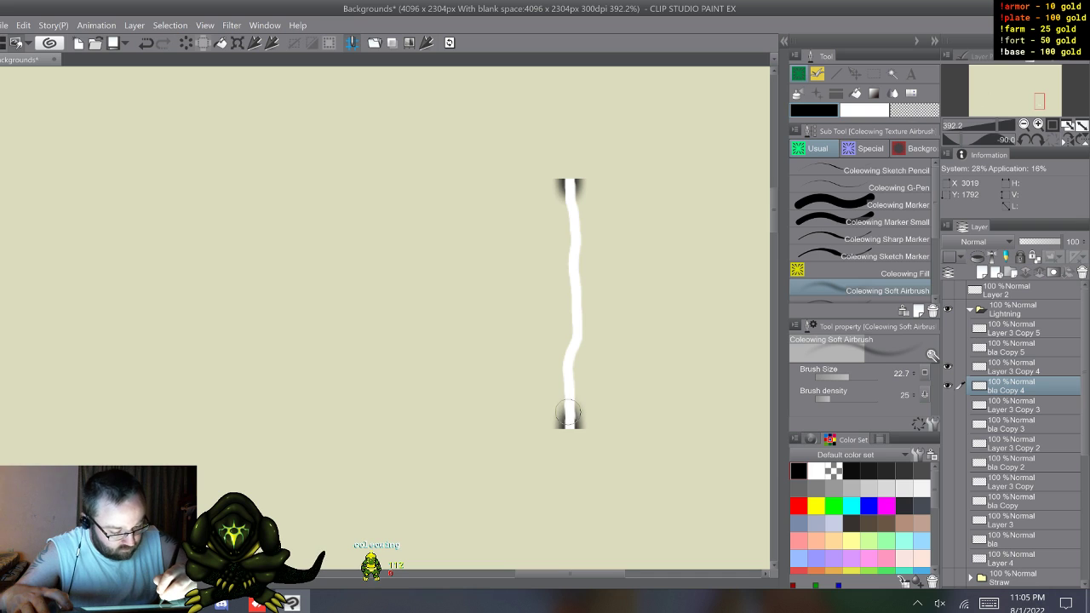
{"action": "mouse_move", "coordinate": [569, 391]}
{"action": "left_mouse_down"}
{"action": "mouse_move", "coordinate": [577, 328]}
{"action": "mouse_move", "coordinate": [570, 195]}
{"action": "mouse_move", "coordinate": [575, 241]}
{"action": "left_mouse_up"}
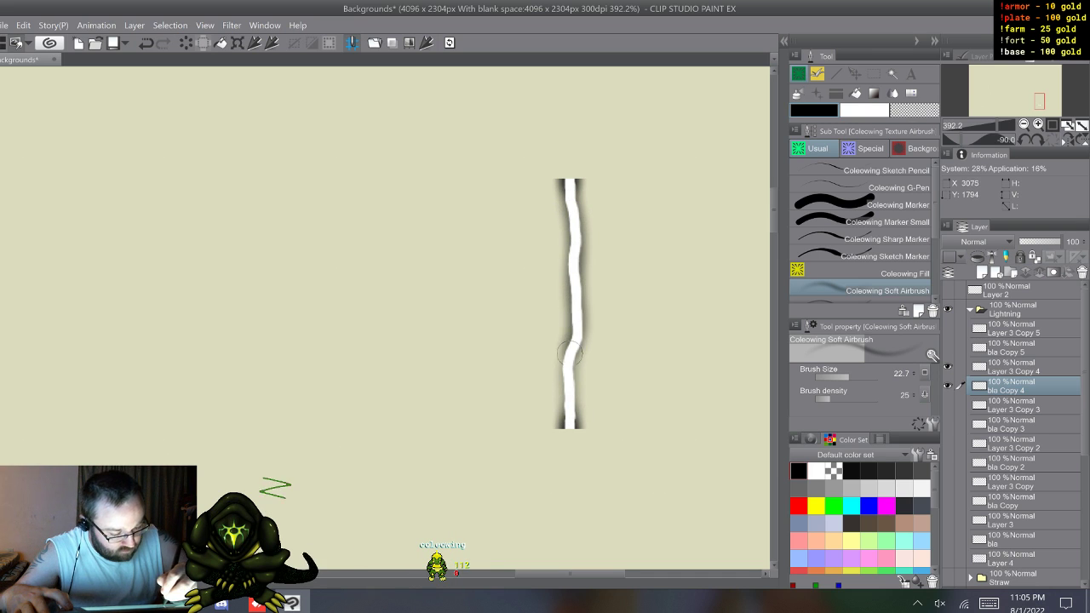
{"action": "left_click_drag", "start_coordinate": [569, 391], "coordinate": [569, 202]}
{"action": "left_click_drag", "start_coordinate": [573, 277], "coordinate": [568, 419]}
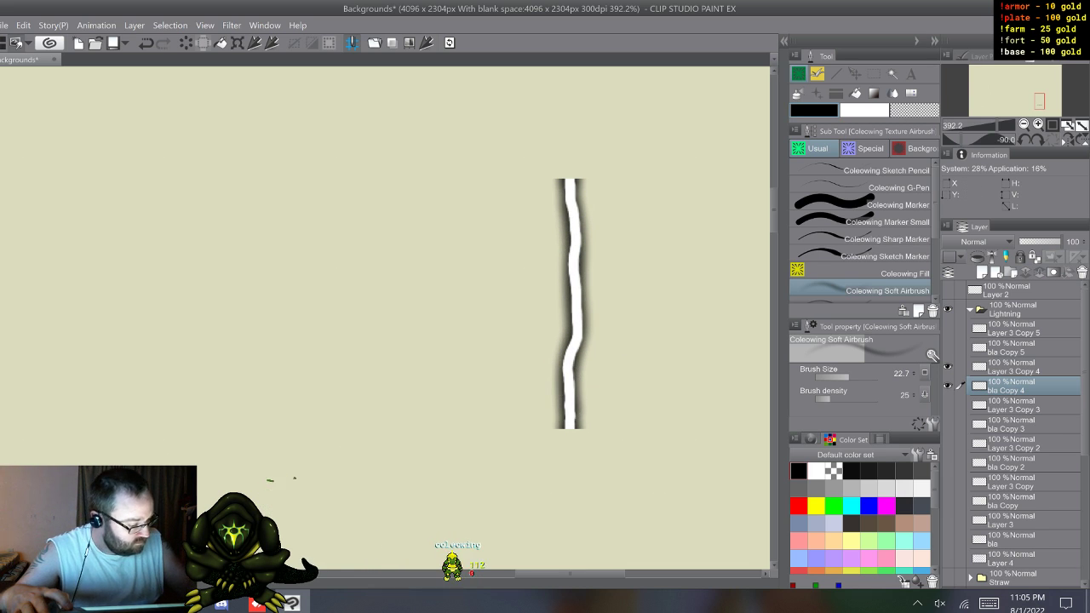
Step: Switch visibility to Layer 3 Copy 5 and bla Copy 5, and airbrush a soft black glow along that bolt on bla Copy 5
{"action": "left_click_drag", "start_coordinate": [948, 328], "coordinate": [947, 347]}
{"action": "left_click", "coordinate": [1012, 347]}
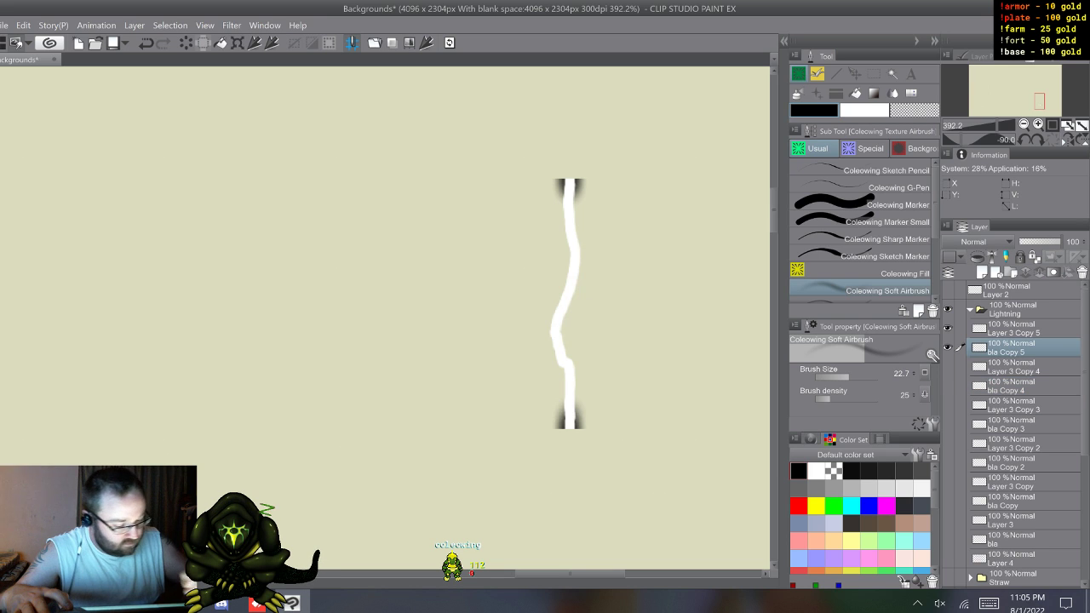
{"action": "mouse_move", "coordinate": [568, 415]}
{"action": "left_mouse_down"}
{"action": "mouse_move", "coordinate": [558, 328]}
{"action": "mouse_move", "coordinate": [569, 290]}
{"action": "left_mouse_up"}
{"action": "mouse_move", "coordinate": [571, 240]}
{"action": "left_mouse_down"}
{"action": "mouse_move", "coordinate": [569, 200]}
{"action": "mouse_move", "coordinate": [576, 266]}
{"action": "mouse_move", "coordinate": [554, 331]}
{"action": "mouse_move", "coordinate": [571, 399]}
{"action": "mouse_move", "coordinate": [570, 386]}
{"action": "left_mouse_up"}
{"action": "left_click_drag", "start_coordinate": [558, 349], "coordinate": [569, 200]}
{"action": "mouse_move", "coordinate": [569, 290]}
{"action": "left_mouse_down"}
{"action": "mouse_move", "coordinate": [555, 336]}
{"action": "mouse_move", "coordinate": [568, 372]}
{"action": "left_mouse_up"}
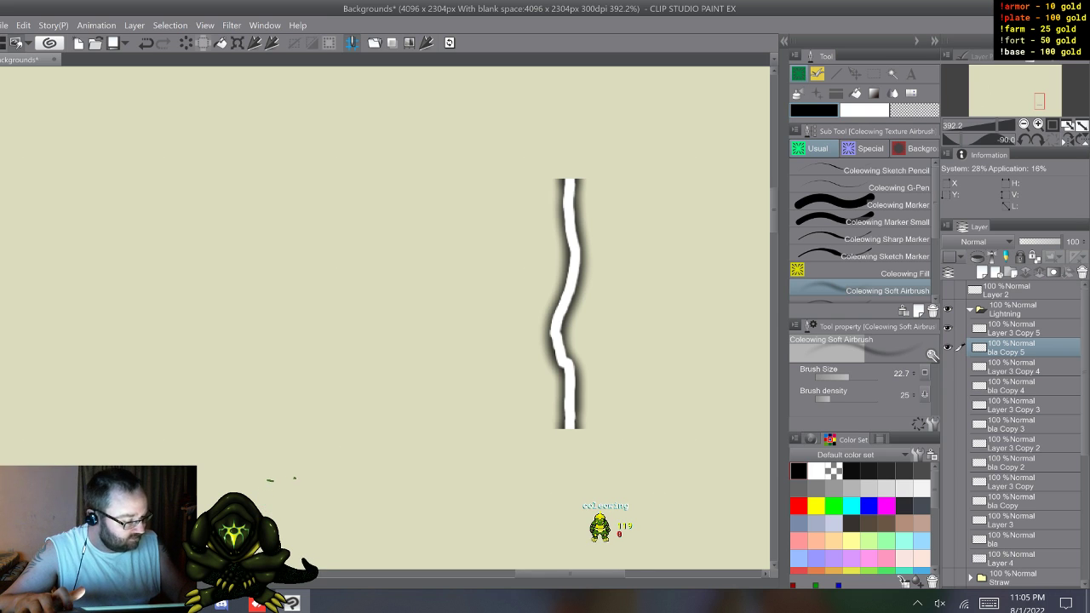
Step: Merge Layer 3 Copy 5 and bla Copy 5 into a single layer
{"action": "left_click", "coordinate": [1014, 329], "text": "shift"}
{"action": "right_click", "coordinate": [1014, 328]}
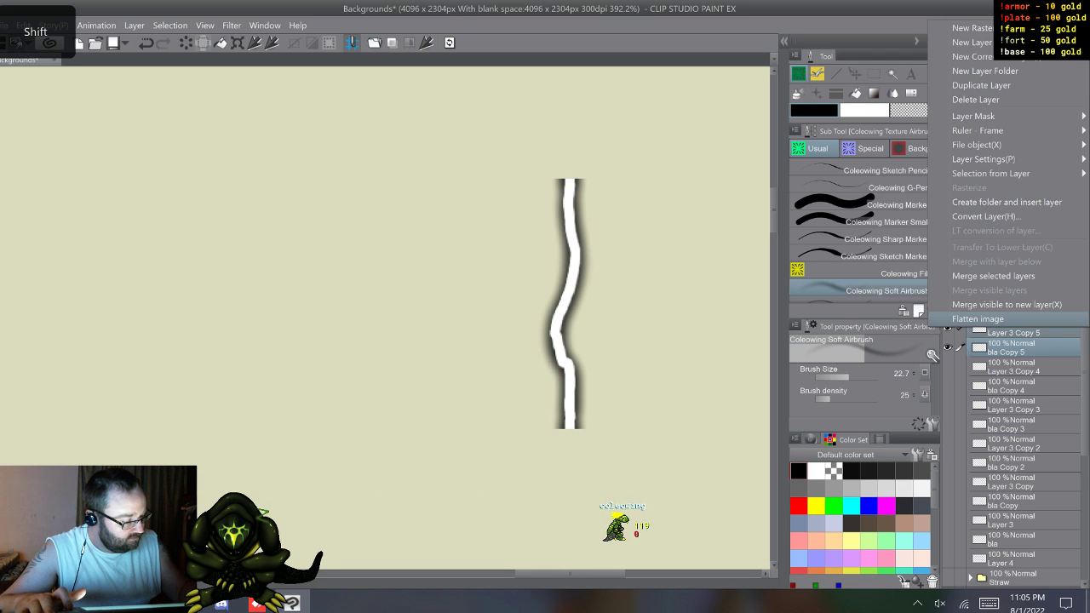
{"action": "left_click", "coordinate": [993, 276]}
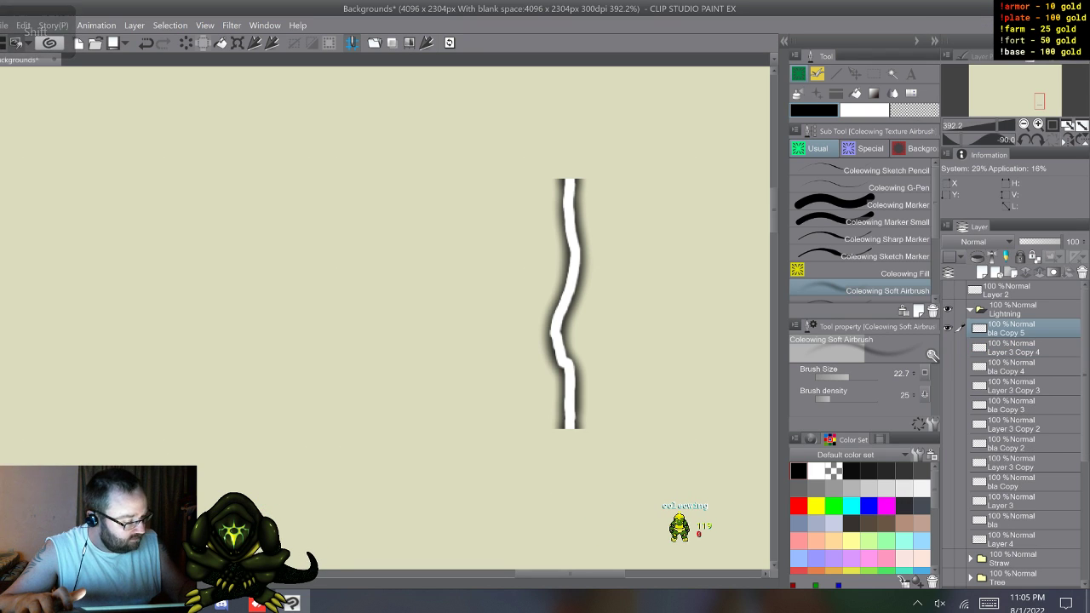
Step: Rename the merged bolt layer as 1 and hide it
{"action": "double_click", "coordinate": [1010, 332]}
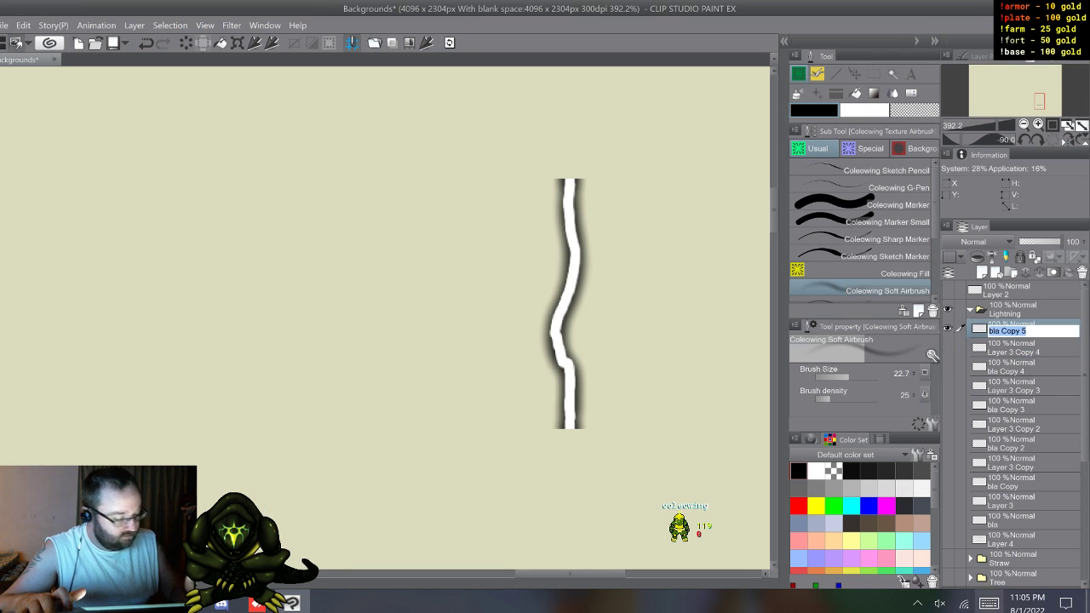
{"action": "type", "text": "r"}
{"action": "key", "text": "Escape"}
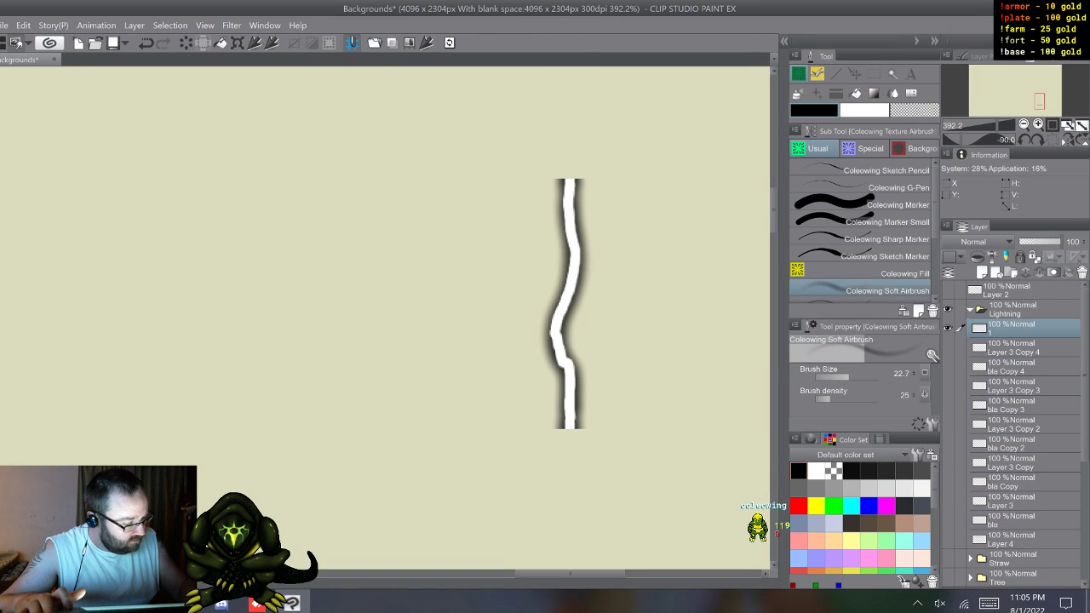
{"action": "left_click", "coordinate": [947, 328]}
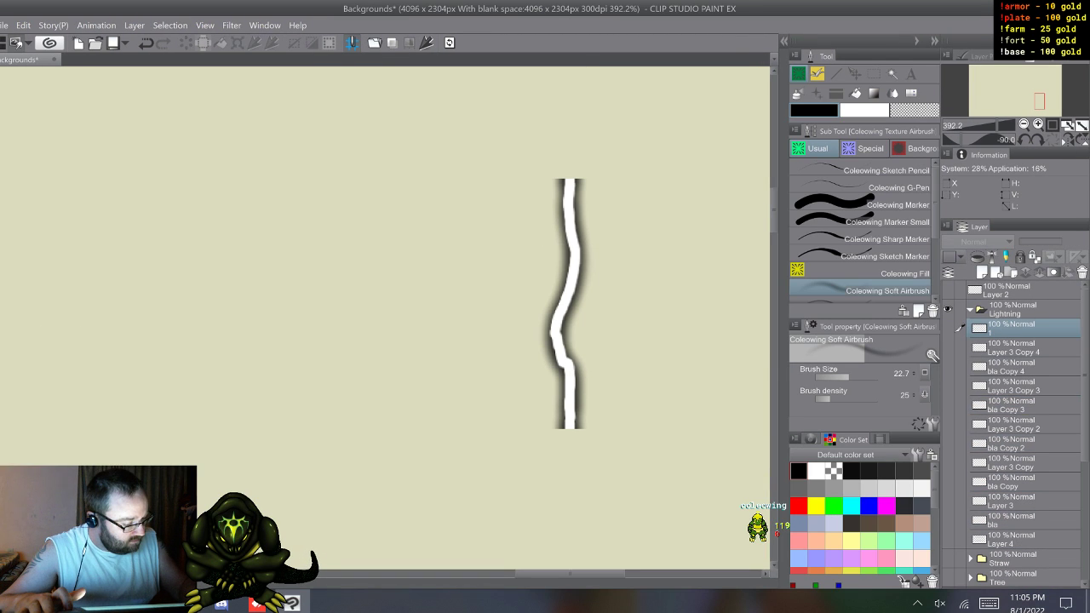
Step: Show Layer 3 Copy 4 and bla Copy 4 and merge the two into a single layer
{"action": "left_click_drag", "start_coordinate": [947, 347], "coordinate": [947, 366]}
{"action": "left_click", "coordinate": [1013, 348]}
{"action": "left_click", "coordinate": [1013, 367], "text": "shift"}
{"action": "right_click", "coordinate": [1013, 350]}
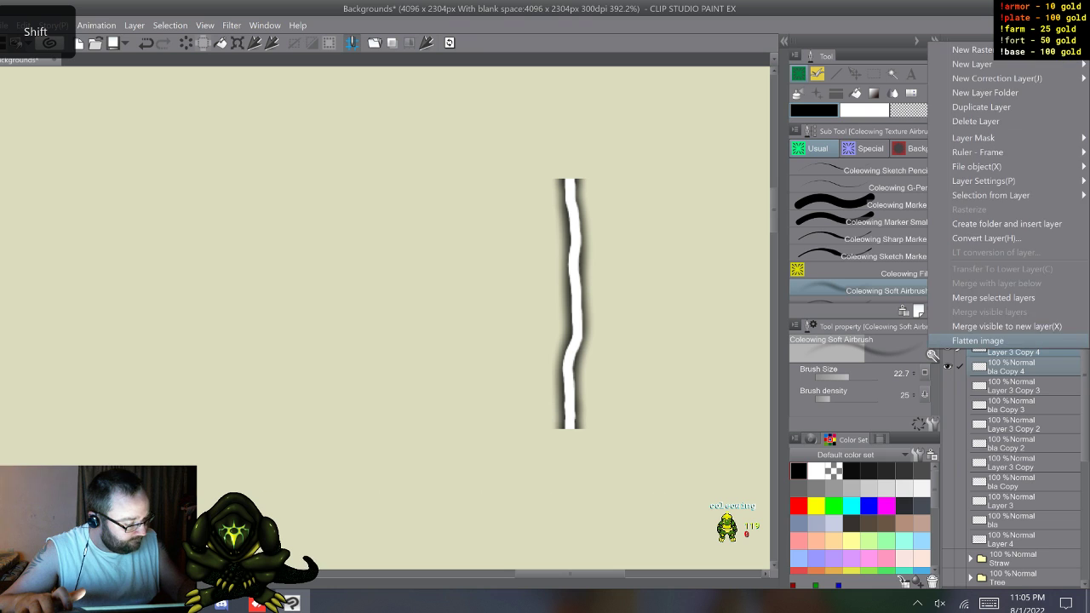
{"action": "left_click", "coordinate": [1005, 297]}
Step: Rename the merged Layer 3 Copy 4 bolt as 2
{"action": "double_click", "coordinate": [1014, 350]}
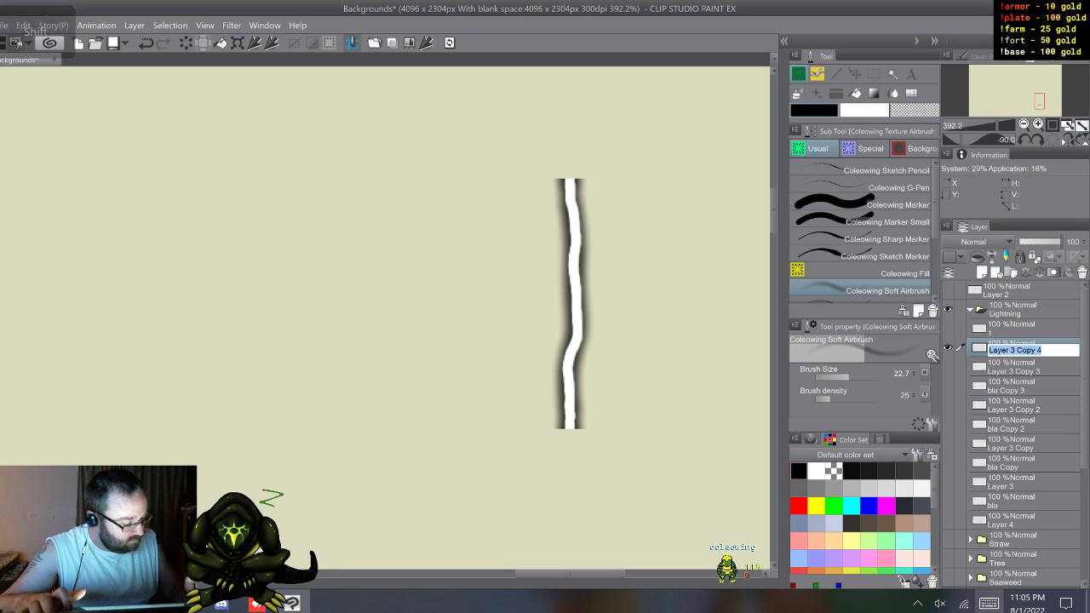
{"action": "type", "text": "2"}
{"action": "key", "text": "Return"}
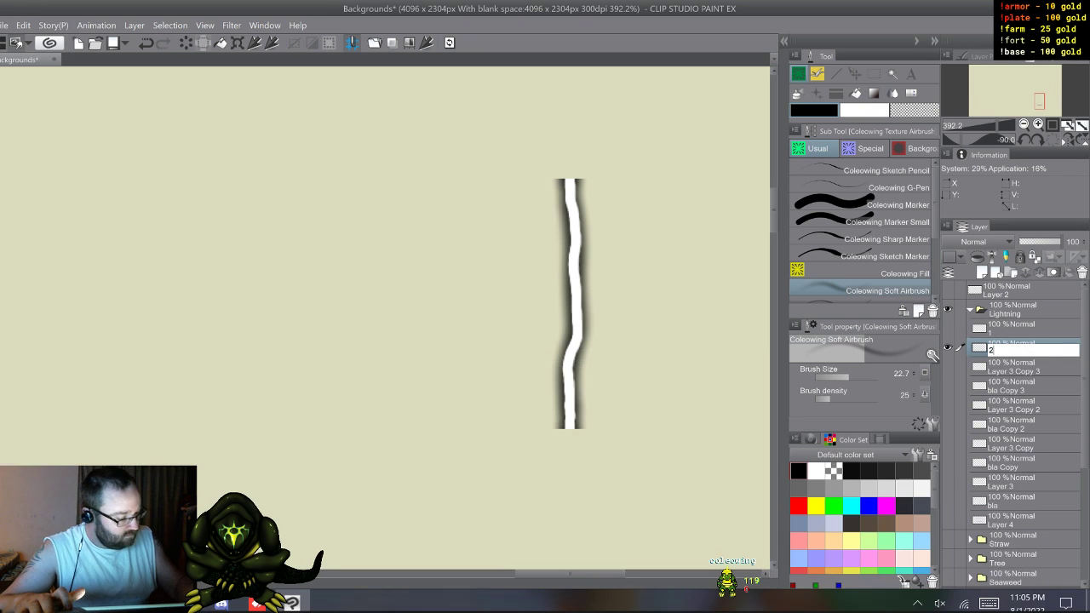
Step: Switch visibility from layer 2 to Layer 3 Copy 3 and bla Copy 3, and merge that pair into a single layer
{"action": "left_click", "coordinate": [948, 386]}
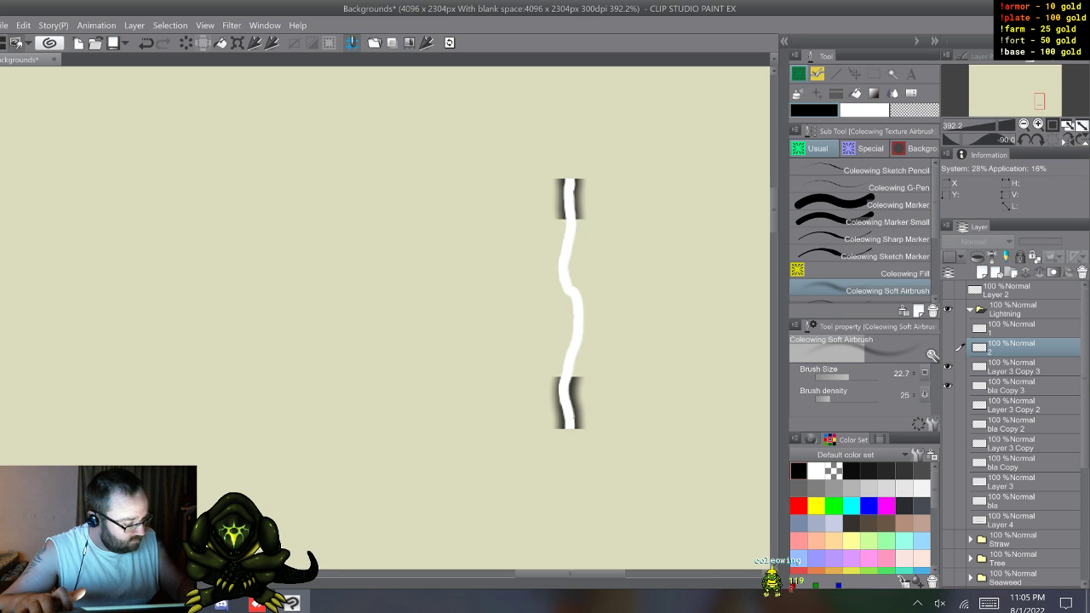
{"action": "left_click", "coordinate": [1013, 367]}
{"action": "left_click", "coordinate": [1013, 386], "text": "shift"}
{"action": "right_click", "coordinate": [1013, 368]}
{"action": "left_click", "coordinate": [1005, 314]}
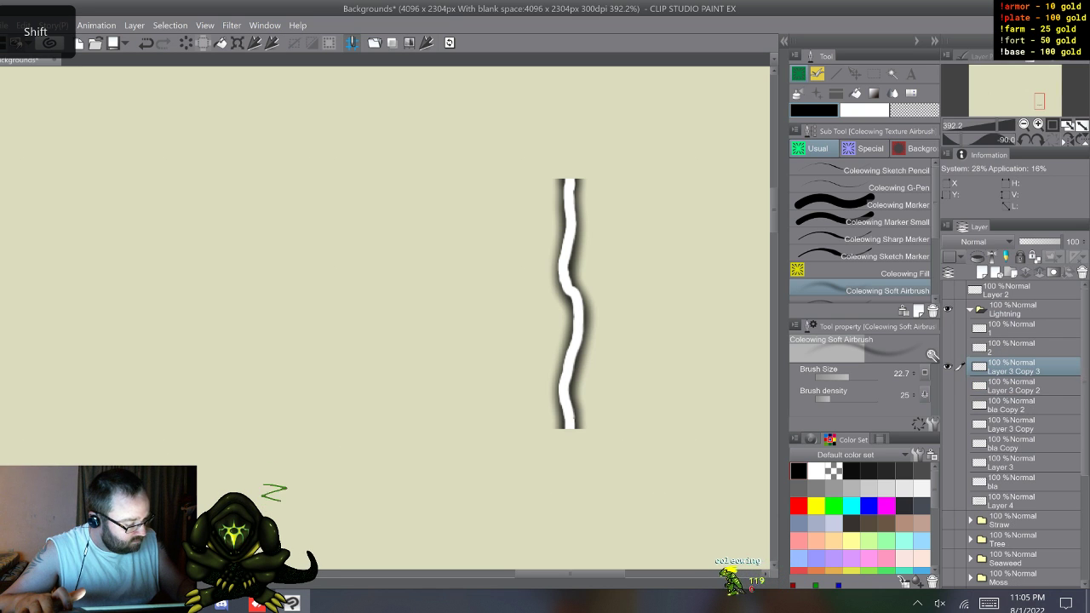
Step: Rename the merged Layer 3 Copy 3 bolt as 3 and hide it
{"action": "double_click", "coordinate": [1013, 368]}
{"action": "left_click", "coordinate": [989, 603]}
{"action": "type", "text": "3"}
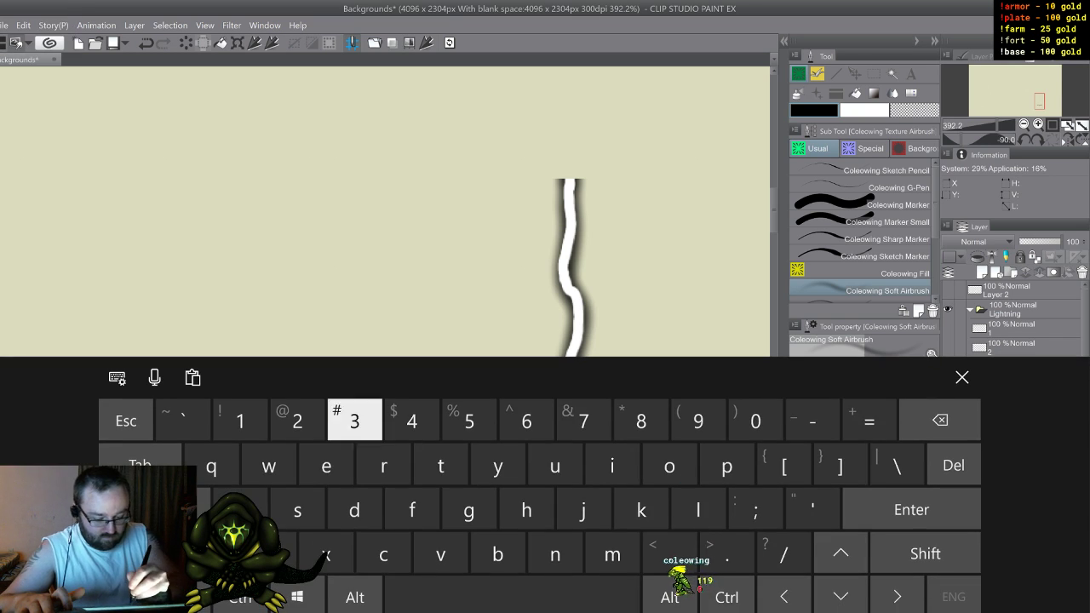
{"action": "key", "text": "Return"}
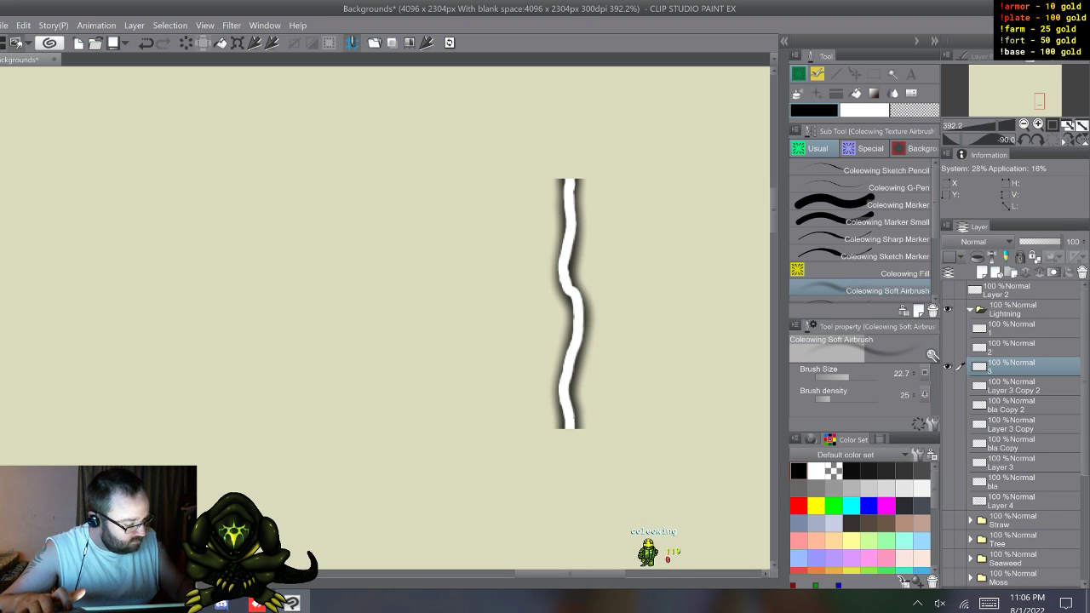
{"action": "left_click", "coordinate": [947, 366]}
Step: Show Layer 3 Copy 2 and bla Copy 2 and merge them into a single layer
{"action": "left_click", "coordinate": [948, 386]}
{"action": "left_click", "coordinate": [948, 406]}
{"action": "left_click", "coordinate": [1014, 386]}
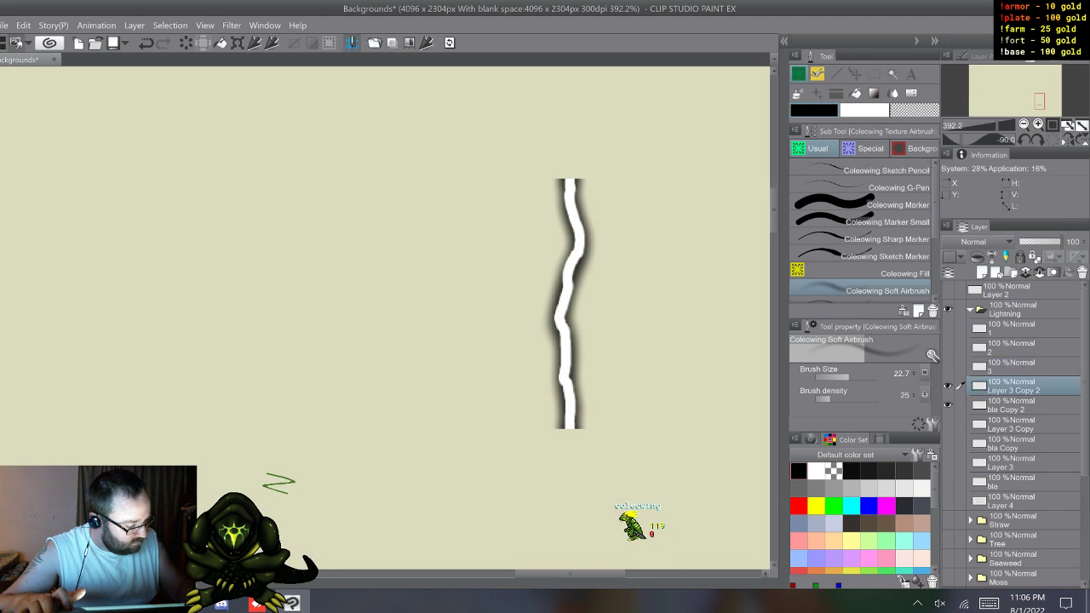
{"action": "left_click", "coordinate": [1013, 404], "text": "shift"}
{"action": "right_click", "coordinate": [1014, 391]}
{"action": "left_click", "coordinate": [988, 336]}
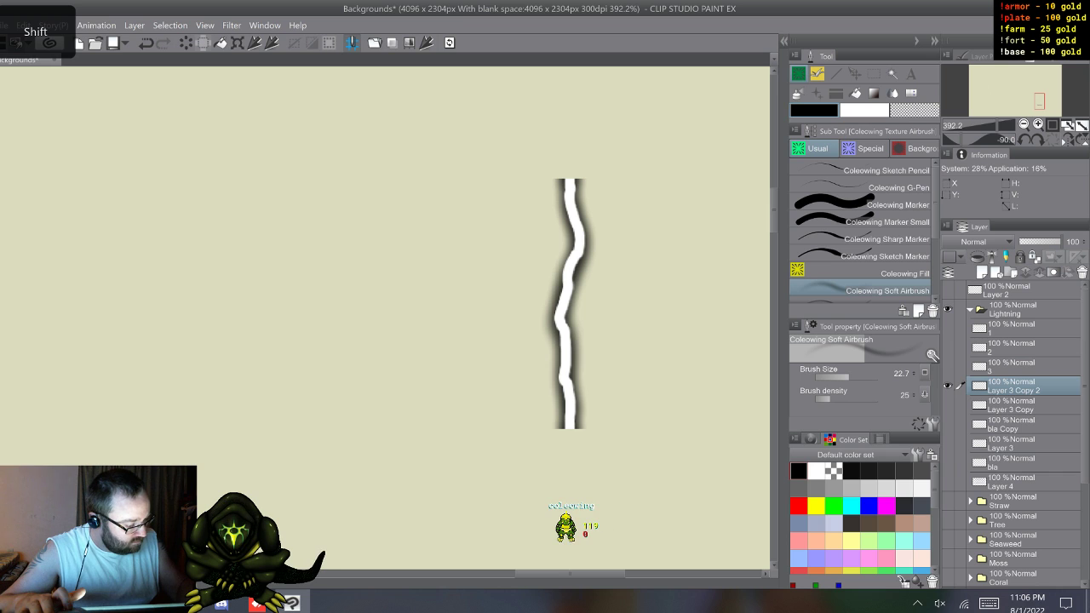
Step: Rename the merged Layer 3 Copy 2 bolt as 4 and hide it
{"action": "double_click", "coordinate": [1014, 389]}
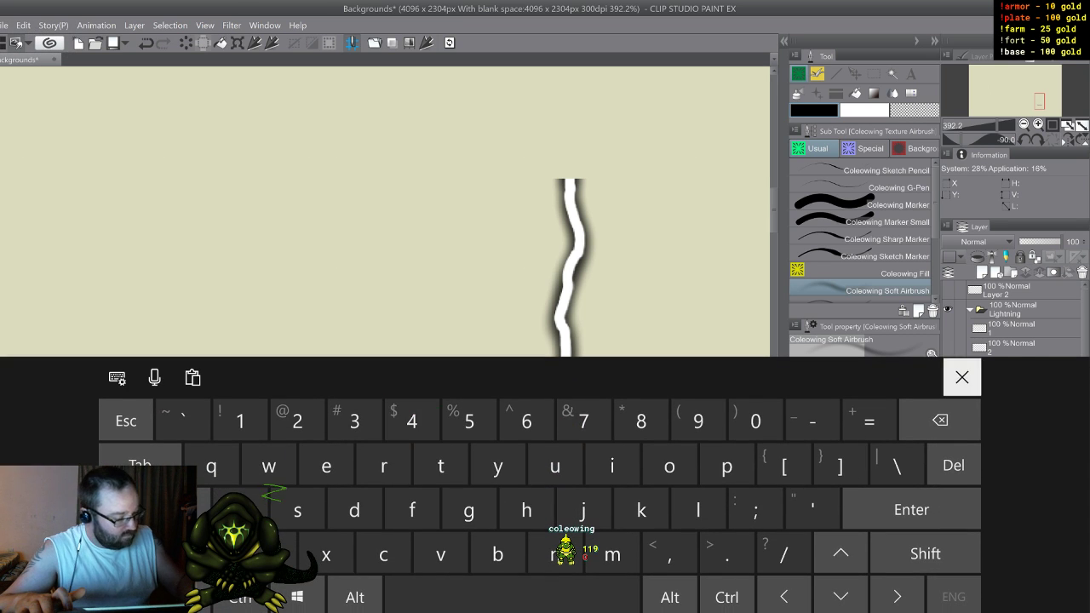
{"action": "left_click", "coordinate": [962, 377]}
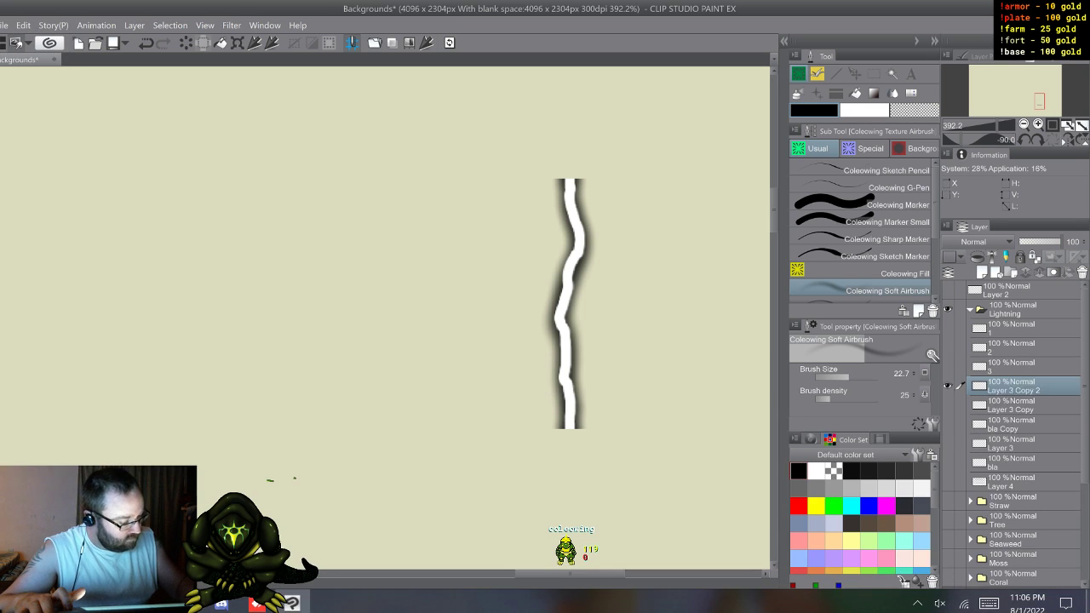
{"action": "left_click", "coordinate": [948, 386]}
Step: Show Layer 3 Copy and bla Copy and merge them into a single layer
{"action": "left_click", "coordinate": [947, 405]}
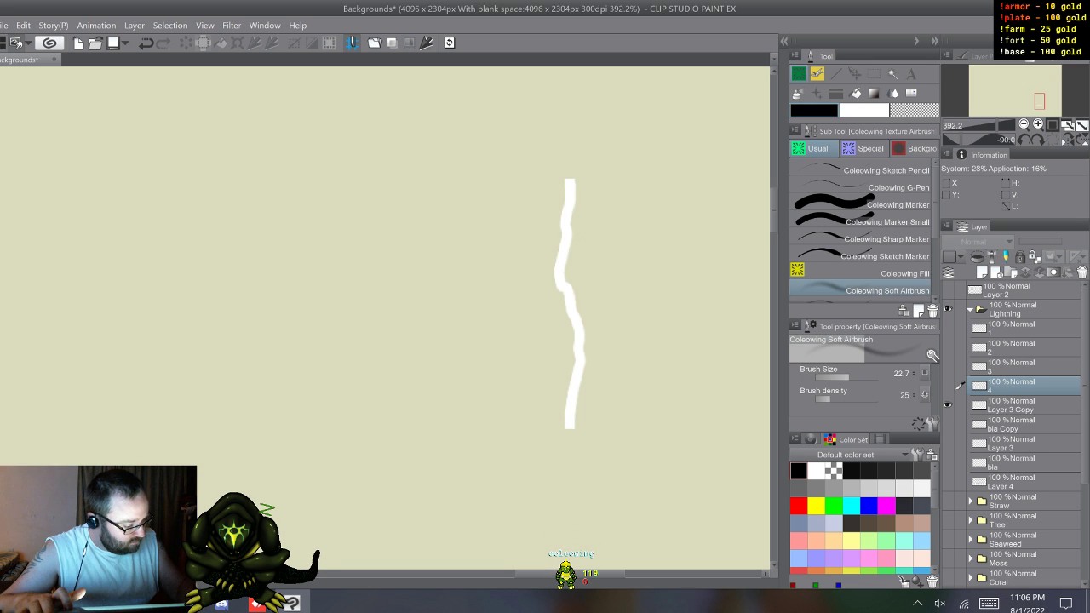
{"action": "left_click", "coordinate": [1013, 405]}
{"action": "left_click", "coordinate": [948, 424]}
{"action": "left_click", "coordinate": [1014, 424], "text": "shift"}
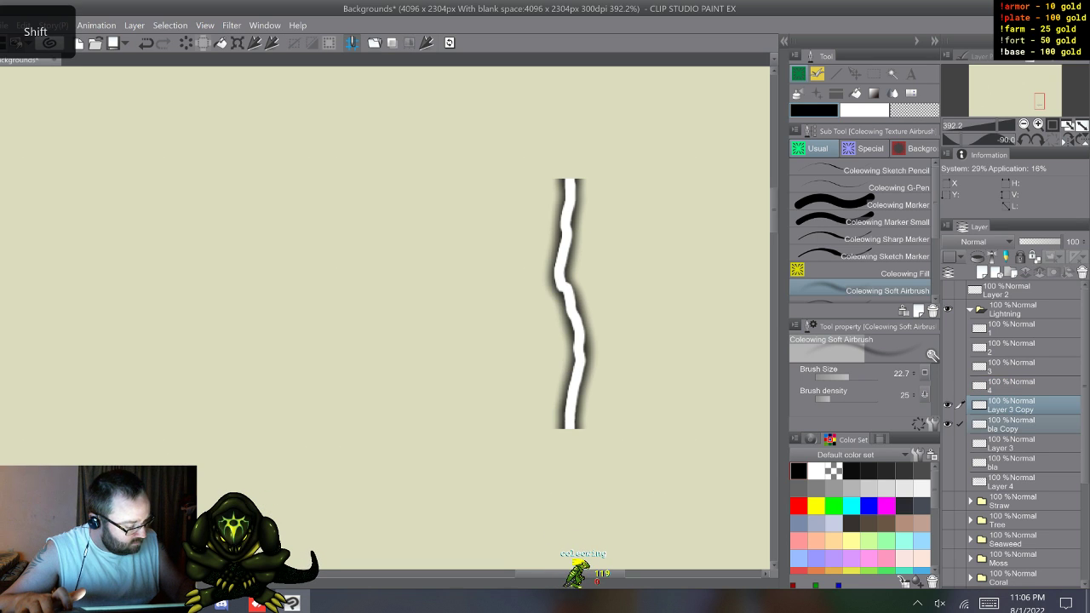
{"action": "right_click", "coordinate": [1013, 407]}
{"action": "left_click", "coordinate": [993, 356]}
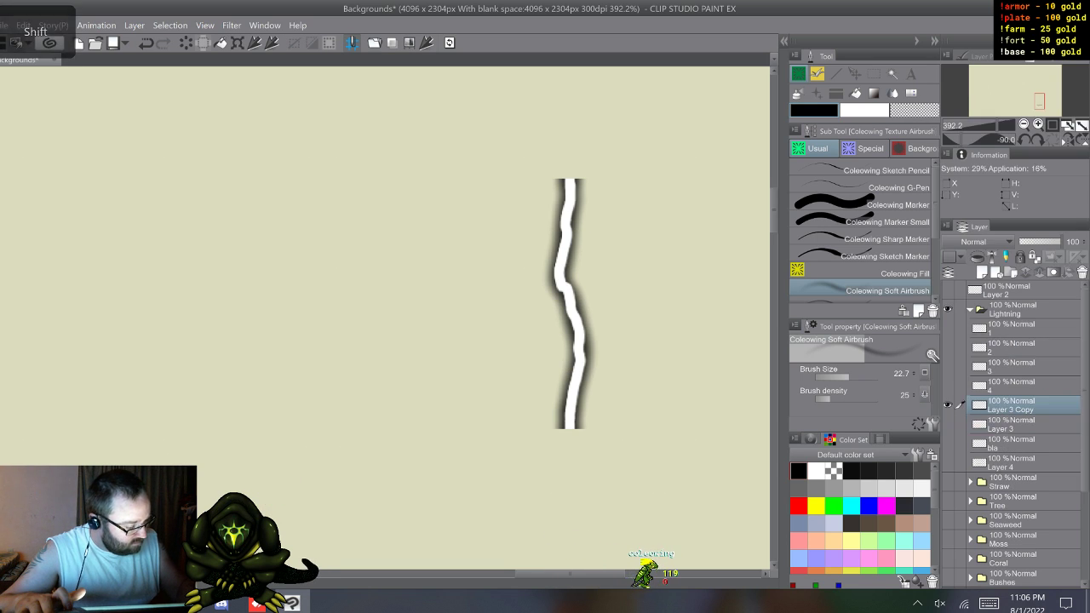
Step: Rename the merged Layer 3 Copy bolt as 5 and hide it
{"action": "double_click", "coordinate": [1012, 407]}
{"action": "left_click", "coordinate": [989, 603]}
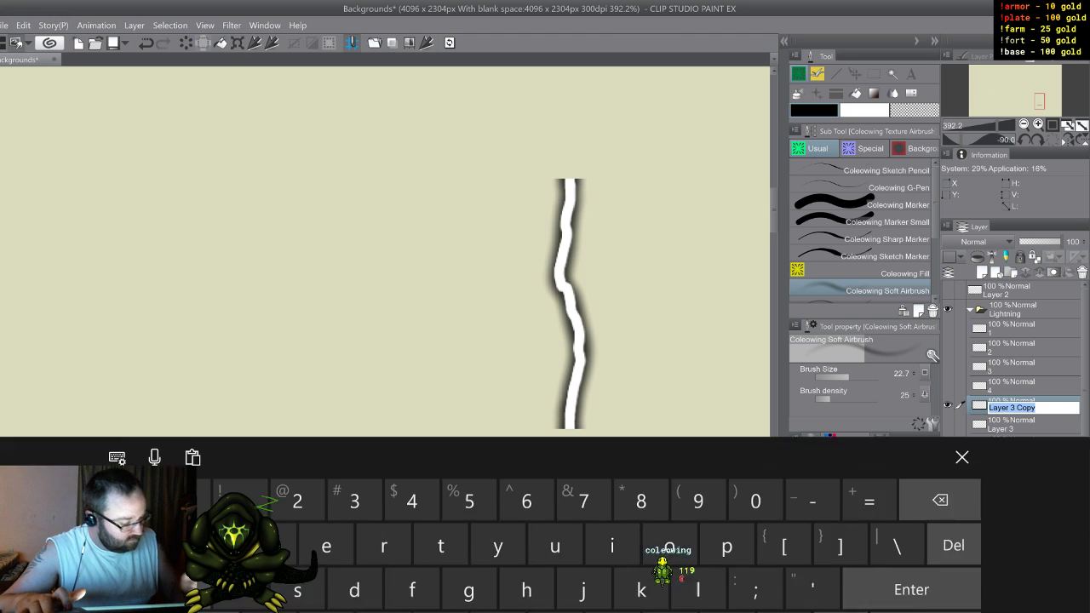
{"action": "type", "text": "5"}
{"action": "left_click", "coordinate": [961, 377]}
{"action": "key", "text": "Return"}
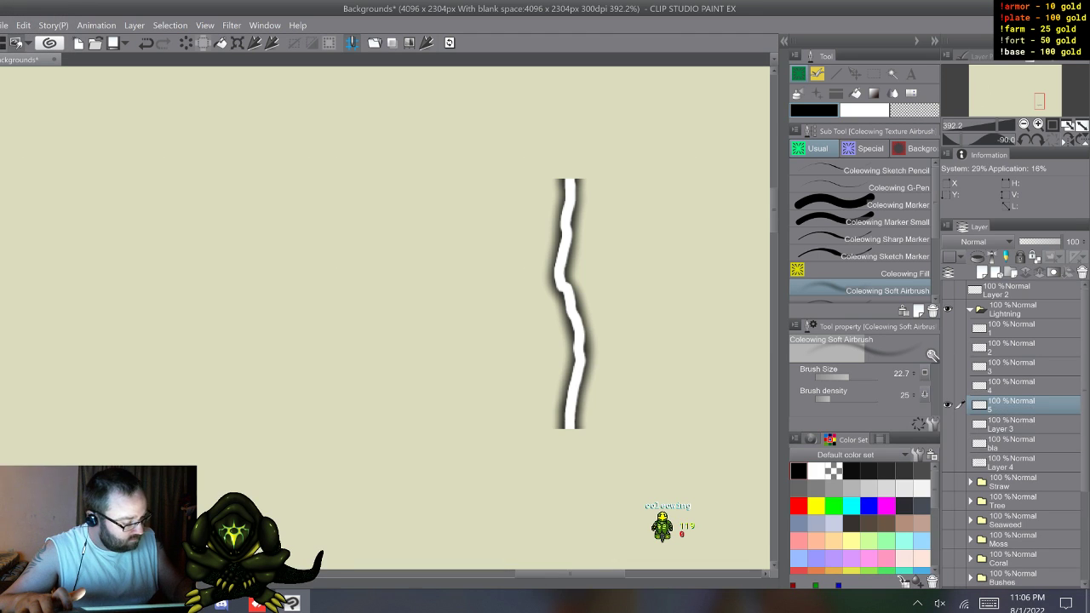
{"action": "left_click", "coordinate": [948, 405]}
Step: Show Layer 3 and bla and merge them into a single layer
{"action": "left_click", "coordinate": [948, 424]}
{"action": "left_click", "coordinate": [948, 443]}
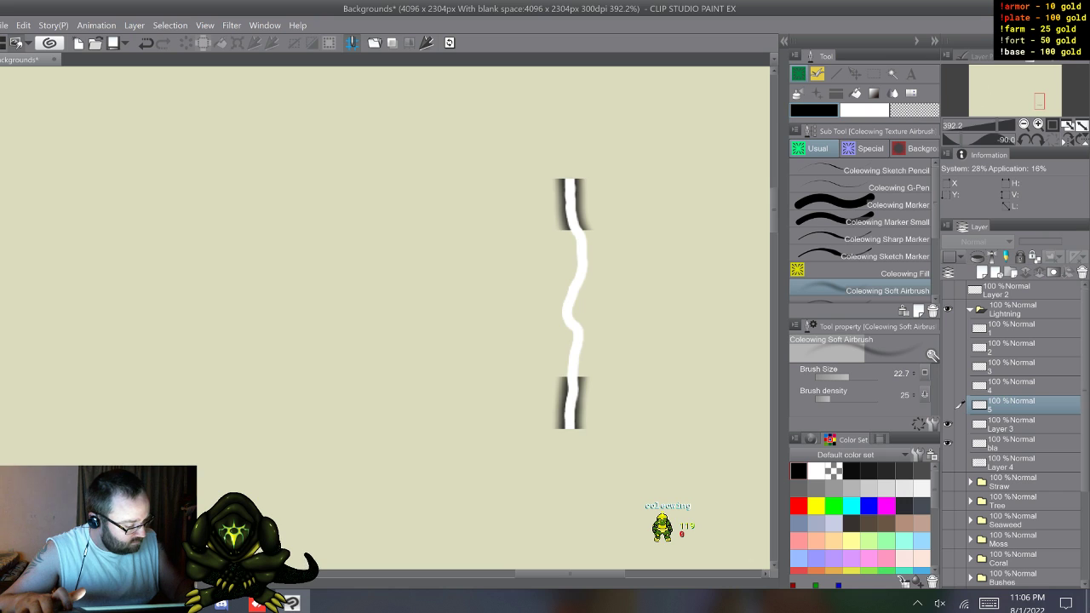
{"action": "left_click", "coordinate": [1014, 424]}
{"action": "left_click", "coordinate": [1013, 442], "text": "shift"}
{"action": "right_click", "coordinate": [1013, 428]}
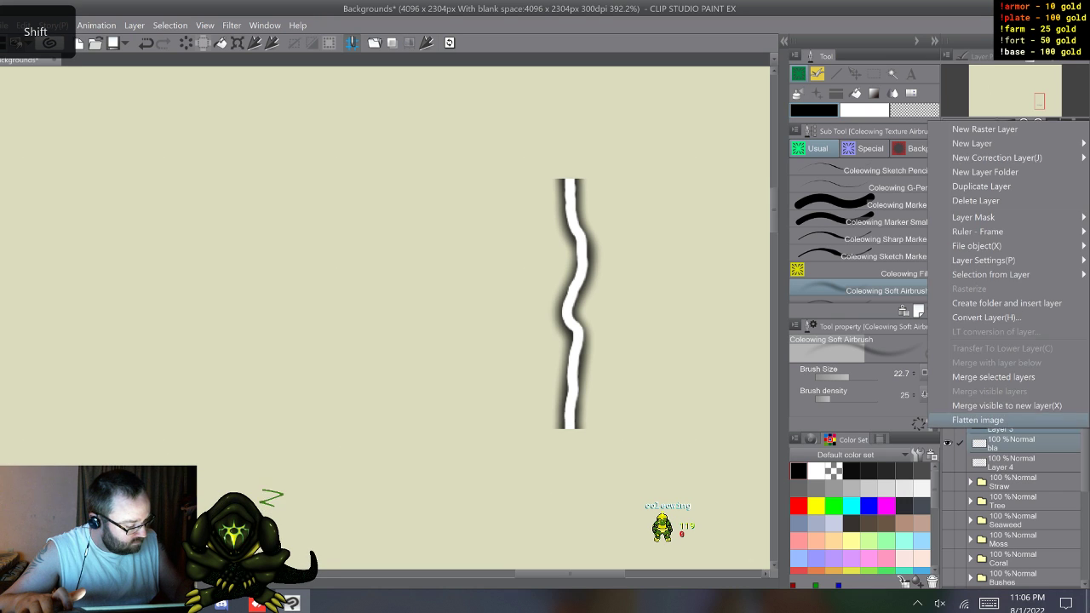
{"action": "left_click", "coordinate": [1005, 376]}
Step: Rename the merged Layer 3 bolt as 6 and hide it
{"action": "double_click", "coordinate": [1003, 429]}
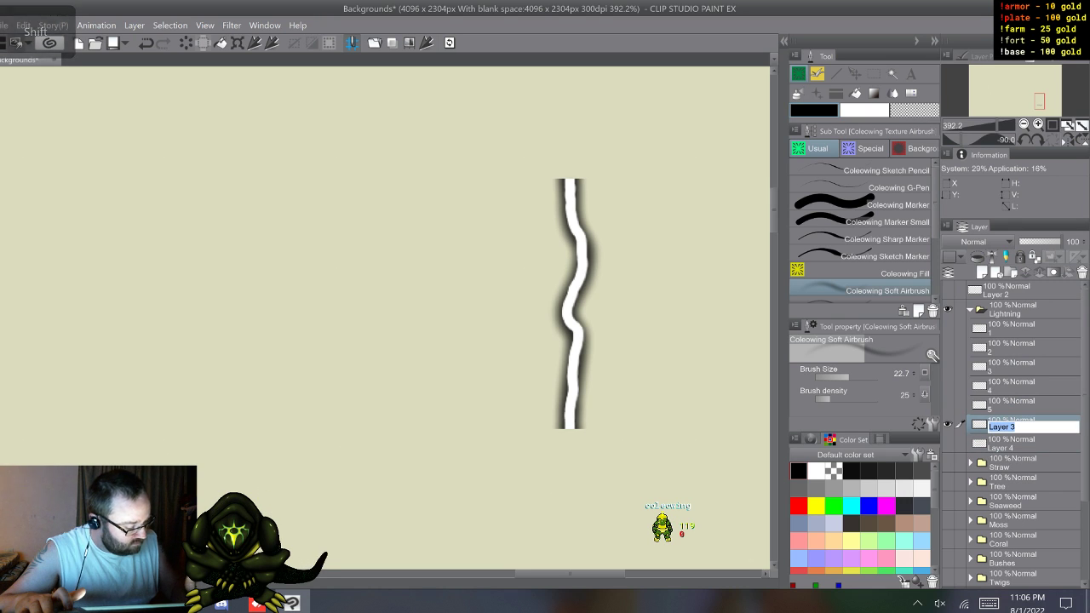
{"action": "left_click", "coordinate": [989, 603]}
{"action": "type", "text": "6"}
{"action": "left_click", "coordinate": [962, 378]}
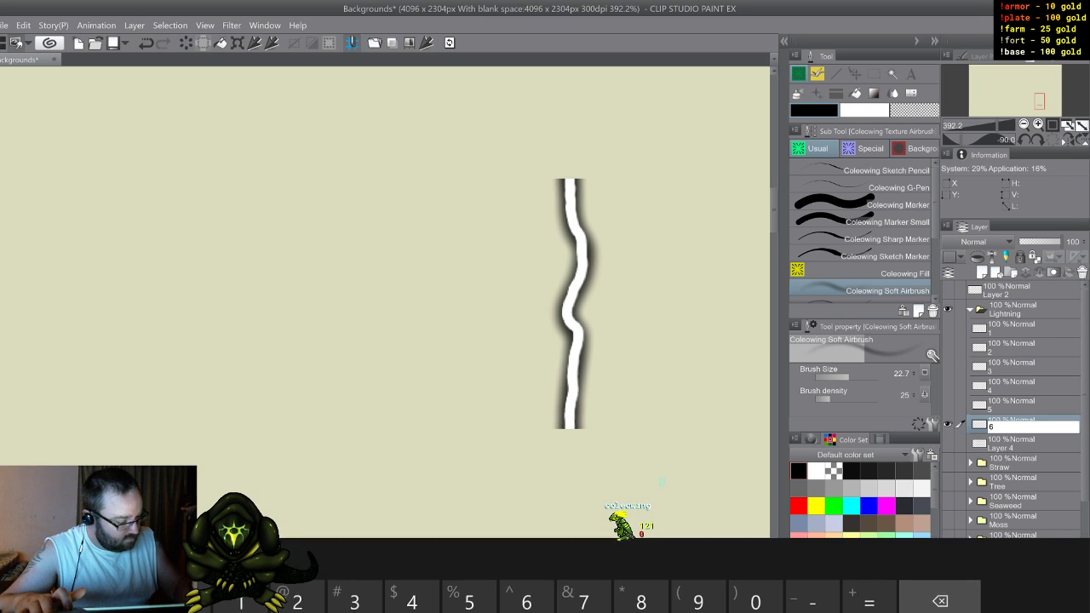
{"action": "left_click", "coordinate": [948, 424]}
Step: Delete Layer 4 with the red and blue lightning sketch, and make bolt layers 1 to 6 all visible
{"action": "left_click", "coordinate": [948, 444]}
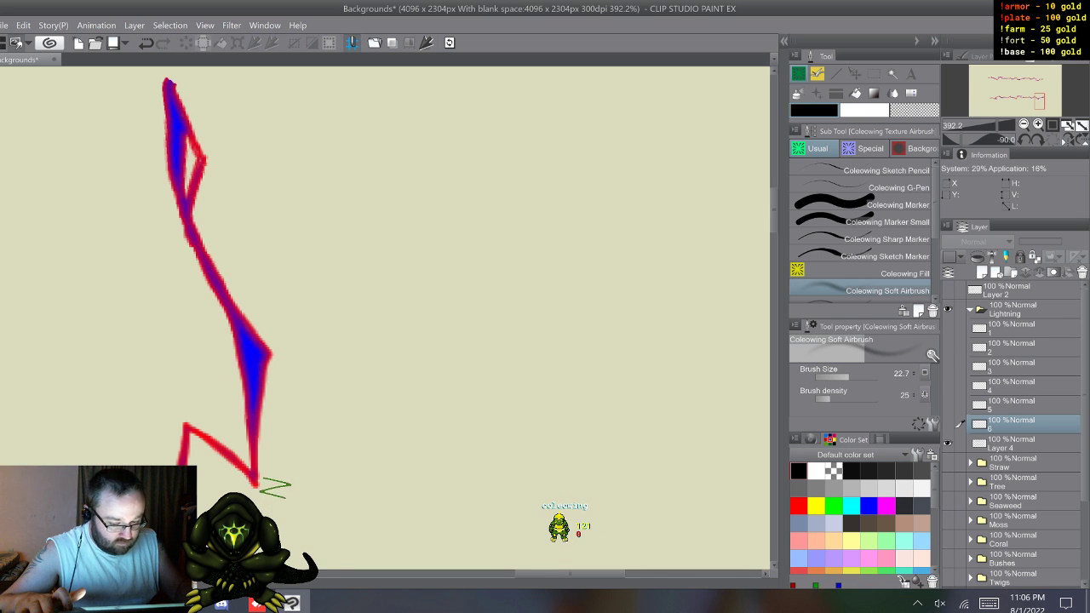
{"action": "left_click", "coordinate": [1013, 444]}
{"action": "right_click", "coordinate": [1013, 442]}
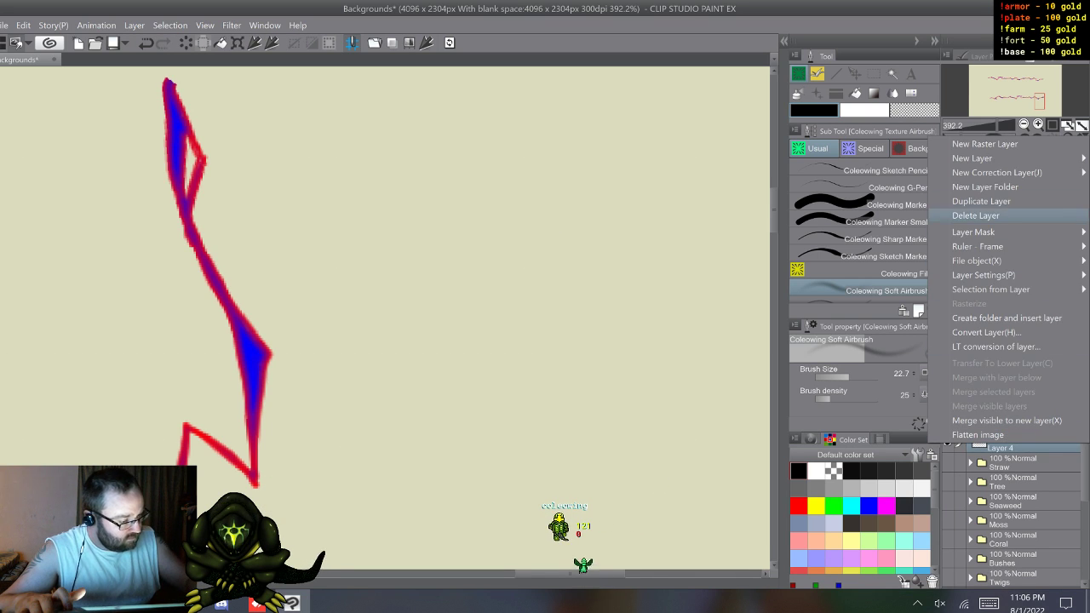
{"action": "left_click", "coordinate": [976, 215]}
{"action": "left_click_drag", "start_coordinate": [570, 180], "coordinate": [569, 429]}
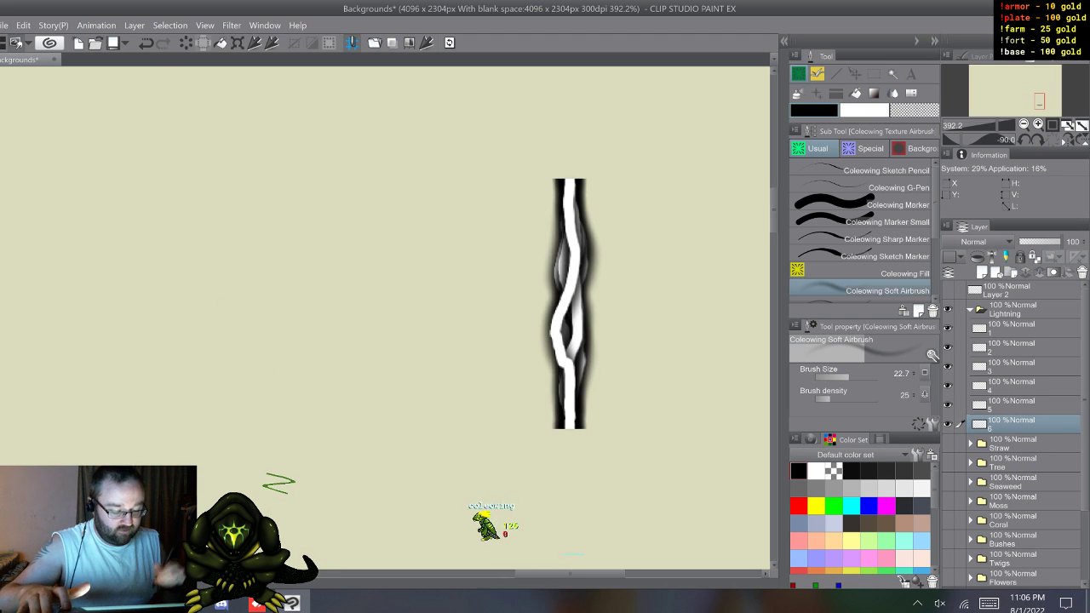
{"action": "scroll", "coordinate": [498, 304], "scroll_direction": "right", "scroll_amount": 3}
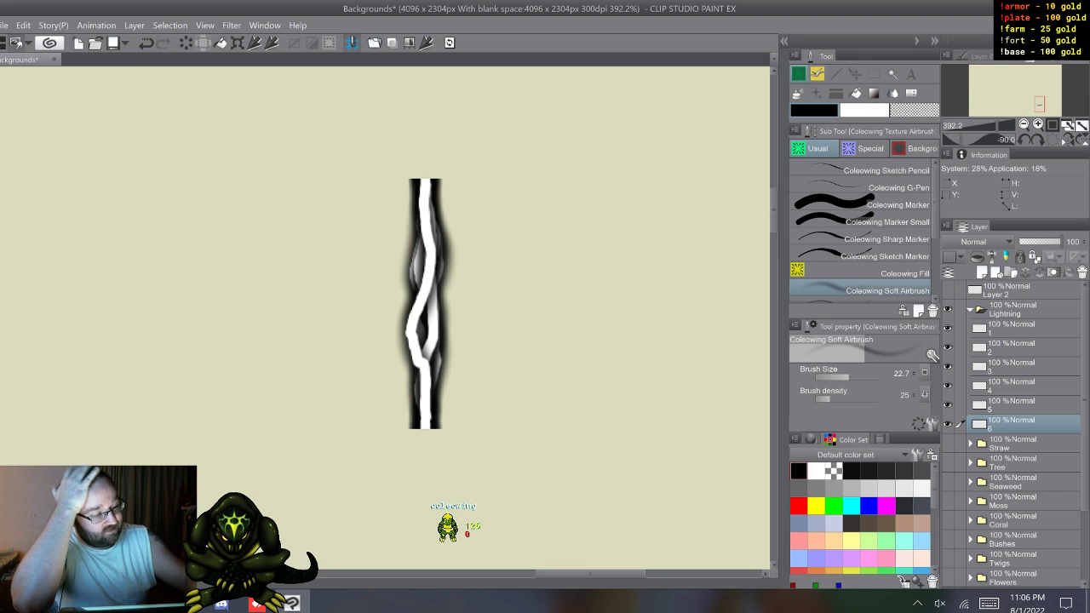
Step: Examine the brush tip settings of the Rocks 1 background brush to see how its multiple tip images are set up
{"action": "left_click", "coordinate": [915, 148]}
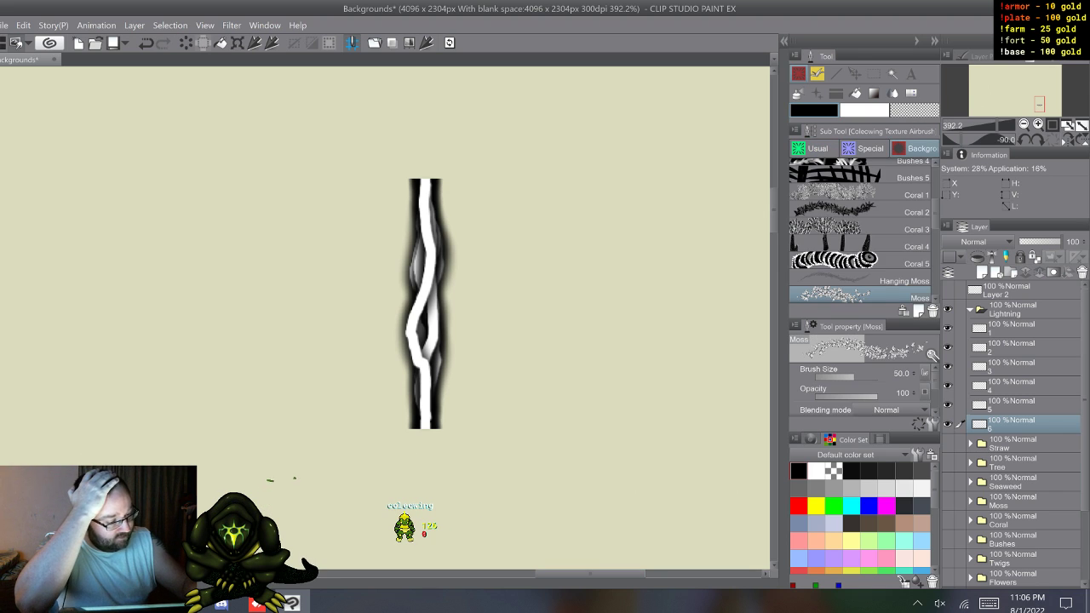
{"action": "scroll", "coordinate": [860, 230], "scroll_direction": "up", "scroll_amount": 1}
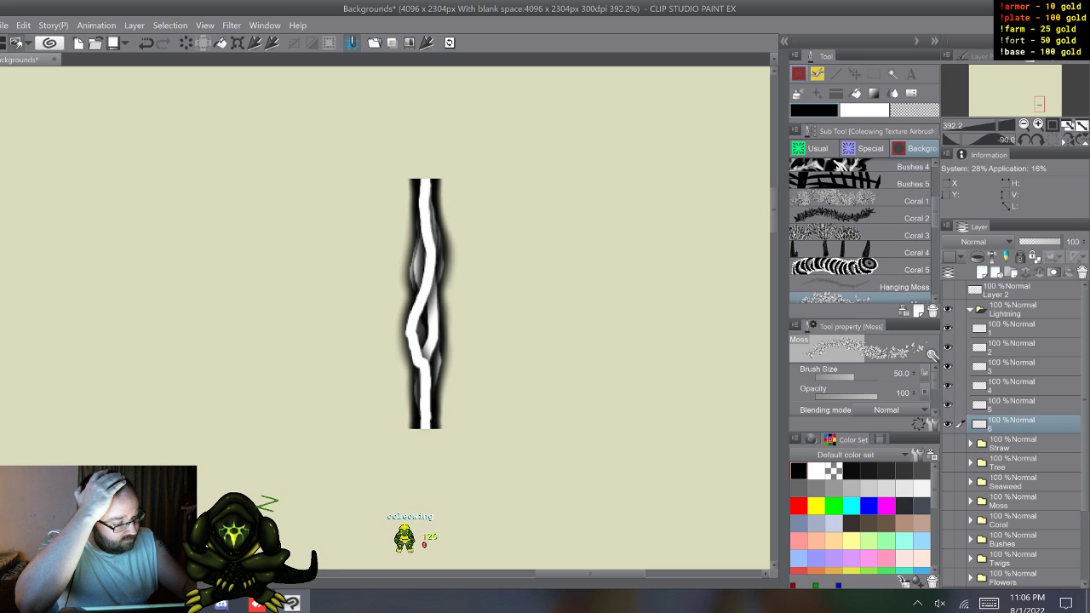
{"action": "scroll", "coordinate": [860, 230], "scroll_direction": "up", "scroll_amount": 5}
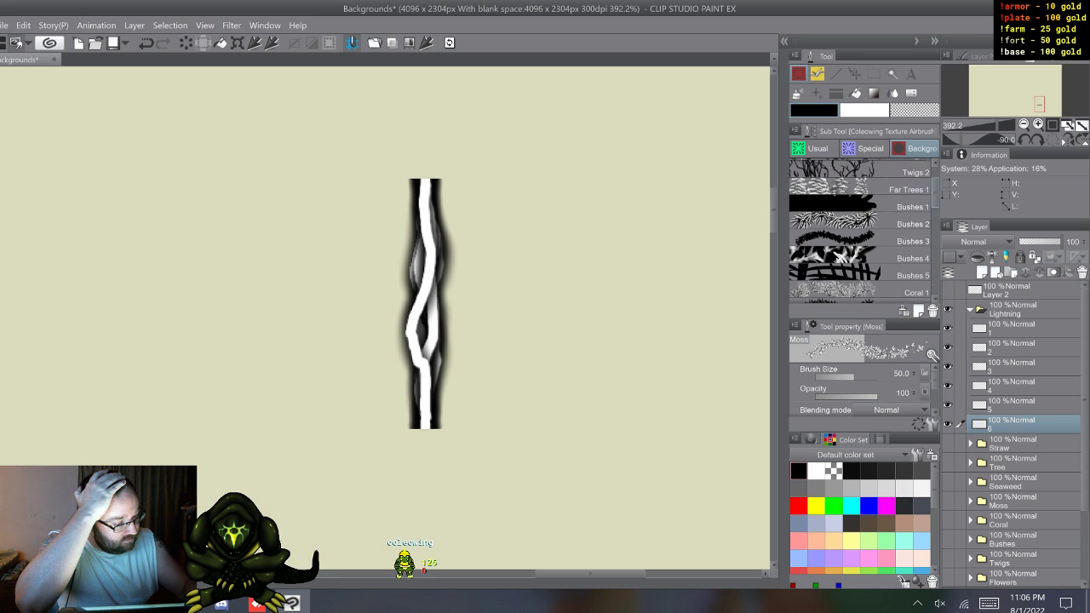
{"action": "scroll", "coordinate": [860, 230], "scroll_direction": "up", "scroll_amount": 3}
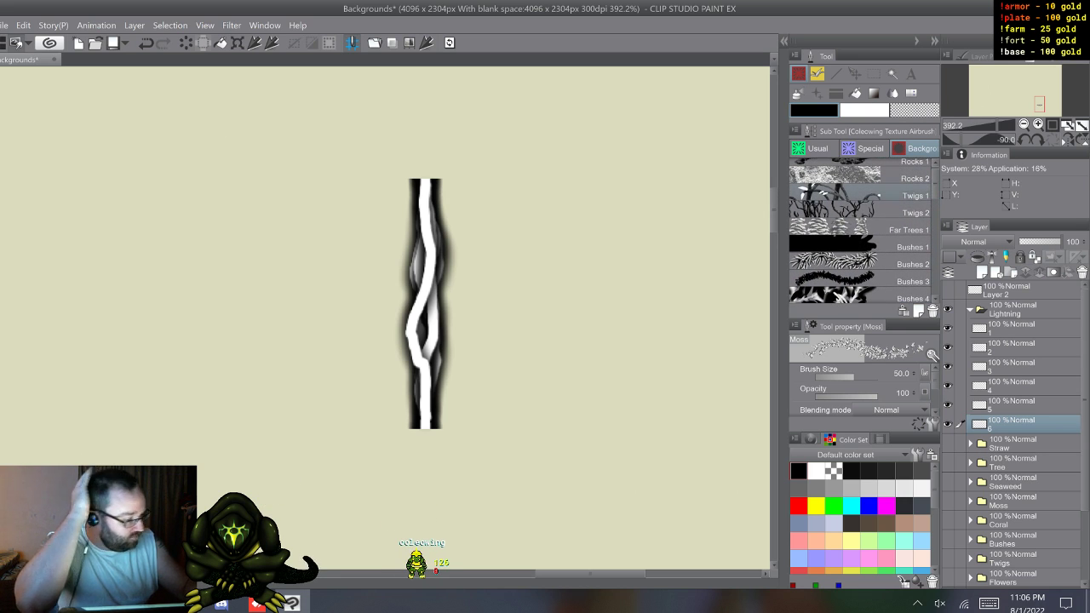
{"action": "scroll", "coordinate": [860, 230], "scroll_direction": "up", "scroll_amount": 1}
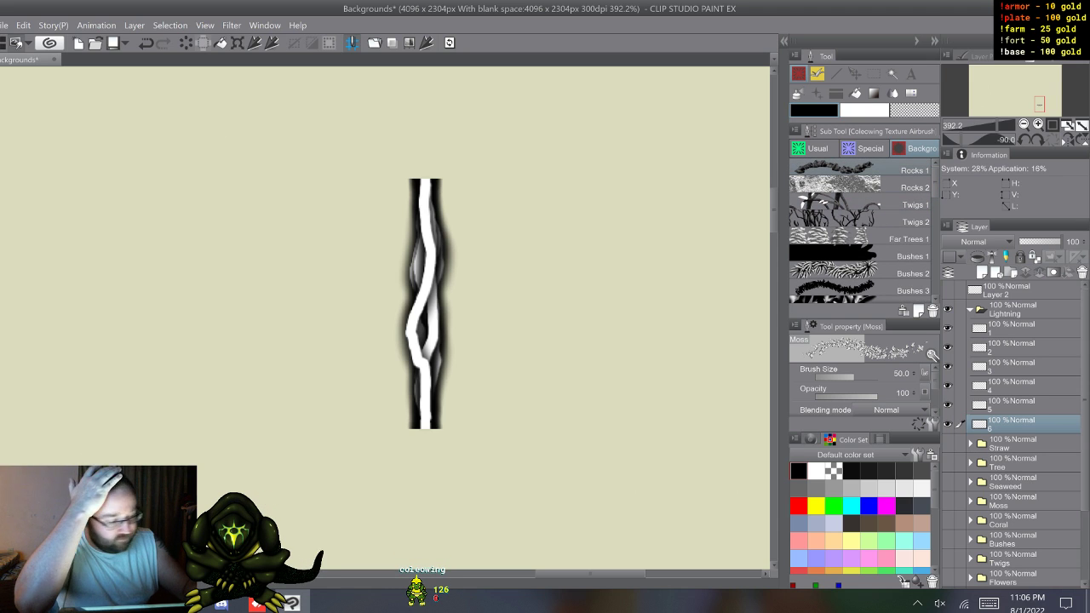
{"action": "left_click", "coordinate": [860, 170]}
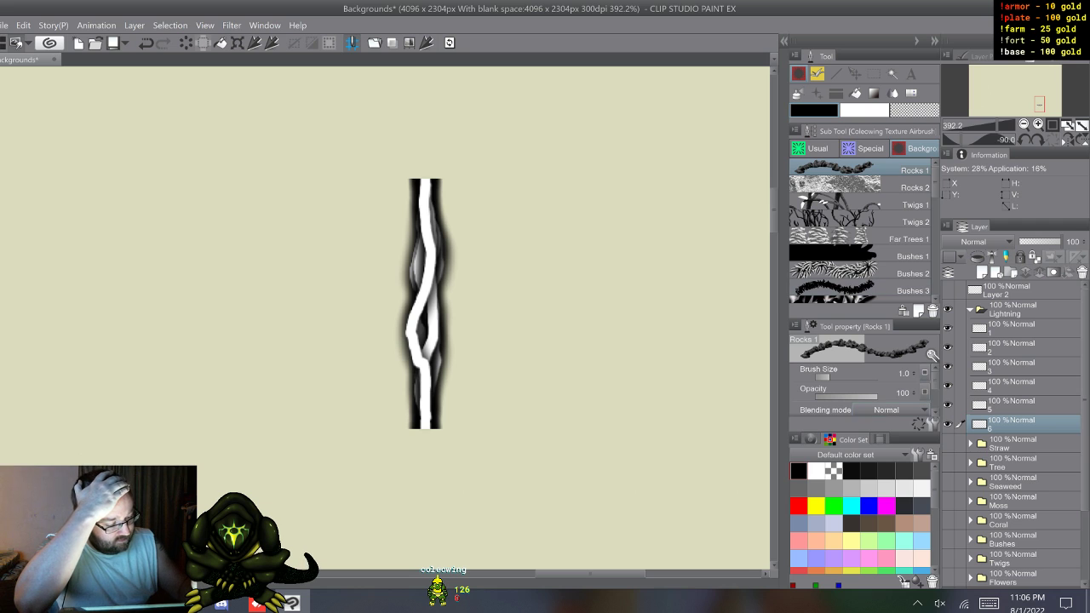
{"action": "left_click", "coordinate": [931, 425]}
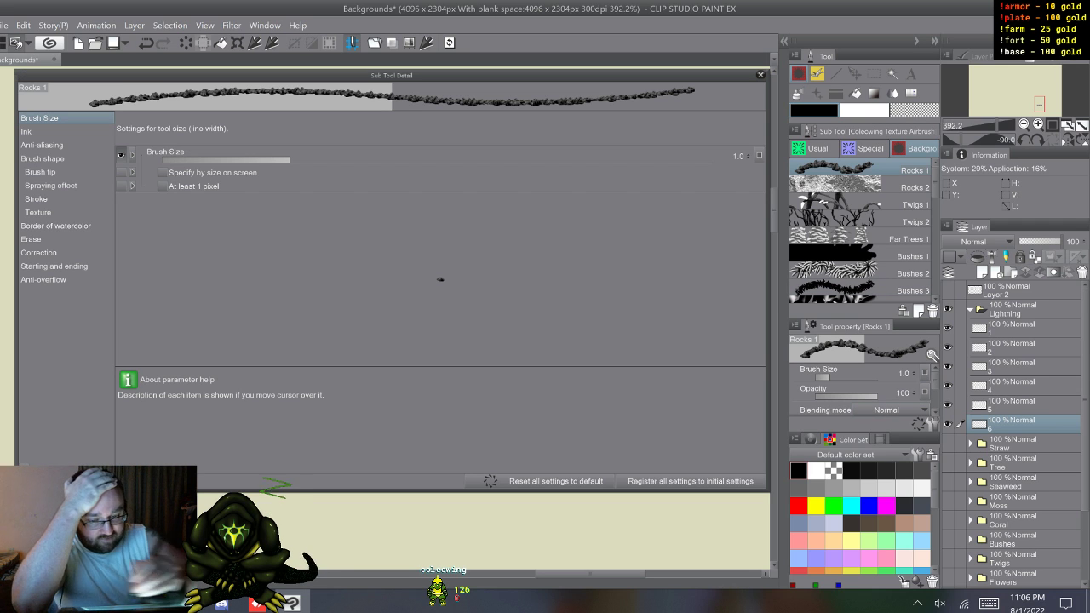
{"action": "left_click", "coordinate": [39, 171]}
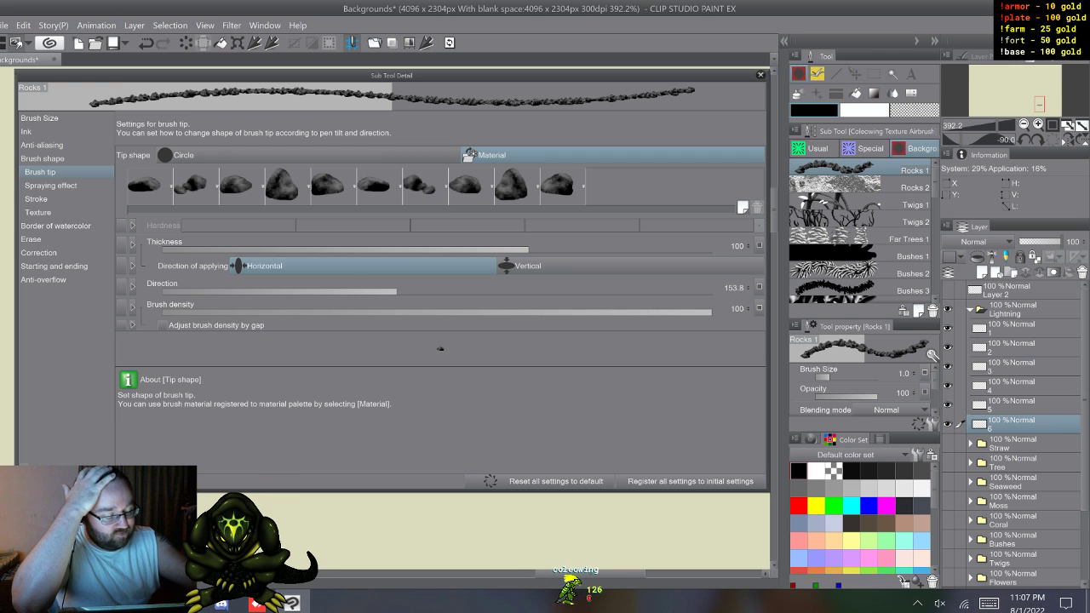
{"action": "left_click", "coordinate": [760, 75]}
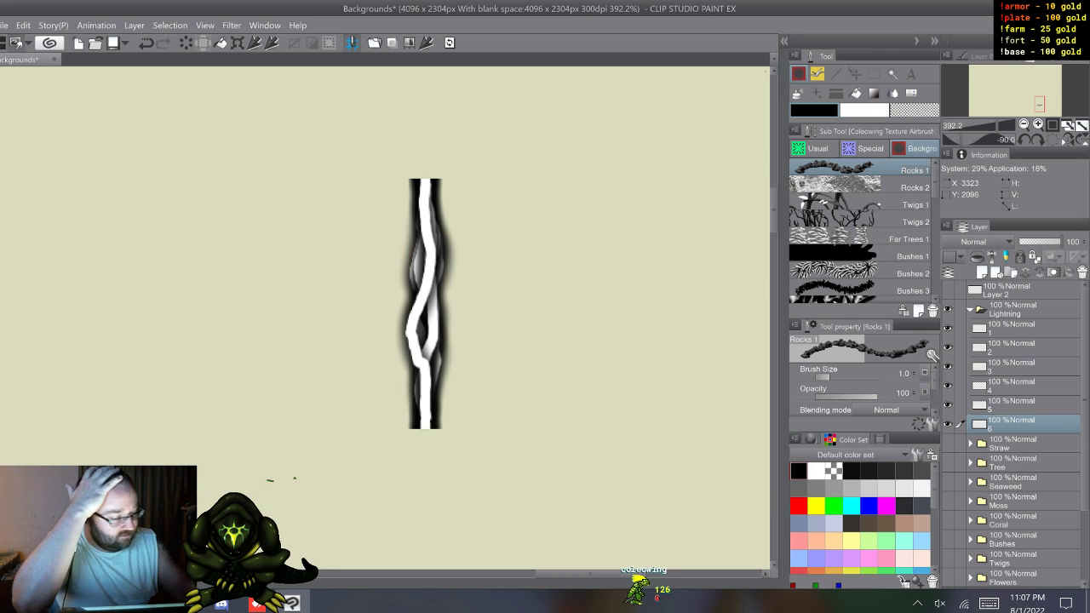
{"action": "left_click", "coordinate": [1022, 328]}
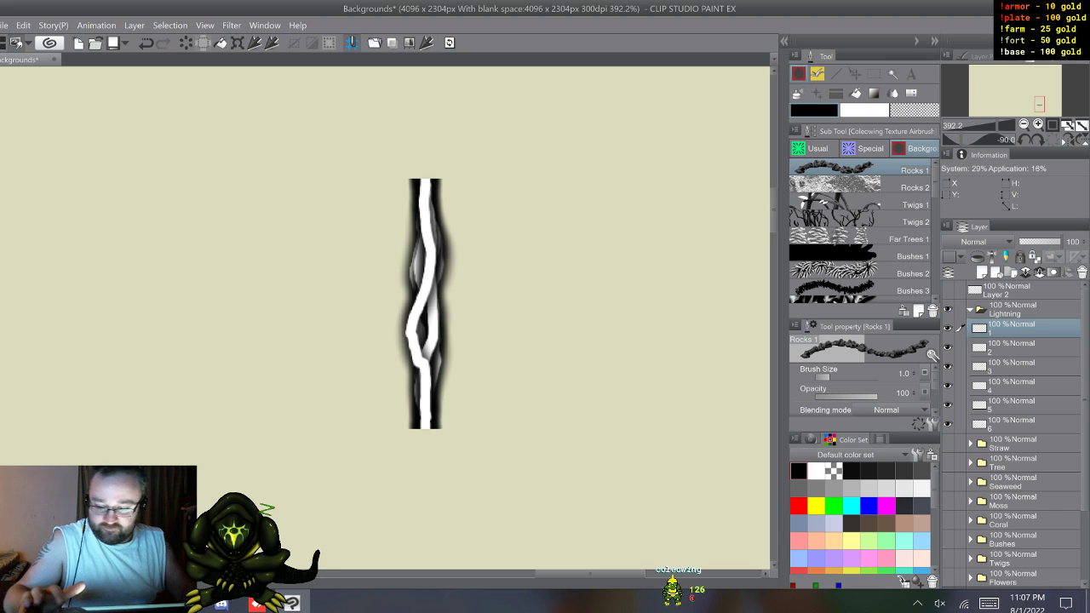
{"action": "key", "text": "w"}
{"action": "left_click", "coordinate": [1022, 425]}
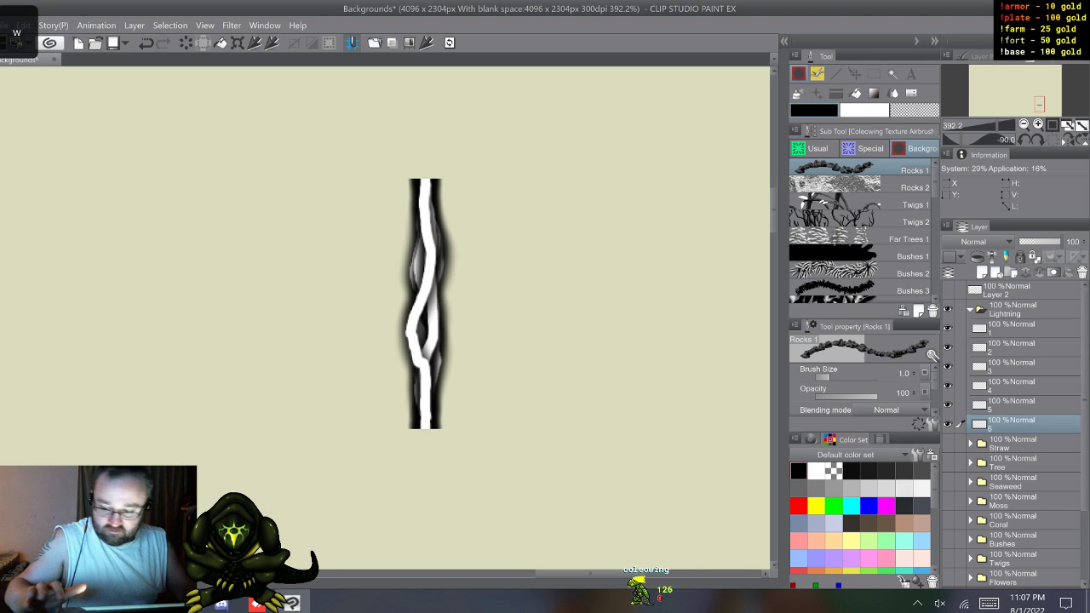
Step: Duplicate bolt layers 1 to 6 and group the copies in a new folder above the Lightning folder
{"action": "key", "text": "F9"}
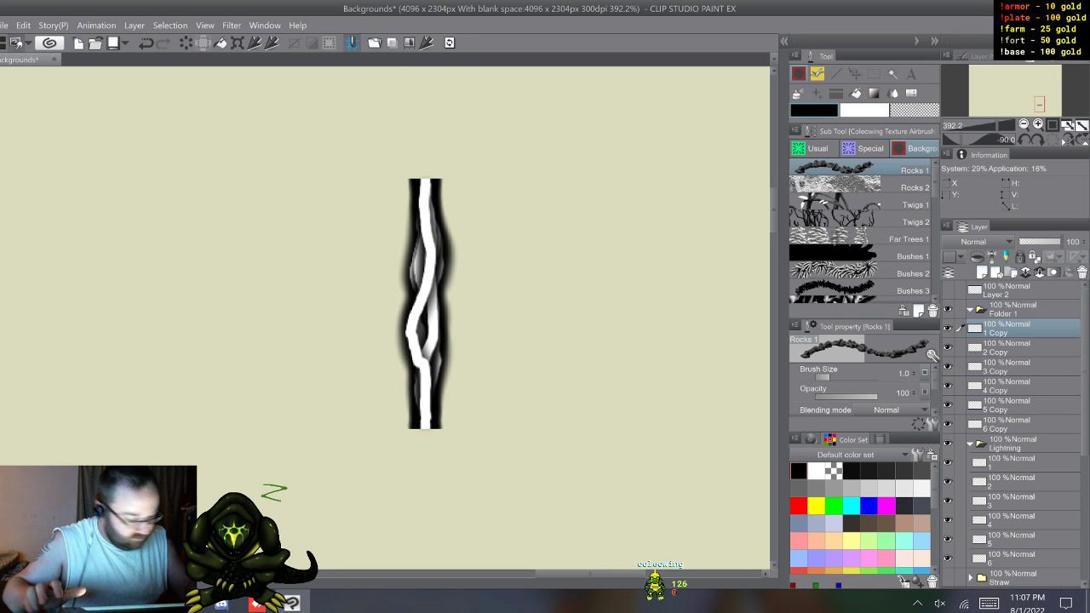
{"action": "left_click", "coordinate": [1010, 424], "text": "shift"}
{"action": "left_click_drag", "start_coordinate": [1010, 404], "coordinate": [1010, 309]}
{"action": "left_click", "coordinate": [970, 310]}
{"action": "left_click", "coordinate": [1011, 329]}
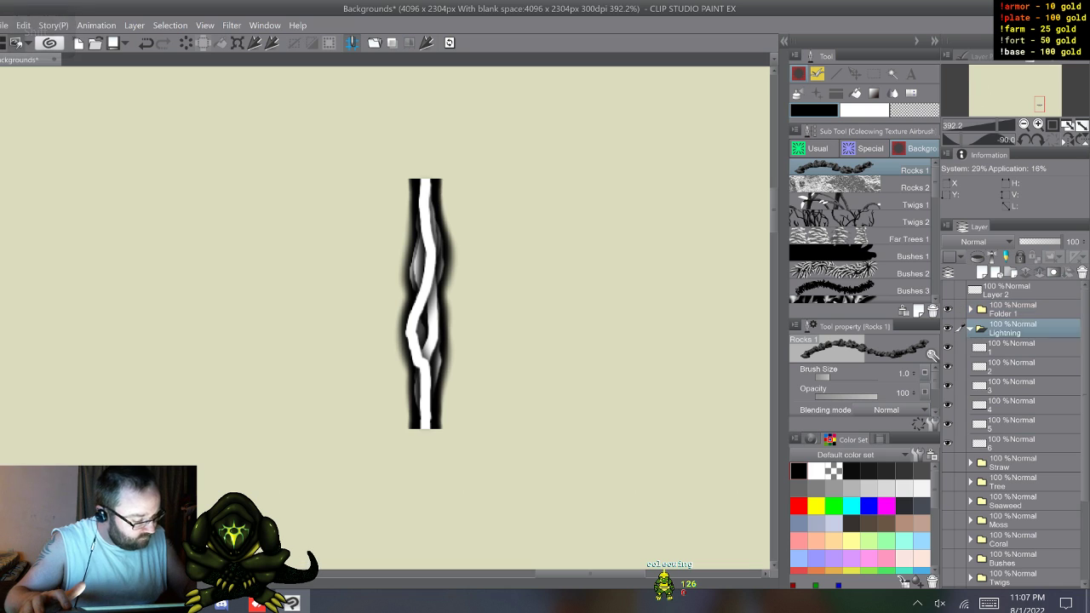
Step: Flip all the bolt copies in Folder 1 vertically and compare them with the Lightning originals
{"action": "left_click", "coordinate": [1012, 309]}
{"action": "key", "text": "ctrl+t"}
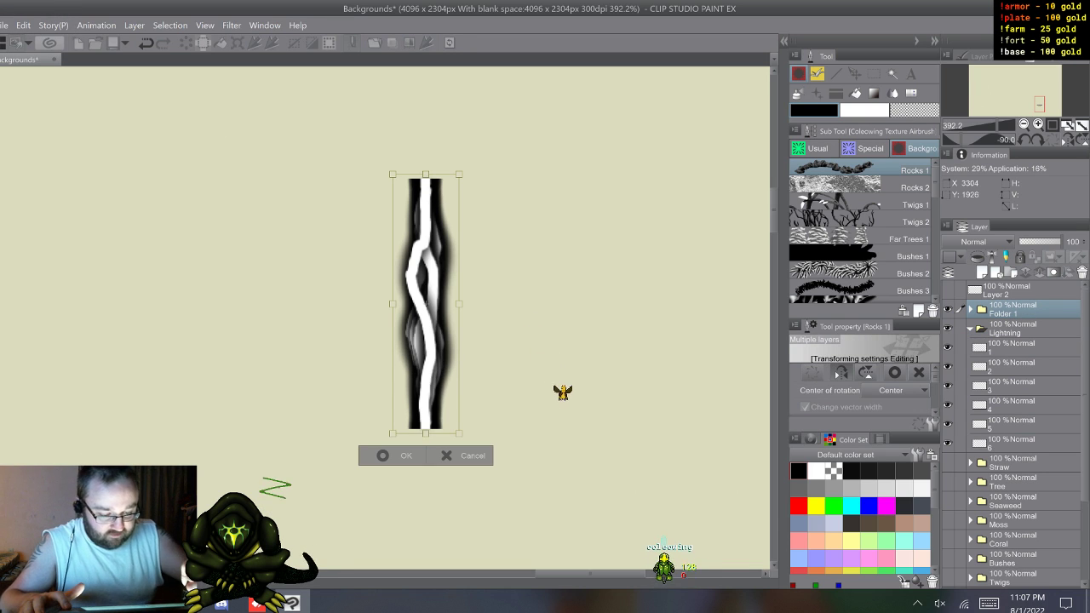
{"action": "key", "text": "Return"}
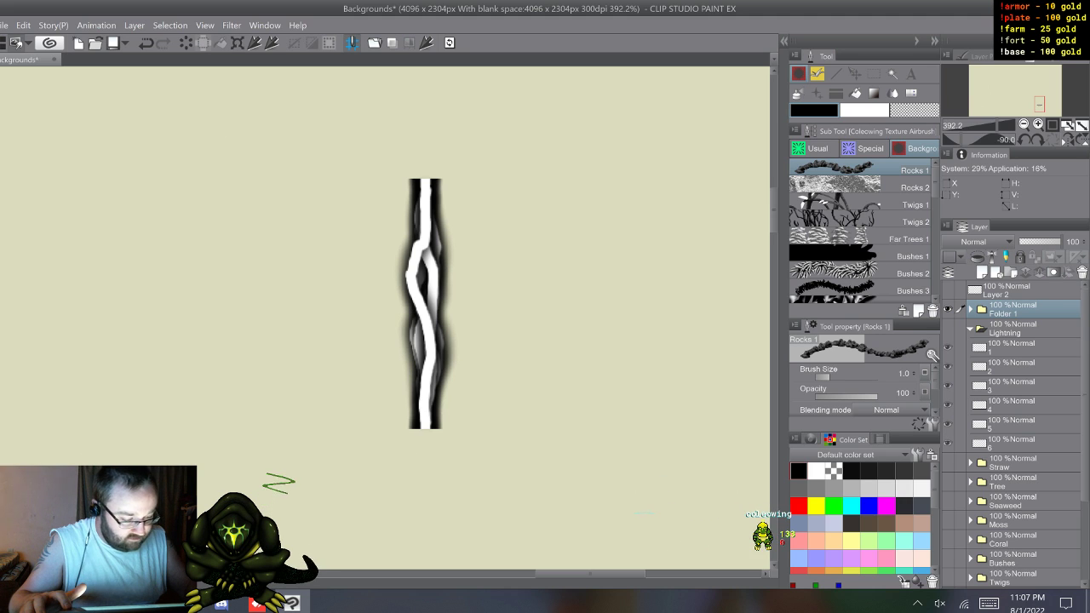
{"action": "left_click", "coordinate": [948, 329]}
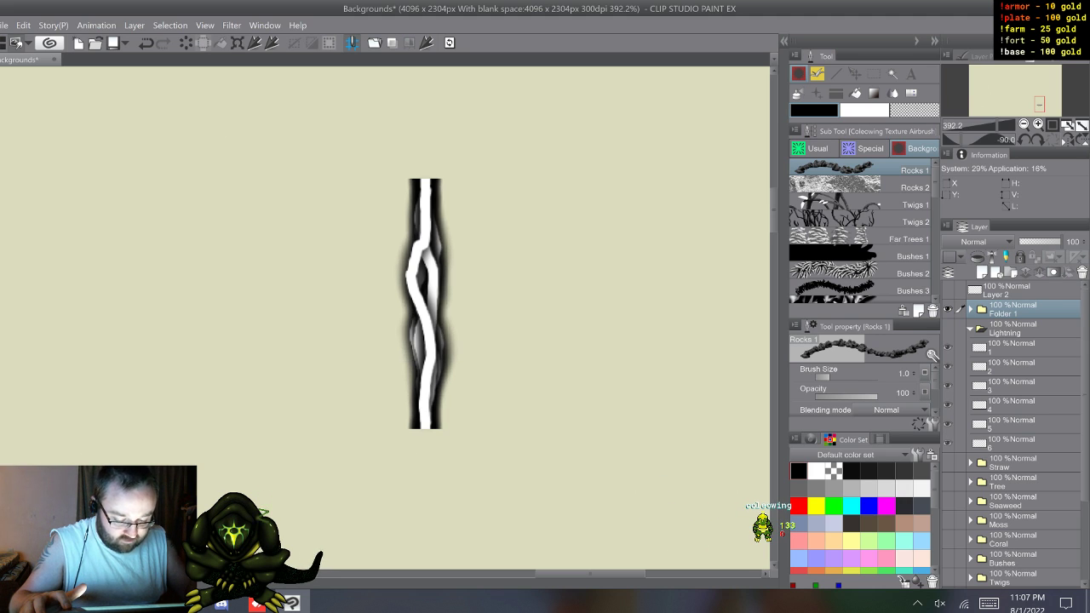
{"action": "left_click", "coordinate": [947, 328]}
Step: Rename the 1 Copy layer in Folder 1 as 7
{"action": "left_click", "coordinate": [970, 310]}
{"action": "left_click", "coordinate": [1013, 329]}
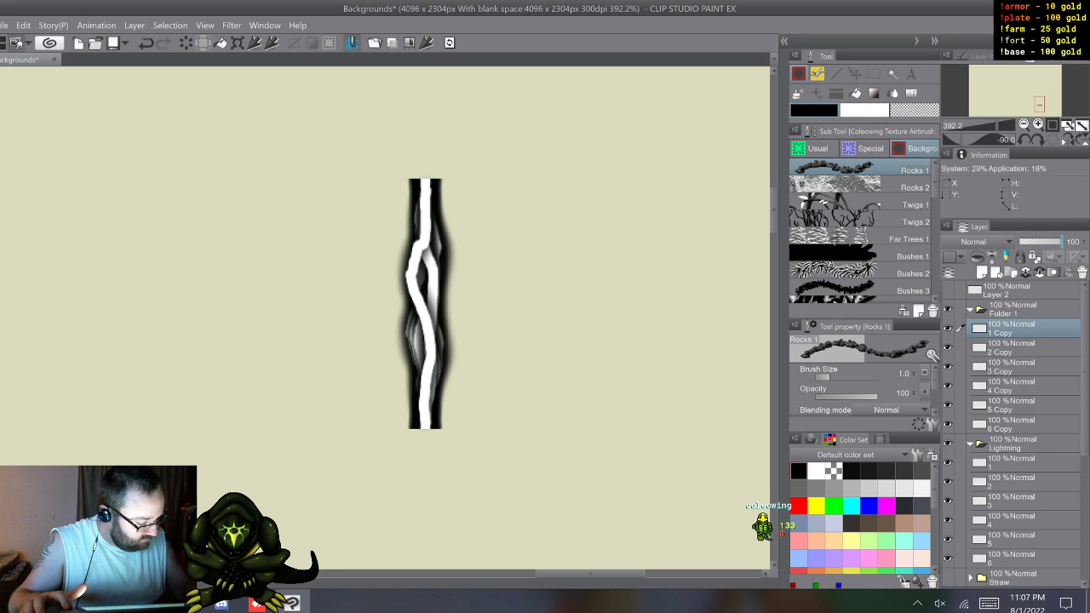
{"action": "double_click", "coordinate": [1005, 332]}
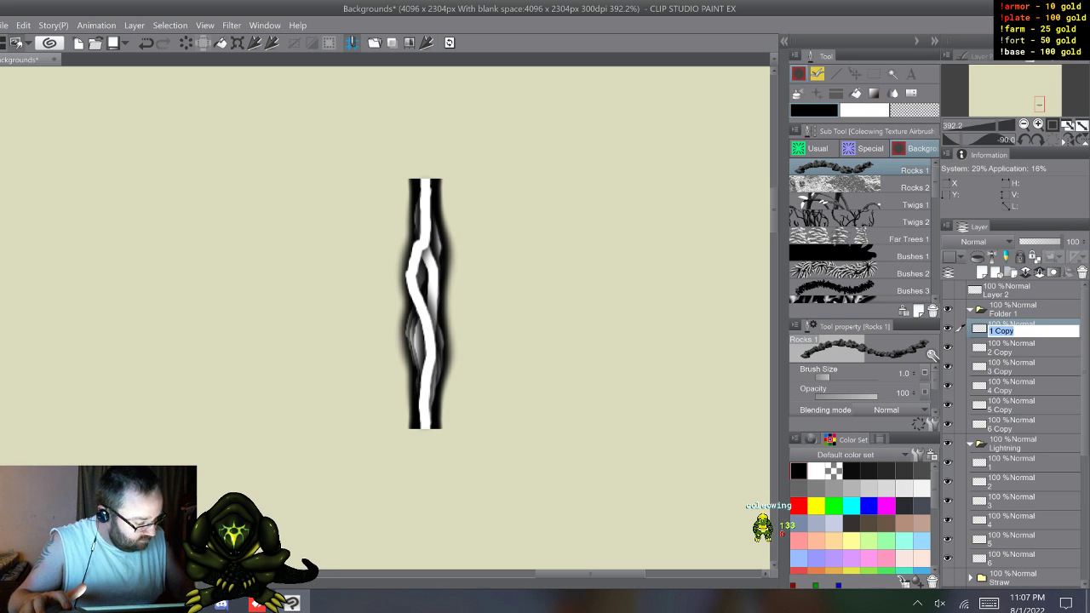
{"action": "left_click", "coordinate": [988, 603]}
{"action": "type", "text": "7"}
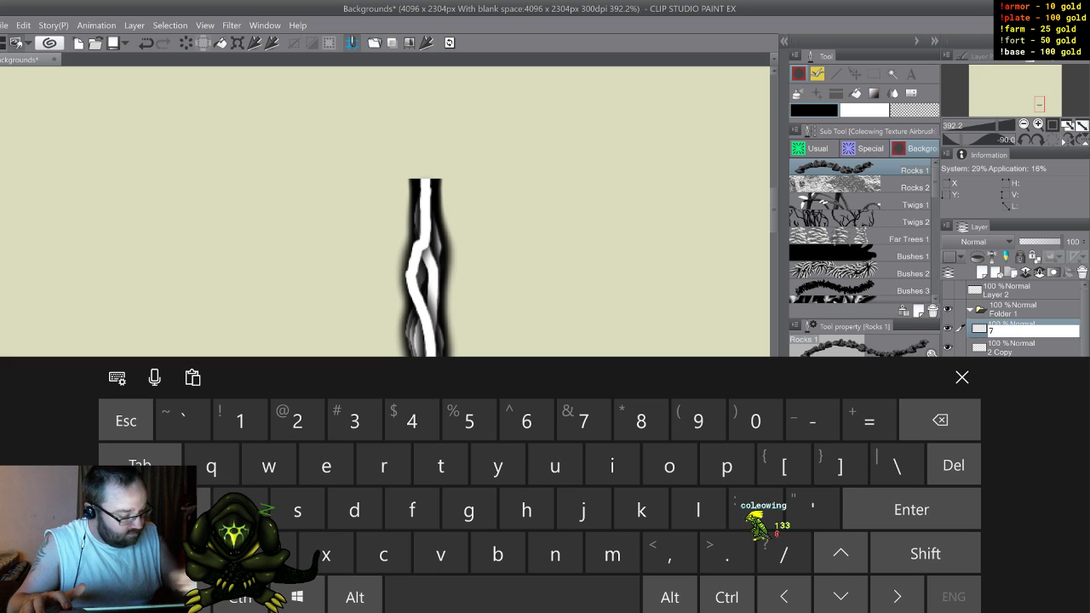
{"action": "key", "text": "Return"}
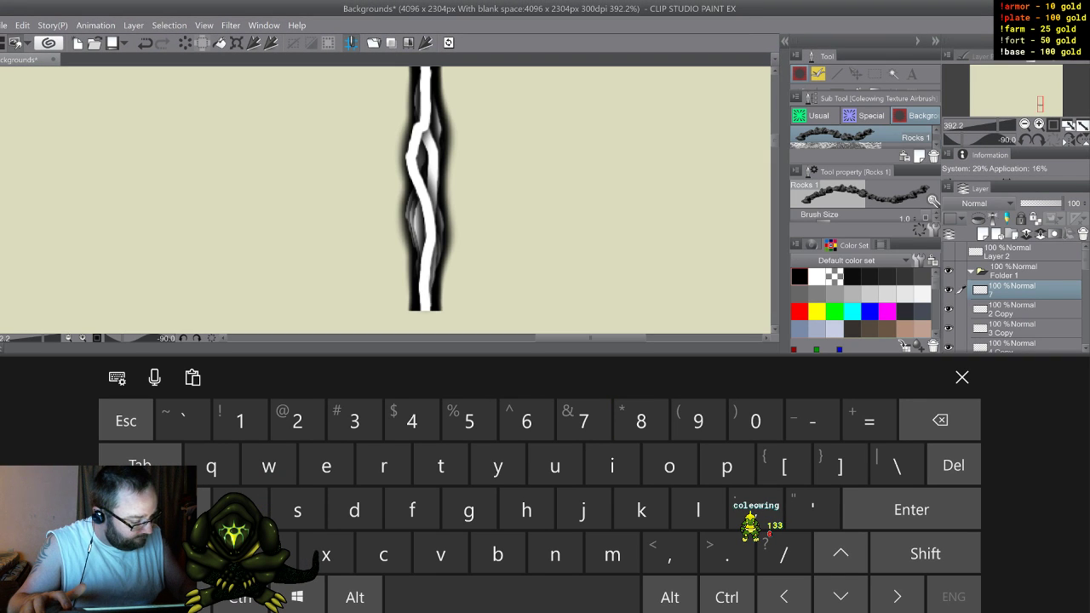
Step: Rename the 2 Copy and 3 Copy layers in Folder 1 as 8 and 9
{"action": "double_click", "coordinate": [1002, 314]}
{"action": "type", "text": "8"}
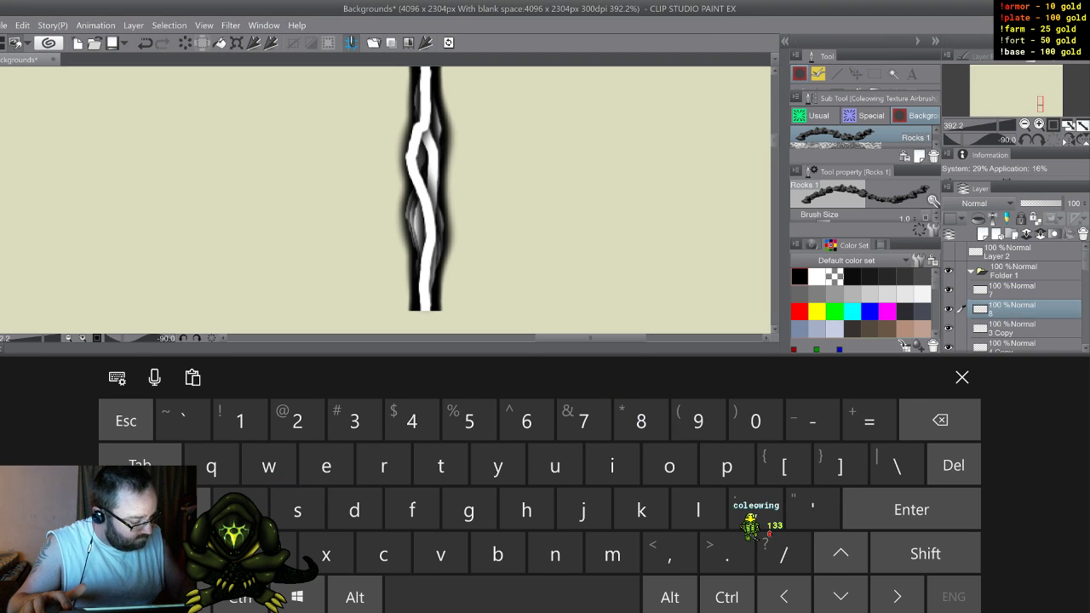
{"action": "double_click", "coordinate": [1003, 333]}
{"action": "type", "text": "9"}
{"action": "key", "text": "Return"}
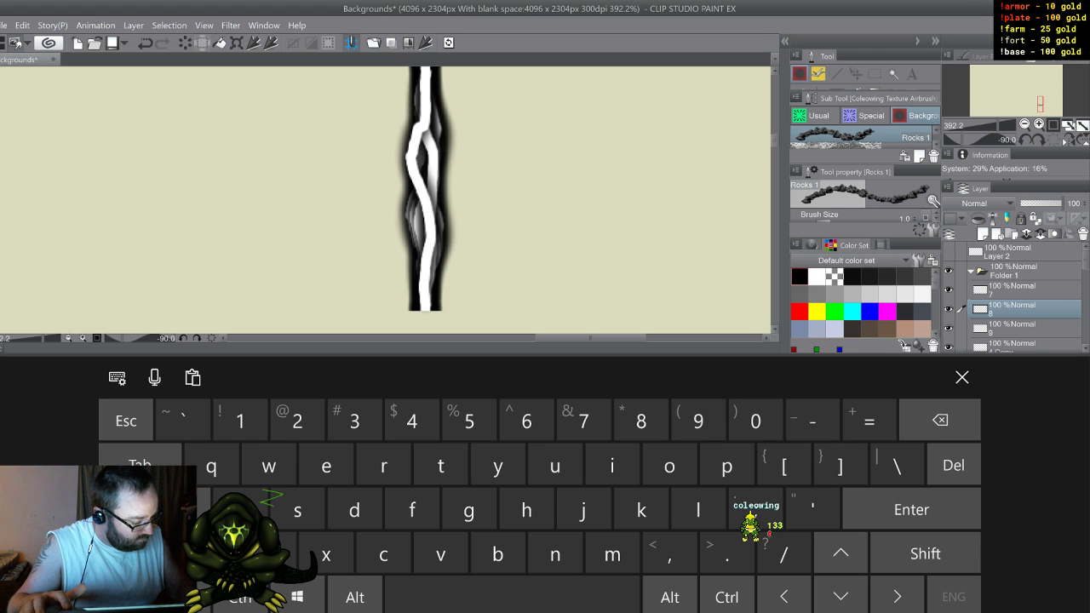
Step: Rename the 4 Copy and 5 Copy layers in Folder 1 as 10 and 11
{"action": "scroll", "coordinate": [1003, 285], "scroll_direction": "down", "scroll_amount": 3}
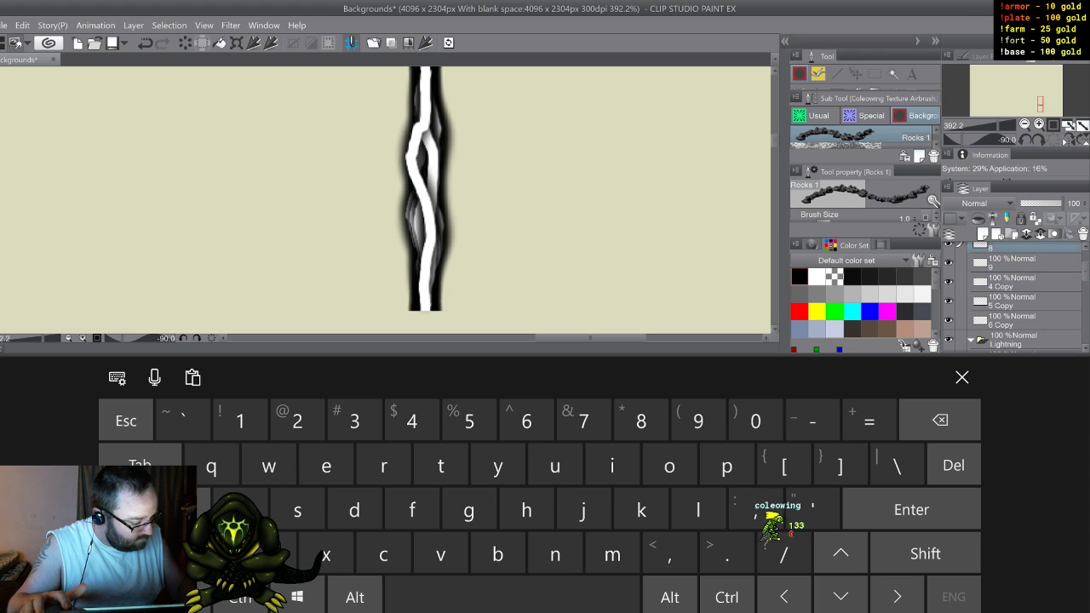
{"action": "double_click", "coordinate": [1002, 285]}
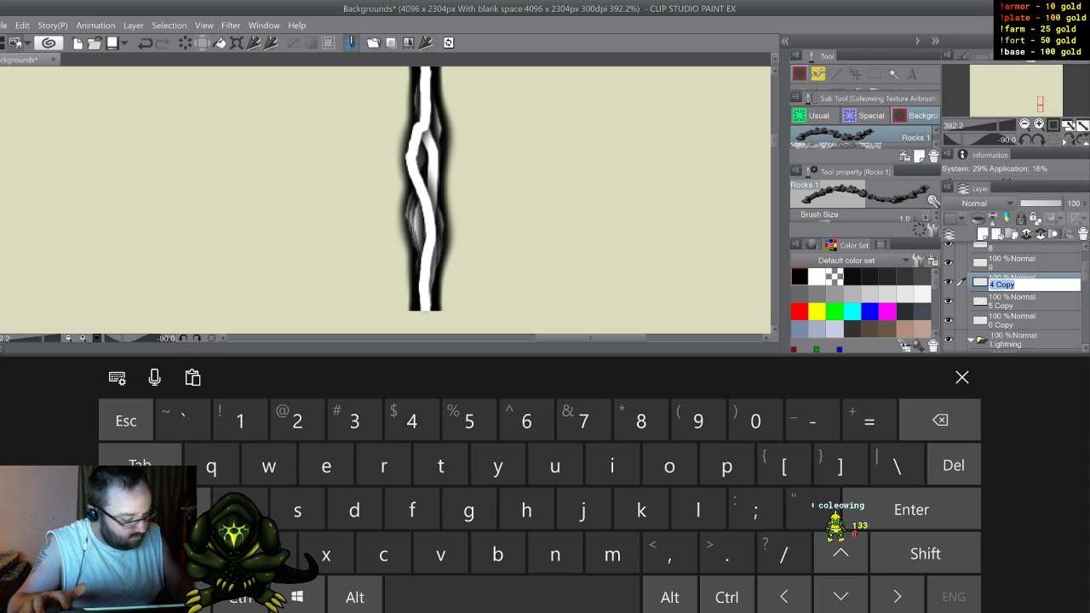
{"action": "type", "text": "10"}
{"action": "key", "text": "Return"}
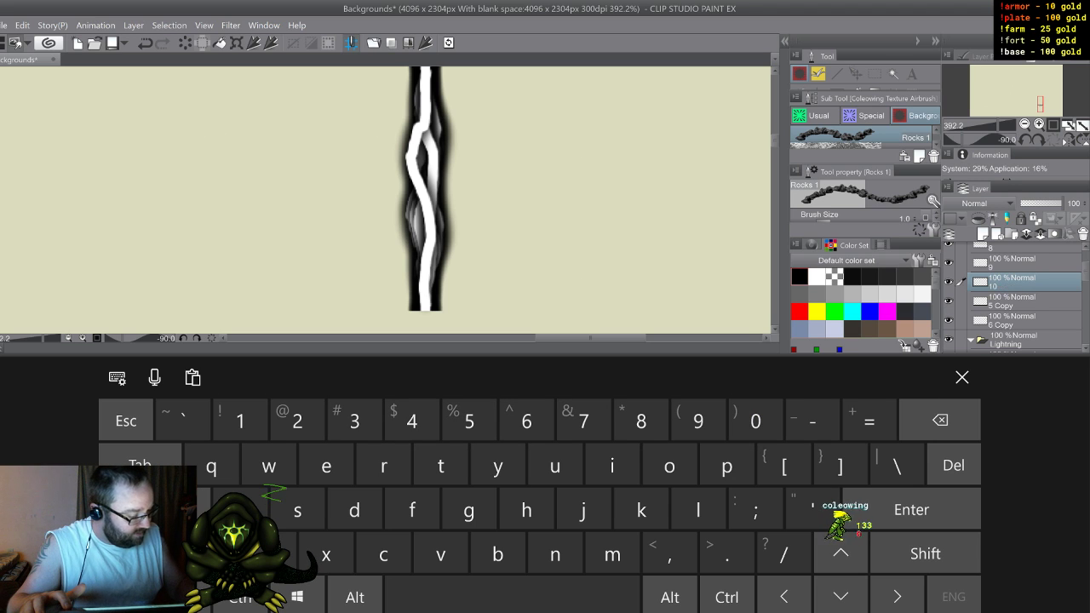
{"action": "left_click", "coordinate": [1005, 304]}
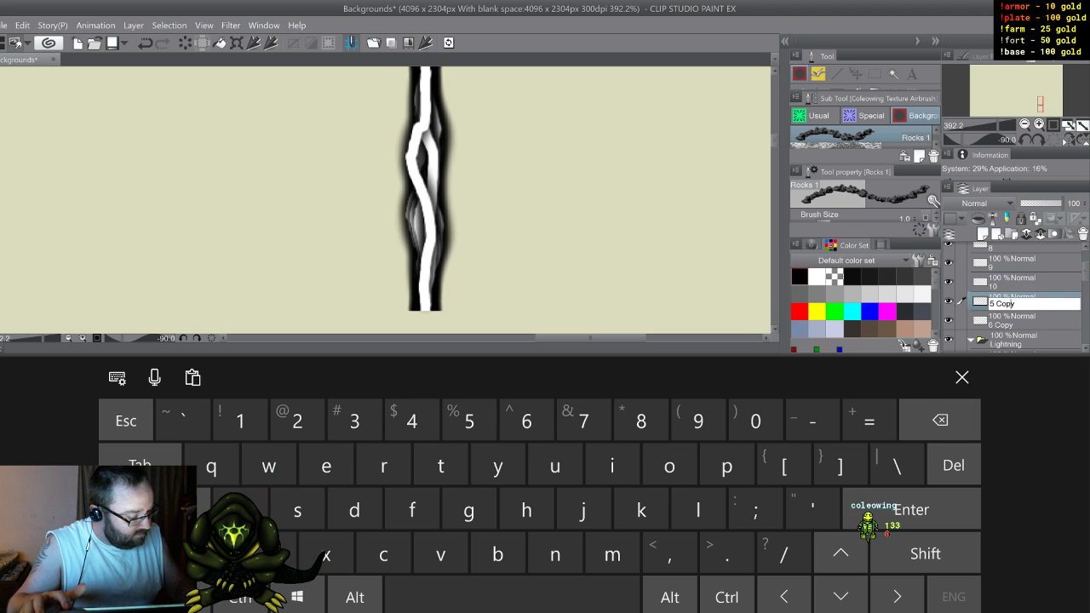
{"action": "type", "text": "1"}
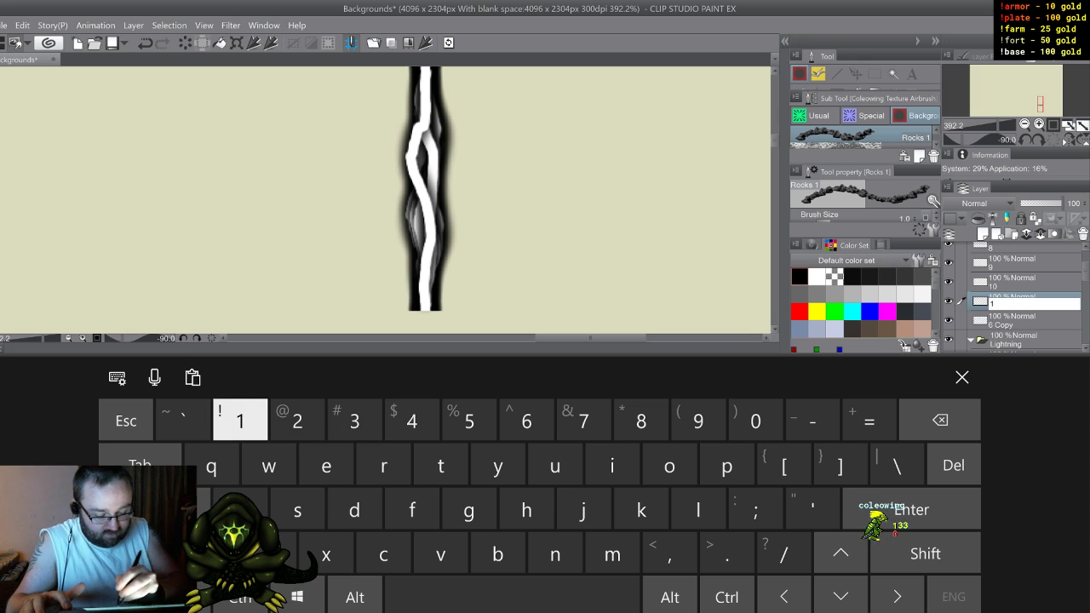
{"action": "type", "text": "11"}
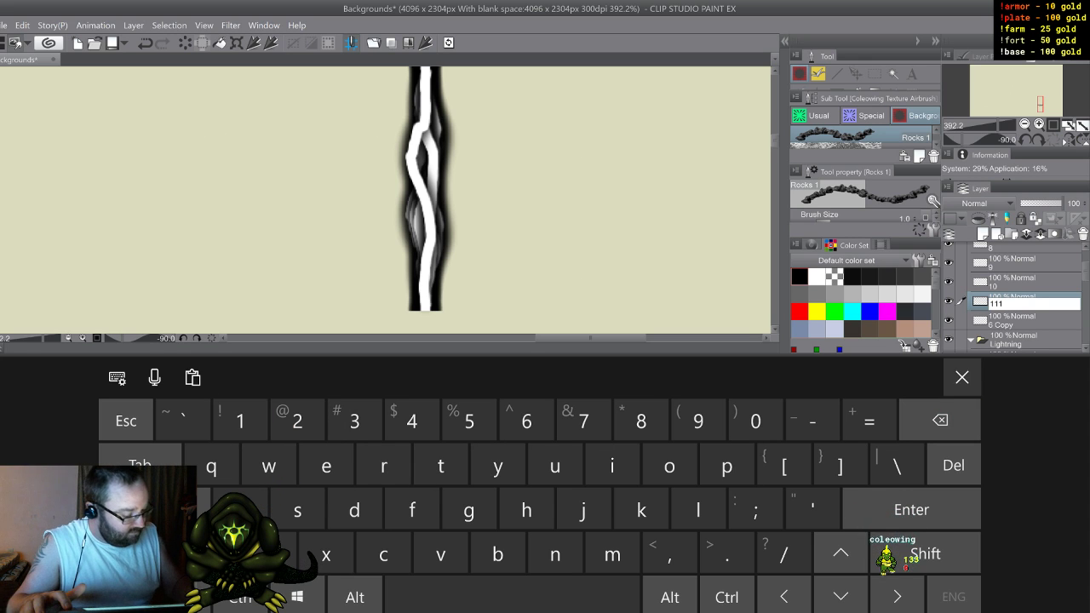
{"action": "key", "text": "Return"}
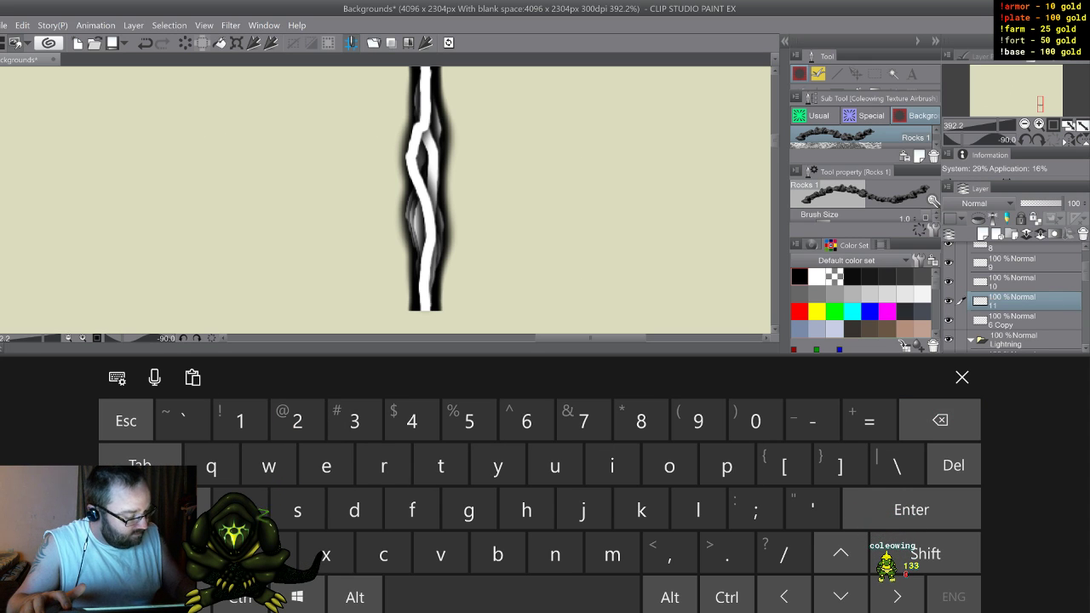
Step: Rename the 6 Copy layer in Folder 1 as 12
{"action": "double_click", "coordinate": [1005, 325]}
{"action": "type", "text": "12"}
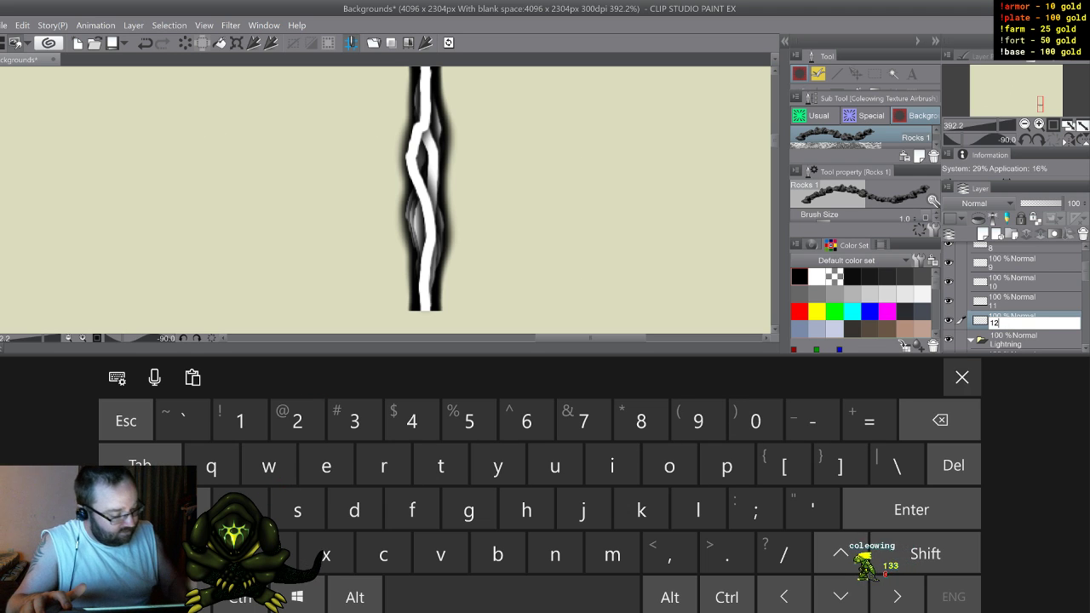
{"action": "left_click", "coordinate": [962, 377]}
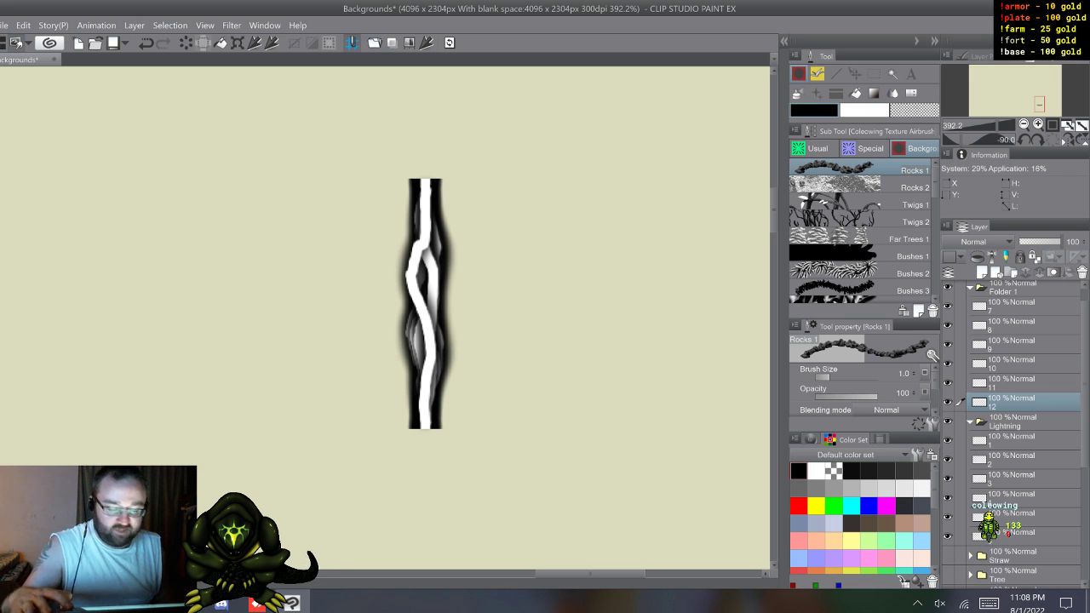
Step: Collapse both bolt folders, duplicate the Lightning folder and flip the duplicate horizontally
{"action": "left_click", "coordinate": [970, 289]}
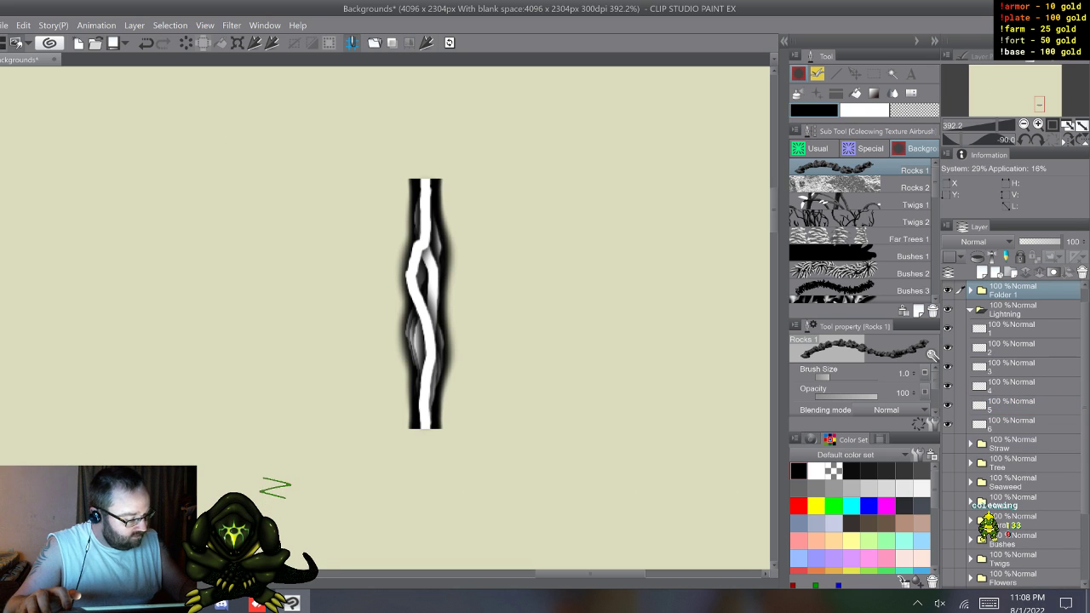
{"action": "left_click", "coordinate": [970, 310]}
{"action": "left_click", "coordinate": [1022, 329]}
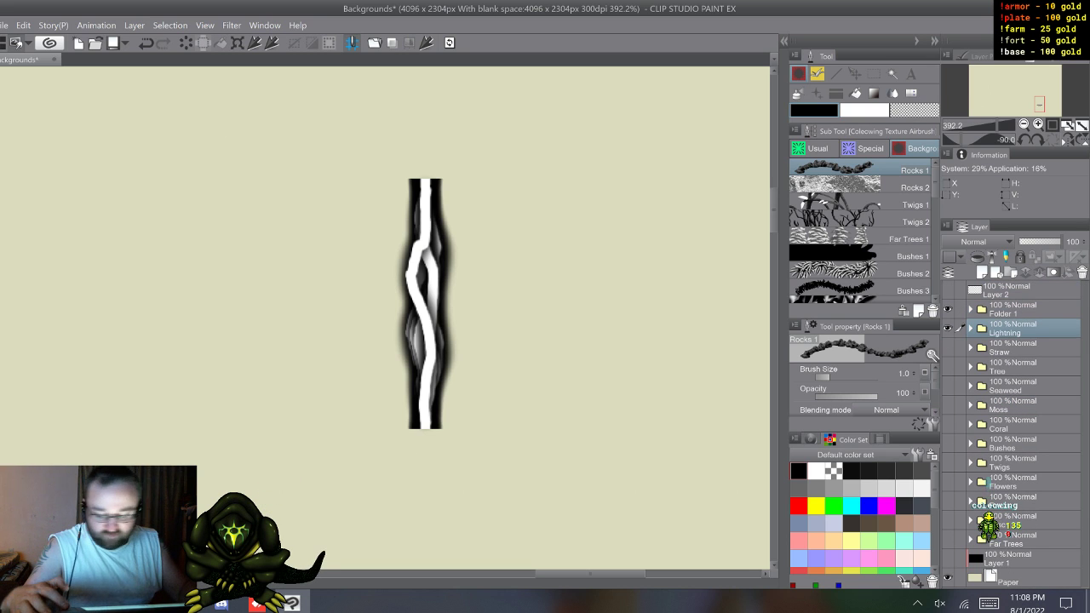
{"action": "key", "text": "F9"}
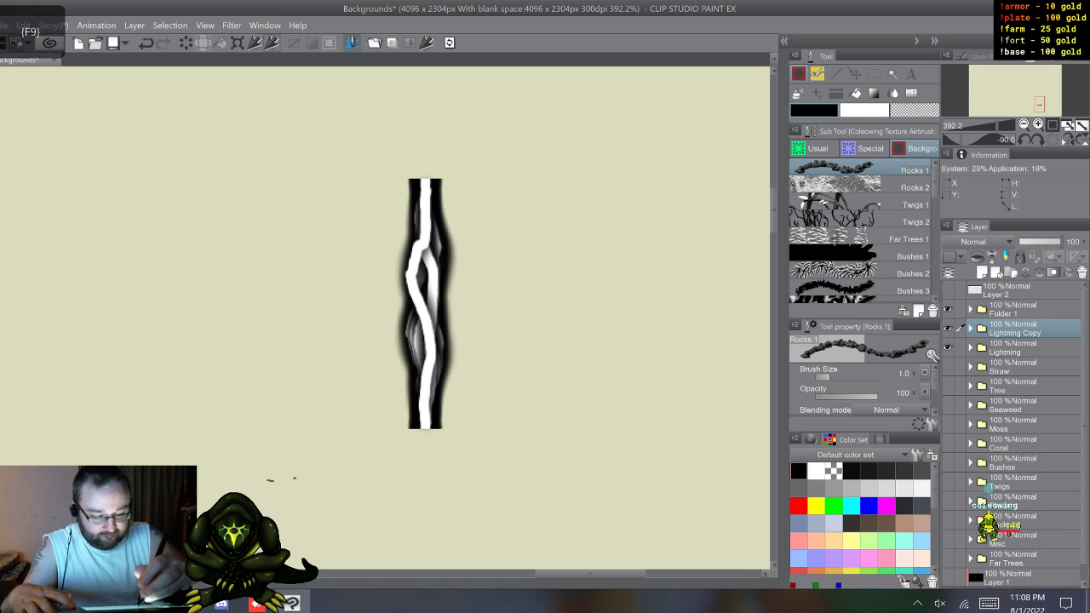
{"action": "key", "text": "ctrl+t"}
{"action": "key", "text": "Return"}
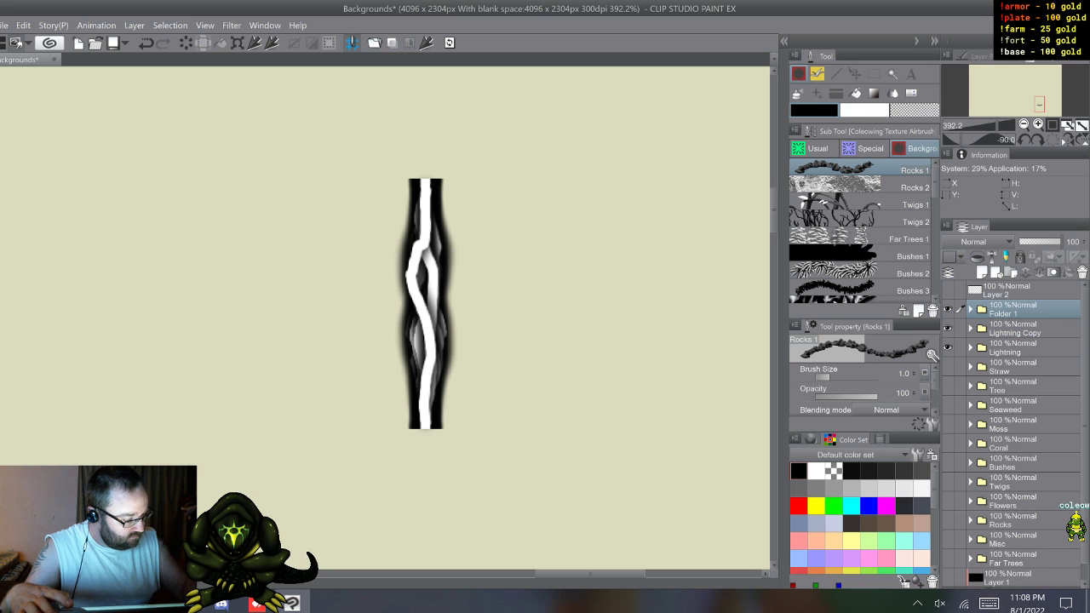
Step: Duplicate Folder 1, flip the duplicate horizontally and compare it with the original
{"action": "key", "text": "F9"}
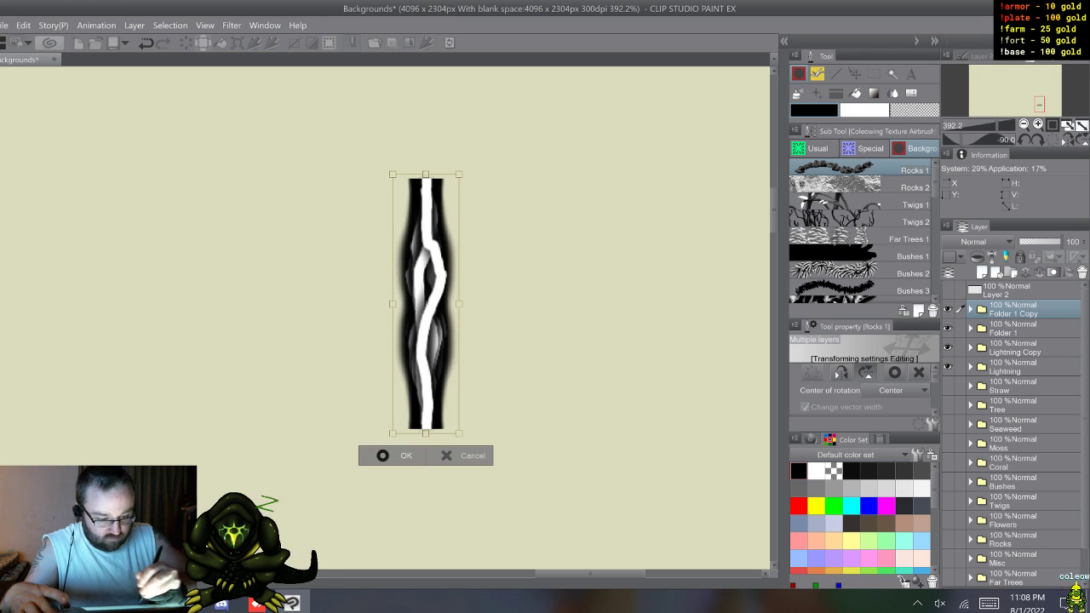
{"action": "key", "text": "Return"}
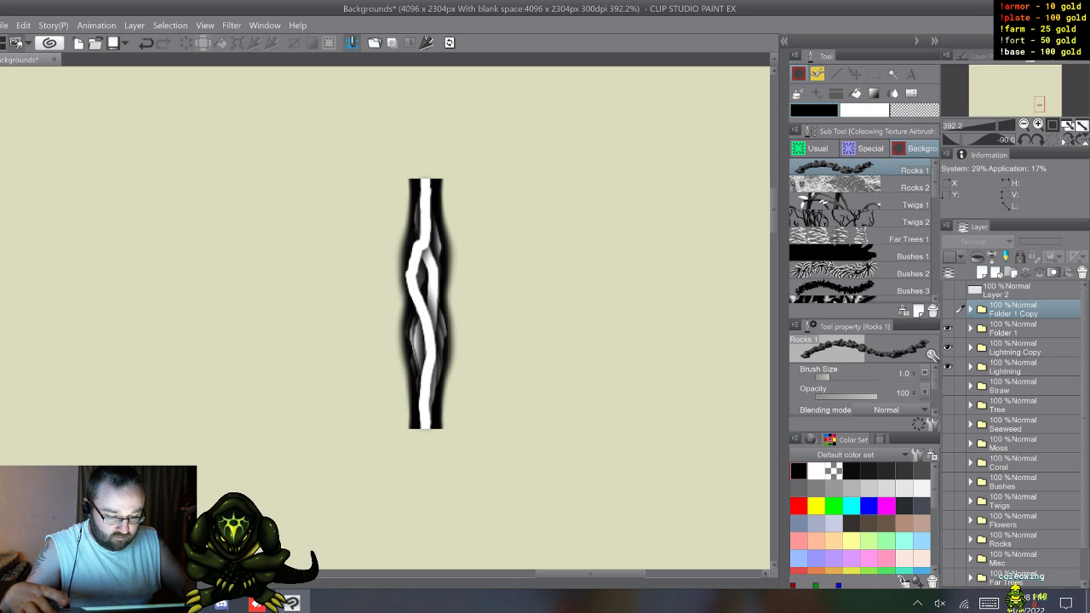
{"action": "left_click", "coordinate": [948, 309]}
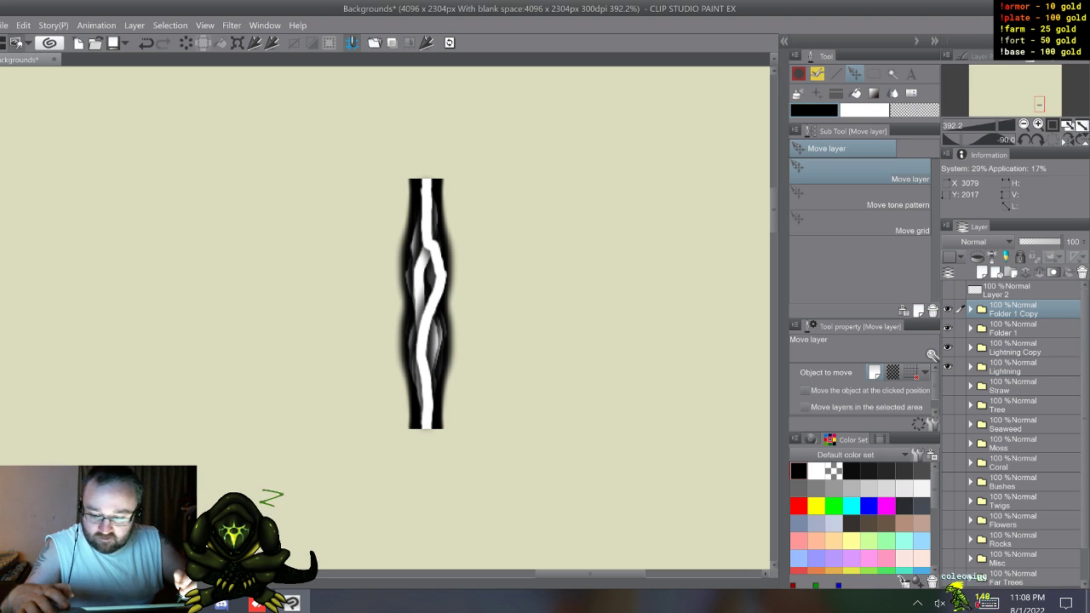
Step: Shift the Folder 1 Copy bolts slightly left so their ends line up with the Folder 1 bolts
{"action": "key", "text": "shift"}
{"action": "left_click_drag", "start_coordinate": [686, 306], "coordinate": [684, 306]}
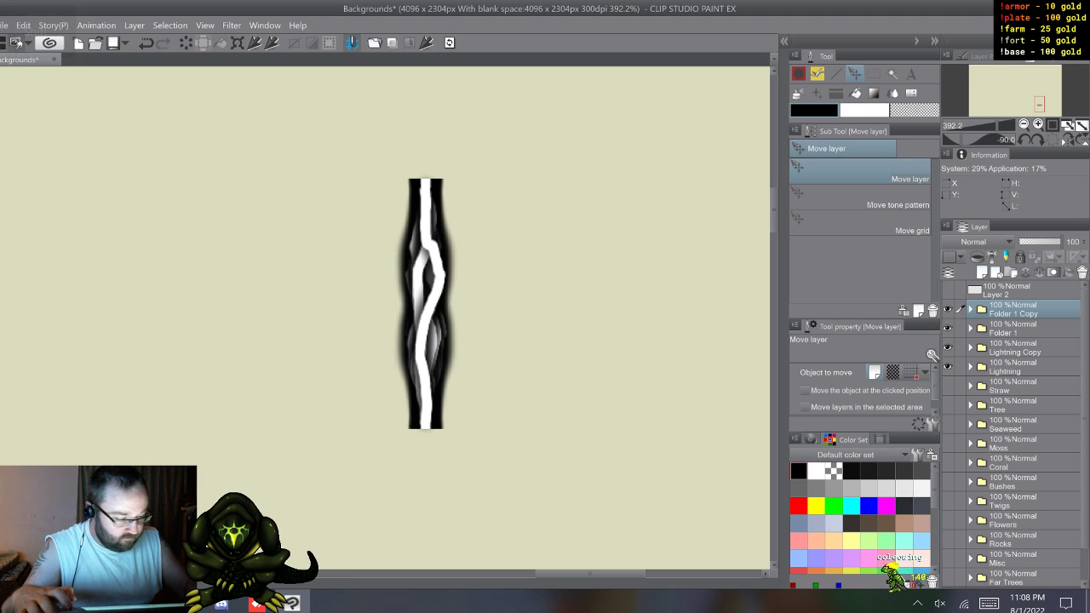
{"action": "left_click", "coordinate": [948, 309]}
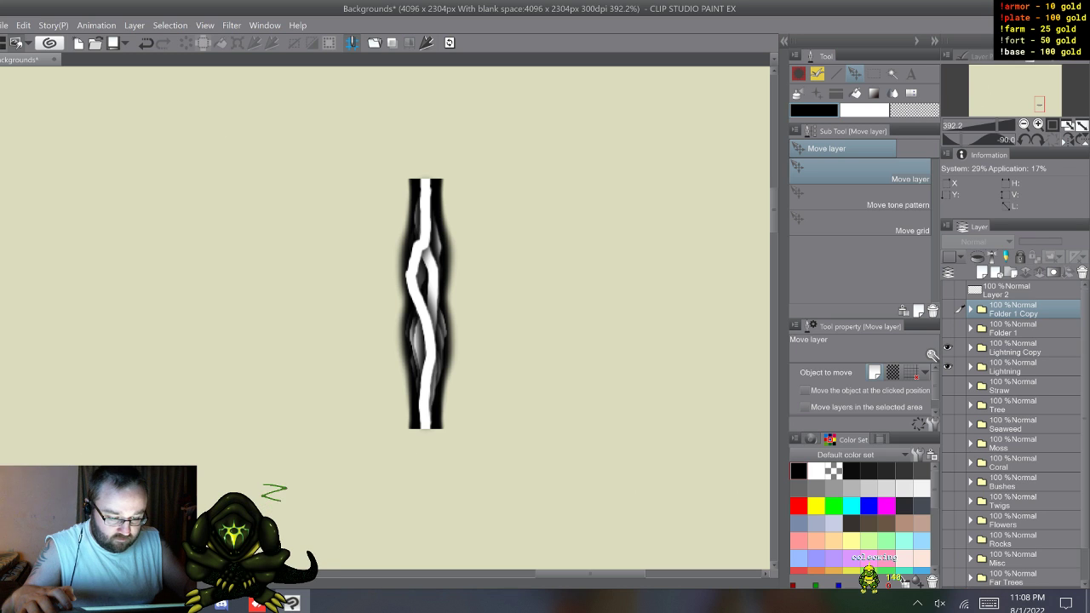
Step: Shift the Lightning Copy bolts slightly left so their ends line up with the Lightning bolts
{"action": "left_click", "coordinate": [947, 347]}
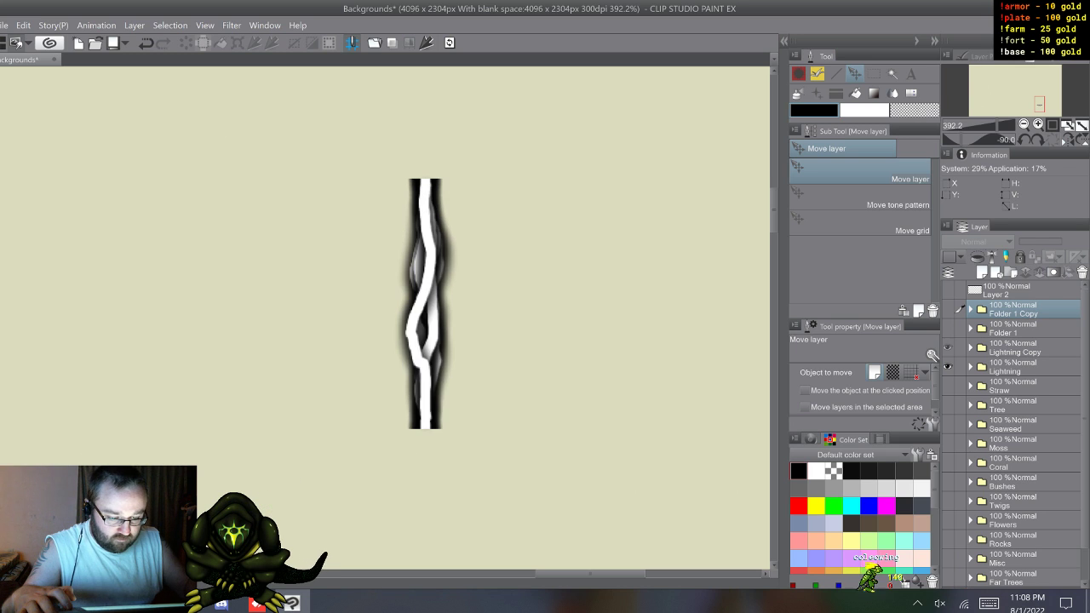
{"action": "left_click", "coordinate": [1015, 348]}
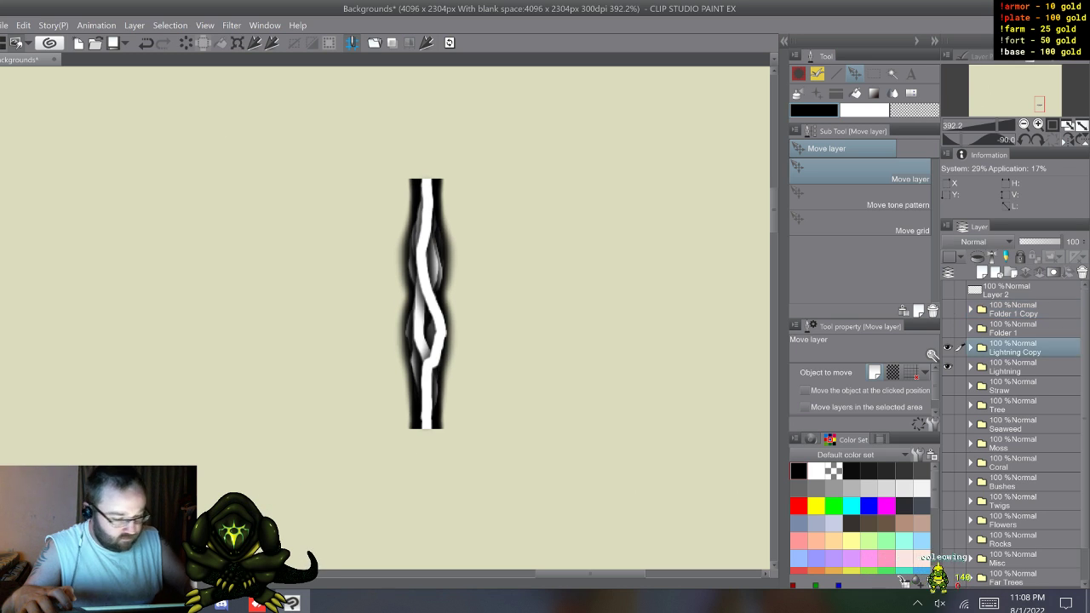
{"action": "key", "text": "shift"}
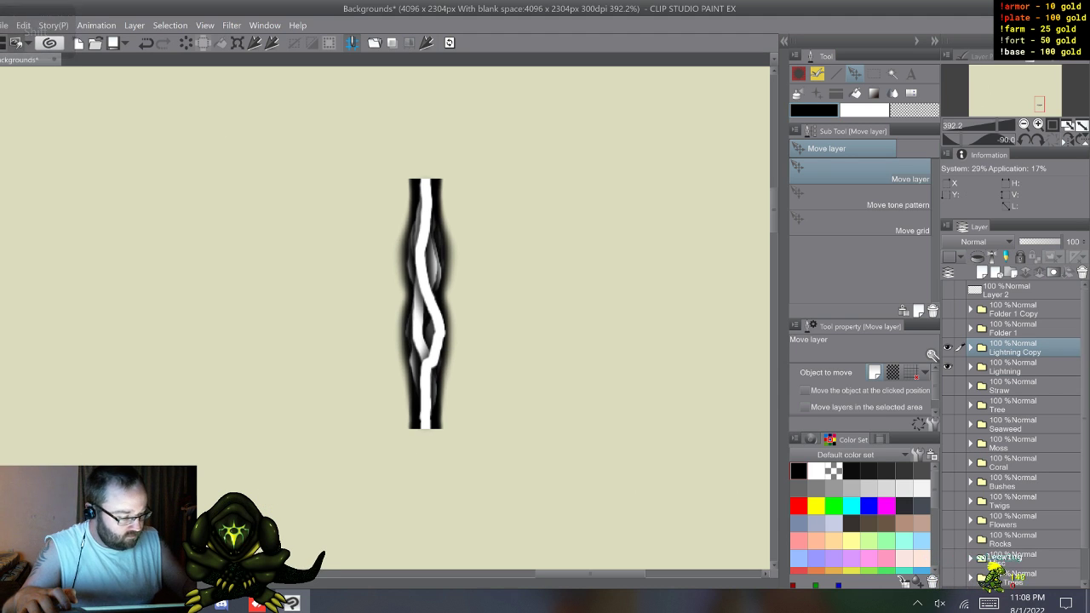
{"action": "left_click", "coordinate": [271, 43]}
{"action": "left_click", "coordinate": [948, 347]}
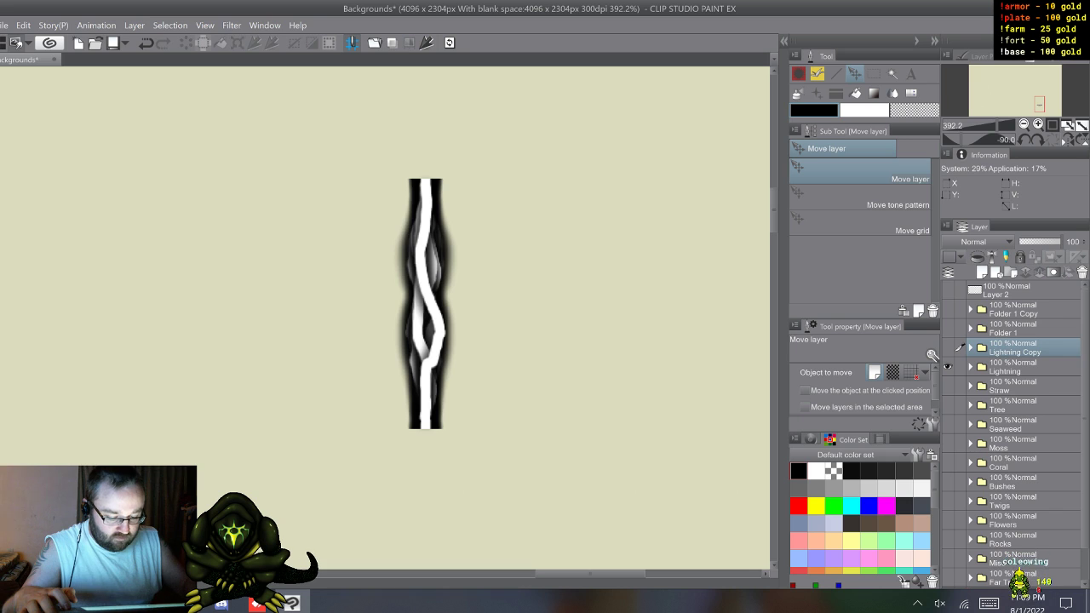
Step: Make all four bolt folders visible and switch to the Rectangle marquee tool
{"action": "key", "text": "ctrl+z"}
{"action": "key", "text": "ctrl+z"}
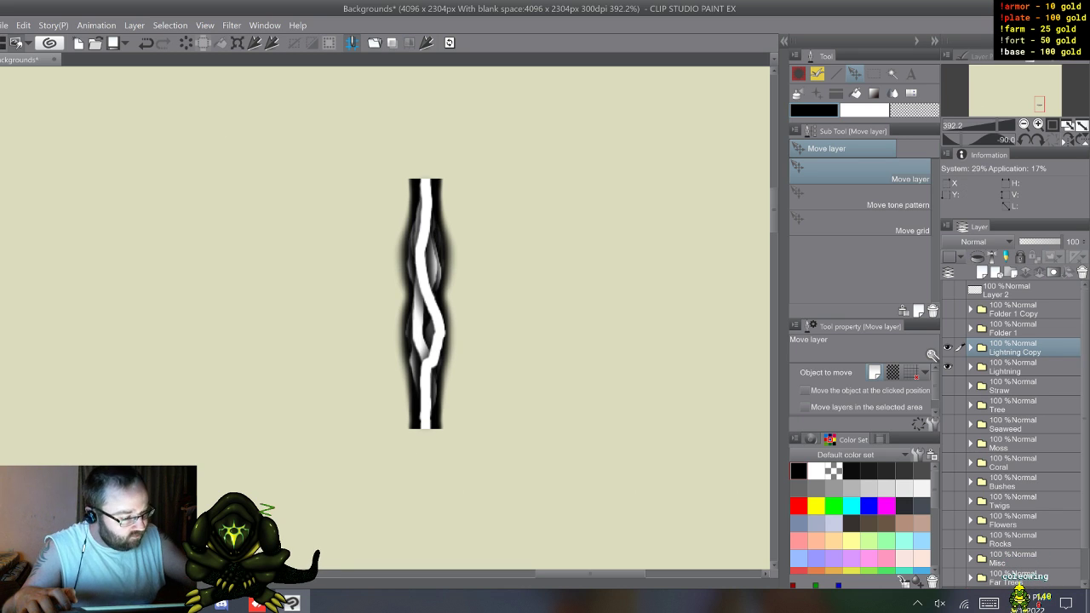
{"action": "key", "text": "b"}
{"action": "key", "text": "m"}
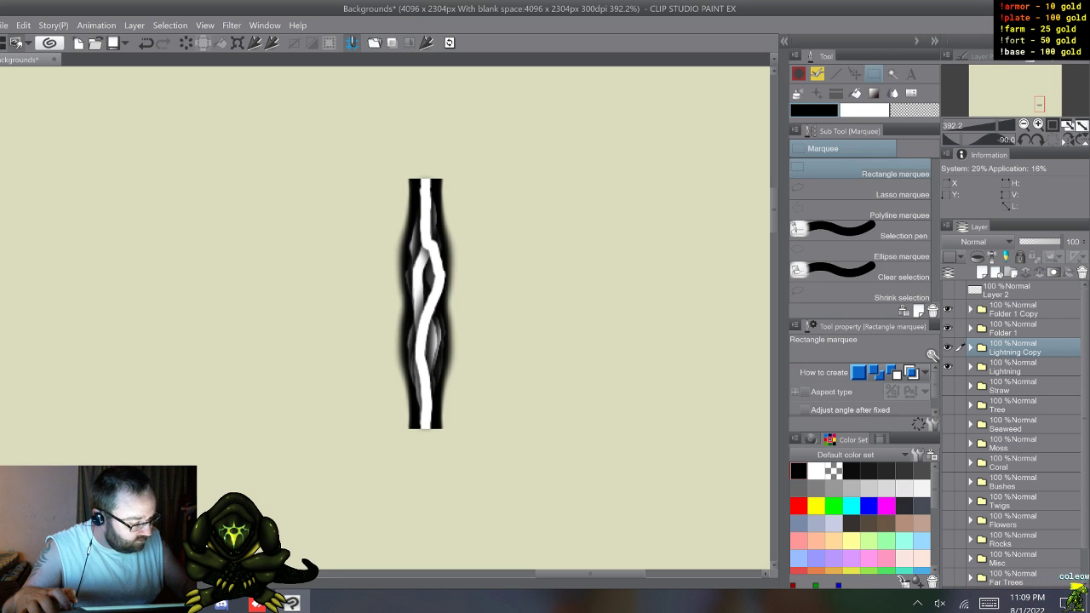
Step: Move layers 7 to 12 out of Folder 1 and into the Lightning folder, directly below layer 6
{"action": "left_click", "coordinate": [970, 367]}
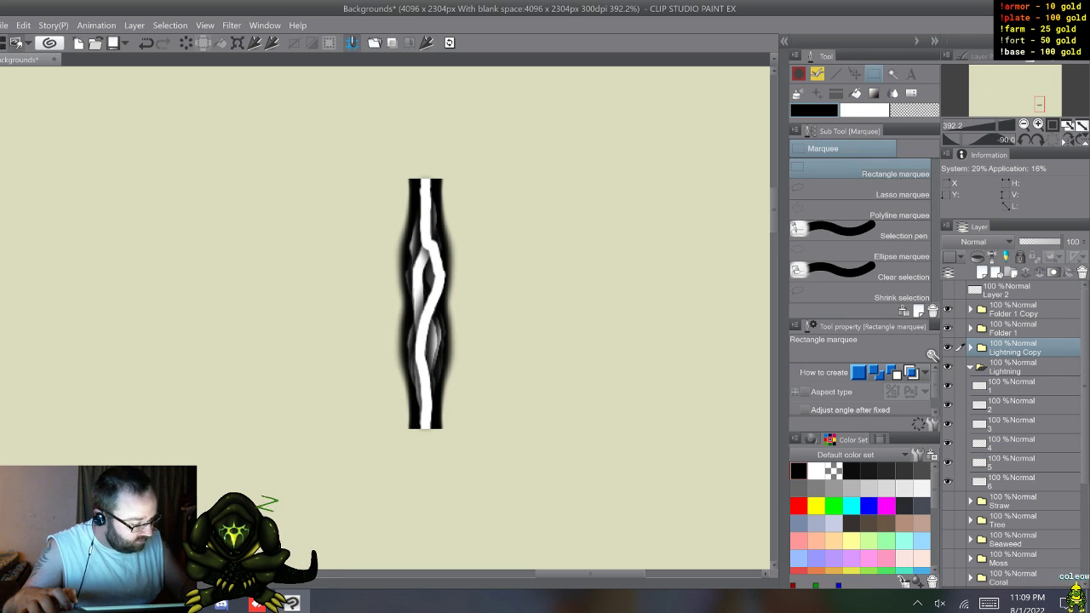
{"action": "left_click", "coordinate": [970, 347]}
{"action": "scroll", "coordinate": [1014, 426], "scroll_direction": "down", "scroll_amount": 3}
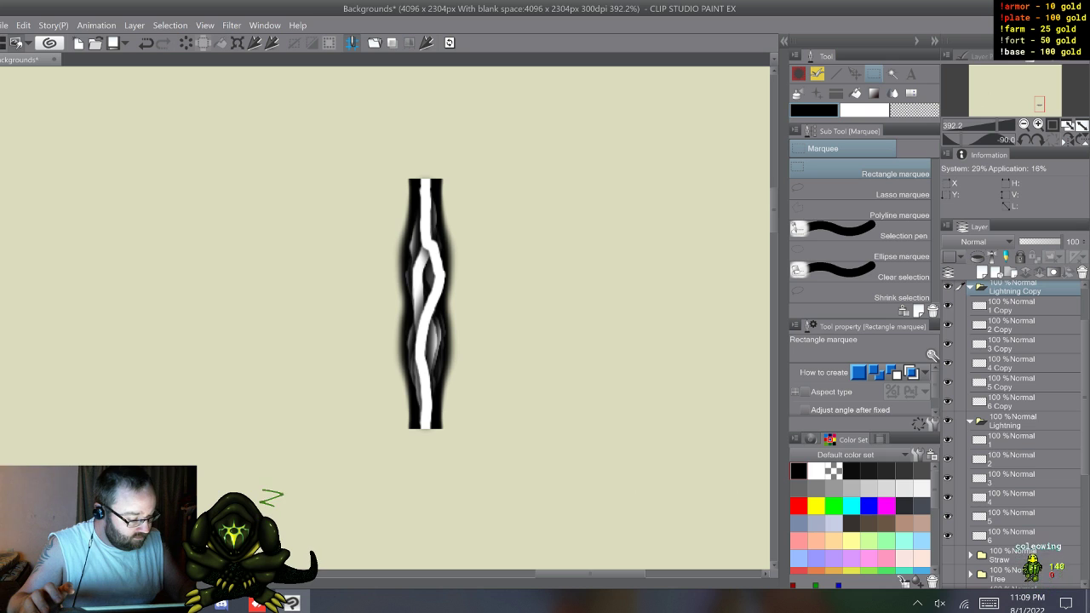
{"action": "scroll", "coordinate": [1014, 435], "scroll_direction": "down", "scroll_amount": 2}
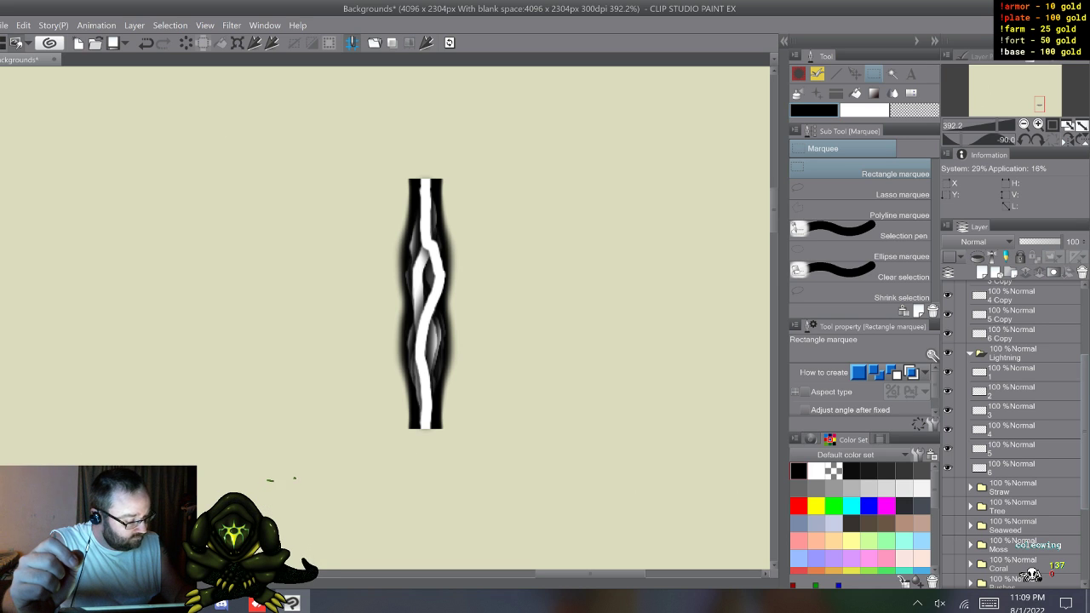
{"action": "scroll", "coordinate": [1014, 434], "scroll_direction": "up", "scroll_amount": 5}
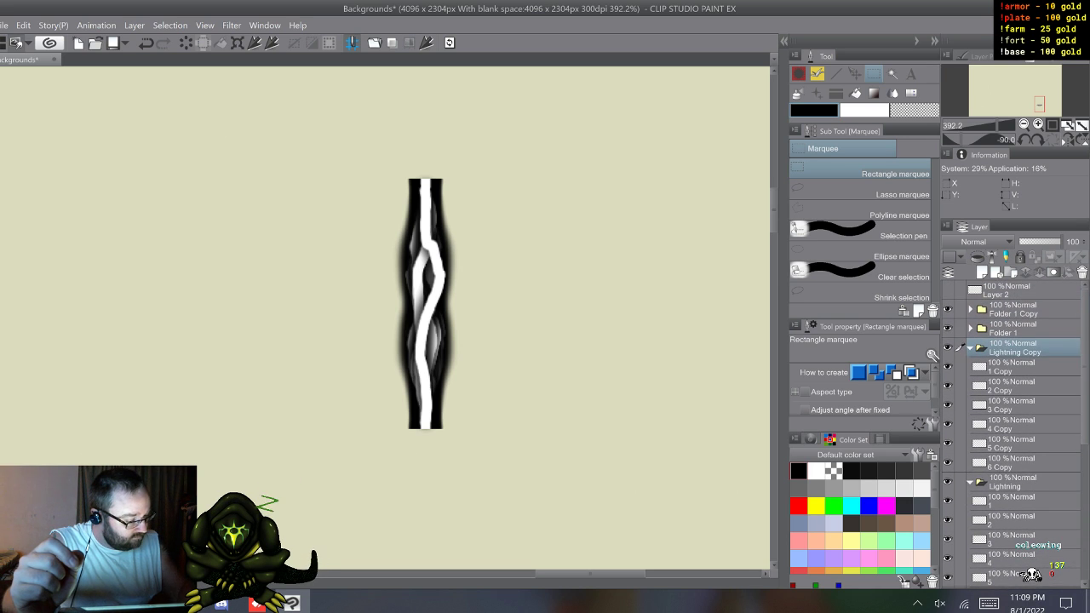
{"action": "left_click", "coordinate": [970, 329]}
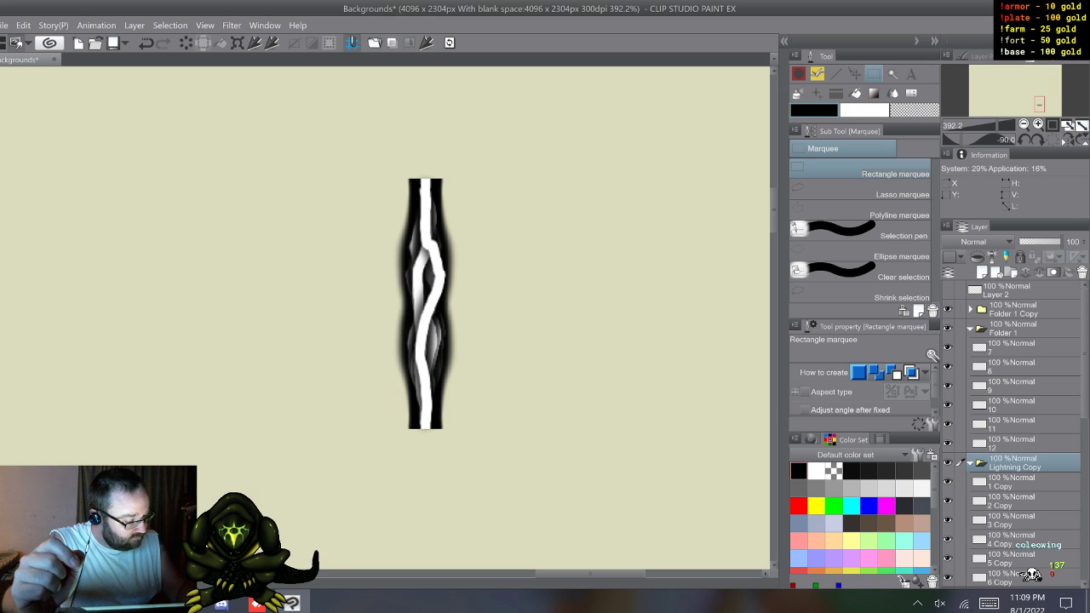
{"action": "left_click", "coordinate": [1014, 347]}
{"action": "left_click_drag", "start_coordinate": [1085, 354], "coordinate": [1085, 380]}
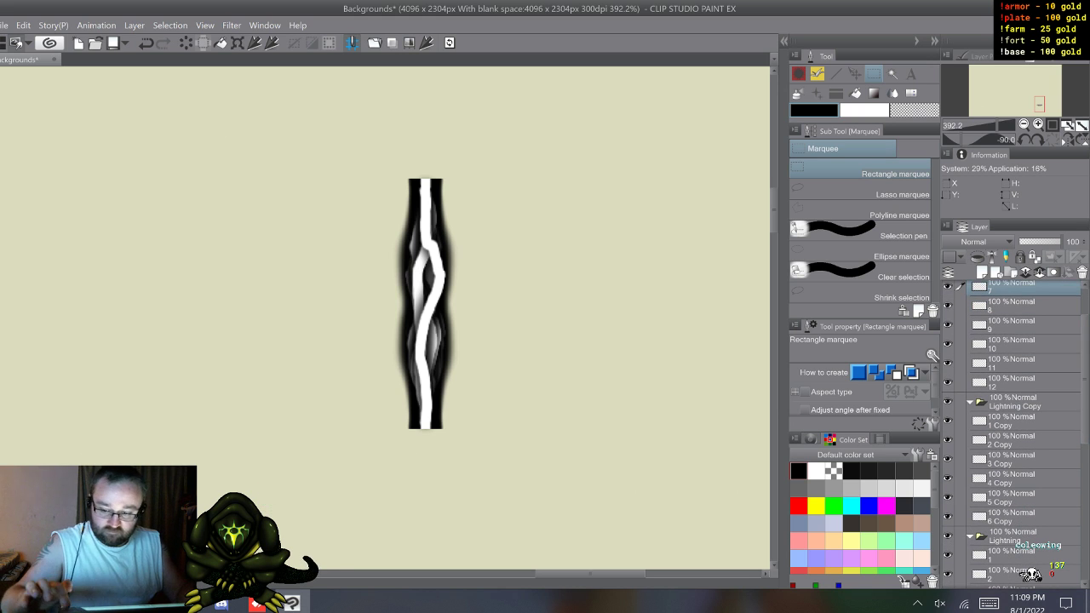
{"action": "left_click", "coordinate": [1013, 383], "text": "shift"}
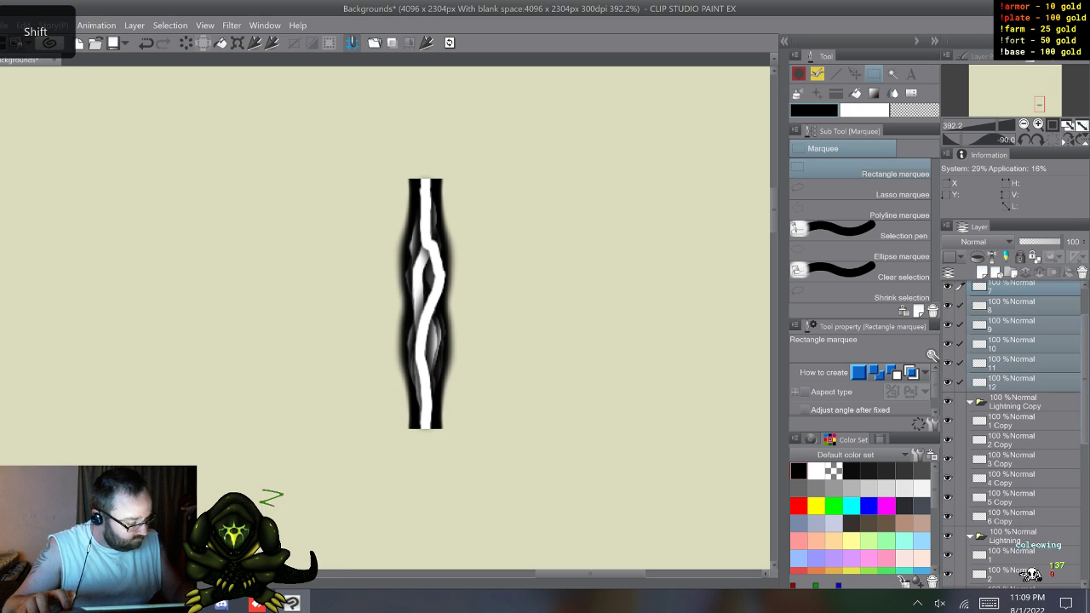
{"action": "left_click_drag", "start_coordinate": [1013, 383], "coordinate": [1014, 509]}
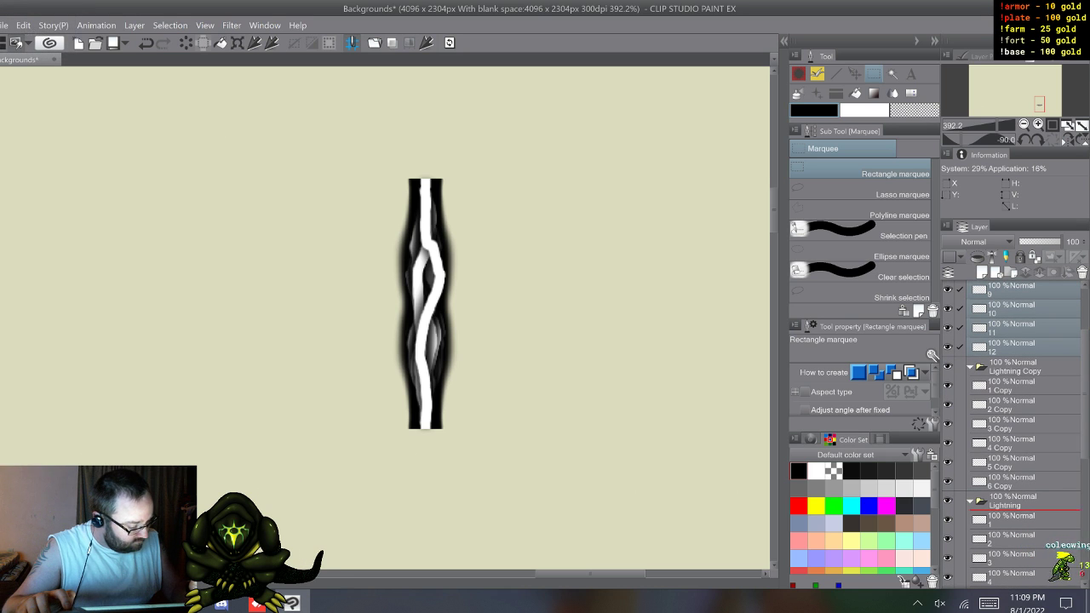
{"action": "mouse_move", "coordinate": [1013, 568]}
{"action": "left_mouse_down"}
{"action": "mouse_move", "coordinate": [1014, 585]}
{"action": "mouse_move", "coordinate": [1033, 562]}
{"action": "left_mouse_up"}
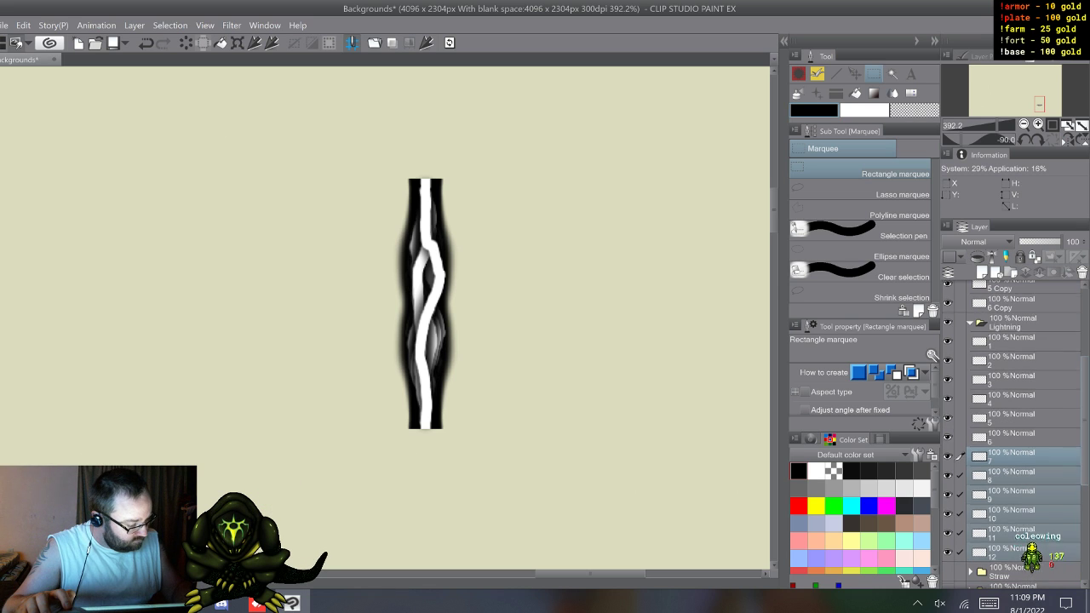
Step: Rename the 1 Copy layer in the Lightning Copy folder as 13
{"action": "left_click_drag", "start_coordinate": [1087, 418], "coordinate": [1085, 363]}
{"action": "left_click", "coordinate": [1029, 336]}
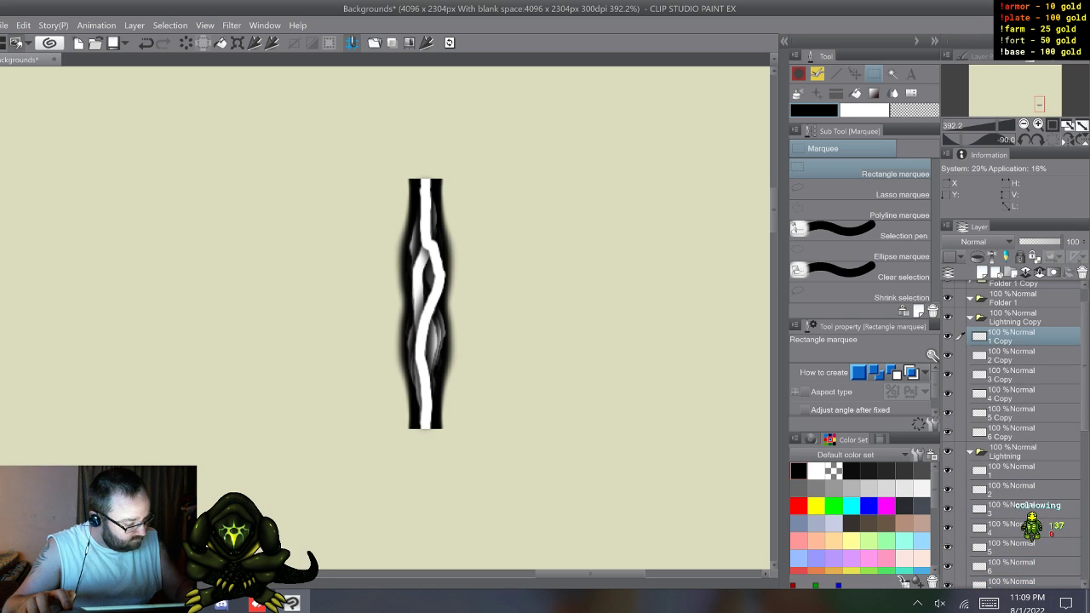
{"action": "key", "text": "Return"}
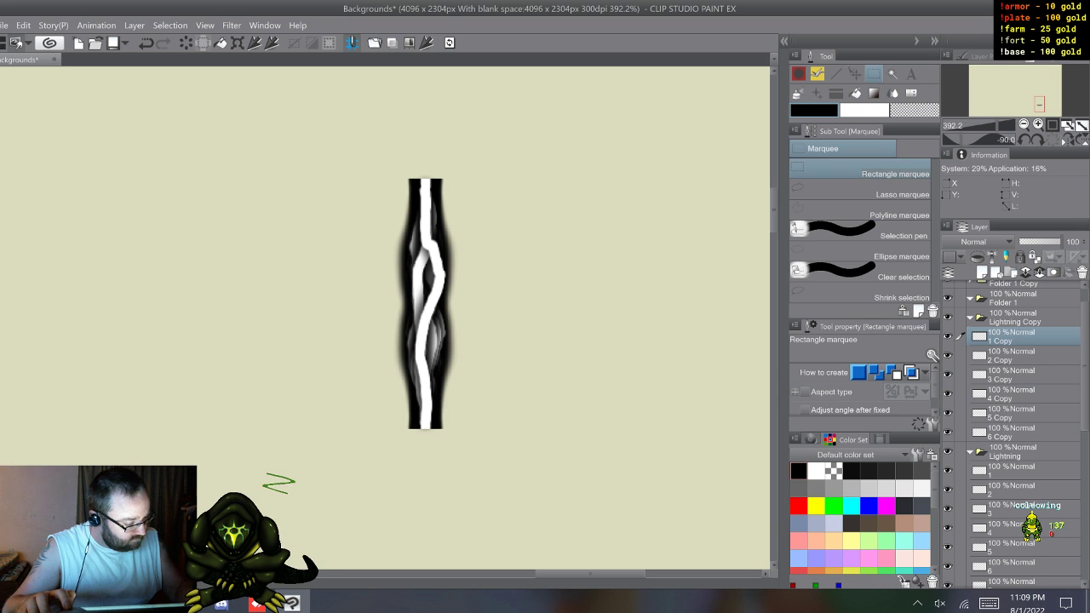
{"action": "left_click", "coordinate": [988, 603]}
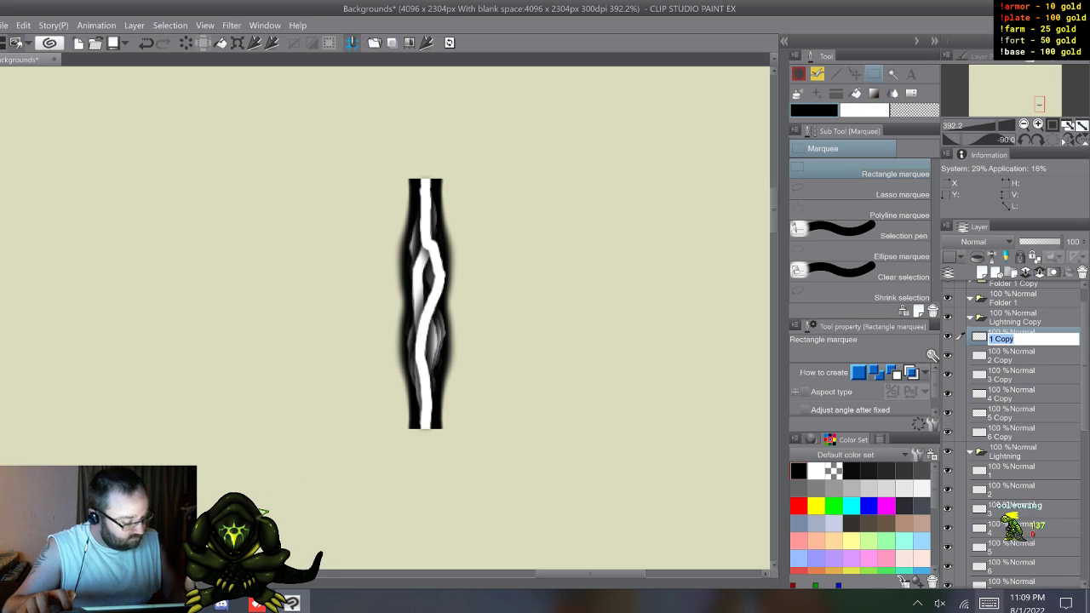
{"action": "left_click", "coordinate": [241, 421]}
{"action": "left_click", "coordinate": [354, 421]}
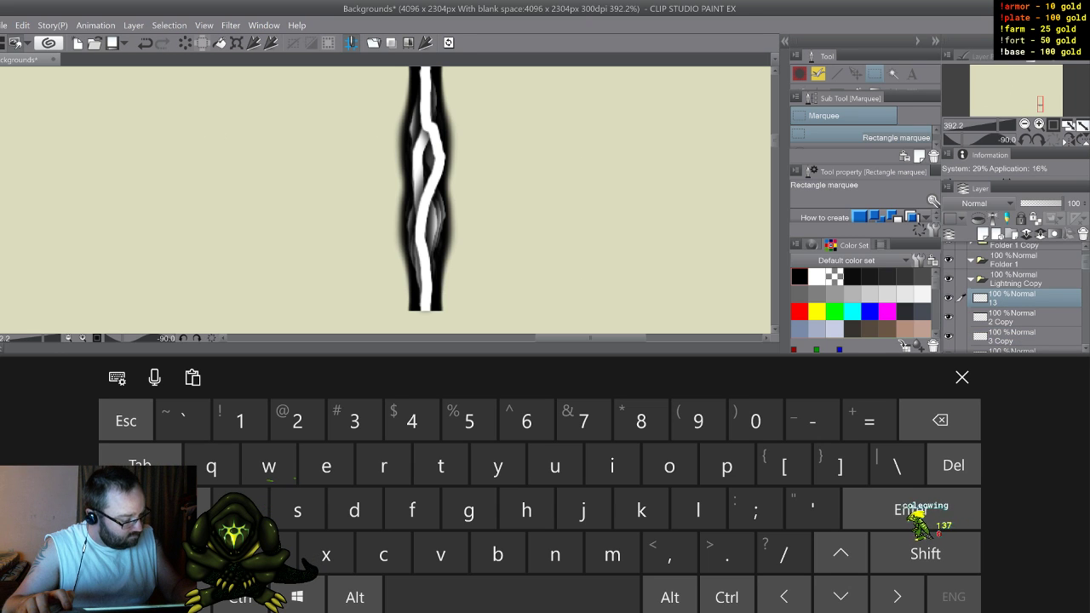
Step: Rename the layers 2 Copy, 3 Copy and 4 Copy in the Lightning Copy folder as 14, 15 and 16
{"action": "scroll", "coordinate": [1013, 298], "scroll_direction": "down", "scroll_amount": 1}
{"action": "double_click", "coordinate": [1001, 298]}
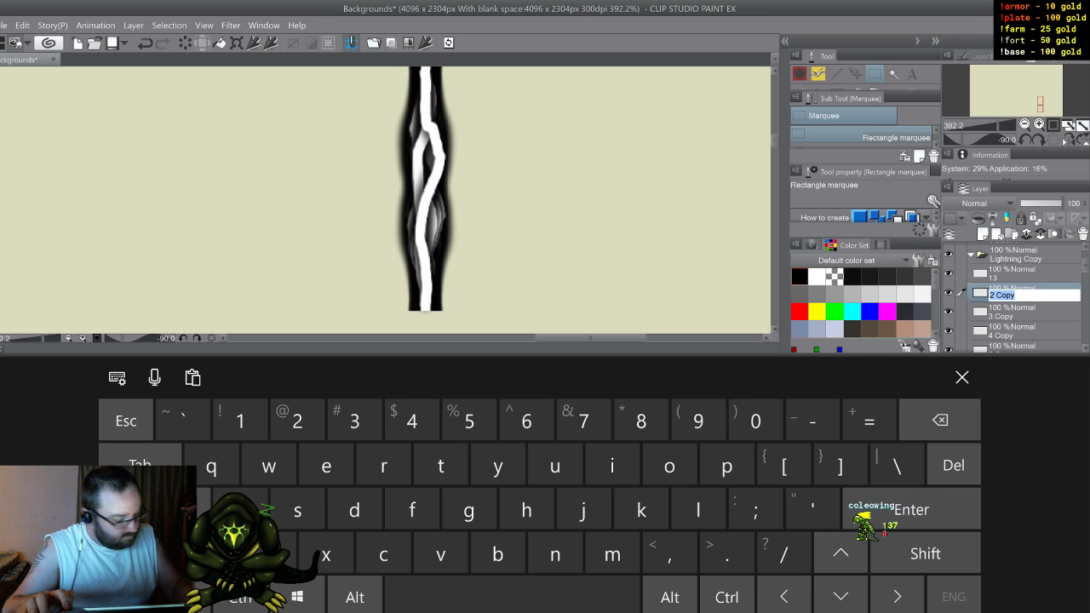
{"action": "type", "text": "14"}
{"action": "double_click", "coordinate": [1002, 316]}
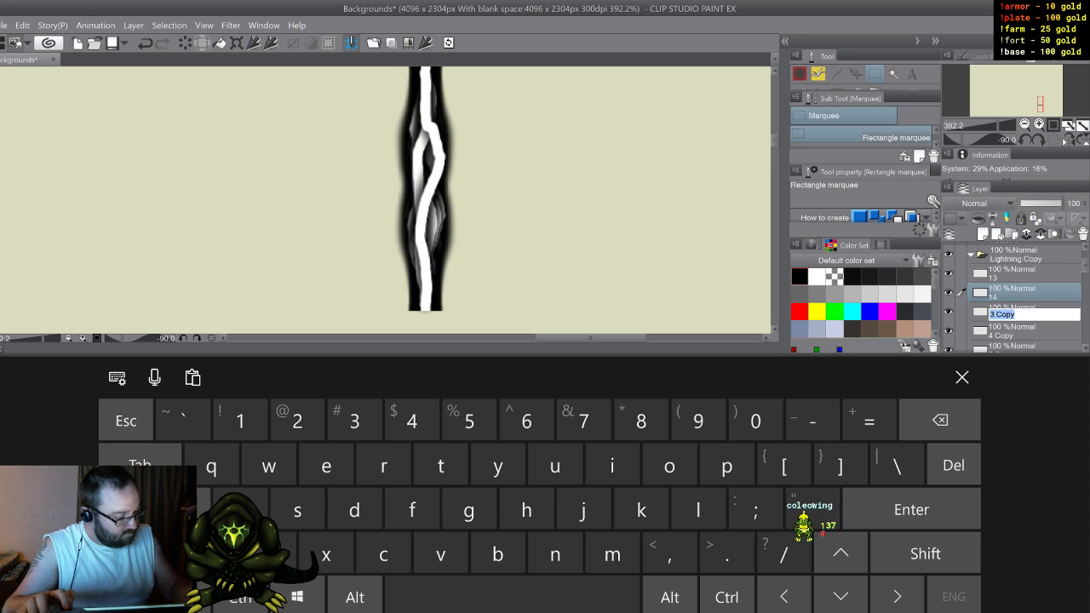
{"action": "type", "text": "15"}
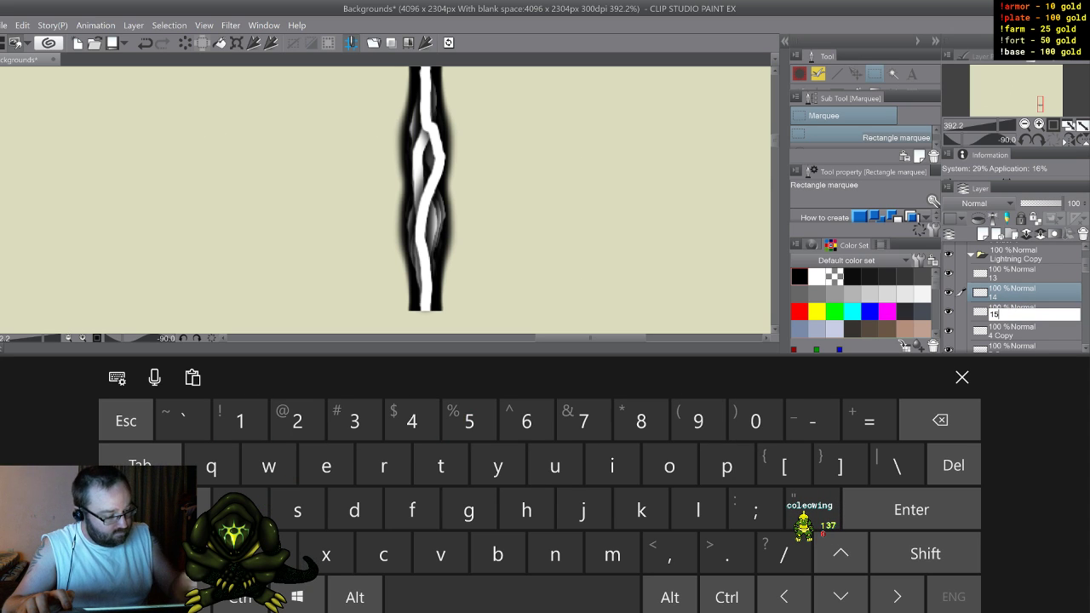
{"action": "left_click", "coordinate": [1002, 335]}
{"action": "double_click", "coordinate": [1002, 334]}
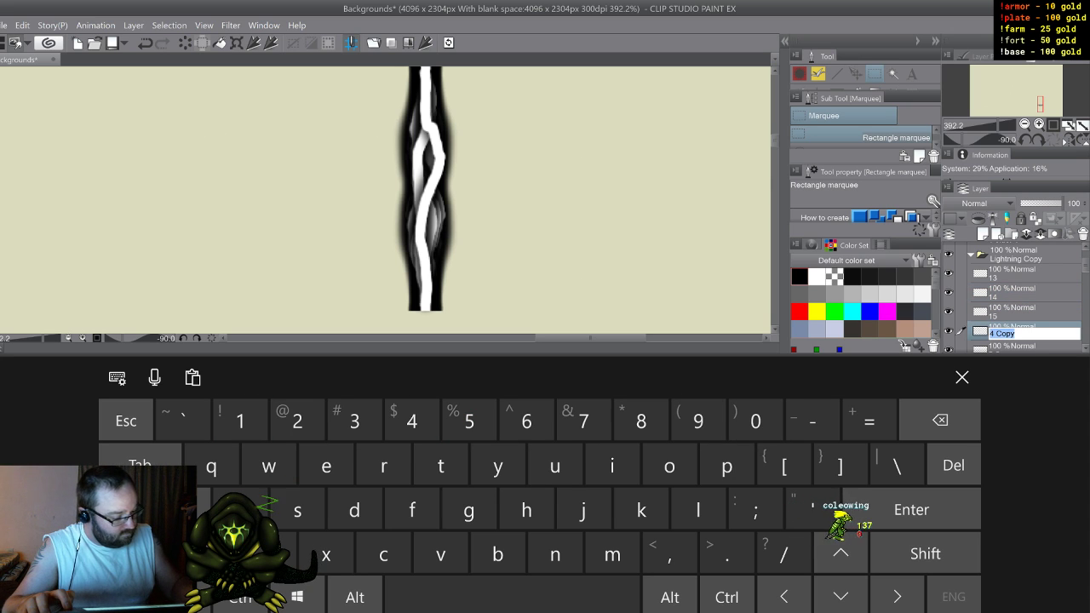
{"action": "type", "text": "16"}
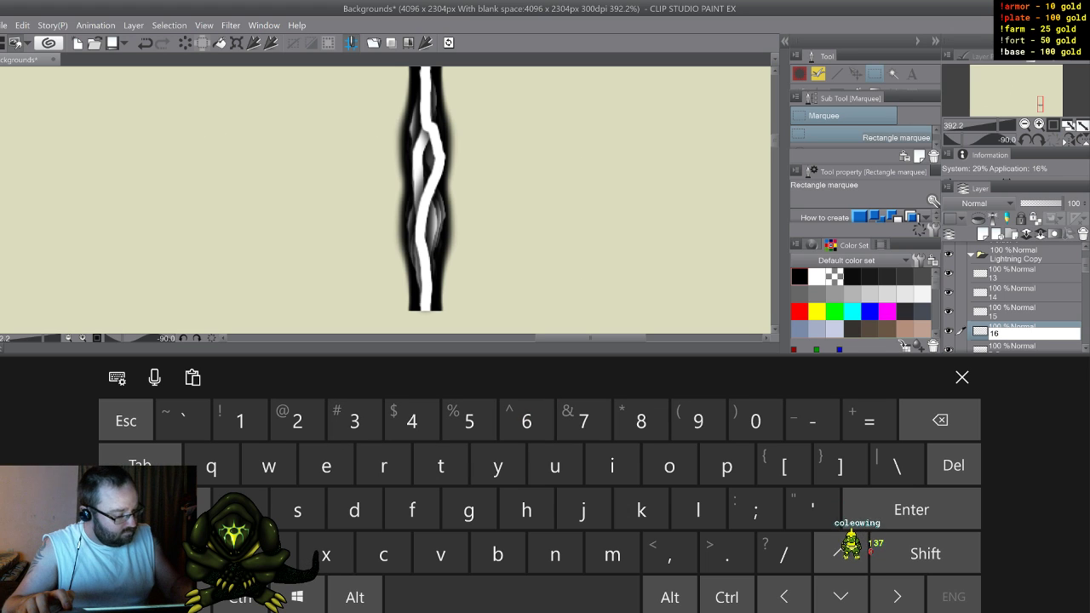
{"action": "key", "text": "Return"}
Step: Rename the layers 5 Copy and 6 Copy in the Lightning Copy folder as 17 and 18
{"action": "scroll", "coordinate": [1018, 298], "scroll_direction": "down", "scroll_amount": 2}
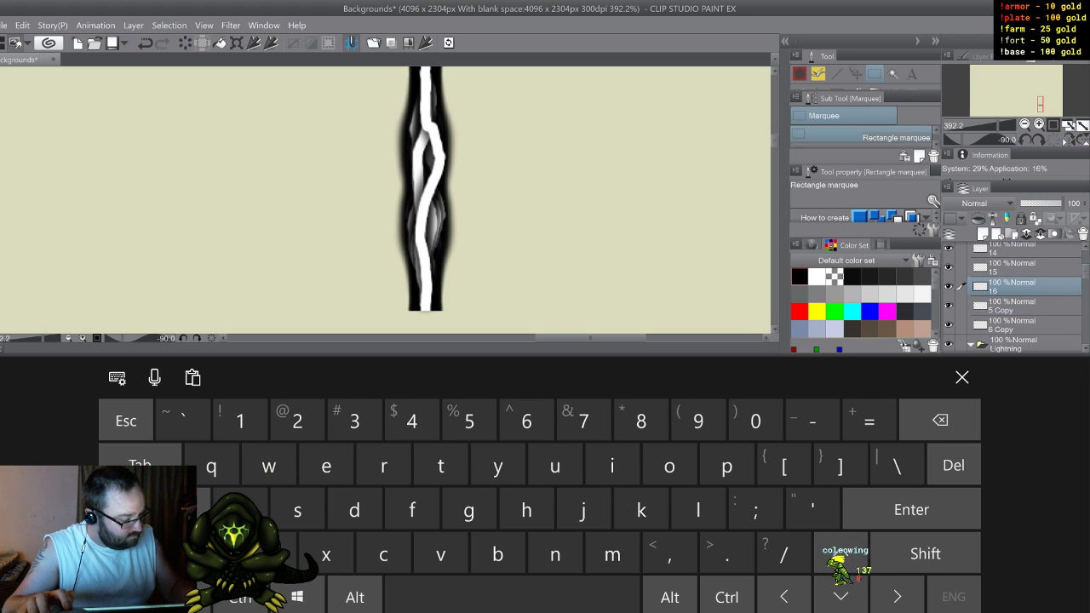
{"action": "left_click", "coordinate": [1002, 309]}
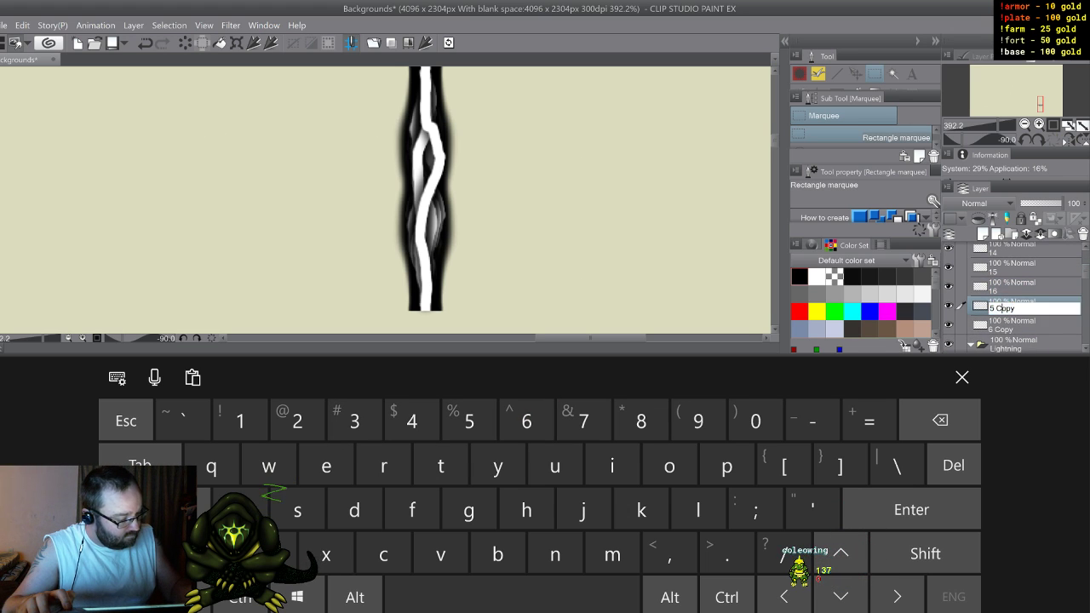
{"action": "double_click", "coordinate": [1002, 309]}
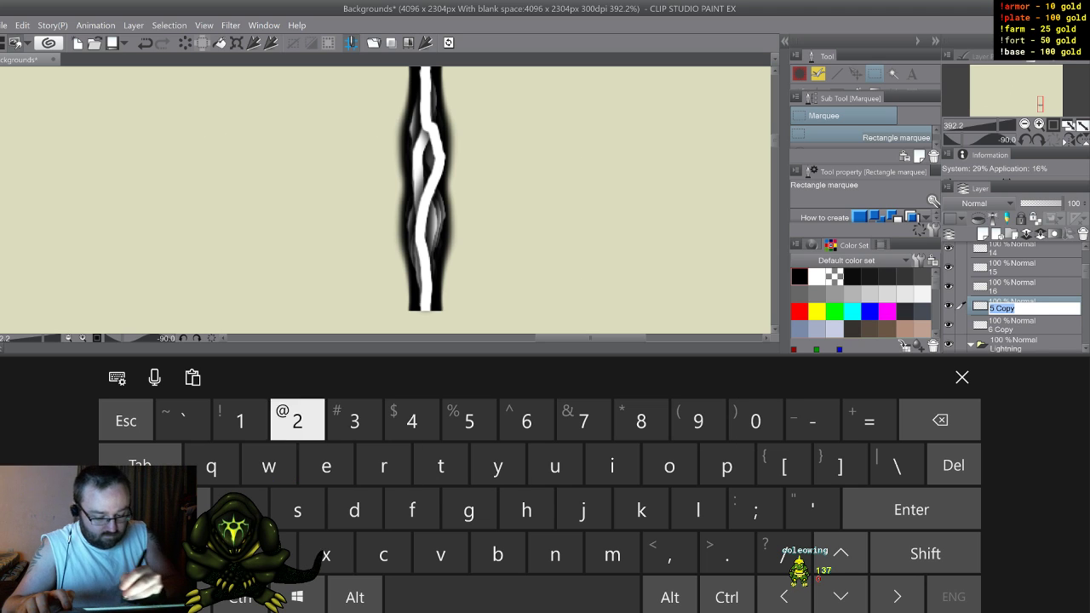
{"action": "type", "text": "17"}
{"action": "left_click", "coordinate": [1002, 329]}
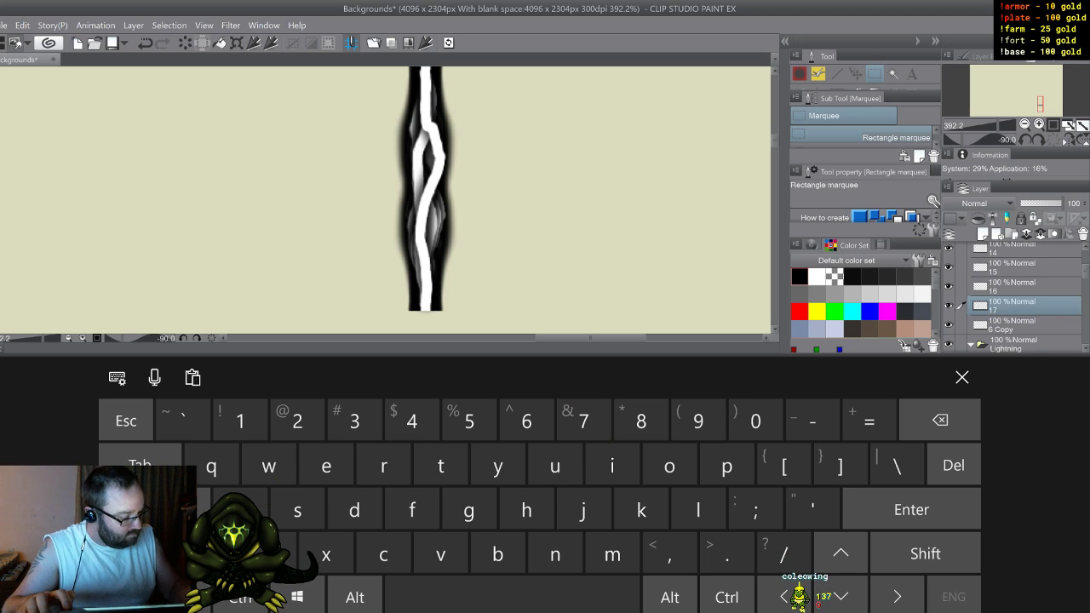
{"action": "type", "text": "18"}
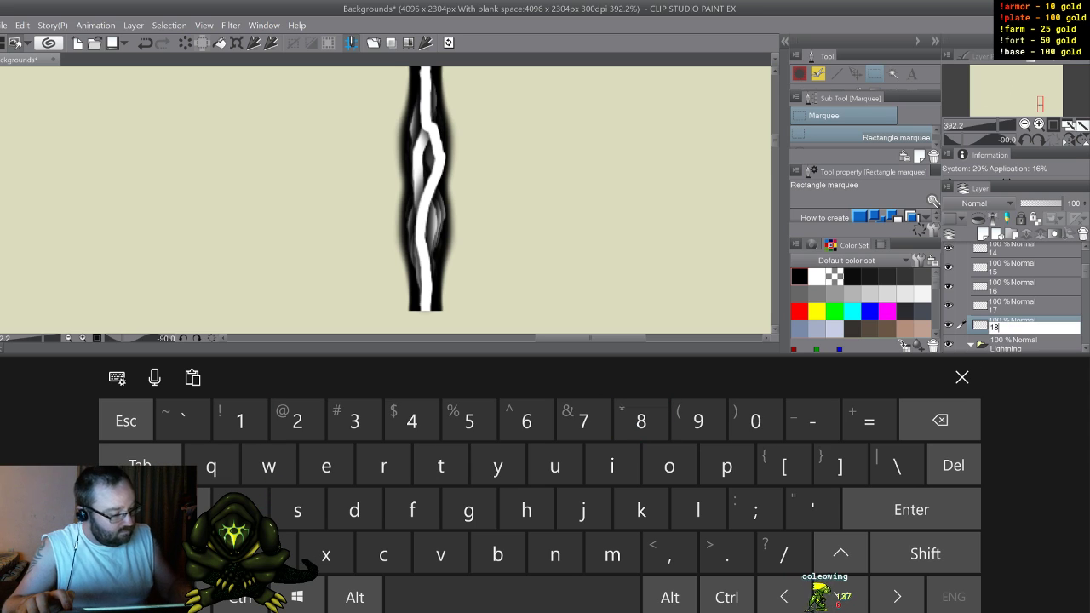
{"action": "key", "text": "Return"}
Step: Expand Folder 1 Copy and rename its layers 7 Copy, 8 Copy and 9 Copy as 19, 20 and 21
{"action": "scroll", "coordinate": [1014, 298], "scroll_direction": "up", "scroll_amount": 5}
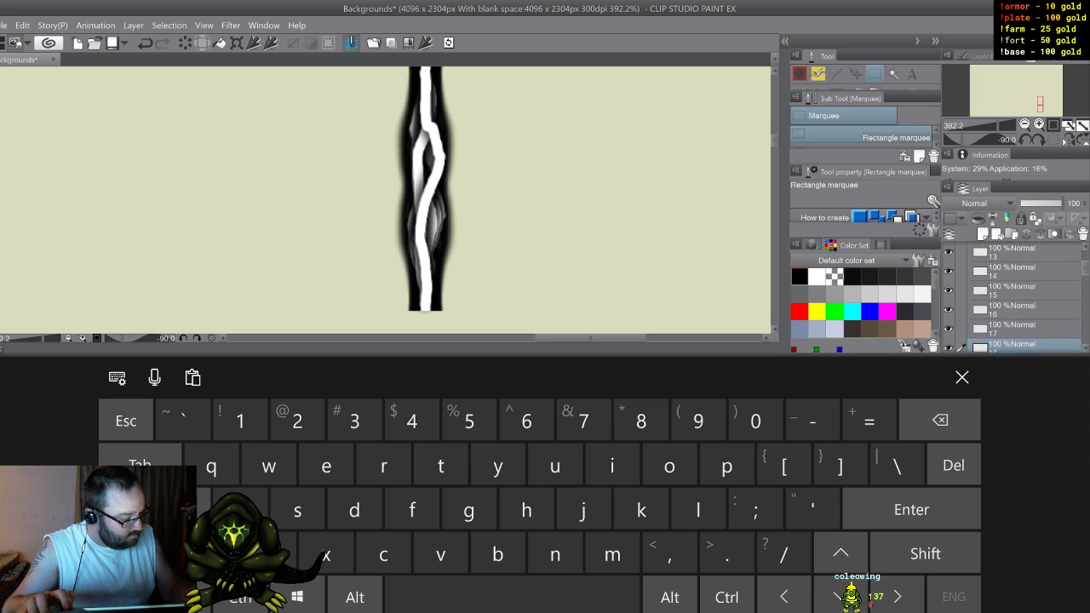
{"action": "left_click", "coordinate": [972, 271]}
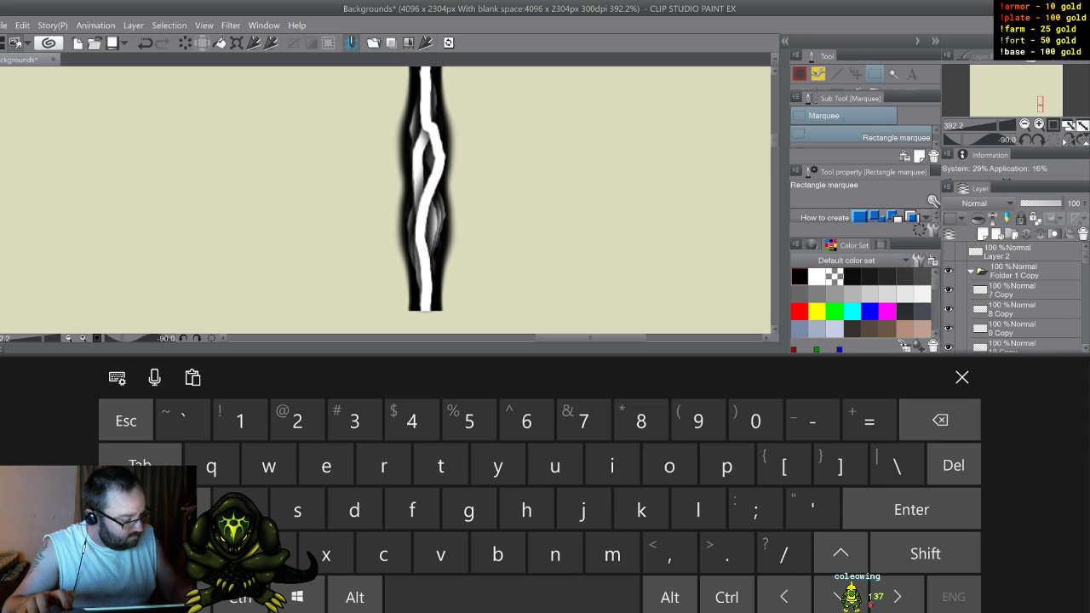
{"action": "double_click", "coordinate": [1003, 295]}
{"action": "type", "text": "19"}
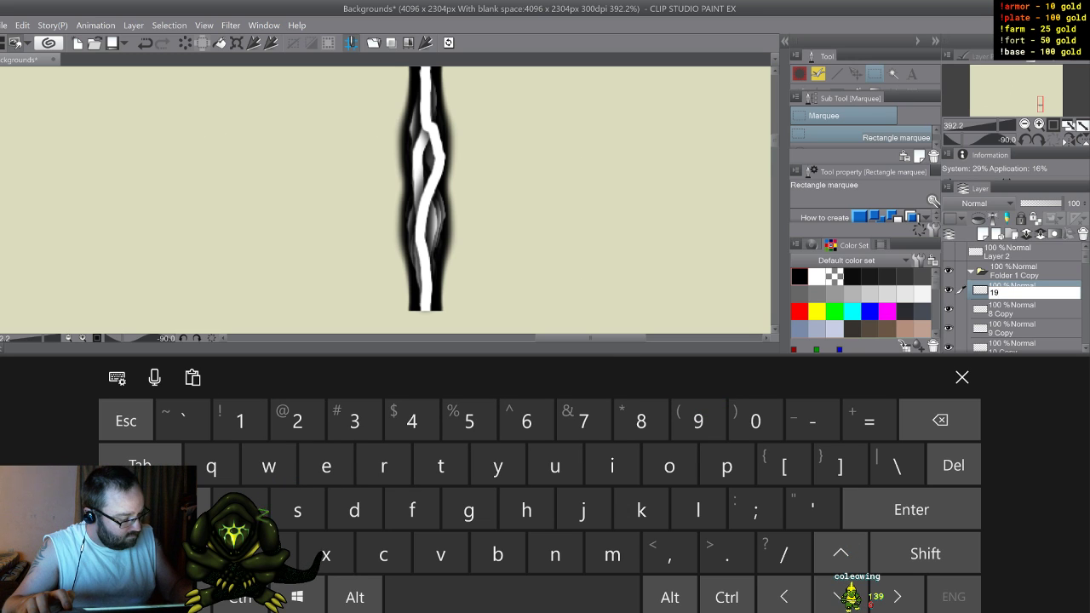
{"action": "left_click", "coordinate": [1003, 314]}
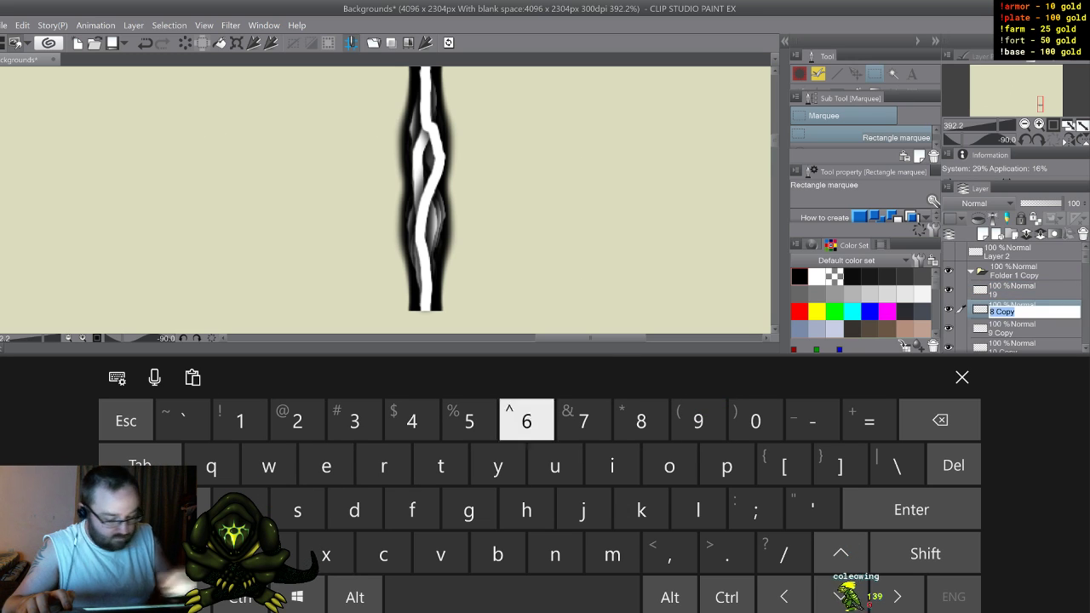
{"action": "type", "text": "20"}
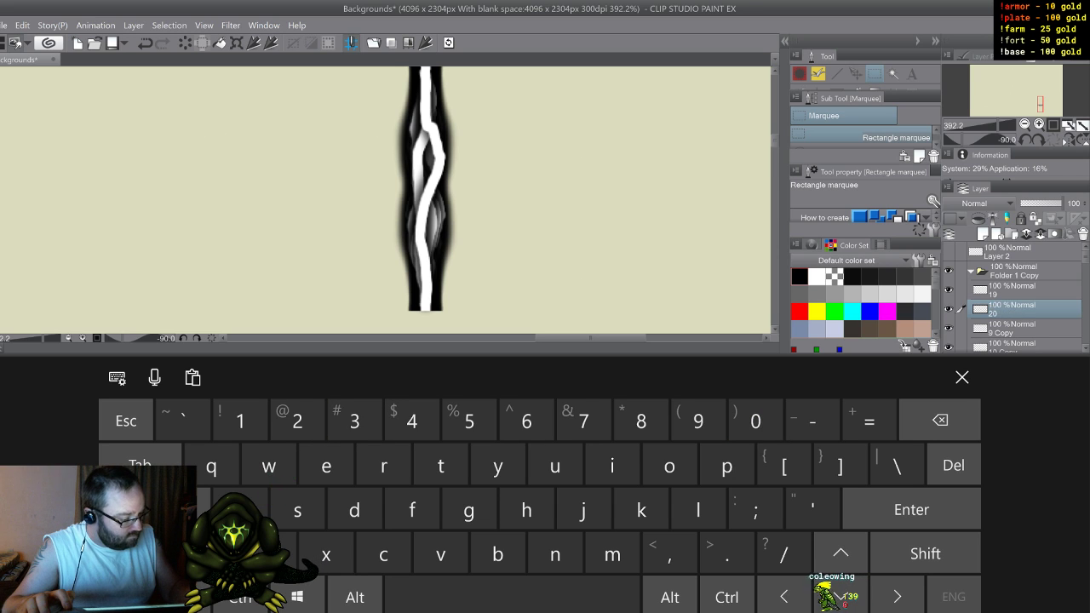
{"action": "double_click", "coordinate": [1003, 332]}
{"action": "type", "text": "21"}
Step: Rename the layers 10 Copy, 11 Copy and 12 Copy in Folder 1 Copy as 22, 23 and 24
{"action": "left_click", "coordinate": [1005, 348]}
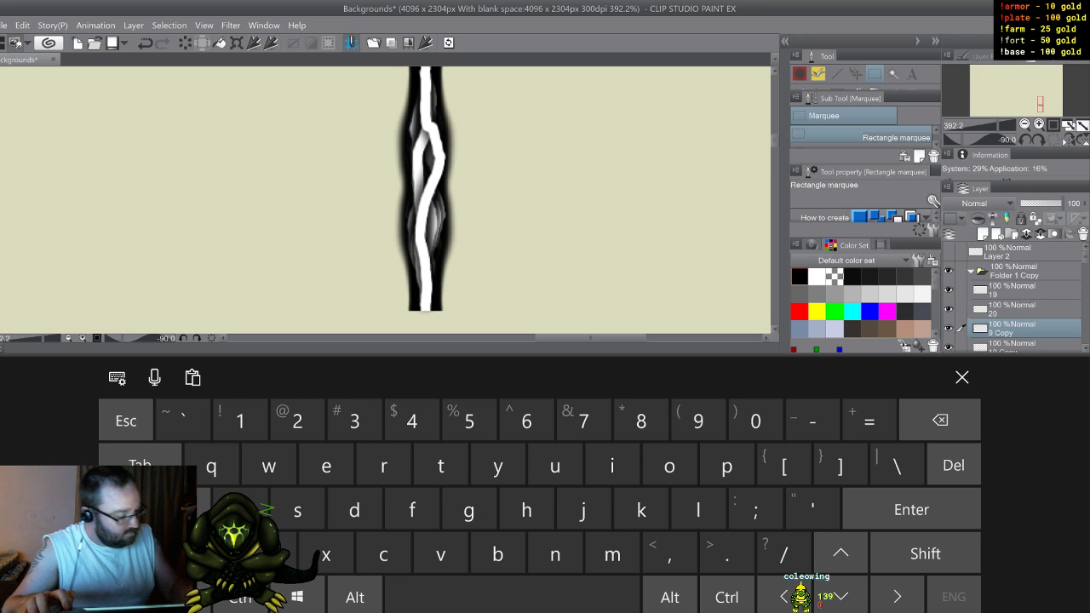
{"action": "scroll", "coordinate": [1014, 298], "scroll_direction": "down", "scroll_amount": 3}
{"action": "left_click", "coordinate": [1012, 277]}
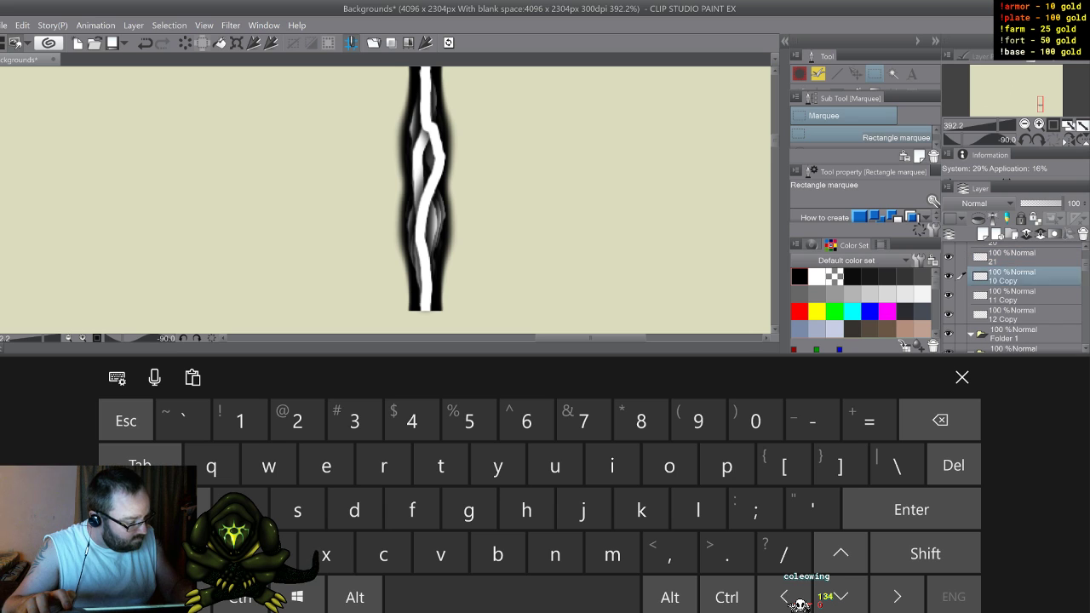
{"action": "type", "text": "22"}
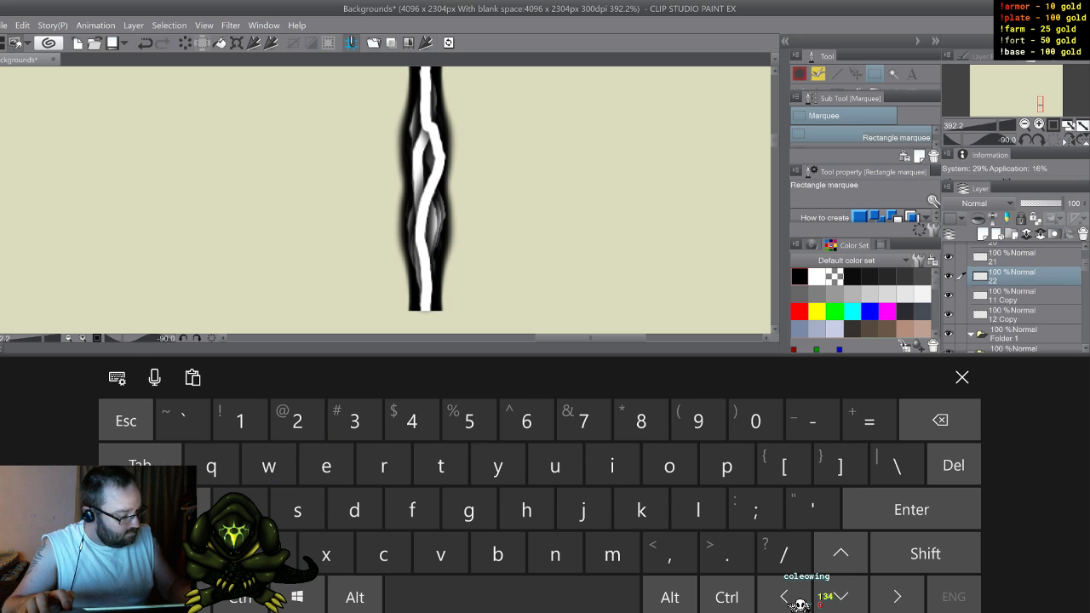
{"action": "left_click", "coordinate": [1012, 296]}
{"action": "type", "text": "23"}
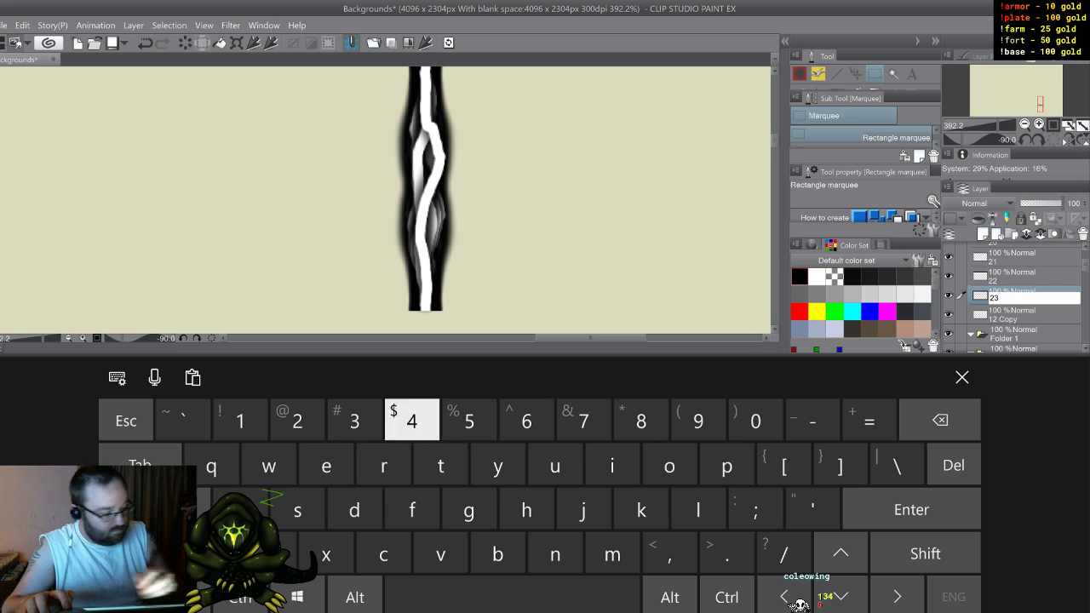
{"action": "left_click", "coordinate": [1011, 316]}
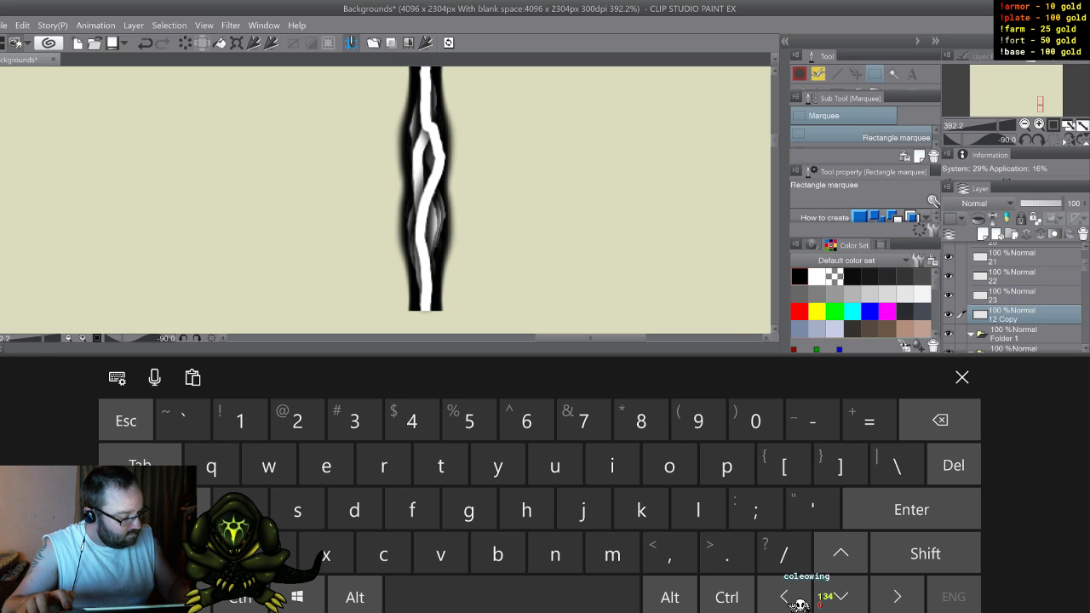
{"action": "type", "text": "24"}
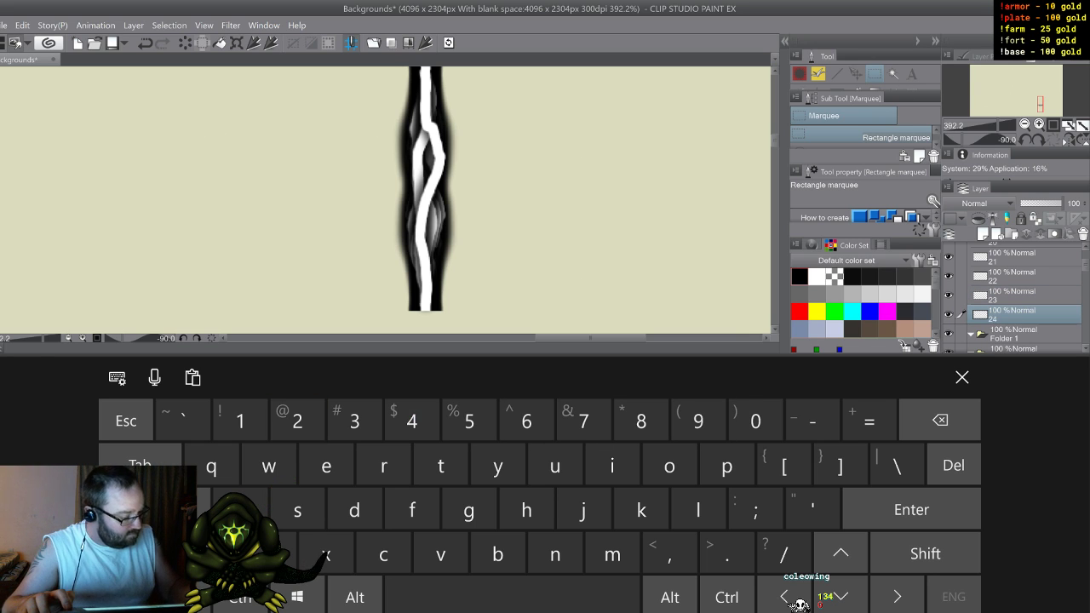
{"action": "left_click", "coordinate": [962, 377]}
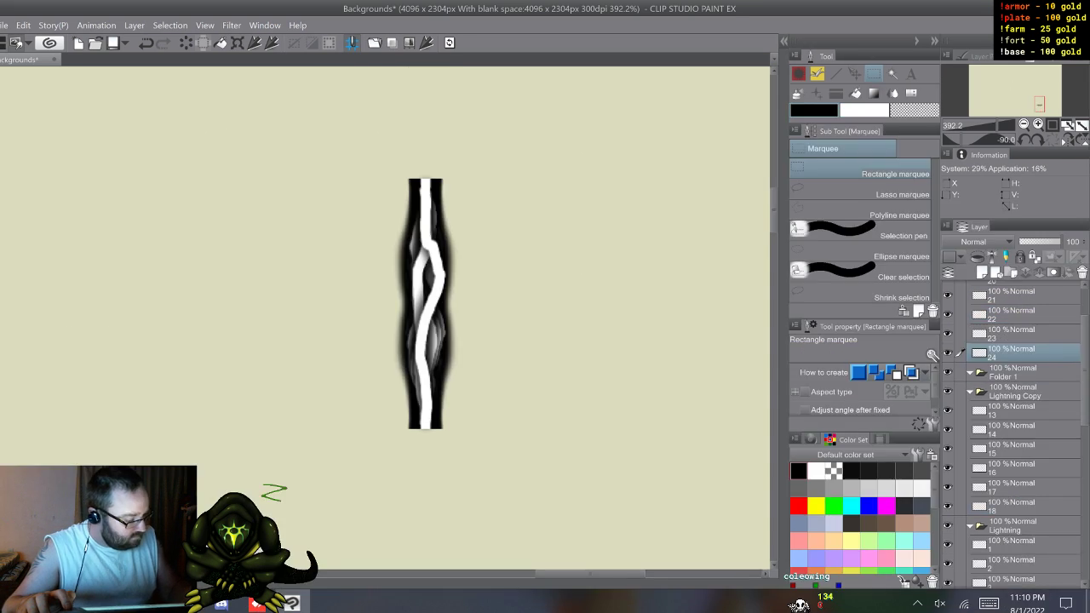
Step: Move layers 13 to 18 together from the Lightning Copy folder into the Lightning folder, directly below layer 12
{"action": "left_click", "coordinate": [1014, 411]}
{"action": "left_click", "coordinate": [1014, 506], "text": "shift"}
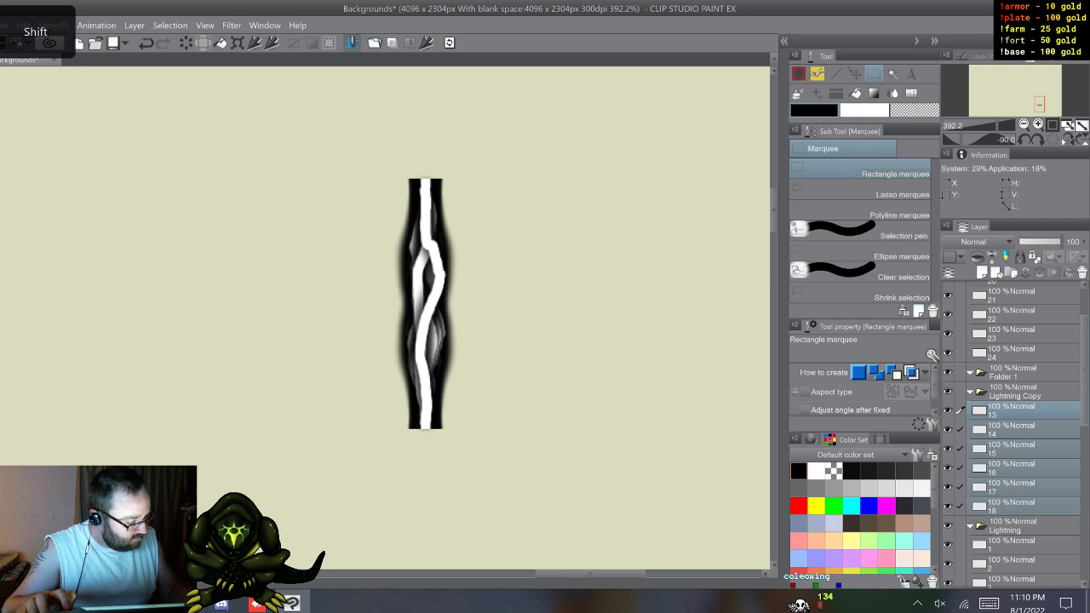
{"action": "left_click_drag", "start_coordinate": [1085, 375], "coordinate": [1085, 433]}
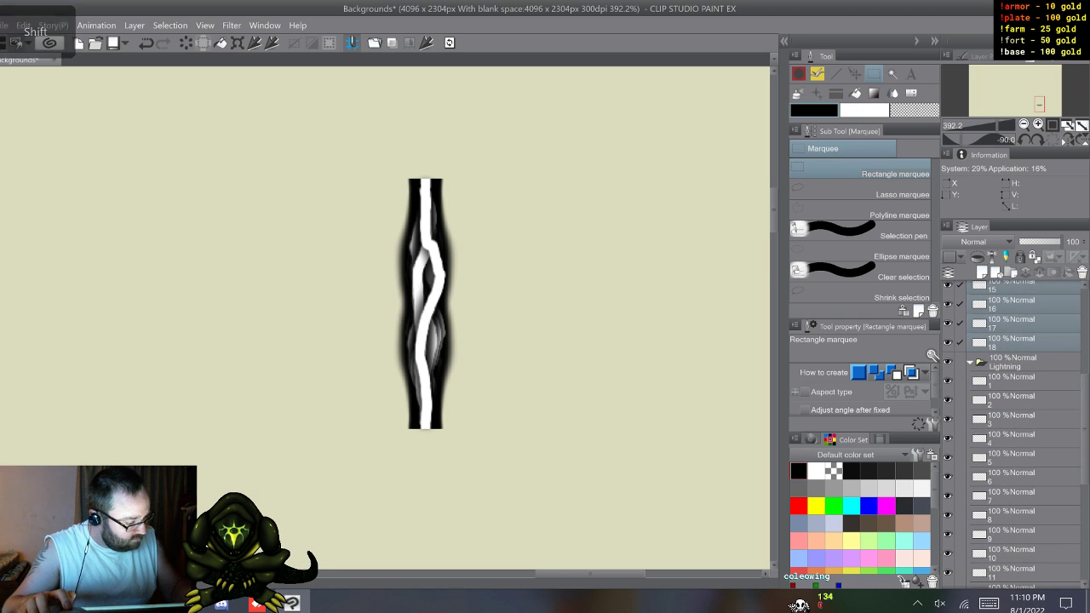
{"action": "left_click_drag", "start_coordinate": [1018, 305], "coordinate": [1017, 512]}
Step: Move layers 19 to 24 together from Folder 1 Copy to the end of the Lightning folder, directly below layer 18
{"action": "left_click_drag", "start_coordinate": [1085, 464], "coordinate": [1085, 347]}
{"action": "left_click", "coordinate": [1018, 384]}
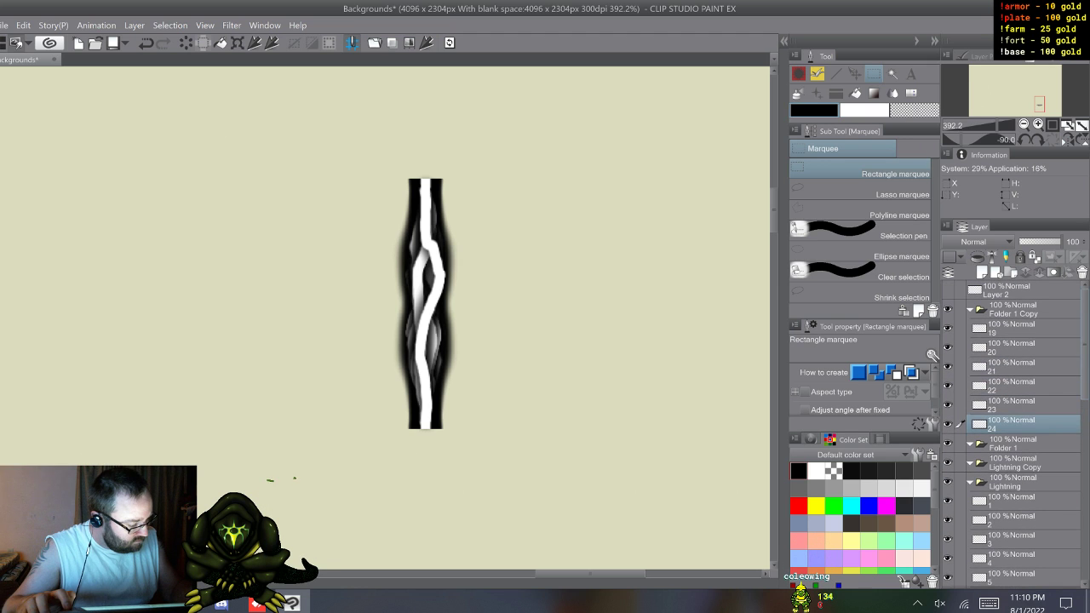
{"action": "left_click", "coordinate": [1017, 328], "text": "shift"}
{"action": "left_click_drag", "start_coordinate": [1017, 424], "coordinate": [1018, 511]}
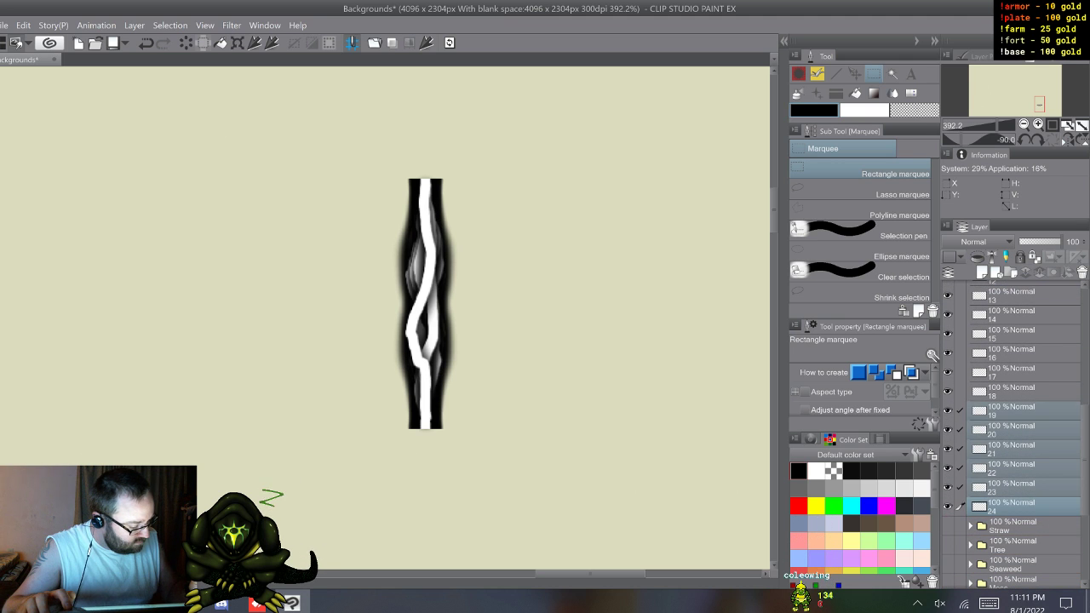
Step: Select only layer 1 at the start of the Lightning folder
{"action": "scroll", "coordinate": [1013, 434], "scroll_direction": "up", "scroll_amount": 5}
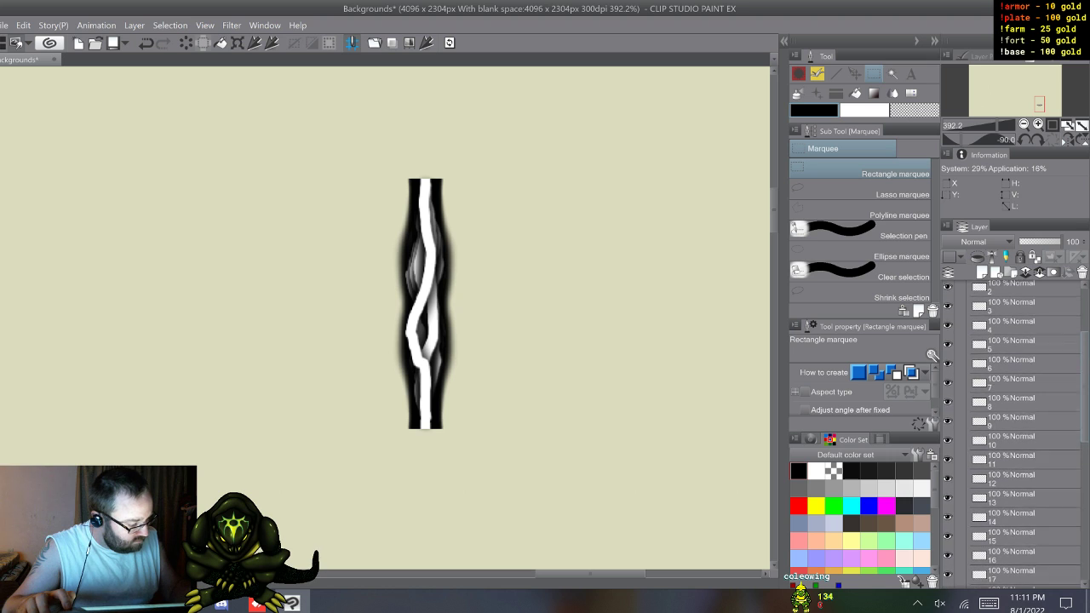
{"action": "left_click_drag", "start_coordinate": [1084, 387], "coordinate": [1084, 356]}
{"action": "left_click", "coordinate": [1022, 355]}
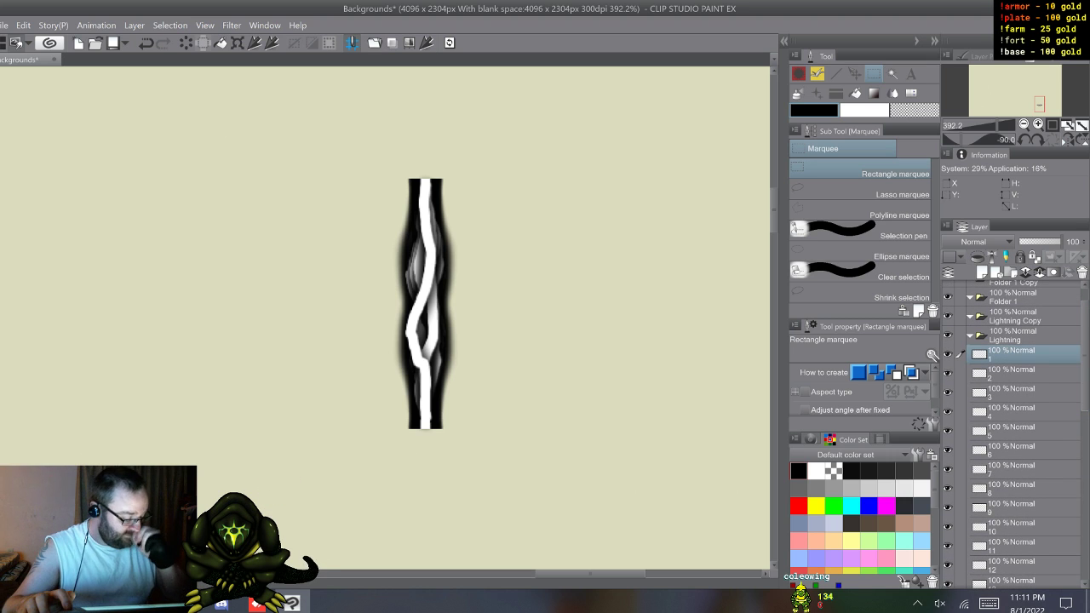
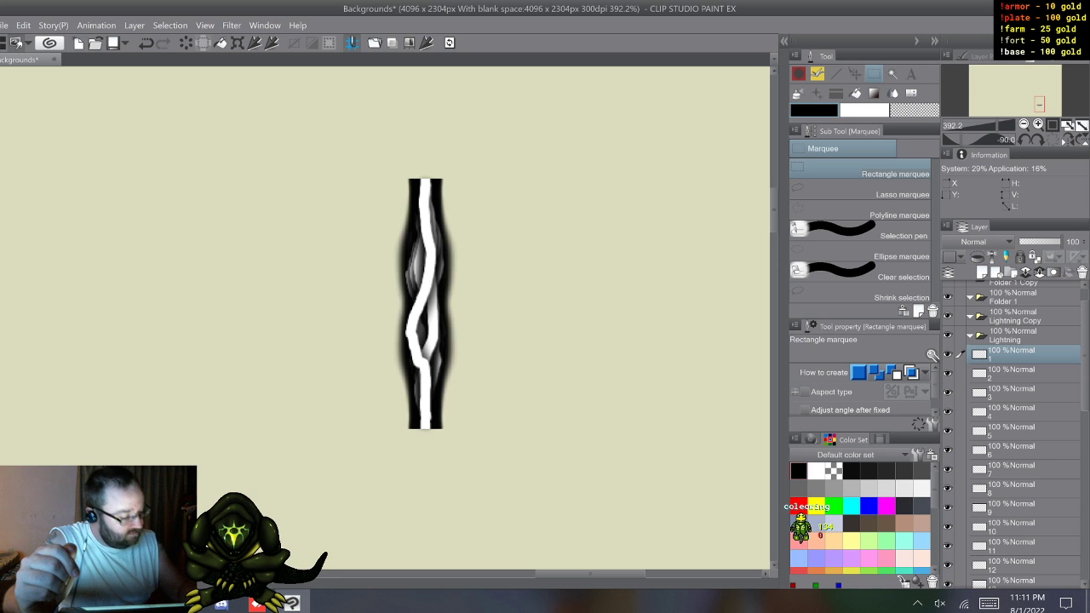
Step: Move layers 2 to 6 one after another to the top of the Lightning folder, so they run from 6 down to 1
{"action": "left_click_drag", "start_coordinate": [1022, 373], "coordinate": [1022, 347]}
{"action": "left_click_drag", "start_coordinate": [1022, 393], "coordinate": [1022, 348]}
{"action": "left_click_drag", "start_coordinate": [1022, 412], "coordinate": [1022, 347]}
{"action": "left_click_drag", "start_coordinate": [958, 430], "coordinate": [958, 347]}
{"action": "left_click_drag", "start_coordinate": [958, 450], "coordinate": [958, 347]}
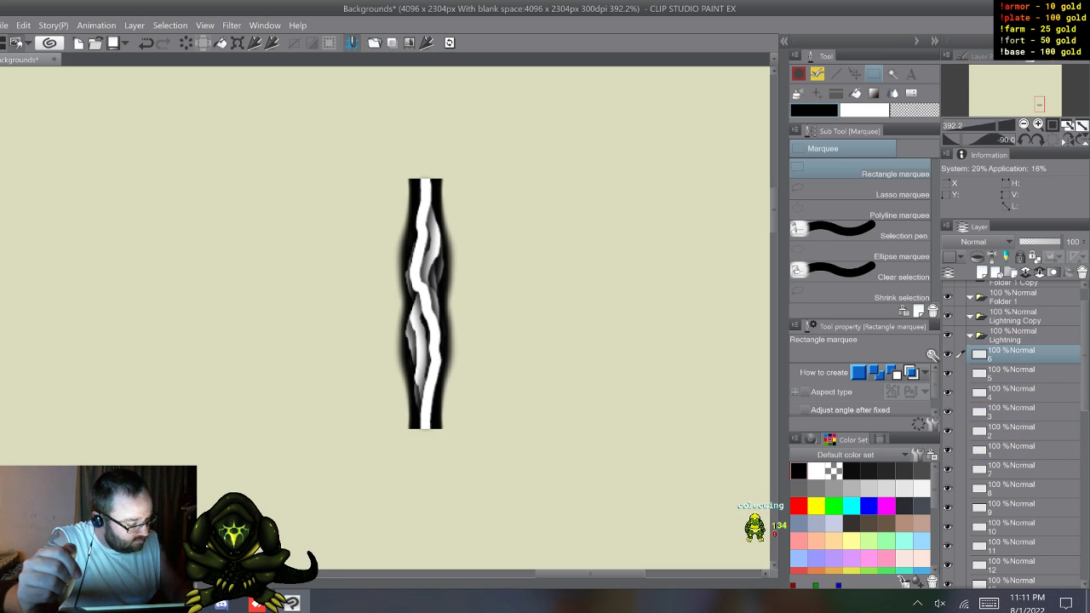
Step: Continue the descending order by moving layers 7 to 12 one after another to the top of the Lightning folder
{"action": "left_click_drag", "start_coordinate": [958, 469], "coordinate": [960, 350]}
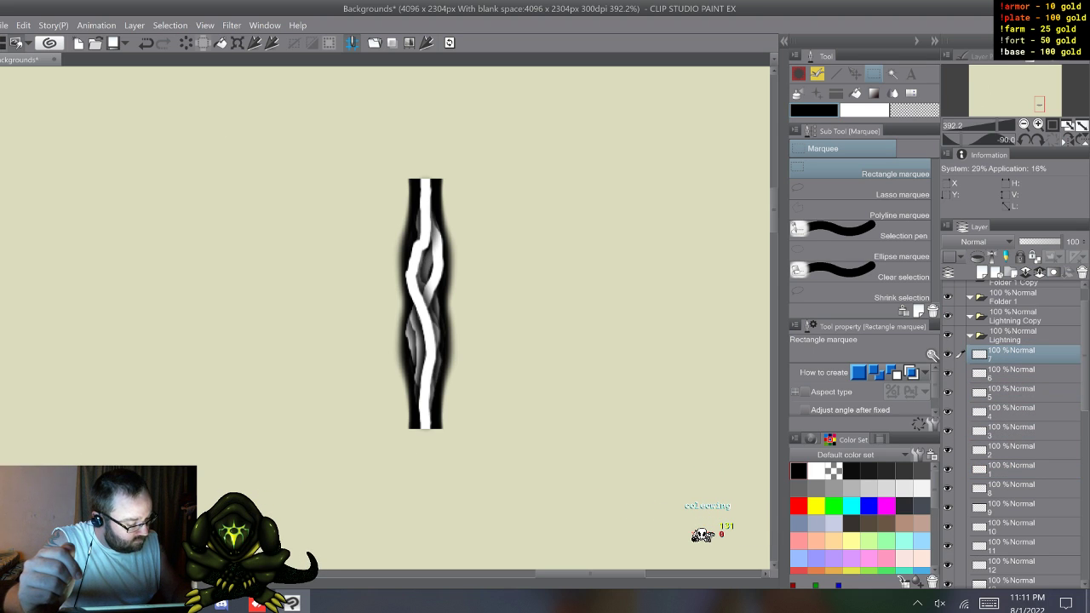
{"action": "left_click_drag", "start_coordinate": [958, 487], "coordinate": [959, 448]}
{"action": "left_click_drag", "start_coordinate": [960, 346], "coordinate": [959, 348]}
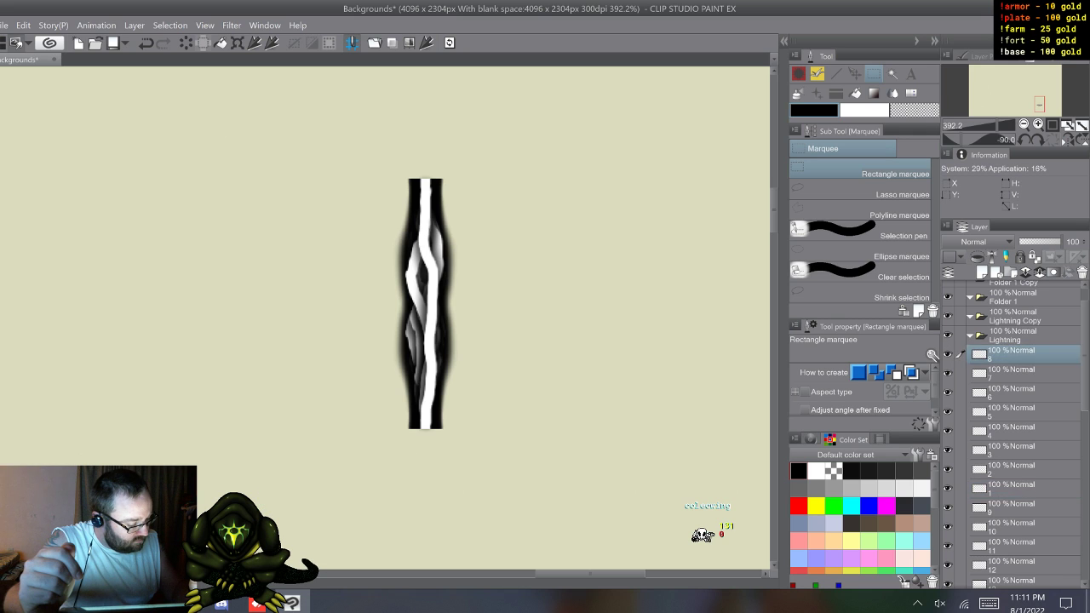
{"action": "left_click_drag", "start_coordinate": [960, 536], "coordinate": [960, 347]}
{"action": "left_click_drag", "start_coordinate": [960, 563], "coordinate": [960, 348]}
Step: Move layers 14 to 20 one after another to directly below layer 1, so they run from 20 down to 13
{"action": "scroll", "coordinate": [1013, 426], "scroll_direction": "down", "scroll_amount": 5}
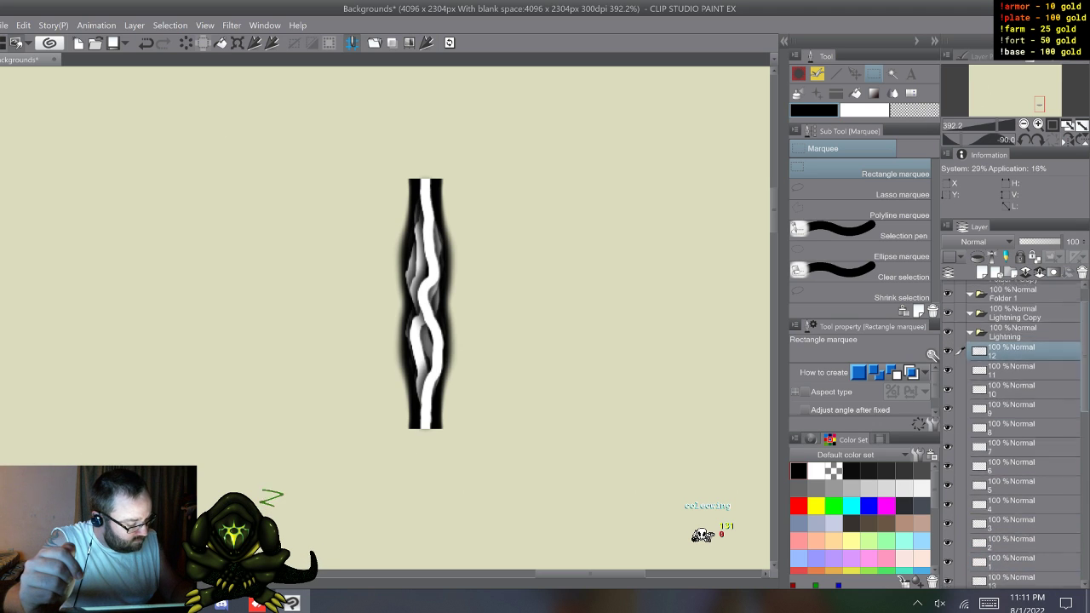
{"action": "left_click", "coordinate": [960, 362]}
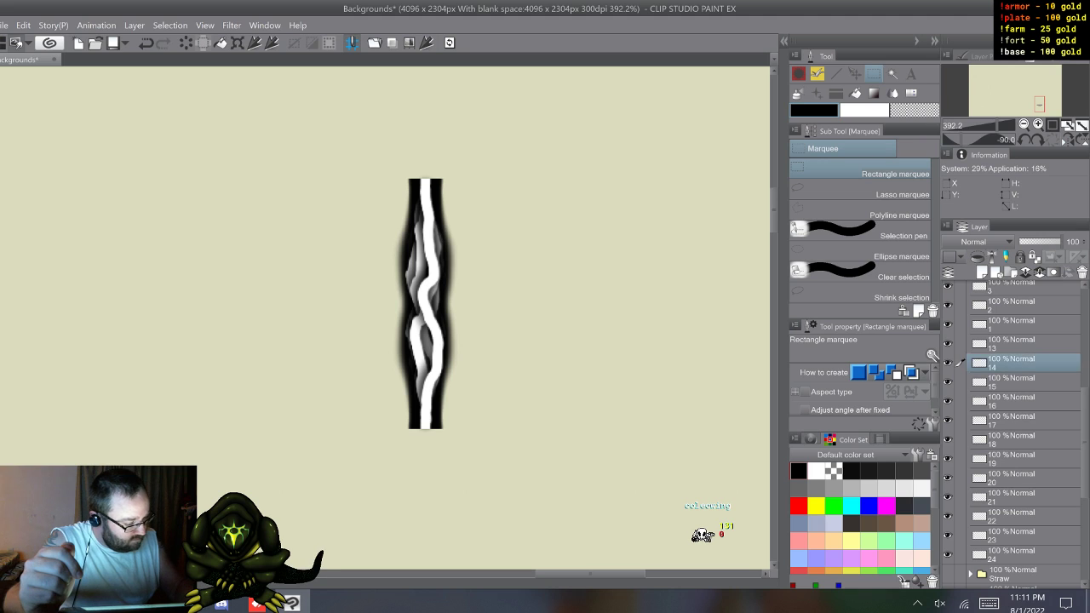
{"action": "left_click_drag", "start_coordinate": [959, 362], "coordinate": [1013, 337]}
{"action": "left_click", "coordinate": [959, 380]}
{"action": "left_click_drag", "start_coordinate": [1013, 401], "coordinate": [1014, 337]}
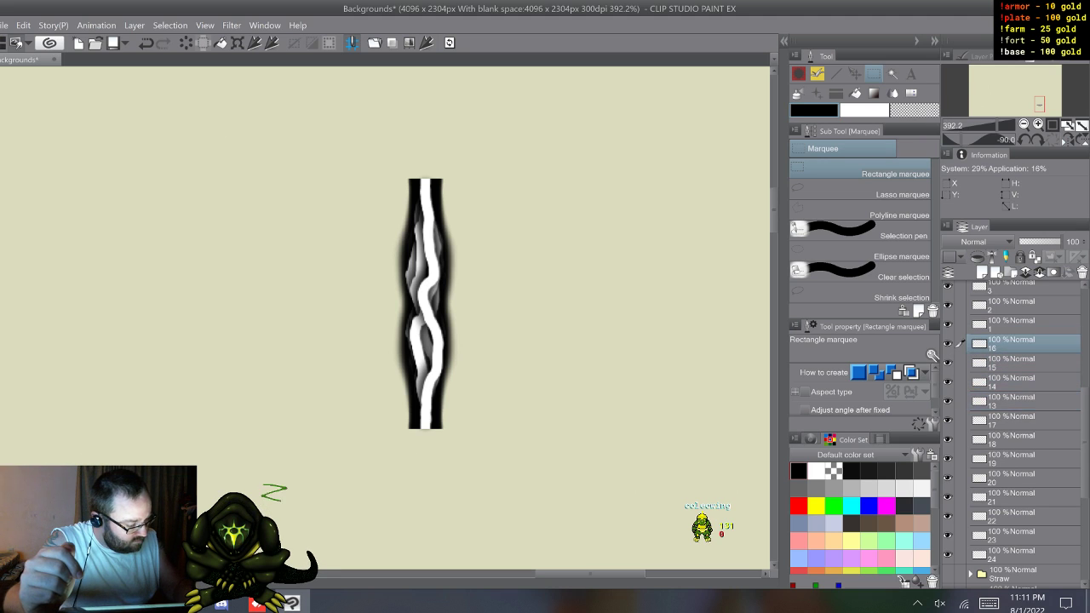
{"action": "left_click_drag", "start_coordinate": [1013, 420], "coordinate": [1013, 337]}
{"action": "left_click_drag", "start_coordinate": [1013, 439], "coordinate": [1013, 337]}
{"action": "left_click_drag", "start_coordinate": [1014, 459], "coordinate": [1013, 337]}
{"action": "left_click_drag", "start_coordinate": [1013, 478], "coordinate": [1013, 337]}
{"action": "left_click", "coordinate": [959, 478]}
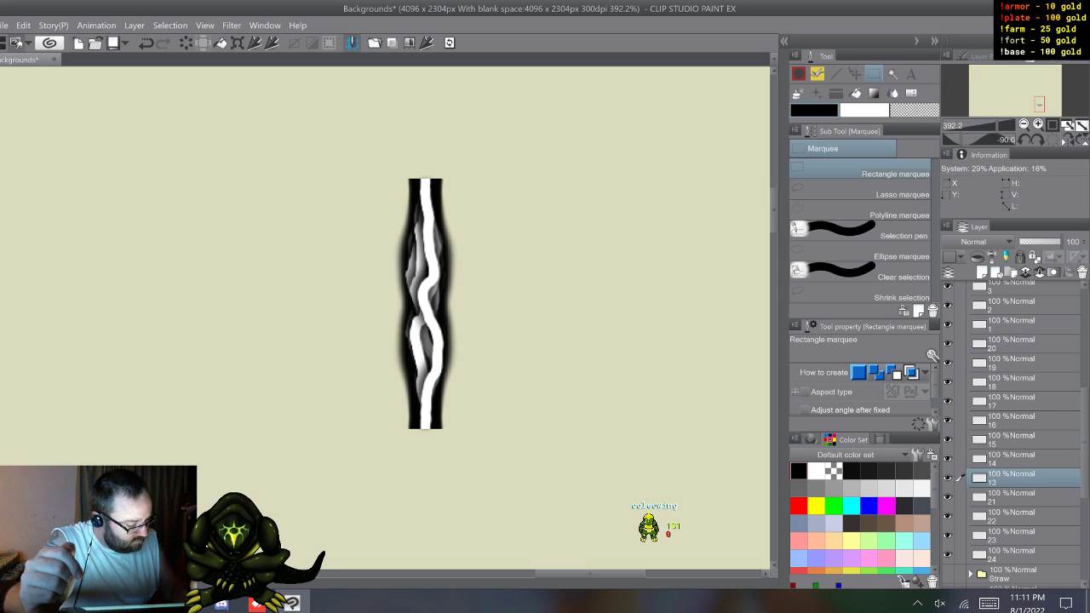
Step: Move layers 21 to 24 one after another to directly below layer 1, so the group runs from 24 down to 13
{"action": "left_click_drag", "start_coordinate": [1014, 496], "coordinate": [1013, 339]}
{"action": "left_click_drag", "start_coordinate": [1014, 515], "coordinate": [1014, 339]}
{"action": "left_click_drag", "start_coordinate": [1013, 534], "coordinate": [1013, 339]}
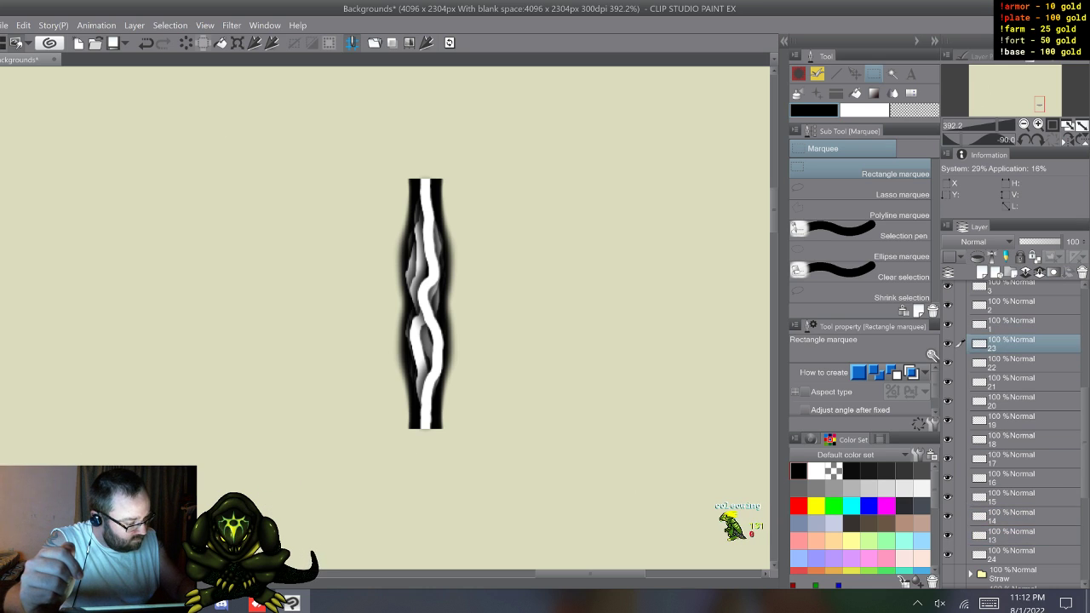
{"action": "left_click_drag", "start_coordinate": [1013, 554], "coordinate": [1014, 339]}
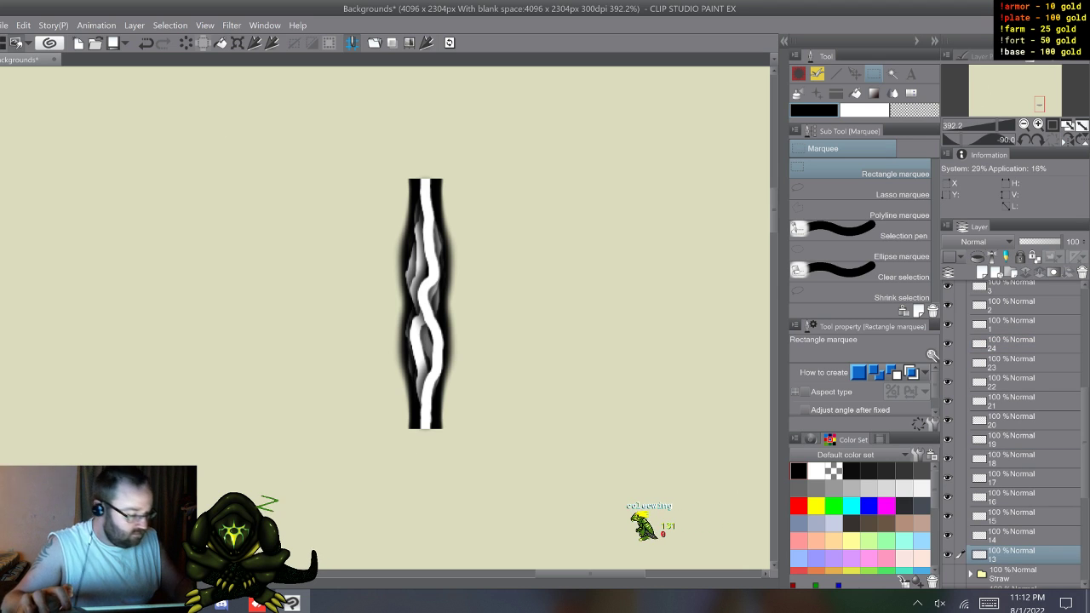
Step: Move layers 24 to 13 together to the top of the Lightning folder, directly above layer 12
{"action": "left_click", "coordinate": [1022, 344], "text": "shift"}
{"action": "scroll", "coordinate": [1022, 434], "scroll_direction": "up", "scroll_amount": 4}
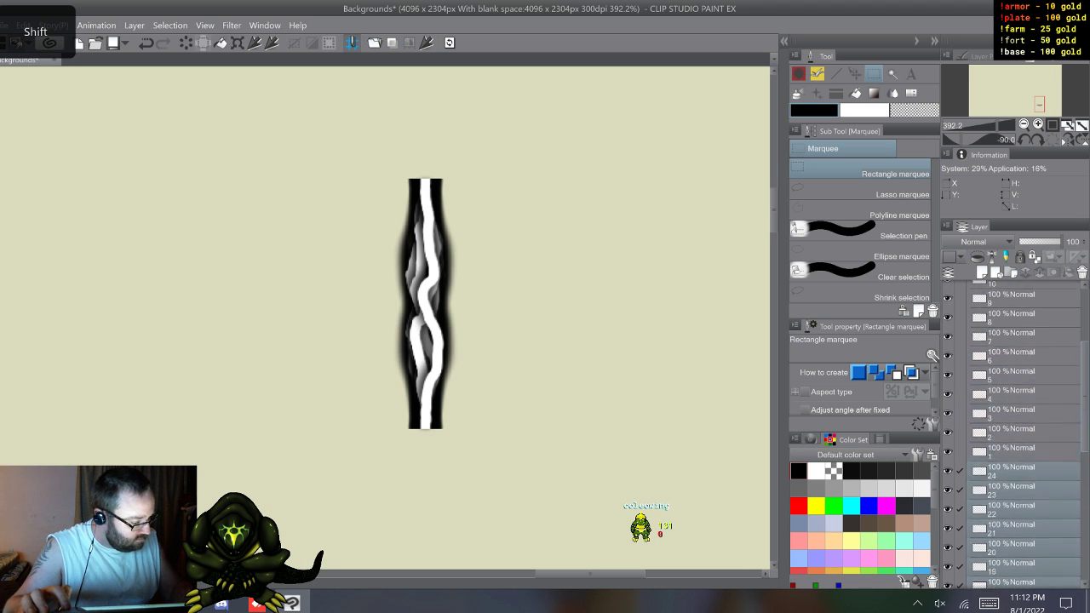
{"action": "left_click_drag", "start_coordinate": [1022, 574], "coordinate": [1022, 301]}
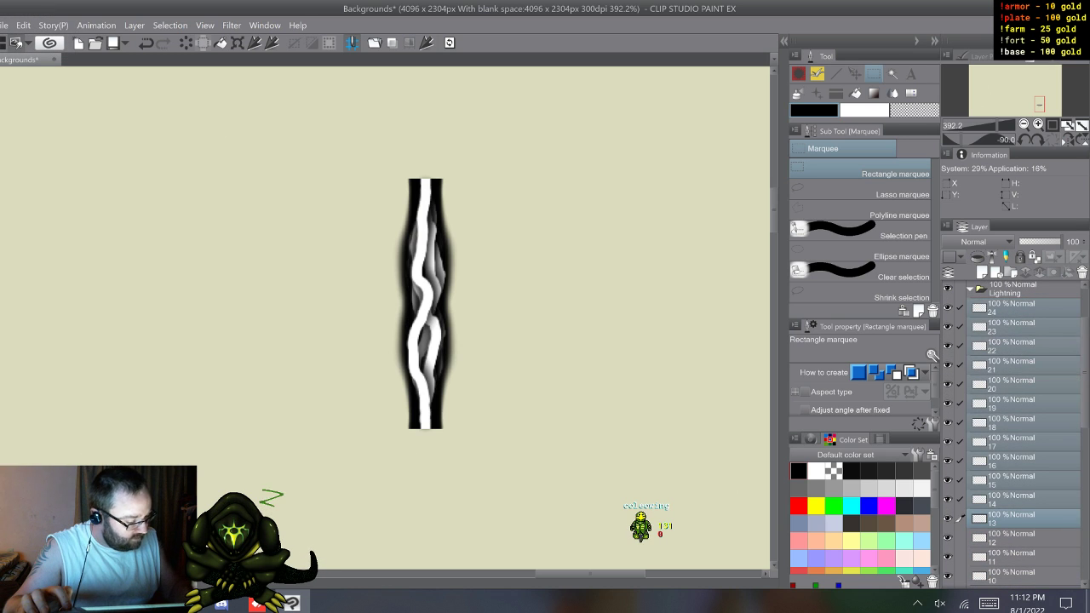
Step: Using the timeline, create an animation folder at the top of the Lightning folder and fill it with new cels 1 to 24
{"action": "left_click", "coordinate": [1022, 308]}
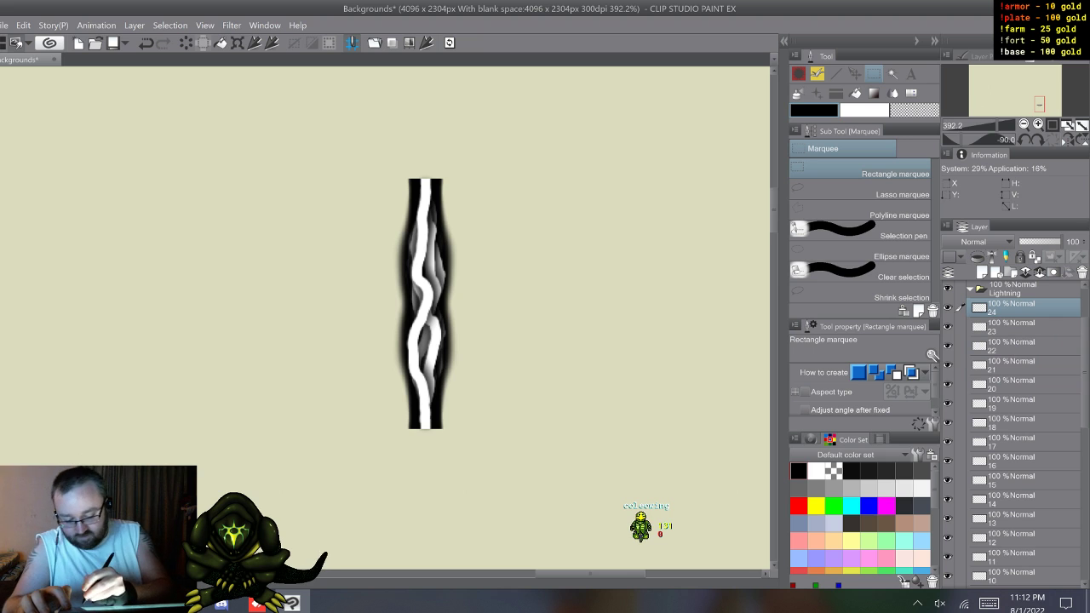
{"action": "key", "text": "t"}
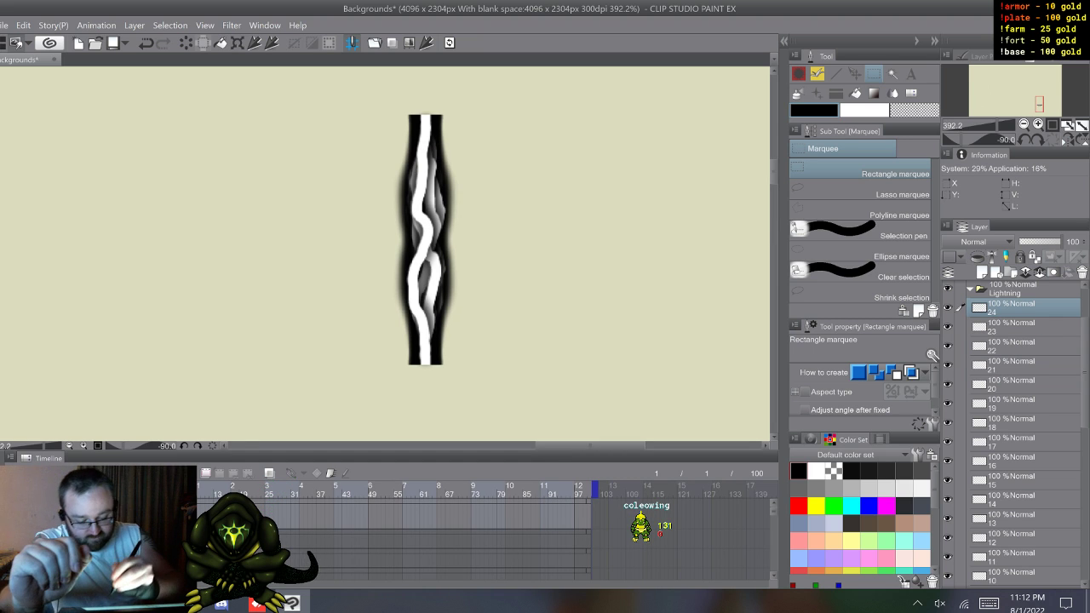
{"action": "key", "text": "ctrl+g"}
{"action": "left_click", "coordinate": [219, 475]}
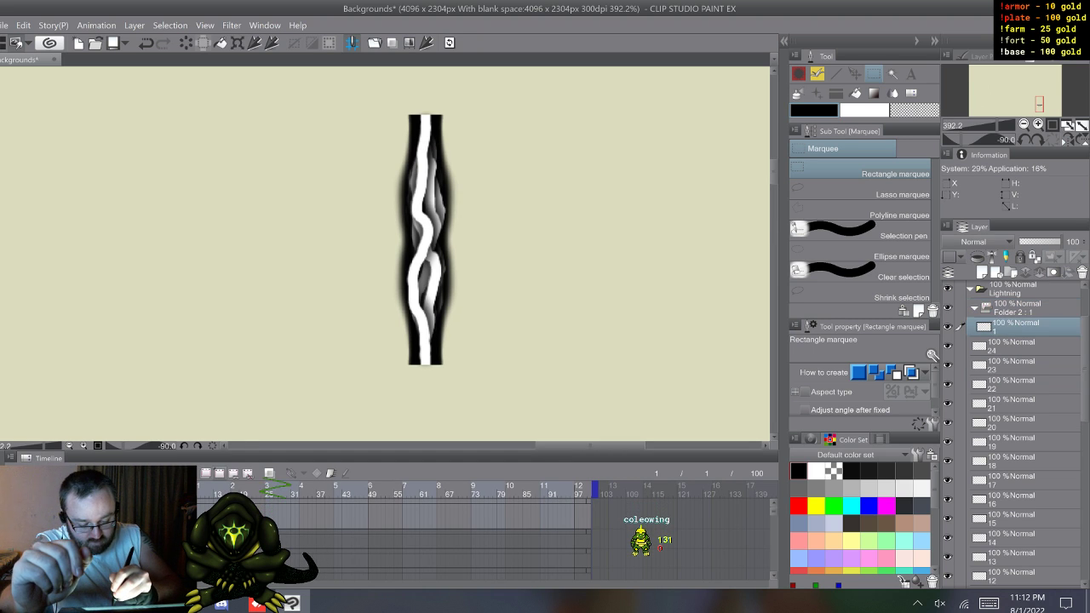
{"action": "left_click", "coordinate": [219, 474]}
{"action": "left_click", "coordinate": [219, 475]}
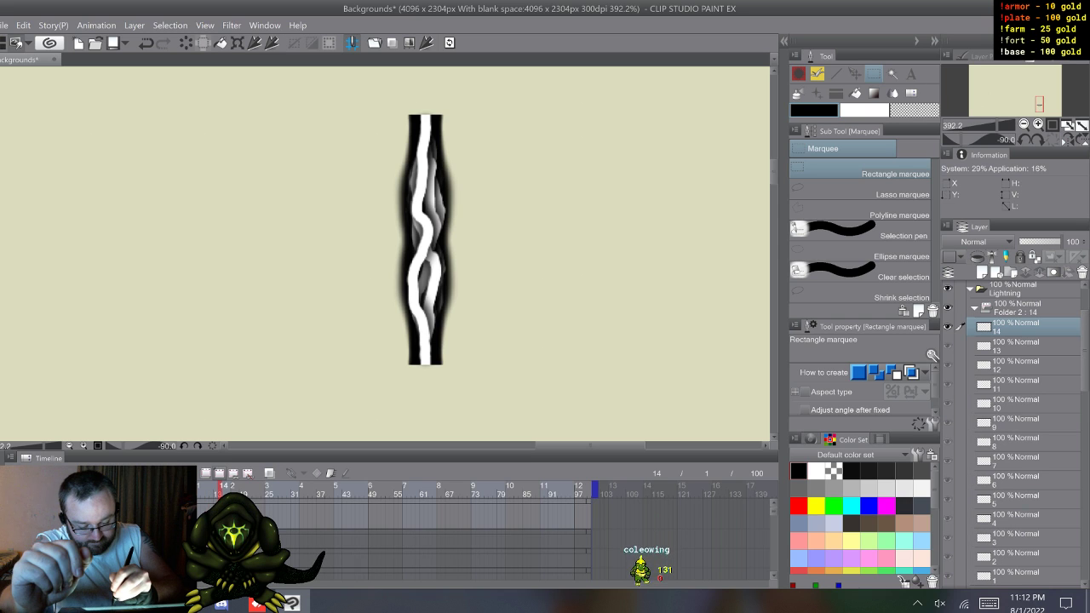
{"action": "left_click", "coordinate": [219, 474]}
{"action": "left_click", "coordinate": [219, 474]}
{"action": "left_click", "coordinate": [219, 474]}
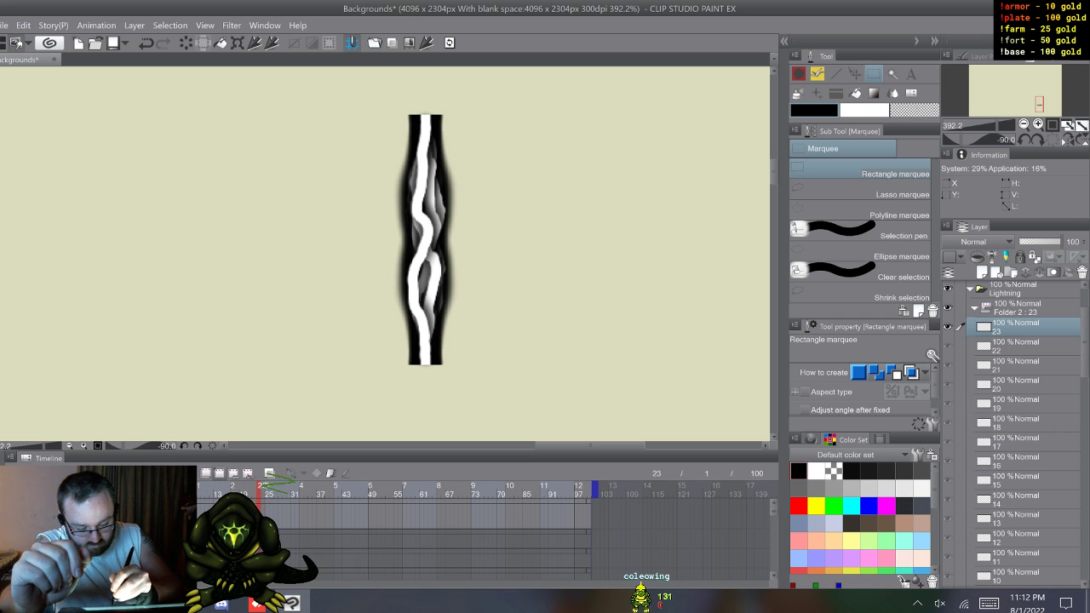
{"action": "left_click", "coordinate": [48, 458]}
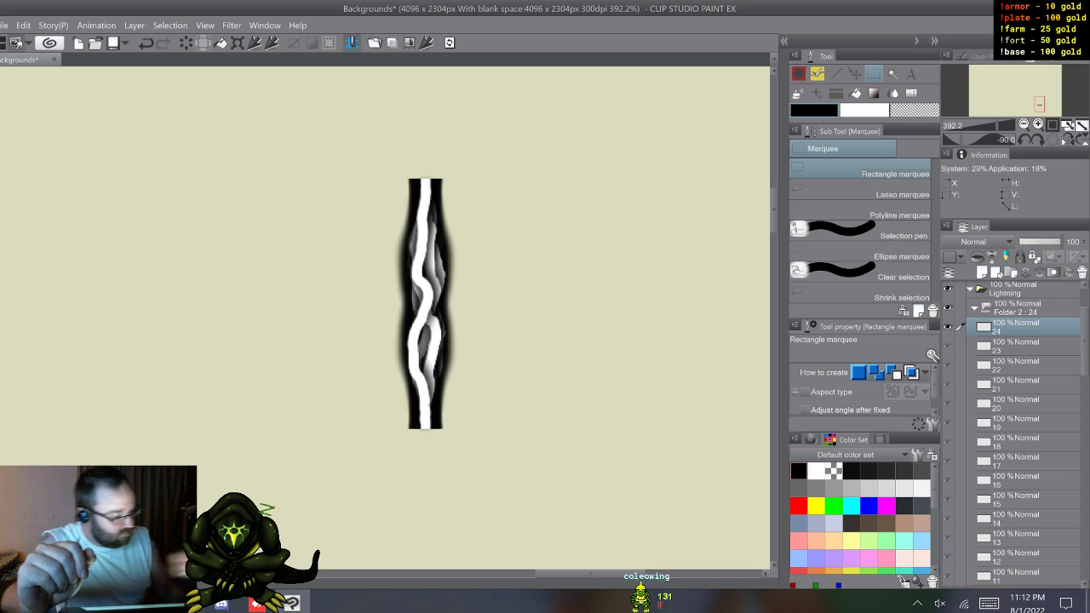
Step: Collapse the new animation folder, duplicate it and hide the copy
{"action": "left_click", "coordinate": [1017, 308]}
{"action": "left_click", "coordinate": [975, 308]}
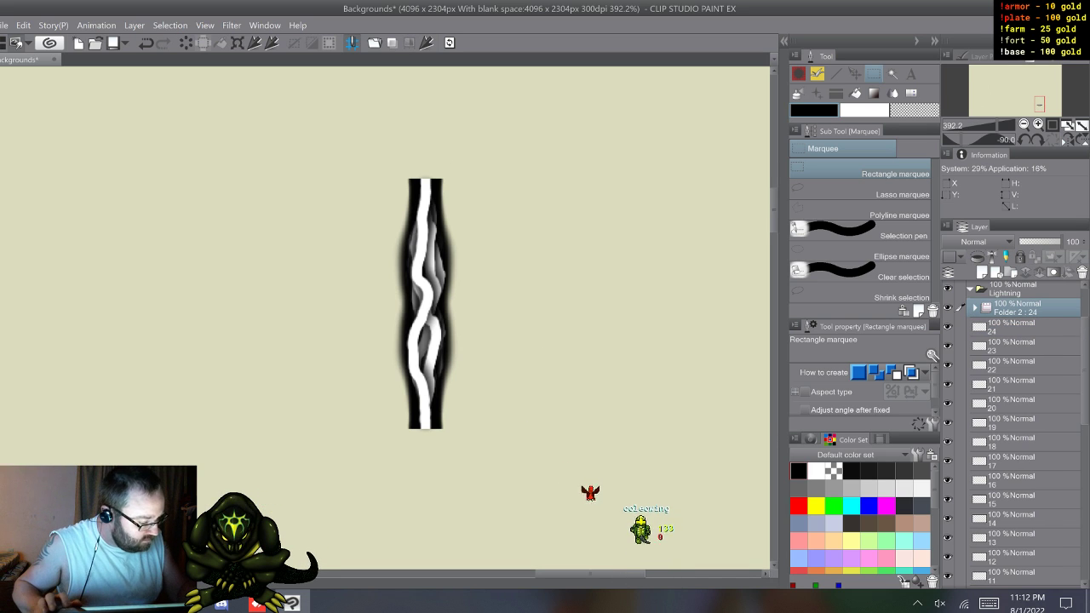
{"action": "key", "text": "F9"}
{"action": "left_click", "coordinate": [948, 308]}
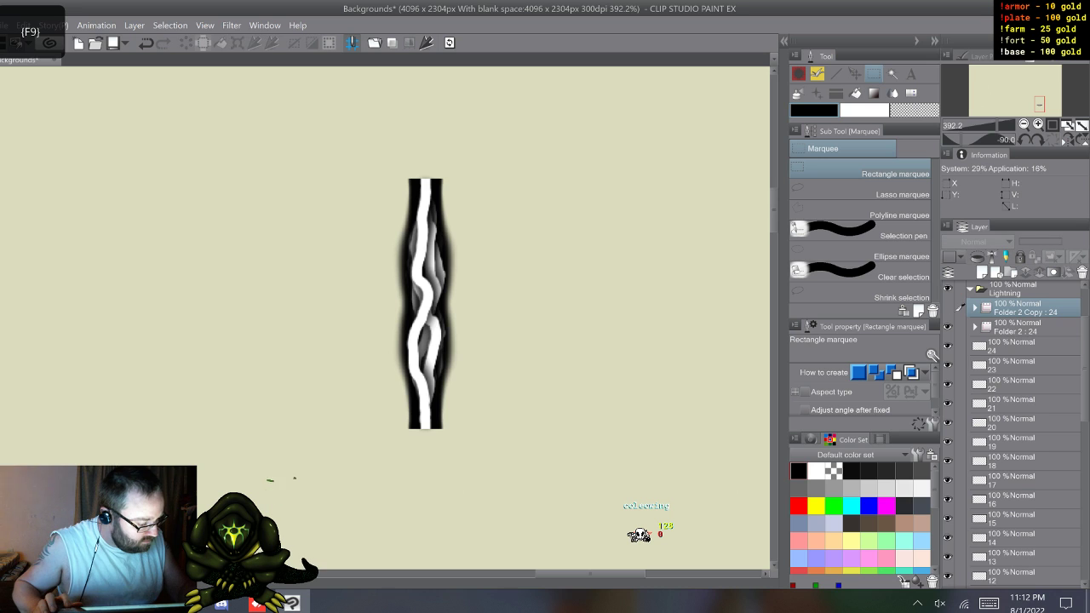
Step: Delete all blank cels 24 to 1 inside the original animation folder, Folder 2
{"action": "left_click", "coordinate": [975, 327]}
{"action": "left_click", "coordinate": [1017, 347]}
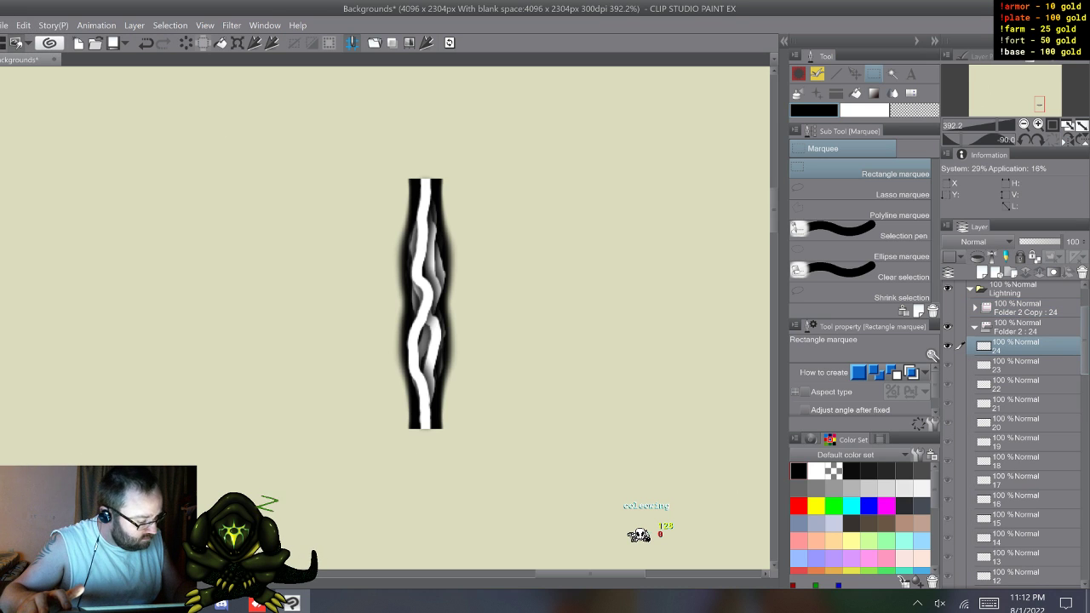
{"action": "left_click_drag", "start_coordinate": [1085, 339], "coordinate": [1084, 421]}
{"action": "left_click", "coordinate": [1016, 418], "text": "shift"}
{"action": "right_click", "coordinate": [1017, 397]}
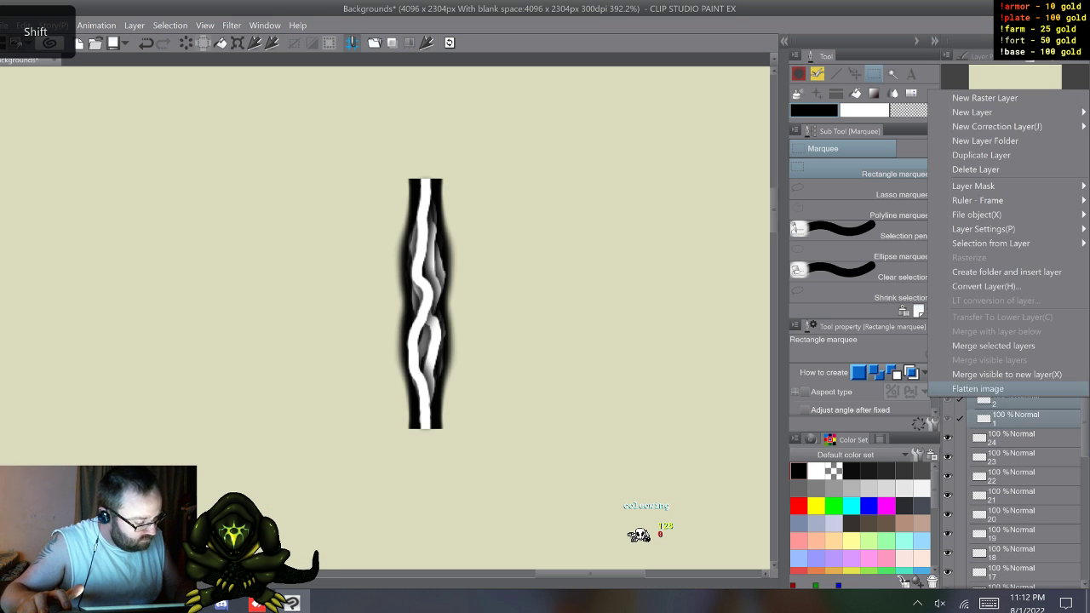
{"action": "left_click", "coordinate": [976, 169]}
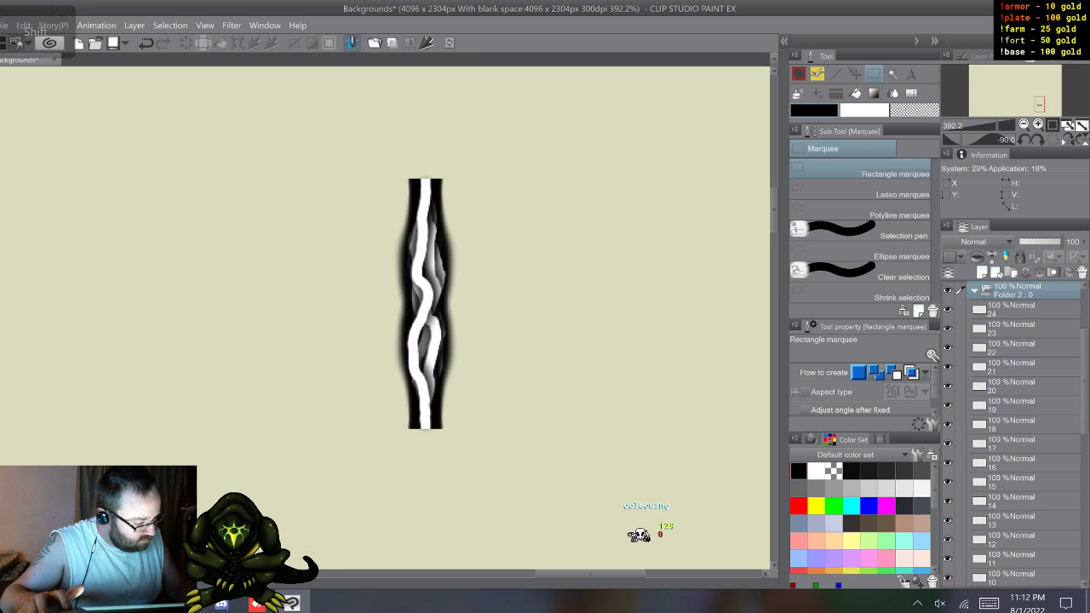
Step: Move all bolt layers 24 to 1 together into the emptied animation folder Folder 2 and collapse it
{"action": "scroll", "coordinate": [1014, 426], "scroll_direction": "down", "scroll_amount": 3}
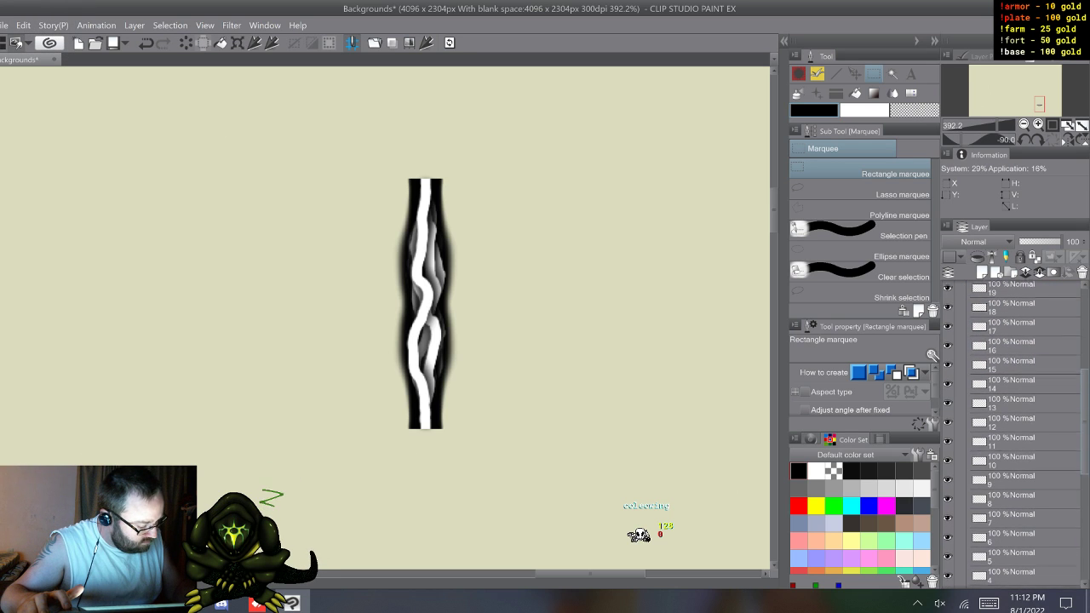
{"action": "scroll", "coordinate": [1014, 426], "scroll_direction": "down", "scroll_amount": 3}
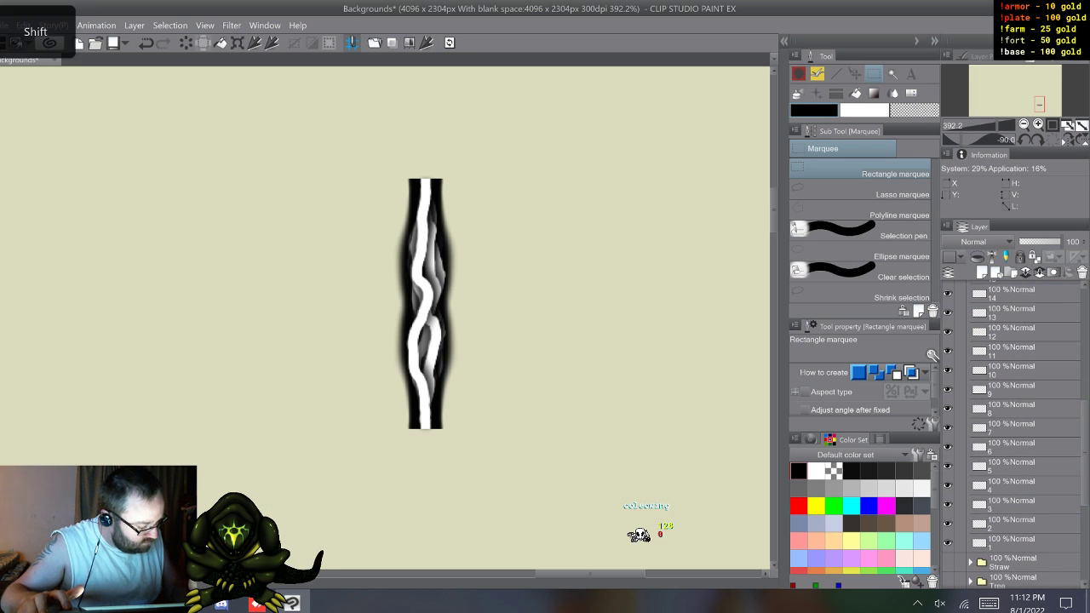
{"action": "left_click", "coordinate": [1013, 543], "text": "shift"}
{"action": "scroll", "coordinate": [1013, 425], "scroll_direction": "up", "scroll_amount": 6}
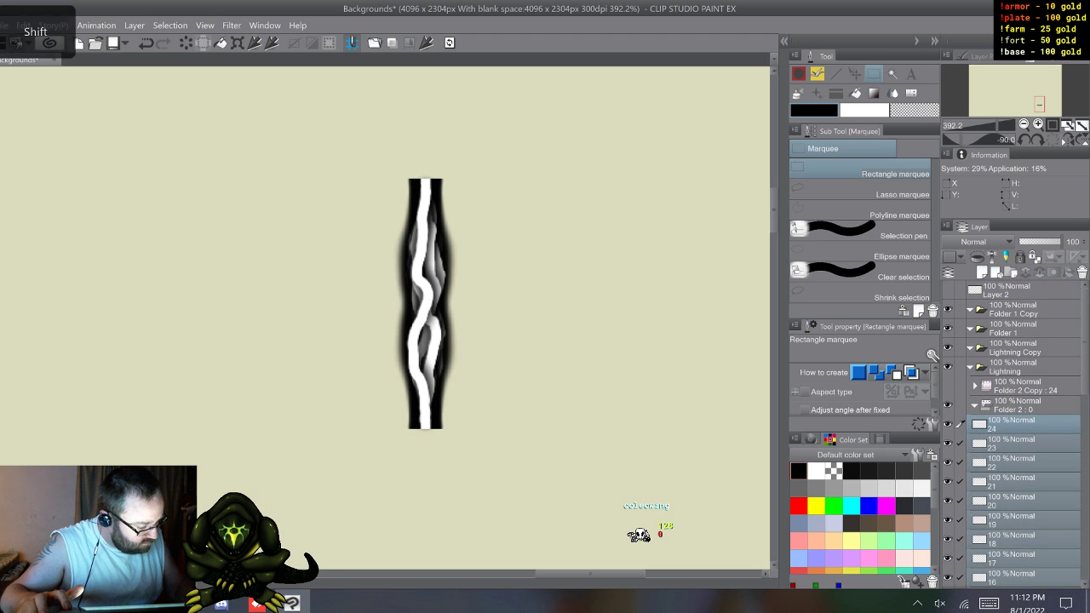
{"action": "left_click_drag", "start_coordinate": [1018, 426], "coordinate": [1018, 406]}
{"action": "left_click", "coordinate": [976, 405]}
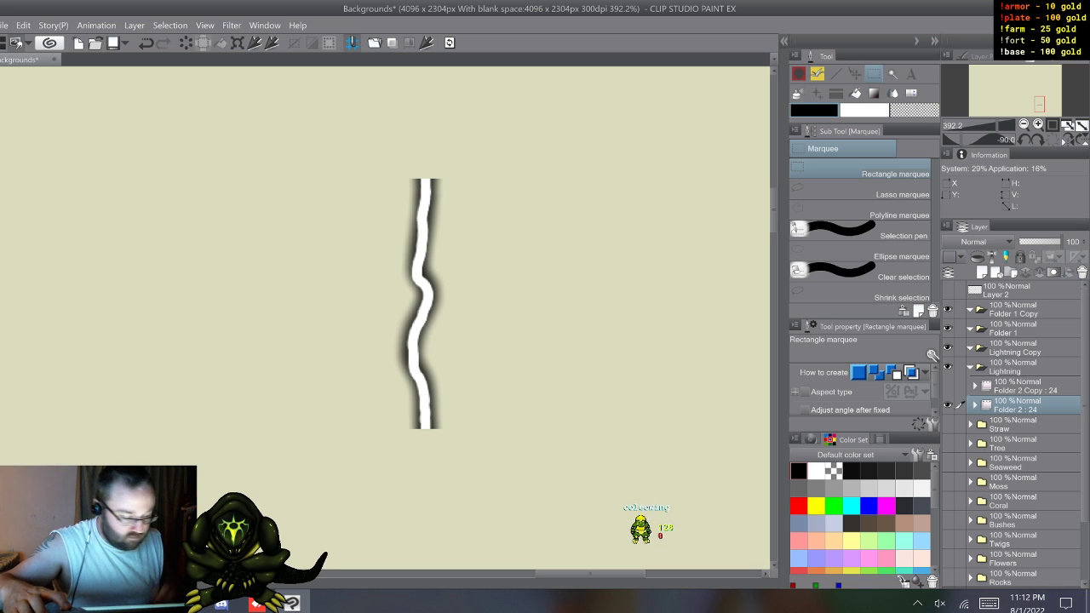
Step: Show the first bolt cel and marquee-select two rectangles about 71 and 76 px wide, directly above and below the bolt's ends
{"action": "key", "text": "w"}
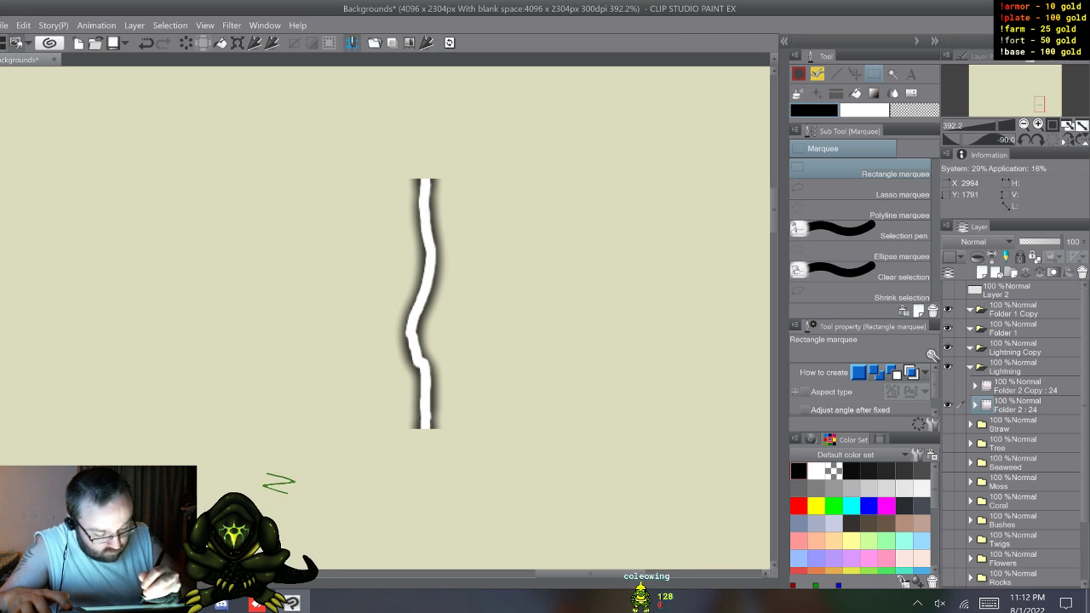
{"action": "key", "text": "XF86TouchpadToggle"}
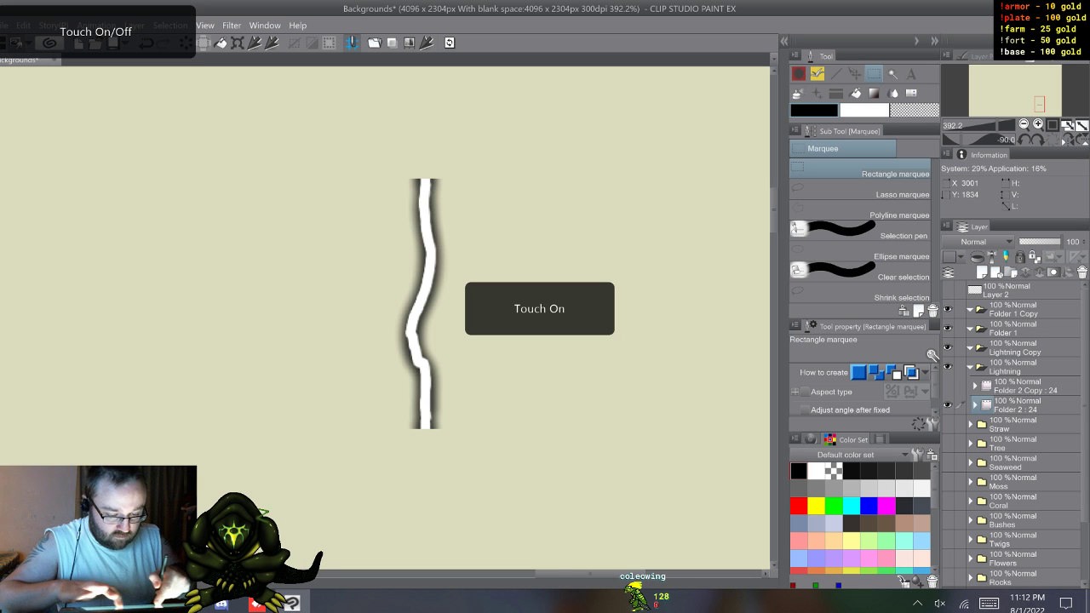
{"action": "scroll", "coordinate": [426, 306], "scroll_direction": "up", "scroll_amount": 3}
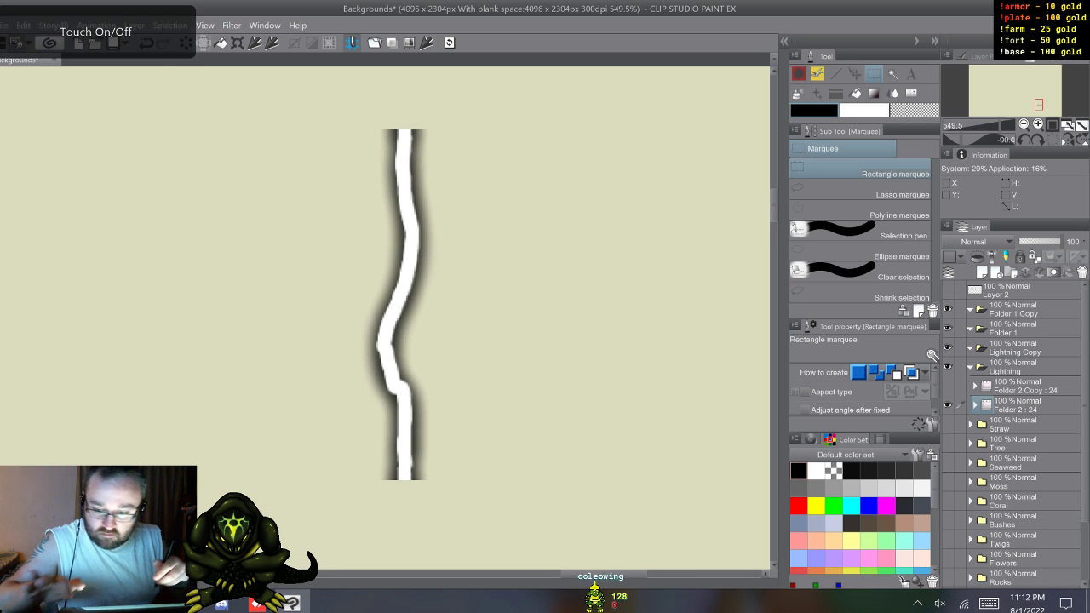
{"action": "key", "text": "XF86TouchpadToggle"}
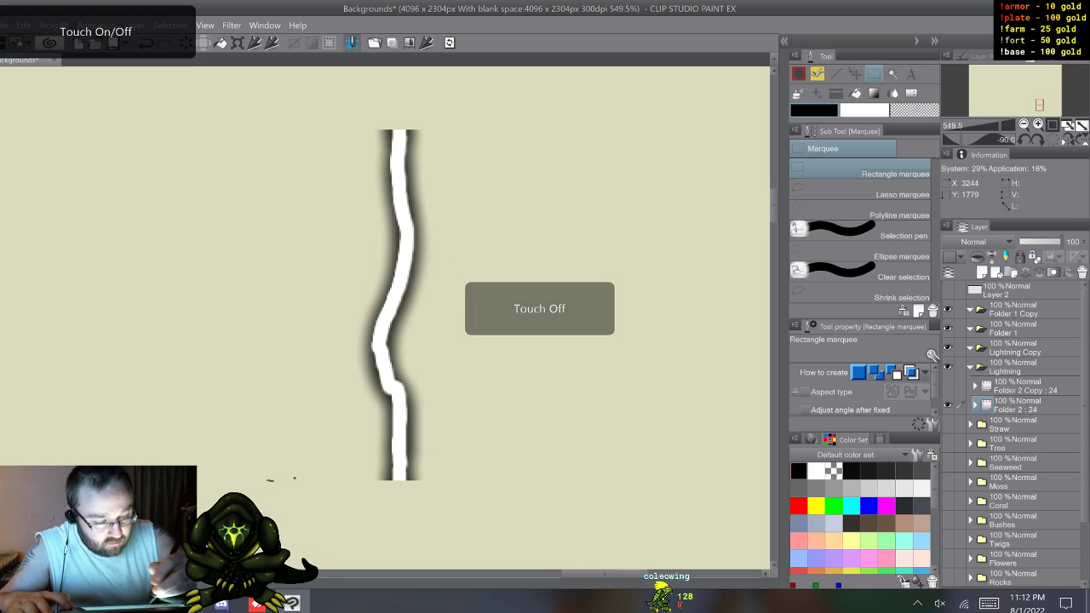
{"action": "left_click_drag", "start_coordinate": [343, 88], "coordinate": [455, 130]}
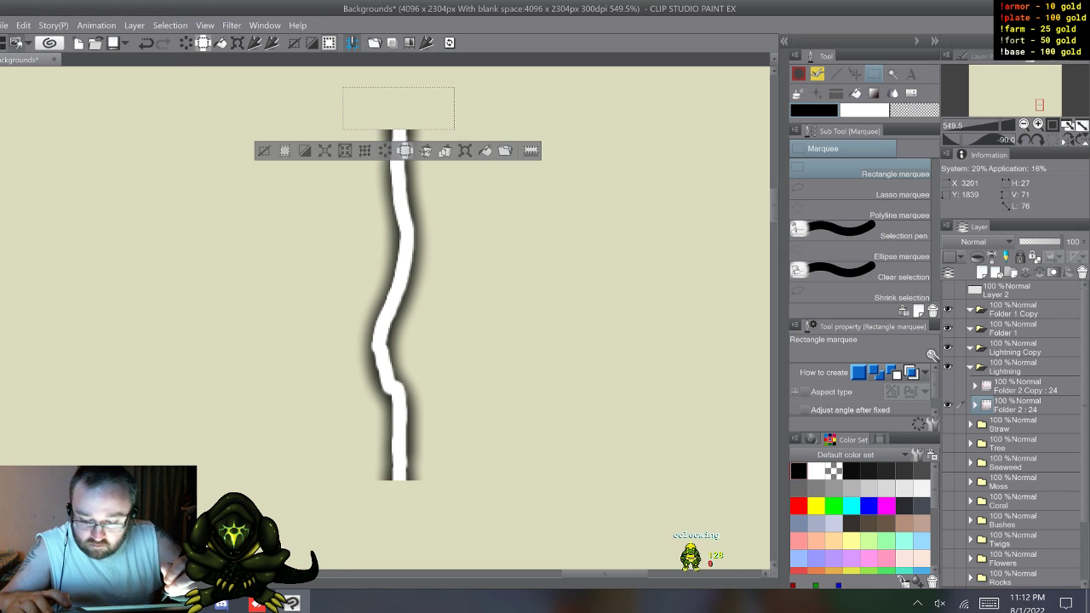
{"action": "key", "text": "shift"}
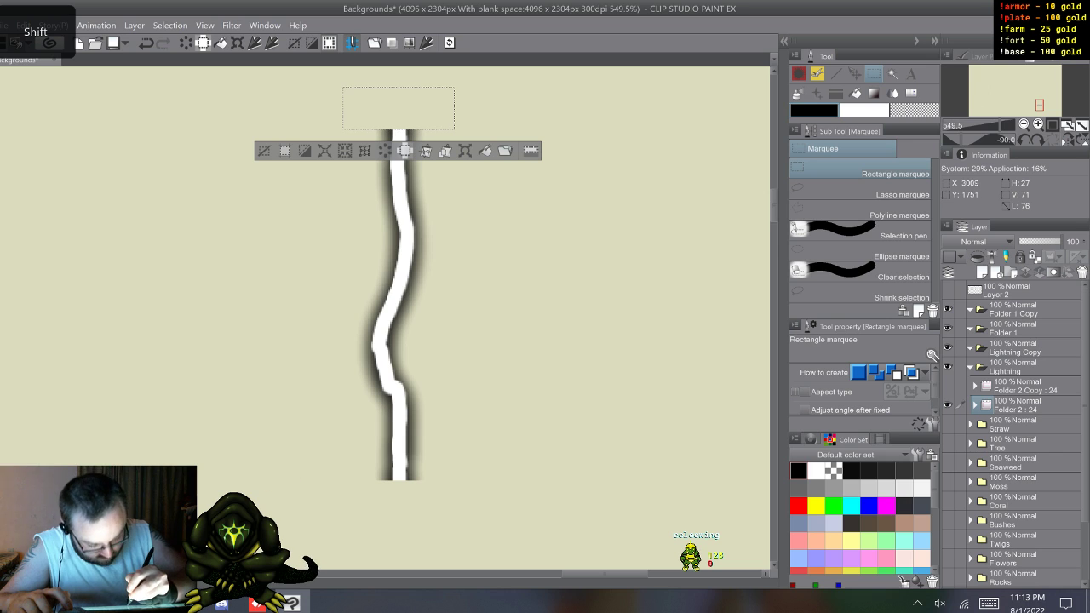
{"action": "mouse_move", "coordinate": [339, 481]}
{"action": "left_mouse_down"}
{"action": "mouse_move", "coordinate": [389, 530]}
{"action": "mouse_move", "coordinate": [535, 540]}
{"action": "mouse_move", "coordinate": [457, 530]}
{"action": "left_mouse_up"}
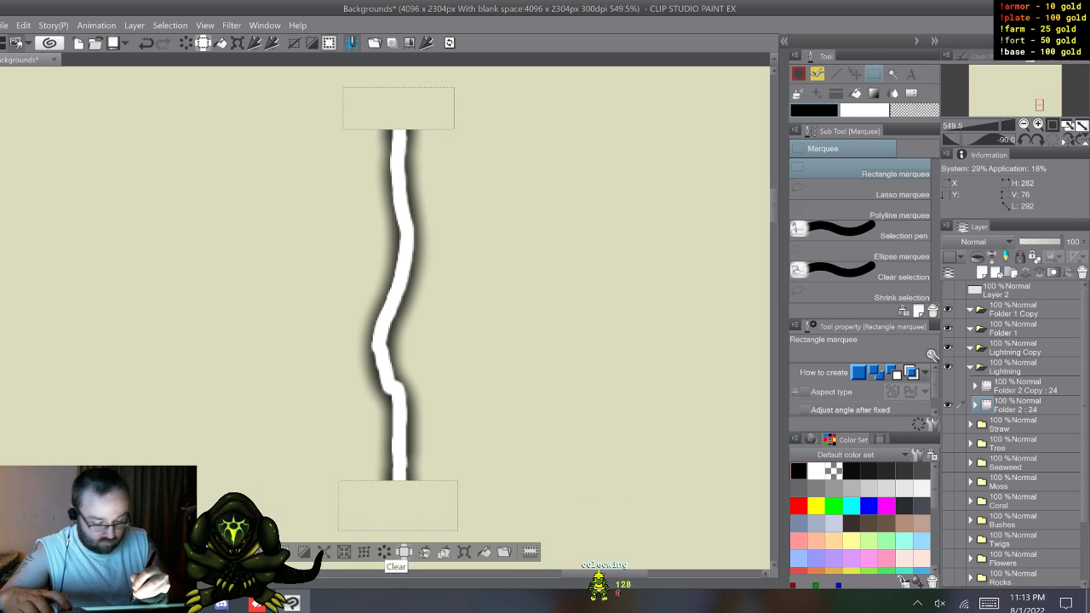
Step: Expand Folder 2 and select bolt layer 1 at its end, keeping the rectangular selection
{"action": "left_click", "coordinate": [975, 405]}
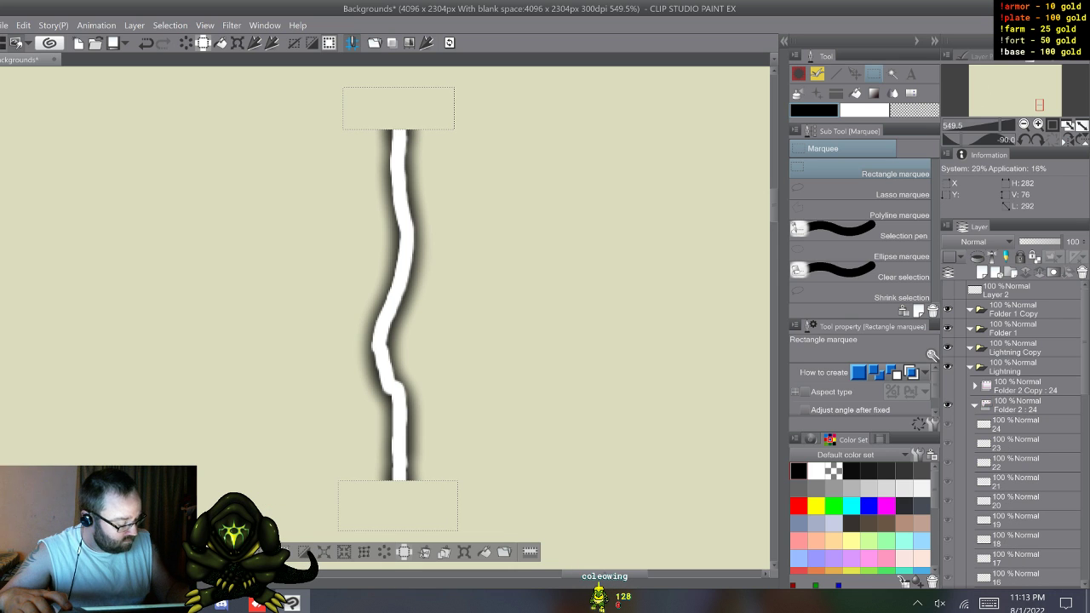
{"action": "left_click_drag", "start_coordinate": [1085, 340], "coordinate": [1085, 460]}
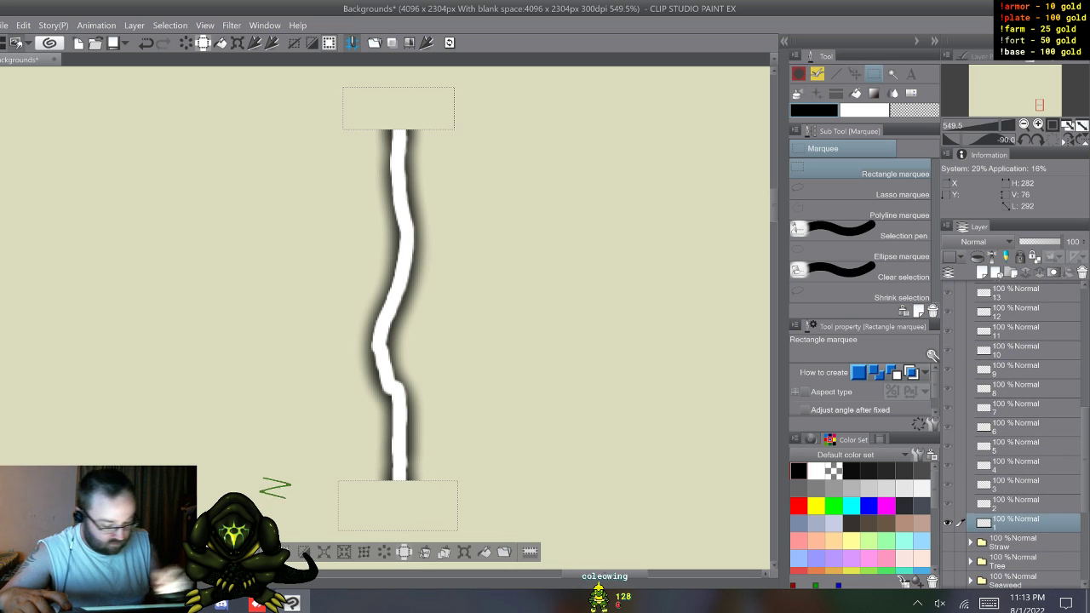
Step: Step through the bolt cels from 2 to 24, checking each bolt's ends against the two rectangular selections
{"action": "key", "text": "w"}
{"action": "key", "text": "w"}
{"action": "key", "text": "w"}
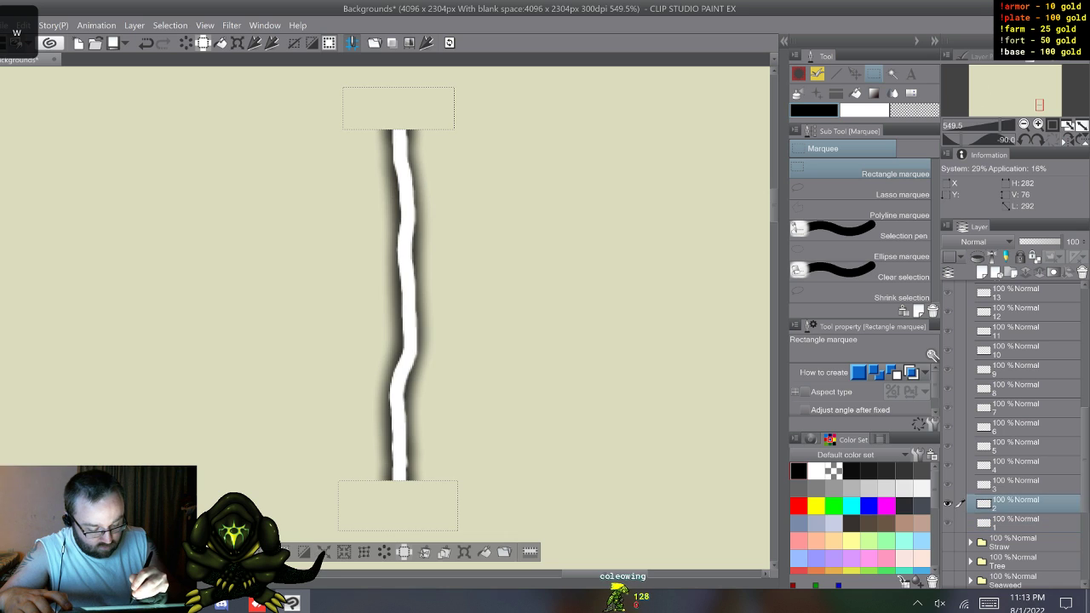
{"action": "key", "text": "w"}
{"action": "key", "text": "w"}
{"action": "key", "text": "w"}
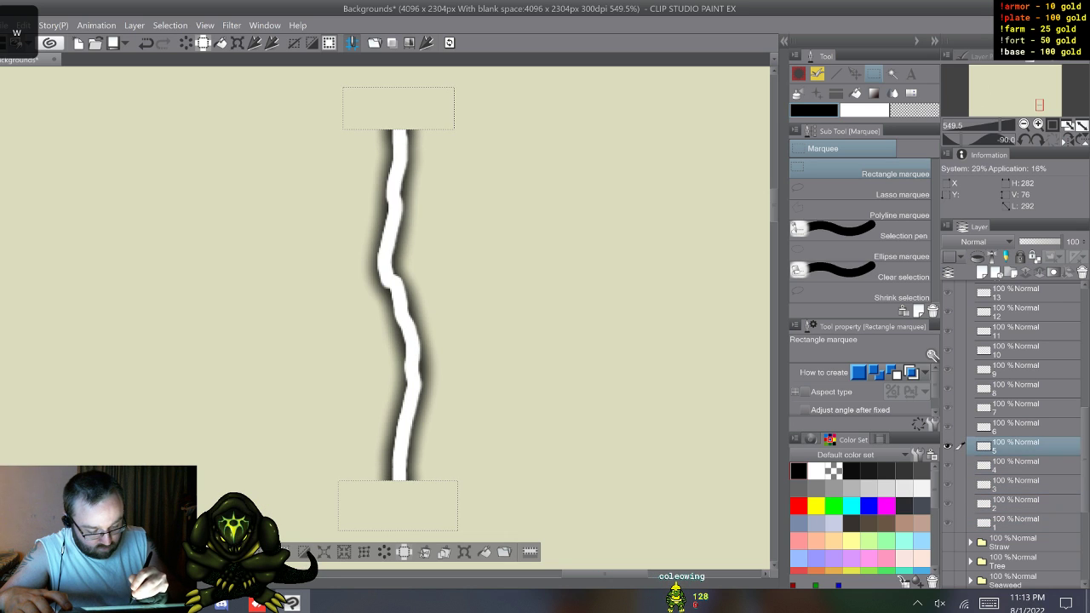
{"action": "key", "text": "w"}
{"action": "key", "text": "w"}
{"action": "key", "text": "w"}
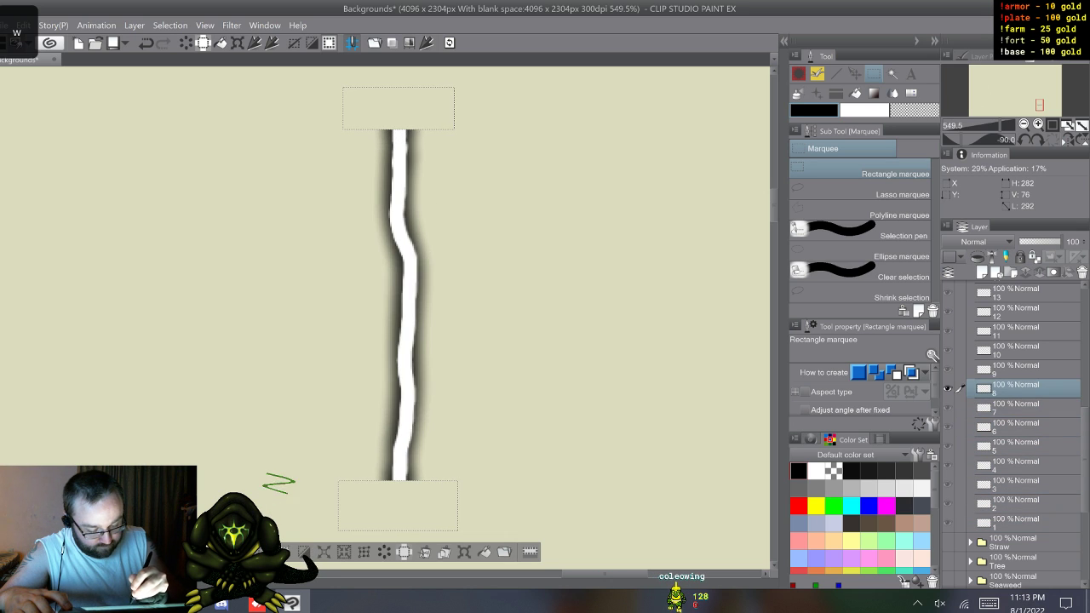
{"action": "key", "text": "w"}
{"action": "key", "text": "w"}
{"action": "key", "text": "w"}
{"action": "key", "text": "w"}
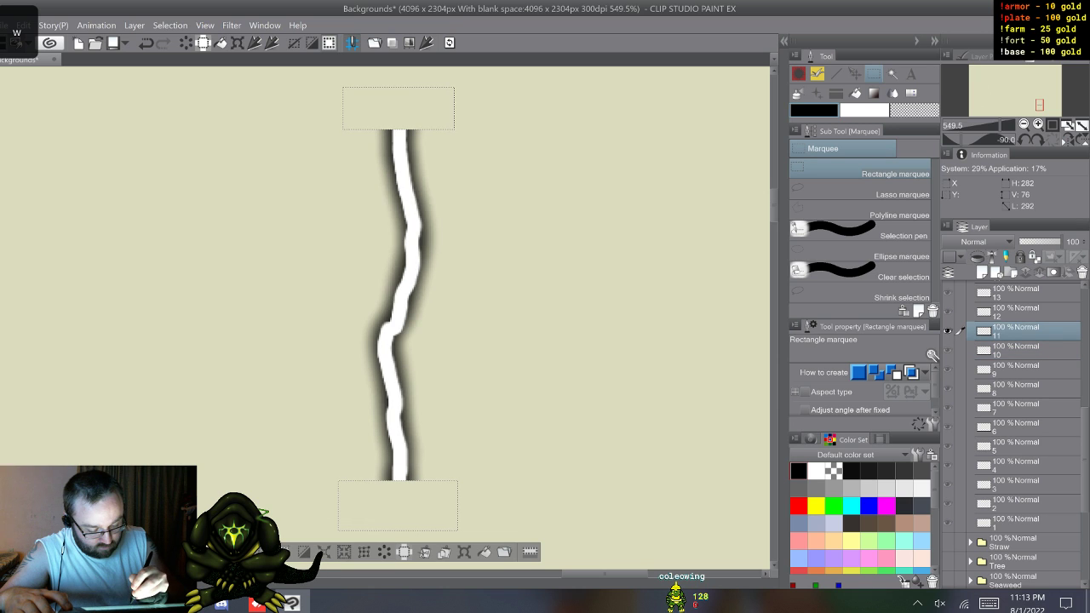
{"action": "key", "text": "w"}
{"action": "key", "text": "w"}
{"action": "key", "text": "w"}
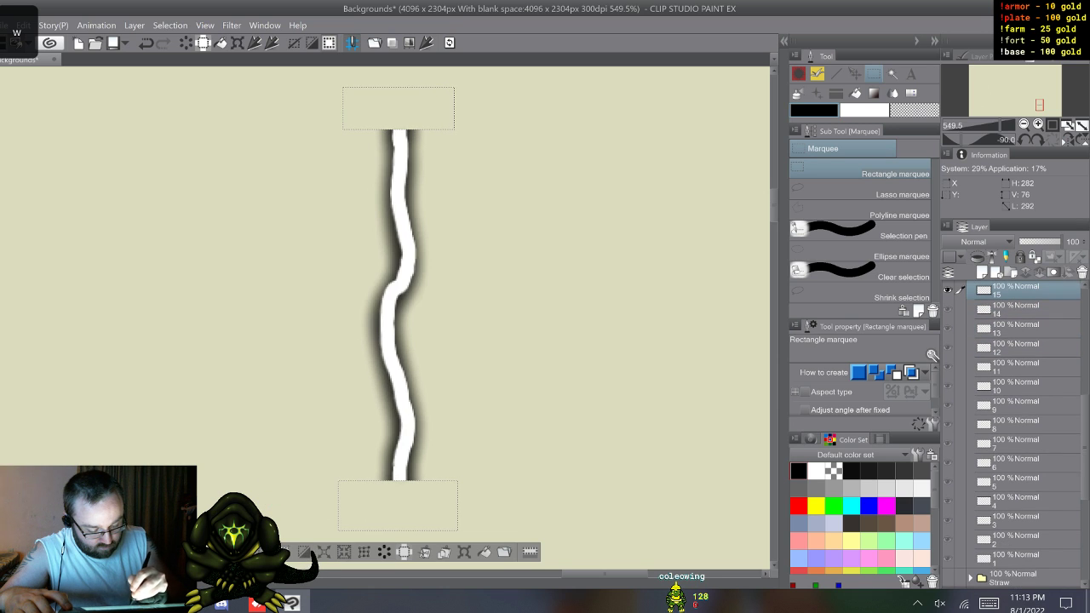
{"action": "key", "text": "w"}
{"action": "key", "text": "w"}
{"action": "key", "text": "w"}
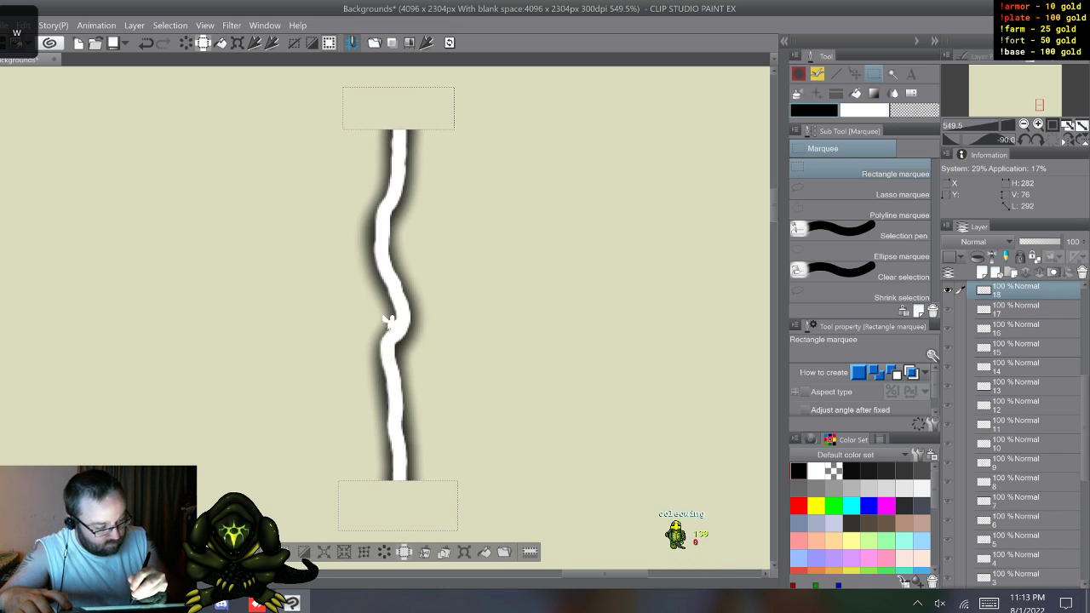
{"action": "key", "text": "w"}
{"action": "key", "text": "w"}
{"action": "key", "text": "w"}
{"action": "key", "text": "w"}
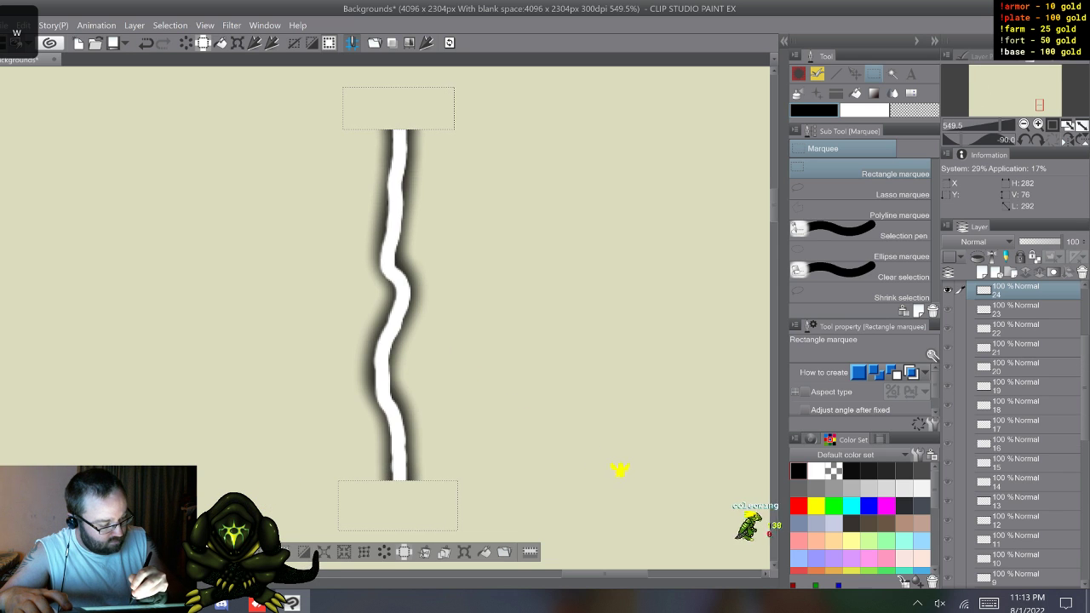
Step: Deselect and flip through the bolt cels again from the start to examine their trimmed ends
{"action": "key", "text": "w"}
{"action": "key", "text": "w"}
{"action": "key", "text": "w"}
{"action": "key", "text": "w"}
{"action": "key", "text": "w"}
{"action": "key", "text": "w"}
{"action": "key", "text": "w"}
{"action": "key", "text": "w"}
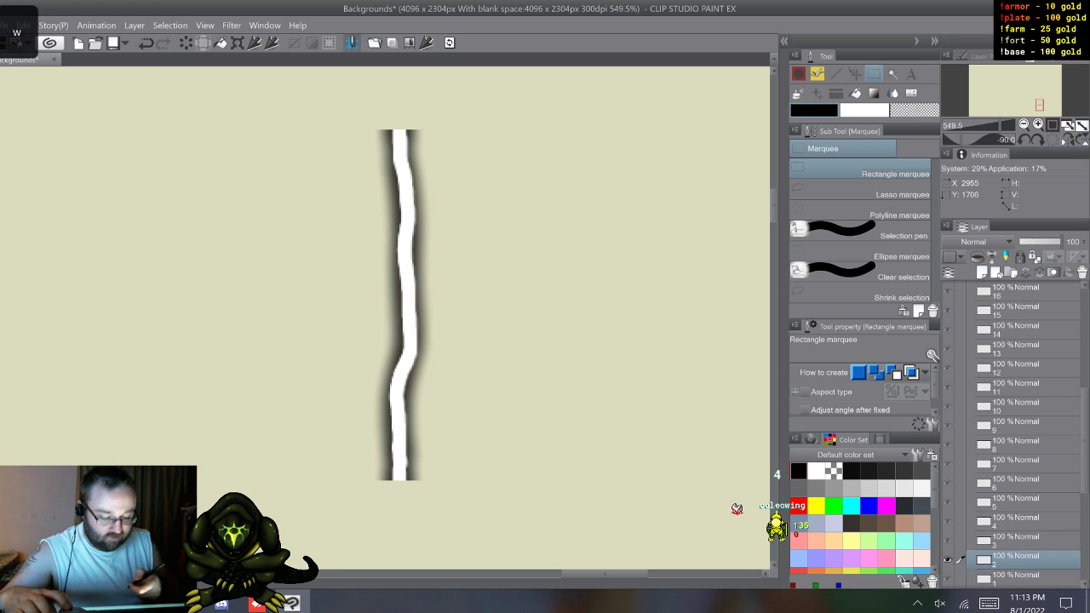
{"action": "key", "text": "w"}
{"action": "key", "text": "w"}
{"action": "key", "text": "w"}
{"action": "key", "text": "w"}
{"action": "key", "text": "w"}
{"action": "key", "text": "w"}
{"action": "key", "text": "w"}
{"action": "key", "text": "w"}
{"action": "key", "text": "w"}
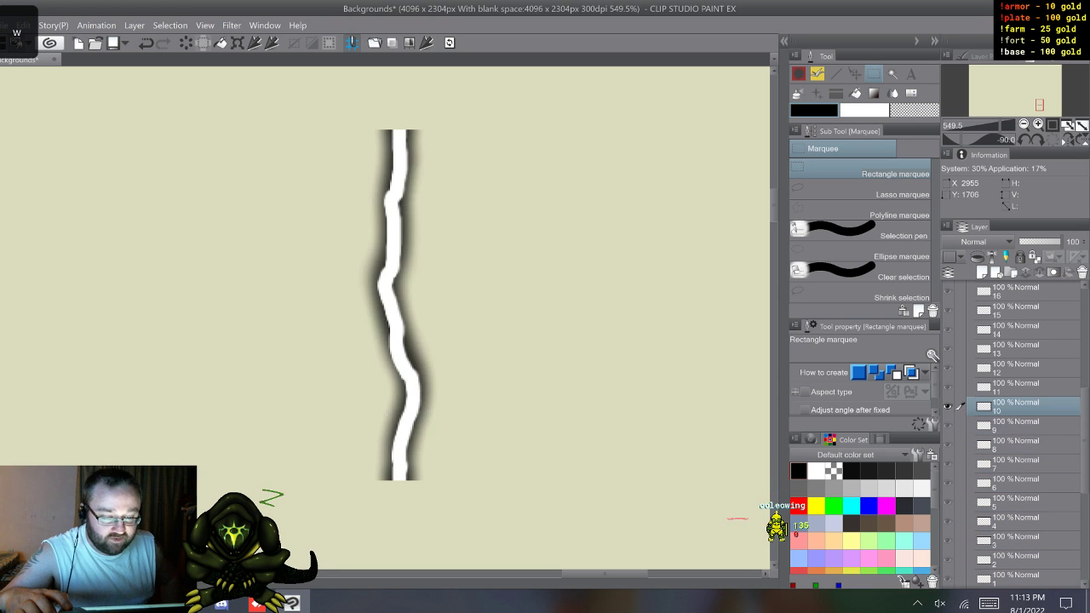
{"action": "key", "text": "w"}
{"action": "key", "text": "w"}
{"action": "key", "text": "w"}
{"action": "key", "text": "w"}
{"action": "key", "text": "w"}
{"action": "key", "text": "w"}
{"action": "key", "text": "w"}
{"action": "key", "text": "w"}
{"action": "key", "text": "w"}
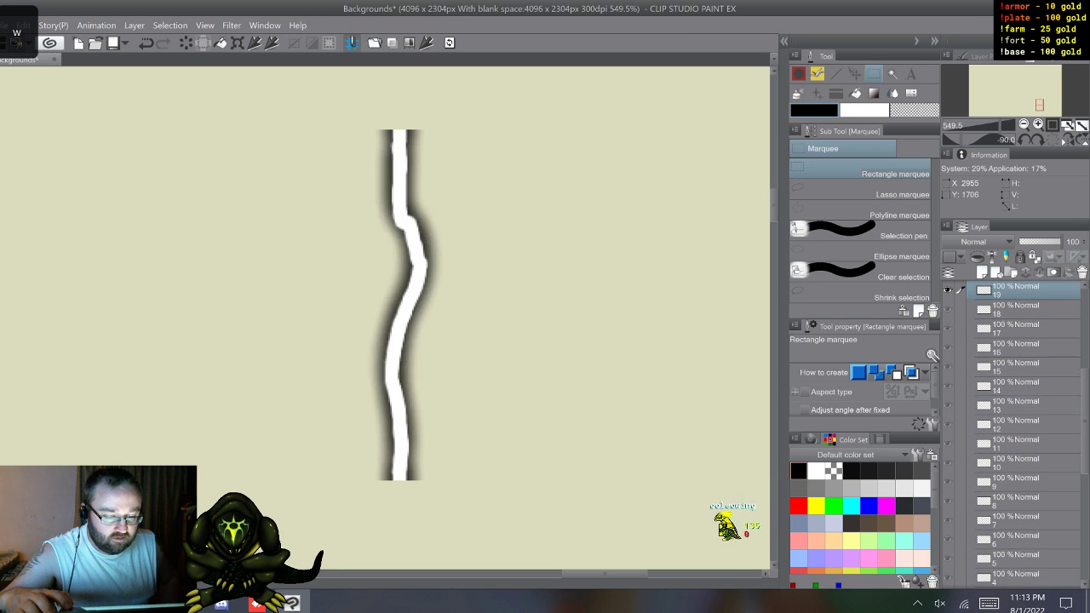
{"action": "key", "text": "w"}
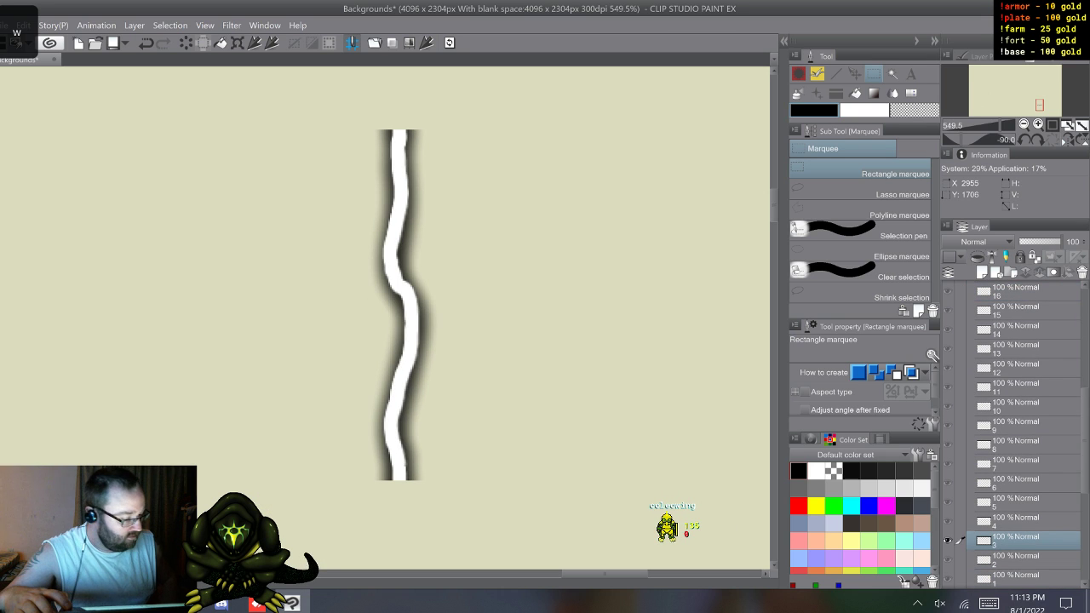
{"action": "scroll", "coordinate": [1022, 435], "scroll_direction": "up", "scroll_amount": 6}
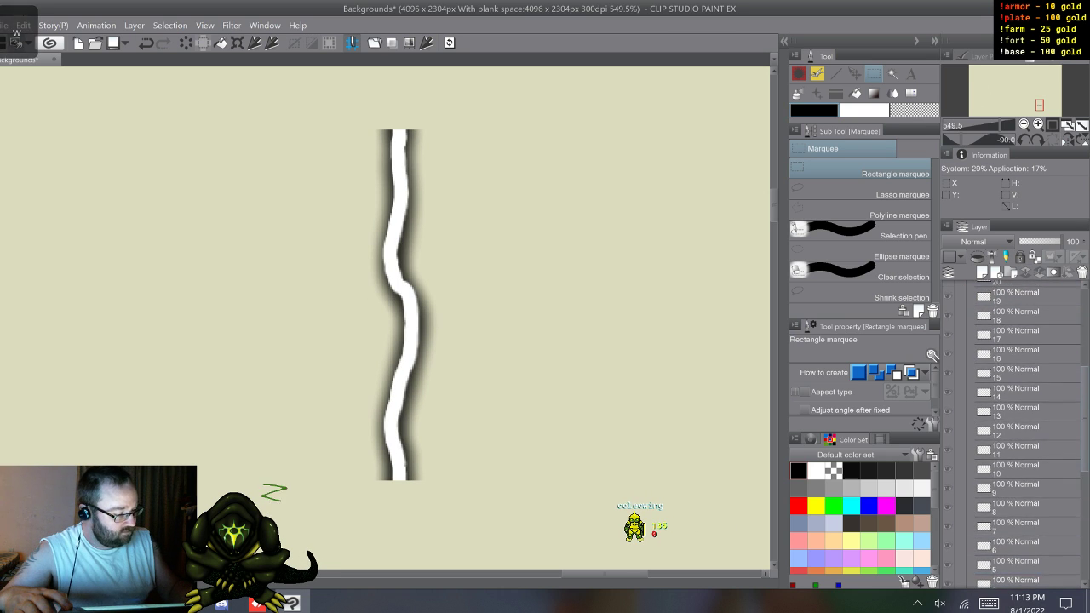
{"action": "scroll", "coordinate": [1015, 435], "scroll_direction": "up", "scroll_amount": 1}
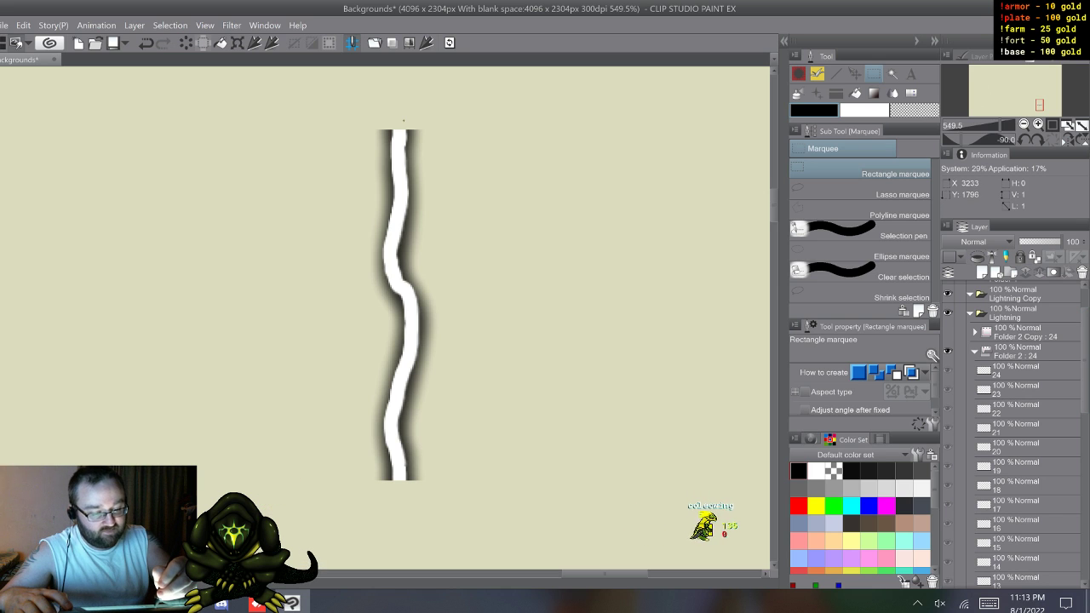
{"action": "left_click_drag", "start_coordinate": [404, 121], "coordinate": [426, 137]}
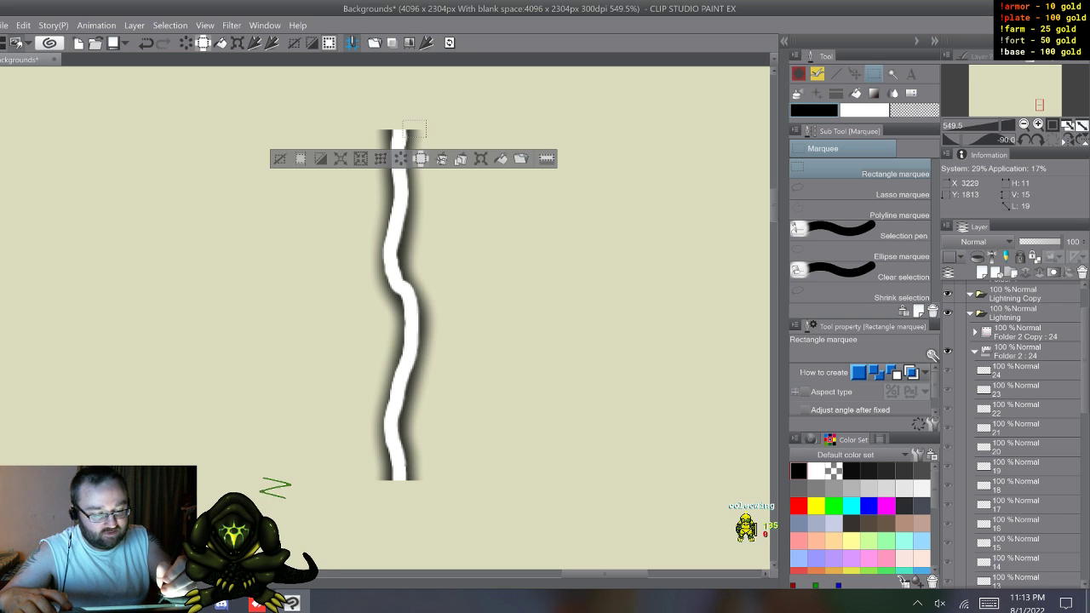
{"action": "key", "text": "ctrl+d"}
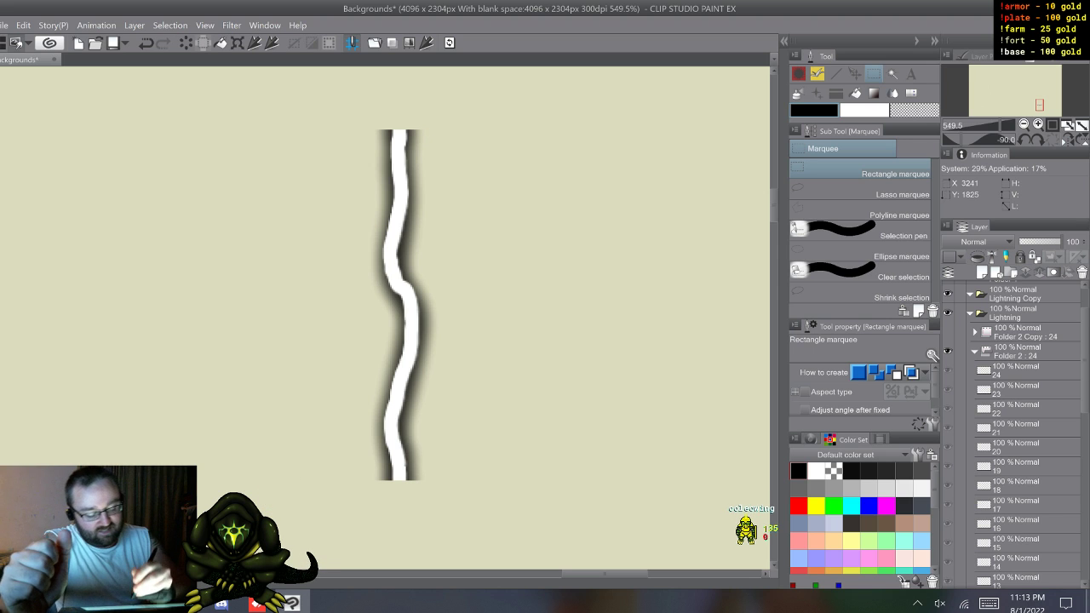
{"action": "left_click_drag", "start_coordinate": [359, 477], "coordinate": [426, 499]}
{"action": "key", "text": "ctrl+d"}
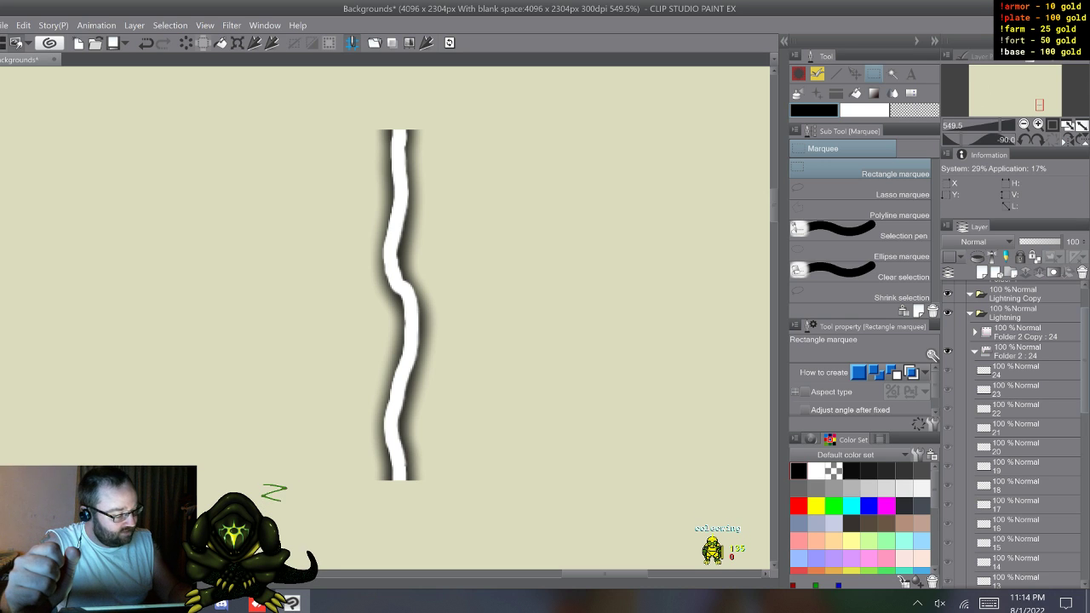
Step: Start converting bolt layer 1 in Folder 2 and name the converted layer 1
{"action": "scroll", "coordinate": [1022, 434], "scroll_direction": "down", "scroll_amount": 6}
{"action": "left_click", "coordinate": [1022, 475]}
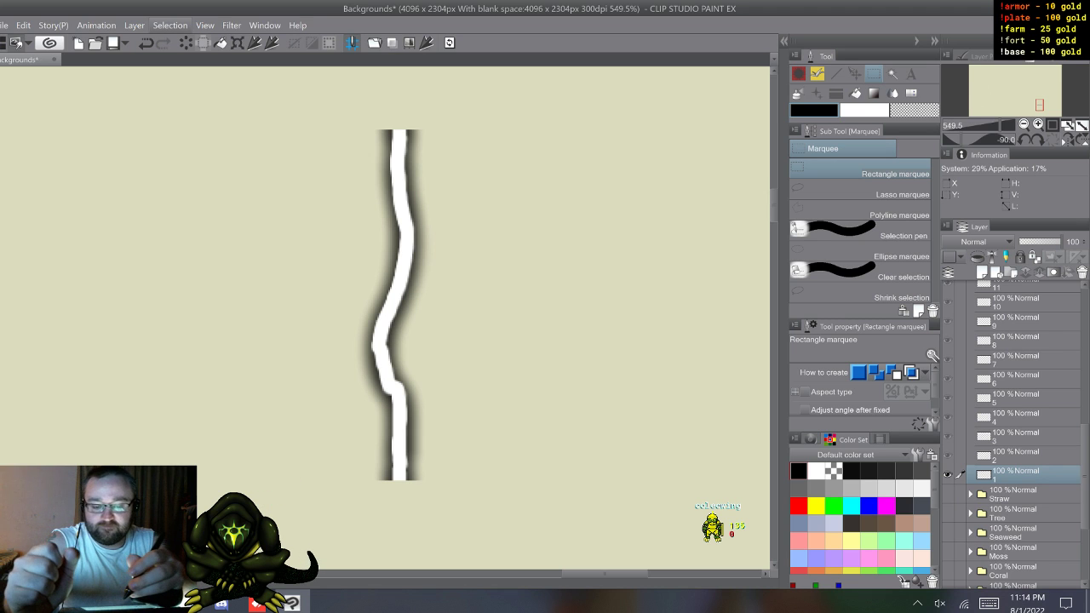
{"action": "left_click", "coordinate": [23, 25]}
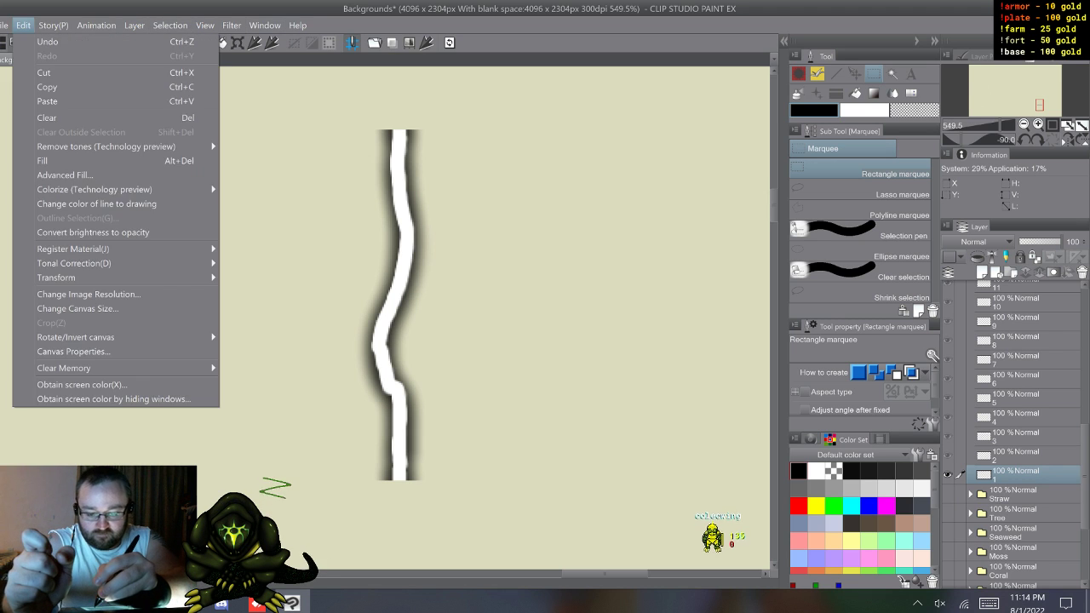
{"action": "left_click", "coordinate": [47, 87]}
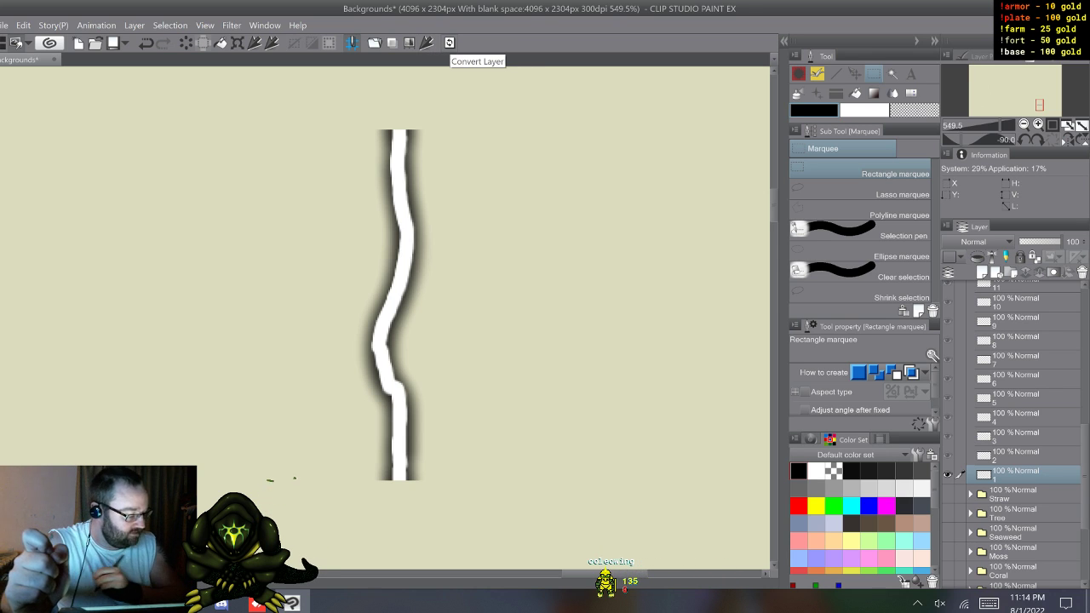
{"action": "left_click", "coordinate": [448, 43]}
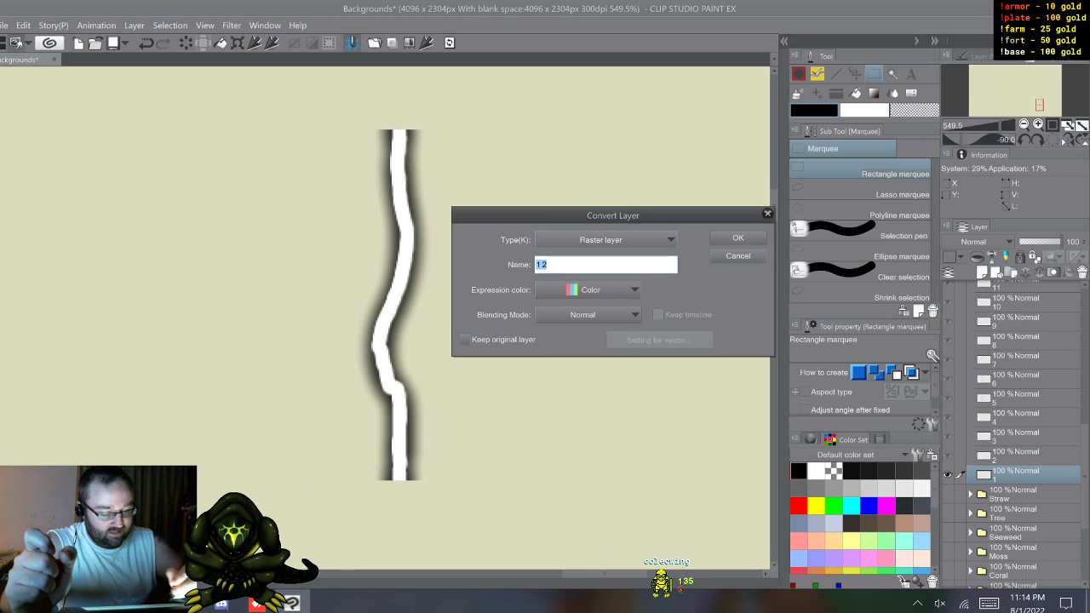
{"action": "left_click", "coordinate": [989, 603]}
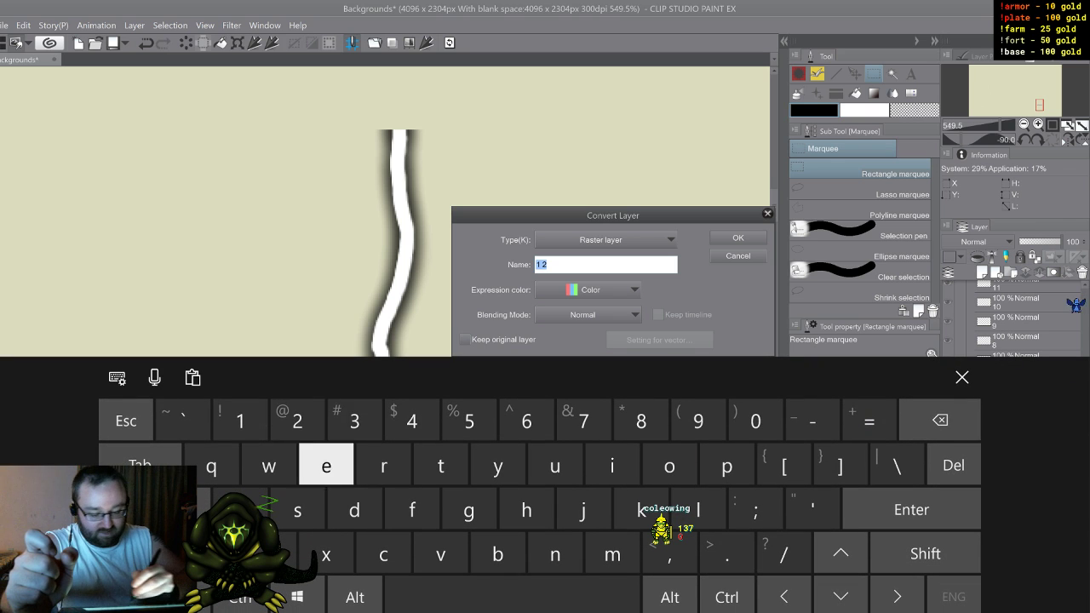
{"action": "type", "text": "1"}
{"action": "left_click", "coordinate": [962, 378]}
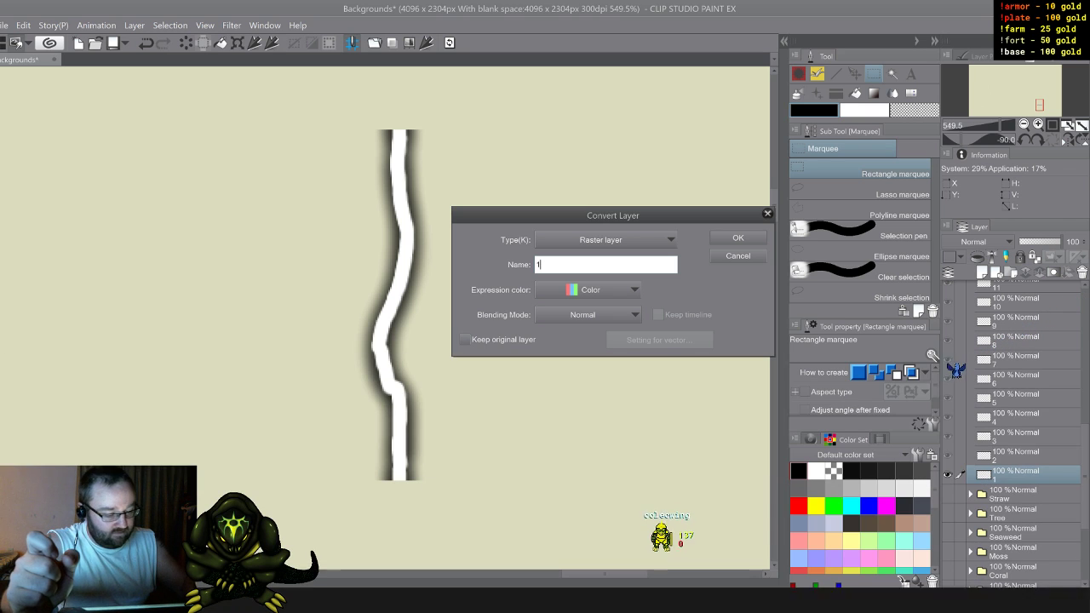
Step: Set the expression color to Gray with Raster layer as the type, and apply the conversion to bolt layer 1
{"action": "left_click", "coordinate": [589, 290]}
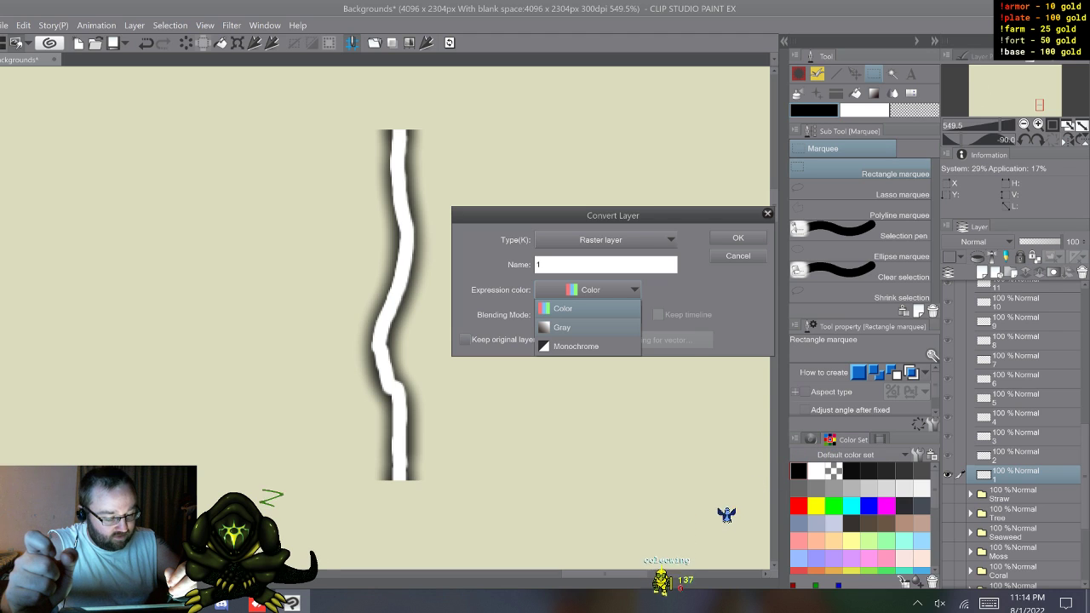
{"action": "left_click", "coordinate": [587, 327]}
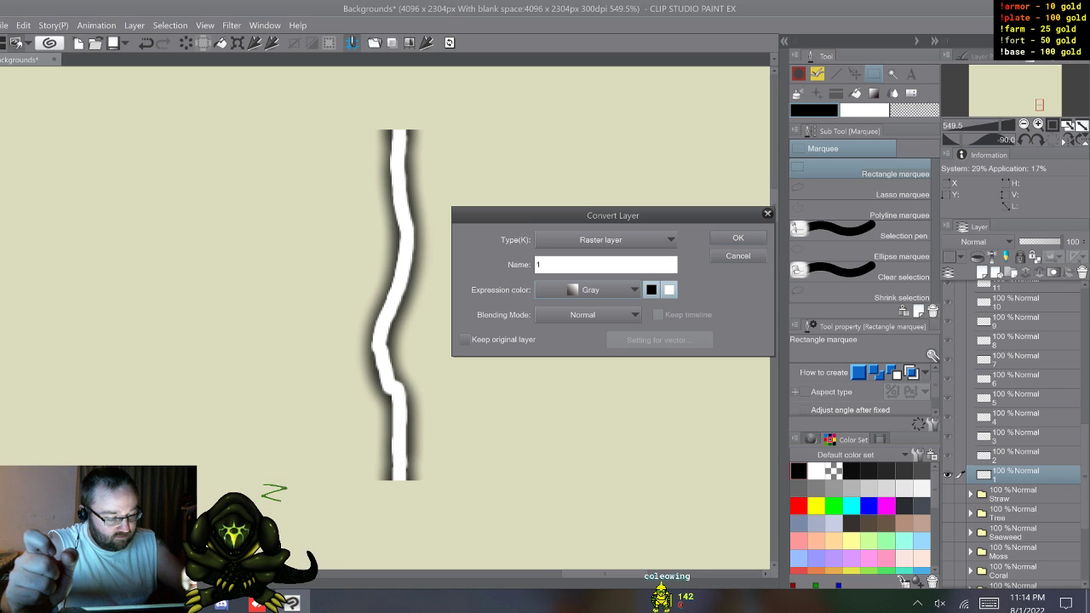
{"action": "left_click", "coordinate": [605, 240]}
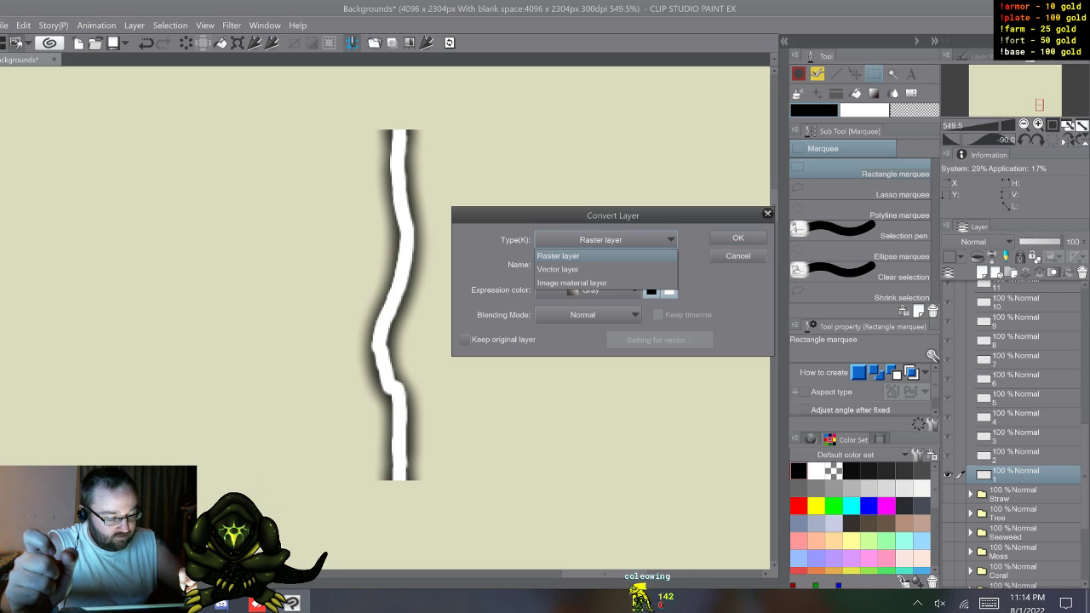
{"action": "left_click", "coordinate": [588, 256]}
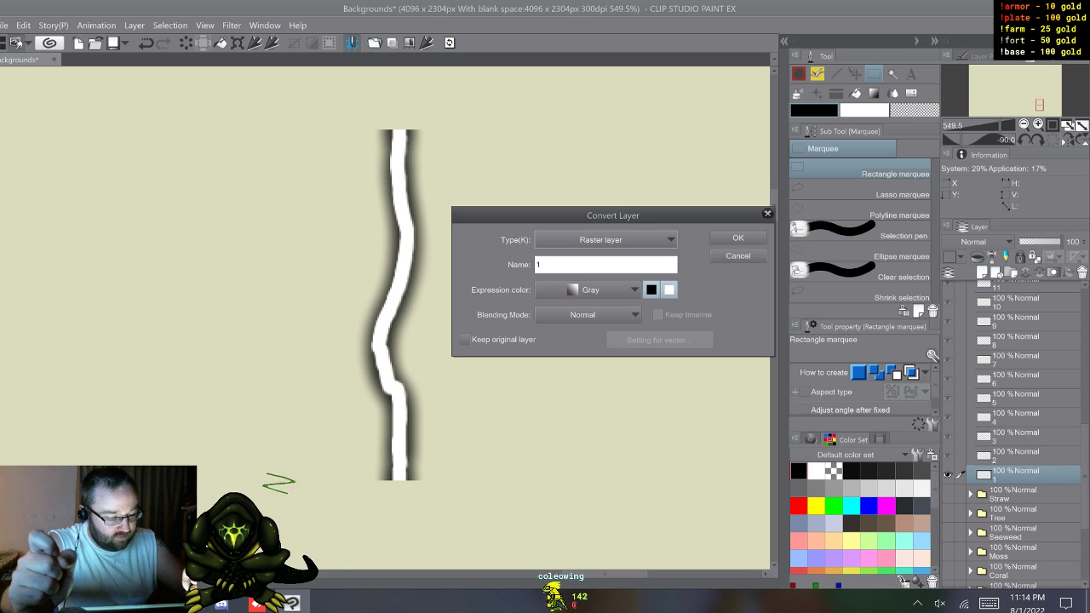
{"action": "key", "text": "Return"}
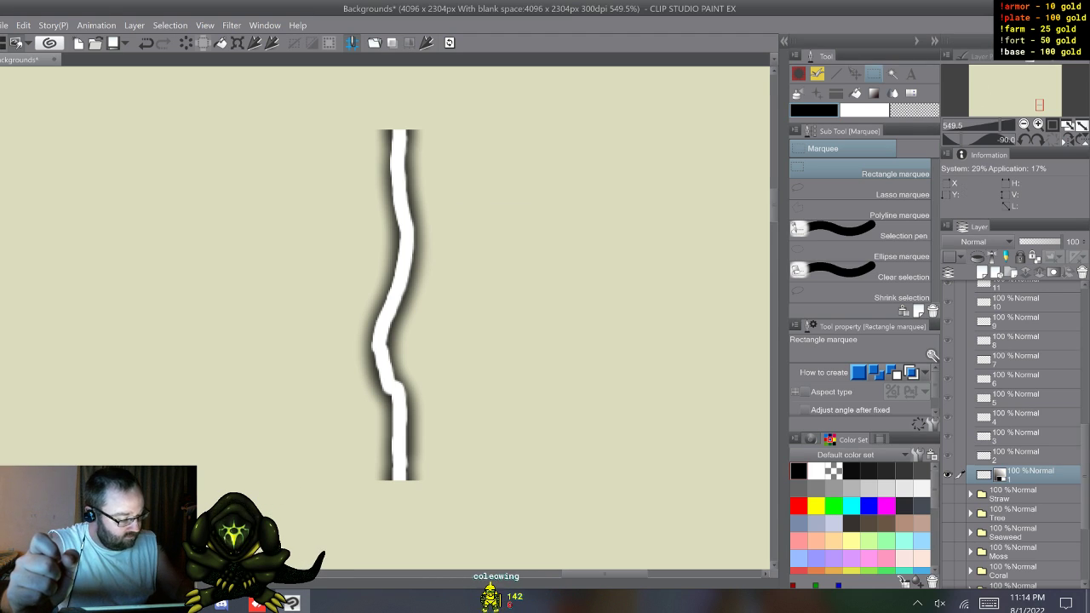
Step: Convert bolt layer 2 to a raster layer named 2 with the Gray expression color
{"action": "left_click", "coordinate": [1022, 455]}
{"action": "key", "text": "ctrl+shift+c"}
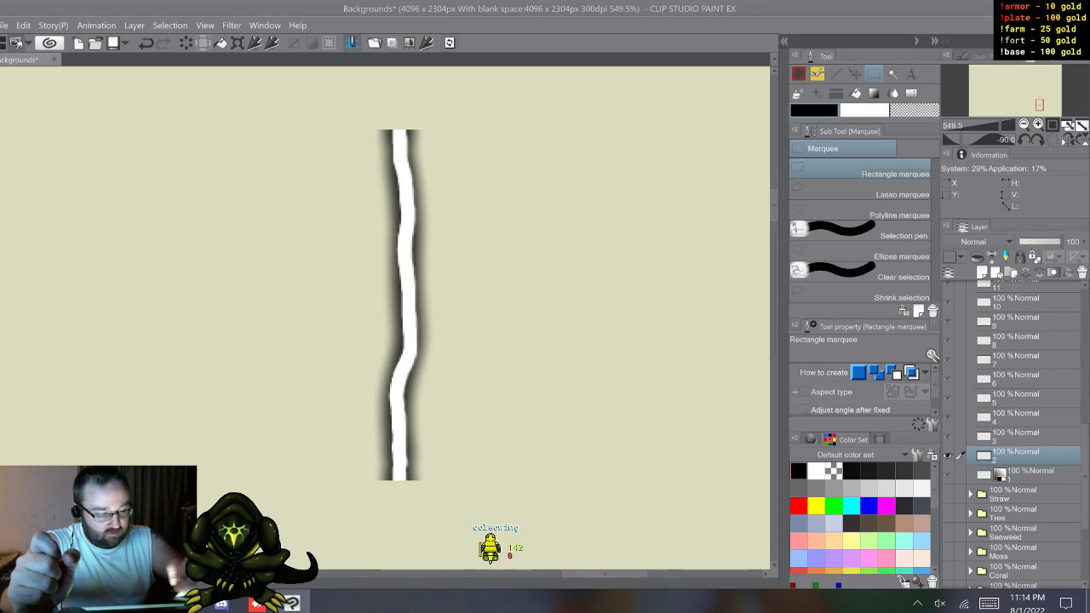
{"action": "left_click", "coordinate": [989, 603]}
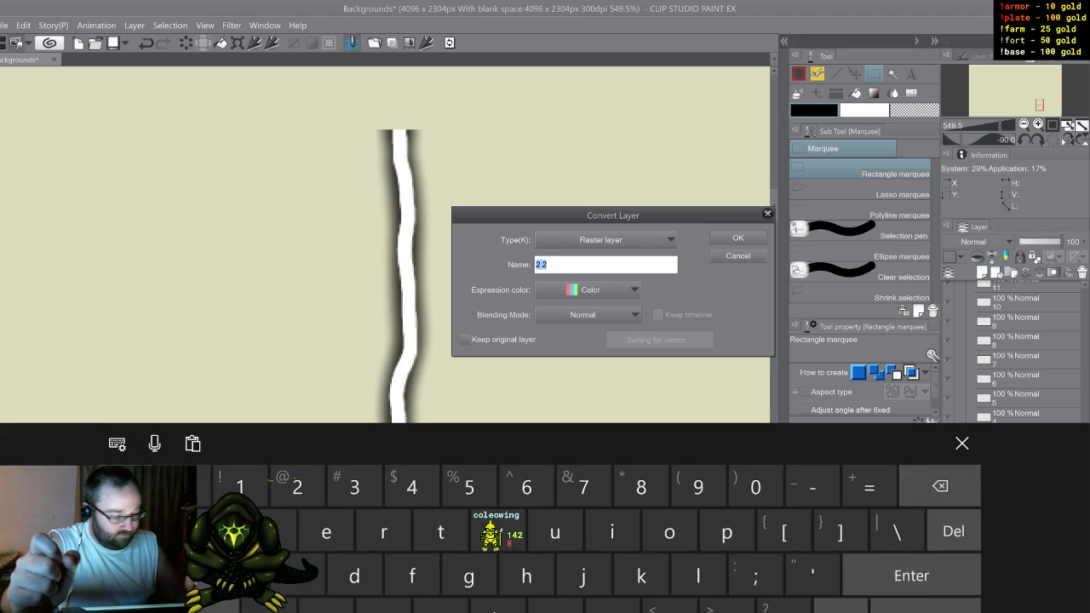
{"action": "type", "text": "2"}
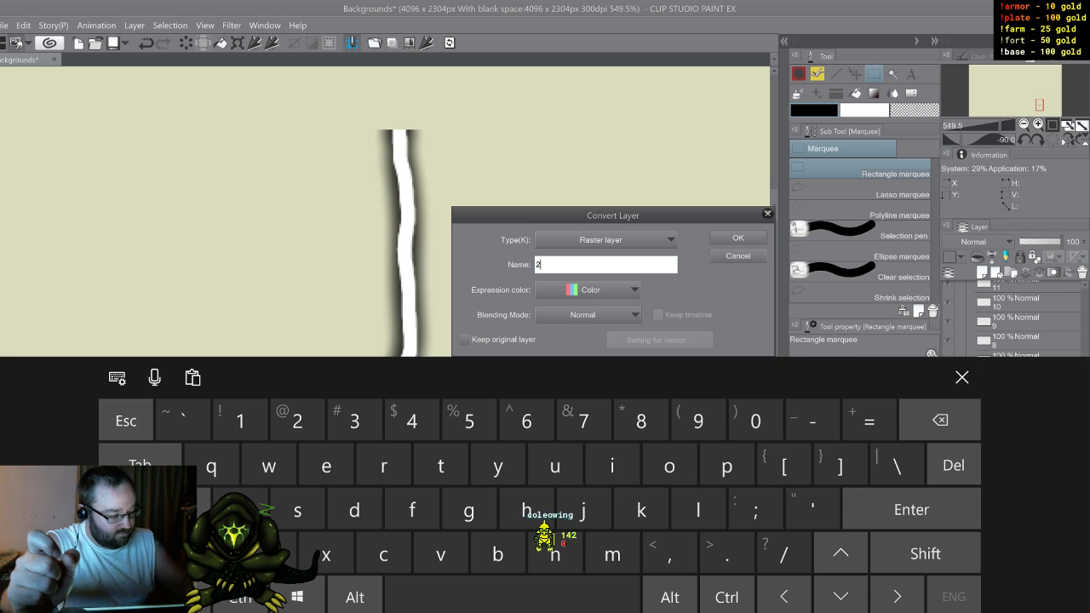
{"action": "left_click", "coordinate": [962, 377]}
{"action": "left_click", "coordinate": [590, 290]}
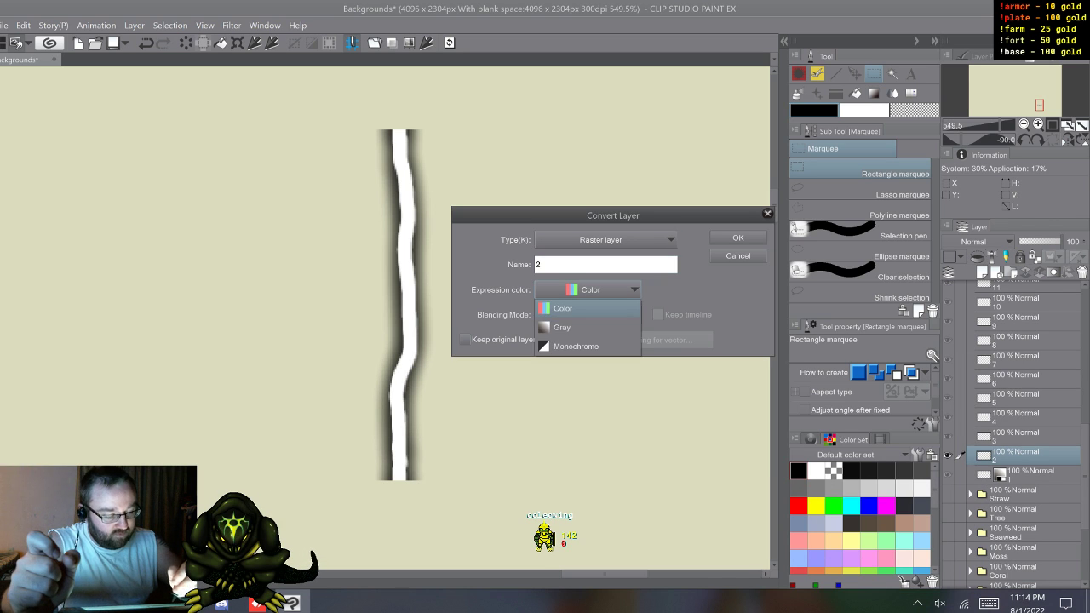
{"action": "left_click", "coordinate": [588, 325]}
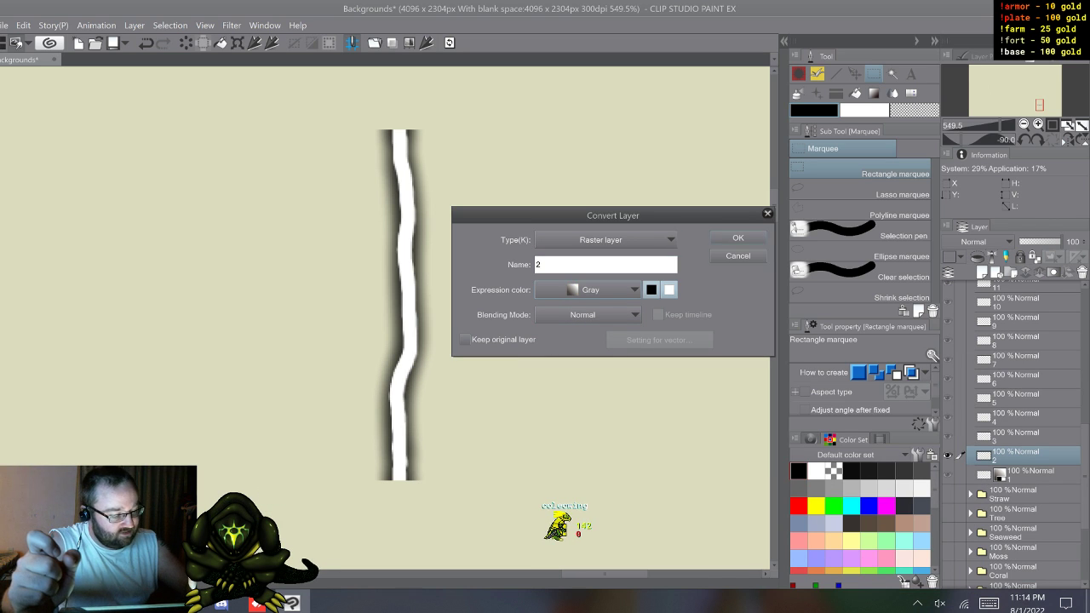
{"action": "key", "text": "Return"}
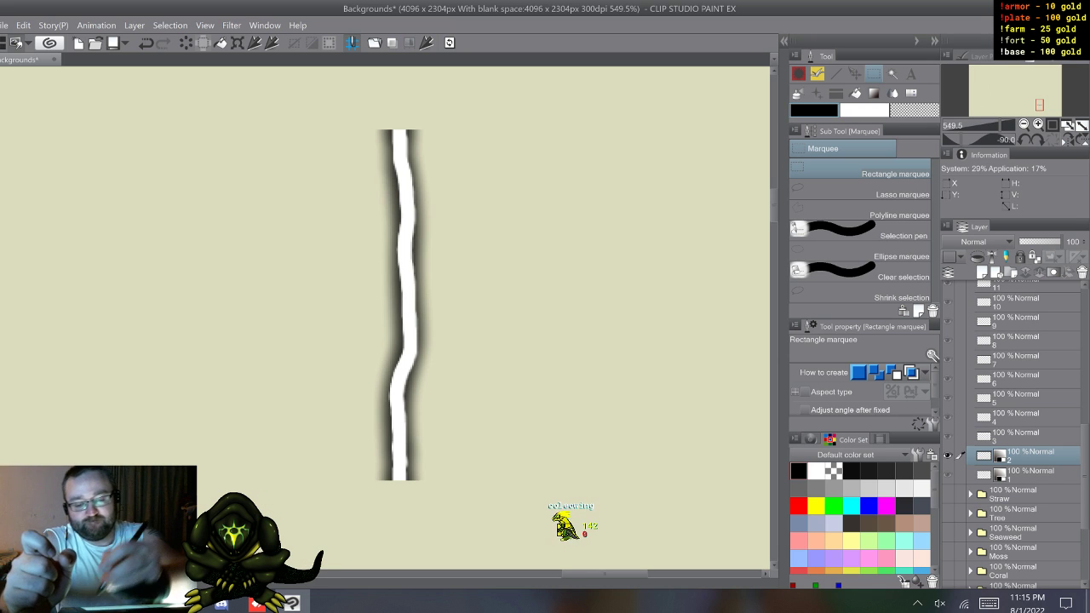
Step: Set the layer name for duplication to Not change in the Layer/Frame preferences
{"action": "left_click", "coordinate": [4, 26]}
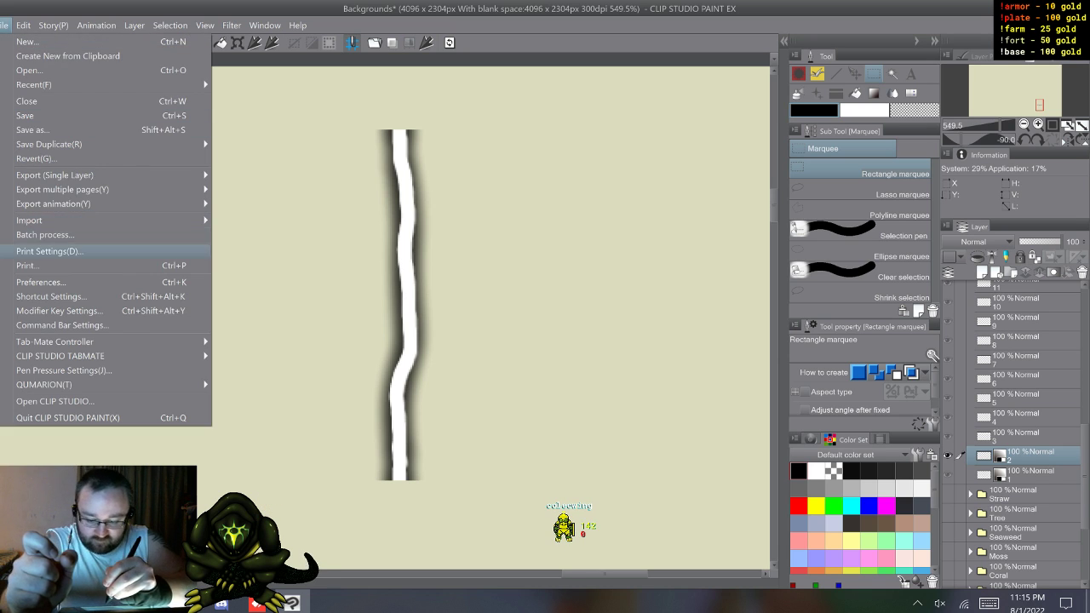
{"action": "left_click", "coordinate": [40, 282]}
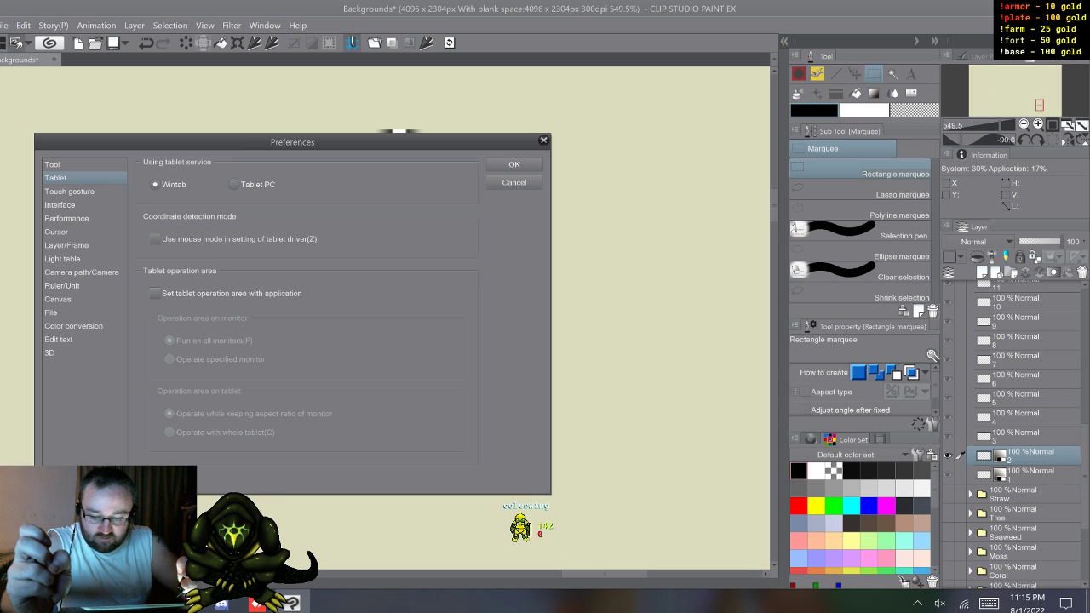
{"action": "left_click", "coordinate": [66, 246]}
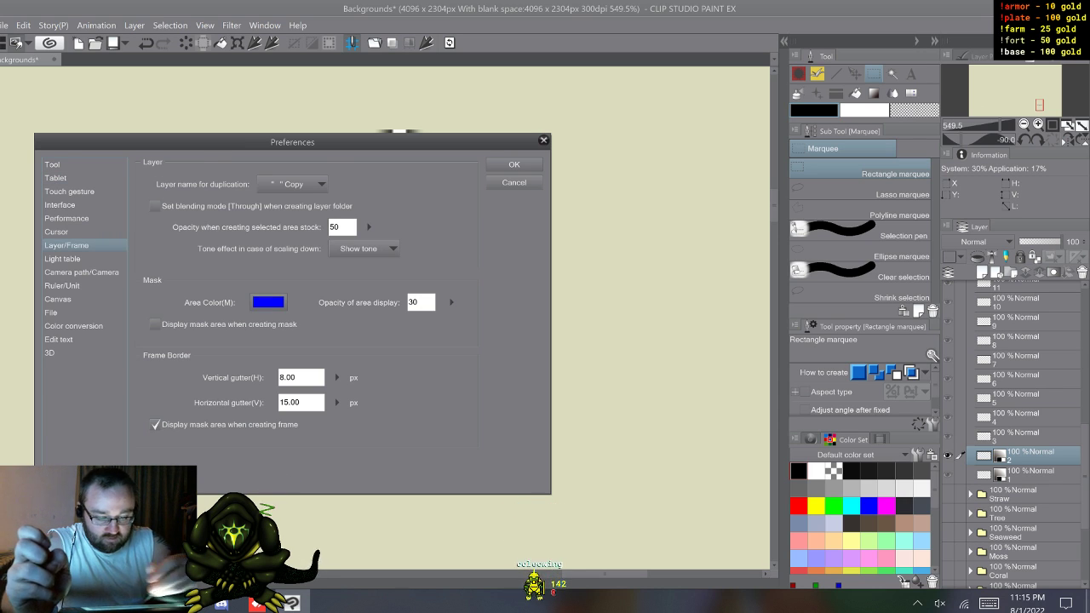
{"action": "left_click", "coordinate": [294, 184]}
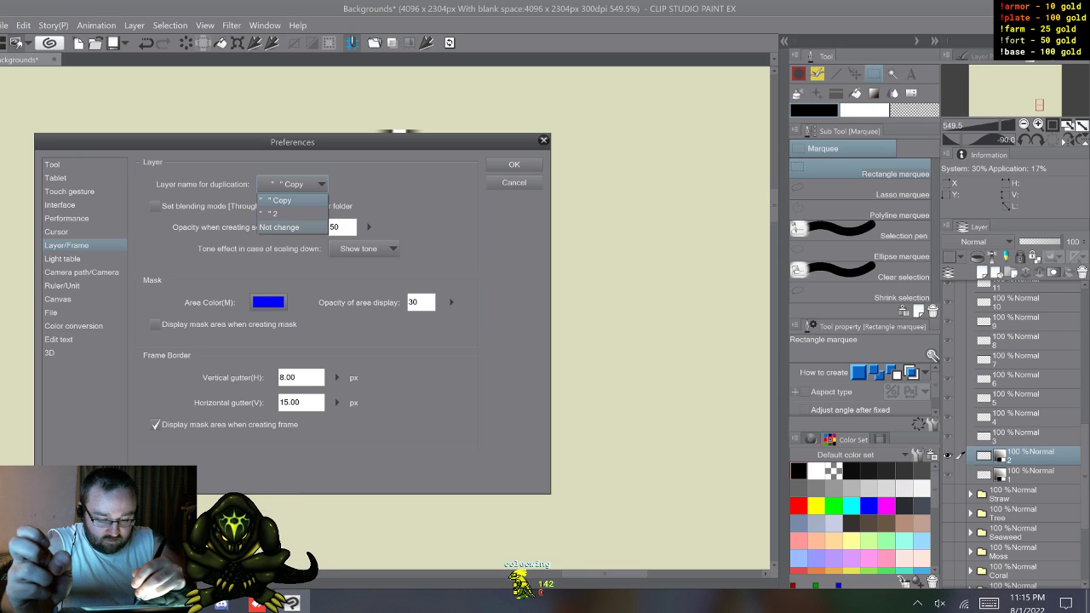
{"action": "left_click", "coordinate": [281, 227]}
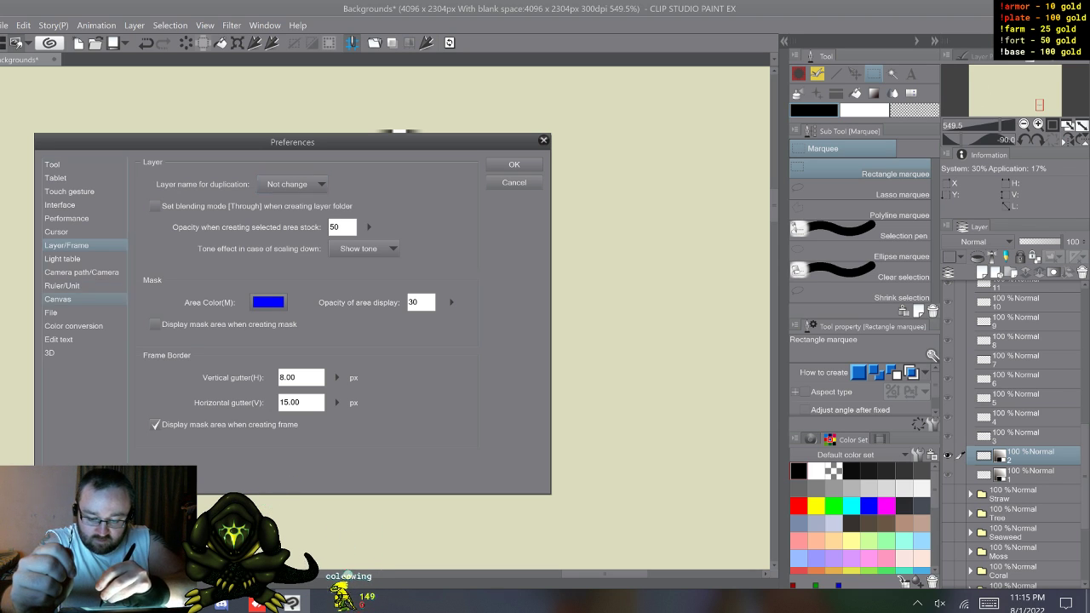
Step: Look through the other preference categories, from Canvas and File to Tool, for layer naming and expression color defaults, and close the preferences
{"action": "left_click", "coordinate": [58, 299]}
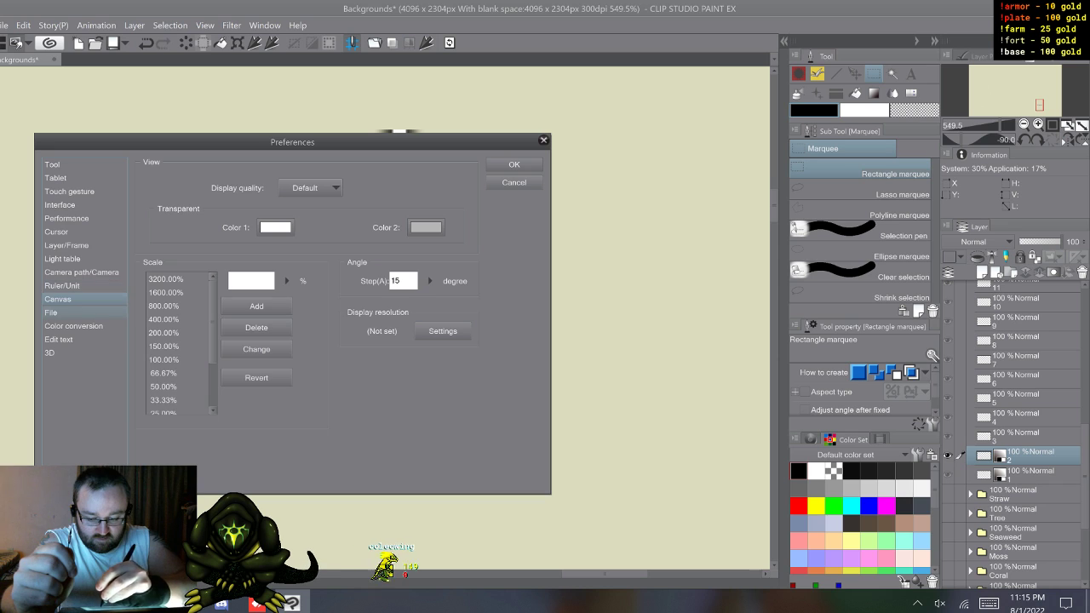
{"action": "left_click", "coordinate": [58, 313]}
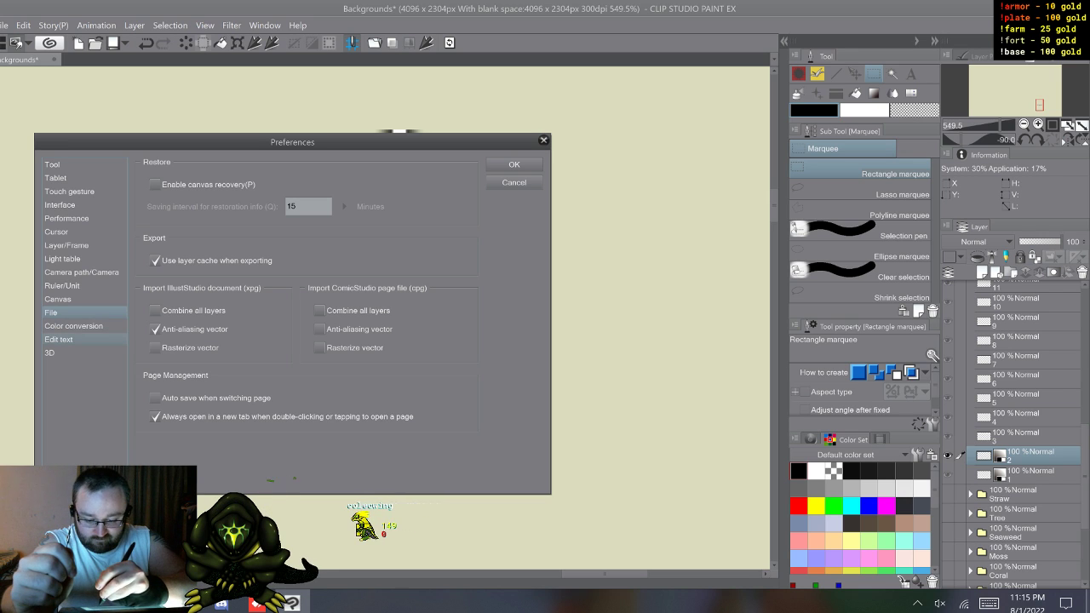
{"action": "left_click", "coordinate": [59, 340]}
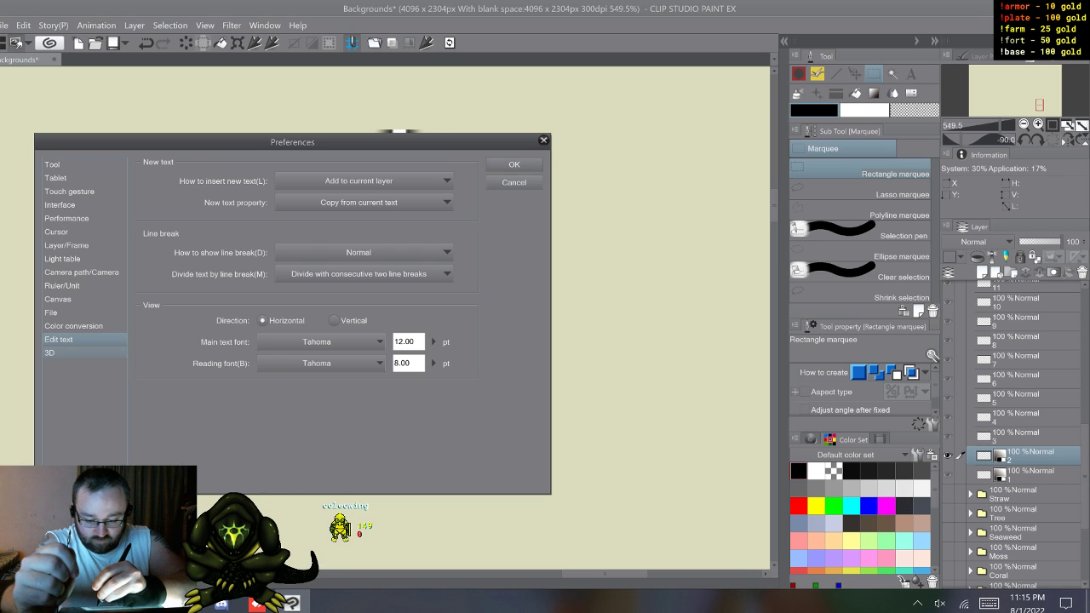
{"action": "left_click", "coordinate": [50, 353]}
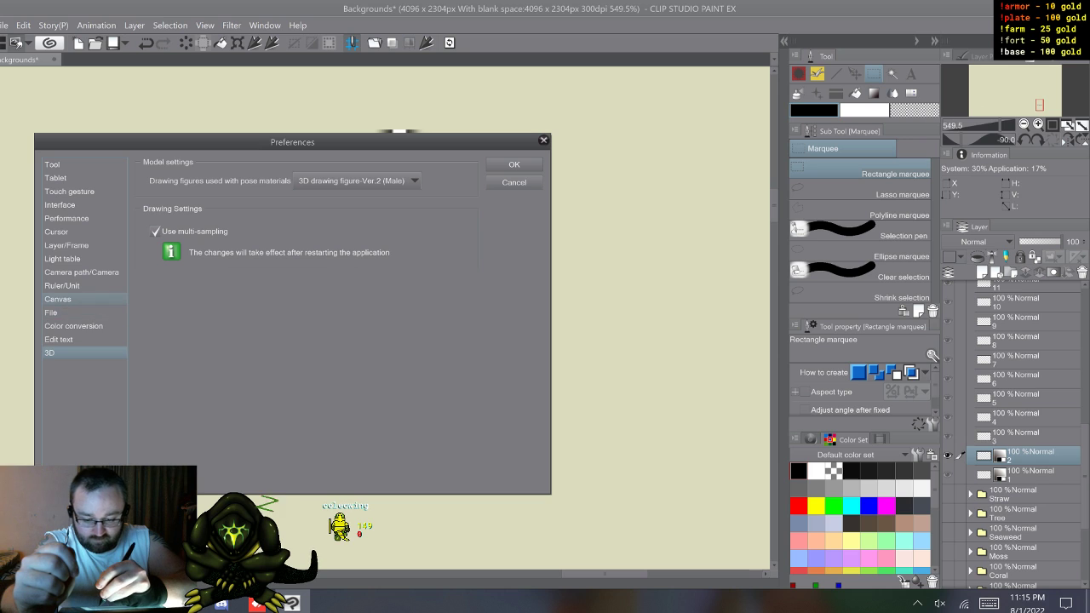
{"action": "left_click", "coordinate": [58, 299]}
{"action": "left_click", "coordinate": [61, 285]}
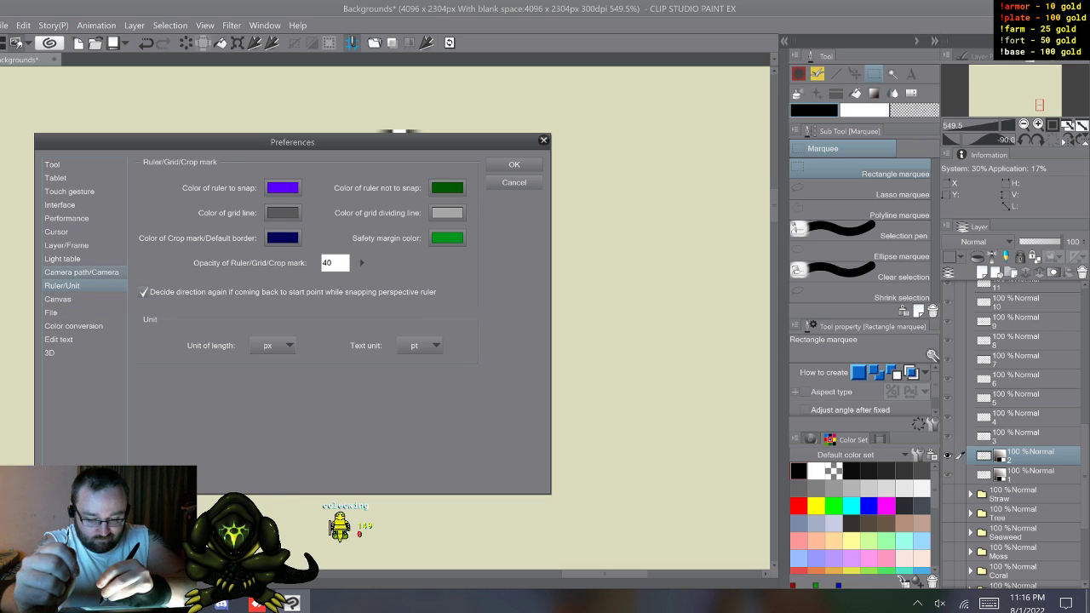
{"action": "left_click", "coordinate": [82, 273]}
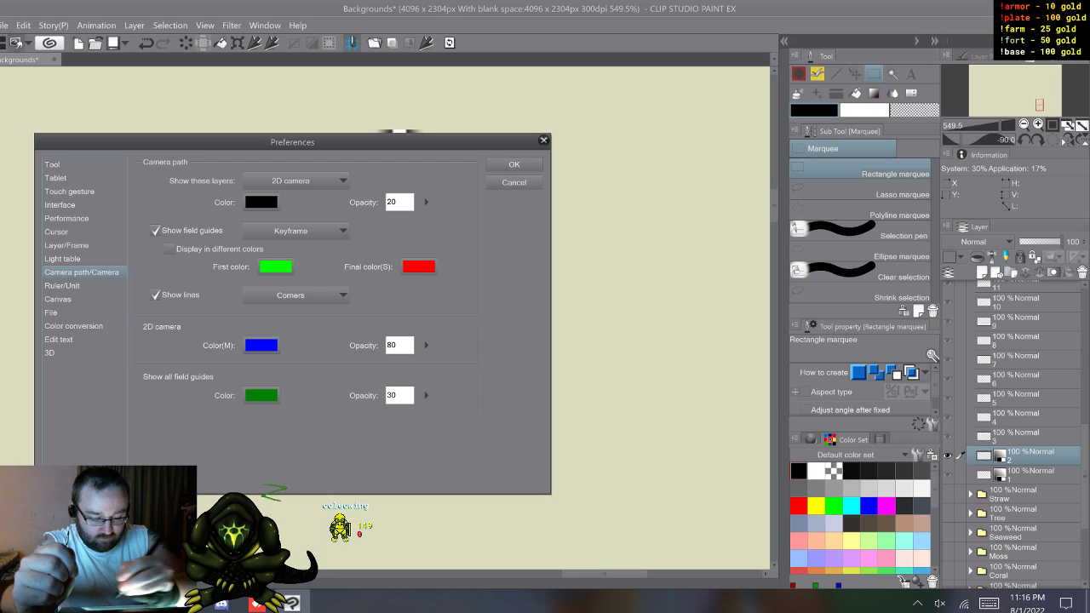
{"action": "left_click", "coordinate": [62, 259]}
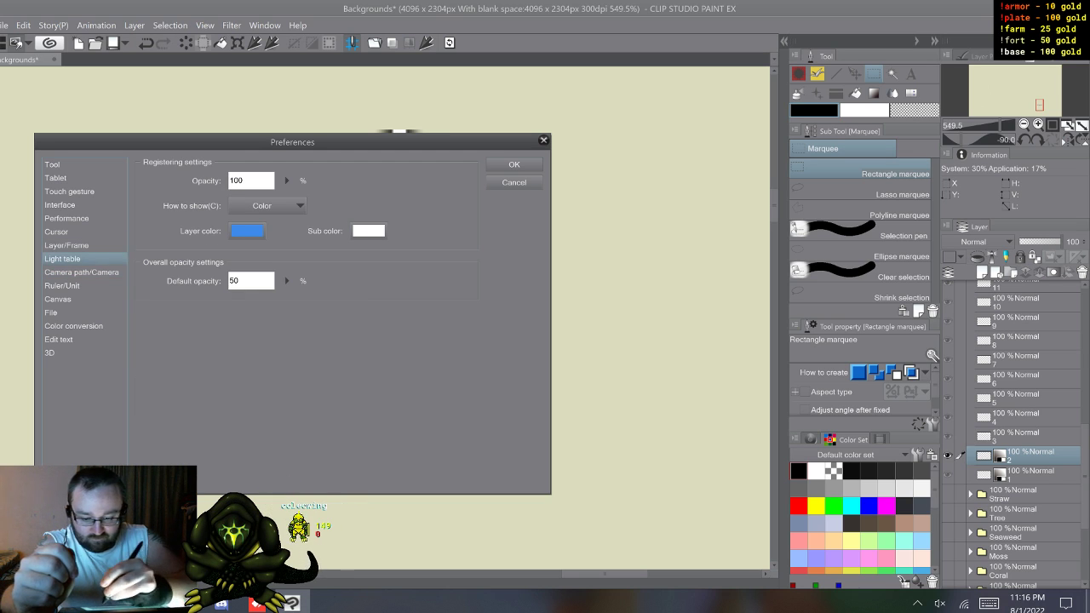
{"action": "left_click", "coordinate": [66, 246]}
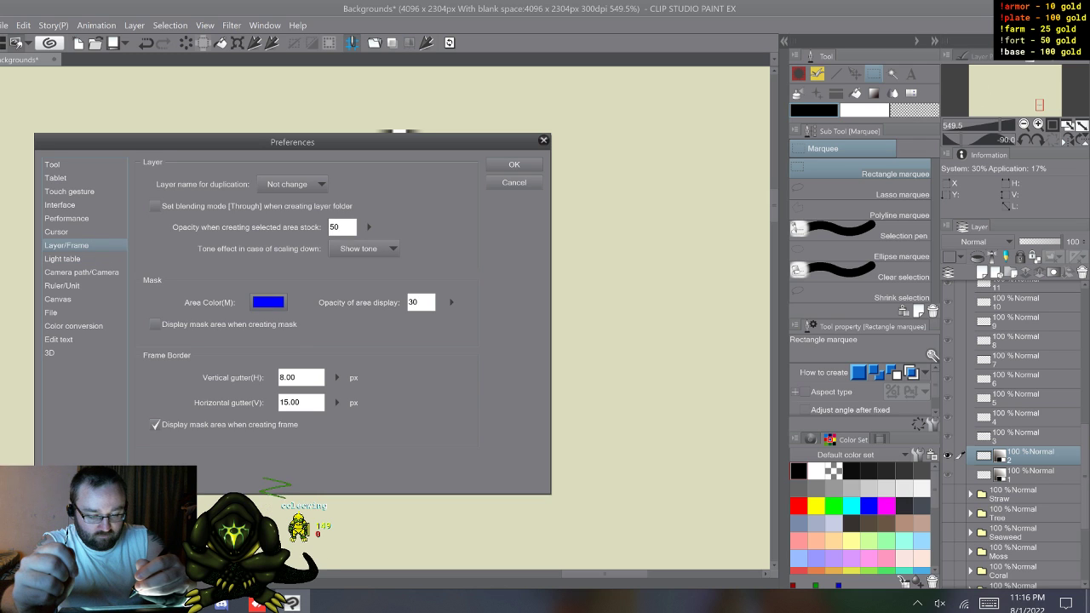
{"action": "left_click", "coordinate": [57, 231]}
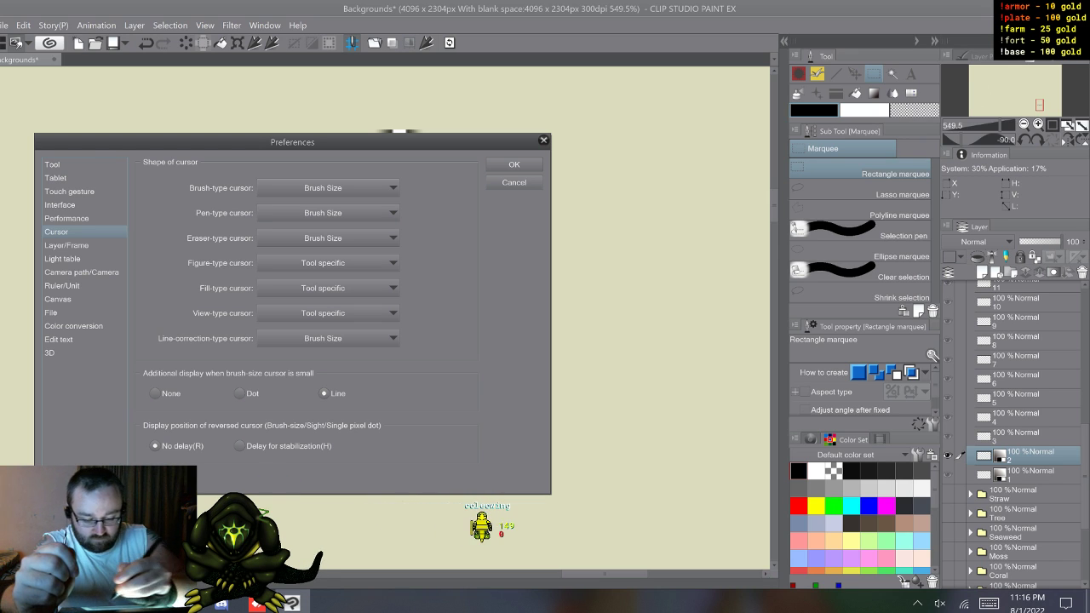
{"action": "left_click", "coordinate": [66, 218]}
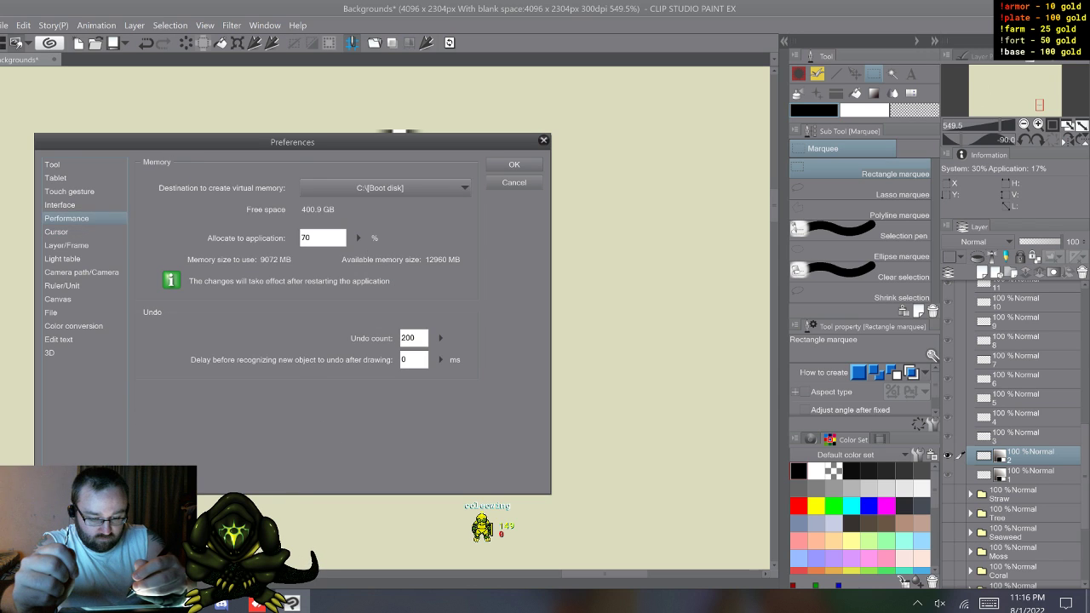
{"action": "left_click", "coordinate": [58, 232]}
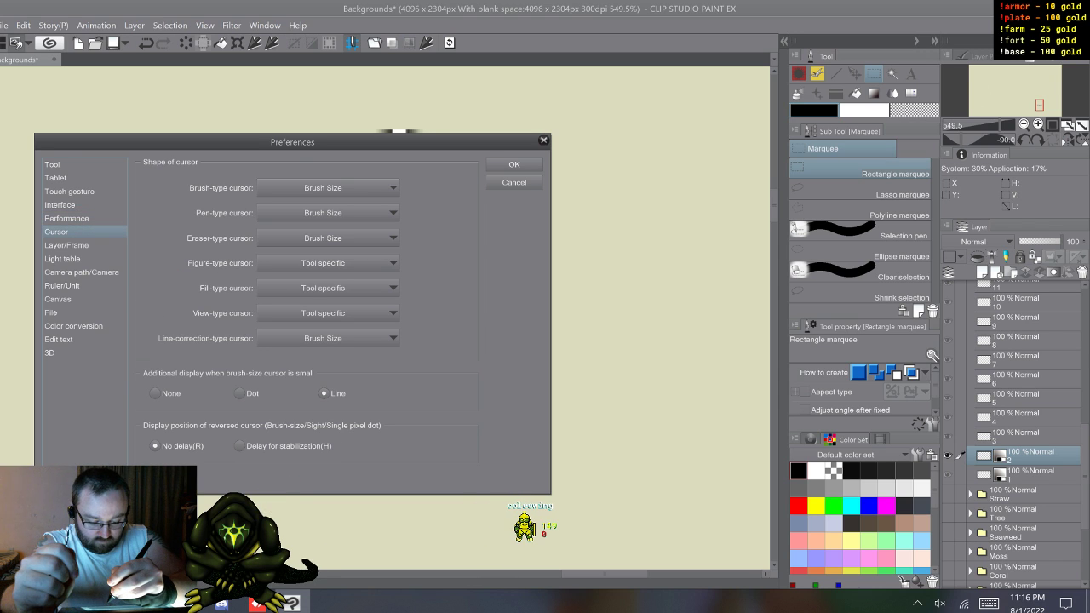
{"action": "left_click", "coordinate": [67, 218]}
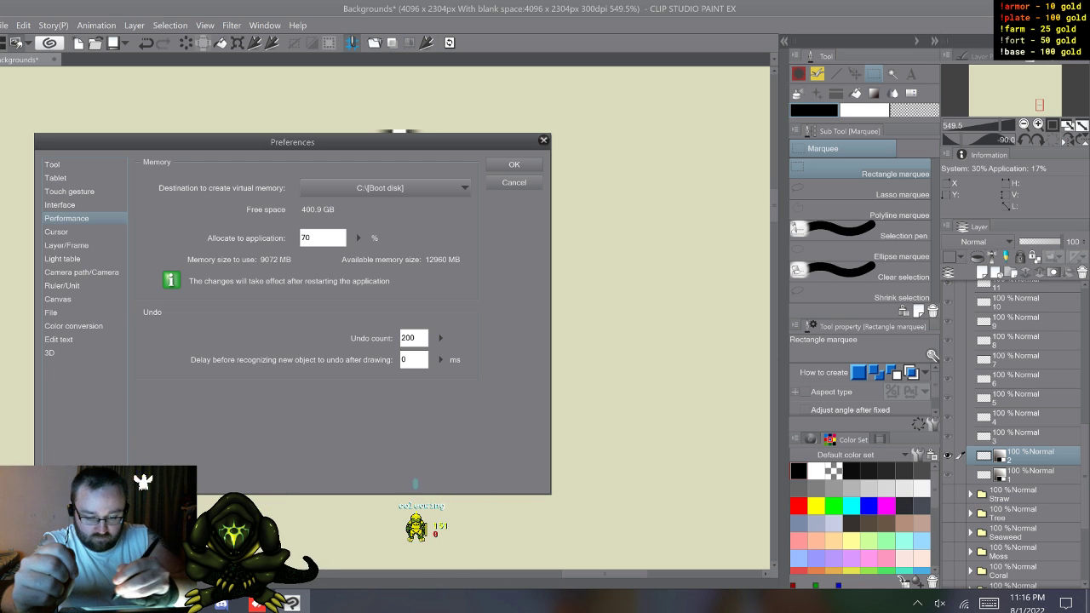
{"action": "left_click", "coordinate": [60, 205]}
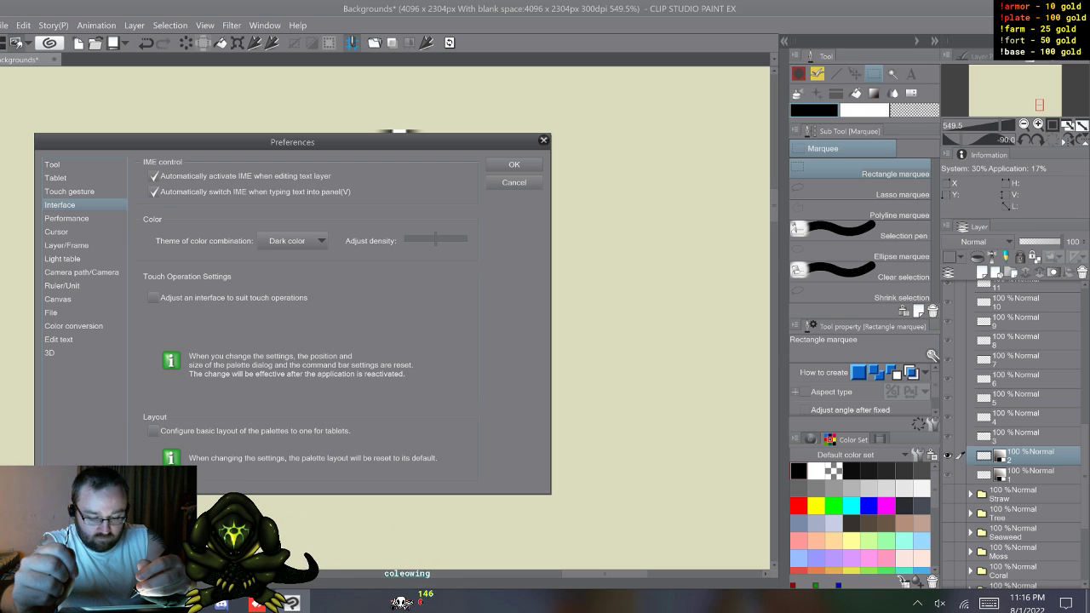
{"action": "left_click", "coordinate": [70, 191]}
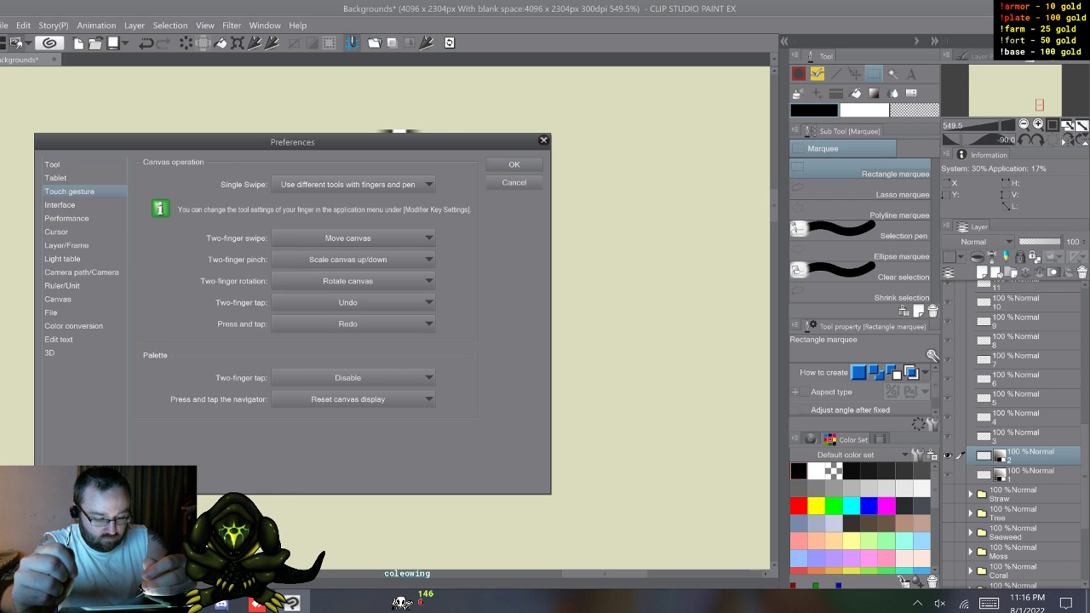
{"action": "left_click", "coordinate": [56, 178]}
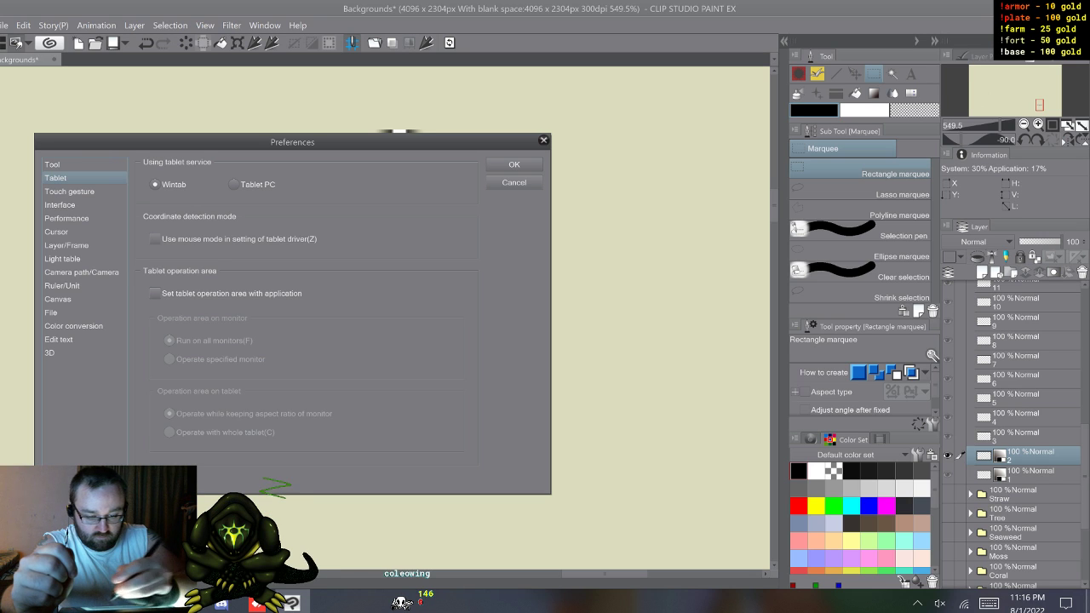
{"action": "left_click", "coordinate": [53, 164]}
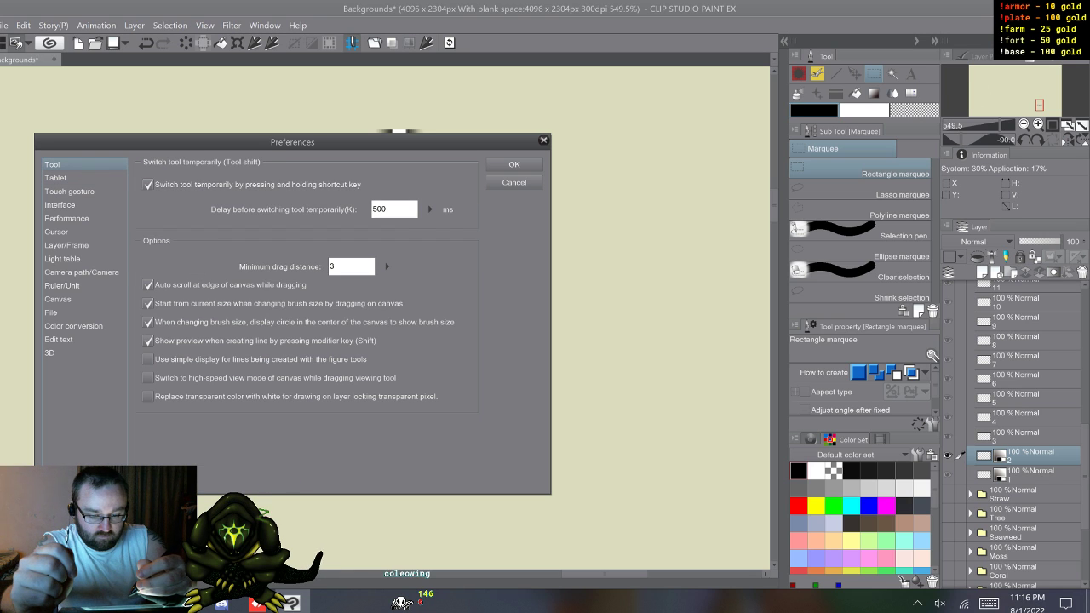
{"action": "left_click", "coordinate": [56, 178]}
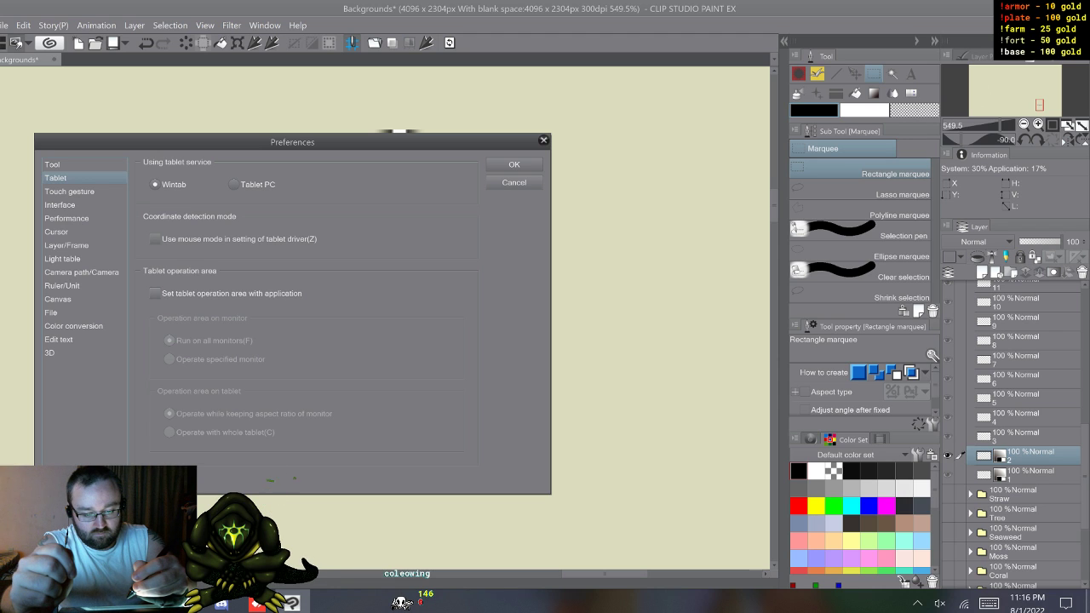
{"action": "left_click", "coordinate": [53, 164]}
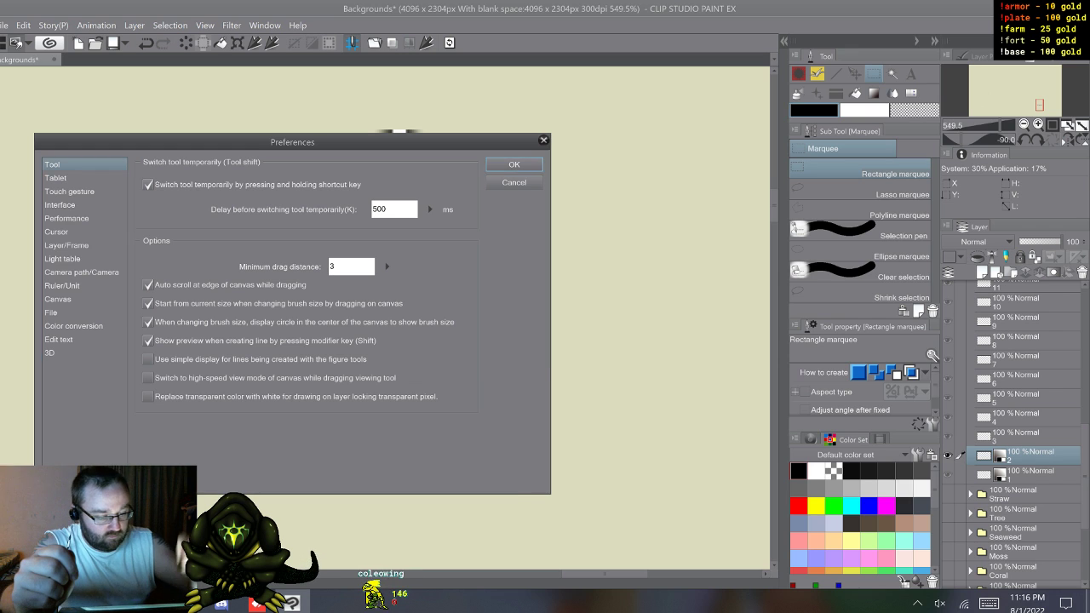
{"action": "left_click", "coordinate": [543, 141]}
Step: Convert bolt layer 3 to a raster layer named 3 with the Gray expression color
{"action": "left_click", "coordinate": [1026, 436]}
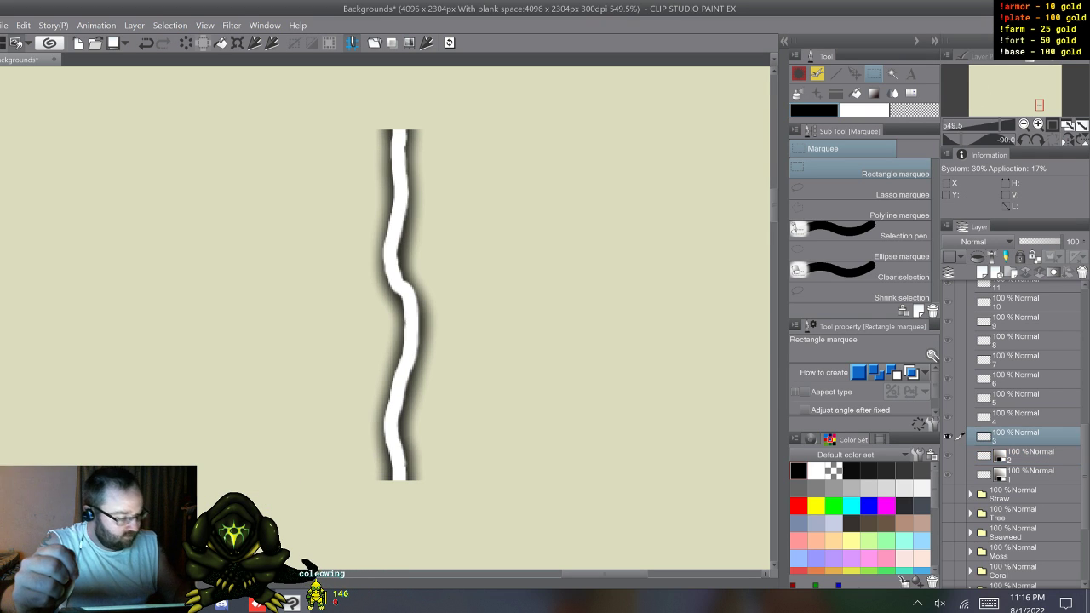
{"action": "key", "text": "ctrl+shift+c"}
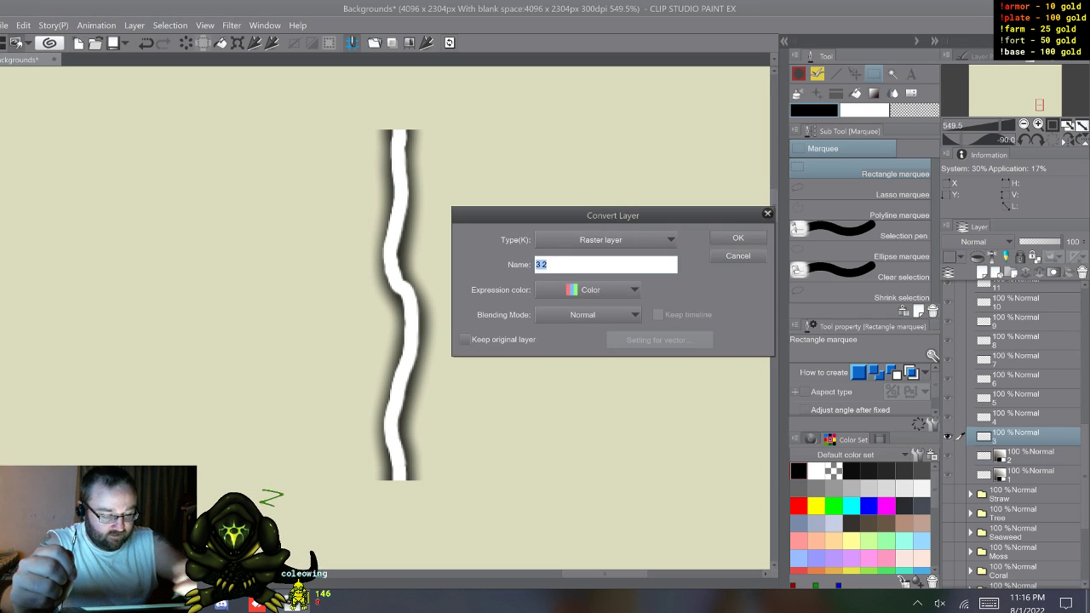
{"action": "left_click", "coordinate": [989, 602]}
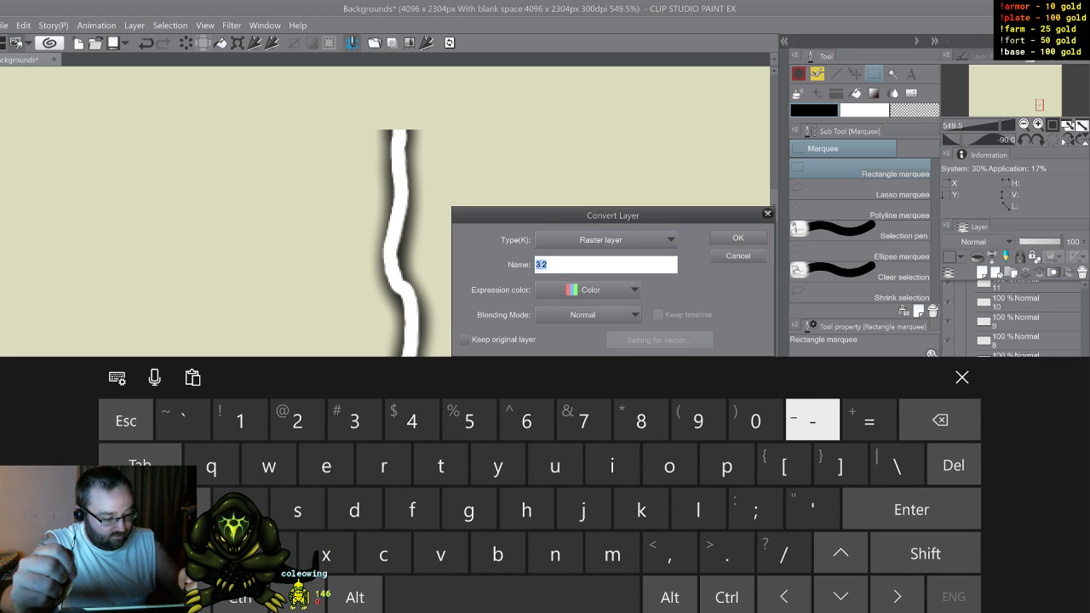
{"action": "type", "text": "3"}
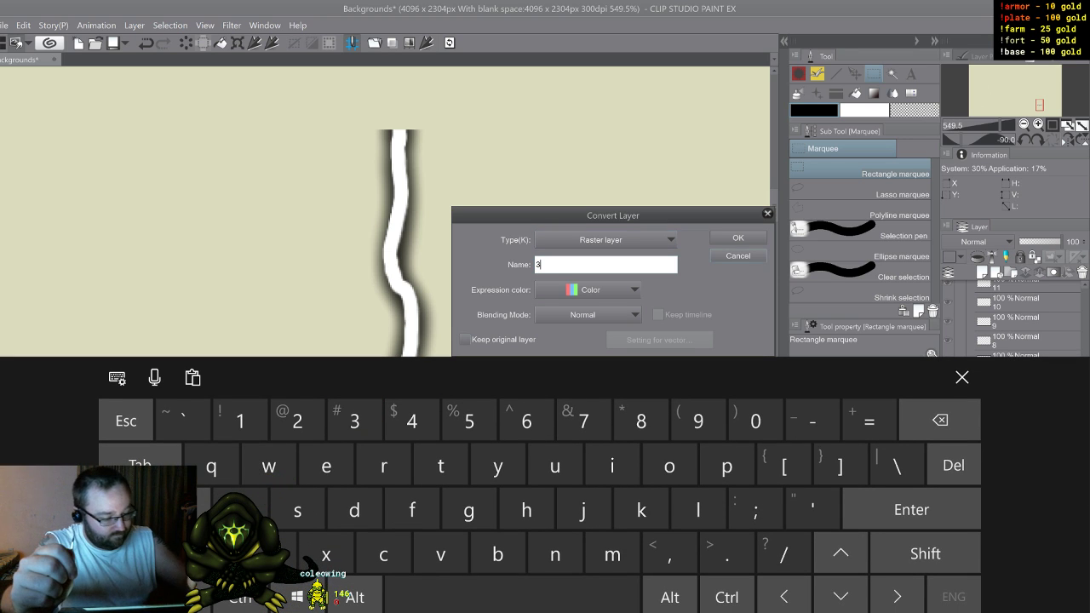
{"action": "left_click", "coordinate": [590, 290]}
{"action": "left_click", "coordinate": [563, 328]}
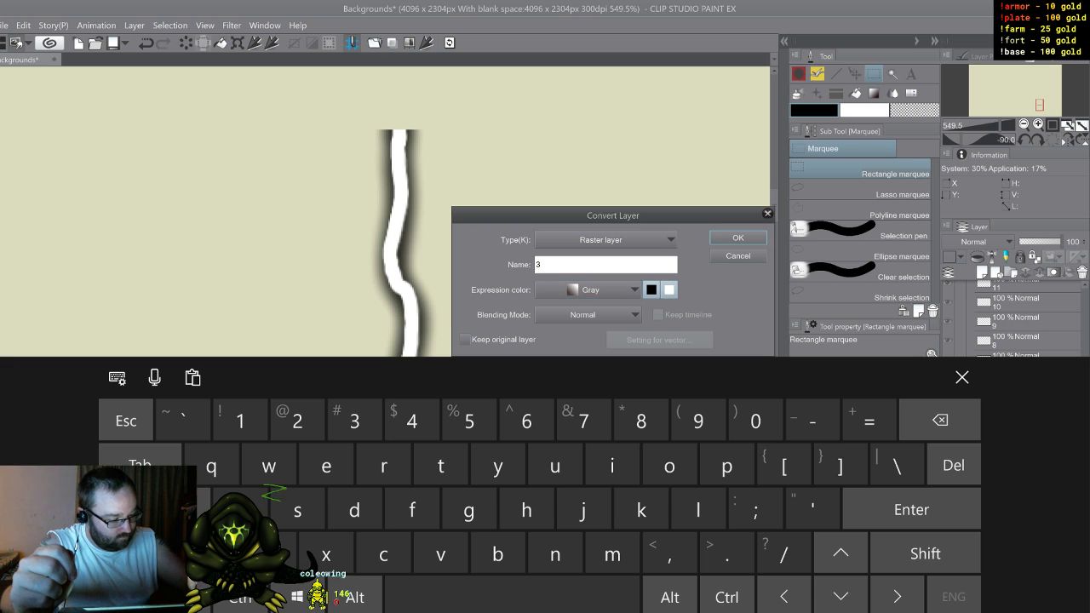
{"action": "left_click", "coordinate": [738, 238]}
{"action": "left_click", "coordinate": [961, 377]}
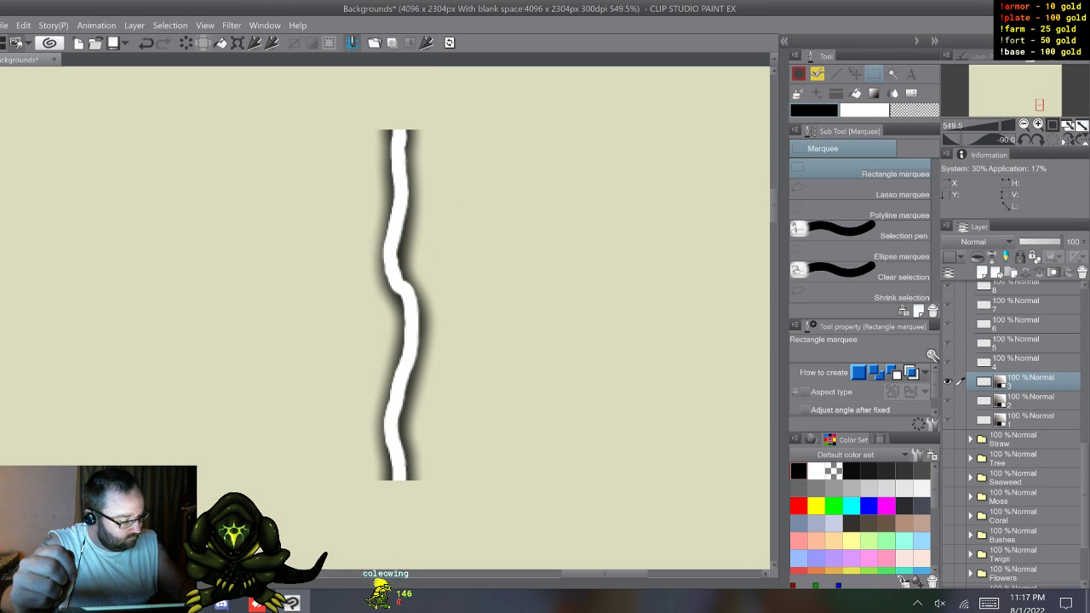
Step: Convert bolt layer 4 to a raster layer named 4 with the Gray expression color
{"action": "left_click", "coordinate": [1022, 363]}
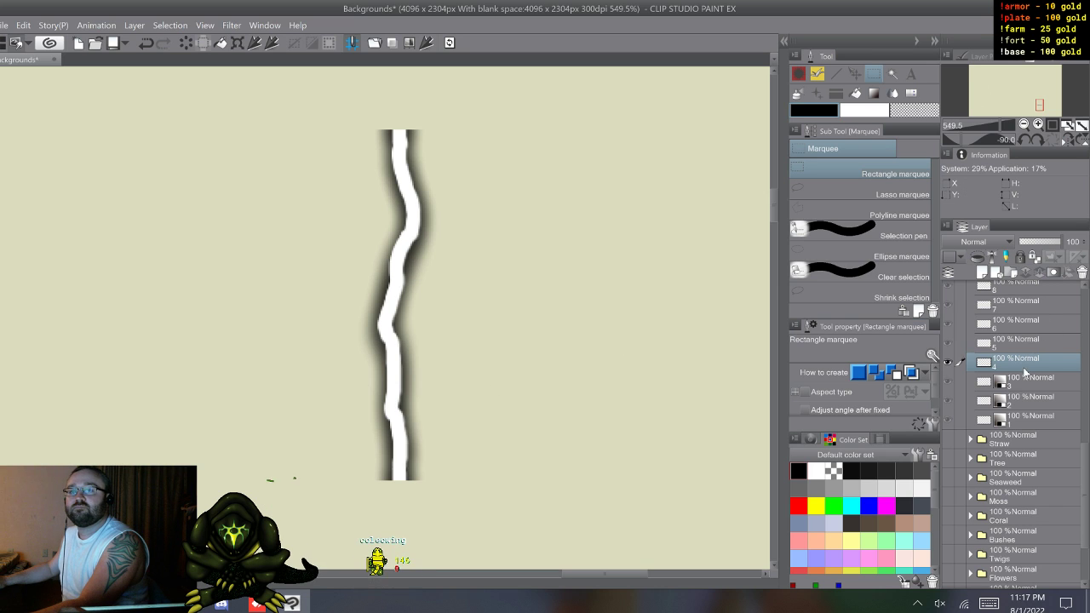
{"action": "left_click", "coordinate": [453, 46]}
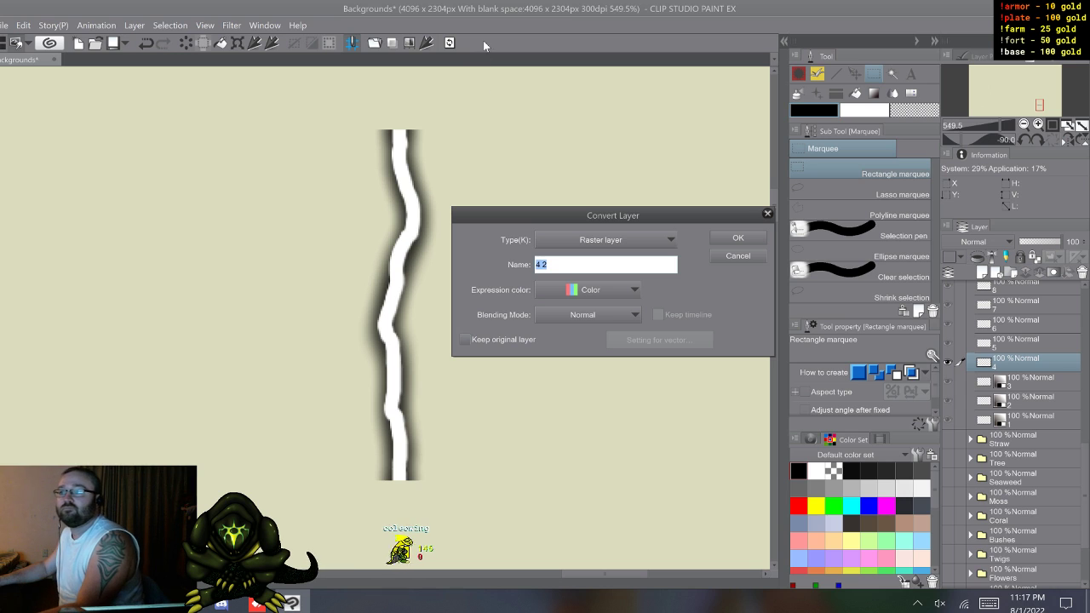
{"action": "type", "text": "4"}
{"action": "left_click", "coordinate": [604, 290]}
{"action": "left_click", "coordinate": [605, 321]}
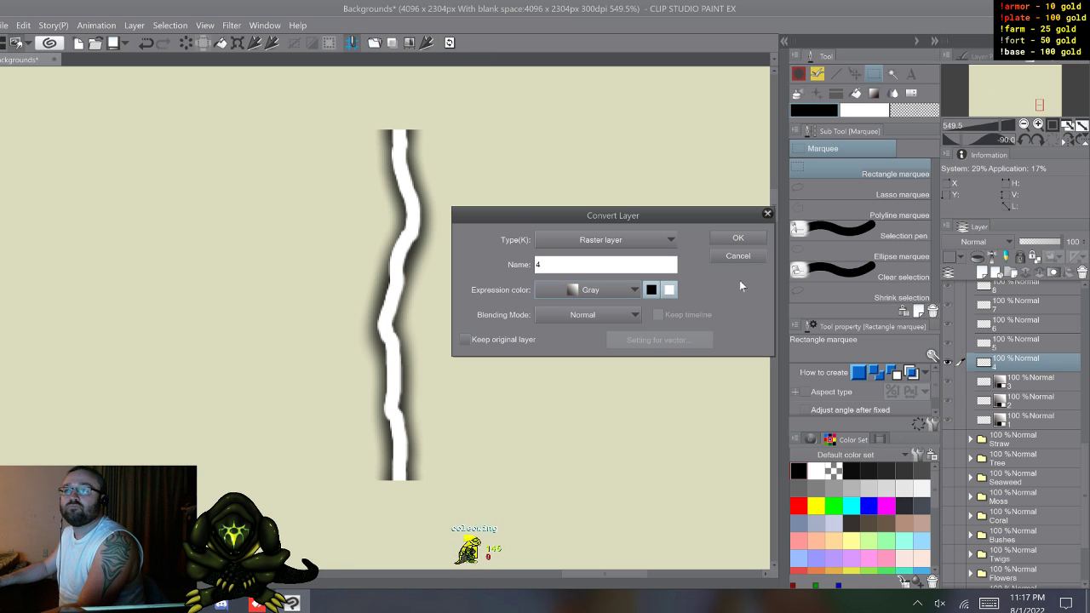
{"action": "left_click", "coordinate": [738, 237]}
Step: Convert bolt layer 5 to a raster layer named 5 with the Gray expression color
{"action": "left_click", "coordinate": [1016, 345]}
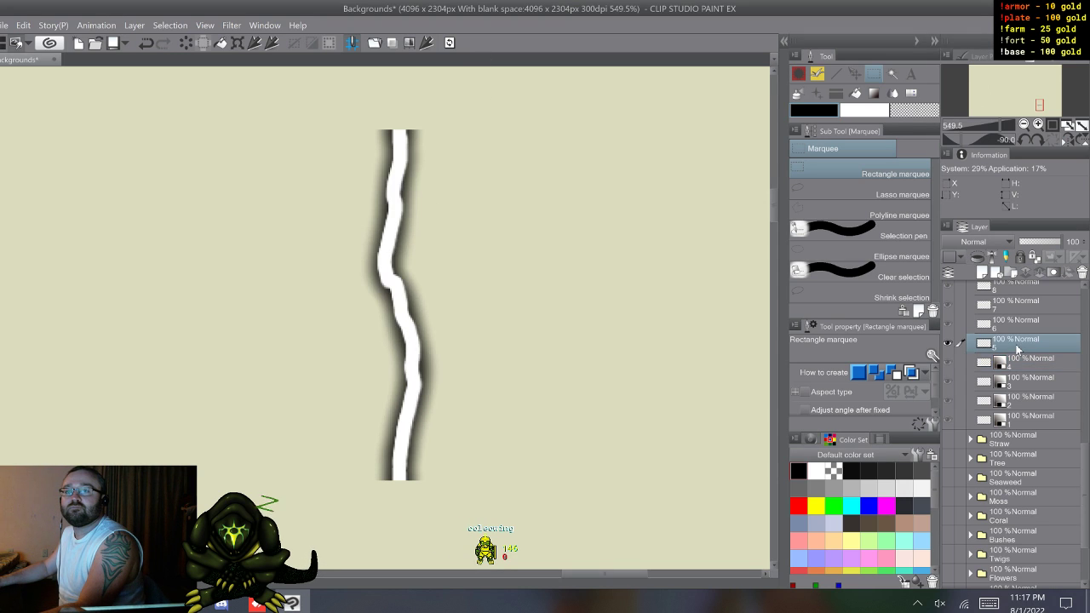
{"action": "left_click", "coordinate": [450, 43]}
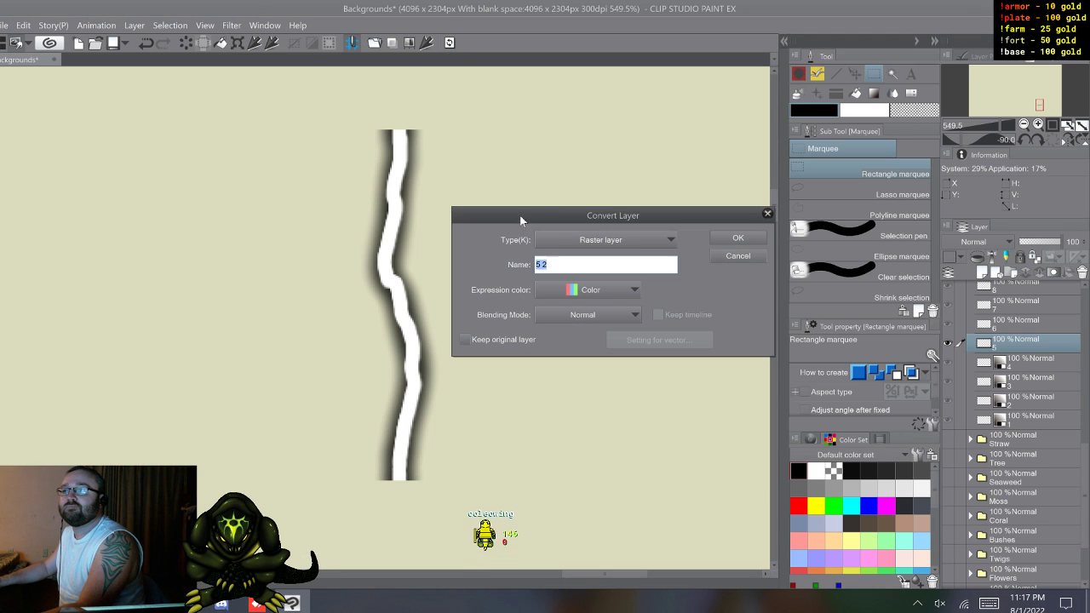
{"action": "left_click", "coordinate": [597, 290]}
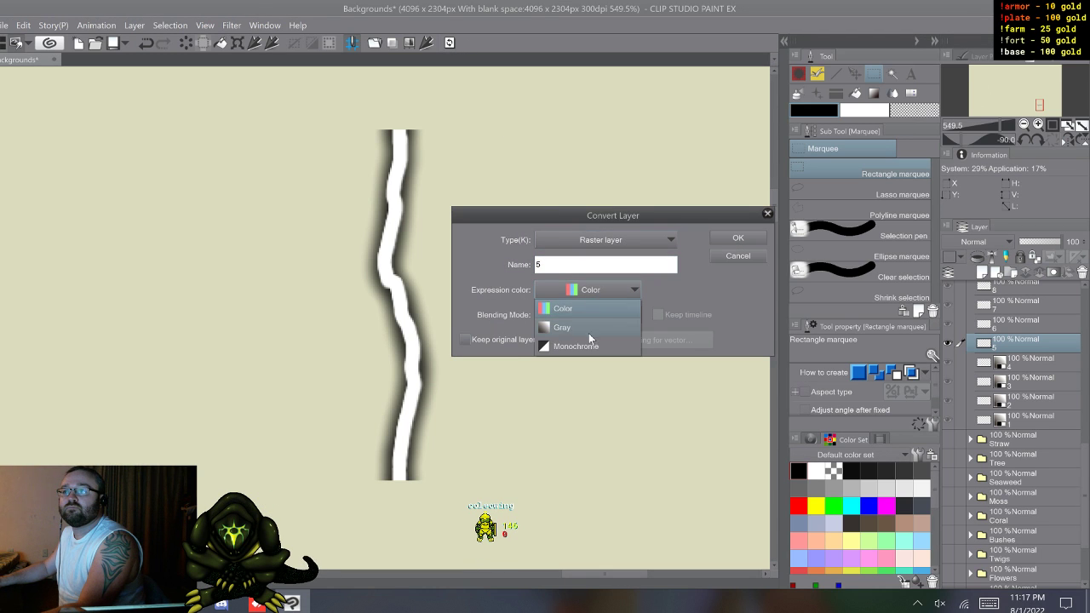
{"action": "left_click", "coordinate": [589, 331]}
{"action": "left_click", "coordinate": [738, 238]}
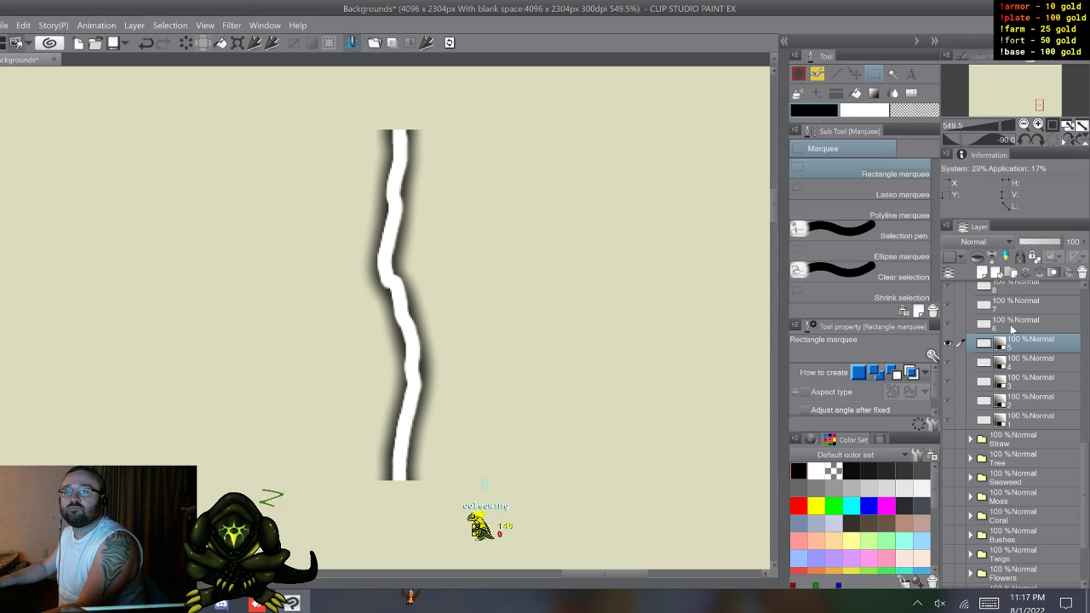
Step: Convert bolt layer 6 to a raster layer named 6 with the Gray expression color
{"action": "left_click", "coordinate": [1016, 320]}
{"action": "left_click", "coordinate": [449, 44]}
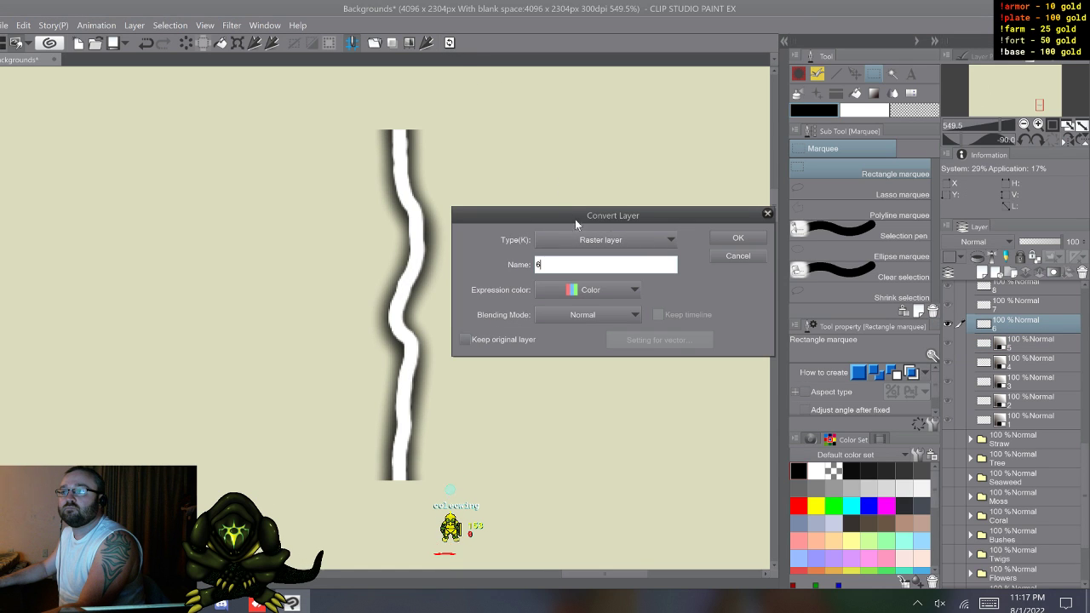
{"action": "left_click", "coordinate": [624, 292]}
{"action": "left_click", "coordinate": [611, 329]}
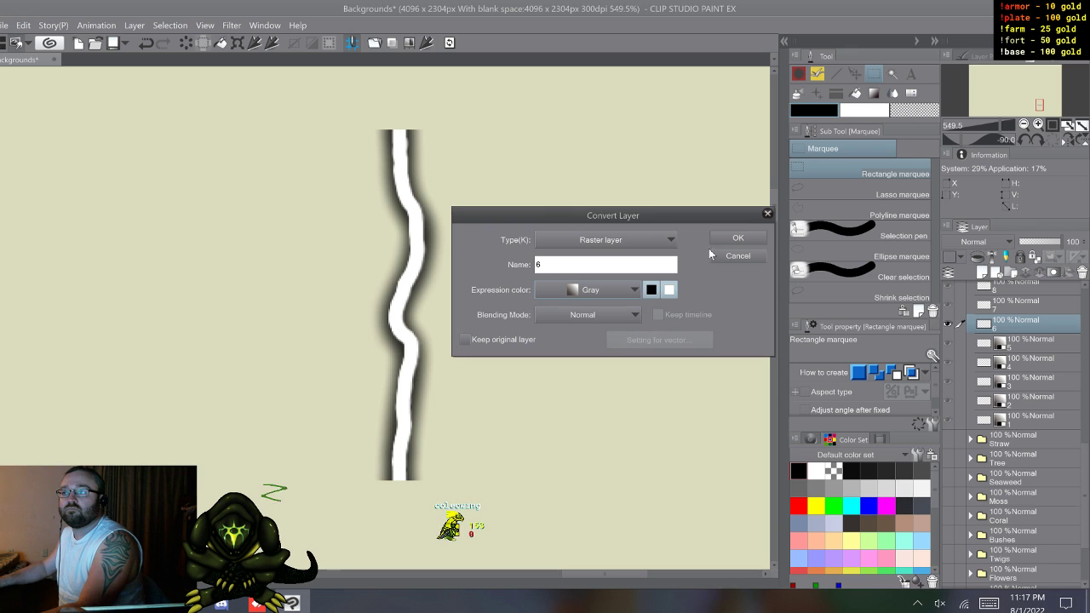
{"action": "left_click", "coordinate": [734, 173]}
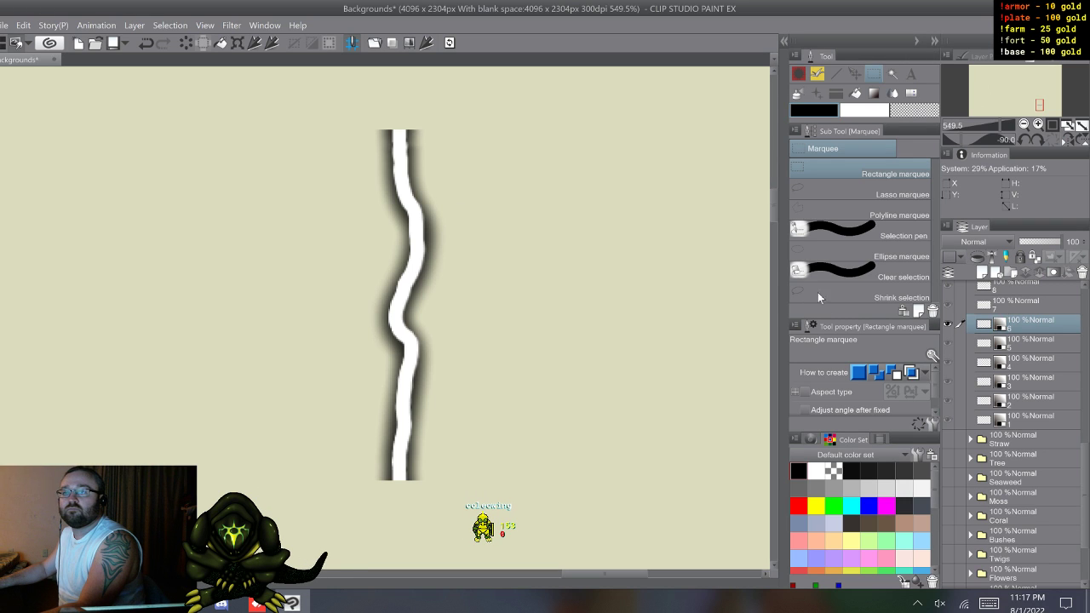
Step: Convert bolt layer 7 to a raster layer named 7 with the Gray expression color
{"action": "left_click", "coordinate": [1017, 305]}
{"action": "left_click", "coordinate": [449, 43]}
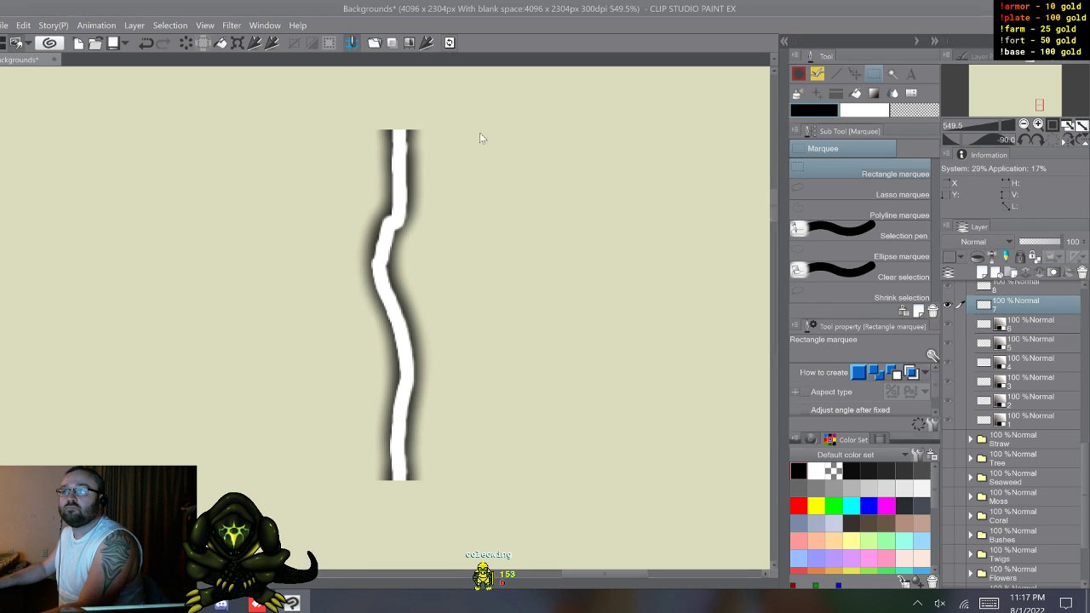
{"action": "left_click", "coordinate": [623, 293]}
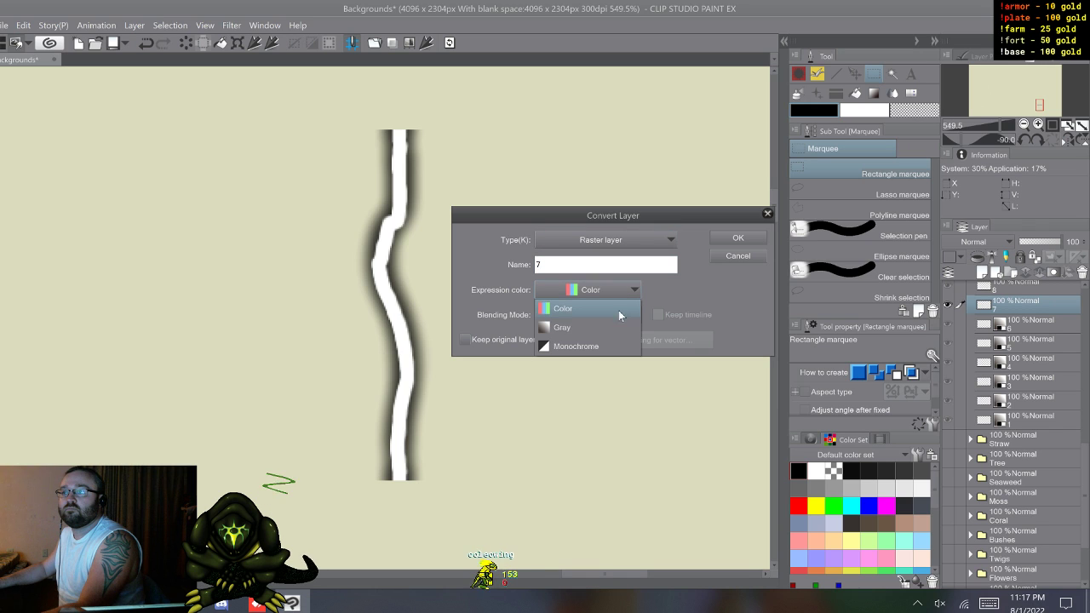
{"action": "left_click", "coordinate": [604, 328]}
{"action": "left_click", "coordinate": [734, 238]}
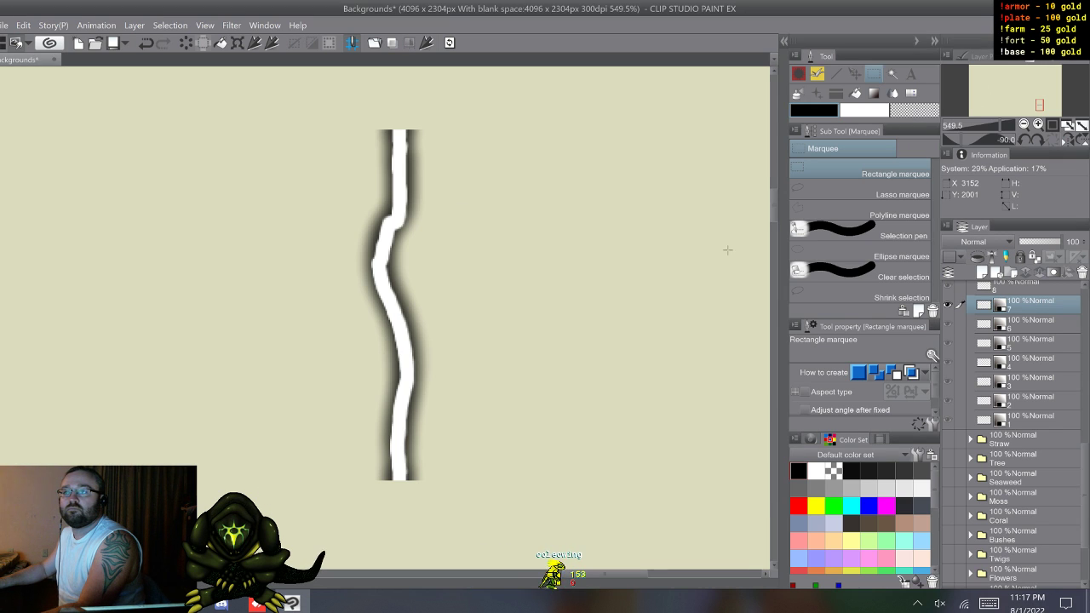
Step: Convert bolt layer 8 to a raster layer named 8 with the Gray expression color
{"action": "left_click", "coordinate": [1011, 291]}
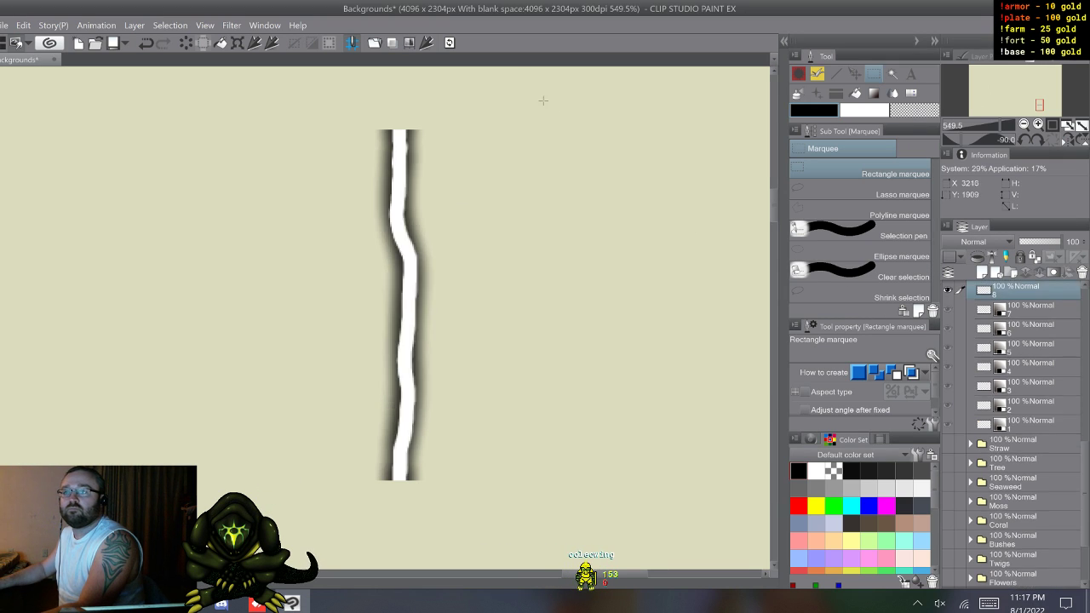
{"action": "left_click", "coordinate": [450, 44]}
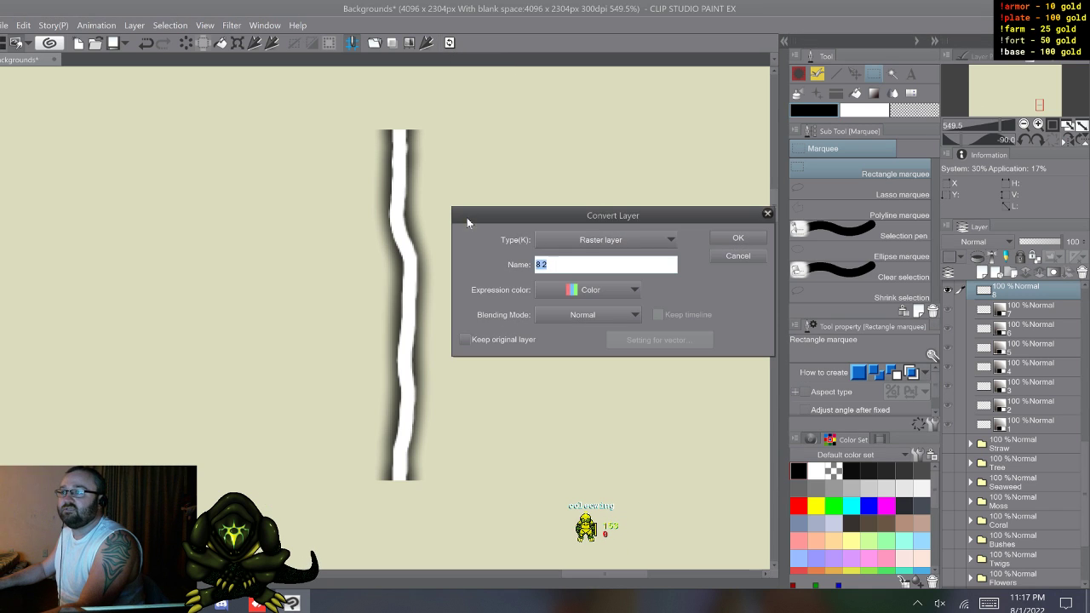
{"action": "left_click", "coordinate": [617, 289]}
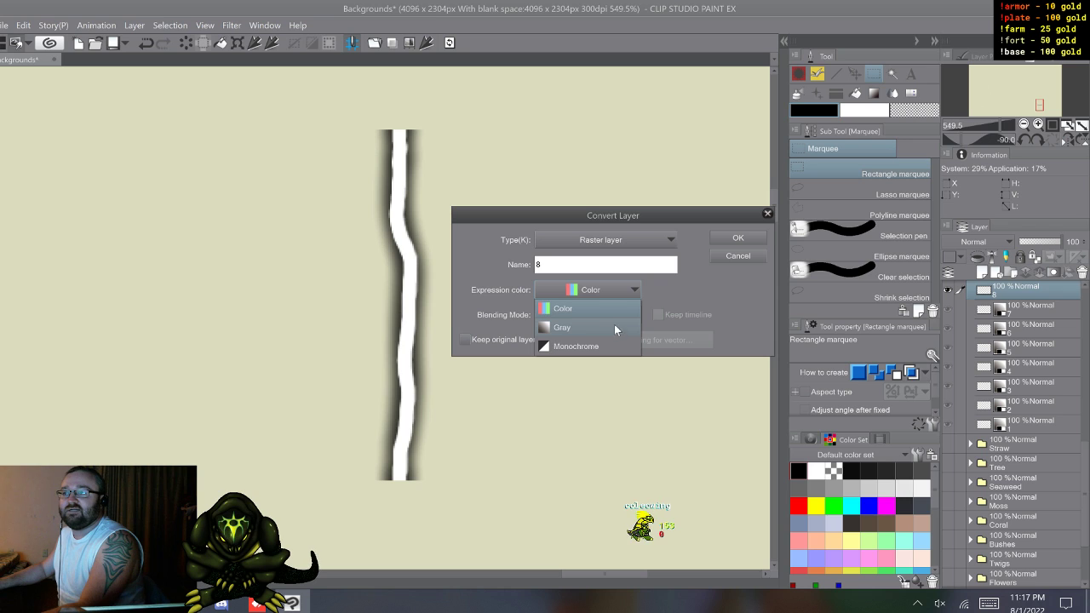
{"action": "left_click", "coordinate": [614, 324]}
{"action": "left_click", "coordinate": [737, 239]}
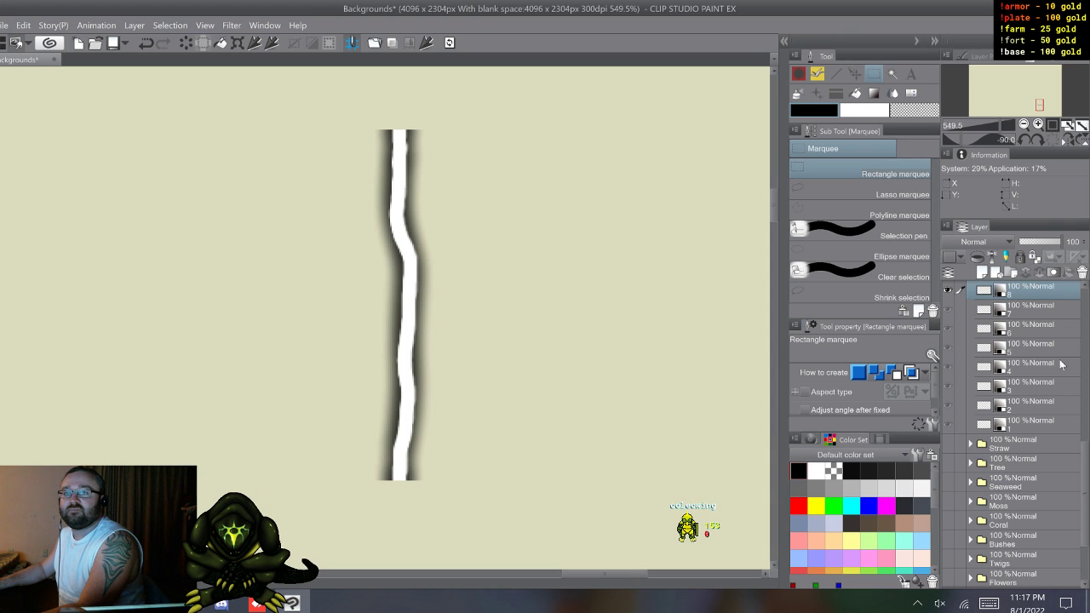
Step: Convert bolt layer 9 to a raster layer named 9 with the Gray expression color
{"action": "scroll", "coordinate": [1062, 366], "scroll_direction": "up", "scroll_amount": 2}
{"action": "left_click", "coordinate": [1016, 396]}
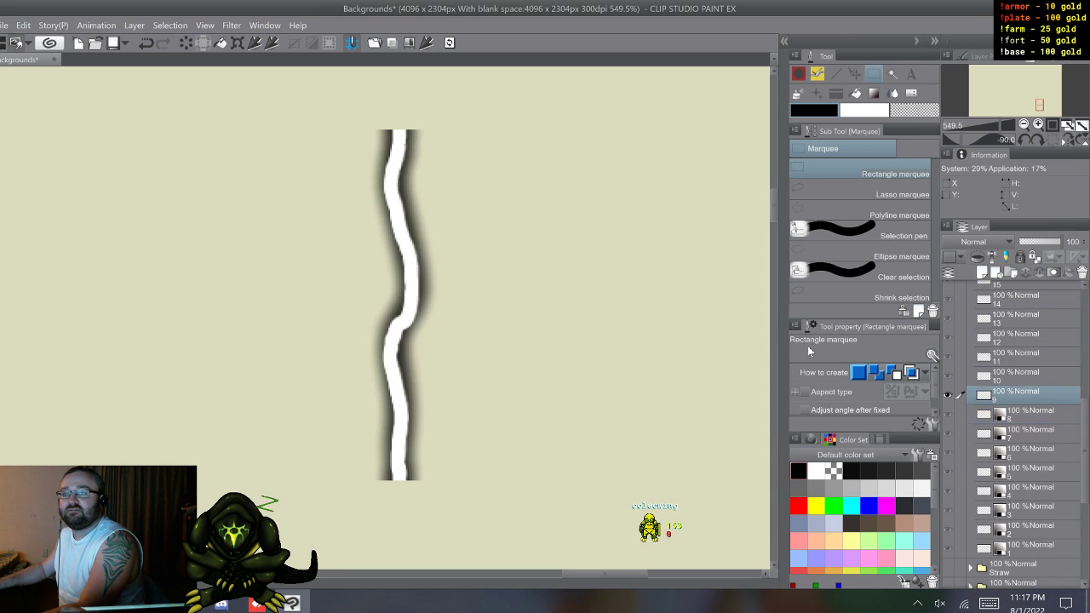
{"action": "left_click", "coordinate": [450, 46]}
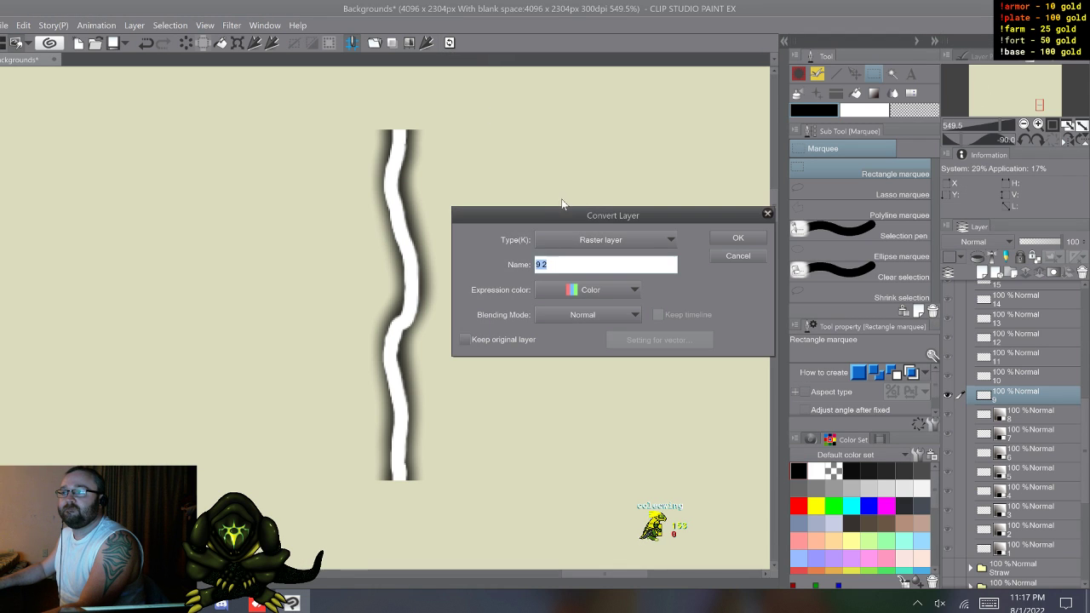
{"action": "left_click", "coordinate": [613, 294]}
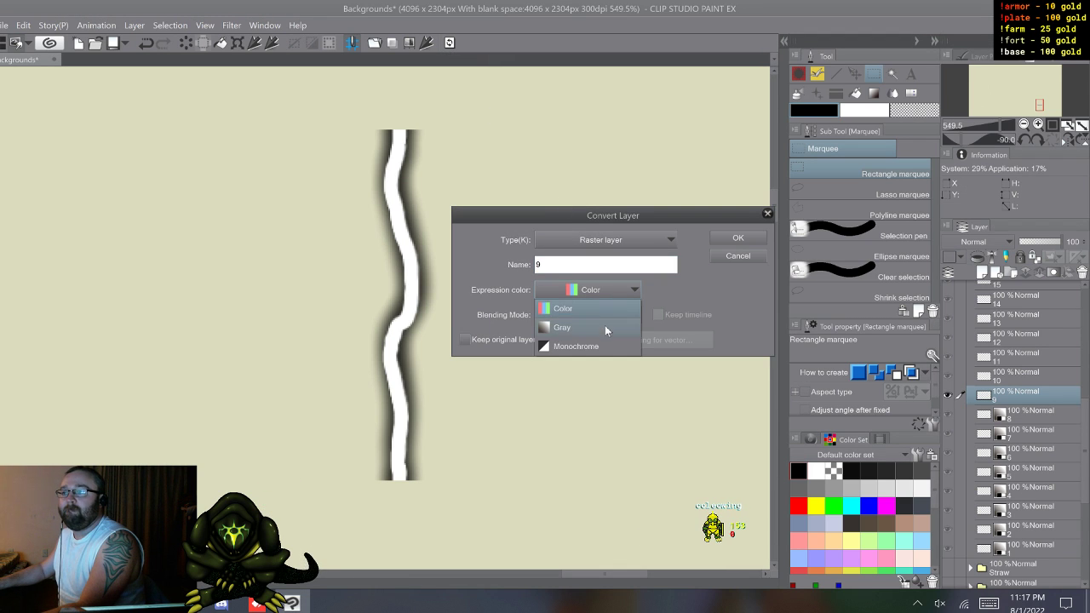
{"action": "left_click", "coordinate": [604, 326]}
{"action": "left_click", "coordinate": [726, 238]}
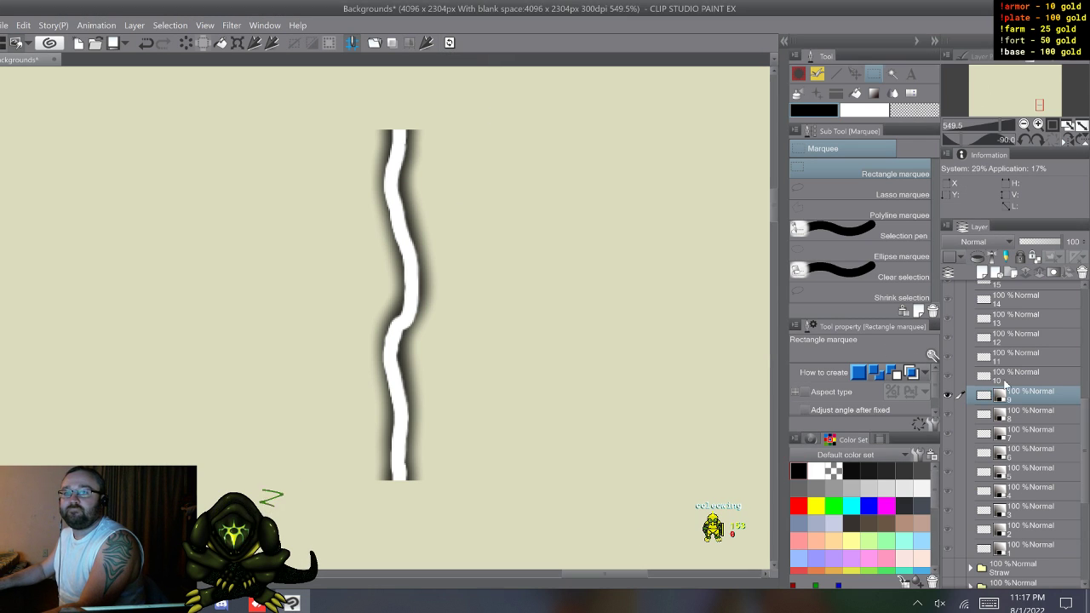
Step: Convert bolt layer 10 to a raster layer named 10 with the Gray expression color
{"action": "left_click", "coordinate": [1007, 380]}
{"action": "left_click", "coordinate": [451, 44]}
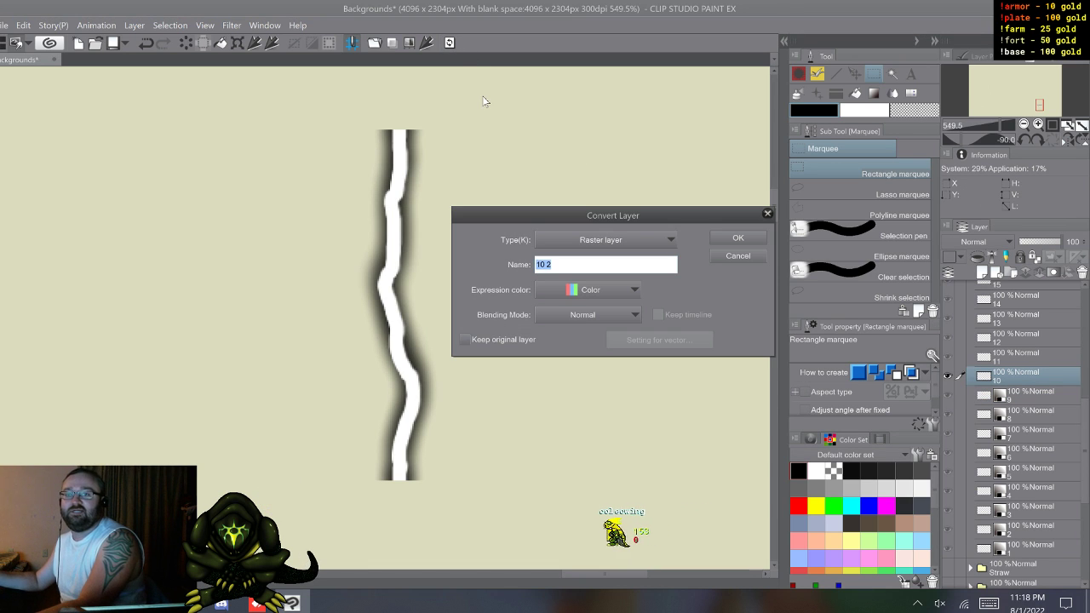
{"action": "type", "text": "10"}
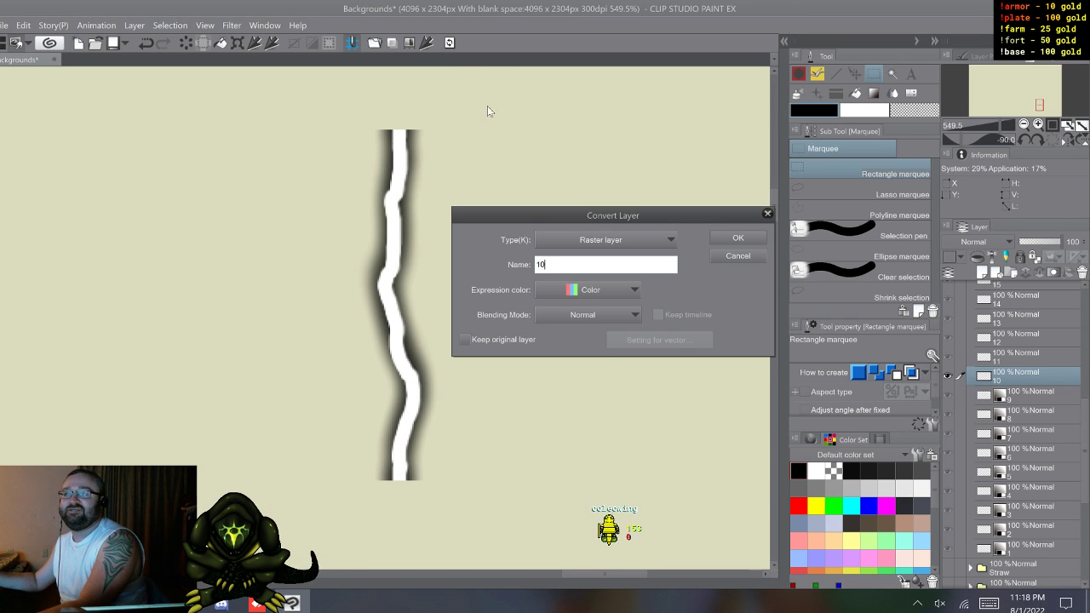
{"action": "left_click", "coordinate": [614, 290]}
{"action": "left_click", "coordinate": [596, 327]}
{"action": "left_click", "coordinate": [737, 238]}
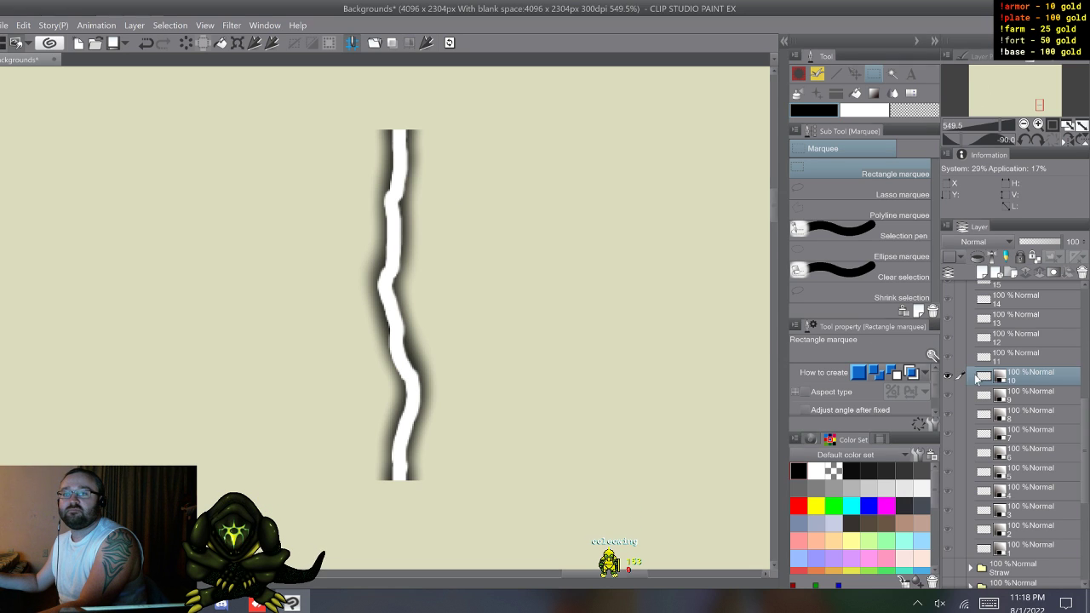
Step: Convert bolt layer 11 to a raster layer named 11 with the Gray expression color
{"action": "left_click", "coordinate": [1012, 361]}
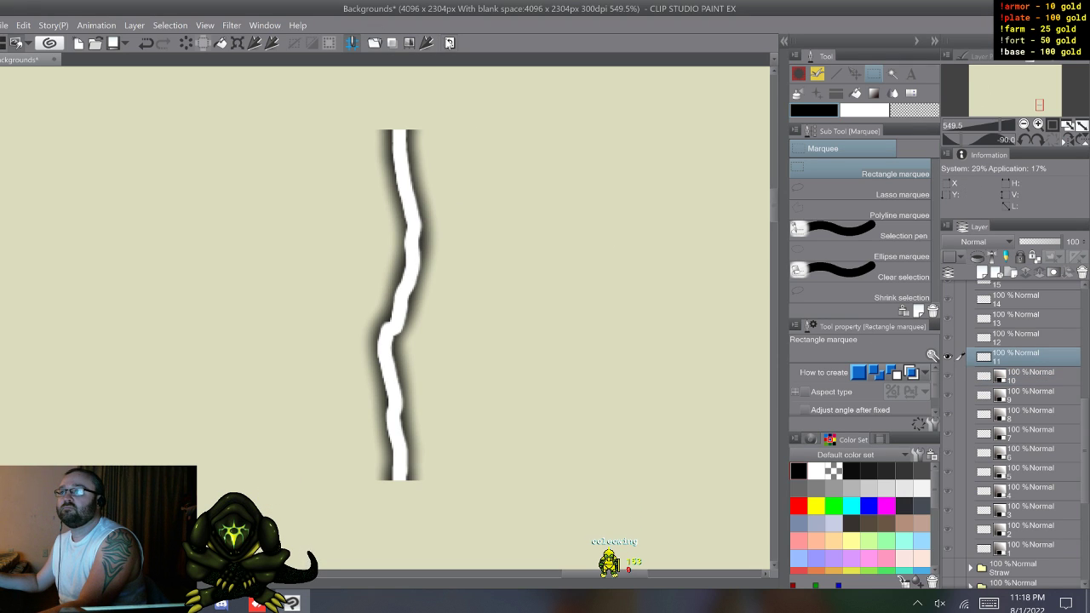
{"action": "left_click", "coordinate": [450, 43]}
{"action": "left_click", "coordinate": [600, 291]}
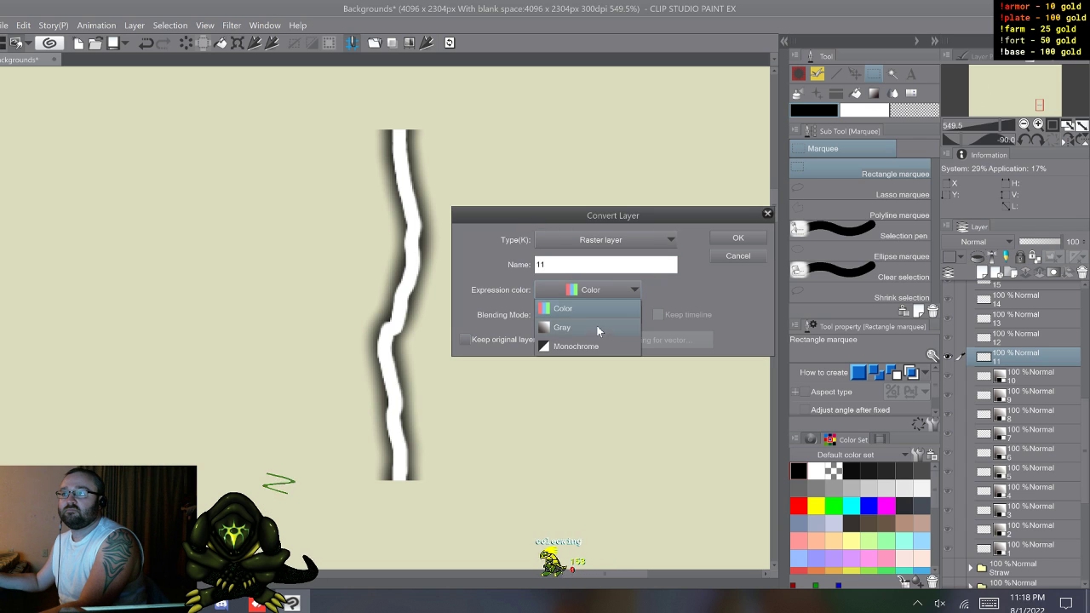
{"action": "left_click", "coordinate": [599, 329]}
{"action": "left_click", "coordinate": [738, 238]}
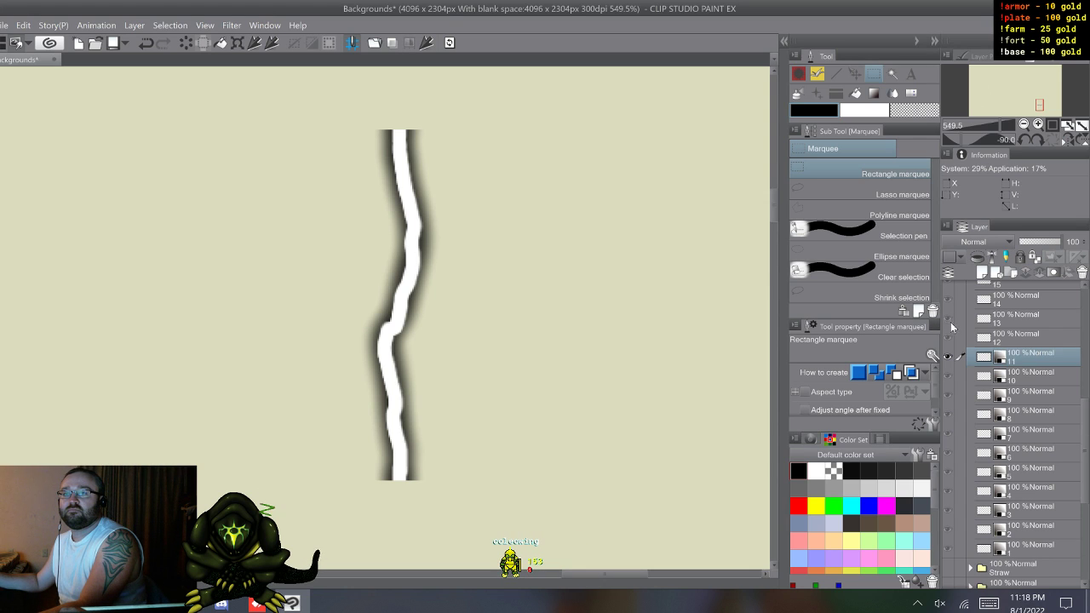
Step: Convert bolt layer 12 to a raster layer named 12 with the Gray expression color
{"action": "left_click", "coordinate": [1013, 341]}
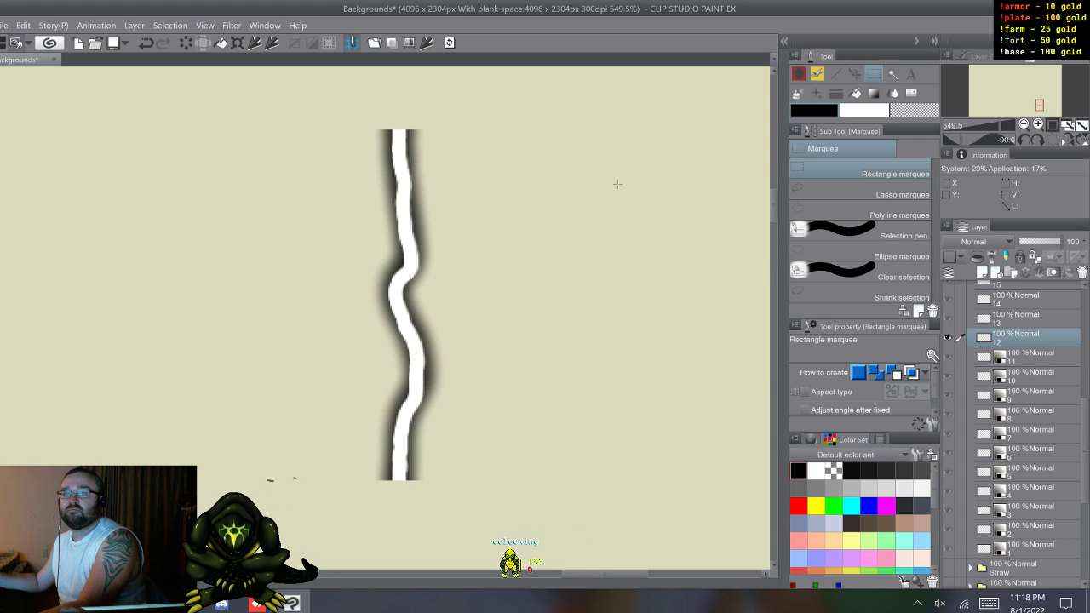
{"action": "left_click", "coordinate": [448, 44]}
{"action": "type", "text": "12"}
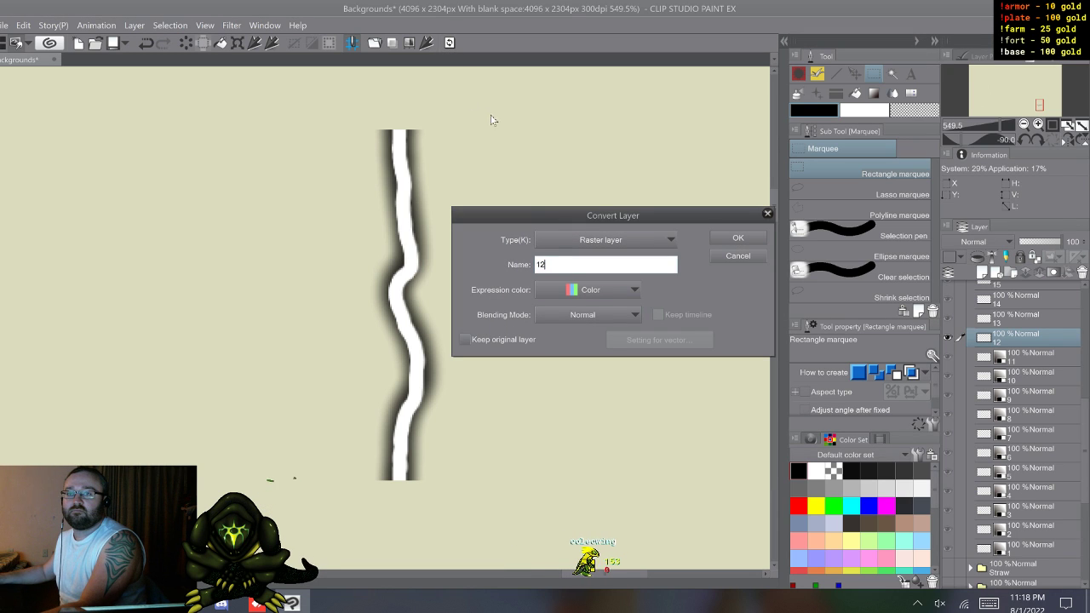
{"action": "left_click", "coordinate": [611, 292]}
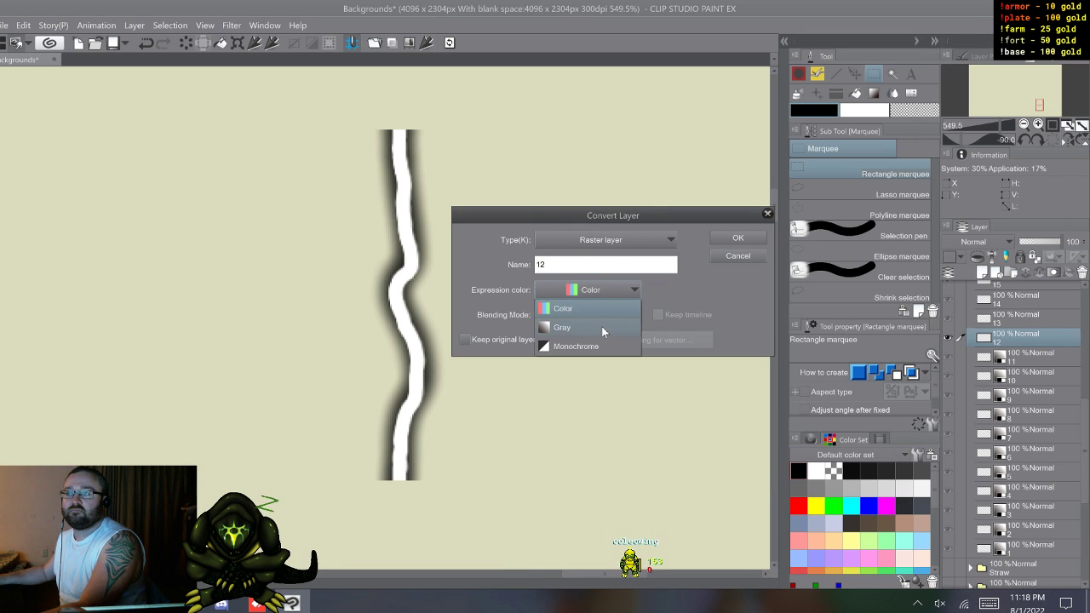
{"action": "left_click", "coordinate": [601, 327]}
{"action": "left_click", "coordinate": [751, 241]}
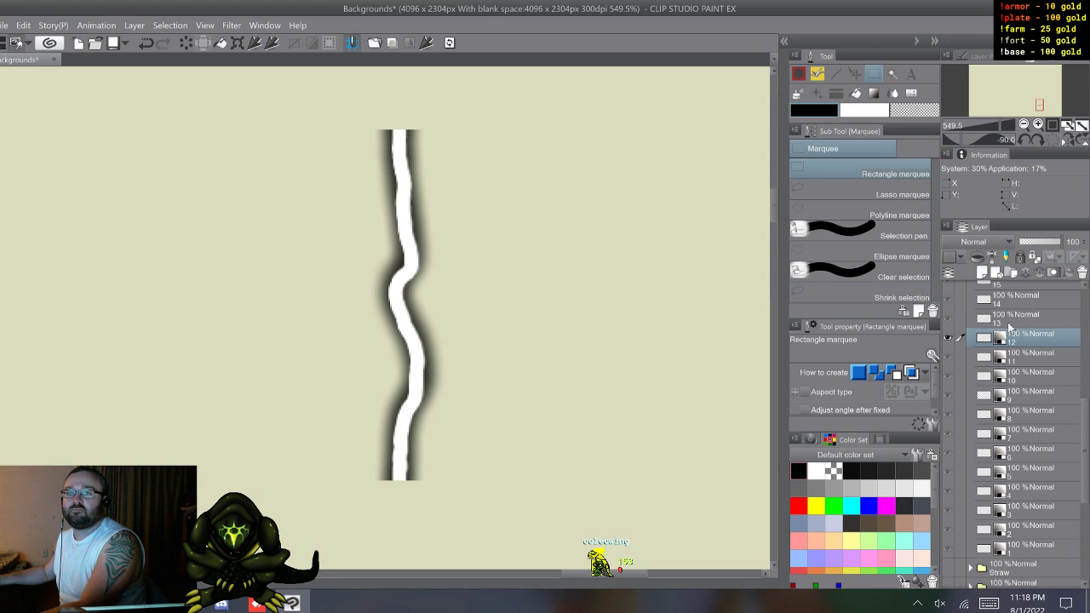
Step: Convert bolt layer 13 to a raster layer named 13 with the Gray expression color
{"action": "left_click", "coordinate": [1010, 320]}
{"action": "left_click", "coordinate": [448, 42]}
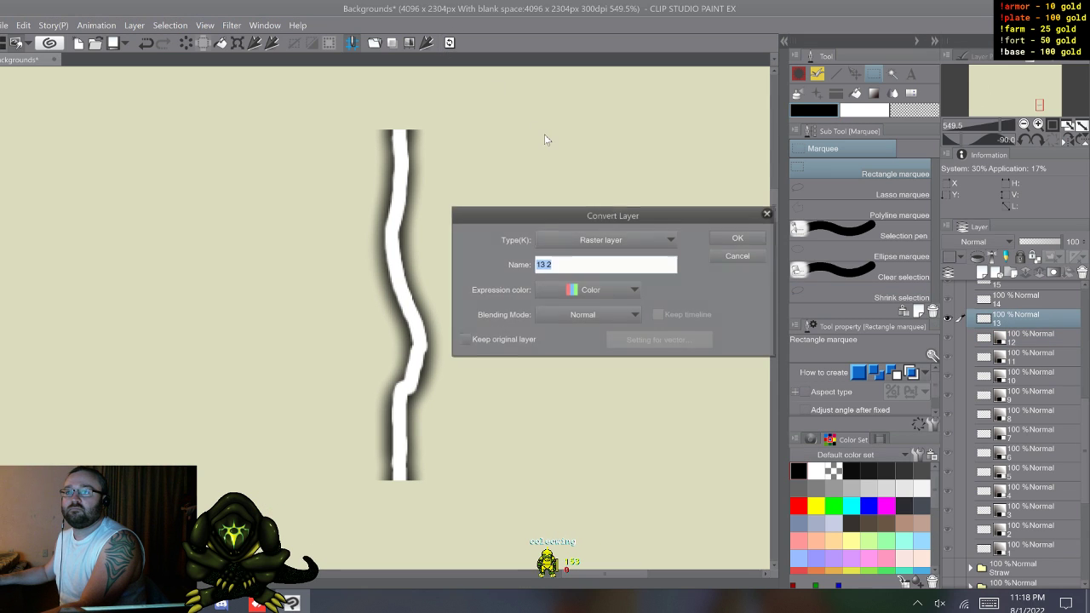
{"action": "left_click", "coordinate": [612, 291]}
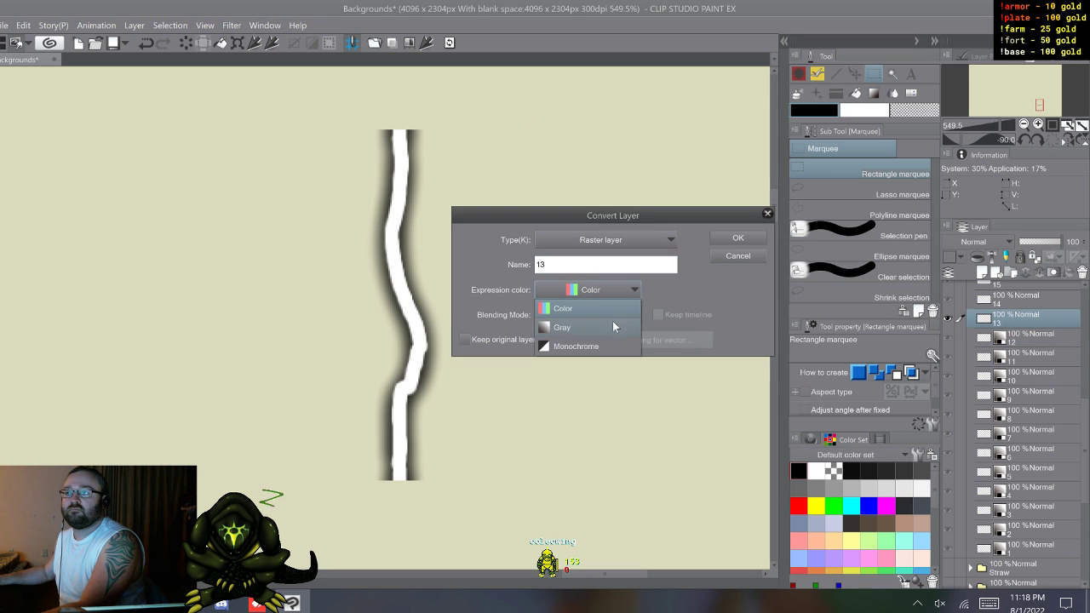
{"action": "left_click", "coordinate": [612, 321]}
{"action": "left_click", "coordinate": [736, 239]}
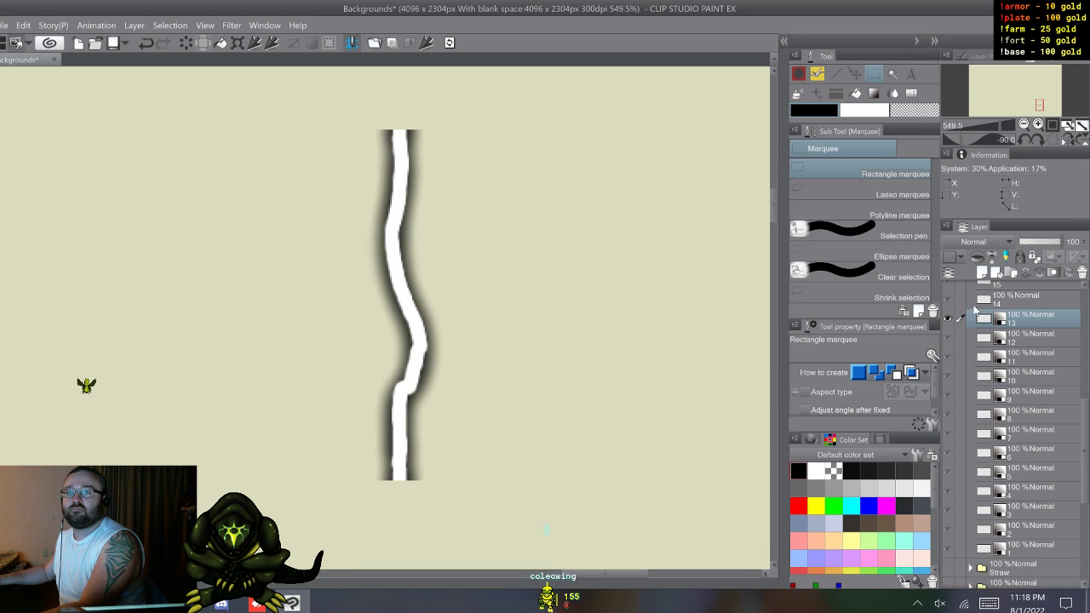
Step: Convert bolt layer 14 to a raster layer named 14 with the Gray expression color
{"action": "key", "text": "alt+bracketright"}
{"action": "left_click", "coordinate": [450, 43]}
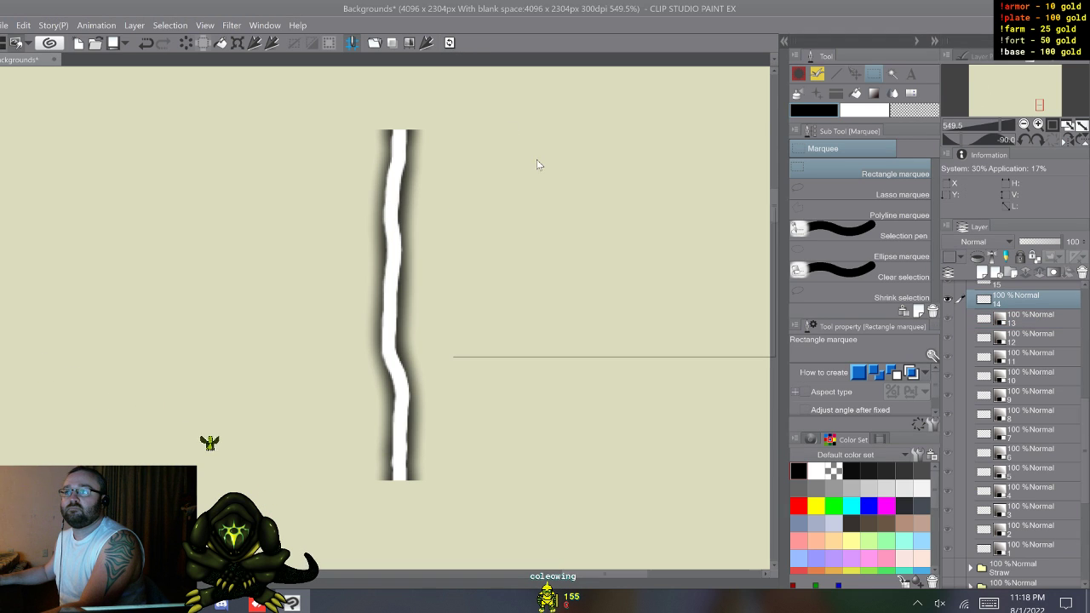
{"action": "left_click", "coordinate": [600, 291]}
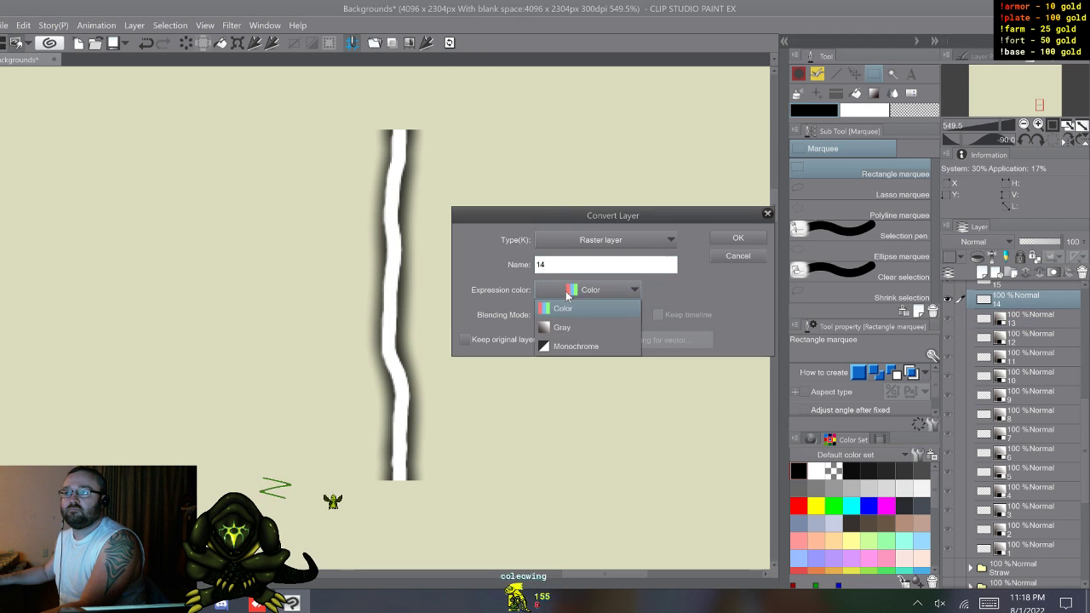
{"action": "left_click", "coordinate": [587, 323]}
{"action": "left_click", "coordinate": [730, 235]}
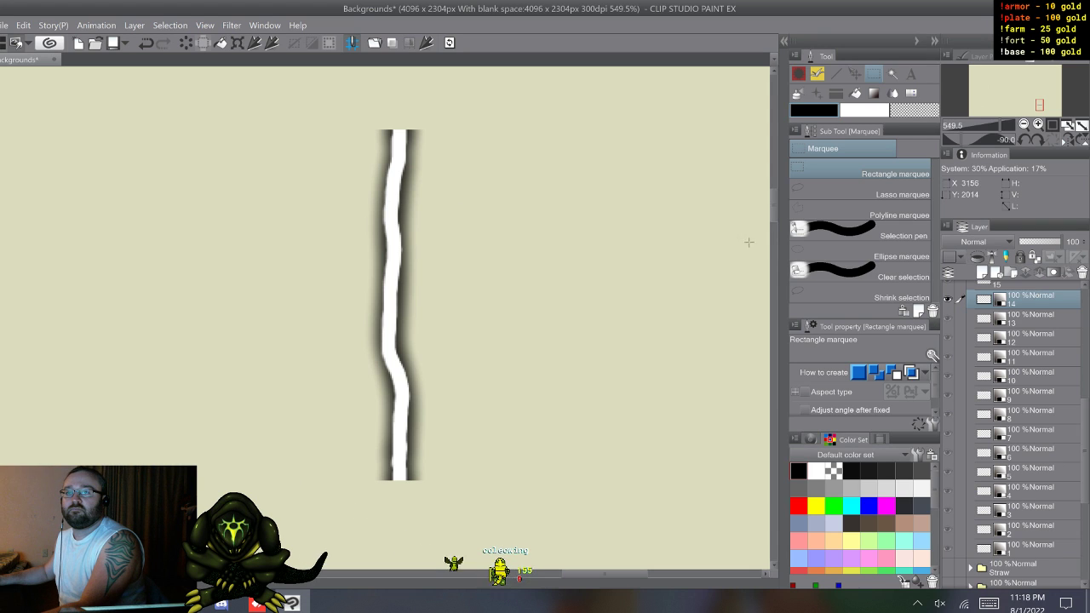
Step: Convert bolt layer 15 to a raster layer named 15 with the Gray expression color
{"action": "scroll", "coordinate": [1030, 341], "scroll_direction": "up", "scroll_amount": 2}
{"action": "left_click", "coordinate": [1026, 332]}
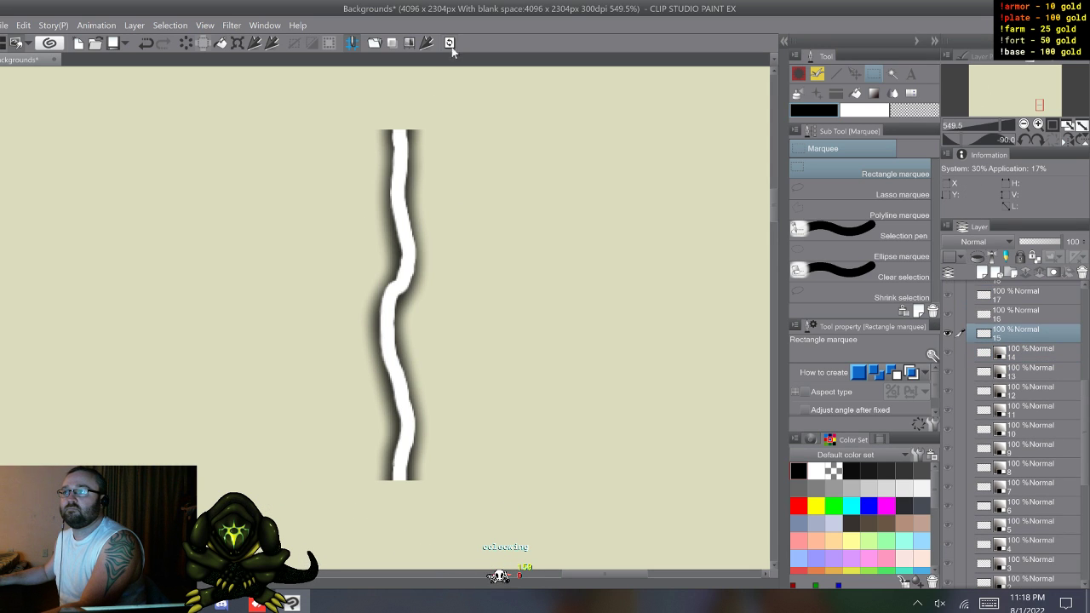
{"action": "left_click", "coordinate": [450, 43]}
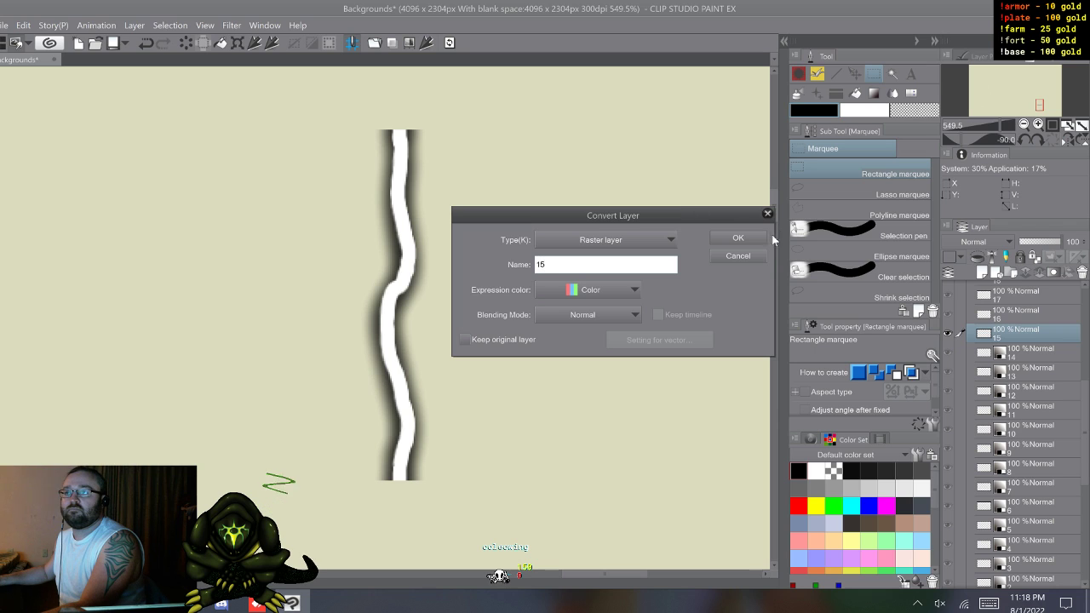
{"action": "left_click", "coordinate": [737, 239]}
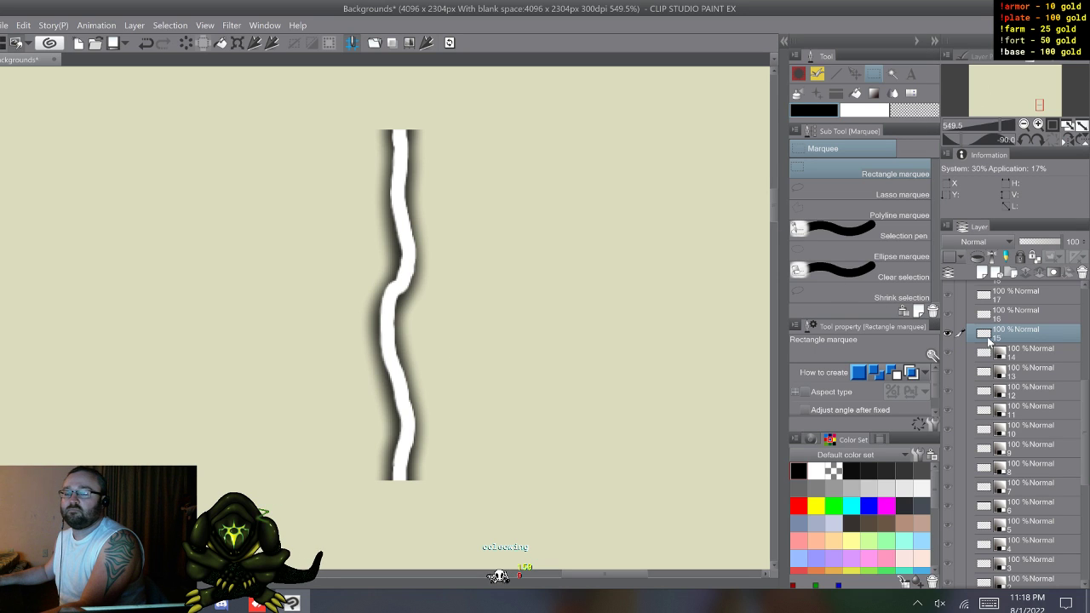
{"action": "left_click", "coordinate": [449, 43]}
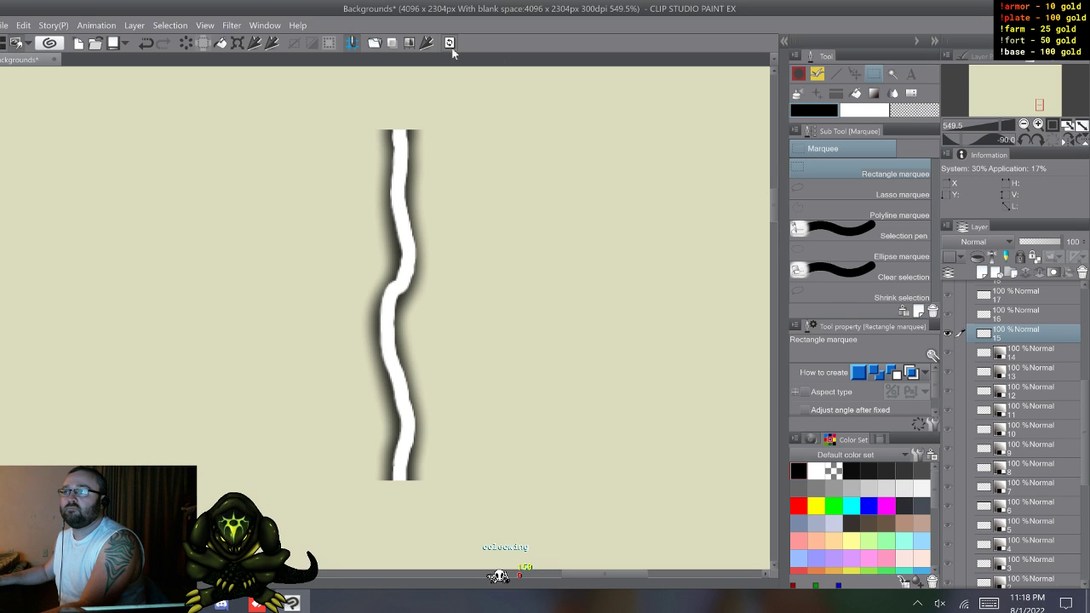
{"action": "type", "text": "15"}
{"action": "left_click", "coordinate": [572, 290]}
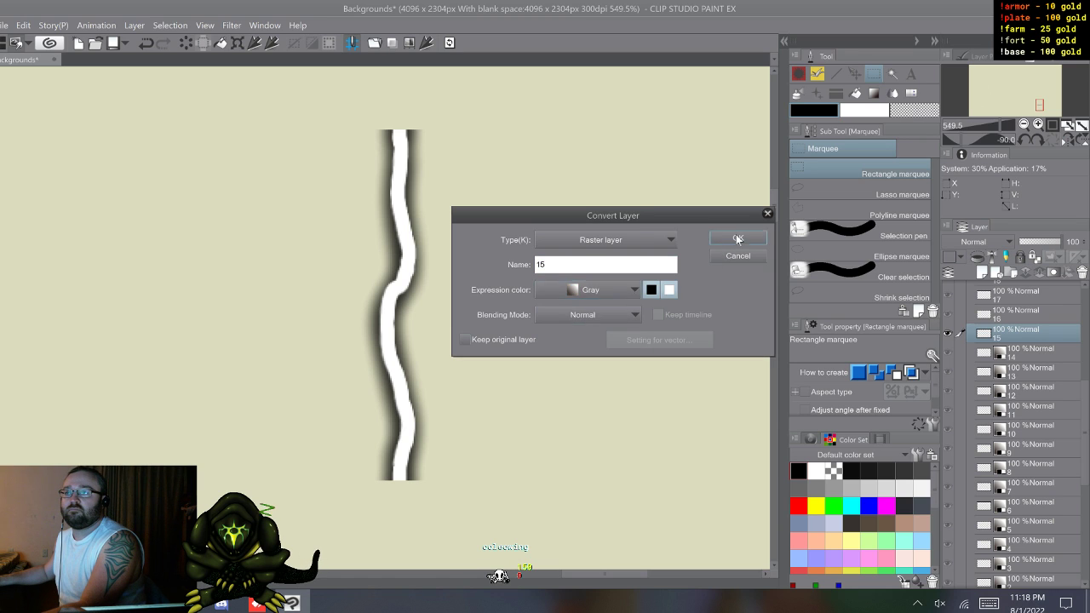
{"action": "left_click", "coordinate": [737, 239]}
Step: Convert bolt layer 16 to a raster layer named 16 with the Gray expression color
{"action": "left_click", "coordinate": [1010, 315]}
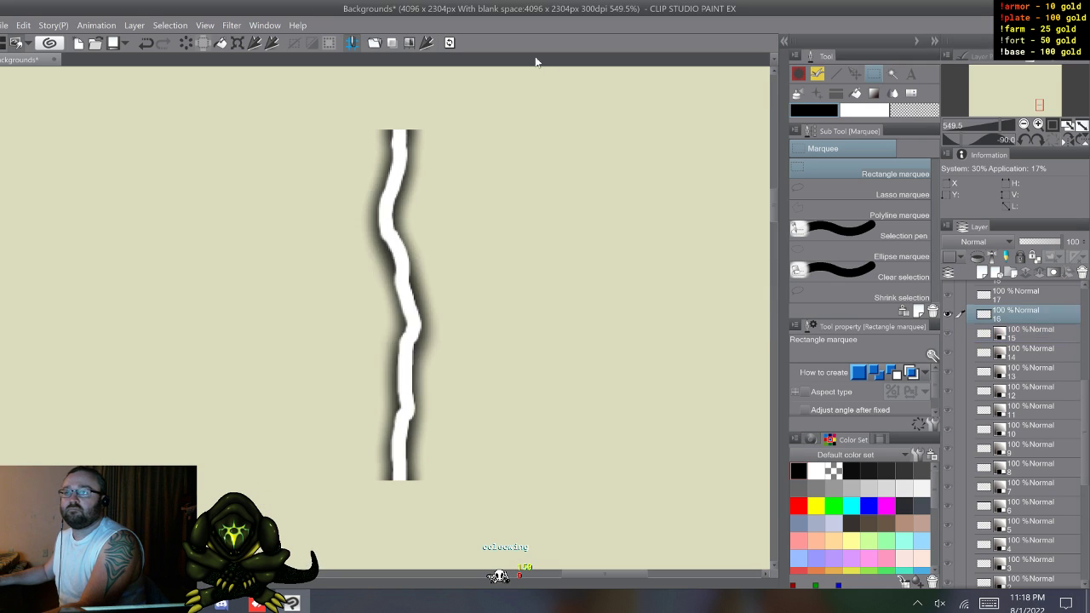
{"action": "left_click", "coordinate": [448, 42]}
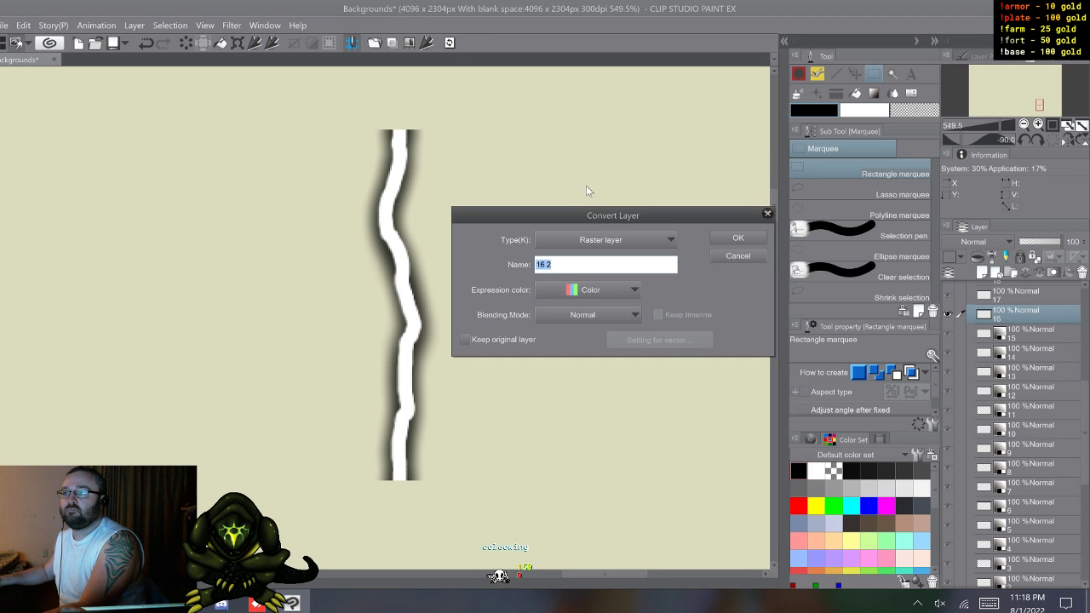
{"action": "left_click", "coordinate": [586, 291]}
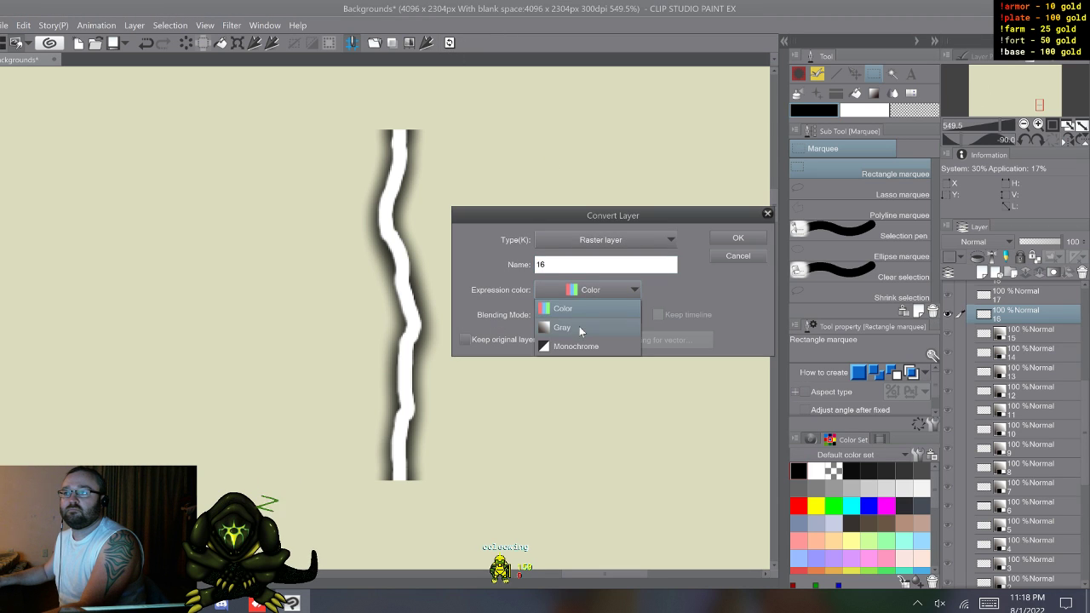
{"action": "left_click", "coordinate": [579, 327]}
{"action": "left_click", "coordinate": [746, 242]}
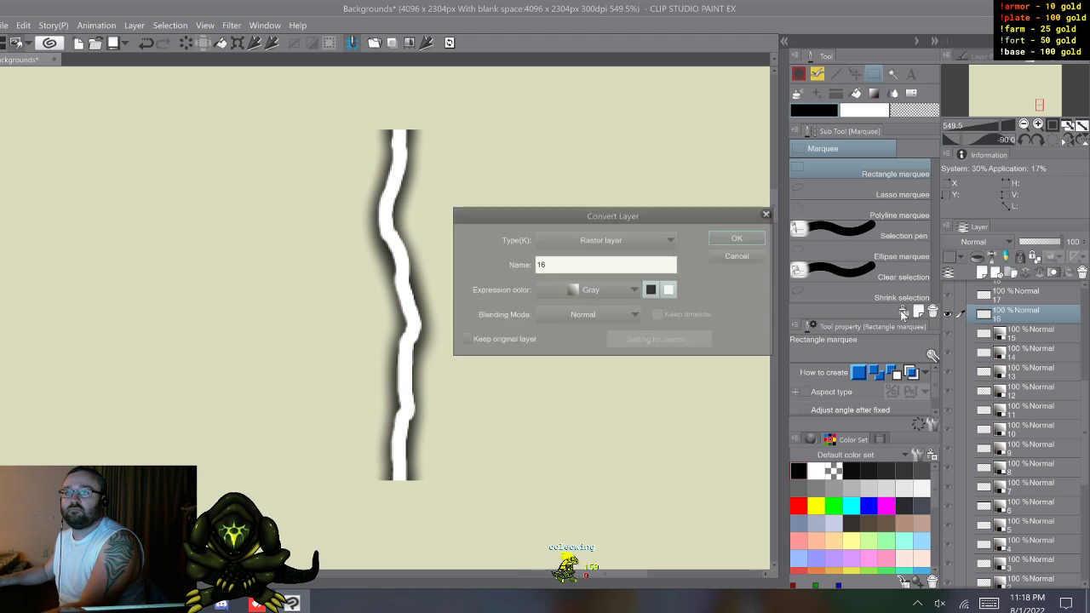
Step: Convert bolt layer 17 to a raster layer named 17 with the Gray expression color
{"action": "left_click", "coordinate": [1032, 297]}
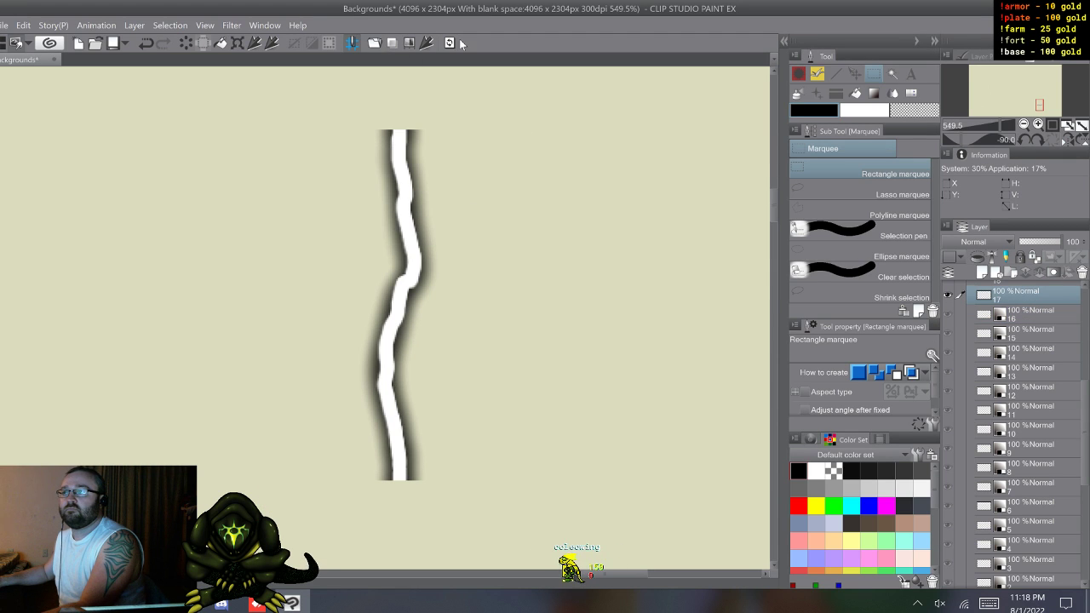
{"action": "left_click", "coordinate": [450, 43]}
{"action": "type", "text": "71"}
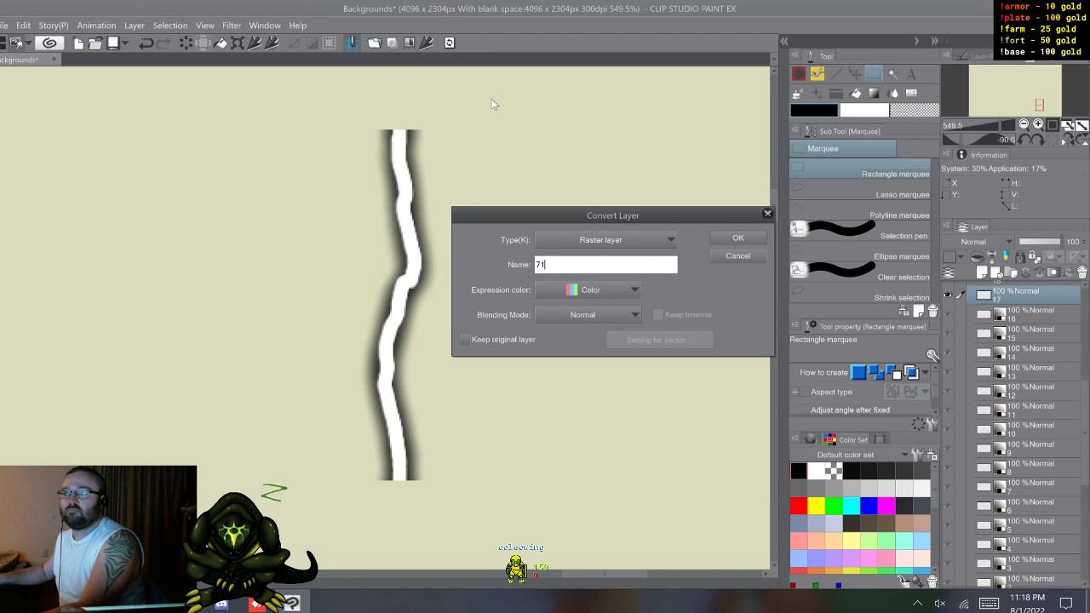
{"action": "key", "text": "BackSpace"}
{"action": "key", "text": "BackSpace"}
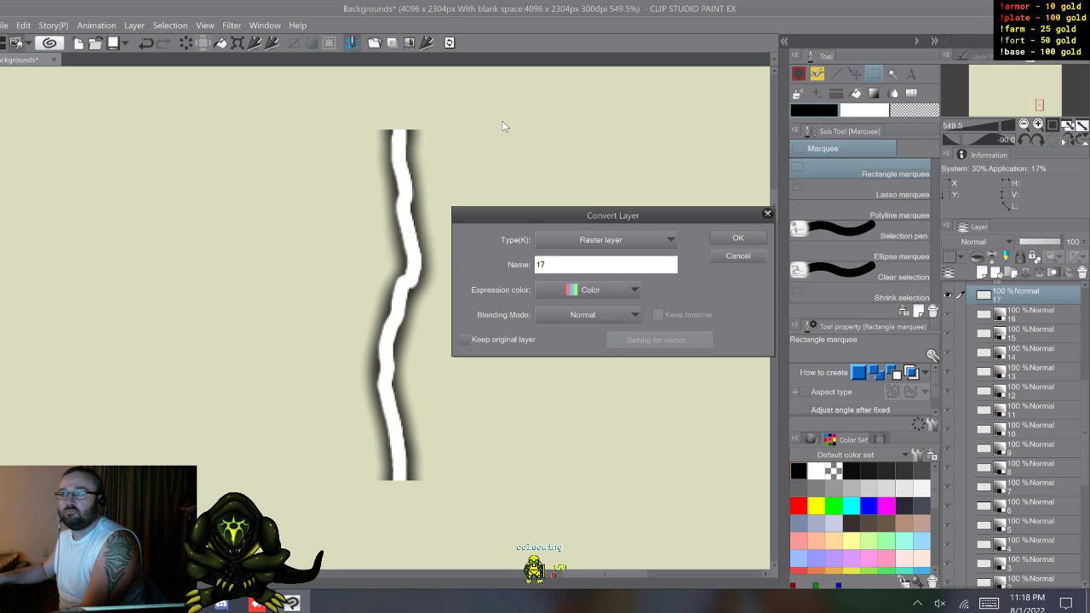
{"action": "type", "text": "17"}
{"action": "left_click", "coordinate": [572, 289]}
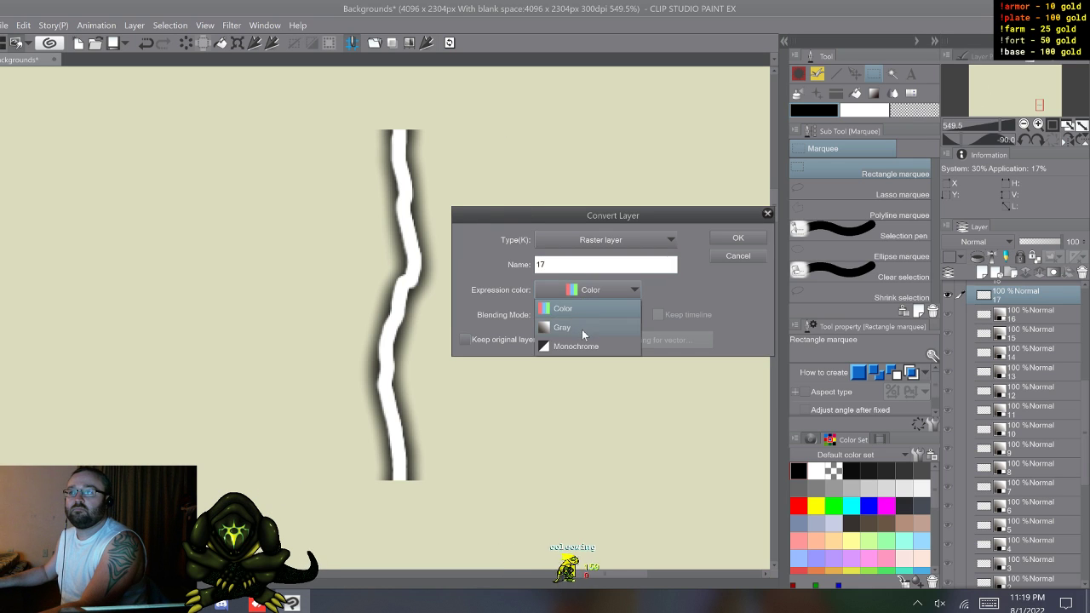
{"action": "left_click", "coordinate": [582, 326]}
{"action": "left_click", "coordinate": [763, 245]}
Step: Convert bolt layer 18 to a raster layer named 18 with the Gray expression color
{"action": "scroll", "coordinate": [1016, 389], "scroll_direction": "up", "scroll_amount": 3}
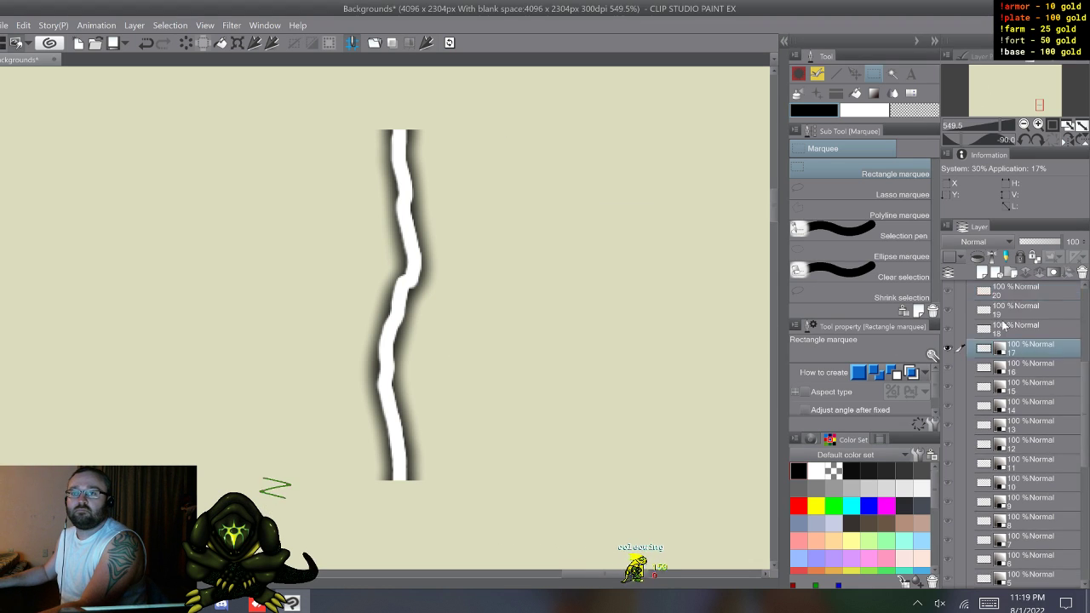
{"action": "scroll", "coordinate": [1016, 389], "scroll_direction": "up", "scroll_amount": 1}
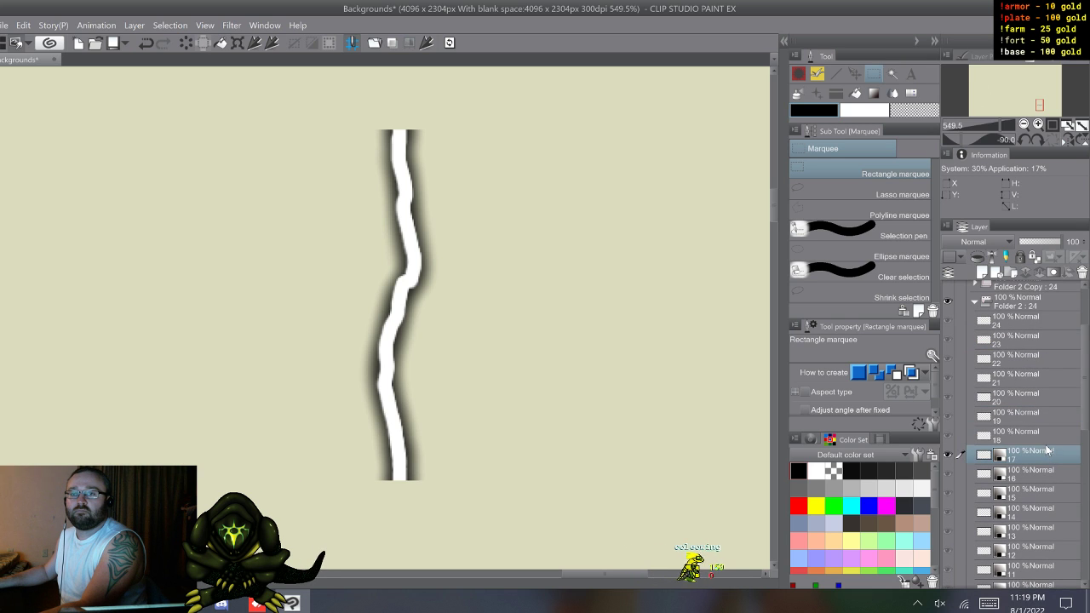
{"action": "left_click", "coordinate": [1047, 441]}
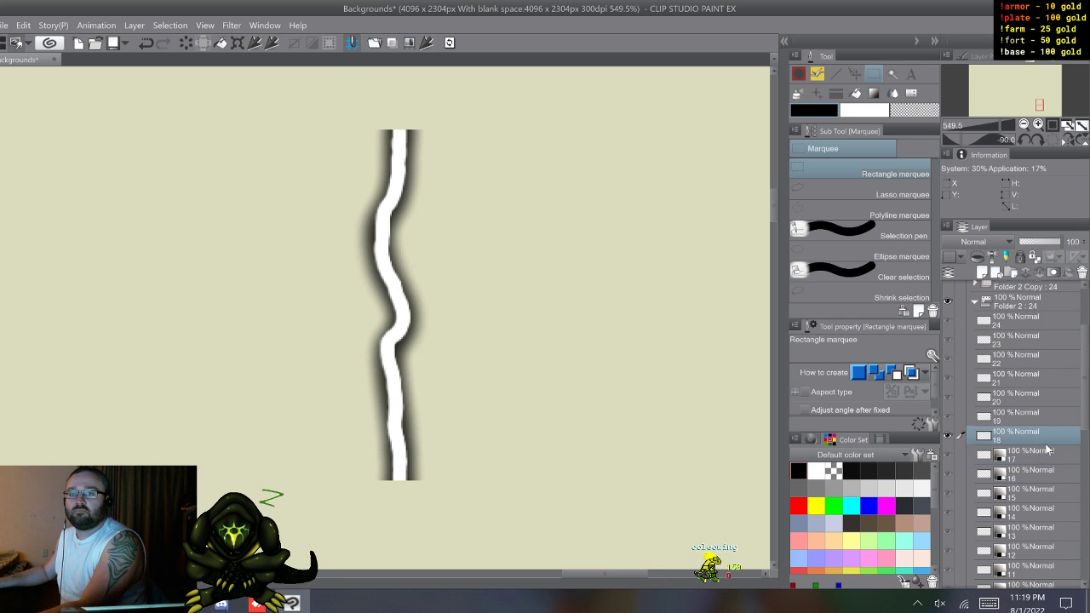
{"action": "left_click", "coordinate": [450, 43]}
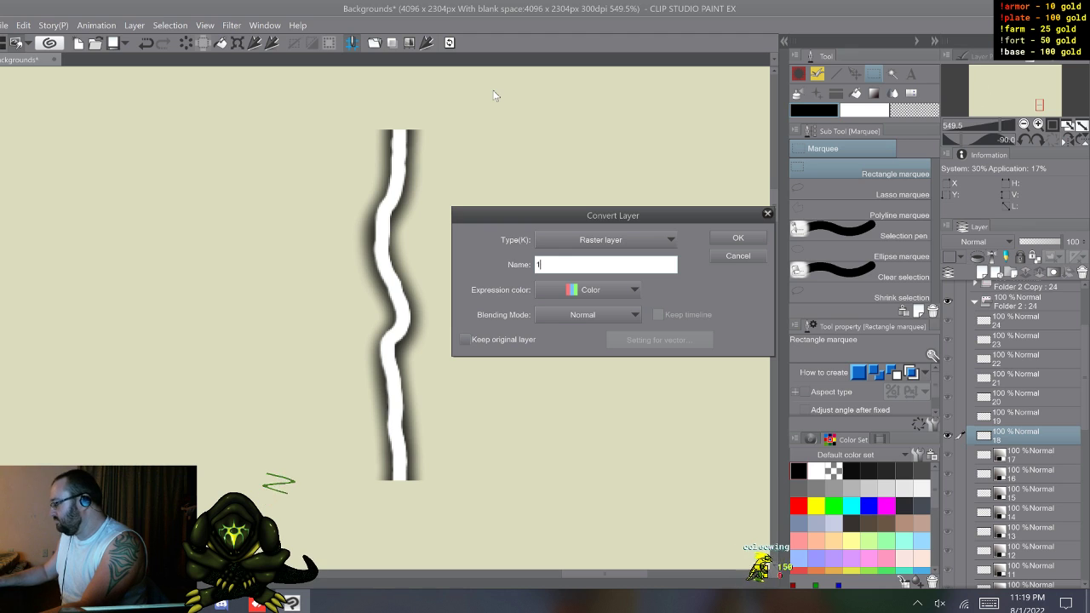
{"action": "type", "text": "18"}
{"action": "left_click", "coordinate": [636, 295]}
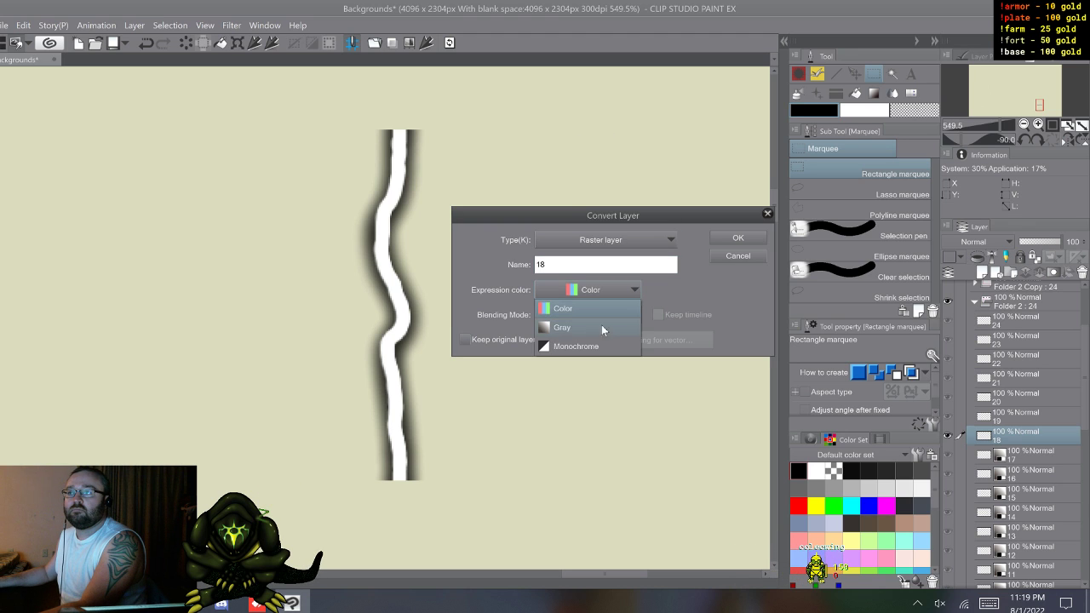
{"action": "left_click", "coordinate": [587, 332]}
{"action": "left_click", "coordinate": [739, 241]}
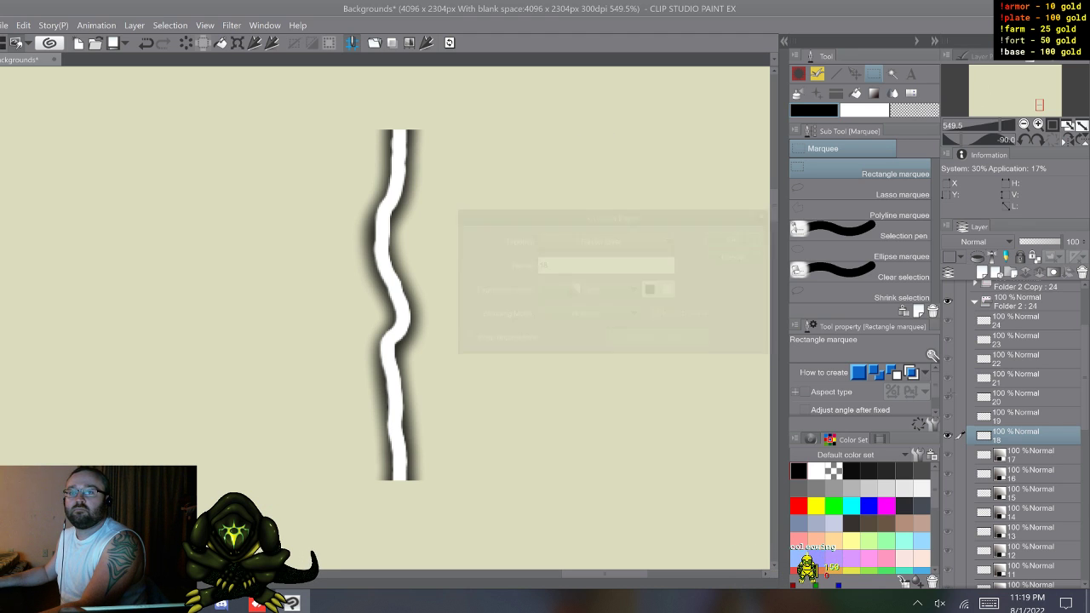
Step: Convert bolt layer 19 to a raster layer named 19 with the Gray expression color
{"action": "left_click", "coordinate": [1041, 419]}
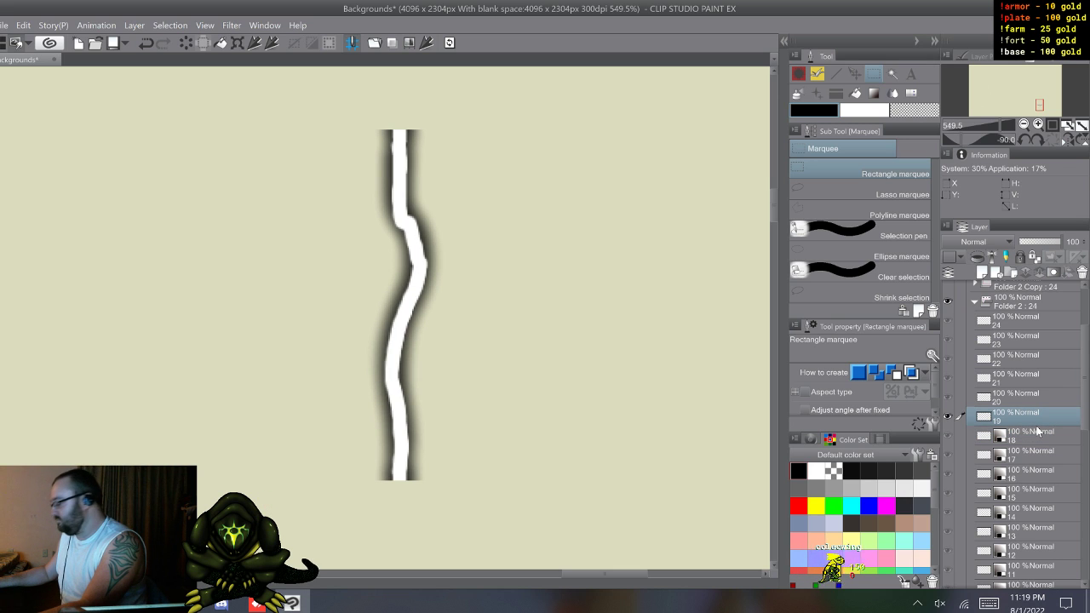
{"action": "left_click", "coordinate": [449, 42]}
{"action": "type", "text": "19"}
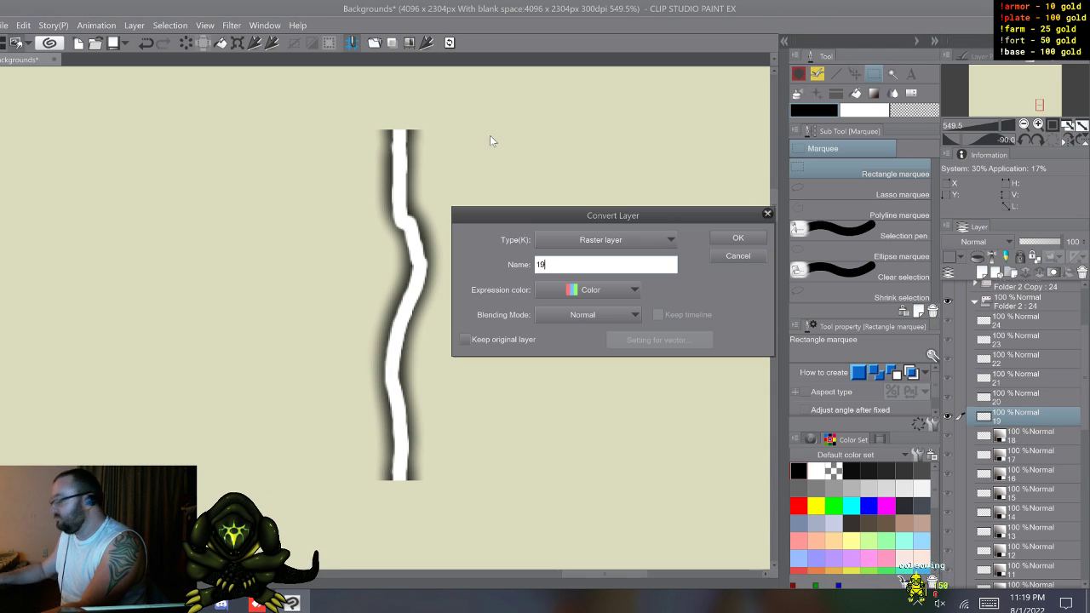
{"action": "left_click", "coordinate": [607, 290]}
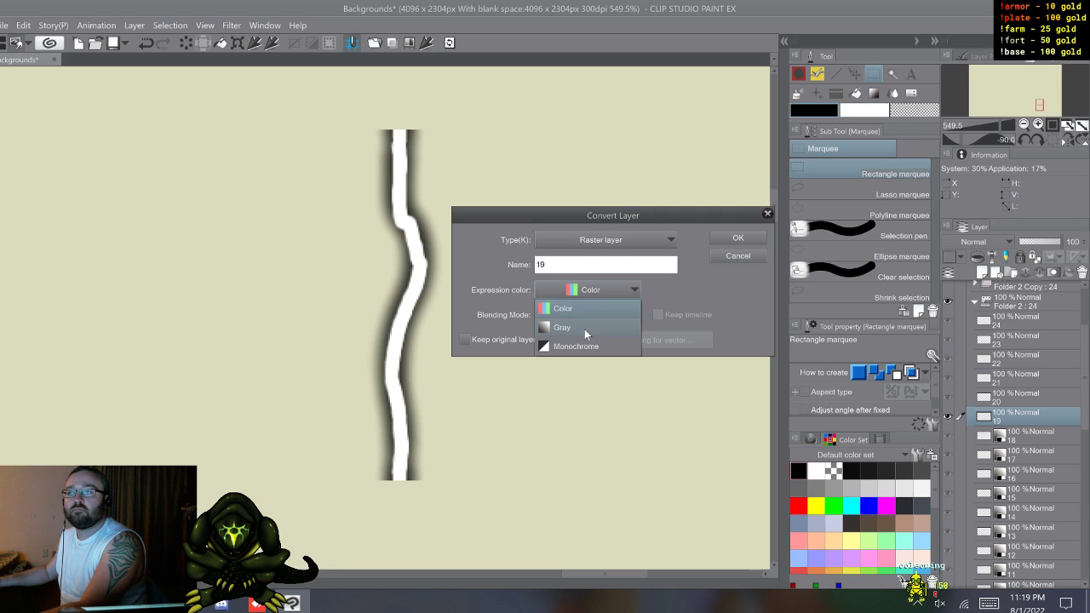
{"action": "left_click", "coordinate": [584, 329]}
{"action": "left_click", "coordinate": [737, 238]}
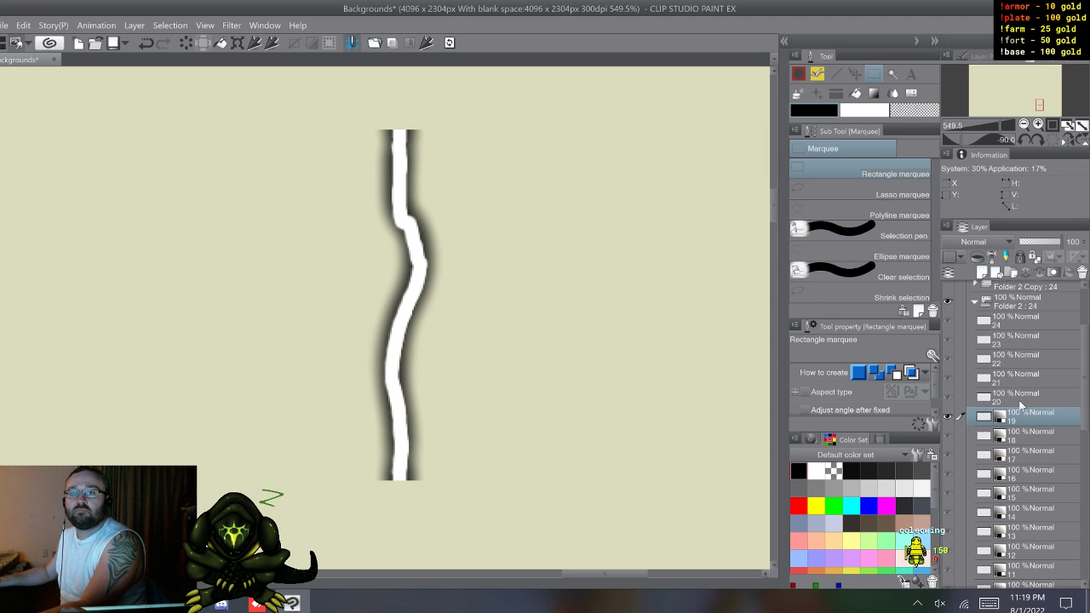
Step: Convert bolt layer 20 to a raster layer named 20 with the Gray expression color
{"action": "left_click", "coordinate": [1020, 397]}
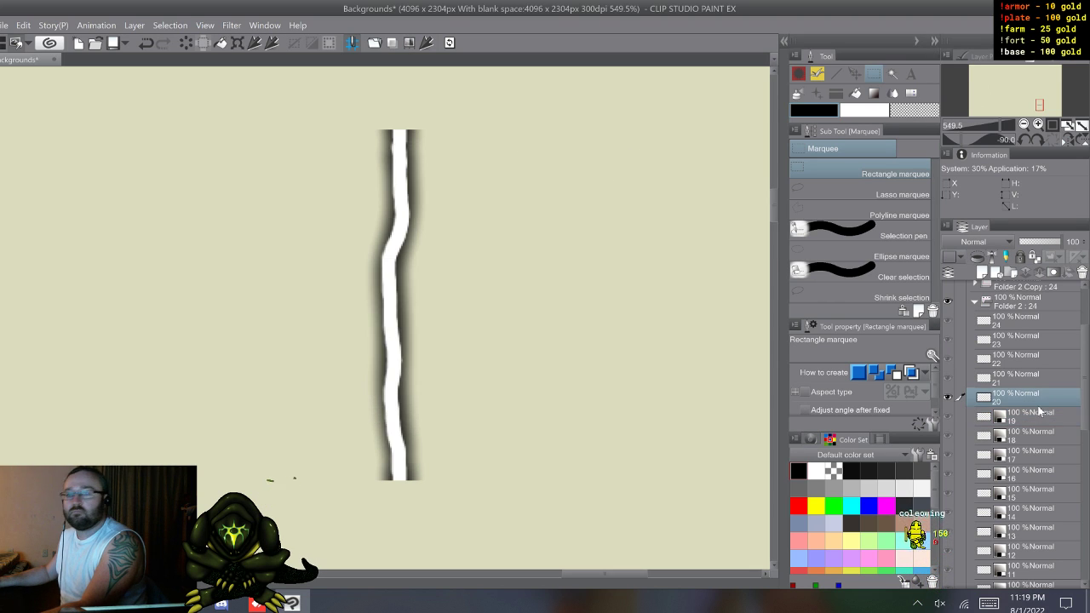
{"action": "left_click", "coordinate": [449, 42]}
{"action": "type", "text": "2"}
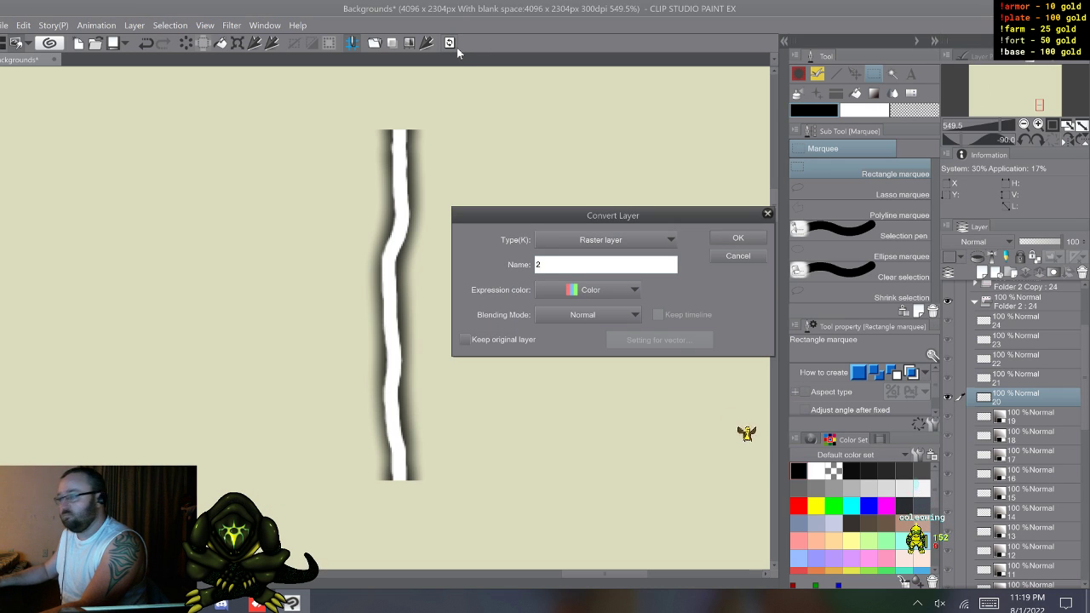
{"action": "type", "text": "0"}
{"action": "left_click", "coordinate": [631, 290]}
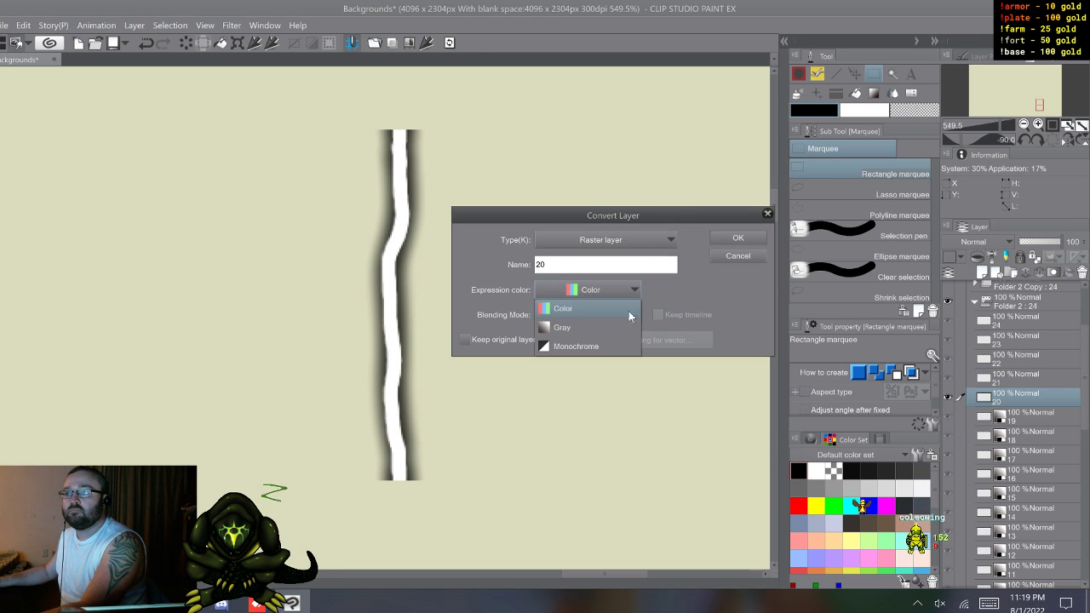
{"action": "left_click", "coordinate": [620, 328]}
{"action": "left_click", "coordinate": [737, 238]}
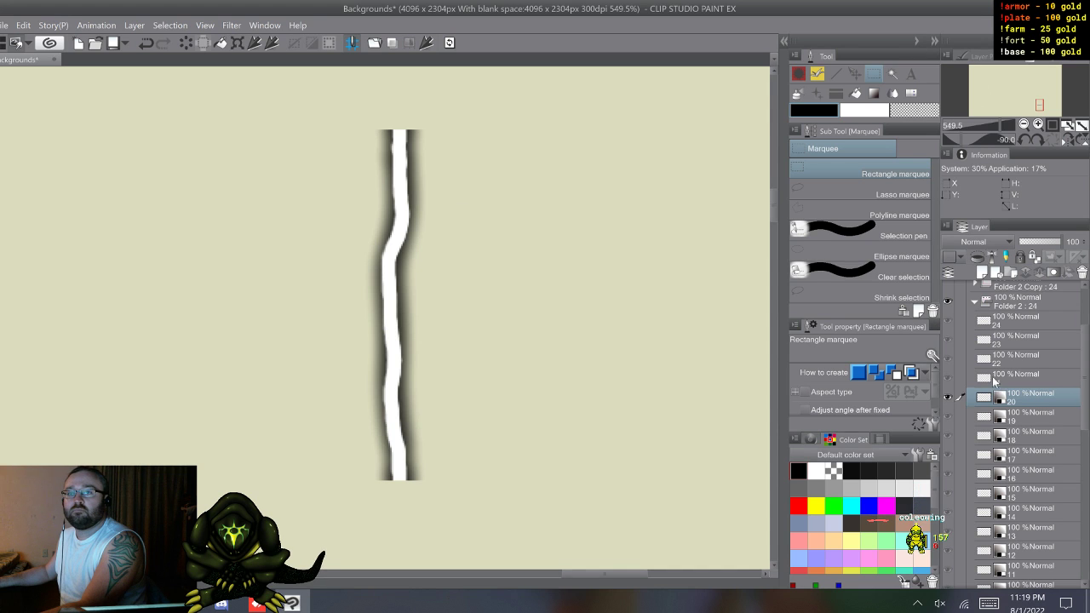
Step: Convert bolt layer 21 to a raster layer named 21 with the Gray expression color
{"action": "left_click", "coordinate": [1027, 380]}
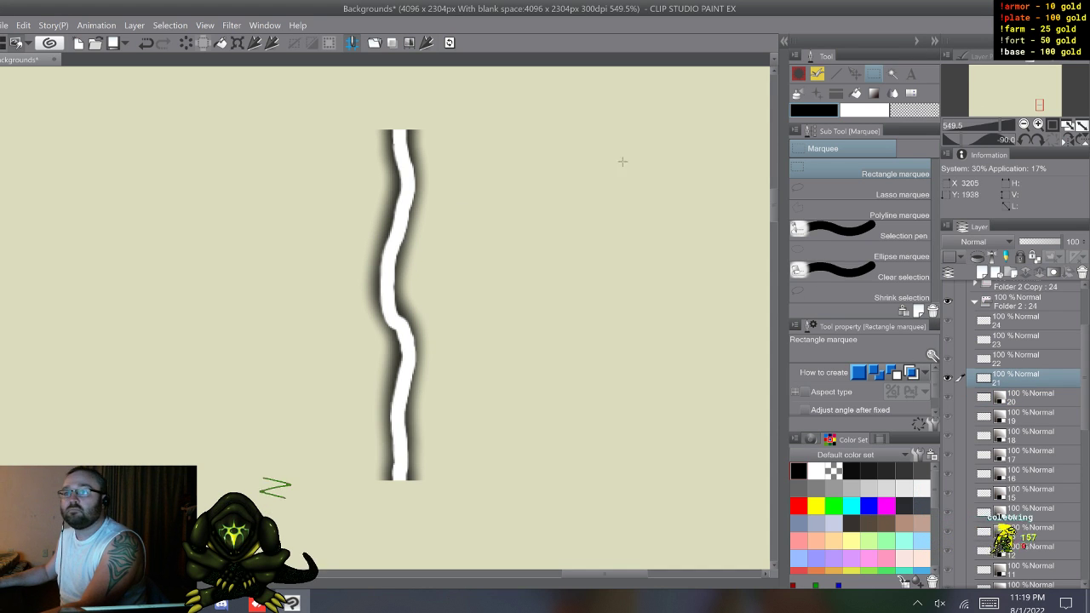
{"action": "left_click", "coordinate": [450, 42]}
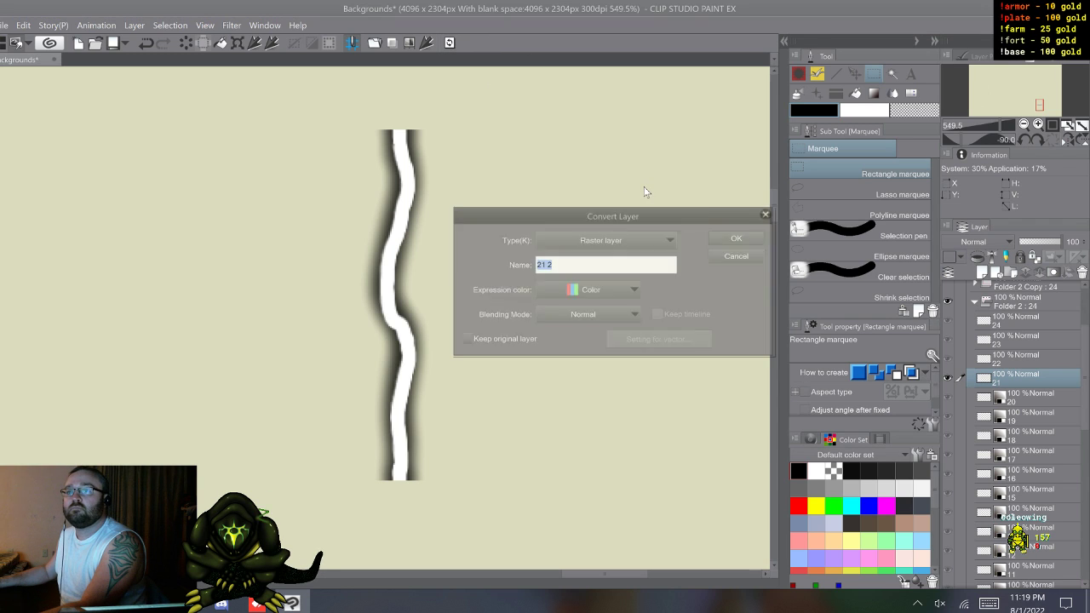
{"action": "left_click", "coordinate": [596, 293]}
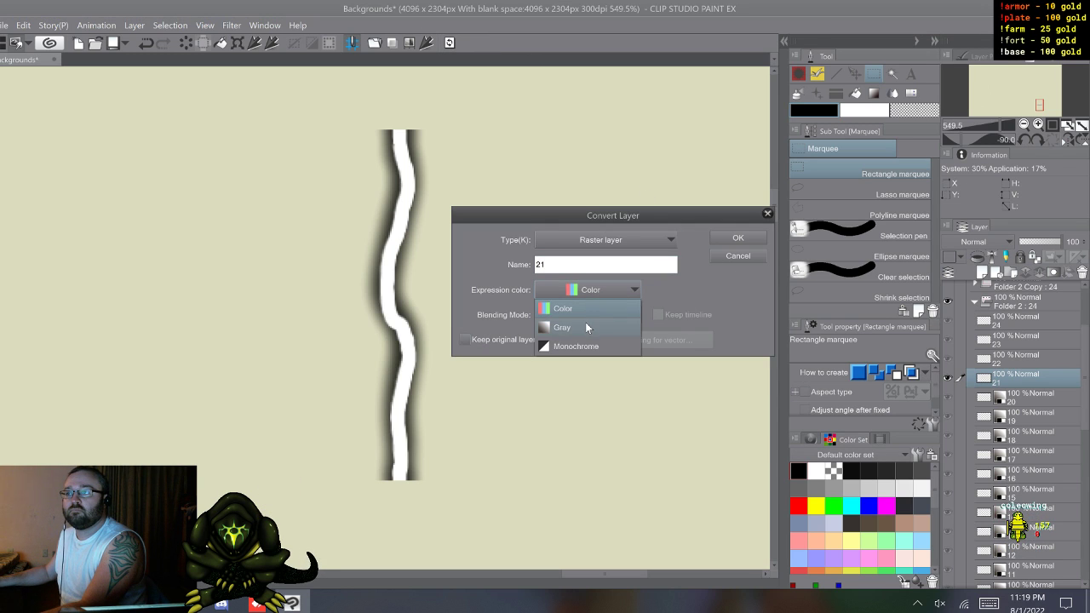
{"action": "left_click", "coordinate": [585, 327]}
{"action": "left_click", "coordinate": [732, 239]}
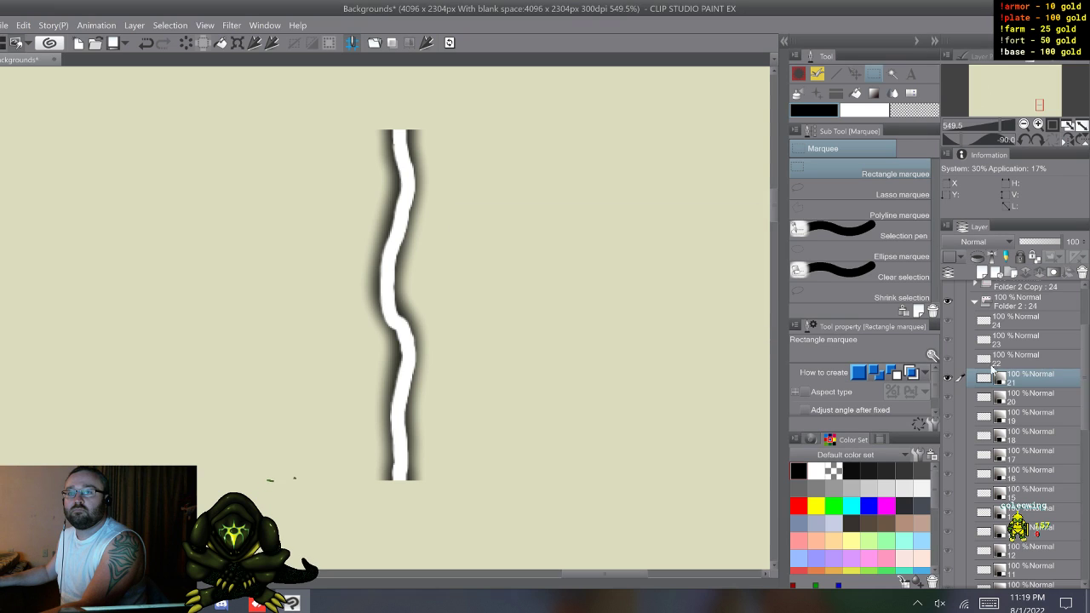
Step: Convert bolt layer 22 to a raster layer named 22 with the Gray expression color
{"action": "left_click", "coordinate": [960, 354]}
{"action": "left_click", "coordinate": [457, 47]}
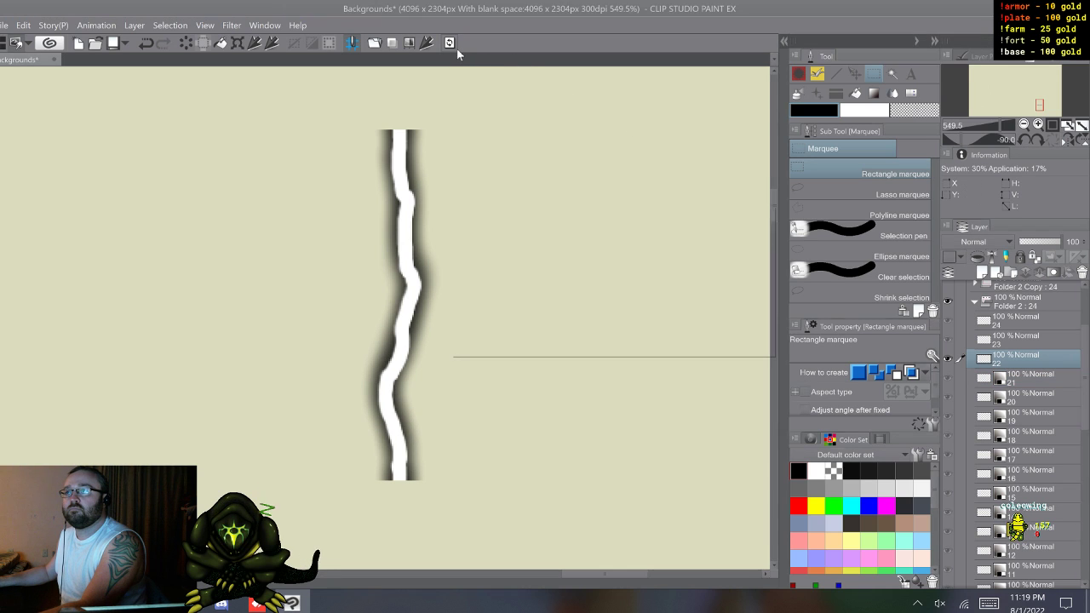
{"action": "left_click", "coordinate": [609, 290]}
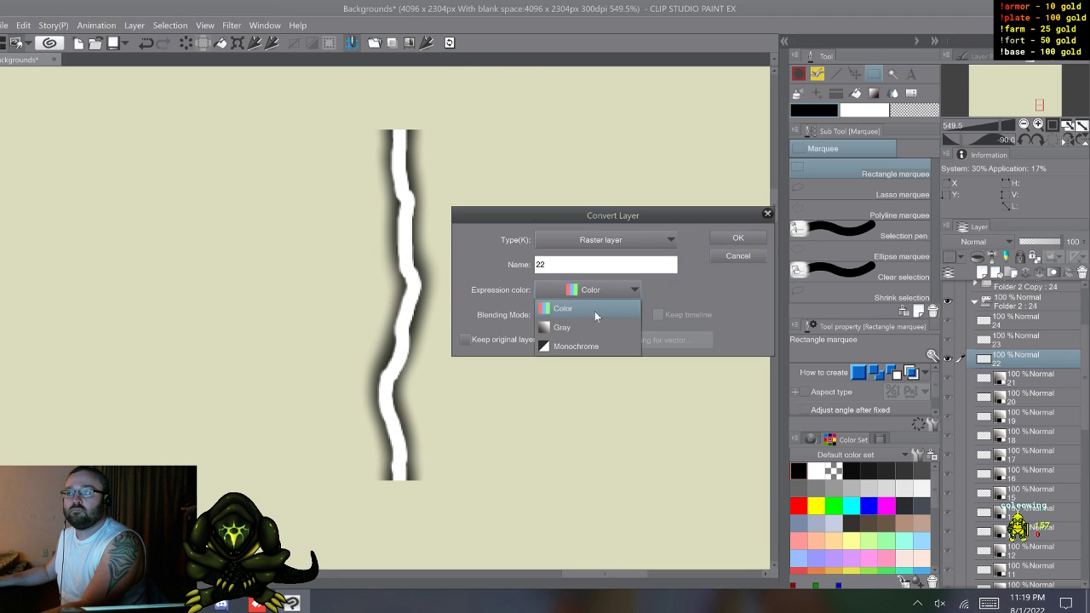
{"action": "left_click", "coordinate": [586, 325]}
{"action": "key", "text": "Return"}
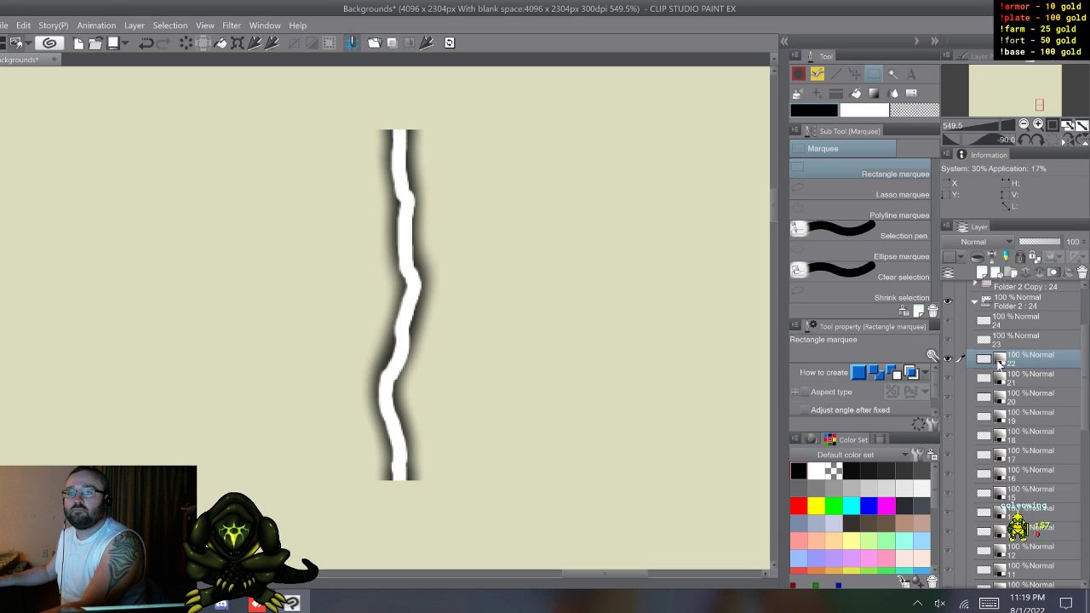
Step: Convert bolt layer 23 to a raster layer named 23 with the Gray expression color
{"action": "left_click", "coordinate": [1004, 339]}
{"action": "left_click", "coordinate": [449, 41]}
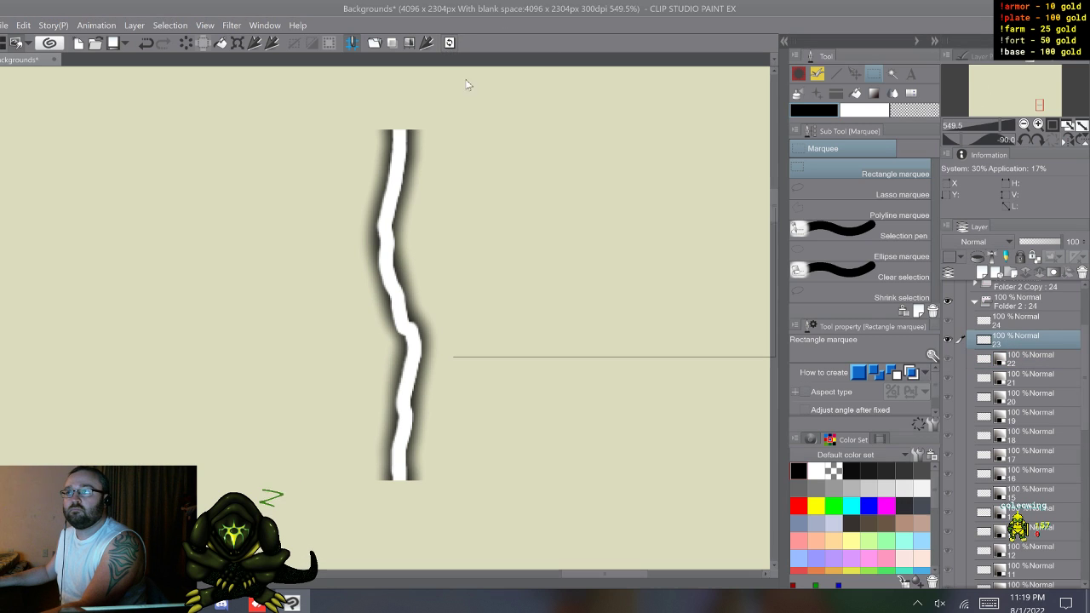
{"action": "left_click", "coordinate": [563, 288]}
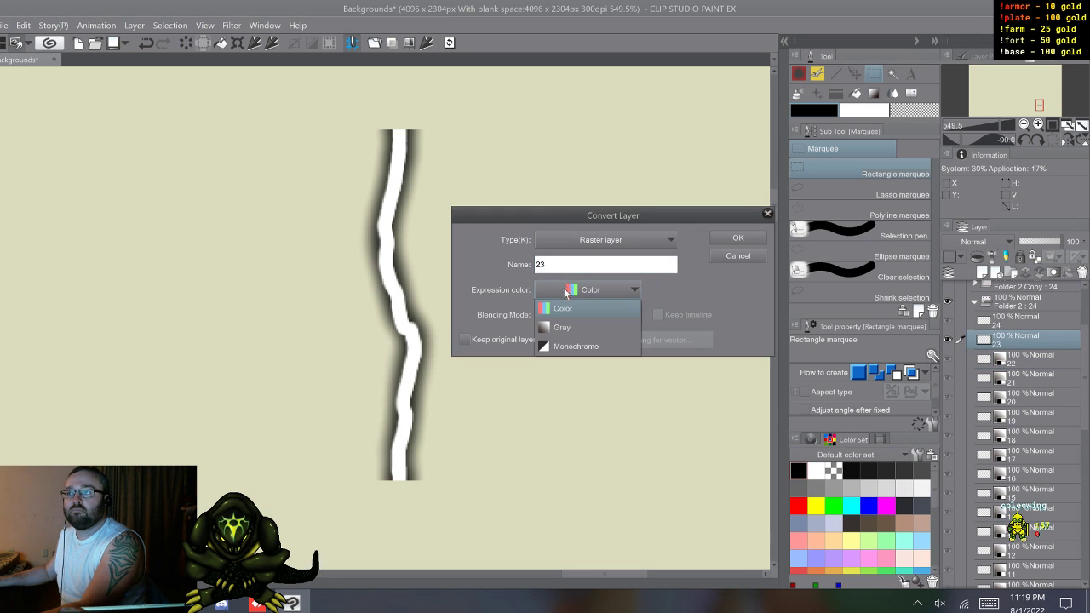
{"action": "left_click", "coordinate": [571, 328]}
{"action": "key", "text": "Return"}
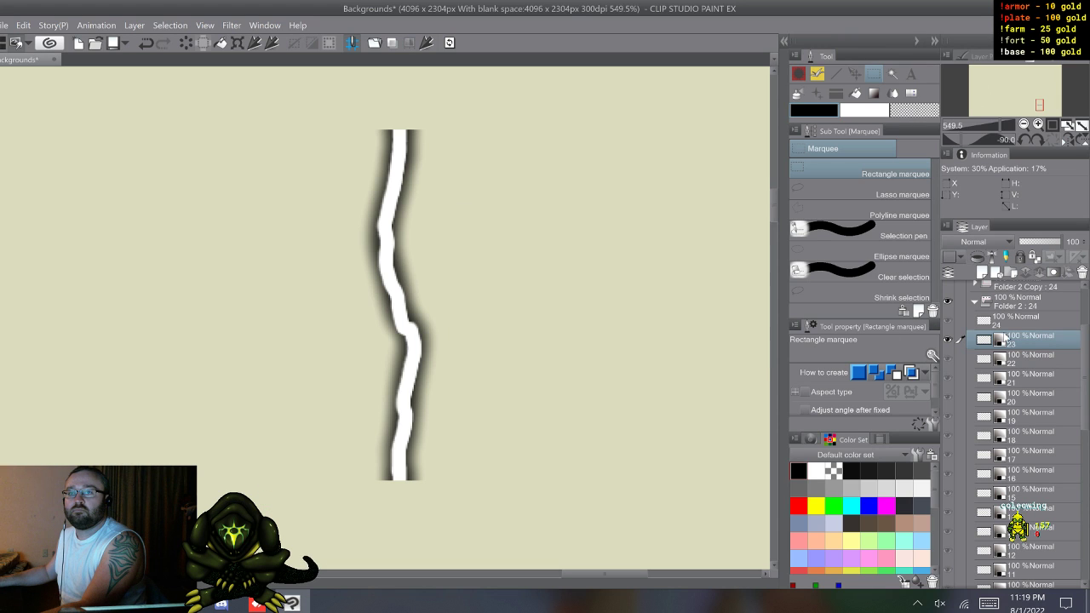
Step: Convert bolt layer 24 to a raster layer named 24 with the Gray expression color
{"action": "left_click", "coordinate": [1020, 324]}
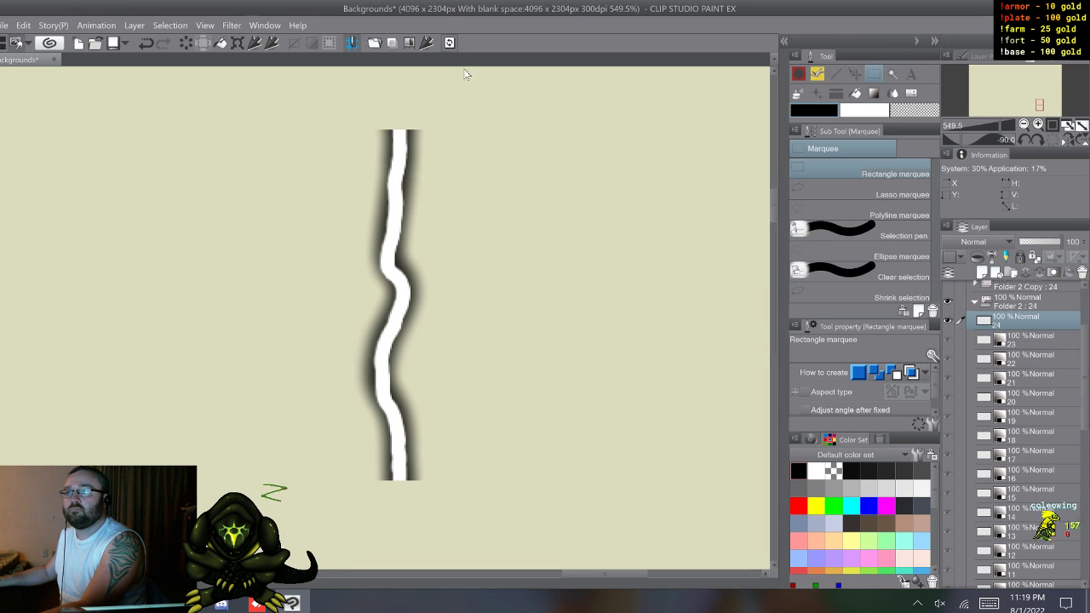
{"action": "left_click", "coordinate": [449, 41]}
{"action": "type", "text": "24"}
{"action": "left_click", "coordinate": [552, 290]}
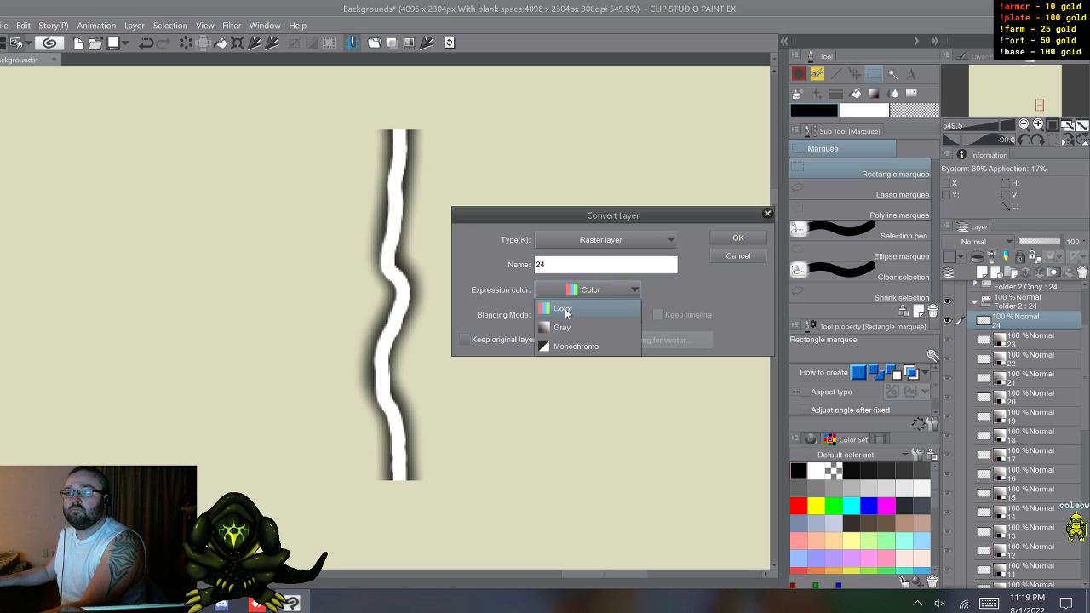
{"action": "left_click", "coordinate": [564, 329]}
{"action": "left_click", "coordinate": [736, 238]}
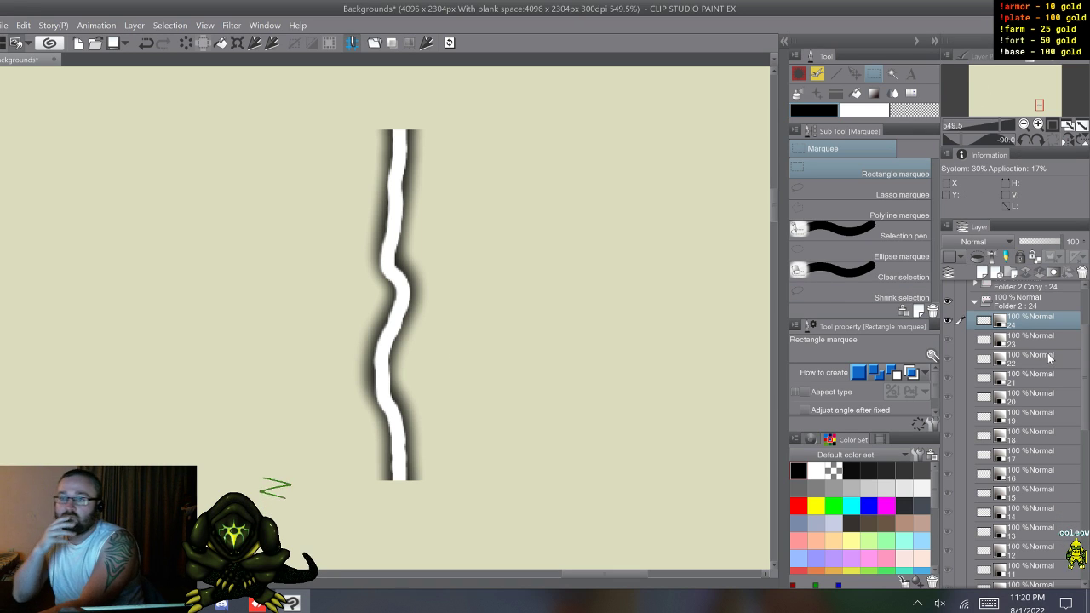
Step: Register bolt layer 1 as a brush tip shape material named li1 in the Custom folder
{"action": "scroll", "coordinate": [1043, 362], "scroll_direction": "down", "scroll_amount": 3}
{"action": "scroll", "coordinate": [1044, 362], "scroll_direction": "down", "scroll_amount": 5}
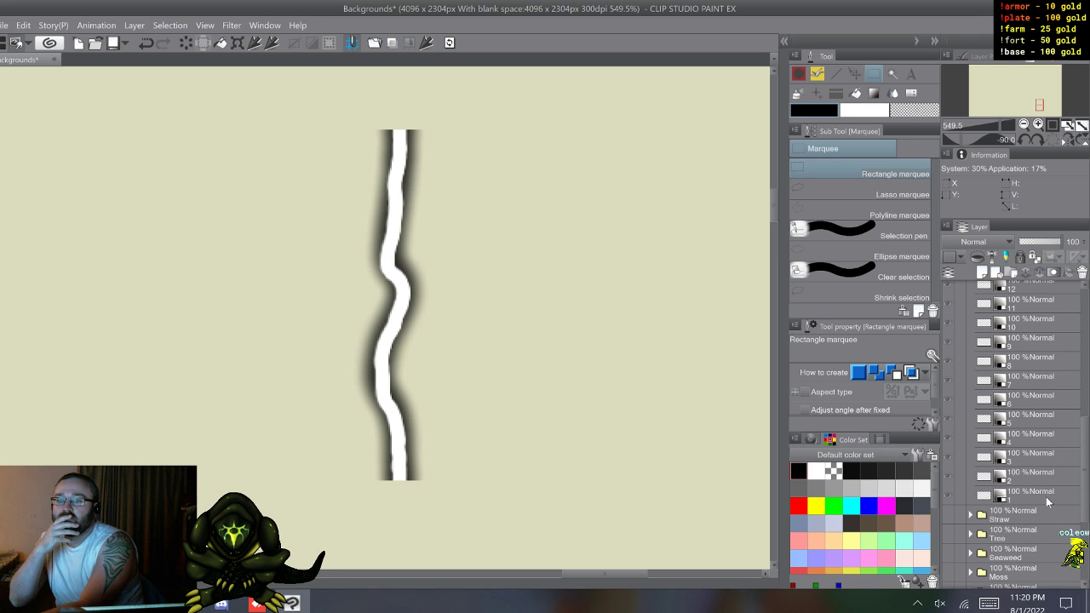
{"action": "left_click", "coordinate": [1047, 499]}
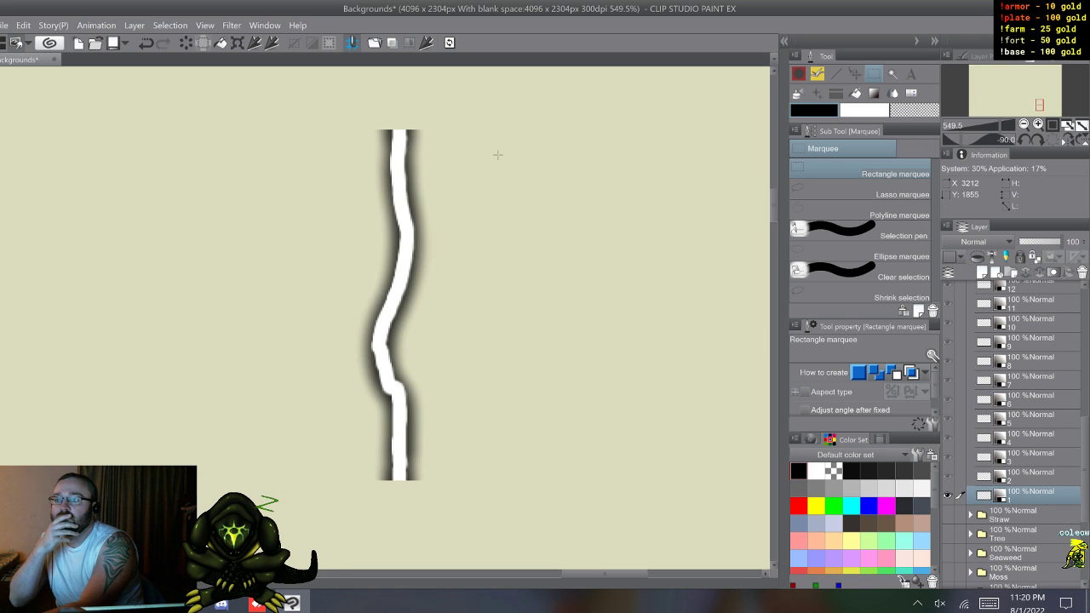
{"action": "left_click", "coordinate": [429, 42]}
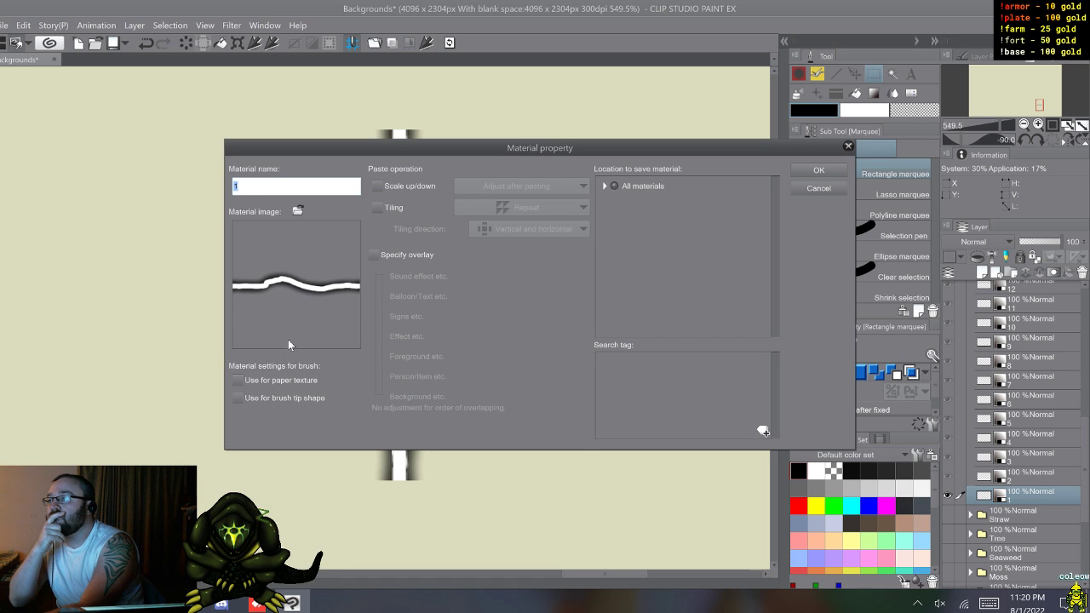
{"action": "left_click", "coordinate": [243, 398]}
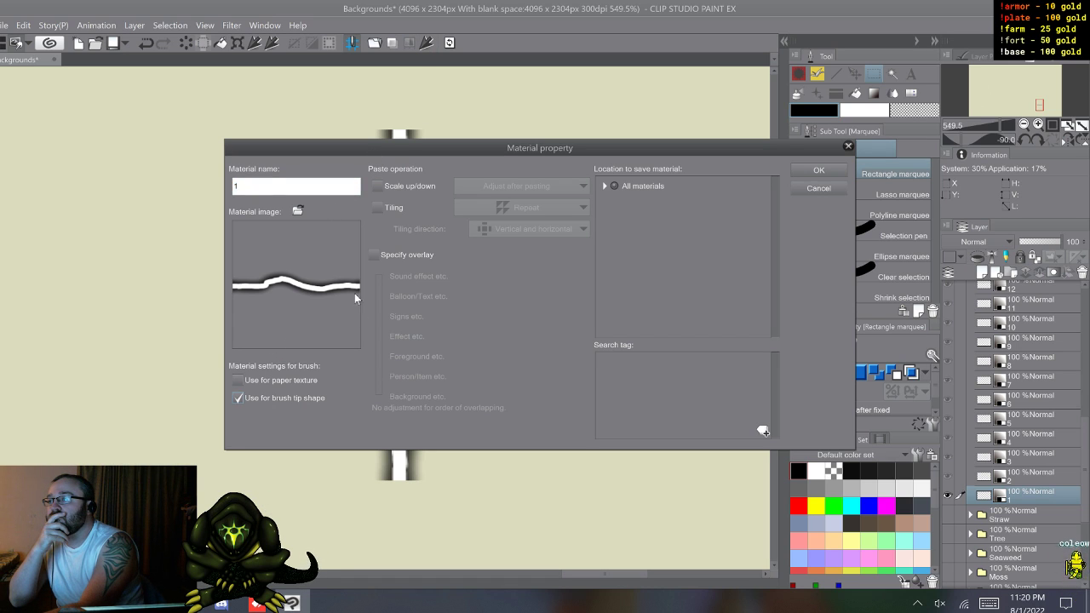
{"action": "left_click", "coordinate": [265, 188]}
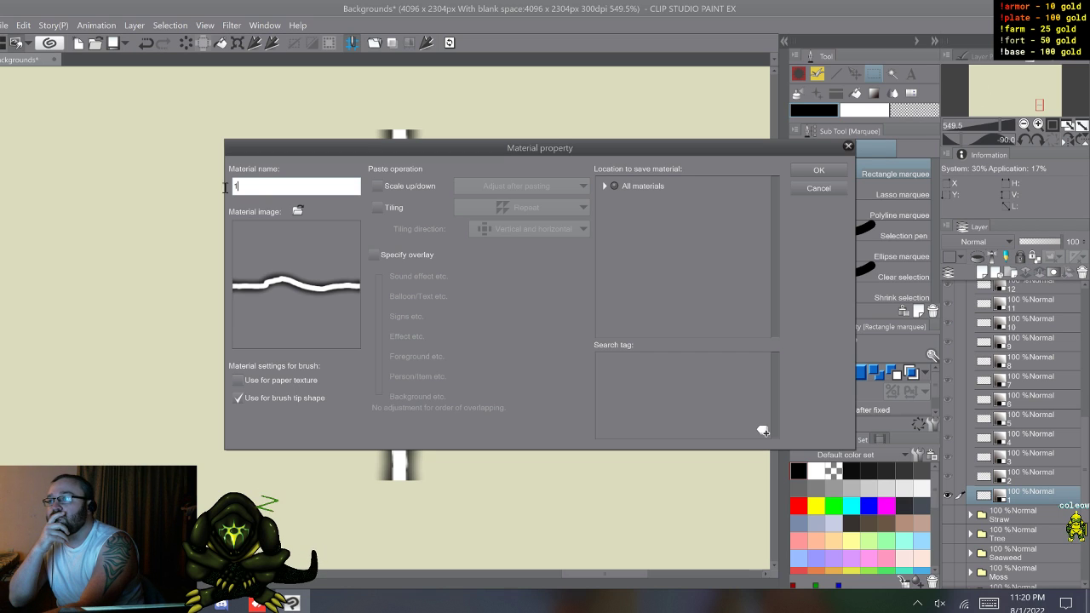
{"action": "type", "text": "li1"}
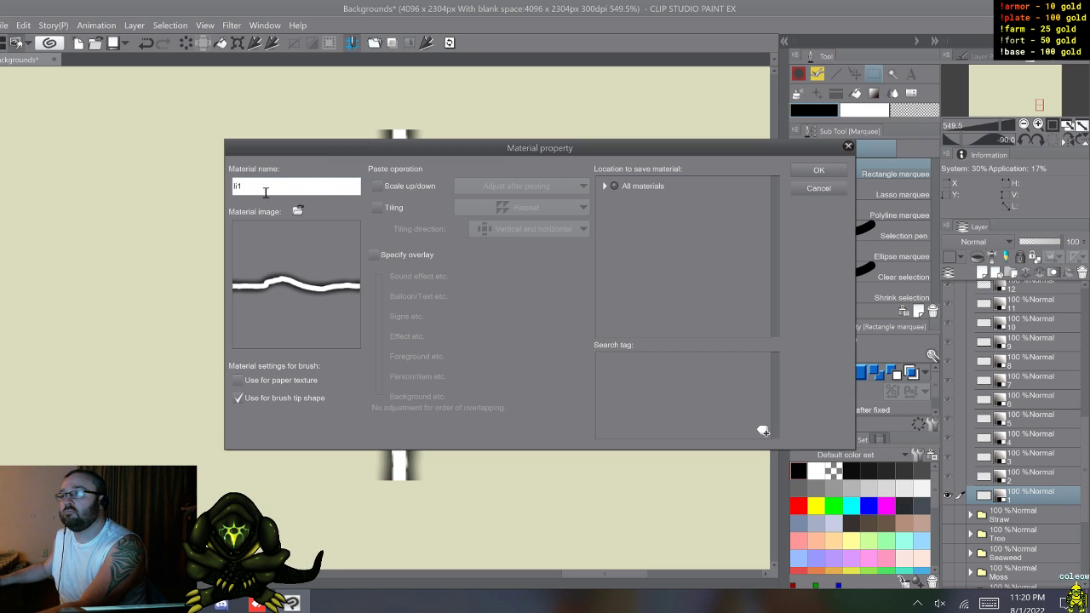
{"action": "left_click", "coordinate": [605, 186]}
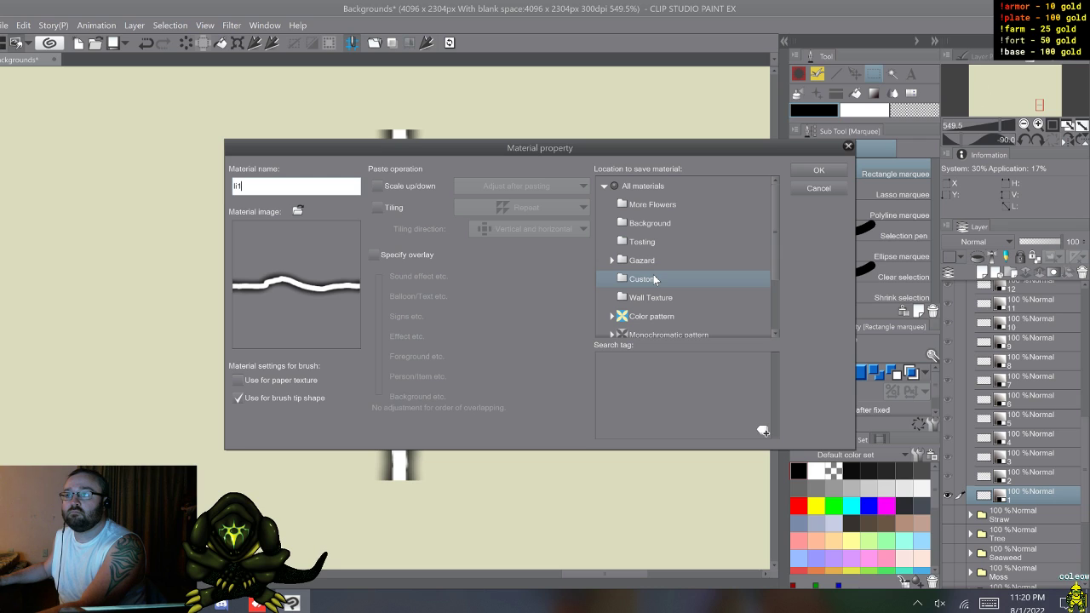
{"action": "left_click", "coordinate": [654, 279]}
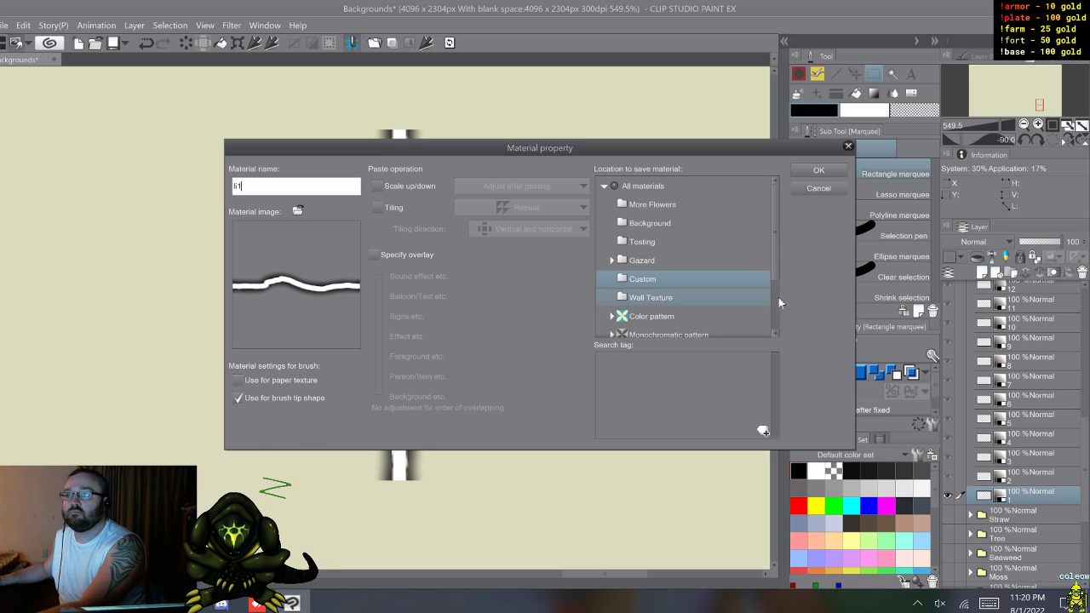
{"action": "left_click", "coordinate": [819, 170]}
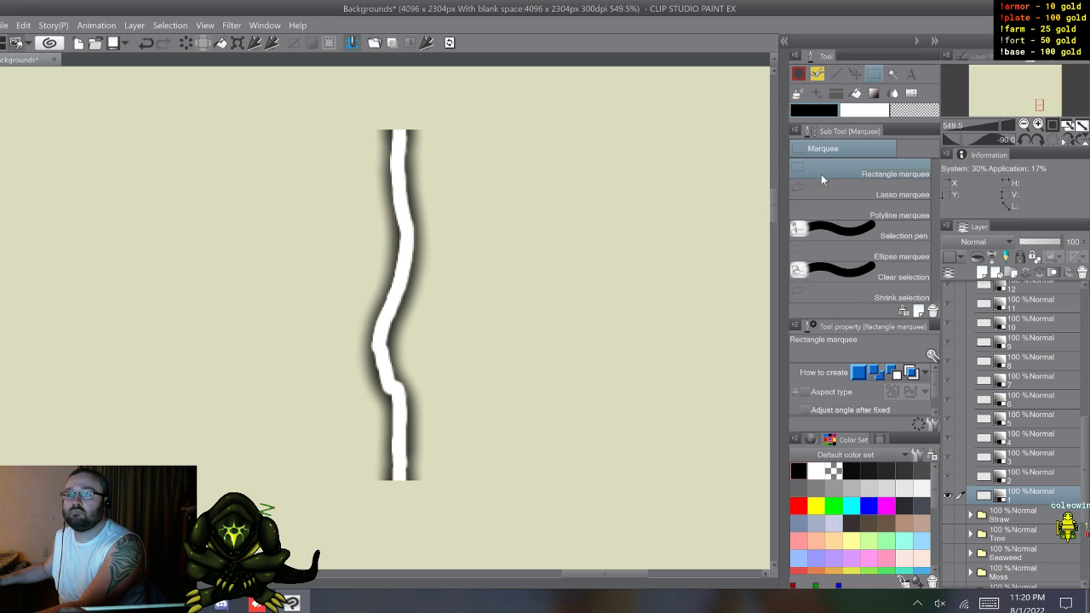
Step: Register bolt layer 2 as a brush tip shape material named li2 in the Custom folder
{"action": "left_click", "coordinate": [1010, 477]}
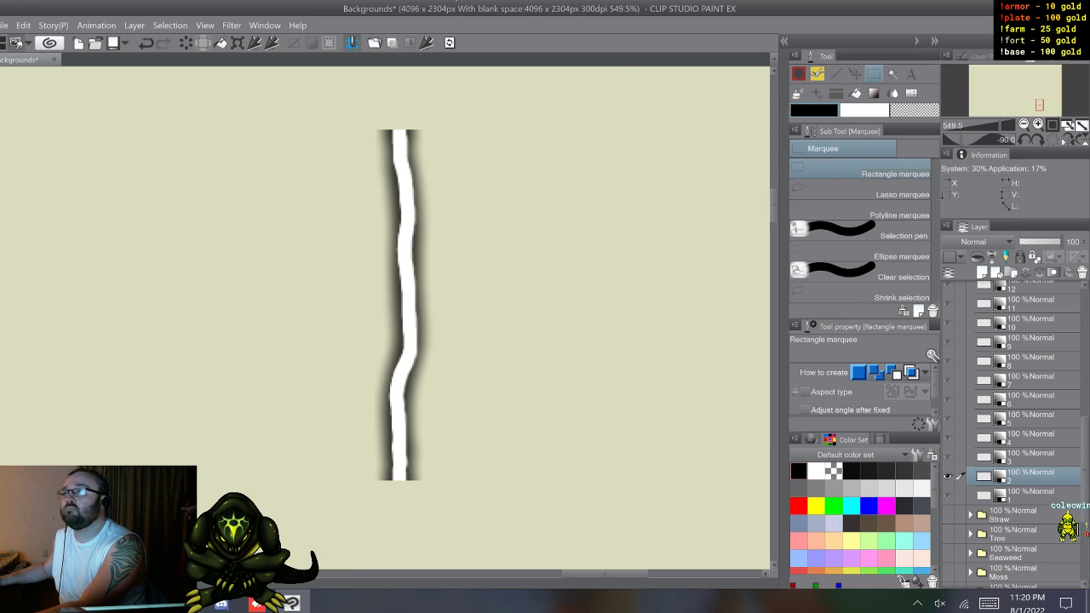
{"action": "left_click", "coordinate": [430, 44]}
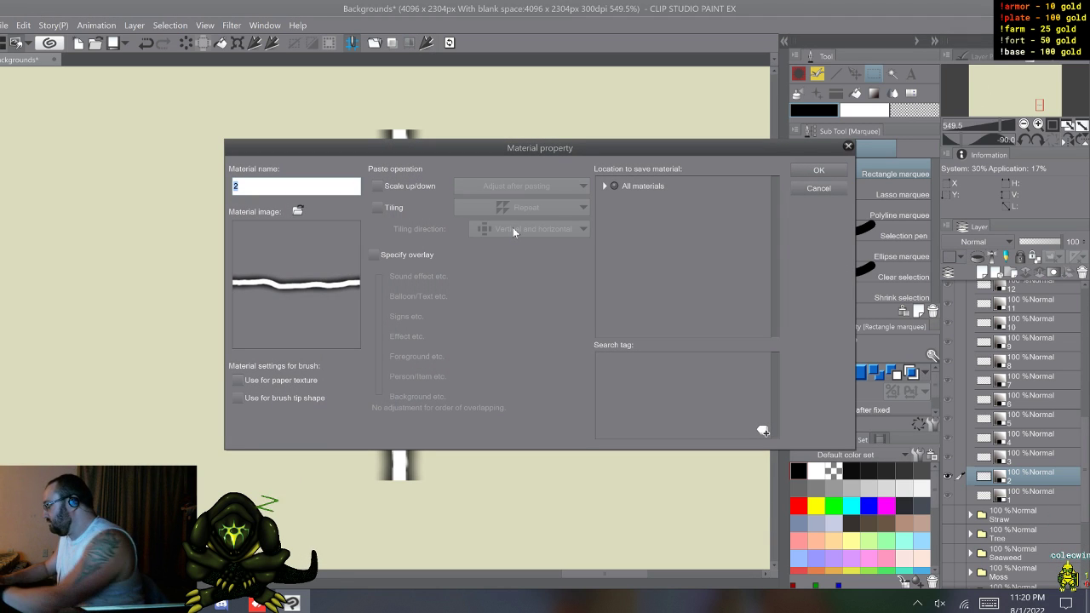
{"action": "type", "text": "li"}
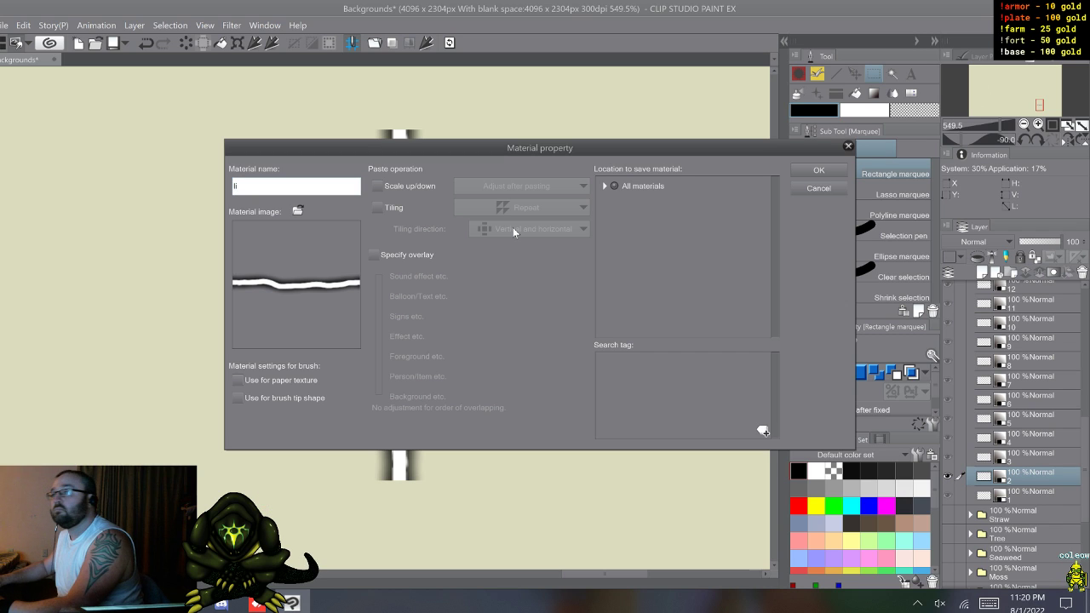
{"action": "type", "text": "2"}
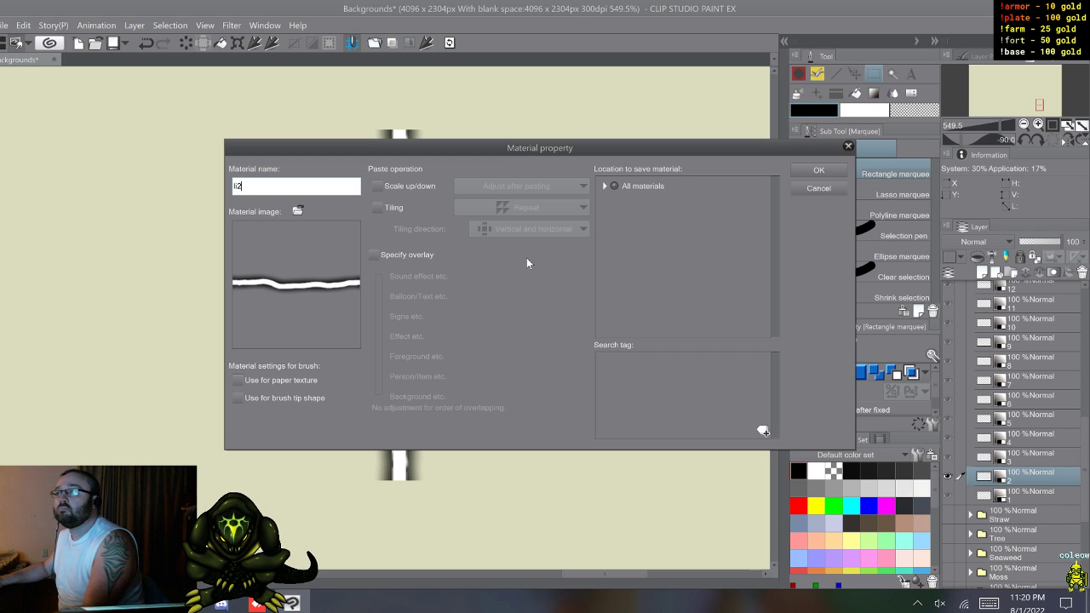
{"action": "left_click", "coordinate": [237, 398]}
{"action": "left_click", "coordinate": [604, 187]}
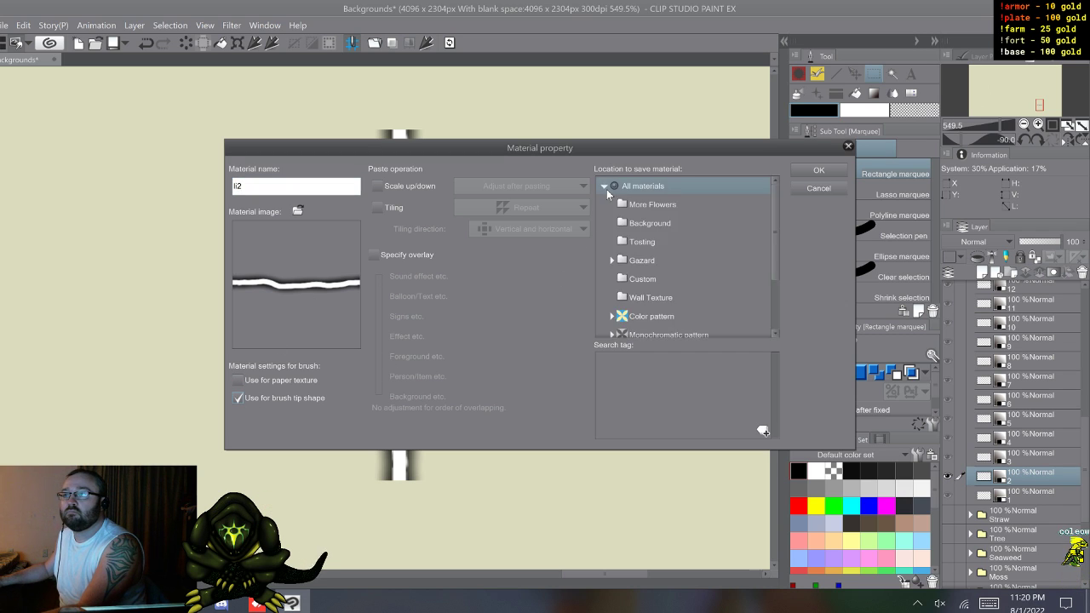
{"action": "left_click", "coordinate": [817, 172]}
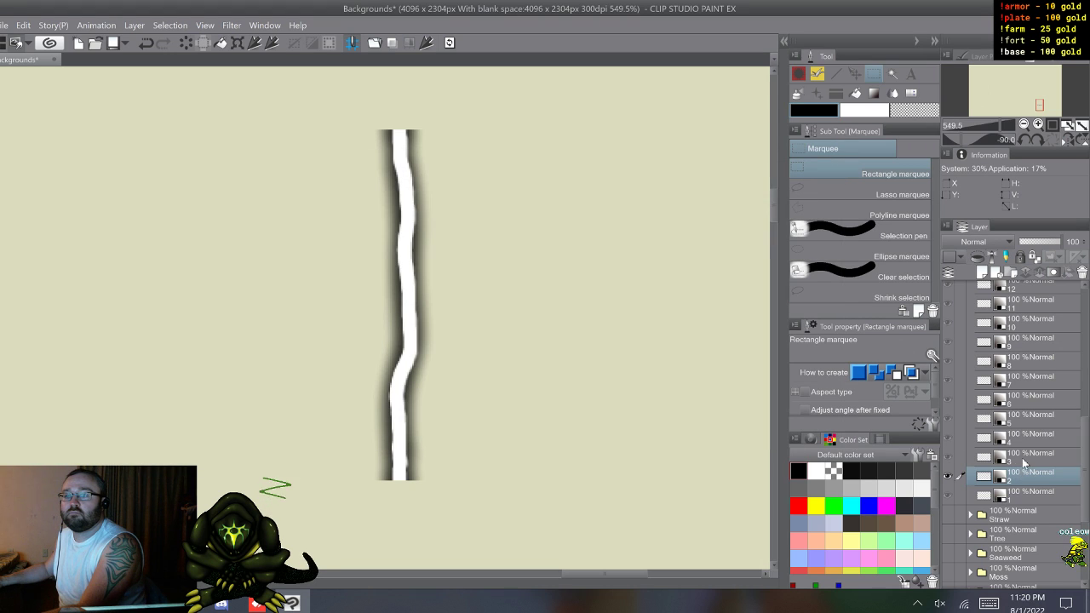
Step: Register bolt layer 3 as a brush tip shape material named li3 in the Custom folder
{"action": "left_click", "coordinate": [1021, 458]}
{"action": "left_click", "coordinate": [425, 44]}
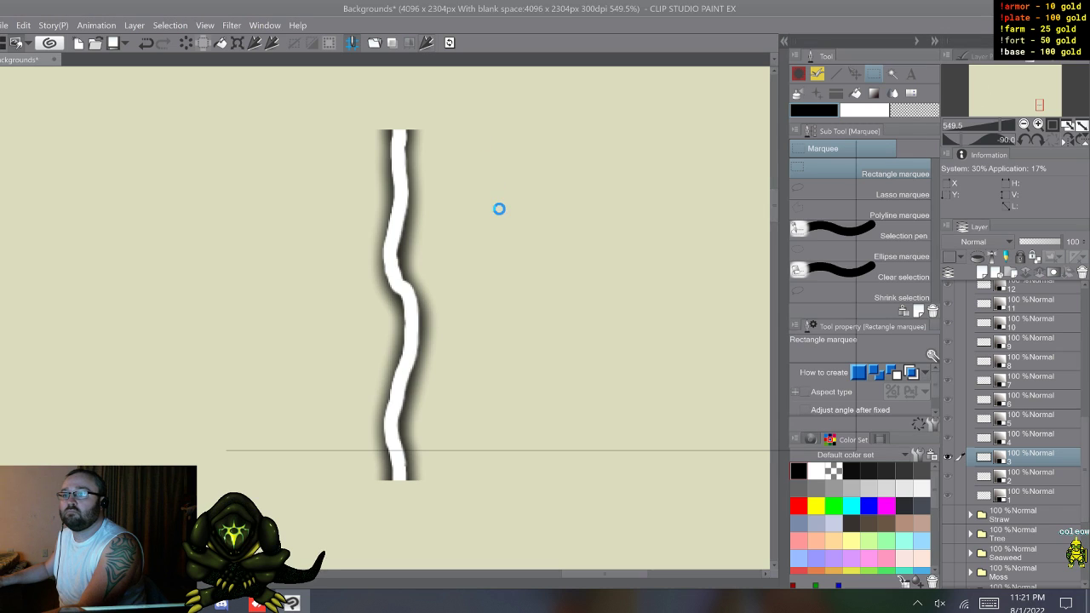
{"action": "type", "text": "li"}
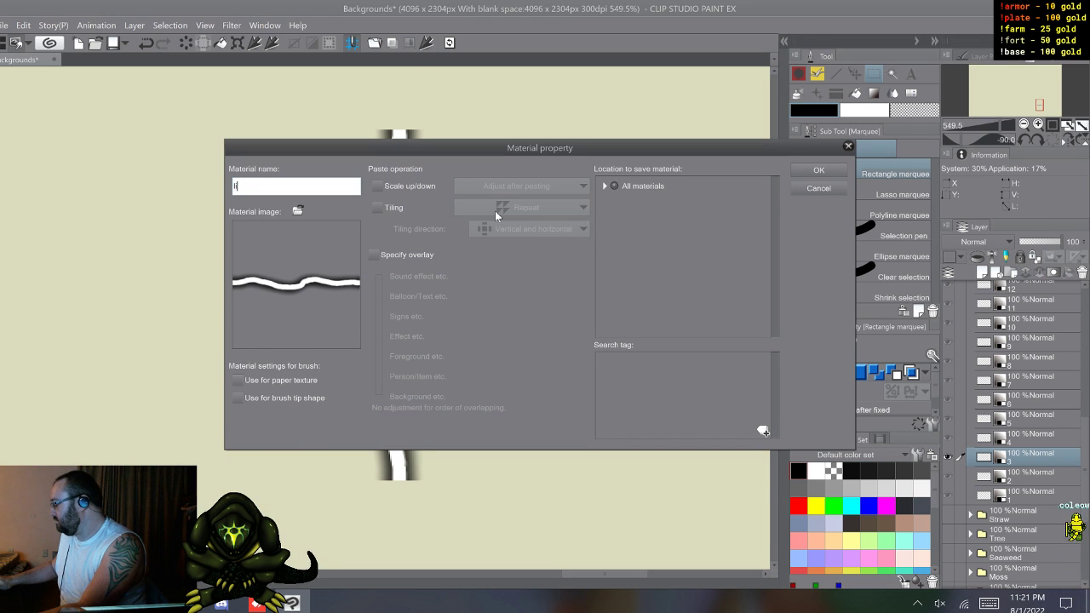
{"action": "type", "text": "3"}
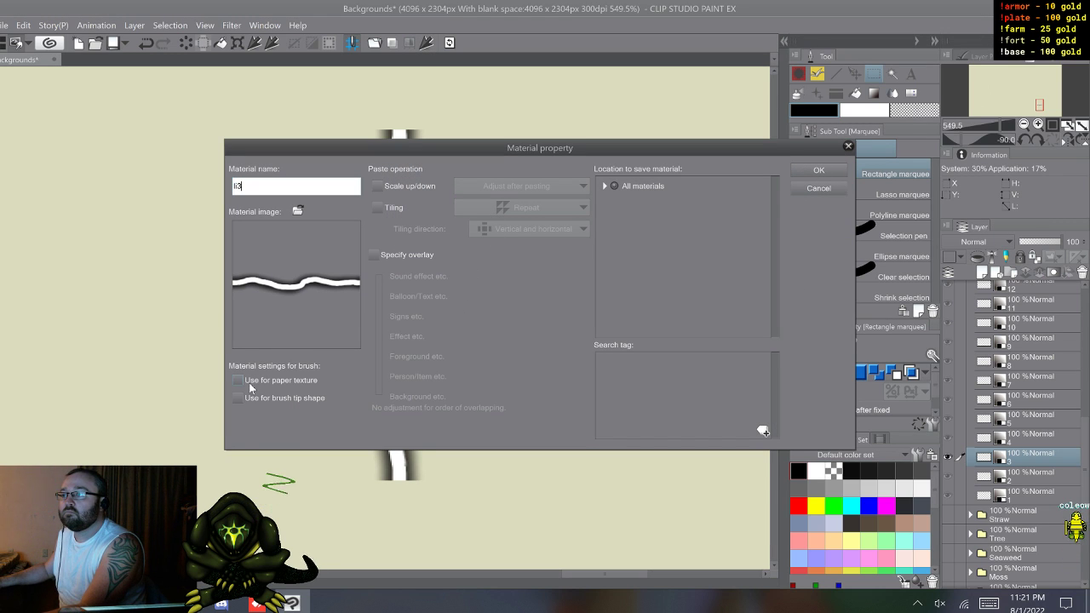
{"action": "left_click", "coordinate": [604, 184]}
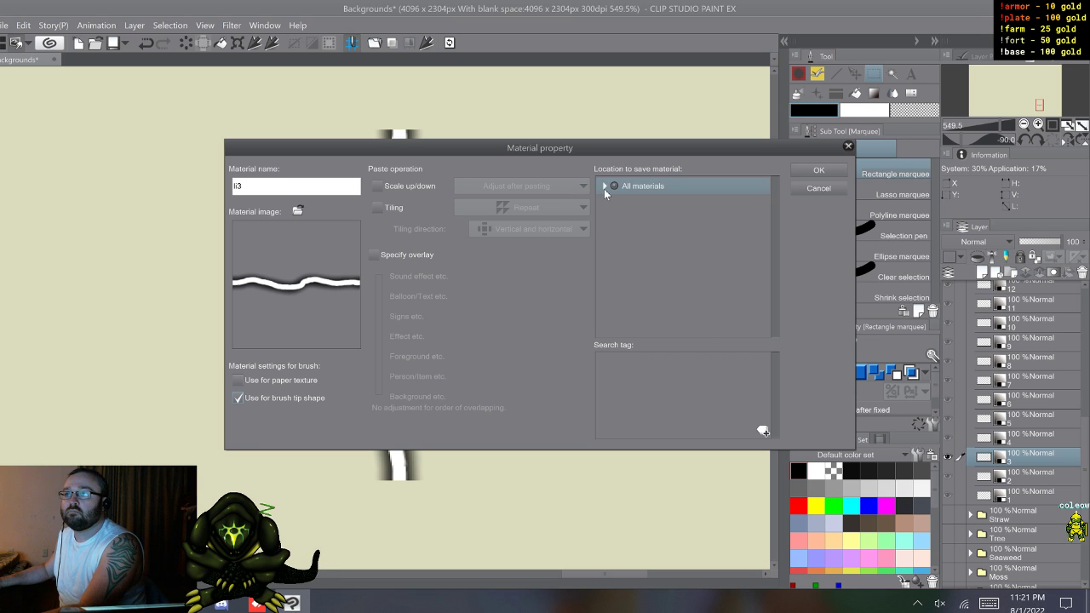
{"action": "left_click", "coordinate": [603, 185]}
{"action": "left_click", "coordinate": [643, 279]}
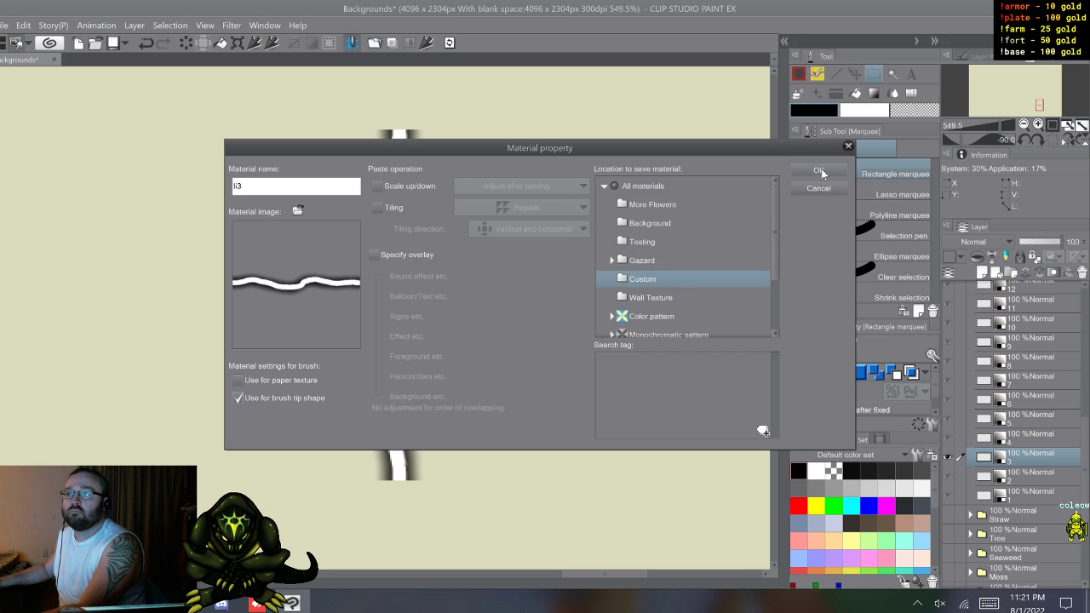
{"action": "left_click", "coordinate": [819, 171]}
Step: Register bolt layer 4 as a brush tip shape material named li4 in the Custom folder
{"action": "left_click", "coordinate": [1016, 437]}
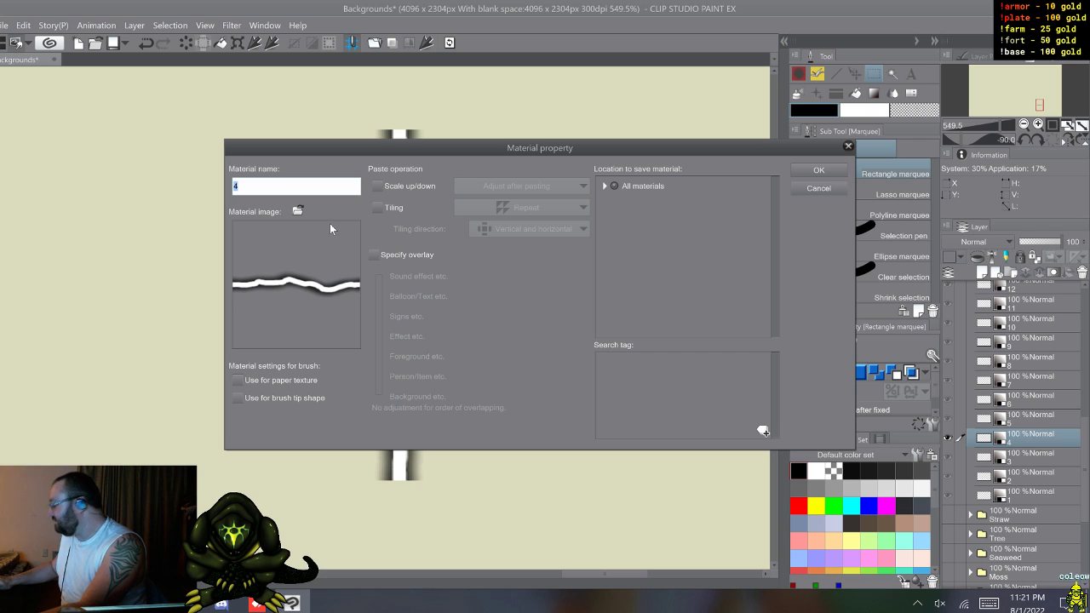
{"action": "type", "text": "li"}
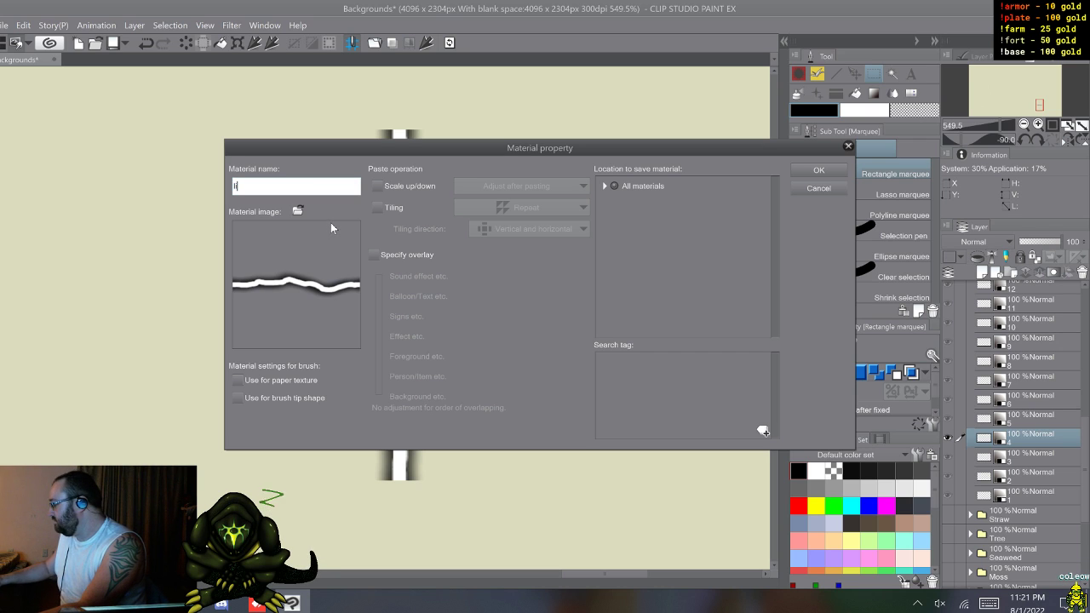
{"action": "type", "text": "4"}
{"action": "left_click", "coordinate": [238, 398]}
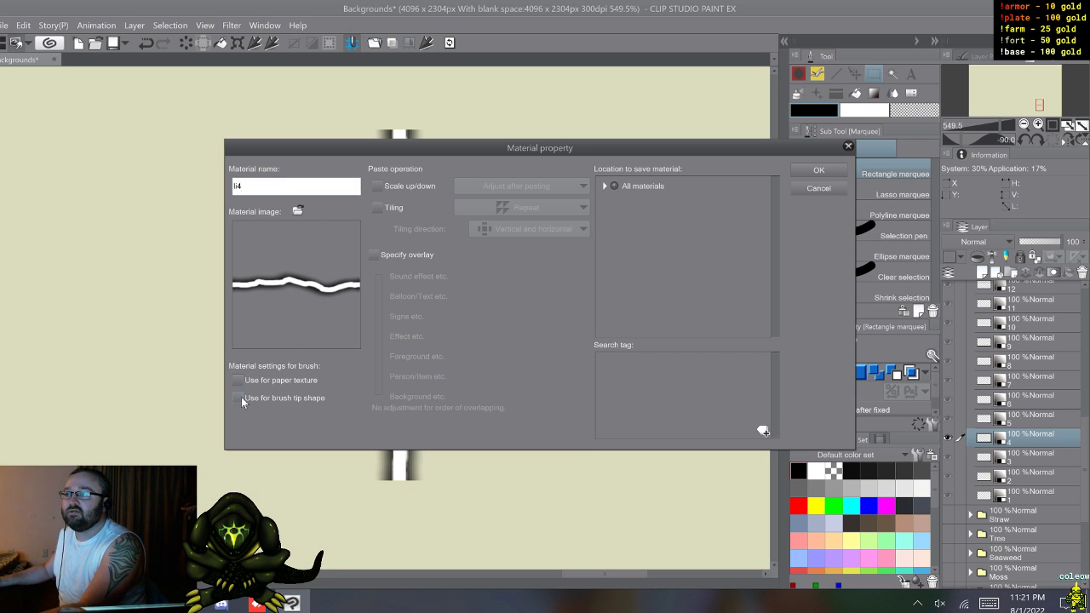
{"action": "left_click", "coordinate": [603, 186]}
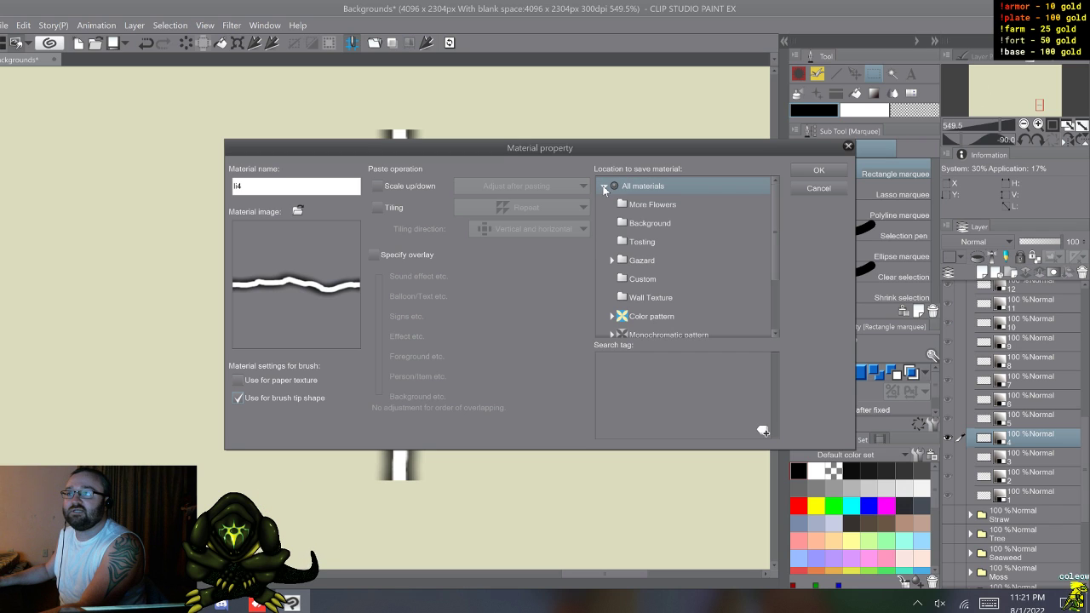
{"action": "left_click", "coordinate": [643, 283]}
{"action": "left_click", "coordinate": [816, 174]}
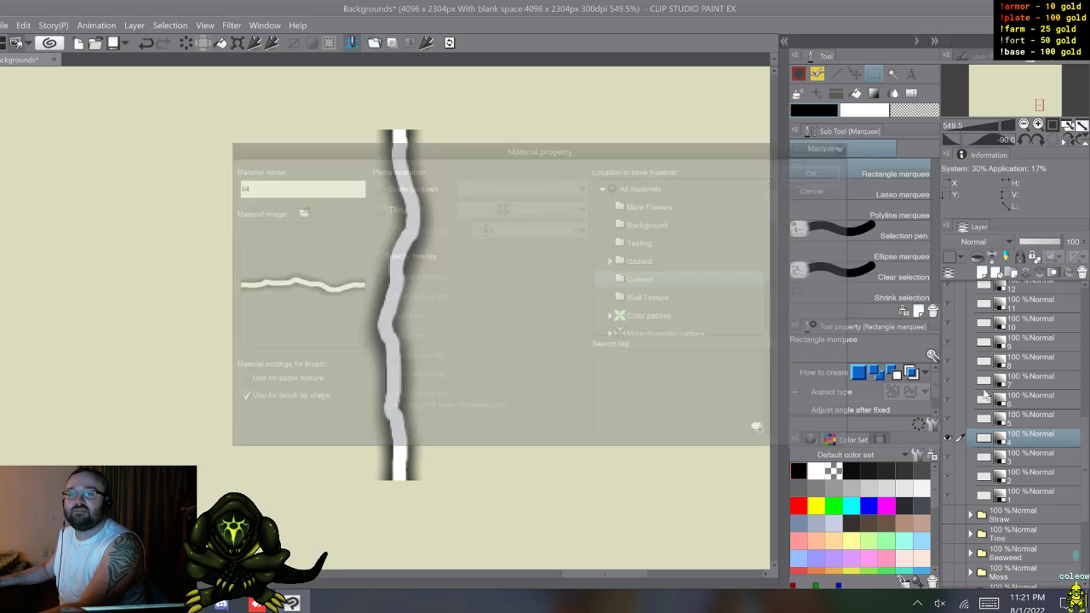
Step: Register bolt layer 5 as a brush tip shape material named li5 in the Custom folder
{"action": "left_click", "coordinate": [1012, 417]}
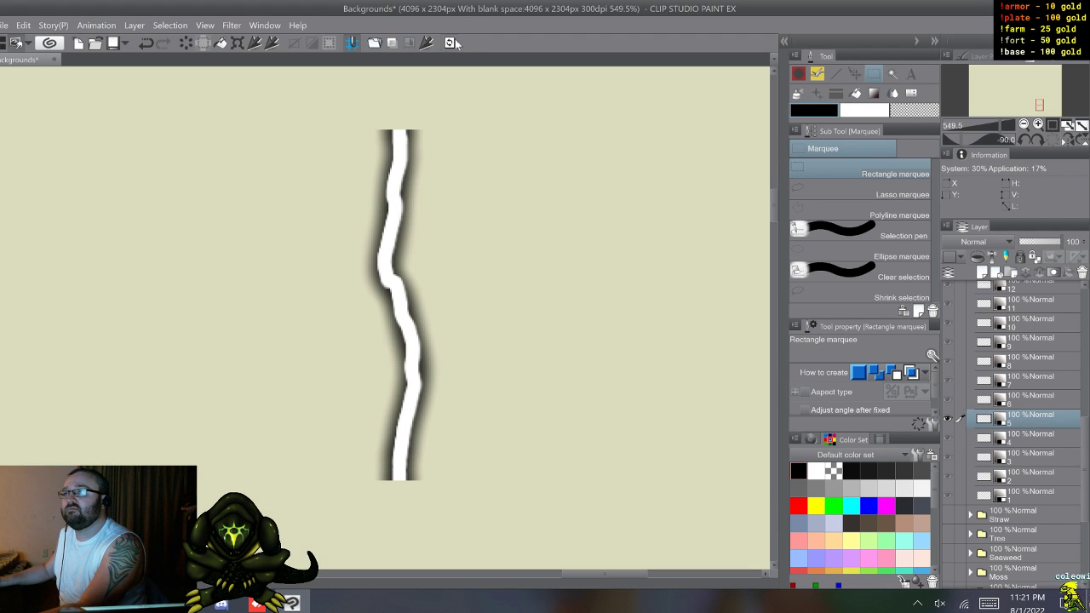
{"action": "left_click", "coordinate": [429, 42]}
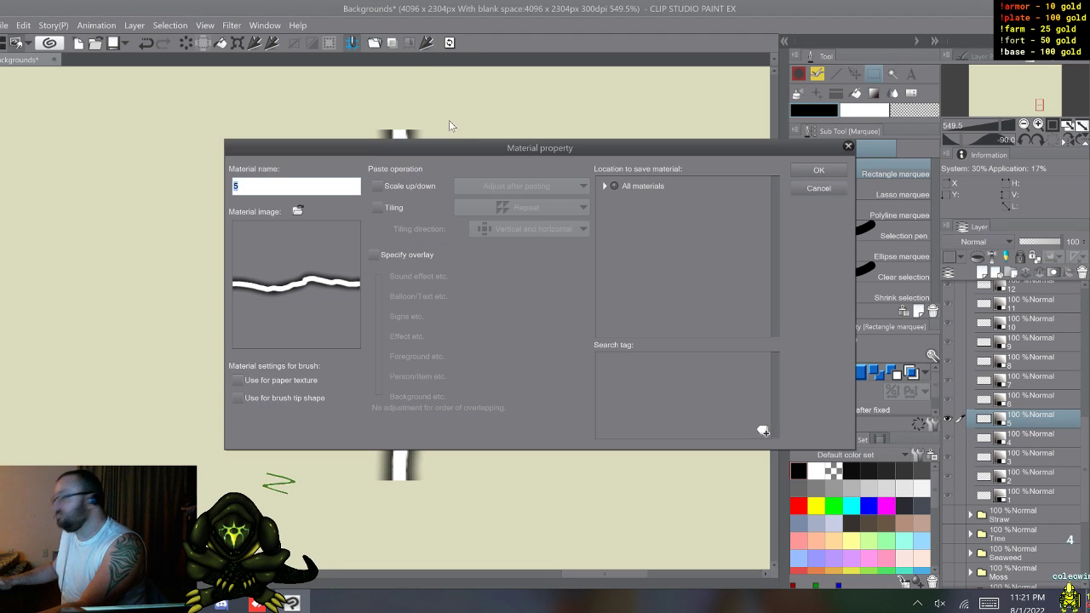
{"action": "type", "text": "li"}
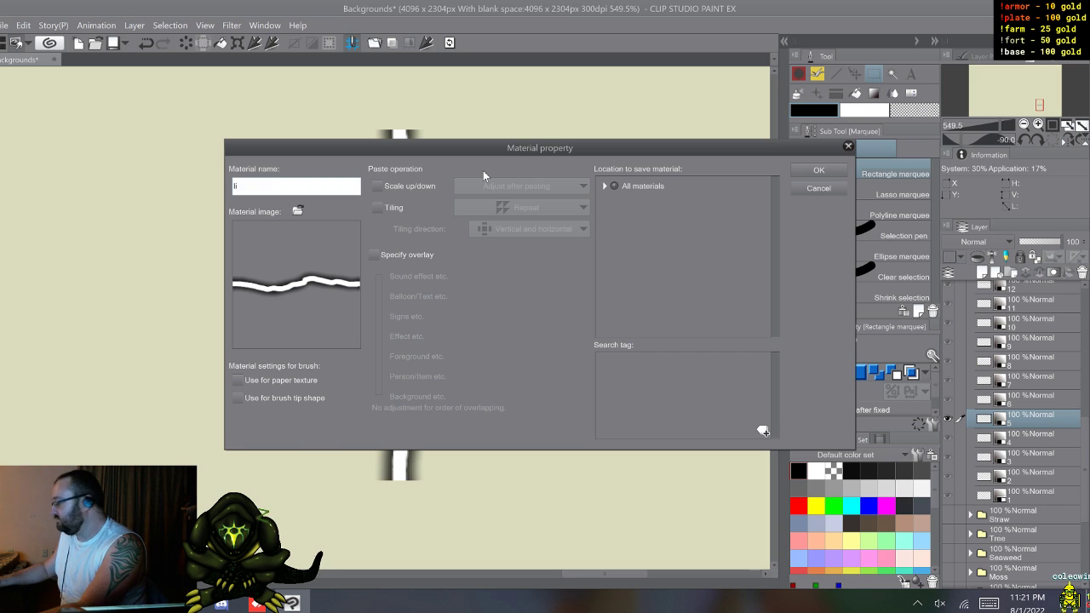
{"action": "type", "text": "5"}
{"action": "left_click", "coordinate": [239, 399]}
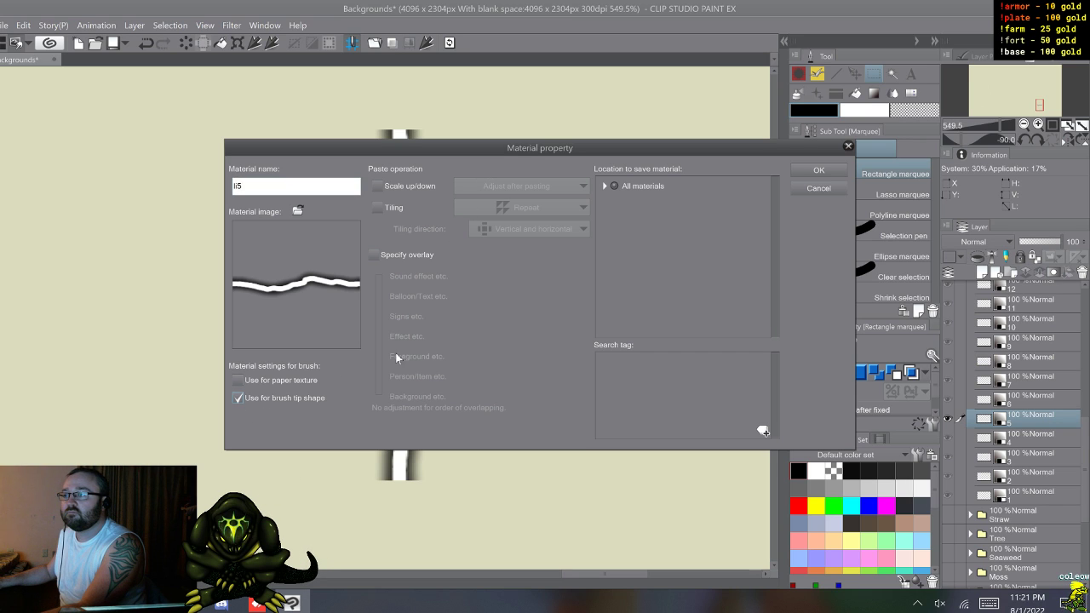
{"action": "left_click", "coordinate": [605, 186]}
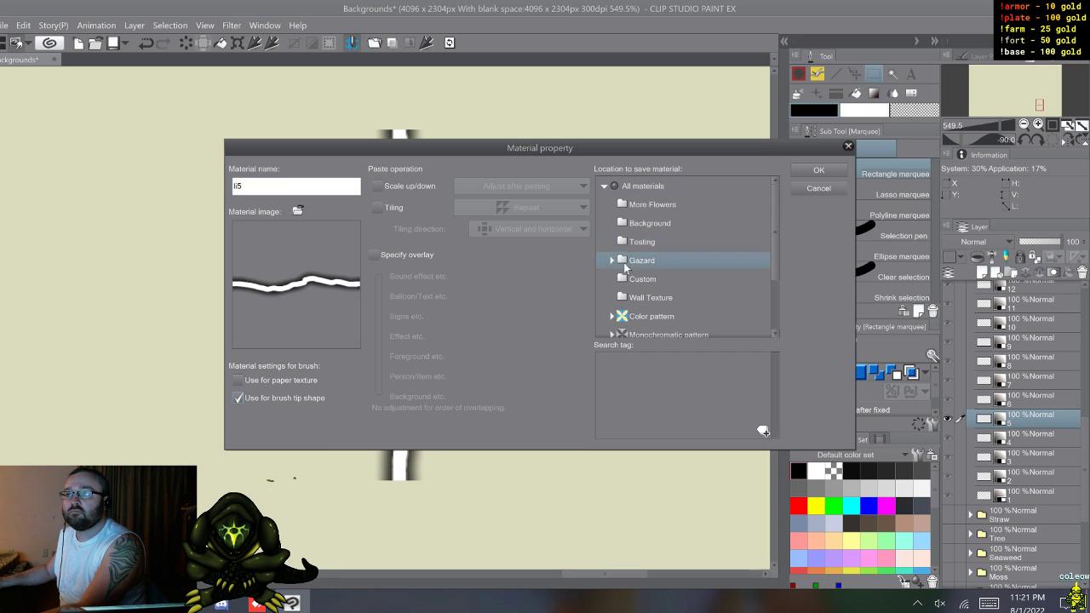
{"action": "left_click", "coordinate": [818, 170]}
Step: Register bolt layer 6 as a brush tip shape material named li6 in the Custom folder
{"action": "key", "text": "alt+]"}
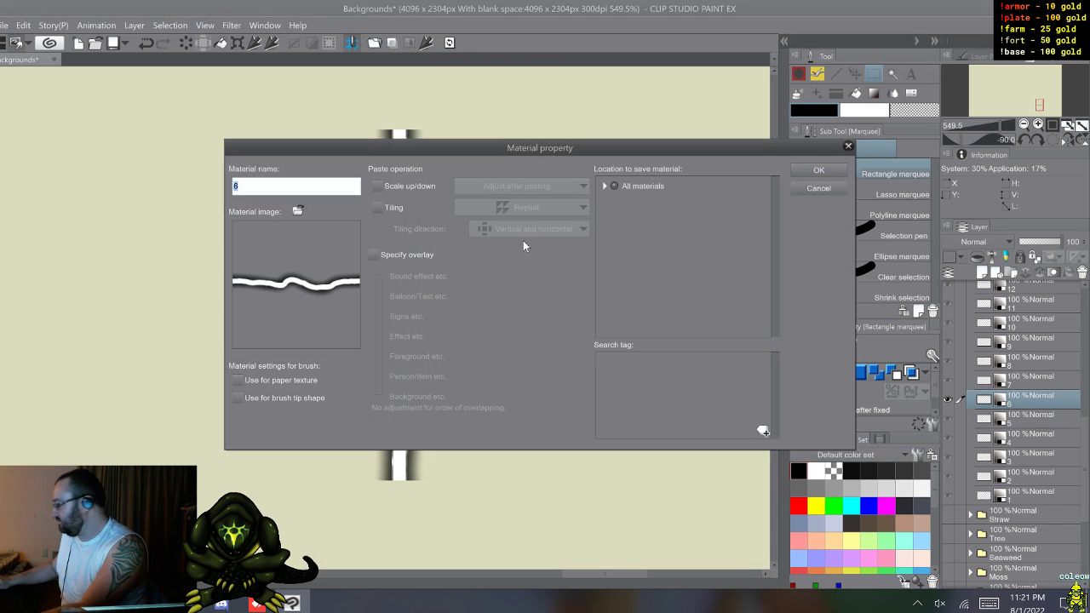
{"action": "type", "text": "li6"}
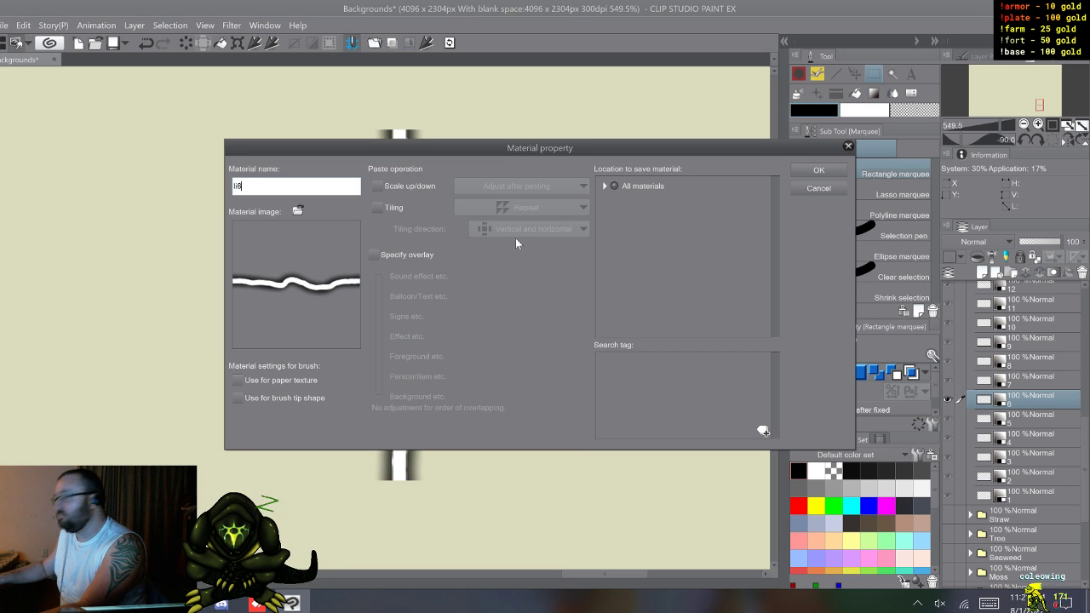
{"action": "left_click", "coordinate": [239, 397]}
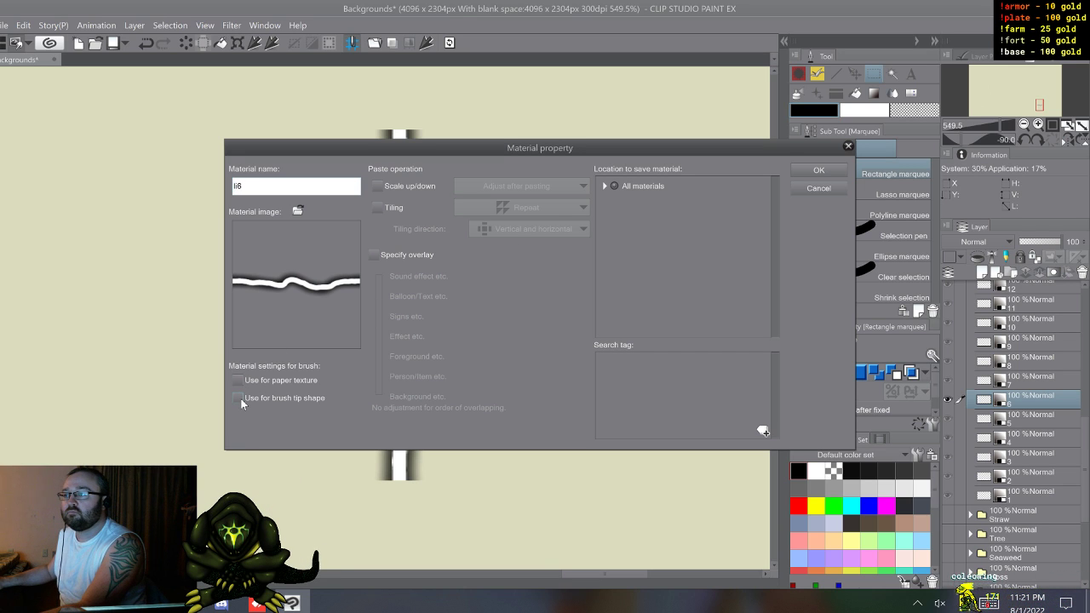
{"action": "left_click", "coordinate": [605, 186]}
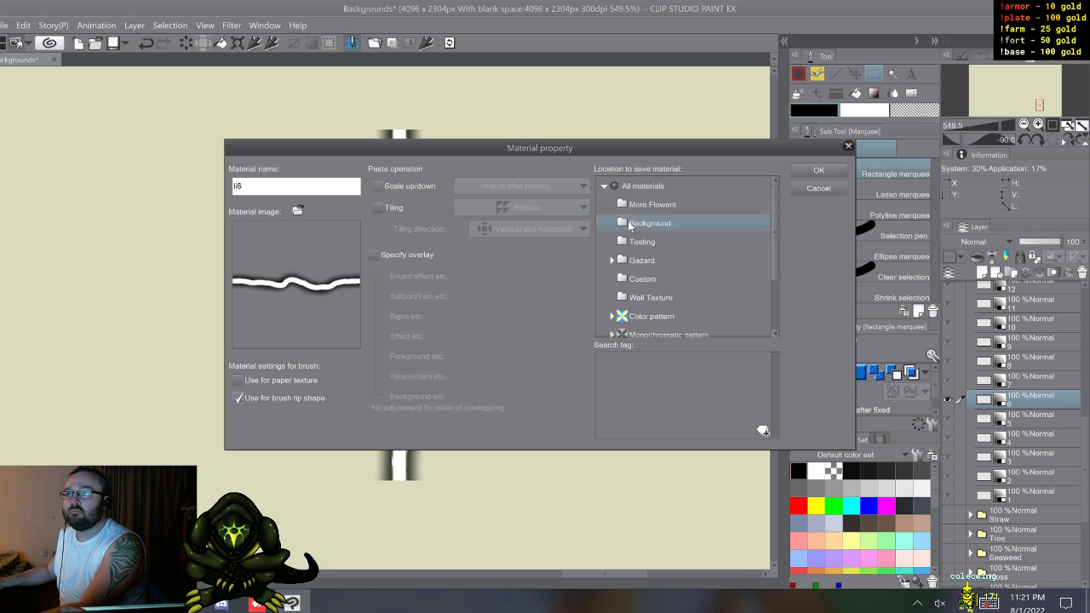
{"action": "left_click", "coordinate": [644, 280]}
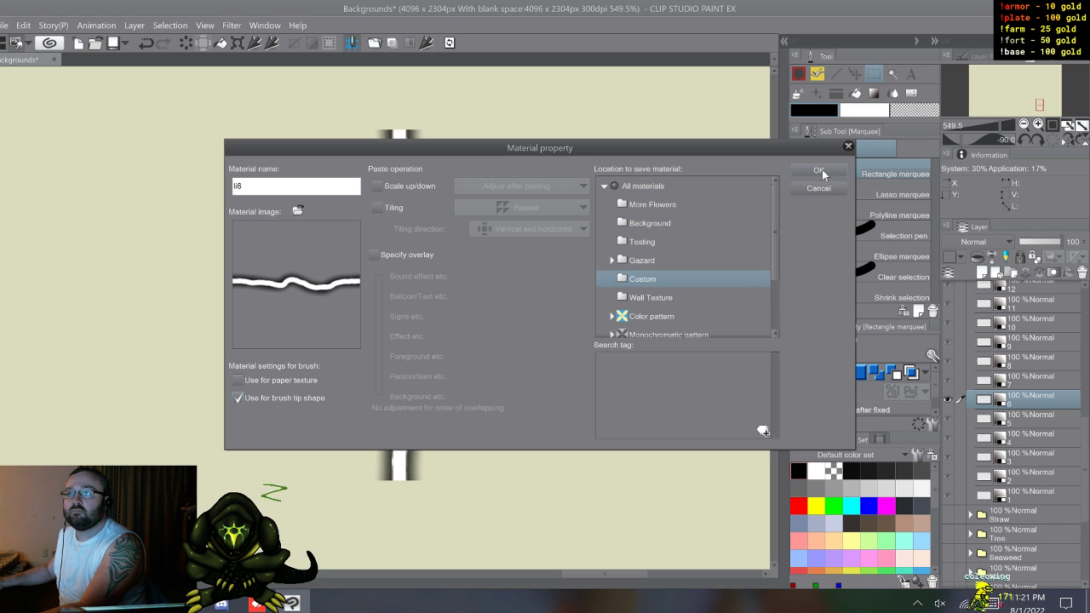
{"action": "left_click", "coordinate": [819, 170]}
Step: Register bolt layer 7 as a brush tip shape material named li7 in the Custom folder
{"action": "left_click", "coordinate": [1015, 380]}
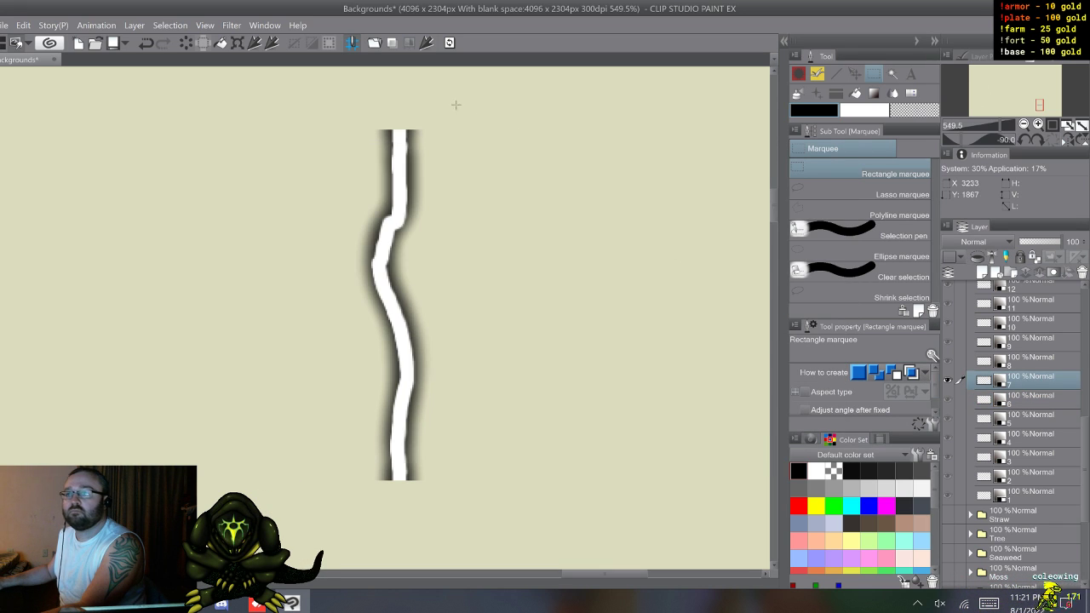
{"action": "left_click", "coordinate": [427, 43]}
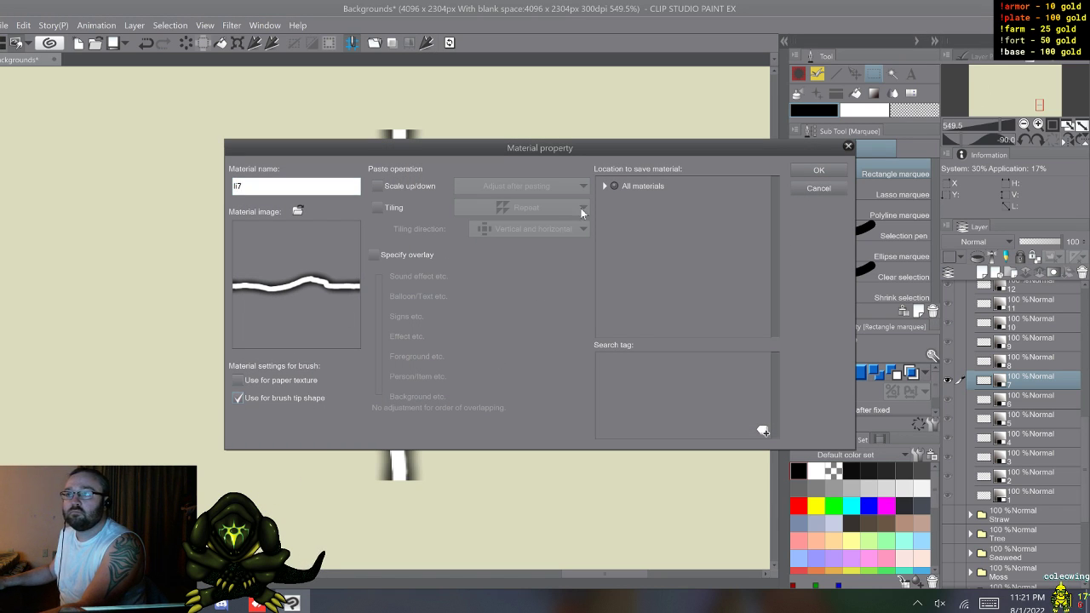
{"action": "left_click", "coordinate": [605, 186]}
{"action": "left_click", "coordinate": [640, 281]}
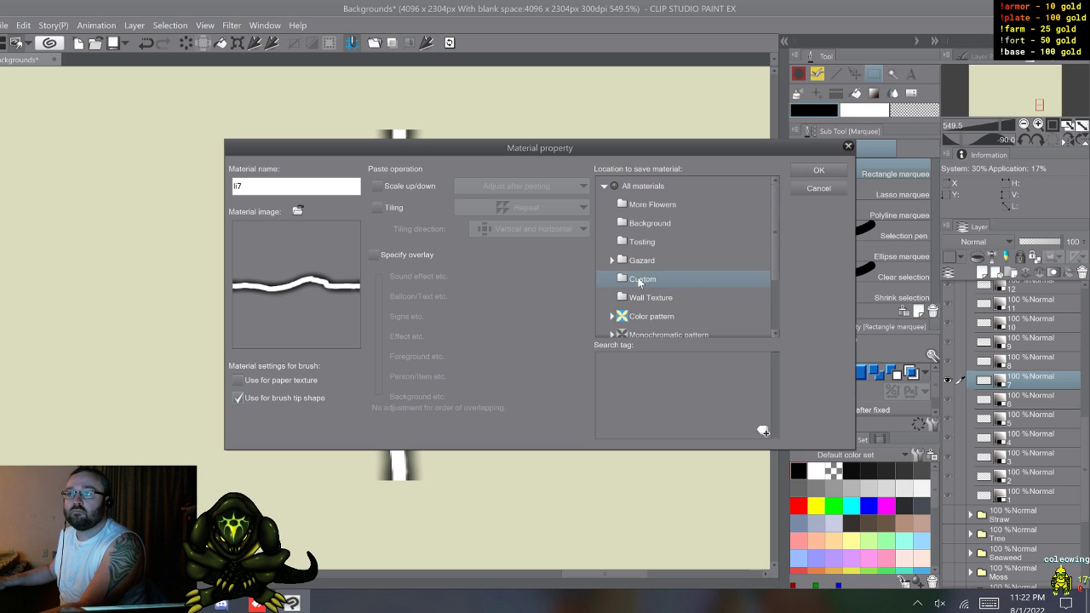
{"action": "left_click", "coordinate": [818, 171]}
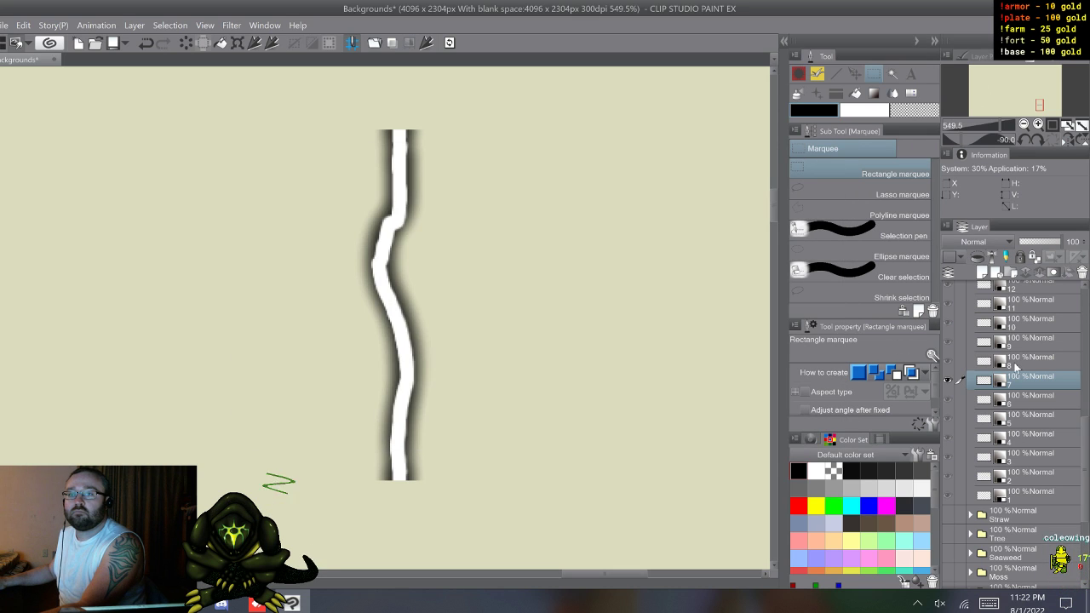
Step: Register bolt layer 8 as a brush tip shape material named li8 in the Custom folder
{"action": "left_click", "coordinate": [1015, 365]}
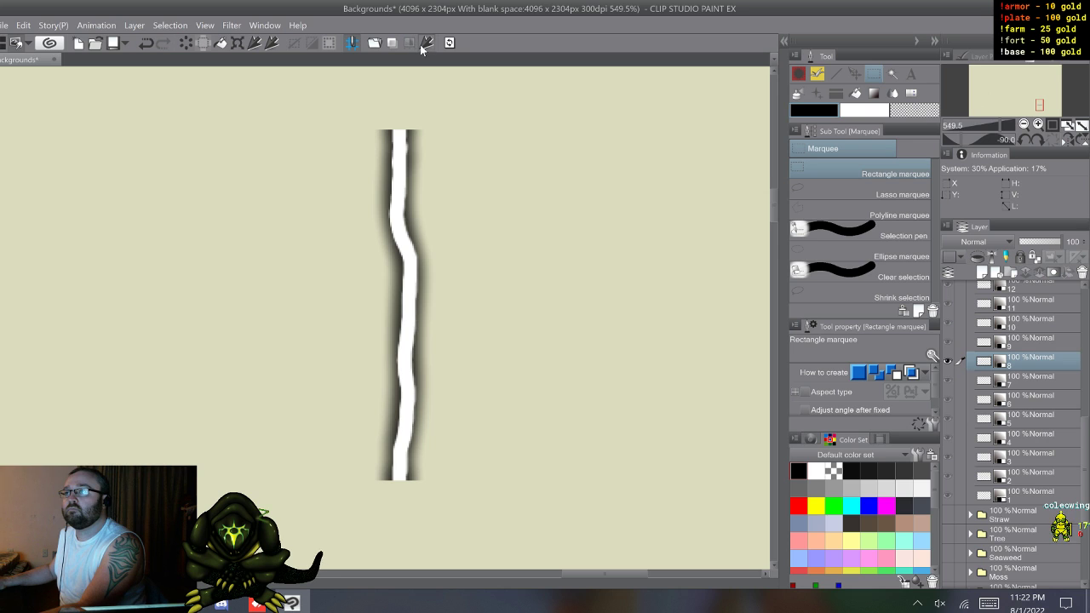
{"action": "left_click", "coordinate": [424, 45]}
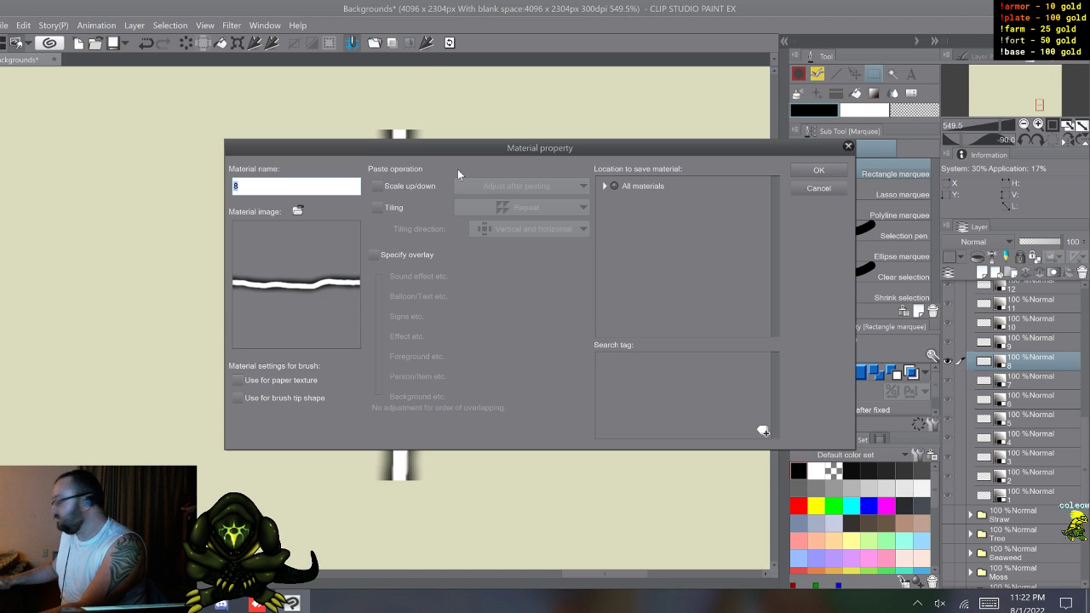
{"action": "type", "text": "li8"}
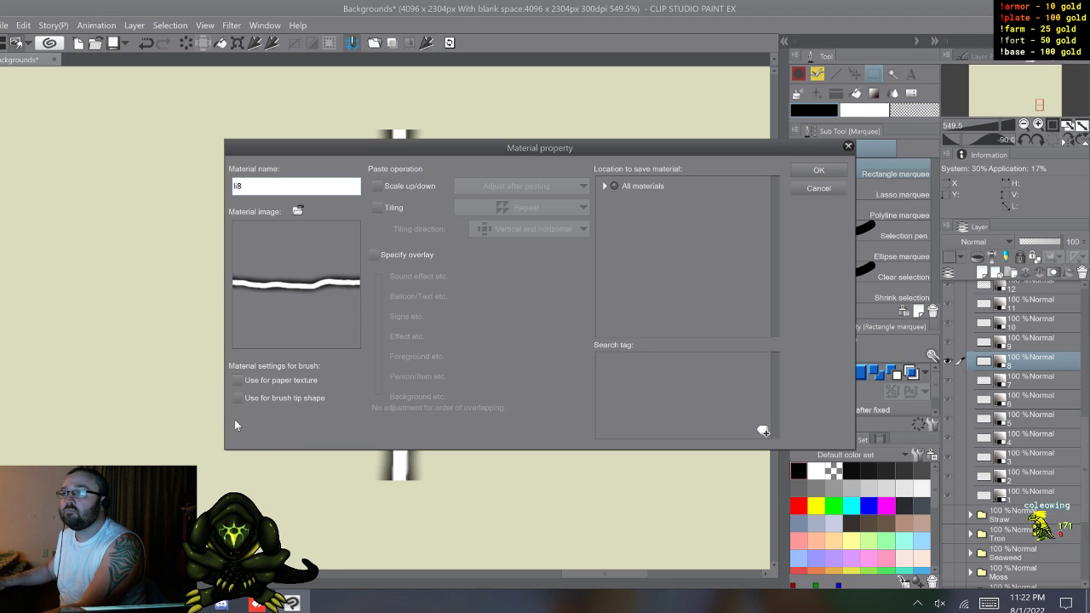
{"action": "left_click", "coordinate": [252, 402]}
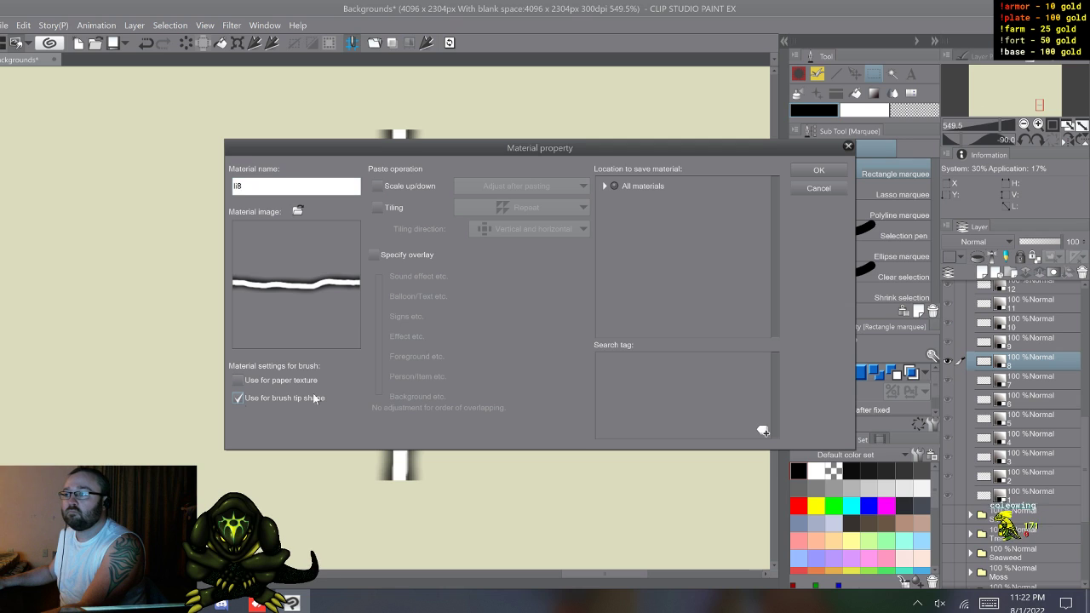
{"action": "left_click", "coordinate": [608, 187]}
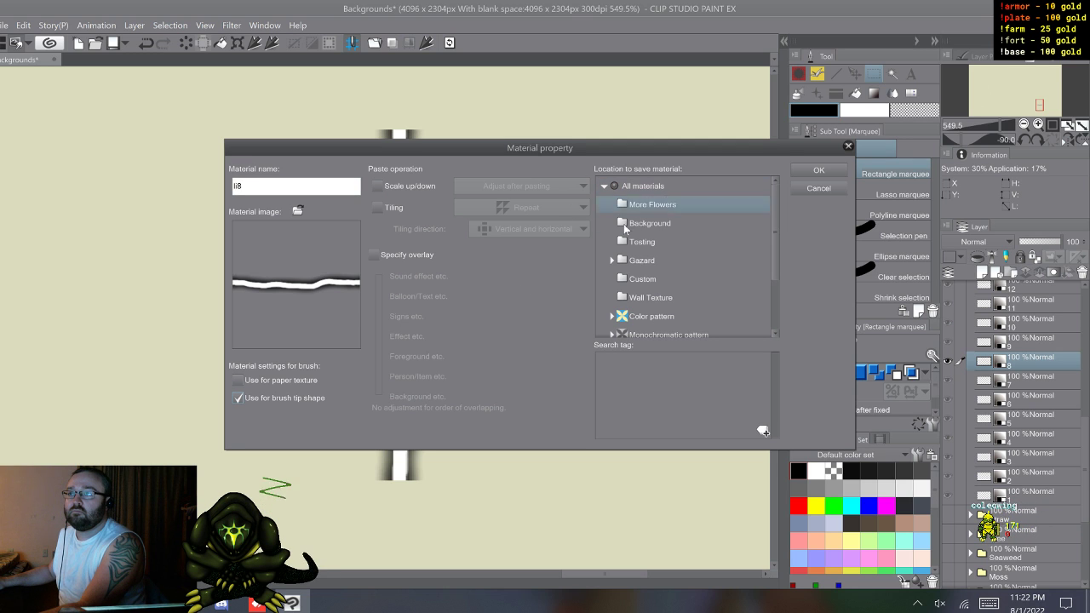
{"action": "left_click", "coordinate": [796, 189]}
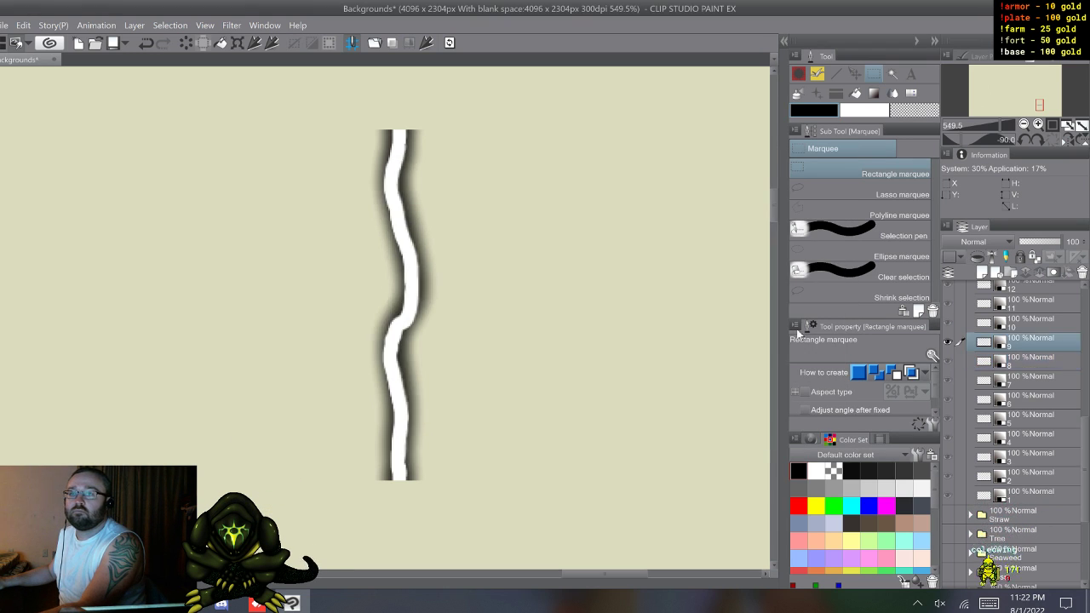
Step: Register bolt layer 9 as a brush tip shape material named li9 in the Custom folder
{"action": "left_click", "coordinate": [425, 45]}
{"action": "type", "text": "li9"}
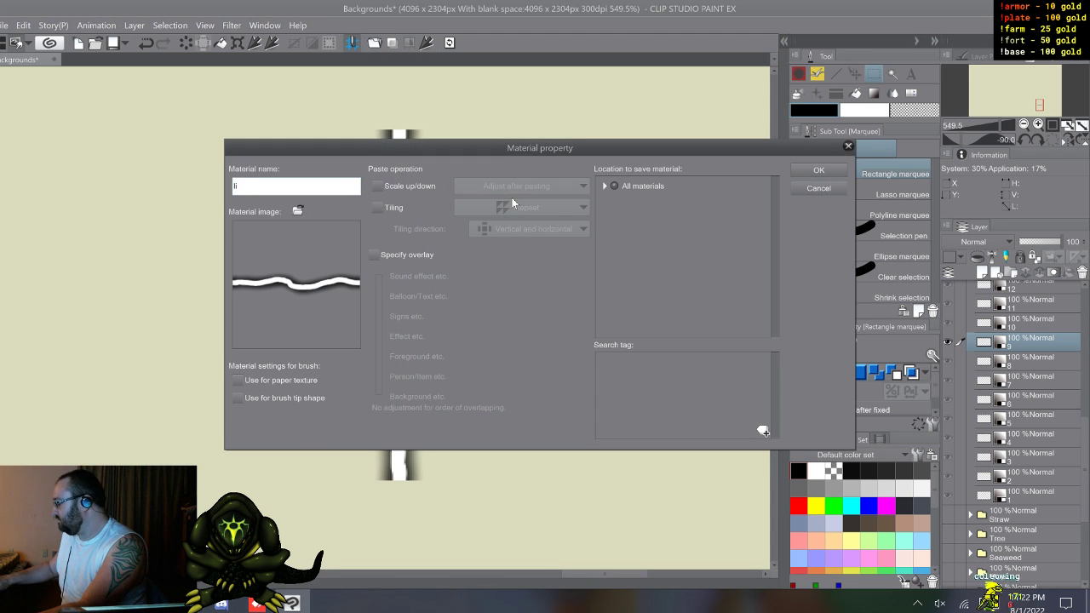
{"action": "left_click", "coordinate": [238, 397]}
{"action": "left_click", "coordinate": [604, 186]}
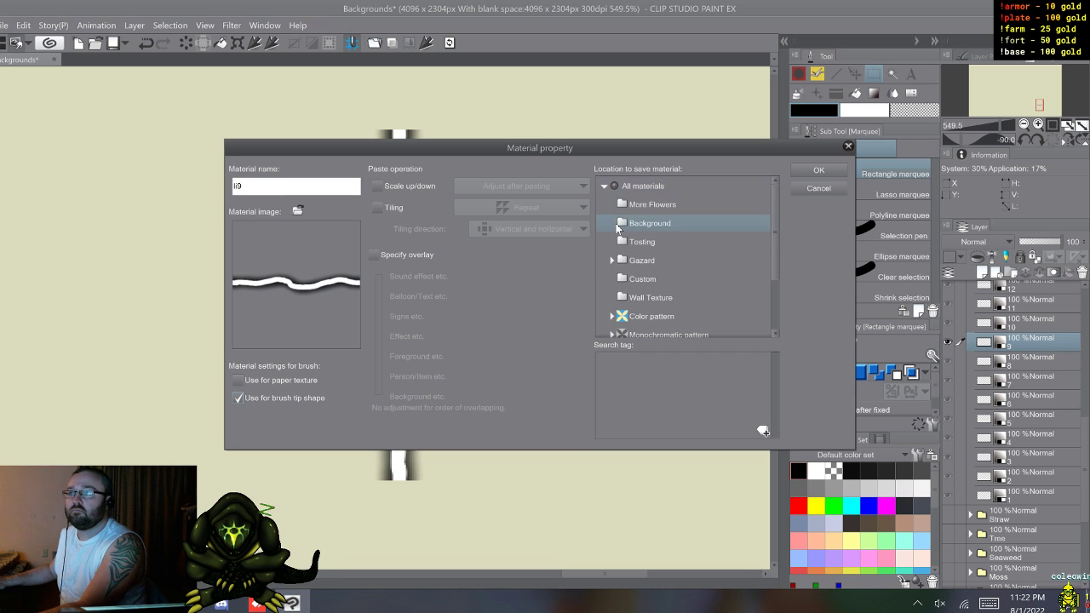
{"action": "left_click", "coordinate": [642, 279]}
{"action": "left_click", "coordinate": [798, 171]}
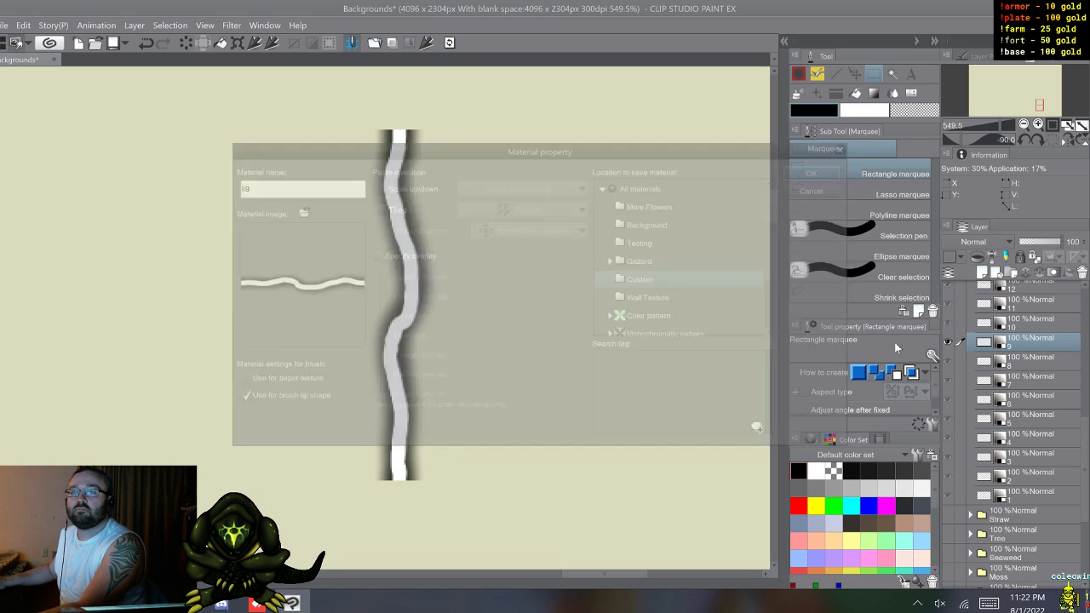
Step: Register bolt layer 10 as a brush tip shape material named li10 in the Custom folder
{"action": "left_click", "coordinate": [1005, 323]}
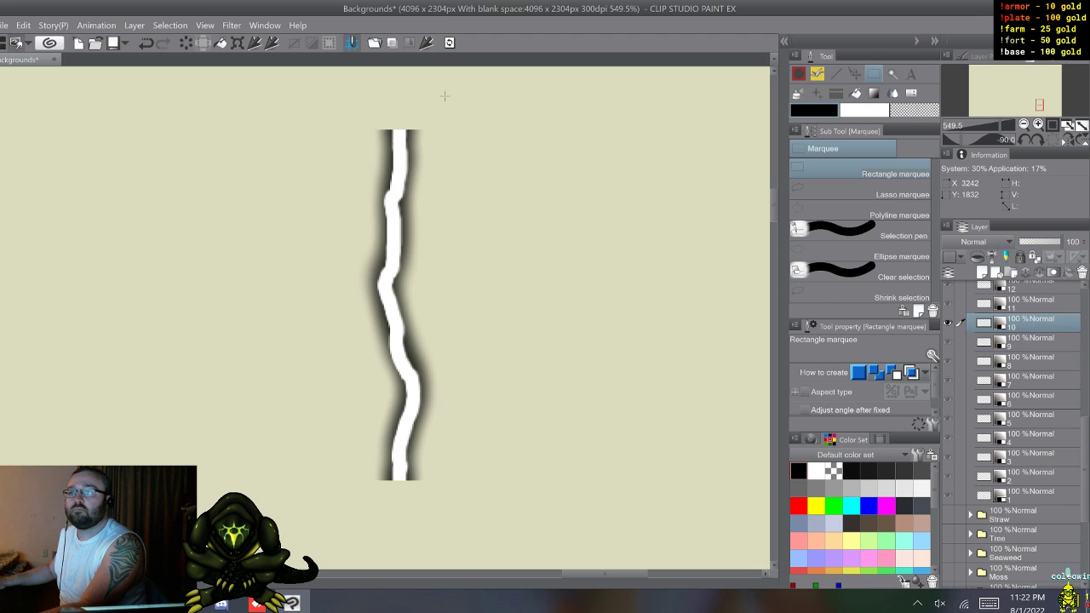
{"action": "left_click", "coordinate": [427, 43]}
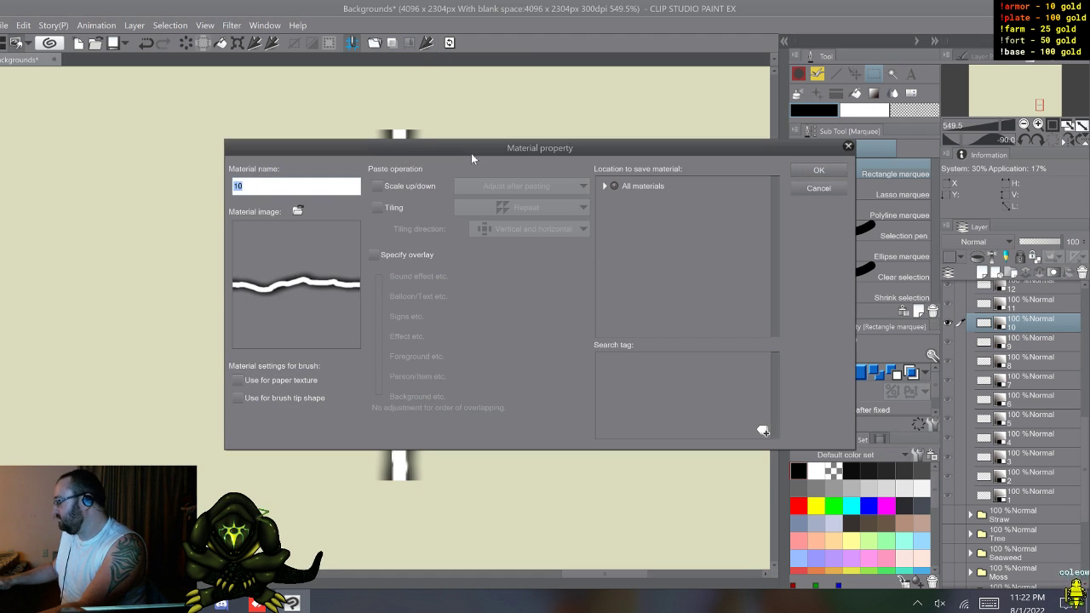
{"action": "type", "text": "li"}
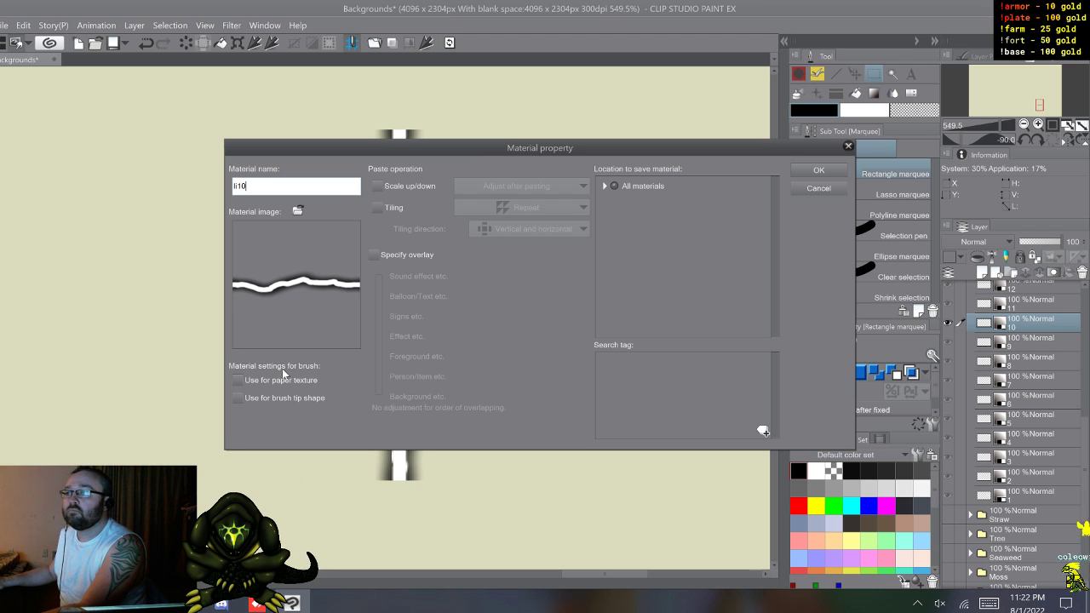
{"action": "left_click", "coordinate": [605, 185]}
{"action": "left_click", "coordinate": [642, 279]}
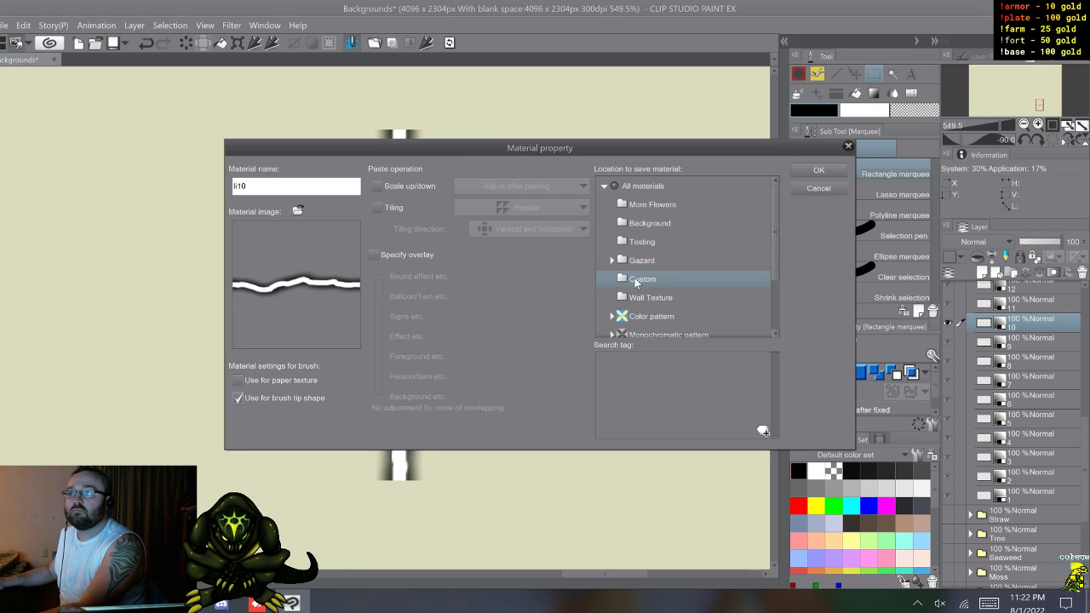
{"action": "left_click", "coordinate": [818, 170]}
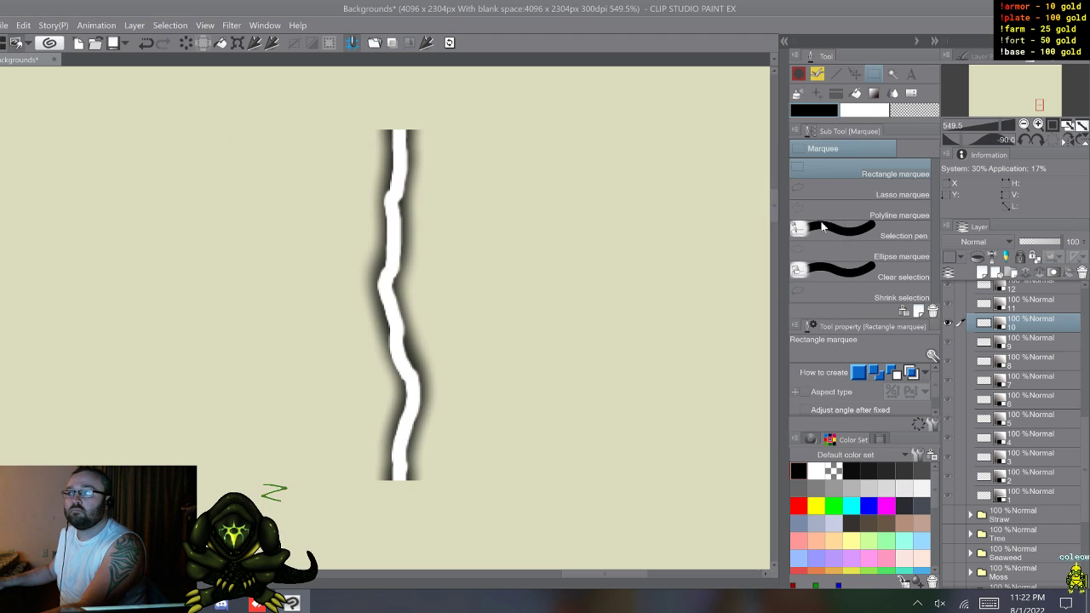
Step: Register bolt layer 11 as a brush tip shape material named li11 in the Custom folder
{"action": "left_click", "coordinate": [1037, 309]}
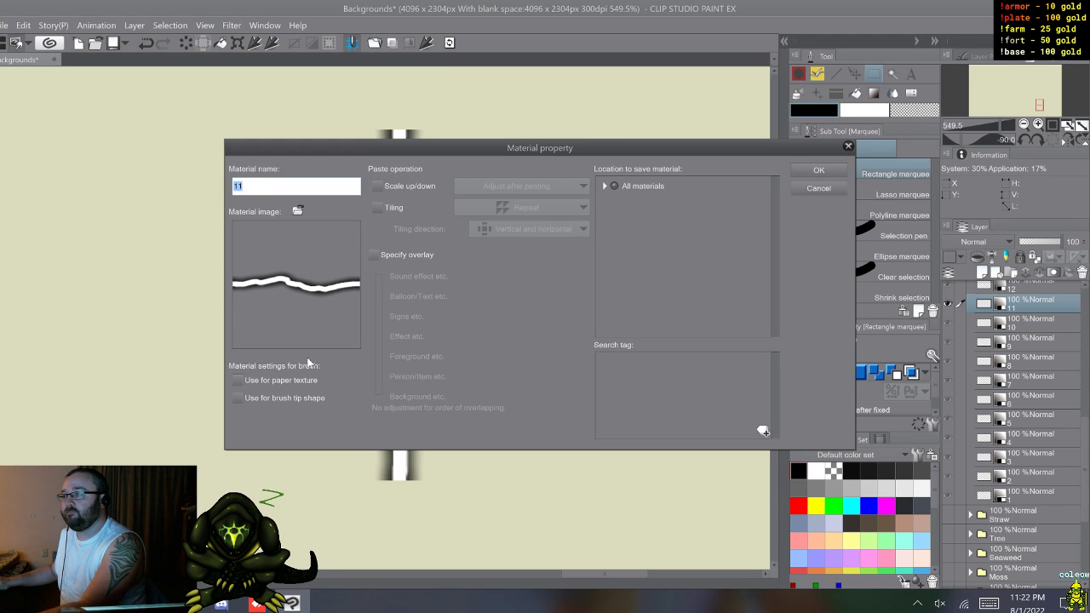
{"action": "type", "text": "li11"}
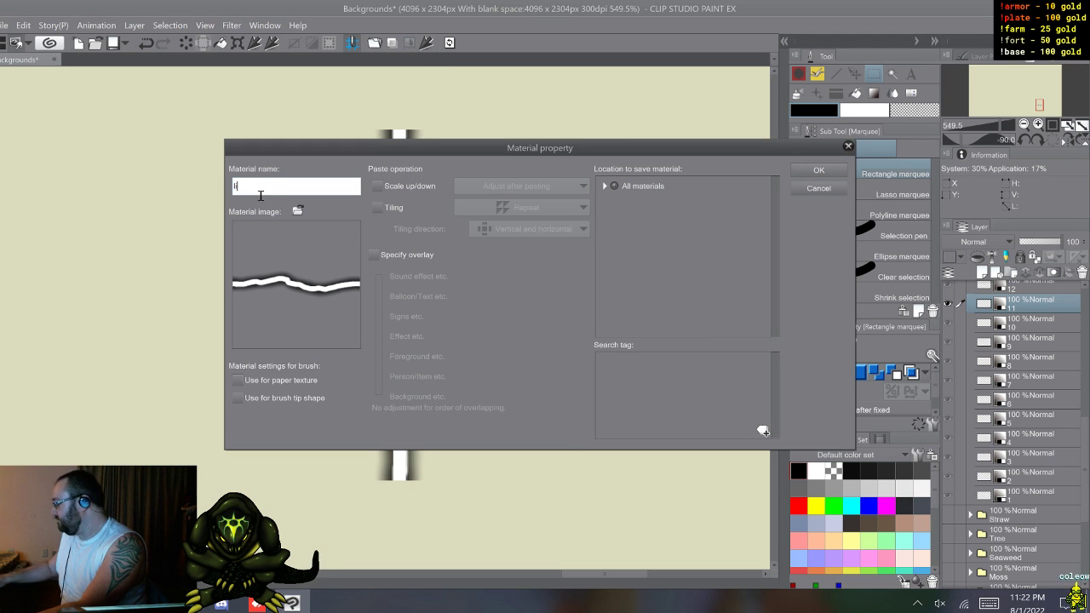
{"action": "left_click", "coordinate": [237, 398]}
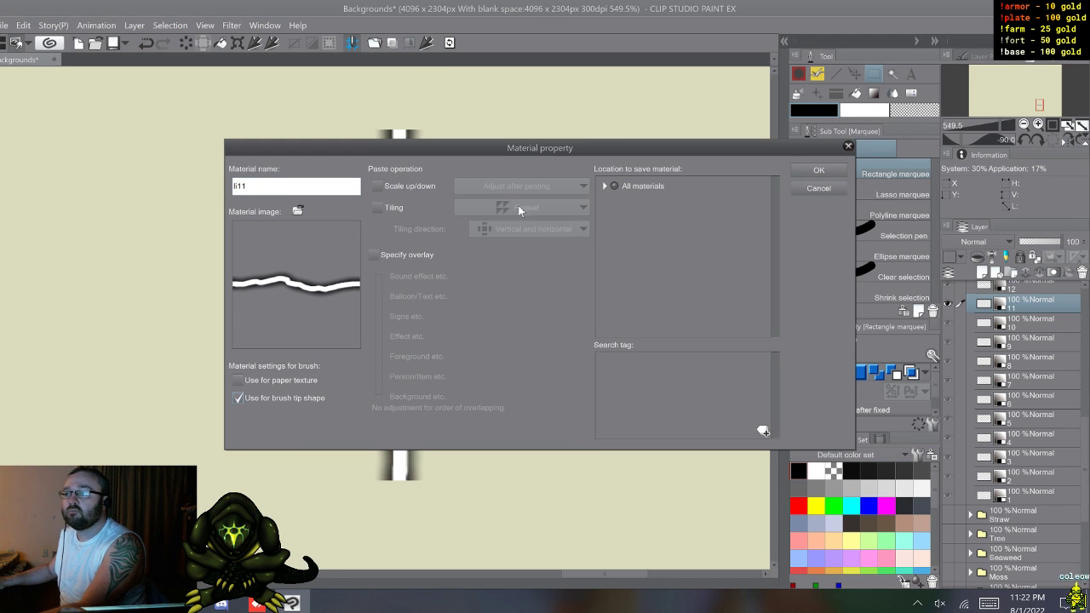
{"action": "left_click", "coordinate": [605, 187]}
{"action": "left_click_drag", "start_coordinate": [606, 186], "coordinate": [641, 279]}
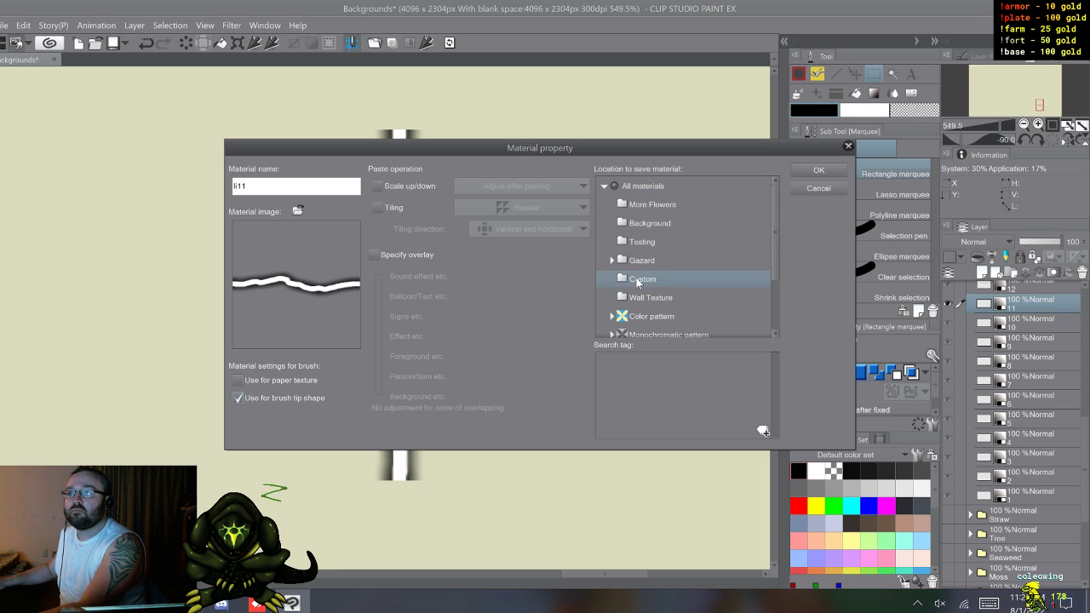
{"action": "left_click", "coordinate": [834, 170]}
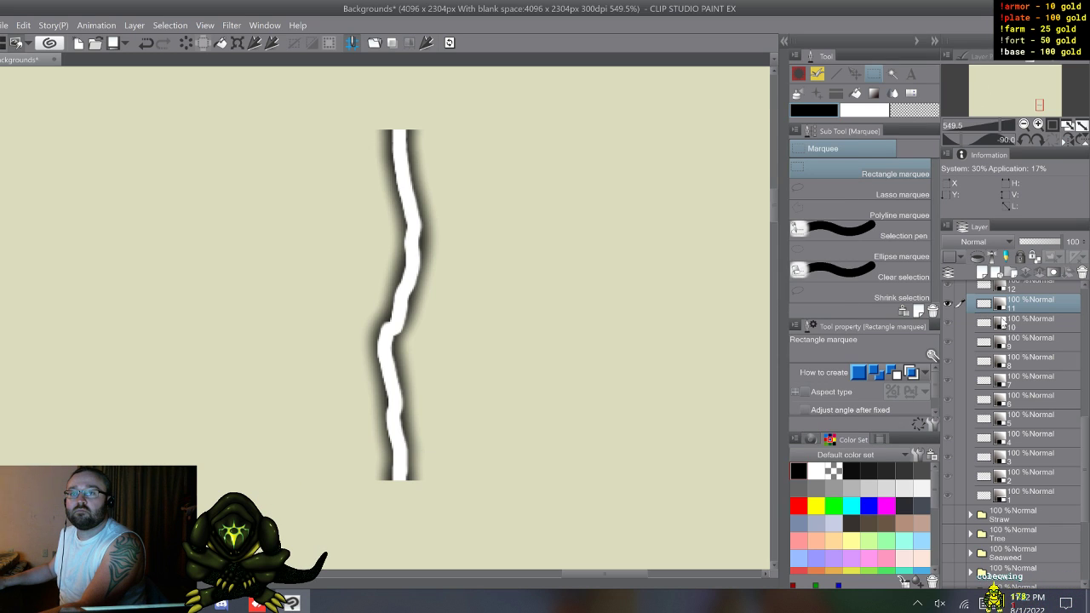
Step: Register bolt layer 12 as a brush tip shape material named li12 in the Custom folder
{"action": "scroll", "coordinate": [1015, 343], "scroll_direction": "up", "scroll_amount": 3}
{"action": "left_click", "coordinate": [1015, 340]}
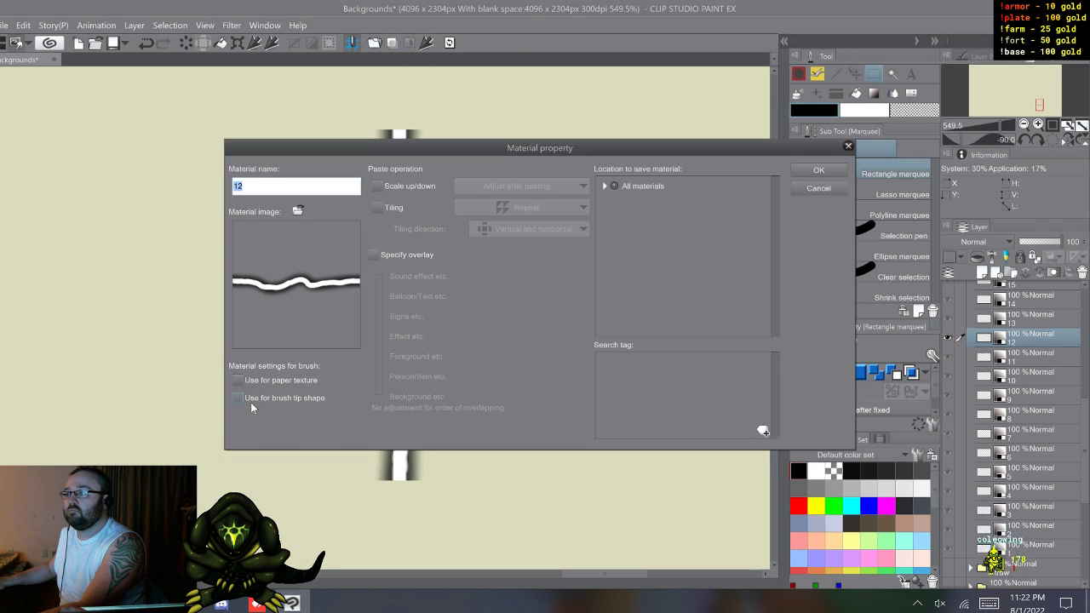
{"action": "left_click", "coordinate": [238, 398]}
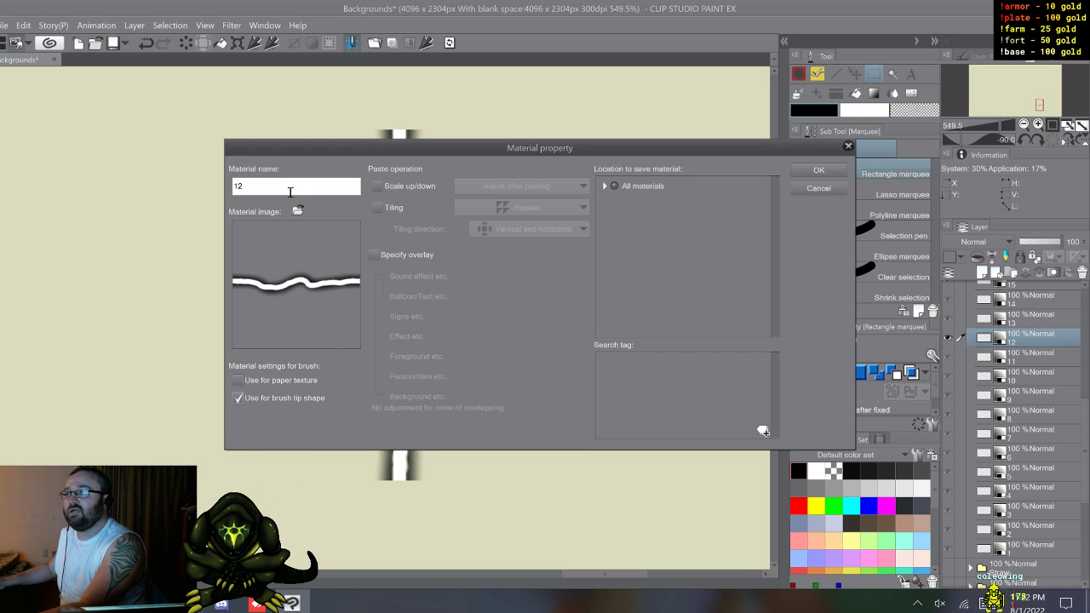
{"action": "left_click_drag", "start_coordinate": [258, 187], "coordinate": [188, 202]}
{"action": "type", "text": "li12"}
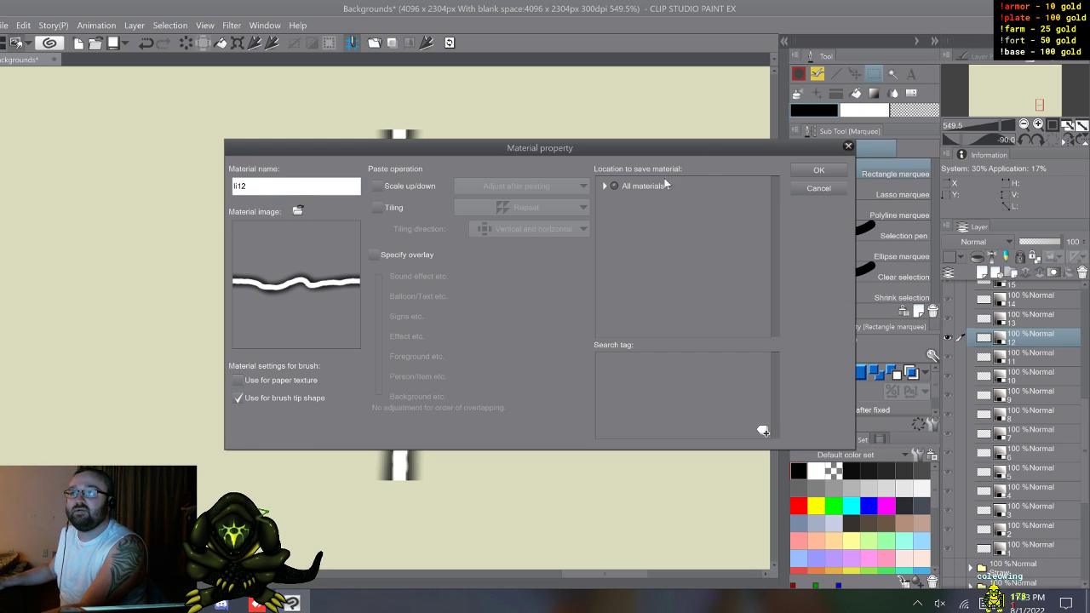
{"action": "left_click", "coordinate": [606, 187]}
{"action": "left_click", "coordinate": [605, 187]}
{"action": "left_click", "coordinate": [656, 279]}
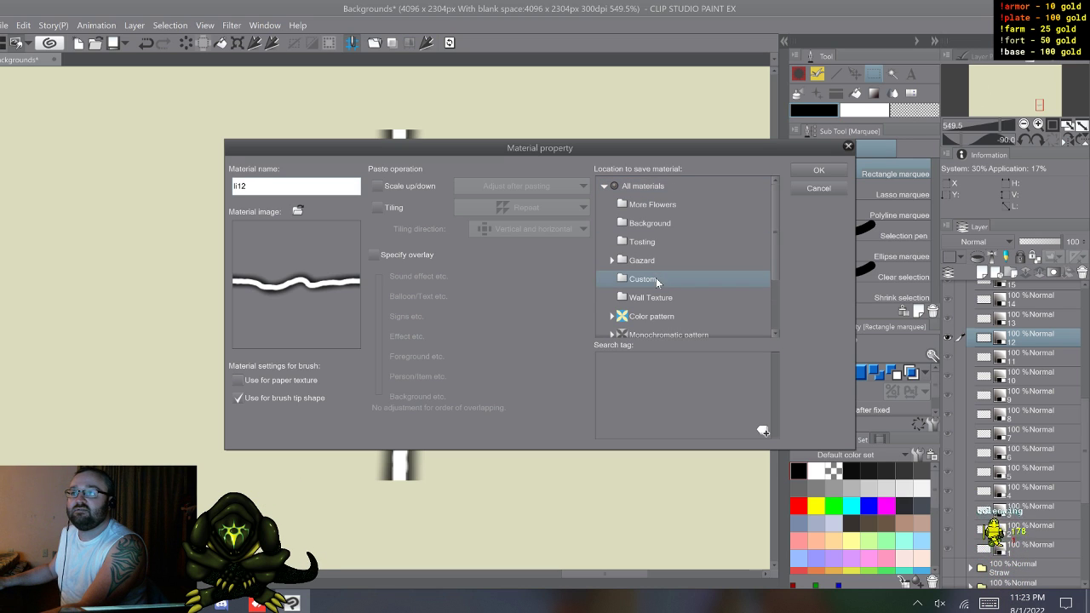
{"action": "left_click", "coordinate": [818, 170]}
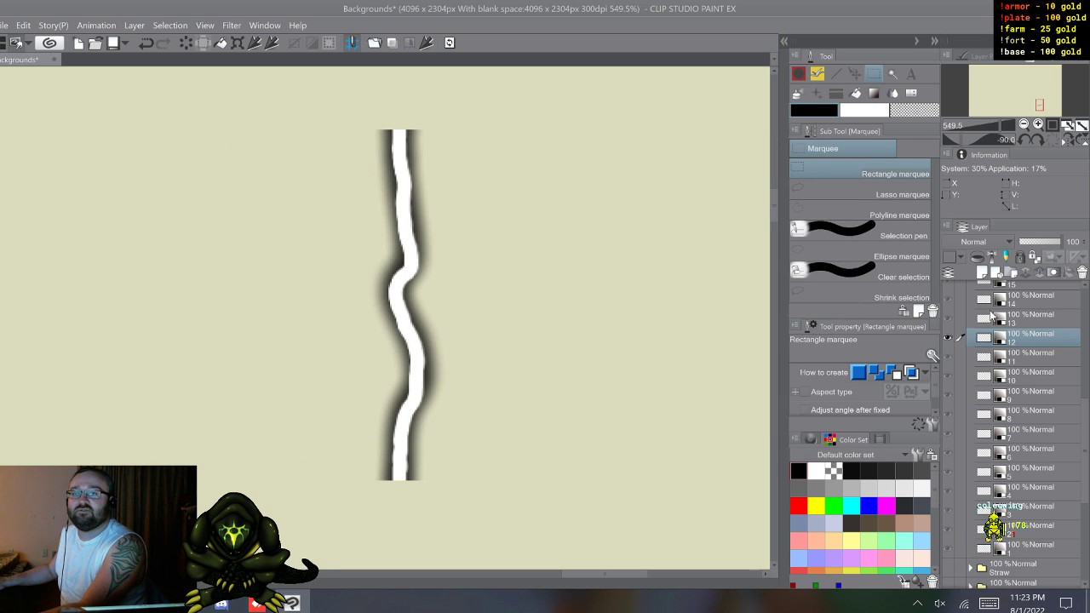
Step: Select bolt layer 13 for registration as a brush tip shape material
{"action": "left_click", "coordinate": [1013, 321]}
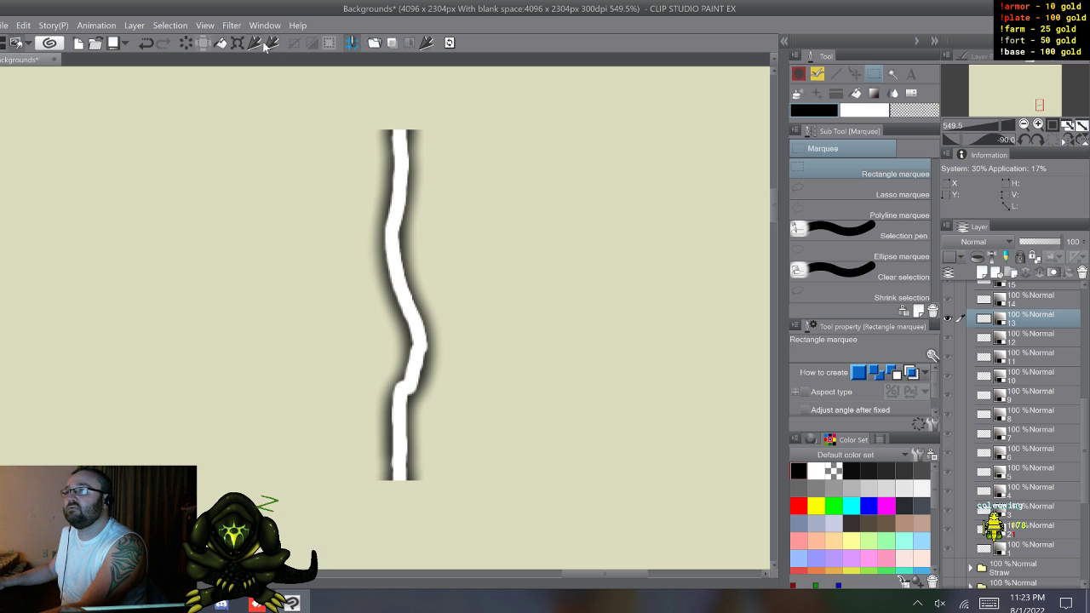
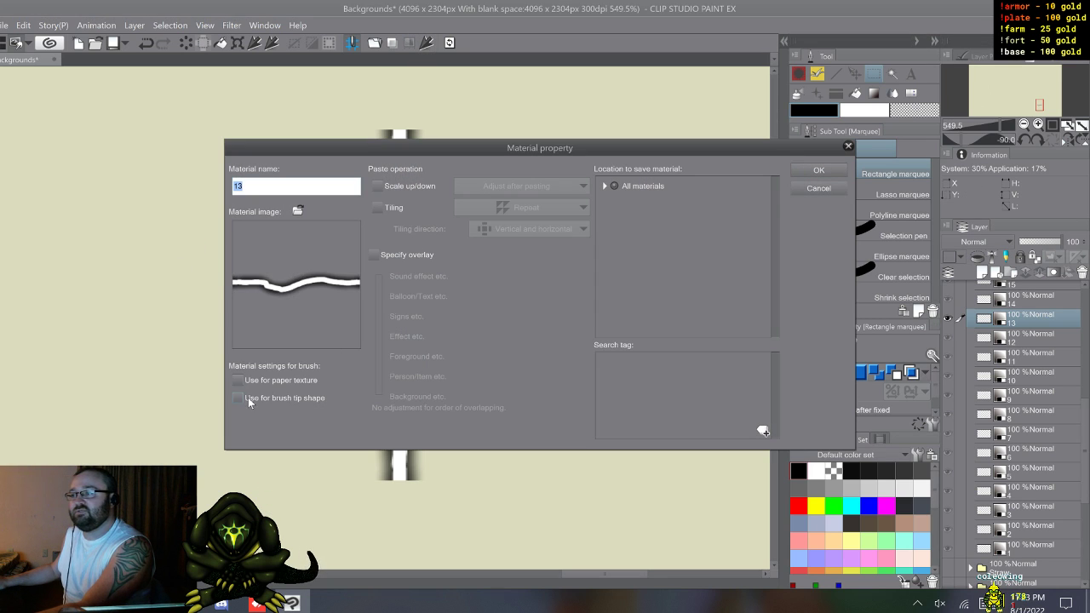
Step: Register bolt layer 13 as a brush tip shape material named li13 in the Custom folder
{"action": "left_click", "coordinate": [239, 398]}
{"action": "left_click", "coordinate": [273, 187]}
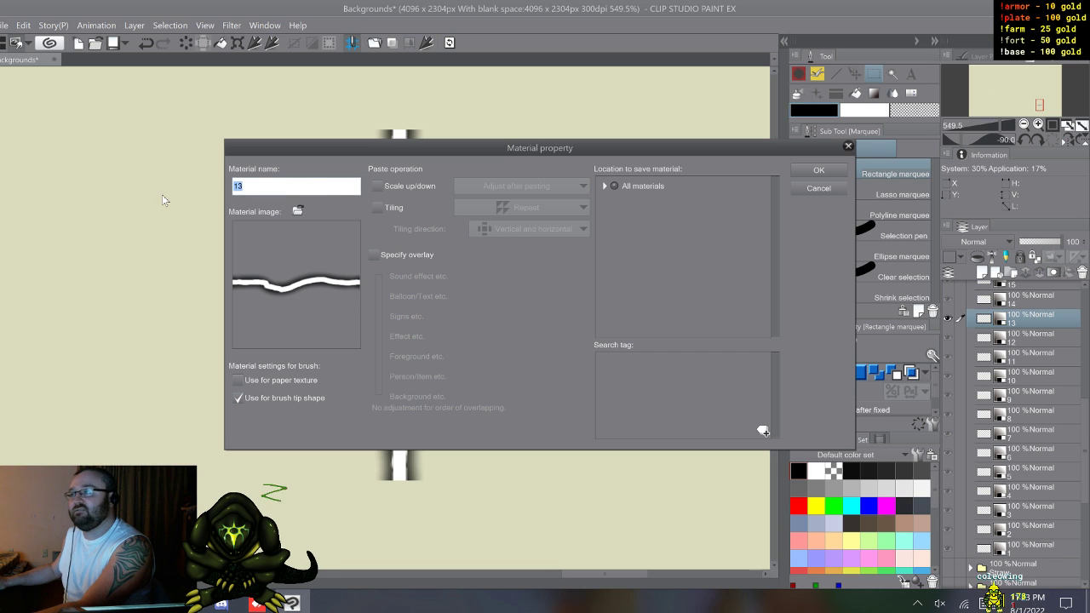
{"action": "left_click", "coordinate": [278, 190]}
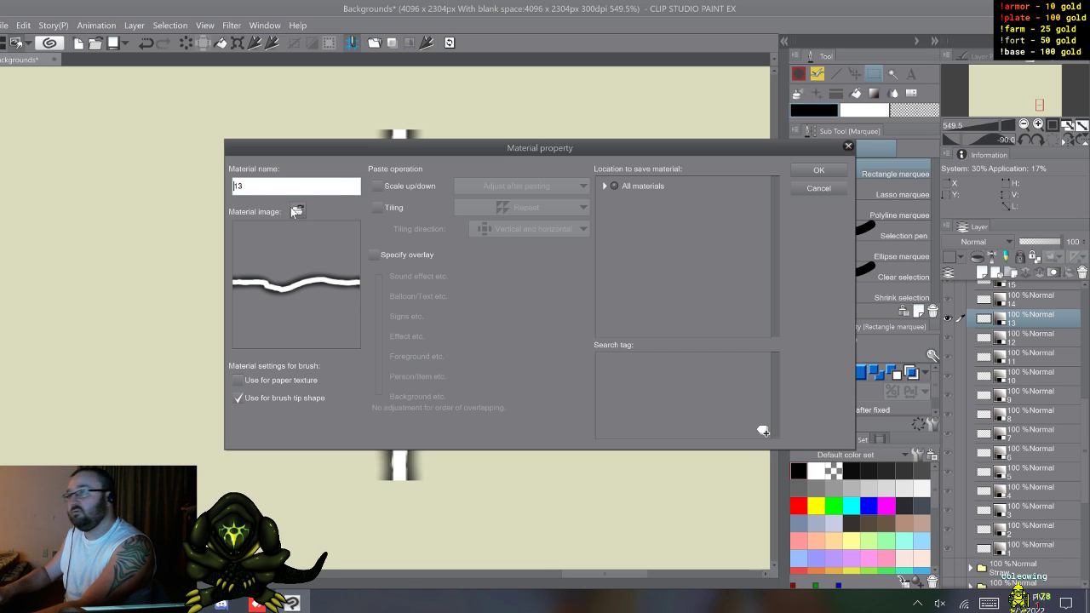
{"action": "type", "text": "li"}
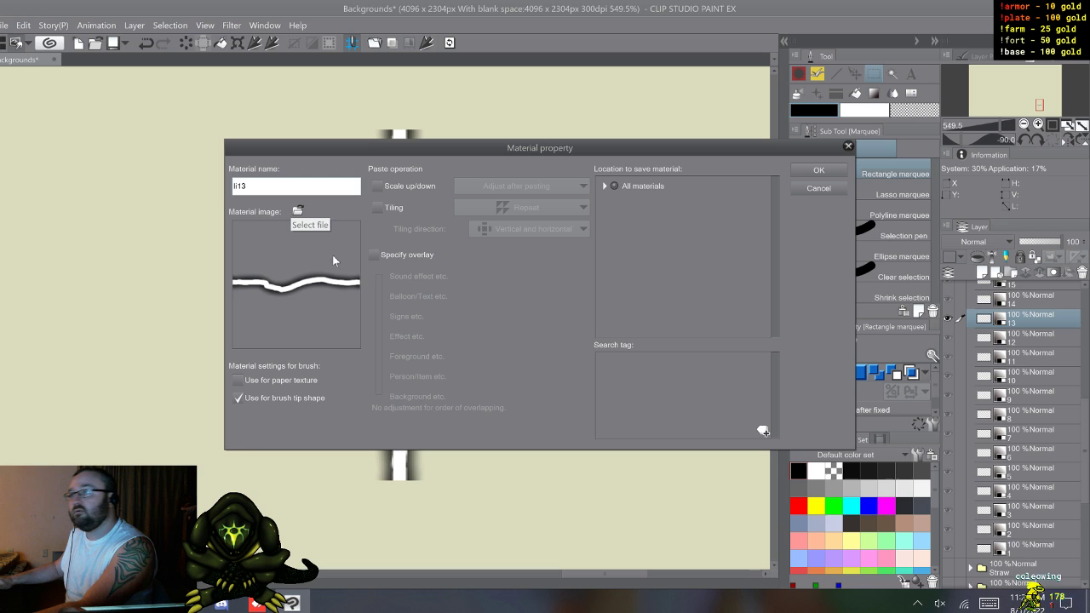
{"action": "left_click", "coordinate": [628, 185]}
{"action": "left_click", "coordinate": [604, 186]}
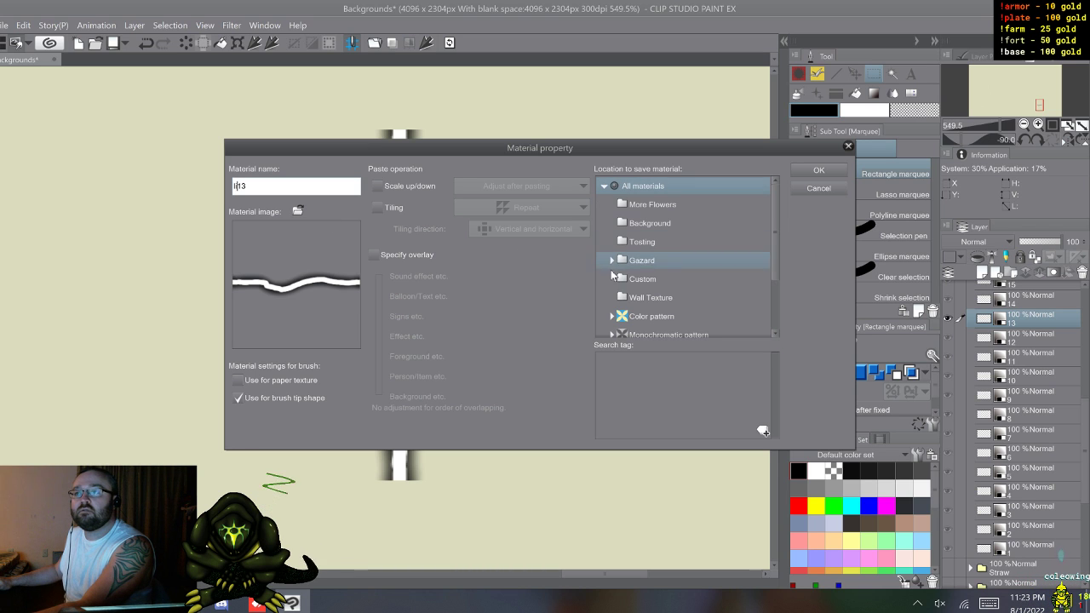
{"action": "left_click", "coordinate": [643, 278]}
{"action": "left_click", "coordinate": [833, 171]}
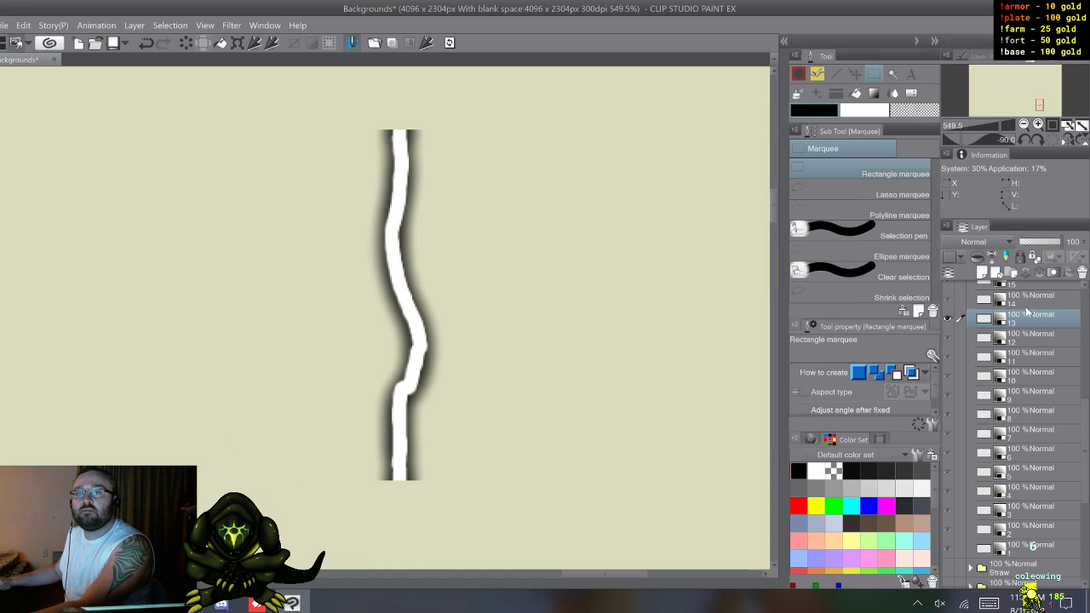
Step: Register bolt layer 14 as a brush tip shape material named li14 in the Custom folder
{"action": "left_click", "coordinate": [1029, 301]}
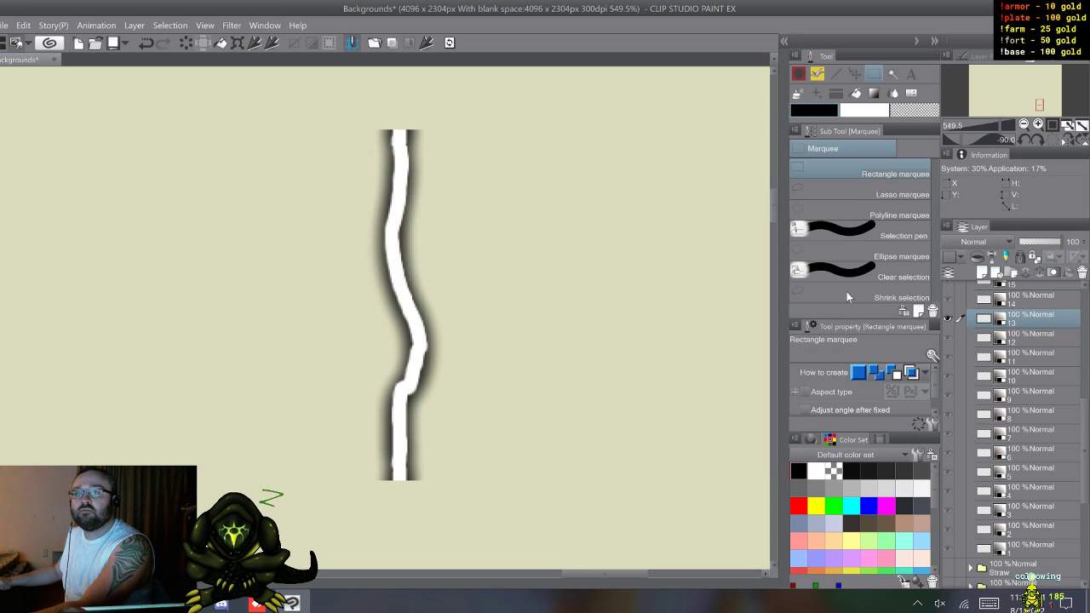
{"action": "left_click", "coordinate": [426, 46]}
{"action": "type", "text": "li"}
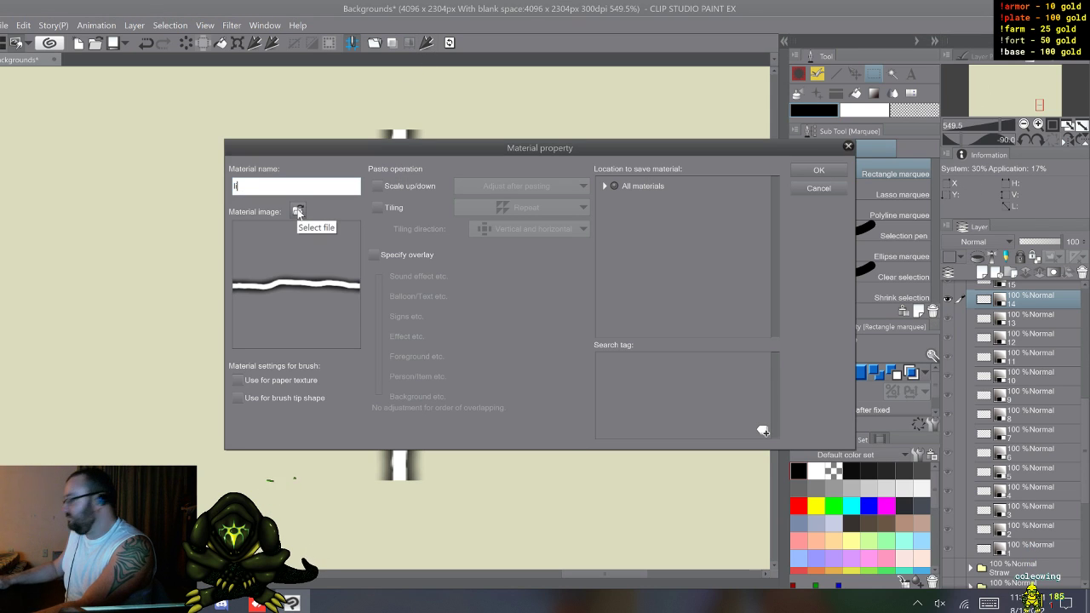
{"action": "type", "text": "14"}
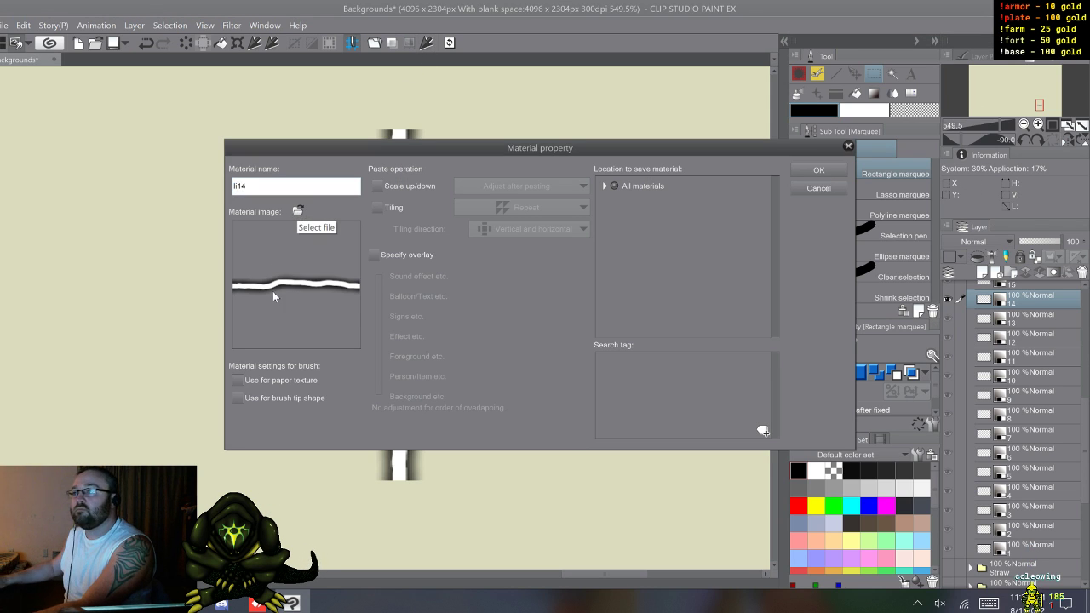
{"action": "left_click", "coordinate": [239, 397]}
{"action": "double_click", "coordinate": [617, 186]}
{"action": "left_click", "coordinate": [630, 247]}
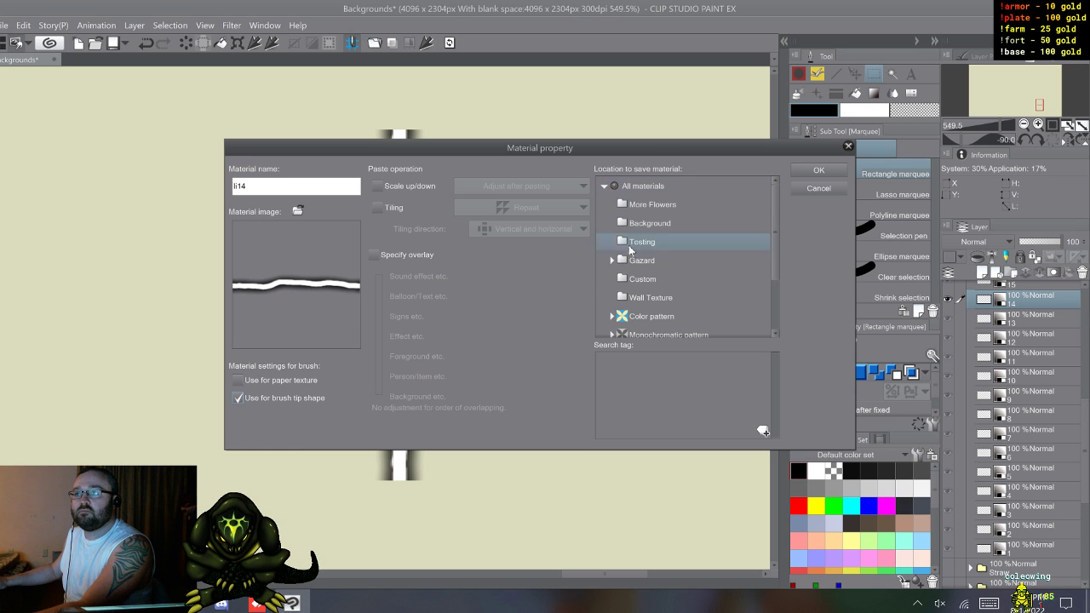
{"action": "left_click", "coordinate": [642, 279]}
{"action": "left_click", "coordinate": [818, 171]}
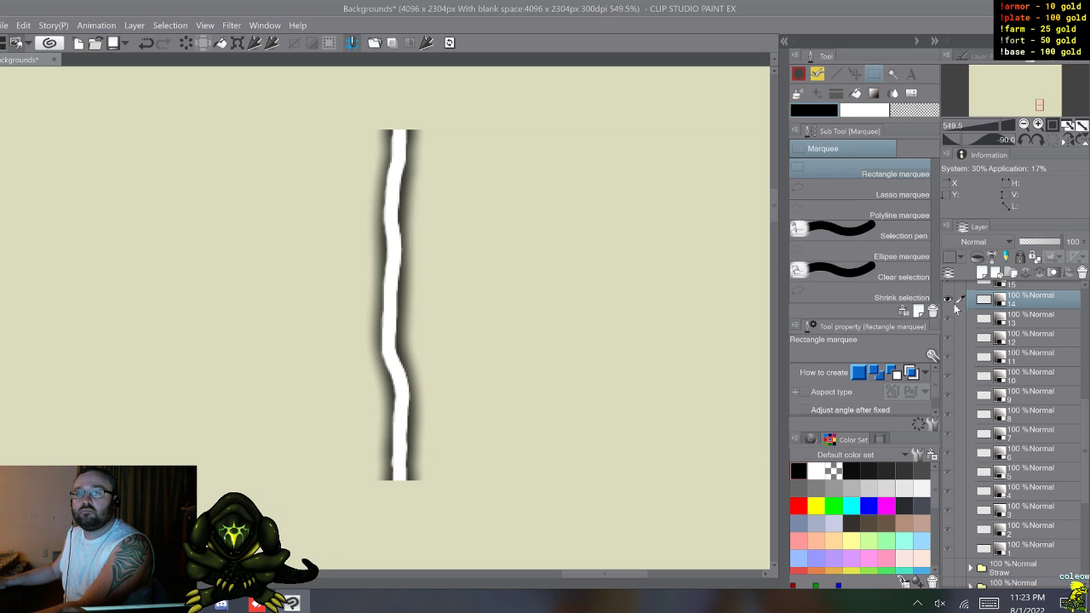
Step: Register bolt layer 15 as a brush tip shape material named li15 in the Custom folder
{"action": "scroll", "coordinate": [1030, 328], "scroll_direction": "up", "scroll_amount": 2}
{"action": "left_click", "coordinate": [1019, 351]}
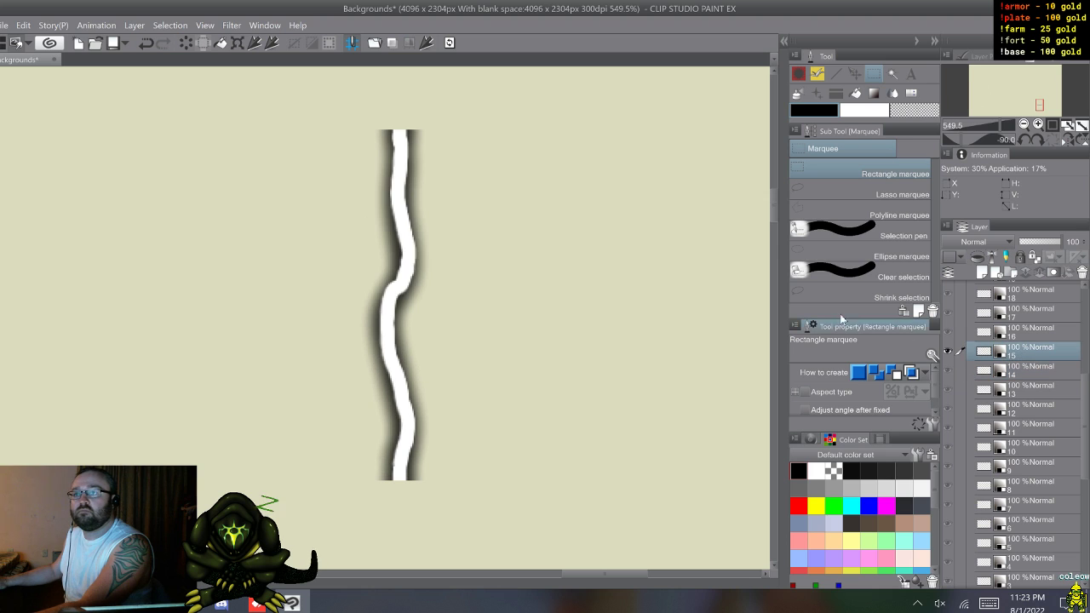
{"action": "left_click", "coordinate": [421, 50]}
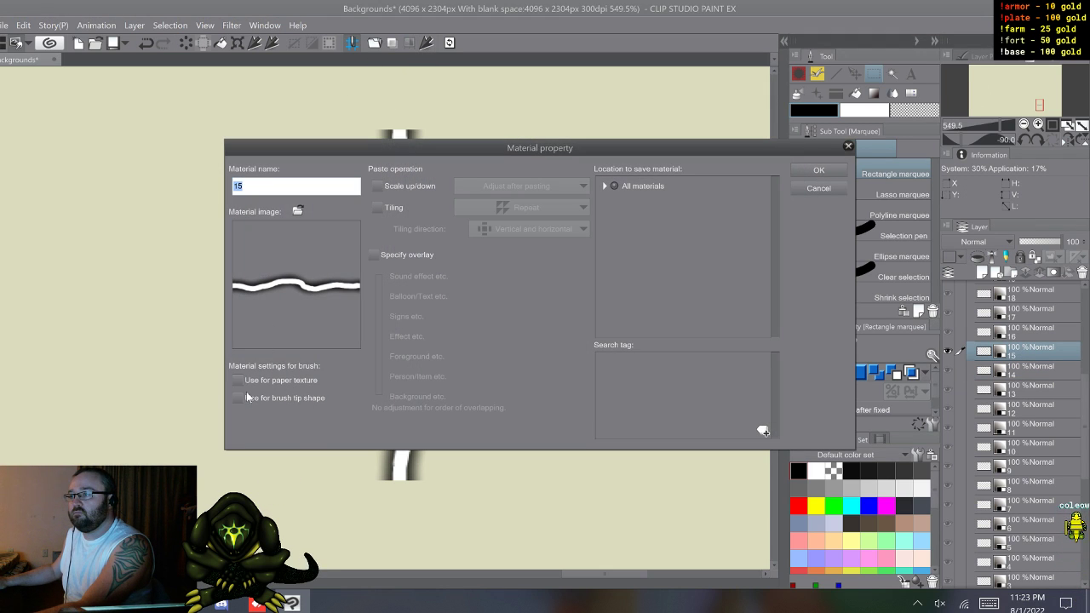
{"action": "left_click", "coordinate": [242, 398]}
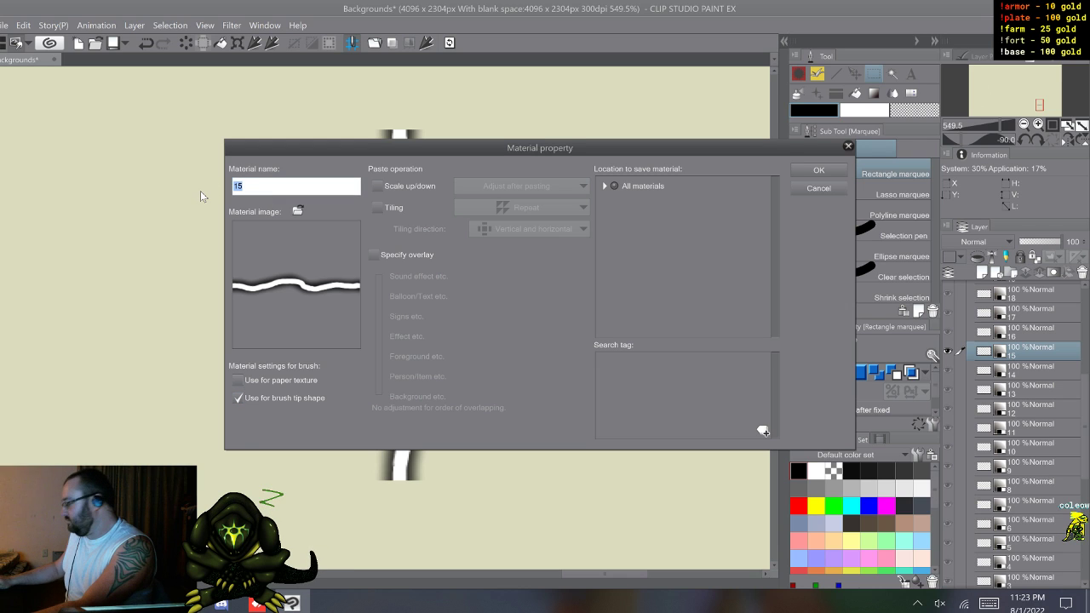
{"action": "type", "text": "li"}
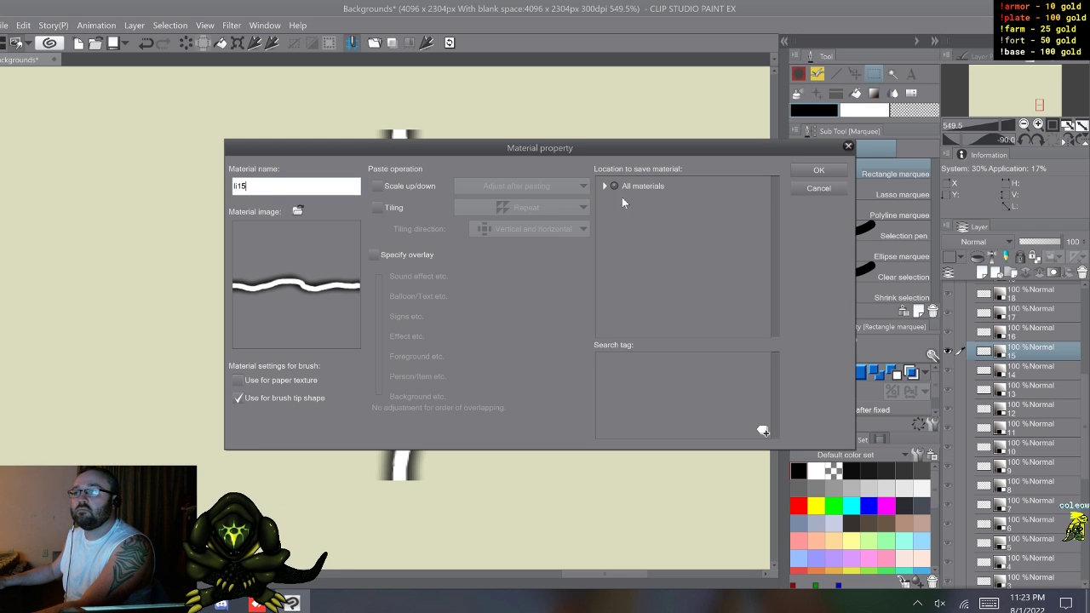
{"action": "left_click", "coordinate": [612, 186]}
{"action": "left_click", "coordinate": [607, 187]}
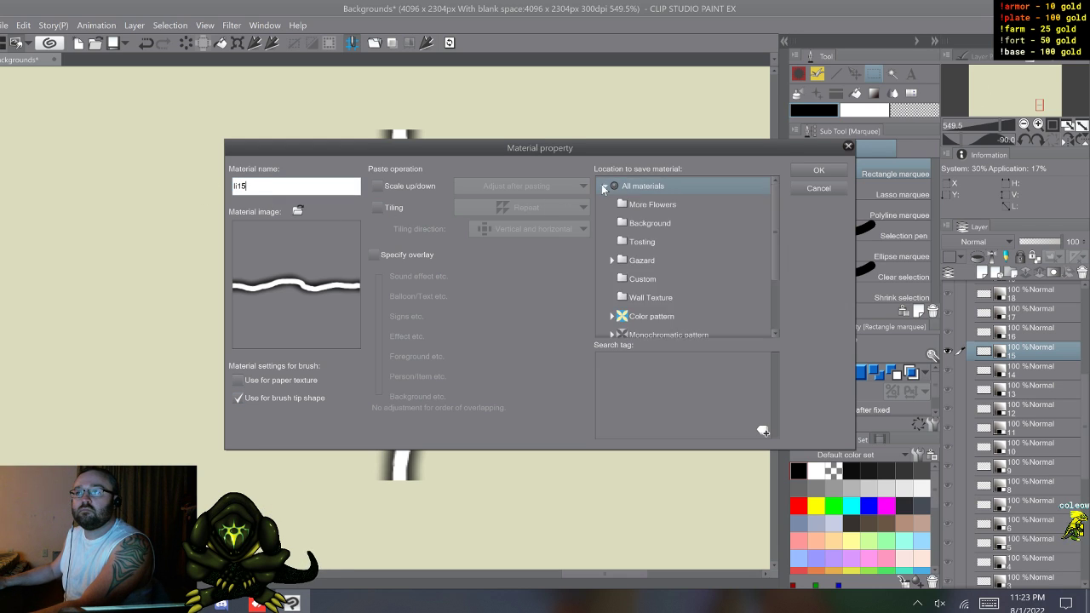
{"action": "left_click", "coordinate": [636, 283]}
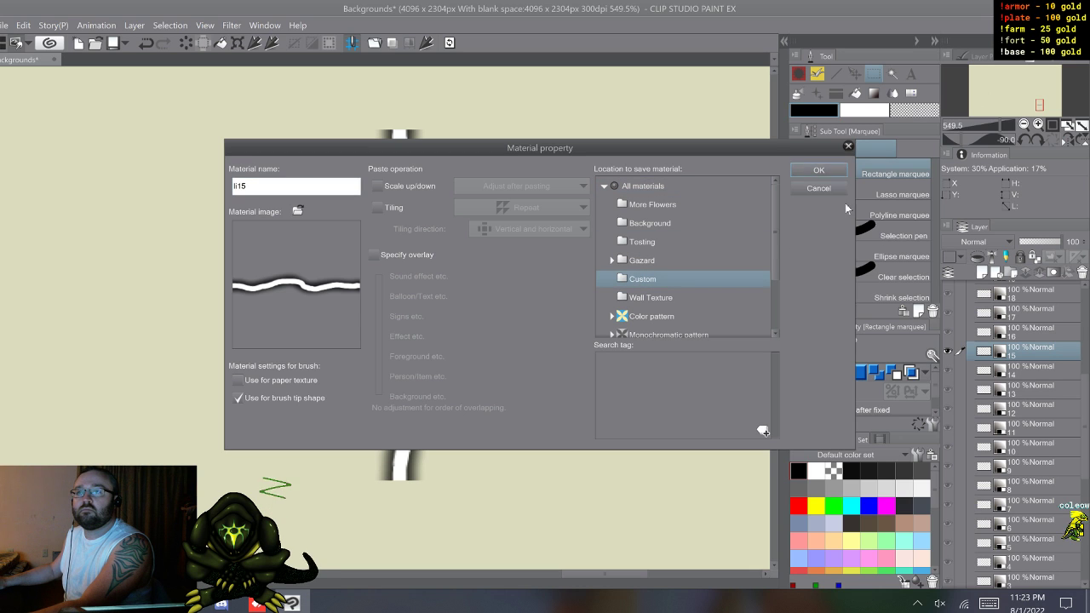
{"action": "left_click", "coordinate": [842, 170]}
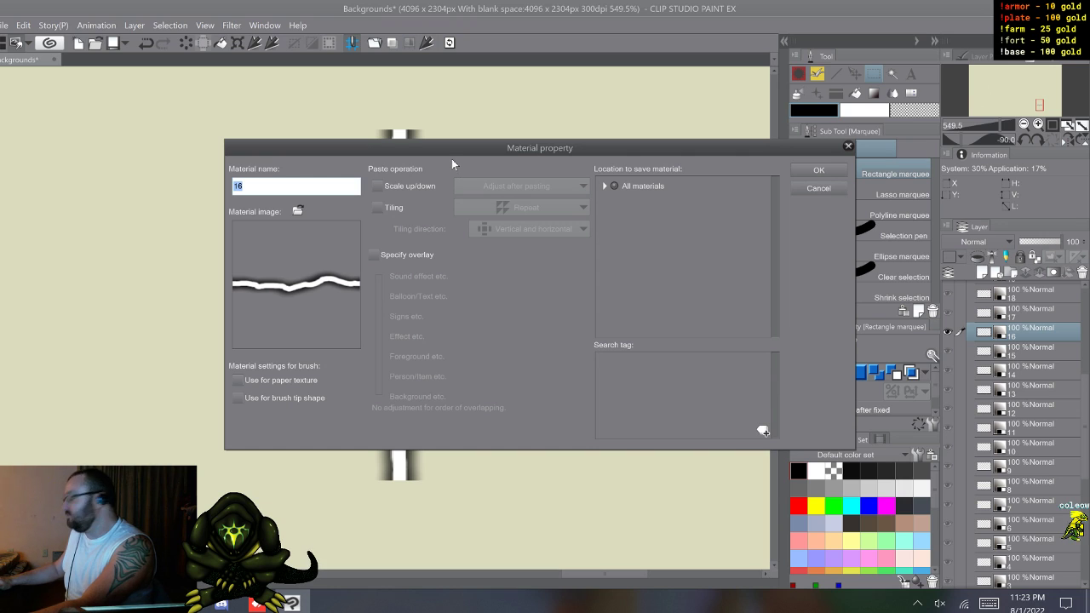
Step: Register bolt layer 16 as a brush tip shape material named li16 in the Custom folder
{"action": "type", "text": "16"}
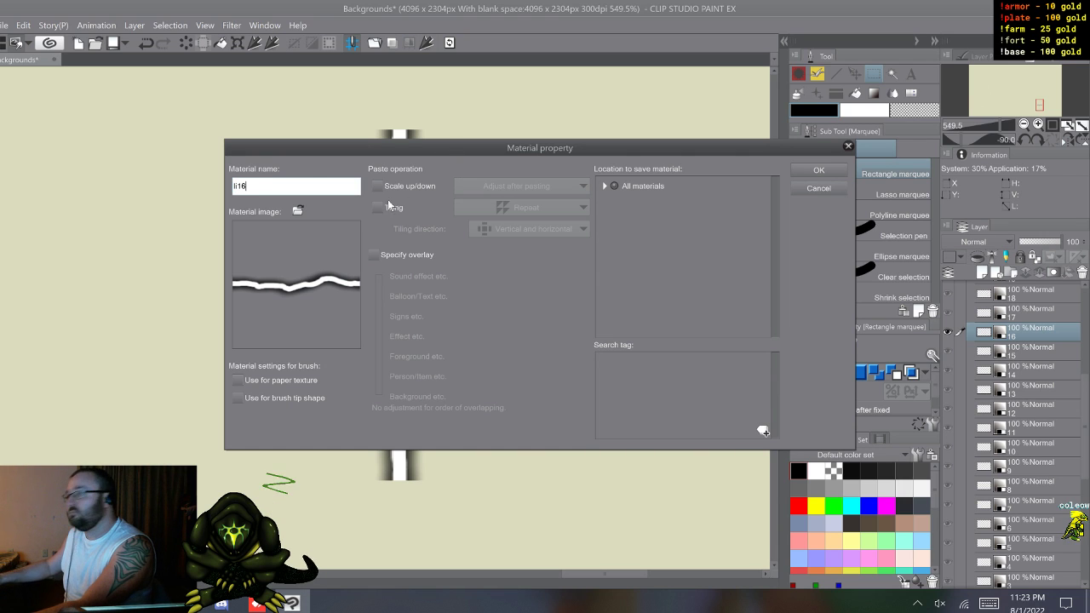
{"action": "left_click", "coordinate": [604, 186]}
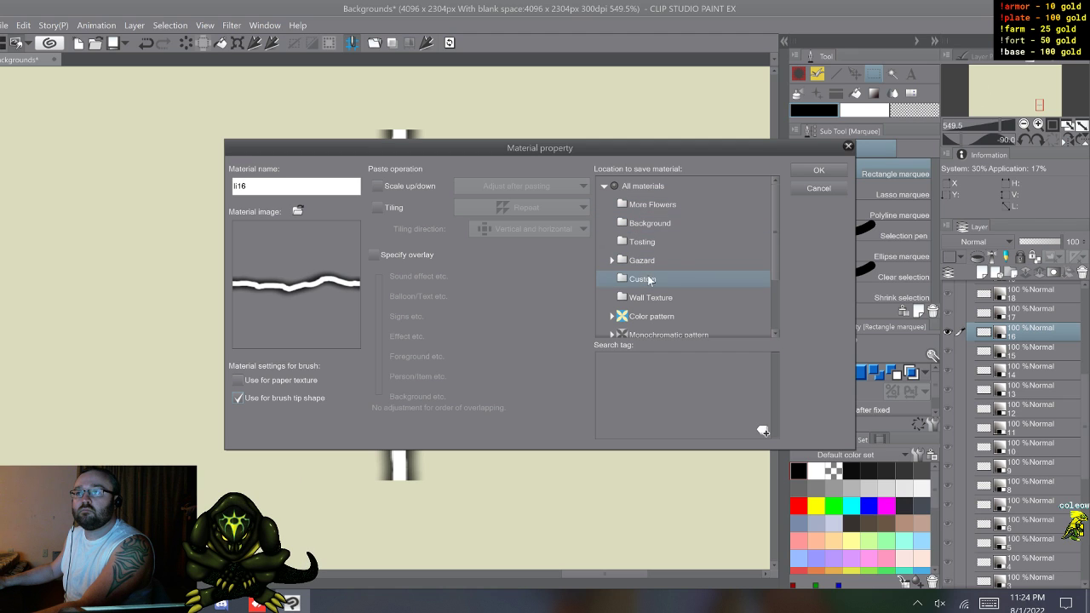
{"action": "left_click", "coordinate": [818, 170]}
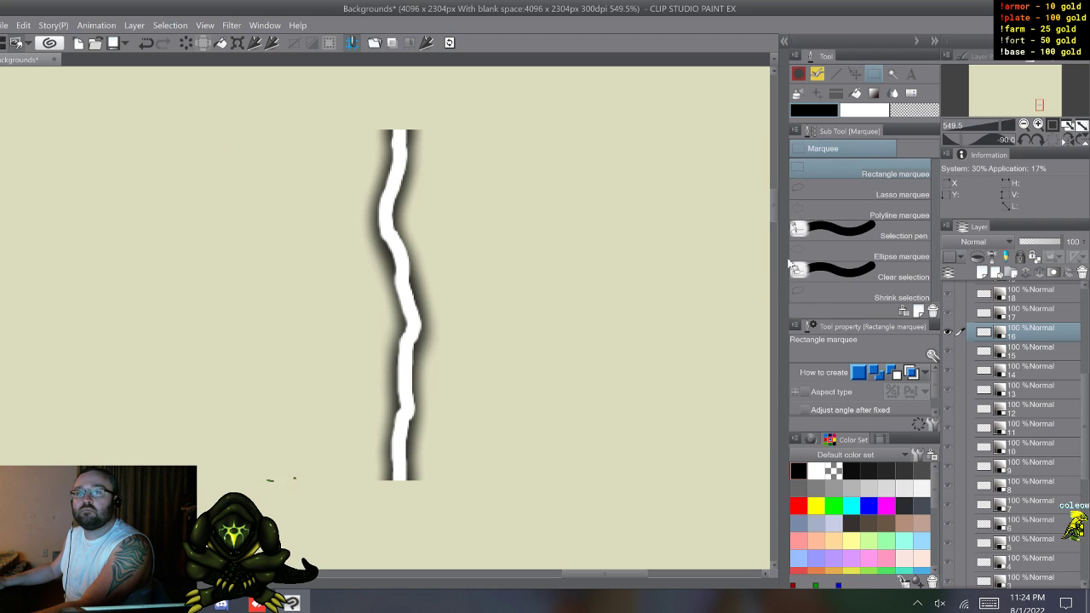
Step: Register bolt layer 17 as a brush tip shape material named li17 in the Custom folder
{"action": "left_click", "coordinate": [1030, 312]}
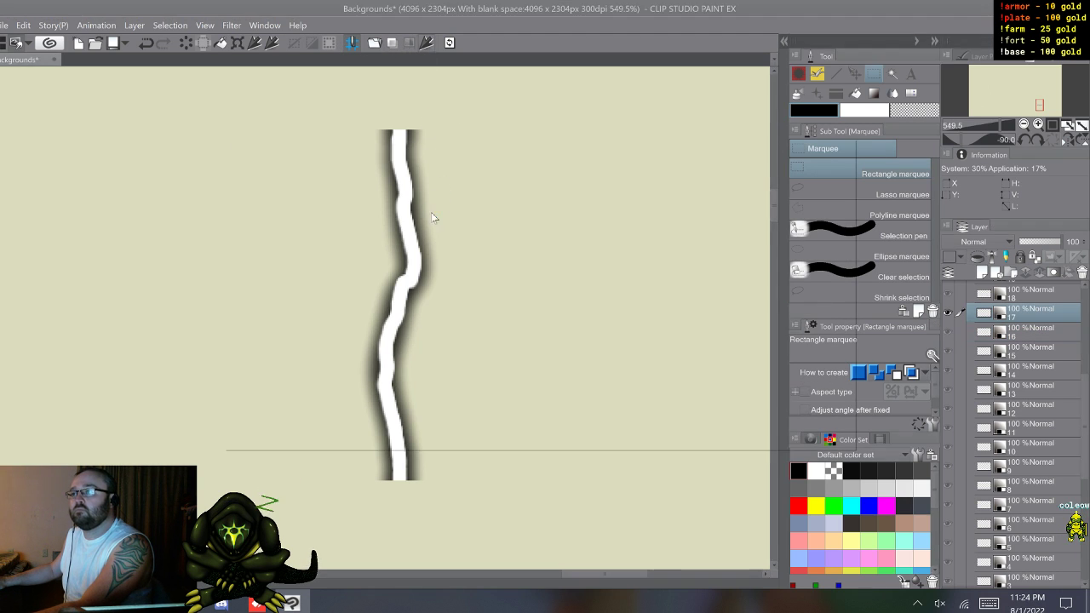
{"action": "key", "text": "Home"}
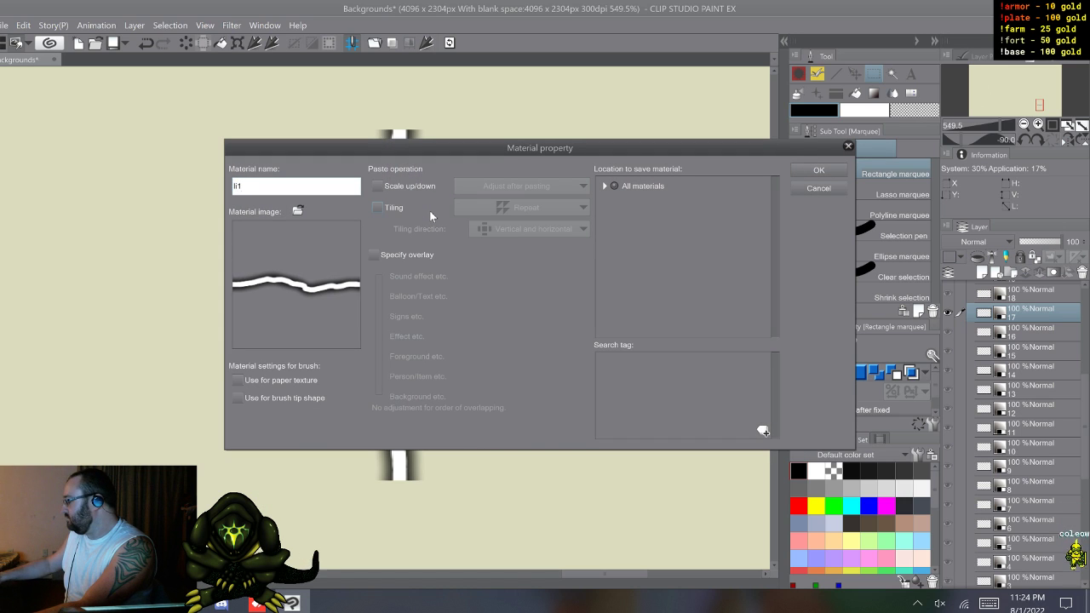
{"action": "type", "text": "li"}
{"action": "left_click", "coordinate": [240, 398]}
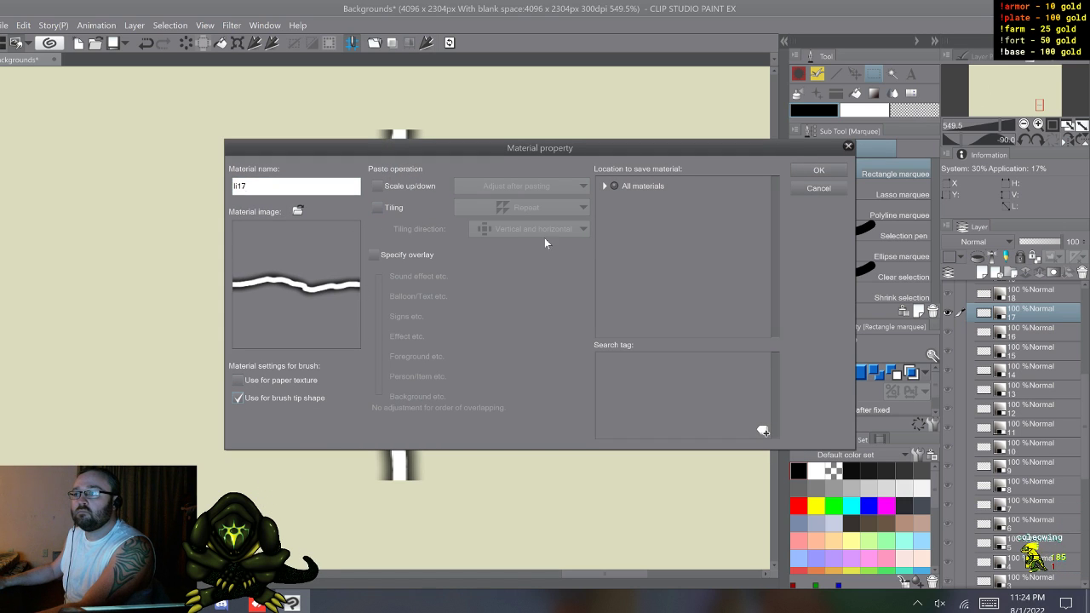
{"action": "left_click", "coordinate": [604, 187]}
{"action": "key", "text": "Down"}
{"action": "key", "text": "Down"}
{"action": "key", "text": "Down"}
{"action": "key", "text": "Down"}
{"action": "key", "text": "Down"}
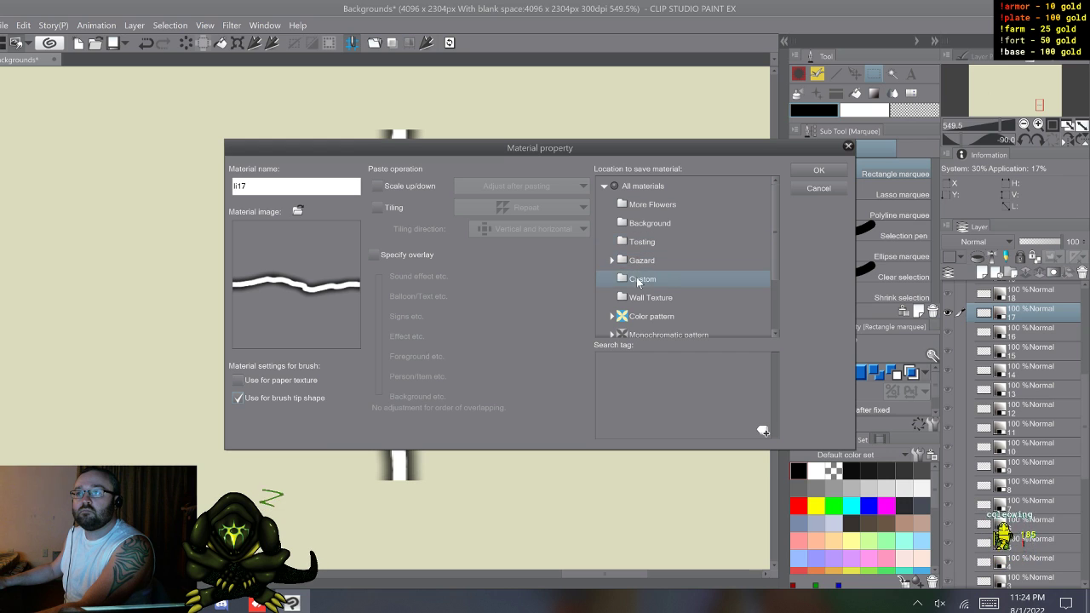
{"action": "left_click", "coordinate": [819, 172]}
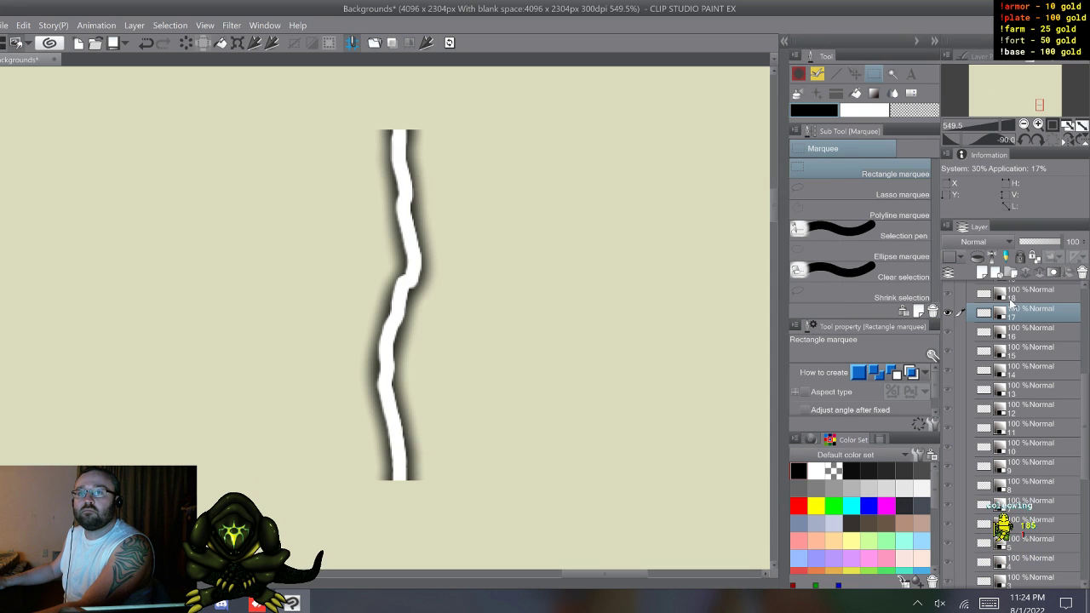
Step: Register bolt layer 18 as a brush tip shape material named li18 in the Custom folder
{"action": "left_click", "coordinate": [1013, 296]}
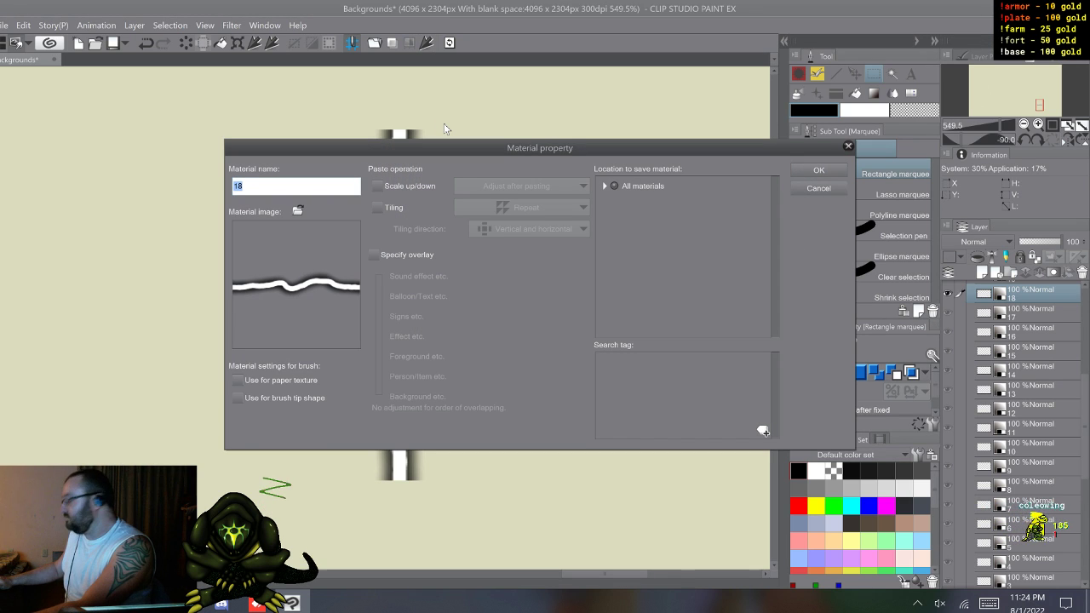
{"action": "type", "text": "18"}
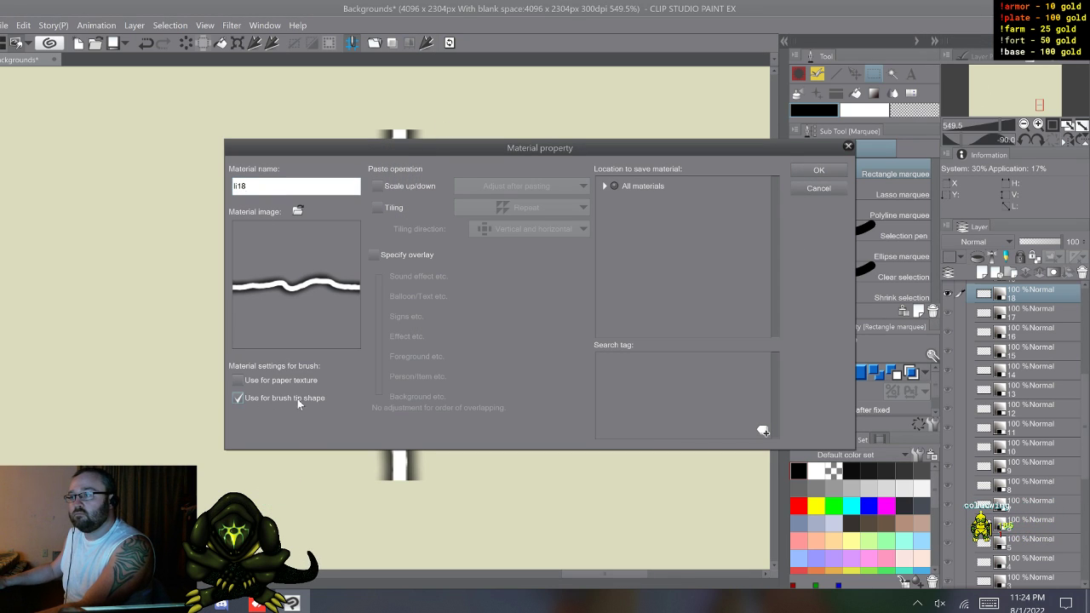
{"action": "left_click", "coordinate": [604, 187]}
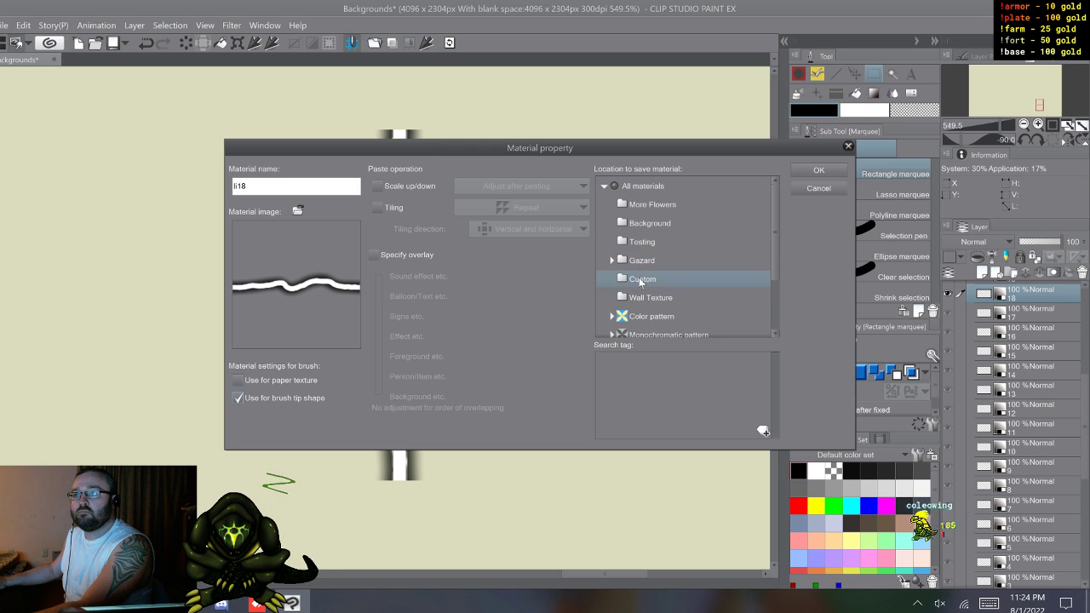
{"action": "left_click", "coordinate": [641, 280]}
{"action": "left_click", "coordinate": [820, 171]}
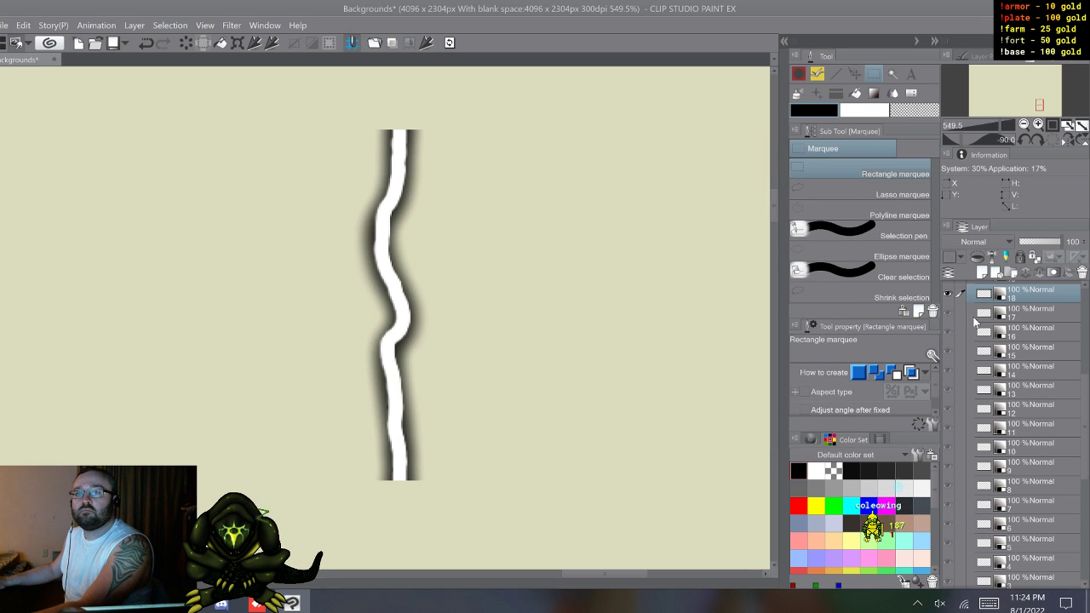
Step: Register bolt layer 19 as a brush tip shape material named li19 in the Custom folder
{"action": "scroll", "coordinate": [980, 323], "scroll_direction": "up", "scroll_amount": 2}
{"action": "left_click", "coordinate": [1018, 329]}
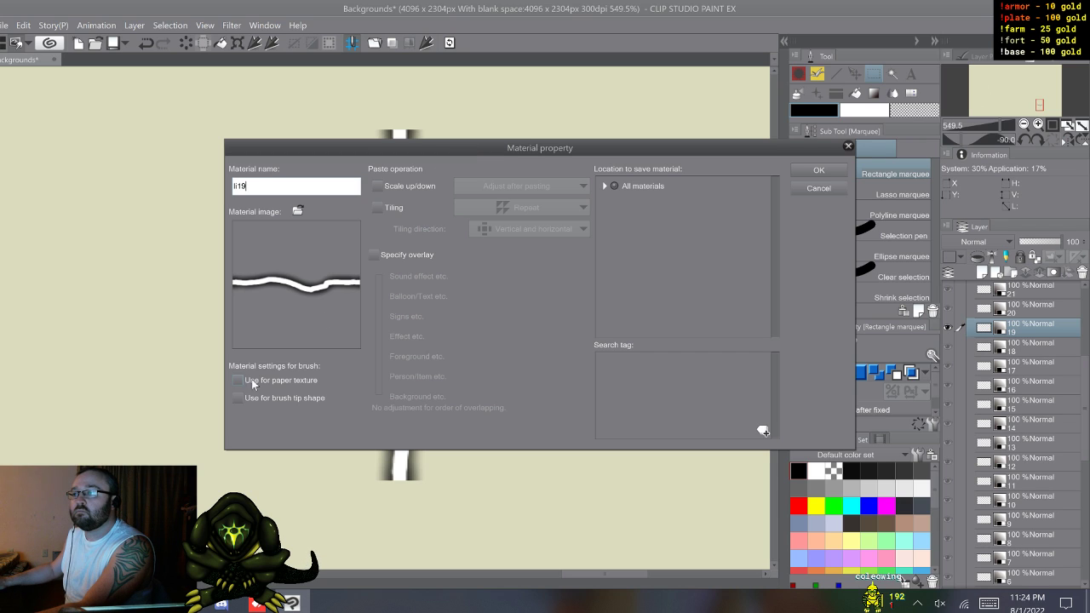
{"action": "left_click", "coordinate": [239, 398]}
{"action": "double_click", "coordinate": [639, 186]}
{"action": "left_click", "coordinate": [641, 242]}
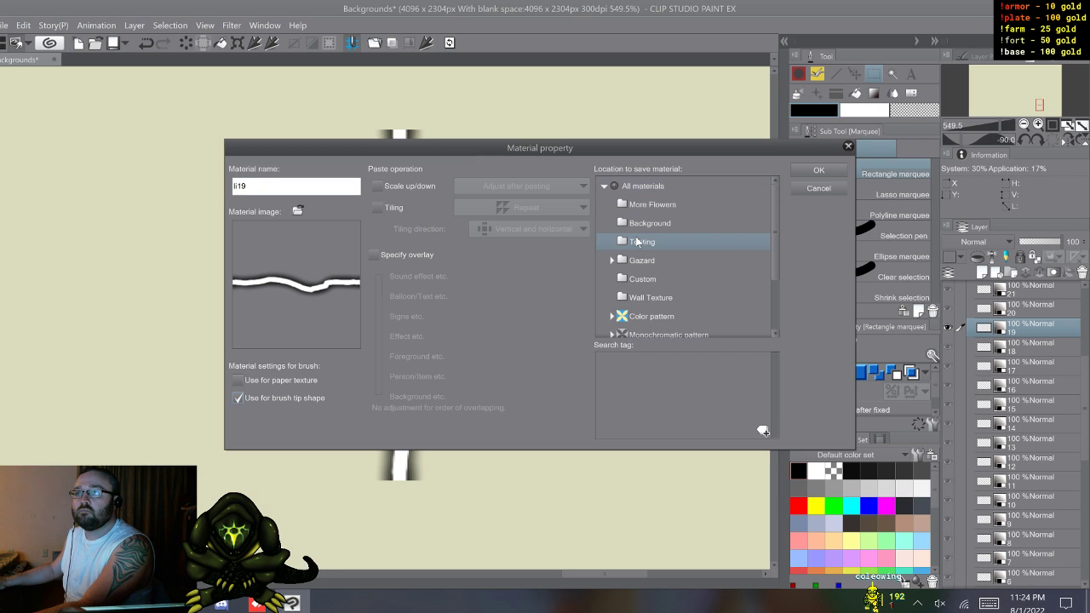
{"action": "left_click", "coordinate": [643, 279]}
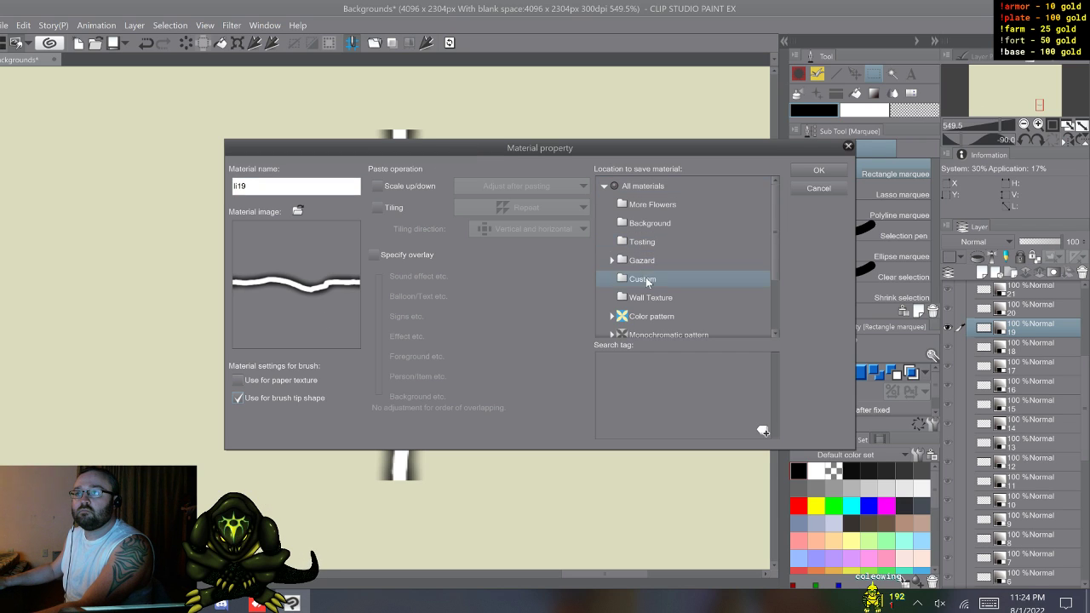
{"action": "left_click", "coordinate": [821, 172]}
Step: Register bolt layer 20 as a brush tip shape material named li20 in the Custom folder
{"action": "left_click", "coordinate": [1025, 310]}
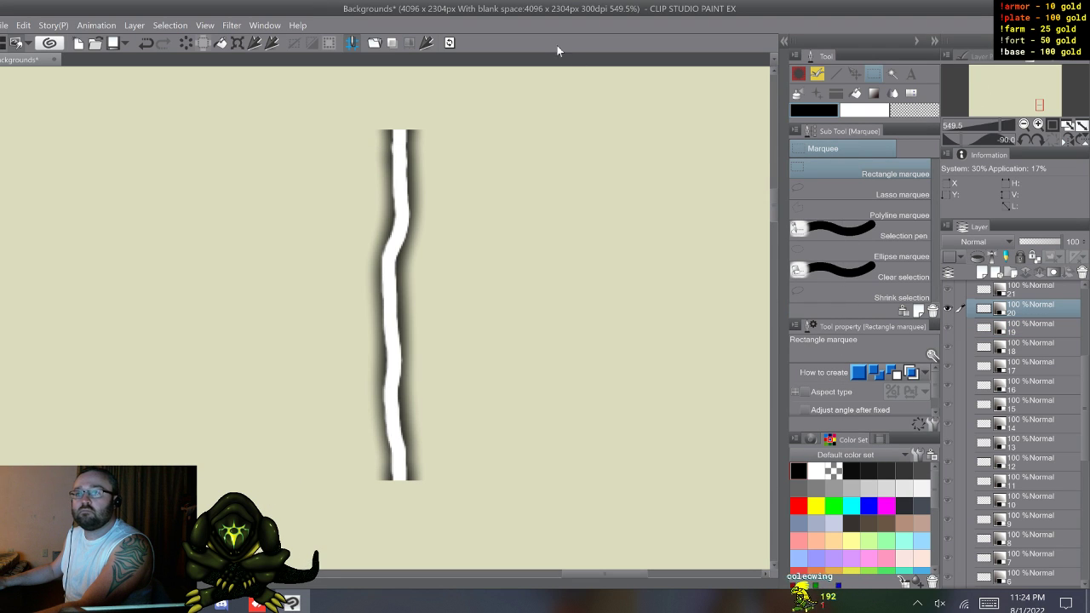
{"action": "left_click", "coordinate": [449, 43]}
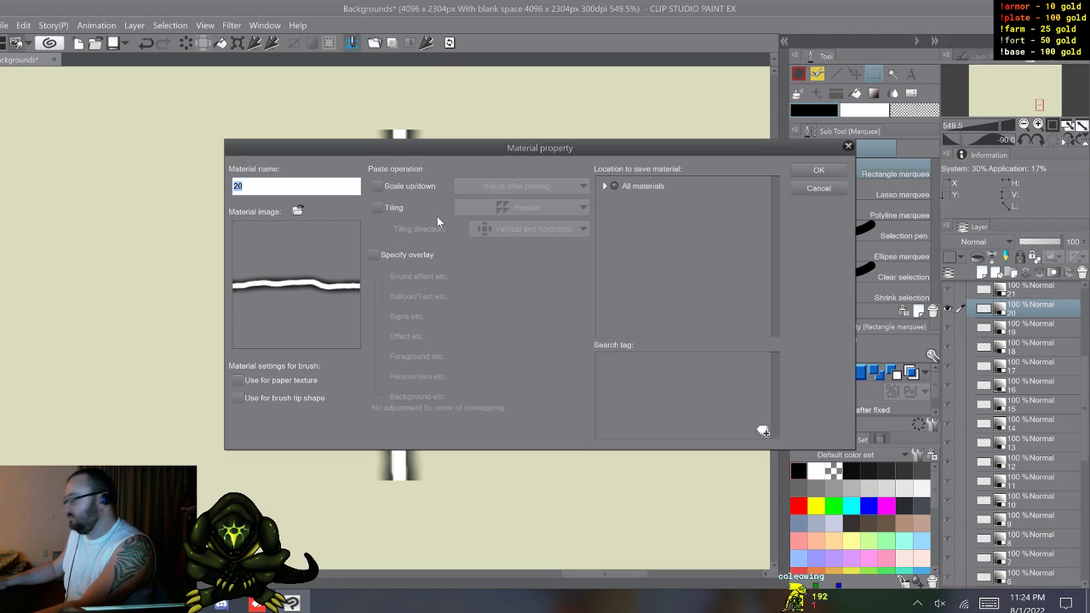
{"action": "type", "text": "li"}
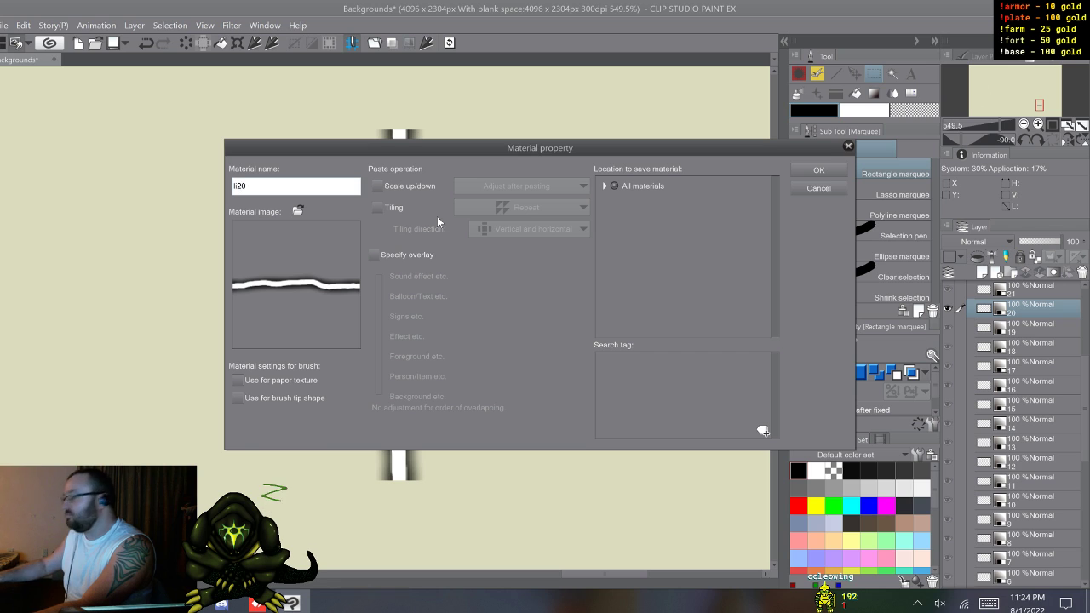
{"action": "left_click", "coordinate": [238, 397]}
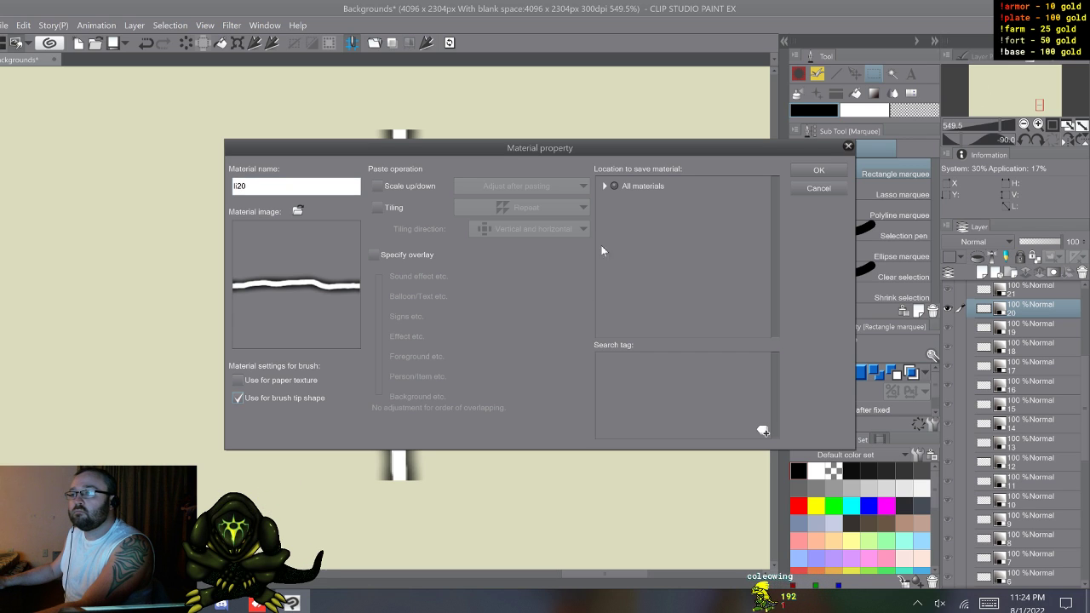
{"action": "left_click", "coordinate": [604, 186]}
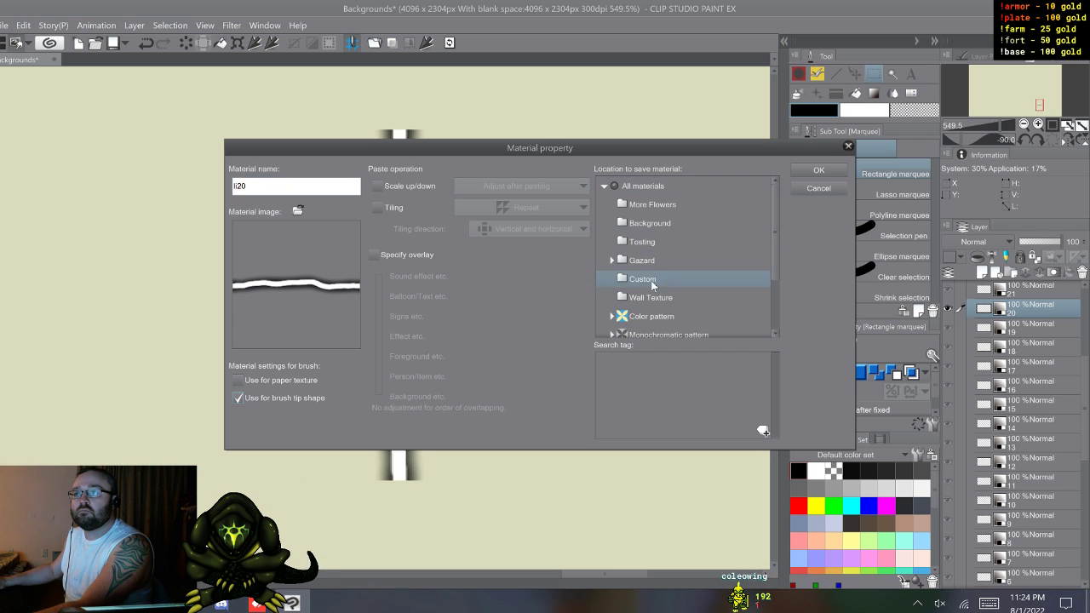
{"action": "left_click", "coordinate": [830, 172]}
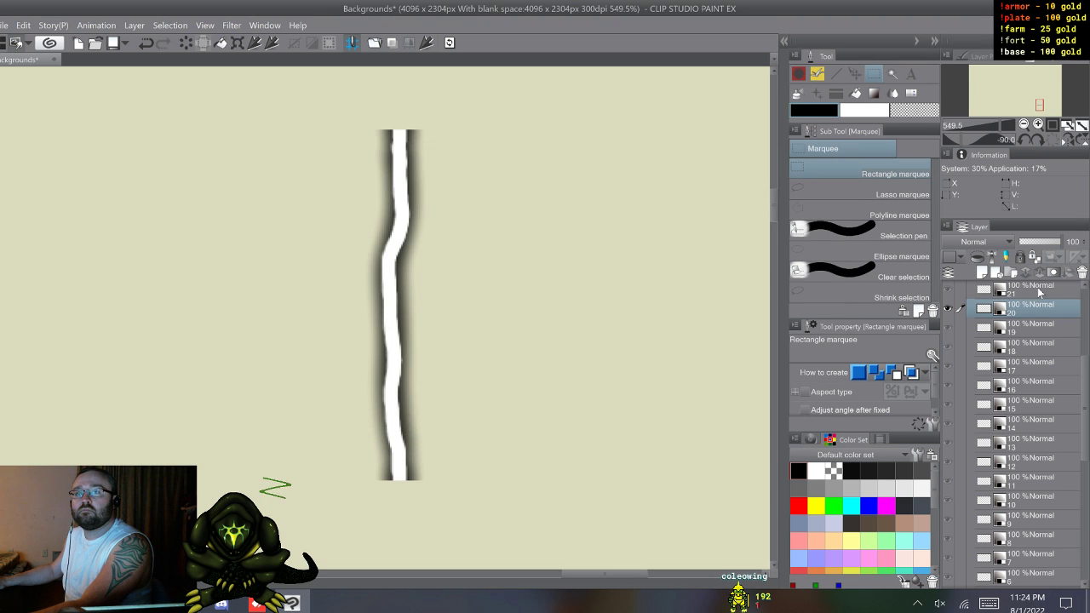
Step: Register bolt layer 21 as a brush tip shape material named li21 in the Custom folder
{"action": "left_click", "coordinate": [1037, 287]}
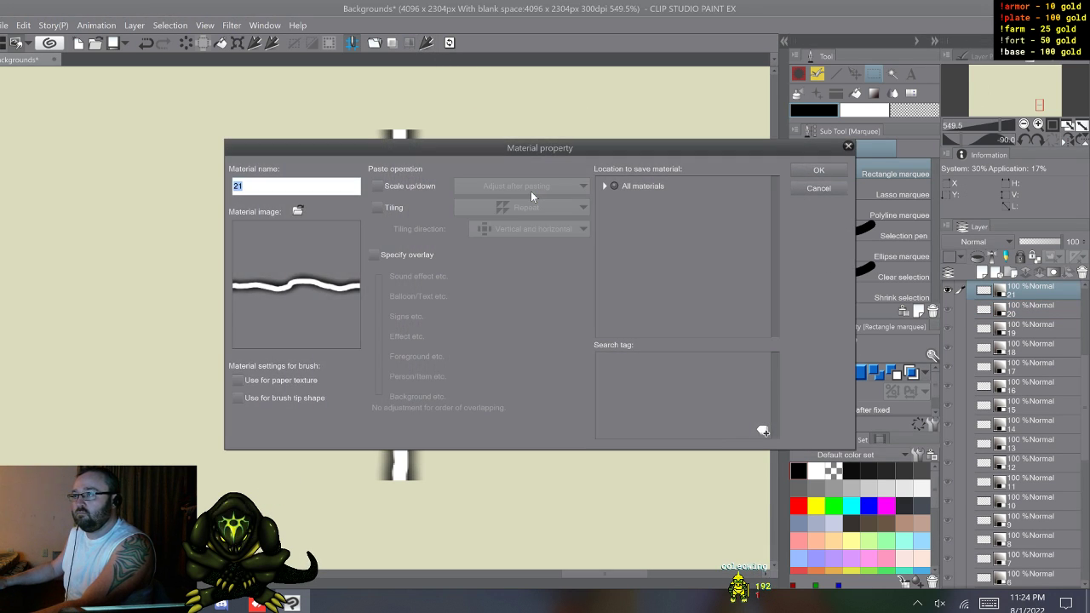
{"action": "type", "text": "21"}
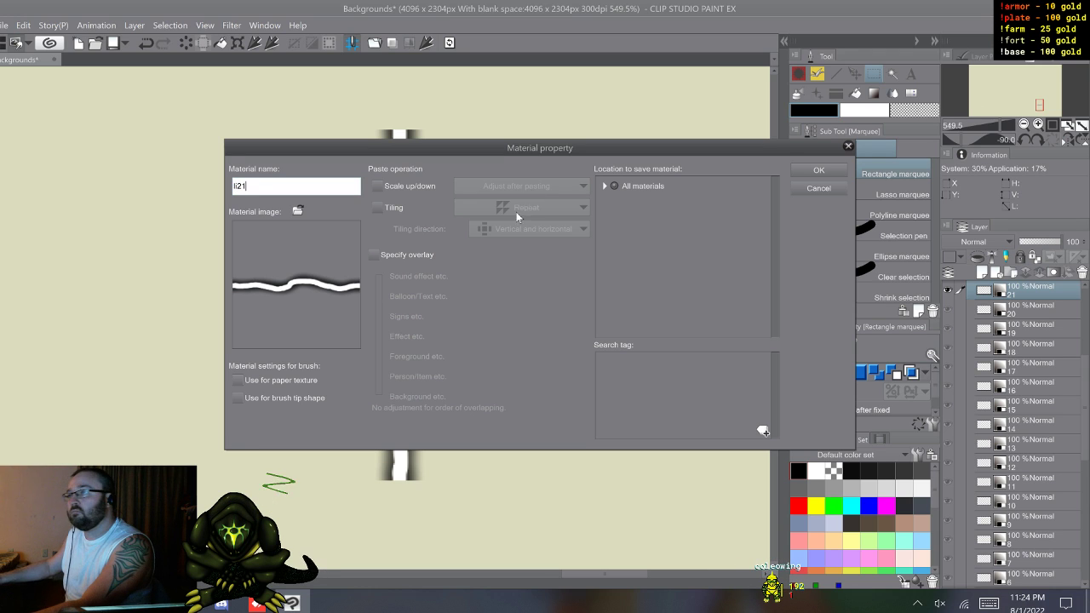
{"action": "left_click", "coordinate": [238, 398]}
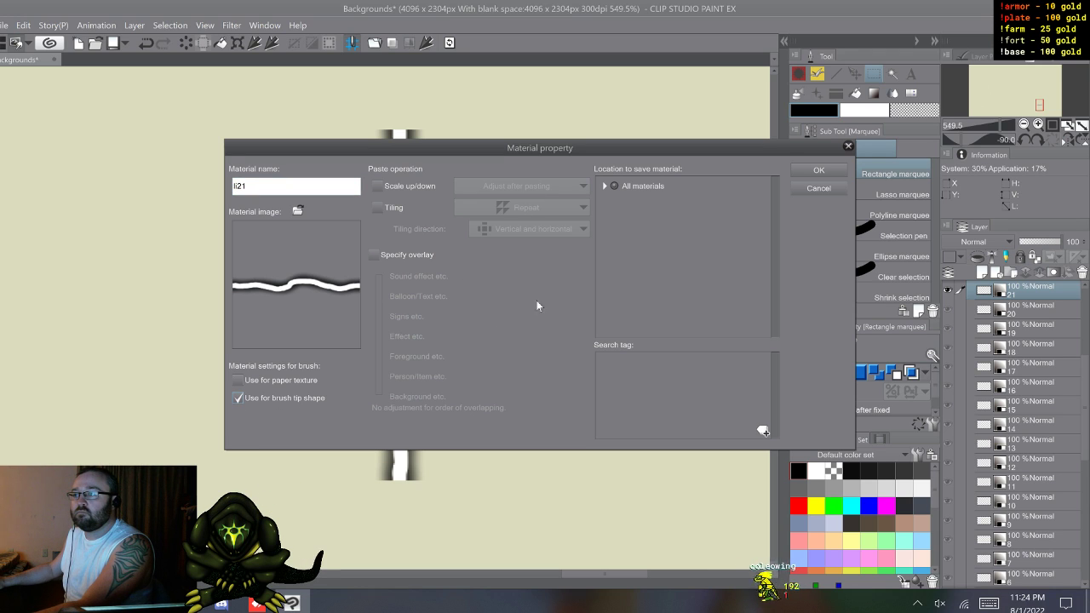
{"action": "left_click", "coordinate": [605, 186]}
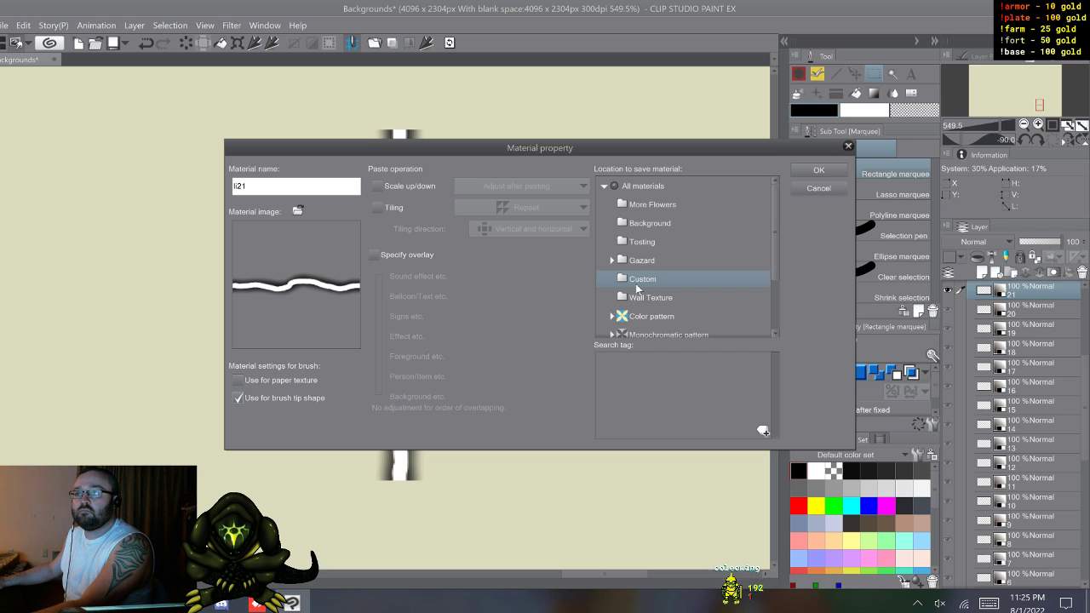
{"action": "left_click", "coordinate": [817, 171]}
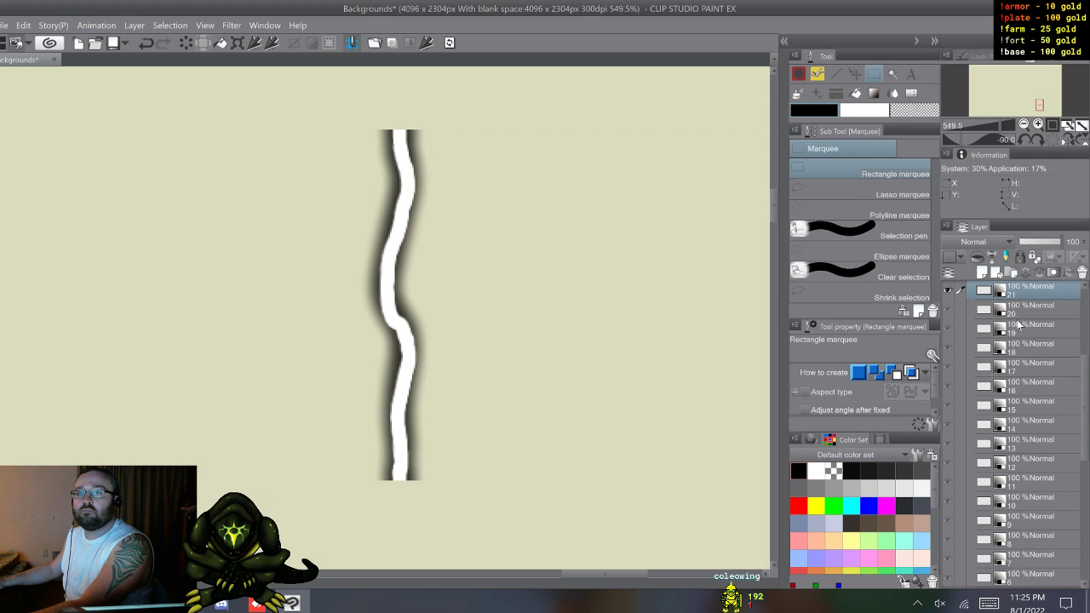
Step: Register bolt layer 22 as a brush tip shape material named li22 in the Custom folder
{"action": "scroll", "coordinate": [1019, 324], "scroll_direction": "up", "scroll_amount": 2}
{"action": "left_click", "coordinate": [1019, 324]}
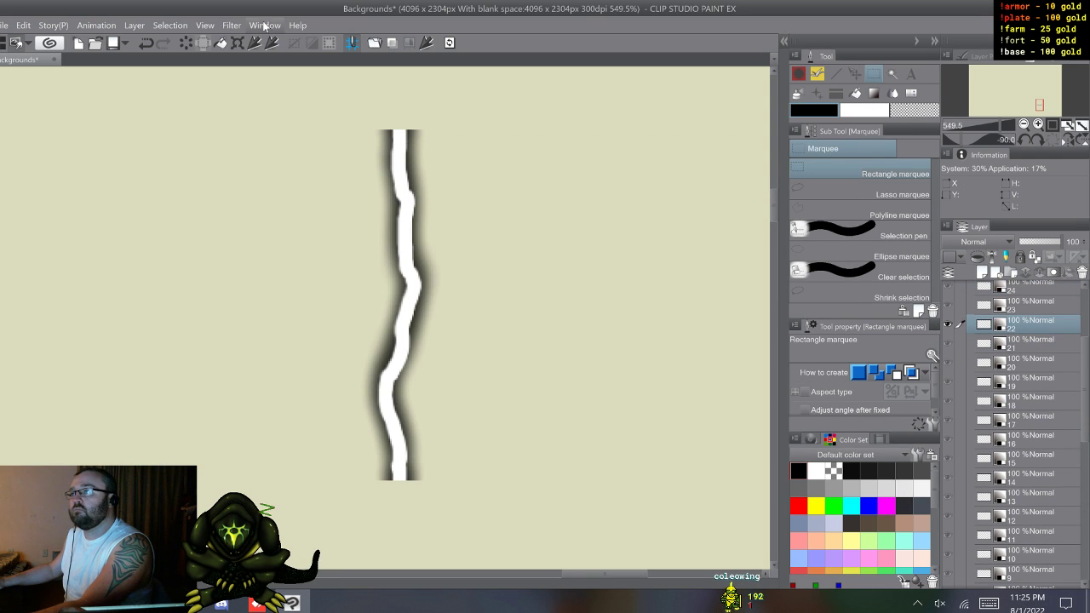
{"action": "left_click", "coordinate": [425, 44]}
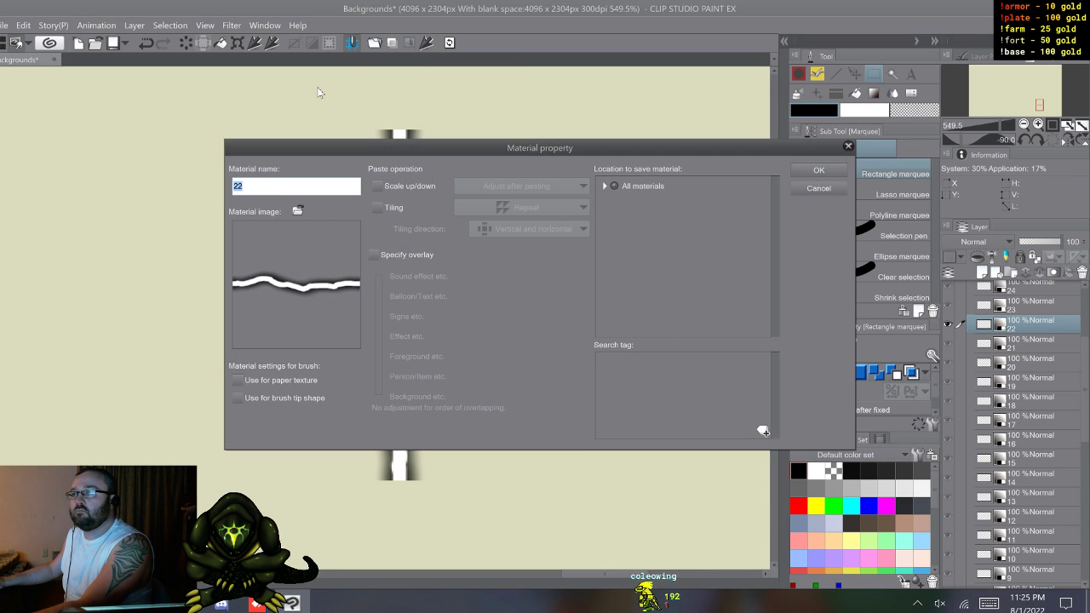
{"action": "type", "text": "li22"}
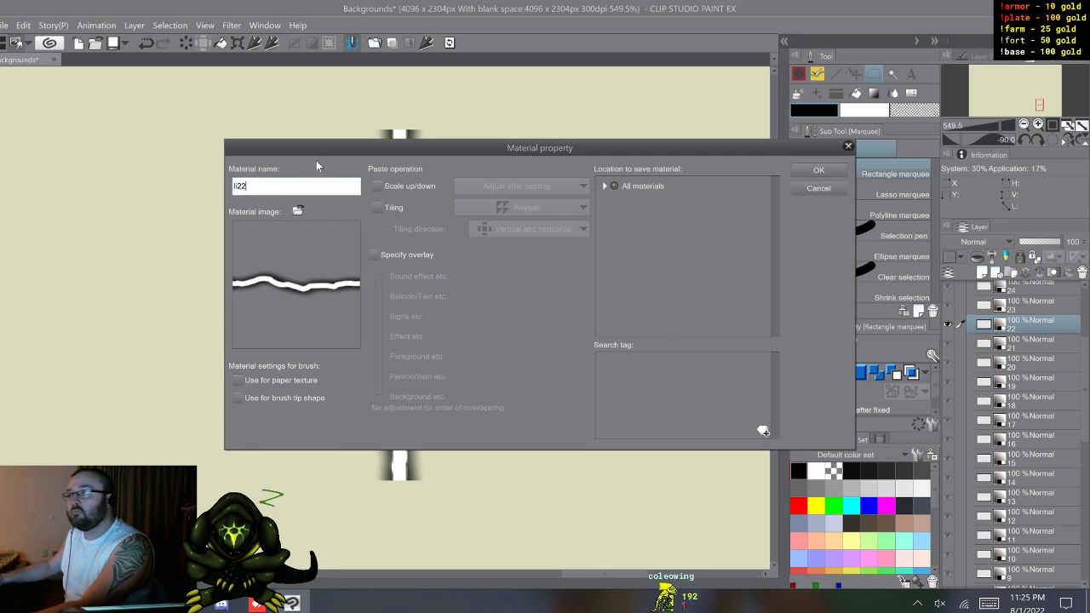
{"action": "left_click", "coordinate": [239, 398]}
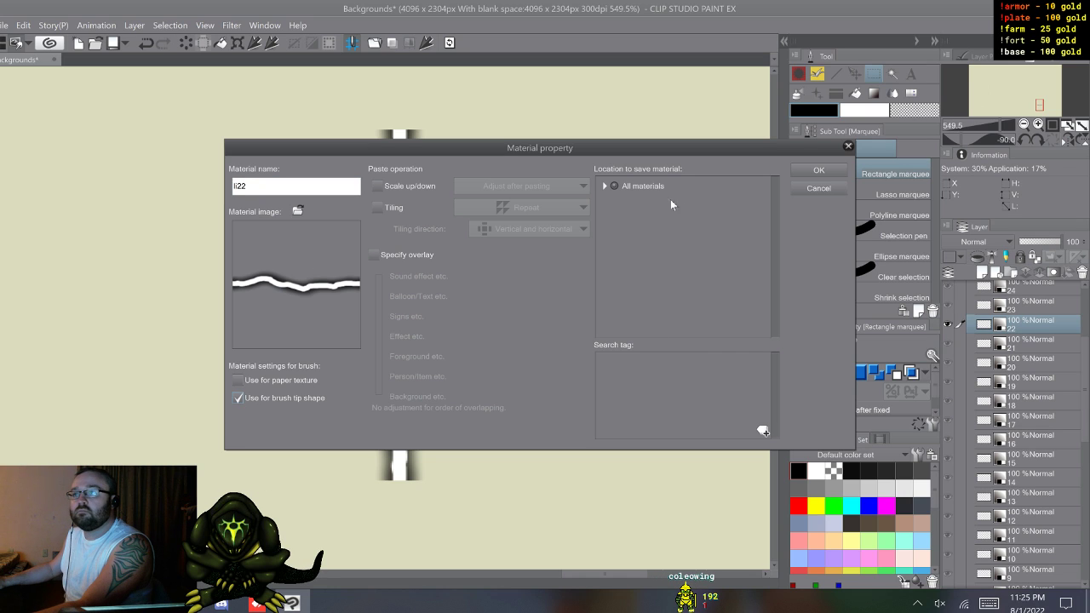
{"action": "left_click", "coordinate": [604, 186]}
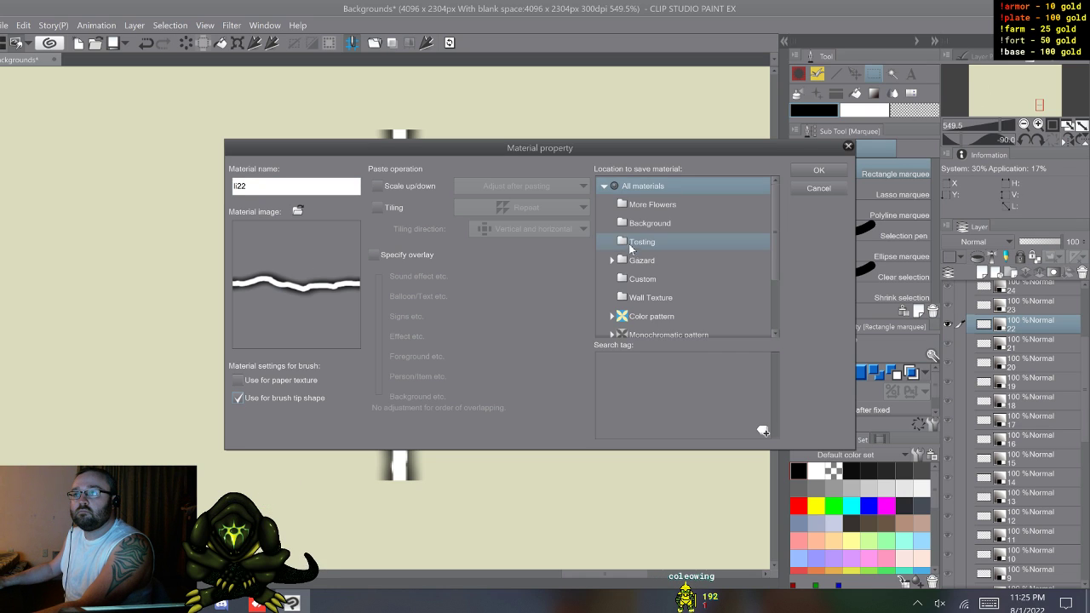
{"action": "left_click", "coordinate": [641, 281]}
{"action": "left_click", "coordinate": [818, 169]}
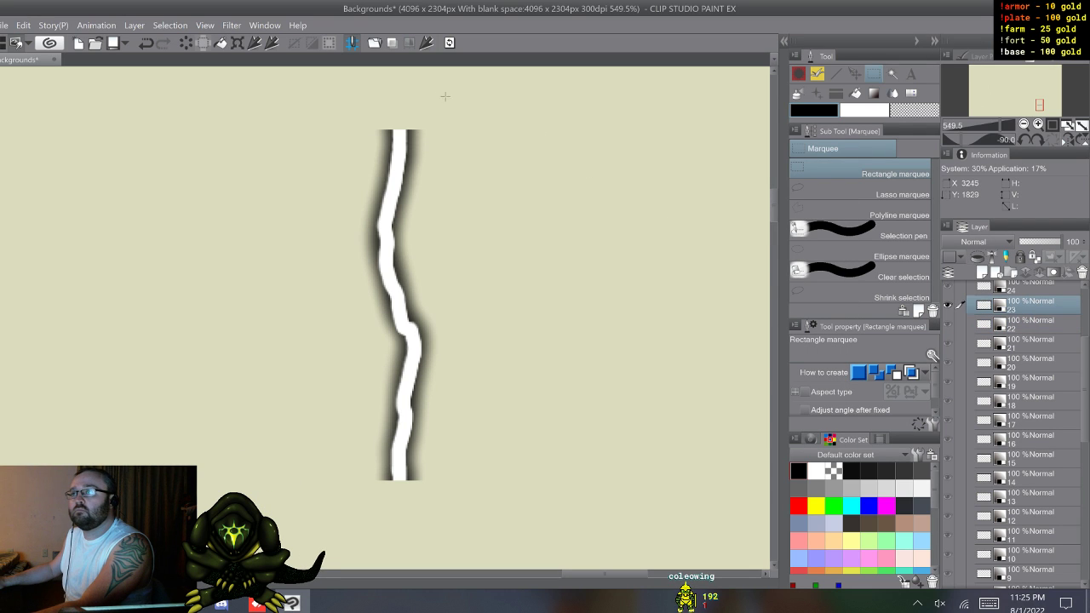
Step: Register bolt layer 23 as a brush tip shape material named li23 in the Custom folder
{"action": "left_click", "coordinate": [428, 45]}
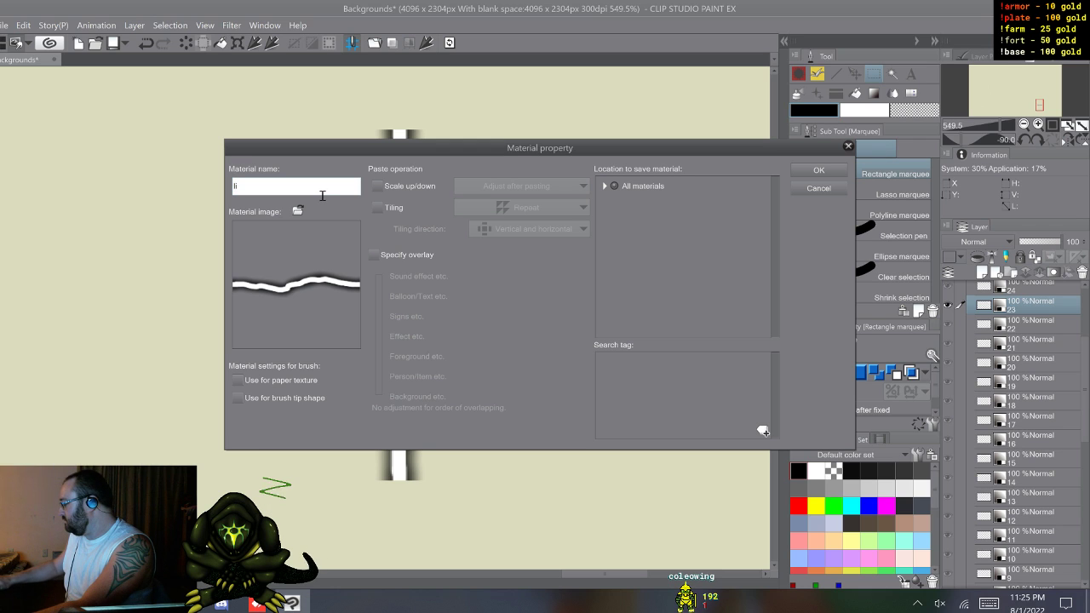
{"action": "left_click", "coordinate": [238, 398]}
{"action": "left_click", "coordinate": [626, 186]}
{"action": "left_click", "coordinate": [603, 186]}
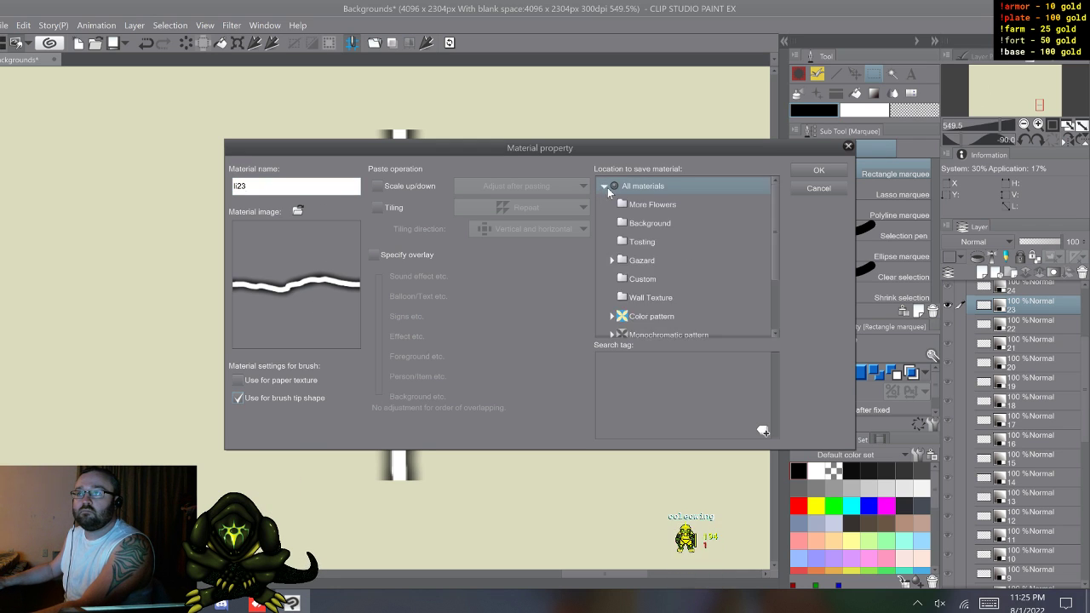
{"action": "left_click", "coordinate": [642, 278]}
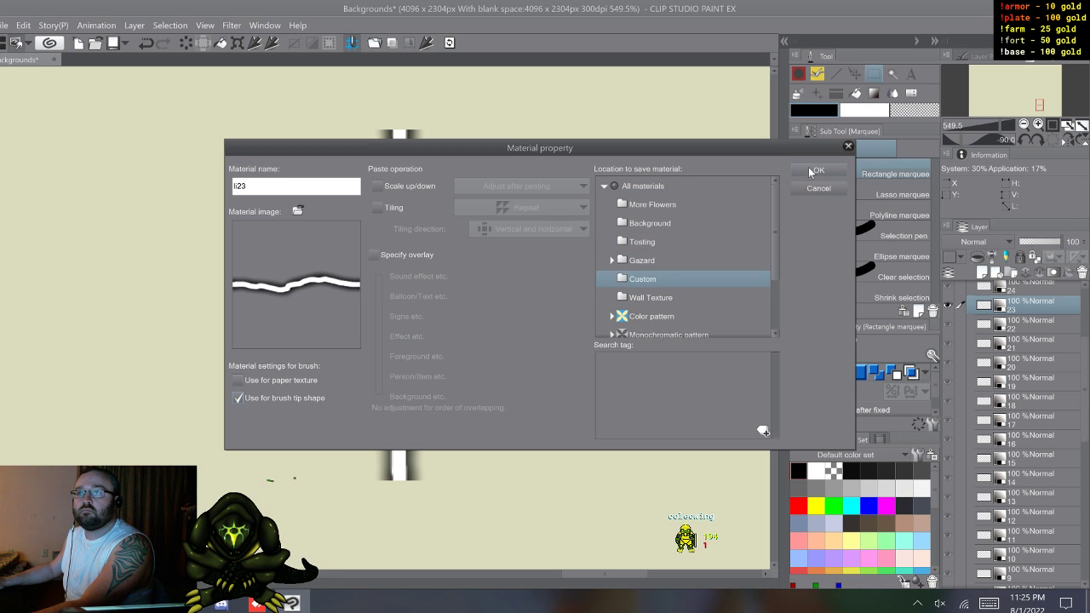
{"action": "left_click", "coordinate": [815, 172]}
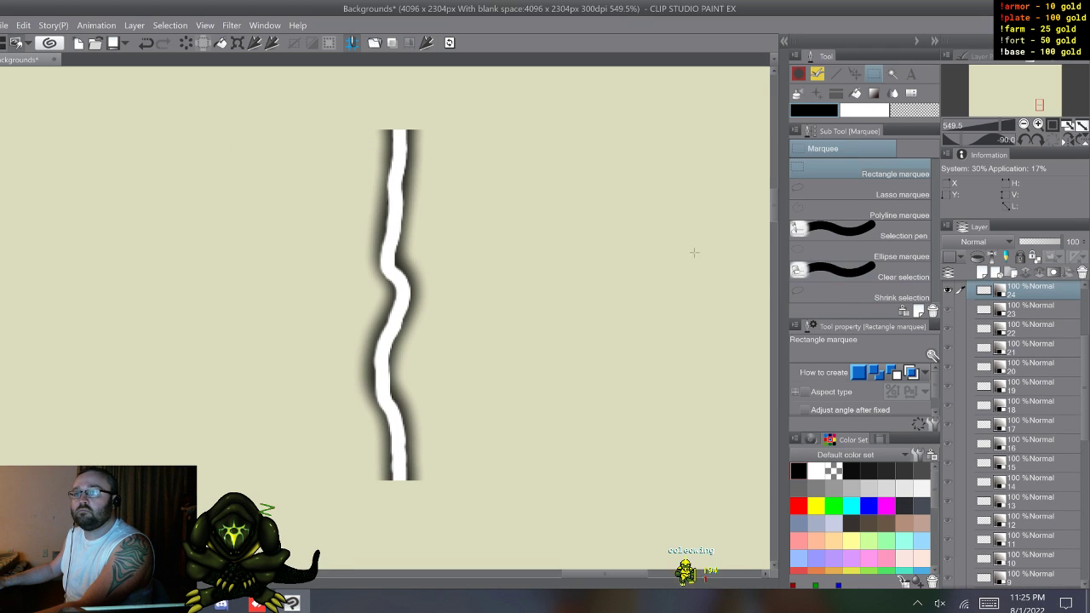
Step: Register bolt layer 24 as a brush tip shape material named li24 in the Custom folder
{"action": "left_click", "coordinate": [425, 44]}
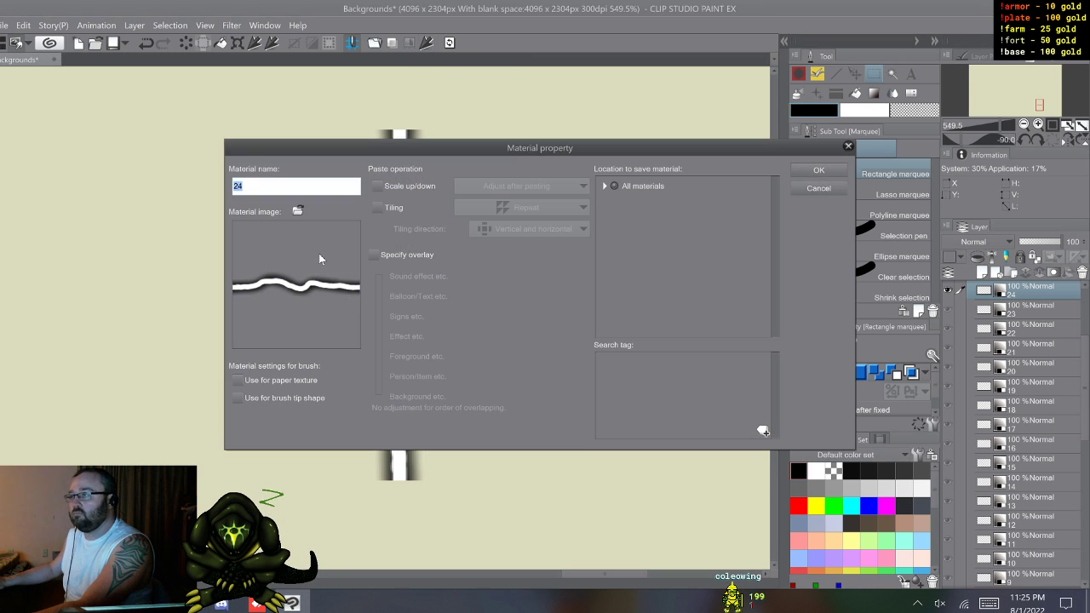
{"action": "type", "text": "li24"}
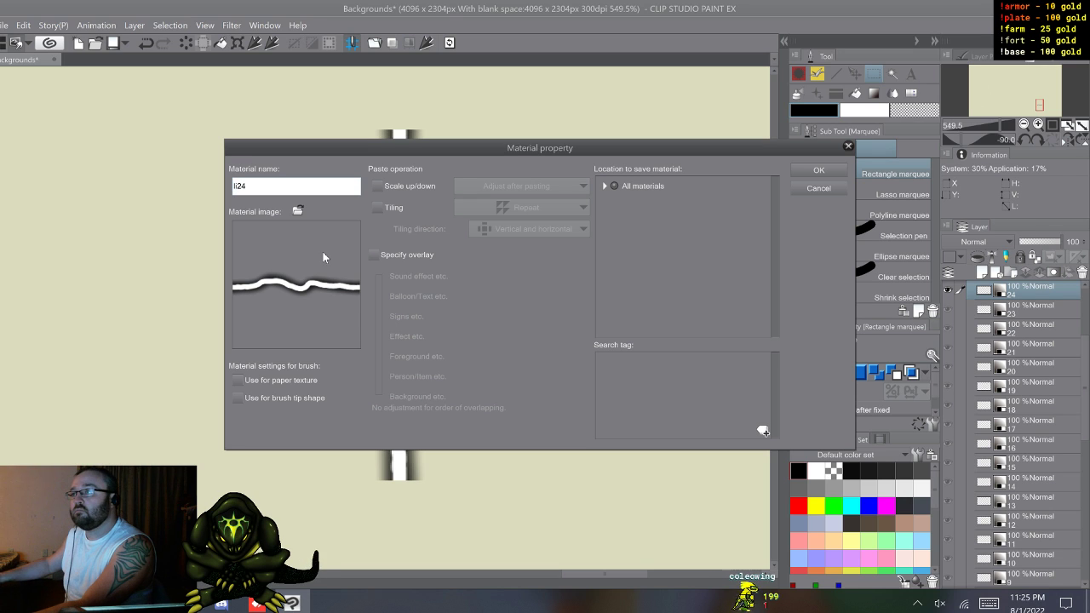
{"action": "left_click", "coordinate": [239, 396]}
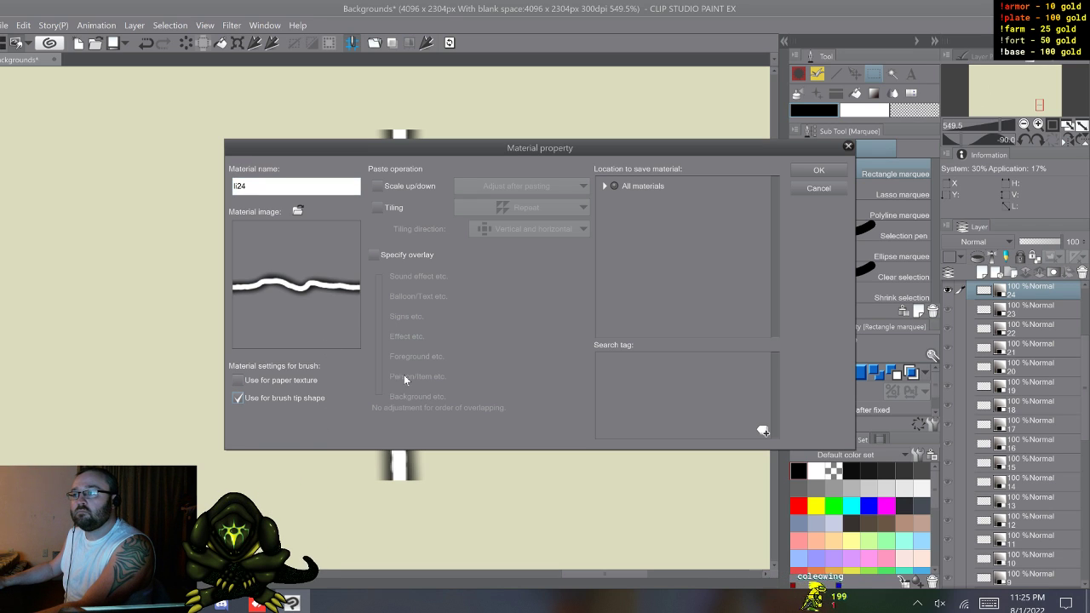
{"action": "left_click", "coordinate": [604, 186]}
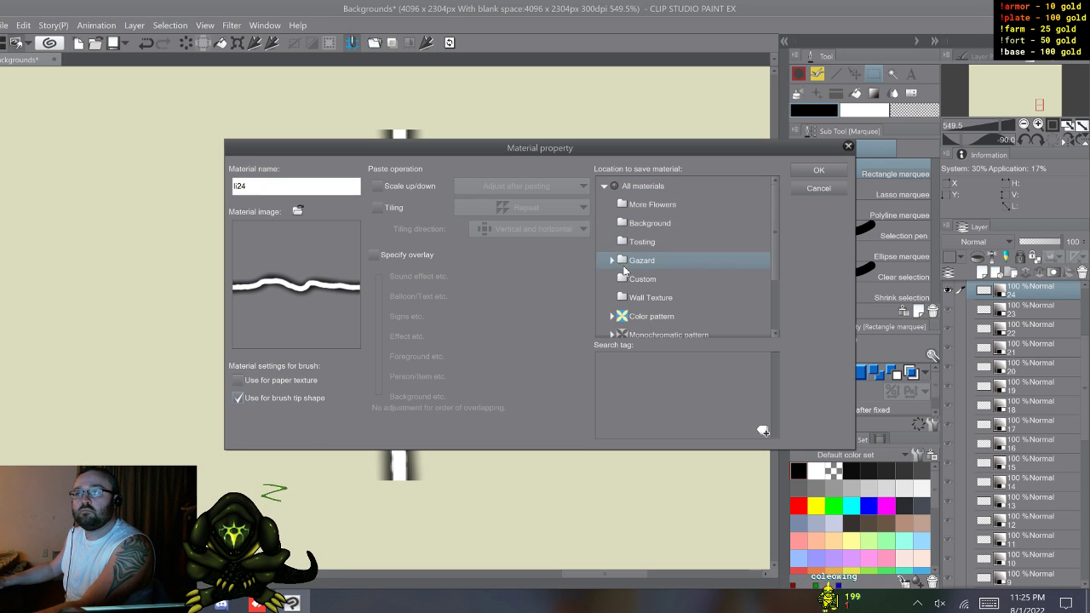
{"action": "left_click", "coordinate": [836, 175]}
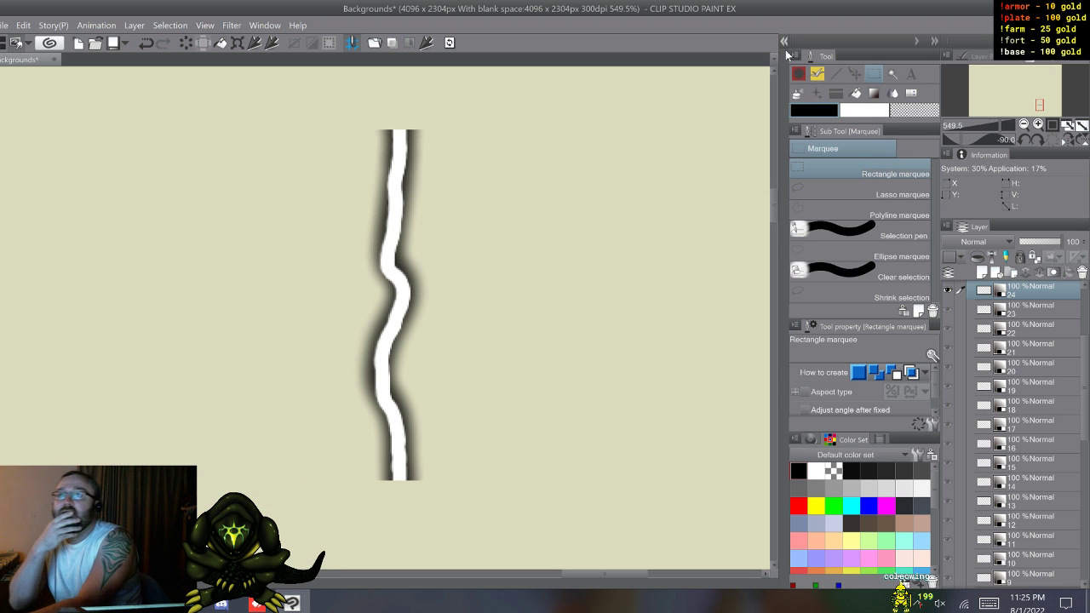
Step: Look through the Special brush group for an existing brush suitable as the base for the lightning brush
{"action": "left_click", "coordinate": [800, 77]}
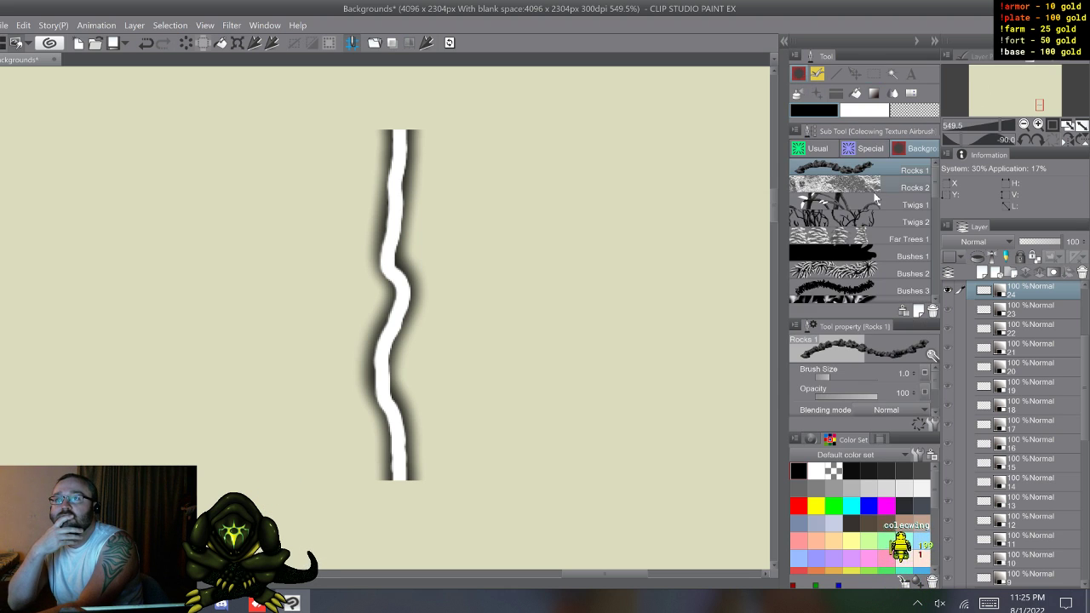
{"action": "left_click", "coordinate": [855, 150]}
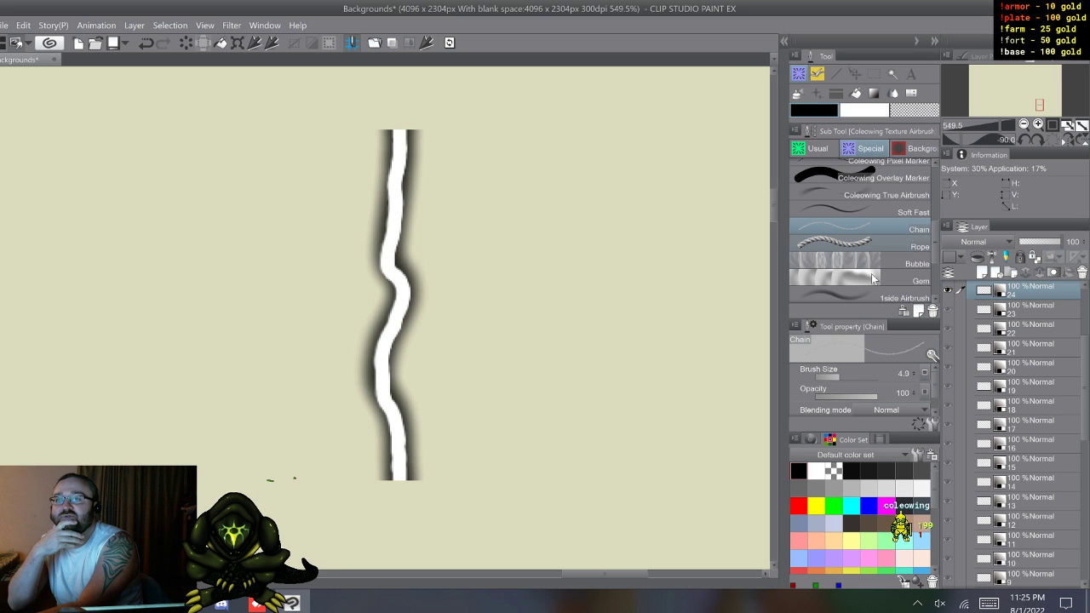
{"action": "scroll", "coordinate": [871, 277], "scroll_direction": "down", "scroll_amount": 3}
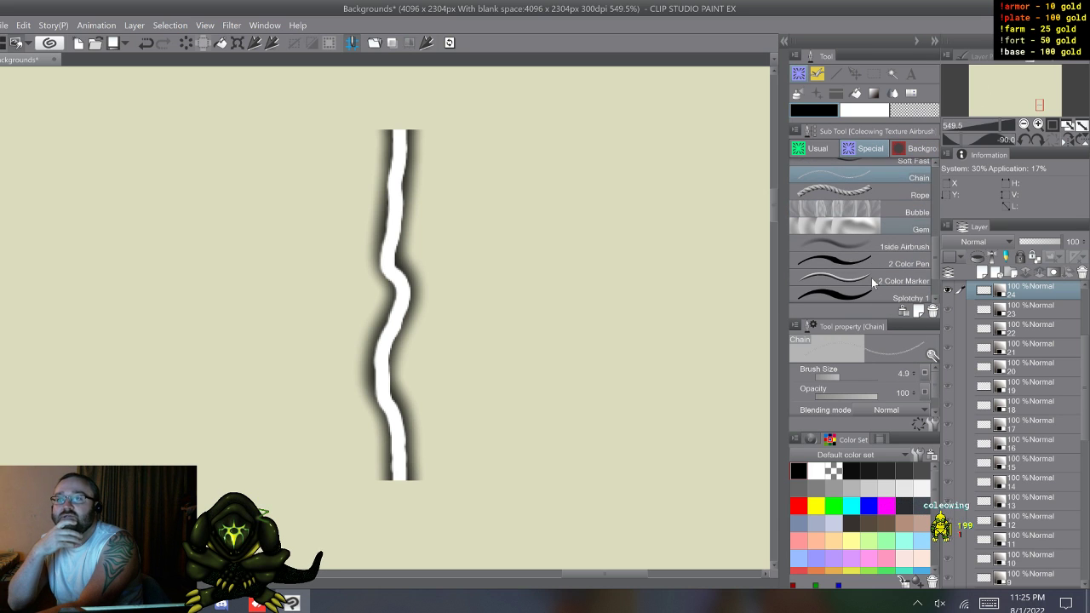
{"action": "scroll", "coordinate": [871, 277], "scroll_direction": "up", "scroll_amount": 3}
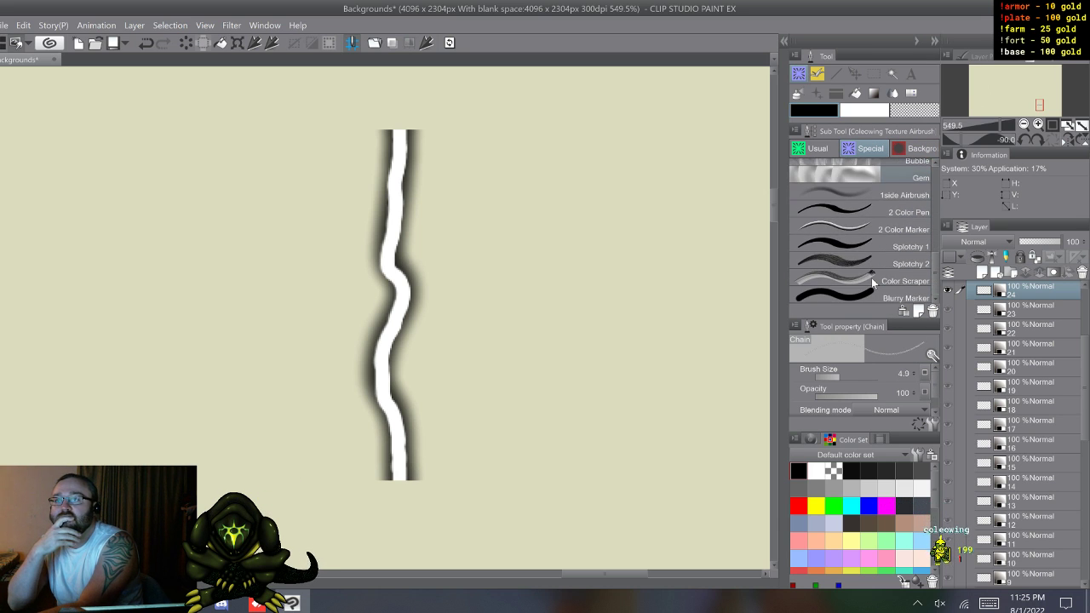
{"action": "scroll", "coordinate": [872, 278], "scroll_direction": "up", "scroll_amount": 2}
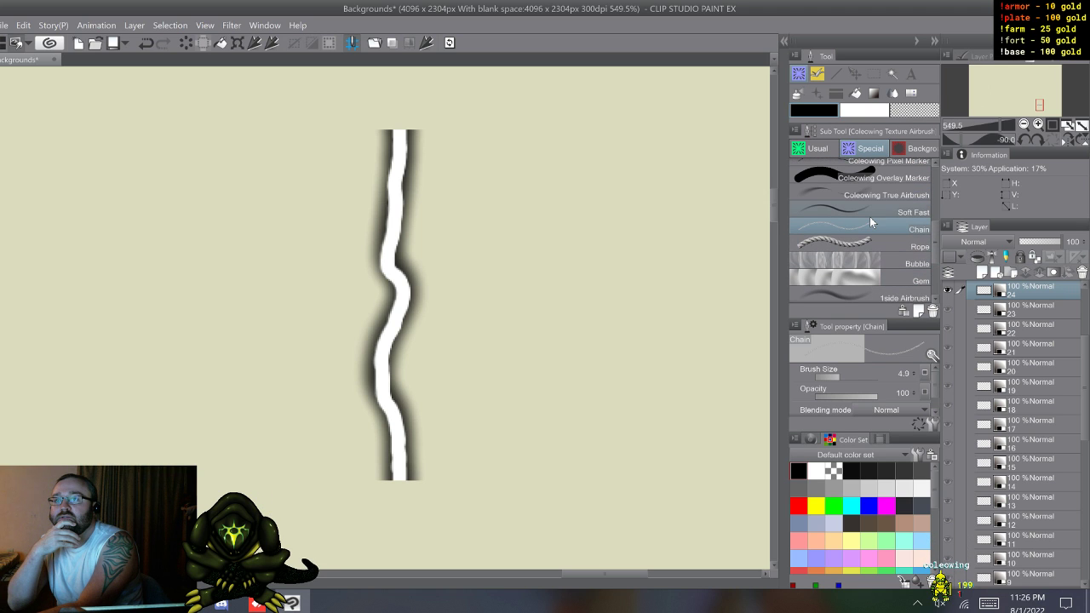
{"action": "scroll", "coordinate": [870, 208], "scroll_direction": "up", "scroll_amount": 8}
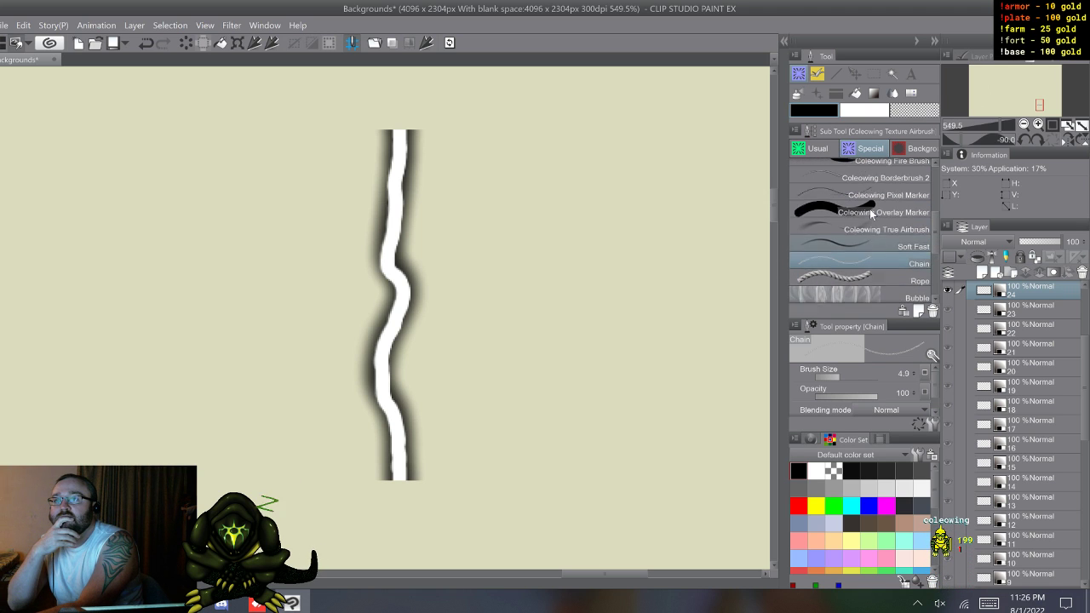
{"action": "scroll", "coordinate": [869, 208], "scroll_direction": "up", "scroll_amount": 3}
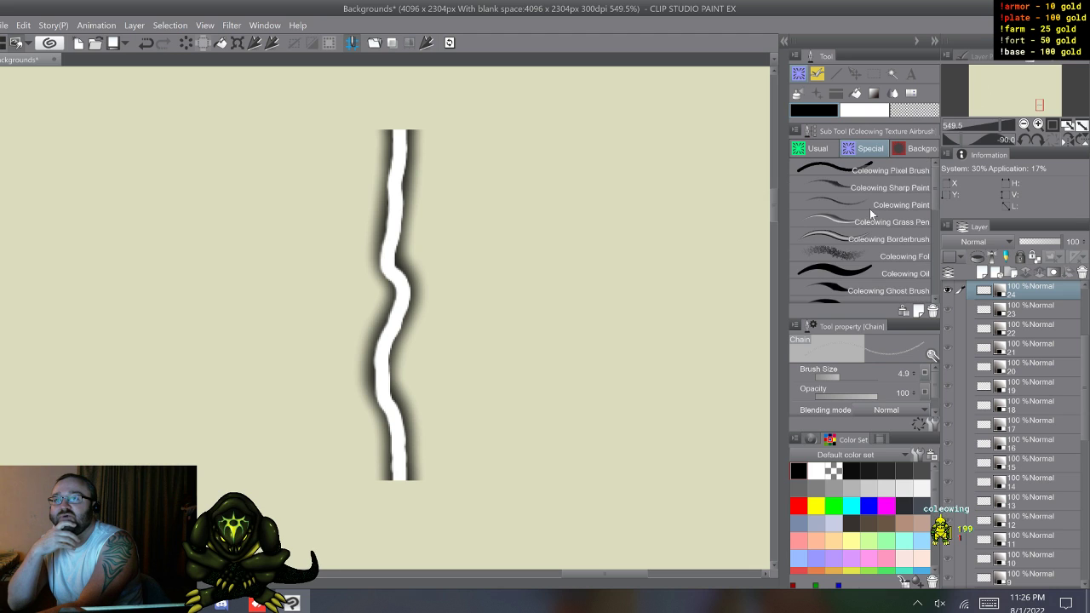
{"action": "scroll", "coordinate": [870, 209], "scroll_direction": "down", "scroll_amount": 5}
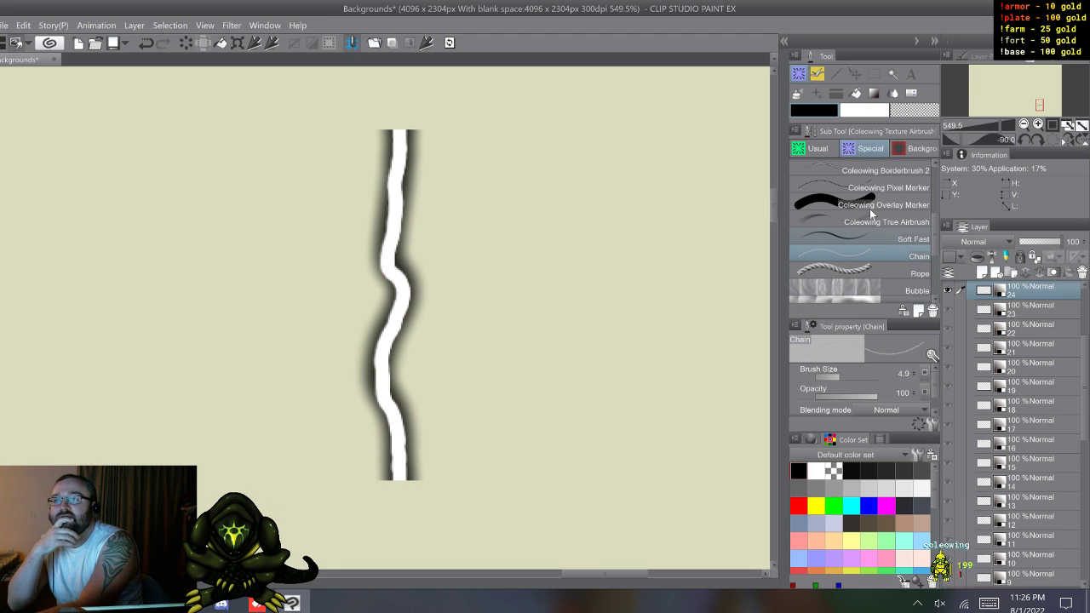
{"action": "scroll", "coordinate": [870, 209], "scroll_direction": "down", "scroll_amount": 4}
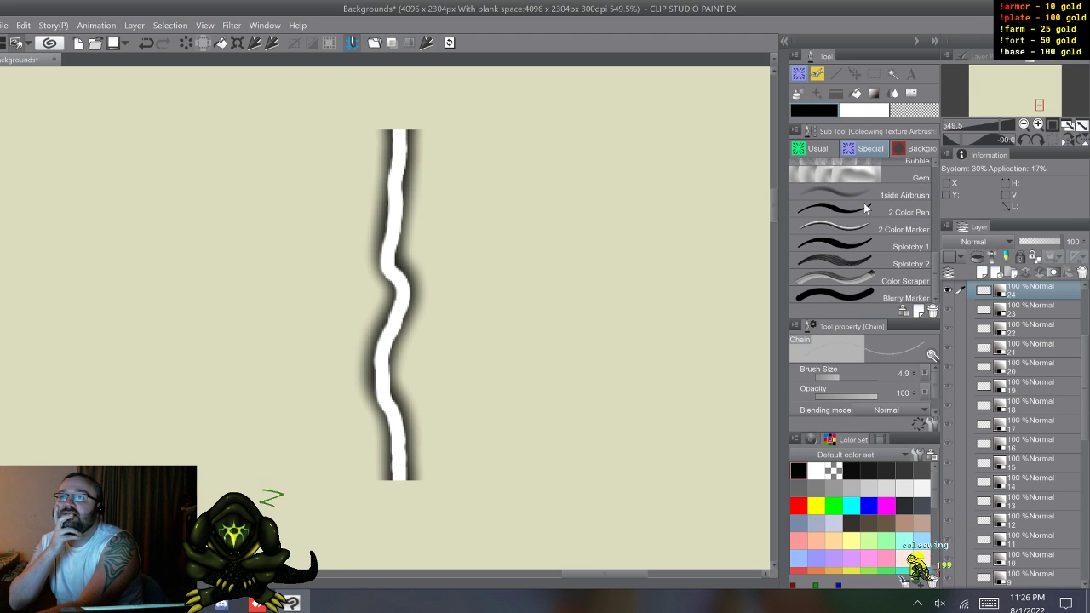
{"action": "scroll", "coordinate": [866, 206], "scroll_direction": "up", "scroll_amount": 3}
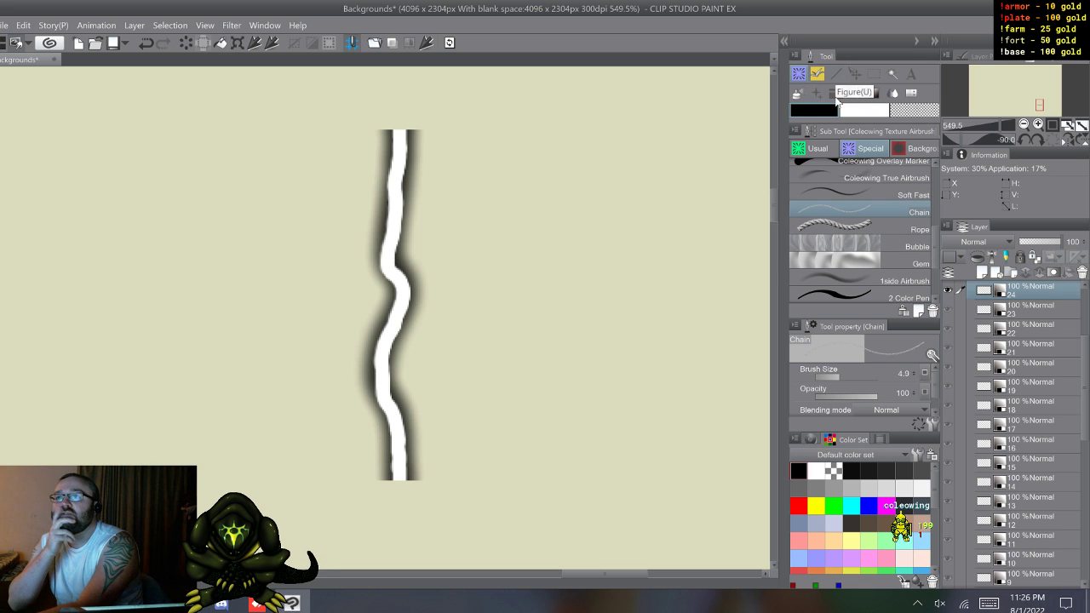
Step: Examine the background brush group, checking the settings of Hanging Moss, Seaweed 2, Seaweed 4 and Seaweed 5
{"action": "left_click", "coordinate": [920, 148]}
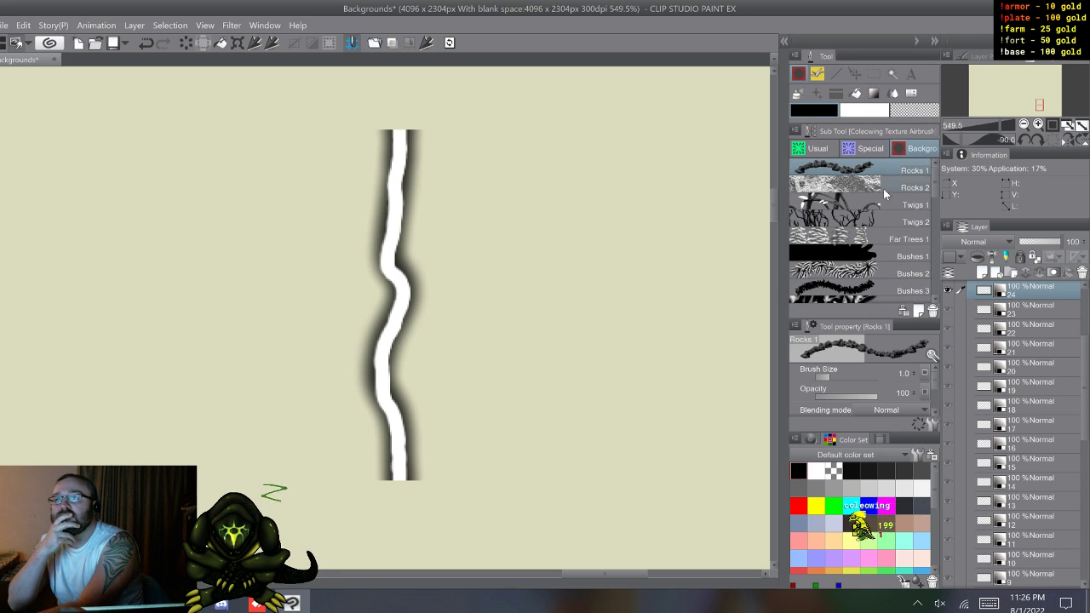
{"action": "scroll", "coordinate": [883, 189], "scroll_direction": "down", "scroll_amount": 3}
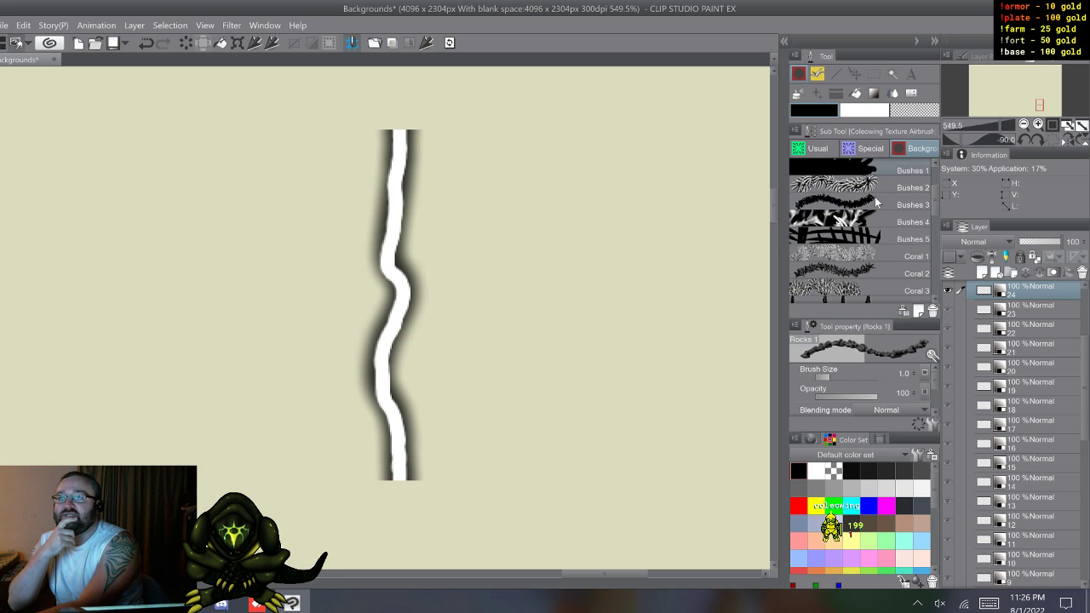
{"action": "scroll", "coordinate": [869, 211], "scroll_direction": "up", "scroll_amount": 1}
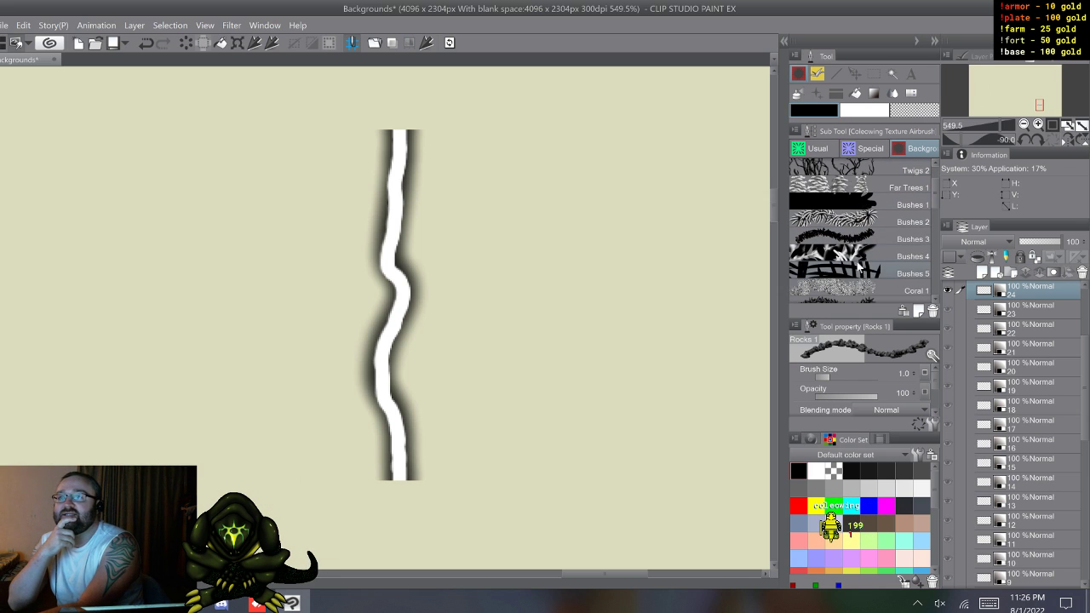
{"action": "scroll", "coordinate": [850, 240], "scroll_direction": "down", "scroll_amount": 2}
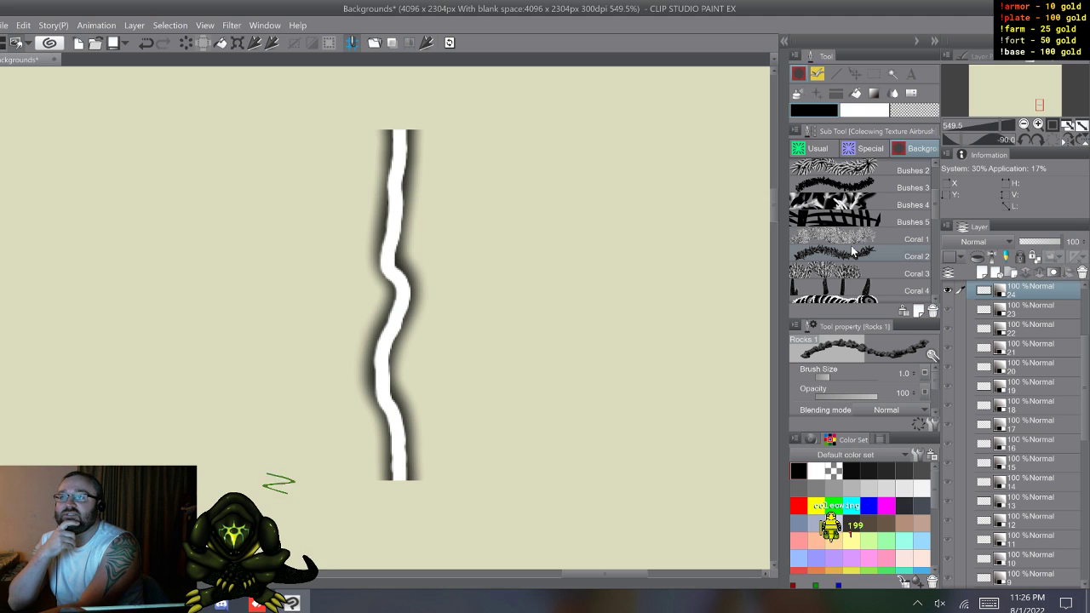
{"action": "scroll", "coordinate": [852, 251], "scroll_direction": "down", "scroll_amount": 2}
{"action": "scroll", "coordinate": [850, 239], "scroll_direction": "down", "scroll_amount": 2}
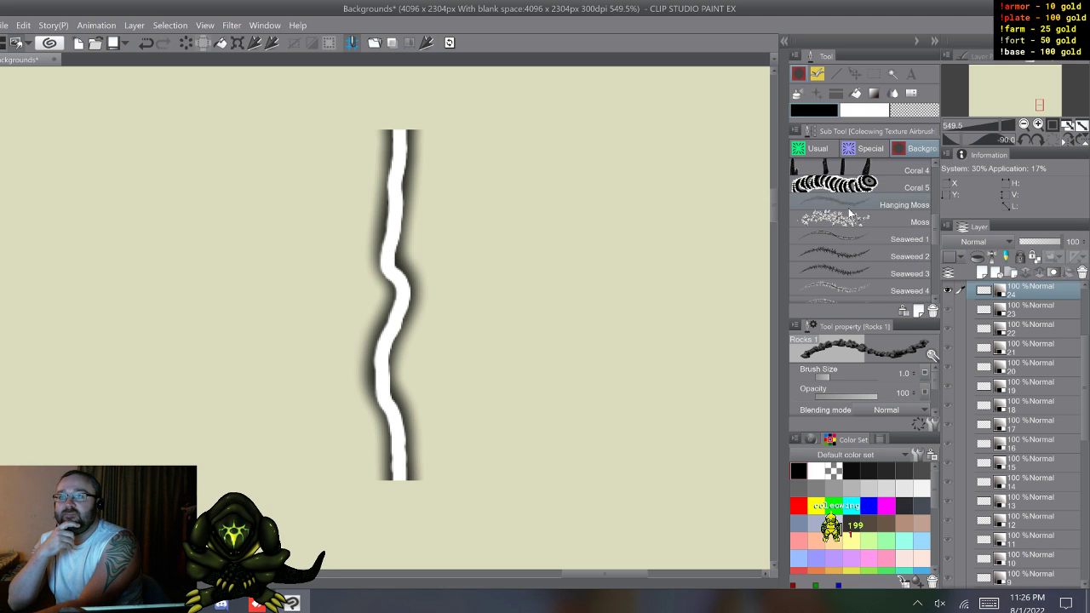
{"action": "left_click", "coordinate": [849, 205]}
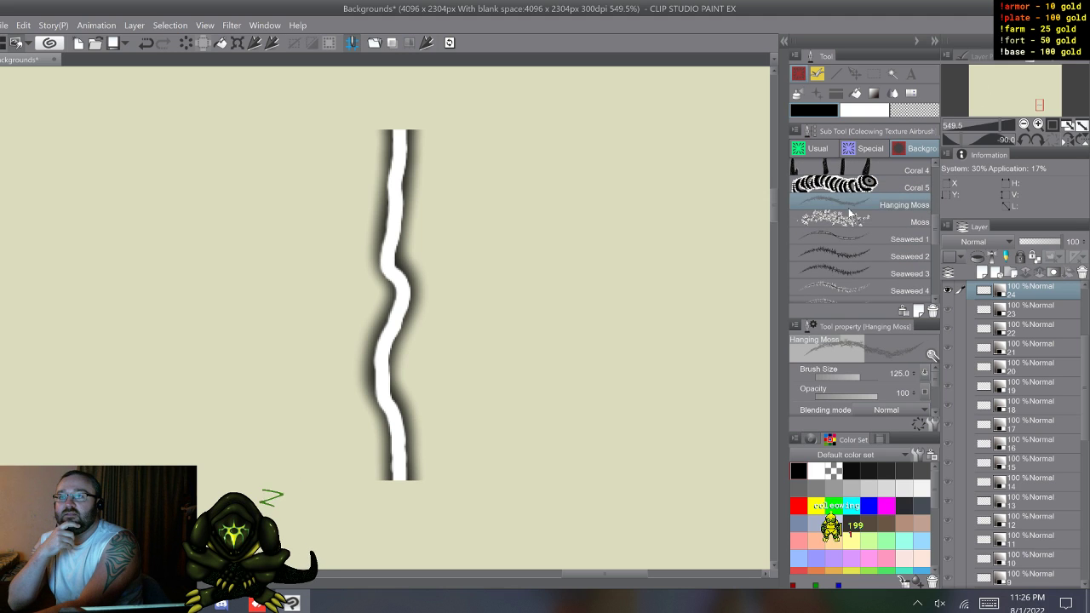
{"action": "left_click", "coordinate": [855, 260]}
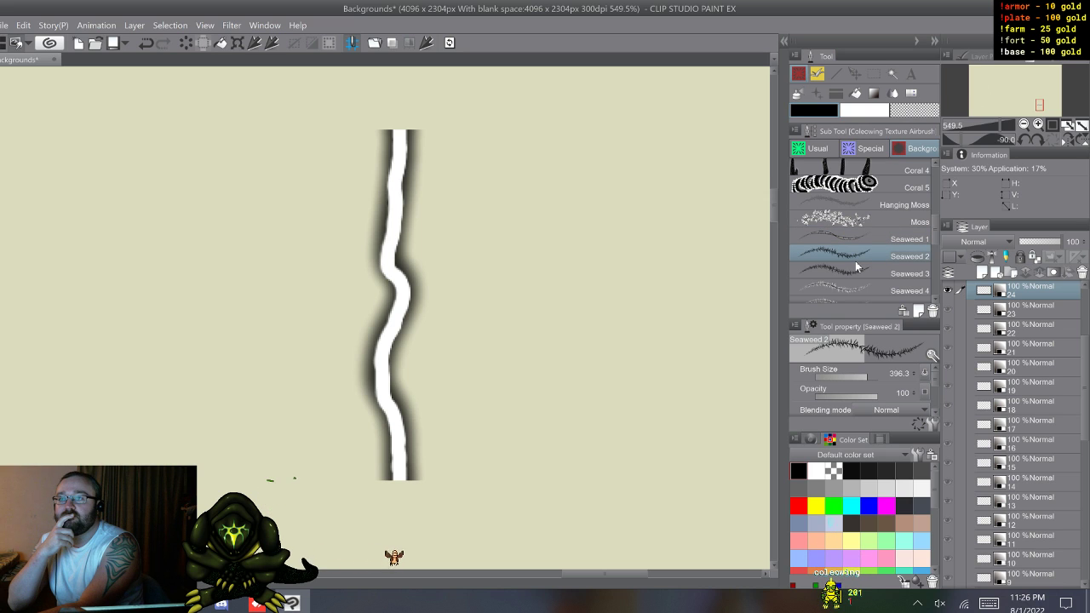
{"action": "left_click", "coordinate": [862, 286]}
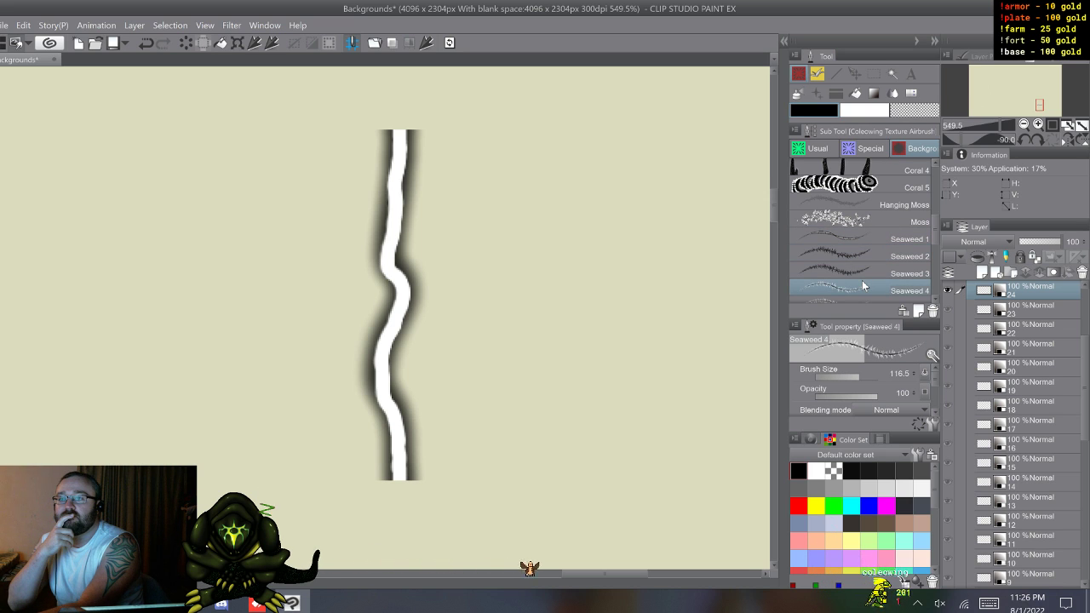
{"action": "scroll", "coordinate": [861, 282], "scroll_direction": "down", "scroll_amount": 2}
{"action": "left_click", "coordinate": [862, 267]}
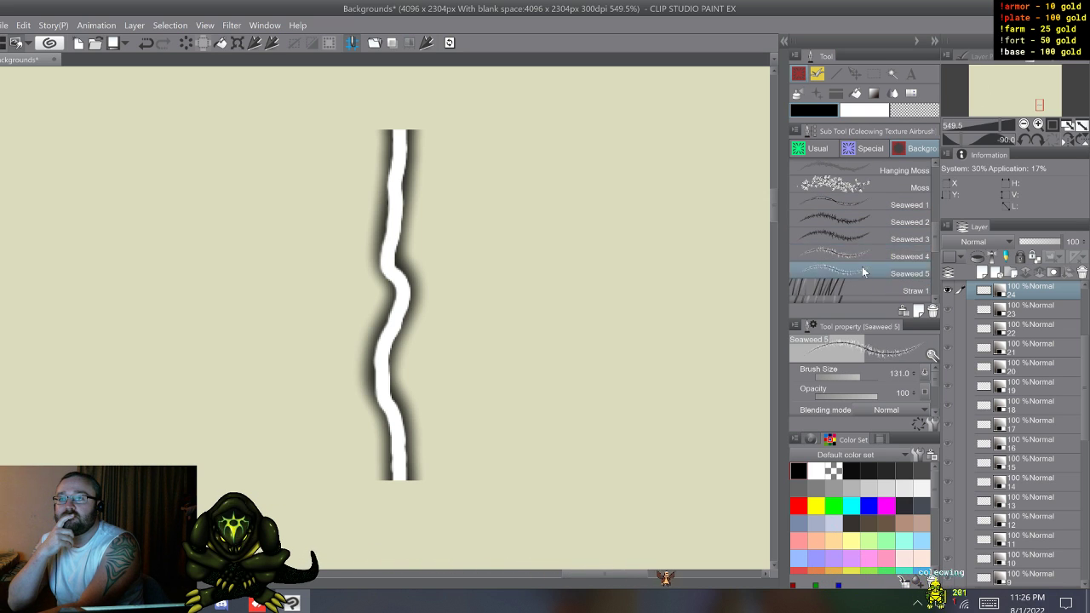
{"action": "left_click", "coordinate": [861, 252]}
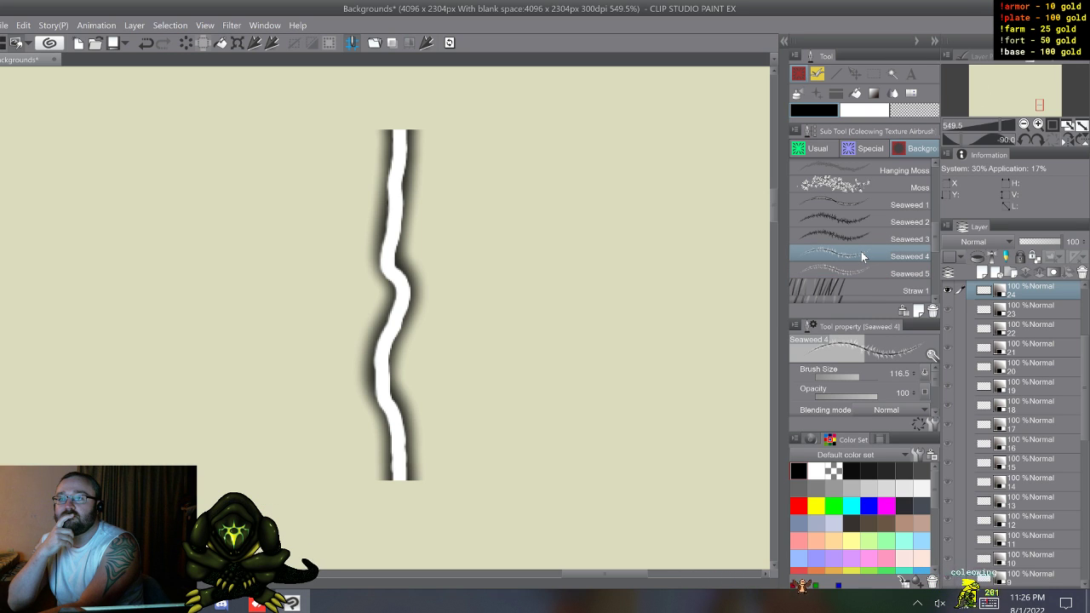
{"action": "scroll", "coordinate": [861, 251], "scroll_direction": "down", "scroll_amount": 3}
{"action": "scroll", "coordinate": [861, 251], "scroll_direction": "down", "scroll_amount": 3}
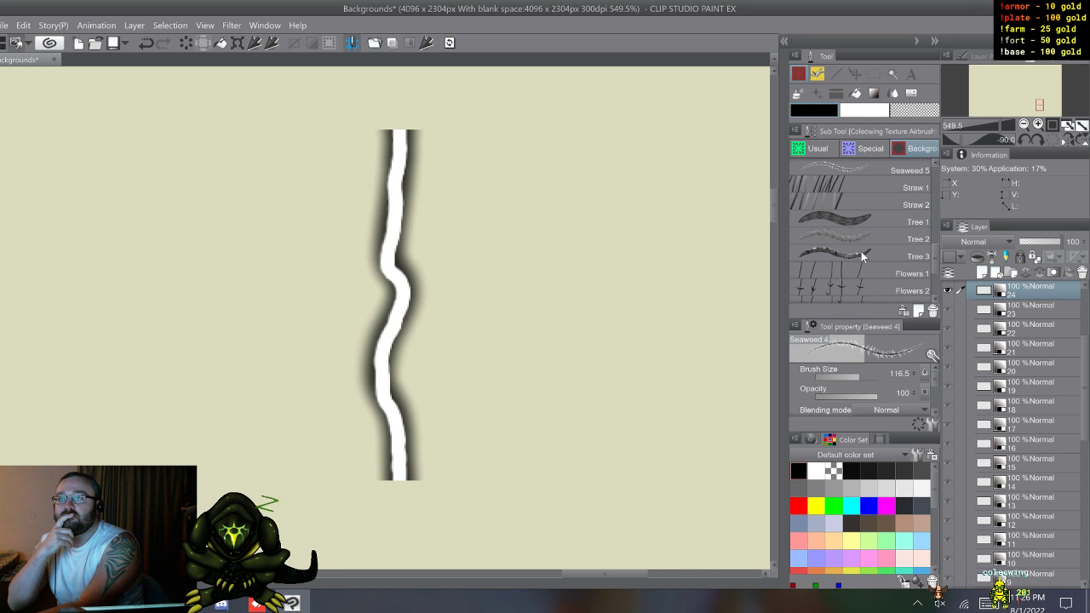
{"action": "scroll", "coordinate": [861, 251], "scroll_direction": "down", "scroll_amount": 5}
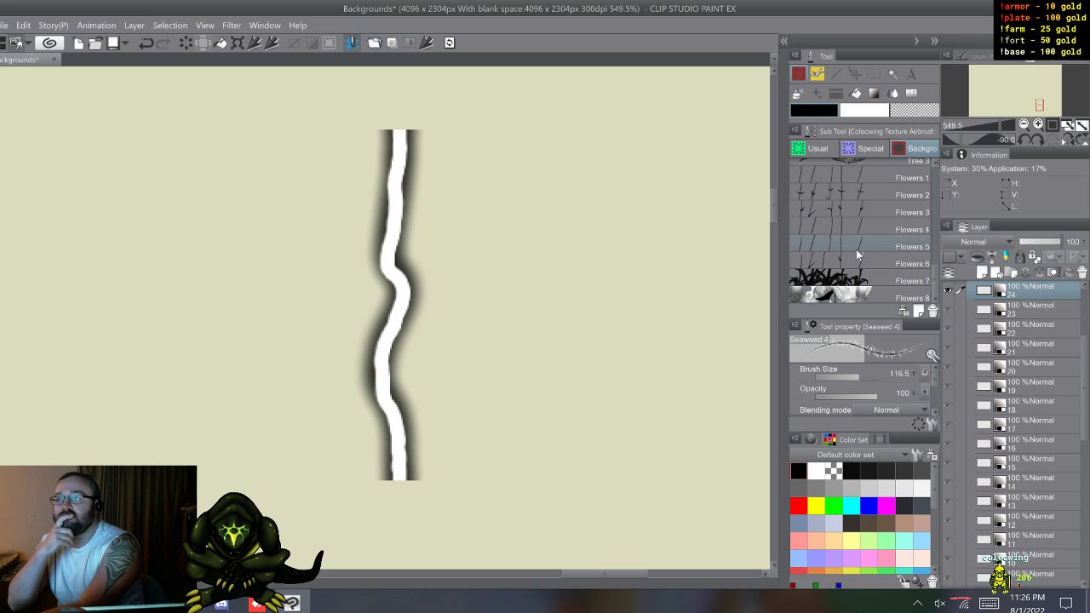
Step: Duplicate the dv_electric decoration brush as dv_electric 2 and move the copy into the Special brush group
{"action": "left_click", "coordinate": [814, 94]}
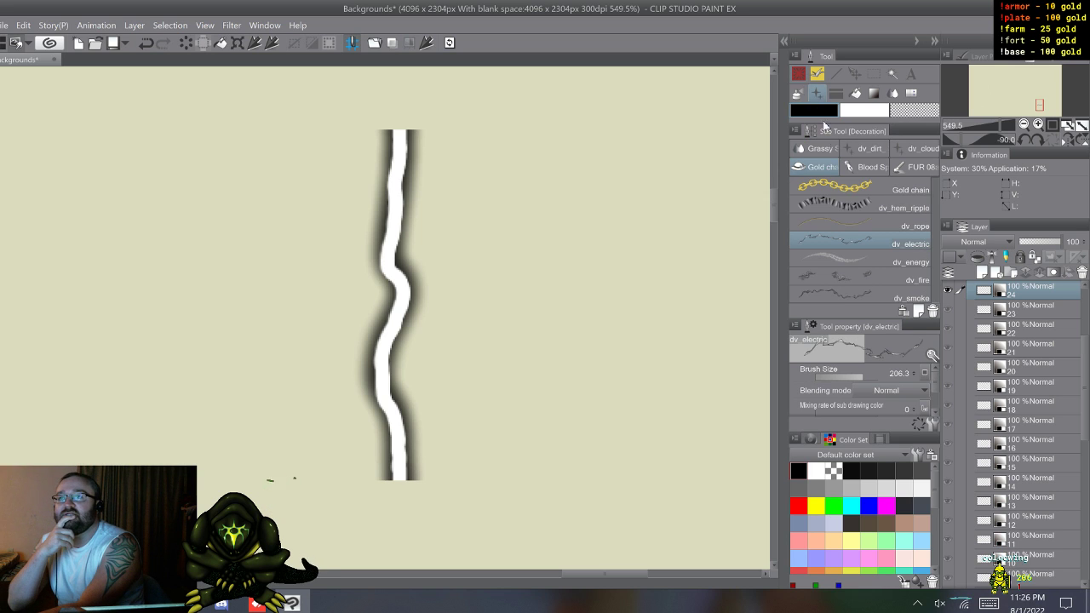
{"action": "right_click", "coordinate": [847, 239]}
{"action": "left_click", "coordinate": [885, 246]}
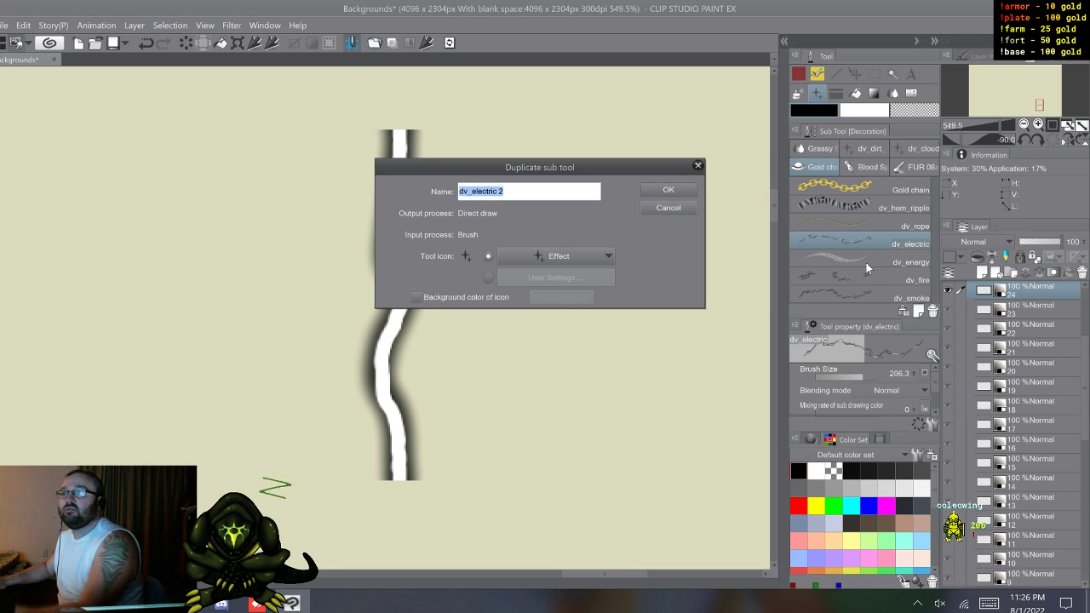
{"action": "left_click", "coordinate": [668, 195]}
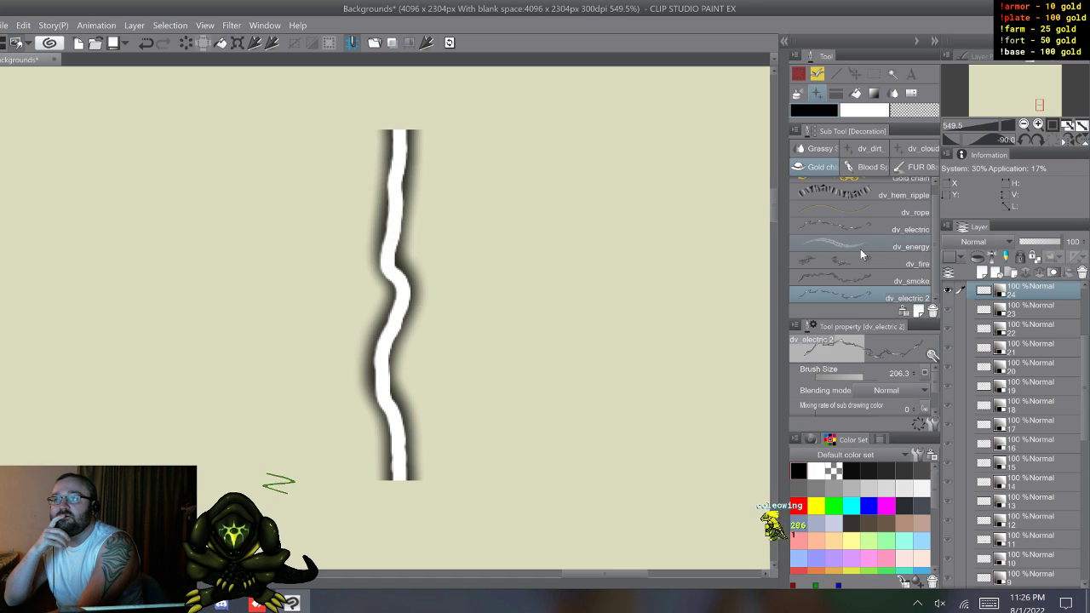
{"action": "left_click_drag", "start_coordinate": [843, 300], "coordinate": [800, 75]}
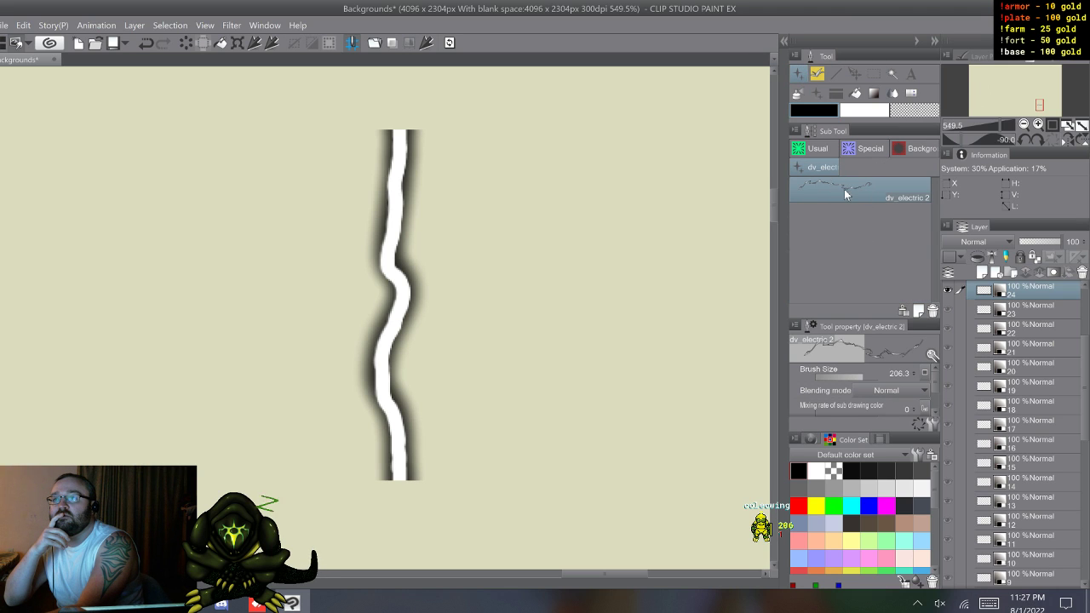
{"action": "left_click", "coordinate": [854, 150]}
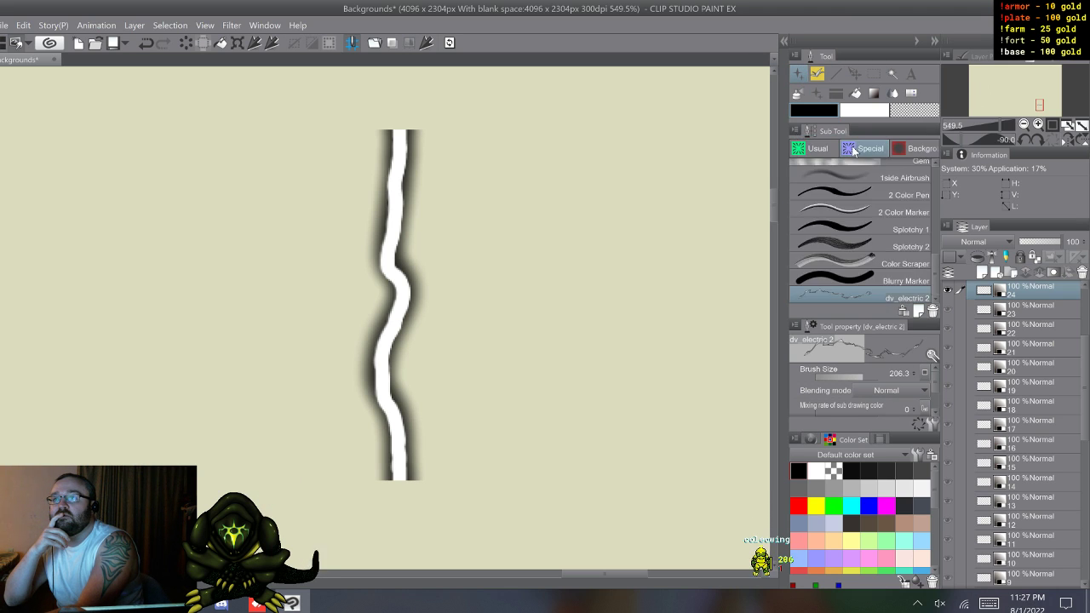
Step: Rename the dv_electric 2 brush as Lightning in its sub tool settings
{"action": "right_click", "coordinate": [848, 296]}
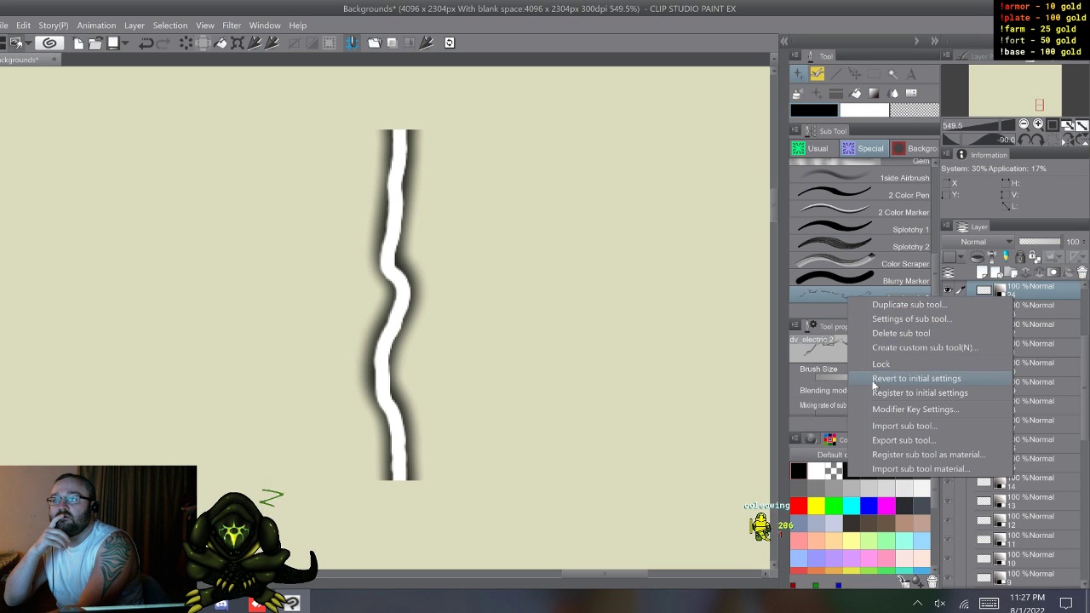
{"action": "left_click", "coordinate": [884, 320]}
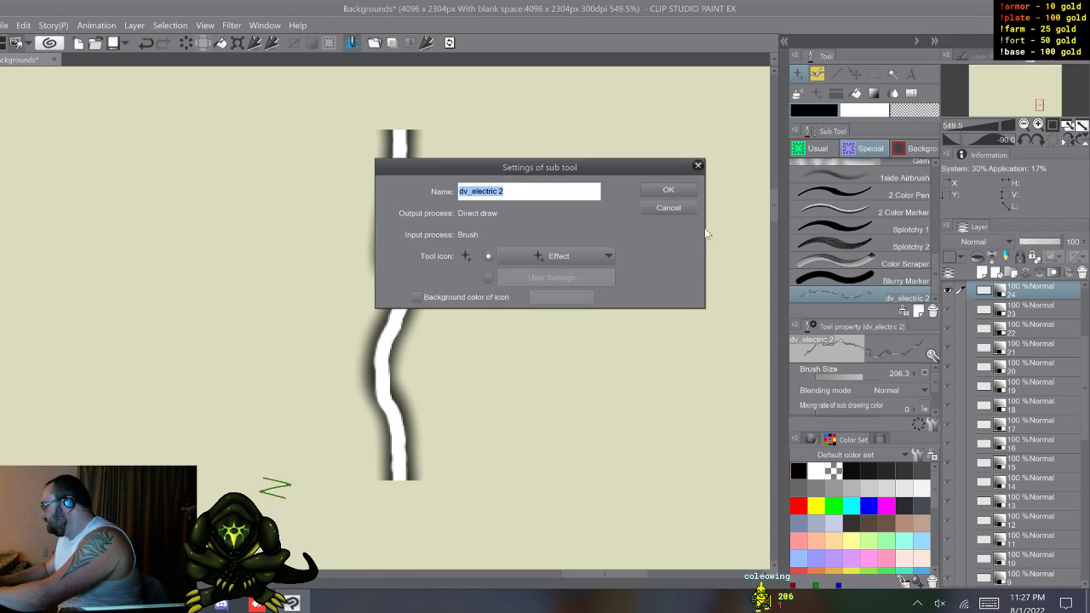
{"action": "key", "text": "BackSpace"}
{"action": "type", "text": "Ligh"}
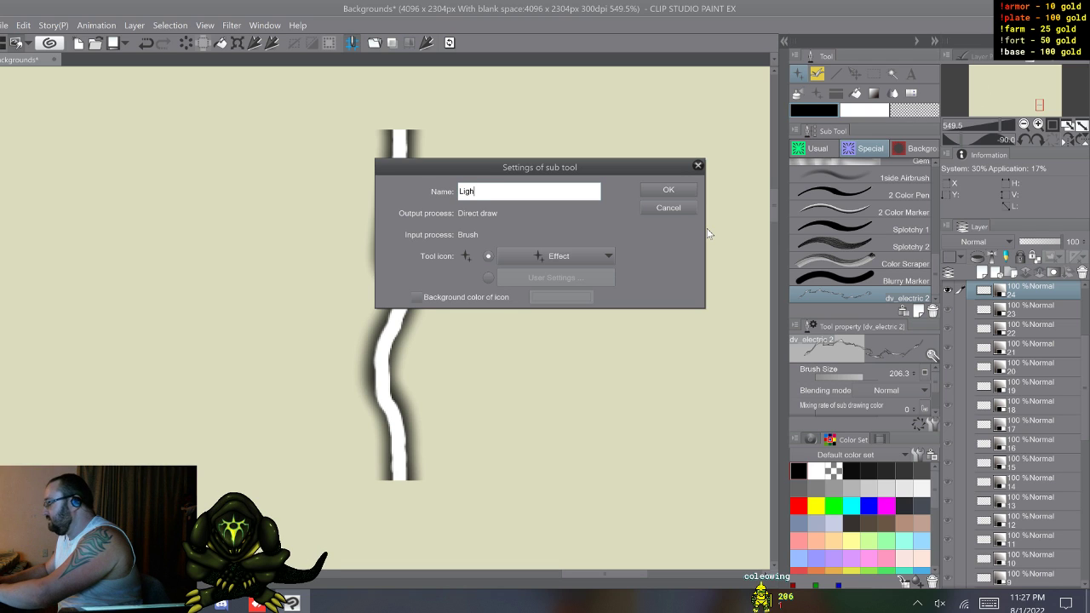
{"action": "type", "text": "tning"}
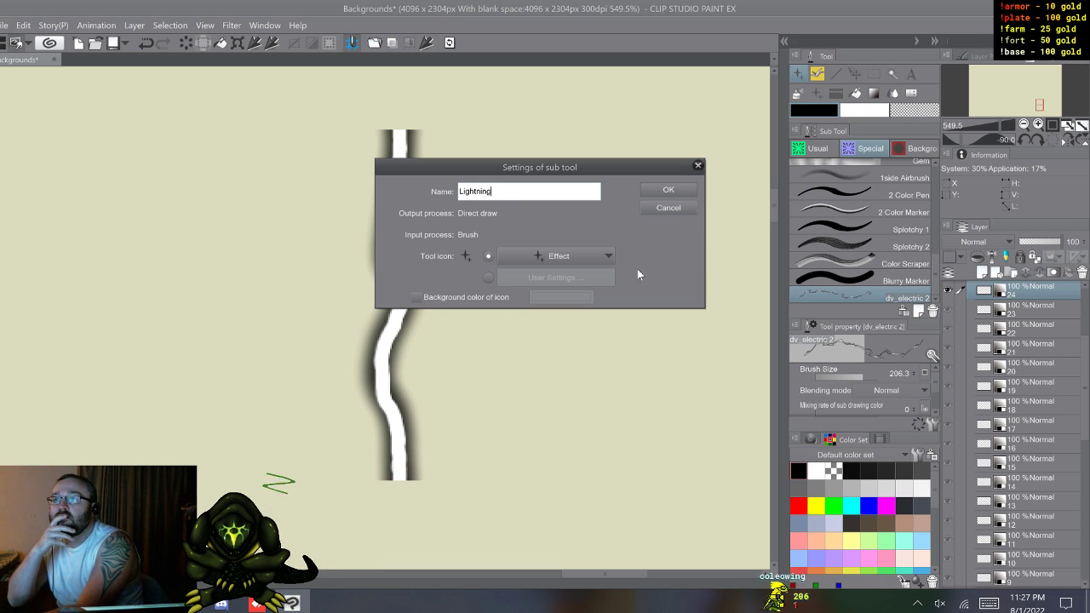
Step: Set the Lightning brush's tool icon to Saturated line
{"action": "left_click", "coordinate": [549, 258]}
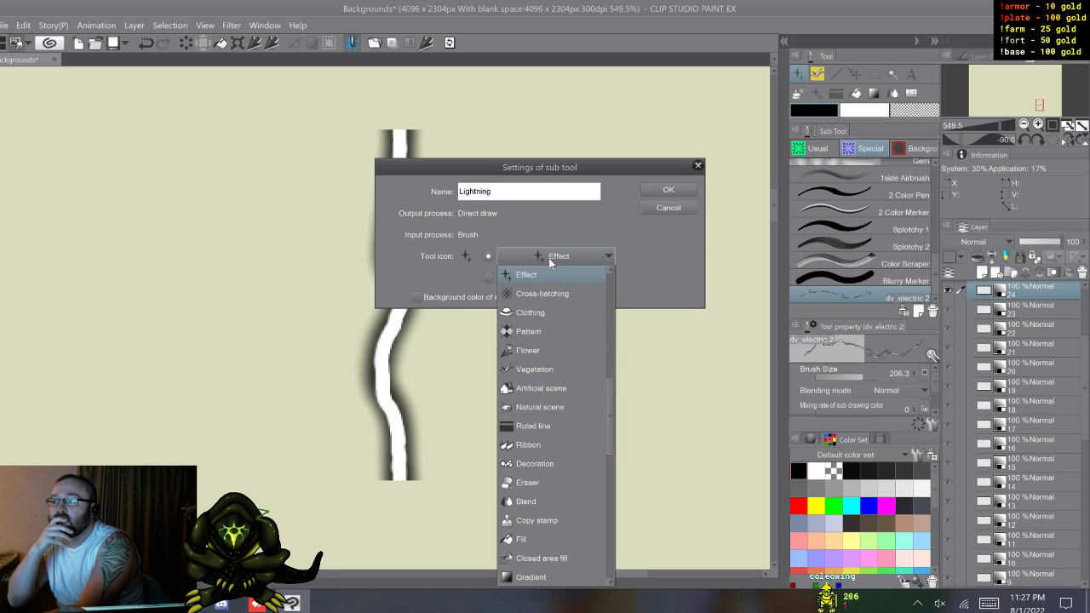
{"action": "scroll", "coordinate": [571, 414], "scroll_direction": "down", "scroll_amount": 1}
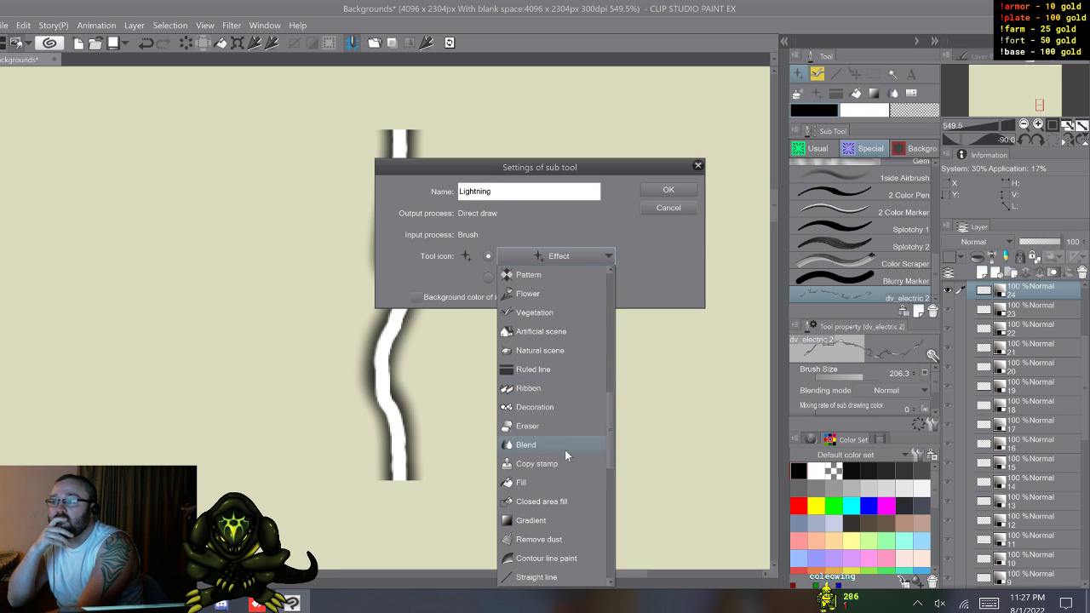
{"action": "scroll", "coordinate": [564, 452], "scroll_direction": "down", "scroll_amount": 3}
{"action": "scroll", "coordinate": [559, 467], "scroll_direction": "down", "scroll_amount": 3}
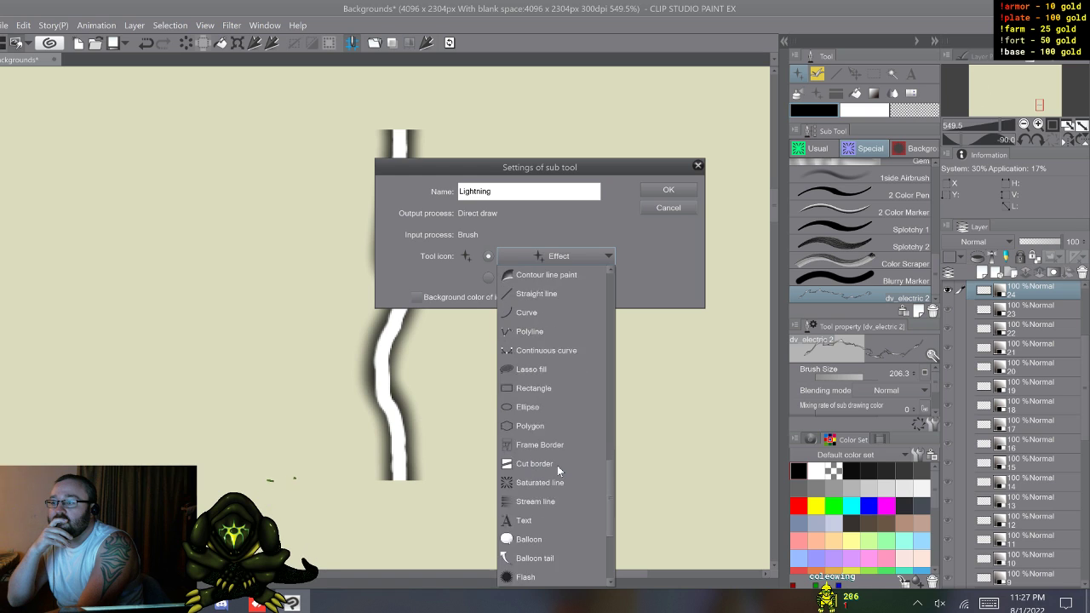
{"action": "left_click", "coordinate": [553, 465]}
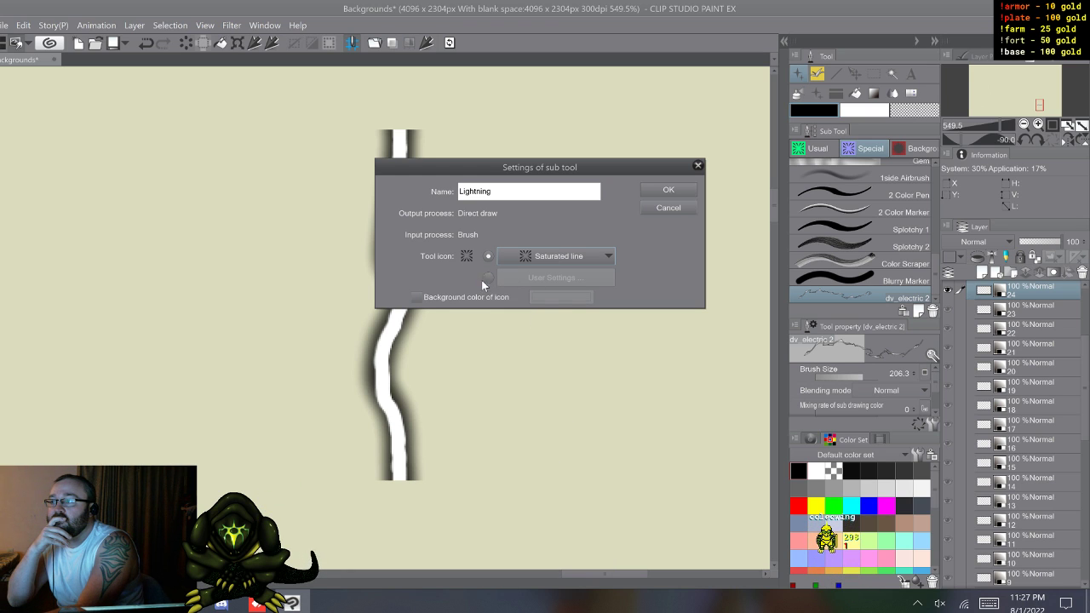
Step: Give the Lightning brush's icon a light purple 9999FF background and move the brush directly below Rope in the Special group
{"action": "left_click", "coordinate": [417, 298]}
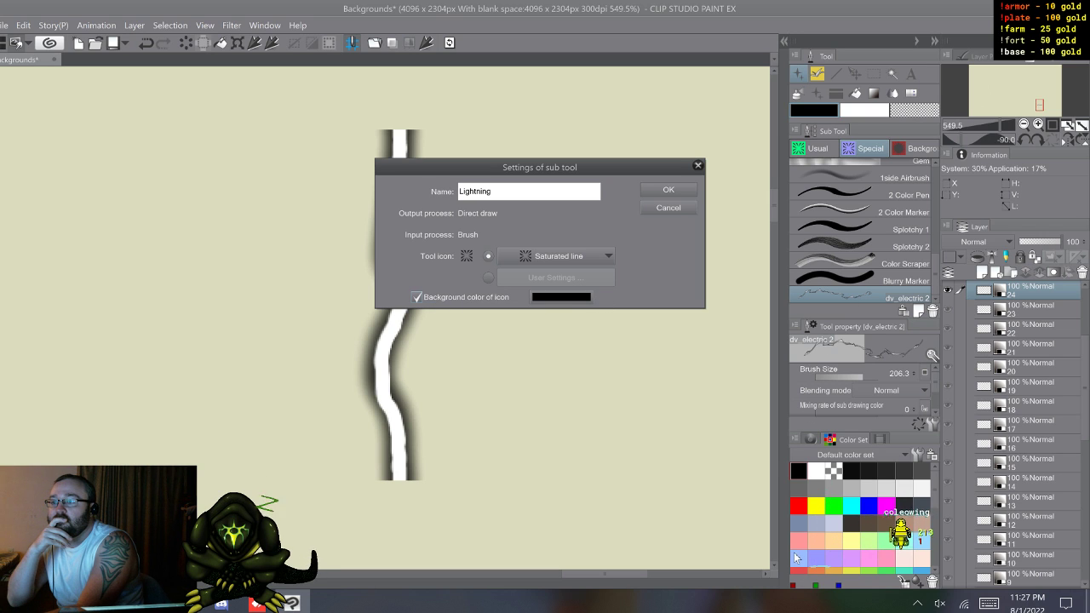
{"action": "left_click", "coordinate": [541, 297]}
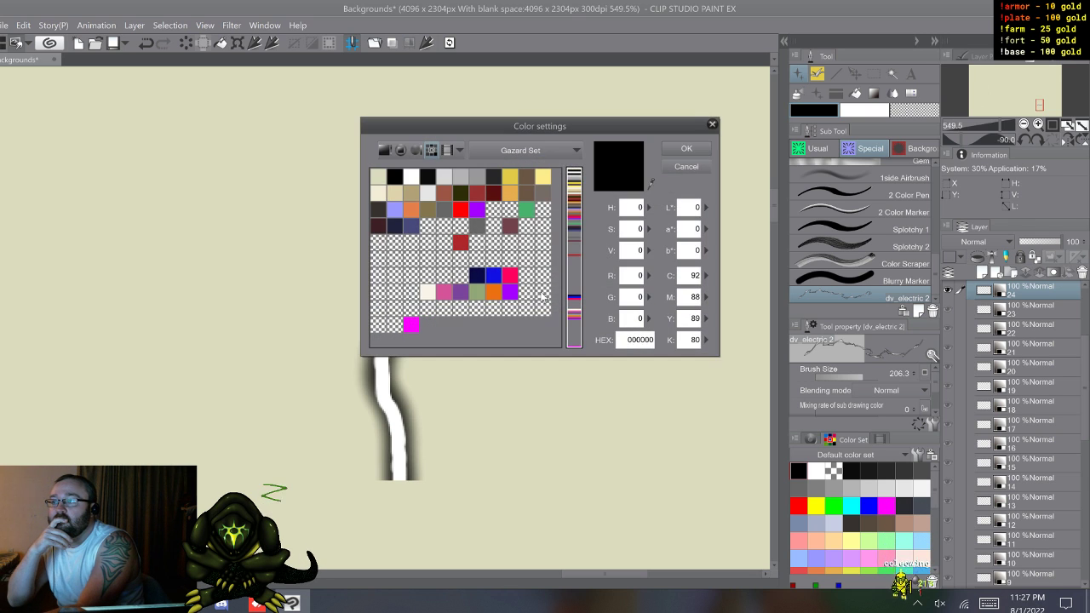
{"action": "left_click", "coordinate": [400, 209]}
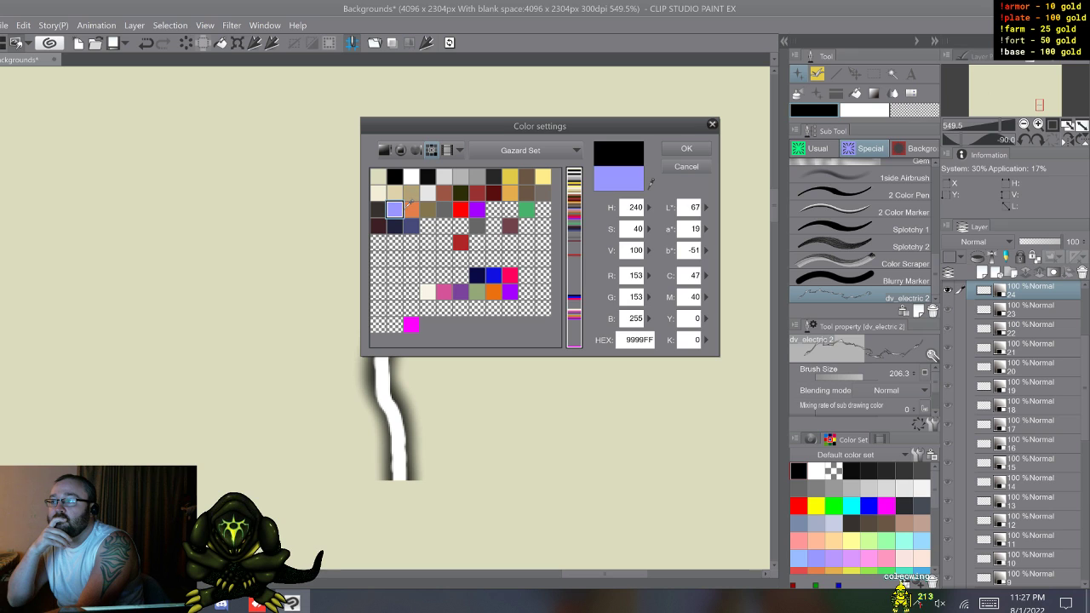
{"action": "left_click", "coordinate": [704, 148]}
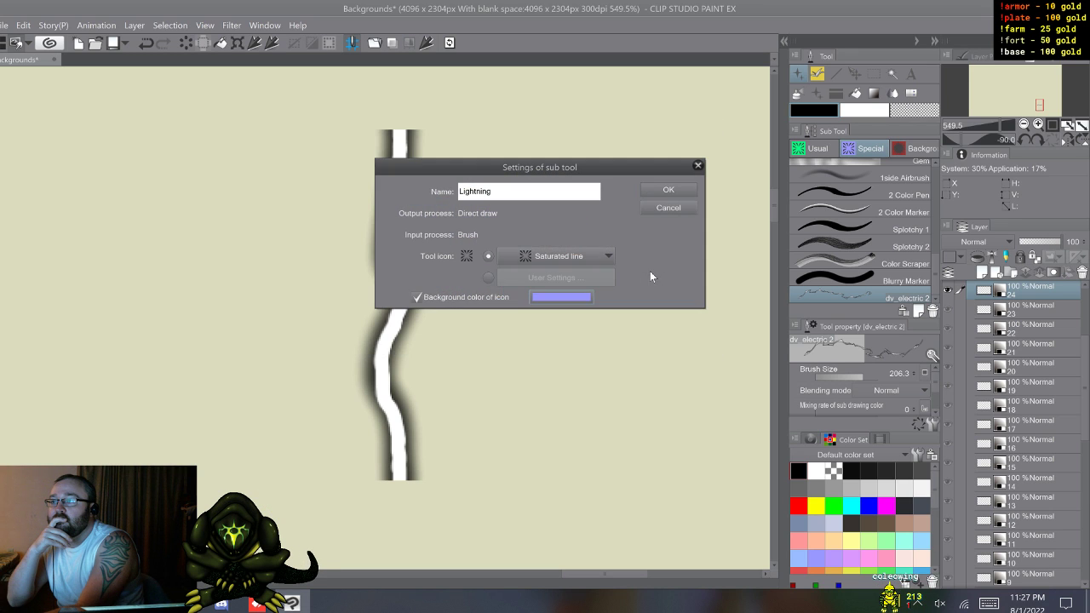
{"action": "left_click", "coordinate": [664, 190]}
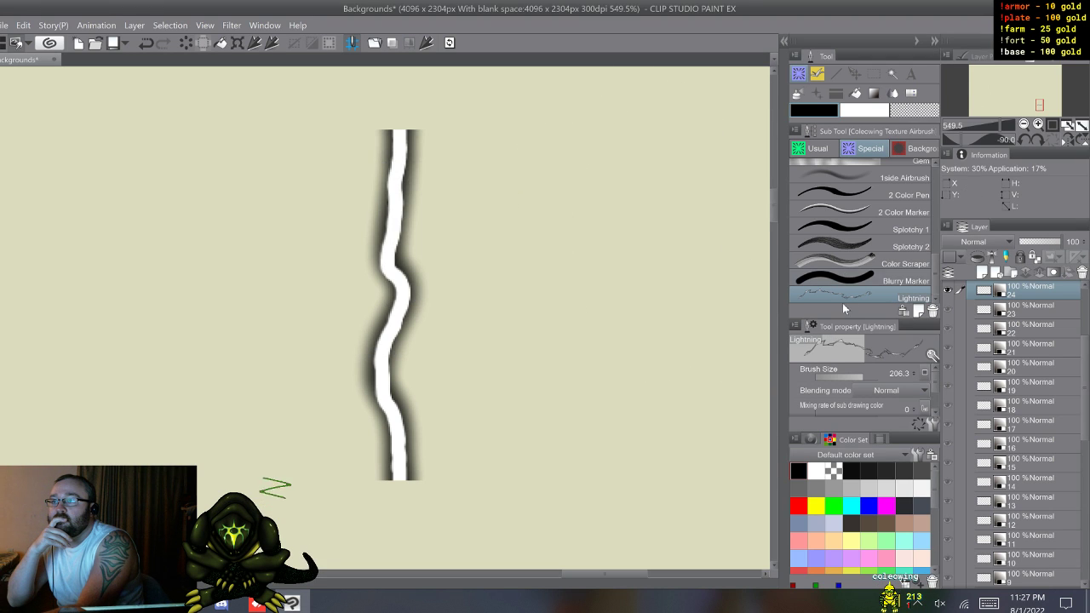
{"action": "mouse_move", "coordinate": [846, 296]}
{"action": "left_mouse_down"}
{"action": "mouse_move", "coordinate": [847, 166]}
{"action": "mouse_move", "coordinate": [859, 250]}
{"action": "left_mouse_up"}
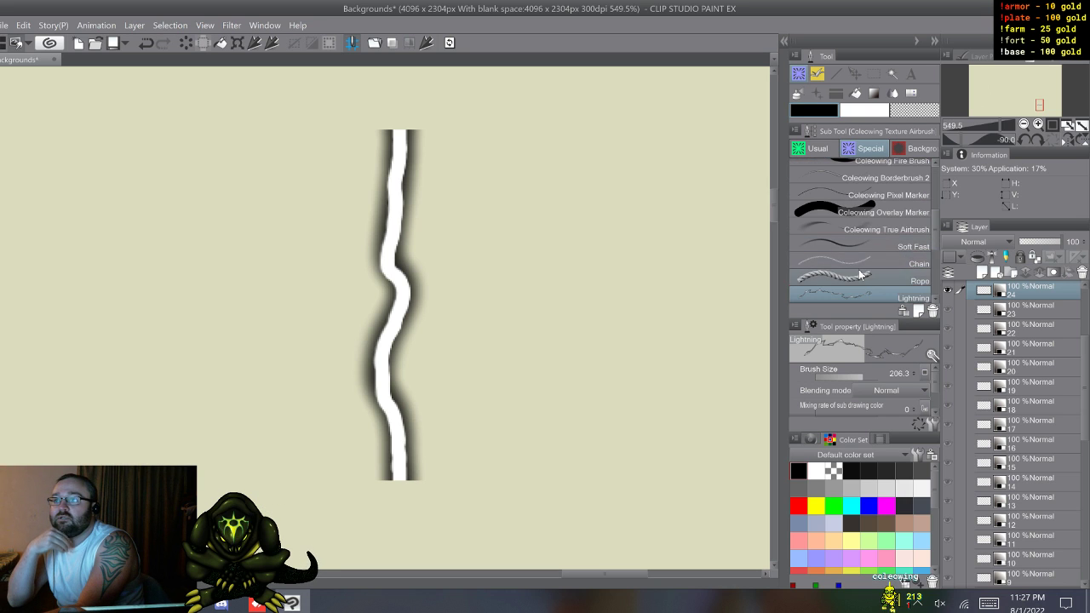
{"action": "scroll", "coordinate": [877, 269], "scroll_direction": "up", "scroll_amount": 1}
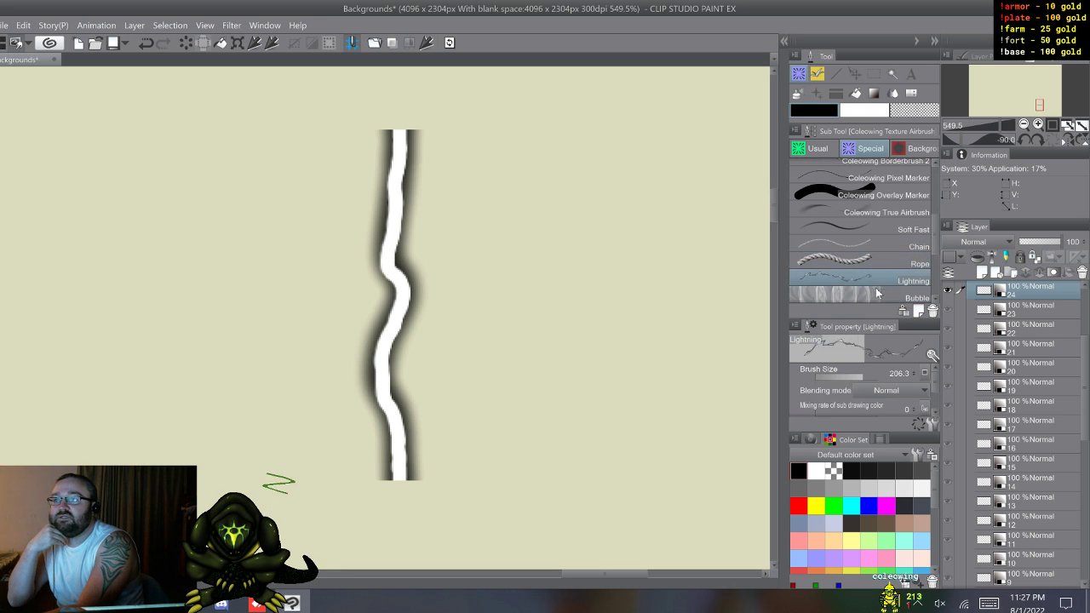
Step: Make the Lightning brush's size respond to pen pressure, with an upward-bowed curve that rises steeply at light pressure
{"action": "left_click", "coordinate": [932, 424]}
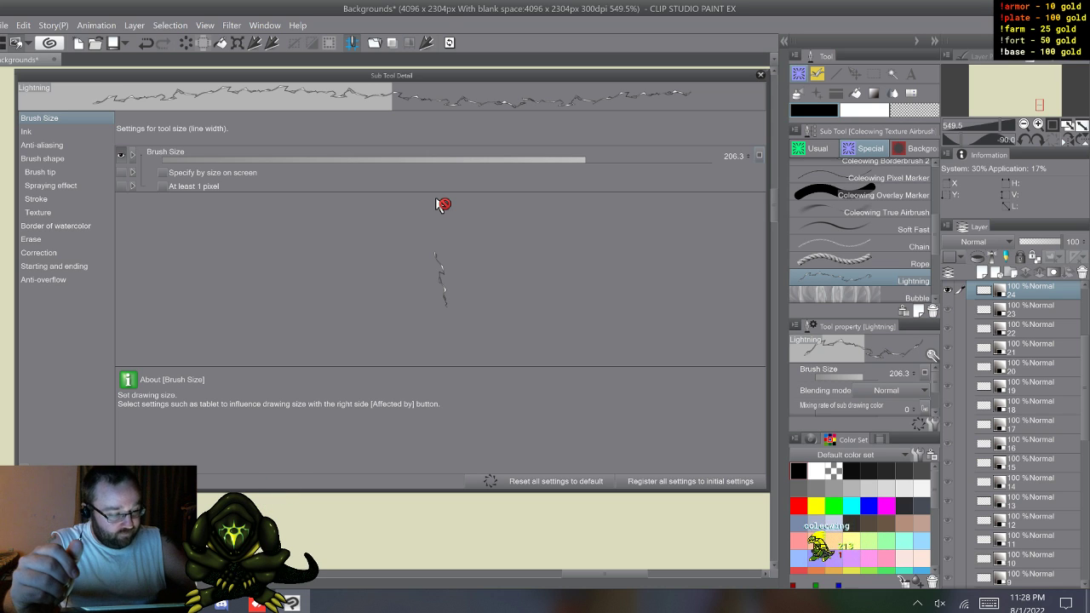
{"action": "left_click", "coordinate": [759, 156]}
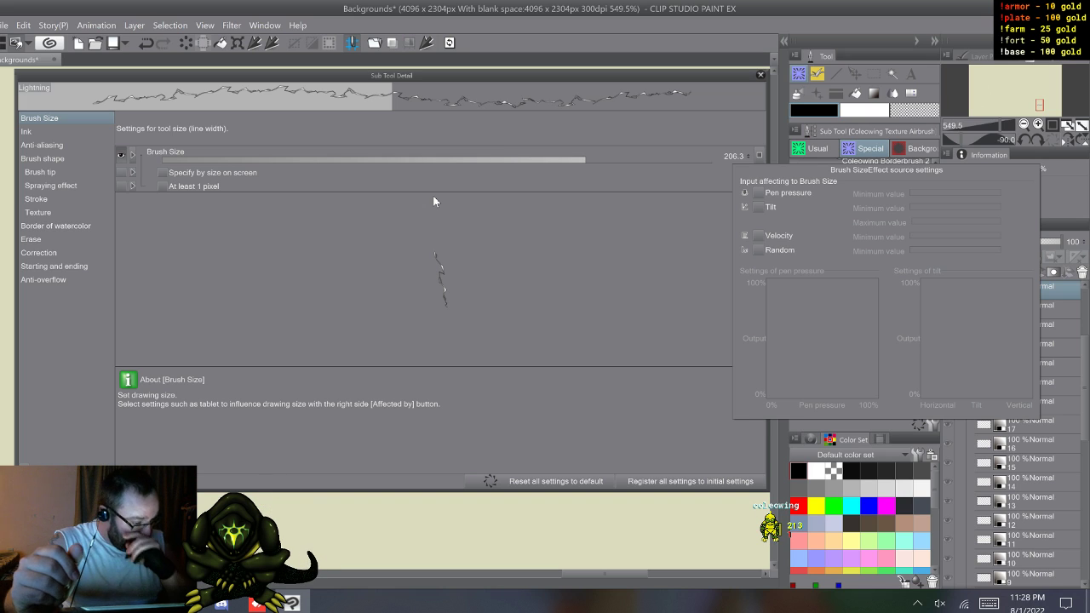
{"action": "left_click", "coordinate": [759, 194]}
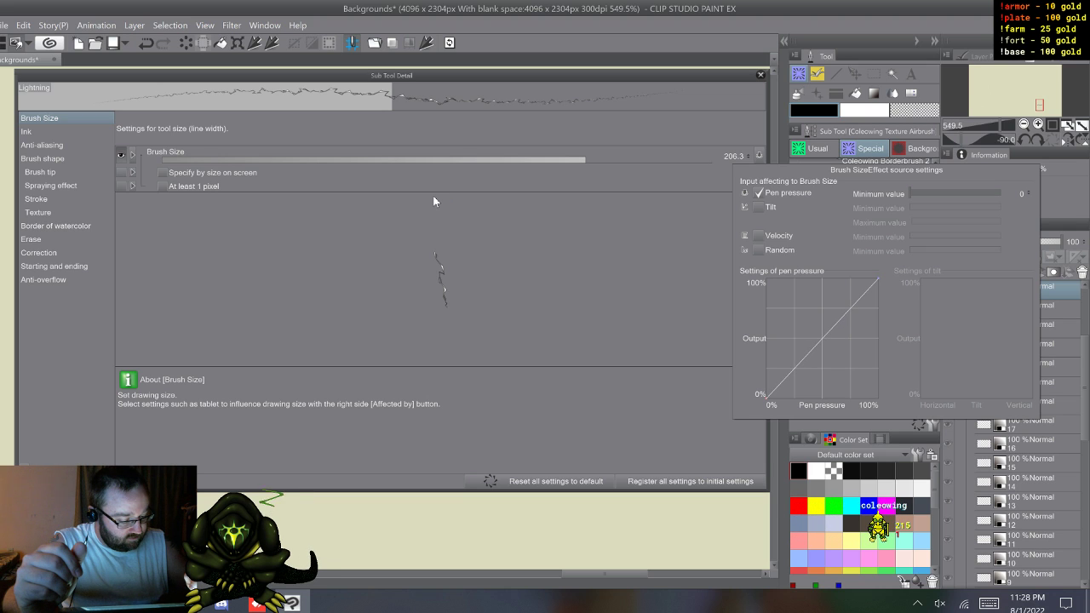
{"action": "mouse_move", "coordinate": [822, 338]}
{"action": "left_mouse_down"}
{"action": "mouse_move", "coordinate": [831, 371]}
{"action": "mouse_move", "coordinate": [821, 398]}
{"action": "left_mouse_up"}
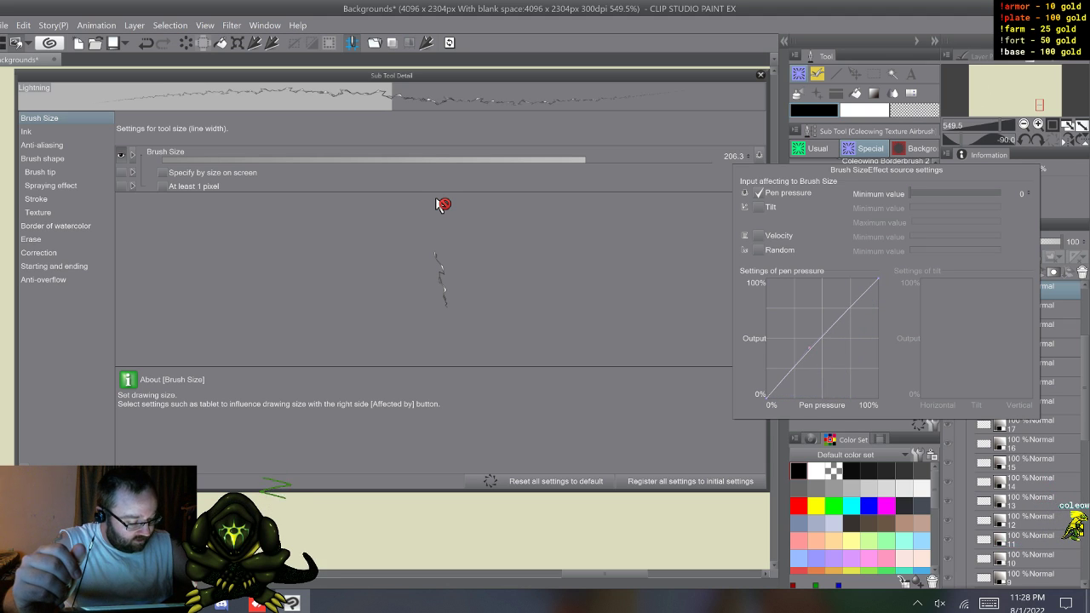
{"action": "mouse_move", "coordinate": [809, 347]}
{"action": "left_mouse_down"}
{"action": "mouse_move", "coordinate": [774, 298]}
{"action": "mouse_move", "coordinate": [772, 307]}
{"action": "left_mouse_up"}
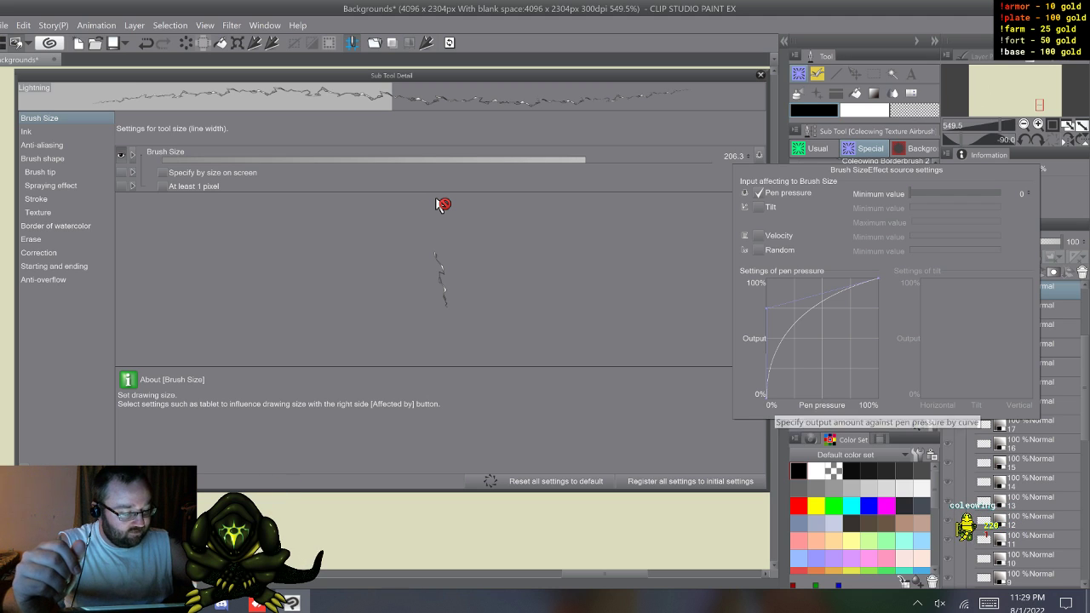
{"action": "left_click", "coordinate": [437, 200]}
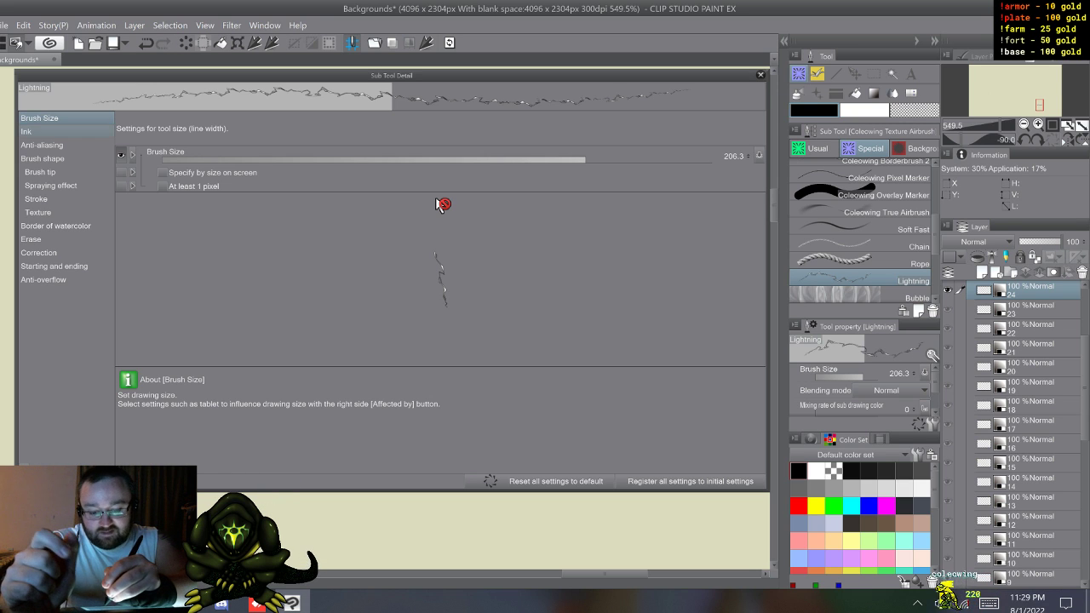
Step: Delete the three existing tip shape materials from the Lightning brush's brush tip settings
{"action": "left_click", "coordinate": [27, 132]}
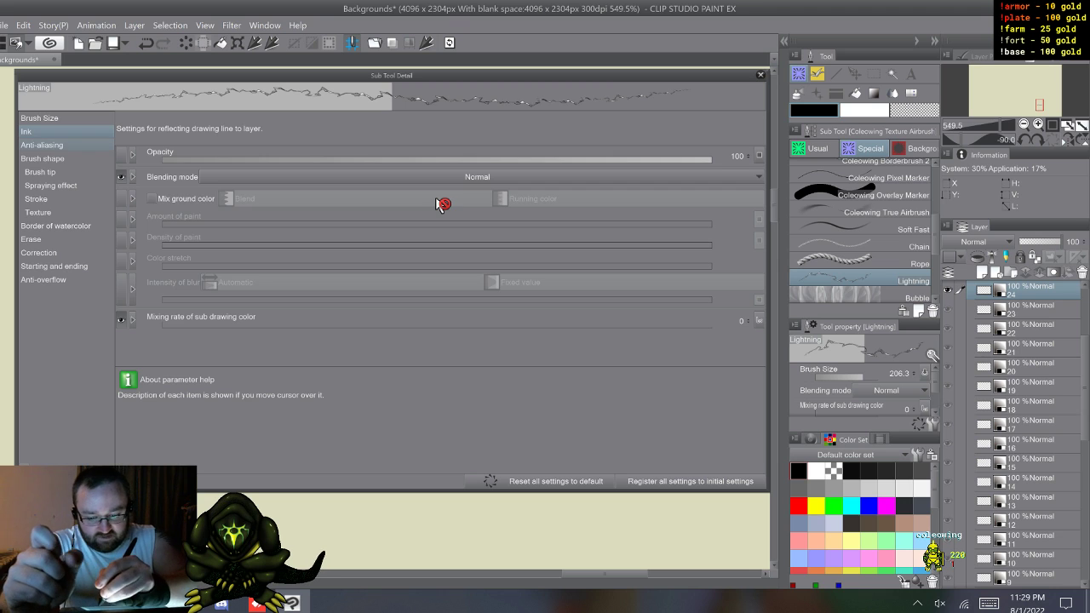
{"action": "left_click", "coordinate": [42, 145]}
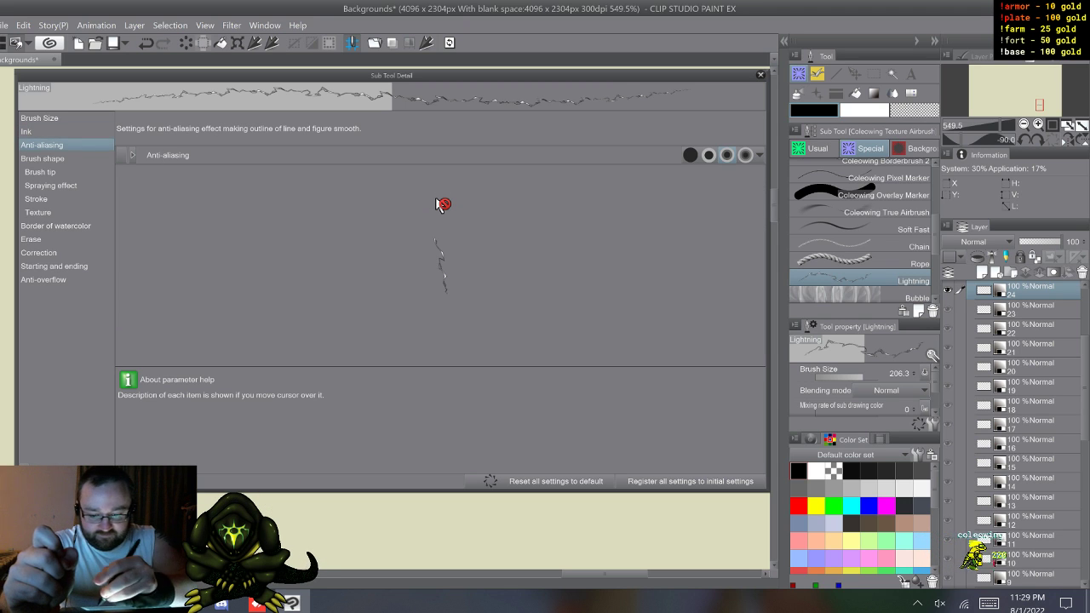
{"action": "left_click", "coordinate": [42, 158]}
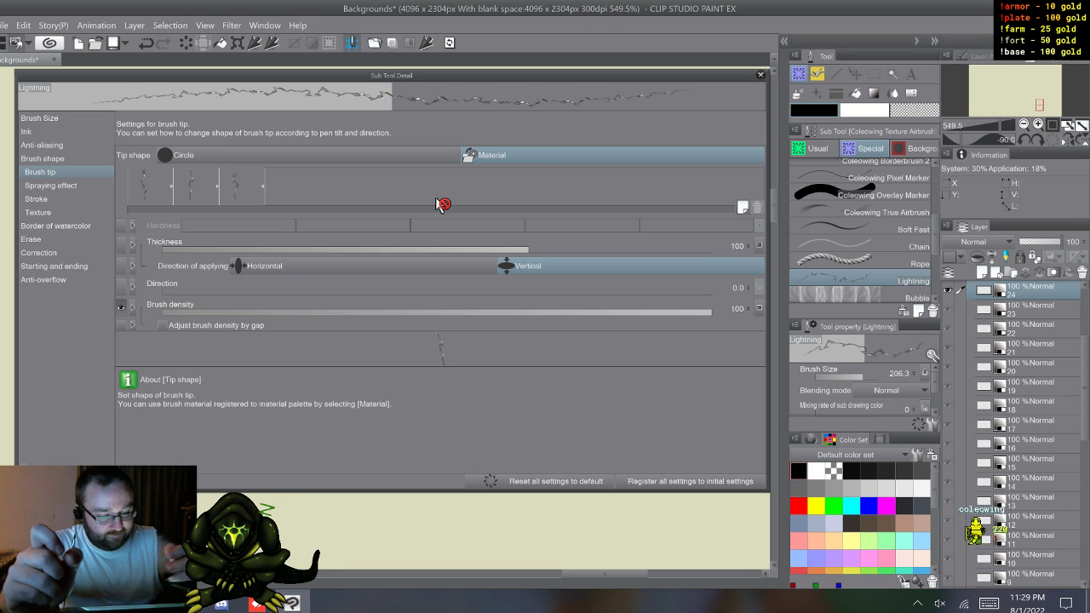
{"action": "left_click", "coordinate": [242, 186]}
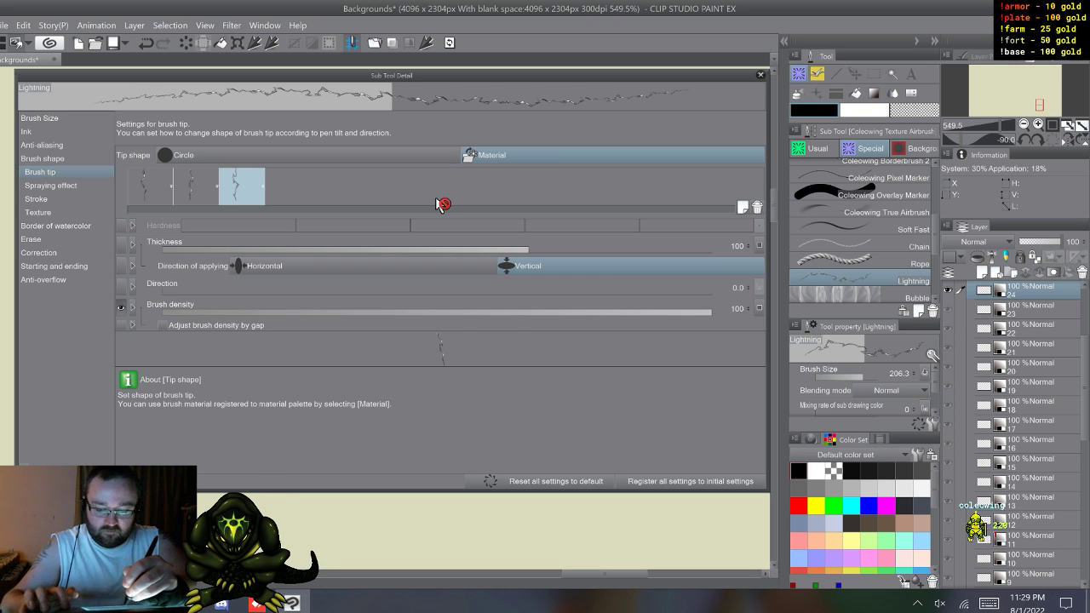
{"action": "left_click", "coordinate": [146, 185], "text": "shift"}
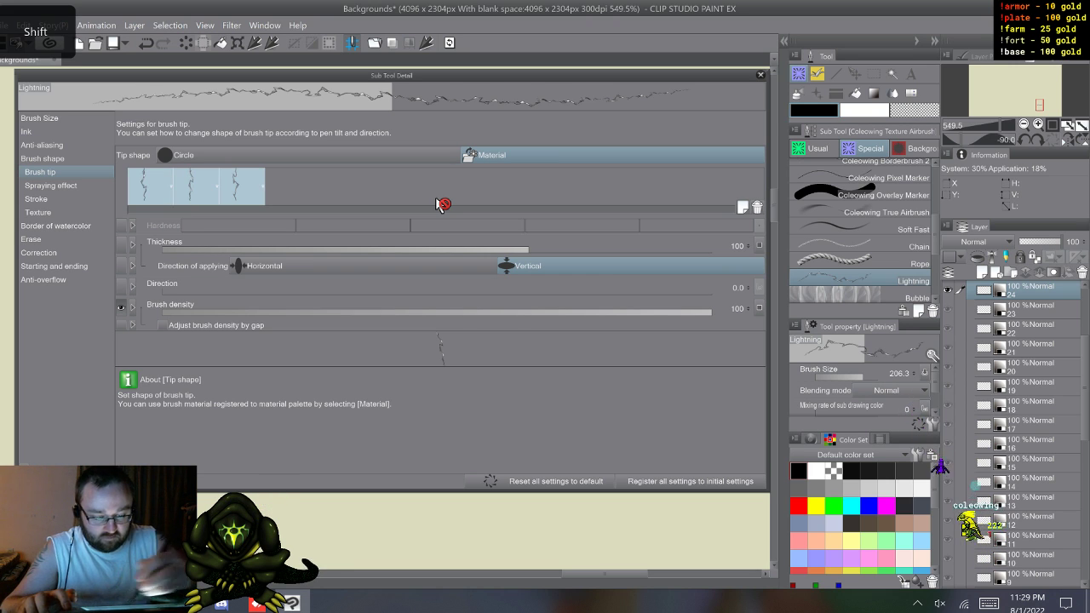
{"action": "key", "text": "Delete"}
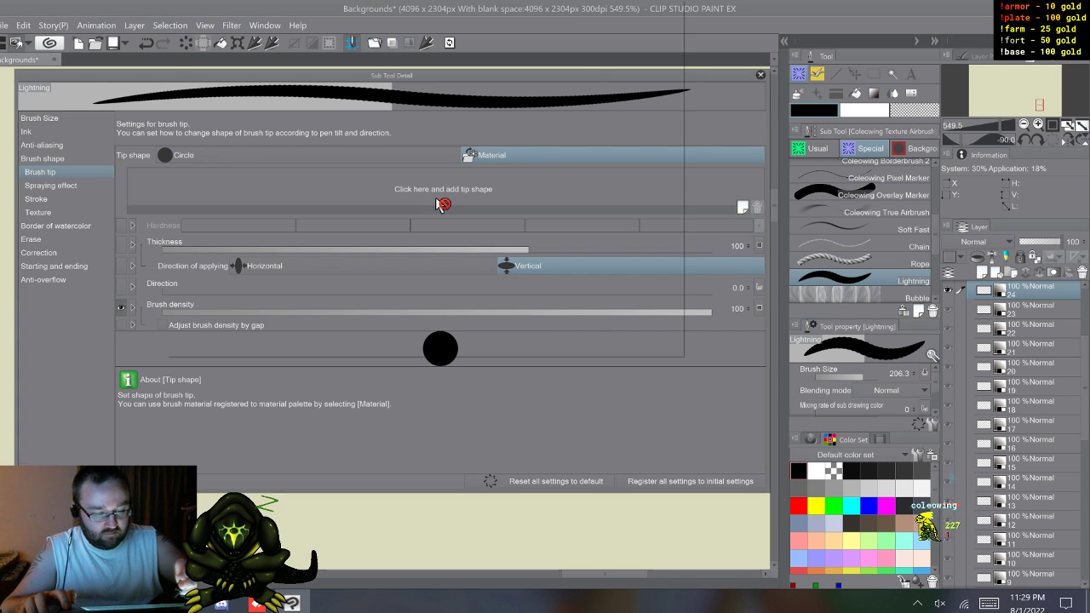
Step: Search the brush tip materials for "li" and add li1 through li24 as the Lightning brush's tip shapes
{"action": "left_click", "coordinate": [440, 205]}
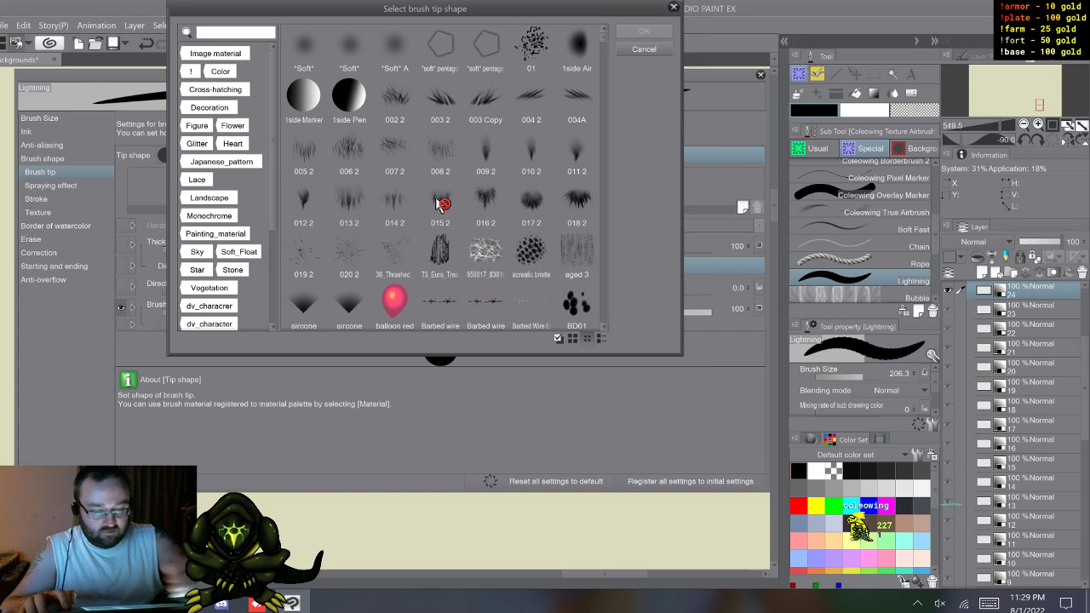
{"action": "left_click", "coordinate": [988, 603]}
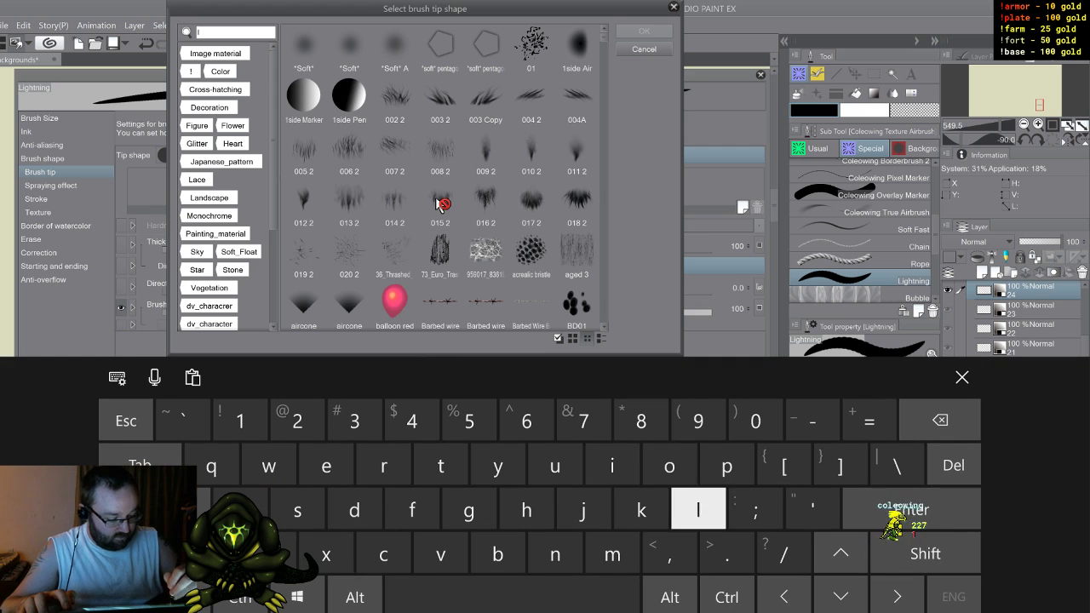
{"action": "type", "text": "li9"}
{"action": "key", "text": "BackSpace"}
{"action": "left_click", "coordinate": [962, 377]}
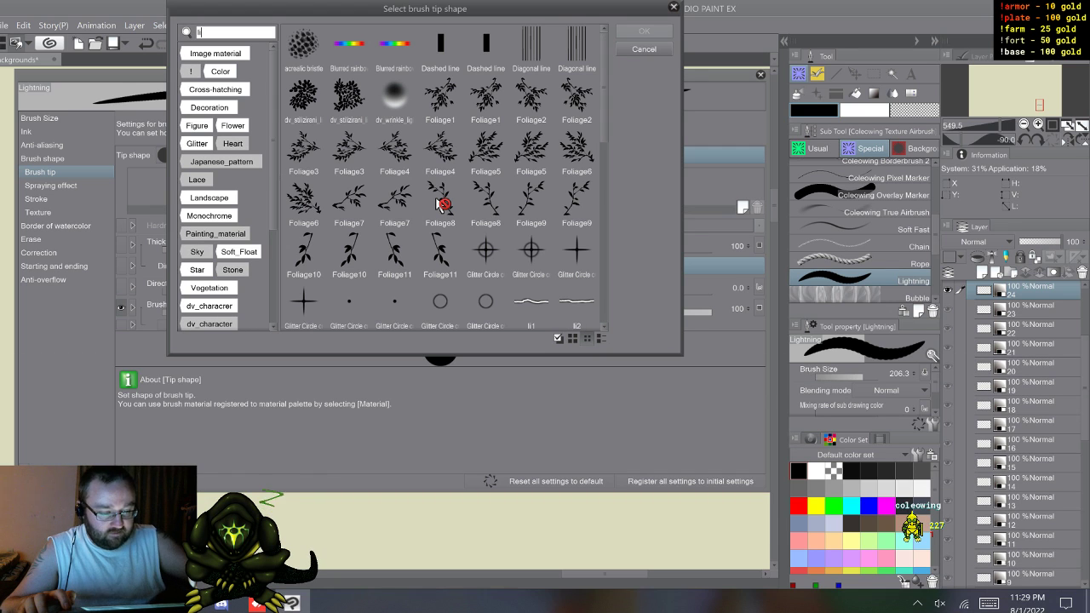
{"action": "left_click", "coordinate": [437, 201]}
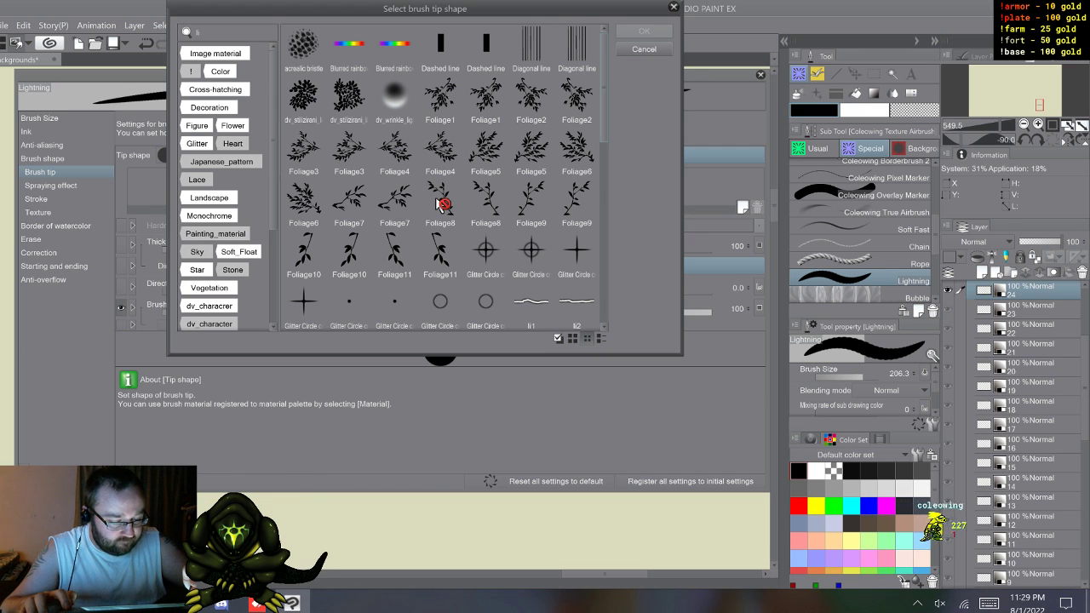
{"action": "left_click_drag", "start_coordinate": [435, 200], "coordinate": [433, 197]}
{"action": "scroll", "coordinate": [433, 200], "scroll_direction": "down", "scroll_amount": 2}
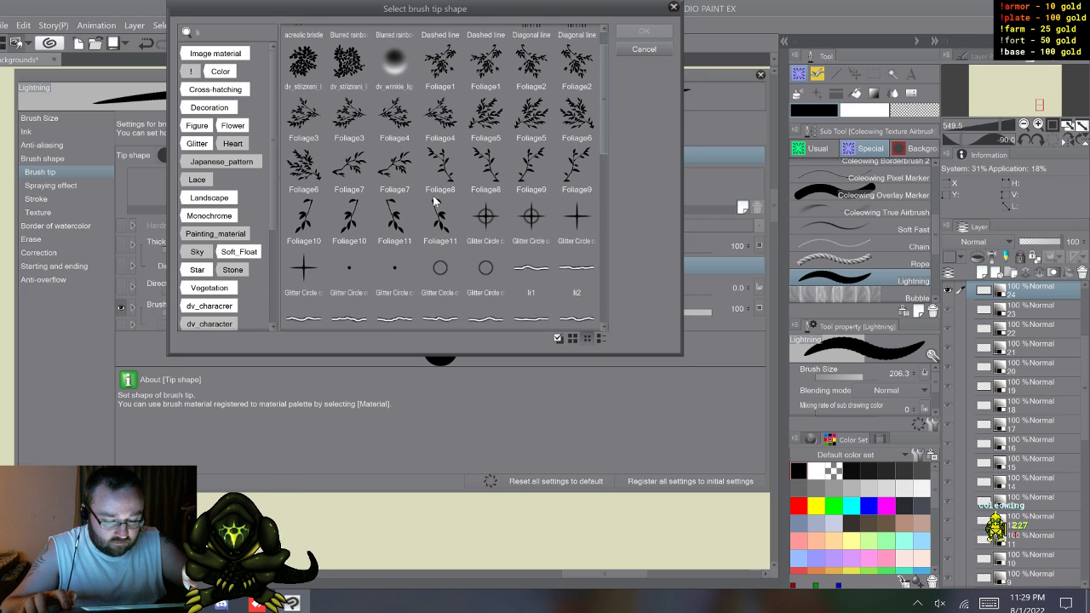
{"action": "scroll", "coordinate": [433, 200], "scroll_direction": "down", "scroll_amount": 5}
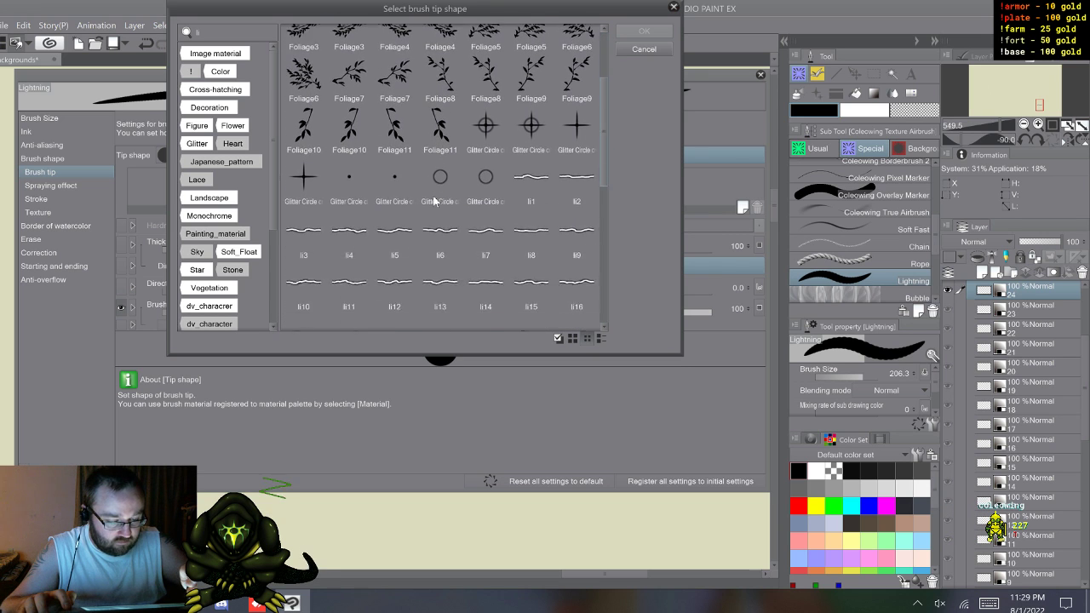
{"action": "scroll", "coordinate": [442, 204], "scroll_direction": "down", "scroll_amount": 1}
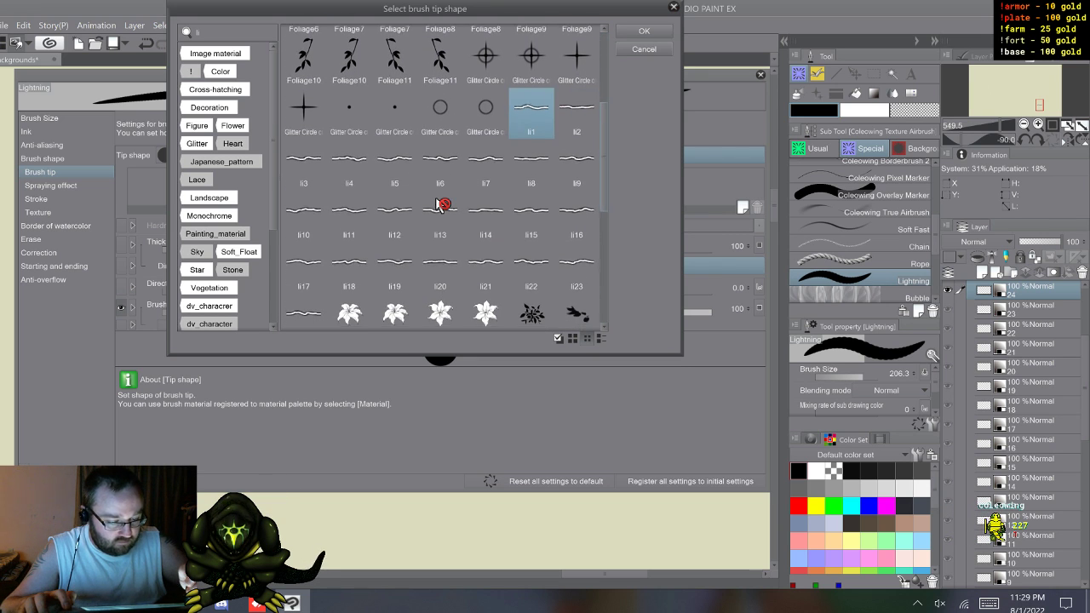
{"action": "key", "text": "shift+Left"}
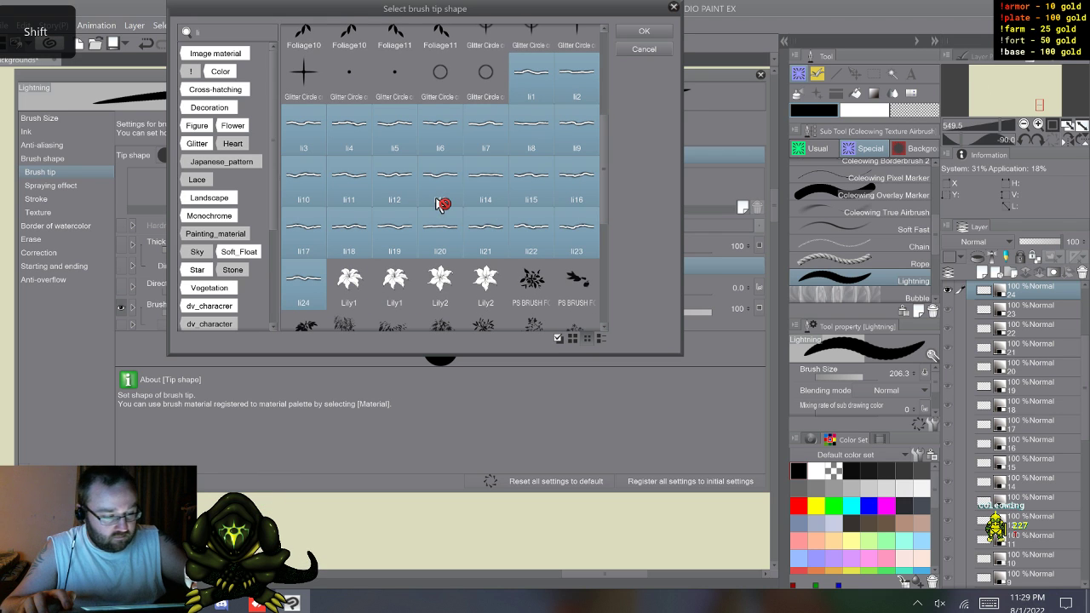
{"action": "key", "text": "Escape"}
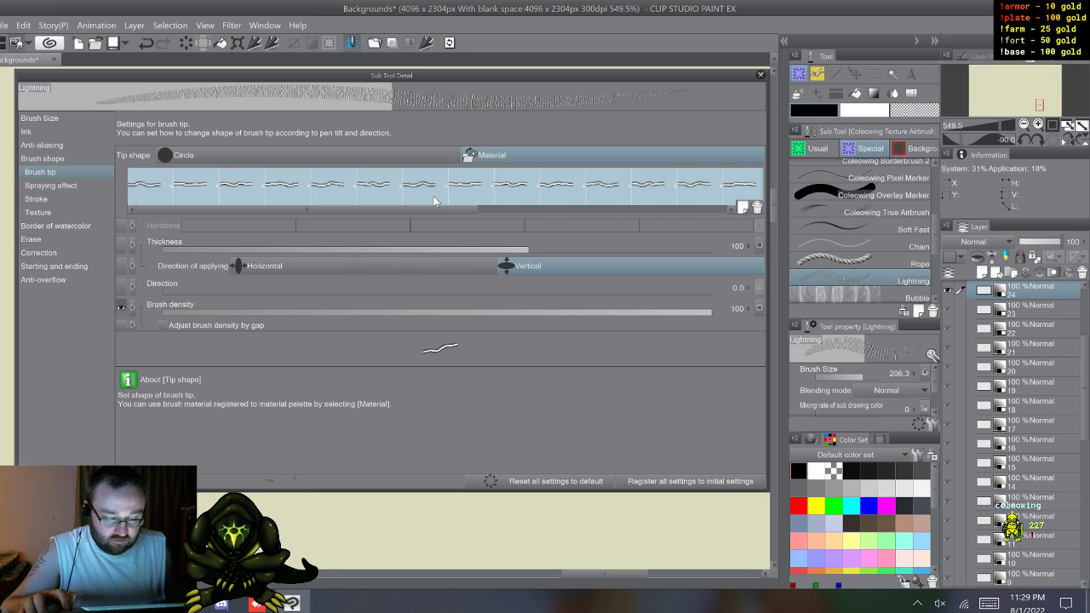
Step: Set the brush tip's thickness direction of applying to Horizontal, leaving its thickness without any input influence
{"action": "left_click", "coordinate": [409, 265]}
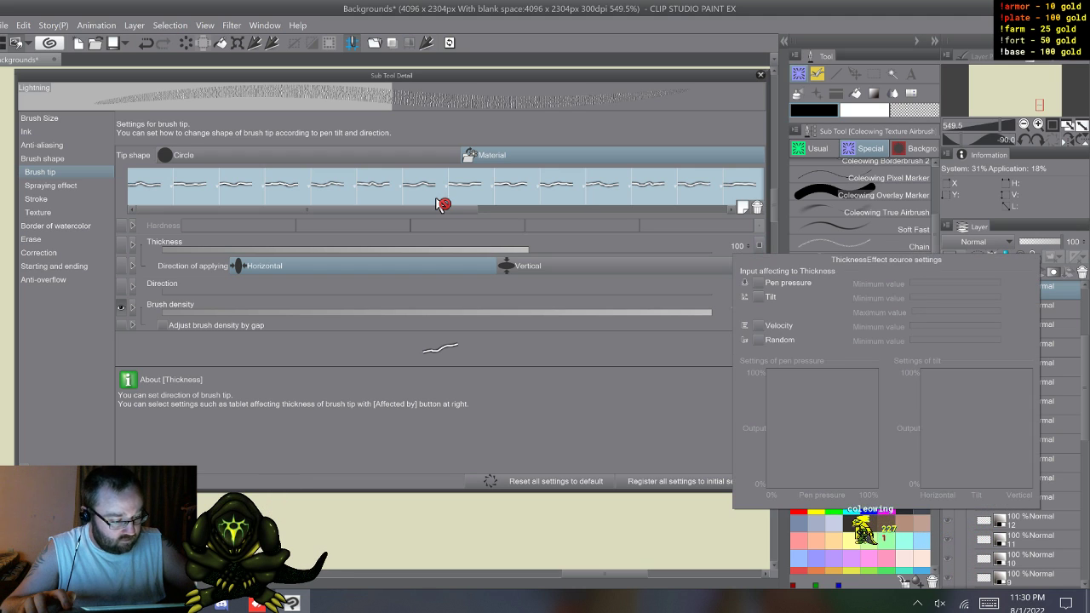
{"action": "left_click", "coordinate": [759, 246]}
{"action": "left_click", "coordinate": [721, 308]}
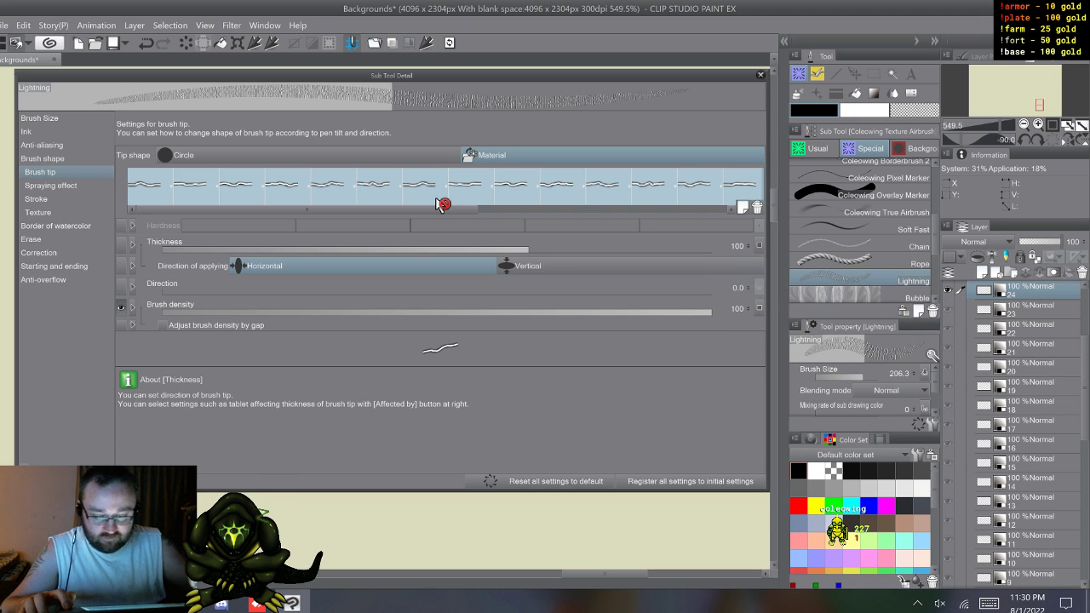
Step: Try the other repeat methods for the Lightning brush's ribbon stroke, including One random round, and return it to Random
{"action": "left_click", "coordinate": [42, 159]}
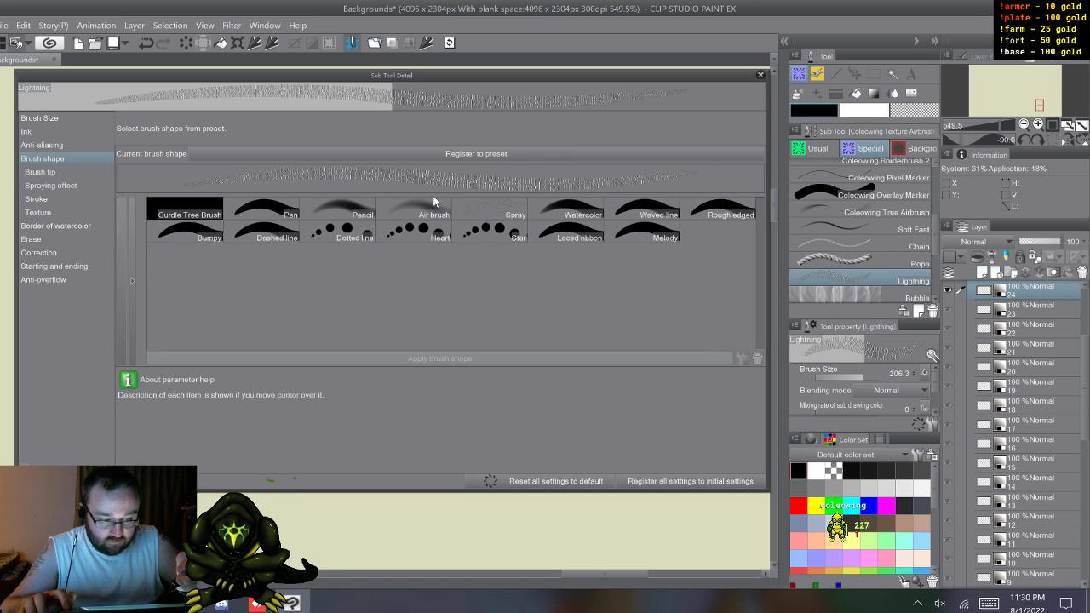
{"action": "left_click", "coordinate": [40, 172]}
{"action": "left_click", "coordinate": [51, 186]}
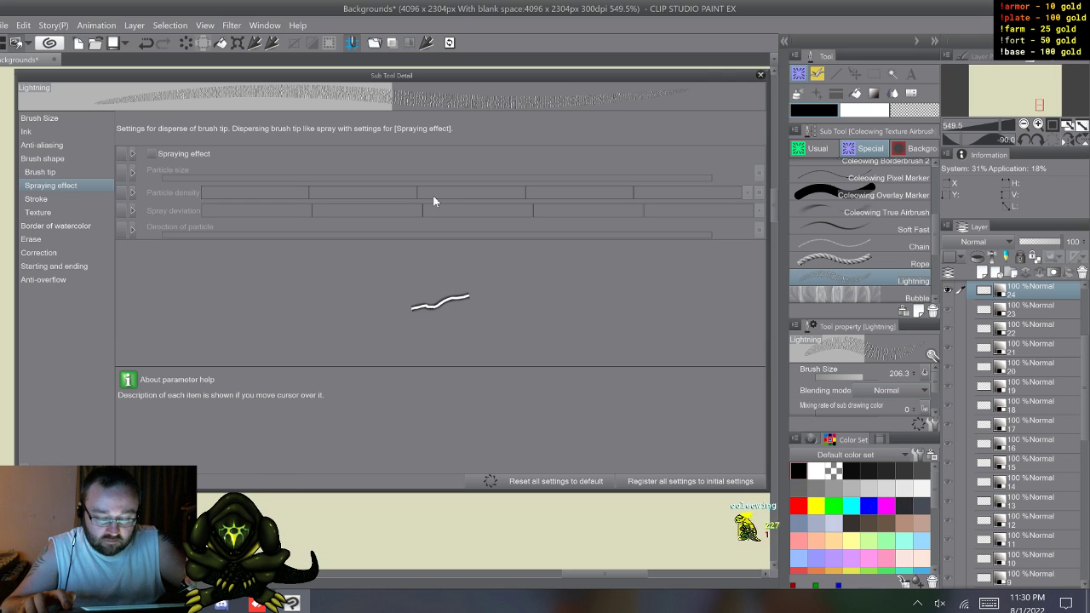
{"action": "left_click", "coordinate": [36, 199]}
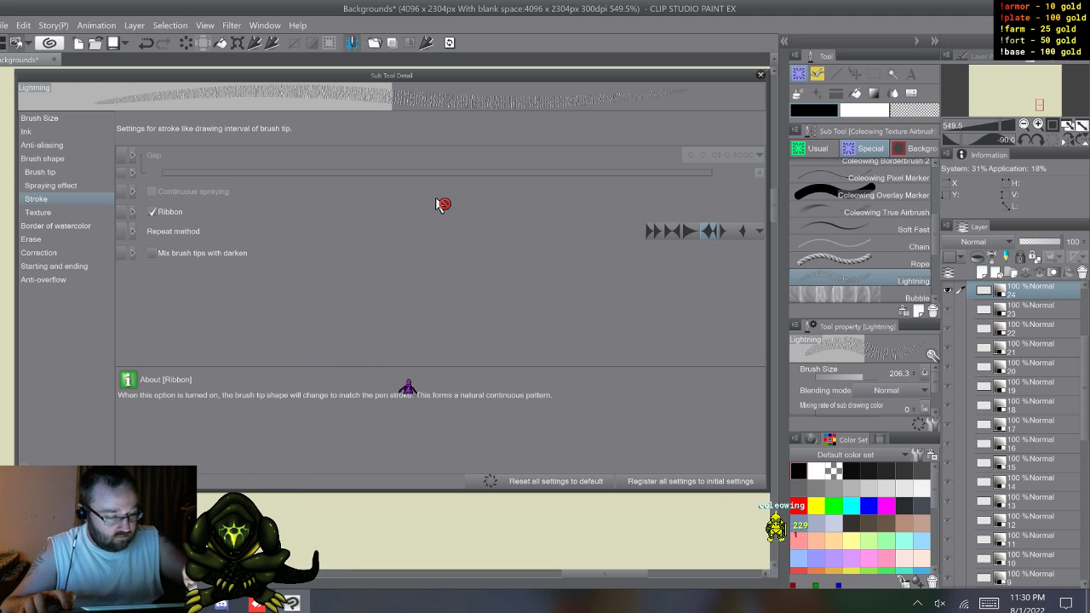
{"action": "left_click", "coordinate": [653, 231]}
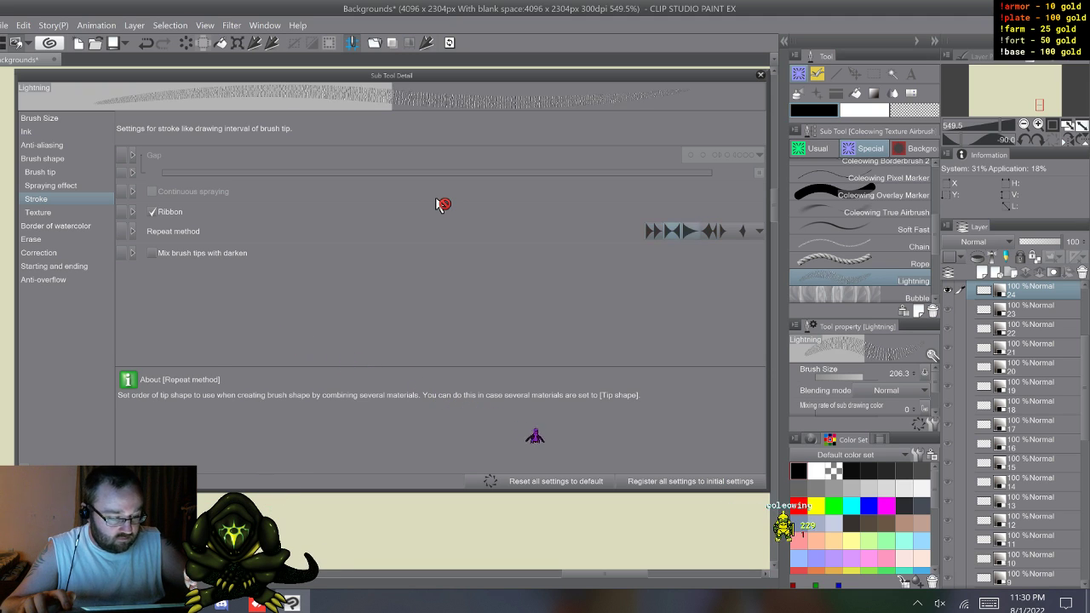
{"action": "left_click", "coordinate": [691, 231]}
{"action": "left_click", "coordinate": [726, 231]}
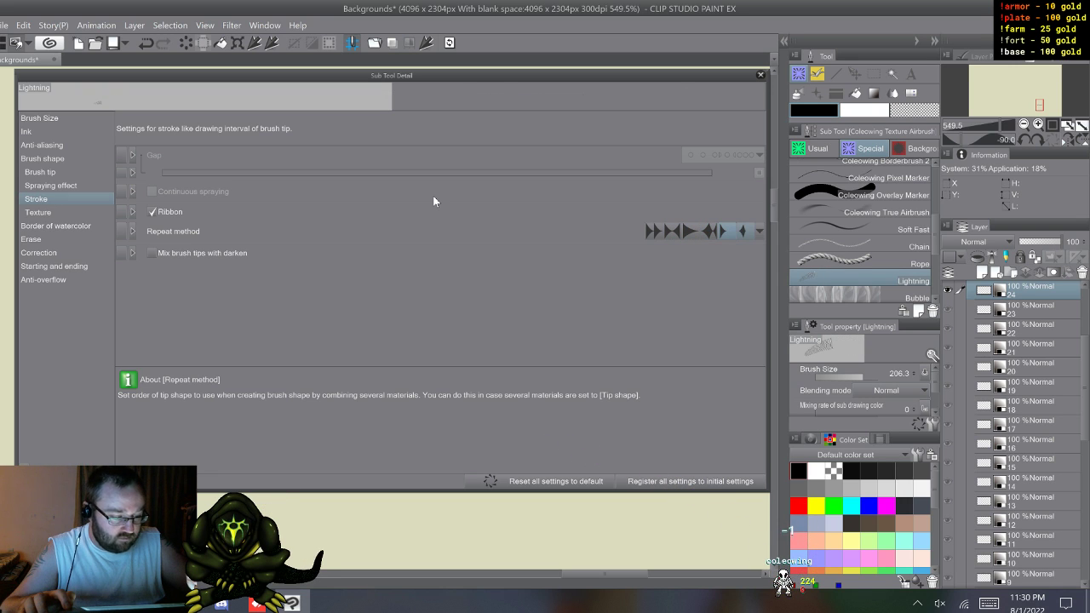
{"action": "left_click", "coordinate": [742, 231]}
{"action": "left_click", "coordinate": [758, 231]}
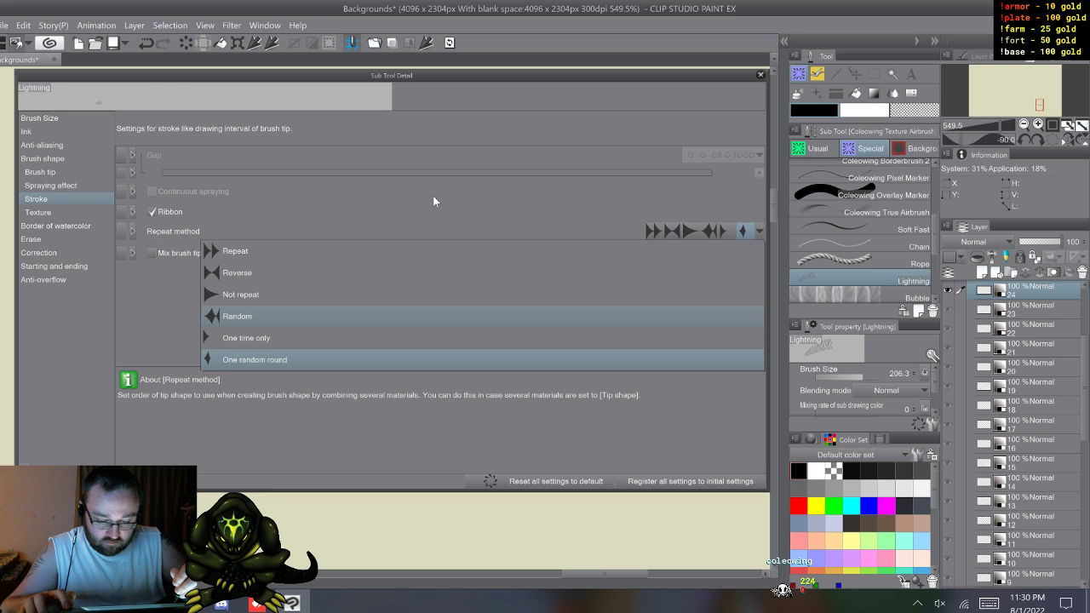
{"action": "left_click", "coordinate": [247, 316]}
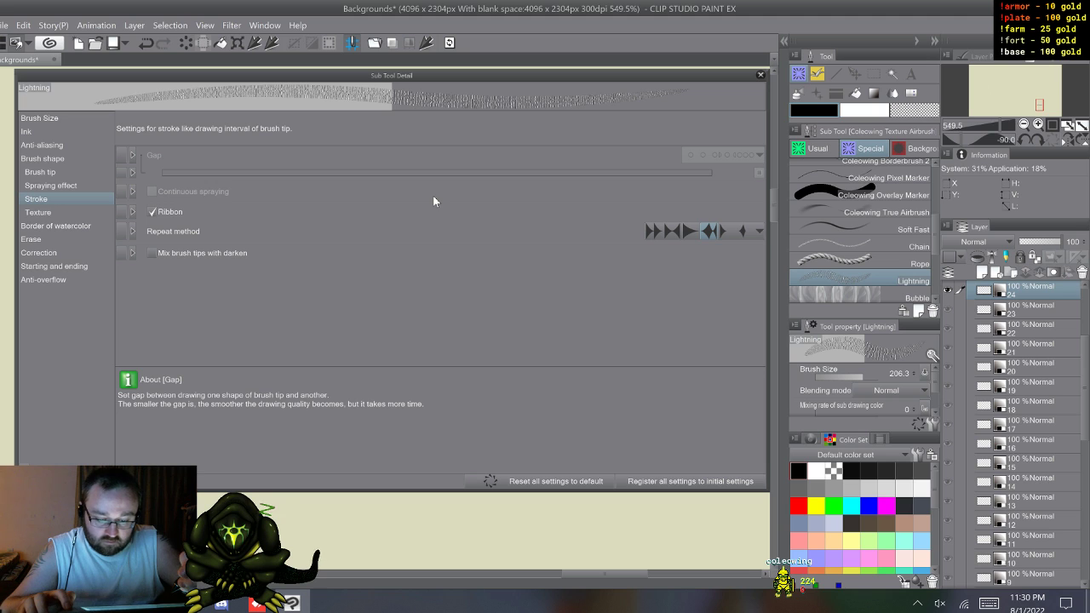
Step: Review the Lightning brush's texture, watercolor border, erase, correction, starting and ending, and anti-overflow settings
{"action": "key", "text": "Down"}
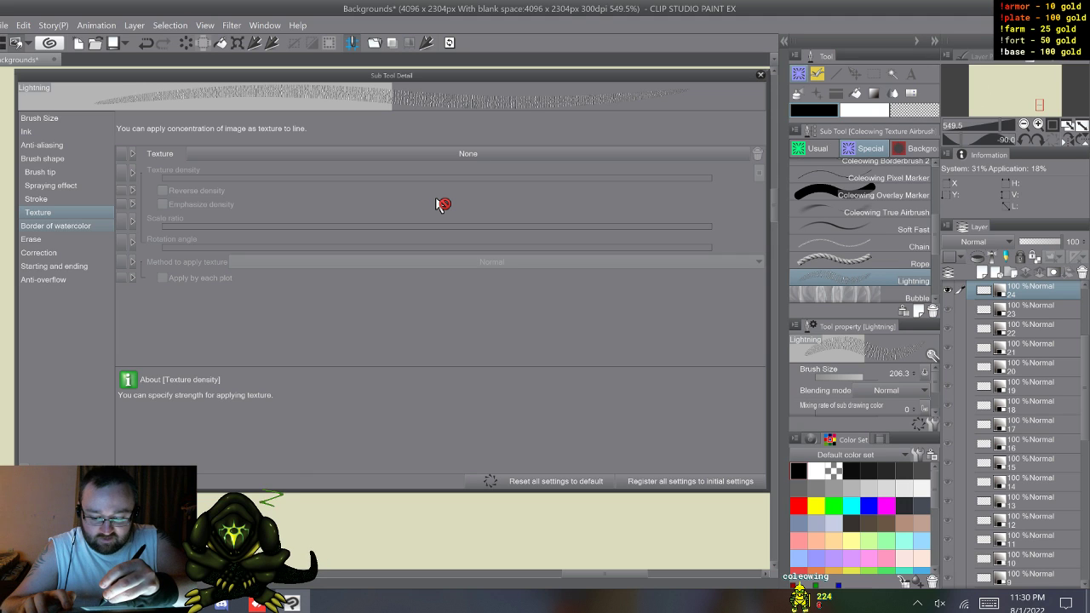
{"action": "left_click", "coordinate": [55, 226]}
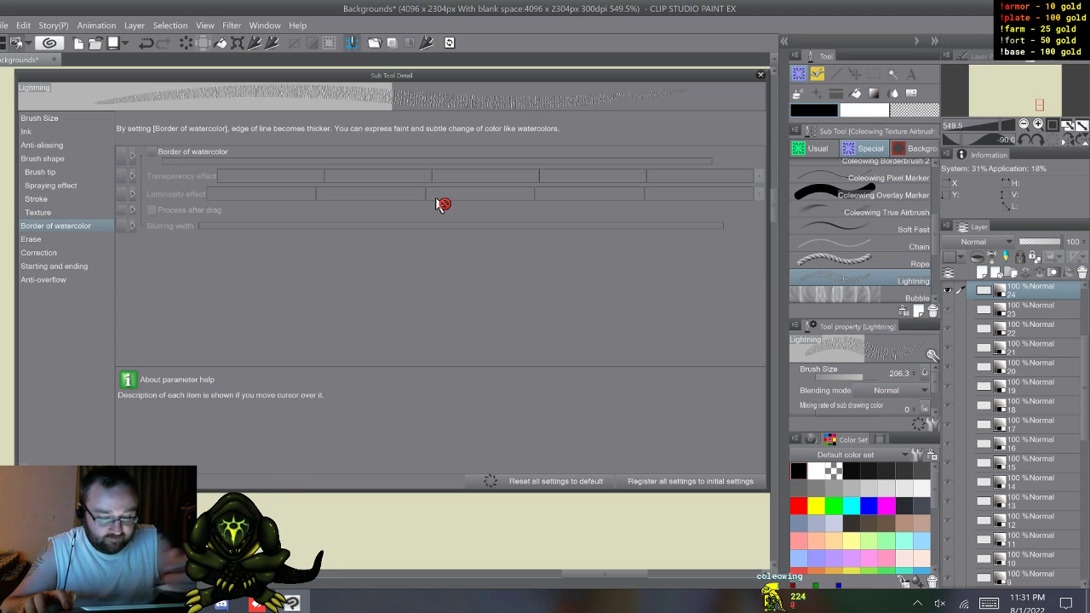
{"action": "left_click", "coordinate": [51, 240]}
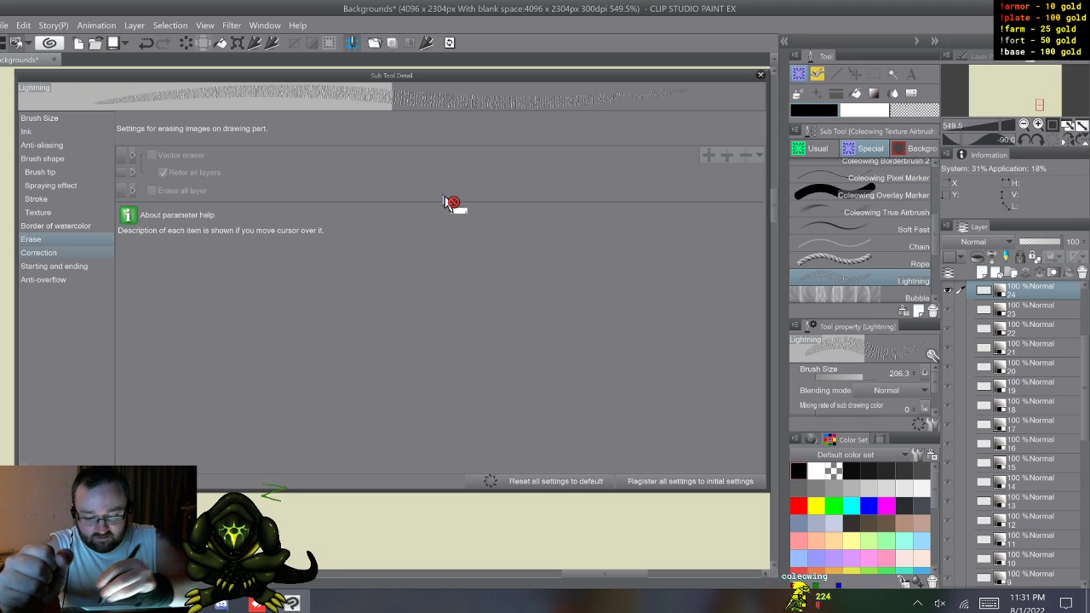
{"action": "left_click", "coordinate": [38, 253]}
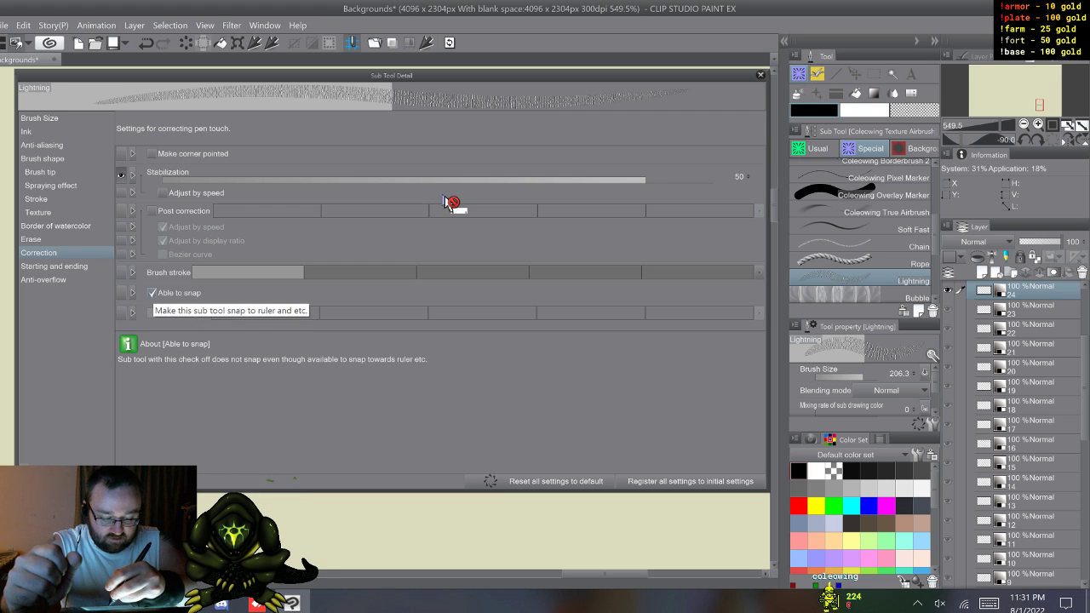
{"action": "left_click", "coordinate": [55, 266]}
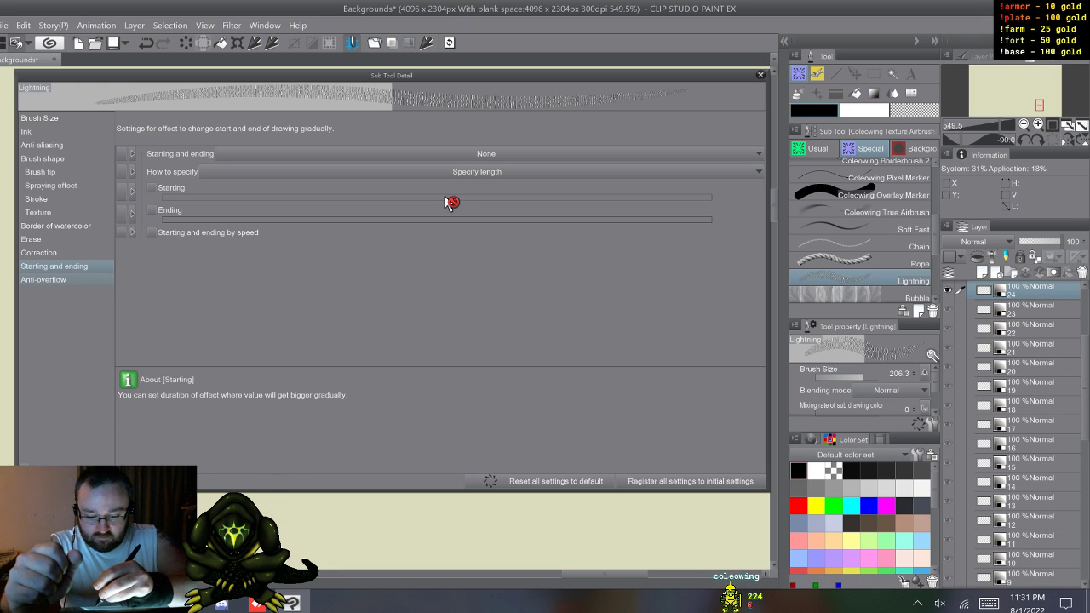
{"action": "left_click", "coordinate": [43, 279]}
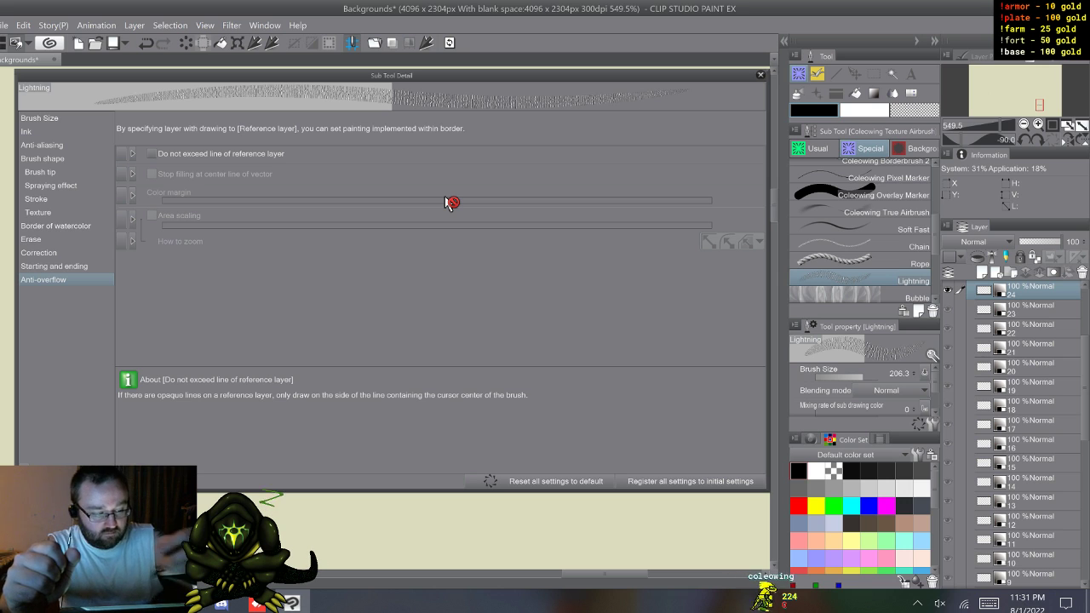
Step: Set the Lightning brush tip's direction to 90.0, keeping the thickness direction of applying at Horizontal
{"action": "left_click", "coordinate": [42, 158]}
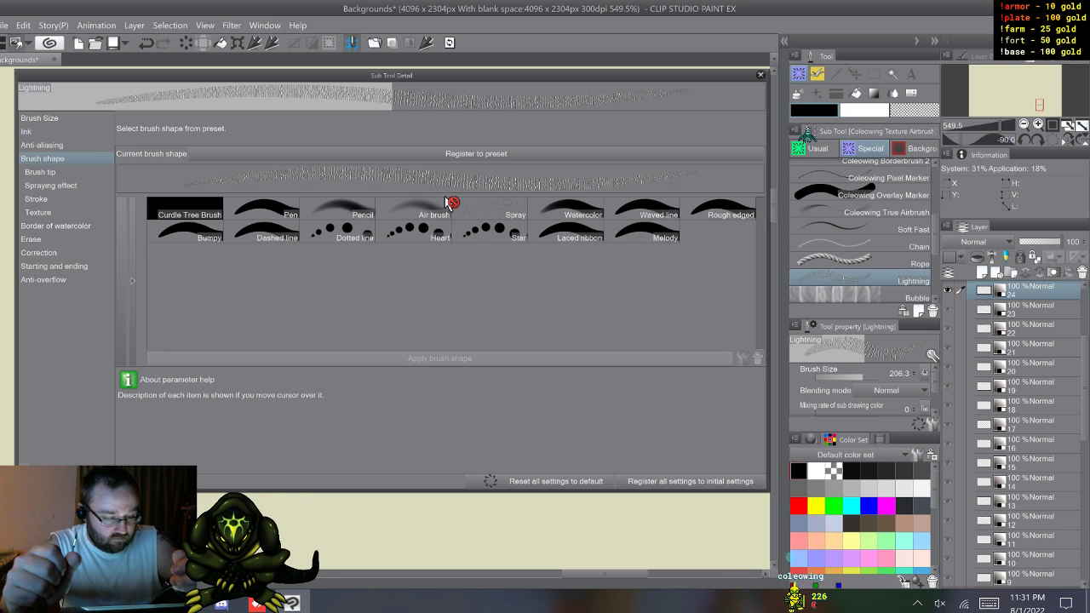
{"action": "left_click", "coordinate": [39, 172]}
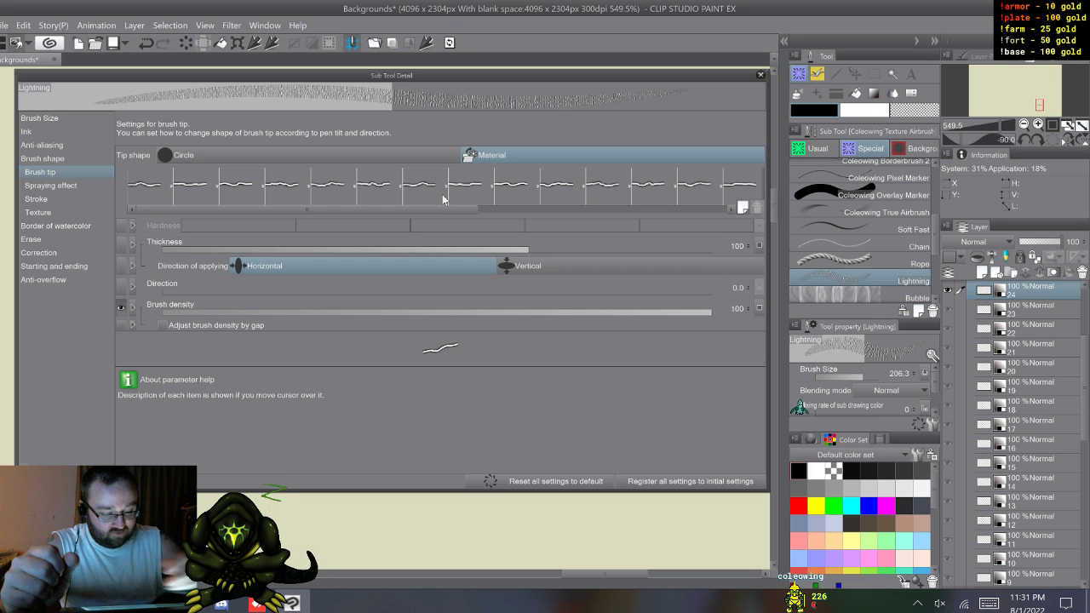
{"action": "left_click", "coordinate": [528, 266]}
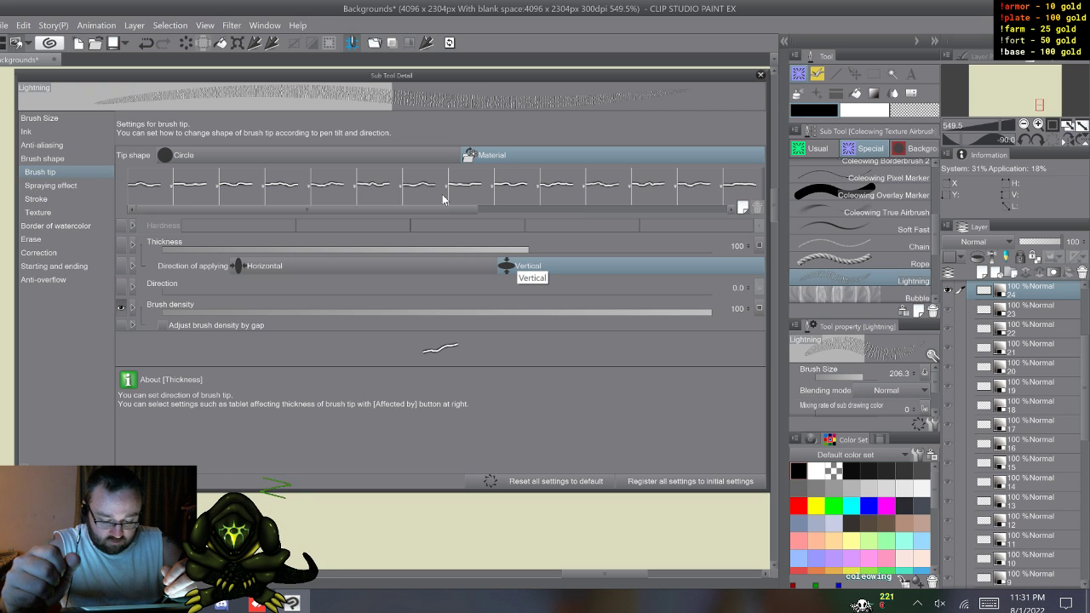
{"action": "left_click", "coordinate": [264, 266]}
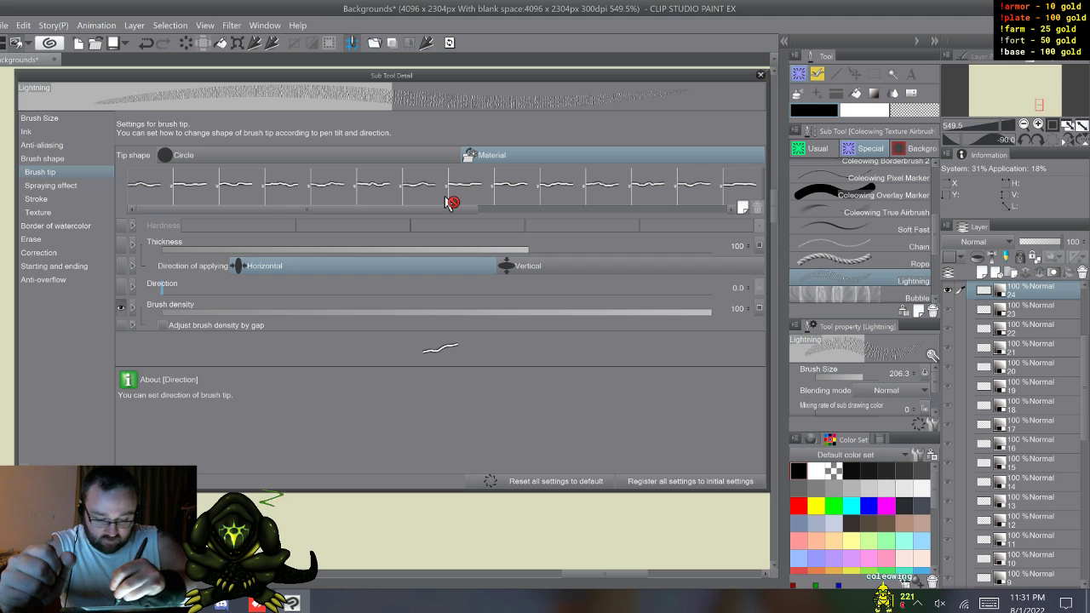
{"action": "left_click_drag", "start_coordinate": [202, 290], "coordinate": [240, 290]}
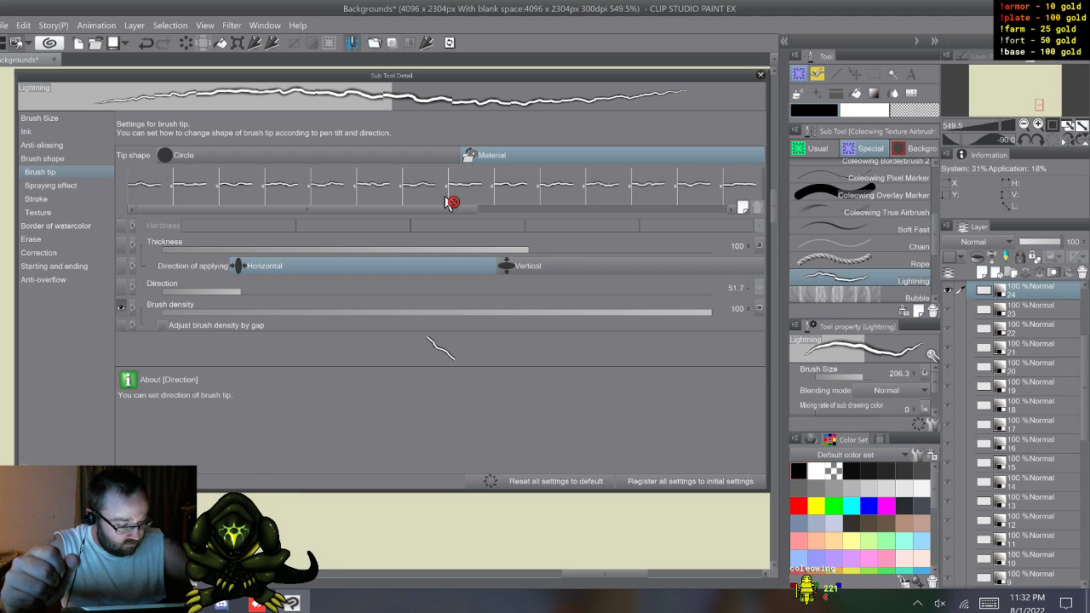
{"action": "left_click", "coordinate": [243, 291]}
{"action": "left_click_drag", "start_coordinate": [243, 291], "coordinate": [250, 291]}
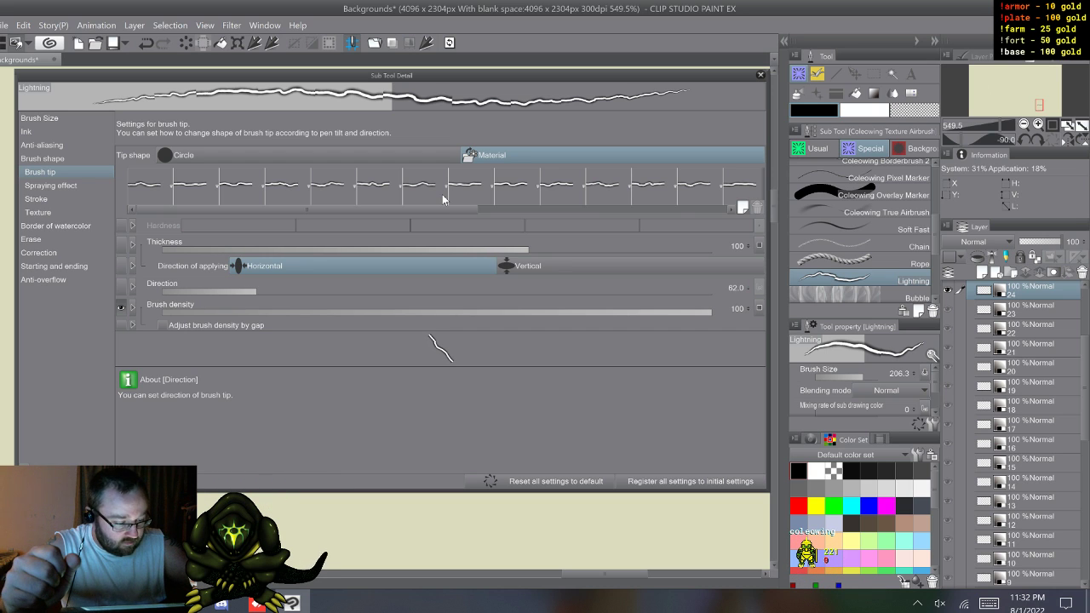
{"action": "left_click_drag", "start_coordinate": [261, 292], "coordinate": [299, 291]}
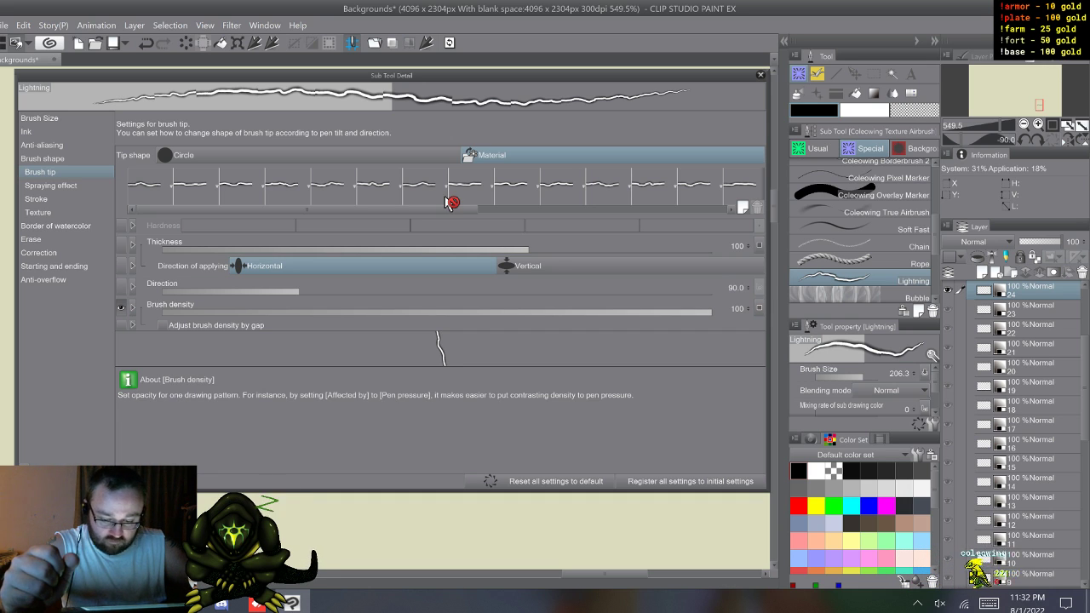
{"action": "left_click", "coordinate": [596, 266]}
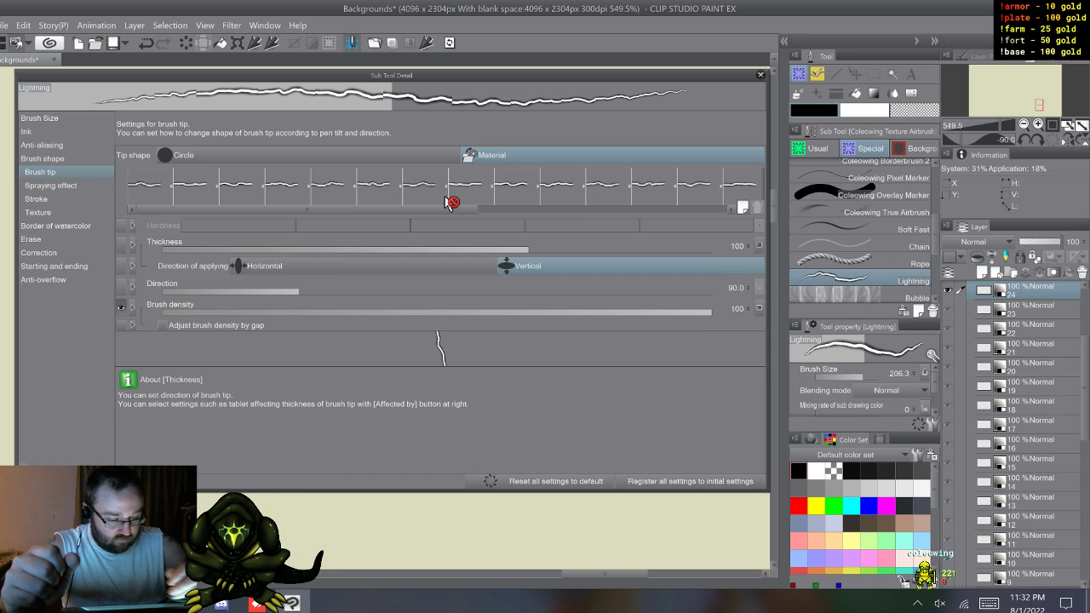
{"action": "left_click", "coordinate": [366, 266]}
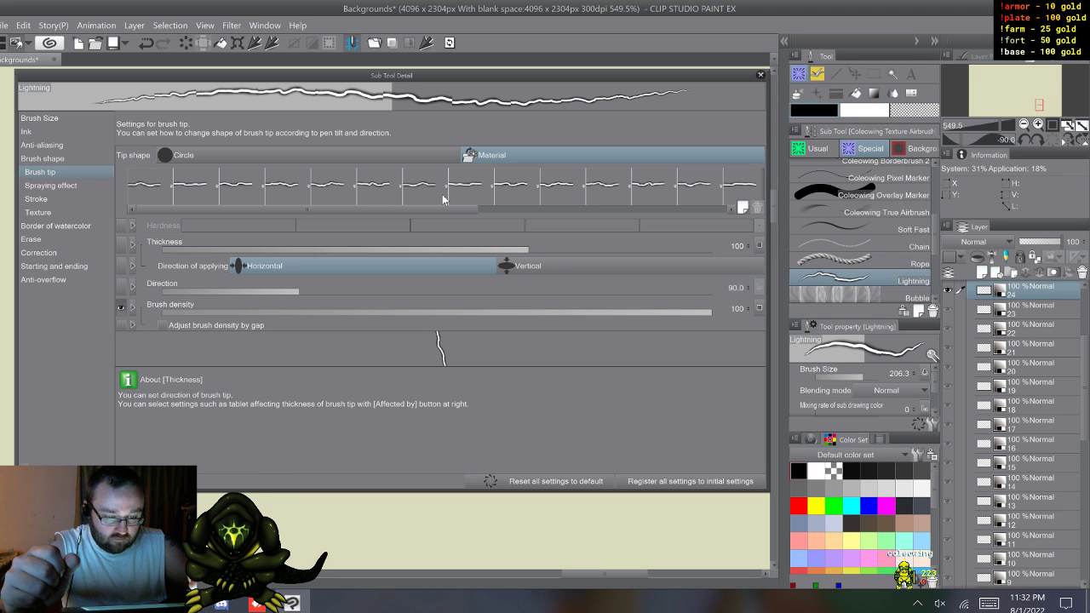
Step: Paint a curved test stroke beside the vertical bolt, then try lower brush tip direction angles and return the direction to 90.0
{"action": "mouse_move", "coordinate": [391, 75]}
{"action": "left_mouse_down"}
{"action": "mouse_move", "coordinate": [363, 146]}
{"action": "mouse_move", "coordinate": [368, 222]}
{"action": "left_mouse_up"}
{"action": "mouse_move", "coordinate": [676, 131]}
{"action": "left_mouse_down"}
{"action": "mouse_move", "coordinate": [652, 250]}
{"action": "mouse_move", "coordinate": [517, 121]}
{"action": "left_mouse_up"}
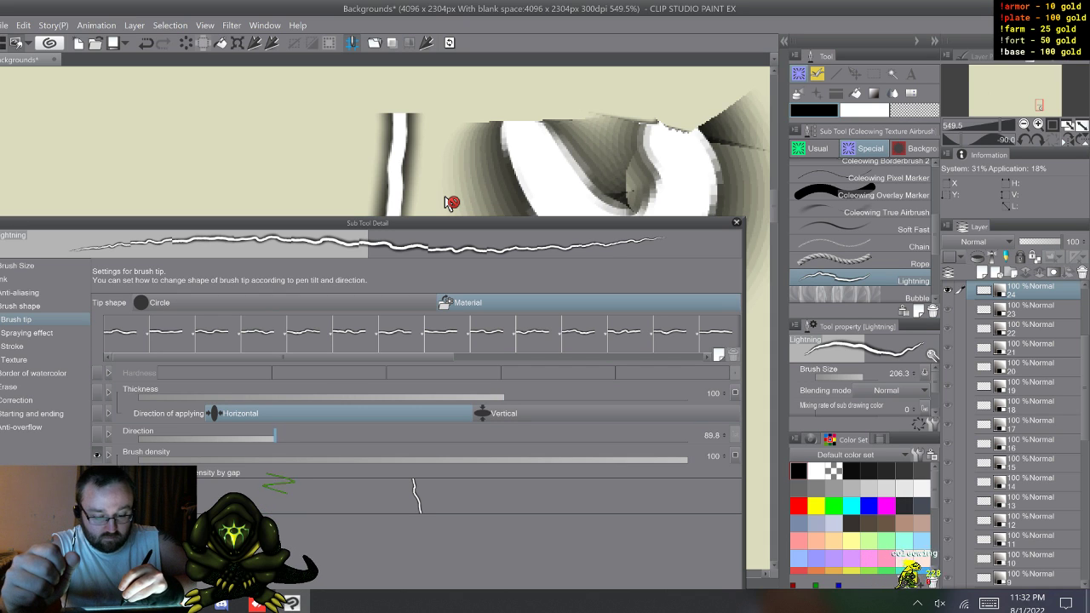
{"action": "mouse_move", "coordinate": [275, 437]}
{"action": "left_mouse_down"}
{"action": "mouse_move", "coordinate": [347, 437]}
{"action": "mouse_move", "coordinate": [285, 437]}
{"action": "left_mouse_up"}
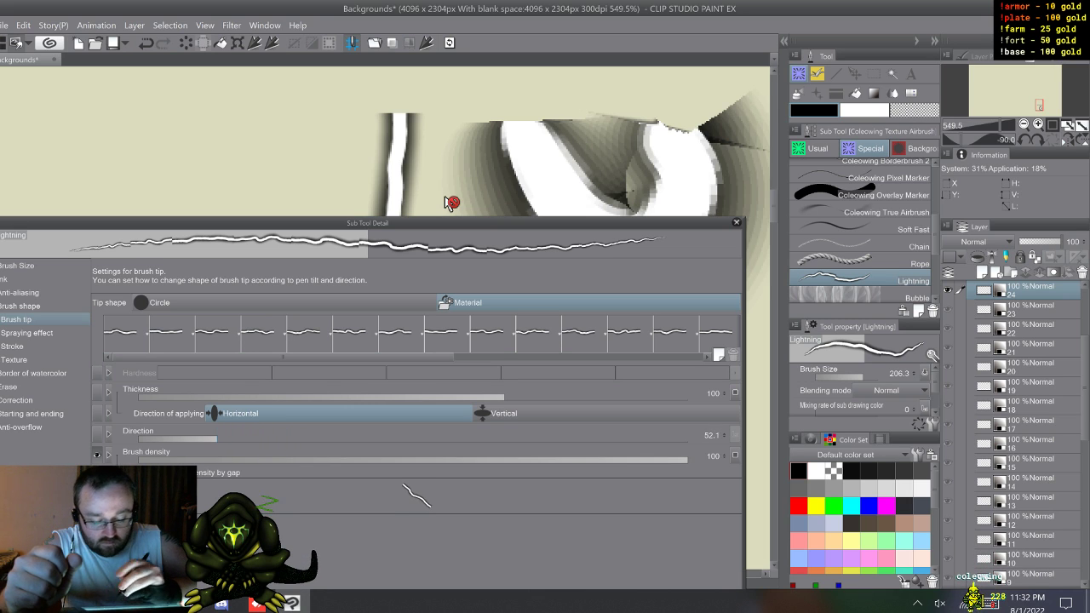
{"action": "left_click_drag", "start_coordinate": [216, 437], "coordinate": [210, 437]}
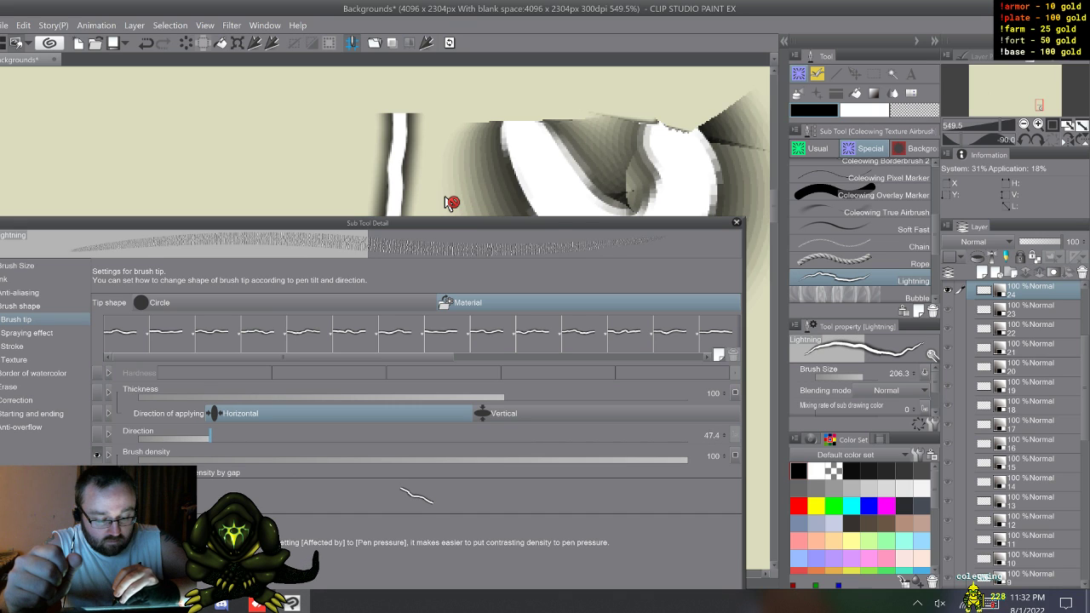
{"action": "left_click_drag", "start_coordinate": [224, 437], "coordinate": [272, 437]}
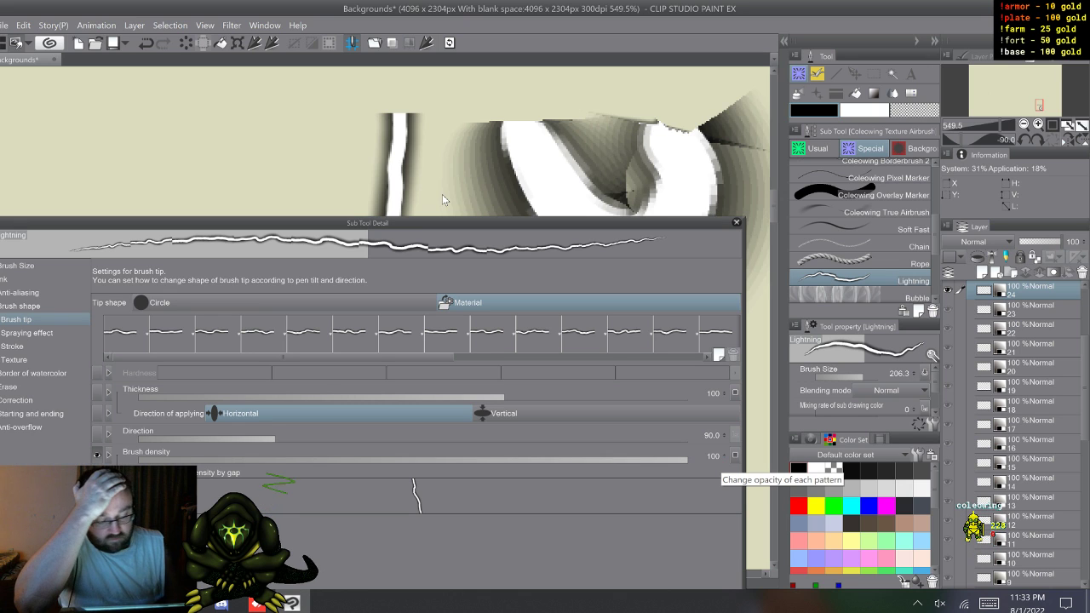
Step: Compare the ribbon's Not repeat, One time only and One random round methods with the rotated tip, and restore Random
{"action": "left_click", "coordinate": [34, 306]}
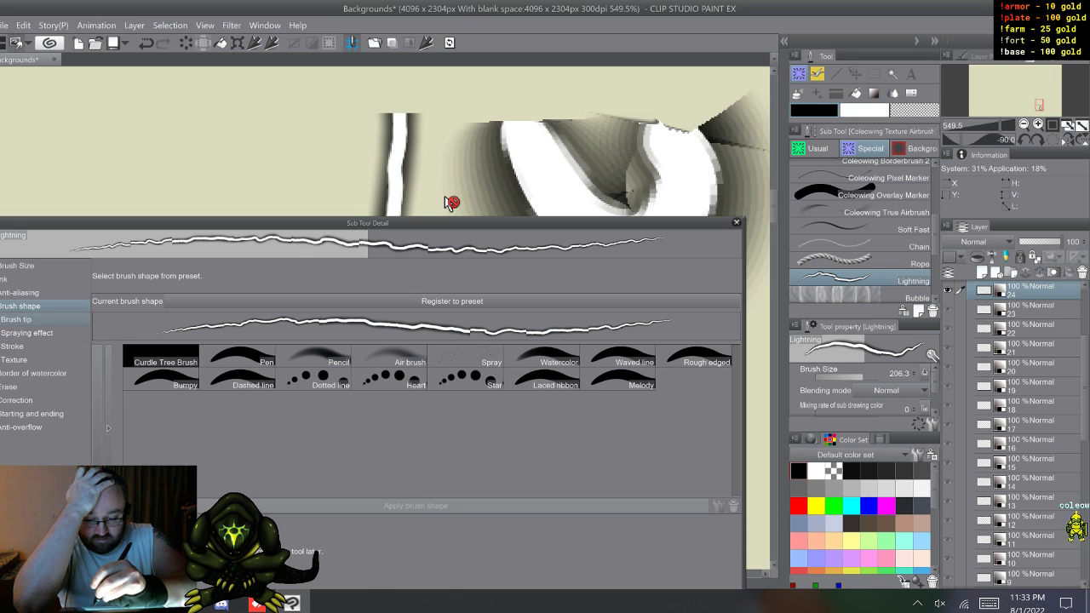
{"action": "left_click", "coordinate": [27, 333]}
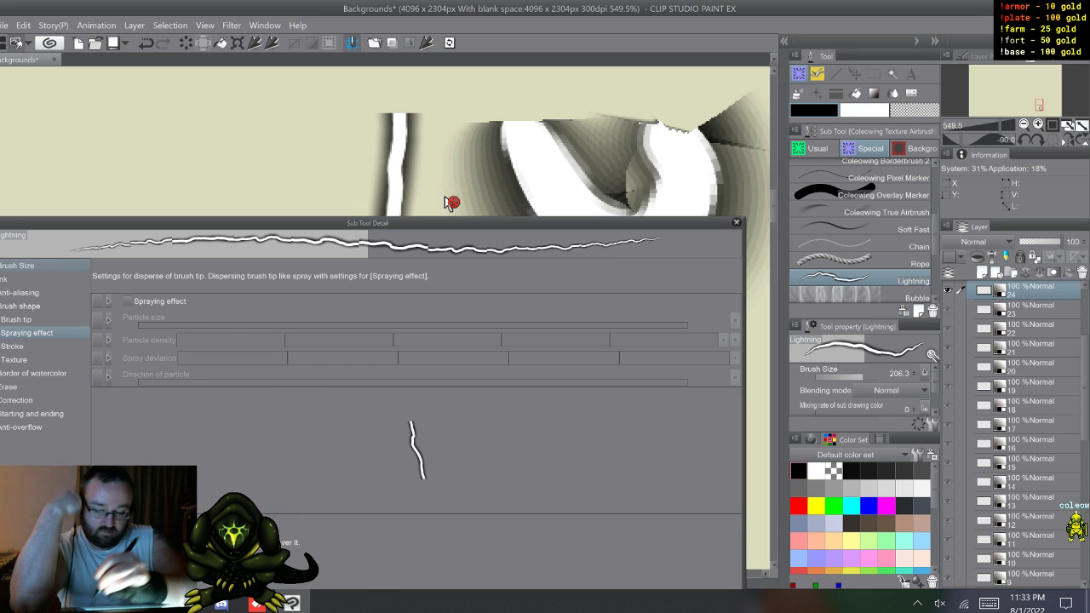
{"action": "left_click", "coordinate": [17, 346]}
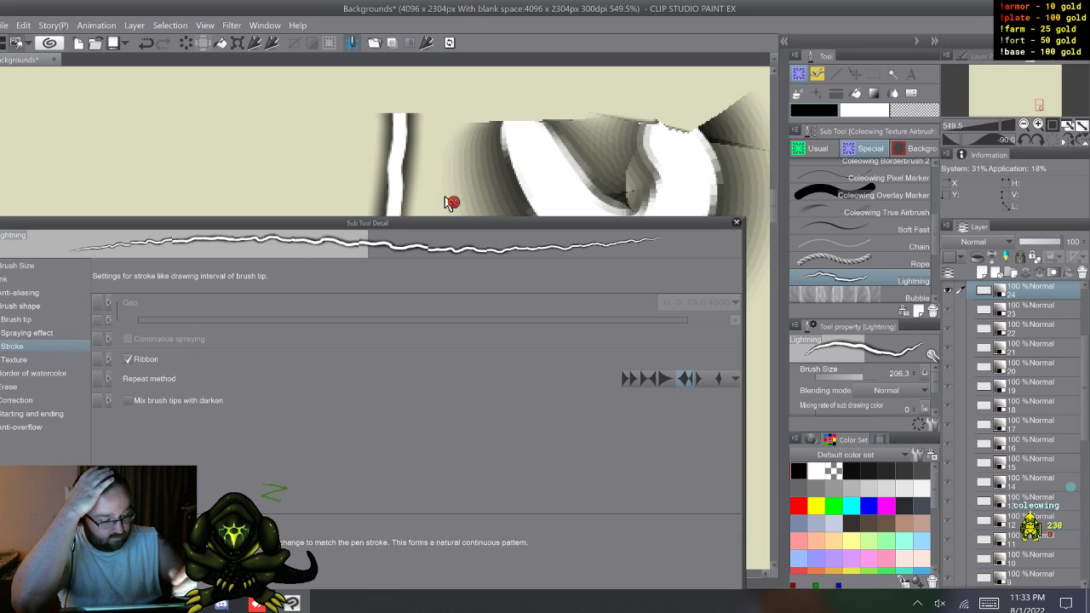
{"action": "left_click", "coordinate": [648, 378]}
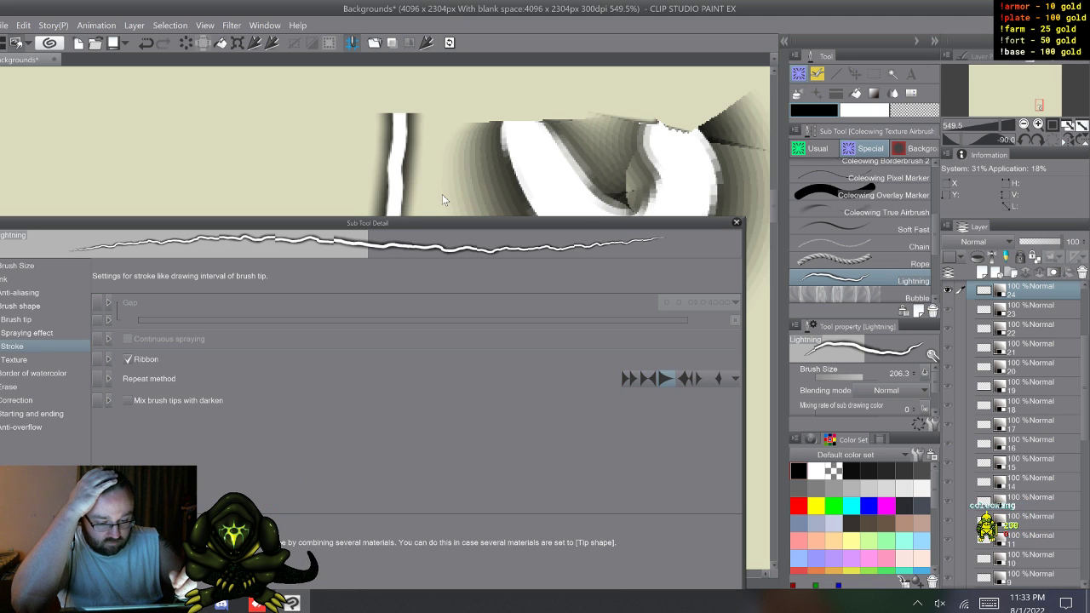
{"action": "left_click", "coordinate": [685, 378]}
{"action": "left_click", "coordinate": [703, 378]}
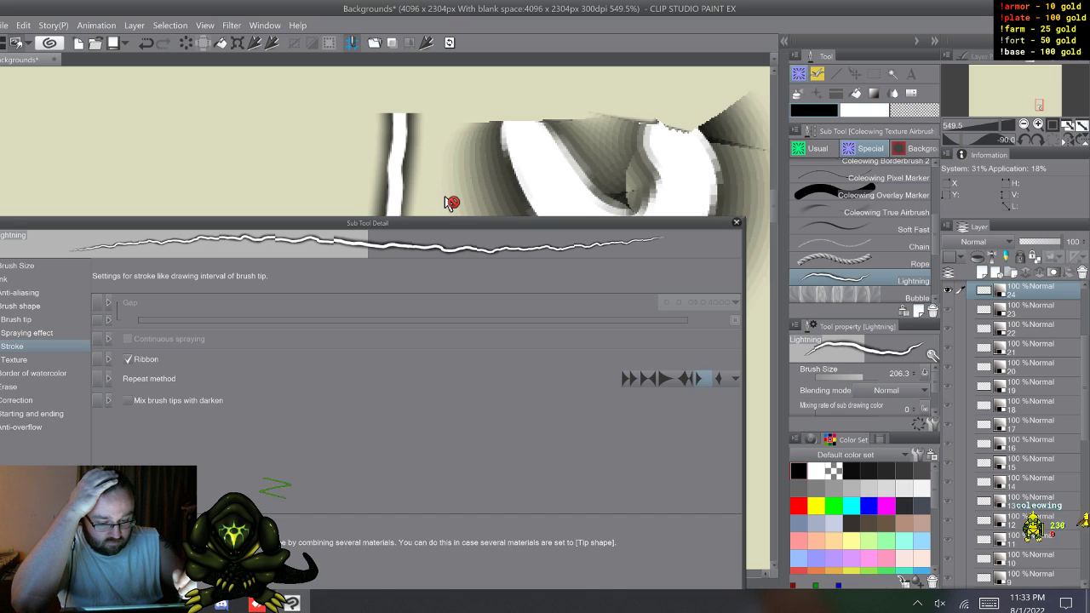
{"action": "left_click", "coordinate": [719, 379]}
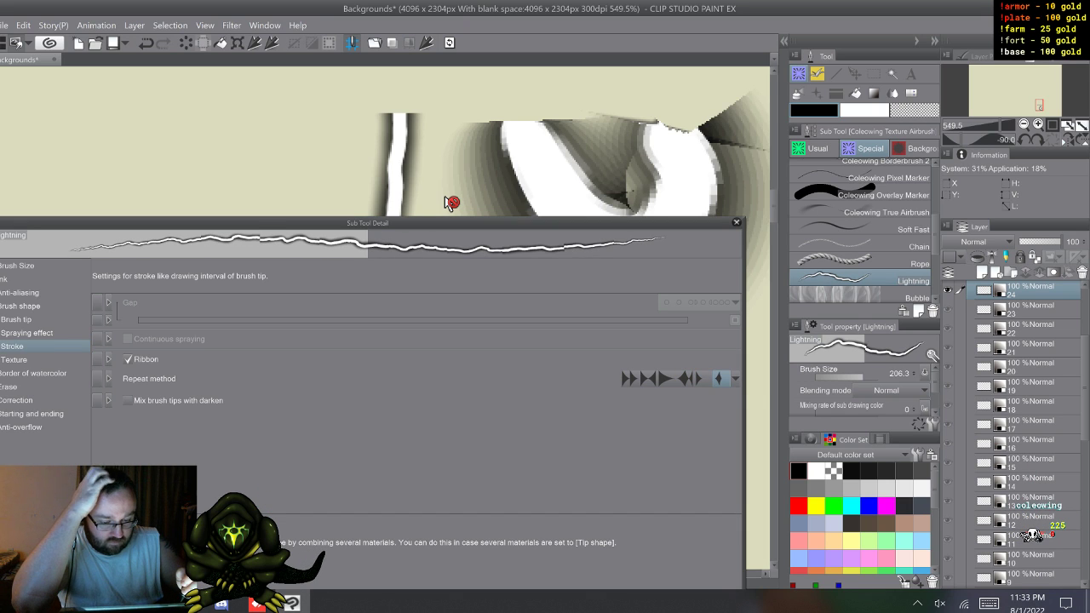
{"action": "left_click", "coordinate": [686, 378]}
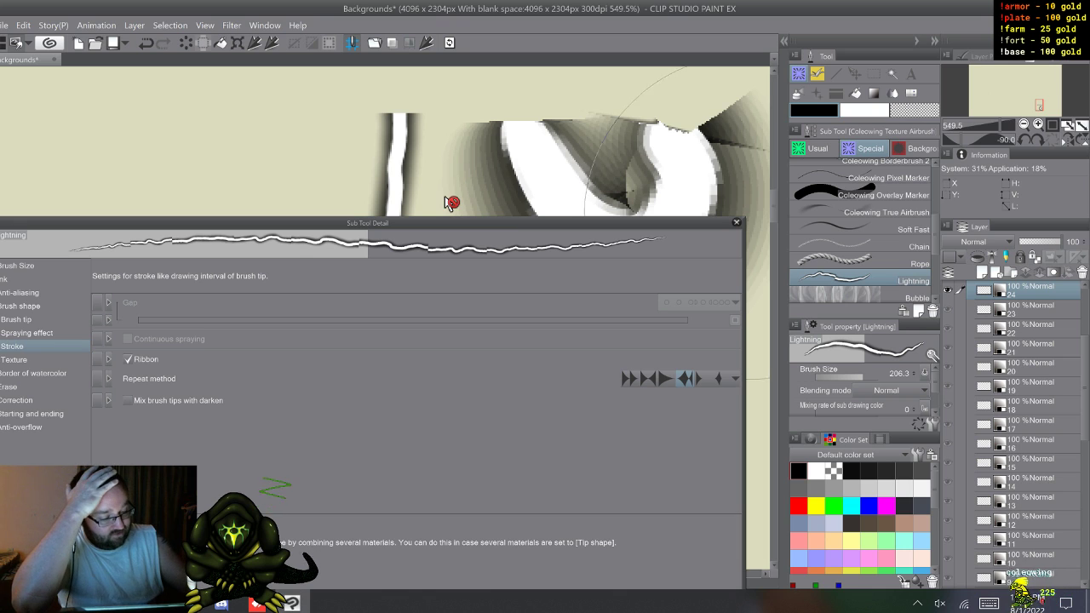
Step: Outline the vertical bolt on layer 24 with a rectangular selection, adjust the outline closer to it, and clear the selection
{"action": "left_click", "coordinate": [737, 222]}
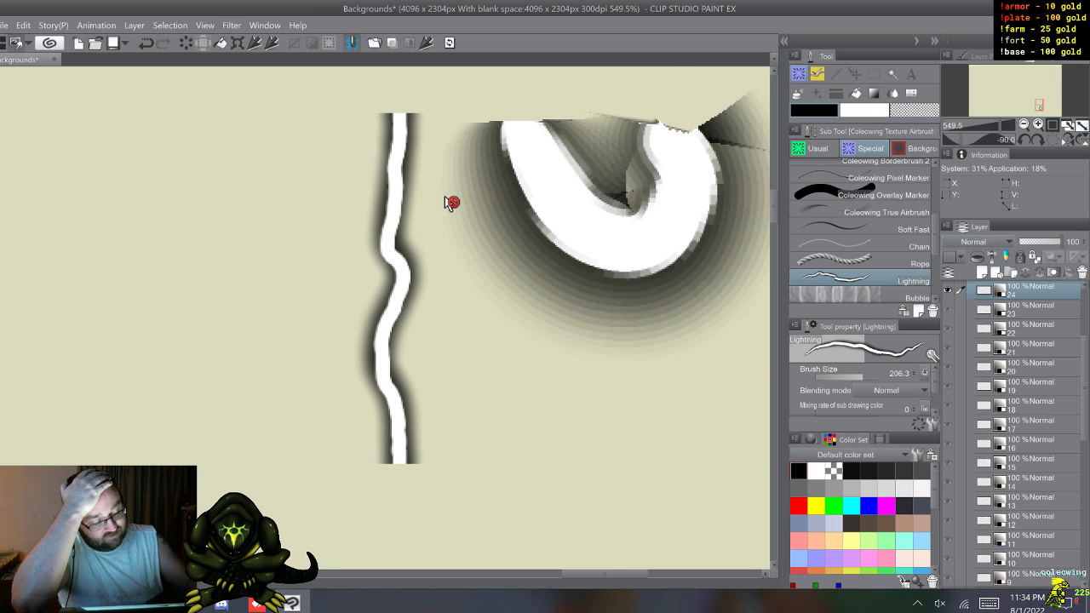
{"action": "key", "text": "m"}
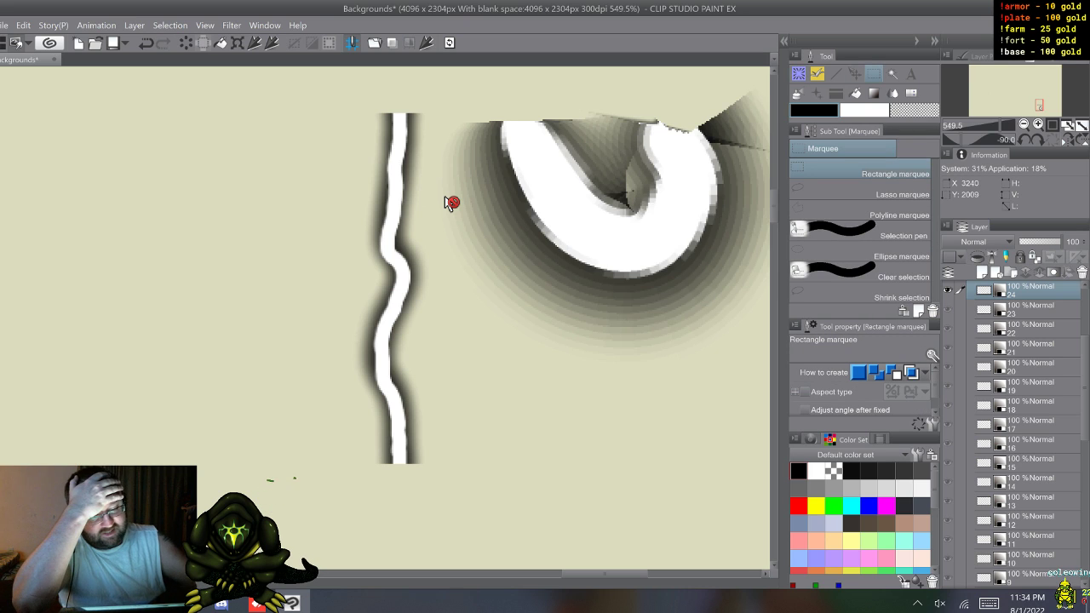
{"action": "mouse_move", "coordinate": [323, 90]}
{"action": "left_mouse_down"}
{"action": "mouse_move", "coordinate": [445, 462]}
{"action": "mouse_move", "coordinate": [449, 481]}
{"action": "mouse_move", "coordinate": [425, 492]}
{"action": "left_mouse_up"}
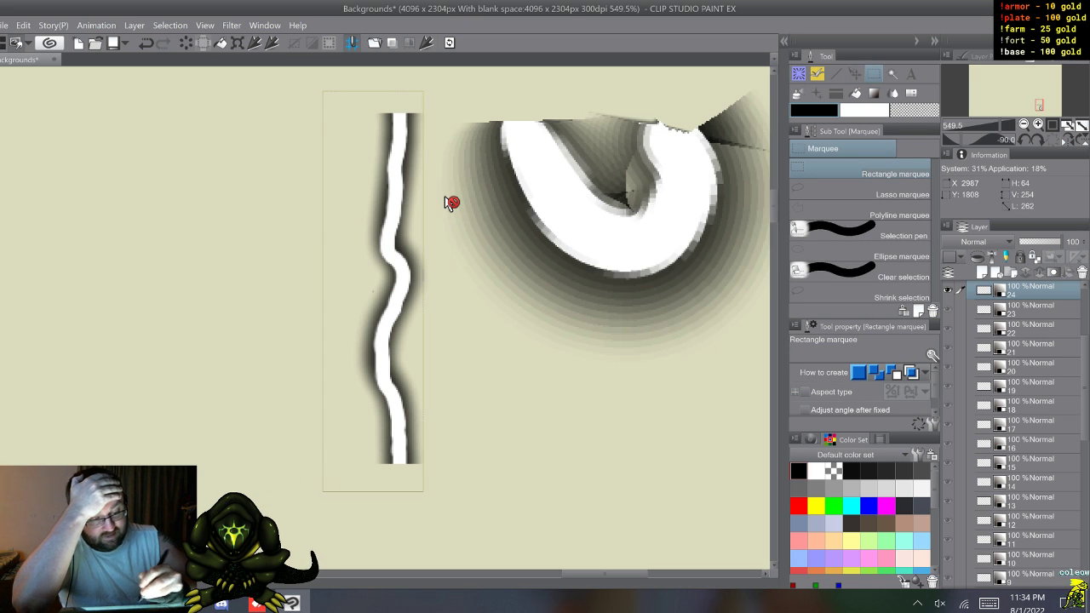
{"action": "key", "text": "ctrl+d"}
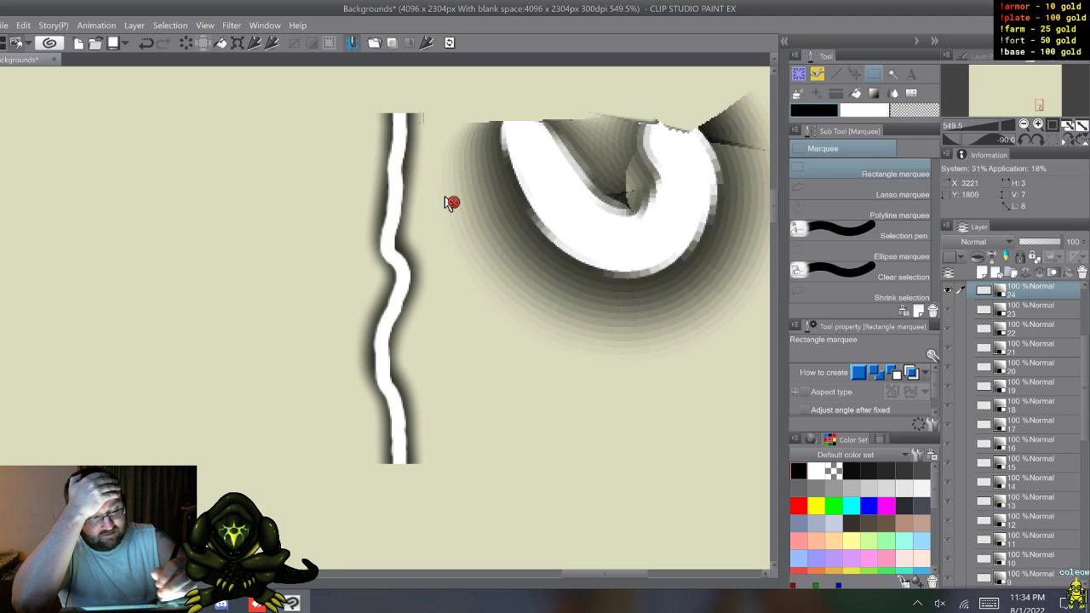
{"action": "mouse_move", "coordinate": [370, 404]}
{"action": "left_mouse_down"}
{"action": "mouse_move", "coordinate": [374, 471]}
{"action": "mouse_move", "coordinate": [357, 487]}
{"action": "mouse_move", "coordinate": [359, 471]}
{"action": "left_mouse_up"}
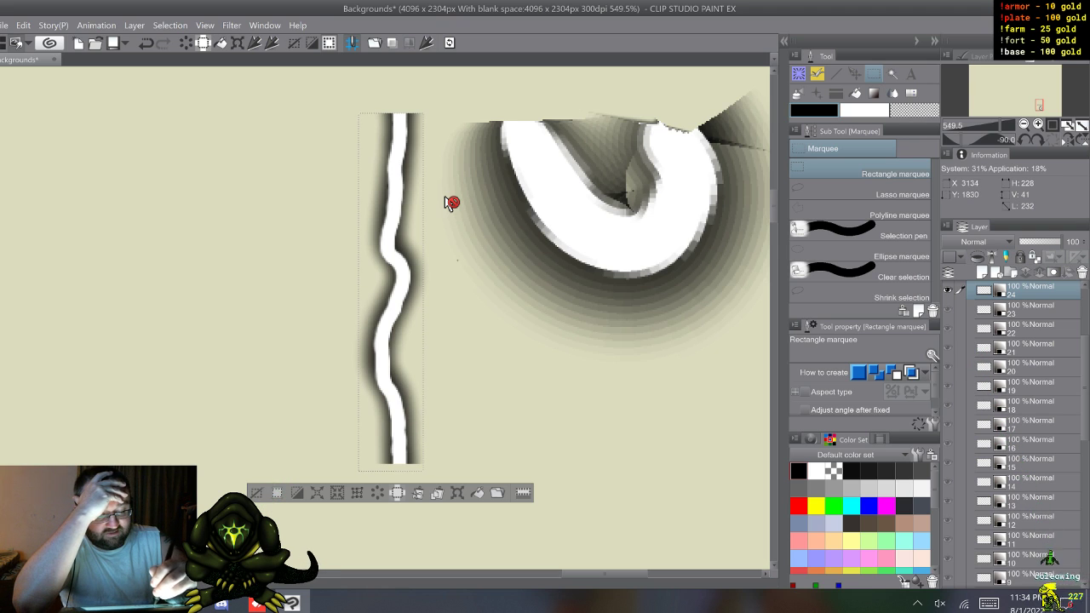
{"action": "key", "text": "ctrl+d"}
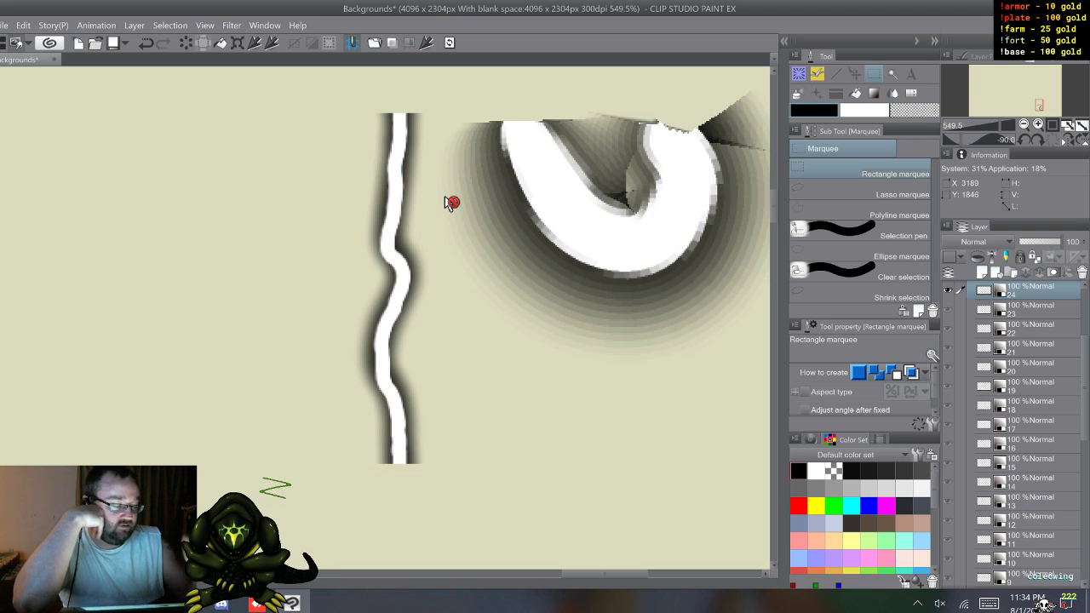
Step: Show the bolts on the layers below 24 one at a time, stopping with layer 7 active and visible
{"action": "key", "text": "alt+bracketleft"}
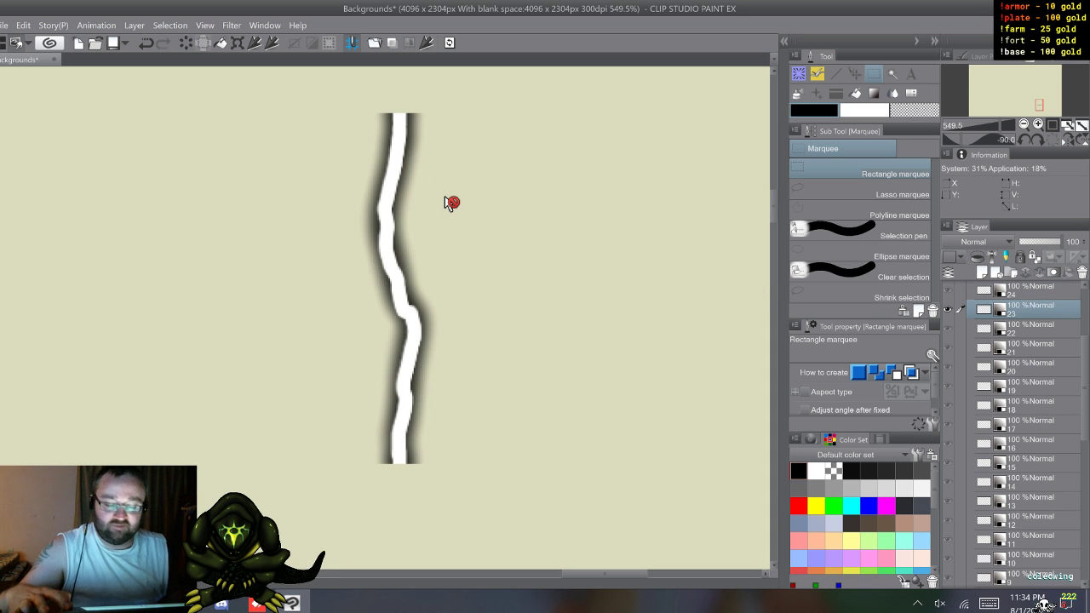
{"action": "key", "text": "w"}
{"action": "key", "text": "w"}
{"action": "key", "text": "w"}
{"action": "key", "text": "w"}
{"action": "key", "text": "w"}
{"action": "key", "text": "w"}
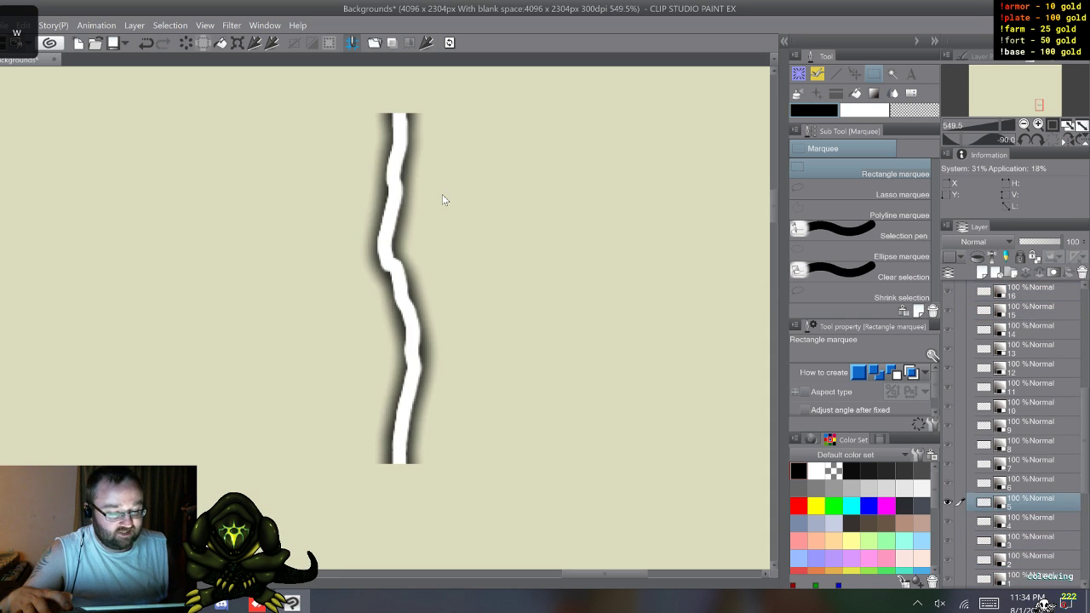
{"action": "key", "text": "w"}
{"action": "key", "text": "w"}
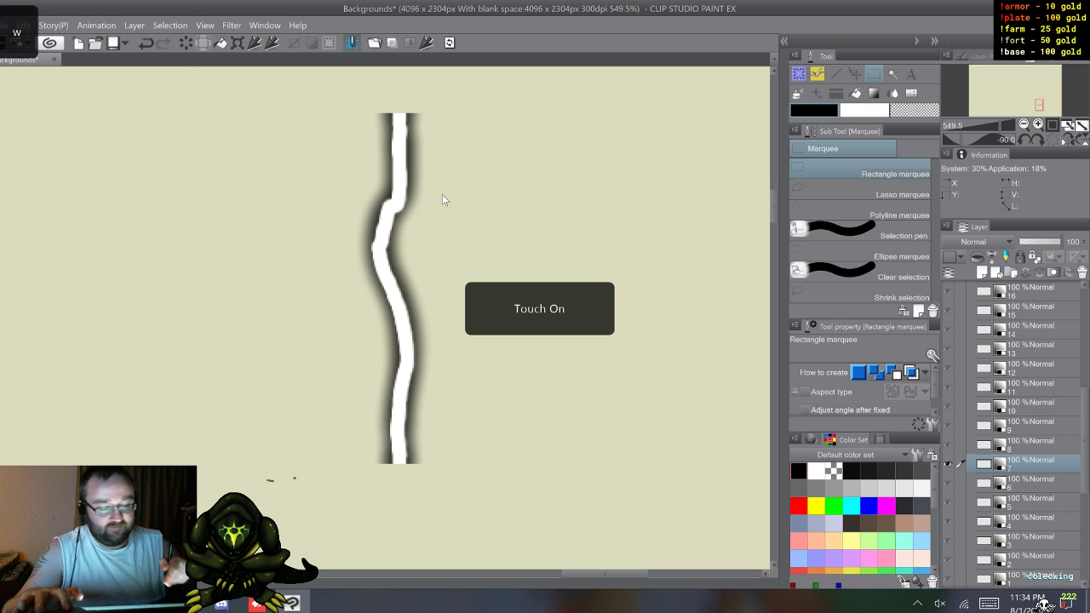
Step: Paint a thick, slightly wavy vertical Lightning test stroke at brush size 206.3 beside the bolt on layer 7
{"action": "scroll", "coordinate": [435, 450], "scroll_direction": "down", "scroll_amount": 3}
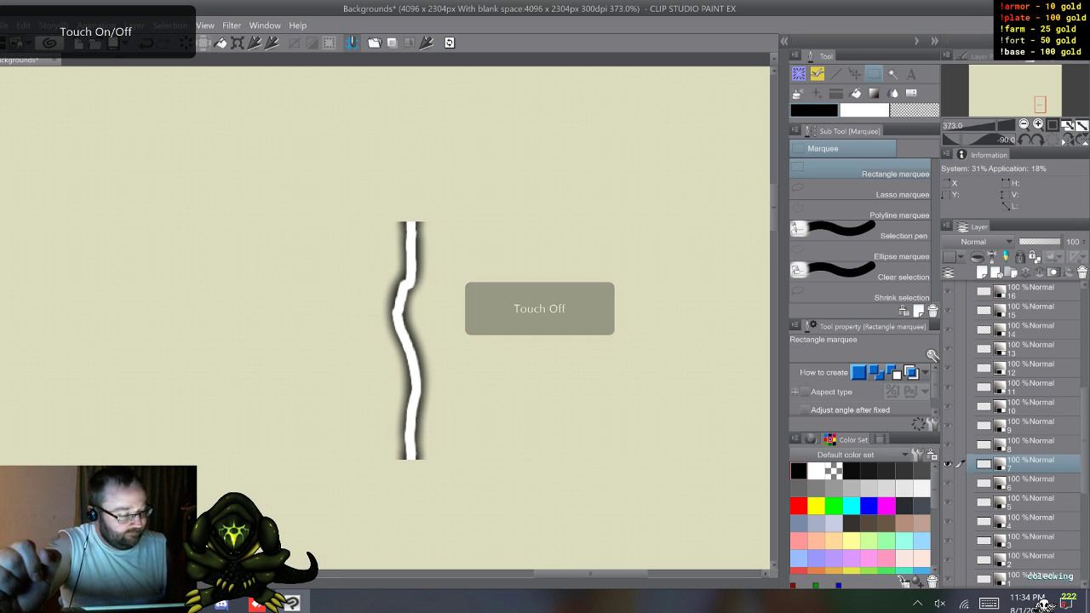
{"action": "key", "text": "b"}
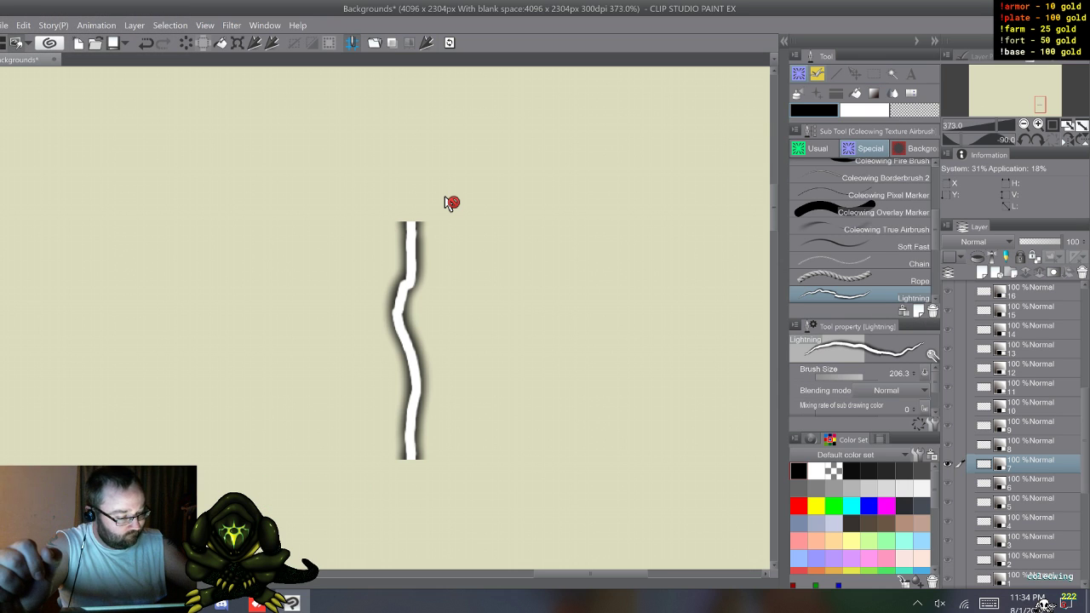
{"action": "mouse_move", "coordinate": [633, 136]}
{"action": "left_mouse_down"}
{"action": "mouse_move", "coordinate": [601, 191]}
{"action": "mouse_move", "coordinate": [628, 274]}
{"action": "mouse_move", "coordinate": [632, 388]}
{"action": "mouse_move", "coordinate": [606, 475]}
{"action": "mouse_move", "coordinate": [600, 505]}
{"action": "left_mouse_up"}
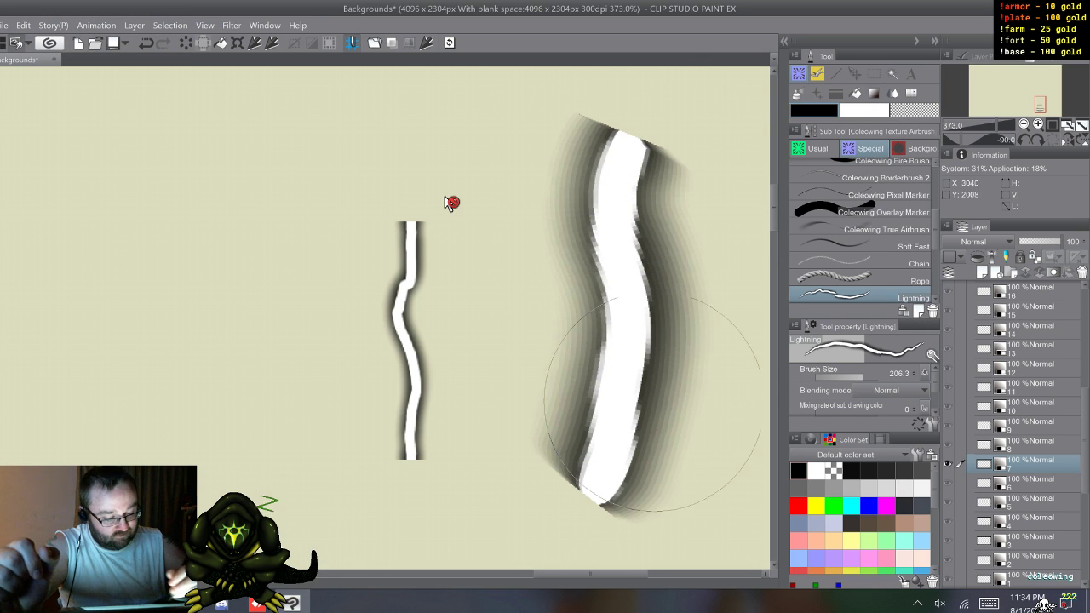
Step: Reduce the Lightning brush size to 103.4 and paint a long looping stroke across the empty canvas area
{"action": "scroll", "coordinate": [447, 202], "scroll_direction": "down", "scroll_amount": 6}
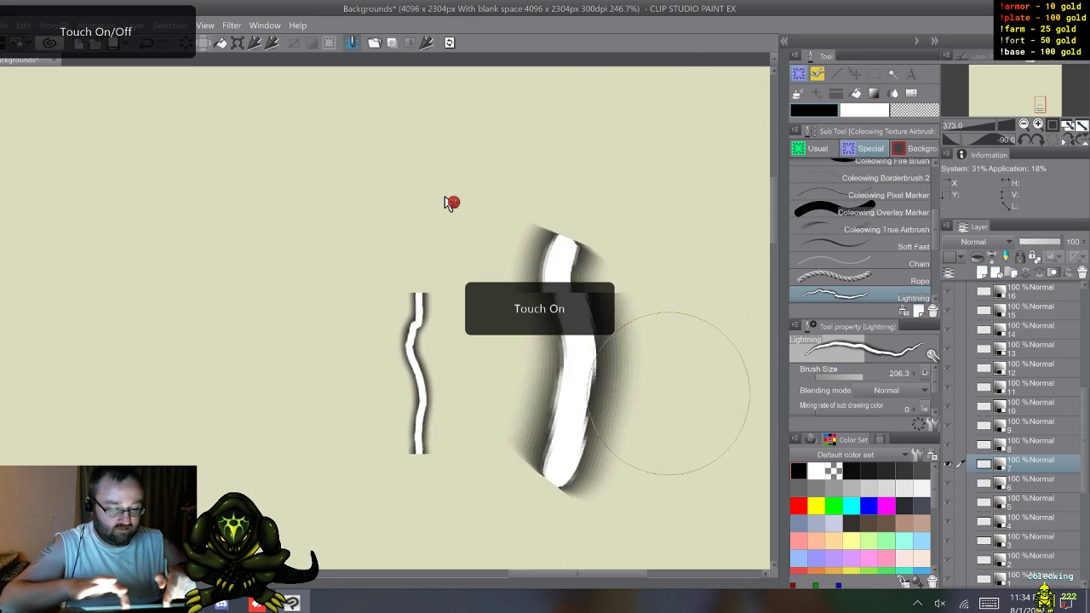
{"action": "scroll", "coordinate": [392, 341], "scroll_direction": "down", "scroll_amount": 4}
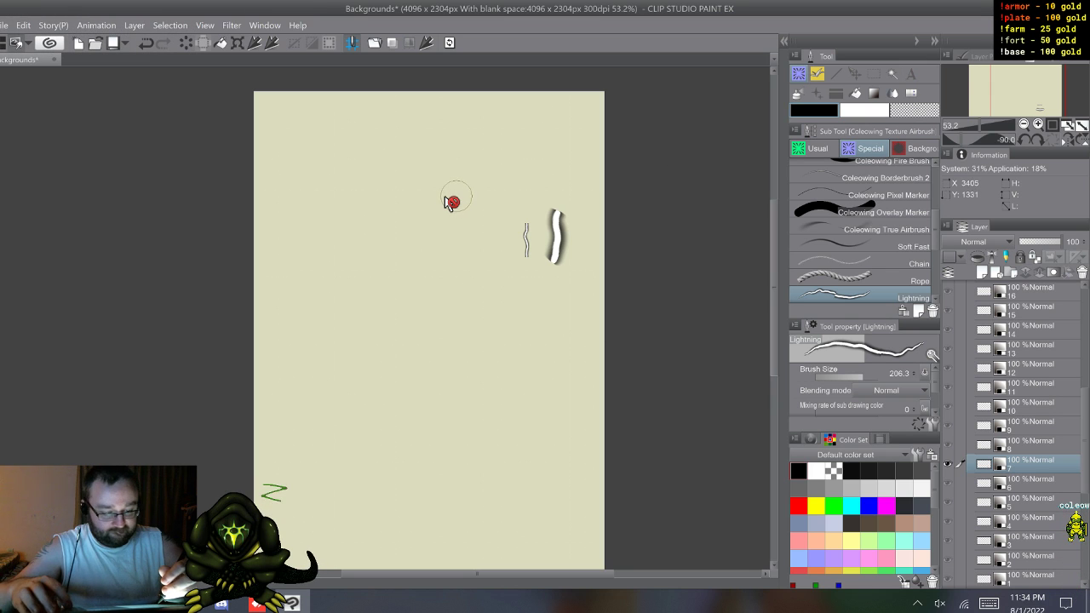
{"action": "left_click_drag", "start_coordinate": [451, 174], "coordinate": [443, 174], "text": "ctrl+alt"}
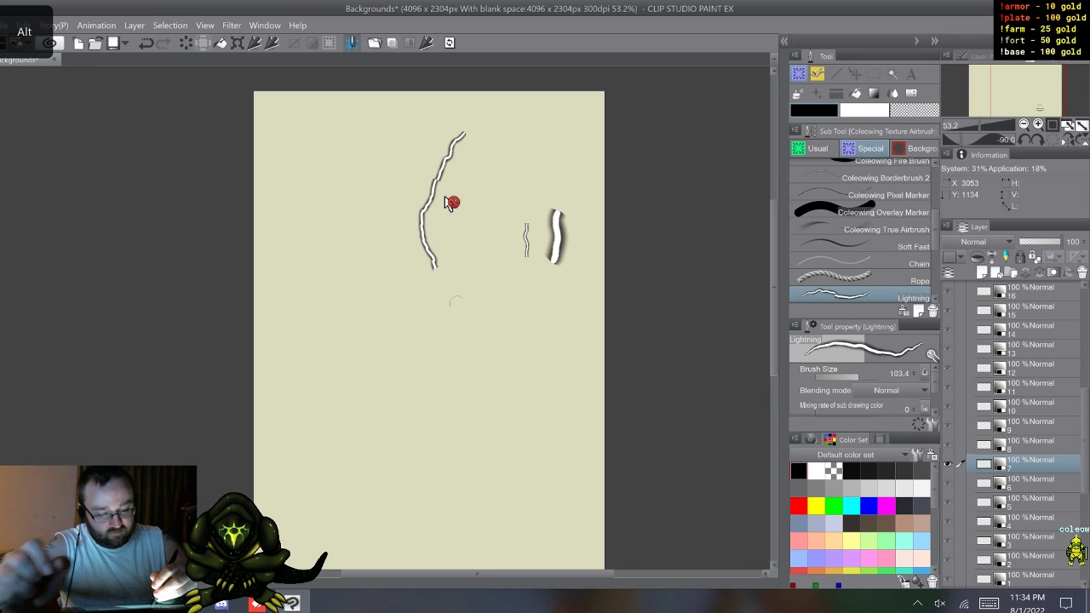
{"action": "mouse_move", "coordinate": [456, 302]}
{"action": "left_mouse_down"}
{"action": "mouse_move", "coordinate": [483, 398]}
{"action": "mouse_move", "coordinate": [452, 482]}
{"action": "left_mouse_up"}
{"action": "mouse_move", "coordinate": [341, 501]}
{"action": "left_mouse_down"}
{"action": "mouse_move", "coordinate": [322, 412]}
{"action": "mouse_move", "coordinate": [333, 269]}
{"action": "mouse_move", "coordinate": [359, 209]}
{"action": "left_mouse_up"}
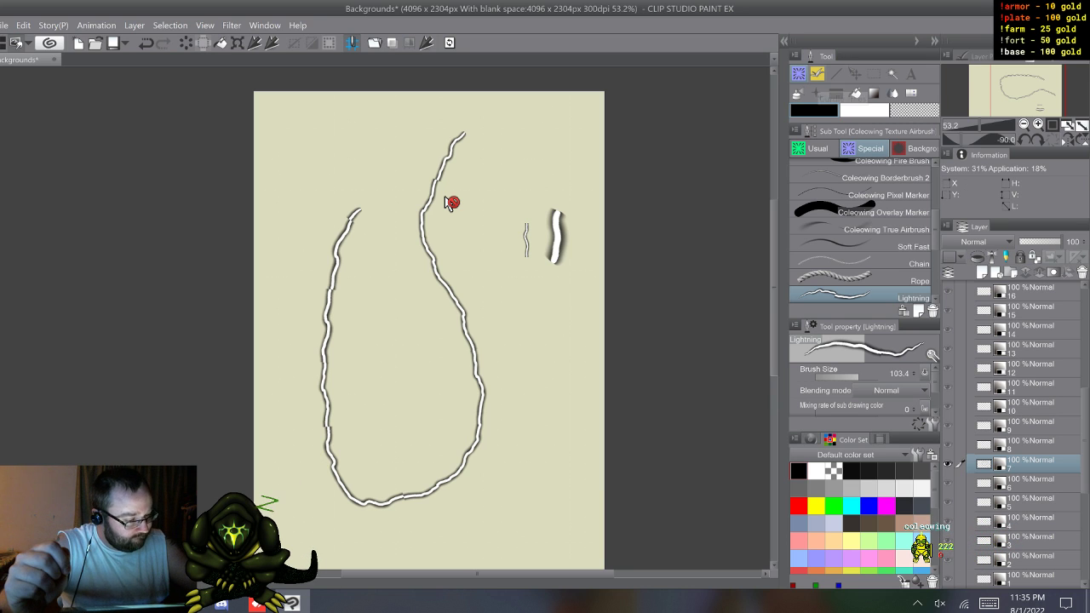
Step: Look through the Seaweed 1, Seaweed 4 and Seaweed 5 brushes in the Background group
{"action": "key", "text": "b"}
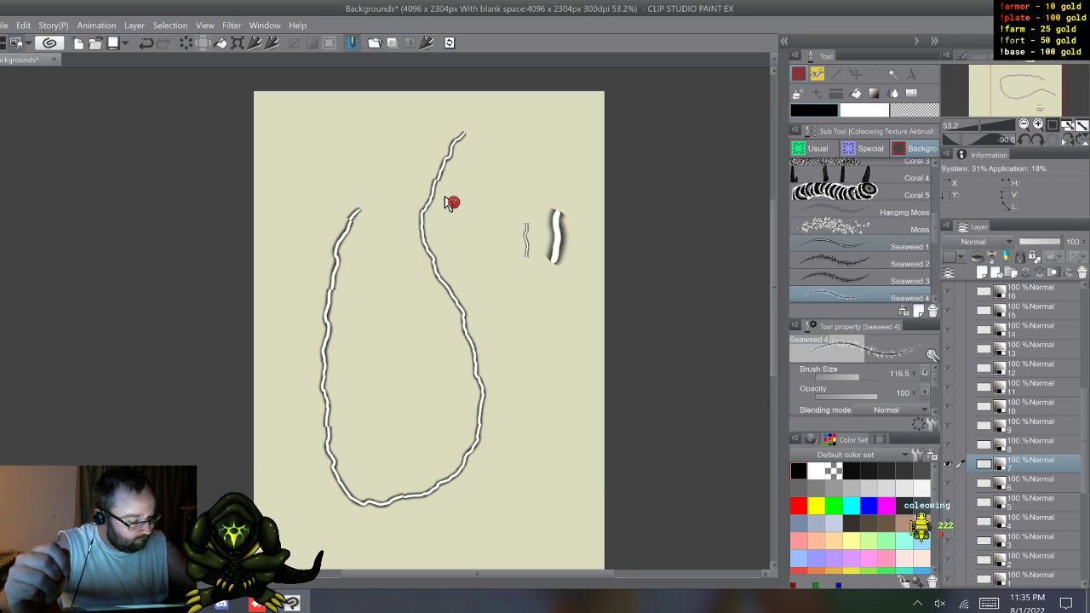
{"action": "left_click", "coordinate": [860, 246]}
{"action": "scroll", "coordinate": [861, 245], "scroll_direction": "up", "scroll_amount": 4}
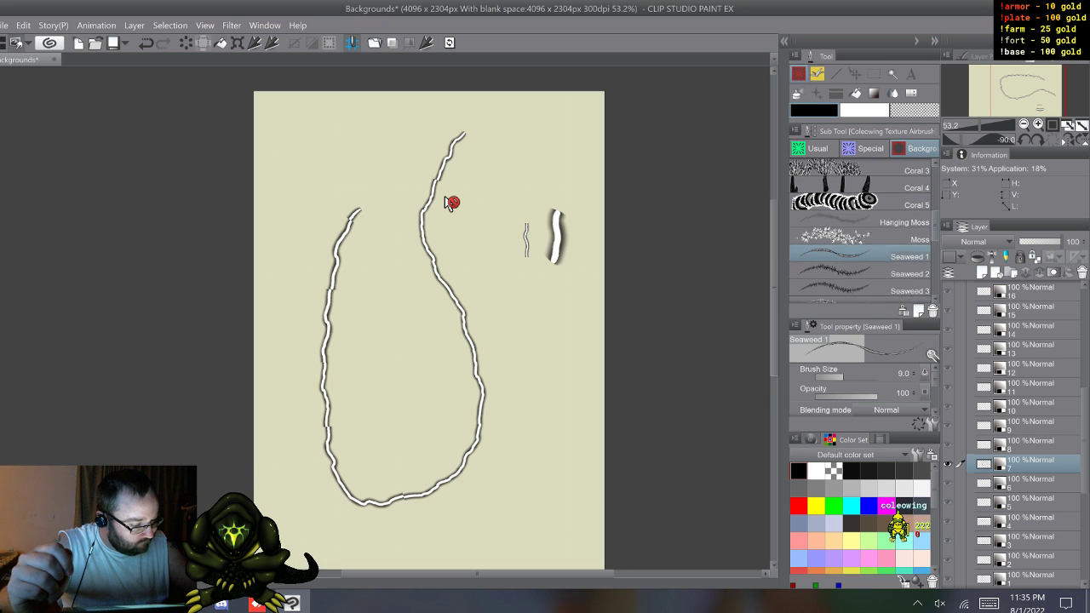
{"action": "scroll", "coordinate": [860, 230], "scroll_direction": "down", "scroll_amount": 7}
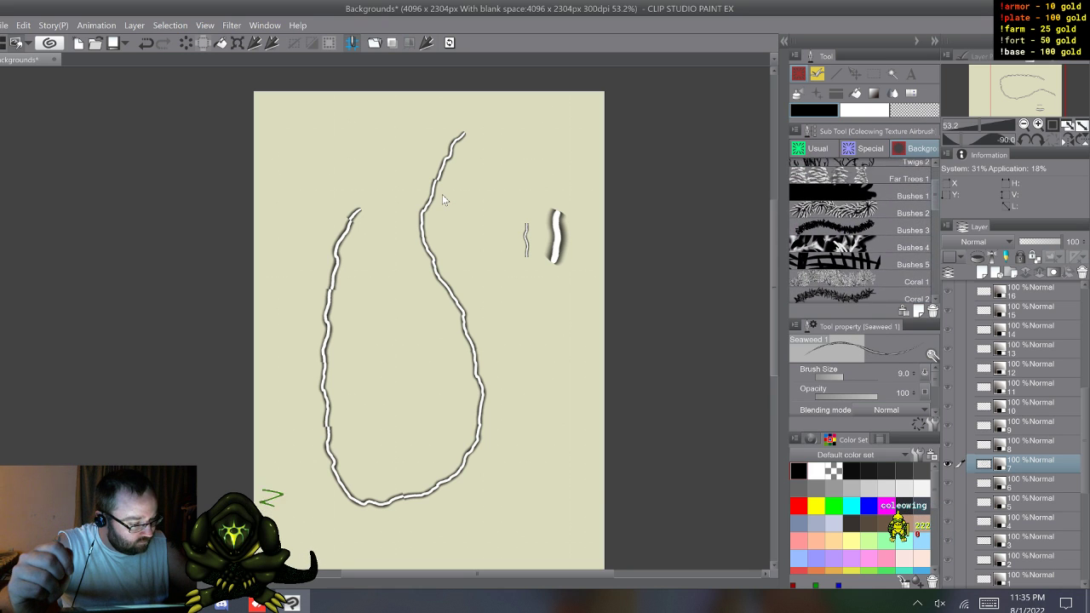
{"action": "left_click", "coordinate": [860, 243]}
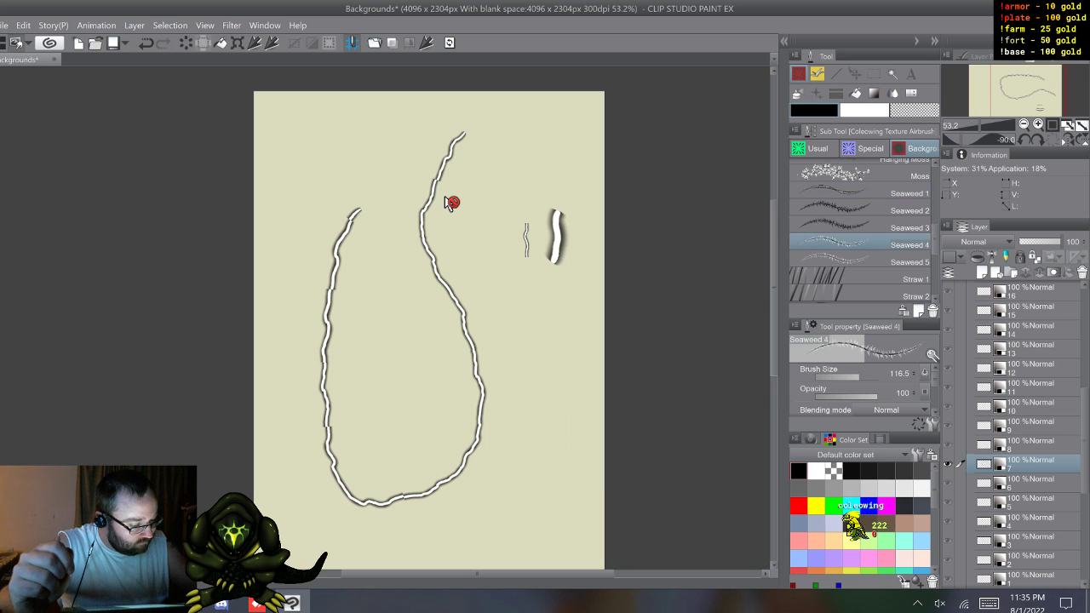
{"action": "left_click", "coordinate": [860, 259]}
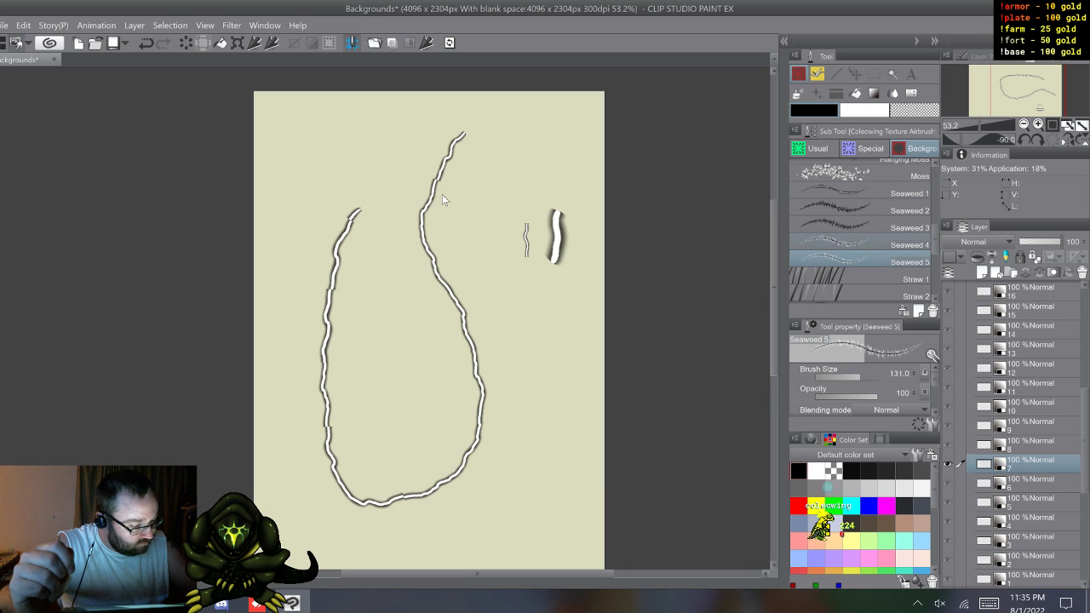
Step: Review the Seaweed 4 brush's size, brush shape and brush tip settings for comparison with the Lightning brush
{"action": "left_click", "coordinate": [860, 244]}
{"action": "left_click", "coordinate": [932, 424]}
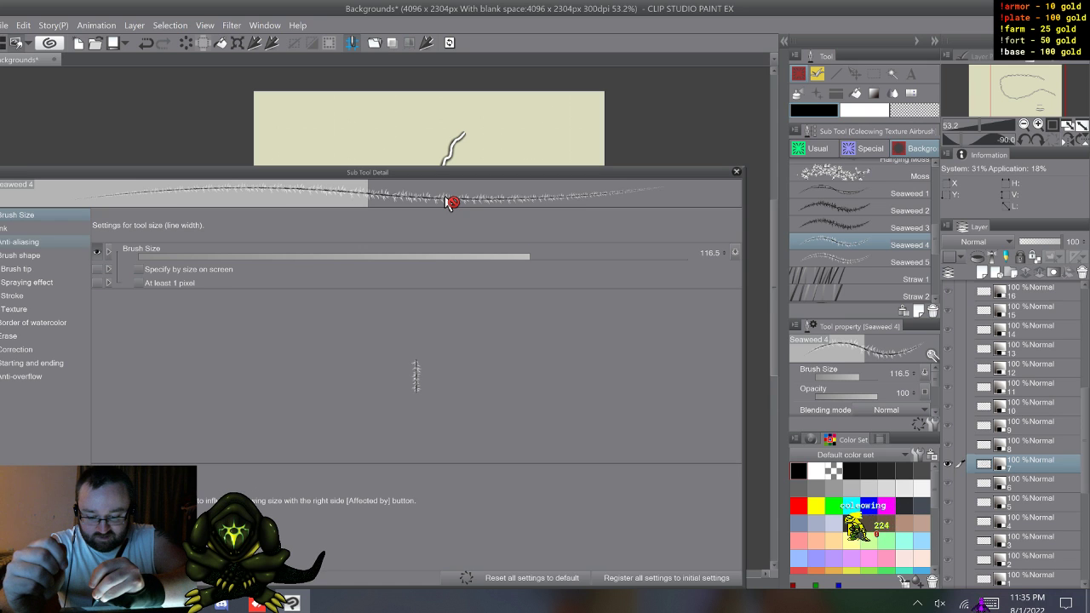
{"action": "left_click", "coordinate": [20, 256]}
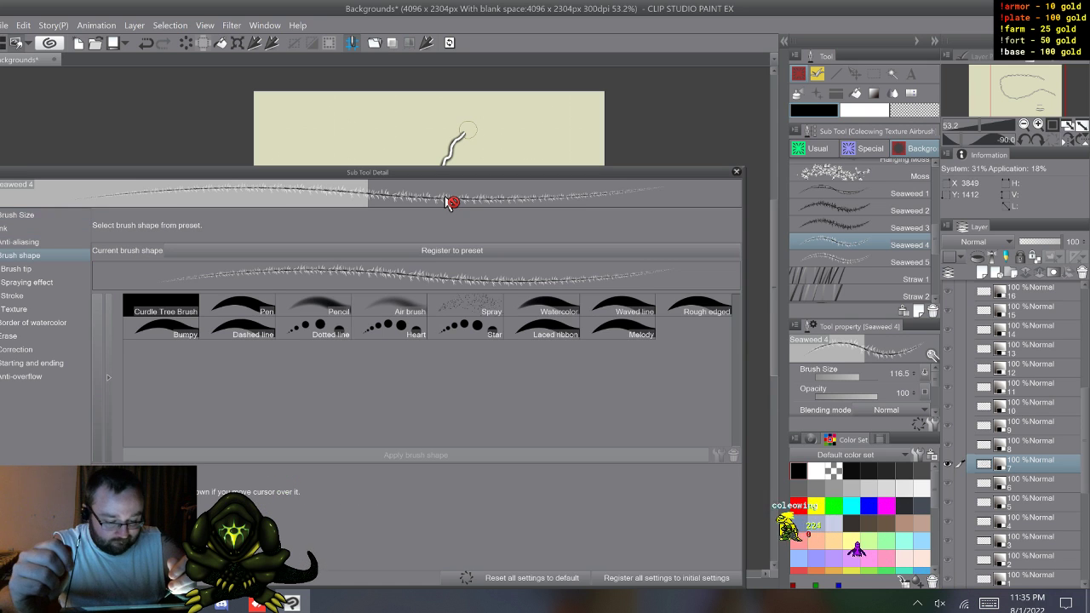
{"action": "left_click", "coordinate": [17, 269]}
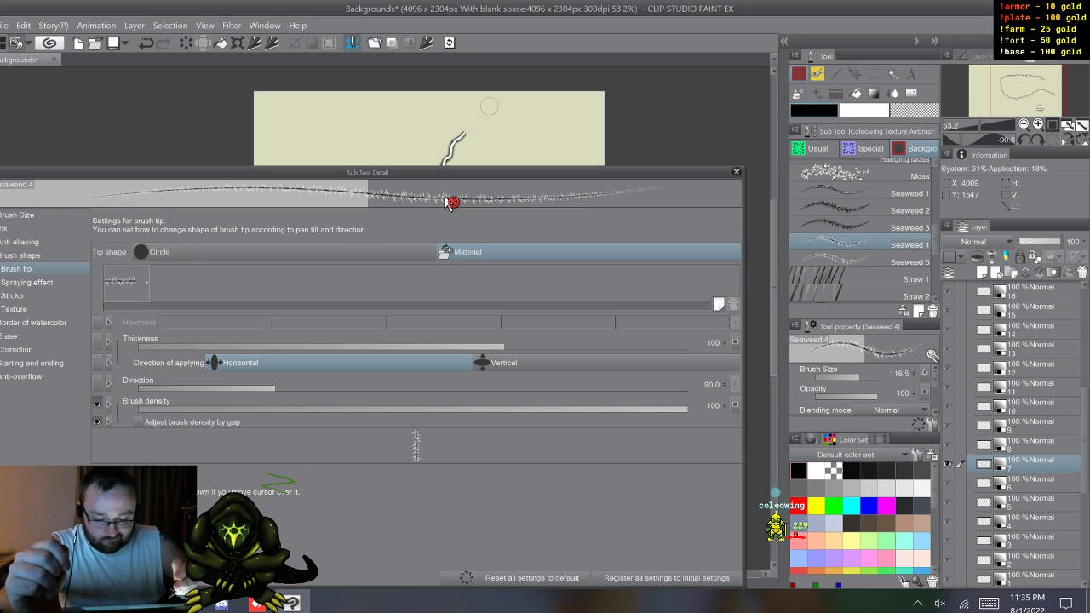
{"action": "left_click", "coordinate": [737, 172]}
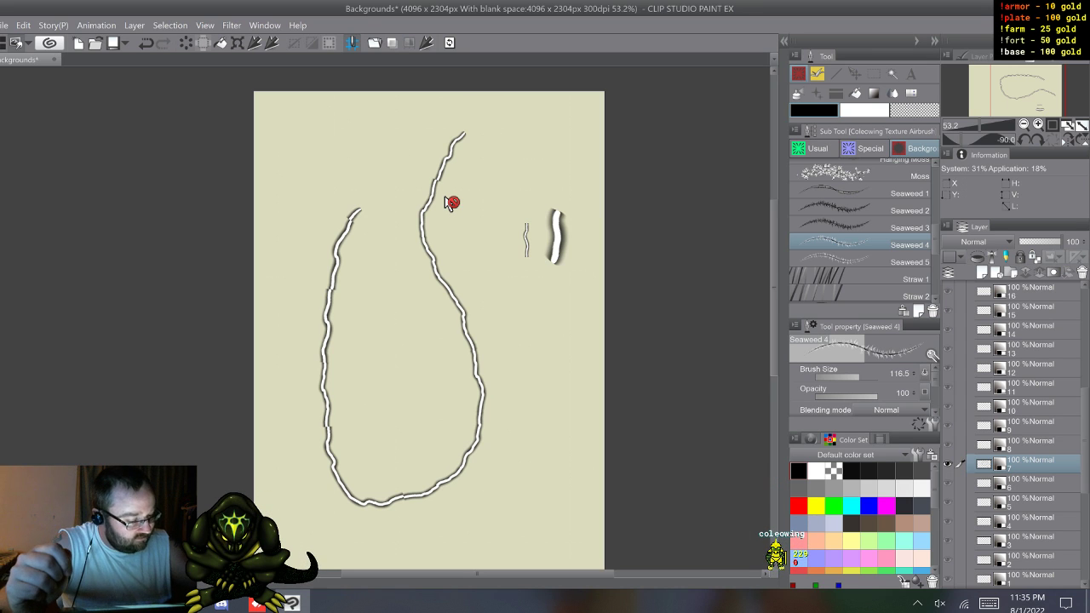
Step: Check the Tree 1 brush in the Background group, browse its neighbours, and return to the Lightning brush in the Special group
{"action": "left_click_drag", "start_coordinate": [935, 240], "coordinate": [935, 254]}
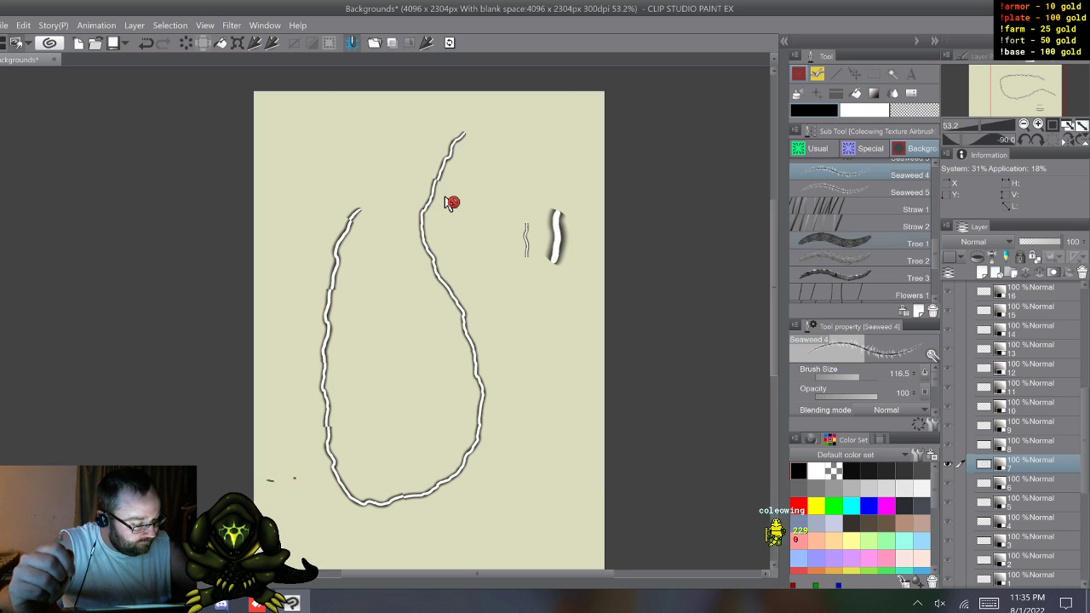
{"action": "left_click", "coordinate": [860, 243]}
{"action": "mouse_move", "coordinate": [935, 254]}
{"action": "left_mouse_down"}
{"action": "mouse_move", "coordinate": [935, 279]}
{"action": "mouse_move", "coordinate": [935, 177]}
{"action": "left_mouse_up"}
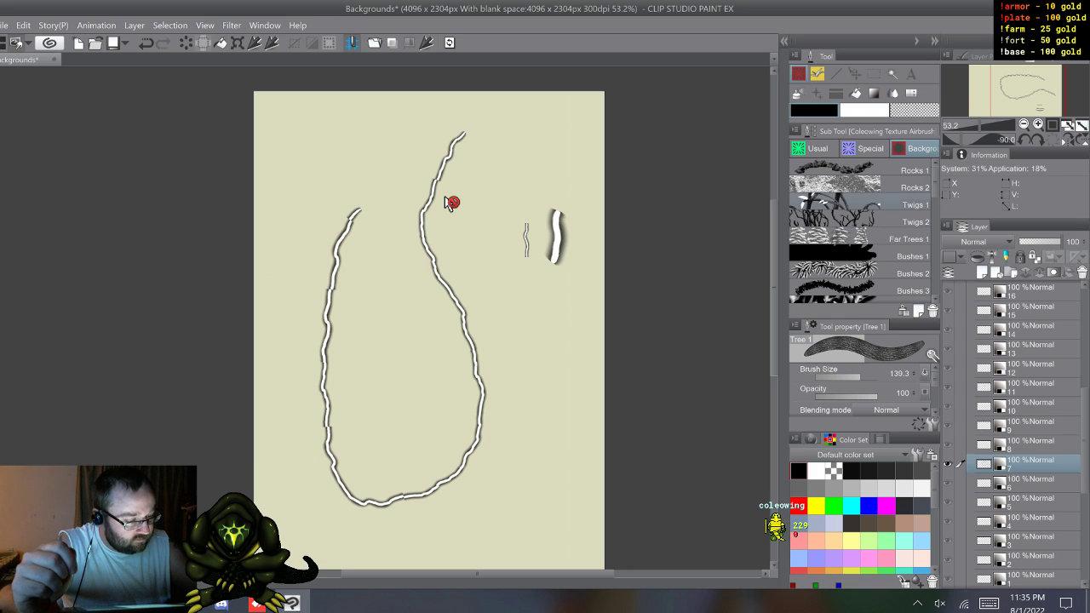
{"action": "left_click", "coordinate": [870, 148]}
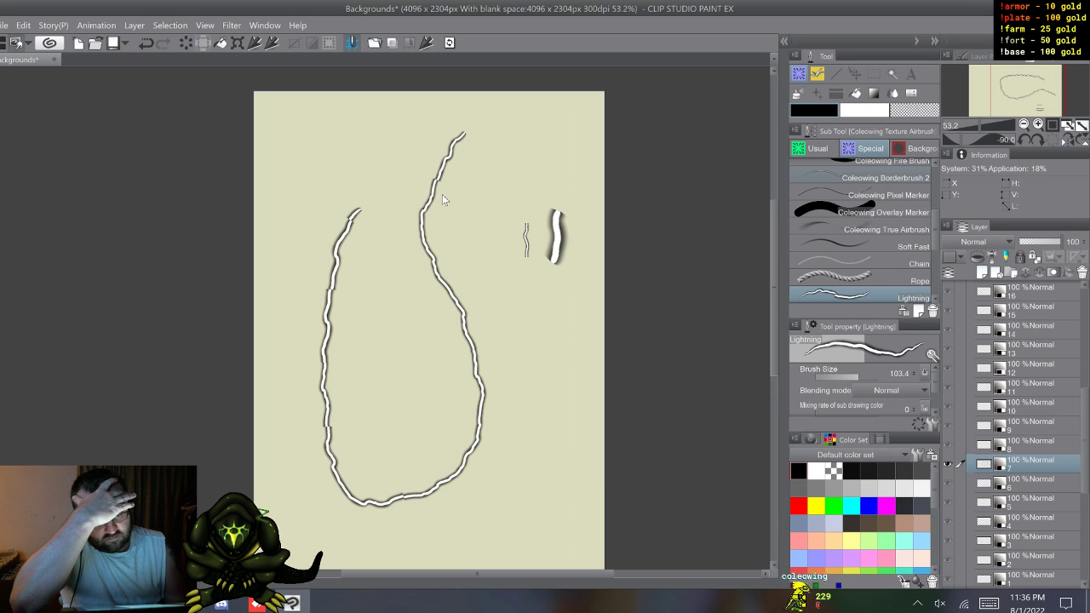
Step: Select the lower part of the looping stroke with a rectangular marquee and open the Material property settings for layer 7
{"action": "key", "text": "m"}
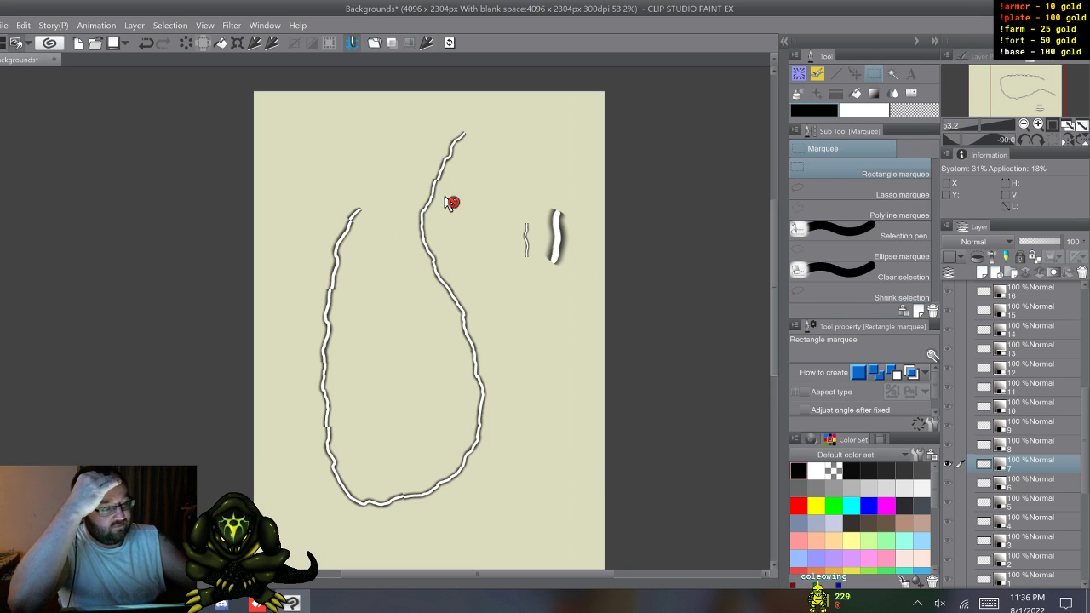
{"action": "left_click_drag", "start_coordinate": [481, 450], "coordinate": [511, 509]}
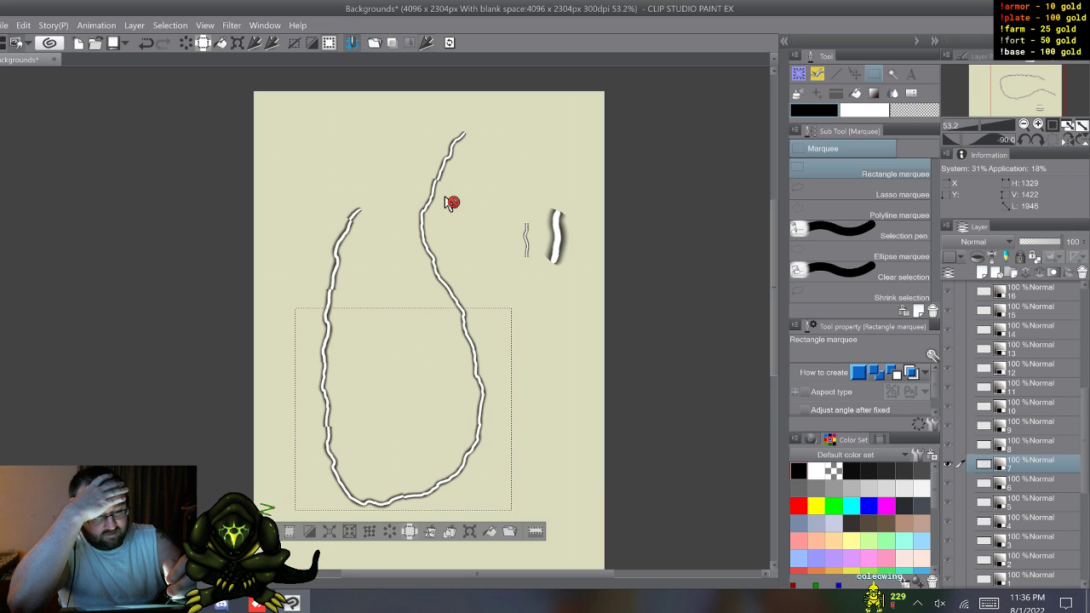
{"action": "left_click", "coordinate": [426, 42]}
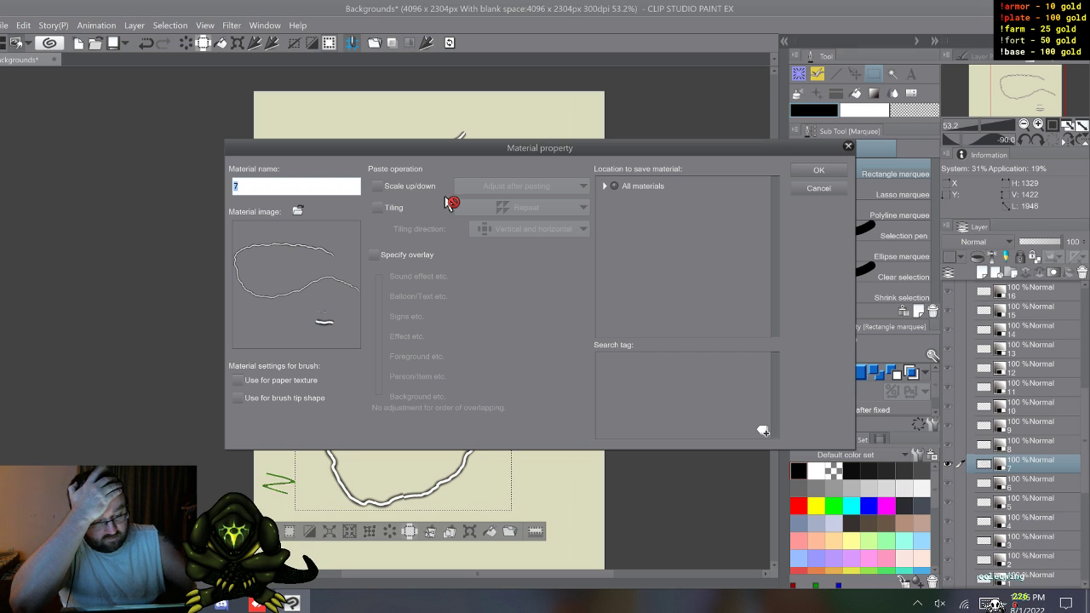
Step: Inspect the material's Scale up/down choices and Specify overlay options, leaving both turned off
{"action": "left_click", "coordinate": [378, 186]}
{"action": "left_click", "coordinate": [521, 186]}
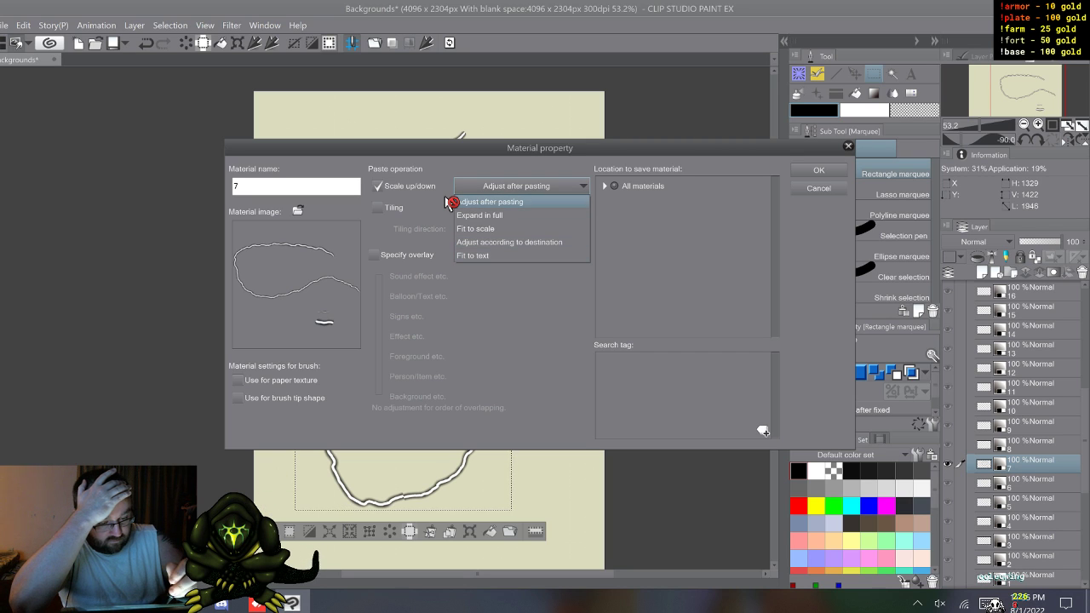
{"action": "left_click", "coordinate": [446, 199]}
{"action": "left_click", "coordinate": [378, 186]}
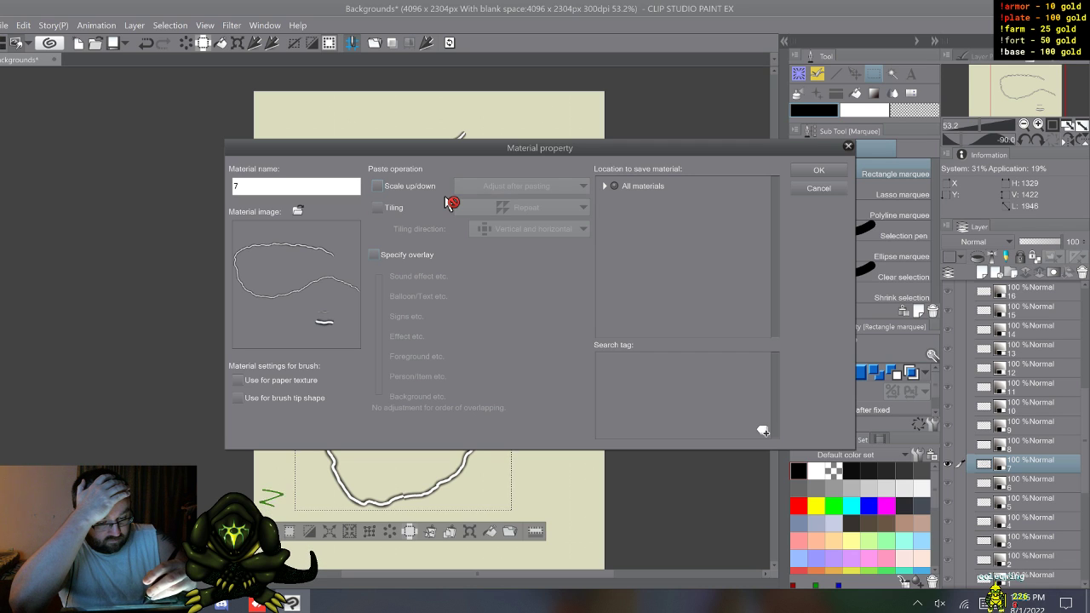
{"action": "left_click", "coordinate": [374, 255]}
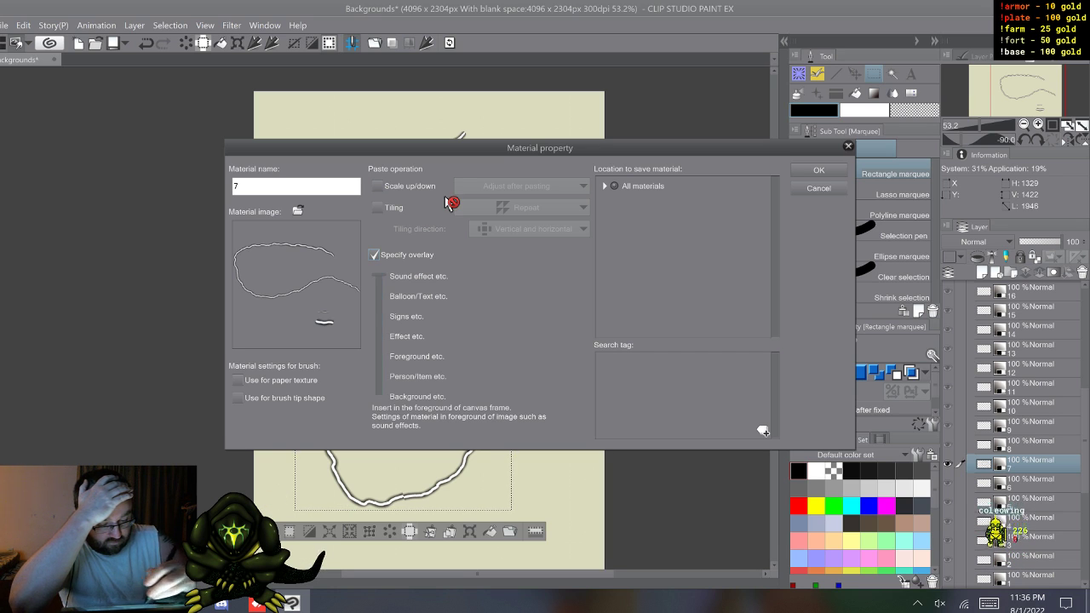
{"action": "left_click", "coordinate": [374, 254]}
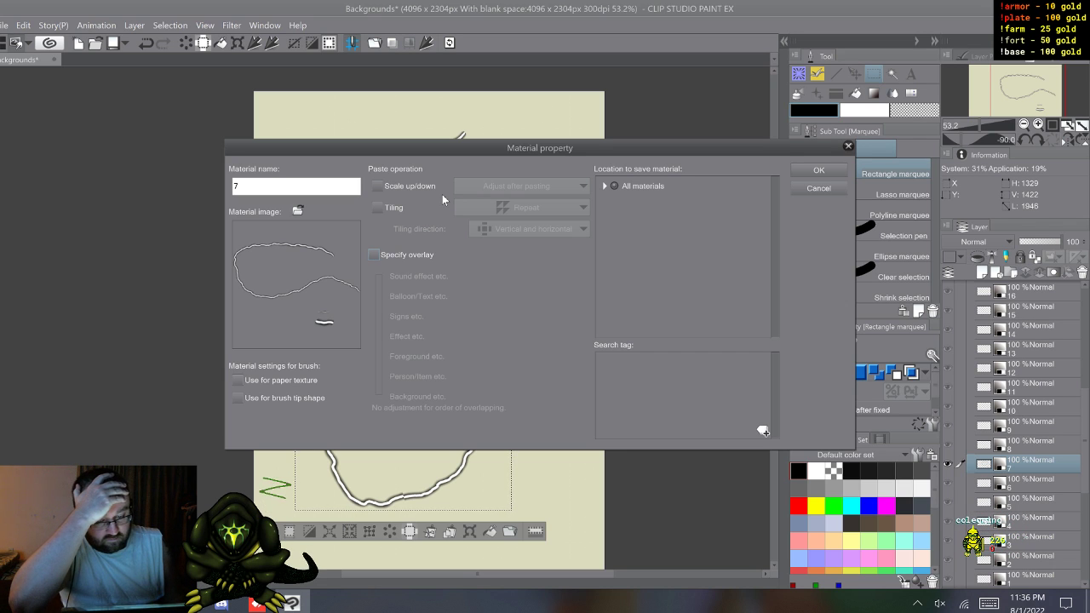
Step: Dismiss the Material property settings without saving and clear the rectangular selection around the looping stroke
{"action": "key", "text": "Escape"}
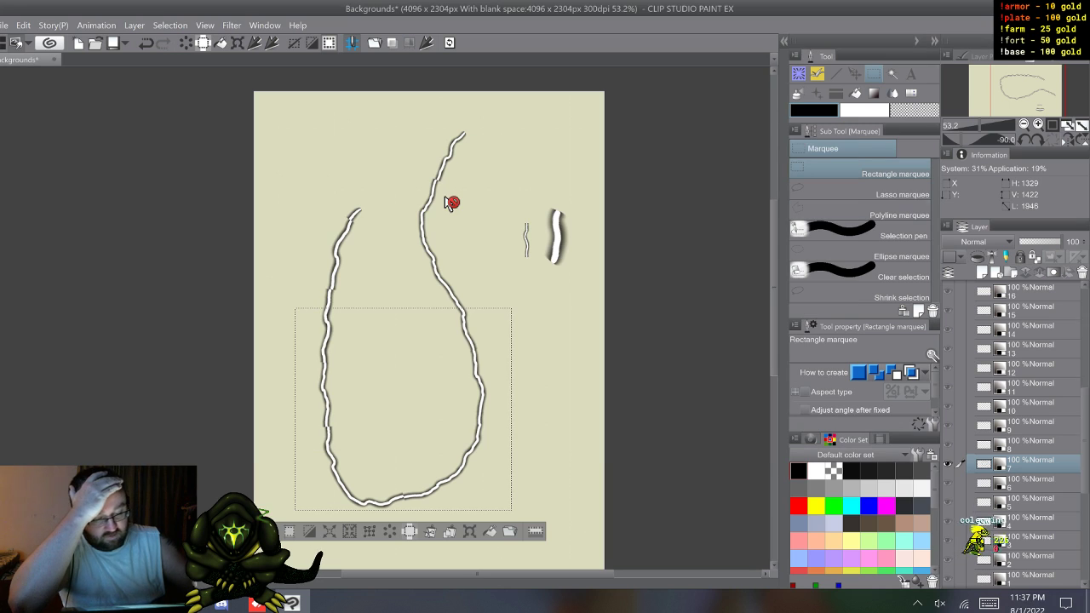
{"action": "key", "text": "ctrl+d"}
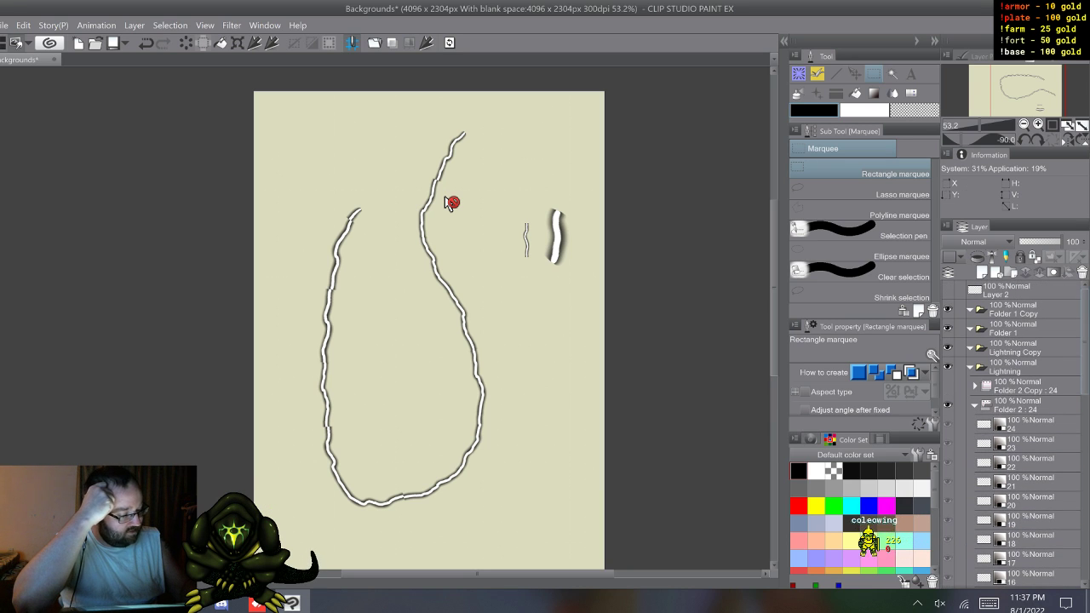
Step: Test the dv_smoke decoration brush at size 148.2 with a long vertical stroke beside the looping stroke, and undo it
{"action": "key", "text": "p"}
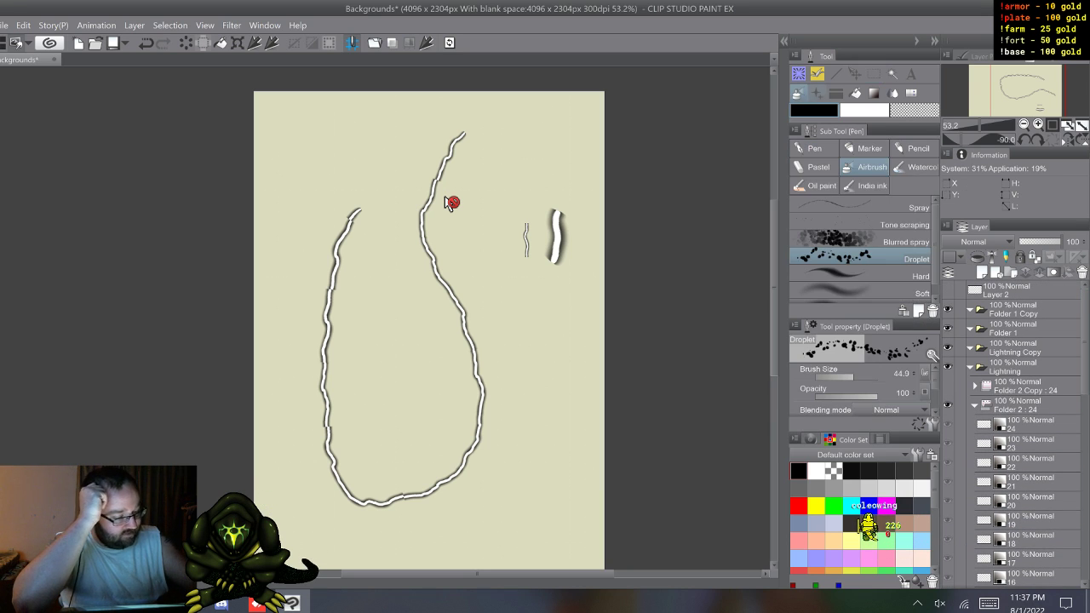
{"action": "key", "text": "b"}
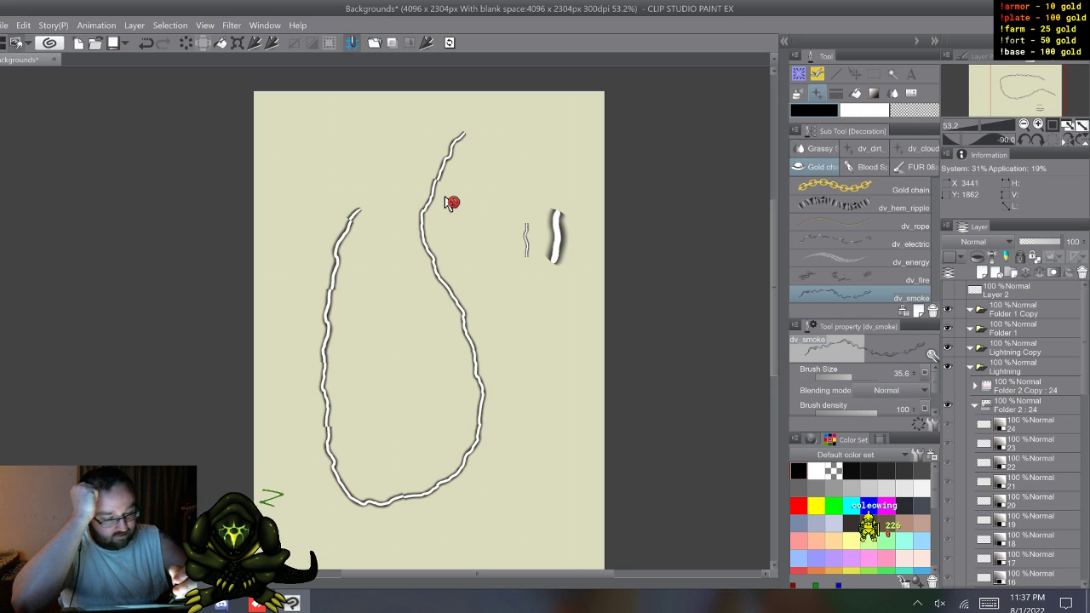
{"action": "left_click_drag", "start_coordinate": [509, 275], "coordinate": [534, 446]}
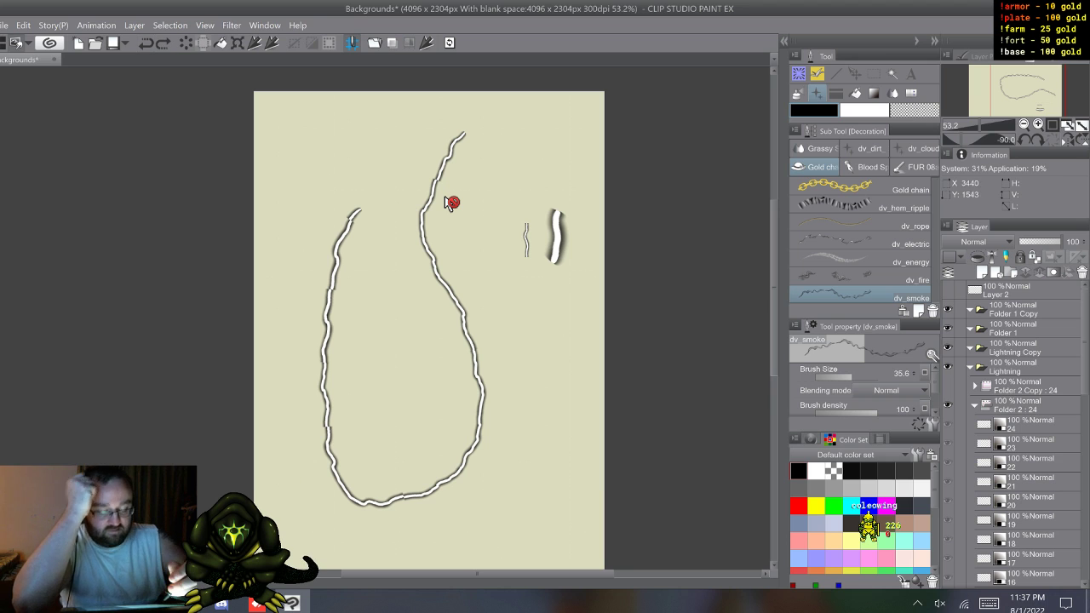
{"action": "left_click_drag", "start_coordinate": [513, 185], "coordinate": [522, 184], "text": "ctrl+alt"}
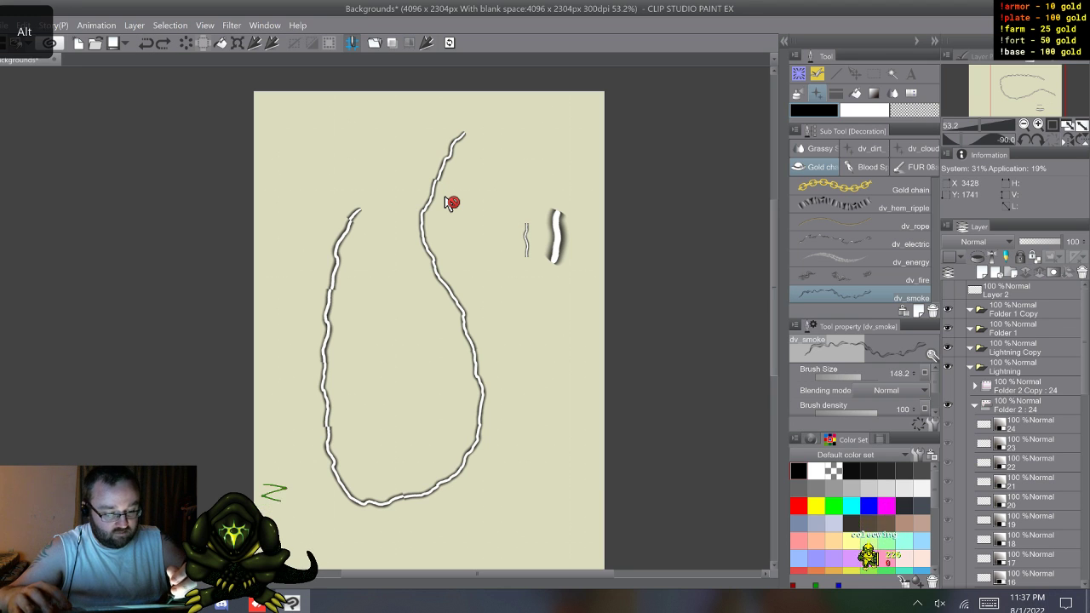
{"action": "mouse_move", "coordinate": [506, 134]}
{"action": "left_mouse_down"}
{"action": "mouse_move", "coordinate": [492, 209]}
{"action": "mouse_move", "coordinate": [529, 410]}
{"action": "left_mouse_up"}
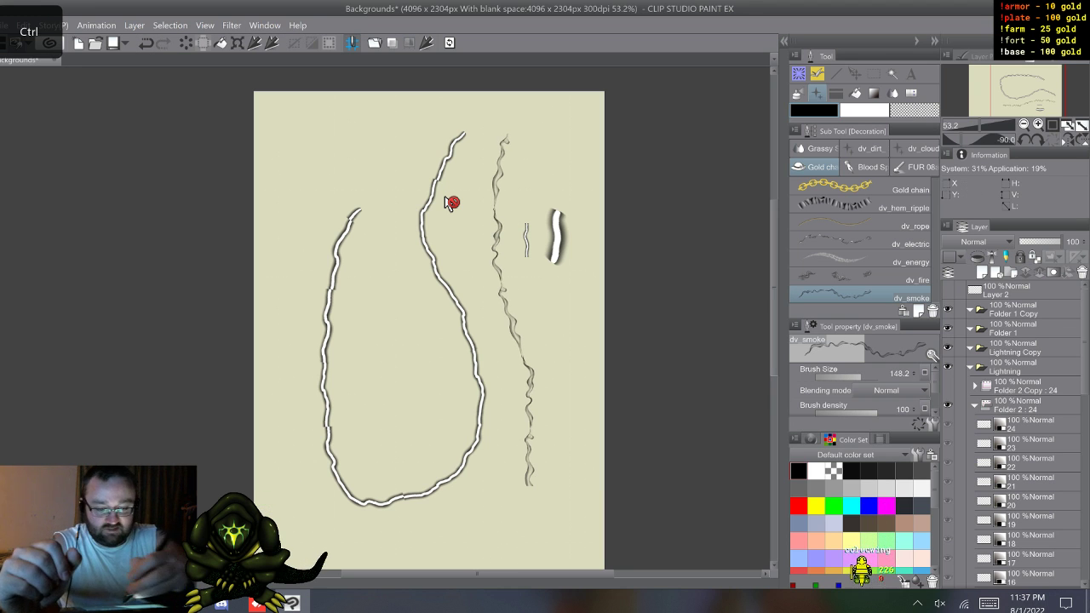
{"action": "key", "text": "ctrl+z"}
Step: Draw a long vertical test stroke with the dv_electric brush at size 206.3 and inspect that brush's tip settings
{"action": "left_click", "coordinate": [852, 243]}
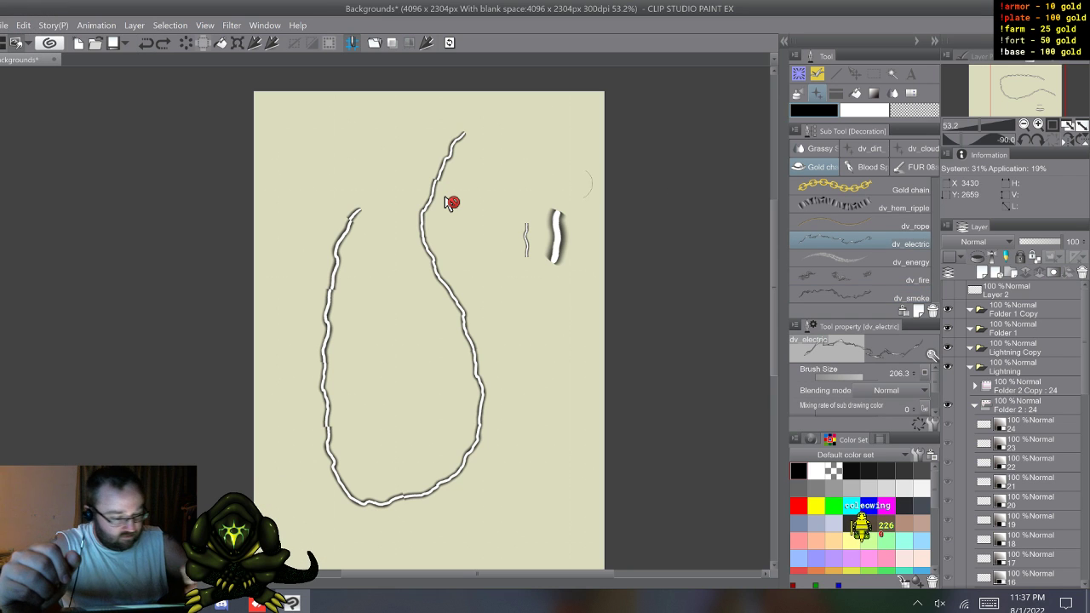
{"action": "mouse_move", "coordinate": [502, 136]}
{"action": "left_mouse_down"}
{"action": "mouse_move", "coordinate": [481, 268]}
{"action": "mouse_move", "coordinate": [528, 379]}
{"action": "mouse_move", "coordinate": [528, 549]}
{"action": "left_mouse_up"}
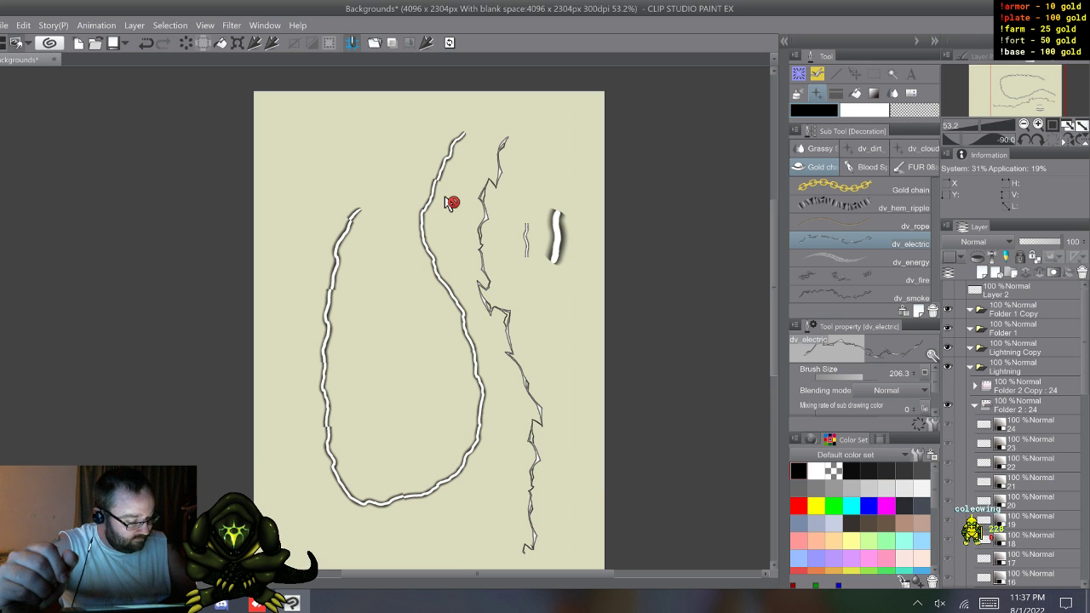
{"action": "left_click", "coordinate": [932, 355]}
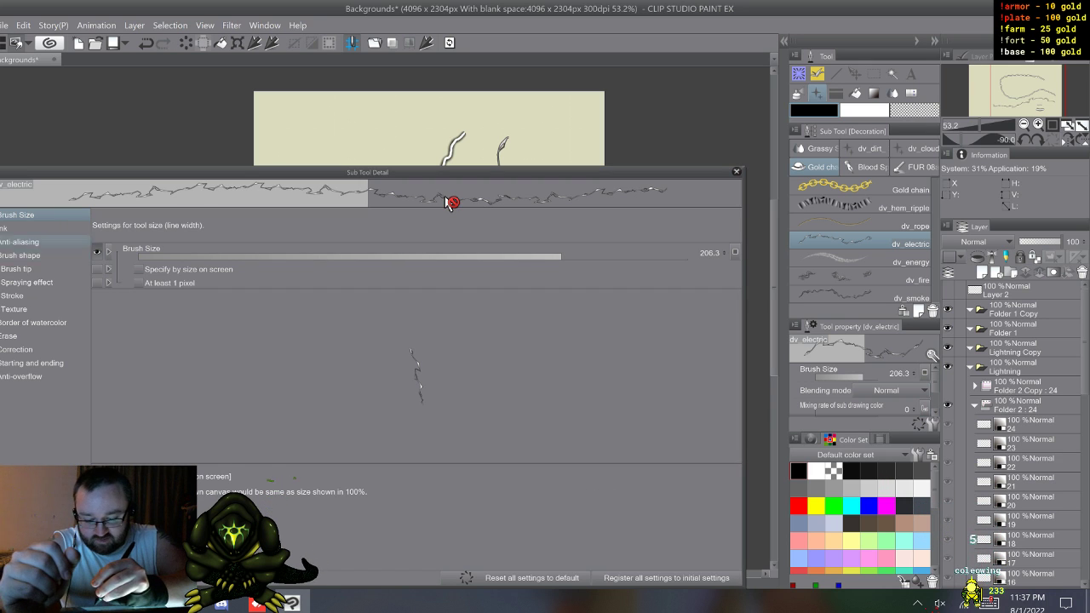
{"action": "left_click", "coordinate": [16, 269]}
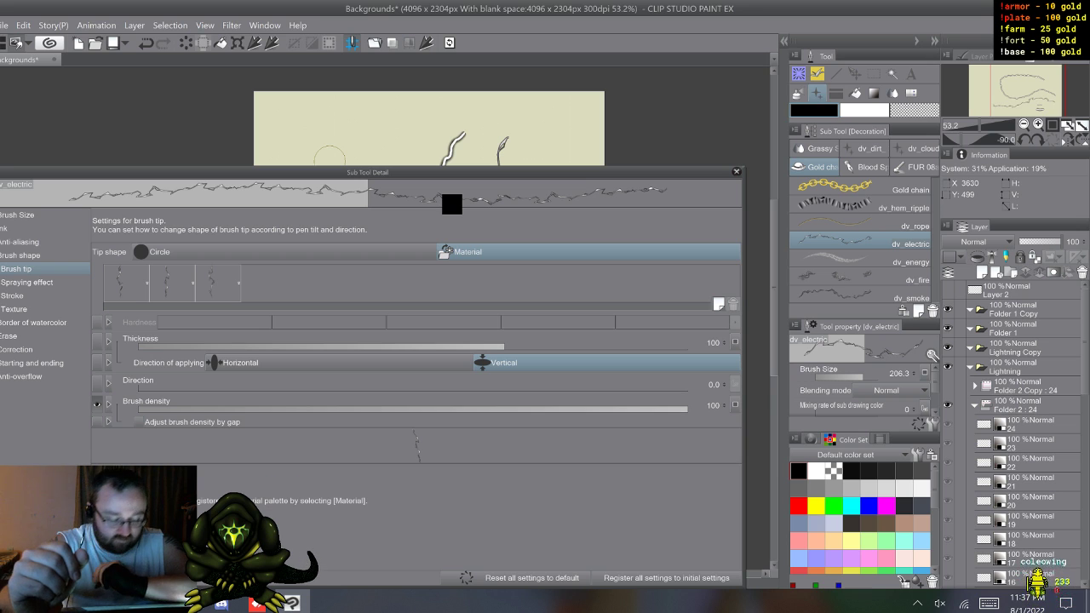
{"action": "key", "text": "Escape"}
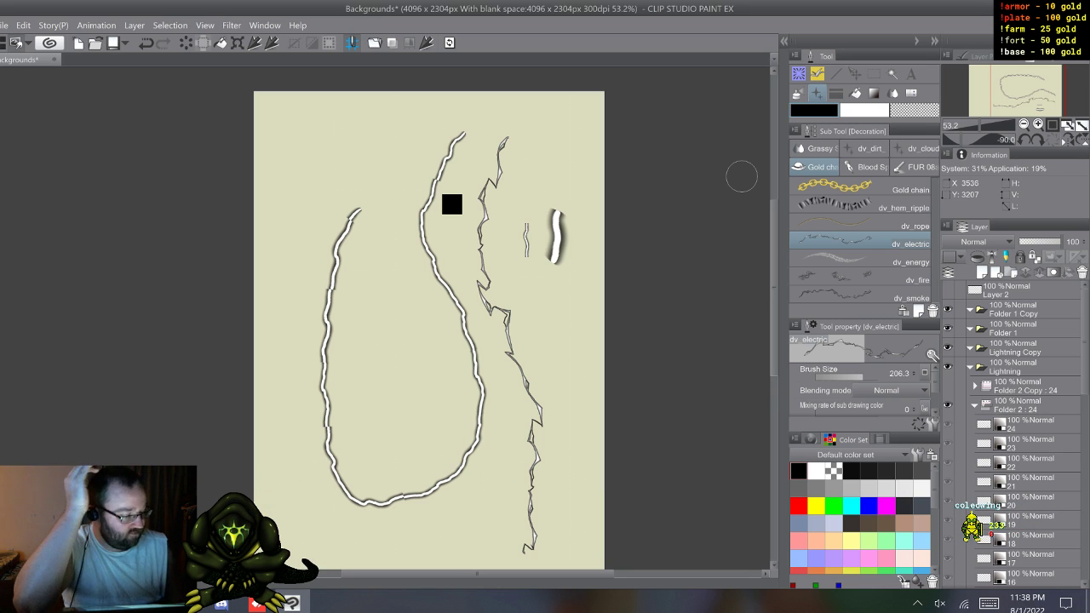
{"action": "left_click", "coordinate": [450, 202]}
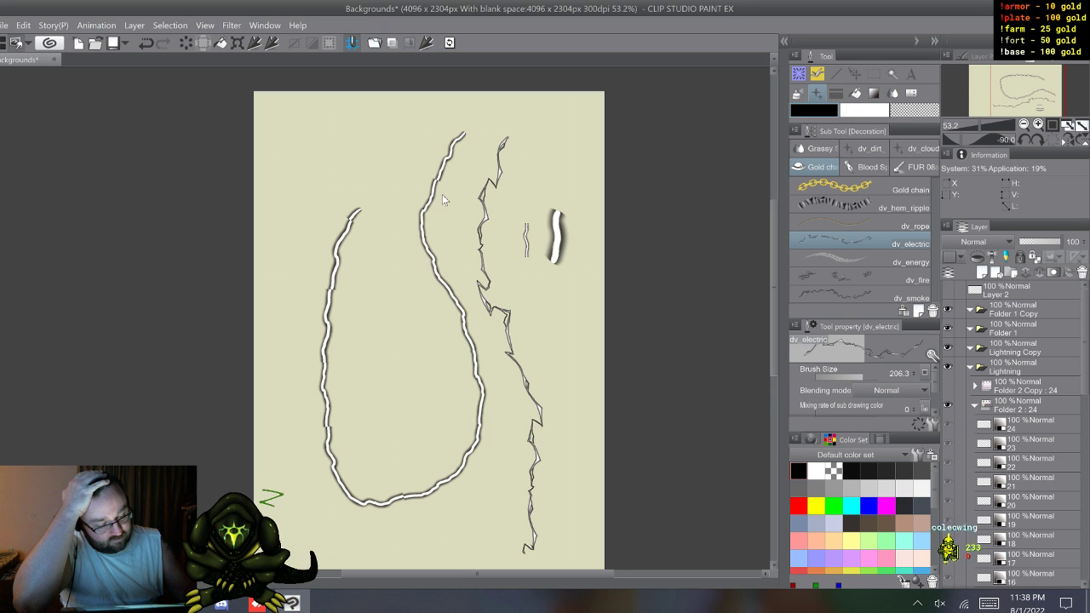
{"action": "left_click", "coordinate": [446, 200]}
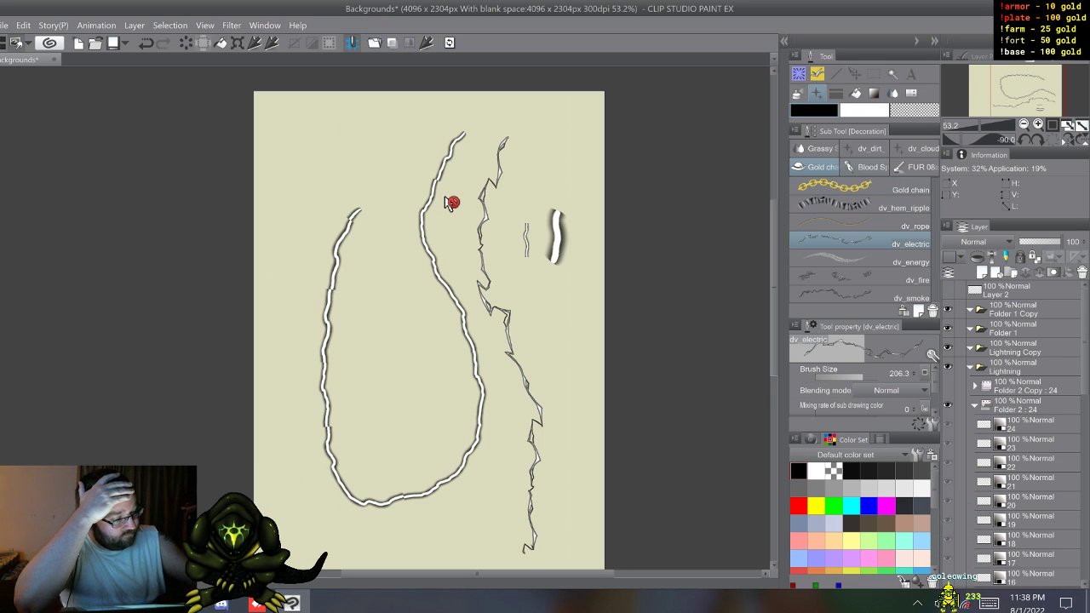
Step: Return to the Special brush group, test the Coleowing Borderbrush at size 67.8 with a vertical stroke, and undo it
{"action": "key", "text": "b"}
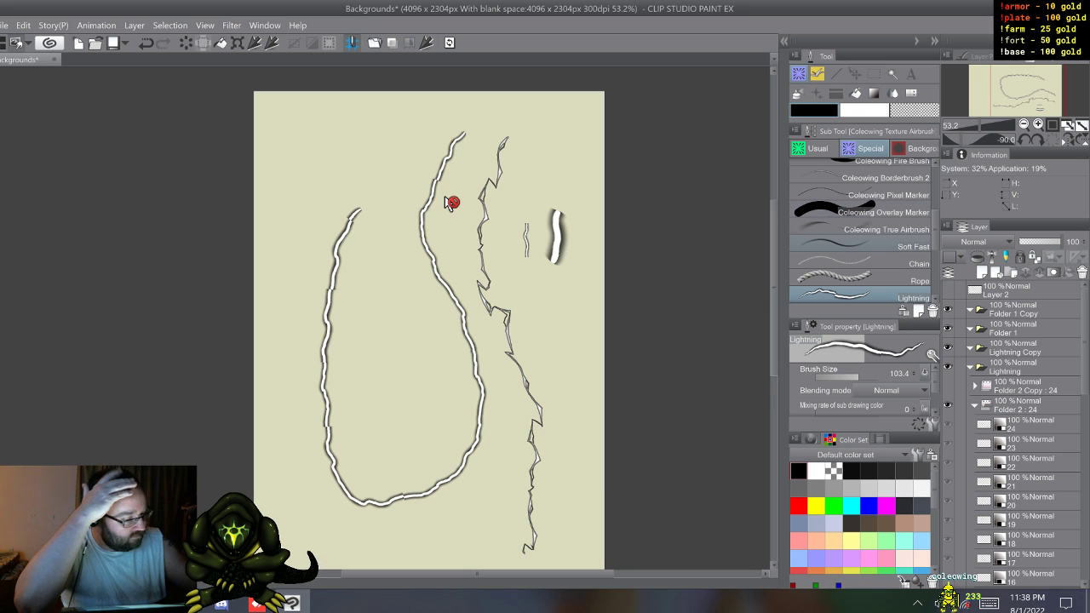
{"action": "scroll", "coordinate": [861, 230], "scroll_direction": "up", "scroll_amount": 3}
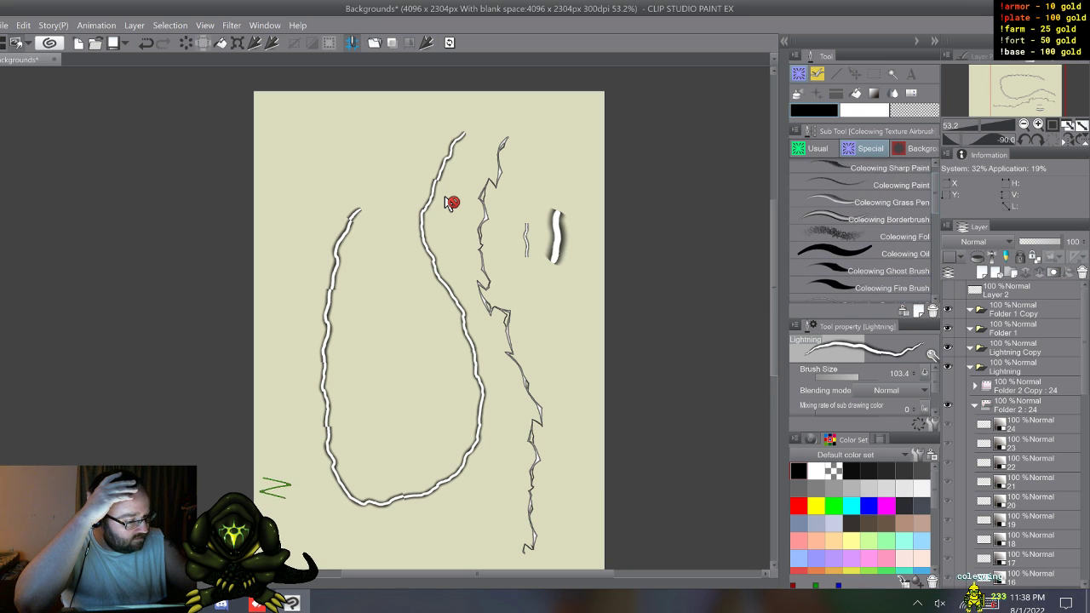
{"action": "scroll", "coordinate": [862, 230], "scroll_direction": "up", "scroll_amount": 1}
{"action": "left_click", "coordinate": [877, 231]}
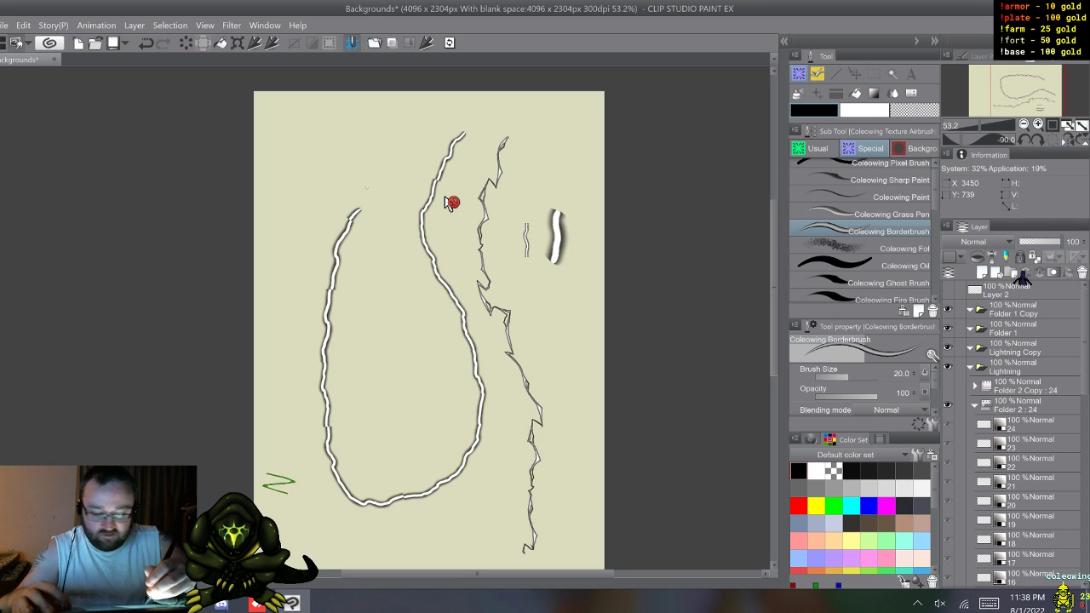
{"action": "left_click_drag", "start_coordinate": [376, 175], "coordinate": [387, 329]}
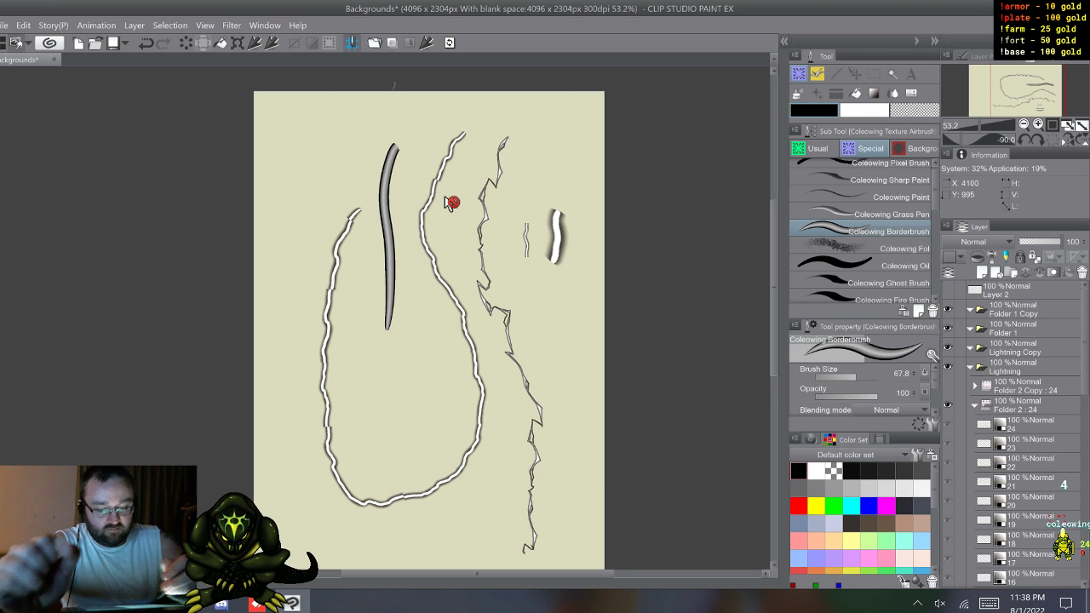
{"action": "key", "text": "ctrl+z"}
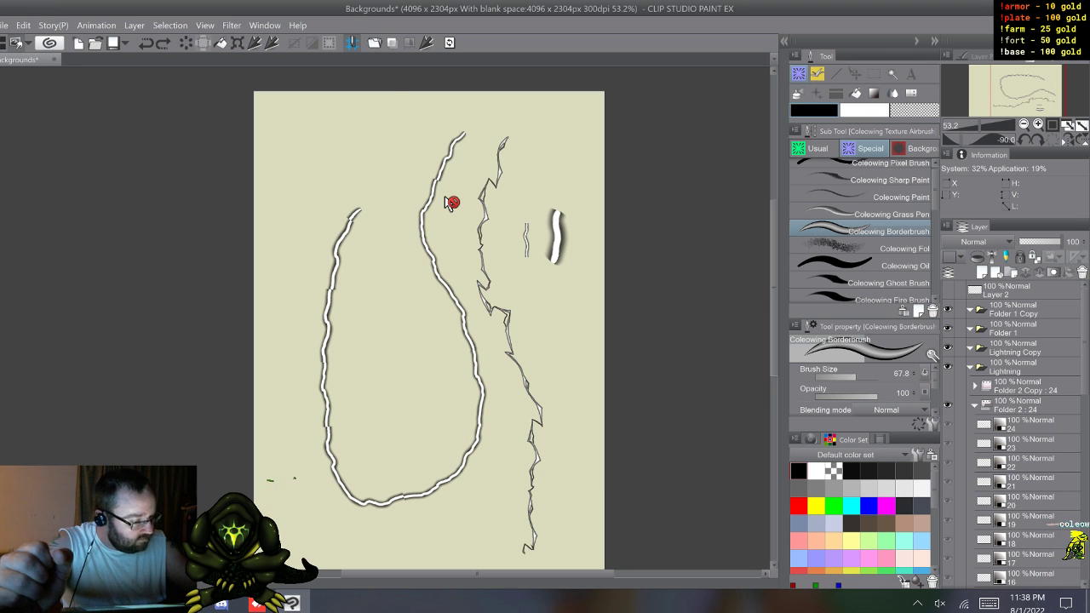
Step: Browse the Special group's brushes for comparison, stepping from 2 Color Pen through 2 Color Marker to Splotchy 2
{"action": "scroll", "coordinate": [860, 200], "scroll_direction": "up", "scroll_amount": 1}
{"action": "scroll", "coordinate": [860, 230], "scroll_direction": "down", "scroll_amount": 5}
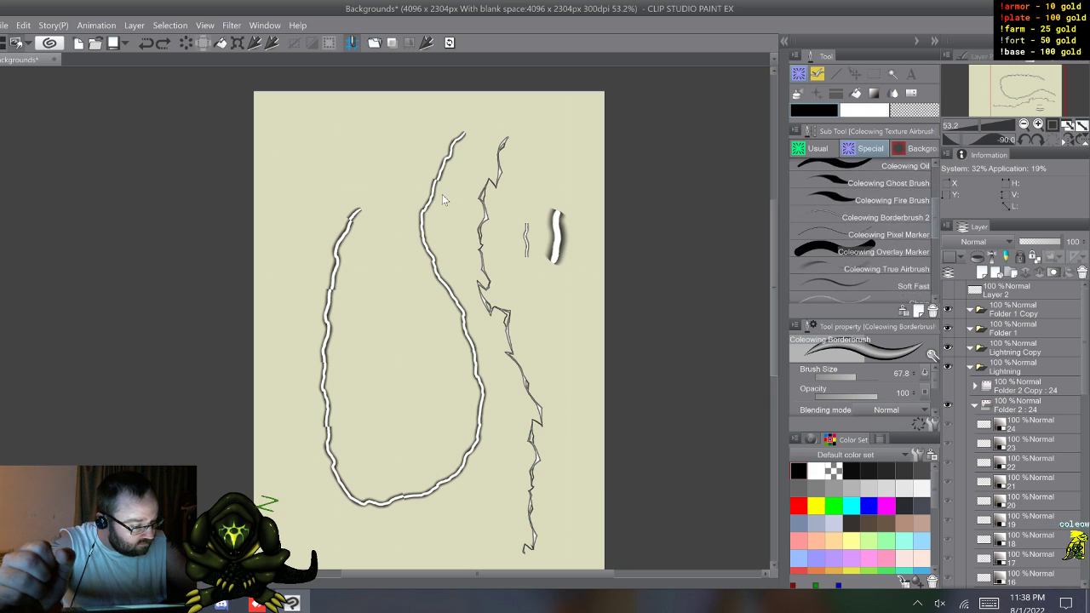
{"action": "scroll", "coordinate": [860, 230], "scroll_direction": "down", "scroll_amount": 2}
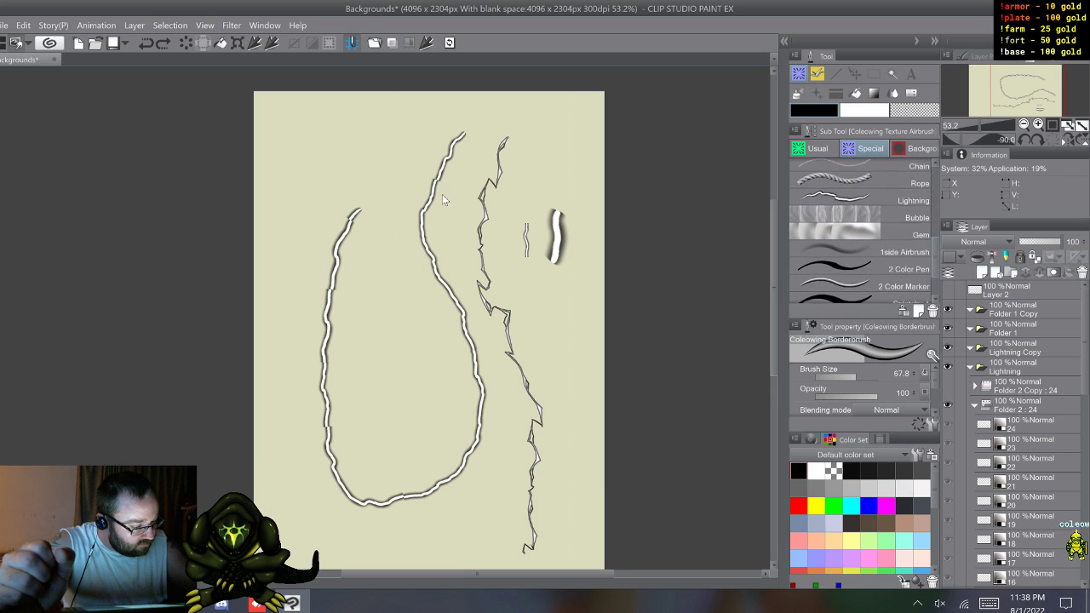
{"action": "left_click", "coordinate": [860, 244]}
{"action": "left_click", "coordinate": [860, 261]}
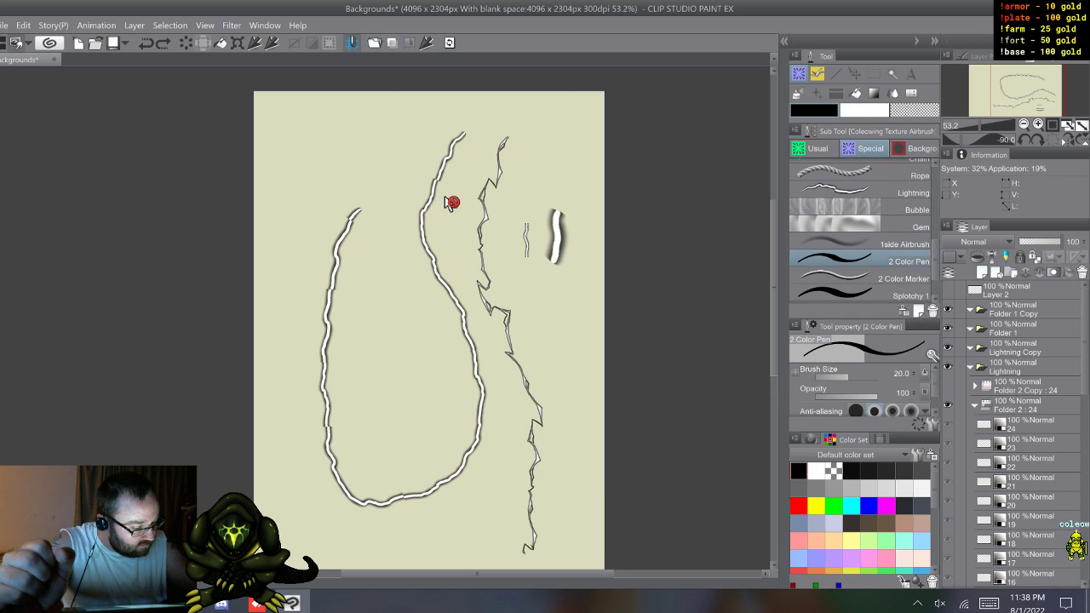
{"action": "scroll", "coordinate": [860, 256], "scroll_direction": "down", "scroll_amount": 1}
{"action": "key", "text": "period"}
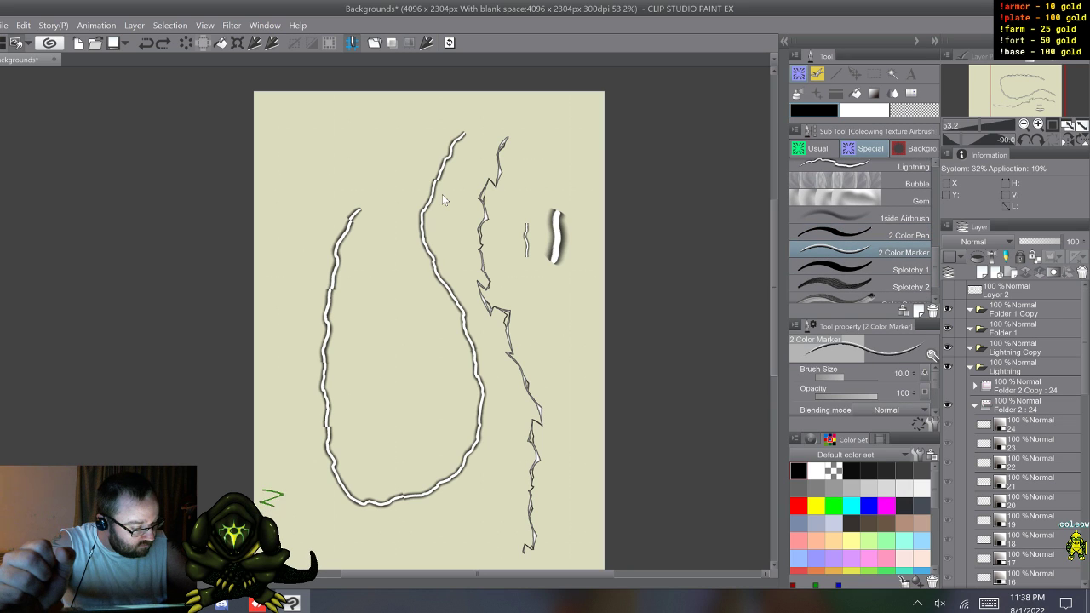
{"action": "key", "text": "period"}
{"action": "key", "text": "."}
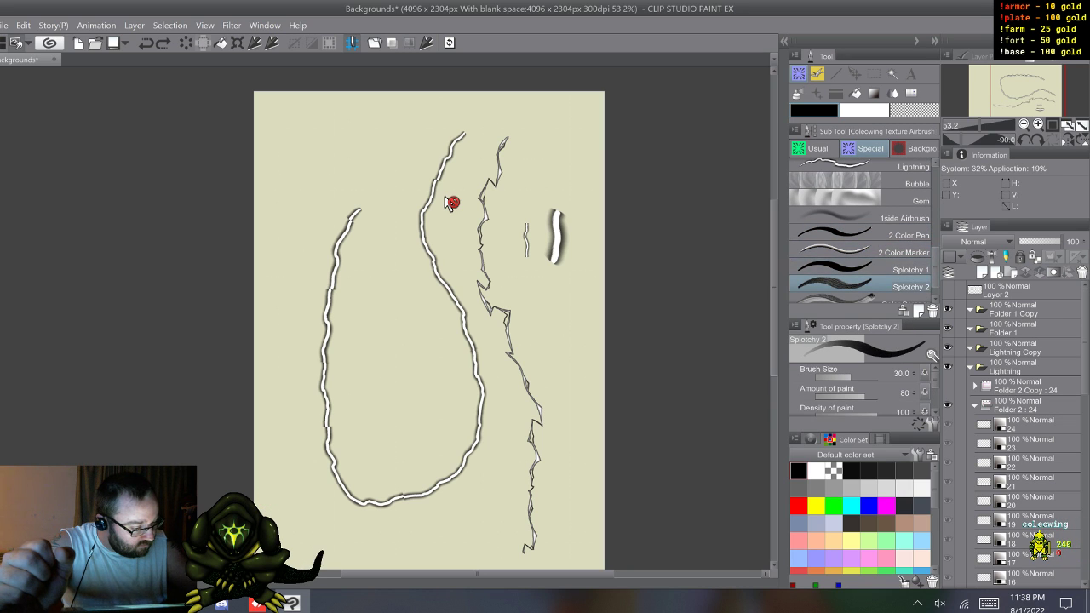
Step: Test the Color Scraper brush at size 40 with several vertical strokes around the small bolt on layer 7
{"action": "key", "text": "."}
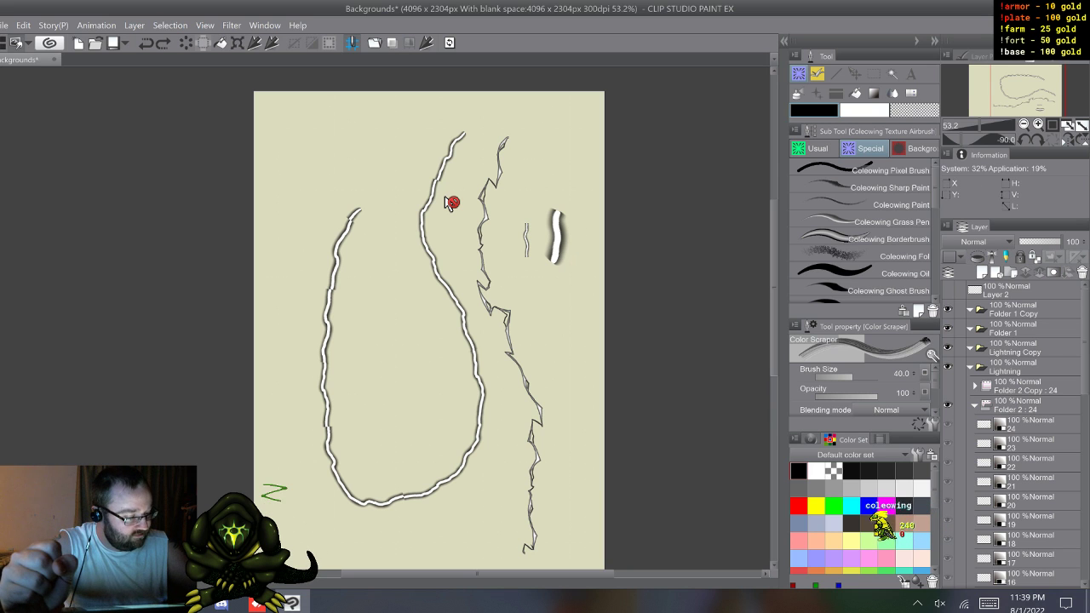
{"action": "scroll", "coordinate": [860, 229], "scroll_direction": "down", "scroll_amount": 3}
{"action": "scroll", "coordinate": [860, 230], "scroll_direction": "down", "scroll_amount": 3}
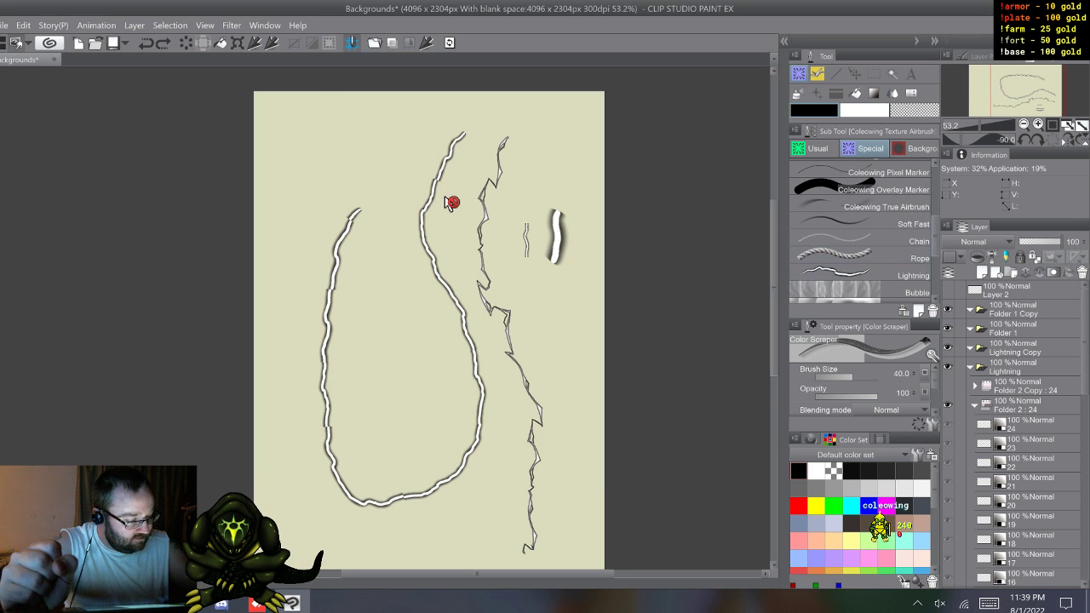
{"action": "scroll", "coordinate": [860, 230], "scroll_direction": "down", "scroll_amount": 4}
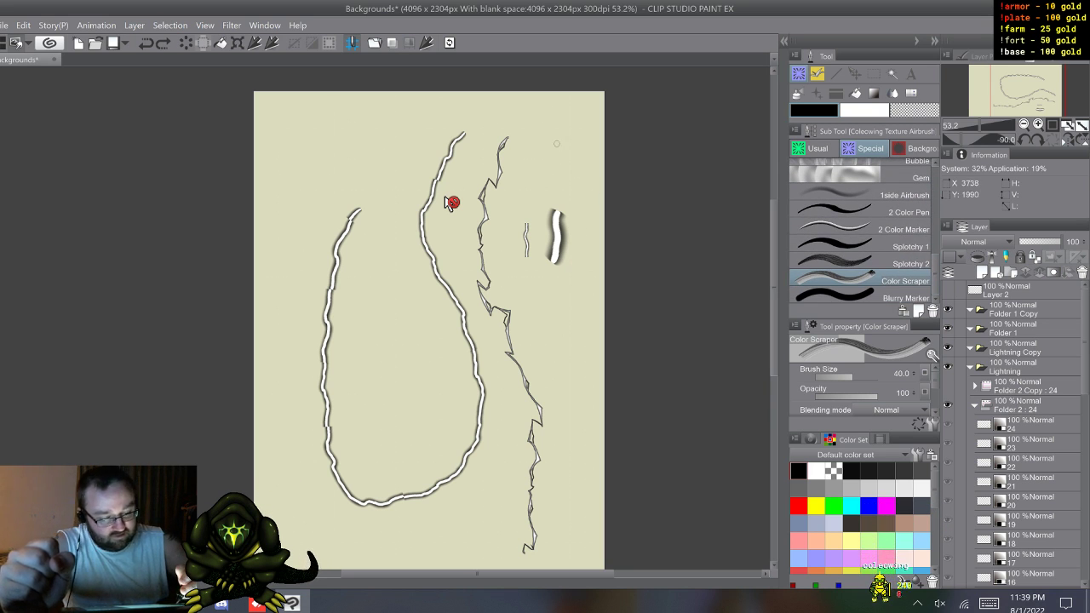
{"action": "mouse_move", "coordinate": [546, 194]}
{"action": "left_mouse_down"}
{"action": "mouse_move", "coordinate": [554, 336]}
{"action": "mouse_move", "coordinate": [547, 141]}
{"action": "mouse_move", "coordinate": [539, 274]}
{"action": "left_mouse_up"}
{"action": "left_click_drag", "start_coordinate": [533, 345], "coordinate": [528, 254]}
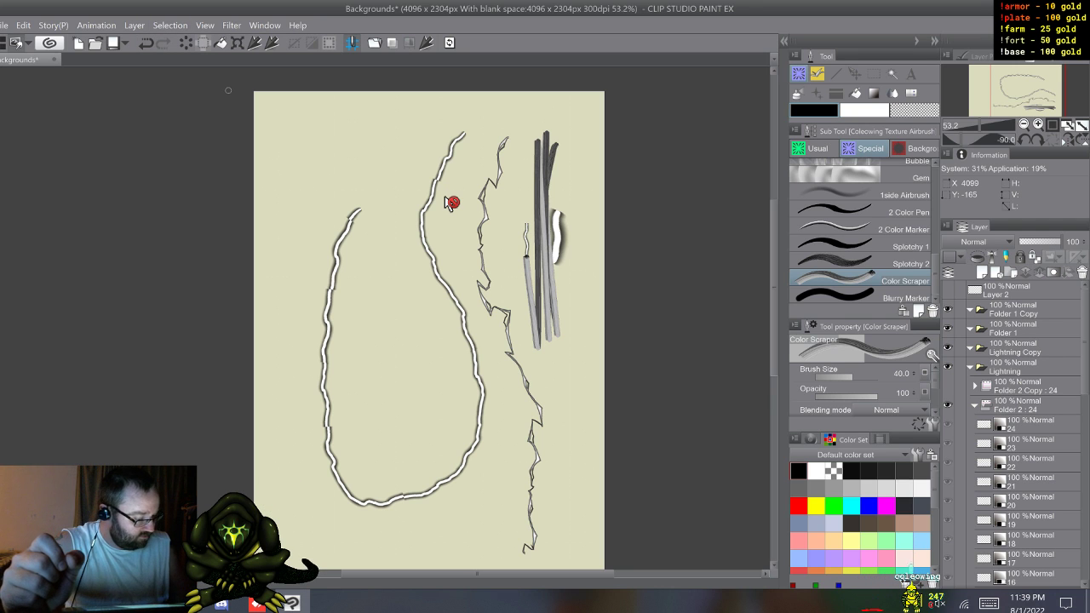
Step: Undo the Color Scraper, dv_electric and looping Lightning test strokes and the short thick bolt, leaving only layer 7's small bolt
{"action": "scroll", "coordinate": [1018, 434], "scroll_direction": "down", "scroll_amount": 5}
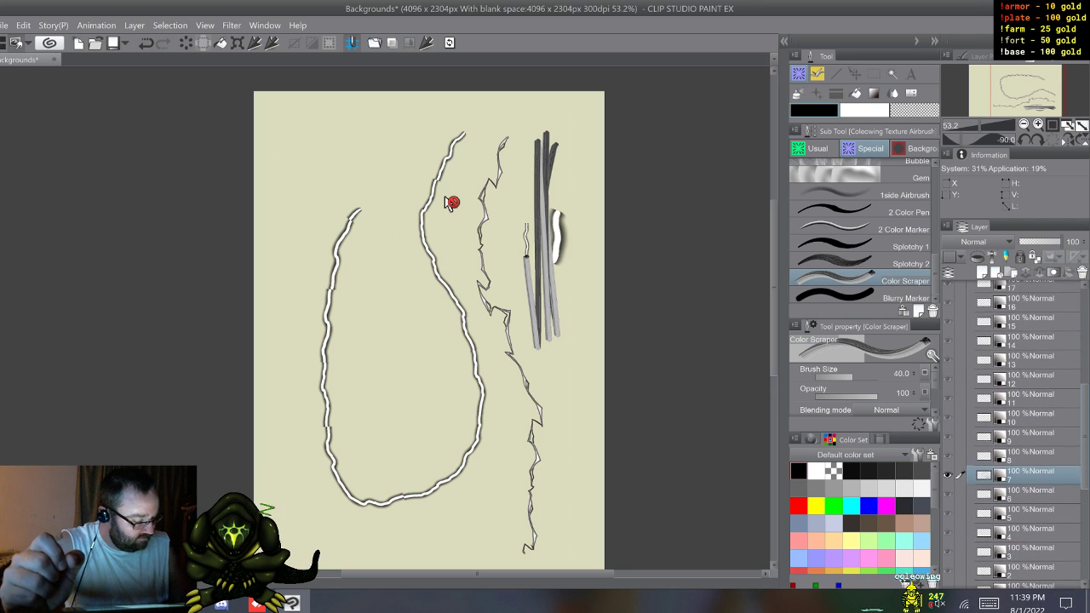
{"action": "key", "text": "ctrl+z"}
{"action": "key", "text": "ctrl+z"}
{"action": "key", "text": "ctrl+z"}
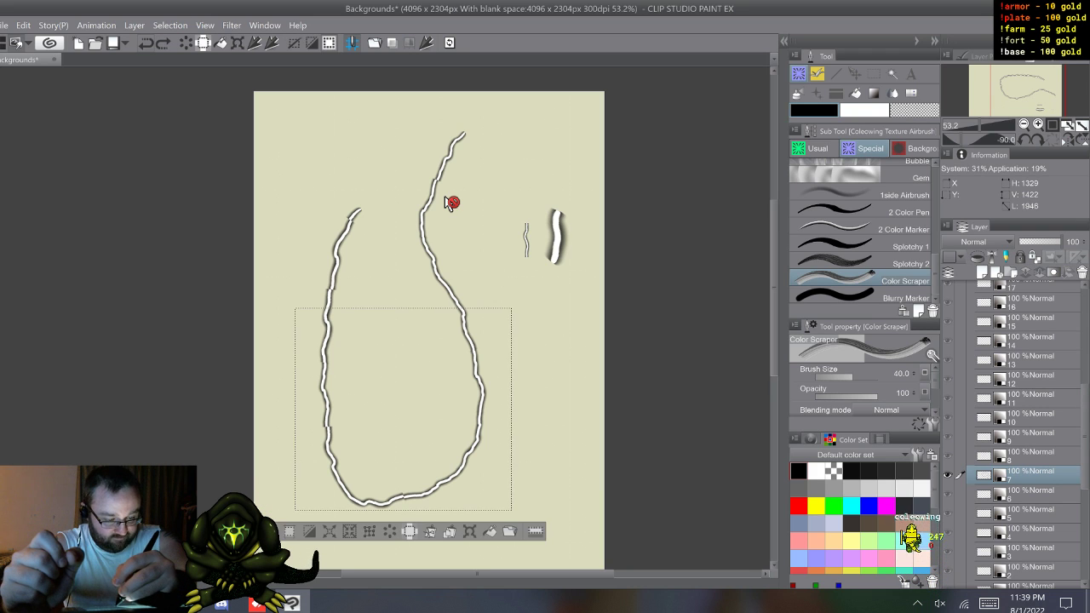
{"action": "key", "text": "ctrl+z"}
{"action": "key", "text": "ctrl+z"}
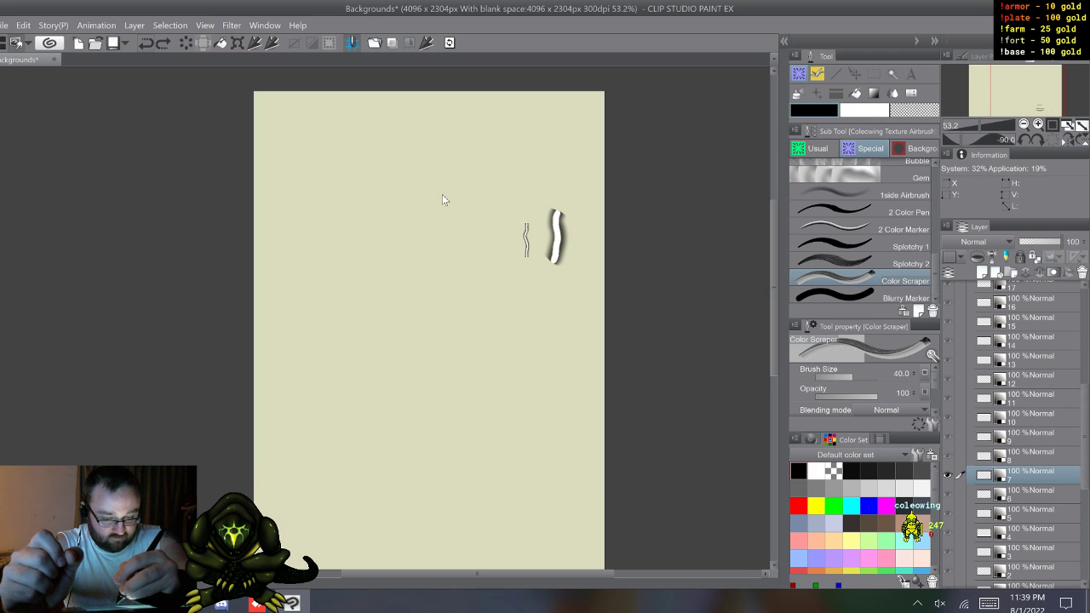
{"action": "key", "text": "ctrl+z"}
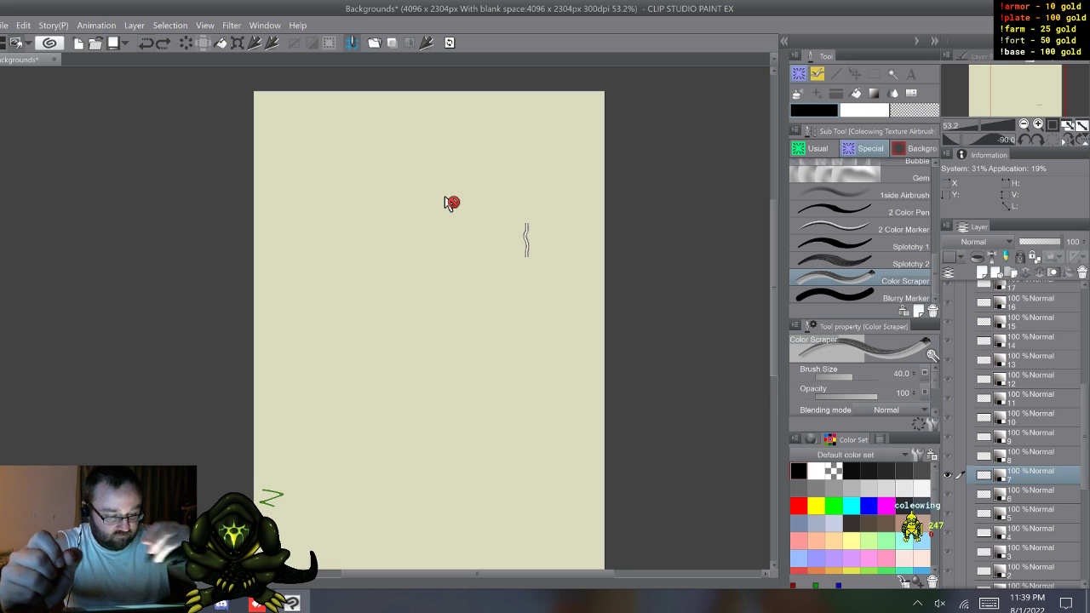
Step: Collapse Folder 2 and delete the Lightning Copy, Folder 1 and Folder 1 Copy folders above the Lightning folder
{"action": "left_click_drag", "start_coordinate": [1086, 437], "coordinate": [1086, 343]}
{"action": "left_click", "coordinate": [975, 403]}
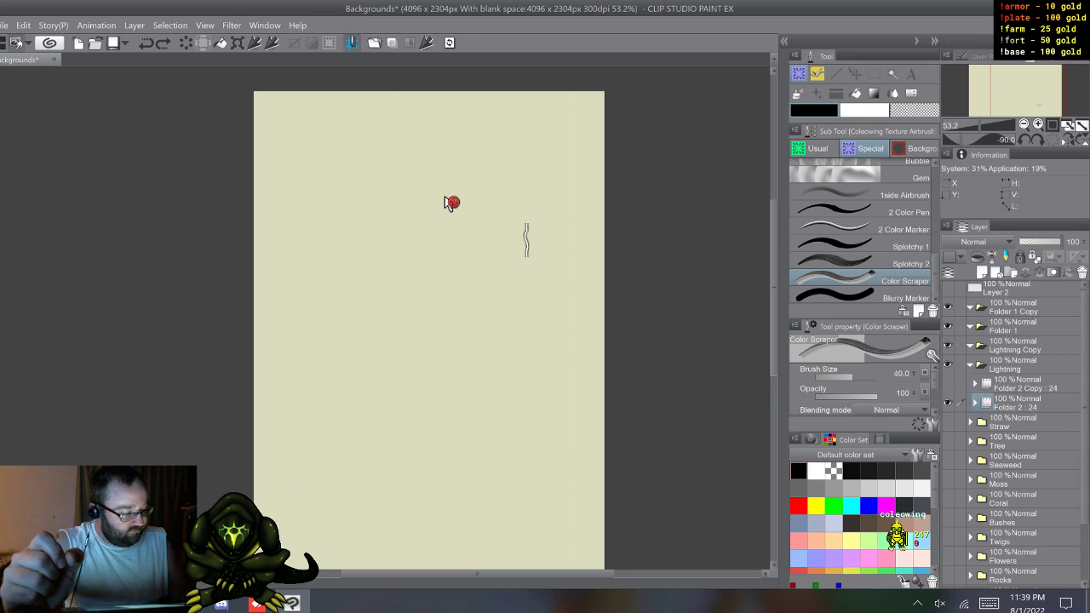
{"action": "left_click", "coordinate": [1015, 347]}
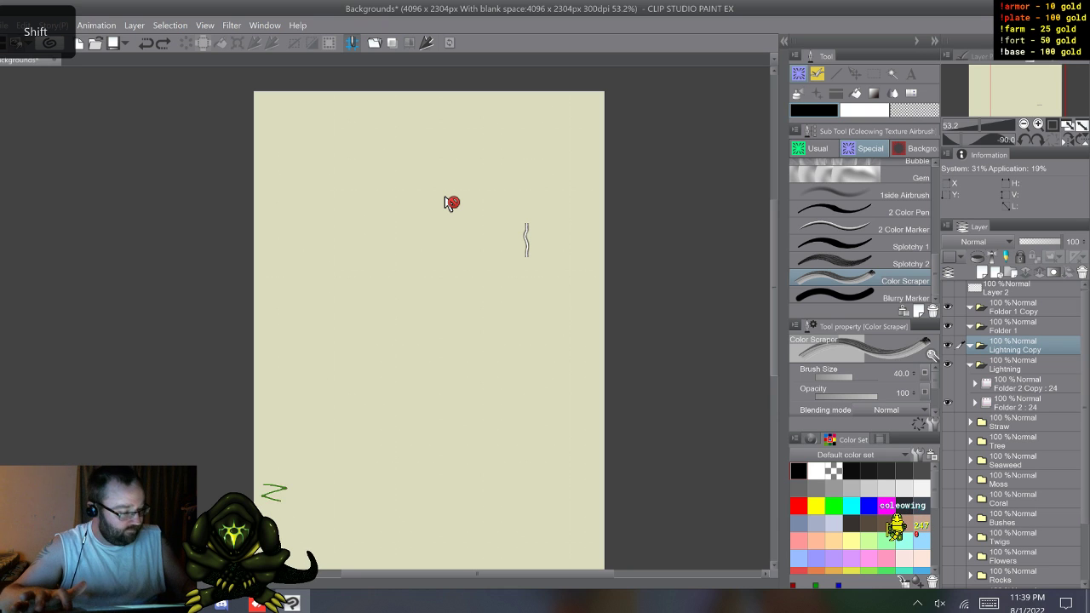
{"action": "left_click", "coordinate": [1015, 308], "text": "shift"}
{"action": "right_click", "coordinate": [1015, 310]}
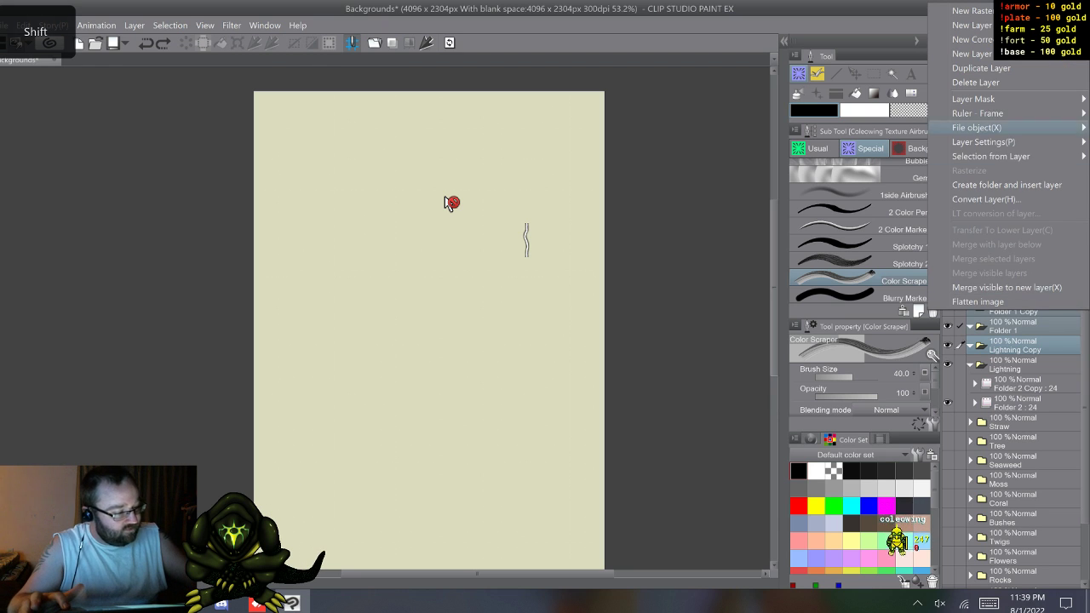
{"action": "left_click", "coordinate": [988, 81]}
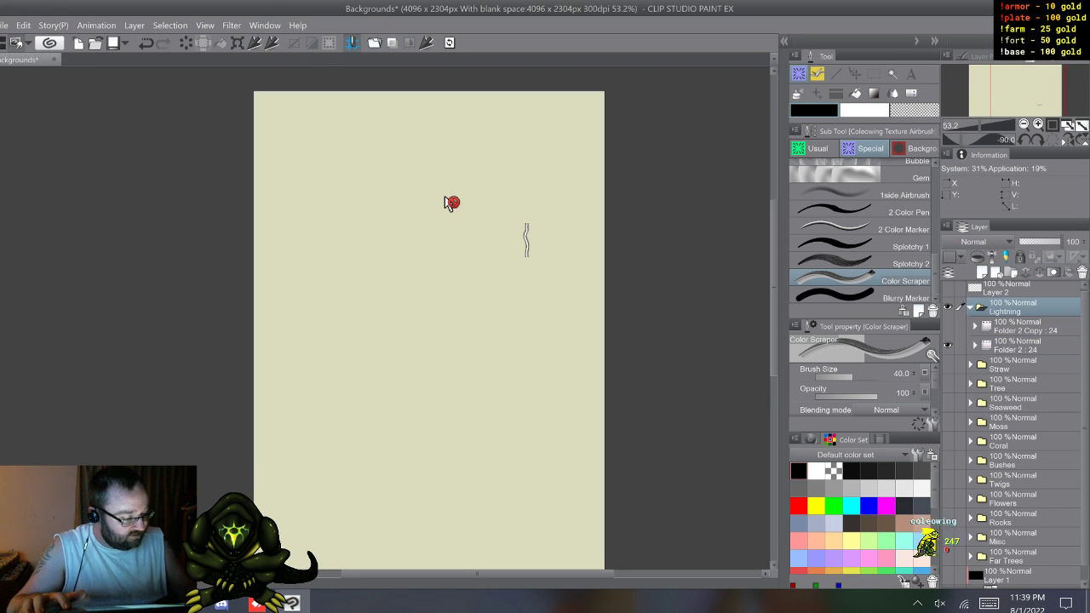
Step: Expand Folder 2 inside the Lightning folder and display the bolt on layer 24
{"action": "left_click", "coordinate": [975, 346]}
{"action": "left_click", "coordinate": [1022, 365]}
{"action": "key", "text": "d"}
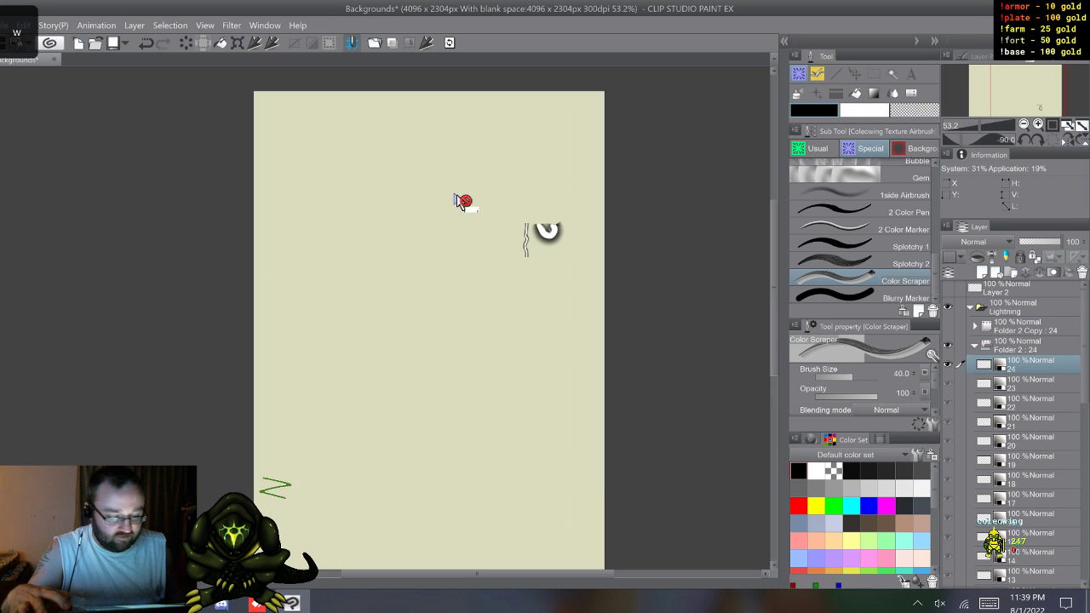
{"action": "key", "text": "s"}
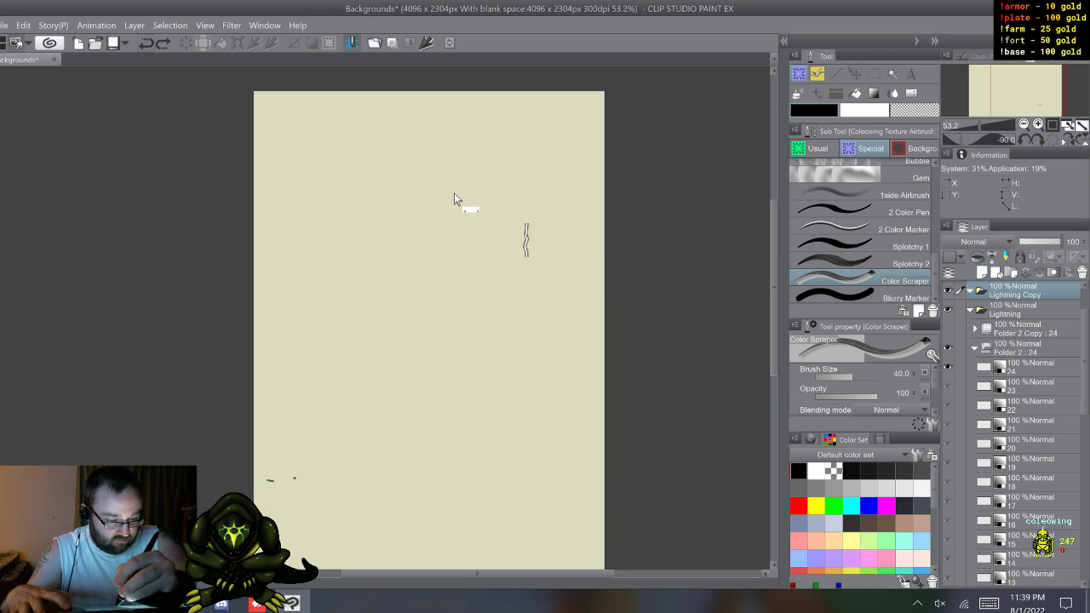
Step: Step through the numbered bolt layers in Folder 2 one at a time to compare their shapes, ending on layer 1
{"action": "key", "text": "w"}
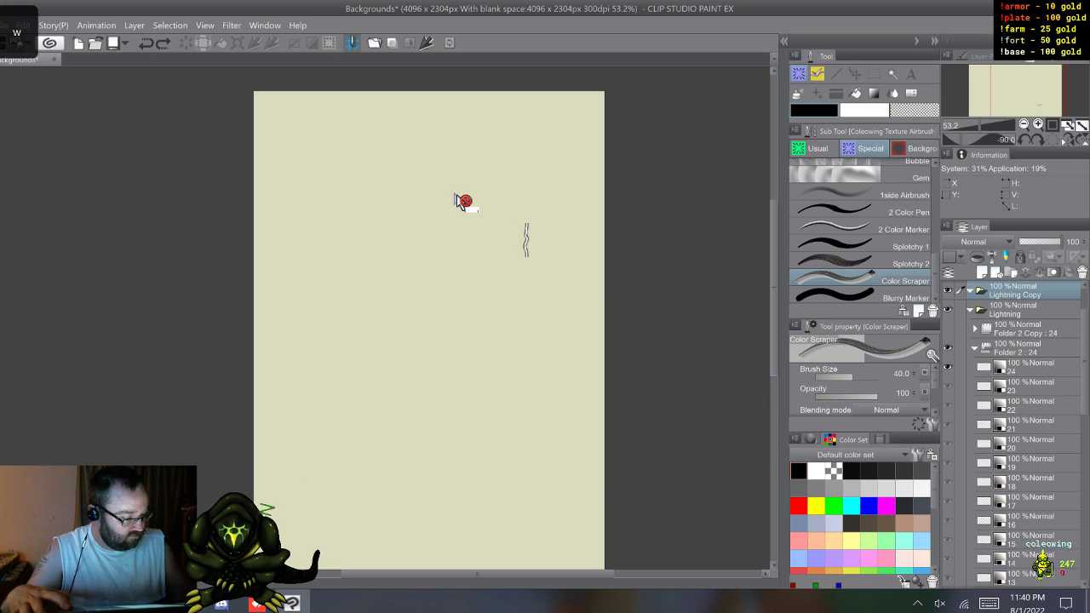
{"action": "key", "text": "w"}
{"action": "key", "text": "w"}
{"action": "key", "text": "w"}
{"action": "key", "text": "w"}
{"action": "key", "text": "w"}
{"action": "key", "text": "w"}
{"action": "key", "text": "w"}
{"action": "key", "text": "w"}
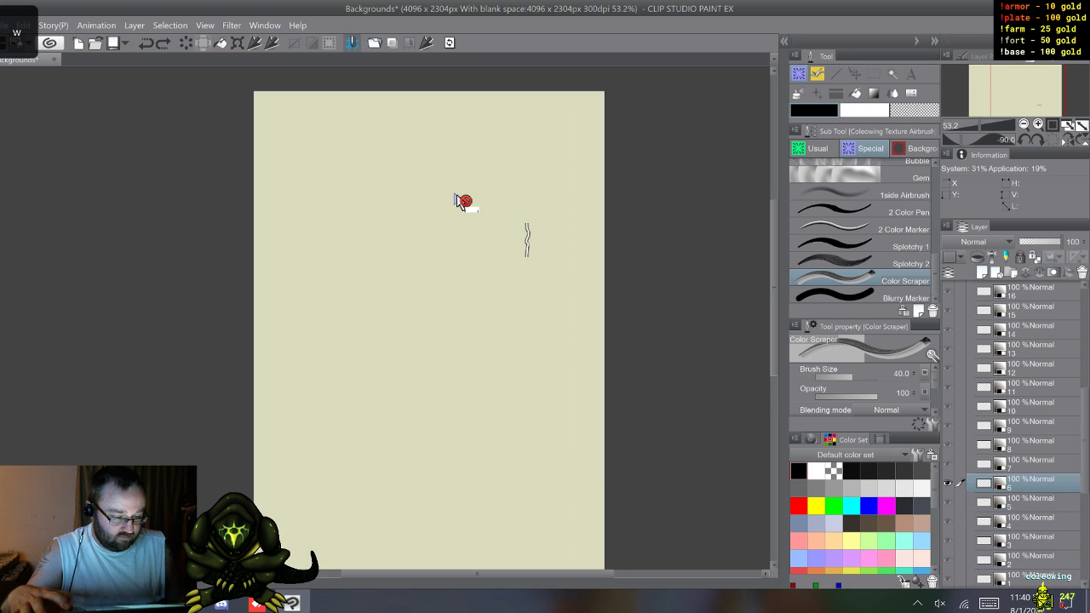
{"action": "key", "text": "w"}
{"action": "key", "text": "w"}
{"action": "key", "text": "w"}
{"action": "key", "text": "w"}
{"action": "key", "text": "w"}
{"action": "key", "text": "w"}
{"action": "key", "text": "w"}
{"action": "key", "text": "w"}
{"action": "key", "text": "w"}
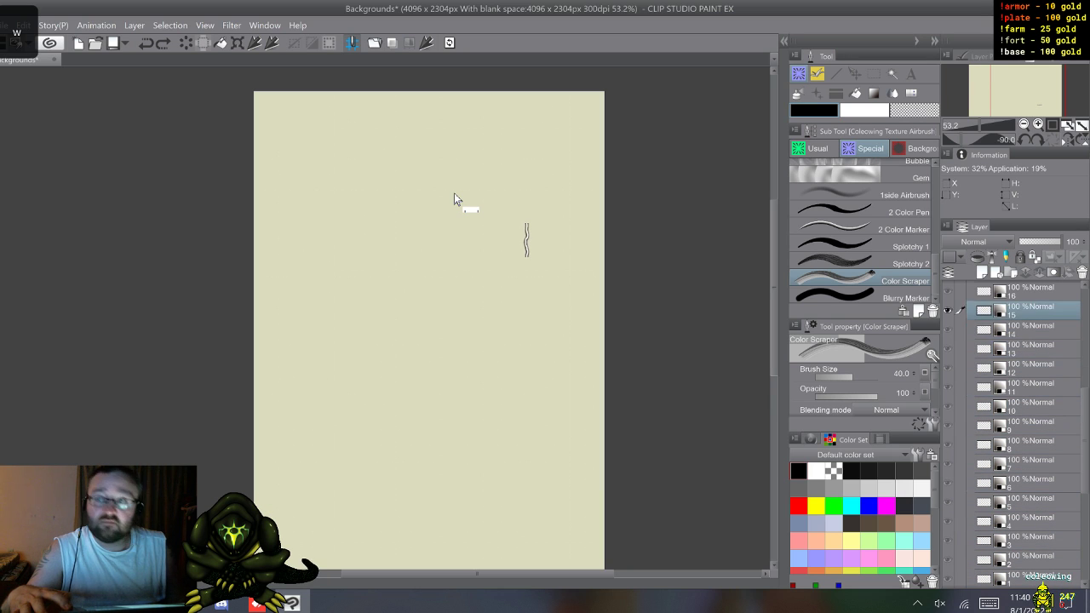
{"action": "key", "text": "w"}
{"action": "key", "text": "w"}
{"action": "key", "text": "w"}
{"action": "key", "text": "w"}
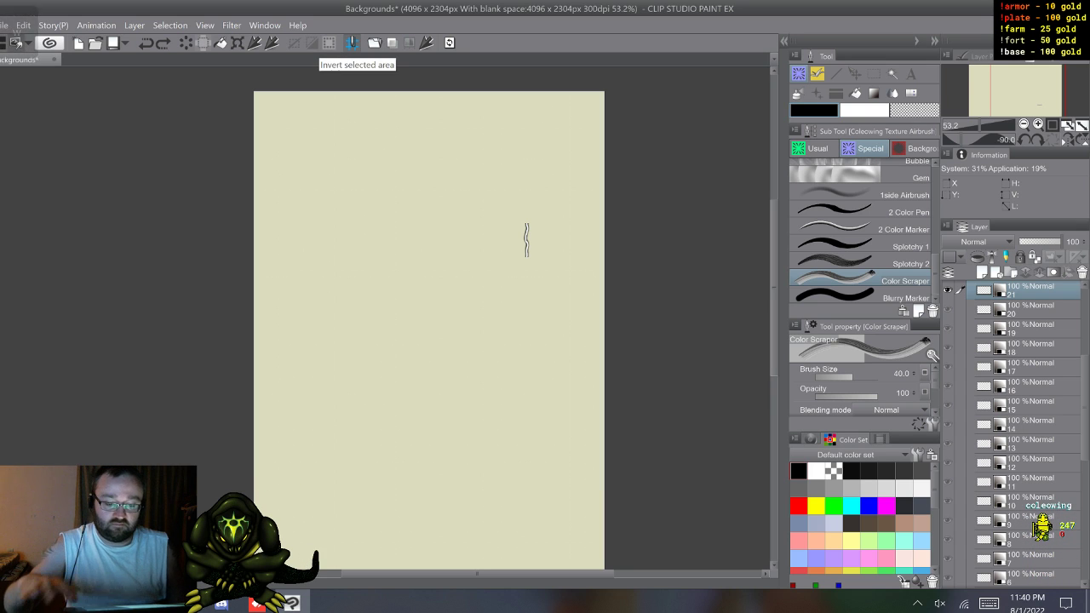
{"action": "key", "text": "w"}
{"action": "key", "text": "w"}
{"action": "key", "text": "w"}
{"action": "key", "text": "w"}
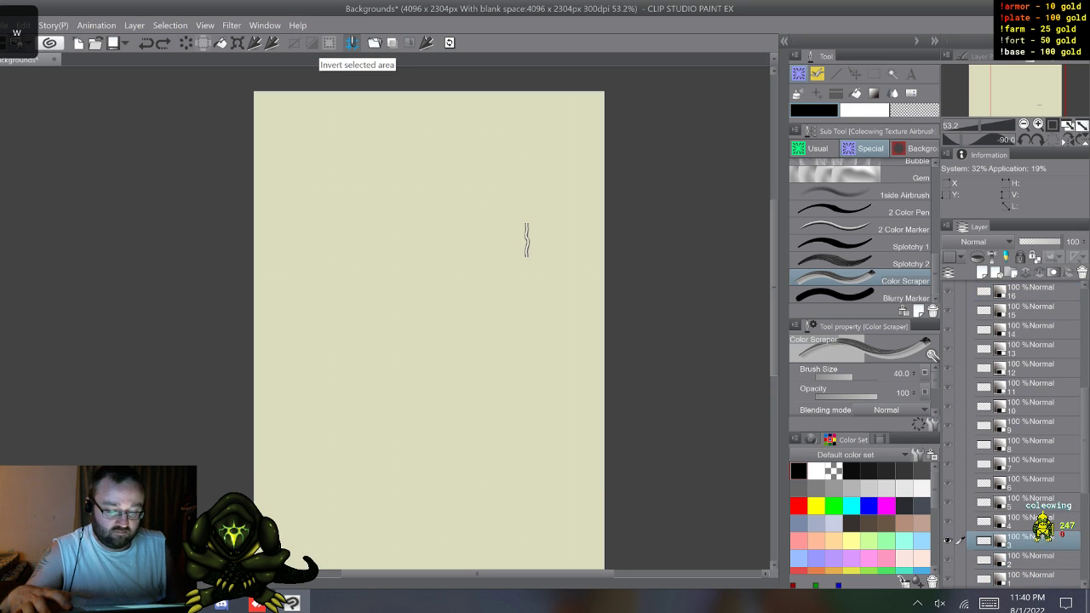
{"action": "key", "text": "s"}
{"action": "key", "text": "s"}
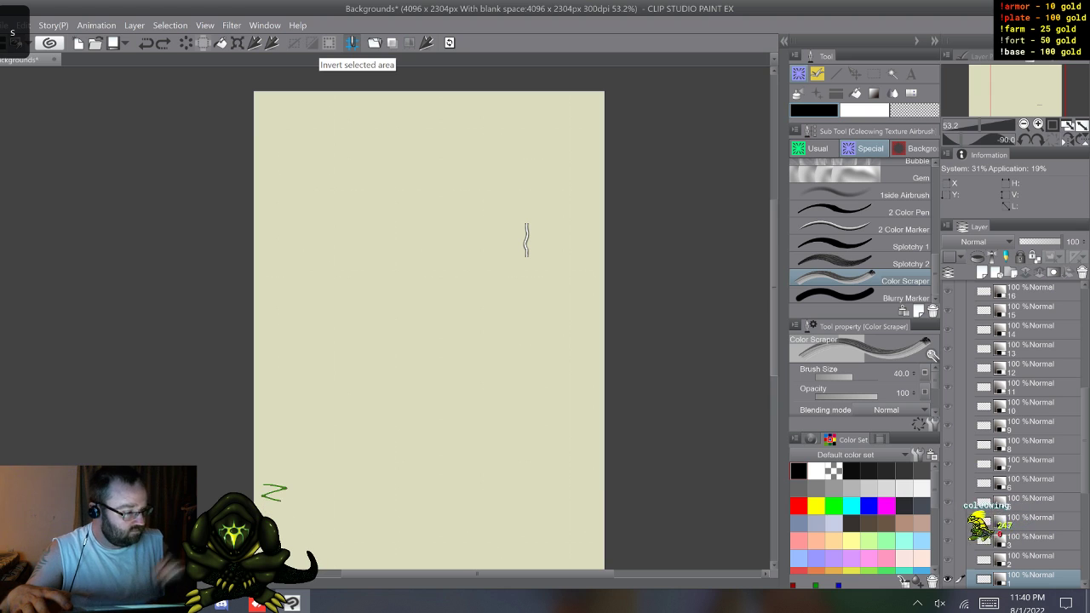
Step: Inspect layer 1's bolt up close on the unrotated canvas, and open its material properties without registering it
{"action": "key", "text": "ctrl+at"}
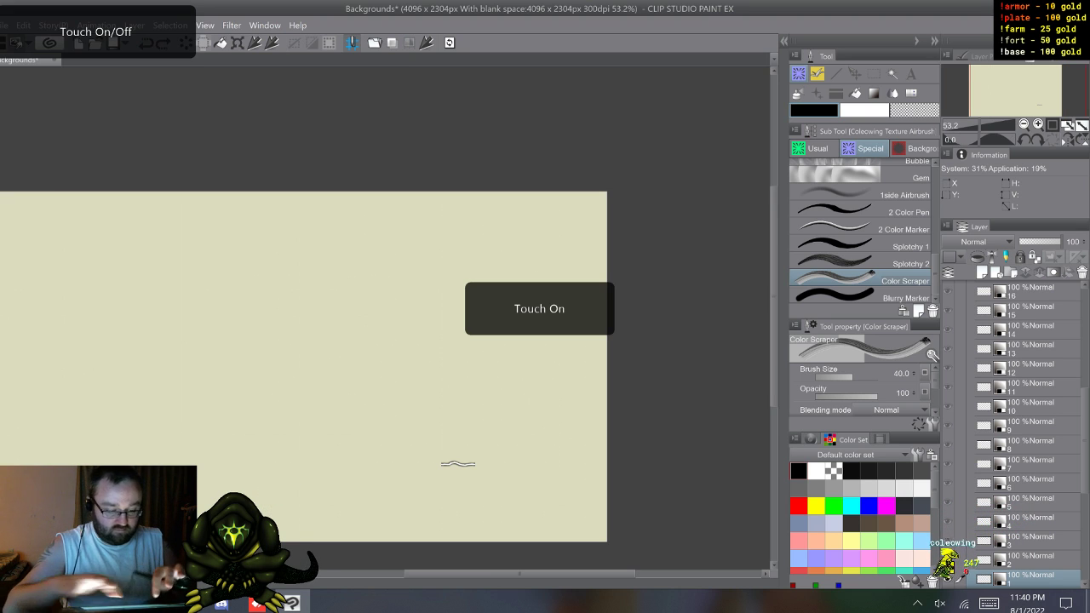
{"action": "scroll", "coordinate": [469, 496], "scroll_direction": "up", "scroll_amount": 5}
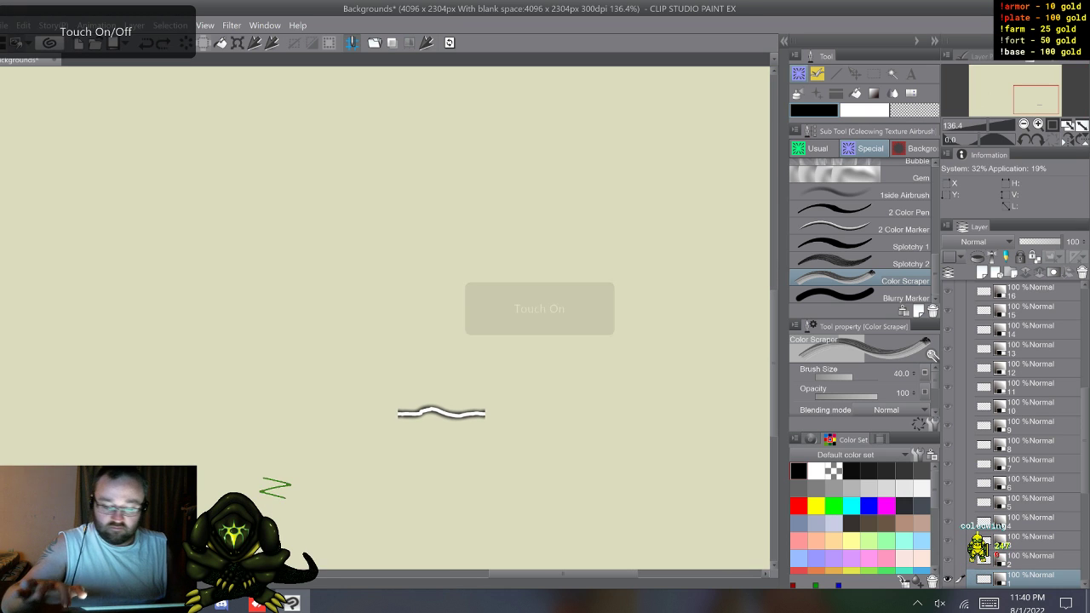
{"action": "scroll", "coordinate": [437, 481], "scroll_direction": "up", "scroll_amount": 1}
{"action": "scroll", "coordinate": [438, 488], "scroll_direction": "up", "scroll_amount": 4}
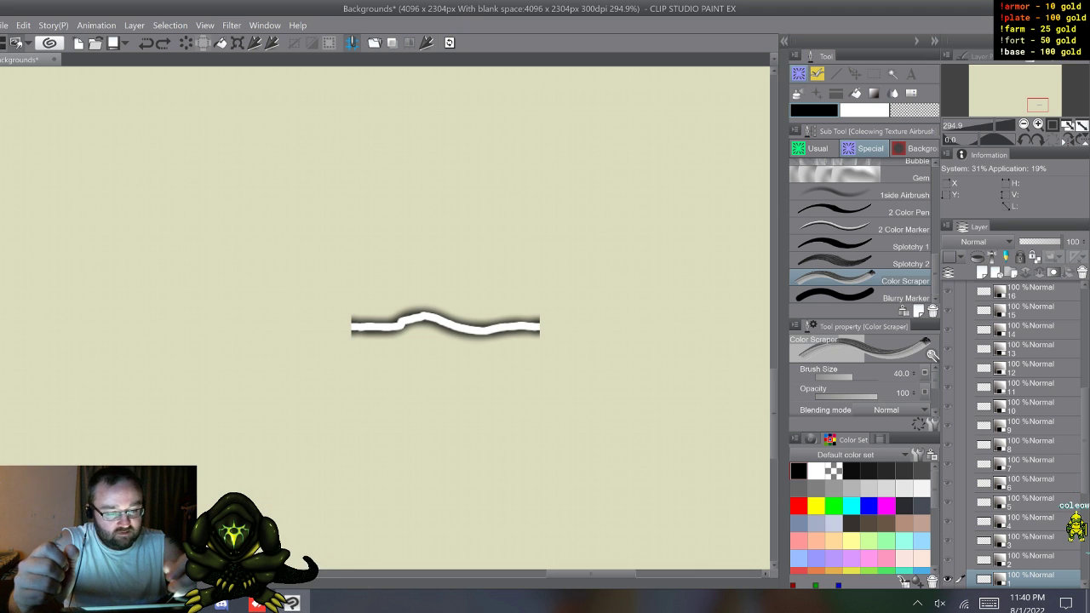
{"action": "key", "text": "ctrl+m"}
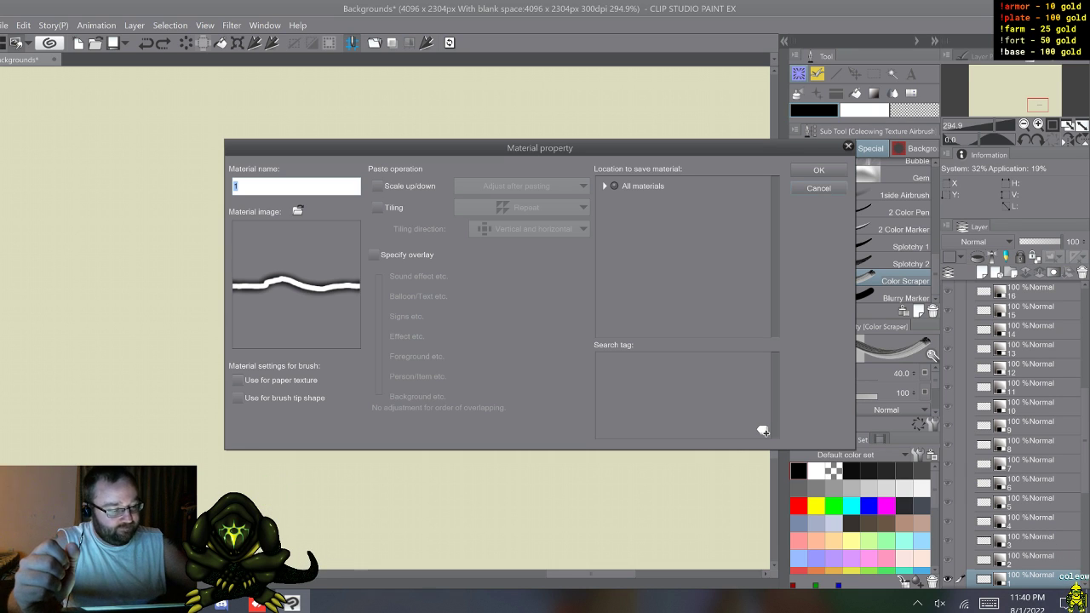
{"action": "key", "text": "Escape"}
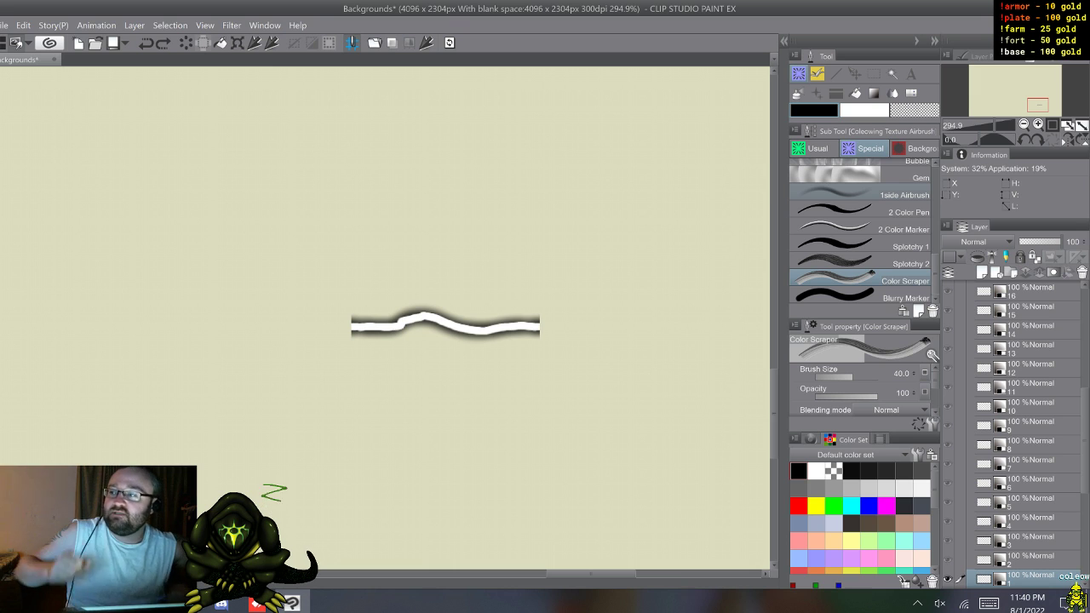
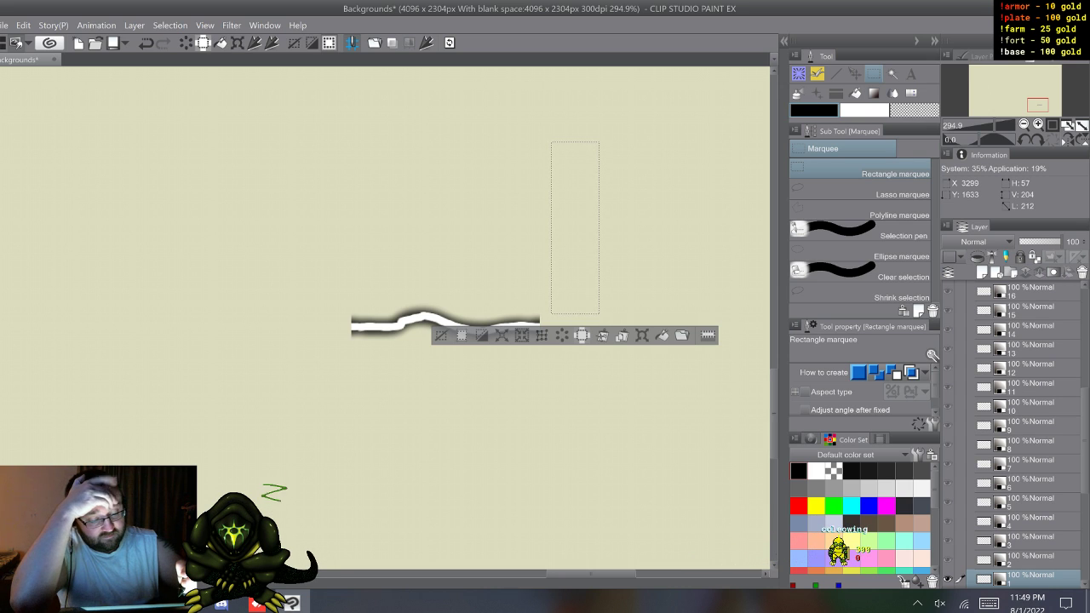
Step: Clear the rectangular selection and switch to the Coleowing Soft Airbrush in the Usual brush group
{"action": "left_click", "coordinate": [637, 185]}
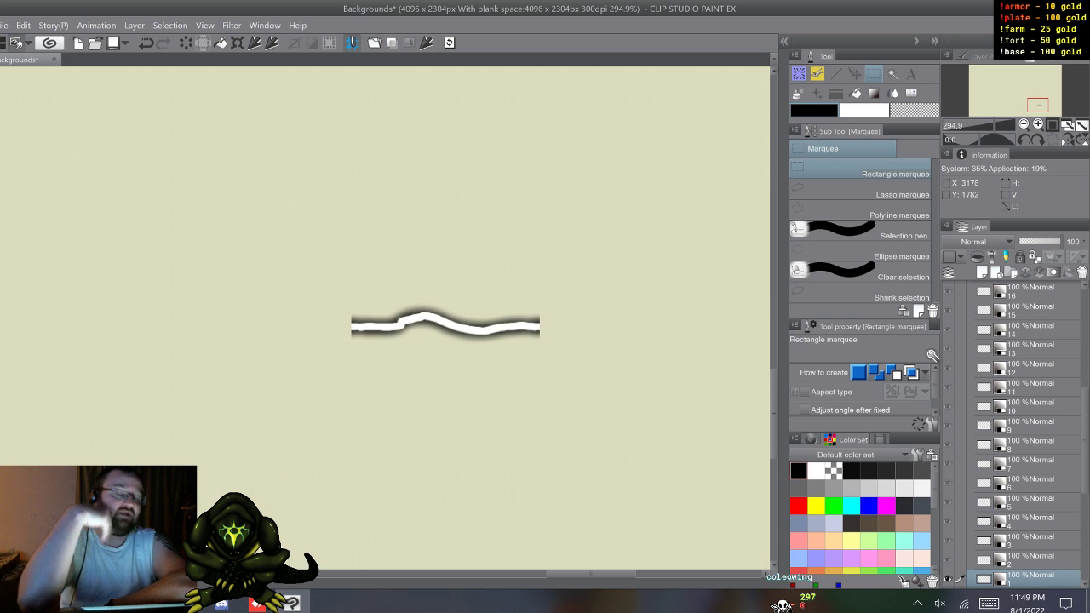
{"action": "left_click", "coordinate": [799, 74]}
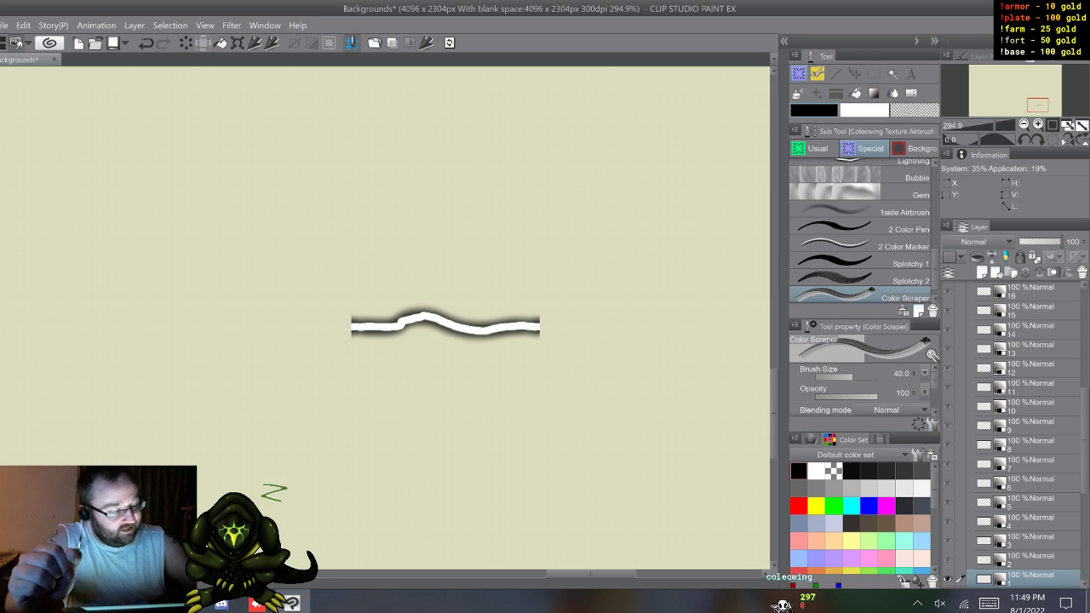
{"action": "left_click", "coordinate": [810, 148]}
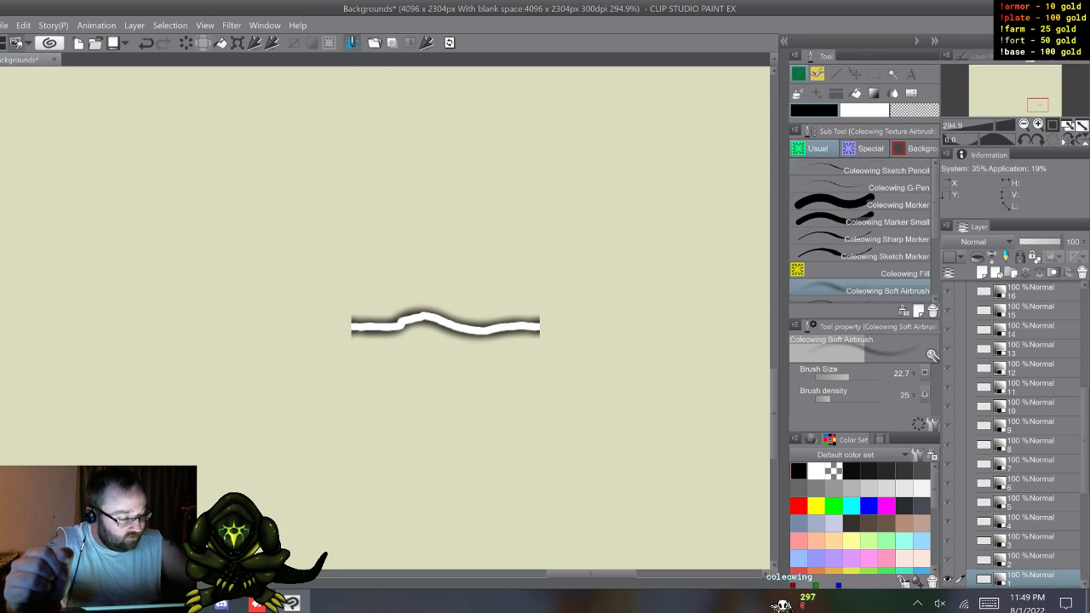
Step: Delete the Folder 1 Copy, Folder 1 and Lightning Copy folders from the layer stack
{"action": "left_click_drag", "start_coordinate": [1087, 441], "coordinate": [1087, 339]}
{"action": "left_click", "coordinate": [1022, 329]}
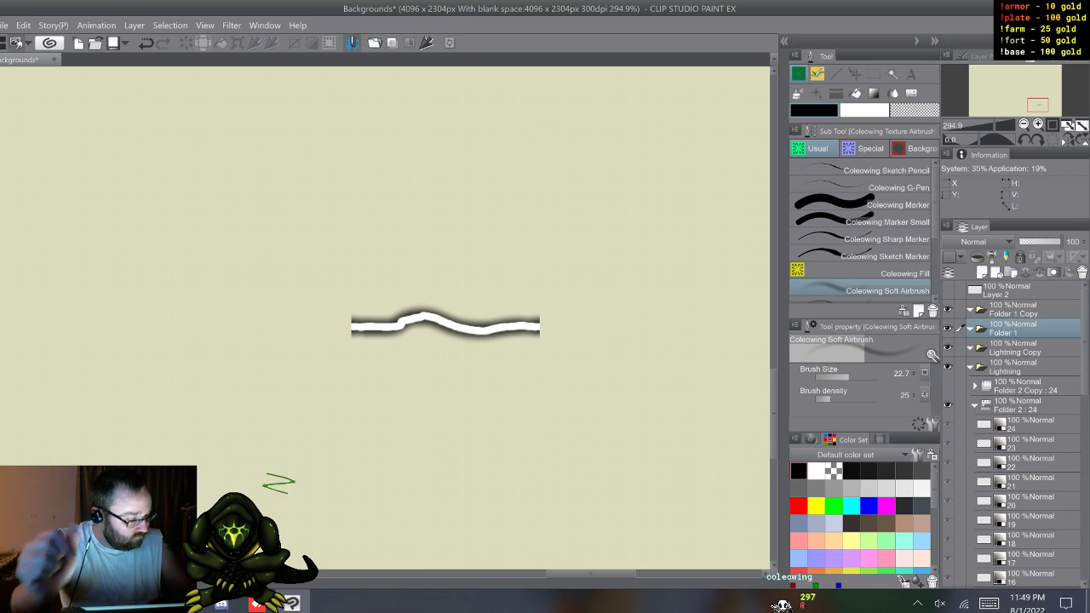
{"action": "left_click", "coordinate": [1022, 310]}
{"action": "left_click", "coordinate": [1022, 347], "text": "shift"}
{"action": "right_click", "coordinate": [1064, 326]}
{"action": "left_click", "coordinate": [976, 97]}
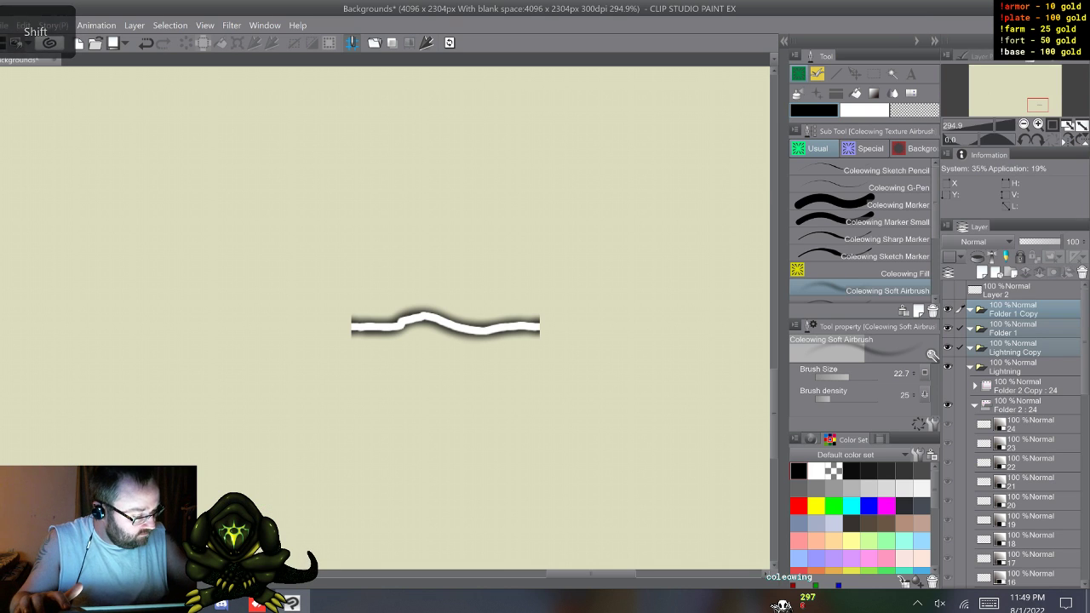
Step: Make Layer 2 visible and paint a small white dot on it below the lightning strip with the Coleowing Sharp Marker
{"action": "left_click", "coordinate": [948, 291]}
{"action": "left_click", "coordinate": [1022, 290]}
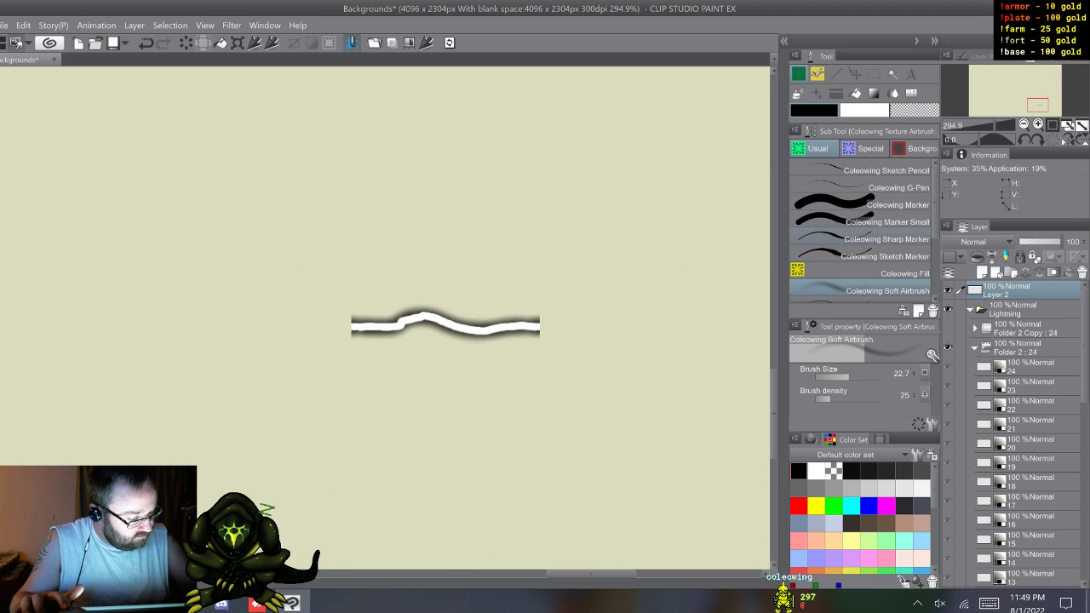
{"action": "left_click", "coordinate": [885, 239]}
{"action": "left_click", "coordinate": [537, 424]}
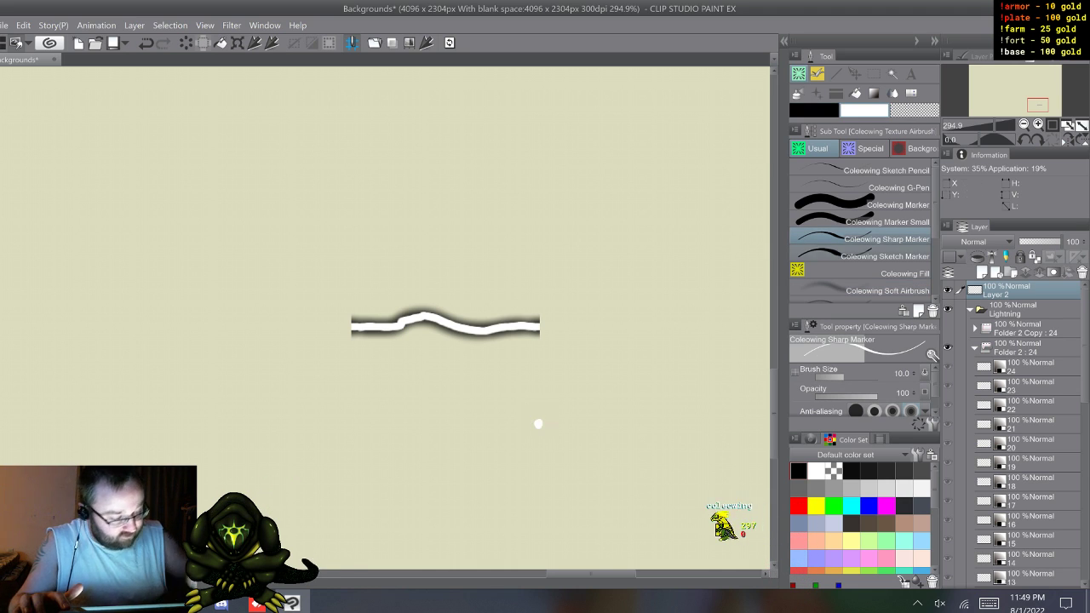
Step: Add a new layer beneath Layer 2 and airbrush a soft black glow around the white dot with the Coleowing Soft Airbrush
{"action": "left_click", "coordinate": [886, 291]}
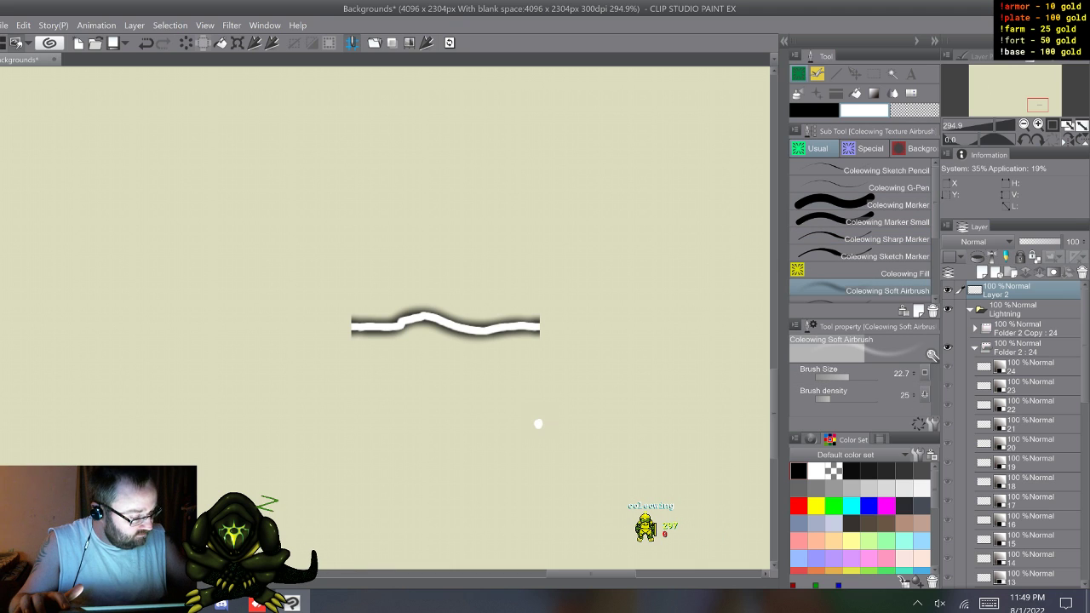
{"action": "key", "text": "ctrl+shift+n"}
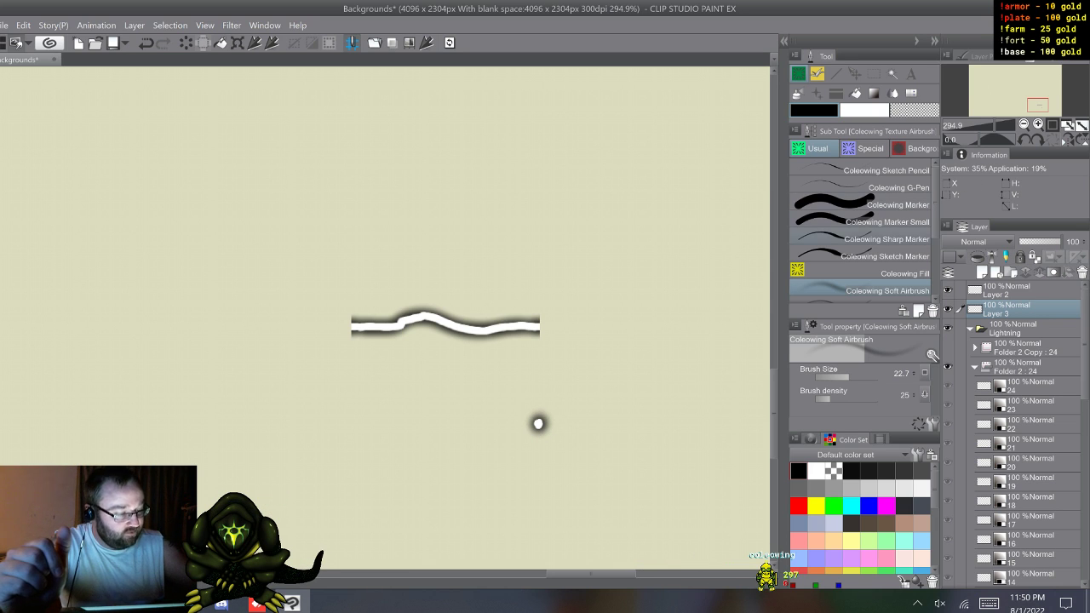
Step: Sketch a red outline around the dot and two ticked red lines beside it on Layer 3 with the Coleowing Sharp Marker
{"action": "left_click", "coordinate": [862, 239]}
{"action": "left_click", "coordinate": [799, 506]}
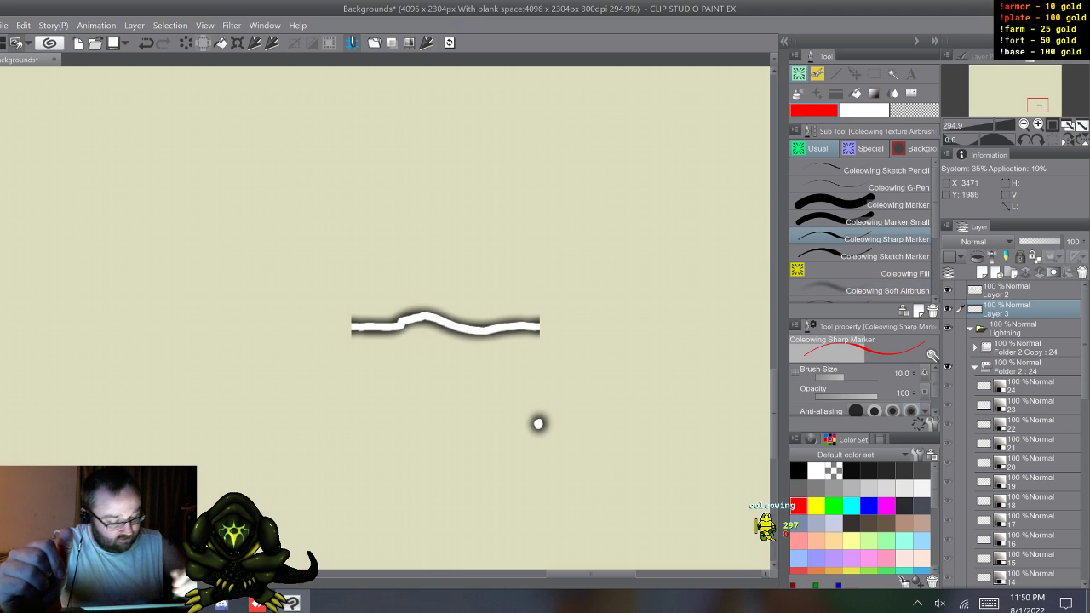
{"action": "left_click_drag", "start_coordinate": [541, 428], "coordinate": [548, 435]}
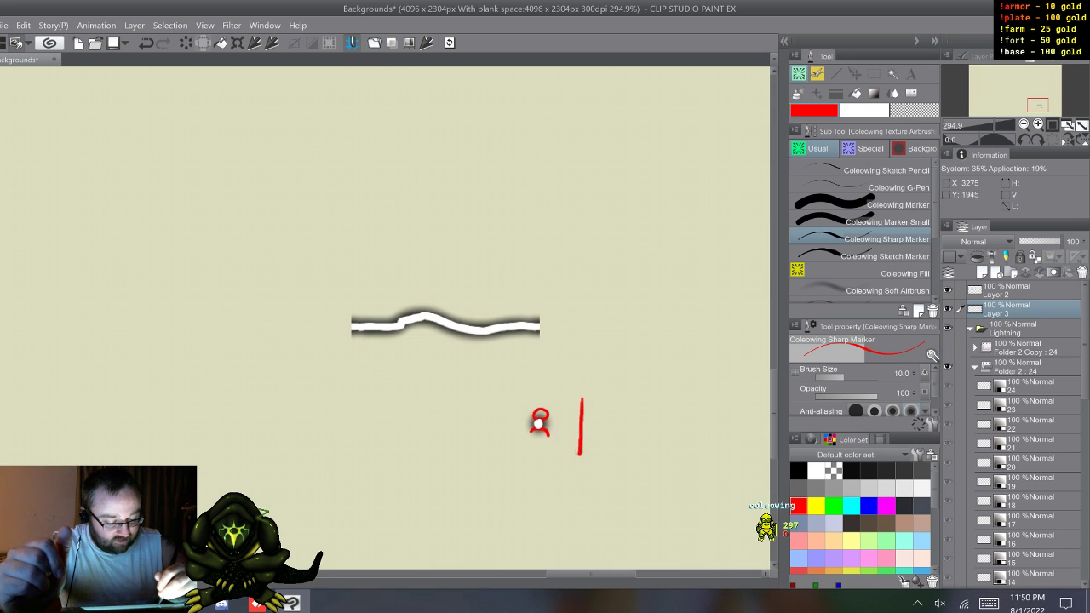
{"action": "mouse_move", "coordinate": [574, 401]}
{"action": "left_mouse_down"}
{"action": "mouse_move", "coordinate": [590, 404]}
{"action": "mouse_move", "coordinate": [588, 420]}
{"action": "left_mouse_up"}
{"action": "mouse_move", "coordinate": [576, 429]}
{"action": "left_mouse_down"}
{"action": "mouse_move", "coordinate": [589, 432]}
{"action": "mouse_move", "coordinate": [590, 457]}
{"action": "left_mouse_up"}
{"action": "left_click_drag", "start_coordinate": [575, 462], "coordinate": [594, 469]}
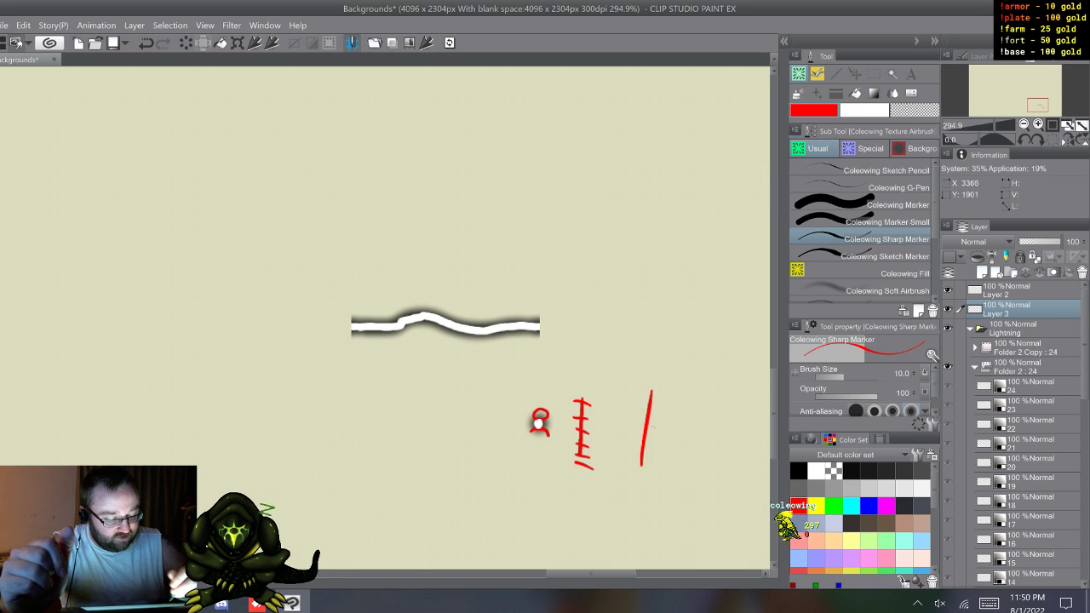
{"action": "left_click_drag", "start_coordinate": [638, 441], "coordinate": [650, 444]}
{"action": "left_click_drag", "start_coordinate": [641, 422], "coordinate": [658, 412]}
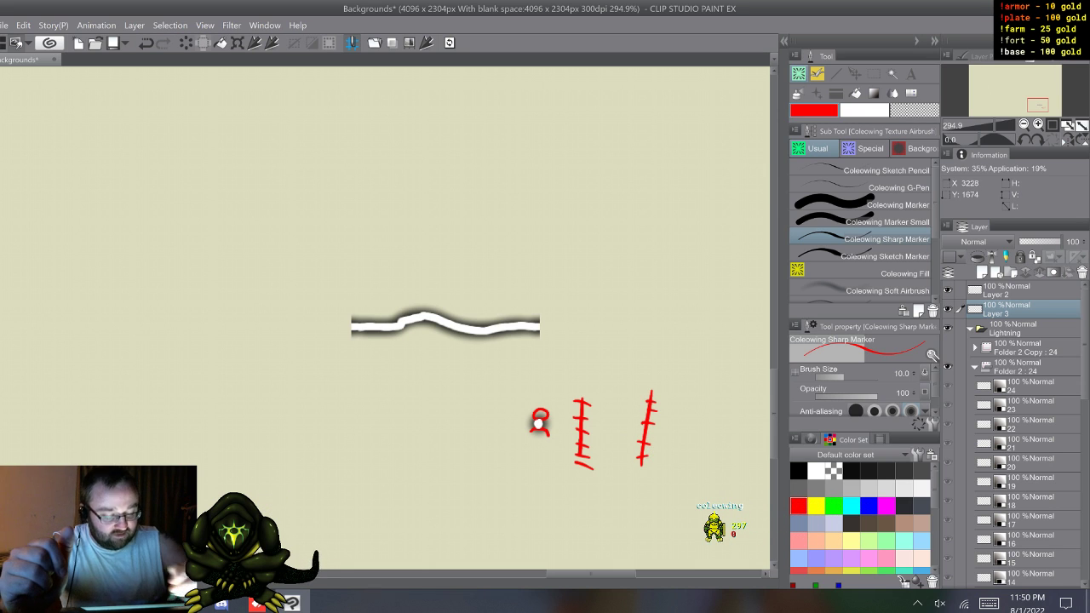
Step: Undo all the red sketch marks around and beside the dot
{"action": "key", "text": "ctrl+z"}
{"action": "key", "text": "ctrl+z"}
{"action": "key", "text": "ctrl+z"}
{"action": "key", "text": "ctrl+z"}
{"action": "key", "text": "ctrl+z"}
{"action": "key", "text": "ctrl+z"}
{"action": "key", "text": "ctrl+z"}
{"action": "key", "text": "ctrl+z"}
{"action": "key", "text": "ctrl+z"}
{"action": "key", "text": "ctrl+z"}
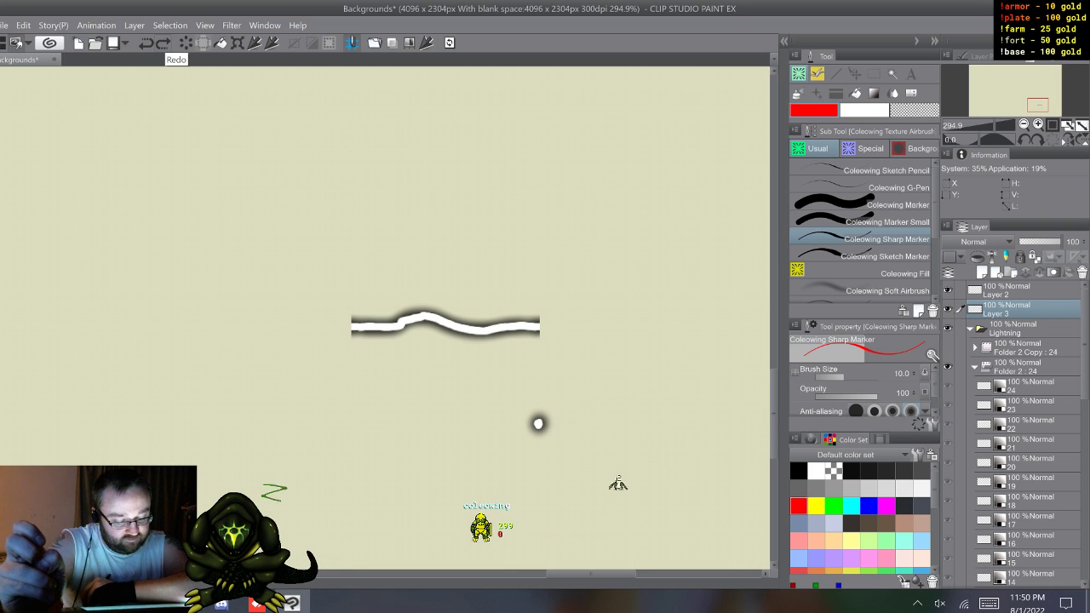
Step: Paint a second white dot on Layer 2, to the right of the first one, with the Coleowing Sharp Marker
{"action": "key", "text": "x"}
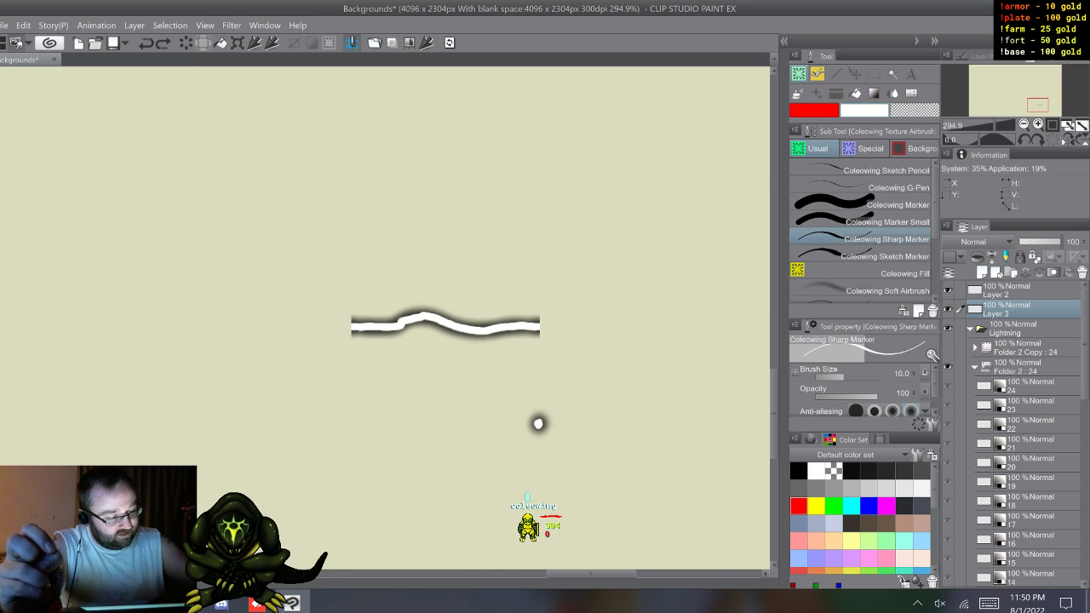
{"action": "left_click", "coordinate": [1013, 291]}
{"action": "left_click_drag", "start_coordinate": [619, 425], "coordinate": [620, 422]}
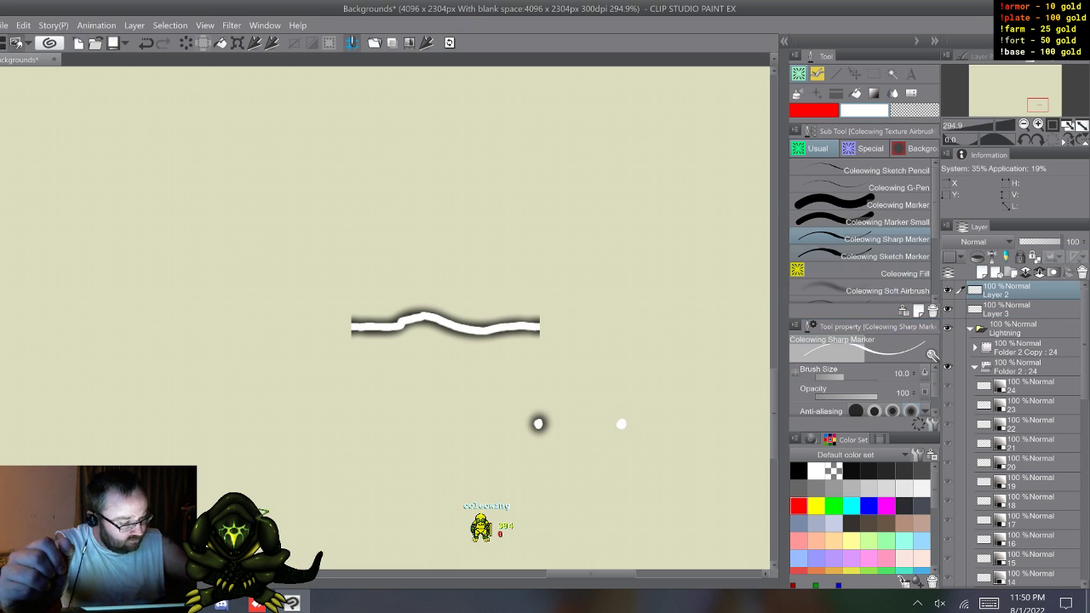
Step: Airbrush a soft black glow around the second white dot on Layer 3 with the Coleowing Soft Airbrush
{"action": "left_click", "coordinate": [799, 471]}
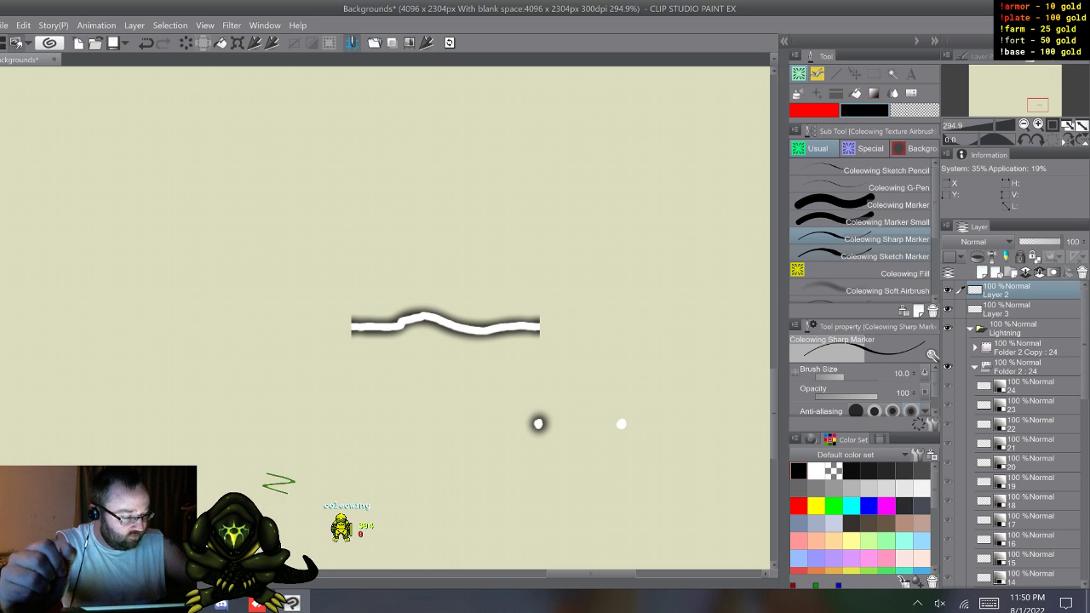
{"action": "left_click", "coordinate": [886, 289]}
{"action": "left_click_drag", "start_coordinate": [623, 424], "coordinate": [631, 424]}
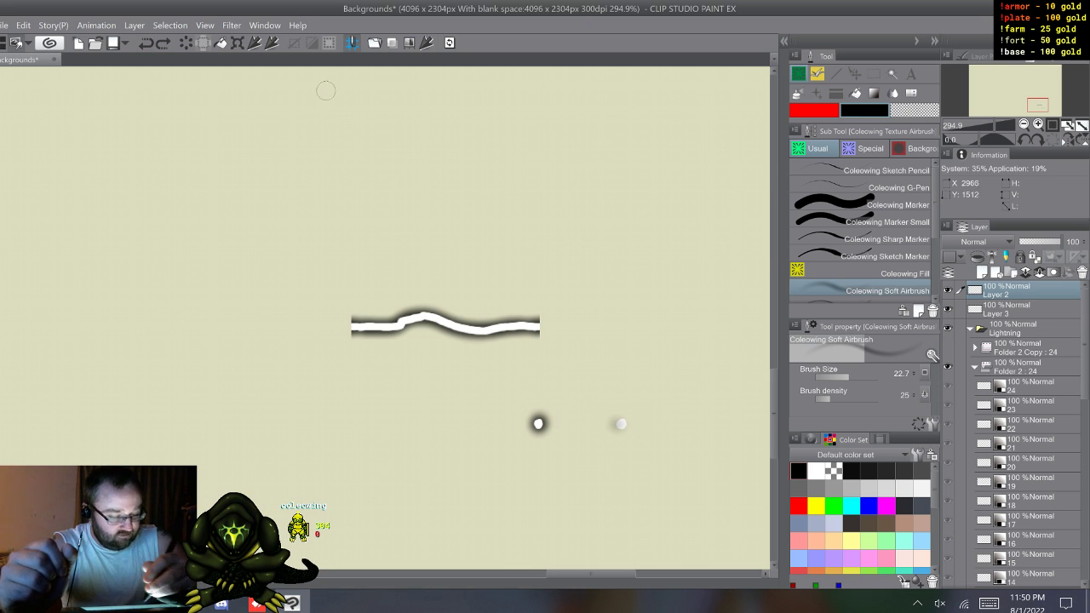
{"action": "key", "text": "ctrl+z"}
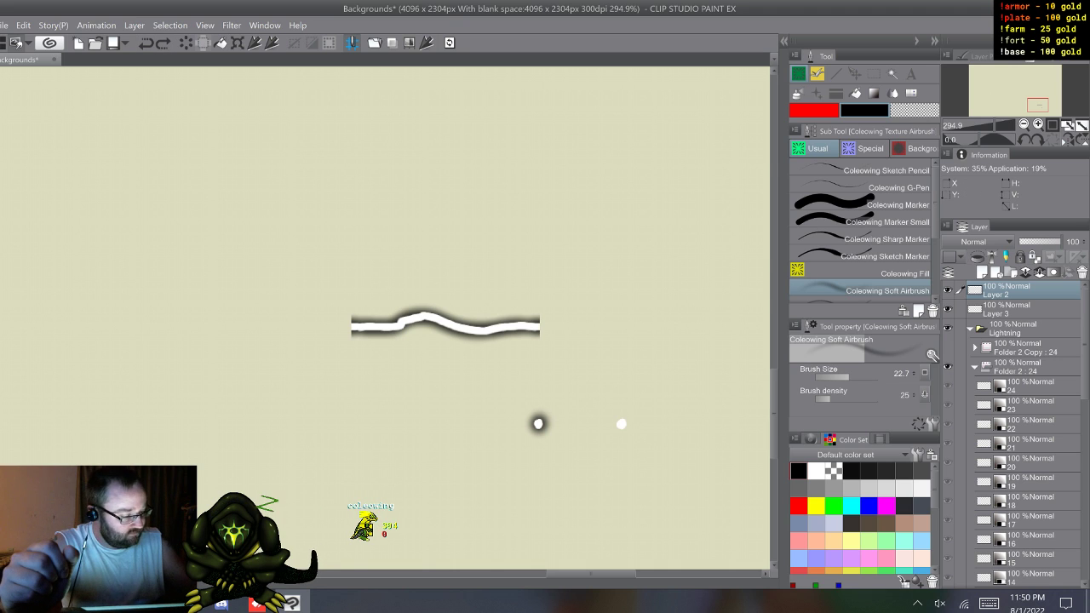
{"action": "left_click", "coordinate": [1018, 310]}
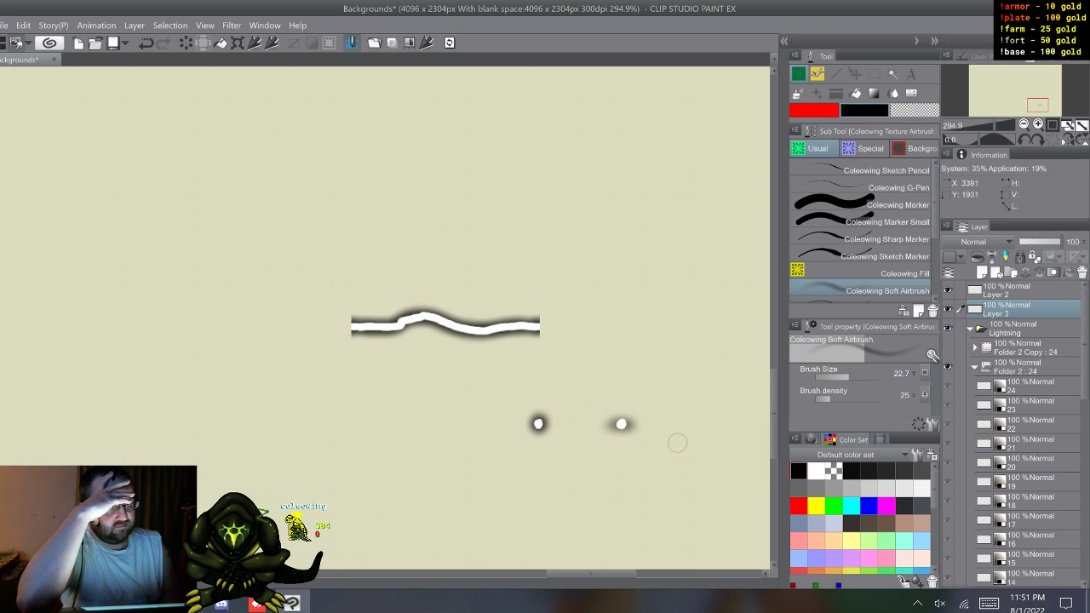
Step: Draw short dabs, wavy lines and looping test strokes in red and black across Layer 3 with the 2 Color Marker
{"action": "left_click", "coordinate": [863, 148]}
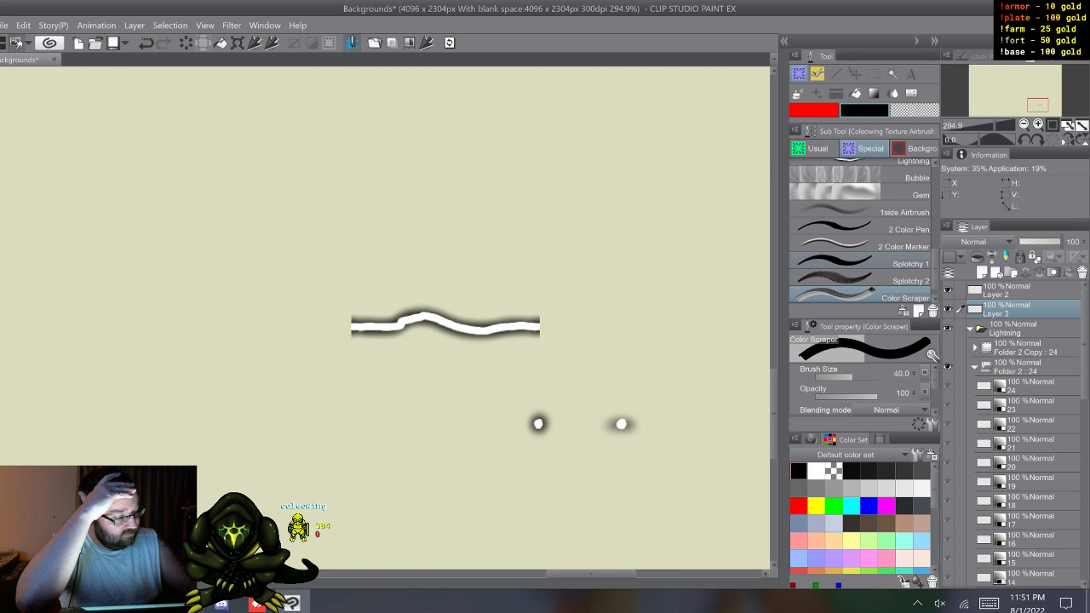
{"action": "left_click", "coordinate": [862, 245]}
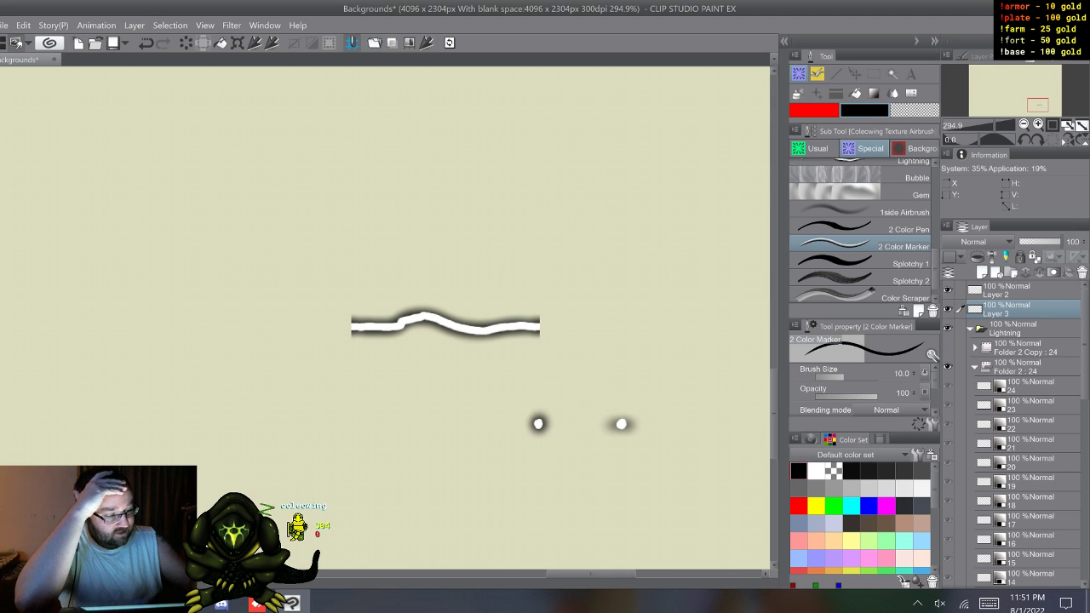
{"action": "mouse_move", "coordinate": [662, 201]}
{"action": "left_mouse_down"}
{"action": "mouse_move", "coordinate": [662, 260]}
{"action": "mouse_move", "coordinate": [700, 375]}
{"action": "mouse_move", "coordinate": [704, 458]}
{"action": "left_mouse_up"}
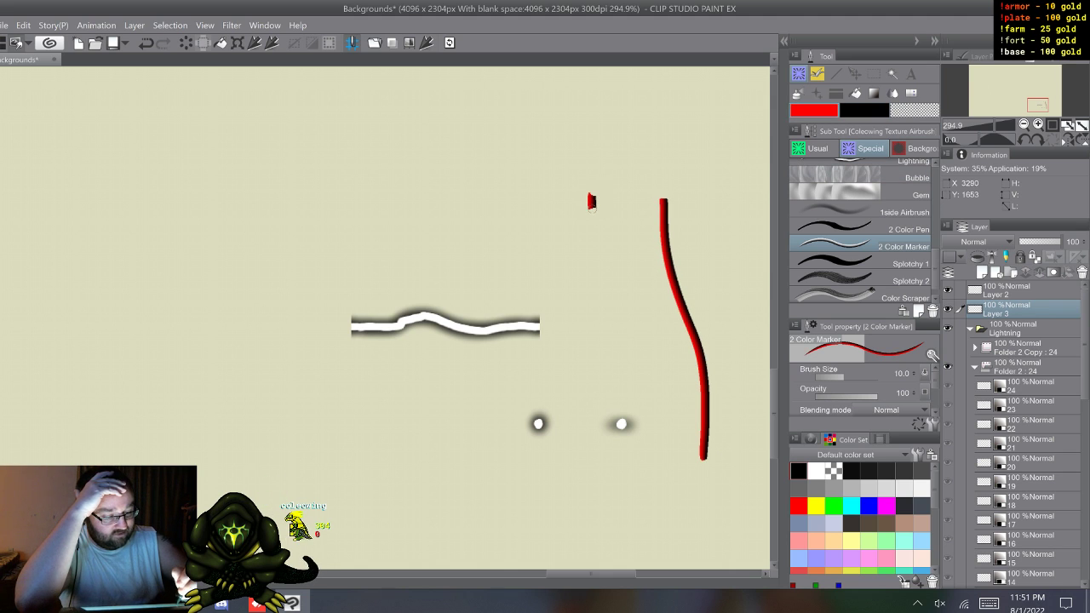
{"action": "left_click", "coordinate": [598, 173]}
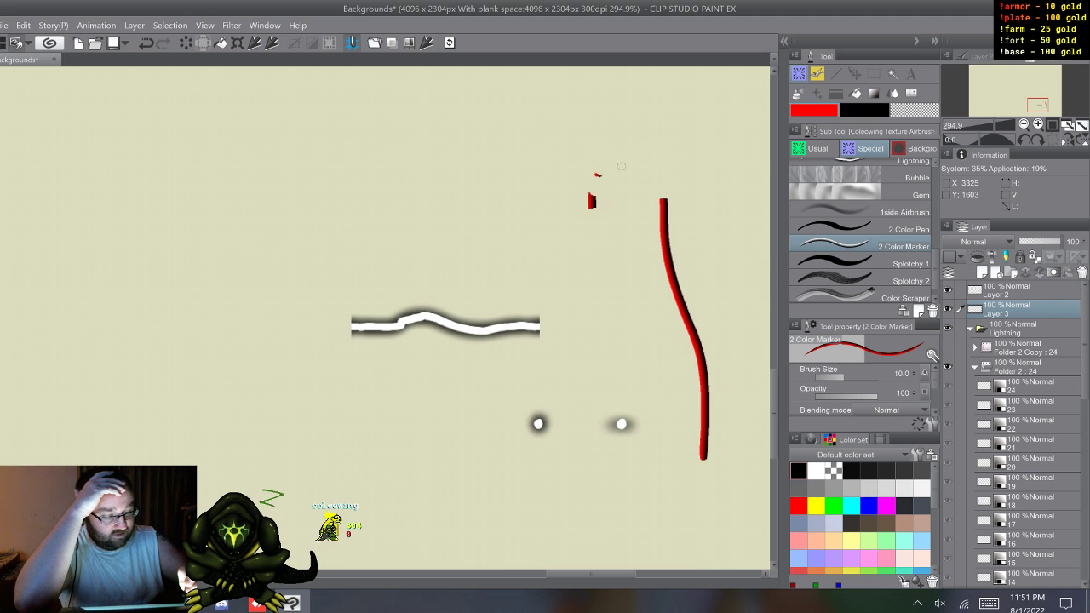
{"action": "left_click", "coordinate": [620, 169]}
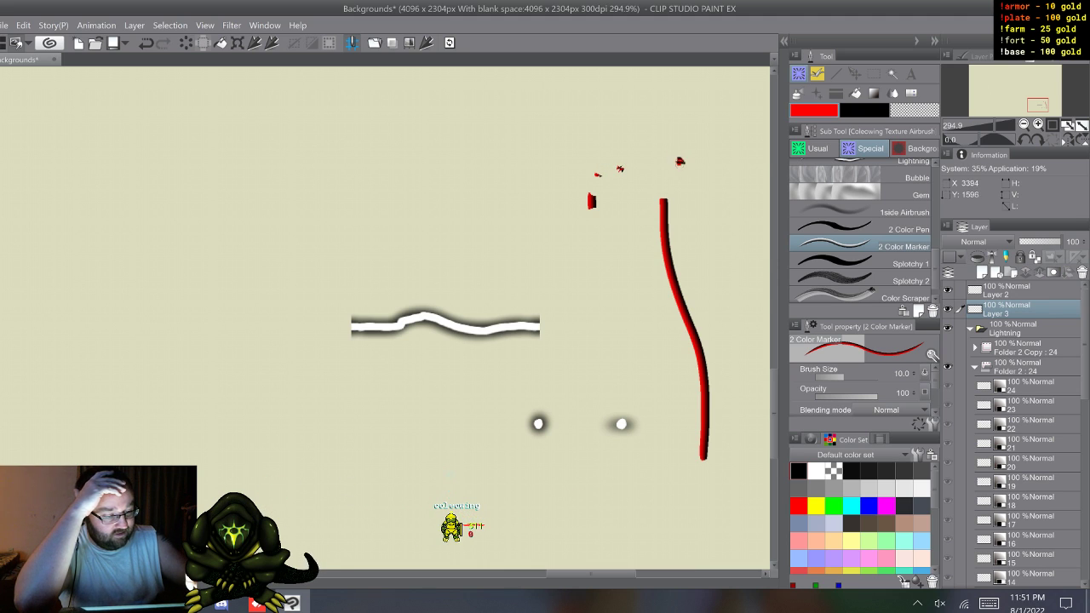
{"action": "left_click", "coordinate": [460, 205]}
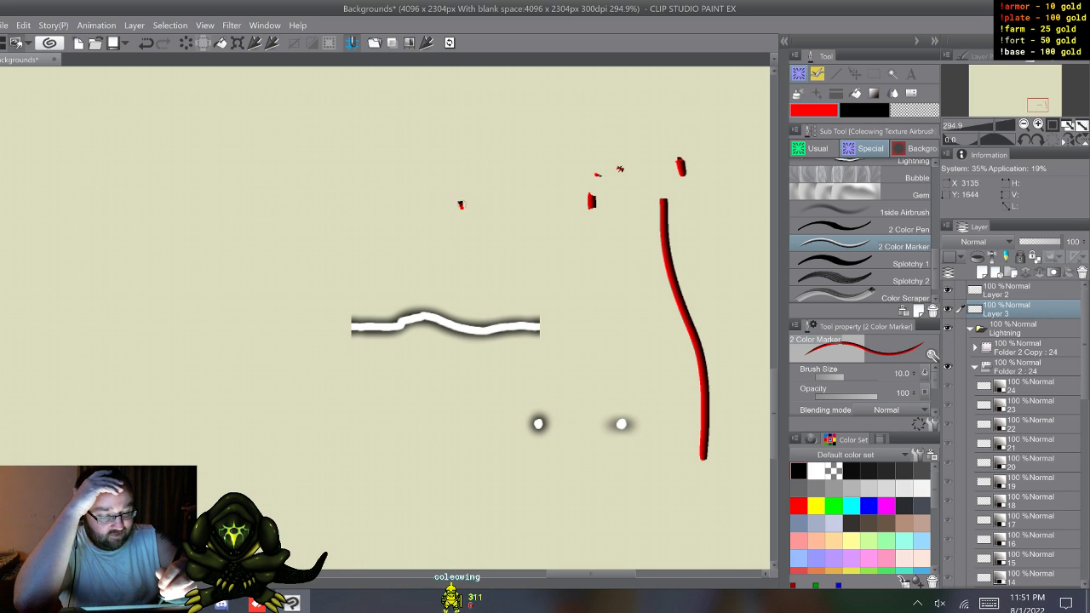
{"action": "mouse_move", "coordinate": [494, 214]}
{"action": "left_mouse_down"}
{"action": "mouse_move", "coordinate": [486, 164]}
{"action": "mouse_move", "coordinate": [502, 165]}
{"action": "left_mouse_up"}
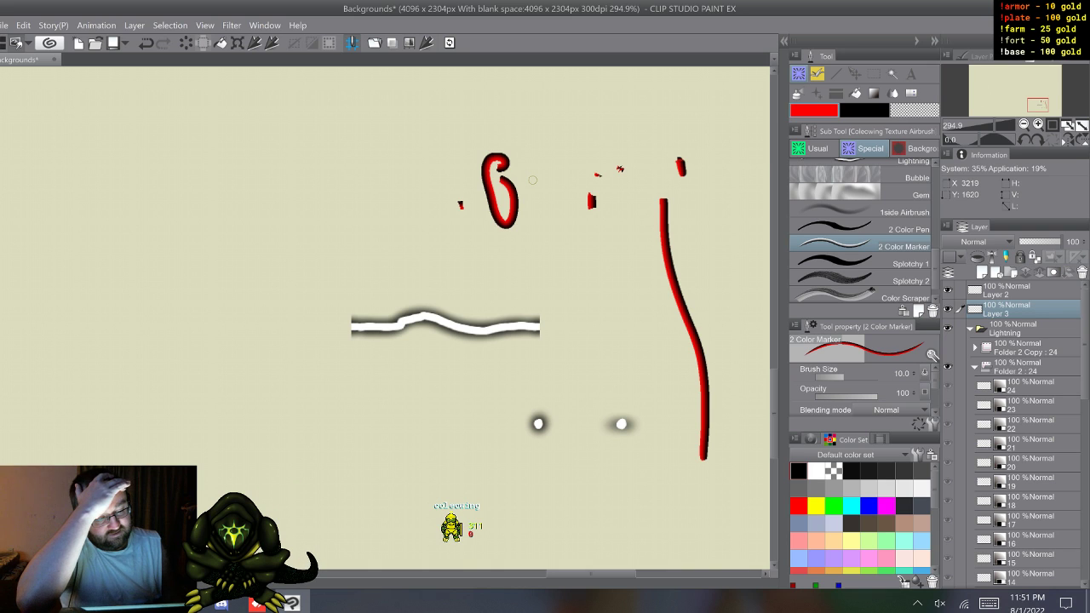
{"action": "left_click", "coordinate": [549, 114]}
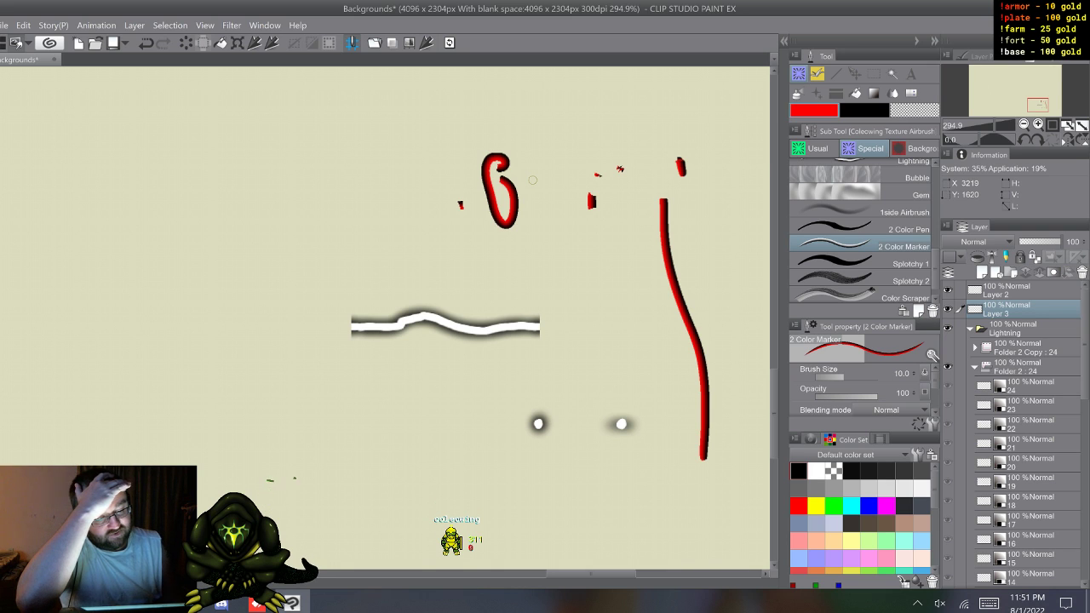
{"action": "left_click_drag", "start_coordinate": [550, 114], "coordinate": [551, 121]}
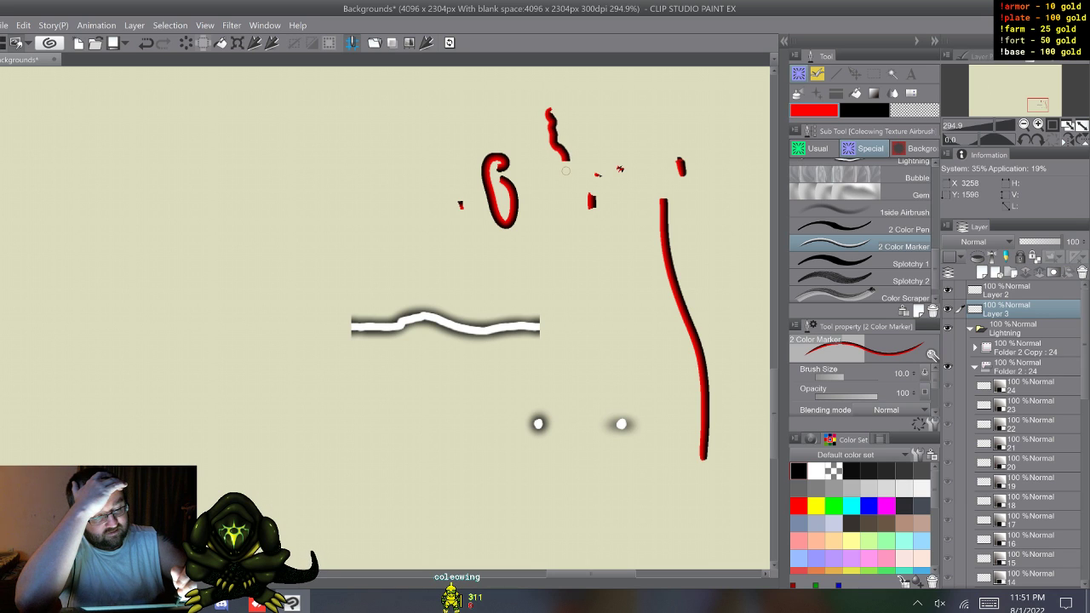
{"action": "mouse_move", "coordinate": [557, 188]}
{"action": "left_mouse_down"}
{"action": "mouse_move", "coordinate": [556, 252]}
{"action": "mouse_move", "coordinate": [577, 304]}
{"action": "mouse_move", "coordinate": [569, 380]}
{"action": "left_mouse_up"}
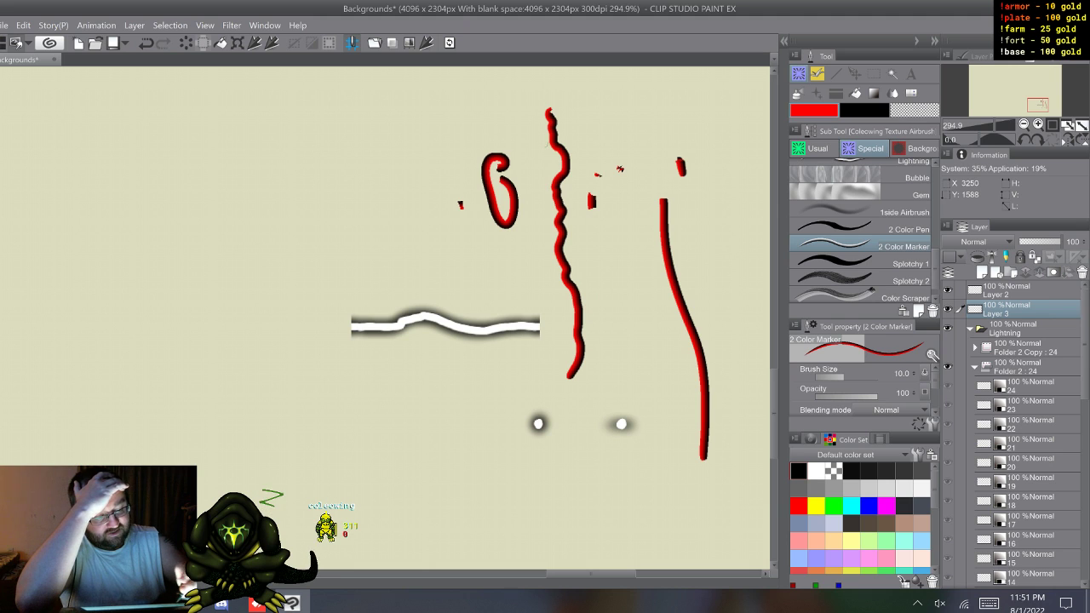
{"action": "mouse_move", "coordinate": [421, 119]}
{"action": "left_mouse_down"}
{"action": "mouse_move", "coordinate": [402, 195]}
{"action": "mouse_move", "coordinate": [416, 228]}
{"action": "left_mouse_up"}
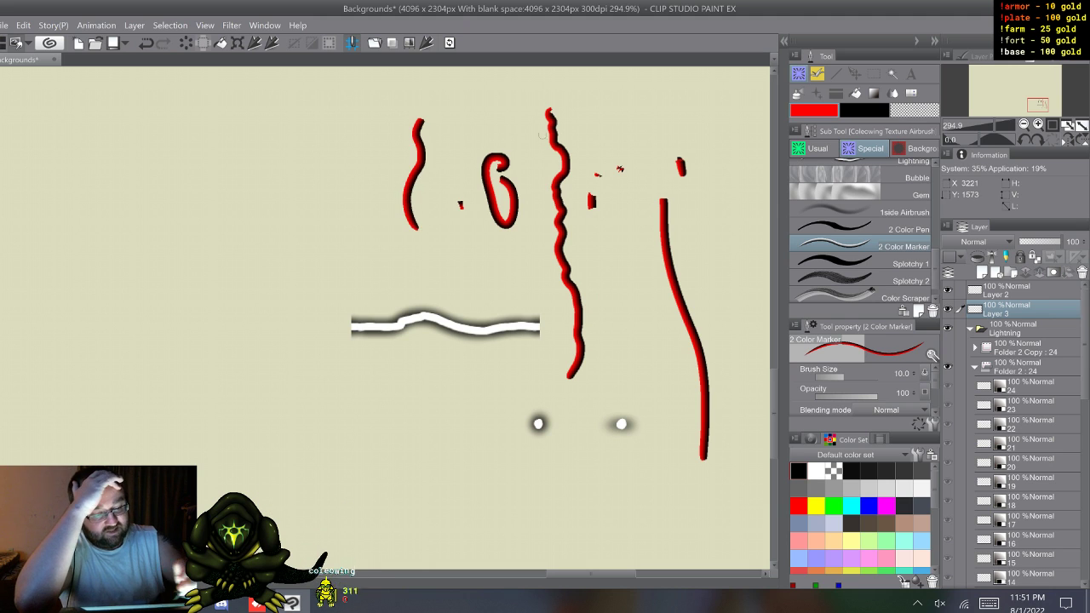
{"action": "left_click_drag", "start_coordinate": [585, 123], "coordinate": [587, 150]}
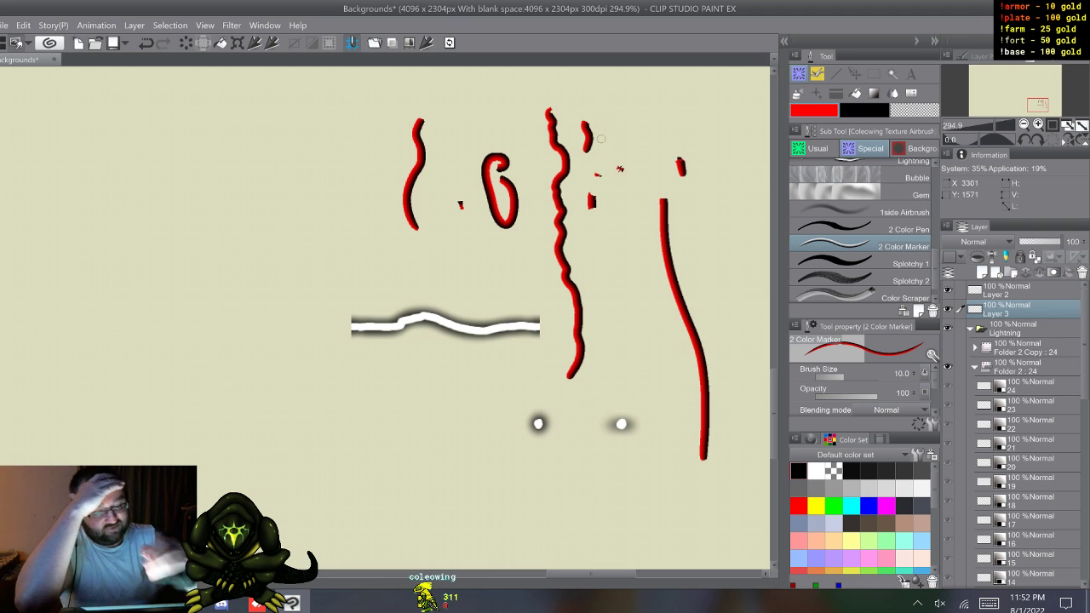
{"action": "left_click_drag", "start_coordinate": [335, 107], "coordinate": [332, 155]}
{"action": "mouse_move", "coordinate": [317, 192]}
{"action": "left_mouse_down"}
{"action": "mouse_move", "coordinate": [290, 179]}
{"action": "mouse_move", "coordinate": [265, 132]}
{"action": "mouse_move", "coordinate": [228, 120]}
{"action": "mouse_move", "coordinate": [188, 200]}
{"action": "mouse_move", "coordinate": [251, 246]}
{"action": "mouse_move", "coordinate": [236, 241]}
{"action": "mouse_move", "coordinate": [253, 317]}
{"action": "mouse_move", "coordinate": [209, 364]}
{"action": "mouse_move", "coordinate": [172, 317]}
{"action": "mouse_move", "coordinate": [215, 269]}
{"action": "mouse_move", "coordinate": [157, 321]}
{"action": "mouse_move", "coordinate": [205, 209]}
{"action": "mouse_move", "coordinate": [211, 246]}
{"action": "mouse_move", "coordinate": [273, 262]}
{"action": "mouse_move", "coordinate": [243, 340]}
{"action": "mouse_move", "coordinate": [266, 184]}
{"action": "left_mouse_up"}
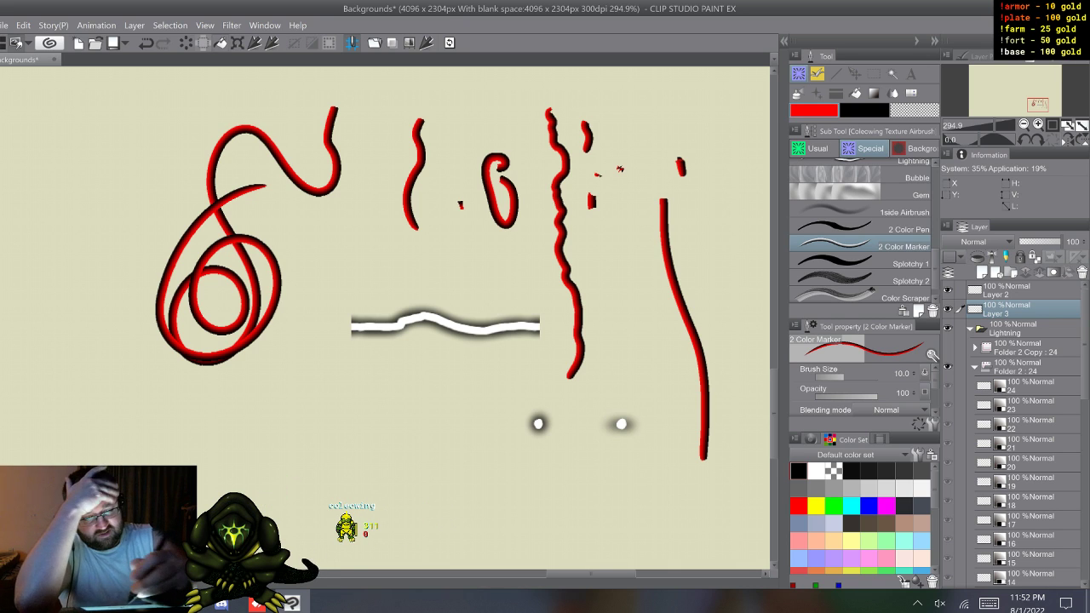
Step: Clear the test strokes from Layer 3, delete that layer, and clear everything from Layer 2
{"action": "key", "text": "Delete"}
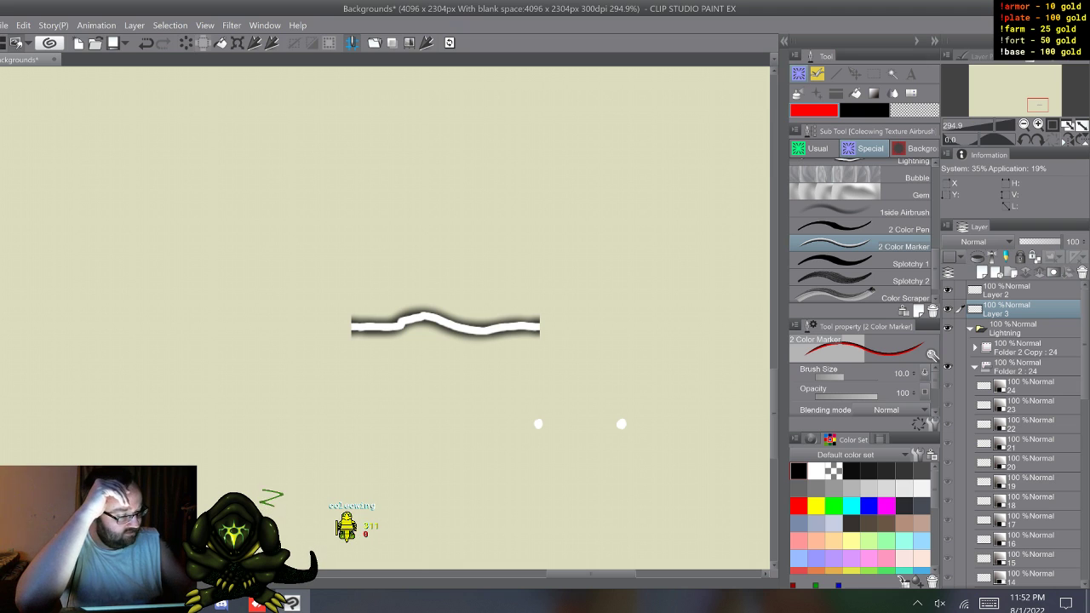
{"action": "right_click", "coordinate": [1014, 310]}
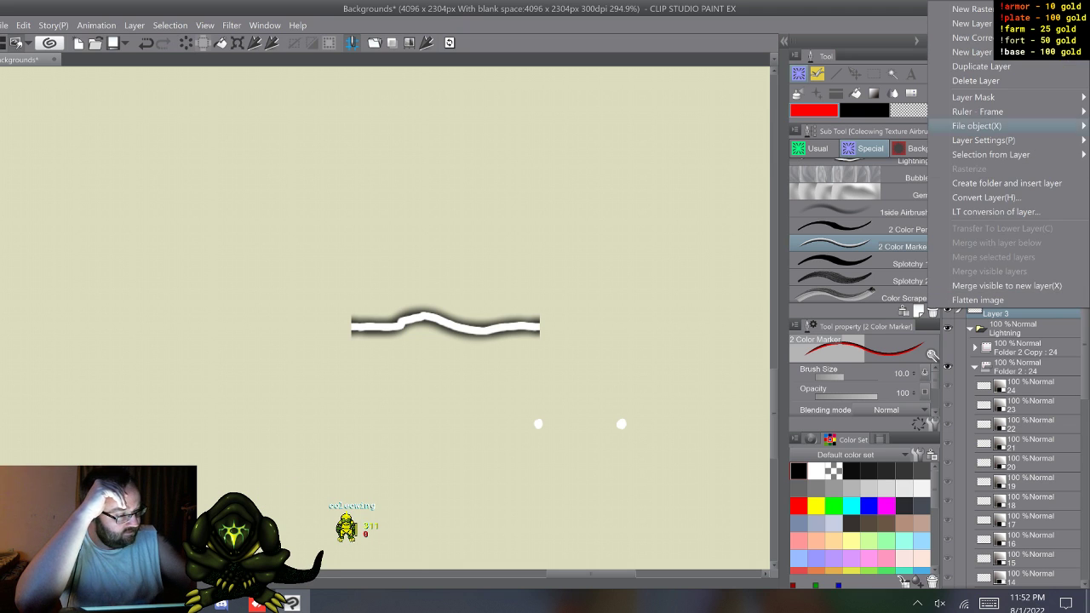
{"action": "left_click", "coordinate": [979, 79]}
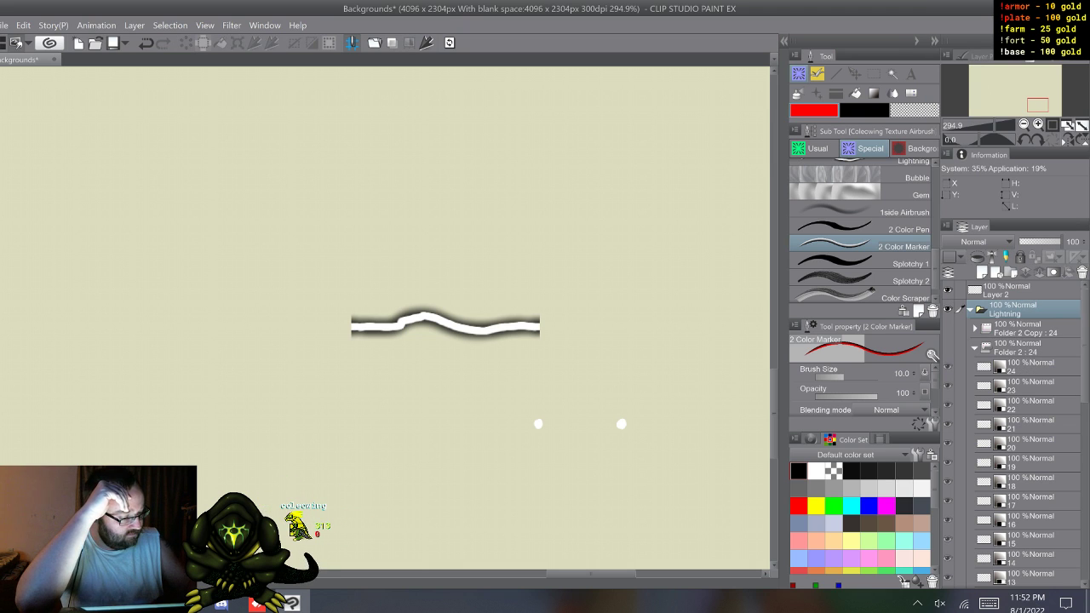
{"action": "key", "text": "ctrl+z"}
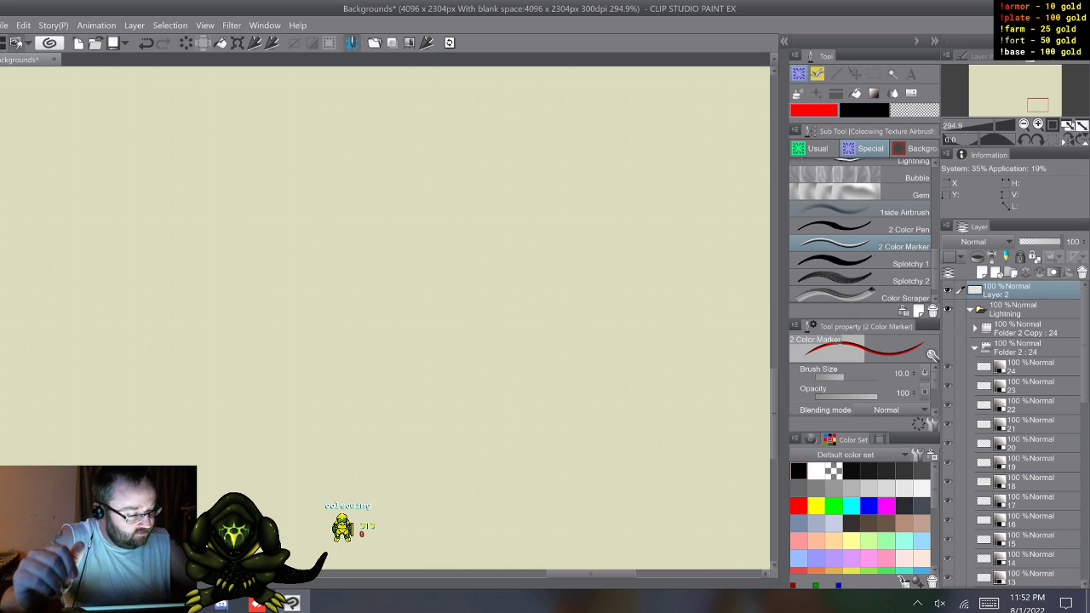
Step: Switch back to the usual marker brushes and set the main colour to black and the sub colour to white
{"action": "left_click", "coordinate": [812, 148]}
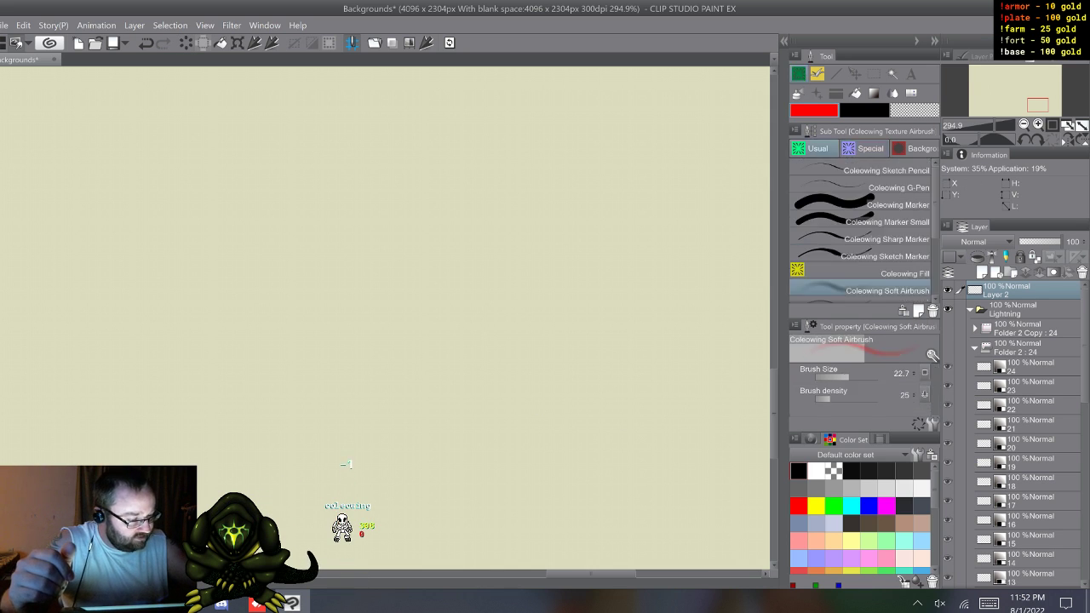
{"action": "left_click", "coordinate": [862, 239]}
{"action": "left_click", "coordinate": [862, 222]}
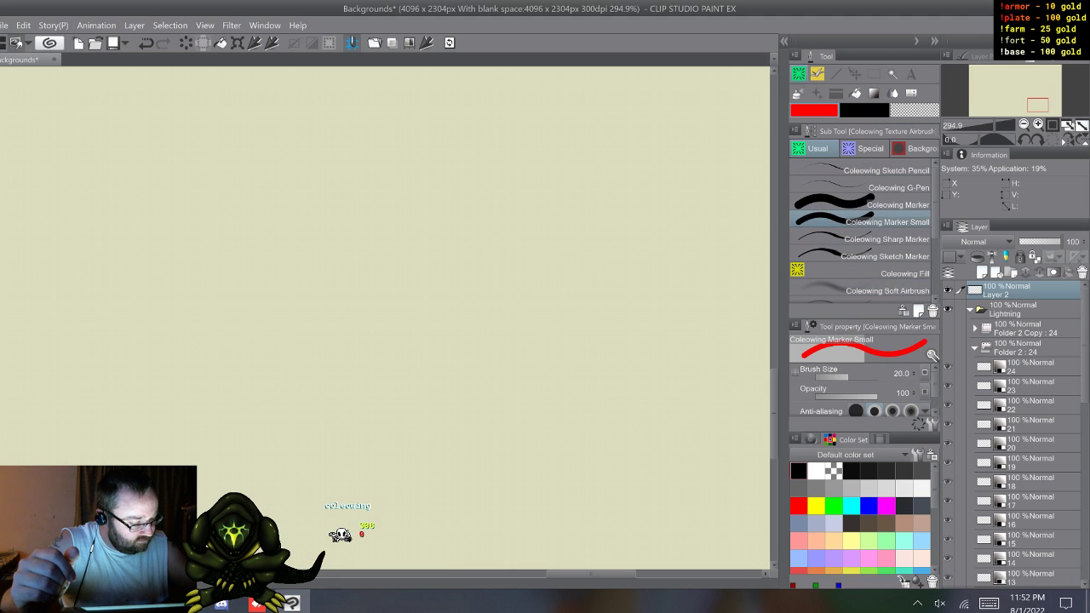
{"action": "left_click", "coordinate": [862, 239]}
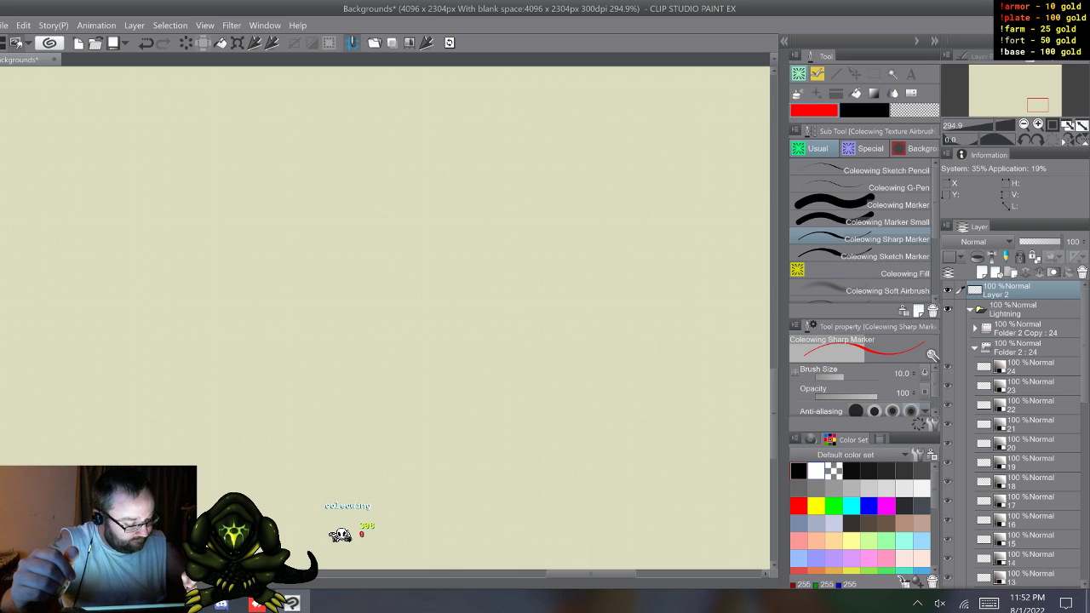
{"action": "left_click", "coordinate": [816, 471]}
{"action": "left_click", "coordinate": [864, 110]}
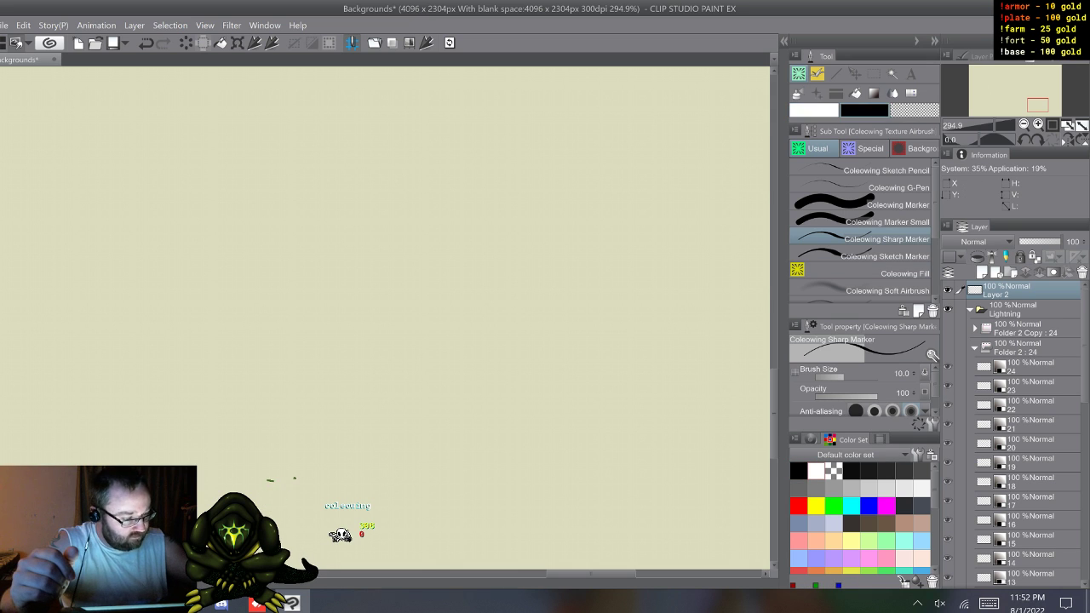
{"action": "left_click", "coordinate": [816, 471]}
{"action": "left_click", "coordinate": [814, 110]}
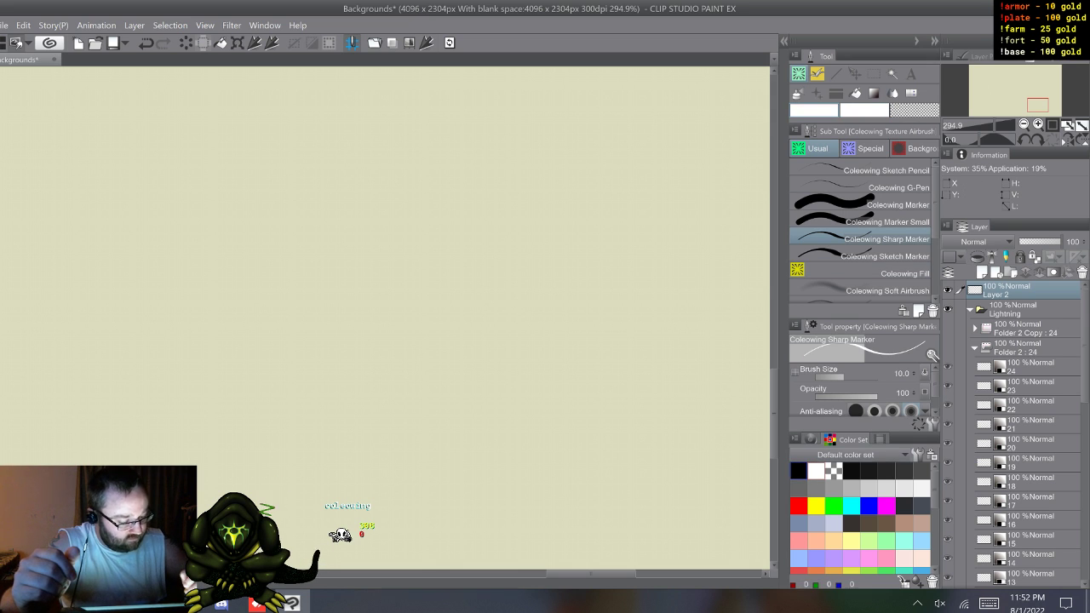
{"action": "left_click", "coordinate": [798, 470]}
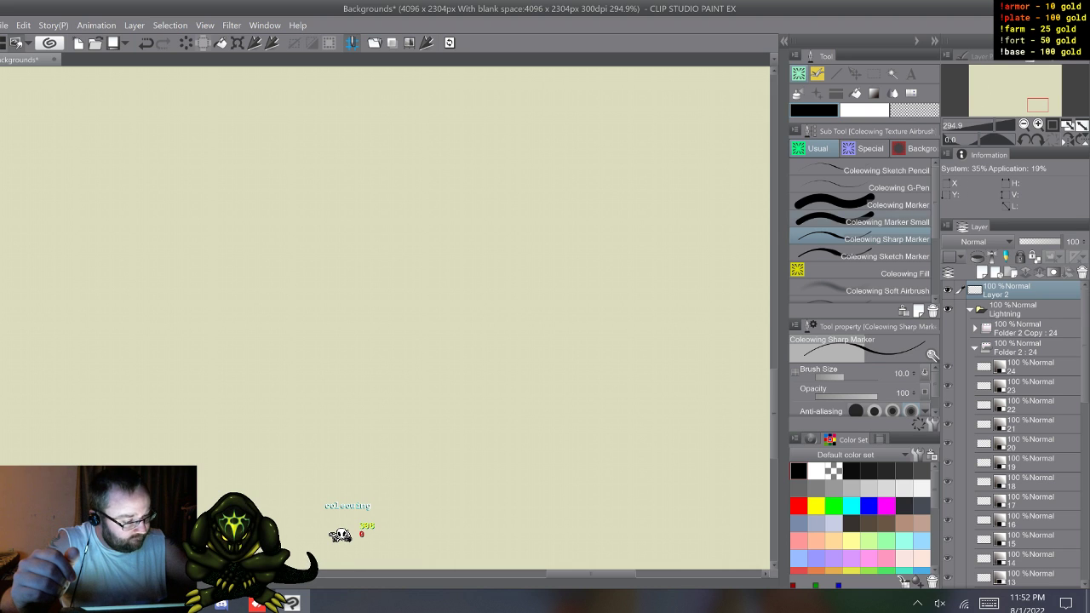
Step: Paint a single black dot on Layer 2 with the Coleowing Marker Small at size 20
{"action": "left_click", "coordinate": [887, 222]}
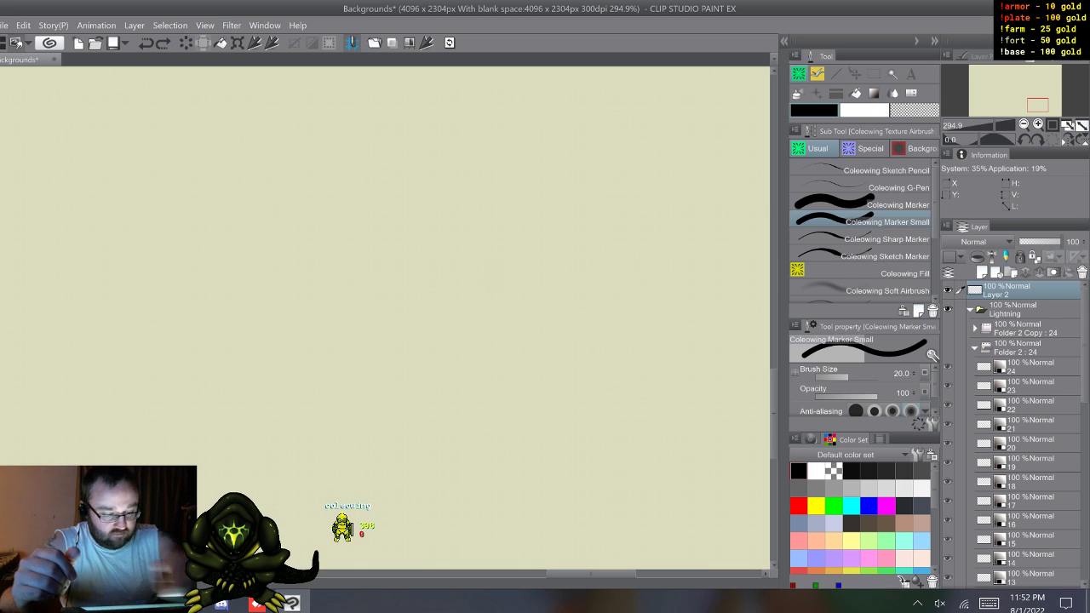
{"action": "key", "text": "x"}
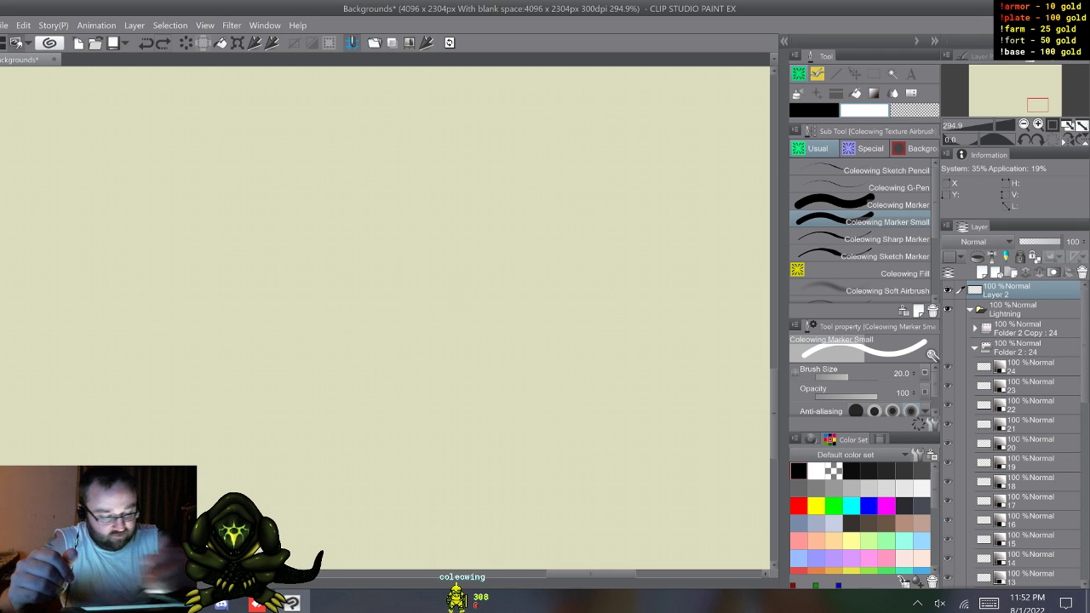
{"action": "key", "text": "x"}
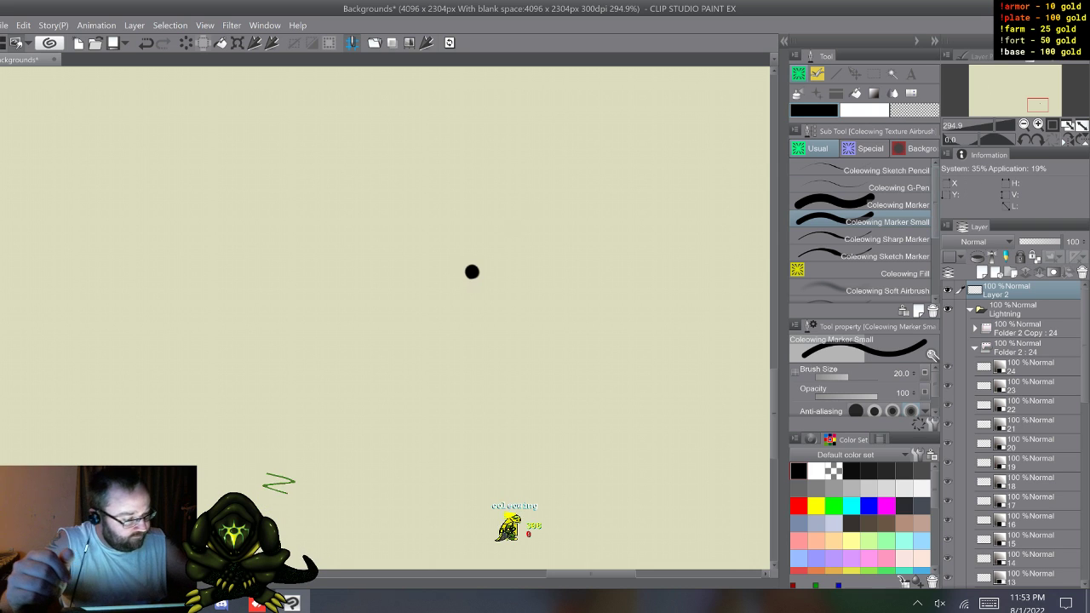
Step: Airbrush a soft white glow around the black dot with the Coleowing Soft Airbrush and darken the dot's centre again in black
{"action": "key", "text": "x"}
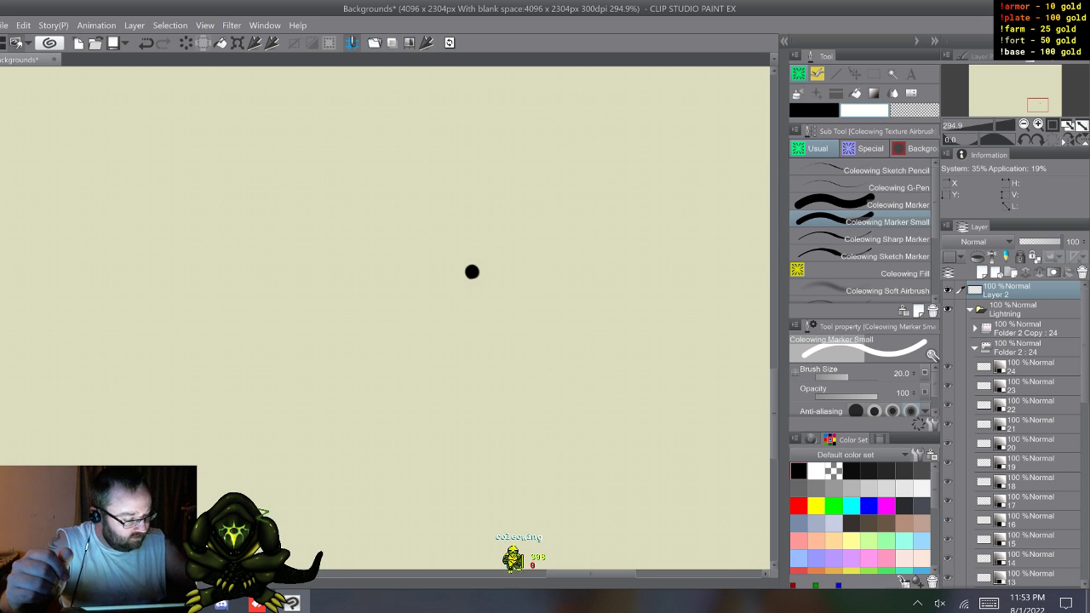
{"action": "left_click", "coordinate": [885, 290]}
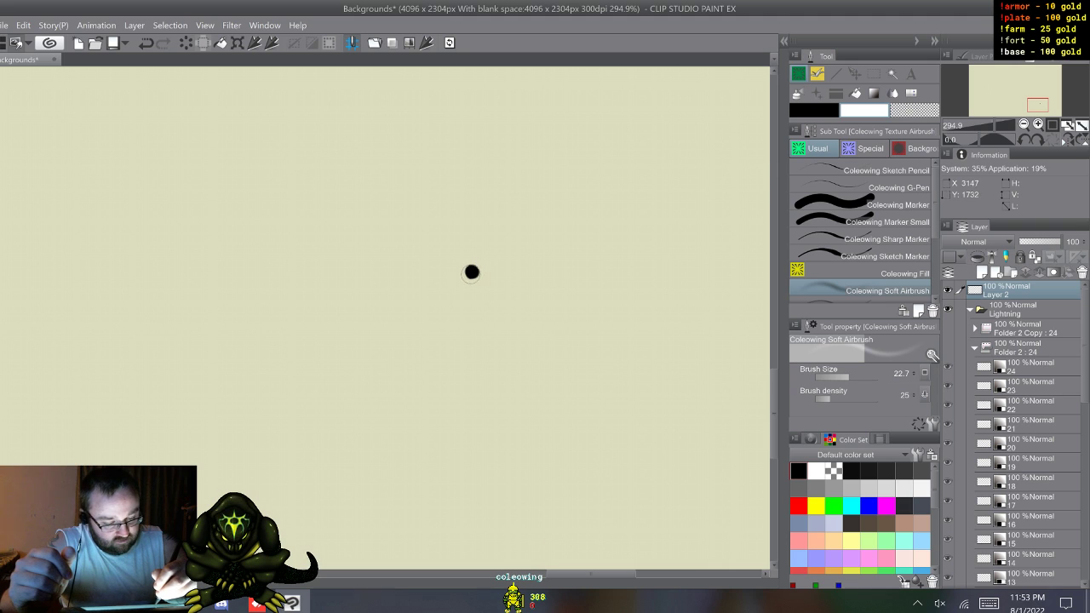
{"action": "left_click_drag", "start_coordinate": [474, 278], "coordinate": [466, 266]}
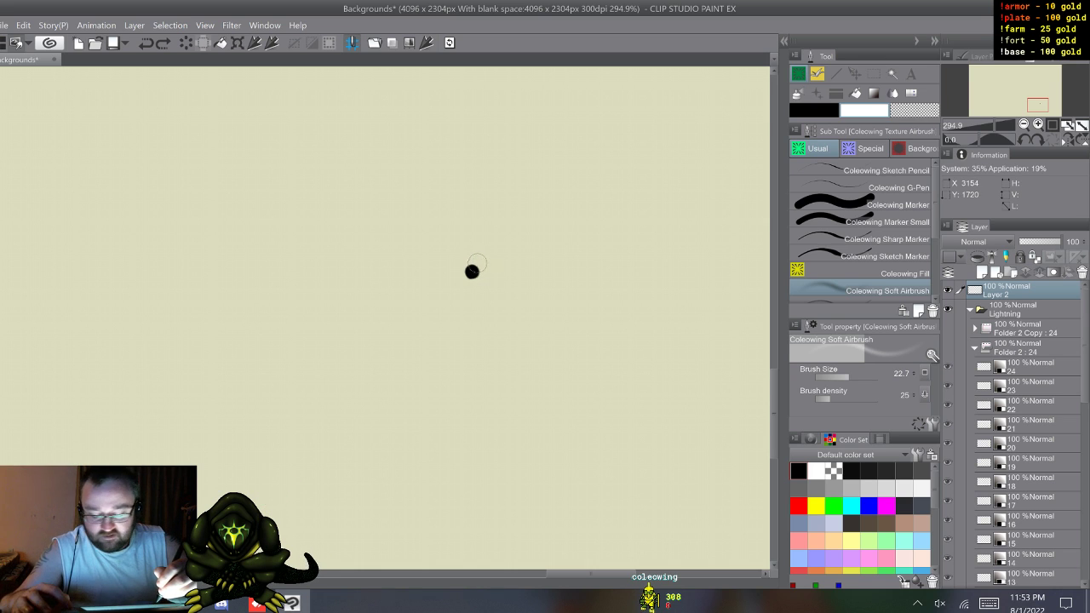
{"action": "left_click_drag", "start_coordinate": [476, 250], "coordinate": [473, 270]}
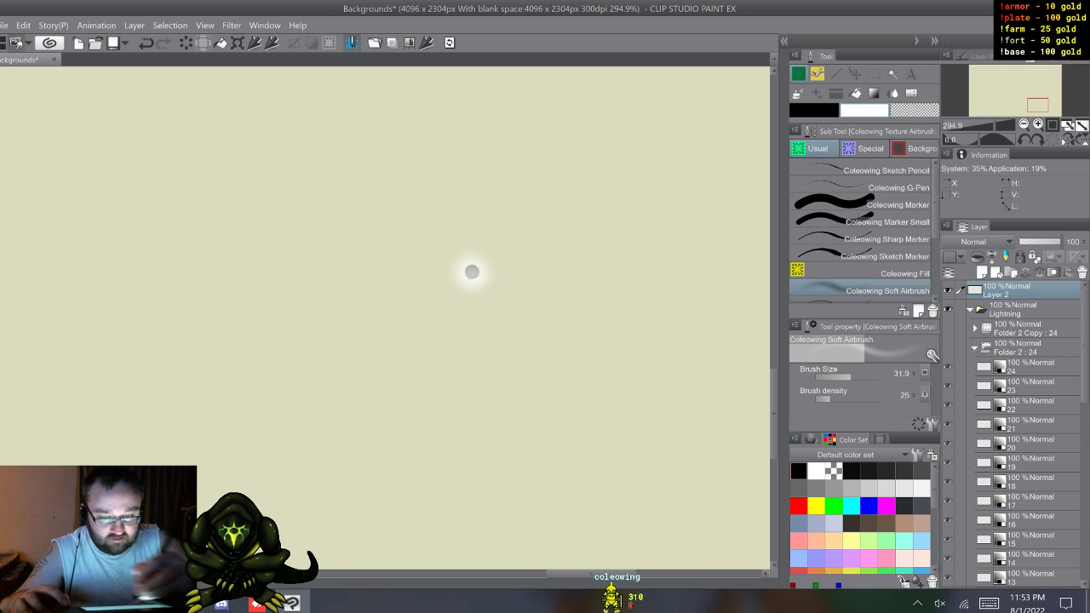
{"action": "key", "text": "ctrl+z"}
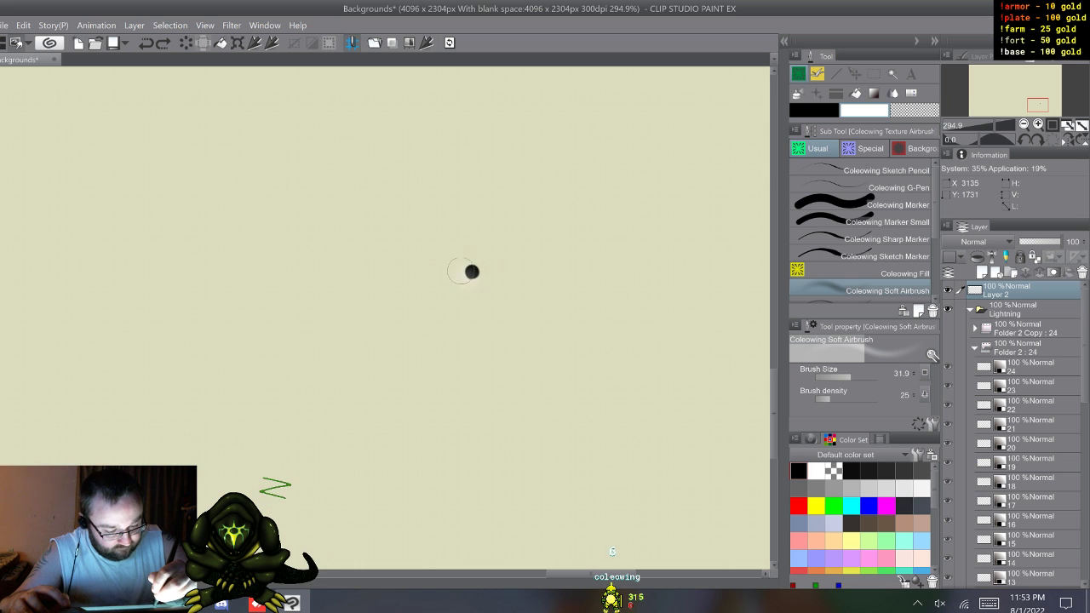
{"action": "left_click_drag", "start_coordinate": [478, 268], "coordinate": [471, 261]}
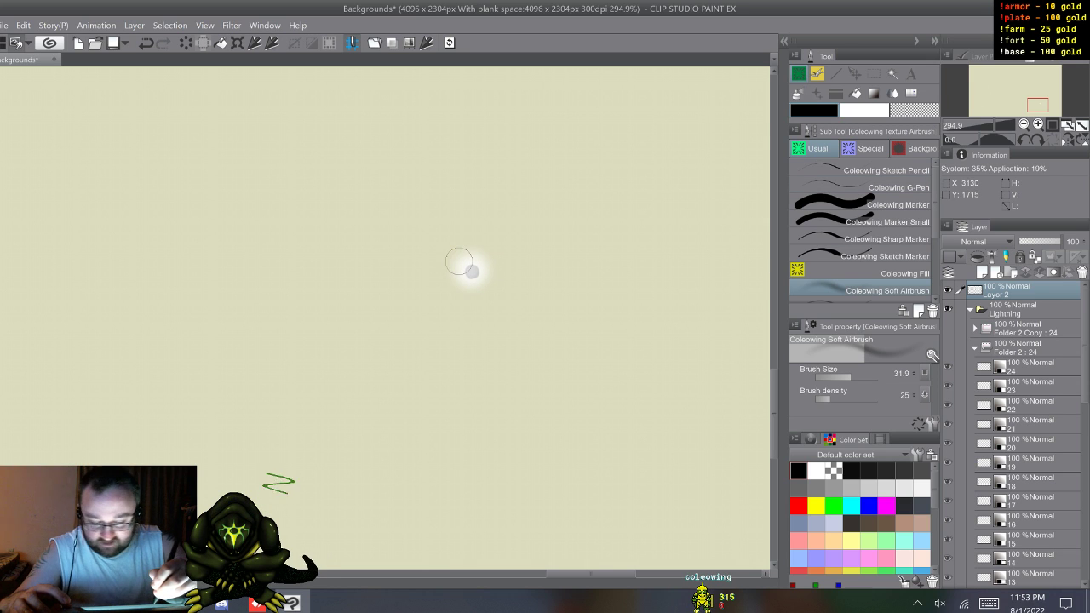
{"action": "left_click_drag", "start_coordinate": [467, 250], "coordinate": [473, 271]}
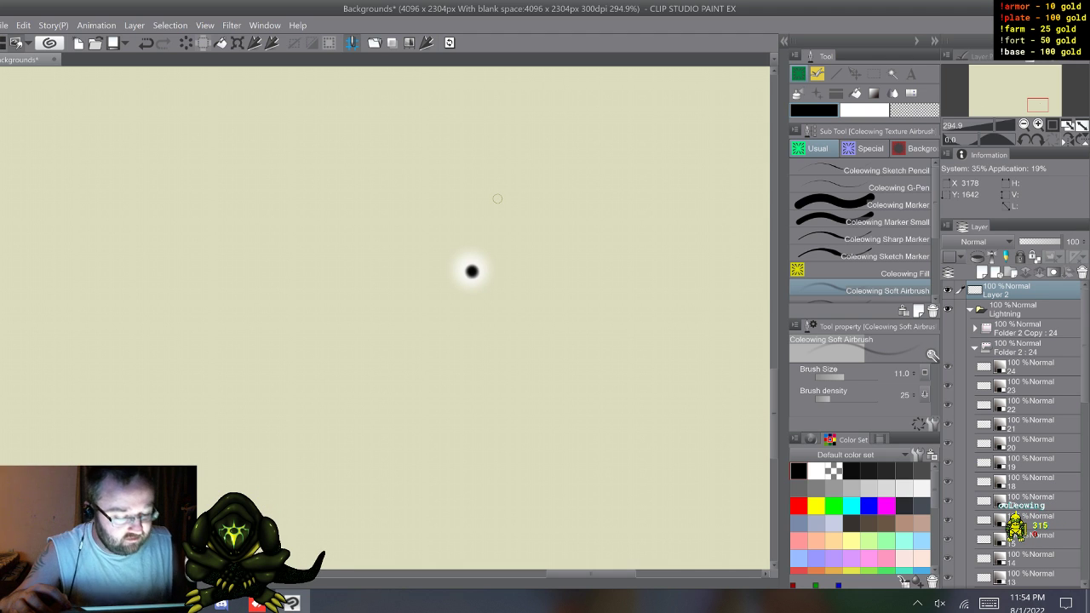
Step: Show the black Layer 1 behind the glowing dot
{"action": "scroll", "coordinate": [1026, 434], "scroll_direction": "down", "scroll_amount": 9}
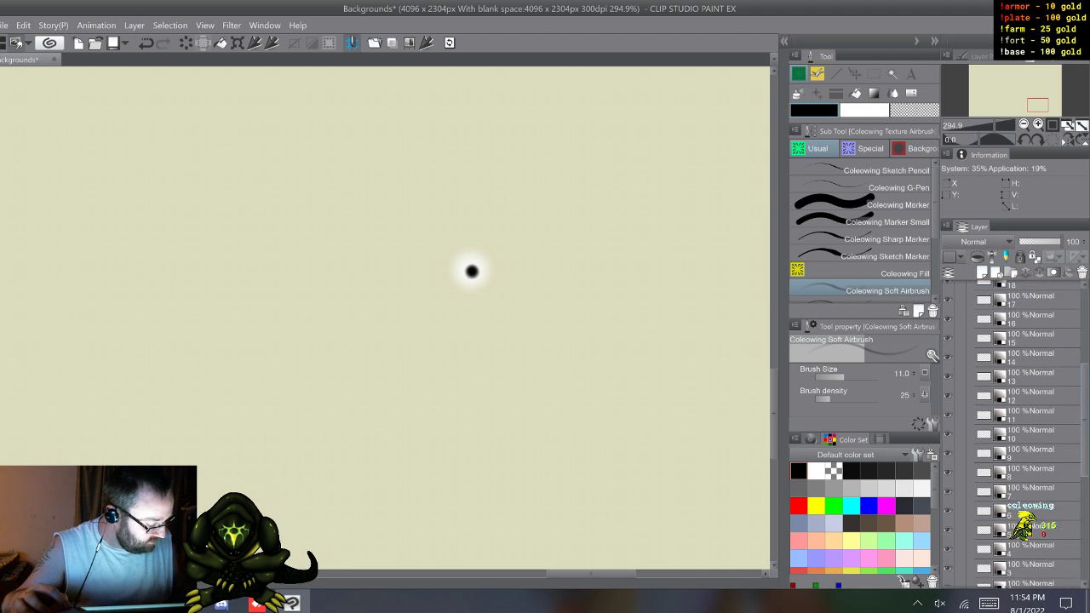
{"action": "left_click", "coordinate": [948, 561]}
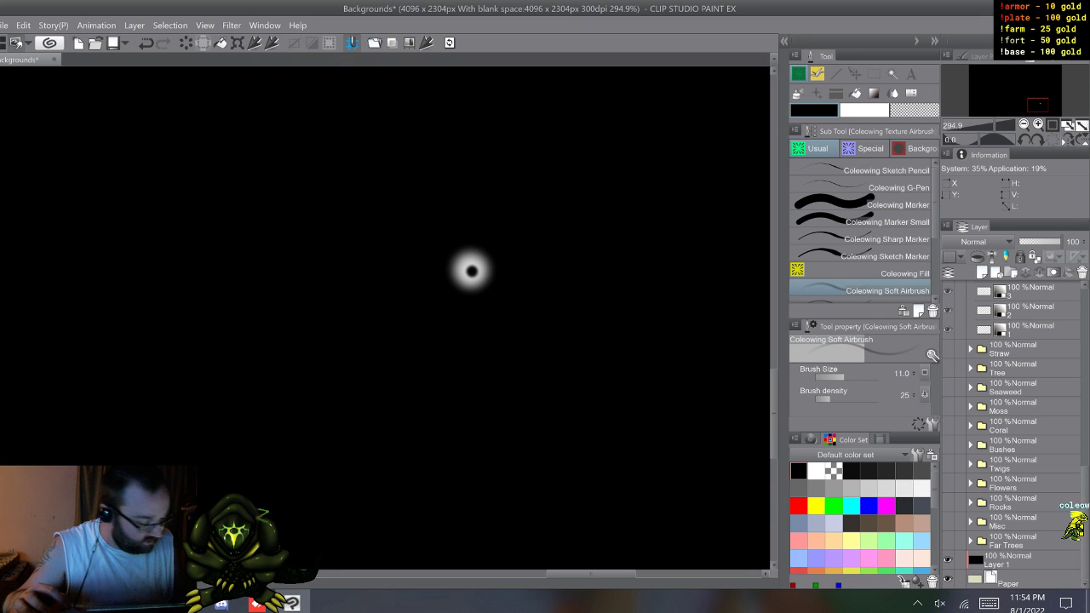
{"action": "scroll", "coordinate": [1013, 435], "scroll_direction": "up", "scroll_amount": 10}
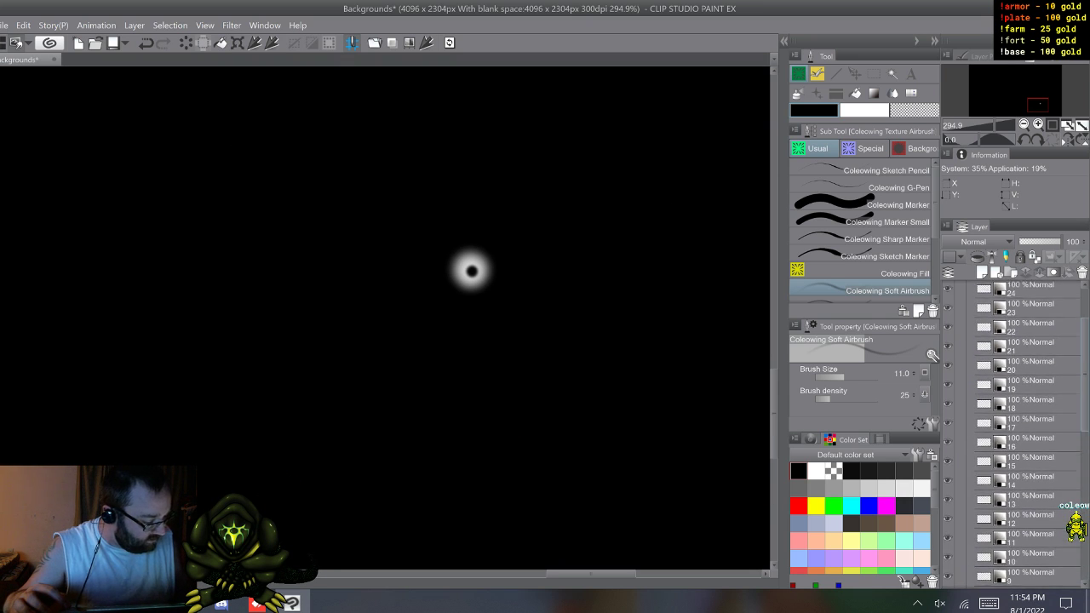
Step: Delete the parts of the glowing dot above and below its middle with rectangular selections, leaving a thin horizontal strip, and deselect
{"action": "key", "text": "m"}
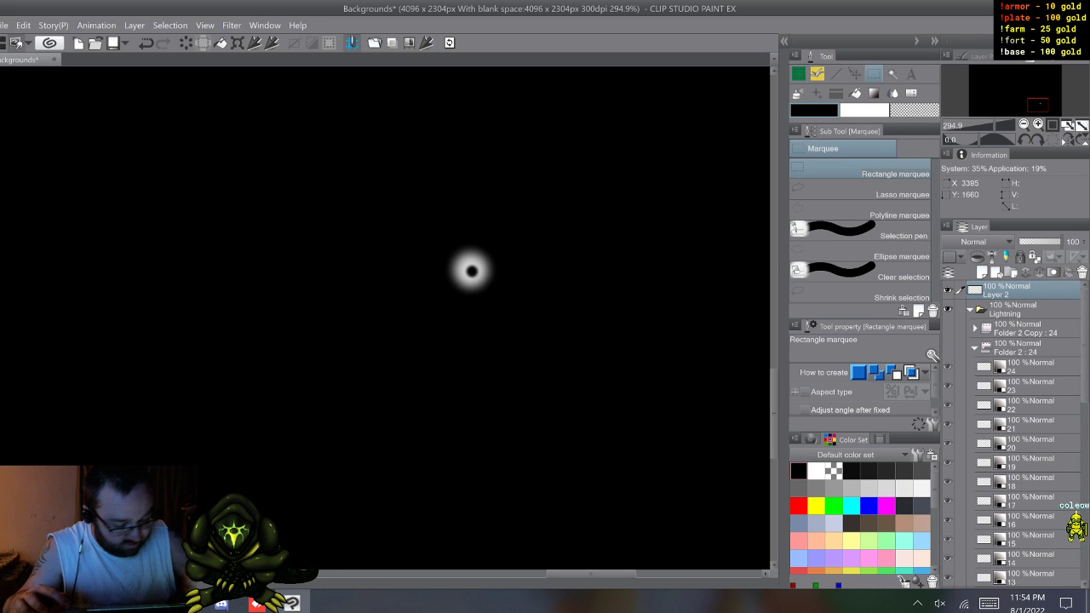
{"action": "left_click_drag", "start_coordinate": [426, 238], "coordinate": [504, 290]}
{"action": "key", "text": "Delete"}
{"action": "key", "text": "Delete"}
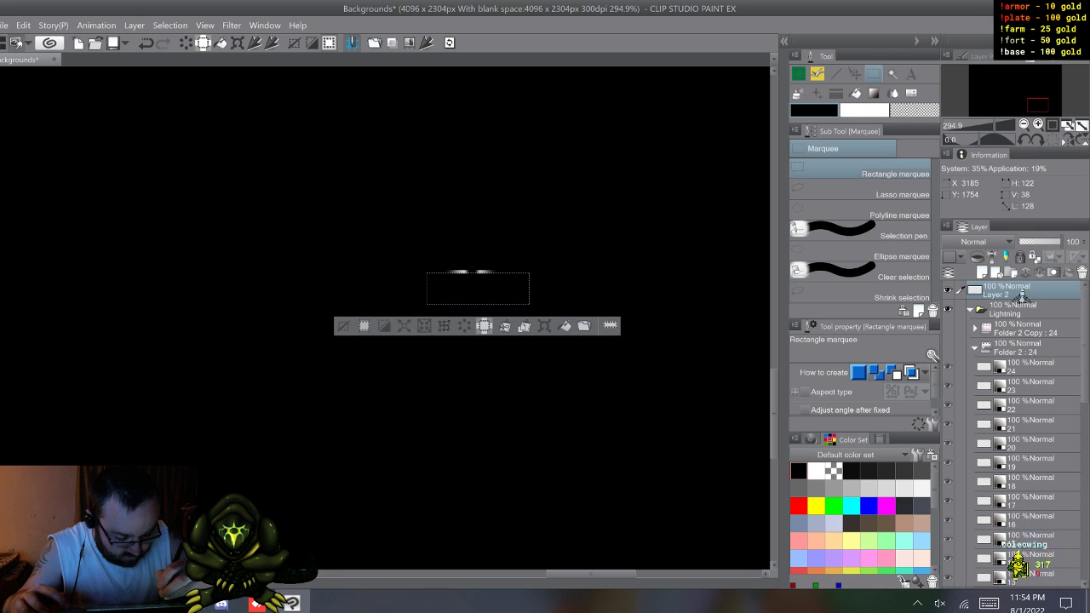
{"action": "key", "text": "ctrl+d"}
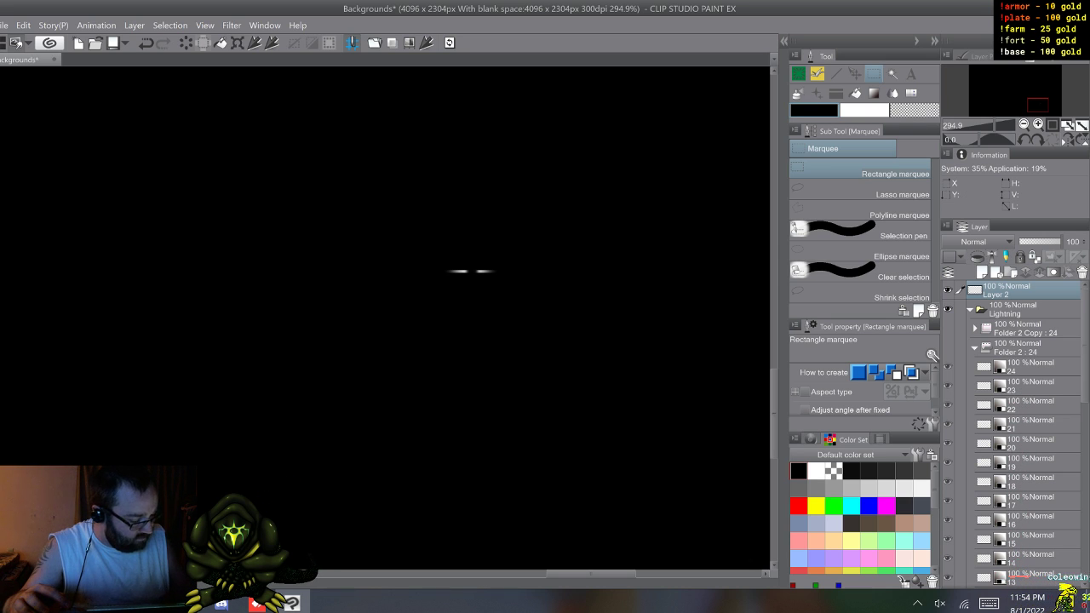
Step: Hide the black Layer 1 and collapse Folder 2 and the Lightning folder
{"action": "scroll", "coordinate": [1013, 426], "scroll_direction": "down", "scroll_amount": 3}
{"action": "scroll", "coordinate": [1013, 425], "scroll_direction": "down", "scroll_amount": 7}
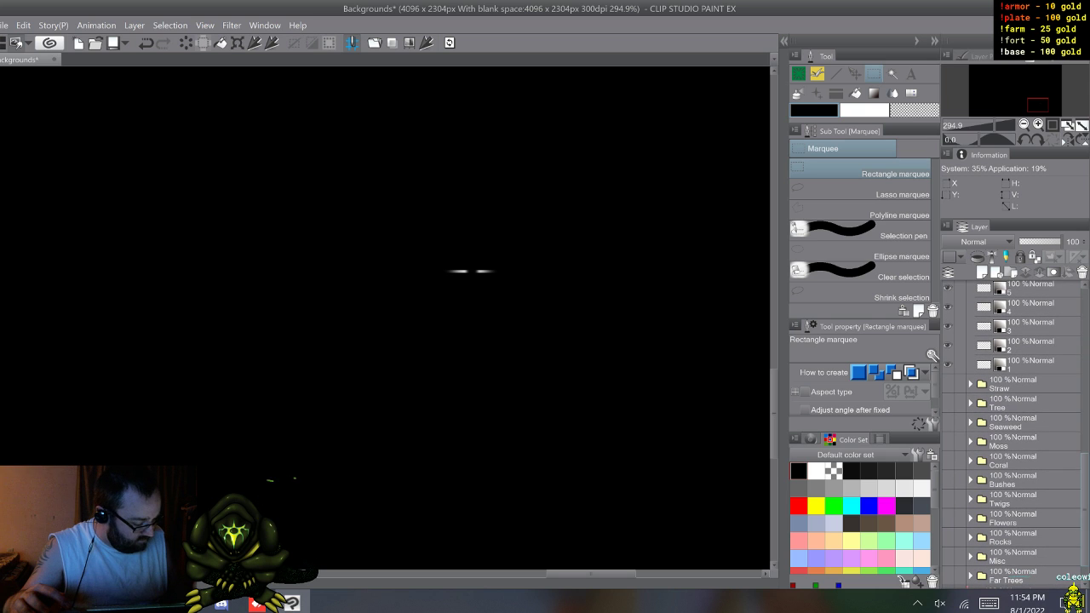
{"action": "scroll", "coordinate": [1014, 426], "scroll_direction": "down", "scroll_amount": 1}
{"action": "left_click", "coordinate": [947, 560]}
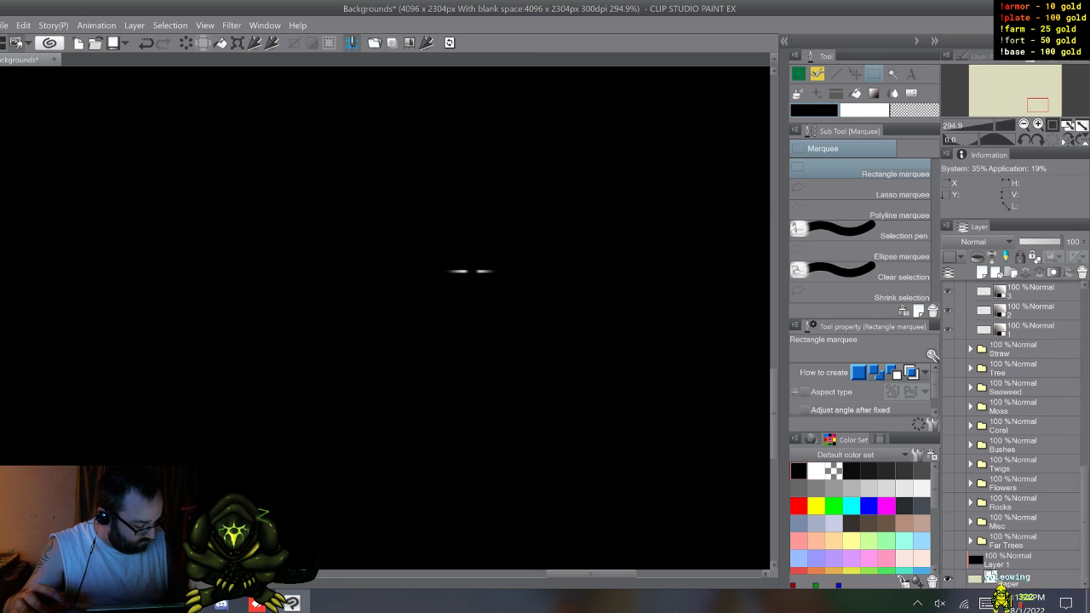
{"action": "scroll", "coordinate": [1013, 425], "scroll_direction": "up", "scroll_amount": 3}
{"action": "scroll", "coordinate": [1013, 426], "scroll_direction": "up", "scroll_amount": 6}
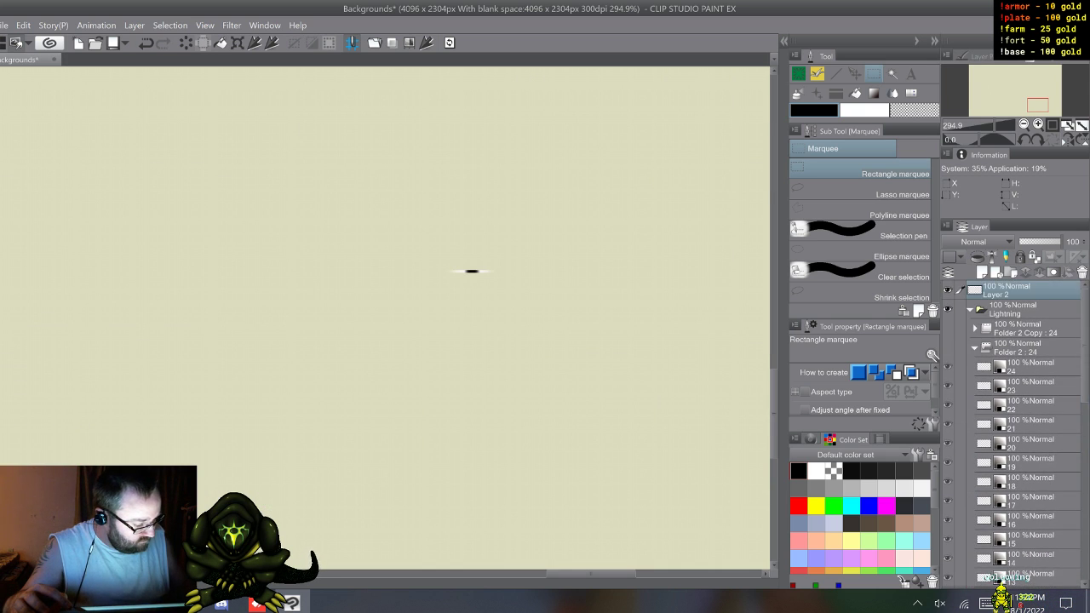
{"action": "left_click", "coordinate": [975, 348]}
{"action": "left_click", "coordinate": [970, 310]}
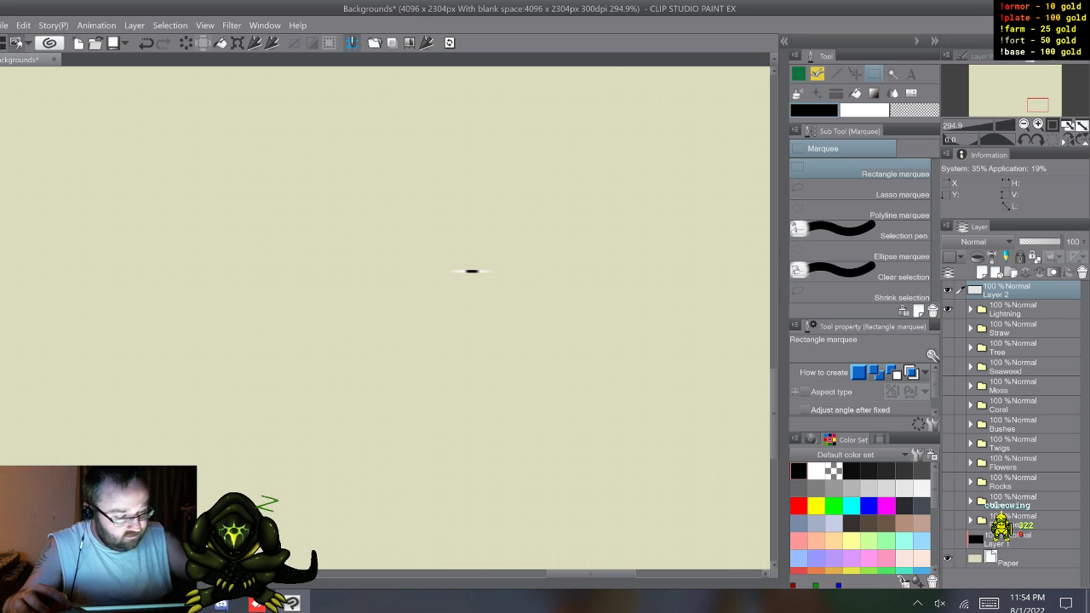
Step: Move the strip on Layer 2 down and to the left, and invert its colours with the Reverse Gradient correction
{"action": "key", "text": "k"}
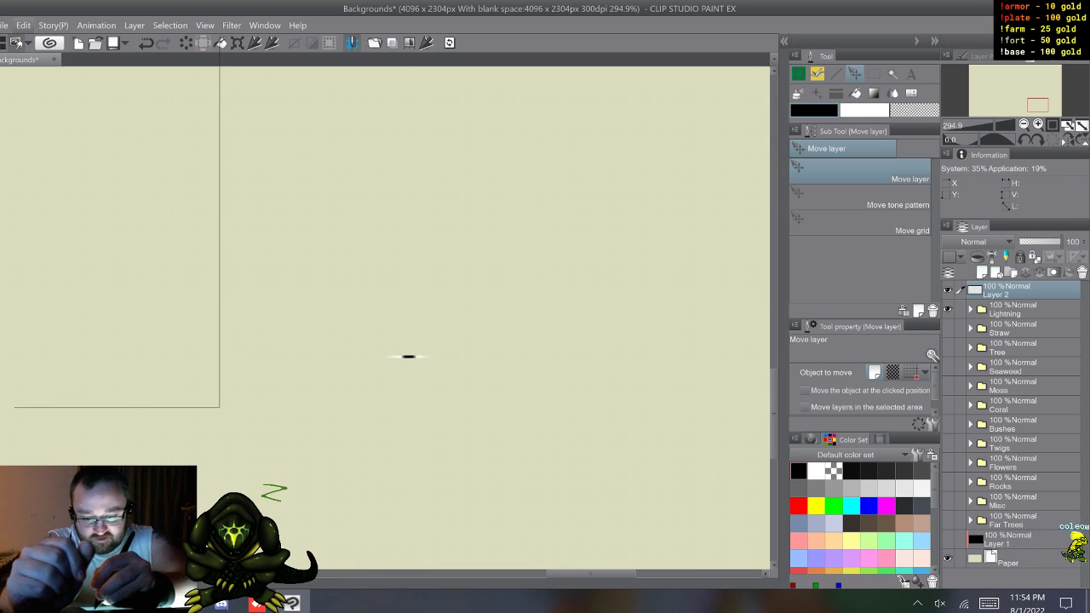
{"action": "left_click", "coordinate": [23, 26]}
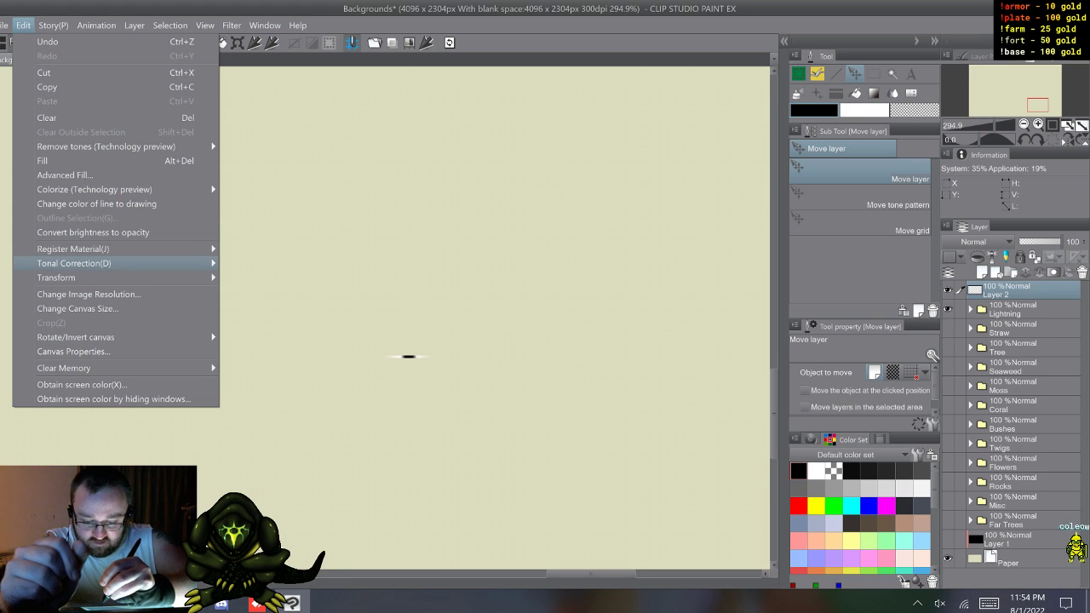
{"action": "mouse_move", "coordinate": [74, 263]}
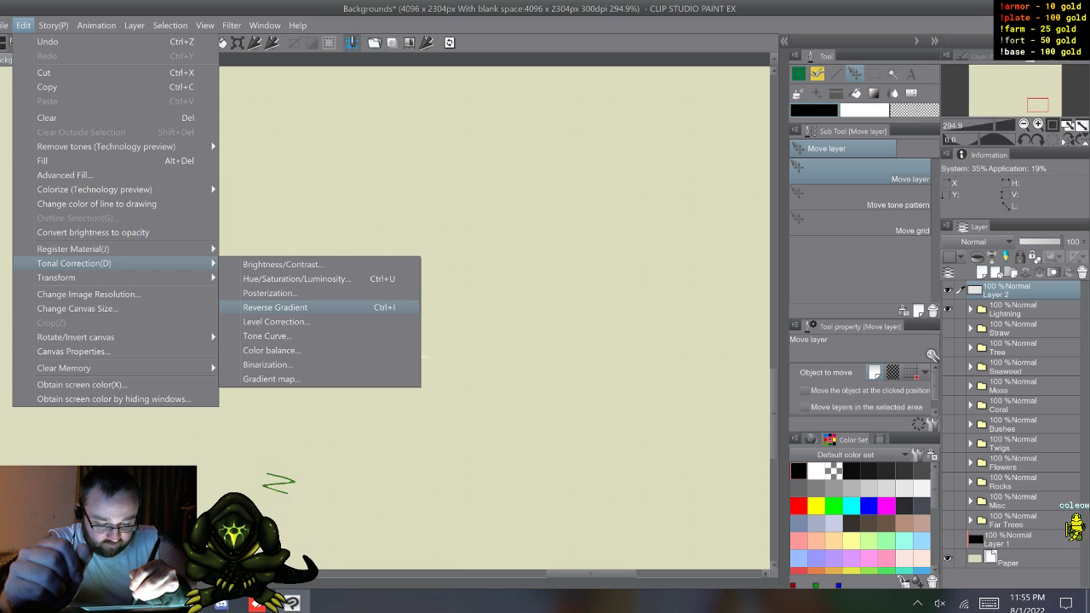
{"action": "left_click", "coordinate": [275, 307]}
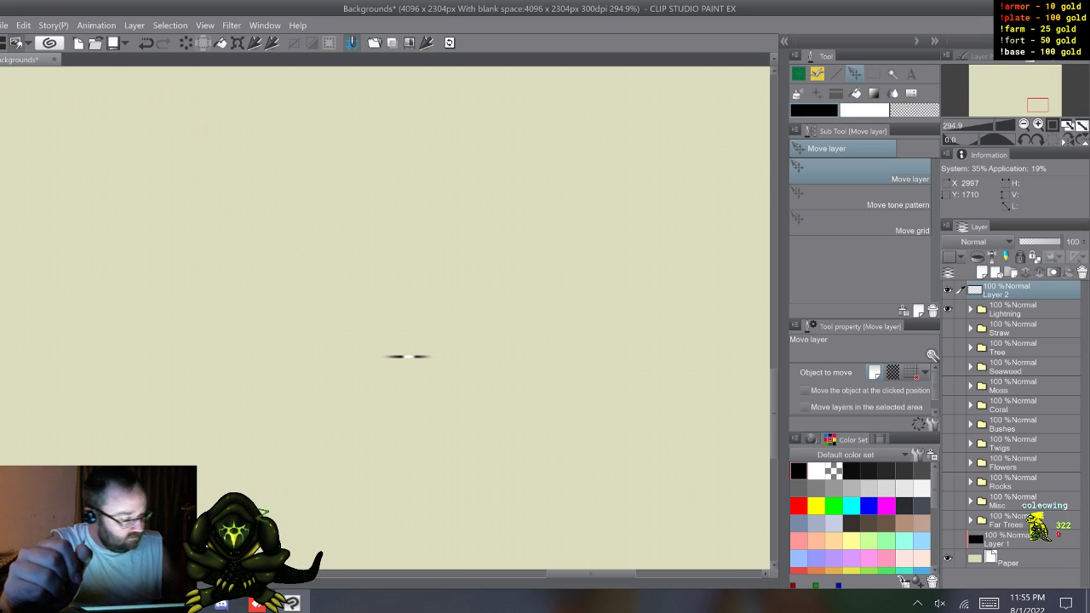
Step: Convert the strip's layer, Layer 2, to a raster layer with the Gray expression colour
{"action": "right_click", "coordinate": [997, 290]}
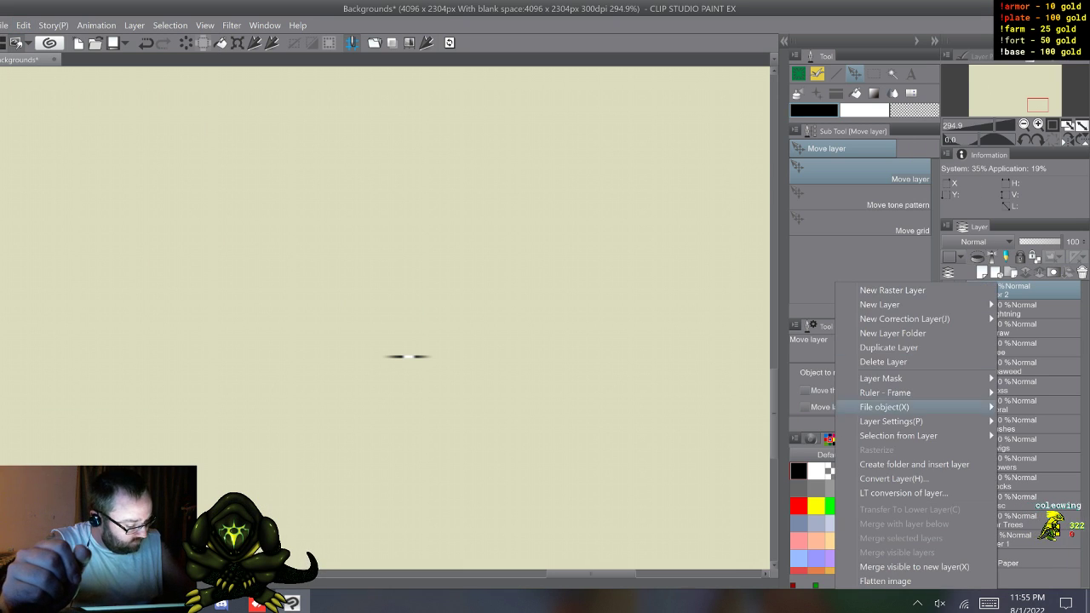
{"action": "key", "text": "Escape"}
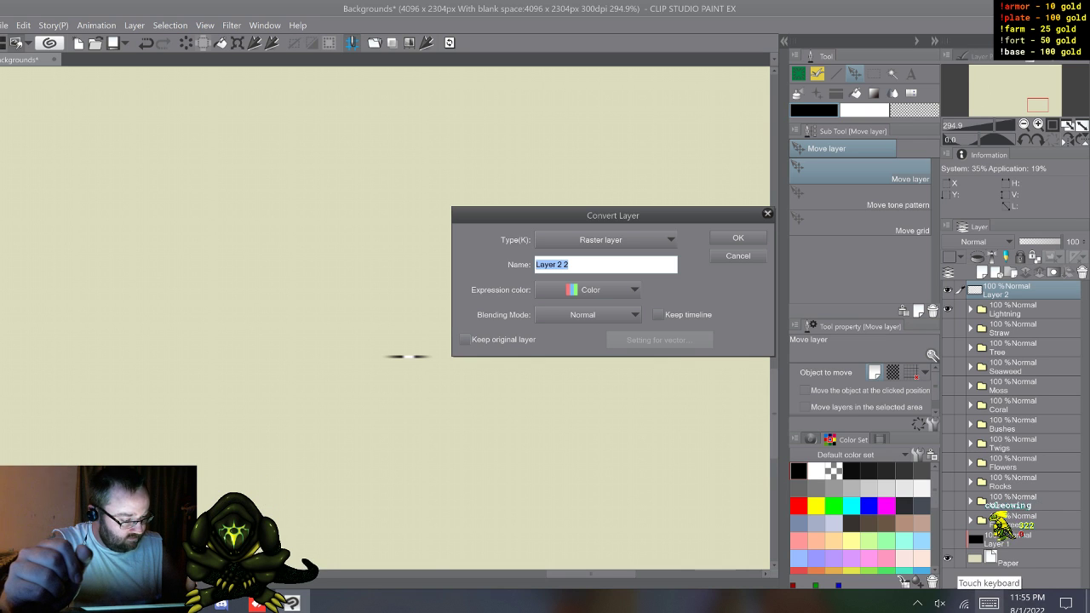
{"action": "left_click", "coordinate": [587, 290]}
{"action": "left_click", "coordinate": [587, 324]}
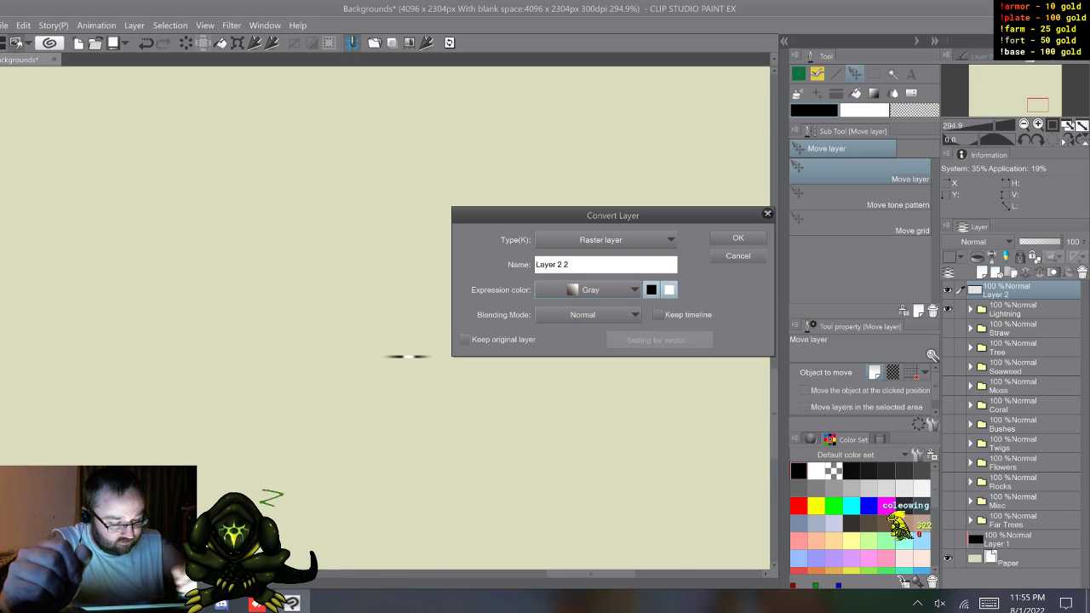
{"action": "key", "text": "Return"}
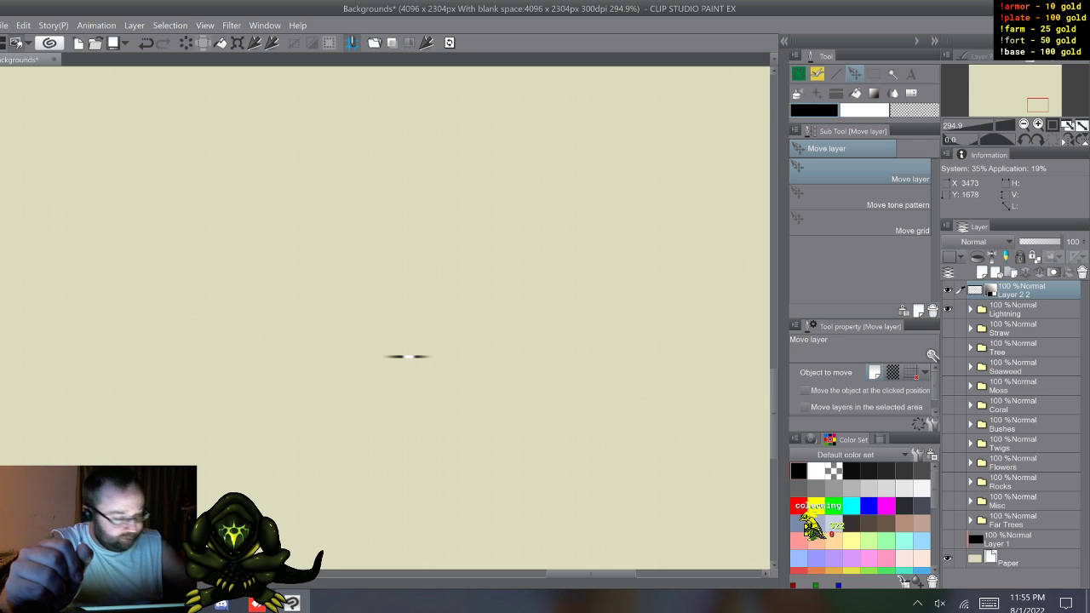
Step: Set up the strip layer as an image material usable as a brush tip shape, named "lightribbon"
{"action": "key", "text": "ctrl+shift+m"}
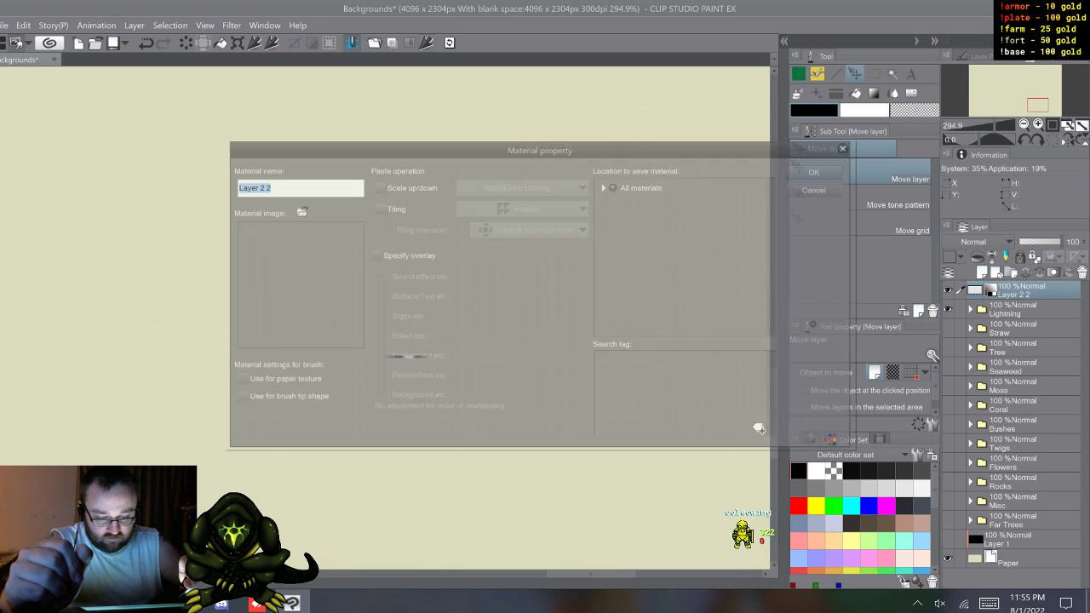
{"action": "left_click", "coordinate": [238, 397]}
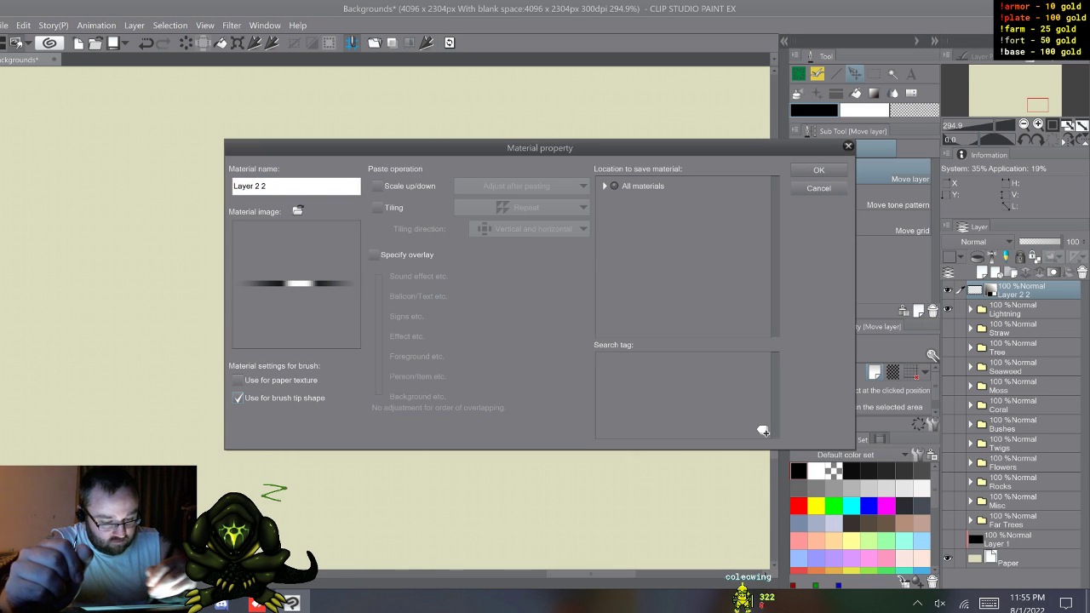
{"action": "double_click", "coordinate": [251, 186]}
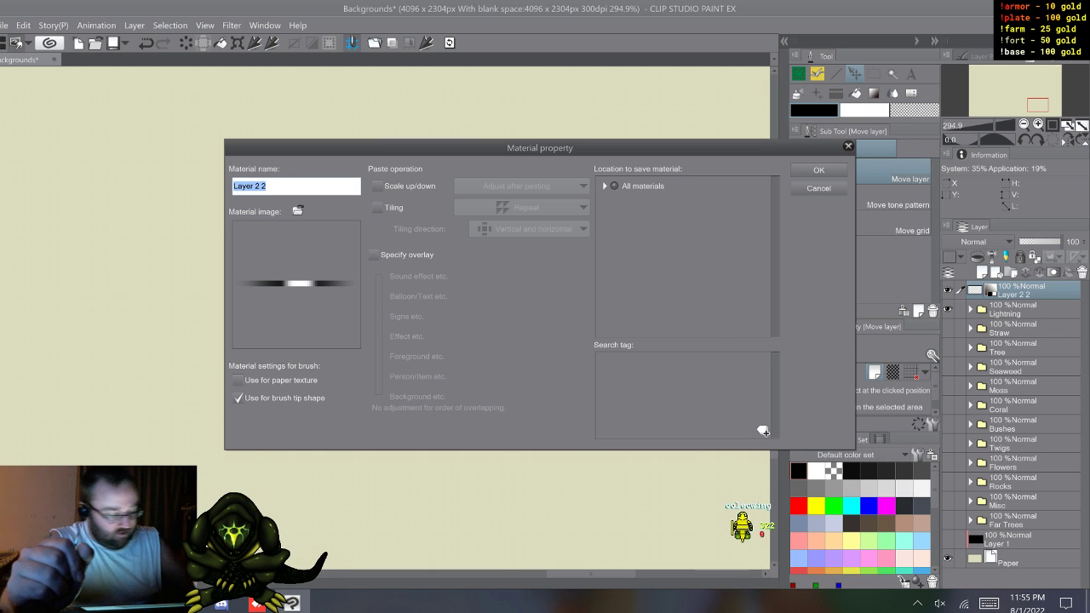
{"action": "left_click", "coordinate": [989, 602]}
{"action": "left_click", "coordinate": [925, 554]}
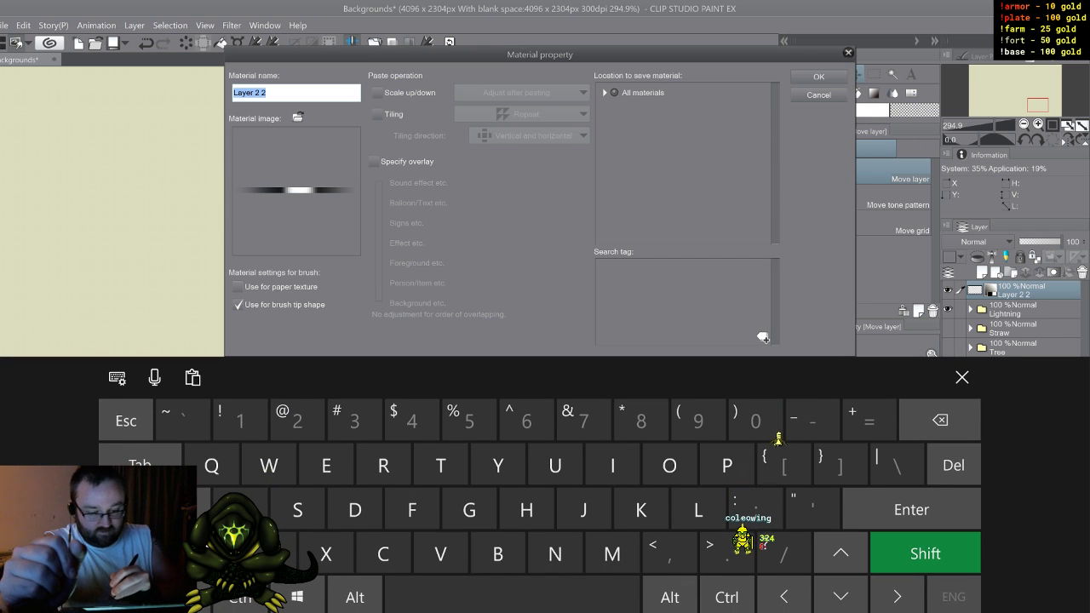
{"action": "left_click", "coordinate": [699, 510]}
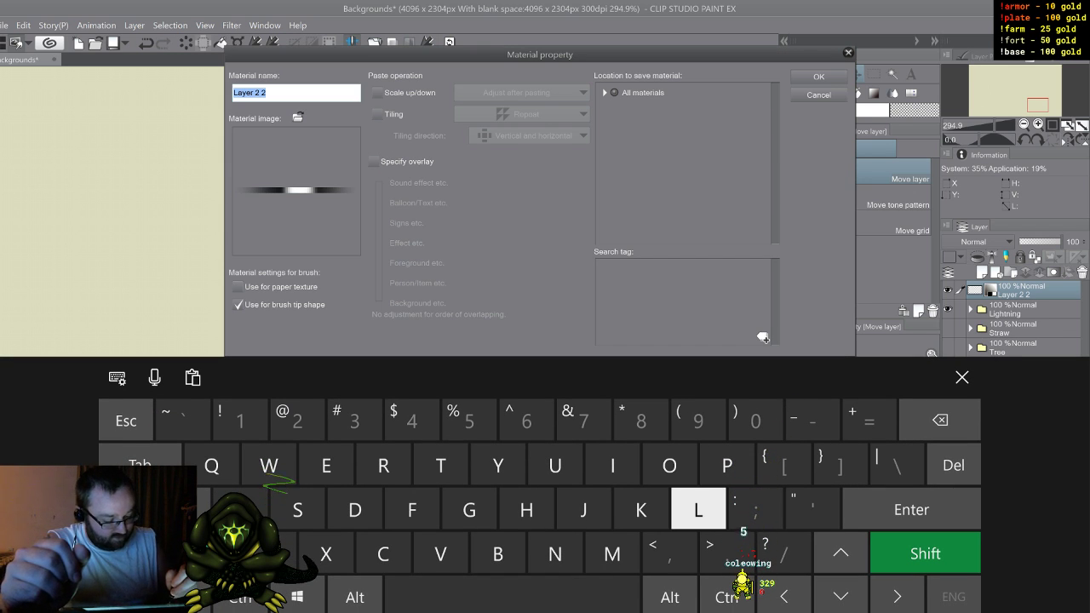
{"action": "left_click", "coordinate": [925, 553]}
{"action": "left_click", "coordinate": [699, 509]}
{"action": "left_click", "coordinate": [612, 467]}
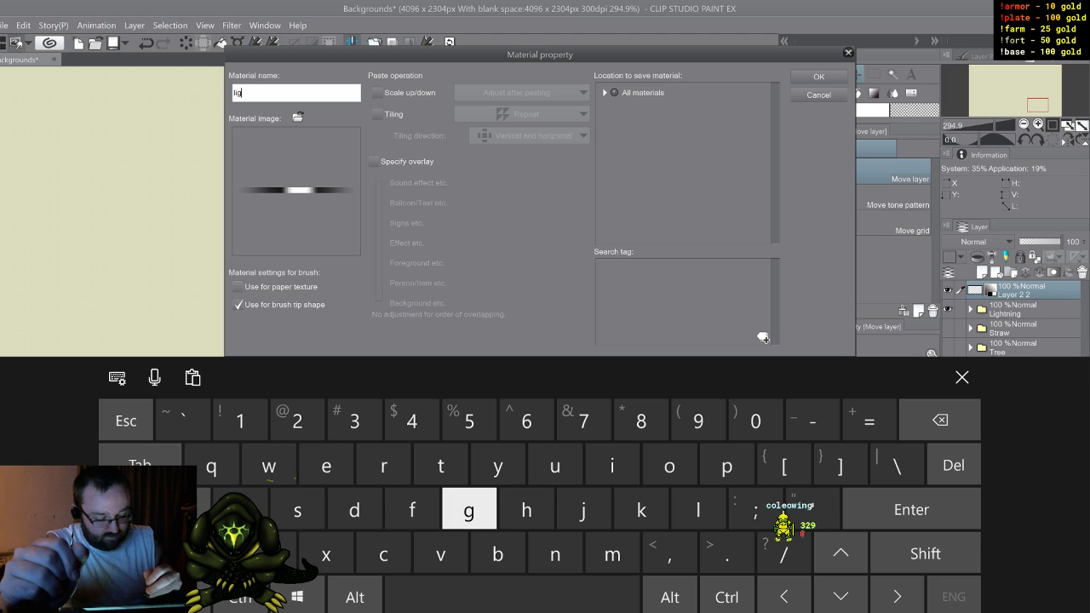
{"action": "type", "text": "h"}
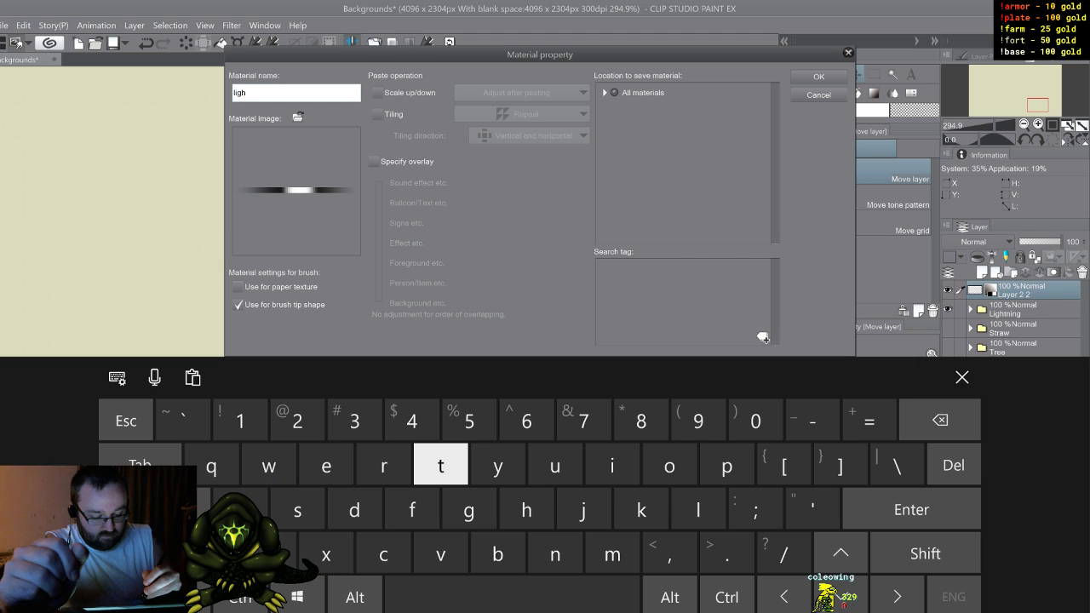
{"action": "type", "text": "tn"}
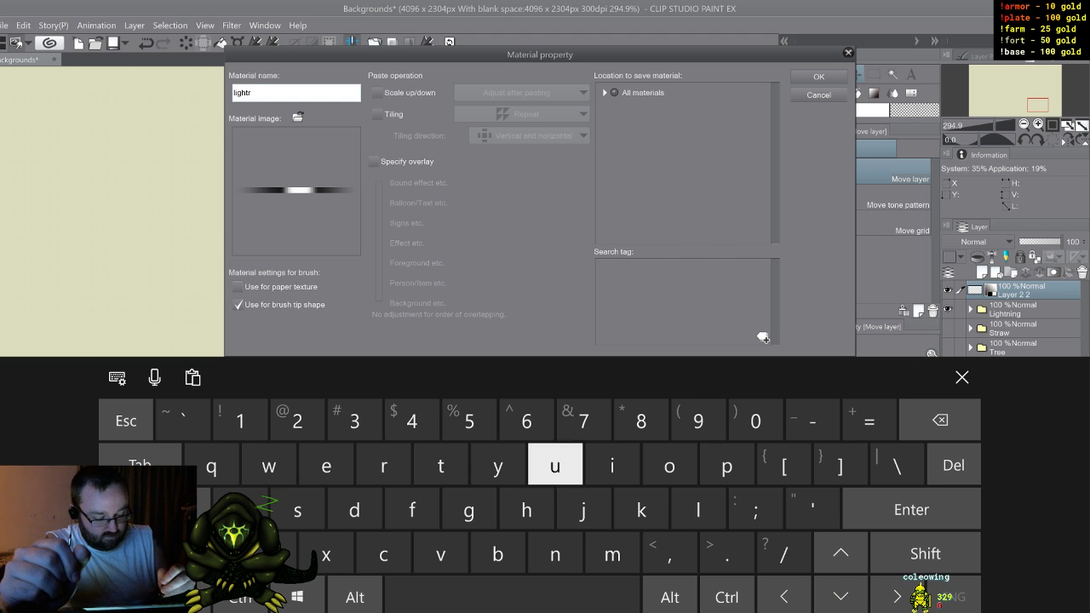
{"action": "type", "text": "bbon"}
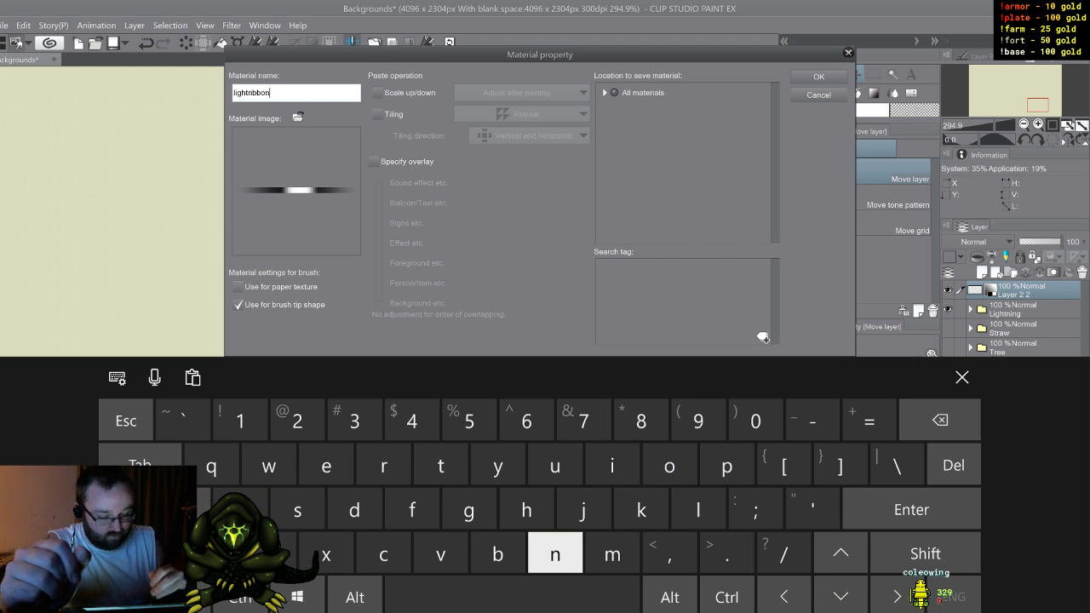
Step: Save the new brush tip material in the Custom materials folder and put the on-screen keyboard away
{"action": "left_click", "coordinate": [604, 92]}
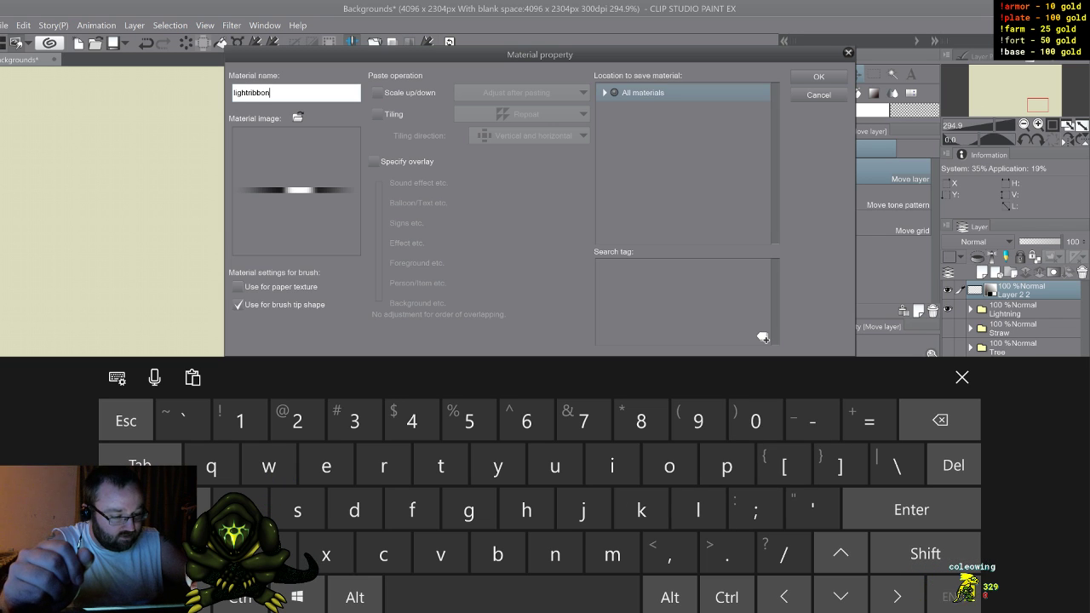
{"action": "left_click", "coordinate": [642, 148]}
{"action": "left_click", "coordinate": [642, 186]}
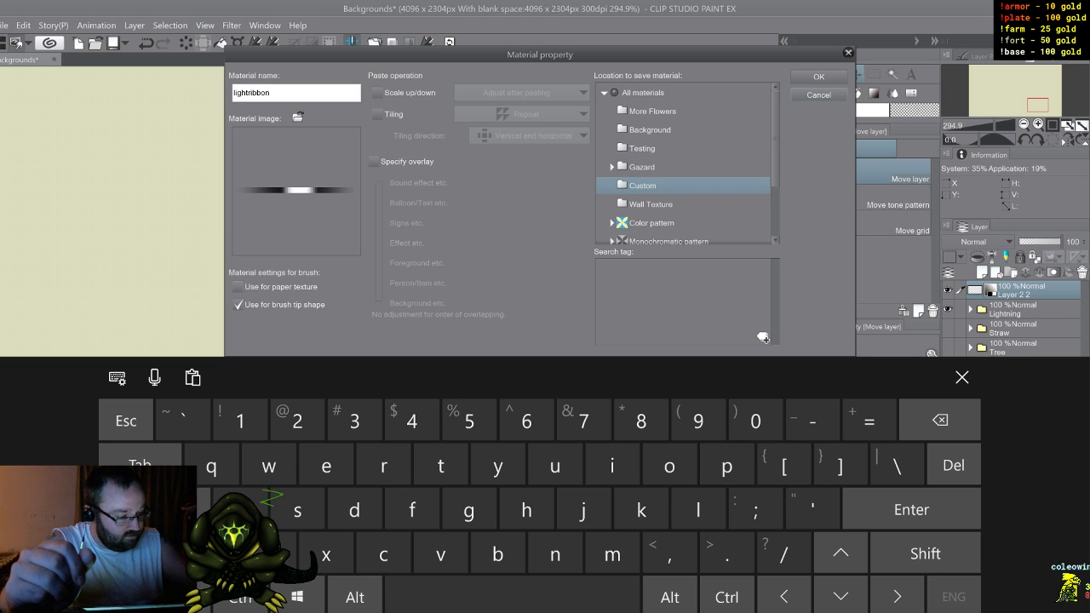
{"action": "left_click", "coordinate": [818, 77]}
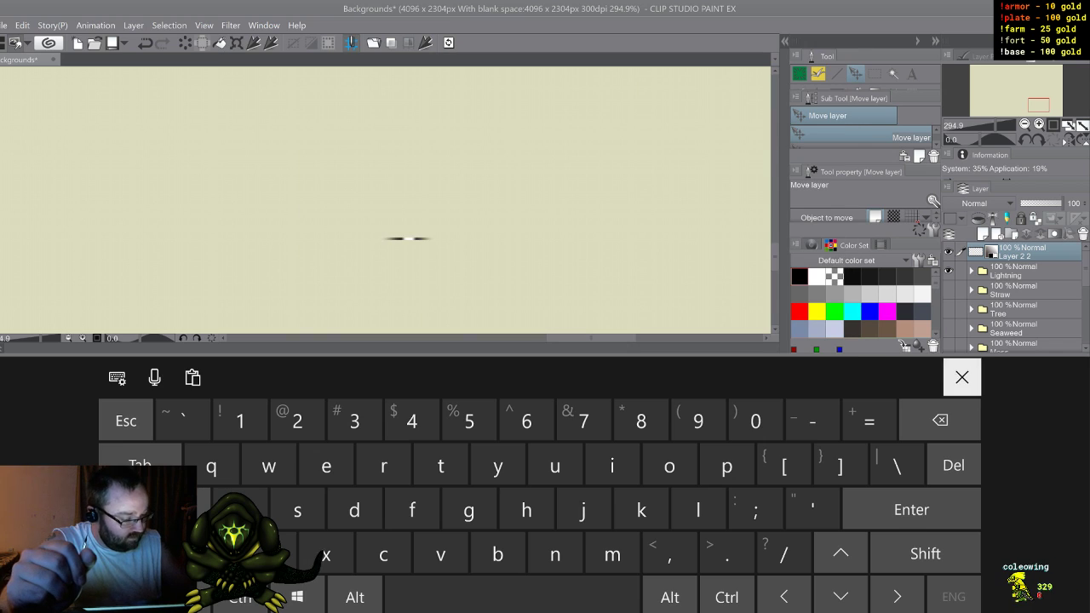
{"action": "left_click", "coordinate": [962, 377]}
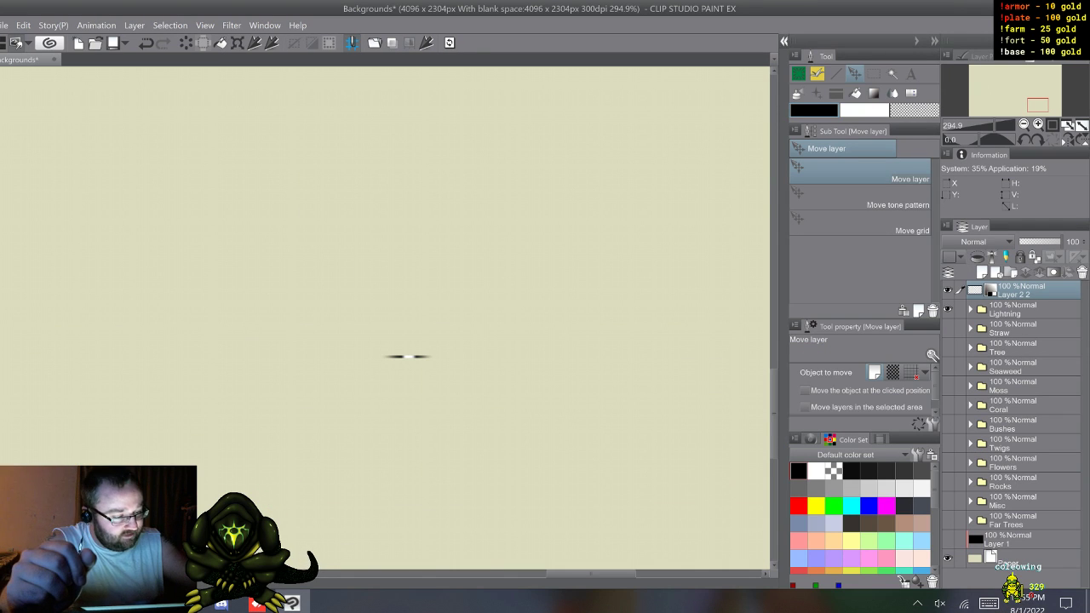
Step: Delete the lightning materials li24 through li1 from the Custom materials folder, accepting the removal of each one used by the Lightning brush
{"action": "left_click", "coordinate": [783, 41]}
{"action": "left_click", "coordinate": [534, 214]}
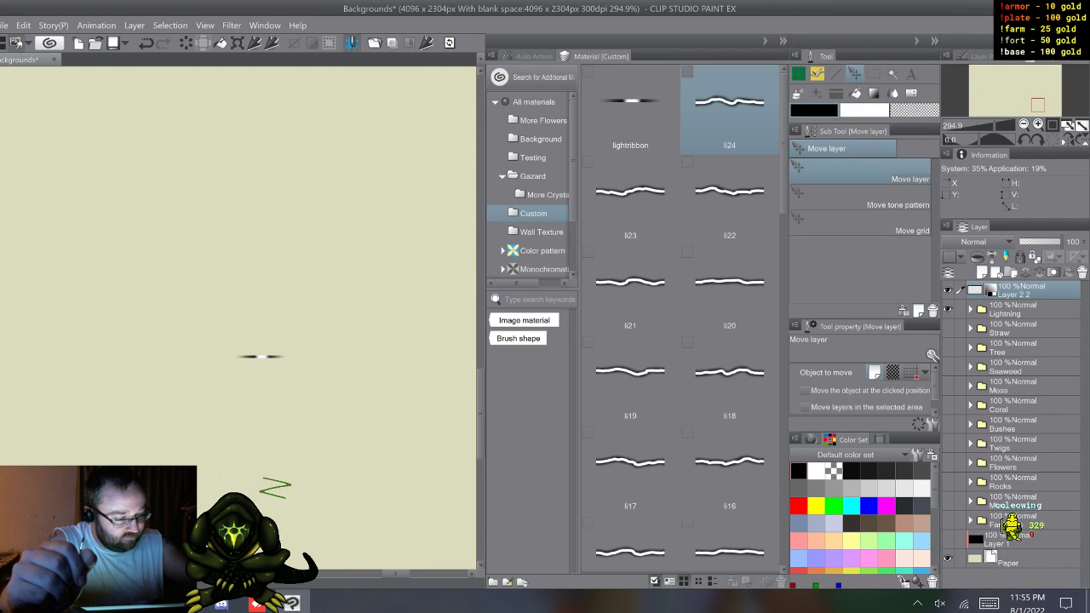
{"action": "left_click", "coordinate": [730, 106]}
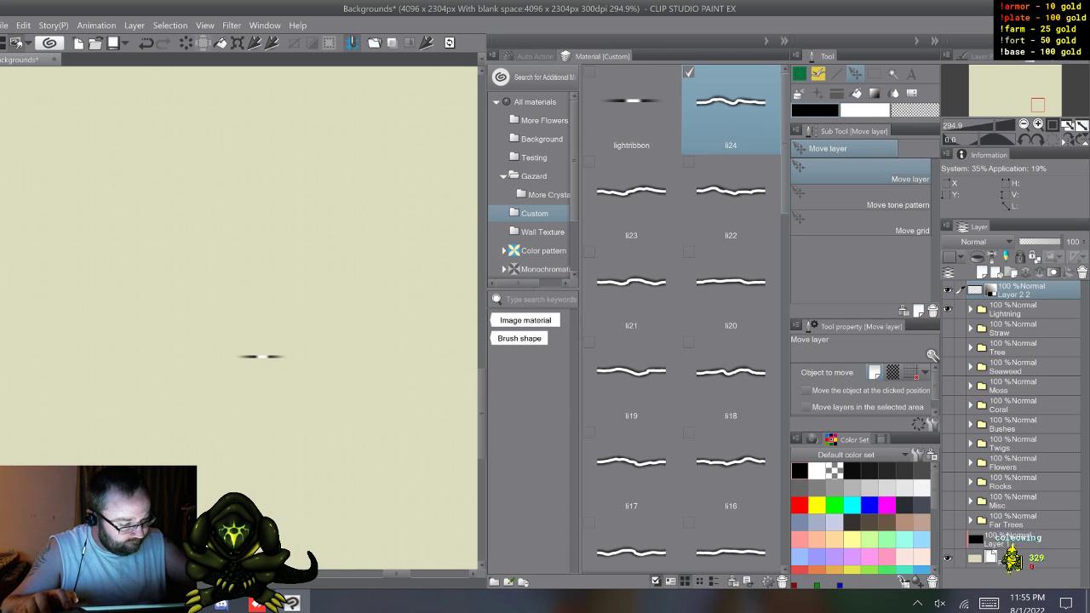
{"action": "scroll", "coordinate": [681, 324], "scroll_direction": "down", "scroll_amount": 5}
{"action": "scroll", "coordinate": [681, 324], "scroll_direction": "down", "scroll_amount": 4}
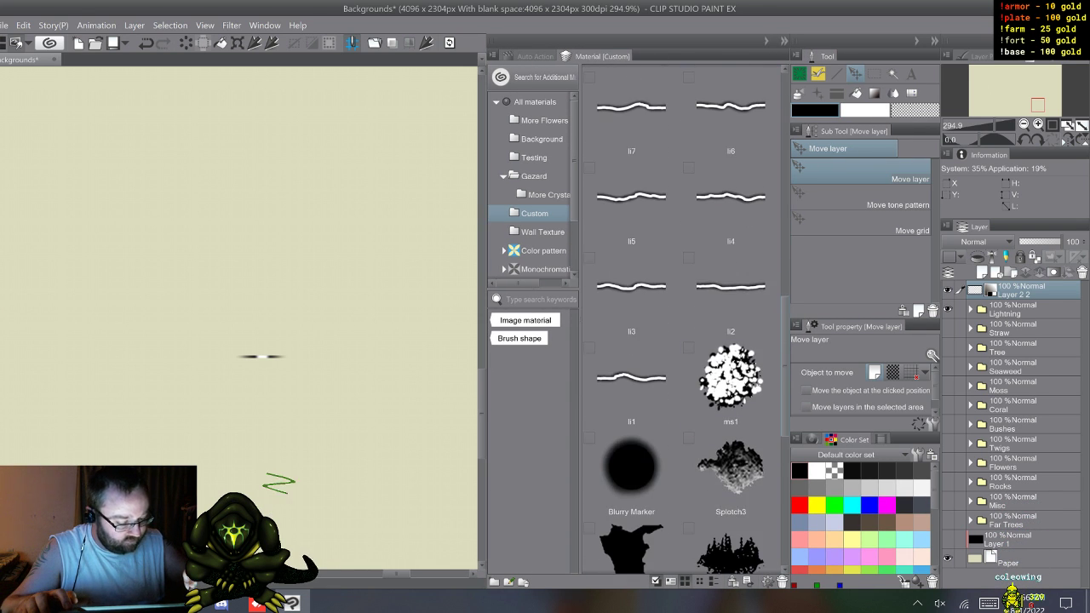
{"action": "left_click", "coordinate": [631, 383], "text": "shift"}
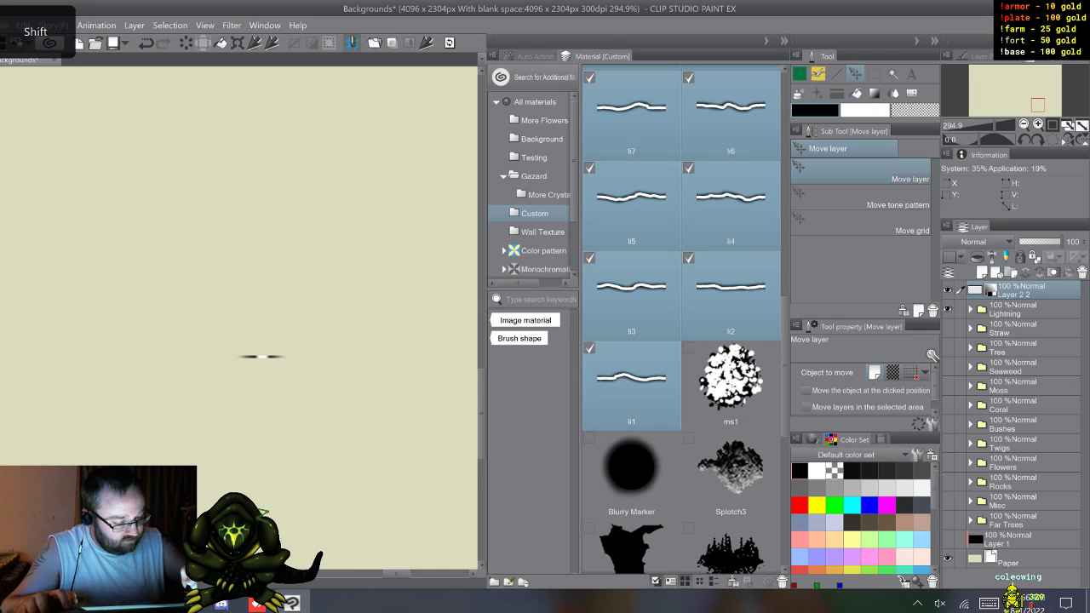
{"action": "key", "text": "Delete"}
{"action": "key", "text": "Return"}
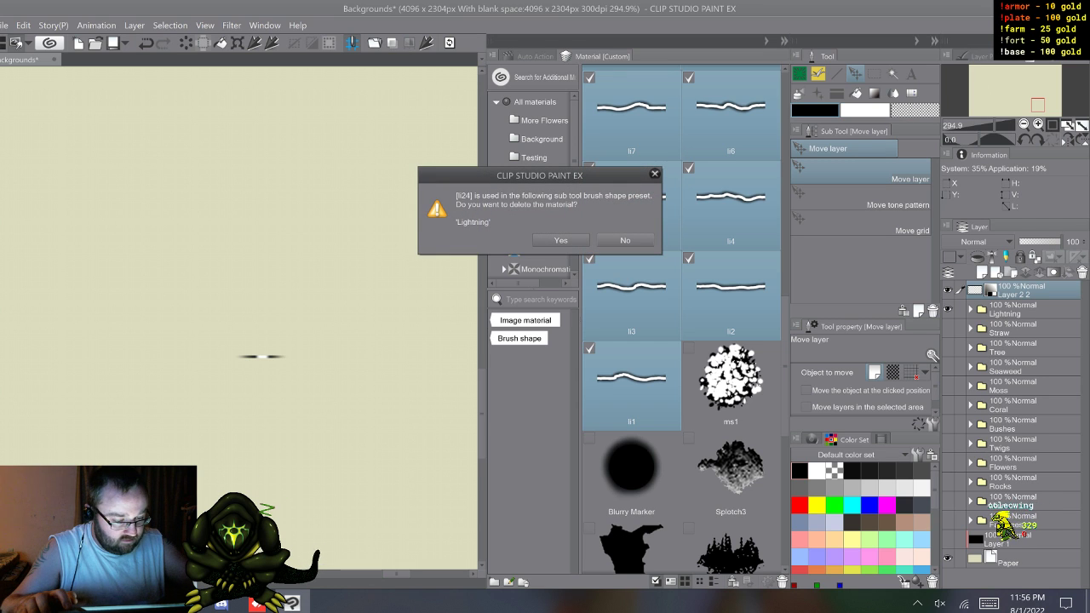
{"action": "key", "text": "Return"}
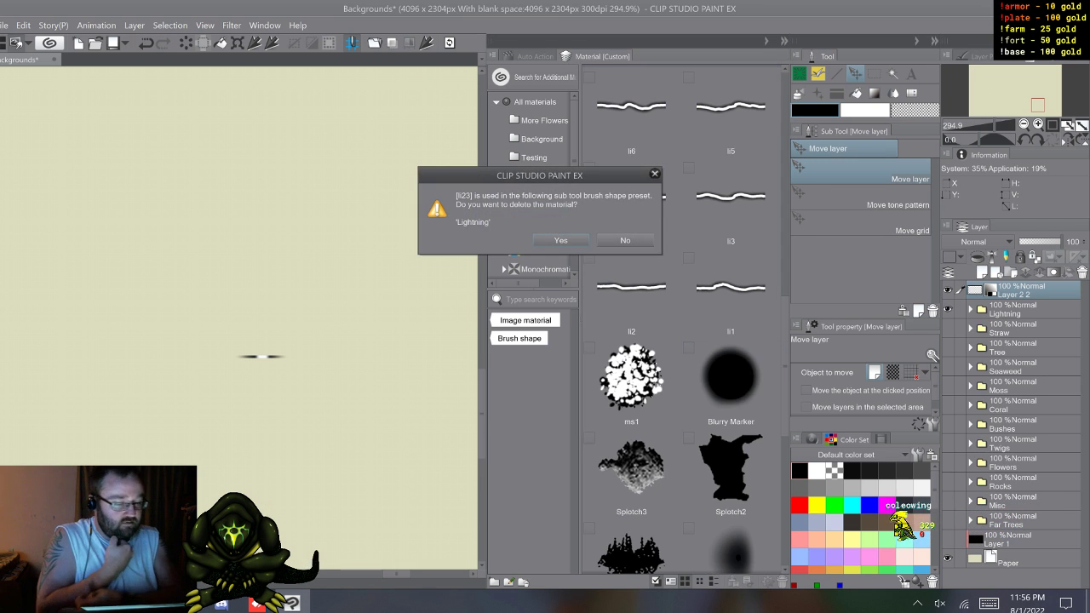
{"action": "key", "text": "Return"}
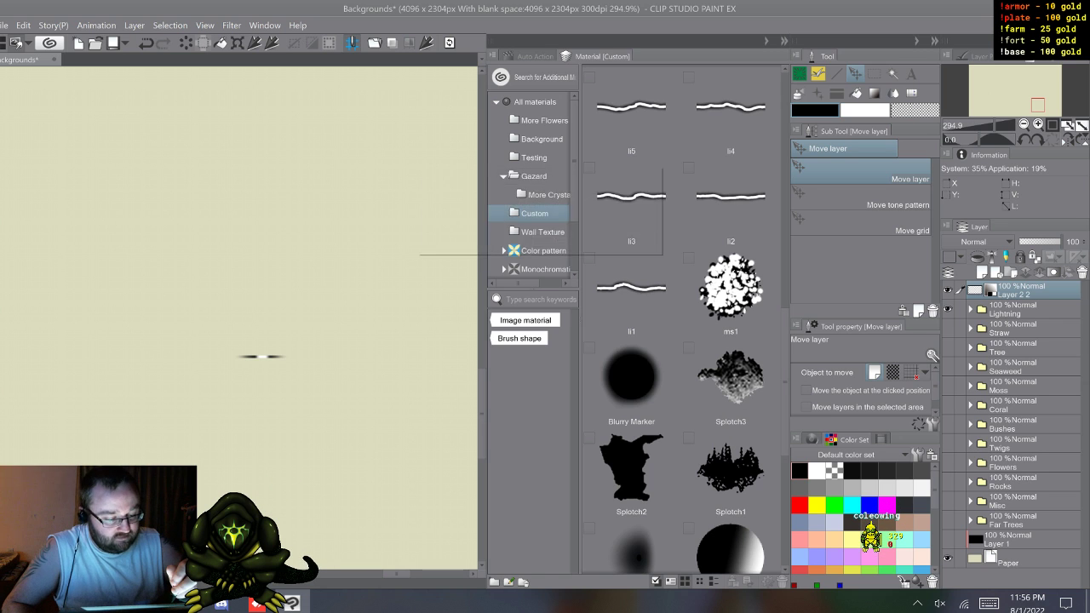
{"action": "key", "text": "Return"}
{"action": "key", "text": "Return"}
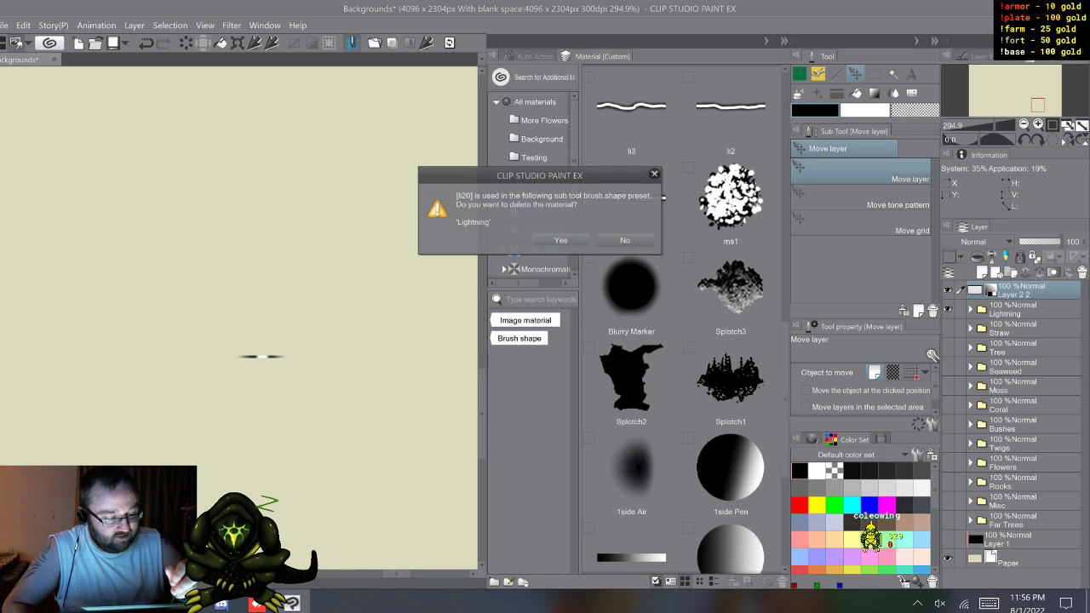
{"action": "key", "text": "Return"}
{"action": "key", "text": "Return"}
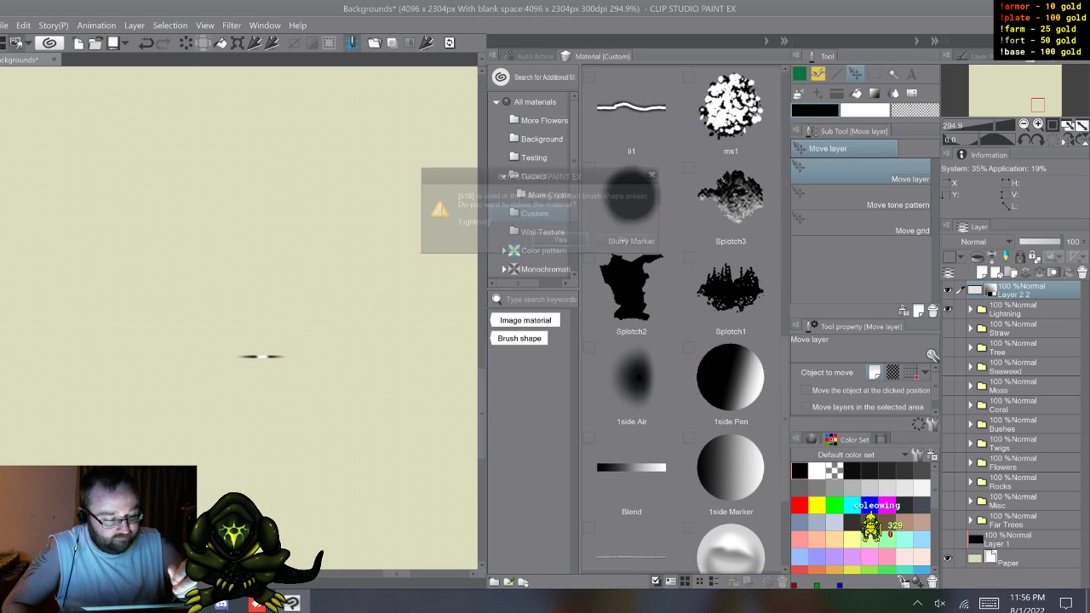
{"action": "key", "text": "Return"}
{"action": "key", "text": "Return"}
{"action": "key", "text": "Return"}
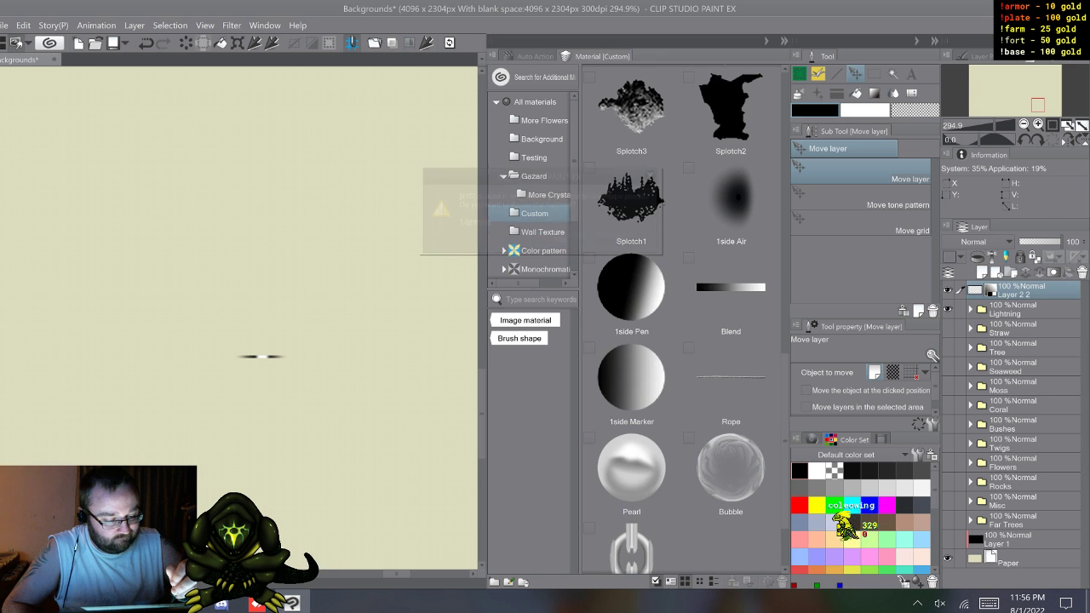
{"action": "key", "text": "Return"}
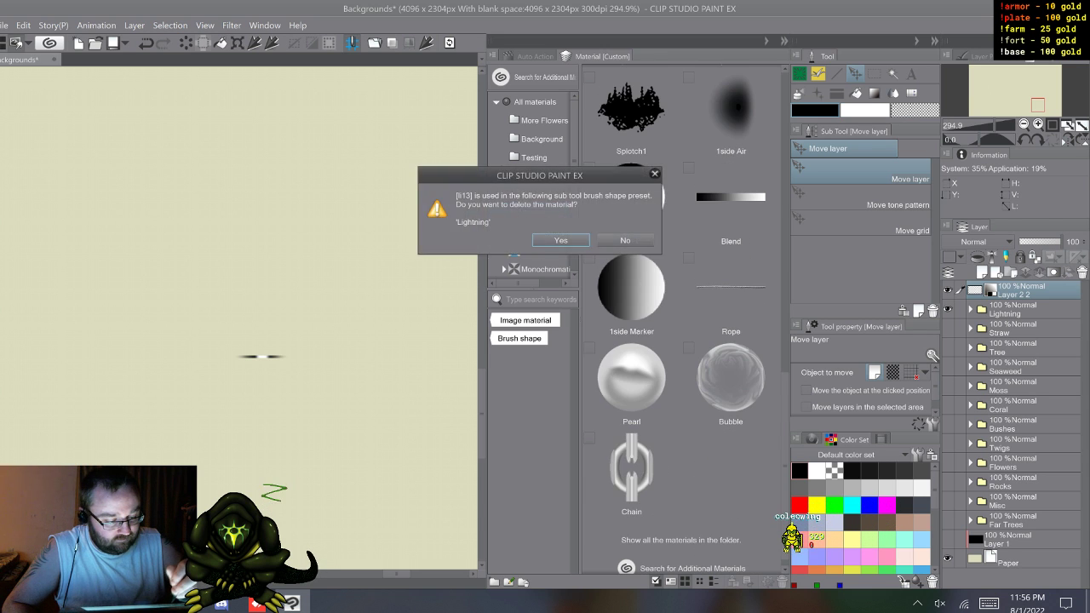
{"action": "key", "text": "Return"}
{"action": "key", "text": "Return"}
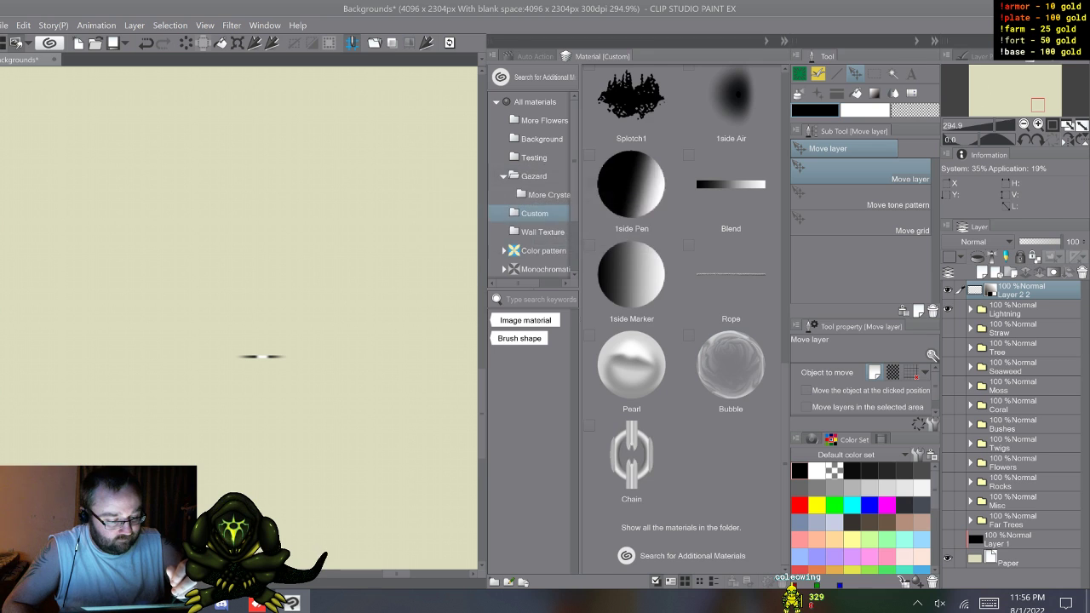
{"action": "key", "text": "Return"}
{"action": "key", "text": "Return"}
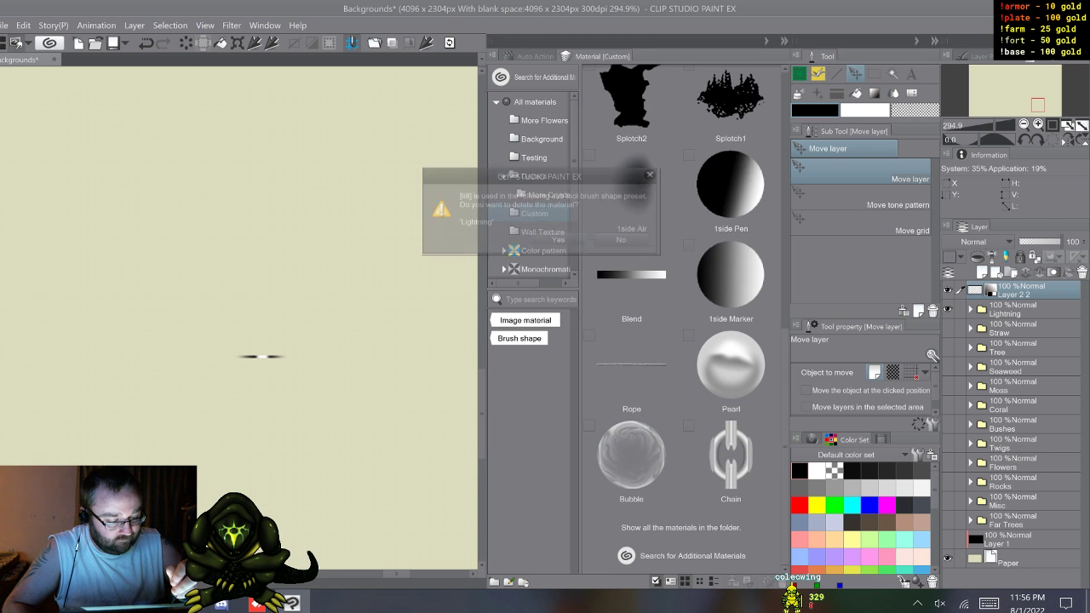
{"action": "key", "text": "Return"}
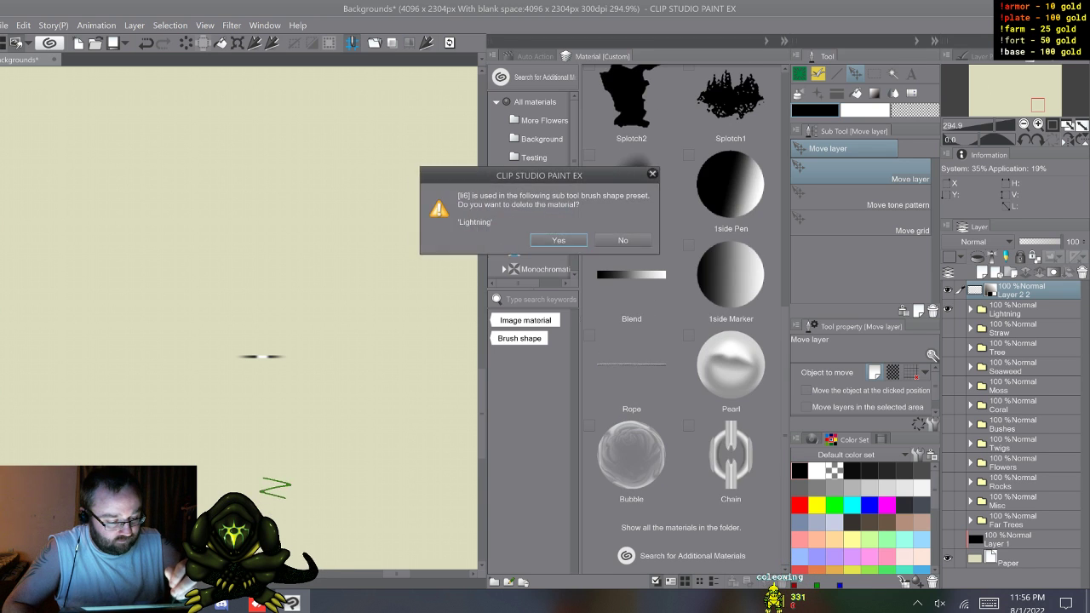
{"action": "key", "text": "Return"}
{"action": "key", "text": "Return"}
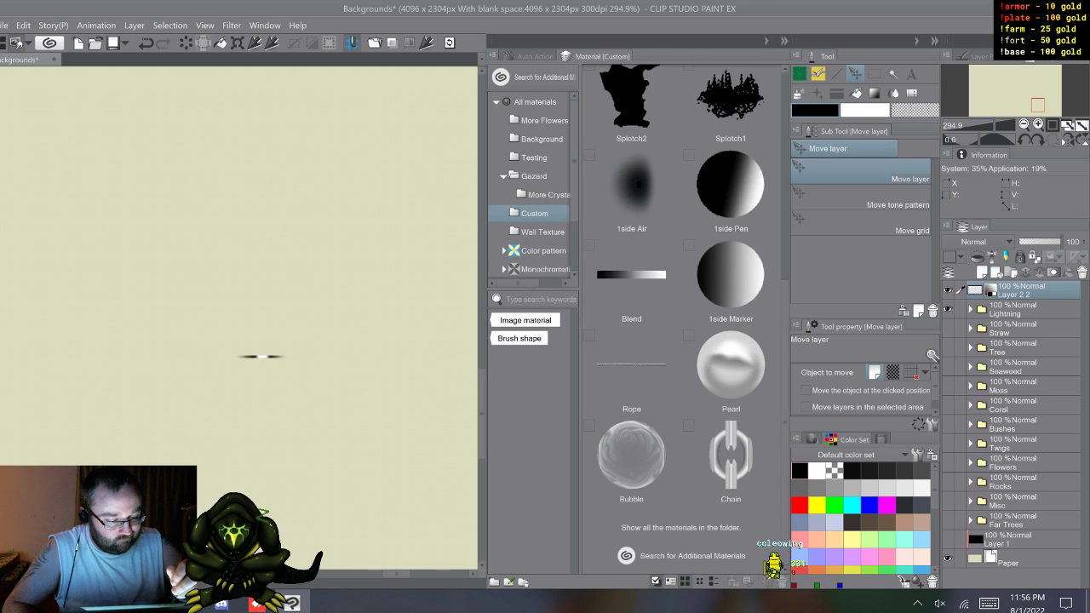
{"action": "key", "text": "Return"}
{"action": "key", "text": "Return"}
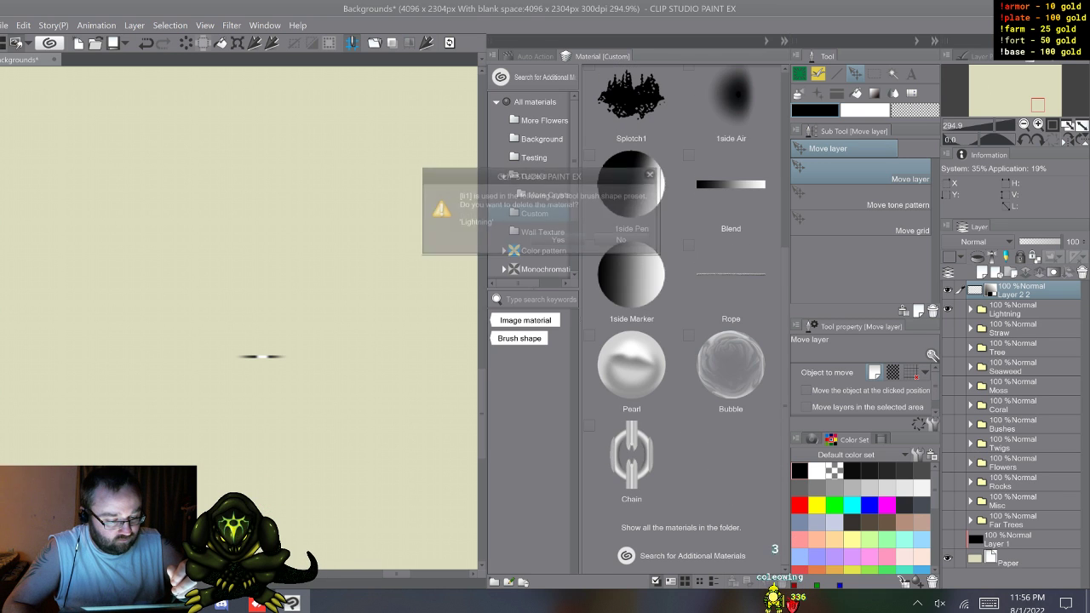
{"action": "key", "text": "Return"}
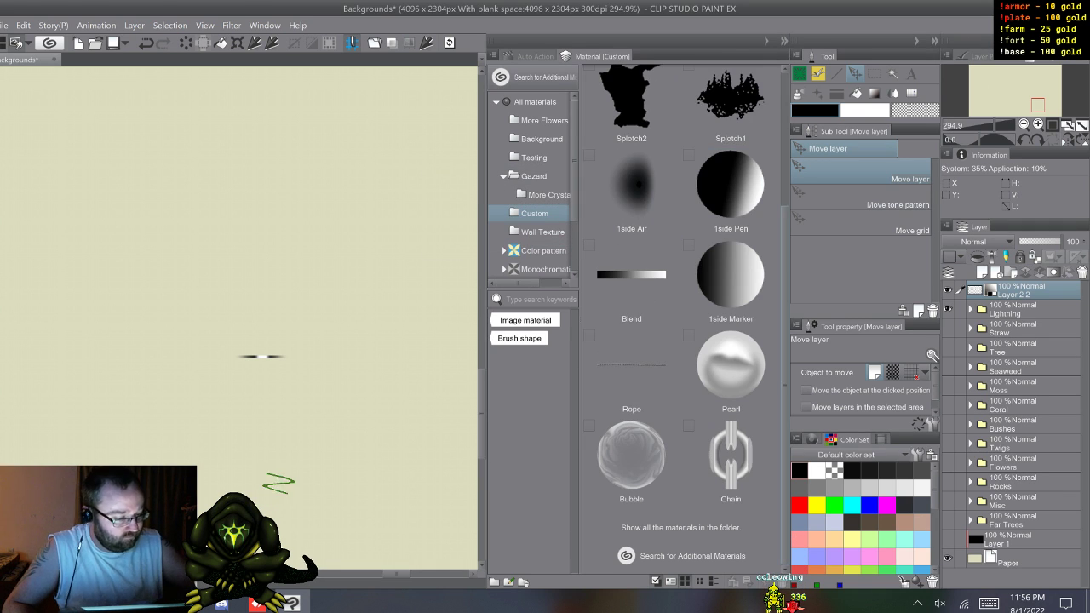
{"action": "scroll", "coordinate": [682, 324], "scroll_direction": "up", "scroll_amount": 1}
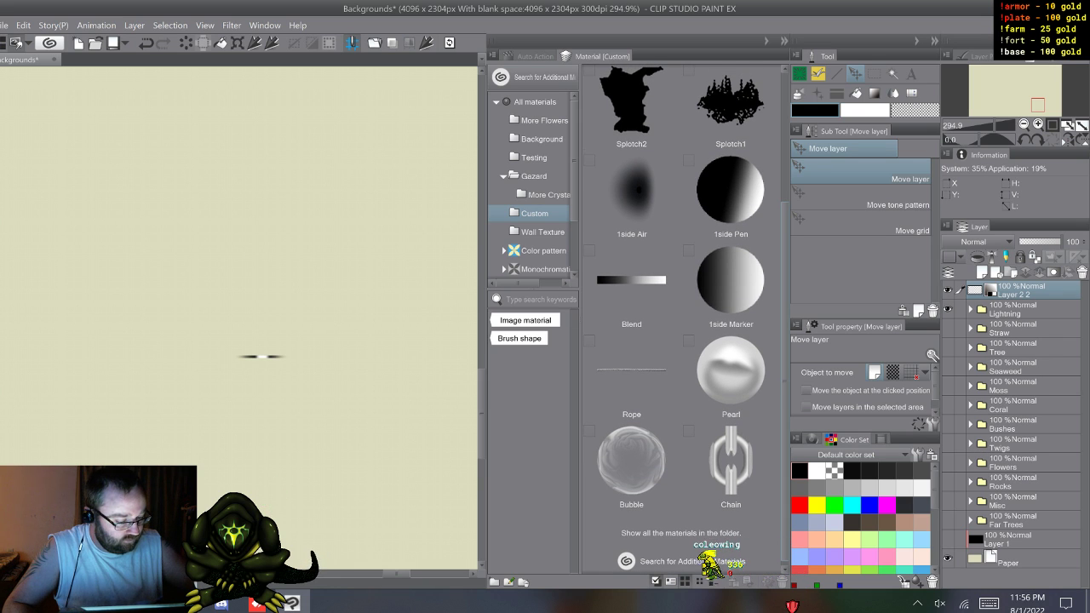
Step: Look through the remaining brush materials in the Custom folder and collapse the Material palette
{"action": "left_click", "coordinate": [631, 288]}
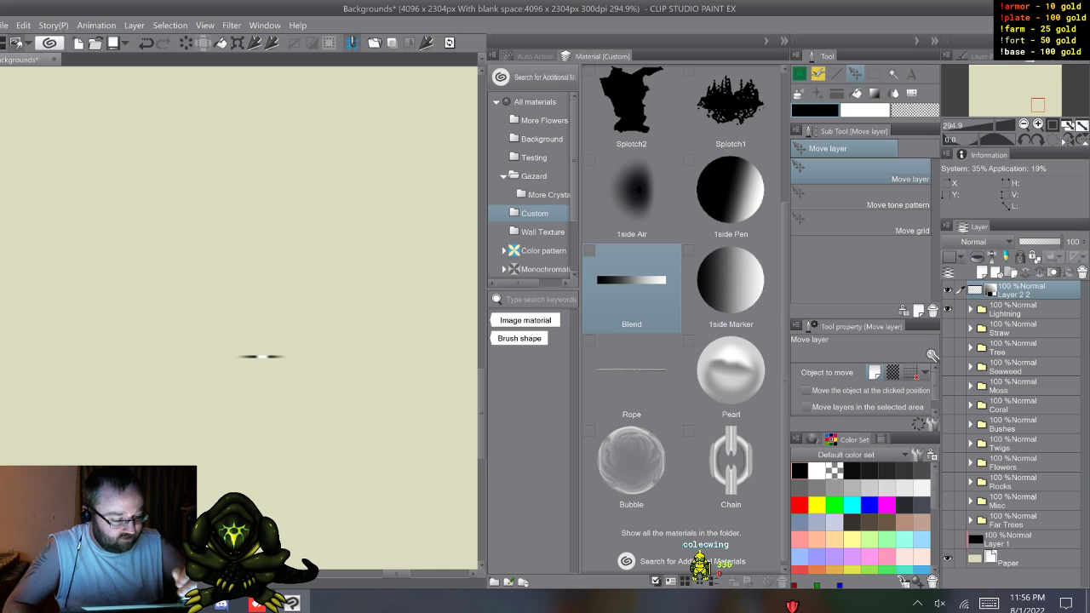
{"action": "left_click", "coordinate": [731, 288]}
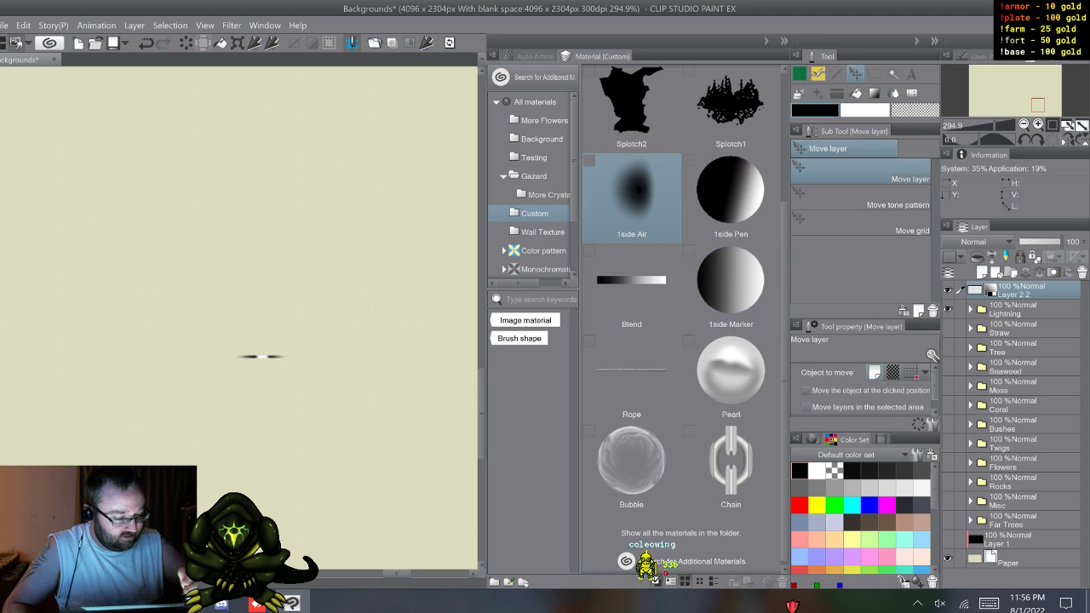
{"action": "scroll", "coordinate": [681, 324], "scroll_direction": "down", "scroll_amount": 1}
{"action": "scroll", "coordinate": [681, 323], "scroll_direction": "up", "scroll_amount": 1}
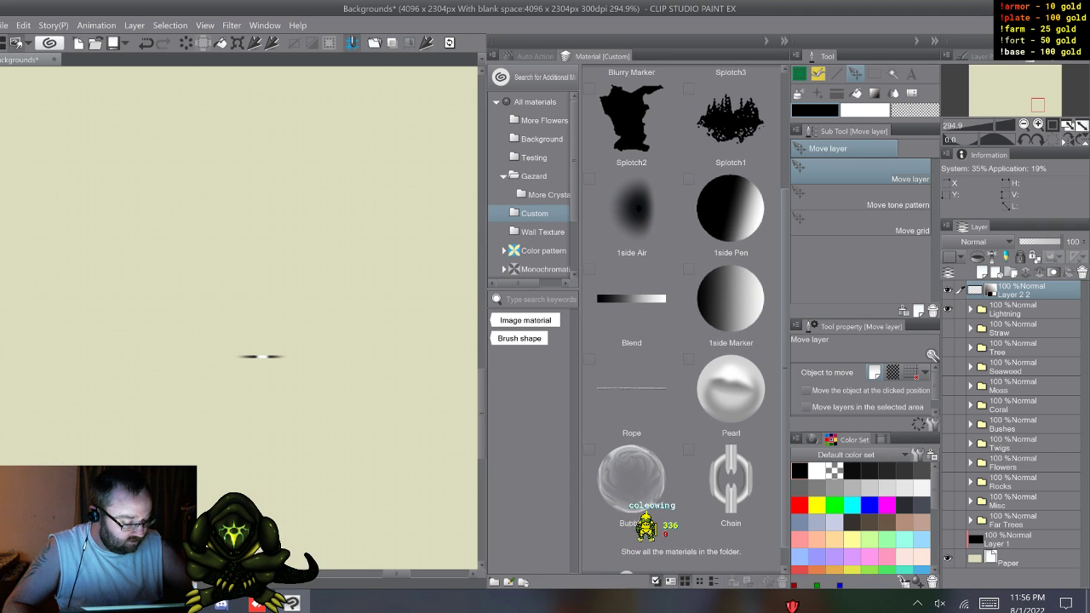
{"action": "scroll", "coordinate": [682, 324], "scroll_direction": "down", "scroll_amount": 1}
{"action": "scroll", "coordinate": [681, 323], "scroll_direction": "down", "scroll_amount": 1}
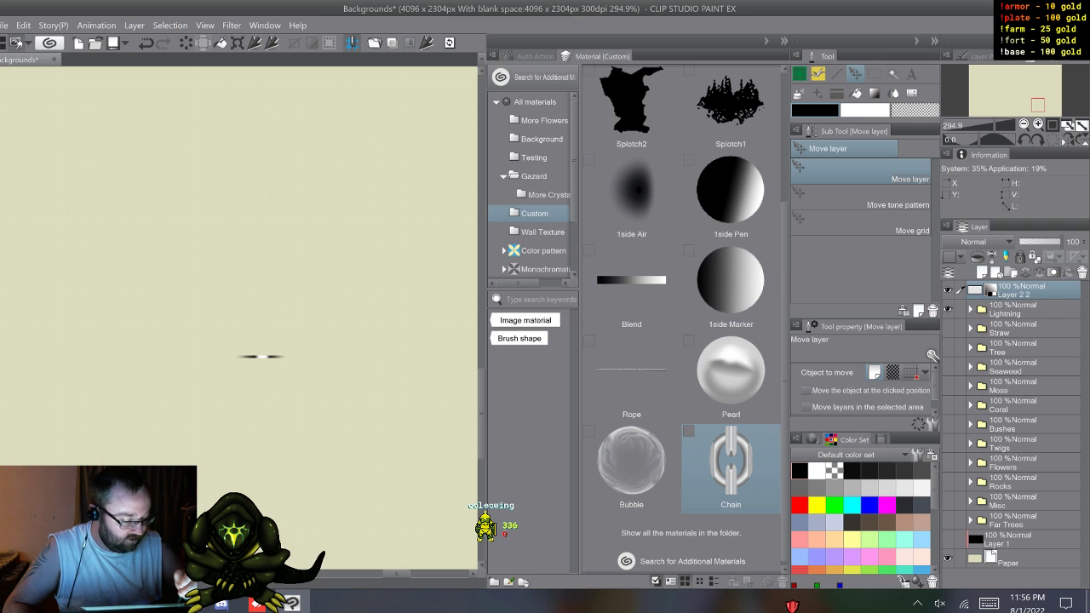
{"action": "scroll", "coordinate": [681, 324], "scroll_direction": "up", "scroll_amount": 3}
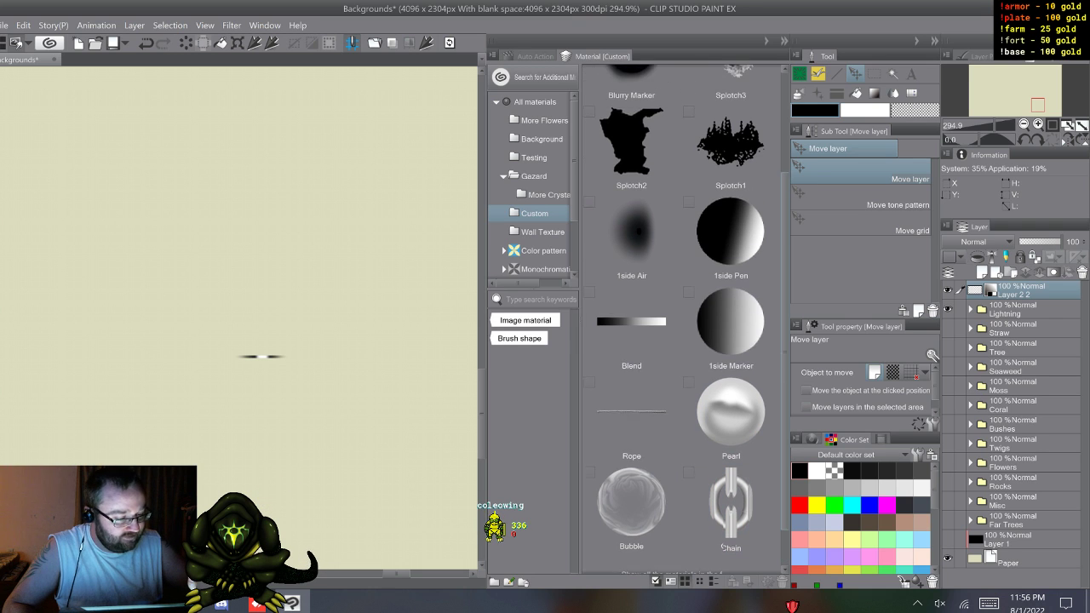
{"action": "scroll", "coordinate": [681, 324], "scroll_direction": "up", "scroll_amount": 1}
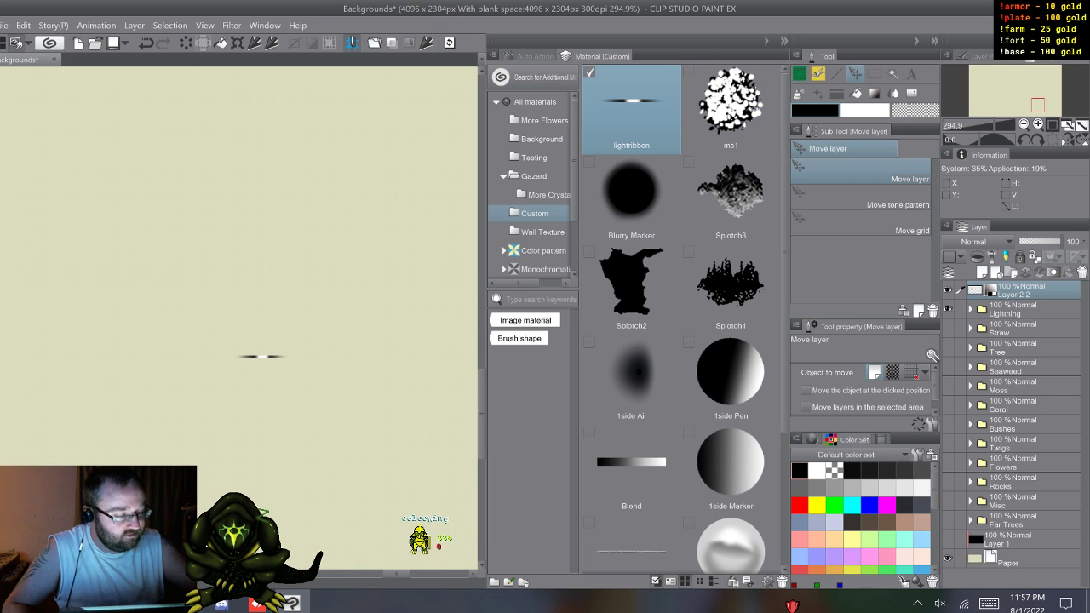
{"action": "left_click", "coordinate": [784, 41]}
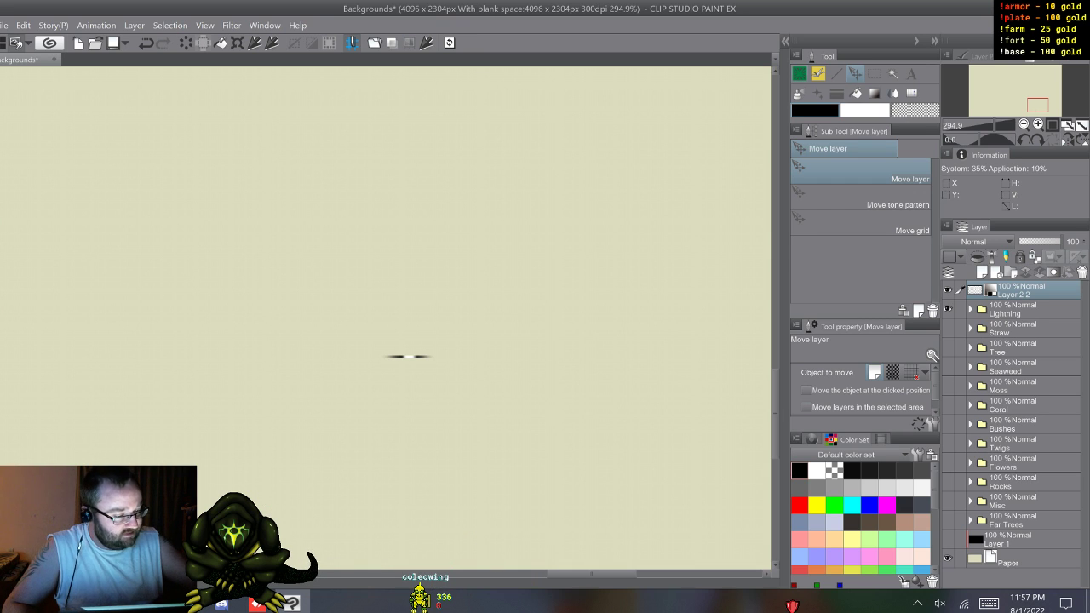
Step: Select the Lightning brush in the Special group and open its detailed brush tip settings
{"action": "key", "text": "b"}
{"action": "key", "text": "b"}
{"action": "scroll", "coordinate": [862, 230], "scroll_direction": "down", "scroll_amount": 4}
{"action": "scroll", "coordinate": [862, 230], "scroll_direction": "up", "scroll_amount": 4}
{"action": "scroll", "coordinate": [862, 229], "scroll_direction": "up", "scroll_amount": 5}
{"action": "scroll", "coordinate": [862, 230], "scroll_direction": "down", "scroll_amount": 4}
{"action": "left_click_drag", "start_coordinate": [935, 232], "coordinate": [935, 233]}
{"action": "left_click", "coordinate": [862, 282]}
{"action": "left_click", "coordinate": [933, 424]}
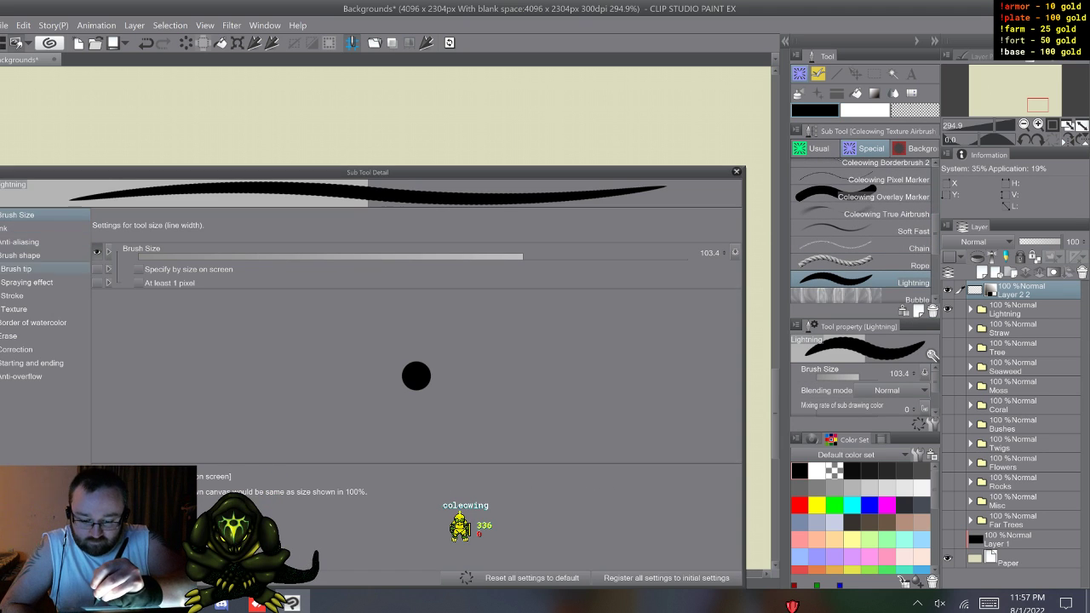
{"action": "left_click", "coordinate": [17, 268]}
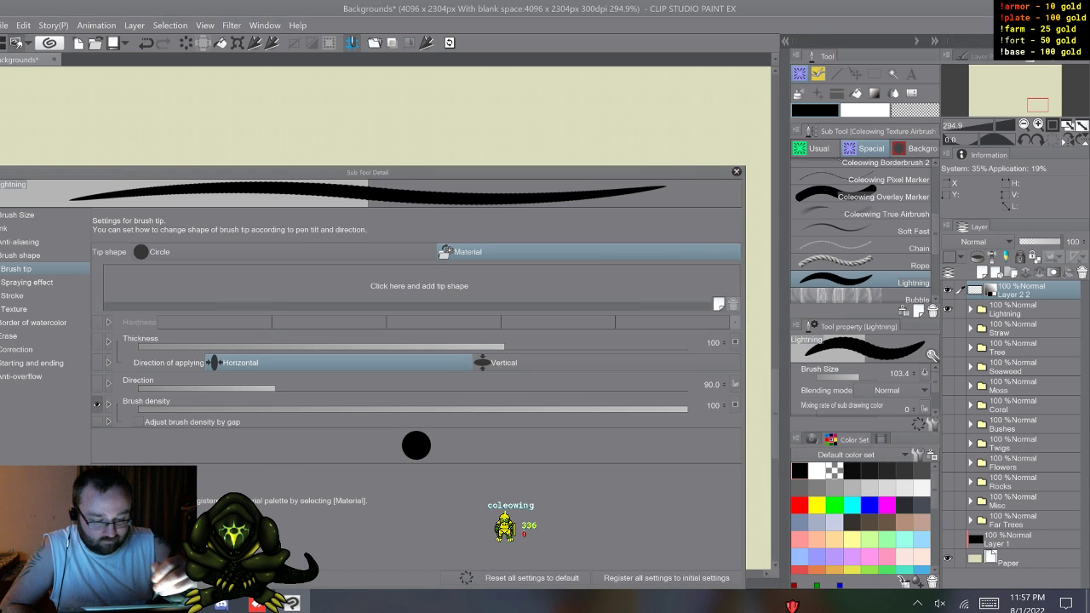
Step: Find the lightribbon material with the search "light", make it the Lightning brush's tip shape and set the tip direction to 0
{"action": "left_click", "coordinate": [419, 286]}
{"action": "left_click", "coordinate": [236, 33]}
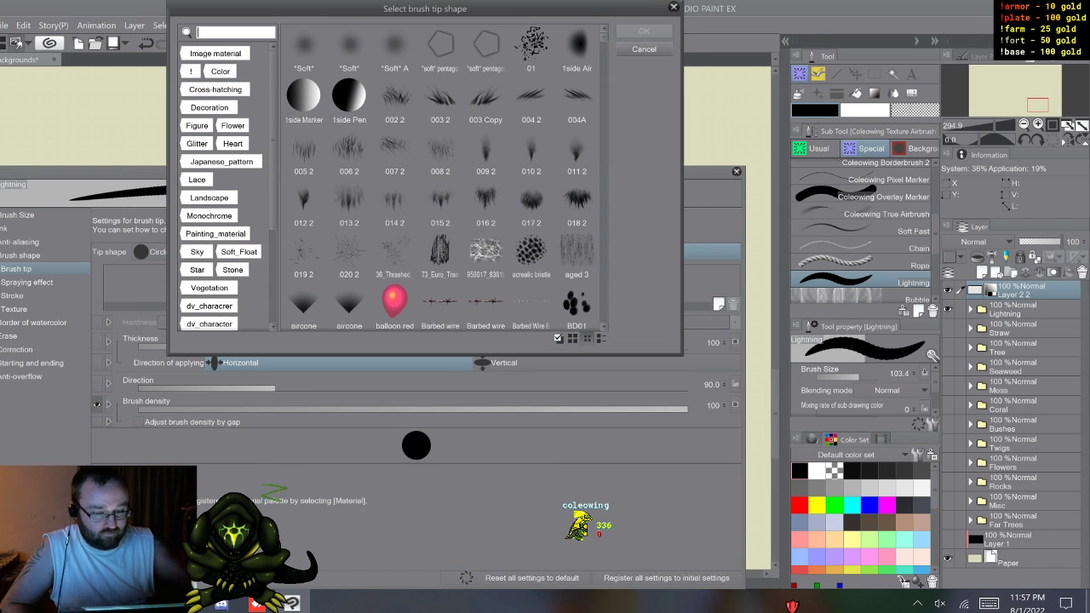
{"action": "type", "text": "li"}
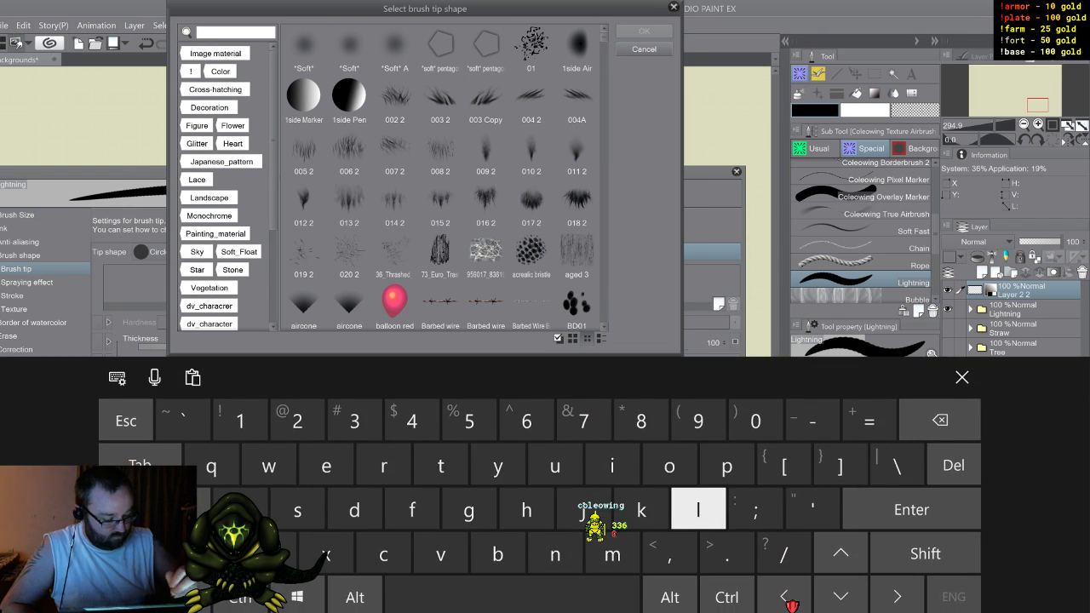
{"action": "type", "text": "ght"}
{"action": "left_click", "coordinate": [962, 377]}
{"action": "left_click", "coordinate": [520, 50]}
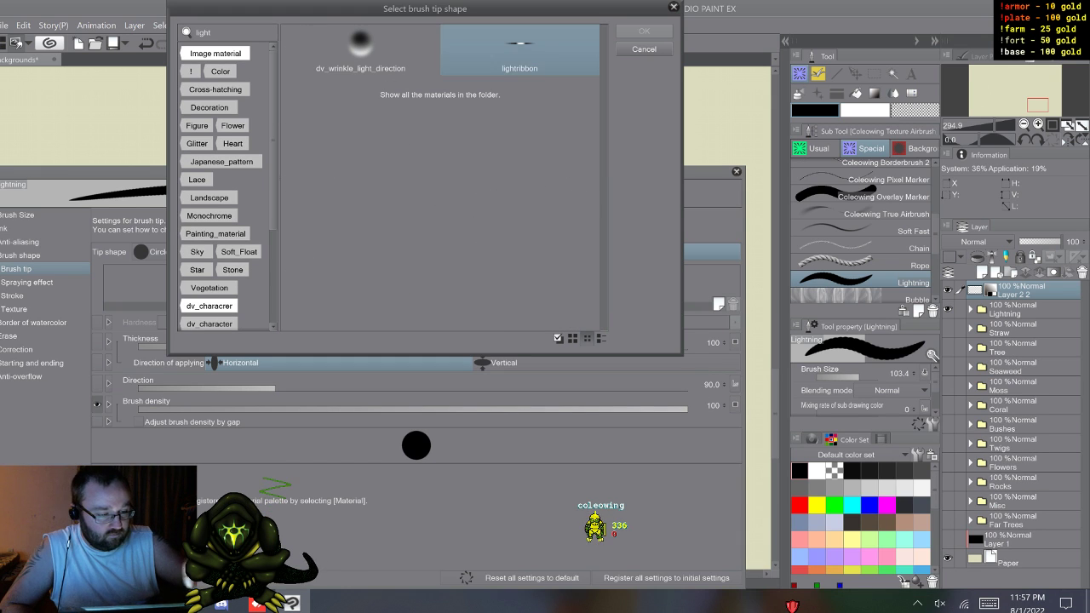
{"action": "left_click", "coordinate": [519, 50]}
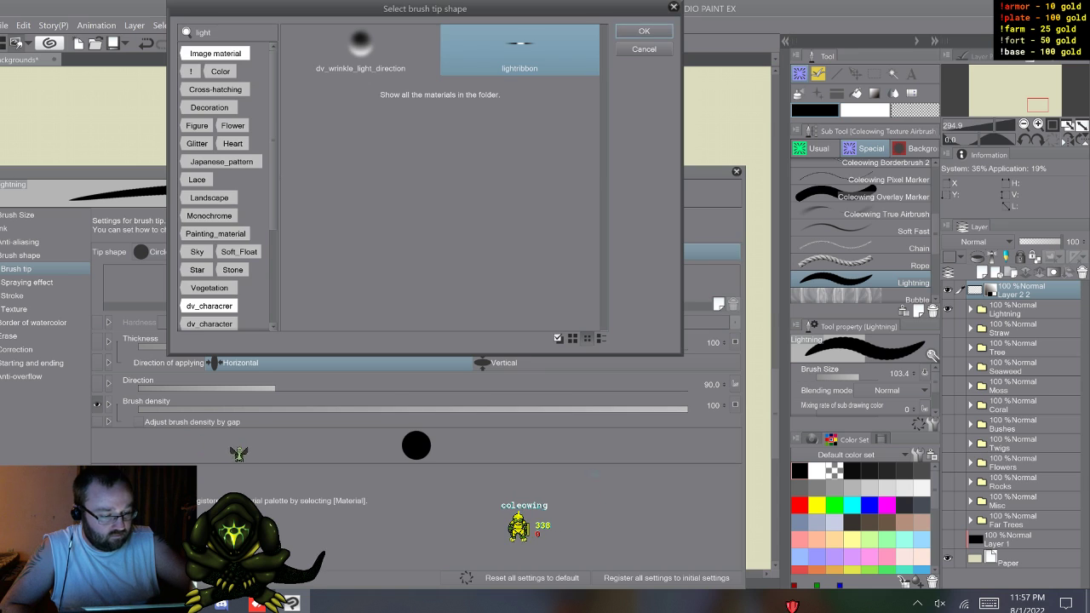
{"action": "left_click", "coordinate": [644, 32]}
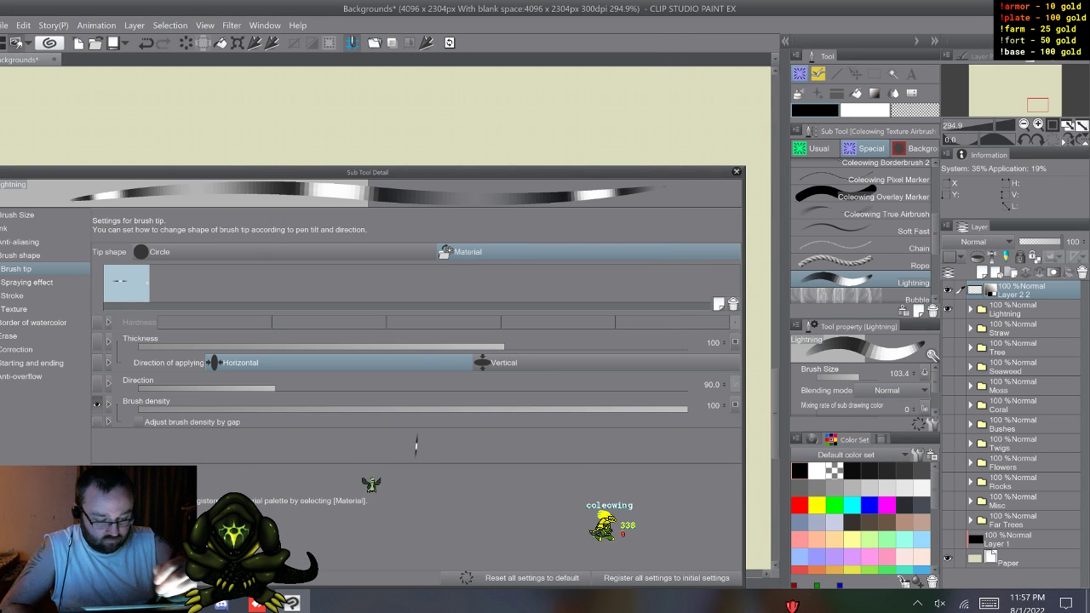
{"action": "left_click_drag", "start_coordinate": [274, 388], "coordinate": [138, 387]}
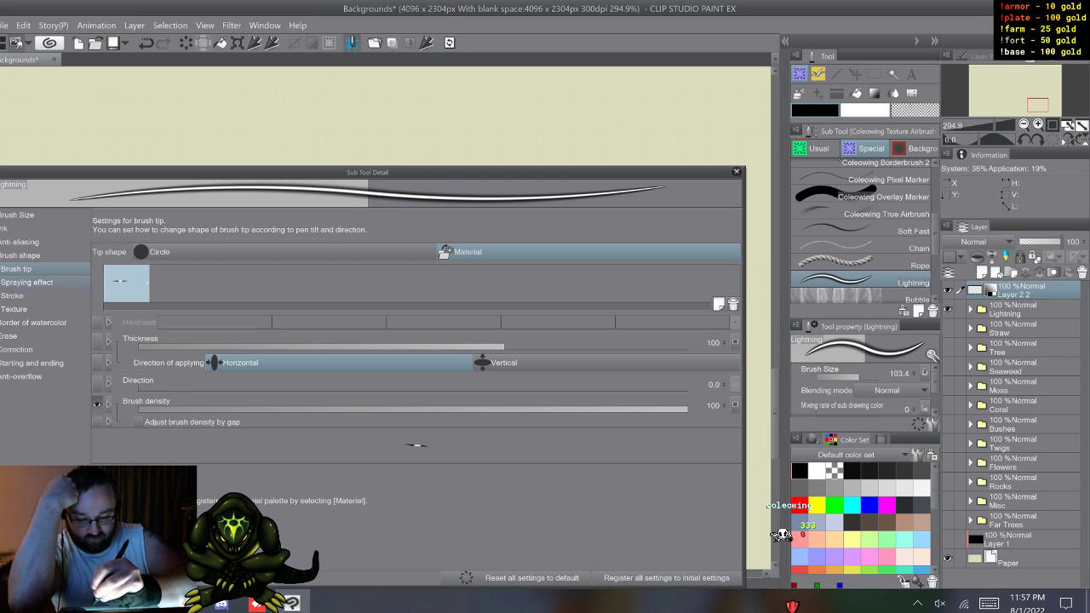
Step: Set the Lightning brush's stroke repeat method to Repeat with Ribbon left on, and close its detailed settings
{"action": "left_click", "coordinate": [26, 282]}
{"action": "left_click", "coordinate": [13, 296]}
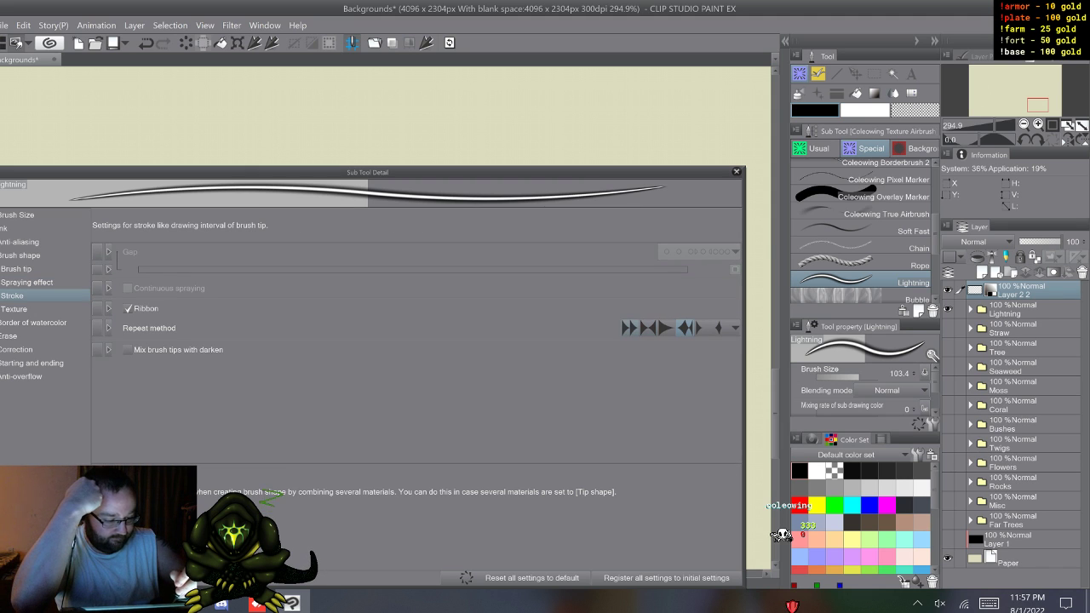
{"action": "left_click", "coordinate": [736, 328]}
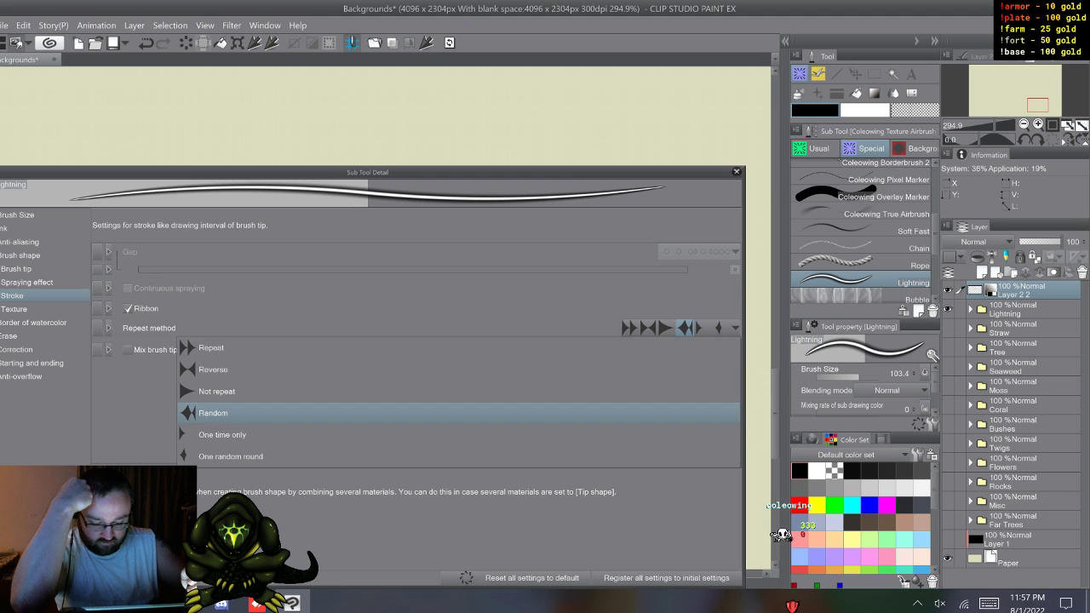
{"action": "left_click", "coordinate": [211, 349]}
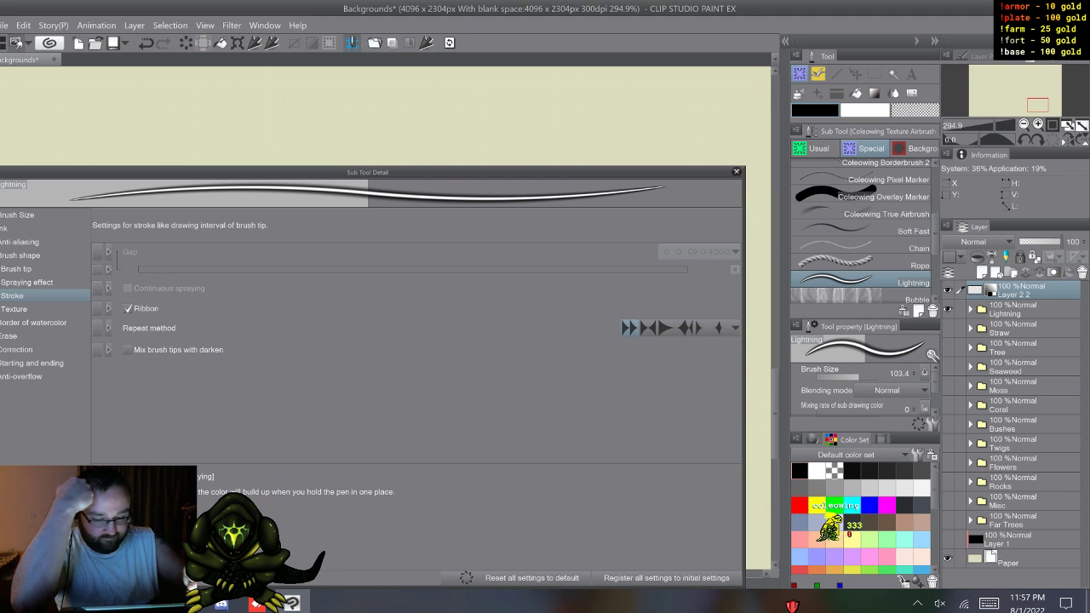
{"action": "left_click", "coordinate": [128, 308]}
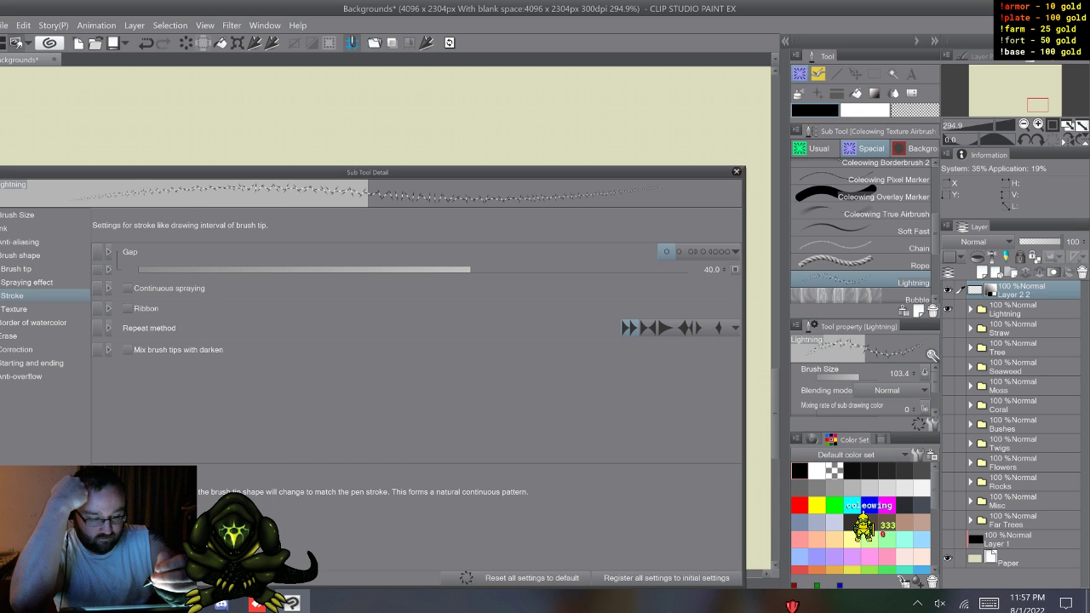
{"action": "left_click", "coordinate": [128, 309]}
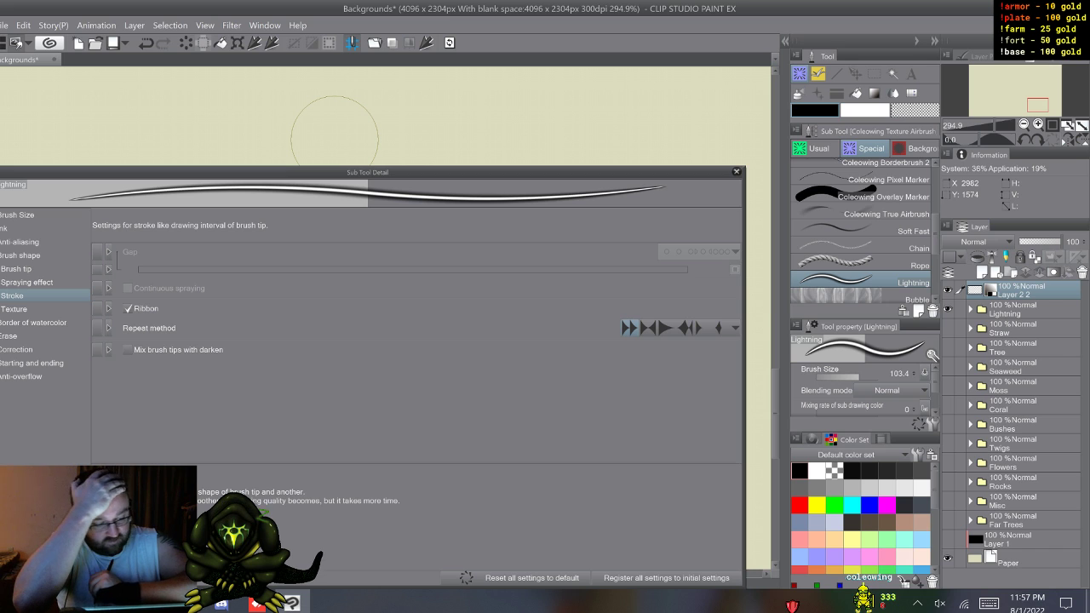
{"action": "left_click", "coordinate": [26, 282]}
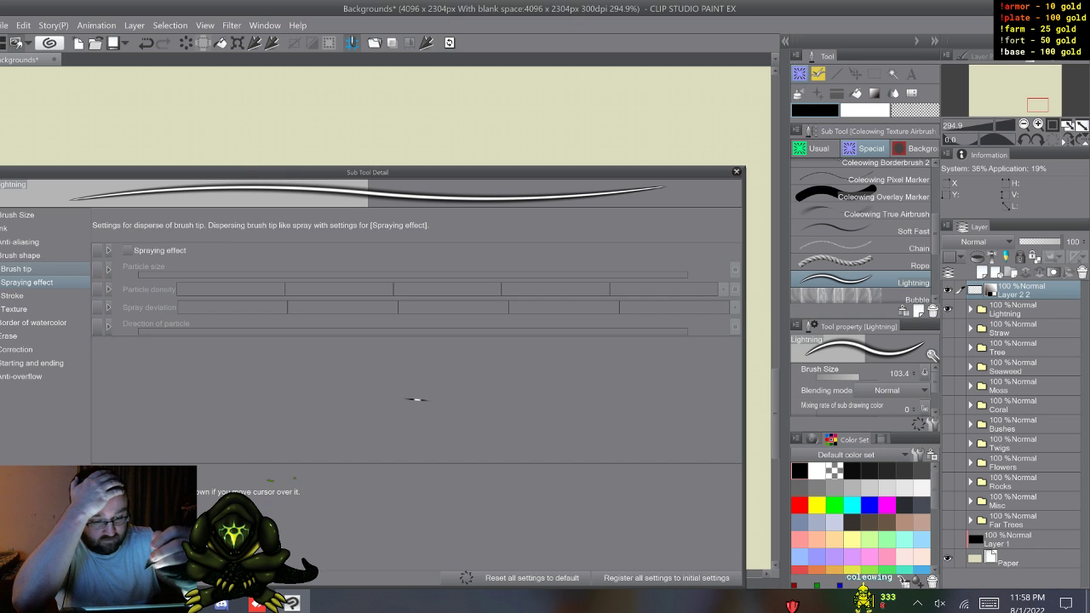
{"action": "left_click", "coordinate": [16, 268]}
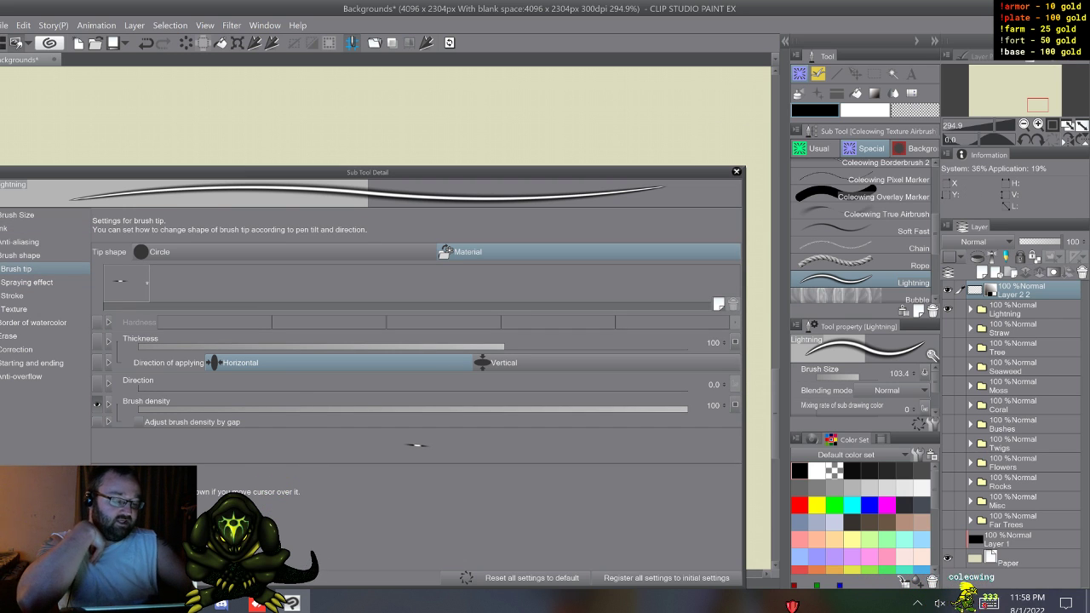
{"action": "left_click", "coordinate": [737, 171]}
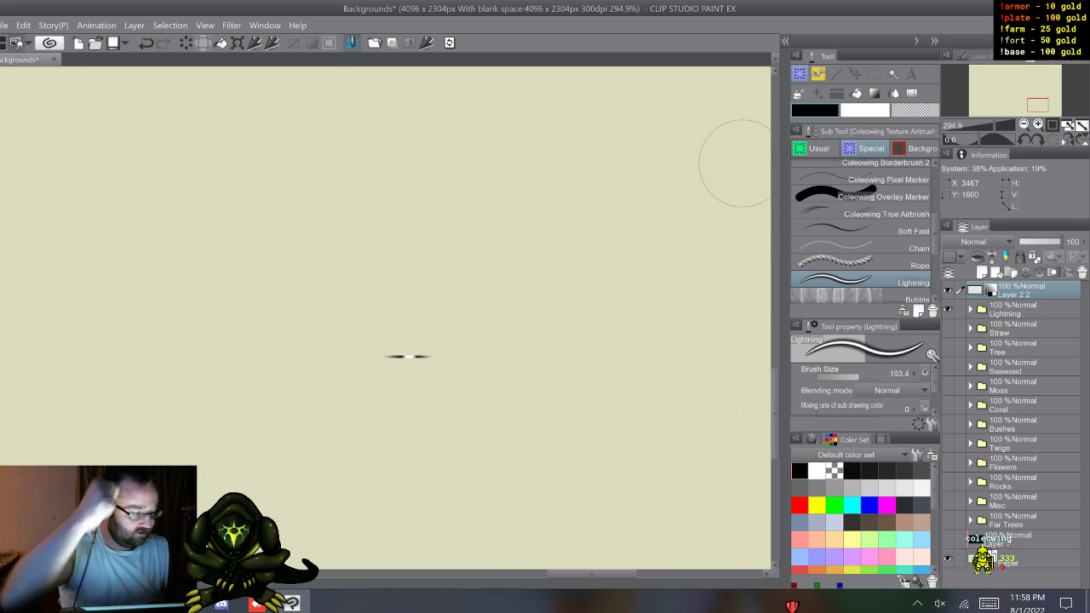
Step: Add a new raster layer and test the Lightning brush on it with several wavy, curved and straight strokes
{"action": "key", "text": "ctrl+shift+n"}
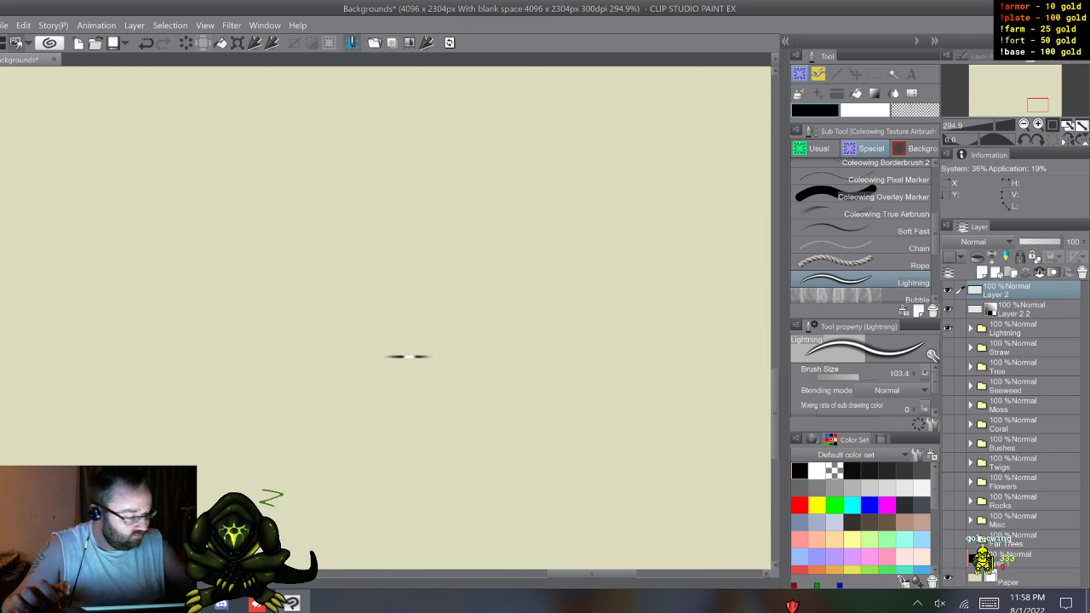
{"action": "mouse_move", "coordinate": [615, 157]}
{"action": "left_mouse_down"}
{"action": "mouse_move", "coordinate": [627, 244]}
{"action": "mouse_move", "coordinate": [589, 287]}
{"action": "mouse_move", "coordinate": [588, 315]}
{"action": "mouse_move", "coordinate": [563, 247]}
{"action": "mouse_move", "coordinate": [524, 208]}
{"action": "mouse_move", "coordinate": [492, 214]}
{"action": "mouse_move", "coordinate": [391, 281]}
{"action": "left_mouse_up"}
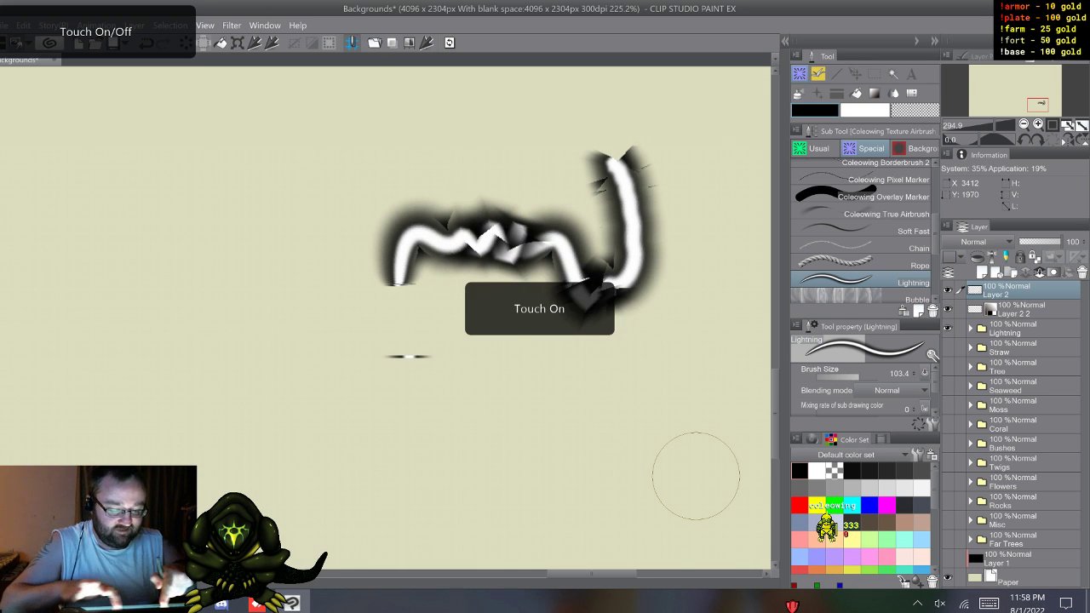
{"action": "scroll", "coordinate": [412, 415], "scroll_direction": "down", "scroll_amount": 4}
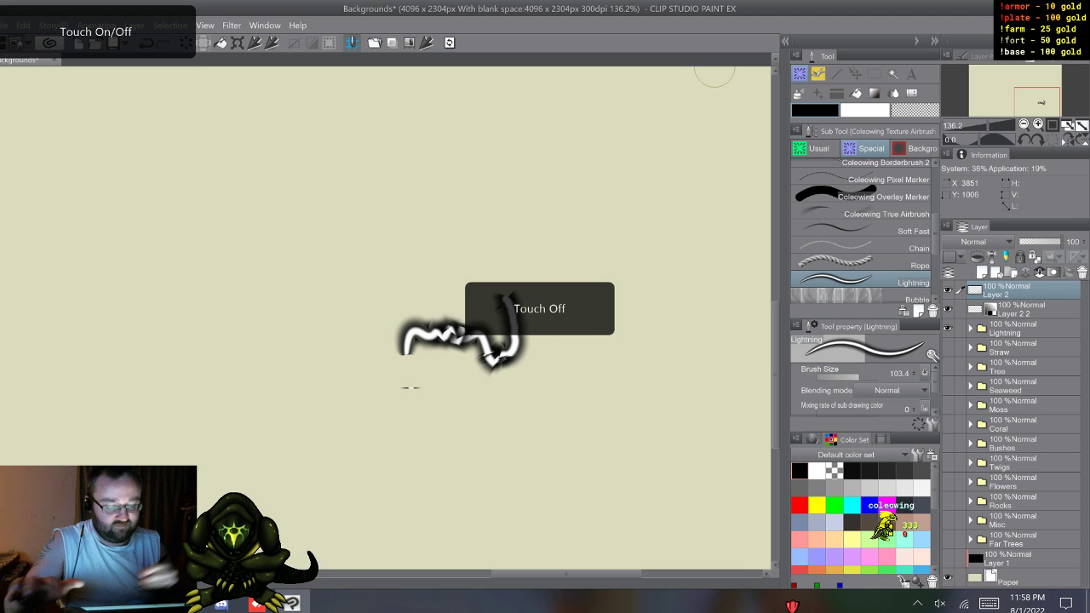
{"action": "mouse_move", "coordinate": [350, 157]}
{"action": "left_mouse_down"}
{"action": "mouse_move", "coordinate": [359, 218]}
{"action": "mouse_move", "coordinate": [349, 295]}
{"action": "mouse_move", "coordinate": [361, 327]}
{"action": "mouse_move", "coordinate": [352, 354]}
{"action": "mouse_move", "coordinate": [323, 357]}
{"action": "mouse_move", "coordinate": [301, 299]}
{"action": "mouse_move", "coordinate": [308, 267]}
{"action": "mouse_move", "coordinate": [272, 253]}
{"action": "mouse_move", "coordinate": [263, 273]}
{"action": "mouse_move", "coordinate": [278, 273]}
{"action": "mouse_move", "coordinate": [260, 277]}
{"action": "mouse_move", "coordinate": [279, 281]}
{"action": "mouse_move", "coordinate": [263, 280]}
{"action": "mouse_move", "coordinate": [278, 290]}
{"action": "mouse_move", "coordinate": [268, 266]}
{"action": "mouse_move", "coordinate": [275, 363]}
{"action": "mouse_move", "coordinate": [343, 413]}
{"action": "mouse_move", "coordinate": [389, 394]}
{"action": "mouse_move", "coordinate": [389, 426]}
{"action": "mouse_move", "coordinate": [387, 413]}
{"action": "mouse_move", "coordinate": [407, 437]}
{"action": "mouse_move", "coordinate": [406, 426]}
{"action": "mouse_move", "coordinate": [420, 464]}
{"action": "mouse_move", "coordinate": [408, 455]}
{"action": "mouse_move", "coordinate": [426, 487]}
{"action": "left_mouse_up"}
{"action": "mouse_move", "coordinate": [562, 155]}
{"action": "left_mouse_down"}
{"action": "mouse_move", "coordinate": [556, 228]}
{"action": "mouse_move", "coordinate": [628, 332]}
{"action": "mouse_move", "coordinate": [630, 374]}
{"action": "left_mouse_up"}
{"action": "left_click_drag", "start_coordinate": [683, 183], "coordinate": [682, 356]}
{"action": "mouse_move", "coordinate": [325, 85]}
{"action": "left_mouse_down"}
{"action": "mouse_move", "coordinate": [254, 114]}
{"action": "mouse_move", "coordinate": [196, 443]}
{"action": "left_mouse_up"}
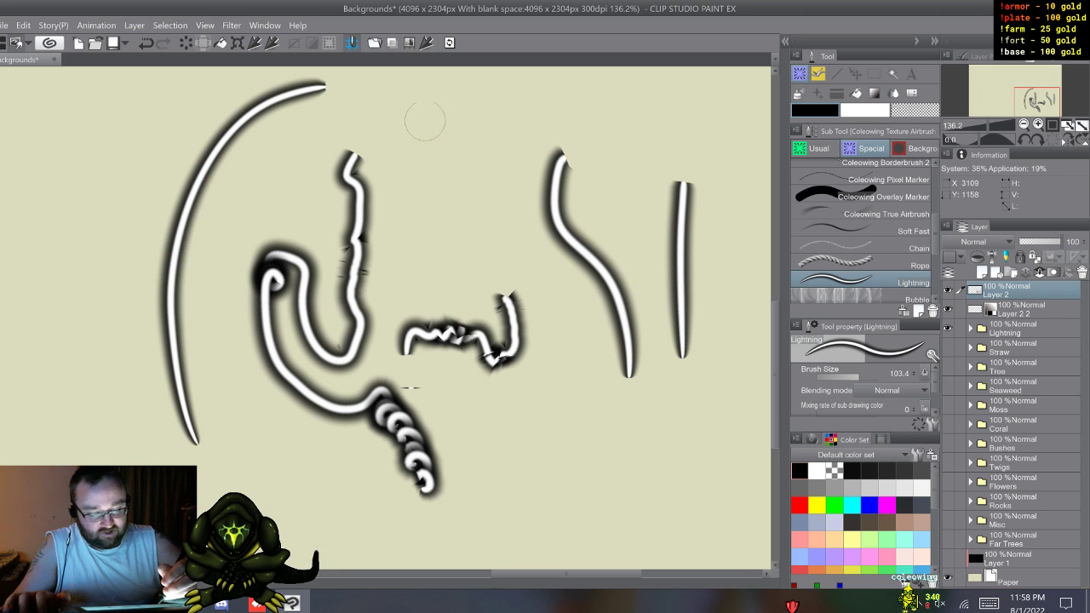
{"action": "mouse_move", "coordinate": [429, 191]}
{"action": "left_mouse_down"}
{"action": "mouse_move", "coordinate": [466, 194]}
{"action": "mouse_move", "coordinate": [473, 229]}
{"action": "mouse_move", "coordinate": [558, 293]}
{"action": "mouse_move", "coordinate": [562, 430]}
{"action": "left_mouse_up"}
{"action": "mouse_move", "coordinate": [186, 103]}
{"action": "left_mouse_down"}
{"action": "mouse_move", "coordinate": [128, 271]}
{"action": "mouse_move", "coordinate": [221, 494]}
{"action": "left_mouse_up"}
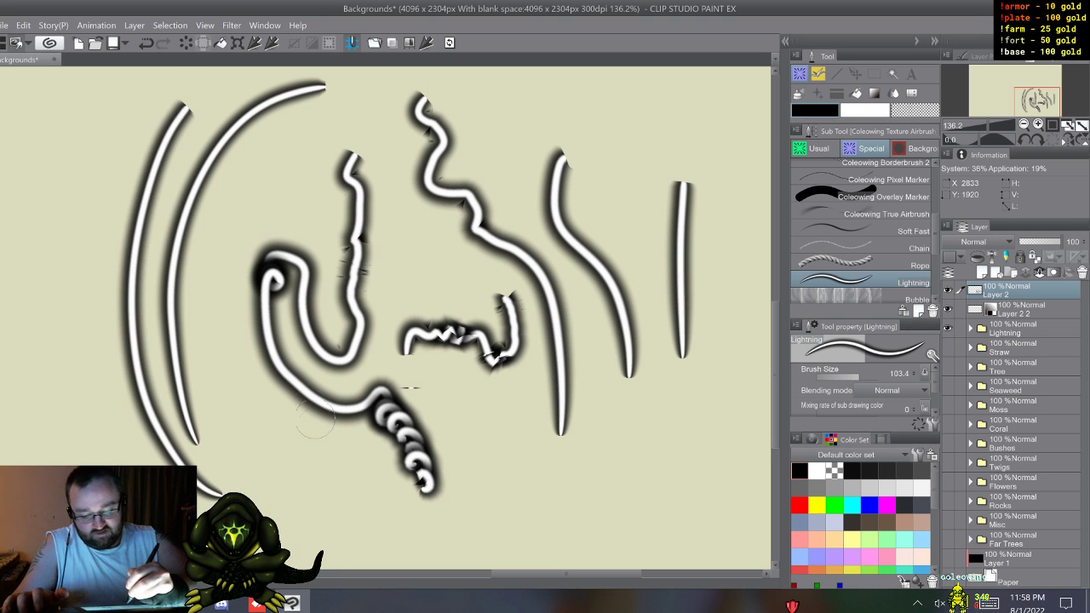
{"action": "mouse_move", "coordinate": [220, 186]}
{"action": "left_mouse_down"}
{"action": "mouse_move", "coordinate": [241, 396]}
{"action": "mouse_move", "coordinate": [326, 464]}
{"action": "left_mouse_up"}
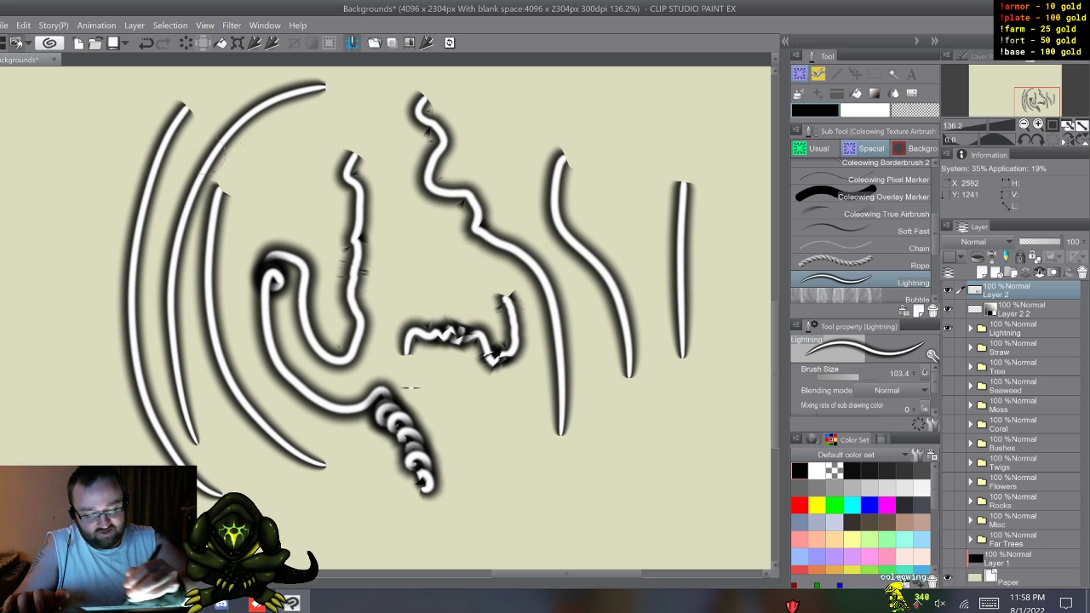
{"action": "left_click_drag", "start_coordinate": [120, 111], "coordinate": [129, 368]}
{"action": "mouse_move", "coordinate": [73, 126]}
{"action": "left_mouse_down"}
{"action": "mouse_move", "coordinate": [44, 294]}
{"action": "mouse_move", "coordinate": [76, 394]}
{"action": "left_mouse_up"}
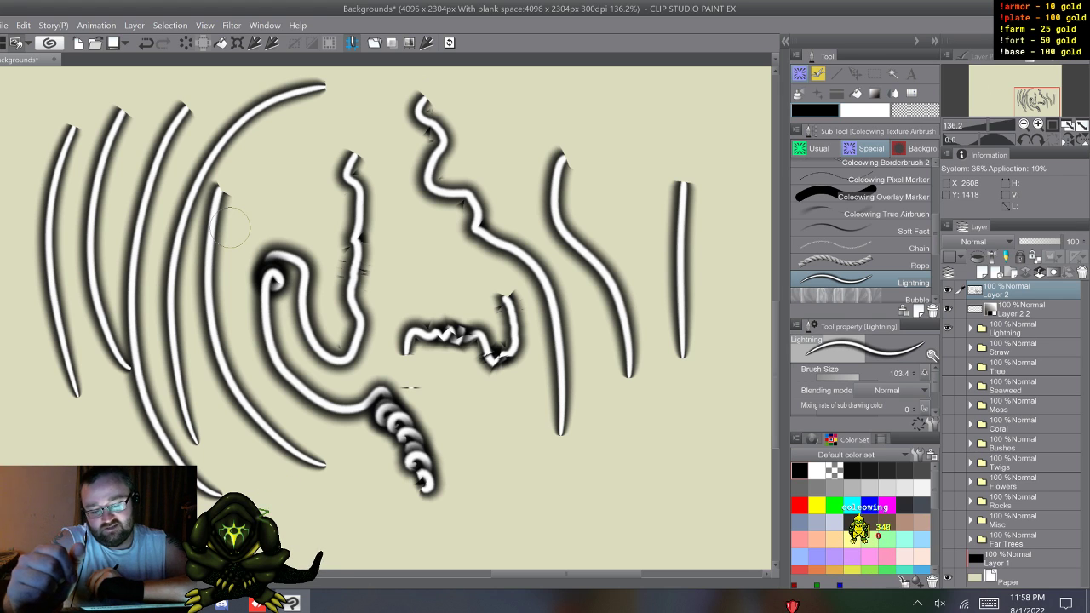
Step: Clear the test strokes from the new layer and delete the glow strip's layer, Layer 2 2
{"action": "key", "text": "Delete"}
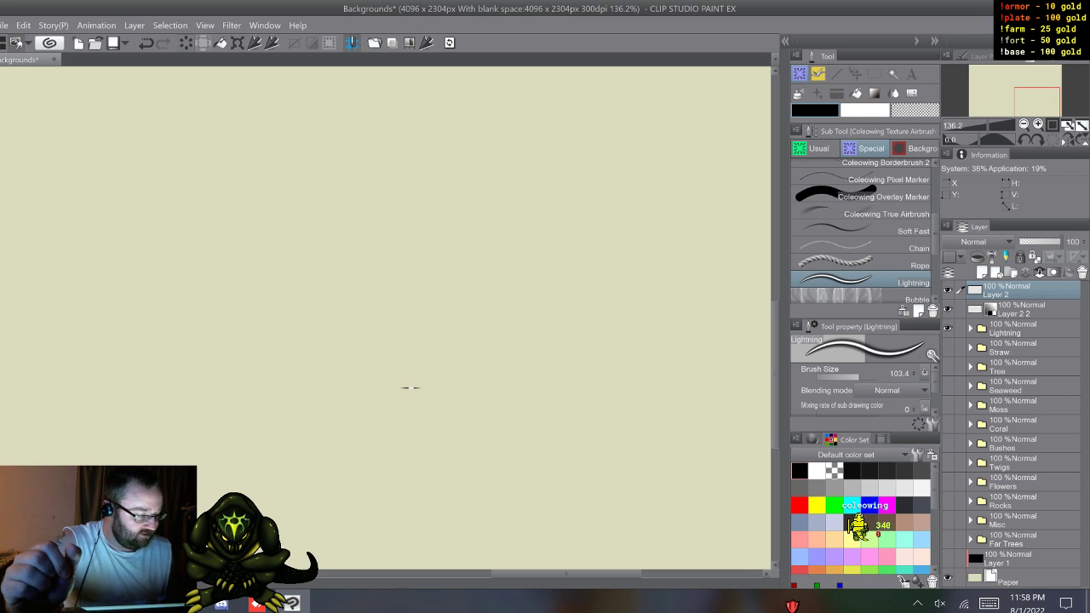
{"action": "left_click", "coordinate": [1009, 309]}
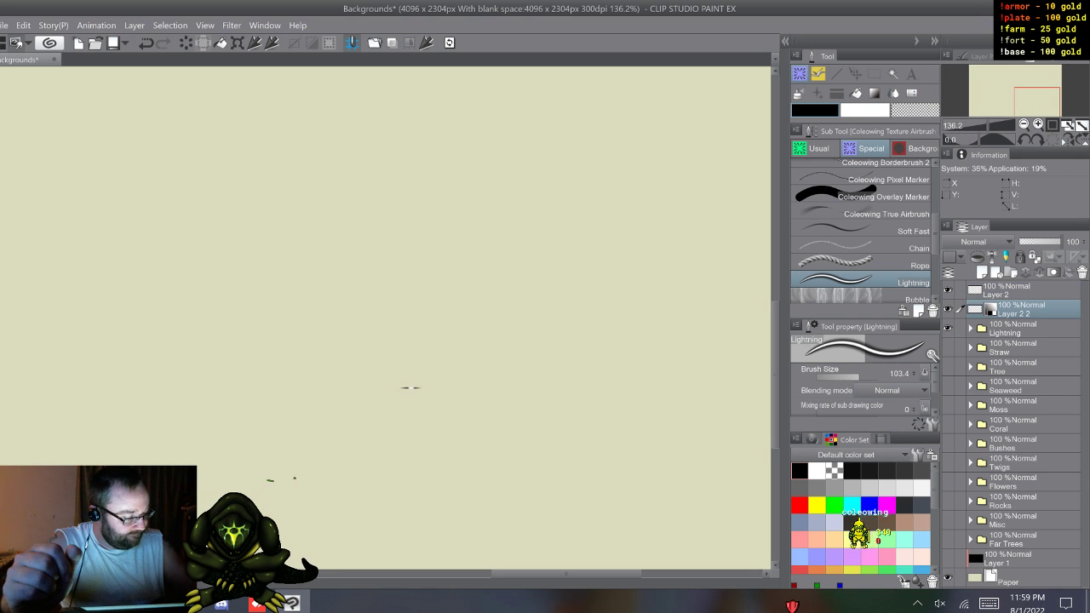
{"action": "right_click", "coordinate": [998, 309]}
{"action": "left_click", "coordinate": [902, 361]}
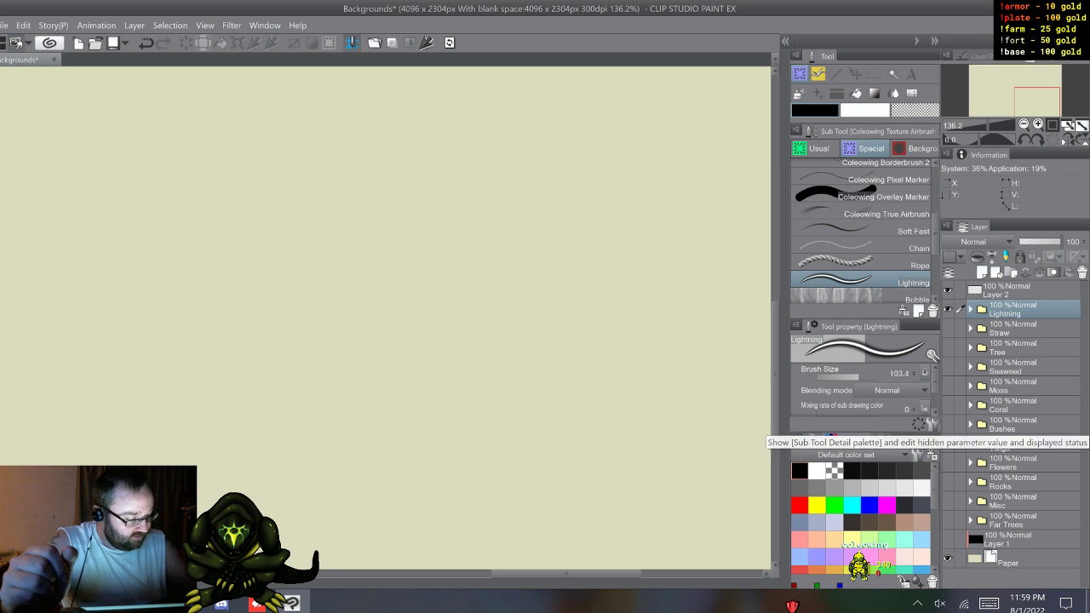
Step: Rename the Lightning sub tool to "Light Ribbon" in its sub tool settings
{"action": "right_click", "coordinate": [899, 279]}
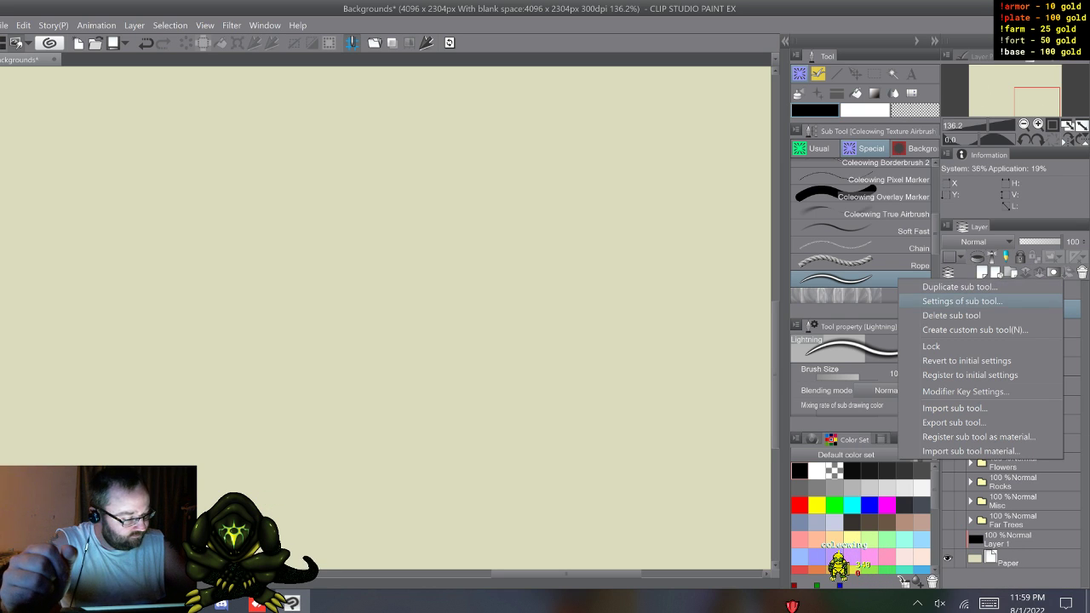
{"action": "left_click", "coordinate": [945, 301]}
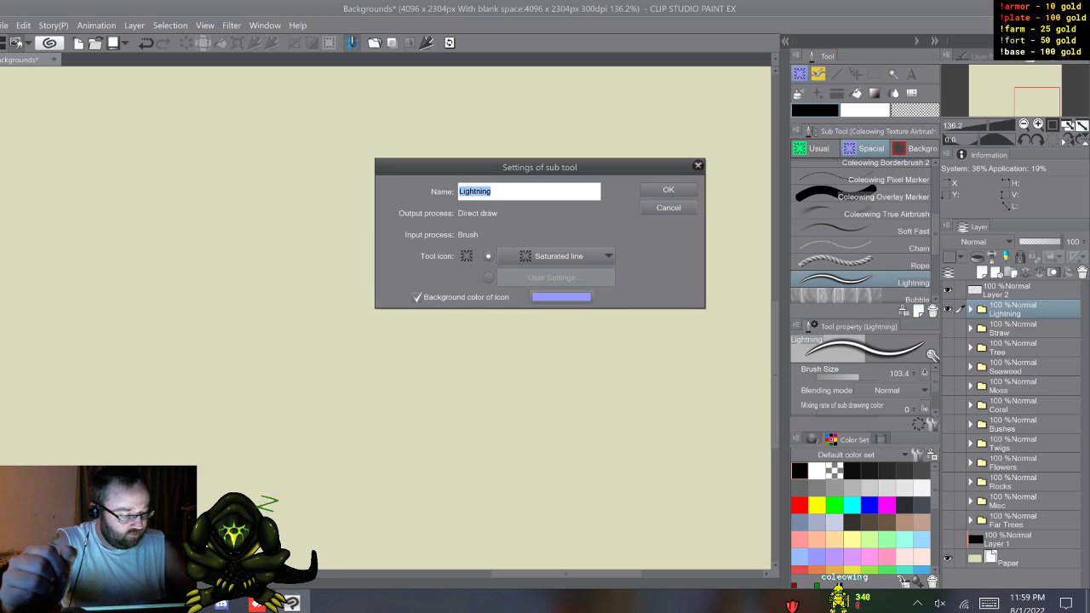
{"action": "left_click", "coordinate": [989, 603]}
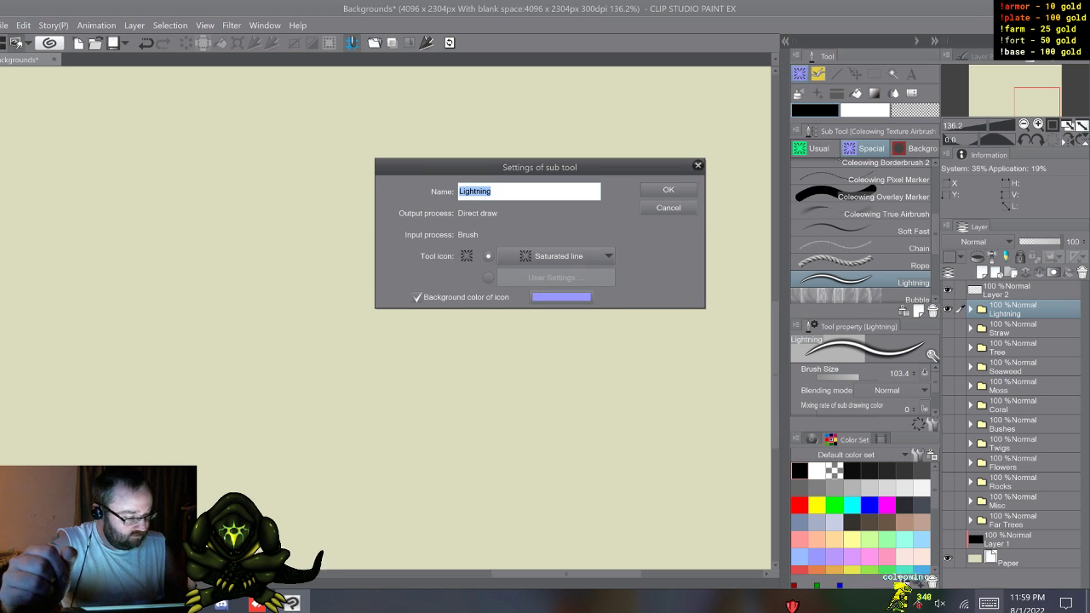
{"action": "type", "text": "L"}
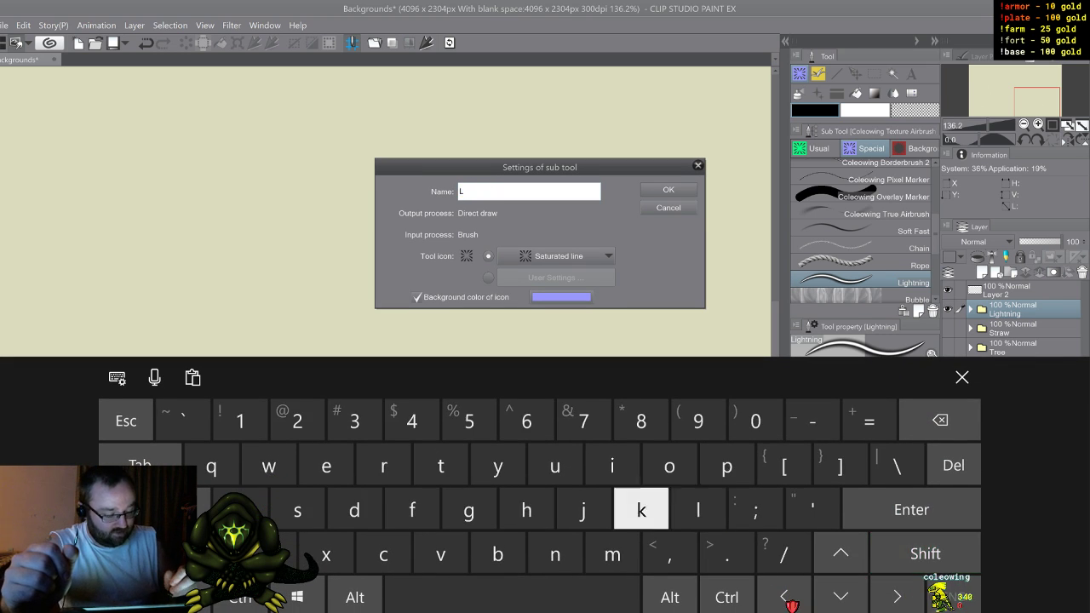
{"action": "type", "text": "ight"}
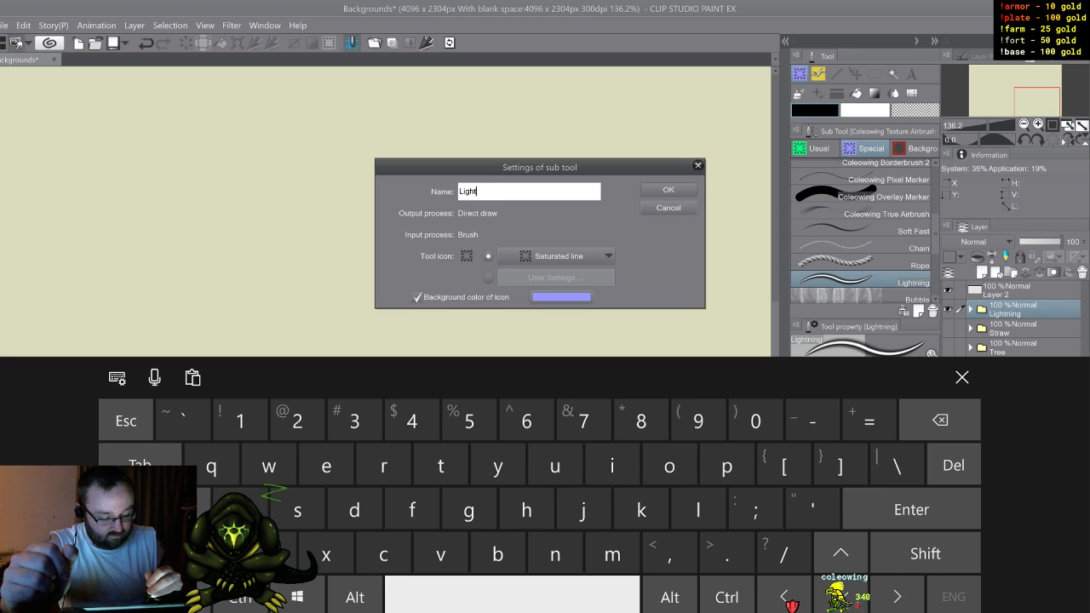
{"action": "type", "text": " Ri"}
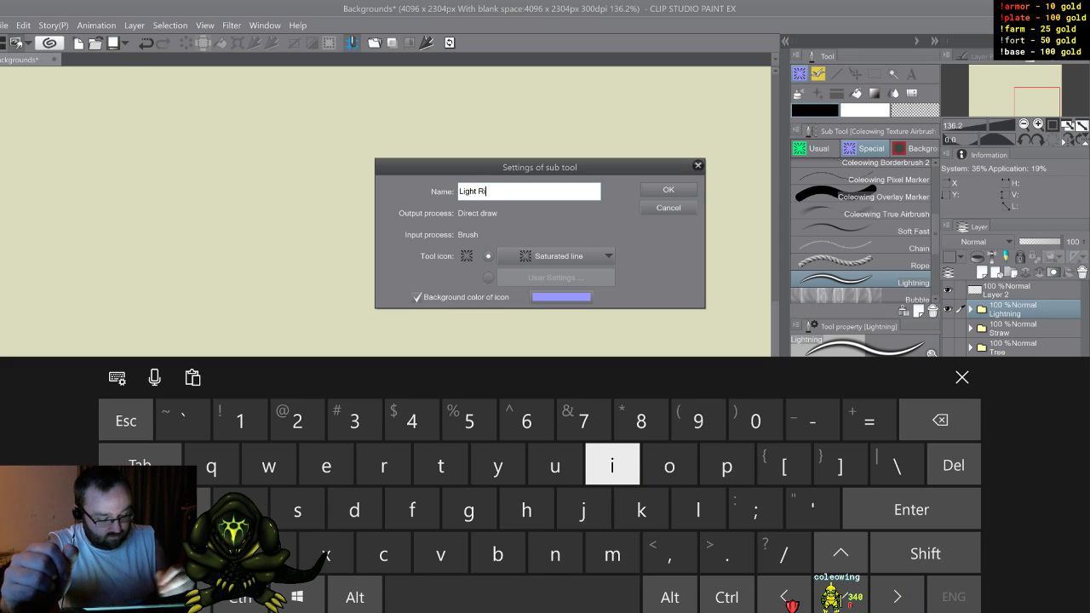
{"action": "type", "text": "bbonl"}
{"action": "key", "text": "BackSpace"}
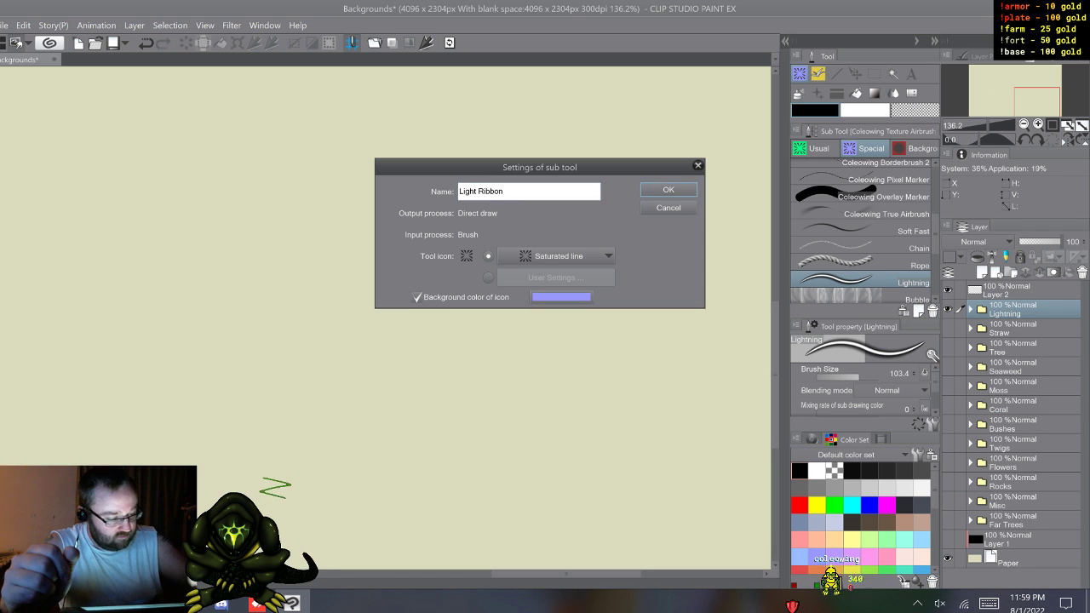
{"action": "left_click", "coordinate": [668, 189]}
Step: Draw a jagged, steeply slanted black lightning bolt on Layer 2 with the Coleowing Marker Small brush
{"action": "left_click_drag", "start_coordinate": [935, 234], "coordinate": [935, 236]}
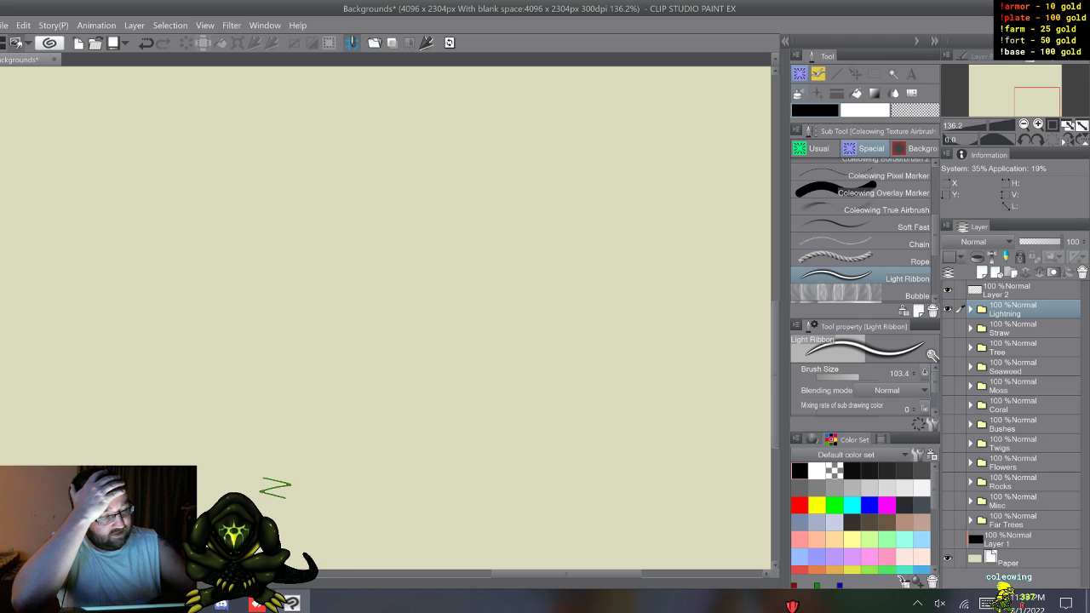
{"action": "scroll", "coordinate": [862, 230], "scroll_direction": "up", "scroll_amount": 1}
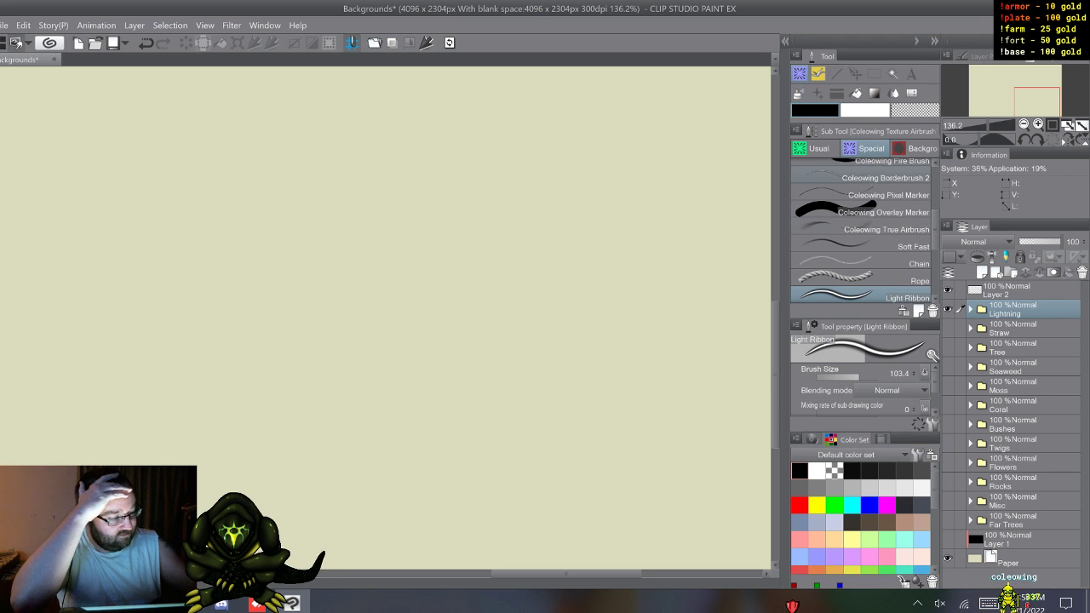
{"action": "left_click", "coordinate": [812, 148]}
{"action": "left_click", "coordinate": [864, 221]}
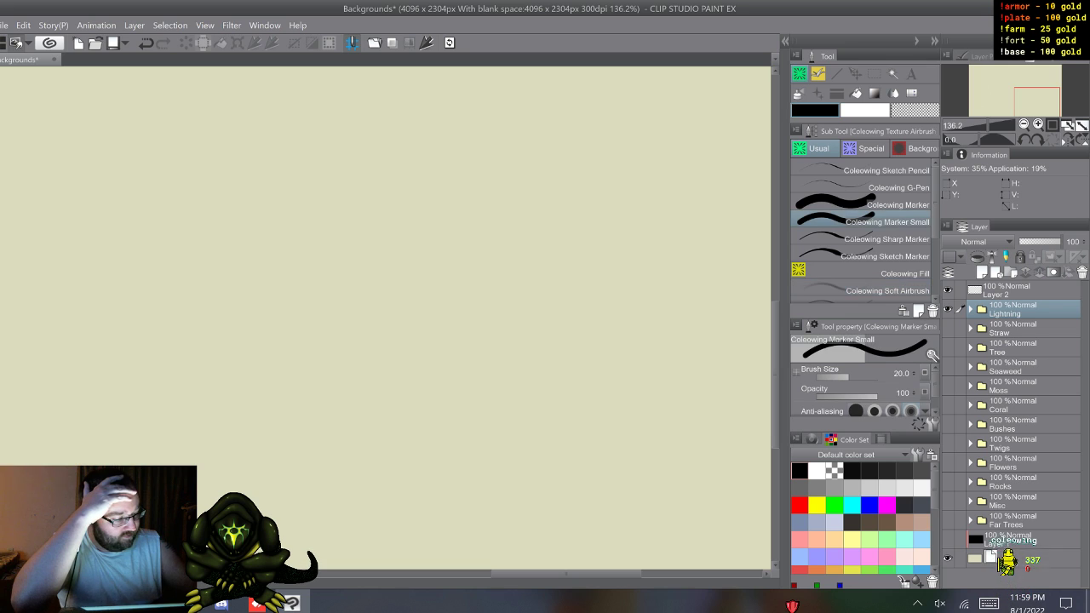
{"action": "key", "text": "x"}
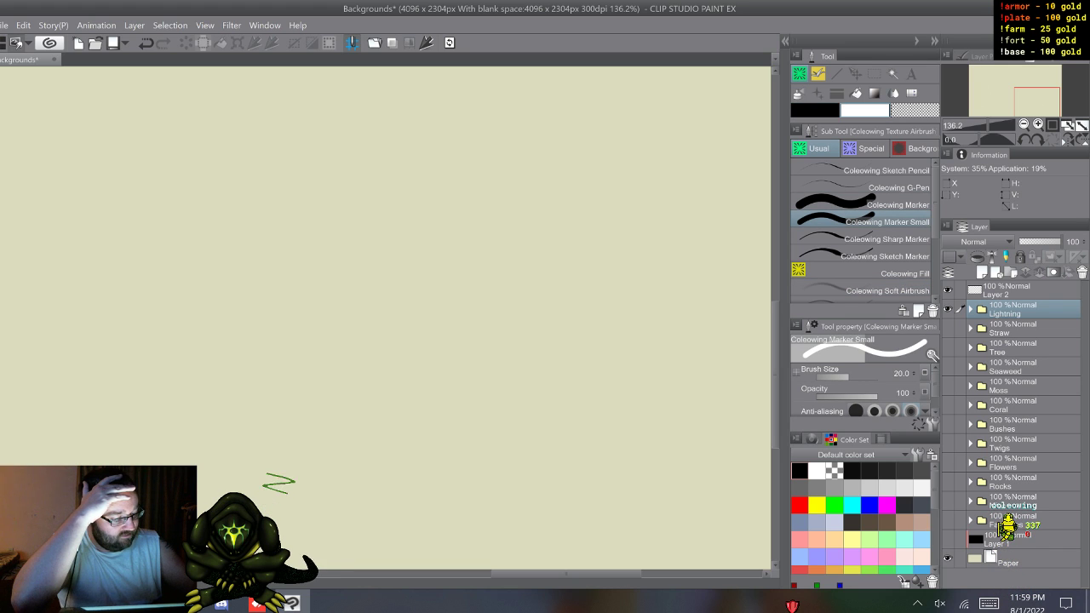
{"action": "key", "text": "x"}
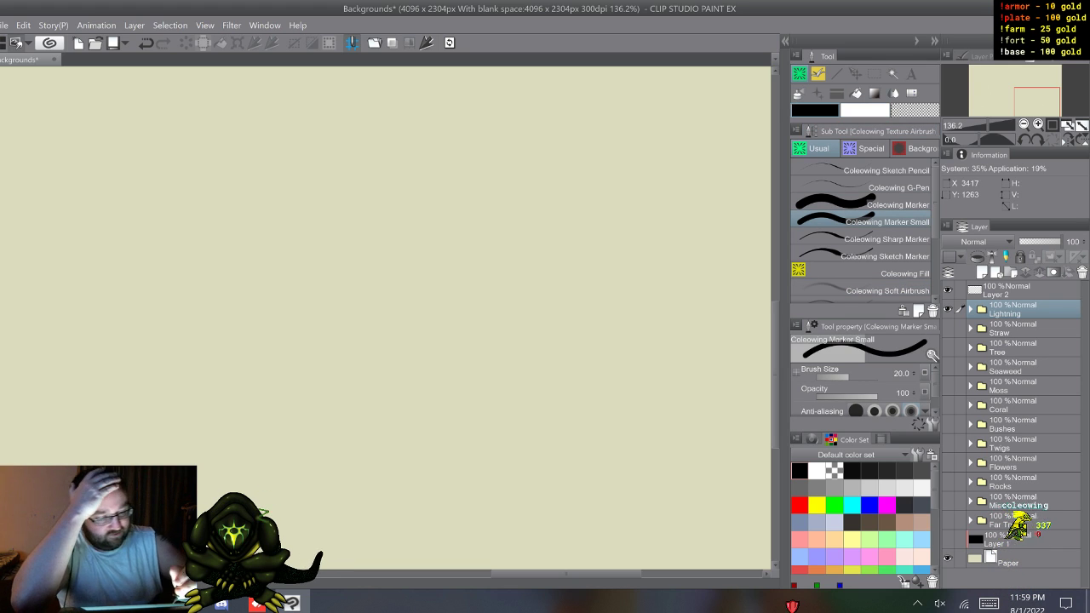
{"action": "left_click", "coordinate": [1013, 290]}
{"action": "left_click_drag", "start_coordinate": [589, 129], "coordinate": [509, 359]}
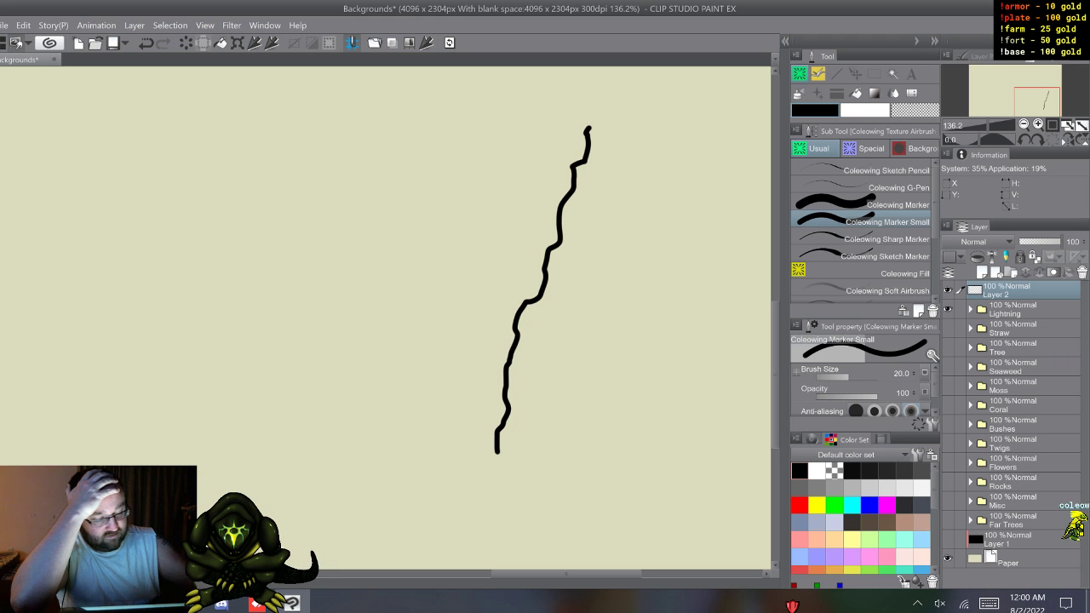
Step: Airbrush a soft white glow along the black bolt with the Coleowing Soft Airbrush at size 50.5
{"action": "left_click", "coordinate": [887, 290]}
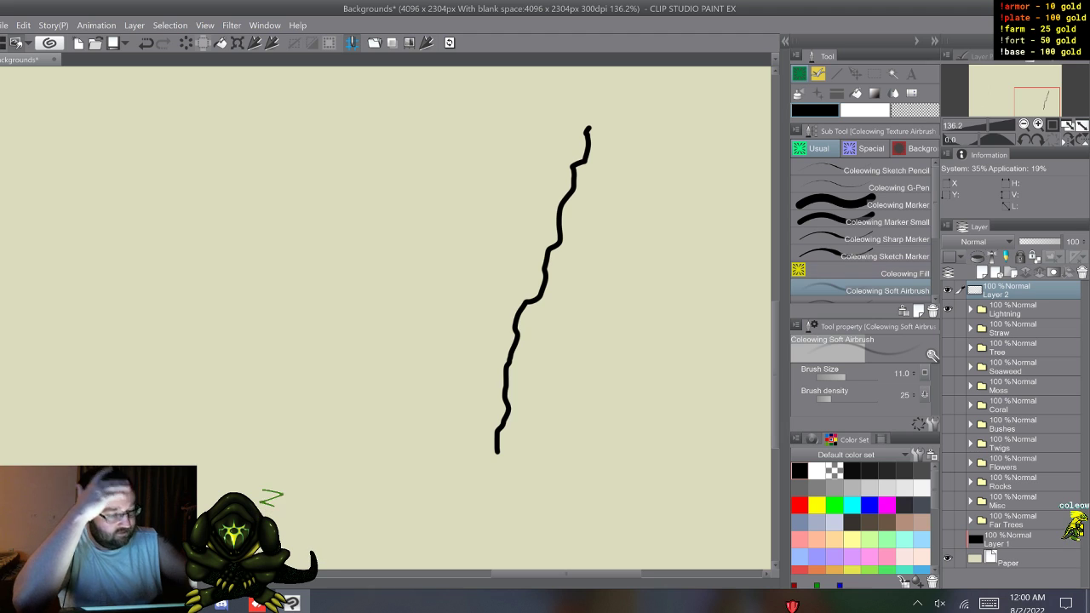
{"action": "key", "text": "alt"}
{"action": "left_click_drag", "start_coordinate": [632, 141], "coordinate": [635, 152]}
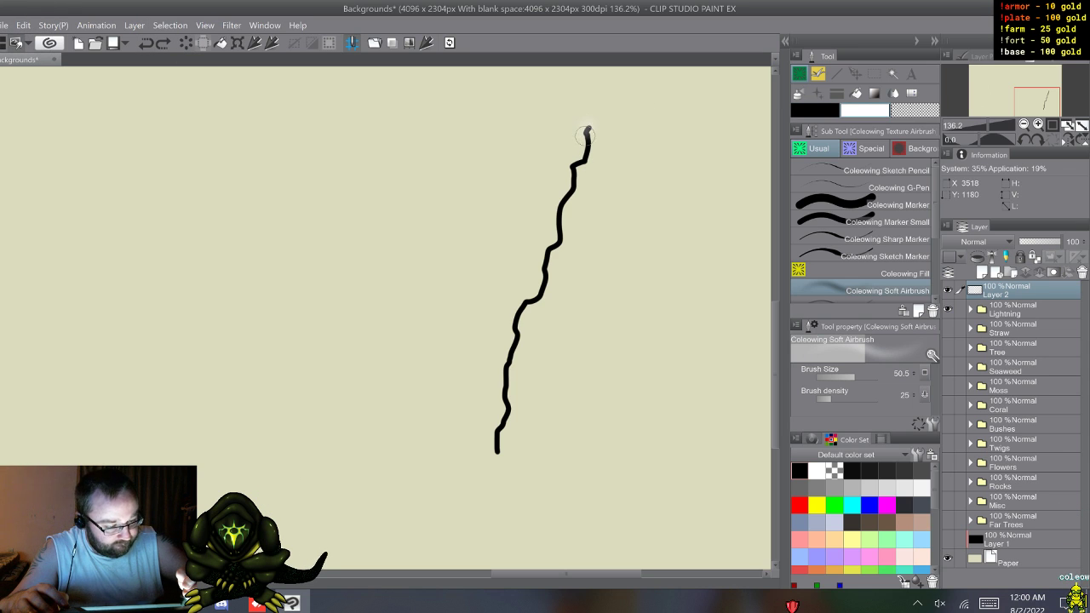
{"action": "mouse_move", "coordinate": [573, 181]}
{"action": "left_mouse_down"}
{"action": "mouse_move", "coordinate": [537, 295]}
{"action": "mouse_move", "coordinate": [518, 312]}
{"action": "mouse_move", "coordinate": [497, 453]}
{"action": "mouse_move", "coordinate": [516, 322]}
{"action": "mouse_move", "coordinate": [544, 287]}
{"action": "mouse_move", "coordinate": [588, 128]}
{"action": "left_mouse_up"}
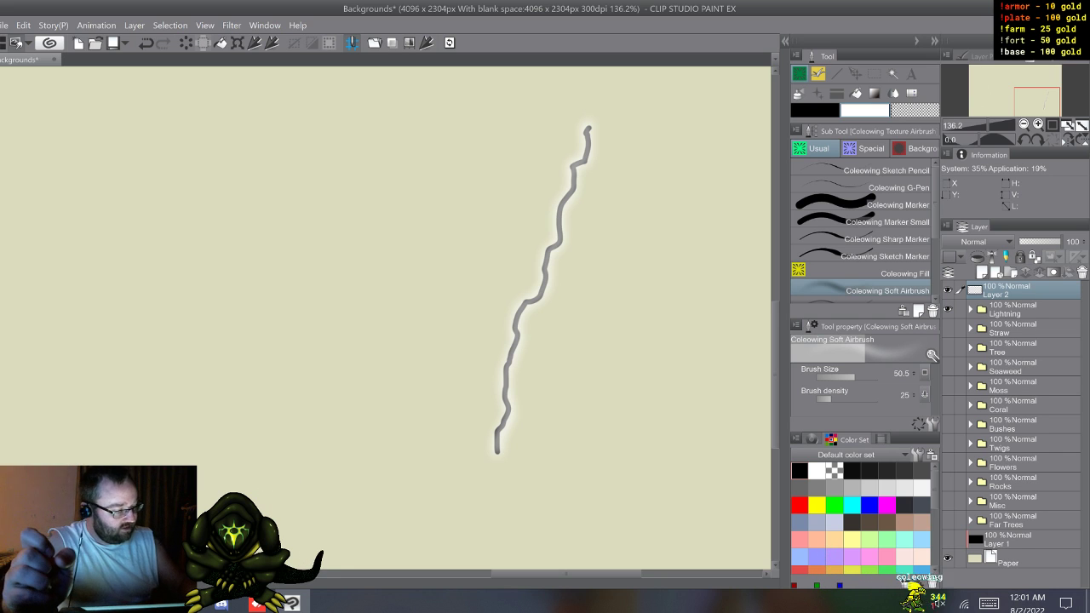
Step: Add a new raster layer and draw a thick white bolt with Coleowing Marker Small and a thinner branching one with Coleowing Sharp Marker
{"action": "left_click", "coordinate": [981, 273]}
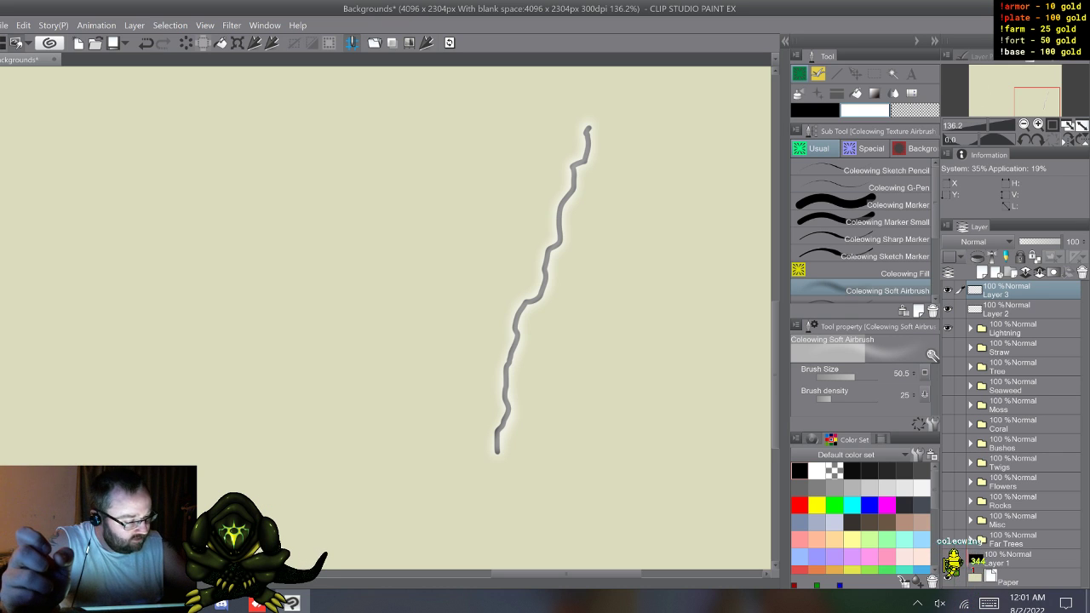
{"action": "left_click", "coordinate": [886, 222]}
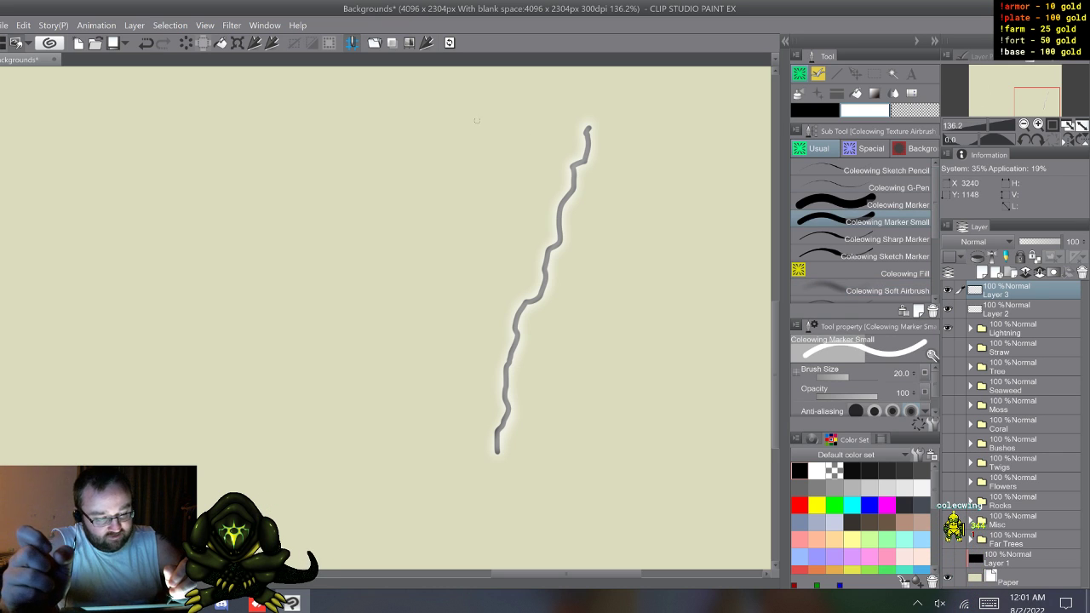
{"action": "mouse_move", "coordinate": [473, 126]}
{"action": "left_mouse_down"}
{"action": "mouse_move", "coordinate": [455, 162]}
{"action": "mouse_move", "coordinate": [428, 290]}
{"action": "mouse_move", "coordinate": [368, 440]}
{"action": "left_mouse_up"}
{"action": "left_click", "coordinate": [885, 239]}
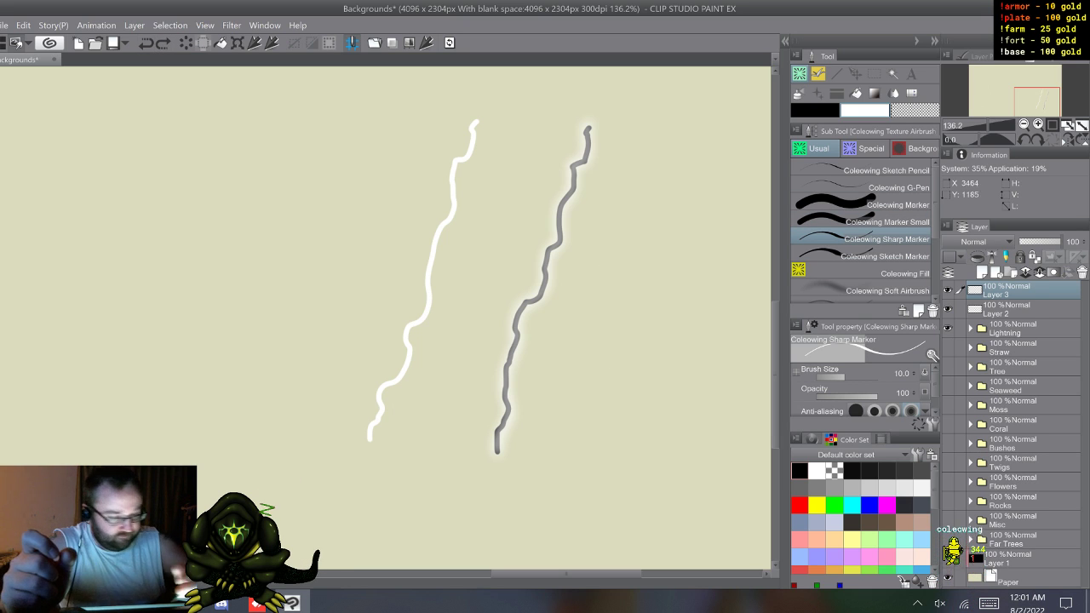
{"action": "mouse_move", "coordinate": [418, 181]}
{"action": "left_mouse_down"}
{"action": "mouse_move", "coordinate": [390, 263]}
{"action": "mouse_move", "coordinate": [334, 378]}
{"action": "left_mouse_up"}
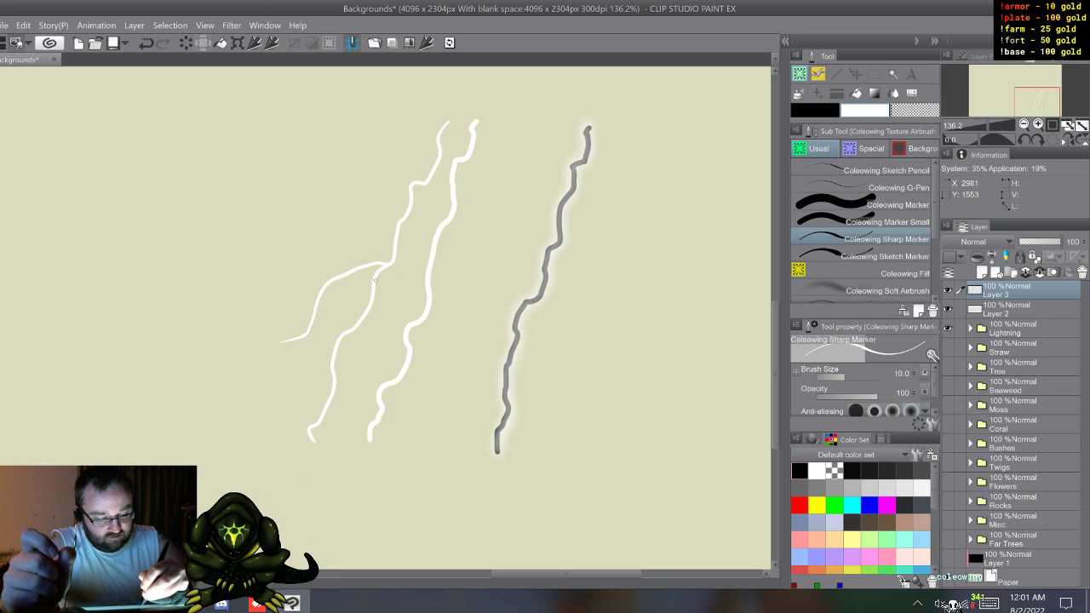
{"action": "left_click_drag", "start_coordinate": [372, 335], "coordinate": [368, 368]}
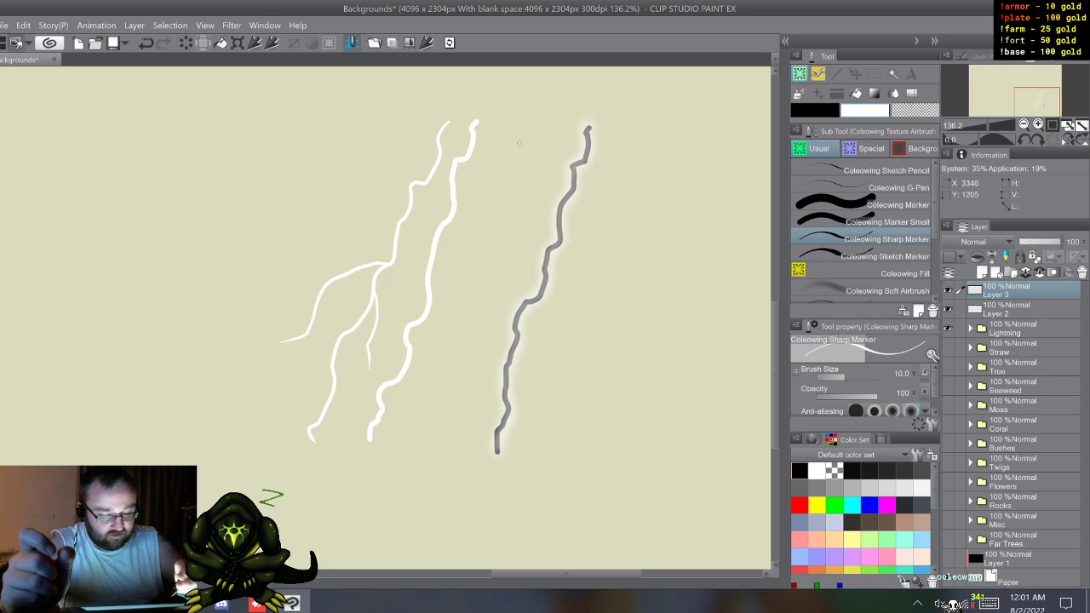
Step: Select the Coleowing Soft Airbrush in red, try a stroke over the upper part of the branching bolt and undo it
{"action": "left_click", "coordinate": [864, 290]}
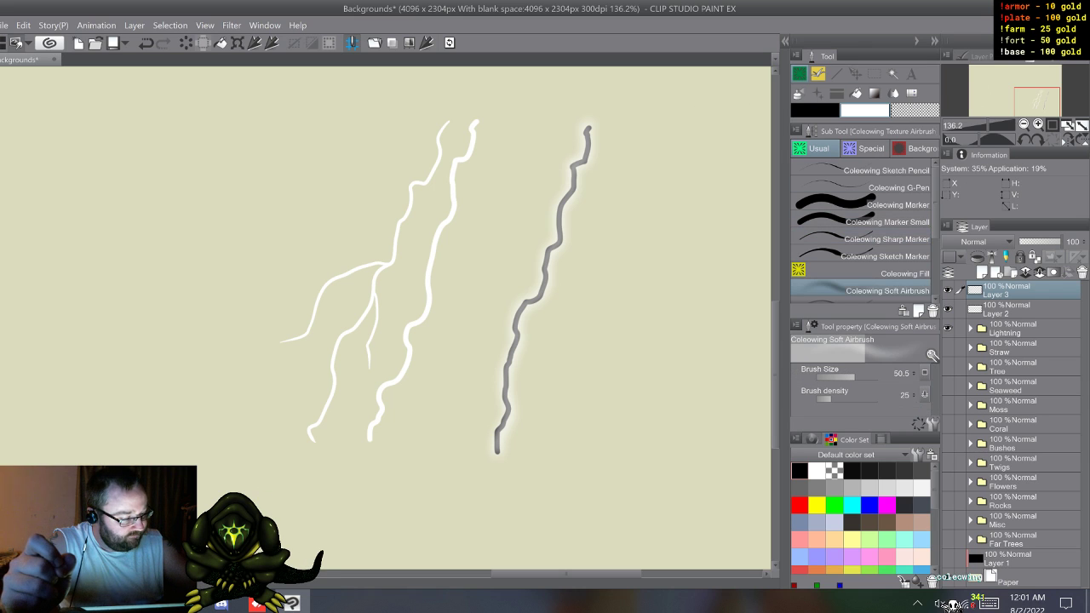
{"action": "left_click", "coordinate": [799, 505]}
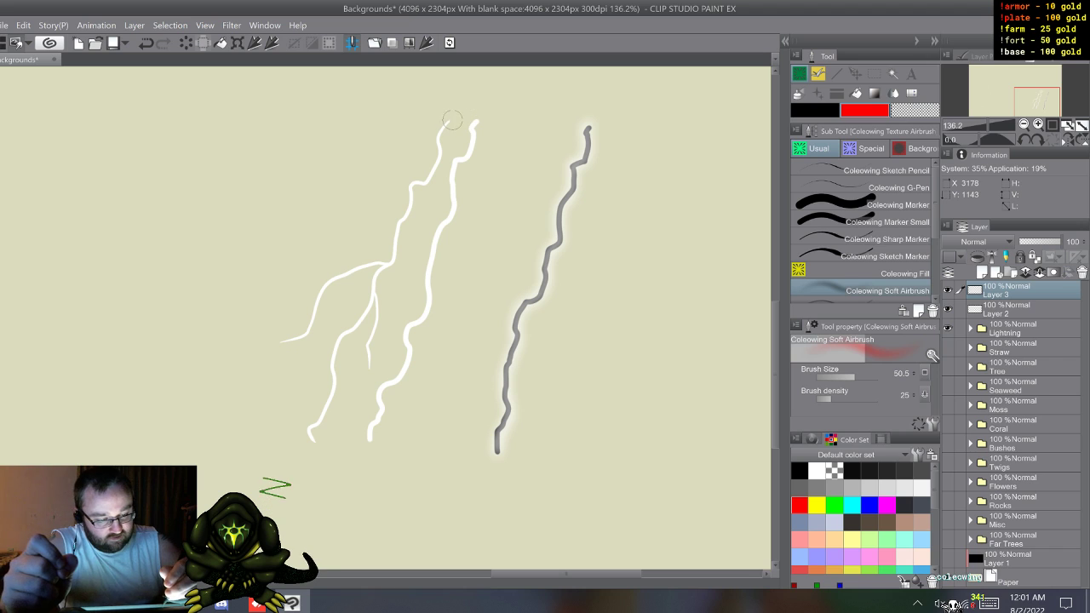
{"action": "left_click_drag", "start_coordinate": [445, 123], "coordinate": [413, 184]}
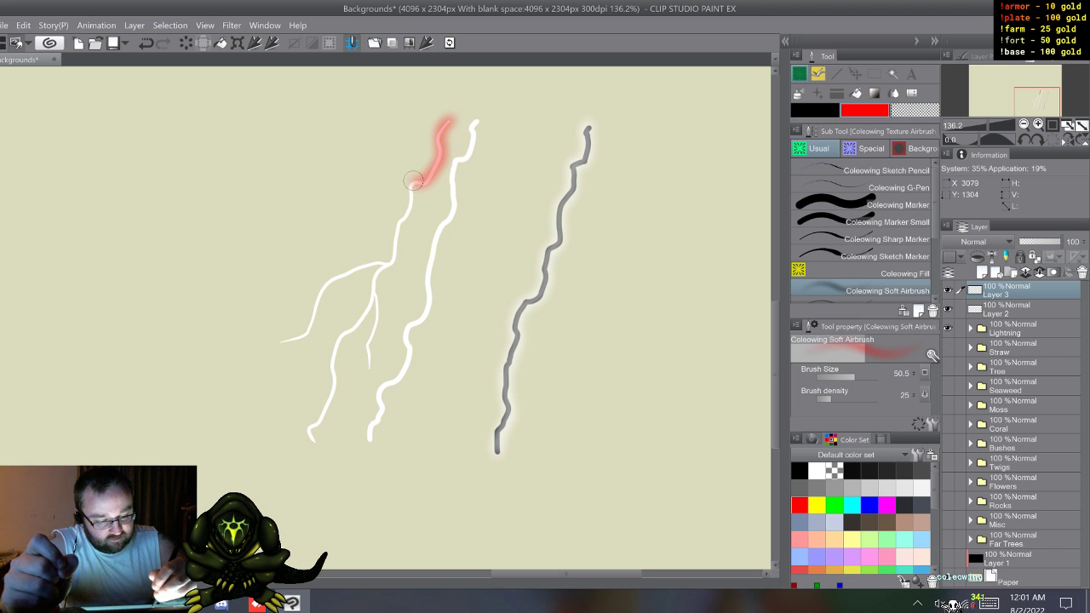
{"action": "key", "text": "ctrl+z"}
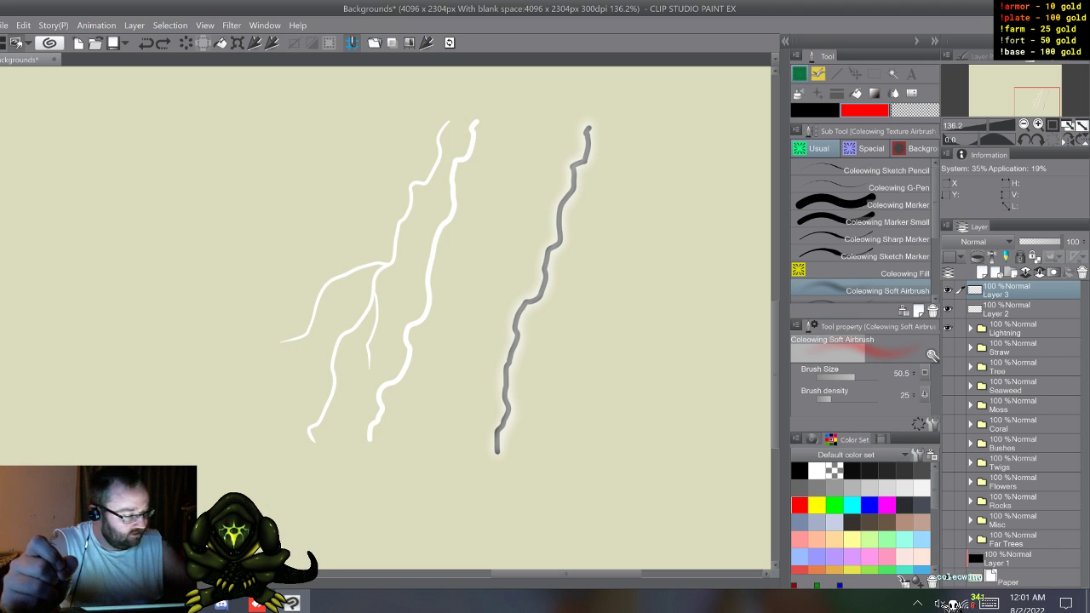
Step: Add a new layer in Add (Glow) mode and airbrush a red glow along every branch of the thin white bolt
{"action": "key", "text": "ctrl+shift+n"}
{"action": "left_click", "coordinate": [983, 242]}
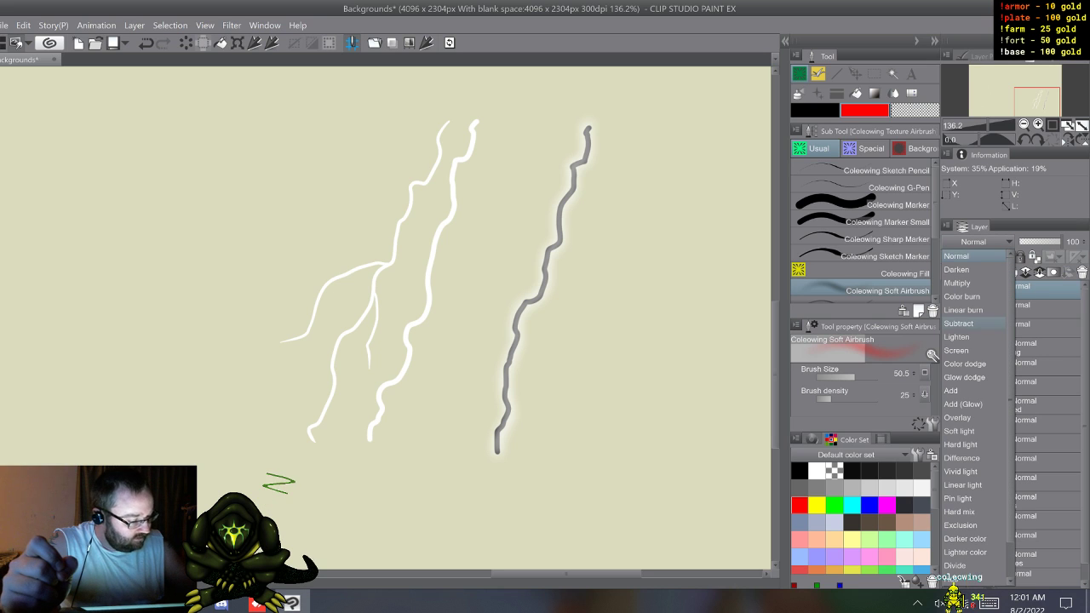
{"action": "left_click", "coordinate": [973, 403]}
{"action": "mouse_move", "coordinate": [446, 115]}
{"action": "left_mouse_down"}
{"action": "mouse_move", "coordinate": [438, 160]}
{"action": "mouse_move", "coordinate": [408, 187]}
{"action": "mouse_move", "coordinate": [393, 256]}
{"action": "mouse_move", "coordinate": [324, 289]}
{"action": "mouse_move", "coordinate": [281, 343]}
{"action": "left_mouse_up"}
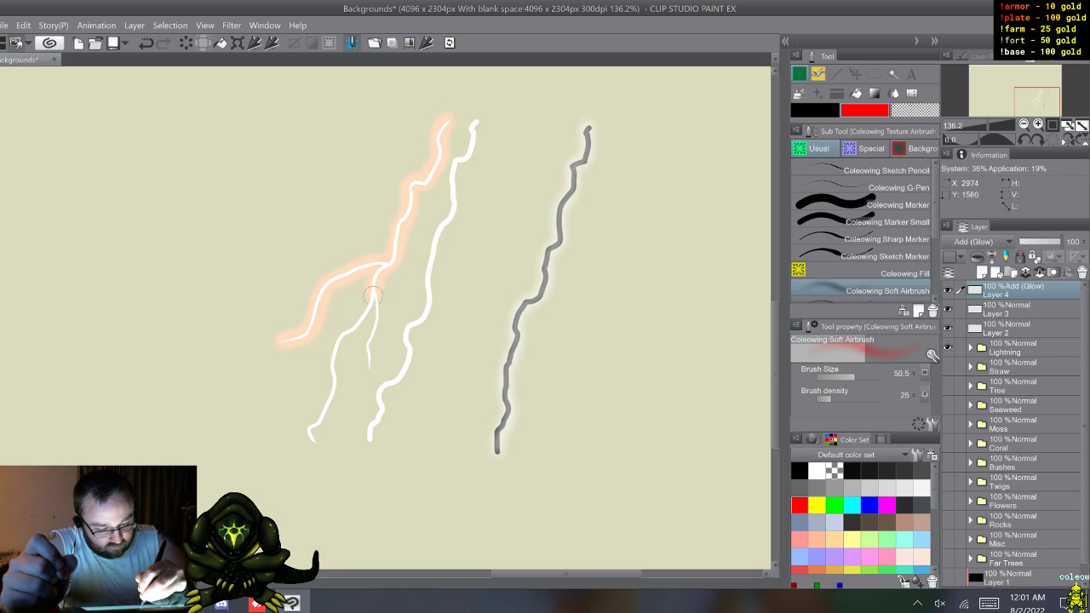
{"action": "mouse_move", "coordinate": [367, 352]}
{"action": "left_mouse_down"}
{"action": "mouse_move", "coordinate": [367, 312]}
{"action": "mouse_move", "coordinate": [336, 346]}
{"action": "mouse_move", "coordinate": [310, 439]}
{"action": "left_mouse_up"}
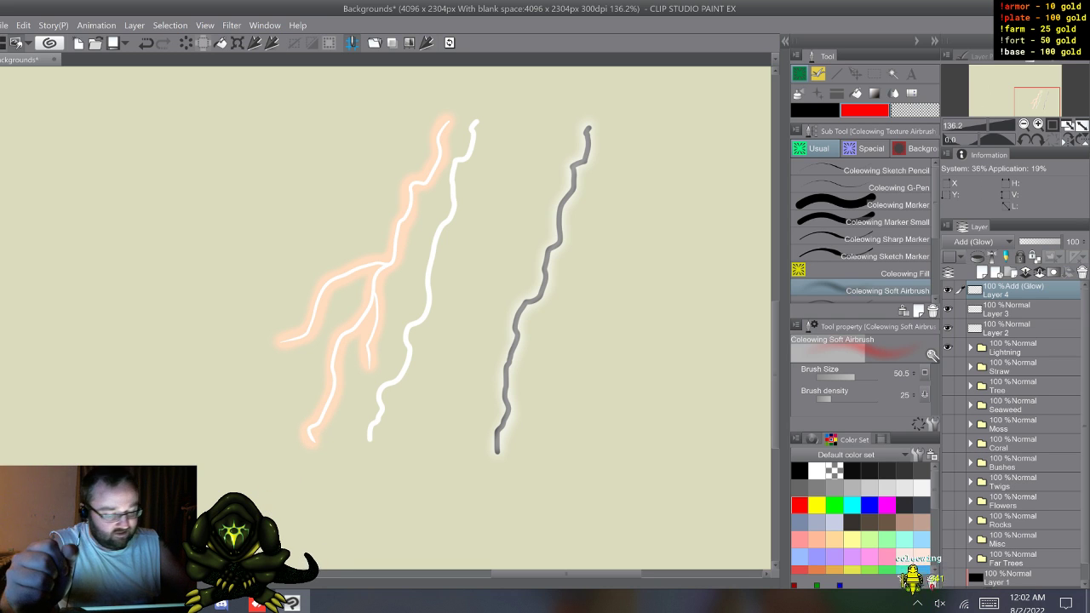
Step: Try the Add and Color dodge blending modes on the red glow layer and set it to Glow dodge
{"action": "left_click", "coordinate": [973, 241]}
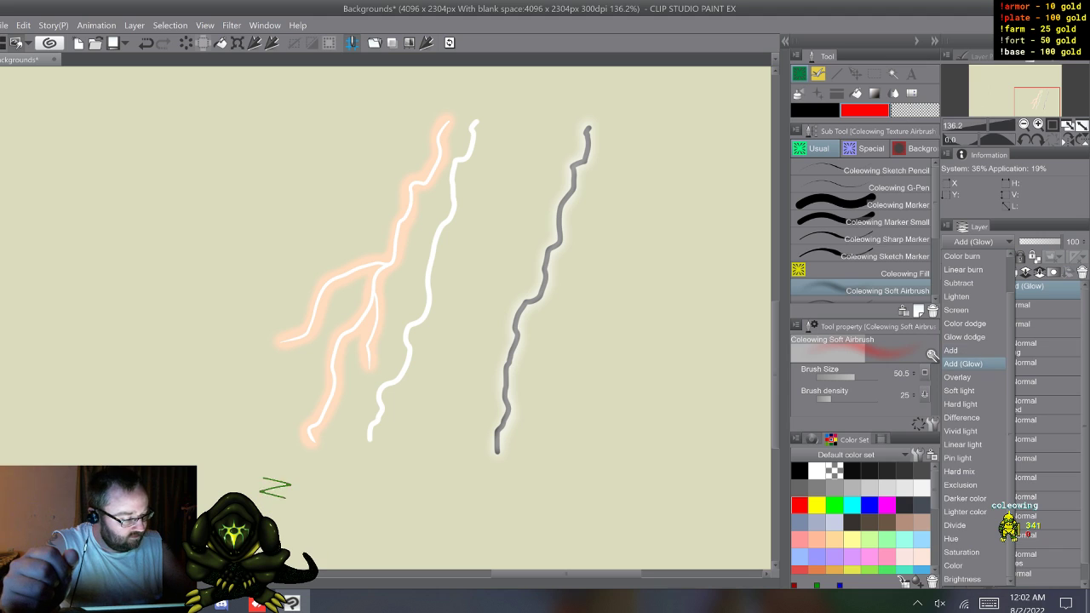
{"action": "left_click", "coordinate": [958, 350]}
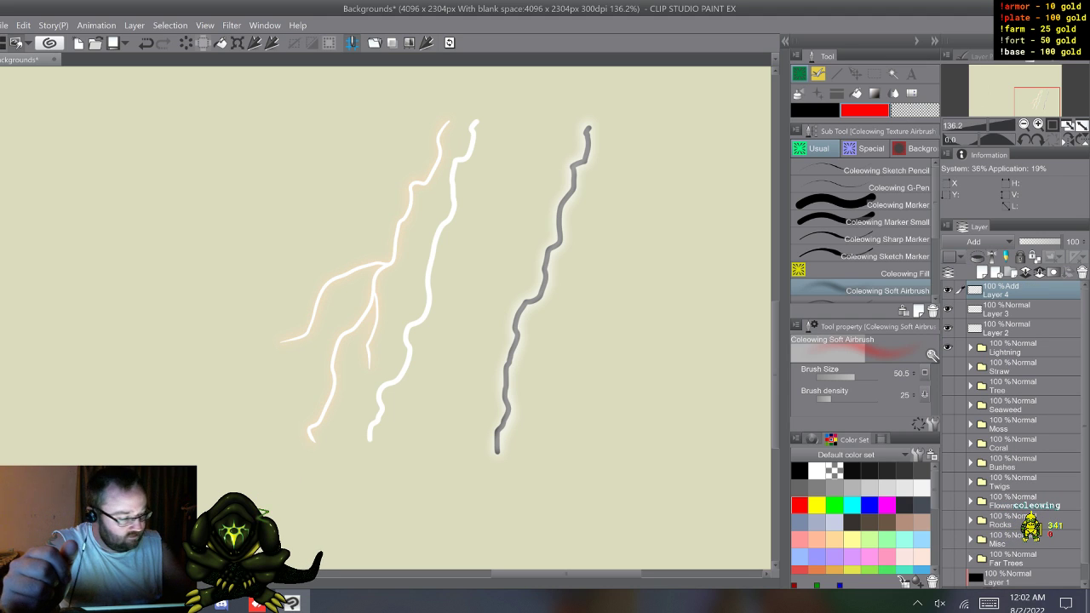
{"action": "left_click", "coordinate": [974, 242]}
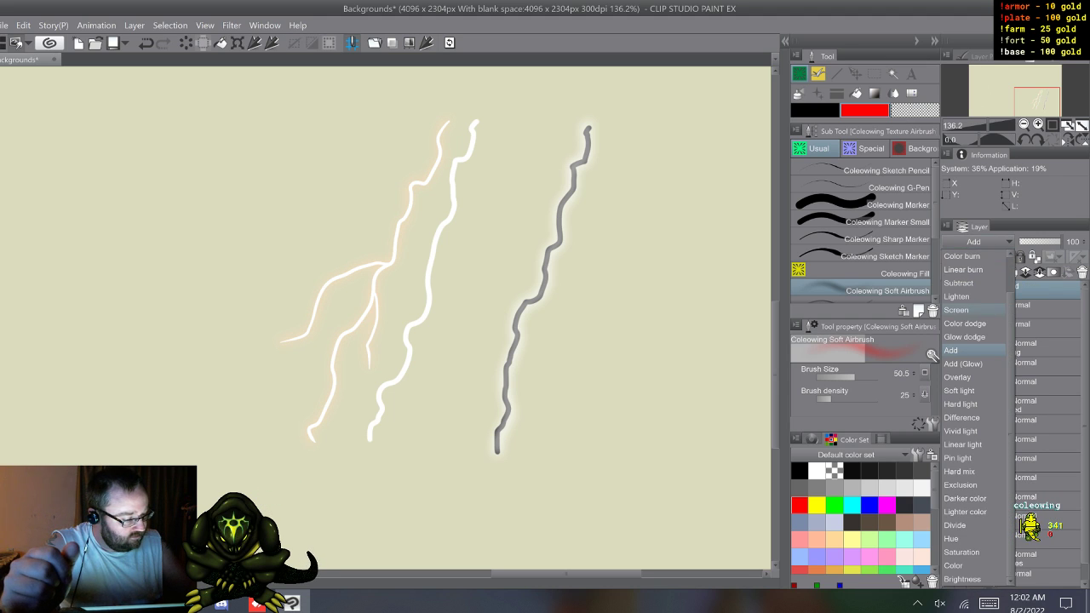
{"action": "left_click", "coordinate": [965, 323]}
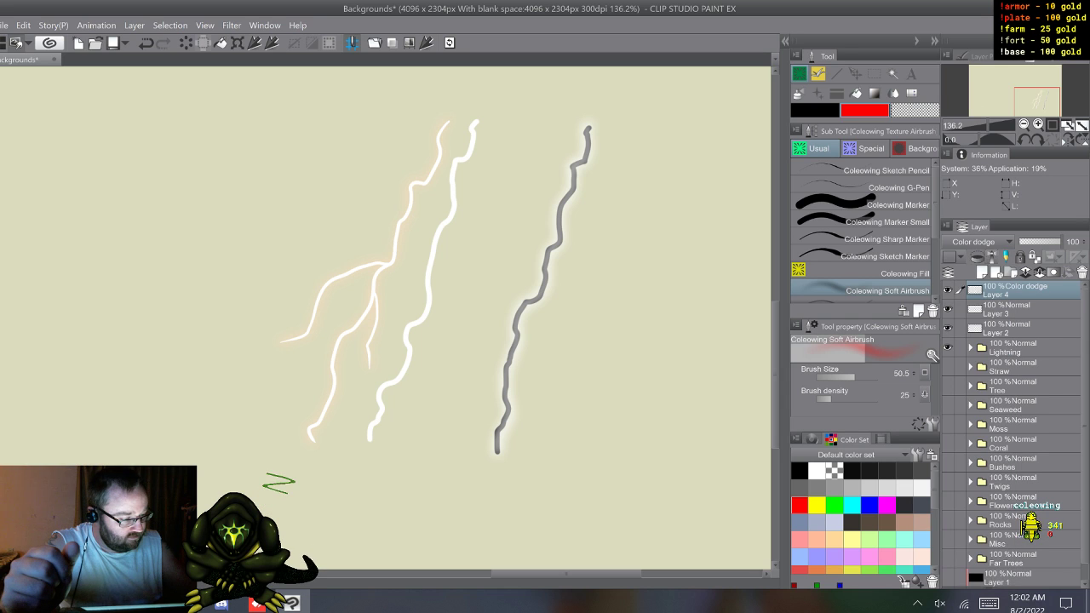
{"action": "left_click", "coordinate": [973, 242]}
{"action": "left_click", "coordinate": [965, 336]}
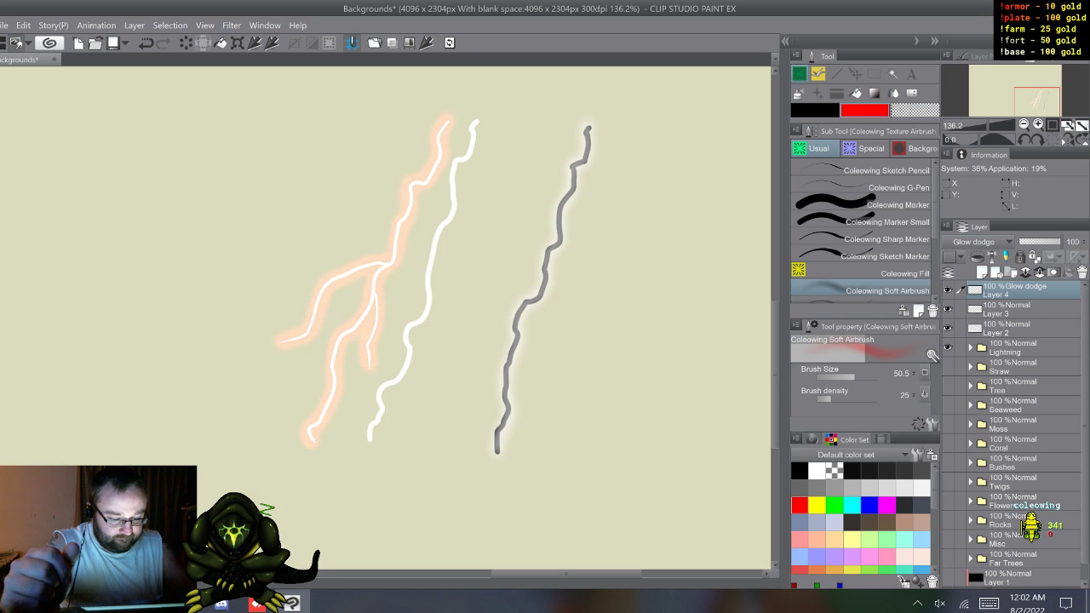
{"action": "left_click", "coordinate": [974, 242]}
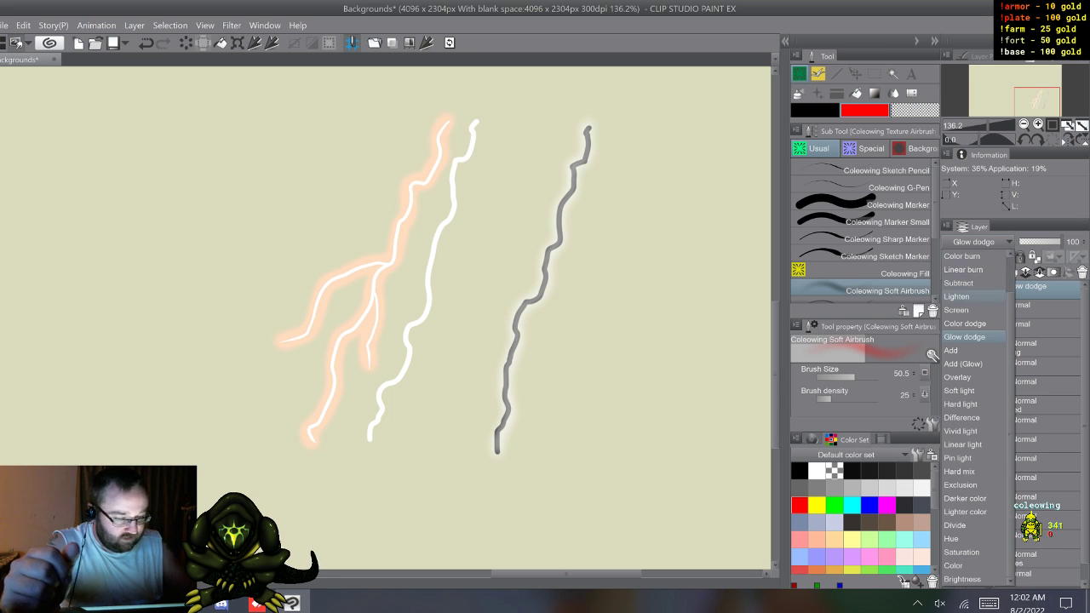
{"action": "left_click", "coordinate": [957, 376]}
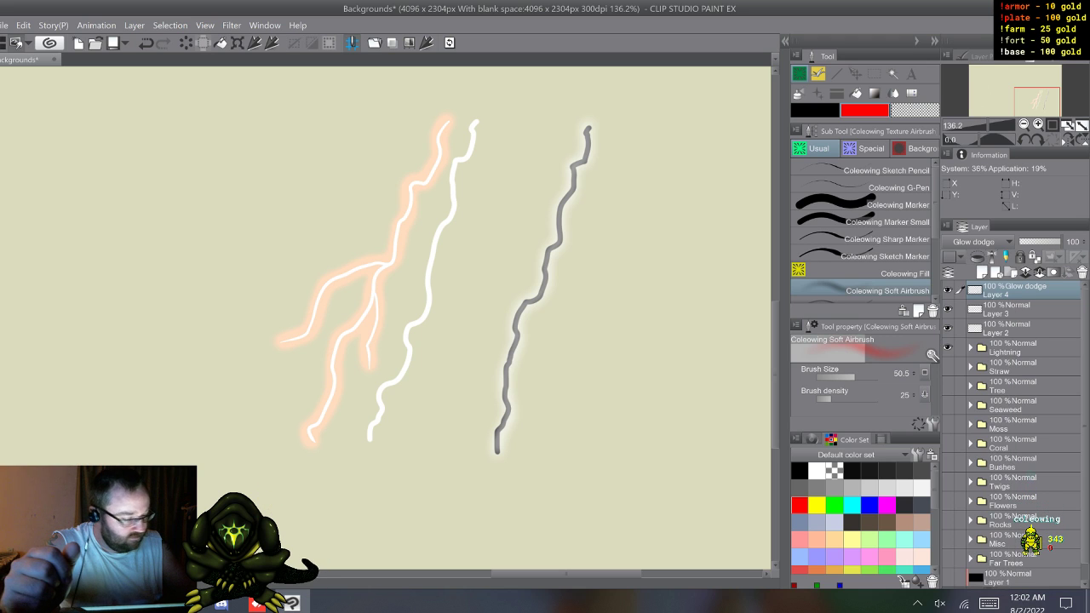
Step: Try the Overlay, Soft light, Hard light and Difference blending modes on the red glow layer
{"action": "left_click", "coordinate": [974, 242]}
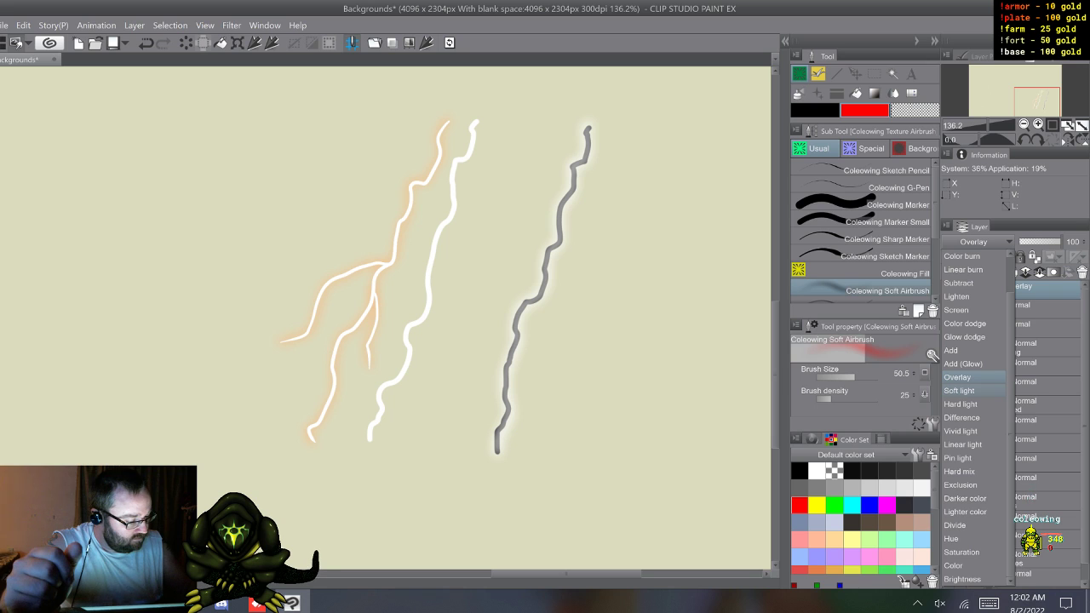
{"action": "left_click", "coordinate": [958, 390]}
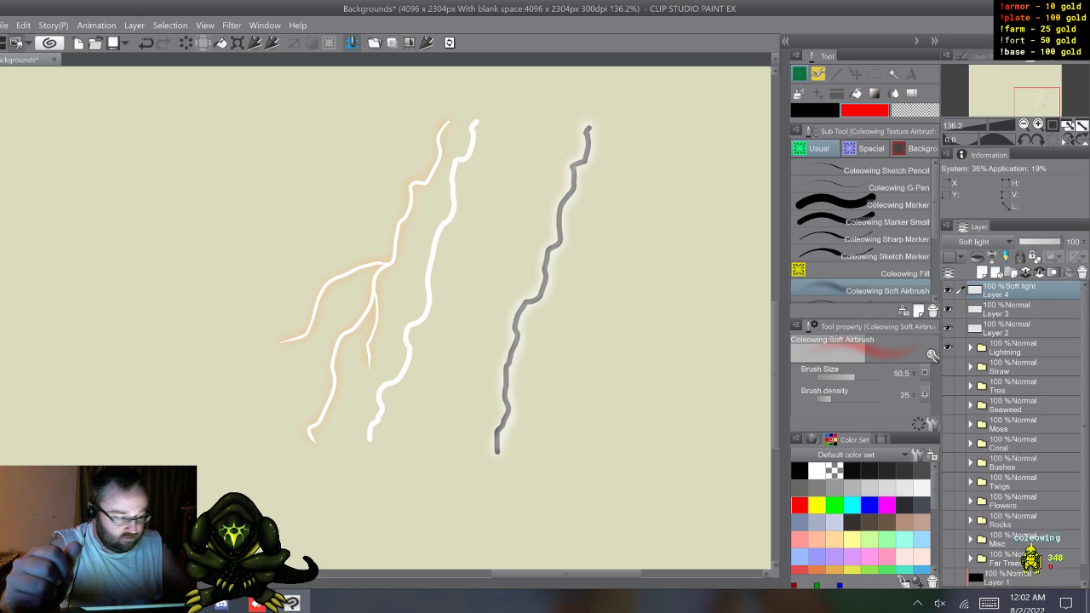
{"action": "left_click", "coordinate": [973, 242]}
{"action": "left_click", "coordinate": [959, 404]}
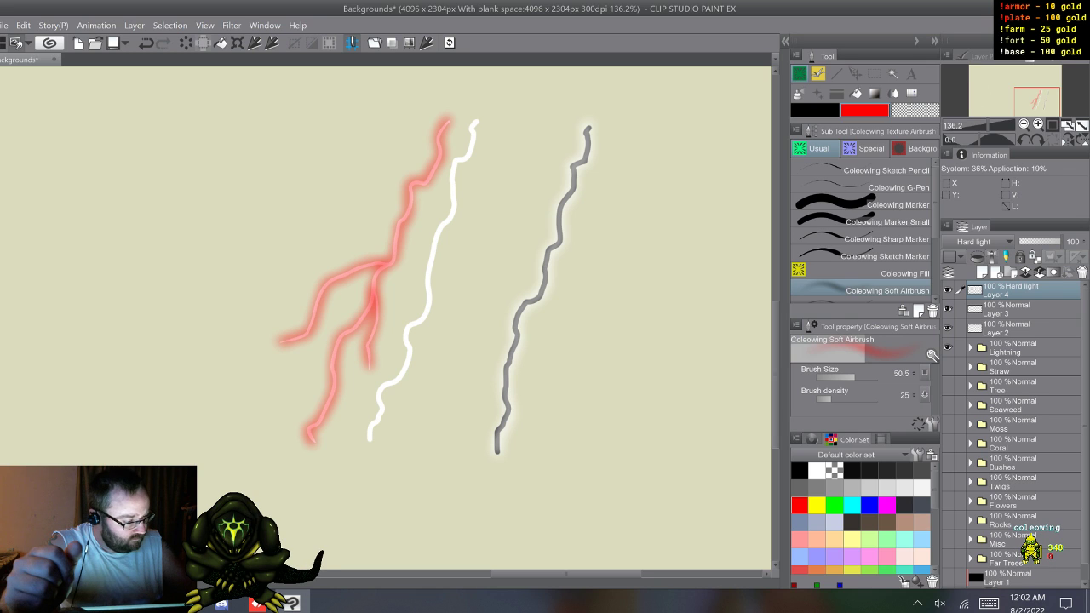
{"action": "left_click", "coordinate": [973, 242]}
{"action": "left_click", "coordinate": [961, 417]}
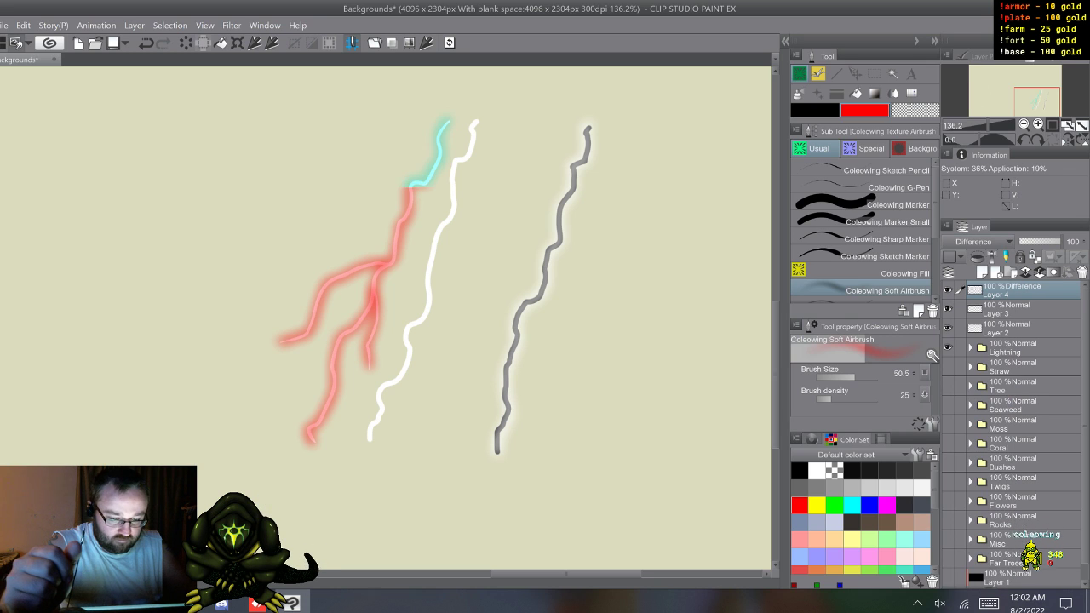
Step: Try the Vivid light, Linear light, Pin light and Hard mix blending modes on the red glow layer
{"action": "left_click", "coordinate": [973, 242]}
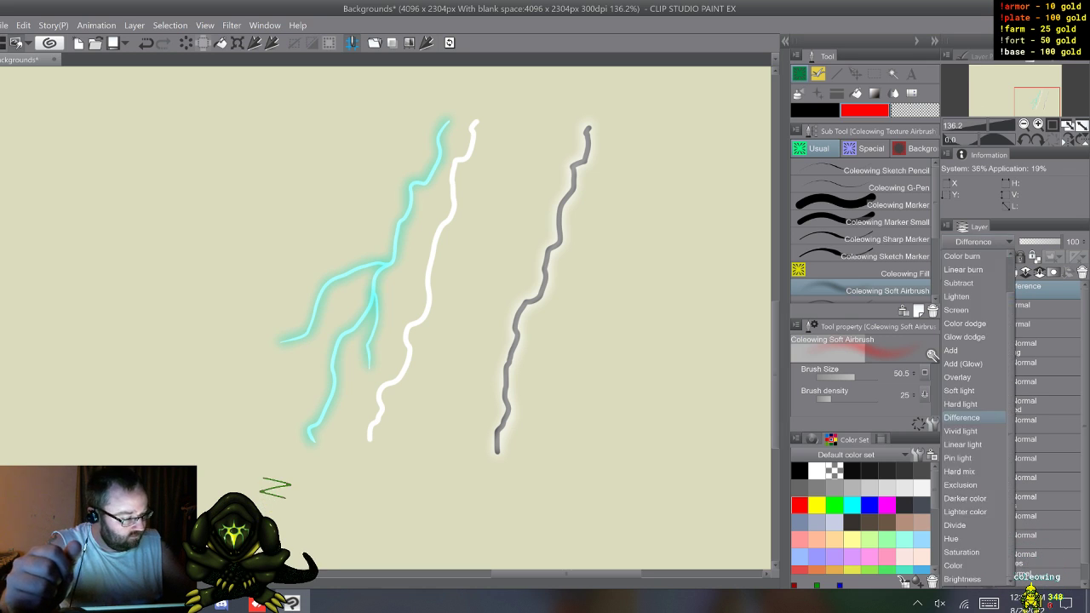
{"action": "left_click", "coordinate": [960, 431]}
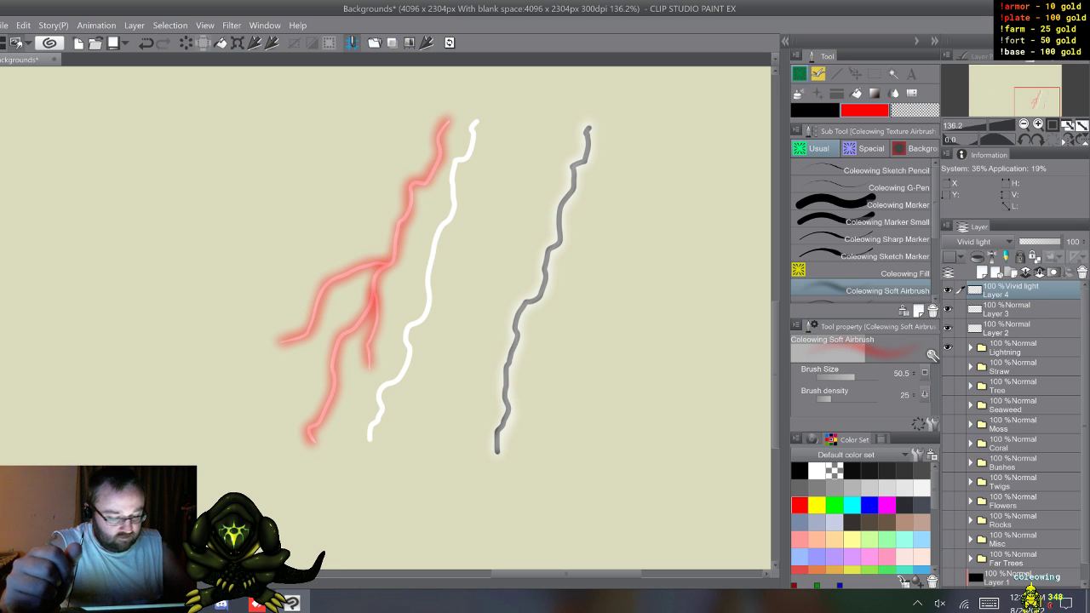
{"action": "left_click", "coordinate": [974, 241]}
{"action": "left_click", "coordinate": [962, 444]}
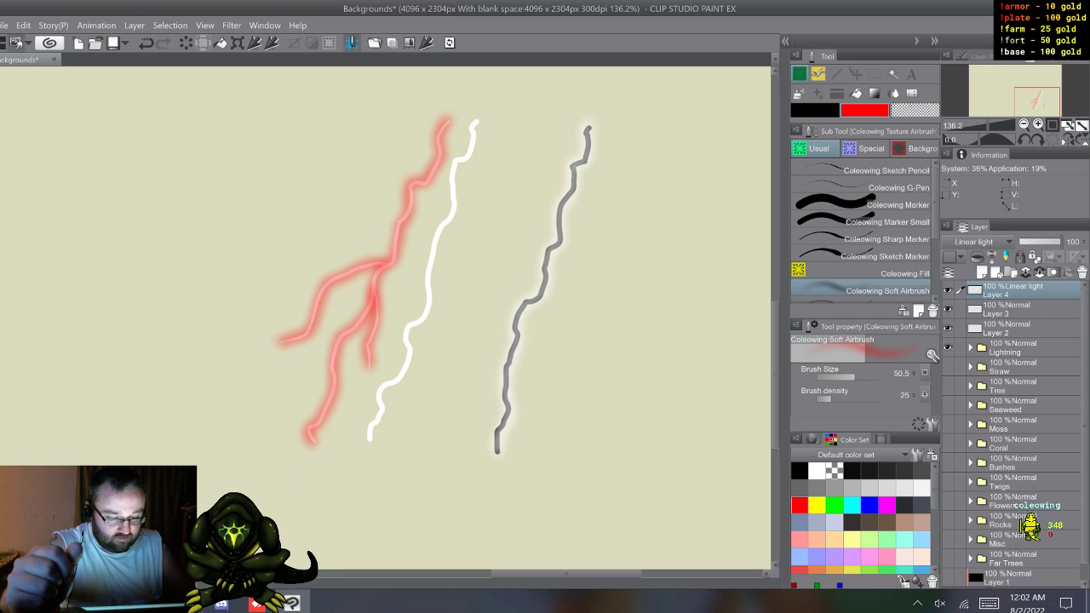
{"action": "left_click", "coordinate": [974, 242]}
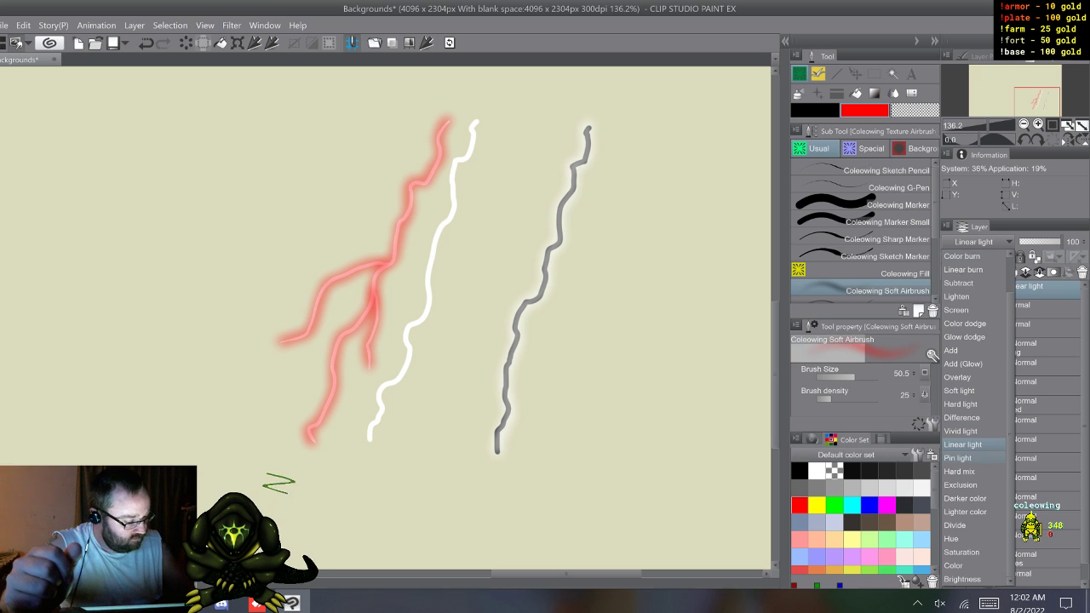
{"action": "left_click", "coordinate": [958, 459]}
{"action": "left_click", "coordinate": [974, 242]}
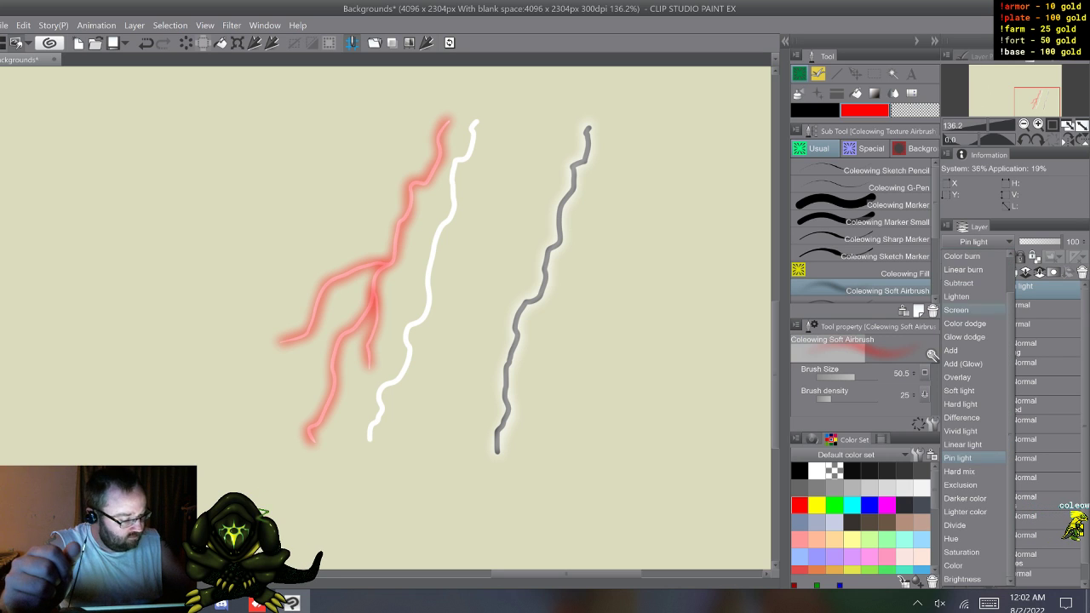
{"action": "left_click", "coordinate": [959, 471]}
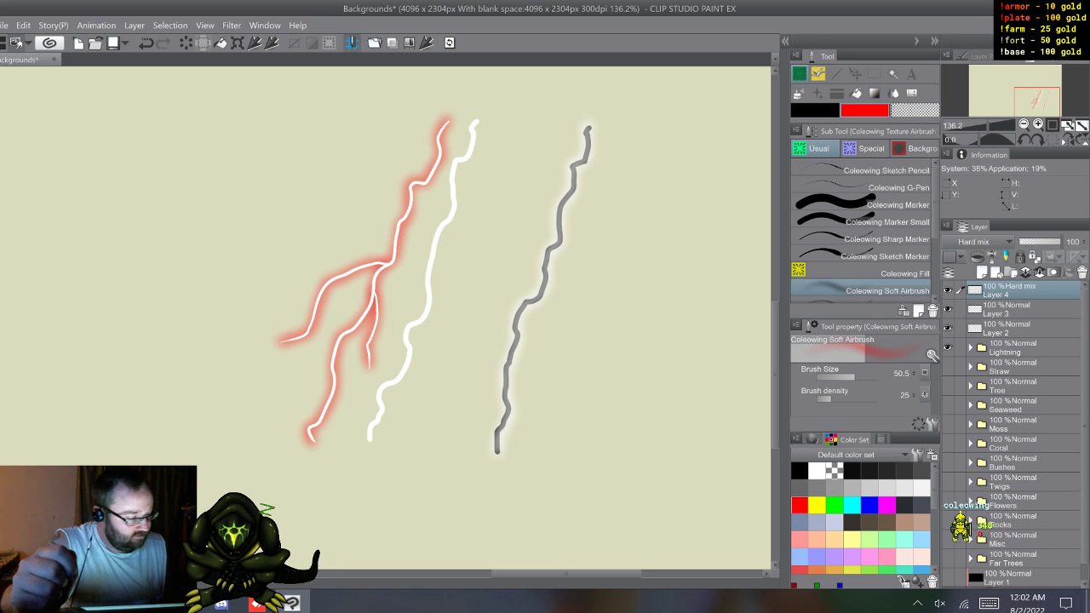
Step: Try the Exclusion and Divide blending modes on the red glow layer and return it to Hard mix
{"action": "left_click", "coordinate": [973, 241]}
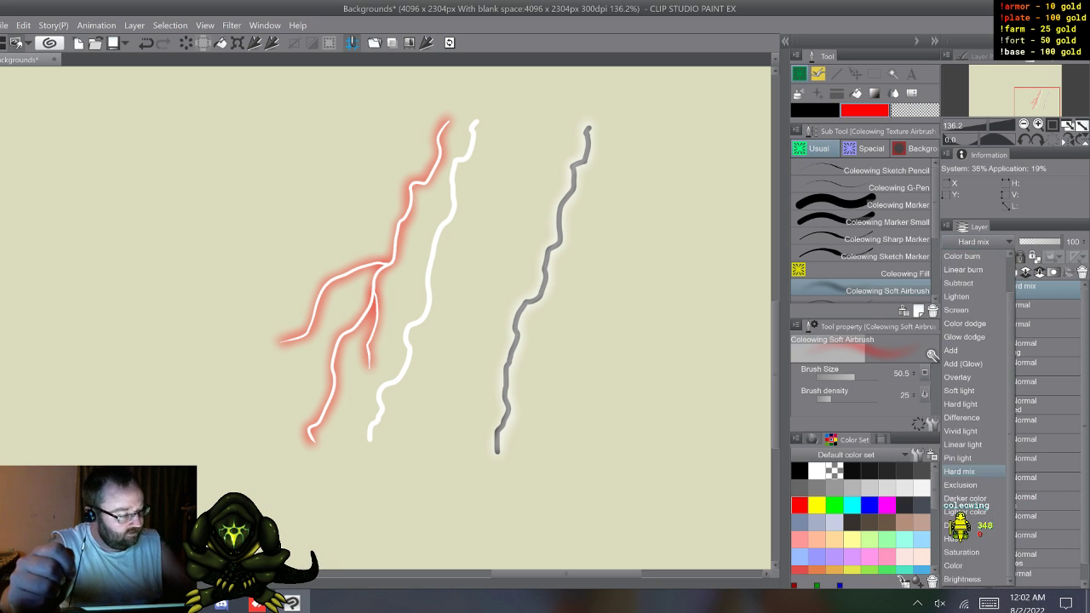
{"action": "left_click", "coordinate": [959, 485]}
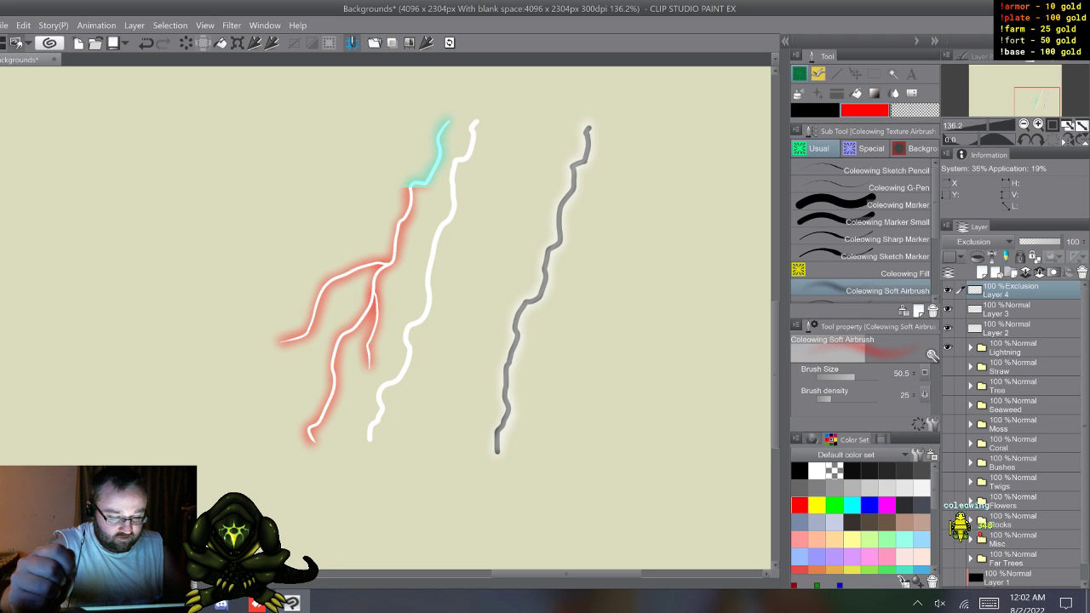
{"action": "left_click", "coordinate": [973, 241]}
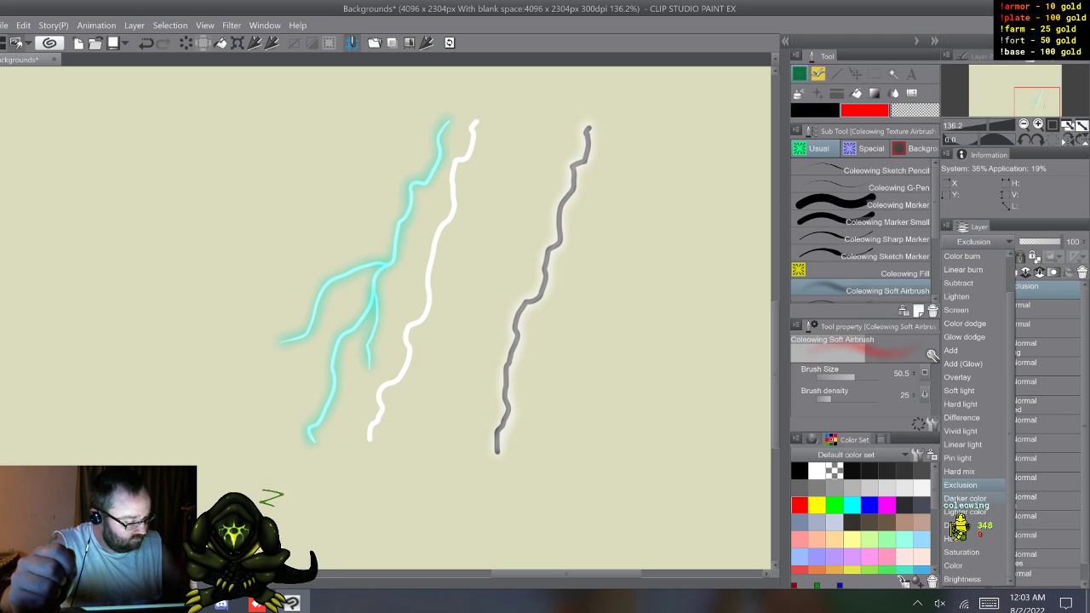
{"action": "left_click", "coordinate": [958, 525]}
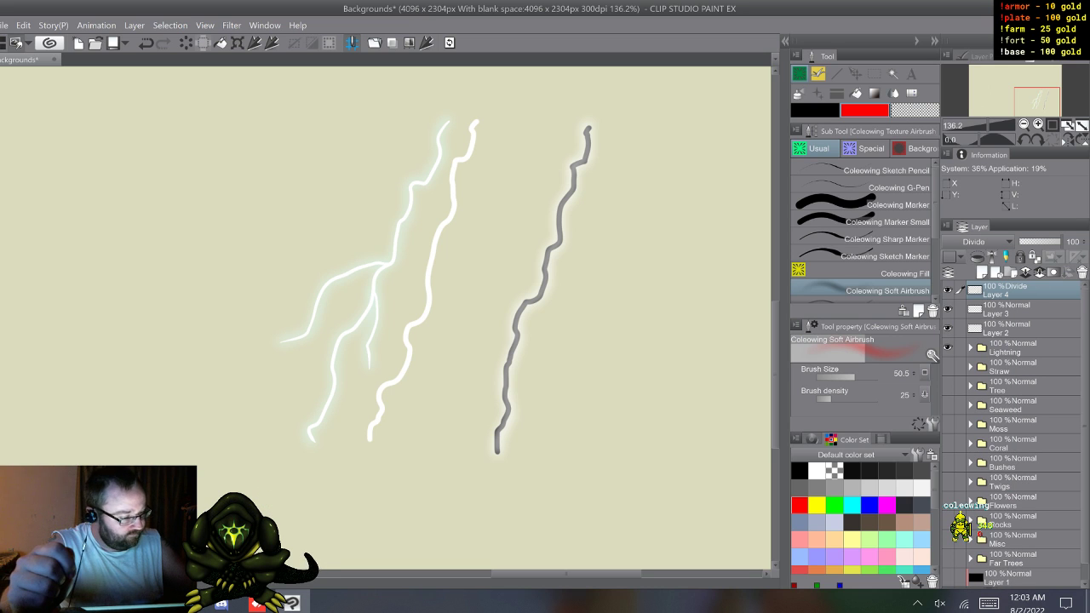
{"action": "left_click", "coordinate": [973, 242]}
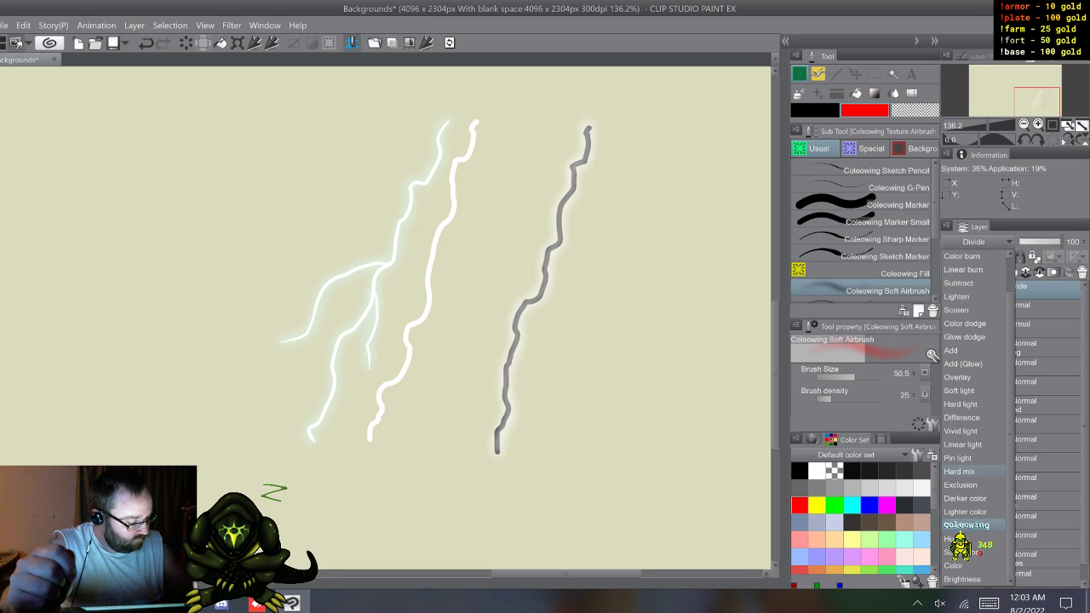
{"action": "left_click", "coordinate": [959, 471]}
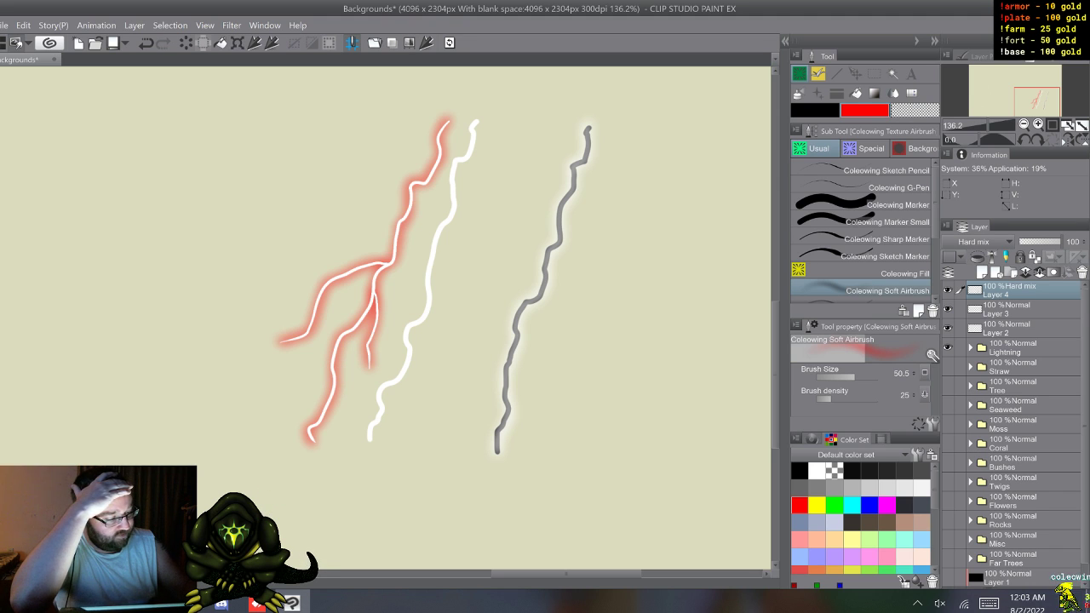
{"action": "mouse_move", "coordinate": [1014, 291]}
{"action": "left_mouse_down"}
{"action": "mouse_move", "coordinate": [1013, 320]}
{"action": "mouse_move", "coordinate": [1013, 284]}
{"action": "left_mouse_up"}
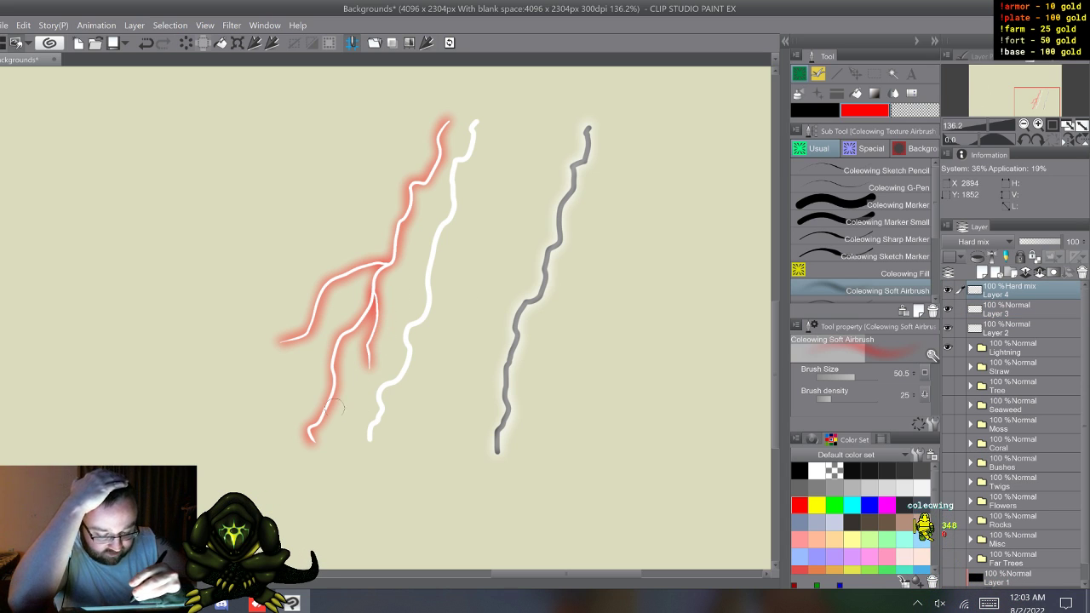
{"action": "mouse_move", "coordinate": [1013, 291]}
{"action": "left_mouse_down"}
{"action": "mouse_move", "coordinate": [1013, 319]}
{"action": "mouse_move", "coordinate": [1013, 285]}
{"action": "left_mouse_up"}
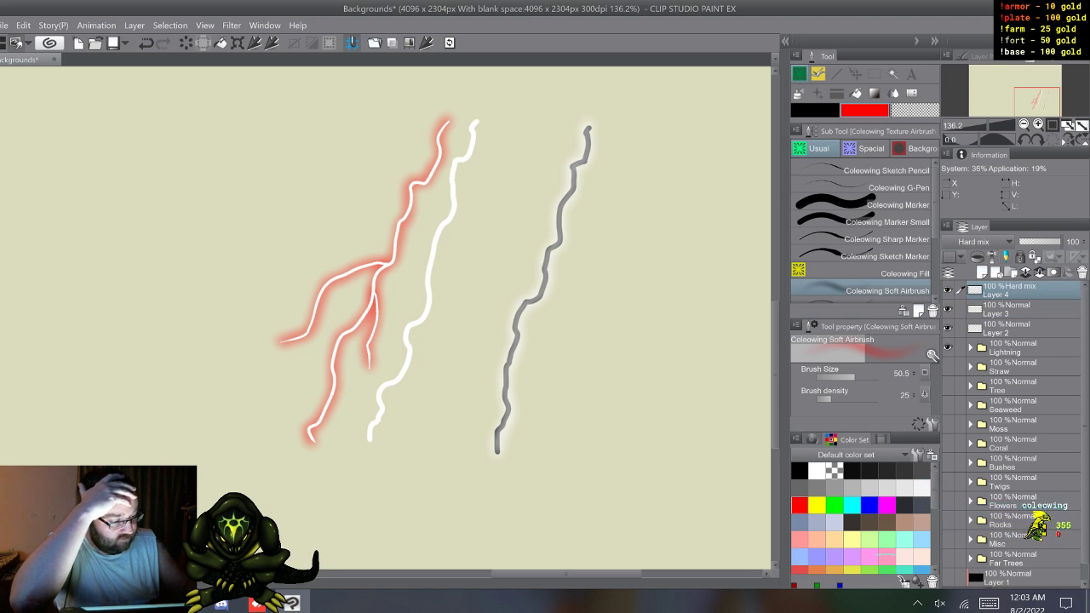
Step: Set the red glow layer to Normal beneath the white bolts layer and place a duplicate of it above that layer
{"action": "left_click", "coordinate": [975, 242]}
{"action": "left_click_drag", "start_coordinate": [1010, 343], "coordinate": [1010, 309]}
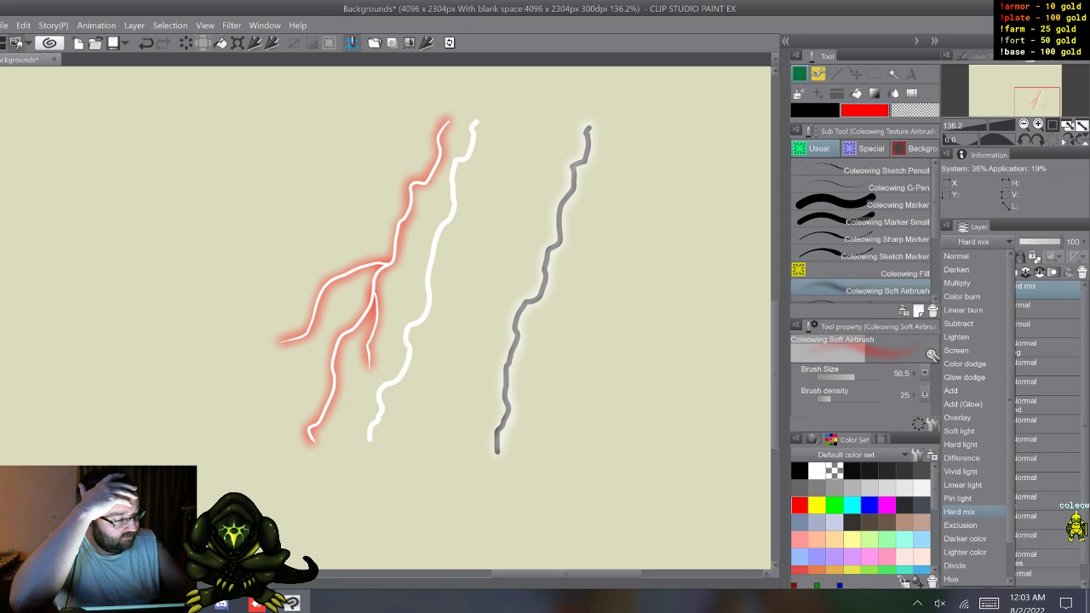
{"action": "left_click", "coordinate": [959, 255]}
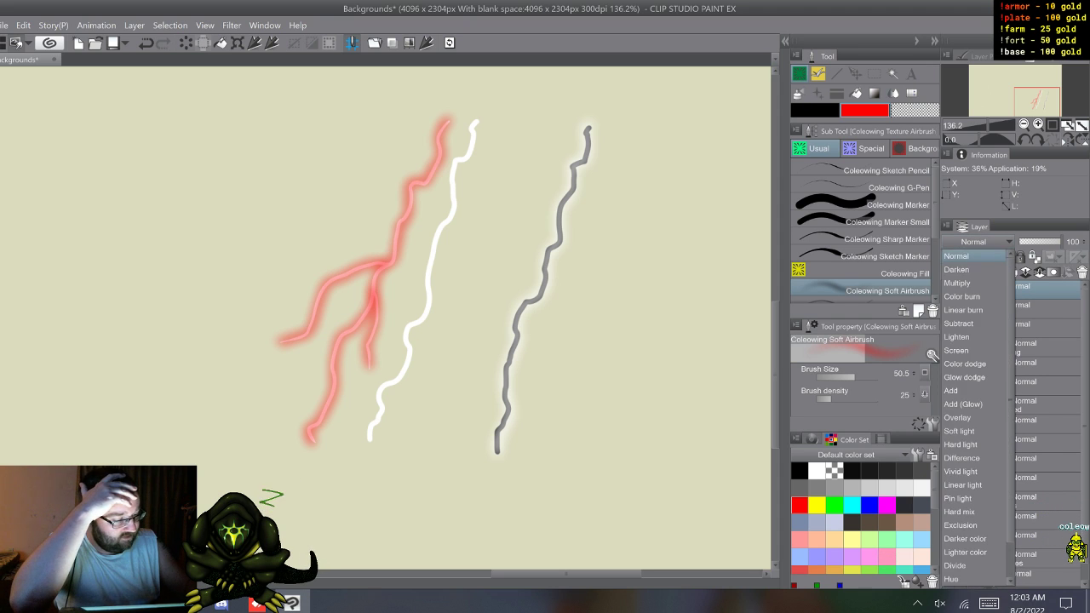
{"action": "left_click_drag", "start_coordinate": [1022, 294], "coordinate": [1022, 315]}
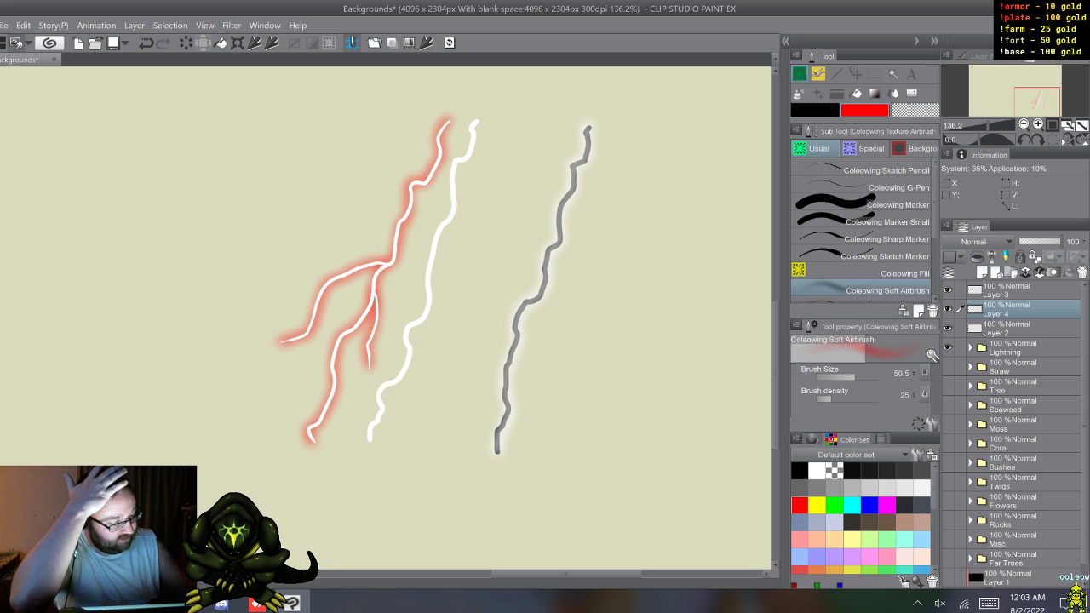
{"action": "key", "text": "F9"}
{"action": "left_click_drag", "start_coordinate": [1022, 310], "coordinate": [1022, 285]}
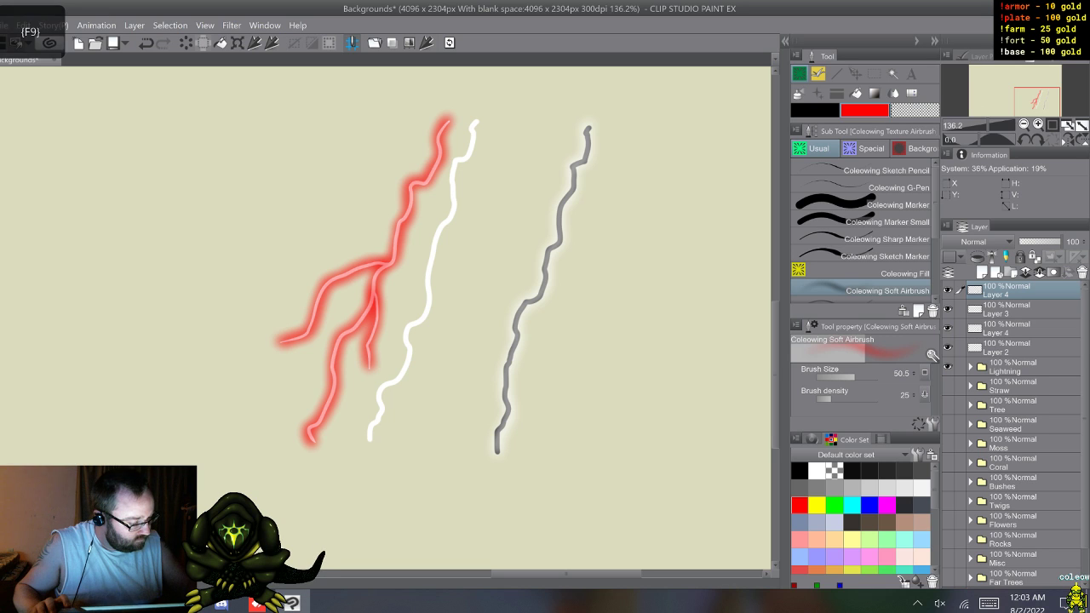
Step: Delete Layer 2 with the grey bolt and the Lightning folder
{"action": "right_click", "coordinate": [1005, 349]}
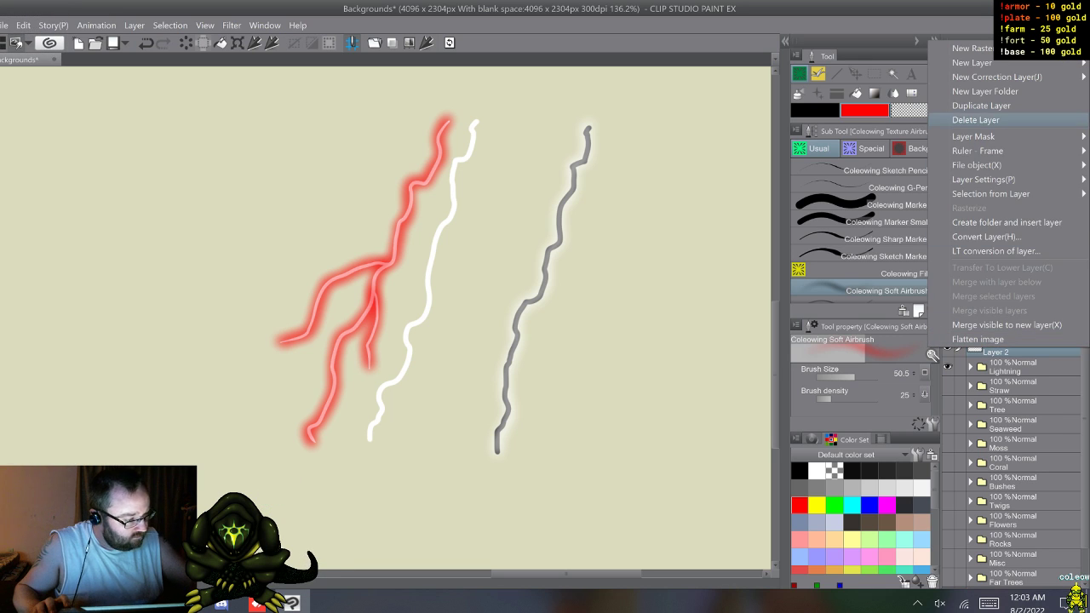
{"action": "left_click", "coordinate": [975, 121]}
{"action": "right_click", "coordinate": [1005, 347]}
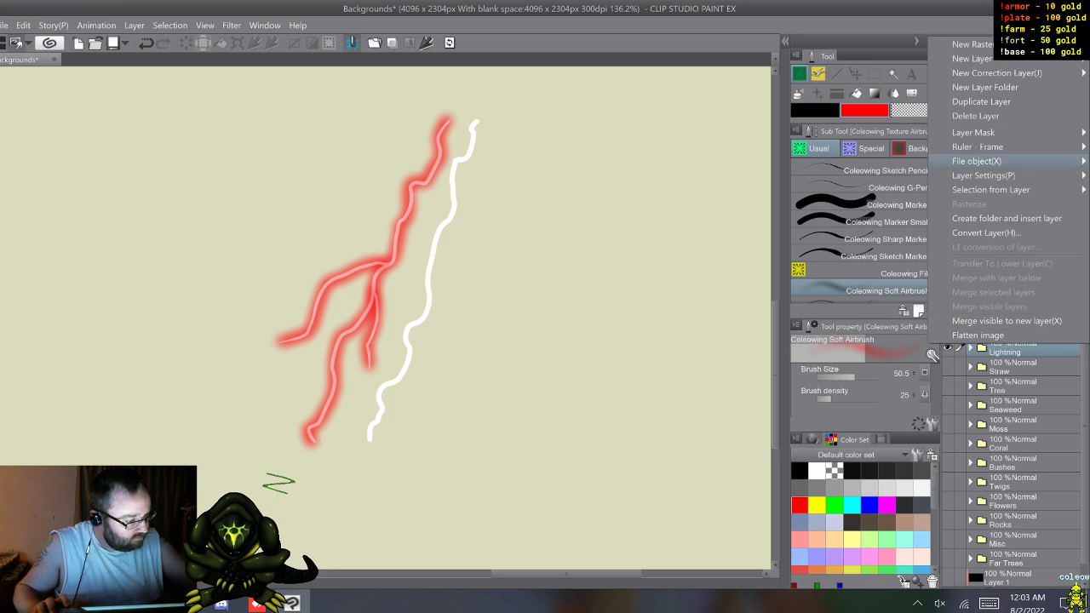
{"action": "left_click", "coordinate": [975, 115]}
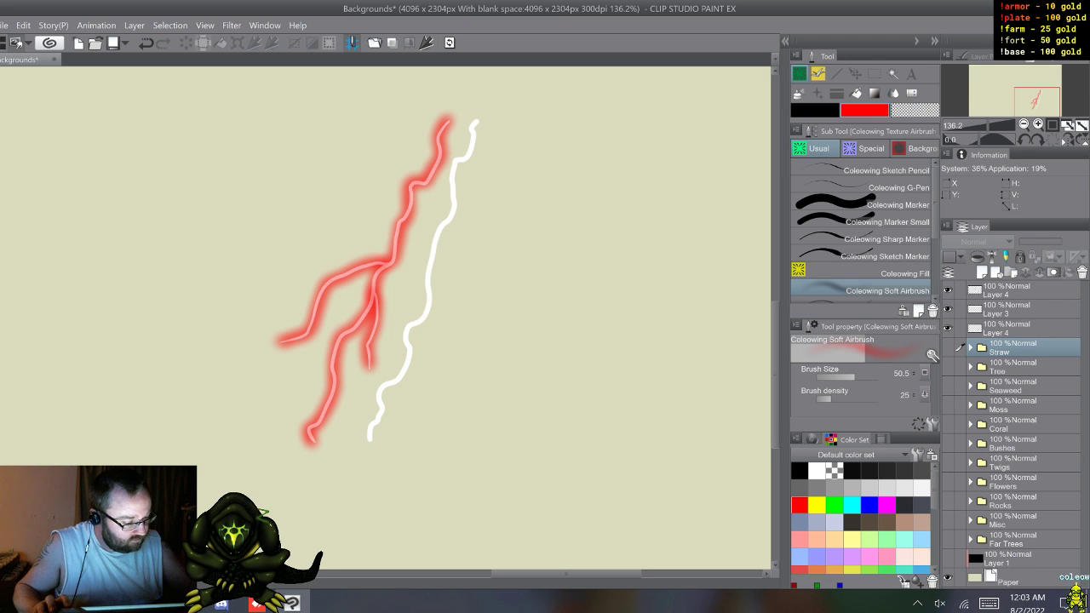
Step: Set the topmost red glow layer to Hard mix and hide the lower red glow layer
{"action": "left_click", "coordinate": [1014, 291]}
{"action": "left_click", "coordinate": [980, 242]}
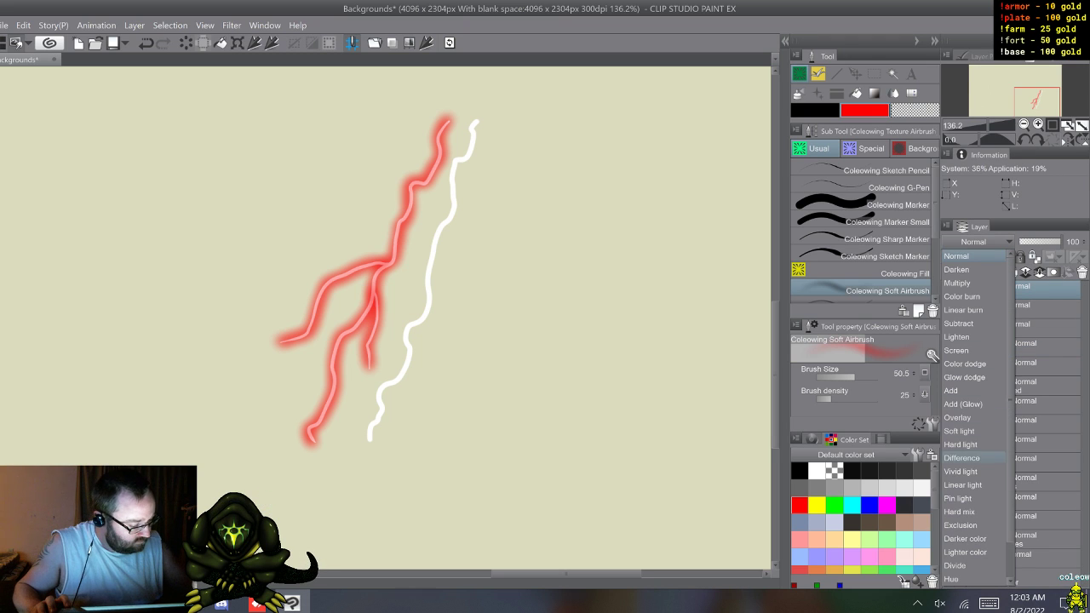
{"action": "left_click", "coordinate": [959, 512]}
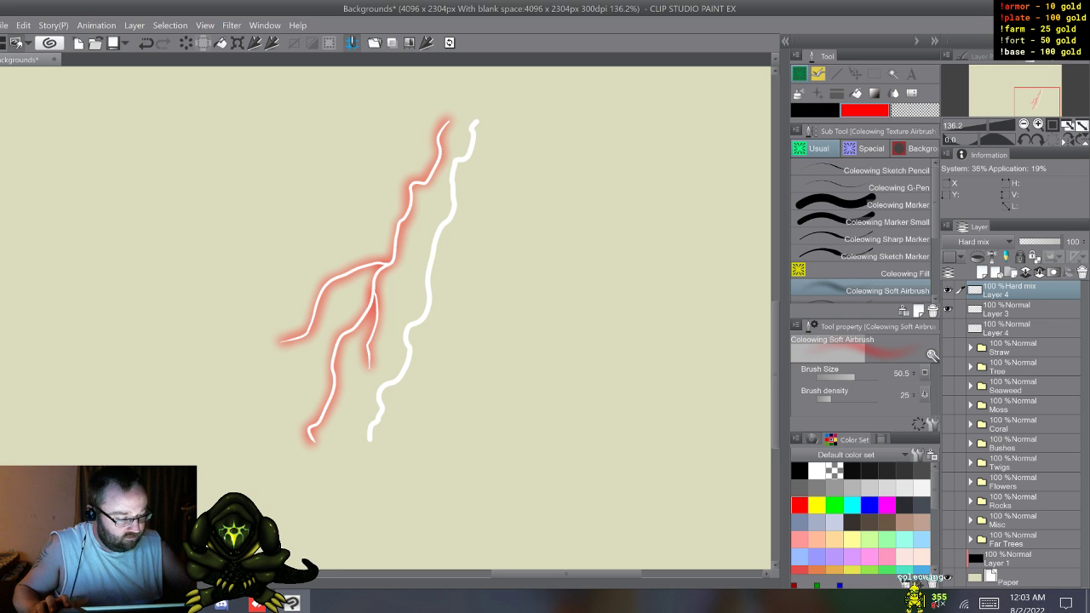
Step: Duplicate the white bolts layer and move the copy beneath the lower red glow layer
{"action": "left_click", "coordinate": [1021, 309]}
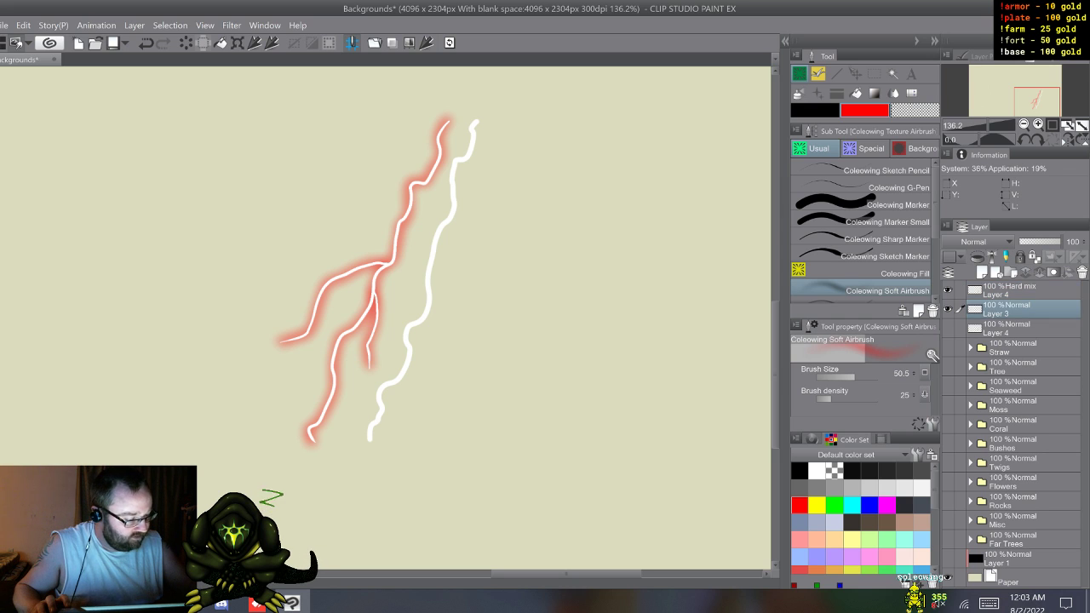
{"action": "key", "text": "F9"}
{"action": "left_click_drag", "start_coordinate": [1022, 309], "coordinate": [1022, 349]}
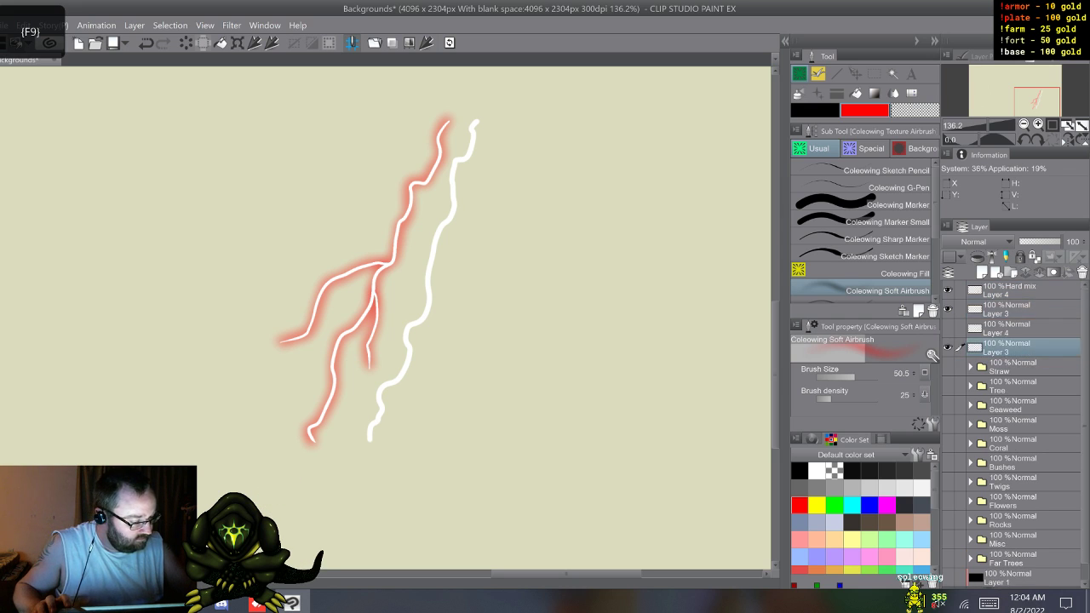
Step: Show the lower red glow layer and move it together with the white bolts copy to the right of the original bolts
{"action": "left_click", "coordinate": [1021, 329]}
{"action": "left_click", "coordinate": [947, 329]}
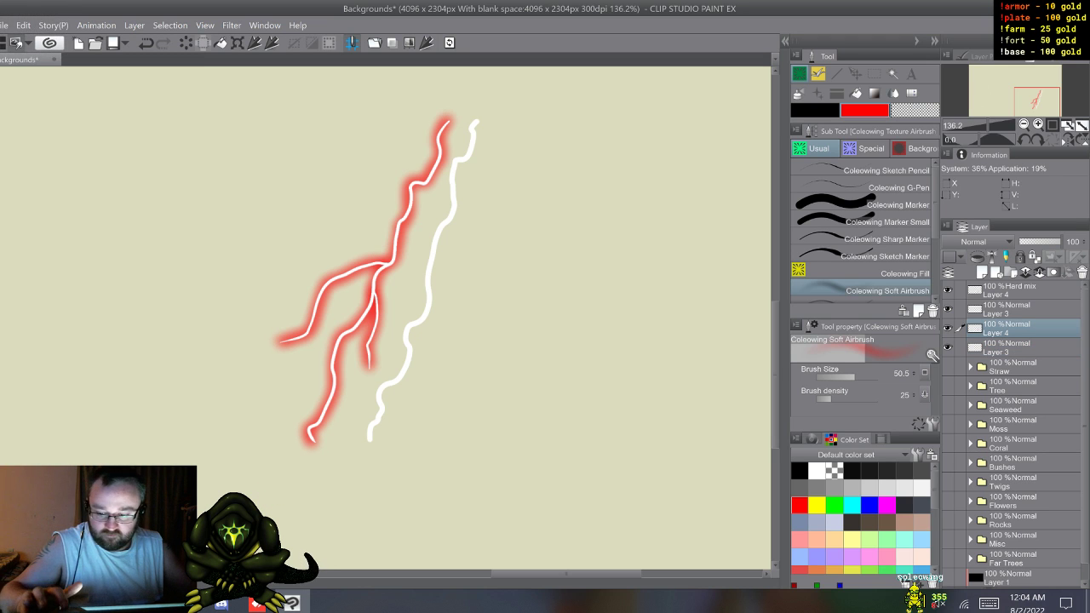
{"action": "left_click", "coordinate": [1022, 347], "text": "shift"}
{"action": "left_click", "coordinate": [855, 74]}
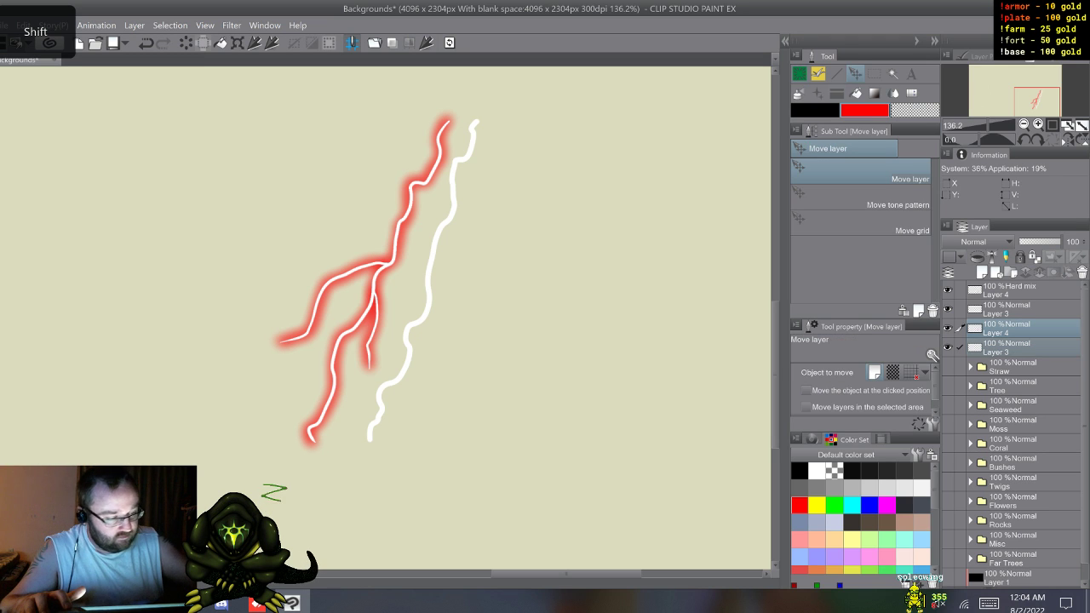
{"action": "mouse_move", "coordinate": [592, 336]}
{"action": "left_mouse_down"}
{"action": "mouse_move", "coordinate": [532, 330]}
{"action": "mouse_move", "coordinate": [649, 343]}
{"action": "mouse_move", "coordinate": [664, 361]}
{"action": "mouse_move", "coordinate": [741, 338]}
{"action": "mouse_move", "coordinate": [646, 341]}
{"action": "mouse_move", "coordinate": [735, 341]}
{"action": "left_mouse_up"}
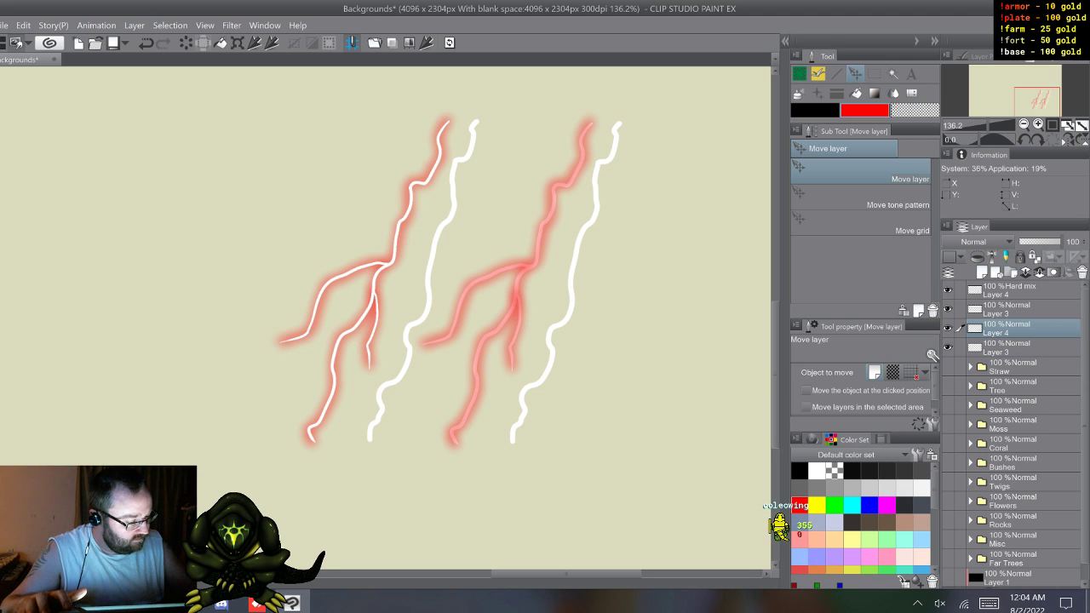
Step: Toggle the visibility of the lower red glow and the white bolts copy to check which artwork each layer holds
{"action": "left_click", "coordinate": [947, 329]}
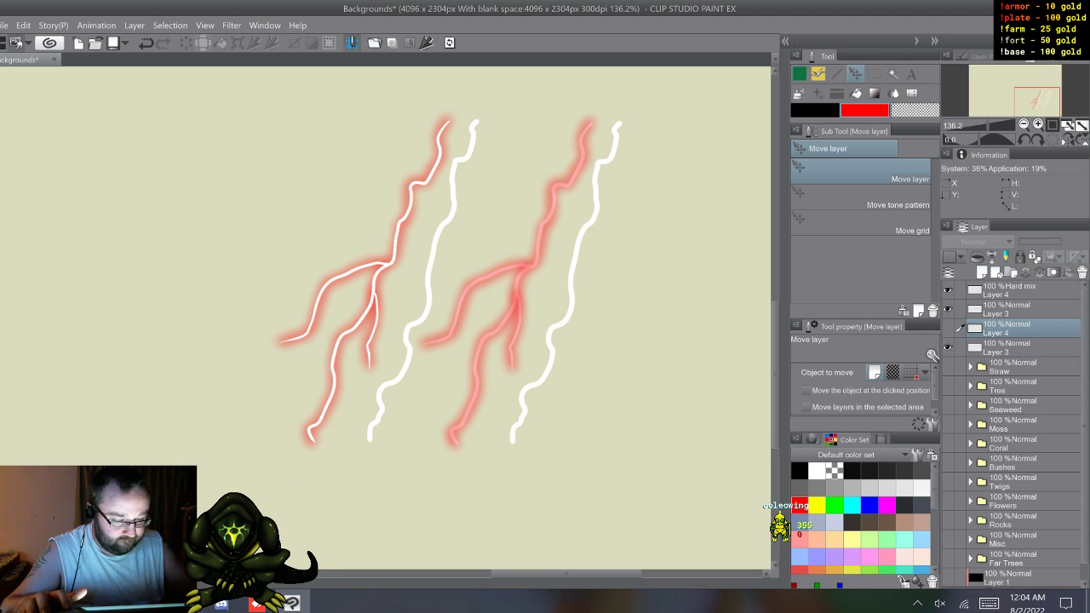
{"action": "left_click", "coordinate": [948, 329]}
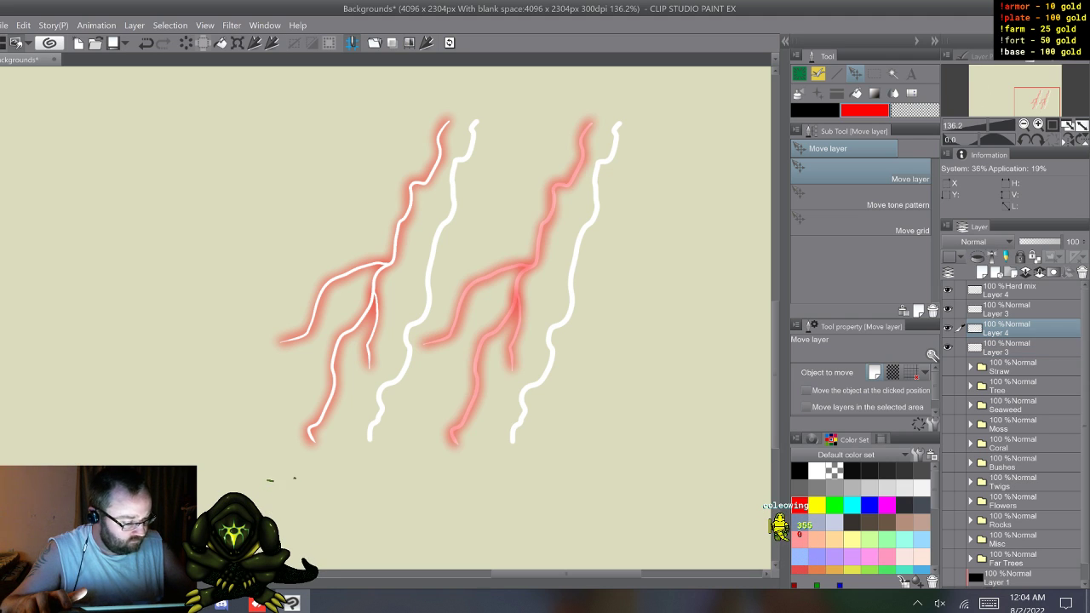
{"action": "left_click", "coordinate": [948, 347]}
{"action": "left_click", "coordinate": [948, 347]}
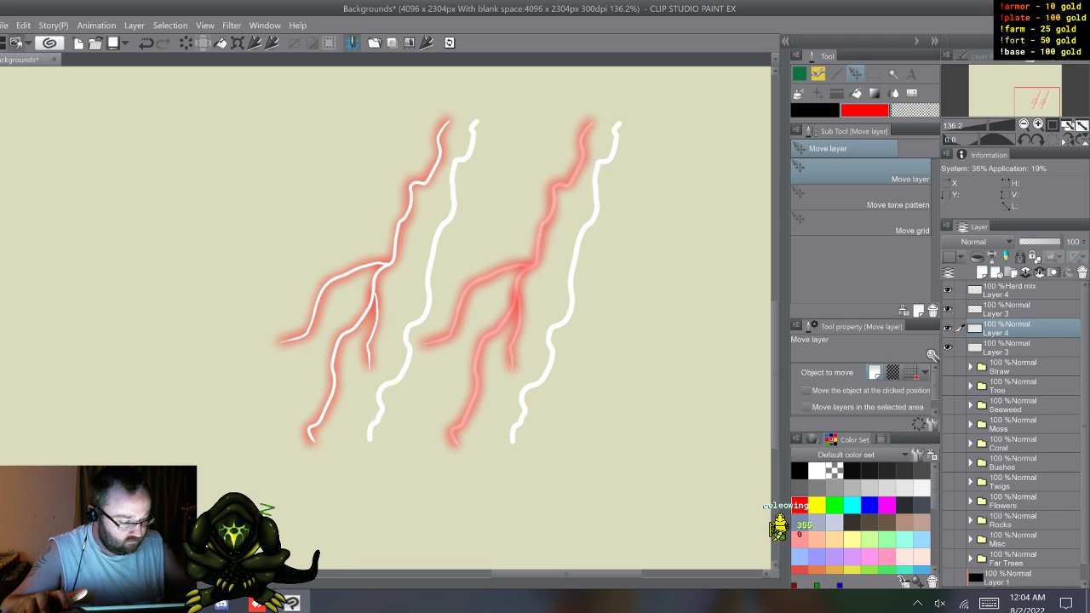
Step: Move the lower red glow layer beneath the white bolts copy and toggle the glow layers to check which bolt each one covers
{"action": "left_click", "coordinate": [947, 329]}
{"action": "left_click", "coordinate": [948, 329]}
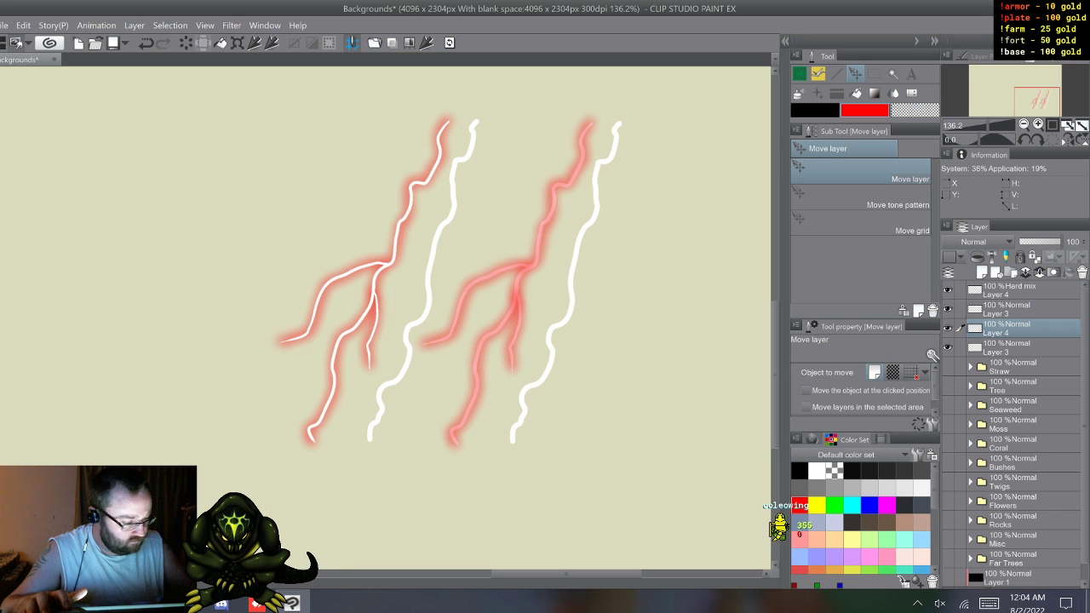
{"action": "left_click", "coordinate": [948, 329]}
{"action": "left_click", "coordinate": [948, 329]}
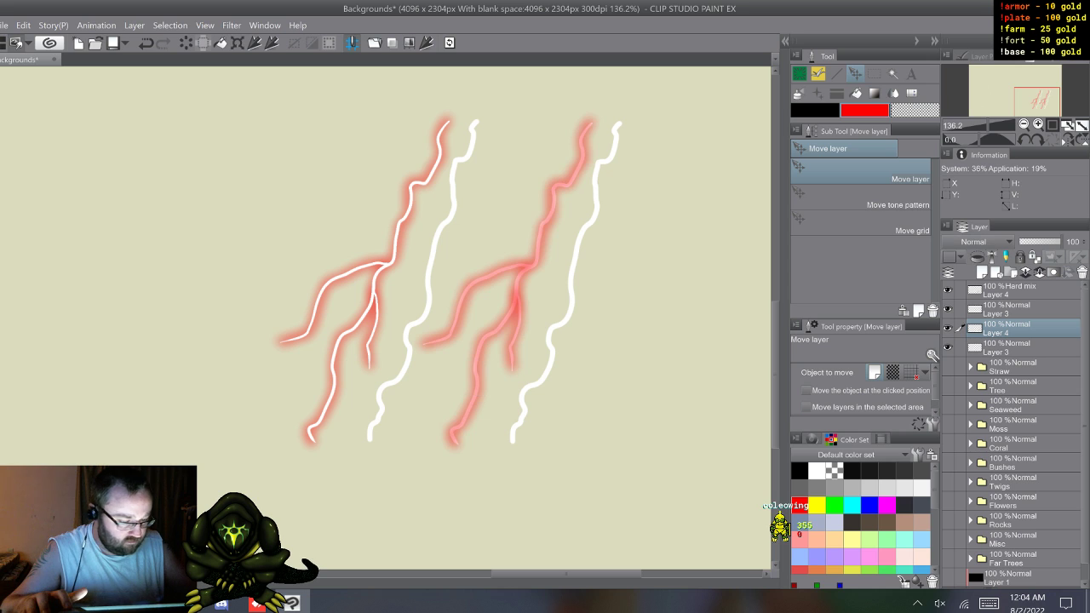
{"action": "left_click_drag", "start_coordinate": [1014, 329], "coordinate": [1013, 355]}
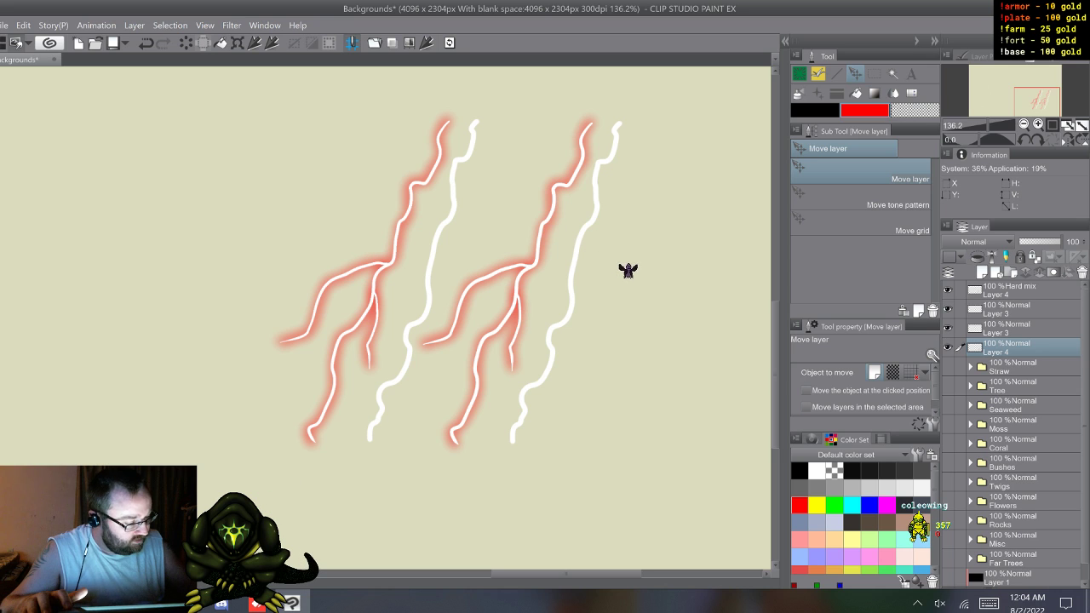
{"action": "left_click", "coordinate": [947, 291]}
{"action": "left_click", "coordinate": [947, 290]}
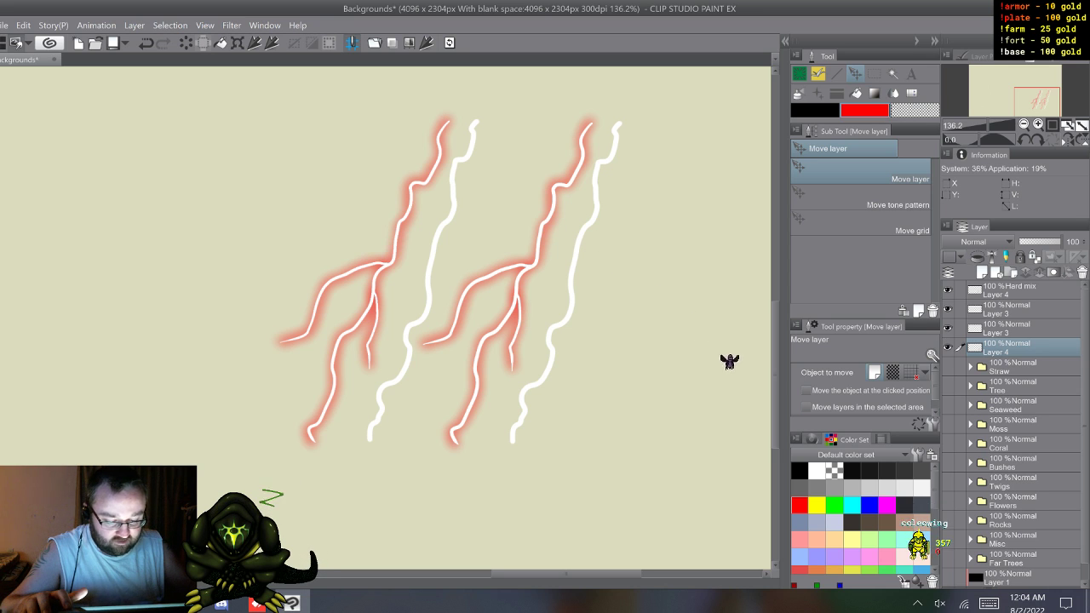
Step: Lasso the plain unbranched bolt between the two branched ones on the original white bolts layer, delete it, and clear the selection
{"action": "key", "text": "m"}
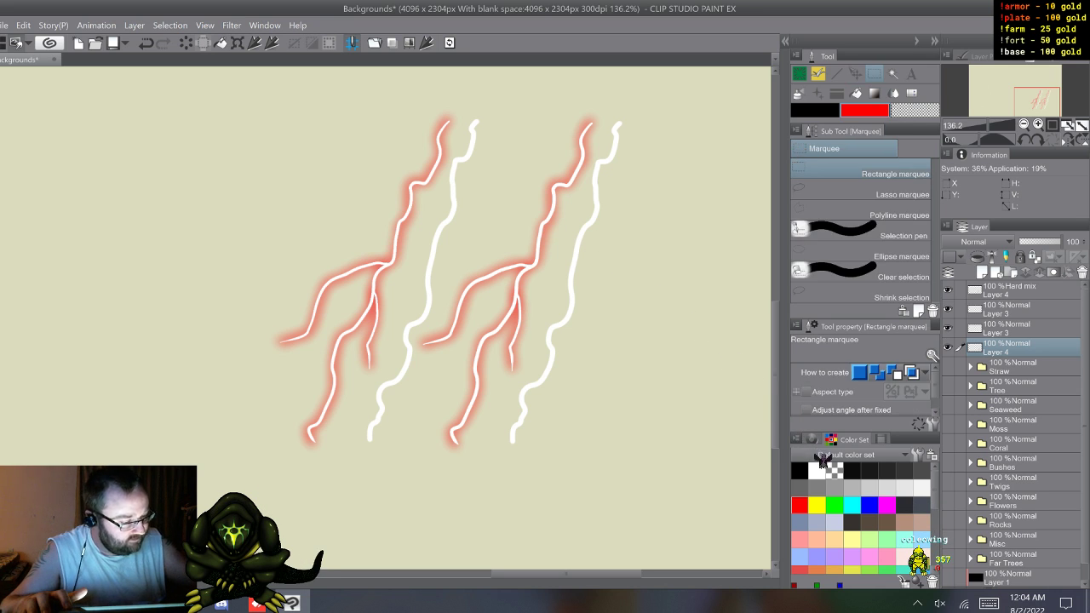
{"action": "key", "text": "m"}
{"action": "left_click", "coordinate": [1013, 309]}
{"action": "left_click", "coordinate": [948, 309]}
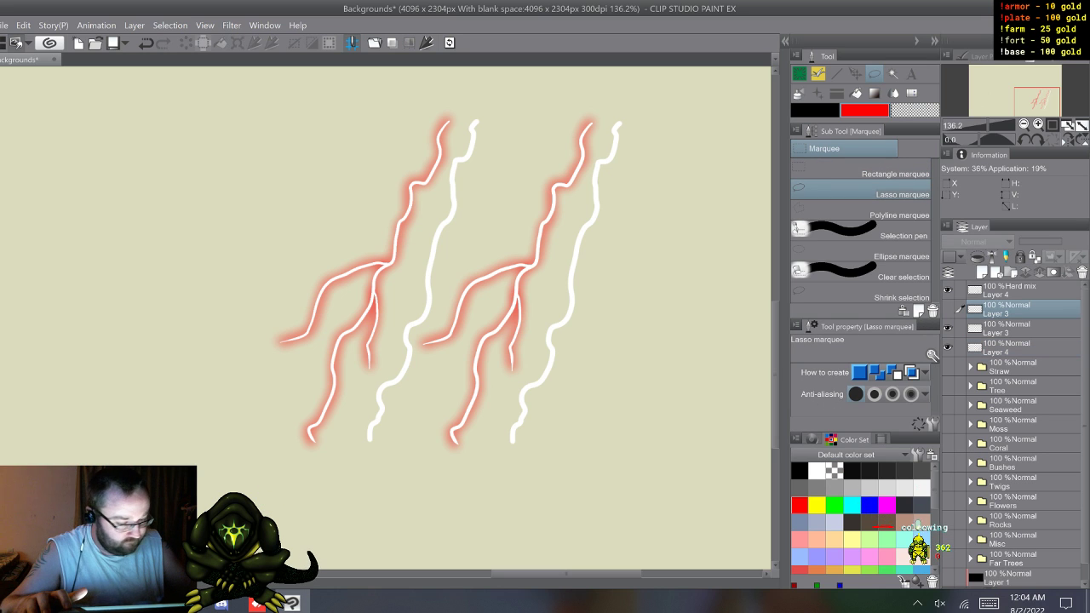
{"action": "left_click", "coordinate": [948, 309]}
{"action": "mouse_move", "coordinate": [499, 115]}
{"action": "left_mouse_down"}
{"action": "mouse_move", "coordinate": [433, 392]}
{"action": "mouse_move", "coordinate": [510, 119]}
{"action": "mouse_move", "coordinate": [442, 381]}
{"action": "mouse_move", "coordinate": [389, 466]}
{"action": "left_mouse_up"}
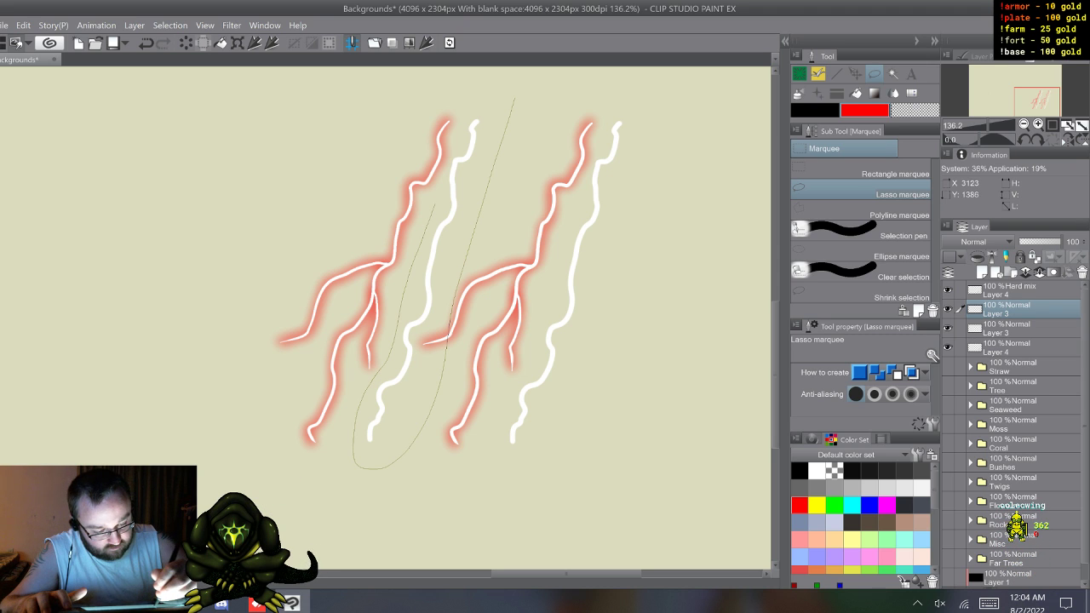
{"action": "left_click_drag", "start_coordinate": [466, 109], "coordinate": [467, 107]}
{"action": "key", "text": "Delete"}
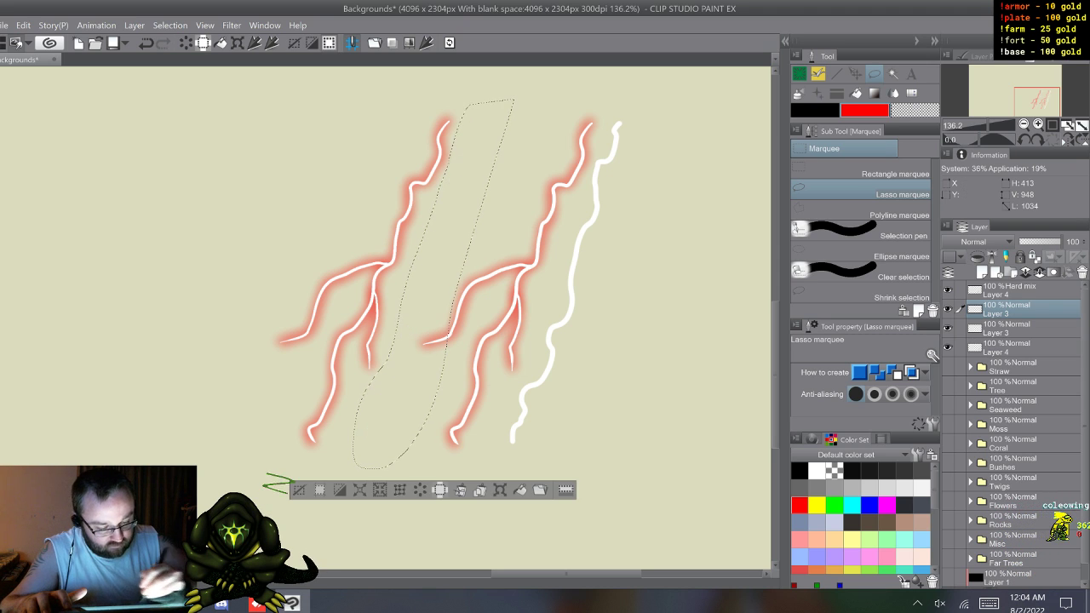
{"action": "key", "text": "ctrl+d"}
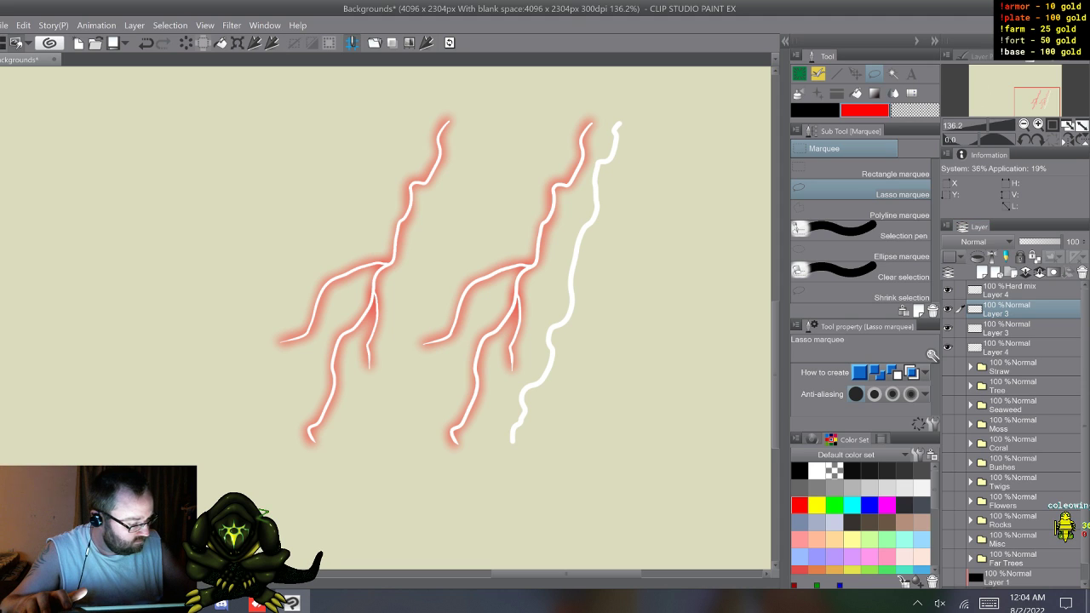
Step: Lasso the remaining unbranched bolt, delete it from the white bolts copy layer, and clear the selection
{"action": "left_click", "coordinate": [1022, 348]}
{"action": "mouse_move", "coordinate": [517, 485]}
{"action": "left_mouse_down"}
{"action": "mouse_move", "coordinate": [491, 442]}
{"action": "mouse_move", "coordinate": [512, 389]}
{"action": "left_mouse_up"}
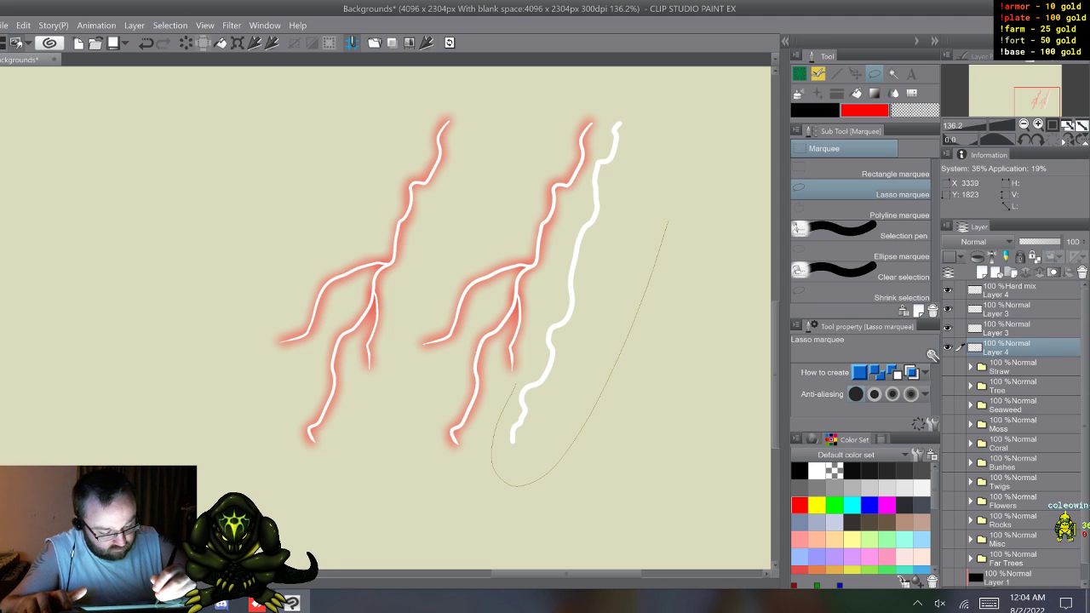
{"action": "left_click_drag", "start_coordinate": [535, 340], "coordinate": [564, 229]}
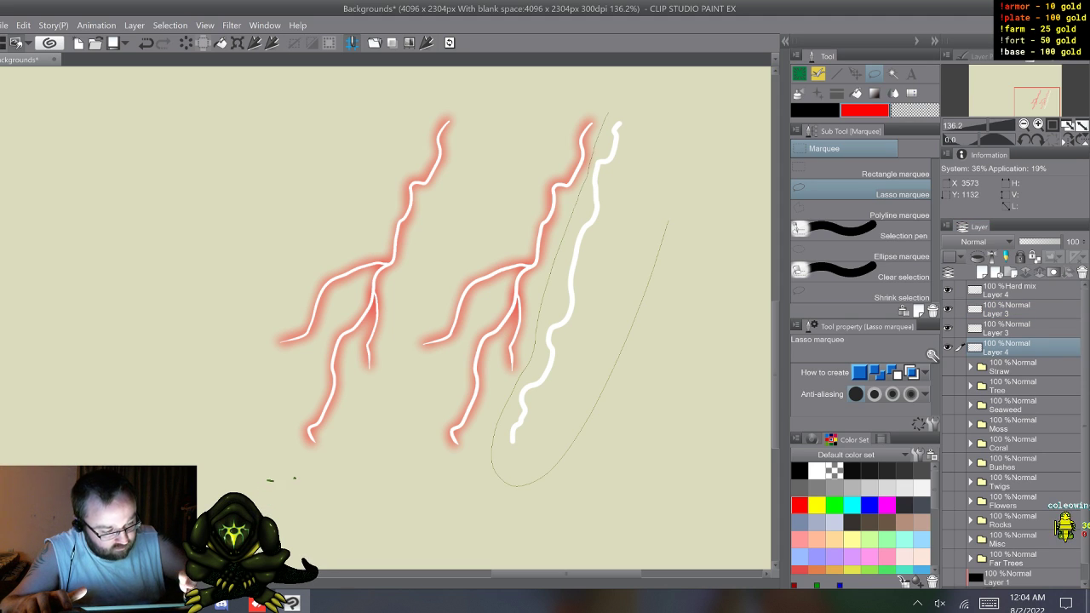
{"action": "left_click_drag", "start_coordinate": [607, 119], "coordinate": [629, 109]}
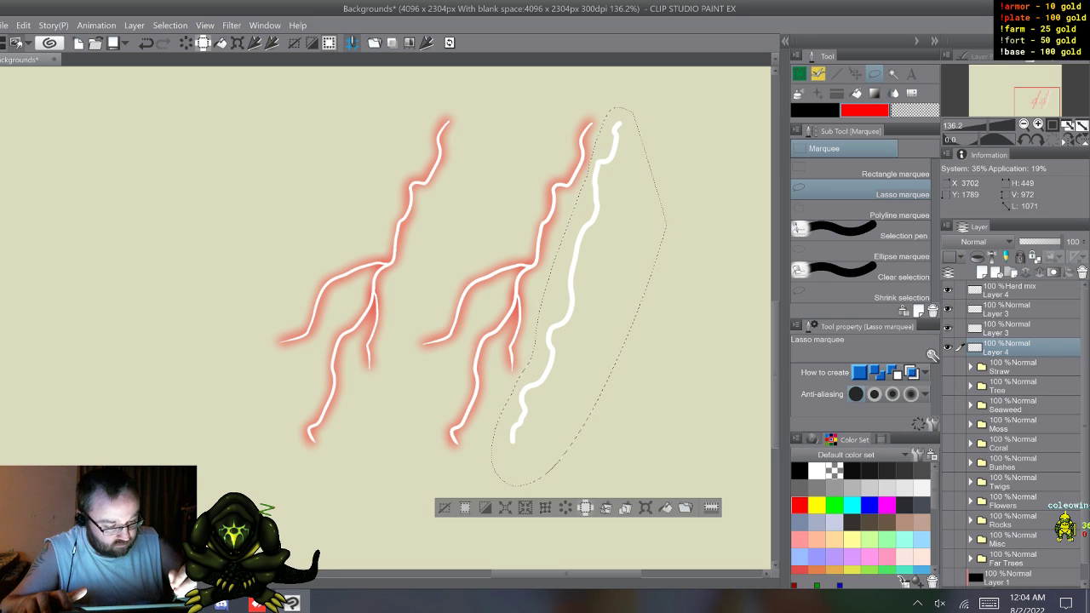
{"action": "left_click", "coordinate": [1018, 329]}
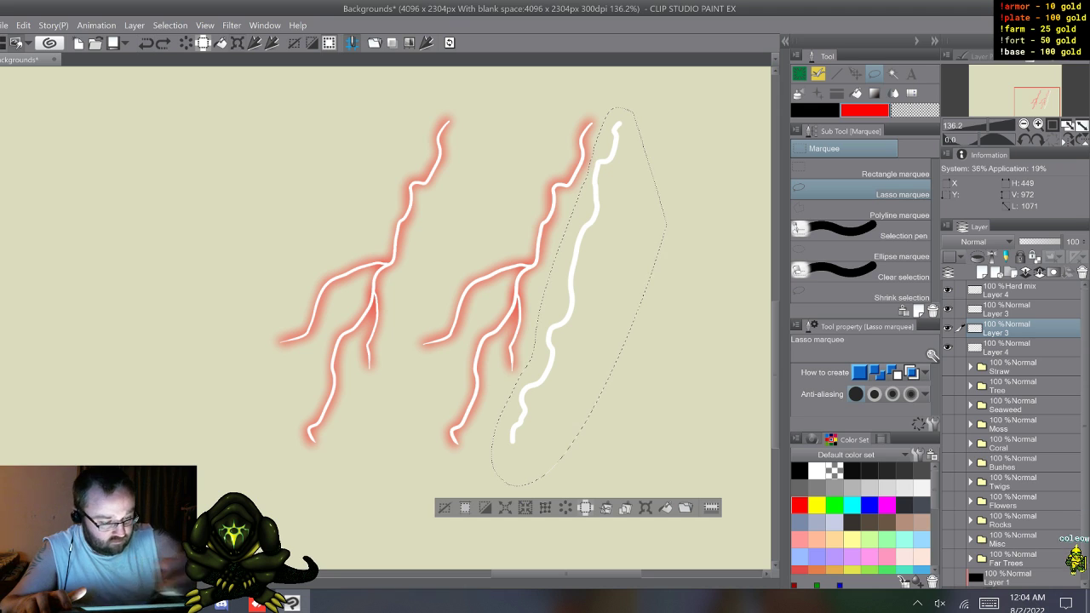
{"action": "key", "text": "Delete"}
{"action": "key", "text": "ctrl+d"}
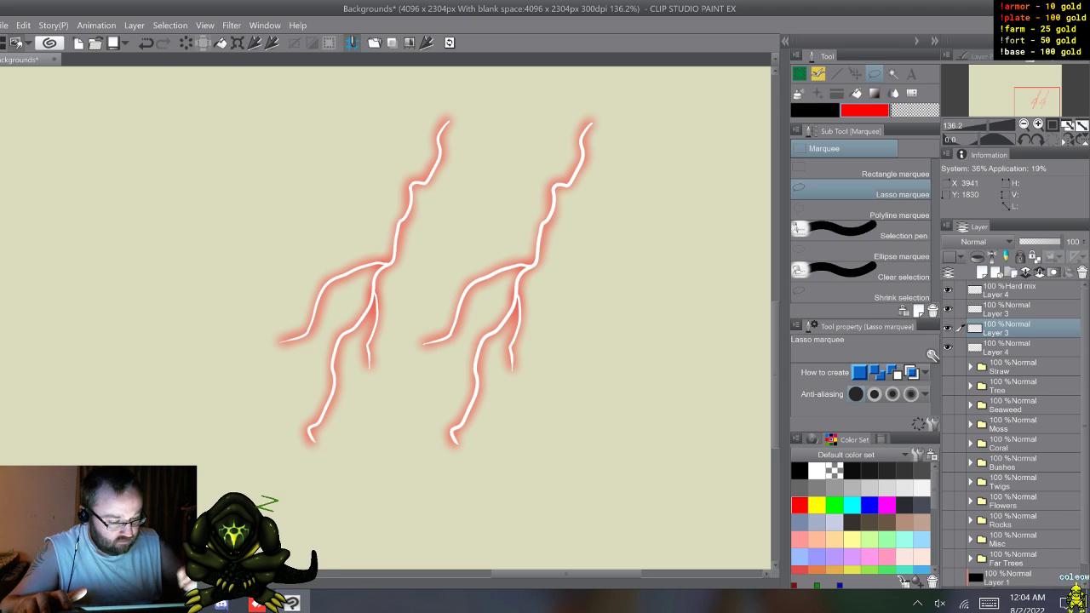
Step: Compare the two branched bolts up close around their lower forks, one with the glow above the white lines and one beneath
{"action": "left_click", "coordinate": [948, 328]}
{"action": "left_click", "coordinate": [948, 328]}
{"action": "left_click", "coordinate": [948, 328]}
{"action": "left_click", "coordinate": [948, 328]}
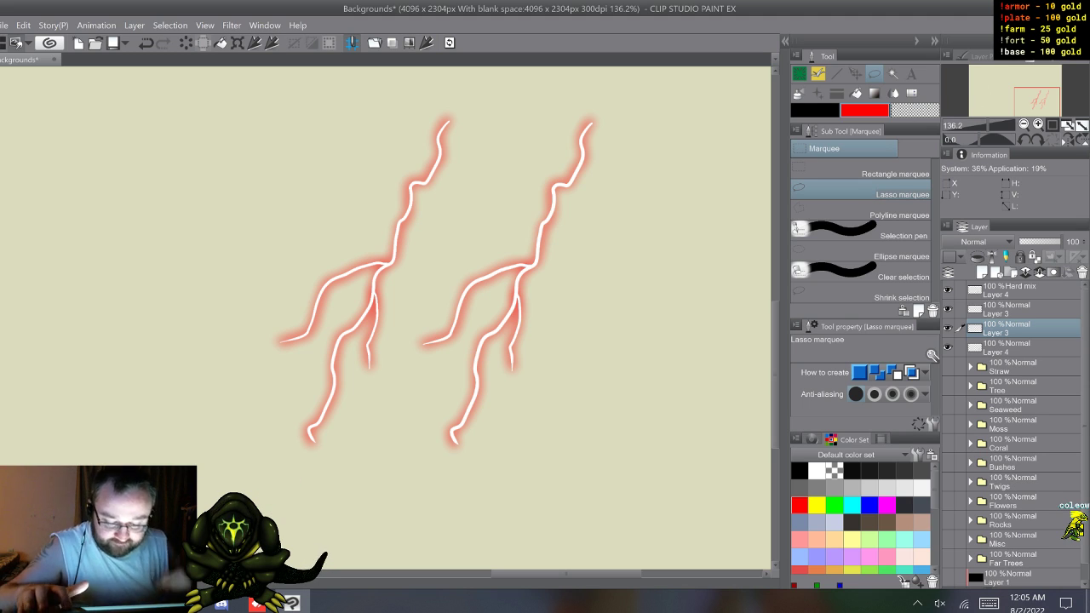
{"action": "scroll", "coordinate": [397, 481], "scroll_direction": "up", "scroll_amount": 4}
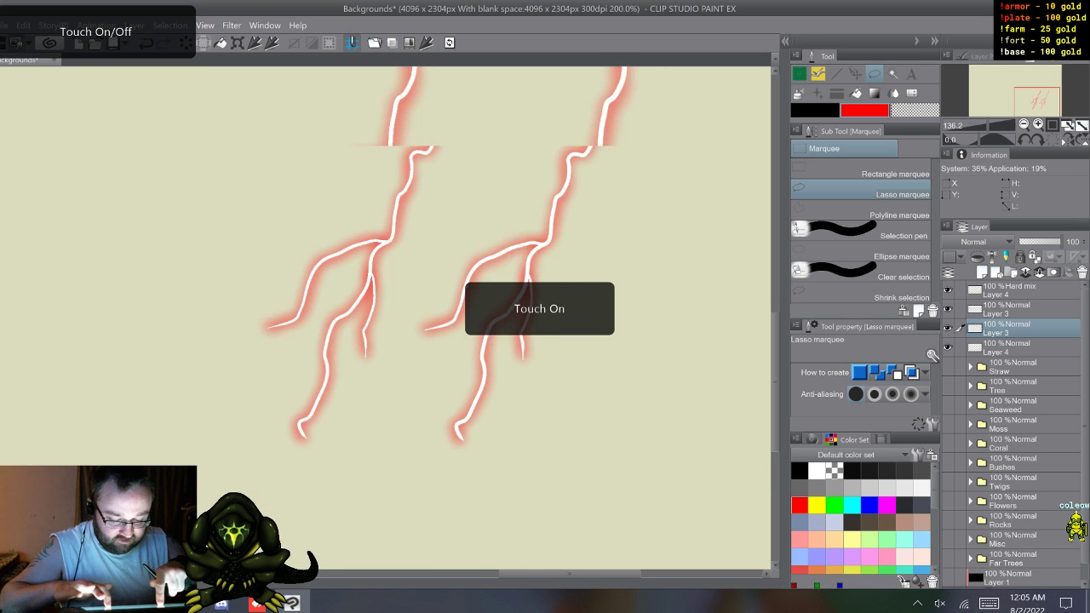
{"action": "scroll", "coordinate": [554, 309], "scroll_direction": "up", "scroll_amount": 4}
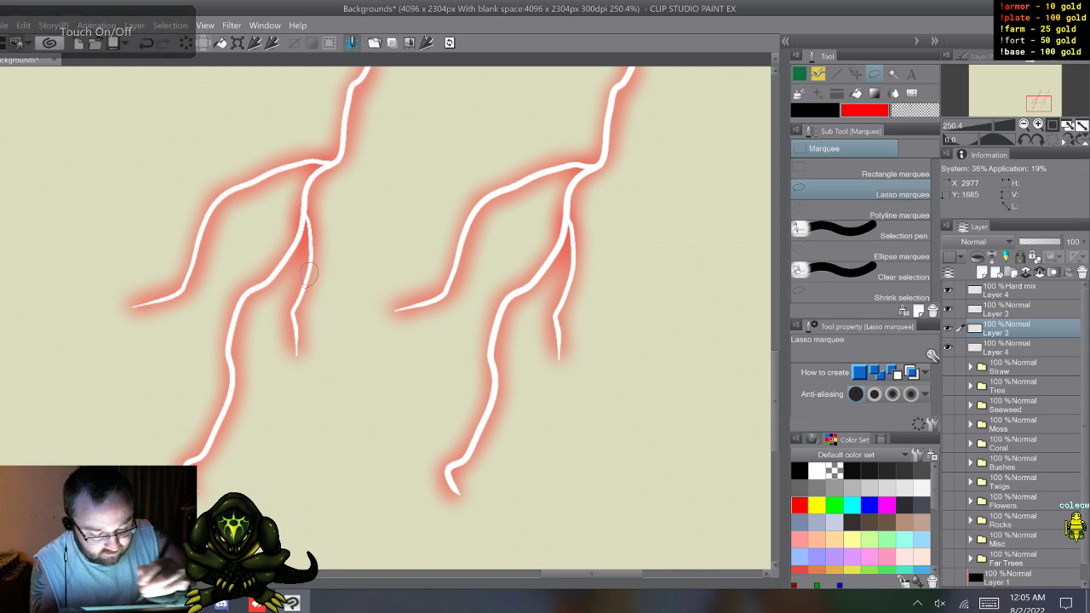
{"action": "left_click_drag", "start_coordinate": [308, 273], "coordinate": [308, 274]}
{"action": "left_click_drag", "start_coordinate": [561, 294], "coordinate": [580, 274]}
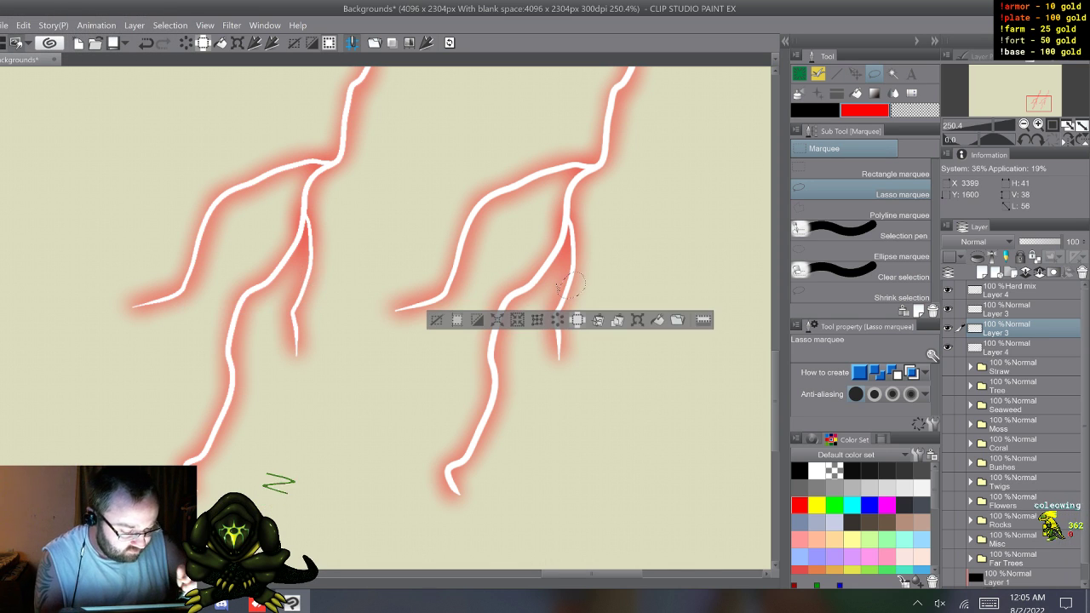
{"action": "key", "text": "ctrl+d"}
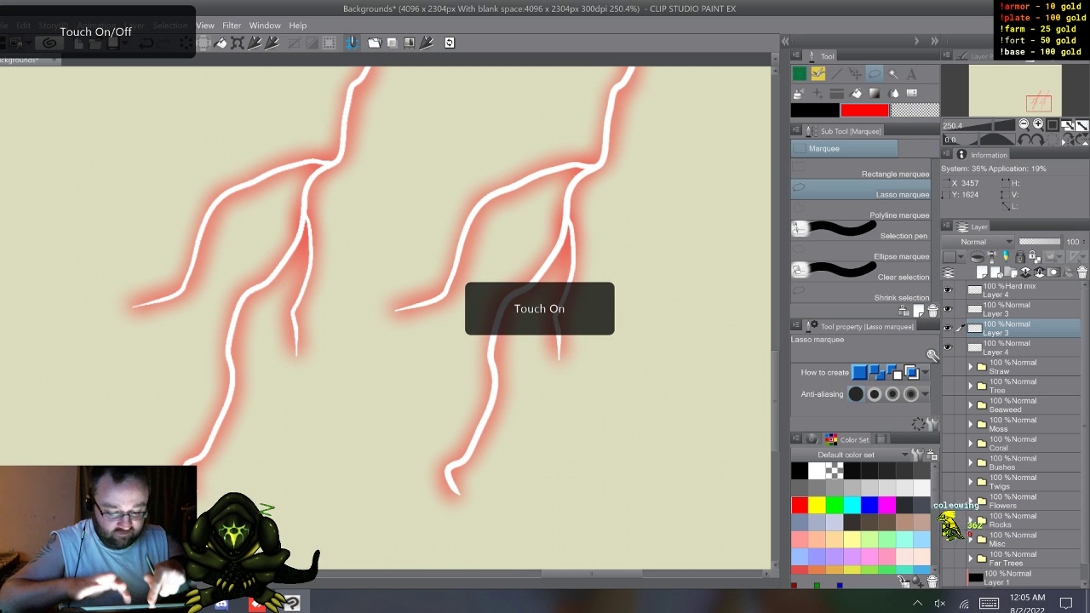
{"action": "scroll", "coordinate": [423, 431], "scroll_direction": "up", "scroll_amount": 5}
{"action": "left_click_drag", "start_coordinate": [341, 221], "coordinate": [528, 462]}
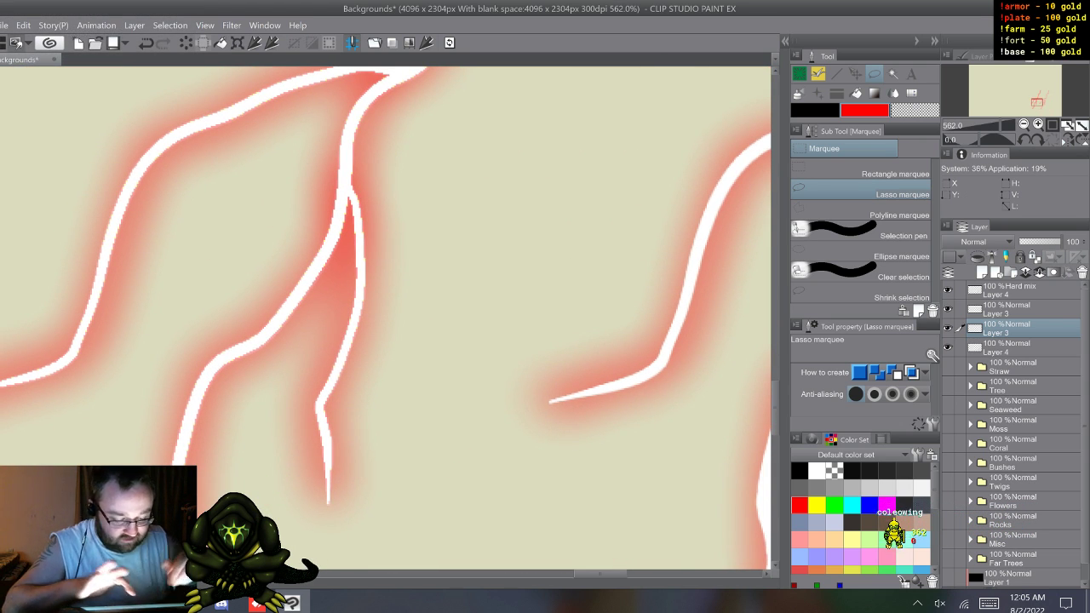
{"action": "left_click", "coordinate": [1014, 367]}
{"action": "left_click_drag", "start_coordinate": [683, 322], "coordinate": [678, 307]}
{"action": "left_click", "coordinate": [697, 192]}
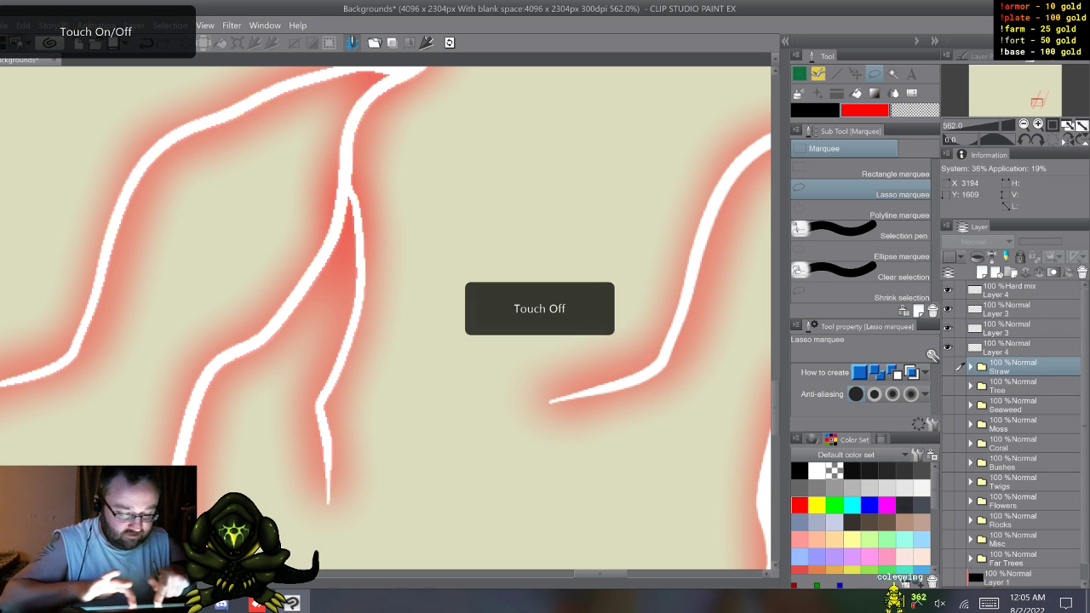
{"action": "scroll", "coordinate": [491, 480], "scroll_direction": "down", "scroll_amount": 6}
{"action": "left_click_drag", "start_coordinate": [516, 302], "coordinate": [433, 182]}
{"action": "scroll", "coordinate": [494, 310], "scroll_direction": "up", "scroll_amount": 3}
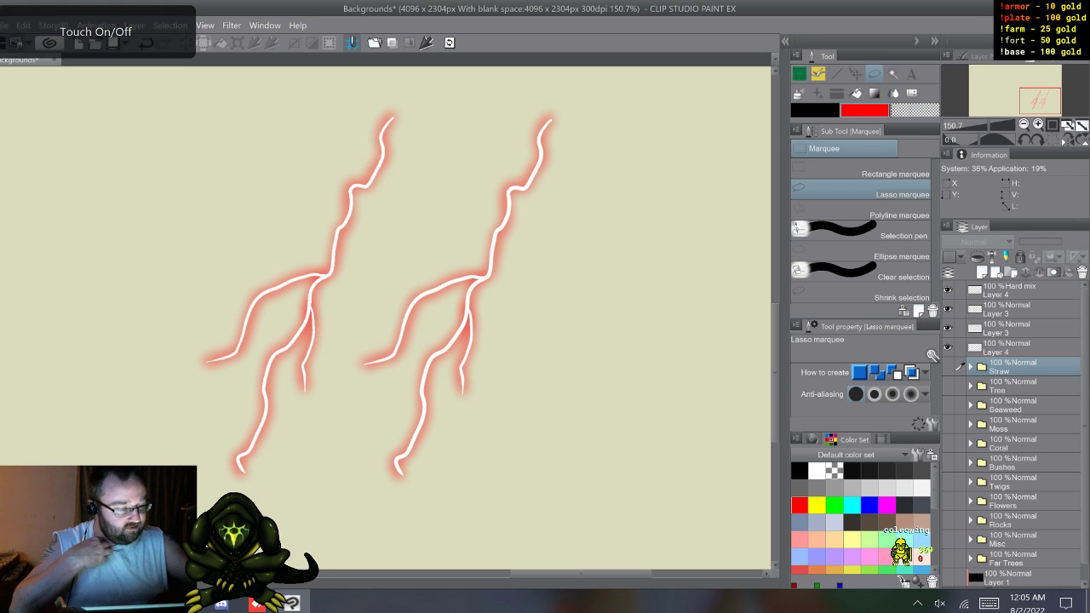
Step: Choose the Coleowing Sharp Marker brush with white as the drawing colour
{"action": "key", "text": "b"}
{"action": "left_click", "coordinate": [886, 239]}
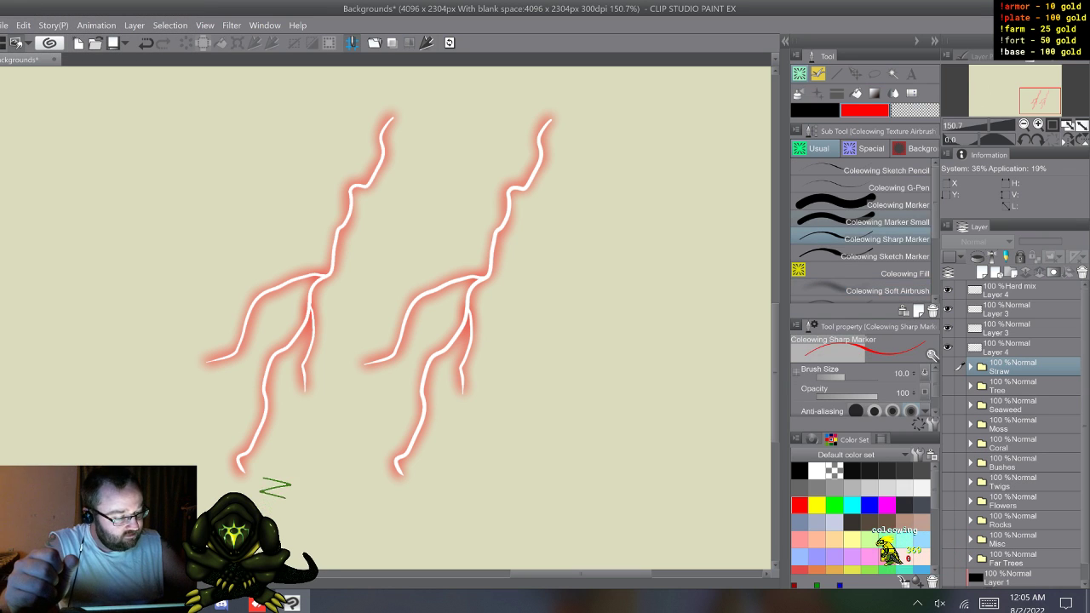
{"action": "left_click", "coordinate": [817, 471]}
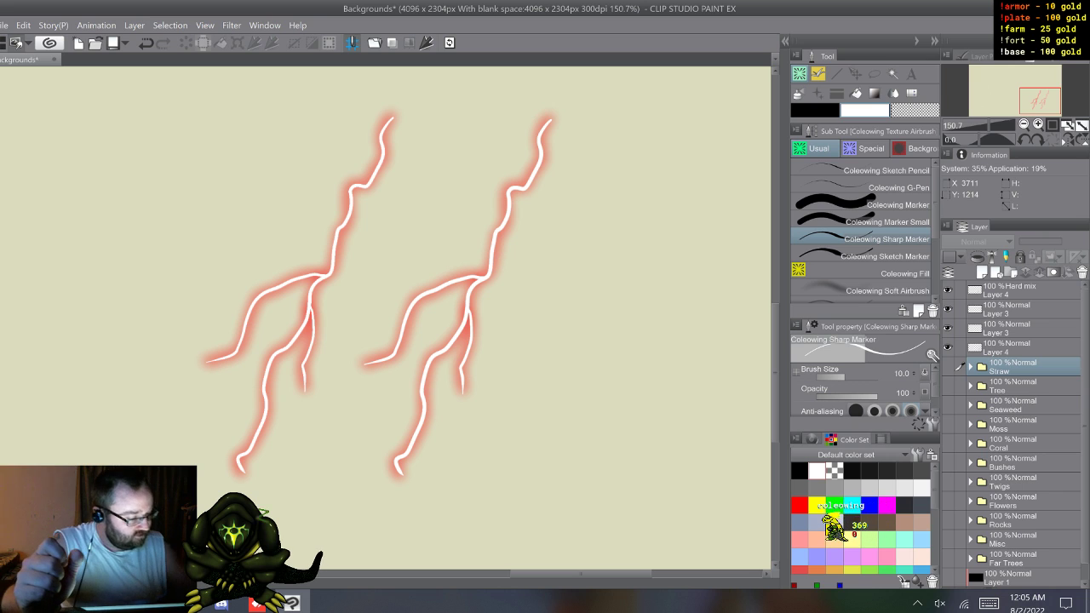
Step: Set the topmost red glow layer's blending mode to Add (Glow)
{"action": "left_click", "coordinate": [1014, 290]}
{"action": "left_click", "coordinate": [975, 241]}
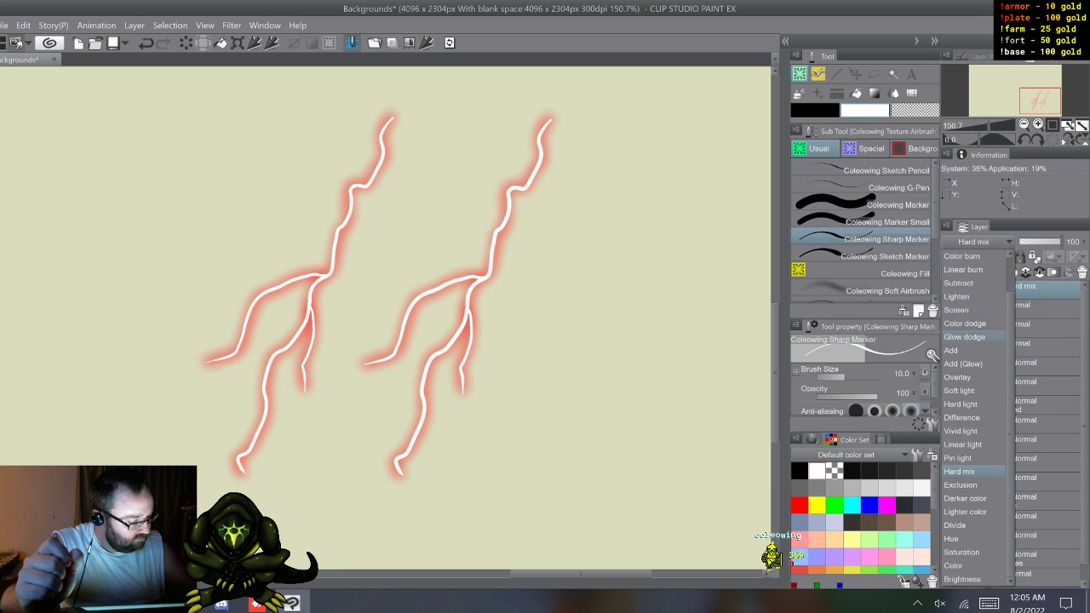
{"action": "left_click", "coordinate": [962, 364]}
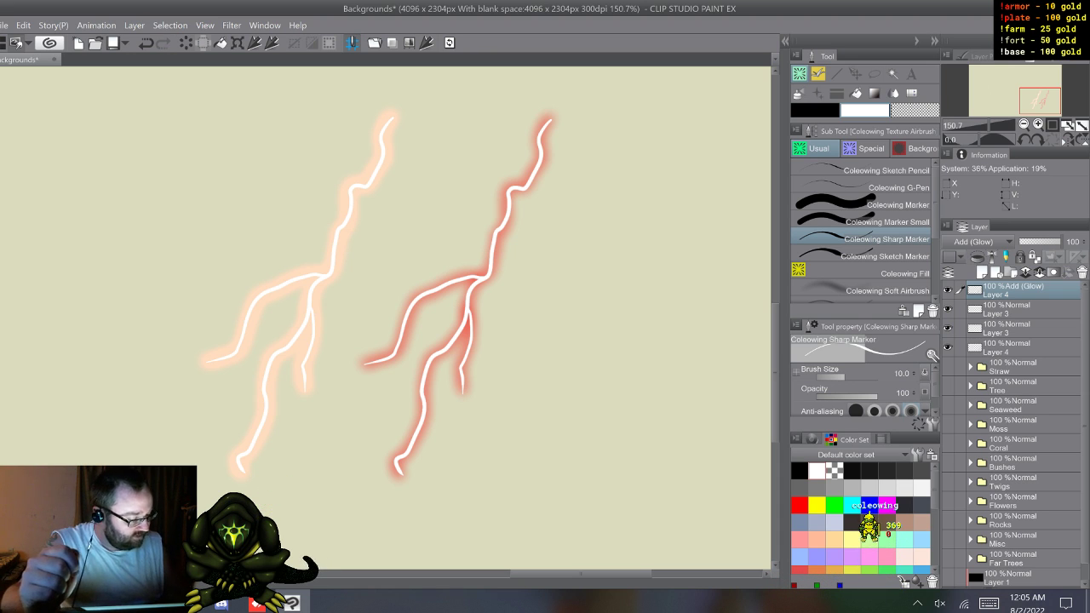
Step: Preview both bolts without the paper and against the black background layer, and restore the beige paper background
{"action": "scroll", "coordinate": [1013, 434], "scroll_direction": "down", "scroll_amount": 1}
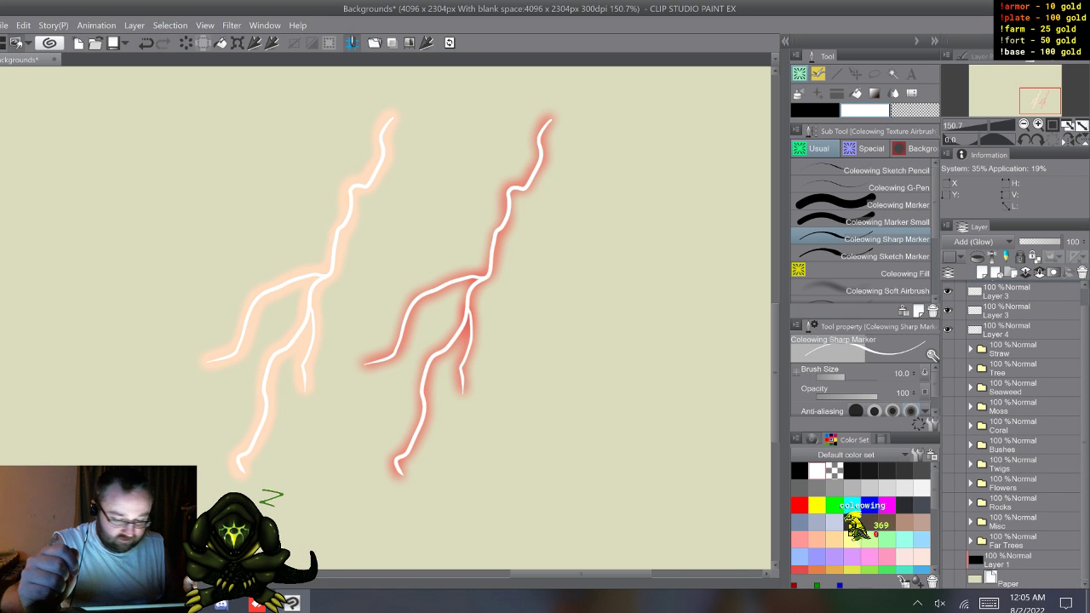
{"action": "left_click", "coordinate": [948, 579]}
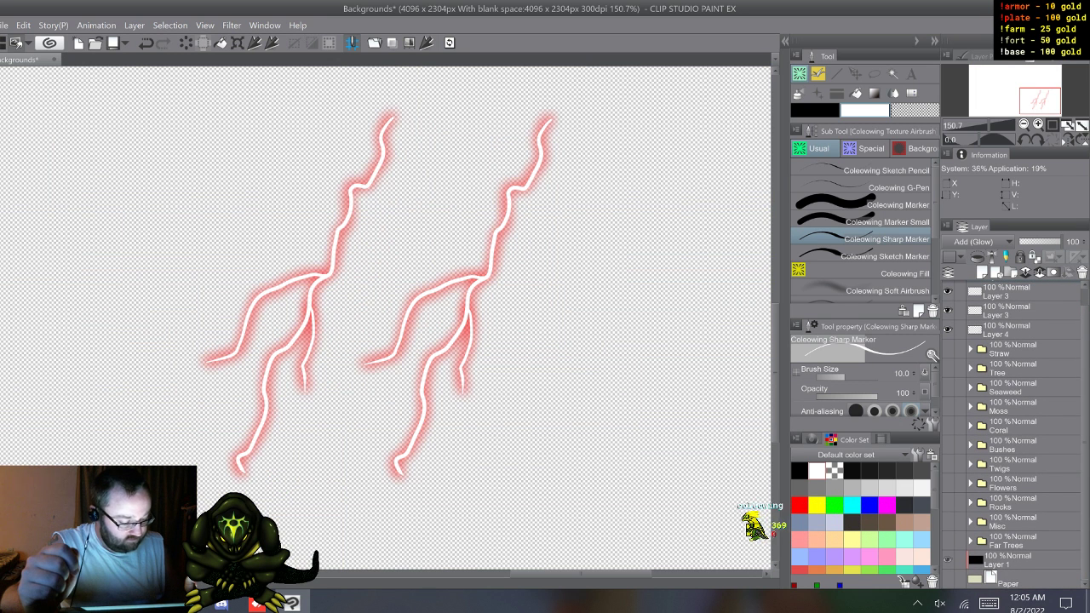
{"action": "left_click", "coordinate": [947, 561]}
{"action": "left_click", "coordinate": [948, 579]}
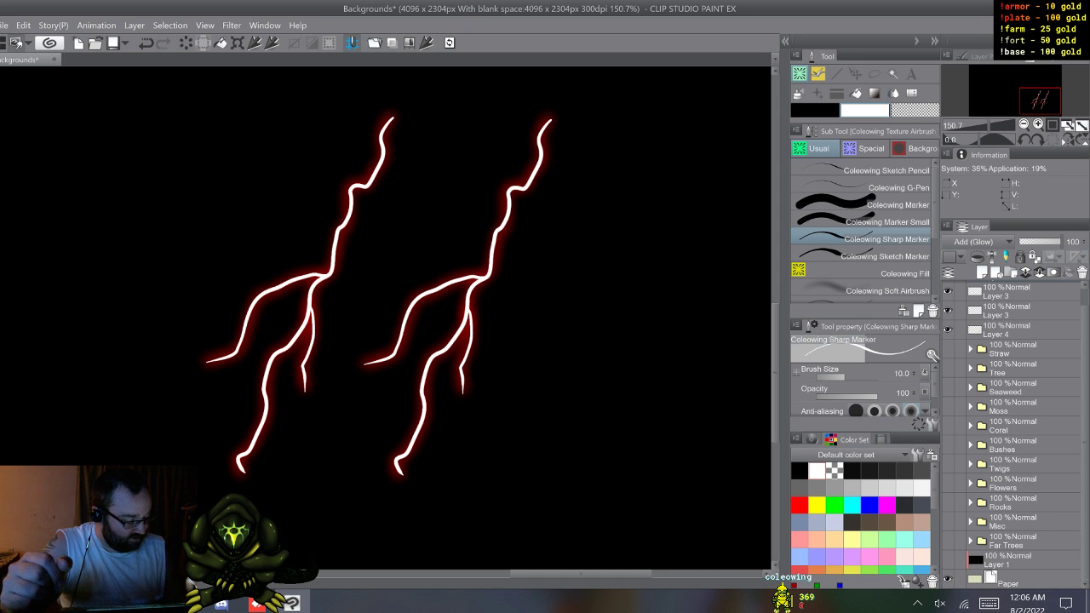
{"action": "left_click", "coordinate": [948, 561]}
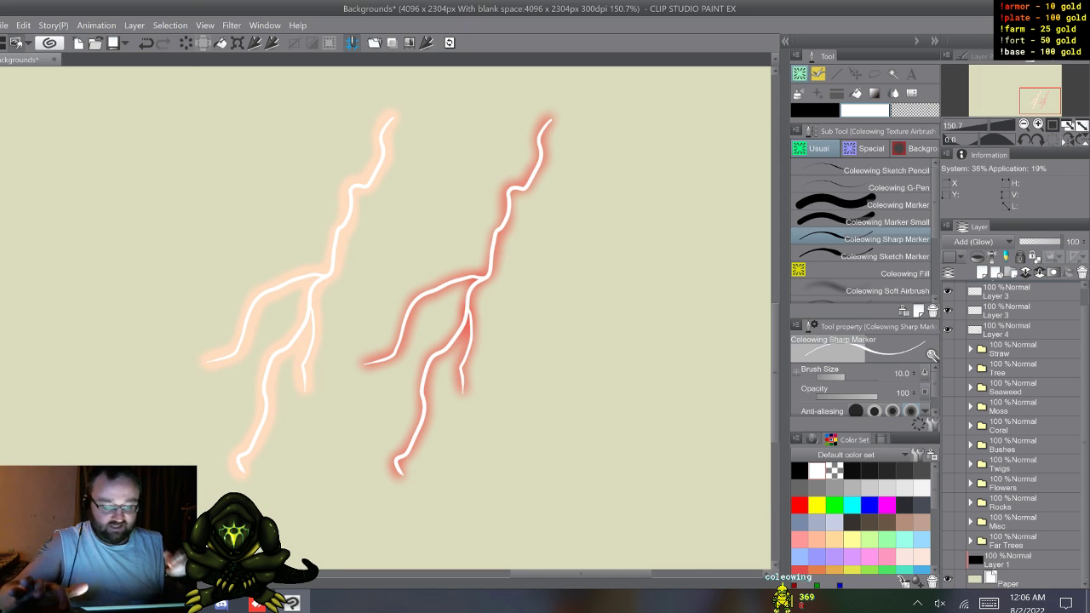
{"action": "scroll", "coordinate": [394, 457], "scroll_direction": "down", "scroll_amount": 4}
{"action": "left_click_drag", "start_coordinate": [387, 315], "coordinate": [547, 359]}
{"action": "scroll", "coordinate": [388, 507], "scroll_direction": "down", "scroll_amount": 2}
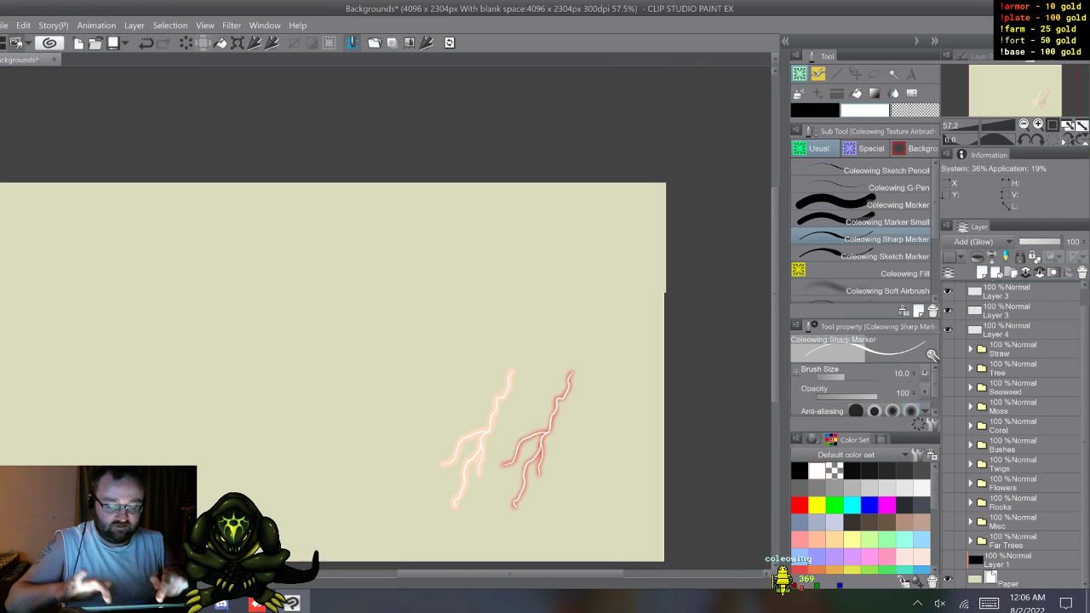
{"action": "left_click_drag", "start_coordinate": [387, 357], "coordinate": [433, 320]}
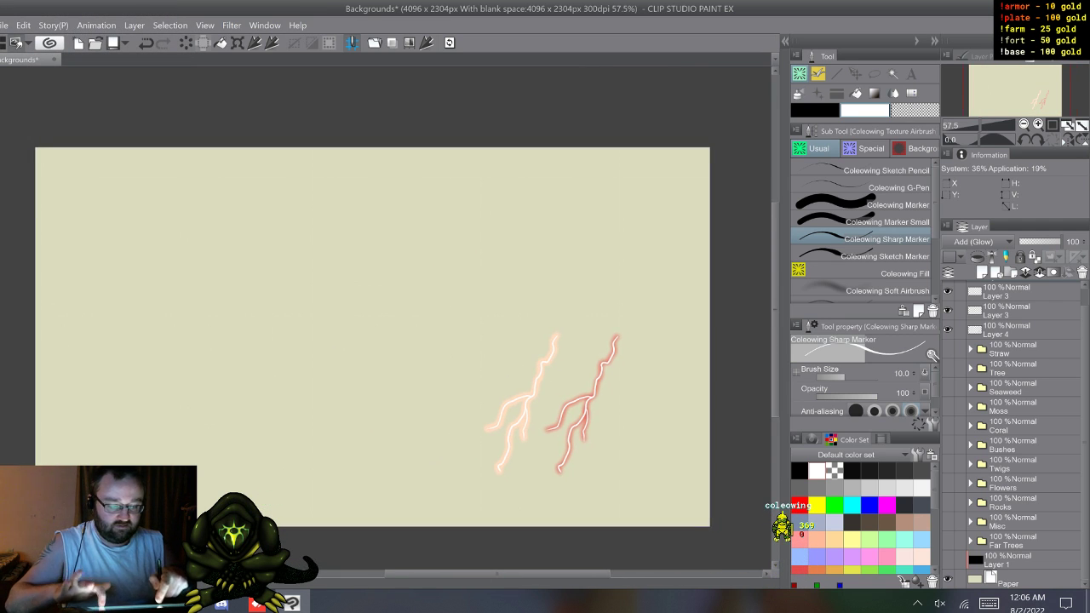
{"action": "scroll", "coordinate": [381, 494], "scroll_direction": "up", "scroll_amount": 1}
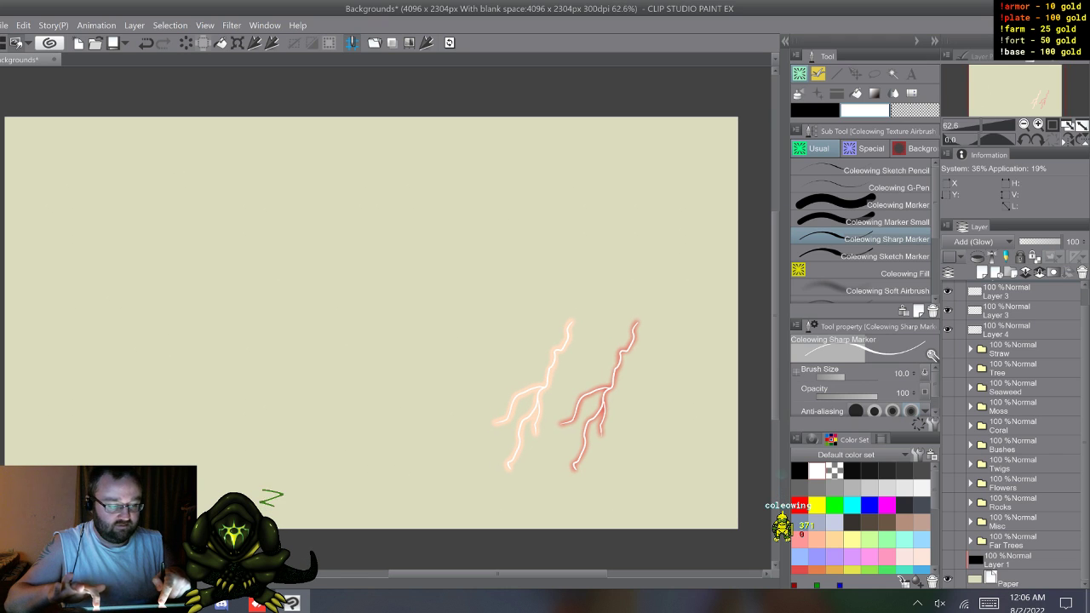
{"action": "key", "text": "XF86TouchpadToggle"}
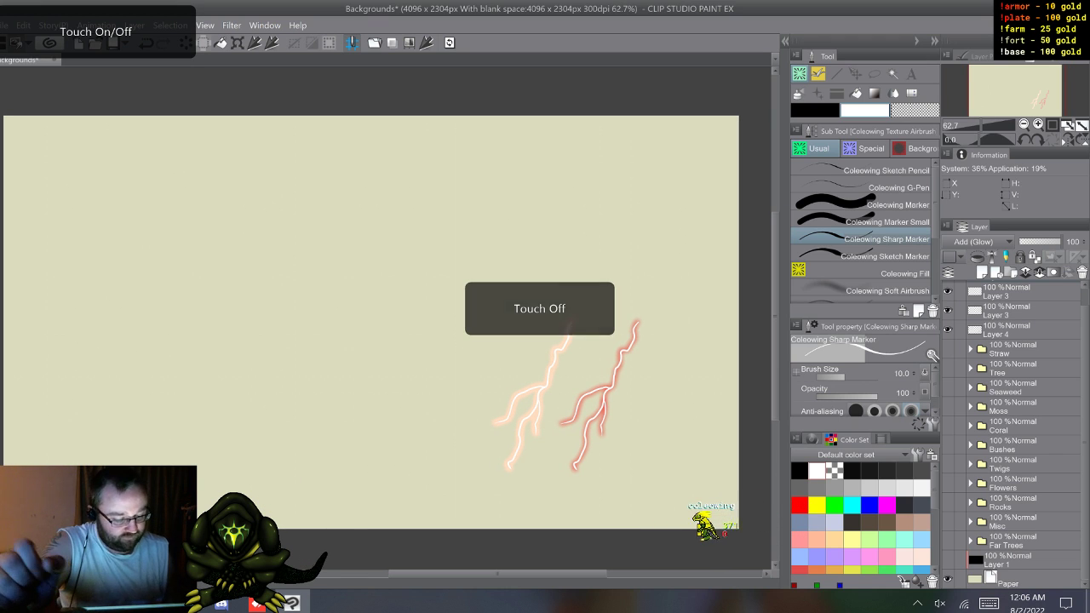
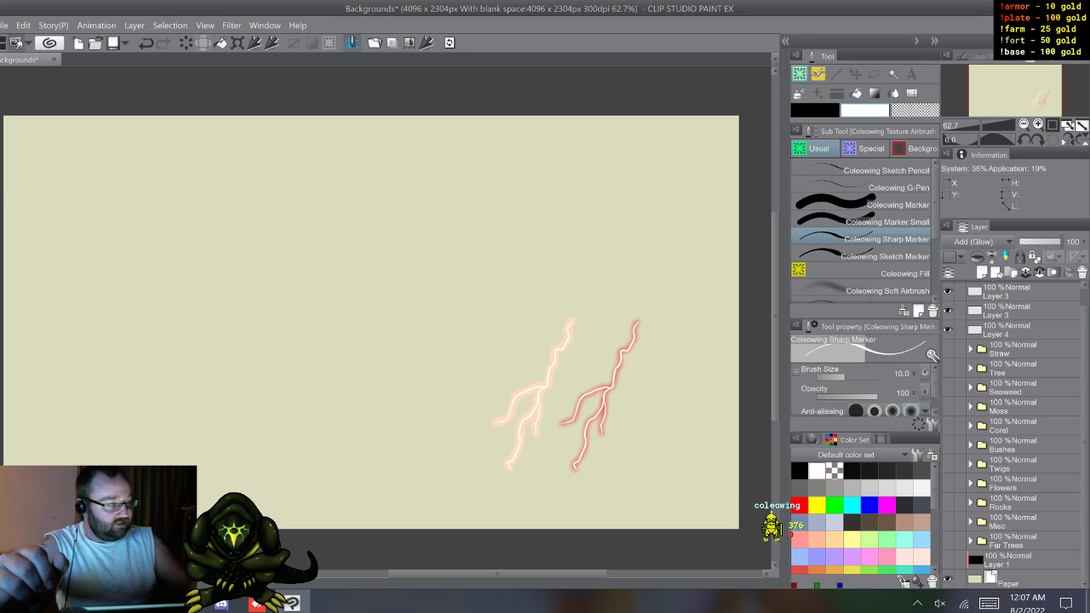
Step: Close the Backgrounds file without saving and open the Scaled Sprites file from the Gravitaws desktop folder in a maximised window
{"action": "key", "text": "ctrl+w"}
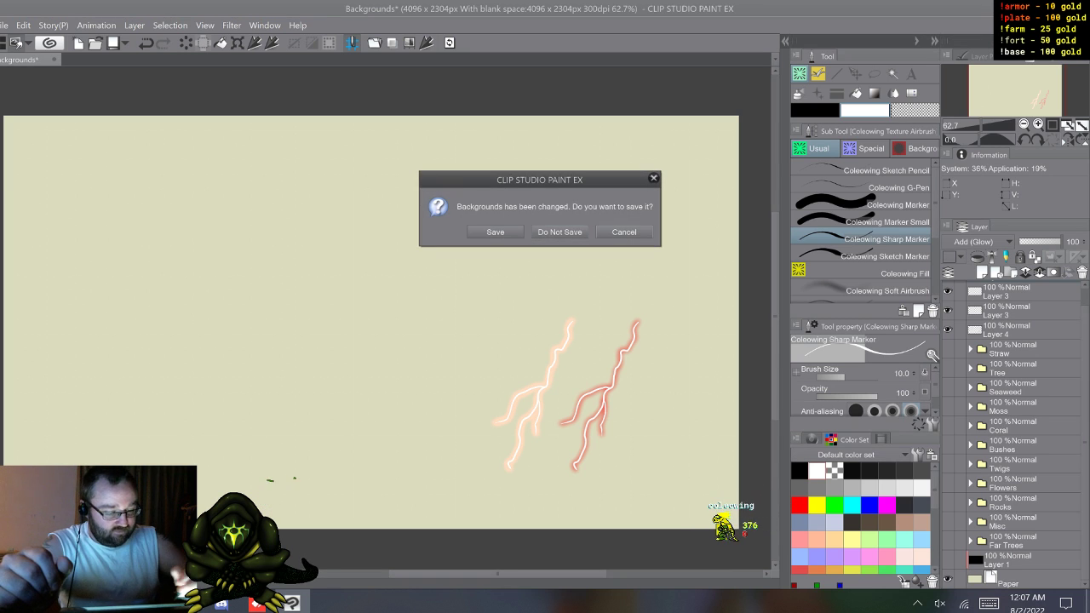
{"action": "left_click", "coordinate": [559, 232]}
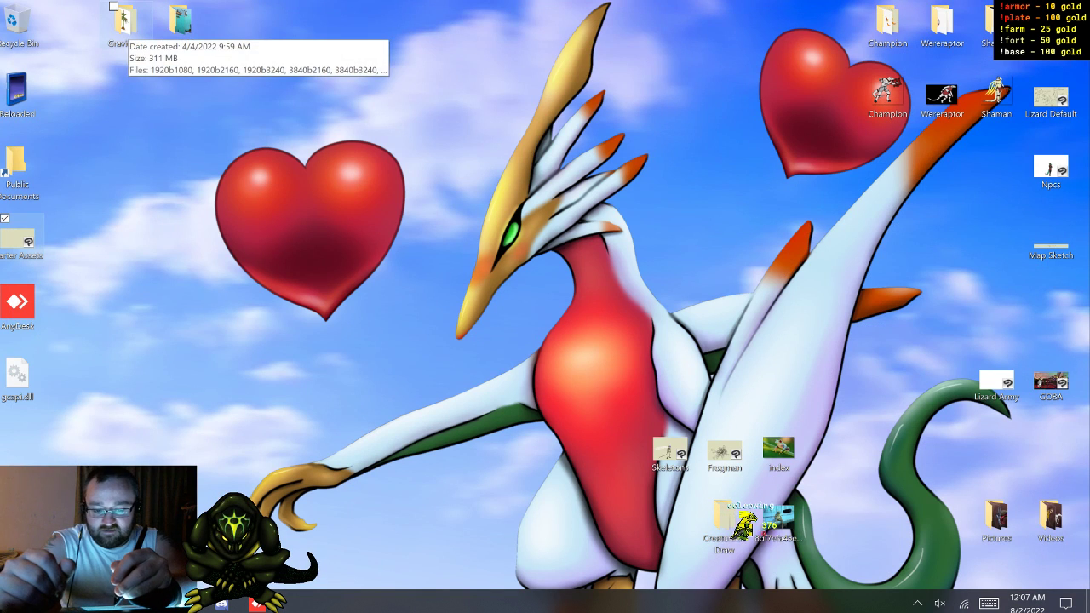
{"action": "double_click", "coordinate": [126, 21]}
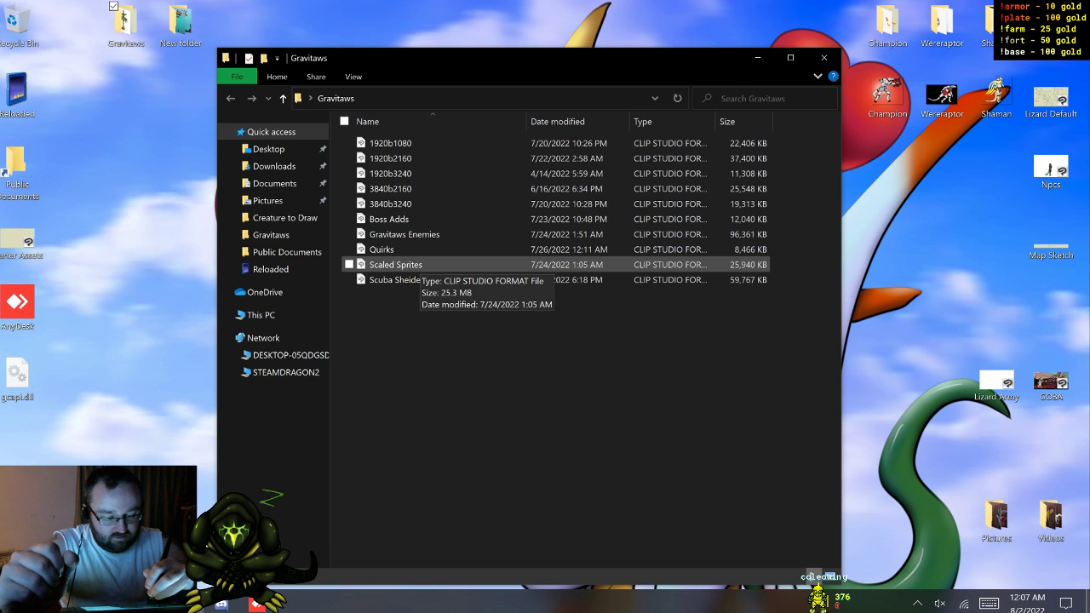
{"action": "left_click", "coordinate": [396, 265]}
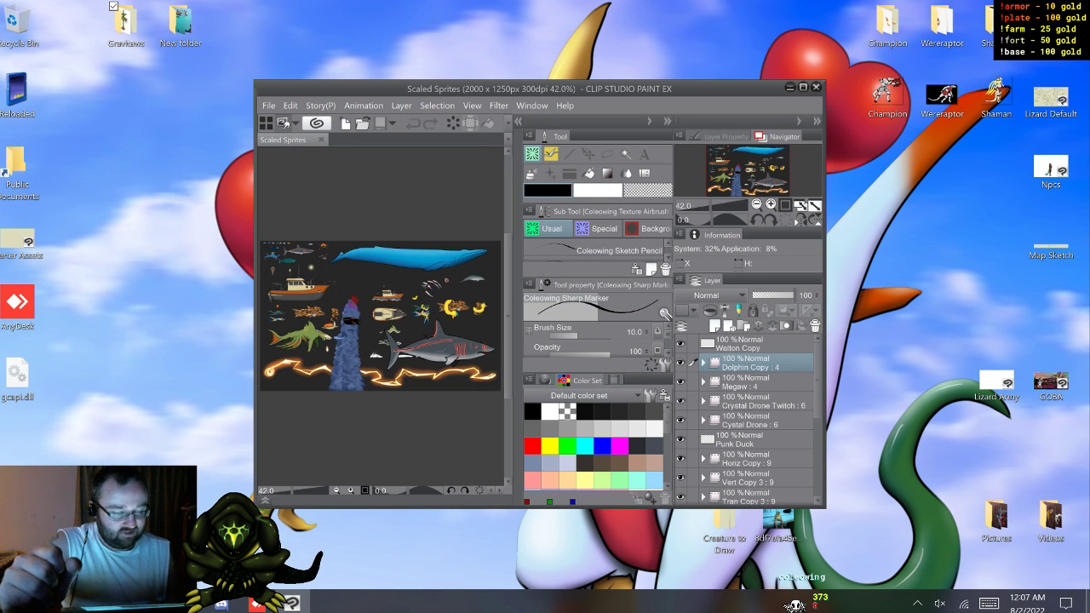
{"action": "left_click", "coordinate": [803, 87]}
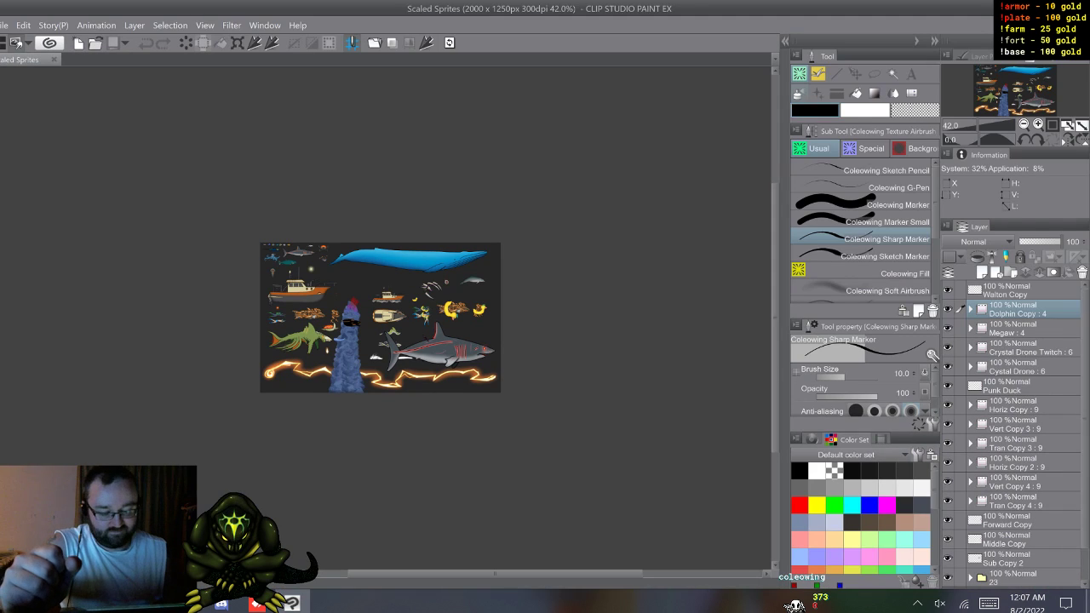
Step: Hide every sprite layer and folder above the dark Layer 1, including folder 23
{"action": "key", "text": "XF86TouchpadToggle"}
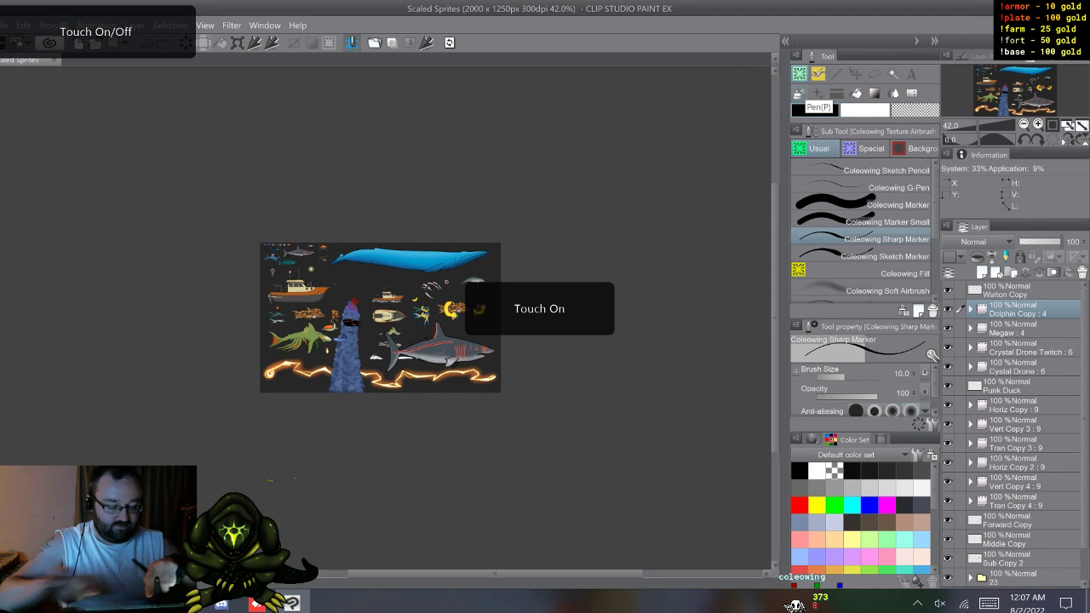
{"action": "scroll", "coordinate": [381, 341], "scroll_direction": "up", "scroll_amount": 6}
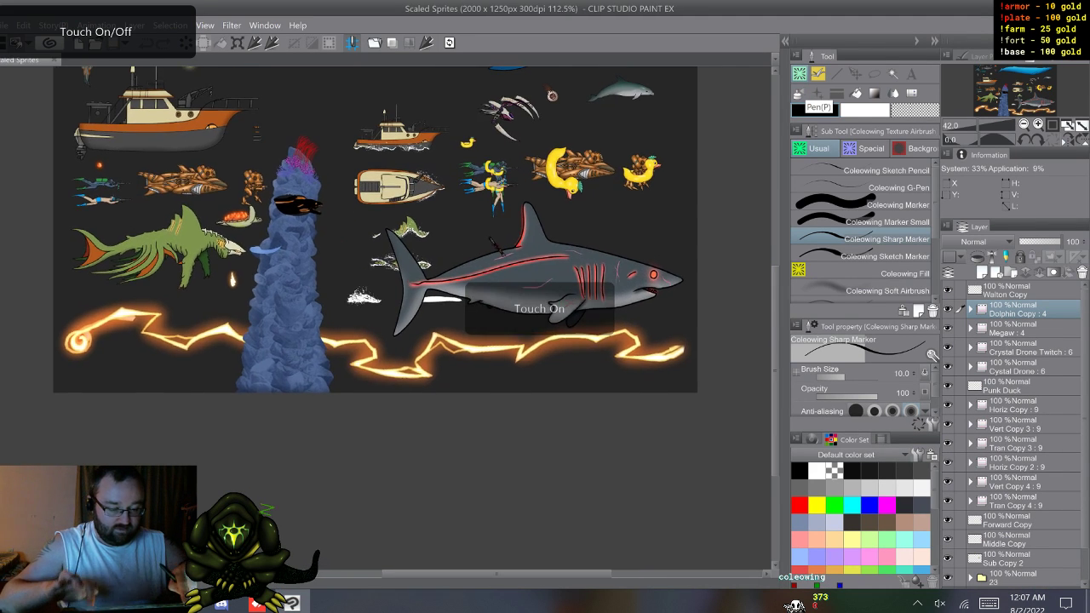
{"action": "scroll", "coordinate": [374, 298], "scroll_direction": "up", "scroll_amount": 3}
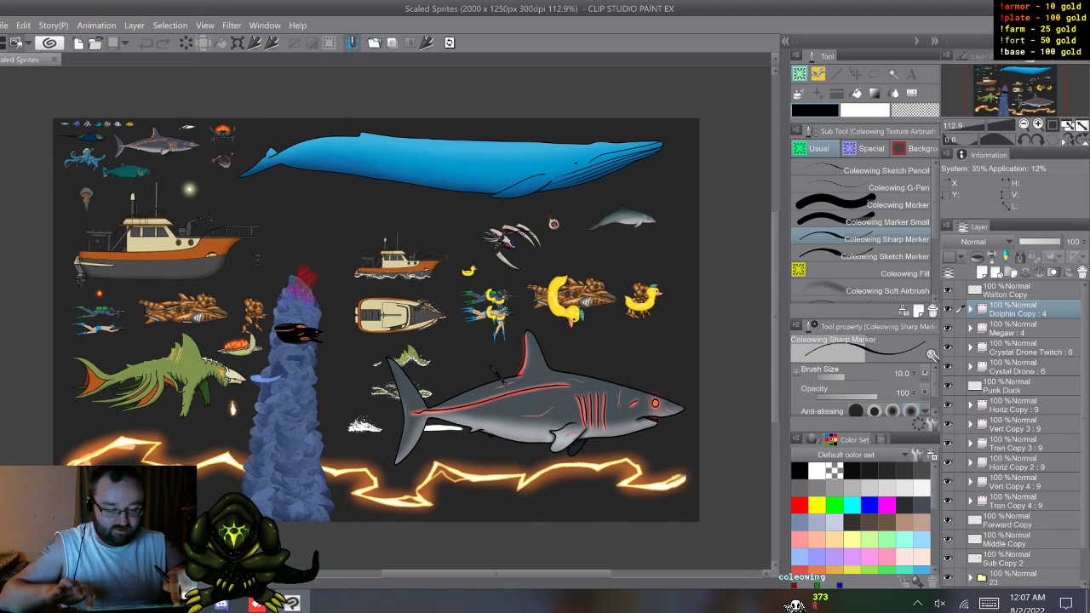
{"action": "scroll", "coordinate": [374, 341], "scroll_direction": "up", "scroll_amount": 1}
{"action": "scroll", "coordinate": [384, 341], "scroll_direction": "up", "scroll_amount": 1}
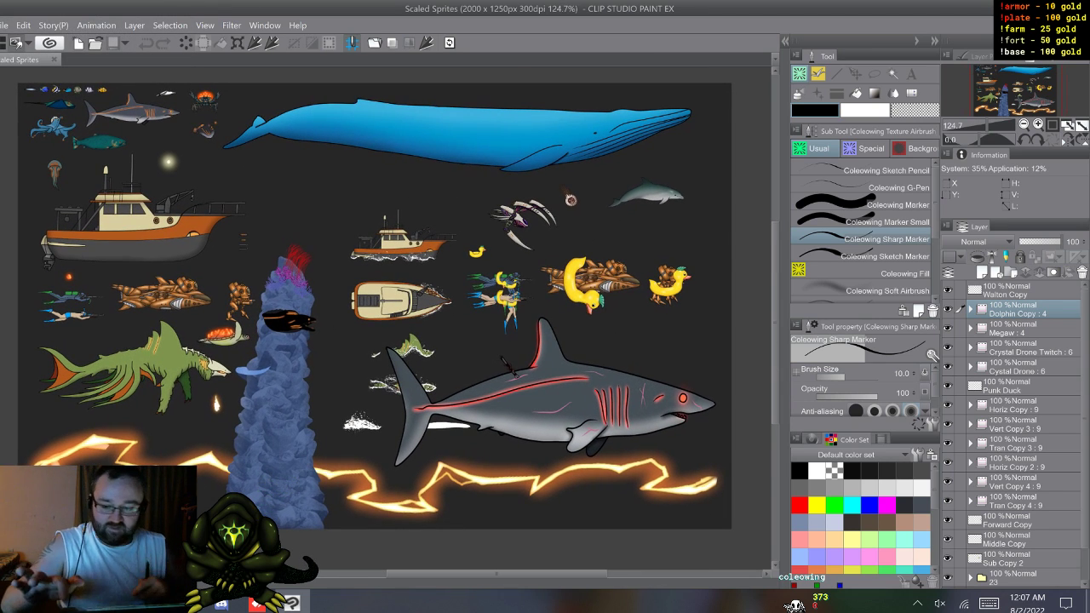
{"action": "key", "text": "XF86TouchpadToggle"}
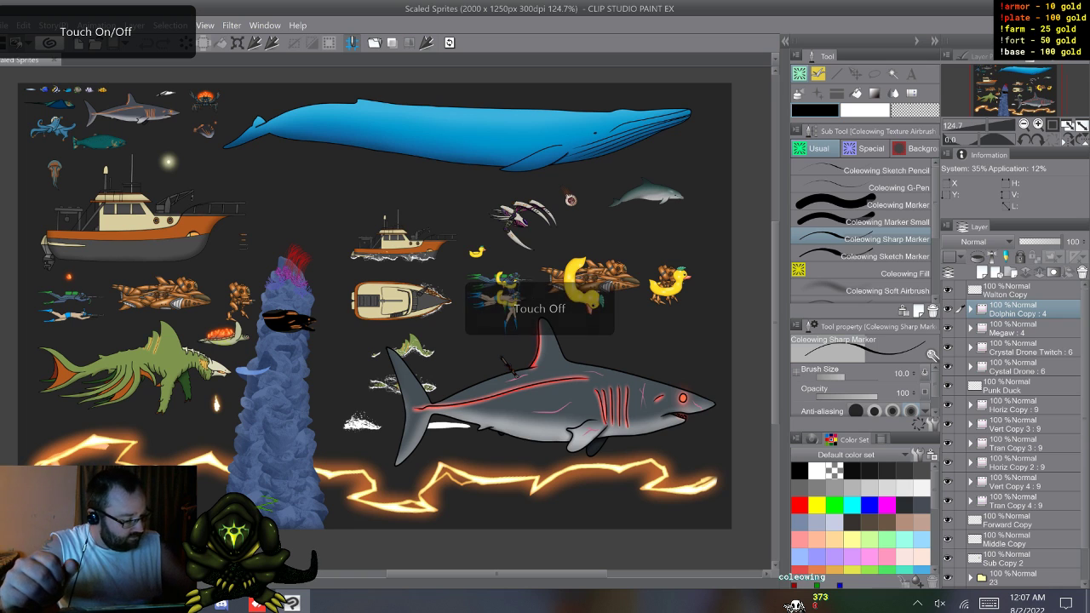
{"action": "left_click_drag", "start_coordinate": [948, 385], "coordinate": [948, 291]}
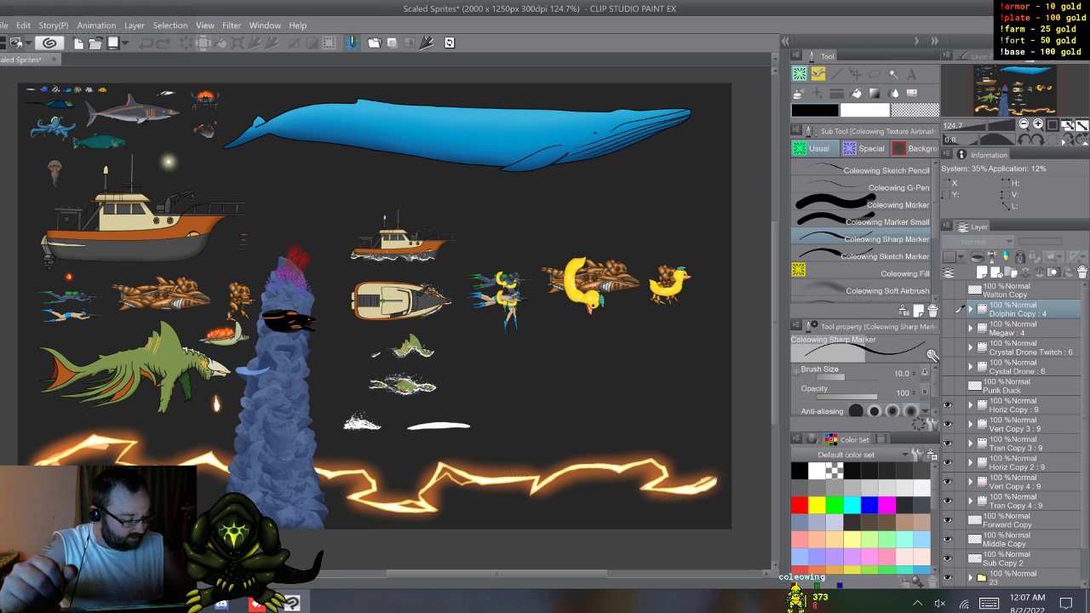
{"action": "left_click_drag", "start_coordinate": [1088, 418], "coordinate": [1087, 450]}
{"action": "left_click_drag", "start_coordinate": [948, 368], "coordinate": [948, 522]}
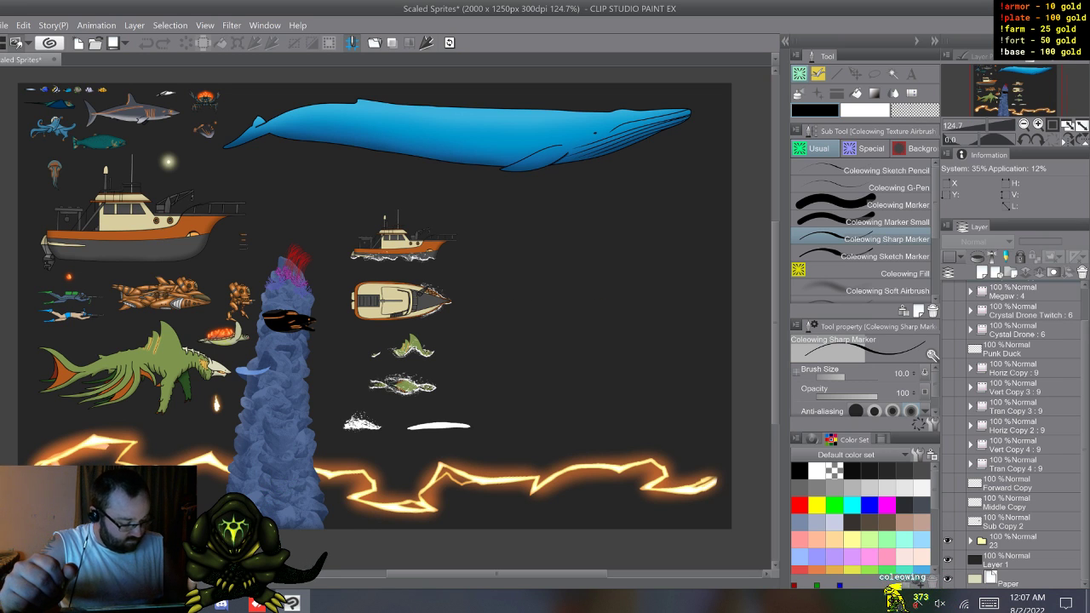
{"action": "left_click", "coordinate": [948, 540]}
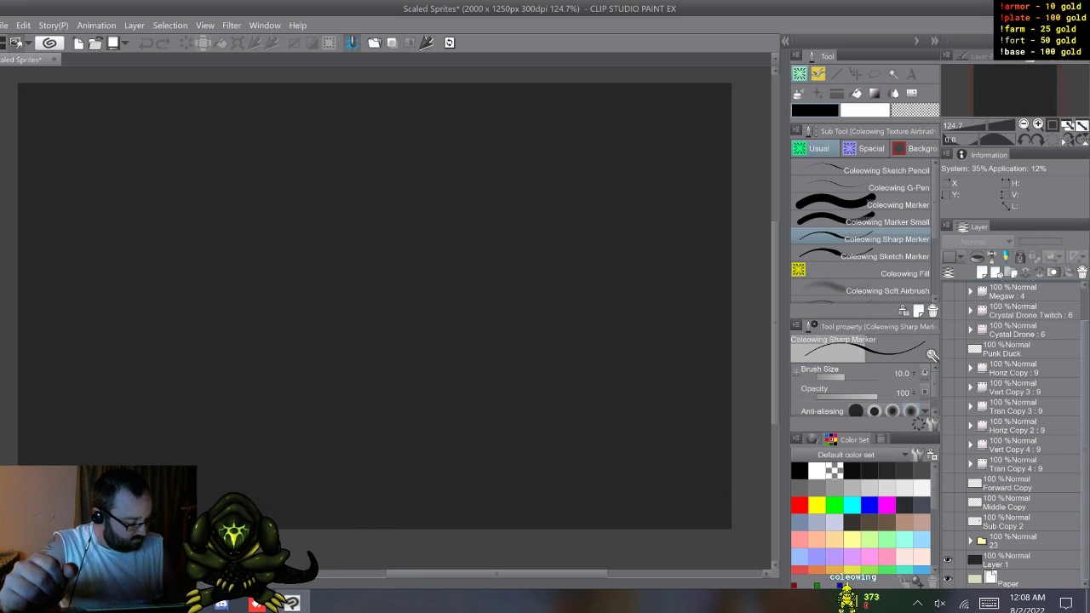
Step: Expand folder 23 and its Alien subfolder to list the alien animation folders
{"action": "left_click", "coordinate": [970, 541]}
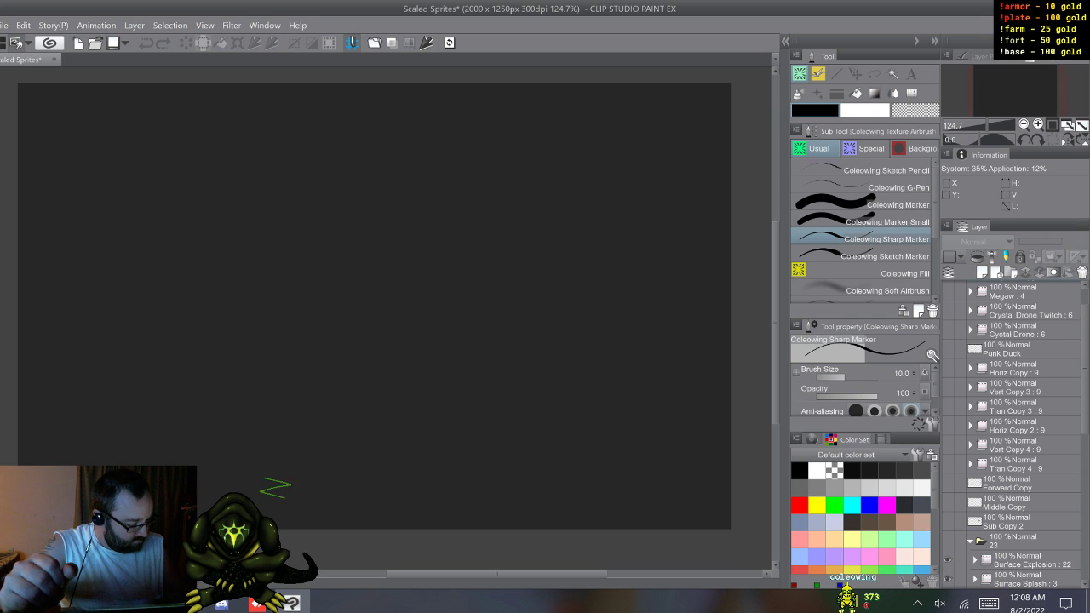
{"action": "scroll", "coordinate": [1014, 435], "scroll_direction": "down", "scroll_amount": 8}
{"action": "scroll", "coordinate": [1014, 434], "scroll_direction": "down", "scroll_amount": 9}
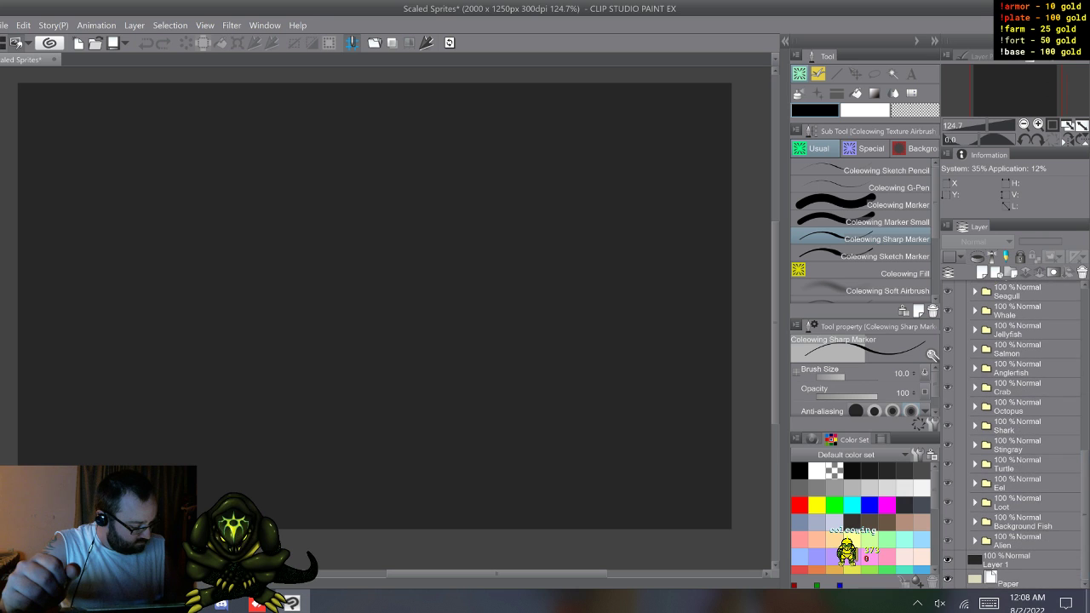
{"action": "left_click", "coordinate": [975, 541]}
{"action": "scroll", "coordinate": [1013, 434], "scroll_direction": "down", "scroll_amount": 5}
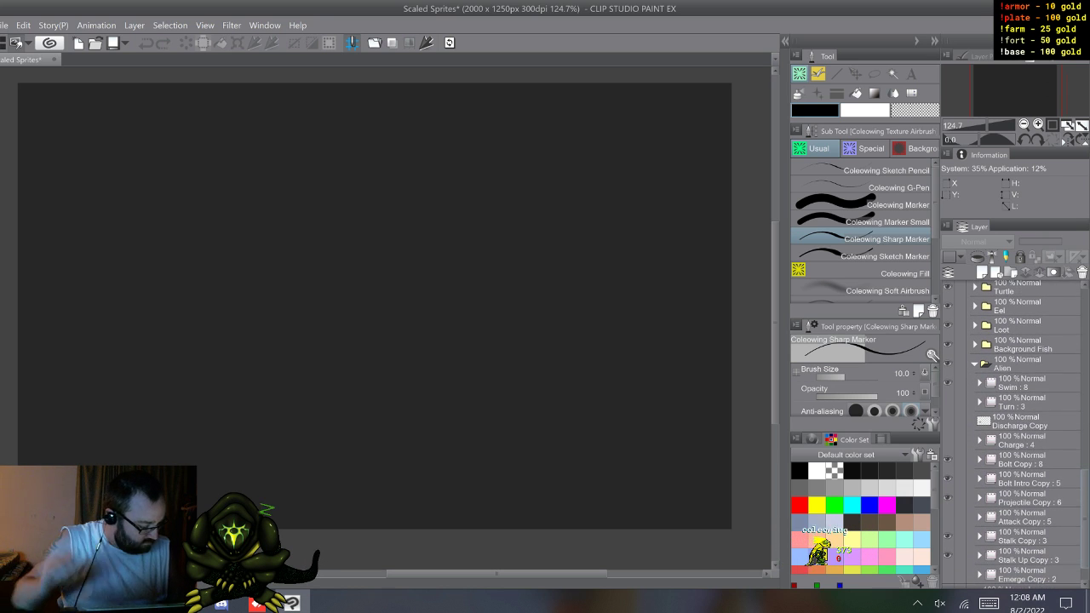
Step: Move the Bolt Copy and Bolt Intro Copy animation folders out of Alien to directly above Layer 1, and collapse folder 23
{"action": "left_click", "coordinate": [1021, 459]}
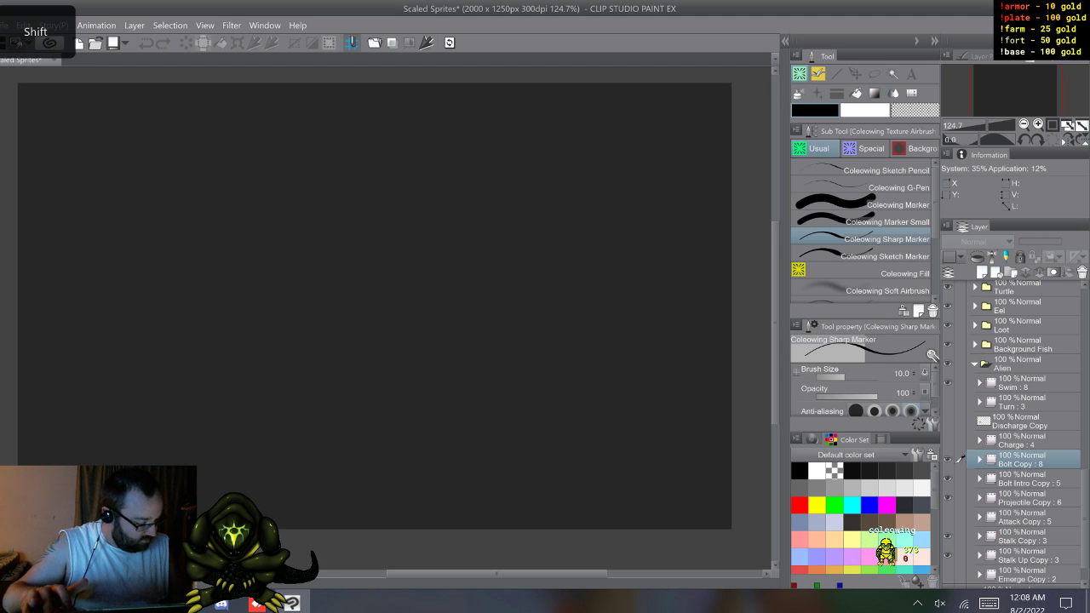
{"action": "scroll", "coordinate": [1014, 434], "scroll_direction": "down", "scroll_amount": 2}
{"action": "key", "text": "F9"}
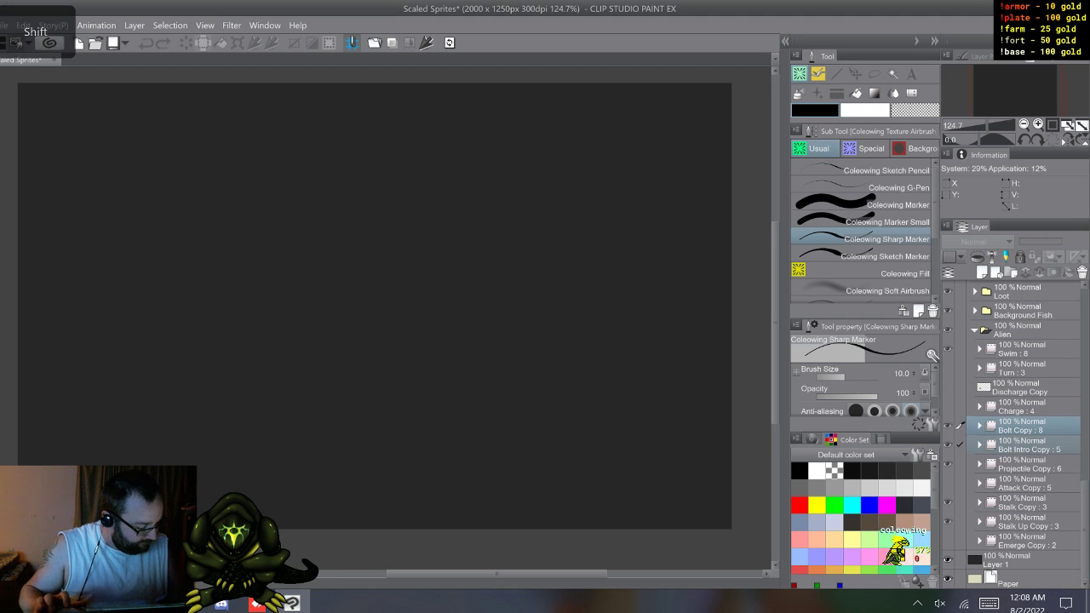
{"action": "left_click_drag", "start_coordinate": [1022, 425], "coordinate": [1022, 550]}
{"action": "left_click_drag", "start_coordinate": [1086, 541], "coordinate": [1085, 432]}
{"action": "left_click", "coordinate": [975, 389]}
{"action": "left_click", "coordinate": [970, 411]}
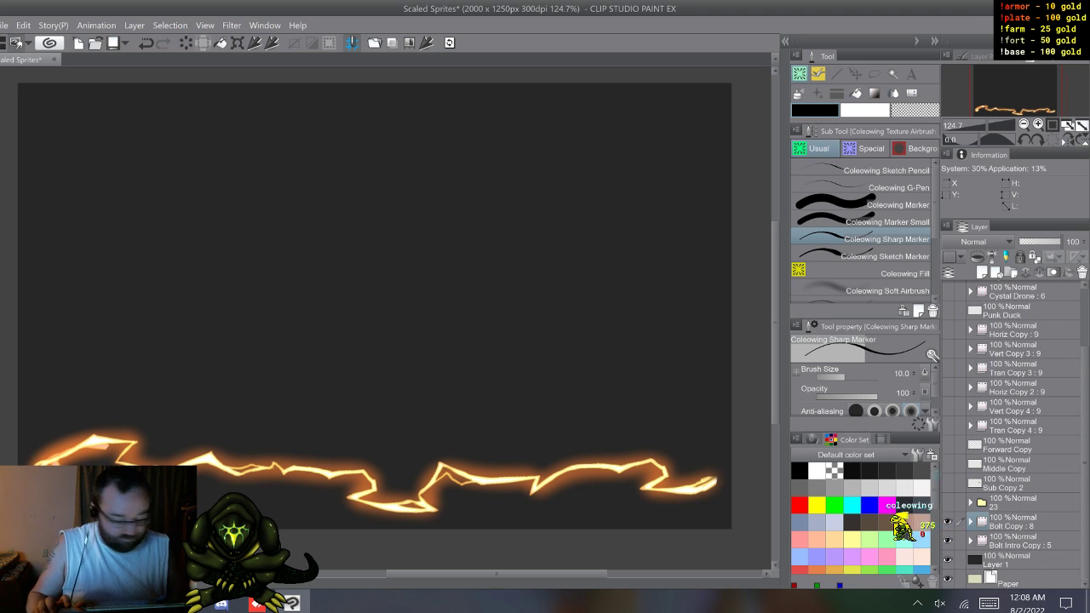
Step: Hide the Bolt Copy animation folder and examine the lightning bolt in Bolt Intro Copy
{"action": "left_click", "coordinate": [1020, 542]}
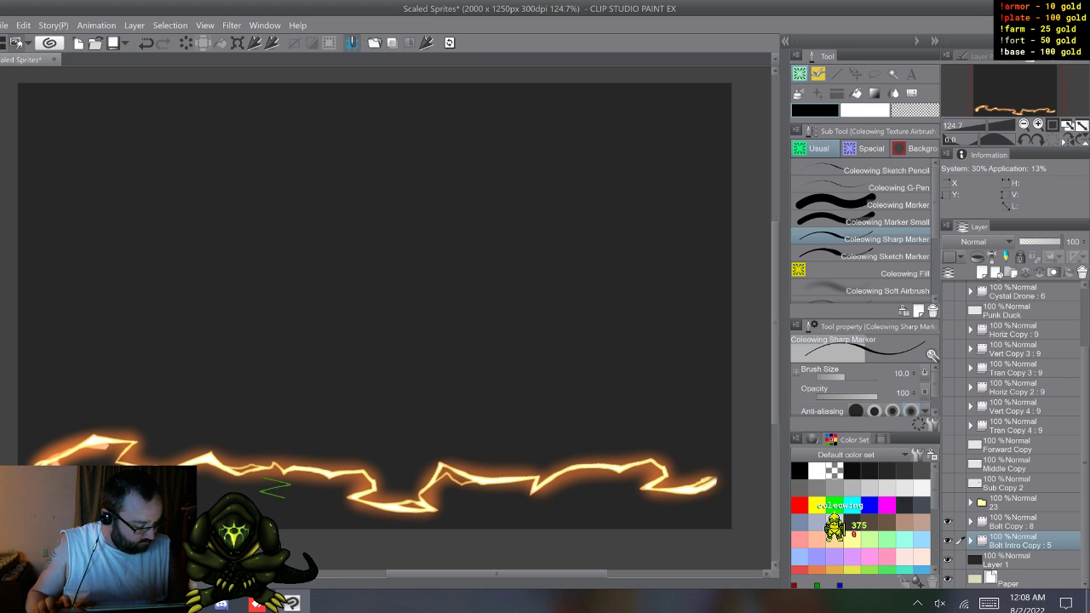
{"action": "left_click", "coordinate": [1021, 560]}
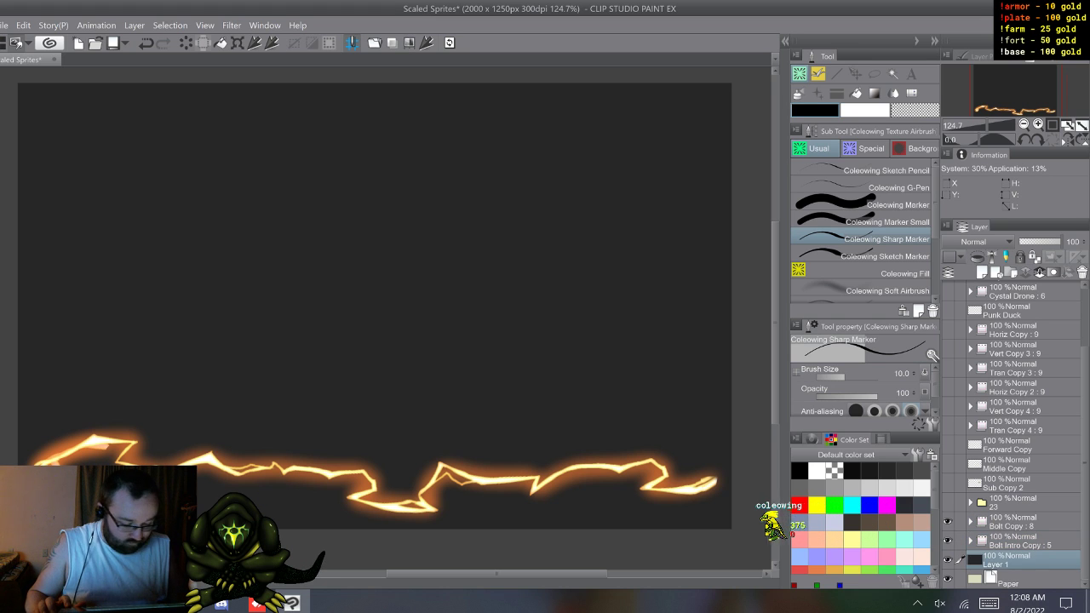
{"action": "left_click", "coordinate": [1020, 522]}
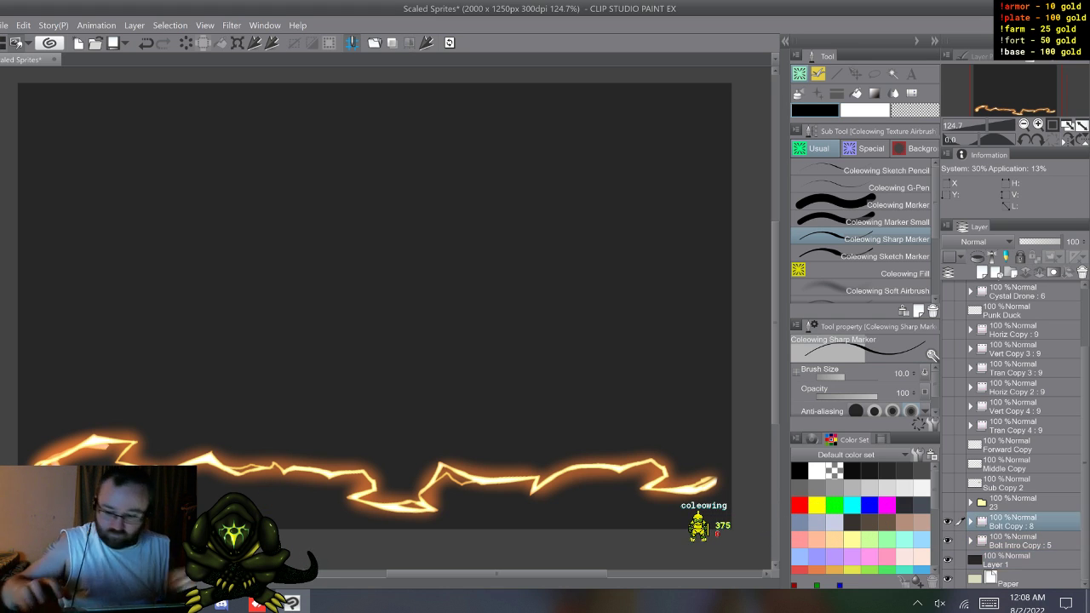
{"action": "key", "text": "w"}
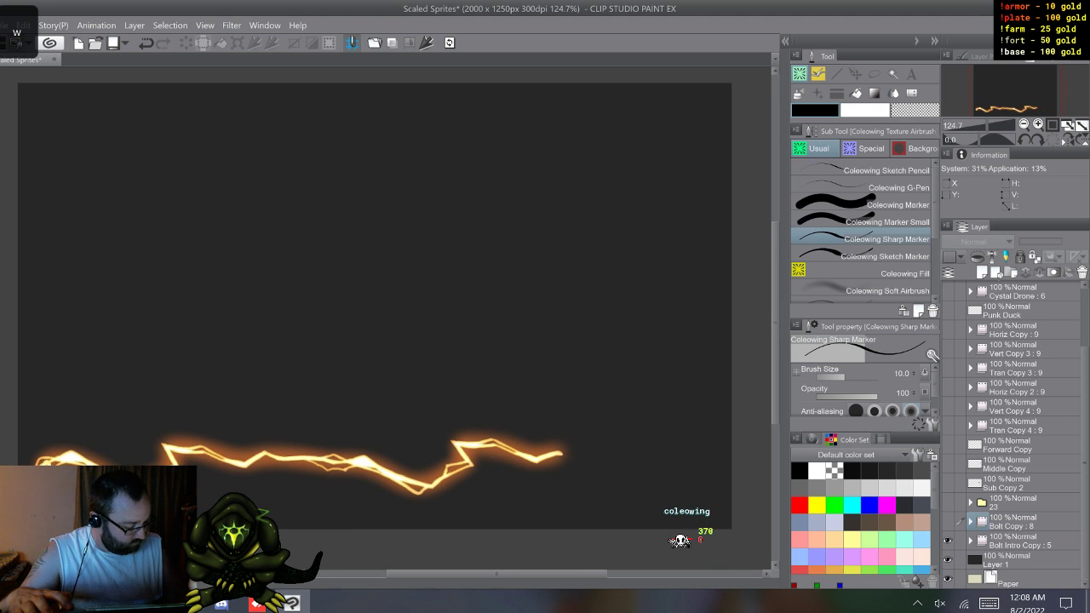
{"action": "key", "text": "w"}
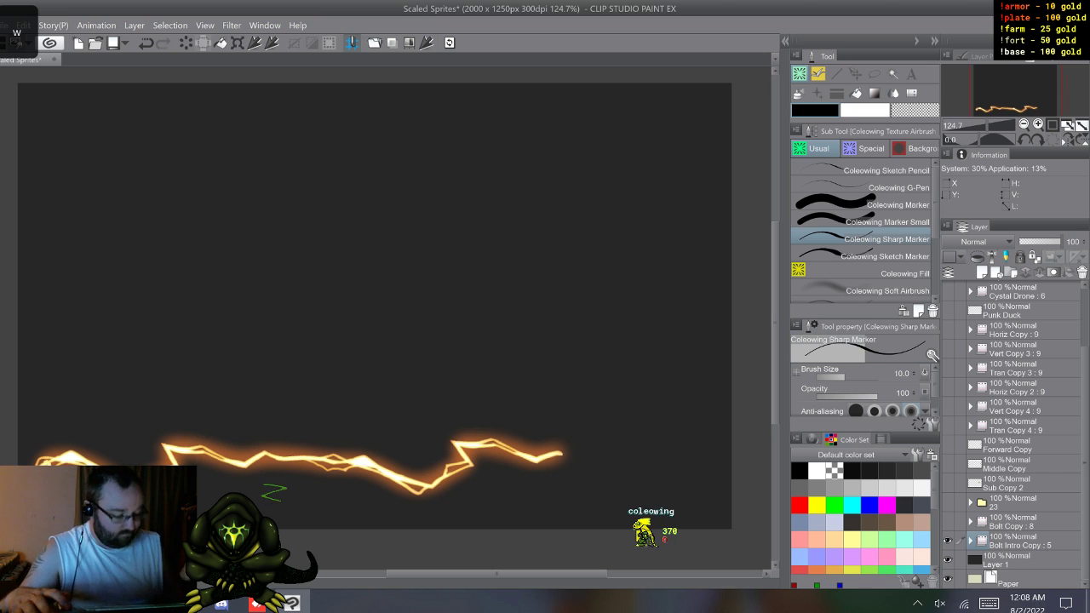
{"action": "scroll", "coordinate": [736, 403], "scroll_direction": "down", "scroll_amount": 3}
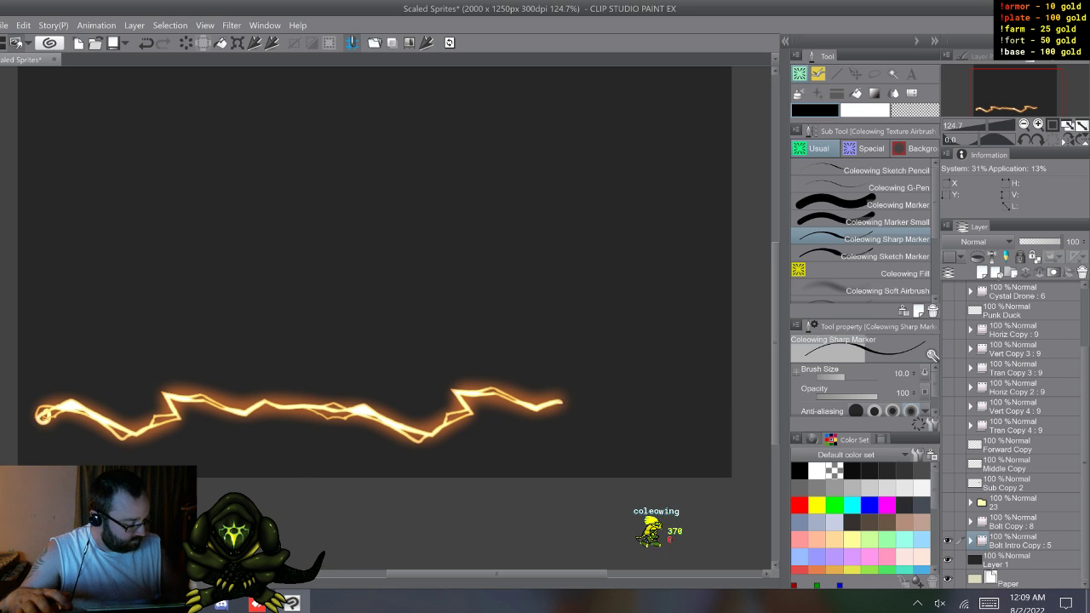
Step: Show the first frame of Bolt Intro Copy and turn on the blue layer color effect for that animation folder
{"action": "left_click", "coordinate": [1022, 542]}
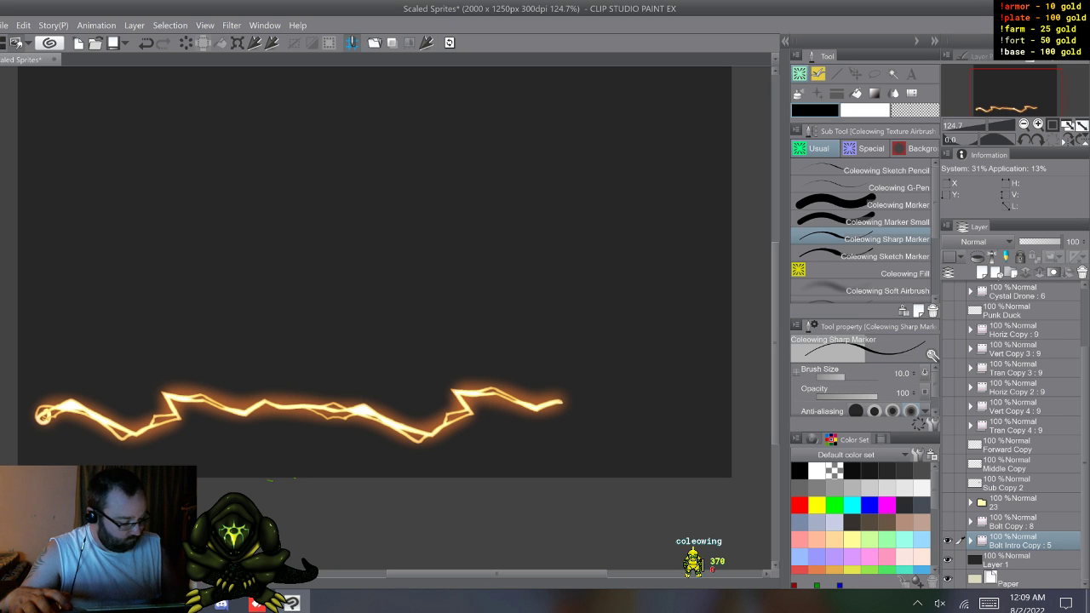
{"action": "key", "text": "w"}
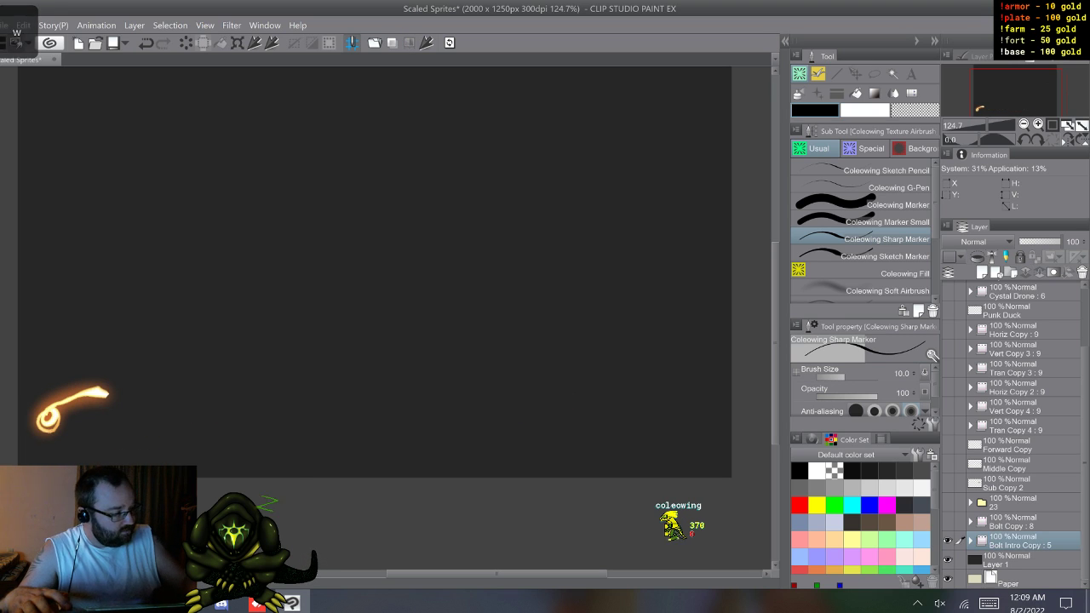
{"action": "left_click", "coordinate": [979, 57]}
{"action": "left_click", "coordinate": [1061, 81]}
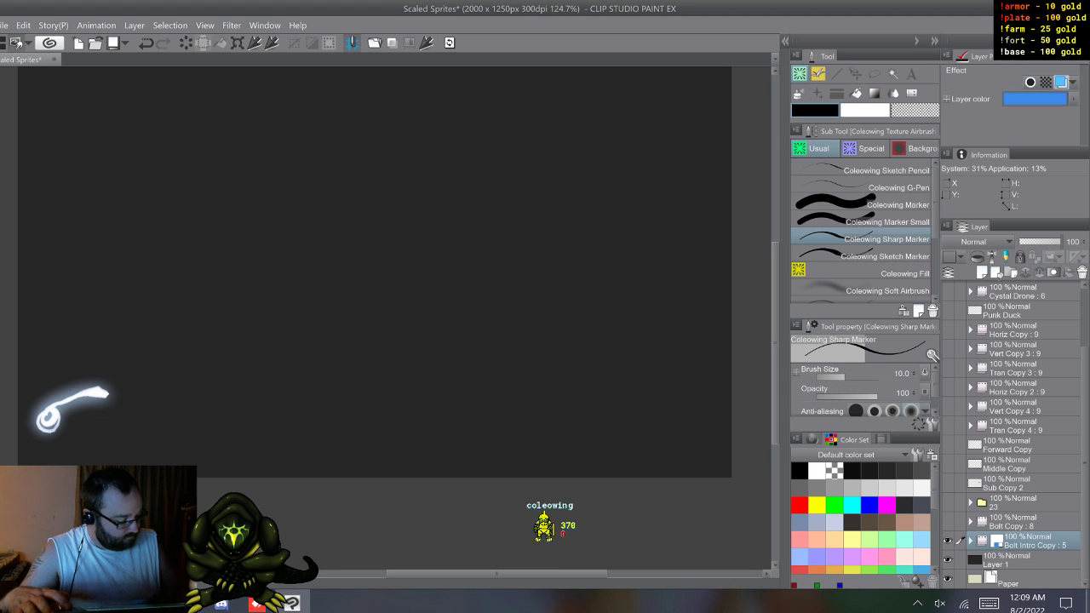
Step: Create a new animation folder above Bolt Intro Copy and add five cels to it
{"action": "left_click", "coordinate": [9, 583]}
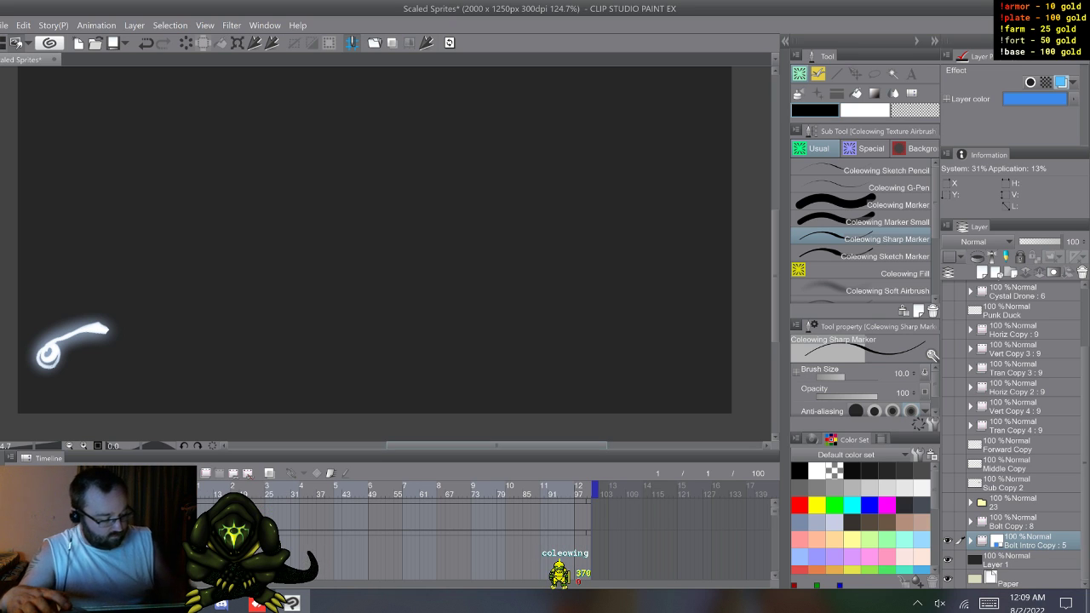
{"action": "left_click", "coordinate": [206, 472]}
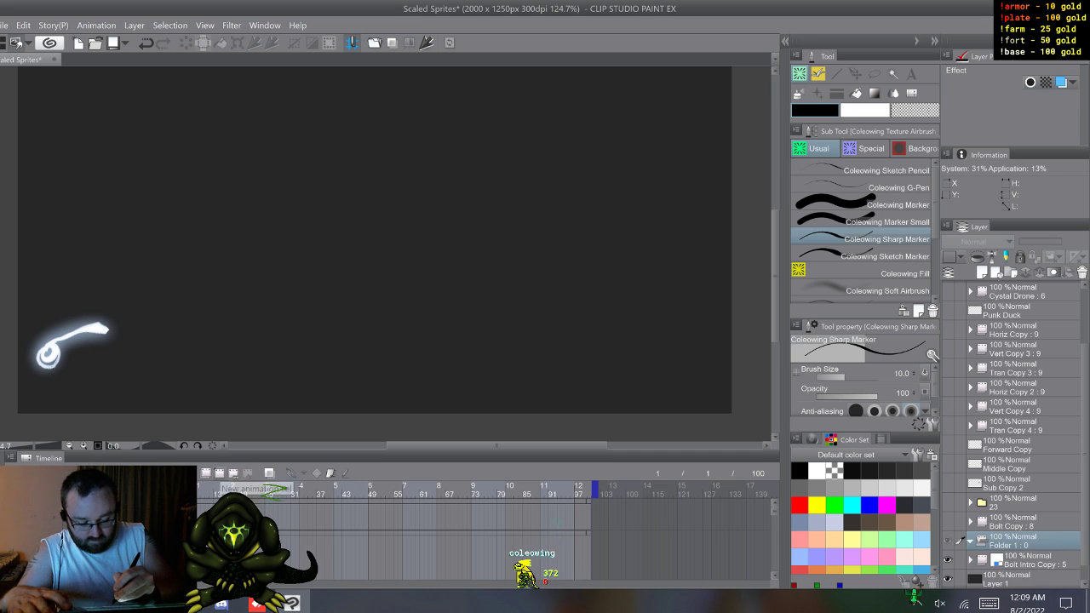
{"action": "left_click", "coordinate": [220, 473]}
{"action": "left_click", "coordinate": [219, 473]}
{"action": "left_click", "coordinate": [220, 473]}
{"action": "left_click", "coordinate": [220, 472]}
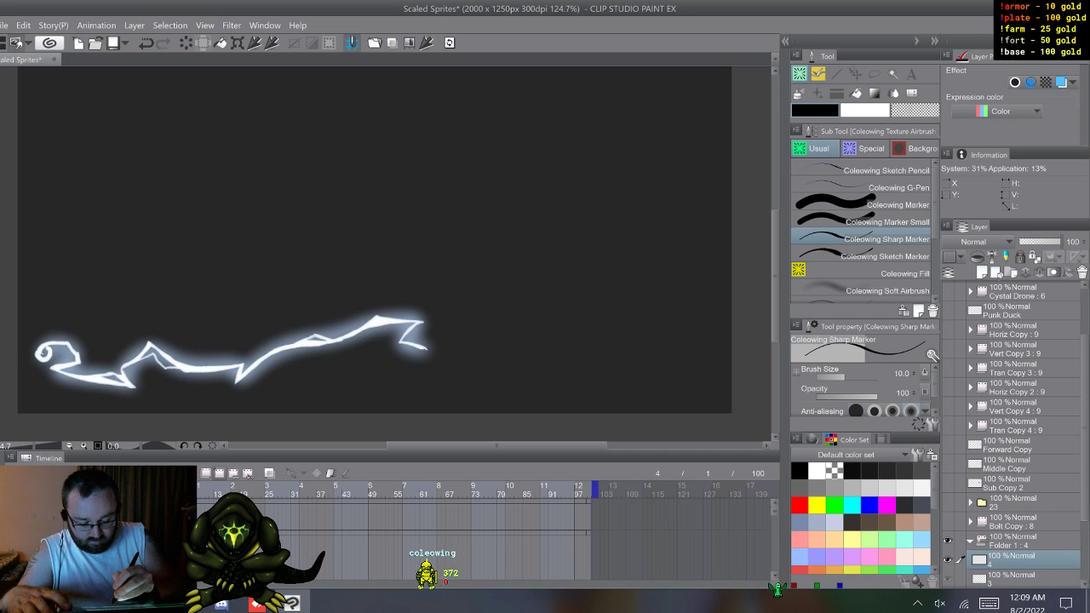
{"action": "left_click", "coordinate": [219, 473]}
{"action": "key", "text": "F8"}
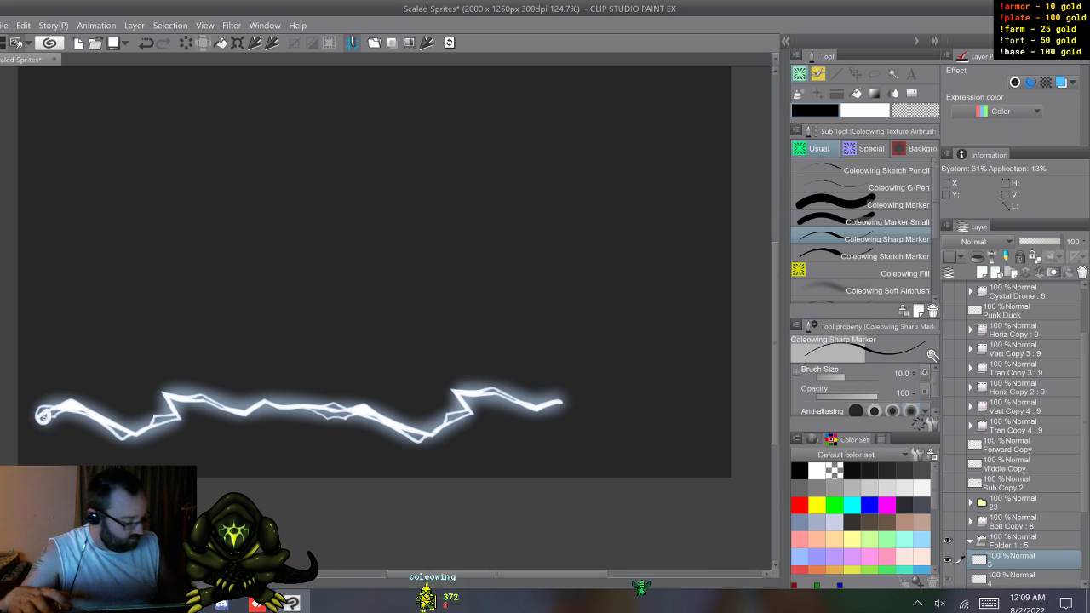
Step: Paint a curved white stroke on cel 1 of the new animation folder with the Sharp Marker at brush size 47.8
{"action": "left_click_drag", "start_coordinate": [1085, 426], "coordinate": [1085, 474]}
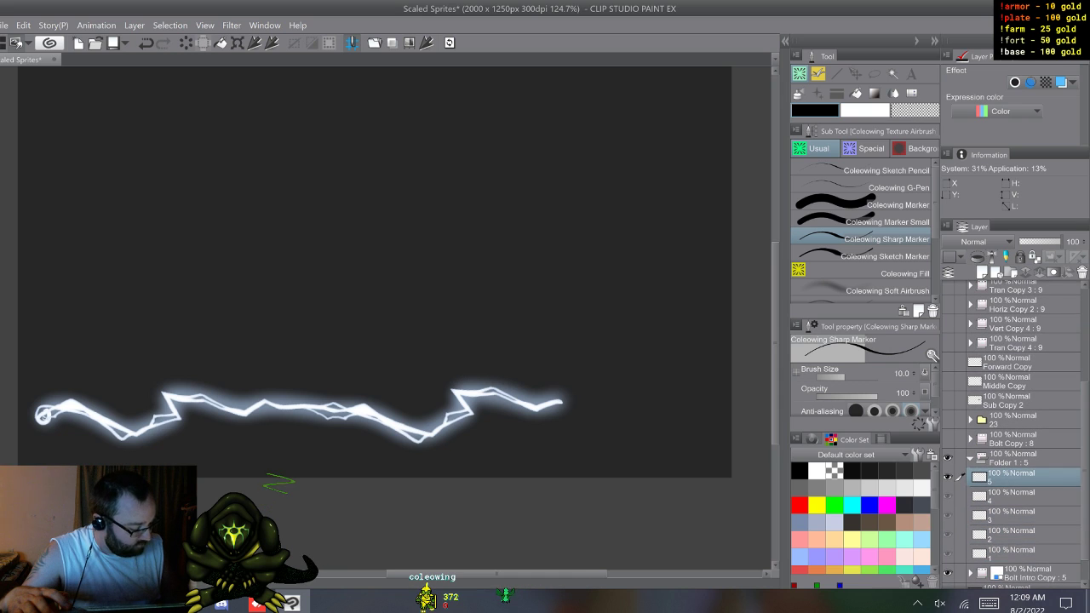
{"action": "left_click", "coordinate": [1013, 554]}
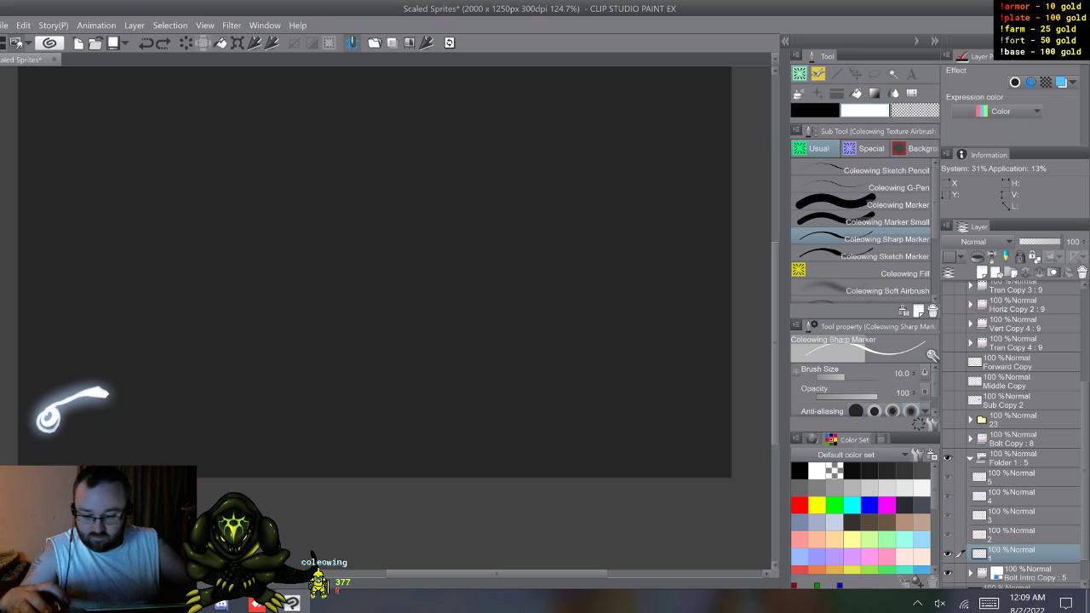
{"action": "key", "text": "ctrl"}
{"action": "mouse_move", "coordinate": [353, 311]}
{"action": "left_mouse_down", "text": "ctrl+alt"}
{"action": "mouse_move", "coordinate": [345, 277]}
{"action": "mouse_move", "coordinate": [370, 315]}
{"action": "mouse_move", "coordinate": [388, 382]}
{"action": "left_mouse_up", "text": "ctrl+alt"}
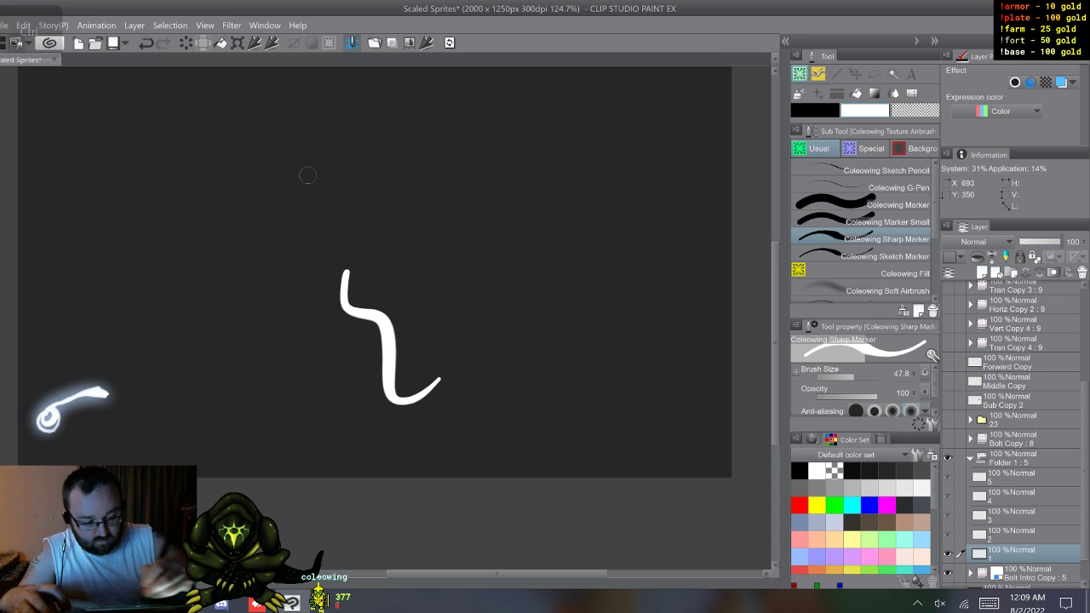
Step: Paint thin wavy trial strokes above the curved one on cel 1 and undo all the trial strokes
{"action": "left_click_drag", "start_coordinate": [392, 207], "coordinate": [430, 237]}
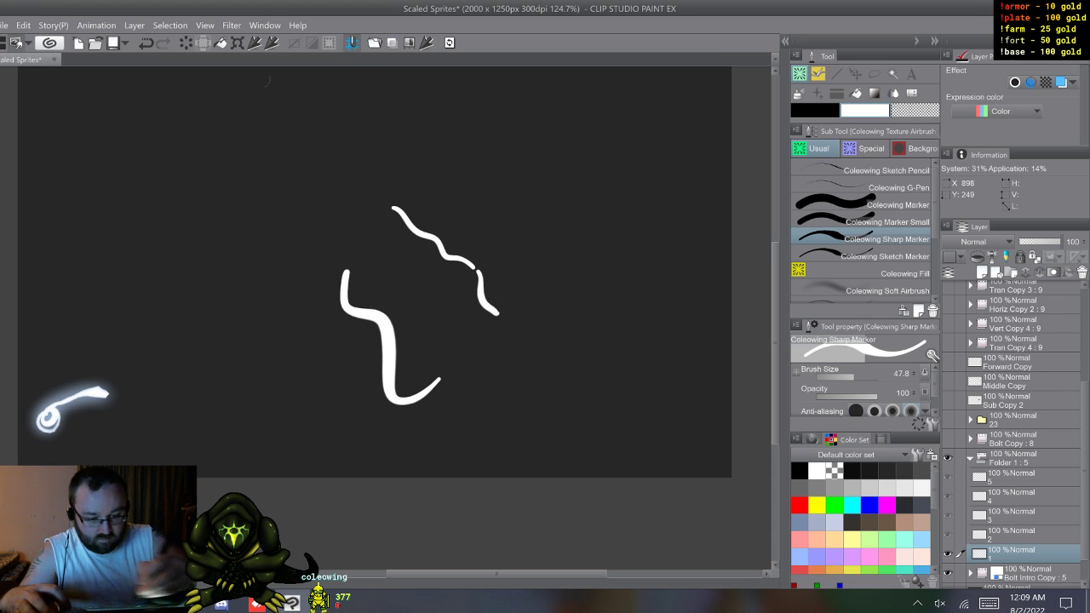
{"action": "key", "text": "ctrl+z"}
{"action": "key", "text": "ctrl+z"}
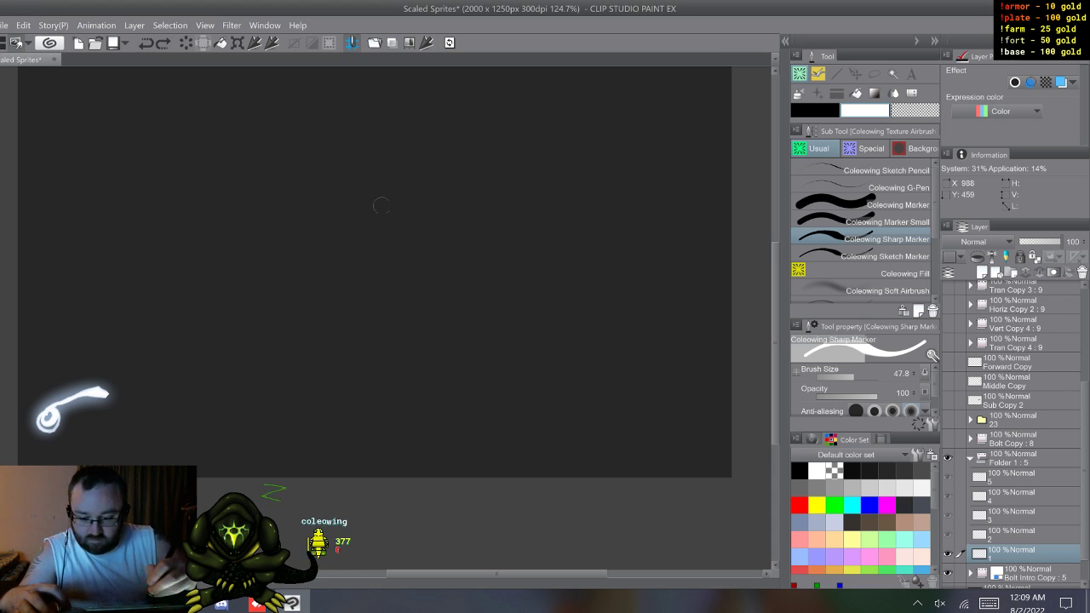
Step: Trace the first two bolt frames in white on cels 1 and 2 with the Sharp Marker at brush size 33.4
{"action": "key", "text": "alt"}
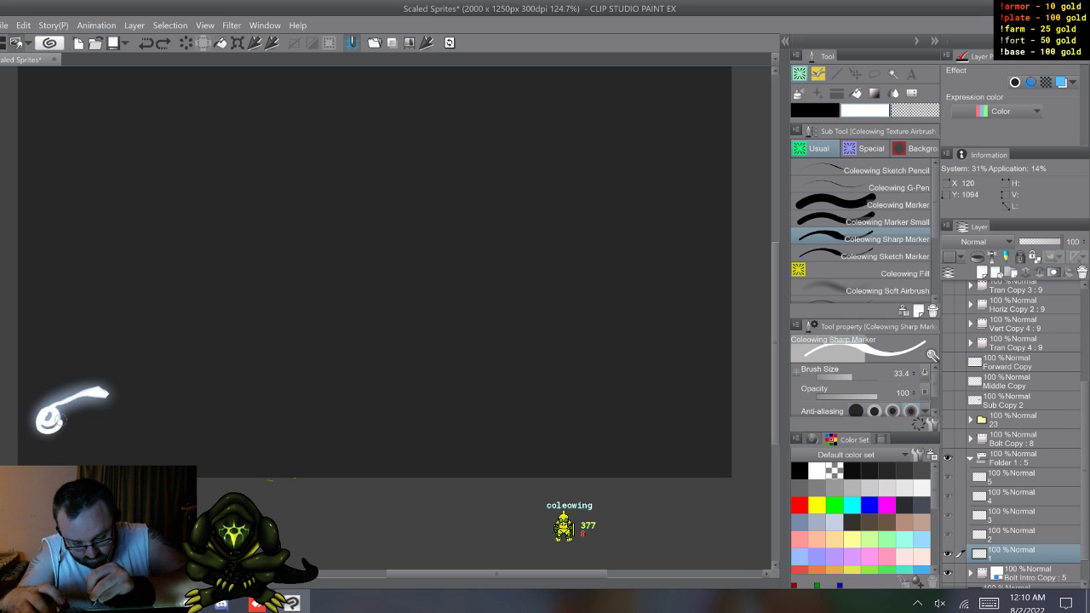
{"action": "left_click_drag", "start_coordinate": [59, 401], "coordinate": [110, 394]}
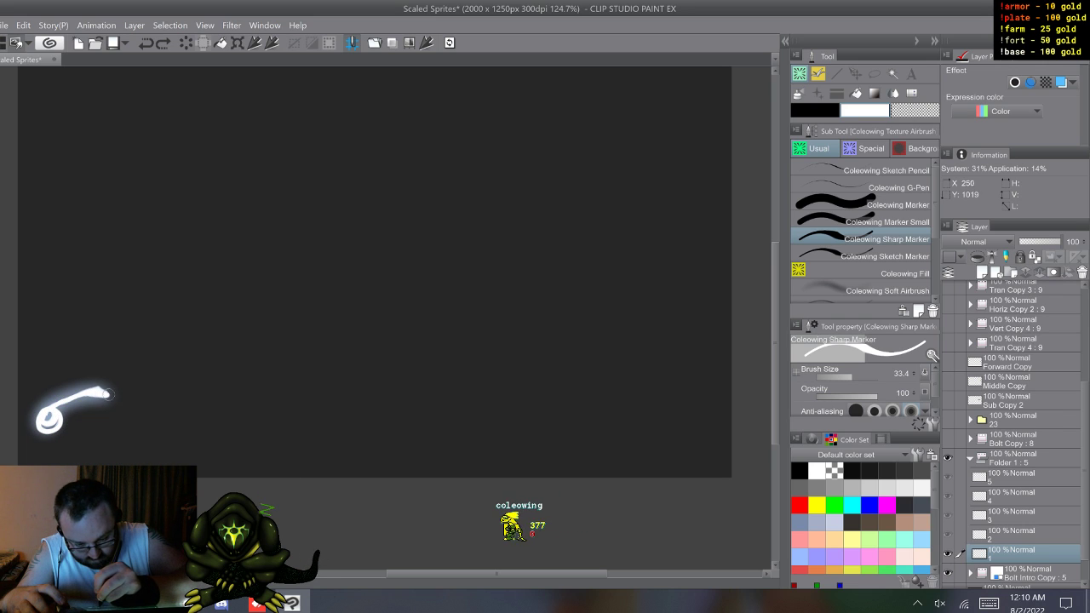
{"action": "left_click_drag", "start_coordinate": [179, 392], "coordinate": [48, 416]}
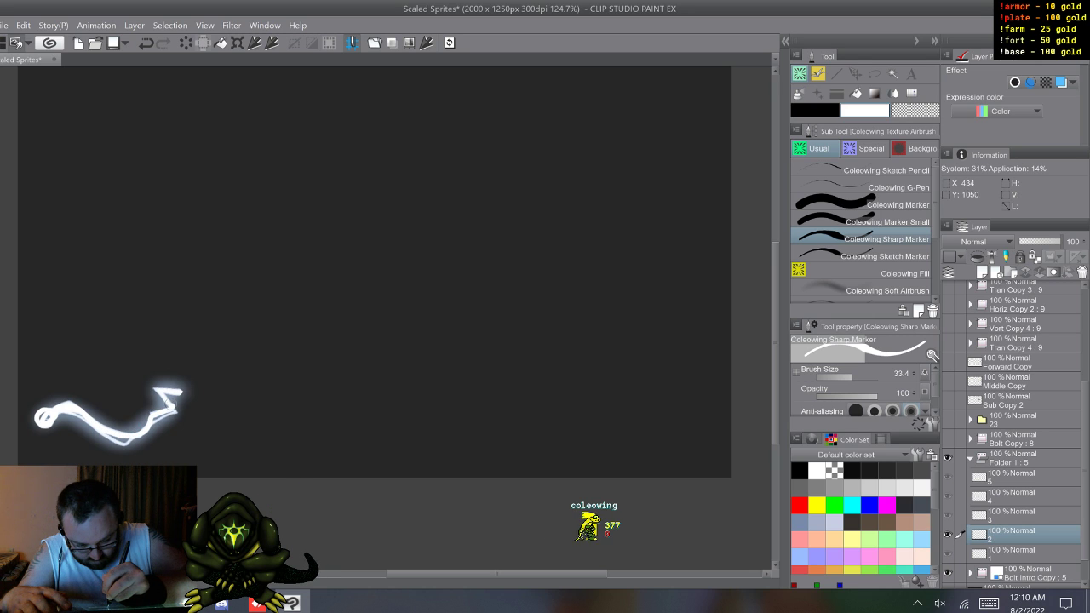
Step: Trace the lengthening bolt as jagged white lines on cels 3, 4 and 5, following the underlying Bolt Intro Copy frames
{"action": "key", "text": "w"}
{"action": "left_click_drag", "start_coordinate": [163, 395], "coordinate": [311, 414]}
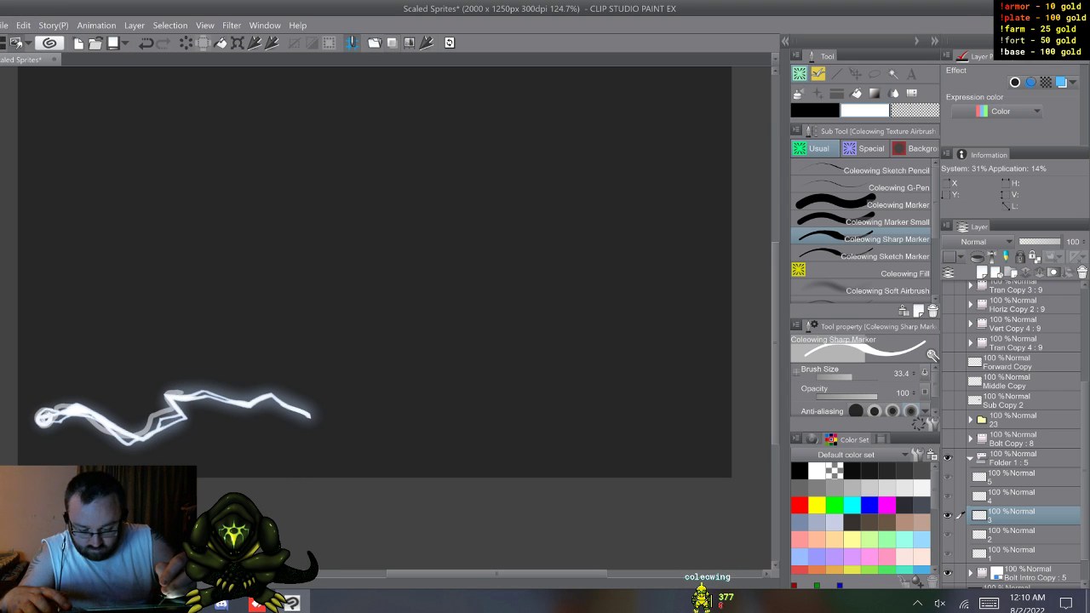
{"action": "key", "text": "ctrl+z"}
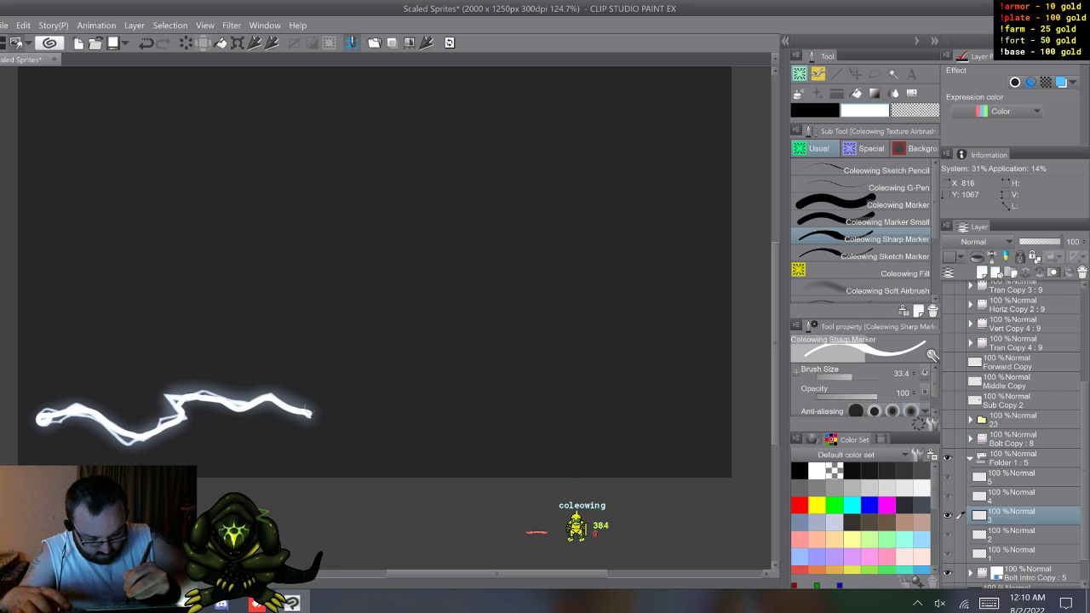
{"action": "key", "text": "w"}
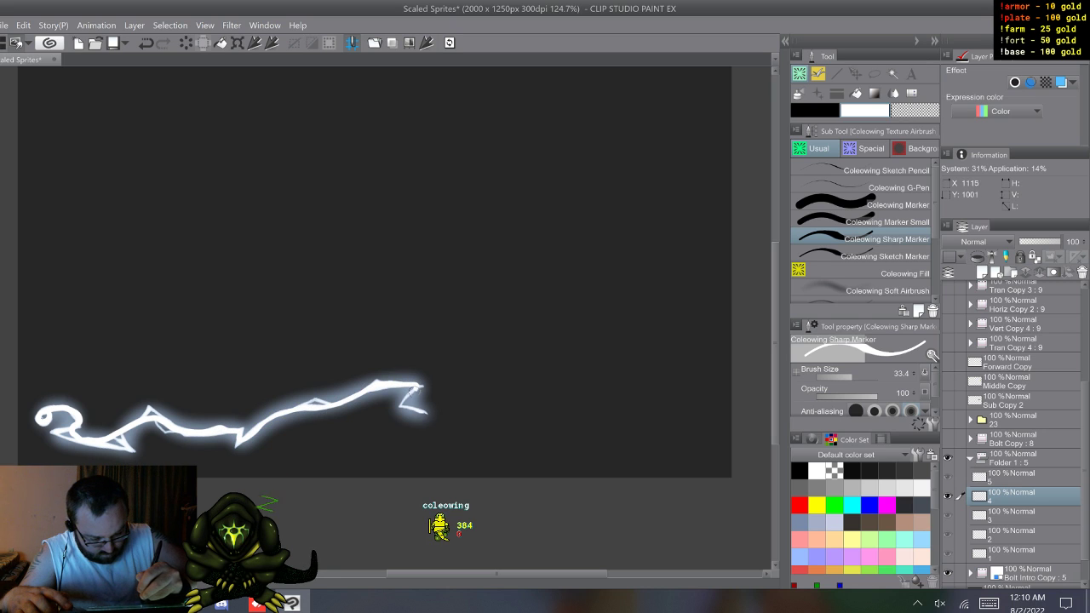
{"action": "key", "text": "w"}
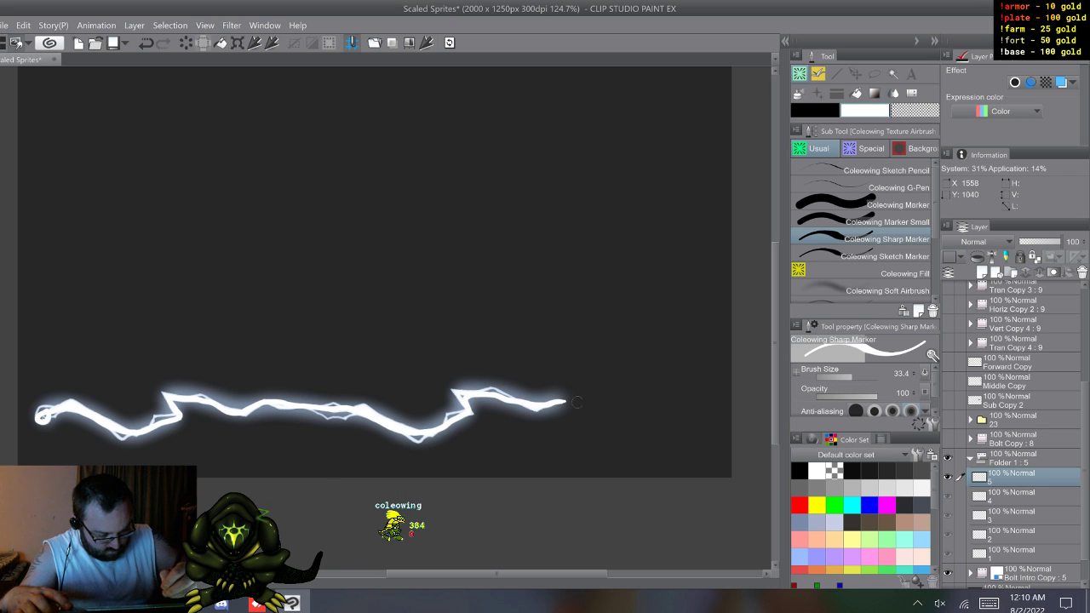
Step: Hide the Bolt Intro Copy folder and examine the traced bolt's motion by cycling through the five cels
{"action": "key", "text": "w"}
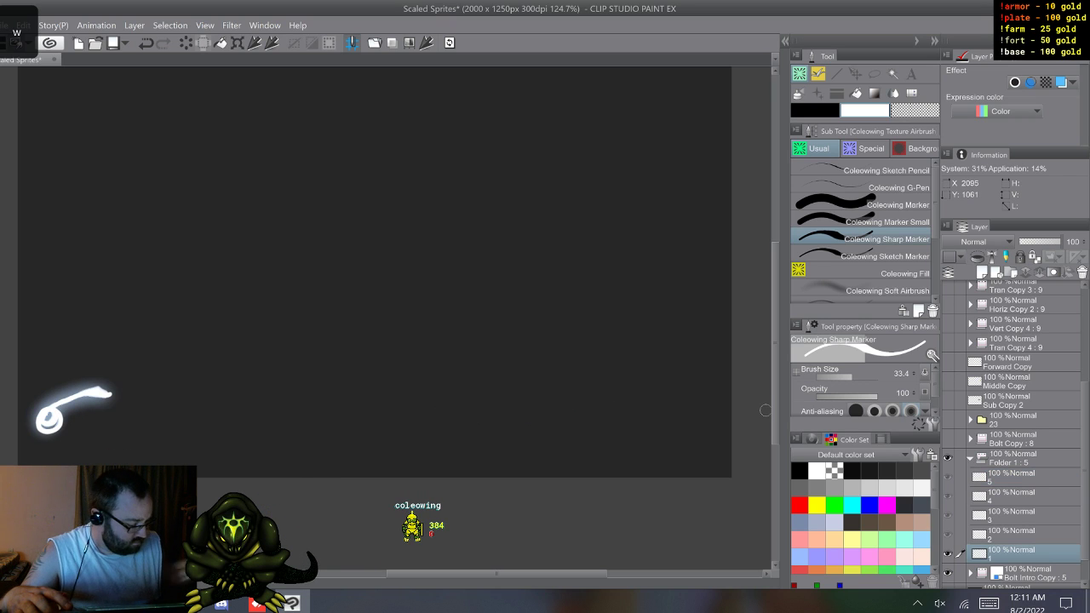
{"action": "left_click", "coordinate": [947, 573]}
{"action": "key", "text": "w"}
{"action": "key", "text": "w"}
{"action": "key", "text": "w"}
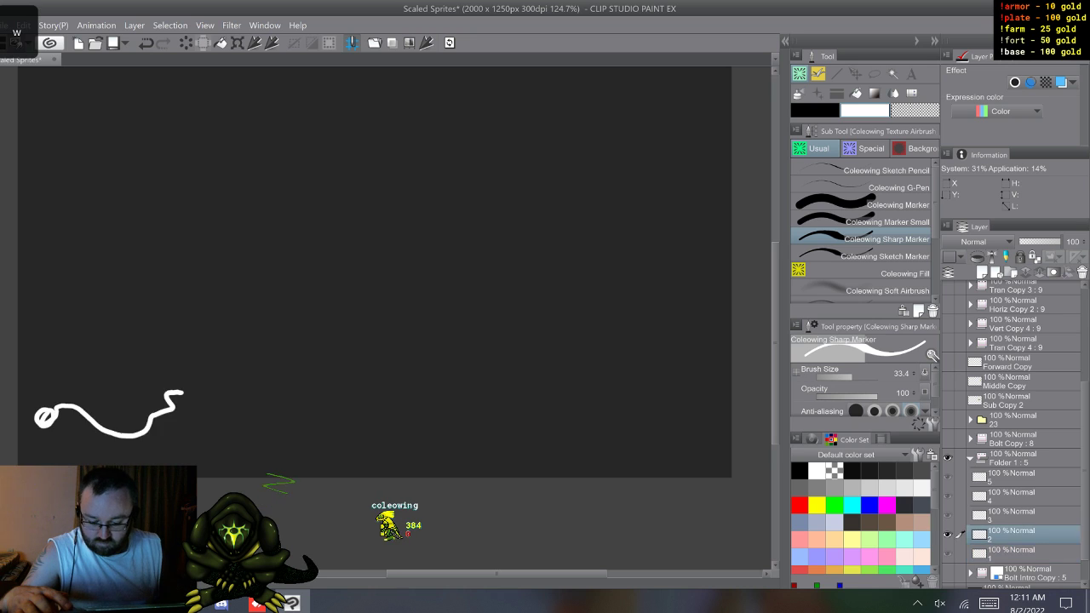
{"action": "key", "text": "w"}
{"action": "key", "text": "w"}
{"action": "key", "text": "w"}
{"action": "key", "text": "w"}
{"action": "key", "text": "w"}
{"action": "key", "text": "w"}
{"action": "key", "text": "w"}
{"action": "key", "text": "w"}
{"action": "key", "text": "w"}
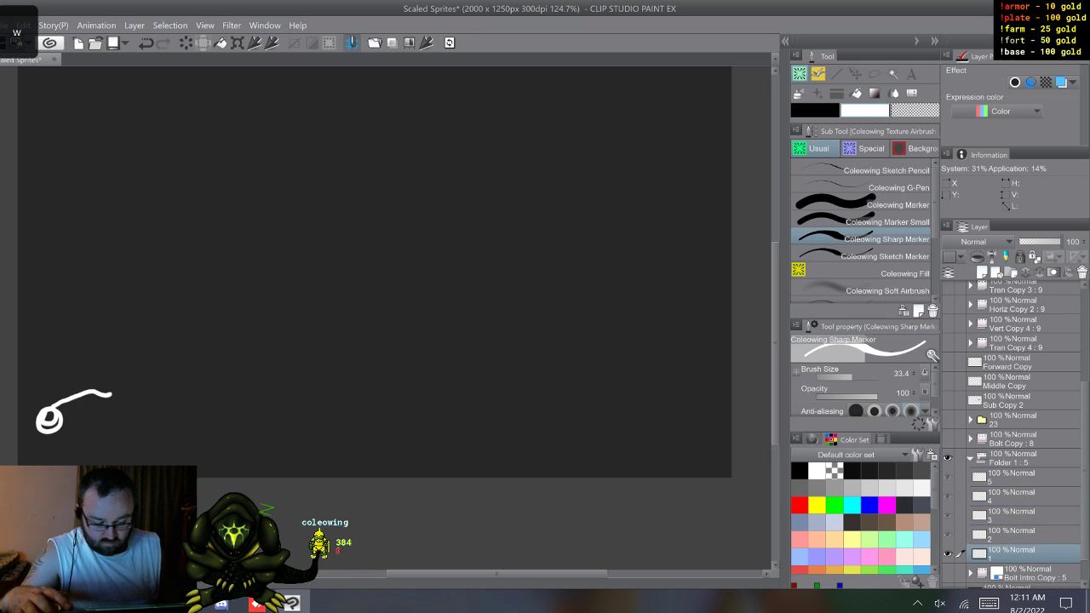
{"action": "key", "text": "w"}
{"action": "key", "text": "w"}
{"action": "key", "text": "w"}
{"action": "key", "text": "w"}
{"action": "key", "text": "w"}
{"action": "key", "text": "w"}
{"action": "key", "text": "w"}
{"action": "key", "text": "w"}
{"action": "key", "text": "w"}
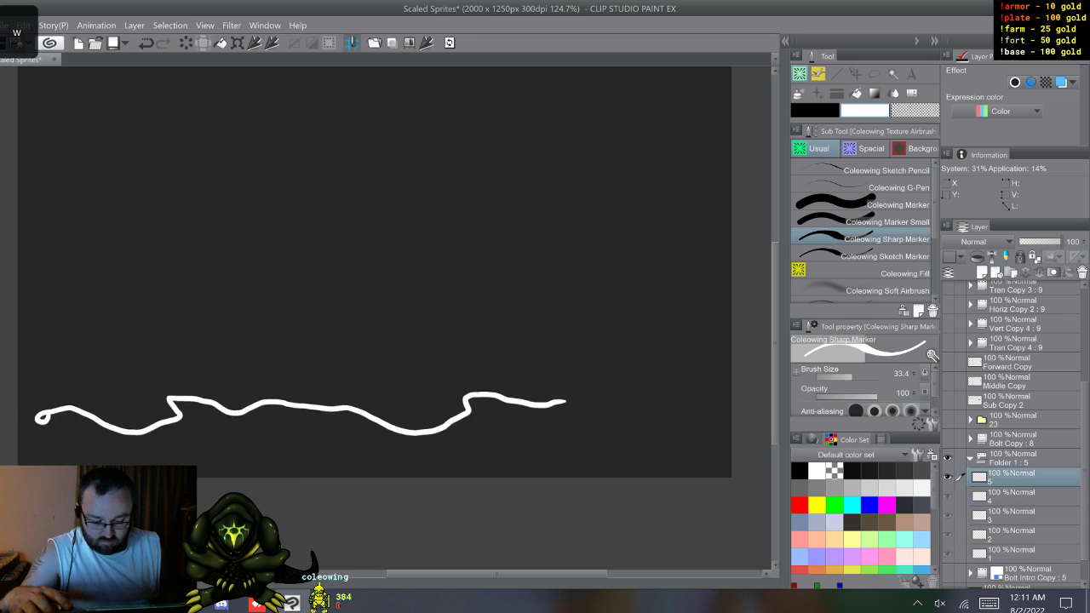
{"action": "key", "text": "w"}
{"action": "key", "text": "w"}
{"action": "key", "text": "w"}
{"action": "key", "text": "w"}
{"action": "key", "text": "w"}
{"action": "key", "text": "w"}
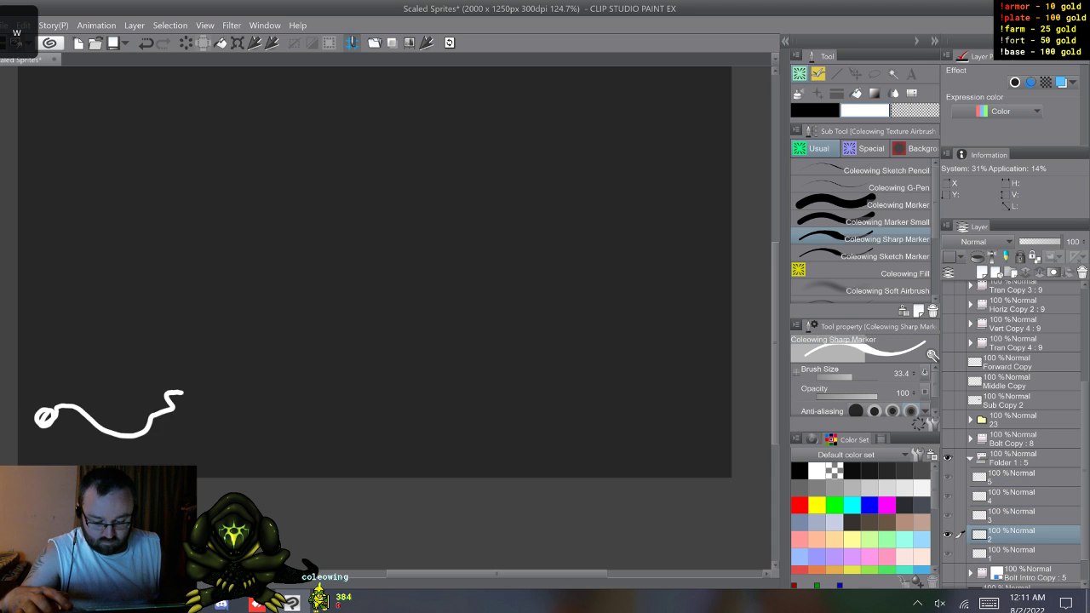
{"action": "key", "text": "w"}
{"action": "key", "text": "w"}
{"action": "key", "text": "w"}
{"action": "key", "text": "w"}
{"action": "key", "text": "w"}
{"action": "key", "text": "w"}
{"action": "key", "text": "w"}
{"action": "key", "text": "w"}
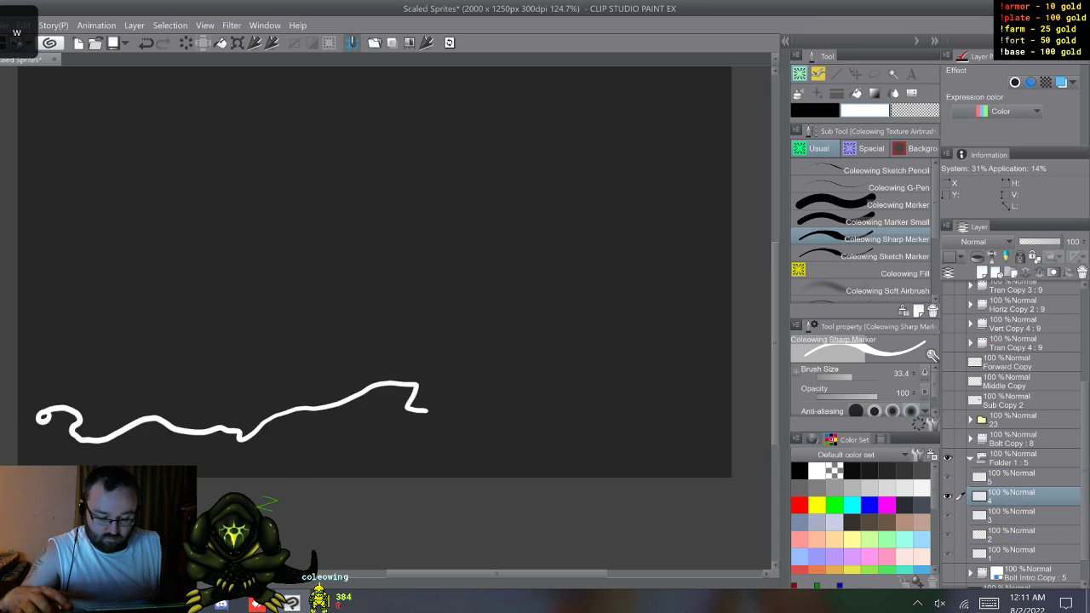
{"action": "key", "text": "w"}
{"action": "key", "text": "w"}
{"action": "key", "text": "w"}
{"action": "key", "text": "w"}
{"action": "key", "text": "w"}
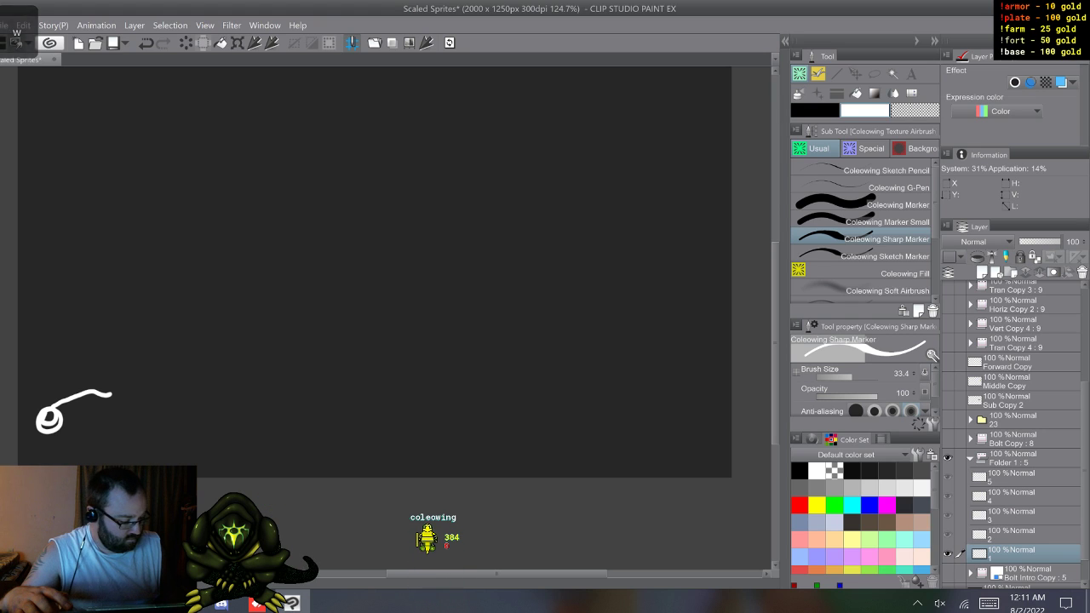
Step: Compare neighbouring traced frames forward and backward, returning to cel 1
{"action": "key", "text": "w"}
{"action": "key", "text": "s"}
{"action": "key", "text": "w"}
{"action": "key", "text": "s"}
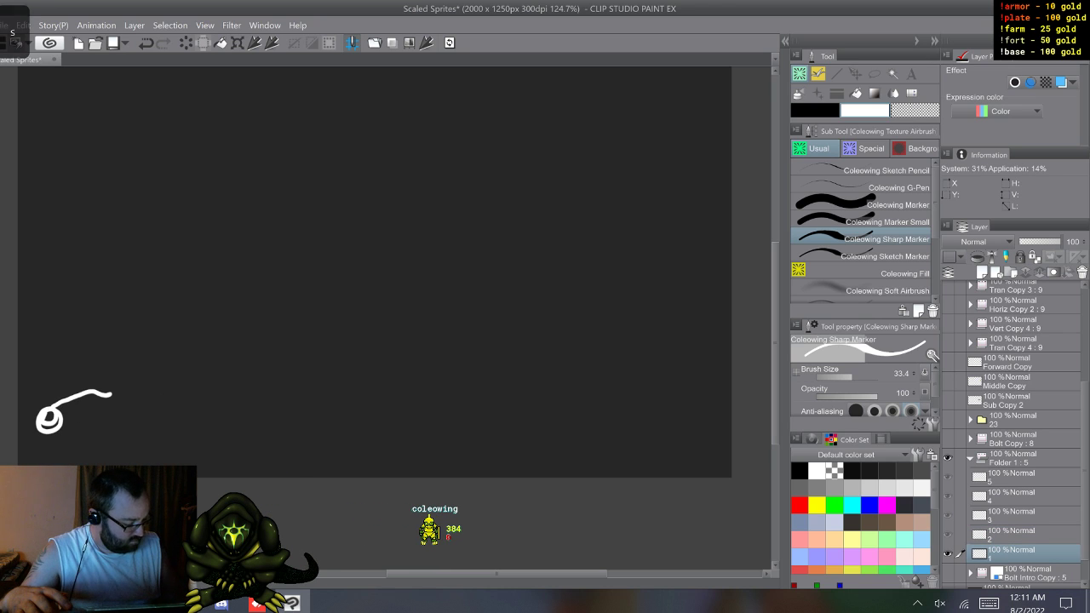
{"action": "key", "text": "s"}
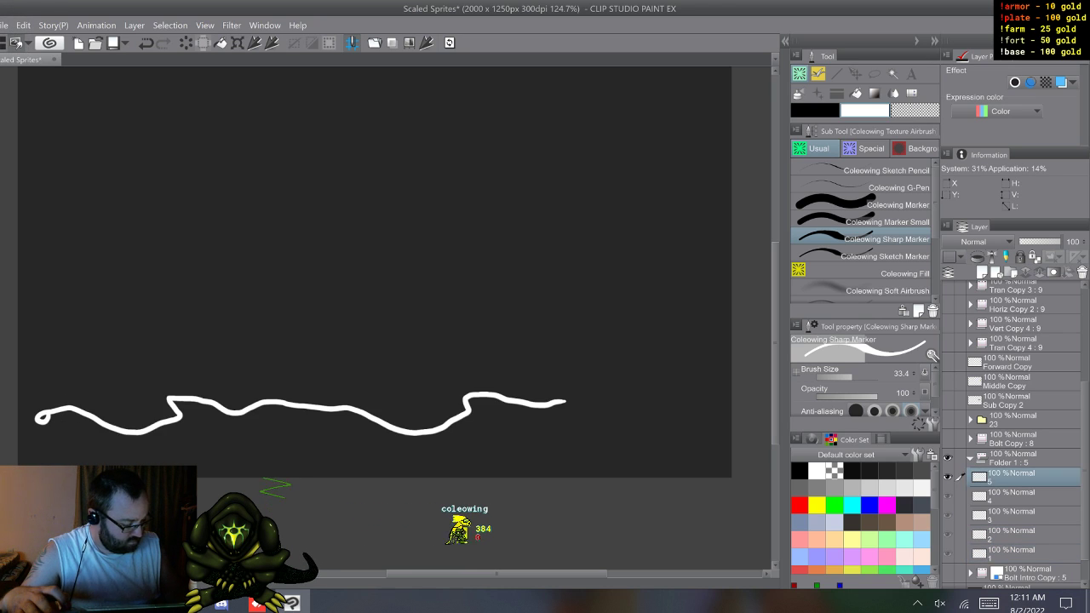
{"action": "key", "text": "a"}
{"action": "key", "text": "a"}
{"action": "key", "text": "a"}
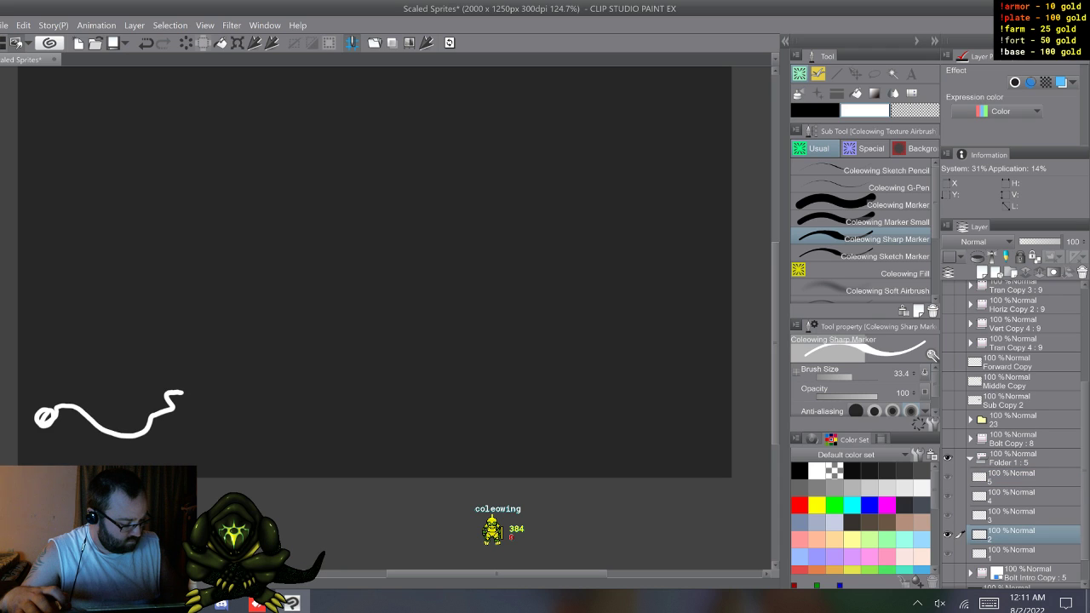
{"action": "key", "text": "a"}
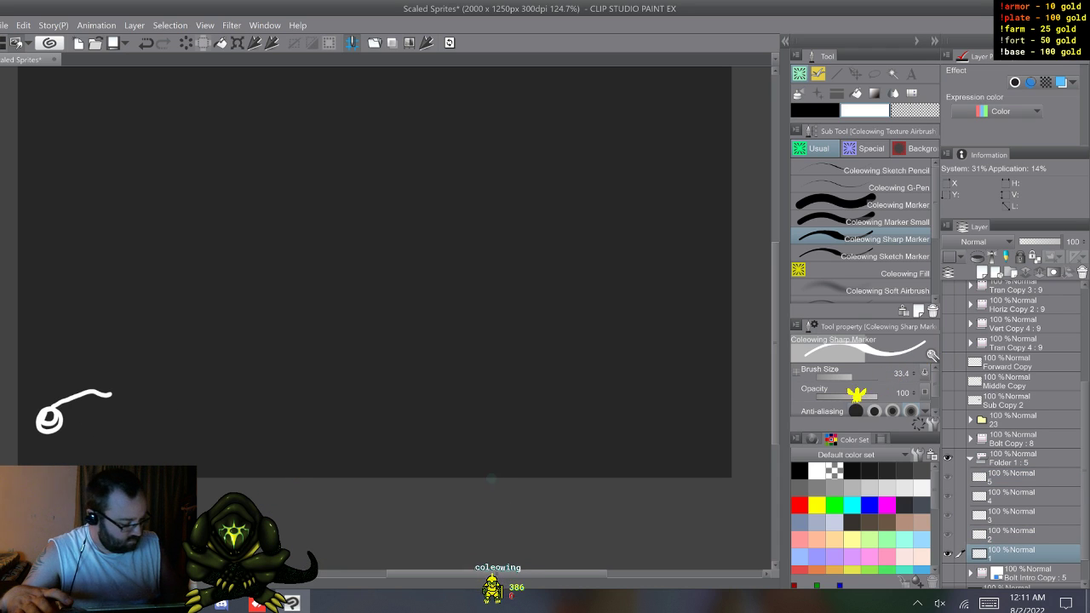
Step: Duplicate all five cels inside the animation folder and compare the frames of cels 1 and 2
{"action": "key", "text": "F9"}
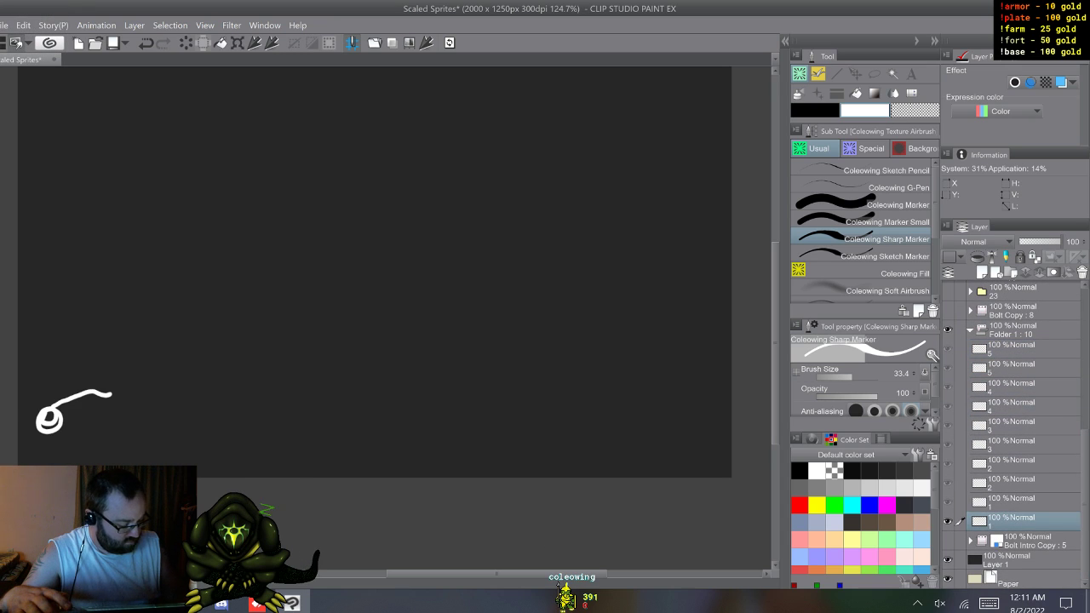
{"action": "key", "text": "w"}
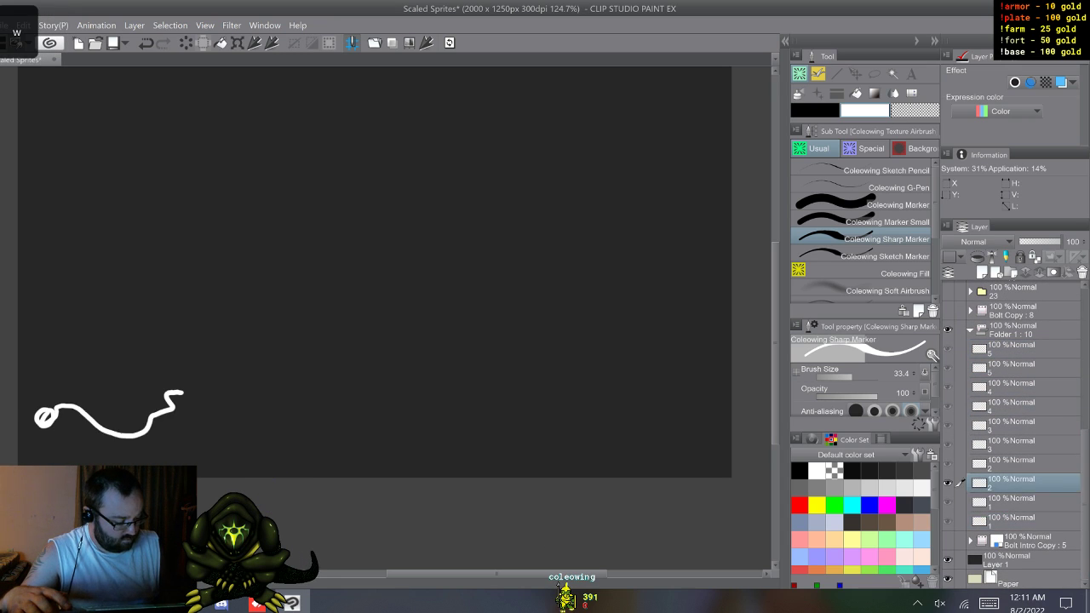
{"action": "key", "text": "s"}
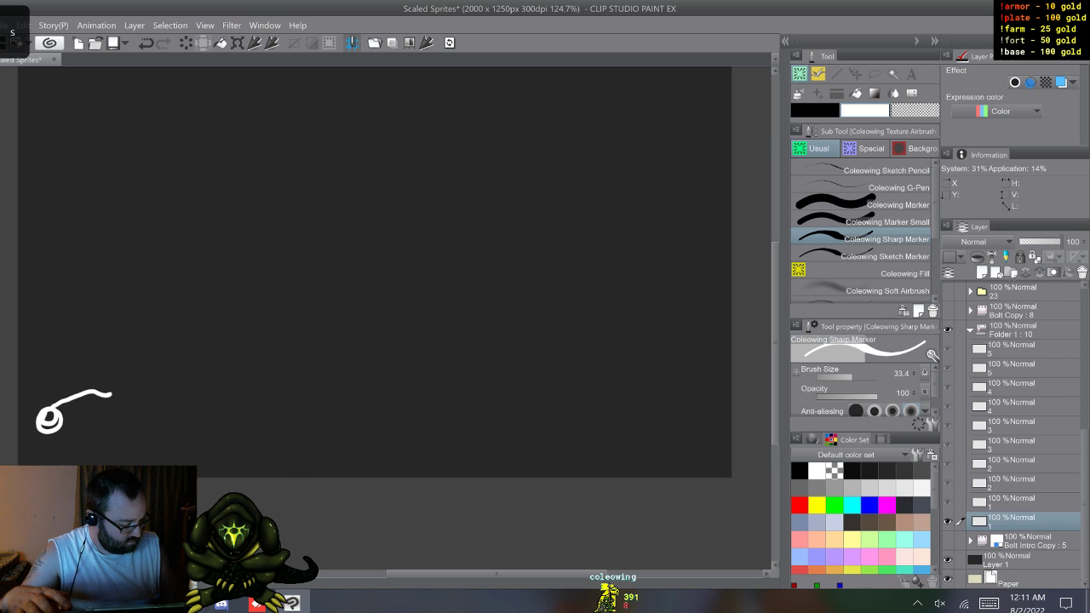
{"action": "key", "text": "w"}
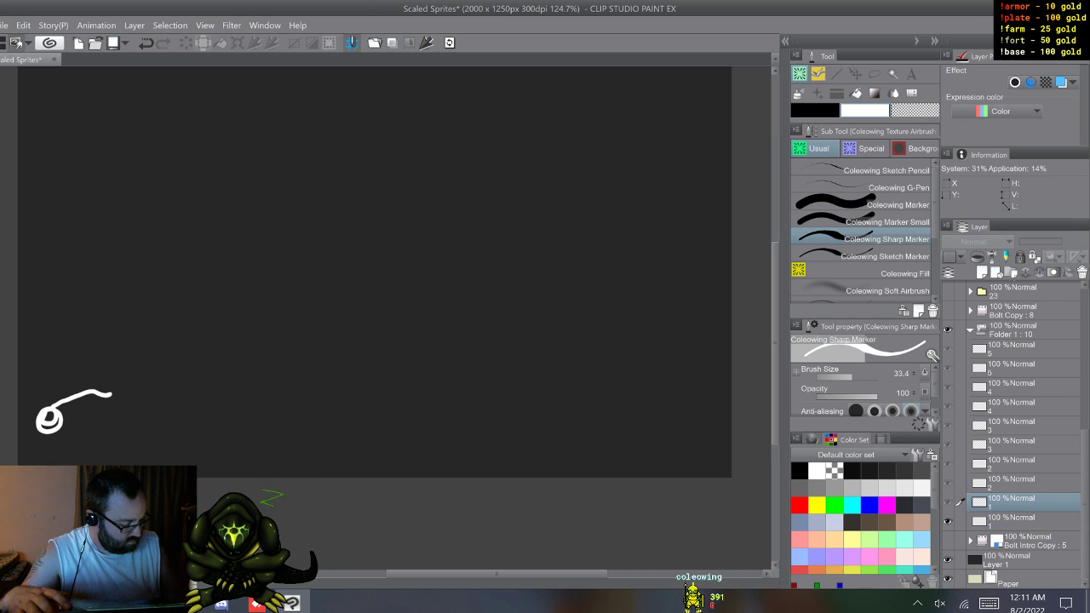
Step: Rename the upper cel 1 as 2 and the lower cel 2 as 3
{"action": "double_click", "coordinate": [998, 508]}
{"action": "left_click", "coordinate": [988, 603]}
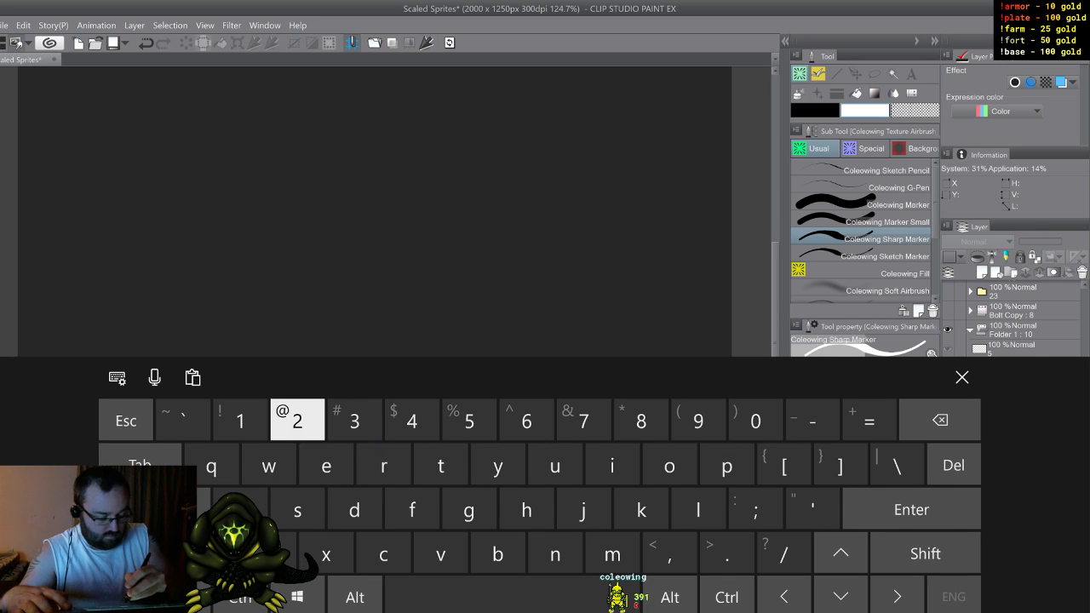
{"action": "left_click", "coordinate": [962, 377]}
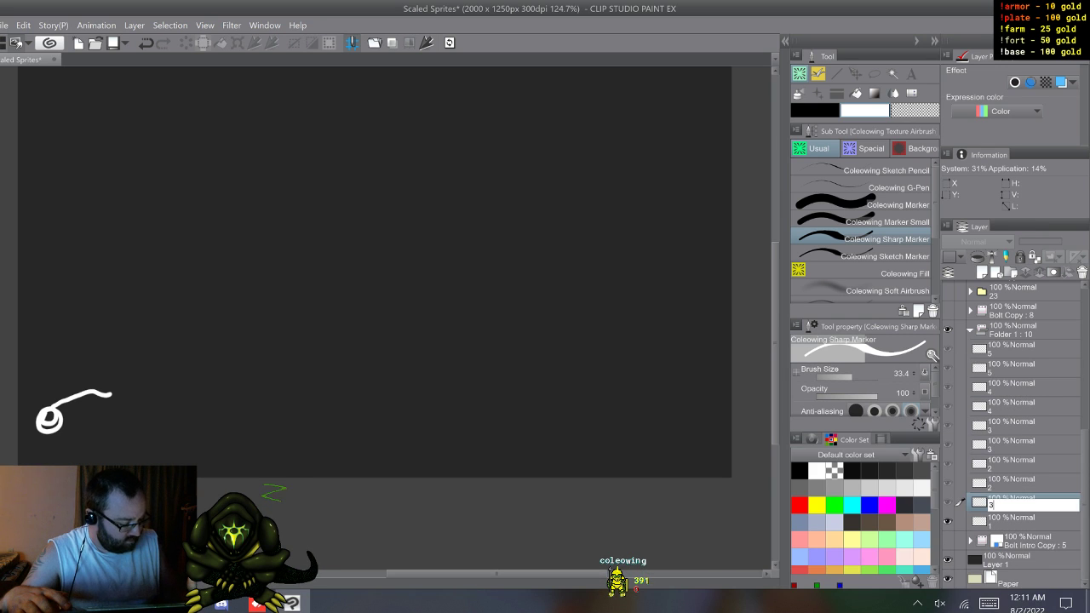
{"action": "left_click", "coordinate": [989, 603]}
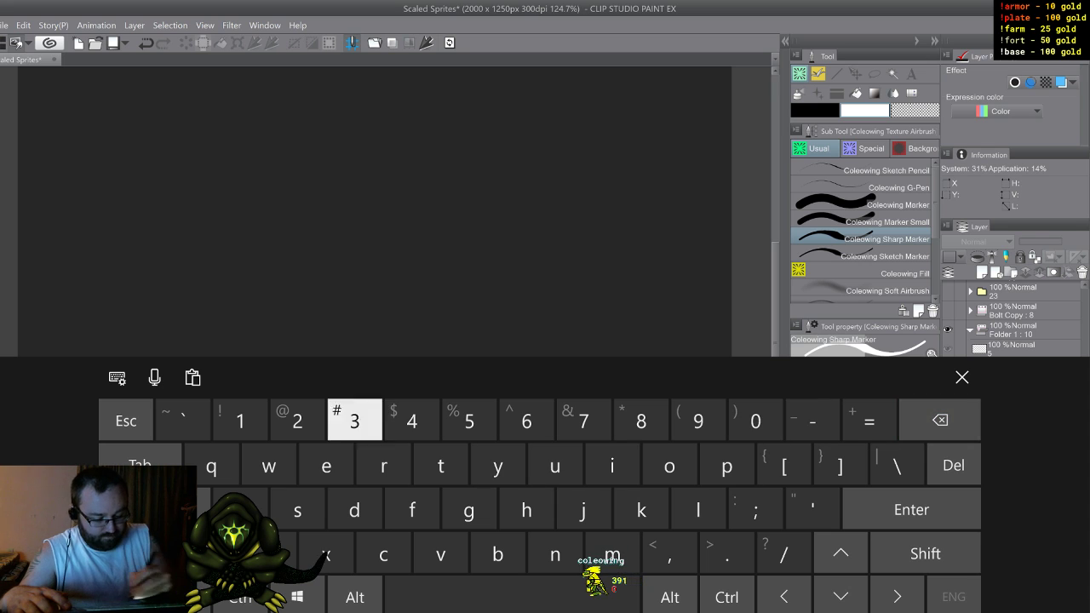
{"action": "left_click", "coordinate": [963, 377]}
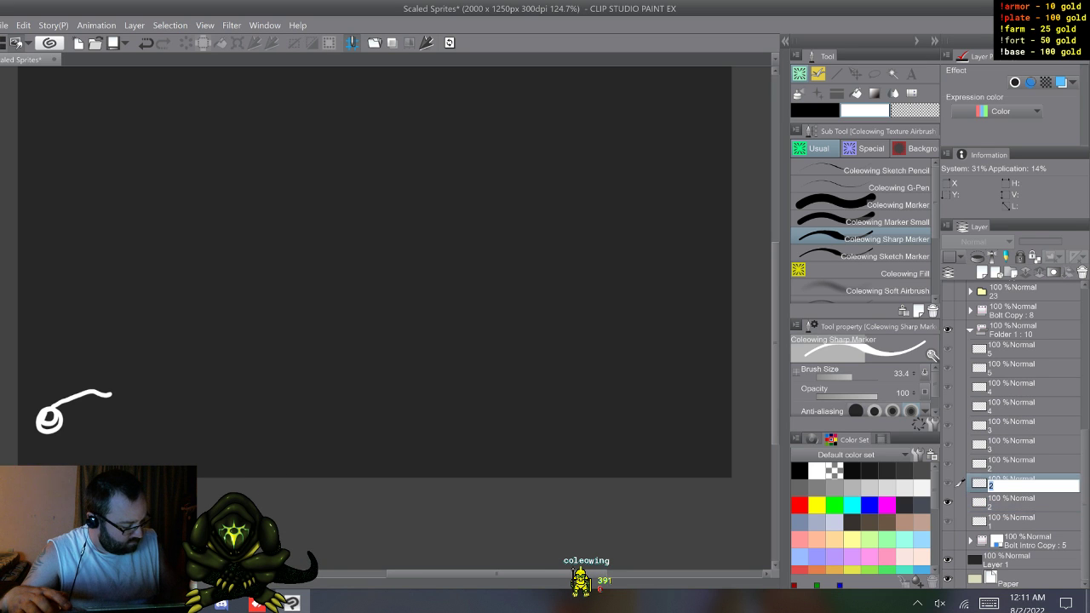
{"action": "left_click", "coordinate": [989, 603]}
{"action": "left_click", "coordinate": [355, 421]}
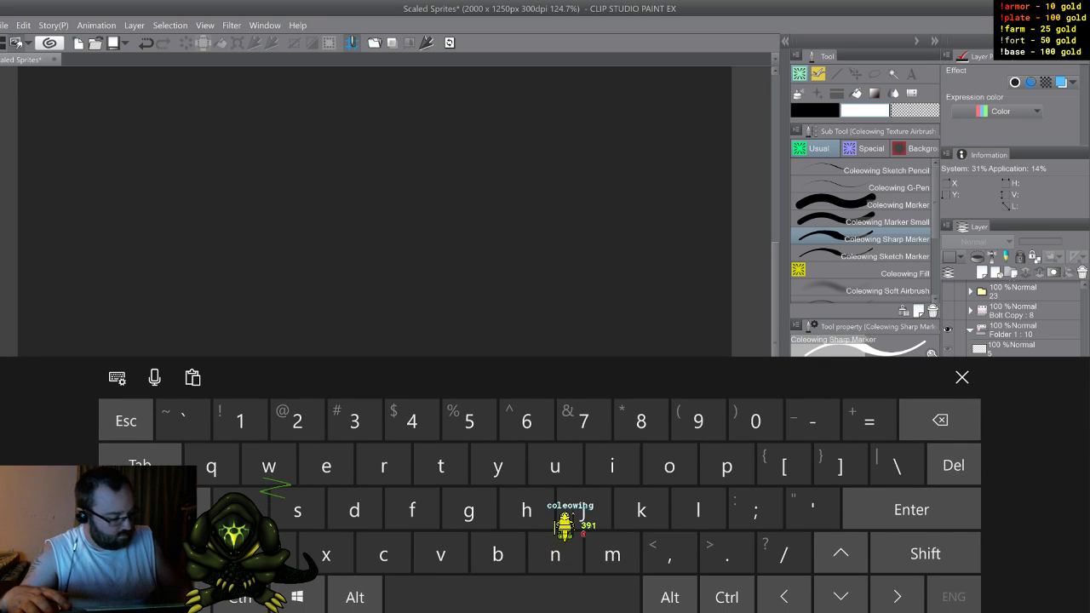
Step: Rename the remaining original-numbered cel 2, just above the new cel 3, as 4
{"action": "scroll", "coordinate": [1013, 299], "scroll_direction": "down", "scroll_amount": 5}
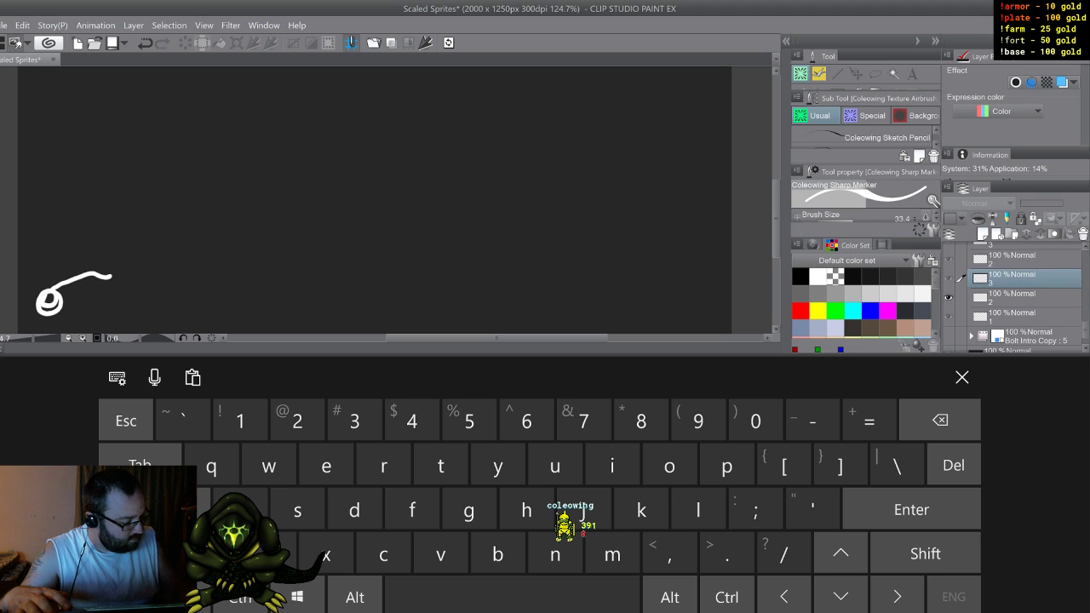
{"action": "double_click", "coordinate": [992, 263]}
{"action": "left_click", "coordinate": [412, 421]}
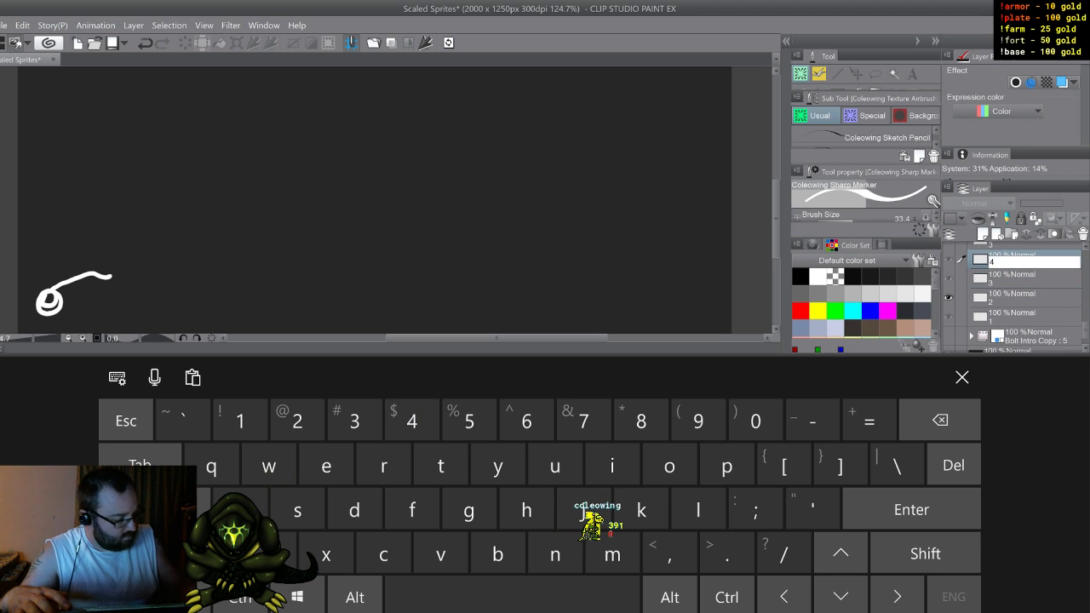
{"action": "key", "text": "Return"}
Step: Rename the two cels above the new cel 4, both named 3, as 5 and 6 from the lower one up
{"action": "scroll", "coordinate": [1013, 293], "scroll_direction": "up", "scroll_amount": 1}
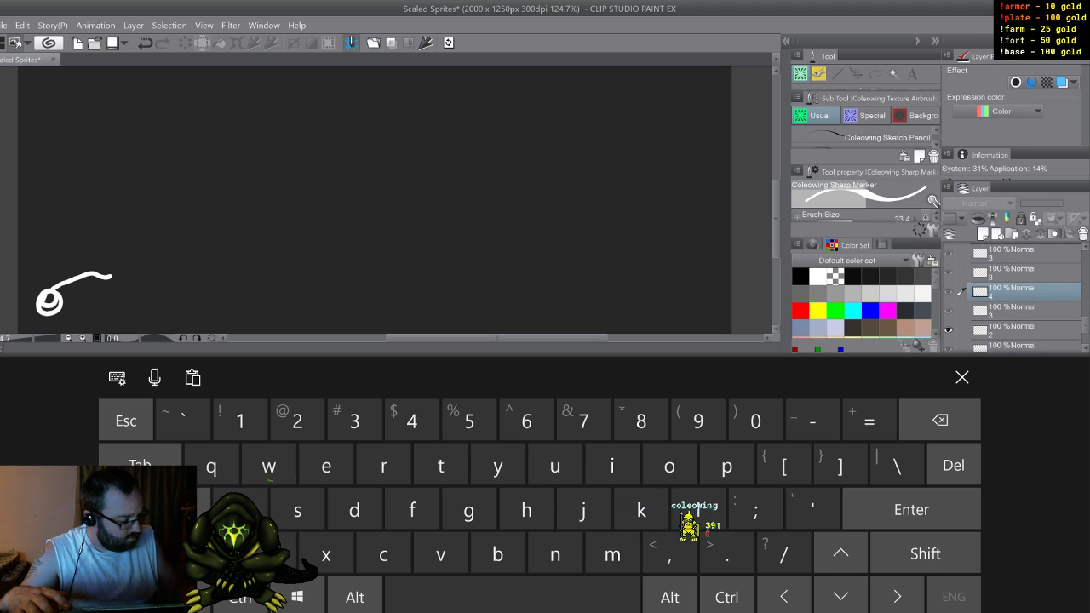
{"action": "left_click", "coordinate": [992, 274]}
{"action": "double_click", "coordinate": [992, 277]}
{"action": "left_click", "coordinate": [469, 421]}
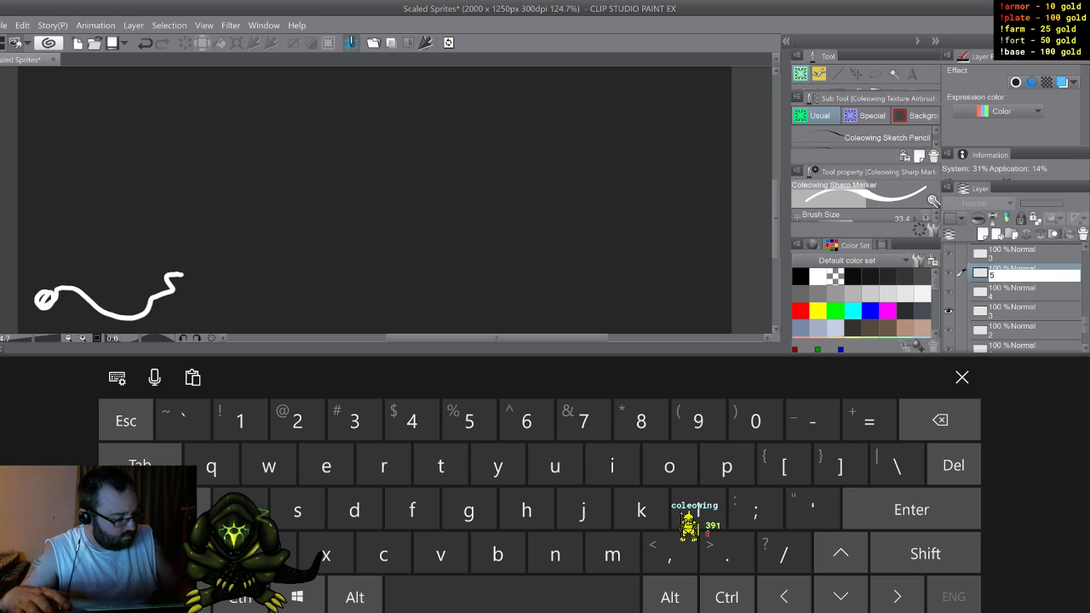
{"action": "key", "text": "Return"}
{"action": "double_click", "coordinate": [992, 258]}
{"action": "left_click", "coordinate": [527, 420]}
{"action": "key", "text": "Return"}
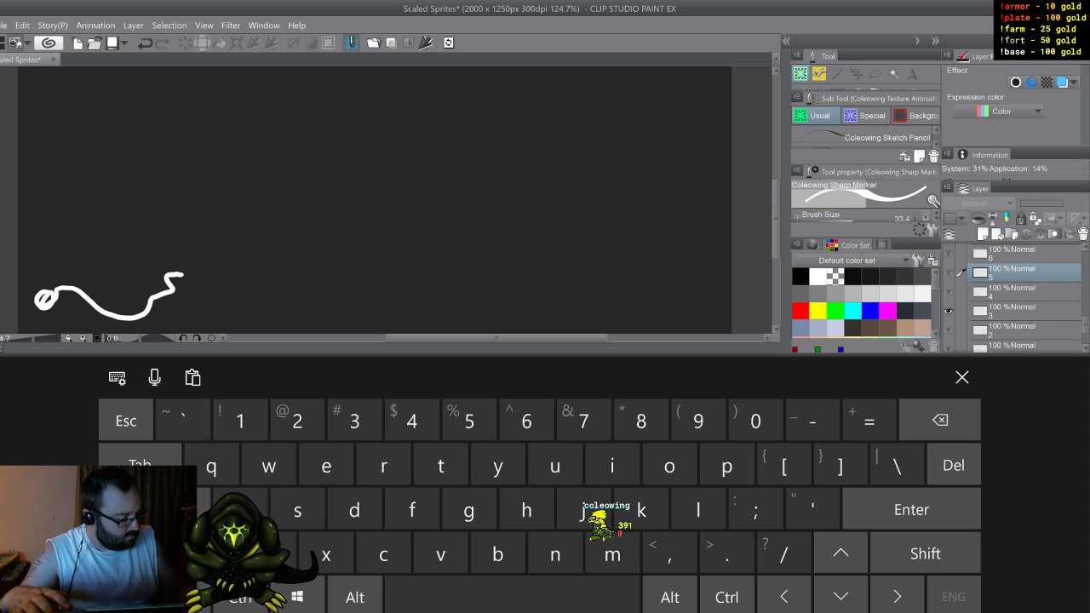
{"action": "scroll", "coordinate": [1014, 298], "scroll_direction": "up", "scroll_amount": 3}
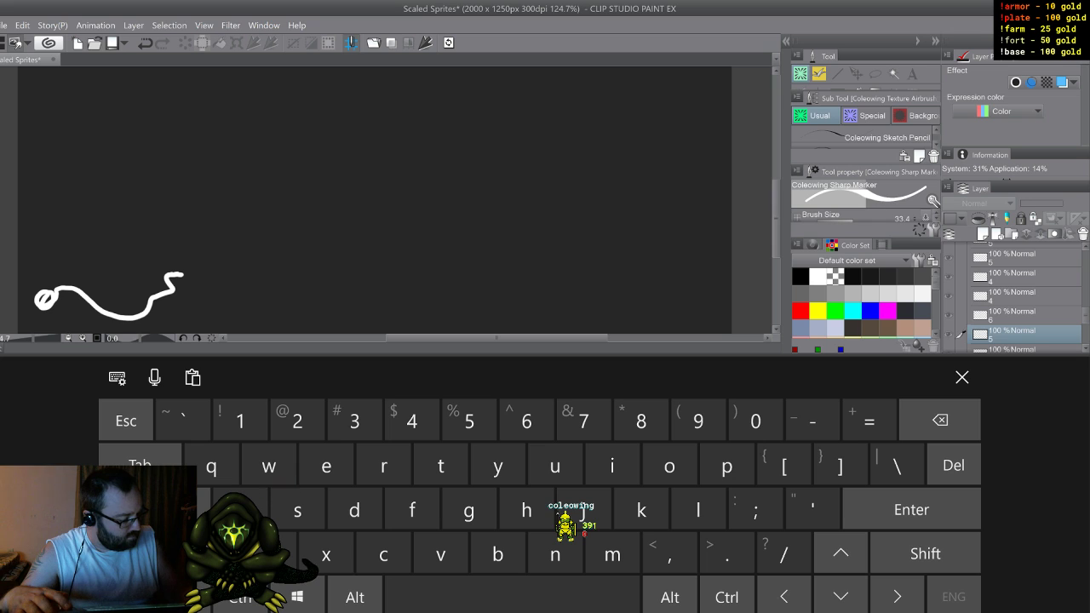
Step: Rename the four cels above cel 6 as 7, 8, 9 and 10, from the lower one up
{"action": "double_click", "coordinate": [992, 296]}
{"action": "left_click", "coordinate": [583, 421]}
{"action": "double_click", "coordinate": [992, 278]}
{"action": "left_click", "coordinate": [642, 421]}
{"action": "double_click", "coordinate": [992, 260]}
{"action": "left_click", "coordinate": [698, 420]}
{"action": "left_click_drag", "start_coordinate": [1086, 316], "coordinate": [1086, 310]}
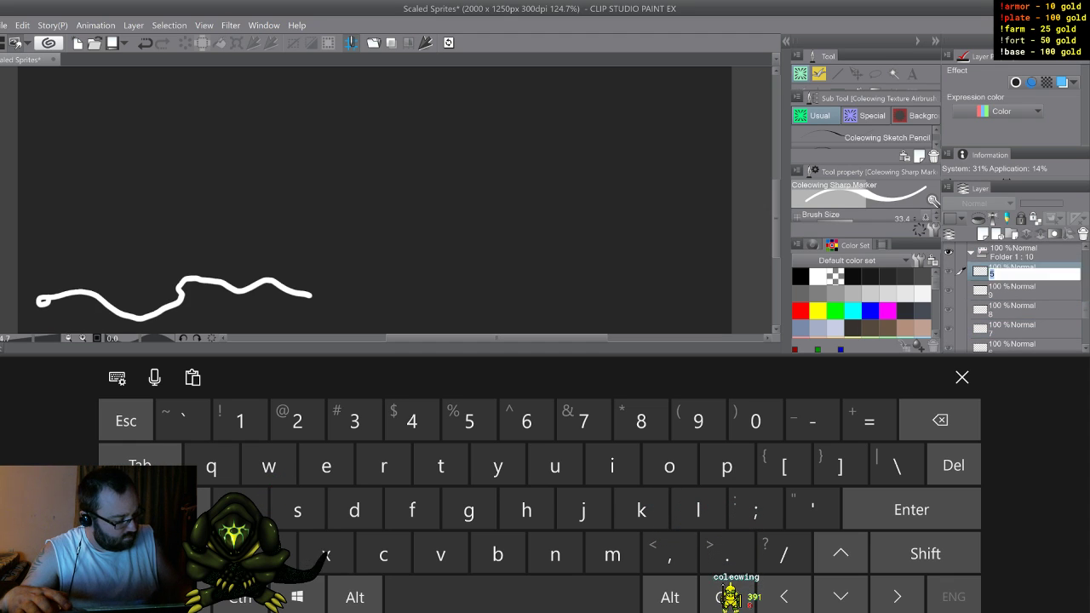
{"action": "type", "text": "10"}
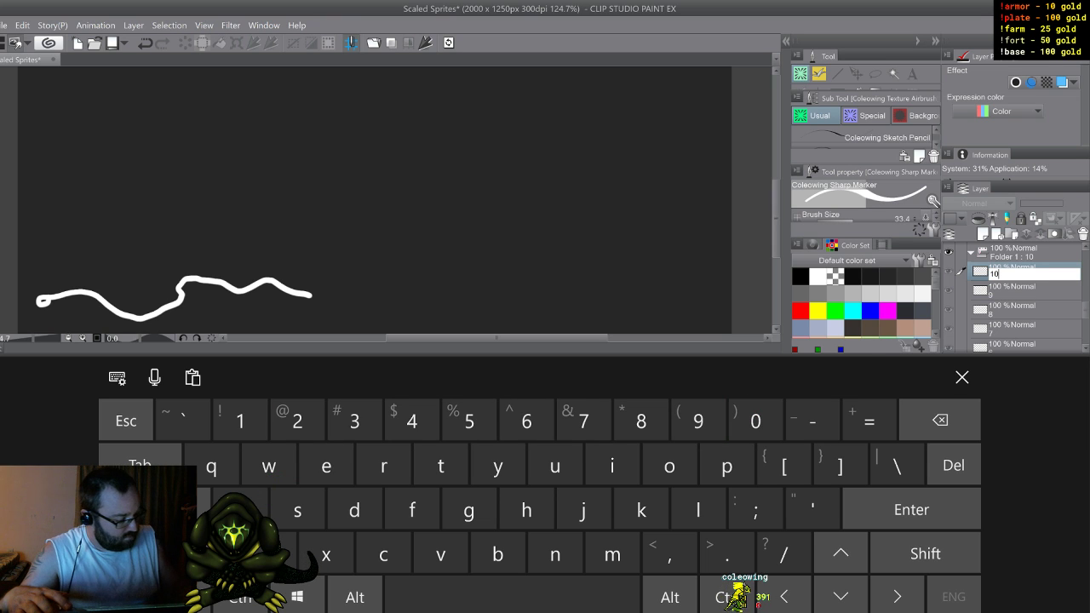
{"action": "left_click", "coordinate": [962, 377]}
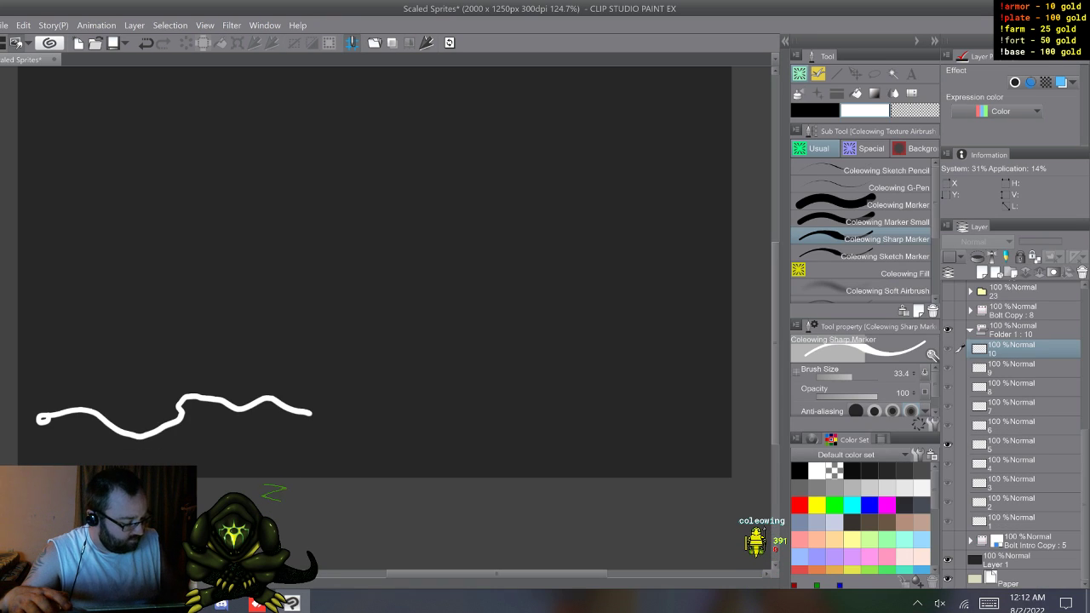
Step: Step back and forth through the renumbered cels to check which frames the timeline plays
{"action": "left_click", "coordinate": [1012, 521]}
{"action": "key", "text": "w"}
{"action": "key", "text": "w"}
{"action": "key", "text": "w"}
{"action": "key", "text": "w"}
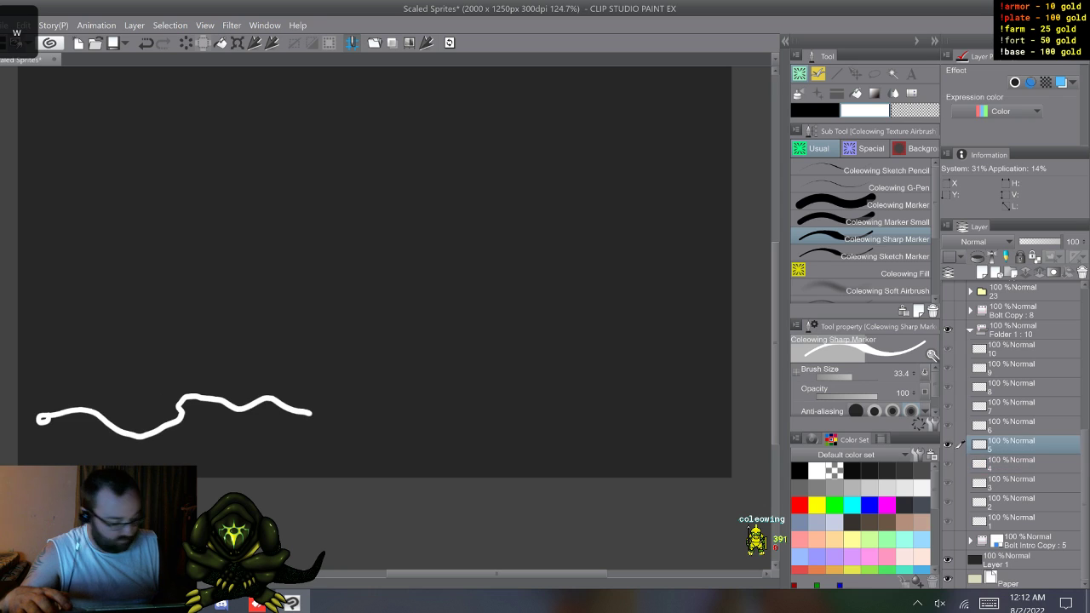
{"action": "key", "text": "q"}
{"action": "key", "text": "q"}
{"action": "key", "text": "q"}
{"action": "key", "text": "q"}
{"action": "key", "text": "w"}
{"action": "key", "text": "w"}
{"action": "key", "text": "w"}
{"action": "key", "text": "w"}
{"action": "key", "text": "w"}
{"action": "key", "text": "q"}
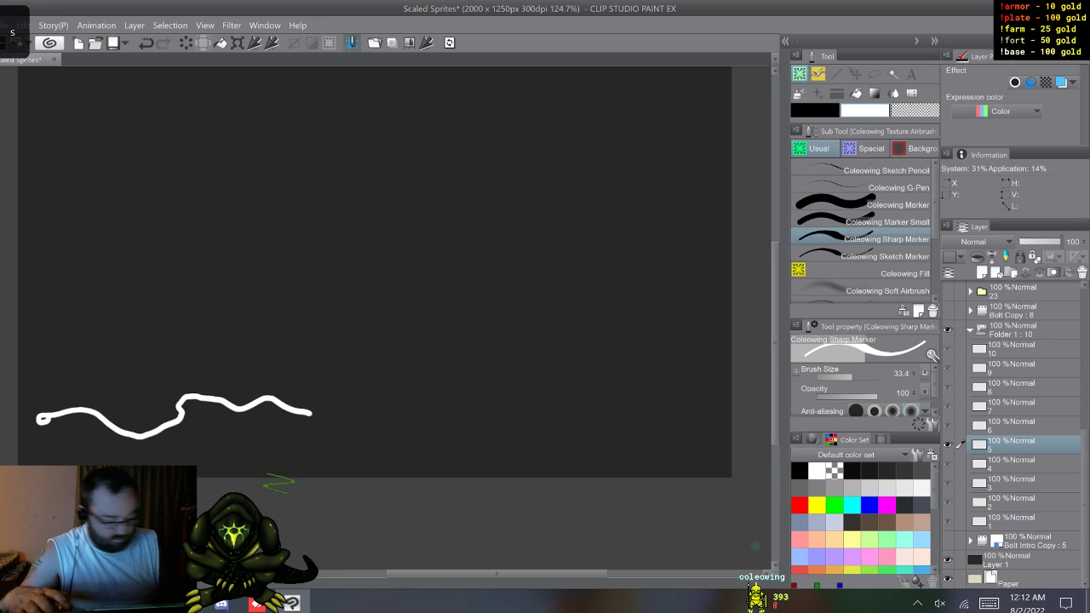
Step: Show the timeline and move cels 6 to 10 out of the animation folder, keeping cel 5 active
{"action": "key", "text": "s"}
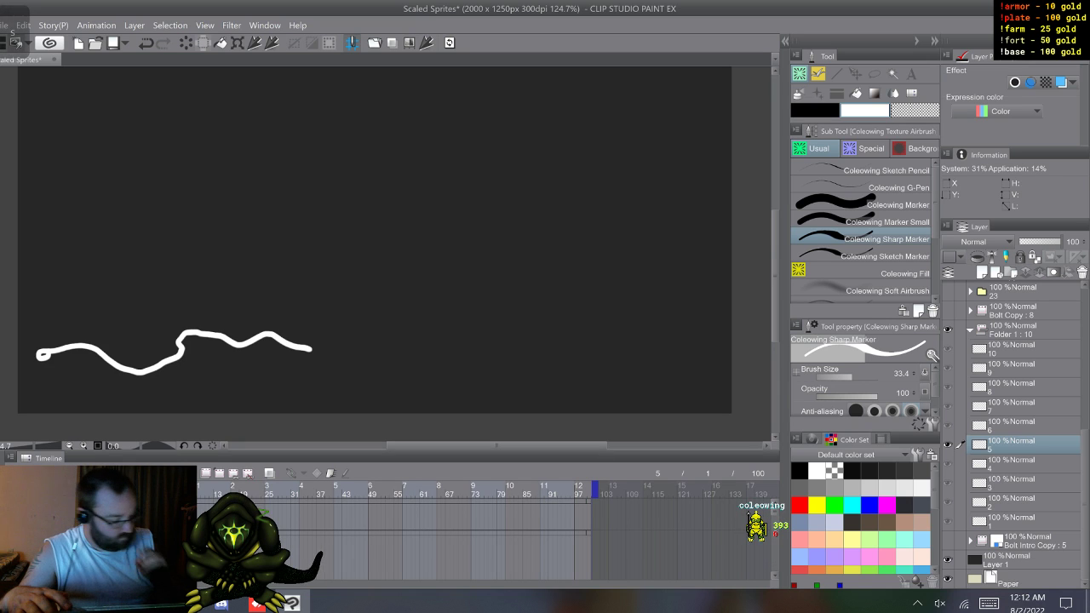
{"action": "left_click", "coordinate": [1014, 425]}
{"action": "left_click", "coordinate": [1014, 349], "text": "shift"}
{"action": "left_click_drag", "start_coordinate": [1013, 349], "coordinate": [1013, 321]}
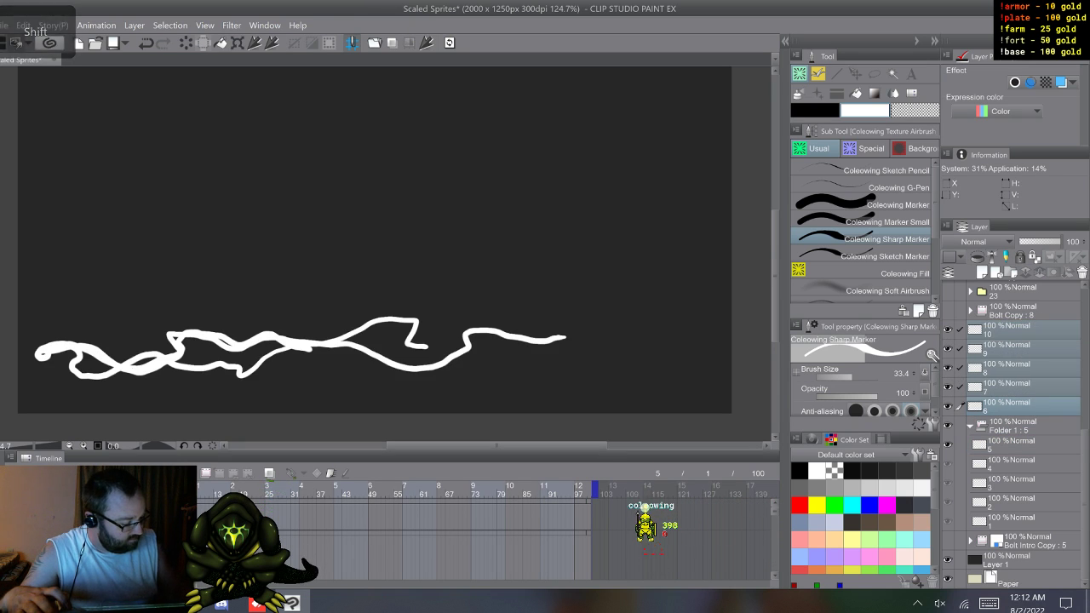
{"action": "left_click", "coordinate": [1013, 444]}
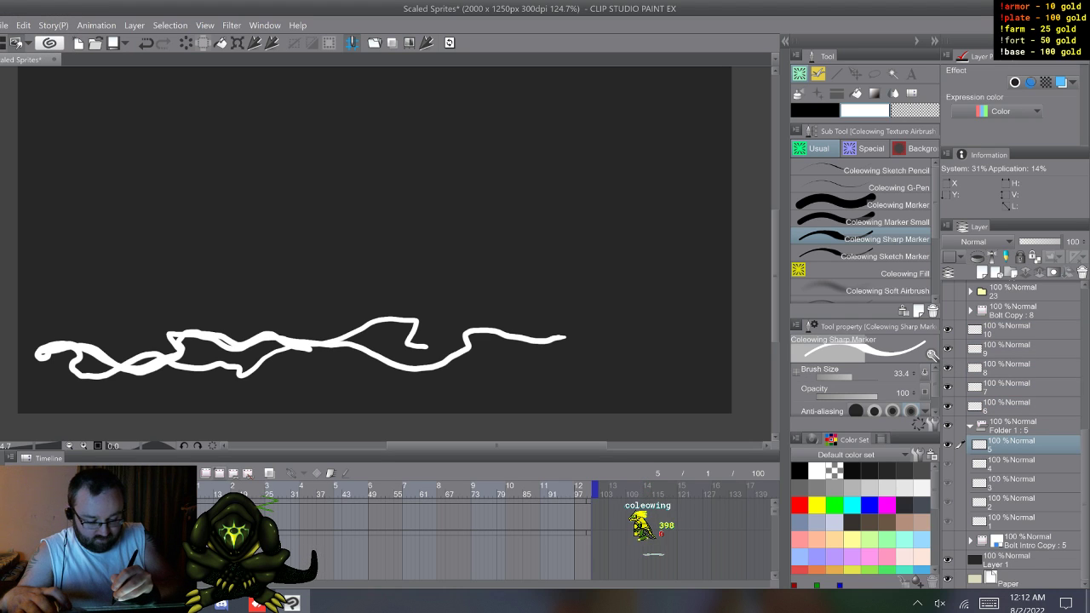
Step: Add five new blank animation cels, numbered 6 to 10, to the animation folder
{"action": "key", "text": "ctrl+shift+n"}
{"action": "key", "text": "ctrl+shift+n"}
{"action": "key", "text": "ctrl+shift+n"}
{"action": "key", "text": "ctrl+shift+n"}
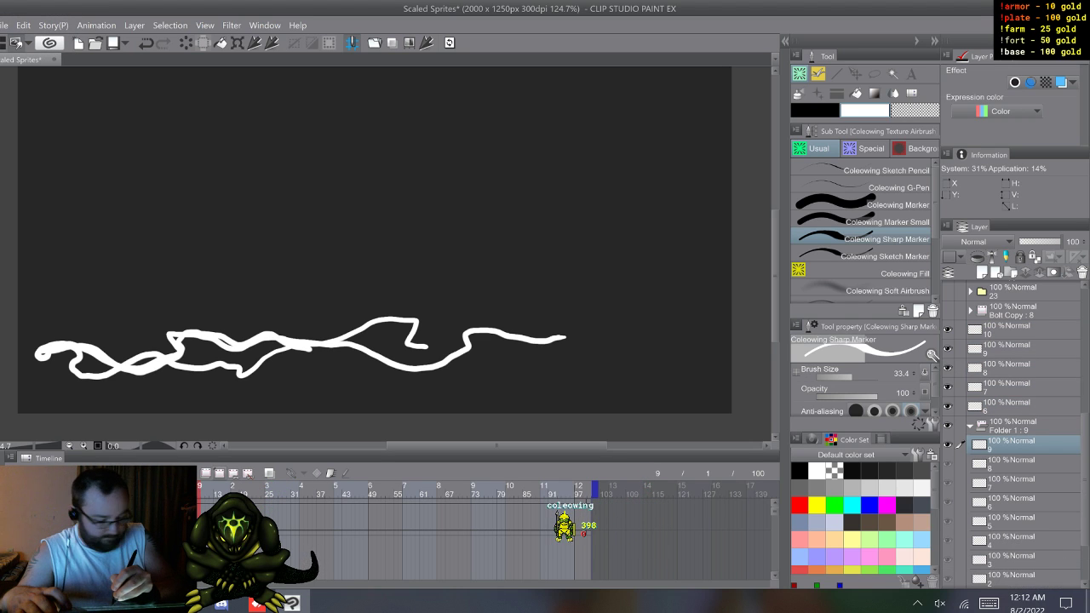
{"action": "key", "text": "ctrl+shift+n"}
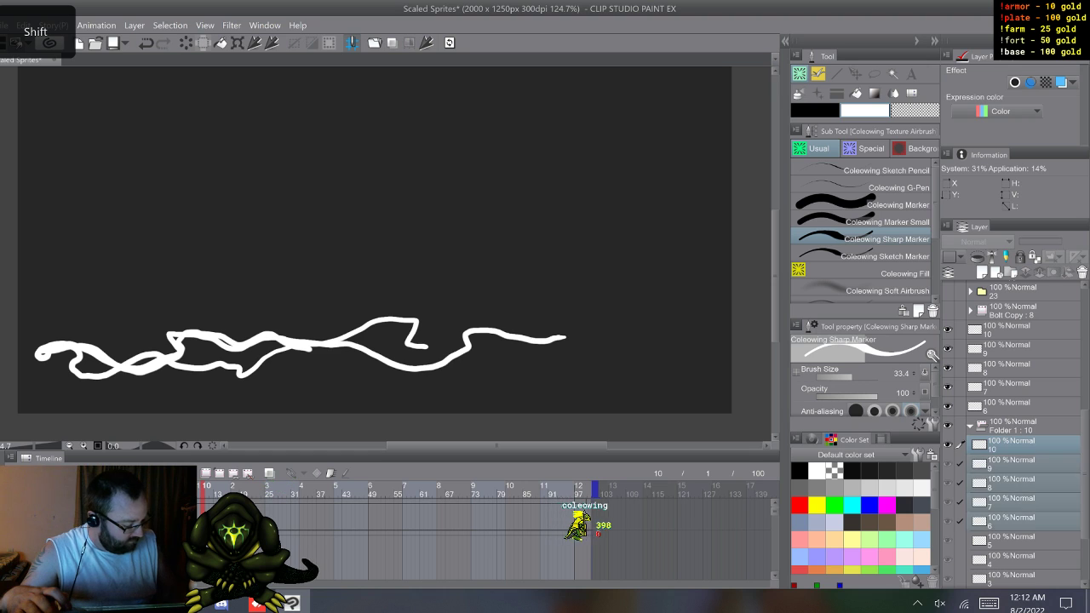
Step: Delete the blank cels 6 to 10 from the folder and move the drawn cels 6 to 10 back in
{"action": "right_click", "coordinate": [1013, 487]}
{"action": "left_click", "coordinate": [1009, 261]}
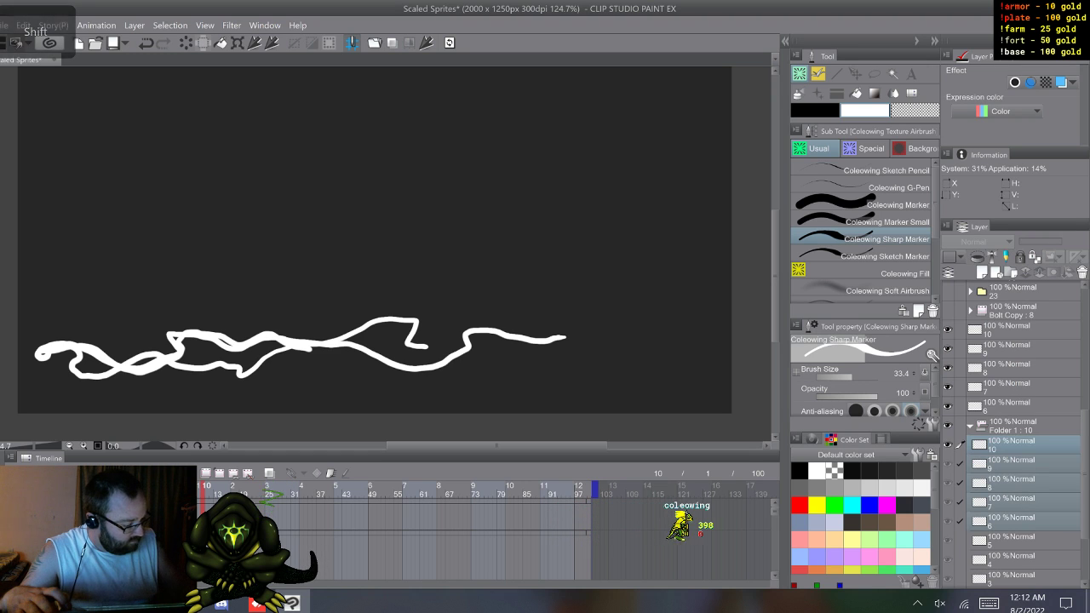
{"action": "left_click", "coordinate": [1013, 406]}
{"action": "left_click", "coordinate": [1013, 329], "text": "shift"}
{"action": "left_click_drag", "start_coordinate": [1013, 404], "coordinate": [1013, 436]}
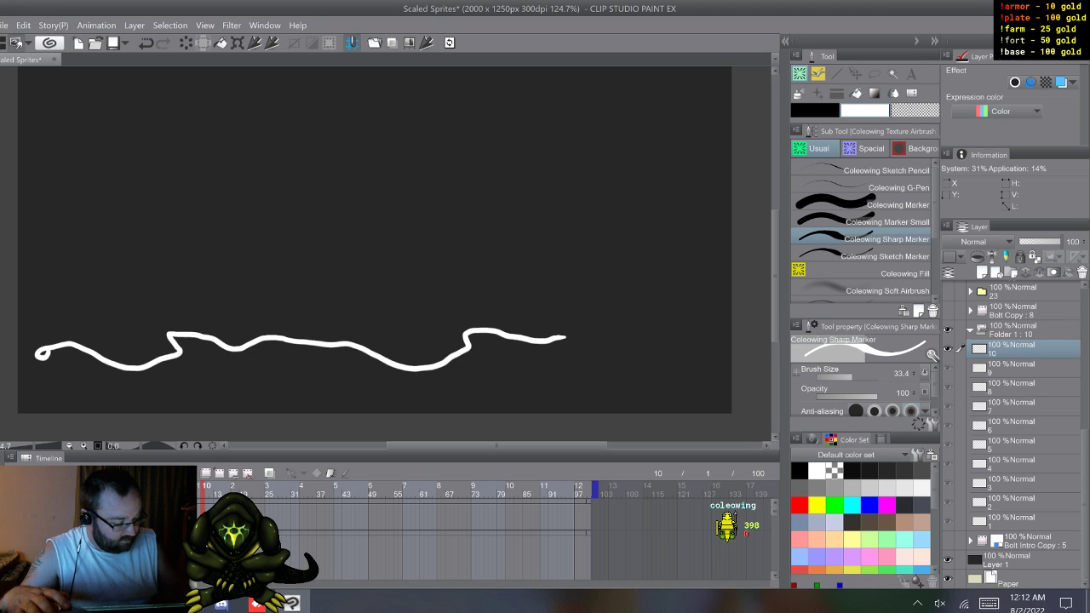
Step: Step through the rebuilt folder from cel 1 to cel 10 to check the bolt's frame sequence
{"action": "left_click", "coordinate": [1013, 521]}
{"action": "key", "text": "w"}
{"action": "key", "text": "w"}
{"action": "key", "text": "w"}
{"action": "key", "text": "w"}
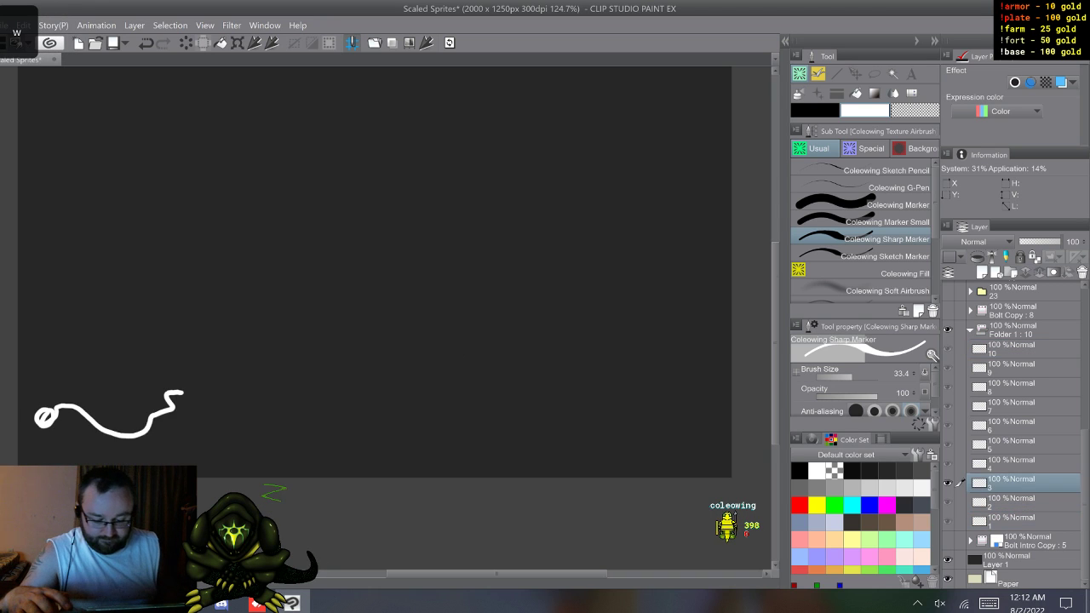
{"action": "key", "text": "w"}
{"action": "key", "text": "w"}
{"action": "key", "text": "w"}
{"action": "key", "text": "w"}
{"action": "key", "text": "w"}
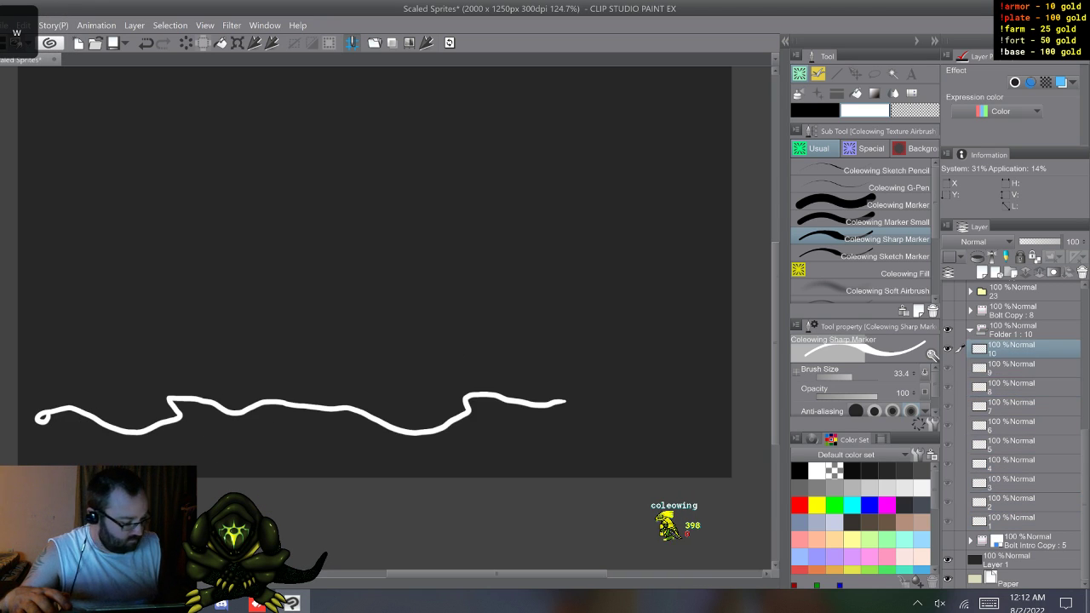
Step: Clear cel 2 and draw an in-between bolt with the origin circle, midway between cels 1 and 3, using onion skin
{"action": "key", "text": "w"}
{"action": "key", "text": "w"}
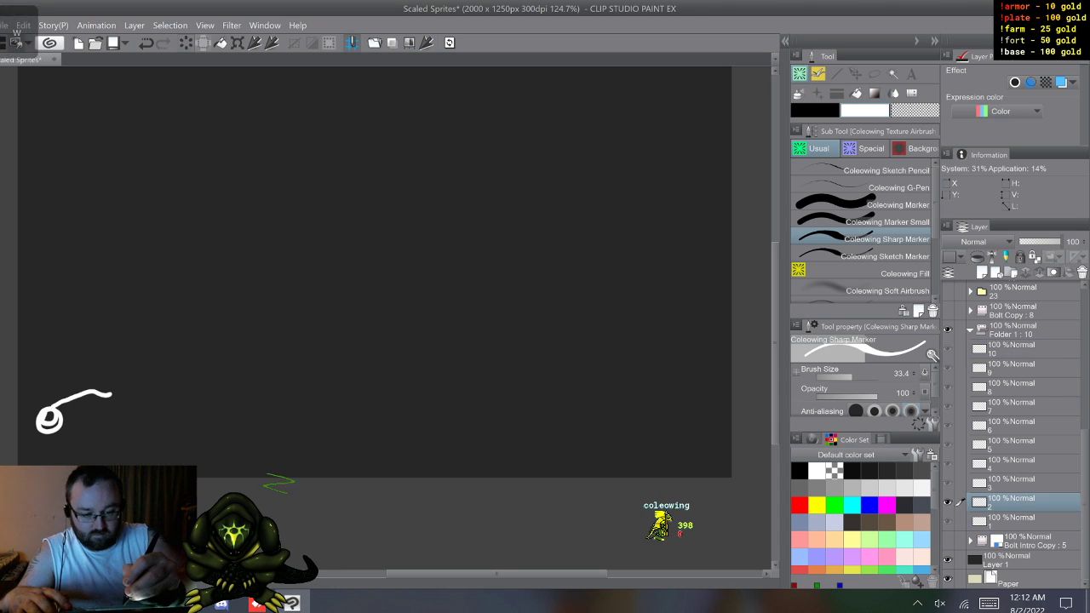
{"action": "key", "text": "Delete"}
{"action": "left_click_drag", "start_coordinate": [49, 418], "coordinate": [179, 394]}
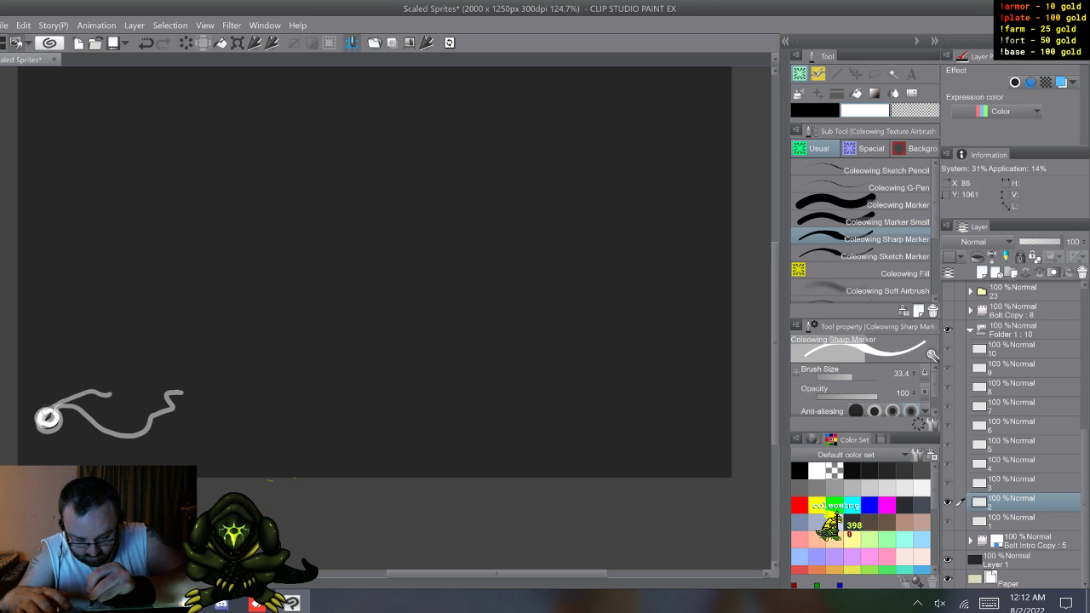
{"action": "left_click_drag", "start_coordinate": [53, 415], "coordinate": [145, 396]}
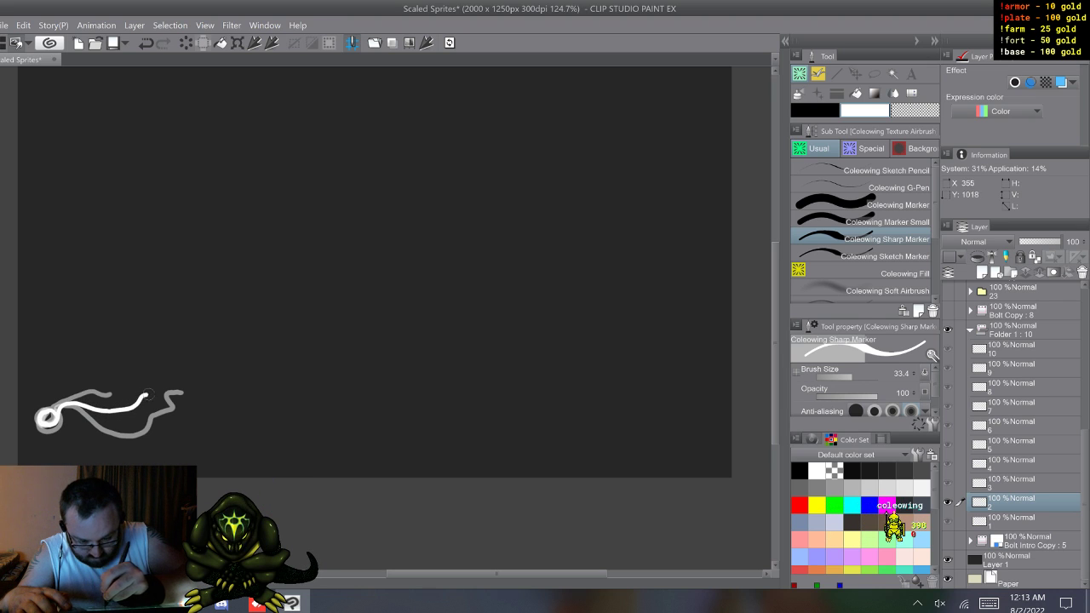
Step: Clear the duplicated bolts from cels 4, 6, 8 and 10
{"action": "key", "text": "w"}
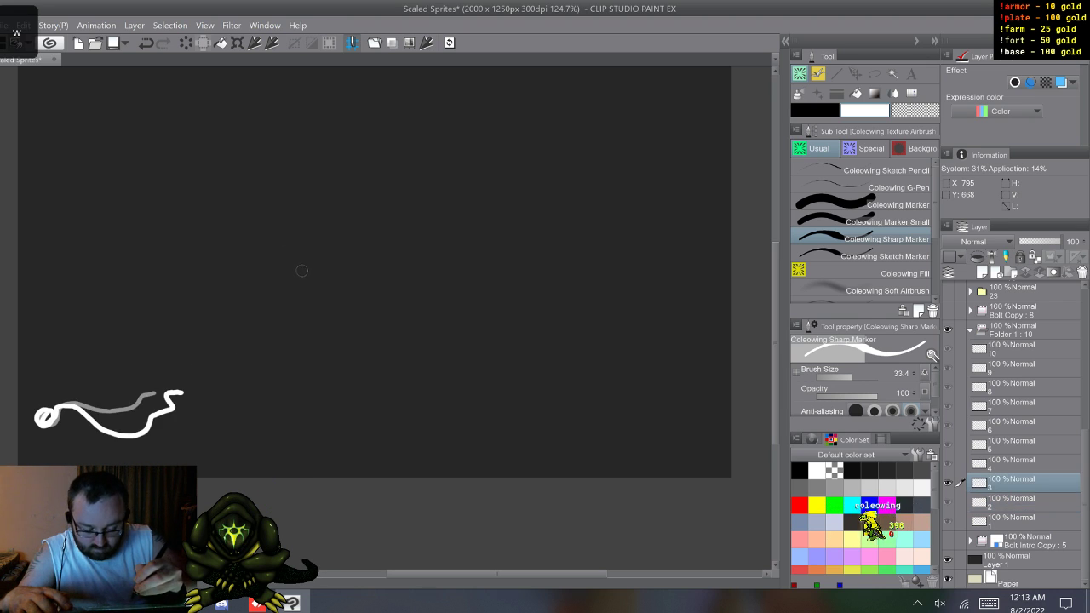
{"action": "key", "text": "w"}
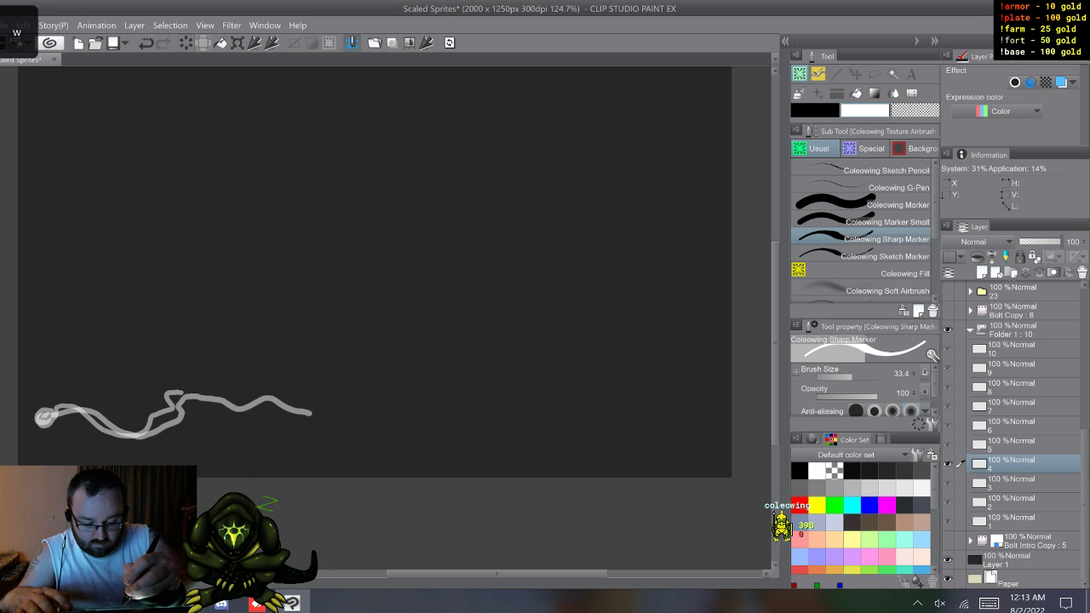
{"action": "key", "text": "w"}
{"action": "key", "text": "w"}
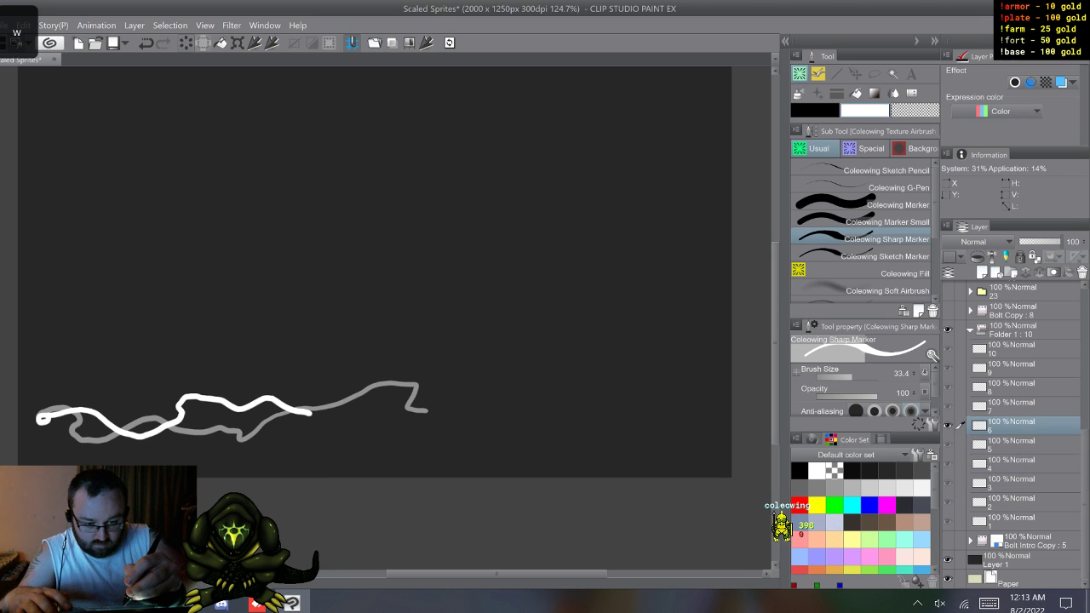
{"action": "key", "text": "w"}
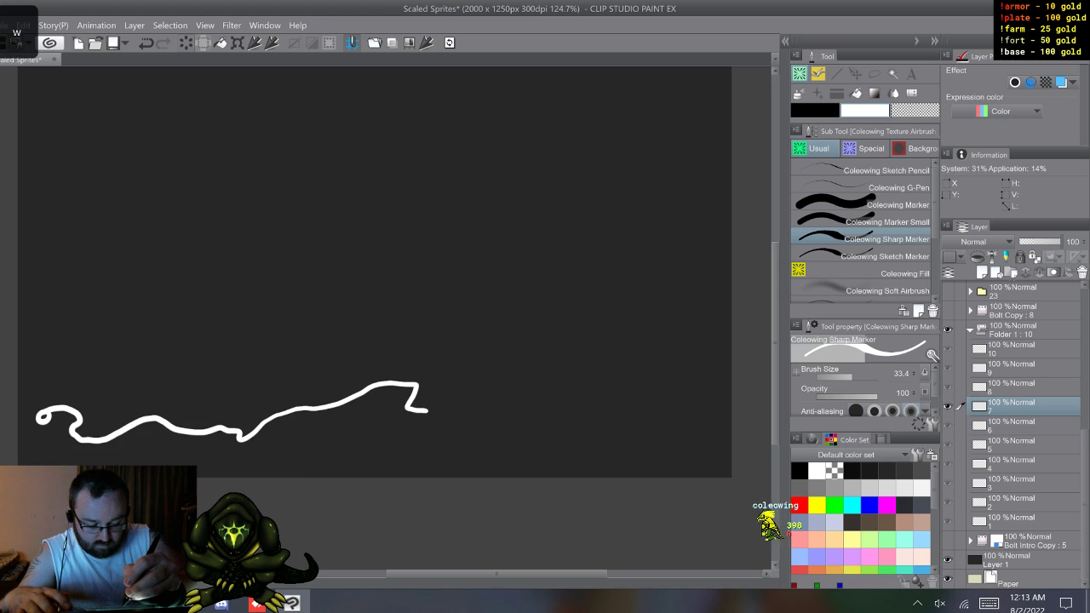
{"action": "key", "text": "w"}
{"action": "key", "text": "w"}
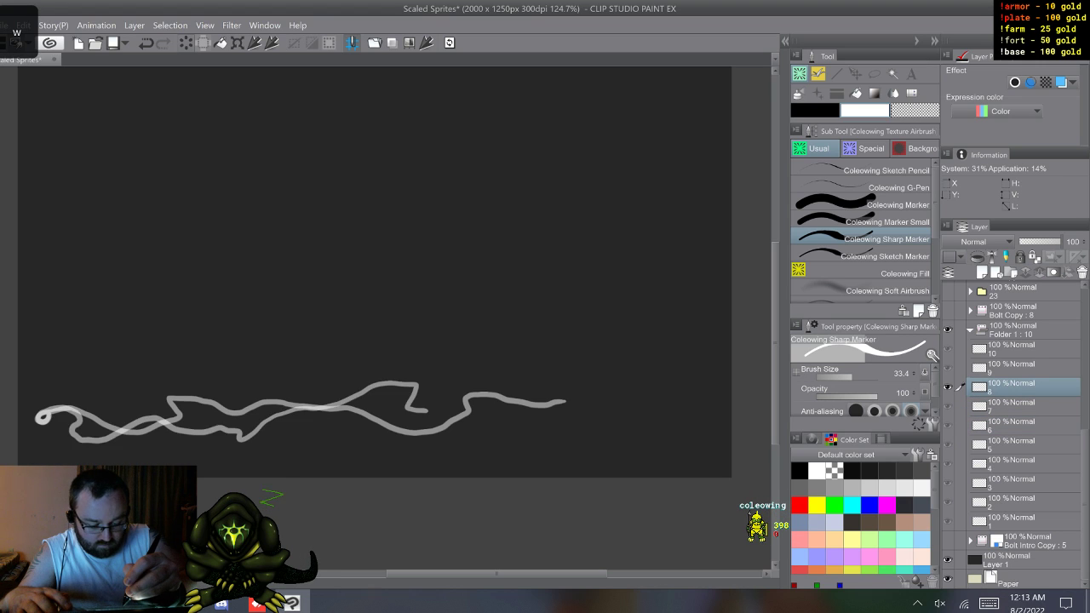
{"action": "key", "text": "w"}
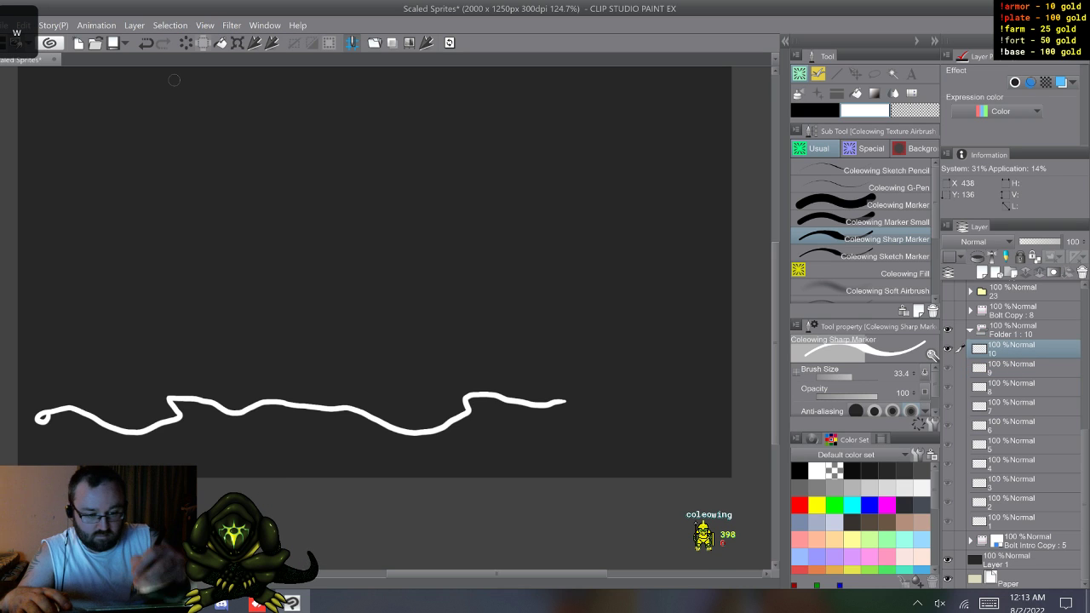
Step: Draw the in-between bolt on cel 4, running between the onion-skinned bolts of cels 3 and 5
{"action": "key", "text": "w"}
{"action": "key", "text": "w"}
{"action": "key", "text": "w"}
{"action": "key", "text": "w"}
{"action": "key", "text": "w"}
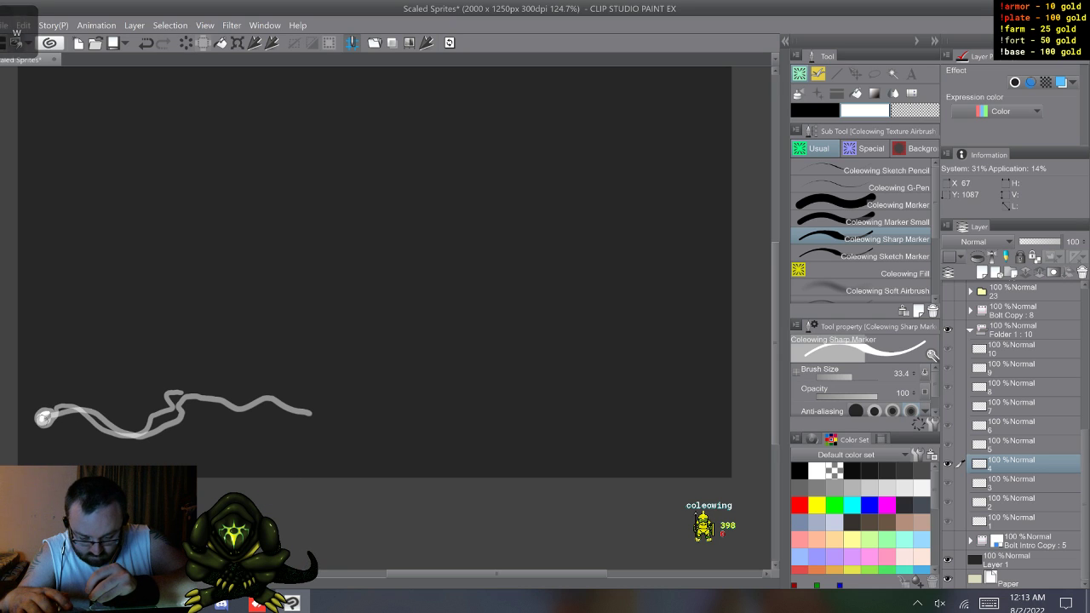
{"action": "mouse_move", "coordinate": [81, 410]}
{"action": "left_mouse_down"}
{"action": "mouse_move", "coordinate": [129, 423]}
{"action": "mouse_move", "coordinate": [188, 401]}
{"action": "left_mouse_up"}
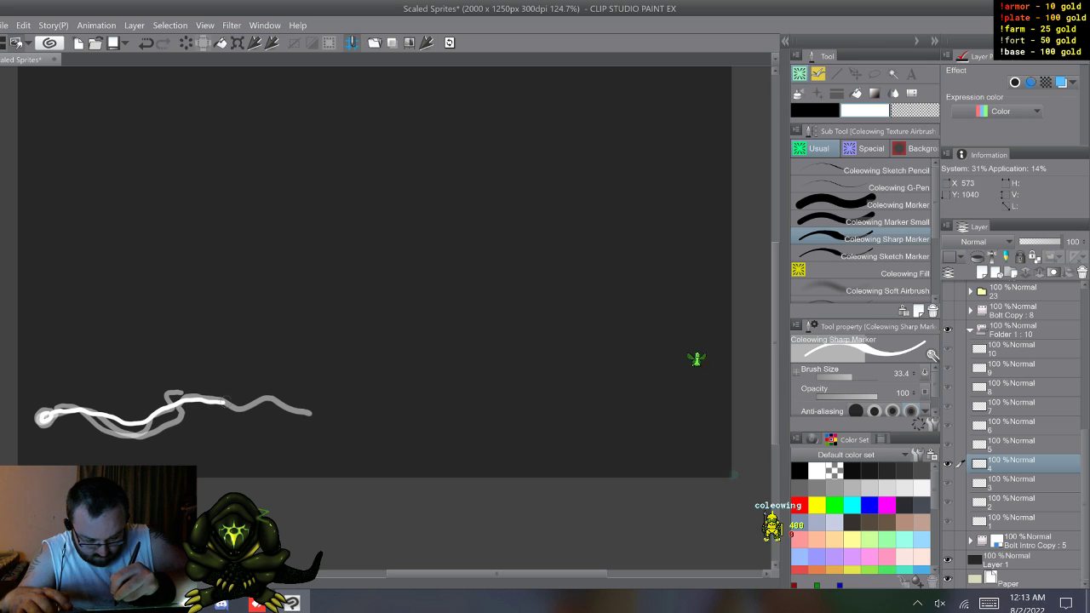
Step: Draw the in-between bolt on cel 6, from the origin circle along the middle of the cel 5 and 7 bolts
{"action": "key", "text": "w"}
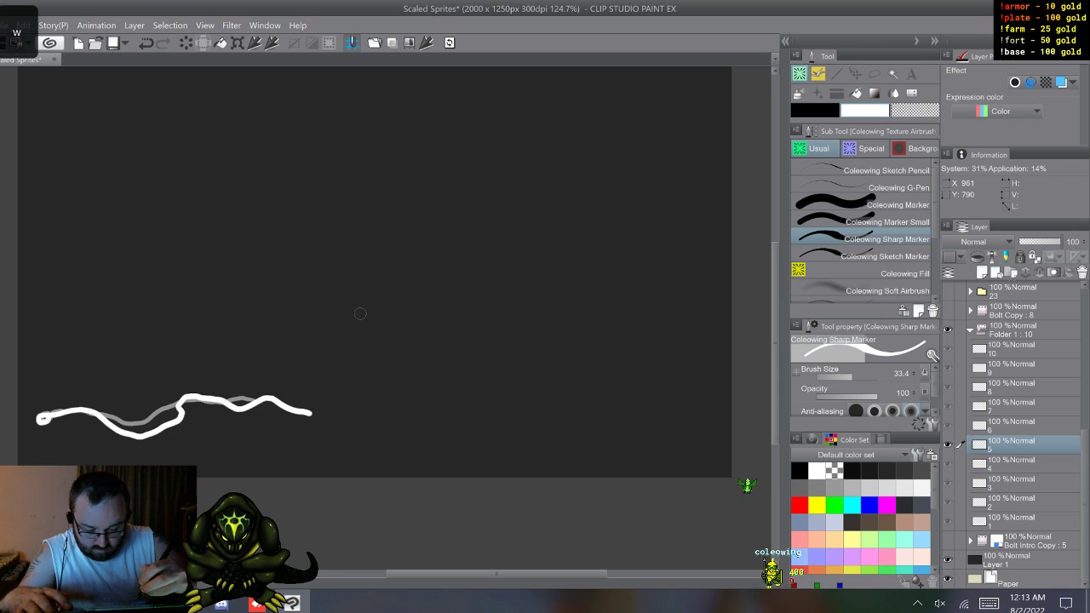
{"action": "key", "text": "w"}
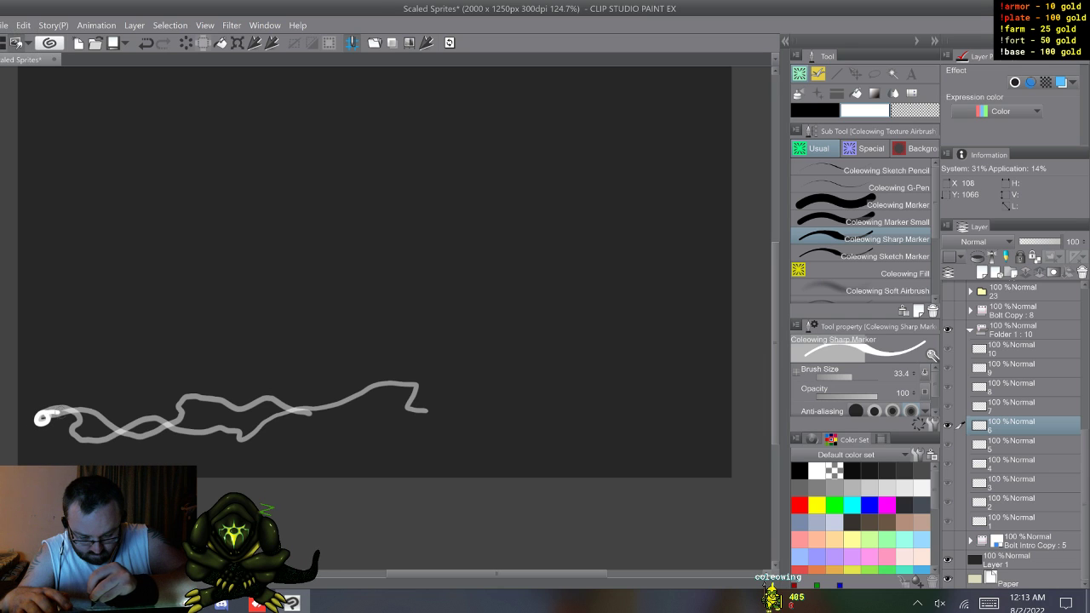
{"action": "left_click_drag", "start_coordinate": [128, 436], "coordinate": [209, 419]}
{"action": "left_click_drag", "start_coordinate": [272, 408], "coordinate": [378, 403]}
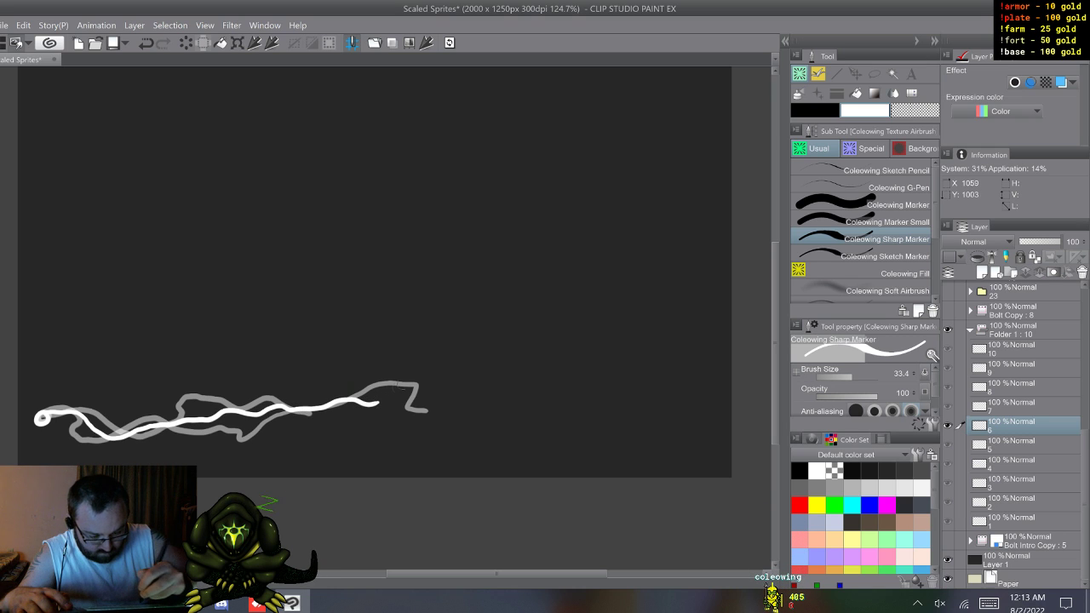
Step: Draw the in-between bolt on cel 8, following the middle path between the bolts of cels 7 and 9
{"action": "key", "text": "w"}
{"action": "key", "text": "w"}
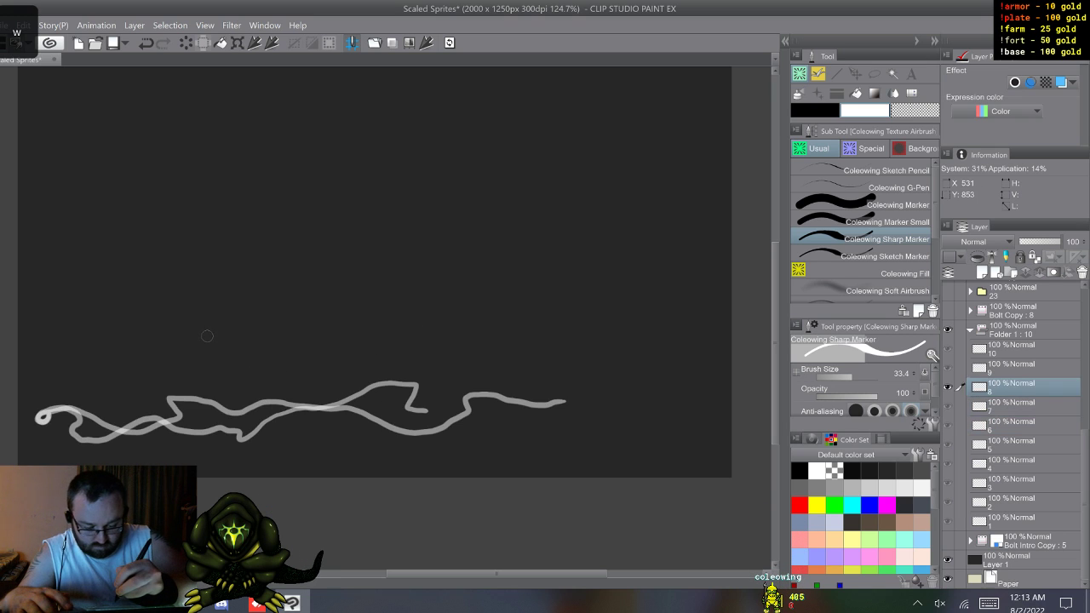
{"action": "left_click", "coordinate": [42, 419]}
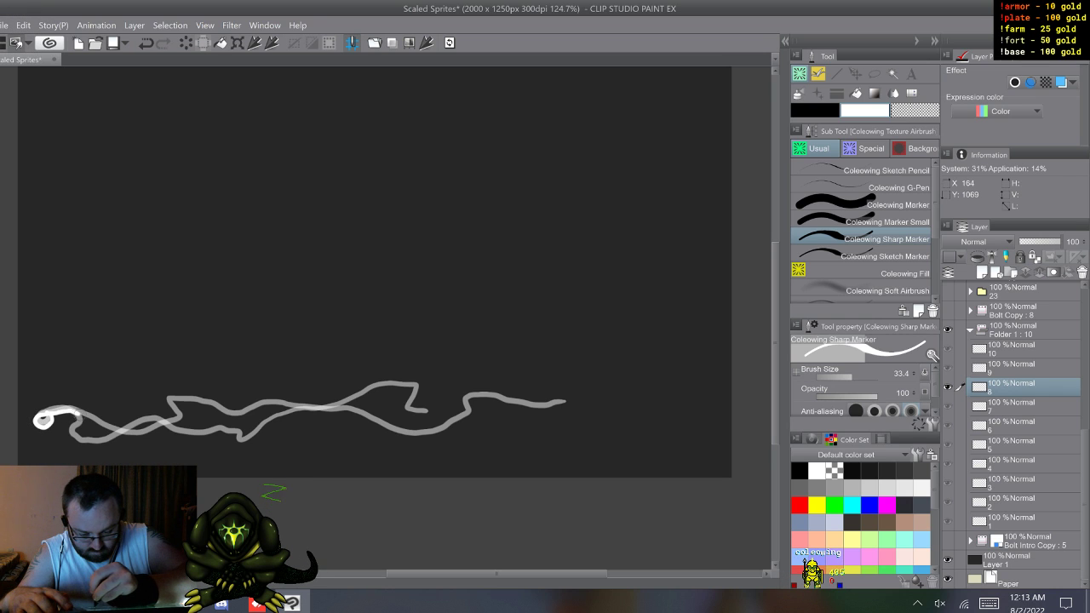
{"action": "left_click_drag", "start_coordinate": [133, 430], "coordinate": [203, 418]}
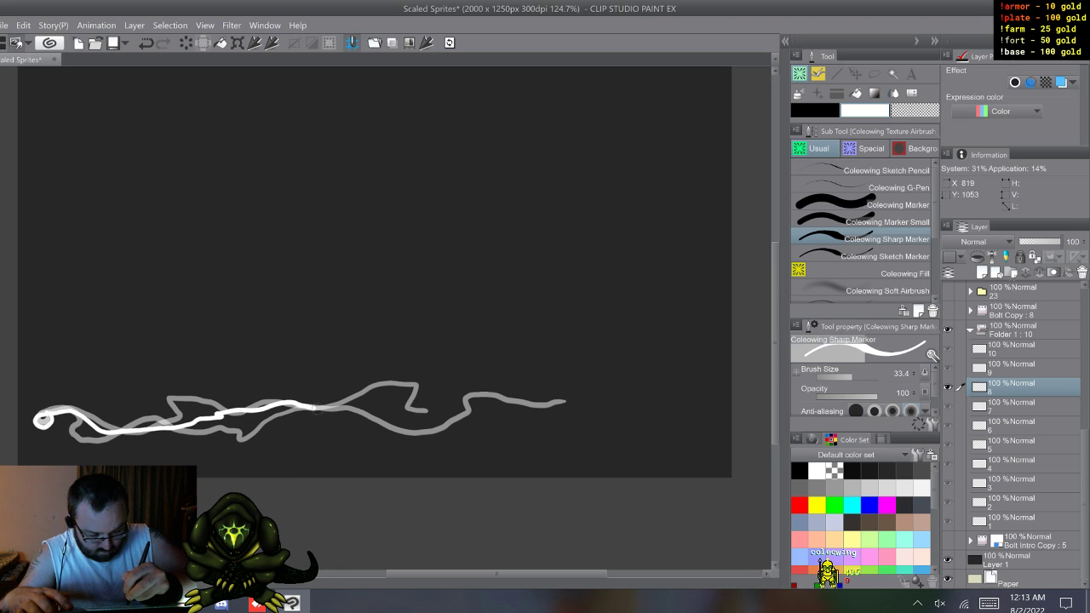
{"action": "left_click_drag", "start_coordinate": [365, 405], "coordinate": [389, 405]}
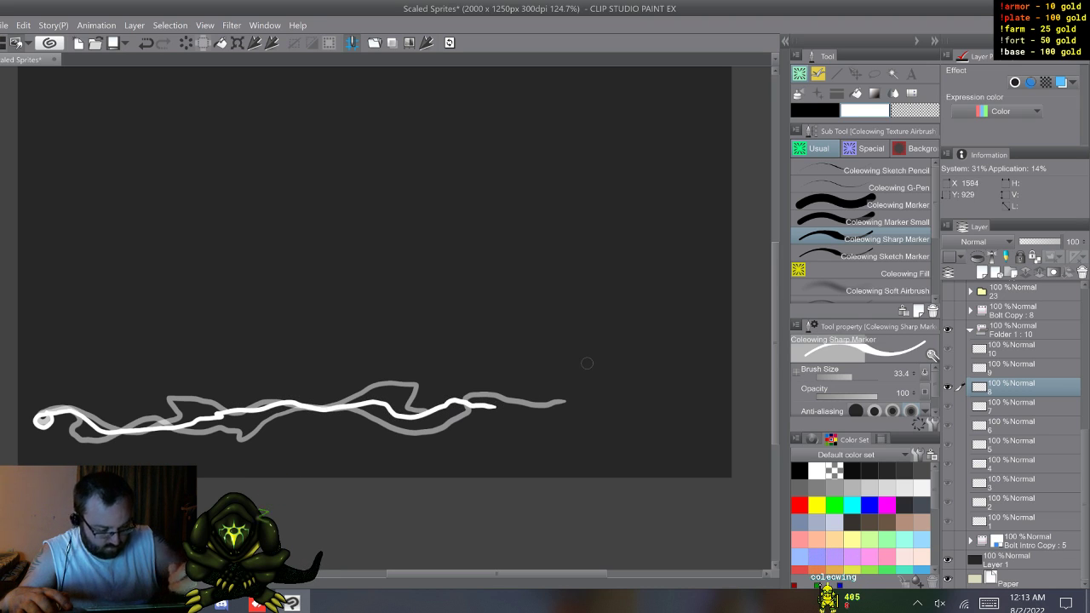
Step: Draw a longer bolt on cel 10, from the origin circle past the tip of the onion-skinned cel 9 bolt
{"action": "key", "text": "w"}
{"action": "key", "text": "w"}
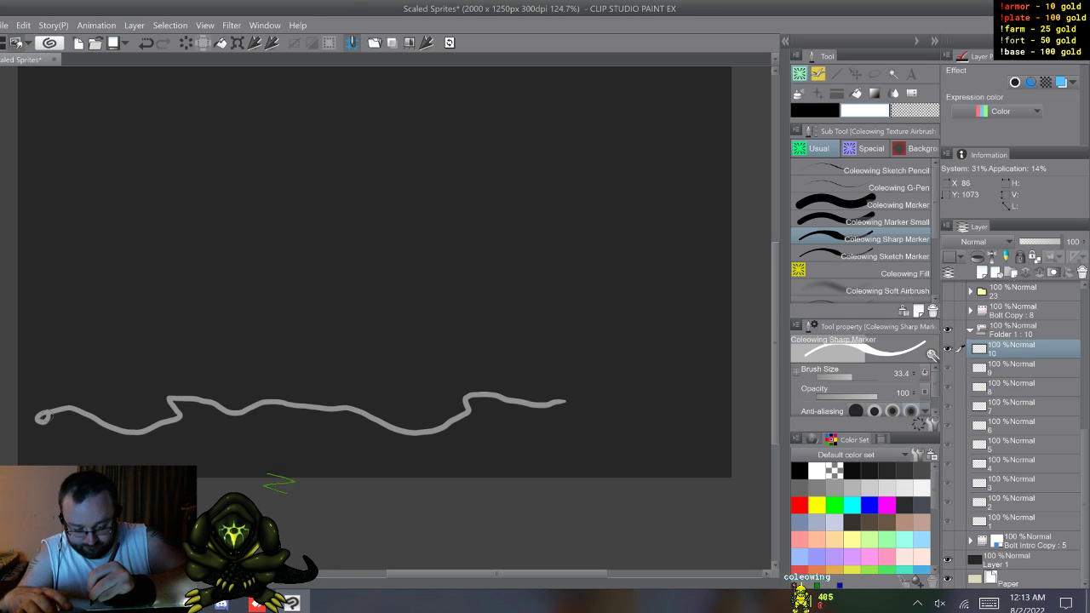
{"action": "mouse_move", "coordinate": [47, 415]}
{"action": "left_mouse_down"}
{"action": "mouse_move", "coordinate": [38, 424]}
{"action": "mouse_move", "coordinate": [53, 413]}
{"action": "left_mouse_up"}
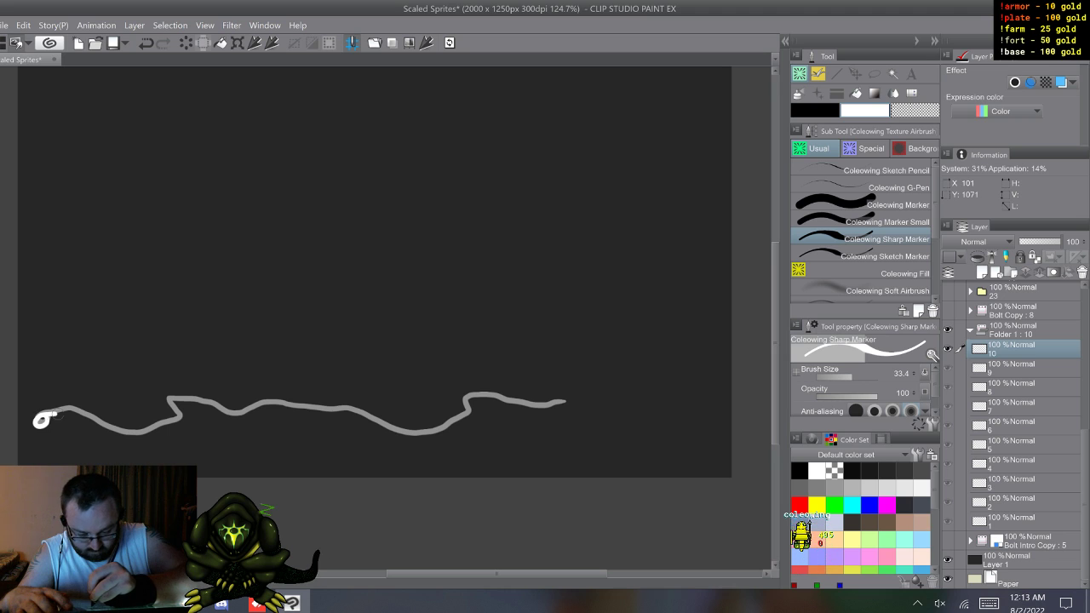
{"action": "left_click_drag", "start_coordinate": [175, 425], "coordinate": [202, 415]}
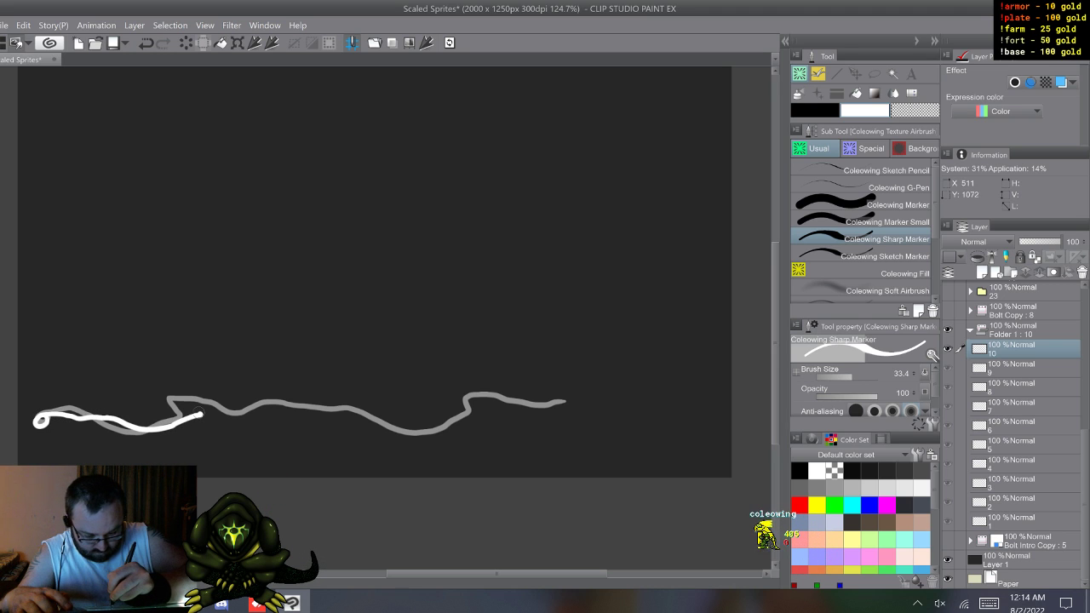
{"action": "mouse_move", "coordinate": [294, 414]}
{"action": "left_mouse_down"}
{"action": "mouse_move", "coordinate": [333, 416]}
{"action": "mouse_move", "coordinate": [354, 401]}
{"action": "mouse_move", "coordinate": [458, 419]}
{"action": "mouse_move", "coordinate": [596, 414]}
{"action": "left_mouse_up"}
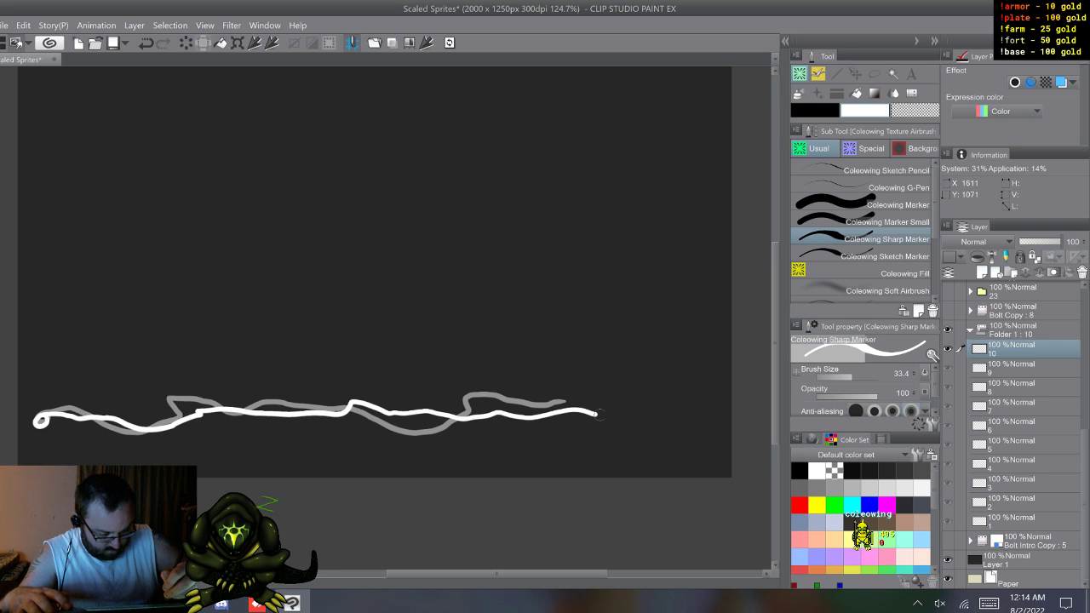
Step: Flip through the cels from cel 1, with and without onion skin, to check the motion of the growing bolt
{"action": "key", "text": "w"}
{"action": "key", "text": "w"}
{"action": "key", "text": "w"}
{"action": "key", "text": "w"}
{"action": "key", "text": "w"}
{"action": "key", "text": "w"}
{"action": "key", "text": "w"}
{"action": "key", "text": "w"}
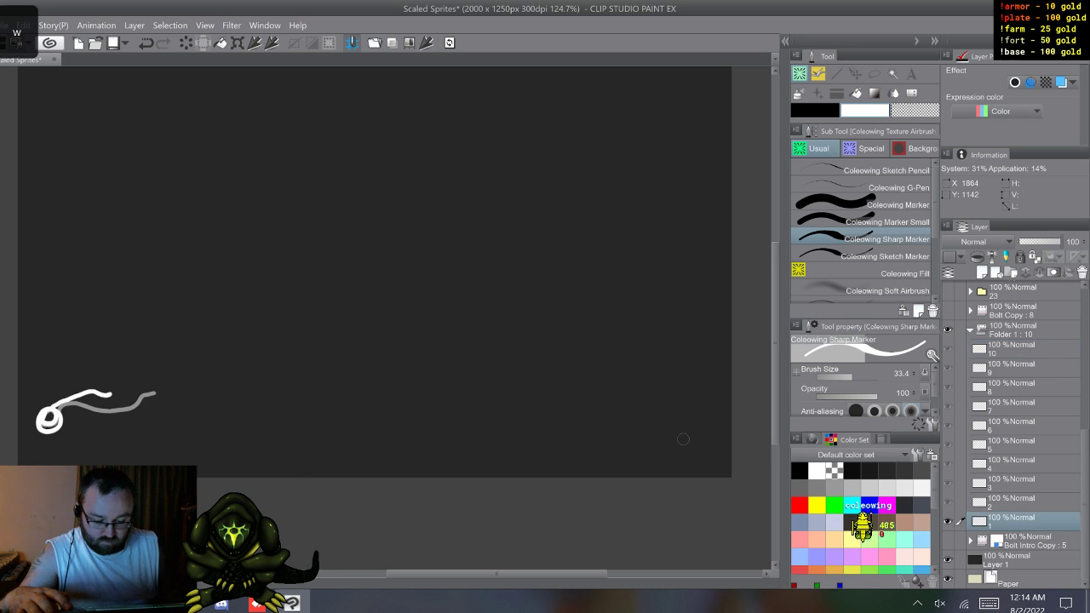
{"action": "key", "text": "w"}
{"action": "key", "text": "w"}
{"action": "key", "text": "w"}
{"action": "key", "text": "w"}
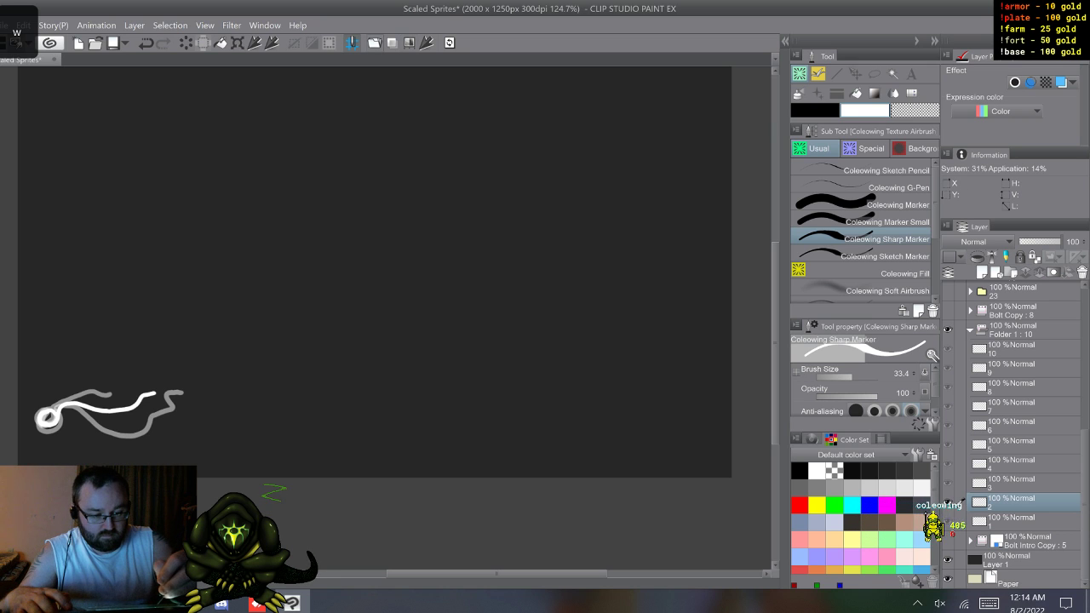
{"action": "key", "text": "w"}
{"action": "key", "text": "w"}
{"action": "key", "text": "w"}
{"action": "key", "text": "w"}
{"action": "key", "text": "w"}
{"action": "key", "text": "w"}
{"action": "key", "text": "w"}
{"action": "key", "text": "w"}
{"action": "key", "text": "w"}
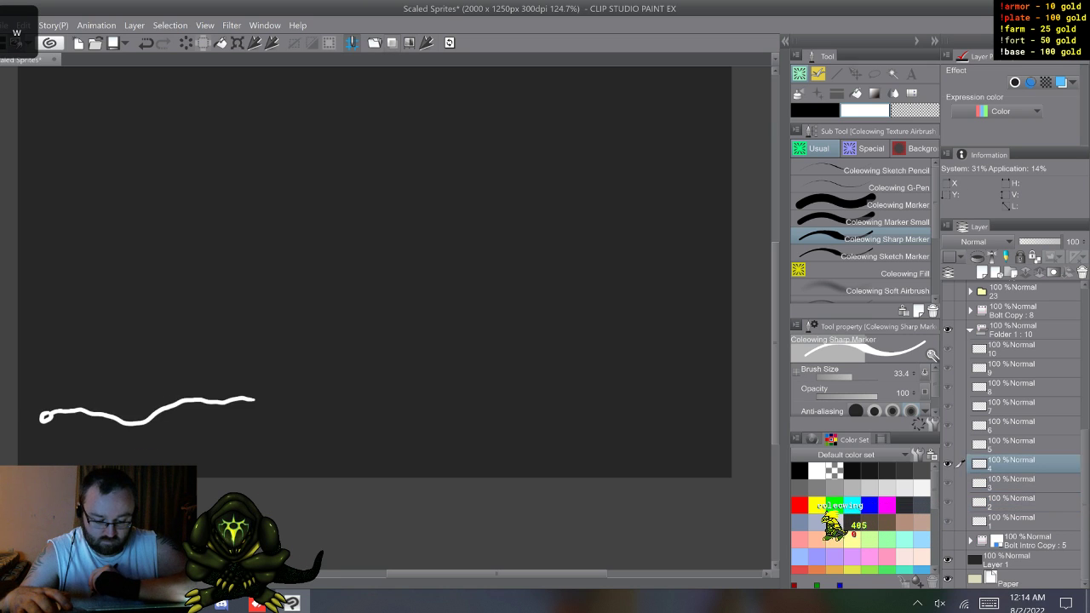
{"action": "key", "text": "w"}
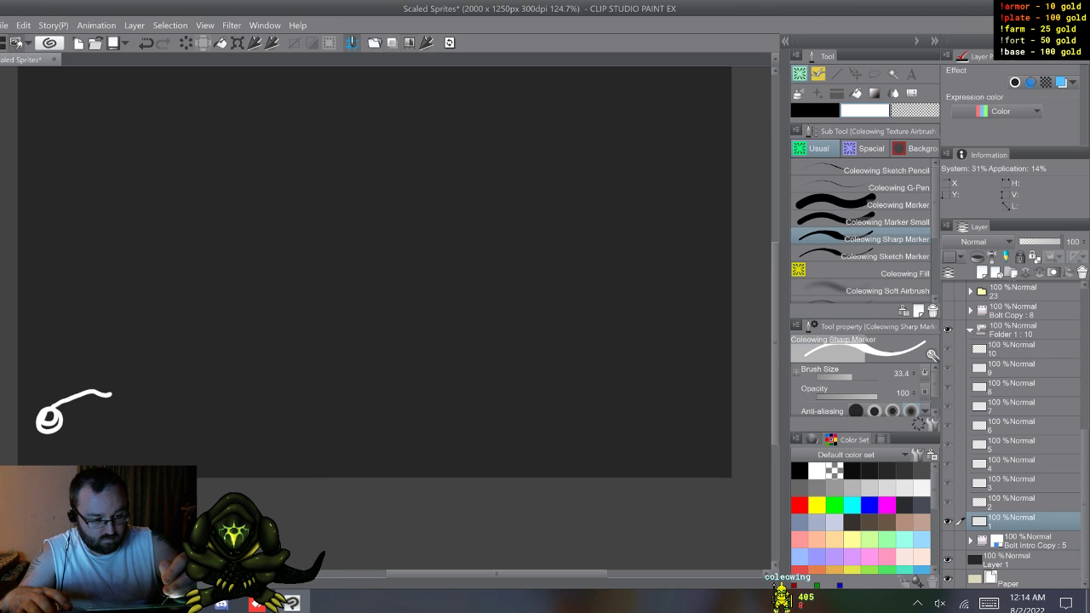
{"action": "left_click_drag", "start_coordinate": [60, 407], "coordinate": [155, 394]}
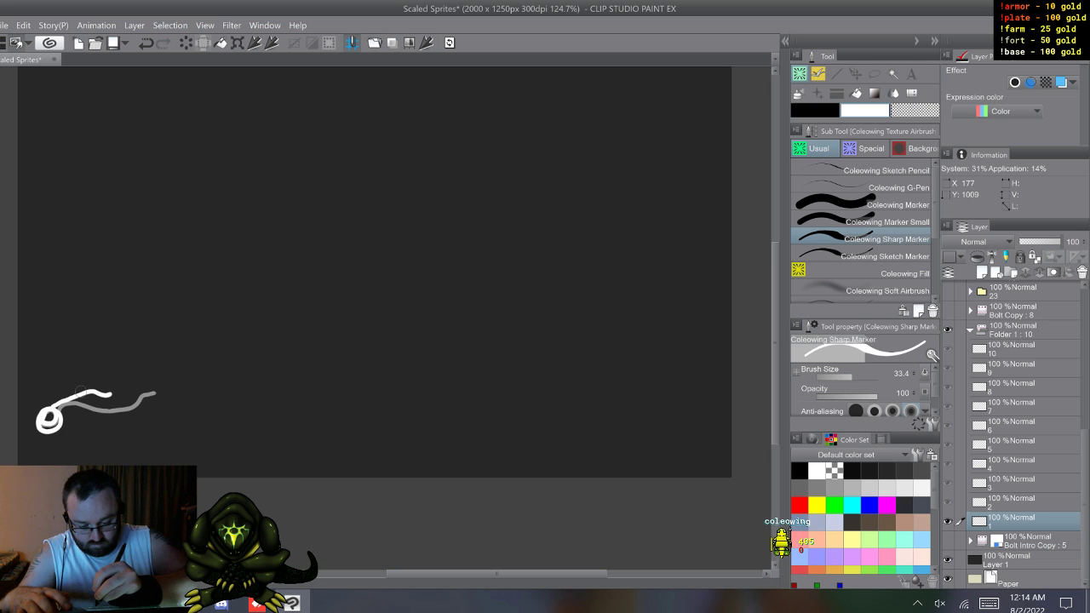
{"action": "left_click_drag", "start_coordinate": [77, 396], "coordinate": [101, 383]}
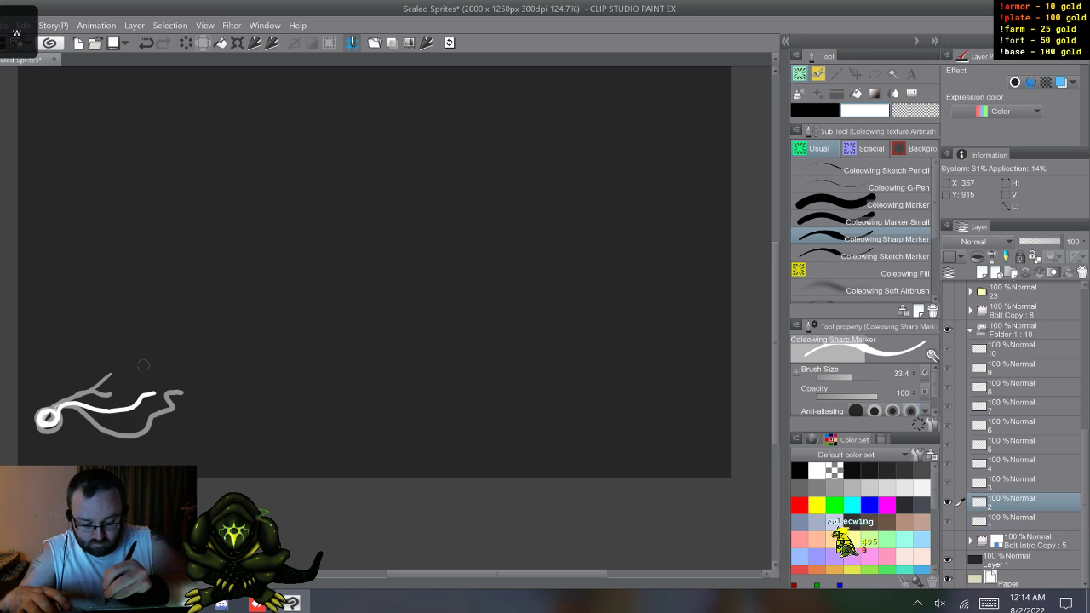
{"action": "key", "text": "ctrl+z"}
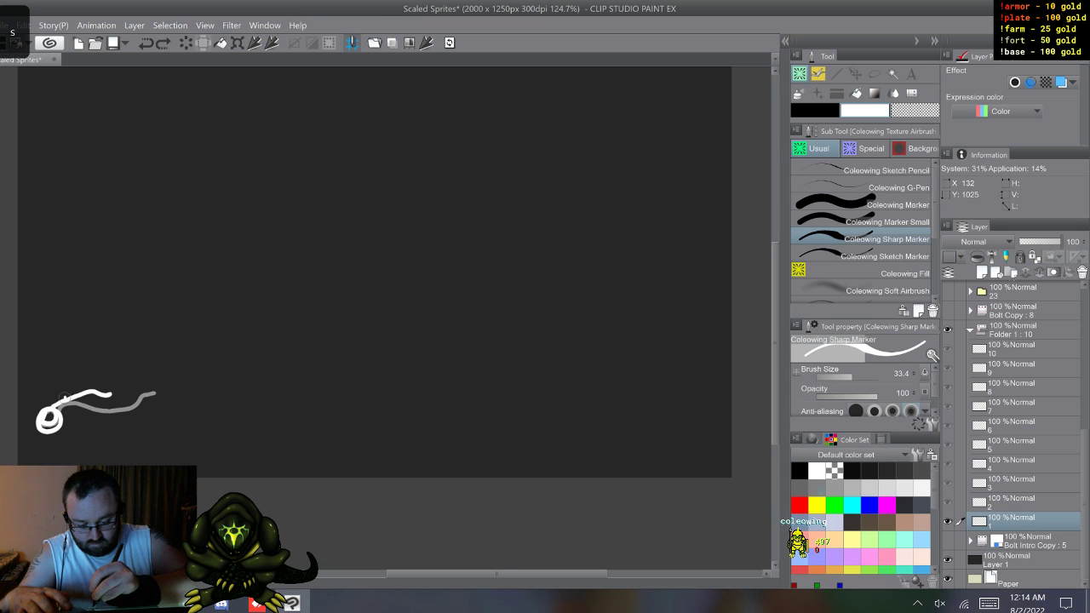
{"action": "right_click", "coordinate": [113, 309]}
{"action": "left_click", "coordinate": [113, 283]}
{"action": "left_click_drag", "start_coordinate": [65, 398], "coordinate": [89, 376]}
{"action": "right_click", "coordinate": [104, 338]}
{"action": "left_click", "coordinate": [103, 305]}
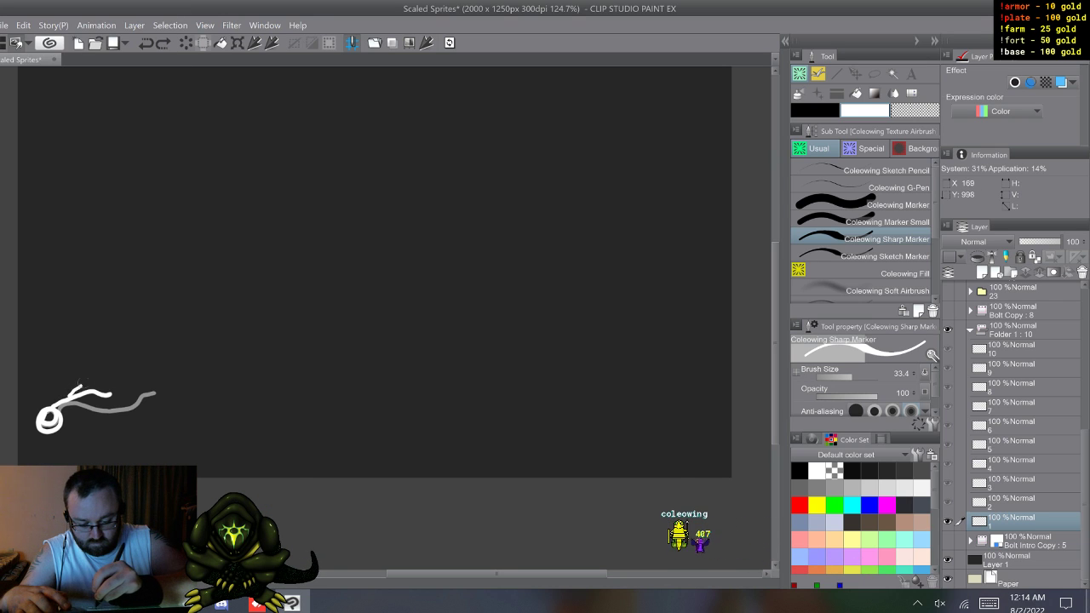
{"action": "right_click", "coordinate": [109, 336]}
{"action": "left_click", "coordinate": [109, 302]}
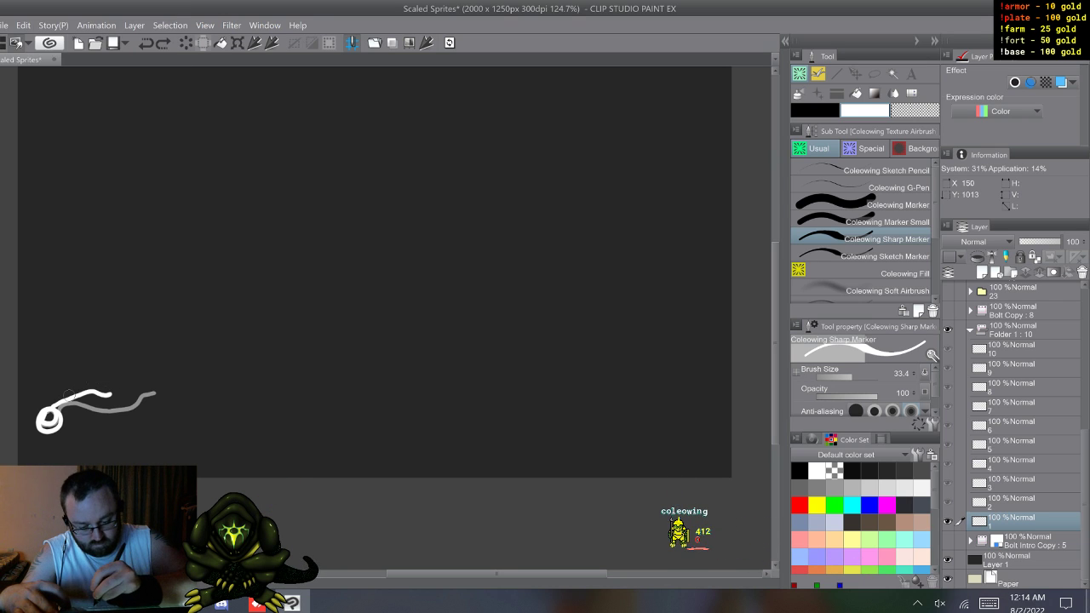
Step: Draw a short upward branch splitting off the bolt near its tip on cel 1
{"action": "right_click", "coordinate": [108, 332]}
{"action": "left_click", "coordinate": [109, 302]}
{"action": "left_click_drag", "start_coordinate": [69, 397], "coordinate": [101, 381]}
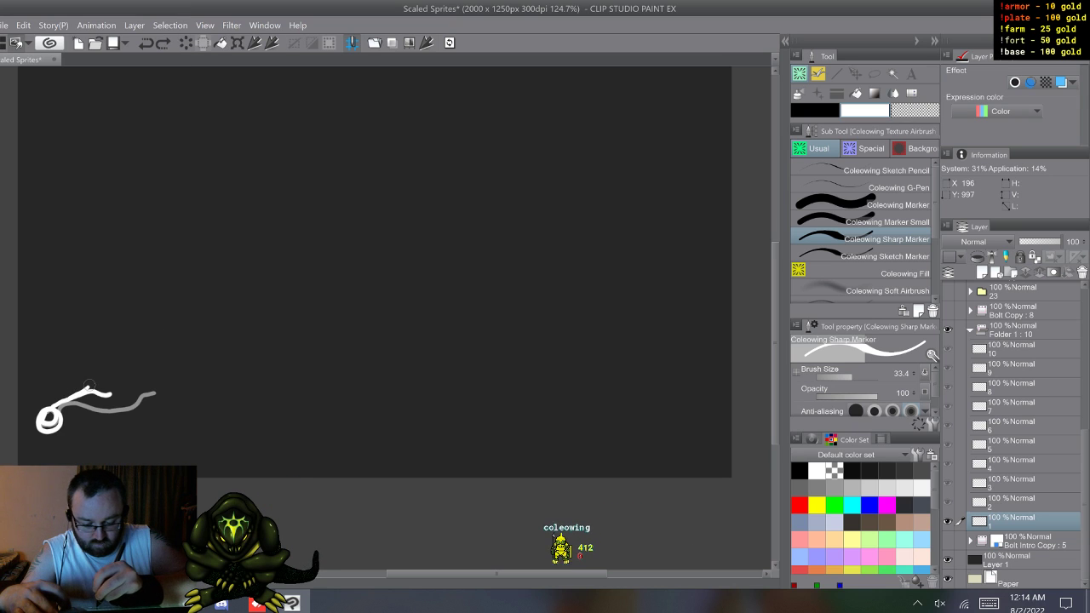
Step: Add a short downward branch to the cel 2 bolt and small upper offshoots to the cel 3 bolt
{"action": "key", "text": "w"}
{"action": "mouse_move", "coordinate": [53, 412]}
{"action": "left_mouse_down"}
{"action": "mouse_move", "coordinate": [153, 393]}
{"action": "mouse_move", "coordinate": [136, 425]}
{"action": "left_mouse_up"}
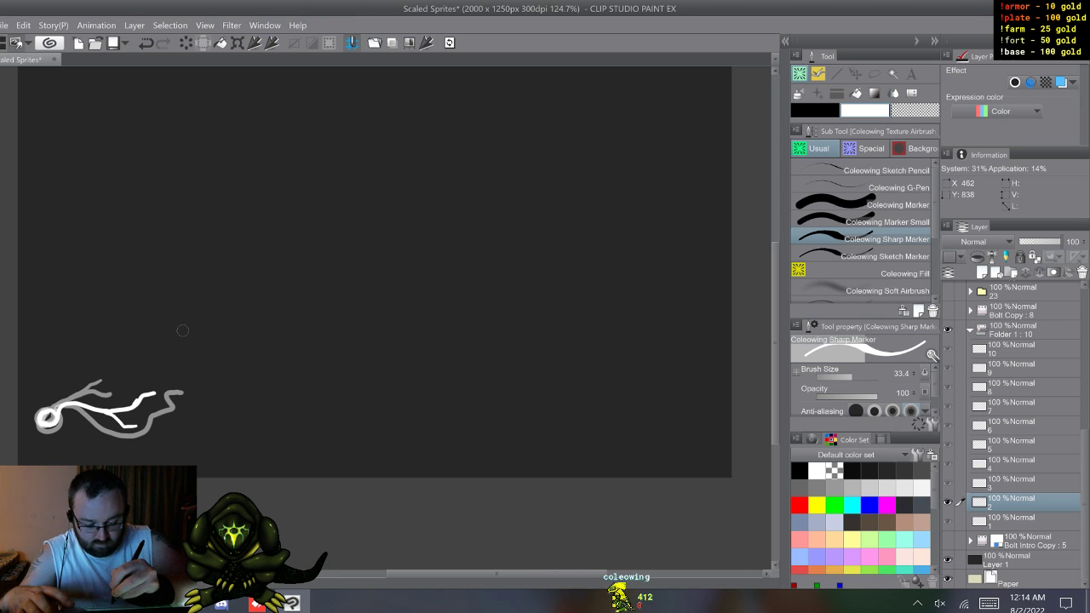
{"action": "key", "text": "w"}
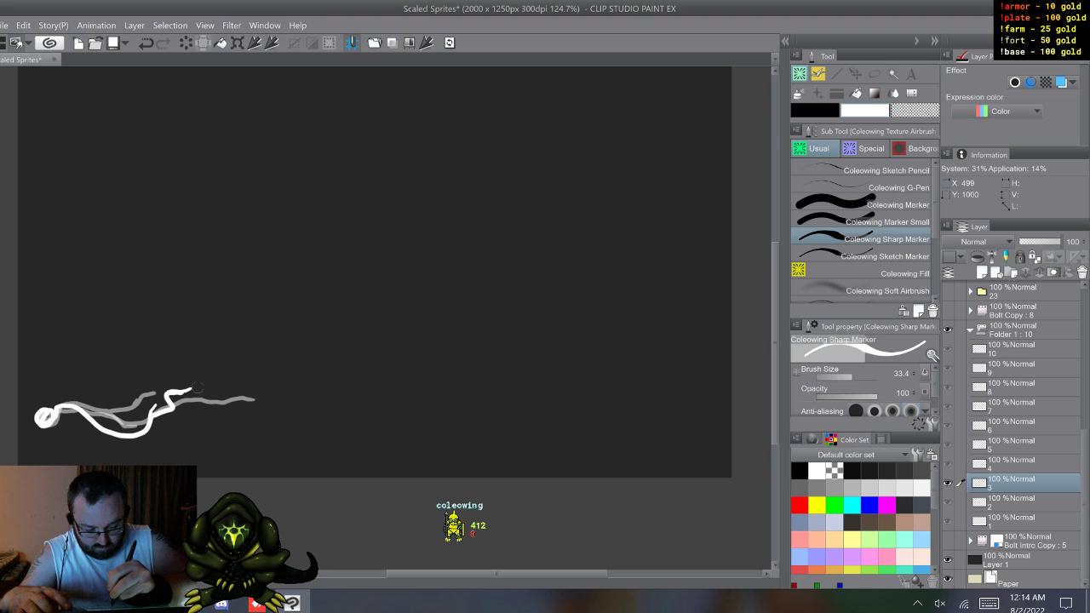
Step: Draw a forked upper branch from the dip of the cel 4 bolt and a short lower branch near its tip
{"action": "key", "text": "w"}
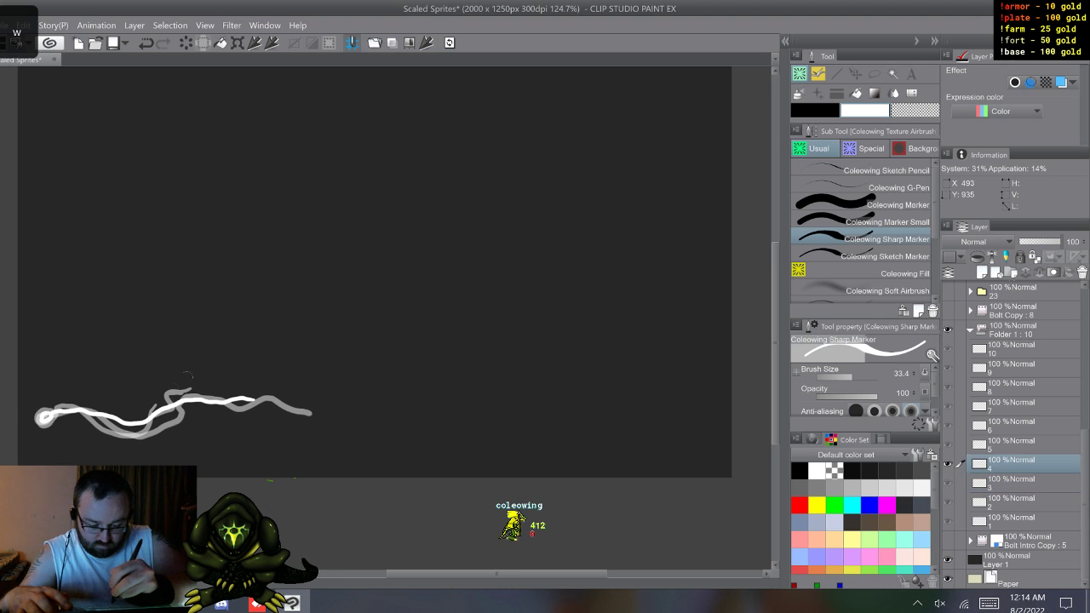
{"action": "left_click_drag", "start_coordinate": [151, 416], "coordinate": [192, 381]}
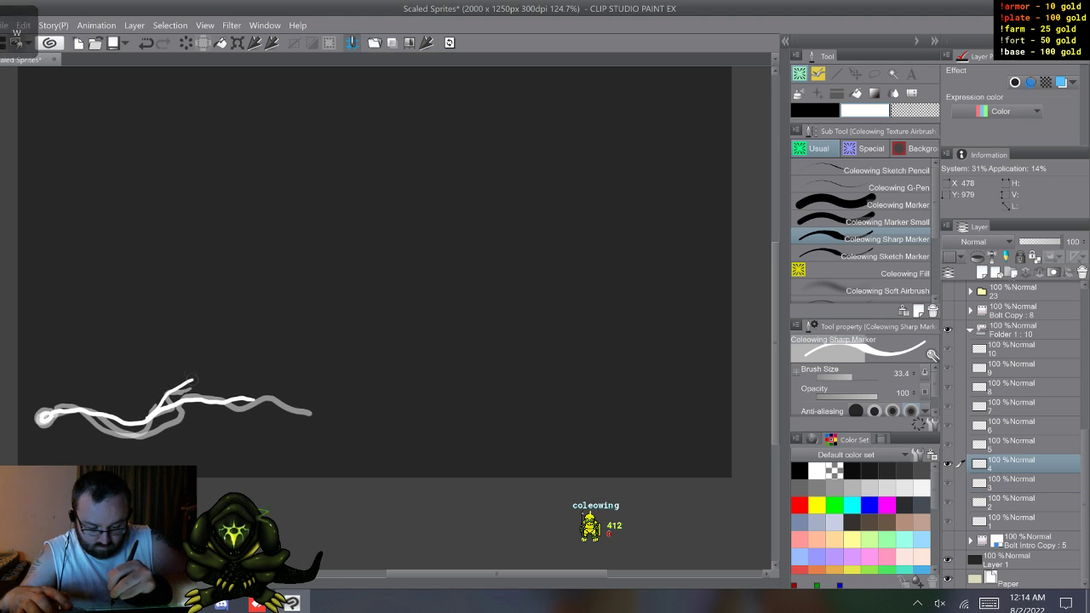
{"action": "key", "text": "ctrl+z"}
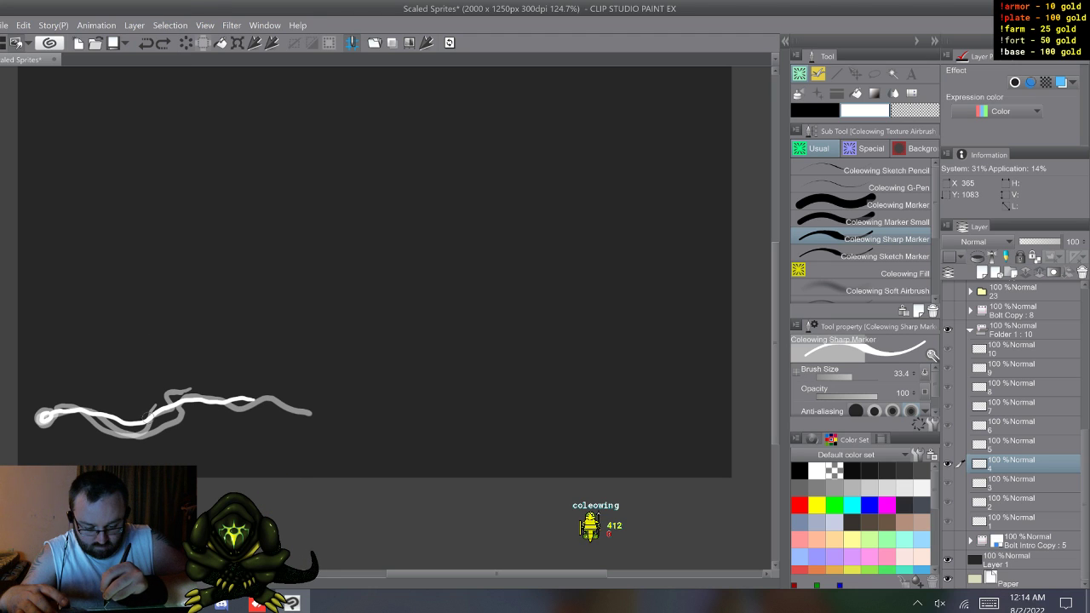
{"action": "mouse_move", "coordinate": [154, 407]}
{"action": "left_mouse_down"}
{"action": "mouse_move", "coordinate": [207, 369]}
{"action": "mouse_move", "coordinate": [233, 411]}
{"action": "left_mouse_up"}
{"action": "key", "text": "ctrl+z"}
{"action": "key", "text": "ctrl+z"}
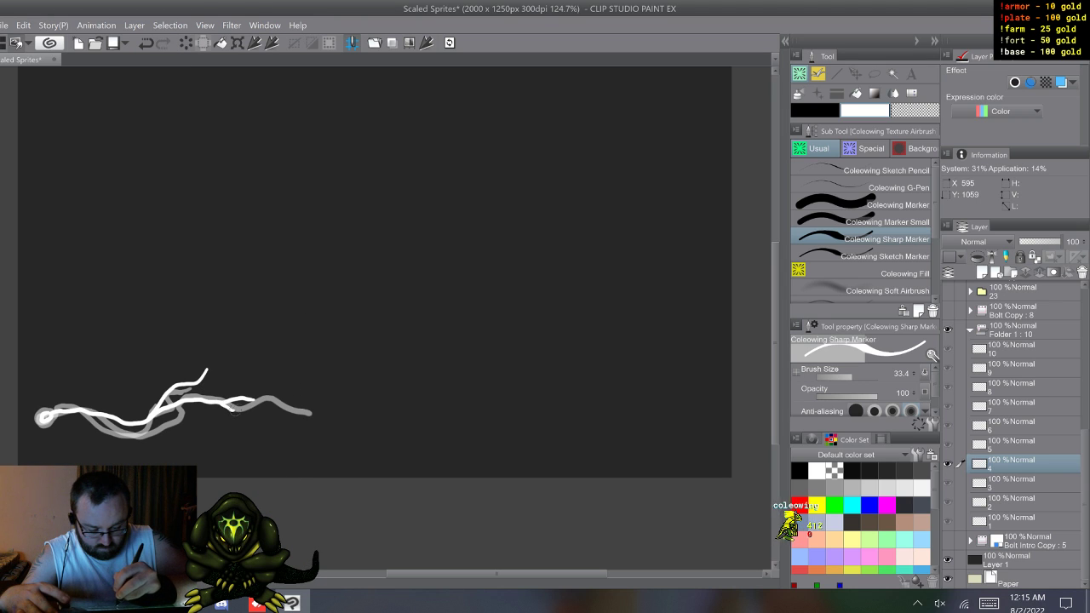
Step: Add forked upper branches and short lower branches near the tips of the bolts on cels 5 and 6
{"action": "key", "text": "w"}
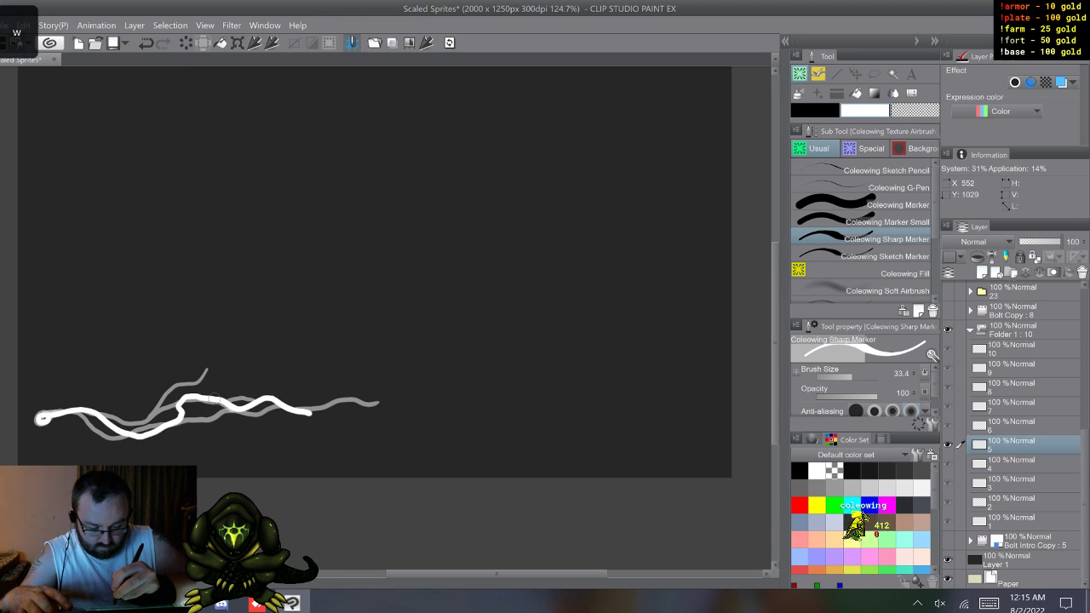
{"action": "left_click_drag", "start_coordinate": [230, 394], "coordinate": [248, 383]}
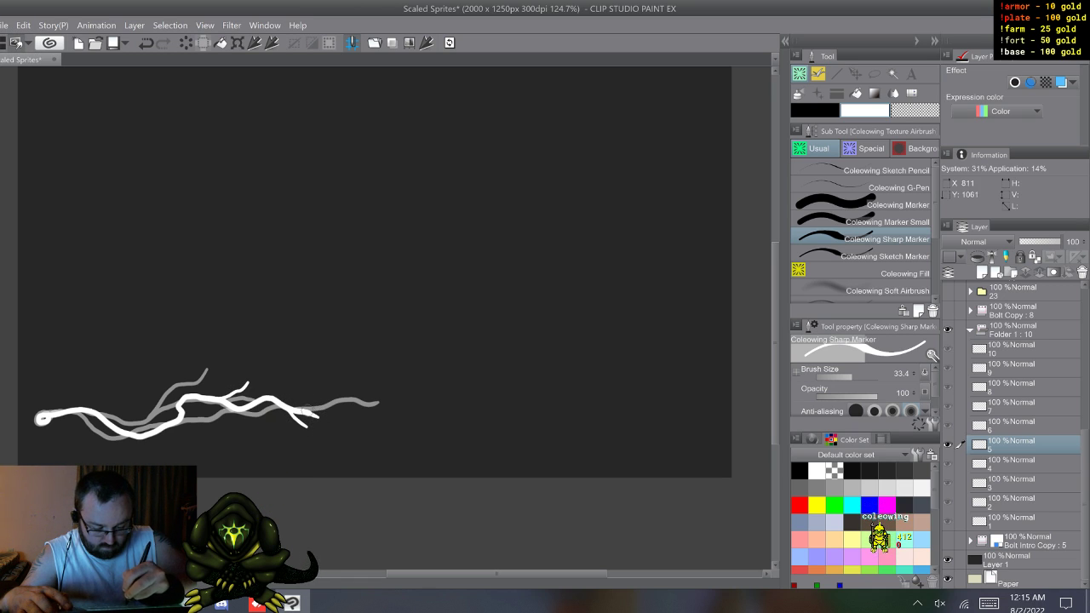
{"action": "key", "text": "w"}
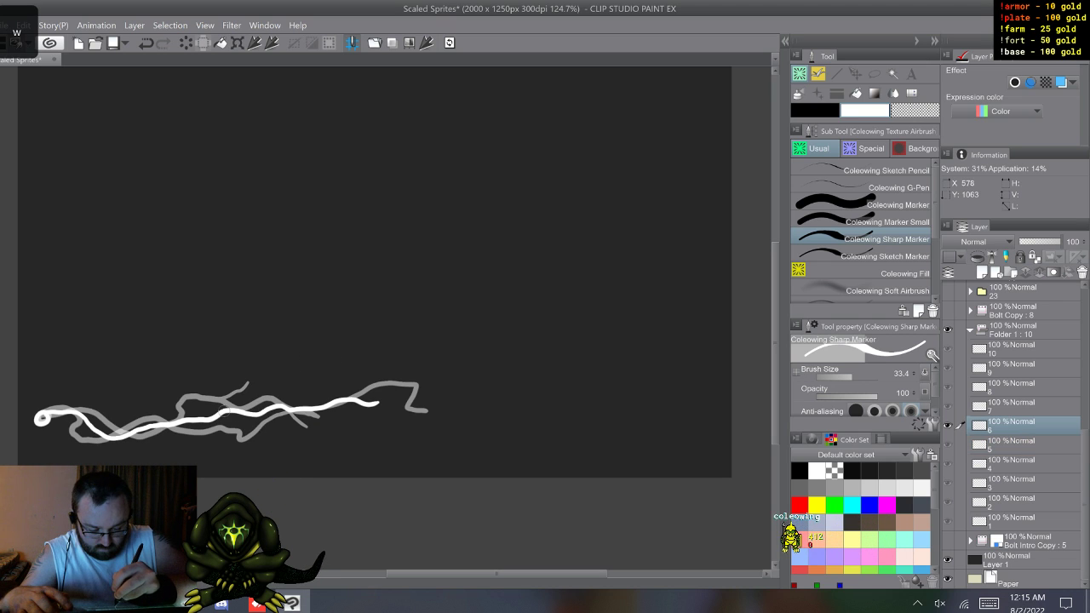
{"action": "left_click_drag", "start_coordinate": [245, 400], "coordinate": [306, 381]}
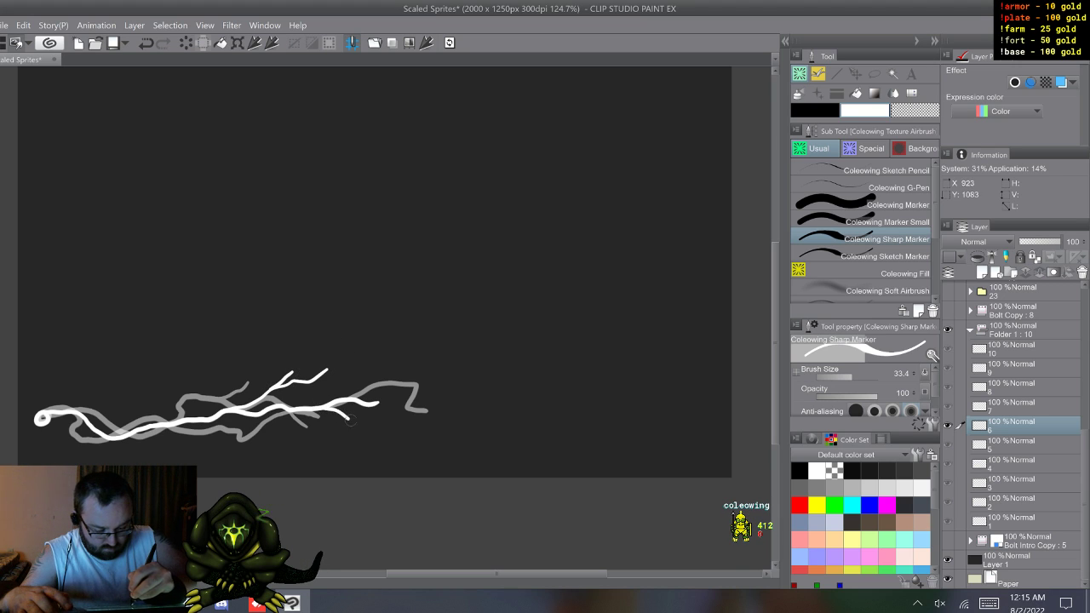
Step: Draw a long forked upper branch, a lower branch and a short offshoot at the upper kink of the cel 7 bolt
{"action": "key", "text": "w"}
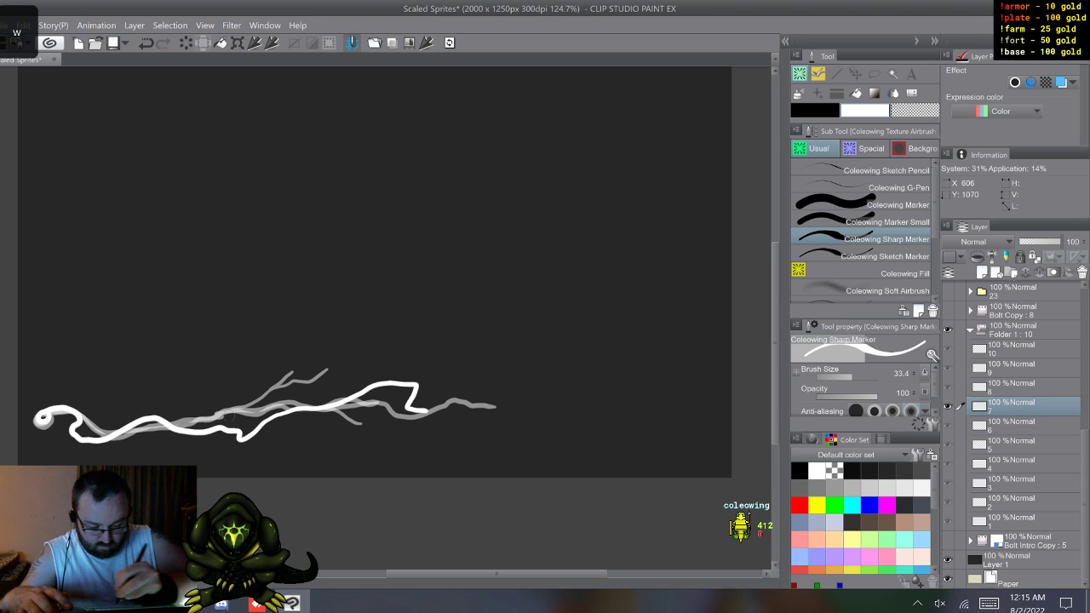
{"action": "mouse_move", "coordinate": [162, 418]}
{"action": "left_mouse_down"}
{"action": "mouse_move", "coordinate": [218, 408]}
{"action": "mouse_move", "coordinate": [263, 381]}
{"action": "left_mouse_up"}
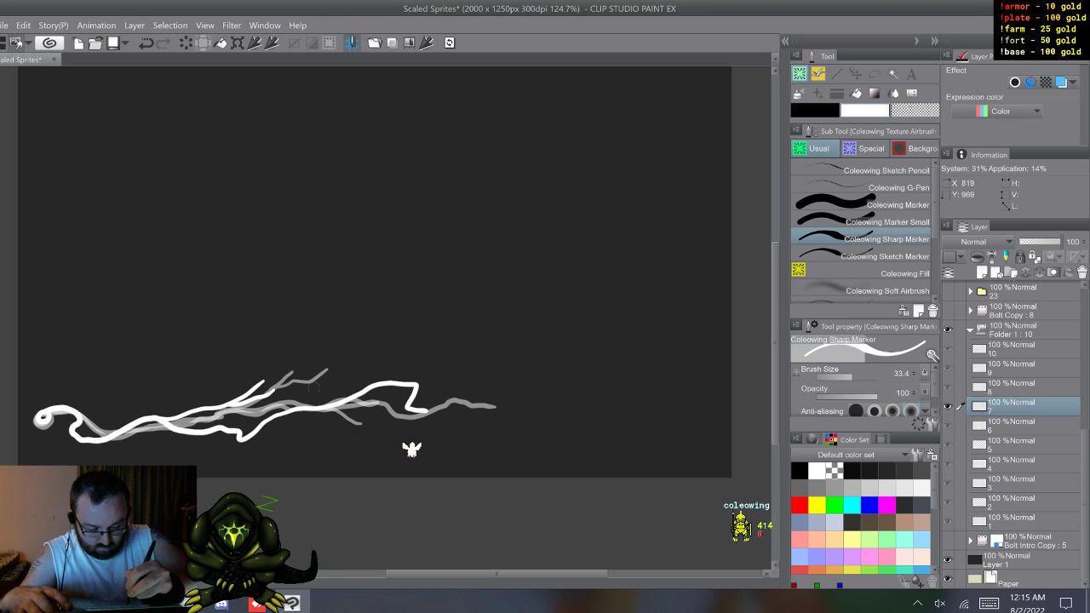
{"action": "left_click_drag", "start_coordinate": [259, 422], "coordinate": [345, 429]}
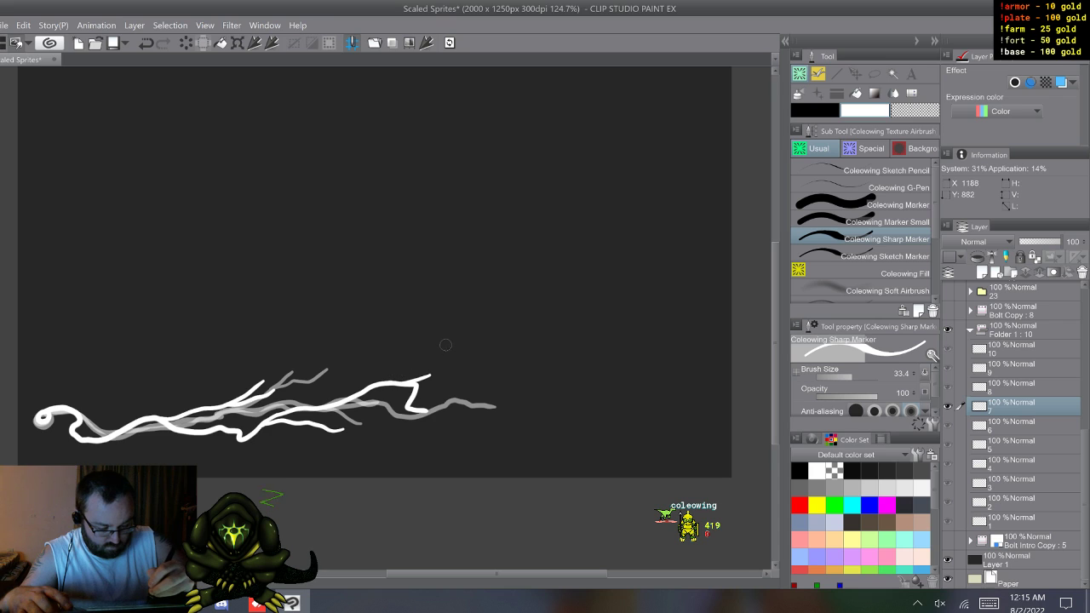
Step: Add thin branches above and below the middle of the cel 8 bolt and side branches along the cel 9 bolt
{"action": "key", "text": "w"}
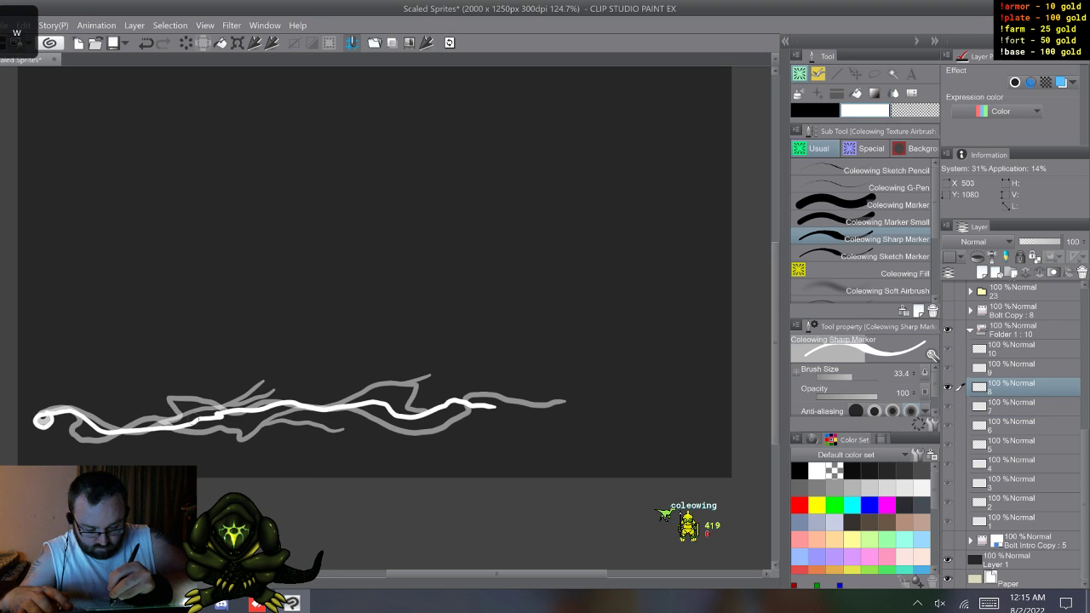
{"action": "mouse_move", "coordinate": [219, 415]}
{"action": "left_mouse_down"}
{"action": "mouse_move", "coordinate": [286, 393]}
{"action": "mouse_move", "coordinate": [326, 417]}
{"action": "left_mouse_up"}
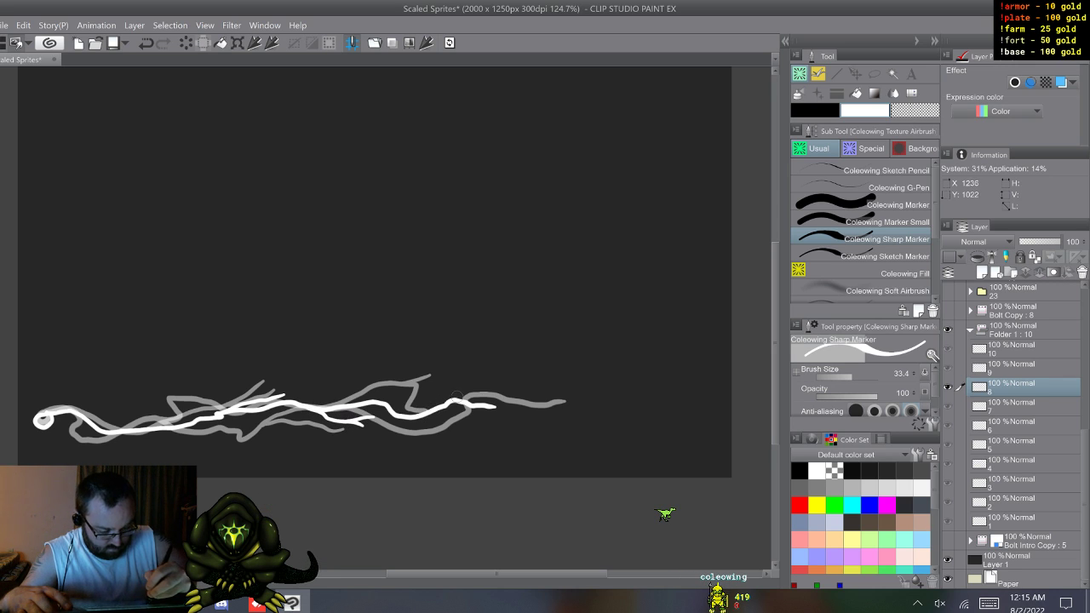
{"action": "key", "text": "w"}
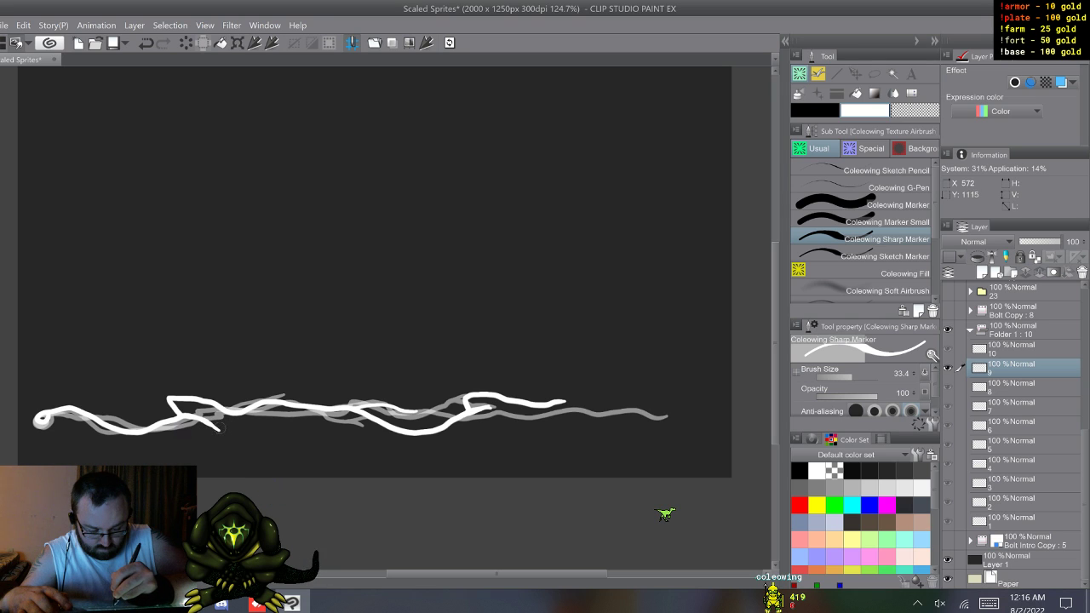
{"action": "left_click_drag", "start_coordinate": [219, 428], "coordinate": [246, 428]}
{"action": "key", "text": "q"}
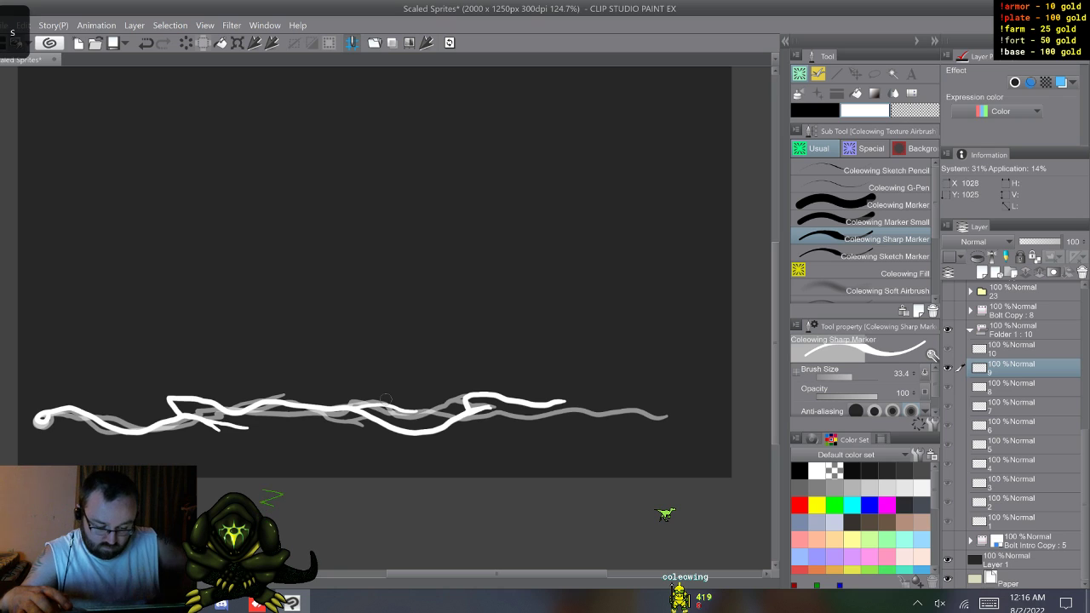
Step: Draw several side branches along the cel 10 bolt, including upward forks in the half toward the tip
{"action": "key", "text": "w"}
{"action": "key", "text": "w"}
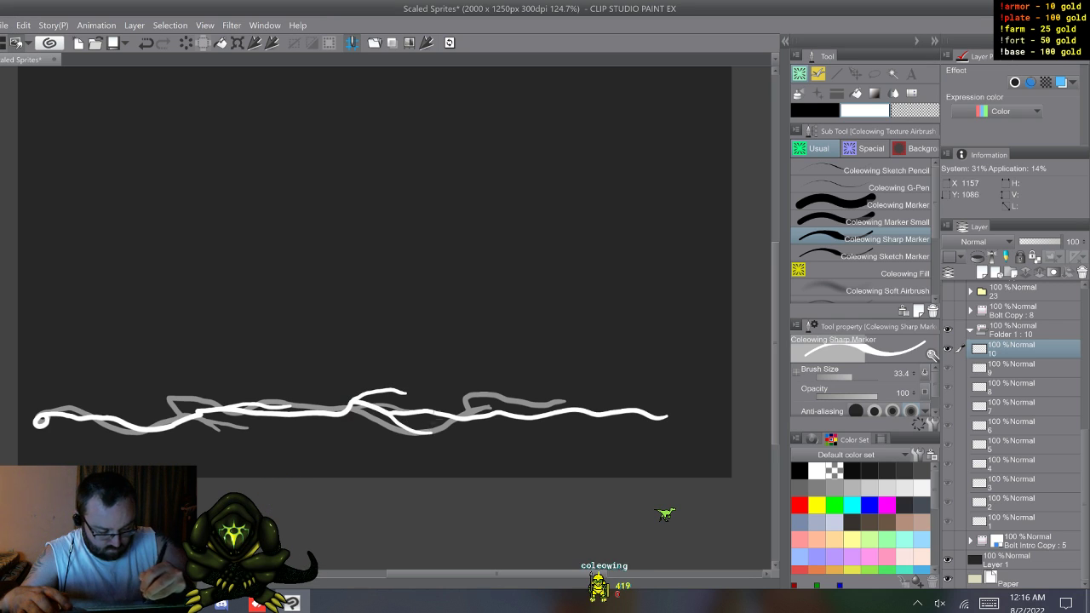
{"action": "left_click_drag", "start_coordinate": [482, 412], "coordinate": [512, 394]}
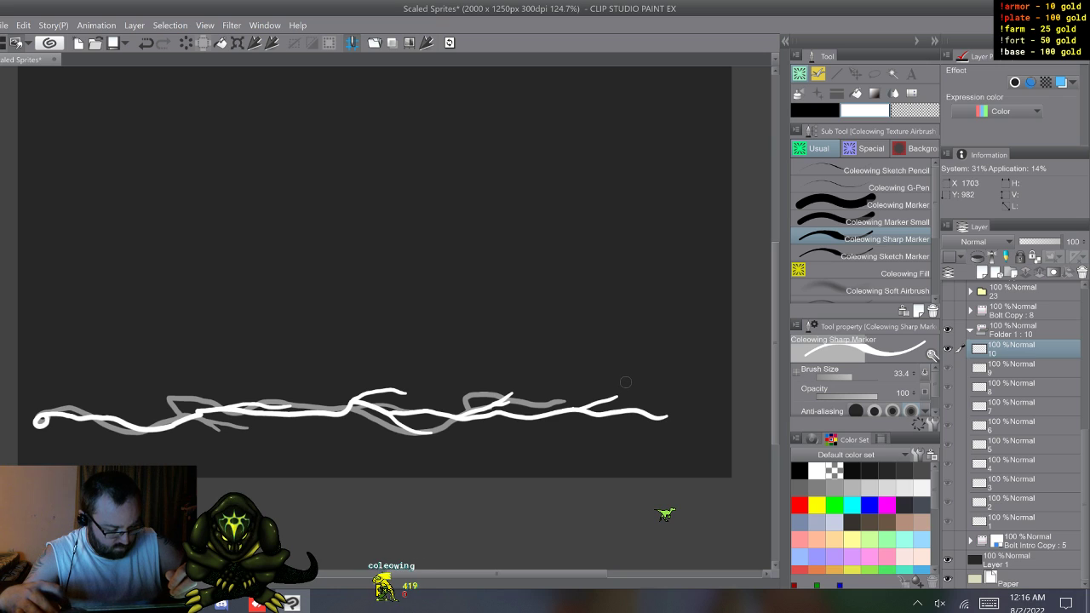
Step: Flip through the cels from the start to check how the branched lightning animates
{"action": "key", "text": "w"}
{"action": "key", "text": "w"}
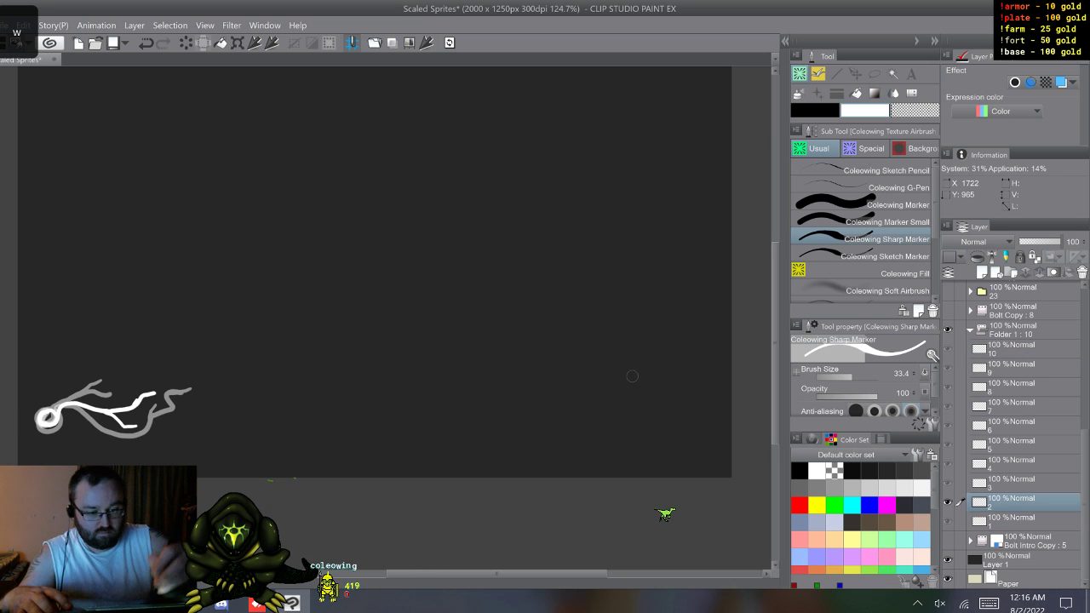
{"action": "key", "text": "s"}
{"action": "key", "text": "w"}
{"action": "key", "text": "w"}
{"action": "key", "text": "w"}
{"action": "key", "text": "w"}
{"action": "key", "text": "w"}
{"action": "key", "text": "w"}
{"action": "key", "text": "w"}
{"action": "key", "text": "w"}
{"action": "key", "text": "w"}
{"action": "key", "text": "w"}
{"action": "key", "text": "w"}
{"action": "key", "text": "w"}
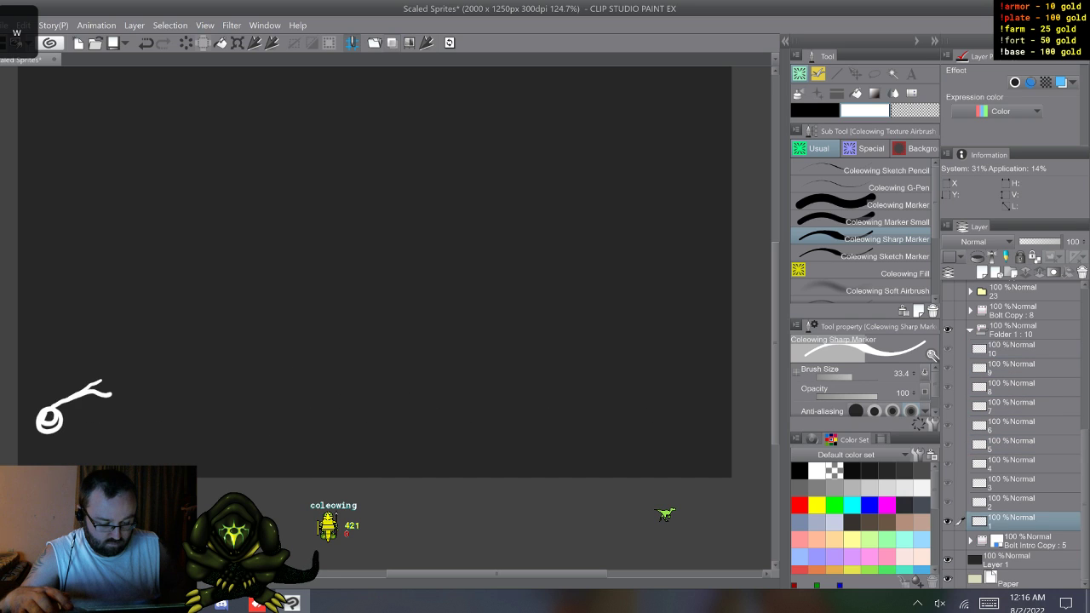
Step: Cycle through the ten bolt cels and compare cels 6 and 7 to examine how their side branches follow each other
{"action": "key", "text": "w"}
{"action": "key", "text": "w"}
{"action": "key", "text": "w"}
{"action": "key", "text": "w"}
{"action": "key", "text": "w"}
{"action": "key", "text": "w"}
{"action": "key", "text": "w"}
{"action": "key", "text": "w"}
{"action": "key", "text": "w"}
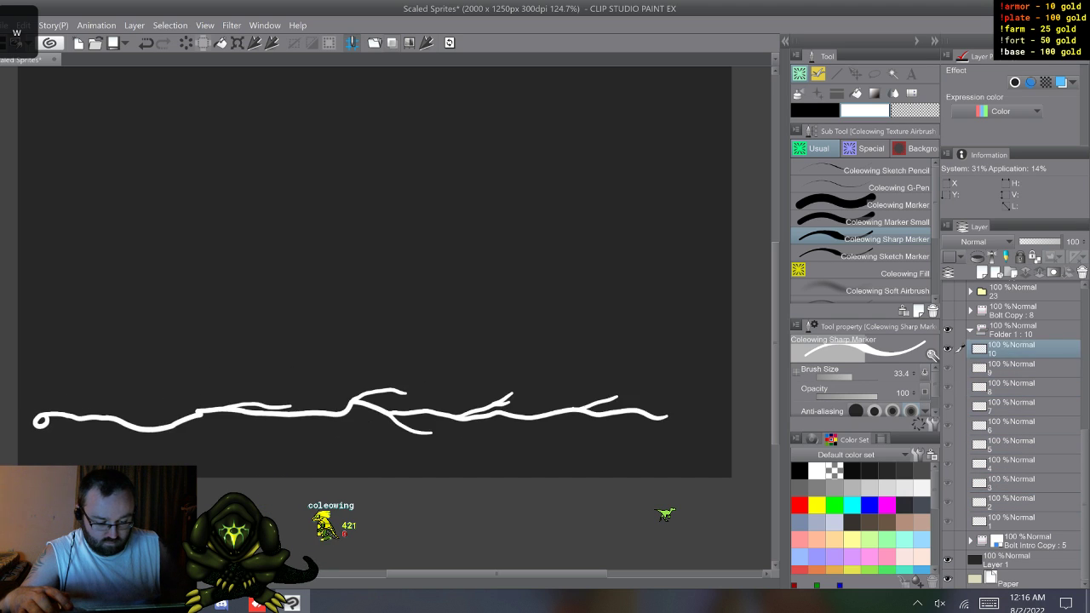
{"action": "key", "text": "w"}
{"action": "key", "text": "w"}
{"action": "key", "text": "w"}
{"action": "key", "text": "w"}
{"action": "key", "text": "w"}
{"action": "key", "text": "w"}
{"action": "key", "text": "w"}
{"action": "key", "text": "w"}
{"action": "key", "text": "w"}
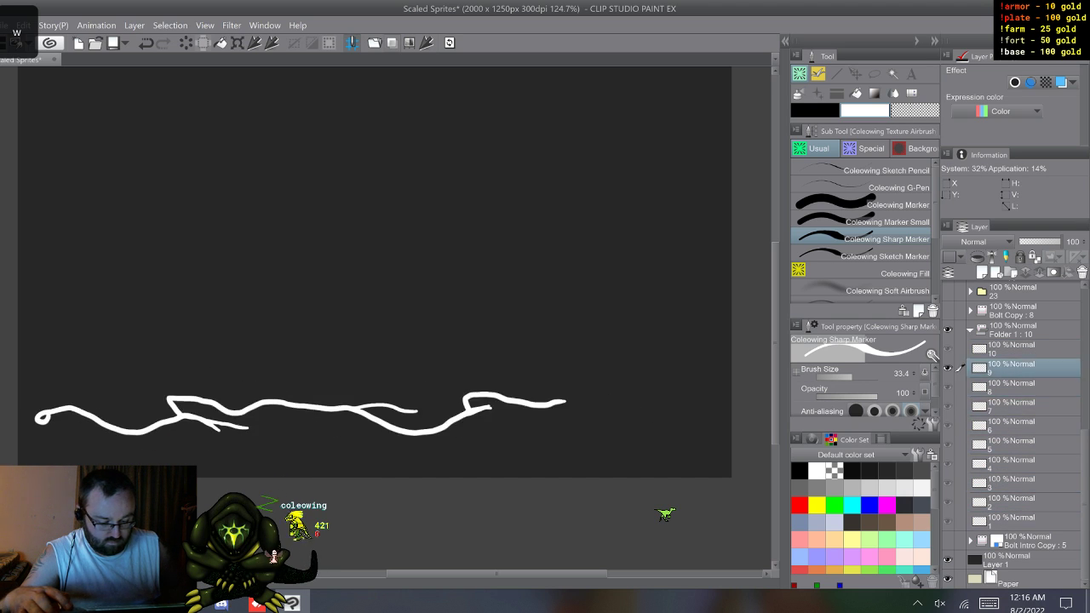
{"action": "key", "text": "w"}
{"action": "key", "text": "w"}
{"action": "key", "text": "w"}
{"action": "key", "text": "w"}
{"action": "key", "text": "w"}
{"action": "key", "text": "w"}
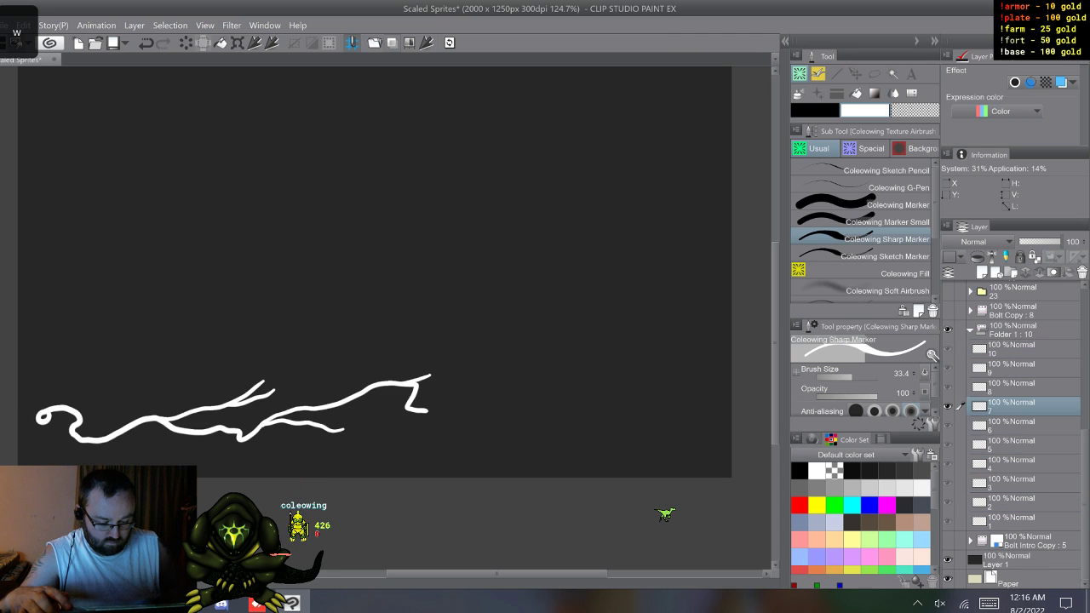
{"action": "key", "text": "q"}
{"action": "key", "text": "w"}
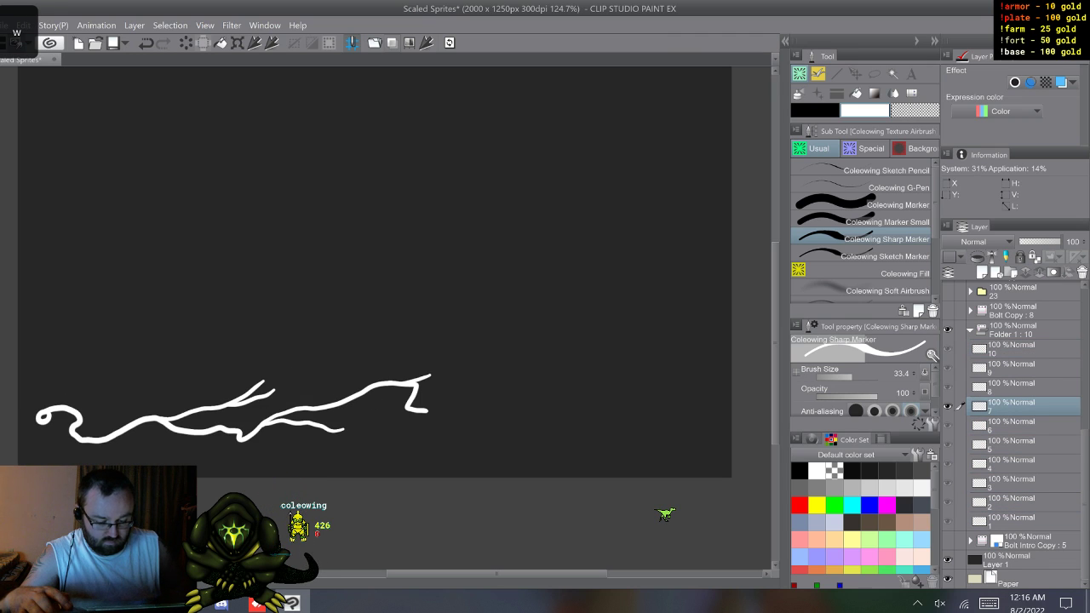
{"action": "key", "text": "q"}
{"action": "key", "text": "w"}
{"action": "key", "text": "w"}
{"action": "key", "text": "w"}
{"action": "key", "text": "w"}
{"action": "key", "text": "w"}
{"action": "key", "text": "w"}
{"action": "key", "text": "w"}
{"action": "key", "text": "w"}
{"action": "key", "text": "w"}
{"action": "key", "text": "w"}
{"action": "key", "text": "w"}
{"action": "key", "text": "w"}
{"action": "key", "text": "w"}
{"action": "key", "text": "w"}
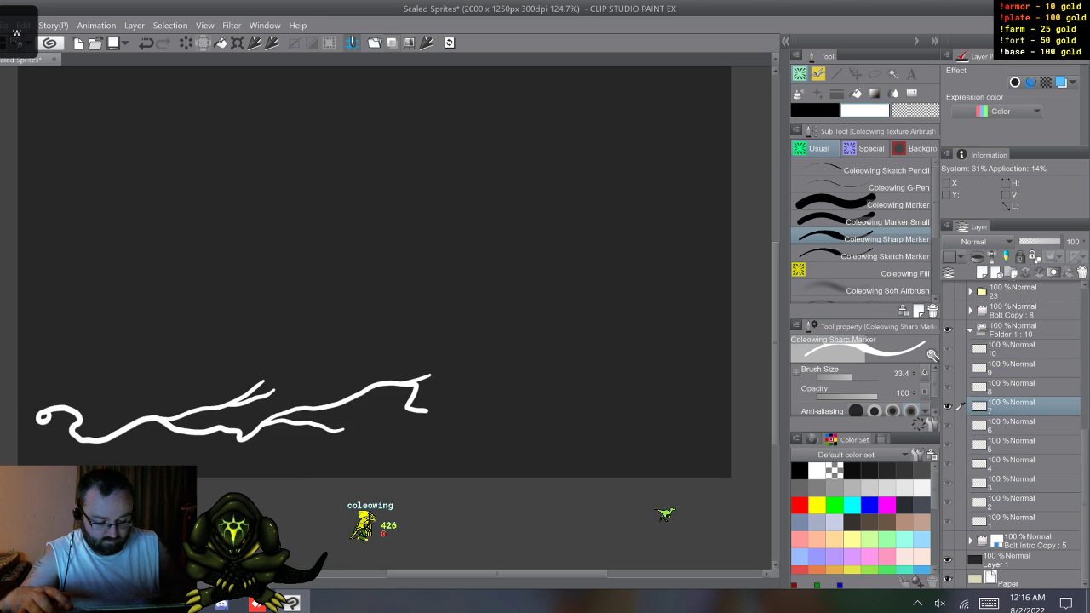
{"action": "key", "text": "w"}
{"action": "key", "text": "w"}
{"action": "key", "text": "w"}
{"action": "key", "text": "w"}
{"action": "key", "text": "w"}
{"action": "key", "text": "w"}
{"action": "key", "text": "w"}
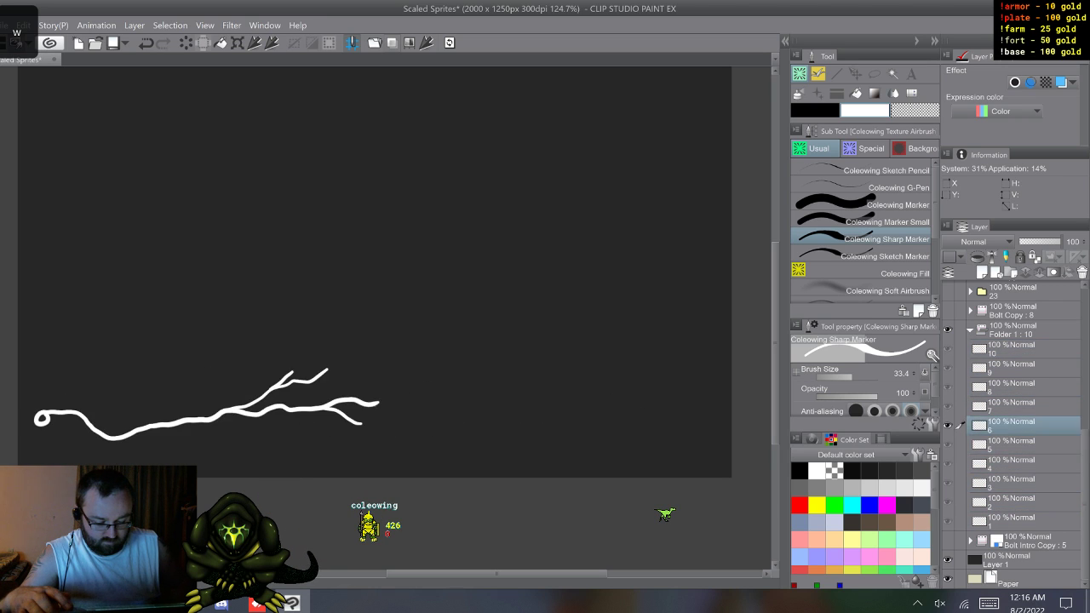
{"action": "key", "text": "q"}
{"action": "key", "text": "w"}
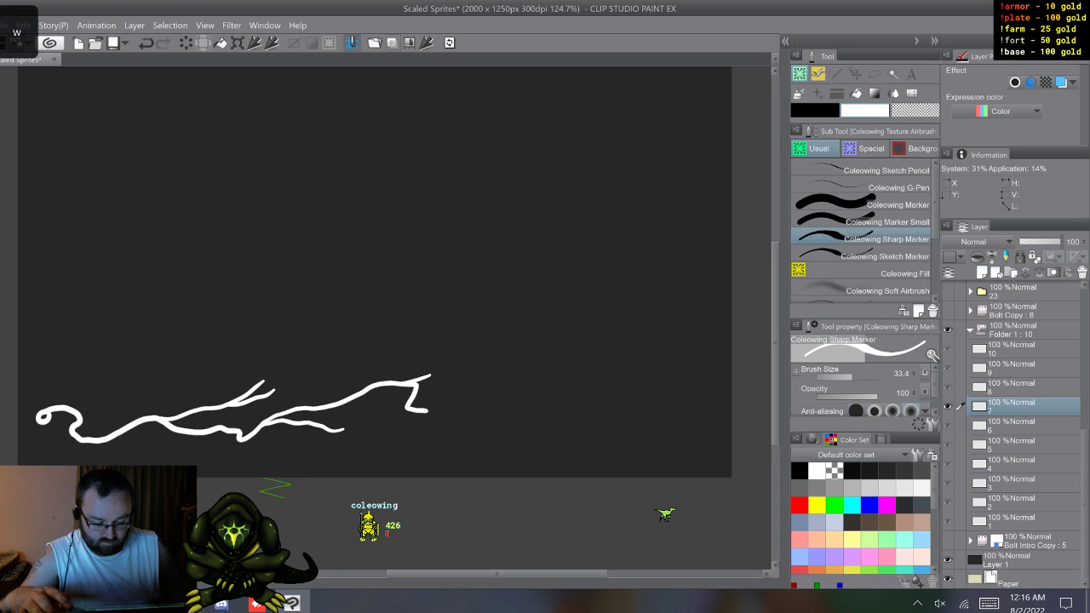
{"action": "key", "text": "q"}
{"action": "key", "text": "w"}
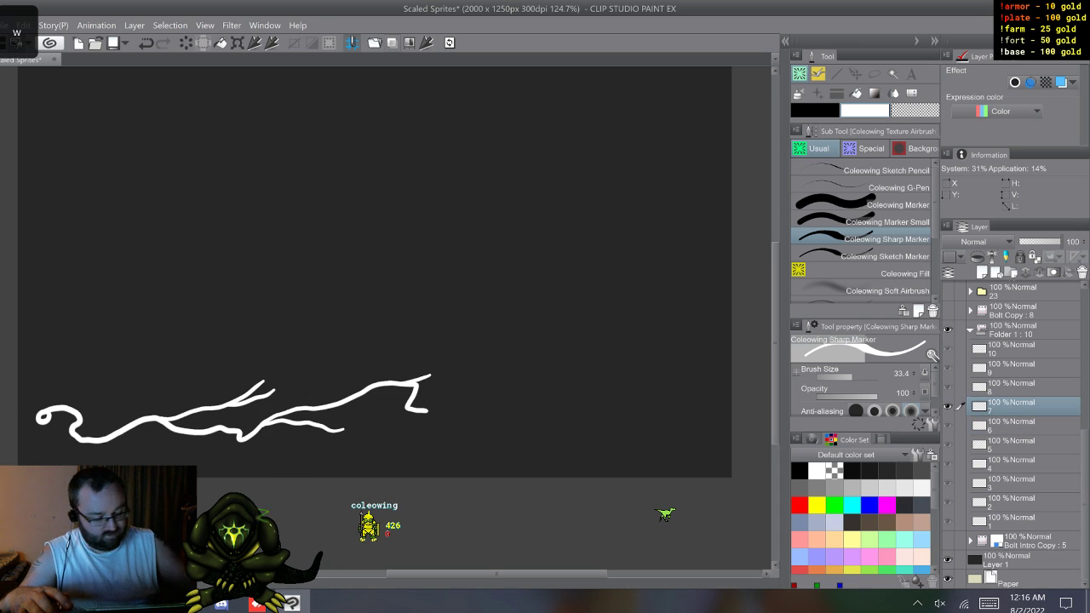
Step: Erase the forked outer end of cel 7's upper side branch with the Marker in transparent color and refine the stub with the Sharp Marker
{"action": "key", "text": "comma"}
{"action": "key", "text": "comma"}
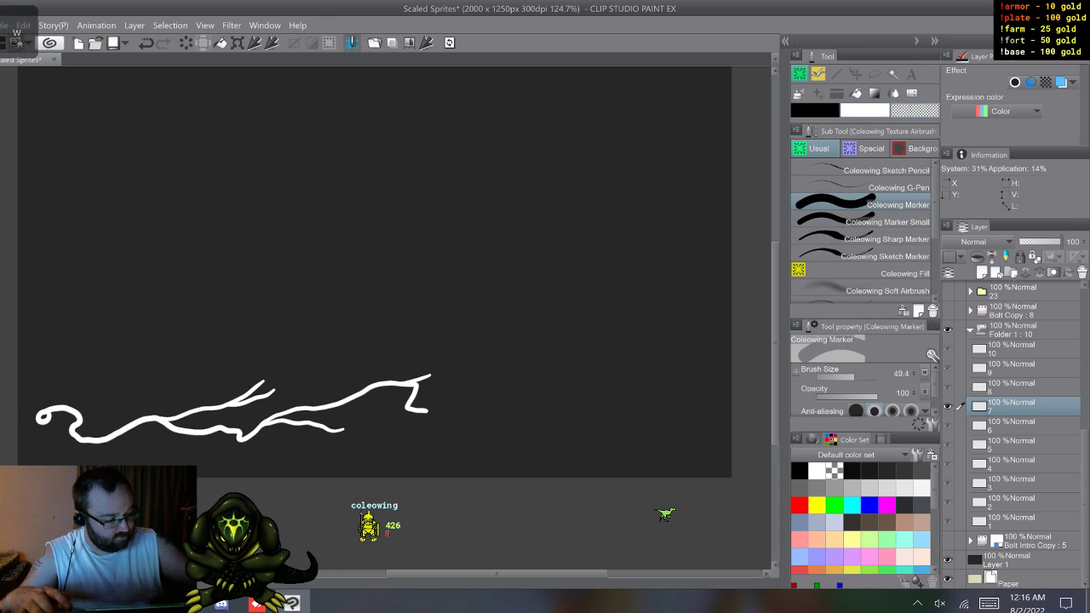
{"action": "key", "text": "c"}
{"action": "mouse_move", "coordinate": [277, 390]}
{"action": "left_mouse_down"}
{"action": "mouse_move", "coordinate": [206, 414]}
{"action": "mouse_move", "coordinate": [224, 409]}
{"action": "left_mouse_up"}
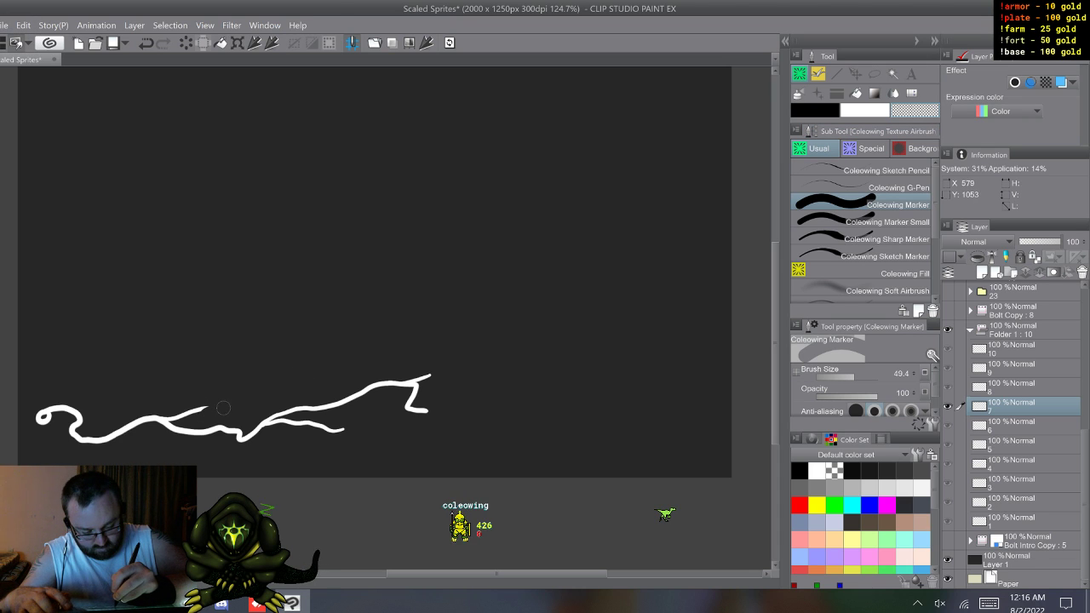
{"action": "key", "text": "w"}
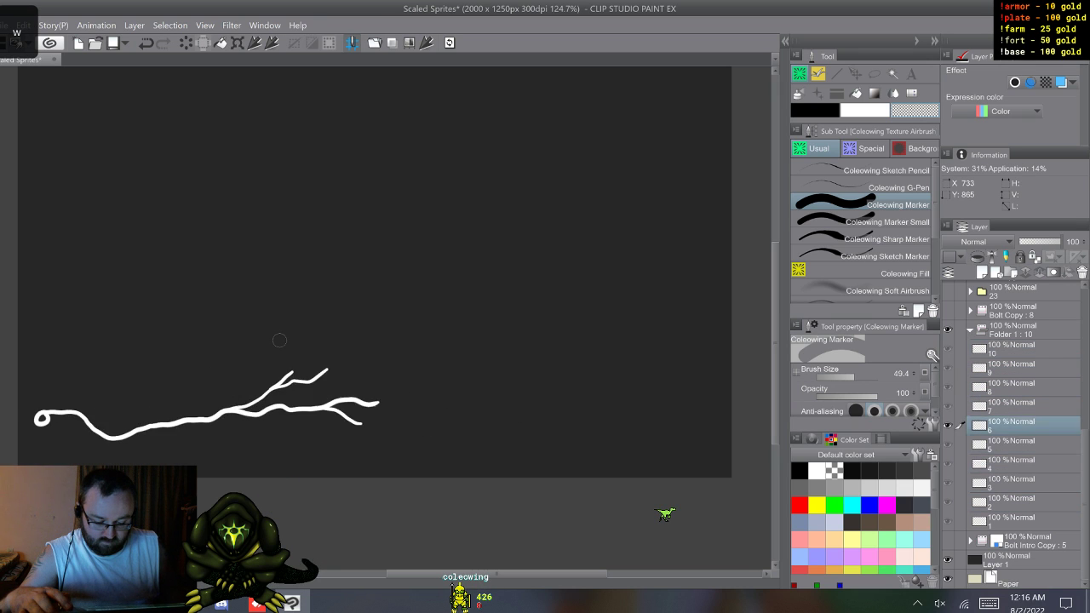
{"action": "key", "text": "w"}
{"action": "key", "text": "w"}
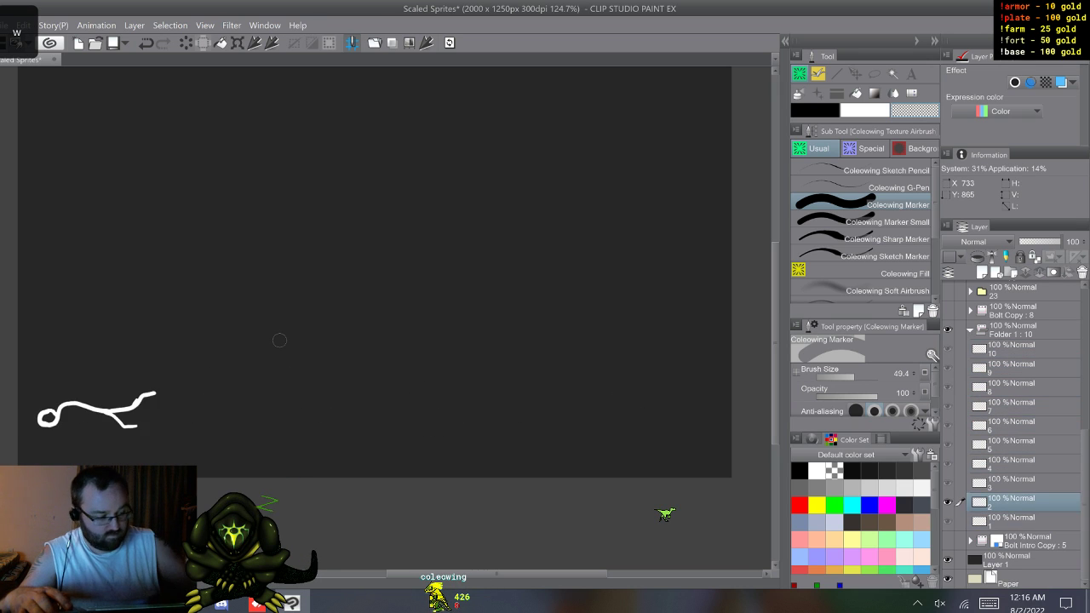
{"action": "left_click", "coordinate": [860, 239]}
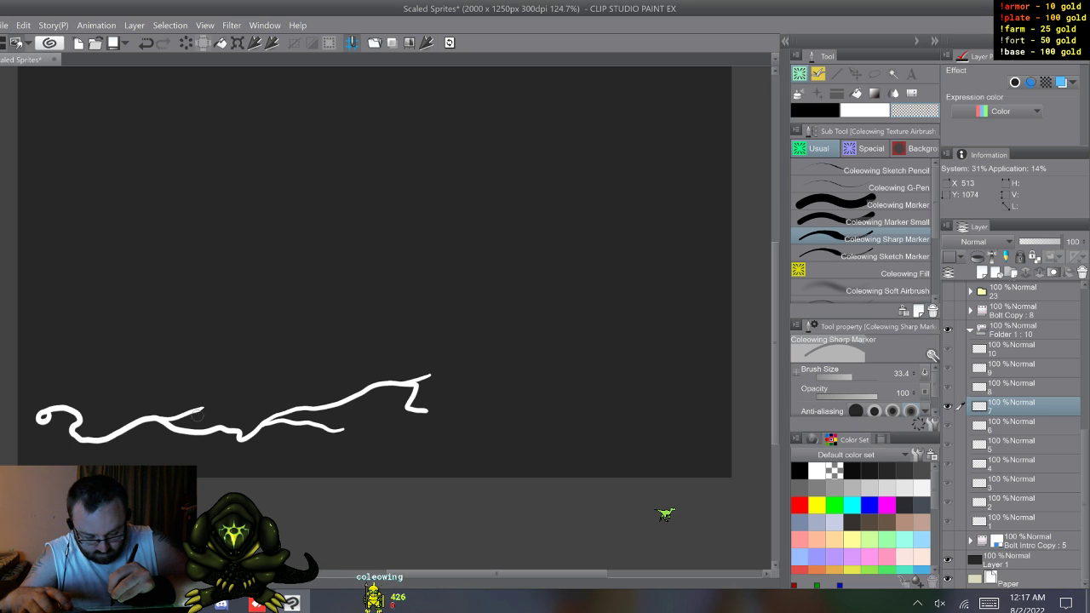
{"action": "right_click", "coordinate": [219, 391]}
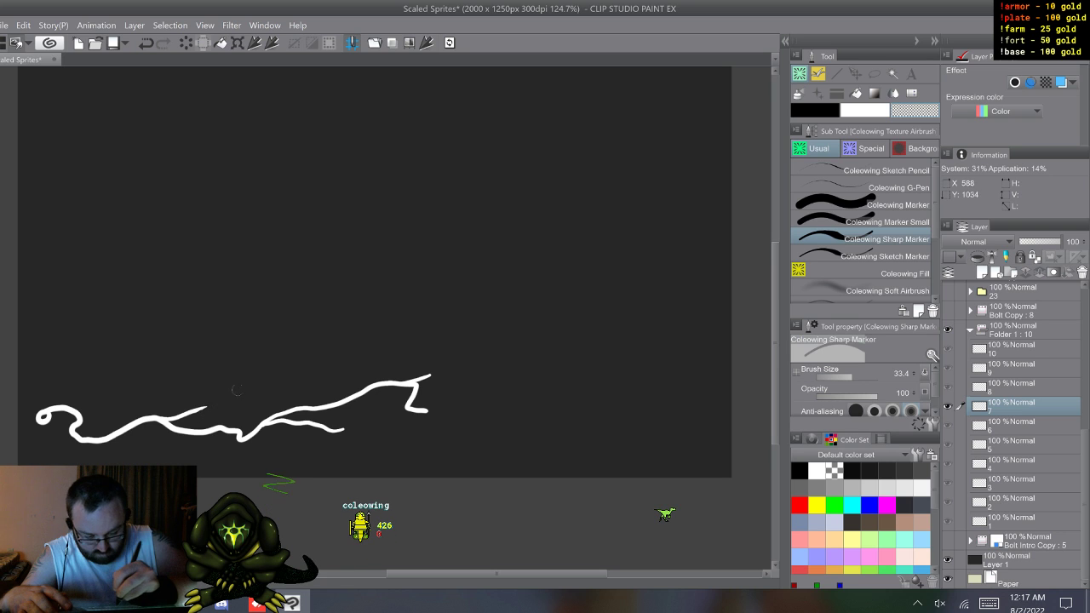
Step: Flip through the cels again to check how the shortened cel 7 branch reads in motion
{"action": "key", "text": "w"}
{"action": "key", "text": "w"}
{"action": "key", "text": "w"}
{"action": "key", "text": "w"}
{"action": "key", "text": "w"}
{"action": "key", "text": "w"}
{"action": "key", "text": "w"}
{"action": "key", "text": "w"}
{"action": "key", "text": "w"}
{"action": "key", "text": "w"}
{"action": "key", "text": "w"}
{"action": "key", "text": "w"}
{"action": "key", "text": "w"}
{"action": "key", "text": "w"}
{"action": "key", "text": "w"}
{"action": "key", "text": "w"}
{"action": "key", "text": "w"}
{"action": "key", "text": "w"}
{"action": "key", "text": "w"}
{"action": "key", "text": "w"}
{"action": "key", "text": "w"}
{"action": "key", "text": "w"}
{"action": "key", "text": "w"}
{"action": "key", "text": "w"}
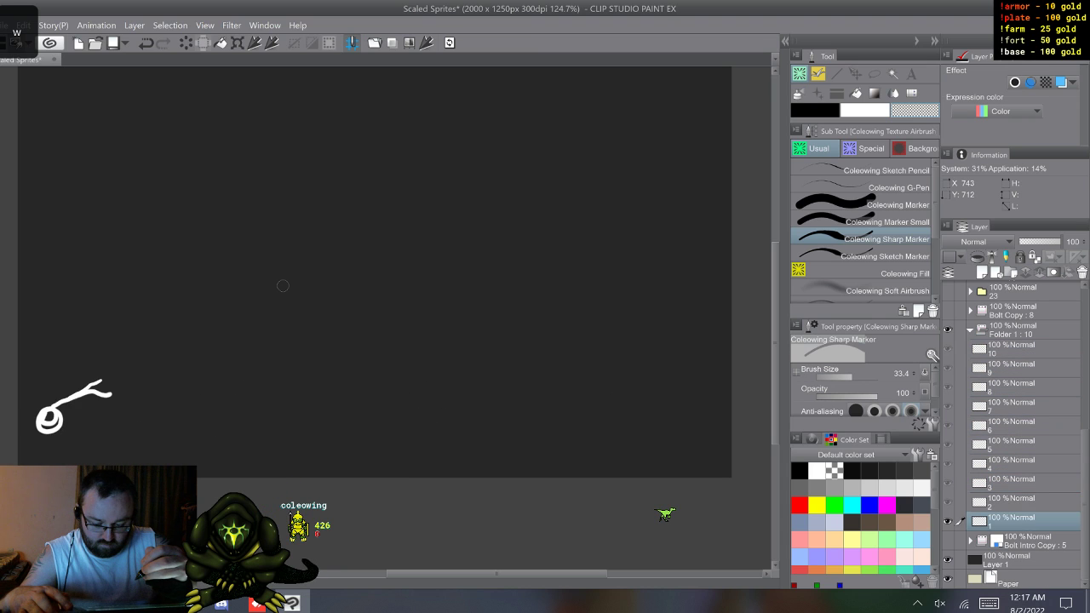
{"action": "key", "text": "w"}
{"action": "key", "text": "w"}
{"action": "key", "text": "w"}
{"action": "key", "text": "w"}
{"action": "key", "text": "w"}
{"action": "key", "text": "w"}
{"action": "key", "text": "w"}
{"action": "key", "text": "w"}
{"action": "key", "text": "w"}
{"action": "key", "text": "w"}
{"action": "key", "text": "w"}
{"action": "key", "text": "w"}
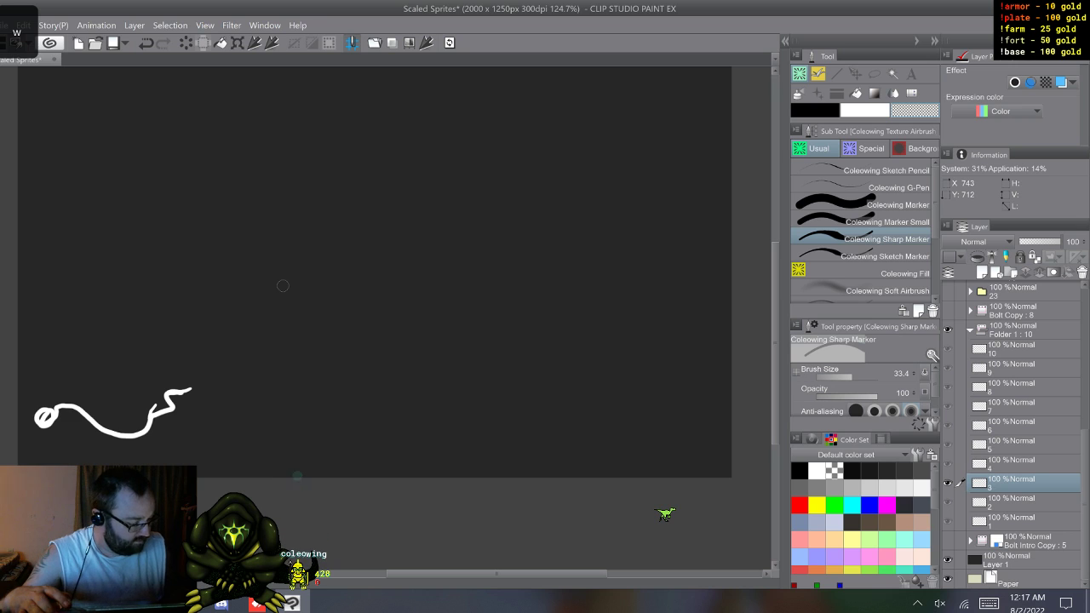
Step: Collapse Folder 1, duplicate the Bolt Copy animation folder and turn on layer color for the duplicate
{"action": "left_click", "coordinate": [969, 329]}
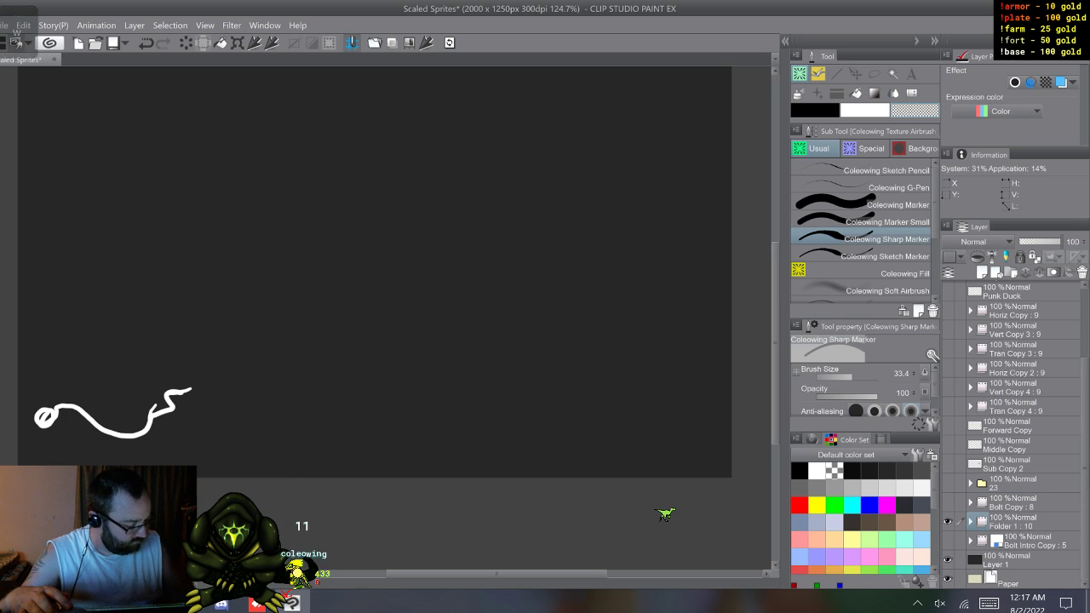
{"action": "left_click", "coordinate": [947, 503]}
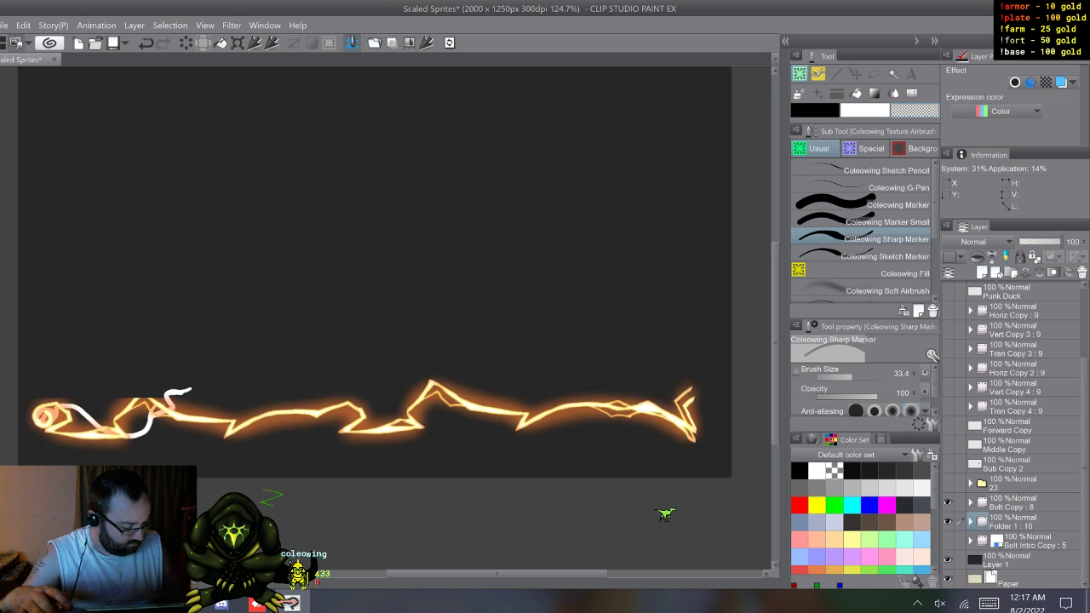
{"action": "left_click", "coordinate": [947, 502]}
{"action": "left_click", "coordinate": [1020, 504]}
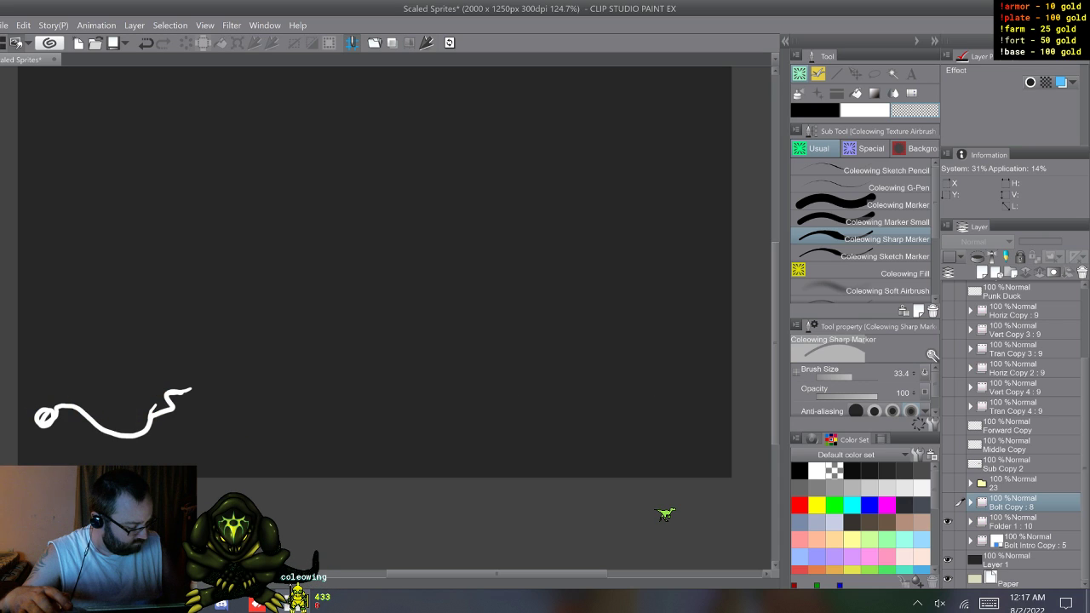
{"action": "key", "text": "F9"}
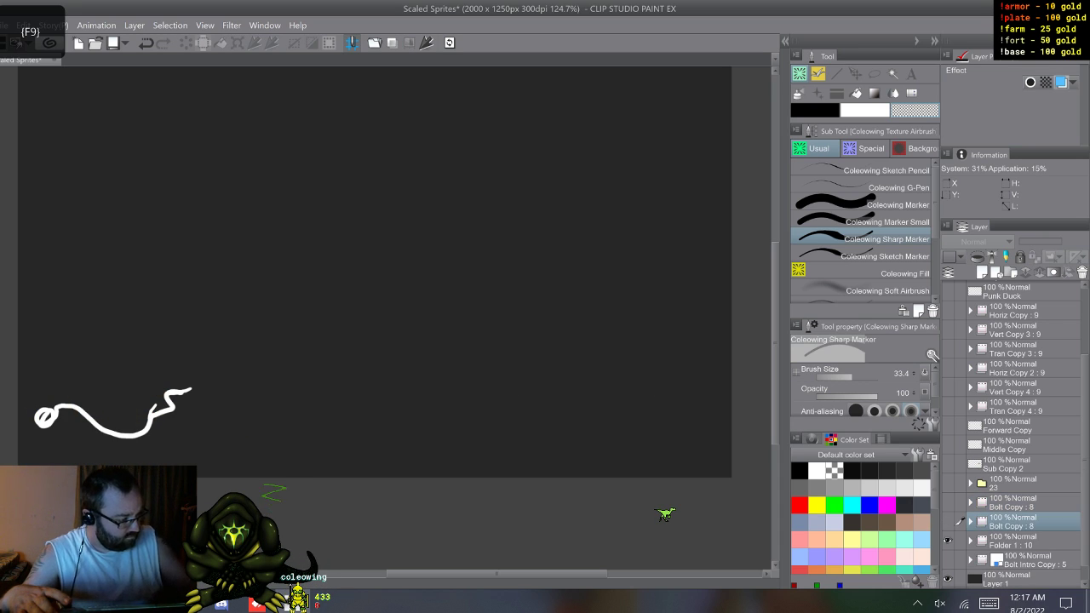
{"action": "left_click", "coordinate": [1061, 83]}
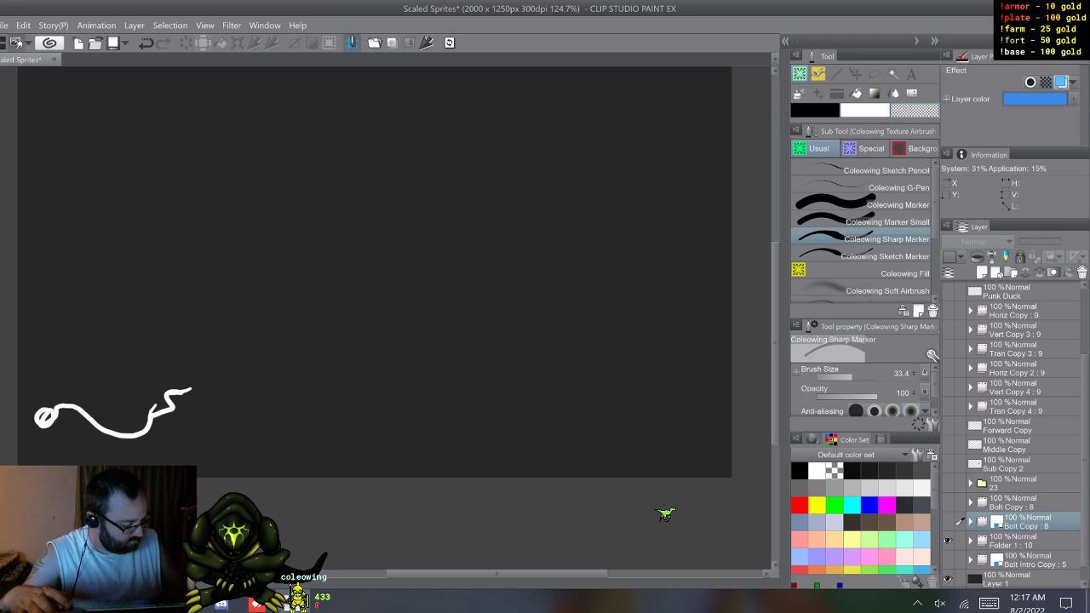
Step: Hide Folder 1, show and expand the original Bolt Copy folder, and select its cel 8
{"action": "left_click", "coordinate": [948, 521]}
{"action": "left_click", "coordinate": [947, 540]}
{"action": "left_click", "coordinate": [947, 503]}
{"action": "left_click", "coordinate": [970, 502]}
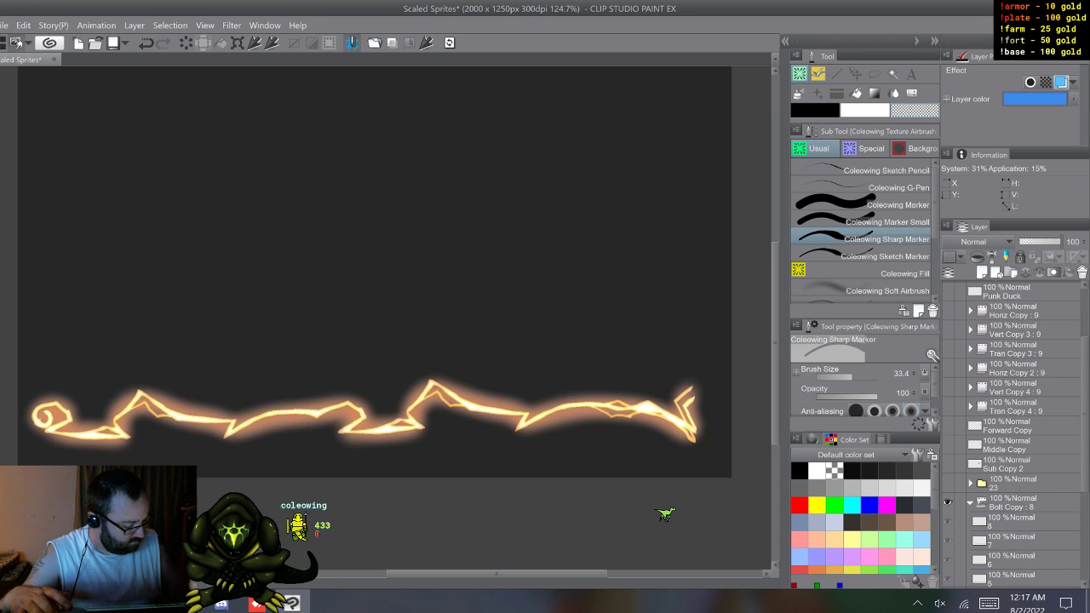
{"action": "left_click", "coordinate": [1013, 522]}
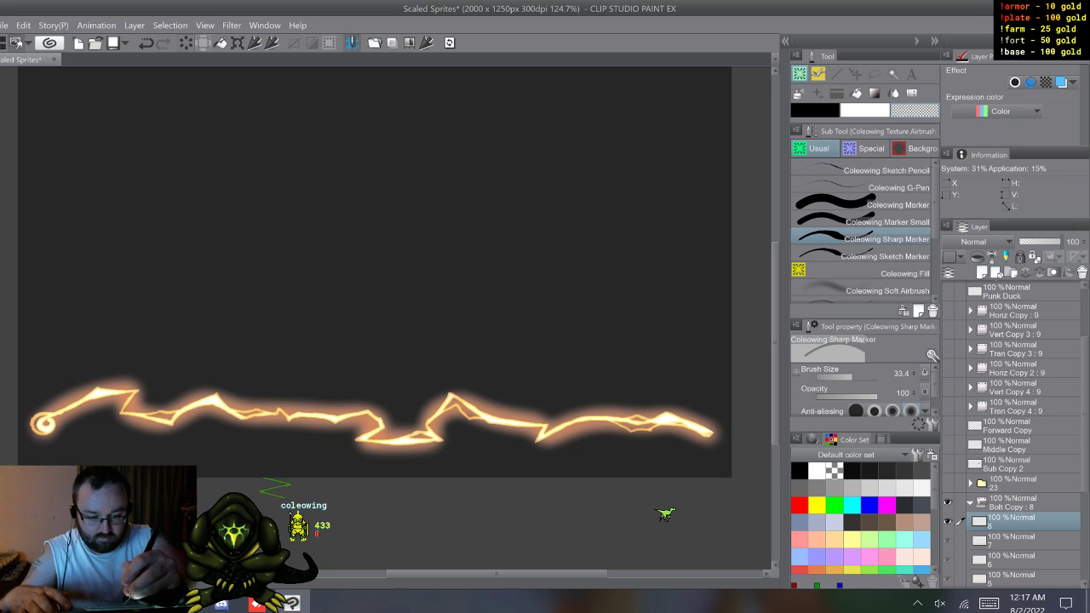
Step: Flip through the Bolt Copy cels to examine the glowing bolt animation, stopping on cel 1
{"action": "key", "text": "w"}
{"action": "key", "text": "w"}
{"action": "key", "text": "w"}
{"action": "key", "text": "w"}
{"action": "key", "text": "w"}
{"action": "key", "text": "w"}
{"action": "key", "text": "w"}
{"action": "key", "text": "w"}
{"action": "key", "text": "w"}
{"action": "key", "text": "w"}
{"action": "key", "text": "w"}
{"action": "key", "text": "w"}
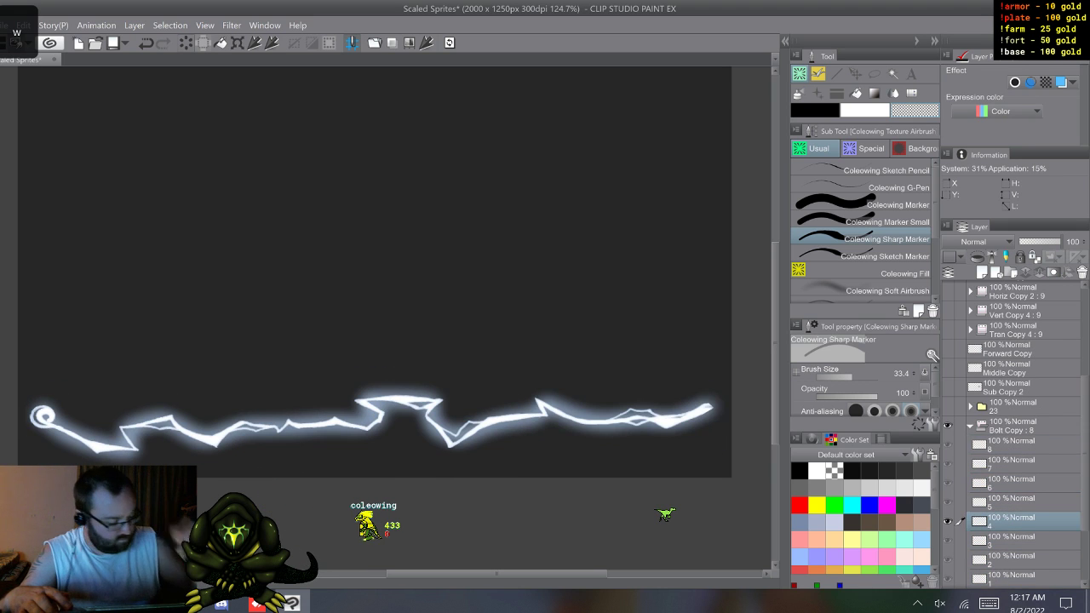
{"action": "key", "text": "w"}
{"action": "key", "text": "w"}
{"action": "key", "text": "w"}
{"action": "key", "text": "w"}
{"action": "key", "text": "w"}
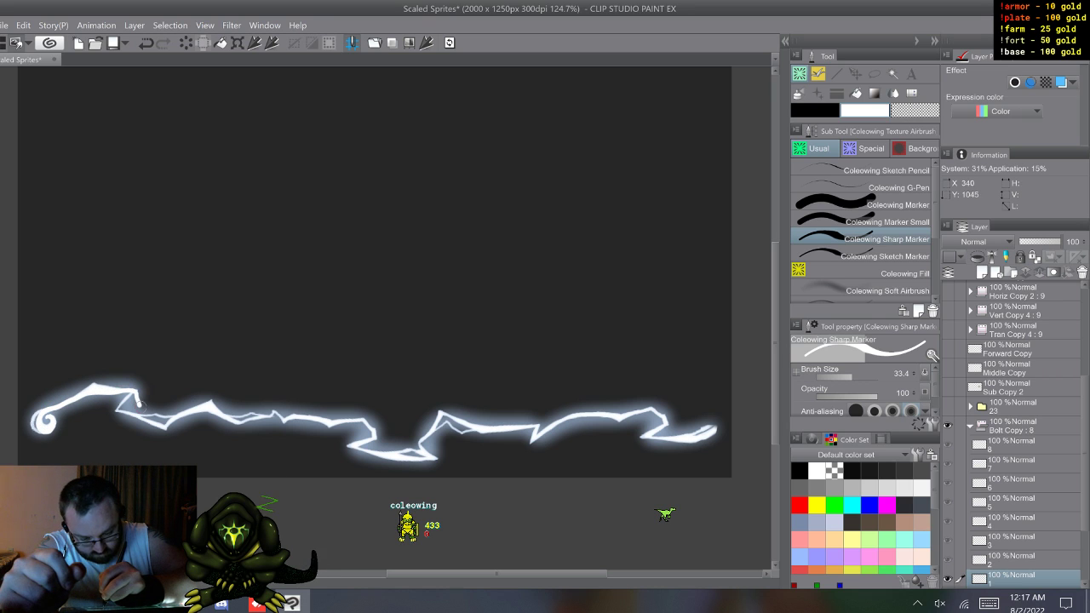
Step: Draw wavy white Sharp Marker strands along the full length of the glowing bolts on Bolt Copy cels 1 and 2
{"action": "left_click_drag", "start_coordinate": [228, 417], "coordinate": [317, 419]}
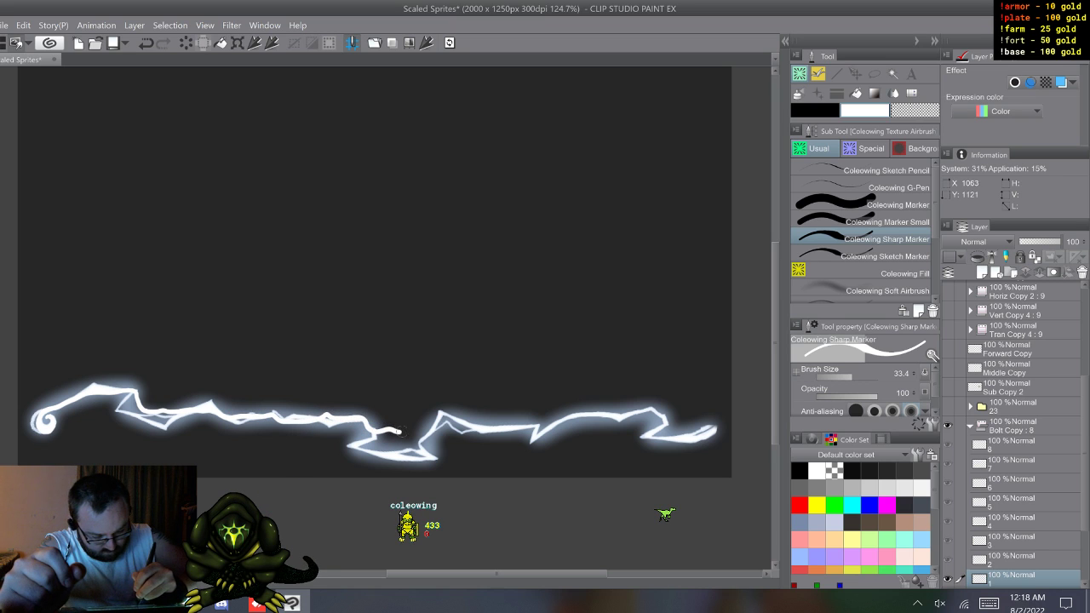
{"action": "left_click_drag", "start_coordinate": [434, 422], "coordinate": [641, 419]}
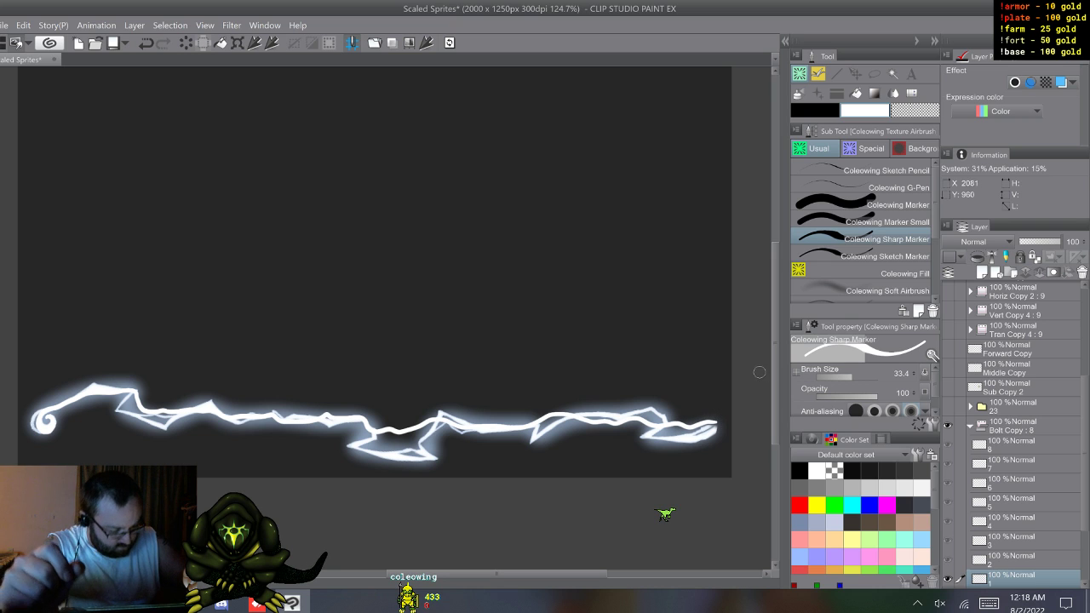
{"action": "key", "text": "w"}
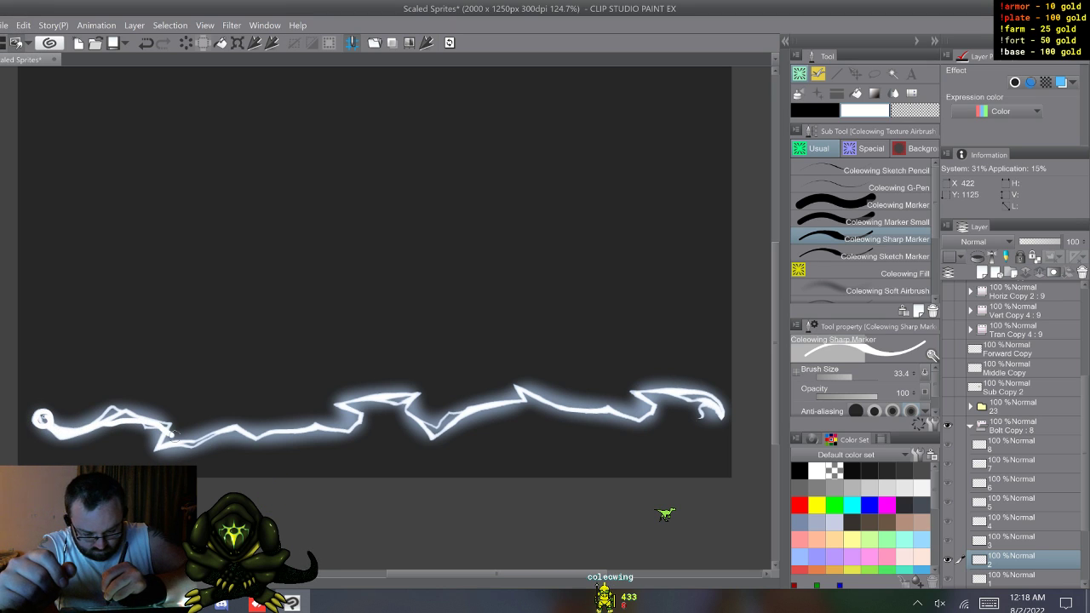
{"action": "left_click_drag", "start_coordinate": [286, 422], "coordinate": [388, 429]}
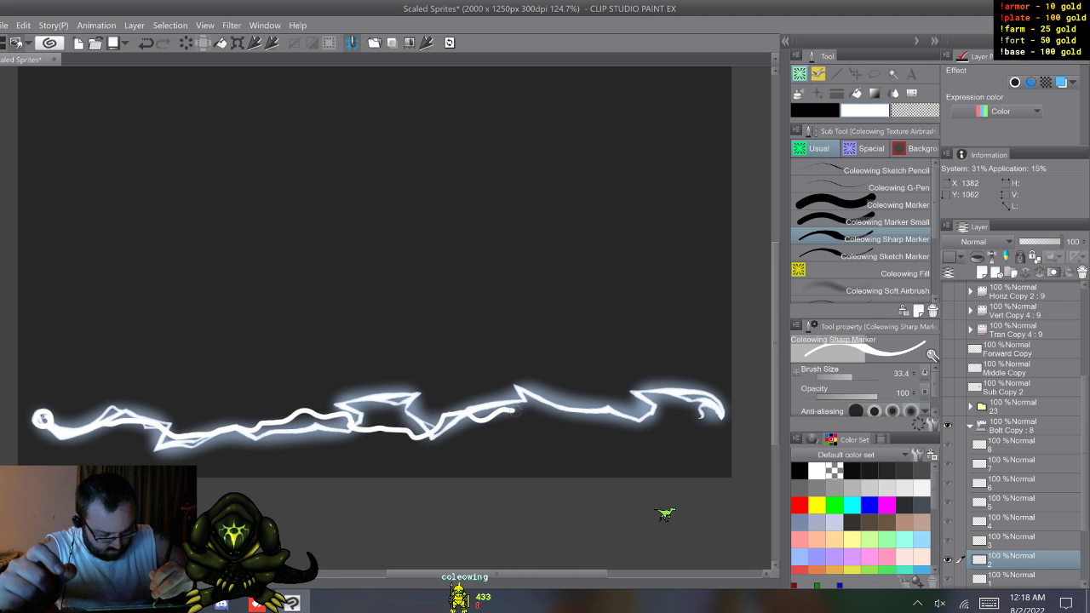
{"action": "left_click_drag", "start_coordinate": [552, 418], "coordinate": [674, 413]}
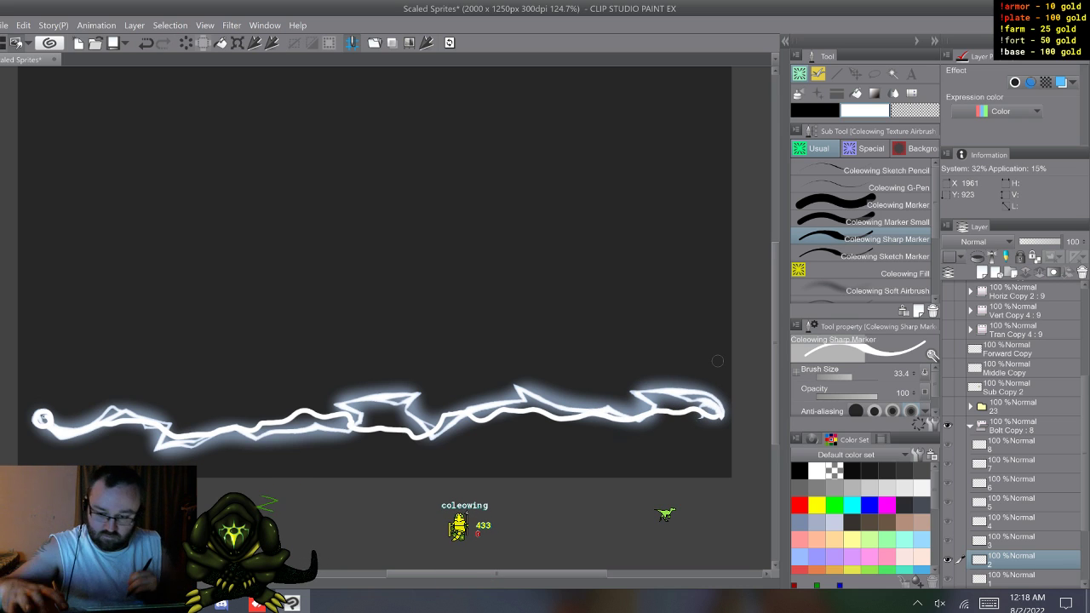
Step: Add wavy white Sharp Marker strands along the glowing bolts on Bolt Copy cels 3 and 4, and advance to cel 5
{"action": "key", "text": "w"}
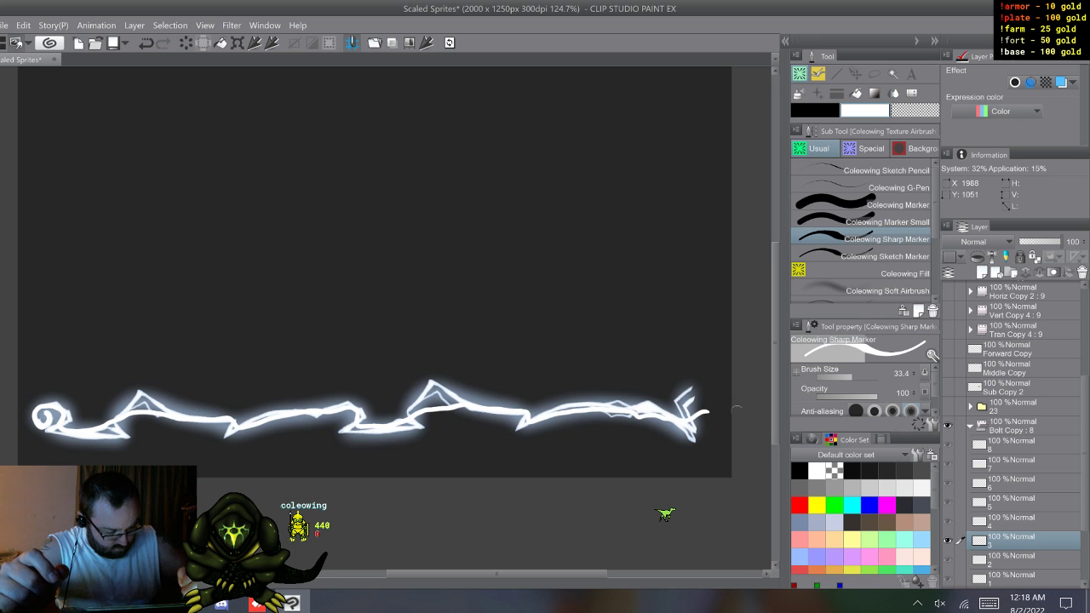
{"action": "key", "text": "w"}
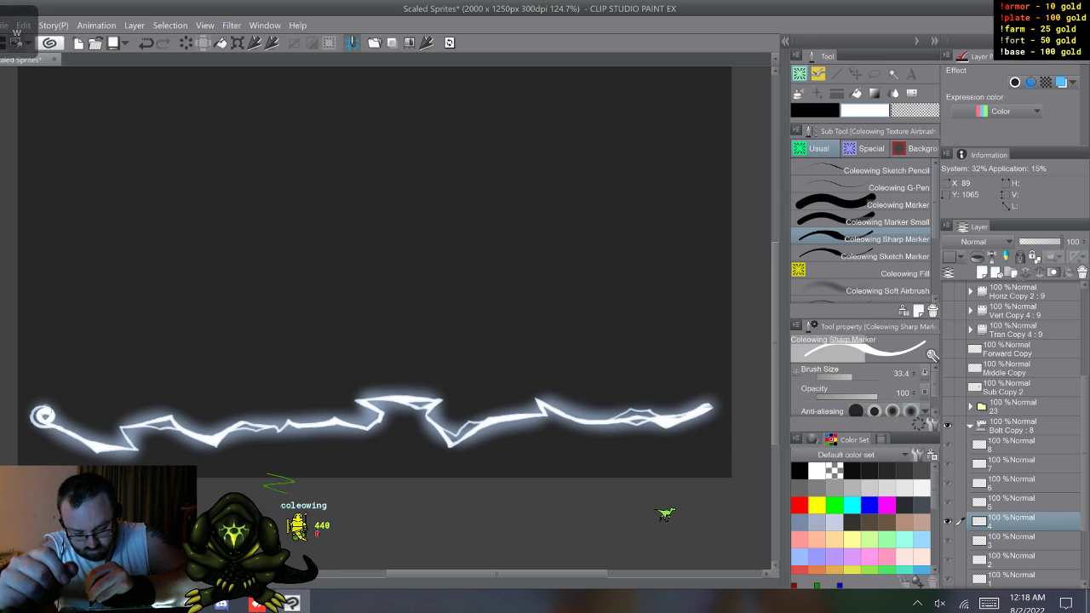
{"action": "left_click_drag", "start_coordinate": [97, 443], "coordinate": [128, 443]}
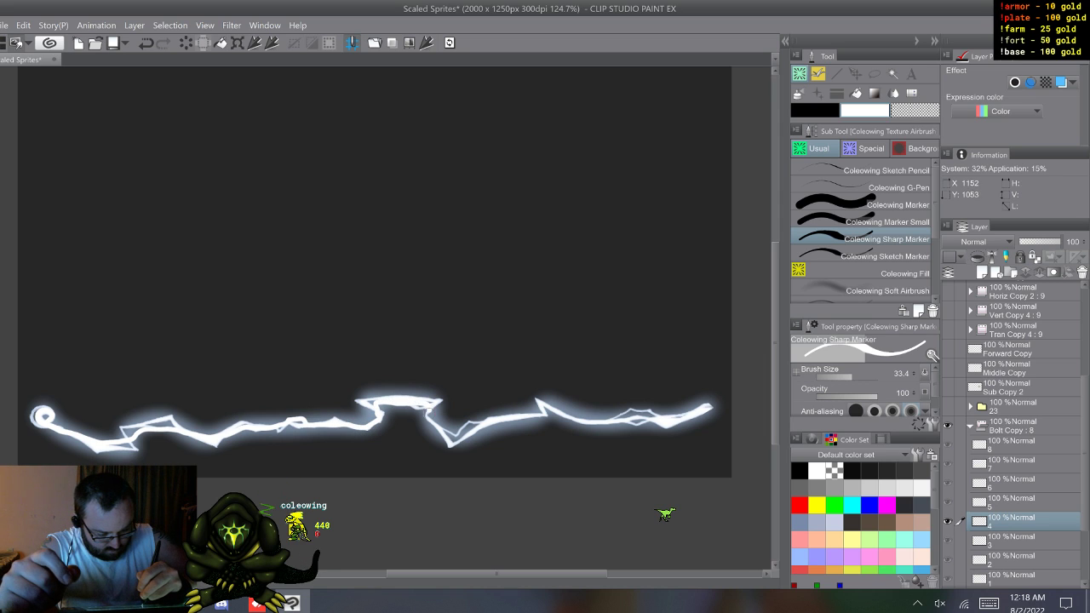
{"action": "mouse_move", "coordinate": [501, 422]}
{"action": "left_mouse_down"}
{"action": "mouse_move", "coordinate": [552, 417]}
{"action": "mouse_move", "coordinate": [553, 408]}
{"action": "left_mouse_up"}
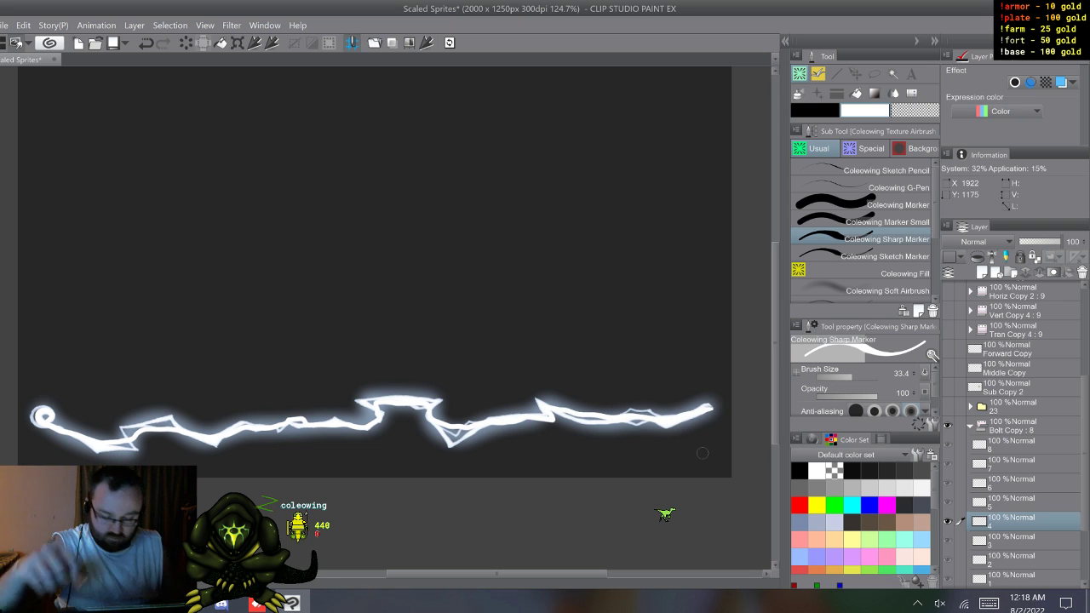
{"action": "key", "text": "w"}
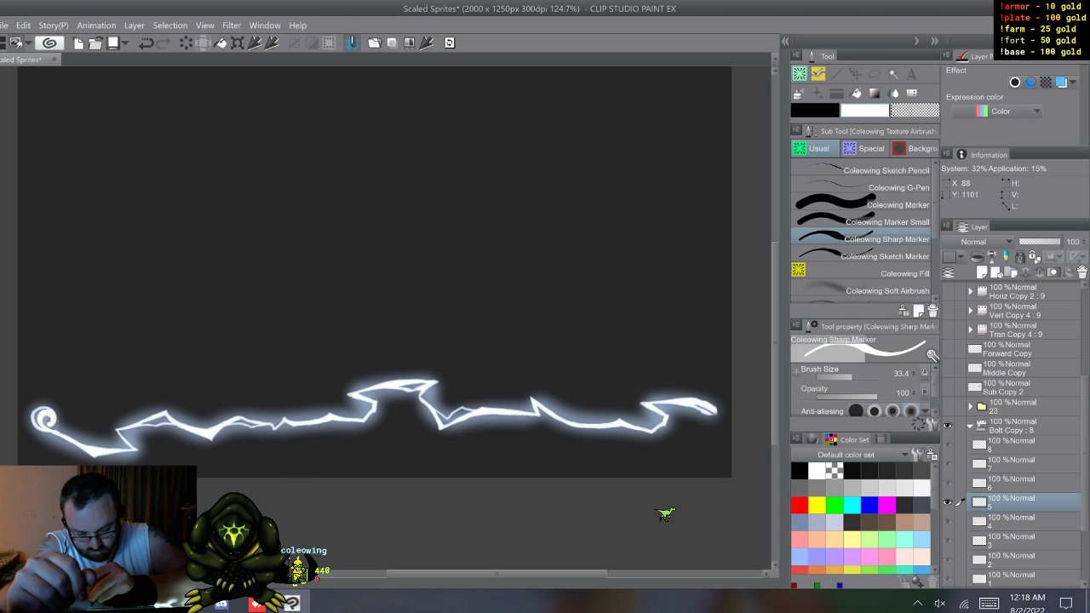
Step: Draw wavy white Sharp Marker strands along the full length of the glowing bolts on Bolt Copy cels 5 and 6
{"action": "left_click_drag", "start_coordinate": [41, 426], "coordinate": [134, 443]}
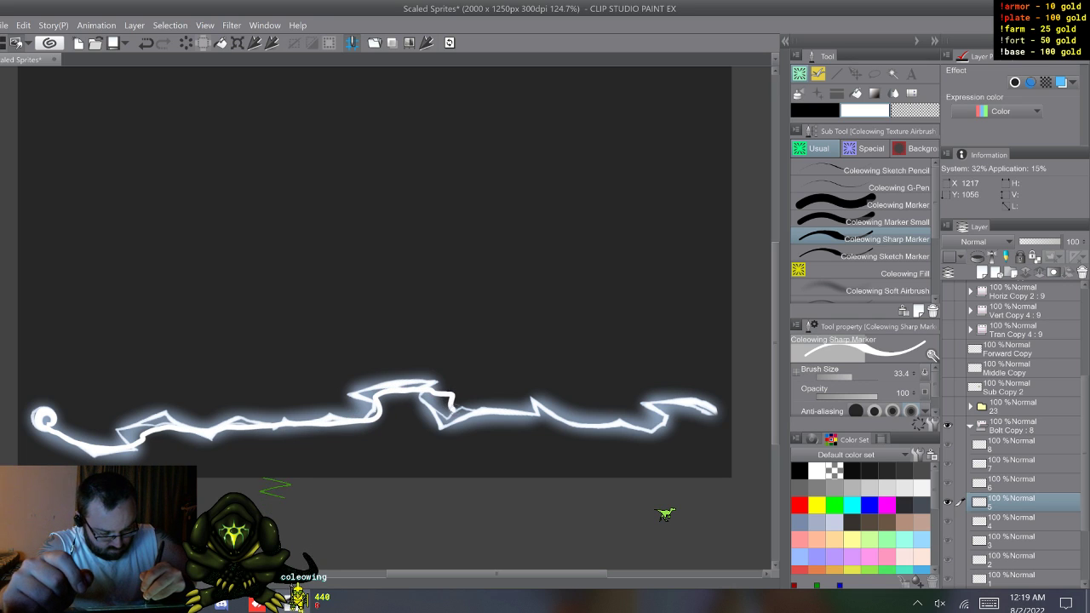
{"action": "mouse_move", "coordinate": [531, 411]}
{"action": "left_mouse_down"}
{"action": "mouse_move", "coordinate": [641, 431]}
{"action": "mouse_move", "coordinate": [720, 412]}
{"action": "left_mouse_up"}
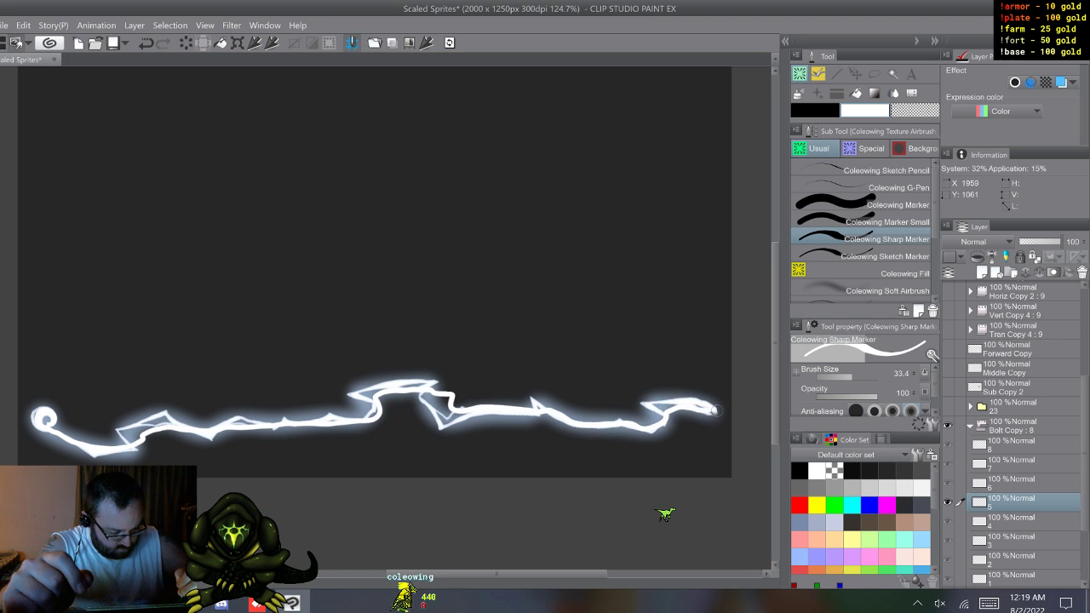
{"action": "key", "text": "w"}
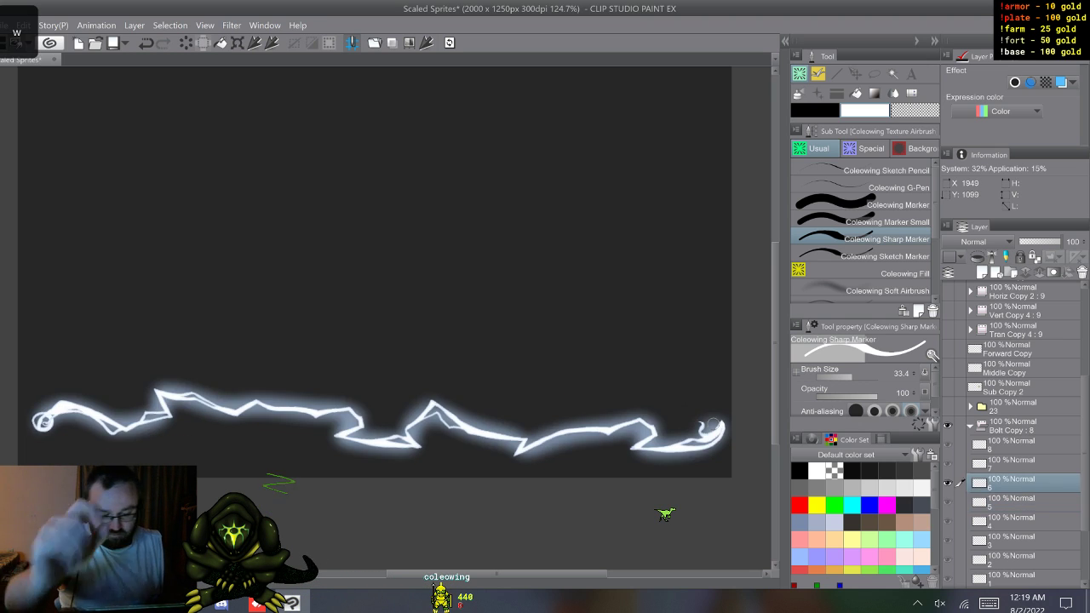
{"action": "mouse_move", "coordinate": [49, 415]}
{"action": "left_mouse_down"}
{"action": "mouse_move", "coordinate": [37, 426]}
{"action": "mouse_move", "coordinate": [73, 408]}
{"action": "left_mouse_up"}
{"action": "mouse_move", "coordinate": [133, 426]}
{"action": "left_mouse_down"}
{"action": "mouse_move", "coordinate": [179, 406]}
{"action": "mouse_move", "coordinate": [274, 408]}
{"action": "left_mouse_up"}
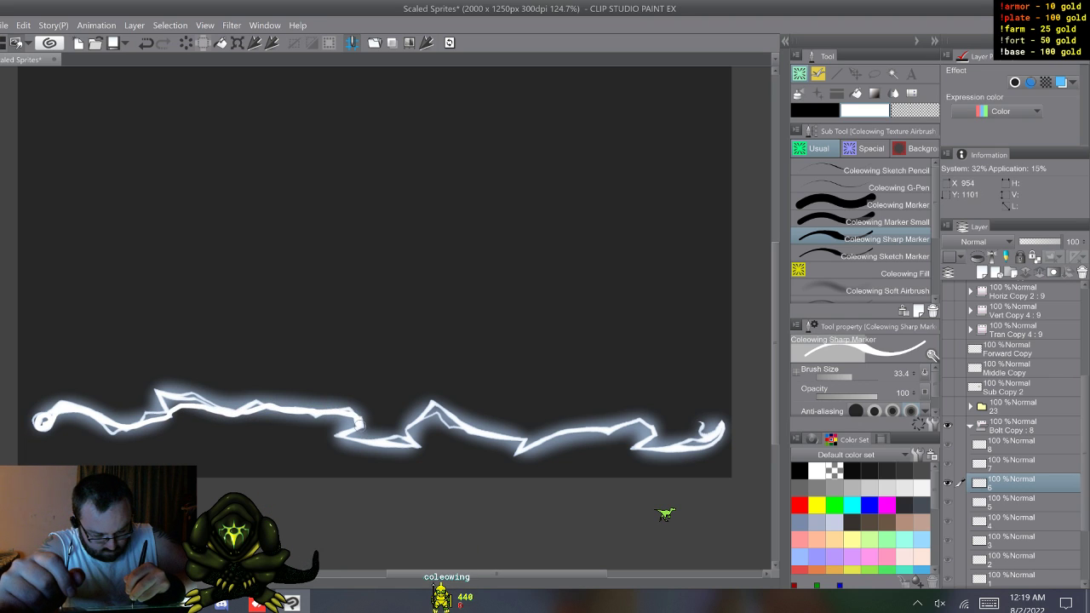
{"action": "left_click_drag", "start_coordinate": [456, 426], "coordinate": [468, 430]}
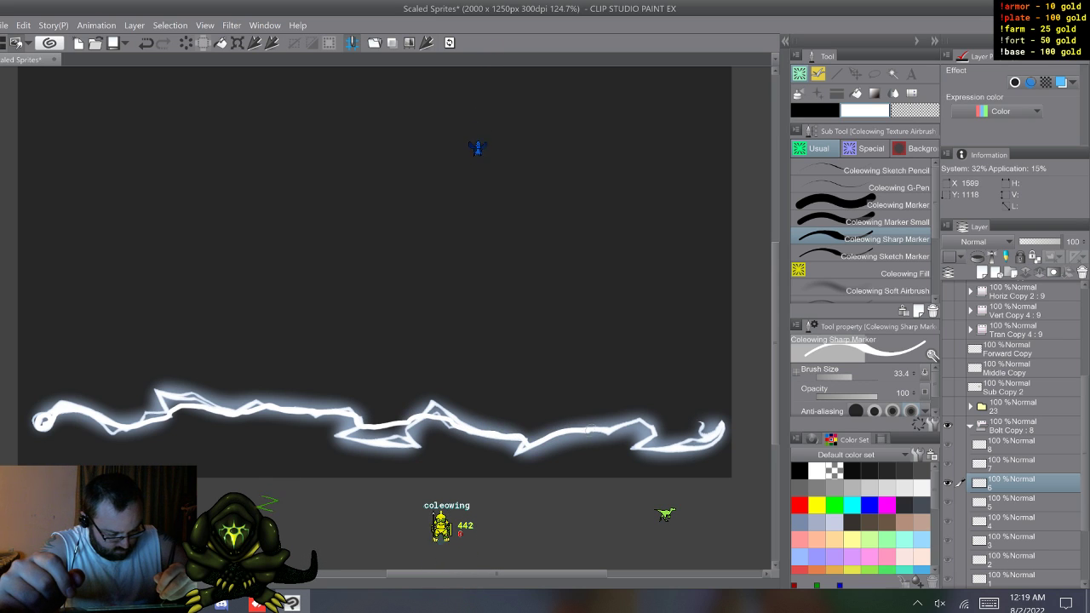
{"action": "mouse_move", "coordinate": [616, 428]}
{"action": "left_mouse_down"}
{"action": "mouse_move", "coordinate": [642, 420]}
{"action": "mouse_move", "coordinate": [680, 430]}
{"action": "left_mouse_up"}
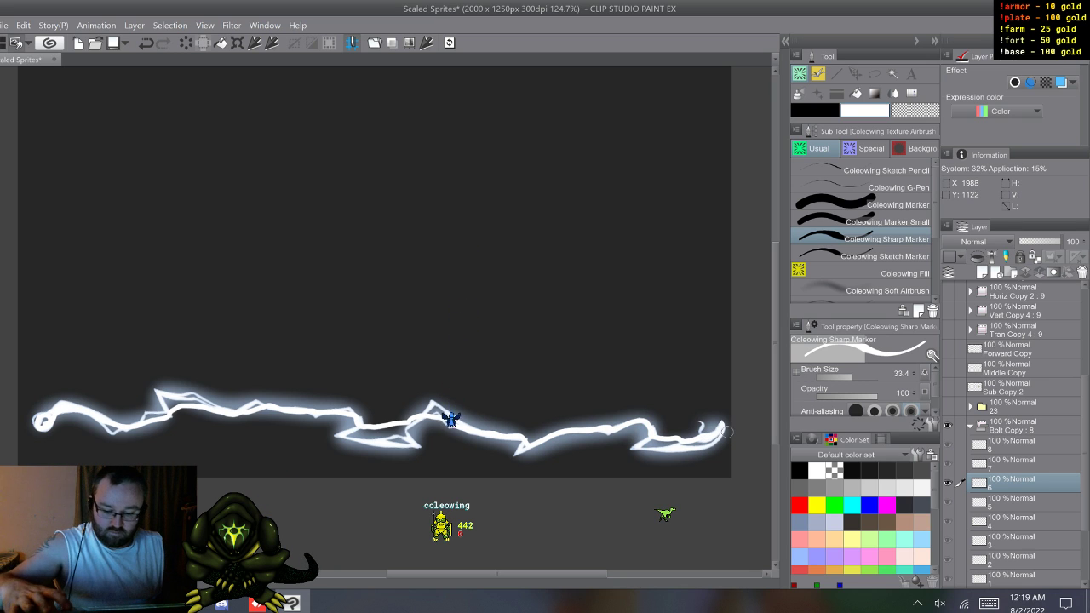
Step: Add wavy white Sharp Marker strands along the glowing bolts on the last two cels, 7 and 8
{"action": "key", "text": "w"}
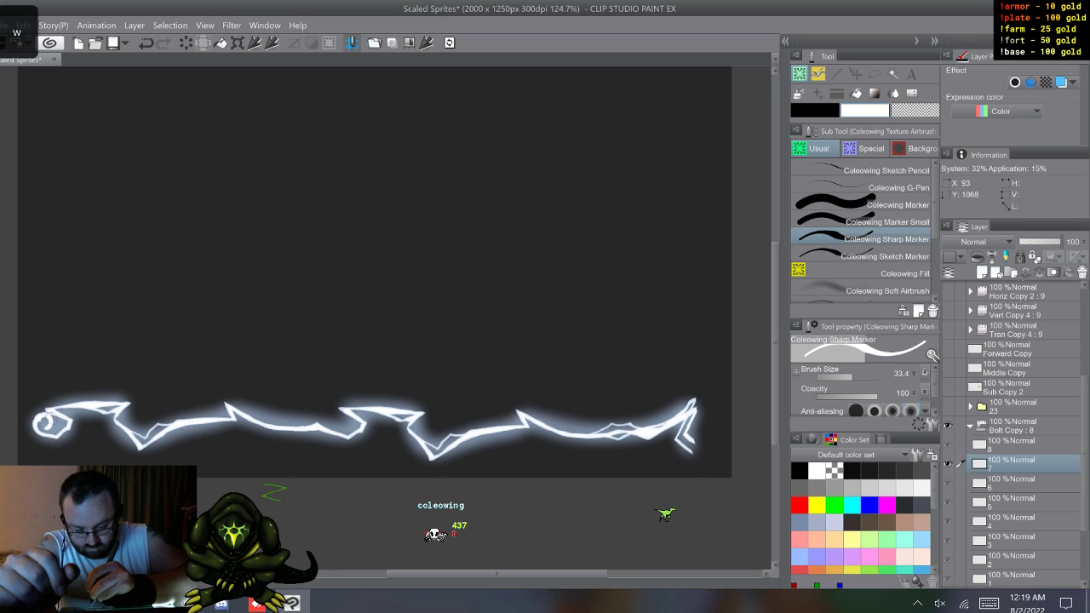
{"action": "left_click_drag", "start_coordinate": [50, 413], "coordinate": [48, 434]}
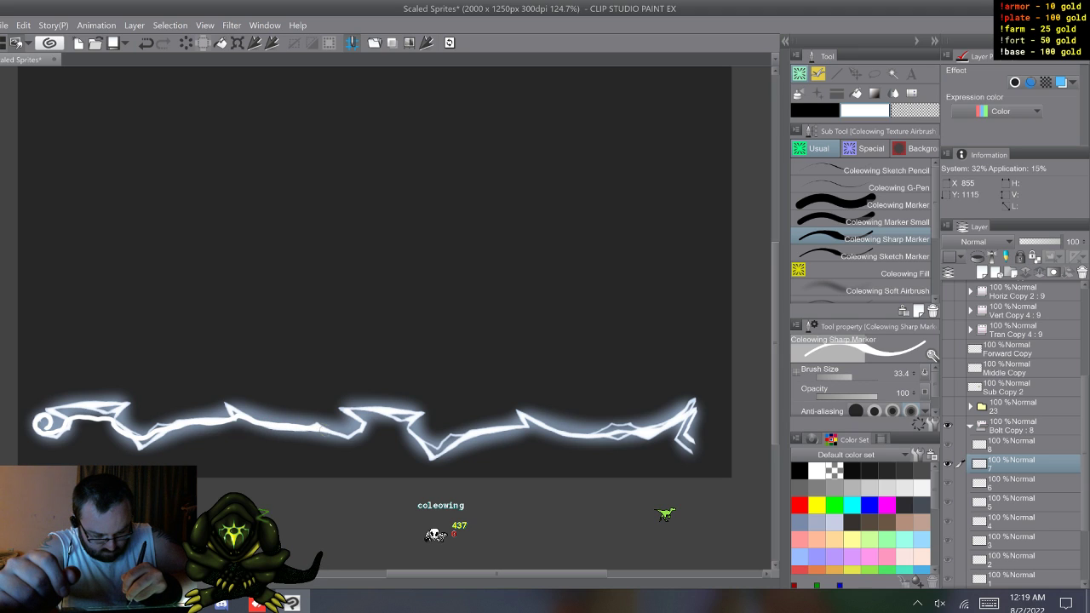
{"action": "left_click_drag", "start_coordinate": [387, 422], "coordinate": [444, 442]}
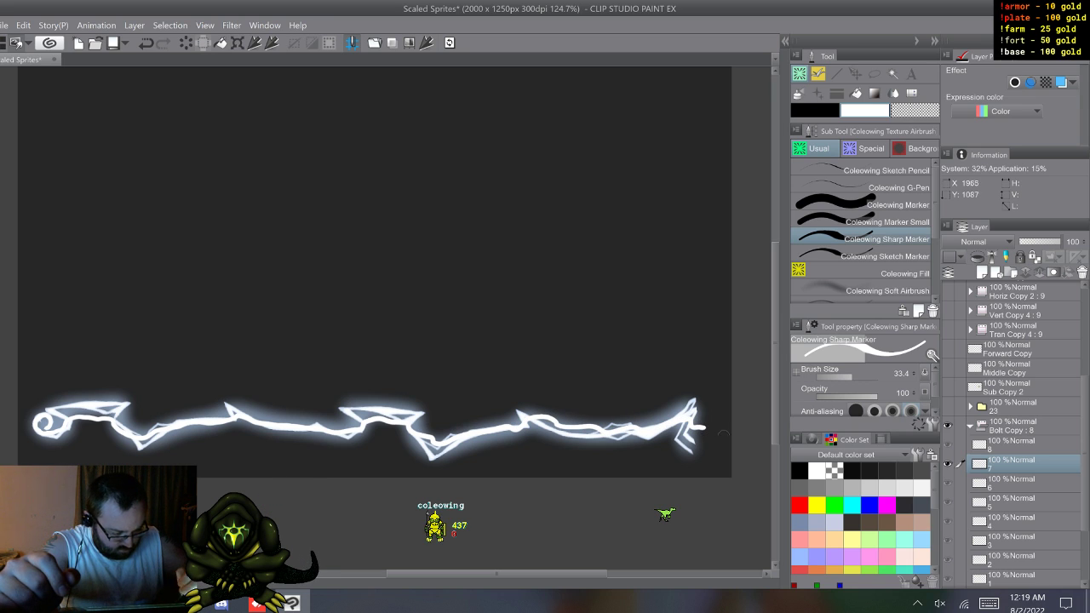
{"action": "key", "text": "w"}
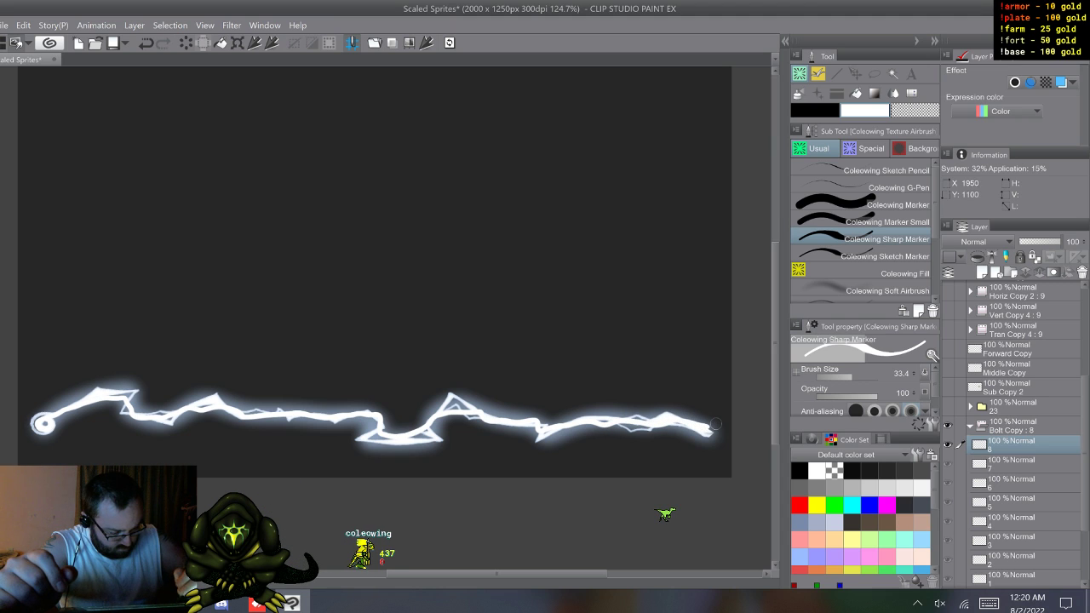
Step: Hide the original glowing Bolt Copy folder and keep the new Bolt Copy folder of white strands expanded
{"action": "left_click", "coordinate": [969, 426]}
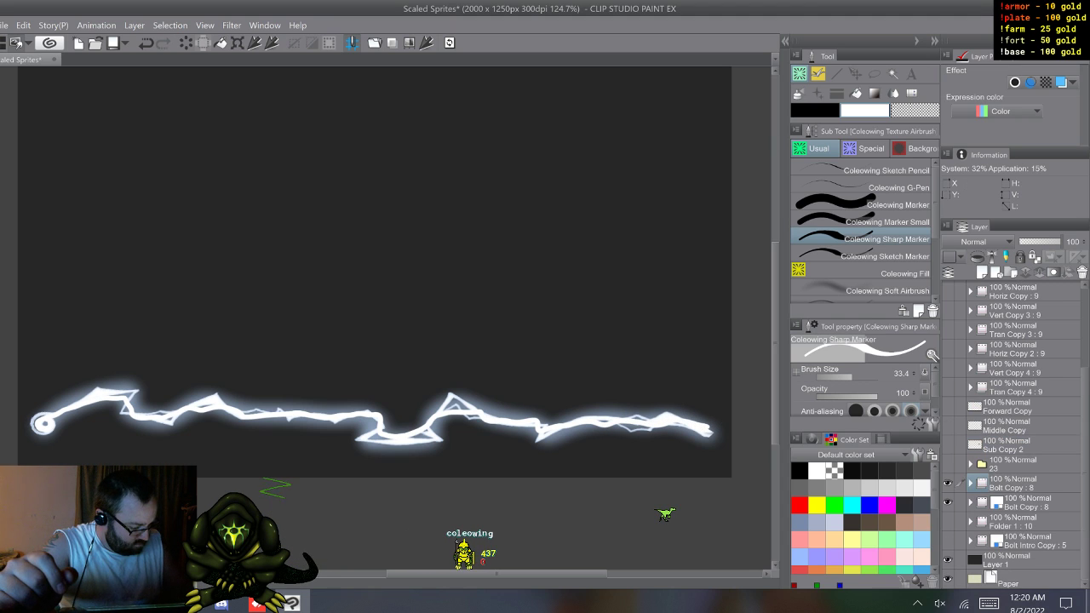
{"action": "left_click", "coordinate": [947, 502]}
{"action": "left_click", "coordinate": [969, 483]}
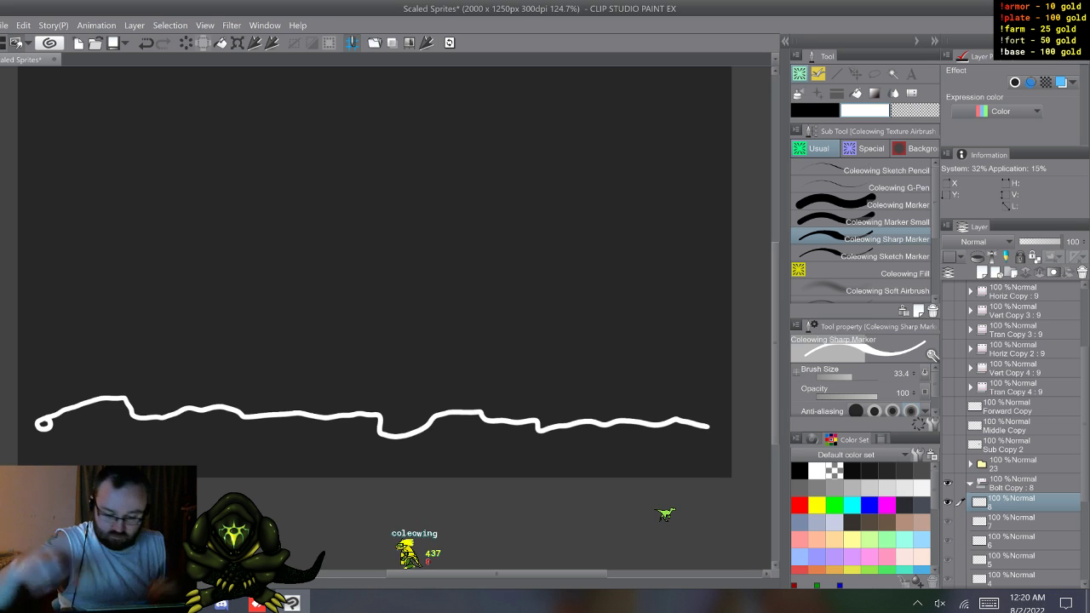
Step: Flip through the white strand cels to examine the animation on its own, stopping on cel 1
{"action": "key", "text": "w"}
{"action": "key", "text": "w"}
{"action": "key", "text": "w"}
{"action": "key", "text": "w"}
{"action": "key", "text": "w"}
{"action": "key", "text": "w"}
{"action": "key", "text": "s"}
{"action": "key", "text": "s"}
{"action": "key", "text": "s"}
{"action": "key", "text": "s"}
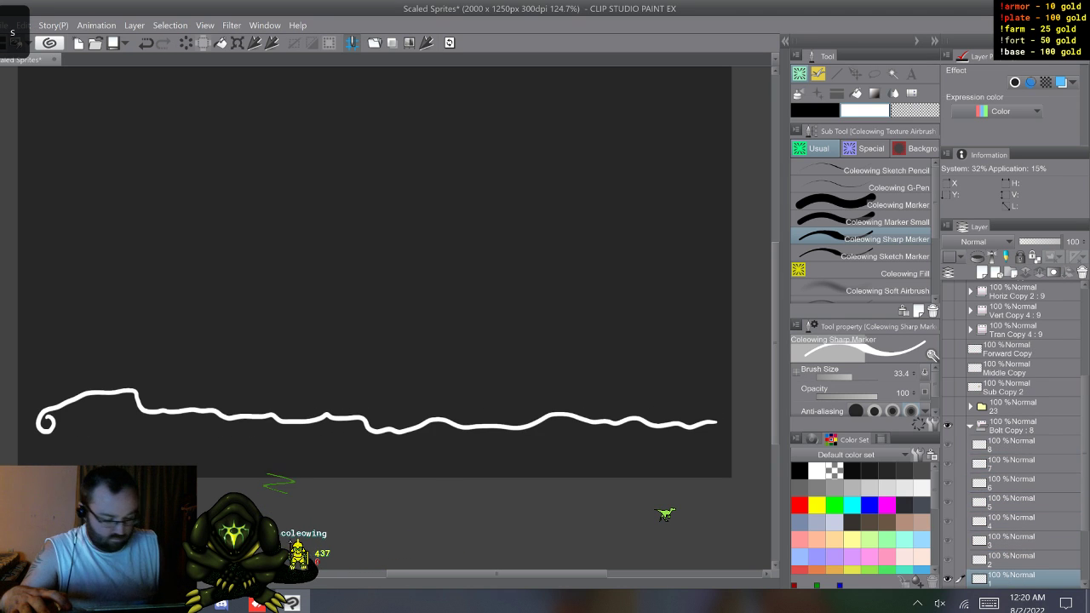
{"action": "key", "text": "w"}
{"action": "key", "text": "w"}
{"action": "key", "text": "w"}
{"action": "key", "text": "w"}
{"action": "key", "text": "w"}
{"action": "key", "text": "w"}
{"action": "key", "text": "w"}
{"action": "key", "text": "w"}
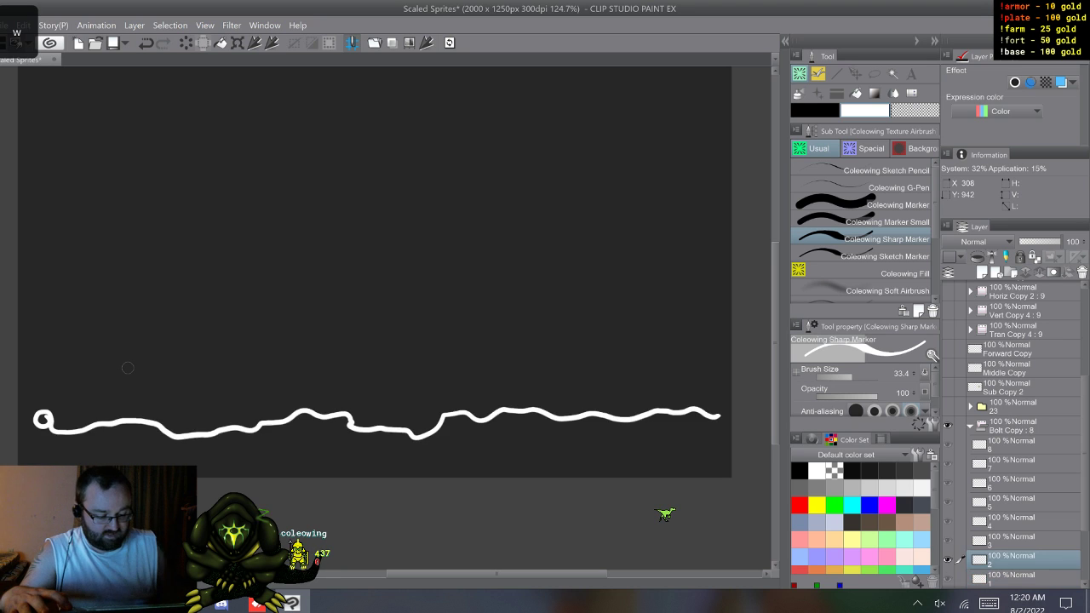
{"action": "key", "text": "w"}
{"action": "key", "text": "w"}
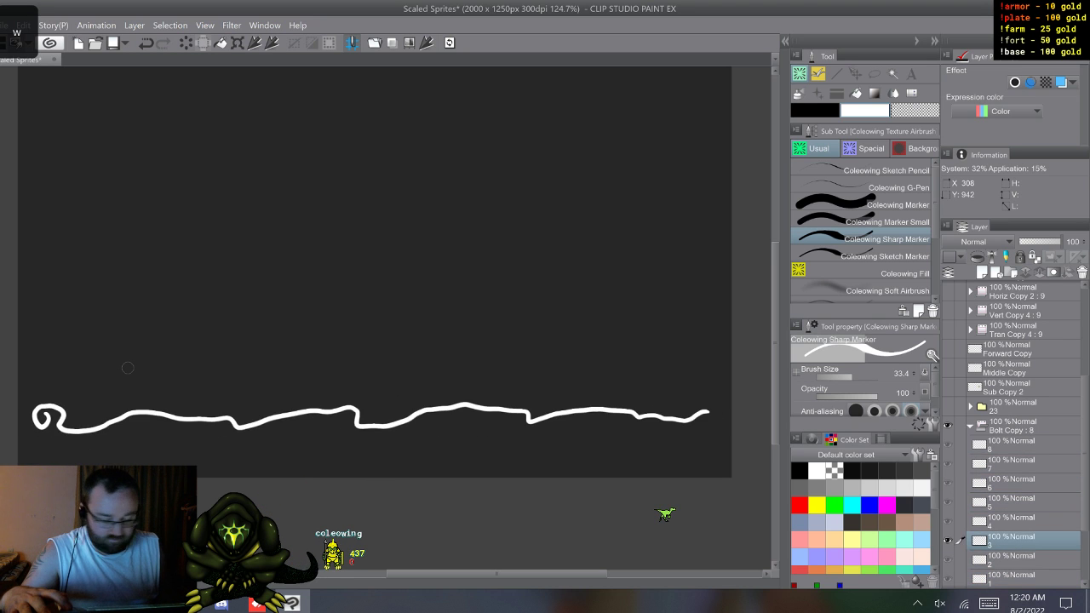
{"action": "key", "text": "s"}
{"action": "key", "text": "s"}
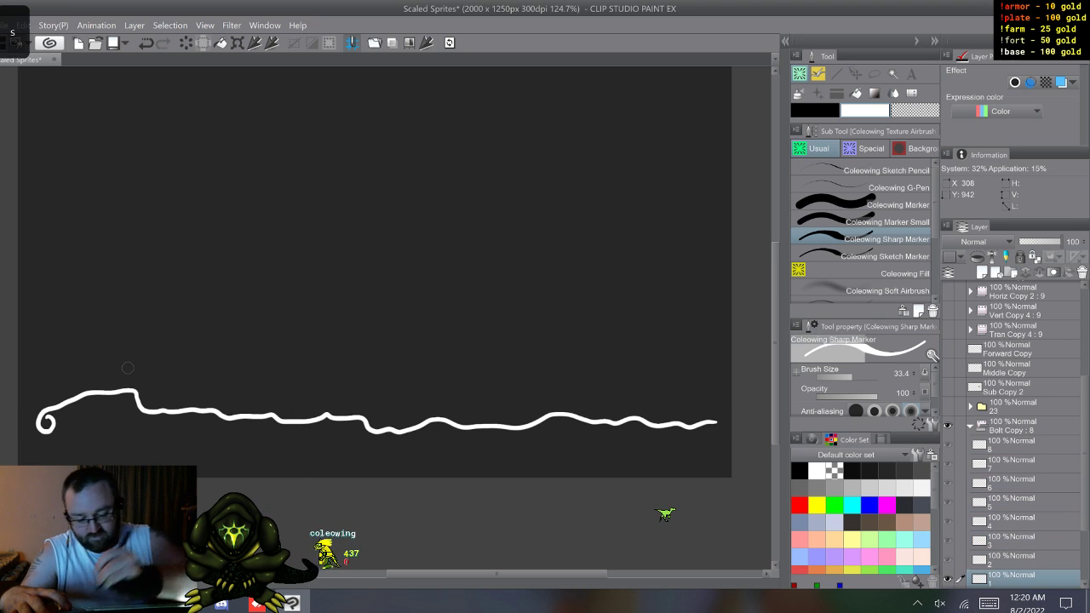
Step: Turn on onion skin and draw short white branches forking off the main strand along cel 1
{"action": "left_click_drag", "start_coordinate": [100, 390], "coordinate": [140, 382]}
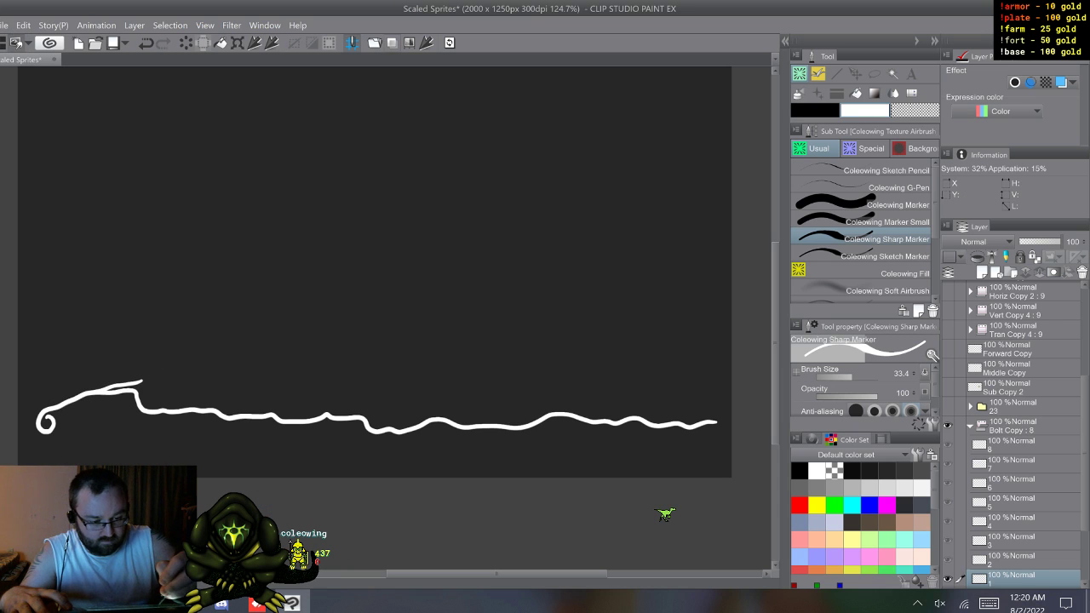
{"action": "key", "text": "o"}
{"action": "left_click_drag", "start_coordinate": [206, 411], "coordinate": [280, 397]}
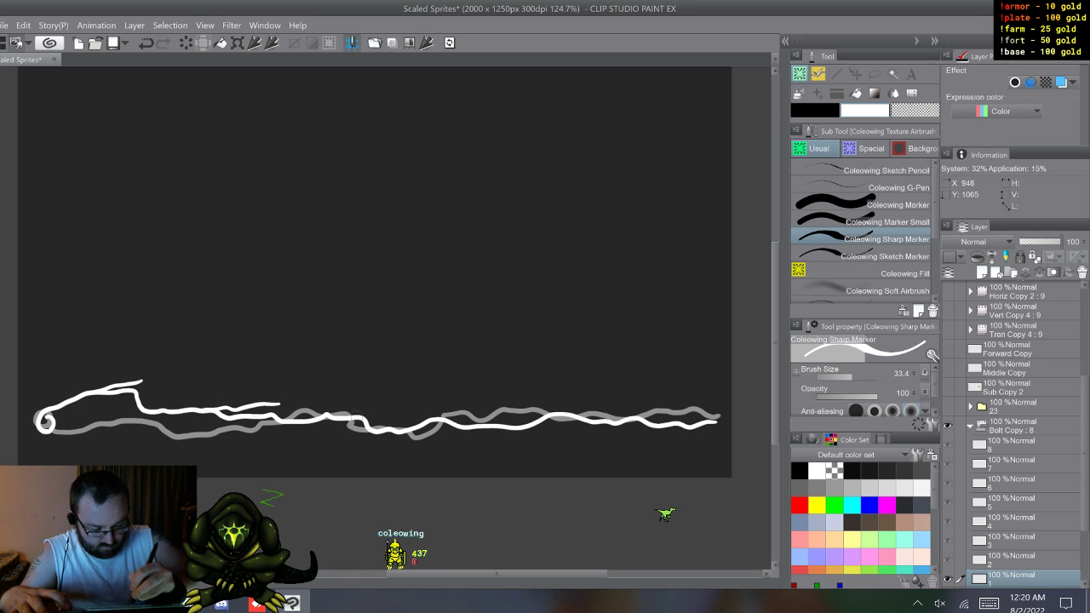
{"action": "left_click_drag", "start_coordinate": [353, 417], "coordinate": [399, 413]}
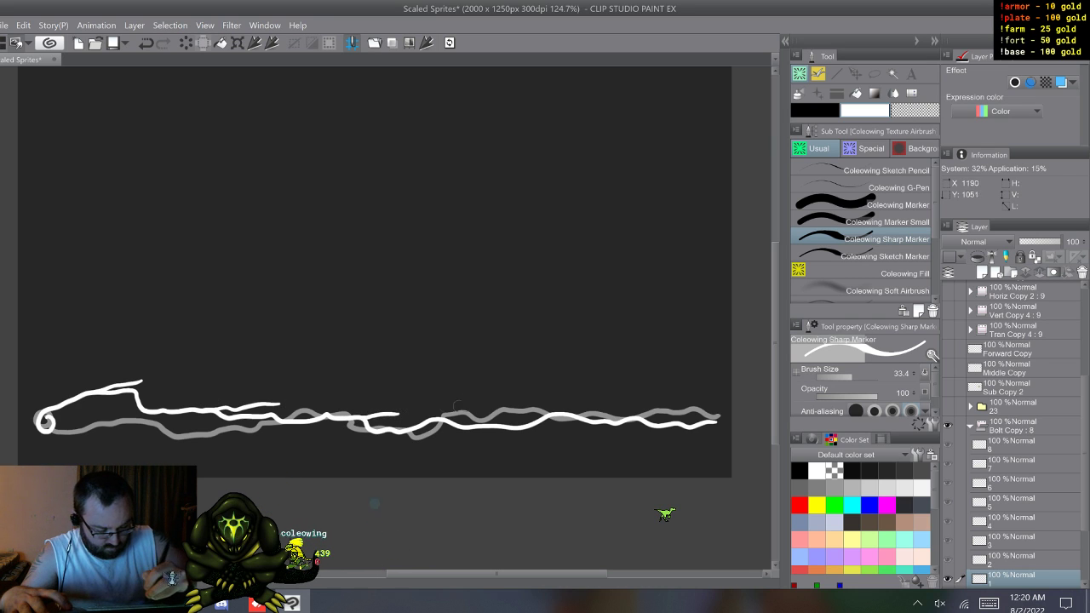
{"action": "left_click_drag", "start_coordinate": [554, 412], "coordinate": [599, 394]}
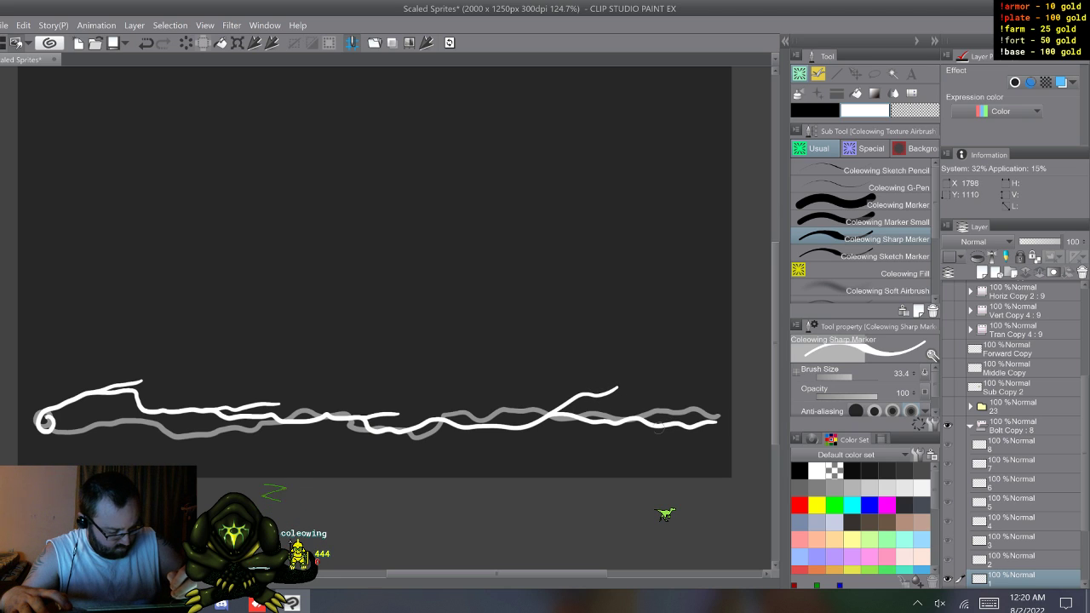
{"action": "left_click_drag", "start_coordinate": [654, 426], "coordinate": [691, 443]}
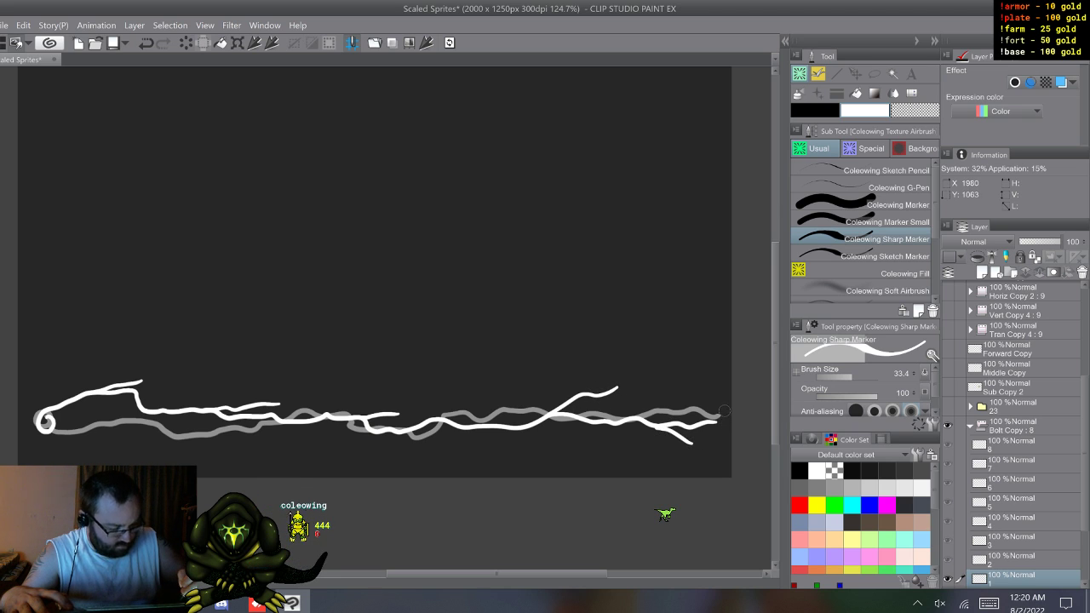
Step: Draw white branches forking off the main strands on cels 2 and 3, offset from the neighbouring cels' lines
{"action": "key", "text": "w"}
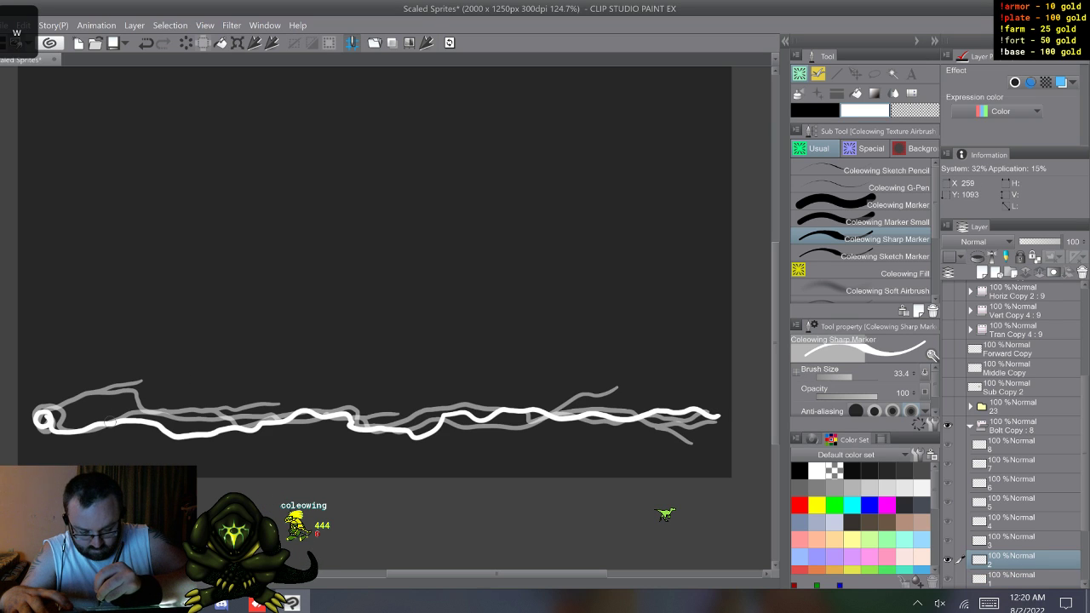
{"action": "left_click_drag", "start_coordinate": [214, 433], "coordinate": [274, 409]}
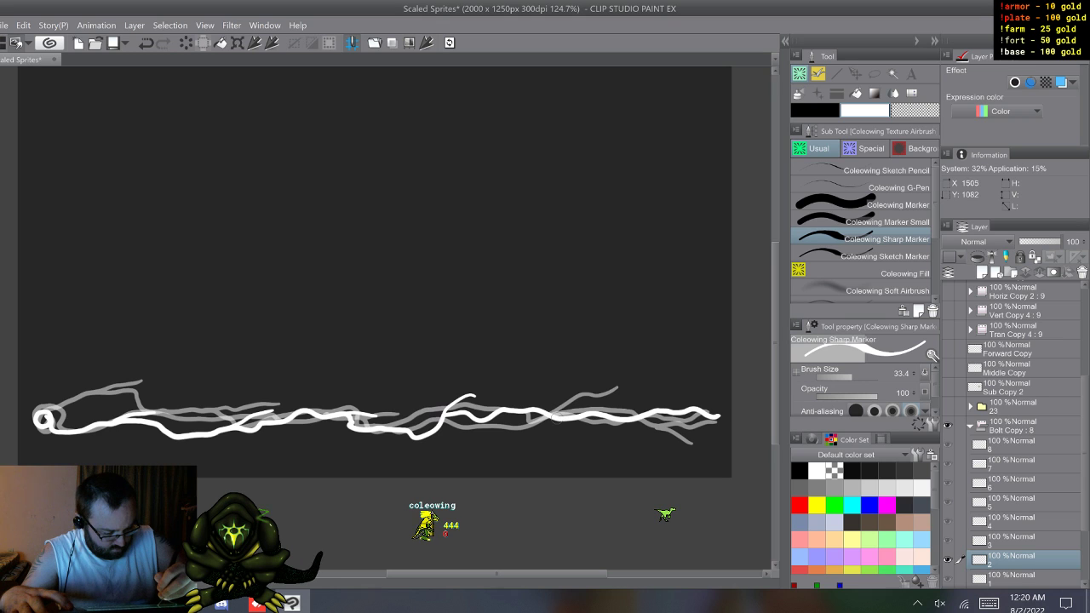
{"action": "mouse_move", "coordinate": [591, 429]}
{"action": "left_mouse_down"}
{"action": "mouse_move", "coordinate": [615, 439]}
{"action": "mouse_move", "coordinate": [660, 422]}
{"action": "left_mouse_up"}
{"action": "key", "text": "w"}
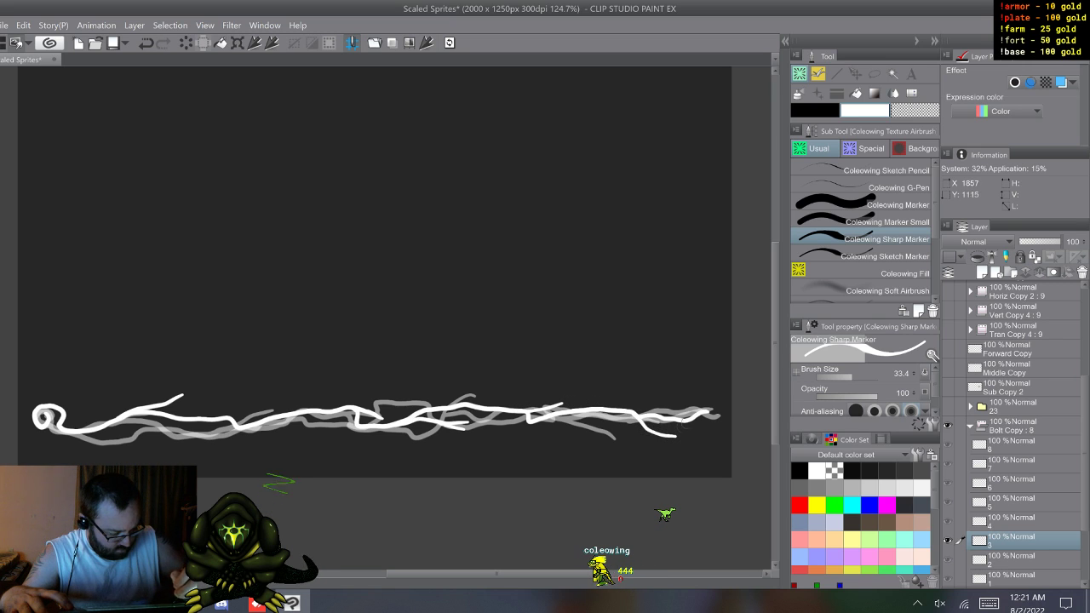
Step: Add forked white branches above and below the main strand on cel 4, undoing one stray stroke near the far end
{"action": "key", "text": "w"}
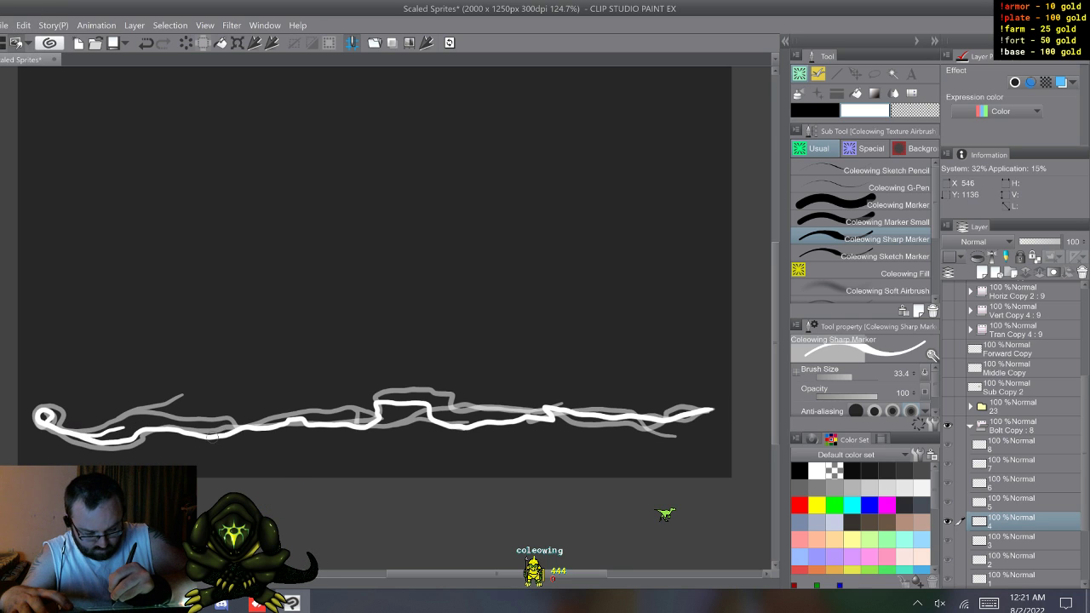
{"action": "left_click_drag", "start_coordinate": [233, 435], "coordinate": [268, 450]}
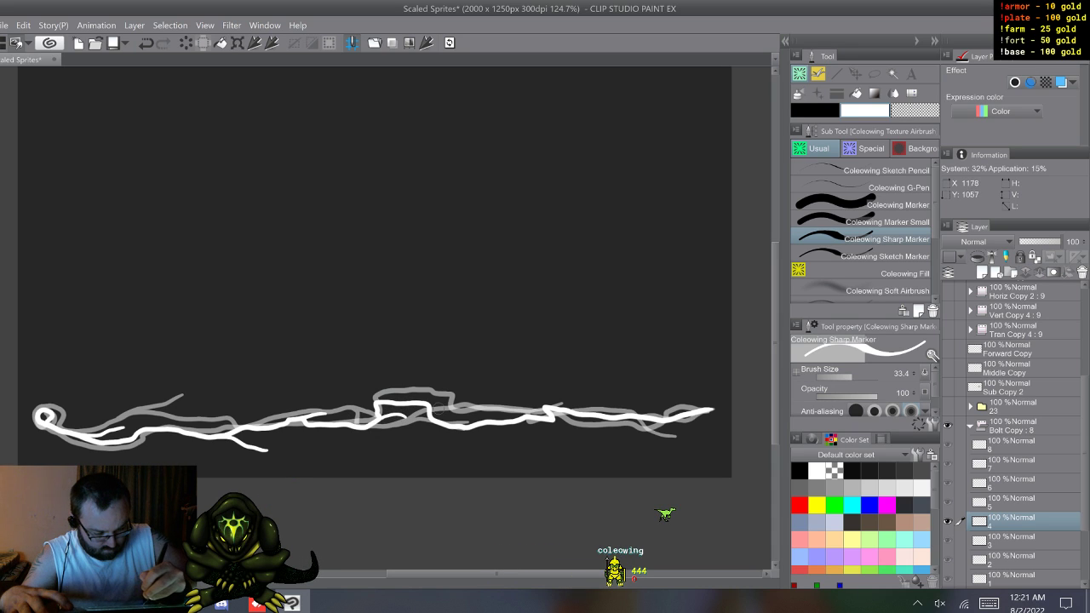
{"action": "left_click_drag", "start_coordinate": [372, 400], "coordinate": [373, 379]}
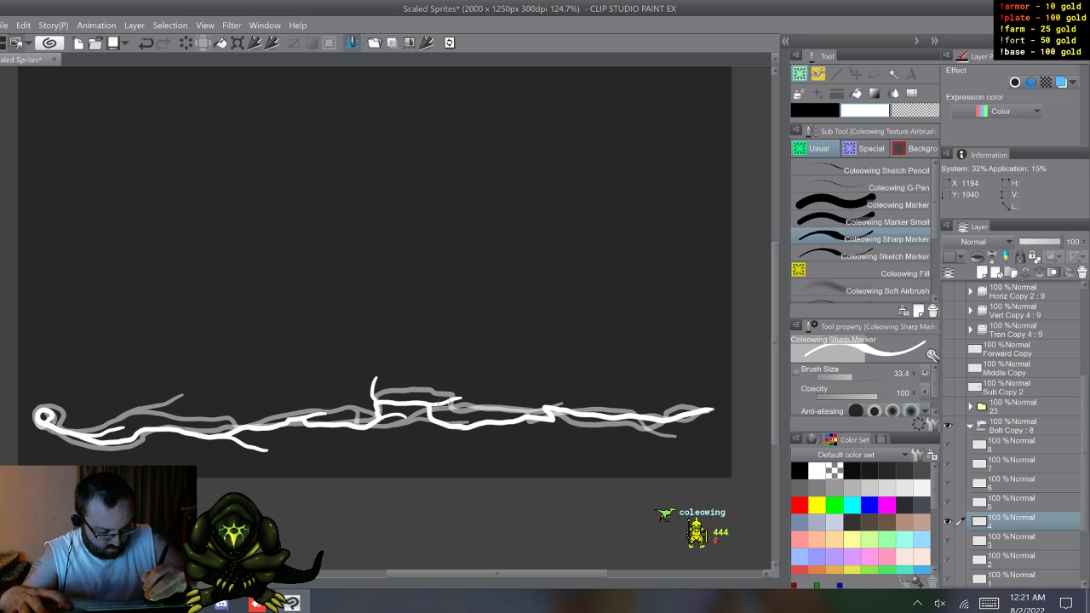
{"action": "left_click_drag", "start_coordinate": [531, 417], "coordinate": [546, 413]}
{"action": "right_click", "coordinate": [598, 424]}
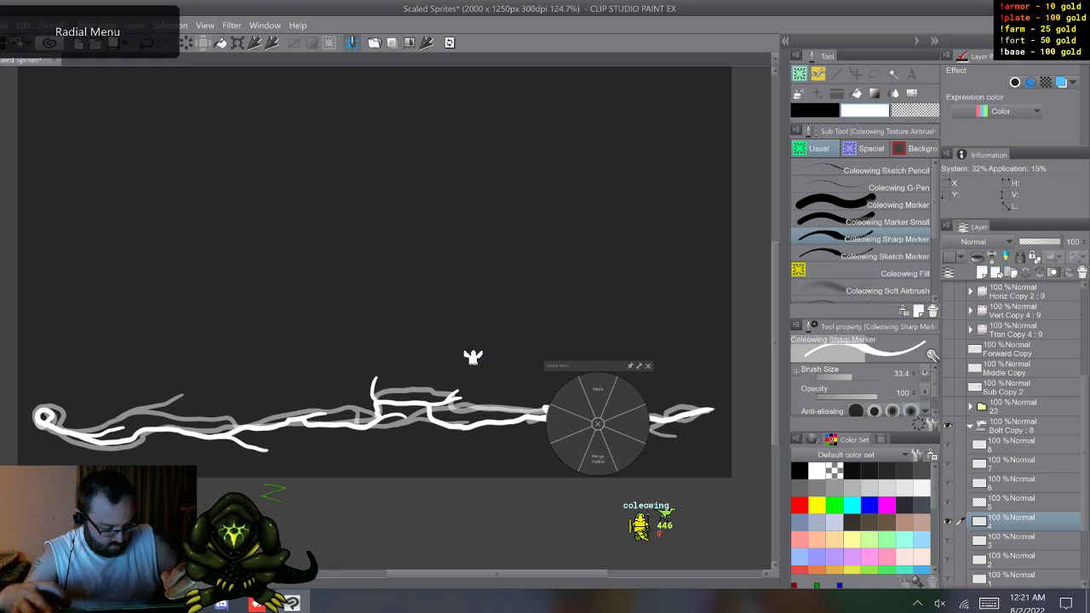
{"action": "left_click", "coordinate": [598, 390]}
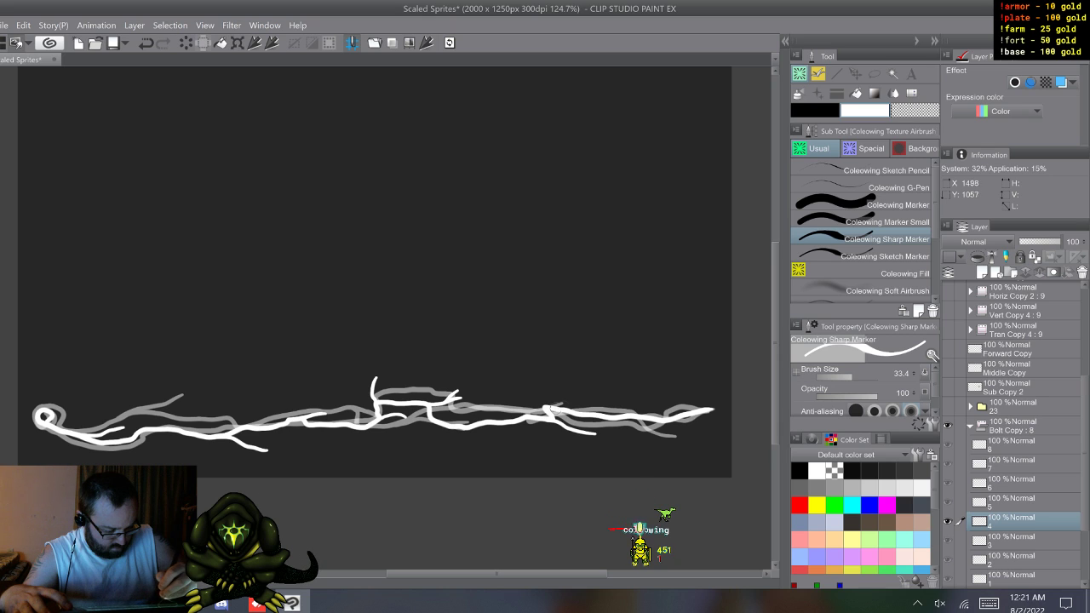
{"action": "left_click_drag", "start_coordinate": [616, 415], "coordinate": [651, 396]}
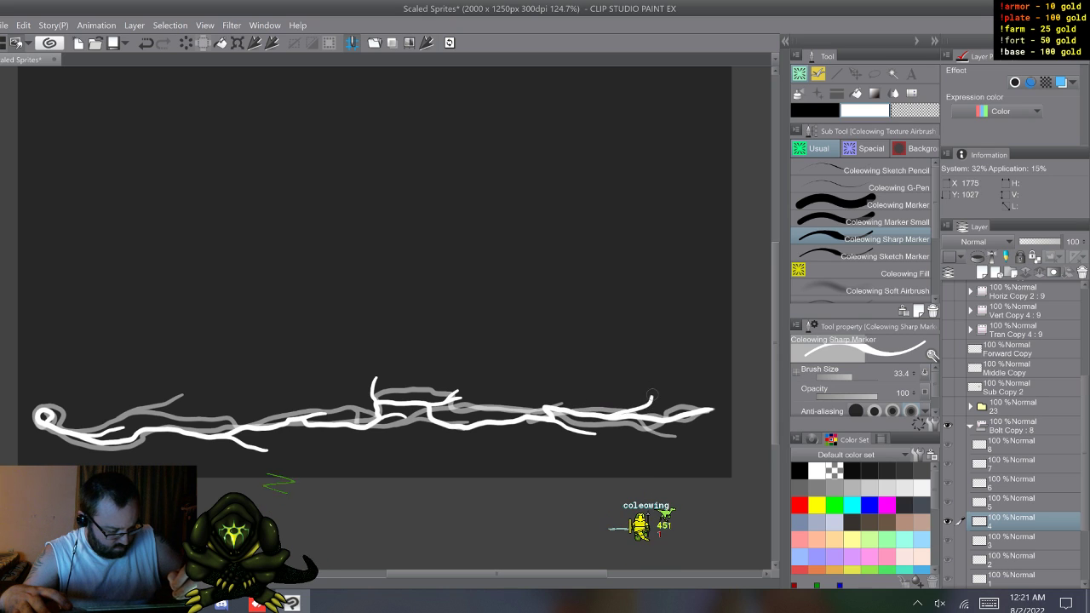
Step: Draw white branches forking off the main strands on cels 5 and 6, including a forked tip above cel 5's raised middle section
{"action": "key", "text": "w"}
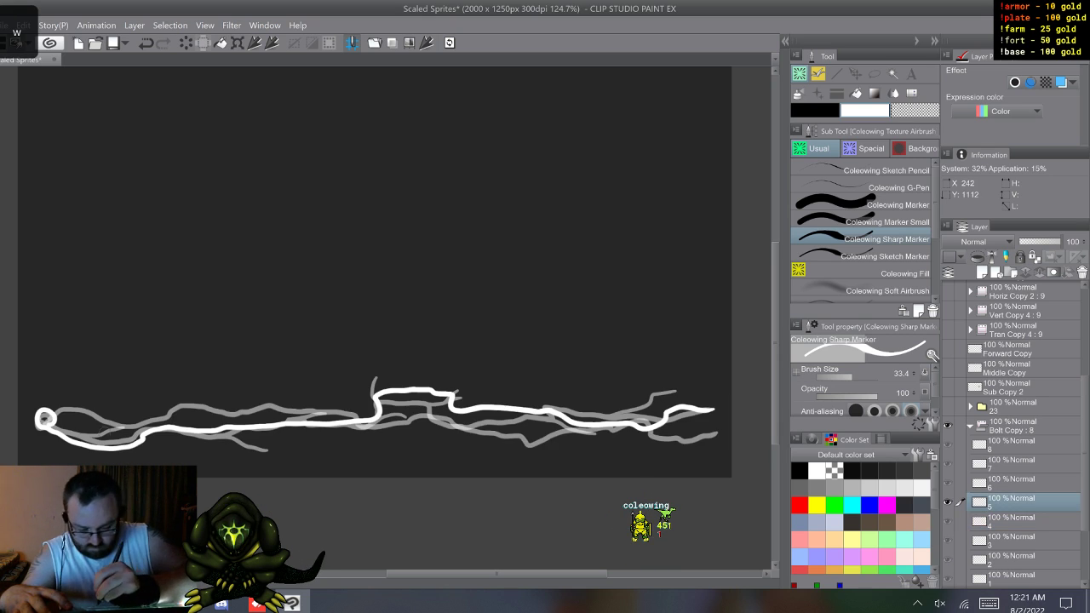
{"action": "left_click_drag", "start_coordinate": [146, 436], "coordinate": [197, 452]}
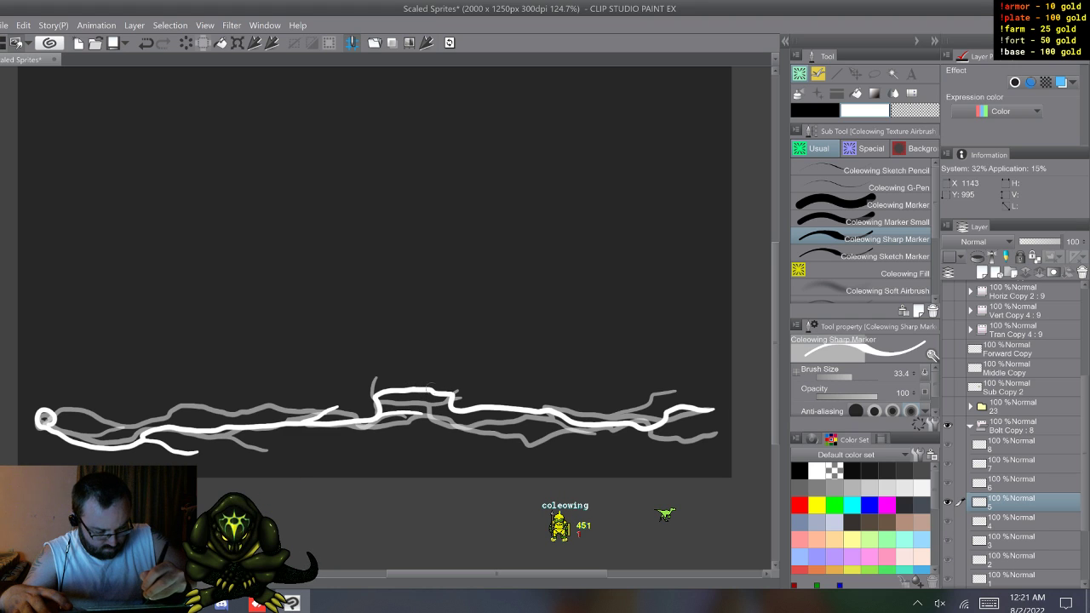
{"action": "left_click_drag", "start_coordinate": [447, 392], "coordinate": [500, 376]}
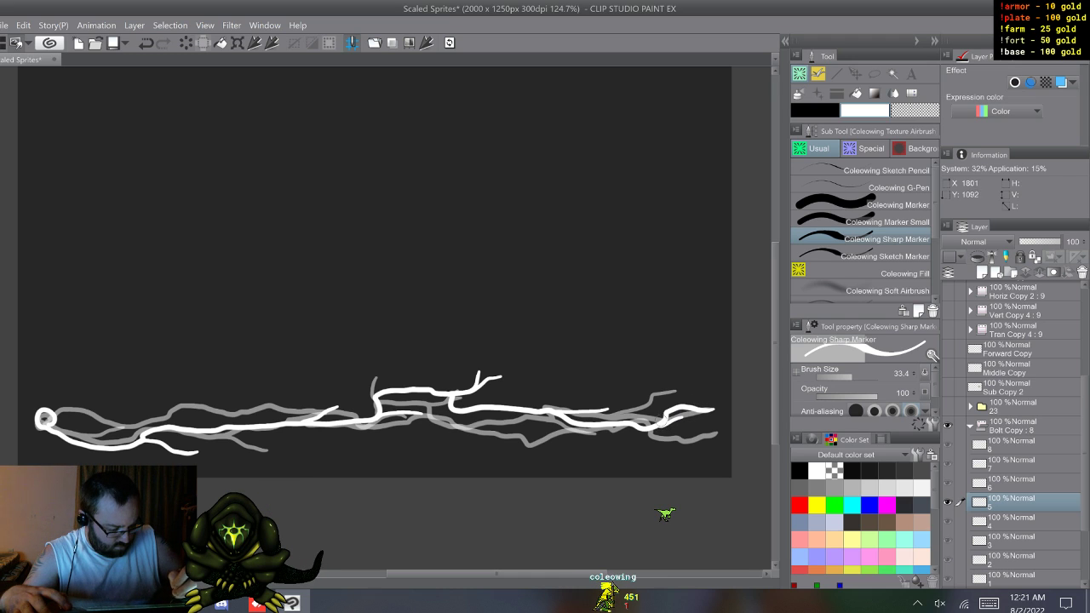
{"action": "key", "text": "w"}
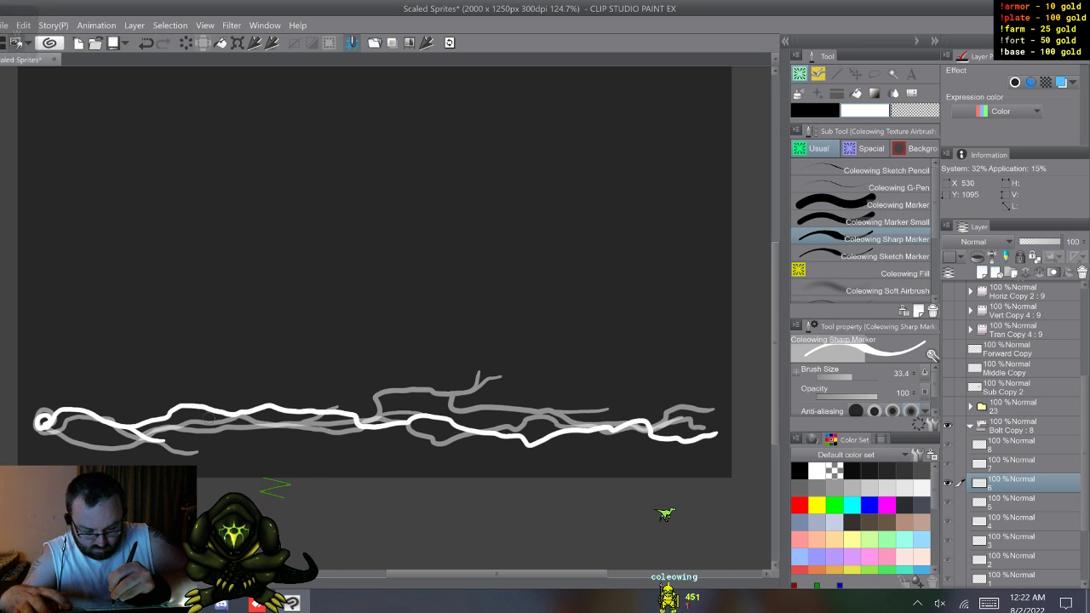
{"action": "left_click_drag", "start_coordinate": [223, 398], "coordinate": [237, 397]}
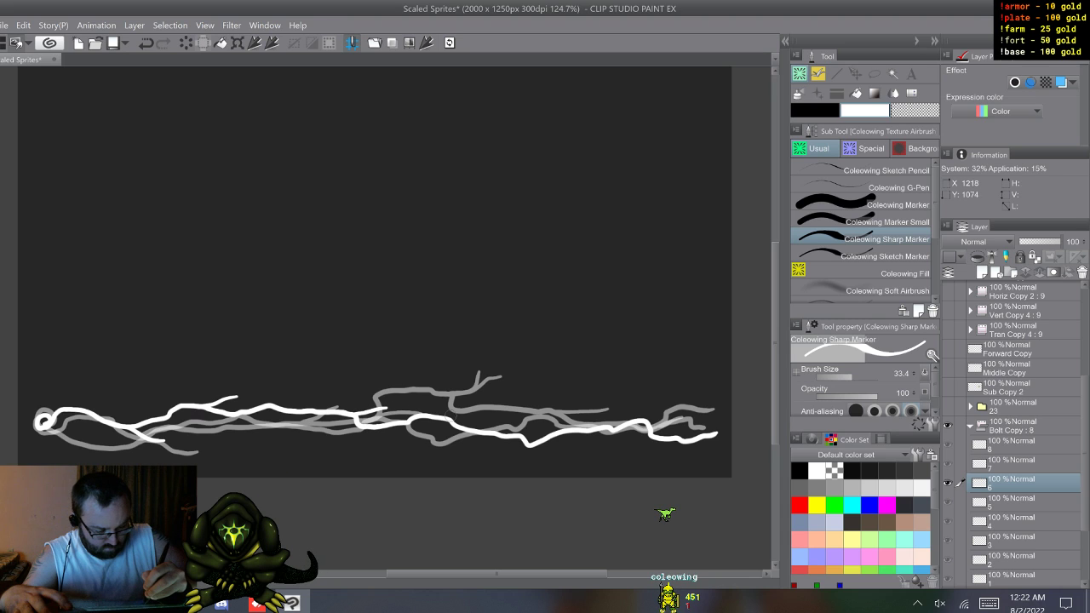
{"action": "left_click_drag", "start_coordinate": [448, 418], "coordinate": [485, 415]}
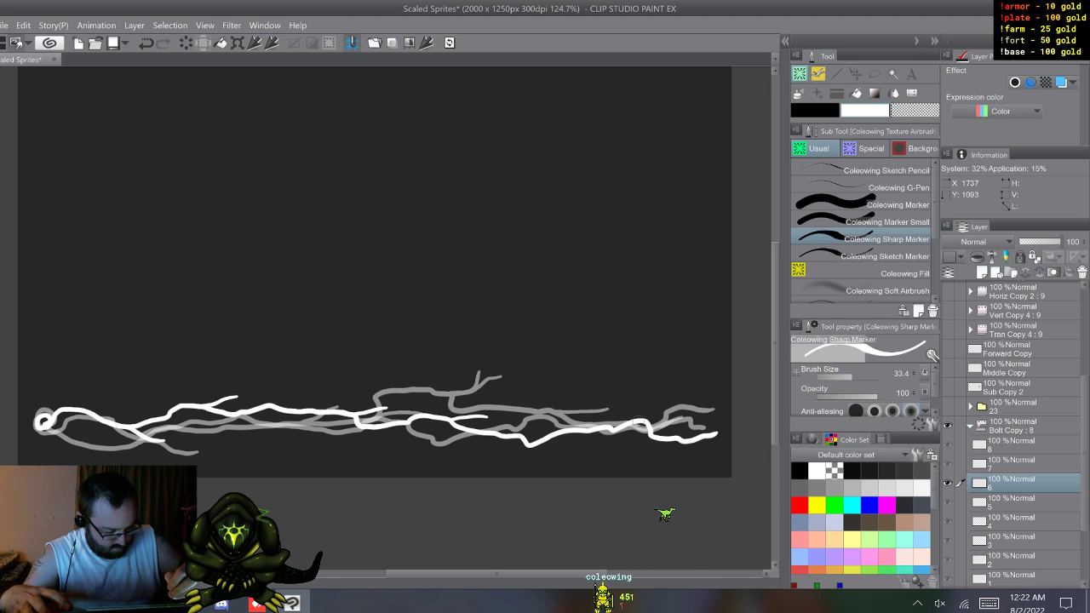
Step: Draw white branches forking off the main strands on cels 7 and 8, undoing stray strokes on cel 7
{"action": "key", "text": "w"}
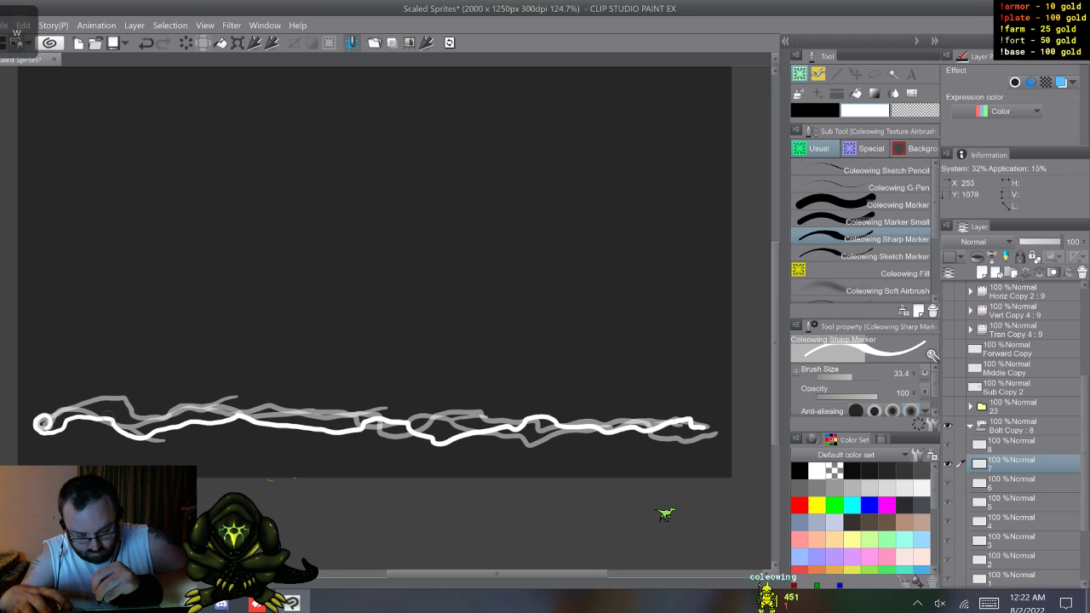
{"action": "left_click_drag", "start_coordinate": [109, 419], "coordinate": [136, 416]}
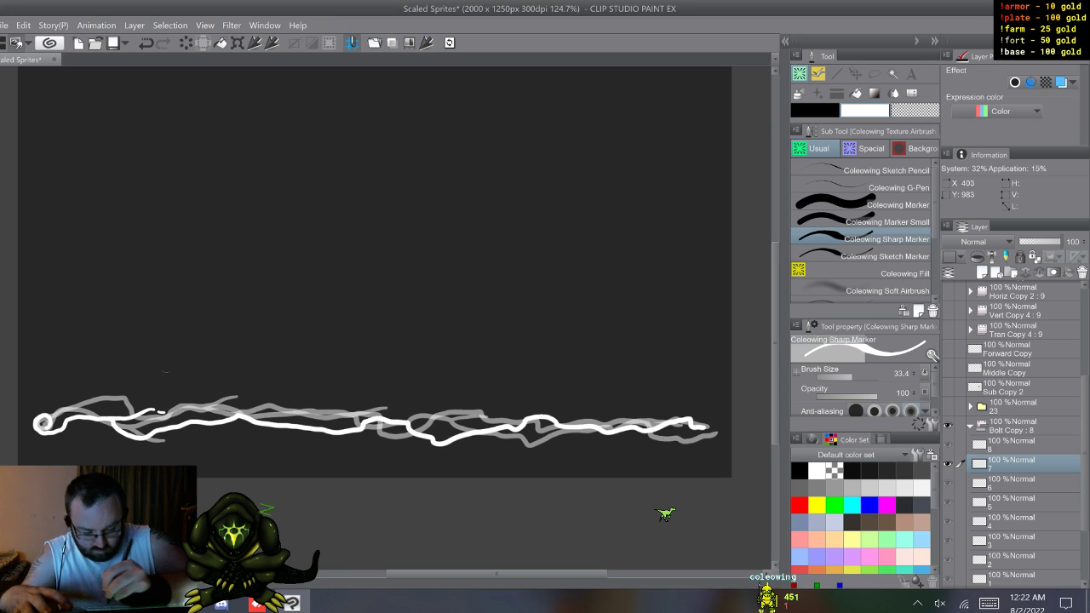
{"action": "key", "text": "ctrl+z"}
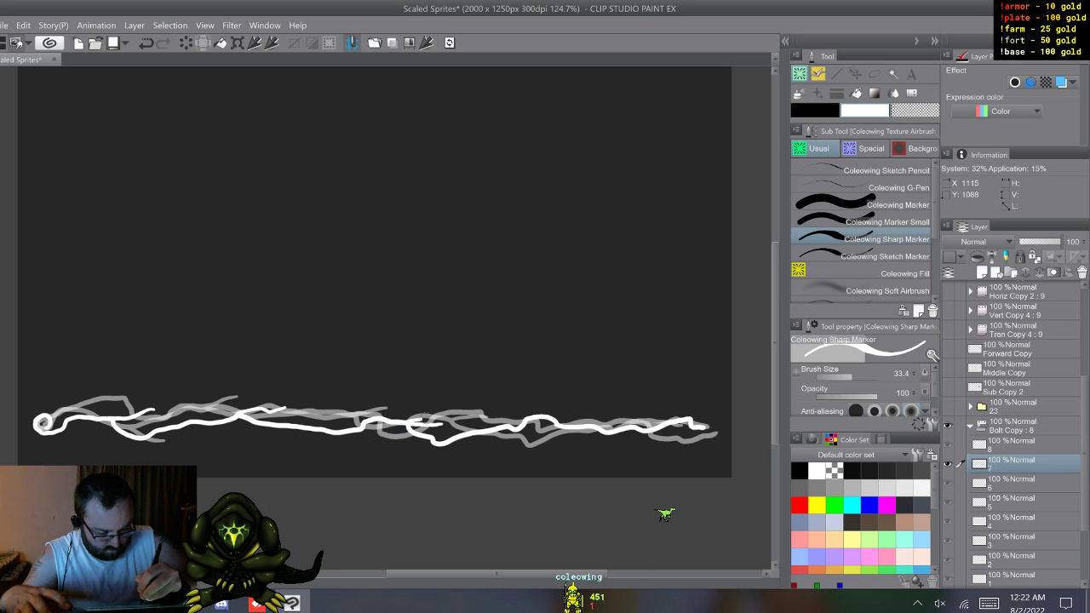
{"action": "key", "text": "ctrl+z"}
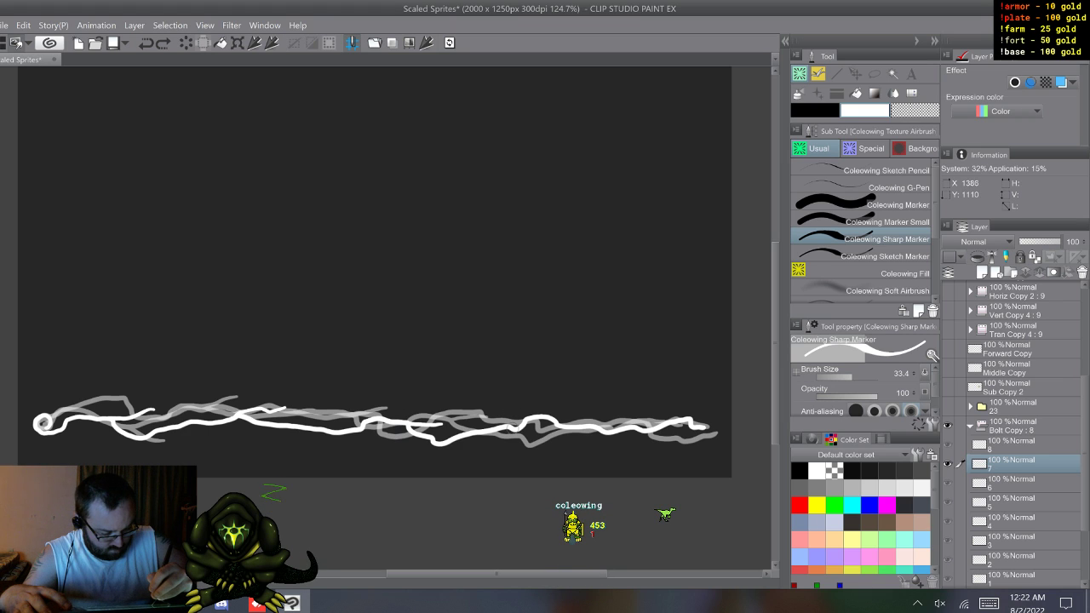
{"action": "left_click_drag", "start_coordinate": [538, 421], "coordinate": [591, 409]}
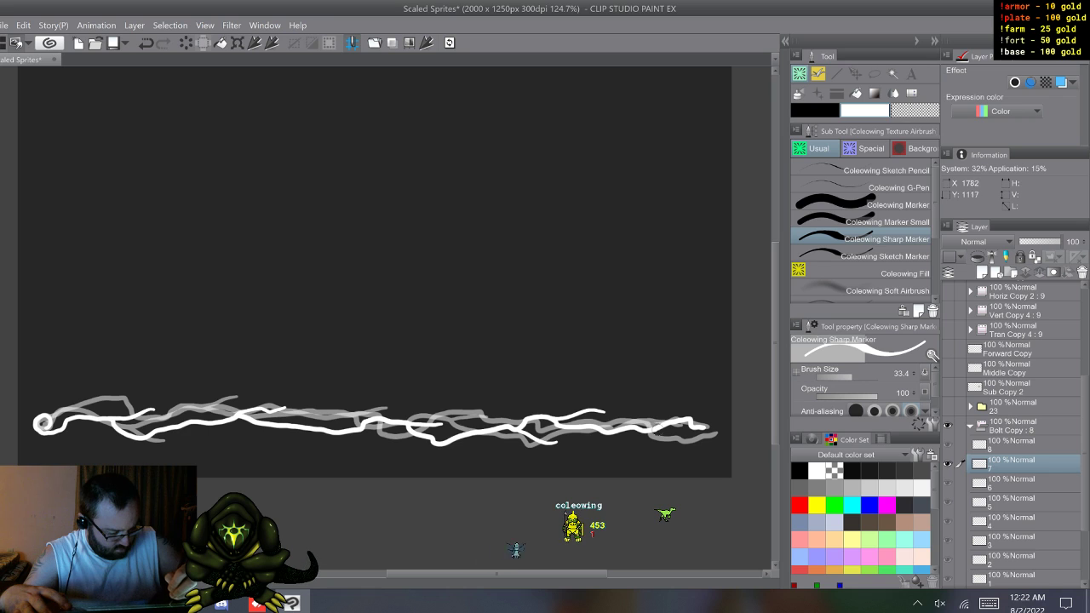
{"action": "key", "text": "w"}
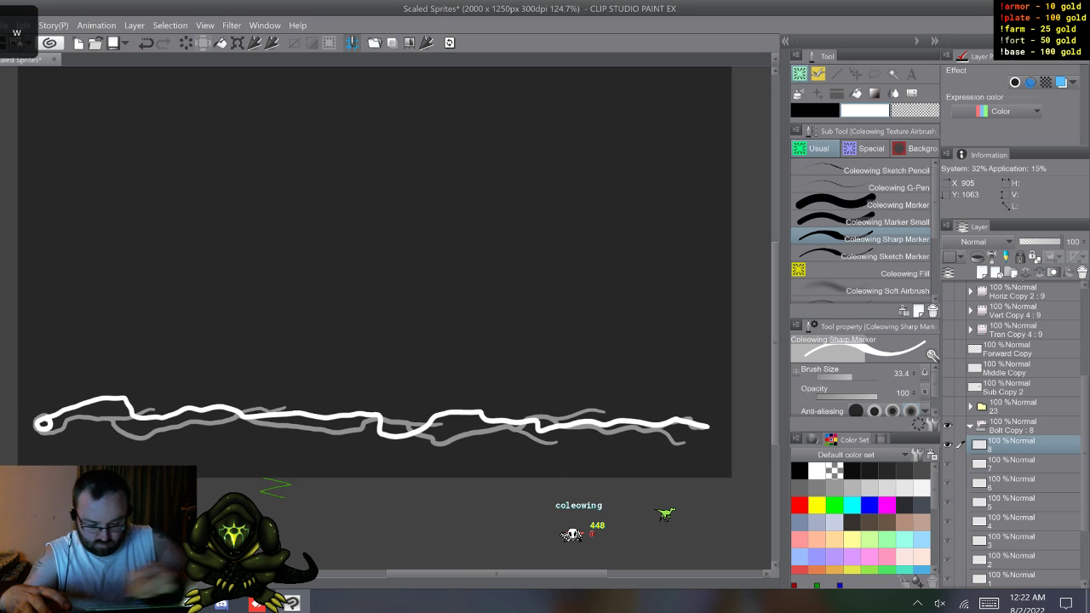
{"action": "left_click_drag", "start_coordinate": [121, 397], "coordinate": [171, 396]}
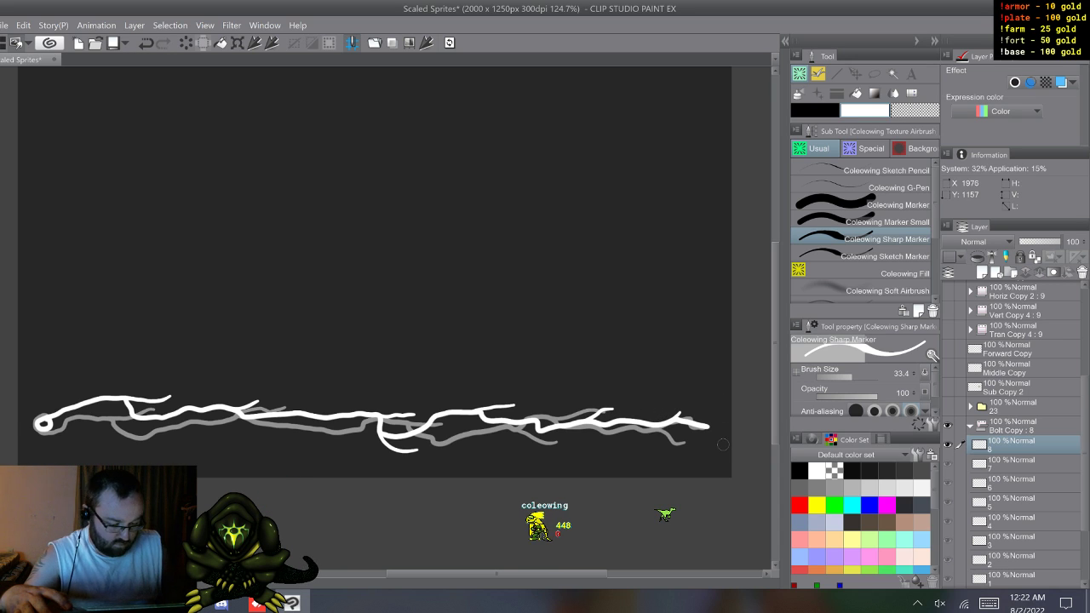
Step: Turn off onion skin and flip through cels 1 to 8 to examine the branched lightning animation on its own
{"action": "key", "text": "w"}
{"action": "key", "text": "w"}
{"action": "key", "text": "w"}
{"action": "key", "text": "w"}
{"action": "key", "text": "w"}
{"action": "key", "text": "w"}
{"action": "key", "text": "w"}
{"action": "key", "text": "w"}
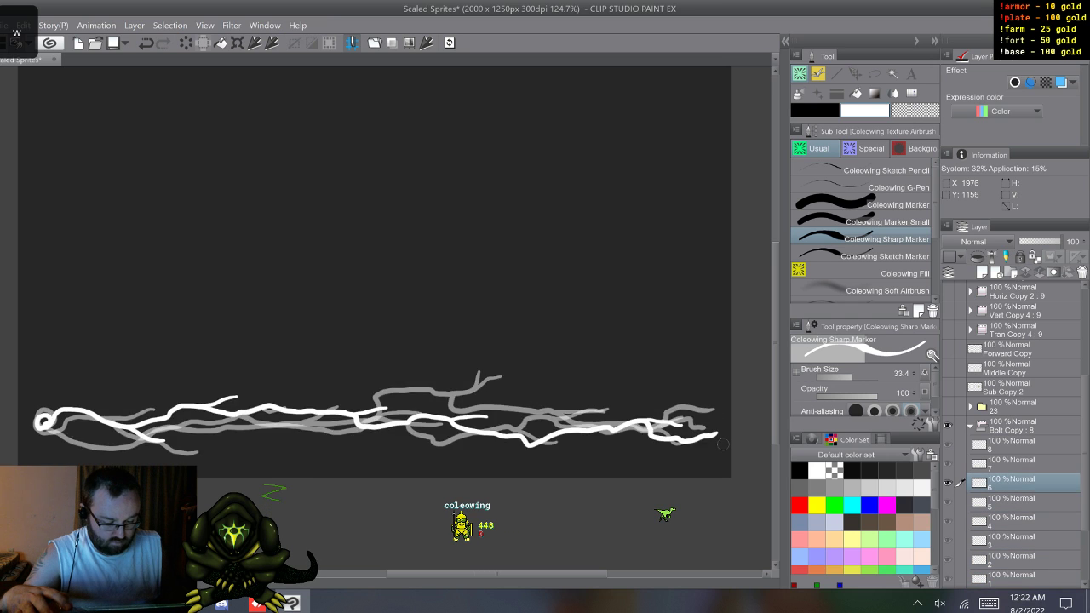
{"action": "key", "text": "w"}
{"action": "key", "text": "w"}
{"action": "key", "text": "w"}
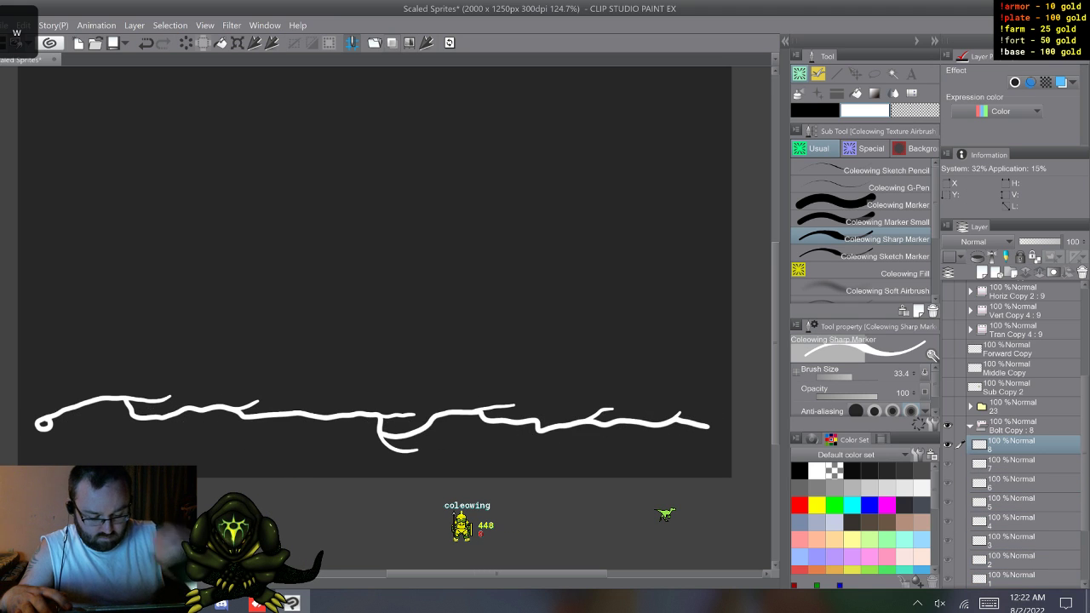
{"action": "key", "text": "w"}
{"action": "key", "text": "w"}
{"action": "key", "text": "w"}
{"action": "key", "text": "w"}
{"action": "key", "text": "w"}
{"action": "key", "text": "w"}
{"action": "key", "text": "w"}
{"action": "key", "text": "w"}
{"action": "key", "text": "w"}
{"action": "key", "text": "w"}
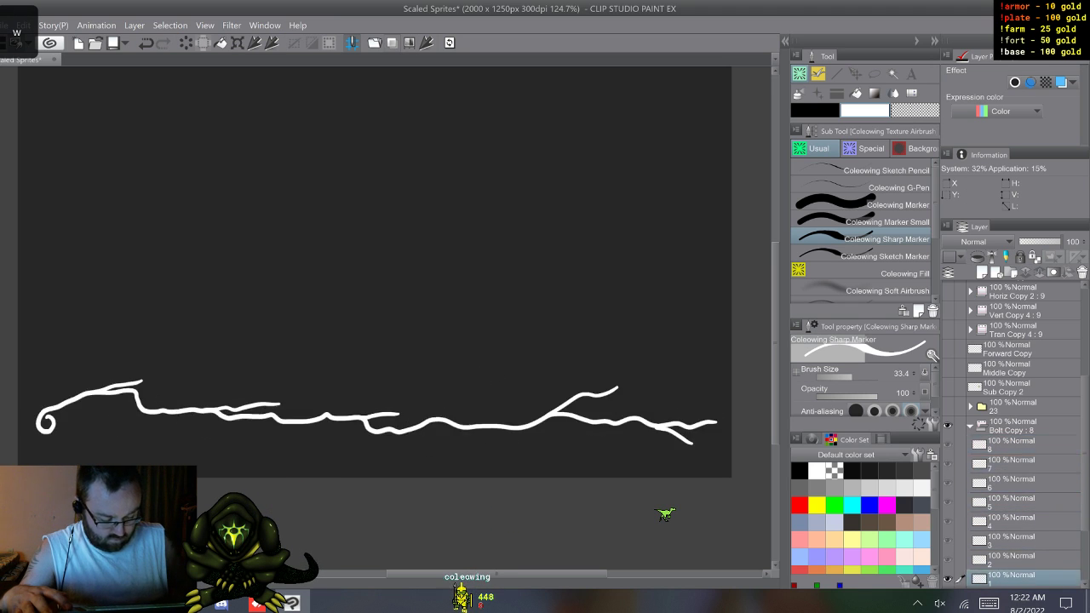
{"action": "key", "text": "w"}
{"action": "key", "text": "w"}
{"action": "key", "text": "w"}
{"action": "key", "text": "w"}
{"action": "key", "text": "w"}
{"action": "key", "text": "w"}
{"action": "key", "text": "w"}
{"action": "key", "text": "w"}
{"action": "key", "text": "w"}
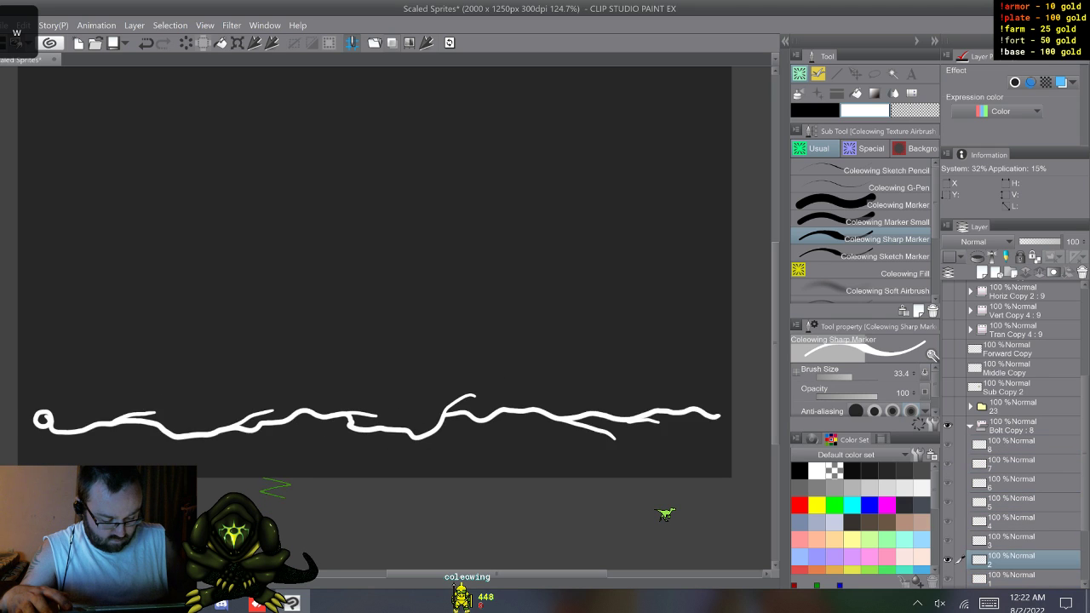
{"action": "key", "text": "w"}
{"action": "key", "text": "w"}
{"action": "key", "text": "w"}
{"action": "key", "text": "w"}
{"action": "key", "text": "w"}
{"action": "key", "text": "w"}
{"action": "key", "text": "w"}
{"action": "key", "text": "w"}
{"action": "key", "text": "w"}
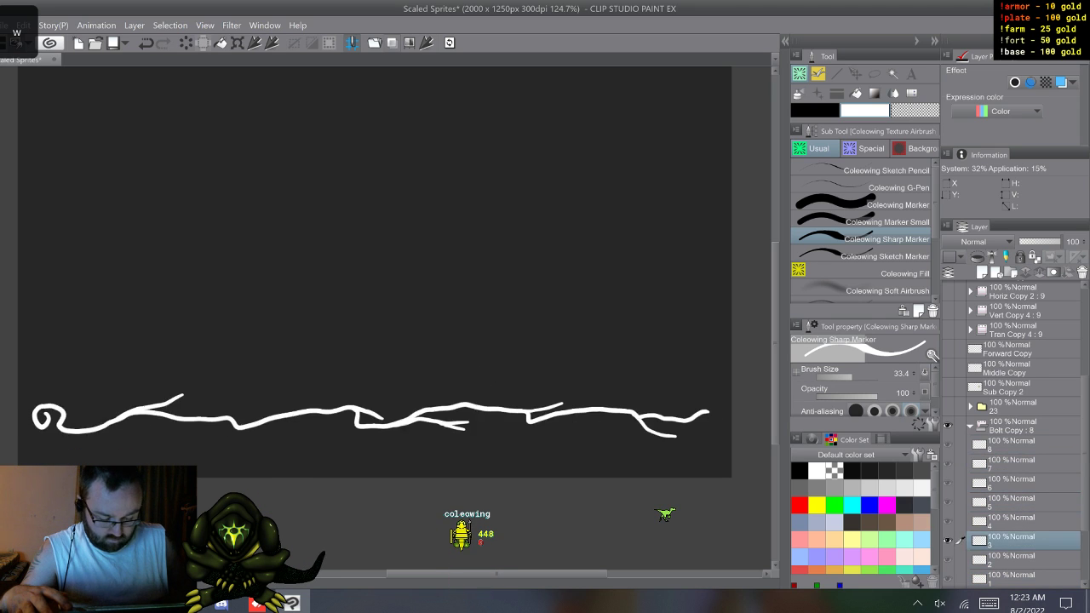
{"action": "key", "text": "w"}
{"action": "key", "text": "w"}
{"action": "key", "text": "w"}
{"action": "key", "text": "w"}
{"action": "key", "text": "w"}
{"action": "key", "text": "w"}
{"action": "key", "text": "w"}
{"action": "key", "text": "w"}
{"action": "key", "text": "w"}
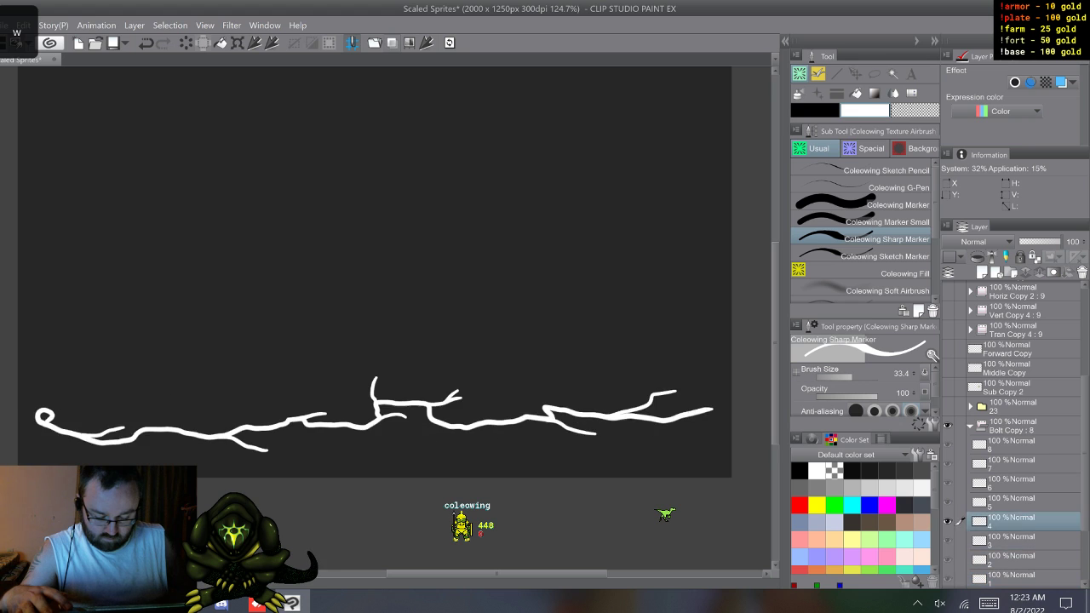
{"action": "key", "text": "w"}
{"action": "key", "text": "w"}
{"action": "key", "text": "w"}
{"action": "key", "text": "w"}
{"action": "key", "text": "w"}
{"action": "key", "text": "w"}
{"action": "key", "text": "w"}
{"action": "key", "text": "w"}
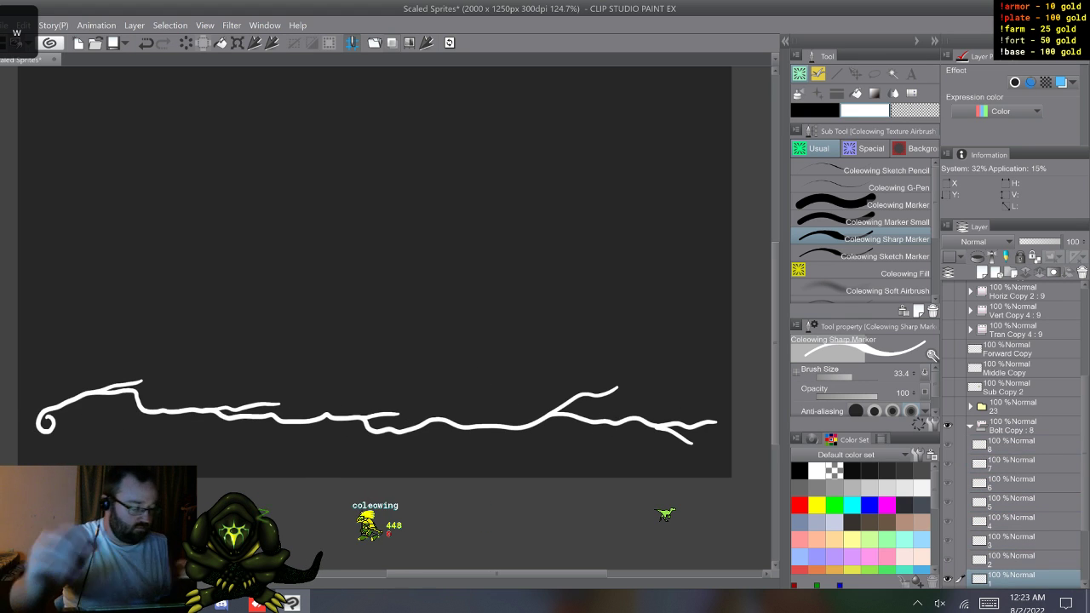
Step: Collapse the white Bolt Copy folder, move Folder 1 directly below it, and delete the masked Bolt Copy and Bolt Intro Copy folders
{"action": "left_click", "coordinate": [1014, 426]}
{"action": "left_click", "coordinate": [969, 426]}
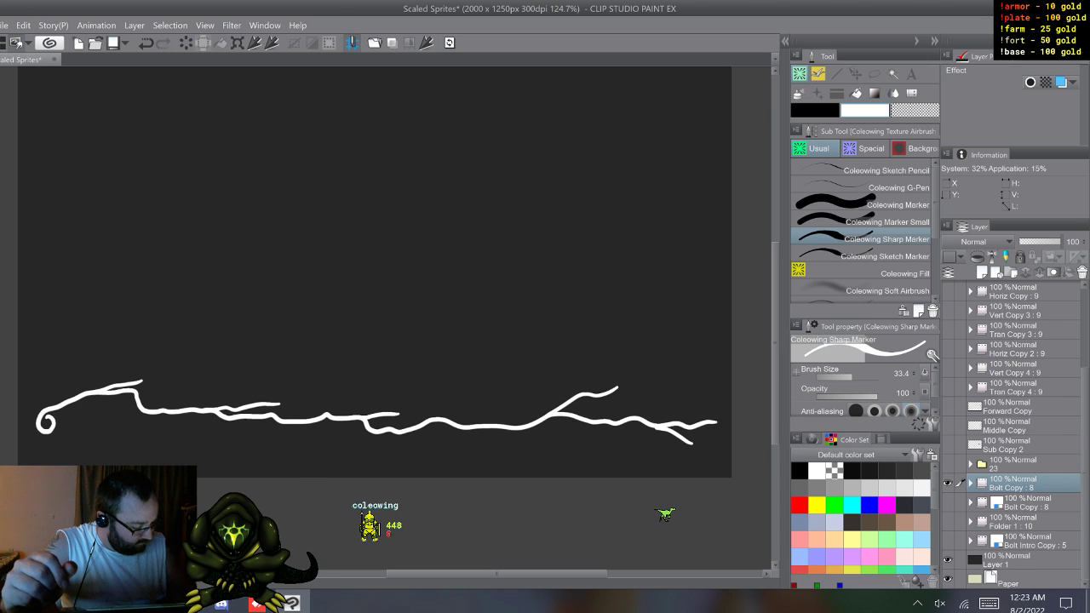
{"action": "left_click_drag", "start_coordinate": [1013, 521], "coordinate": [1013, 493]}
{"action": "left_click", "coordinate": [1026, 522]}
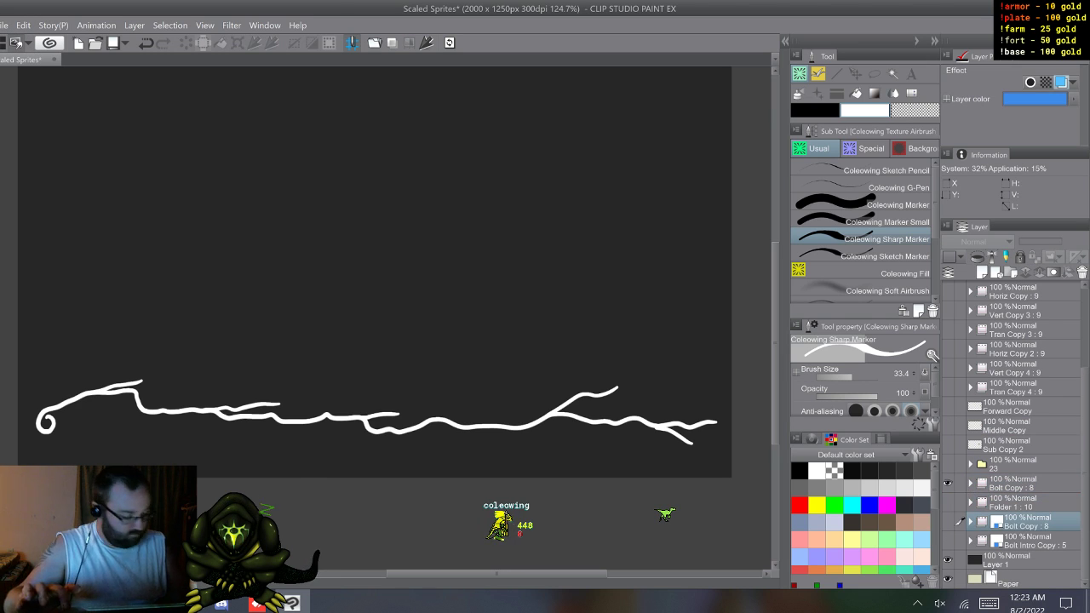
{"action": "right_click", "coordinate": [1021, 519], "text": "shift"}
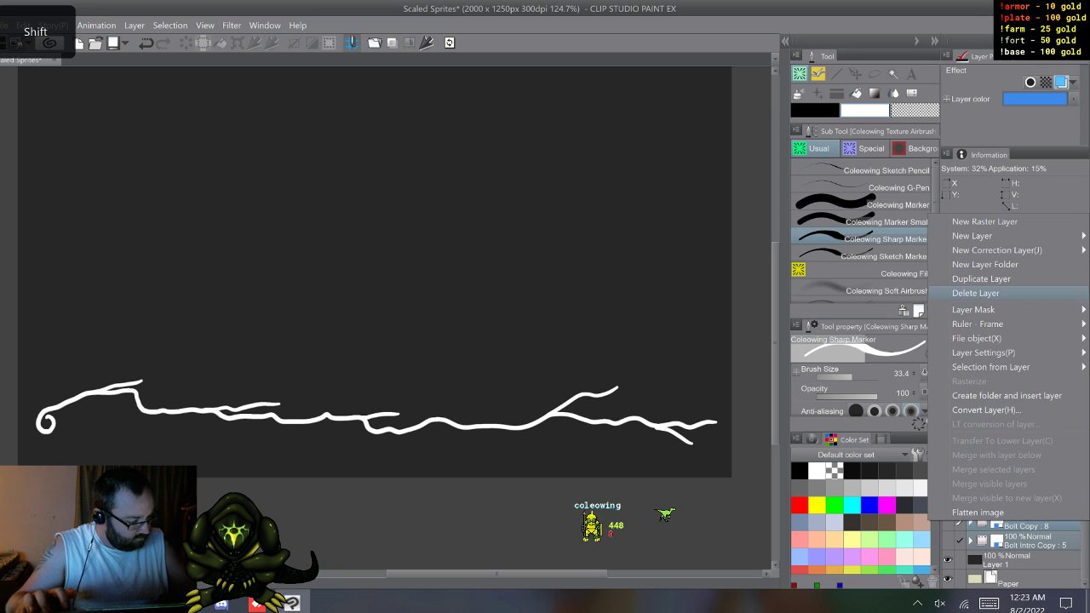
{"action": "left_click", "coordinate": [976, 293]}
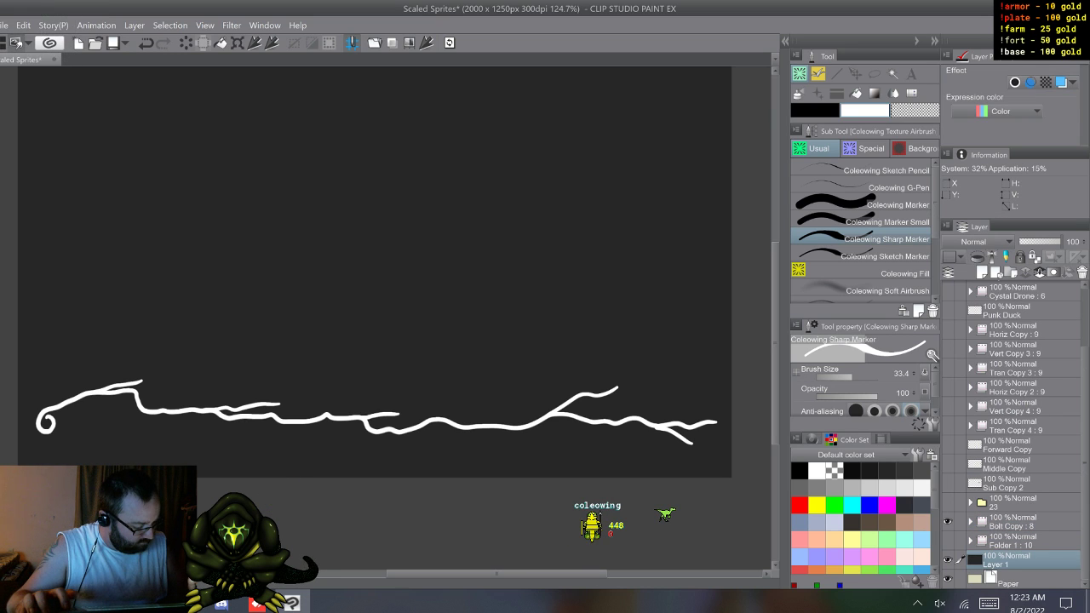
Step: Show Folder 1 and duplicate it together with Bolt Copy, keeping each pair of animation folders grouped in the layer stack
{"action": "left_click", "coordinate": [1020, 541]}
{"action": "left_click", "coordinate": [1020, 521], "text": "shift"}
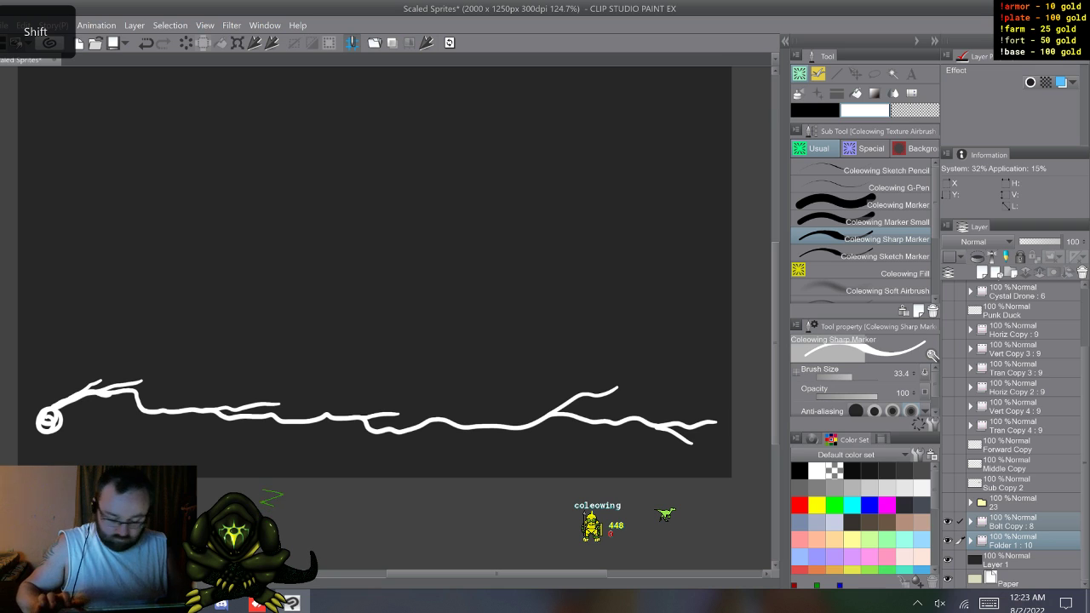
{"action": "key", "text": "F9"}
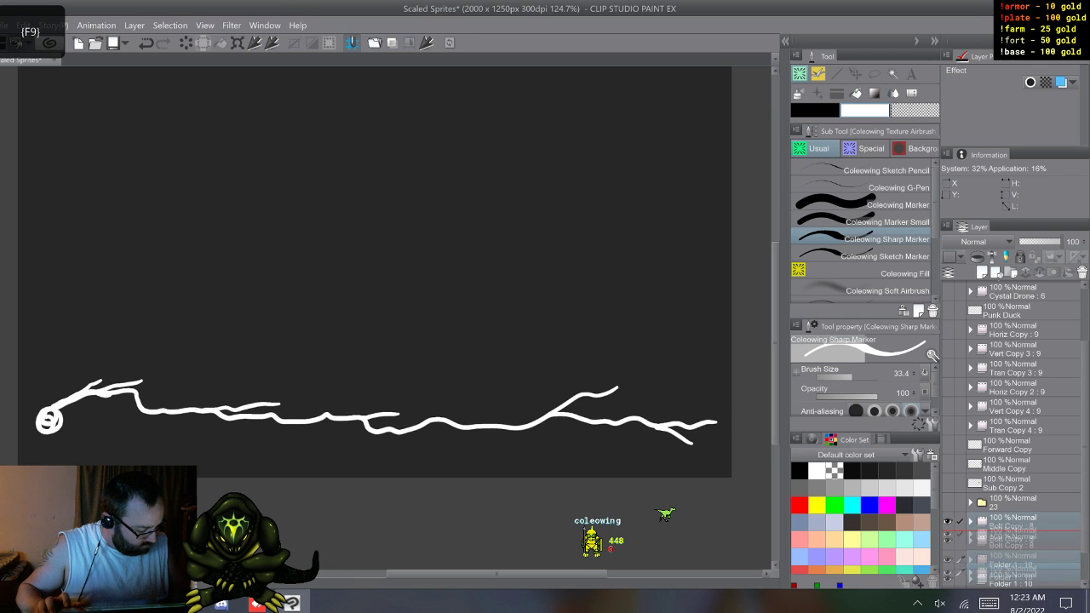
{"action": "left_click_drag", "start_coordinate": [1085, 477], "coordinate": [1085, 511]}
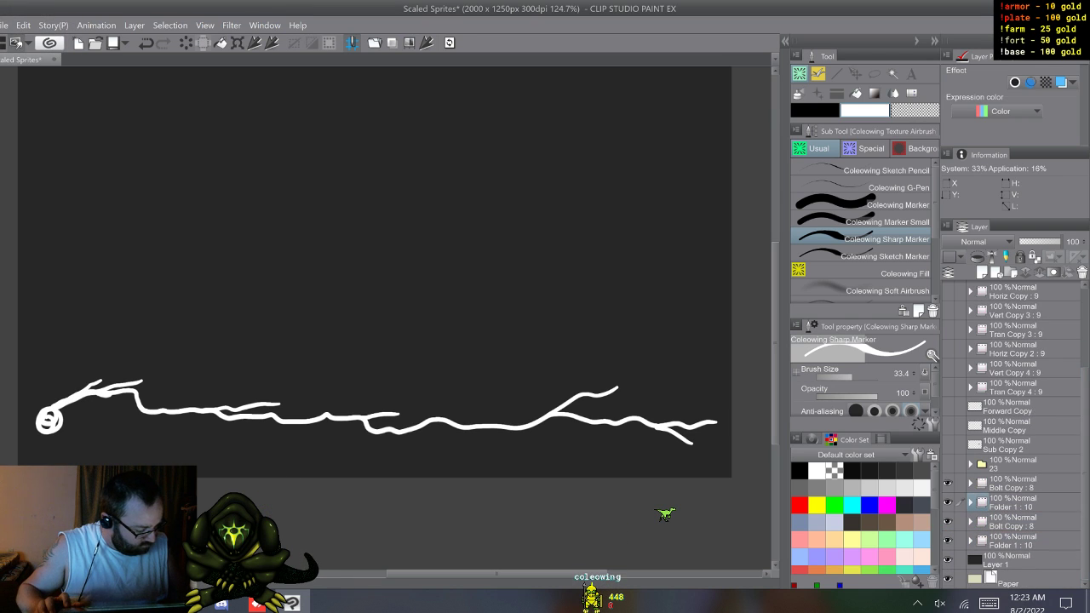
Step: Hide the upper pair of folders and clear the drawings from the cels of the lower Bolt Copy folder
{"action": "left_click", "coordinate": [1020, 522]}
{"action": "left_click", "coordinate": [970, 521]}
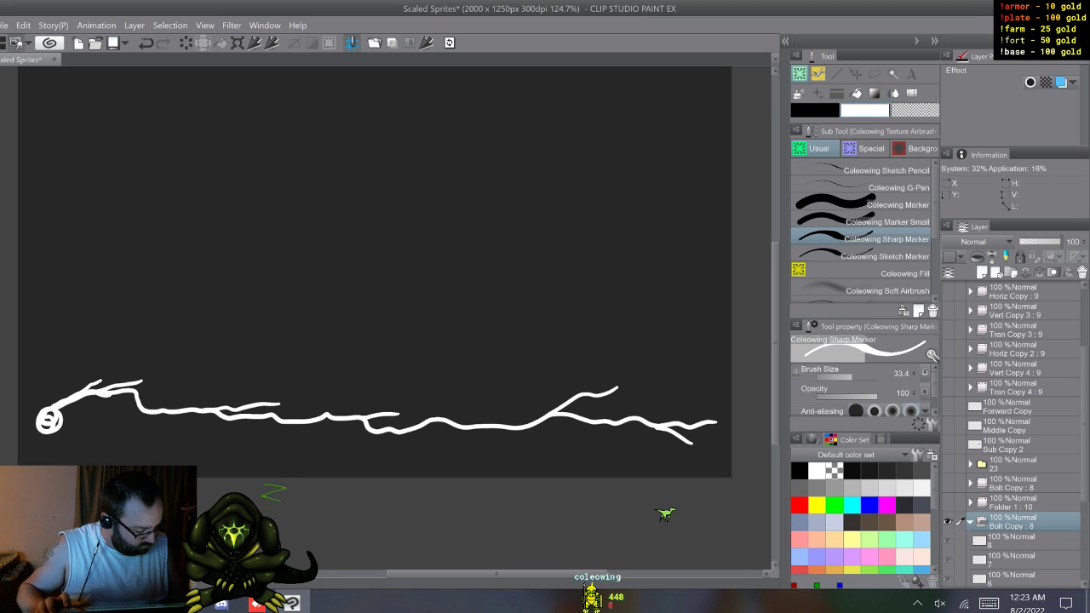
{"action": "left_click", "coordinate": [1020, 541]}
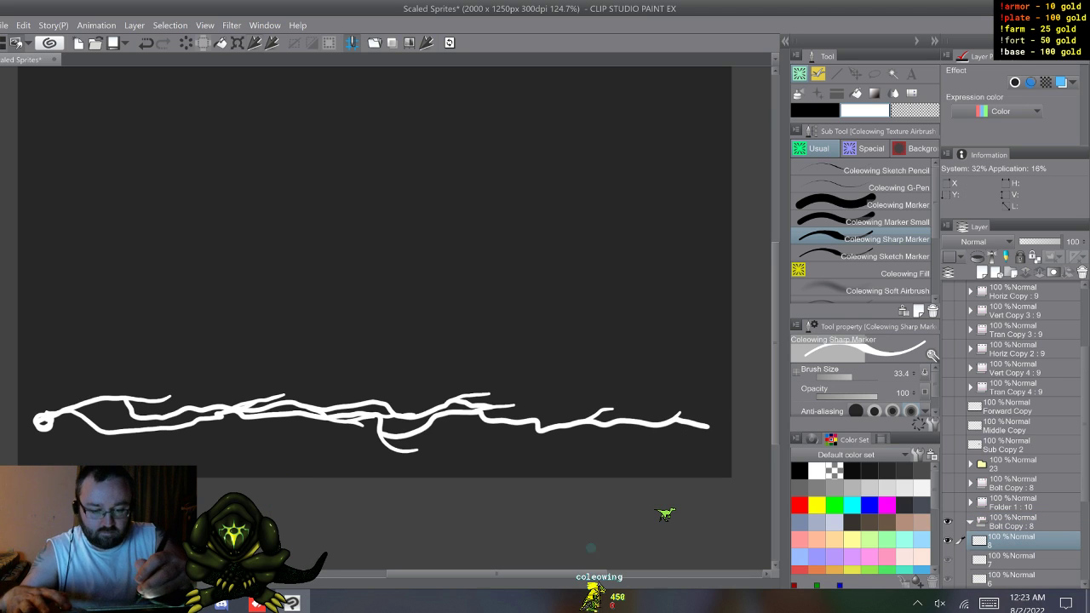
{"action": "key", "text": "w"}
{"action": "key", "text": "w"}
{"action": "key", "text": "w"}
{"action": "key", "text": "w"}
{"action": "key", "text": "w"}
{"action": "key", "text": "w"}
{"action": "key", "text": "w"}
{"action": "key", "text": "w"}
{"action": "key", "text": "w"}
{"action": "key", "text": "w"}
{"action": "key", "text": "w"}
{"action": "key", "text": "w"}
{"action": "key", "text": "w"}
{"action": "key", "text": "w"}
{"action": "key", "text": "w"}
{"action": "key", "text": "w"}
{"action": "key", "text": "w"}
{"action": "key", "text": "w"}
{"action": "key", "text": "w"}
{"action": "key", "text": "w"}
{"action": "key", "text": "w"}
{"action": "key", "text": "w"}
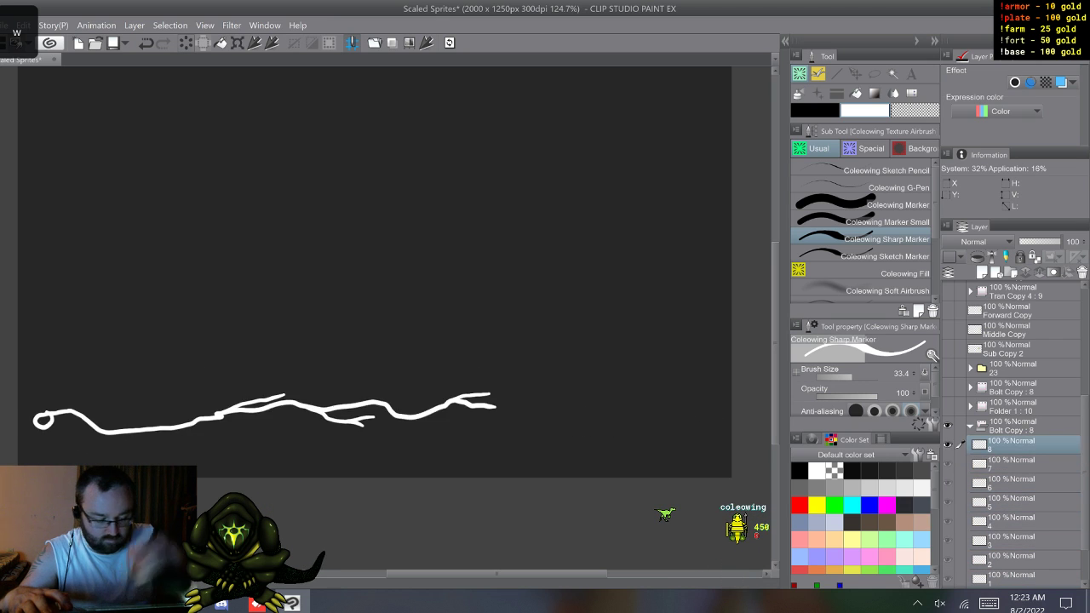
{"action": "key", "text": "w"}
Step: Hide the lower Bolt Copy, clear the drawings from the cels of the lower Folder 1, and collapse that folder
{"action": "left_click", "coordinate": [970, 426]}
{"action": "left_click", "coordinate": [948, 521]}
{"action": "left_click", "coordinate": [969, 541]}
{"action": "left_click", "coordinate": [1012, 560]}
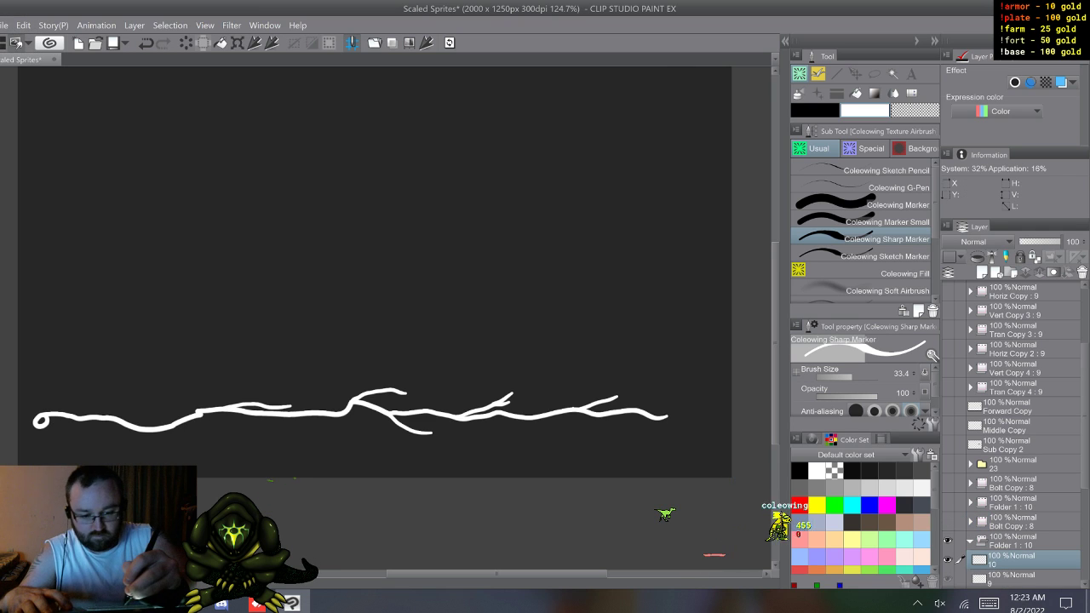
{"action": "key", "text": "w"}
{"action": "key", "text": "w"}
{"action": "key", "text": "w"}
{"action": "key", "text": "w"}
{"action": "key", "text": "w"}
{"action": "key", "text": "w"}
{"action": "key", "text": "w"}
{"action": "key", "text": "w"}
{"action": "key", "text": "w"}
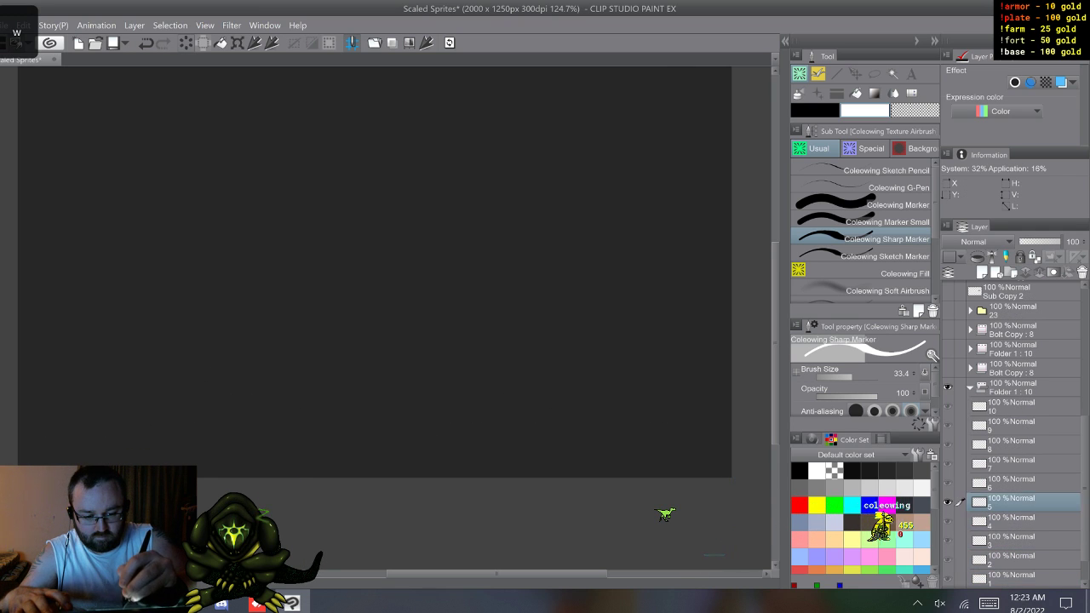
{"action": "key", "text": "w"}
{"action": "key", "text": "w"}
{"action": "key", "text": "w"}
{"action": "key", "text": "w"}
{"action": "key", "text": "w"}
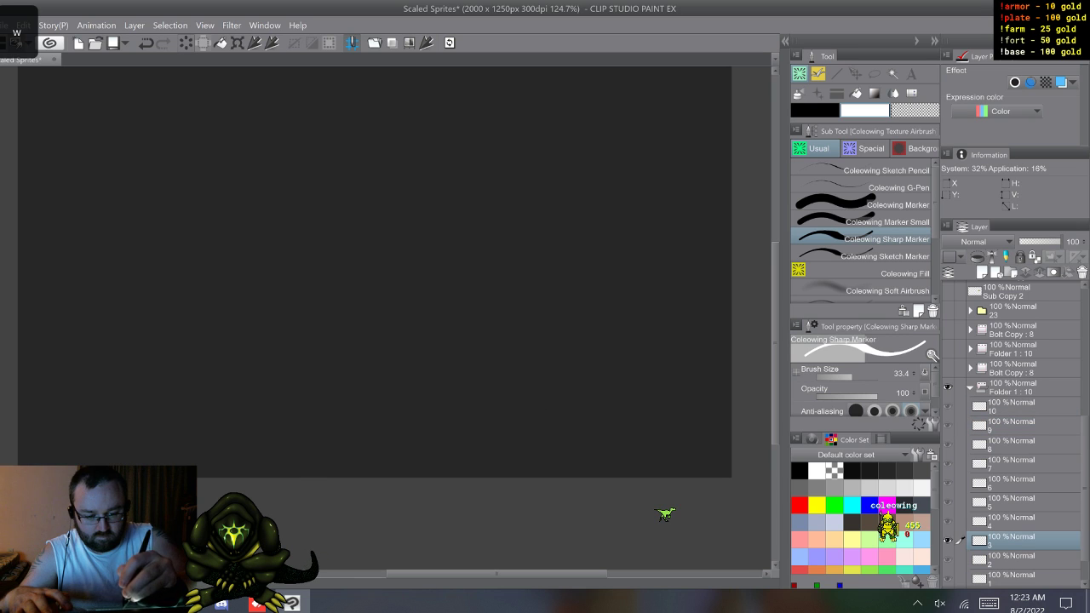
{"action": "left_click", "coordinate": [970, 388]}
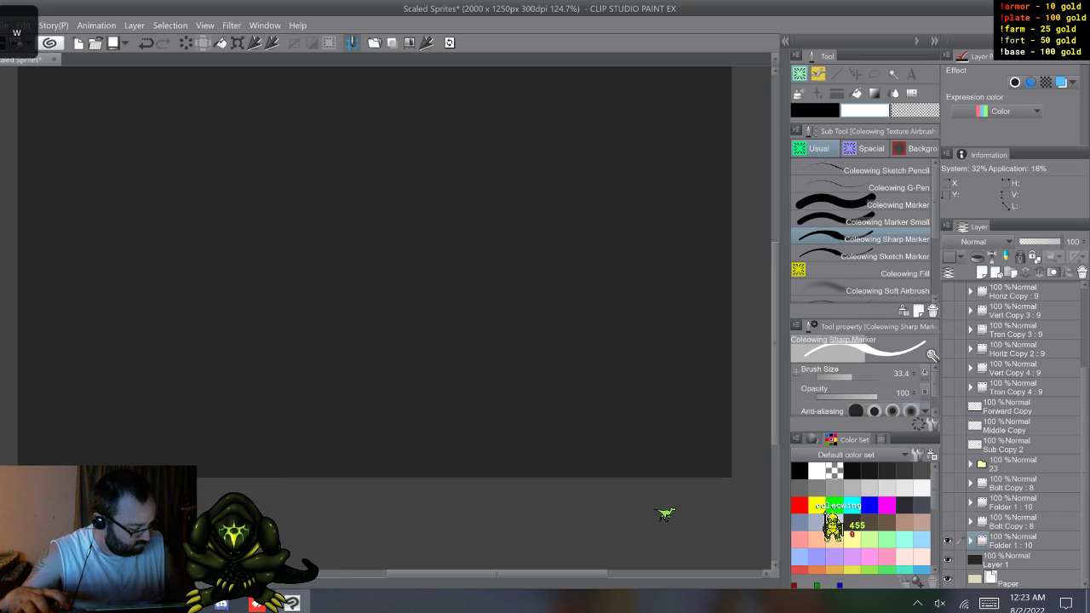
Step: Show the Folder 1 holding the white strands and move the emptied Bolt Copy folder above it in the layer stack
{"action": "left_click", "coordinate": [1012, 521]}
{"action": "left_click_drag", "start_coordinate": [43, 417], "coordinate": [254, 400]}
{"action": "left_click_drag", "start_coordinate": [164, 402], "coordinate": [207, 368]}
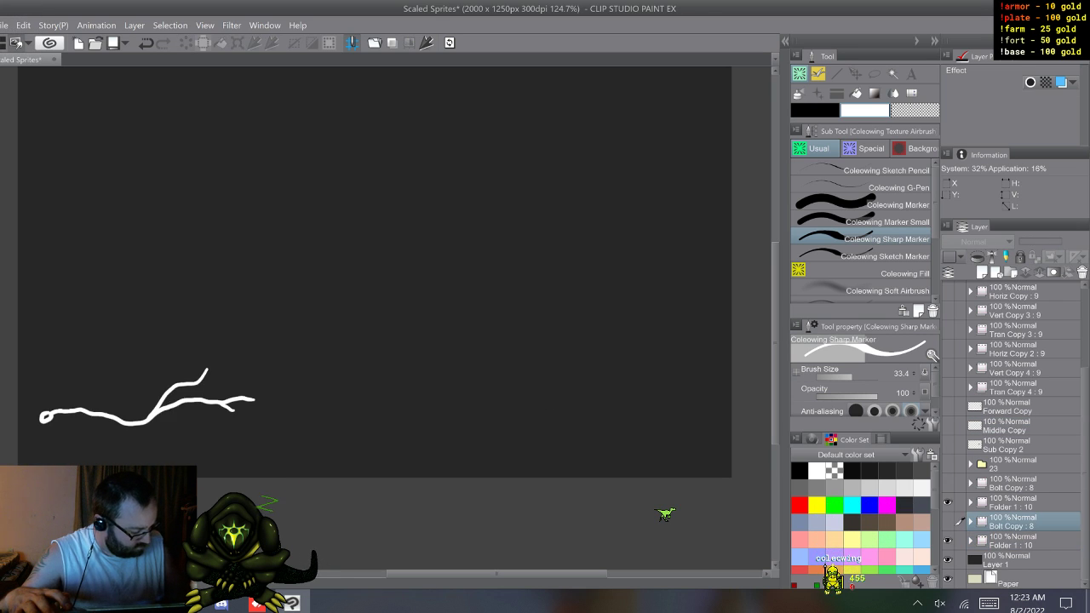
{"action": "left_click_drag", "start_coordinate": [1012, 521], "coordinate": [1011, 494]}
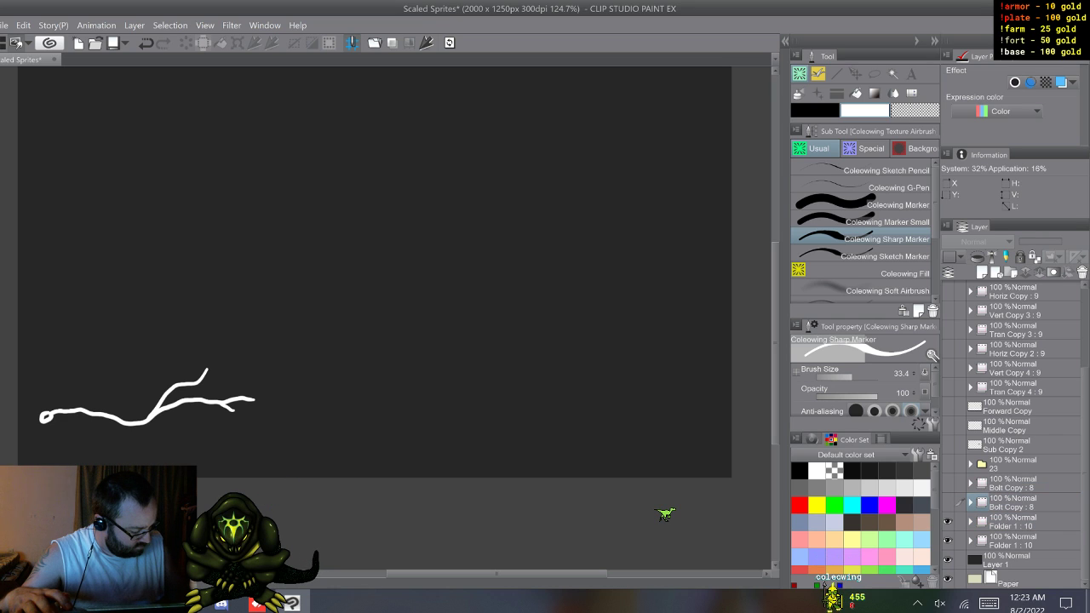
Step: Expand the emptied lower Folder 1 and make its cel 1 active beneath the matching white strand
{"action": "left_click", "coordinate": [970, 521]}
{"action": "left_click", "coordinate": [970, 540]}
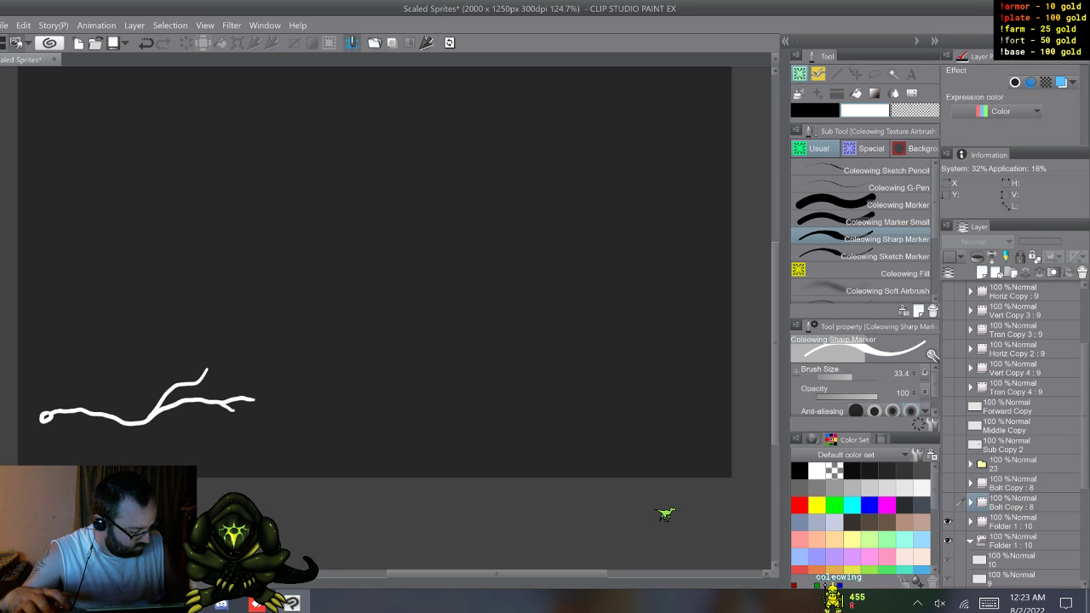
{"action": "left_click", "coordinate": [1012, 560]}
{"action": "key", "text": "w"}
{"action": "key", "text": "w"}
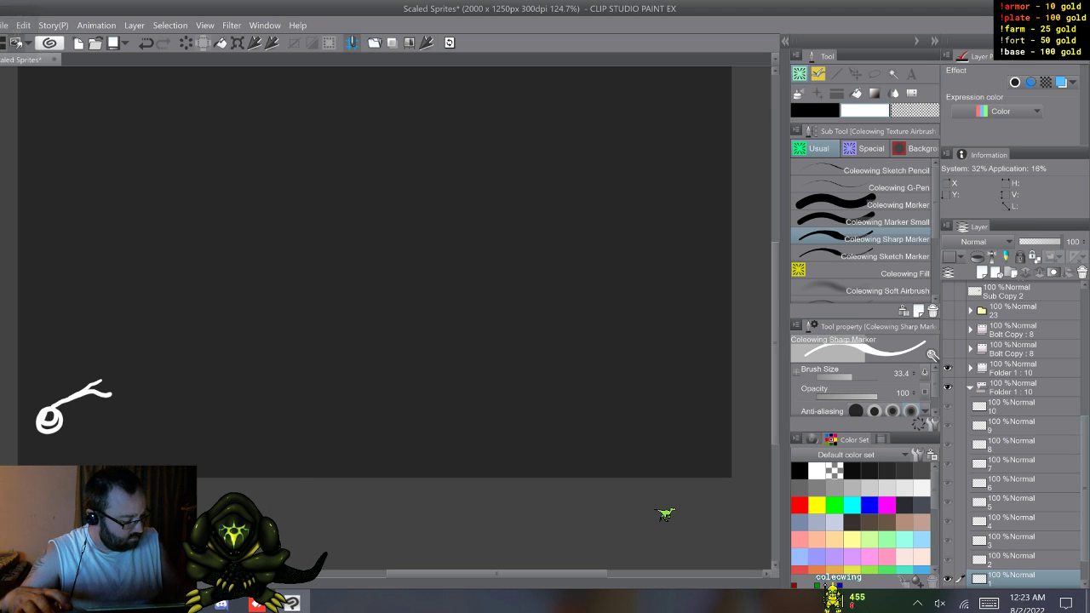
{"action": "scroll", "coordinate": [1012, 434], "scroll_direction": "up", "scroll_amount": 5}
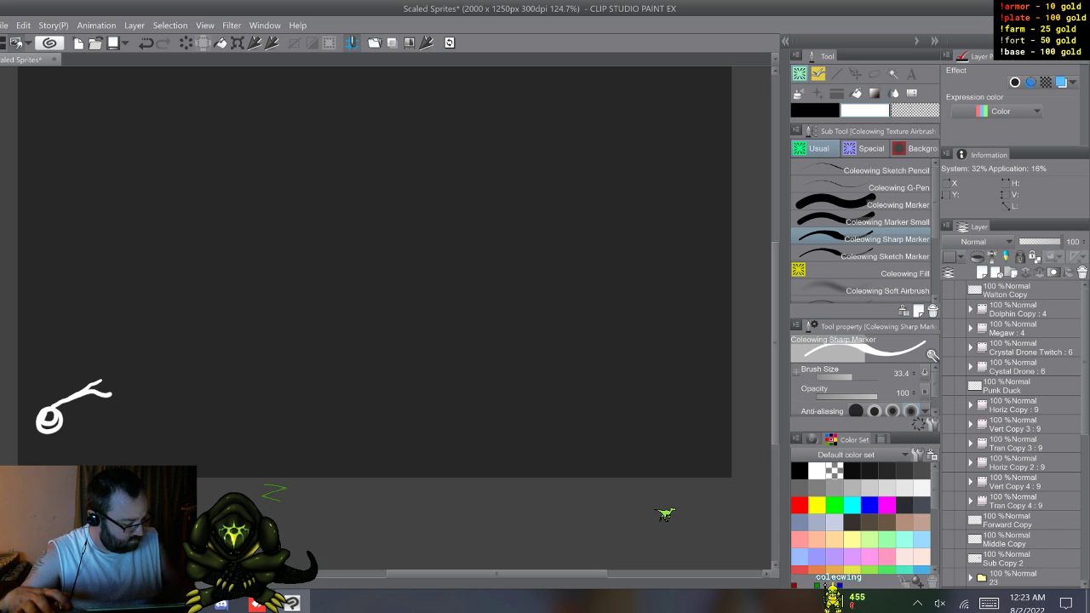
{"action": "scroll", "coordinate": [1013, 435], "scroll_direction": "down", "scroll_amount": 2}
{"action": "scroll", "coordinate": [1013, 434], "scroll_direction": "down", "scroll_amount": 1}
{"action": "left_click", "coordinate": [970, 456]}
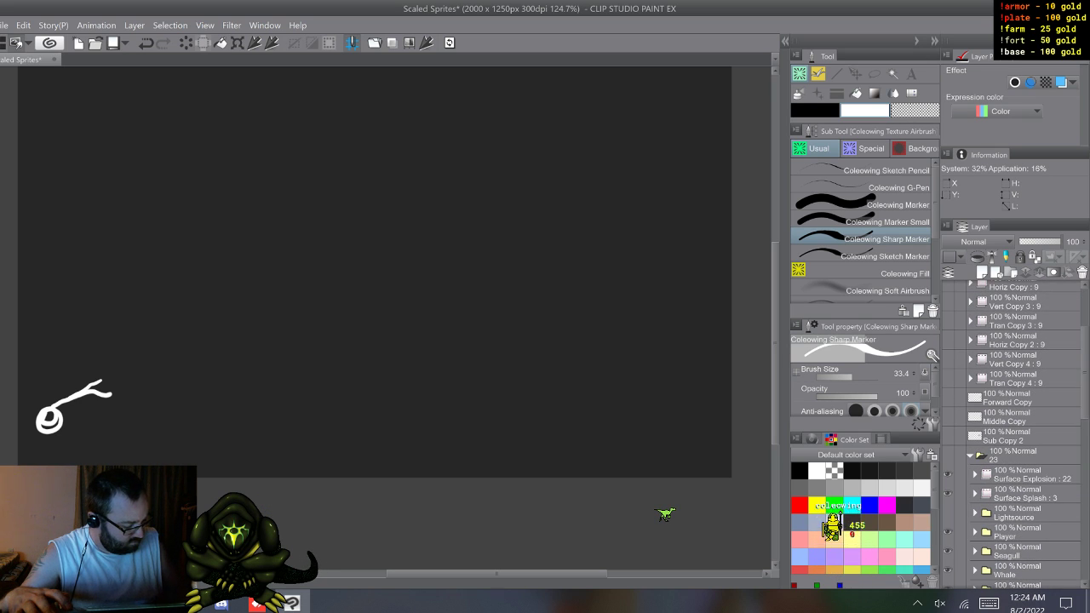
{"action": "left_click", "coordinate": [970, 456]}
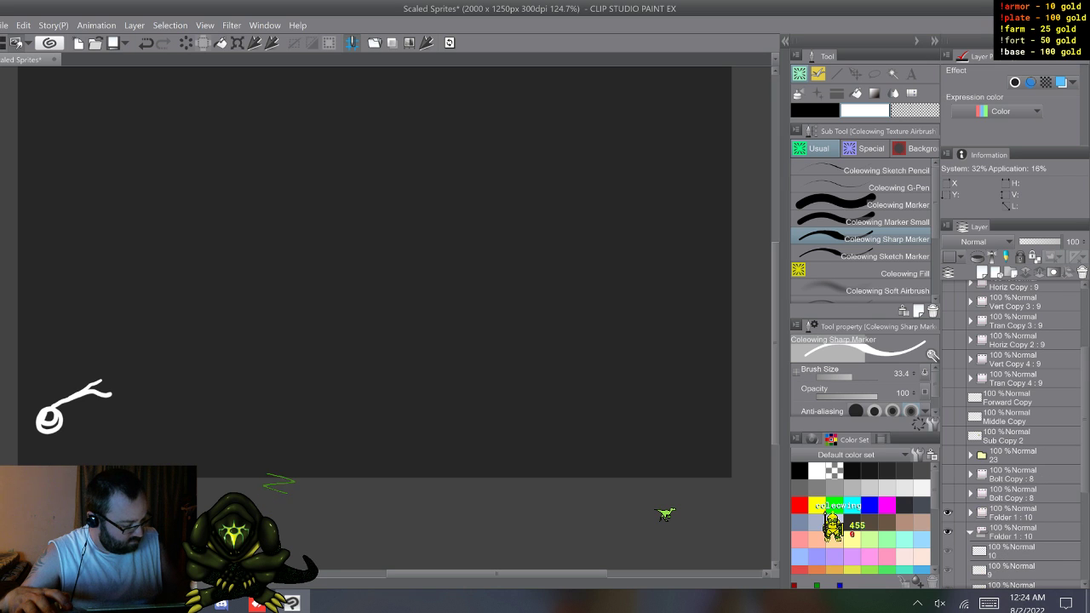
{"action": "scroll", "coordinate": [1013, 435], "scroll_direction": "down", "scroll_amount": 6}
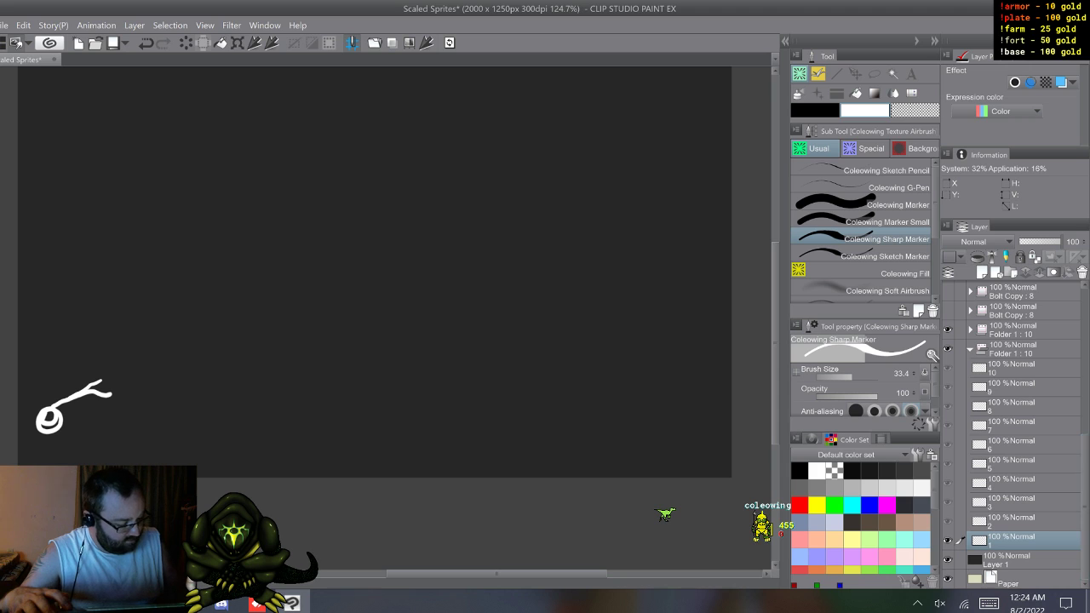
Step: Pick orange from the color history and airbrush a glow around cel 1's strand with Coleowing Soft Airbrush
{"action": "left_click", "coordinate": [882, 439]}
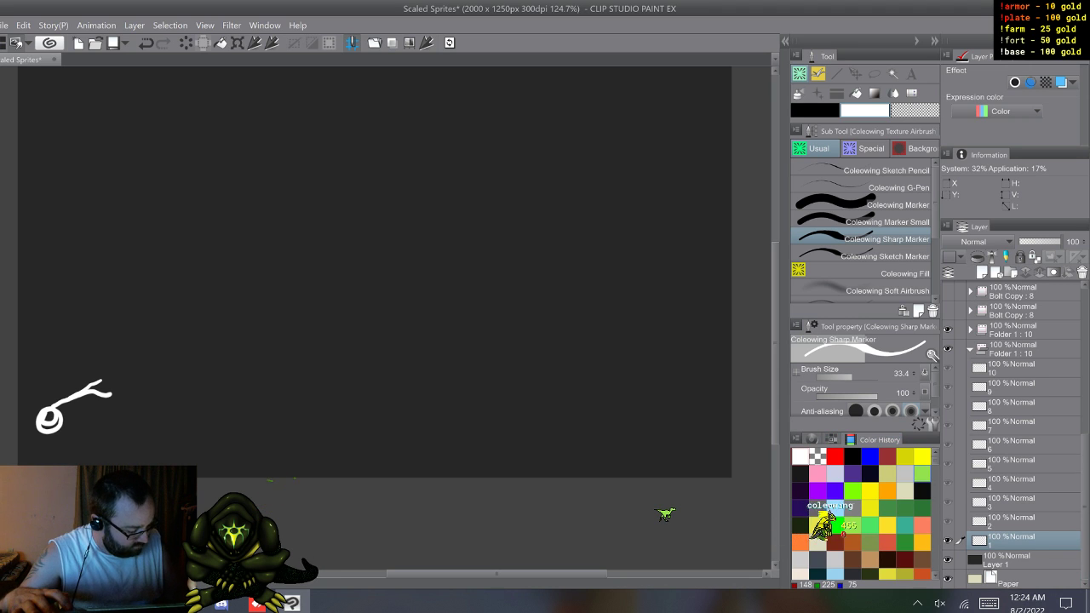
{"action": "left_click", "coordinate": [800, 543]}
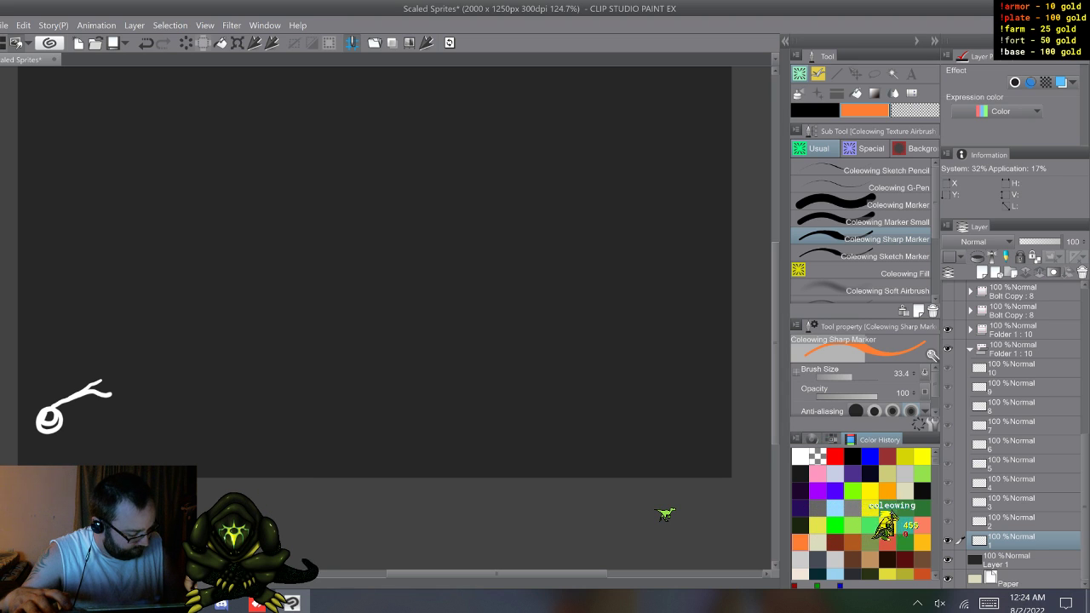
{"action": "left_click", "coordinate": [831, 440]}
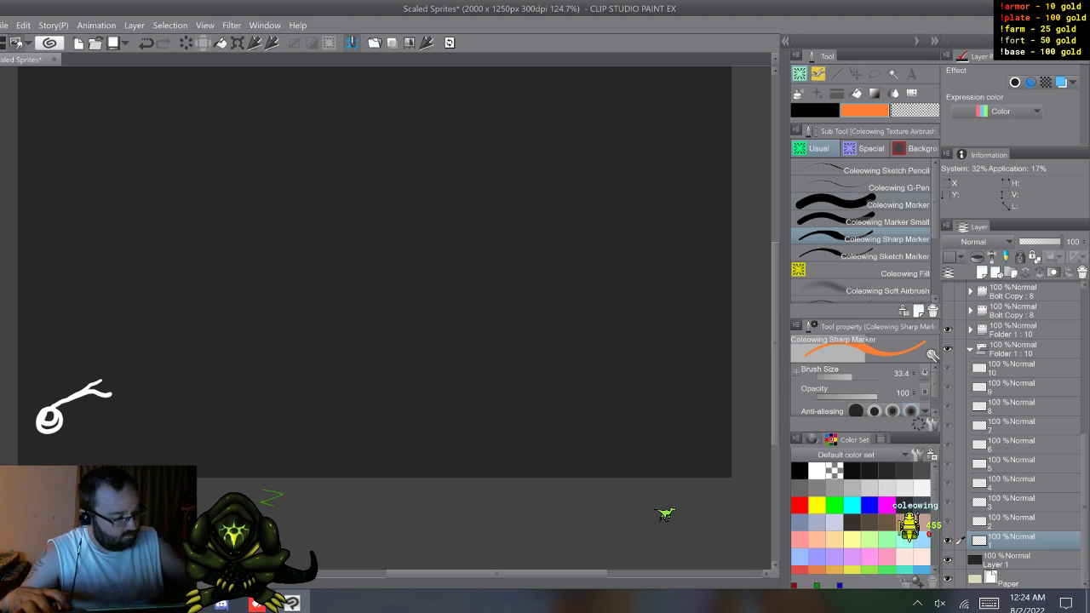
{"action": "left_click", "coordinate": [862, 289]}
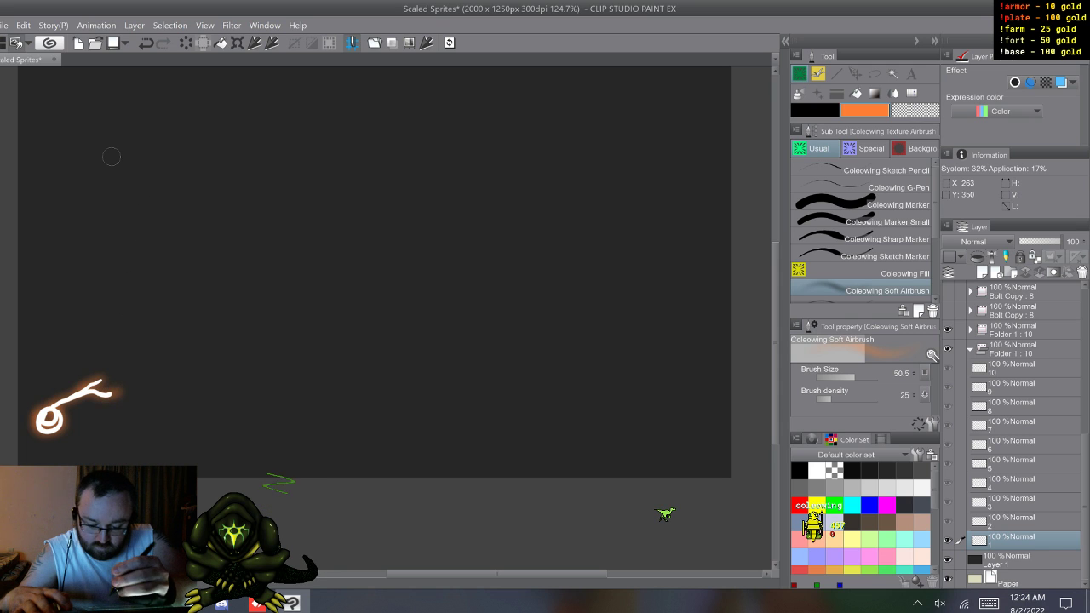
Step: Airbrush an orange glow along the white strands on cels 2 and 3 of the lower Folder 1
{"action": "key", "text": "w"}
{"action": "mouse_move", "coordinate": [54, 411]}
{"action": "left_mouse_down"}
{"action": "mouse_move", "coordinate": [46, 423]}
{"action": "mouse_move", "coordinate": [77, 403]}
{"action": "mouse_move", "coordinate": [103, 410]}
{"action": "left_mouse_up"}
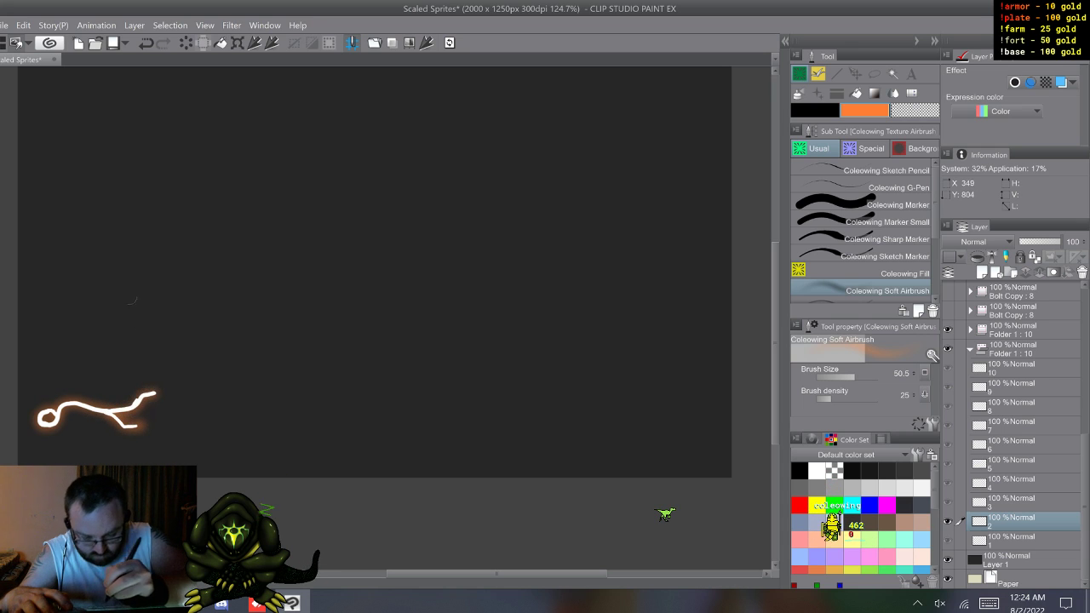
{"action": "key", "text": "w"}
{"action": "mouse_move", "coordinate": [53, 417]}
{"action": "left_mouse_down"}
{"action": "mouse_move", "coordinate": [38, 414]}
{"action": "mouse_move", "coordinate": [133, 434]}
{"action": "left_mouse_up"}
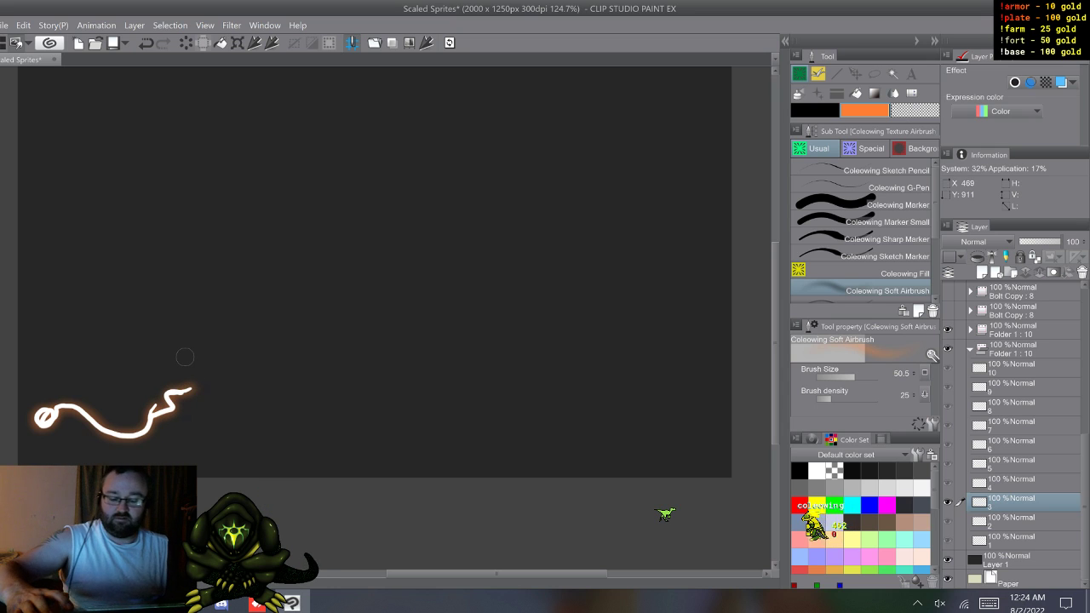
Step: Move on to cel 4 and airbrush an orange glow along its strand and forked branches
{"action": "key", "text": "w"}
{"action": "key", "text": "s"}
{"action": "key", "text": "w"}
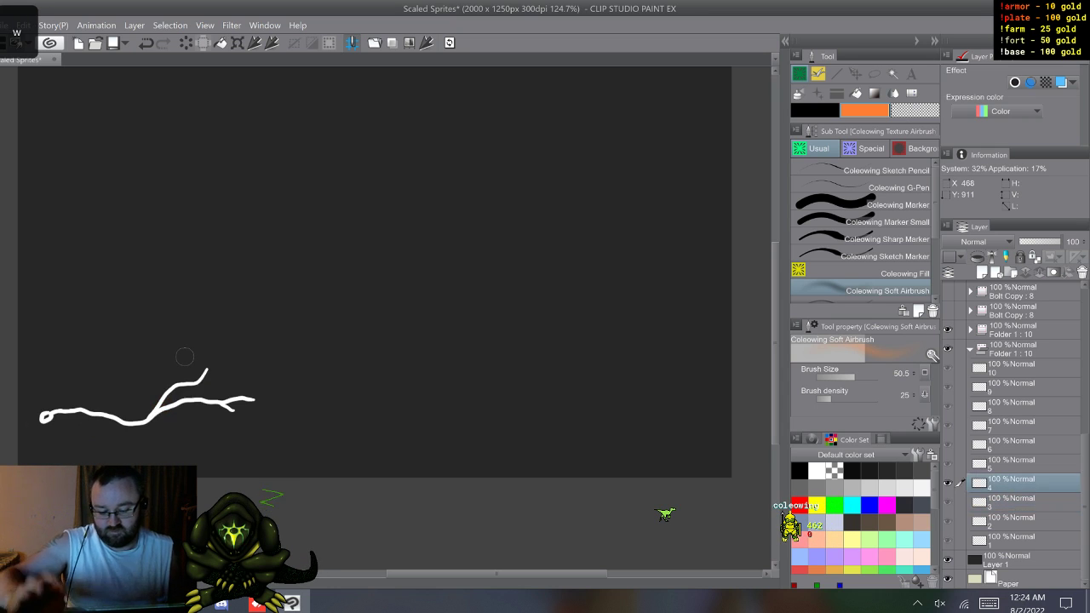
{"action": "left_click", "coordinate": [47, 416]}
{"action": "mouse_move", "coordinate": [47, 416]}
{"action": "left_mouse_down"}
{"action": "mouse_move", "coordinate": [136, 424]}
{"action": "mouse_move", "coordinate": [179, 383]}
{"action": "left_mouse_up"}
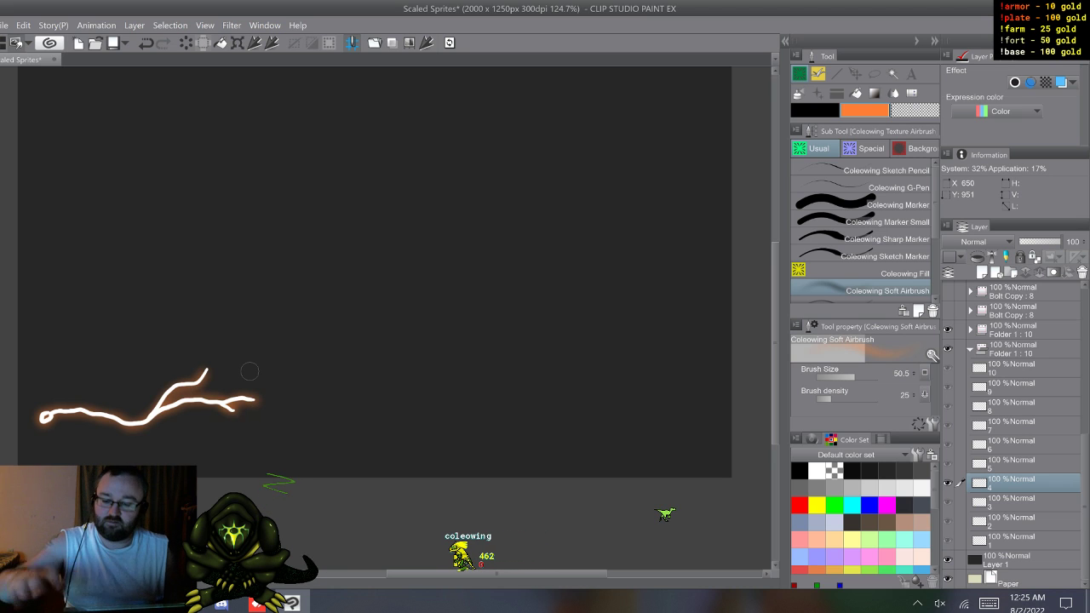
Step: Airbrush an orange glow on cel 5, following the wavy strand from its looped start through the forked tips
{"action": "key", "text": "w"}
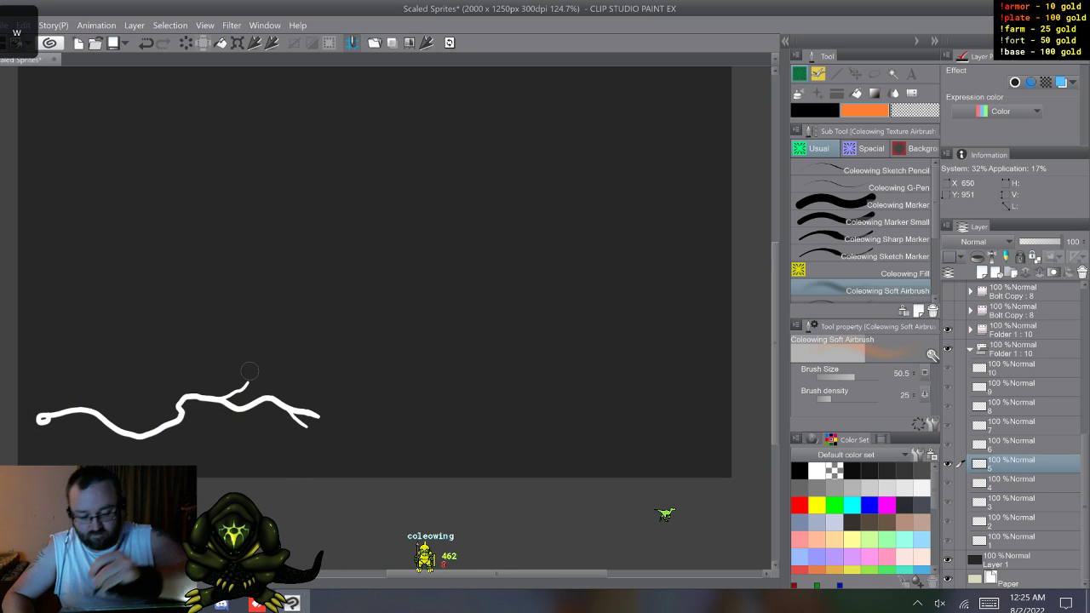
{"action": "left_click", "coordinate": [42, 417]}
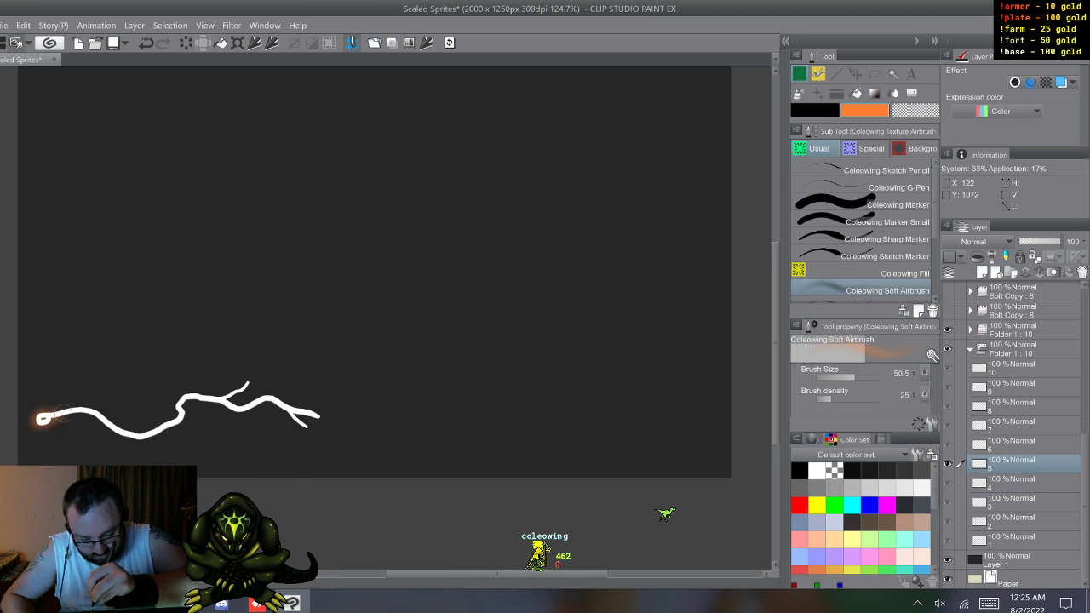
{"action": "left_click_drag", "start_coordinate": [134, 436], "coordinate": [181, 421]}
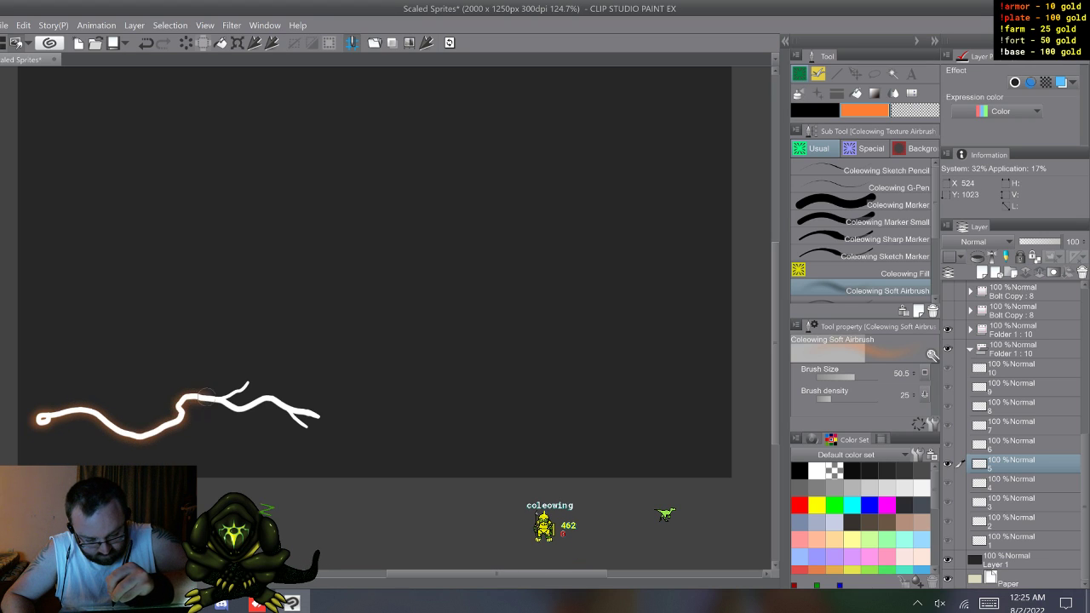
{"action": "mouse_move", "coordinate": [221, 399]}
{"action": "left_mouse_down"}
{"action": "mouse_move", "coordinate": [266, 401]}
{"action": "mouse_move", "coordinate": [305, 419]}
{"action": "mouse_move", "coordinate": [304, 409]}
{"action": "left_mouse_up"}
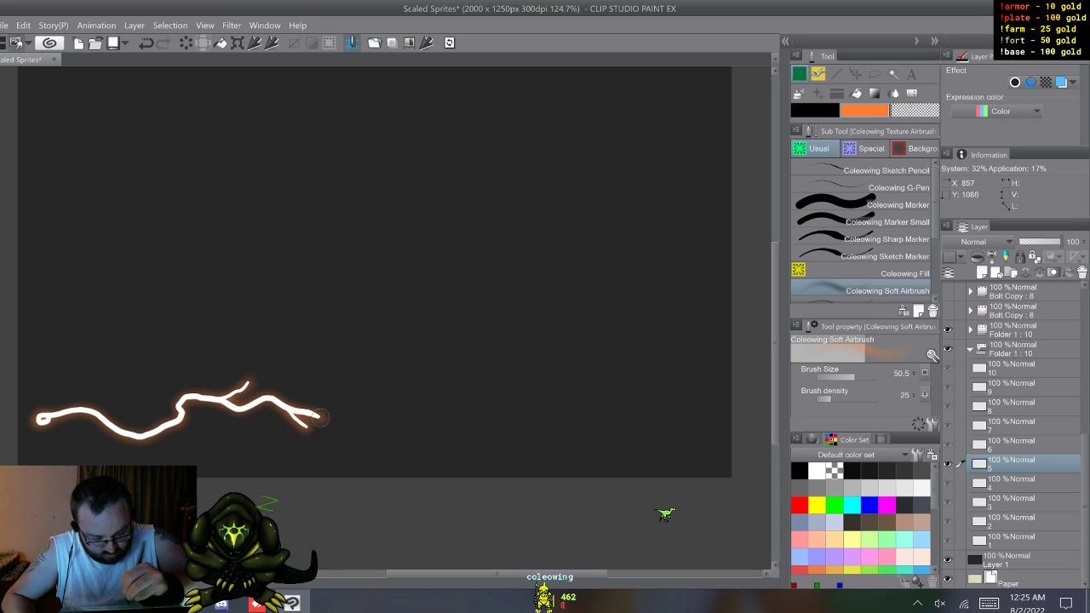
Step: Airbrush an orange glow on cel 6 around the main strand, the upper branch and the forked end
{"action": "key", "text": "w"}
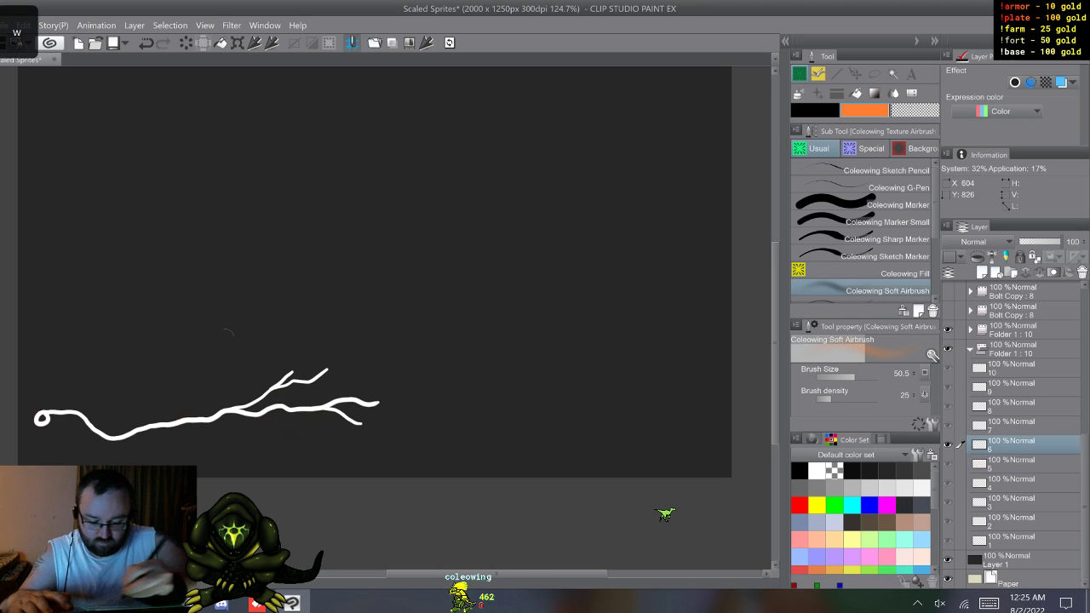
{"action": "mouse_move", "coordinate": [43, 416]}
{"action": "left_mouse_down"}
{"action": "mouse_move", "coordinate": [111, 436]}
{"action": "mouse_move", "coordinate": [218, 416]}
{"action": "mouse_move", "coordinate": [265, 389]}
{"action": "left_mouse_up"}
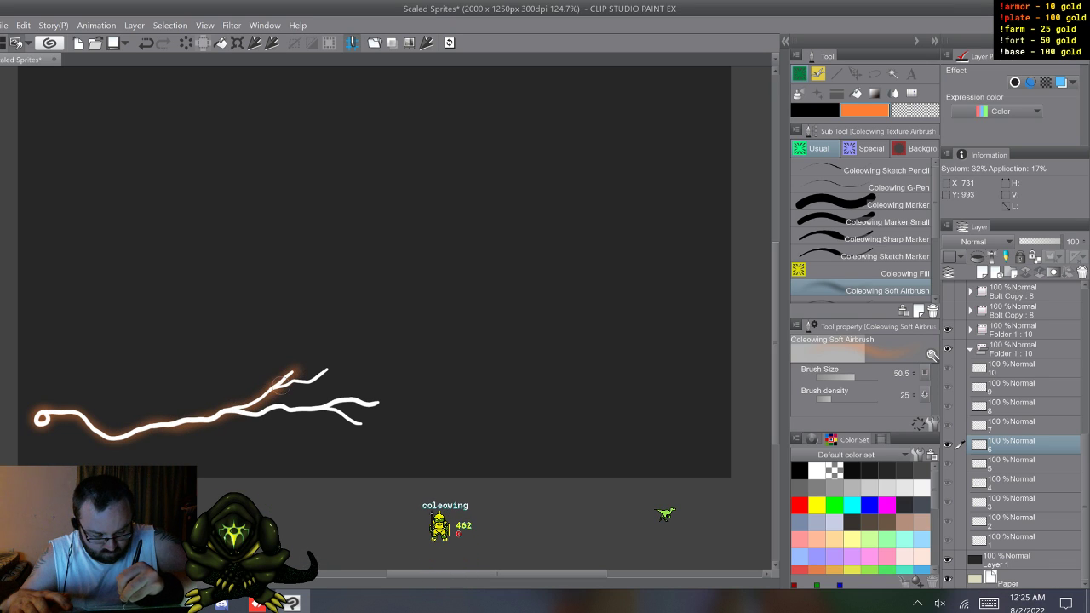
{"action": "left_click_drag", "start_coordinate": [241, 414], "coordinate": [281, 403]}
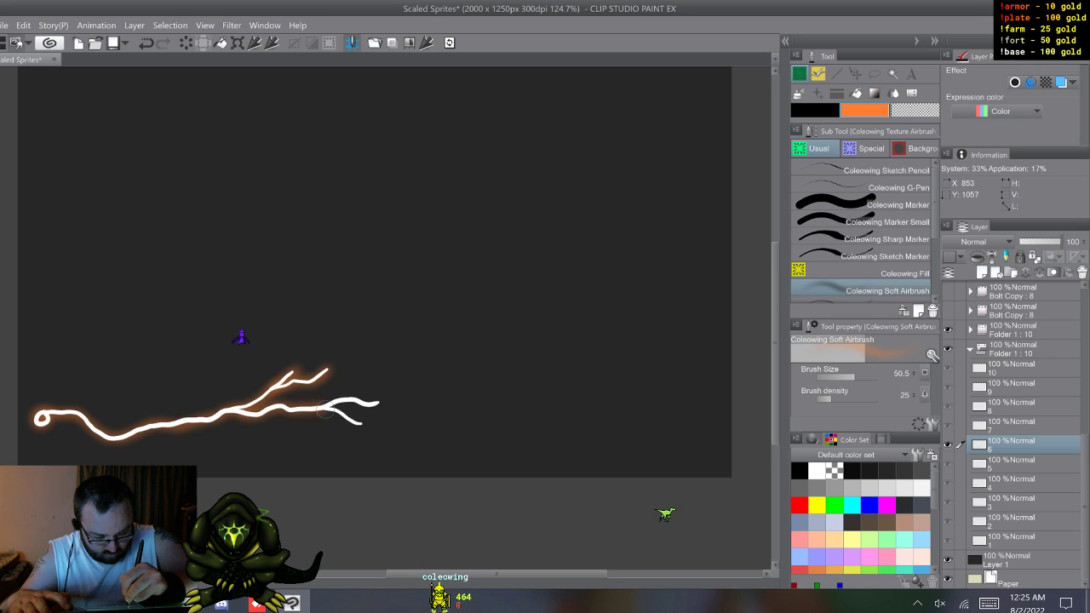
{"action": "left_click_drag", "start_coordinate": [345, 415], "coordinate": [363, 423]}
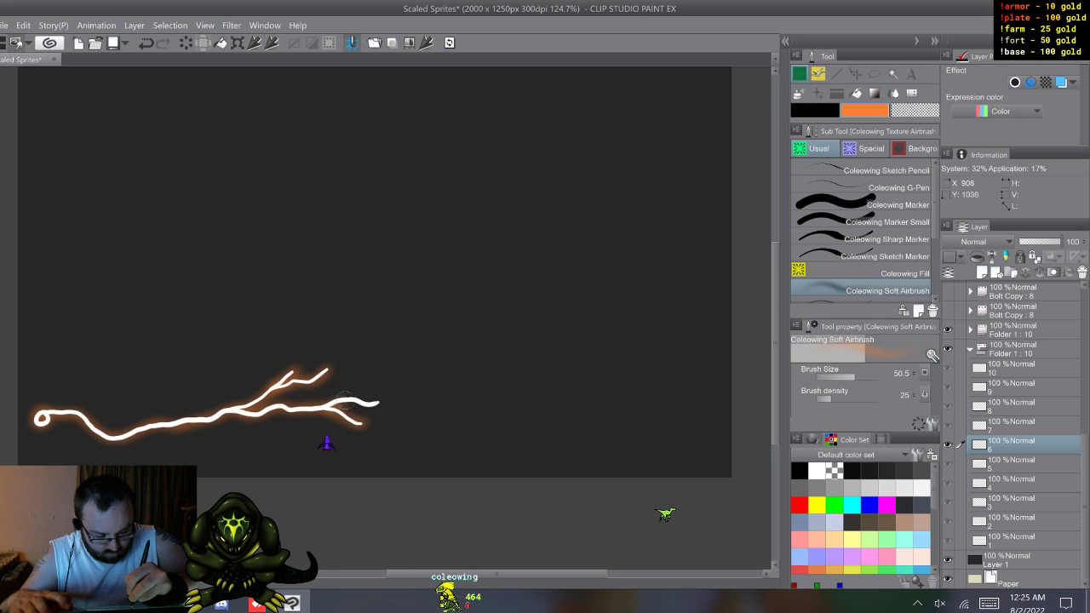
Step: Airbrush an orange glow on cel 7 along the full bolt, including its hooked end and lower side branch
{"action": "key", "text": "w"}
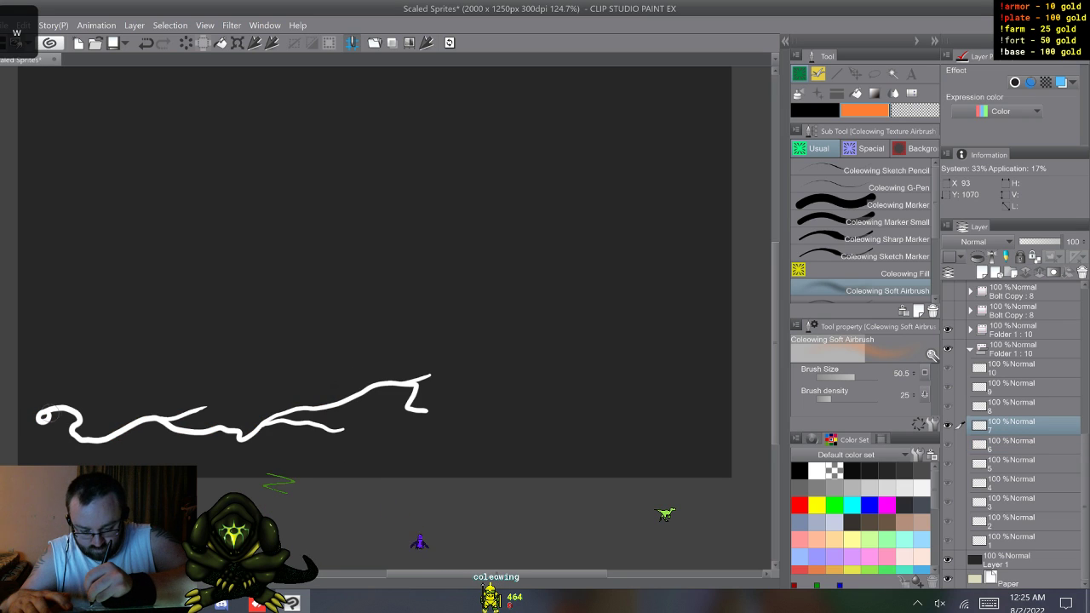
{"action": "mouse_move", "coordinate": [44, 416]}
{"action": "left_mouse_down"}
{"action": "mouse_move", "coordinate": [77, 410]}
{"action": "mouse_move", "coordinate": [71, 432]}
{"action": "mouse_move", "coordinate": [96, 441]}
{"action": "mouse_move", "coordinate": [202, 406]}
{"action": "mouse_move", "coordinate": [163, 422]}
{"action": "mouse_move", "coordinate": [238, 431]}
{"action": "left_mouse_up"}
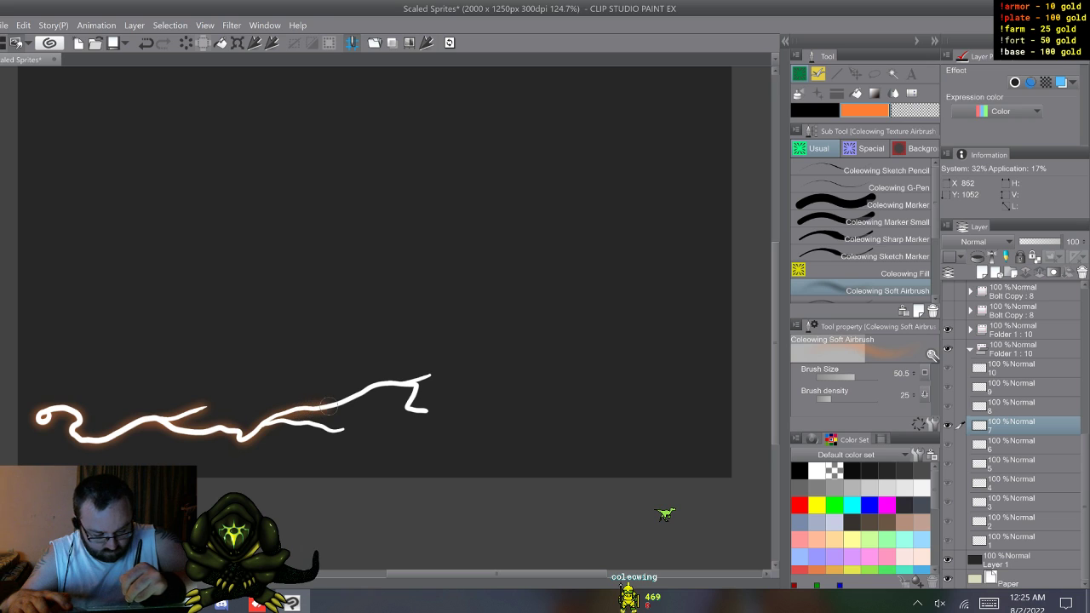
{"action": "left_click_drag", "start_coordinate": [366, 388], "coordinate": [430, 375]}
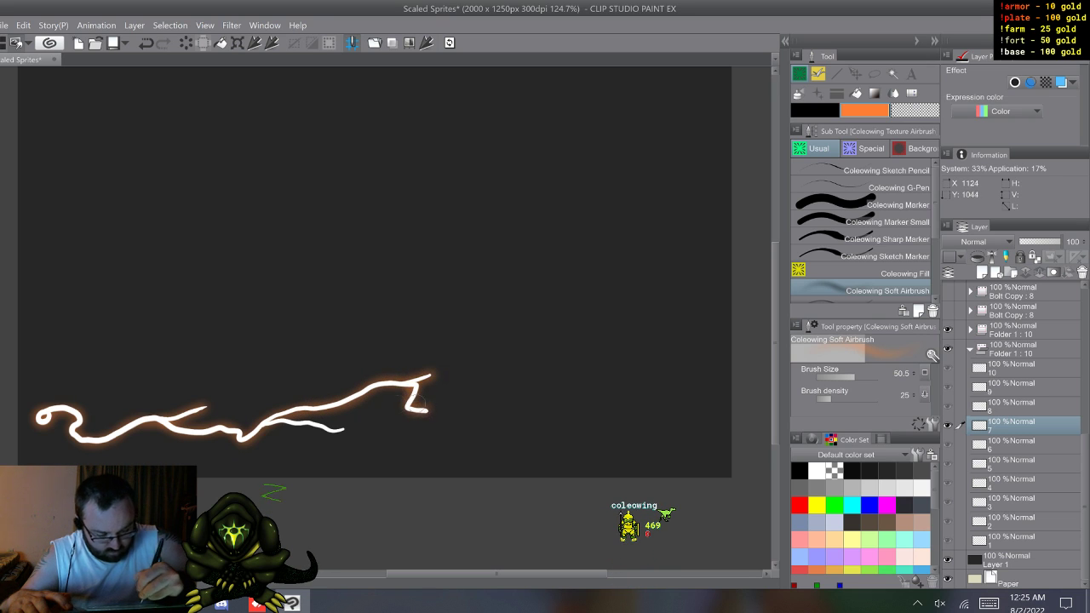
{"action": "left_click_drag", "start_coordinate": [271, 424], "coordinate": [343, 425]}
Step: Airbrush an orange glow along the whole branching bolt on cel 8 and advance to cel 9
{"action": "key", "text": "w"}
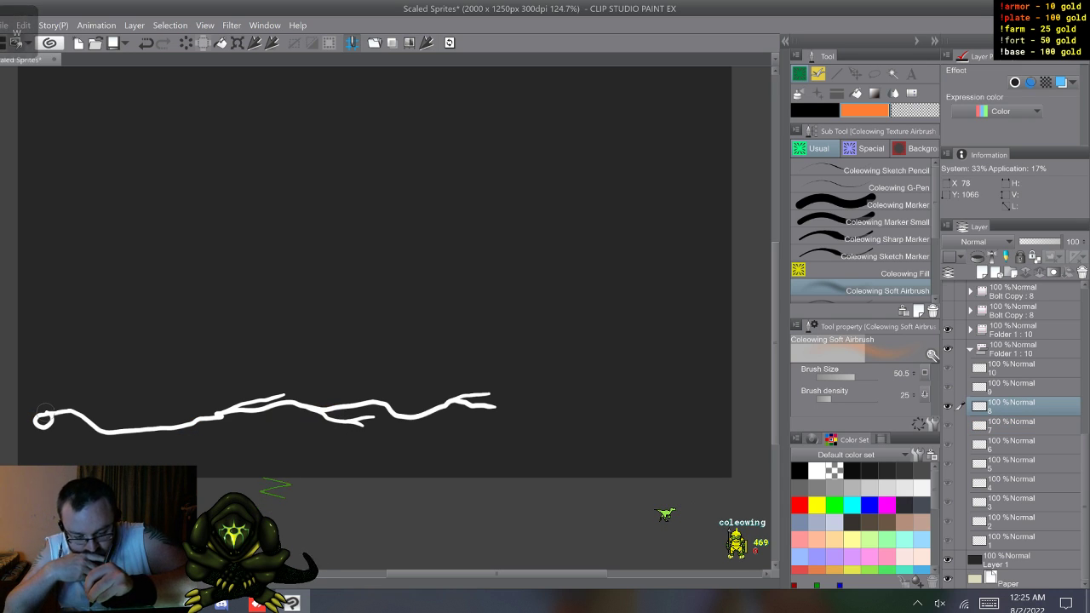
{"action": "mouse_move", "coordinate": [43, 421]}
{"action": "left_mouse_down"}
{"action": "mouse_move", "coordinate": [111, 433]}
{"action": "mouse_move", "coordinate": [174, 428]}
{"action": "mouse_move", "coordinate": [281, 393]}
{"action": "mouse_move", "coordinate": [236, 409]}
{"action": "mouse_move", "coordinate": [304, 404]}
{"action": "mouse_move", "coordinate": [330, 420]}
{"action": "mouse_move", "coordinate": [373, 419]}
{"action": "mouse_move", "coordinate": [364, 426]}
{"action": "mouse_move", "coordinate": [319, 410]}
{"action": "mouse_move", "coordinate": [491, 394]}
{"action": "left_mouse_up"}
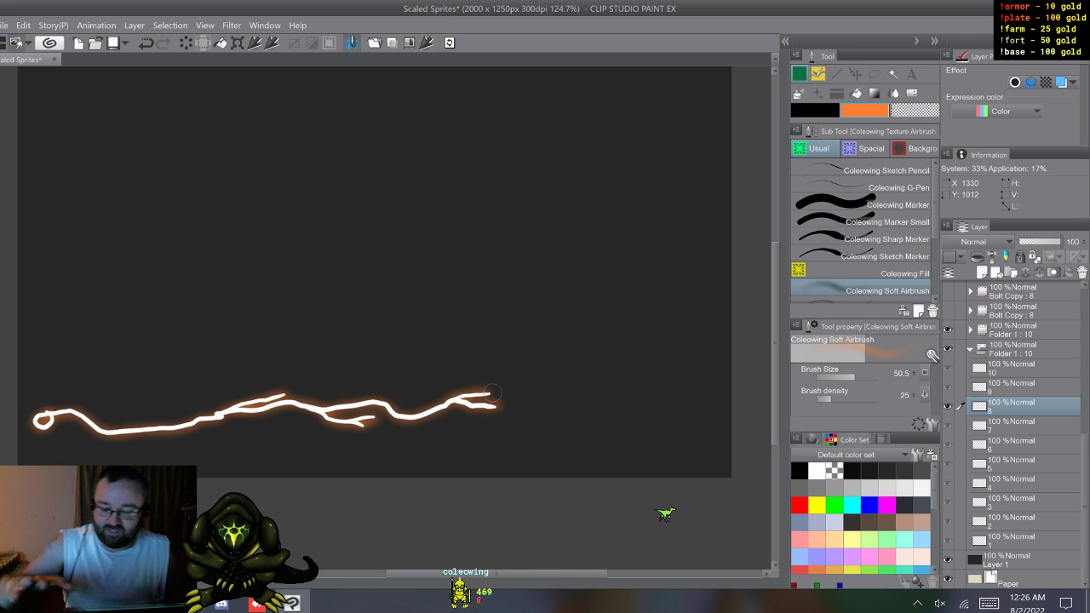
{"action": "key", "text": "w"}
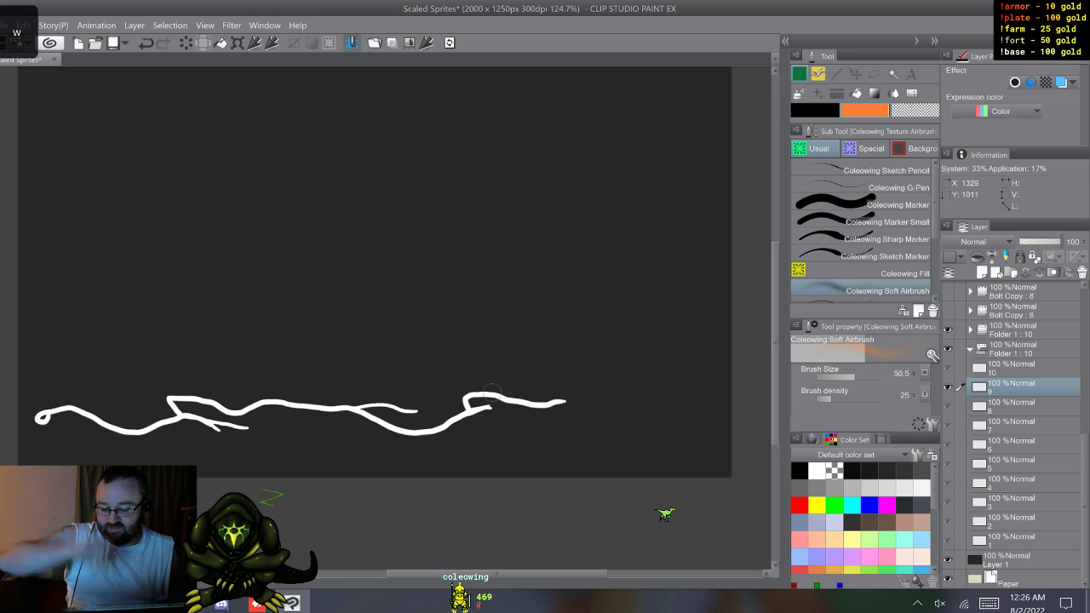
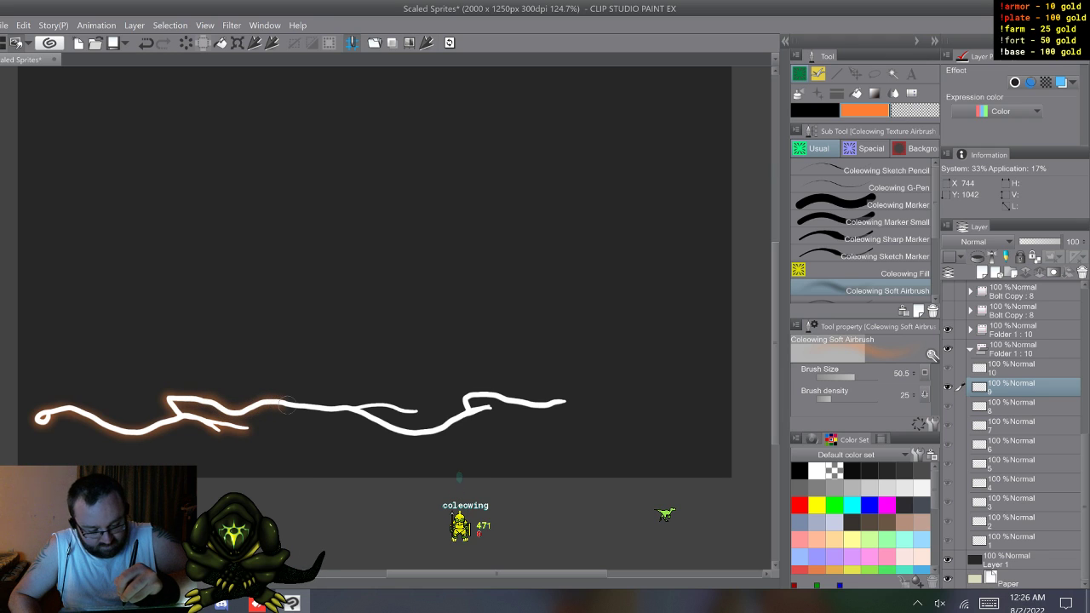
Step: Airbrush the orange glow along the remaining half of the bolt on cel 9 and advance to cel 10
{"action": "mouse_move", "coordinate": [317, 407]}
{"action": "left_mouse_down"}
{"action": "mouse_move", "coordinate": [420, 410]}
{"action": "mouse_move", "coordinate": [355, 412]}
{"action": "mouse_move", "coordinate": [413, 432]}
{"action": "mouse_move", "coordinate": [482, 410]}
{"action": "left_mouse_up"}
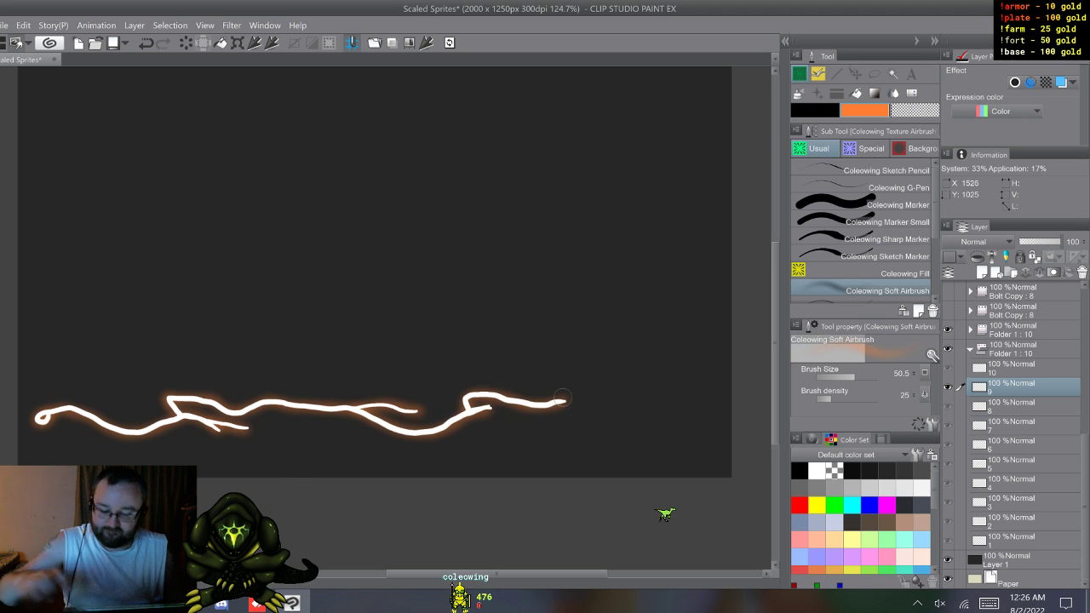
{"action": "key", "text": "w"}
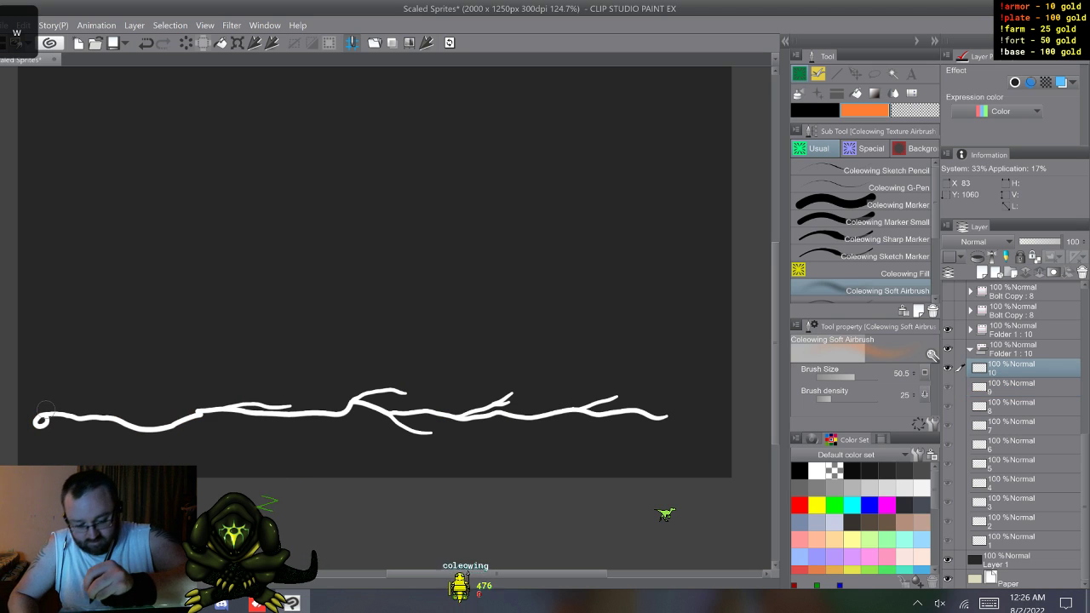
Step: Airbrush an orange glow on cel 10 along the whole bolt, from the small starting loop through every side branch to the tip
{"action": "left_click_drag", "start_coordinate": [40, 424], "coordinate": [42, 419]}
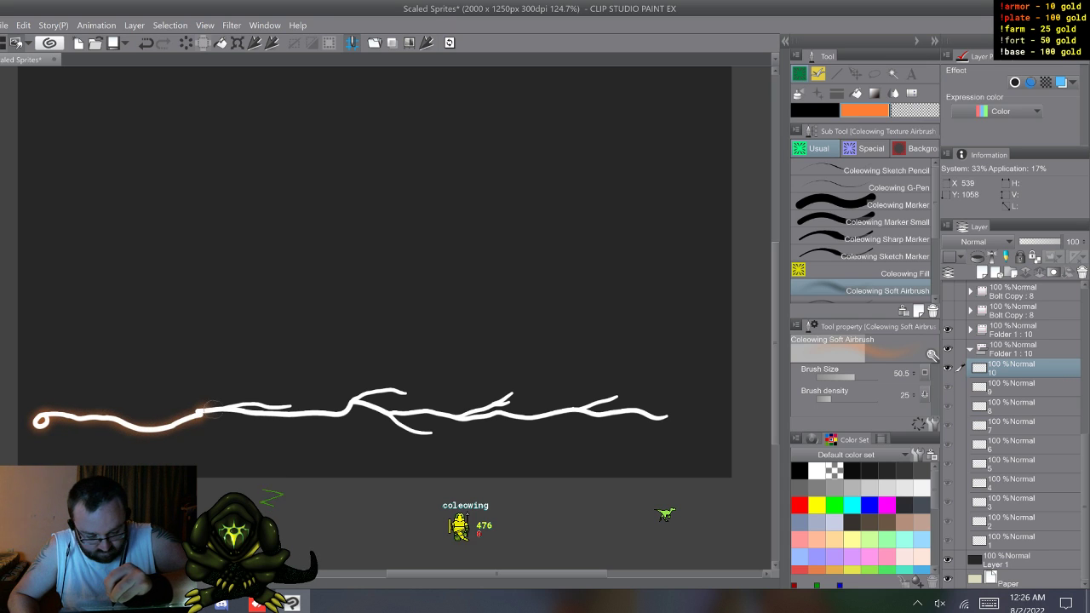
{"action": "left_click_drag", "start_coordinate": [250, 401], "coordinate": [276, 404]}
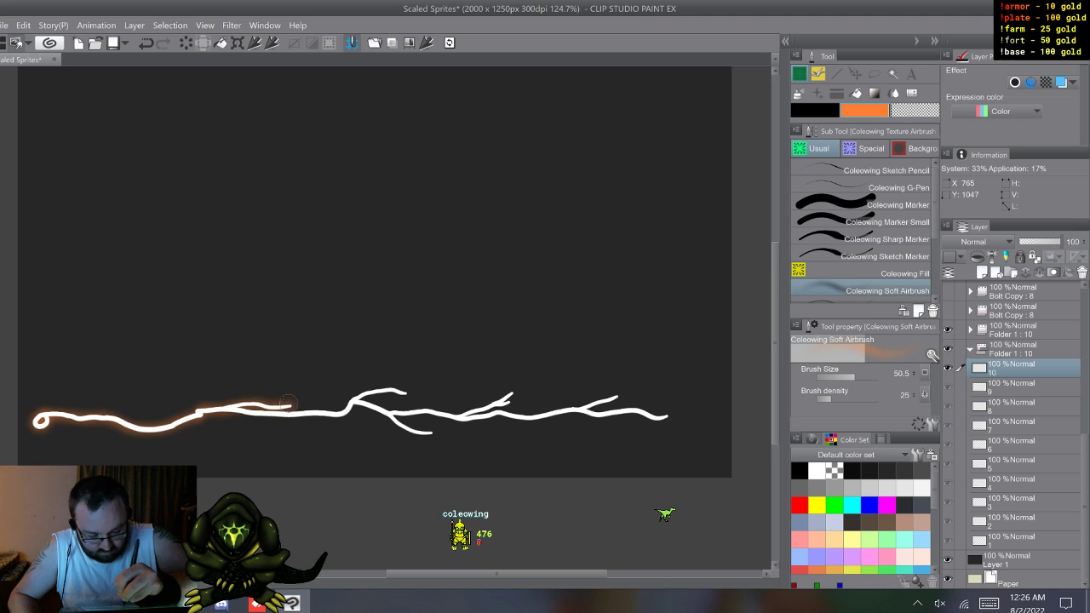
{"action": "mouse_move", "coordinate": [298, 413]}
{"action": "left_mouse_down"}
{"action": "mouse_move", "coordinate": [341, 414]}
{"action": "mouse_move", "coordinate": [407, 393]}
{"action": "left_mouse_up"}
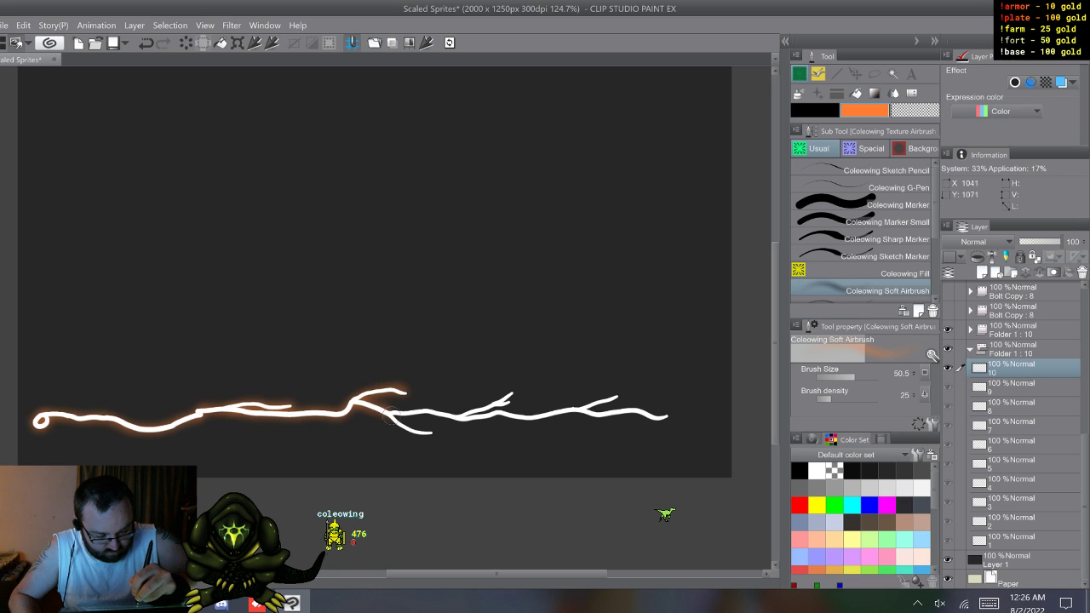
{"action": "left_click_drag", "start_coordinate": [378, 412], "coordinate": [443, 414]}
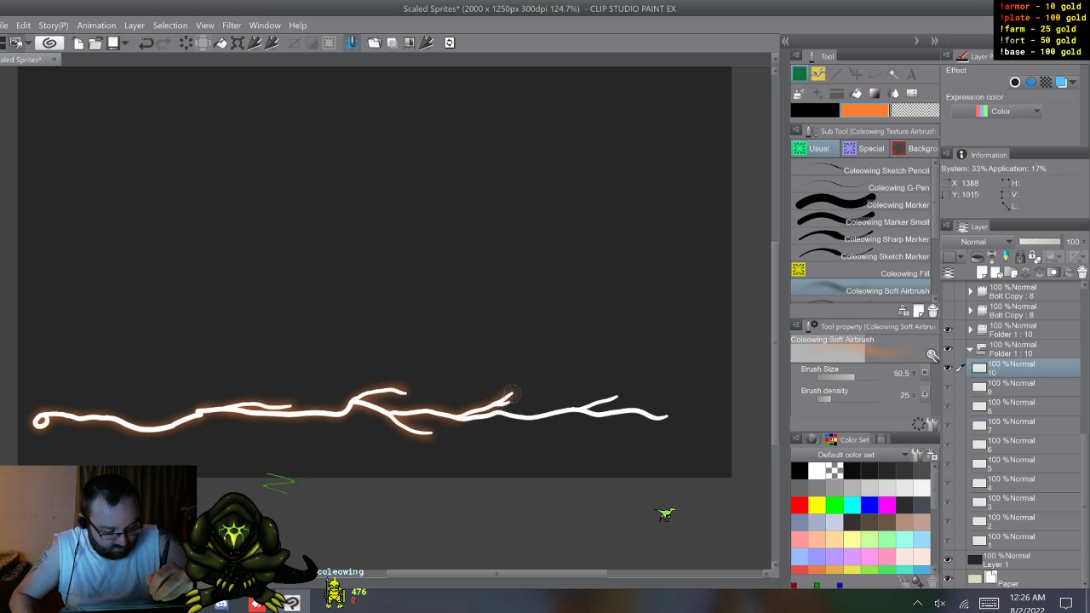
{"action": "left_click_drag", "start_coordinate": [460, 417], "coordinate": [545, 418]}
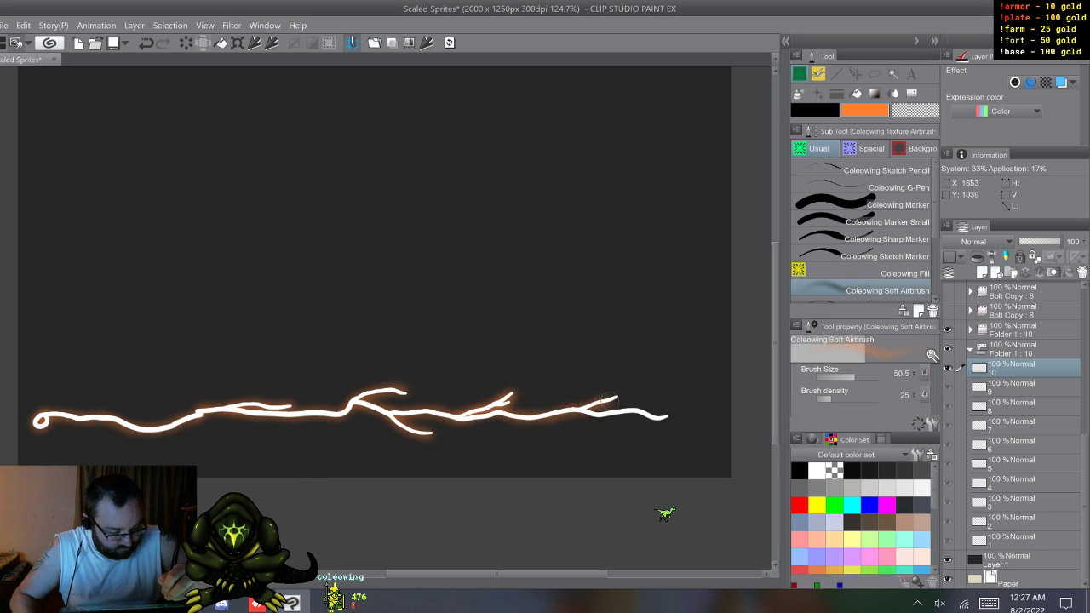
{"action": "left_click_drag", "start_coordinate": [611, 415], "coordinate": [661, 415]}
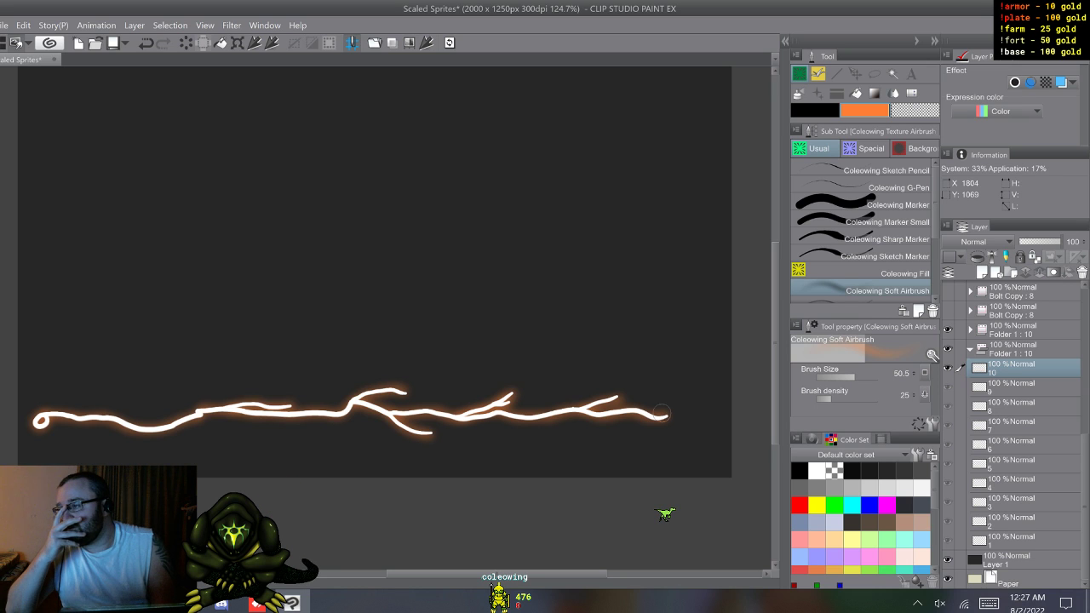
Step: Flip through cels 1 to 10 to review the glowing bolt animation, collapsing the lower Folder 1 between passes
{"action": "key", "text": "ctrl+z"}
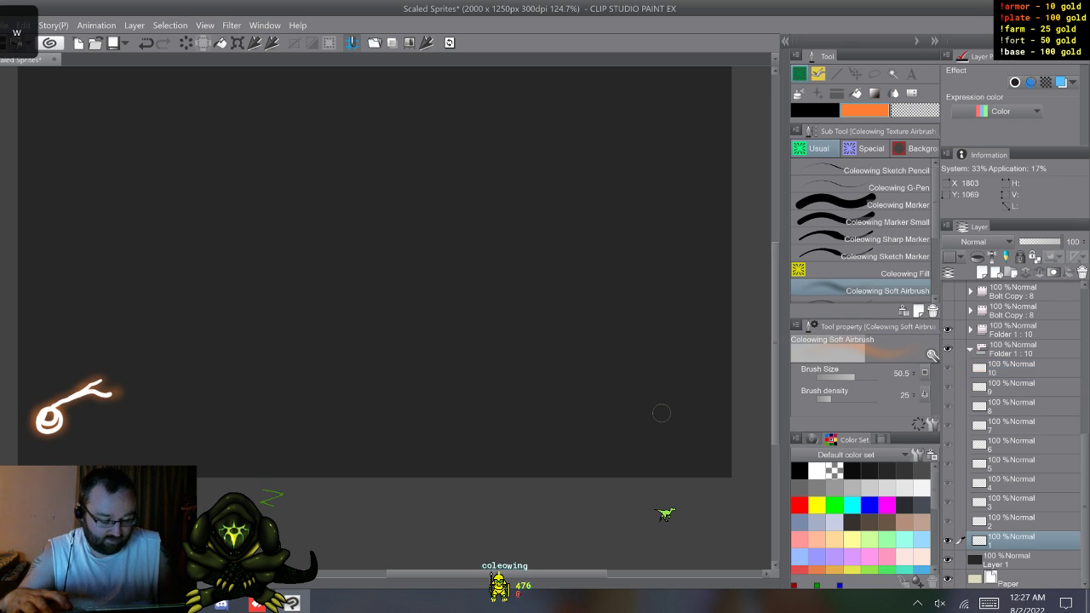
{"action": "key", "text": "ctrl+y"}
{"action": "key", "text": "ctrl+y"}
{"action": "key", "text": "ctrl+y"}
{"action": "key", "text": "ctrl+y"}
{"action": "key", "text": "ctrl+y"}
{"action": "key", "text": "ctrl+y"}
{"action": "key", "text": "ctrl+y"}
{"action": "key", "text": "ctrl+y"}
{"action": "key", "text": "ctrl+y"}
{"action": "key", "text": "ctrl+y"}
{"action": "key", "text": "ctrl+y"}
{"action": "key", "text": "ctrl+y"}
{"action": "key", "text": "ctrl+y"}
{"action": "key", "text": "ctrl+y"}
{"action": "key", "text": "ctrl+y"}
{"action": "key", "text": "ctrl+y"}
{"action": "key", "text": "ctrl+y"}
{"action": "key", "text": "ctrl+y"}
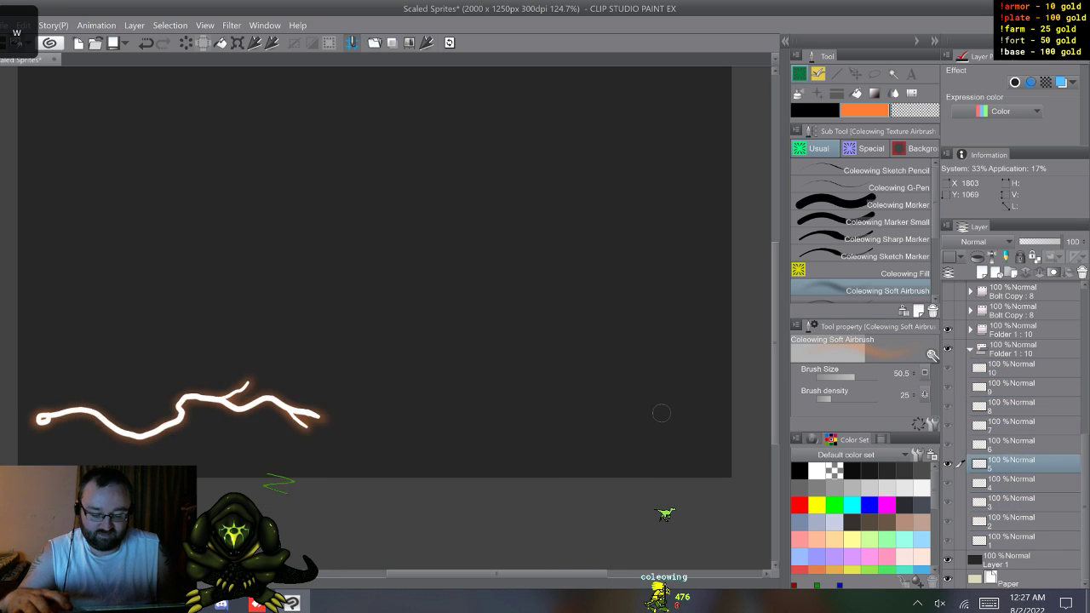
{"action": "key", "text": "w"}
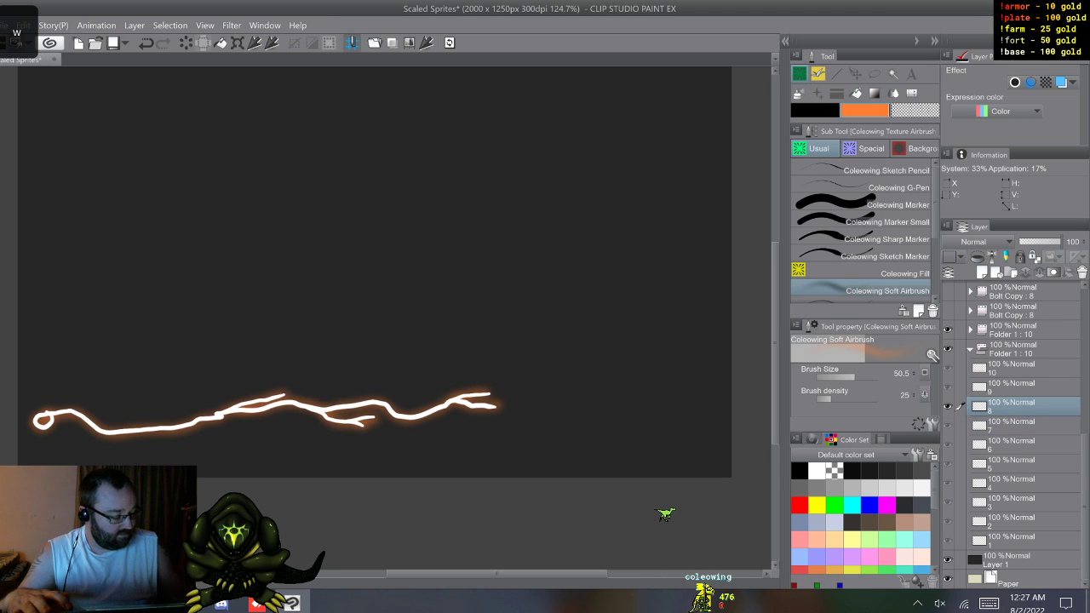
{"action": "left_click", "coordinate": [970, 350]}
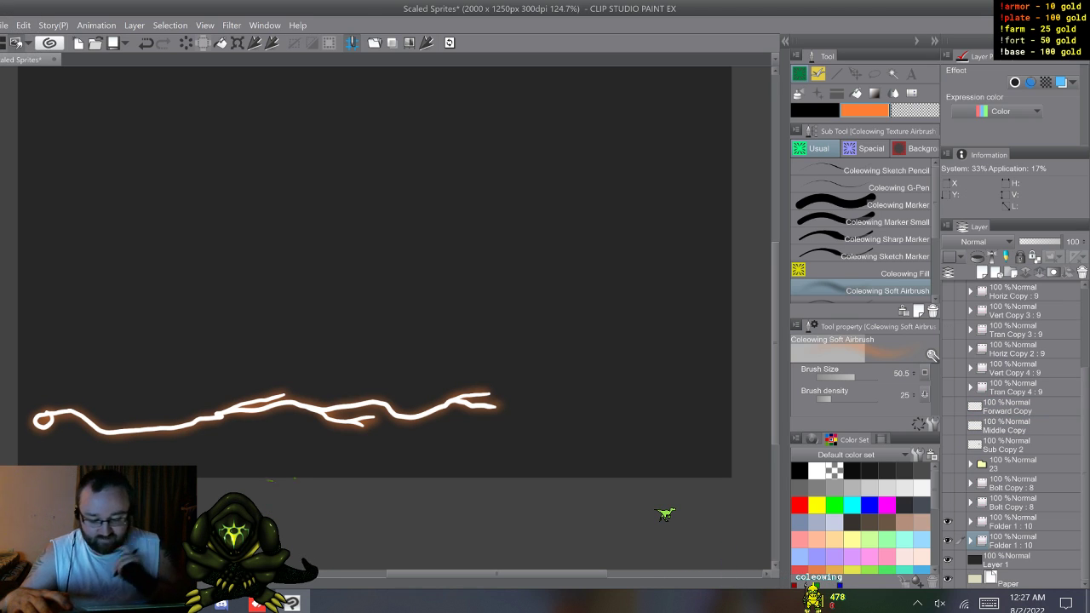
{"action": "key", "text": "w"}
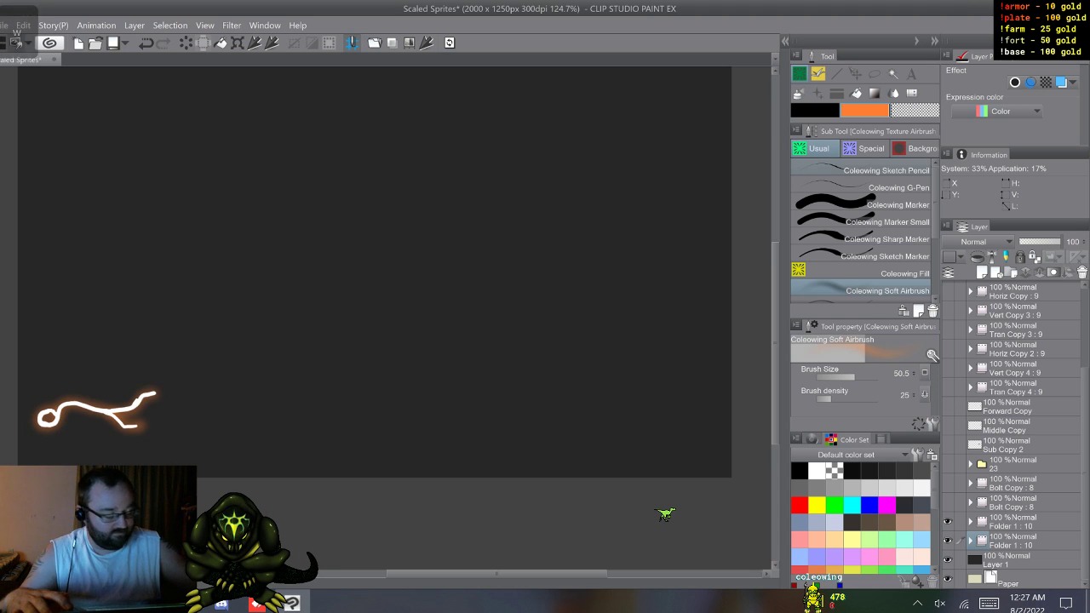
{"action": "key", "text": "w"}
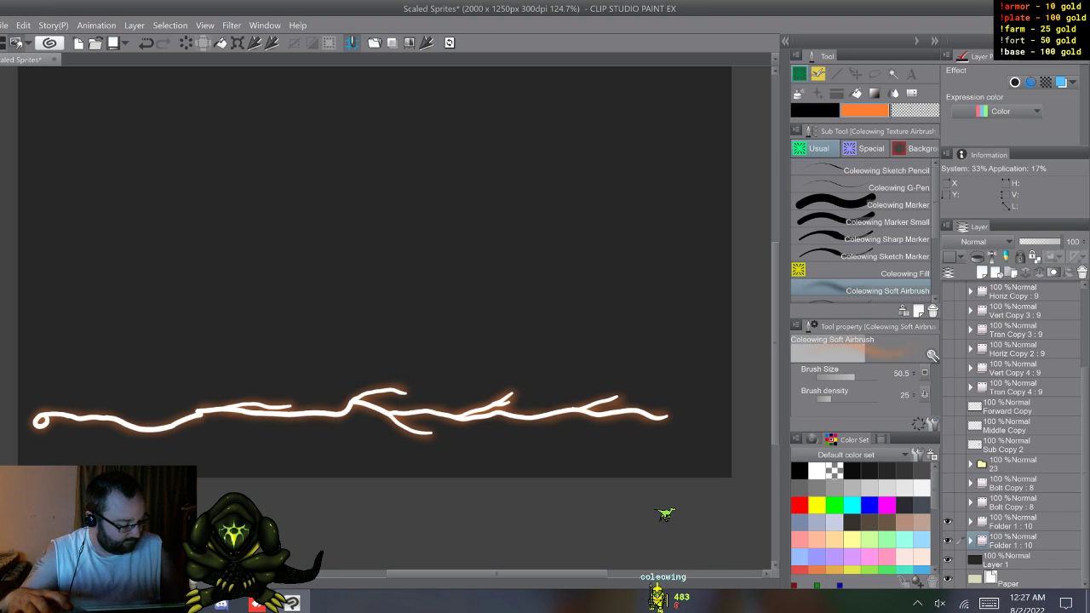
Step: Hide both Folder 1 animation folders and show both Bolt Copy folders
{"action": "left_click", "coordinate": [947, 541]}
{"action": "left_click", "coordinate": [947, 522]}
{"action": "left_click", "coordinate": [947, 503]}
{"action": "left_click", "coordinate": [947, 483]}
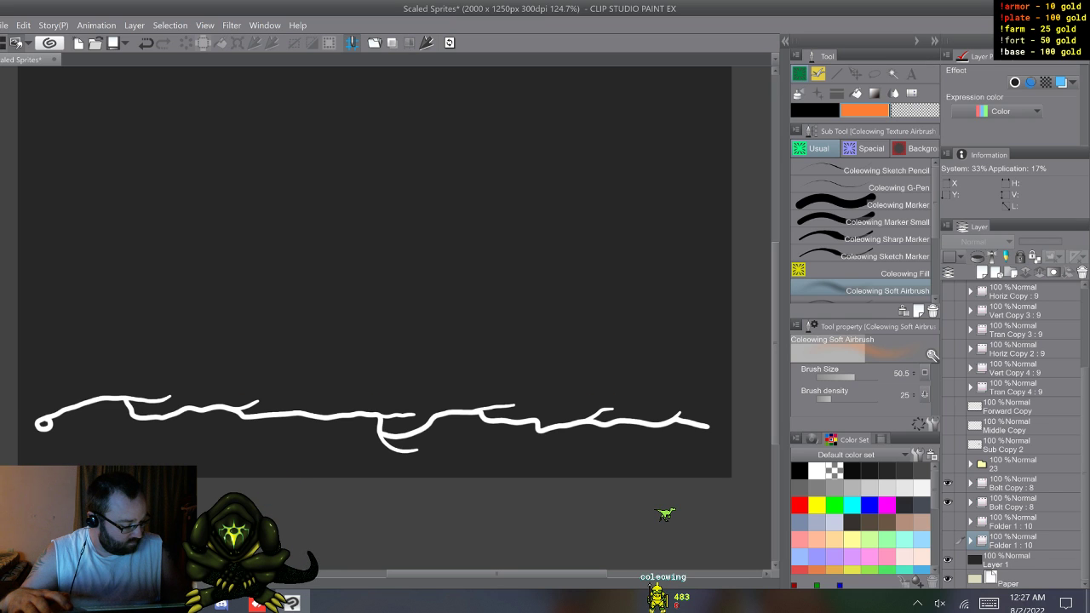
Step: Airbrush an orange glow on cel 1 of the lower Bolt Copy folder, from the spiral start through the branches to the forked end
{"action": "left_click", "coordinate": [970, 503]}
{"action": "left_click", "coordinate": [1012, 522]}
{"action": "key", "text": "w"}
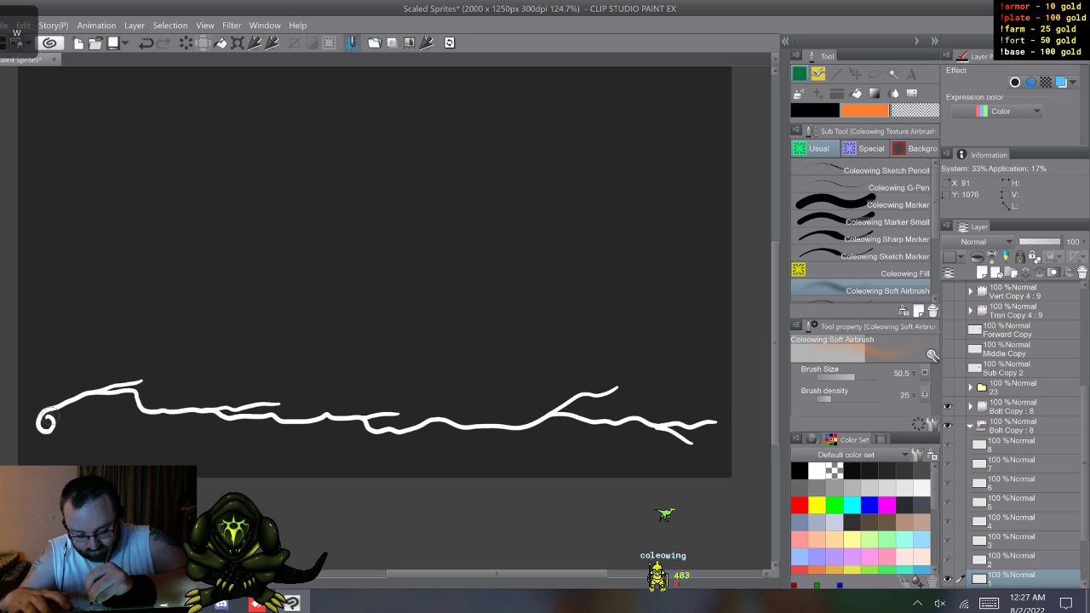
{"action": "left_click_drag", "start_coordinate": [41, 421], "coordinate": [94, 397]}
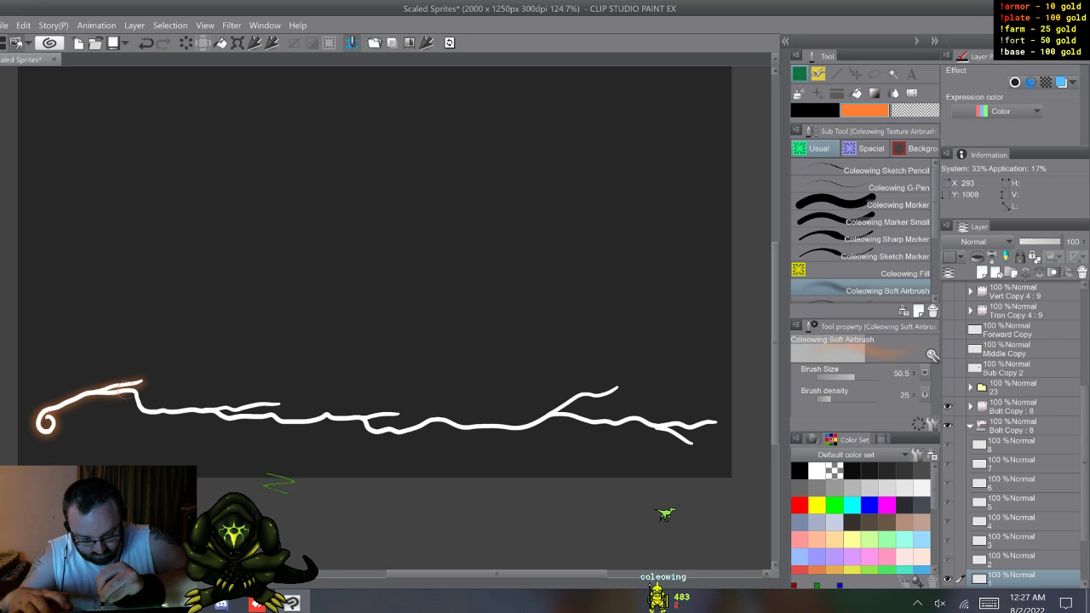
{"action": "mouse_move", "coordinate": [153, 410]}
{"action": "left_mouse_down"}
{"action": "mouse_move", "coordinate": [278, 404]}
{"action": "mouse_move", "coordinate": [214, 410]}
{"action": "mouse_move", "coordinate": [320, 419]}
{"action": "left_mouse_up"}
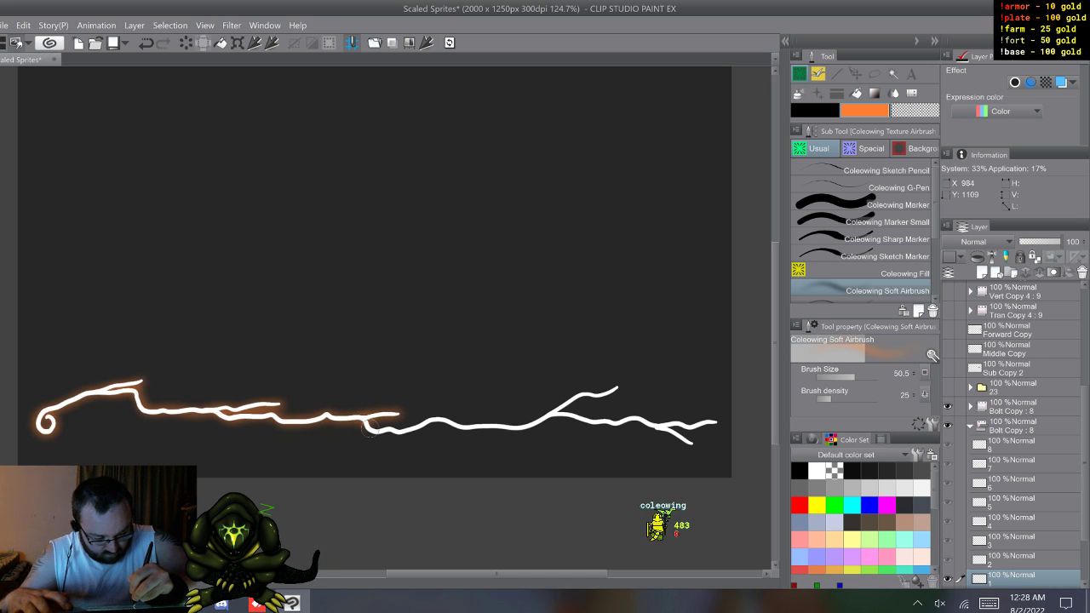
{"action": "mouse_move", "coordinate": [432, 421]}
{"action": "left_mouse_down"}
{"action": "mouse_move", "coordinate": [524, 425]}
{"action": "mouse_move", "coordinate": [559, 415]}
{"action": "mouse_move", "coordinate": [570, 393]}
{"action": "mouse_move", "coordinate": [615, 385]}
{"action": "left_mouse_up"}
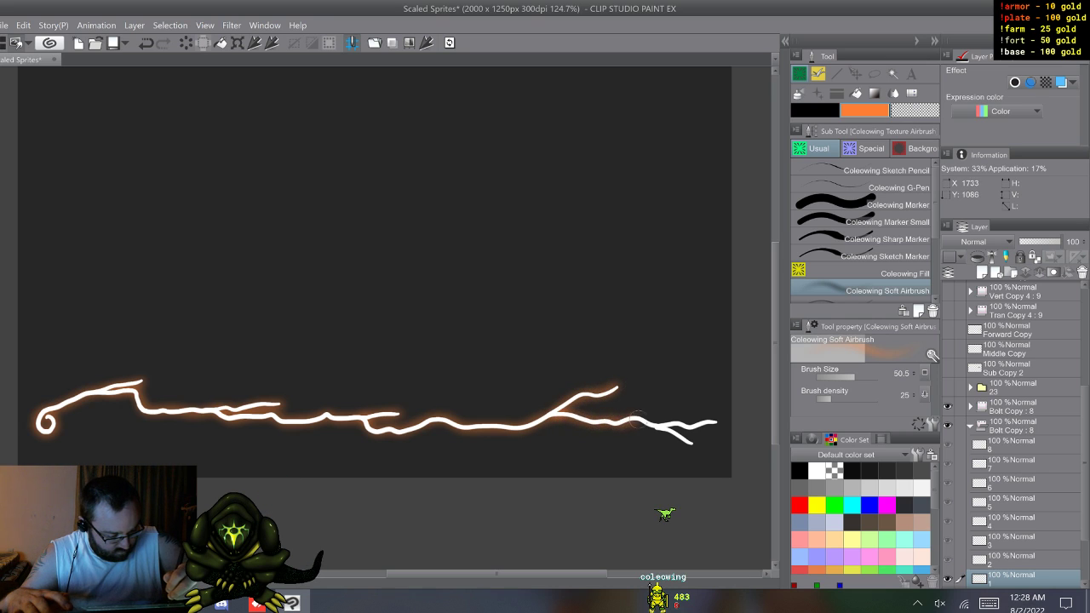
{"action": "mouse_move", "coordinate": [653, 424]}
{"action": "left_mouse_down"}
{"action": "mouse_move", "coordinate": [691, 439]}
{"action": "mouse_move", "coordinate": [691, 422]}
{"action": "left_mouse_up"}
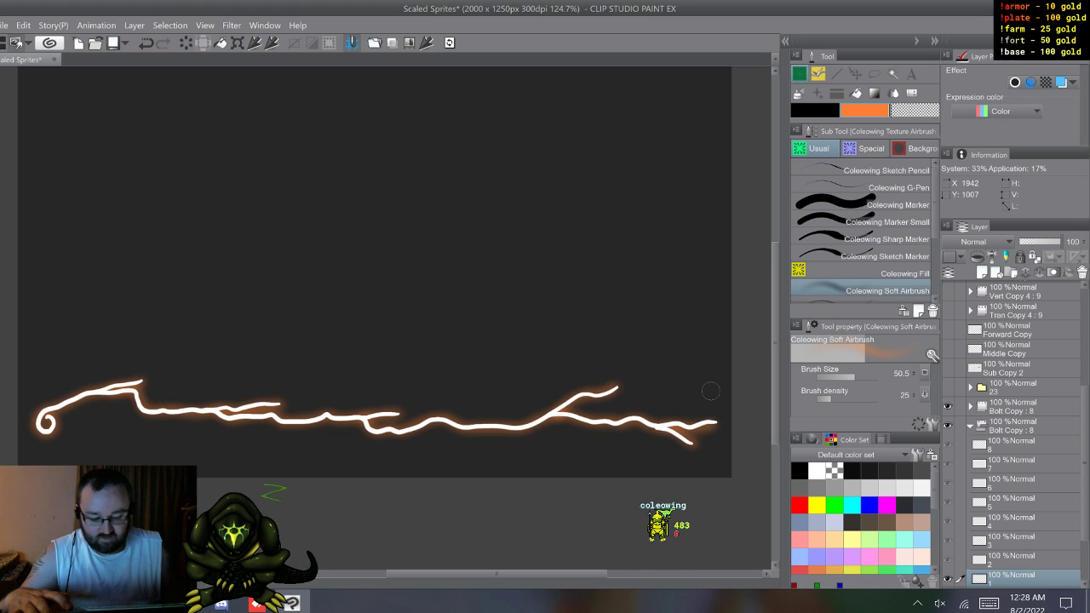
Step: Airbrush an orange glow on cel 2 of the lower Bolt Copy folder, following the full bolt and all its side branches
{"action": "key", "text": "w"}
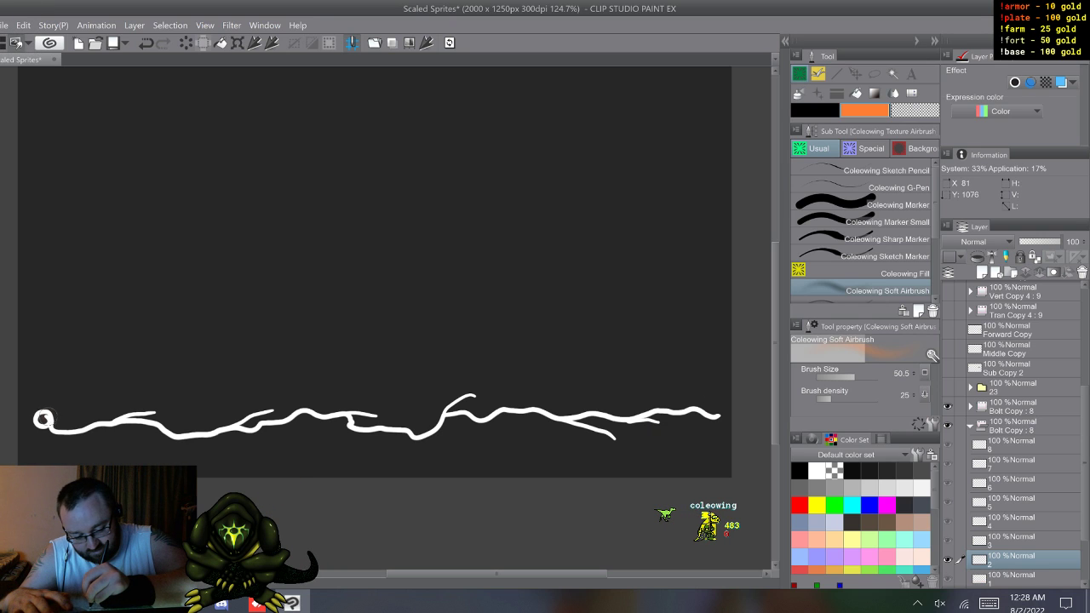
{"action": "left_click_drag", "start_coordinate": [37, 421], "coordinate": [42, 418]}
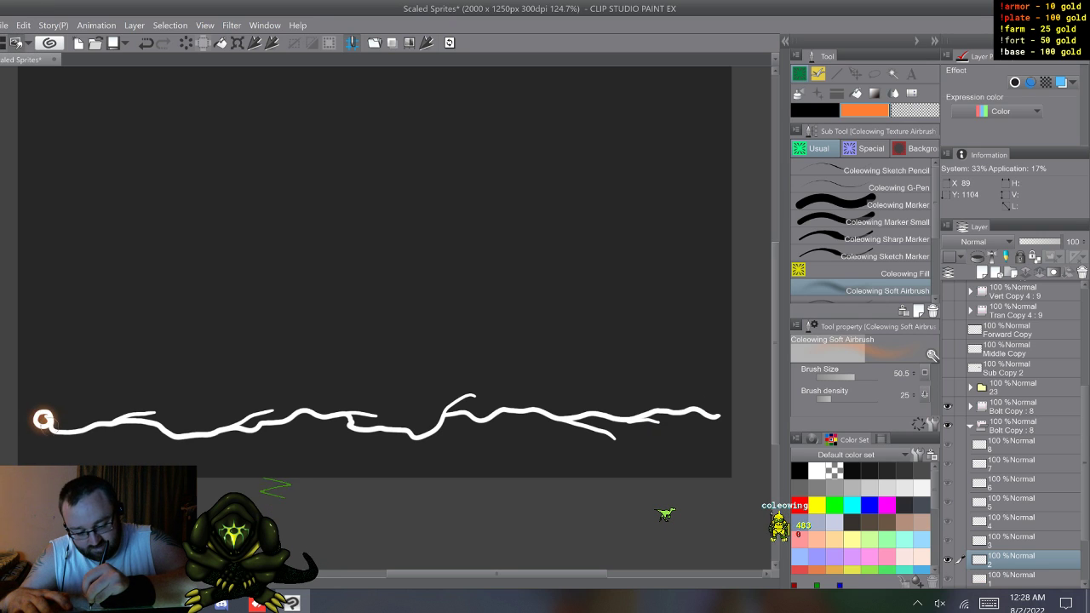
{"action": "mouse_move", "coordinate": [111, 418]}
{"action": "left_mouse_down"}
{"action": "mouse_move", "coordinate": [152, 408]}
{"action": "mouse_move", "coordinate": [123, 419]}
{"action": "mouse_move", "coordinate": [202, 434]}
{"action": "mouse_move", "coordinate": [272, 410]}
{"action": "mouse_move", "coordinate": [259, 404]}
{"action": "mouse_move", "coordinate": [244, 429]}
{"action": "mouse_move", "coordinate": [304, 410]}
{"action": "mouse_move", "coordinate": [375, 415]}
{"action": "mouse_move", "coordinate": [350, 409]}
{"action": "mouse_move", "coordinate": [352, 427]}
{"action": "mouse_move", "coordinate": [409, 431]}
{"action": "left_mouse_up"}
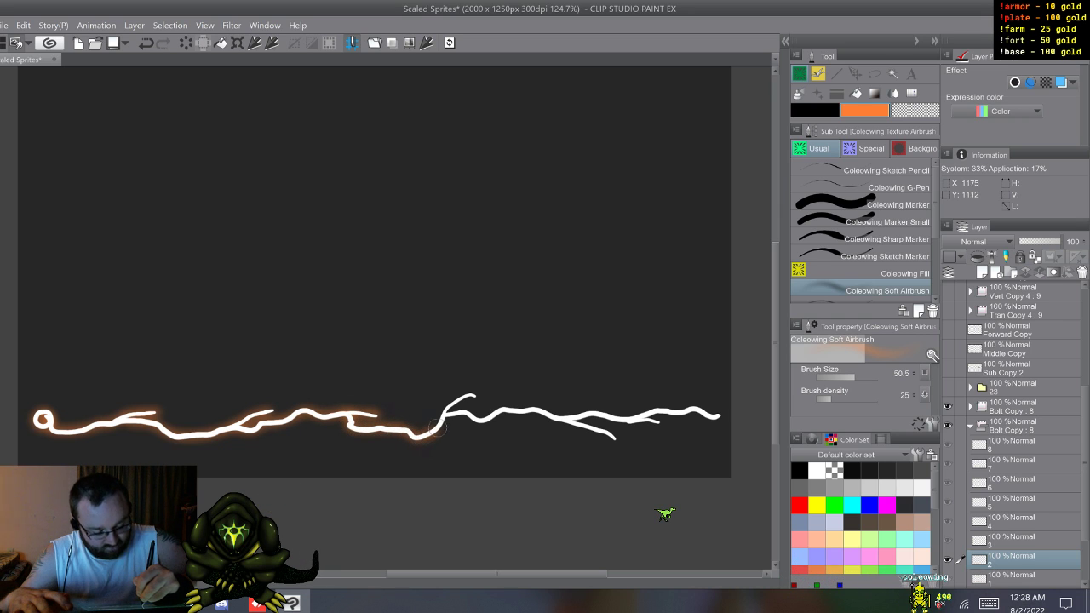
{"action": "left_click_drag", "start_coordinate": [460, 406], "coordinate": [472, 397]}
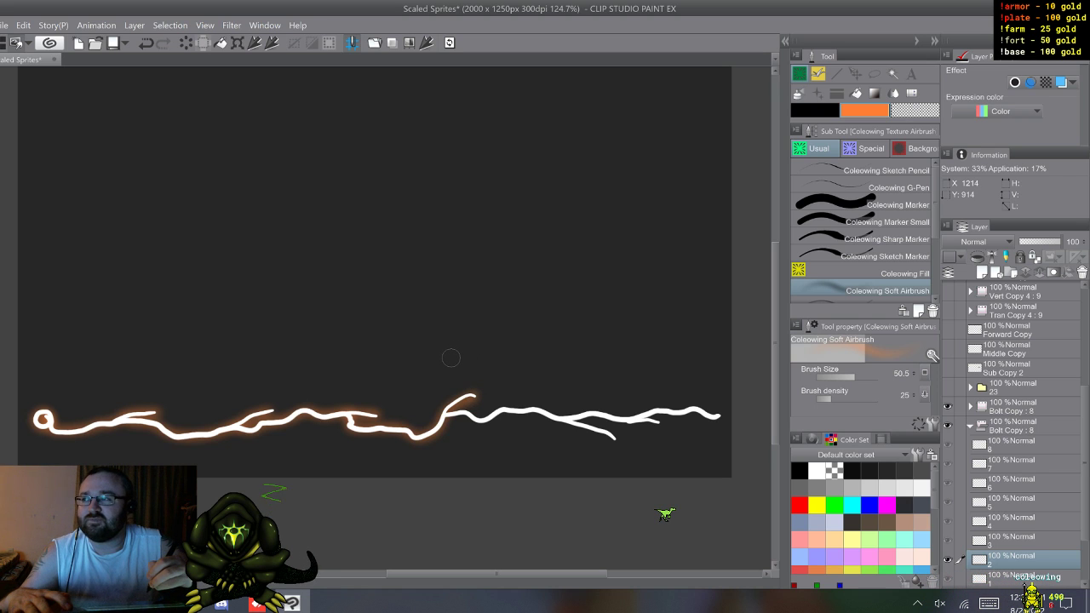
{"action": "left_click_drag", "start_coordinate": [442, 420], "coordinate": [469, 413]}
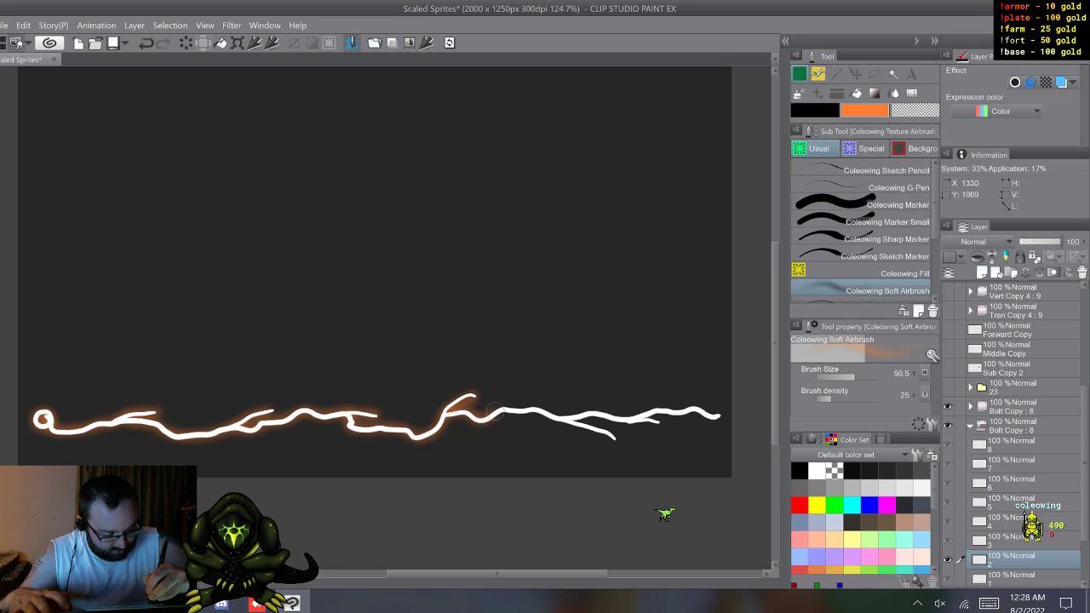
{"action": "left_click_drag", "start_coordinate": [536, 409], "coordinate": [614, 436]}
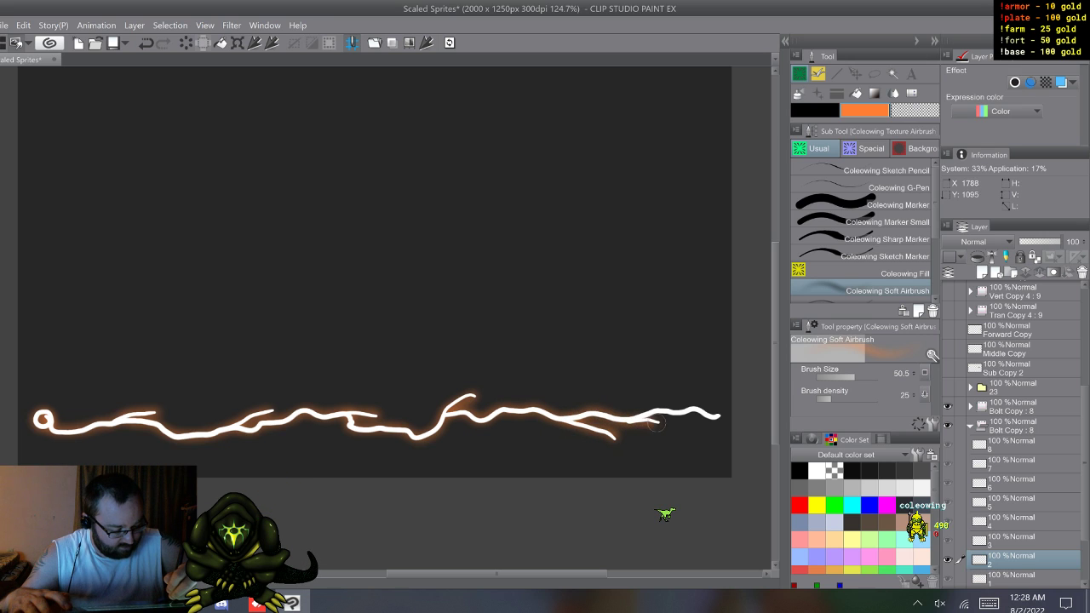
{"action": "left_click_drag", "start_coordinate": [640, 417], "coordinate": [712, 404]}
Step: Airbrush an orange glow on cel 3 of the lower Bolt Copy folder, from the spiral start to the forked end
{"action": "key", "text": "w"}
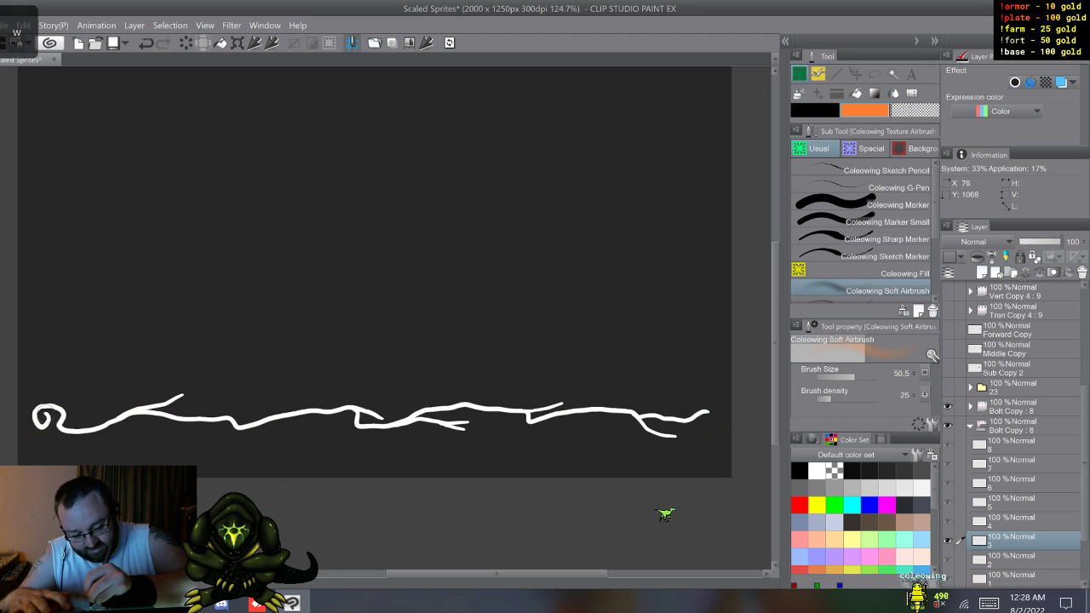
{"action": "mouse_move", "coordinate": [36, 406]}
{"action": "left_mouse_down"}
{"action": "mouse_move", "coordinate": [65, 428]}
{"action": "mouse_move", "coordinate": [90, 429]}
{"action": "mouse_move", "coordinate": [183, 393]}
{"action": "mouse_move", "coordinate": [172, 389]}
{"action": "mouse_move", "coordinate": [138, 412]}
{"action": "mouse_move", "coordinate": [249, 428]}
{"action": "mouse_move", "coordinate": [364, 407]}
{"action": "mouse_move", "coordinate": [381, 415]}
{"action": "mouse_move", "coordinate": [358, 407]}
{"action": "mouse_move", "coordinate": [364, 428]}
{"action": "mouse_move", "coordinate": [468, 425]}
{"action": "left_mouse_up"}
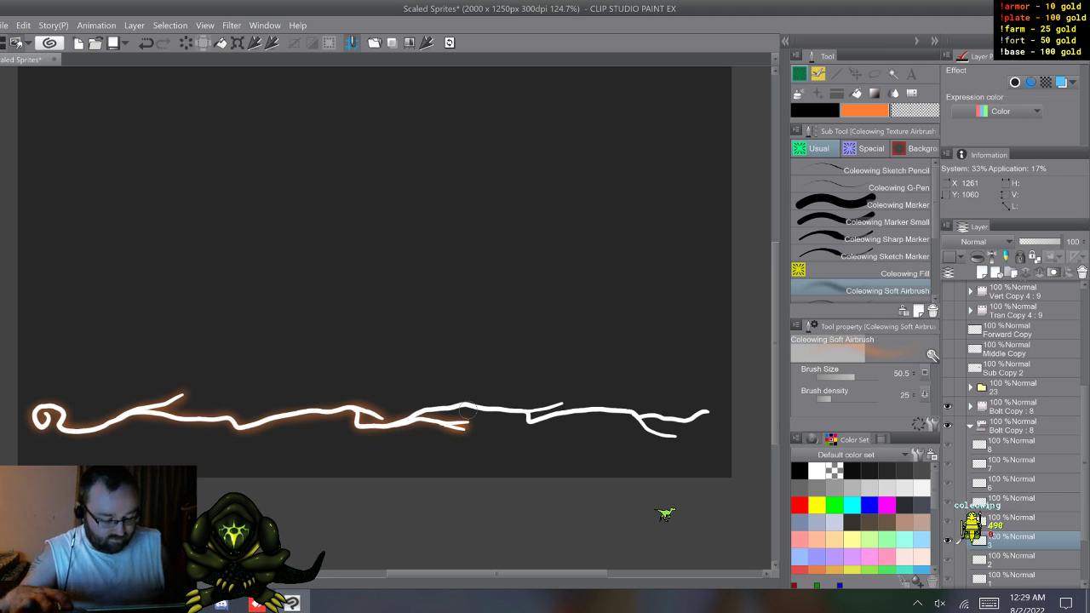
{"action": "left_click_drag", "start_coordinate": [409, 417], "coordinate": [443, 407]}
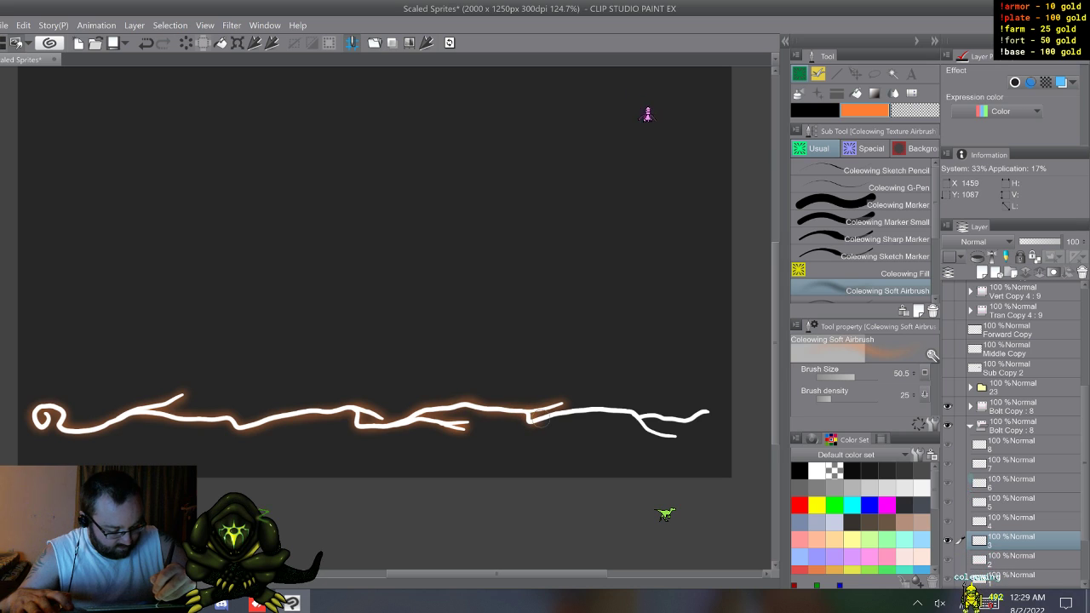
{"action": "left_click_drag", "start_coordinate": [570, 409], "coordinate": [631, 415]}
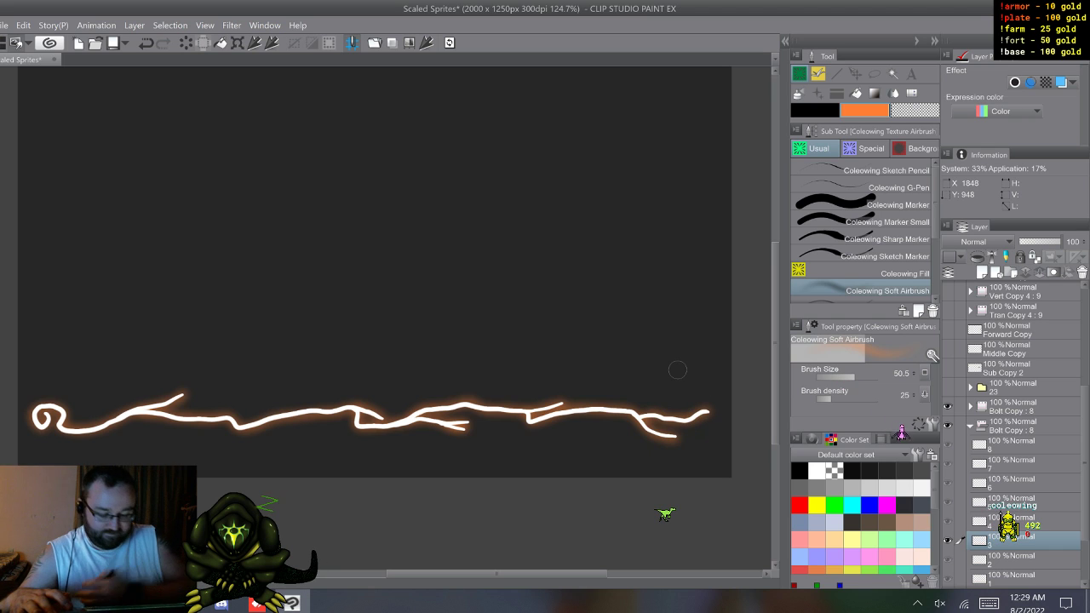
Step: Airbrush an orange glow around the main strand and all branches on cel 4 of the lower Bolt Copy folder, and advance to cel 5
{"action": "key", "text": "w"}
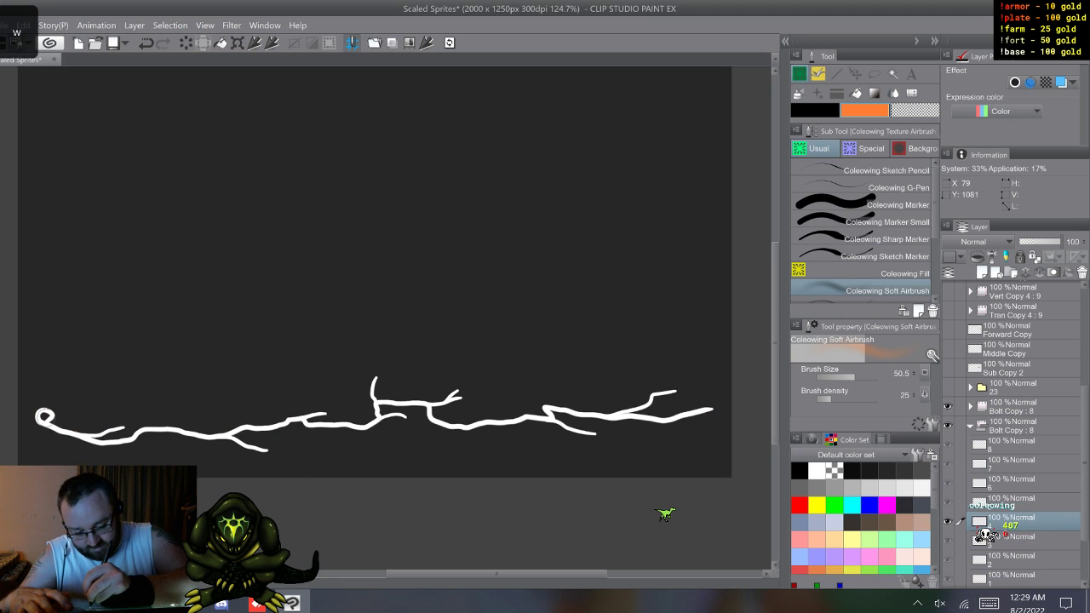
{"action": "left_click_drag", "start_coordinate": [47, 418], "coordinate": [44, 419]}
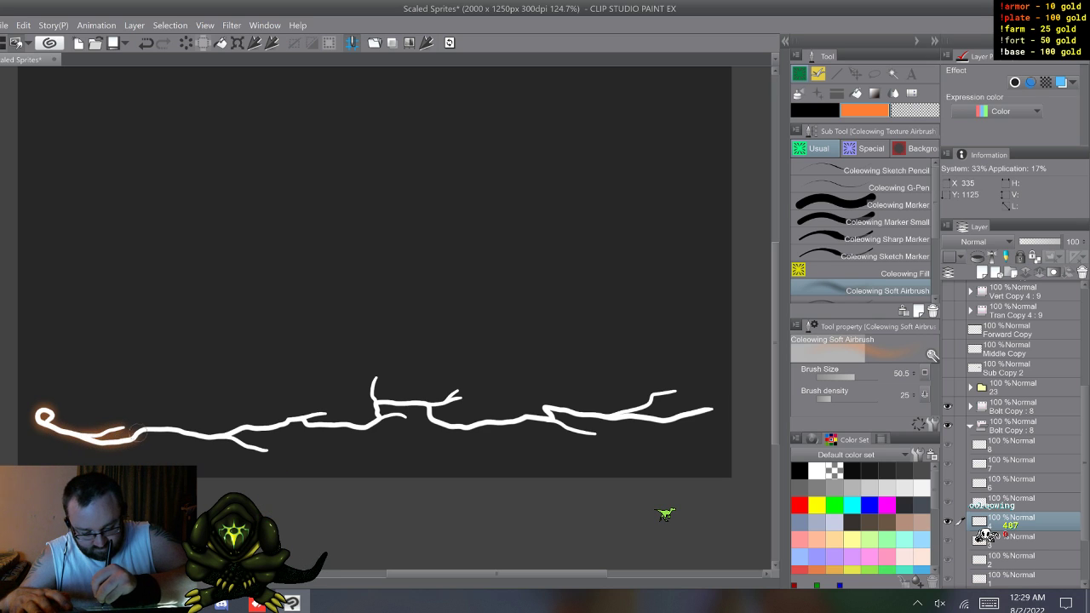
{"action": "mouse_move", "coordinate": [253, 448]}
{"action": "left_mouse_down"}
{"action": "mouse_move", "coordinate": [269, 449]}
{"action": "mouse_move", "coordinate": [232, 429]}
{"action": "left_mouse_up"}
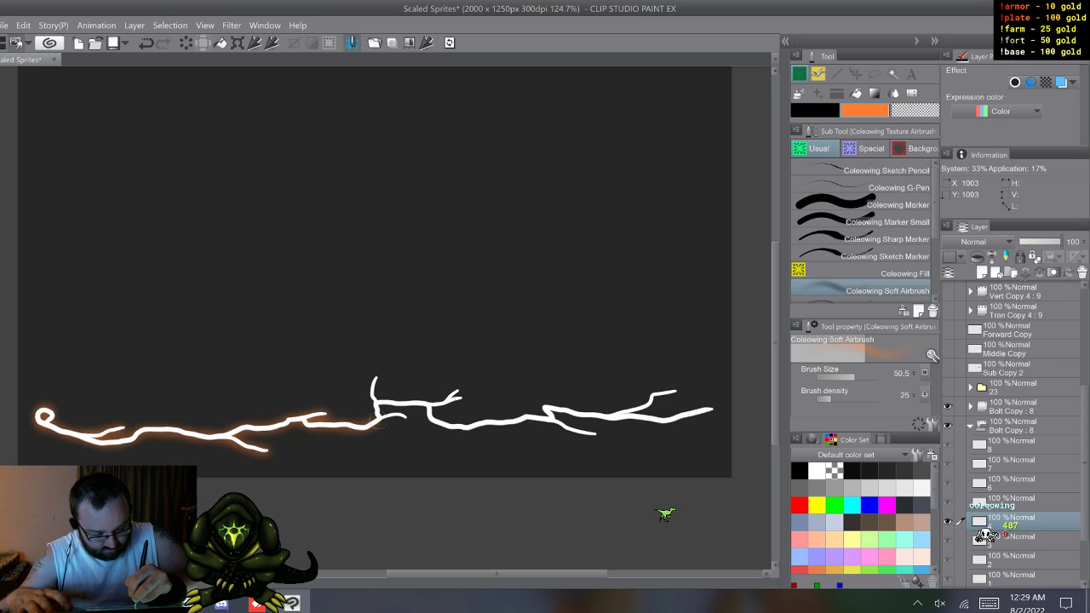
{"action": "mouse_move", "coordinate": [372, 402]}
{"action": "left_mouse_down"}
{"action": "mouse_move", "coordinate": [444, 403]}
{"action": "mouse_move", "coordinate": [461, 388]}
{"action": "mouse_move", "coordinate": [455, 401]}
{"action": "mouse_move", "coordinate": [427, 402]}
{"action": "mouse_move", "coordinate": [429, 417]}
{"action": "mouse_move", "coordinate": [534, 418]}
{"action": "mouse_move", "coordinate": [589, 434]}
{"action": "mouse_move", "coordinate": [548, 421]}
{"action": "mouse_move", "coordinate": [546, 407]}
{"action": "mouse_move", "coordinate": [612, 415]}
{"action": "mouse_move", "coordinate": [675, 390]}
{"action": "mouse_move", "coordinate": [668, 384]}
{"action": "mouse_move", "coordinate": [611, 414]}
{"action": "mouse_move", "coordinate": [710, 404]}
{"action": "left_mouse_up"}
{"action": "key", "text": "w"}
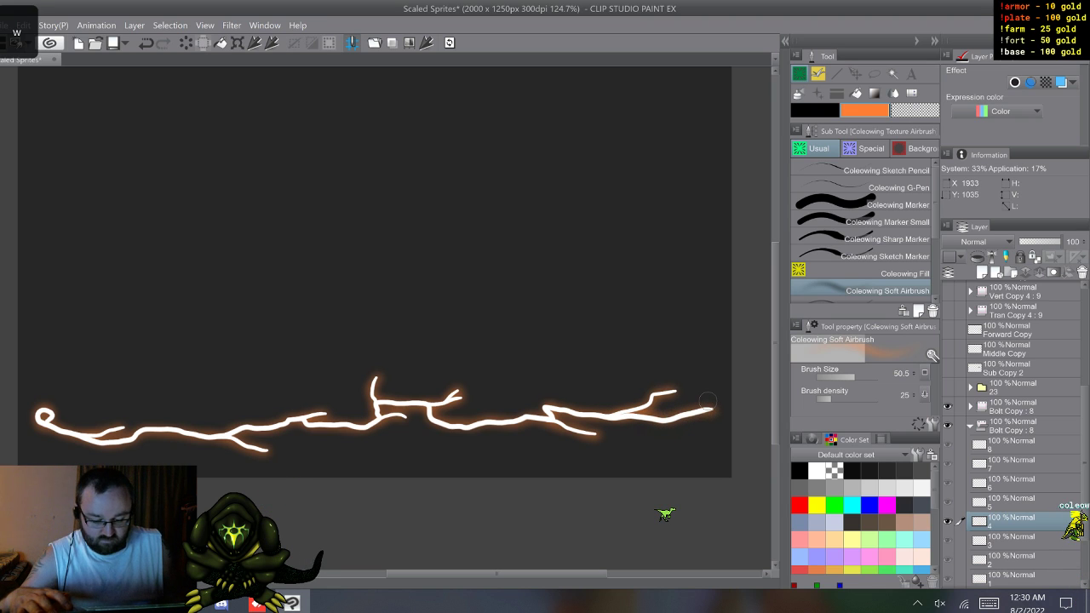
{"action": "key", "text": "s"}
{"action": "key", "text": "w"}
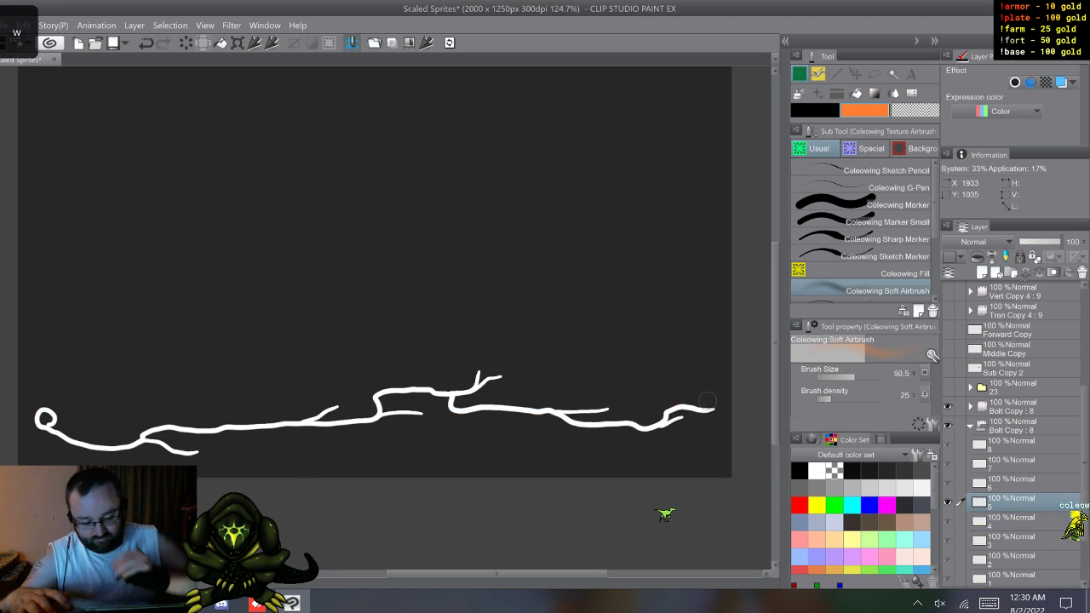
Step: Airbrush an orange glow around the full bolt and its branches on cel 5 of the lower Bolt Copy folder, and advance to cel 6
{"action": "mouse_move", "coordinate": [52, 423]}
{"action": "left_mouse_down"}
{"action": "mouse_move", "coordinate": [42, 416]}
{"action": "mouse_move", "coordinate": [78, 443]}
{"action": "mouse_move", "coordinate": [199, 452]}
{"action": "mouse_move", "coordinate": [182, 430]}
{"action": "mouse_move", "coordinate": [301, 424]}
{"action": "mouse_move", "coordinate": [344, 407]}
{"action": "mouse_move", "coordinate": [333, 419]}
{"action": "mouse_move", "coordinate": [407, 412]}
{"action": "left_mouse_up"}
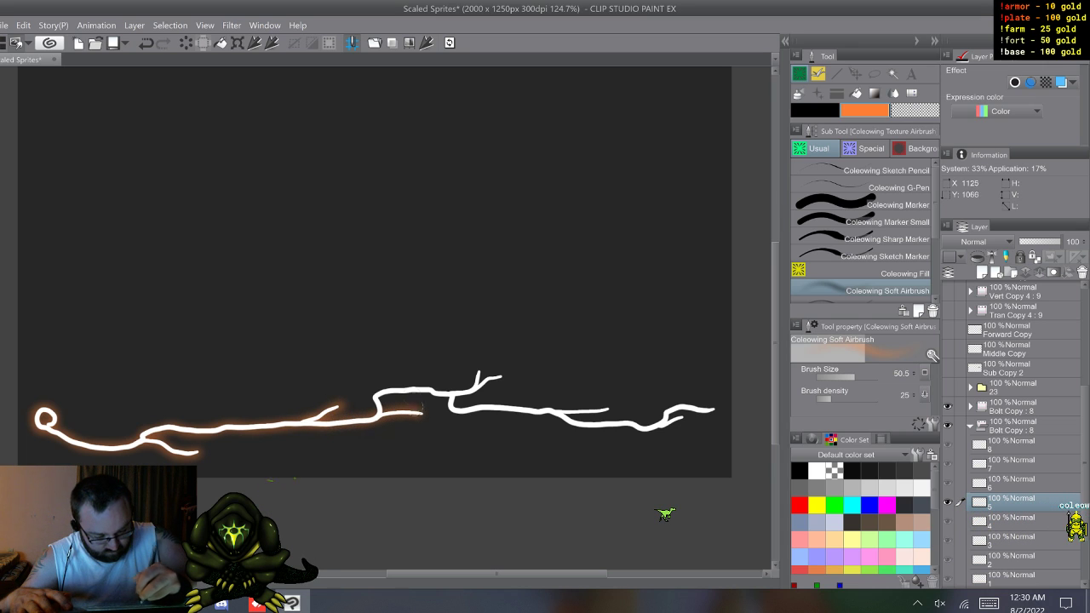
{"action": "left_click_drag", "start_coordinate": [382, 393], "coordinate": [446, 389]}
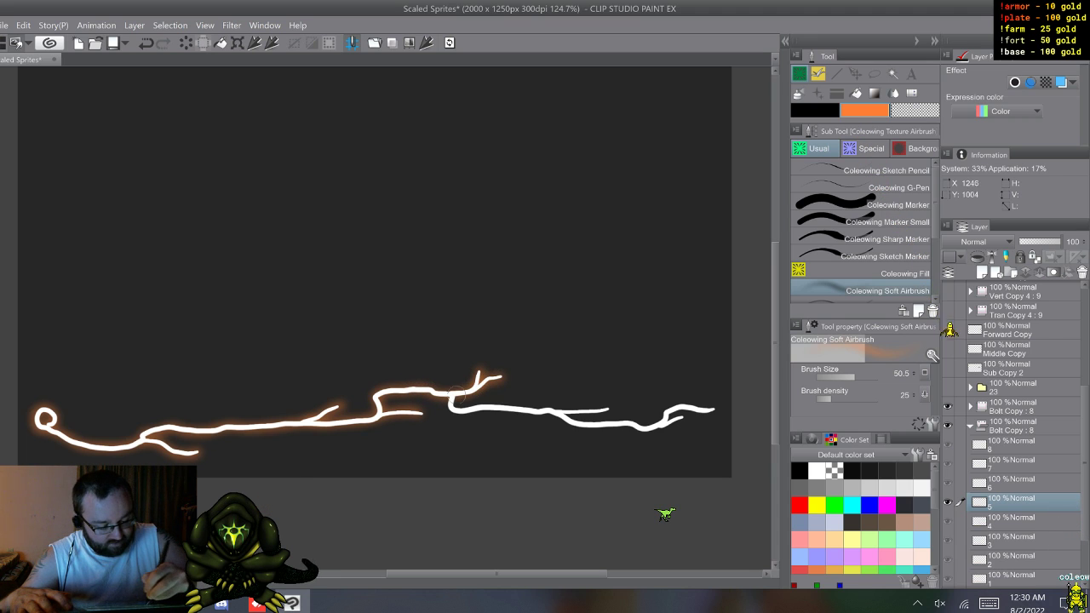
{"action": "mouse_move", "coordinate": [451, 410]}
{"action": "left_mouse_down"}
{"action": "mouse_move", "coordinate": [574, 412]}
{"action": "mouse_move", "coordinate": [602, 401]}
{"action": "mouse_move", "coordinate": [557, 413]}
{"action": "mouse_move", "coordinate": [639, 427]}
{"action": "mouse_move", "coordinate": [683, 420]}
{"action": "mouse_move", "coordinate": [661, 421]}
{"action": "mouse_move", "coordinate": [686, 406]}
{"action": "mouse_move", "coordinate": [713, 410]}
{"action": "left_mouse_up"}
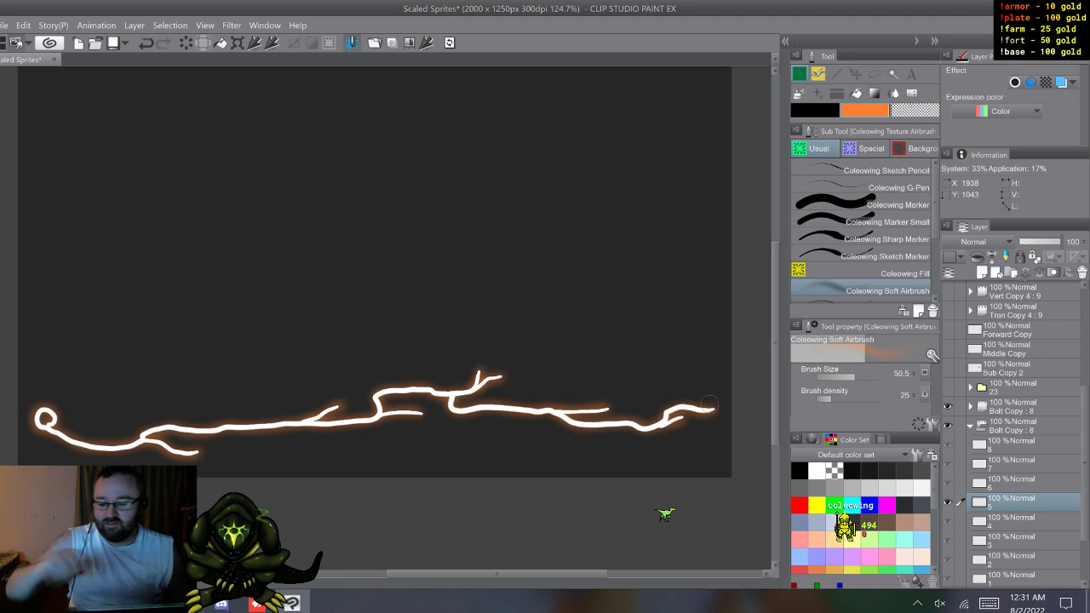
{"action": "key", "text": "w"}
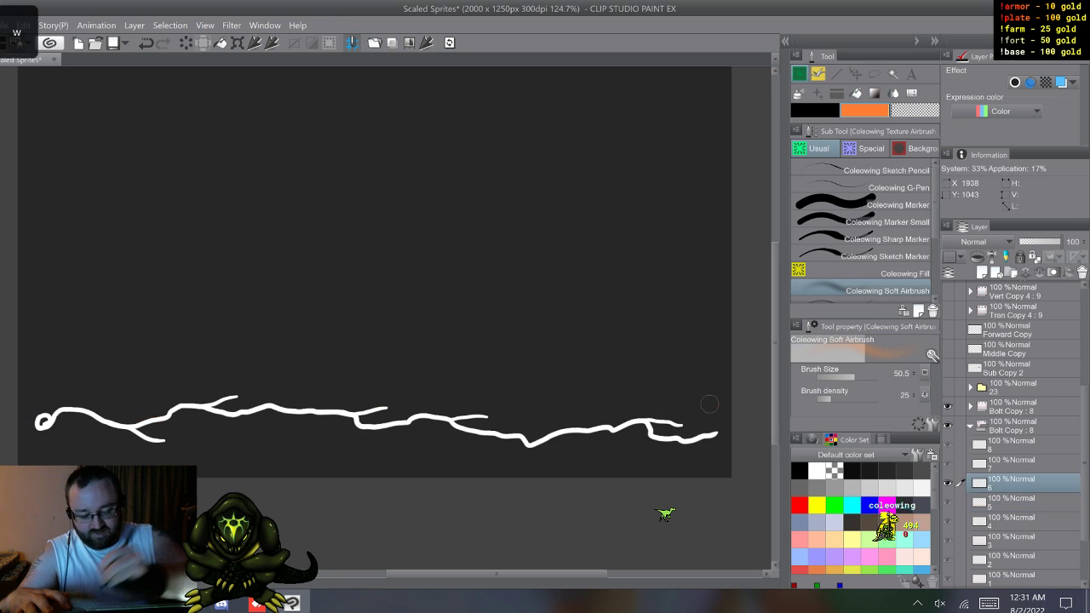
Step: Airbrush an orange glow along the strand and side branches on cel 6 of the lower Bolt Copy folder, and advance to cel 7
{"action": "mouse_move", "coordinate": [47, 416]}
{"action": "left_mouse_down"}
{"action": "mouse_move", "coordinate": [38, 427]}
{"action": "mouse_move", "coordinate": [59, 414]}
{"action": "left_mouse_up"}
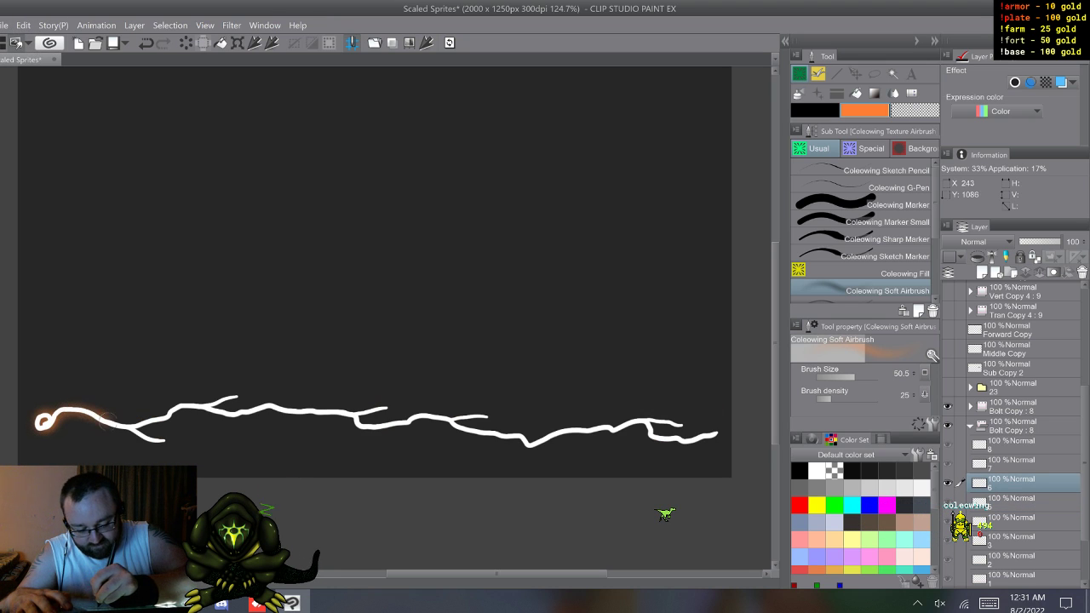
{"action": "mouse_move", "coordinate": [129, 431]}
{"action": "left_mouse_down"}
{"action": "mouse_move", "coordinate": [163, 443]}
{"action": "mouse_move", "coordinate": [128, 429]}
{"action": "mouse_move", "coordinate": [224, 397]}
{"action": "mouse_move", "coordinate": [239, 397]}
{"action": "mouse_move", "coordinate": [207, 409]}
{"action": "mouse_move", "coordinate": [387, 408]}
{"action": "mouse_move", "coordinate": [357, 411]}
{"action": "mouse_move", "coordinate": [367, 428]}
{"action": "mouse_move", "coordinate": [423, 409]}
{"action": "mouse_move", "coordinate": [449, 421]}
{"action": "mouse_move", "coordinate": [487, 415]}
{"action": "mouse_move", "coordinate": [447, 423]}
{"action": "mouse_move", "coordinate": [531, 445]}
{"action": "mouse_move", "coordinate": [566, 427]}
{"action": "mouse_move", "coordinate": [686, 423]}
{"action": "mouse_move", "coordinate": [643, 418]}
{"action": "mouse_move", "coordinate": [686, 439]}
{"action": "left_mouse_up"}
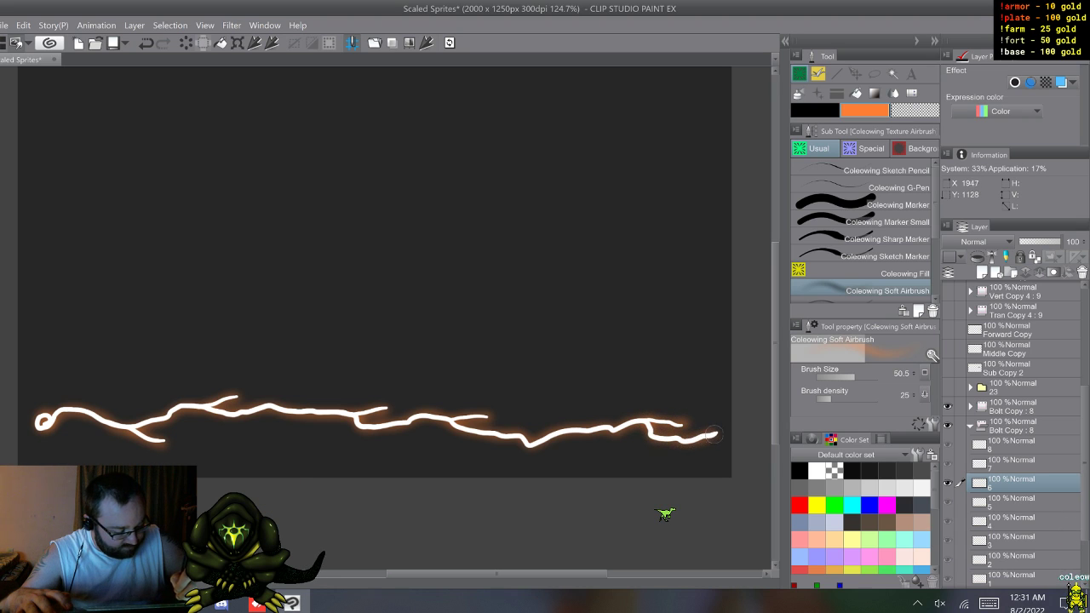
{"action": "key", "text": "w"}
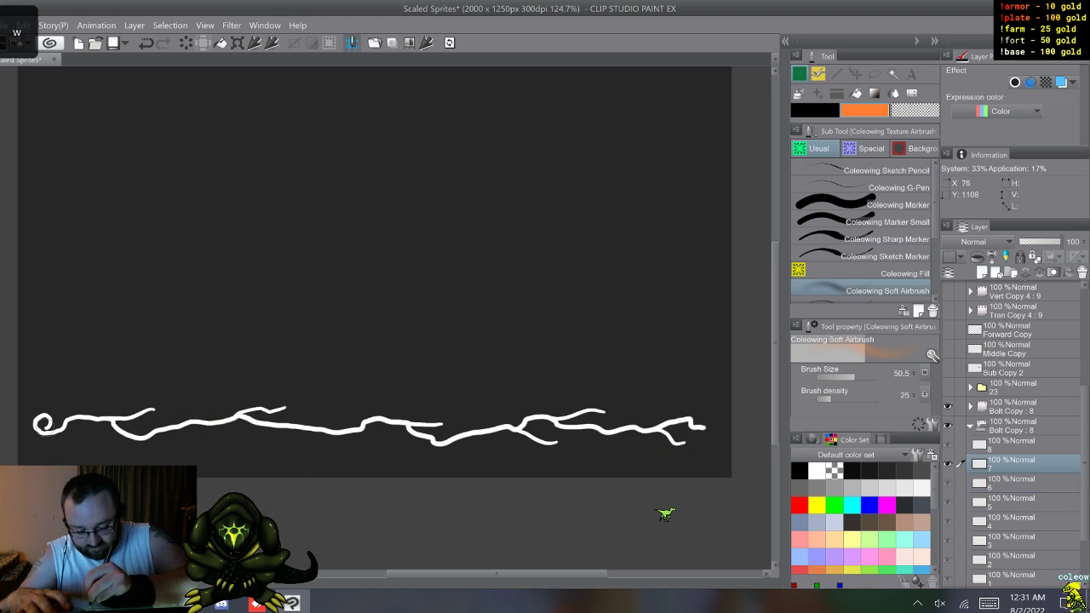
Step: Airbrush an orange glow on cel 7 of the lower Bolt Copy folder, from the spiral start to the forked end, and advance to cel 8
{"action": "mouse_move", "coordinate": [43, 422]}
{"action": "left_mouse_down"}
{"action": "mouse_move", "coordinate": [153, 408]}
{"action": "mouse_move", "coordinate": [117, 433]}
{"action": "mouse_move", "coordinate": [162, 431]}
{"action": "left_mouse_up"}
{"action": "mouse_move", "coordinate": [239, 411]}
{"action": "left_mouse_down"}
{"action": "mouse_move", "coordinate": [288, 404]}
{"action": "mouse_move", "coordinate": [238, 413]}
{"action": "mouse_move", "coordinate": [253, 423]}
{"action": "mouse_move", "coordinate": [356, 427]}
{"action": "left_mouse_up"}
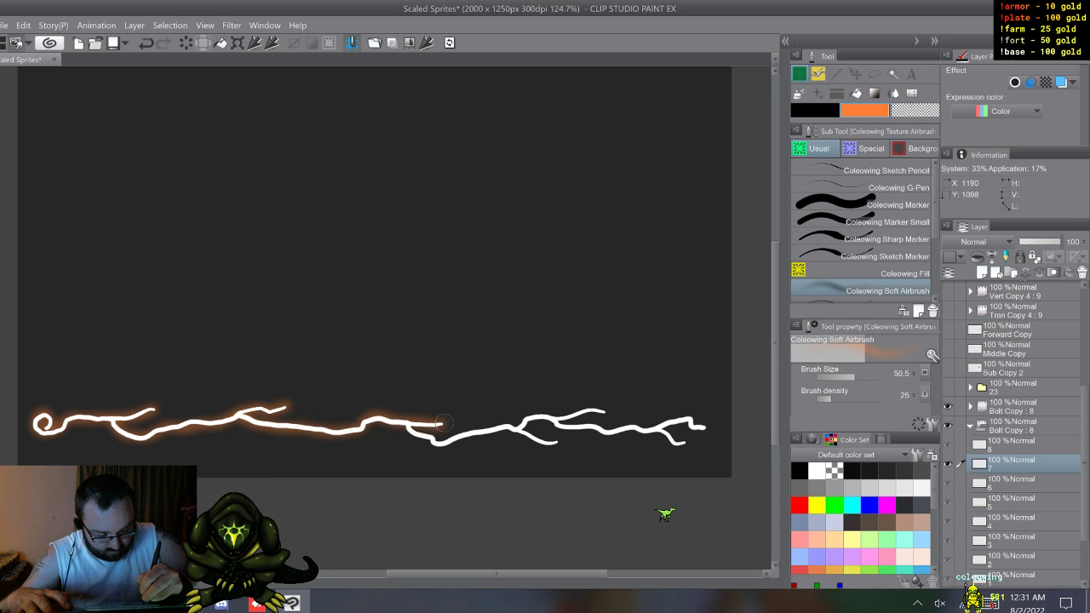
{"action": "mouse_move", "coordinate": [438, 440]}
{"action": "left_mouse_down"}
{"action": "mouse_move", "coordinate": [511, 428]}
{"action": "mouse_move", "coordinate": [538, 440]}
{"action": "left_mouse_up"}
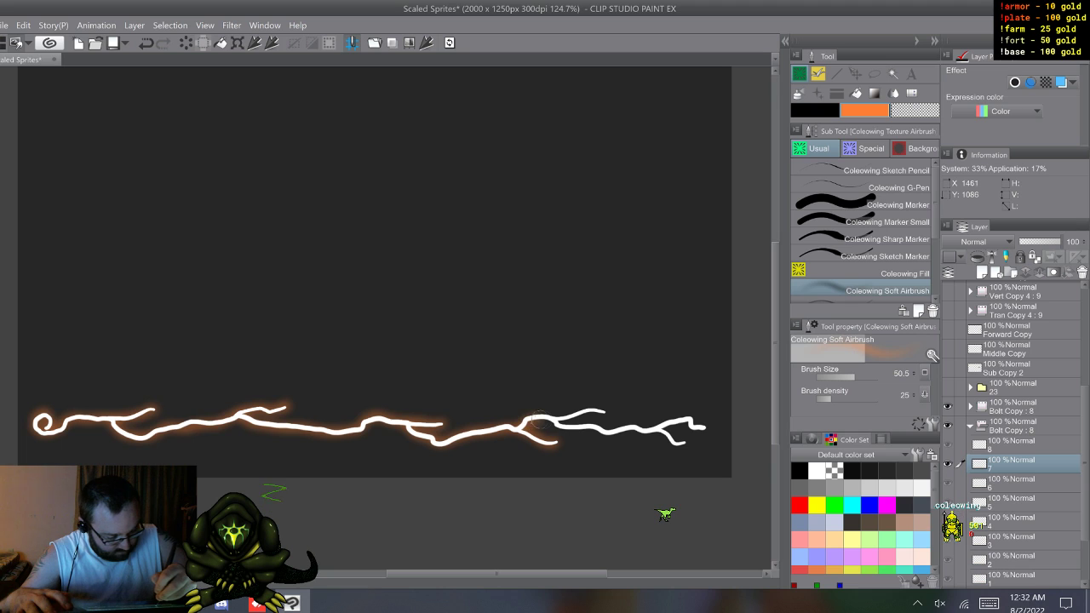
{"action": "mouse_move", "coordinate": [555, 430]}
{"action": "left_mouse_down"}
{"action": "mouse_move", "coordinate": [658, 427]}
{"action": "mouse_move", "coordinate": [679, 445]}
{"action": "mouse_move", "coordinate": [656, 426]}
{"action": "mouse_move", "coordinate": [691, 423]}
{"action": "left_mouse_up"}
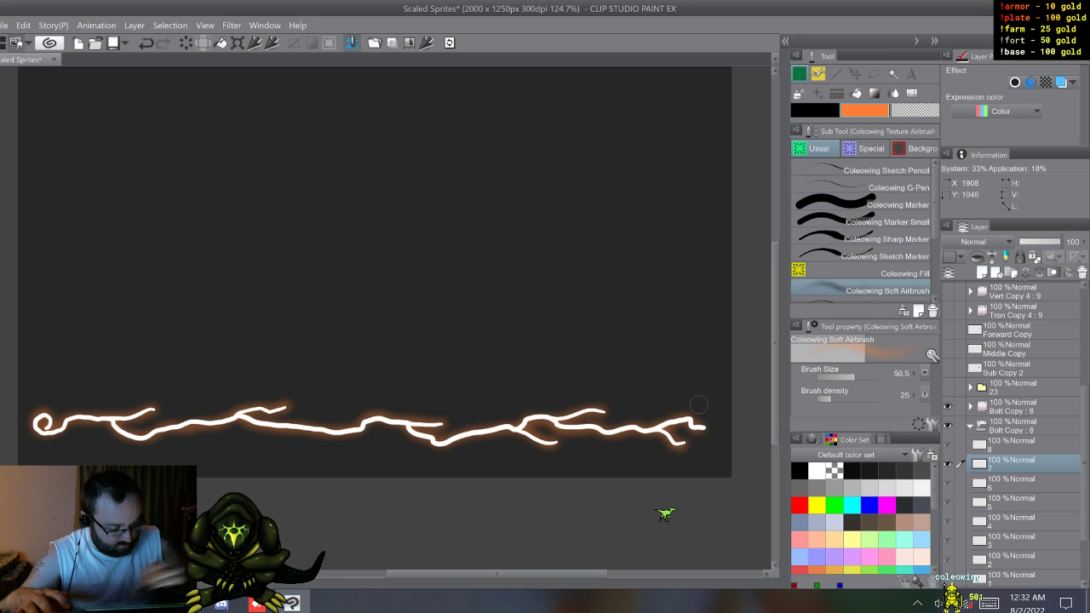
{"action": "key", "text": "w"}
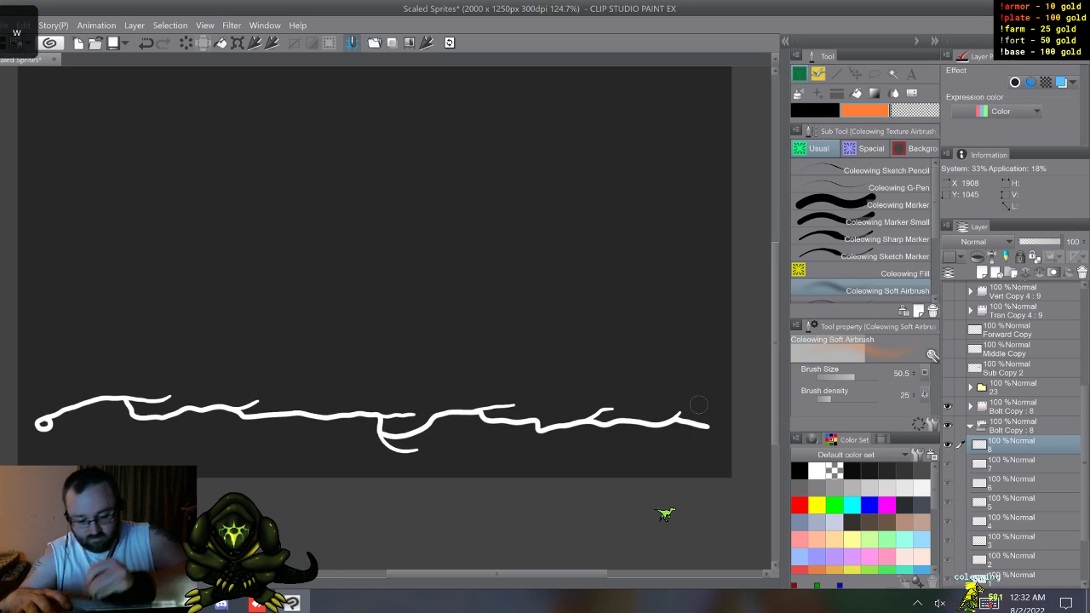
Step: Airbrush an orange glow around the main strand and all branches on cel 8 of the lower Bolt Copy folder
{"action": "mouse_move", "coordinate": [44, 426]}
{"action": "left_mouse_down"}
{"action": "mouse_move", "coordinate": [117, 394]}
{"action": "mouse_move", "coordinate": [171, 395]}
{"action": "left_mouse_up"}
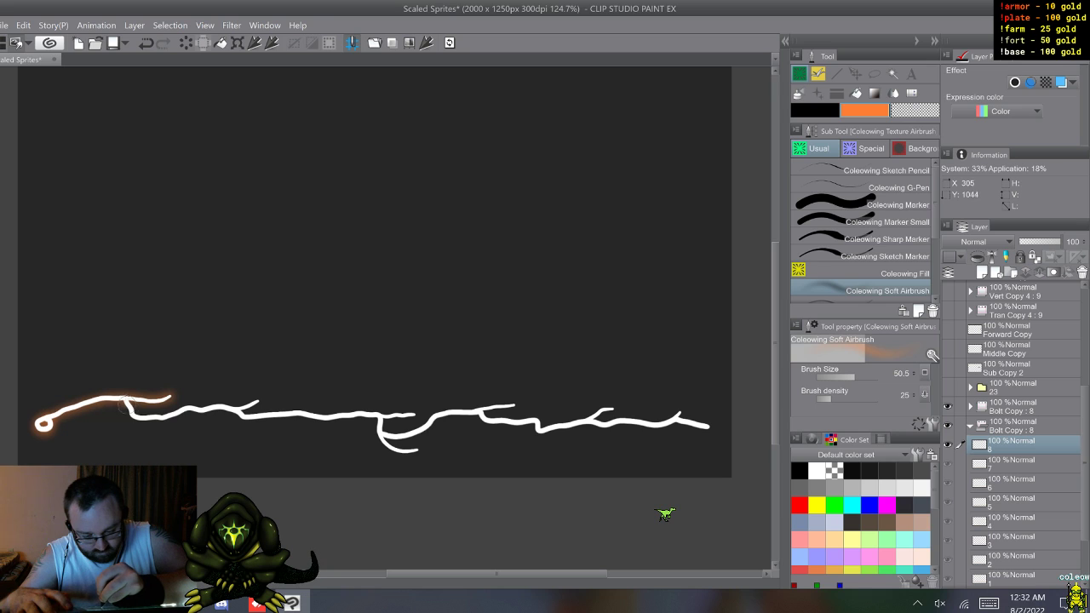
{"action": "mouse_move", "coordinate": [189, 409]}
{"action": "left_mouse_down"}
{"action": "mouse_move", "coordinate": [258, 401]}
{"action": "mouse_move", "coordinate": [236, 415]}
{"action": "mouse_move", "coordinate": [294, 414]}
{"action": "left_mouse_up"}
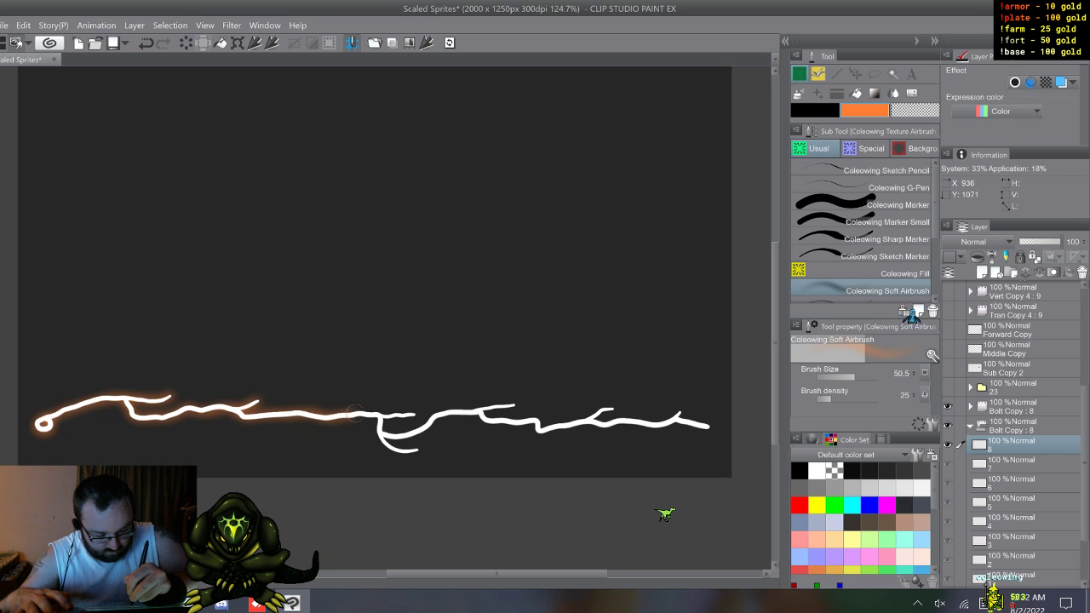
{"action": "mouse_move", "coordinate": [366, 417]}
{"action": "left_mouse_down"}
{"action": "mouse_move", "coordinate": [413, 413]}
{"action": "mouse_move", "coordinate": [383, 413]}
{"action": "mouse_move", "coordinate": [380, 431]}
{"action": "mouse_move", "coordinate": [393, 450]}
{"action": "mouse_move", "coordinate": [419, 450]}
{"action": "left_mouse_up"}
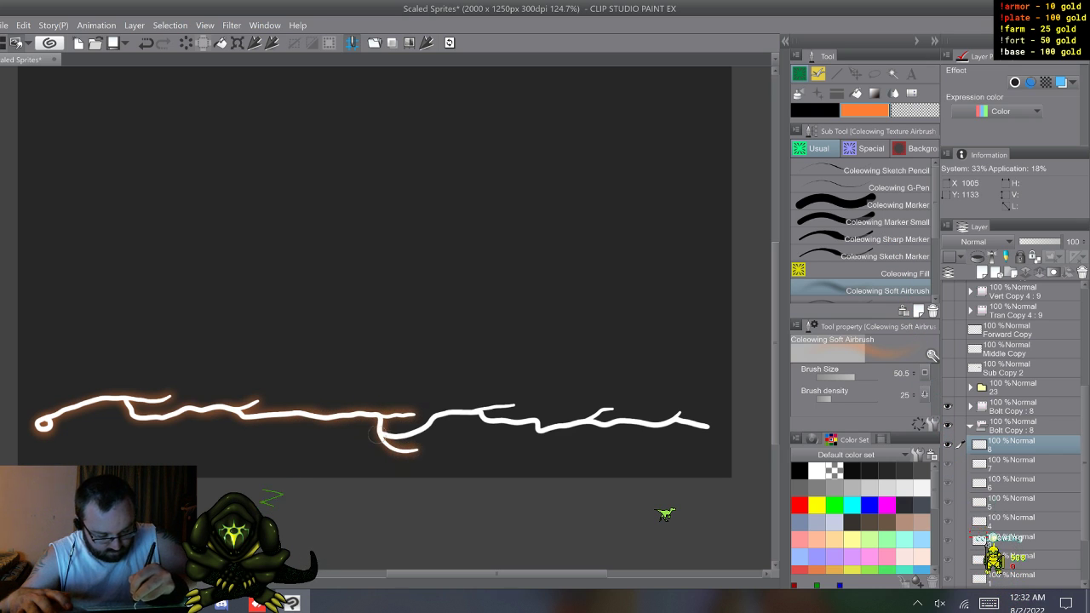
{"action": "mouse_move", "coordinate": [456, 414]}
{"action": "left_mouse_down"}
{"action": "mouse_move", "coordinate": [517, 403]}
{"action": "mouse_move", "coordinate": [477, 414]}
{"action": "mouse_move", "coordinate": [548, 431]}
{"action": "mouse_move", "coordinate": [601, 423]}
{"action": "left_mouse_up"}
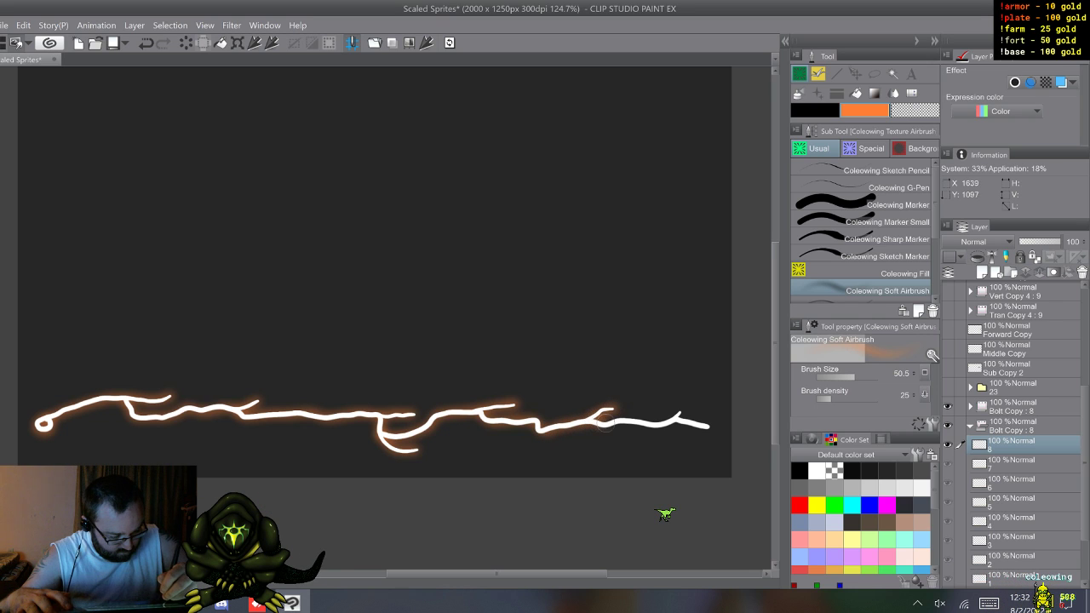
{"action": "left_click_drag", "start_coordinate": [676, 417], "coordinate": [711, 426]}
{"action": "key", "text": "w"}
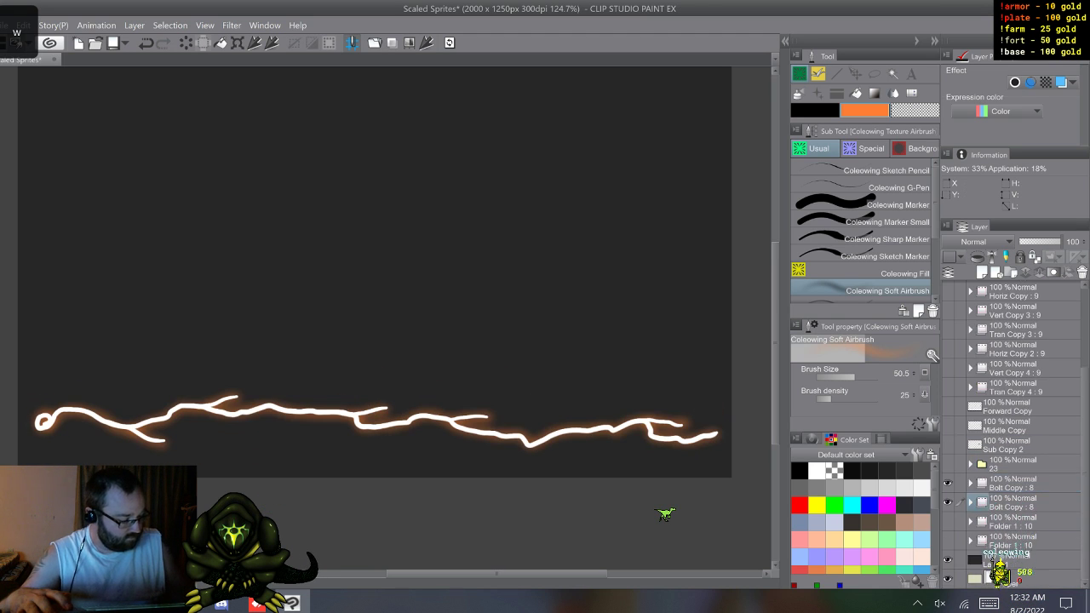
Step: Preview both Folder 1 animations together with the bolt, and return to showing only the two Bolt Copy folders
{"action": "left_click", "coordinate": [947, 521]}
{"action": "left_click", "coordinate": [947, 540]}
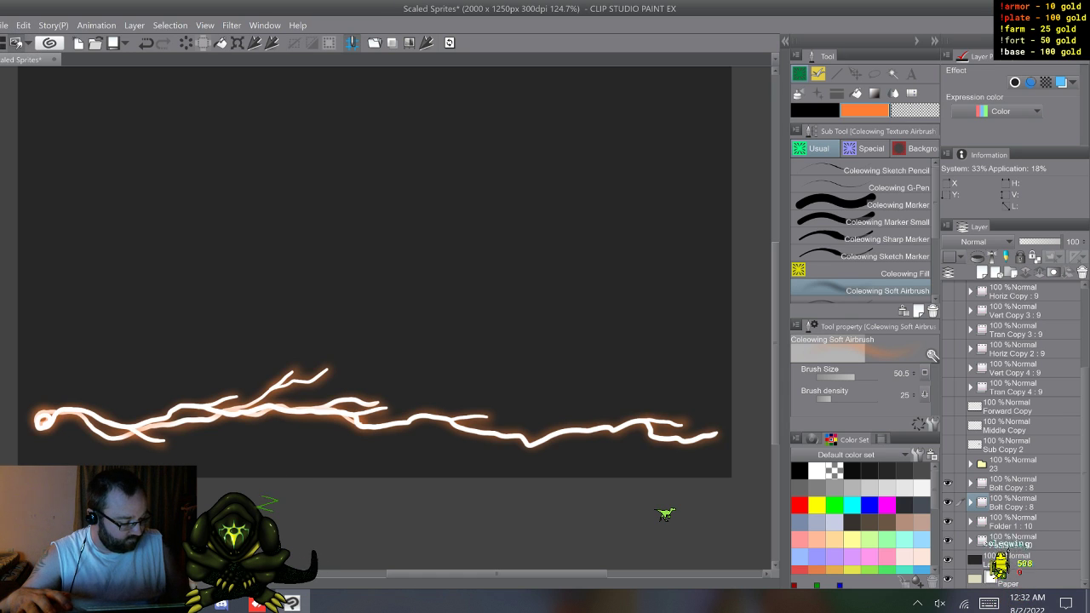
{"action": "left_click_drag", "start_coordinate": [947, 541], "coordinate": [947, 482]}
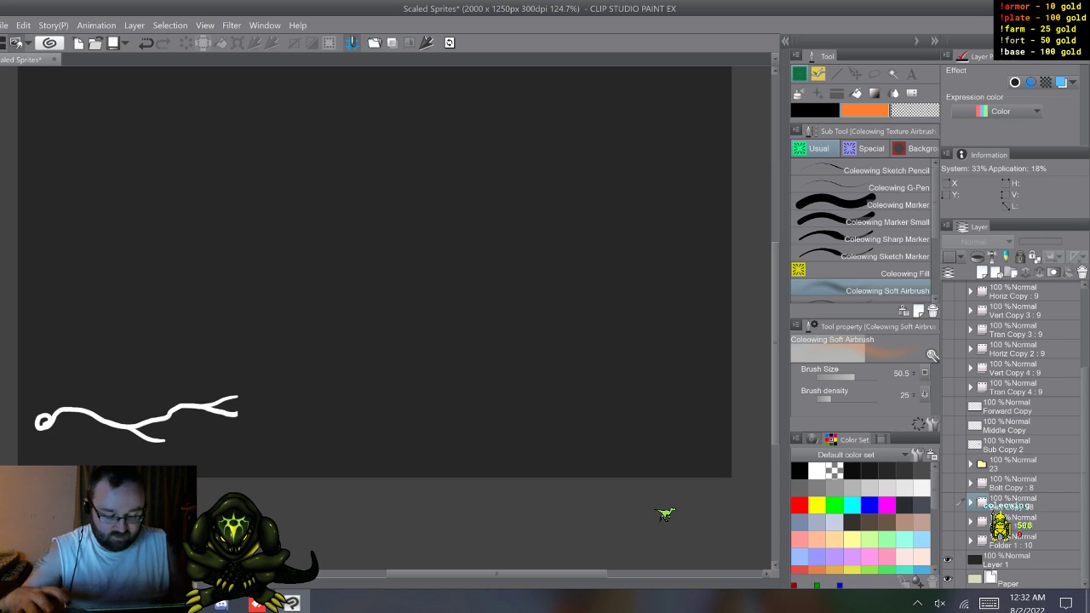
{"action": "left_click", "coordinate": [947, 483]}
{"action": "left_click", "coordinate": [947, 503]}
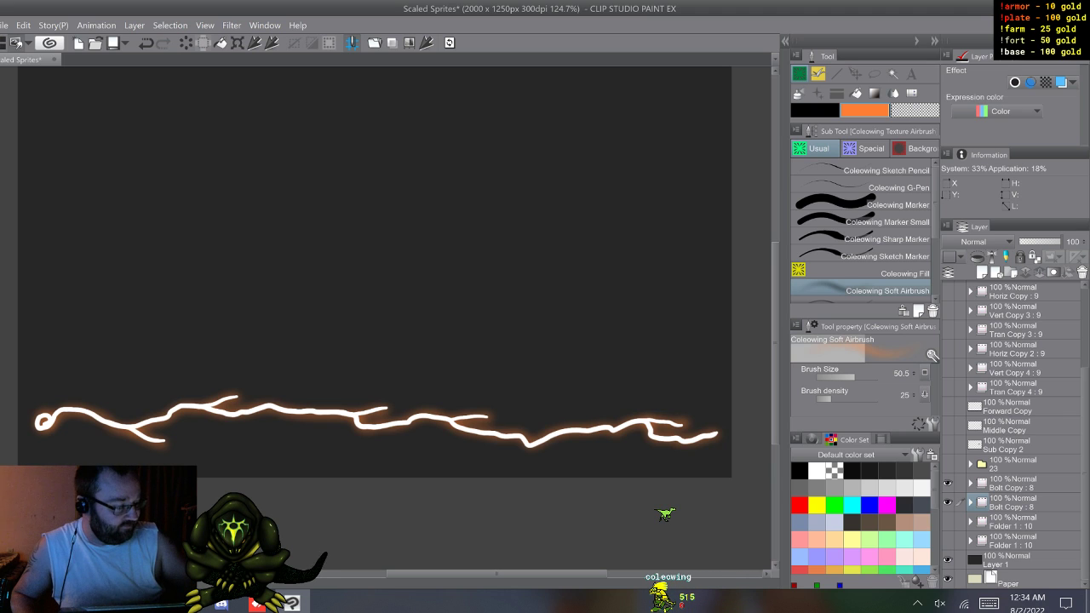
Step: Draw a white wavy vertical test stroke above the bolt with the Coleowing Sharp Marker
{"action": "left_click", "coordinate": [864, 239]}
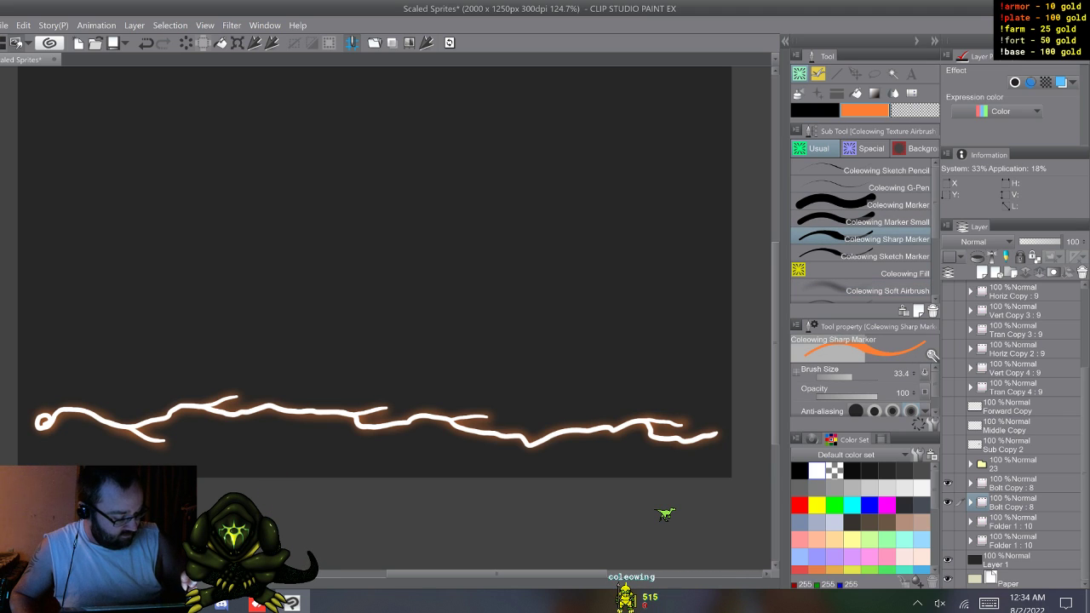
{"action": "left_click", "coordinate": [815, 111]}
{"action": "left_click", "coordinate": [817, 470]}
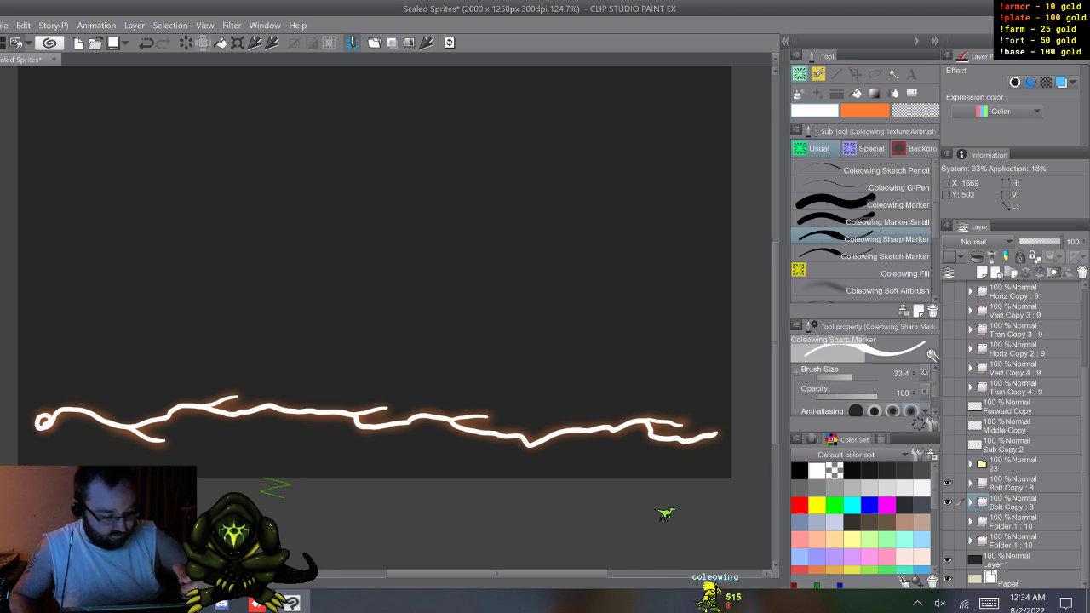
{"action": "left_click_drag", "start_coordinate": [532, 143], "coordinate": [526, 184]}
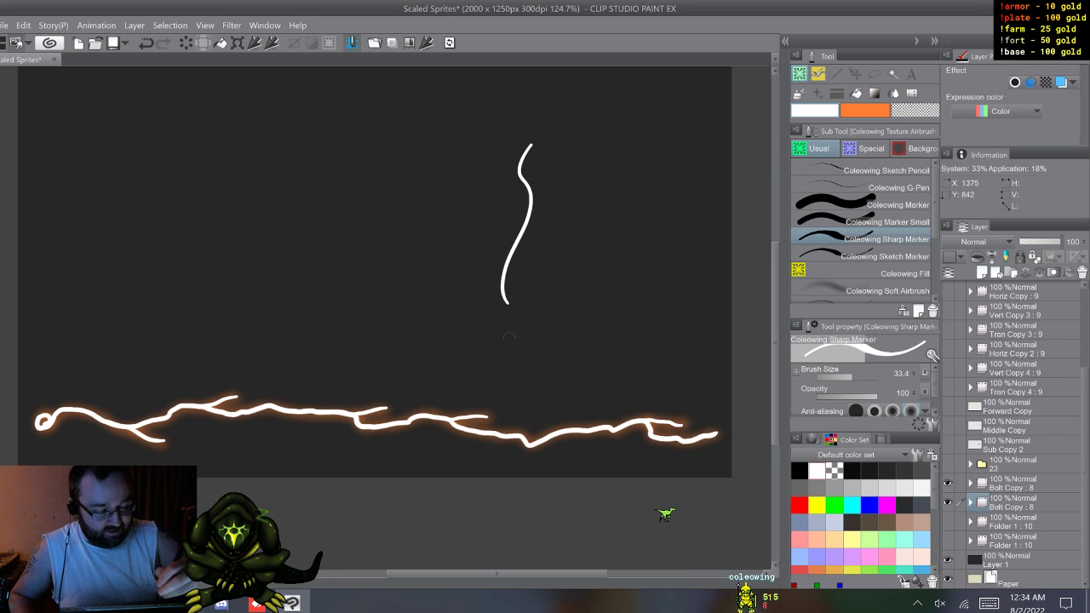
Step: Fade the lower part of the white test stroke using the Coleowing Soft Airbrush with transparent color
{"action": "left_click", "coordinate": [882, 291]}
{"action": "left_click", "coordinate": [915, 111]}
{"action": "mouse_move", "coordinate": [509, 306]}
{"action": "left_mouse_down"}
{"action": "mouse_move", "coordinate": [493, 267]}
{"action": "mouse_move", "coordinate": [507, 314]}
{"action": "mouse_move", "coordinate": [509, 255]}
{"action": "left_mouse_up"}
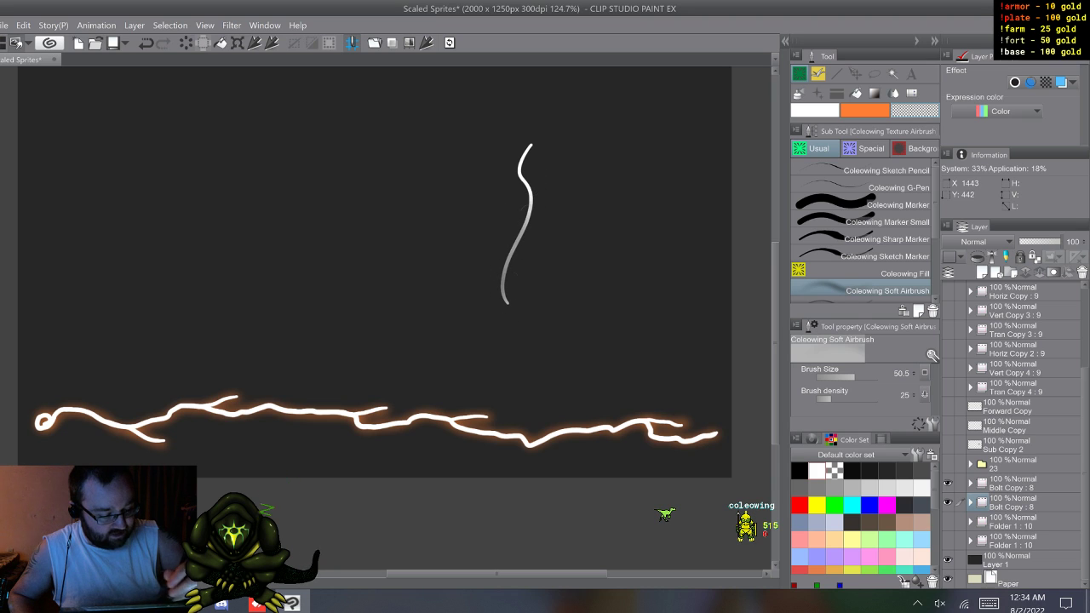
{"action": "left_click_drag", "start_coordinate": [510, 312], "coordinate": [524, 179]}
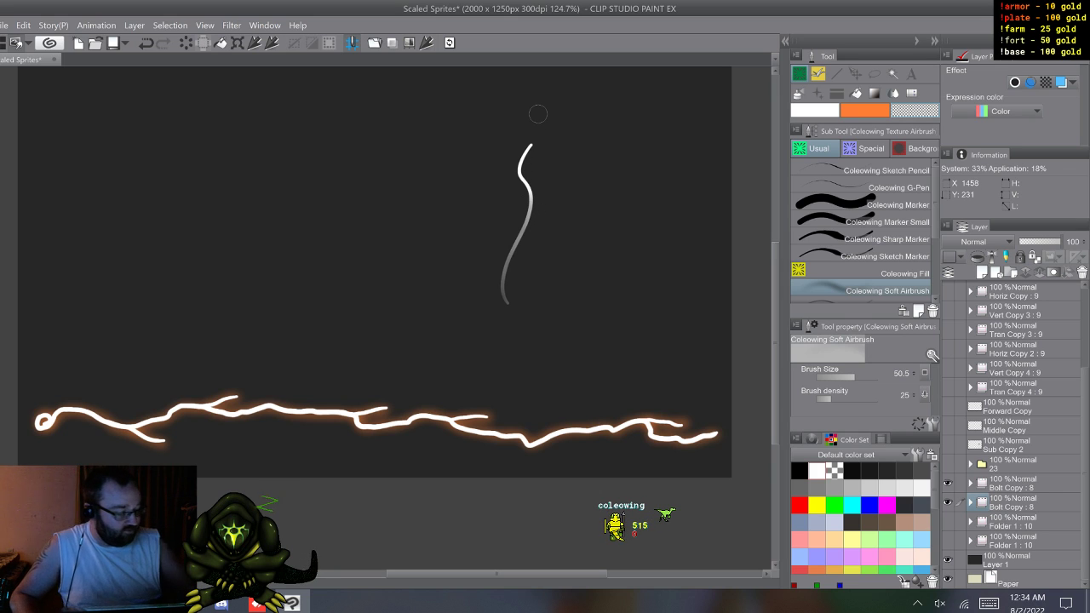
Step: Duplicate the Coleowing Sharp Marker sub tool and name the copy Coleowing Lightning Marker
{"action": "left_click", "coordinate": [887, 239]}
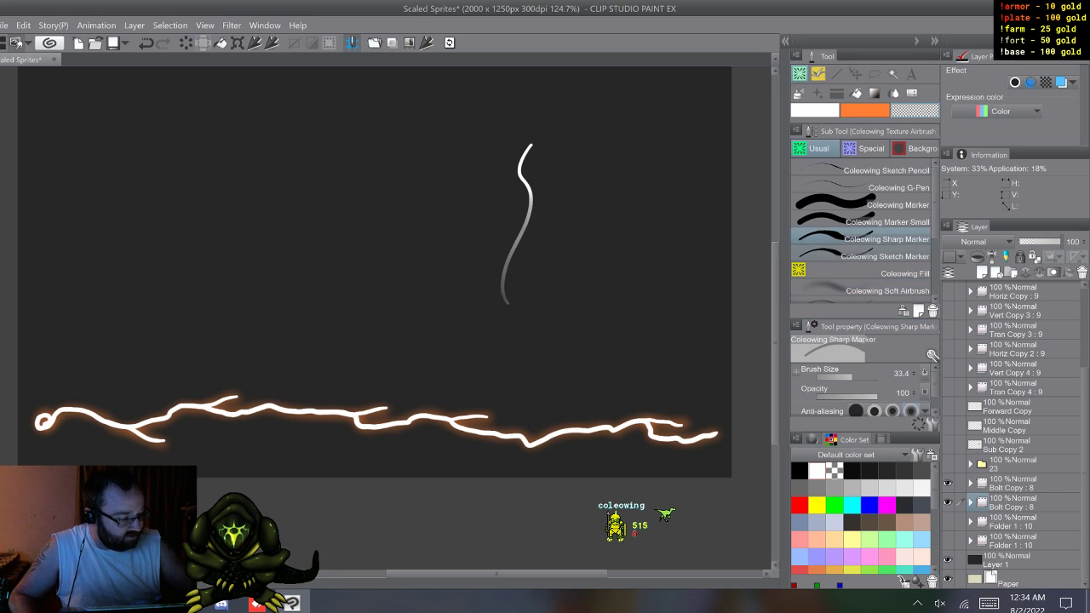
{"action": "right_click", "coordinate": [899, 238]}
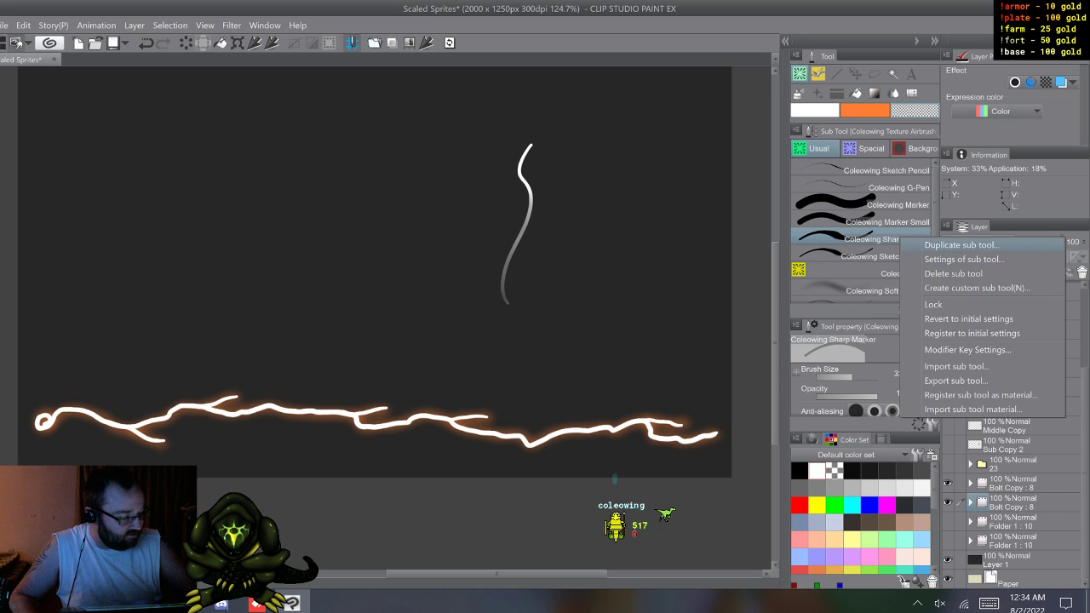
{"action": "left_click", "coordinate": [954, 244]}
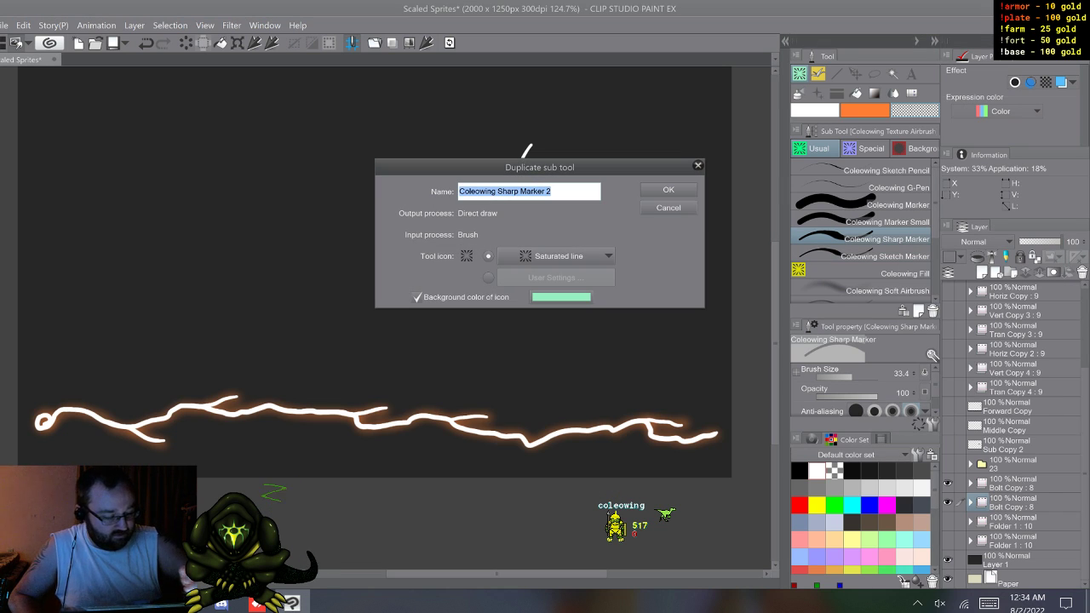
{"action": "left_click_drag", "start_coordinate": [557, 191], "coordinate": [498, 191]}
{"action": "left_click", "coordinate": [989, 603]}
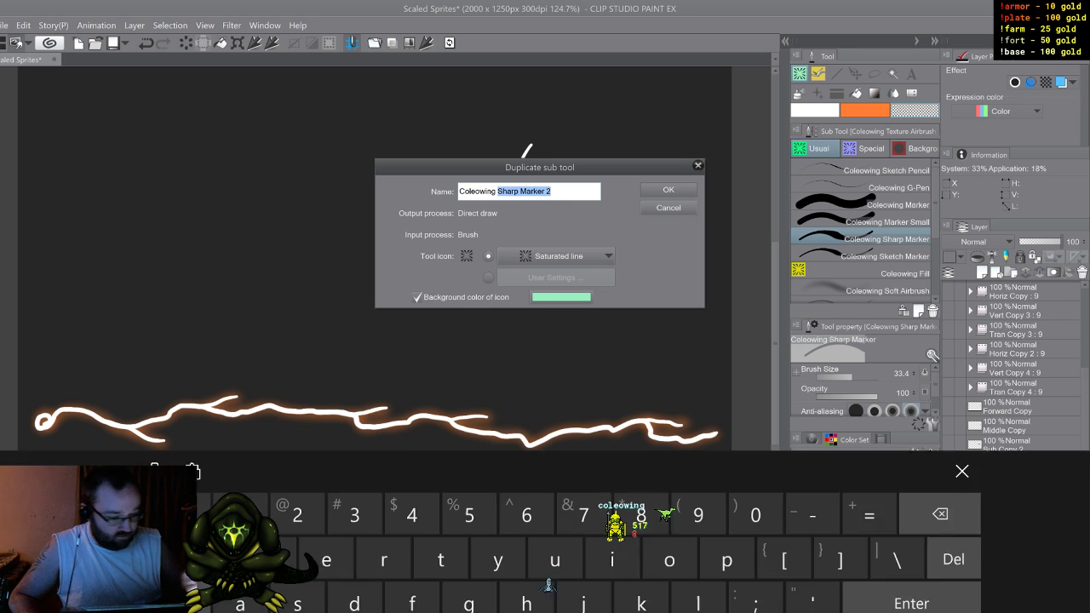
{"action": "left_click", "coordinate": [698, 509]}
{"action": "left_click", "coordinate": [613, 464]}
{"action": "left_click", "coordinate": [469, 509]}
{"action": "left_click", "coordinate": [526, 509]}
{"action": "left_click", "coordinate": [441, 465]}
{"action": "left_click", "coordinate": [555, 553]}
{"action": "left_click", "coordinate": [612, 465]}
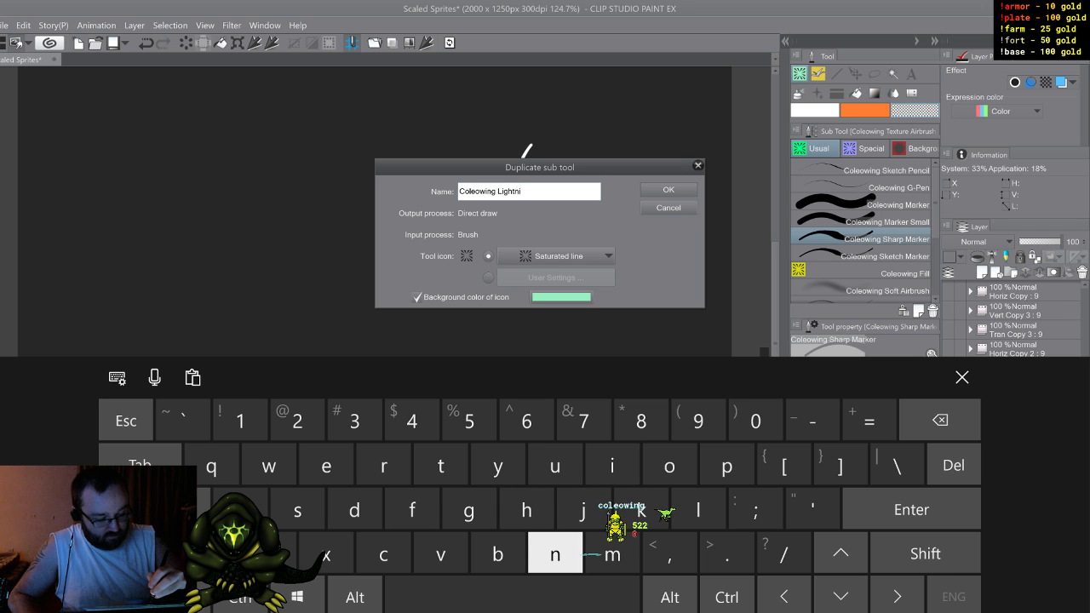
{"action": "left_click", "coordinate": [556, 554]}
{"action": "left_click", "coordinate": [469, 510]}
{"action": "left_click", "coordinate": [511, 596]}
{"action": "left_click", "coordinate": [926, 553]}
{"action": "left_click", "coordinate": [612, 553]}
{"action": "left_click", "coordinate": [241, 510]}
{"action": "left_click", "coordinate": [383, 465]}
{"action": "left_click", "coordinate": [641, 509]}
{"action": "left_click", "coordinate": [326, 465]}
{"action": "left_click", "coordinate": [383, 465]}
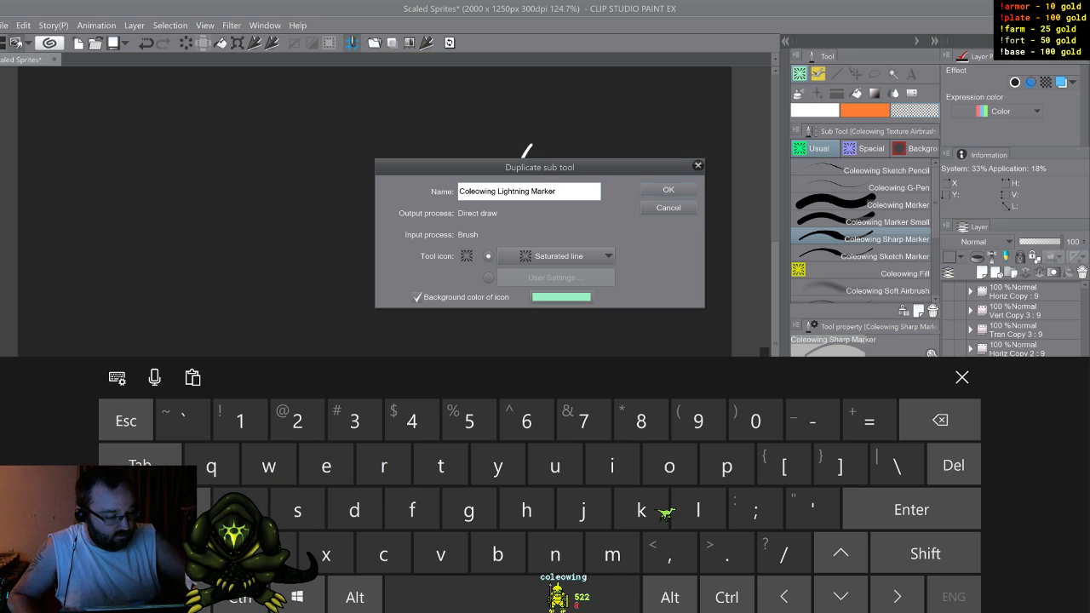
{"action": "key", "text": "Return"}
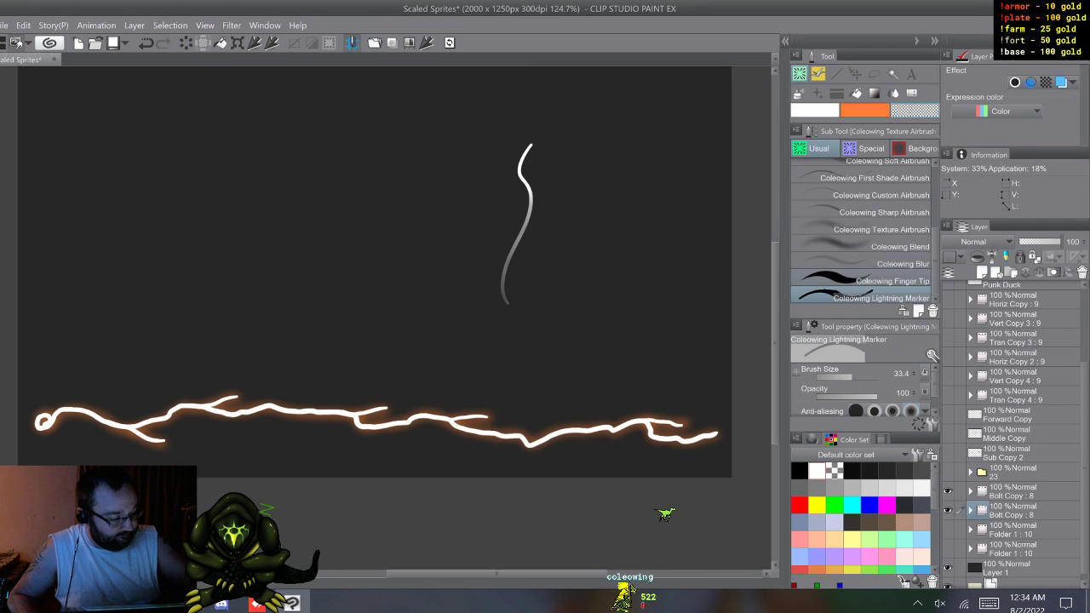
Step: Make the Lightning Marker's ink opacity respond to pen pressure, raising the pressure curve's starting output to about 50%
{"action": "left_click", "coordinate": [932, 424]}
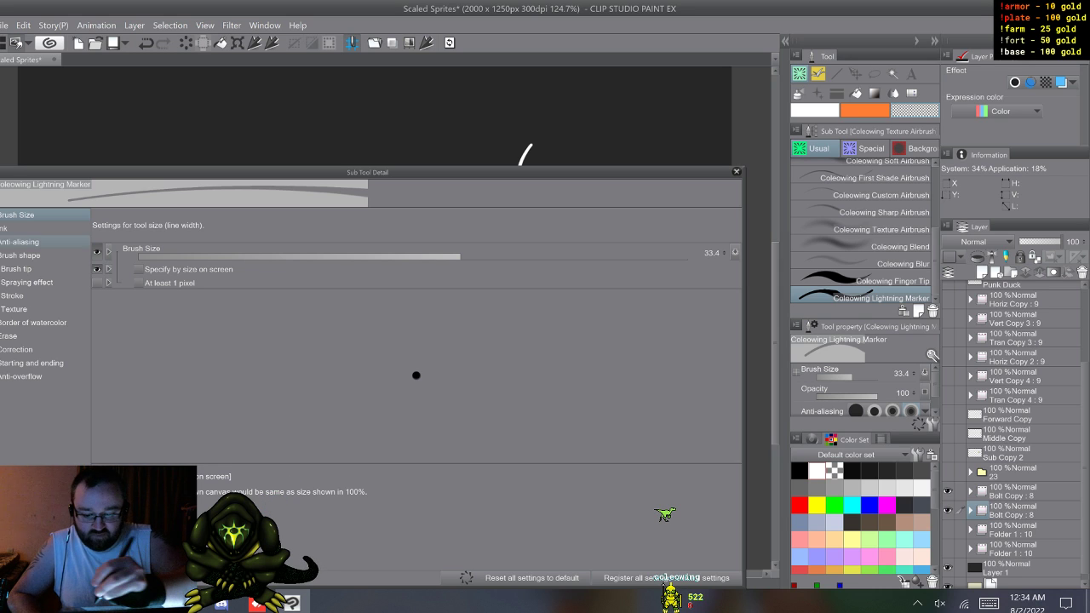
{"action": "left_click", "coordinate": [34, 228]}
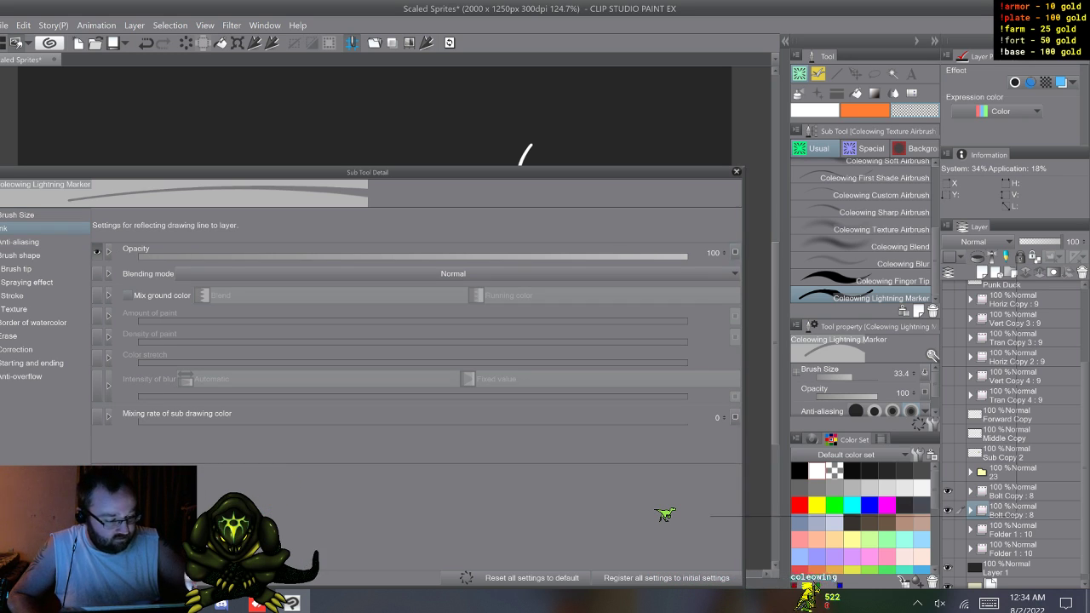
{"action": "left_click", "coordinate": [735, 252]}
{"action": "left_click", "coordinate": [734, 290]}
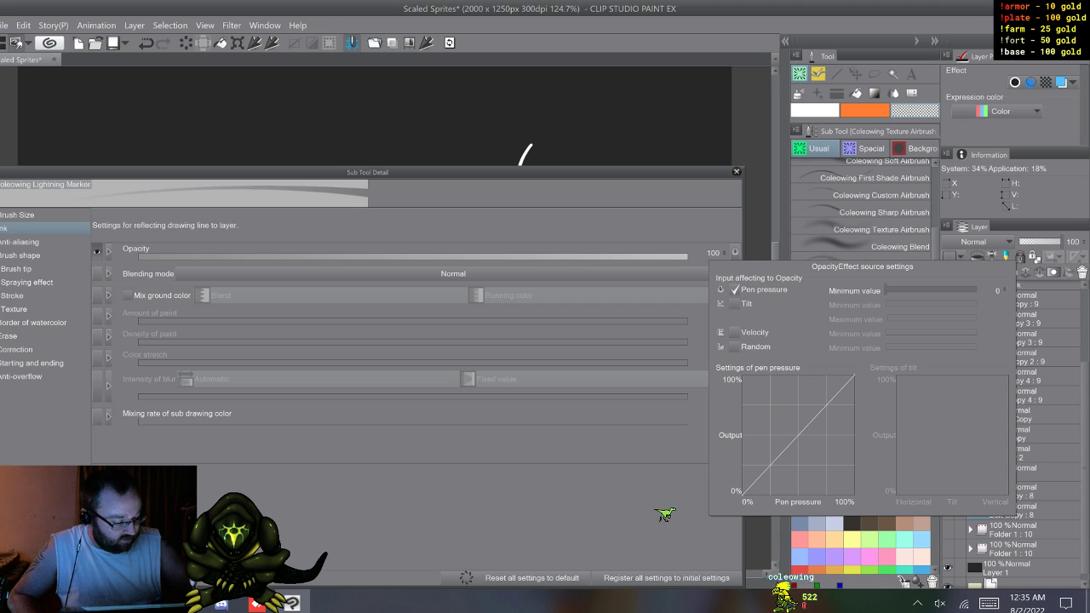
{"action": "left_click_drag", "start_coordinate": [743, 491], "coordinate": [743, 435]}
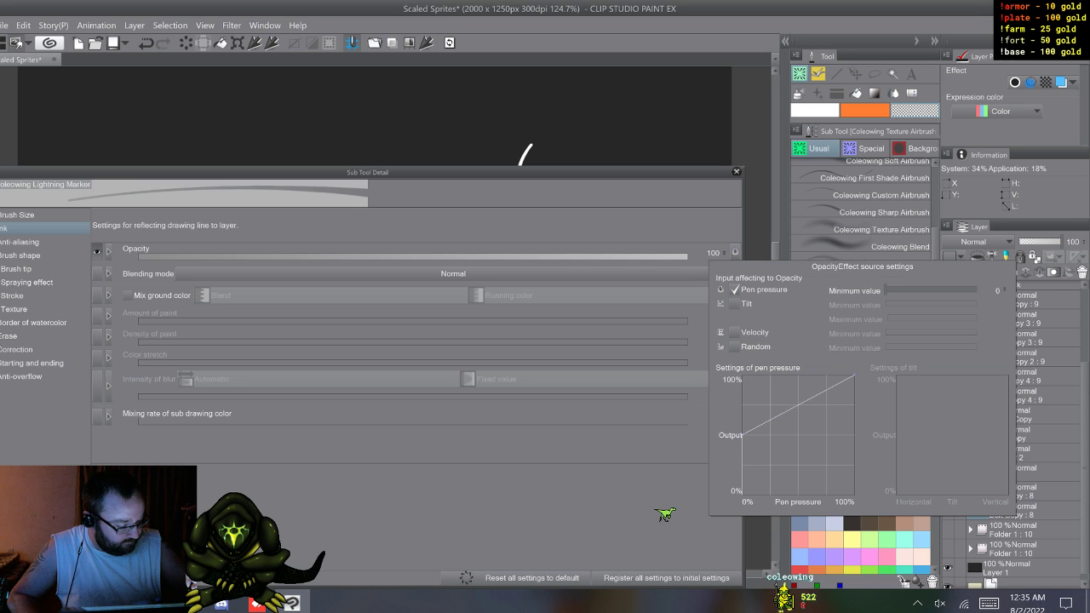
Step: Arch the Lightning Marker's opacity pressure curve steeply from 0% up to 100% output and draw two wavy test strokes
{"action": "left_click_drag", "start_coordinate": [742, 435], "coordinate": [743, 375]}
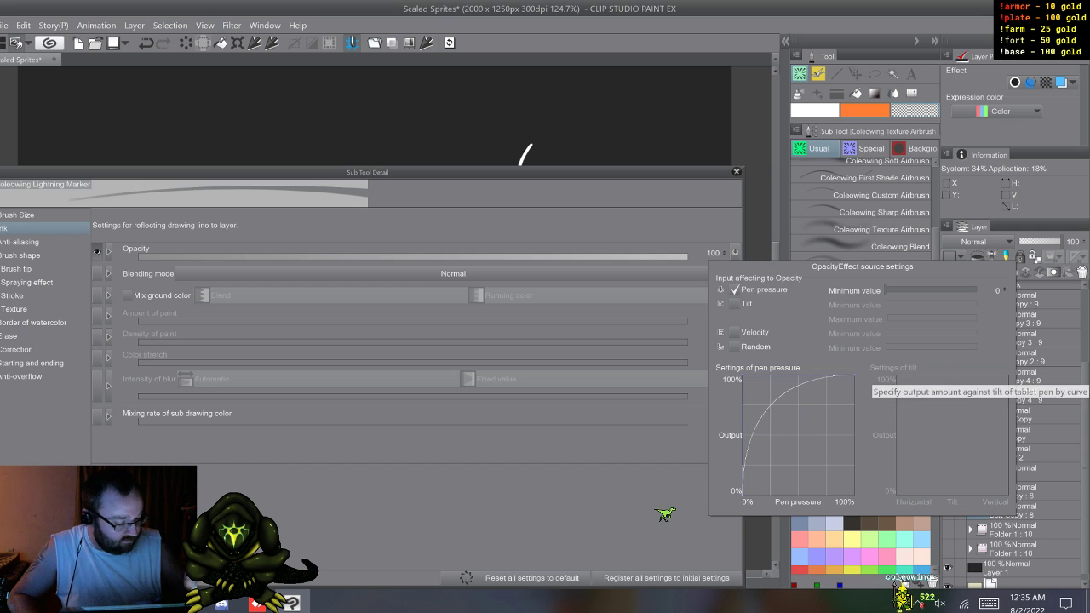
{"action": "left_click", "coordinate": [762, 229]}
{"action": "left_click", "coordinate": [737, 171]}
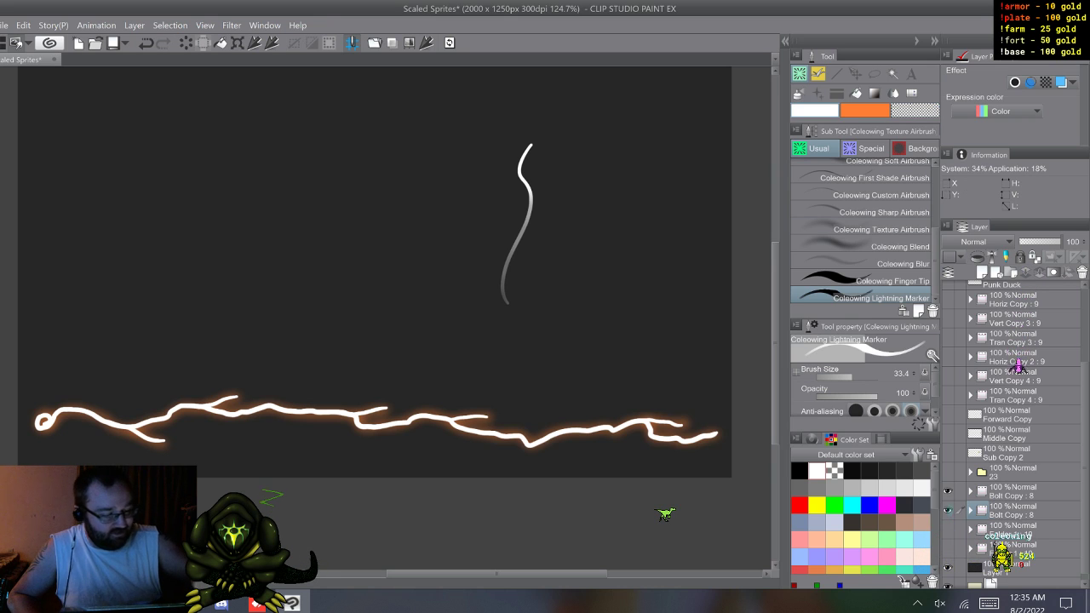
{"action": "mouse_move", "coordinate": [622, 134]}
{"action": "left_mouse_down"}
{"action": "mouse_move", "coordinate": [603, 209]}
{"action": "mouse_move", "coordinate": [627, 261]}
{"action": "mouse_move", "coordinate": [648, 351]}
{"action": "left_mouse_up"}
{"action": "mouse_move", "coordinate": [655, 147]}
{"action": "left_mouse_down"}
{"action": "mouse_move", "coordinate": [655, 209]}
{"action": "mouse_move", "coordinate": [672, 258]}
{"action": "mouse_move", "coordinate": [653, 312]}
{"action": "mouse_move", "coordinate": [694, 353]}
{"action": "left_mouse_up"}
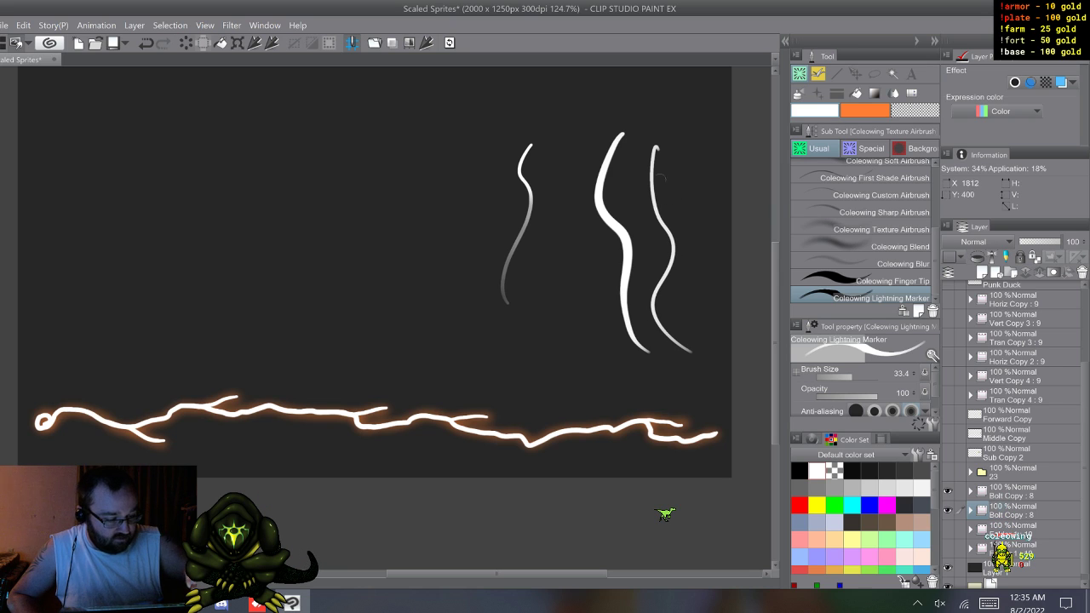
Step: Straighten the Lightning Marker's opacity pressure curve so output rises linearly from 0% to 100%
{"action": "left_click", "coordinate": [933, 355]}
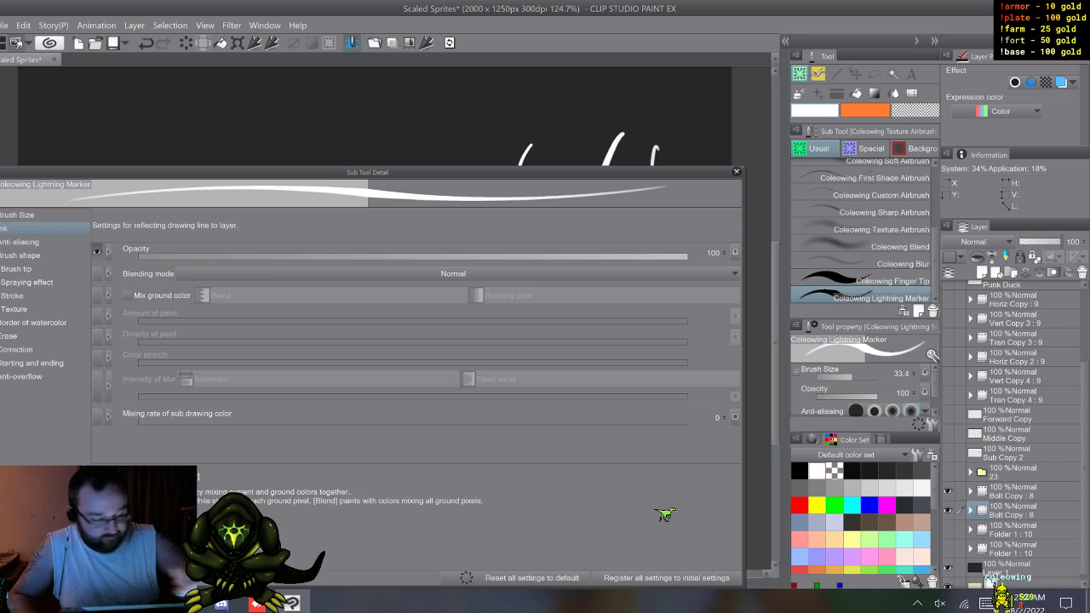
{"action": "left_click", "coordinate": [735, 253]}
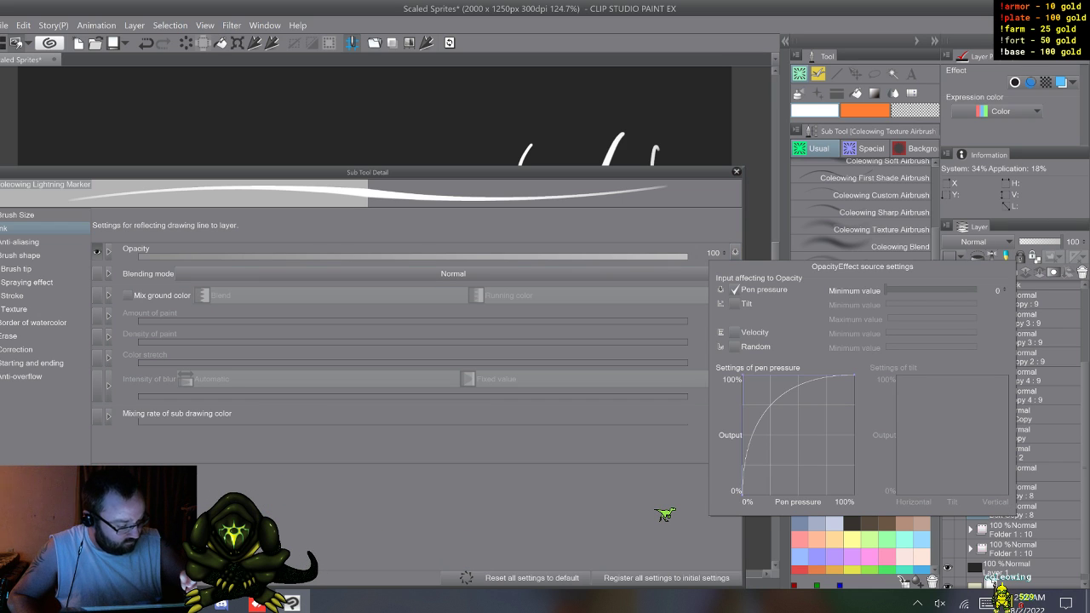
{"action": "left_click_drag", "start_coordinate": [744, 376], "coordinate": [799, 435]}
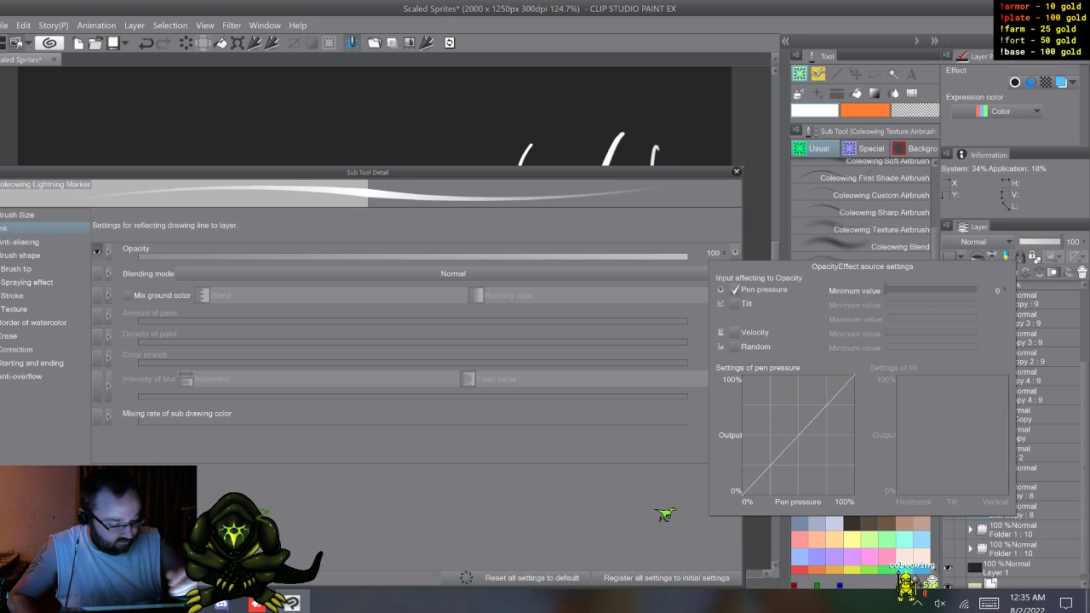
{"action": "left_click", "coordinate": [672, 318]}
{"action": "left_click", "coordinate": [737, 172]}
Step: Draw a series of wavy and zigzag test strokes above the bolt with the Lightning Marker, varying the pen pressure
{"action": "mouse_move", "coordinate": [460, 130]}
{"action": "left_mouse_down"}
{"action": "mouse_move", "coordinate": [410, 215]}
{"action": "mouse_move", "coordinate": [440, 331]}
{"action": "mouse_move", "coordinate": [486, 350]}
{"action": "left_mouse_up"}
{"action": "mouse_move", "coordinate": [384, 119]}
{"action": "left_mouse_down"}
{"action": "mouse_move", "coordinate": [354, 258]}
{"action": "mouse_move", "coordinate": [364, 302]}
{"action": "left_mouse_up"}
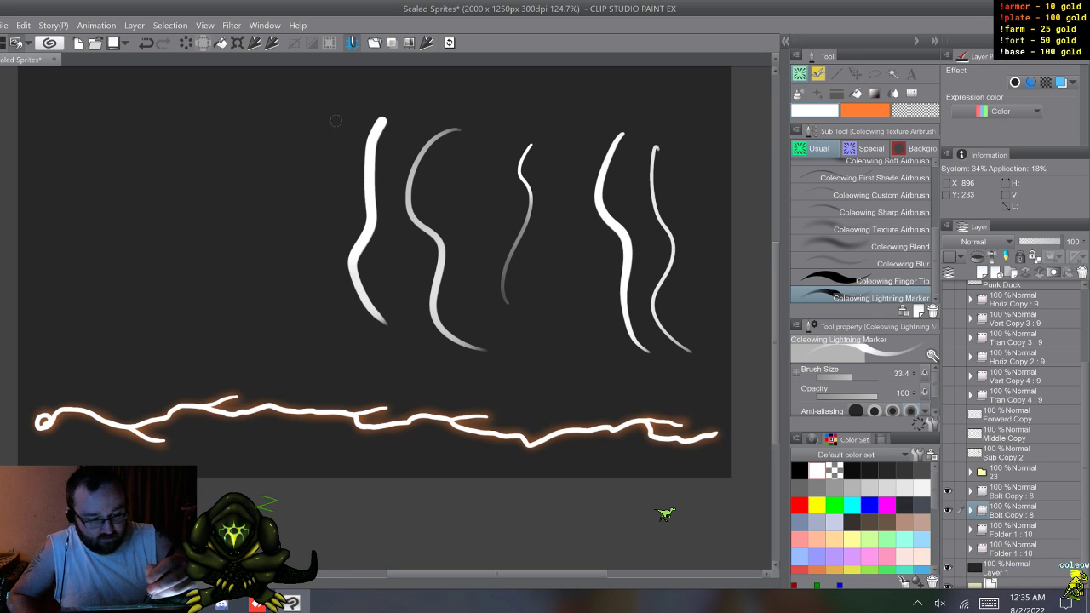
{"action": "left_click_drag", "start_coordinate": [318, 231], "coordinate": [349, 320]}
{"action": "mouse_move", "coordinate": [473, 107]}
{"action": "left_mouse_down"}
{"action": "mouse_move", "coordinate": [487, 213]}
{"action": "mouse_move", "coordinate": [471, 234]}
{"action": "left_mouse_up"}
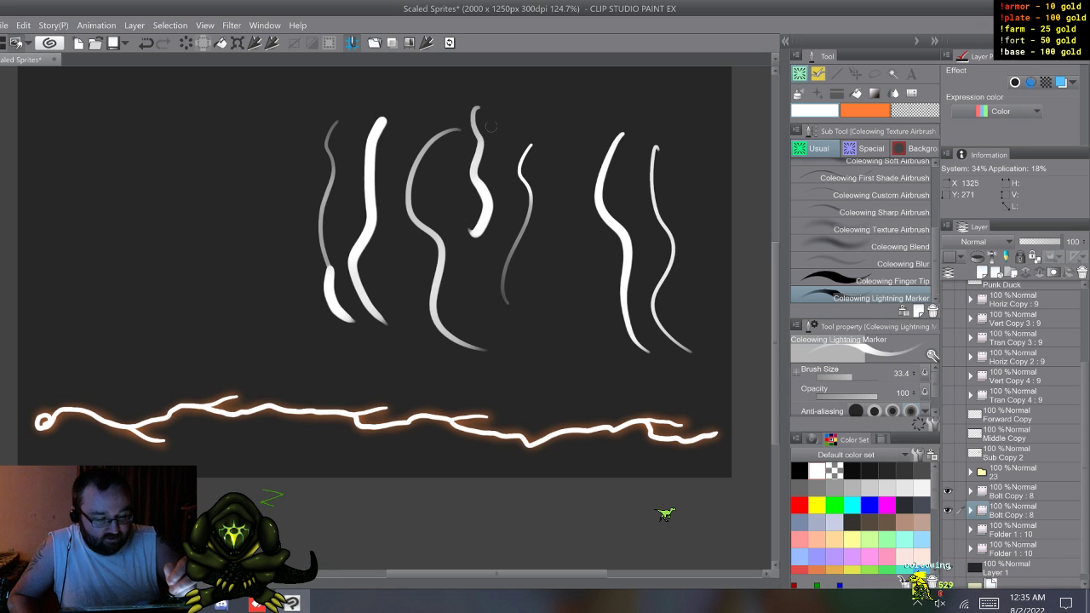
{"action": "left_click_drag", "start_coordinate": [514, 96], "coordinate": [552, 140]}
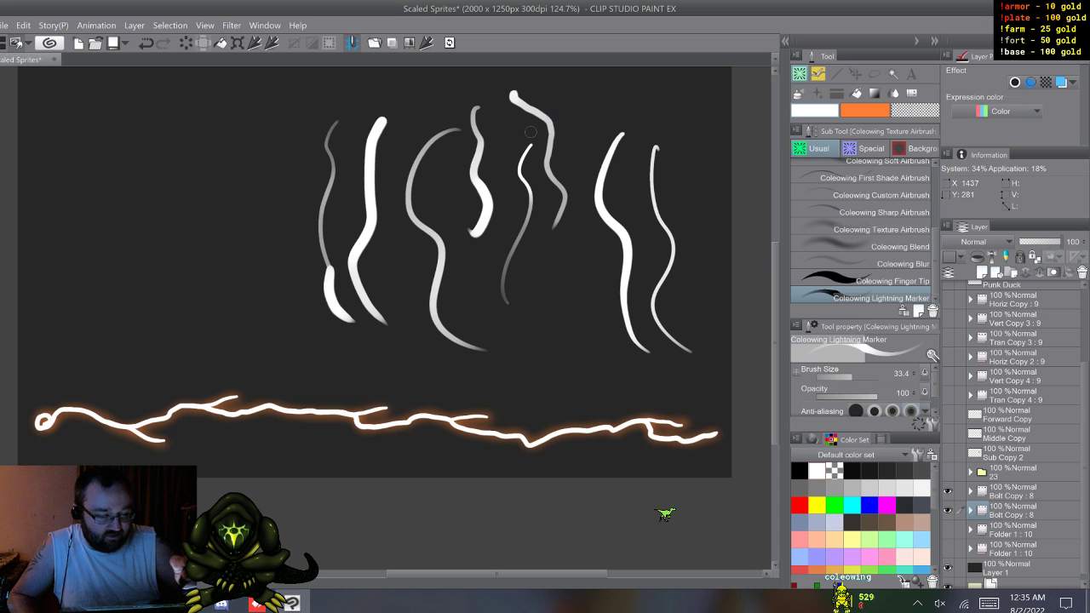
{"action": "mouse_move", "coordinate": [283, 119]}
{"action": "left_mouse_down"}
{"action": "mouse_move", "coordinate": [276, 216]}
{"action": "mouse_move", "coordinate": [298, 291]}
{"action": "mouse_move", "coordinate": [262, 286]}
{"action": "mouse_move", "coordinate": [258, 202]}
{"action": "mouse_move", "coordinate": [224, 180]}
{"action": "mouse_move", "coordinate": [228, 314]}
{"action": "mouse_move", "coordinate": [264, 347]}
{"action": "left_mouse_up"}
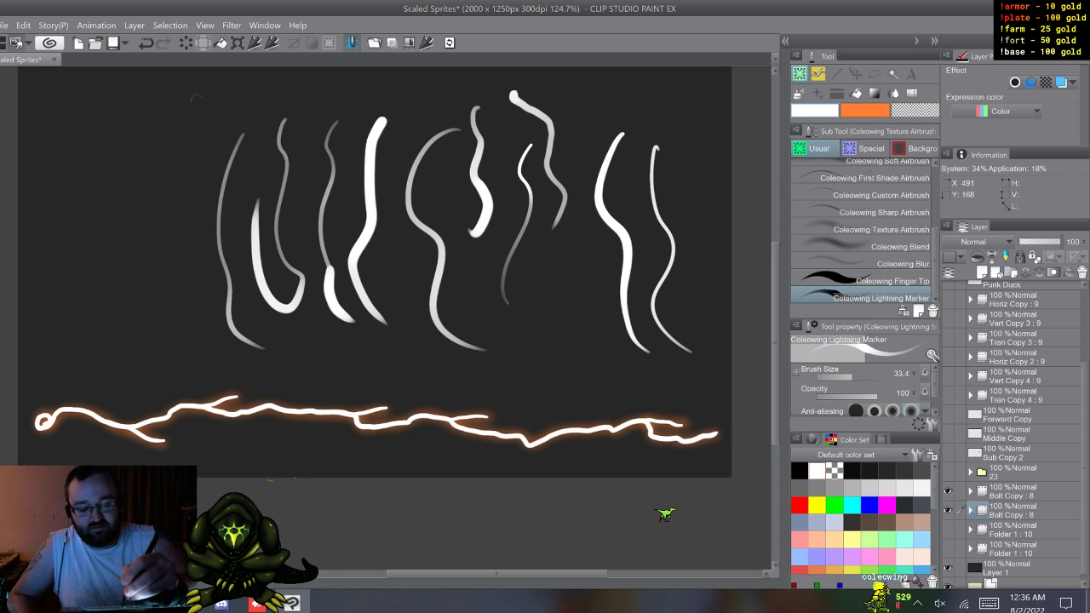
{"action": "left_click_drag", "start_coordinate": [208, 119], "coordinate": [196, 192]}
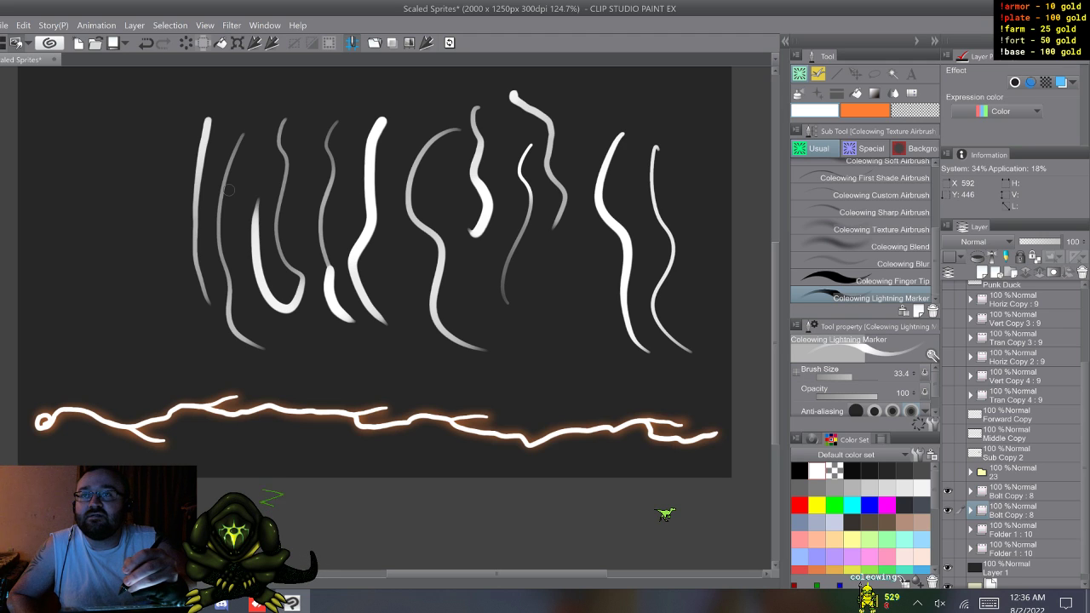
{"action": "mouse_move", "coordinate": [147, 158]}
{"action": "left_mouse_down"}
{"action": "mouse_move", "coordinate": [148, 187]}
{"action": "mouse_move", "coordinate": [136, 192]}
{"action": "mouse_move", "coordinate": [140, 179]}
{"action": "mouse_move", "coordinate": [126, 209]}
{"action": "mouse_move", "coordinate": [130, 270]}
{"action": "left_mouse_up"}
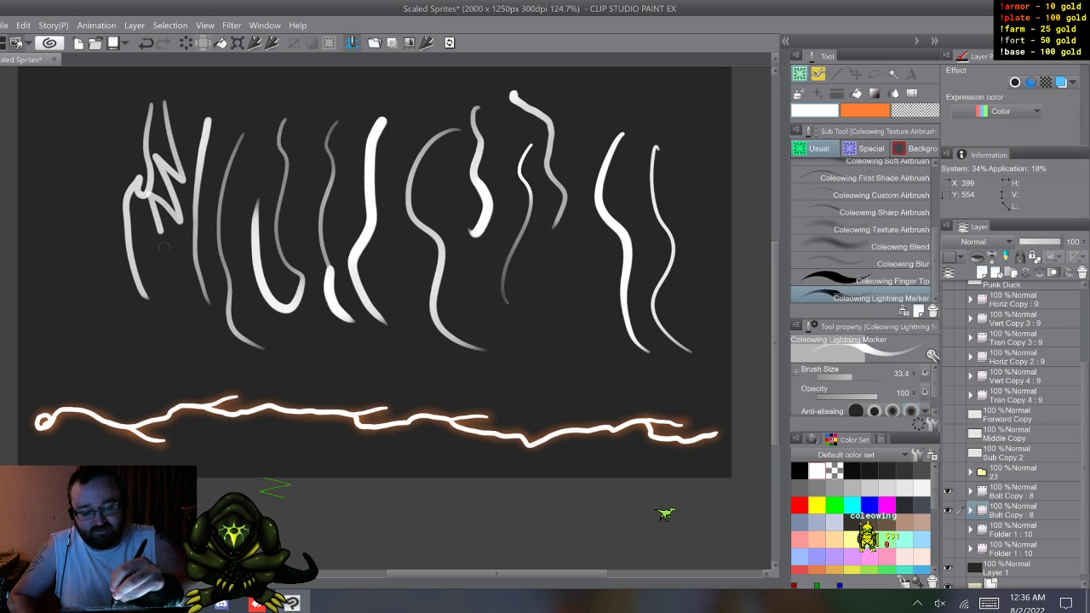
{"action": "mouse_move", "coordinate": [109, 122]}
{"action": "left_mouse_down"}
{"action": "mouse_move", "coordinate": [108, 179]}
{"action": "mouse_move", "coordinate": [79, 182]}
{"action": "left_mouse_up"}
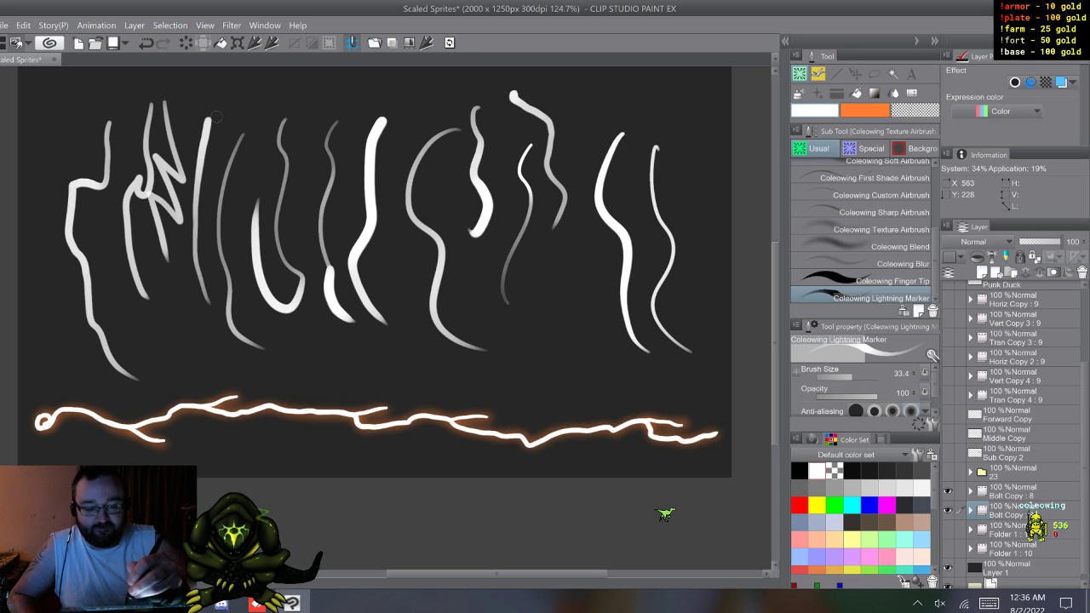
{"action": "mouse_move", "coordinate": [240, 216]}
{"action": "left_mouse_down"}
{"action": "mouse_move", "coordinate": [244, 249]}
{"action": "mouse_move", "coordinate": [285, 266]}
{"action": "mouse_move", "coordinate": [274, 300]}
{"action": "mouse_move", "coordinate": [308, 372]}
{"action": "left_mouse_up"}
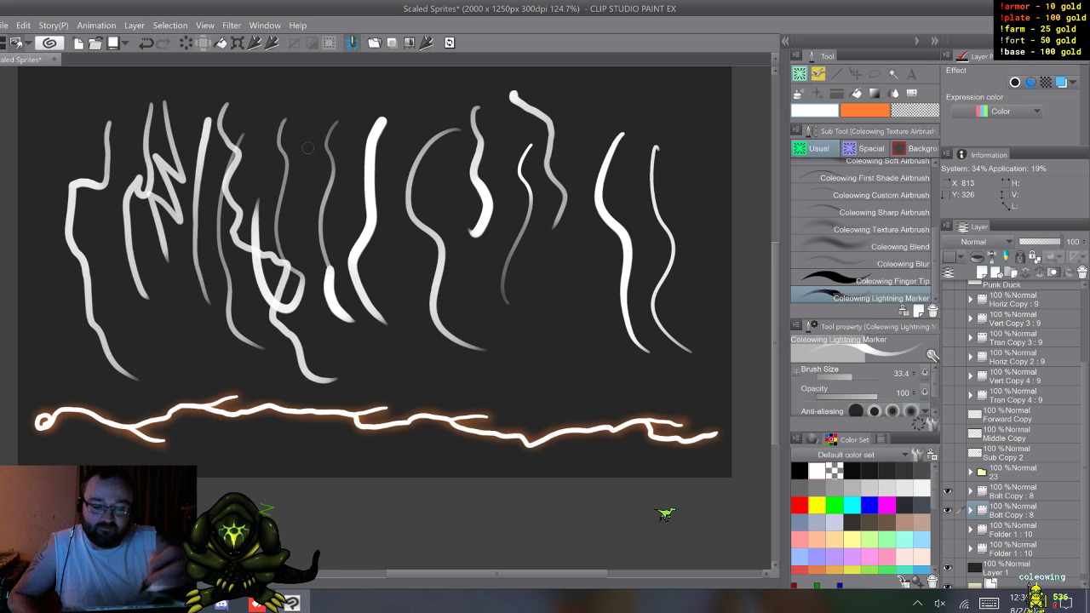
Step: Undo the clearing of the bolt cel, the Lightning Marker test strokes and the airbrush fade on the first test stroke
{"action": "key", "text": "Delete"}
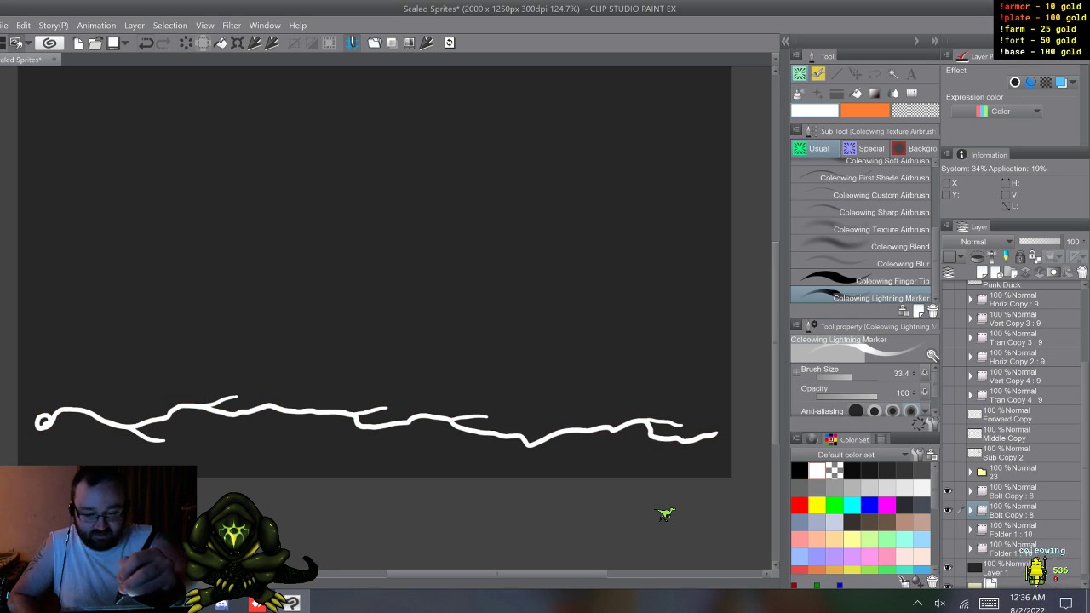
{"action": "key", "text": "ctrl+z"}
{"action": "key", "text": "ctrl+z"}
{"action": "key", "text": "ctrl+z"}
{"action": "key", "text": "ctrl+z"}
{"action": "key", "text": "ctrl+z"}
{"action": "key", "text": "ctrl+z"}
{"action": "key", "text": "ctrl+z"}
{"action": "key", "text": "ctrl+z"}
{"action": "key", "text": "ctrl+z"}
{"action": "key", "text": "ctrl+z"}
{"action": "key", "text": "ctrl+z"}
{"action": "key", "text": "ctrl+z"}
{"action": "key", "text": "ctrl+z"}
{"action": "key", "text": "ctrl+z"}
{"action": "key", "text": "ctrl+z"}
{"action": "key", "text": "ctrl+z"}
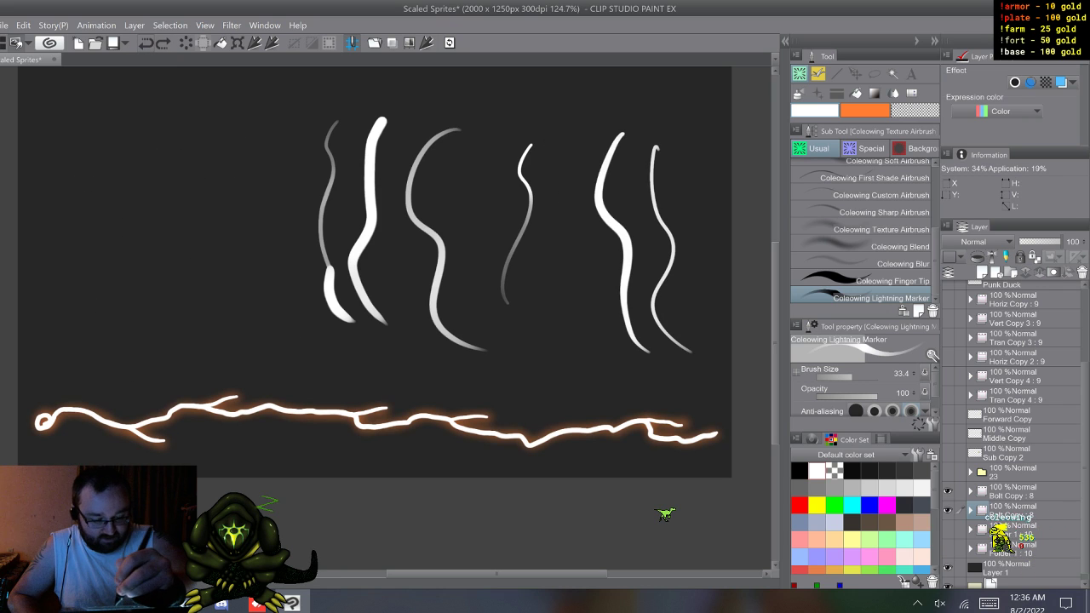
{"action": "key", "text": "ctrl+z"}
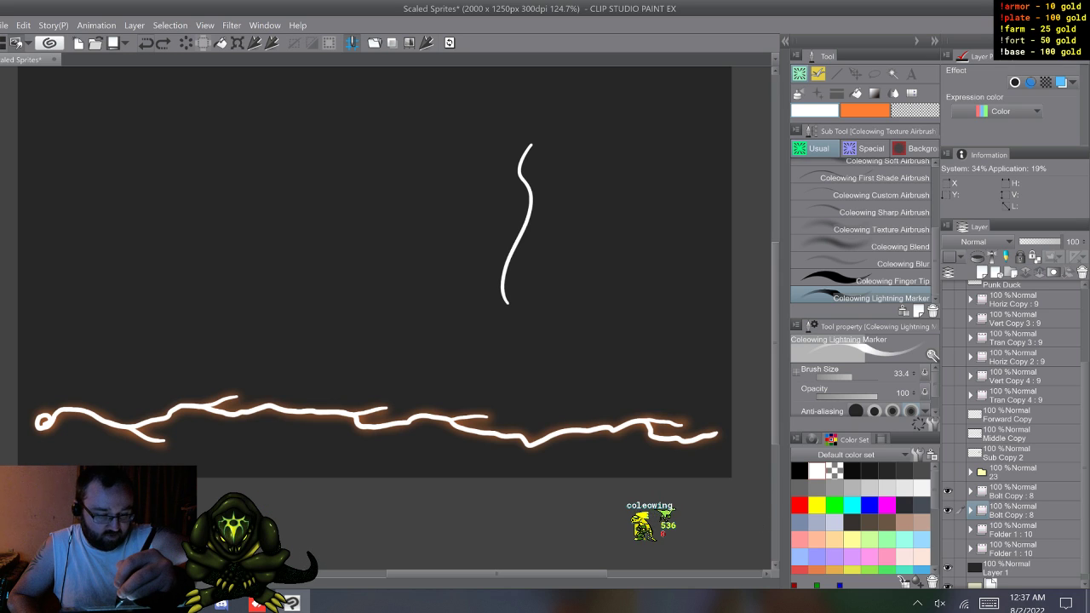
{"action": "key", "text": "ctrl+z"}
{"action": "left_click_drag", "start_coordinate": [531, 144], "coordinate": [507, 304]}
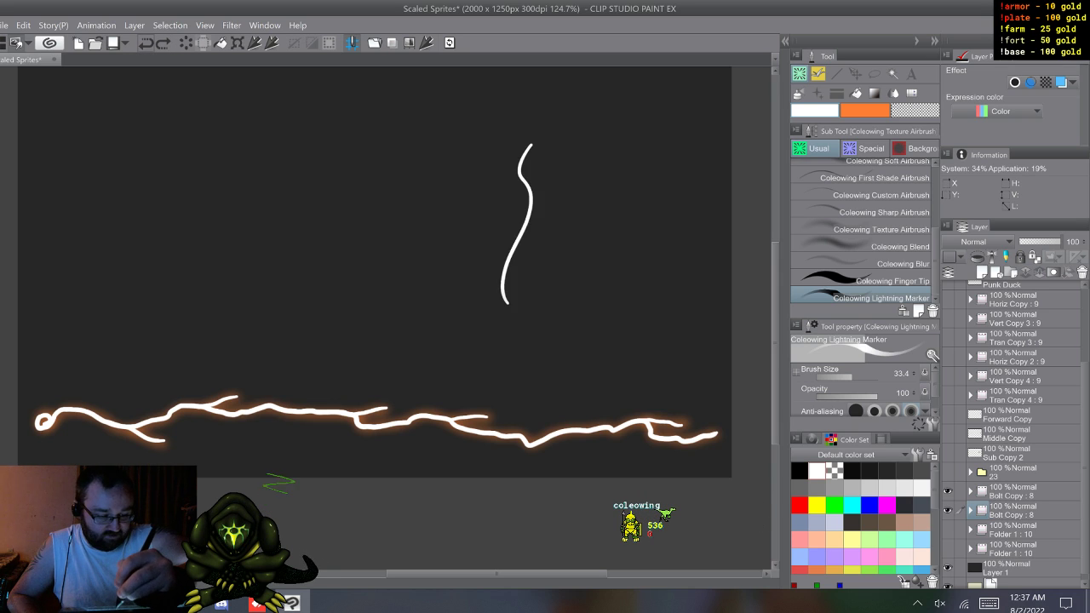
Step: Step through the glow cels of the lower Bolt Copy folder, starting from cel 8
{"action": "left_click", "coordinate": [970, 511]}
{"action": "left_click", "coordinate": [1011, 530]}
{"action": "key", "text": "w"}
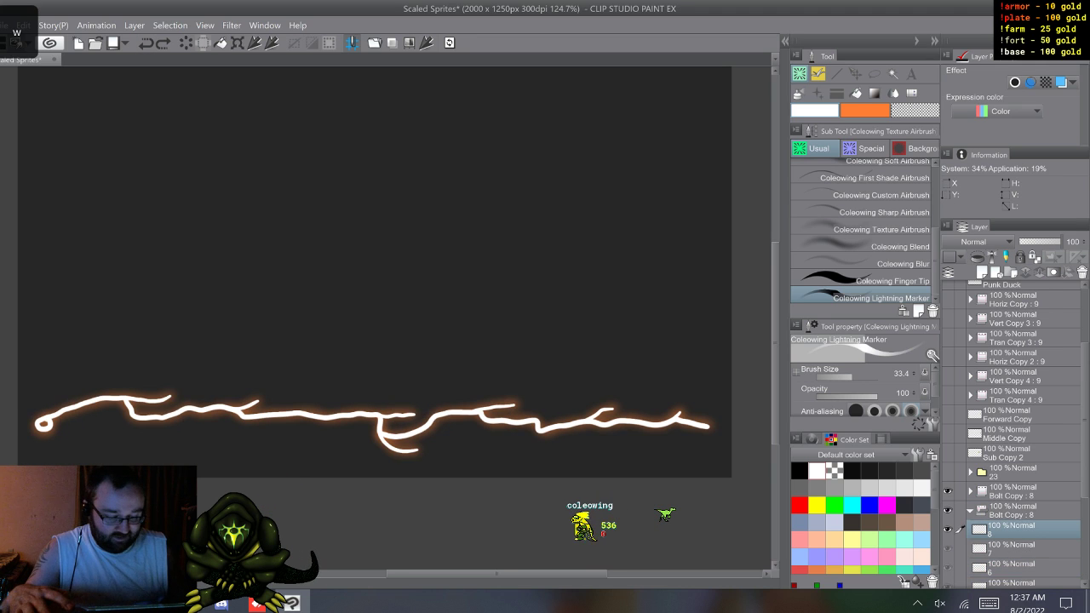
{"action": "key", "text": "w"}
{"action": "key", "text": "w"}
{"action": "key", "text": "w"}
{"action": "key", "text": "w"}
{"action": "key", "text": "w"}
{"action": "key", "text": "w"}
{"action": "key", "text": "w"}
{"action": "key", "text": "w"}
{"action": "key", "text": "w"}
{"action": "key", "text": "w"}
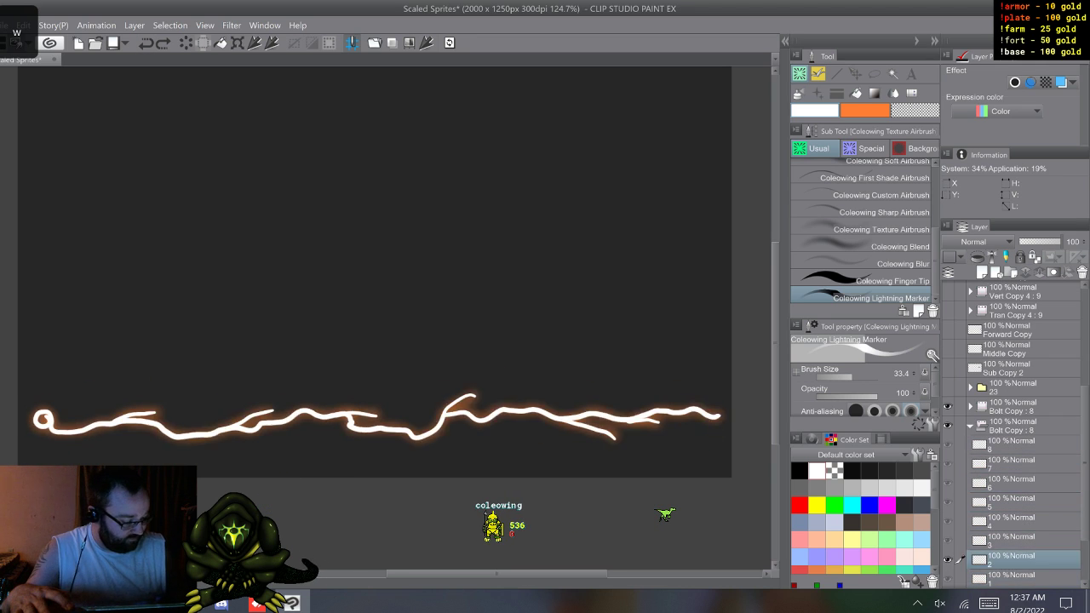
{"action": "key", "text": "w"}
{"action": "left_click", "coordinate": [970, 426]}
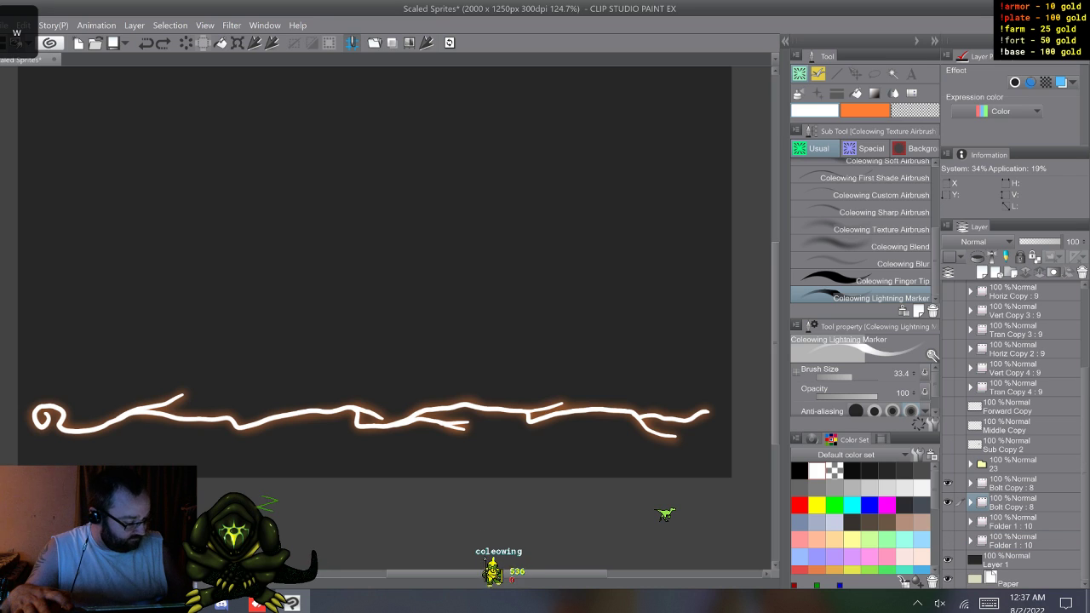
Step: Hide both Bolt Copy folders and draw a wavy vertical Lightning Marker test stroke on a new layer above them
{"action": "left_click", "coordinate": [1013, 483]}
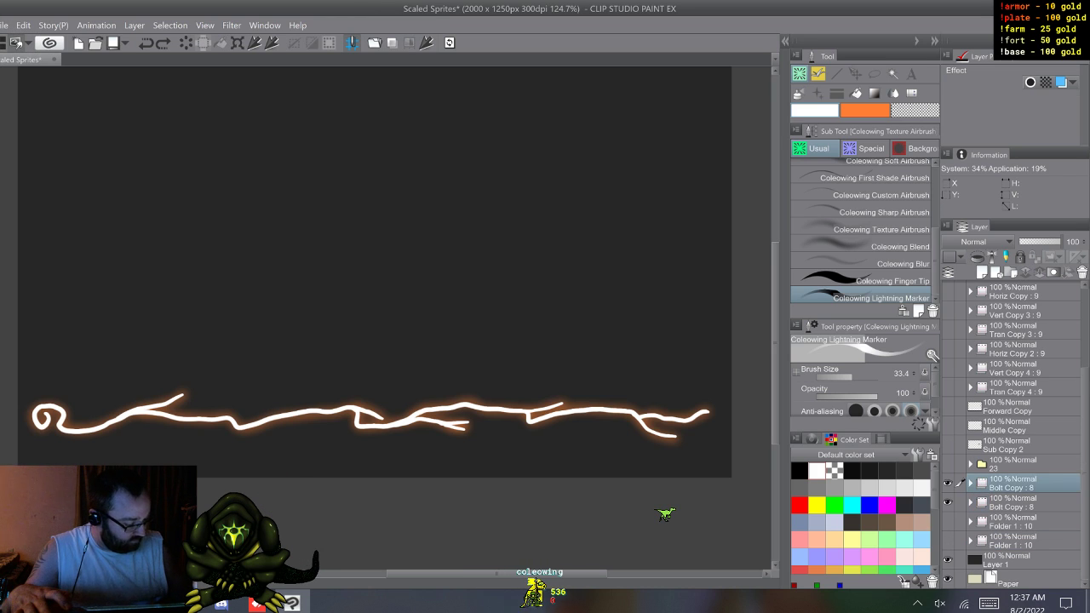
{"action": "key", "text": "ctrl+shift+n"}
{"action": "left_click", "coordinate": [947, 521]}
{"action": "left_click", "coordinate": [947, 502]}
{"action": "left_click", "coordinate": [1014, 503]}
{"action": "left_click", "coordinate": [1013, 483]}
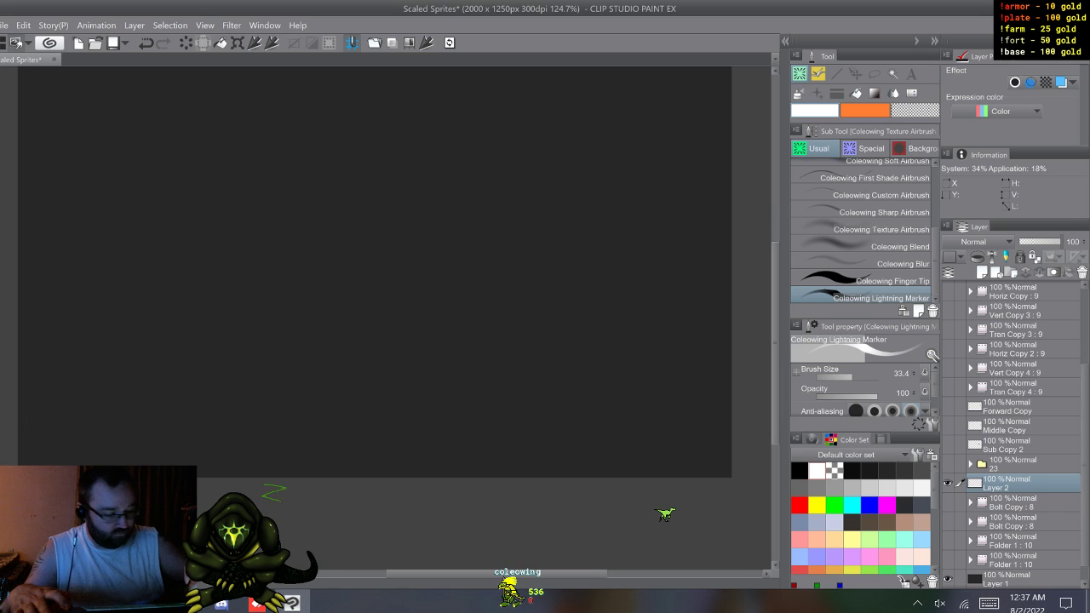
{"action": "mouse_move", "coordinate": [559, 134]}
{"action": "left_mouse_down"}
{"action": "mouse_move", "coordinate": [542, 315]}
{"action": "mouse_move", "coordinate": [593, 359]}
{"action": "mouse_move", "coordinate": [603, 405]}
{"action": "left_mouse_up"}
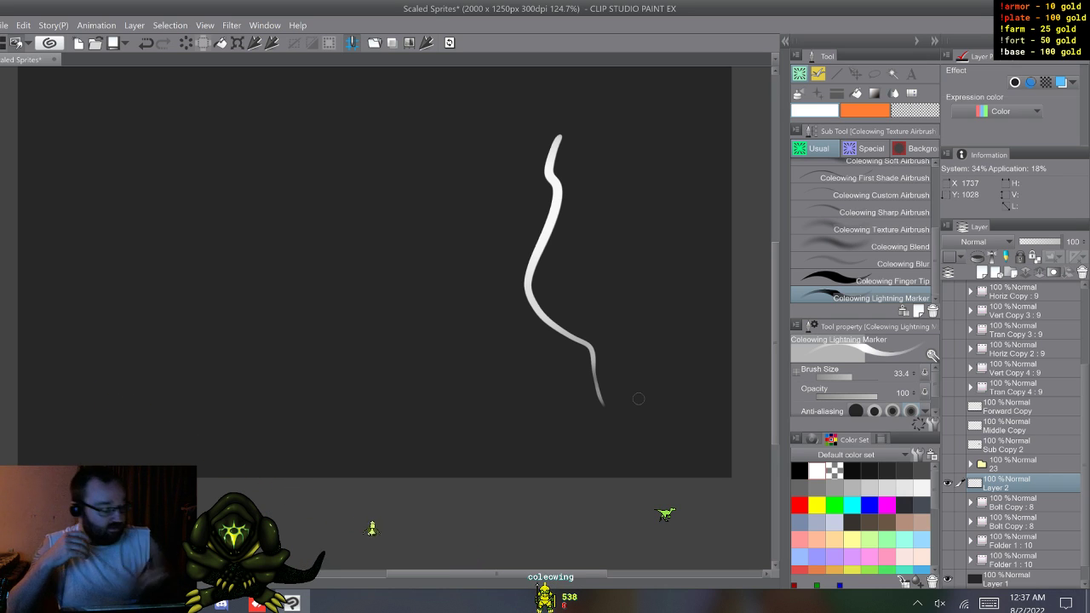
Step: Turn off pen pressure as an influence on the Lightning Marker's ink opacity
{"action": "left_click", "coordinate": [931, 425]}
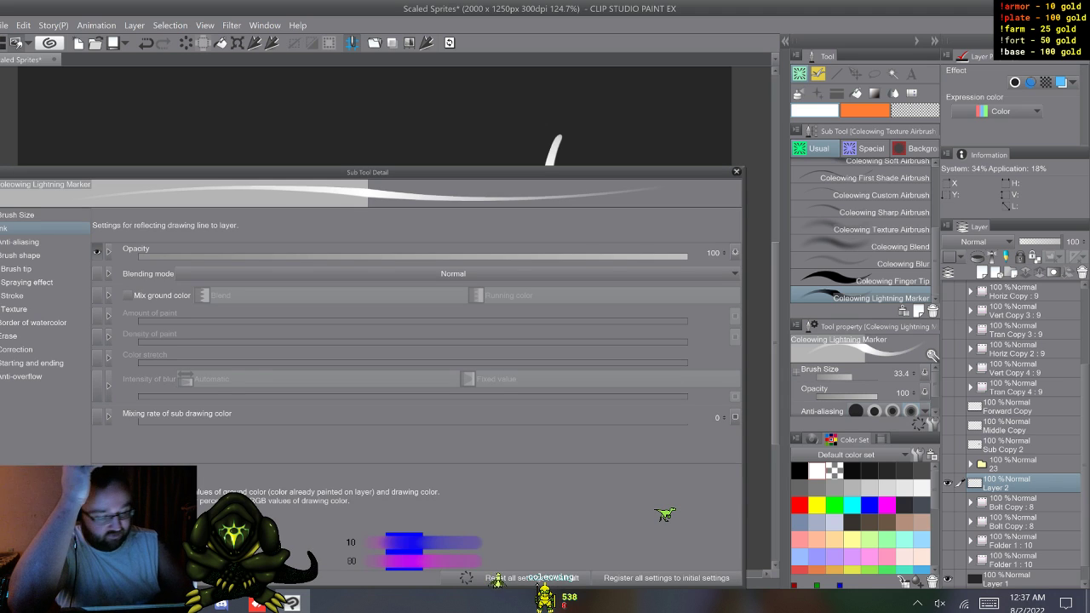
{"action": "left_click", "coordinate": [735, 253]}
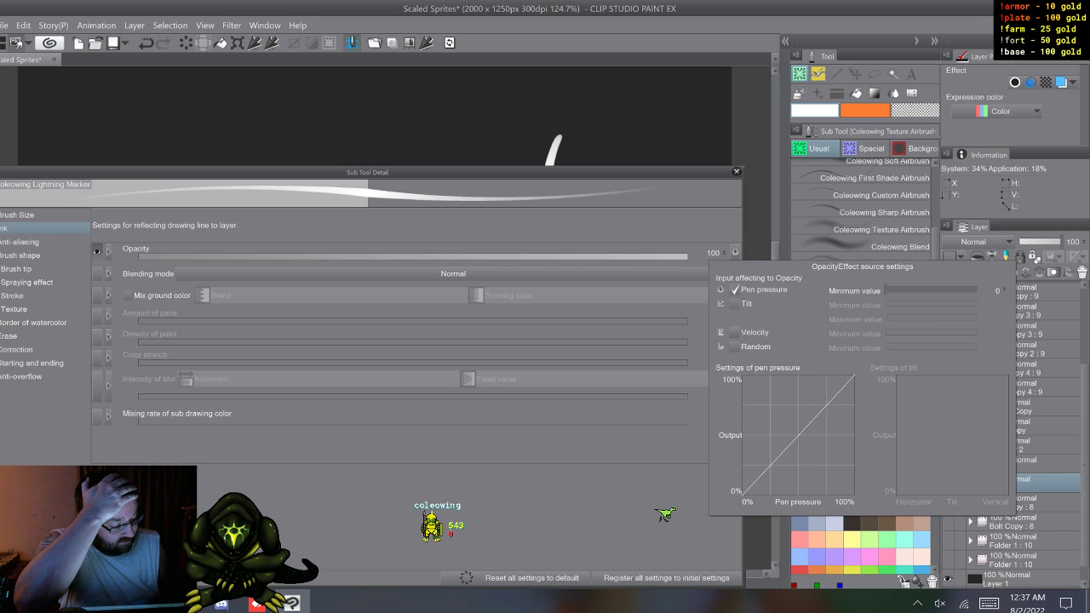
{"action": "left_click", "coordinate": [735, 290]}
{"action": "left_click", "coordinate": [735, 253]}
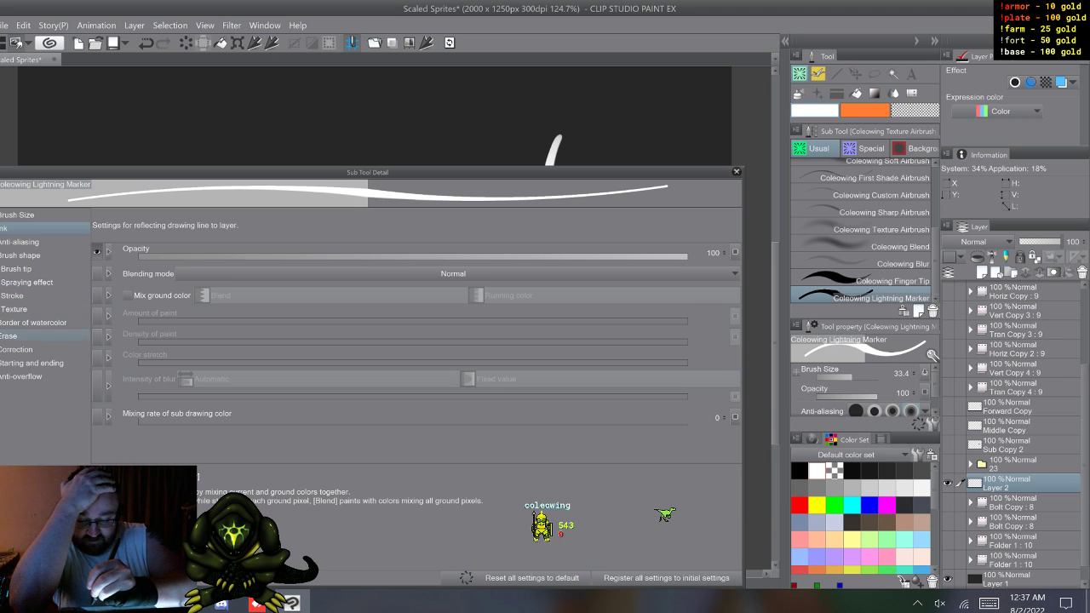
Step: Set the Lightning Marker's starting and ending effect to Density of paint, specified by Fade, with an ending value of 5
{"action": "left_click", "coordinate": [43, 362]}
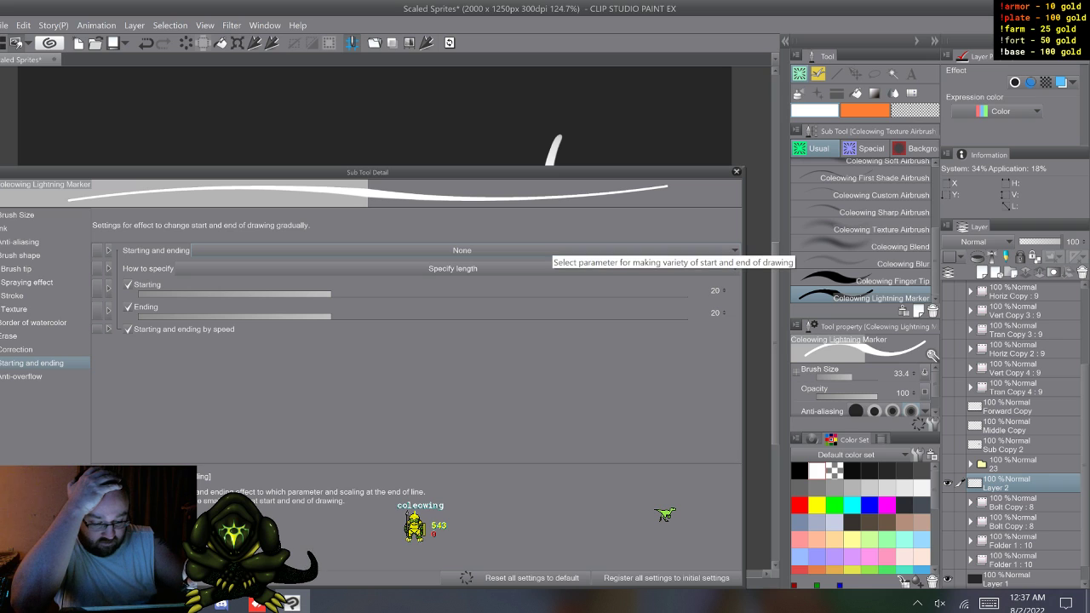
{"action": "left_click", "coordinate": [545, 251]}
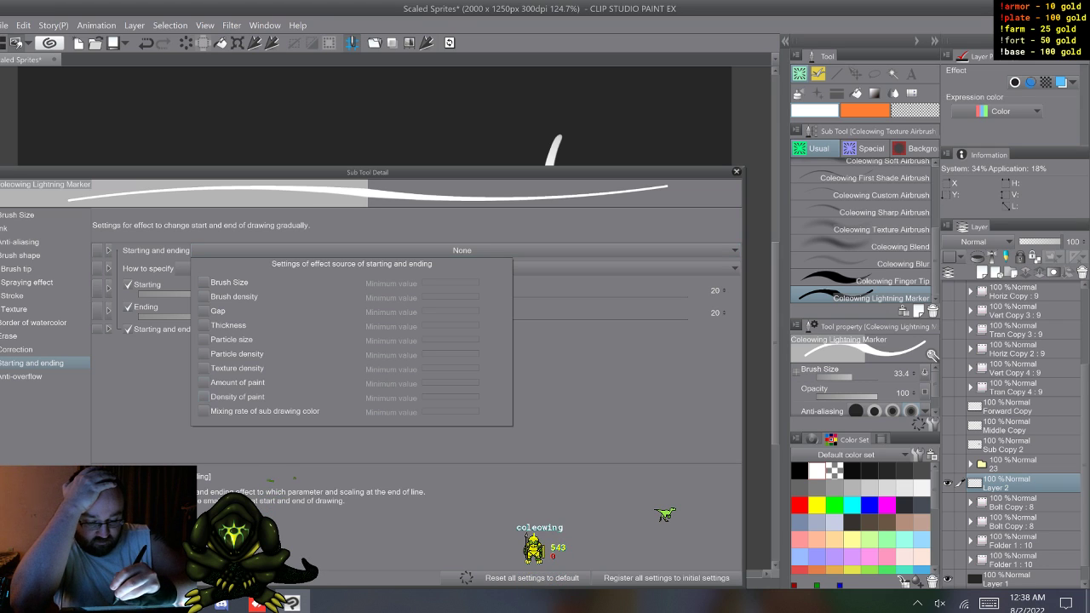
{"action": "left_click", "coordinate": [204, 397]}
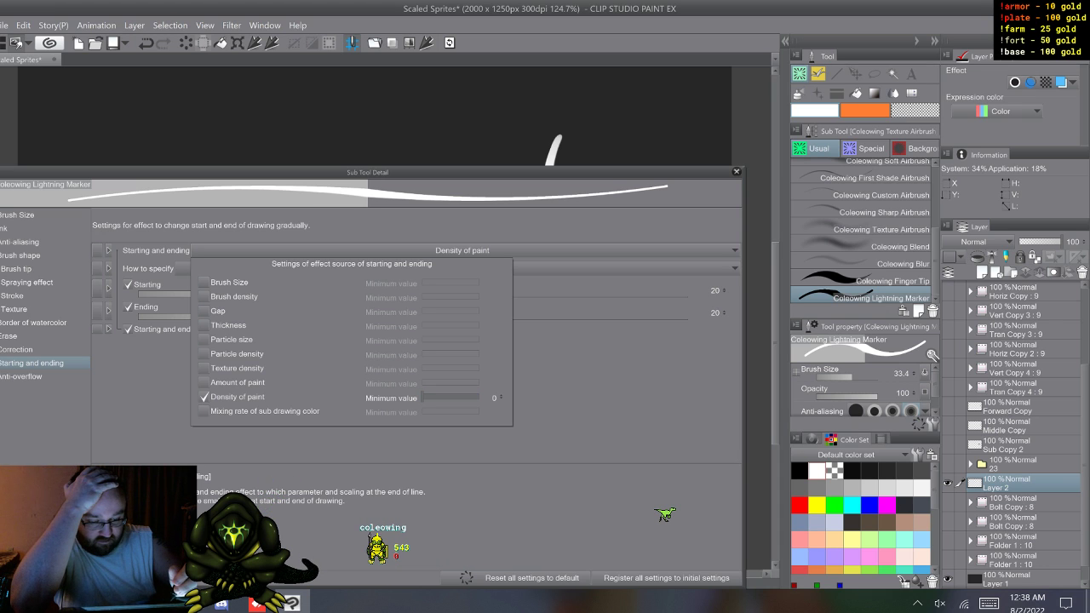
{"action": "key", "text": "Escape"}
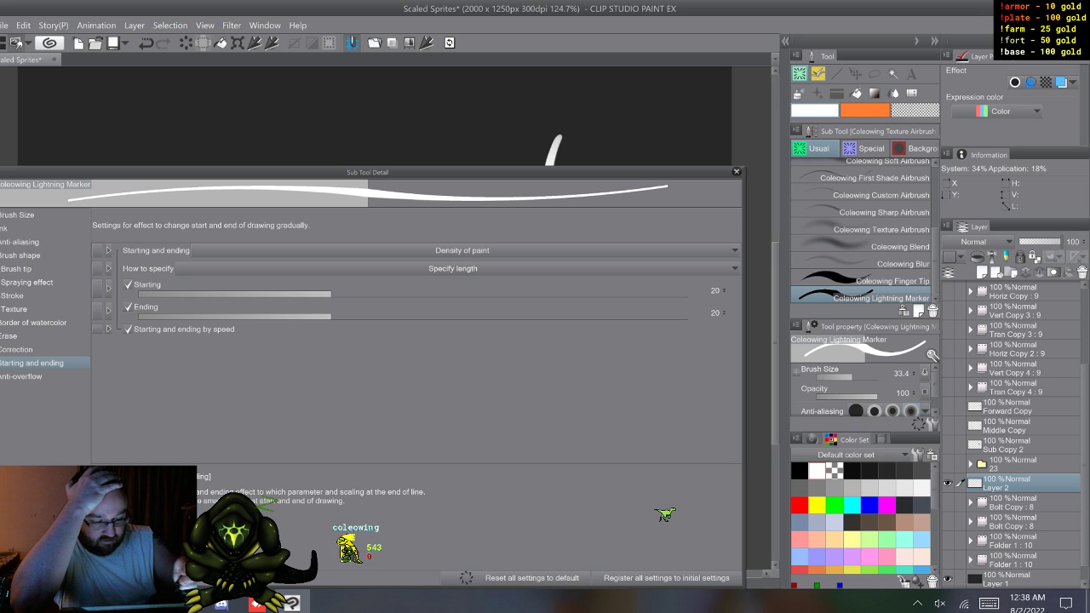
{"action": "left_click", "coordinate": [453, 269]}
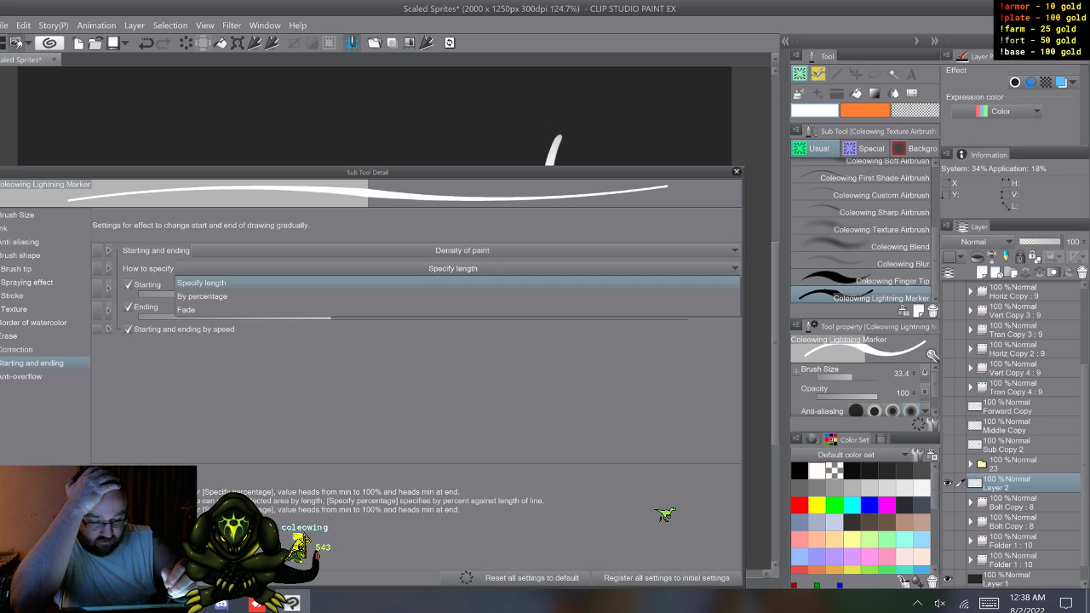
{"action": "left_click", "coordinate": [453, 310]}
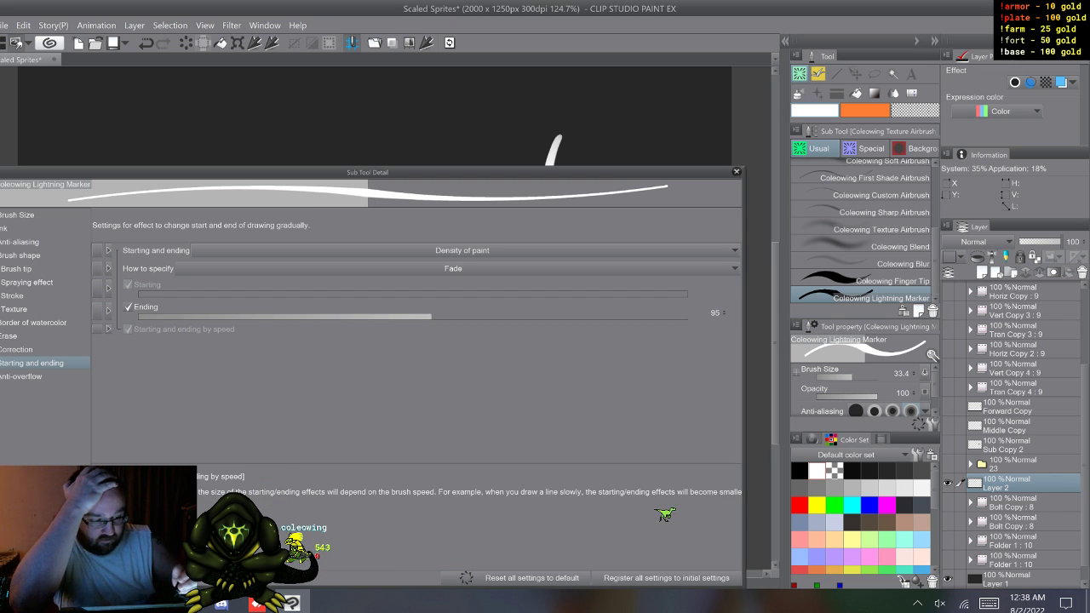
{"action": "left_click_drag", "start_coordinate": [431, 317], "coordinate": [241, 317]}
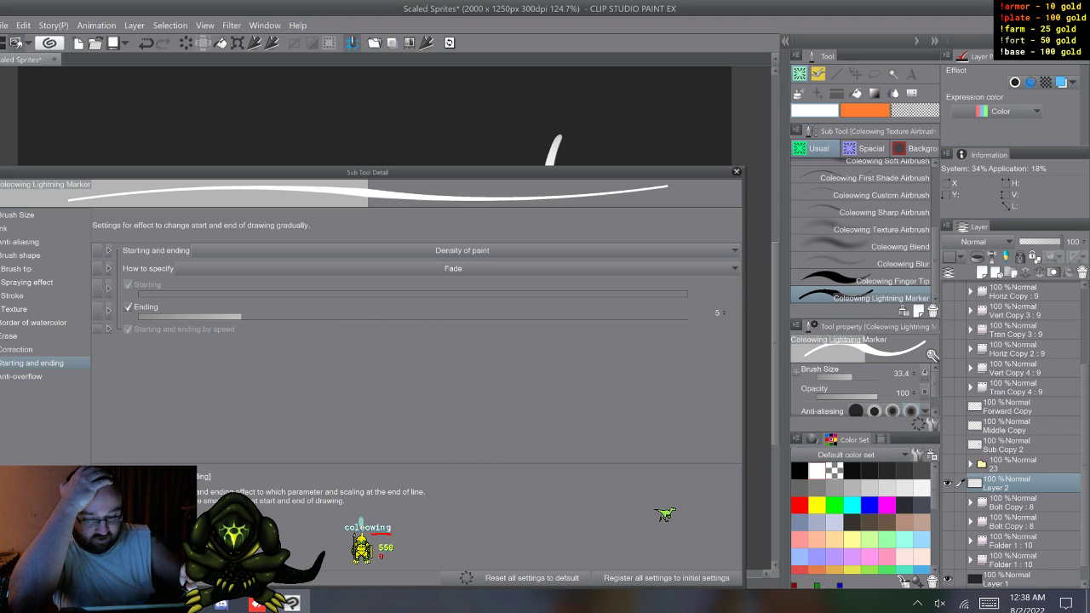
{"action": "left_click", "coordinate": [736, 172]}
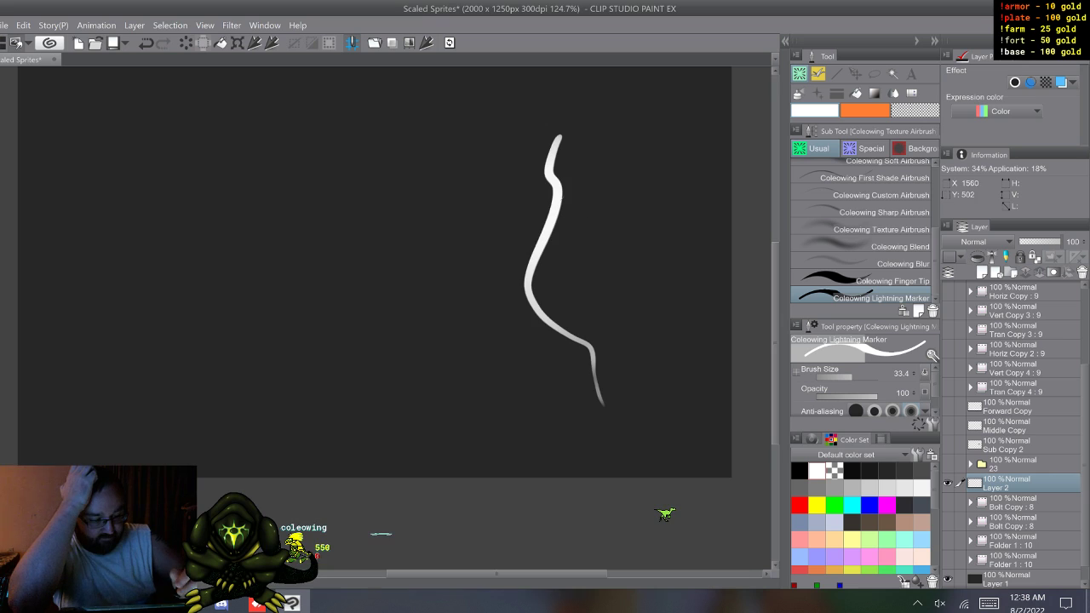
Step: Draw wavy vertical Lightning Marker test strokes on Layer 2, before and after setting the ending fade value to 134
{"action": "mouse_move", "coordinate": [430, 199]}
{"action": "left_mouse_down"}
{"action": "mouse_move", "coordinate": [447, 253]}
{"action": "mouse_move", "coordinate": [443, 345]}
{"action": "left_mouse_up"}
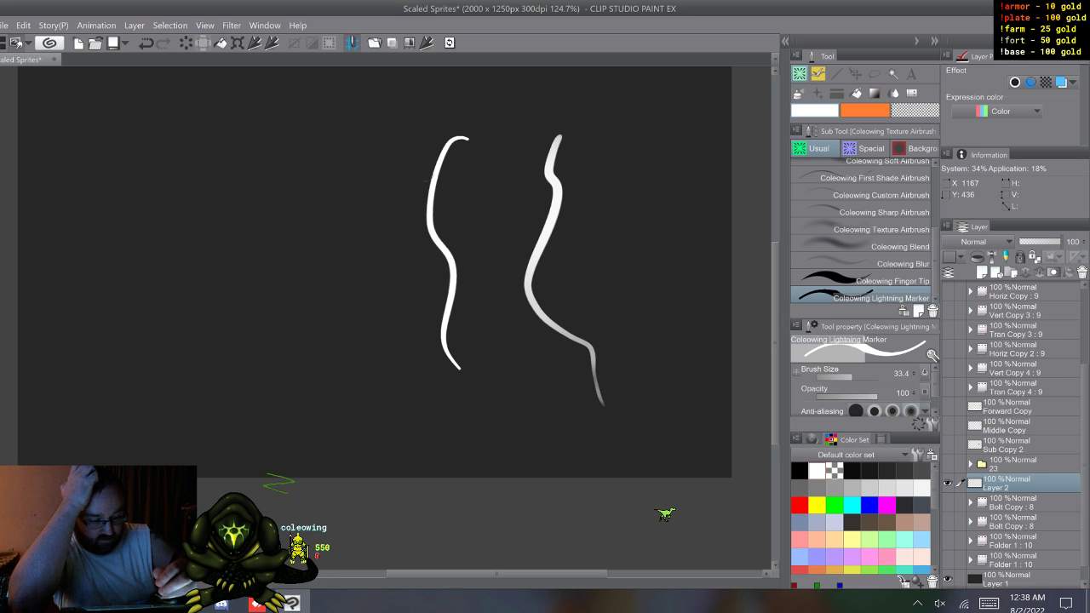
{"action": "left_click_drag", "start_coordinate": [350, 327], "coordinate": [440, 437]}
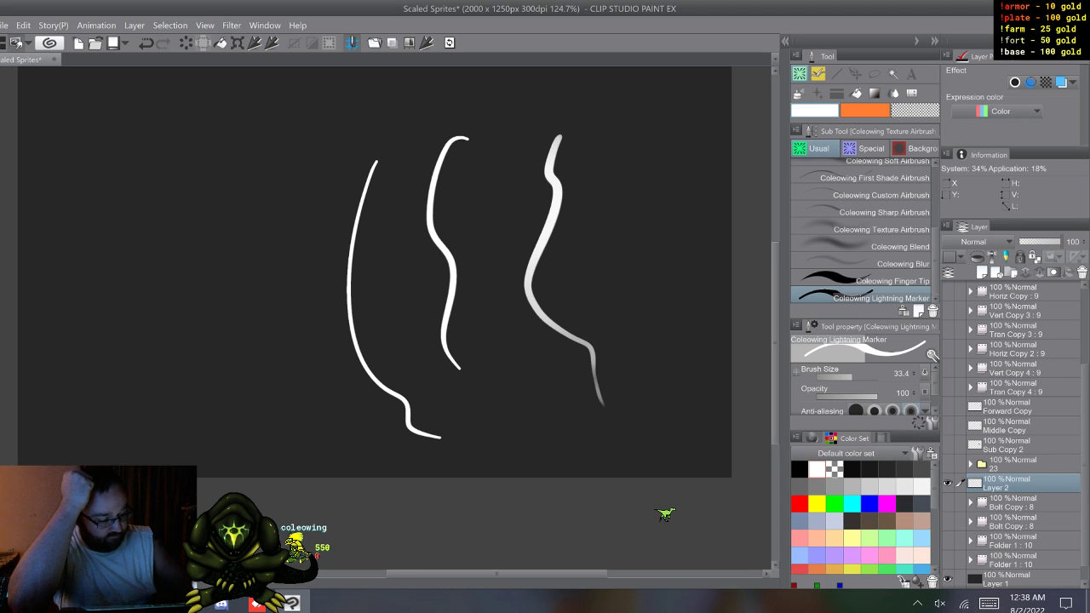
{"action": "left_click", "coordinate": [932, 424]}
{"action": "left_click_drag", "start_coordinate": [241, 317], "coordinate": [453, 317]}
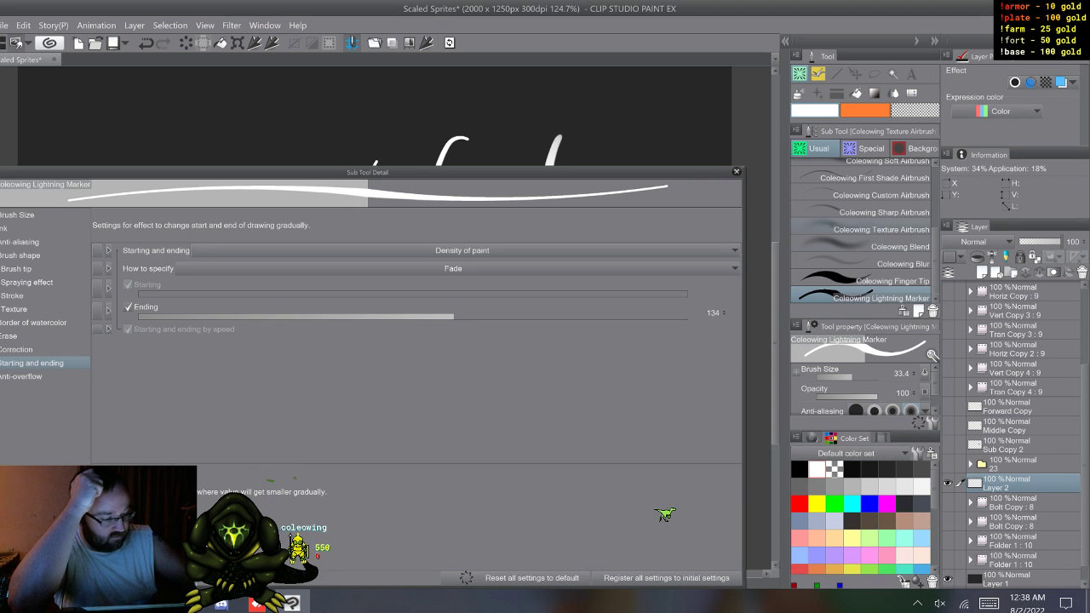
{"action": "left_click", "coordinate": [737, 172]}
{"action": "left_click_drag", "start_coordinate": [289, 190], "coordinate": [295, 416]}
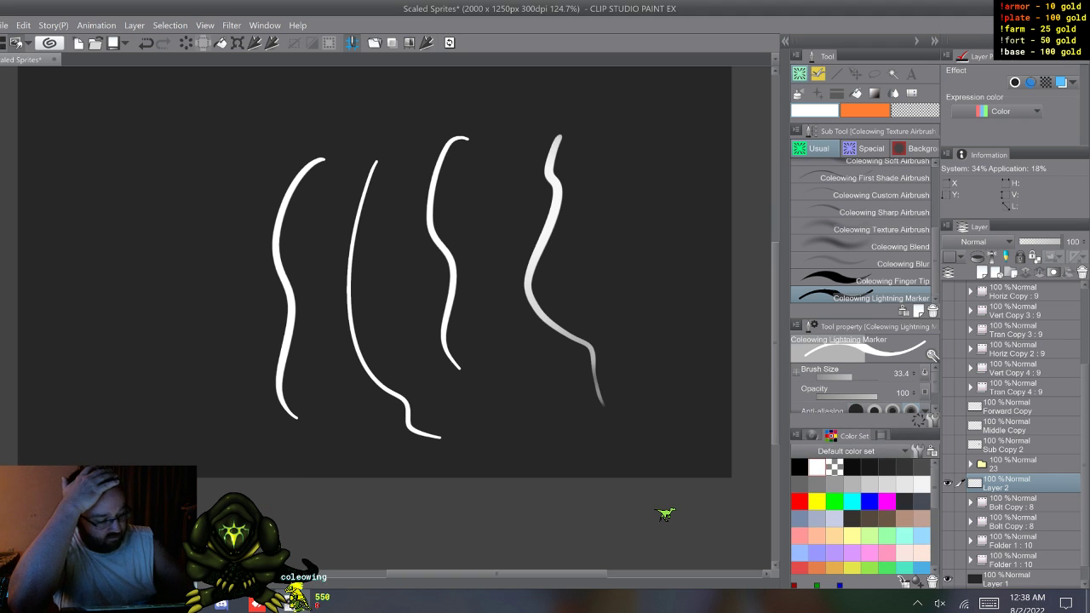
Step: Change the Lightning Marker's starting and ending effect from Density of paint to Brush density, with an ending fade value of 1894
{"action": "left_click", "coordinate": [931, 421]}
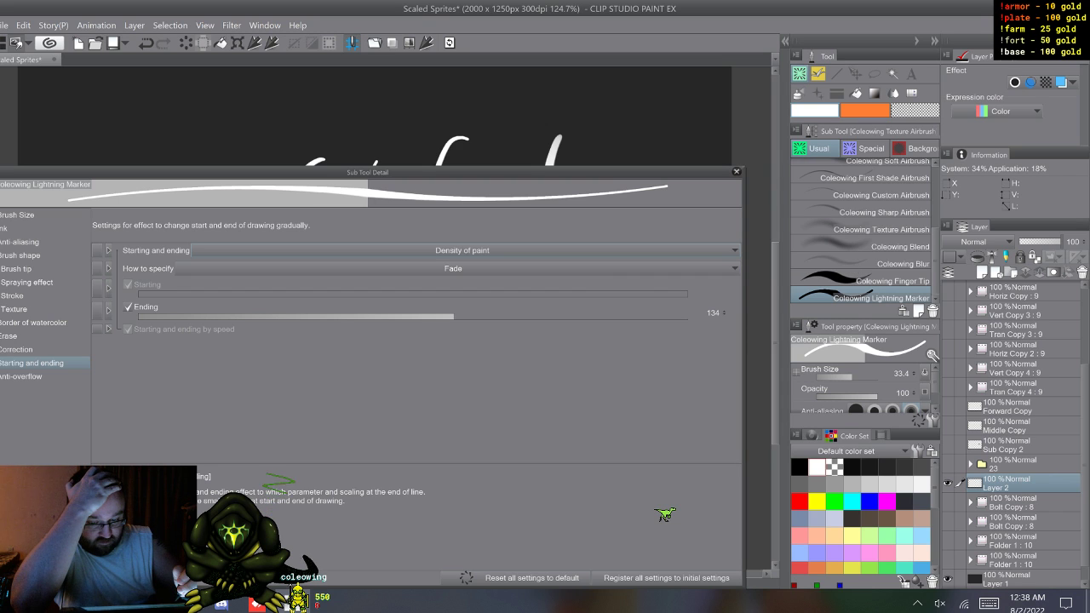
{"action": "left_click", "coordinate": [462, 250]}
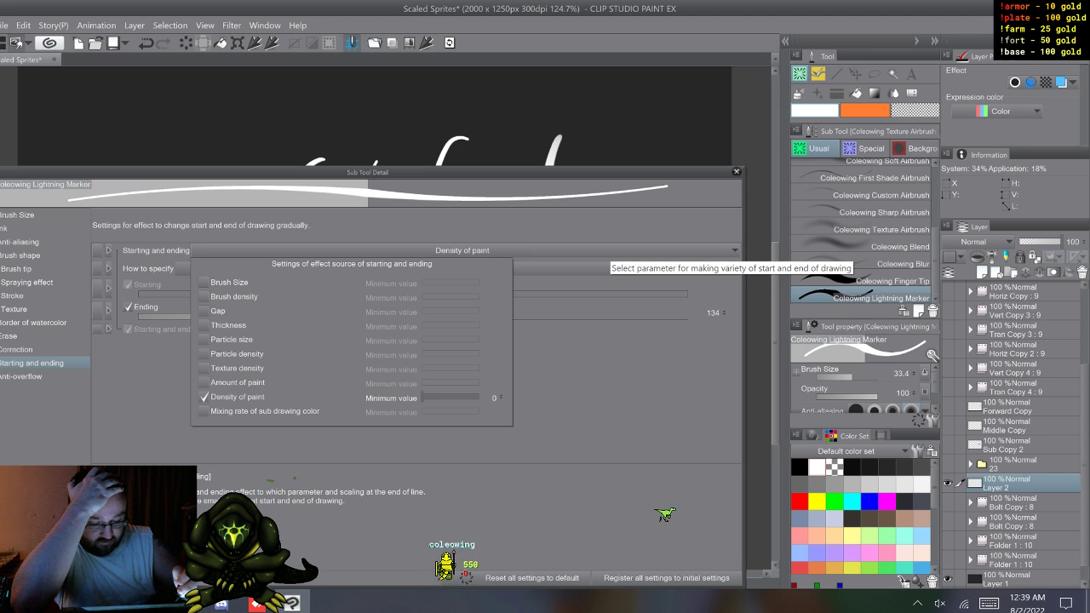
{"action": "left_click", "coordinate": [205, 296]}
{"action": "left_click", "coordinate": [205, 397]}
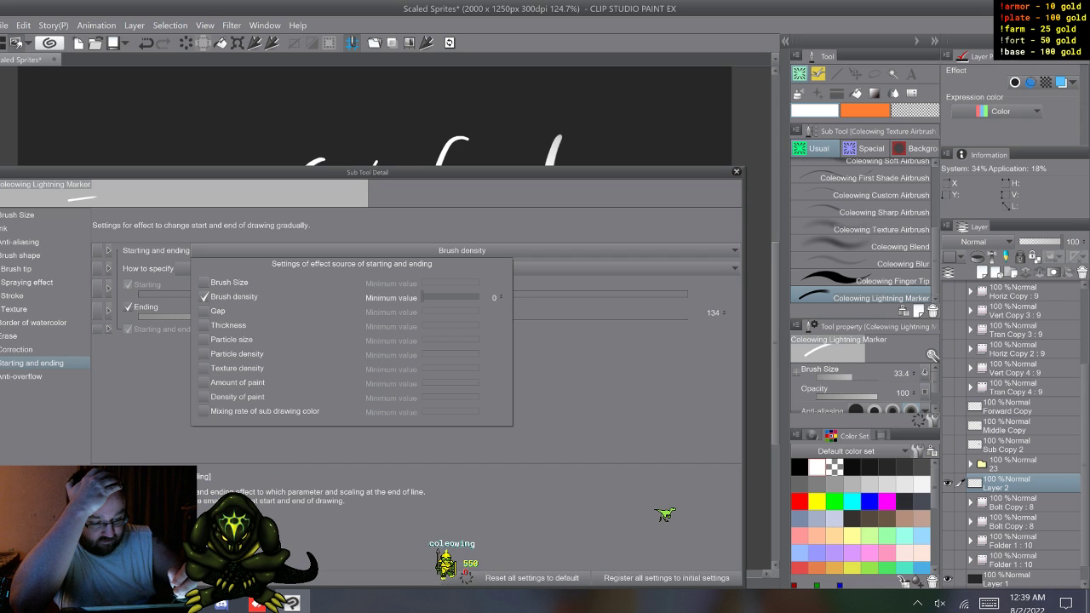
{"action": "key", "text": "Escape"}
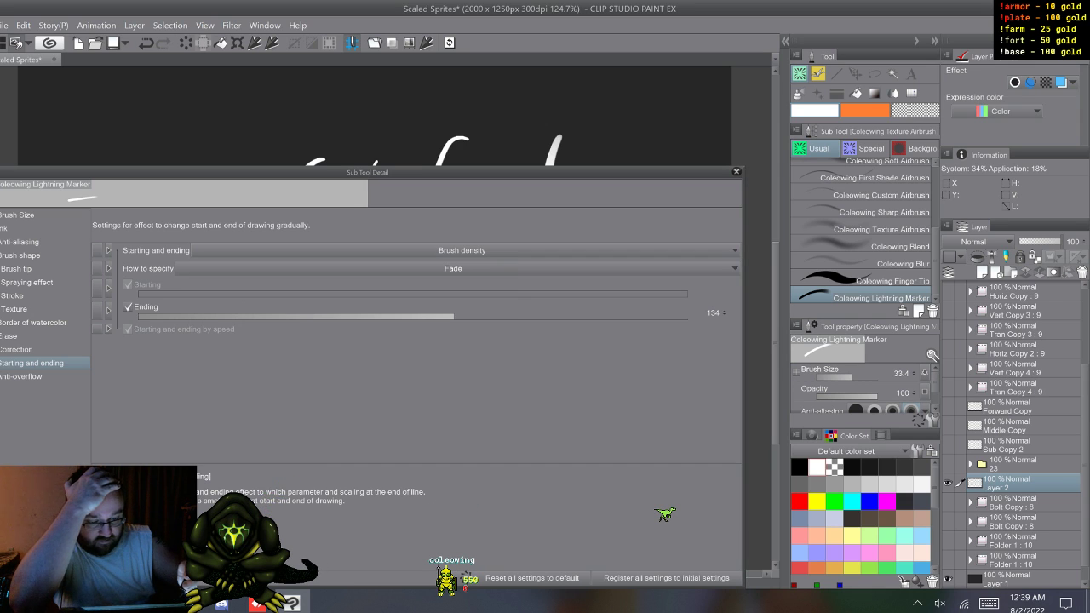
{"action": "mouse_move", "coordinate": [454, 313]}
{"action": "left_mouse_down"}
{"action": "mouse_move", "coordinate": [368, 312]}
{"action": "mouse_move", "coordinate": [625, 314]}
{"action": "left_mouse_up"}
{"action": "left_click", "coordinate": [736, 171]}
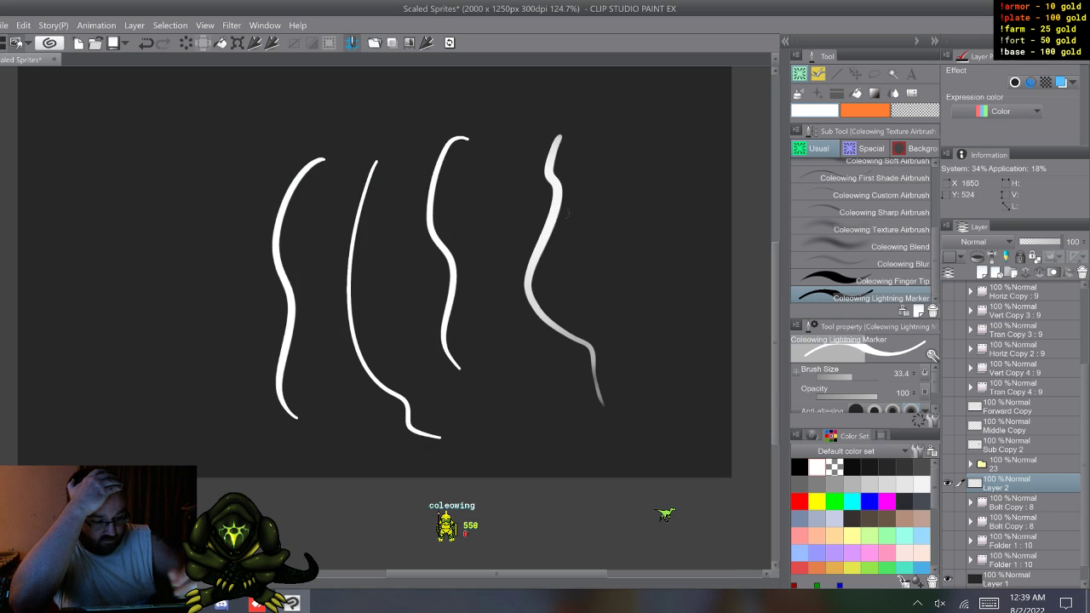
Step: Test the brush-density fade on Layer 2 with two wavy vertical strokes and two long arcs sweeping across the canvas
{"action": "left_click_drag", "start_coordinate": [532, 147], "coordinate": [517, 164]}
{"action": "mouse_move", "coordinate": [493, 304]}
{"action": "left_mouse_down"}
{"action": "mouse_move", "coordinate": [512, 366]}
{"action": "mouse_move", "coordinate": [573, 409]}
{"action": "left_mouse_up"}
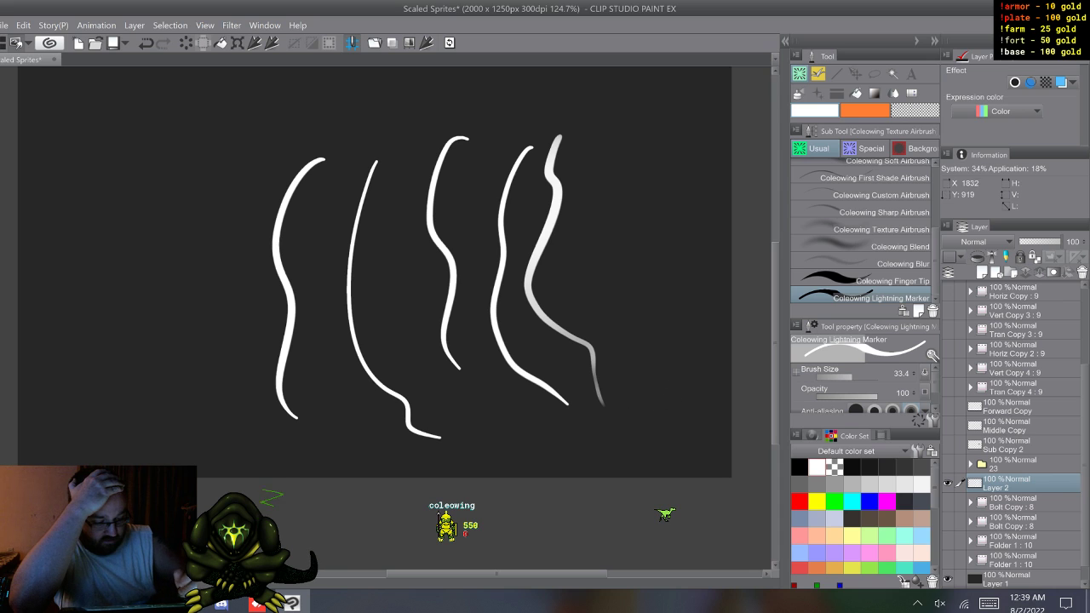
{"action": "mouse_move", "coordinate": [642, 140]}
{"action": "left_mouse_down"}
{"action": "mouse_move", "coordinate": [632, 224]}
{"action": "mouse_move", "coordinate": [664, 396]}
{"action": "mouse_move", "coordinate": [692, 442]}
{"action": "left_mouse_up"}
{"action": "mouse_move", "coordinate": [611, 121]}
{"action": "left_mouse_down"}
{"action": "mouse_move", "coordinate": [534, 88]}
{"action": "mouse_move", "coordinate": [418, 91]}
{"action": "mouse_move", "coordinate": [269, 111]}
{"action": "mouse_move", "coordinate": [182, 138]}
{"action": "mouse_move", "coordinate": [107, 258]}
{"action": "mouse_move", "coordinate": [136, 328]}
{"action": "left_mouse_up"}
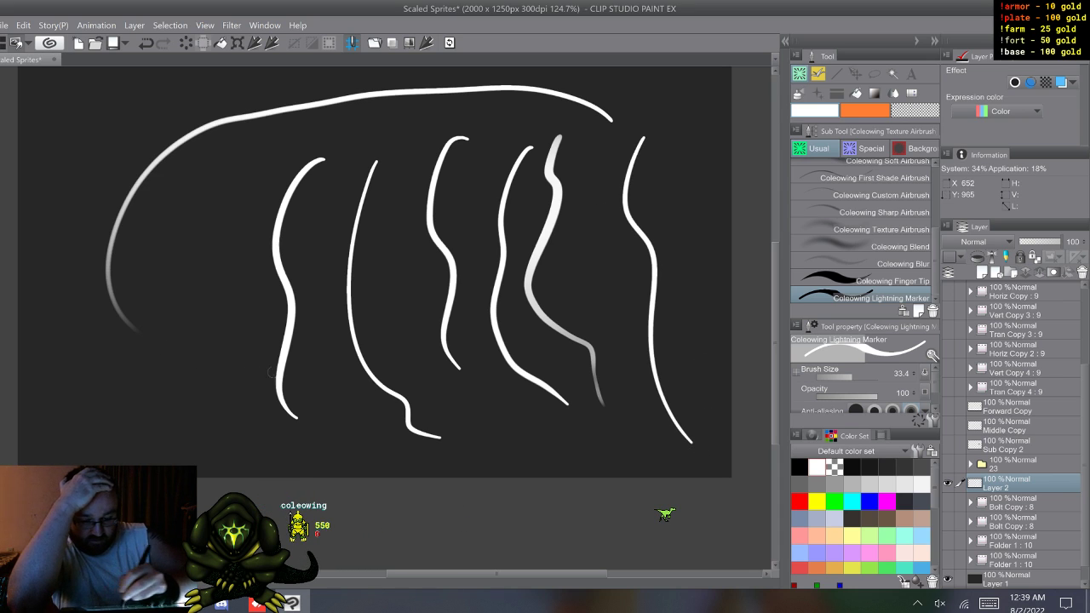
{"action": "mouse_move", "coordinate": [676, 121]}
{"action": "left_mouse_down"}
{"action": "mouse_move", "coordinate": [623, 82]}
{"action": "mouse_move", "coordinate": [505, 85]}
{"action": "mouse_move", "coordinate": [335, 160]}
{"action": "mouse_move", "coordinate": [221, 167]}
{"action": "mouse_move", "coordinate": [224, 319]}
{"action": "left_mouse_up"}
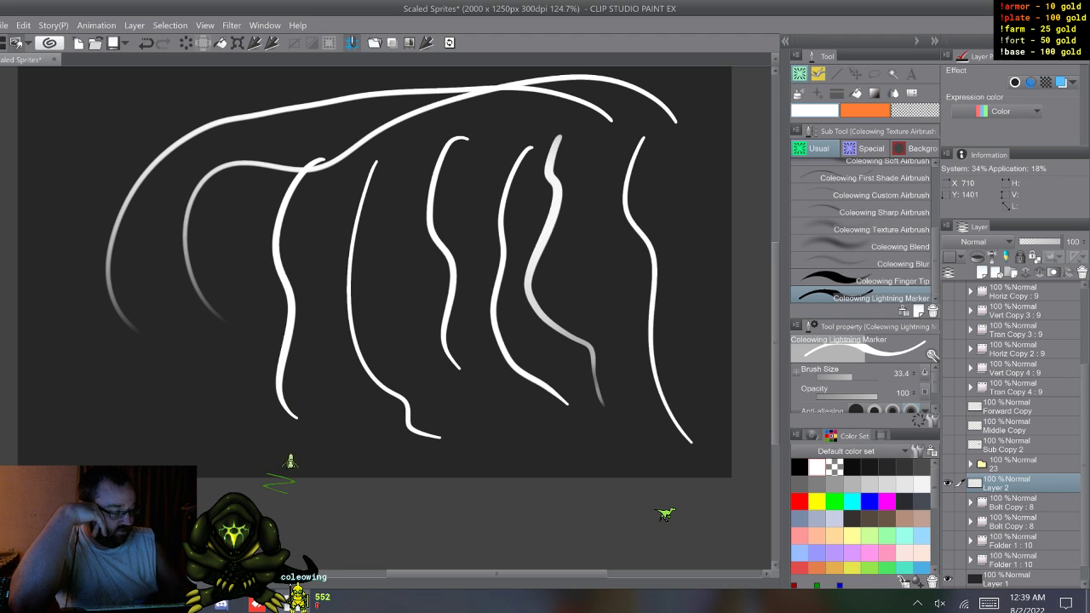
Step: Set the Lightning Marker's starting and ending effect to None, specified by Specify length, with an ending value of 20
{"action": "left_click", "coordinate": [932, 420]}
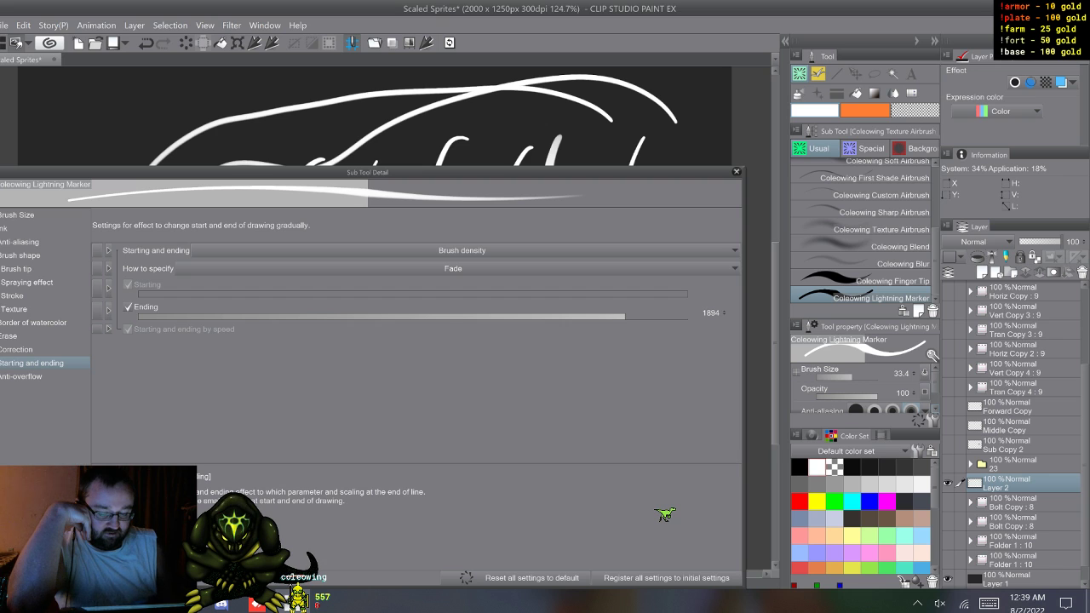
{"action": "left_click", "coordinate": [462, 250]}
{"action": "left_click", "coordinate": [203, 297]}
{"action": "left_click", "coordinate": [587, 384]}
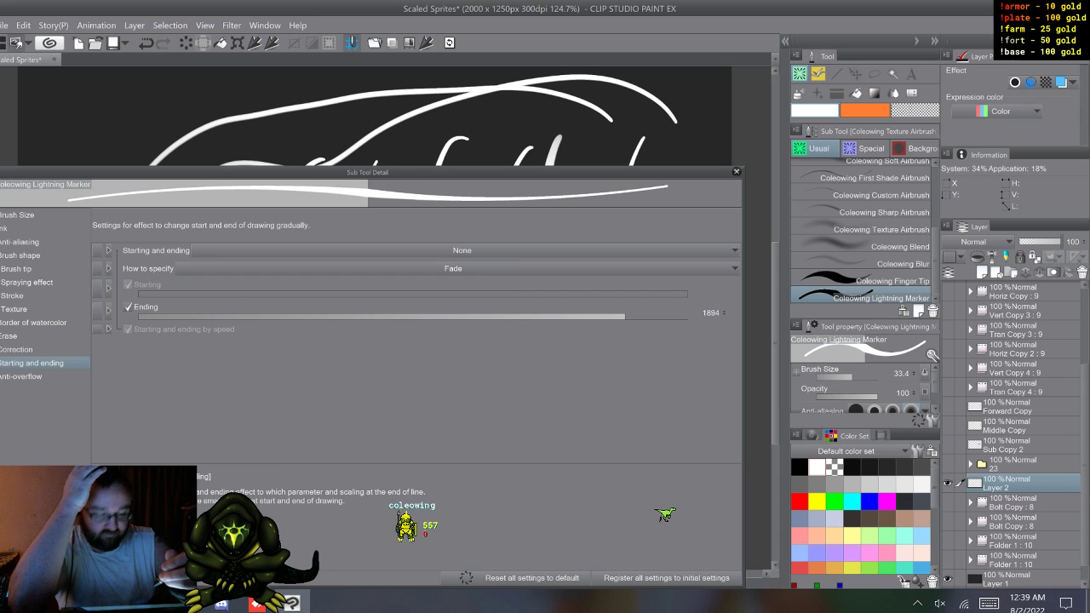
{"action": "left_click", "coordinate": [453, 268]}
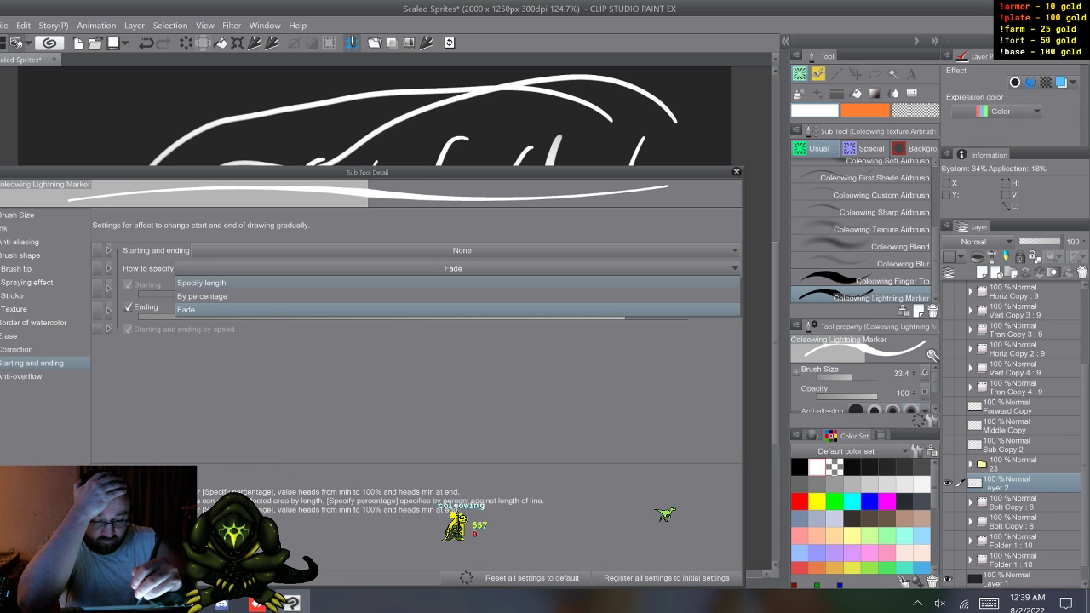
{"action": "left_click", "coordinate": [255, 283]}
{"action": "left_click", "coordinate": [480, 312]}
{"action": "left_click_drag", "start_coordinate": [480, 313], "coordinate": [330, 313]}
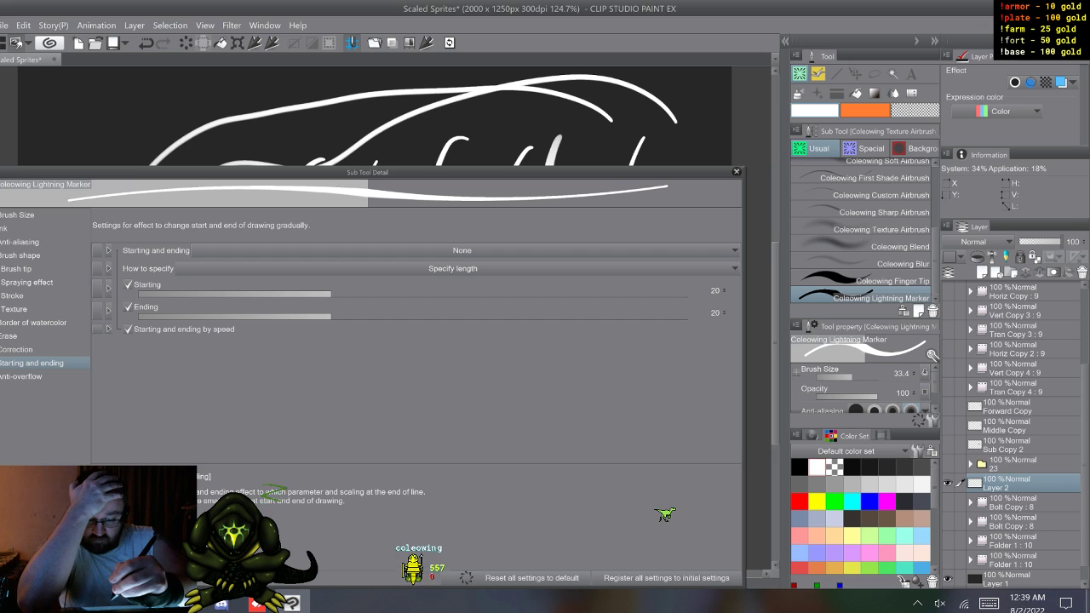
{"action": "left_click", "coordinate": [26, 377]}
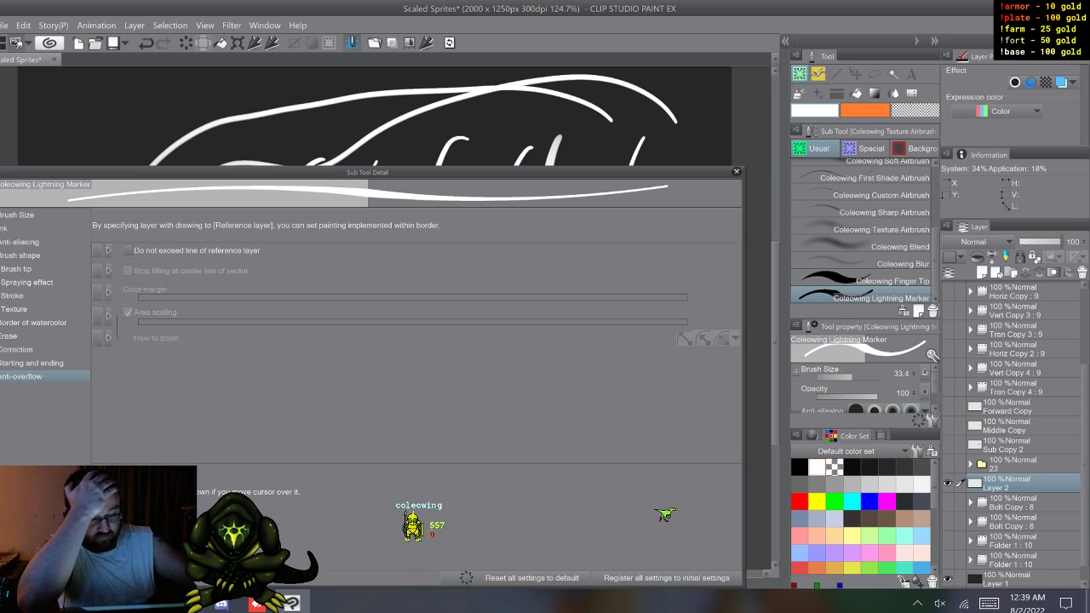
{"action": "left_click", "coordinate": [736, 171]}
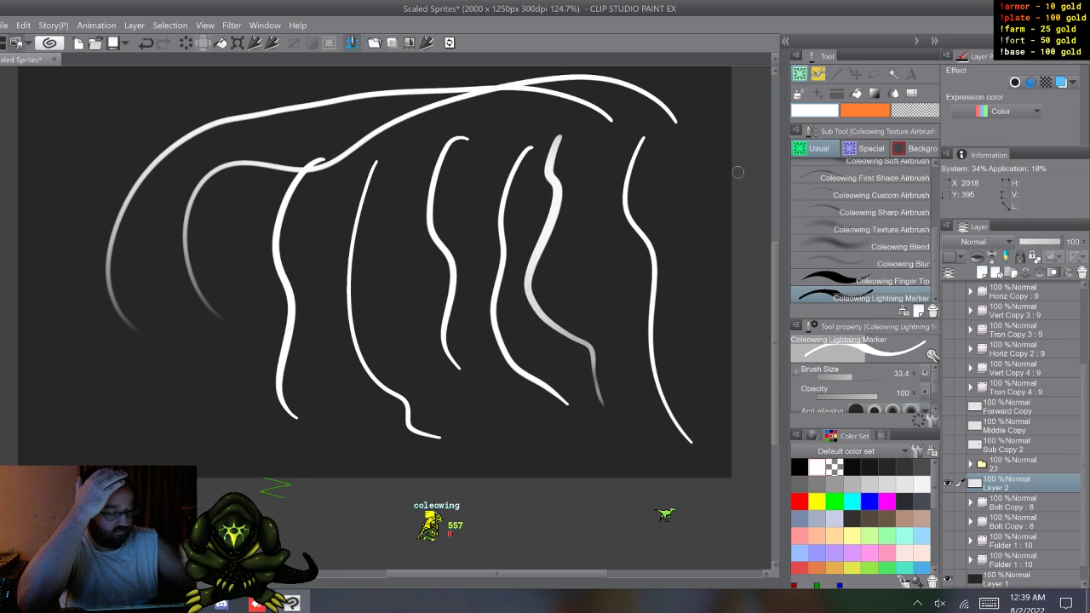
Step: Clear all test strokes from Layer 2 and draw one wavy vertical Lightning Marker stroke near the canvas centre
{"action": "key", "text": "Delete"}
{"action": "mouse_move", "coordinate": [386, 118]}
{"action": "left_mouse_down"}
{"action": "mouse_move", "coordinate": [345, 202]}
{"action": "mouse_move", "coordinate": [384, 291]}
{"action": "mouse_move", "coordinate": [473, 372]}
{"action": "left_mouse_up"}
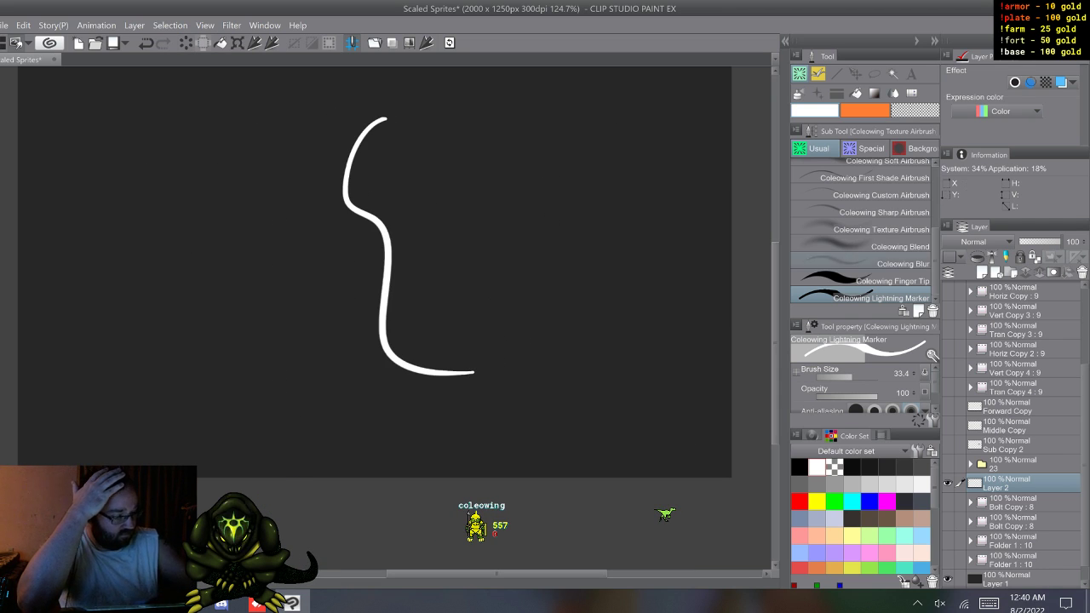
Step: Review the Lightning Marker's ink settings in its sub tool details
{"action": "left_click", "coordinate": [932, 419]}
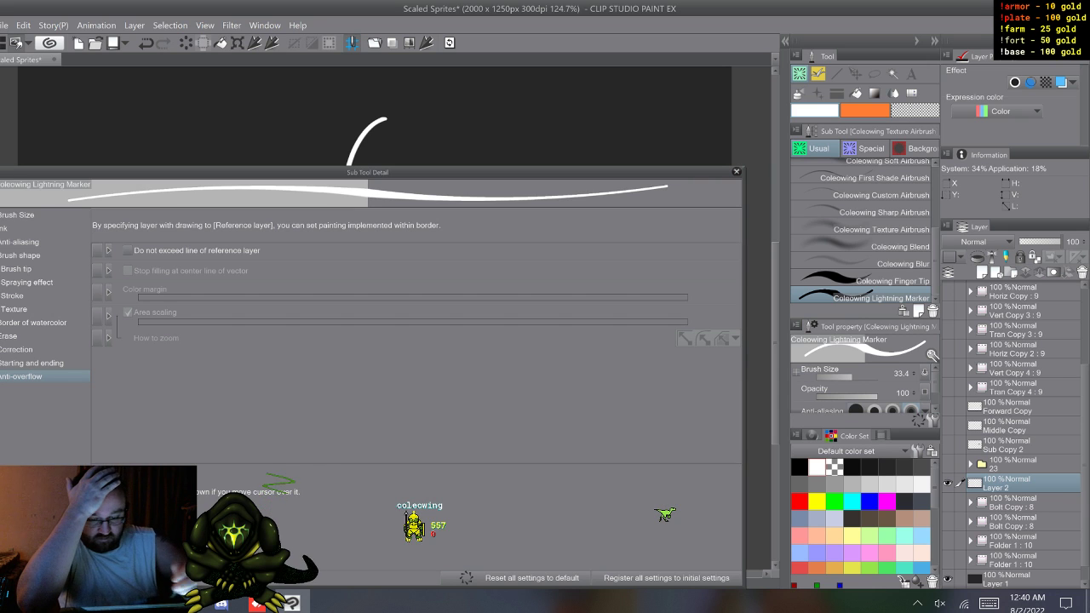
{"action": "left_click", "coordinate": [18, 228]}
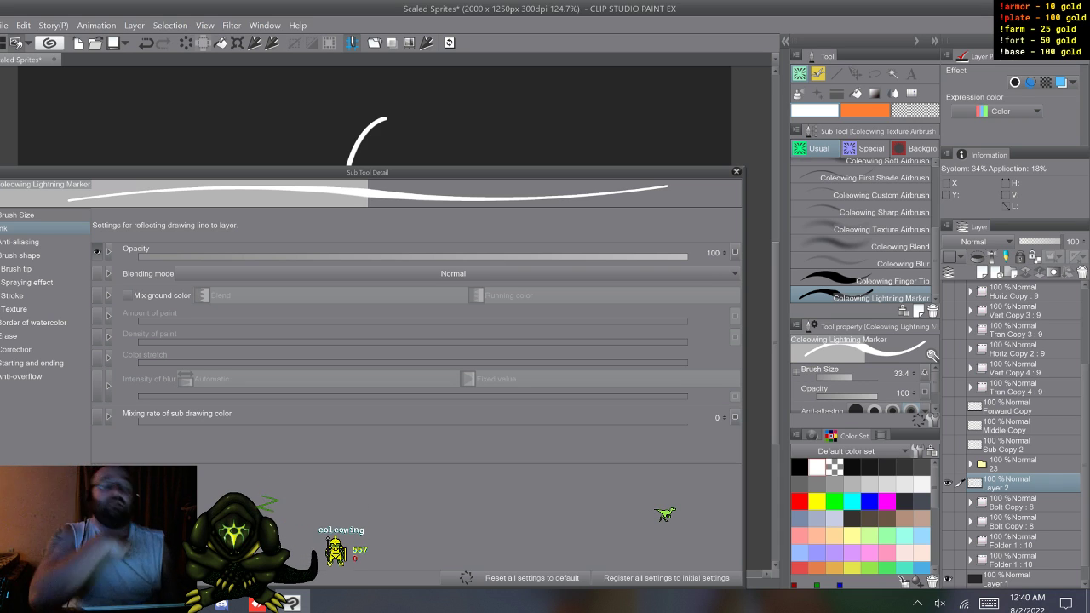
{"action": "left_click", "coordinate": [737, 171]}
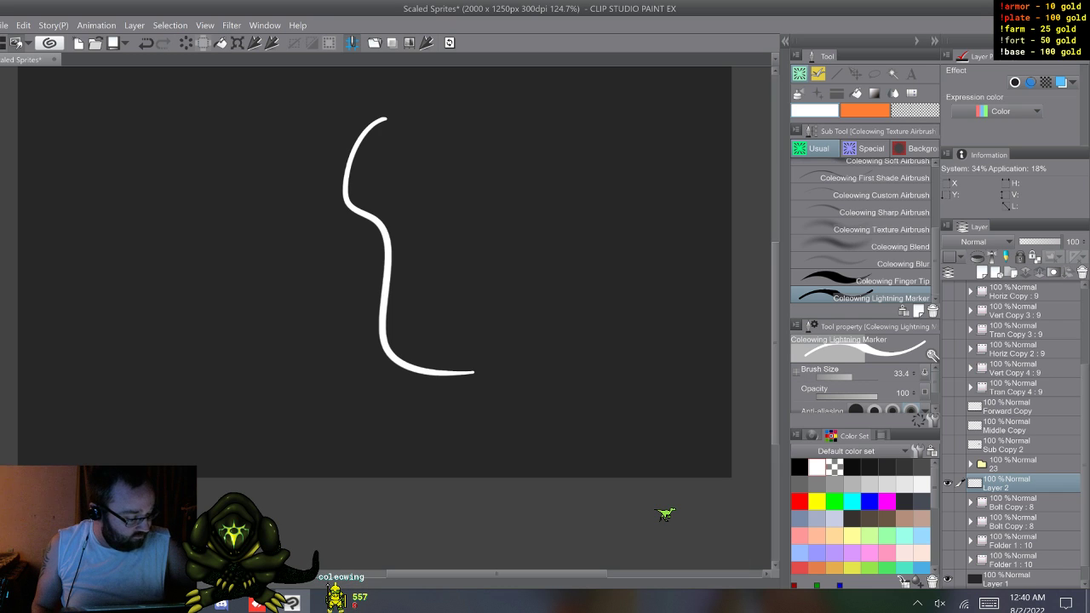
Step: Delete the Coleowing Lightning Marker sub tool
{"action": "right_click", "coordinate": [871, 294]}
{"action": "left_click", "coordinate": [927, 329]}
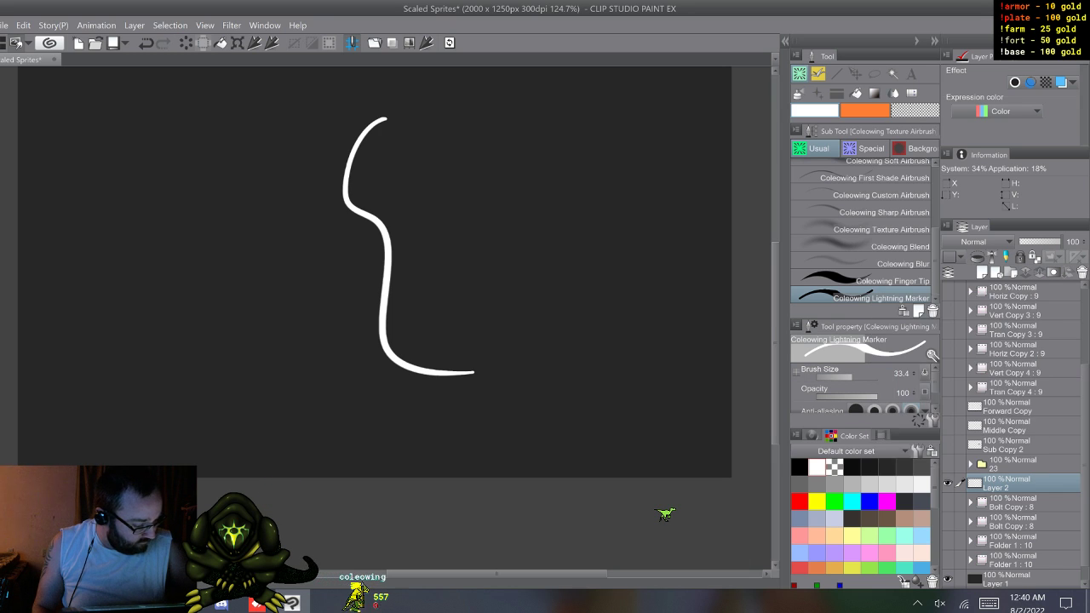
{"action": "left_click", "coordinate": [550, 232]}
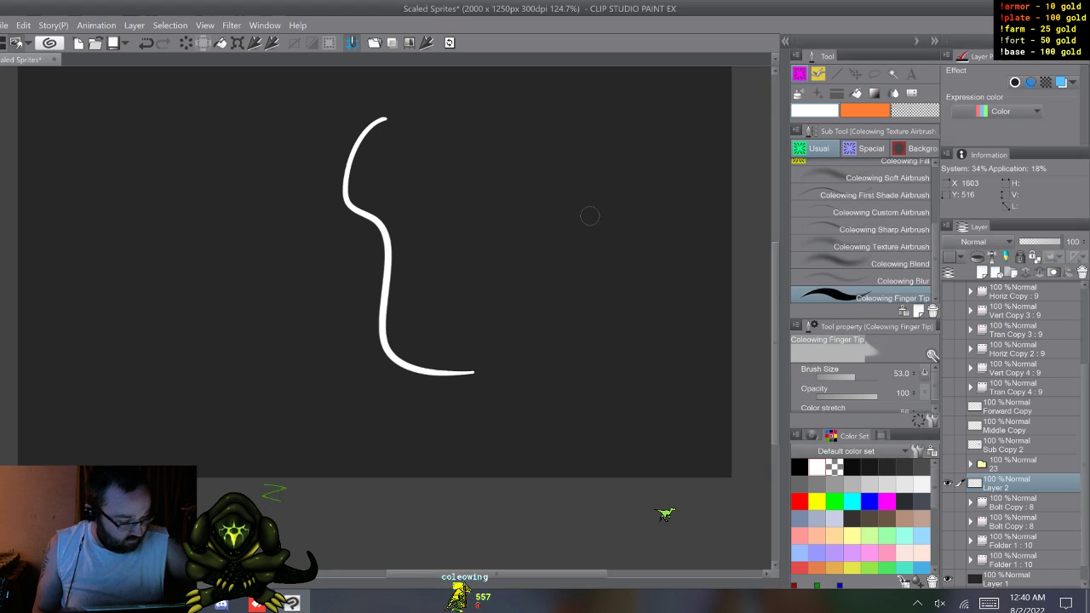
Step: Switch to the Coleowing Sharp Marker and draw a wavy test stroke beside the existing one on Layer 2
{"action": "scroll", "coordinate": [864, 230], "scroll_direction": "up", "scroll_amount": 3}
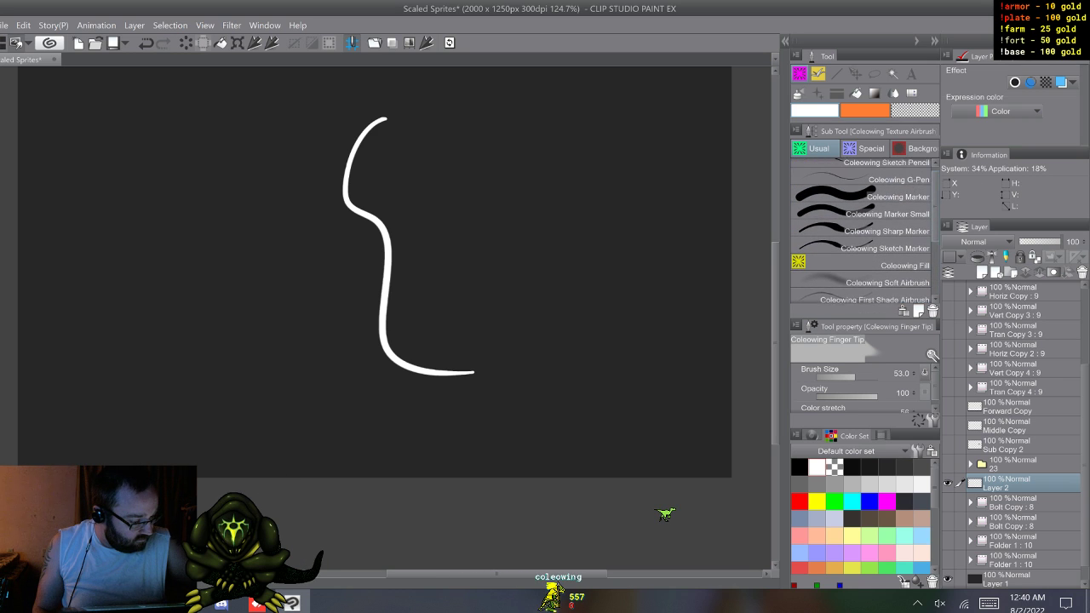
{"action": "left_click", "coordinate": [887, 234]}
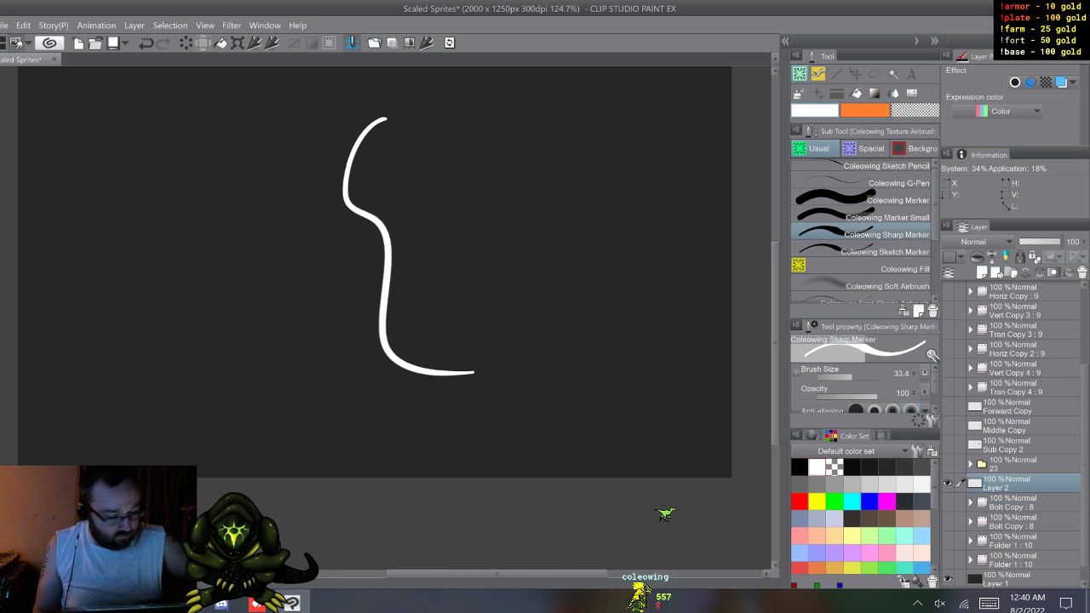
{"action": "mouse_move", "coordinate": [467, 133]}
{"action": "left_mouse_down"}
{"action": "mouse_move", "coordinate": [545, 255]}
{"action": "mouse_move", "coordinate": [576, 368]}
{"action": "left_mouse_up"}
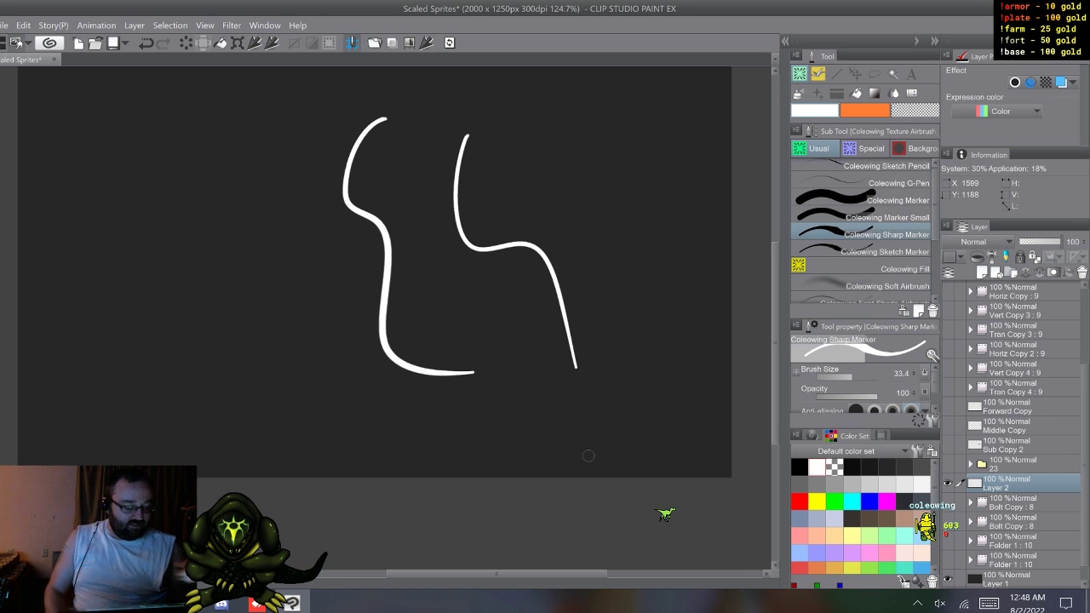
Step: Hide Layer 2, show both Bolt Copy folders and make the upper Bolt Copy folder active
{"action": "left_click", "coordinate": [947, 482]}
{"action": "left_click", "coordinate": [947, 502]}
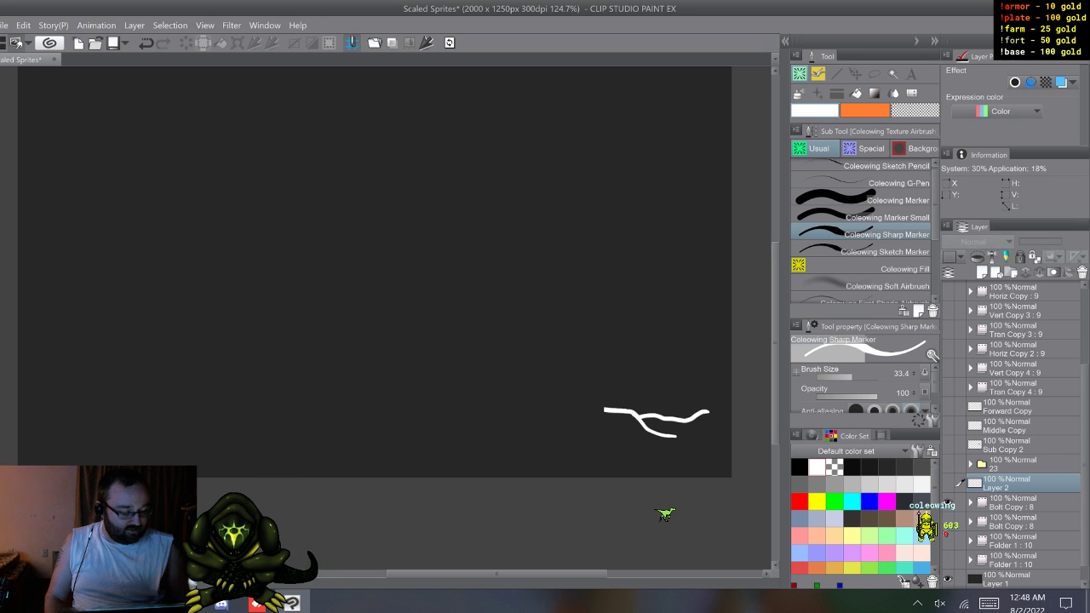
{"action": "left_click", "coordinate": [947, 521]}
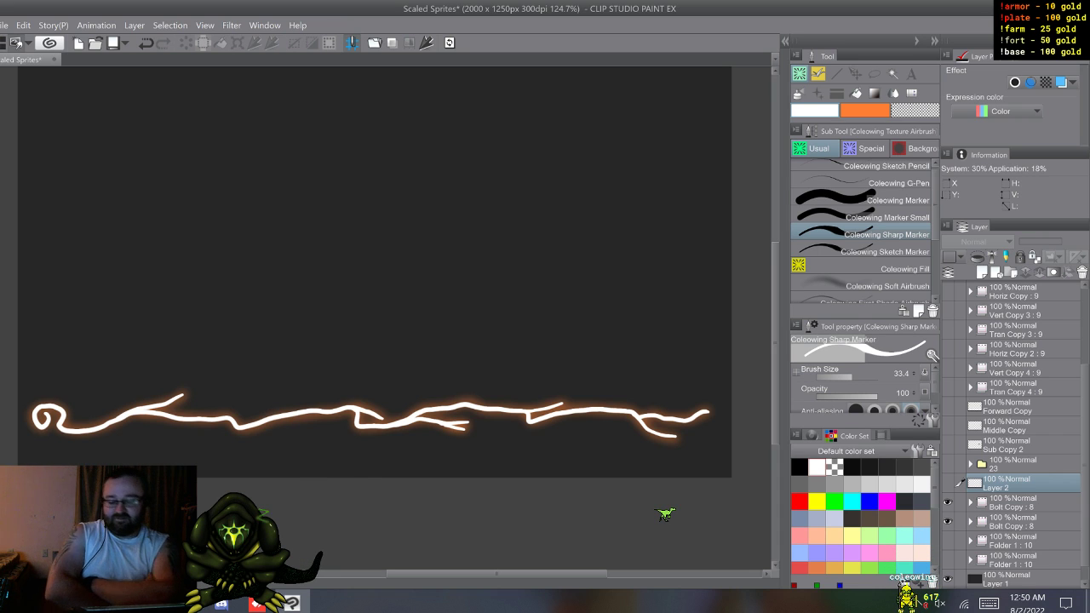
{"action": "key", "text": "ctrl+z"}
{"action": "key", "text": "w"}
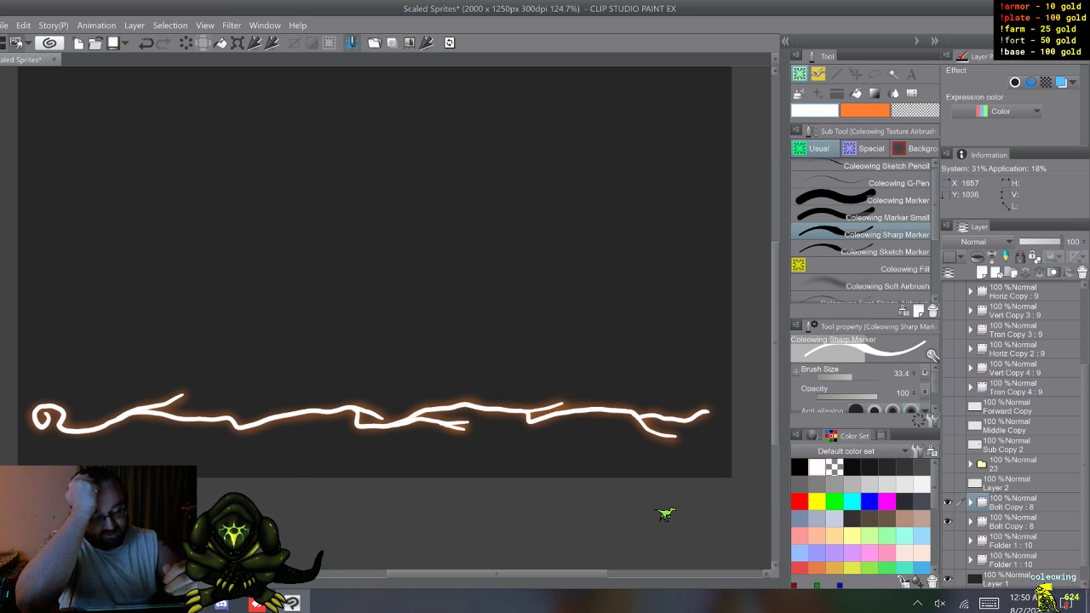
Step: Sketch a large arch and a wavy line above the lightning bolt, each with short strokes fanning up from its lower end
{"action": "mouse_move", "coordinate": [538, 300]}
{"action": "left_mouse_down"}
{"action": "mouse_move", "coordinate": [493, 152]}
{"action": "mouse_move", "coordinate": [412, 234]}
{"action": "left_mouse_up"}
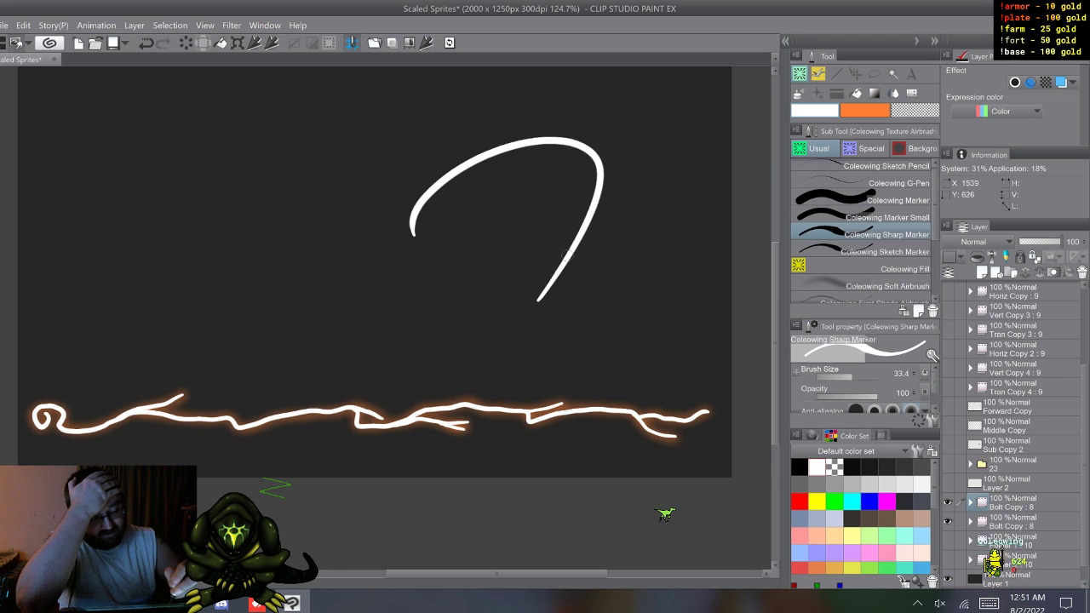
{"action": "left_click", "coordinate": [541, 246]}
{"action": "left_click", "coordinate": [503, 212]}
{"action": "mouse_move", "coordinate": [540, 296]}
{"action": "left_mouse_down"}
{"action": "mouse_move", "coordinate": [558, 229]}
{"action": "mouse_move", "coordinate": [542, 199]}
{"action": "mouse_move", "coordinate": [523, 254]}
{"action": "mouse_move", "coordinate": [492, 174]}
{"action": "mouse_move", "coordinate": [468, 176]}
{"action": "left_mouse_up"}
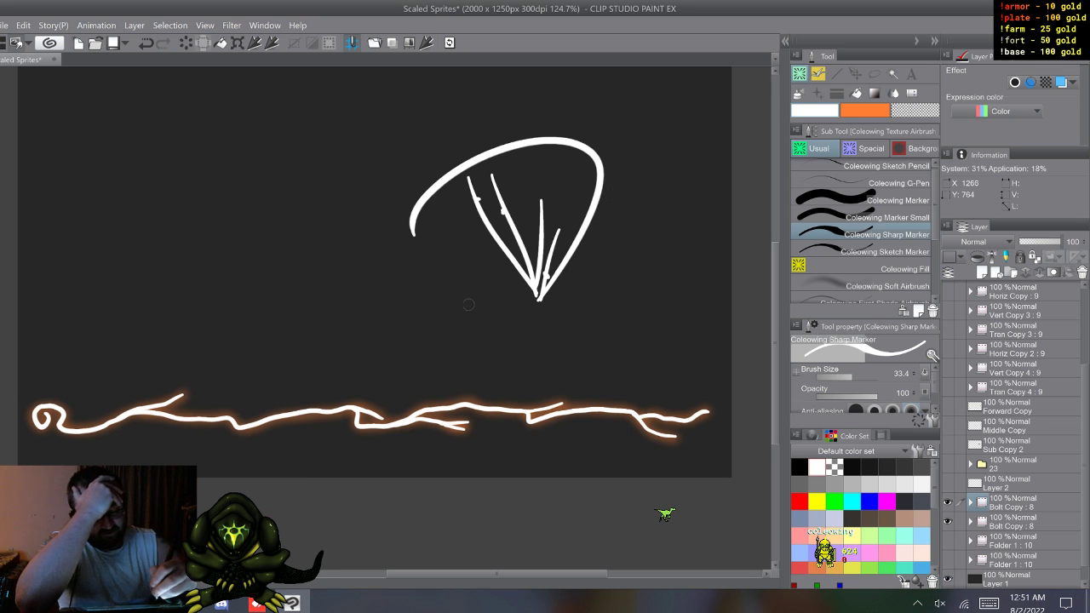
{"action": "left_click_drag", "start_coordinate": [468, 302], "coordinate": [476, 257]}
{"action": "mouse_move", "coordinate": [470, 301]}
{"action": "left_mouse_down"}
{"action": "mouse_move", "coordinate": [484, 257]}
{"action": "mouse_move", "coordinate": [452, 272]}
{"action": "mouse_move", "coordinate": [407, 161]}
{"action": "left_mouse_up"}
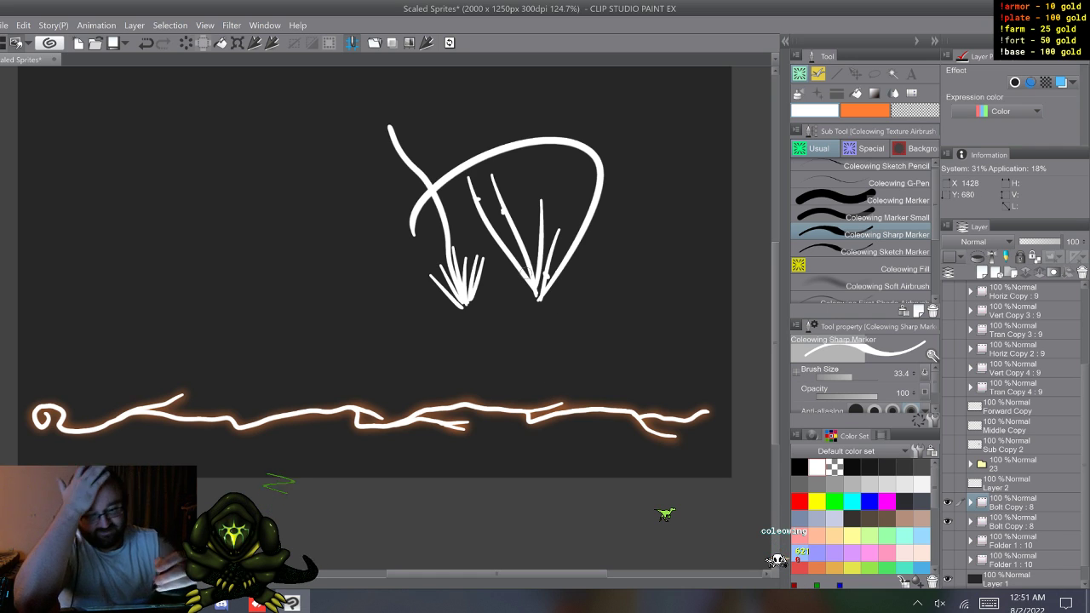
Step: Lasso the sketched arch and wavy strokes above the lightning bolt and delete them
{"action": "left_click", "coordinate": [186, 43]}
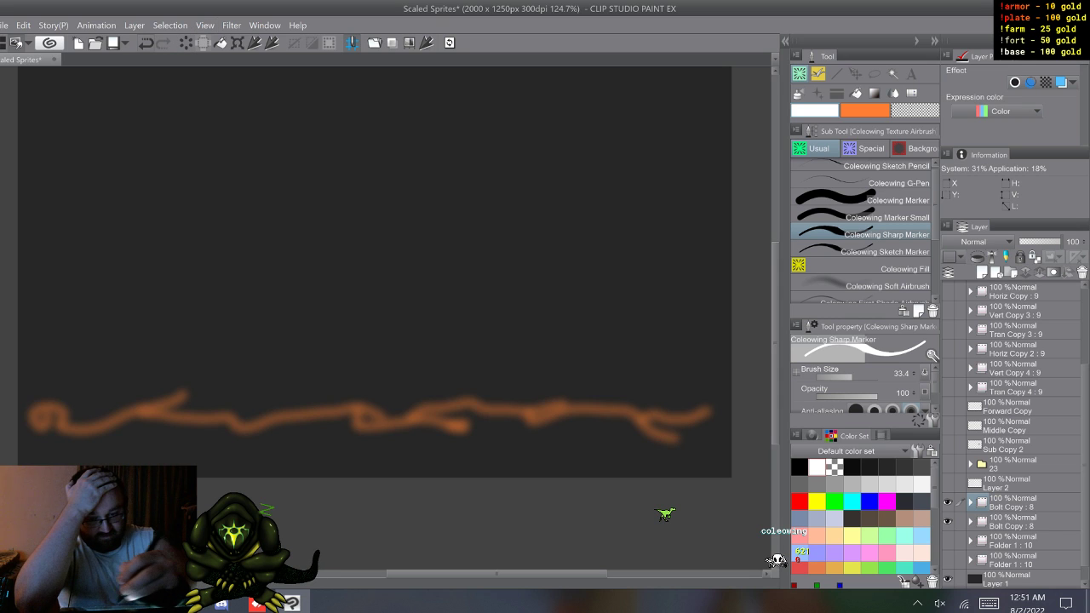
{"action": "key", "text": "ctrl+z"}
{"action": "key", "text": "m"}
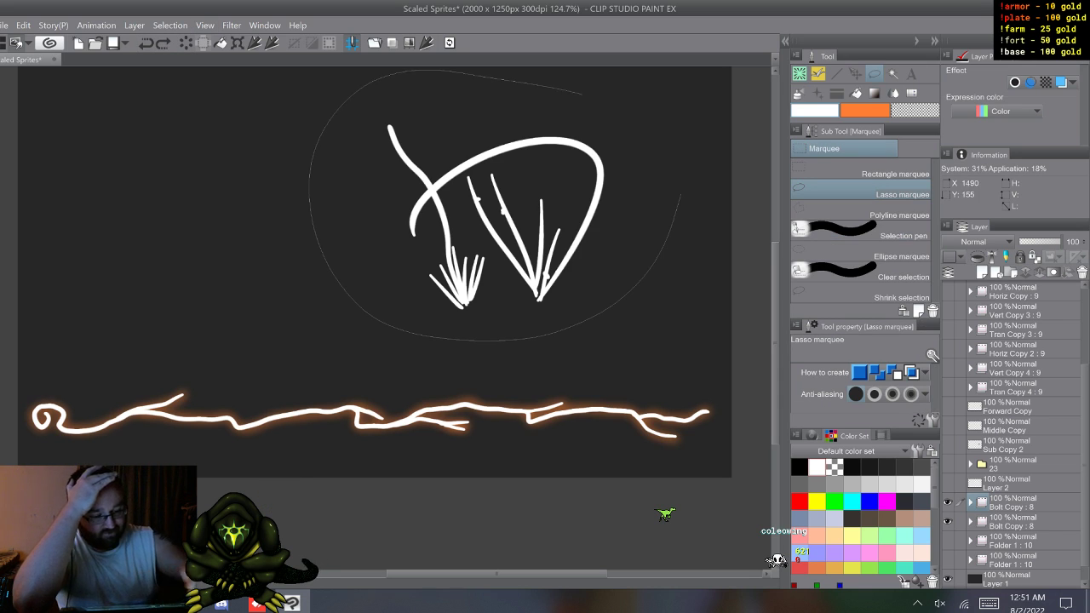
{"action": "left_click_drag", "start_coordinate": [679, 195], "coordinate": [679, 198]}
{"action": "key", "text": "Delete"}
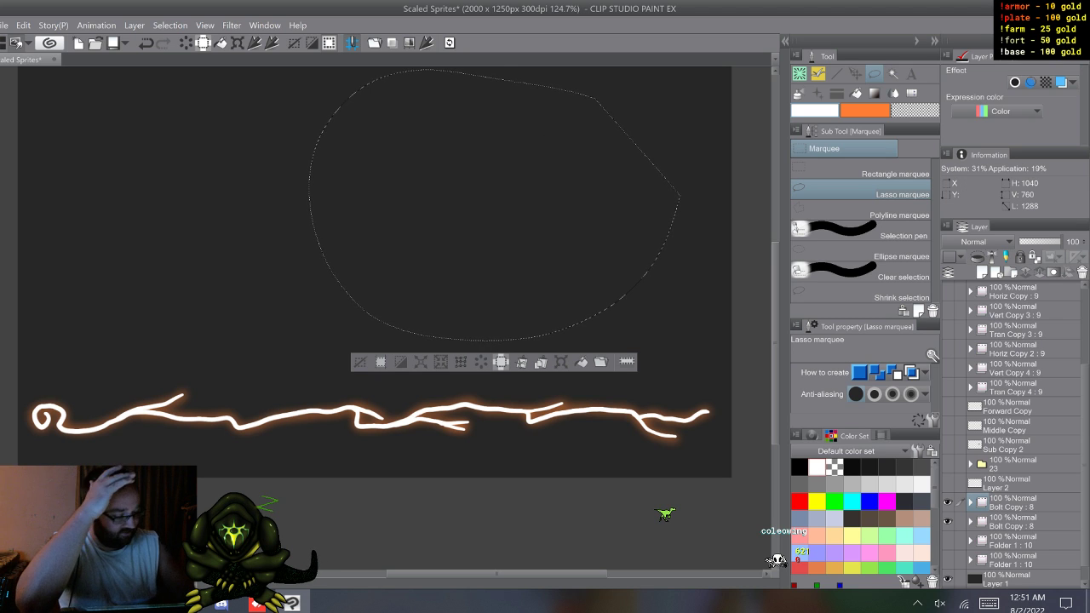
Step: Step through several frames of the Bolt Copy animation and clear the lasso selection
{"action": "key", "text": "w"}
{"action": "key", "text": "w"}
{"action": "key", "text": "w"}
{"action": "key", "text": "w"}
{"action": "key", "text": "w"}
{"action": "key", "text": "w"}
{"action": "left_click", "coordinate": [699, 372]}
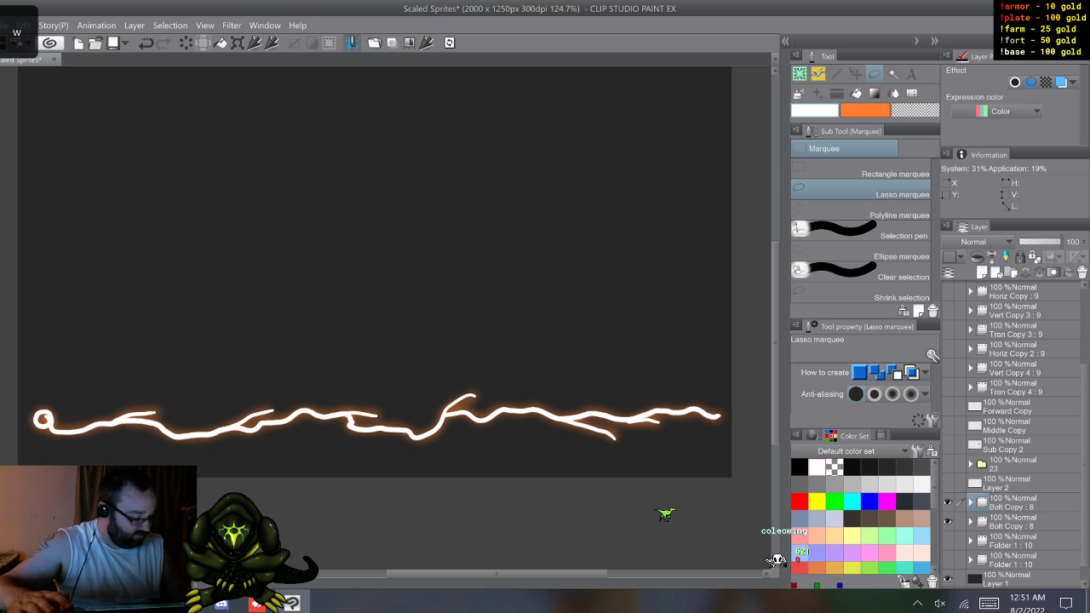
Step: Show the two Folder 1 animation folders instead of the Bolt Copy folders and step through their lightning frames
{"action": "left_click", "coordinate": [1013, 521]}
{"action": "left_click_drag", "start_coordinate": [947, 503], "coordinate": [947, 560]}
{"action": "left_click", "coordinate": [1014, 540]}
{"action": "key", "text": "w"}
{"action": "key", "text": "w"}
{"action": "key", "text": "w"}
{"action": "key", "text": "w"}
{"action": "key", "text": "w"}
{"action": "key", "text": "w"}
{"action": "key", "text": "w"}
{"action": "key", "text": "w"}
{"action": "key", "text": "w"}
{"action": "key", "text": "w"}
{"action": "key", "text": "w"}
{"action": "key", "text": "w"}
{"action": "key", "text": "w"}
{"action": "key", "text": "w"}
{"action": "key", "text": "w"}
{"action": "key", "text": "w"}
{"action": "key", "text": "w"}
{"action": "key", "text": "w"}
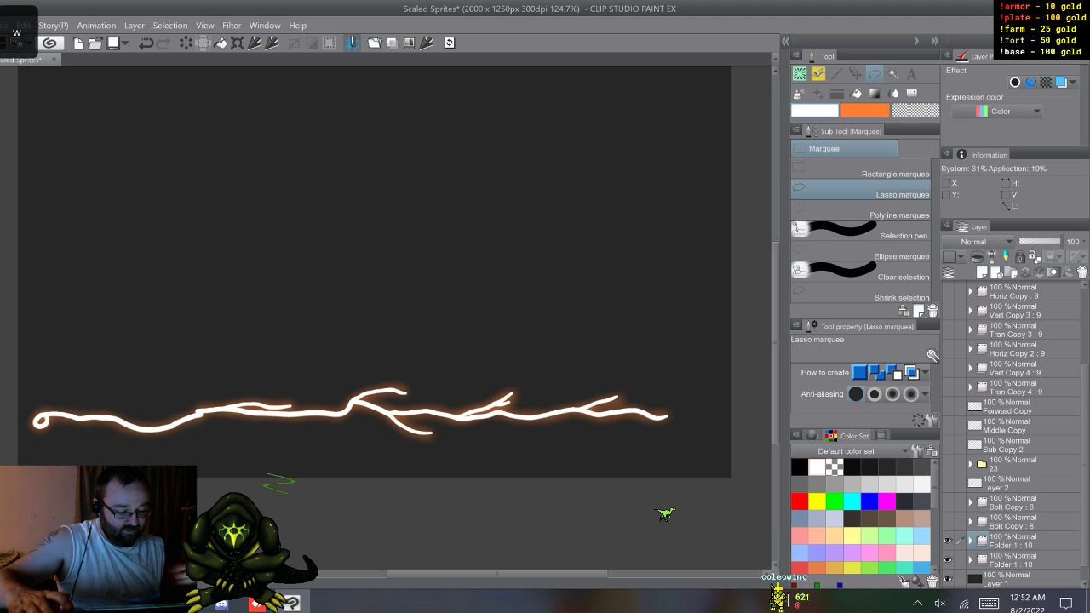
{"action": "key", "text": "w"}
{"action": "key", "text": "w"}
{"action": "key", "text": "w"}
{"action": "key", "text": "w"}
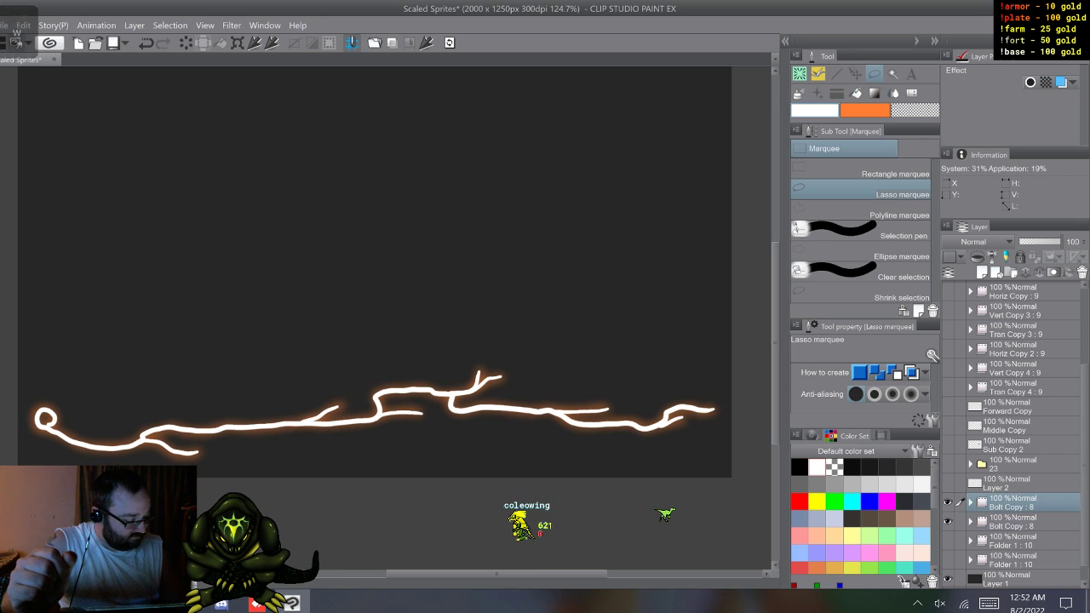
Step: With the Bolt Copy folders shown again, delete Layer 2 and hide Layer 1 and the Paper layer
{"action": "right_click", "coordinate": [1009, 482]}
{"action": "left_click", "coordinate": [976, 251]}
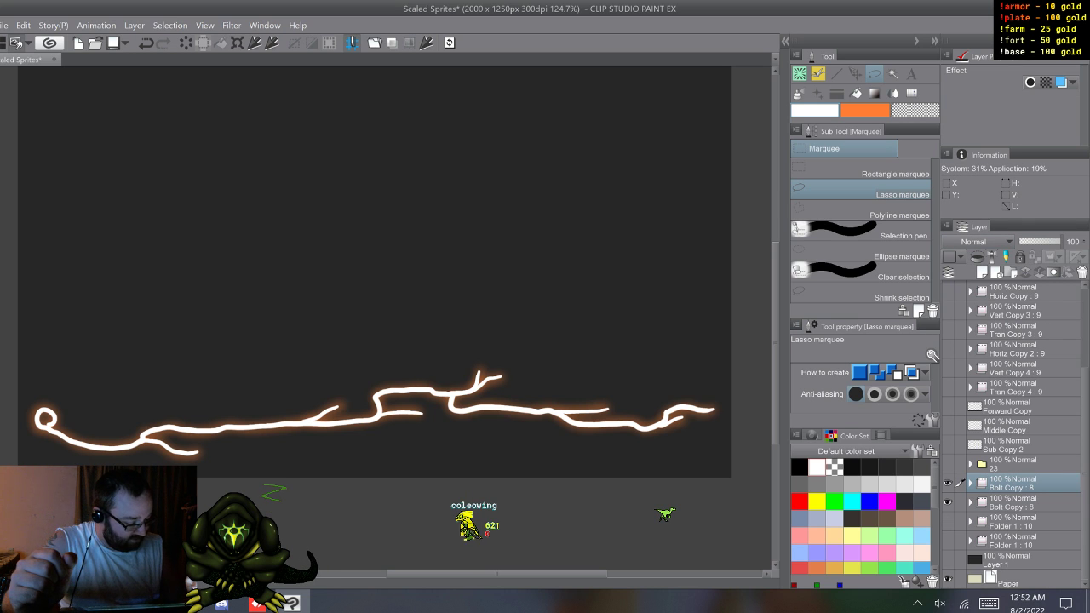
{"action": "left_click_drag", "start_coordinate": [947, 560], "coordinate": [947, 579]}
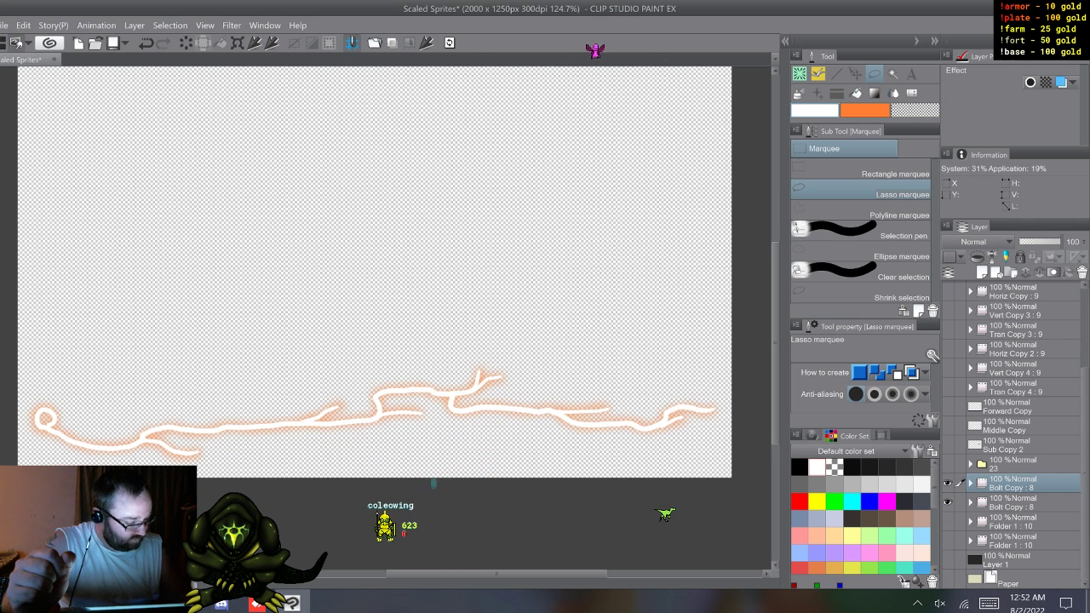
Step: Expand the upper Bolt Copy folder, show frame 8 and merge the visible bolt and glow to a new layer
{"action": "left_click", "coordinate": [970, 484]}
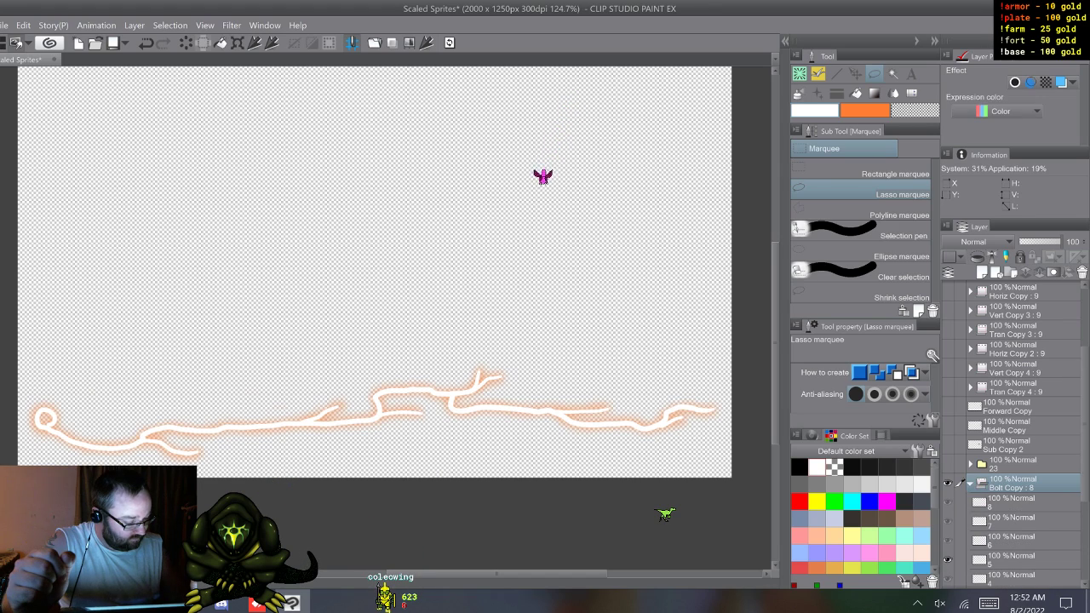
{"action": "left_click", "coordinate": [947, 503]}
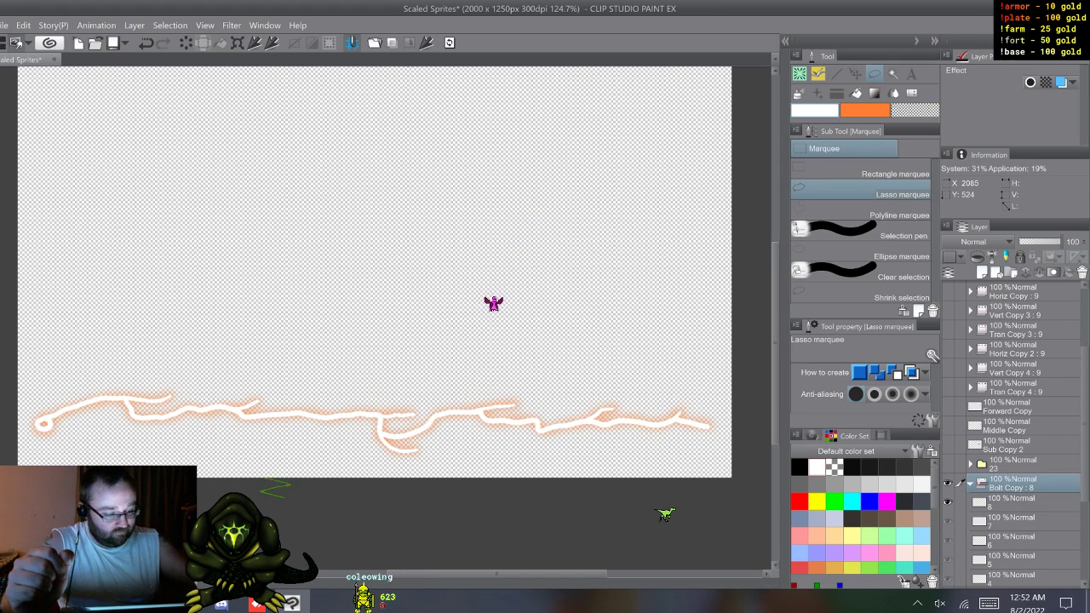
{"action": "scroll", "coordinate": [375, 290], "scroll_direction": "up", "scroll_amount": 3}
{"action": "scroll", "coordinate": [374, 290], "scroll_direction": "down", "scroll_amount": 4}
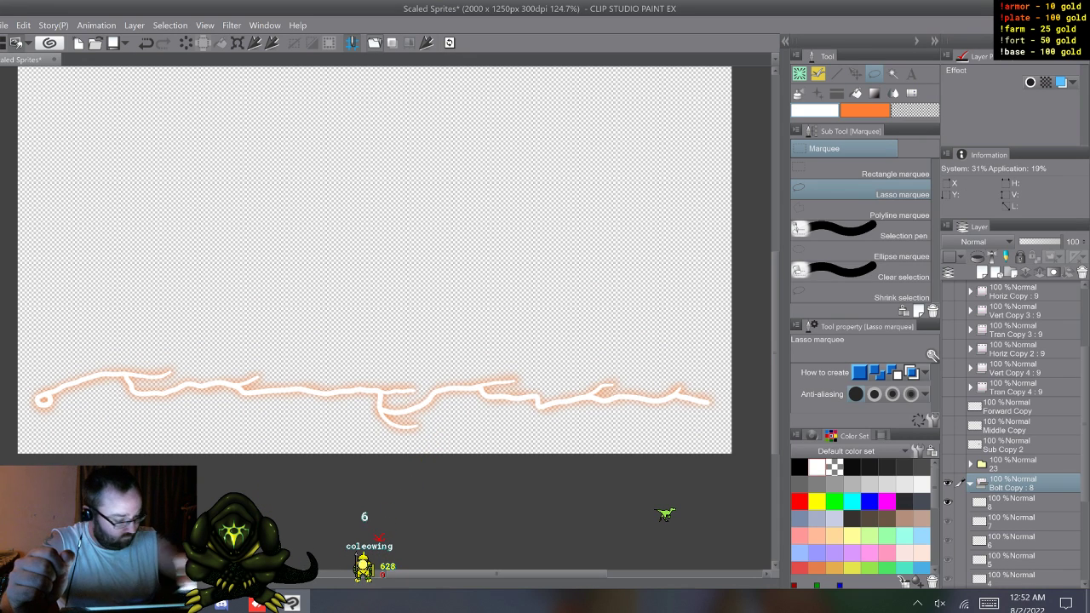
{"action": "key", "text": "ctrl+z"}
{"action": "left_click", "coordinate": [1013, 503]}
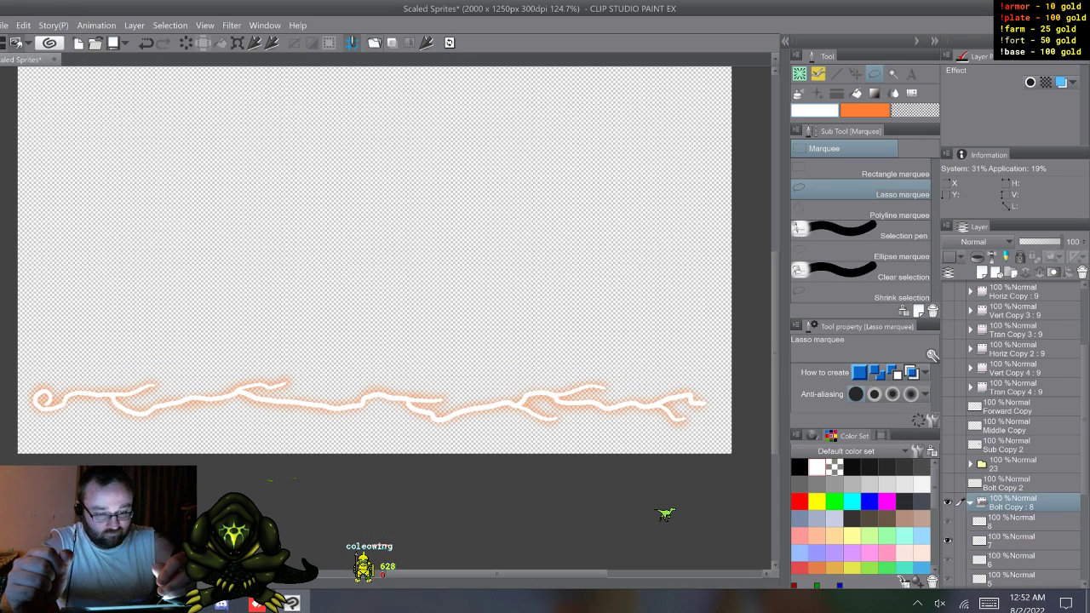
Step: Merge the visible bolt and glow of frames 7, 6, 5 and 4 to separate new layers
{"action": "key", "text": "ctrl+z"}
{"action": "left_click", "coordinate": [1014, 522]}
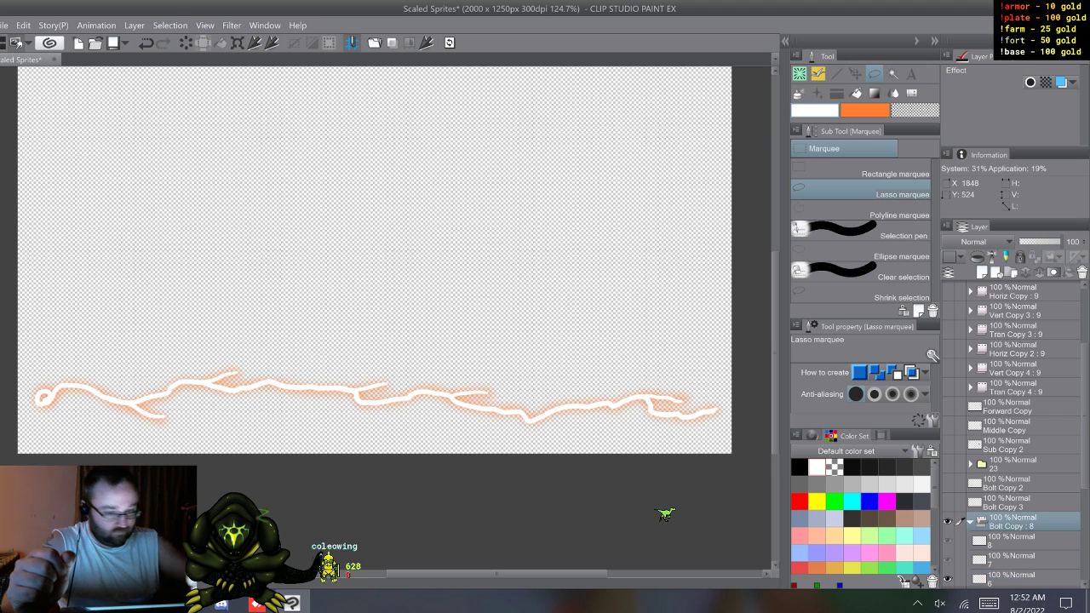
{"action": "key", "text": "ctrl+z"}
{"action": "key", "text": "ctrl+z"}
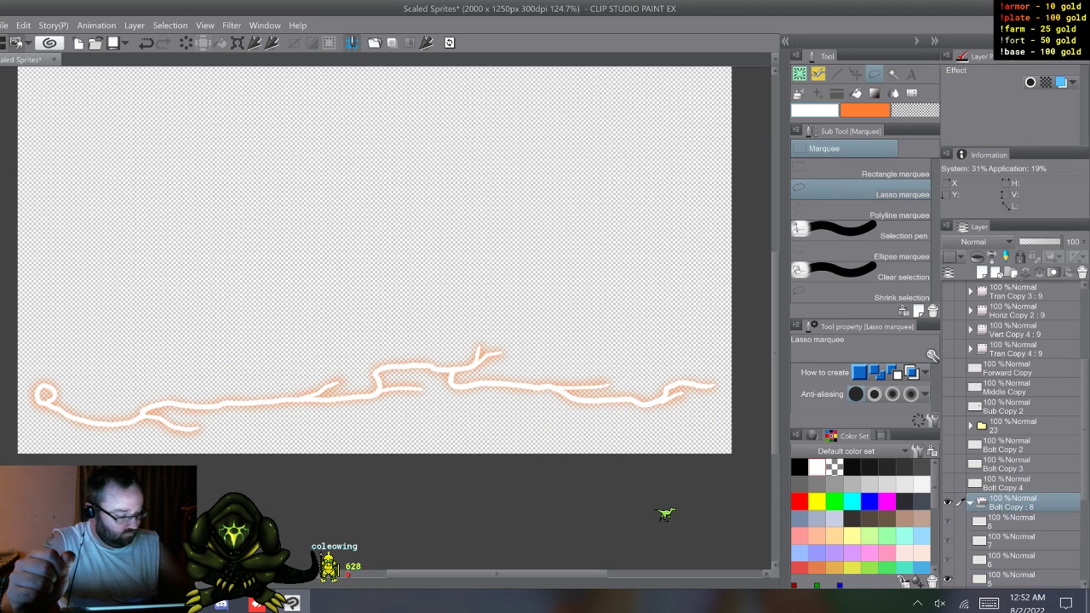
{"action": "left_click", "coordinate": [1014, 483]}
Step: Merge the visible bolt and glow of frames 3, 2 and 1 to separate new layers
{"action": "key", "text": "ctrl+z"}
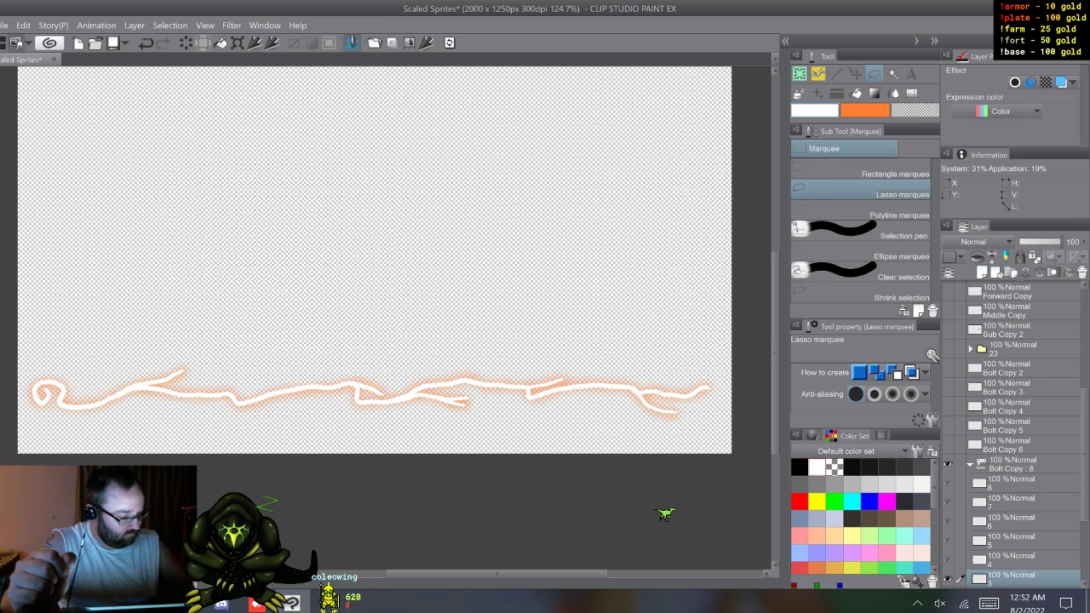
{"action": "key", "text": "ctrl+z"}
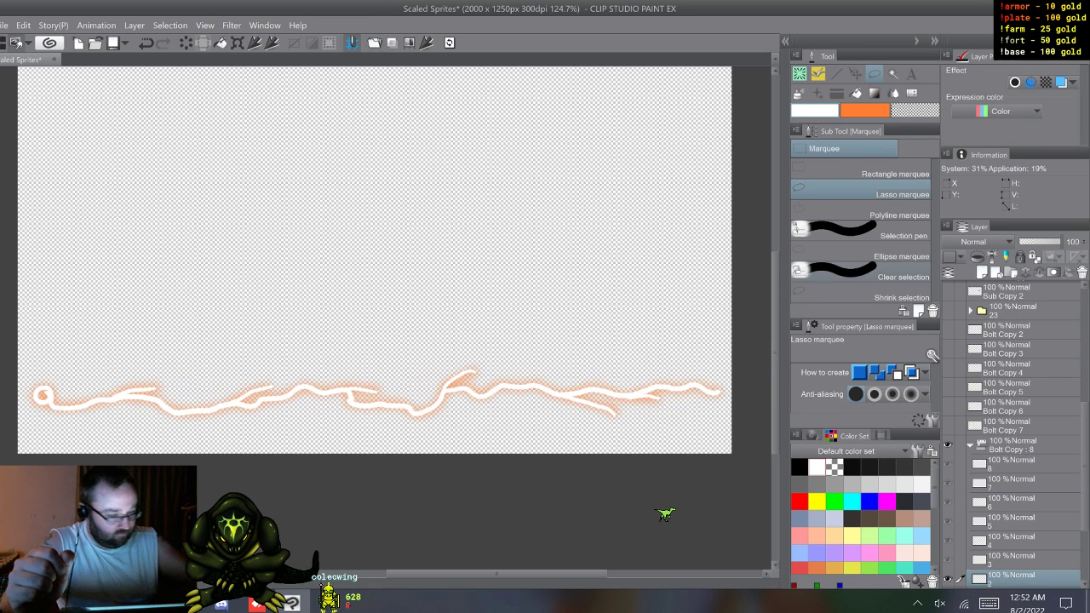
{"action": "left_click", "coordinate": [1013, 445]}
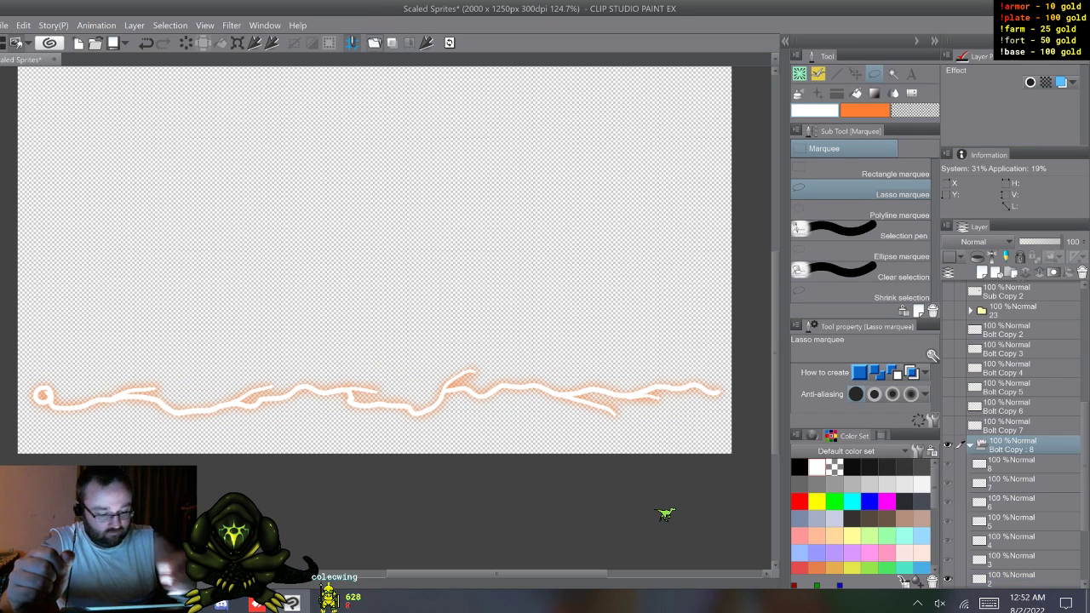
{"action": "key", "text": "ctrl+z"}
{"action": "left_click", "coordinate": [1013, 426]}
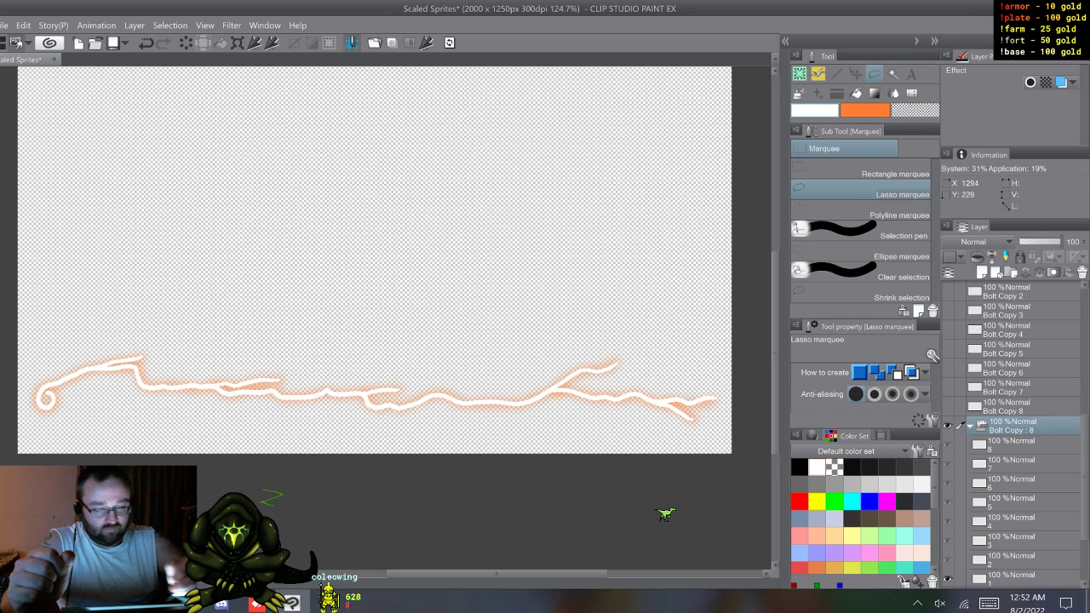
{"action": "key", "text": "ctrl+z"}
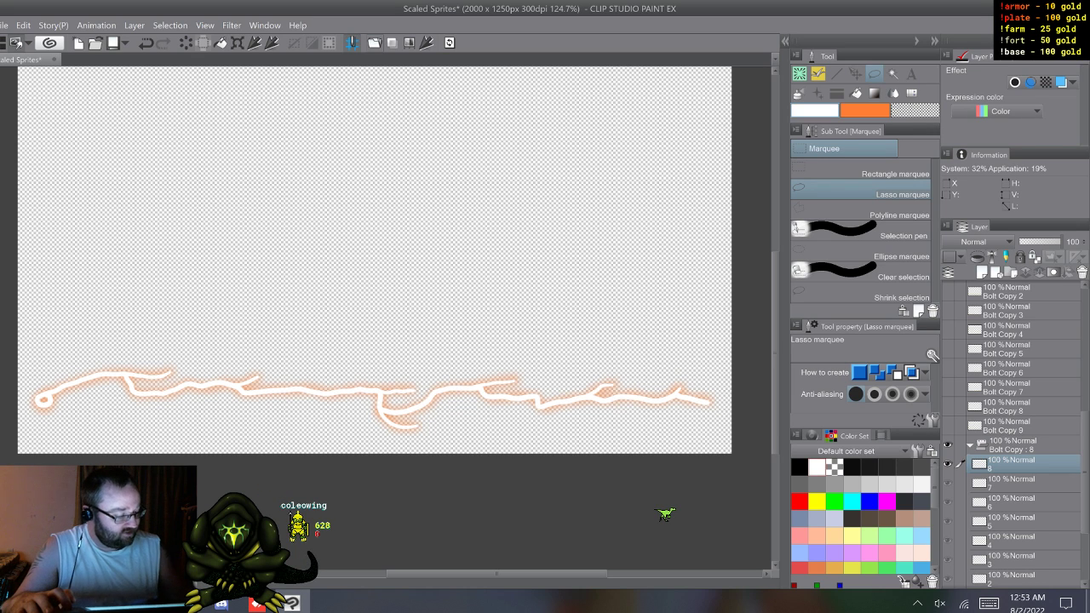
Step: Delete the lower Bolt Copy folder containing the orange glow frames
{"action": "left_click", "coordinate": [1013, 445]}
{"action": "scroll", "coordinate": [1013, 446], "scroll_direction": "down", "scroll_amount": 2}
{"action": "left_click", "coordinate": [1014, 388]}
{"action": "left_click", "coordinate": [1013, 522], "text": "shift"}
{"action": "left_click", "coordinate": [1013, 543]}
{"action": "right_click", "coordinate": [1013, 545]}
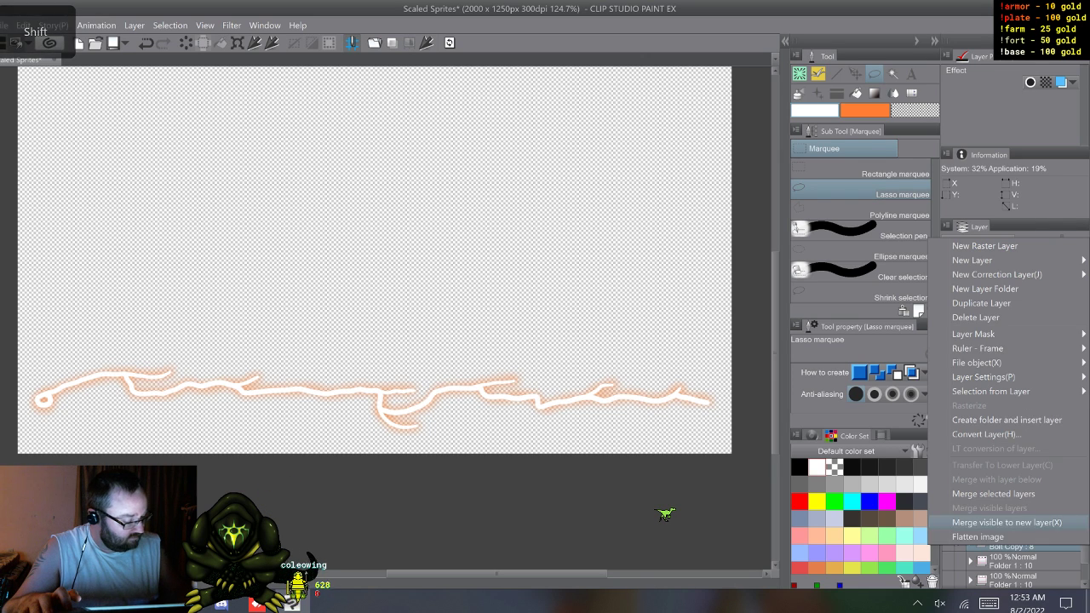
{"action": "left_click", "coordinate": [974, 316]}
Step: Select frame layers 1 to 8 inside the remaining Bolt Copy folder and delete them
{"action": "left_click", "coordinate": [1014, 522]}
{"action": "left_click", "coordinate": [1013, 389], "text": "shift"}
{"action": "right_click", "coordinate": [1013, 389]}
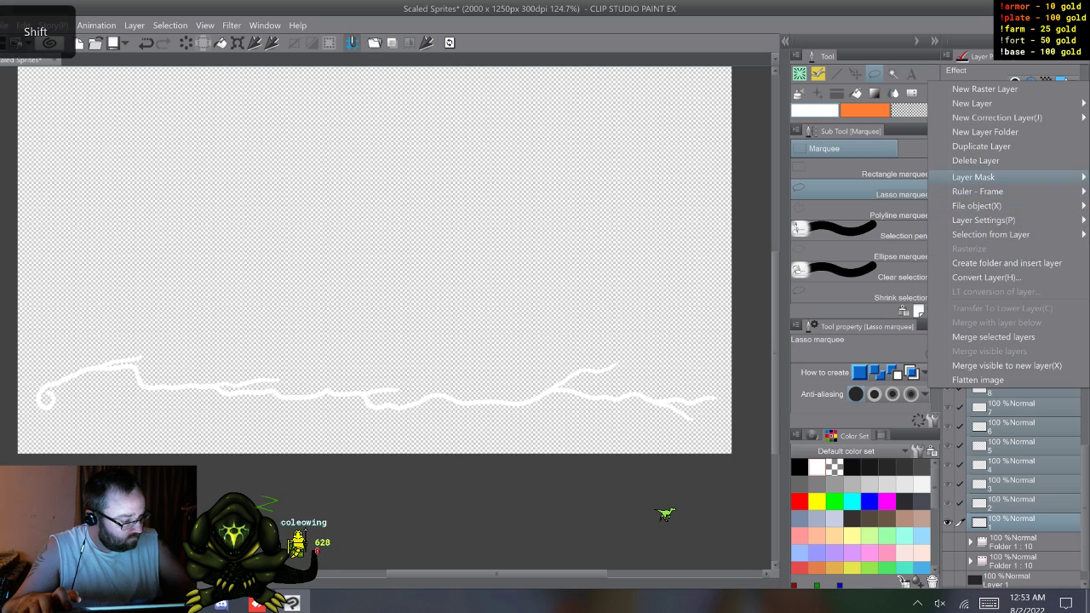
{"action": "left_click", "coordinate": [975, 160]}
Step: Make the merged layers Bolt Copy 2 to Bolt Copy 9 visible and rename Bolt Copy 9 as 1
{"action": "left_click_drag", "start_coordinate": [947, 483], "coordinate": [948, 350]}
{"action": "left_click", "coordinate": [1013, 483]}
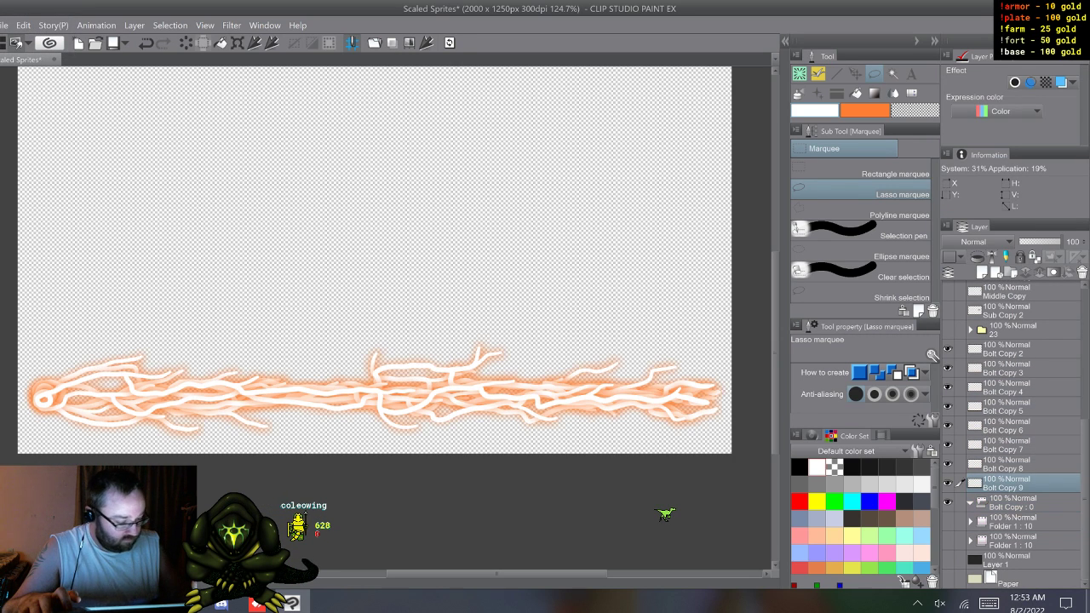
{"action": "left_click", "coordinate": [988, 603]}
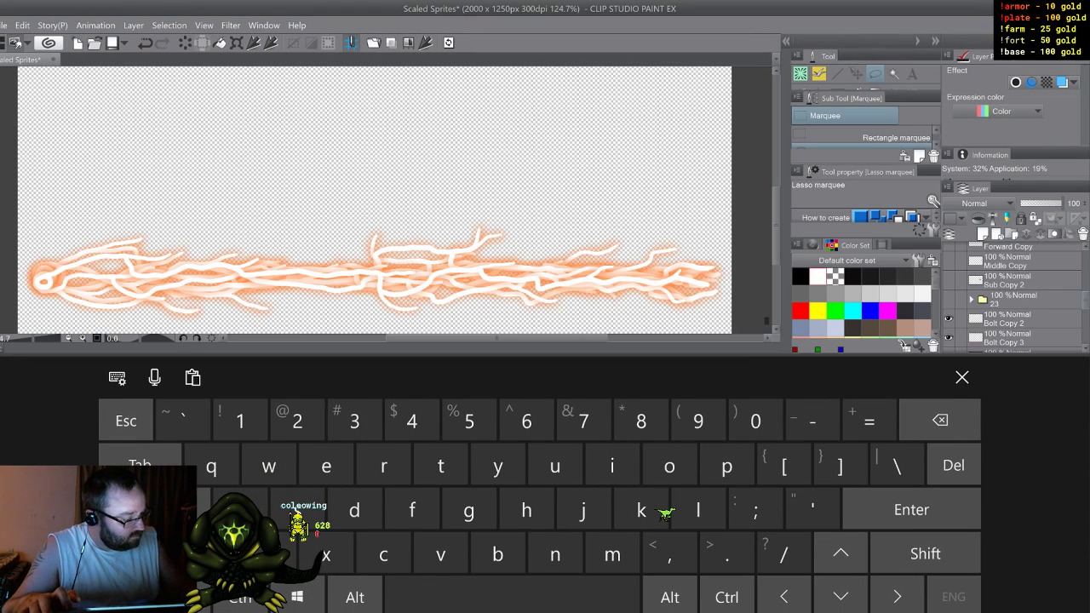
{"action": "scroll", "coordinate": [1013, 299], "scroll_direction": "down", "scroll_amount": 3}
{"action": "scroll", "coordinate": [1014, 298], "scroll_direction": "down", "scroll_amount": 2}
Step: Rename layer Bolt Copy 8 as 2 and layer Bolt Copy 7 as 3
{"action": "double_click", "coordinate": [1007, 270]}
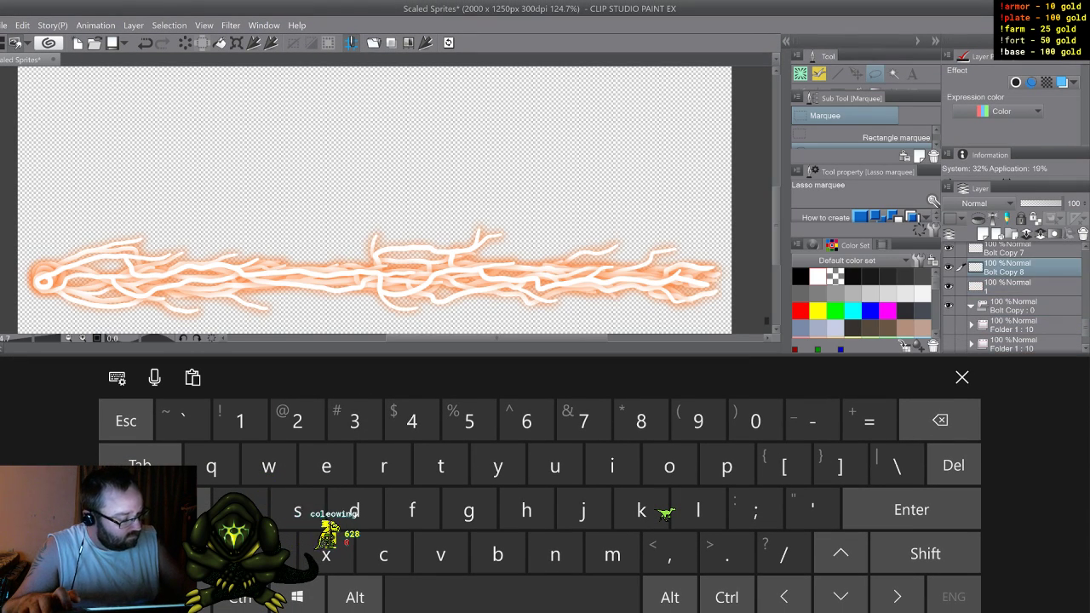
{"action": "left_click", "coordinate": [297, 421]}
{"action": "left_click", "coordinate": [1005, 252]}
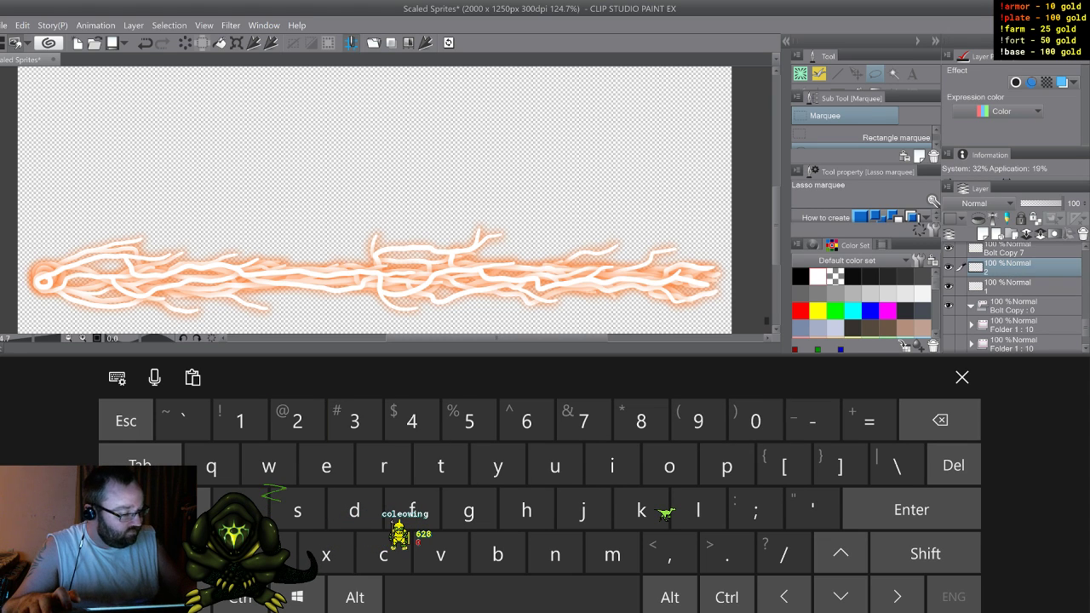
{"action": "double_click", "coordinate": [1005, 253]}
{"action": "left_click", "coordinate": [354, 421]}
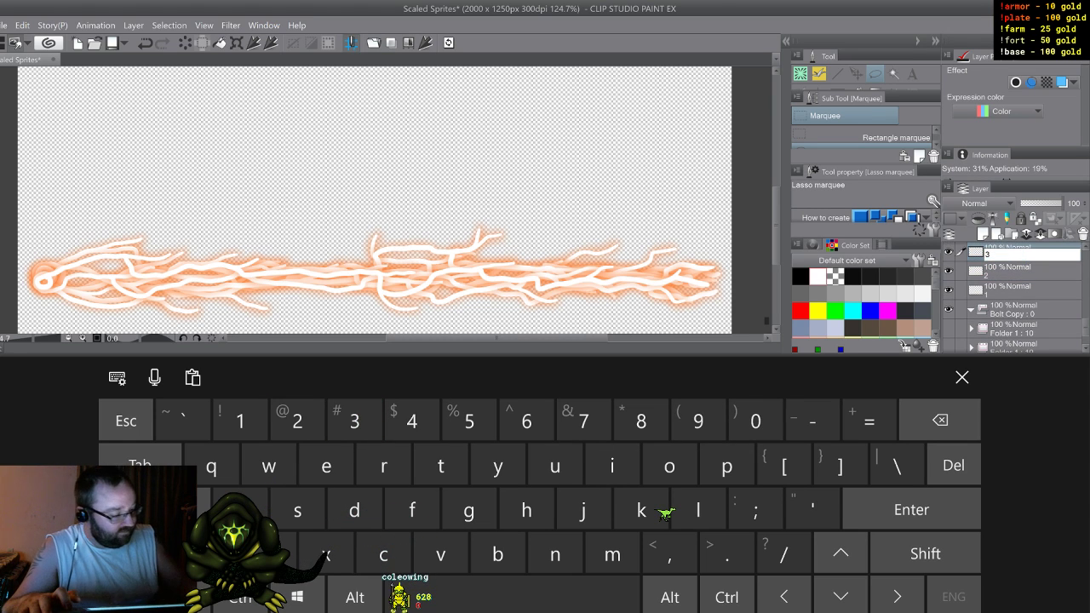
{"action": "left_click", "coordinate": [1005, 253]}
Step: Rename layer Bolt Copy 6 as 4 and layer Bolt Copy 5 as 5
{"action": "scroll", "coordinate": [1013, 298], "scroll_direction": "up", "scroll_amount": 2}
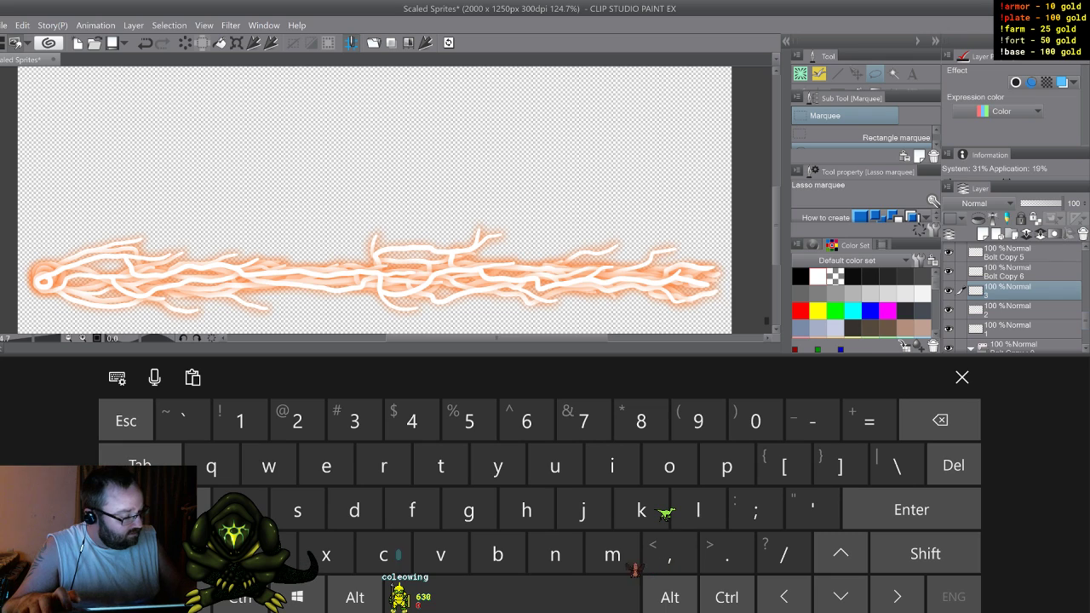
{"action": "double_click", "coordinate": [1005, 272]}
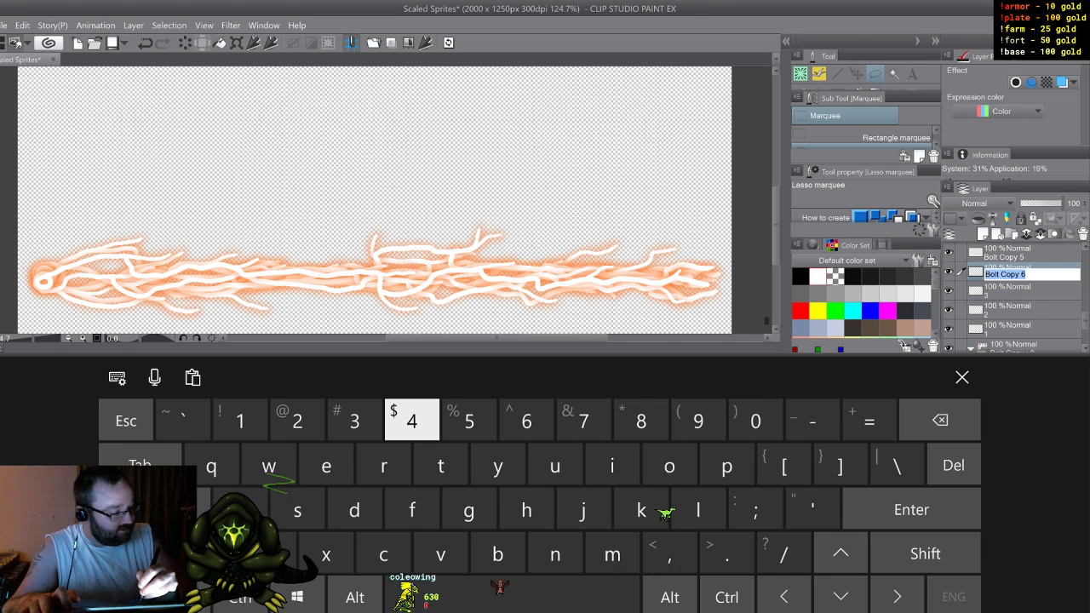
{"action": "left_click", "coordinate": [412, 421]}
{"action": "double_click", "coordinate": [1005, 253]}
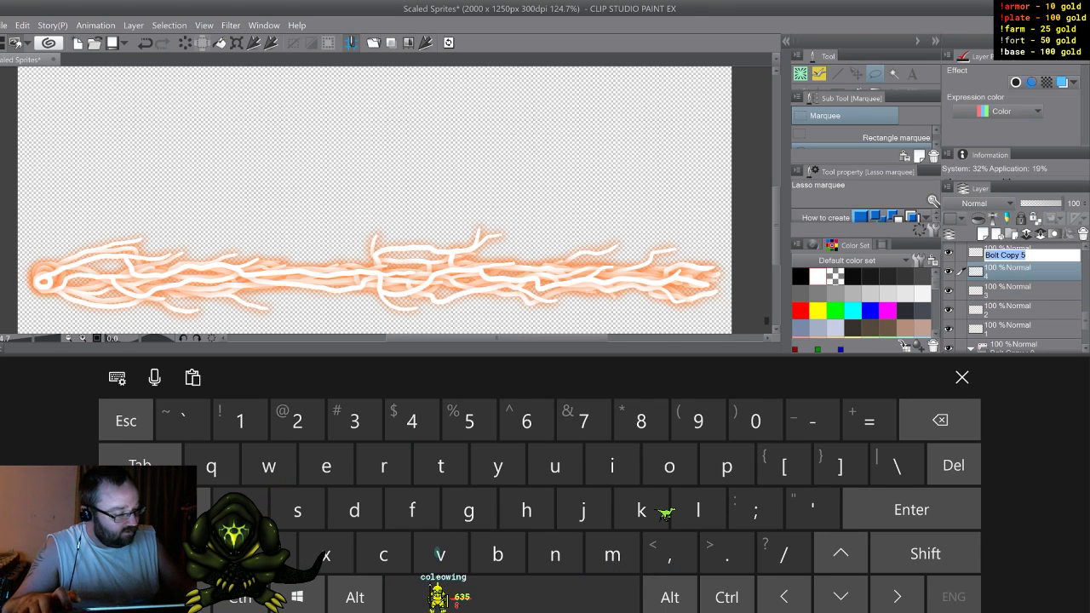
{"action": "left_click", "coordinate": [469, 421]}
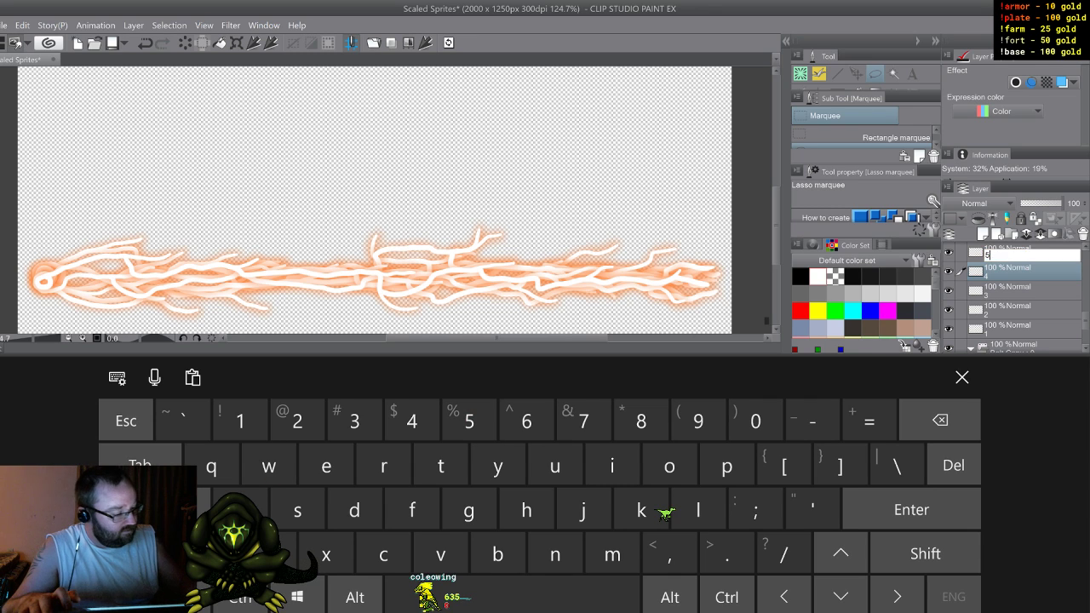
{"action": "key", "text": "Return"}
Step: Rename layer Bolt Copy 4 as 6 and layer Bolt Copy 3 as 7
{"action": "scroll", "coordinate": [1013, 291], "scroll_direction": "up", "scroll_amount": 3}
{"action": "left_click", "coordinate": [1004, 292]}
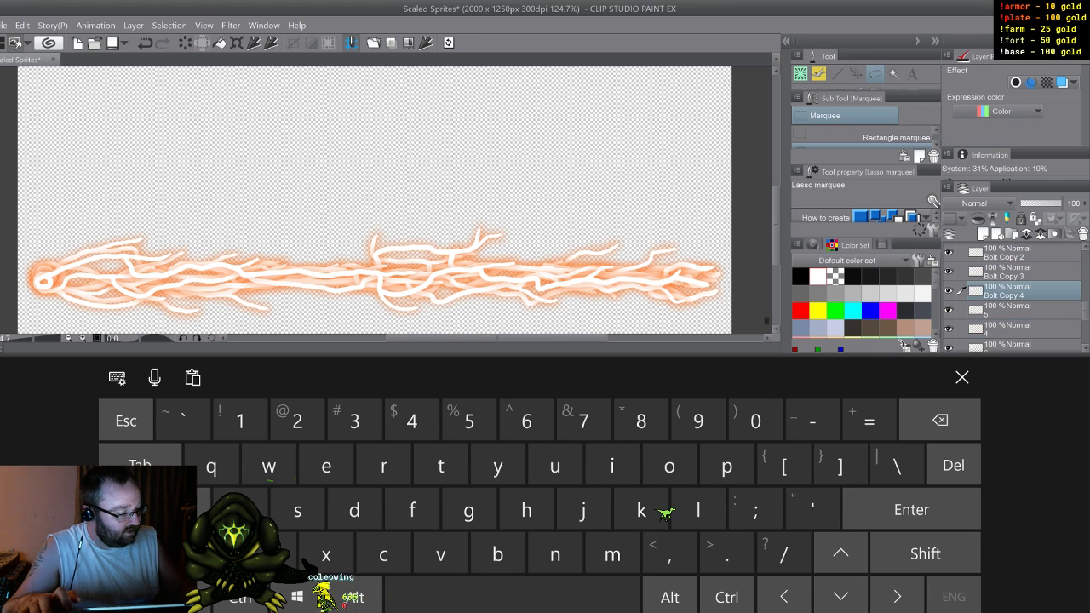
{"action": "double_click", "coordinate": [1005, 295]}
{"action": "left_click", "coordinate": [526, 420]}
{"action": "double_click", "coordinate": [1005, 276]}
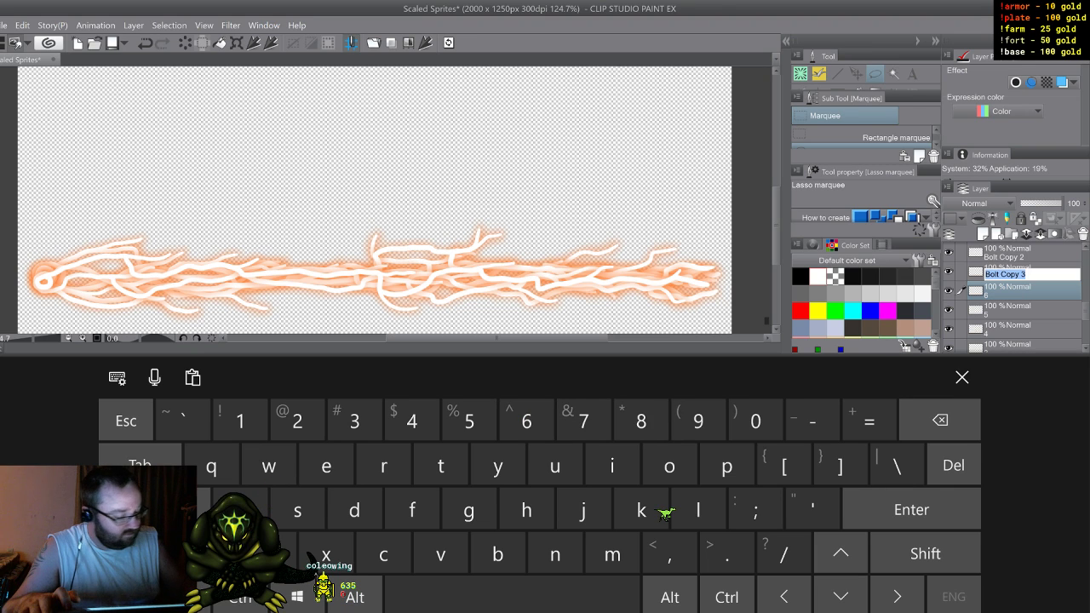
{"action": "left_click", "coordinate": [583, 420]}
Step: Rename layer Bolt Copy 2 as 8
{"action": "double_click", "coordinate": [1005, 257]}
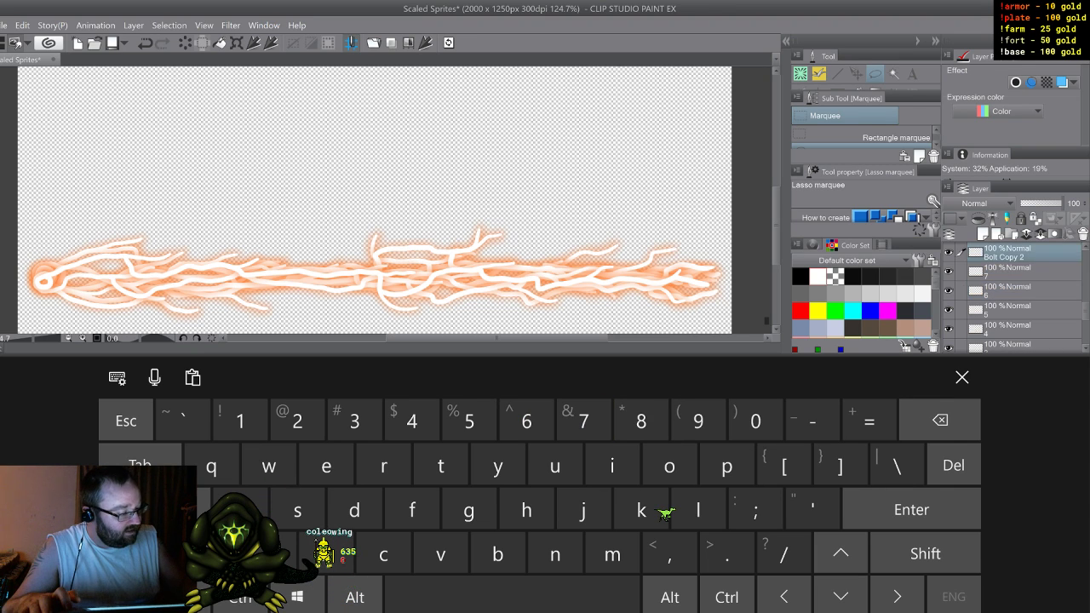
{"action": "left_click", "coordinate": [1005, 257]}
{"action": "double_click", "coordinate": [1005, 256]}
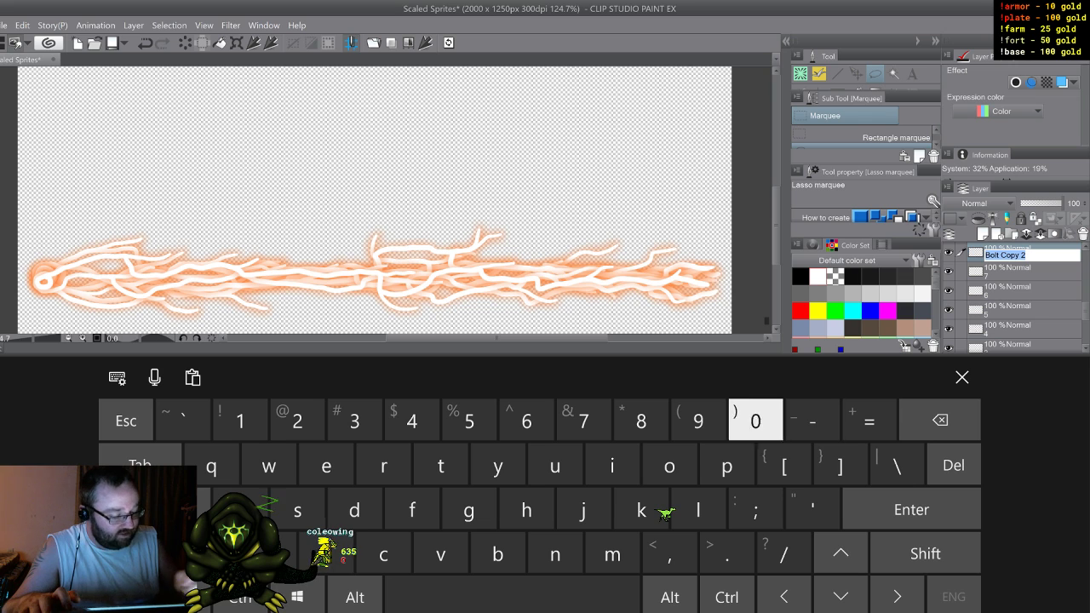
{"action": "left_click", "coordinate": [640, 420]}
{"action": "key", "text": "Return"}
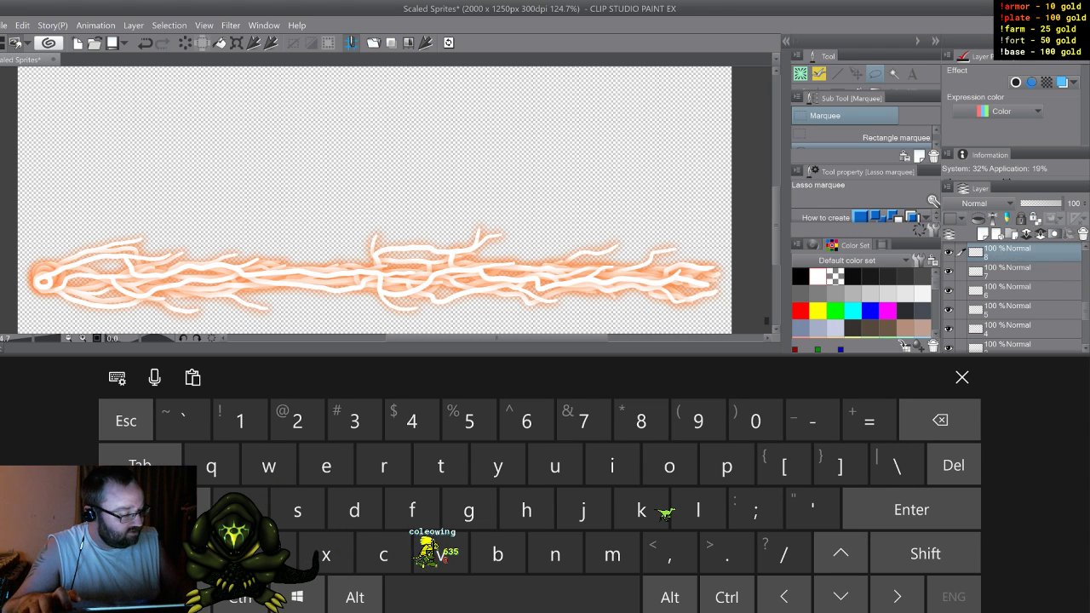
Step: Move the numbered layers 1 to 8 into the empty Bolt Copy folder, then collapse and select that folder
{"action": "left_click", "coordinate": [963, 378]}
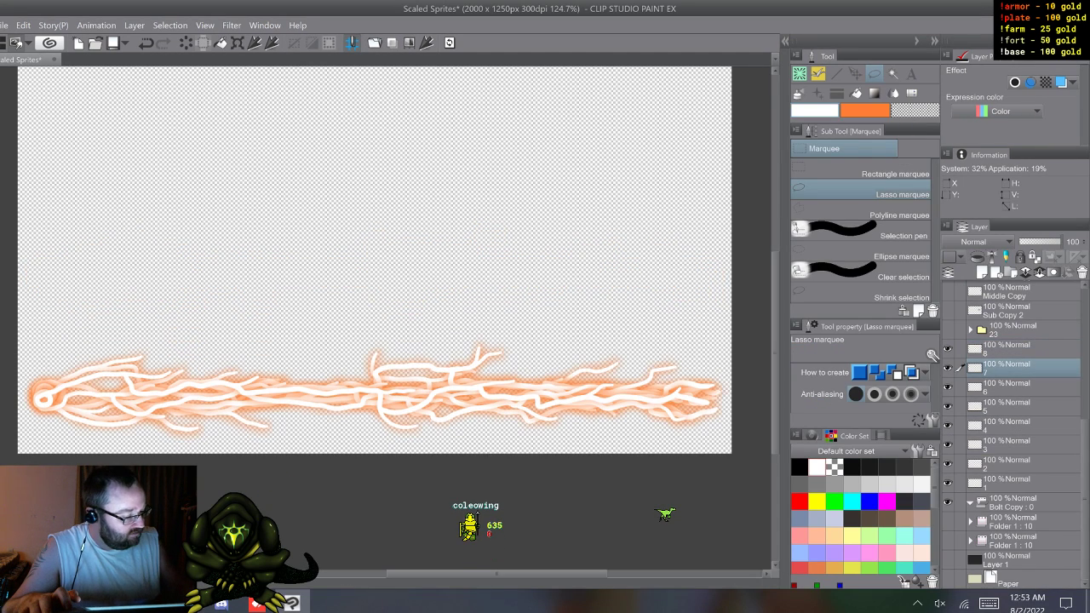
{"action": "left_click", "coordinate": [1011, 483], "text": "shift"}
{"action": "left_click_drag", "start_coordinate": [1011, 483], "coordinate": [1011, 502]}
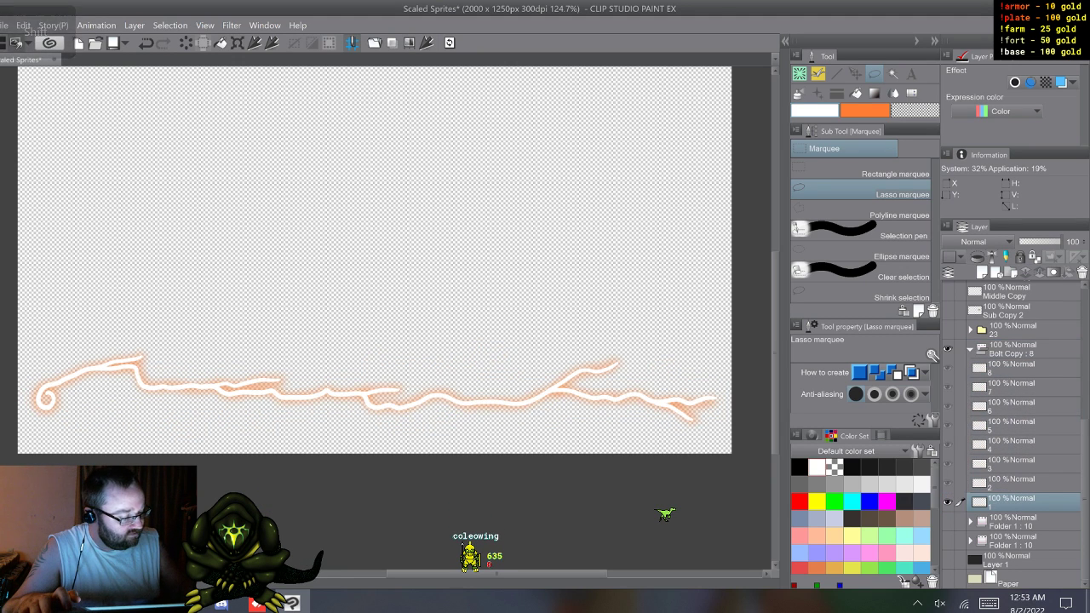
{"action": "left_click", "coordinate": [970, 350]}
{"action": "left_click", "coordinate": [1014, 503]}
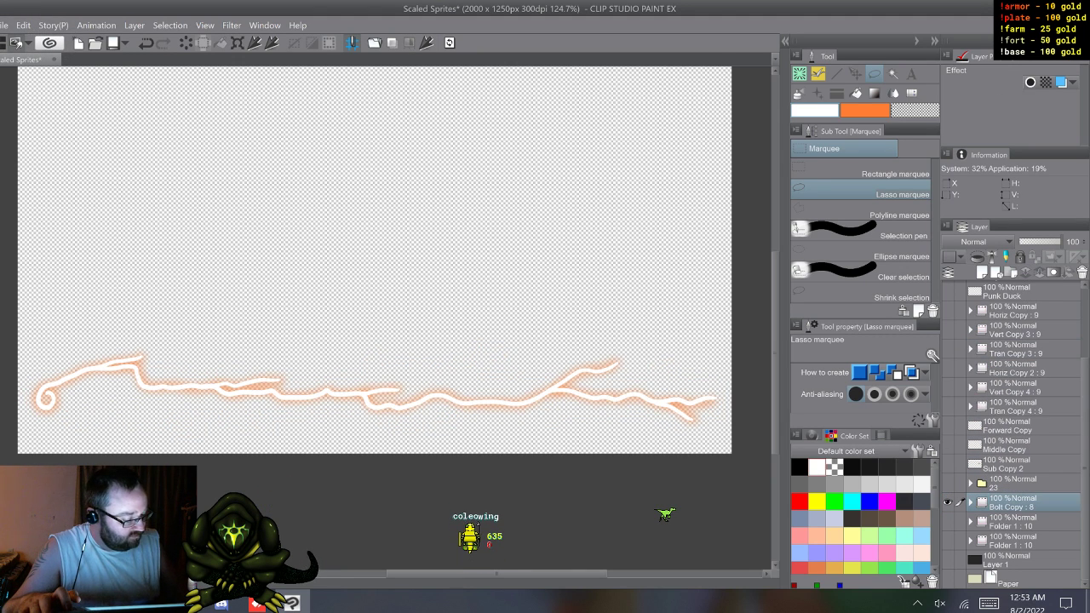
Step: Hide the Bolt Copy folder, then show and expand the upper Folder 1 below it
{"action": "left_click", "coordinate": [946, 502]}
{"action": "left_click", "coordinate": [947, 521]}
{"action": "left_click", "coordinate": [970, 521]}
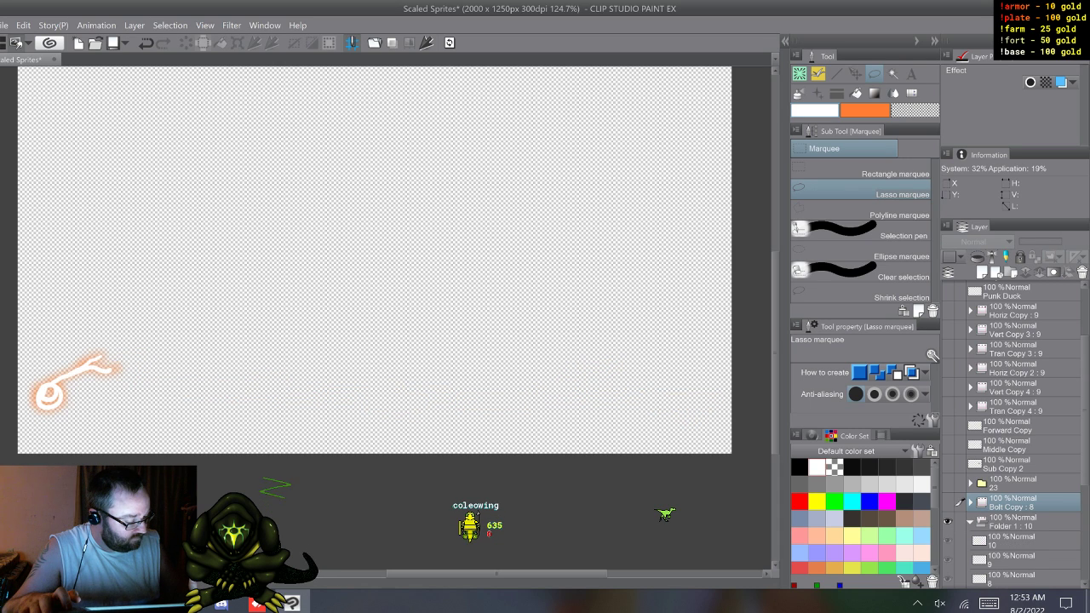
Step: Merge the visible line and glow of Folder 1's frames 10, 9 and 8 into one new layer per frame above the folder
{"action": "left_click", "coordinate": [1014, 541]}
{"action": "left_click", "coordinate": [1014, 522]}
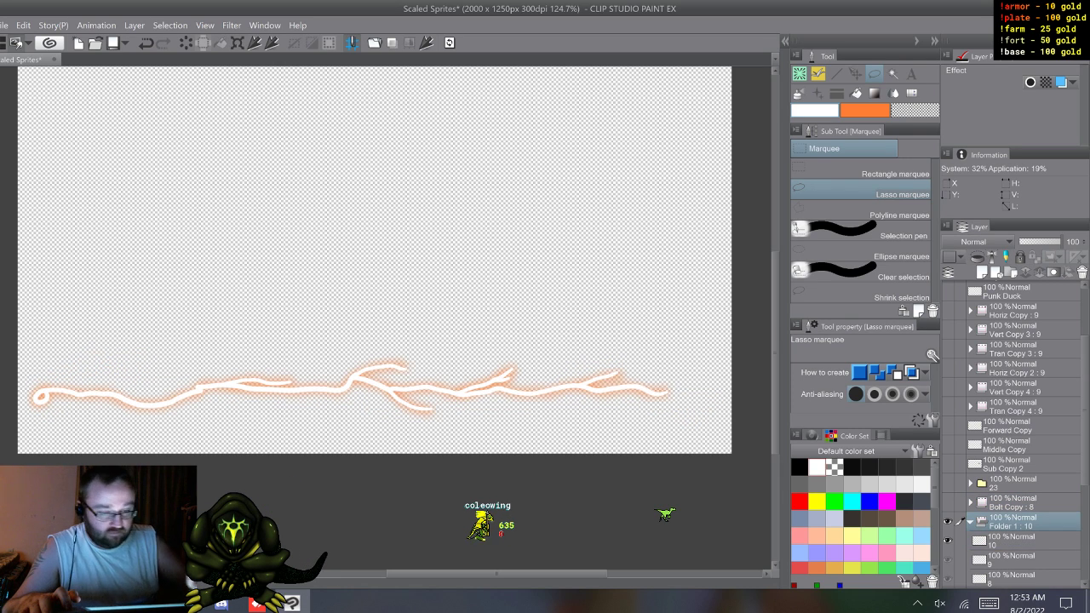
{"action": "left_click", "coordinate": [426, 42]}
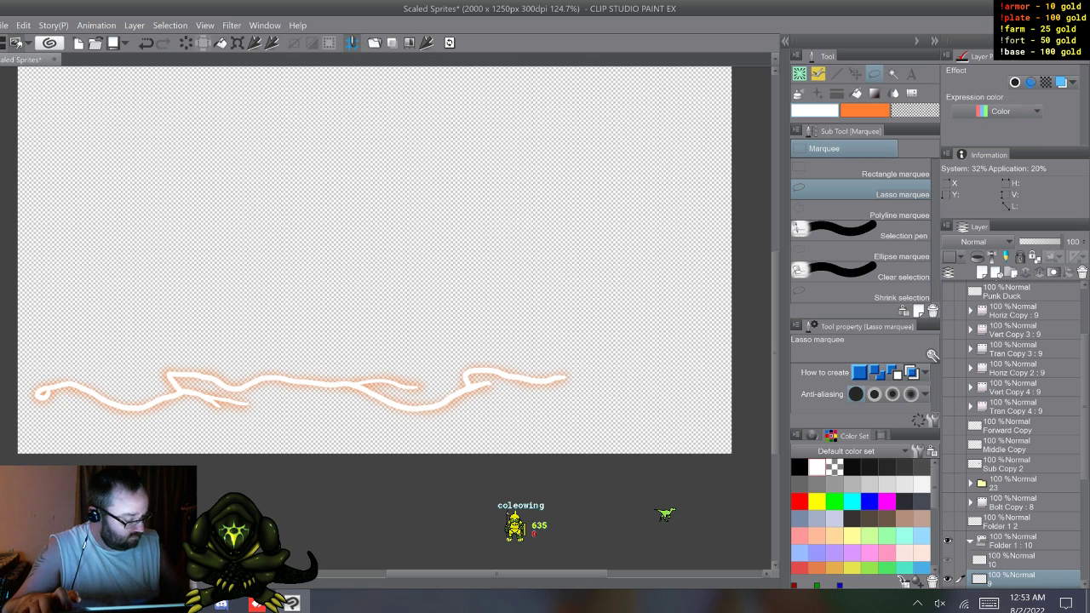
{"action": "left_click", "coordinate": [1014, 540]}
{"action": "left_click", "coordinate": [425, 42]}
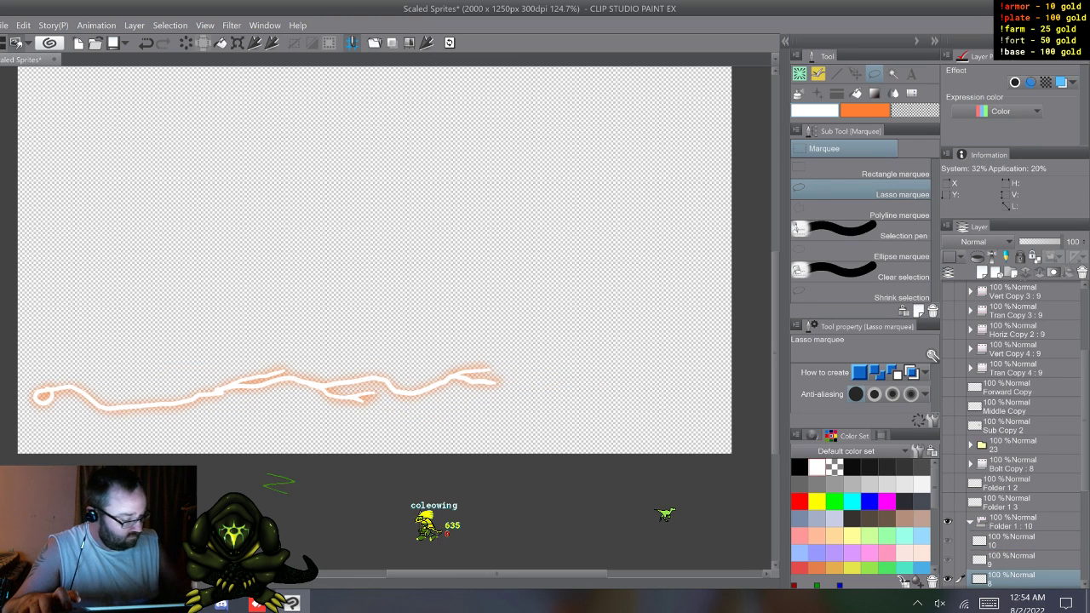
{"action": "left_click", "coordinate": [1013, 522]}
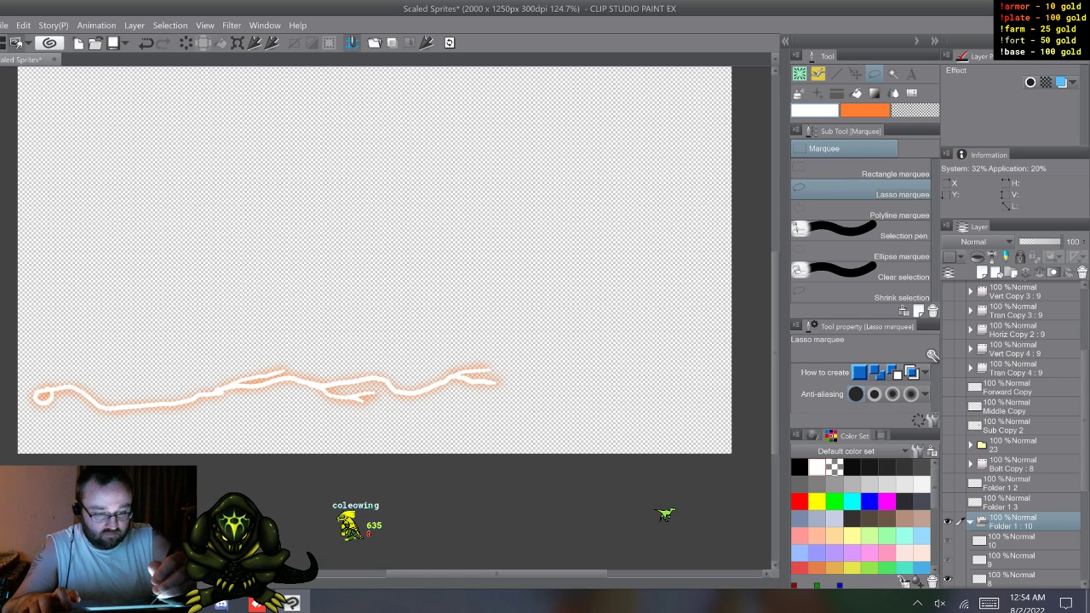
{"action": "left_click", "coordinate": [426, 43]}
Step: Merge the visible line and glow of Folder 1's frames 7, 6 and 5 into one new layer each
{"action": "left_click", "coordinate": [1013, 502]}
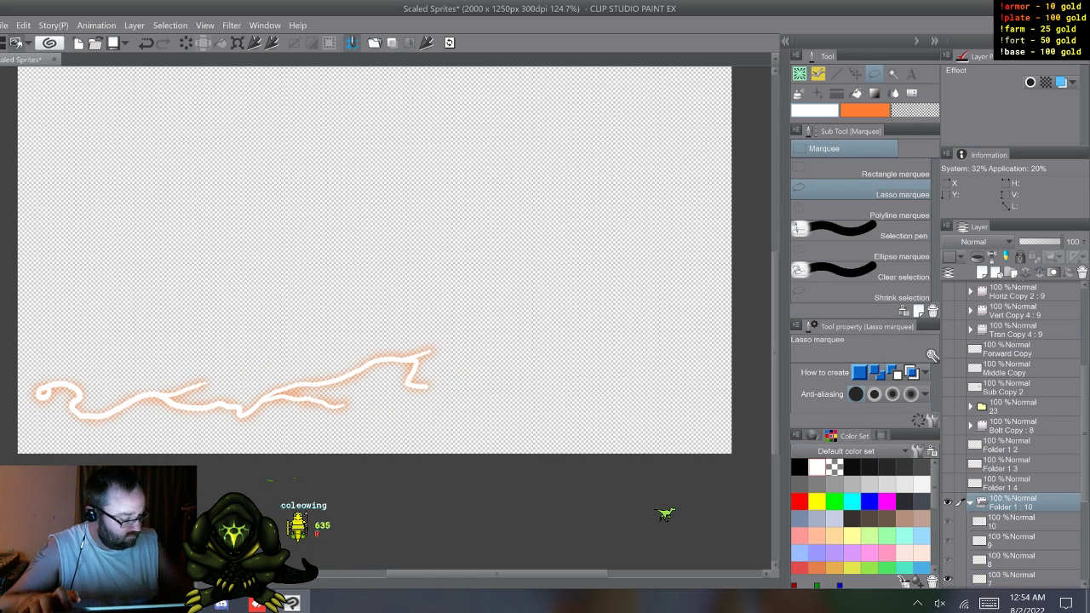
{"action": "left_click", "coordinate": [426, 43]}
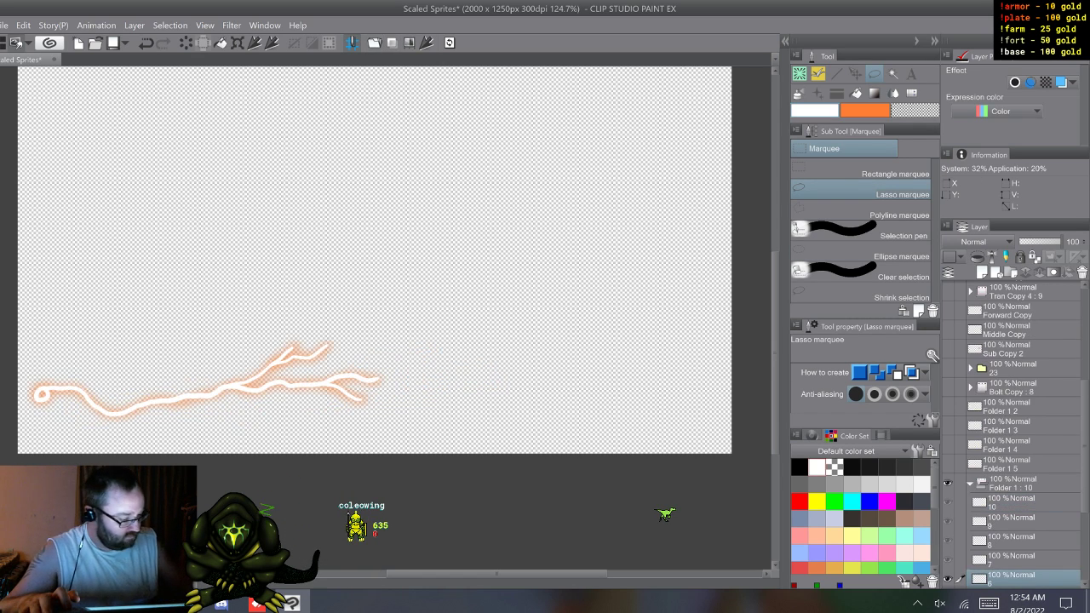
{"action": "left_click", "coordinate": [1014, 483]}
{"action": "left_click", "coordinate": [426, 42]}
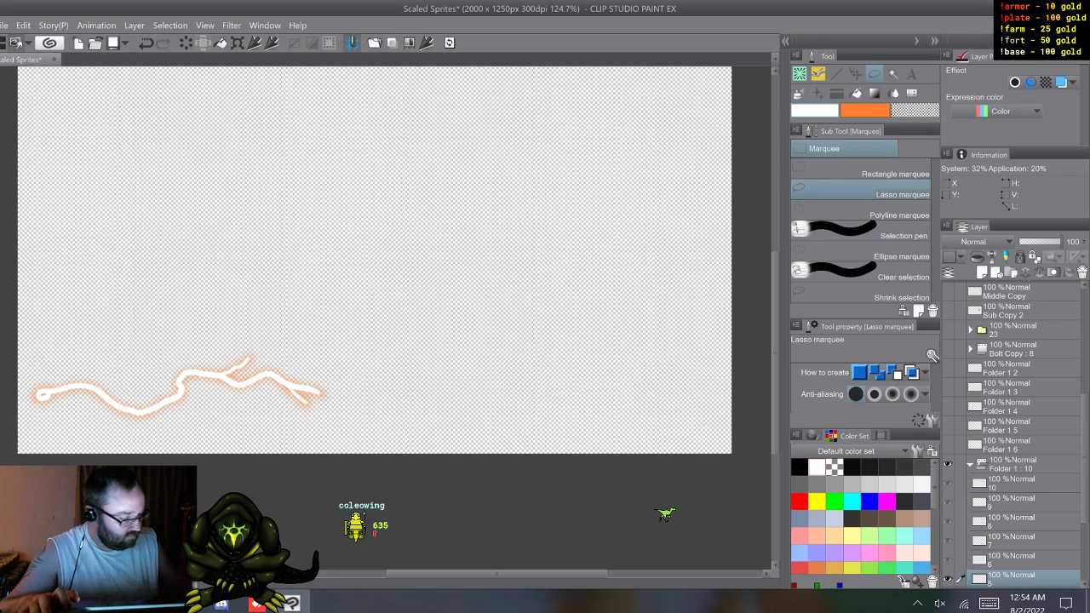
{"action": "left_click", "coordinate": [1013, 464]}
{"action": "left_click", "coordinate": [426, 42]}
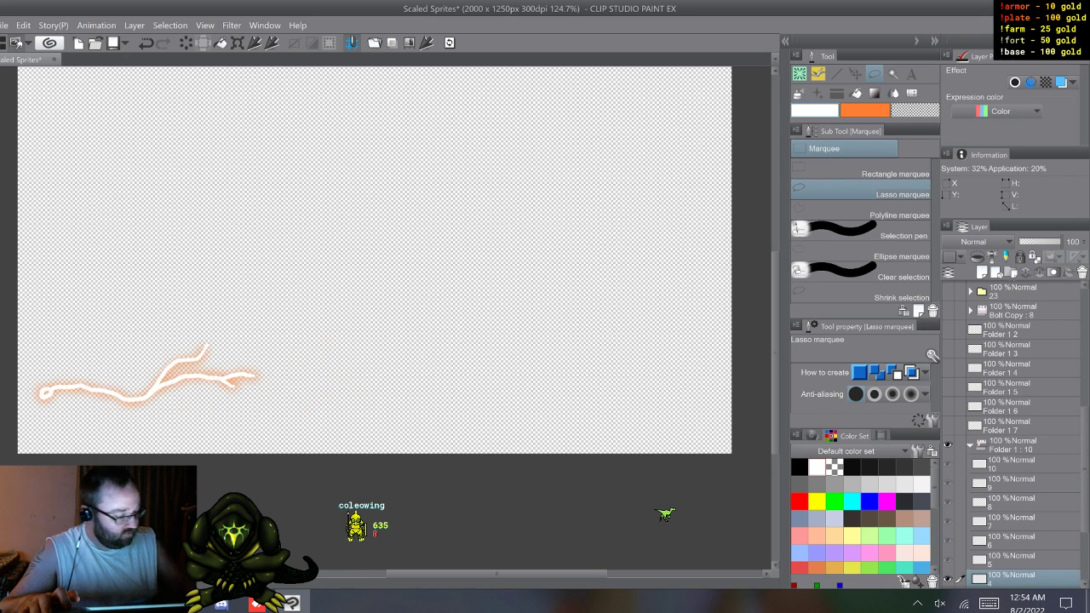
Step: Merge the visible line and glow of Folder 1's frames 4, 3, 2 and 1 into one new layer each
{"action": "left_click", "coordinate": [1013, 446]}
{"action": "left_click", "coordinate": [425, 43]}
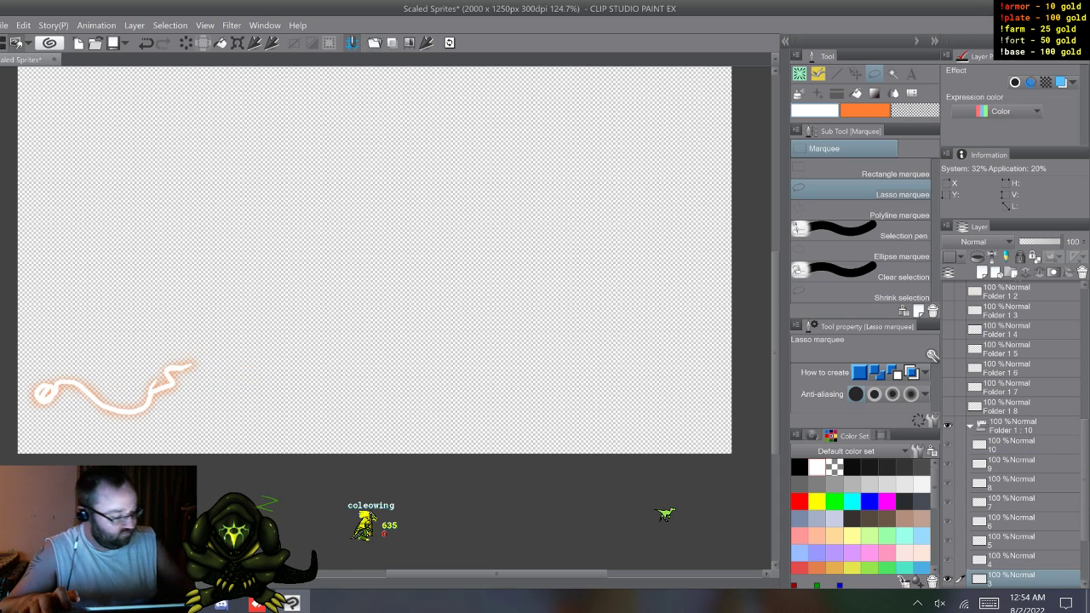
{"action": "left_click", "coordinate": [1013, 426]}
{"action": "left_click", "coordinate": [425, 42]}
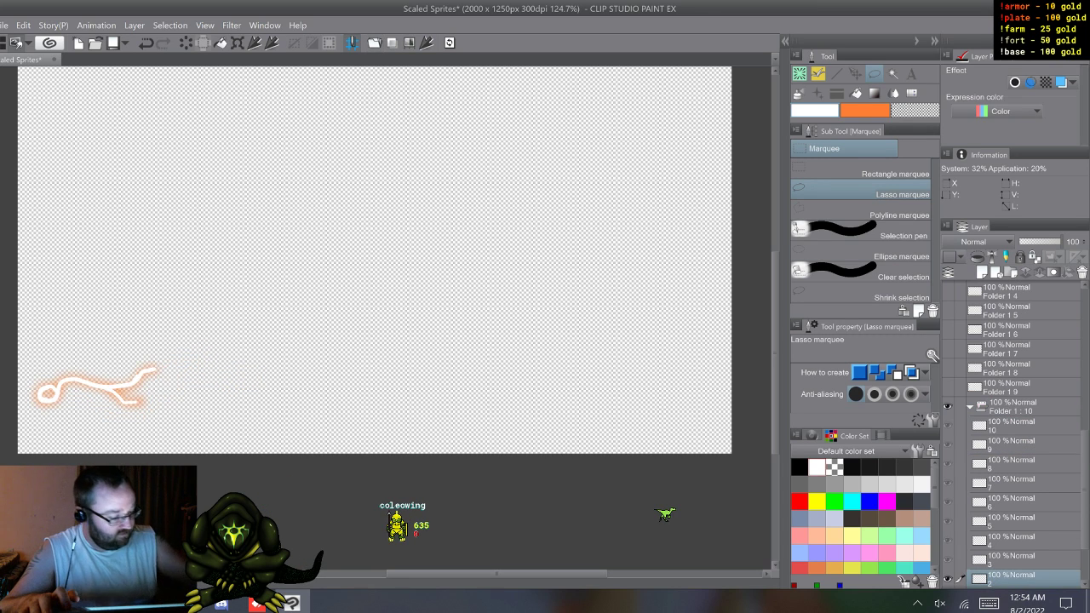
{"action": "left_click", "coordinate": [1014, 406]}
{"action": "left_click", "coordinate": [426, 43]}
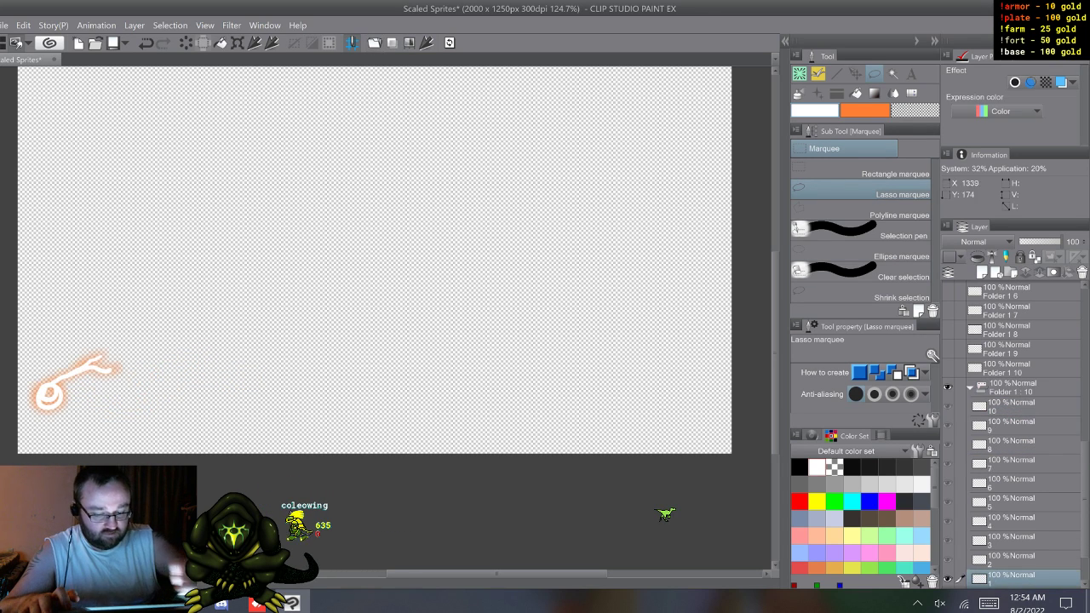
{"action": "left_click", "coordinate": [1013, 388]}
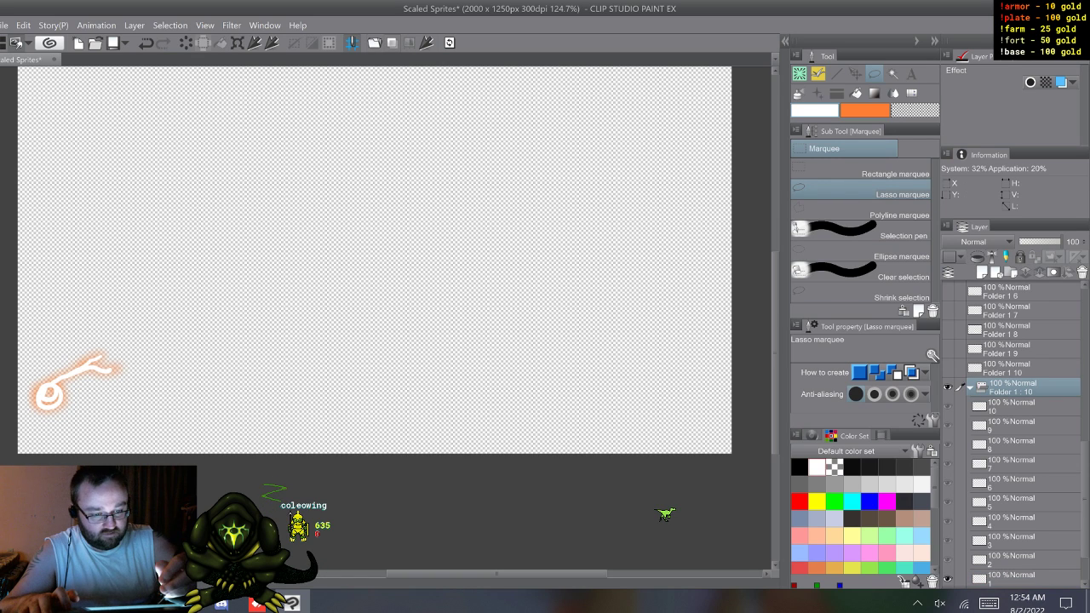
{"action": "left_click", "coordinate": [426, 43]}
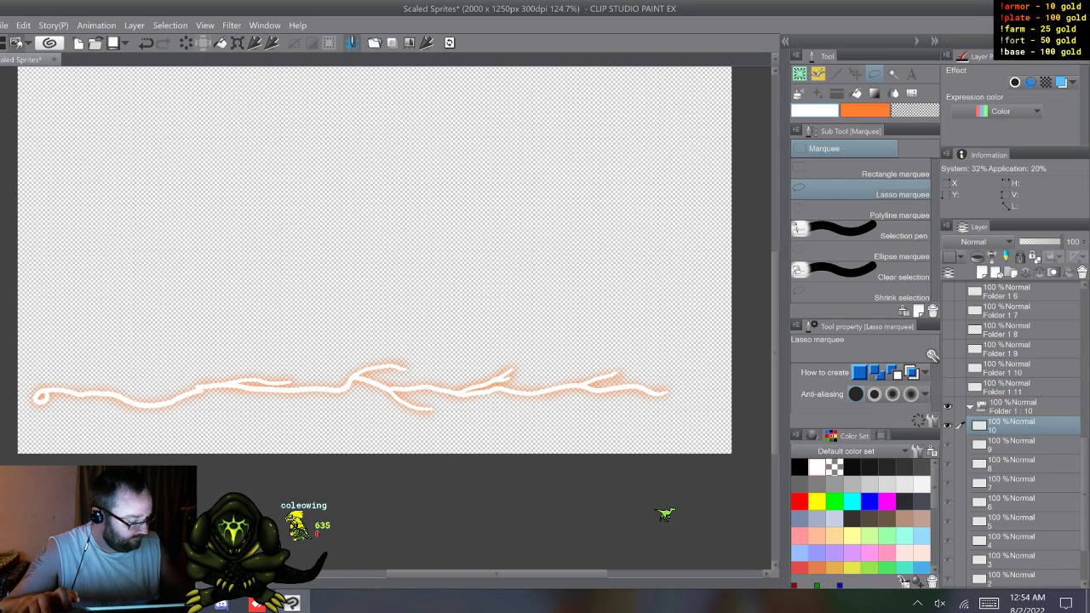
Step: Delete the original frame layers 1 to 10 in the upper Folder 1 together with the lower Folder 1
{"action": "left_click_drag", "start_coordinate": [1085, 493], "coordinate": [1086, 524]}
{"action": "left_click", "coordinate": [1014, 521], "text": "shift"}
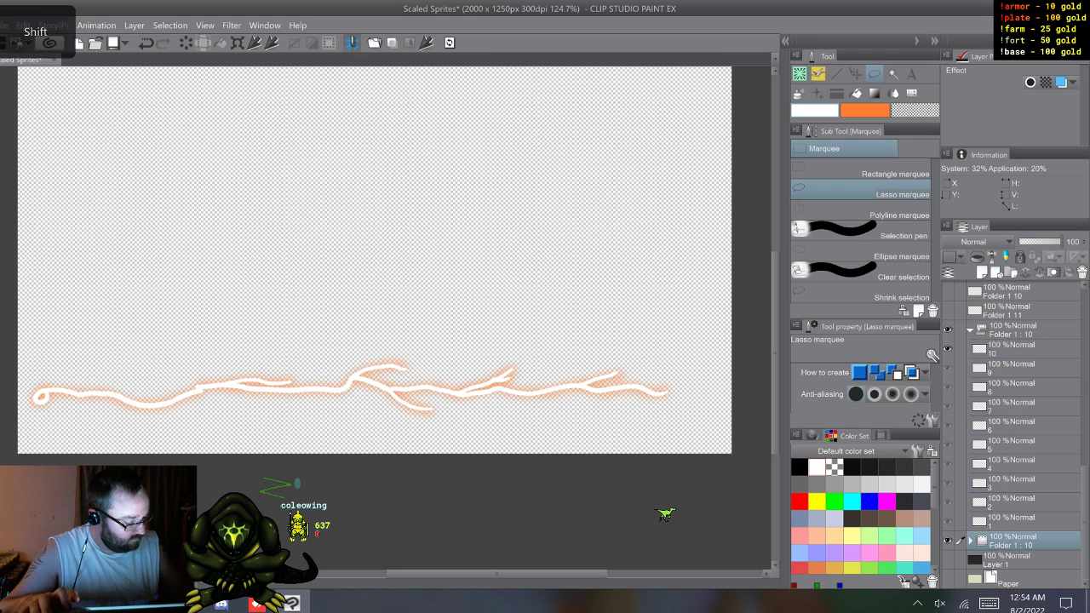
{"action": "right_click", "coordinate": [932, 355]}
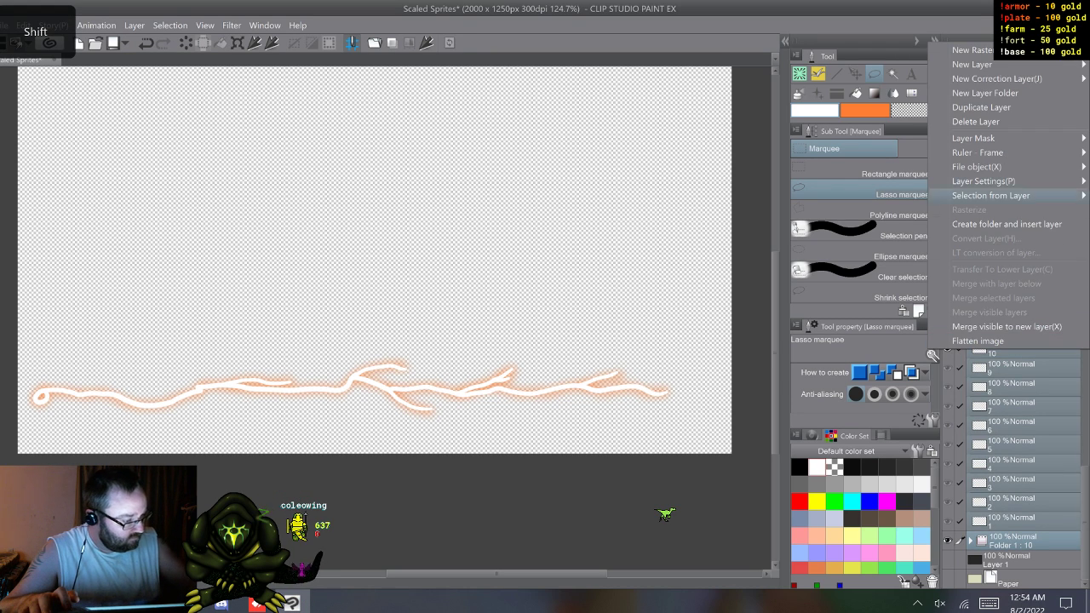
{"action": "left_click", "coordinate": [976, 121]}
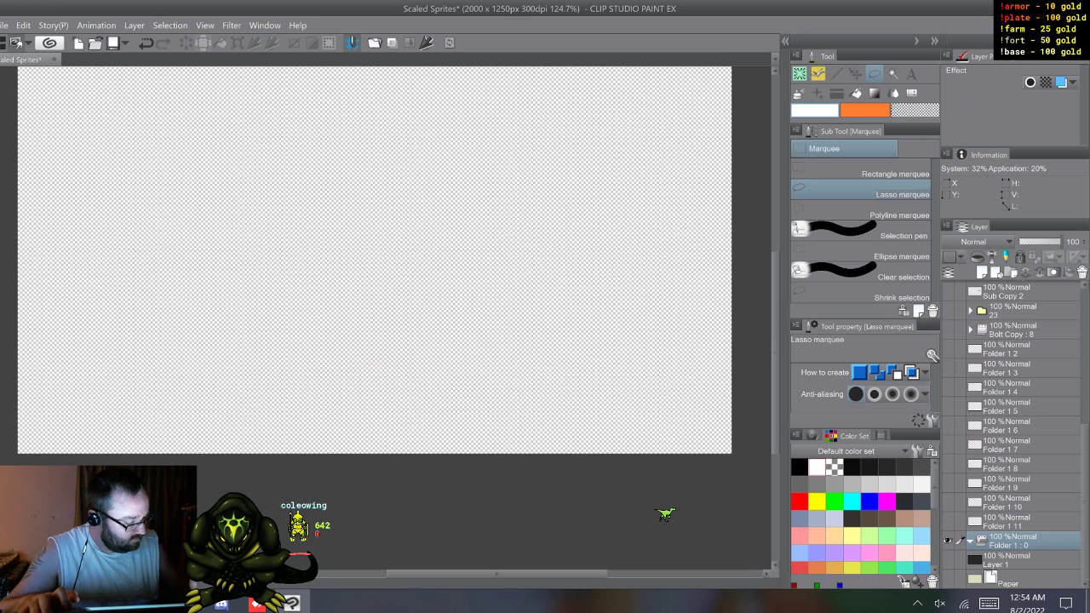
Step: Show the merged layers Folder 1 2 through Folder 1 11 and rename Folder 1 11 as 1
{"action": "left_click_drag", "start_coordinate": [948, 521], "coordinate": [948, 387]}
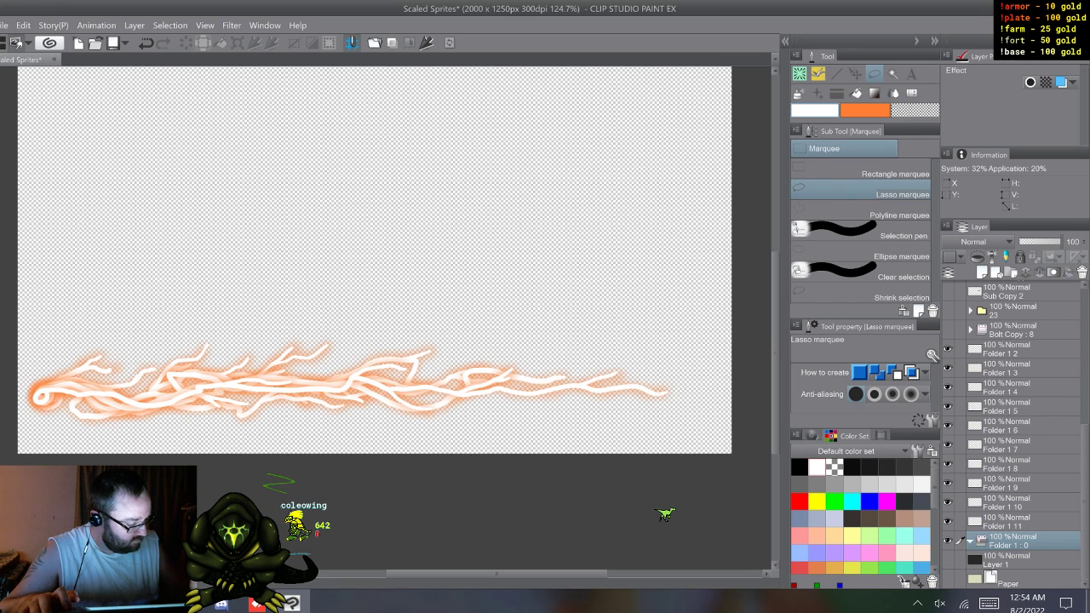
{"action": "double_click", "coordinate": [1013, 522]}
{"action": "key", "text": "Escape"}
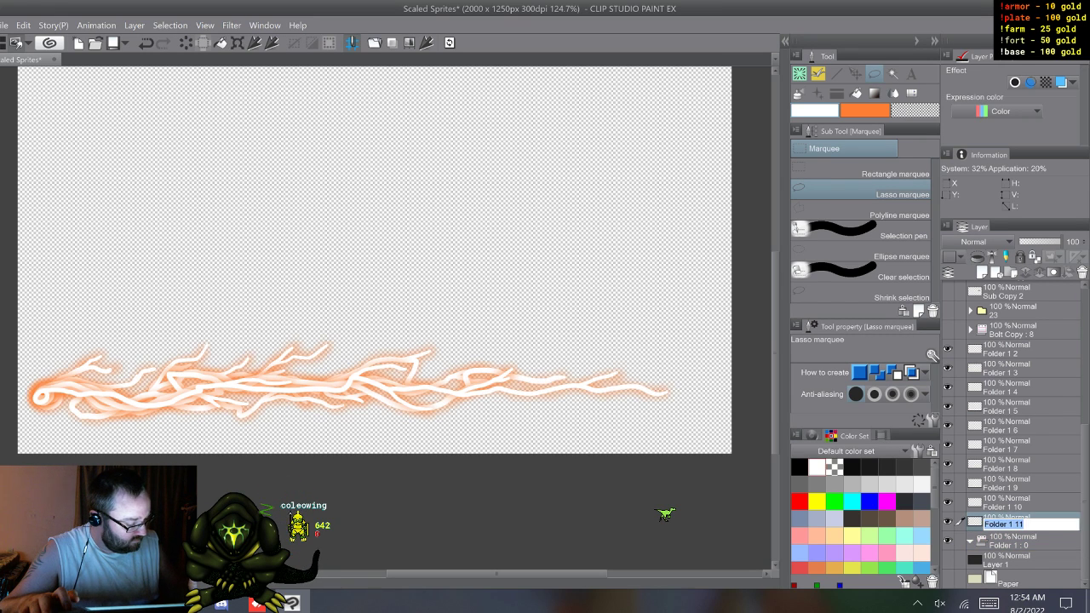
{"action": "left_click", "coordinate": [988, 603]}
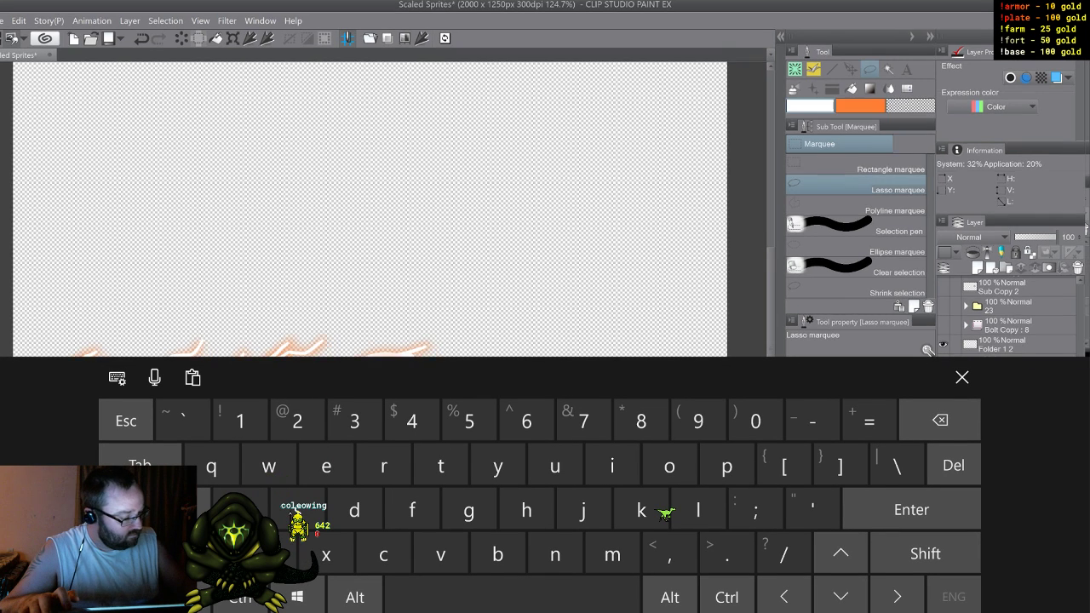
{"action": "scroll", "coordinate": [1013, 298], "scroll_direction": "down", "scroll_amount": 2}
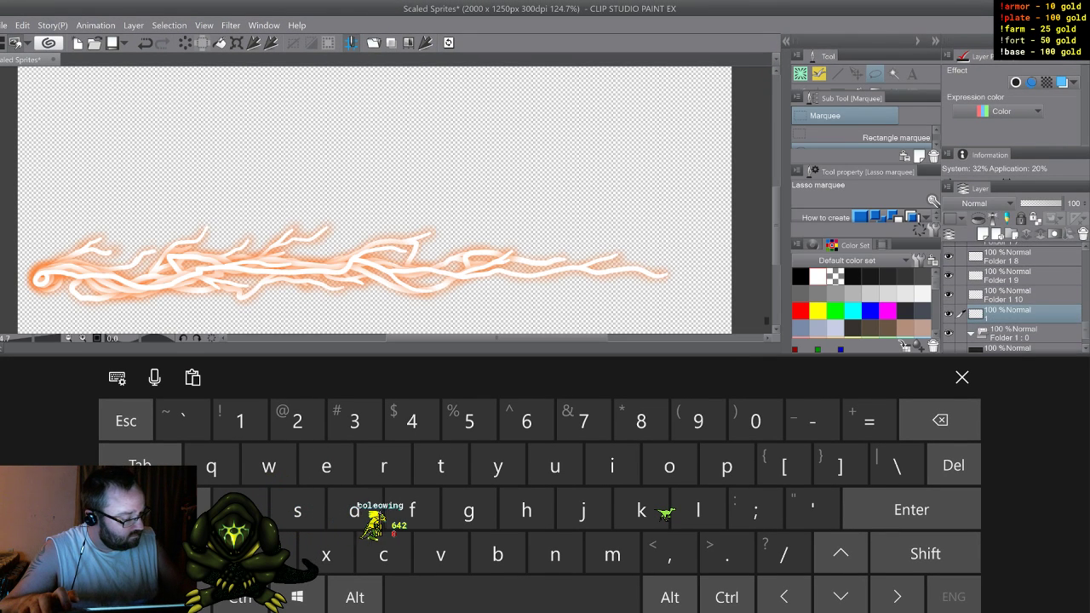
Step: Rename layer Folder 1 10 as 2, Folder 1 9 as 3 and Folder 1 8 as 4
{"action": "double_click", "coordinate": [1007, 297]}
{"action": "type", "text": "2"}
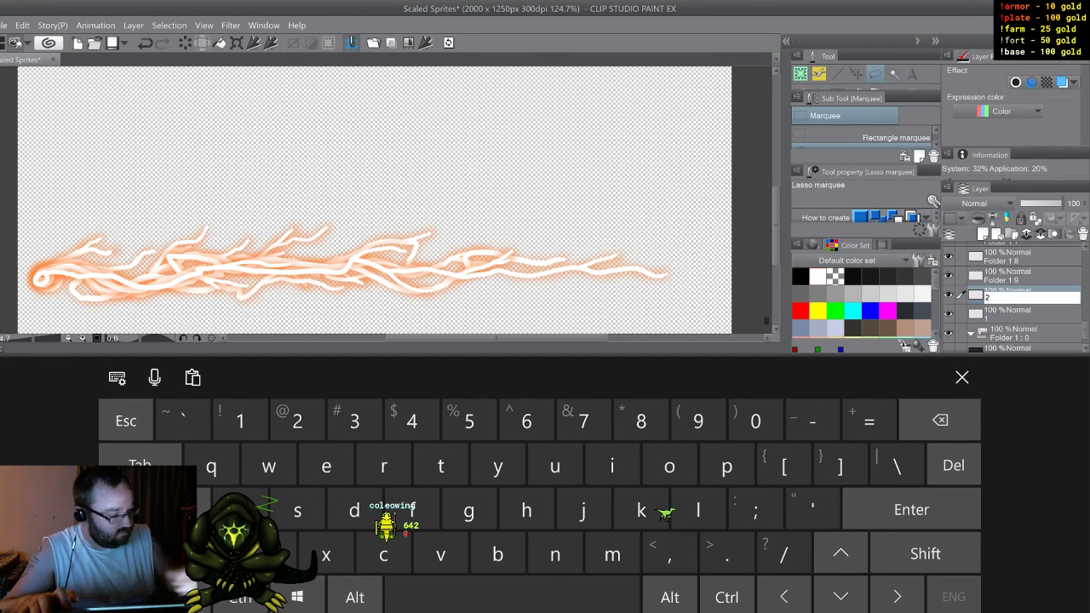
{"action": "double_click", "coordinate": [1003, 279]}
{"action": "type", "text": "3"}
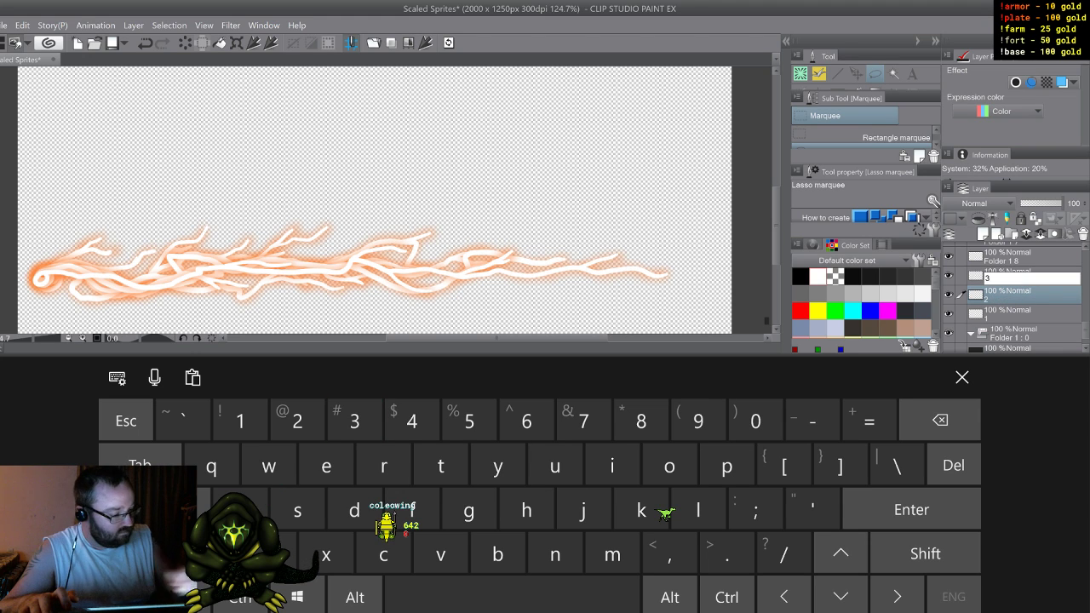
{"action": "double_click", "coordinate": [1002, 258]}
{"action": "type", "text": "4"}
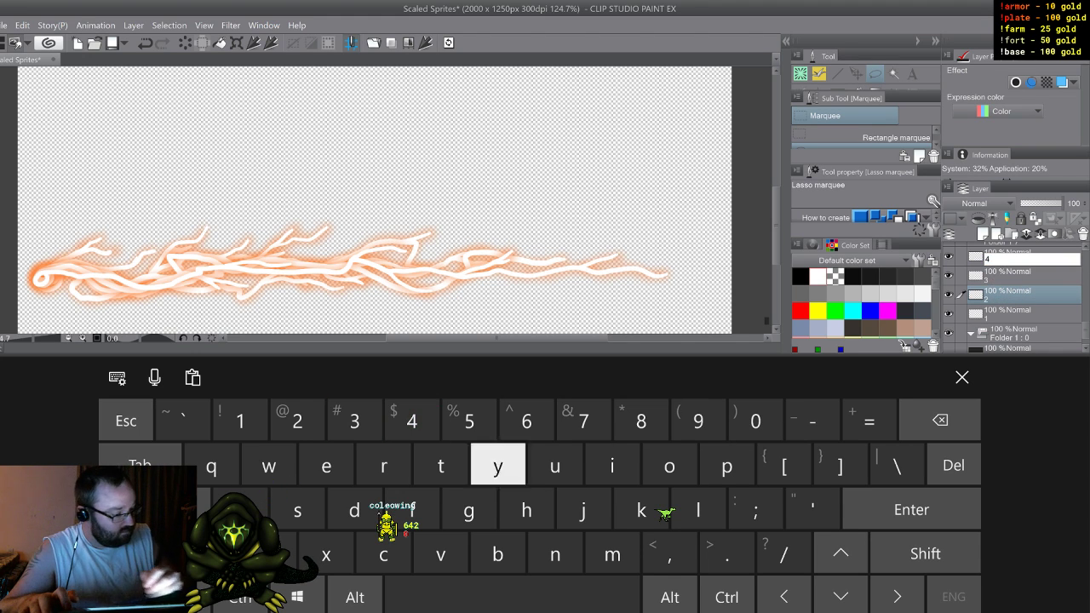
Step: Rename layer Folder 1 7 as 5 and layer Folder 1 6 as 6
{"action": "scroll", "coordinate": [1014, 298], "scroll_direction": "up", "scroll_amount": 1}
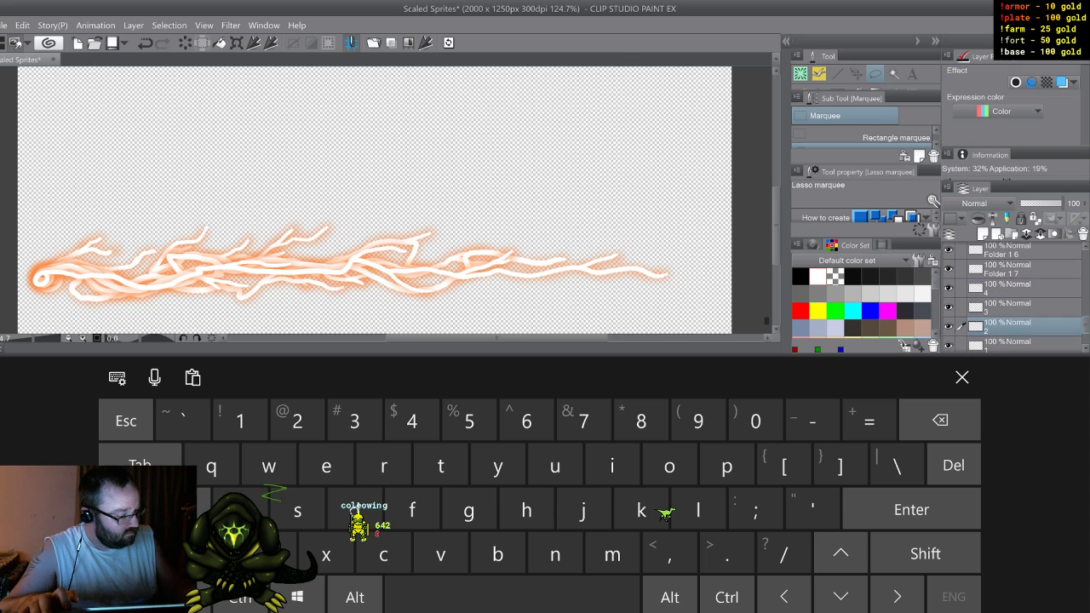
{"action": "double_click", "coordinate": [1003, 273]}
{"action": "type", "text": "5"}
{"action": "key", "text": "Return"}
{"action": "double_click", "coordinate": [1003, 254]}
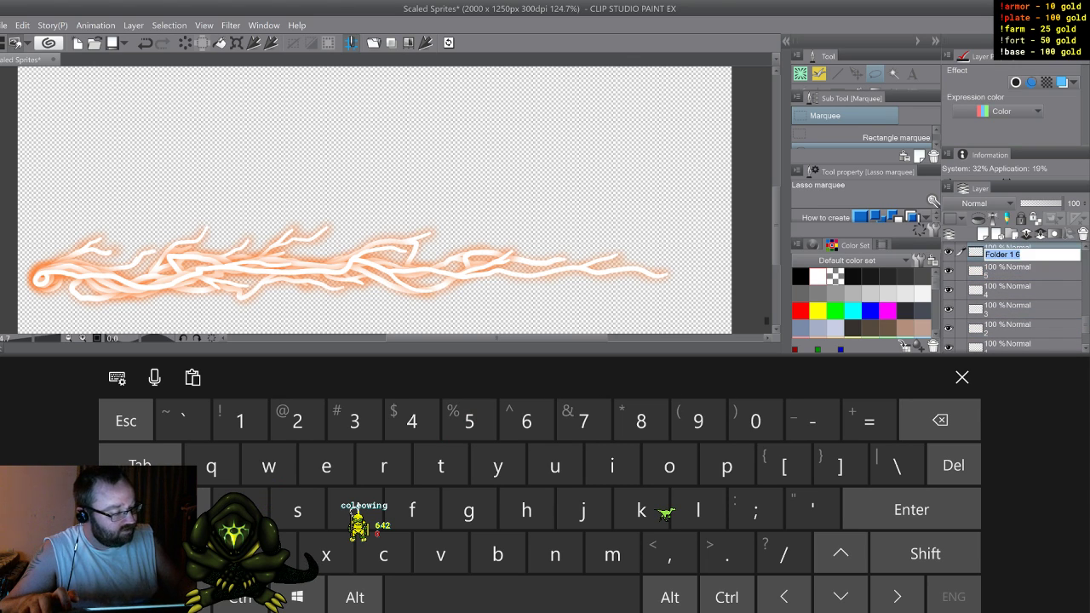
{"action": "type", "text": "6"}
{"action": "key", "text": "Return"}
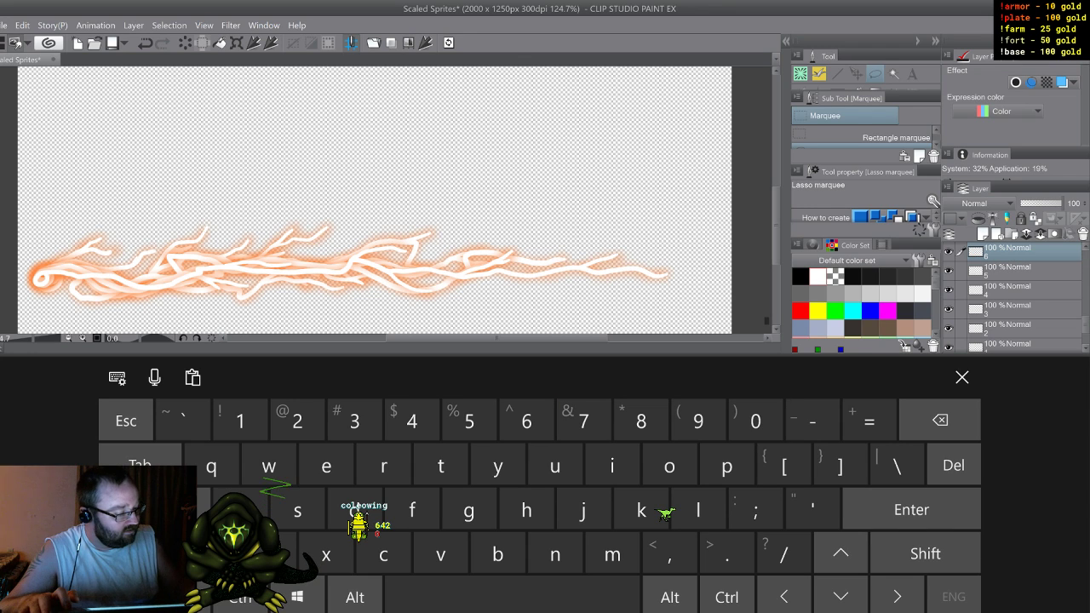
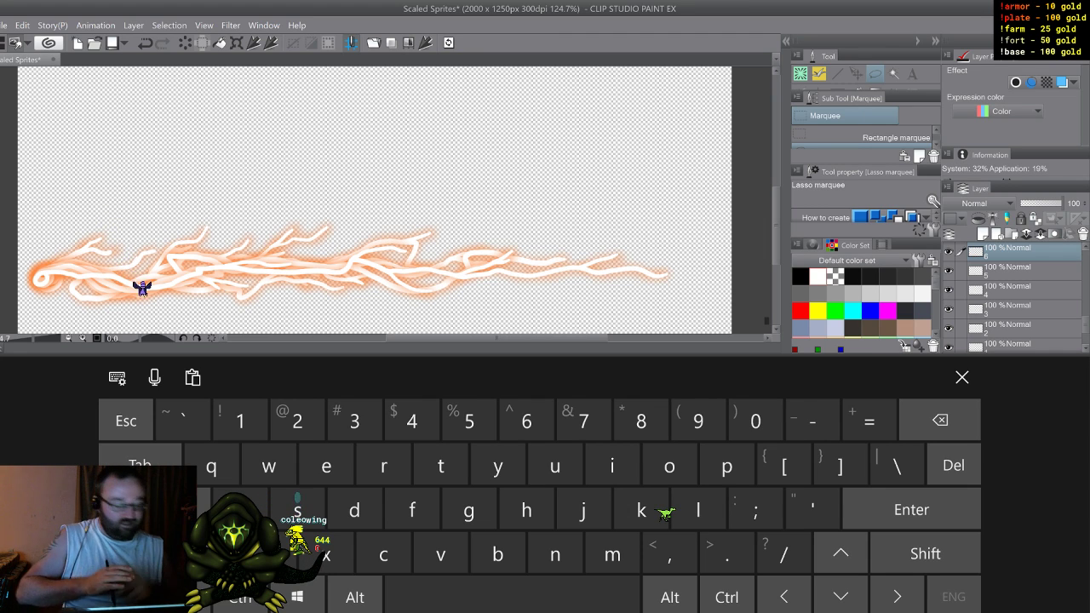
Step: Rename layer Folder 1 5 as 7, Folder 1 4 as 8 and Folder 1 3 as 9
{"action": "left_click", "coordinate": [1022, 271]}
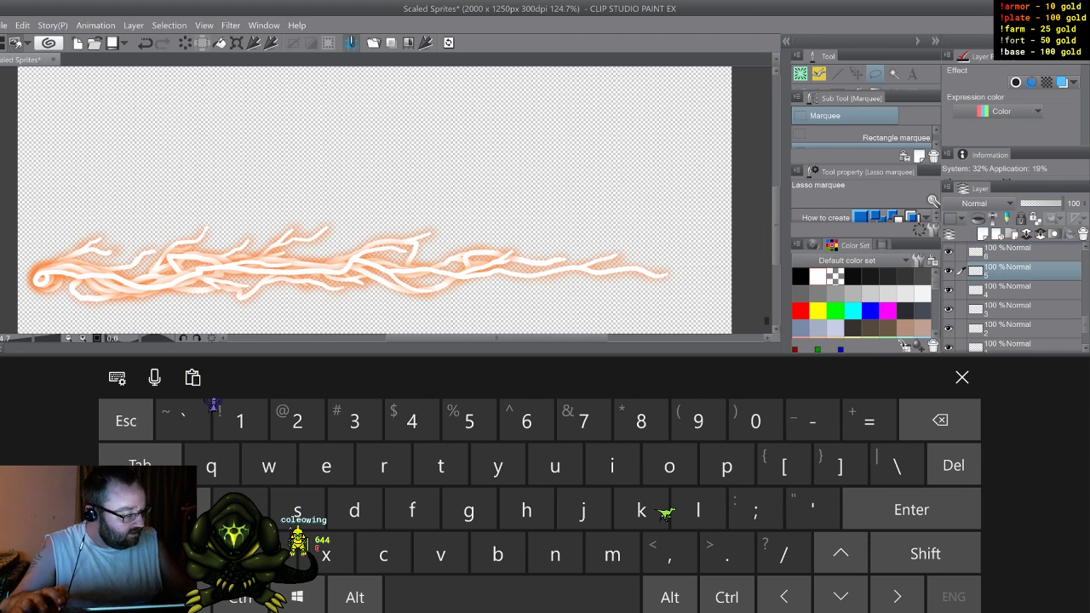
{"action": "scroll", "coordinate": [1022, 297], "scroll_direction": "up", "scroll_amount": 3}
{"action": "left_click", "coordinate": [1021, 296]}
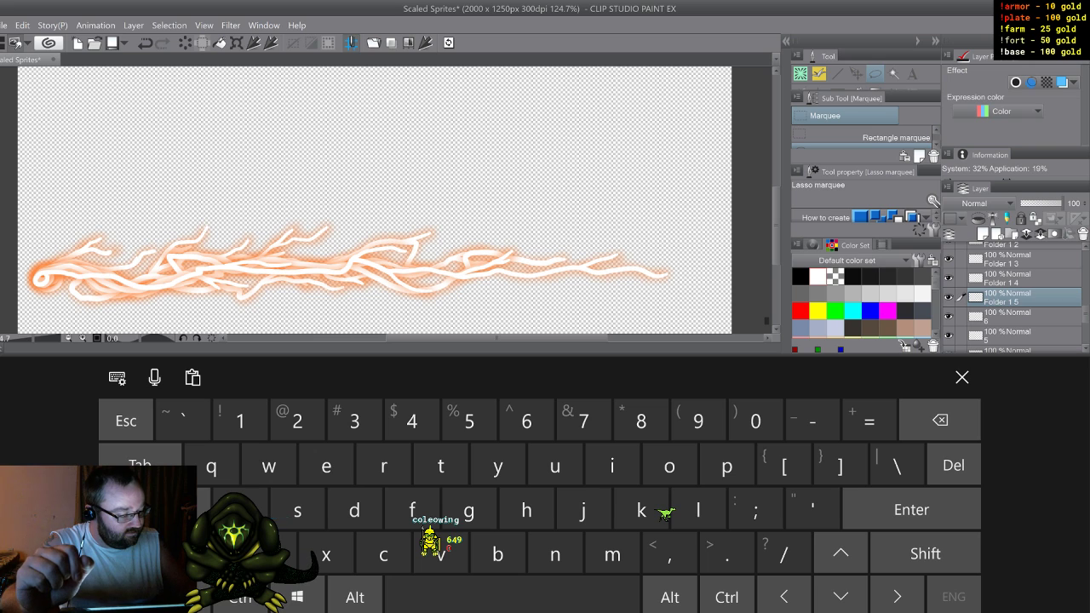
{"action": "type", "text": "7"}
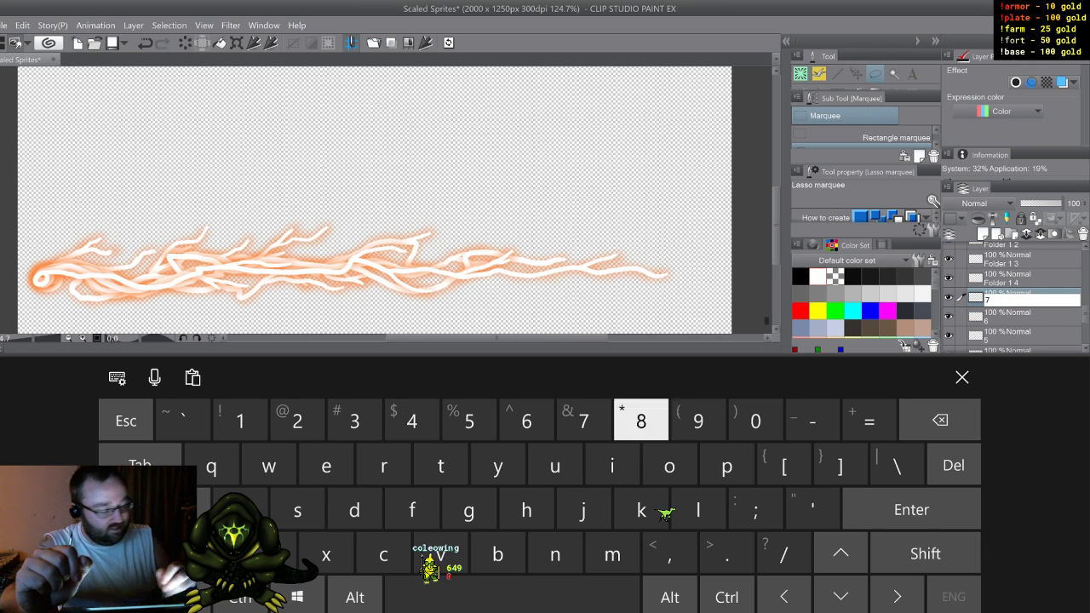
{"action": "key", "text": "Return"}
{"action": "double_click", "coordinate": [1008, 283]}
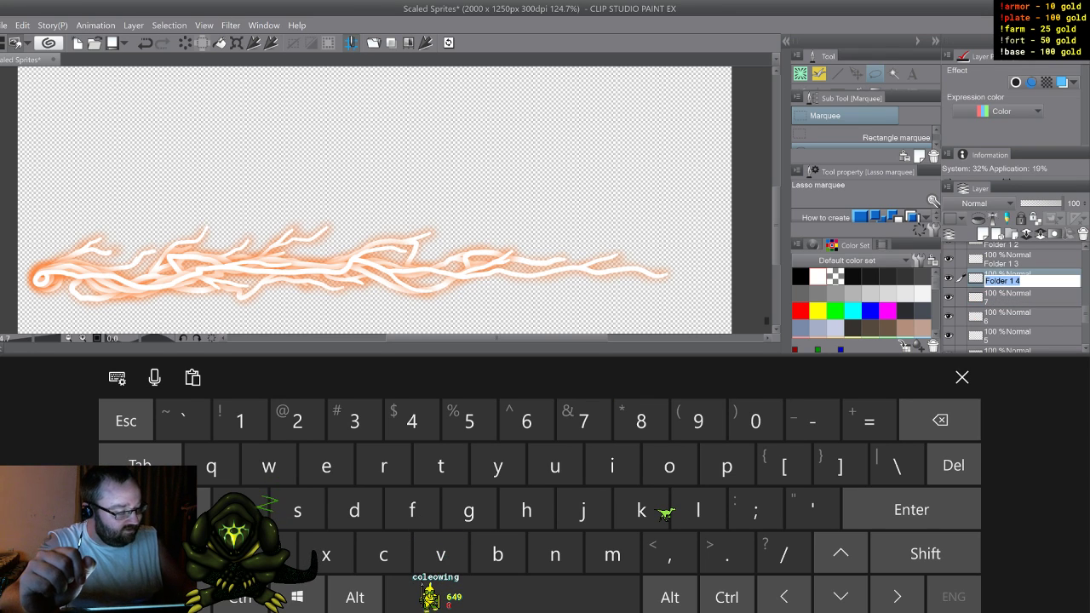
{"action": "type", "text": "8"}
{"action": "double_click", "coordinate": [1007, 264]}
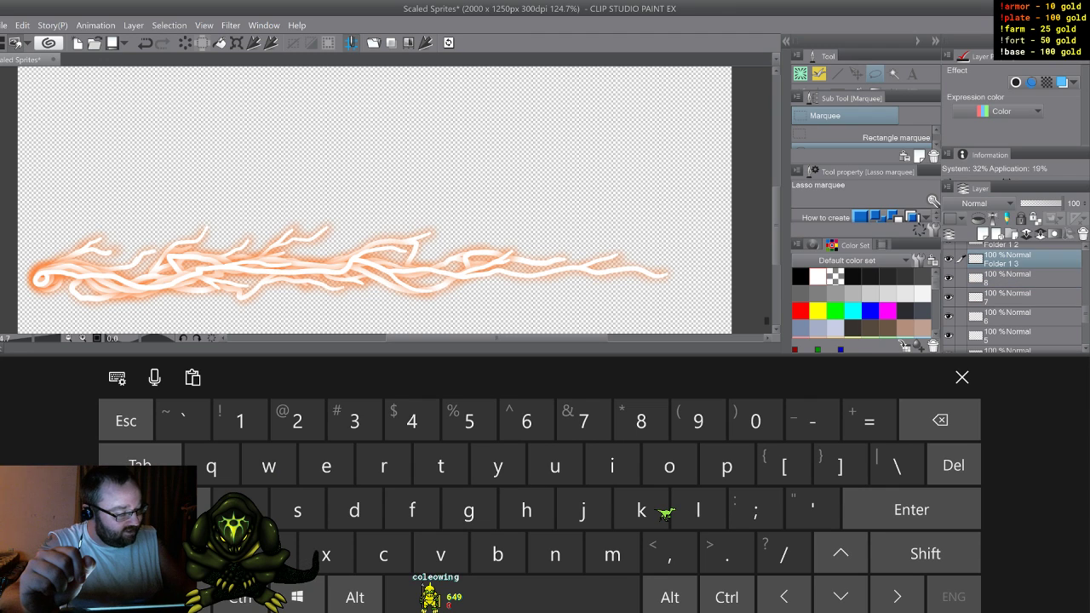
{"action": "type", "text": "9"}
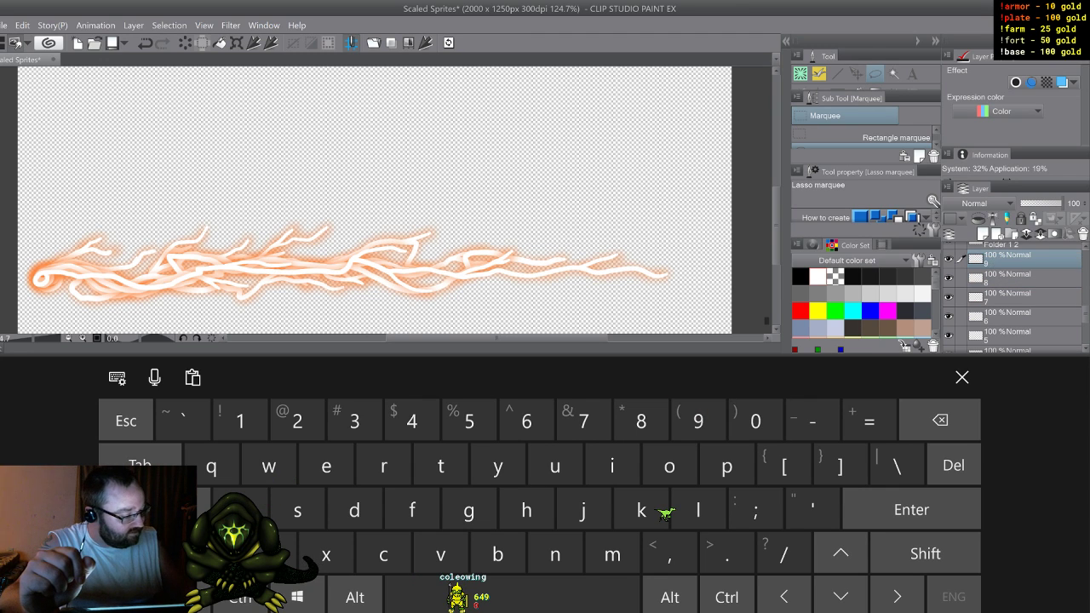
Step: Rename layer Folder 1 2 as 10
{"action": "scroll", "coordinate": [1013, 294], "scroll_direction": "up", "scroll_amount": 2}
{"action": "double_click", "coordinate": [1007, 285]}
{"action": "left_click", "coordinate": [1008, 285]}
{"action": "left_click", "coordinate": [1007, 278]}
{"action": "double_click", "coordinate": [1007, 285]}
{"action": "type", "text": "10"}
{"action": "key", "text": "Return"}
{"action": "left_click", "coordinate": [963, 377]}
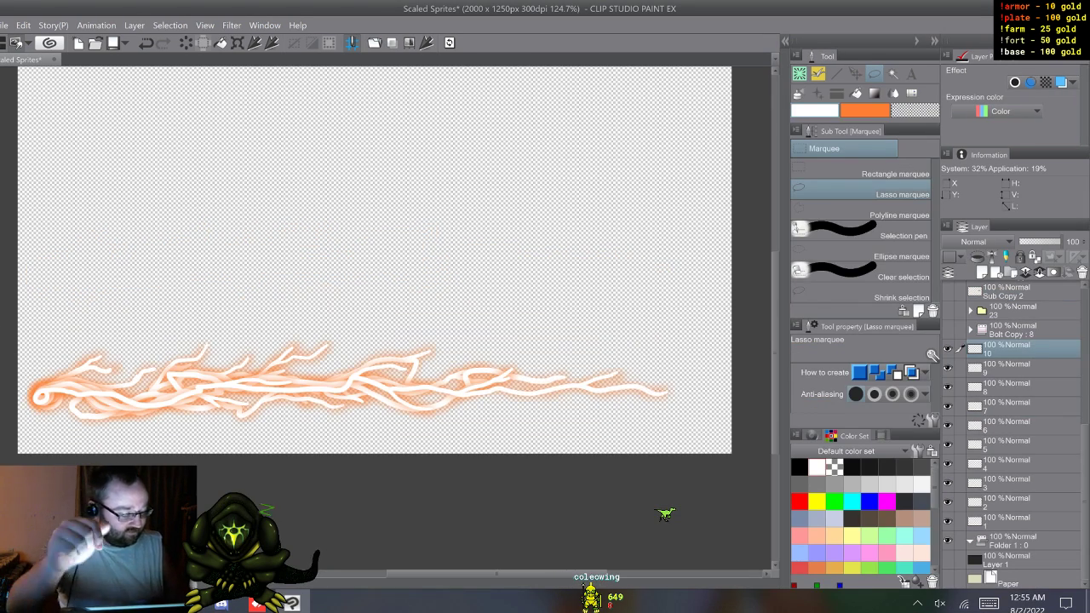
Step: Move layers 1 to 10 together into the animation folder Folder 1
{"action": "left_click", "coordinate": [1018, 520]}
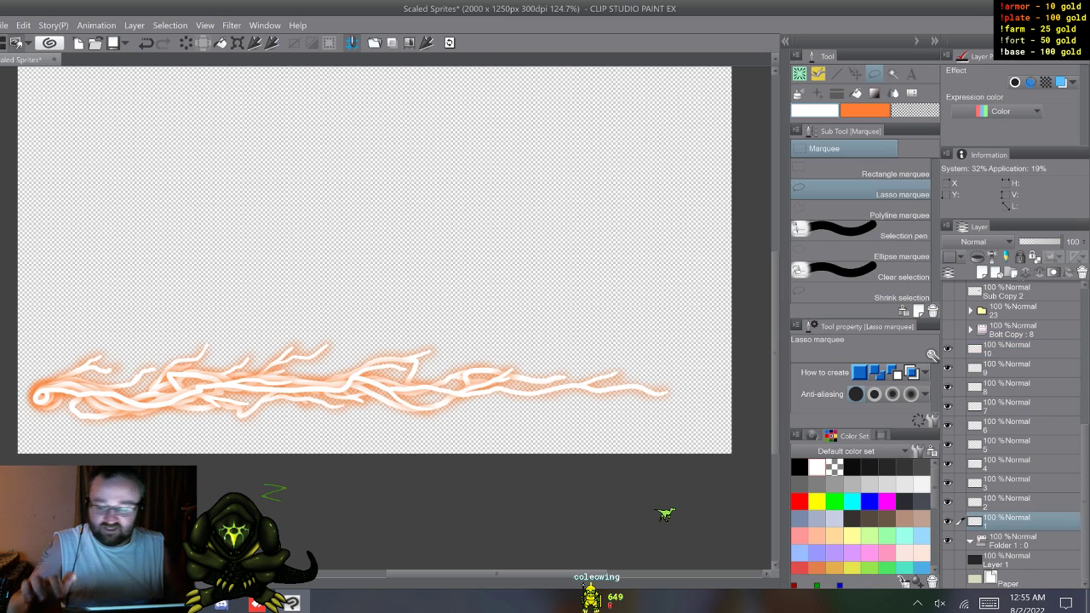
{"action": "left_click", "coordinate": [1018, 349], "text": "shift"}
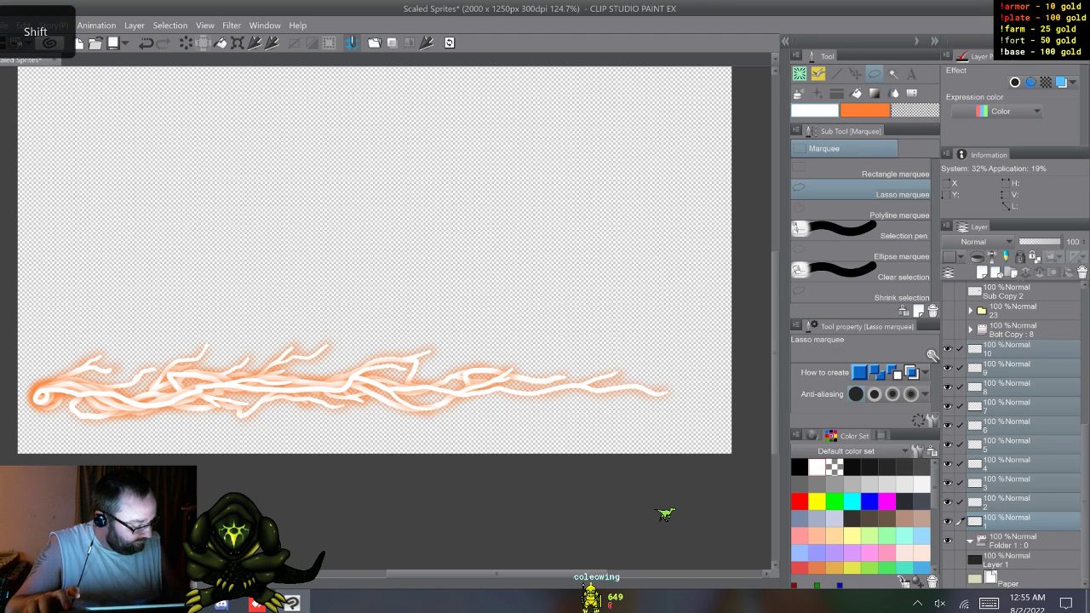
{"action": "left_click_drag", "start_coordinate": [1018, 351], "coordinate": [1017, 541]}
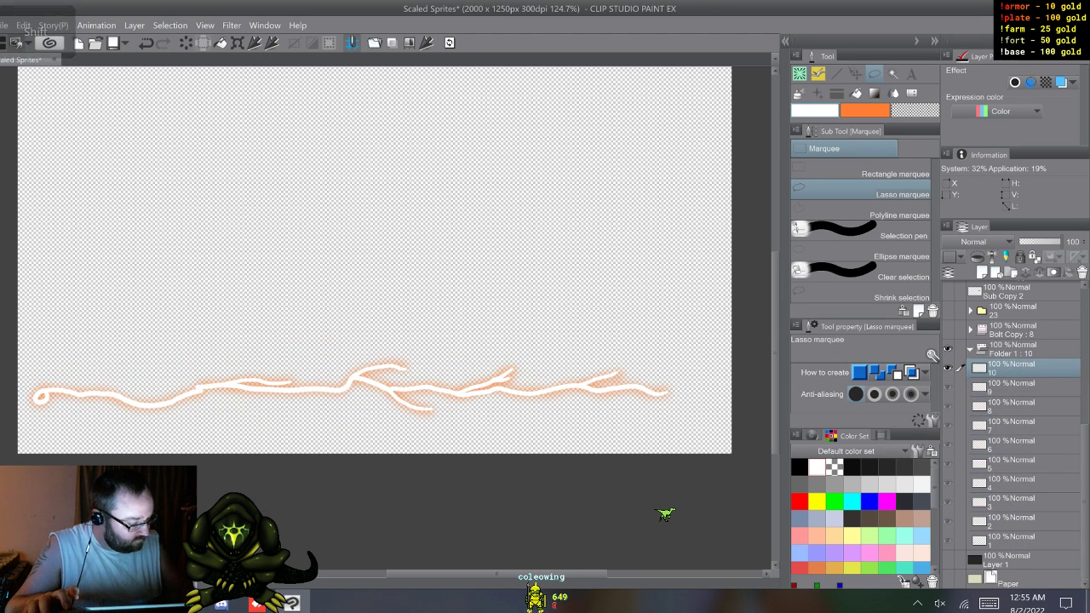
Step: Show Layer 1 and Paper as a backdrop beneath the collapsed Folder 1 and play the animation
{"action": "left_click", "coordinate": [970, 350]}
{"action": "left_click", "coordinate": [1018, 541]}
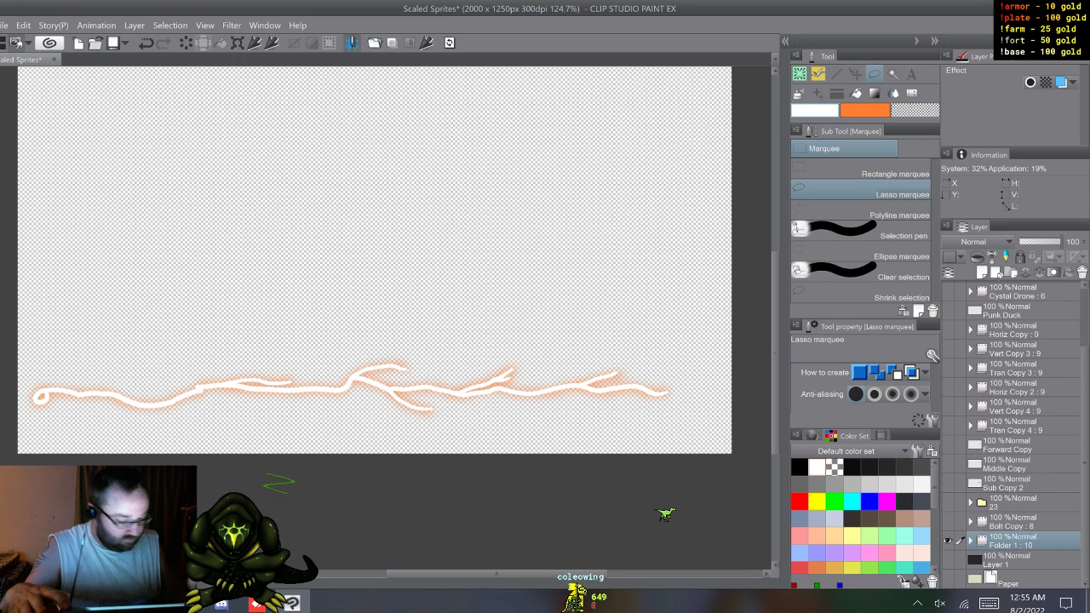
{"action": "left_click_drag", "start_coordinate": [946, 560], "coordinate": [947, 580]}
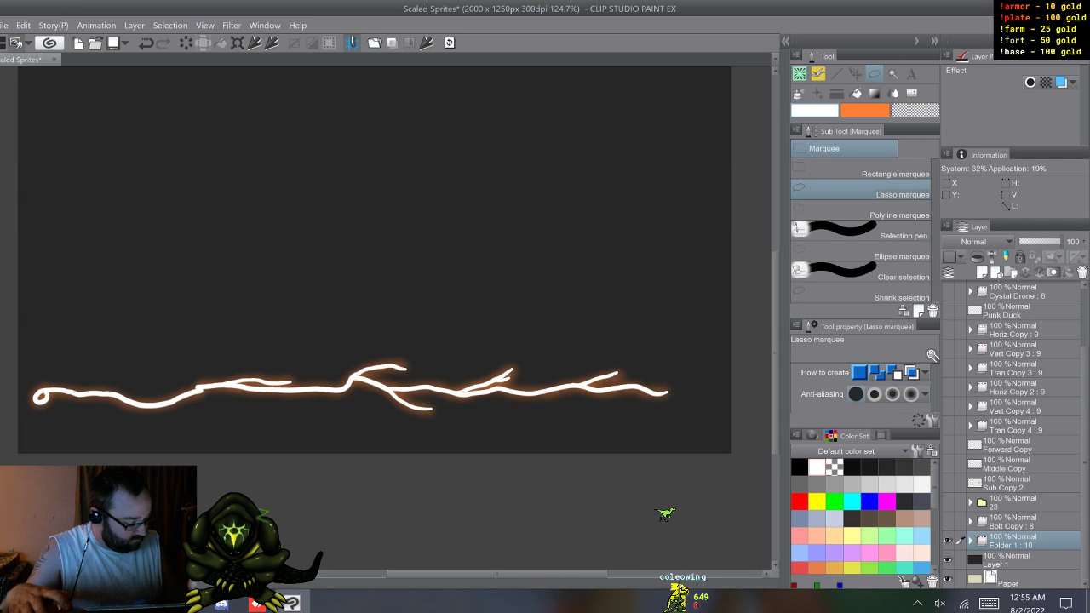
{"action": "key", "text": "w"}
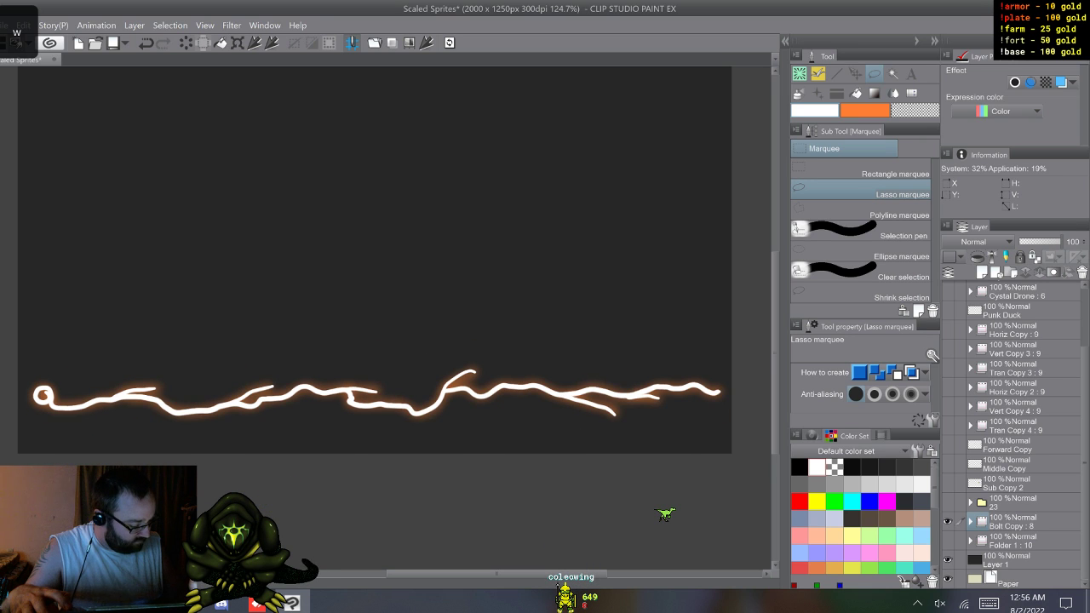
Step: Rename the animation folder Bolt Copy as Bolt
{"action": "left_click", "coordinate": [1010, 525]}
{"action": "double_click", "coordinate": [1010, 526]}
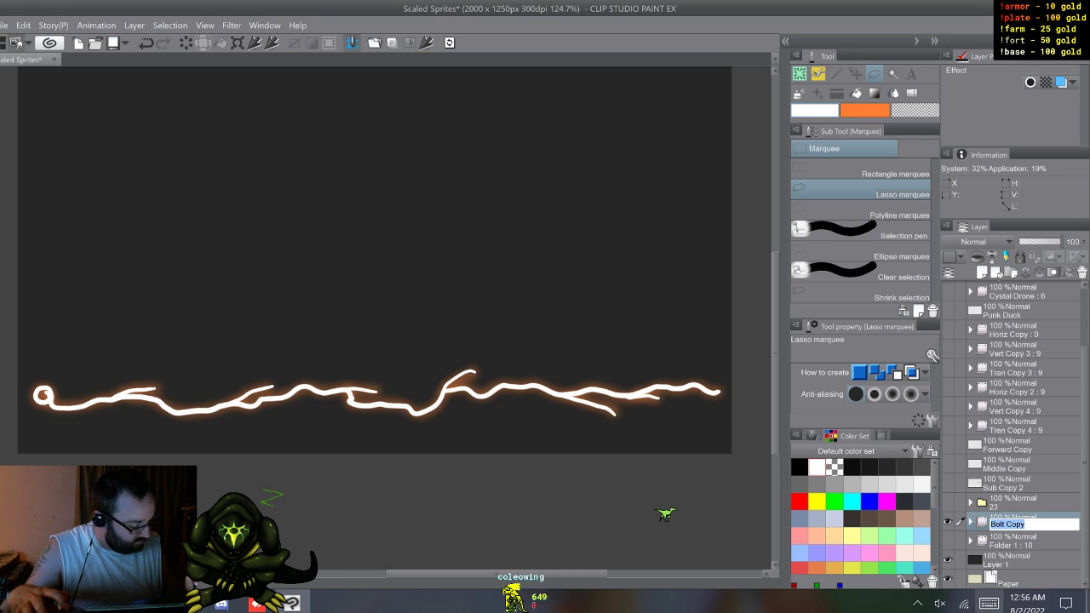
{"action": "left_click", "coordinate": [989, 603]}
{"action": "left_click", "coordinate": [926, 554]}
{"action": "left_click", "coordinate": [498, 553]}
{"action": "left_click", "coordinate": [669, 466]}
{"action": "left_click", "coordinate": [698, 510]}
{"action": "left_click", "coordinate": [441, 466]}
{"action": "left_click", "coordinate": [962, 377]}
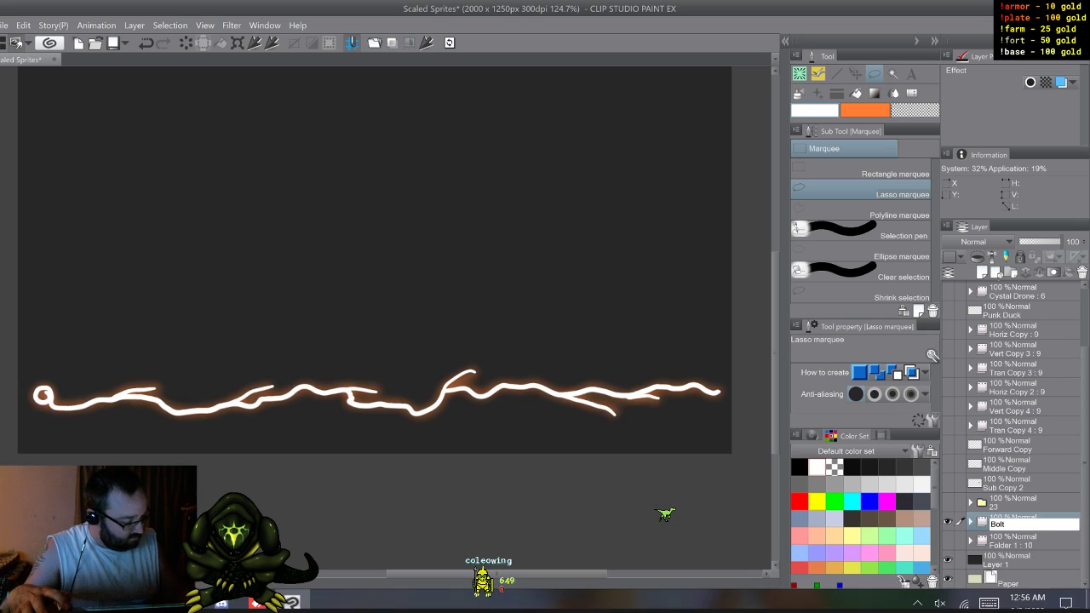
Step: Show the animation folder Folder 1 and rename it as Bolt Intro
{"action": "left_click", "coordinate": [948, 539]}
{"action": "left_click", "coordinate": [1013, 541]}
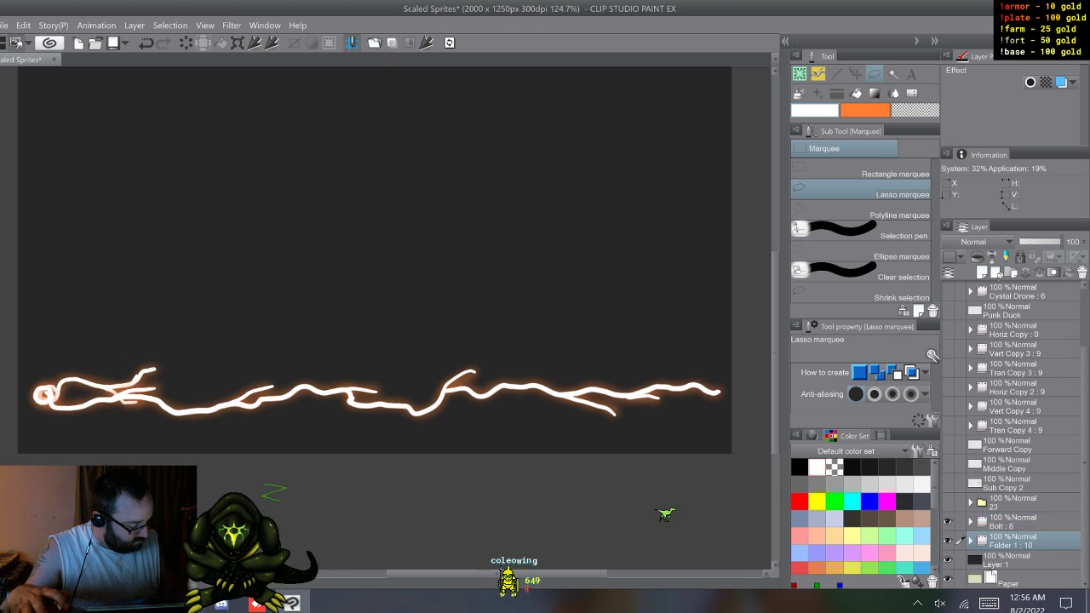
{"action": "left_click", "coordinate": [971, 539]}
{"action": "left_click", "coordinate": [971, 540]}
{"action": "double_click", "coordinate": [1010, 545]}
{"action": "left_click", "coordinate": [989, 603]}
{"action": "left_click", "coordinate": [326, 555]}
{"action": "left_click", "coordinate": [926, 554]}
{"action": "left_click", "coordinate": [498, 554]}
{"action": "left_click", "coordinate": [669, 467]}
{"action": "left_click", "coordinate": [698, 511]}
{"action": "left_click", "coordinate": [440, 467]}
{"action": "left_click", "coordinate": [468, 511]}
{"action": "left_click", "coordinate": [510, 596]}
{"action": "left_click", "coordinate": [383, 554]}
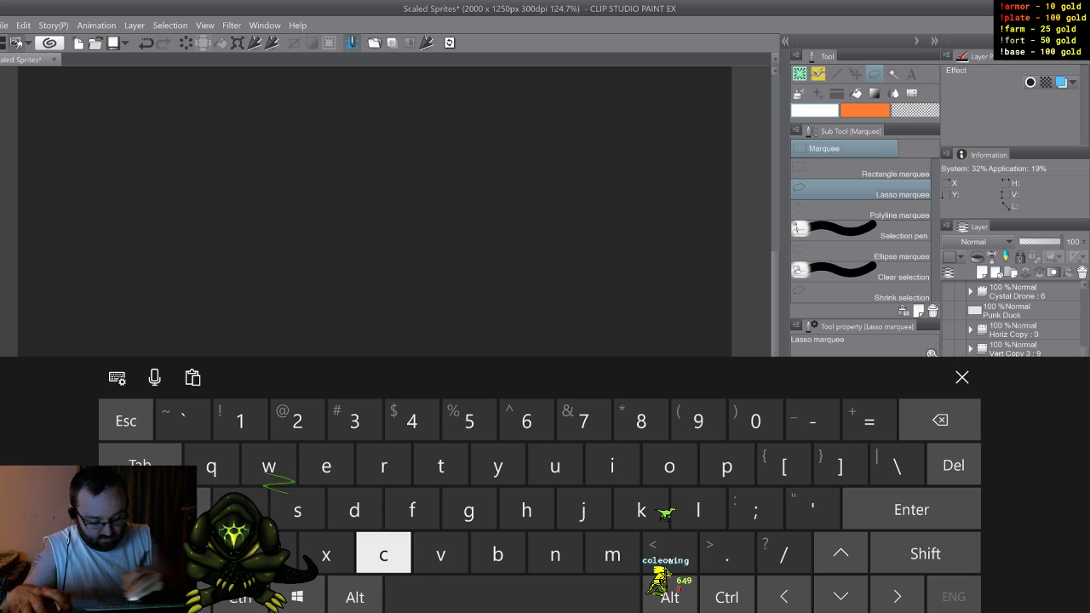
{"action": "left_click", "coordinate": [926, 555]}
{"action": "left_click", "coordinate": [612, 467]}
{"action": "left_click", "coordinate": [555, 554]}
{"action": "left_click", "coordinate": [440, 467]}
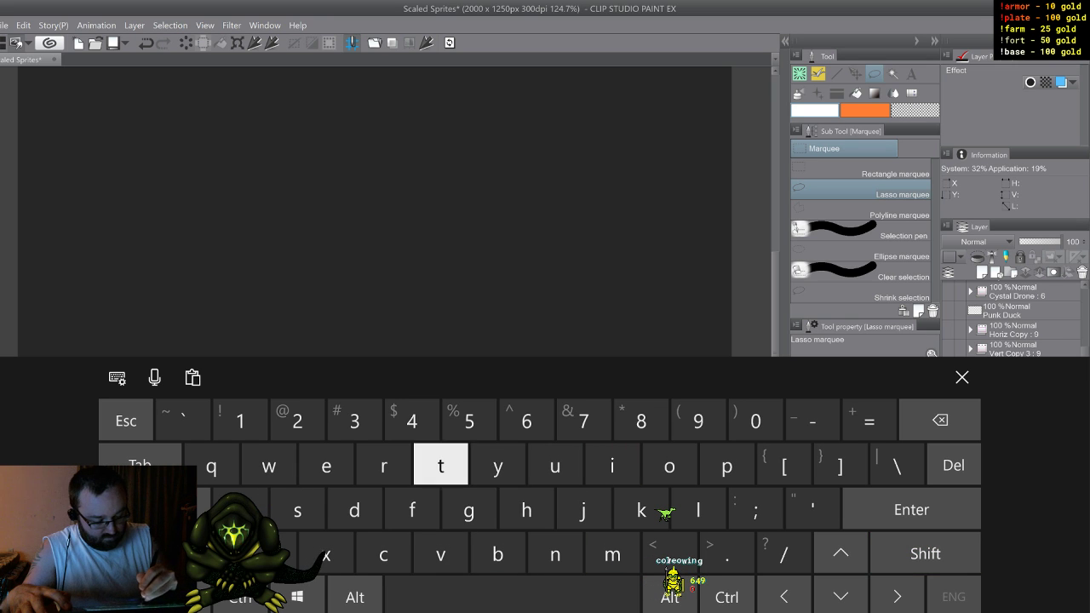
{"action": "left_click", "coordinate": [384, 467]}
{"action": "left_click", "coordinate": [498, 467]}
{"action": "left_click", "coordinate": [670, 466]}
{"action": "left_click", "coordinate": [726, 467]}
{"action": "left_click", "coordinate": [962, 378]}
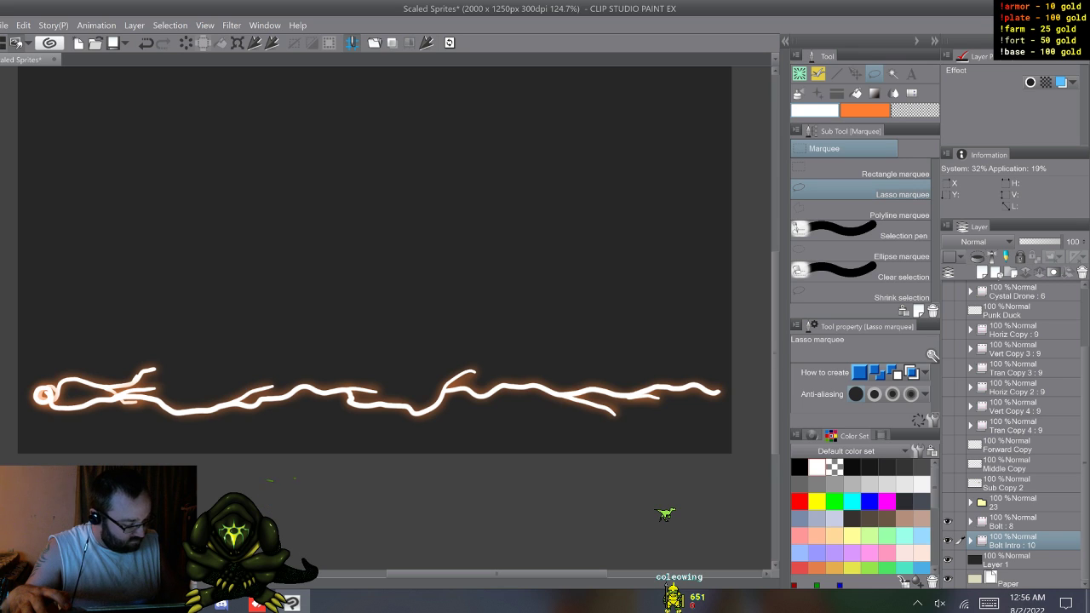
Step: Expand folder 23 and make it visible above the Bolt folder
{"action": "left_click", "coordinate": [1022, 521]}
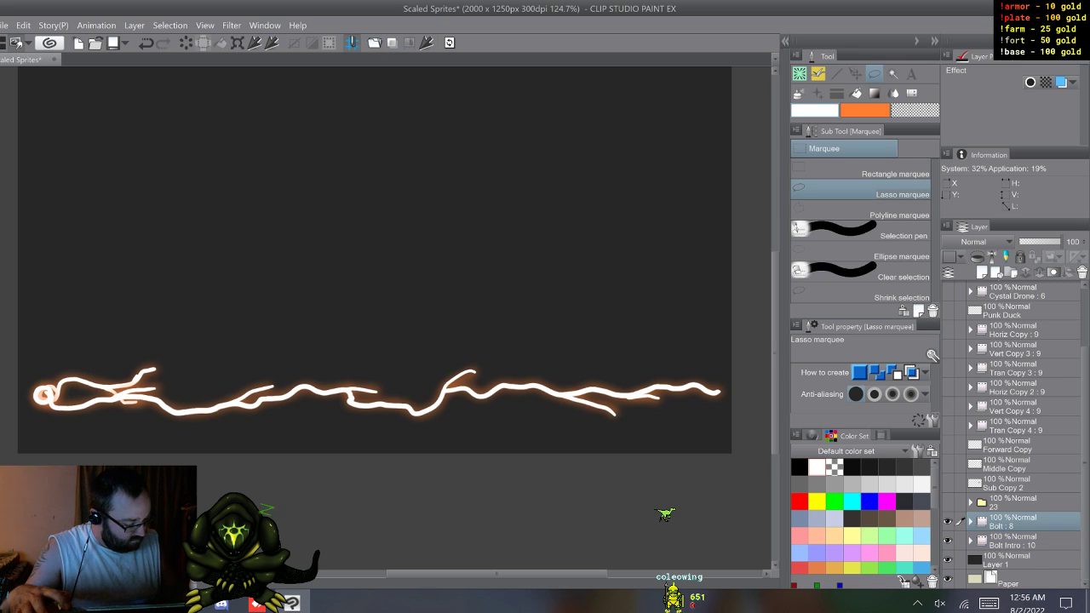
{"action": "left_click", "coordinate": [970, 503]}
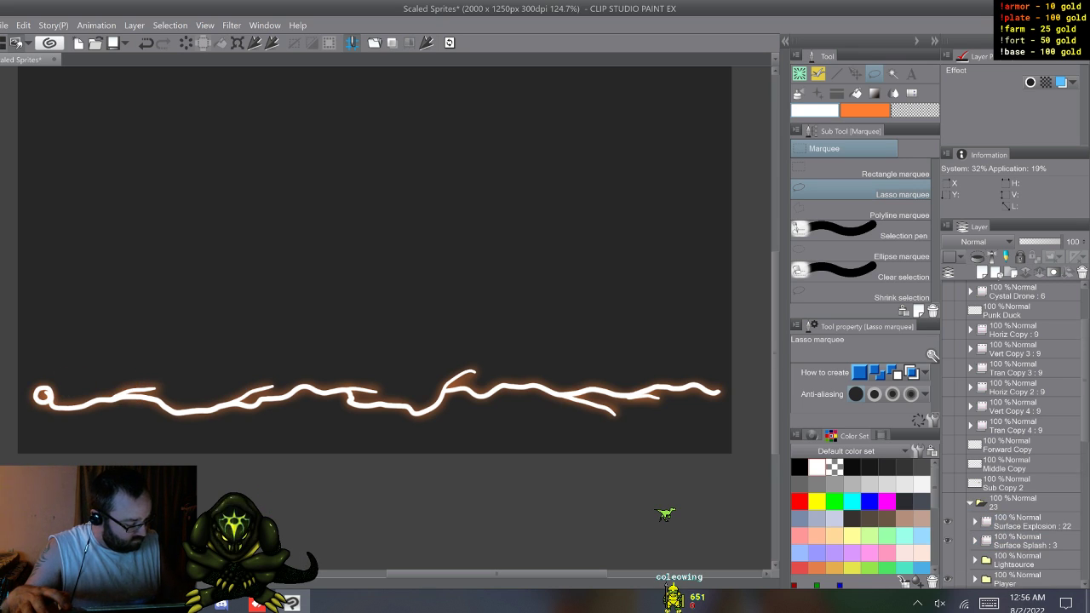
{"action": "left_click", "coordinate": [947, 502]}
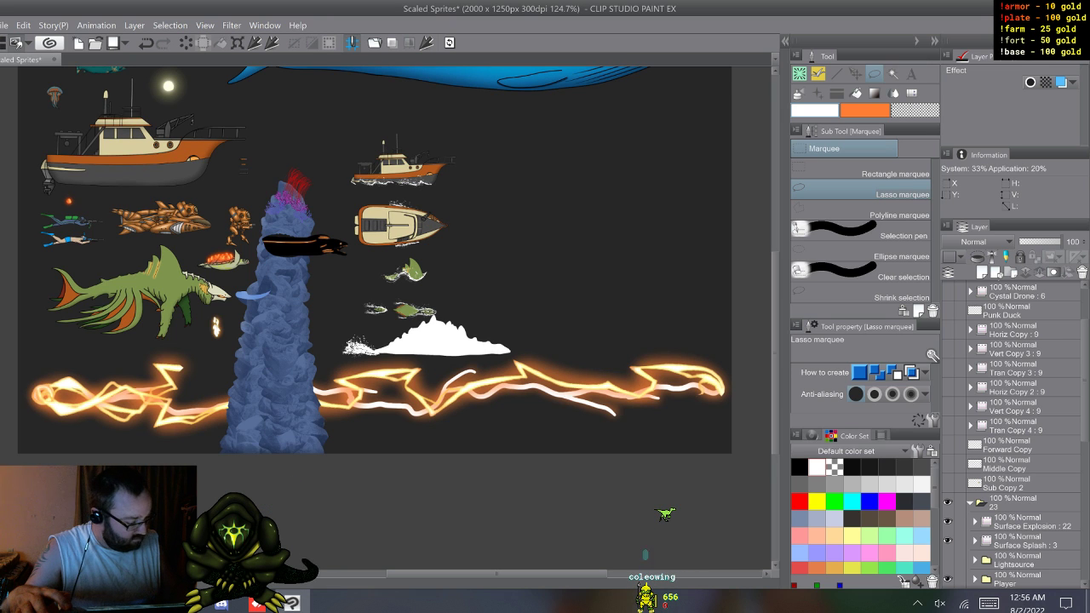
Step: Hide the subfolders inside folder 23, including Surface Explosion and Surface Splash
{"action": "scroll", "coordinate": [1014, 435], "scroll_direction": "down", "scroll_amount": 8}
{"action": "scroll", "coordinate": [1013, 434], "scroll_direction": "down", "scroll_amount": 3}
{"action": "left_click_drag", "start_coordinate": [948, 483], "coordinate": [947, 291]}
{"action": "scroll", "coordinate": [1014, 434], "scroll_direction": "up", "scroll_amount": 3}
{"action": "scroll", "coordinate": [1014, 434], "scroll_direction": "up", "scroll_amount": 3}
{"action": "left_click_drag", "start_coordinate": [948, 396], "coordinate": [948, 376]}
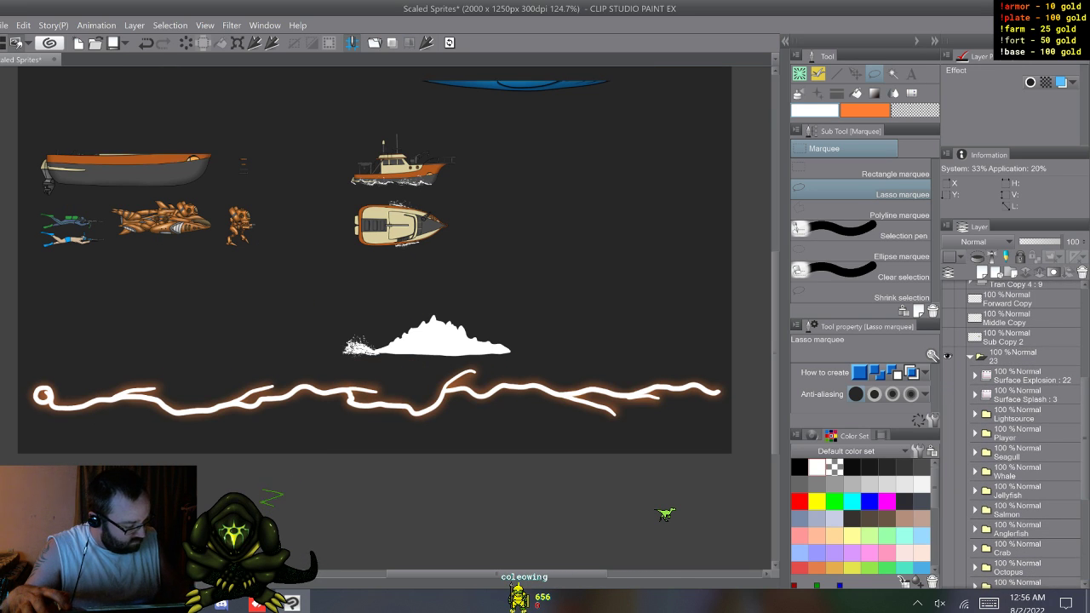
Step: Expand and show the Alien folder inside folder 23, and hide its Stalk Copy and Stalk Up Copy animations
{"action": "left_click_drag", "start_coordinate": [1086, 436], "coordinate": [1085, 520]}
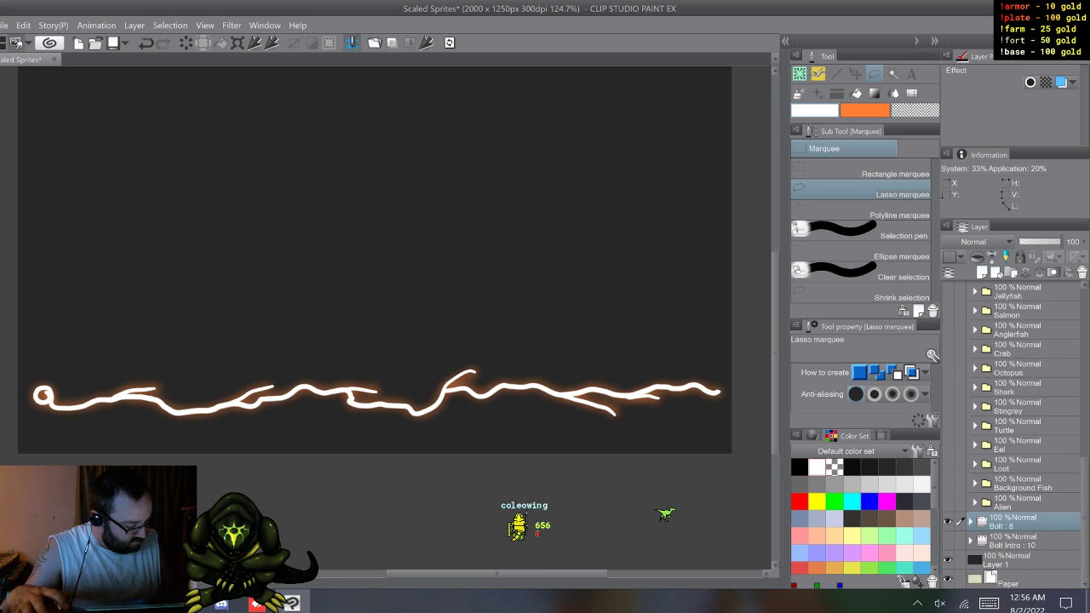
{"action": "left_click", "coordinate": [975, 503]}
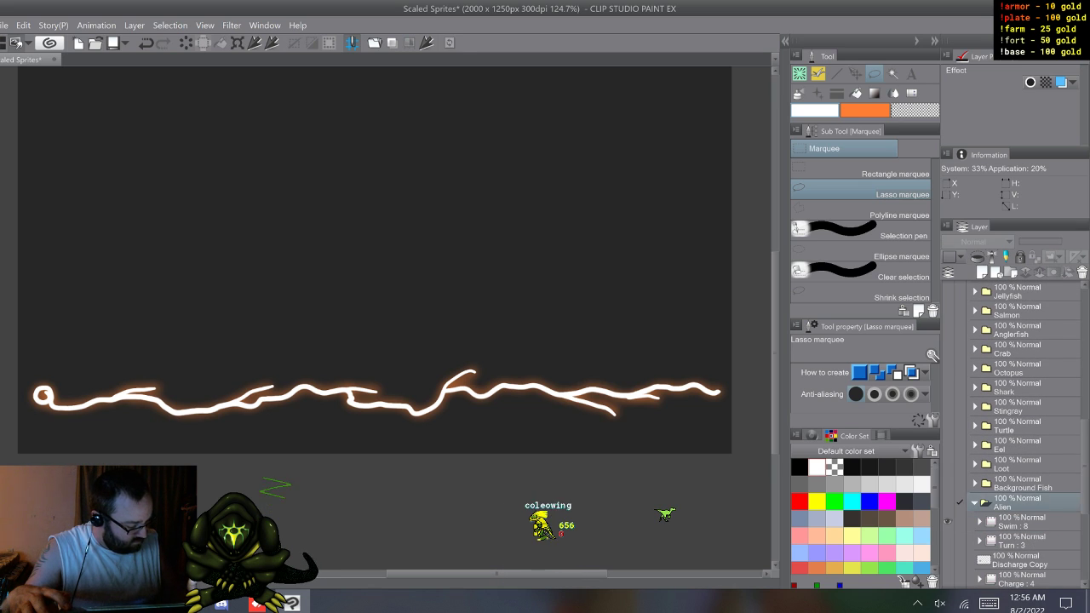
{"action": "left_click", "coordinate": [947, 502]}
{"action": "left_click_drag", "start_coordinate": [1085, 473], "coordinate": [1086, 520]}
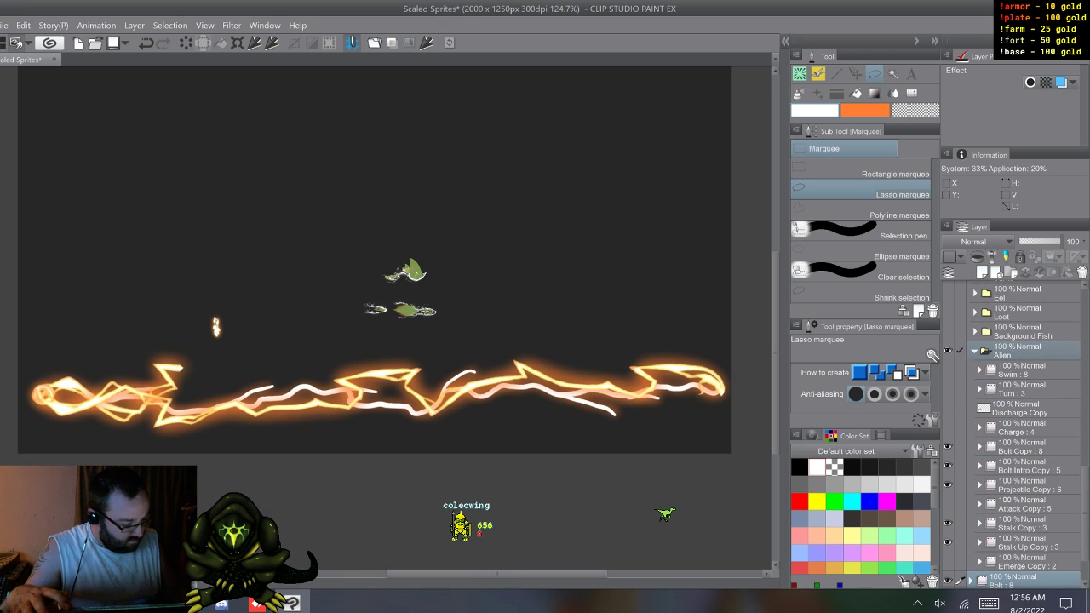
{"action": "left_click", "coordinate": [948, 542]}
{"action": "left_click", "coordinate": [948, 523]}
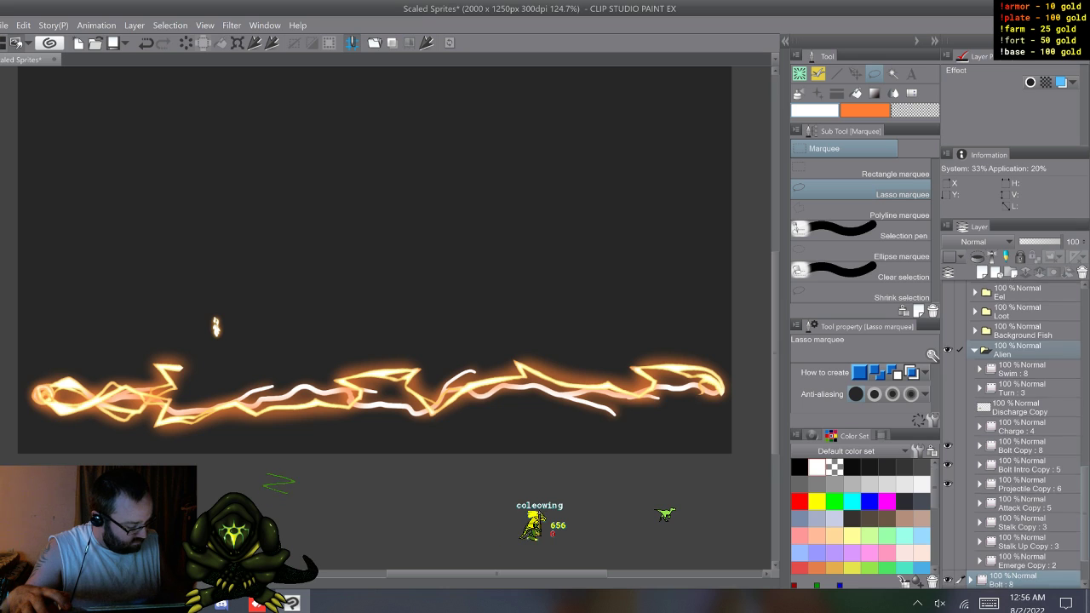
Step: Move the Bolt and Bolt Intro folders together straight up, clear of the old yellow bolt
{"action": "left_click_drag", "start_coordinate": [1086, 519], "coordinate": [1086, 540]}
{"action": "scroll", "coordinate": [1014, 434], "scroll_direction": "up", "scroll_amount": 1}
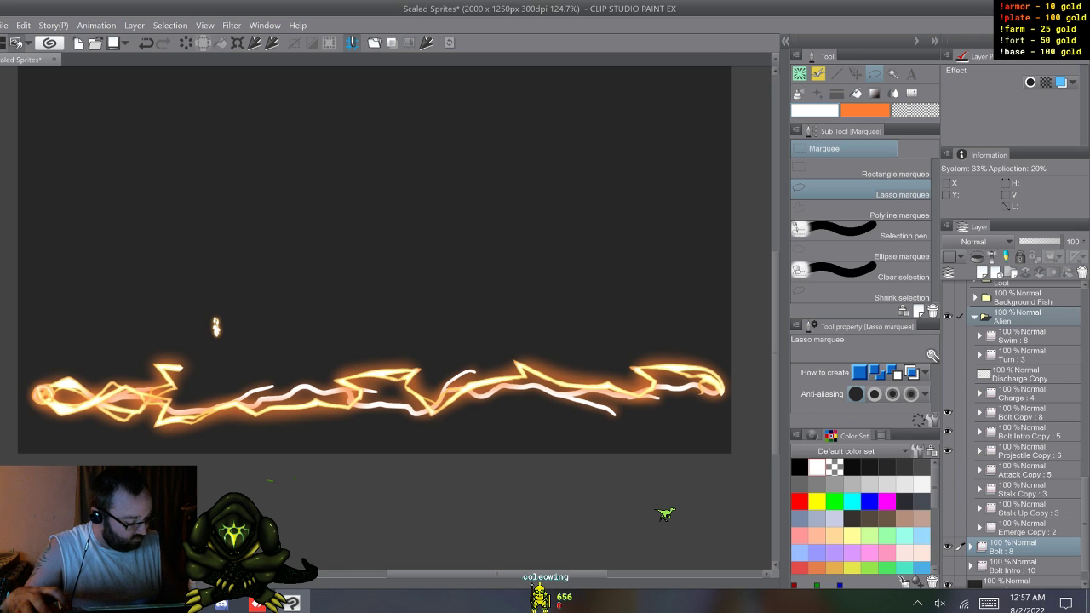
{"action": "left_click", "coordinate": [1013, 566], "text": "shift"}
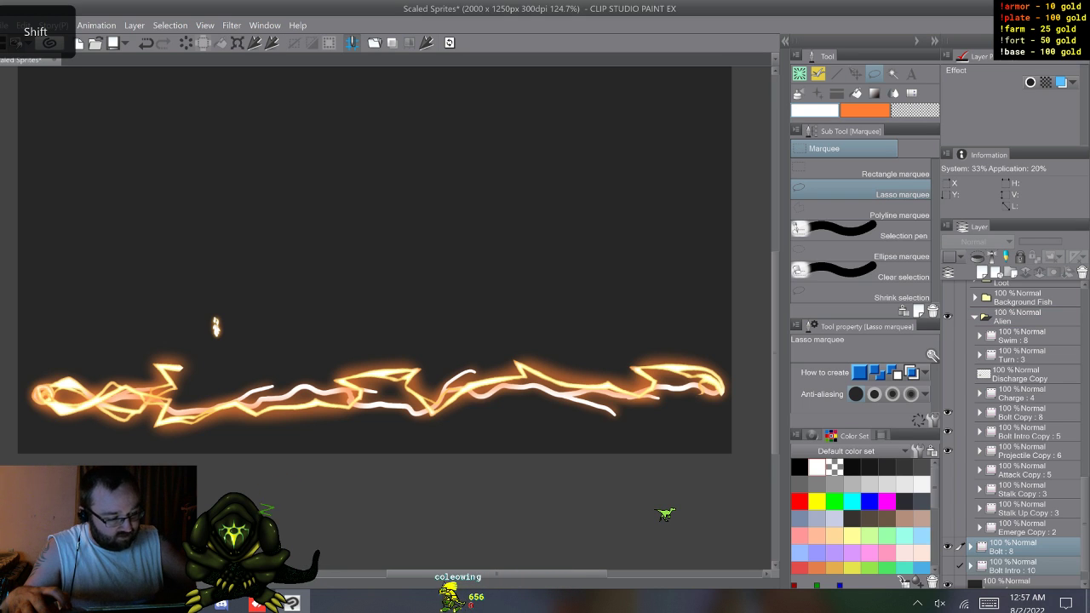
{"action": "key", "text": "k"}
{"action": "left_click_drag", "start_coordinate": [687, 410], "coordinate": [688, 287]}
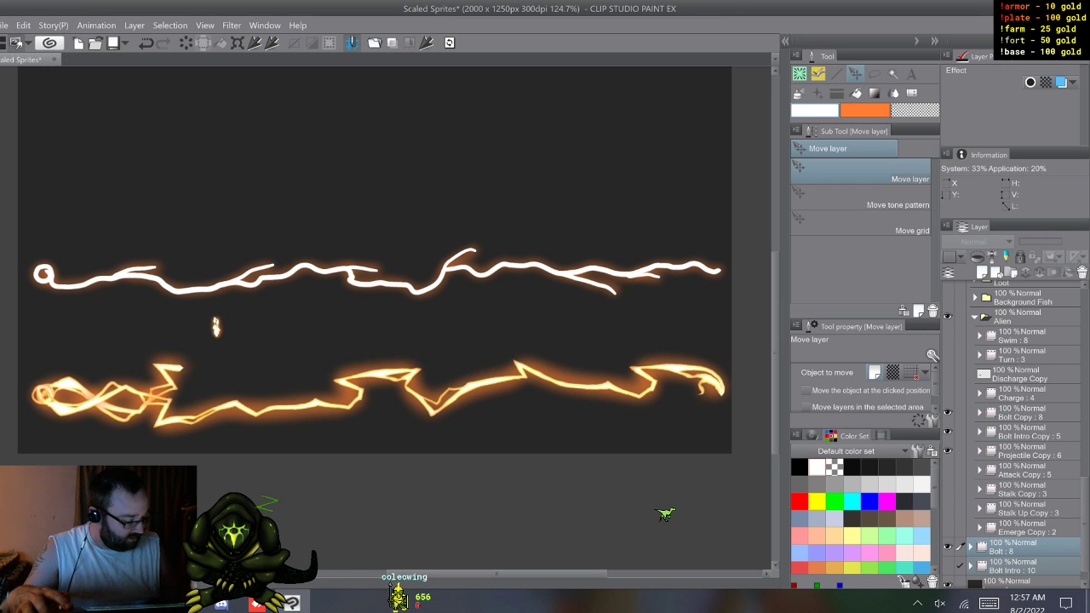
Step: Play the animation to compare the new white bolt with the old yellow bolt
{"action": "key", "text": "w"}
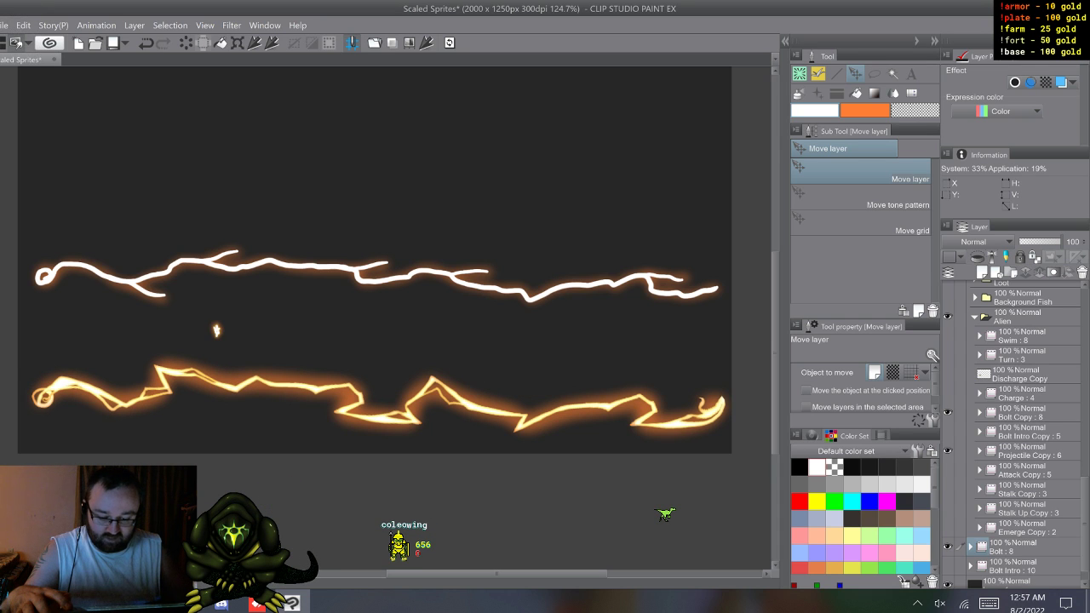
{"action": "key", "text": "w"}
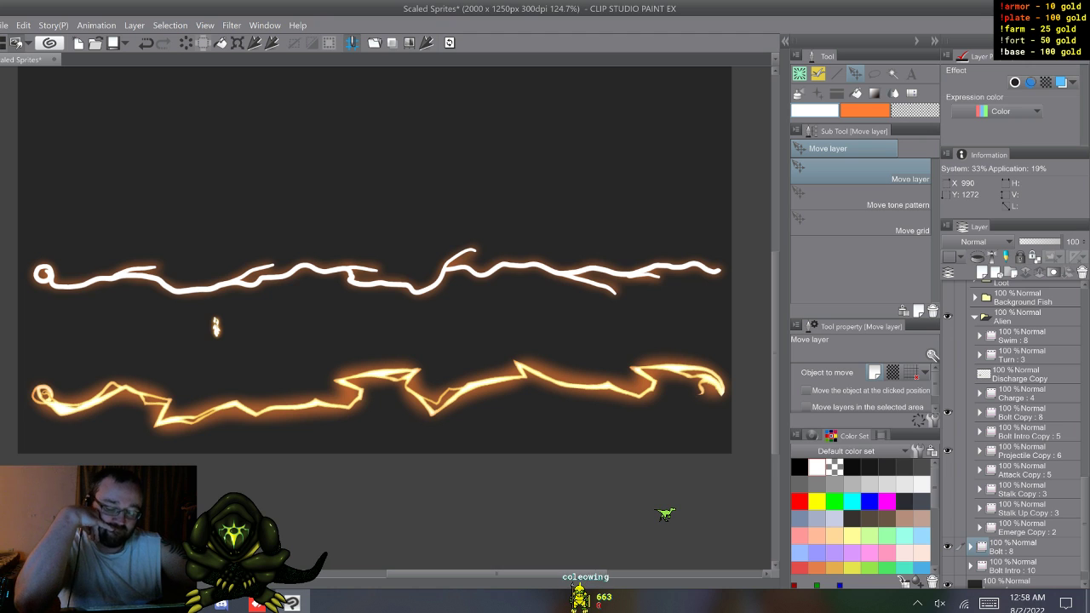
{"action": "key", "text": "w"}
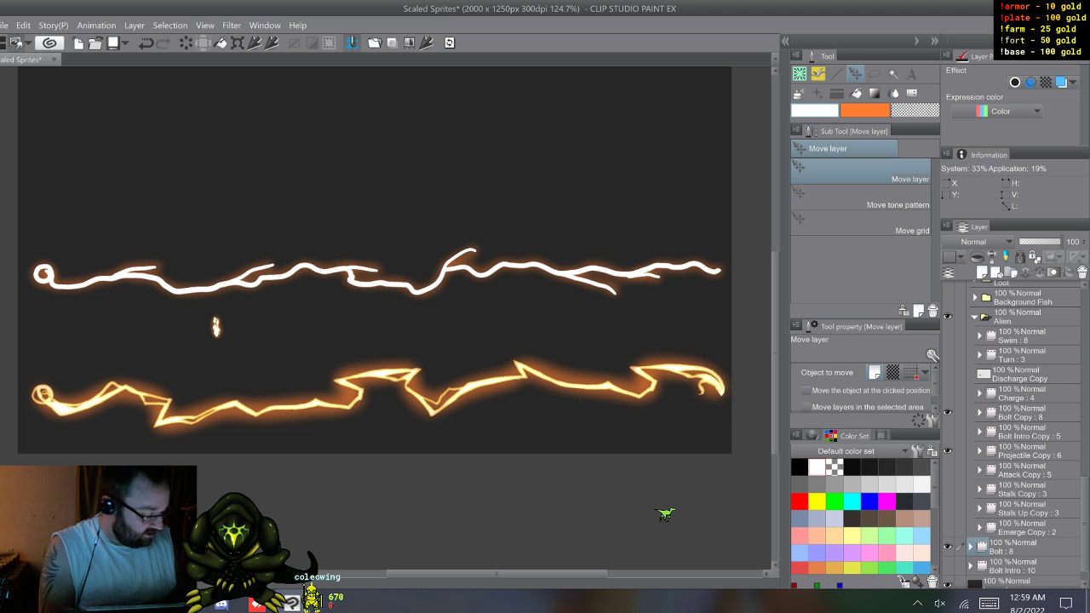
Step: Collapse and hide the Alien folder with the old bolt and projectile animations
{"action": "left_click", "coordinate": [1030, 452]}
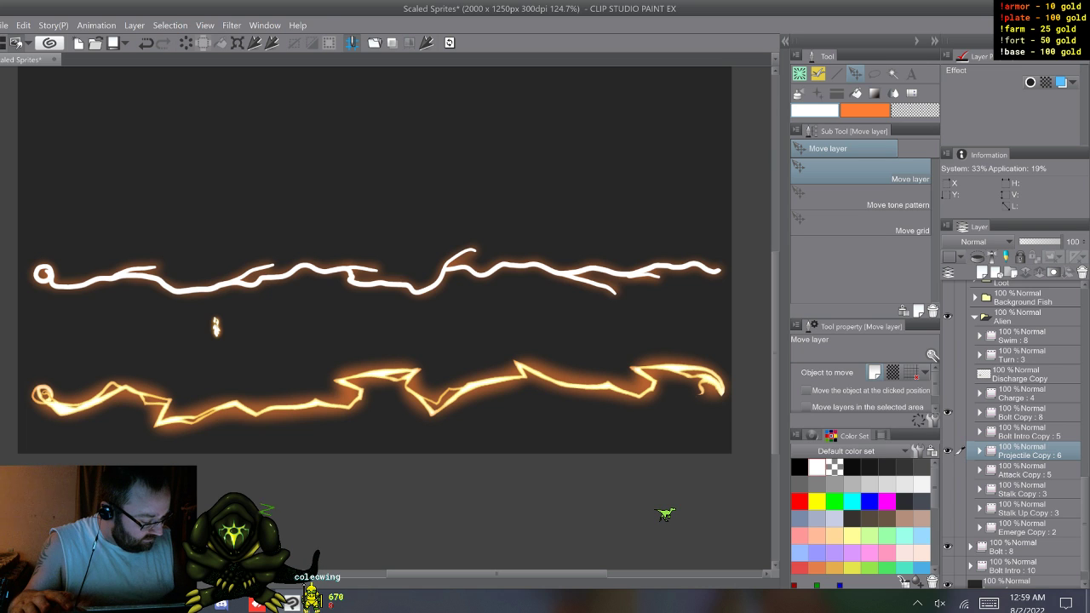
{"action": "left_click", "coordinate": [975, 317]}
{"action": "left_click", "coordinate": [948, 503]}
{"action": "scroll", "coordinate": [1014, 435], "scroll_direction": "up", "scroll_amount": 5}
{"action": "scroll", "coordinate": [1013, 434], "scroll_direction": "up", "scroll_amount": 3}
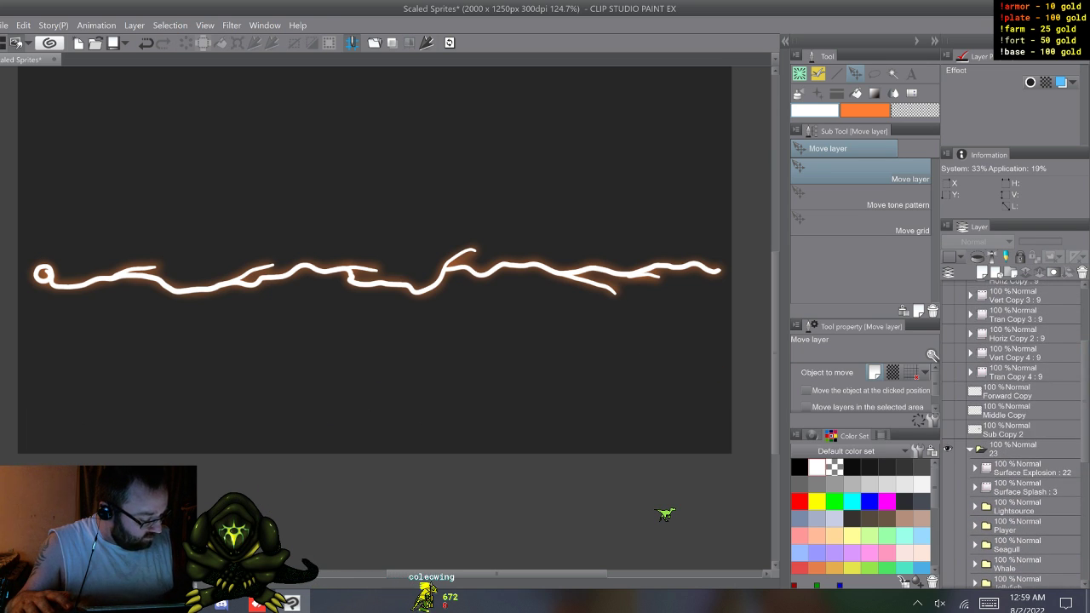
Step: Collapse folder 23, select the Bolt Intro animation folder and save the document
{"action": "left_click", "coordinate": [970, 450]}
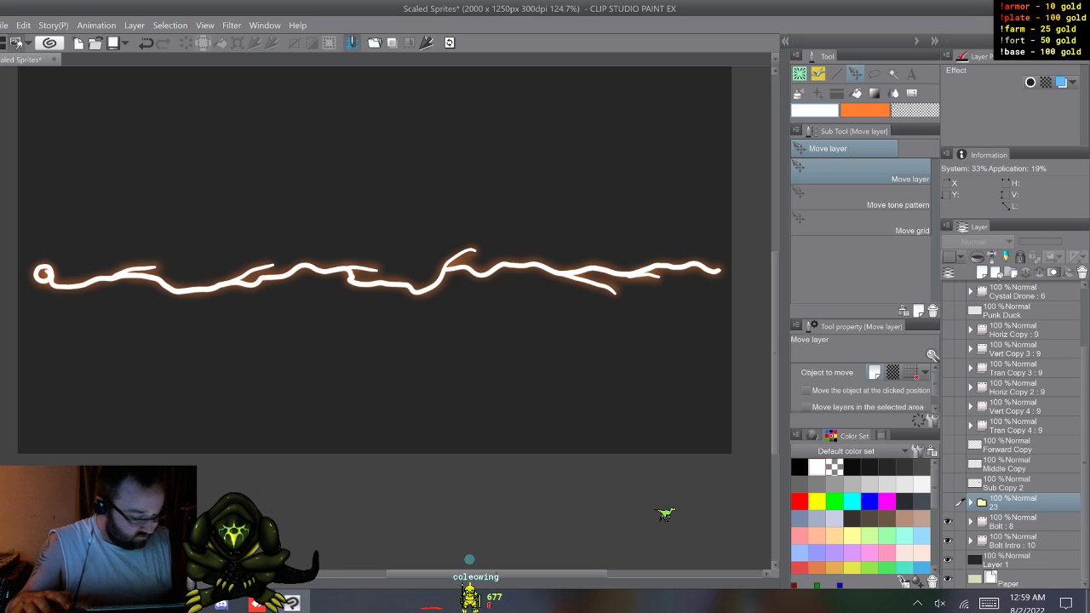
{"action": "left_click", "coordinate": [1014, 541]}
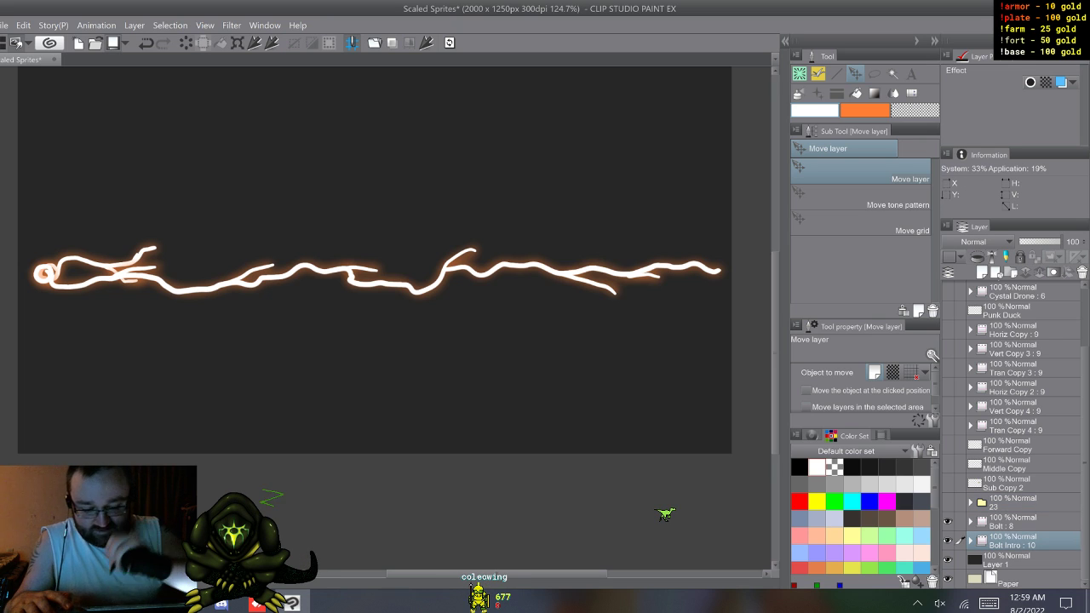
{"action": "key", "text": "ctrl+s"}
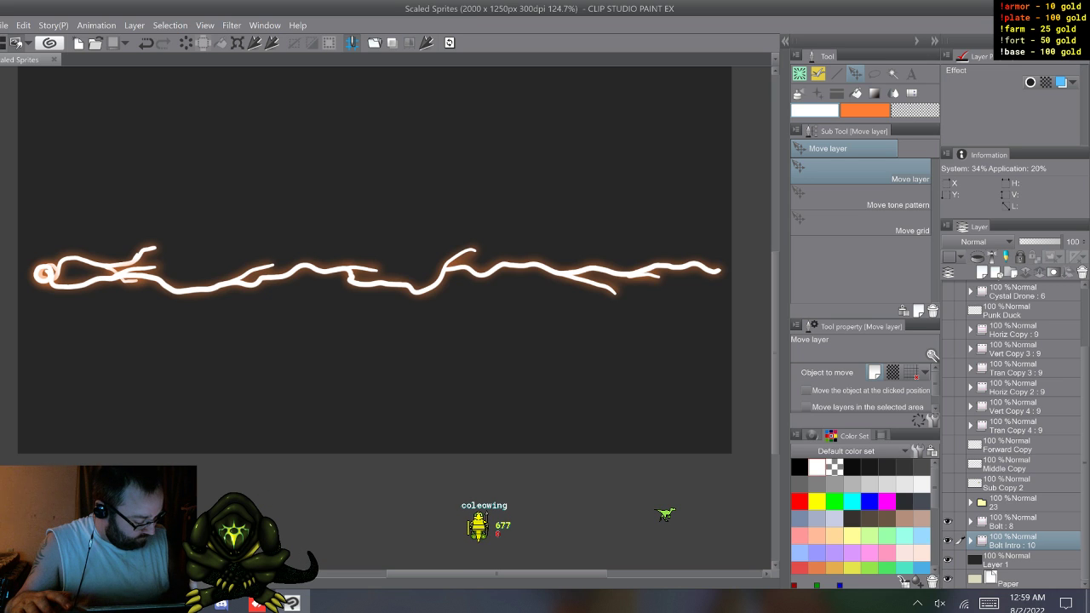
Step: Hide the dark Layer 1 background and the Paper layer behind the bolt
{"action": "left_click", "coordinate": [970, 542]}
{"action": "left_click", "coordinate": [970, 542]}
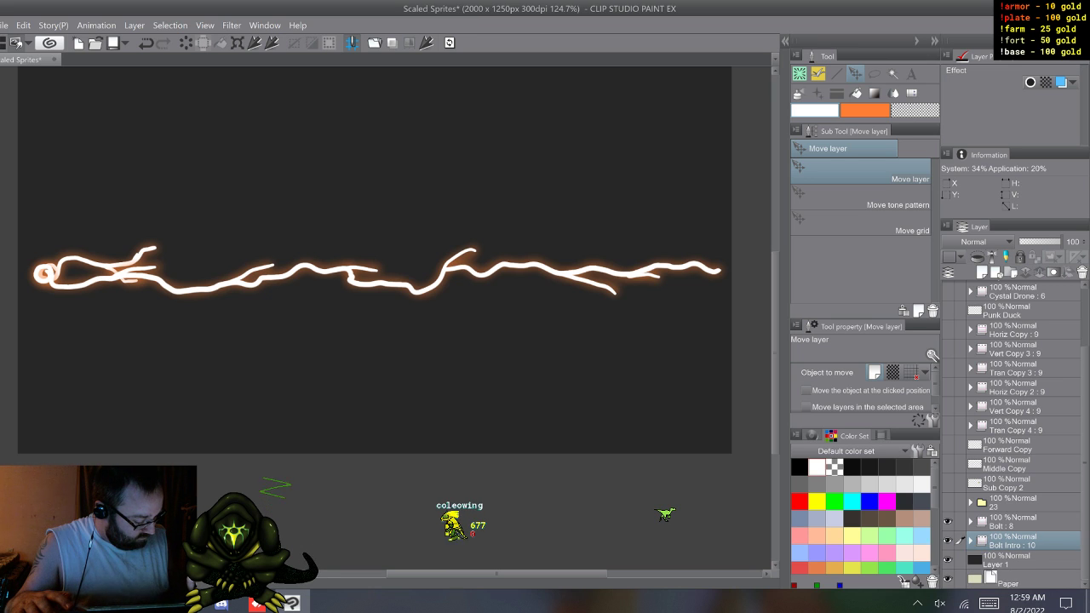
{"action": "left_click", "coordinate": [948, 560]}
Step: Group the Bolt and Bolt Intro animation folders together in a new layer folder below folder 23
{"action": "left_click", "coordinate": [1013, 521]}
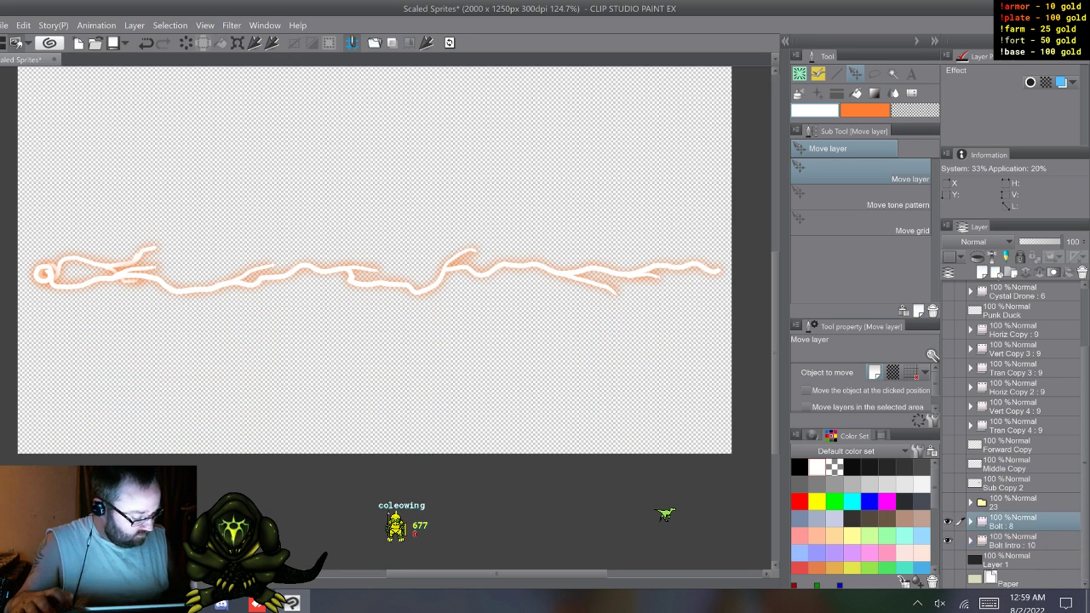
{"action": "left_click", "coordinate": [1011, 272]}
{"action": "left_click", "coordinate": [1013, 541]}
{"action": "left_click", "coordinate": [1014, 560], "text": "shift"}
{"action": "left_click_drag", "start_coordinate": [1013, 542], "coordinate": [1013, 523]}
{"action": "left_click", "coordinate": [970, 522]}
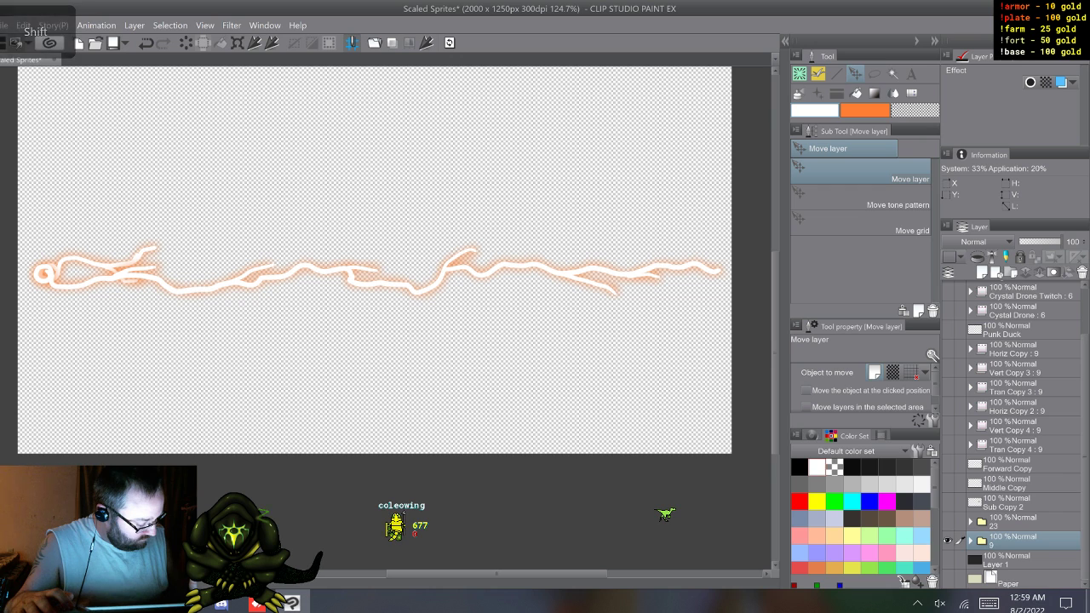
Step: Rename the new layer folder as Alien Bolt
{"action": "double_click", "coordinate": [1001, 545]}
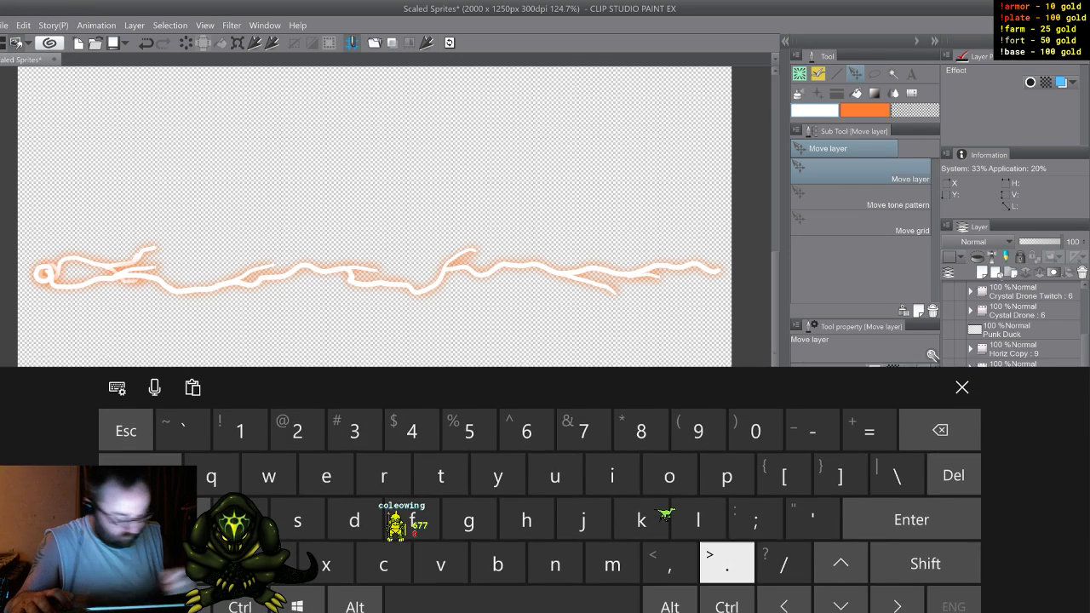
{"action": "type", "text": "Silk"}
{"action": "type", "text": "iren "}
{"action": "type", "text": "Bol"}
{"action": "type", "text": "t"}
{"action": "left_click", "coordinate": [962, 377]}
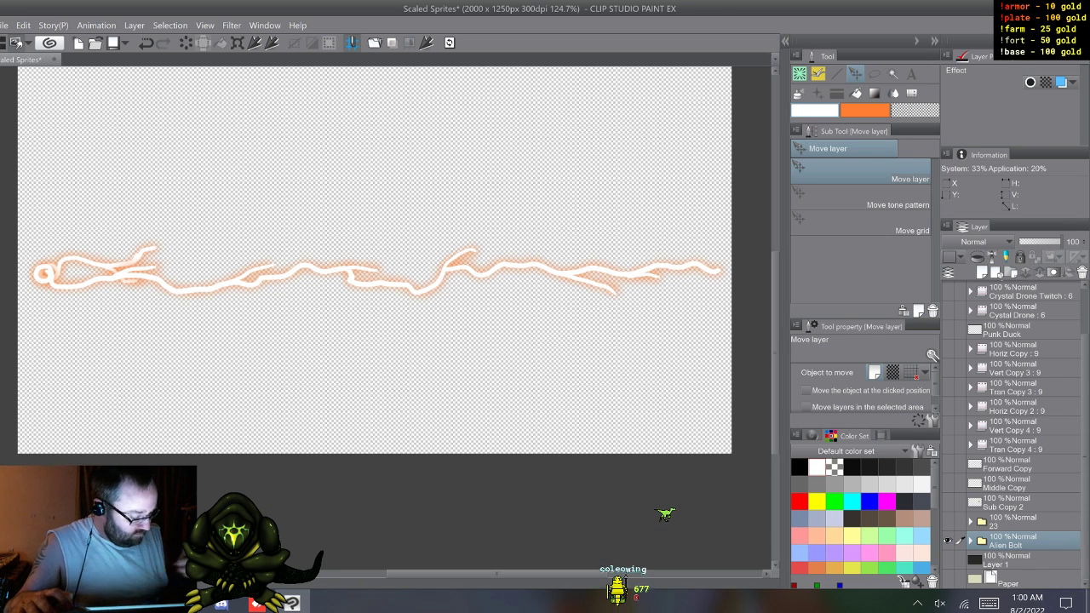
Step: Create a selection from the Alien Bolt folder, crop the canvas to it, and clear the selection
{"action": "left_click", "coordinate": [970, 541]}
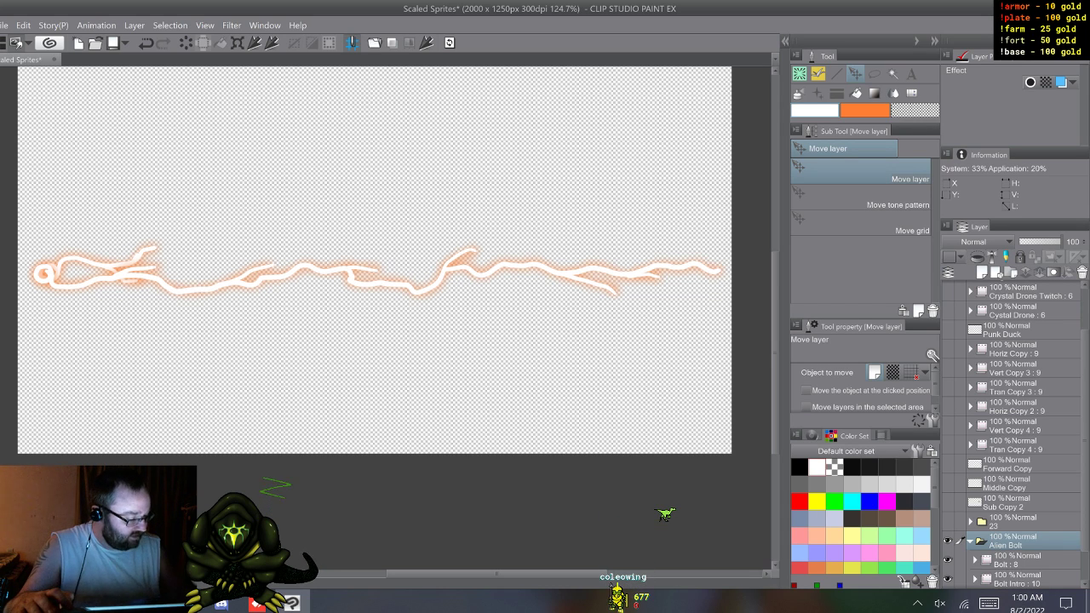
{"action": "scroll", "coordinate": [1013, 434], "scroll_direction": "down", "scroll_amount": 2}
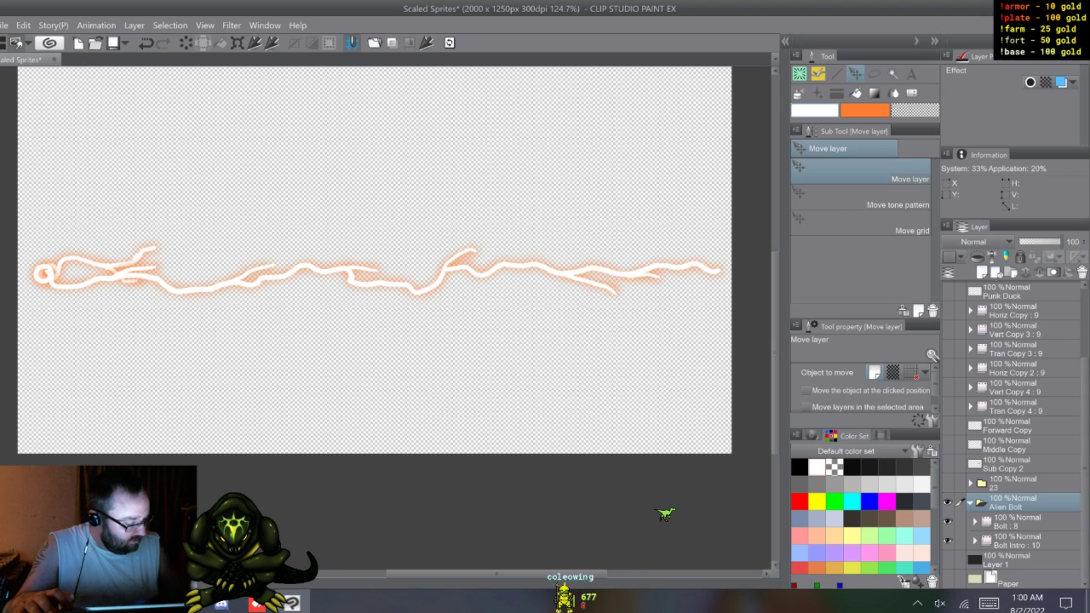
{"action": "right_click", "coordinate": [1009, 503]}
{"action": "mouse_move", "coordinate": [990, 347]}
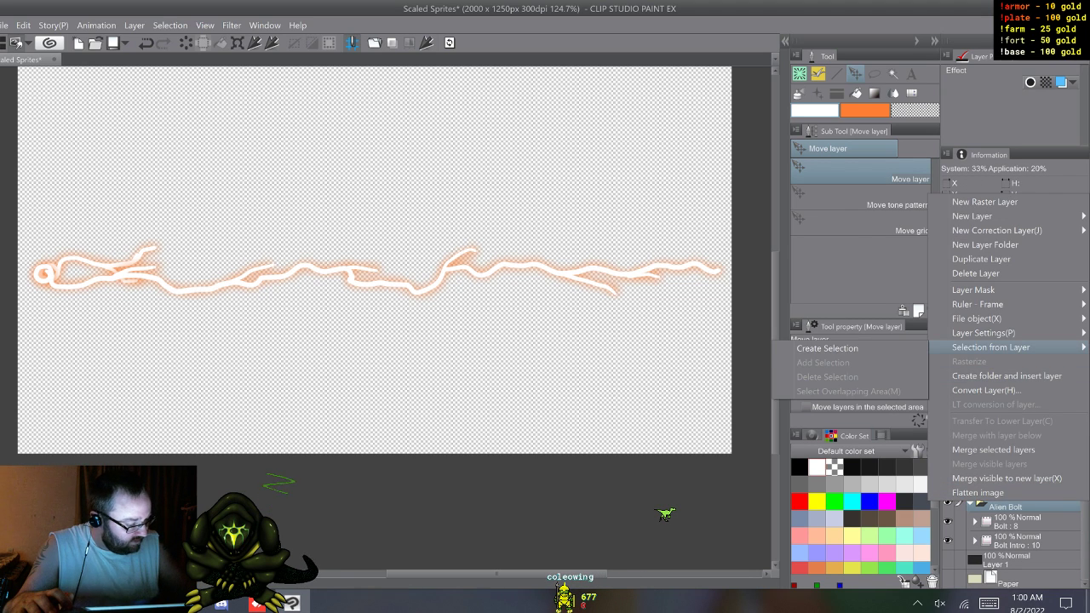
{"action": "left_click", "coordinate": [835, 349]}
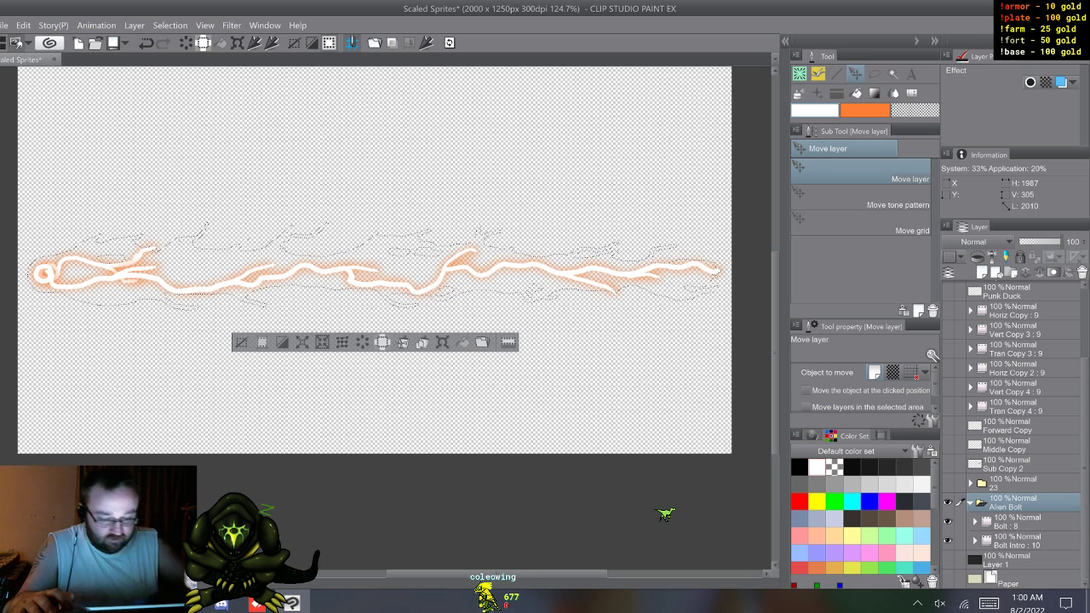
{"action": "left_click", "coordinate": [23, 26]}
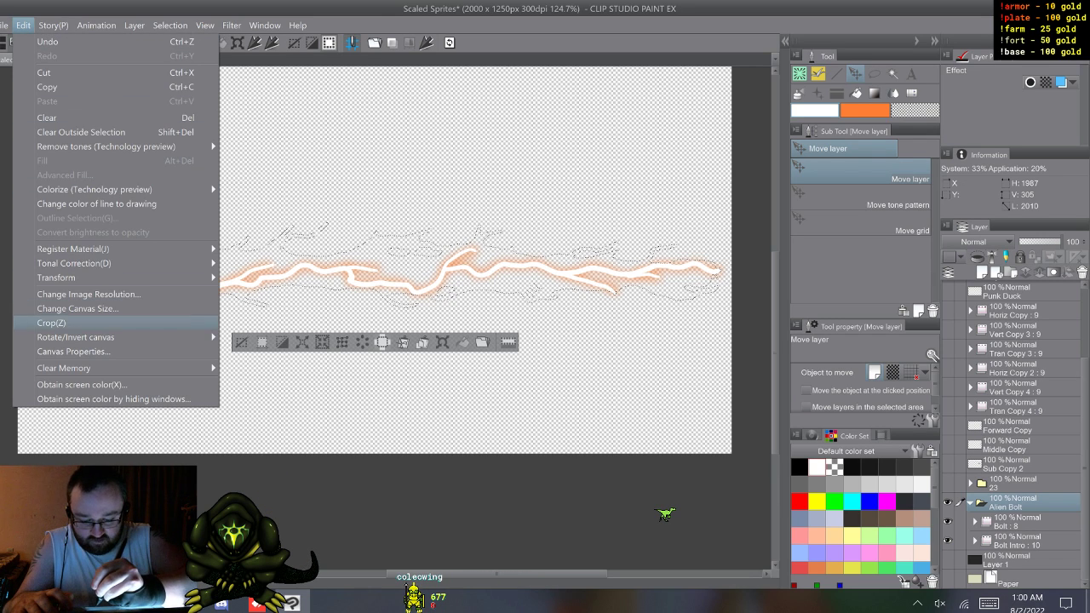
{"action": "left_click", "coordinate": [53, 322]}
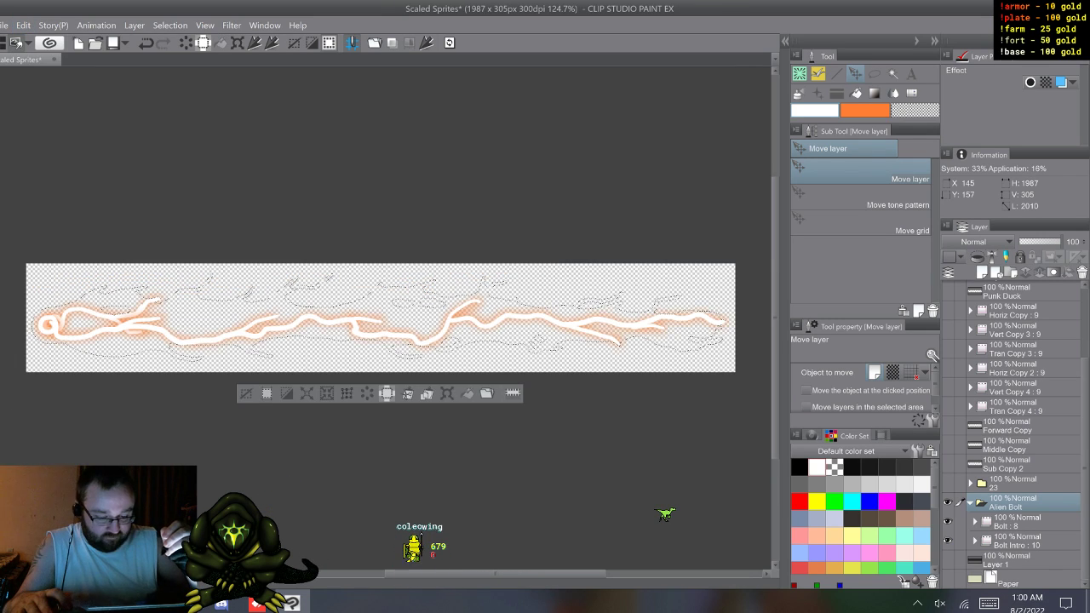
{"action": "key", "text": "ctrl+d"}
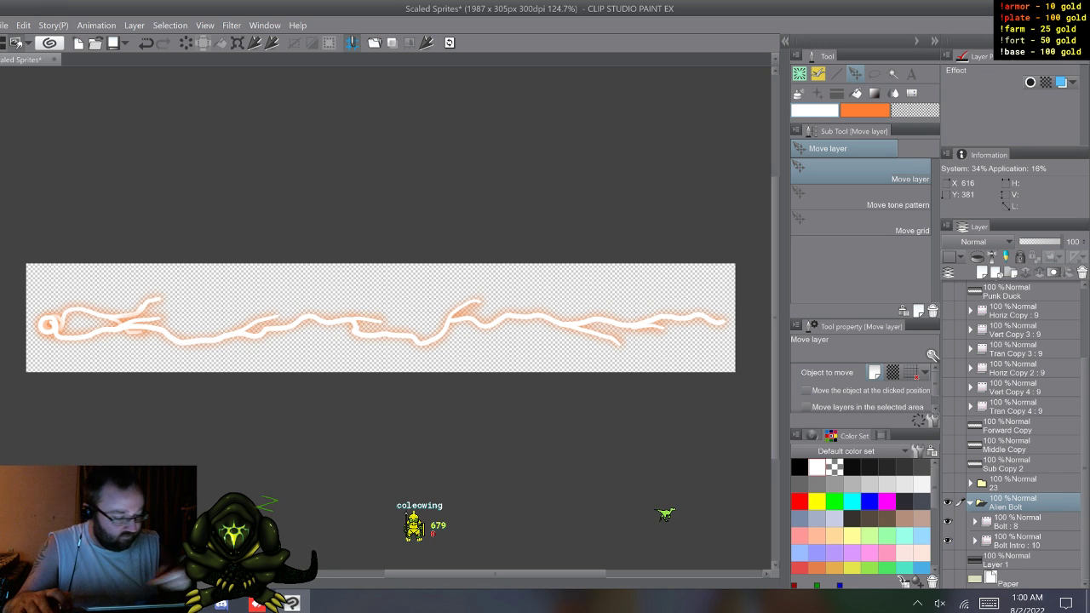
Step: Hide Bolt Intro, select the Bolt folder and export its animation cels as PNG files named by cel name
{"action": "left_click", "coordinate": [1017, 522]}
{"action": "left_click", "coordinate": [947, 541]}
{"action": "left_click", "coordinate": [1014, 503]}
{"action": "left_click", "coordinate": [1018, 522]}
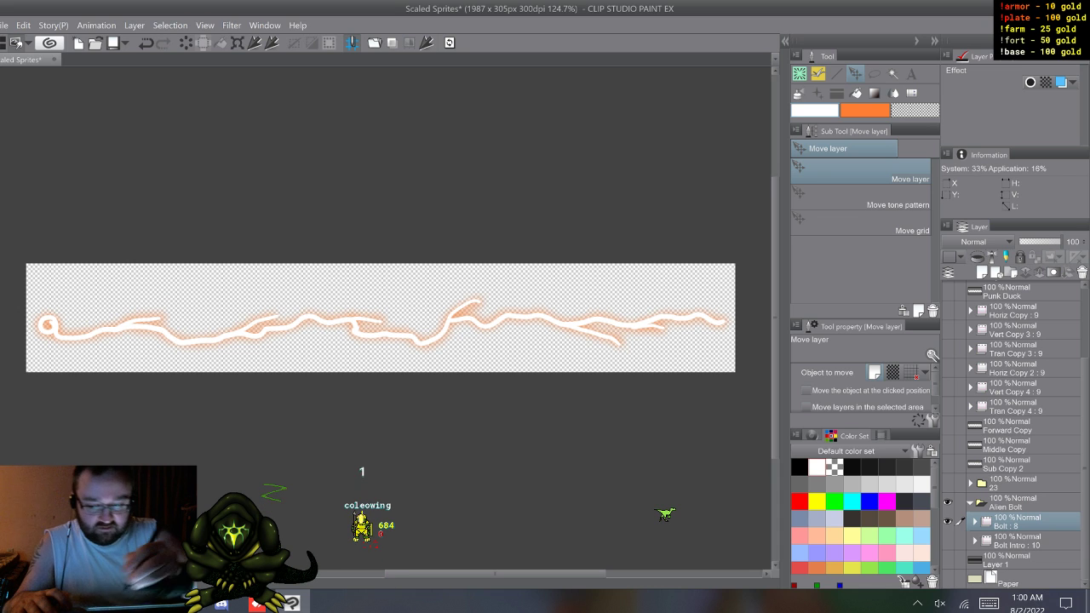
{"action": "left_click", "coordinate": [5, 25]}
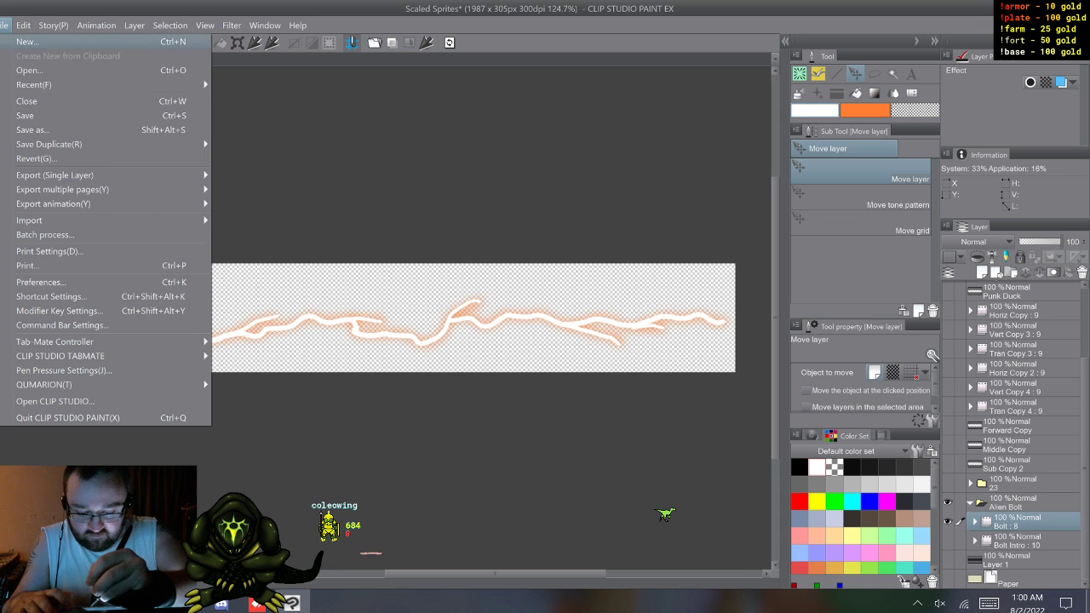
{"action": "mouse_move", "coordinate": [53, 204]}
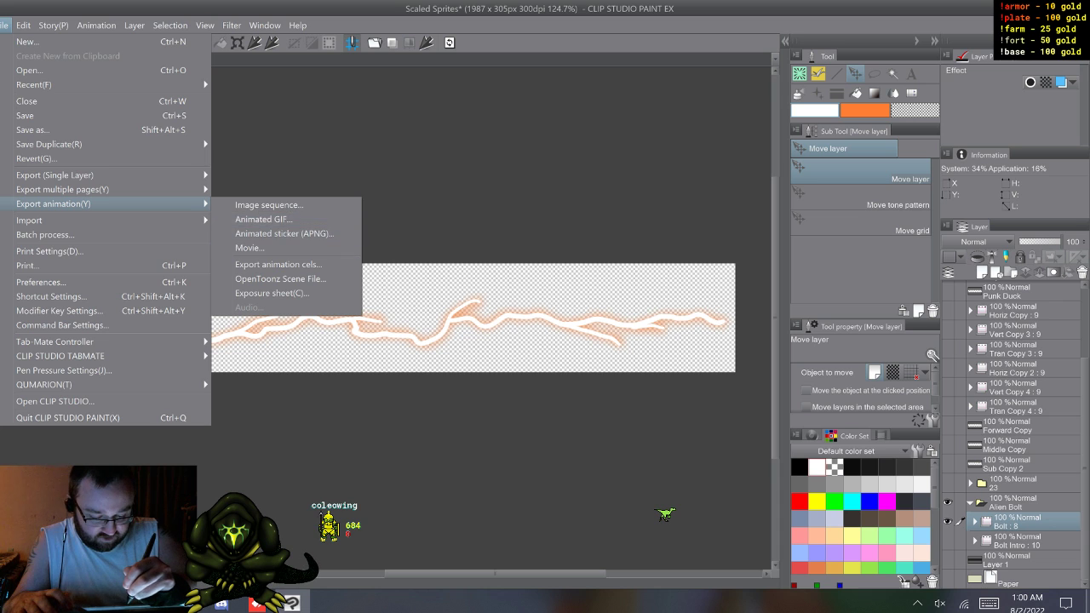
{"action": "left_click", "coordinate": [278, 264]}
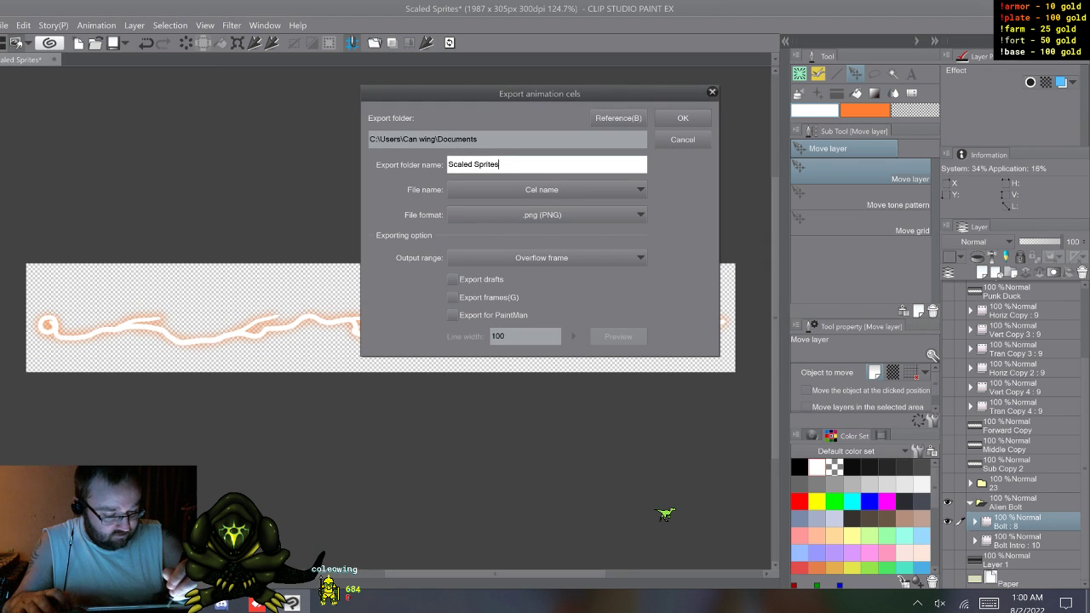
{"action": "left_click_drag", "start_coordinate": [502, 164], "coordinate": [448, 165]}
{"action": "left_click", "coordinate": [989, 603]}
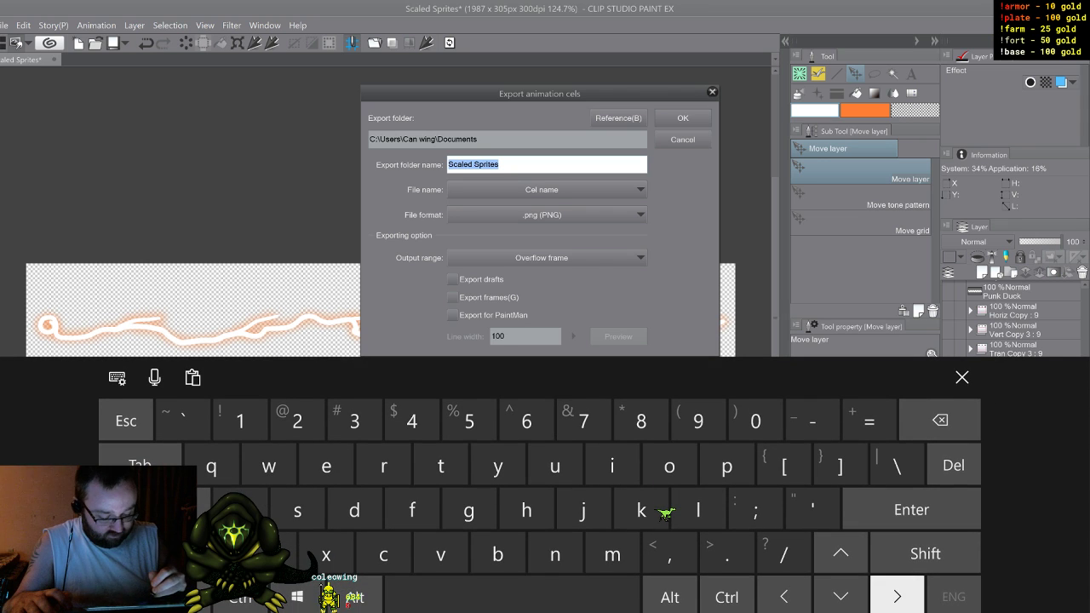
{"action": "left_click", "coordinate": [963, 377]}
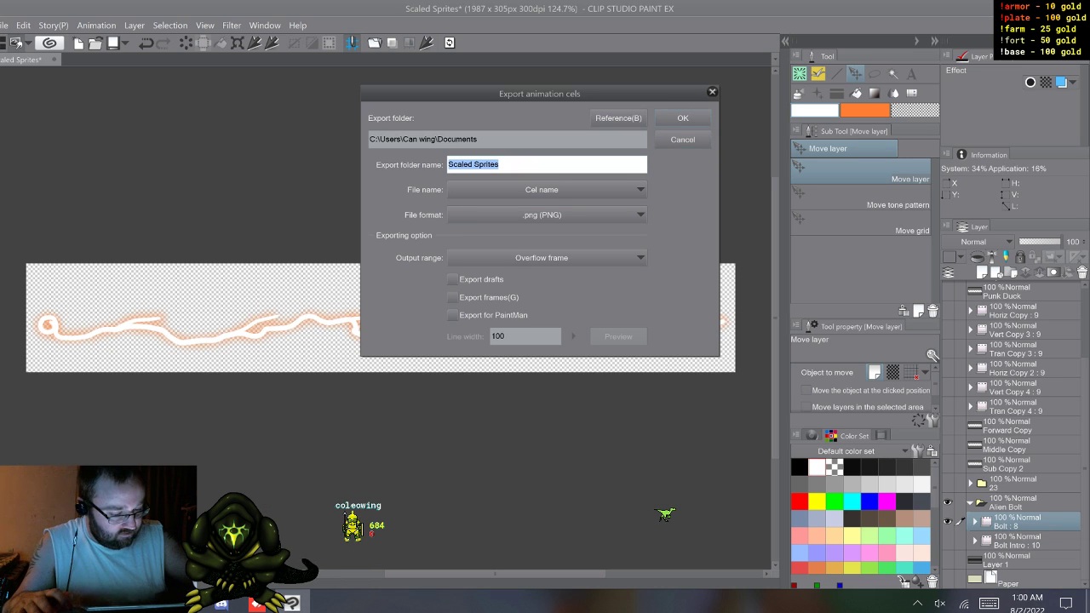
{"action": "key", "text": "Return"}
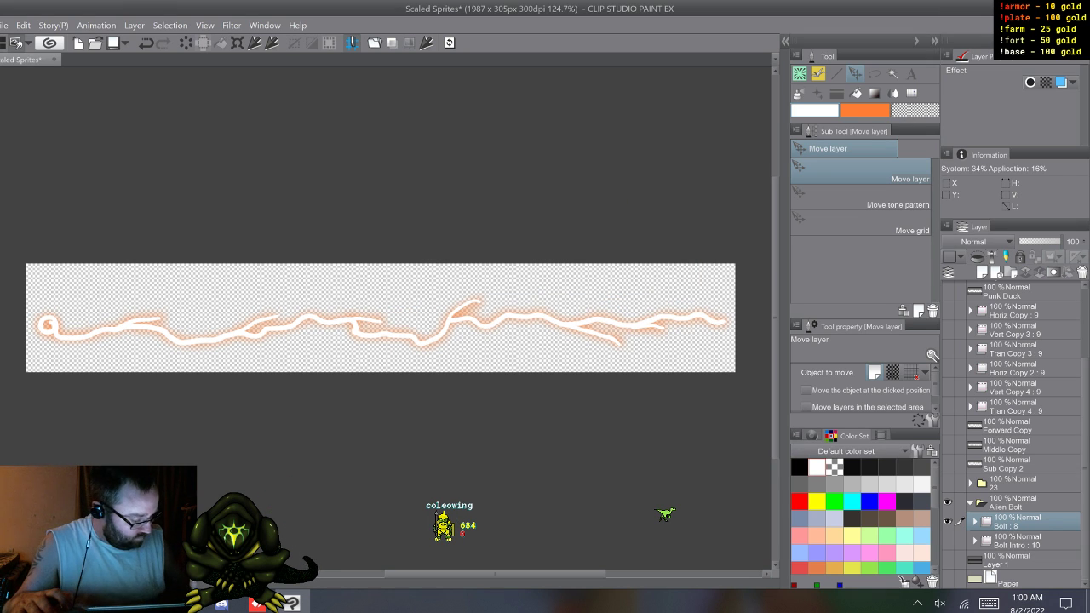
Step: Hide Bolt, show and select Bolt Intro, and export its animation cels as PNG files named by cel name
{"action": "left_click", "coordinate": [948, 521]}
{"action": "left_click", "coordinate": [948, 541]}
{"action": "left_click", "coordinate": [1017, 541]}
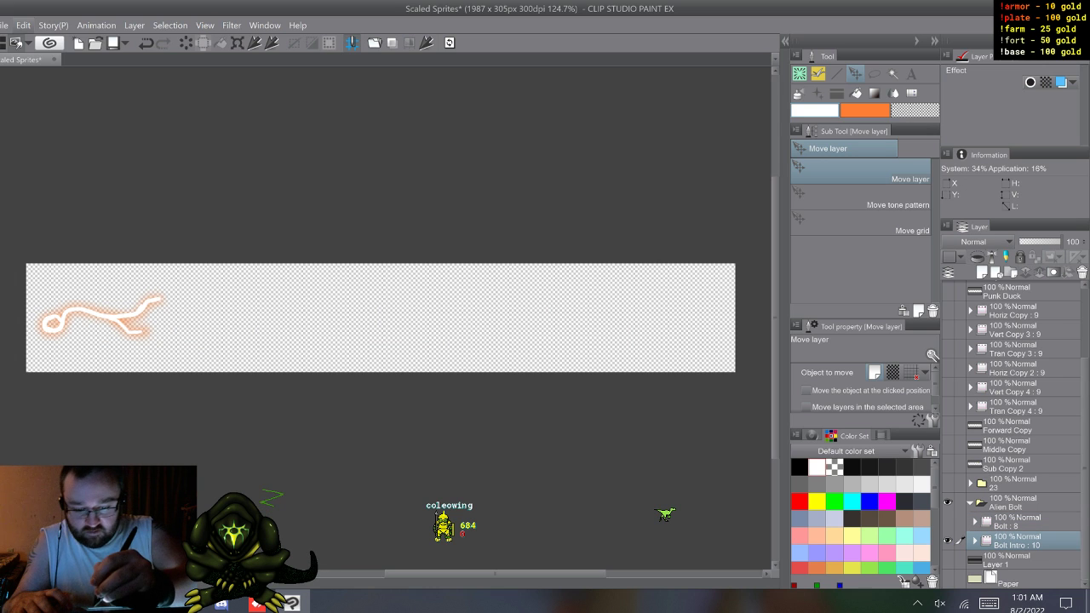
{"action": "left_click", "coordinate": [23, 25]}
{"action": "mouse_move", "coordinate": [4, 25]}
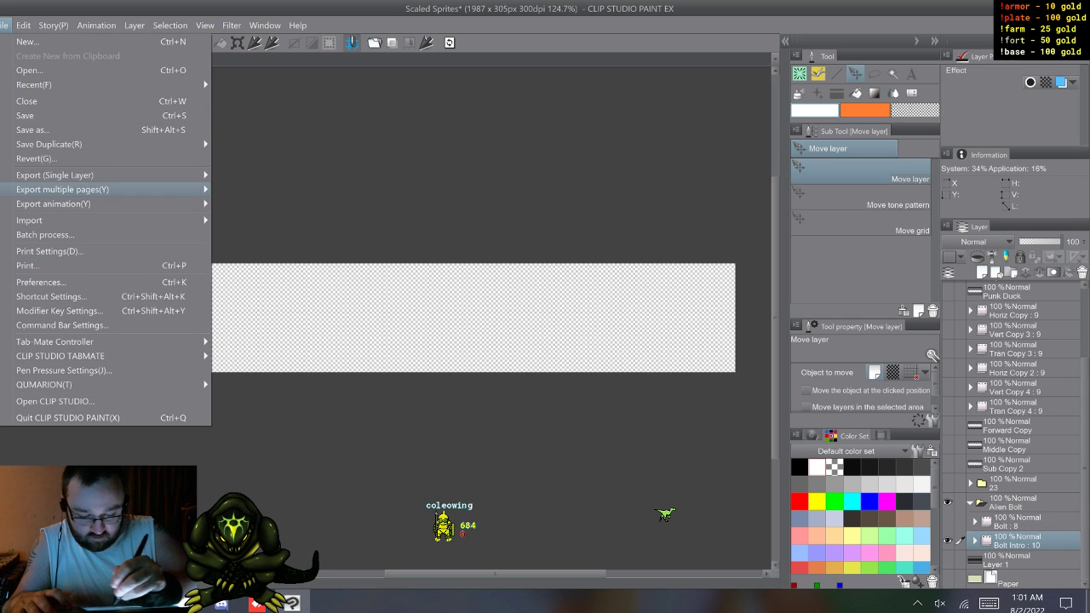
{"action": "mouse_move", "coordinate": [103, 204]}
{"action": "left_click", "coordinate": [278, 264]}
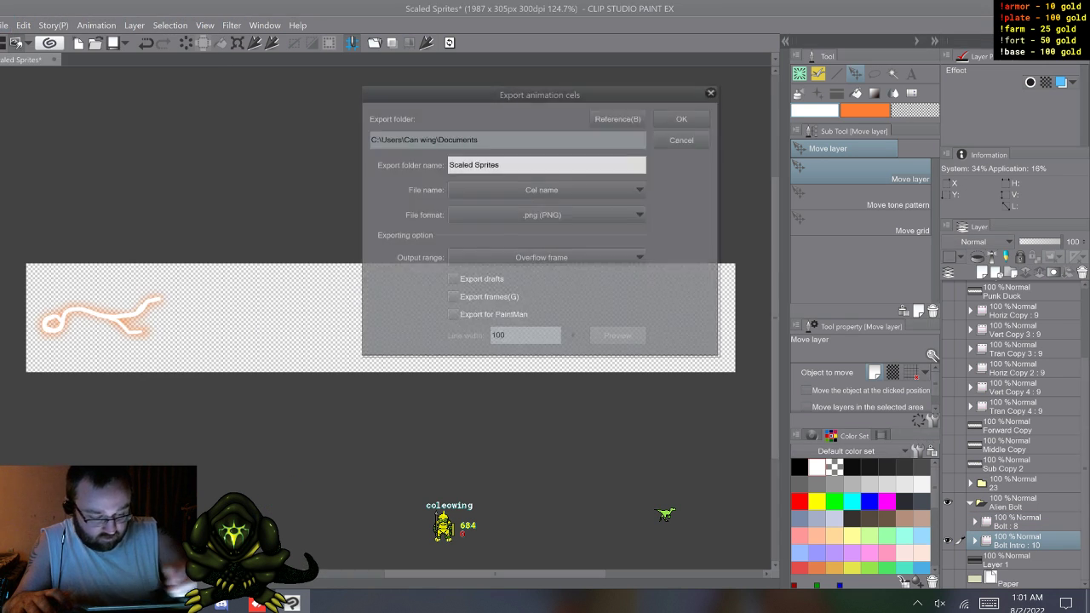
{"action": "left_click", "coordinate": [683, 117]}
{"action": "key", "text": "Return"}
{"action": "type", "text": "_0"}
{"action": "key", "text": "Return"}
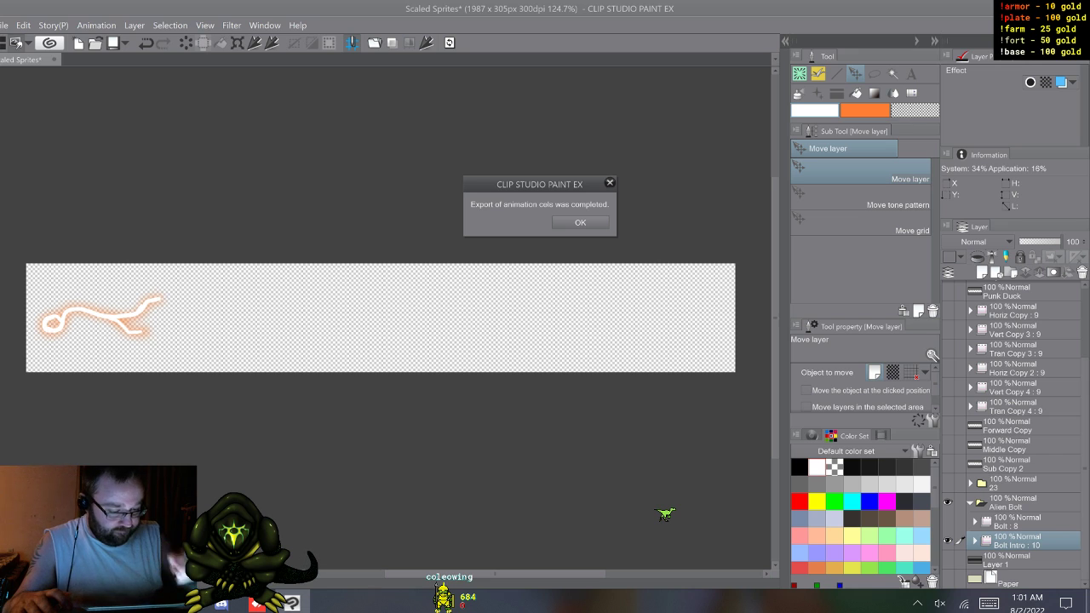
{"action": "key", "text": "Return"}
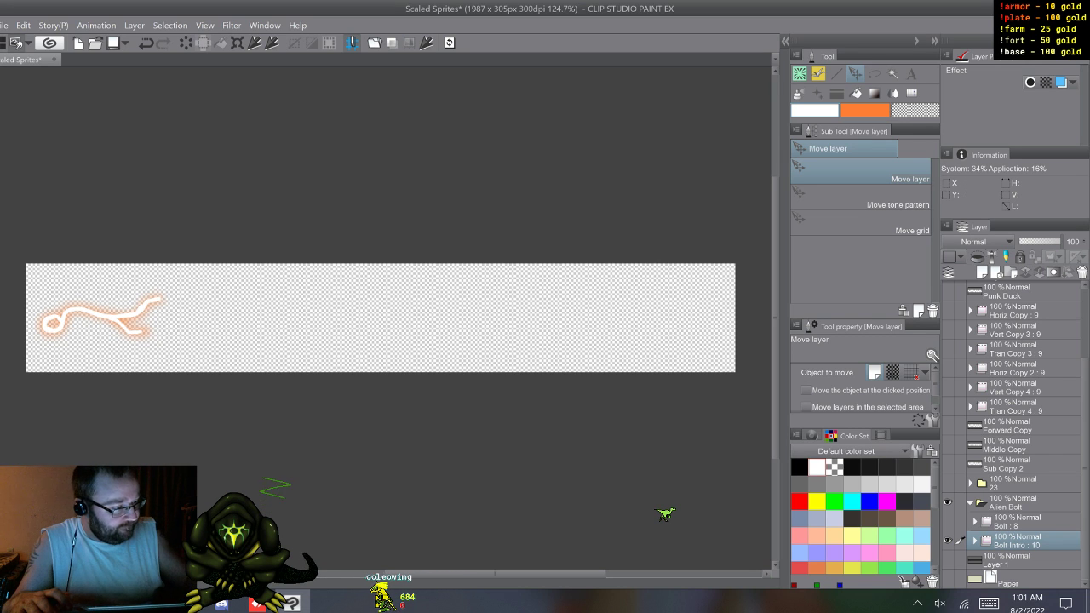
Step: Close the Scaled Sprites document without saving the crop
{"action": "key", "text": "ctrl+w"}
{"action": "key", "text": "Return"}
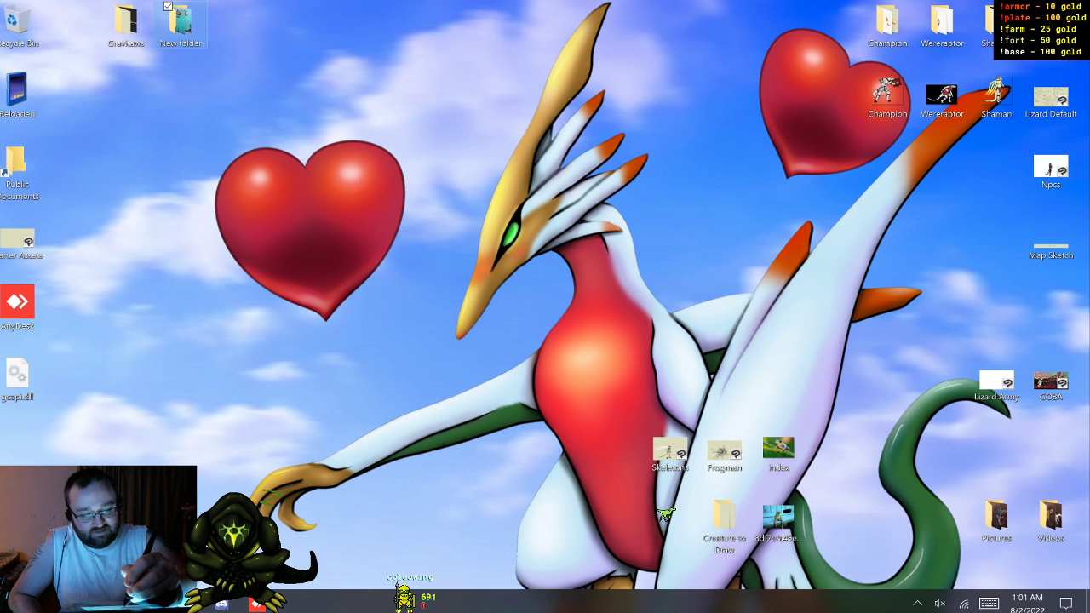
Step: View the Runner screenshots 01-42-57-595 and 01-40-55-568 in the desktop's New folder, and close the folder again
{"action": "double_click", "coordinate": [181, 24]}
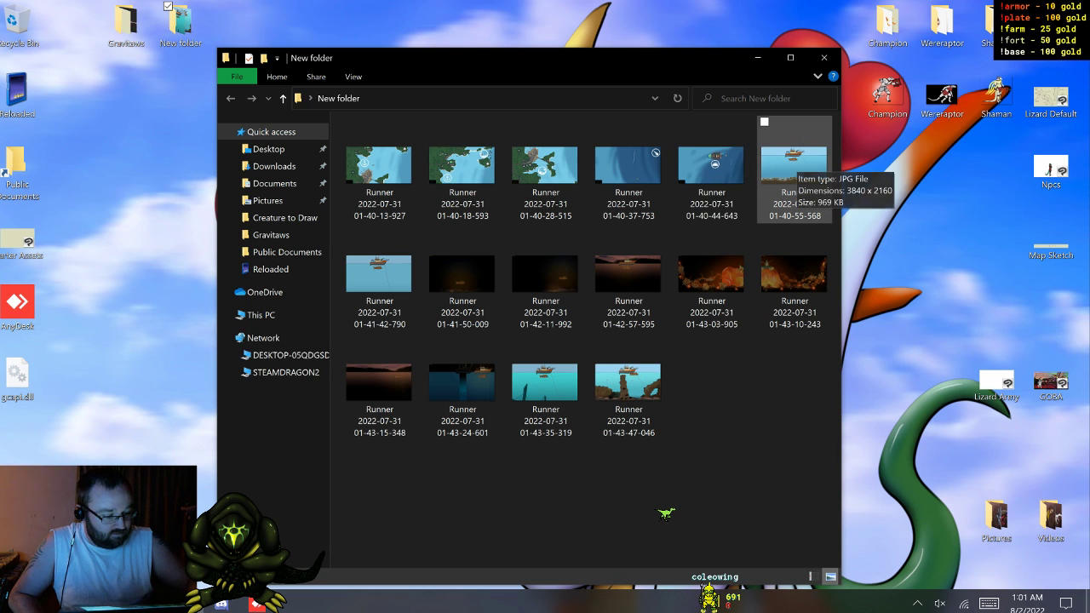
{"action": "double_click", "coordinate": [628, 277]}
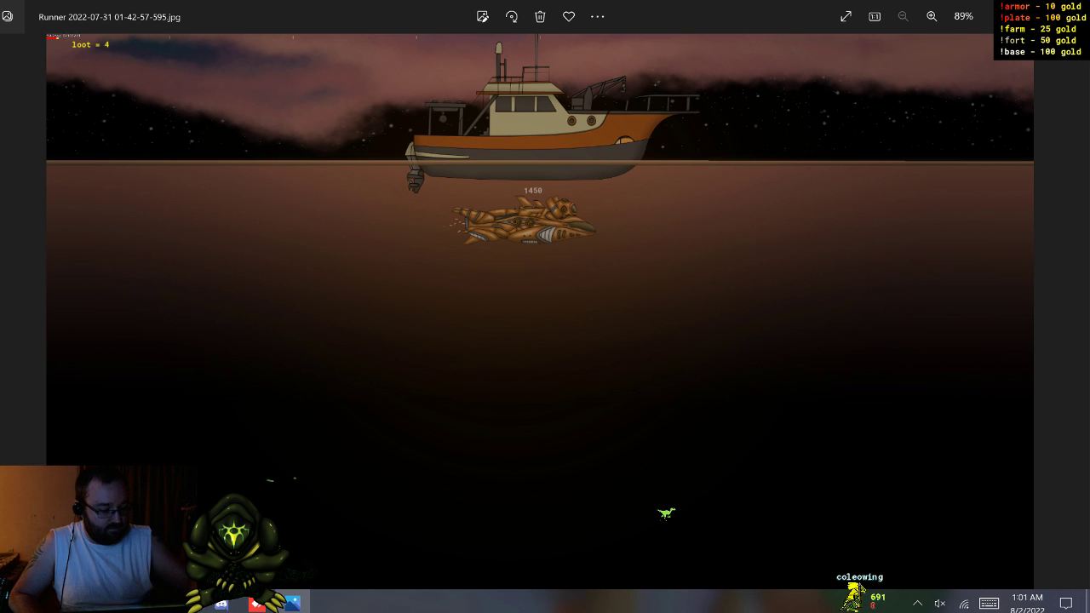
{"action": "key", "text": "alt+F4"}
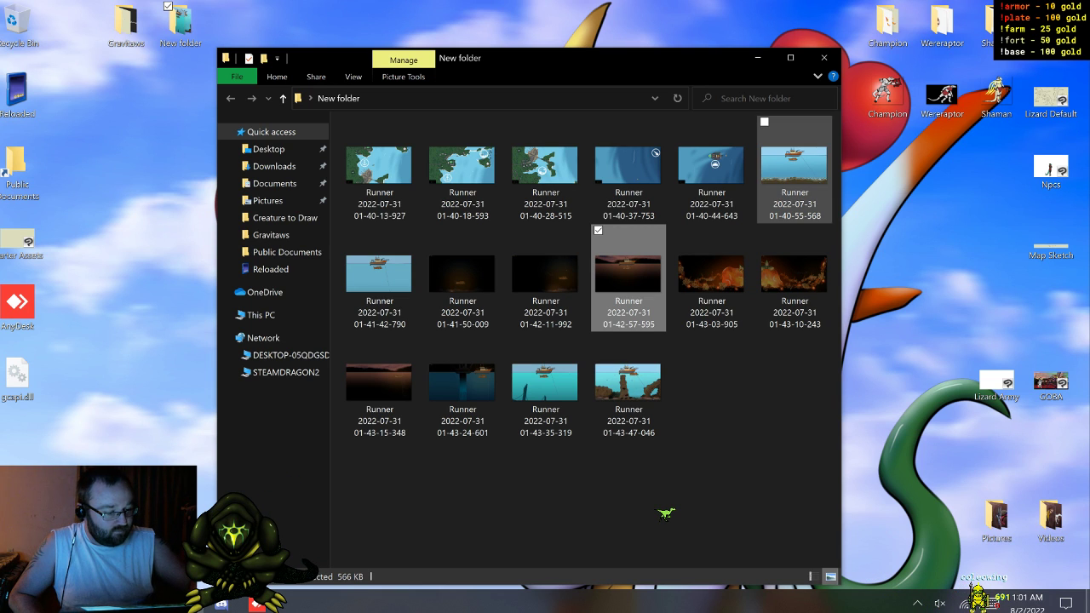
{"action": "double_click", "coordinate": [795, 170]}
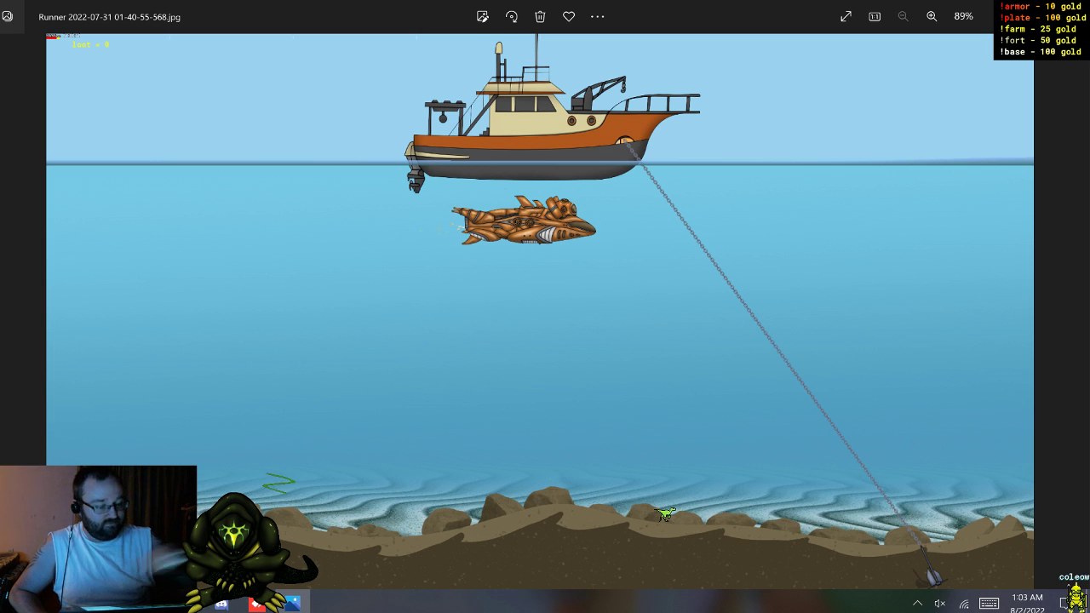
{"action": "key", "text": "alt+F4"}
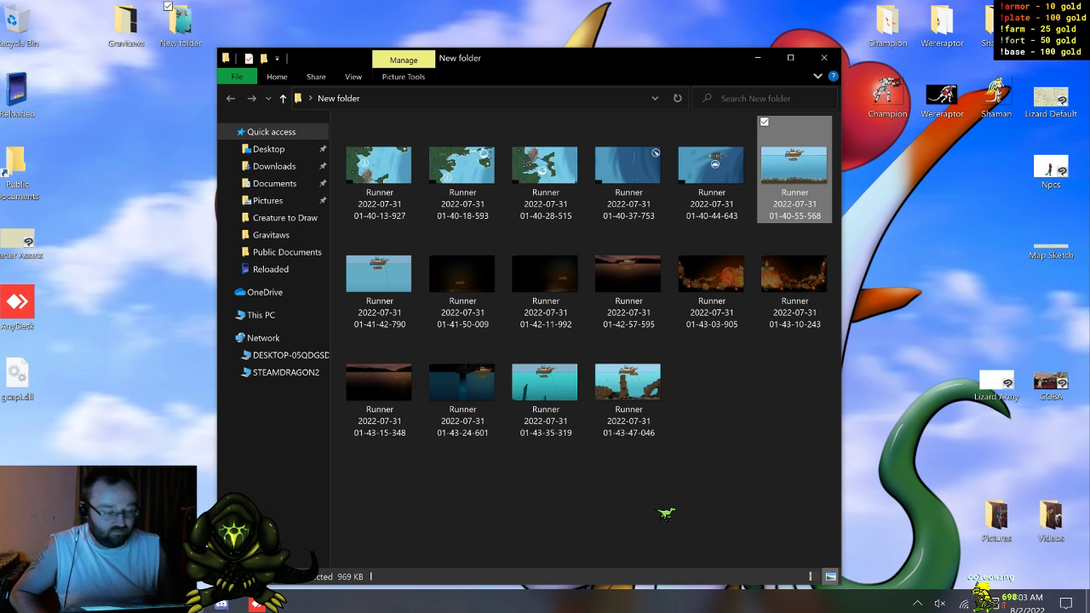
{"action": "key", "text": "alt+F4"}
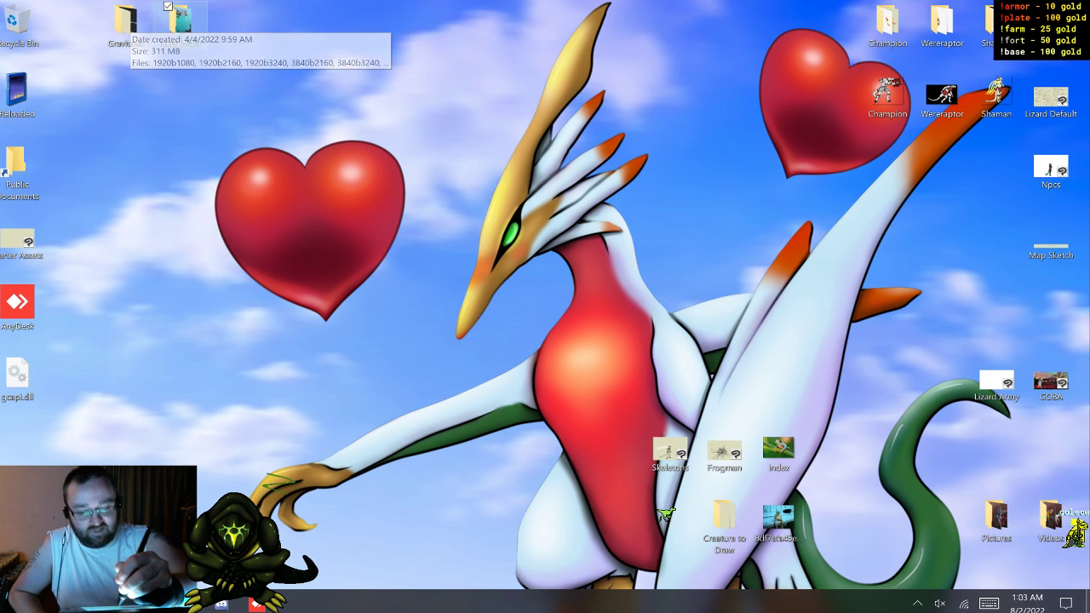
Step: Open the Gravitaws folder from the desktop in File Explorer
{"action": "double_click", "coordinate": [126, 22]}
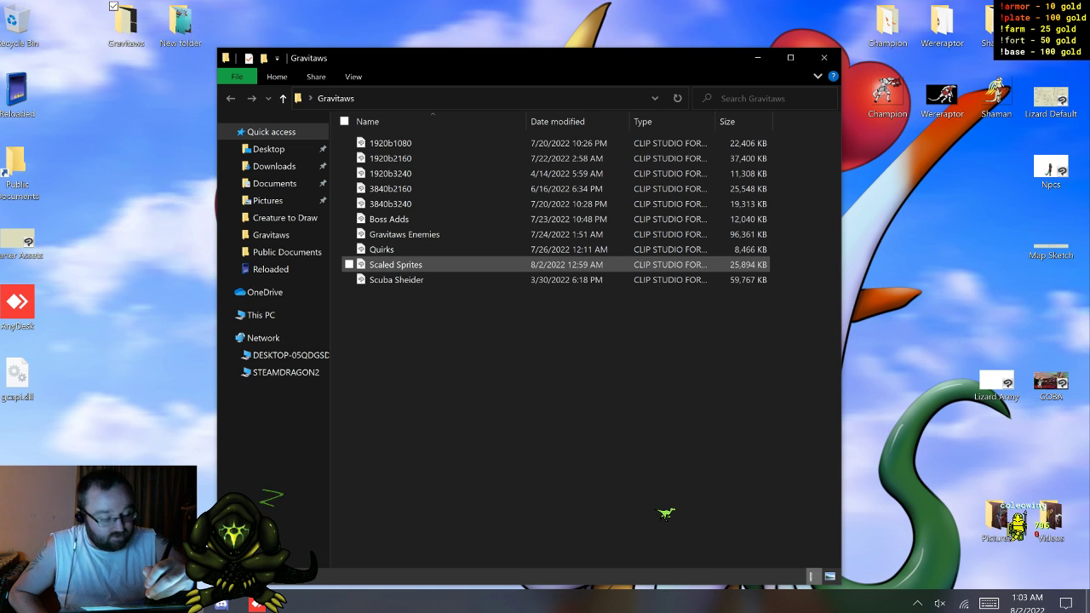
Step: Open the Scaled Sprites file from the Gravitaws folder in Clip Studio Paint and close the folder window
{"action": "left_click", "coordinate": [396, 264]}
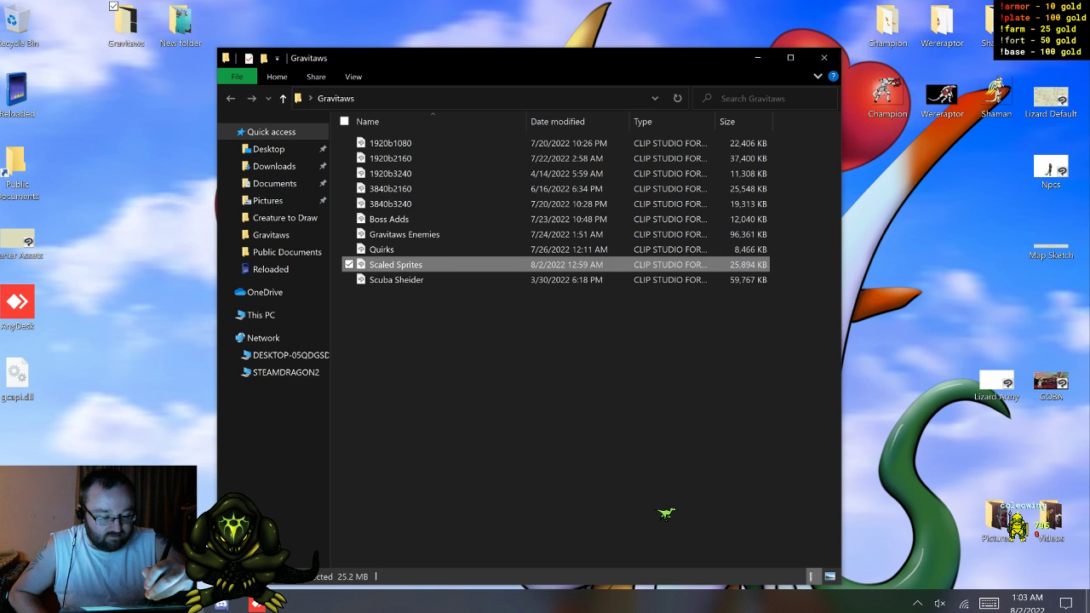
{"action": "left_click", "coordinate": [396, 265]}
{"action": "left_click", "coordinate": [396, 280]}
{"action": "left_click", "coordinate": [396, 264]}
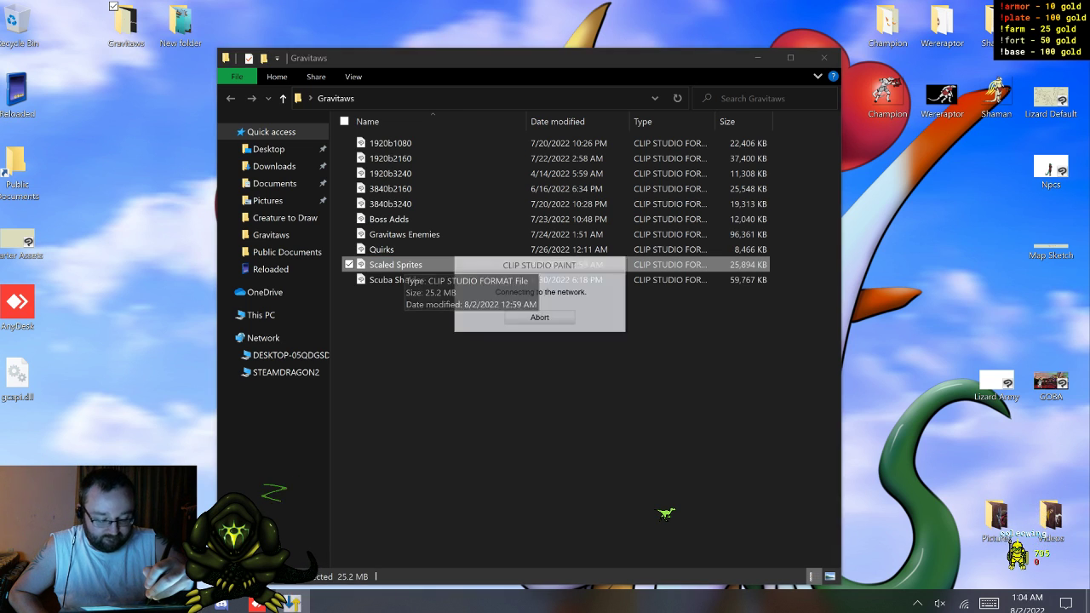
{"action": "left_click", "coordinate": [824, 58]}
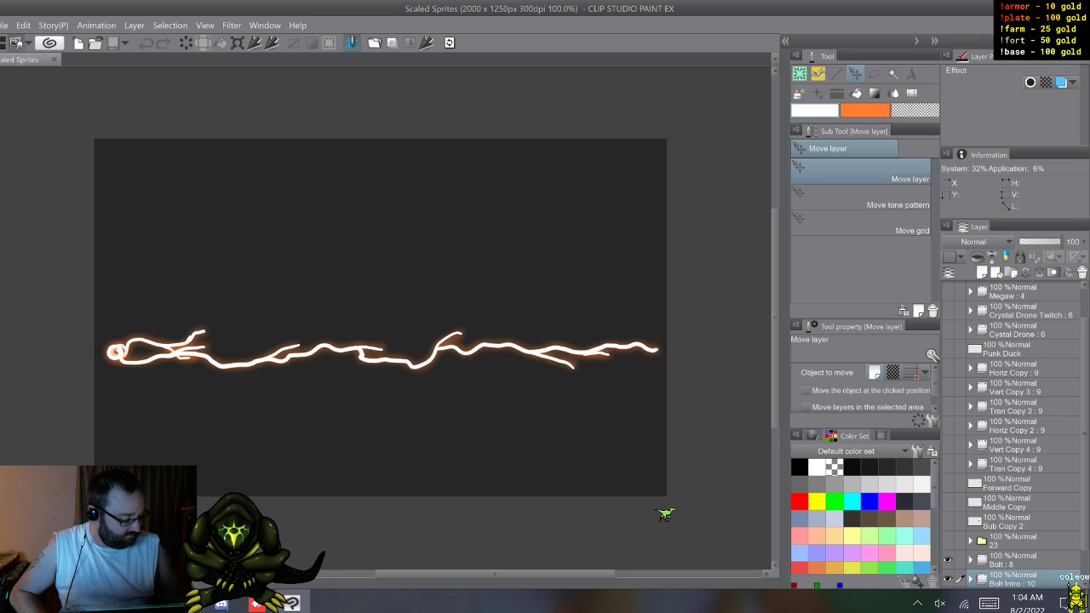
Step: Hide the Bolt and Bolt Intro layers, and show and expand the 23 layer folder
{"action": "key", "text": "Right"}
{"action": "scroll", "coordinate": [1013, 434], "scroll_direction": "up", "scroll_amount": 2}
{"action": "scroll", "coordinate": [1013, 434], "scroll_direction": "down", "scroll_amount": 4}
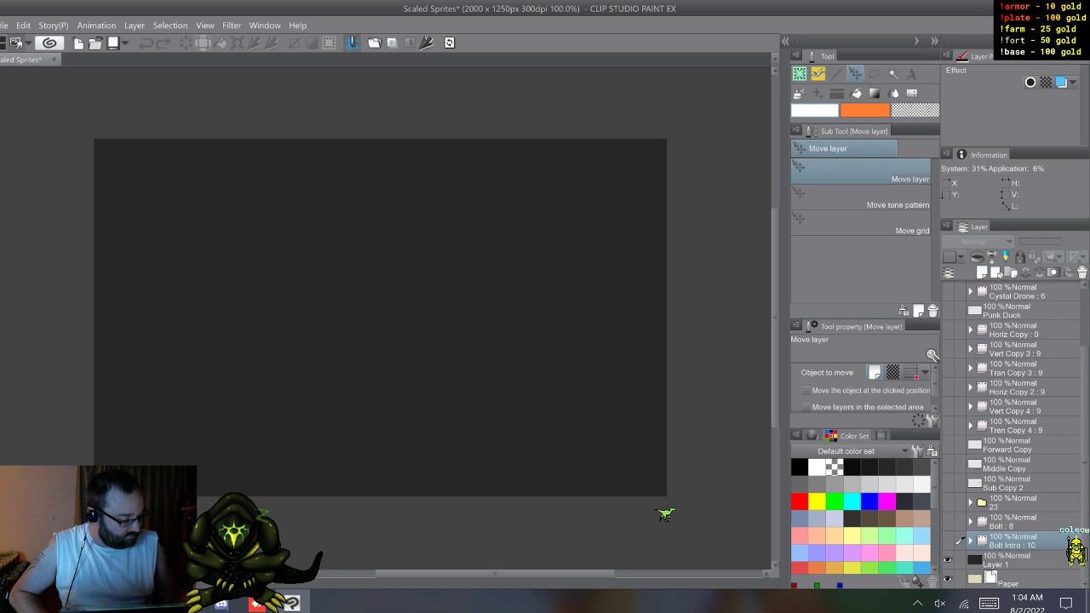
{"action": "left_click", "coordinate": [947, 502]}
{"action": "left_click", "coordinate": [970, 503]}
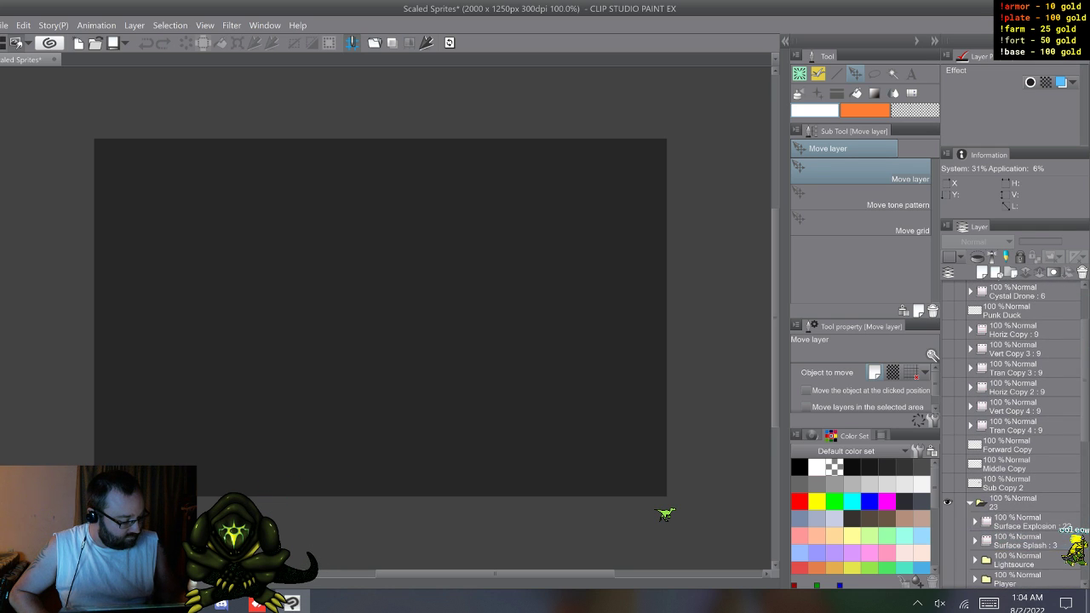
{"action": "scroll", "coordinate": [1013, 434], "scroll_direction": "down", "scroll_amount": 5}
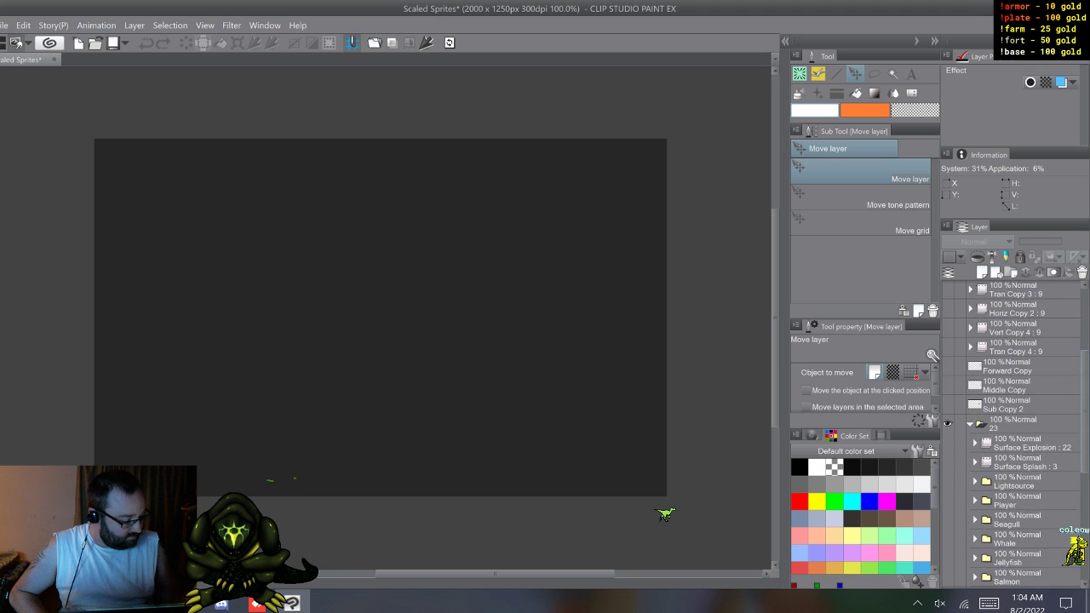
{"action": "scroll", "coordinate": [1013, 435], "scroll_direction": "down", "scroll_amount": 2}
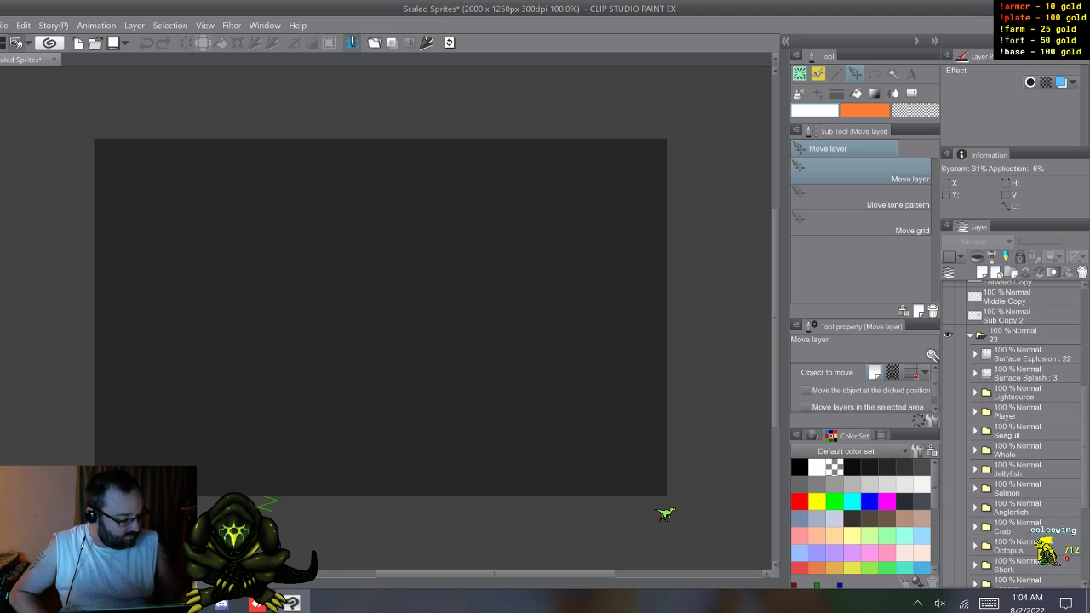
Step: Show the Lightsource folder to check its content, and hide it again
{"action": "left_click", "coordinate": [946, 393]}
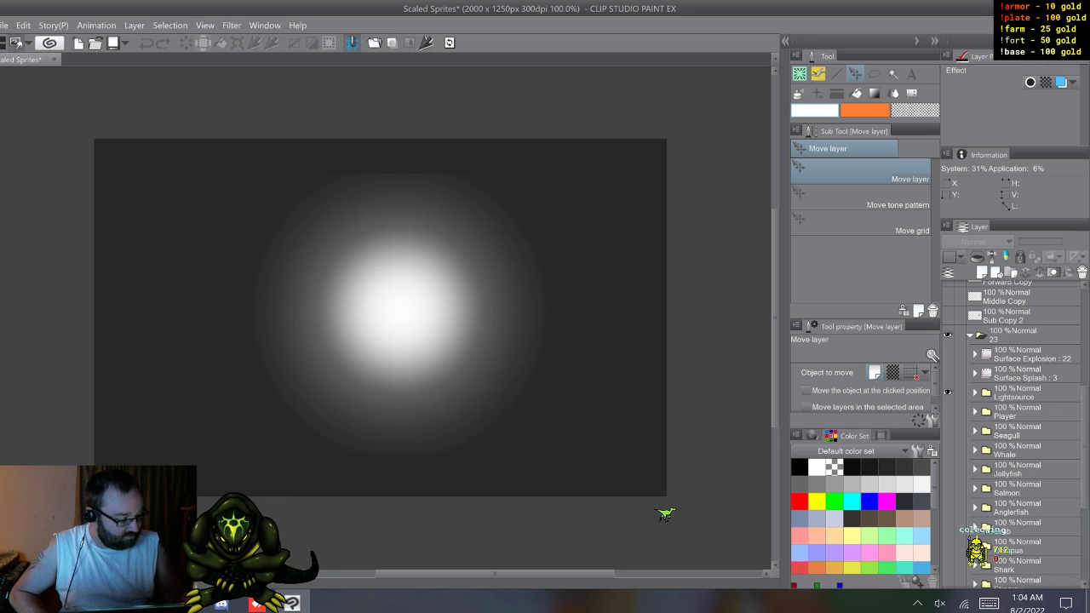
{"action": "left_click", "coordinate": [975, 393]}
{"action": "left_click", "coordinate": [975, 393]}
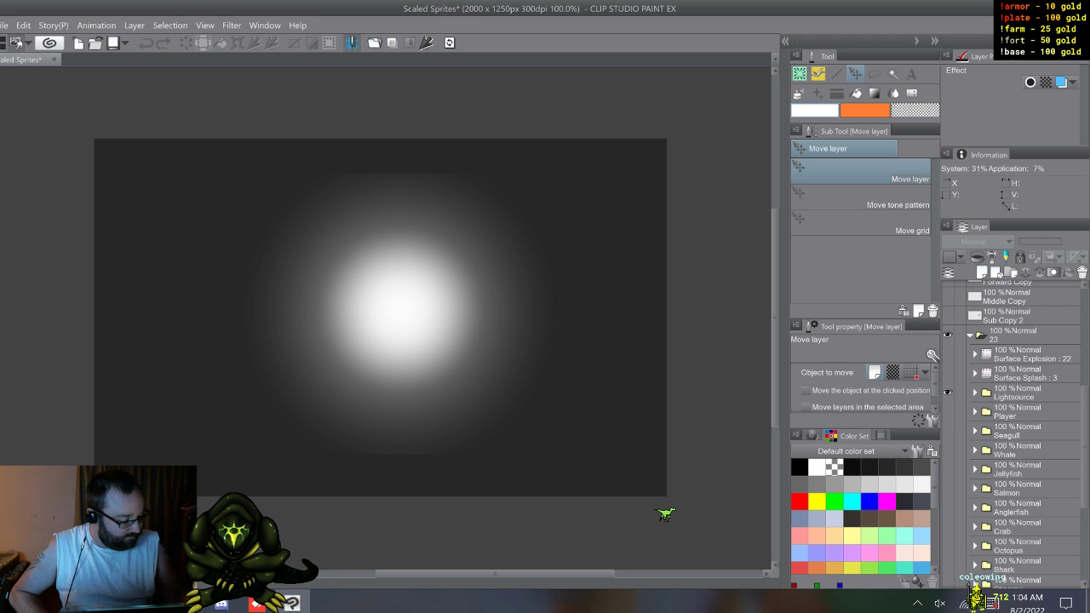
{"action": "left_click", "coordinate": [947, 393]}
Step: Show and expand the Player folder inside folder 23 to reach its sprite subfolders
{"action": "left_click", "coordinate": [947, 412]}
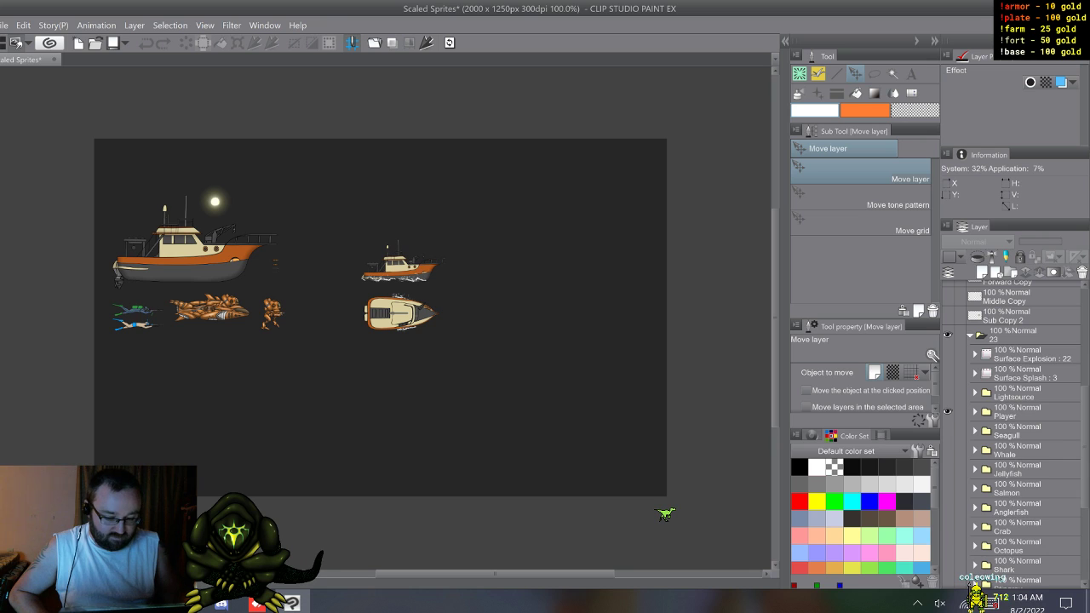
{"action": "left_click", "coordinate": [975, 412]}
{"action": "left_click", "coordinate": [1029, 431]}
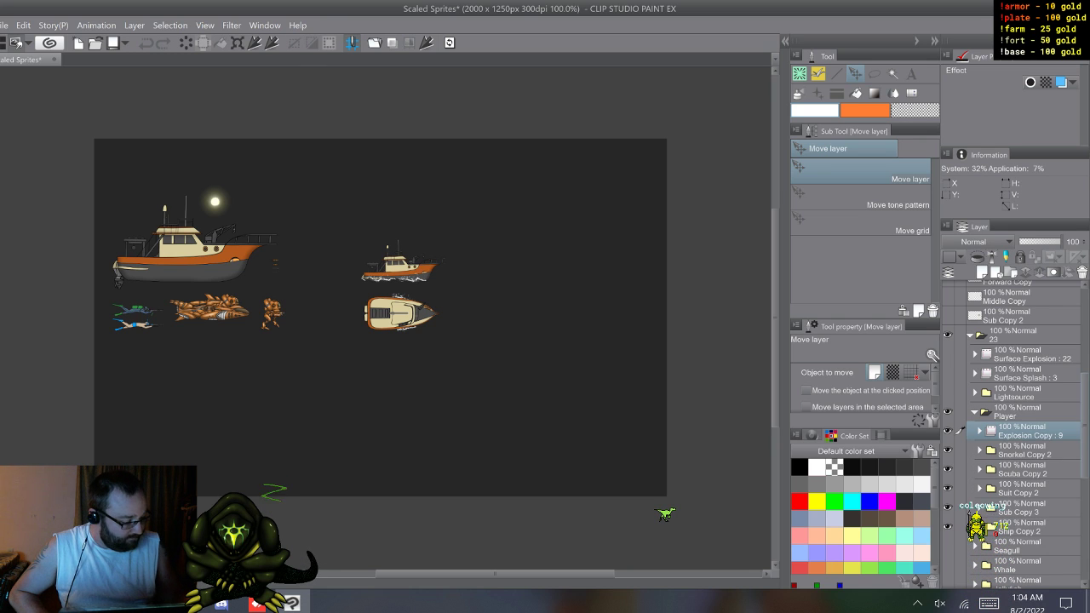
{"action": "scroll", "coordinate": [1013, 434], "scroll_direction": "down", "scroll_amount": 3}
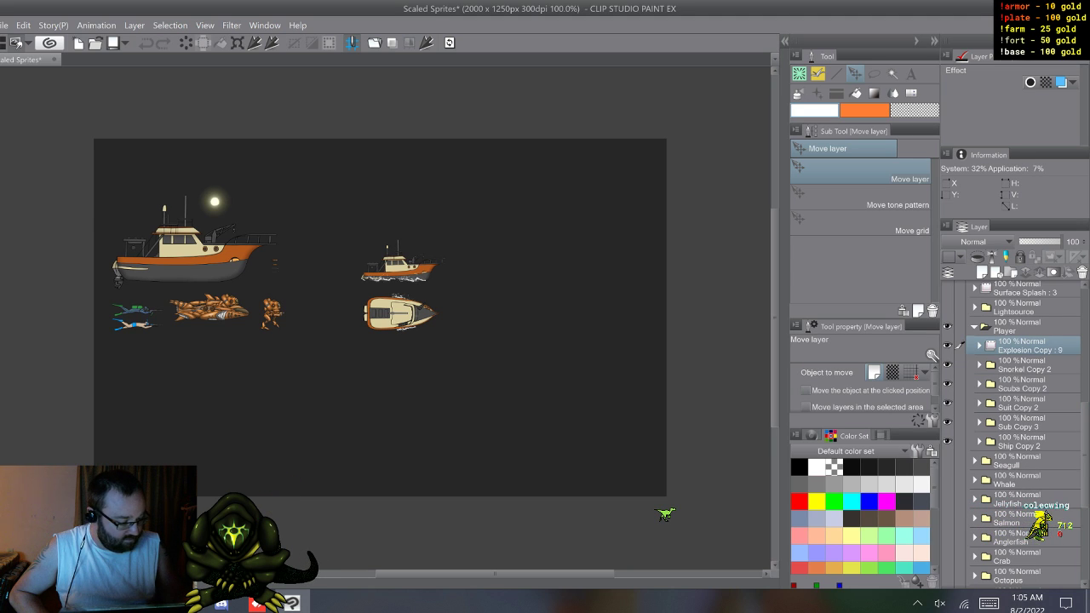
Step: Select Ship Copy 2 in the Player folder and hide Explosion, Snorkel, Scuba, Suit and Sub, leaving only the ship shown
{"action": "left_click", "coordinate": [947, 441]}
{"action": "left_click", "coordinate": [947, 441]}
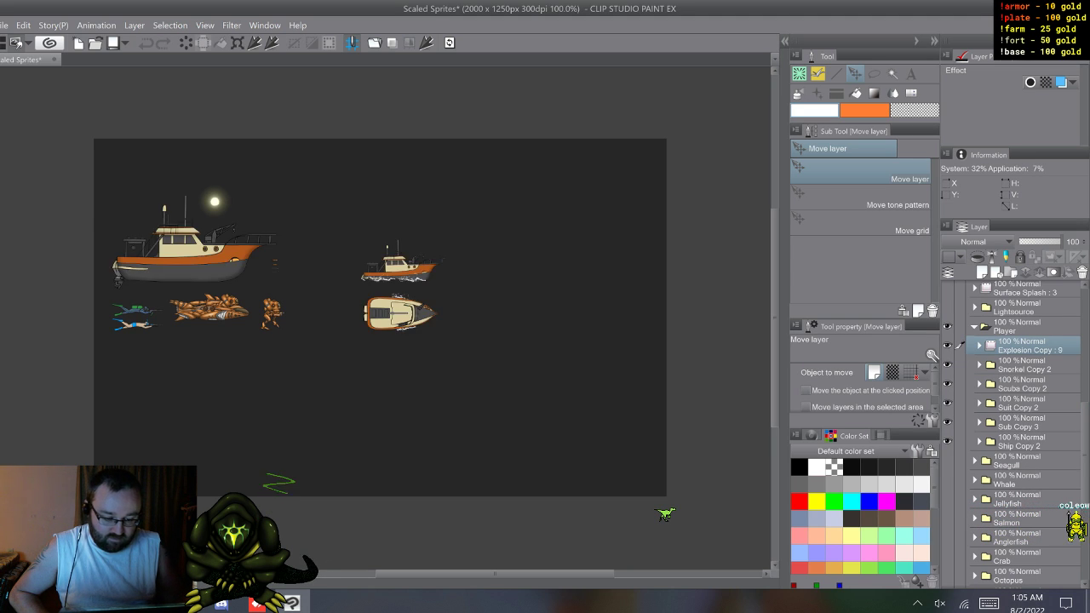
{"action": "left_click", "coordinate": [1020, 441]}
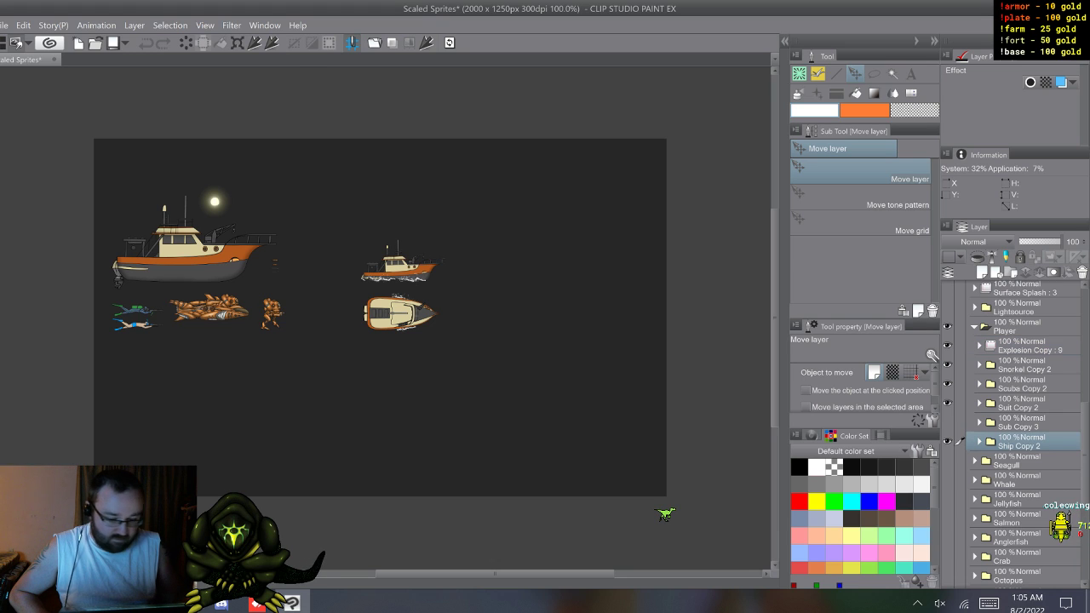
{"action": "left_click", "coordinate": [947, 422]}
{"action": "left_click", "coordinate": [947, 403]}
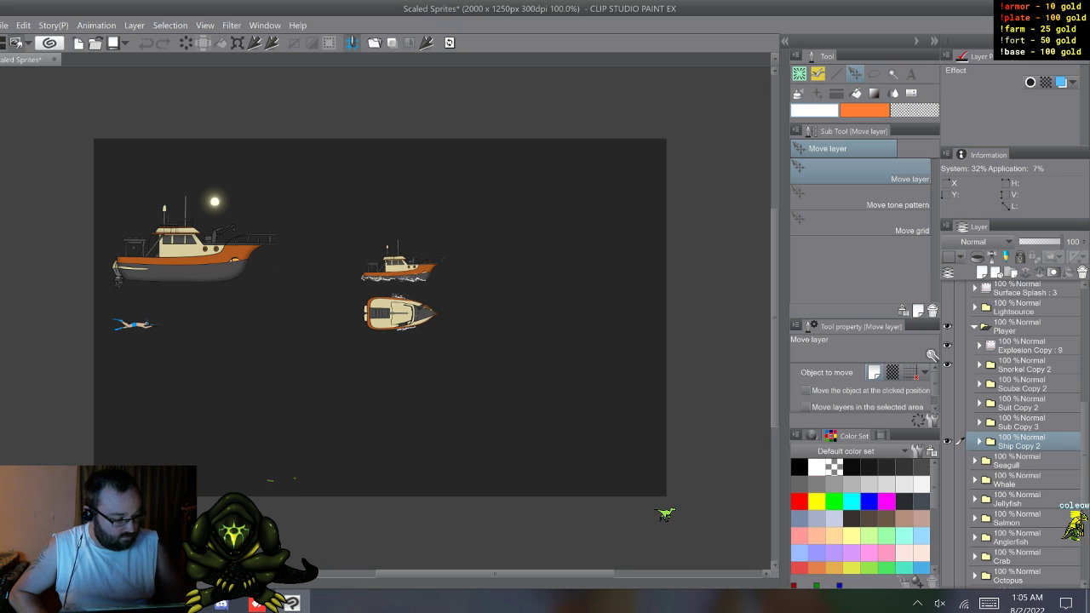
{"action": "left_click", "coordinate": [947, 364]}
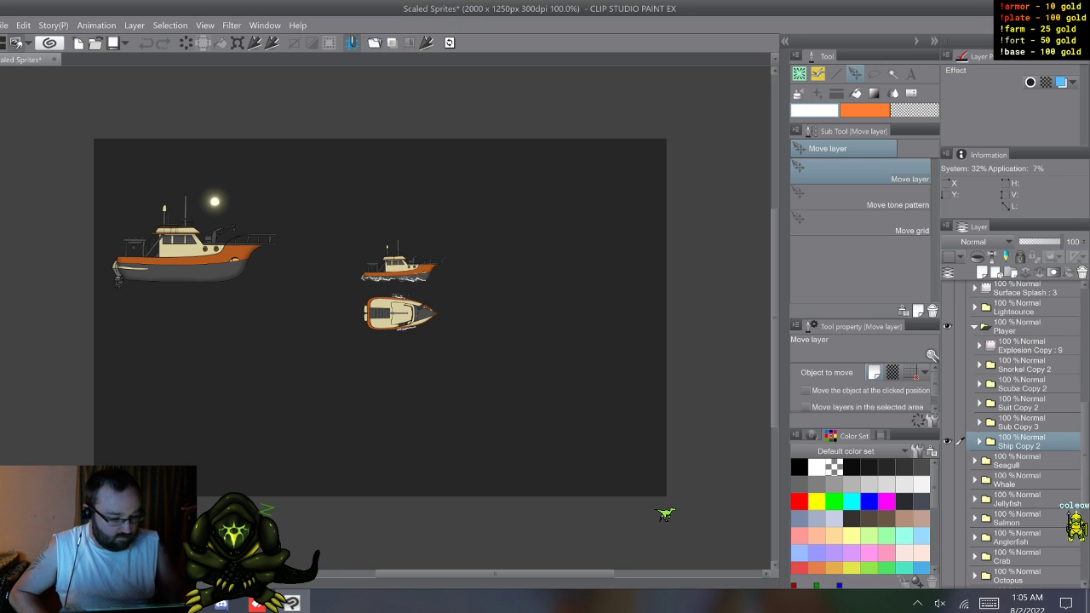
{"action": "left_click", "coordinate": [947, 346]}
{"action": "left_click", "coordinate": [946, 441]}
{"action": "left_click", "coordinate": [946, 441]}
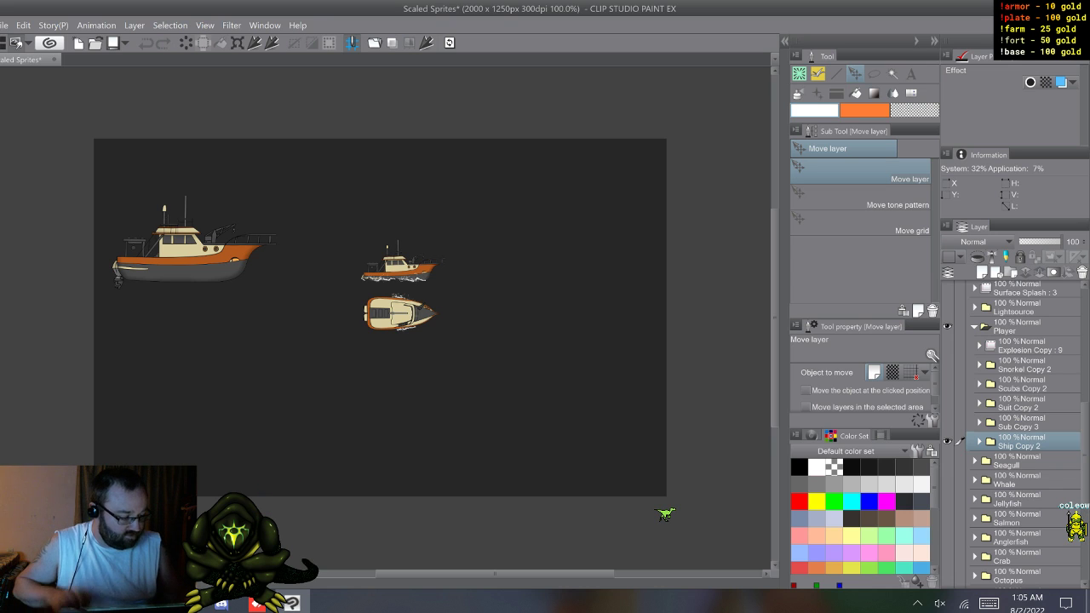
Step: Duplicate the Ship Copy 2 folder, move the duplicate out above folder 23, and collapse and hide folder 23
{"action": "key", "text": "F9"}
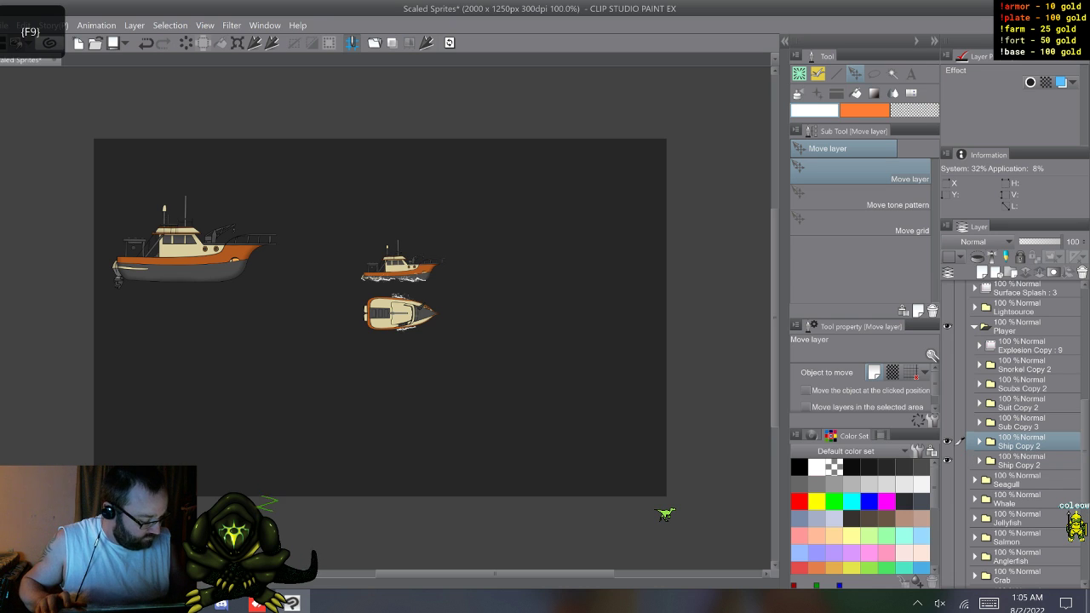
{"action": "scroll", "coordinate": [1022, 434], "scroll_direction": "up", "scroll_amount": 2}
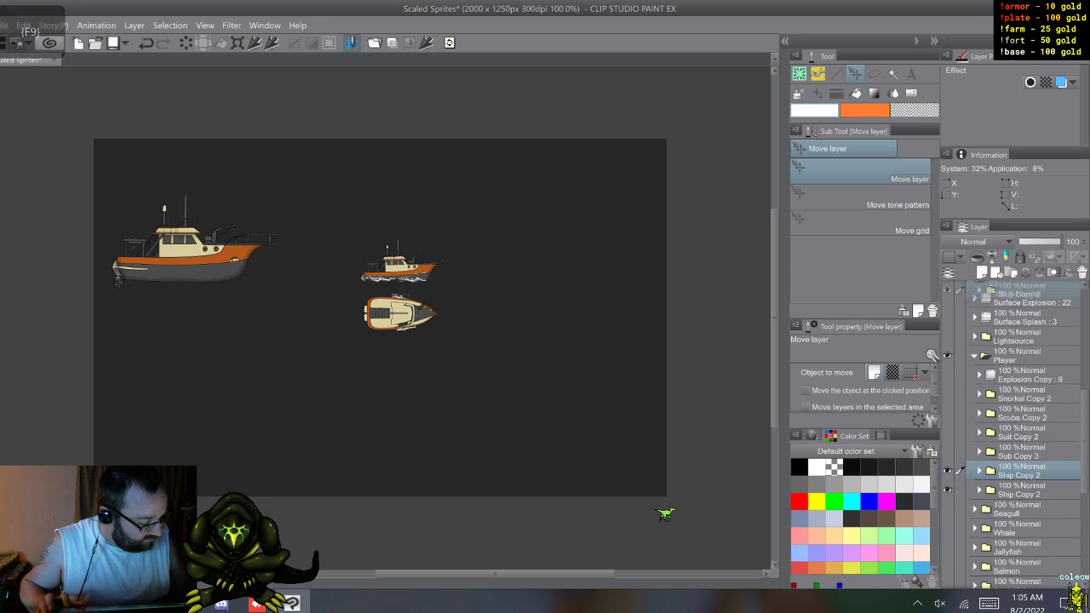
{"action": "scroll", "coordinate": [1013, 435], "scroll_direction": "up", "scroll_amount": 4}
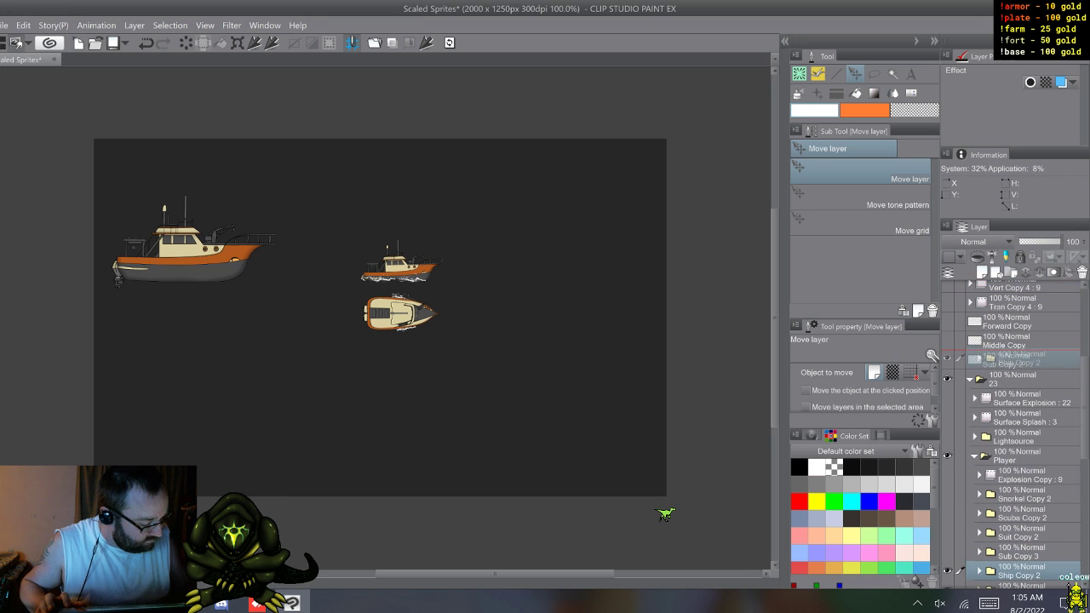
{"action": "left_click", "coordinate": [947, 399]}
{"action": "left_click", "coordinate": [970, 398]}
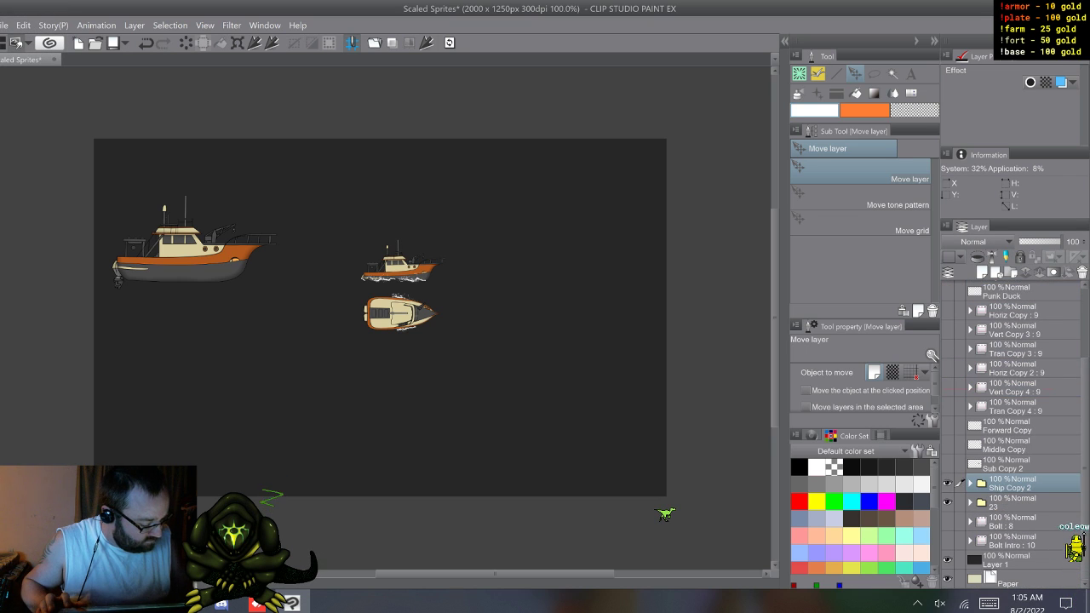
Step: Expand the duplicated Ship Copy 2 folder and show its Vert Idle and Side Idle layers instead of the Vert Move and Side Move ones
{"action": "left_click", "coordinate": [970, 483]}
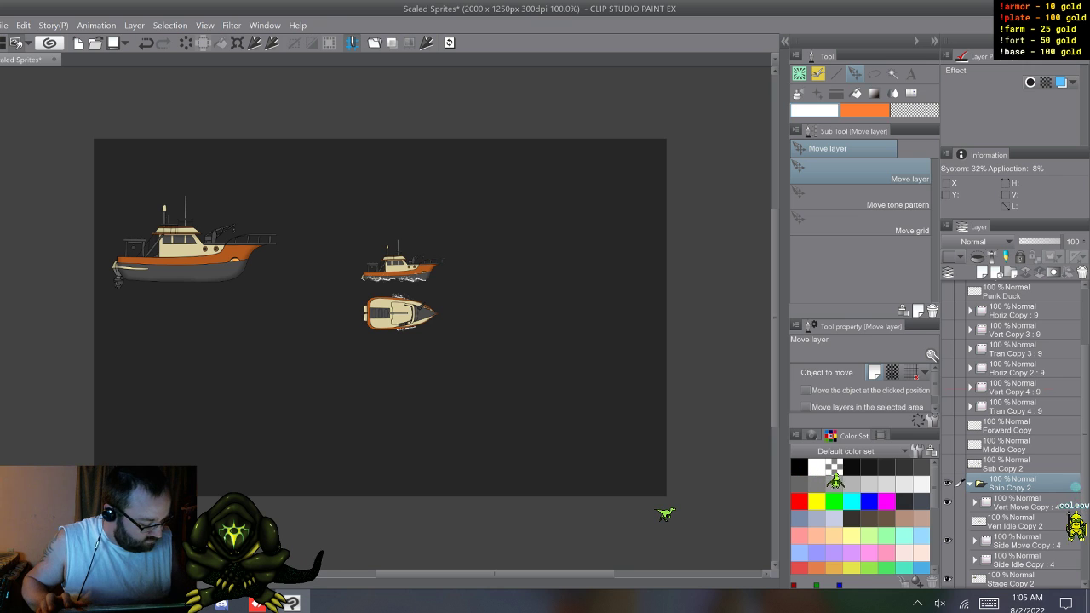
{"action": "scroll", "coordinate": [1014, 484], "scroll_direction": "down", "scroll_amount": 3}
{"action": "left_click", "coordinate": [947, 407]}
{"action": "left_click", "coordinate": [947, 407]}
{"action": "left_click", "coordinate": [947, 426]}
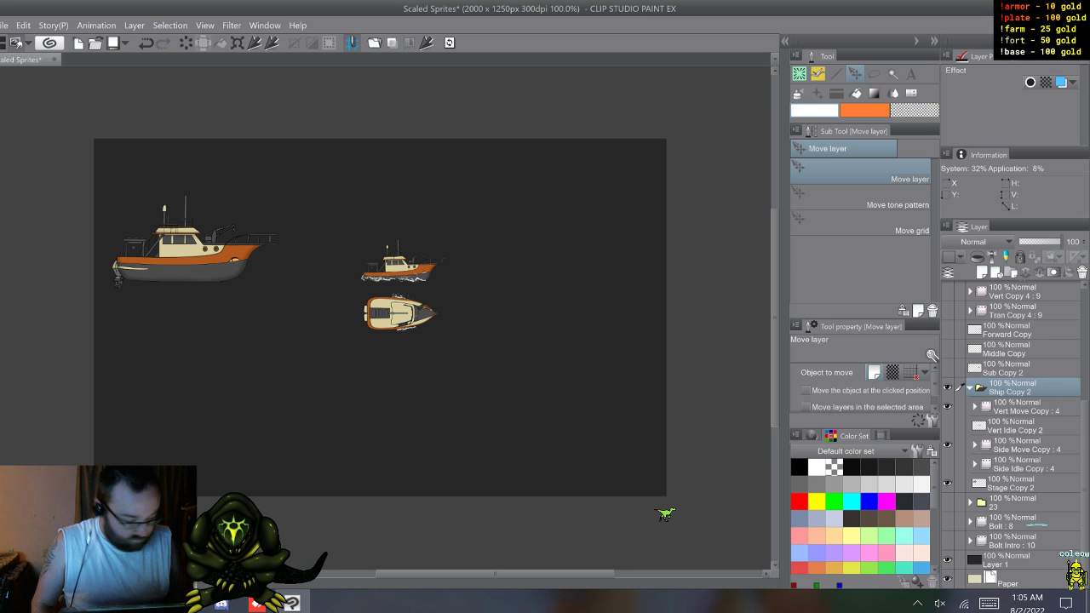
{"action": "left_click", "coordinate": [947, 425]}
{"action": "left_click", "coordinate": [947, 408]}
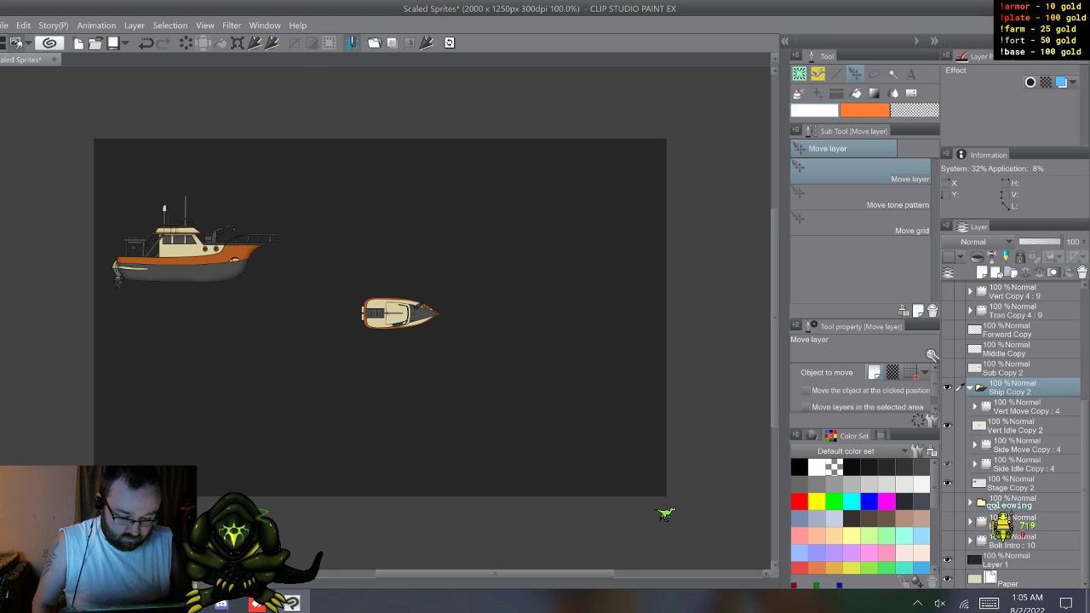
Step: Delete the Vert Move Copy and Side Move Copy animation folders from the duplicated Ship Copy 2 folder
{"action": "left_click", "coordinate": [947, 483]}
{"action": "left_click", "coordinate": [947, 482]}
{"action": "left_click", "coordinate": [1027, 446]}
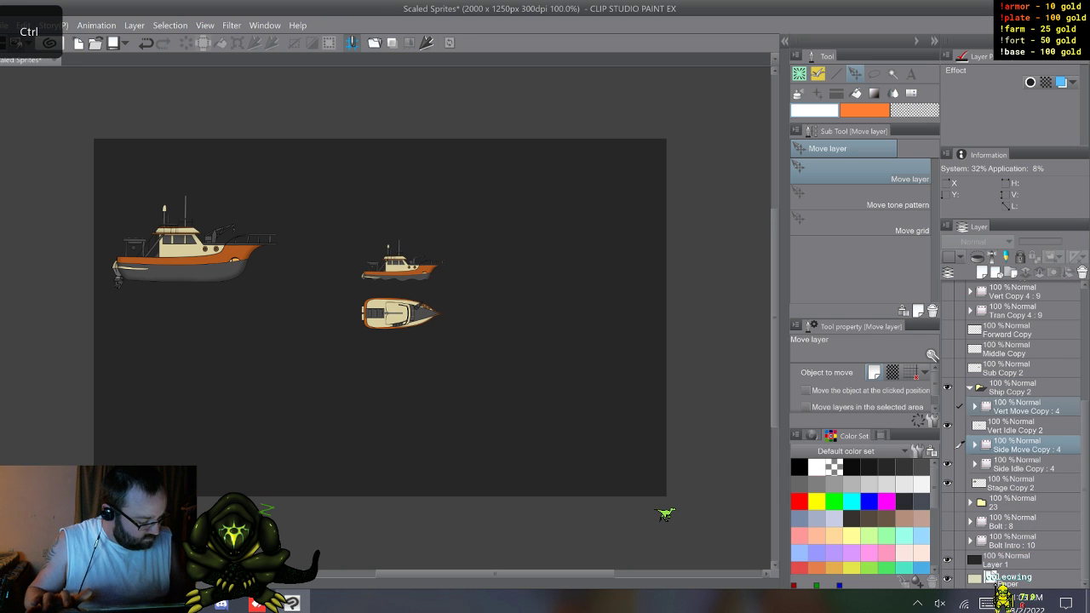
{"action": "right_click", "coordinate": [1022, 404]}
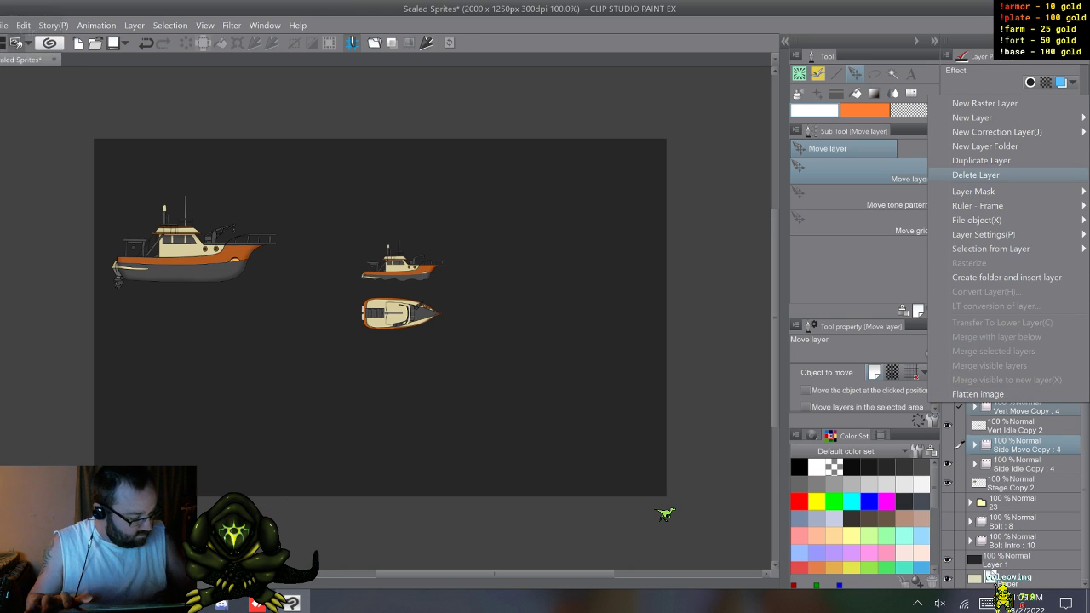
{"action": "left_click", "coordinate": [975, 175]}
Step: Hide the dark Layer 1 background and select Side Idle Copy to inspect the small ship sprites up close
{"action": "left_click", "coordinate": [1022, 484]}
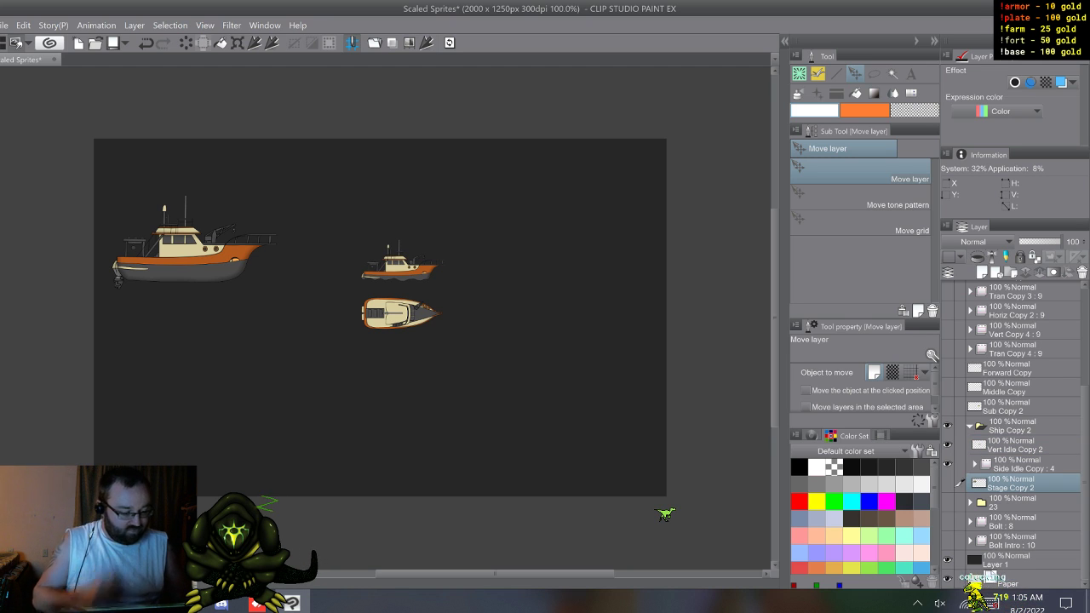
{"action": "left_click", "coordinate": [947, 483]}
{"action": "left_click", "coordinate": [947, 483]}
{"action": "left_click", "coordinate": [1024, 465]}
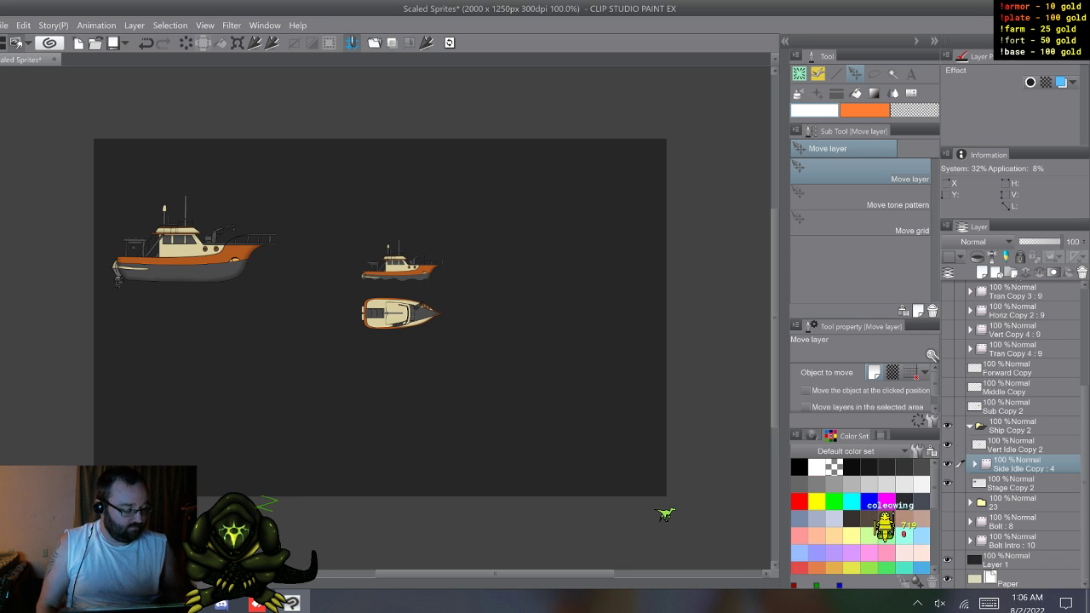
{"action": "left_click", "coordinate": [947, 560]}
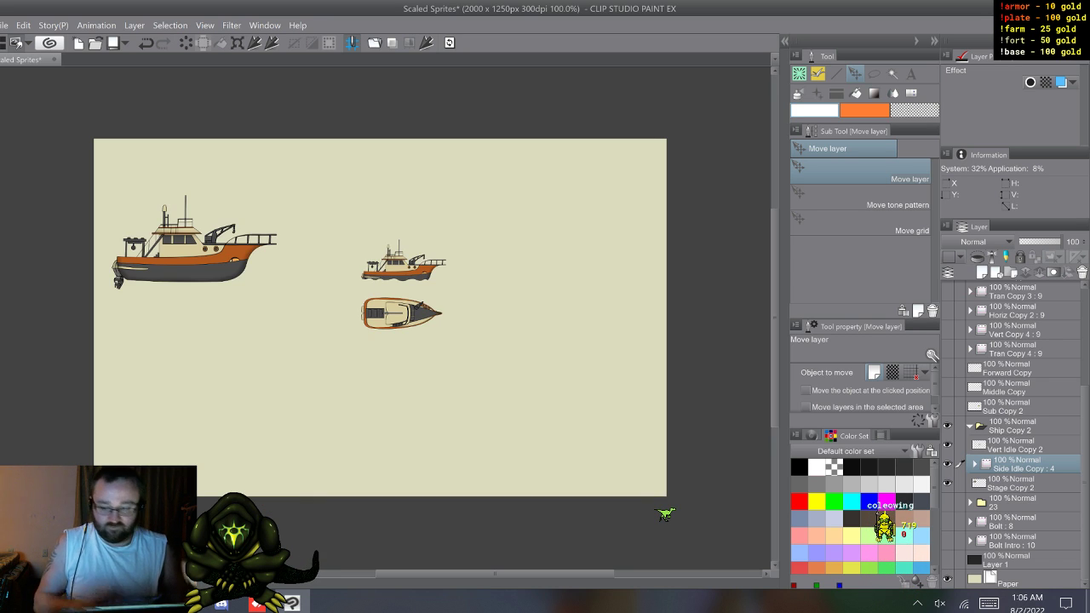
{"action": "key", "text": "XF86TouchpadToggle"}
{"action": "scroll", "coordinate": [389, 318], "scroll_direction": "up", "scroll_amount": 5}
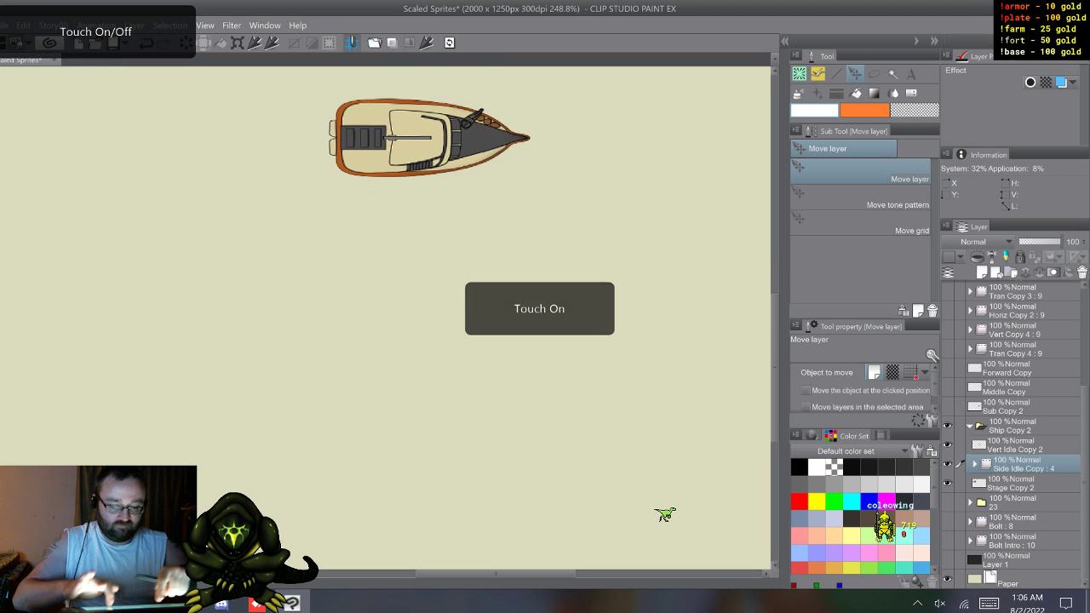
{"action": "scroll", "coordinate": [388, 317], "scroll_direction": "up", "scroll_amount": 3}
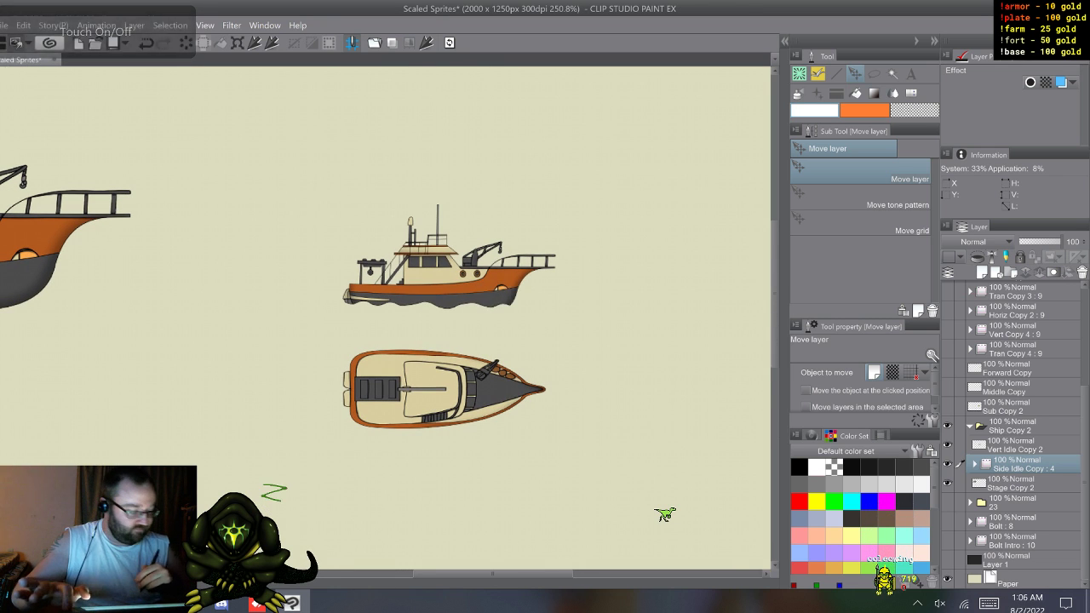
{"action": "key", "text": "XF86TouchpadToggle"}
Step: Add a new raster layer above Vert Idle Copy 2 and hide Side Idle Copy and Stage Copy 2
{"action": "key", "text": "ctrl+shift+n"}
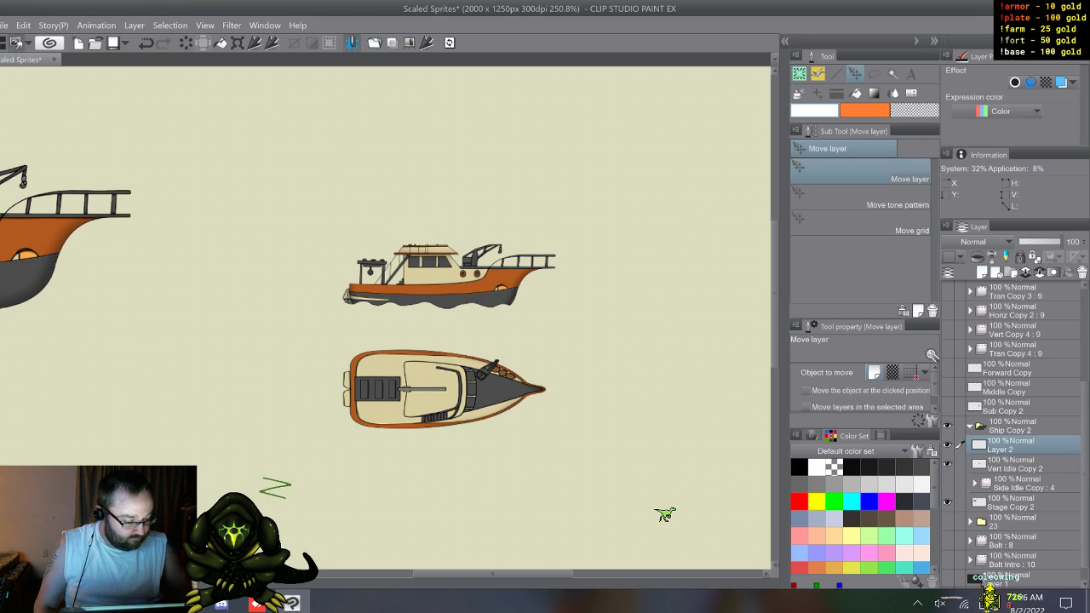
{"action": "left_click", "coordinate": [947, 483]}
{"action": "left_click", "coordinate": [947, 502]}
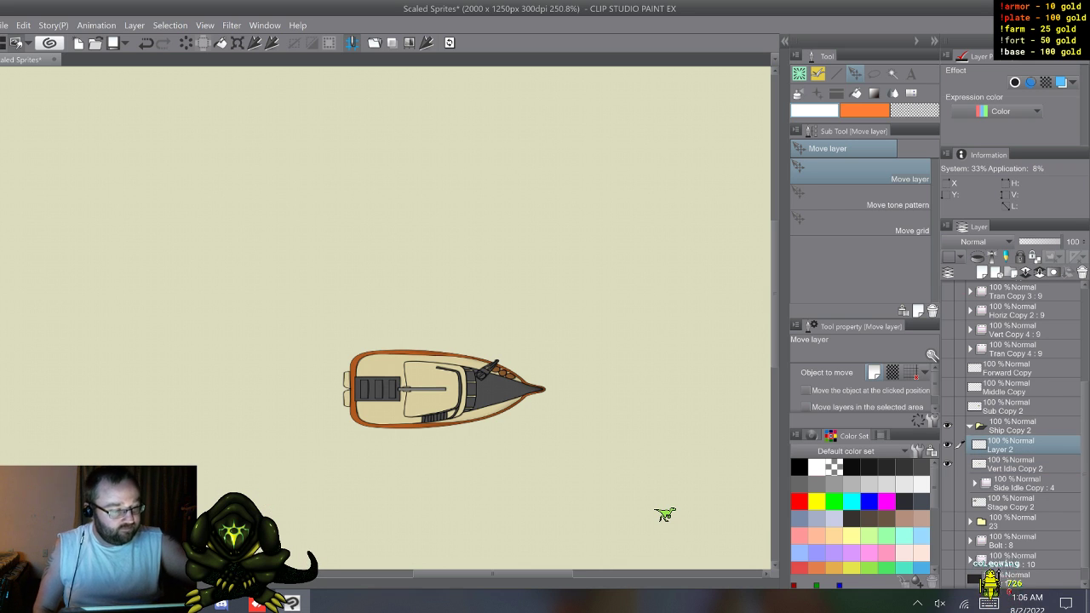
Step: Choose the Coleowing Sharp Marker brush with black as the drawing color and save the document
{"action": "key", "text": "p"}
{"action": "key", "text": "x"}
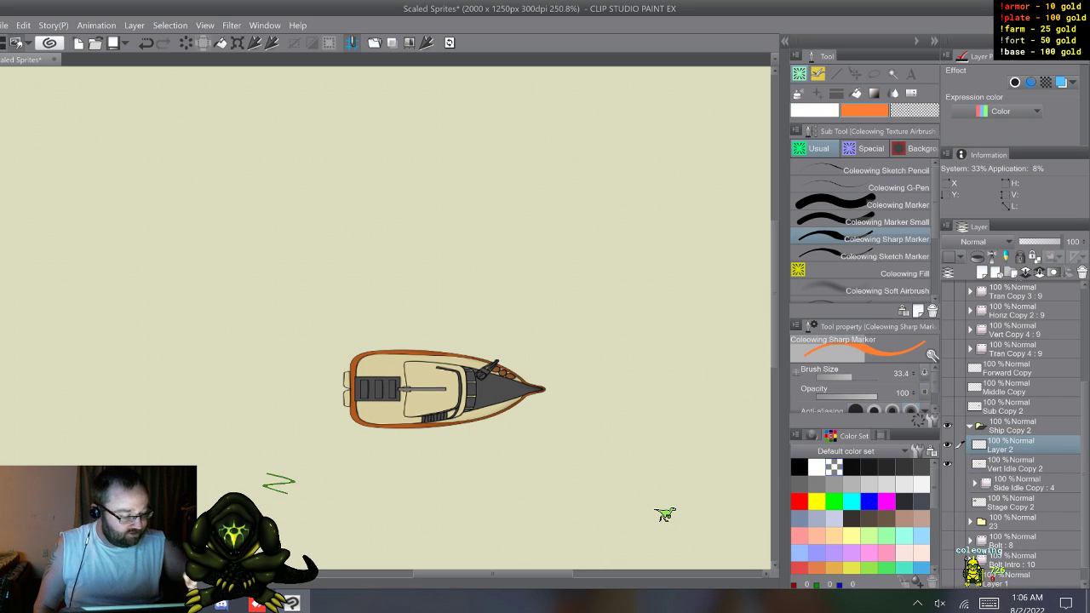
{"action": "key", "text": "x"}
{"action": "left_click", "coordinate": [798, 467]}
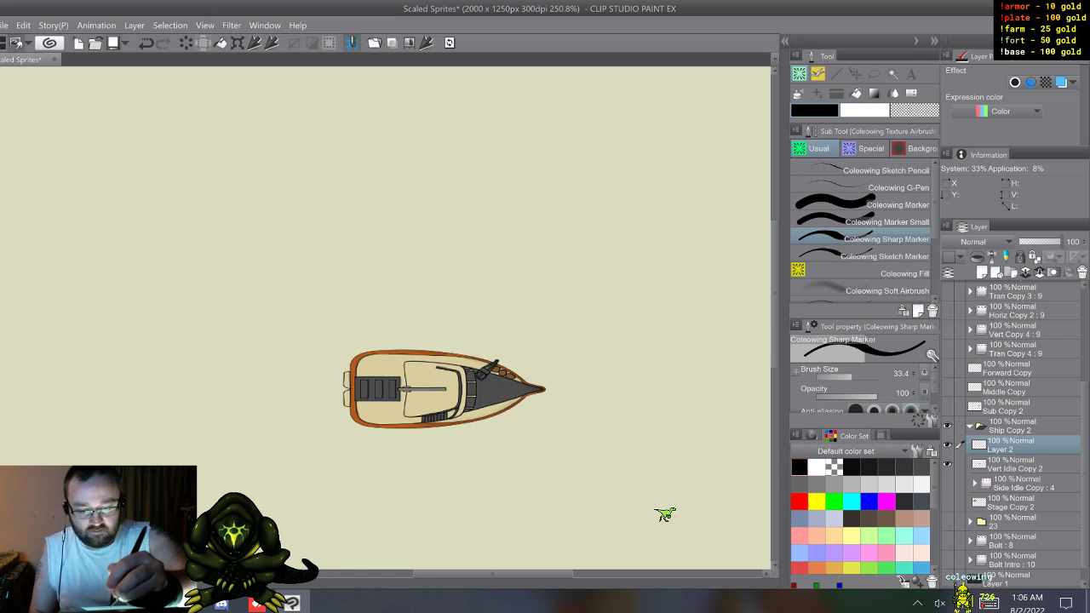
{"action": "key", "text": "ctrl+s"}
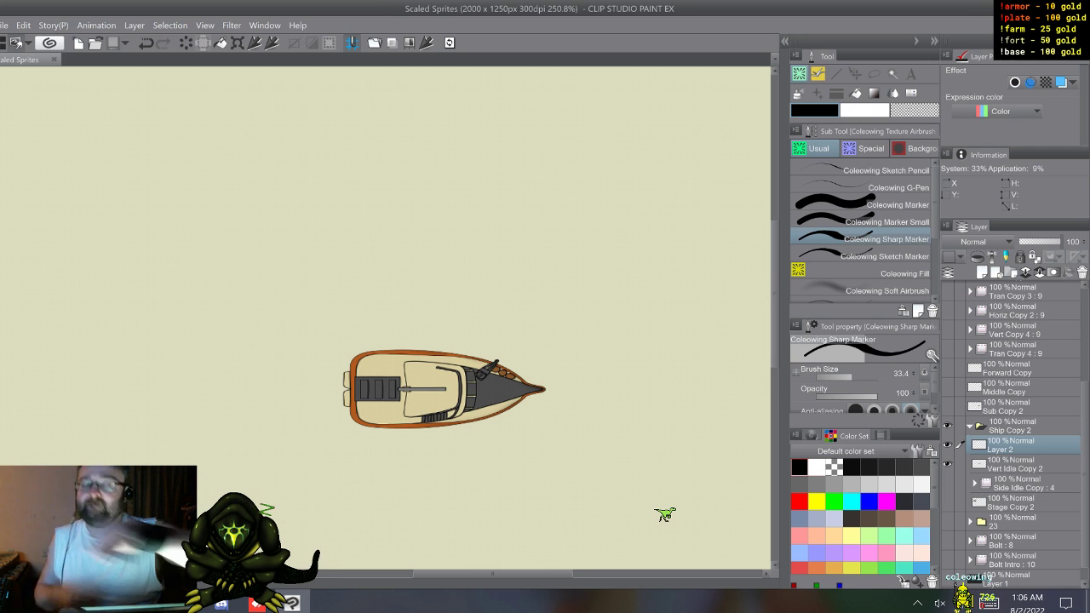